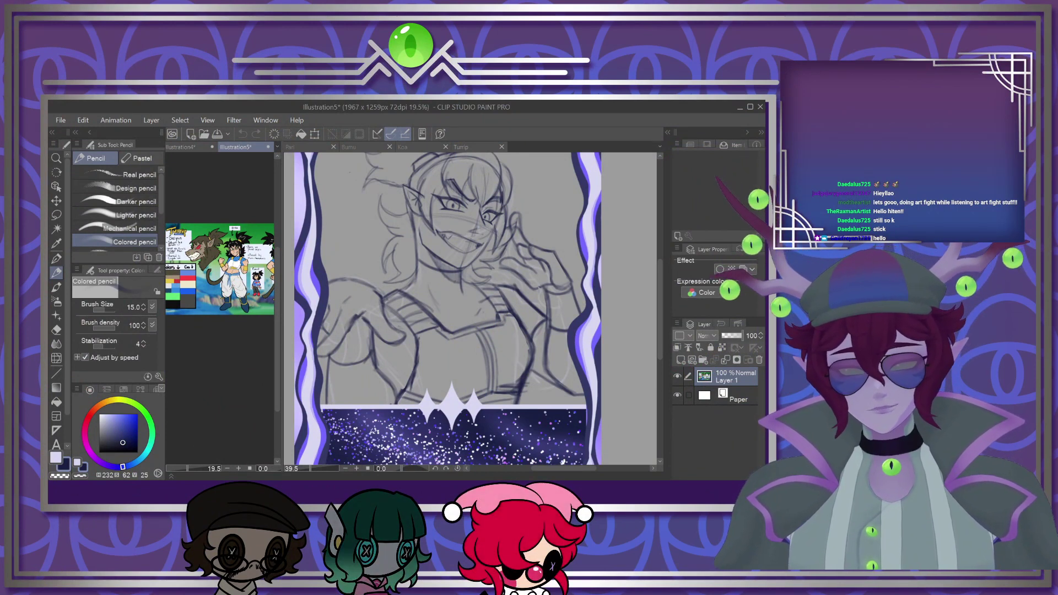
Switch to the Turnip canvas and lower the opacity of the Layer 1 sketch to 30%
click(471, 340)
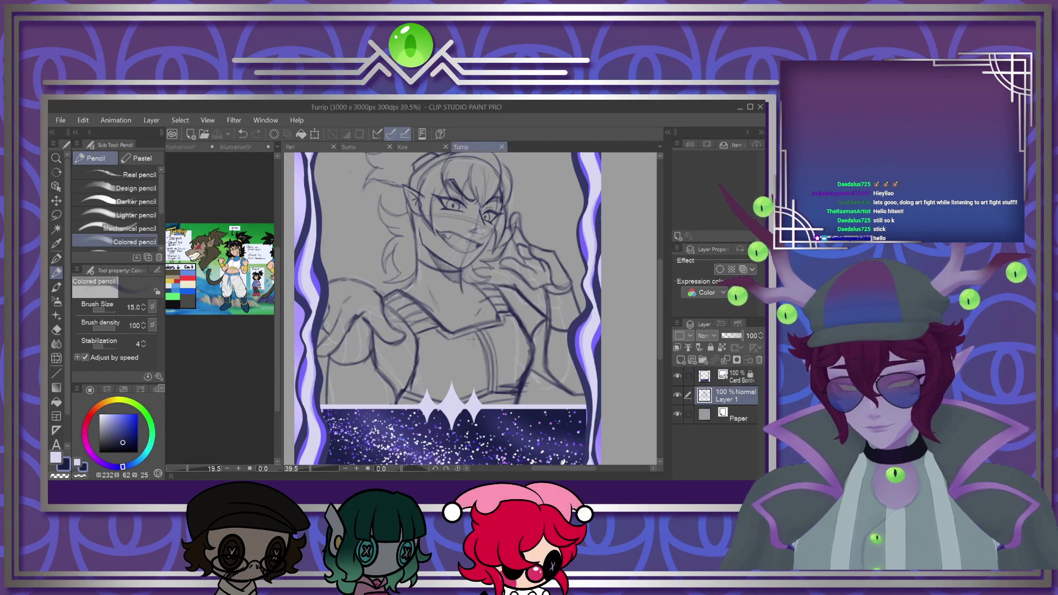
scroll(472, 340, down, 1)
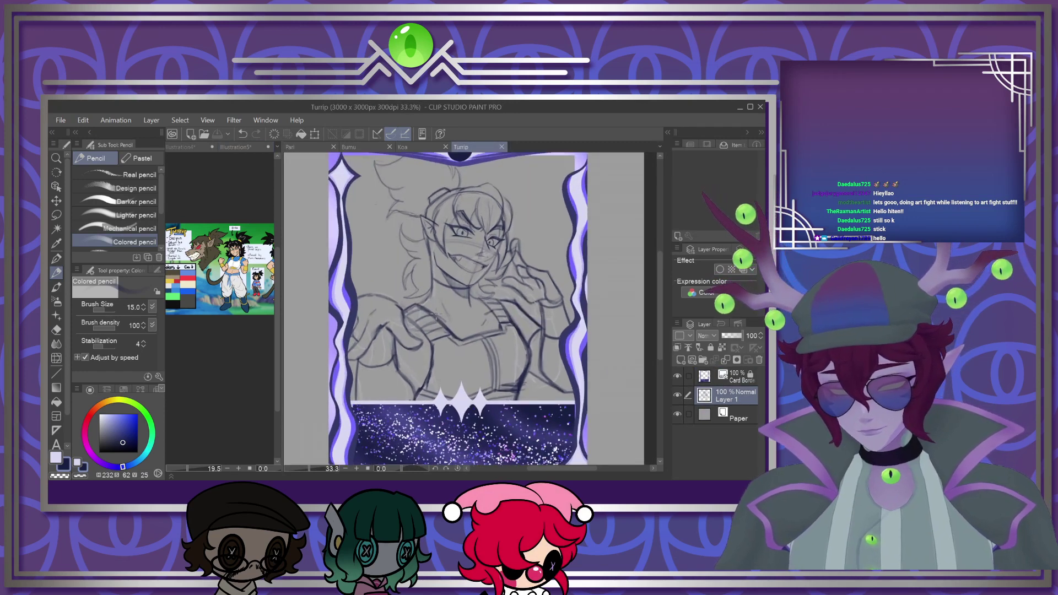
scroll(436, 315, down, 1)
scroll(436, 315, up, 1)
scroll(436, 315, up, 1)
scroll(436, 315, down, 1)
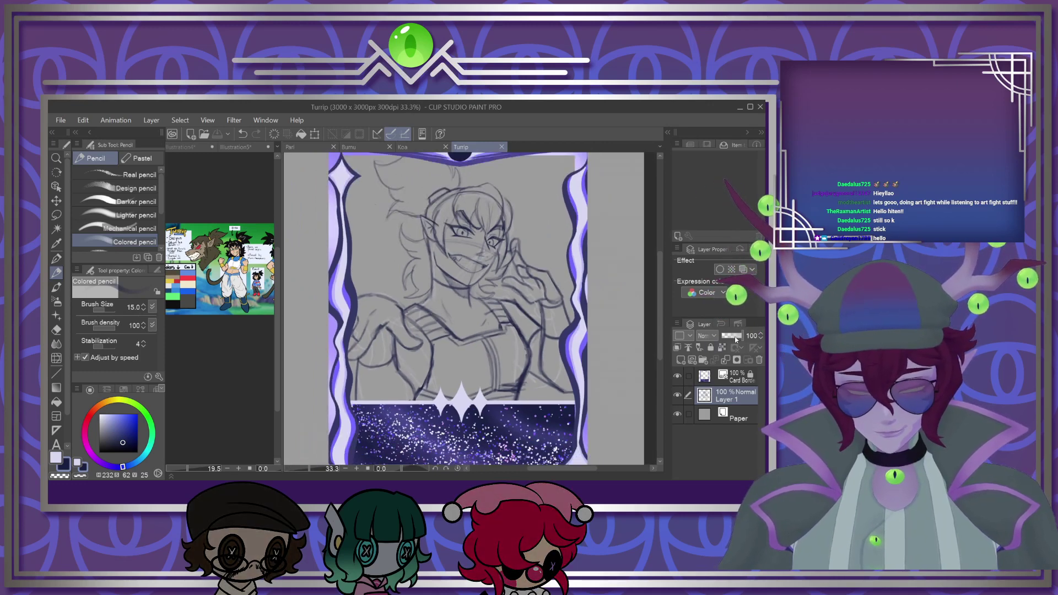
click(729, 337)
click(728, 336)
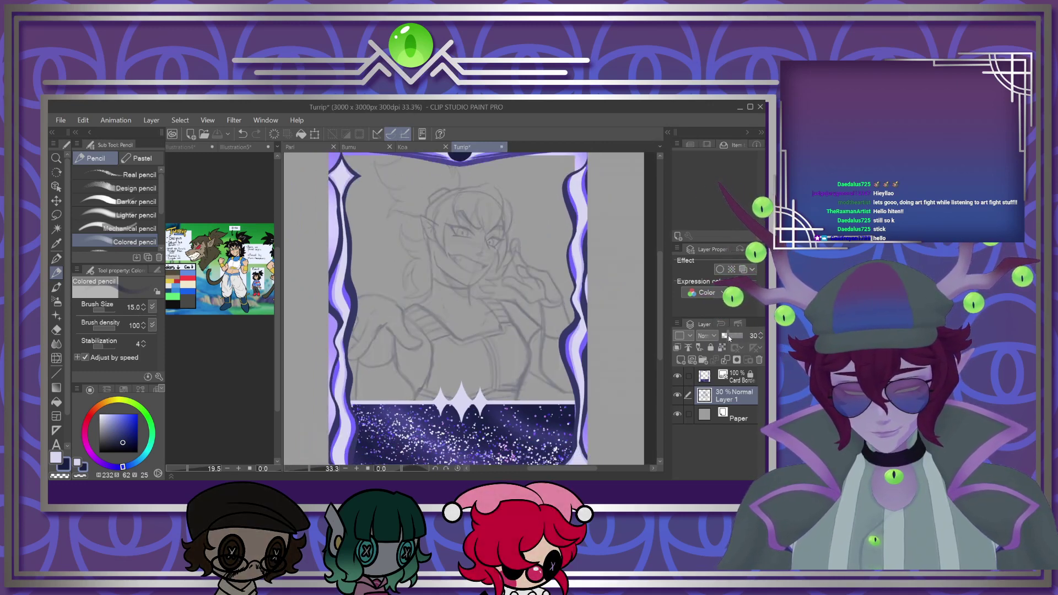
Lock the faded sketch layer and add a new layer above it for the line art
click(711, 348)
click(691, 361)
scroll(456, 276, down, 1)
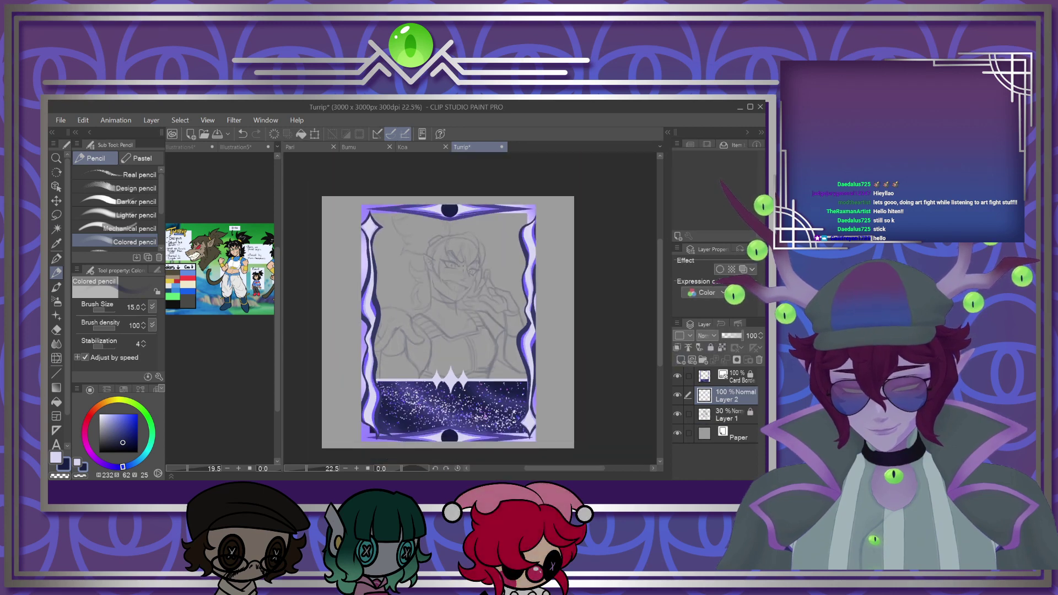
Choose the G-pen with a brush size of 12 for inking the character's face
scroll(457, 276, up, 3)
scroll(457, 276, up, 2)
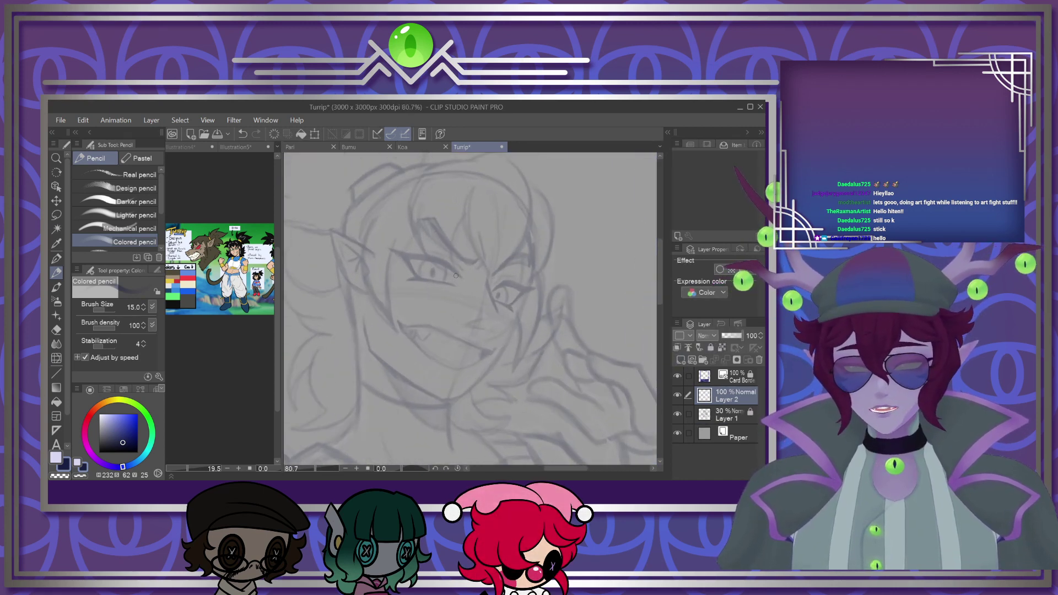
scroll(438, 337, up, 1)
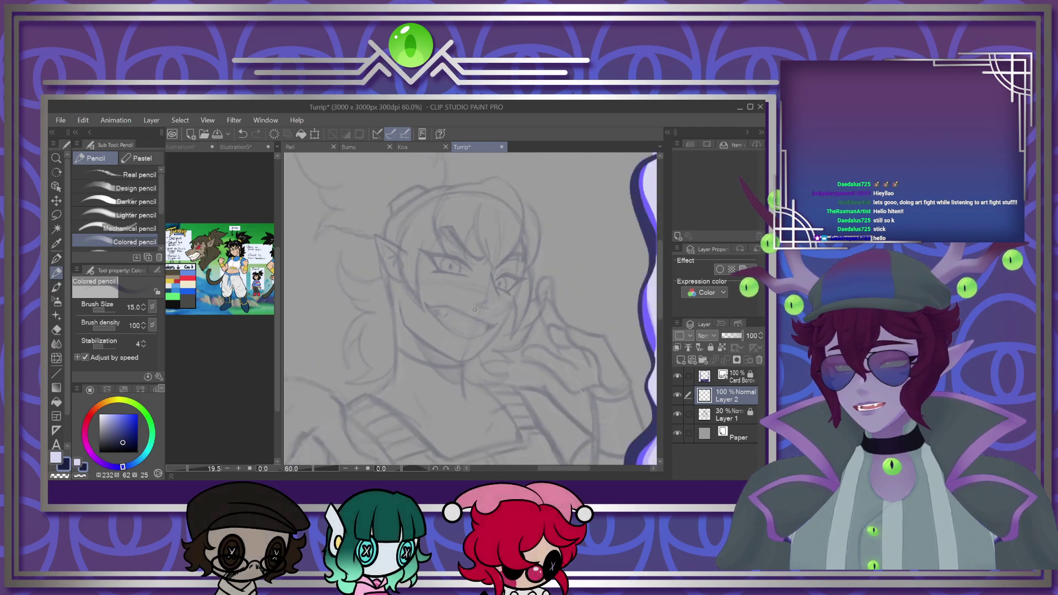
scroll(460, 312, down, 1)
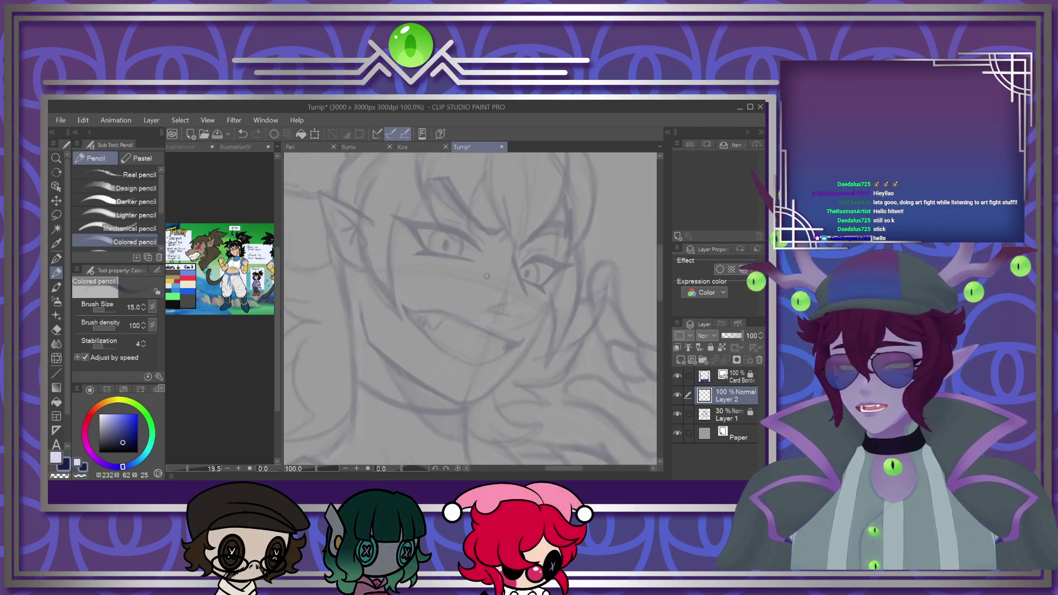
scroll(565, 274, up, 5)
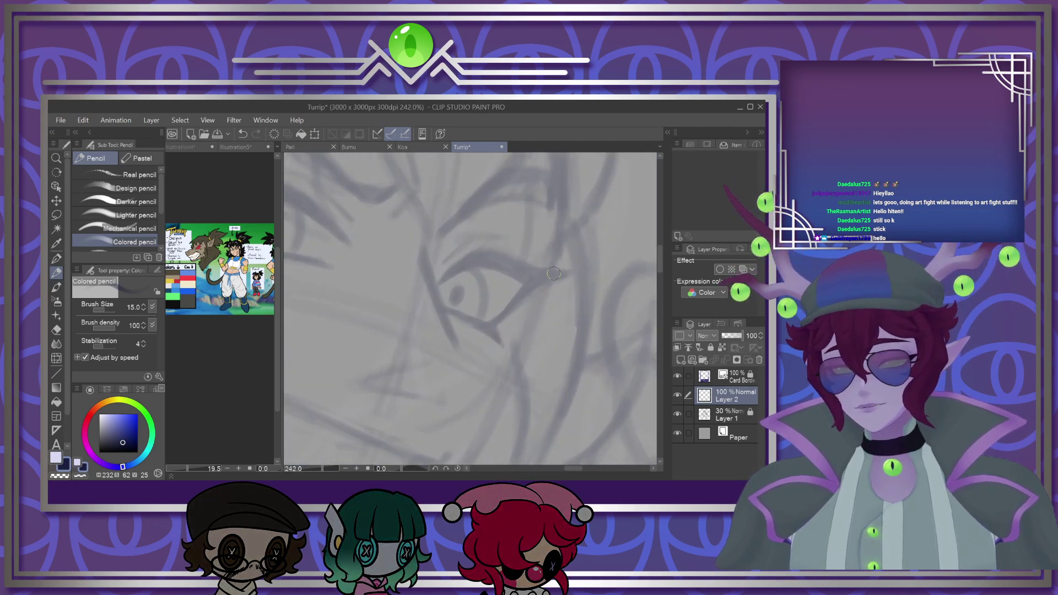
key(bracketleft)
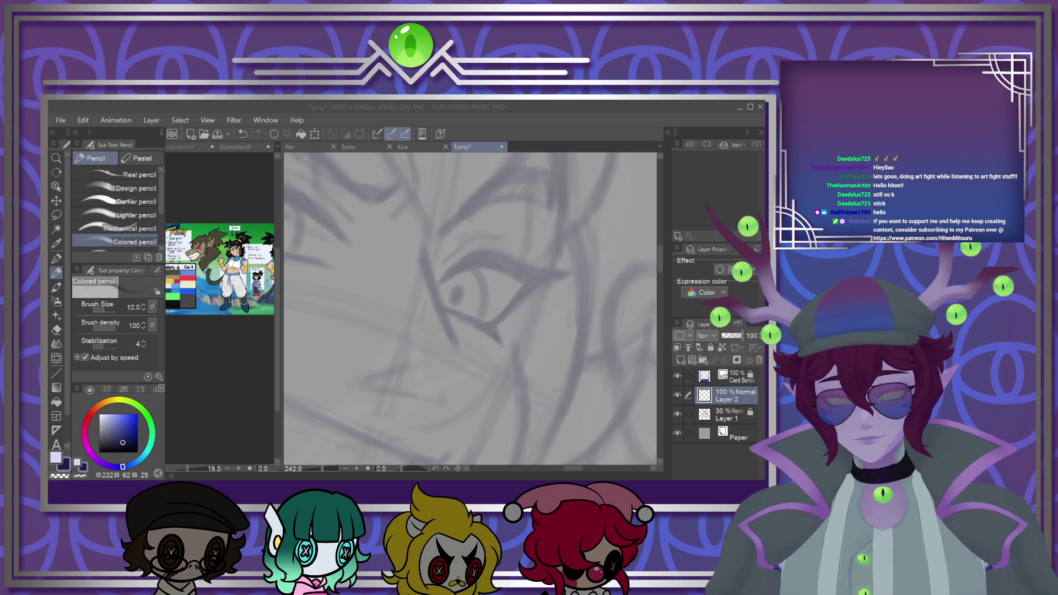
click(432, 240)
scroll(474, 297, down, 3)
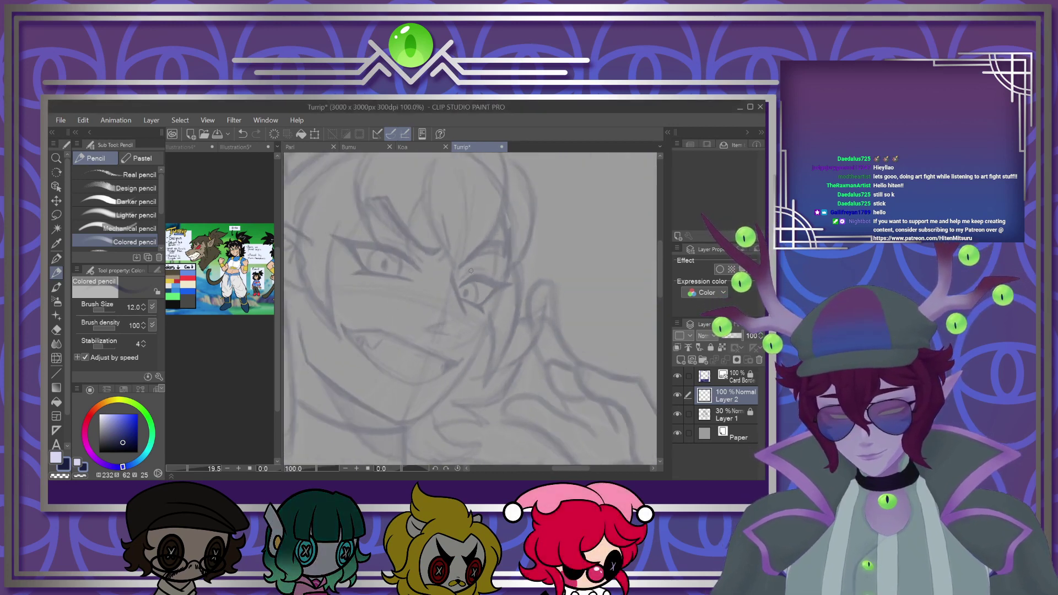
scroll(481, 278, up, 2)
scroll(481, 278, up, 4)
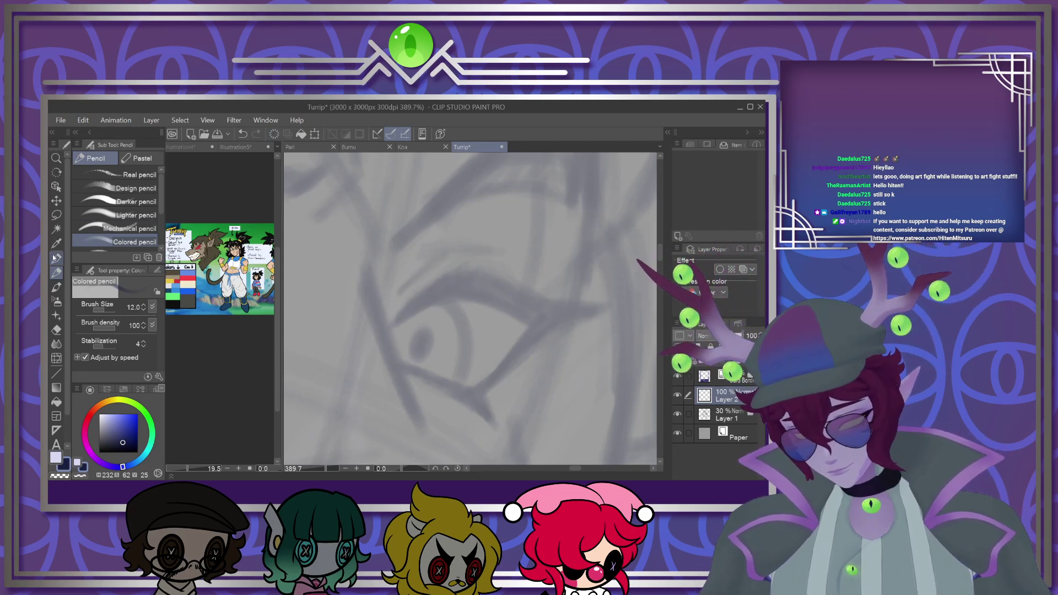
key(p)
key(bracketleft)
key(bracketleft)
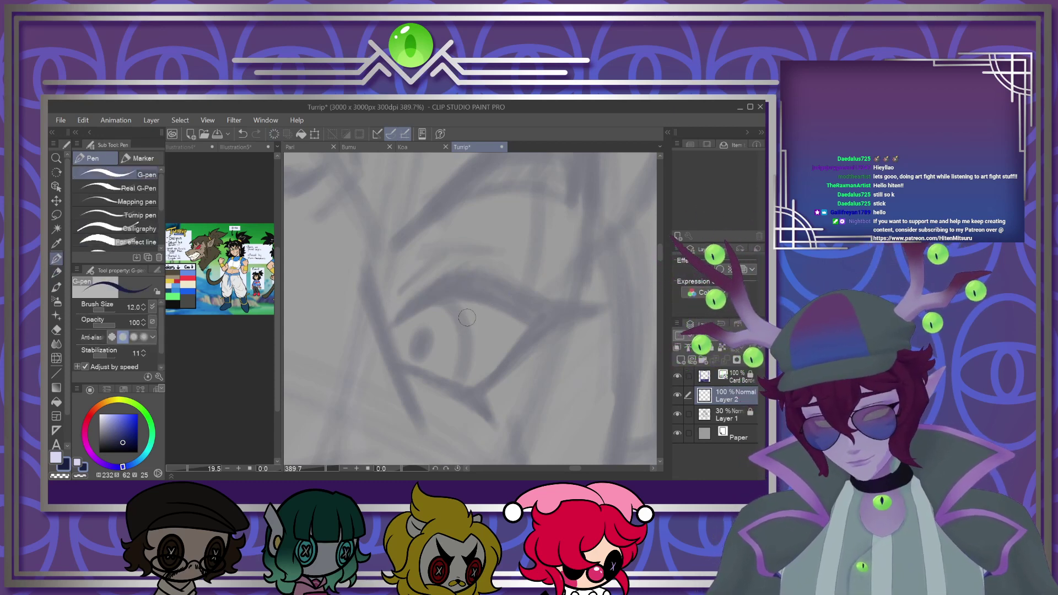
Ink the upper and lower contours of the upper lash line on the eye nearest the raised hand
scroll(460, 317, up, 2)
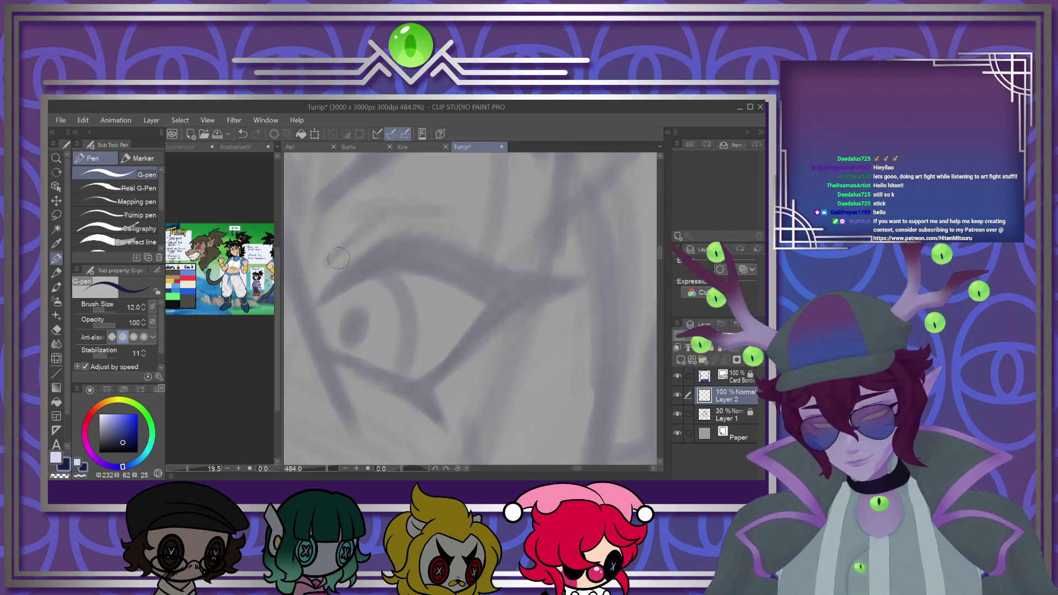
mouse_move(310, 312)
mouse_down()
mouse_move(380, 242)
mouse_move(608, 270)
mouse_up()
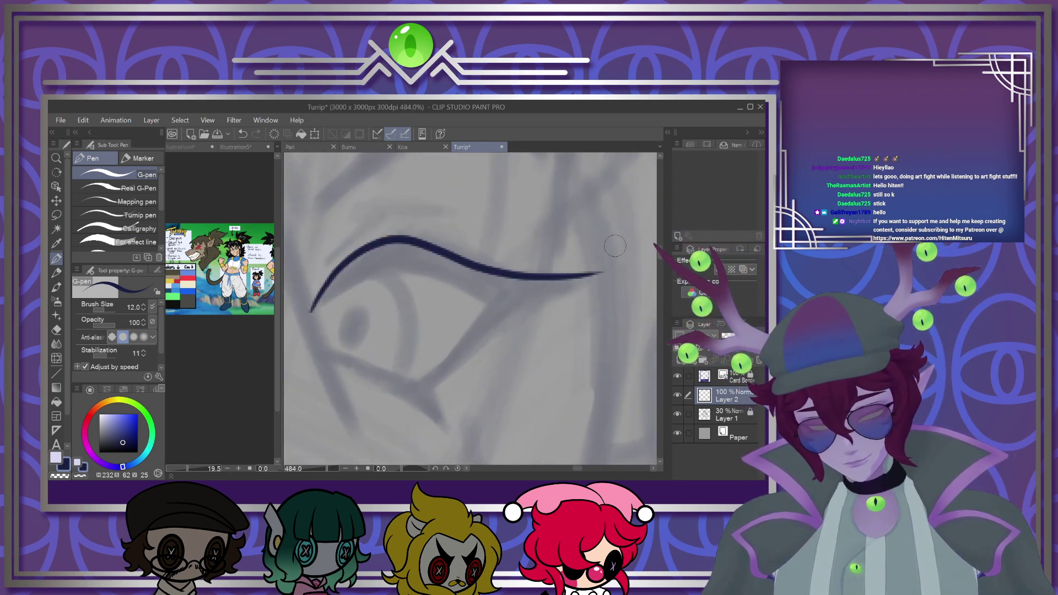
key(ctrl+z)
mouse_move(306, 311)
mouse_down()
mouse_move(375, 249)
mouse_move(627, 262)
mouse_move(508, 288)
mouse_move(411, 282)
mouse_move(306, 313)
mouse_up()
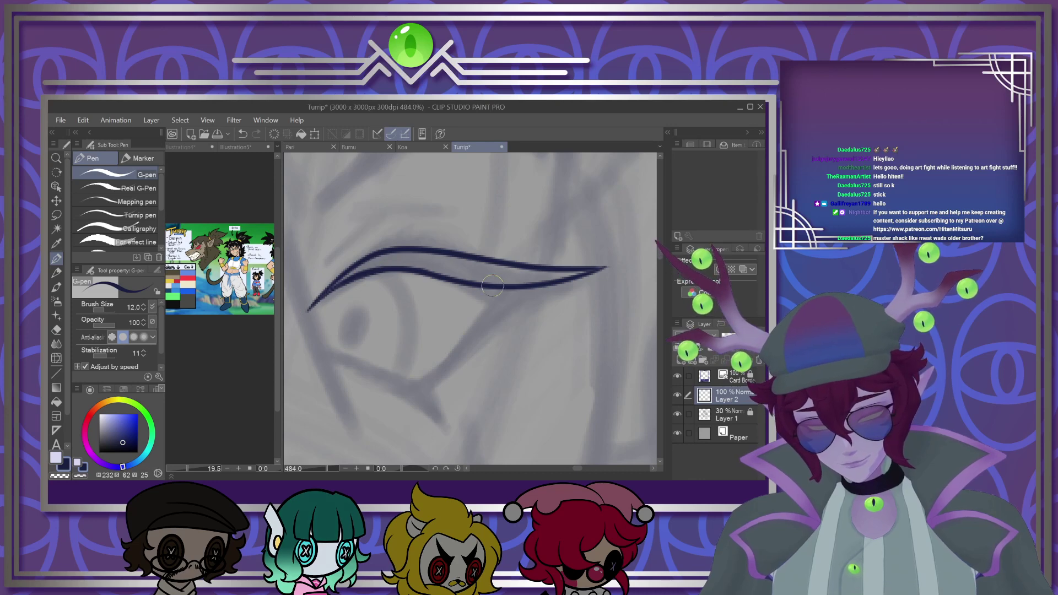
Ink the same eye's lower lid with its lash flick, plus the eyelid crease above it
mouse_move(497, 289)
mouse_down()
mouse_move(444, 361)
mouse_move(373, 368)
mouse_move(324, 349)
mouse_up()
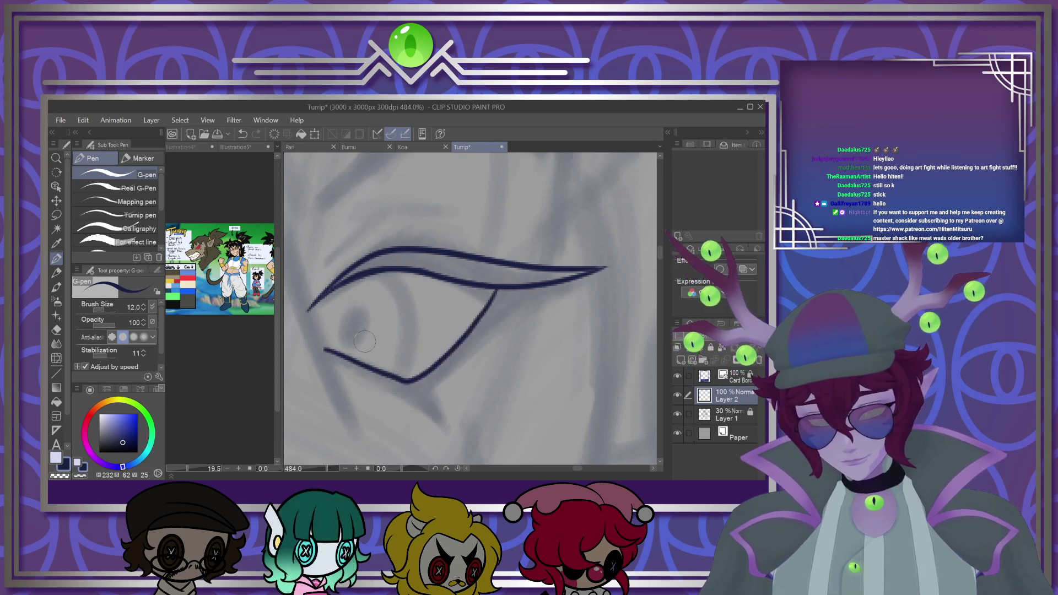
drag(406, 381, 534, 284)
drag(413, 379, 441, 414)
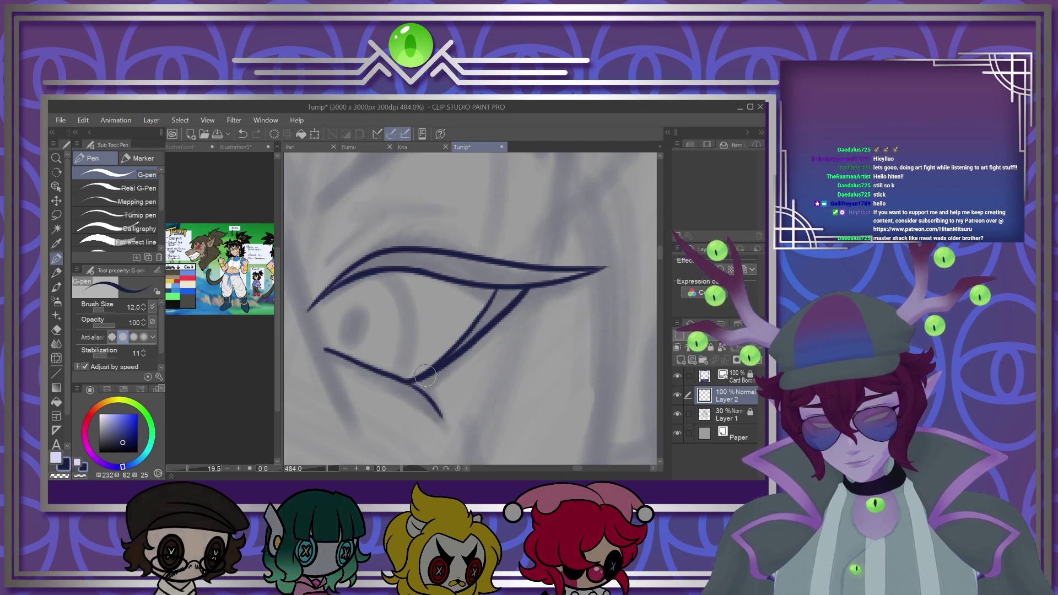
mouse_move(321, 276)
mouse_down()
mouse_move(352, 234)
mouse_move(458, 226)
mouse_up()
scroll(495, 266, down, 5)
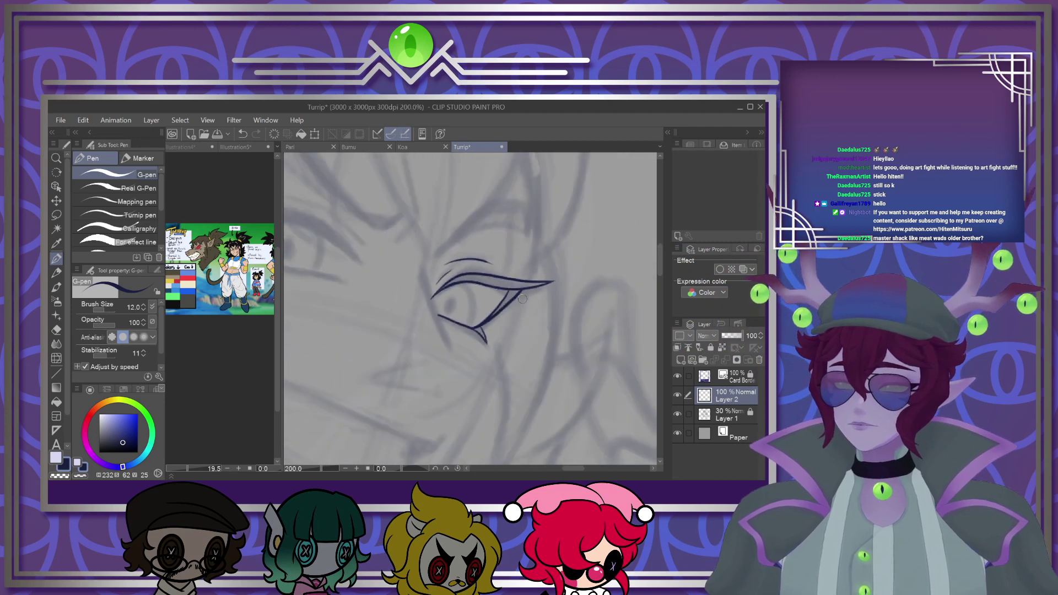
Outline the eyebrow above the eye nearest the raised hand as a tapered shape
scroll(506, 295, up, 4)
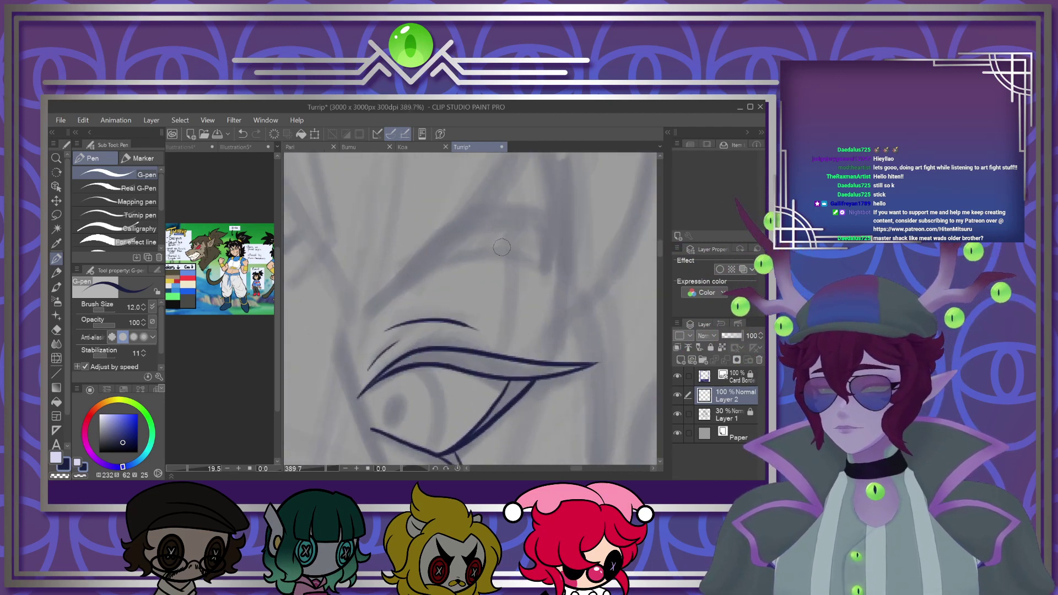
mouse_move(373, 304)
mouse_down()
mouse_move(380, 256)
mouse_move(567, 225)
mouse_up()
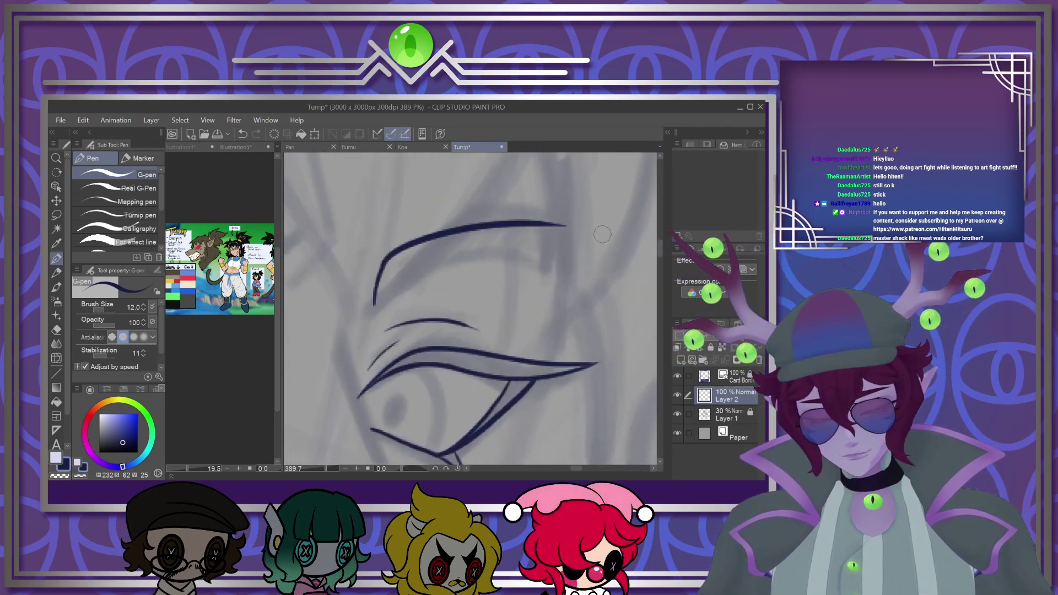
drag(397, 288, 611, 226)
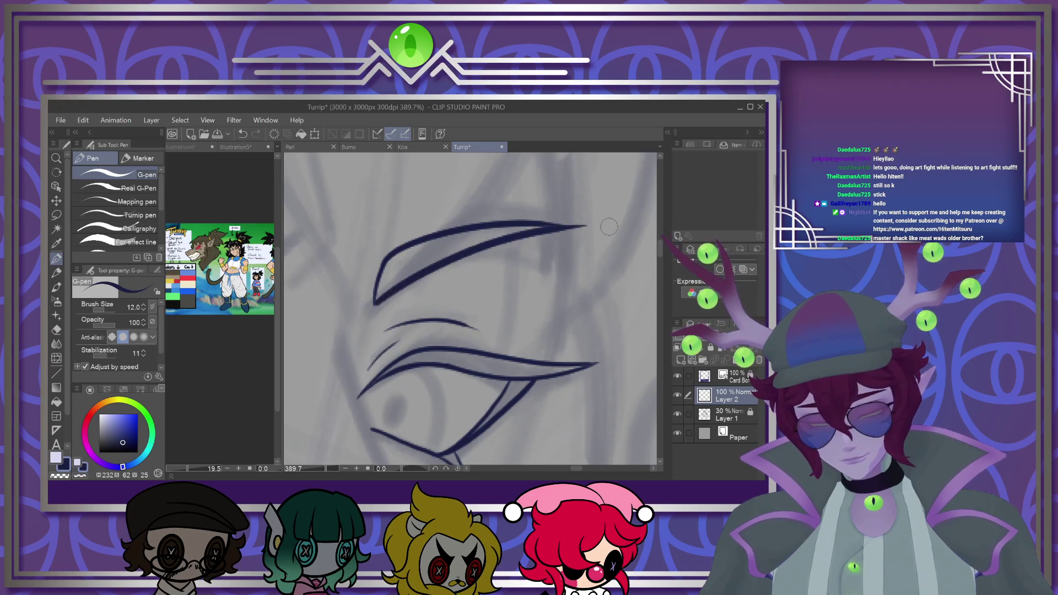
Ink the other eye's upper lash line, outer corner and lower lid over the sketch
scroll(609, 226, down, 6)
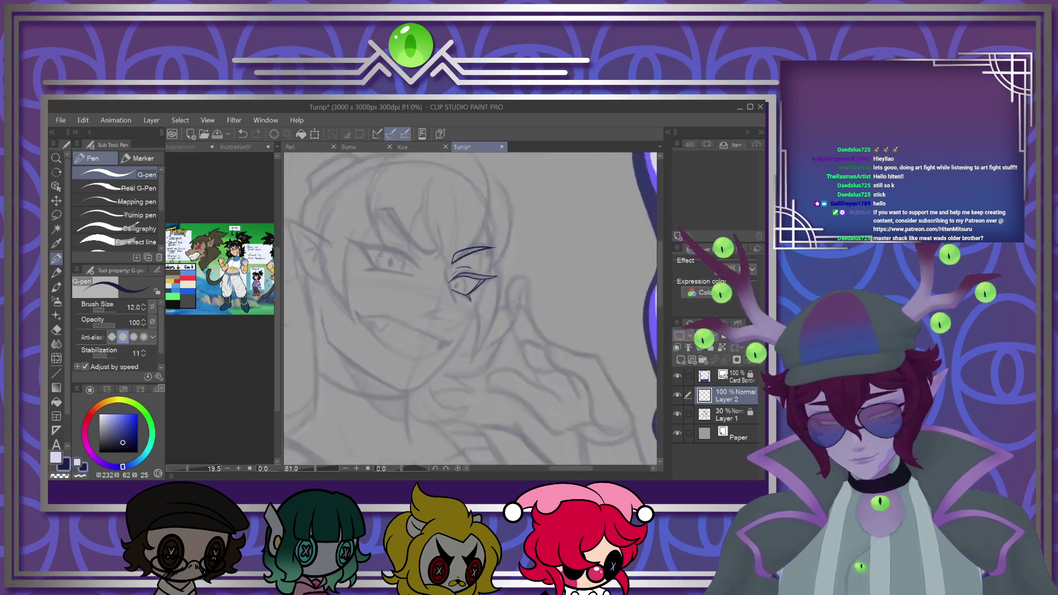
scroll(364, 243, up, 4)
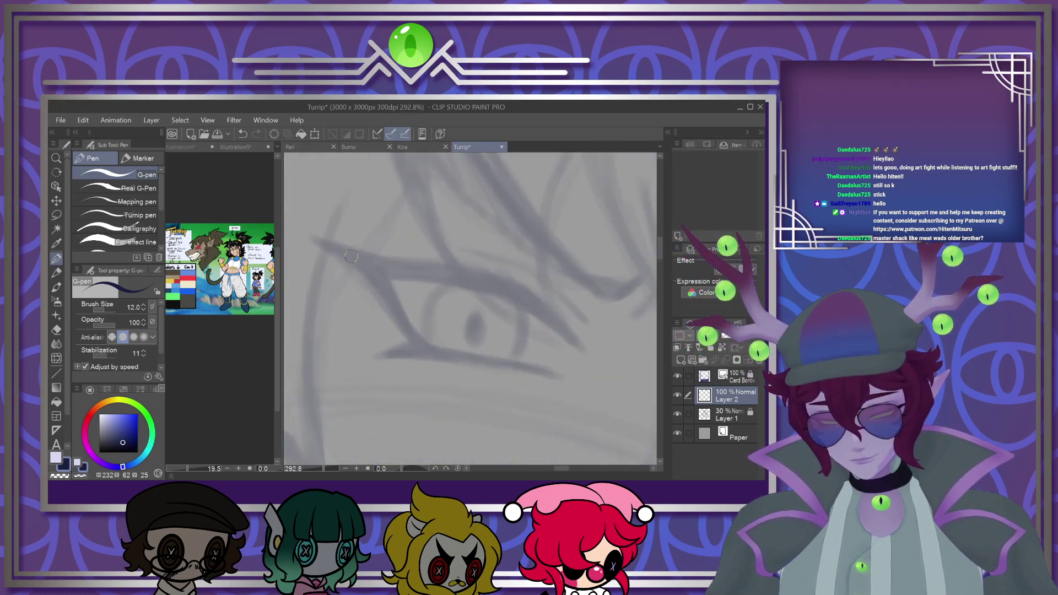
scroll(349, 256, down, 1)
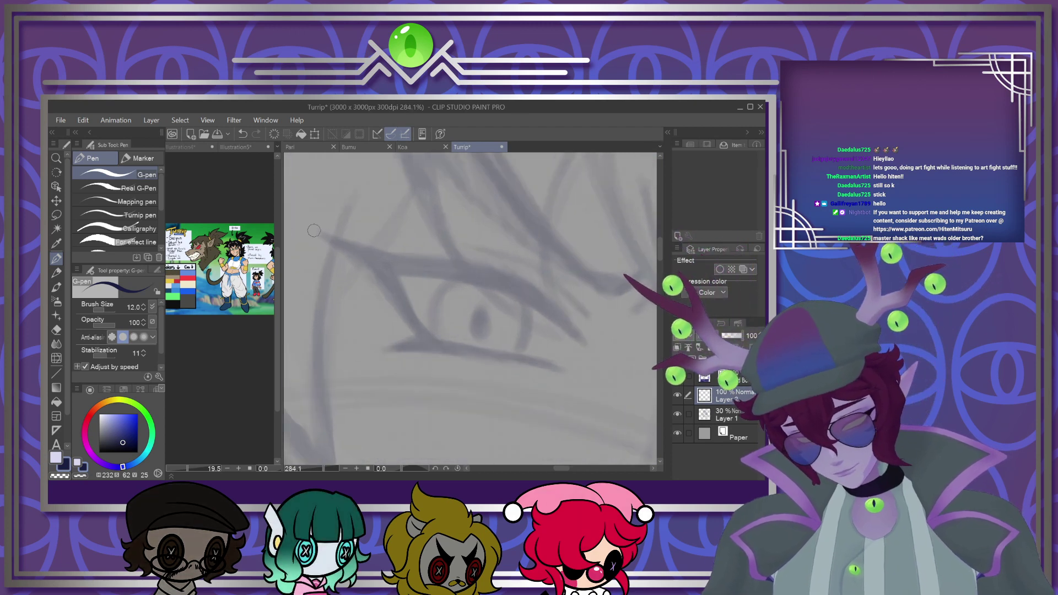
mouse_move(316, 228)
mouse_down()
mouse_move(433, 254)
mouse_move(586, 337)
mouse_up()
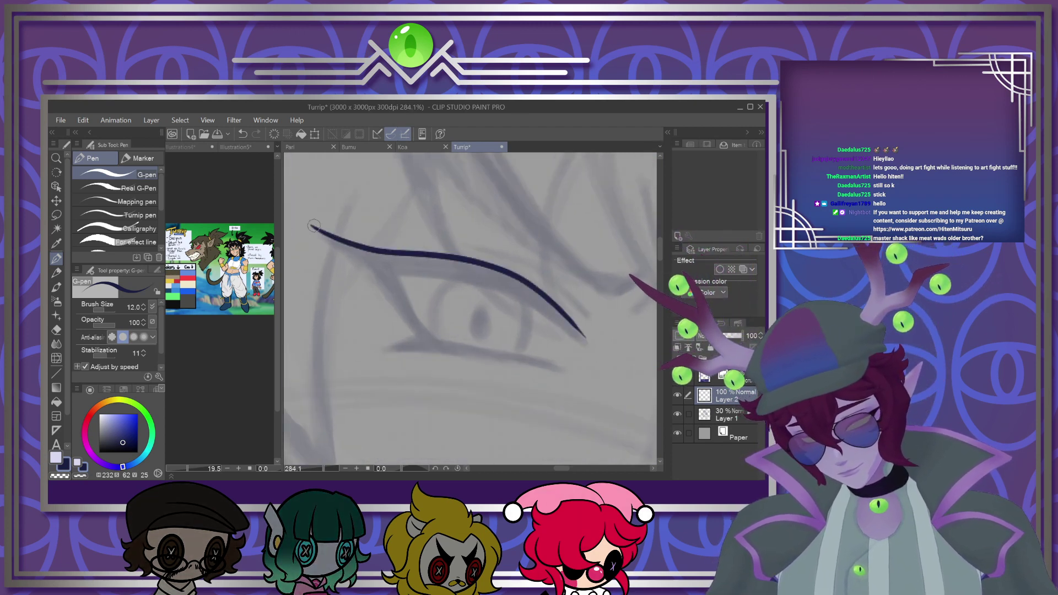
mouse_move(311, 226)
mouse_down()
mouse_move(451, 270)
mouse_move(584, 337)
mouse_up()
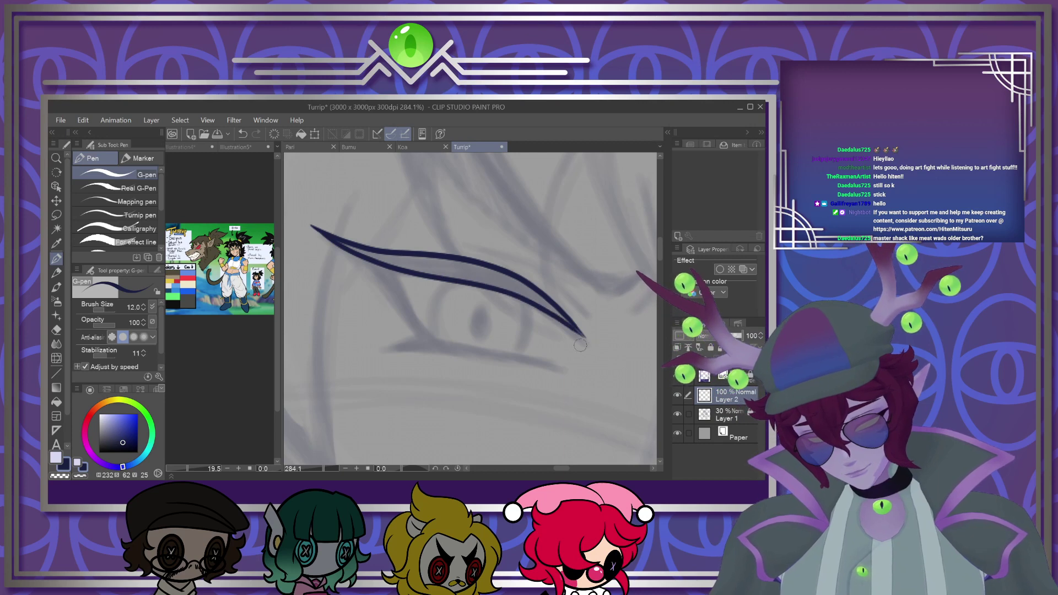
mouse_move(364, 259)
mouse_down()
mouse_move(404, 315)
mouse_move(456, 346)
mouse_move(563, 369)
mouse_up()
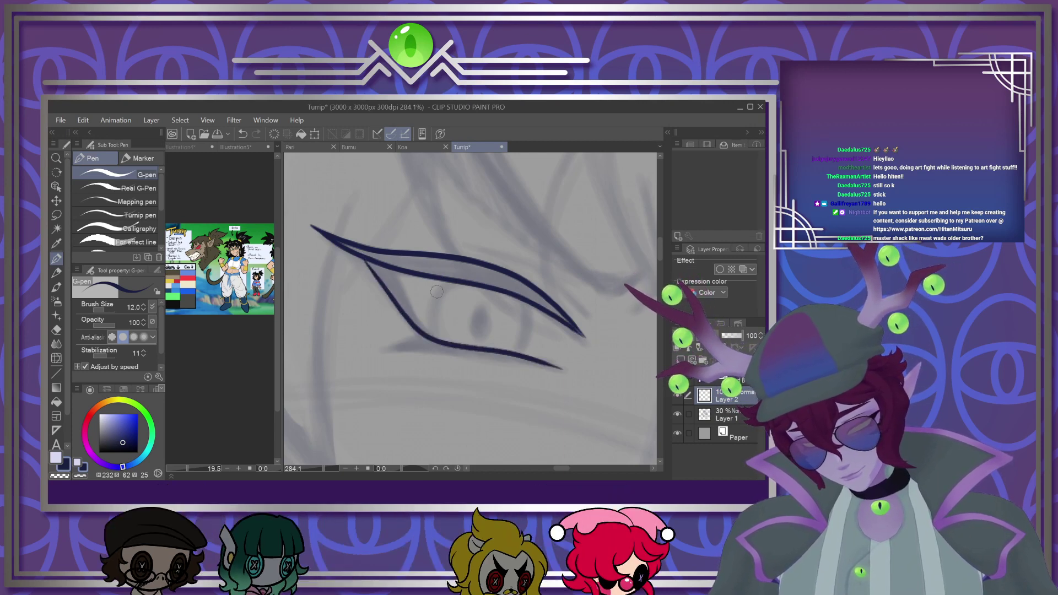
mouse_move(396, 269)
mouse_down()
mouse_move(432, 331)
mouse_move(385, 350)
mouse_up()
Draw a thin eyelid crease above the upper lash line of the eye nearest the pointed ear
drag(409, 250, 556, 270)
key(ctrl+z)
drag(419, 241, 564, 286)
key(ctrl+z)
drag(400, 236, 573, 279)
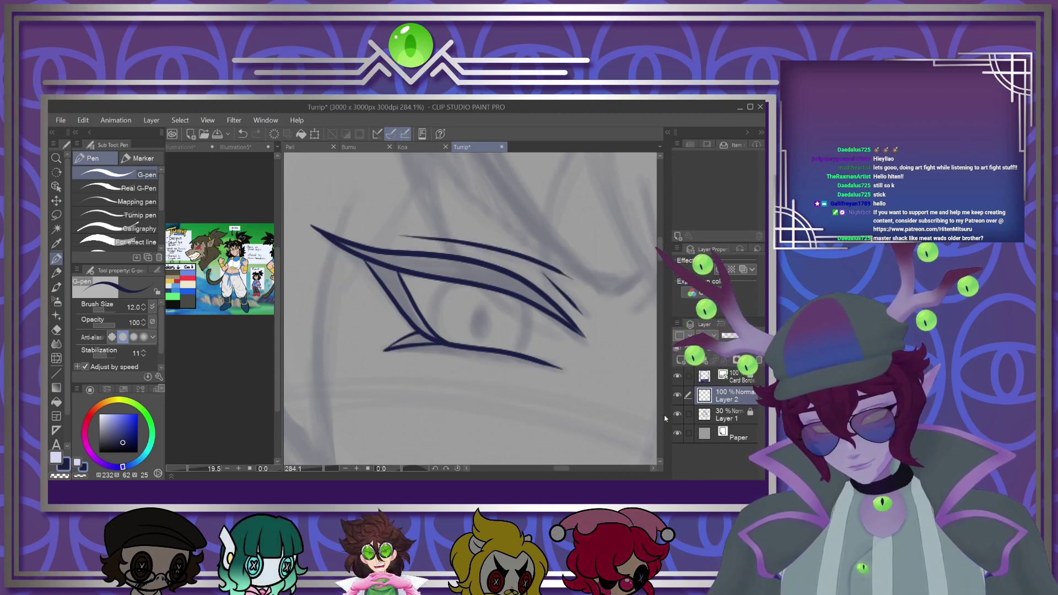
scroll(475, 326, down, 4)
scroll(475, 325, up, 1)
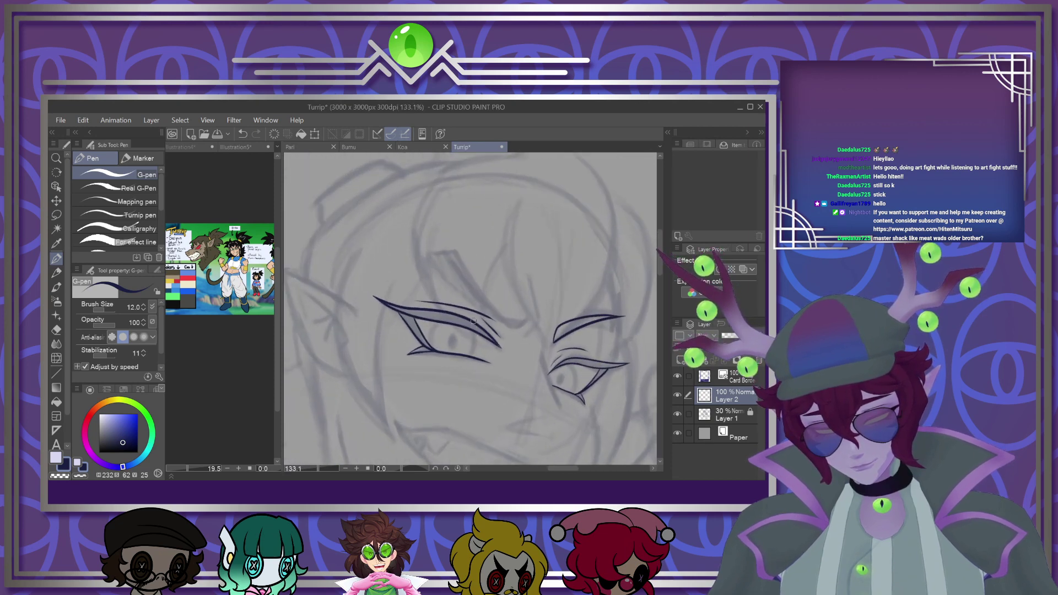
scroll(474, 325, up, 2)
mouse_move(461, 216)
mouse_down()
mouse_move(500, 302)
mouse_move(530, 338)
mouse_up()
mouse_move(457, 216)
mouse_down()
mouse_move(471, 295)
mouse_move(498, 330)
mouse_move(533, 337)
mouse_up()
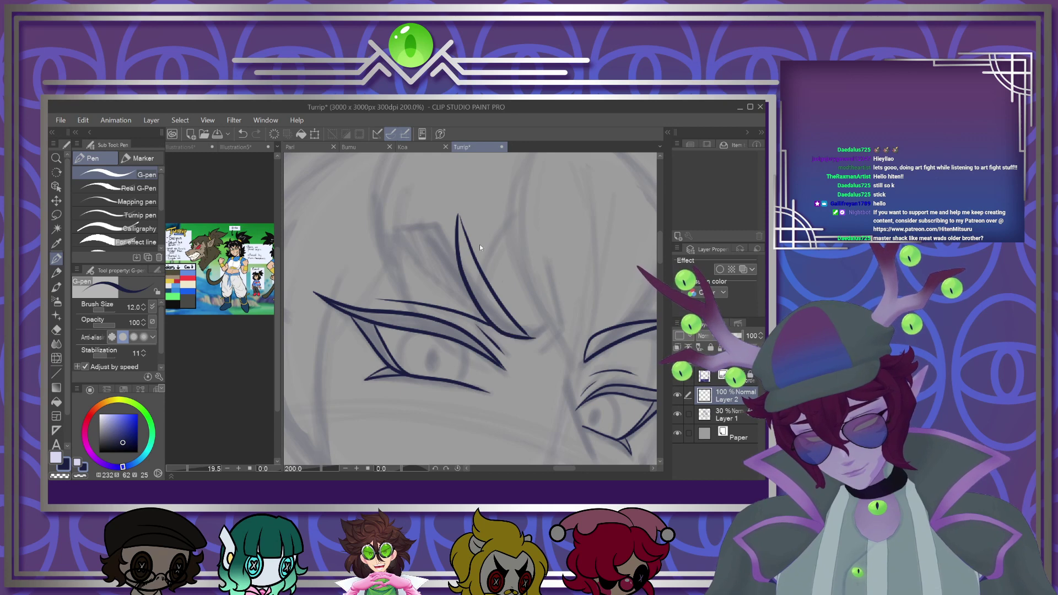
key(ctrl+z)
key(ctrl+z)
Outline the angled eyebrow above the eye nearest the pointed ear and add short frown lines between the brows
mouse_move(445, 216)
mouse_down()
mouse_move(452, 244)
mouse_move(529, 335)
mouse_up()
mouse_move(444, 215)
mouse_down()
mouse_move(485, 326)
mouse_move(537, 332)
mouse_move(514, 351)
mouse_up()
drag(558, 332, 532, 350)
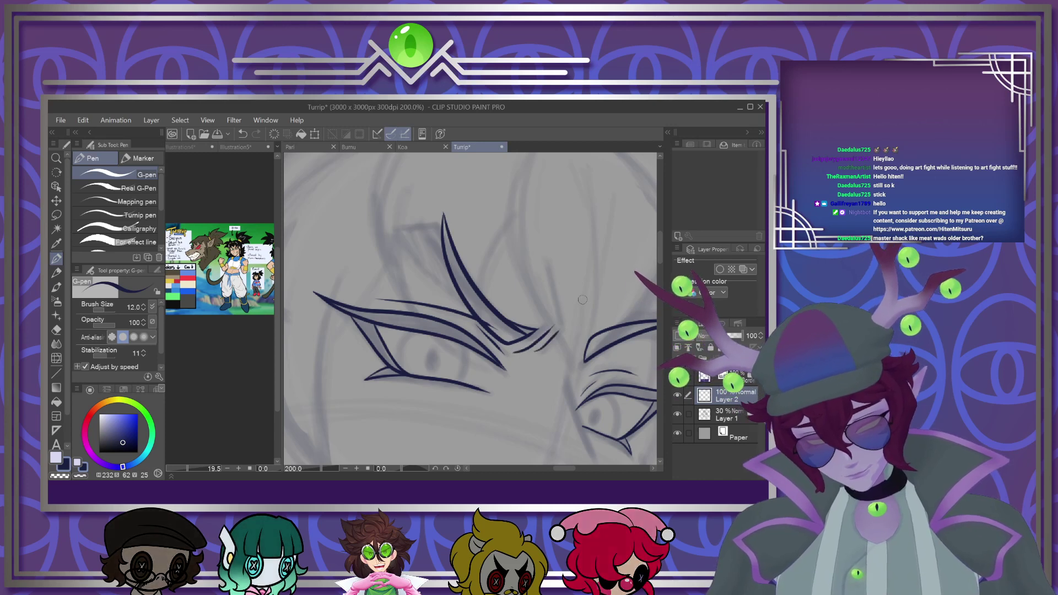
Auto-select the empty area around the inked eyes and eyebrows, referring to the editing layer only
scroll(583, 299, down, 3)
scroll(545, 333, up, 1)
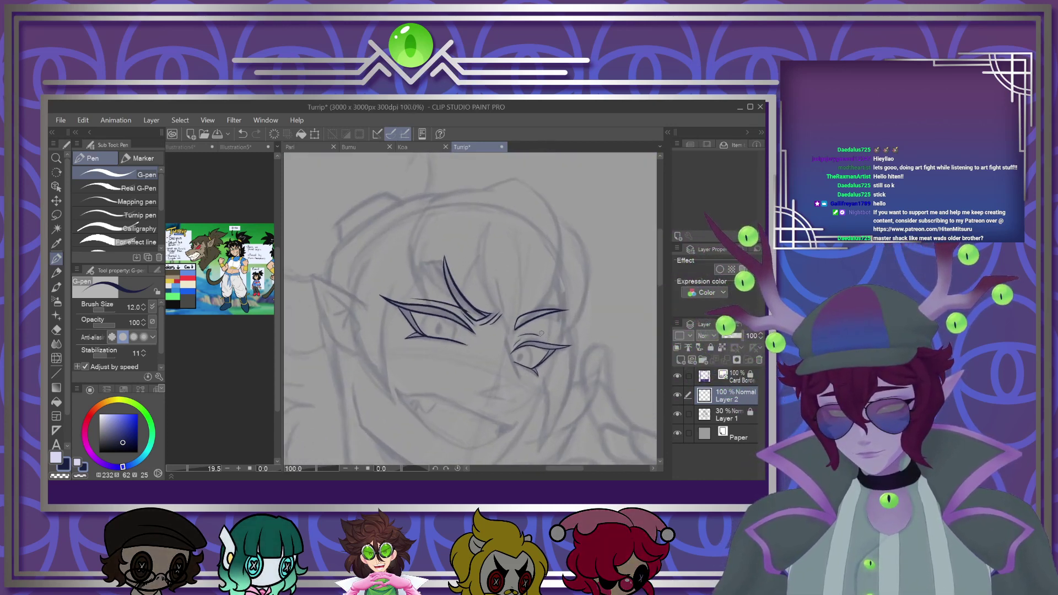
scroll(545, 333, up, 2)
key(w)
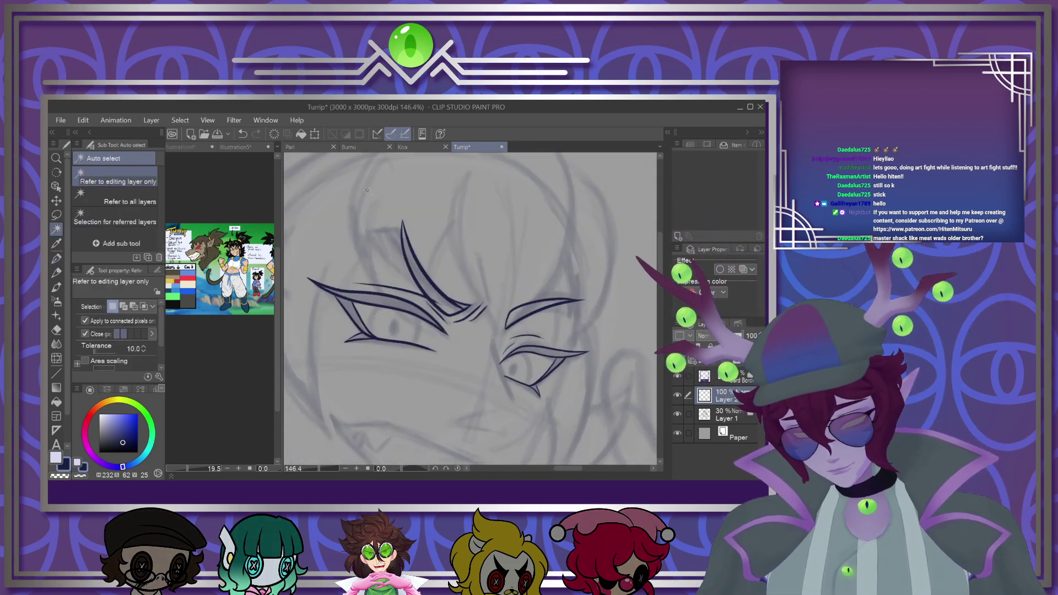
click(375, 441)
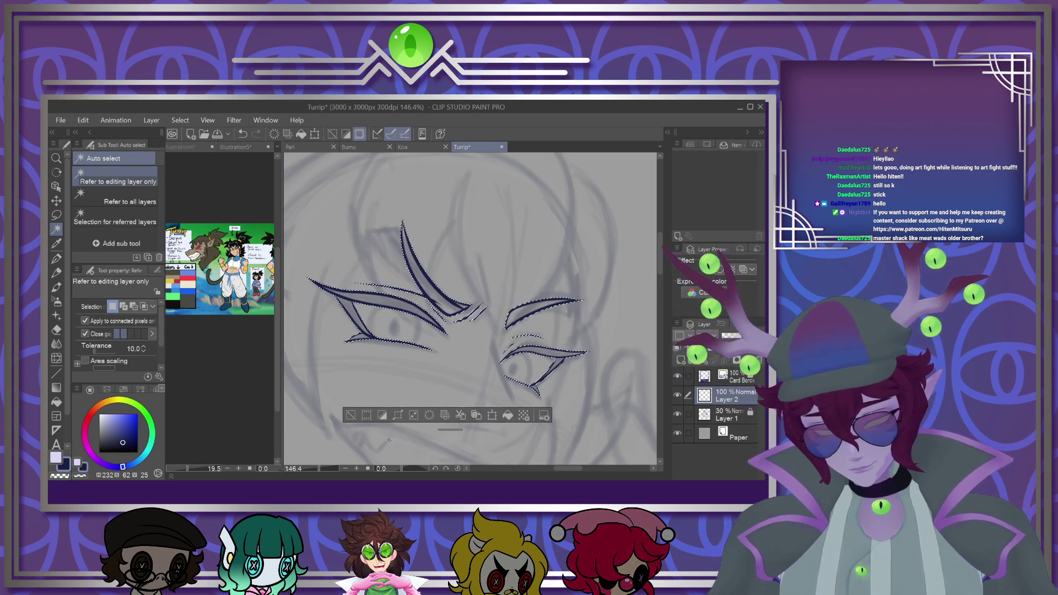
Fill the outlined lashes and eyebrows with the dark navy ink colour and clear the selection
click(508, 416)
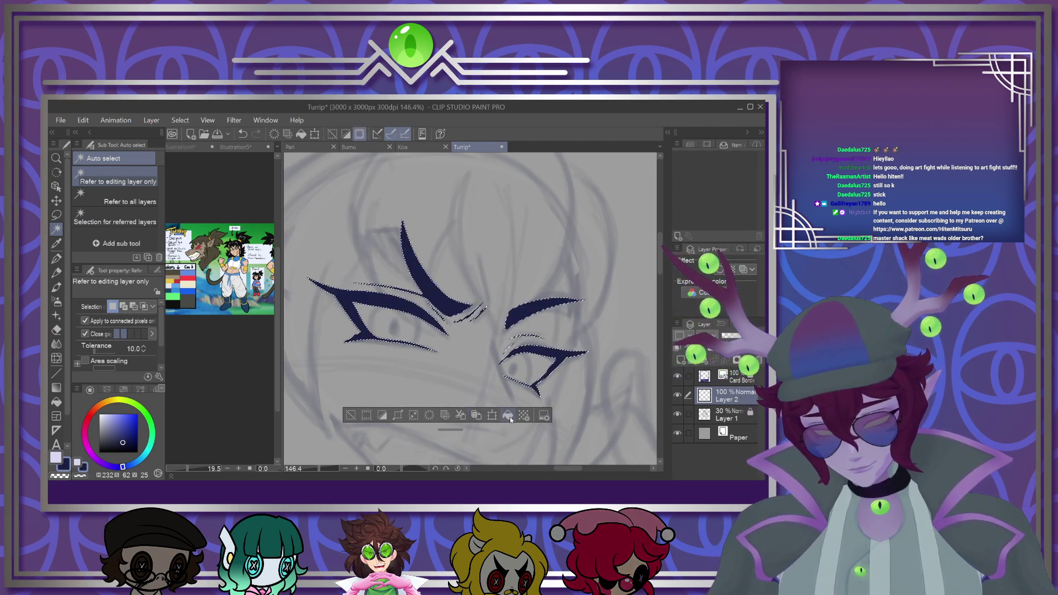
click(56, 215)
click(497, 222)
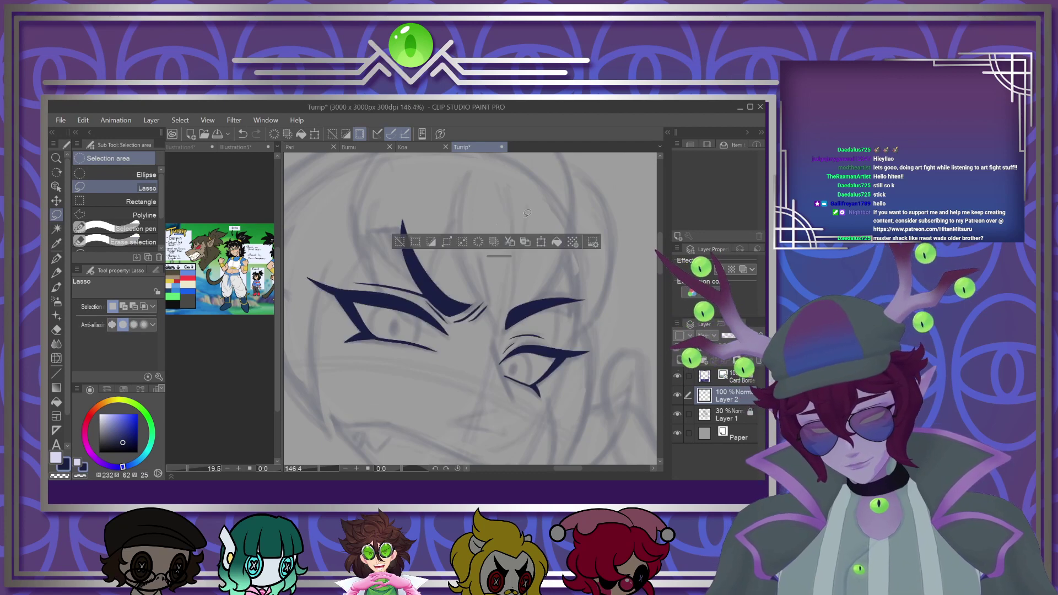
click(494, 330)
Ink the round irises and filled oval pupils of both eyes with the G-pen at brush size 12
scroll(494, 332, down, 5)
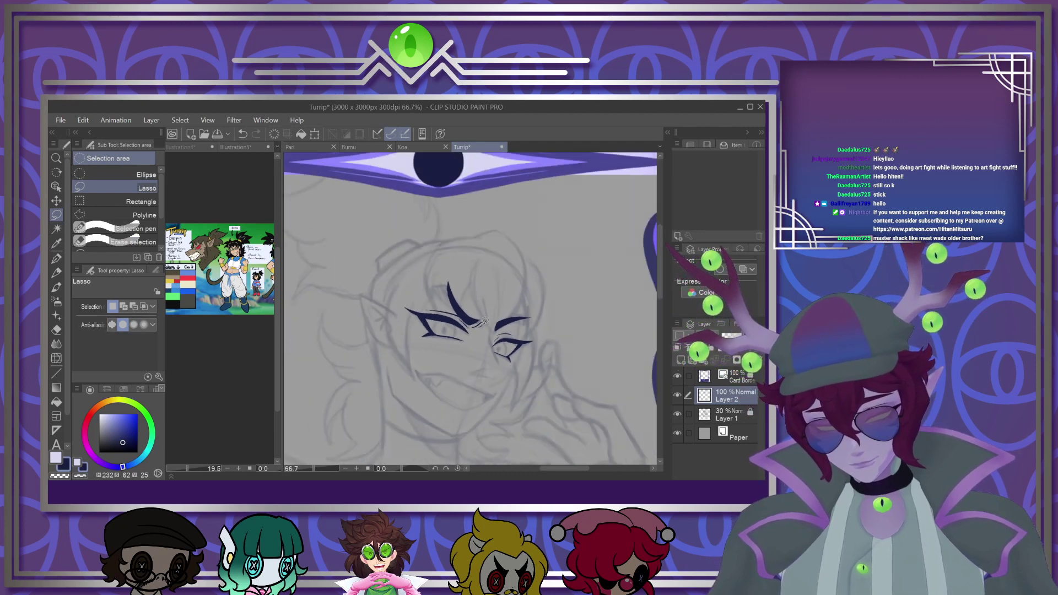
scroll(490, 320, up, 3)
scroll(479, 306, down, 1)
scroll(479, 306, up, 6)
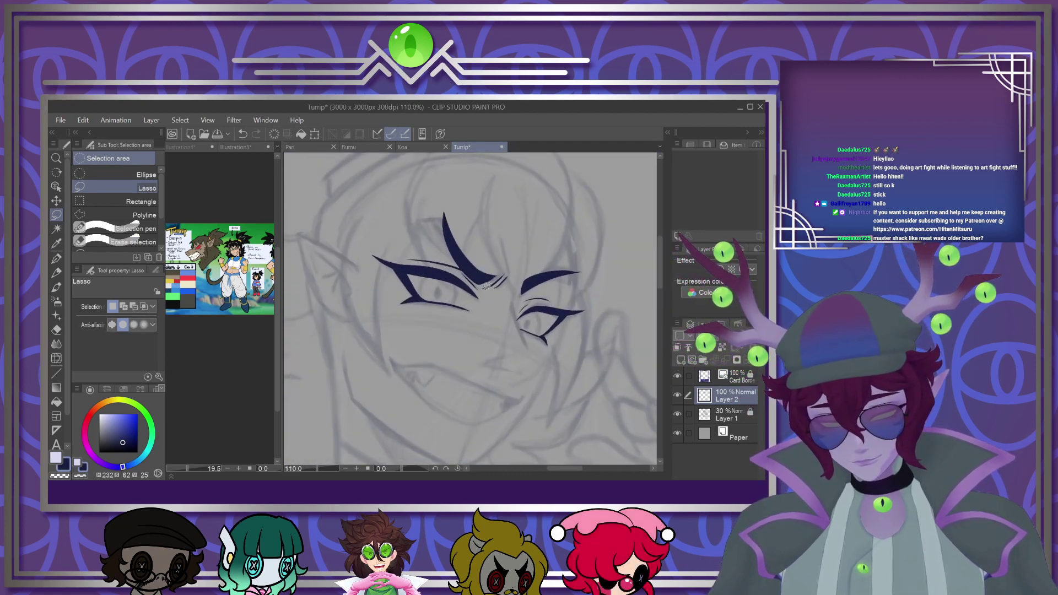
click(57, 258)
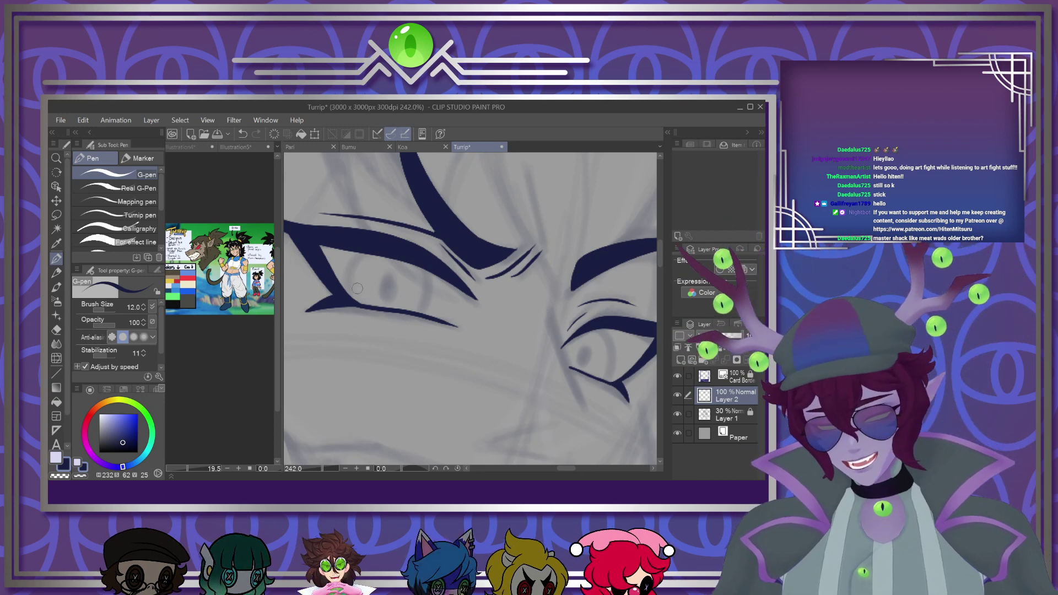
mouse_move(358, 309)
mouse_down()
mouse_move(346, 278)
mouse_move(365, 247)
mouse_up()
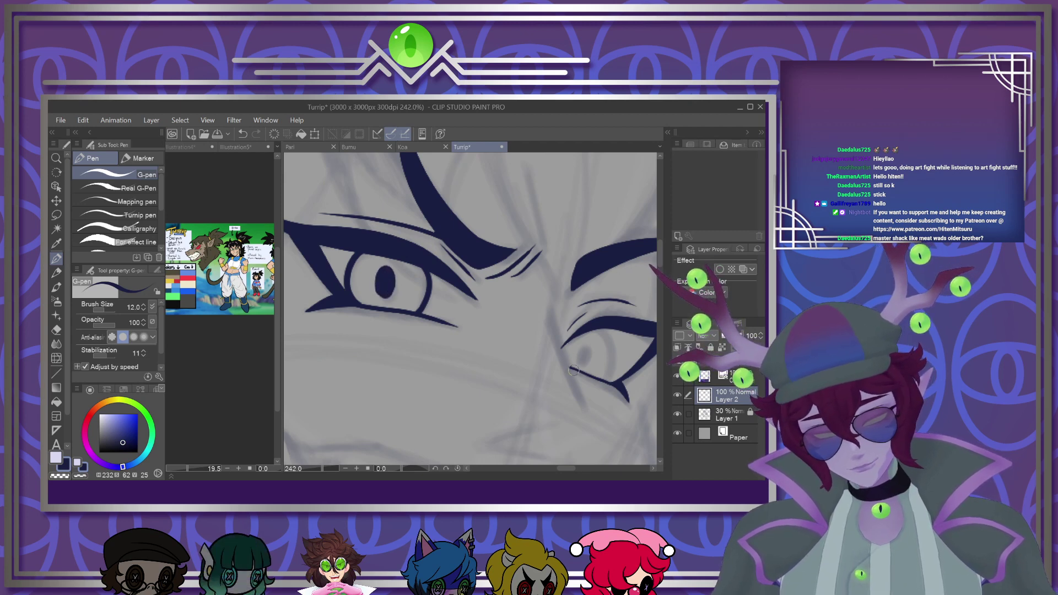
drag(589, 358, 593, 348)
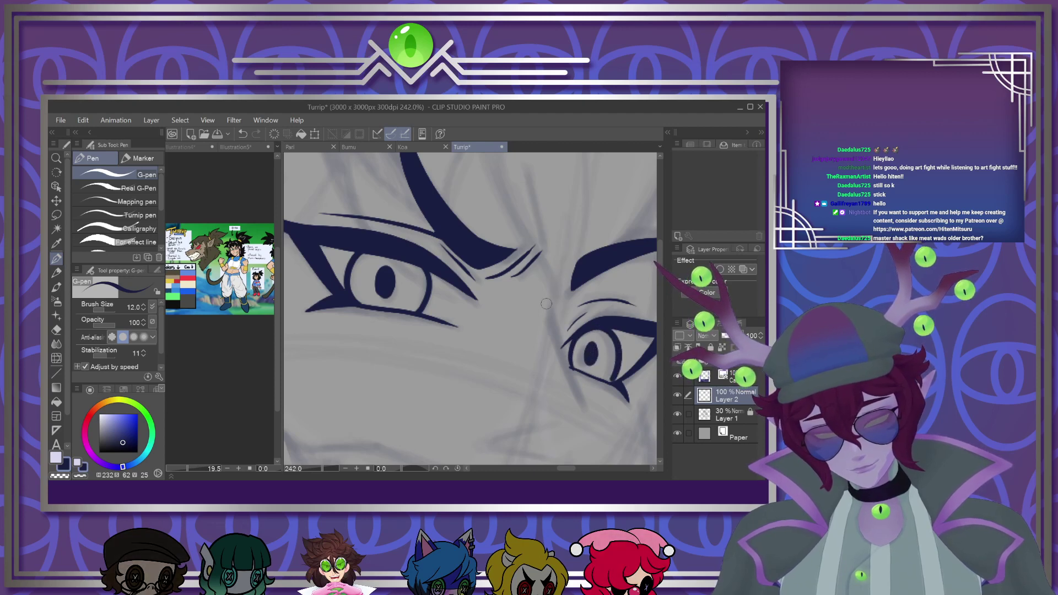
Ink the nose bridge line beside the far eye and the short lines of the nose tip
drag(553, 300, 583, 408)
scroll(651, 257, down, 5)
drag(555, 293, 506, 300)
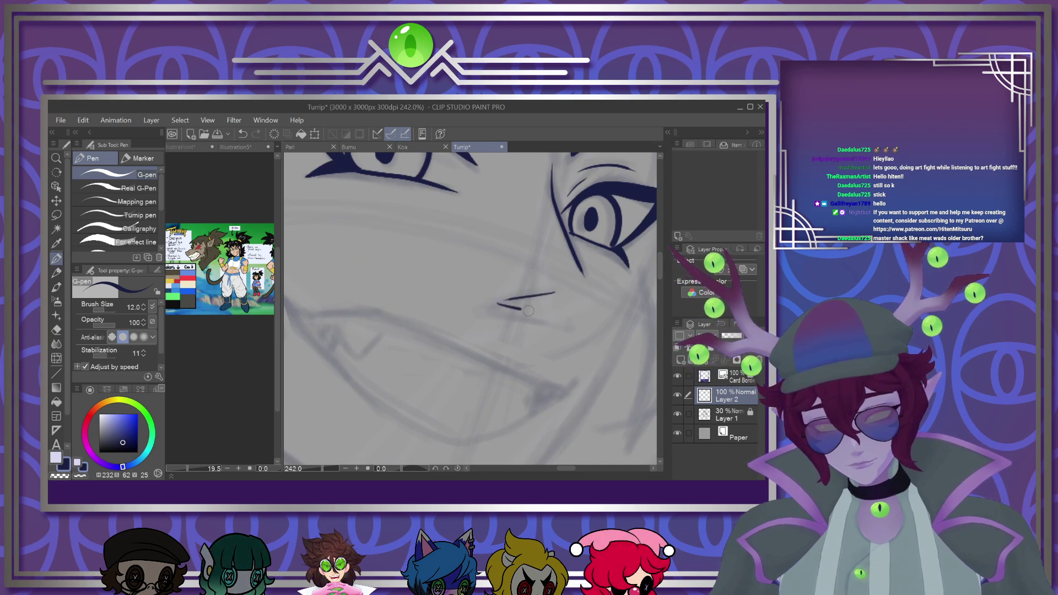
Ink the pointed bangs meeting between the brows and the curved hair locks framing the far eye
scroll(569, 318, down, 8)
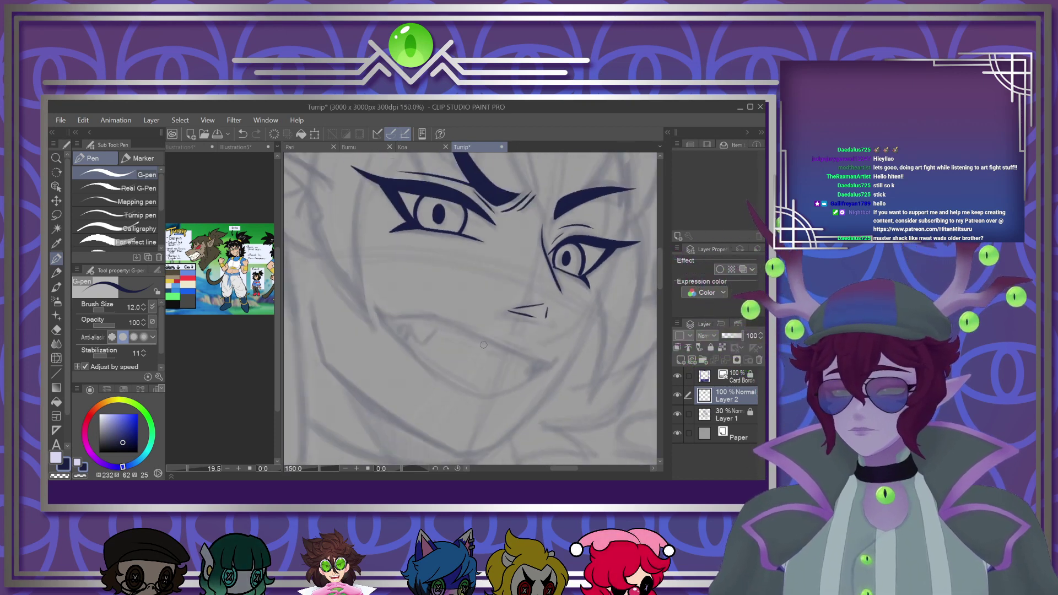
scroll(498, 351, up, 6)
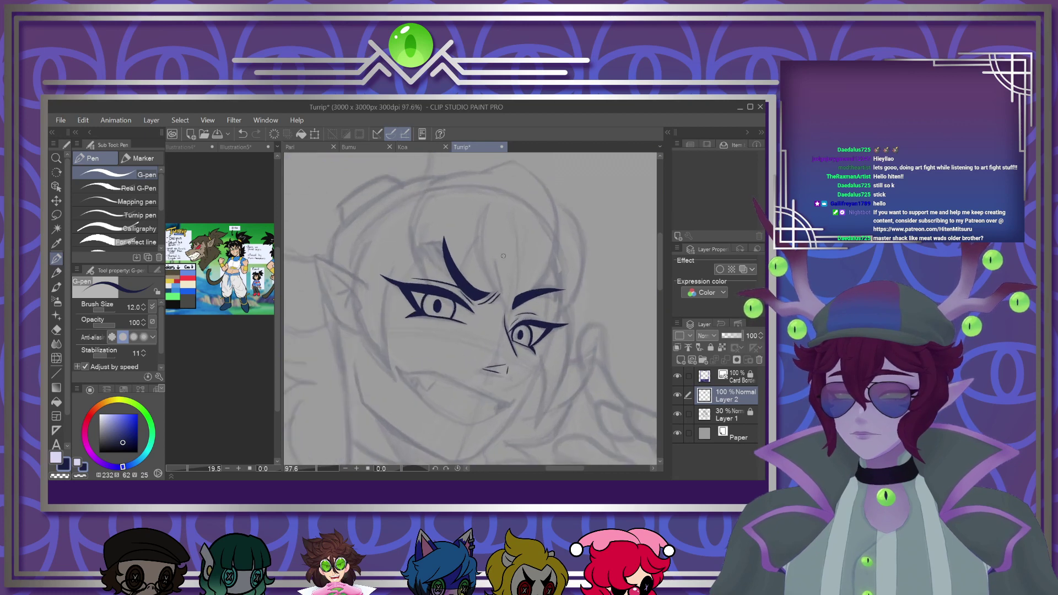
drag(486, 178, 480, 192)
mouse_move(579, 187)
mouse_down()
mouse_move(584, 235)
mouse_move(516, 327)
mouse_up()
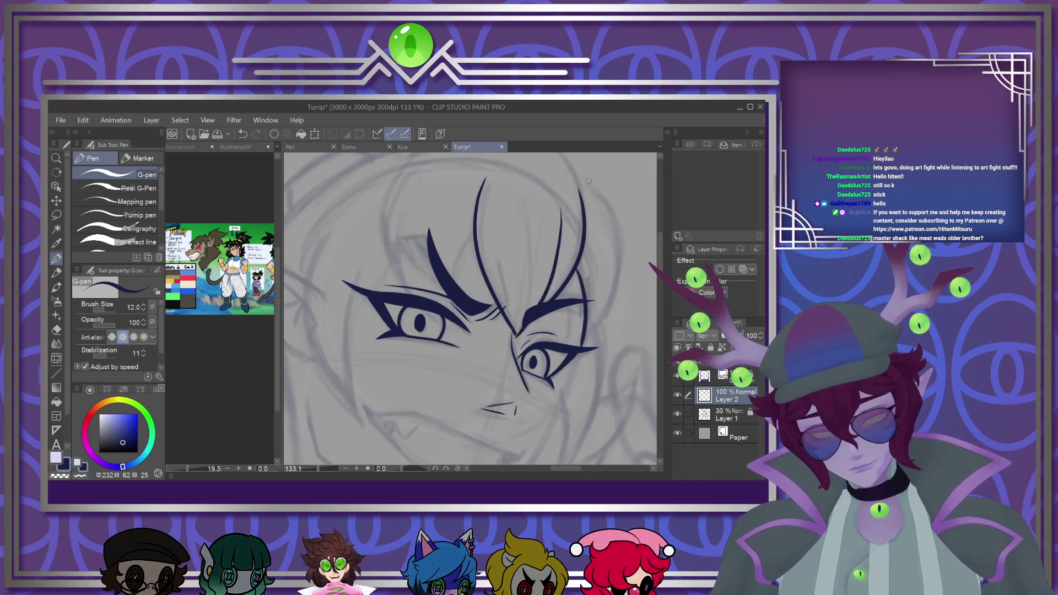
mouse_move(580, 181)
mouse_down()
mouse_move(619, 233)
mouse_move(627, 333)
mouse_up()
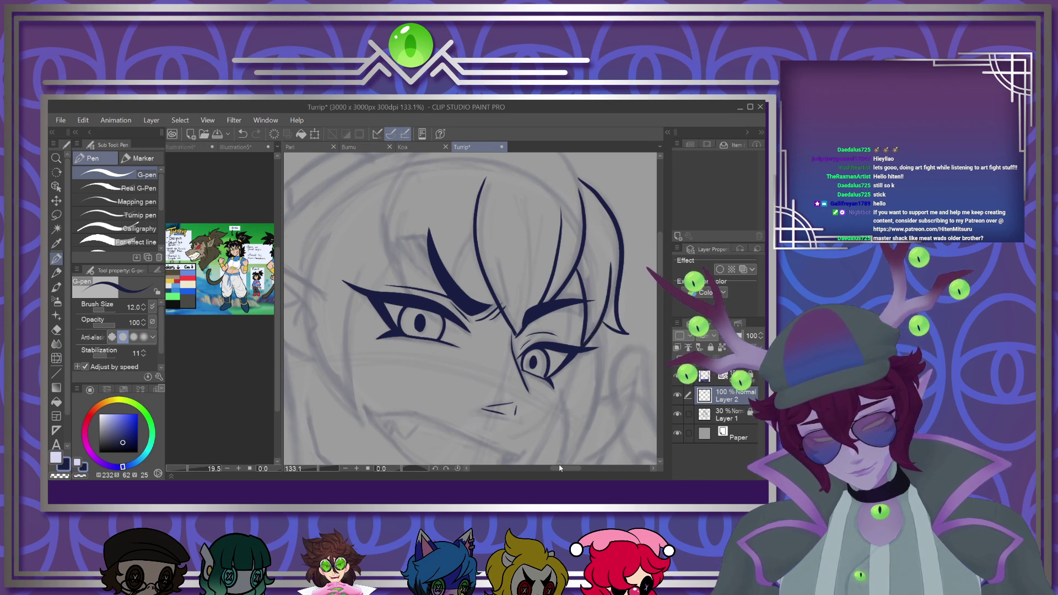
Ink the bangs crossing the near eye and the long curved side locks in front of the pointed ear
drag(566, 468, 561, 468)
scroll(497, 309, up, 3)
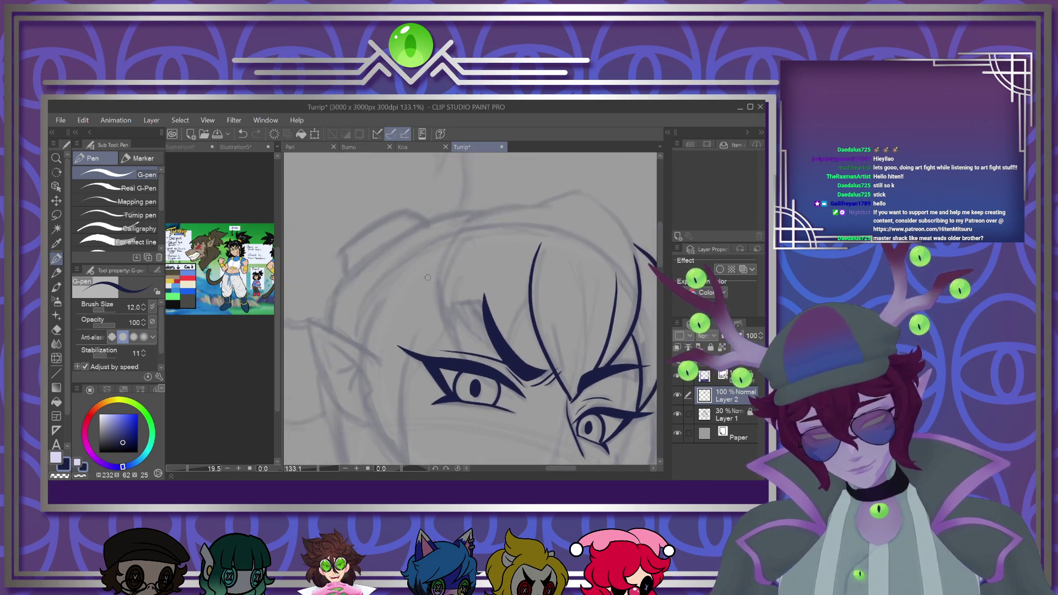
mouse_move(447, 244)
mouse_down()
mouse_move(469, 358)
mouse_move(512, 398)
mouse_up()
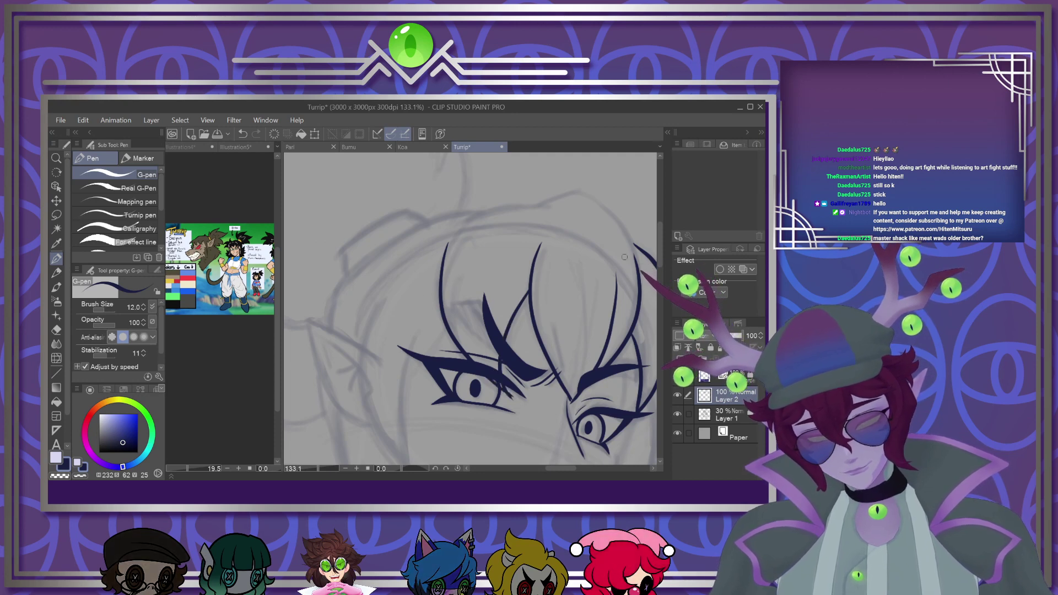
scroll(656, 249, down, 3)
drag(424, 308, 406, 332)
drag(384, 244, 426, 430)
drag(412, 289, 427, 430)
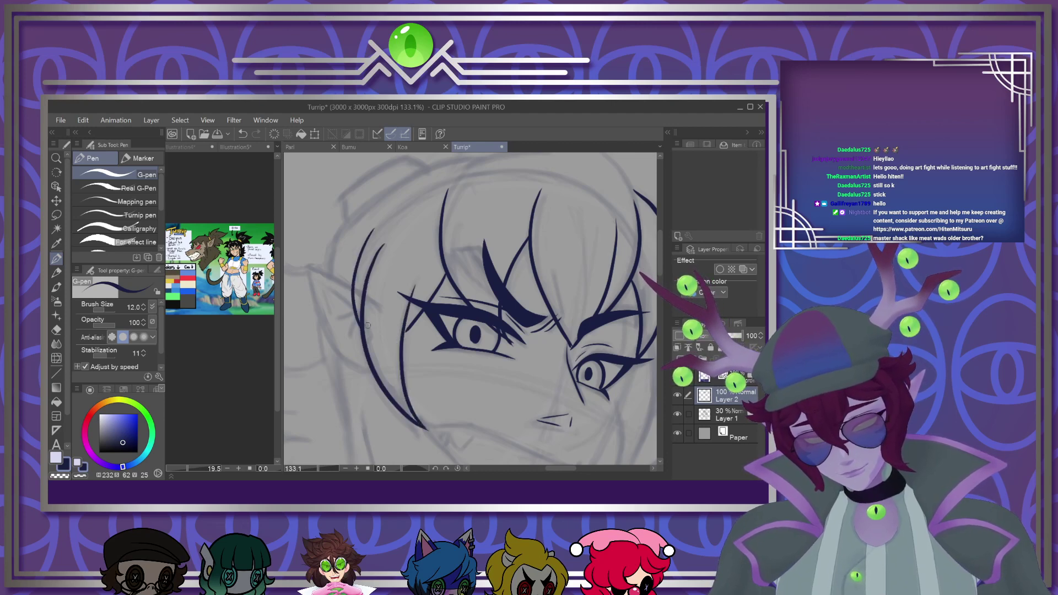
Ink the outer contour of the hair over the crown, ending at the pointed ear
scroll(630, 242, up, 2)
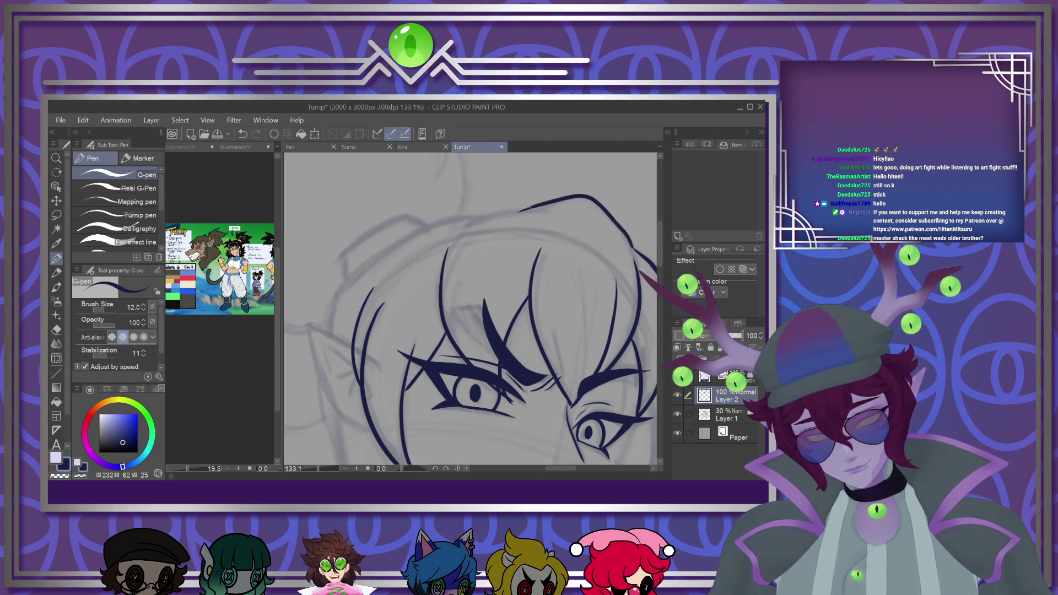
mouse_move(438, 222)
mouse_down()
mouse_move(353, 273)
mouse_move(326, 332)
mouse_up()
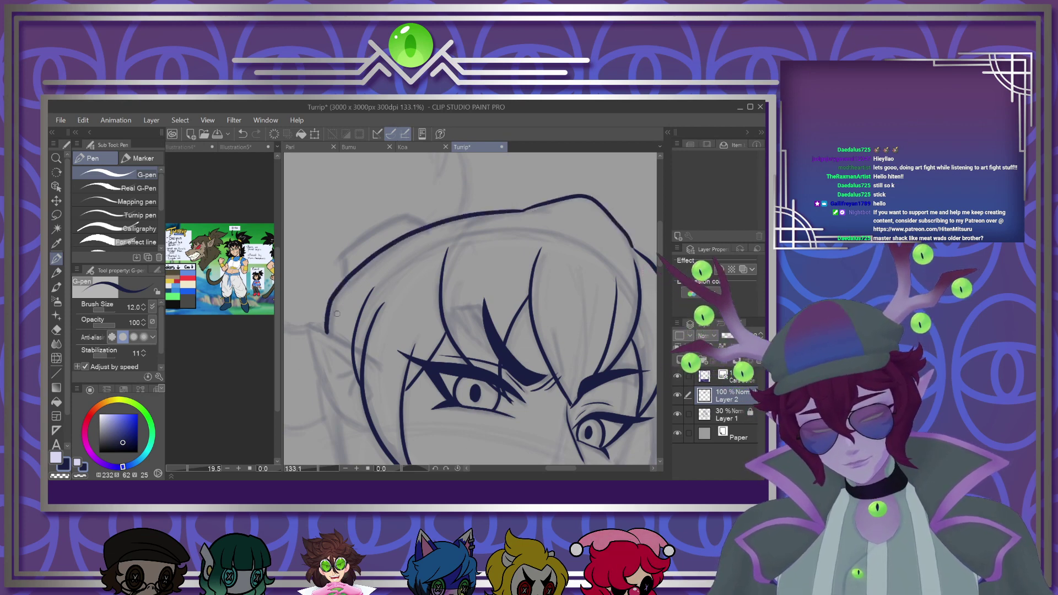
scroll(475, 244, down, 6)
scroll(479, 290, up, 3)
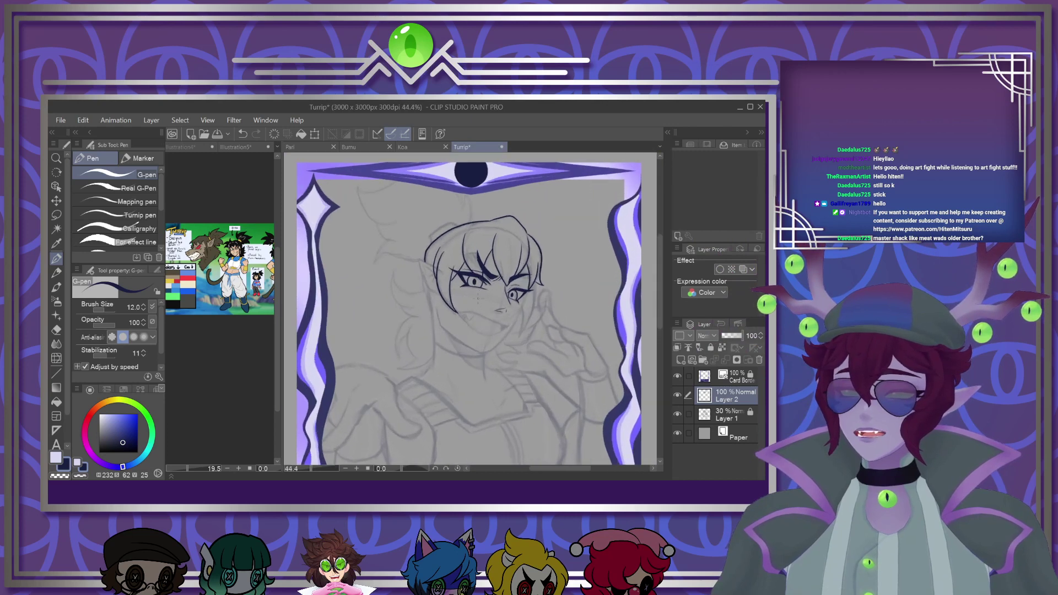
scroll(478, 288, down, 2)
scroll(464, 326, up, 2)
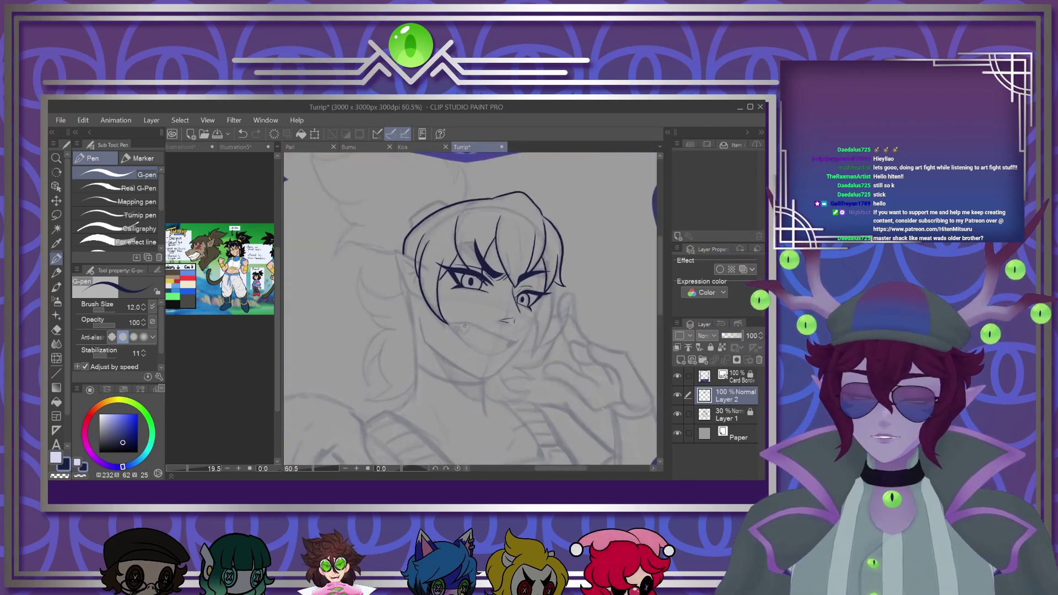
scroll(464, 327, down, 1)
scroll(464, 326, up, 1)
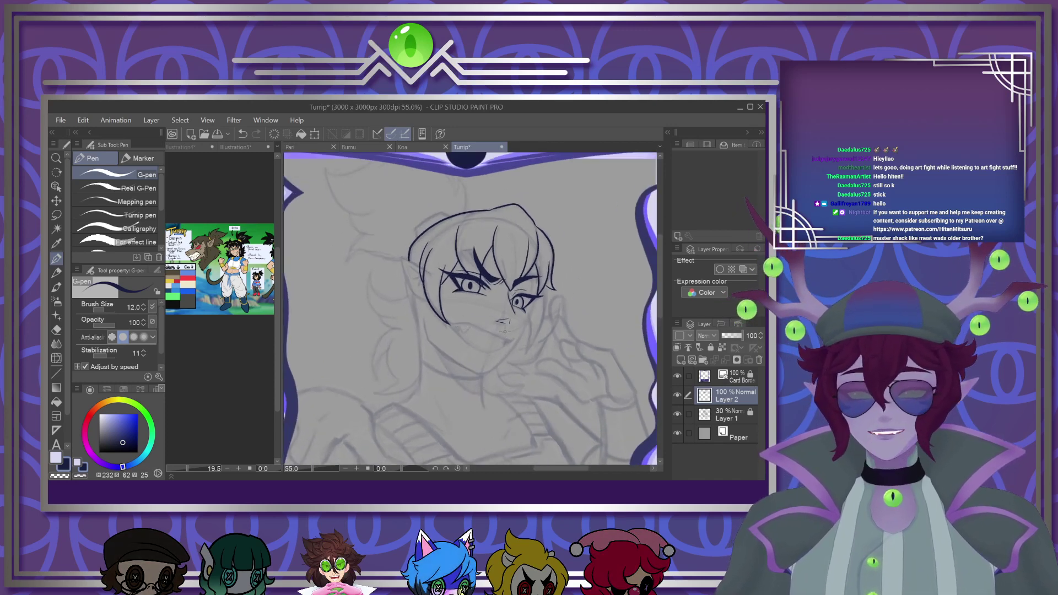
scroll(464, 326, down, 1)
scroll(496, 333, up, 1)
scroll(496, 333, up, 2)
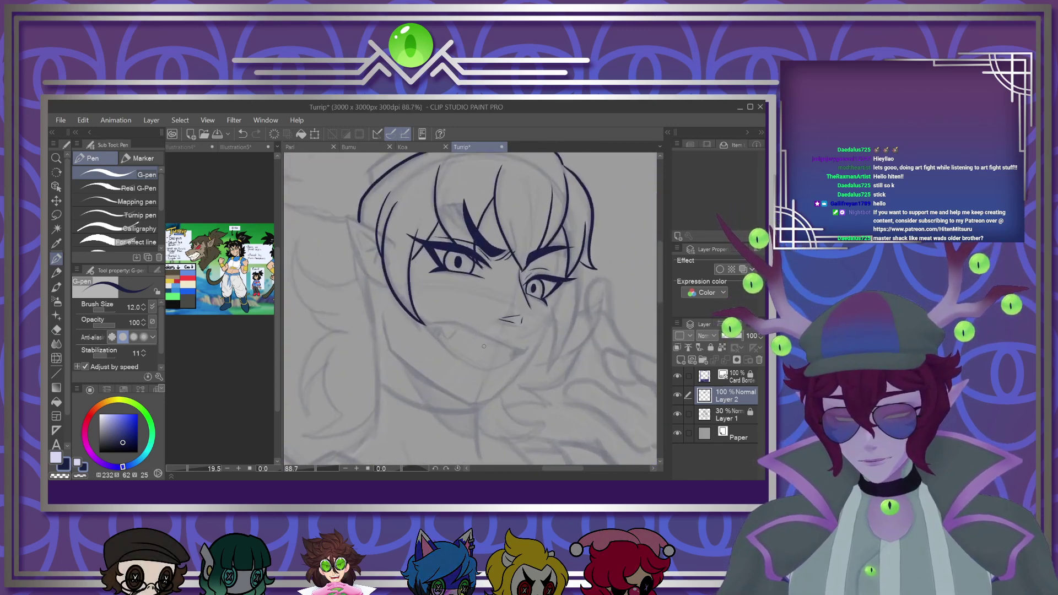
scroll(473, 340, down, 1)
scroll(456, 331, down, 1)
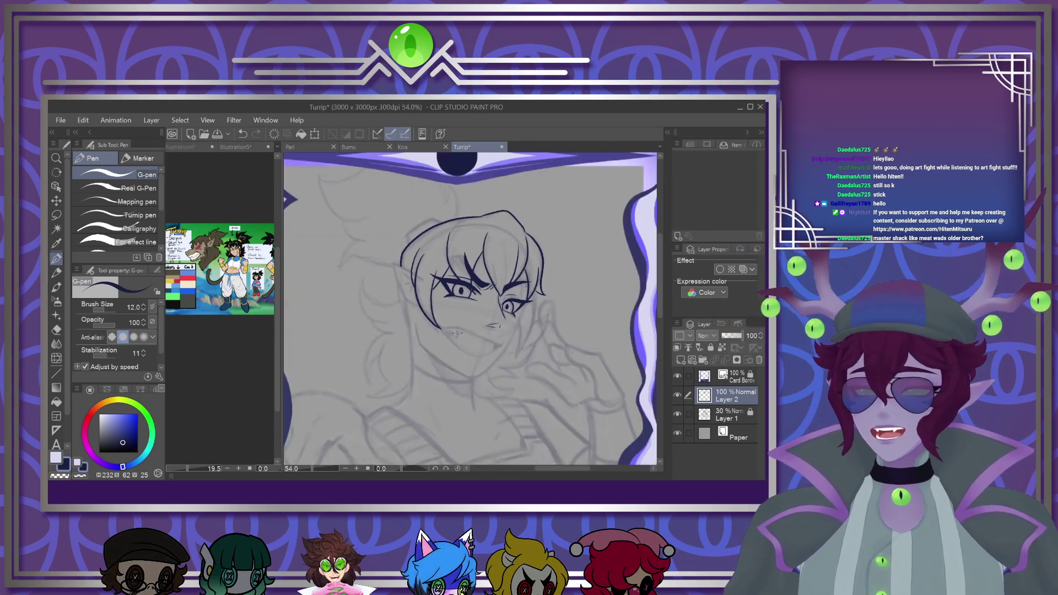
scroll(455, 330, up, 1)
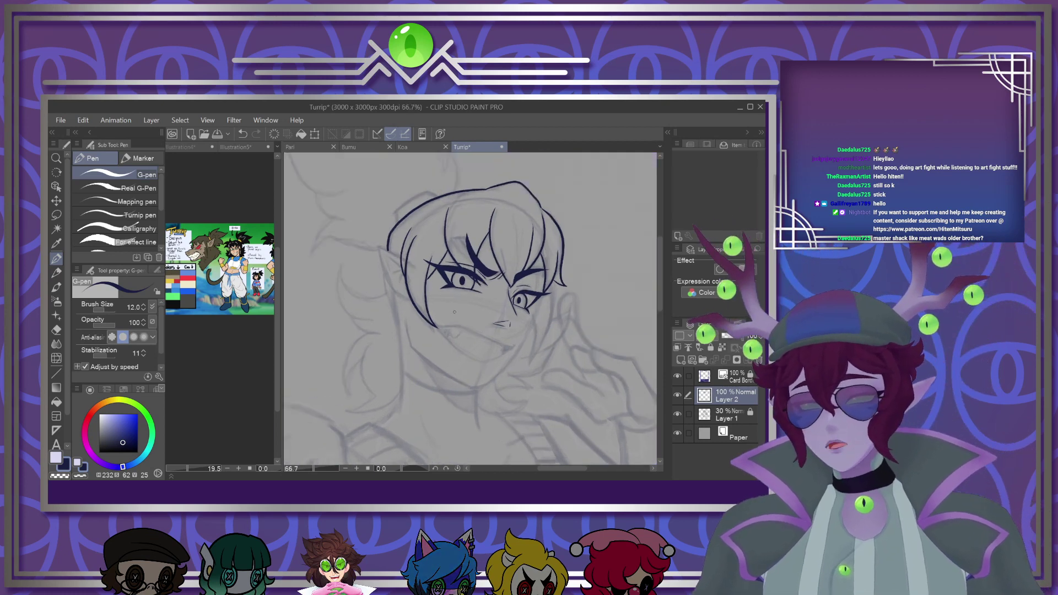
scroll(473, 312, up, 1)
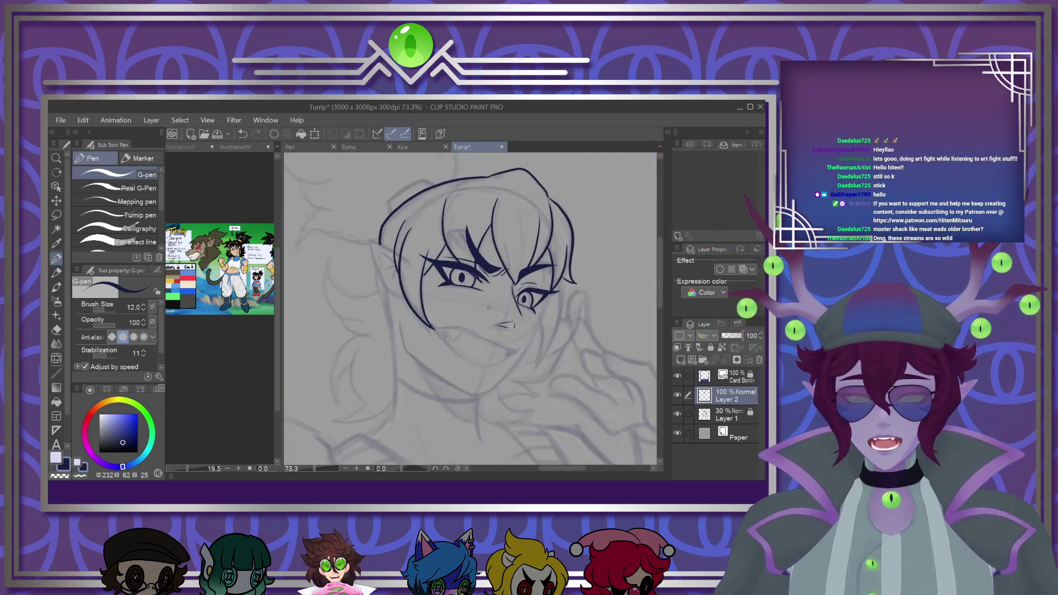
scroll(488, 309, down, 1)
scroll(552, 298, up, 5)
scroll(620, 285, down, 3)
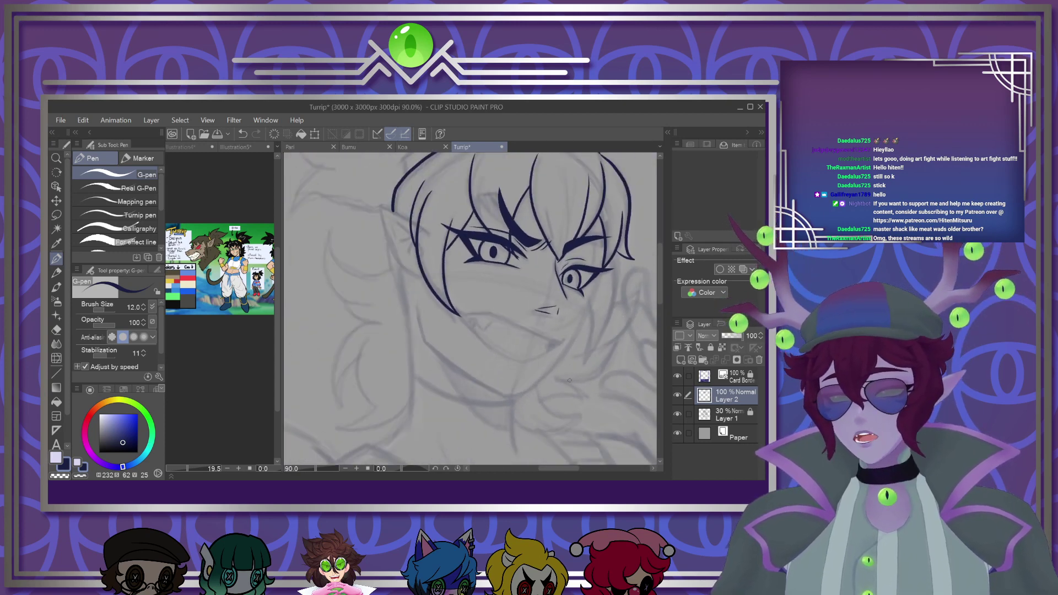
scroll(594, 261, up, 4)
scroll(622, 251, up, 4)
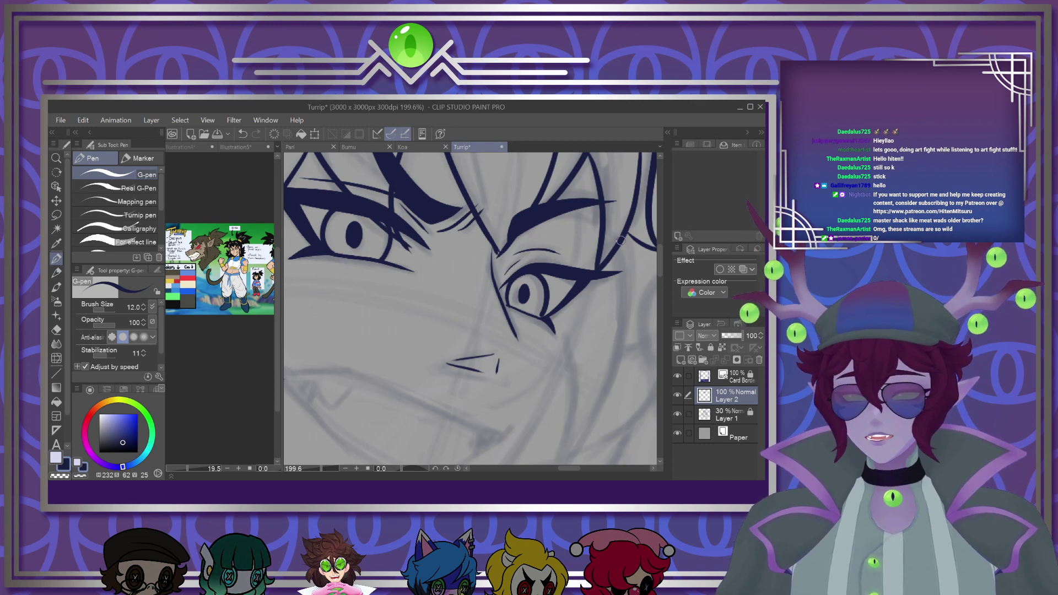
scroll(620, 239, down, 3)
scroll(595, 249, up, 2)
scroll(585, 272, down, 1)
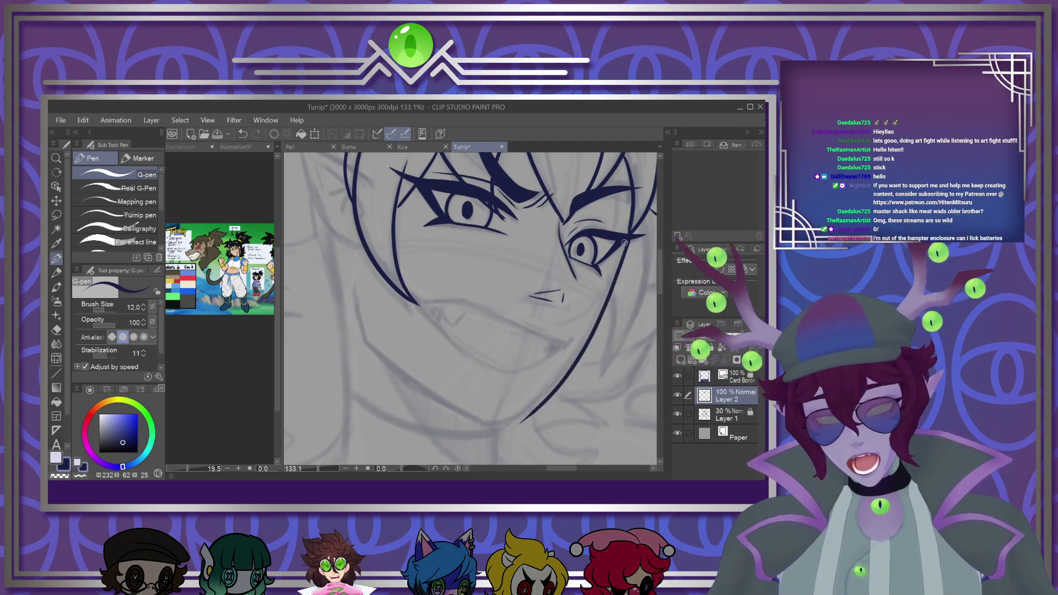
drag(640, 236, 489, 432)
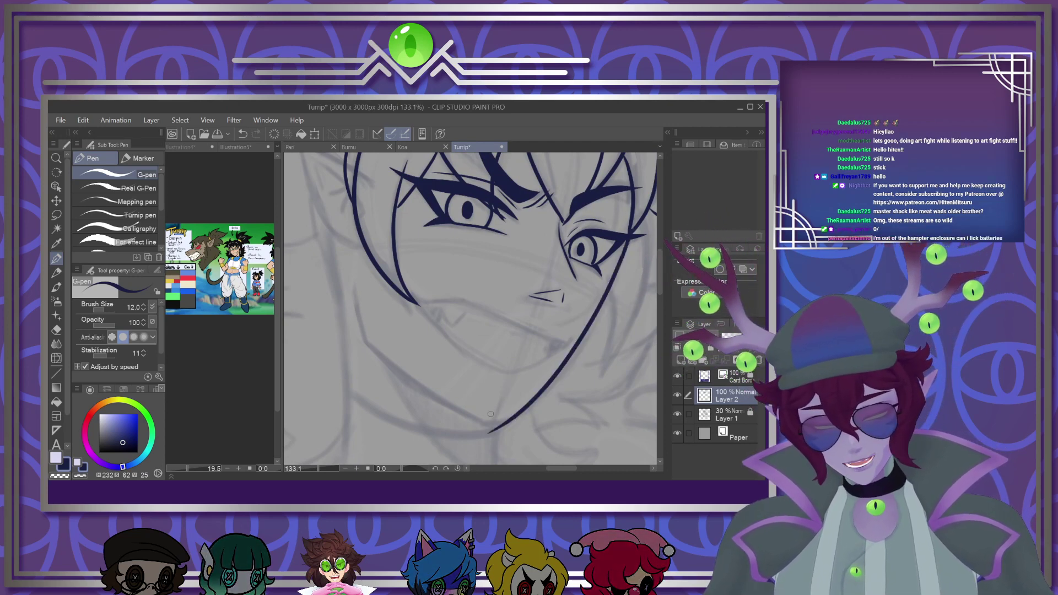
mouse_move(364, 278)
mouse_down()
mouse_move(371, 335)
mouse_move(407, 372)
mouse_move(498, 425)
mouse_up()
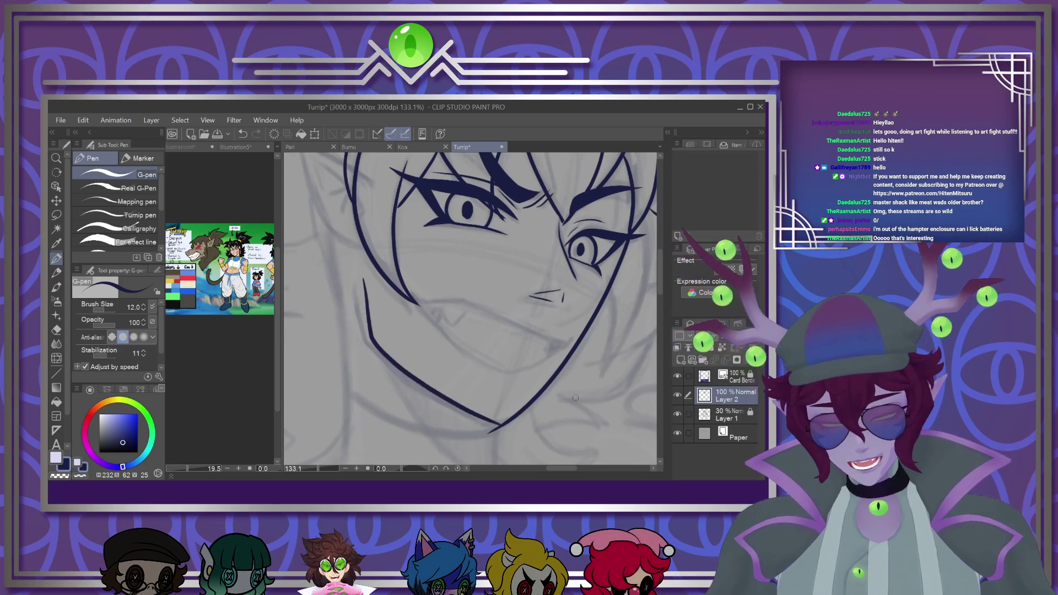
key(ctrl+z)
key(ctrl+z)
Ink the jawline from the far cheek to the pointed chin and up the near side below the ear
mouse_move(634, 237)
mouse_down()
mouse_move(596, 320)
mouse_move(506, 429)
mouse_up()
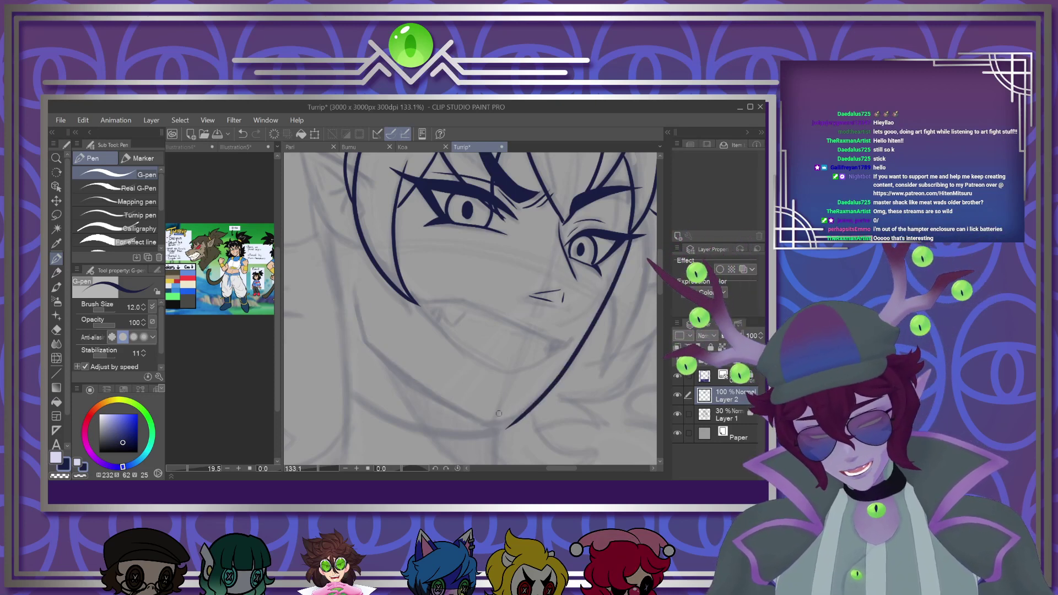
mouse_move(363, 279)
mouse_down()
mouse_move(366, 322)
mouse_move(397, 364)
mouse_move(510, 425)
mouse_up()
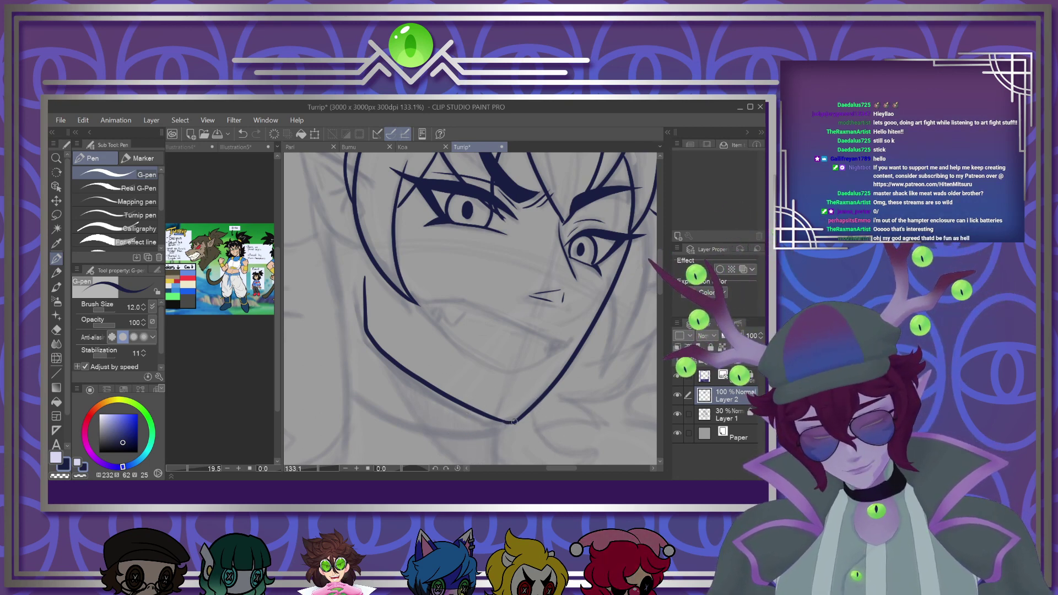
Add a new layer above the inked face on Layer 2 and hide Layer 2
scroll(469, 348, down, 6)
scroll(480, 342, up, 5)
scroll(480, 342, up, 4)
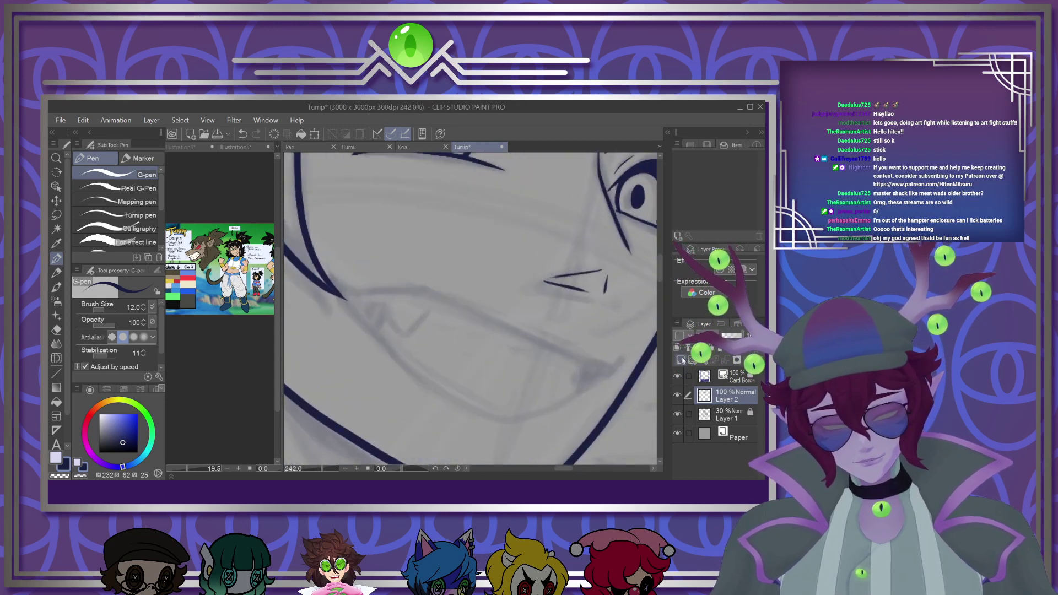
key(ctrl+shift+n)
click(677, 415)
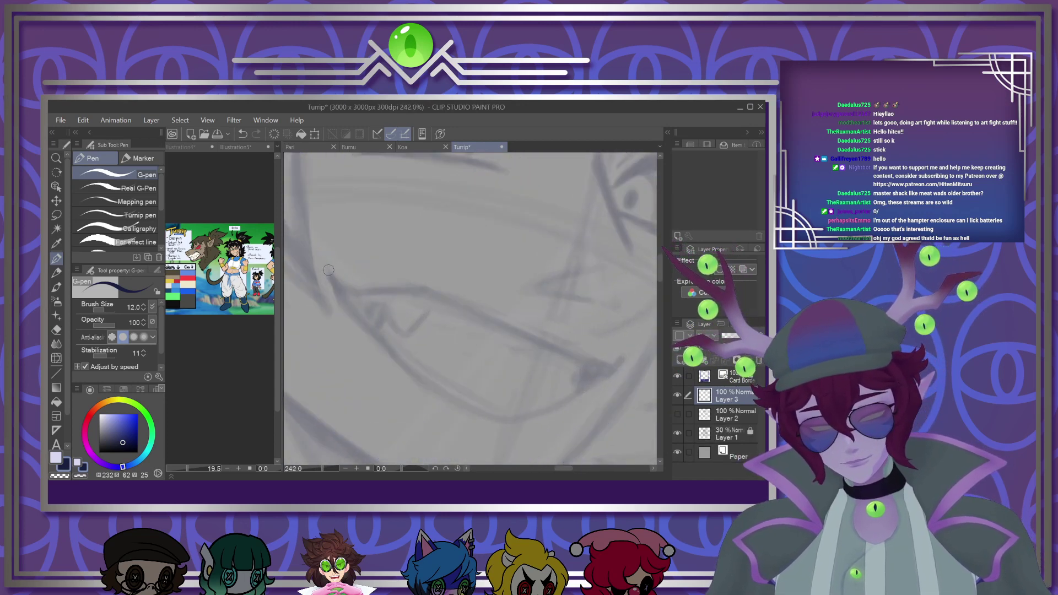
Ink the open grin's outline on Layer 3, adding the fang, inner teeth line and small tooth marks at both mouth corners
mouse_move(328, 265)
mouse_down()
mouse_move(360, 312)
mouse_move(519, 414)
mouse_up()
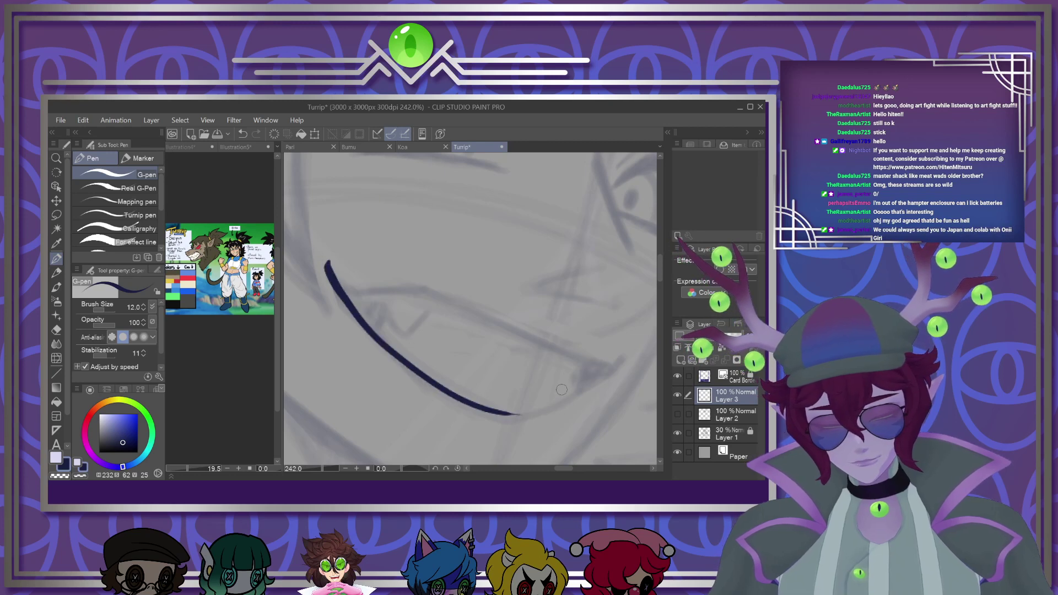
mouse_move(333, 283)
mouse_down()
mouse_move(459, 300)
mouse_move(628, 367)
mouse_up()
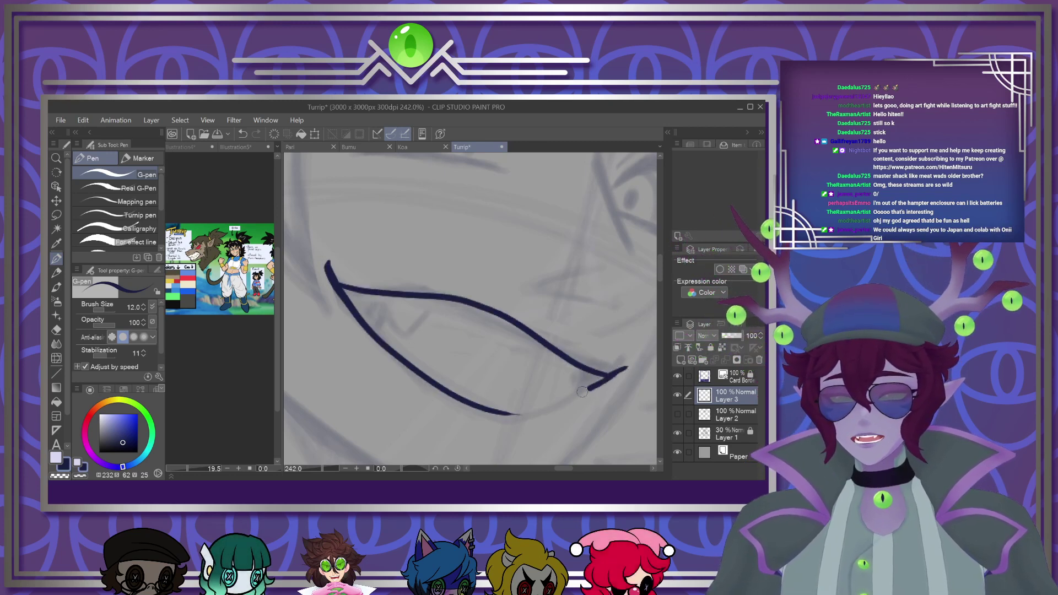
drag(504, 413, 609, 377)
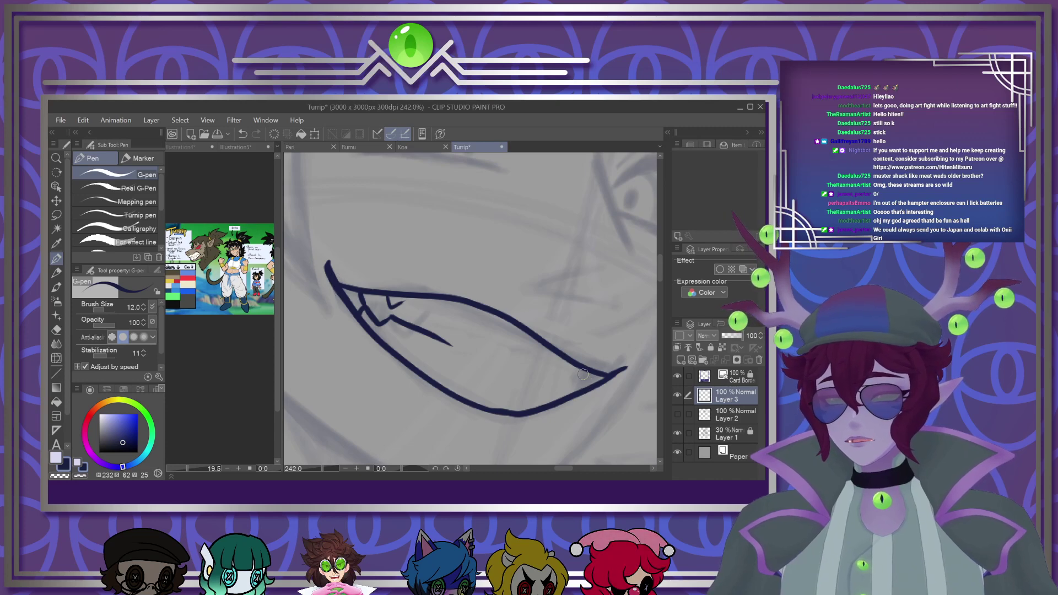
drag(576, 387, 577, 389)
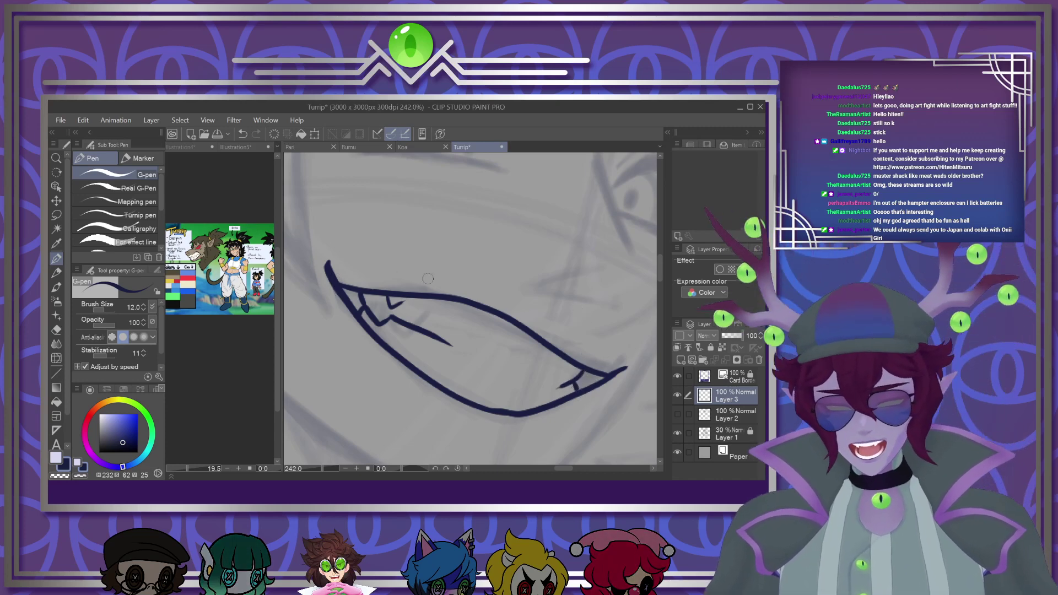
Fill the small gaps at both corners of the mouth with the dark blue line colour using Lasso selections
key(m)
drag(337, 284, 358, 312)
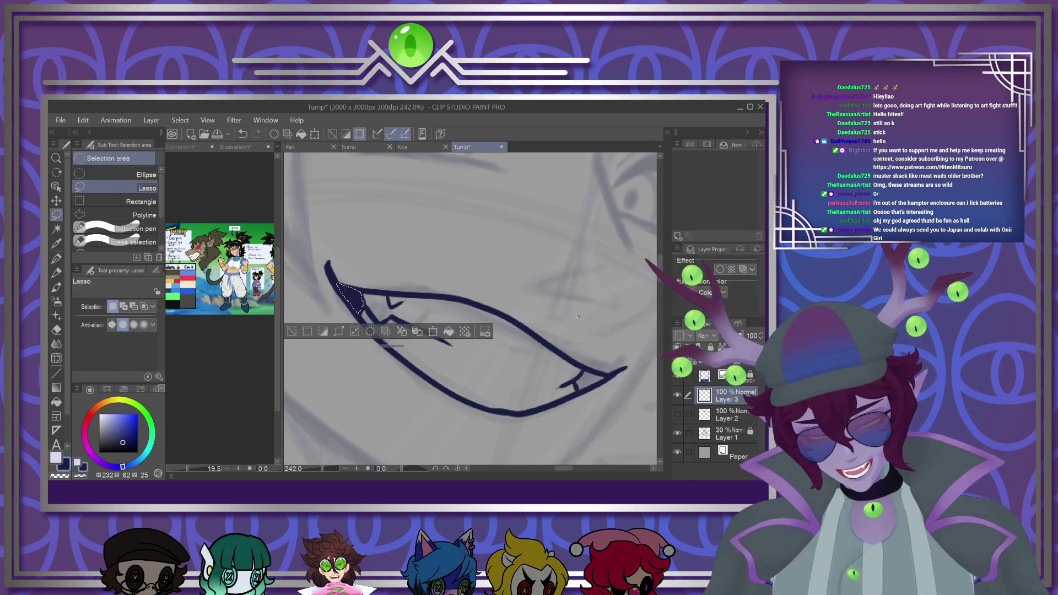
drag(577, 376, 605, 378)
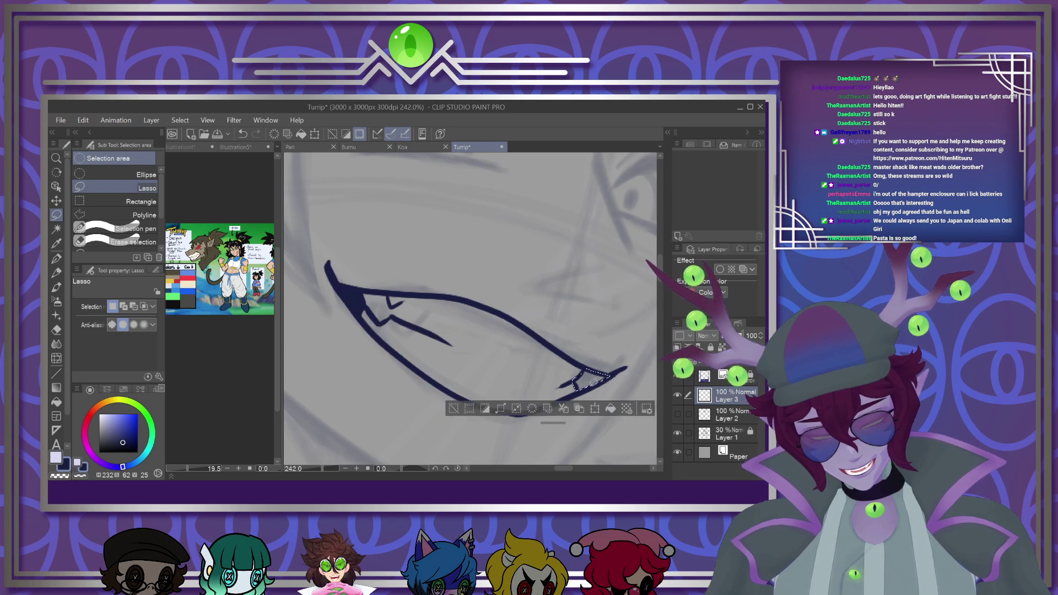
click(611, 409)
key(ctrl+d)
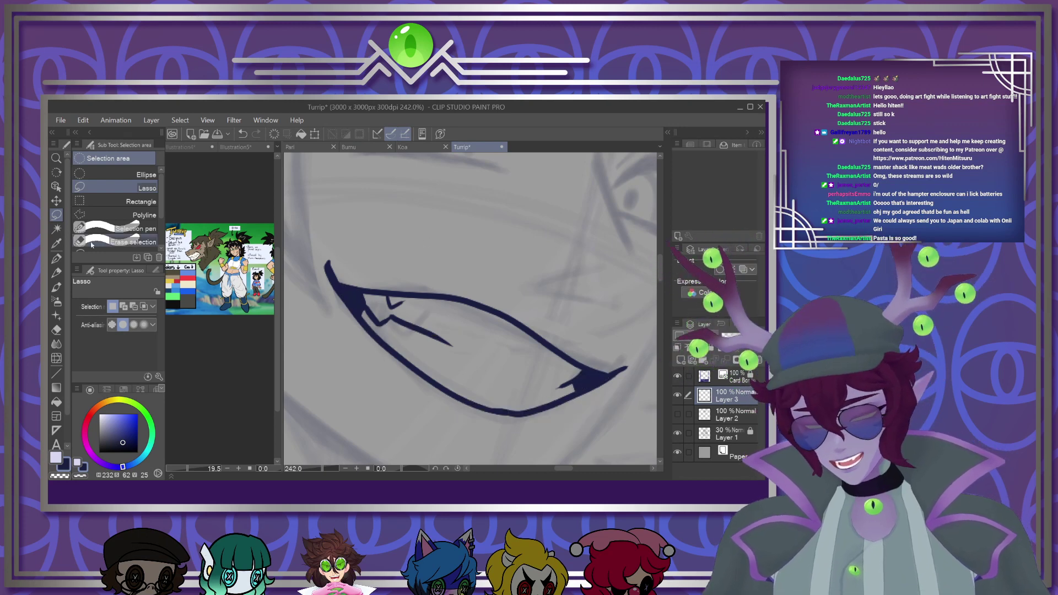
Ink the missing edge of the fang with the G-pen and show Layer 2 again
click(57, 258)
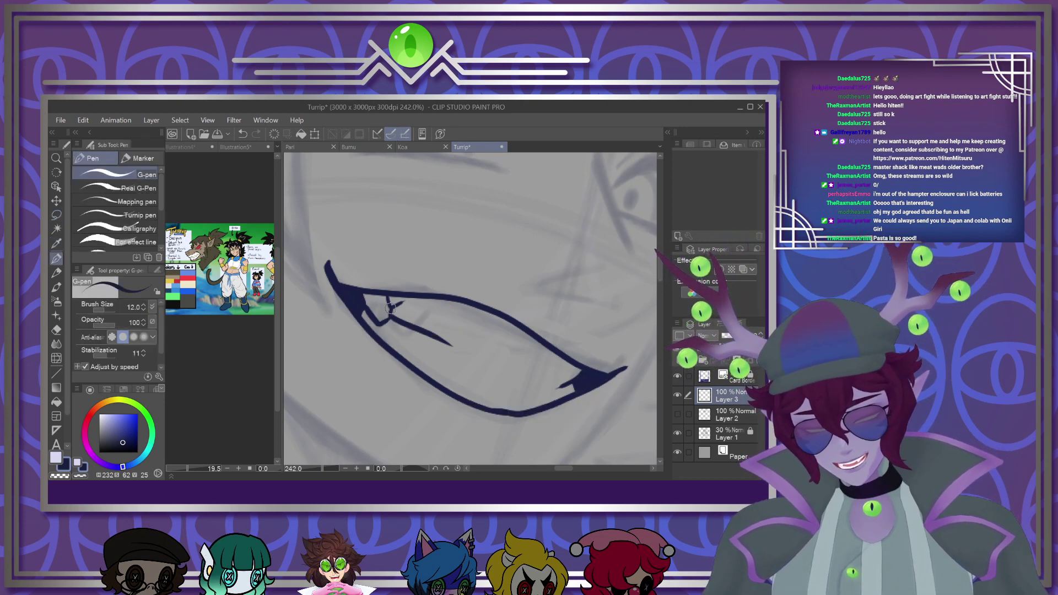
scroll(477, 322, down, 3)
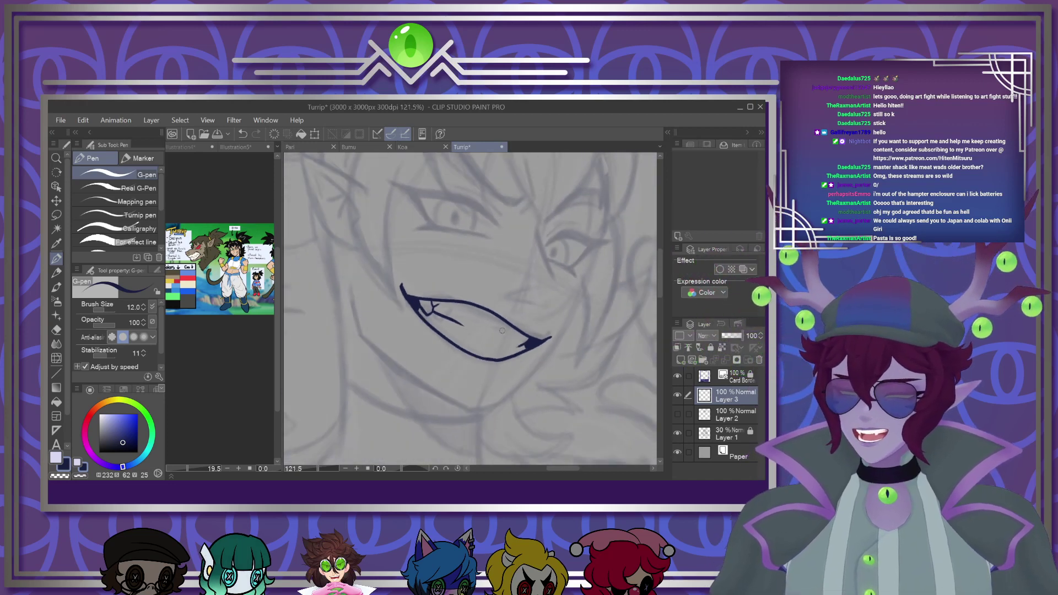
scroll(478, 321, up, 2)
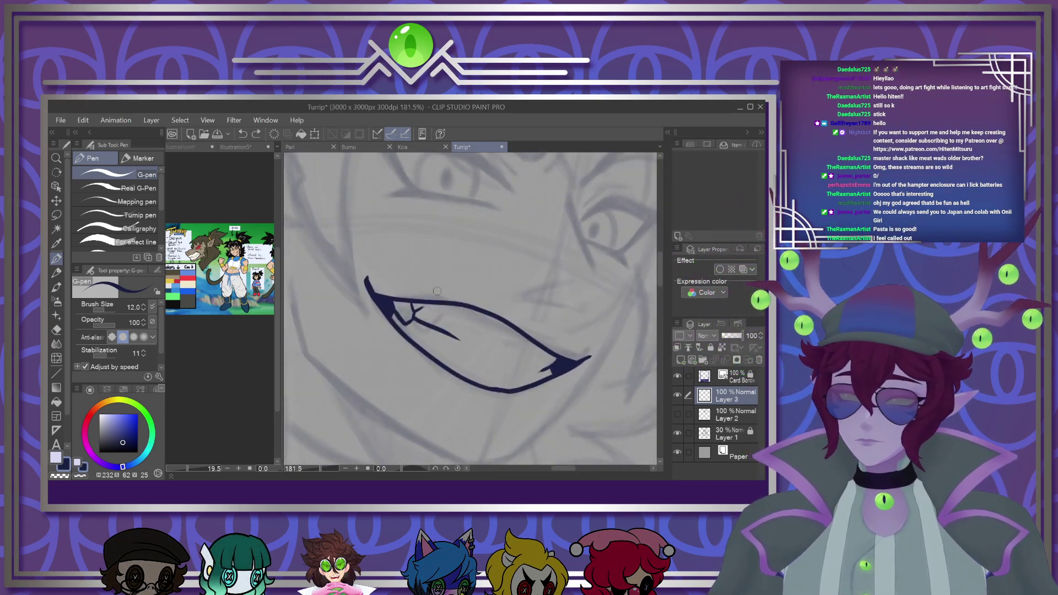
click(677, 414)
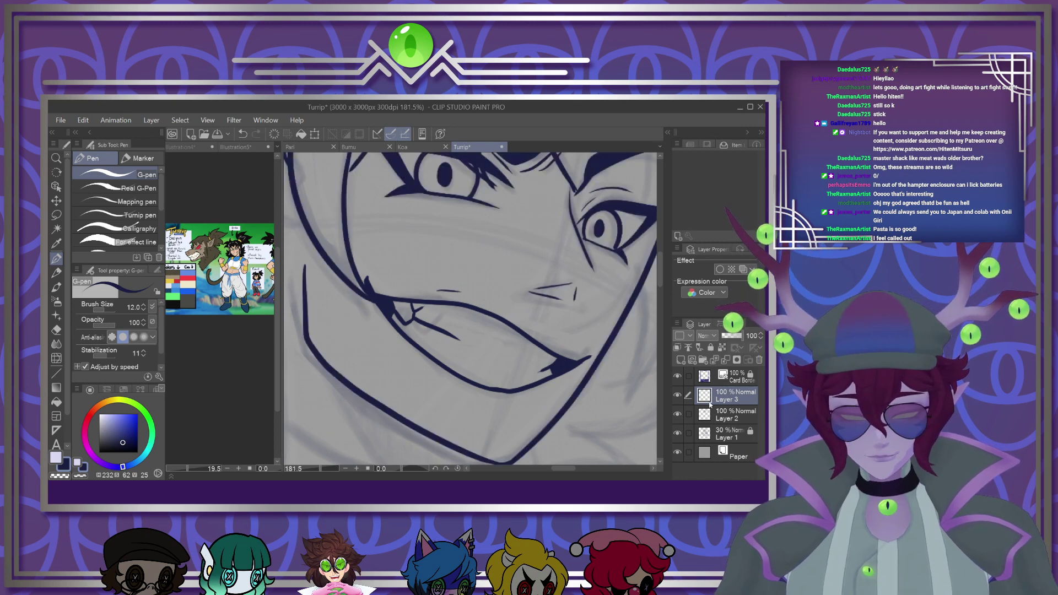
Ink both sides of the neck, the curved line across it and the outline of the shadow under the jaw
scroll(453, 322, down, 6)
scroll(452, 323, up, 1)
scroll(435, 332, up, 1)
scroll(435, 332, down, 1)
scroll(435, 332, up, 1)
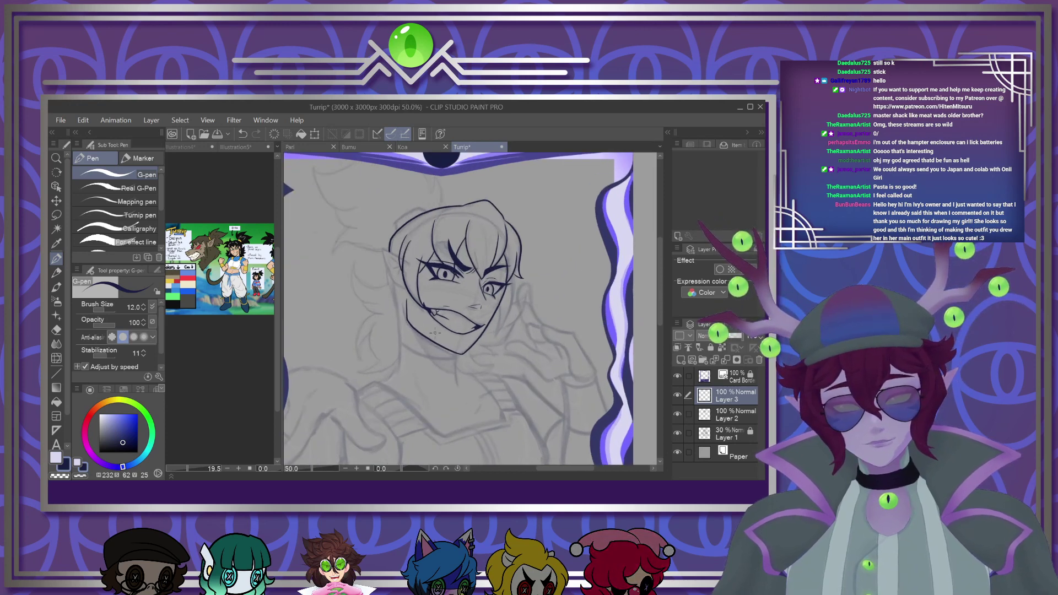
scroll(435, 332, down, 1)
scroll(435, 332, up, 2)
scroll(434, 349, up, 2)
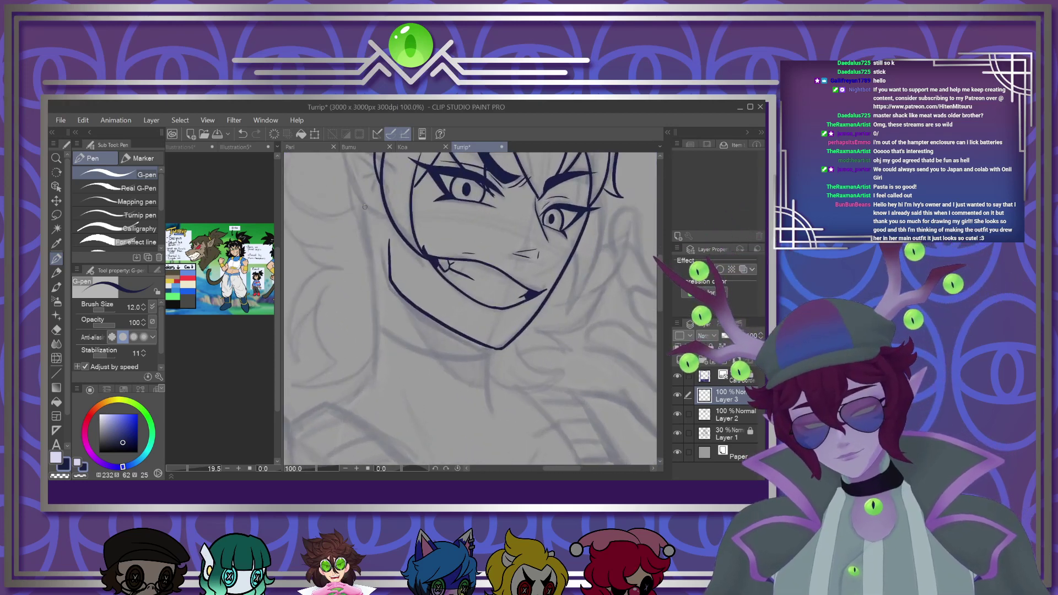
drag(364, 206, 369, 392)
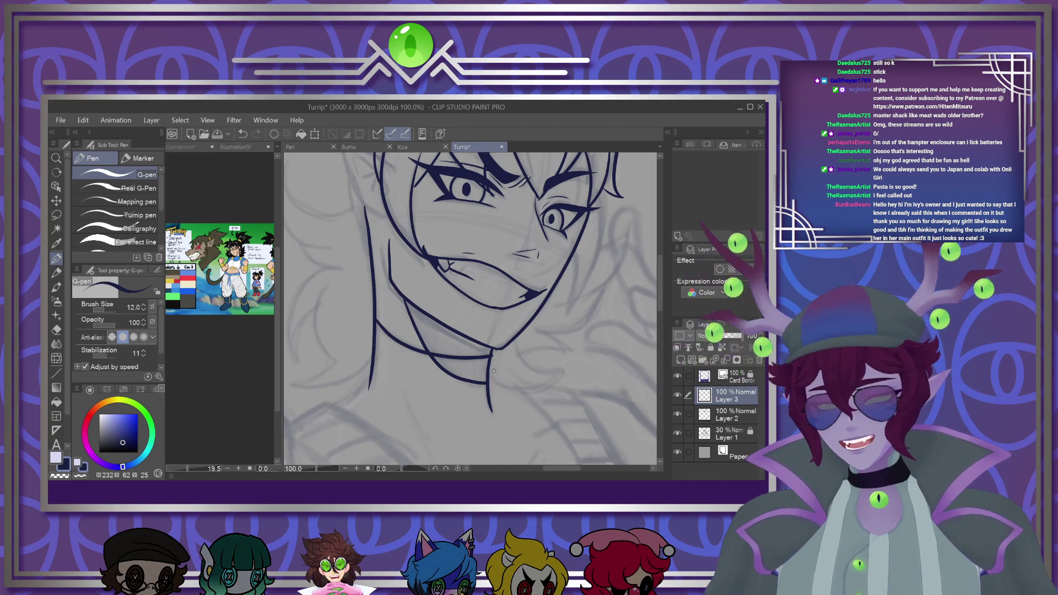
Fill the shadow shape under the jaw with solid dark blue and tidy its narrow upper corner by the jawline
scroll(494, 371, down, 3)
scroll(462, 349, up, 5)
scroll(462, 349, up, 2)
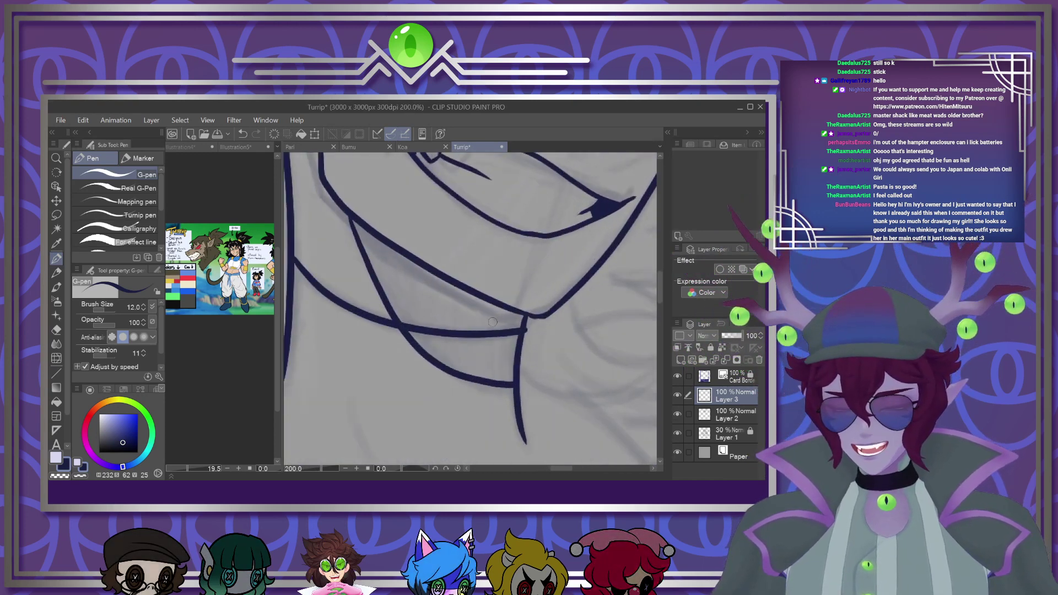
click(56, 215)
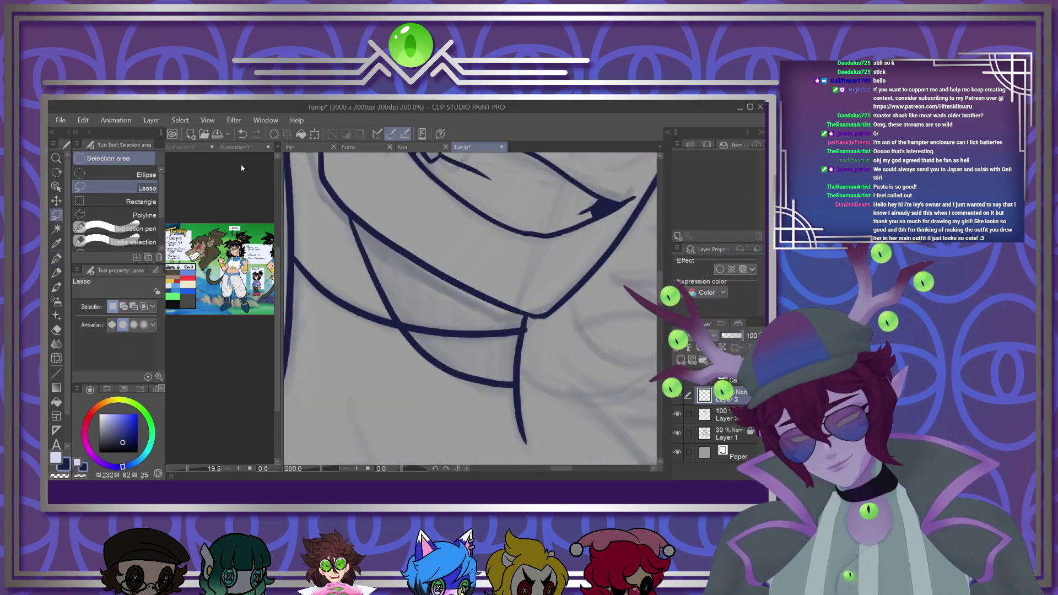
mouse_move(368, 251)
mouse_down()
mouse_move(396, 312)
mouse_move(469, 375)
mouse_move(520, 380)
mouse_move(530, 312)
mouse_move(463, 288)
mouse_move(356, 219)
mouse_up()
click(499, 403)
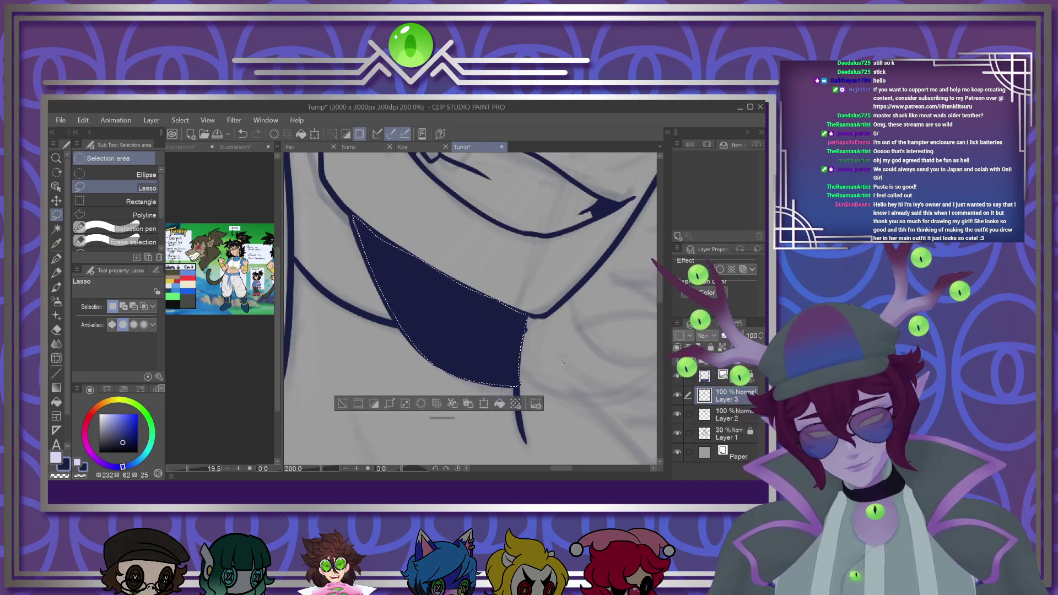
key(ctrl+d)
drag(364, 241, 366, 251)
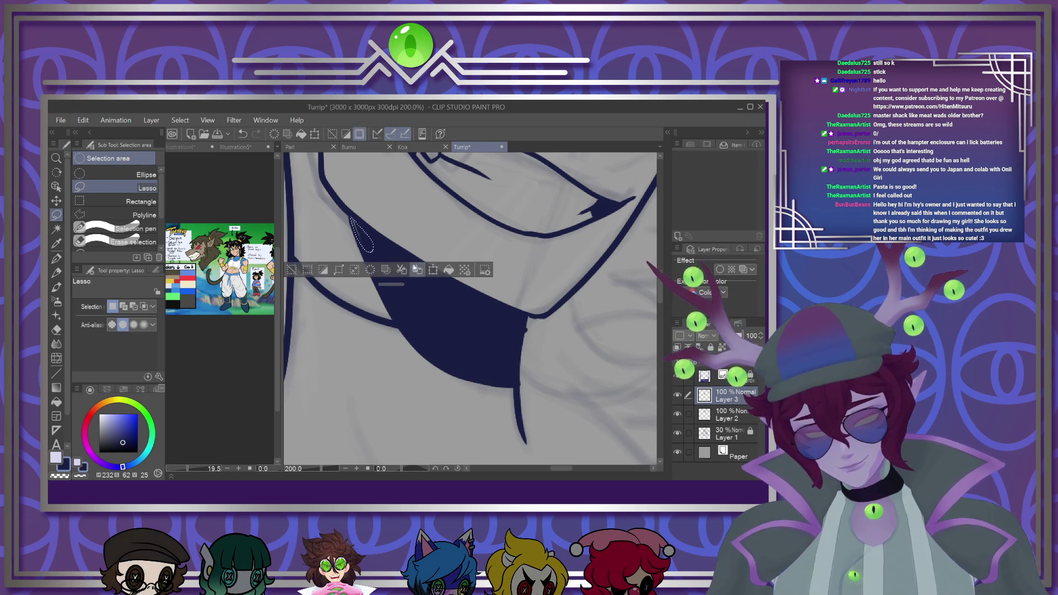
click(402, 269)
key(ctrl+d)
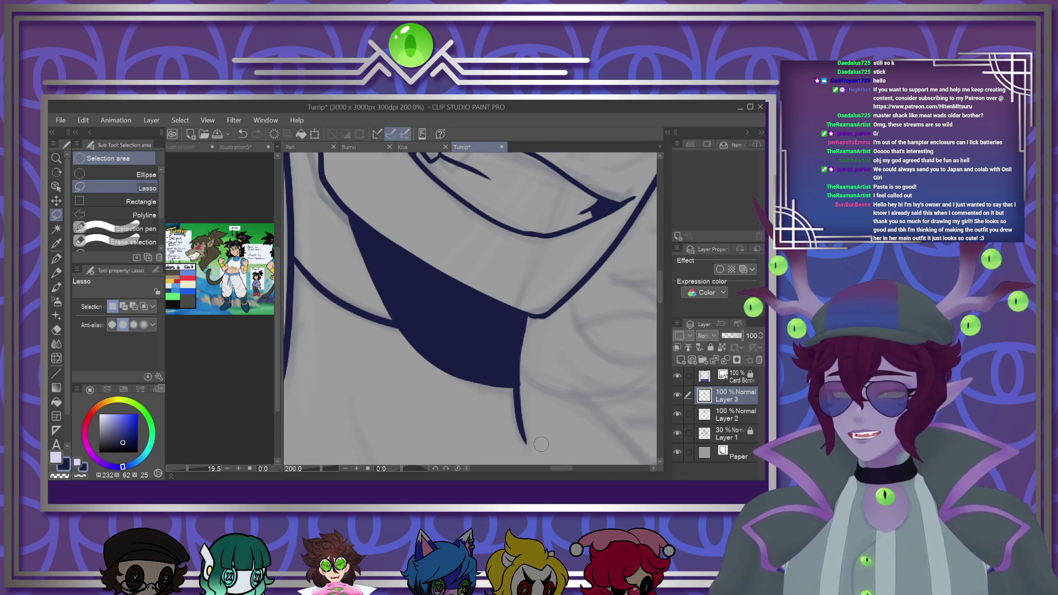
Ink the pointed ear's outline and its inner fold lines beside the near side lock with the G-pen
scroll(532, 345, down, 5)
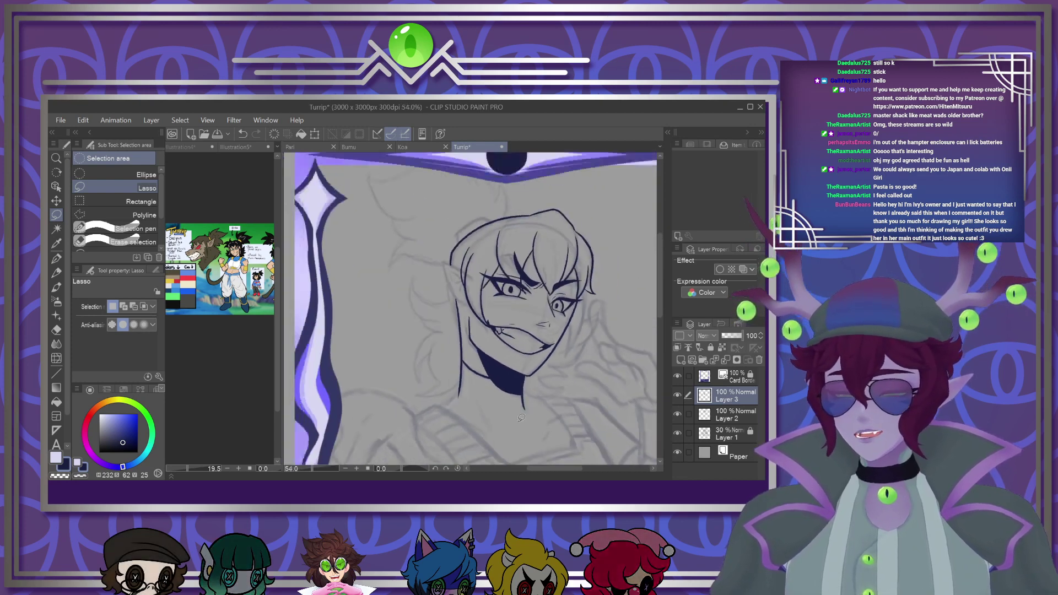
scroll(517, 371, up, 1)
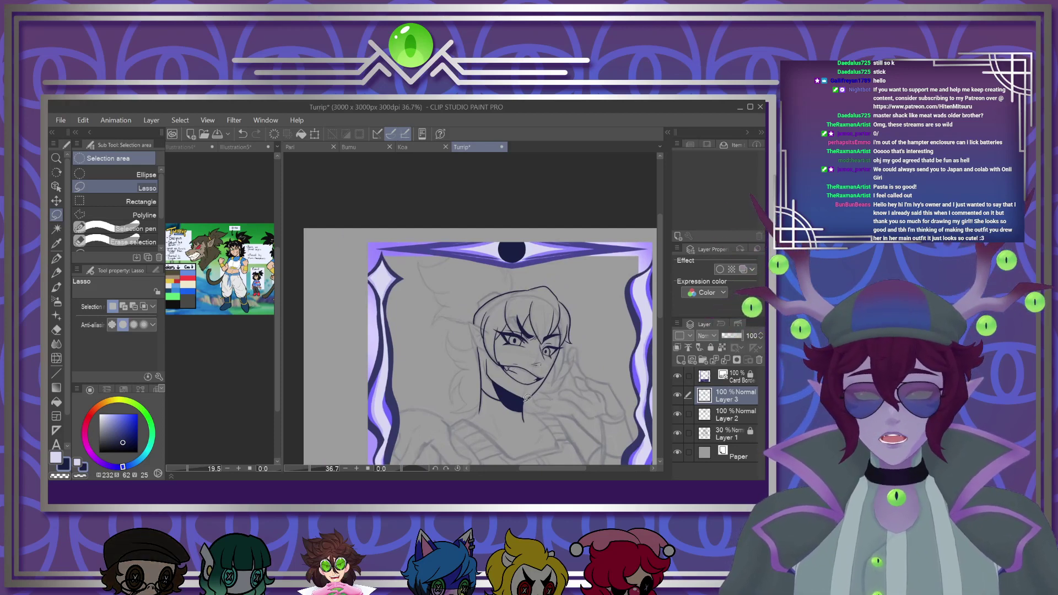
scroll(525, 398, down, 2)
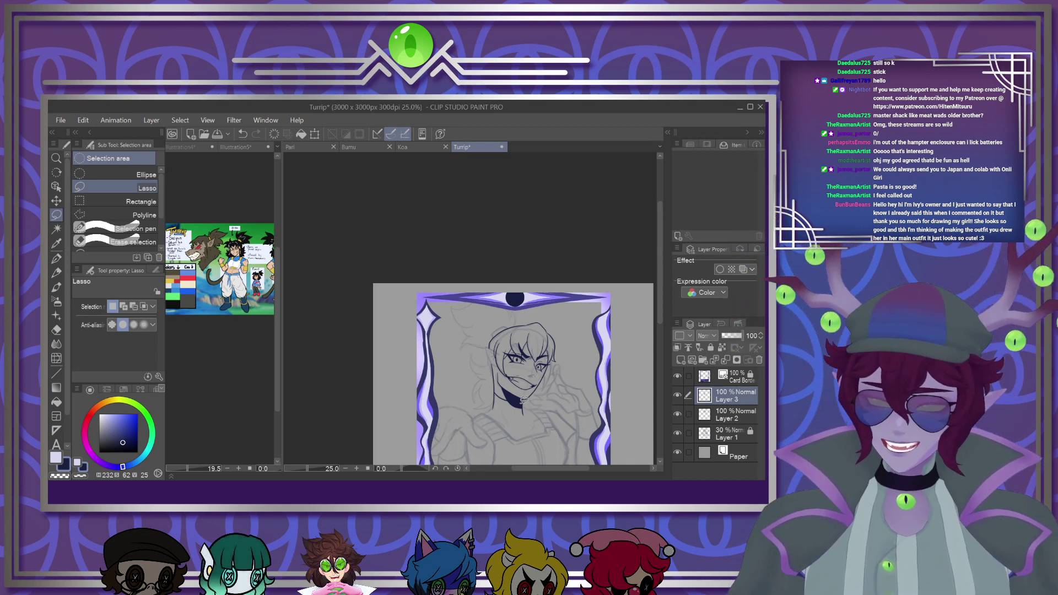
scroll(517, 401, up, 8)
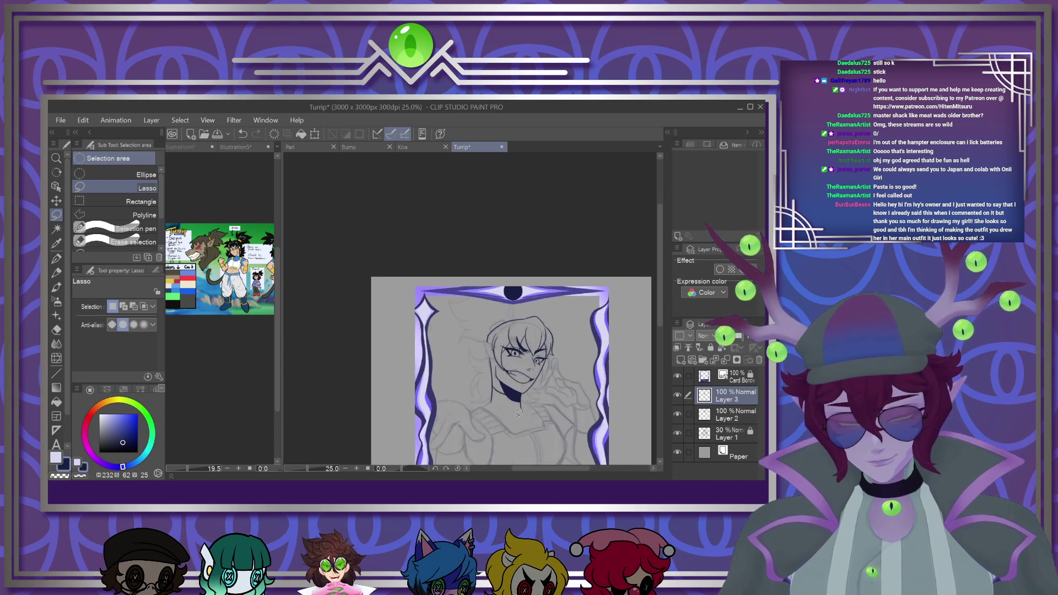
scroll(472, 320, up, 3)
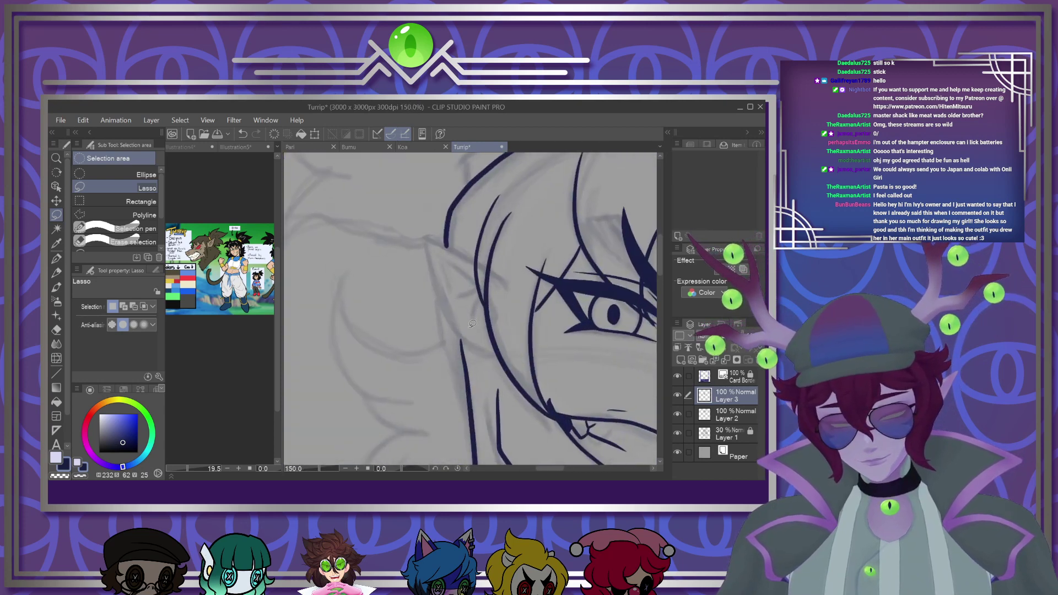
key(p)
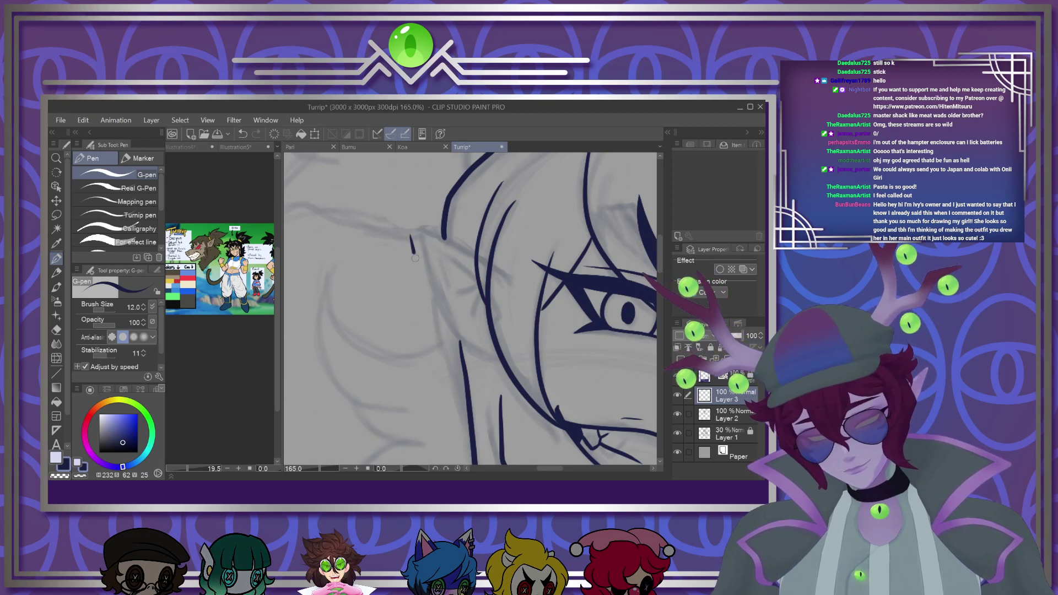
drag(410, 236, 452, 346)
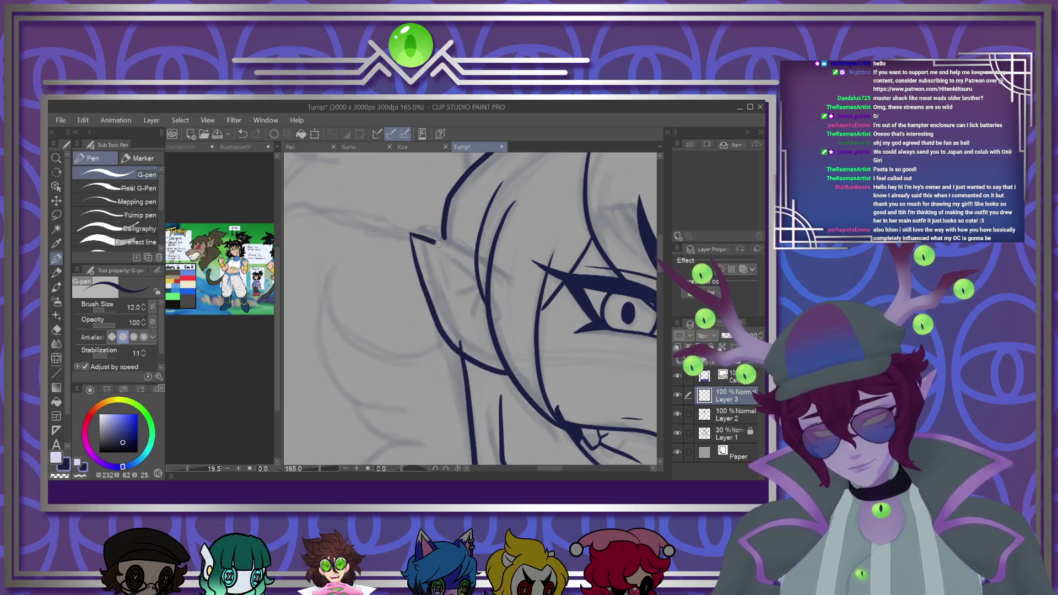
drag(433, 241, 475, 259)
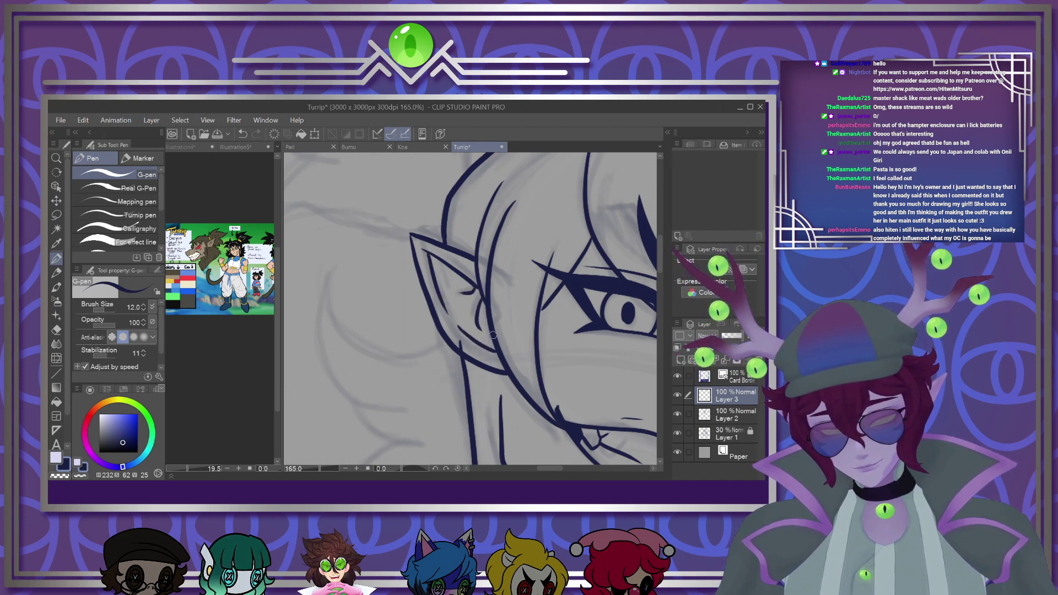
Ink the pointed hair lock hanging beside the far cheek on Layer 2
click(709, 412)
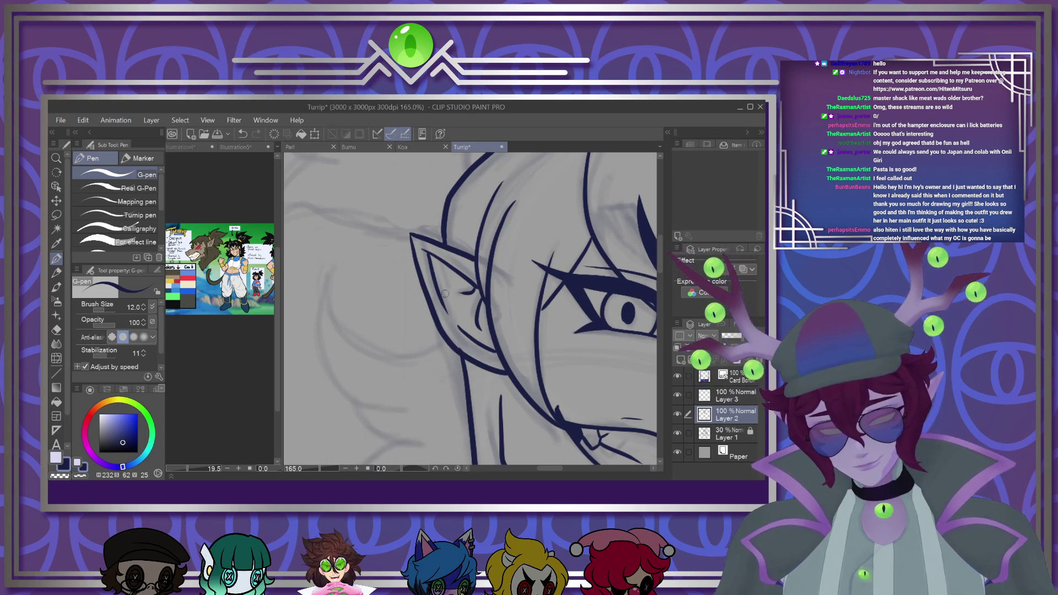
scroll(445, 293, down, 8)
scroll(492, 354, up, 6)
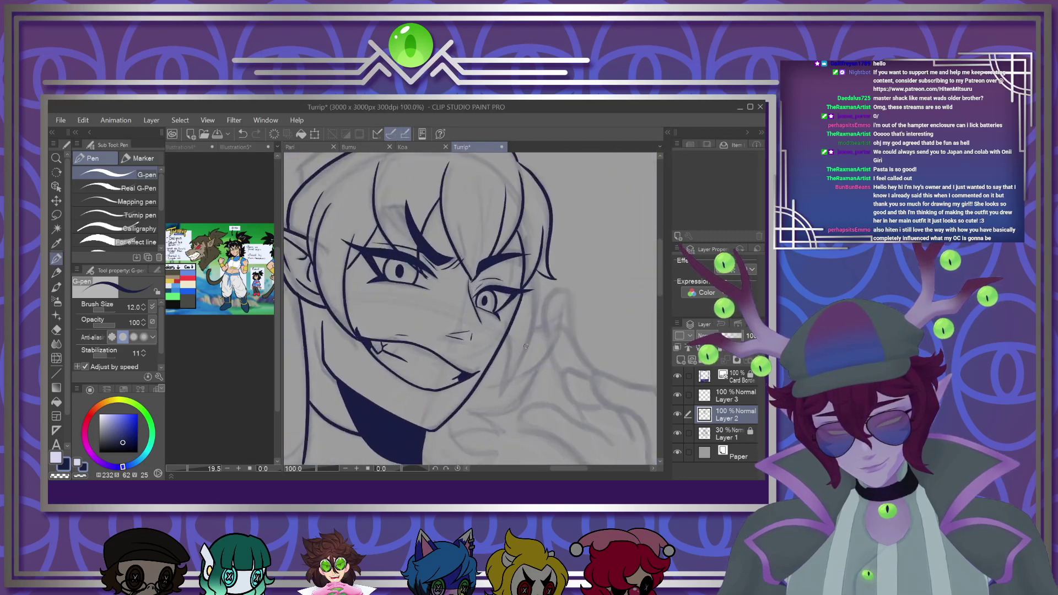
scroll(526, 346, up, 2)
mouse_move(485, 413)
mouse_down()
mouse_move(533, 329)
mouse_move(540, 236)
mouse_up()
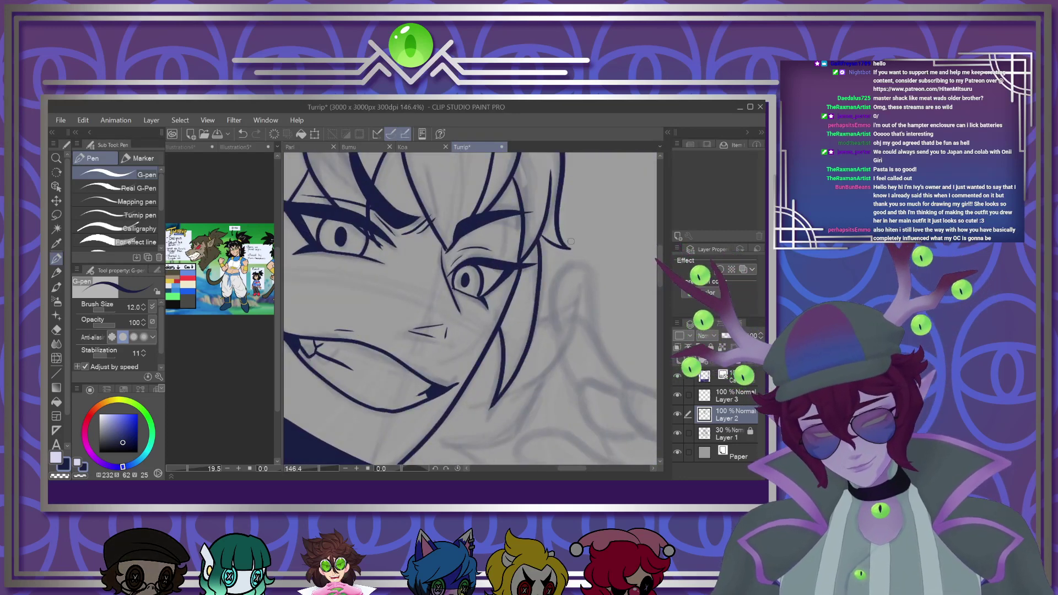
Ink the raised hair contour behind the crown above the pointed ear on Layer 2
scroll(444, 391, down, 8)
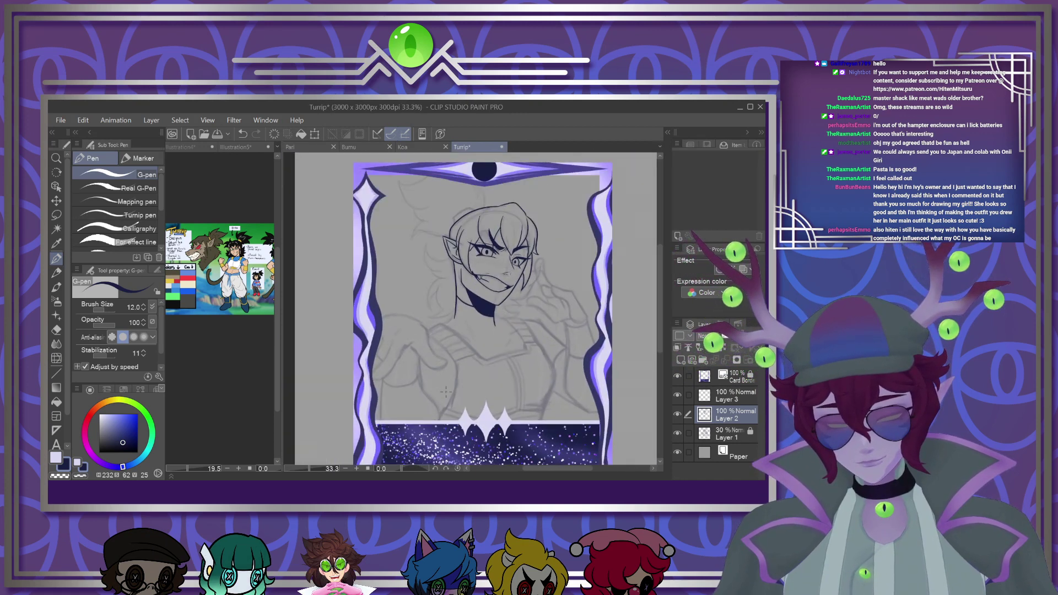
scroll(479, 215, up, 9)
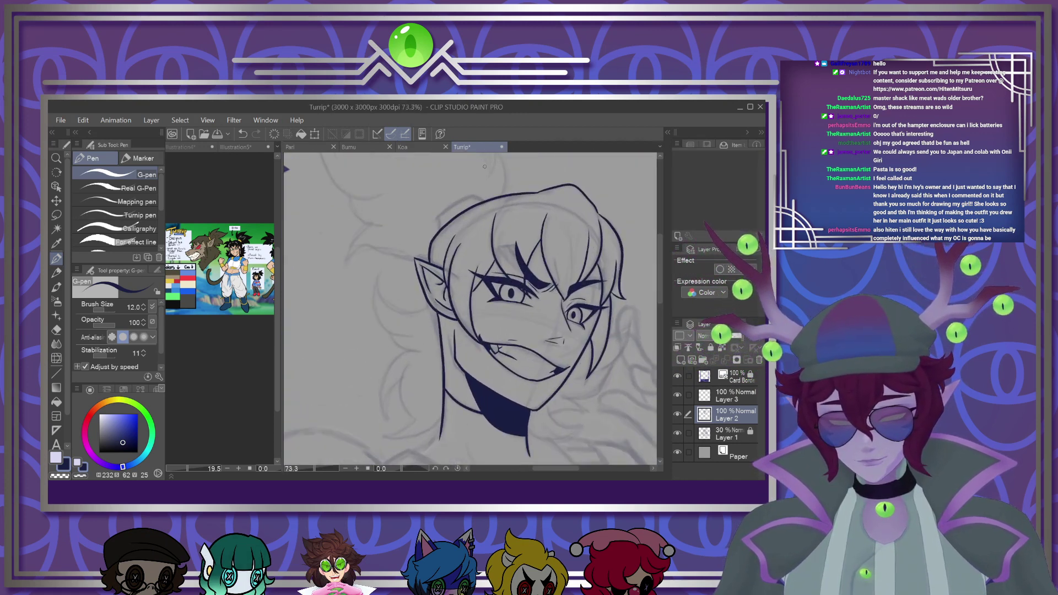
mouse_move(371, 326)
mouse_down()
mouse_move(381, 287)
mouse_move(431, 249)
mouse_move(495, 242)
mouse_up()
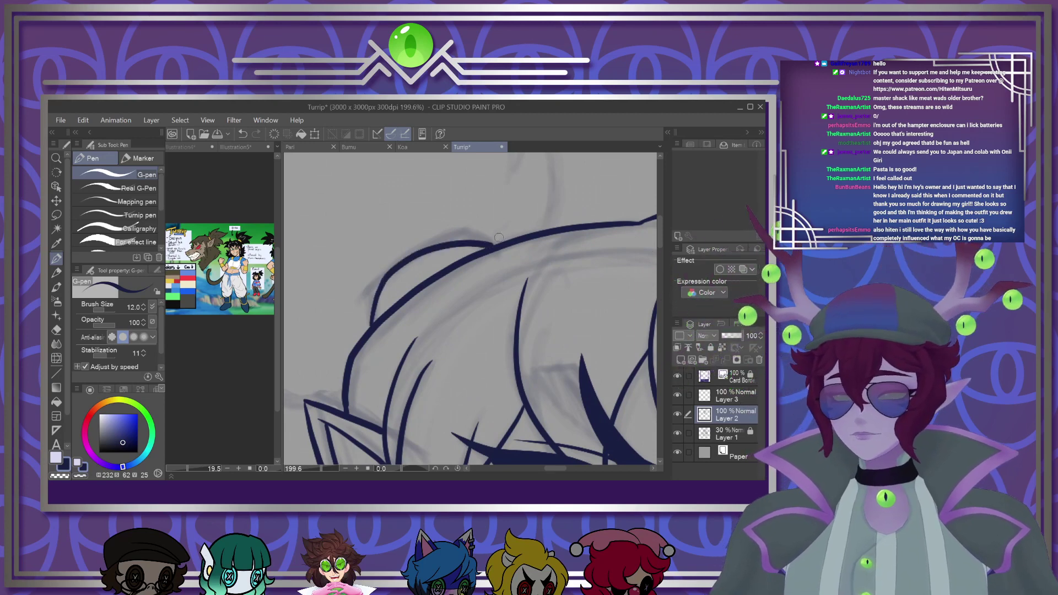
scroll(500, 237, down, 4)
scroll(539, 207, down, 2)
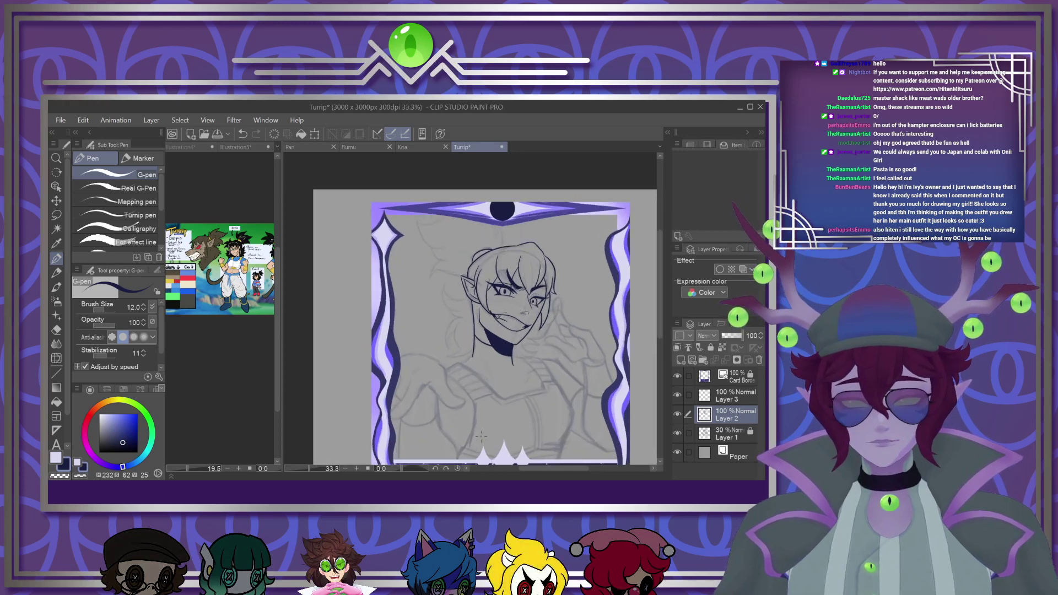
scroll(480, 437, up, 5)
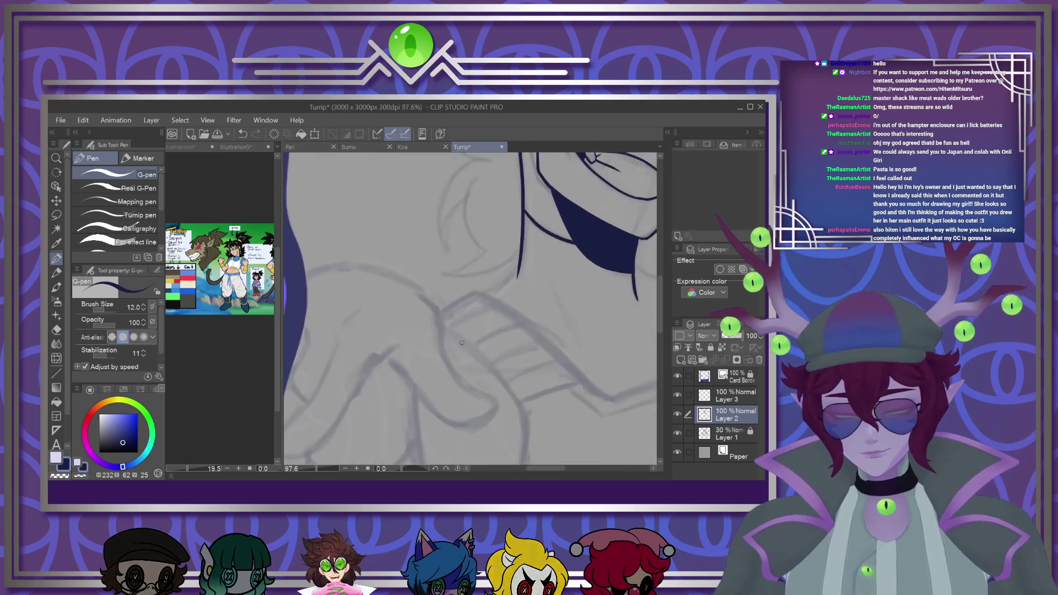
Ink the lines sloping from both sides of the neck toward the shoulders on Layer 2
drag(522, 234, 484, 291)
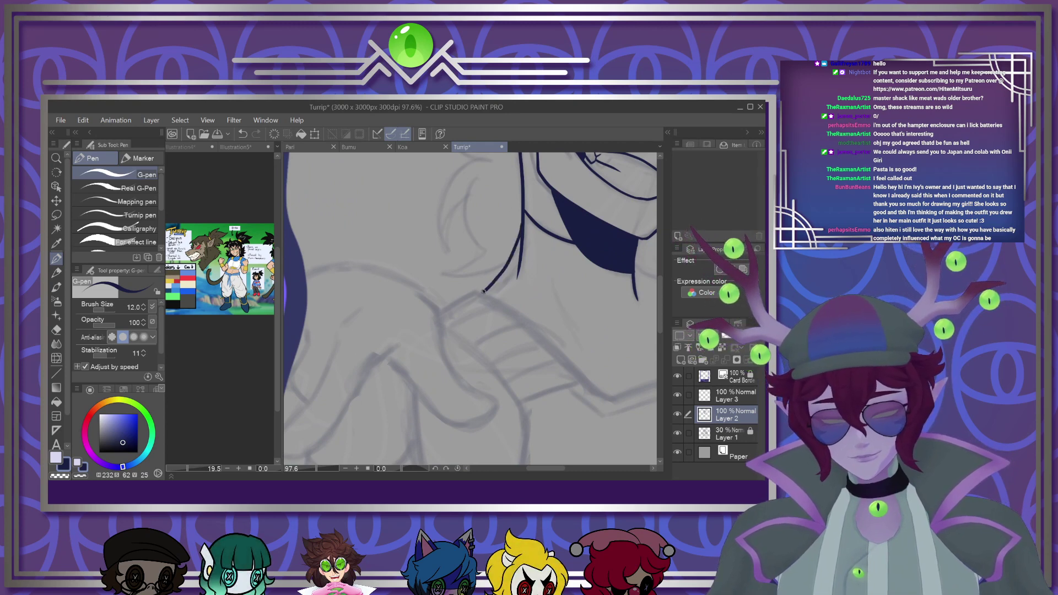
scroll(450, 265, down, 5)
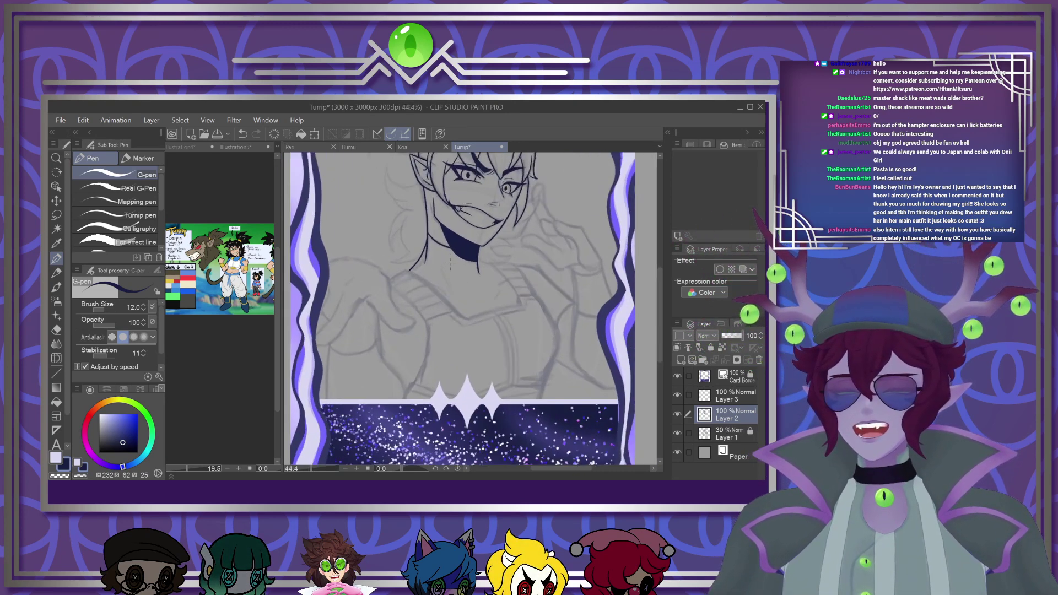
scroll(451, 264, up, 5)
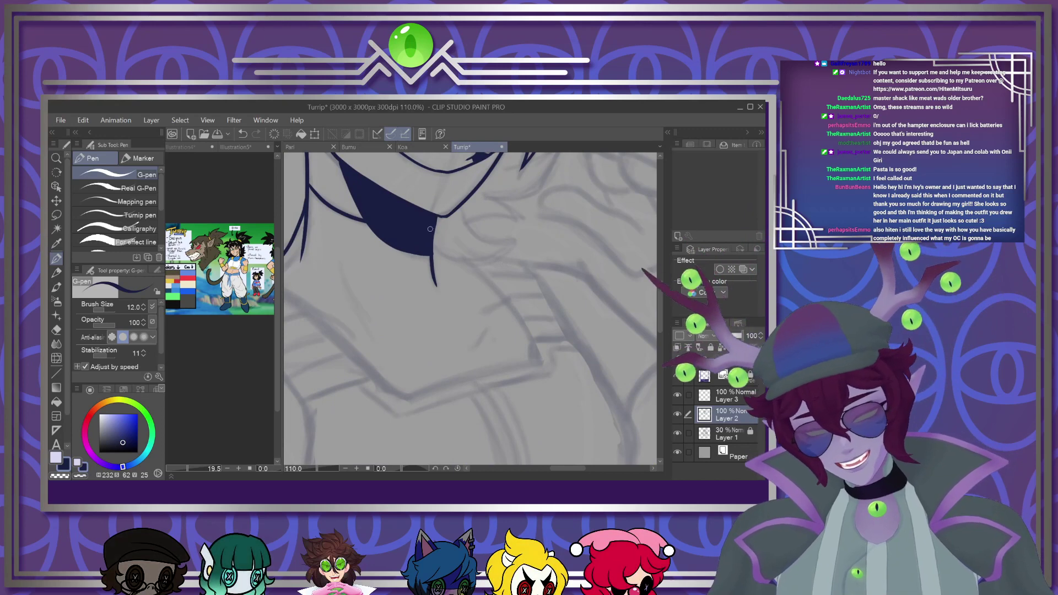
drag(437, 236, 470, 268)
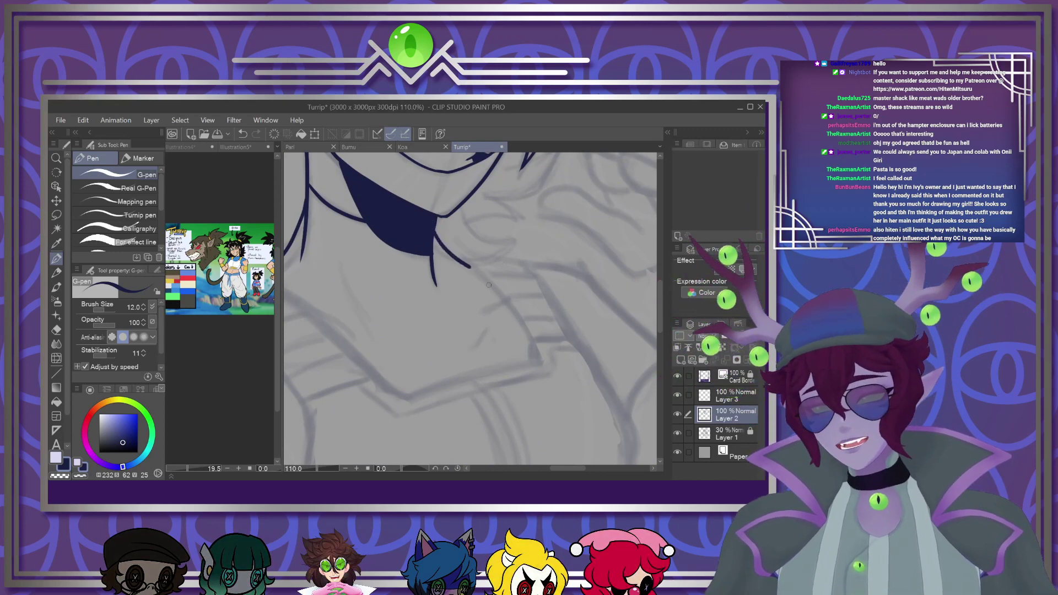
scroll(489, 285, down, 5)
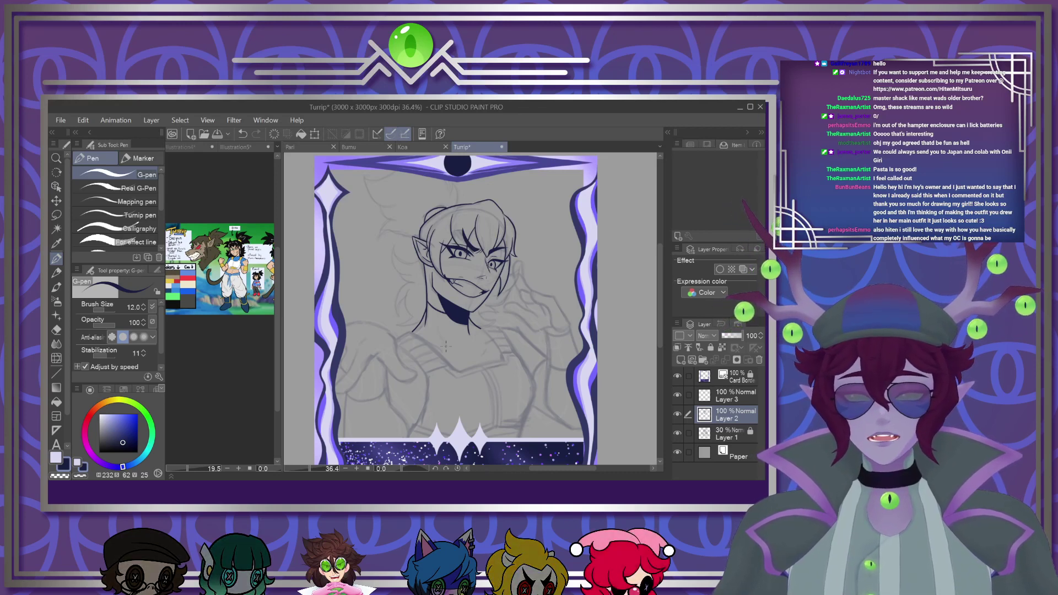
scroll(466, 378, down, 1)
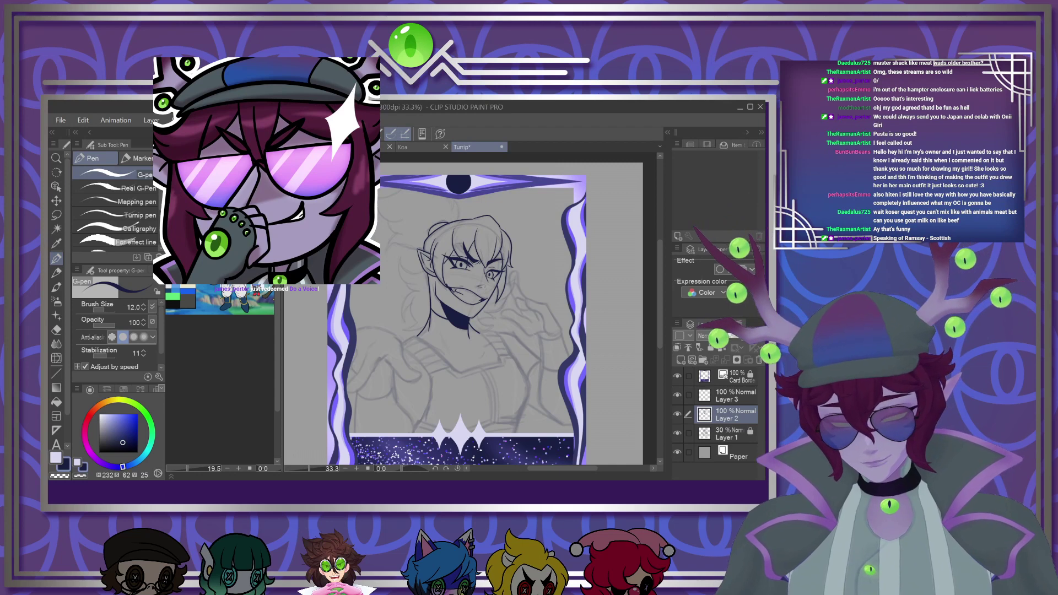
scroll(471, 288, down, 2)
scroll(472, 288, up, 3)
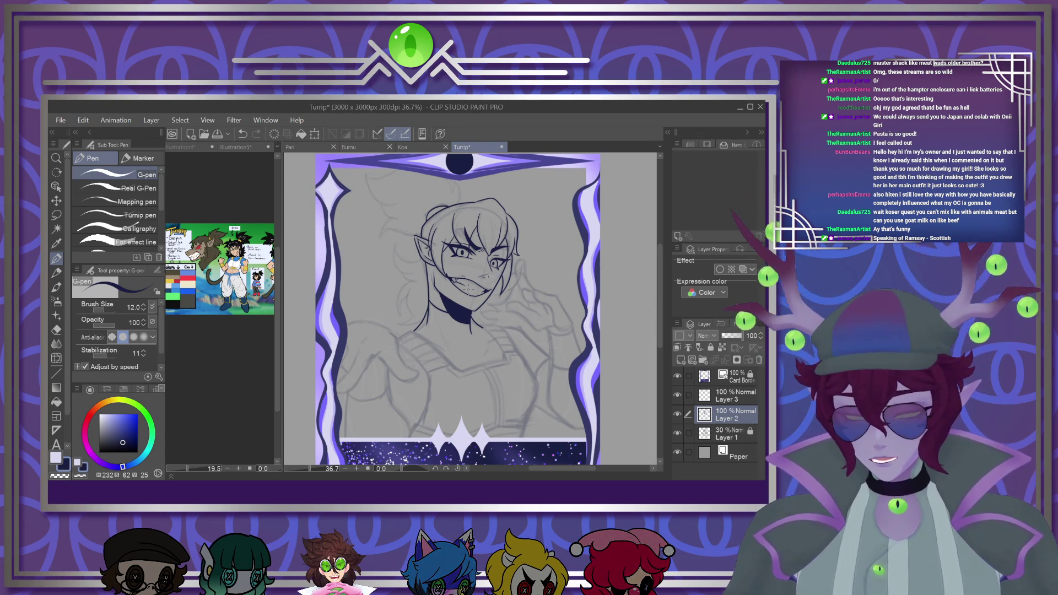
scroll(468, 288, down, 3)
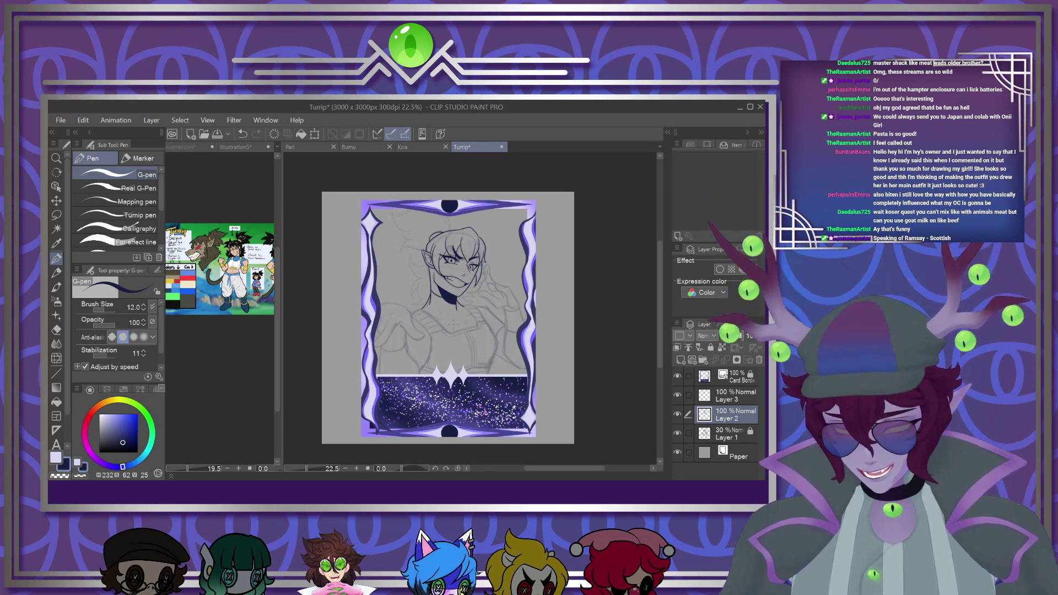
scroll(453, 324, down, 2)
scroll(461, 353, up, 2)
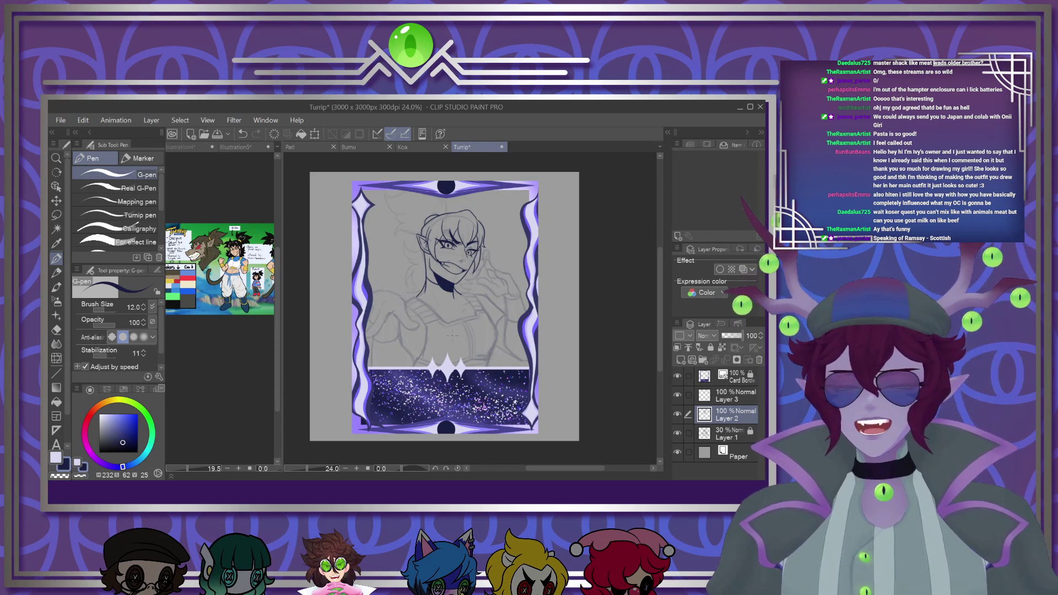
Ink the outstretched hand's thumb, fingers and upper contour on Layer 3 with the G-pen
scroll(435, 341, up, 5)
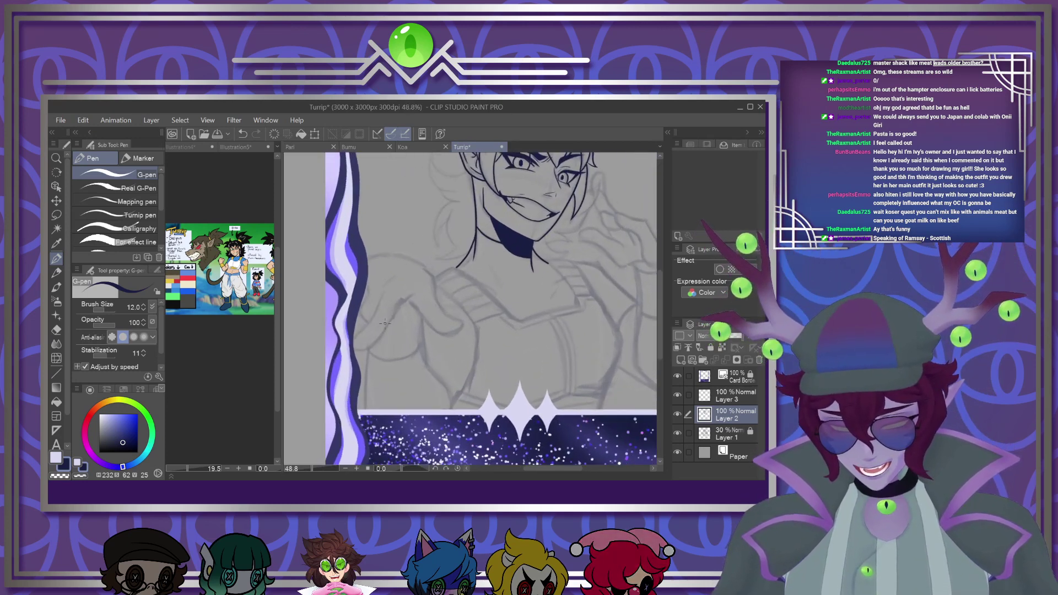
scroll(379, 302, down, 3)
scroll(380, 302, up, 6)
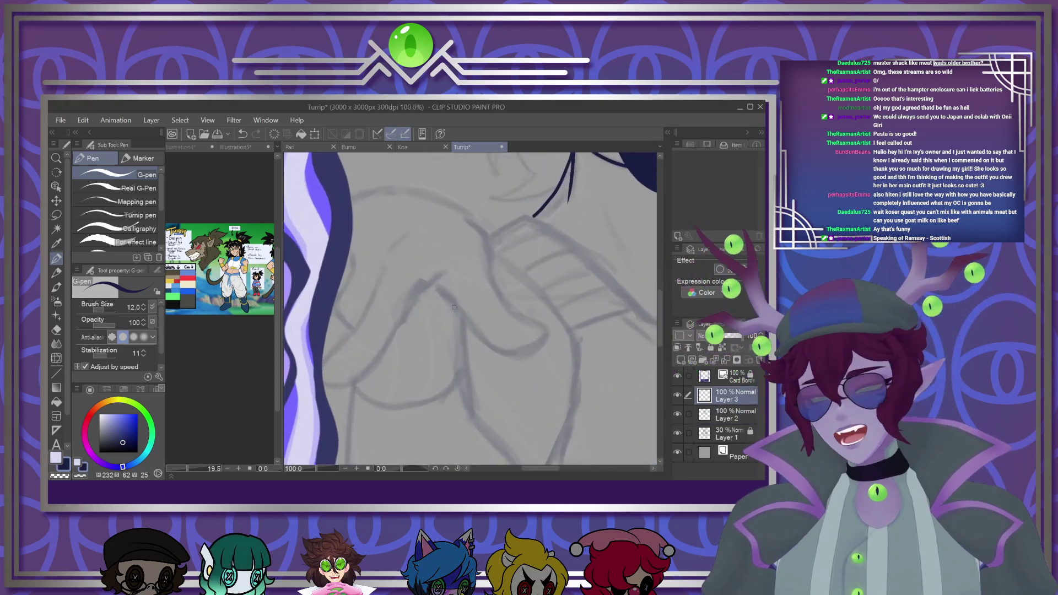
mouse_move(384, 263)
mouse_down()
mouse_move(373, 304)
mouse_move(322, 379)
mouse_move(345, 390)
mouse_move(395, 337)
mouse_up()
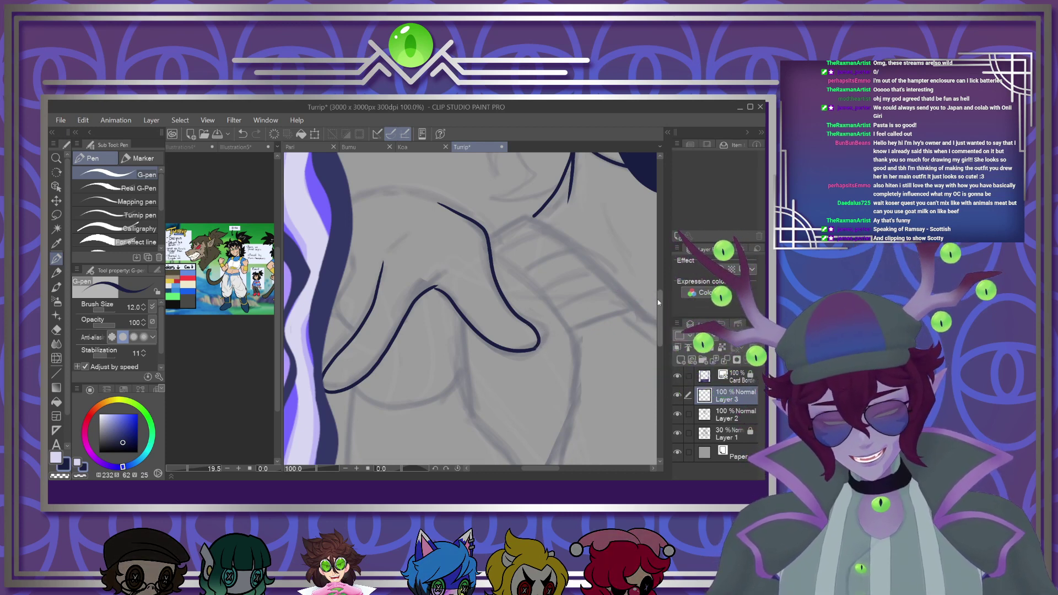
drag(660, 303, 659, 292)
drag(350, 310, 340, 375)
drag(439, 263, 351, 259)
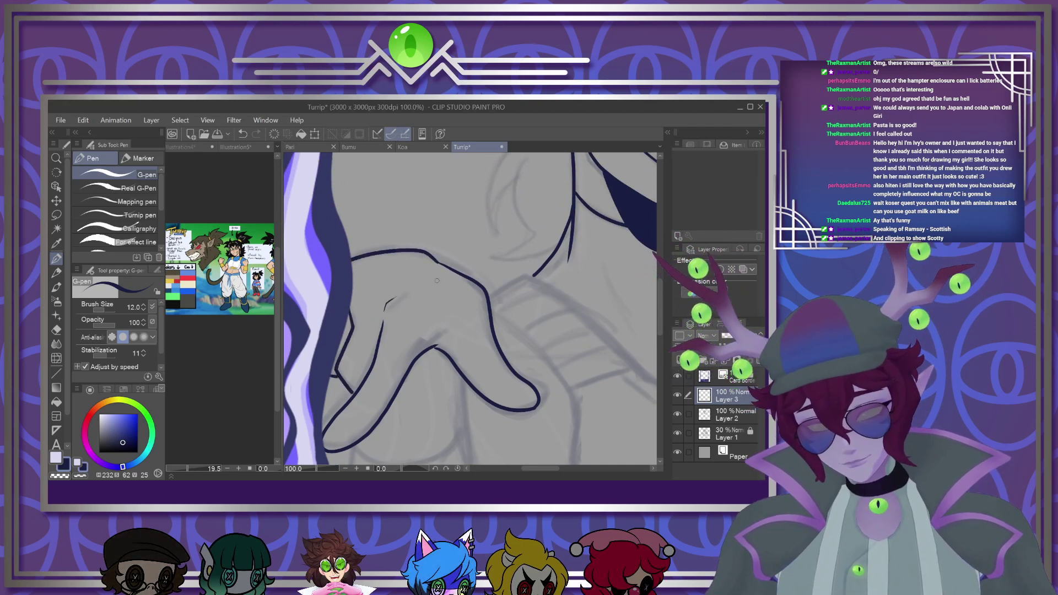
Ink the rounded palm shape beneath the outstretched hand's finger and thumb on Layer 3
scroll(436, 277, down, 3)
scroll(428, 358, up, 3)
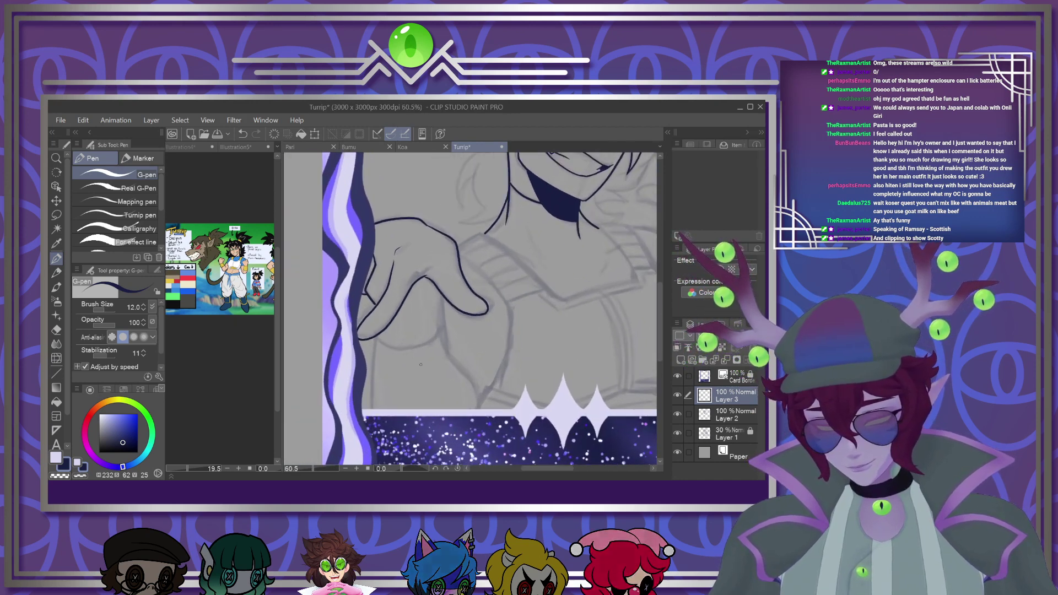
scroll(428, 357, down, 2)
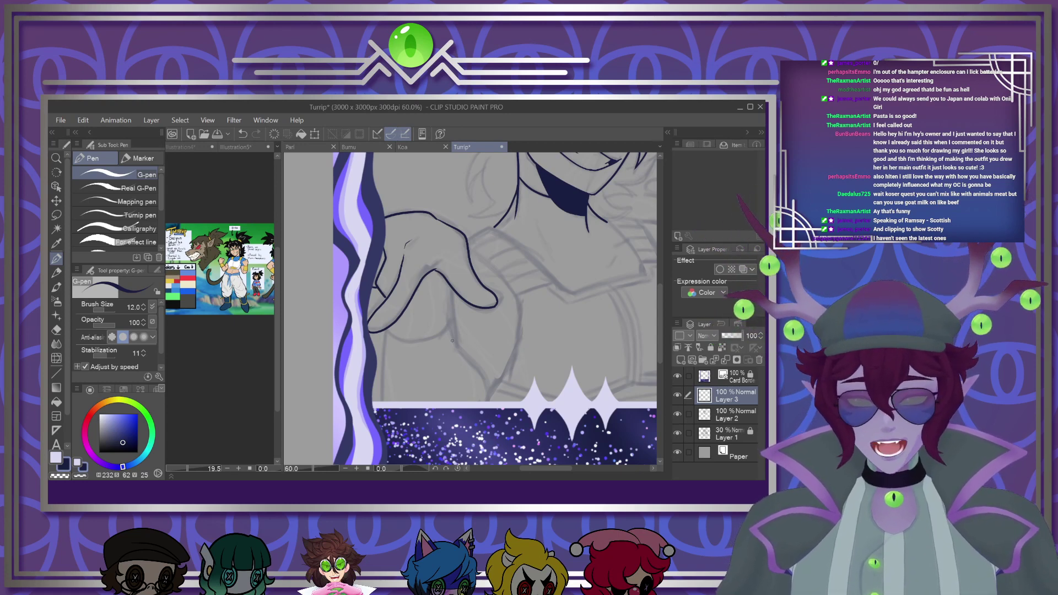
scroll(457, 330, up, 5)
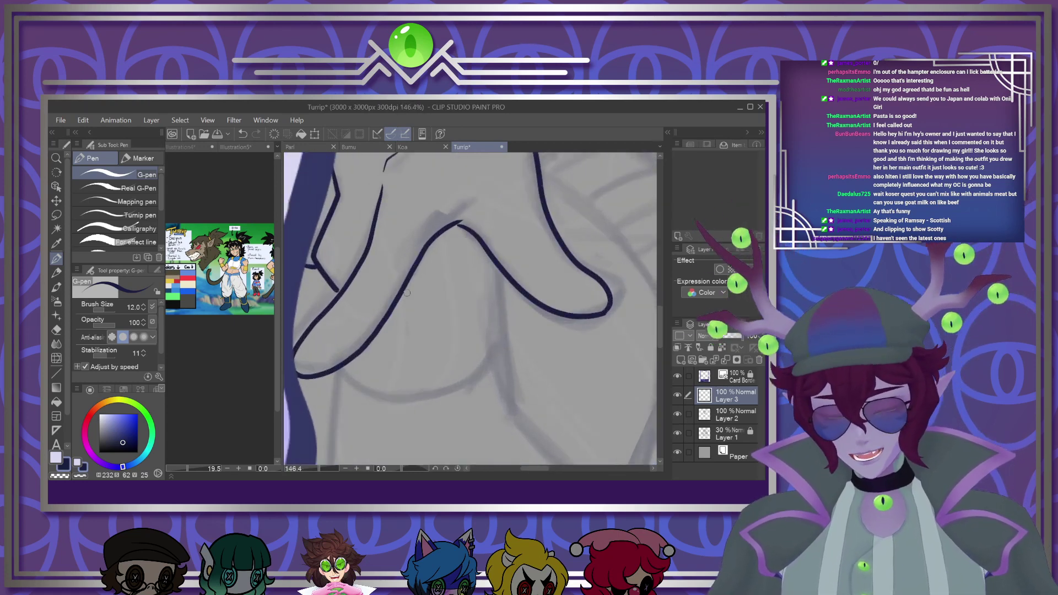
drag(499, 265, 506, 348)
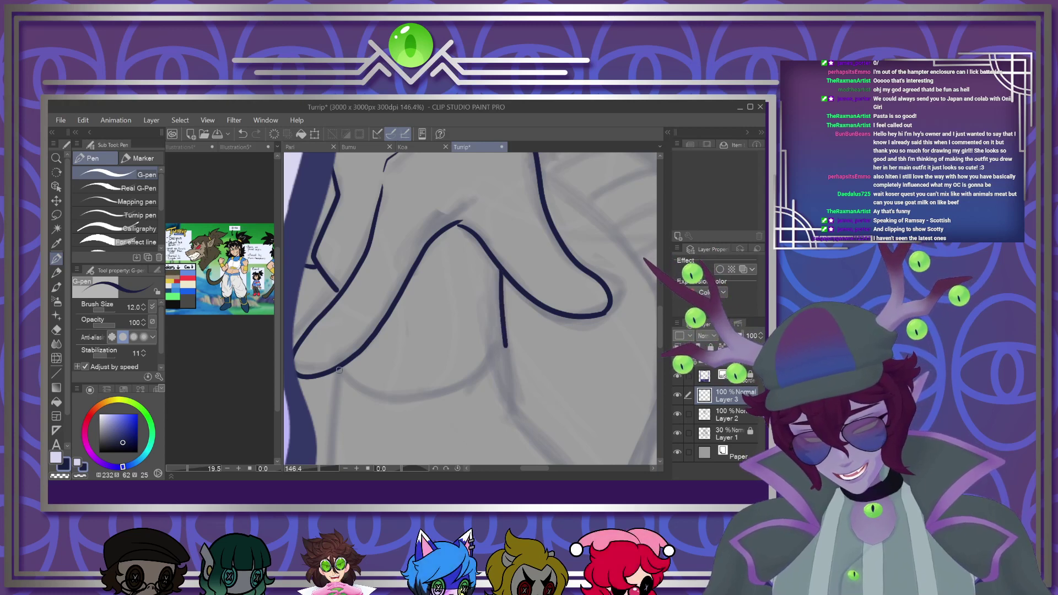
mouse_move(372, 394)
mouse_down()
mouse_move(449, 392)
mouse_move(510, 342)
mouse_up()
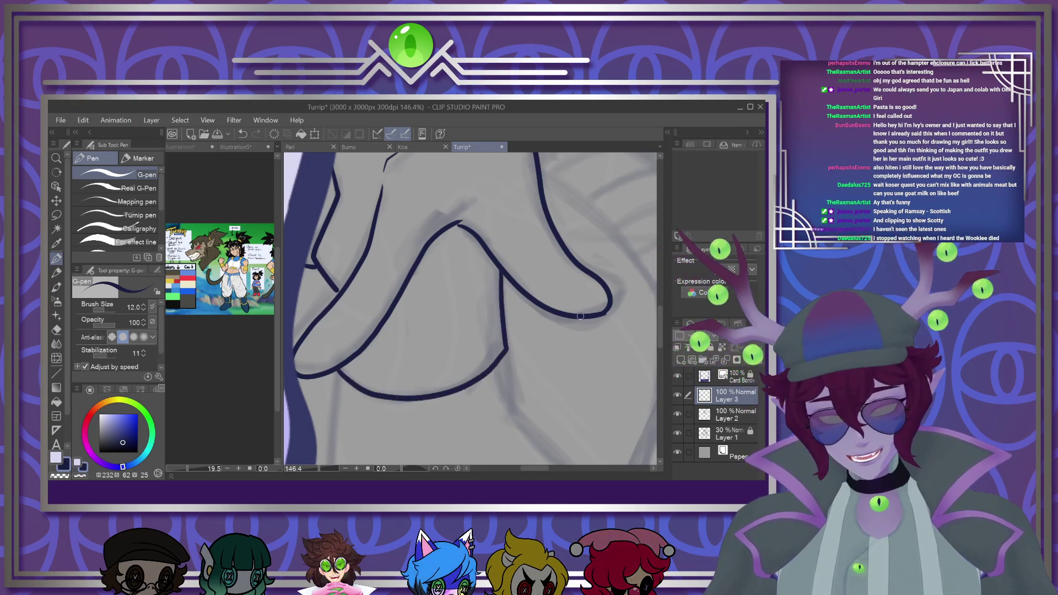
Ink both arm contours running from below the outstretched hand toward the card's starry banner
scroll(532, 311, down, 5)
scroll(496, 339, up, 4)
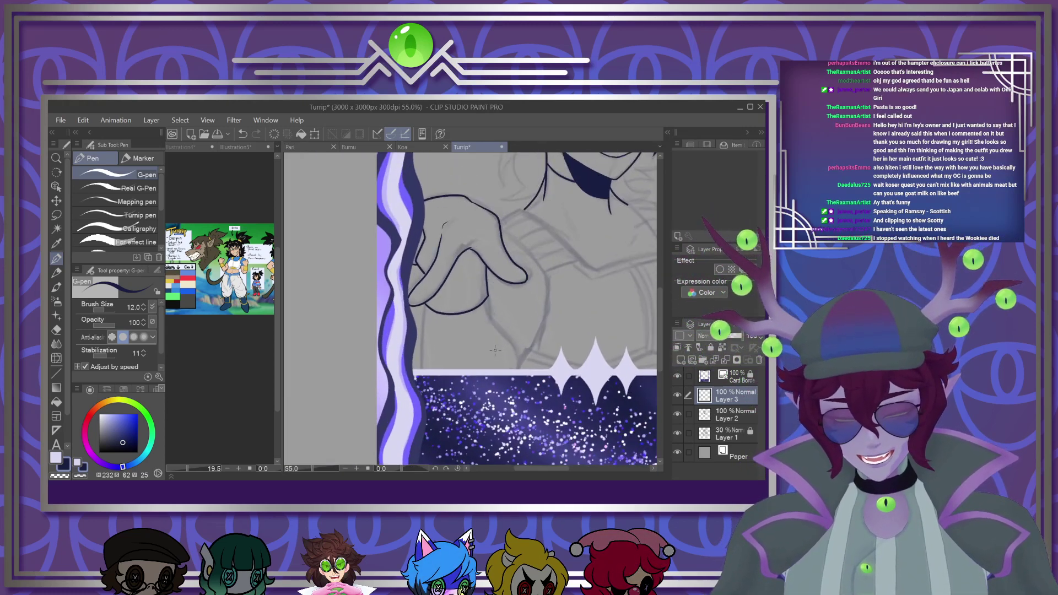
drag(478, 245, 543, 392)
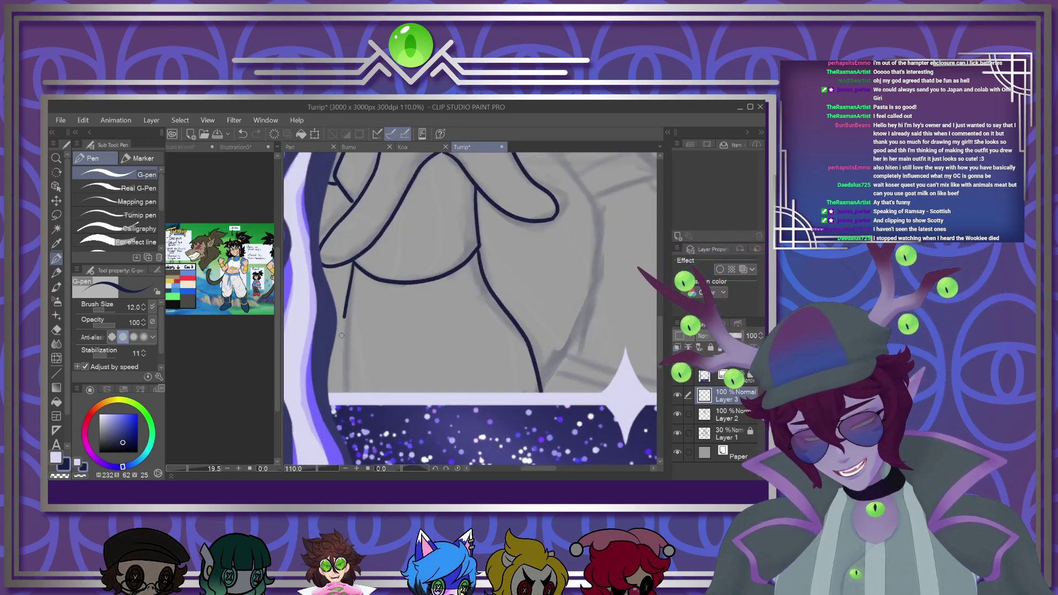
scroll(498, 413, down, 4)
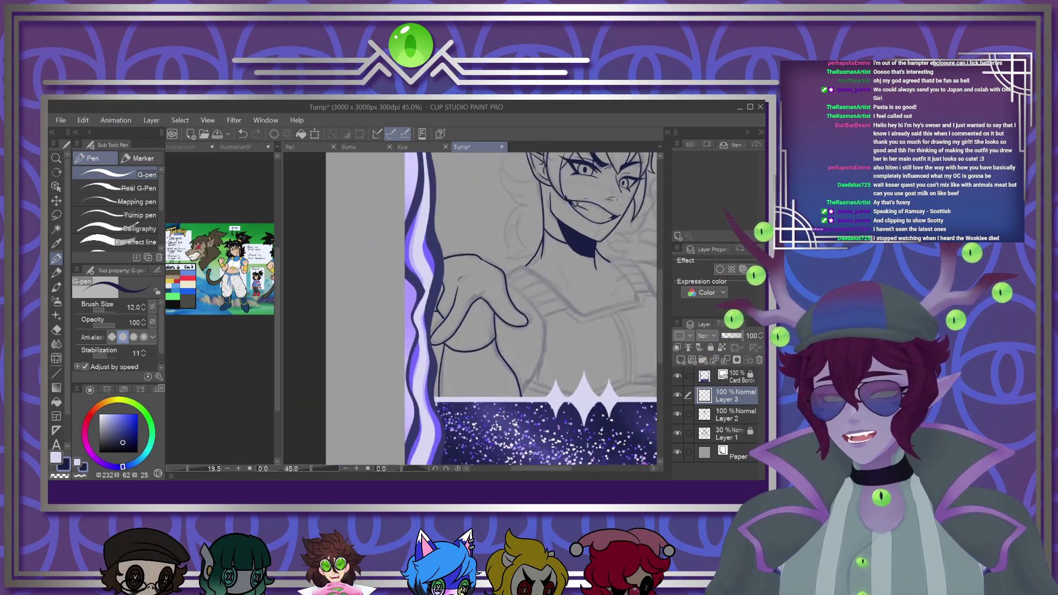
Ink the narrow end band of the near shoulder strap and the torso contour from it down to the starry banner
scroll(499, 412, down, 2)
scroll(501, 338, up, 5)
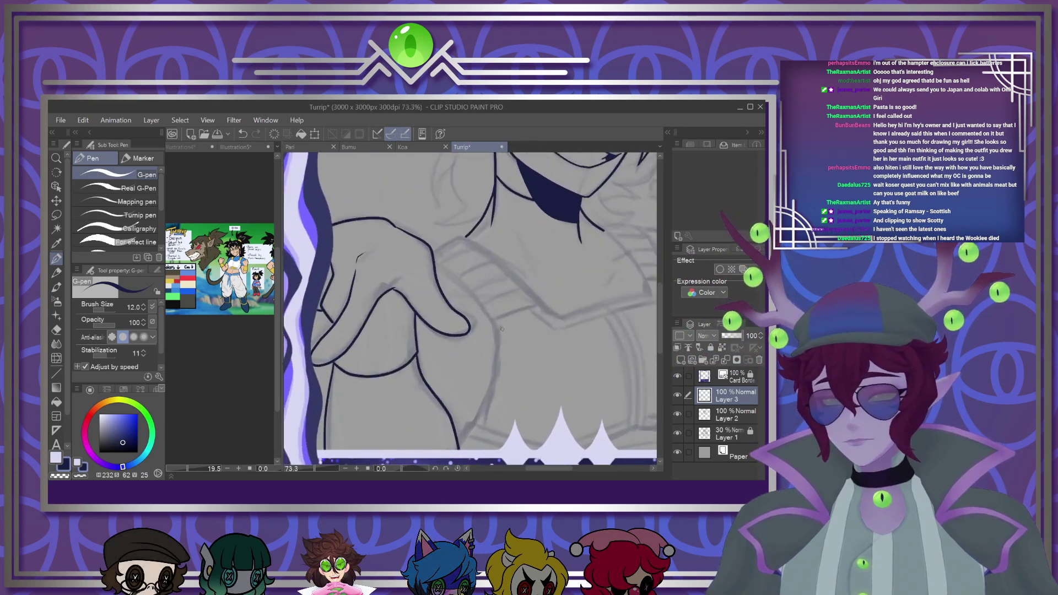
scroll(502, 339, up, 3)
mouse_move(559, 293)
mouse_down()
mouse_move(486, 328)
mouse_move(490, 344)
mouse_move(566, 290)
mouse_up()
scroll(612, 288, down, 5)
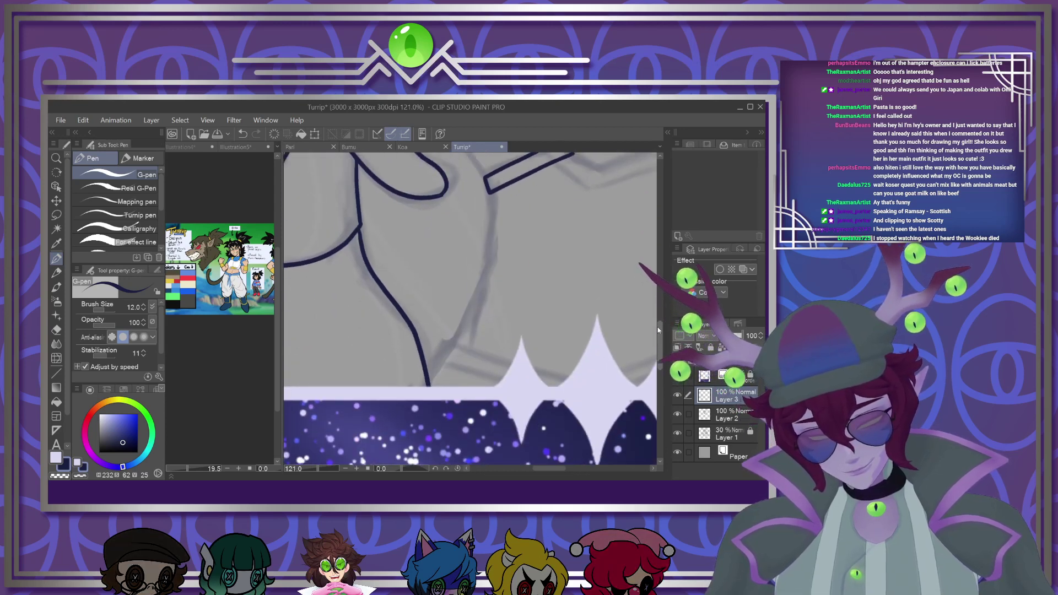
mouse_move(493, 211)
mouse_down()
mouse_move(493, 258)
mouse_move(470, 336)
mouse_up()
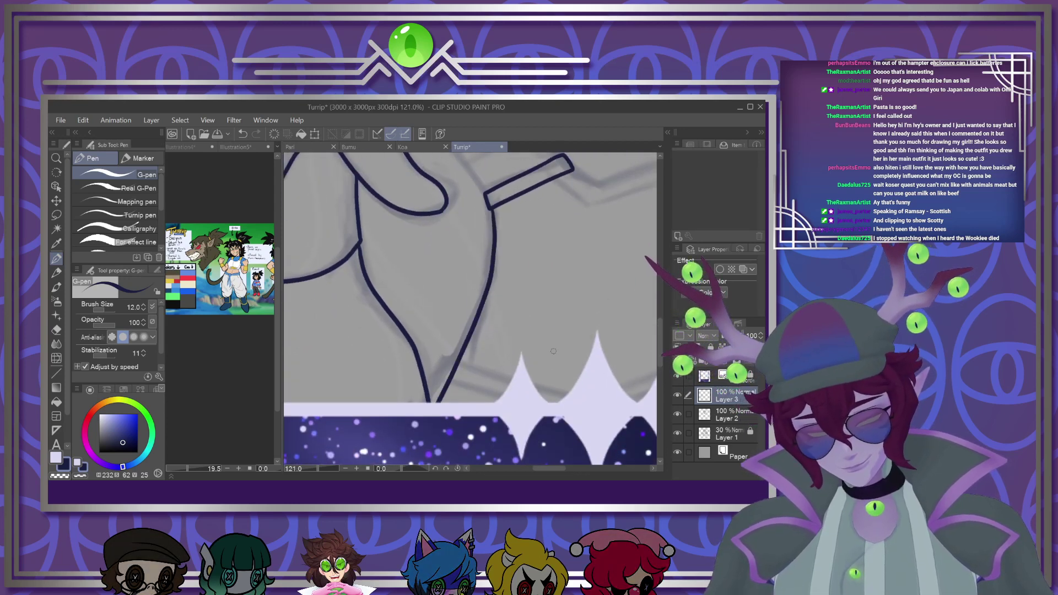
Ink the near shoulder strap's outline from the hand and neck down to its end band on Layer 3
scroll(642, 295, up, 8)
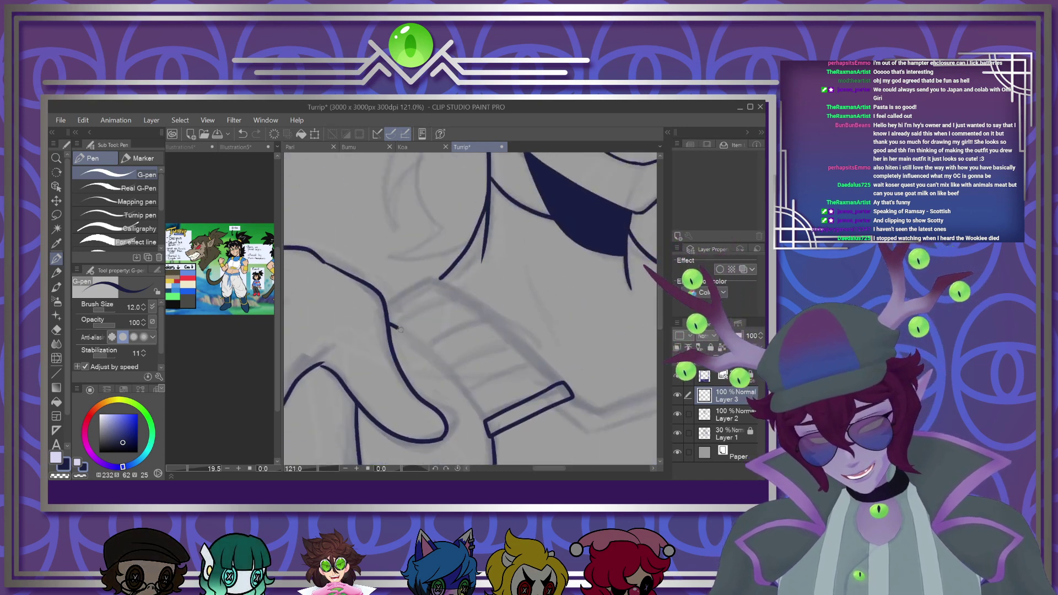
drag(388, 325, 487, 419)
drag(429, 278, 563, 383)
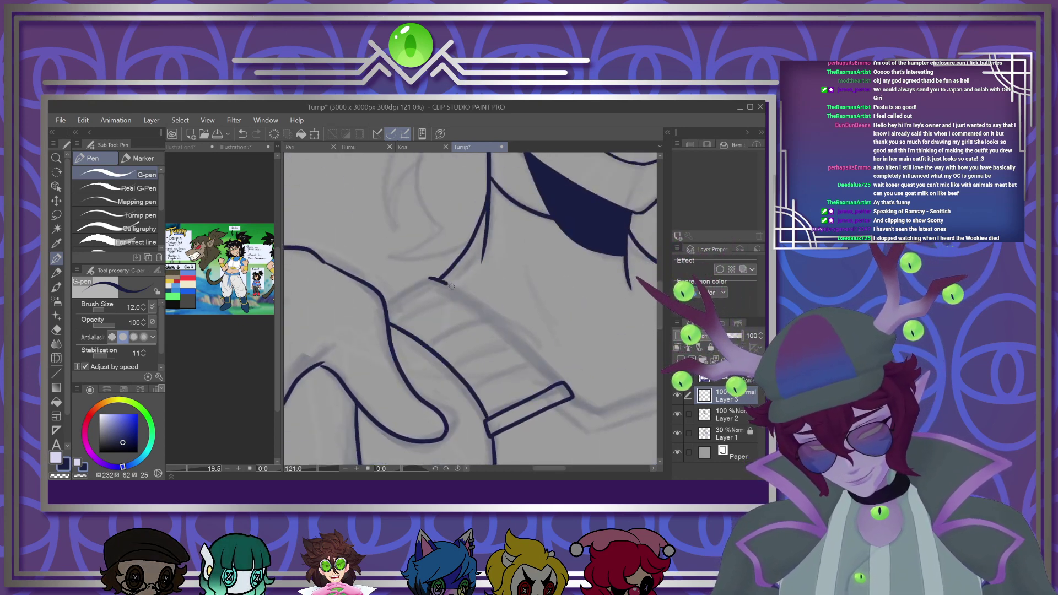
key(ctrl+z)
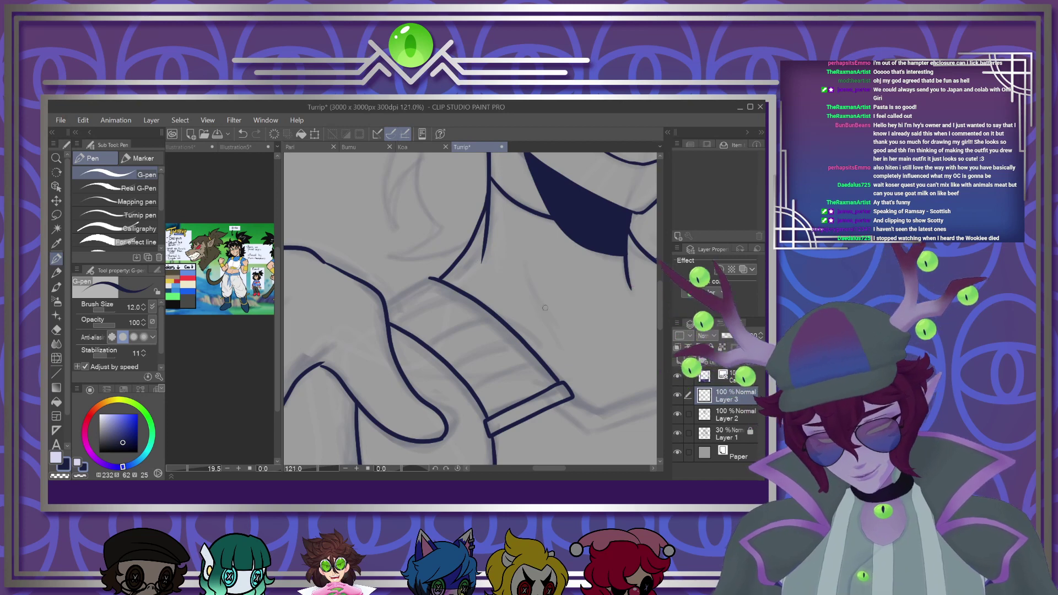
drag(431, 280, 563, 385)
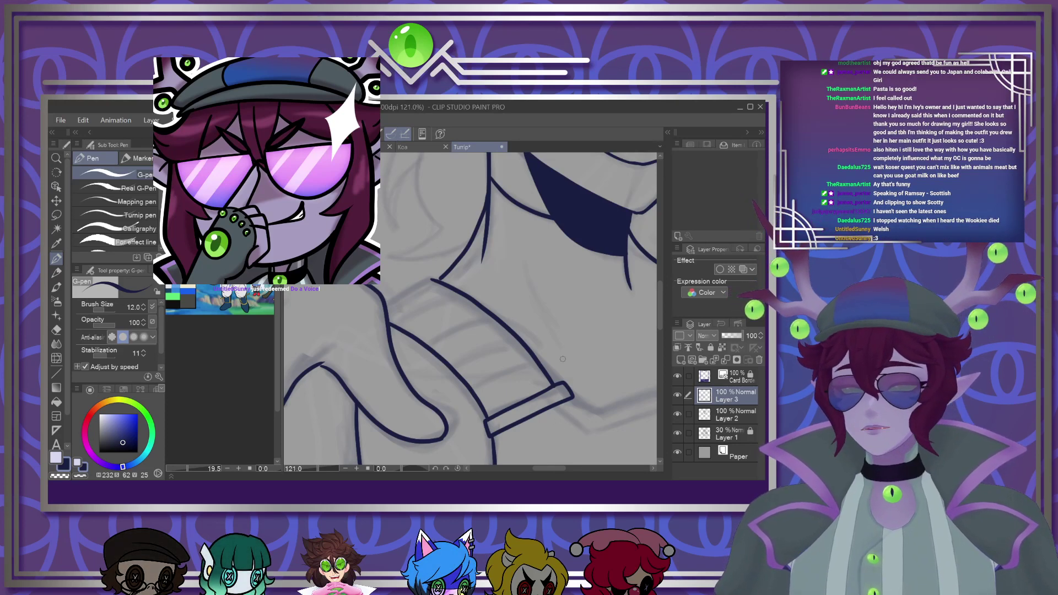
scroll(493, 354, down, 2)
scroll(493, 354, up, 3)
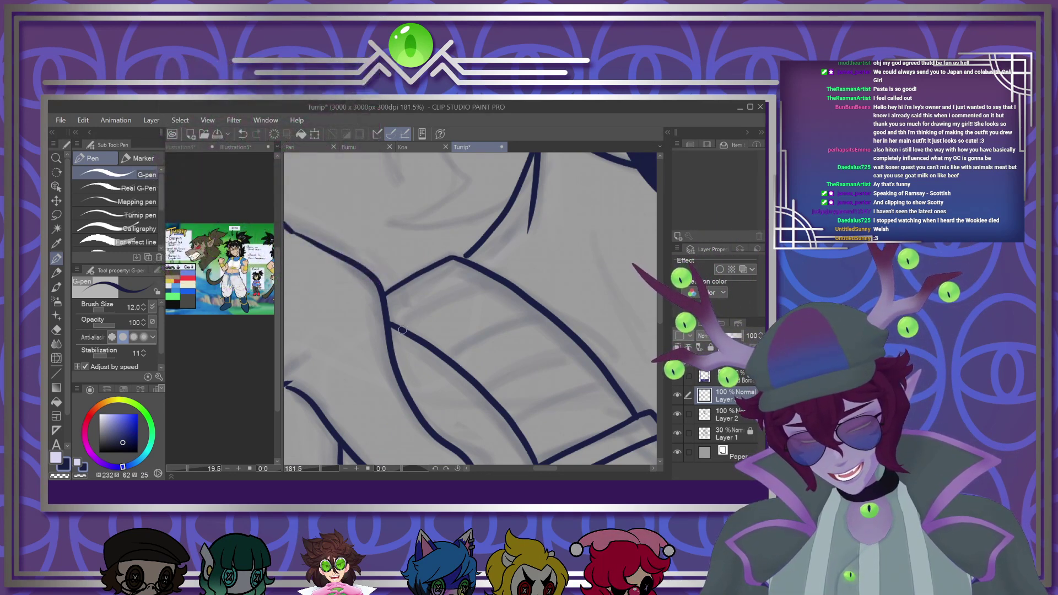
Ink the parallel ribbing lines across the near shoulder strap on Layer 3
drag(406, 327, 477, 270)
key(ctrl+z)
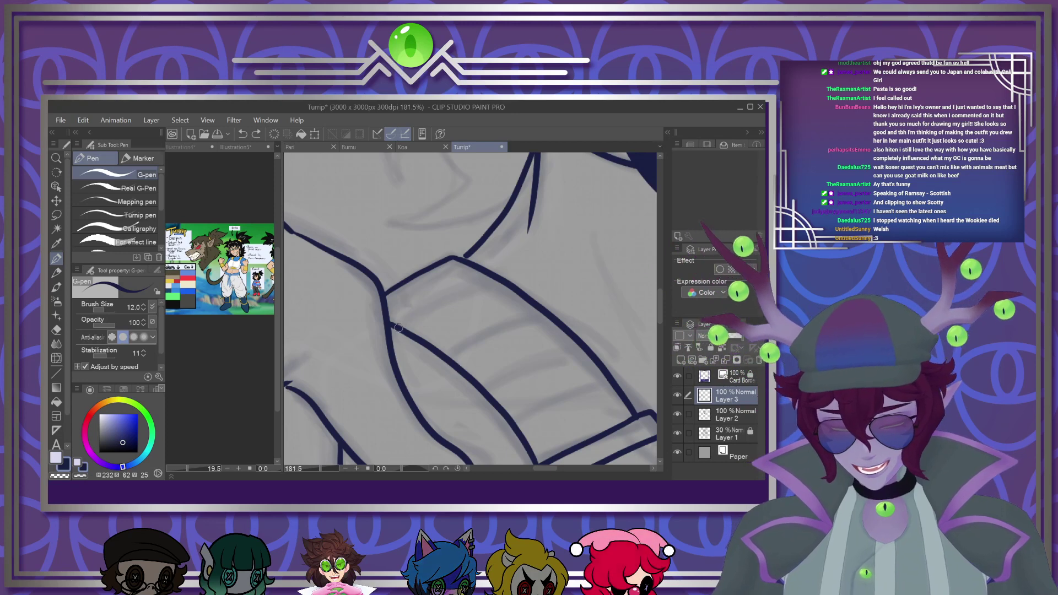
drag(402, 327, 485, 275)
drag(444, 351, 523, 301)
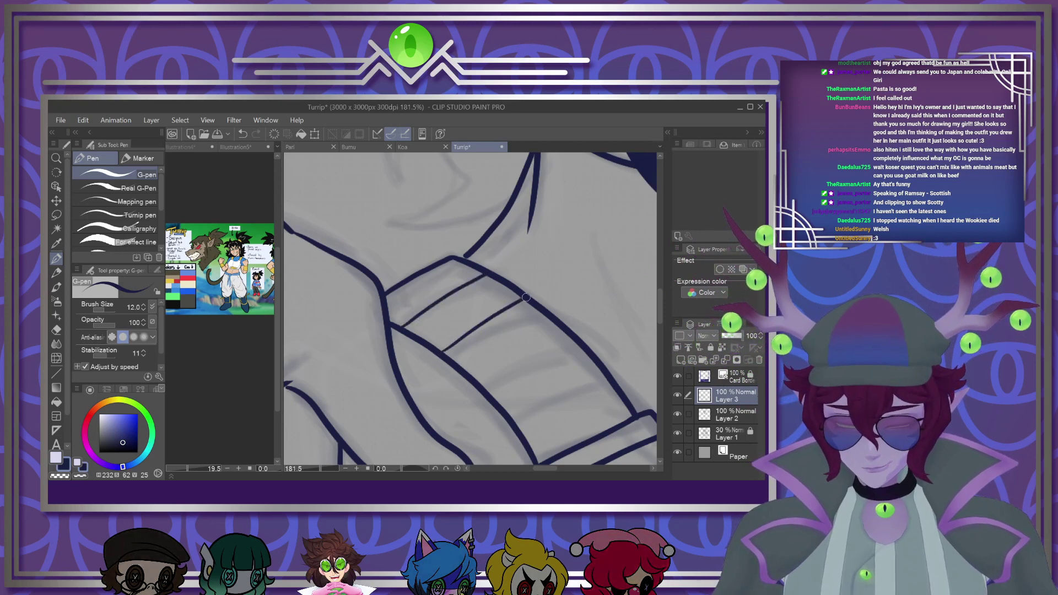
drag(485, 390, 571, 332)
drag(609, 379, 519, 428)
scroll(521, 395, down, 8)
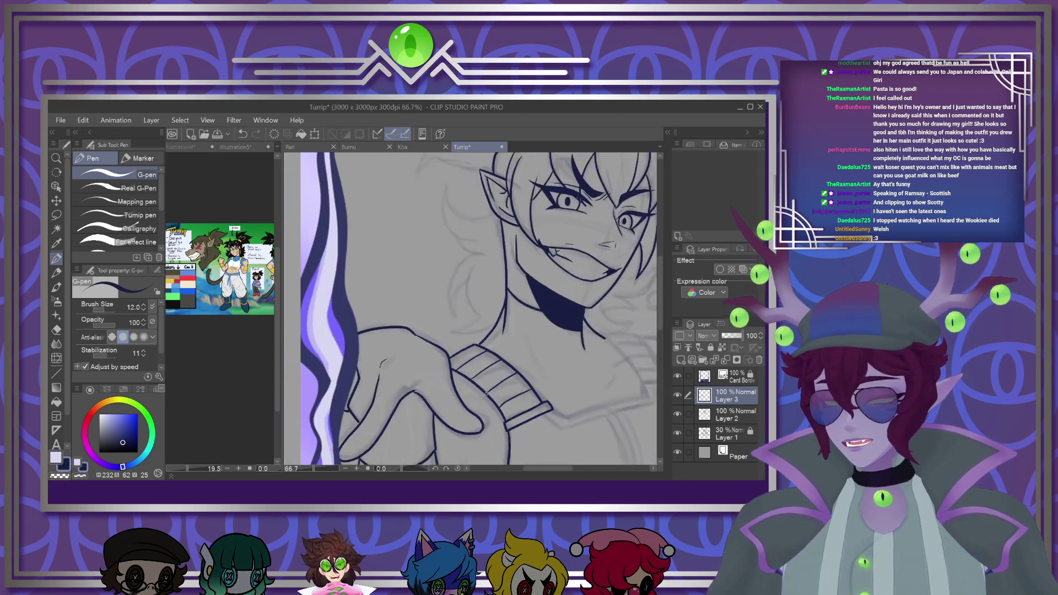
Ink the chest armor's outline on Layer 3: neckline, far strap's end band, far side contour and lower edge
scroll(549, 463, up, 1)
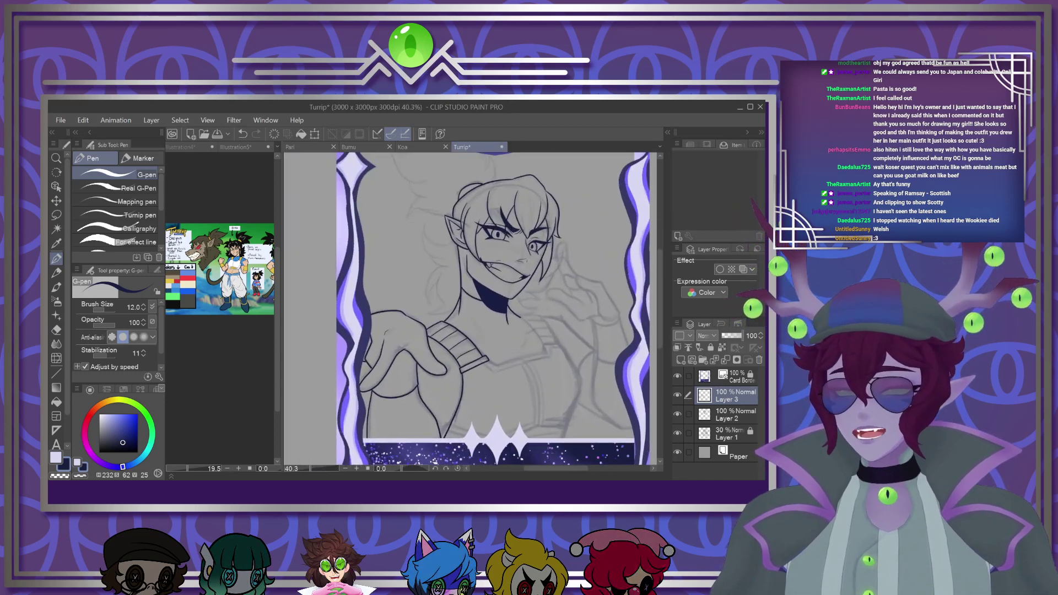
scroll(554, 408, up, 5)
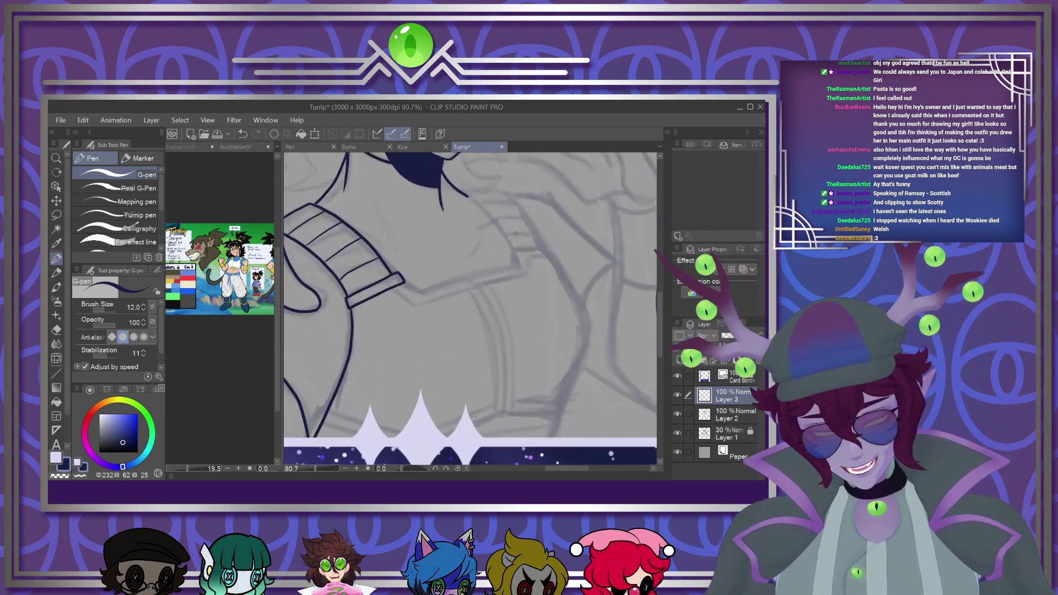
drag(510, 248, 549, 249)
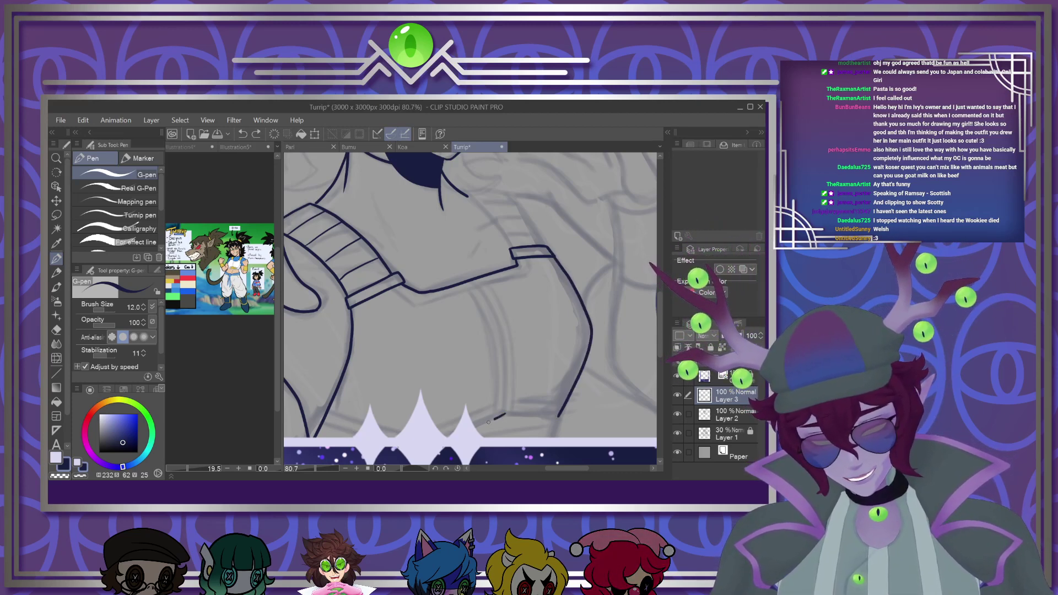
drag(386, 442, 323, 424)
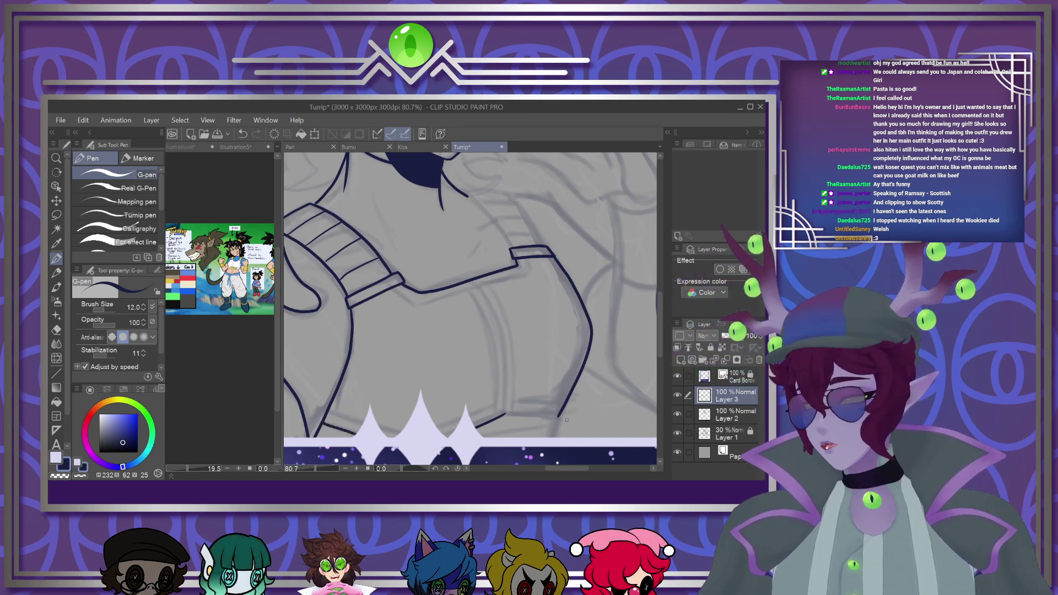
drag(505, 413, 556, 419)
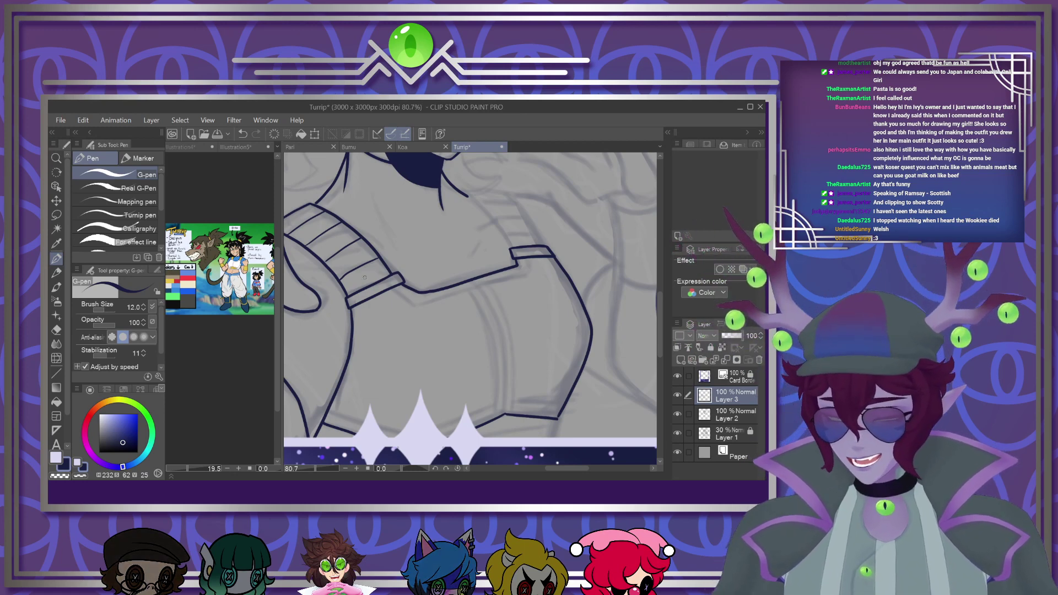
Enlarge the reference illustration around the character in white armor and ink the double vertical seam down the chest armor
scroll(390, 319, down, 2)
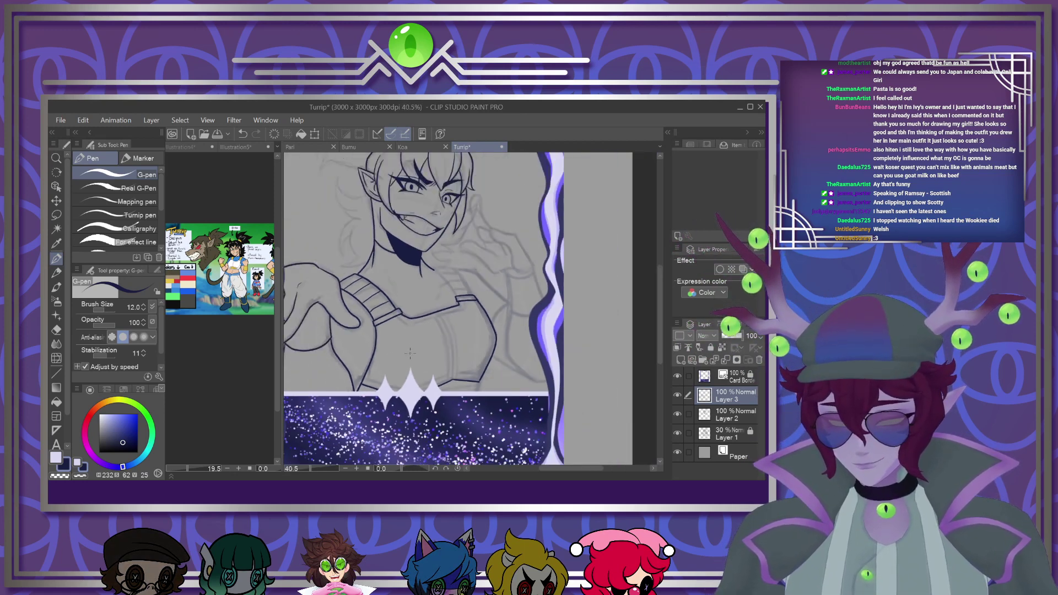
scroll(411, 353, down, 2)
scroll(412, 354, up, 1)
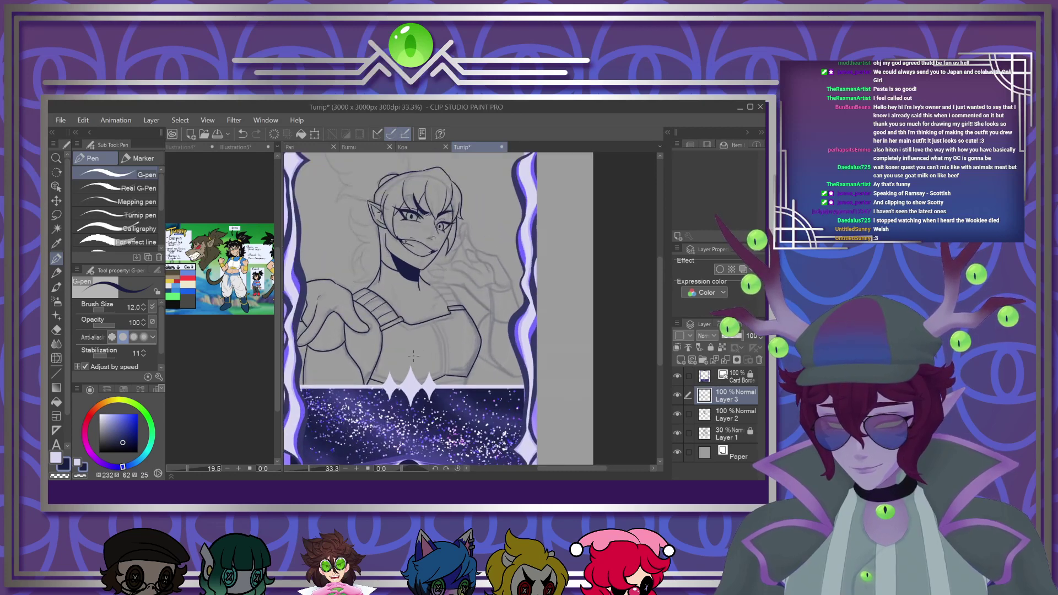
click(239, 302)
scroll(243, 265, up, 4)
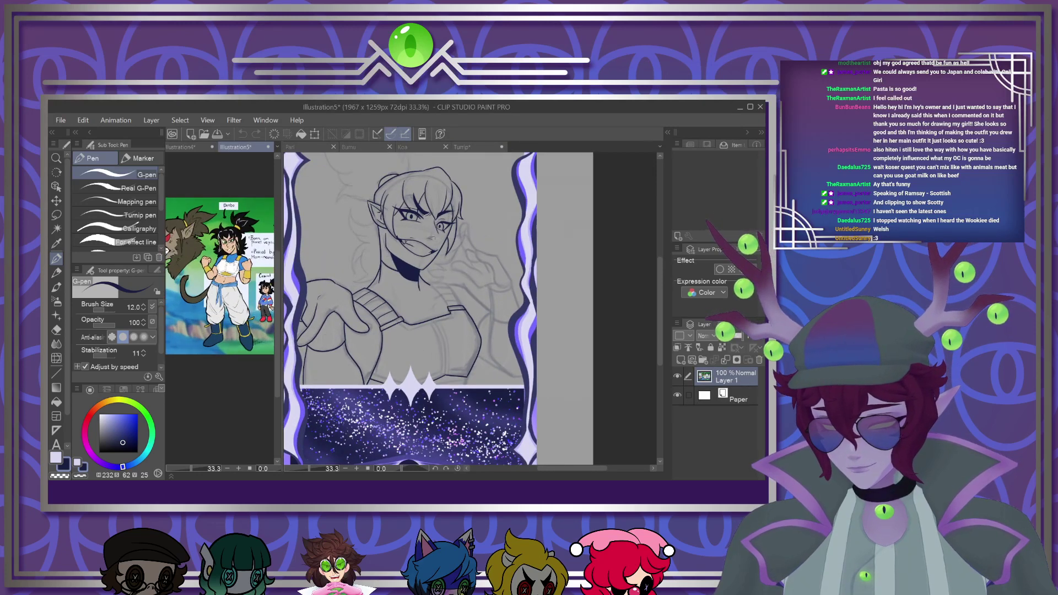
scroll(238, 302, up, 2)
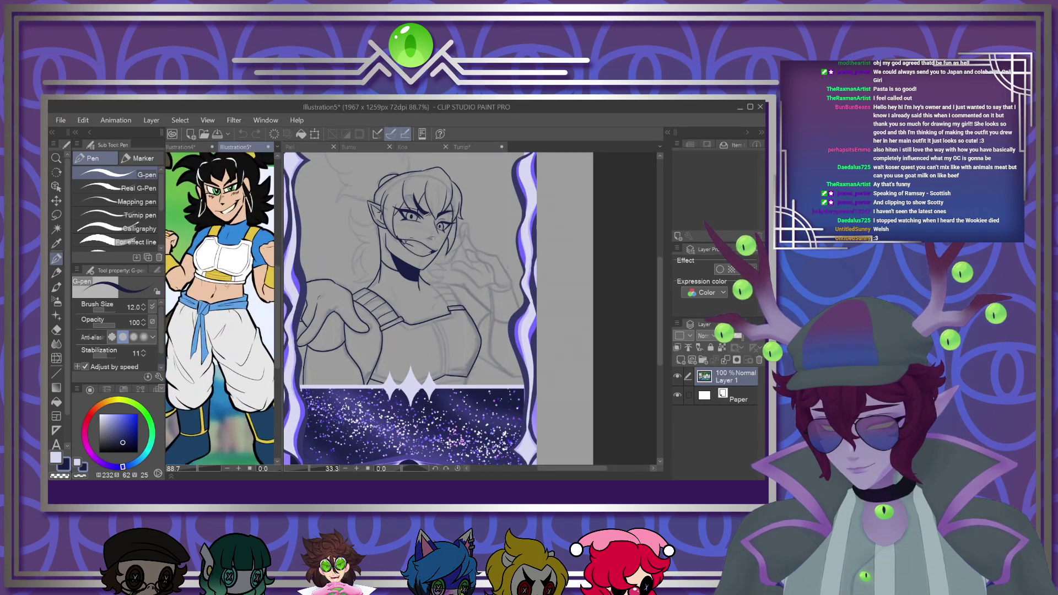
click(430, 342)
scroll(422, 347, up, 5)
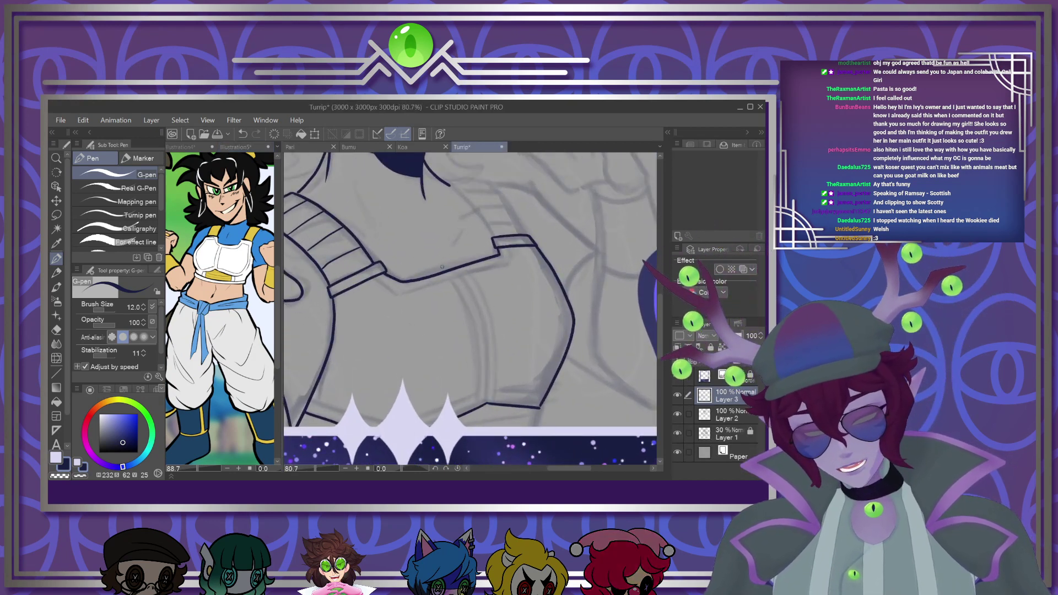
mouse_move(454, 277)
mouse_down()
mouse_move(481, 393)
mouse_move(473, 282)
mouse_move(493, 388)
mouse_up()
scroll(490, 365, down, 5)
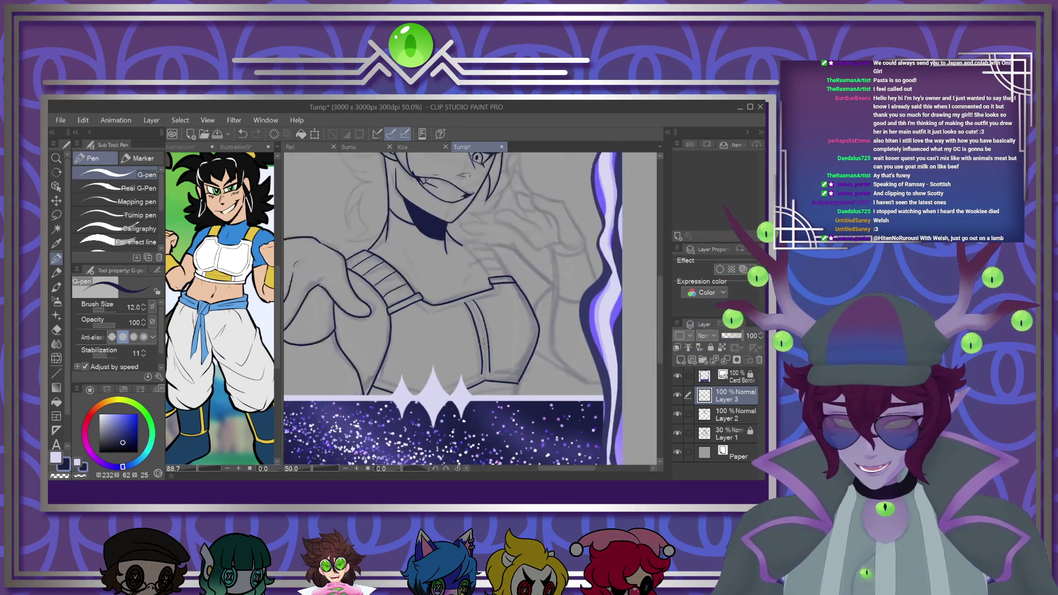
Ink the armor's inner trim lines along the neckline and lower edge, and the short contour from its lower corner to the banner
scroll(441, 372, up, 7)
scroll(570, 369, up, 1)
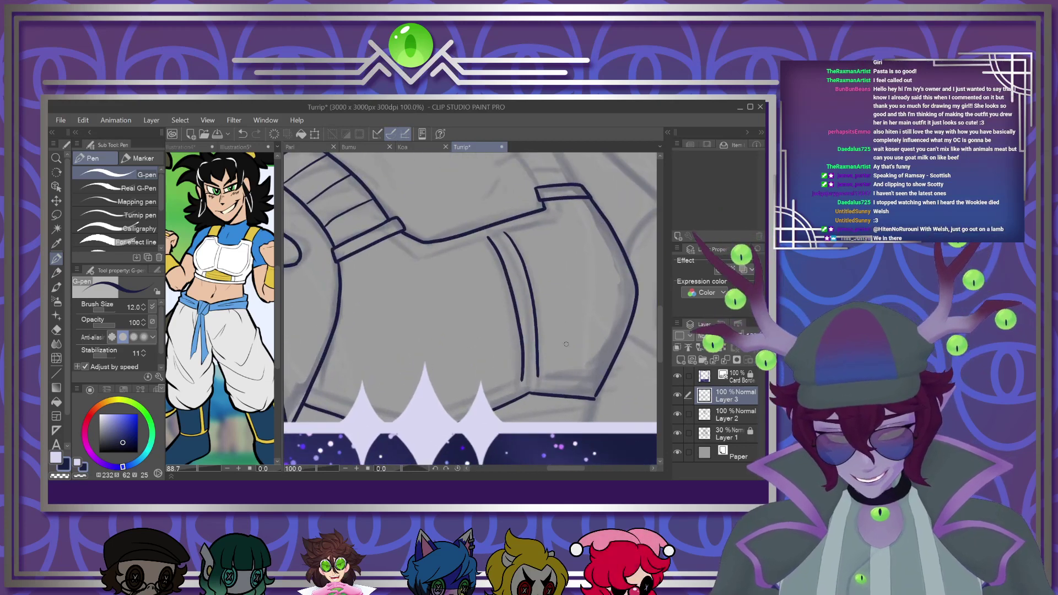
mouse_move(487, 393)
mouse_down()
mouse_move(427, 415)
mouse_move(317, 387)
mouse_up()
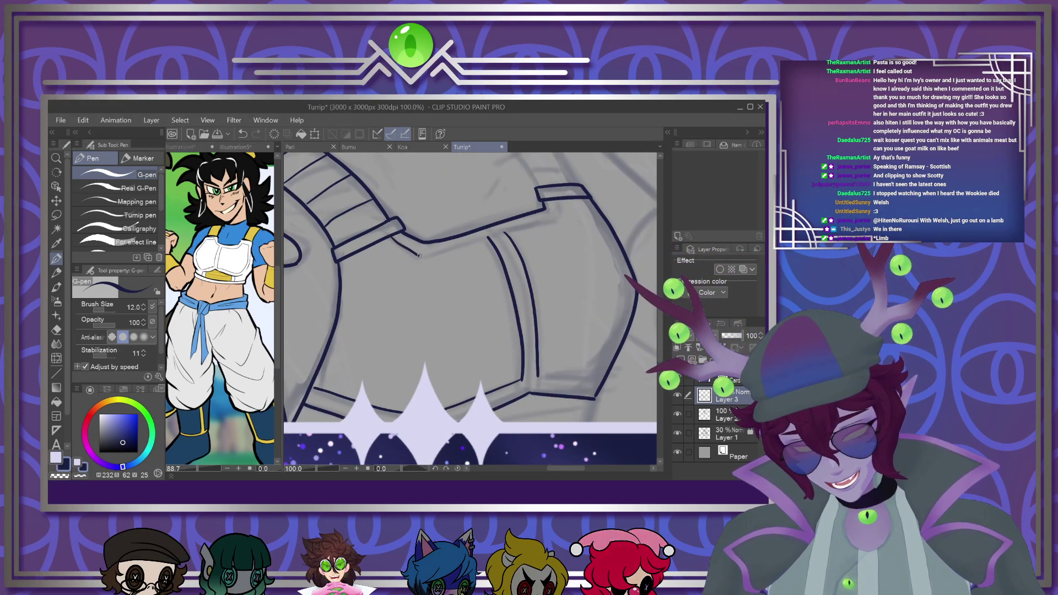
mouse_move(554, 202)
mouse_down()
mouse_move(557, 218)
mouse_move(505, 232)
mouse_up()
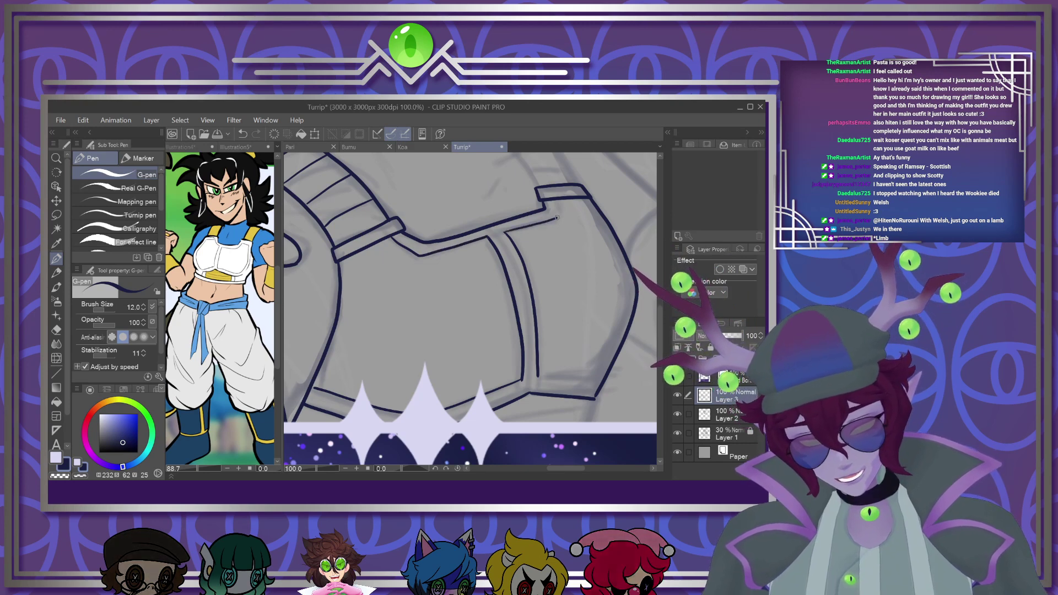
drag(539, 376, 572, 379)
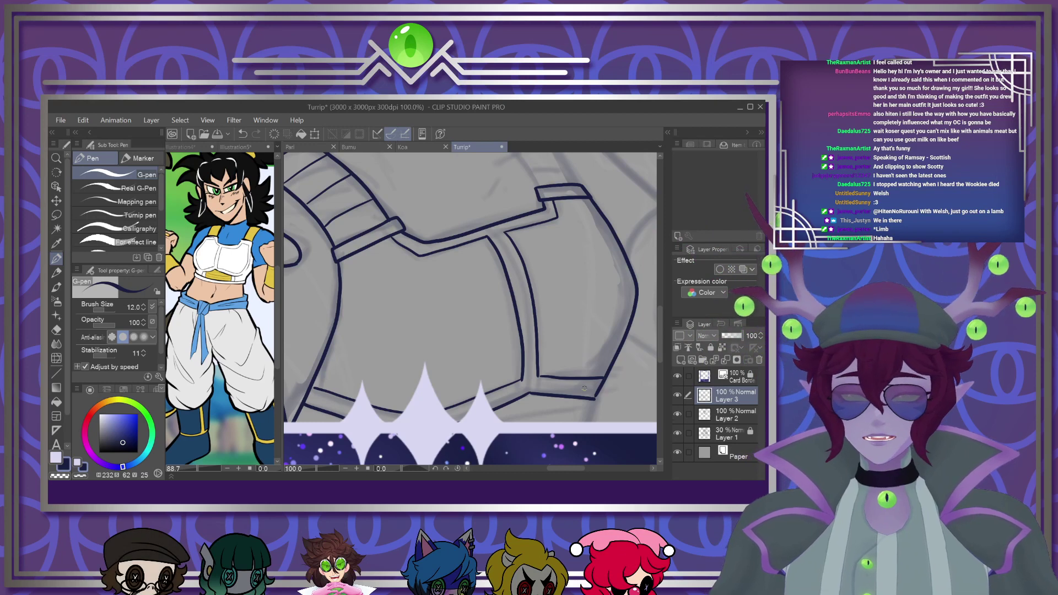
drag(593, 400, 588, 422)
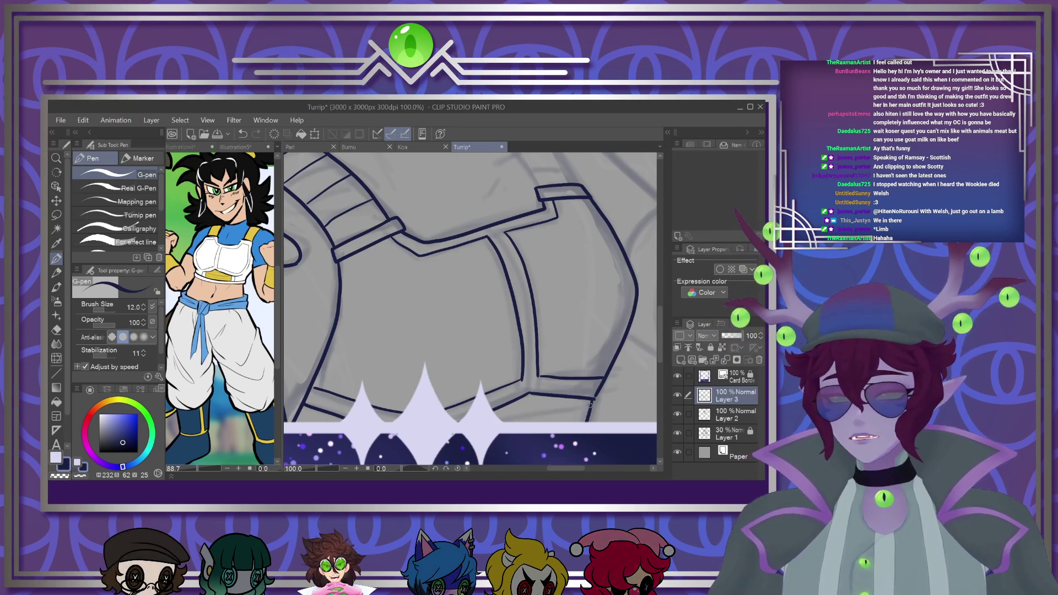
Ink the far shoulder strap's outline and the short collarbone strokes across the upper chest
scroll(565, 402, down, 1)
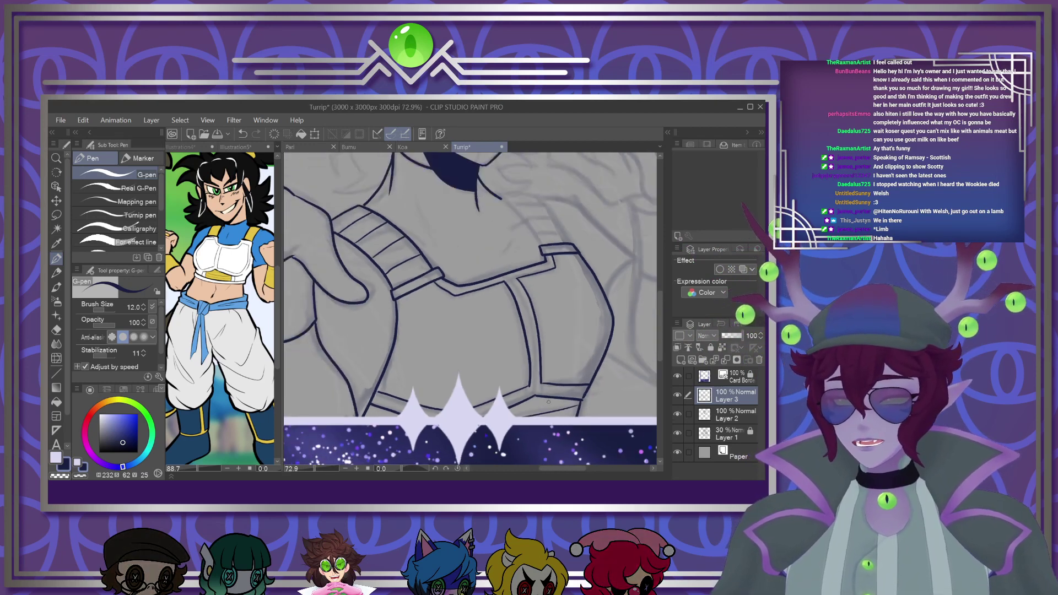
scroll(564, 403, down, 2)
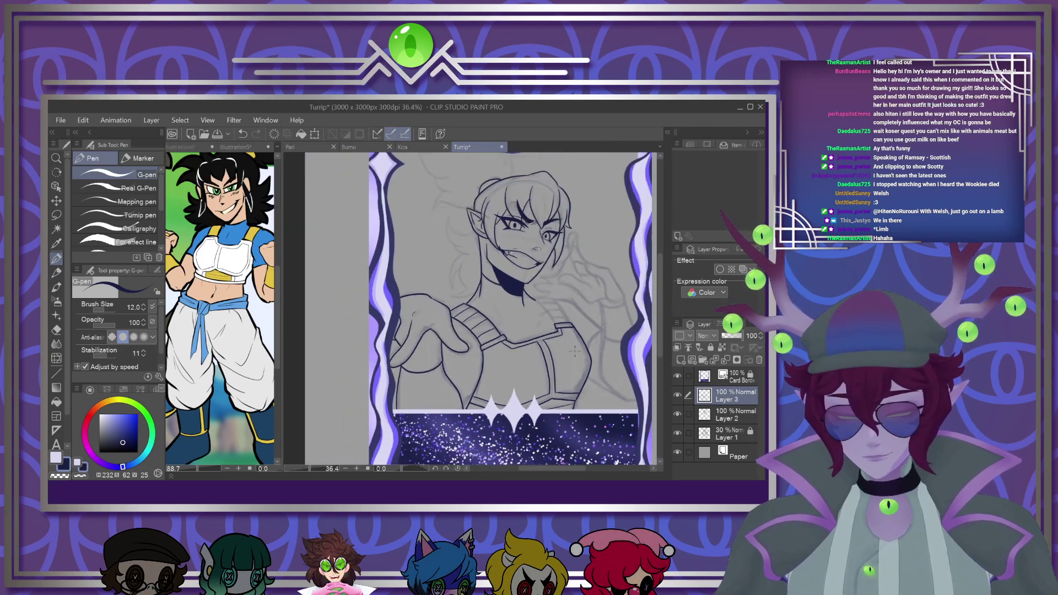
scroll(568, 287, up, 3)
scroll(568, 287, up, 1)
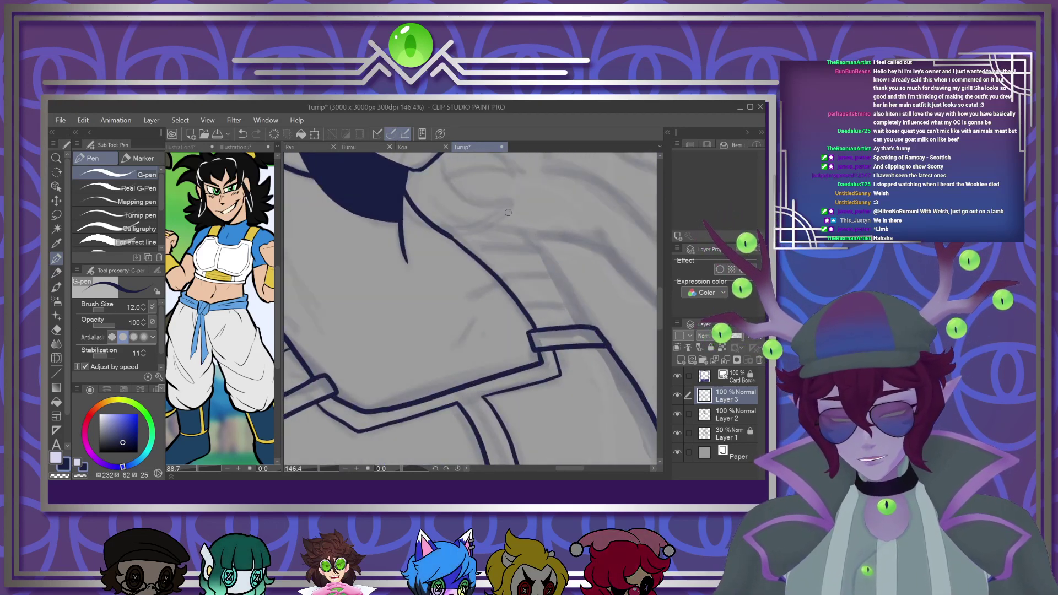
mouse_move(446, 228)
mouse_down()
mouse_move(521, 236)
mouse_move(571, 283)
mouse_up()
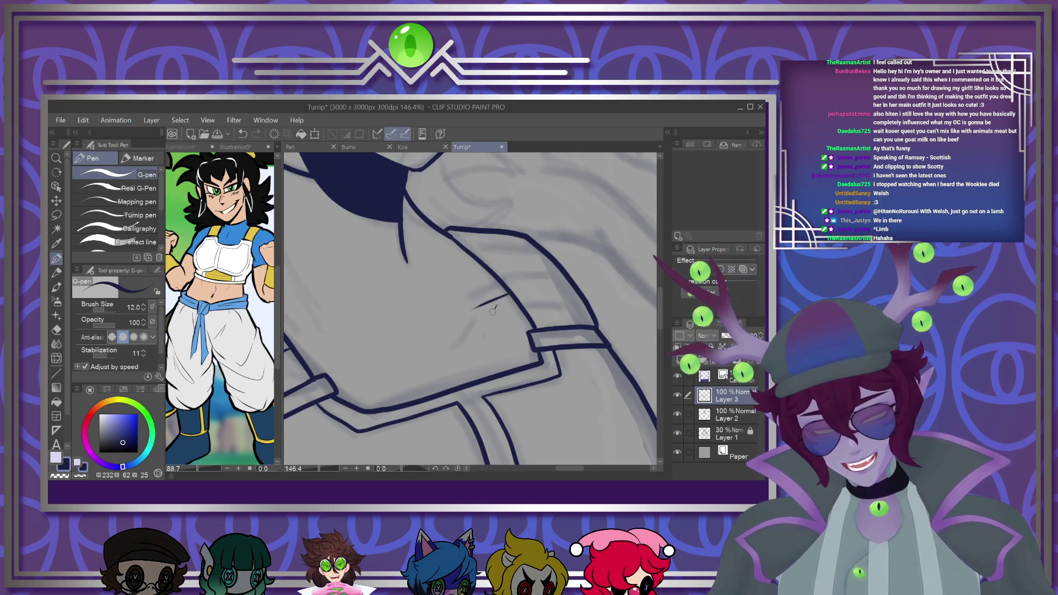
scroll(429, 369, down, 3)
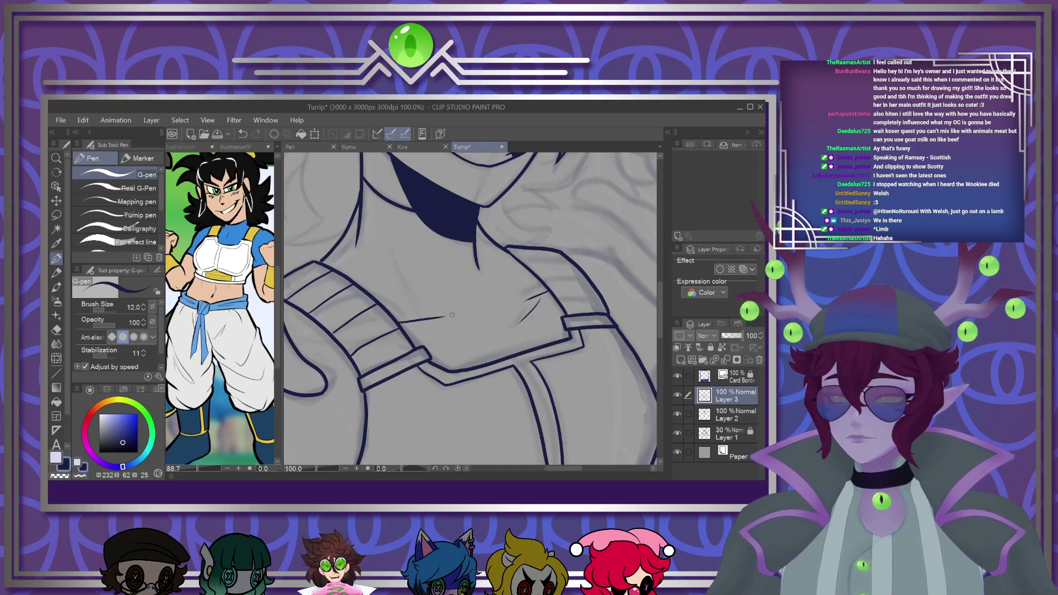
drag(433, 324, 467, 330)
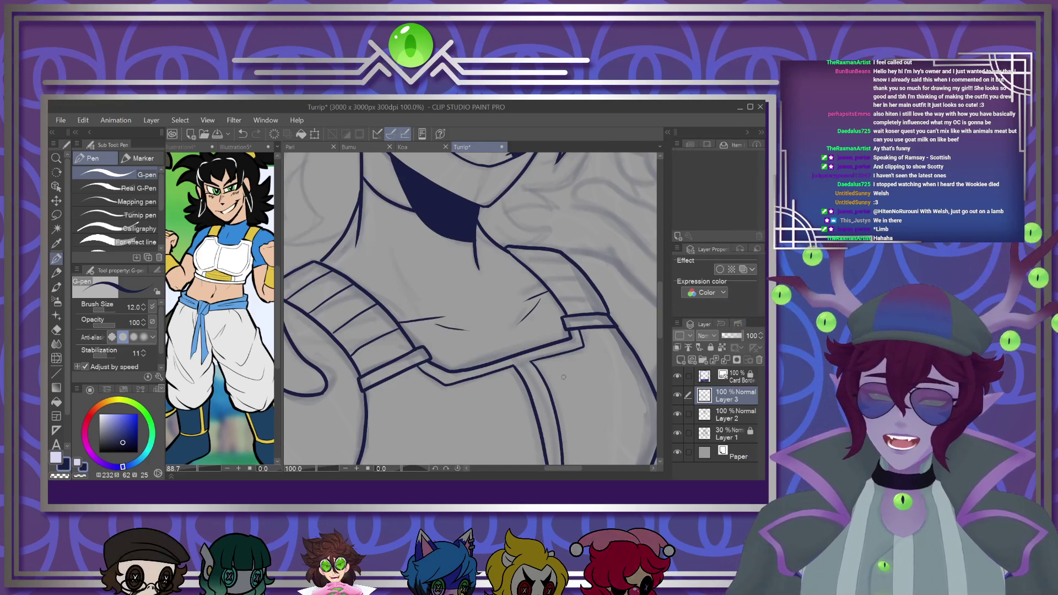
Ink the wristband on the raised far forearm, with its curved upper edge and both side contours
scroll(551, 362, down, 3)
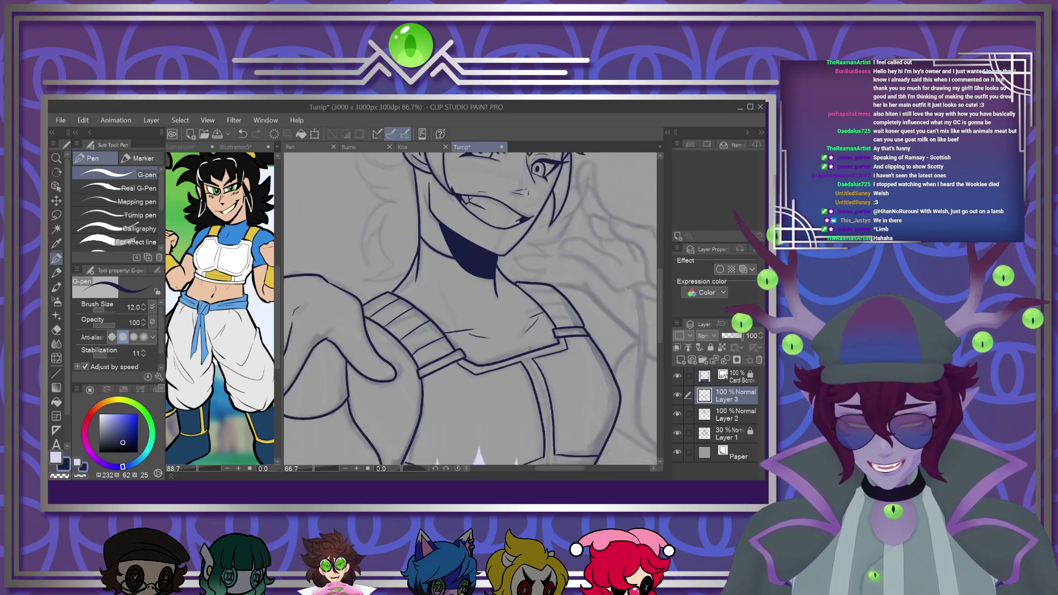
scroll(493, 371, up, 1)
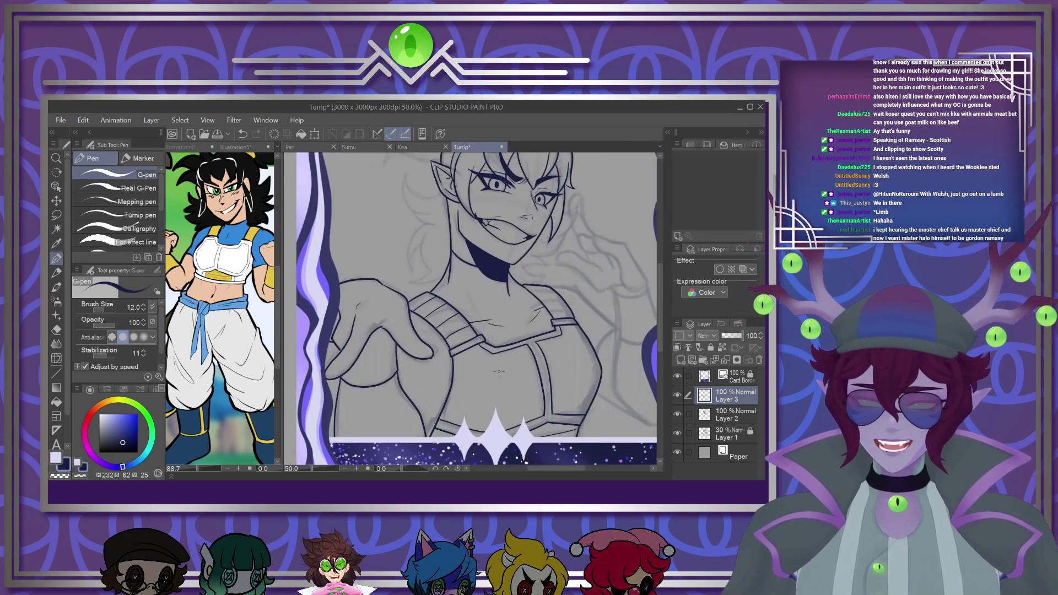
key(ctrl+minus)
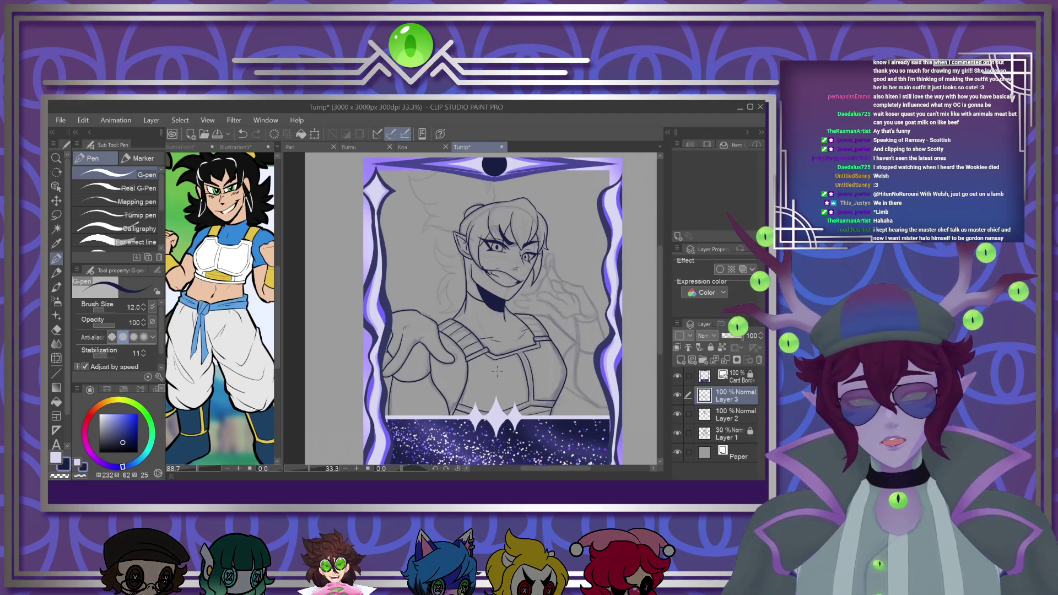
drag(497, 371, 579, 351)
scroll(528, 230, up, 8)
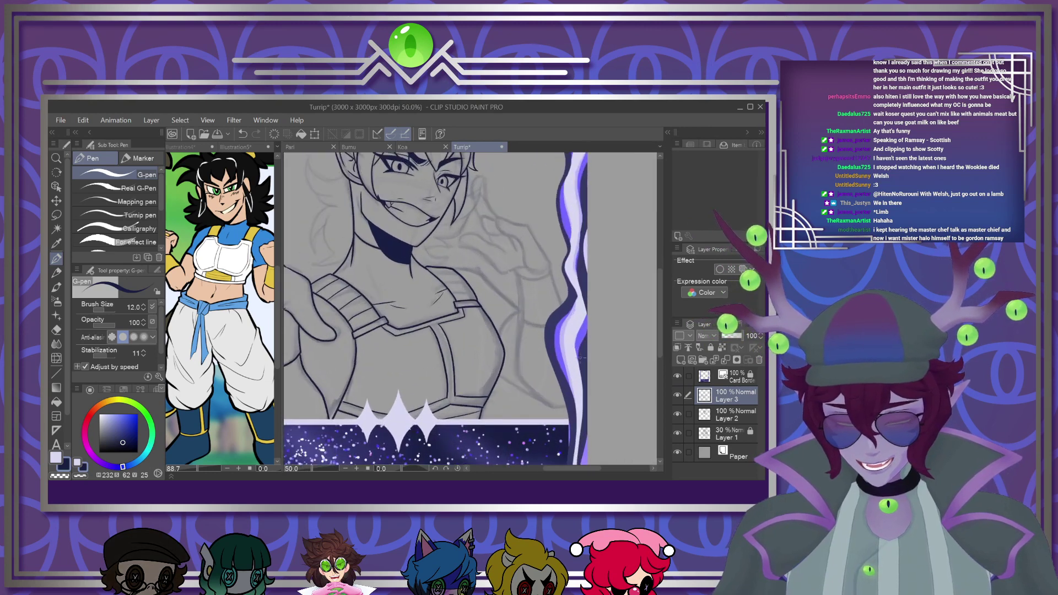
scroll(457, 199, up, 1)
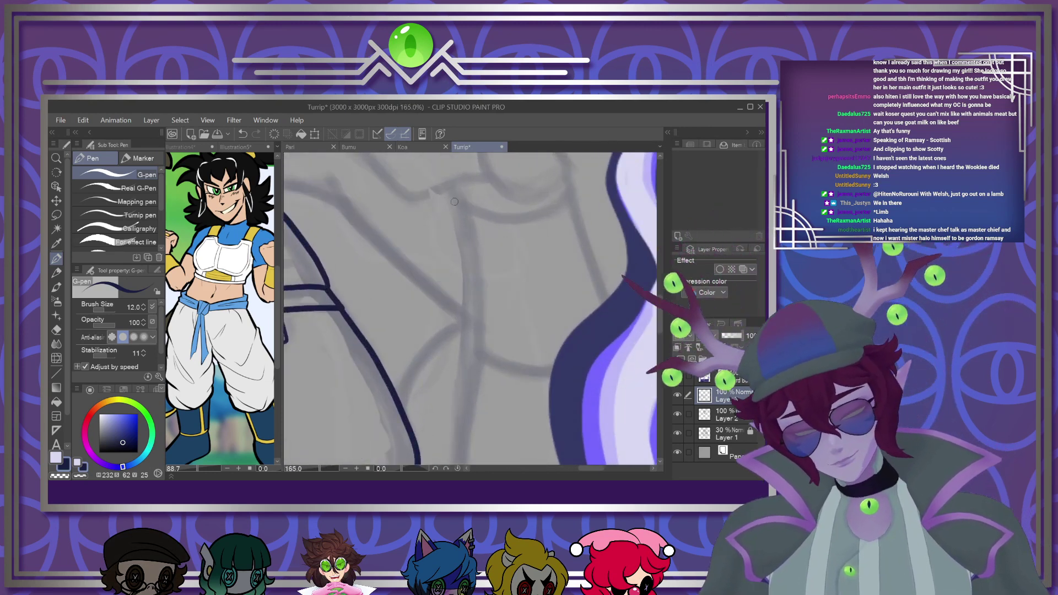
mouse_move(459, 203)
mouse_down()
mouse_move(528, 215)
mouse_move(566, 194)
mouse_up()
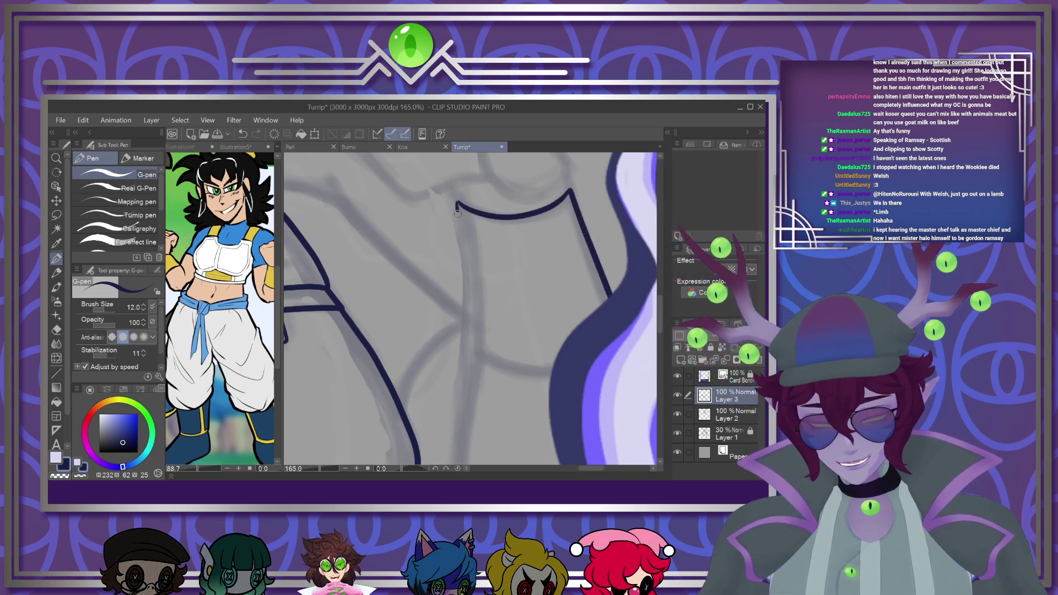
drag(457, 205, 467, 320)
Ink the far forearm's contour from the wristband around the elbow and the upper-arm lines beside the chest armor
scroll(654, 335, down, 3)
mouse_move(467, 225)
mouse_down()
mouse_move(459, 331)
mouse_move(483, 400)
mouse_move(537, 455)
mouse_up()
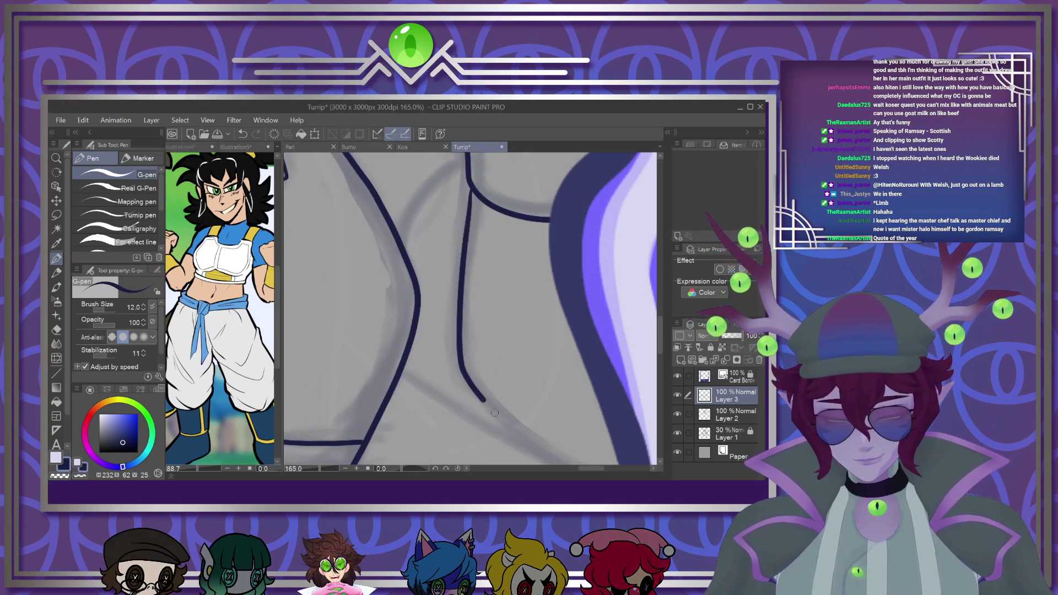
scroll(512, 409, down, 4)
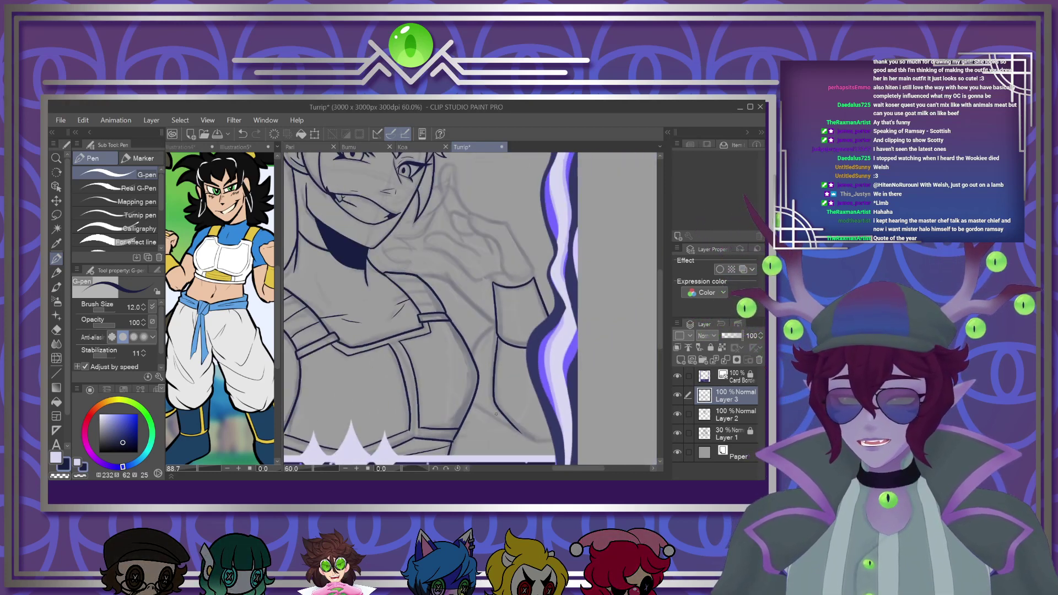
scroll(512, 407, down, 2)
scroll(513, 408, up, 4)
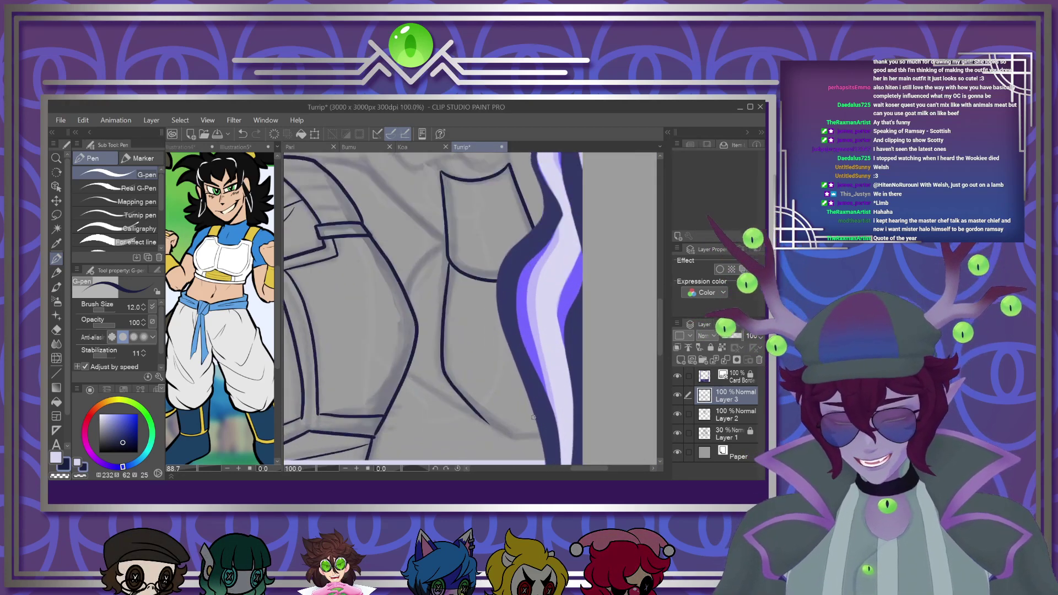
drag(487, 426, 541, 440)
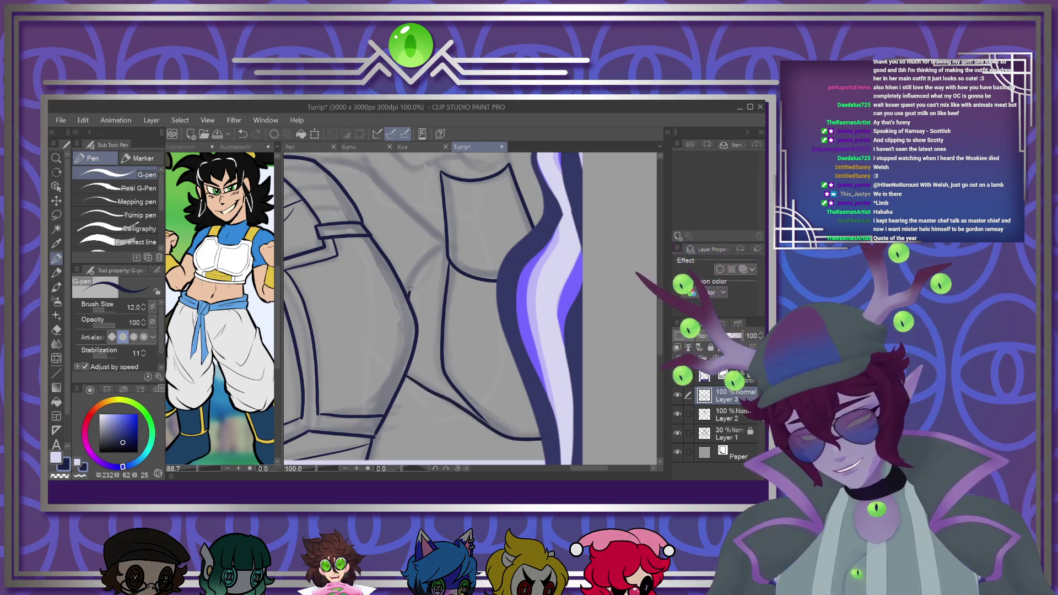
Ink the far shoulder's outer contour, running from the strap's upper edge diagonally down toward the raised forearm
scroll(483, 289, down, 1)
scroll(501, 340, down, 3)
scroll(487, 317, up, 3)
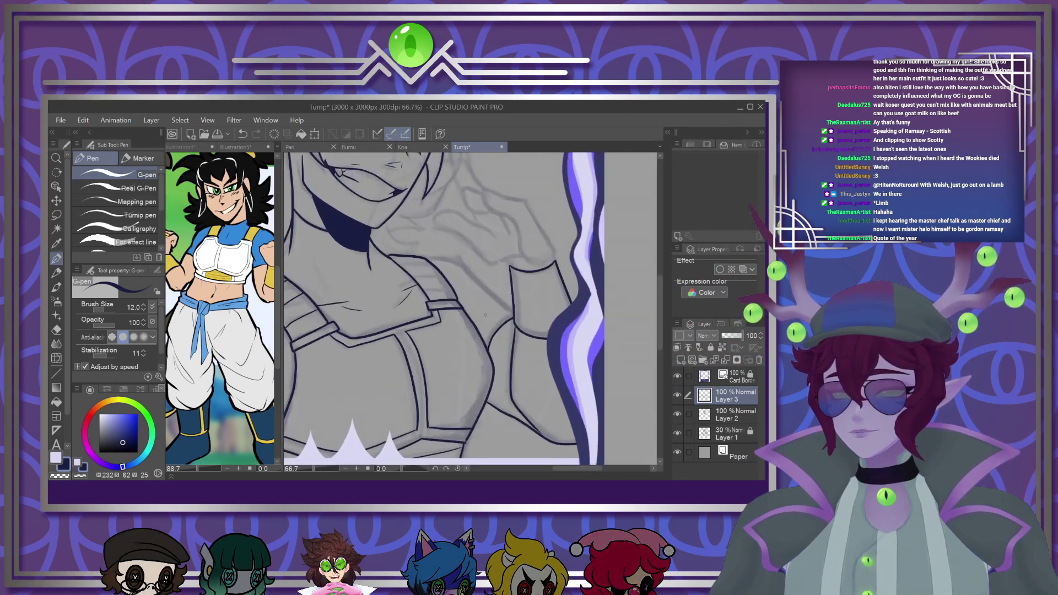
scroll(485, 298, up, 4)
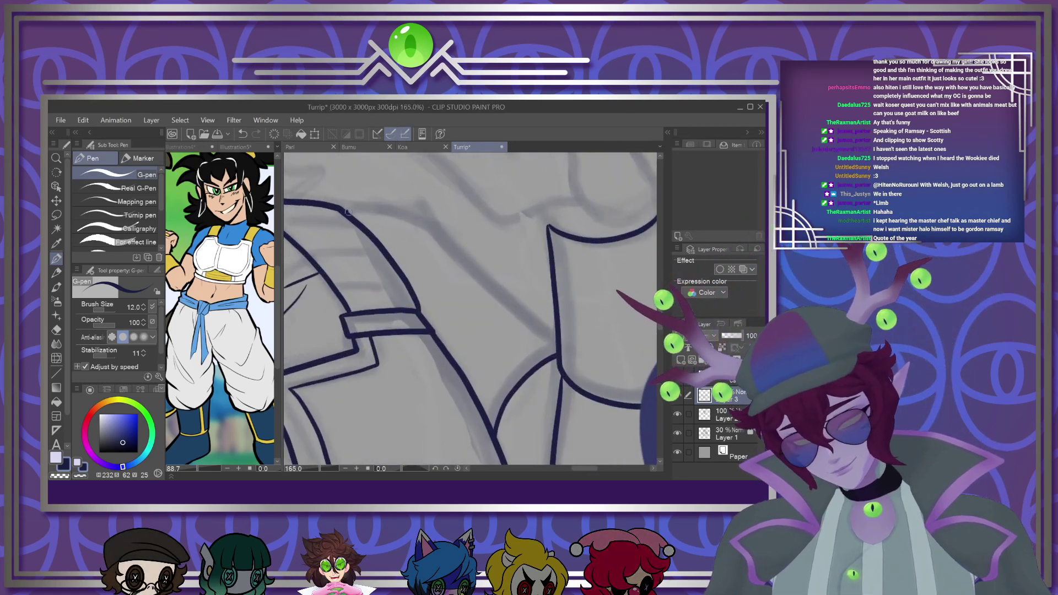
drag(345, 212, 510, 320)
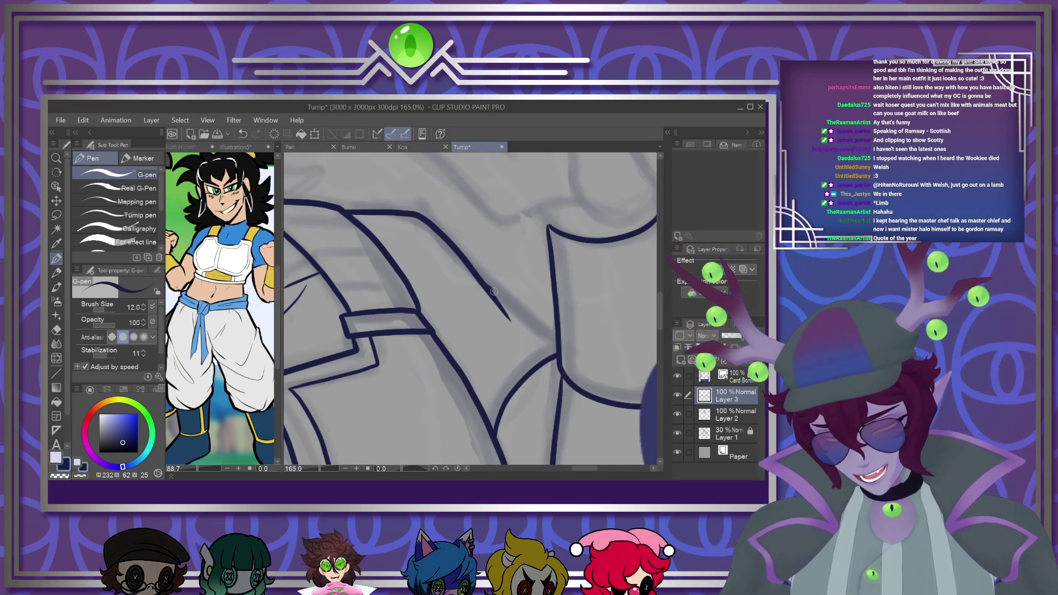
scroll(552, 333, down, 5)
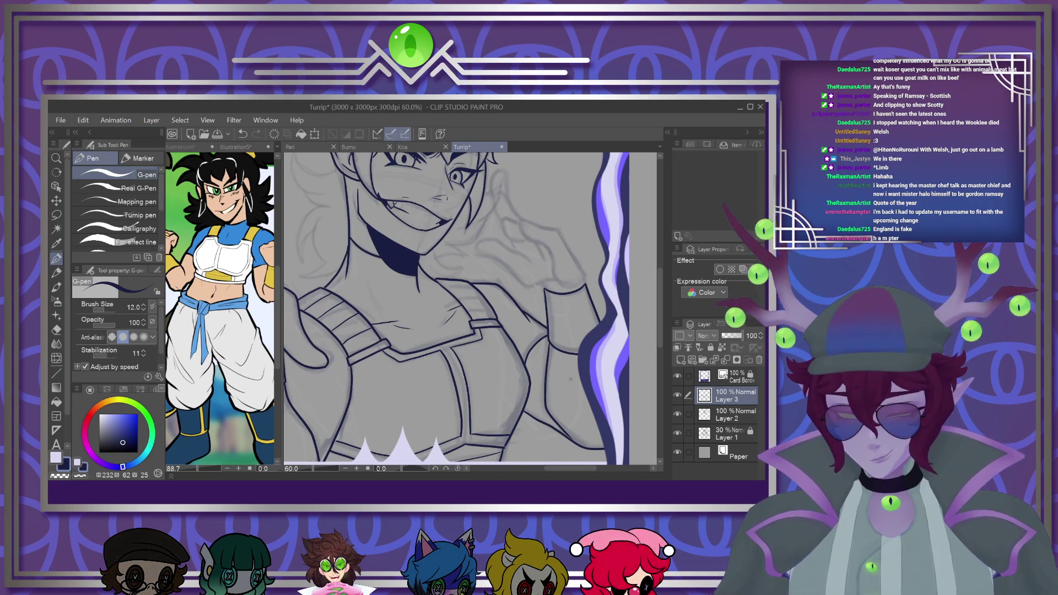
Ink the raised hand's outermost finger, the back-of-hand contour down to the wristband, and the adjoining fingertip
scroll(571, 380, down, 2)
scroll(588, 346, up, 4)
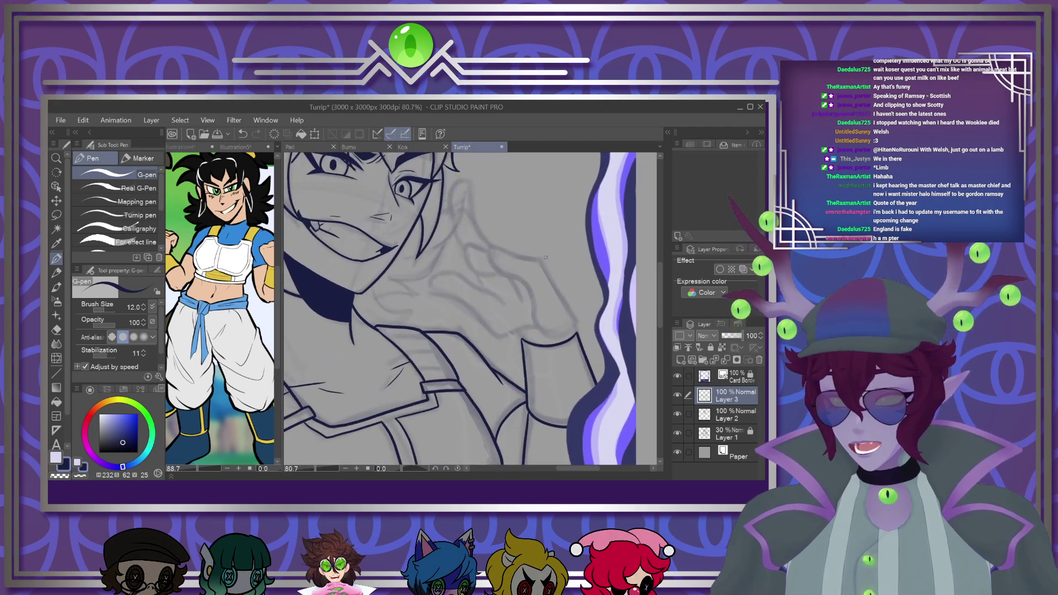
scroll(553, 235, up, 2)
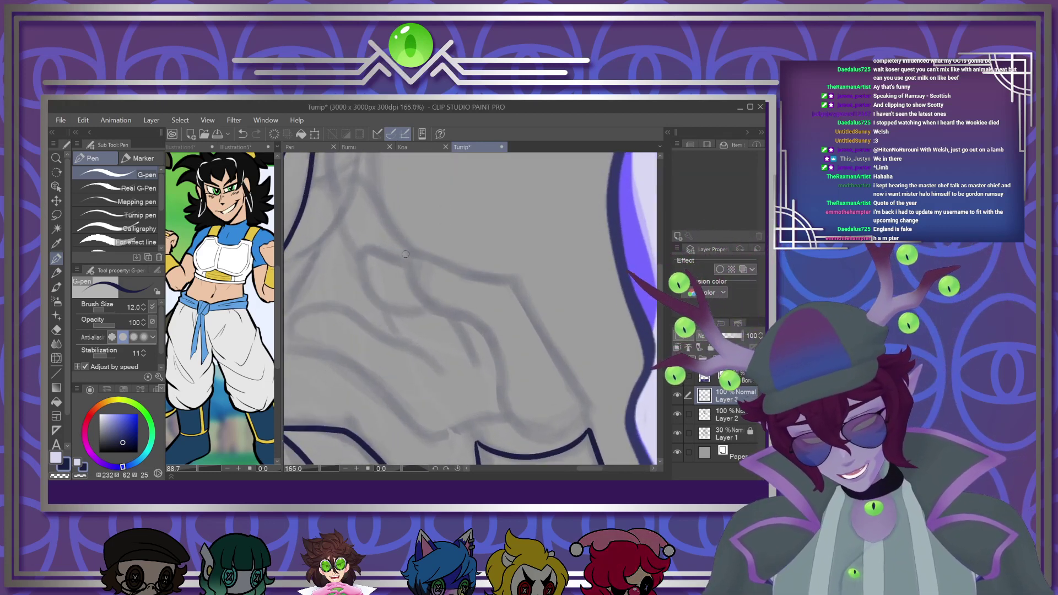
drag(407, 252, 432, 302)
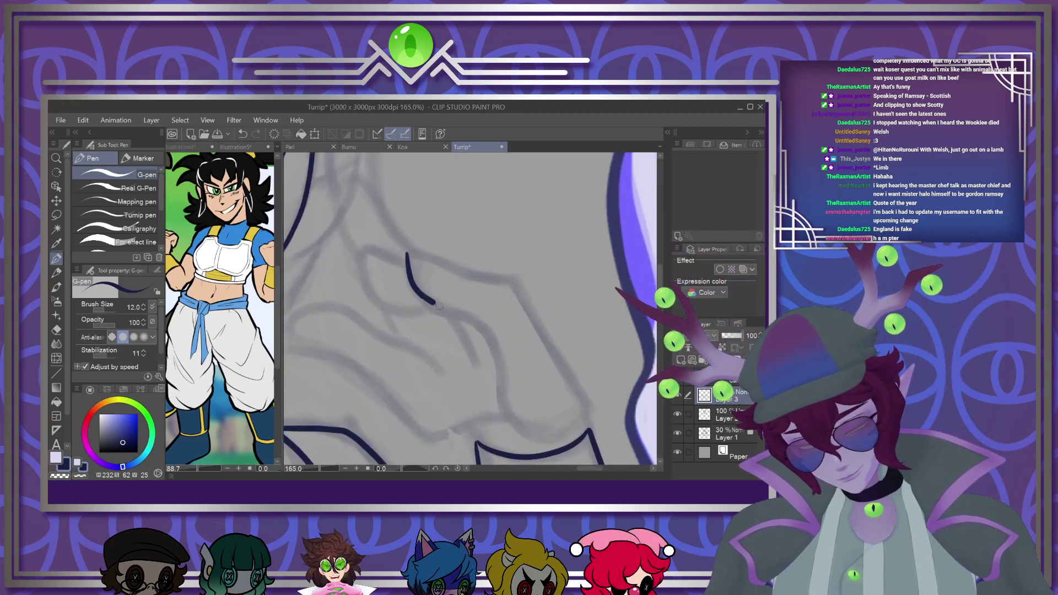
drag(501, 362, 540, 433)
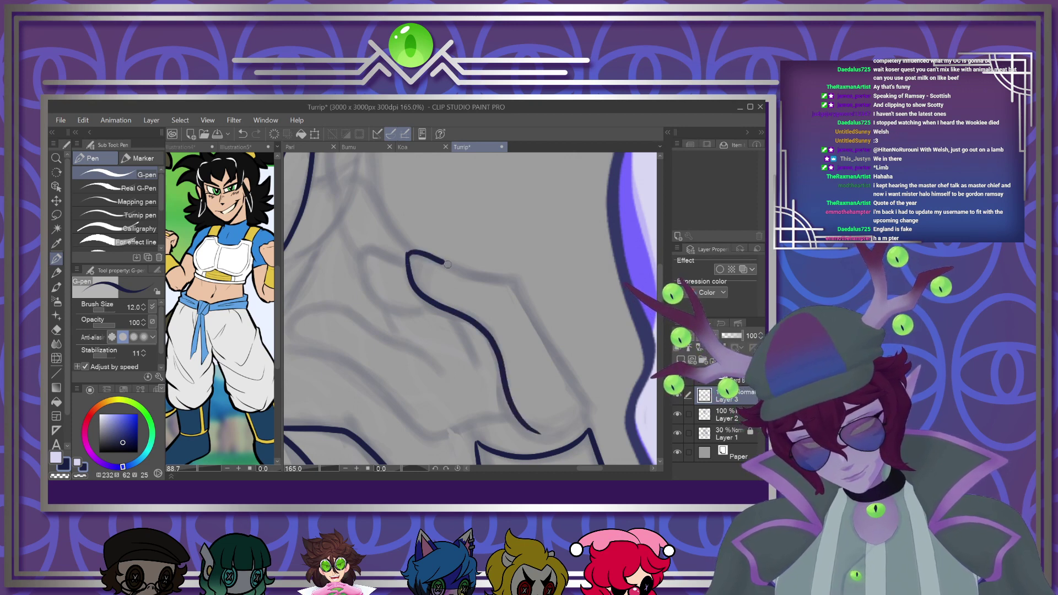
drag(579, 396, 589, 428)
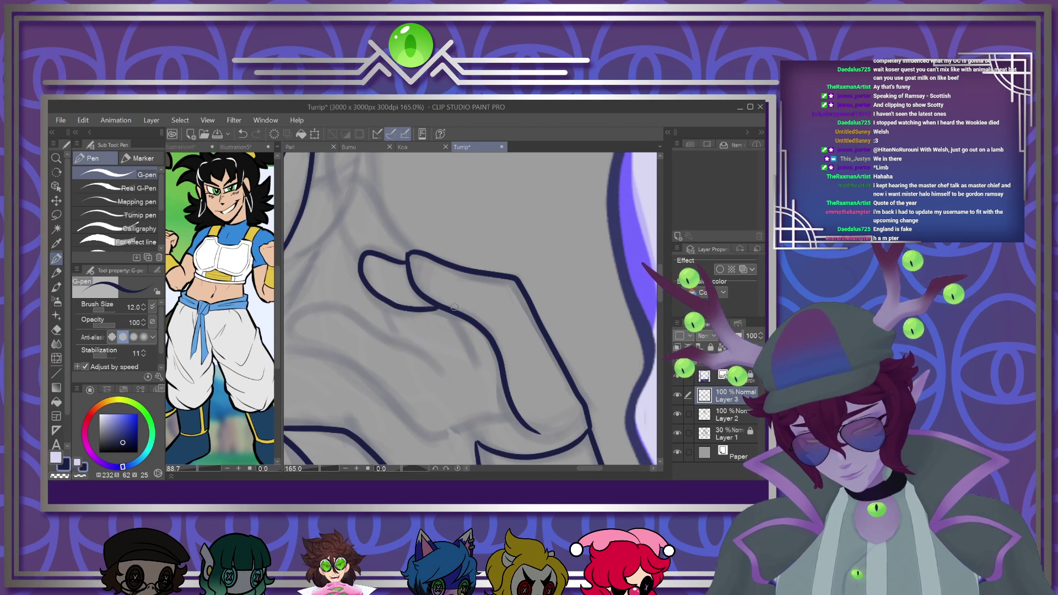
scroll(504, 398, down, 5)
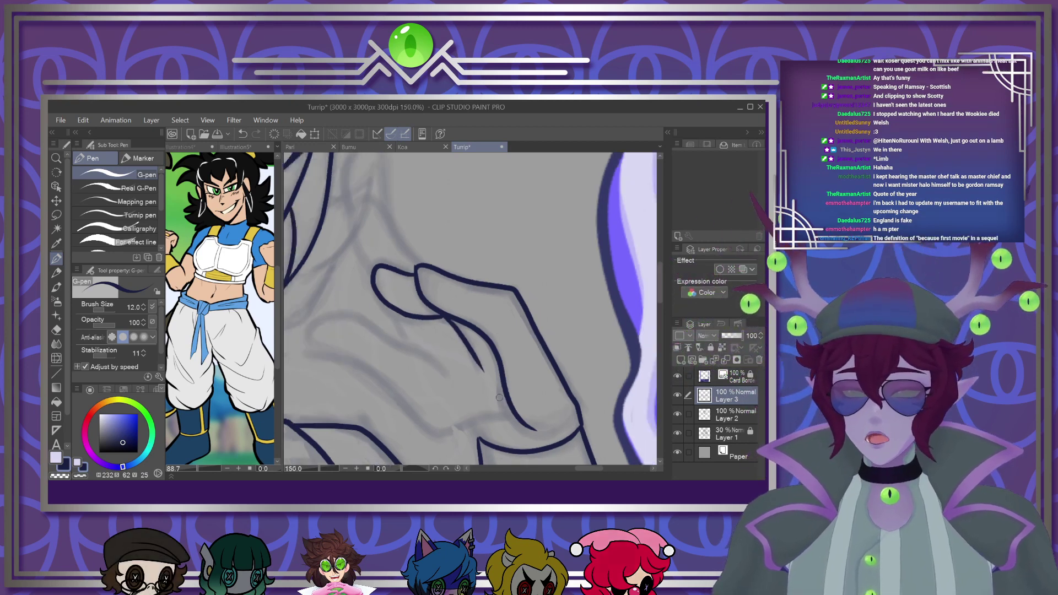
Ink the two upper fingers of the raised hand, overlapping upward beside the face
scroll(414, 397, up, 8)
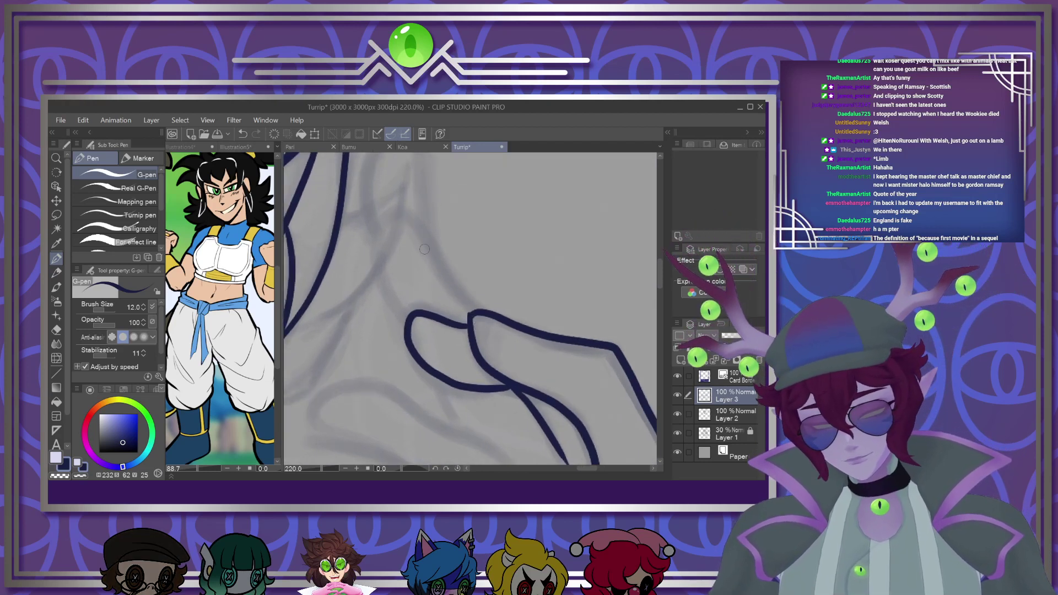
drag(423, 234, 477, 310)
mouse_move(419, 226)
mouse_down()
mouse_move(378, 223)
mouse_move(379, 273)
mouse_move(413, 315)
mouse_up()
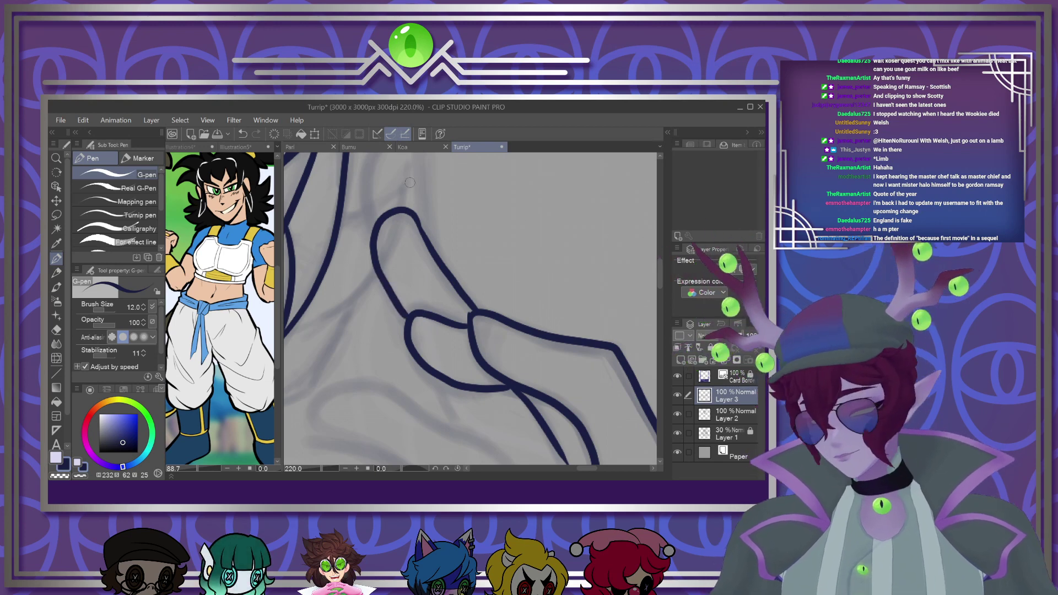
drag(409, 213, 428, 237)
drag(659, 271, 660, 261)
mouse_move(379, 235)
mouse_down()
mouse_move(404, 242)
mouse_move(414, 295)
mouse_up()
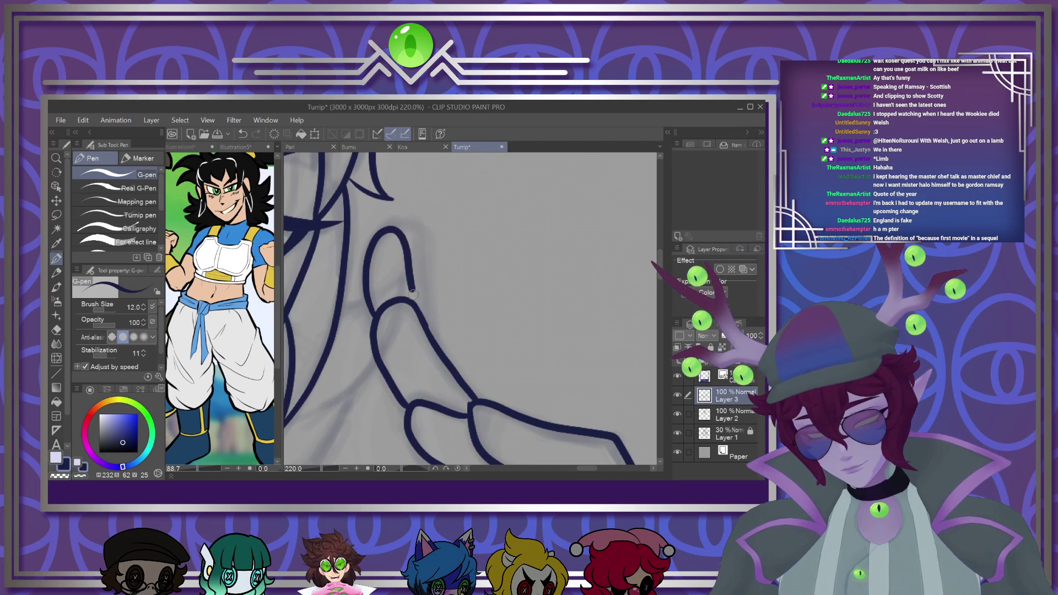
Ink the raised hand's thumb, its palm edge down to the wrist, and the short crease below the fingers
drag(661, 272, 661, 297)
mouse_move(441, 260)
mouse_down()
mouse_move(464, 313)
mouse_move(337, 264)
mouse_up()
mouse_move(414, 366)
mouse_down()
mouse_move(476, 434)
mouse_move(594, 420)
mouse_up()
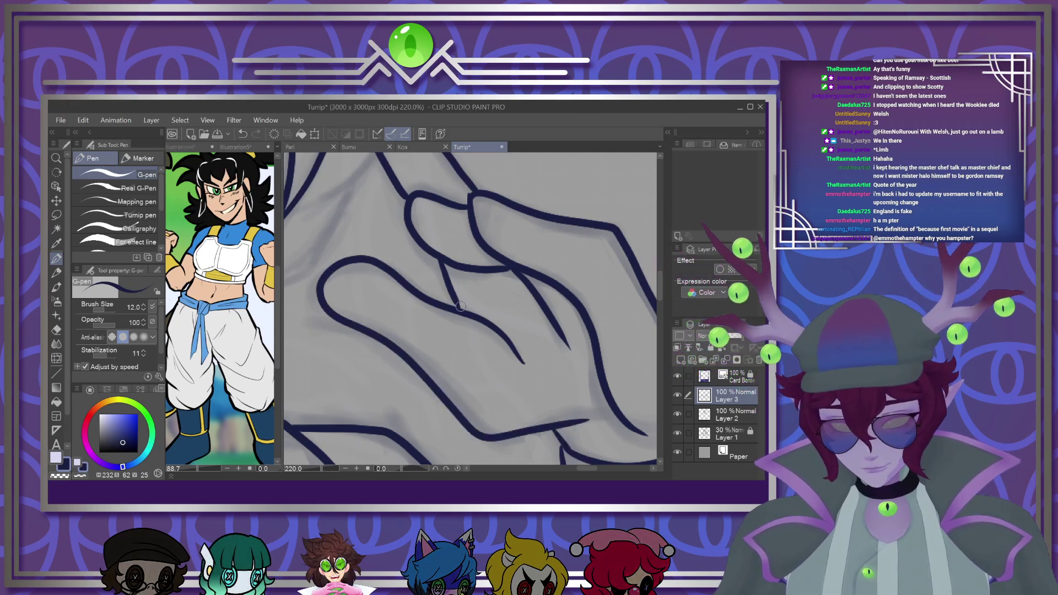
scroll(462, 314, down, 4)
scroll(472, 384, down, 3)
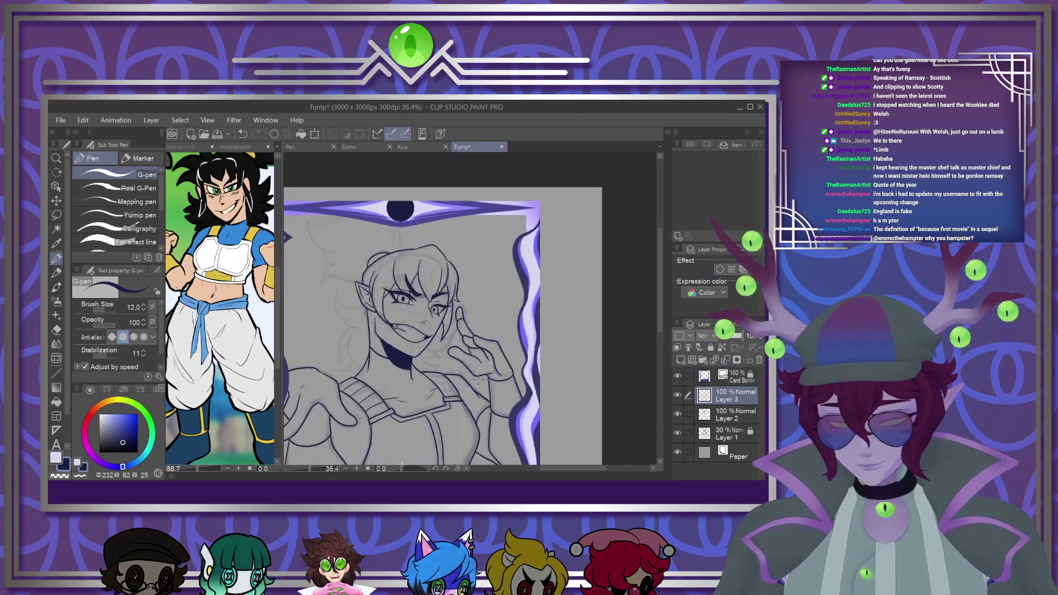
Ink the pointed hair tufts between the jaw and the raised hand, above the far shoulder
scroll(448, 382, up, 1)
scroll(448, 381, down, 2)
scroll(466, 325, up, 4)
scroll(481, 305, up, 1)
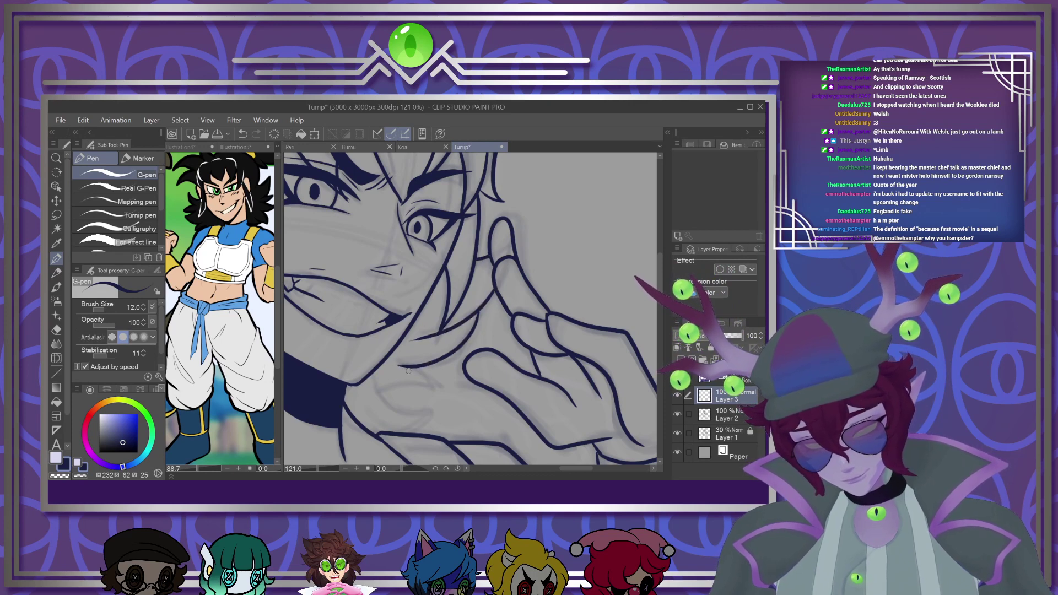
drag(372, 386, 442, 409)
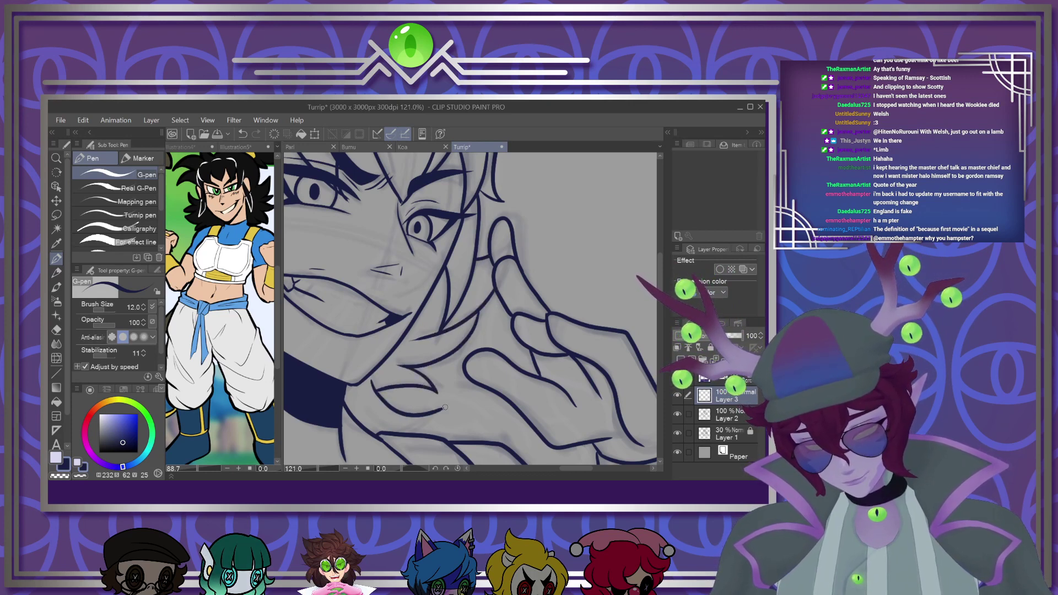
scroll(402, 392, down, 5)
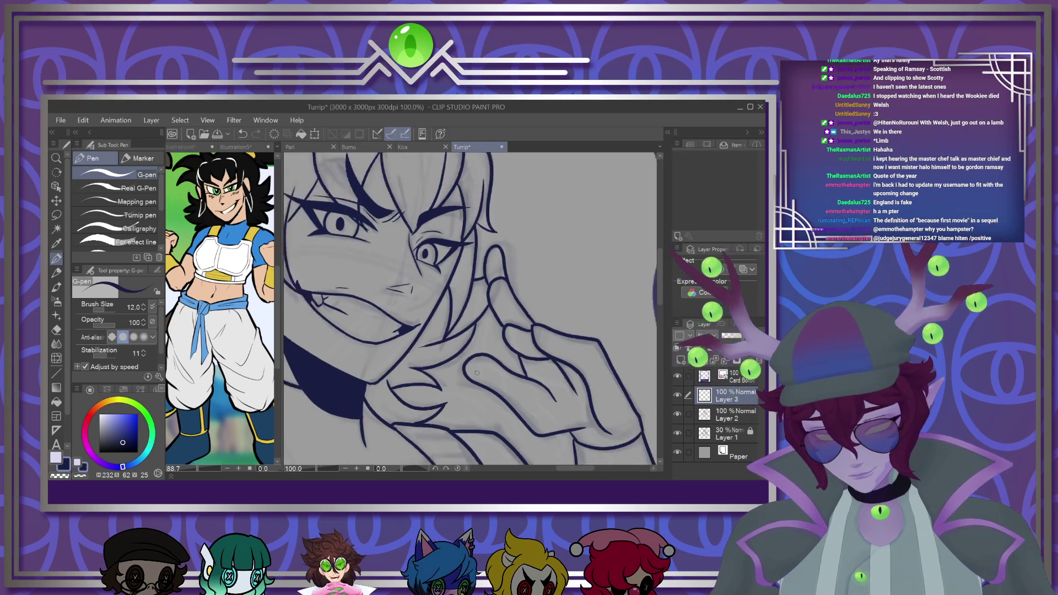
Ink the curved hair locks behind the neck and beside the pointed ear
scroll(402, 362, up, 6)
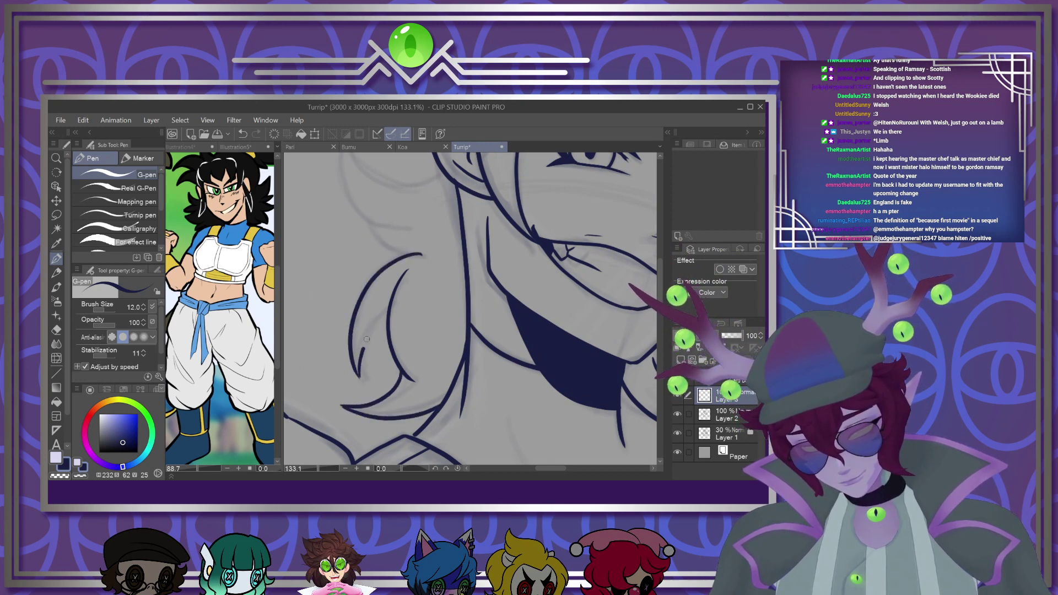
scroll(440, 318, up, 3)
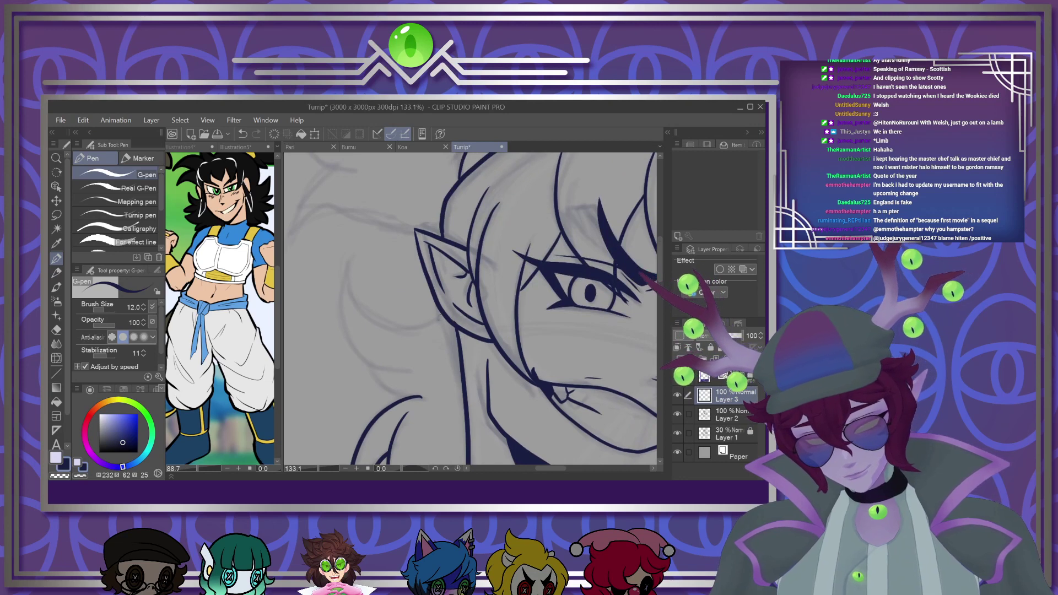
mouse_move(351, 265)
mouse_down()
mouse_move(394, 373)
mouse_move(371, 368)
mouse_move(375, 377)
mouse_move(407, 397)
mouse_up()
Ink the strands above the crown and the large hair spikes sweeping from the ear up to the frame's upper border
scroll(587, 264, up, 5)
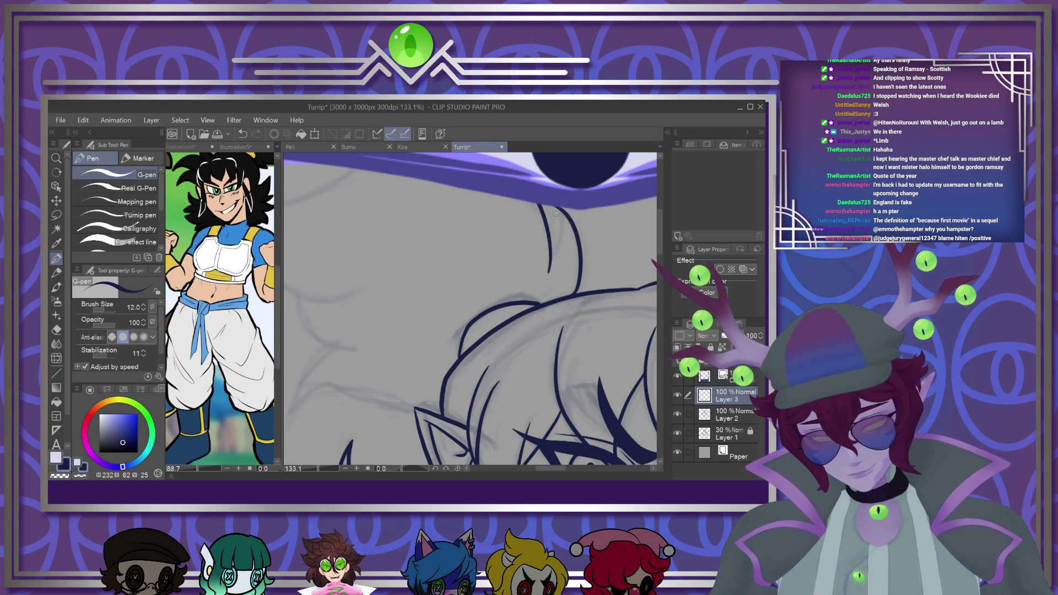
scroll(555, 408, left, 4)
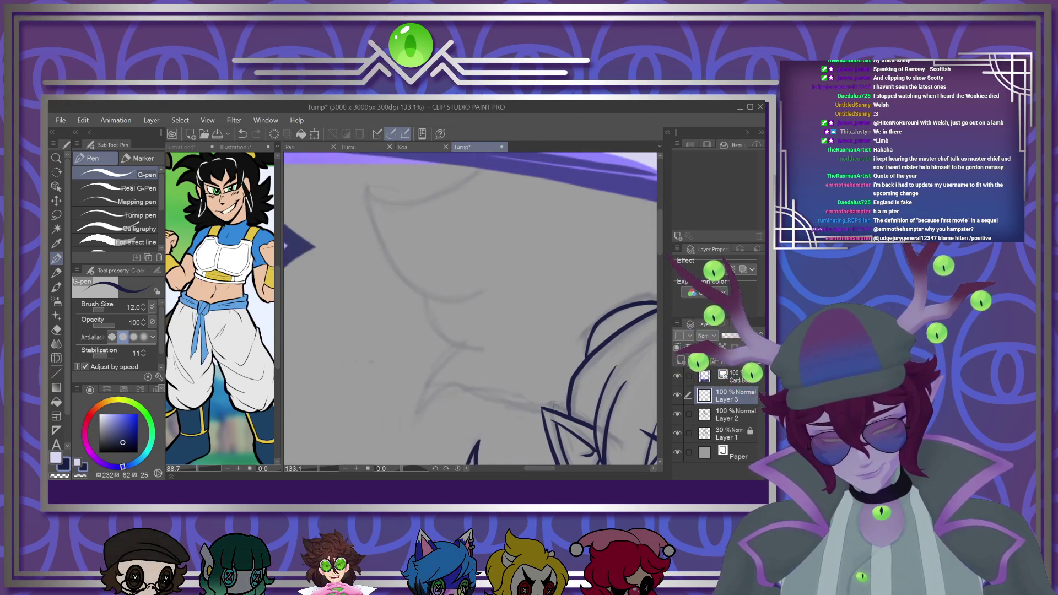
mouse_move(540, 410)
mouse_down()
mouse_move(411, 423)
mouse_move(455, 350)
mouse_move(414, 293)
mouse_up()
drag(485, 284, 375, 249)
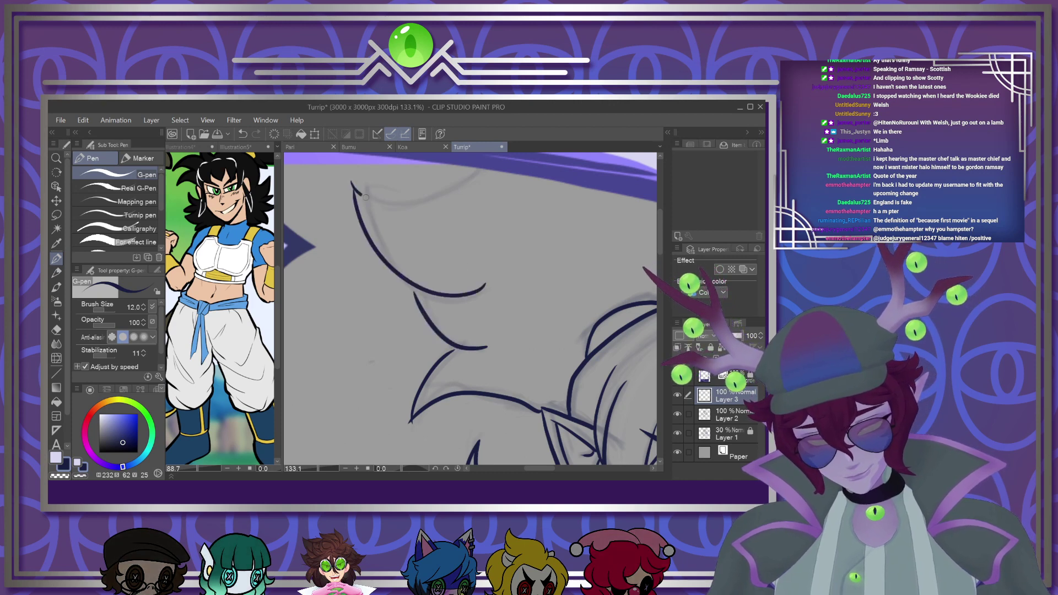
drag(409, 281, 416, 299)
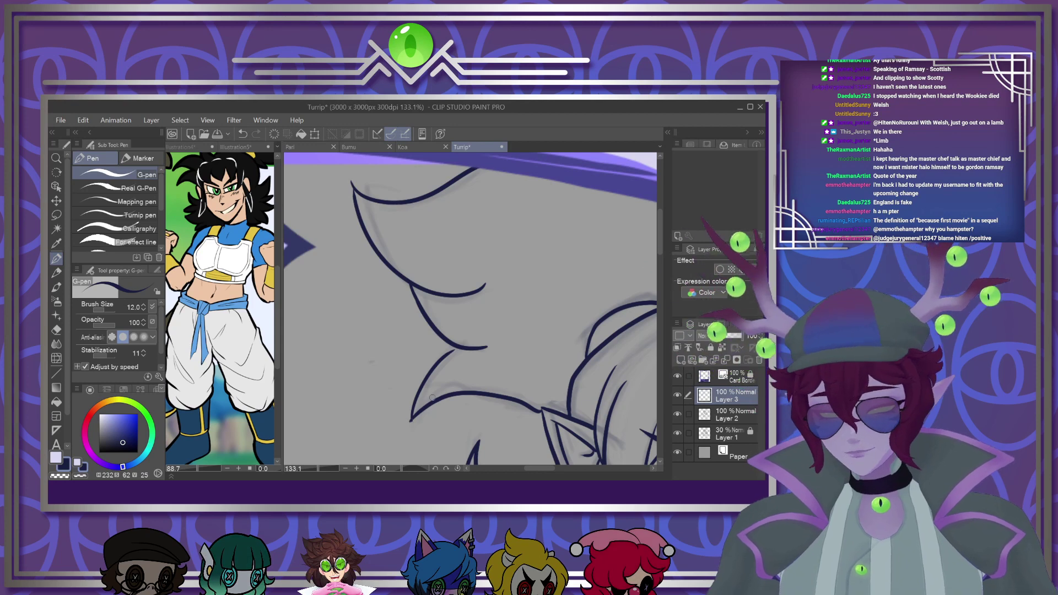
Merge Layer 3 into Layer 2, and unlock Layer 1, clear its sketch and set its opacity to 100%
scroll(407, 422, down, 8)
scroll(495, 415, up, 3)
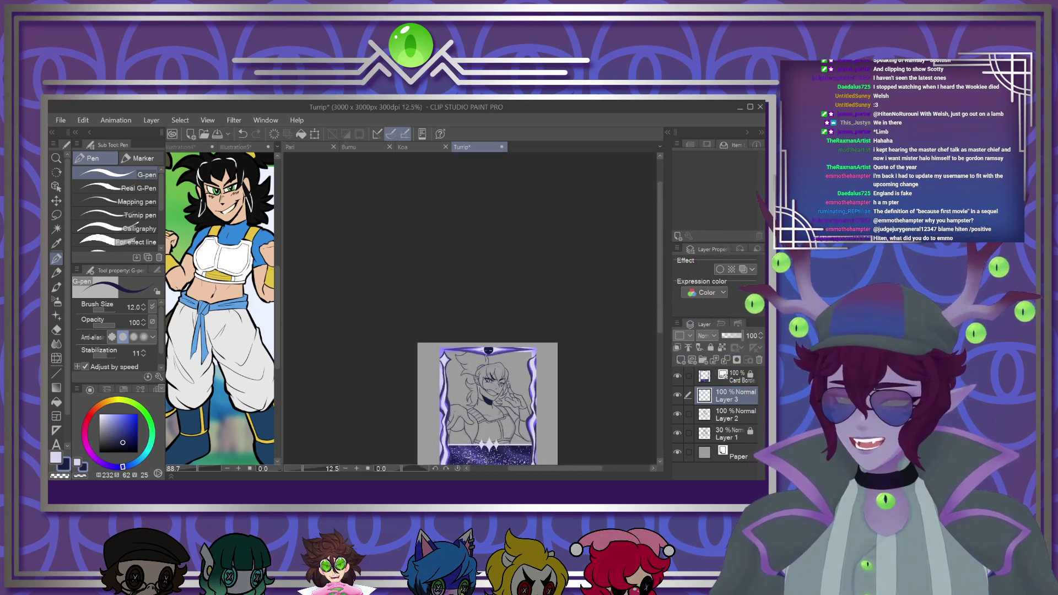
scroll(495, 415, up, 1)
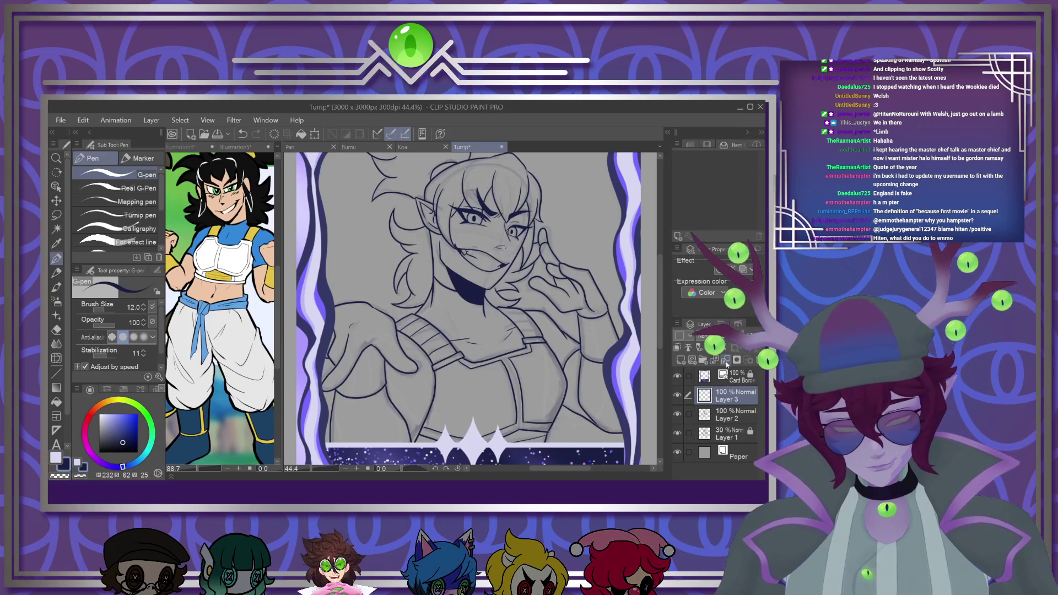
key(ctrl+e)
click(722, 416)
click(711, 347)
drag(726, 336, 744, 335)
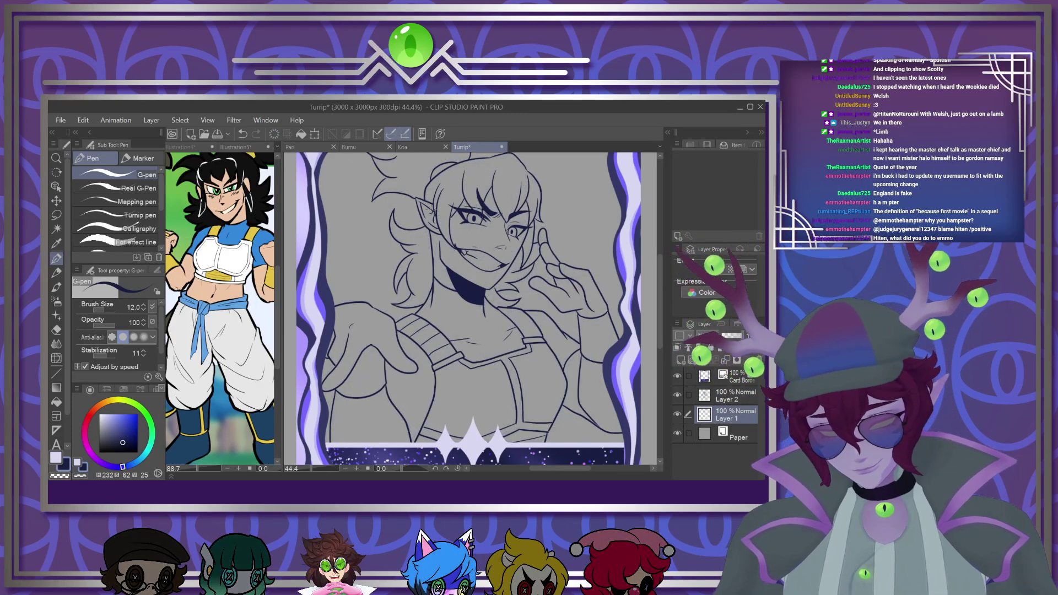
Show the whole colored reference character beside the card illustration and examine it against the finished line art
click(243, 147)
scroll(219, 306, down, 2)
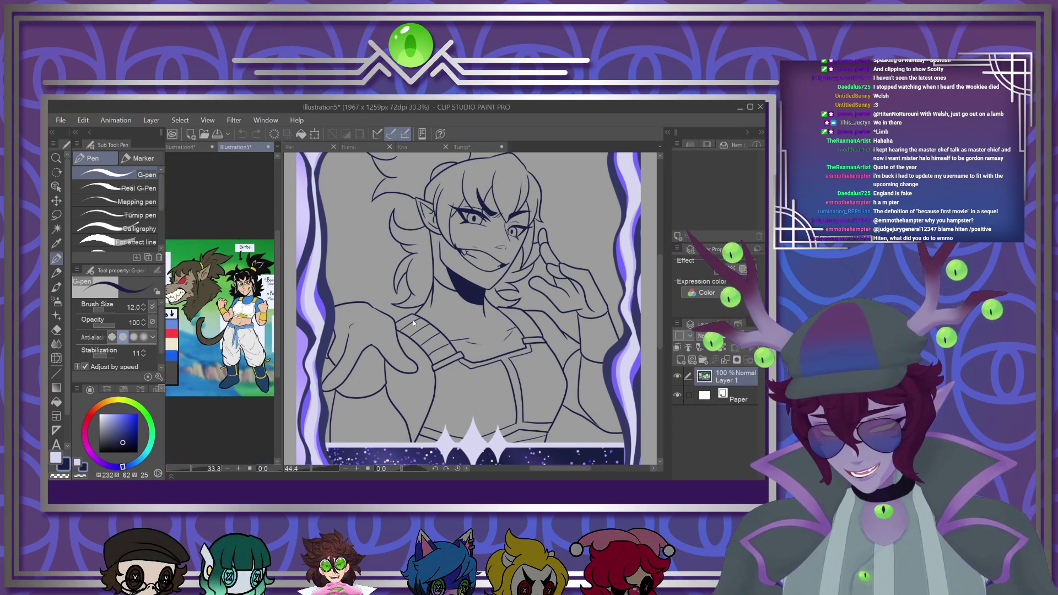
scroll(219, 320, up, 1)
click(457, 370)
scroll(457, 369, down, 2)
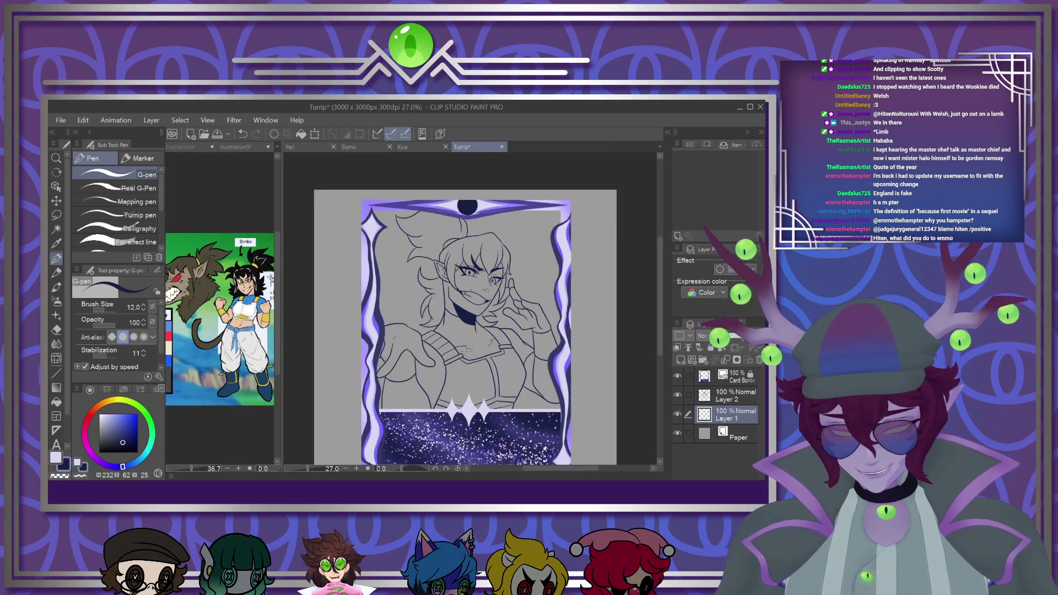
scroll(457, 370, up, 1)
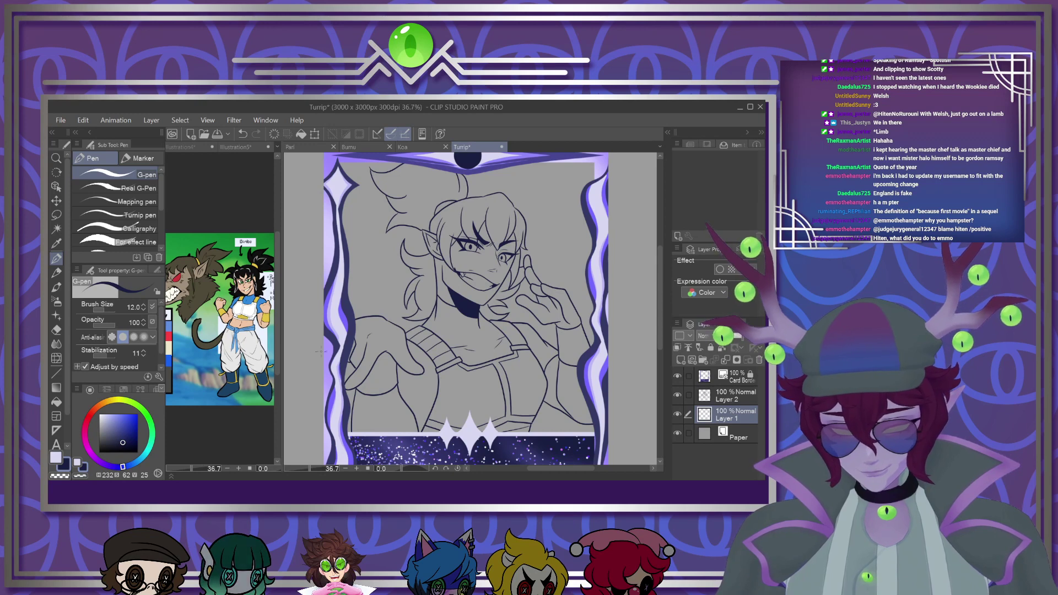
Paint small white highlights in both eyes on Layer 2 with the G-pen at brush size 17
click(56, 457)
drag(105, 421, 57, 373)
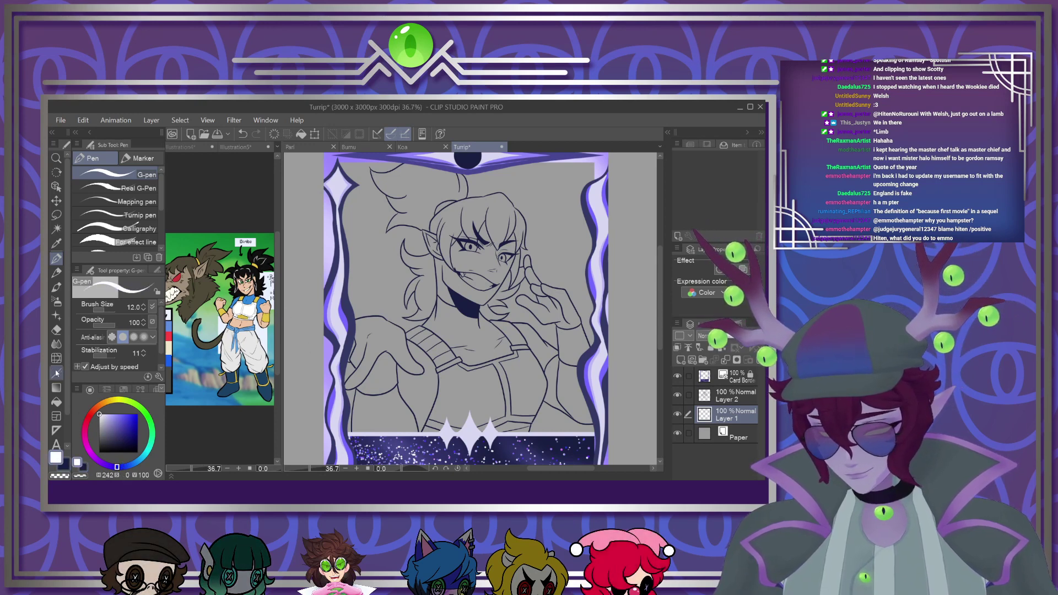
scroll(487, 262, up, 3)
scroll(469, 215, up, 3)
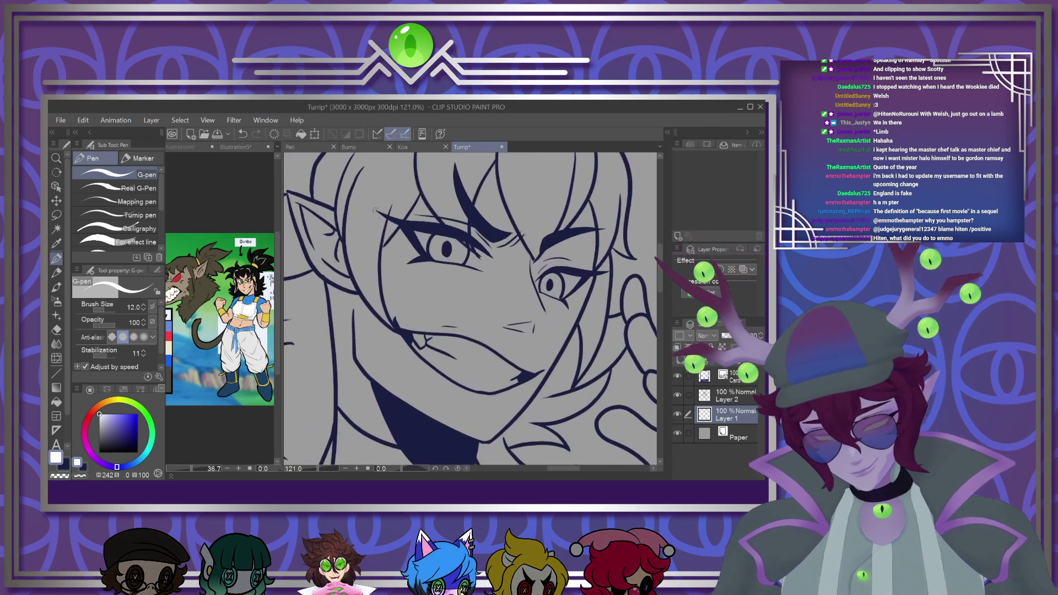
key(bracketright)
key(bracketright)
drag(425, 239, 432, 244)
click(719, 397)
click(540, 284)
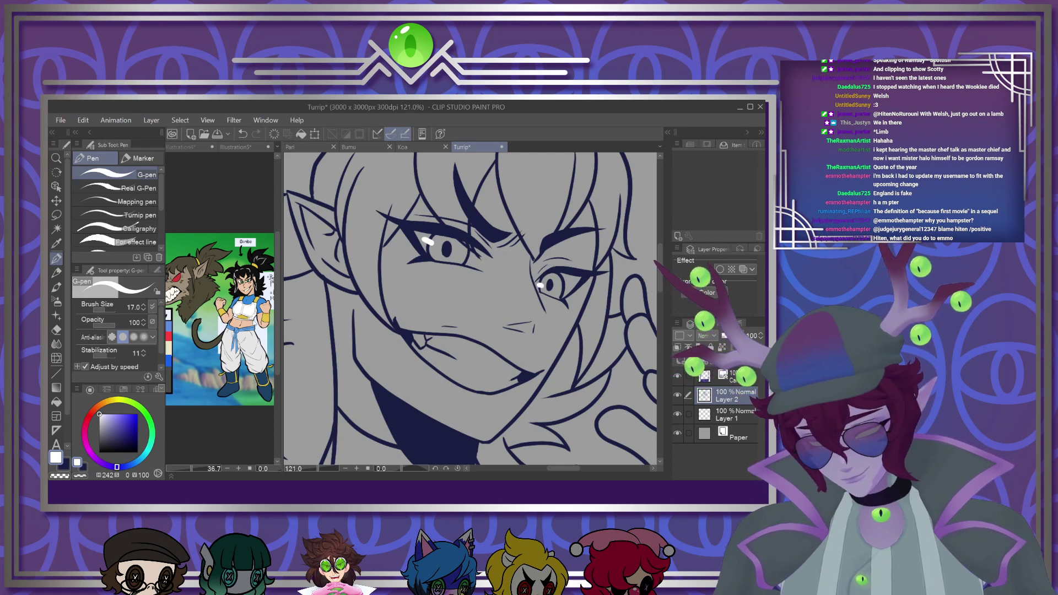
Sample the skin tone from the reference character's midriff as the drawing color for the card illustration
click(245, 324)
alt+click(245, 324)
click(429, 313)
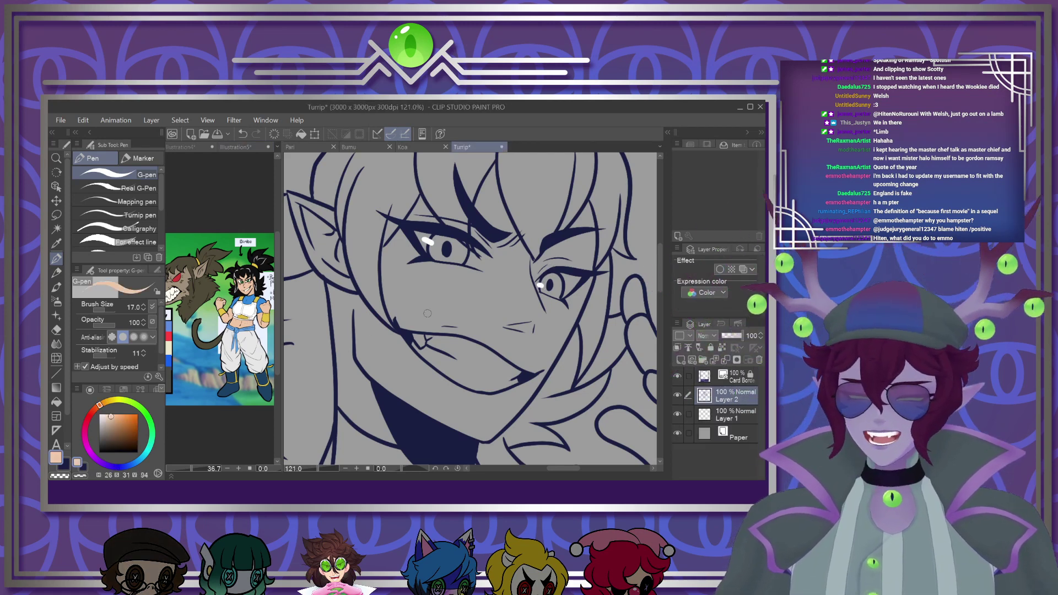
scroll(429, 313, down, 3)
scroll(428, 349, down, 2)
scroll(425, 345, up, 2)
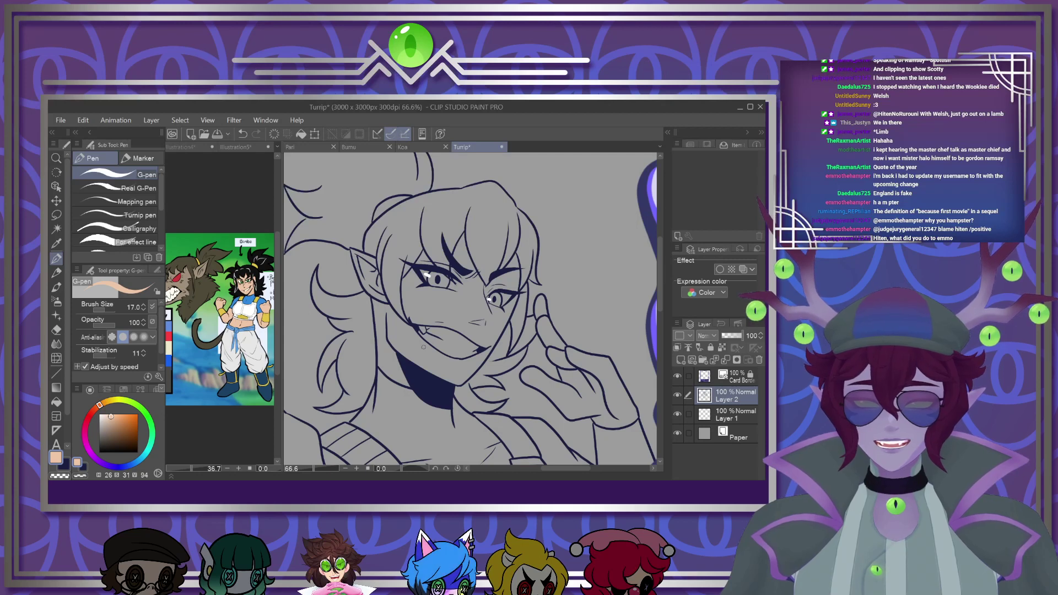
Enlarge the G-pen brush and paint the sampled skin tone over the character's pointed ear on Layer 1
scroll(428, 298, up, 2)
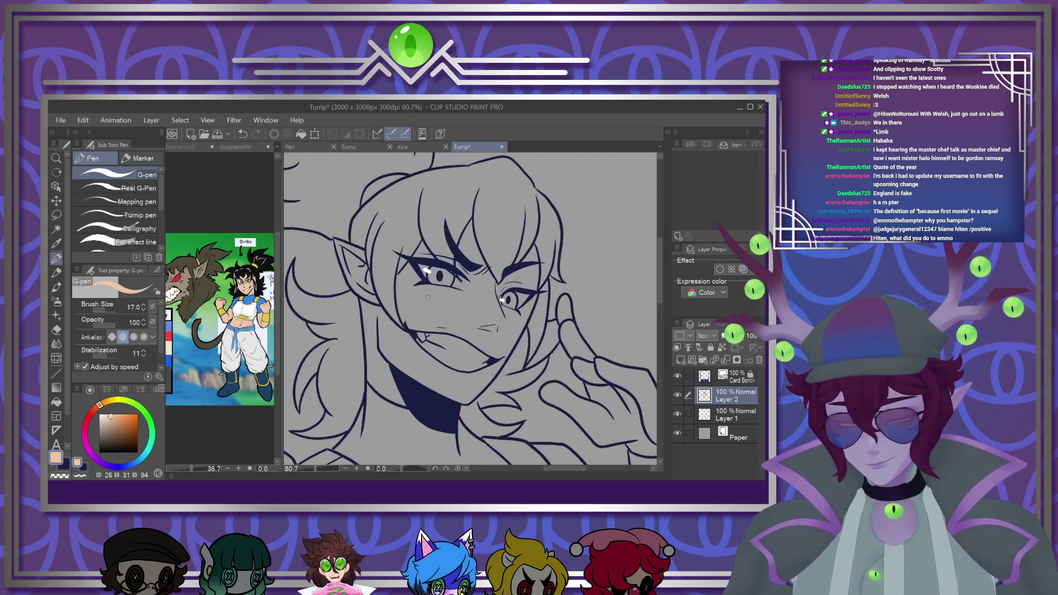
key(bracketright)
key(bracketright)
key(bracketright)
key(bracketright)
key(bracketright)
drag(332, 233, 336, 237)
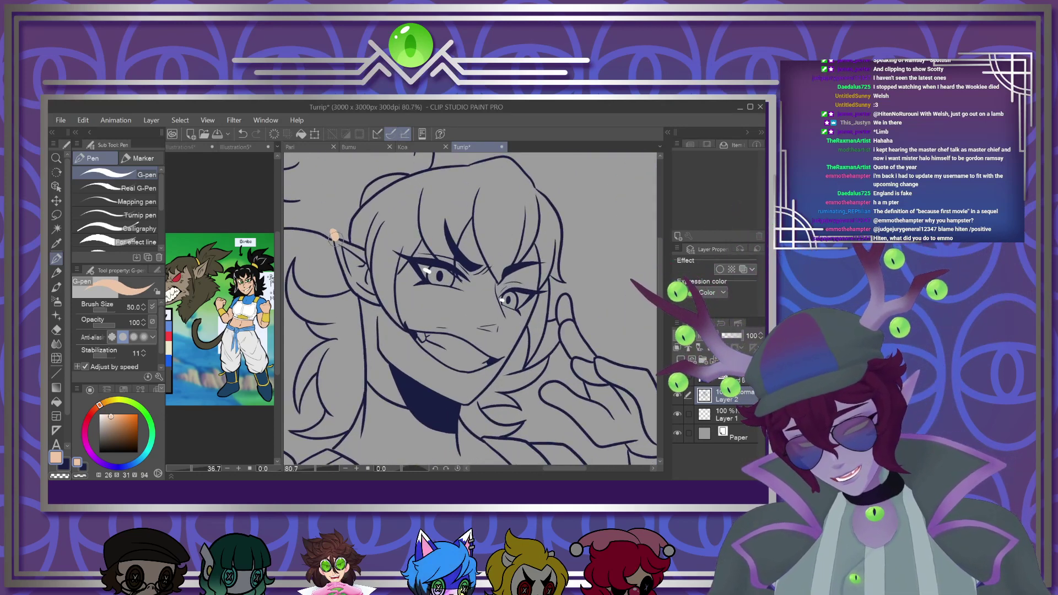
key(ctrl+z)
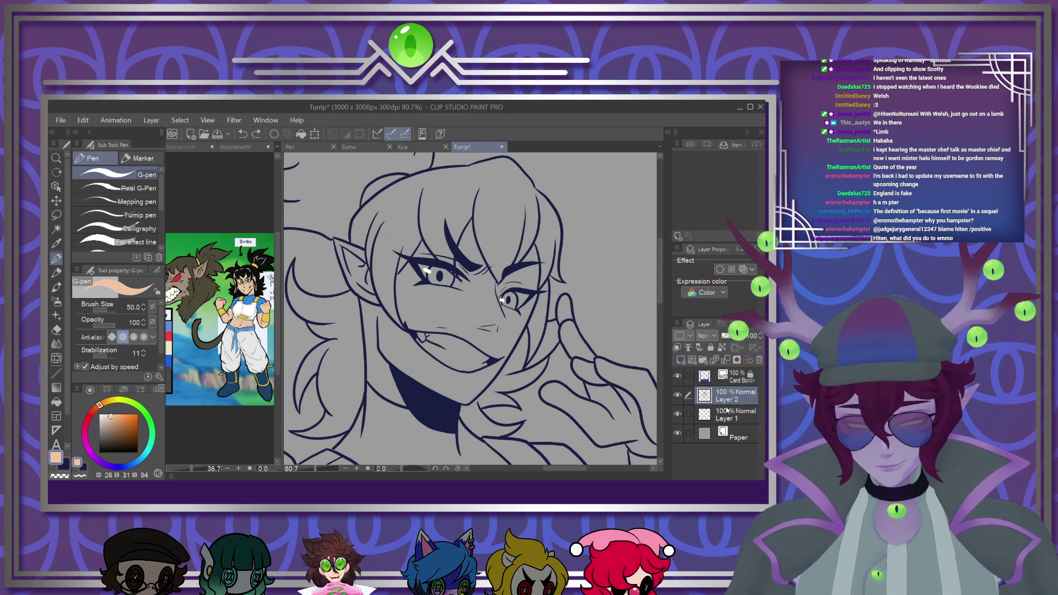
click(729, 411)
key(bracketright)
mouse_move(338, 240)
mouse_down()
mouse_move(371, 300)
mouse_move(348, 262)
mouse_up()
Paint the skin tone over the character's face and neck on Layer 1 with the G-pen at brush size 100
key(bracketright)
key(bracketright)
key(bracketright)
mouse_move(373, 298)
mouse_down()
mouse_move(379, 344)
mouse_move(365, 332)
mouse_move(371, 392)
mouse_move(382, 367)
mouse_move(444, 332)
mouse_move(450, 405)
mouse_up()
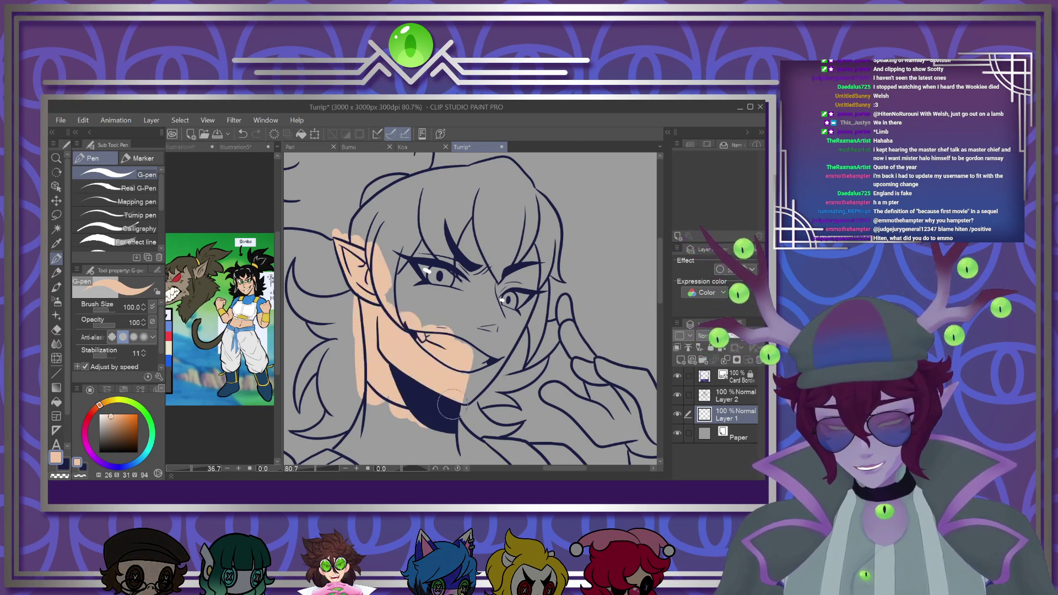
mouse_move(499, 300)
mouse_down()
mouse_move(483, 378)
mouse_move(522, 320)
mouse_move(526, 298)
mouse_up()
mouse_move(513, 259)
mouse_down()
mouse_move(473, 238)
mouse_move(435, 253)
mouse_move(403, 286)
mouse_move(452, 320)
mouse_move(516, 276)
mouse_up()
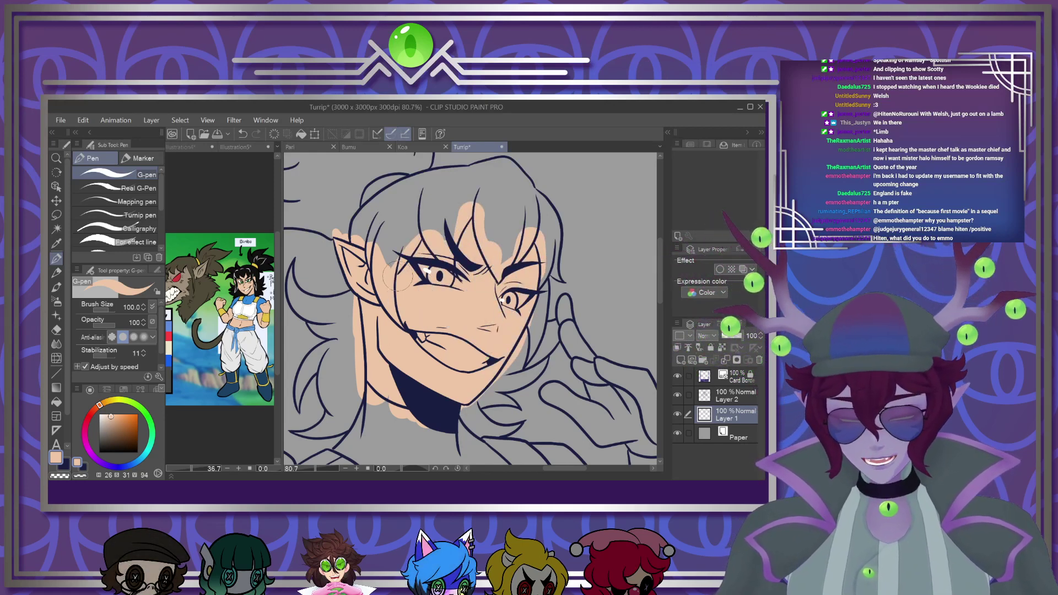
Paint the skin tone over the outstretched arm below the hand on Layer 1 with the G-pen at brush size 120
scroll(402, 282, down, 3)
scroll(401, 282, down, 2)
scroll(406, 381, up, 2)
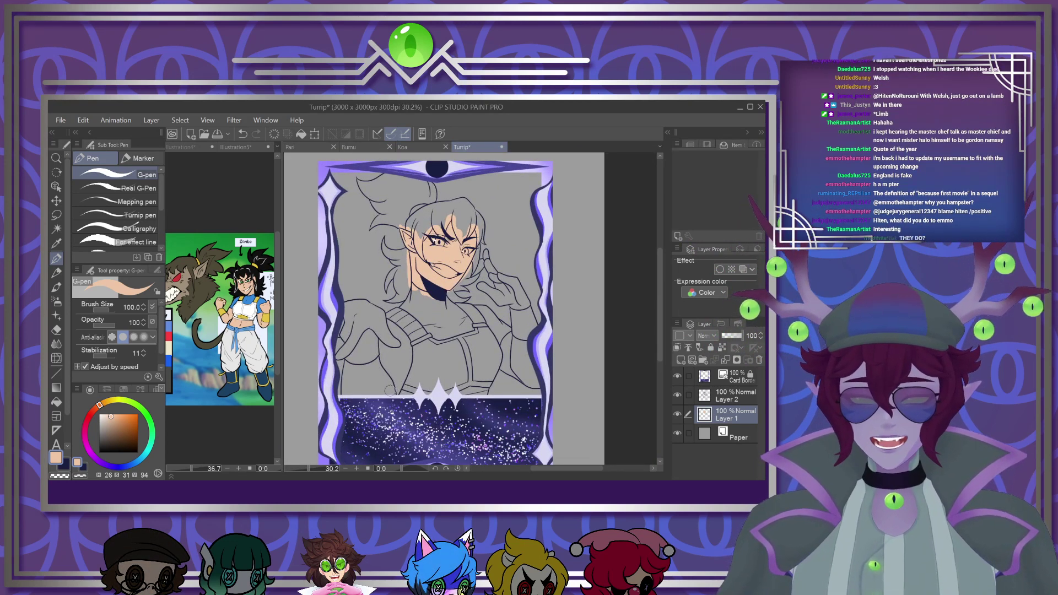
scroll(385, 392, up, 2)
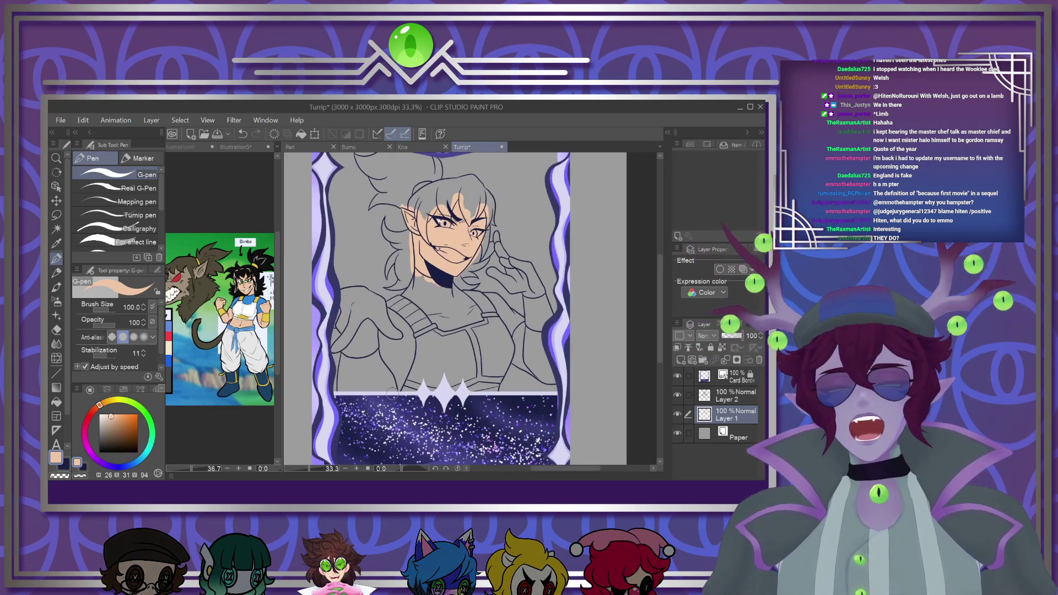
scroll(389, 394, down, 2)
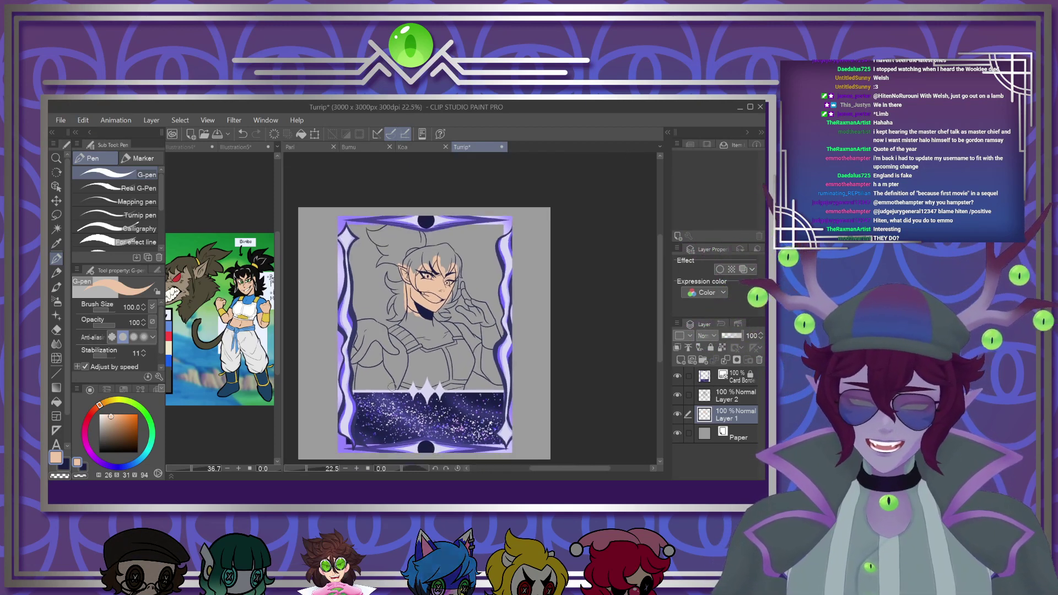
scroll(344, 369, up, 10)
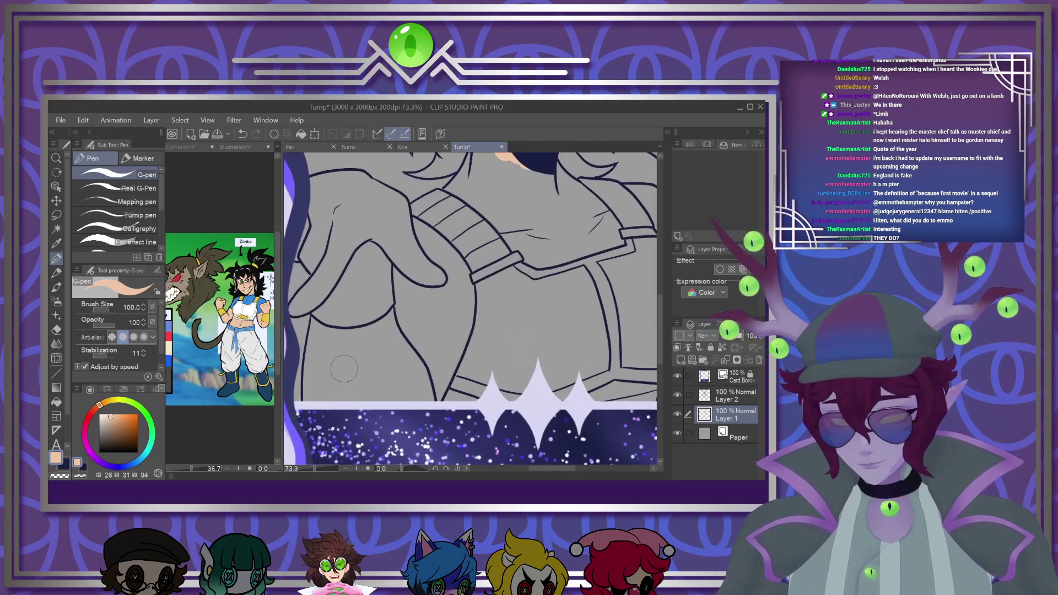
drag(315, 316, 308, 406)
mouse_move(331, 311)
mouse_down()
mouse_move(327, 333)
mouse_move(344, 364)
mouse_move(364, 353)
mouse_move(397, 359)
mouse_move(417, 379)
mouse_up()
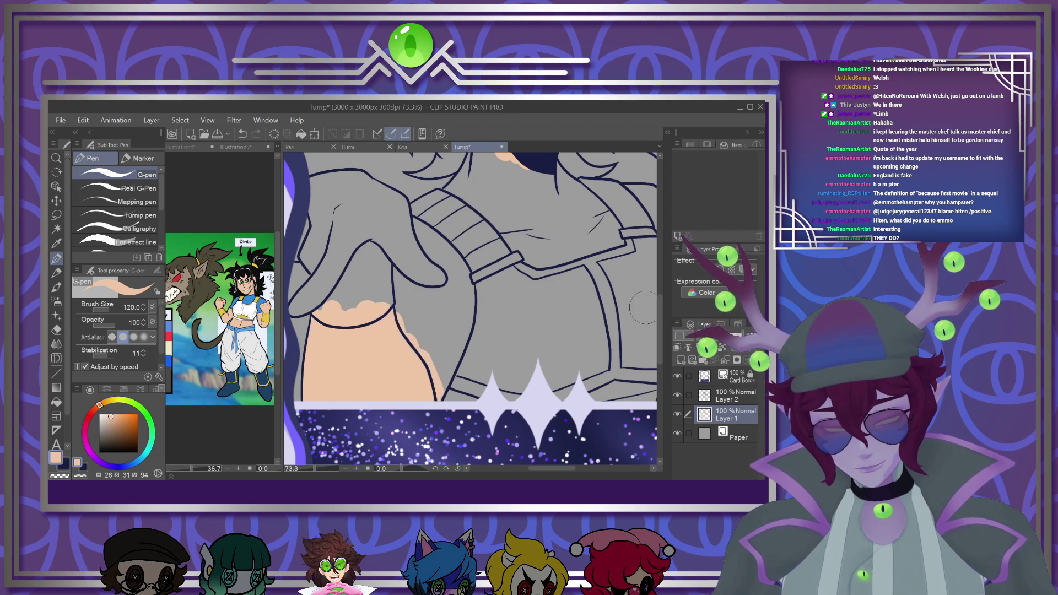
Fill the outstretched hand with the skin tone using the Refer other layers fill
scroll(641, 307, up, 3)
click(56, 402)
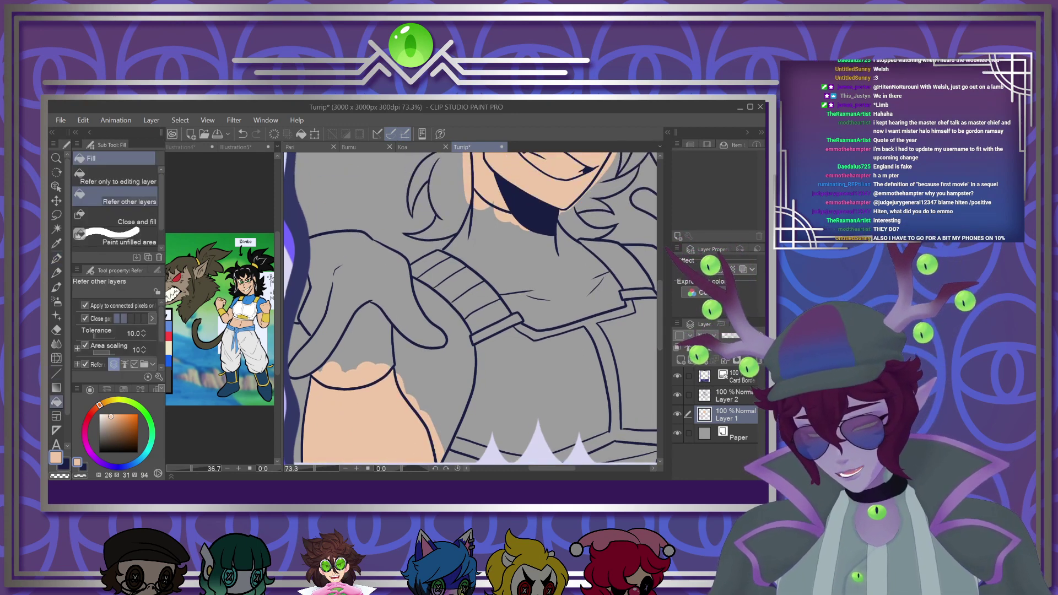
click(395, 284)
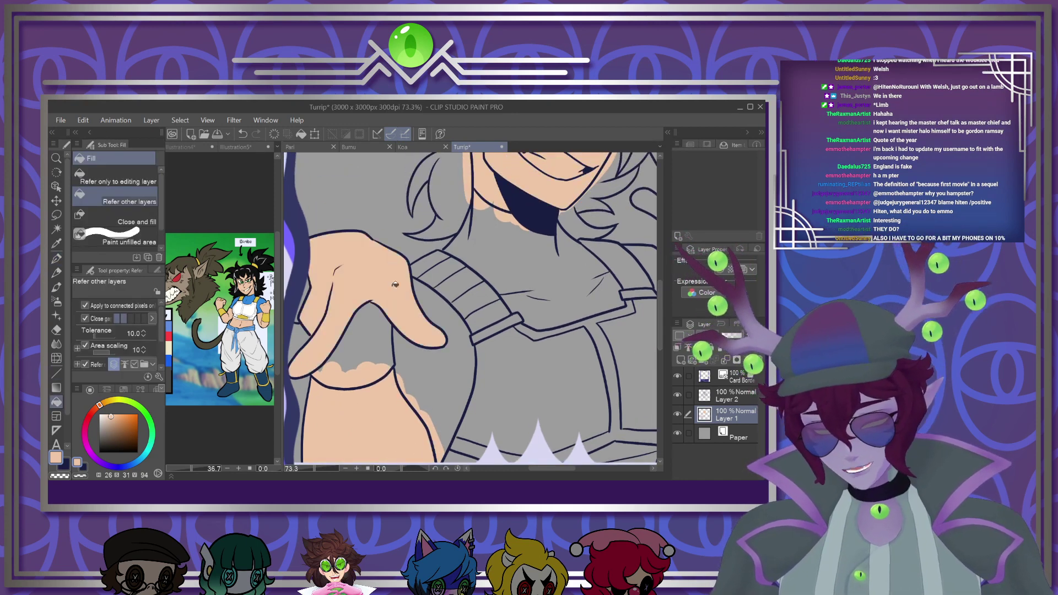
Fill the other bare arm and the raised hand with its fingers in the skin tone on Layer 1
click(58, 259)
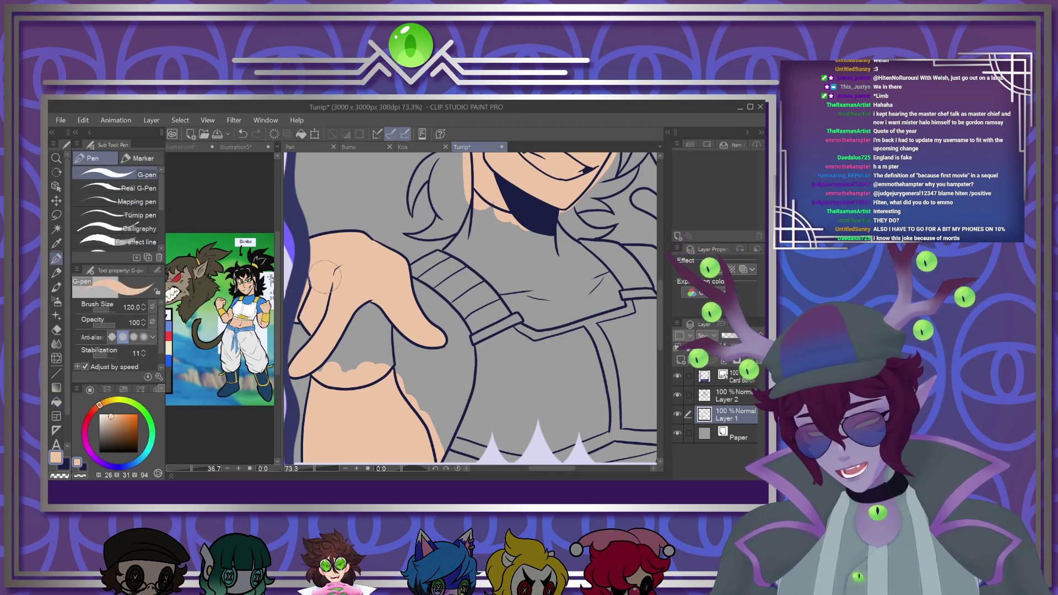
scroll(325, 277, down, 2)
scroll(347, 324, up, 1)
scroll(469, 292, up, 2)
click(56, 402)
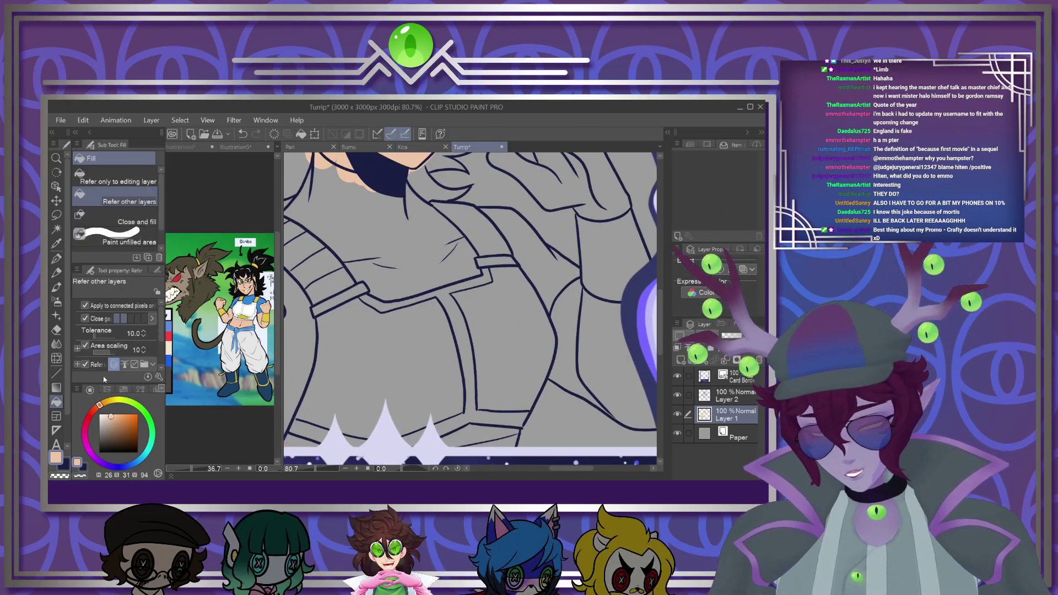
click(605, 336)
click(576, 346)
click(585, 188)
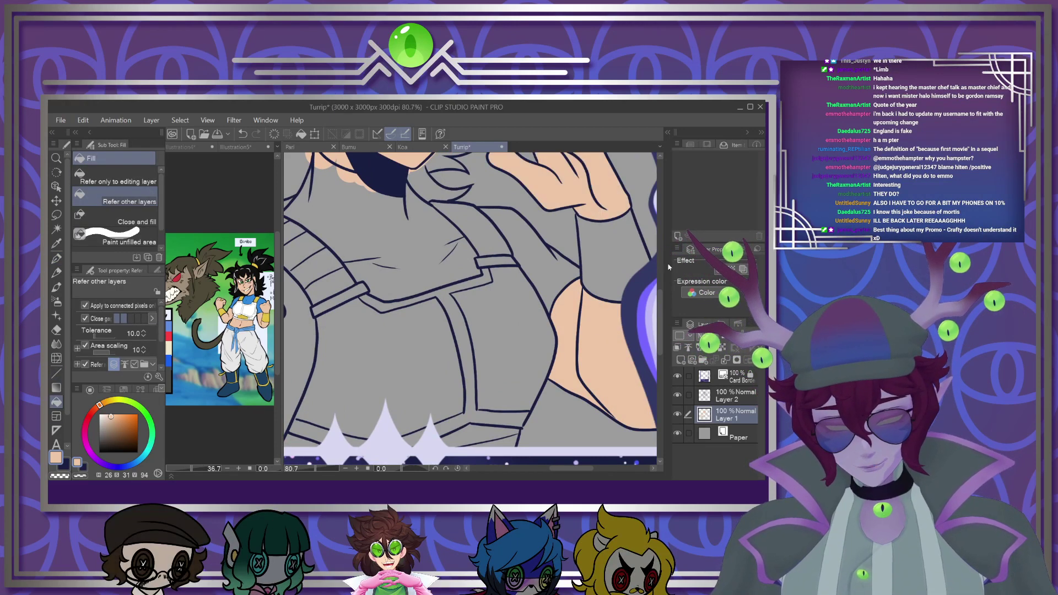
drag(661, 298, 661, 268)
click(527, 250)
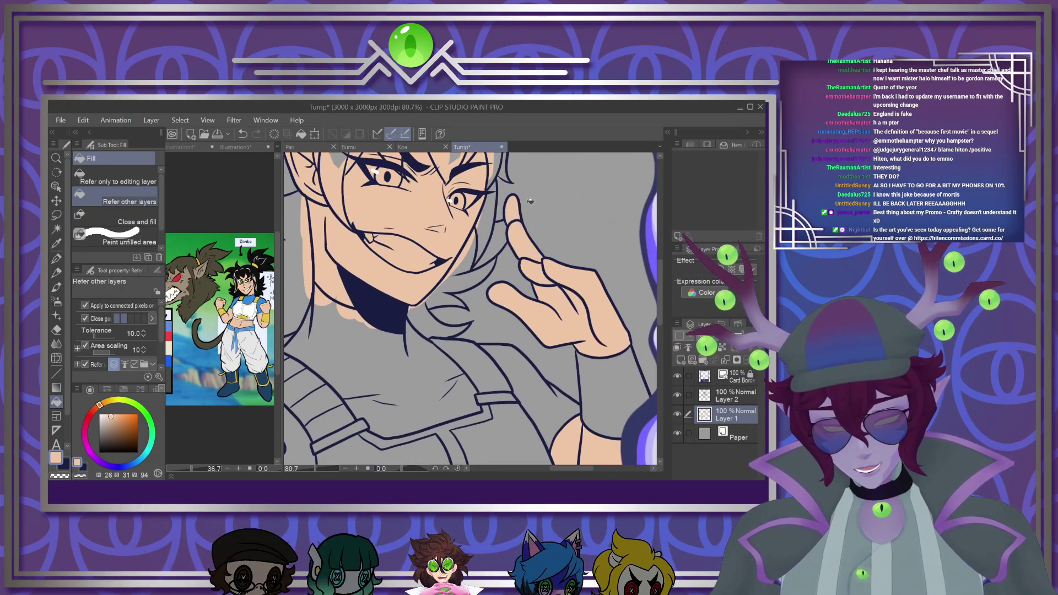
Examine the skin coloring across the whole card illustration
scroll(479, 243, down, 3)
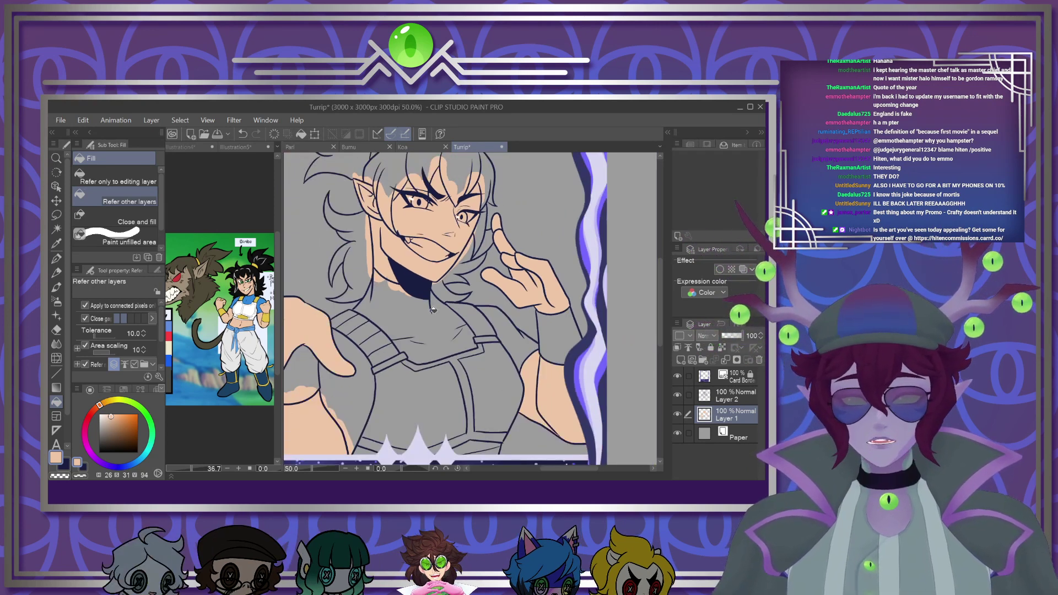
scroll(434, 310, down, 2)
scroll(417, 349, down, 2)
scroll(421, 375, up, 2)
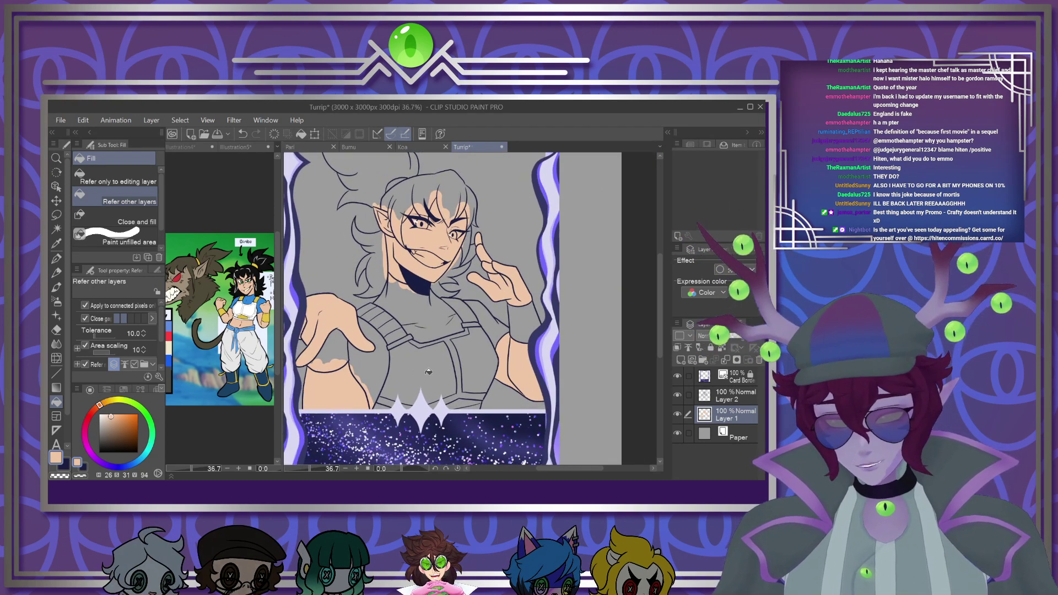
scroll(428, 375, down, 2)
scroll(428, 376, up, 2)
scroll(427, 376, down, 2)
scroll(409, 353, up, 1)
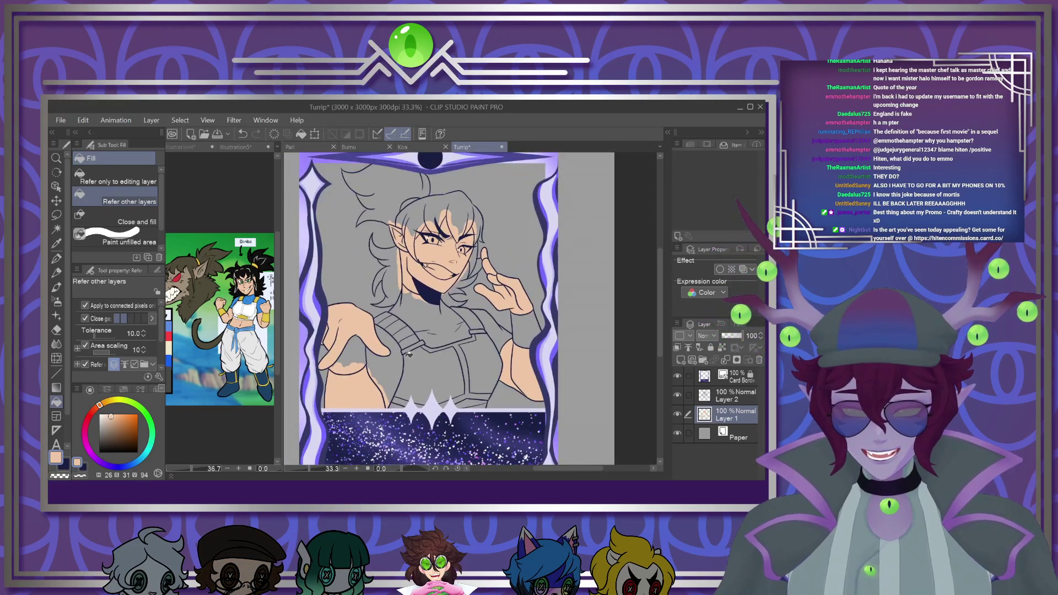
scroll(409, 354, down, 1)
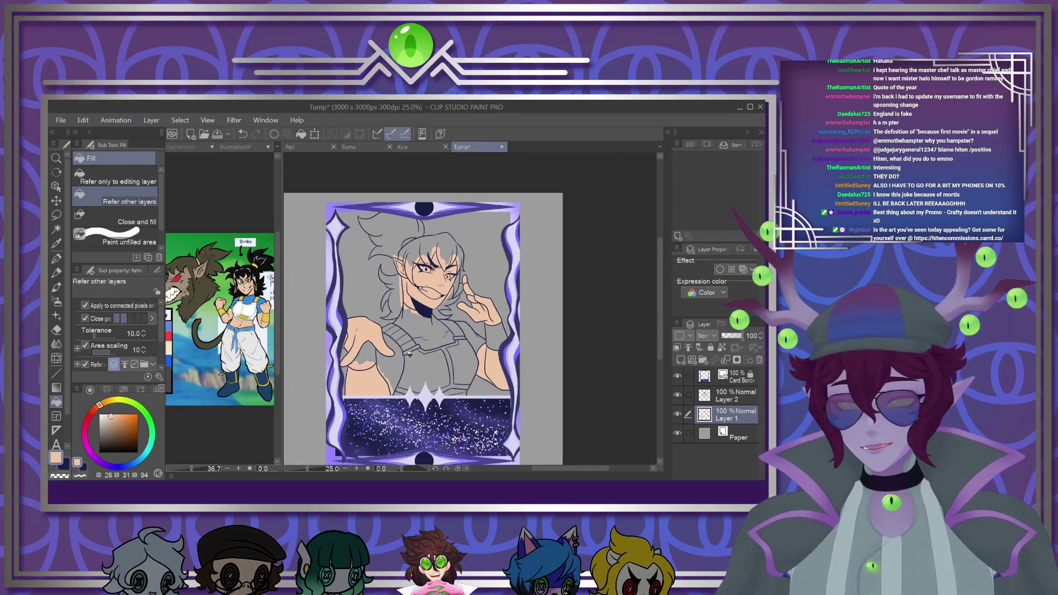
scroll(408, 355, up, 1)
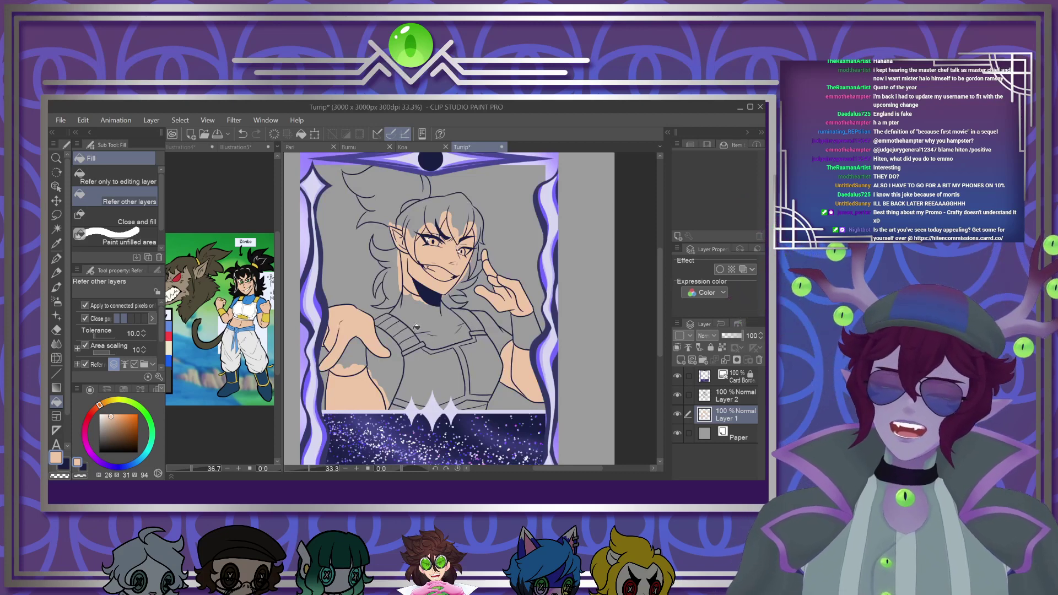
Paint the whites of both eyes with the G-pen on a new Layer 3 and fill the teeth white
scroll(403, 309, up, 1)
scroll(436, 232, up, 6)
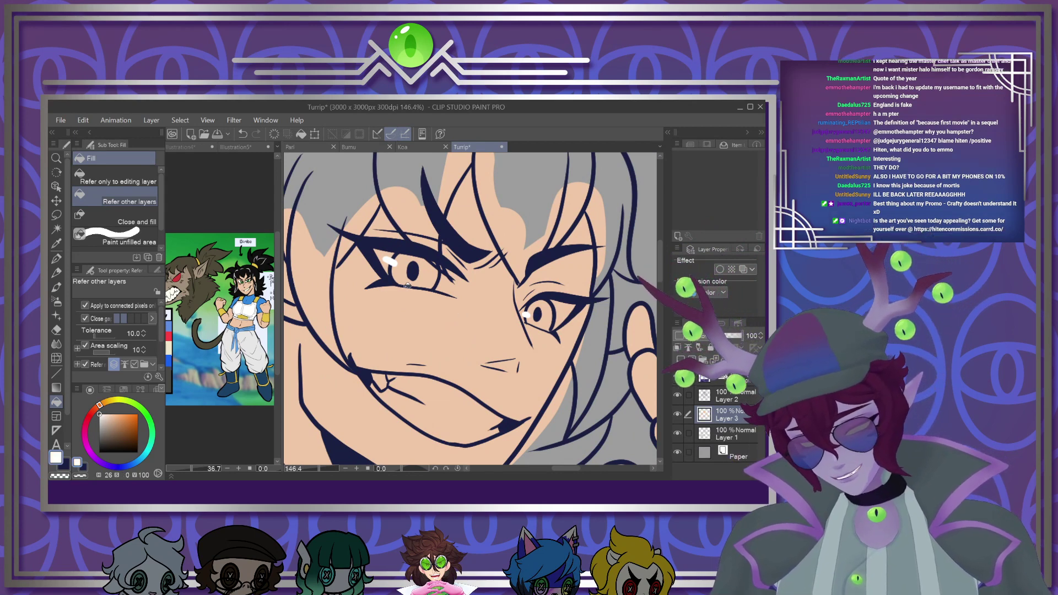
click(56, 258)
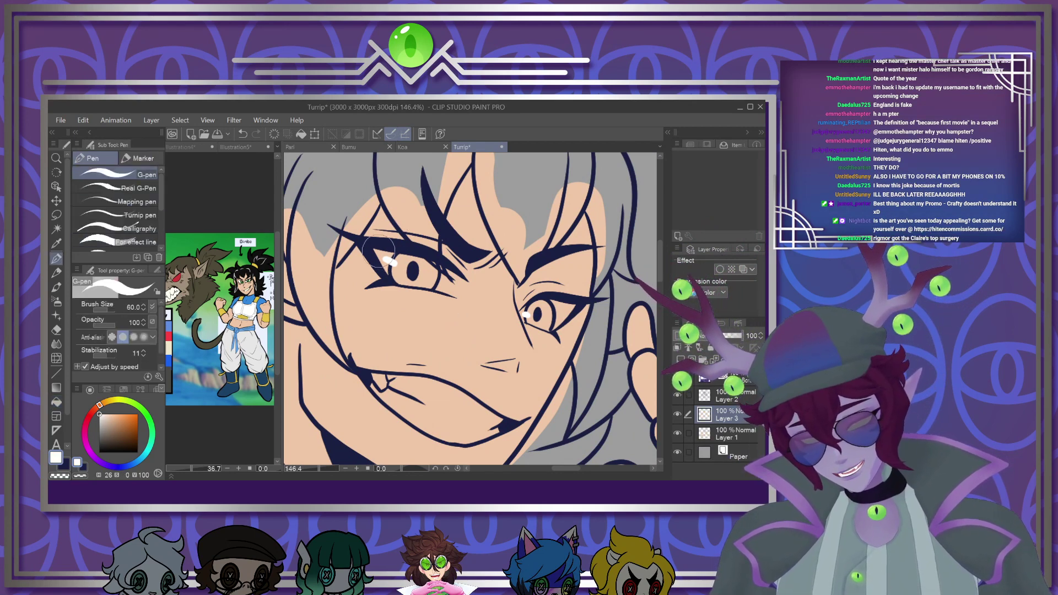
mouse_move(391, 265)
mouse_down()
mouse_move(392, 257)
mouse_move(439, 268)
mouse_move(457, 291)
mouse_move(441, 285)
mouse_move(454, 274)
mouse_up()
mouse_move(536, 304)
mouse_down()
mouse_move(524, 323)
mouse_move(566, 320)
mouse_move(556, 310)
mouse_up()
click(57, 402)
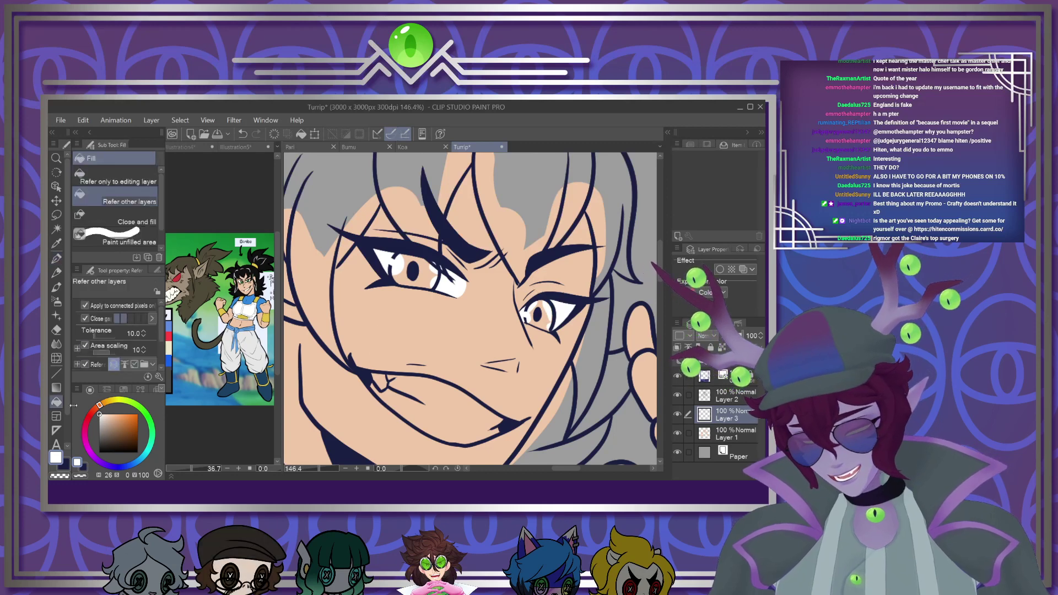
click(383, 379)
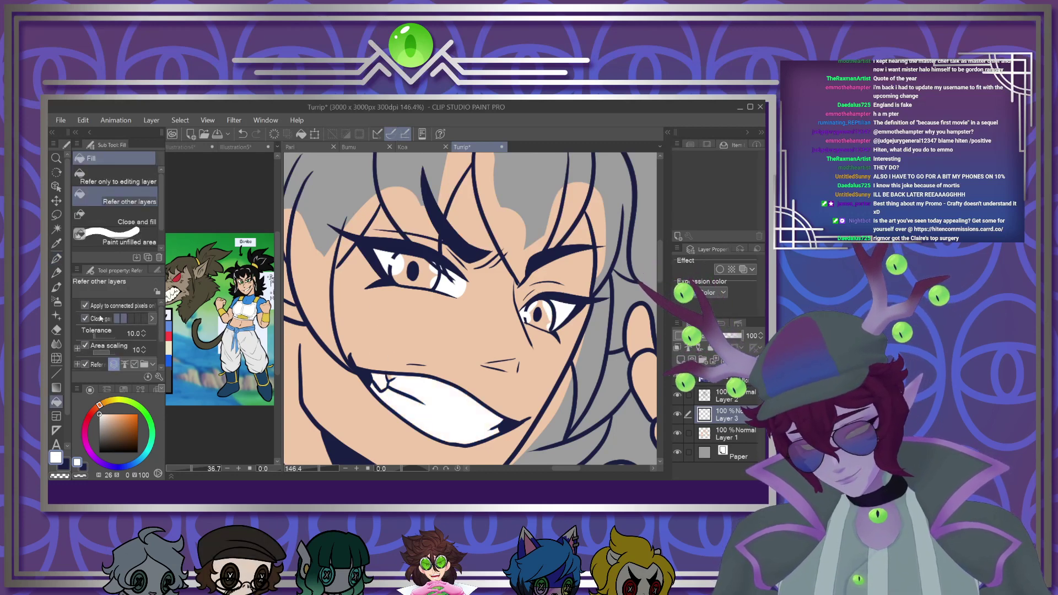
Sample the green of the reference character's iris as the G-pen's drawing color
drag(98, 413, 108, 417)
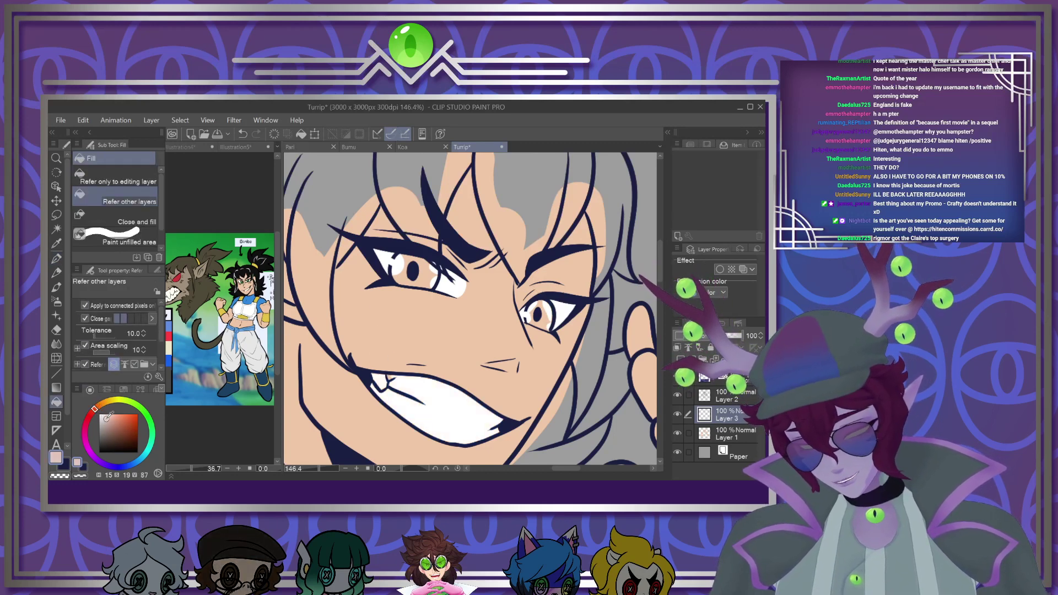
click(57, 257)
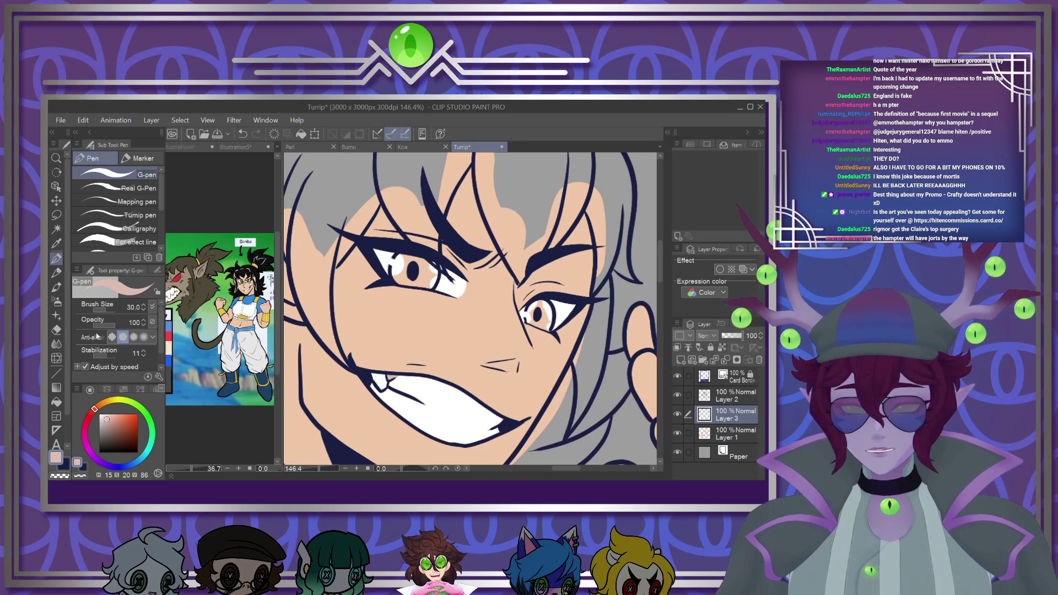
click(171, 315)
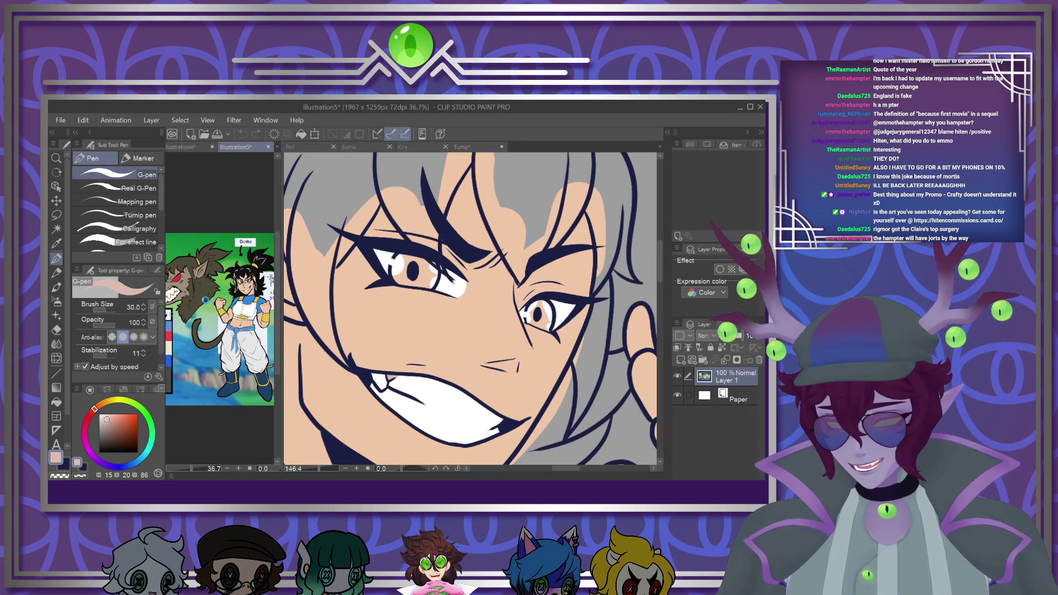
scroll(202, 300, up, 8)
scroll(198, 275, up, 6)
click(195, 269)
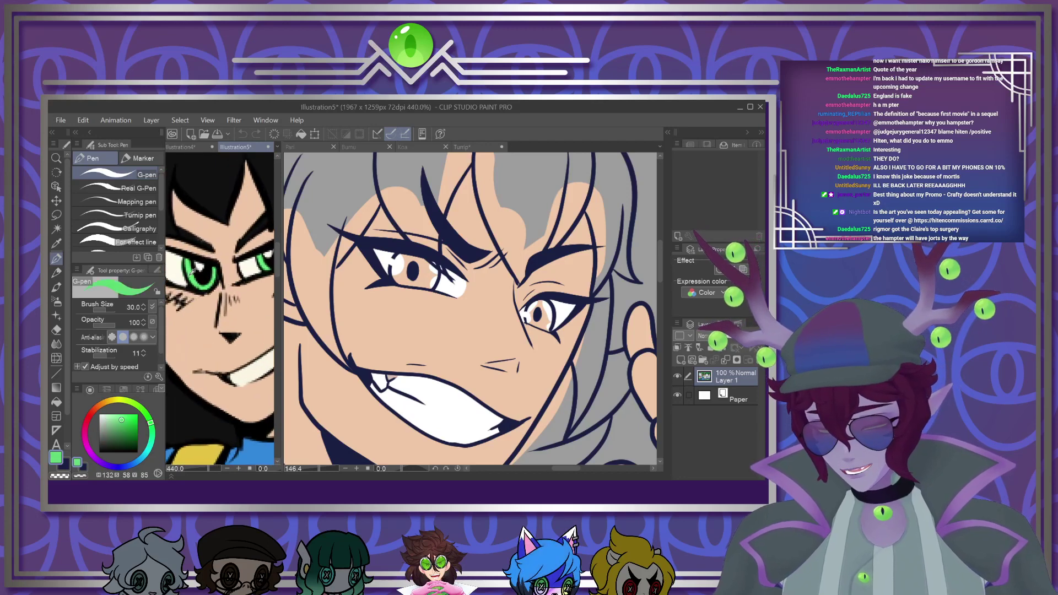
Paint both irises of the card character green on Layer 3 with the G-pen
click(476, 319)
scroll(469, 324, down, 3)
scroll(468, 324, up, 4)
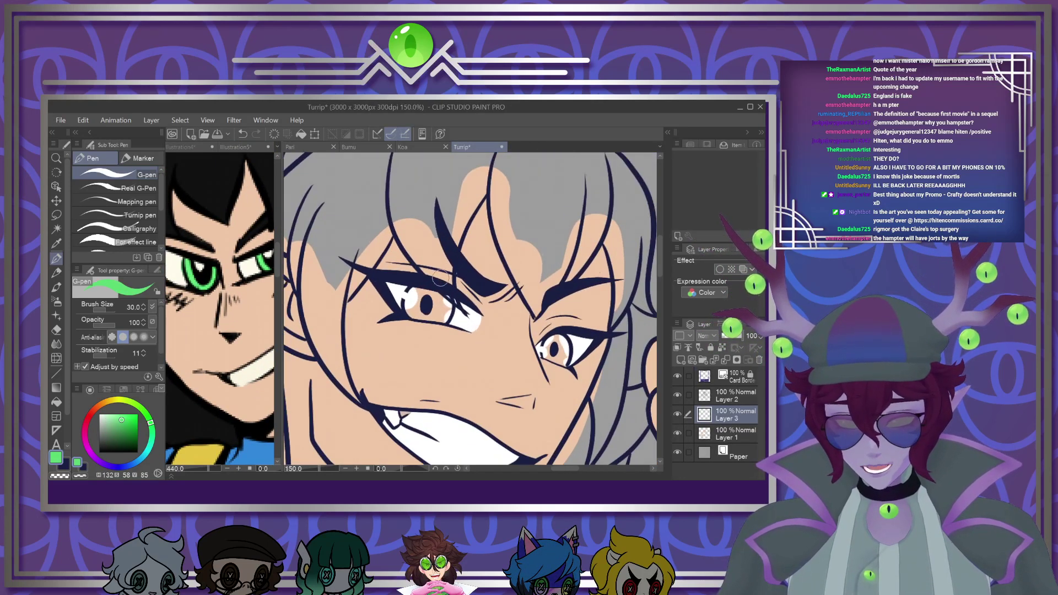
scroll(440, 280, up, 1)
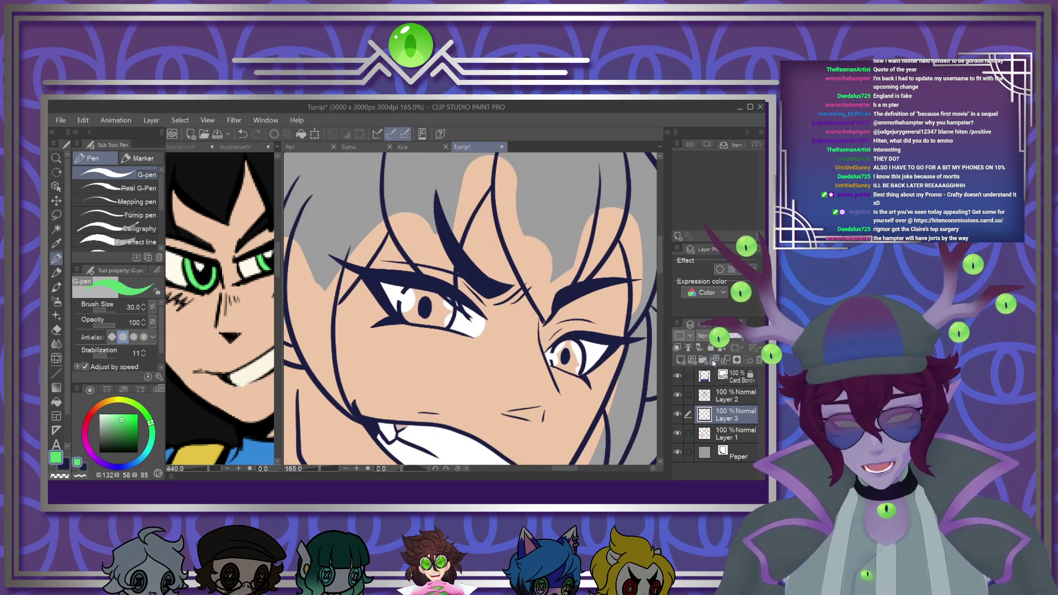
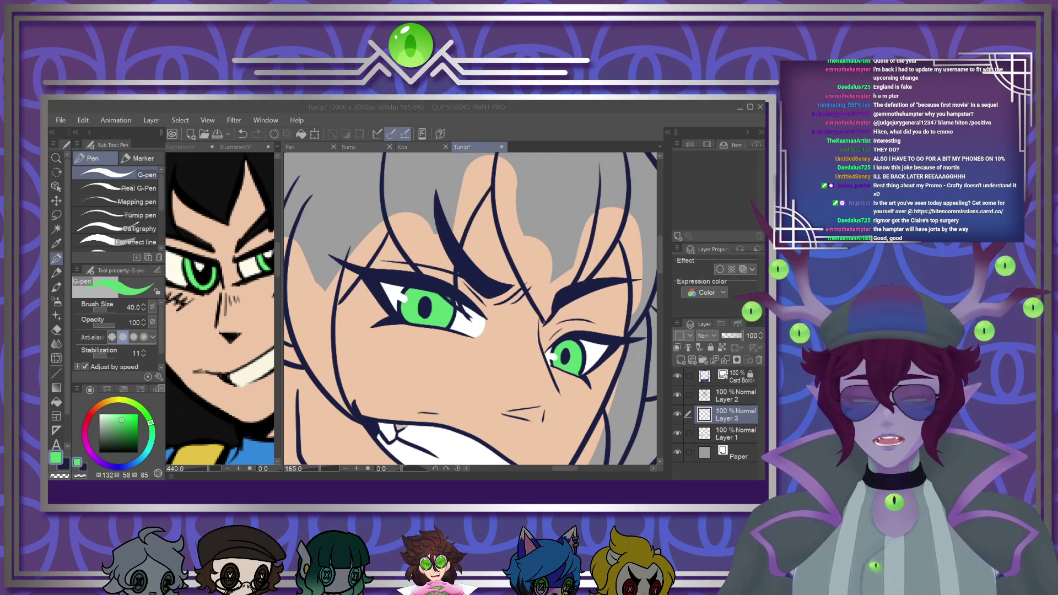
Create a new illustration from the copied bookshelf photo
click(485, 220)
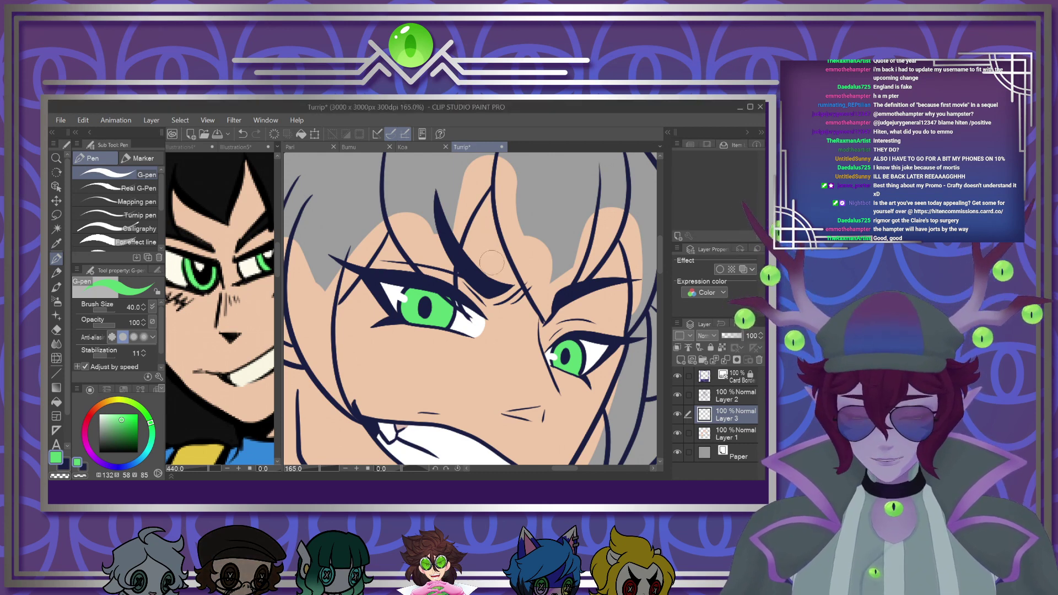
key(alt)
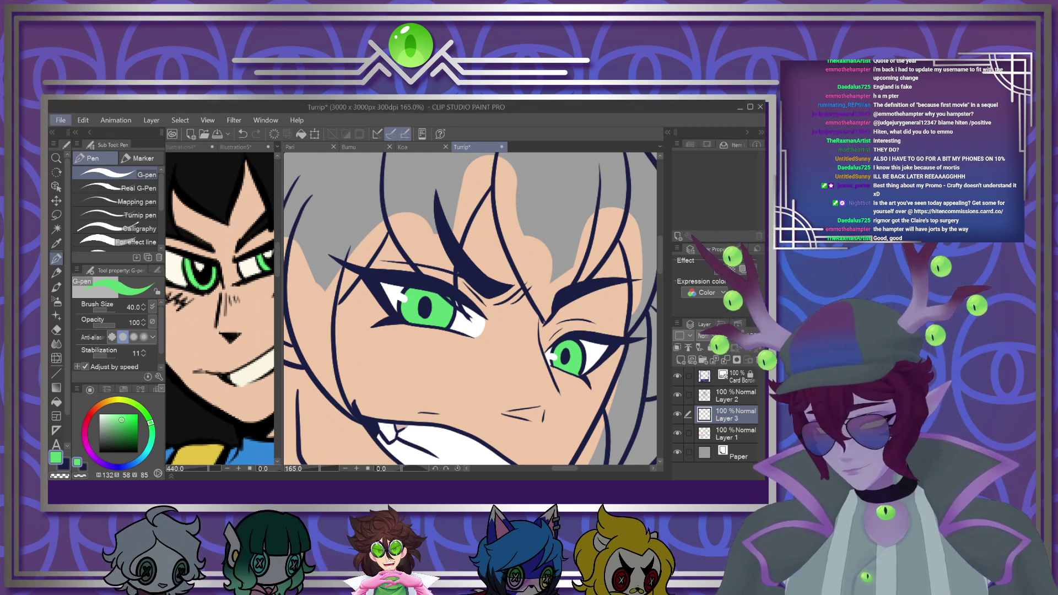
click(100, 143)
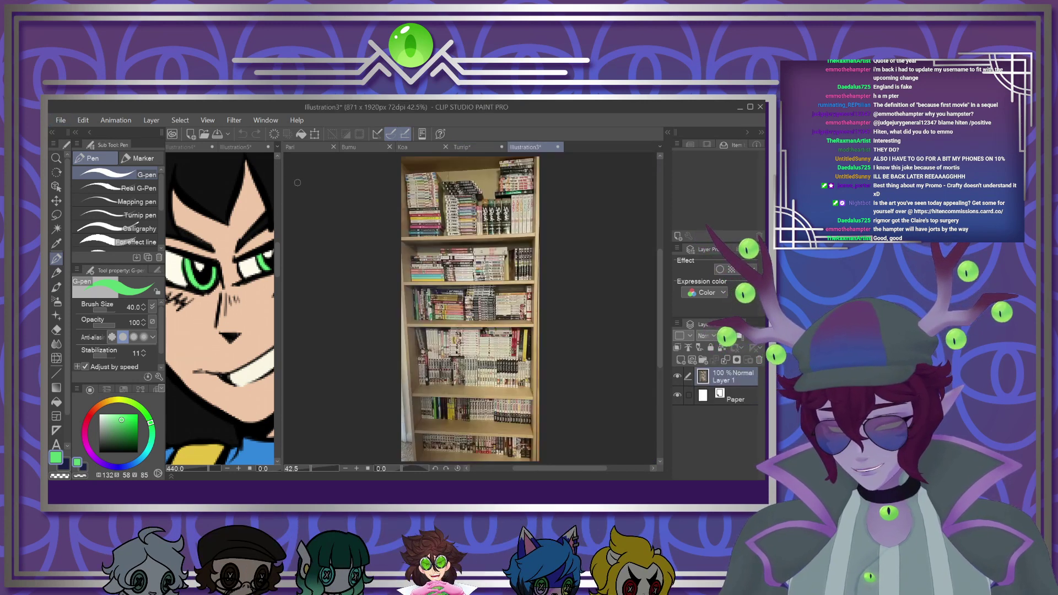
Examine the manga volumes on each shelf of the bookshelf photo up close and as a whole
scroll(344, 219, down, 1)
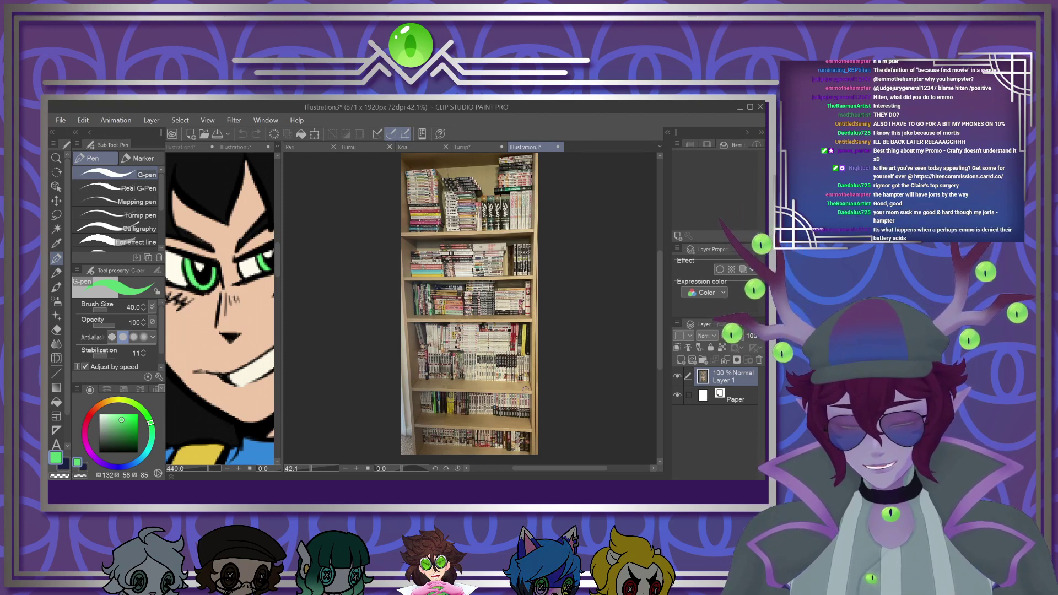
scroll(417, 348, up, 5)
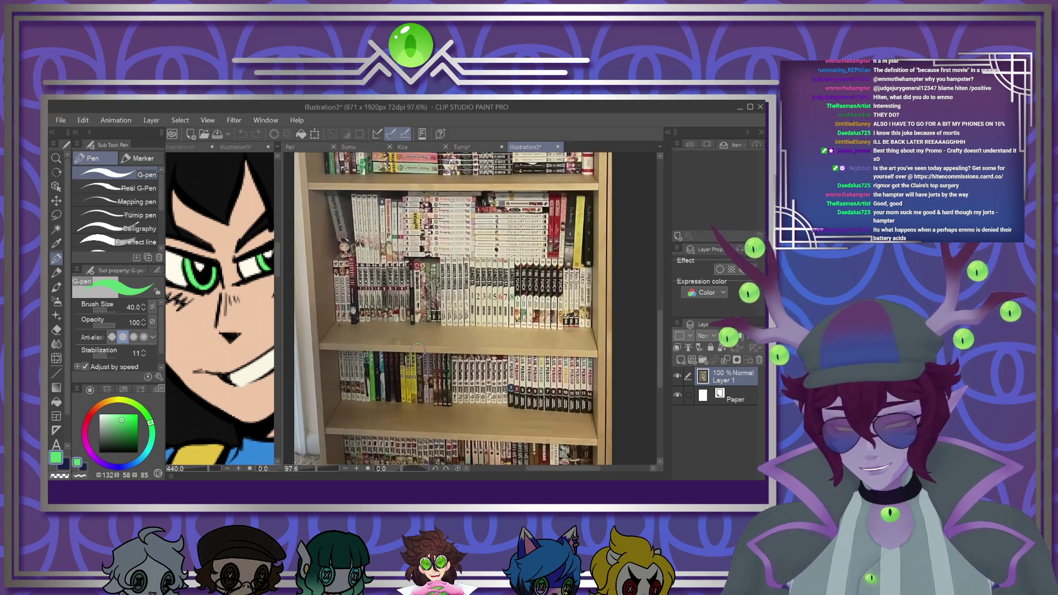
scroll(418, 349, down, 2)
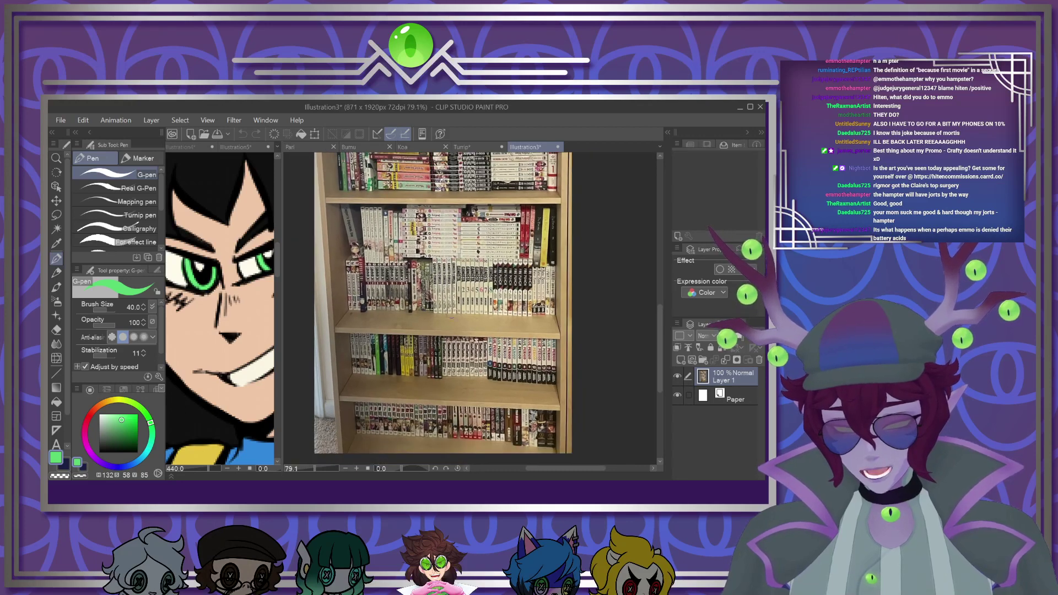
scroll(453, 353, up, 2)
drag(660, 344, 628, 227)
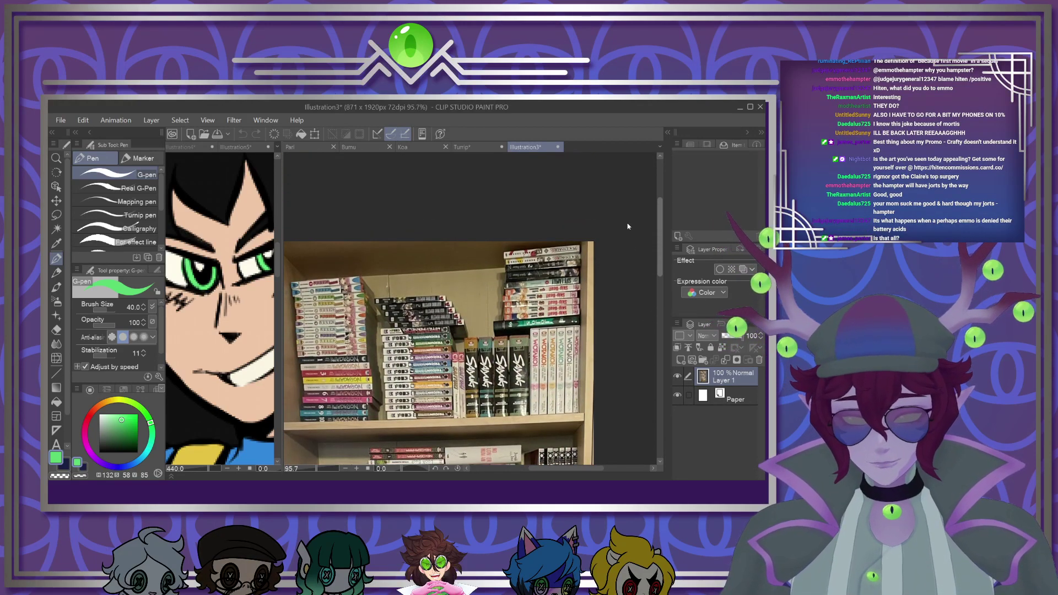
scroll(594, 328, down, 10)
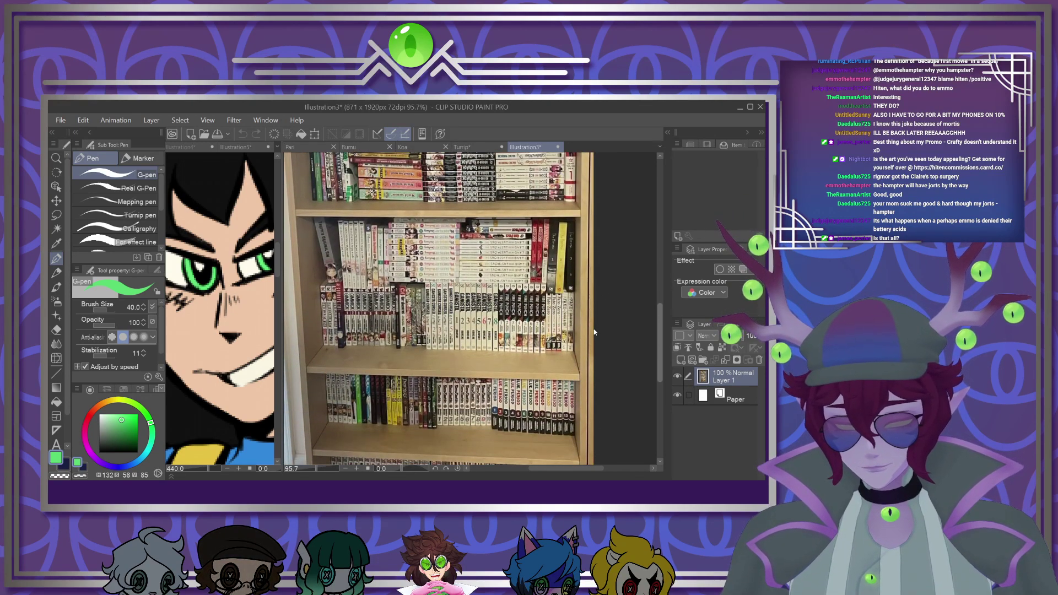
scroll(594, 332, up, 1)
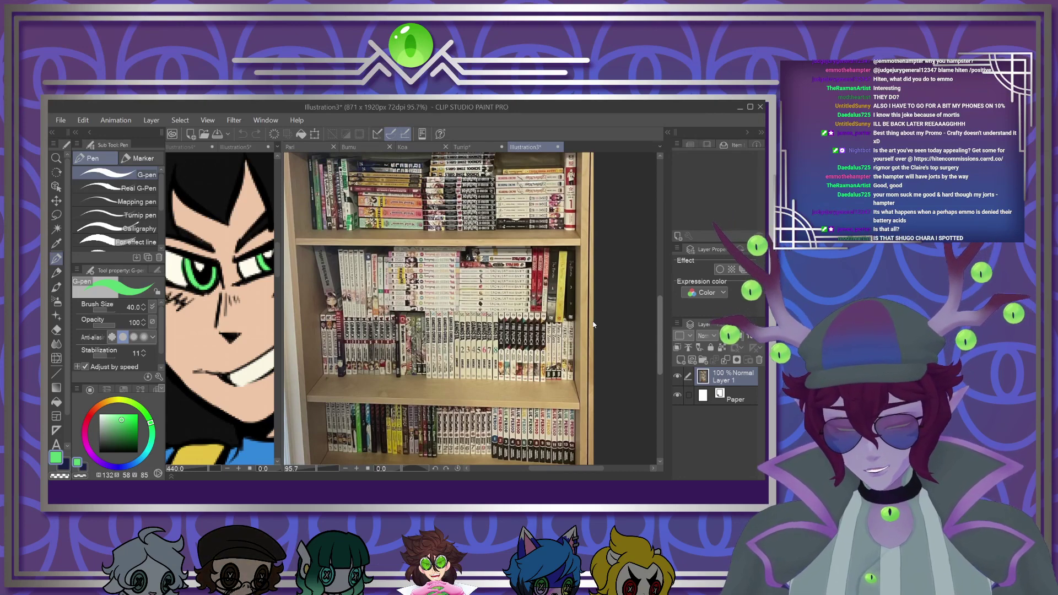
scroll(594, 326, up, 5)
scroll(575, 258, up, 2)
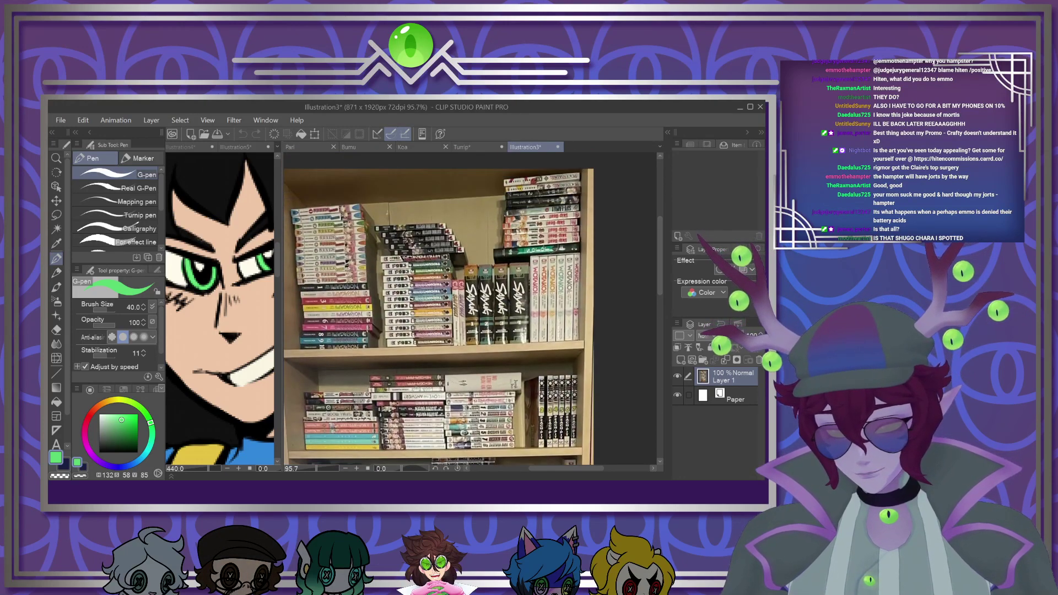
scroll(292, 205, up, 4)
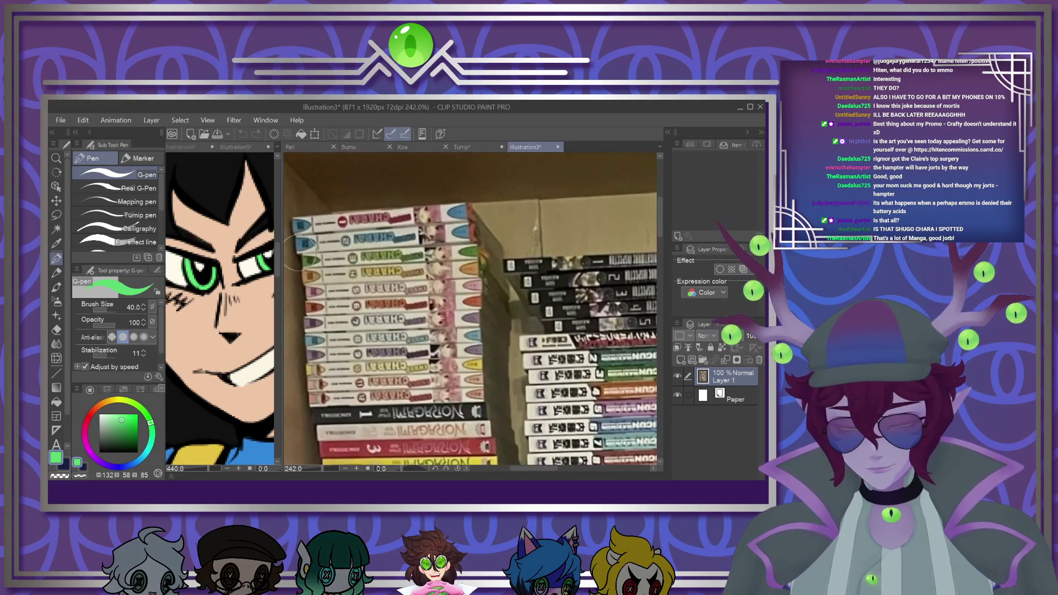
scroll(457, 255, down, 8)
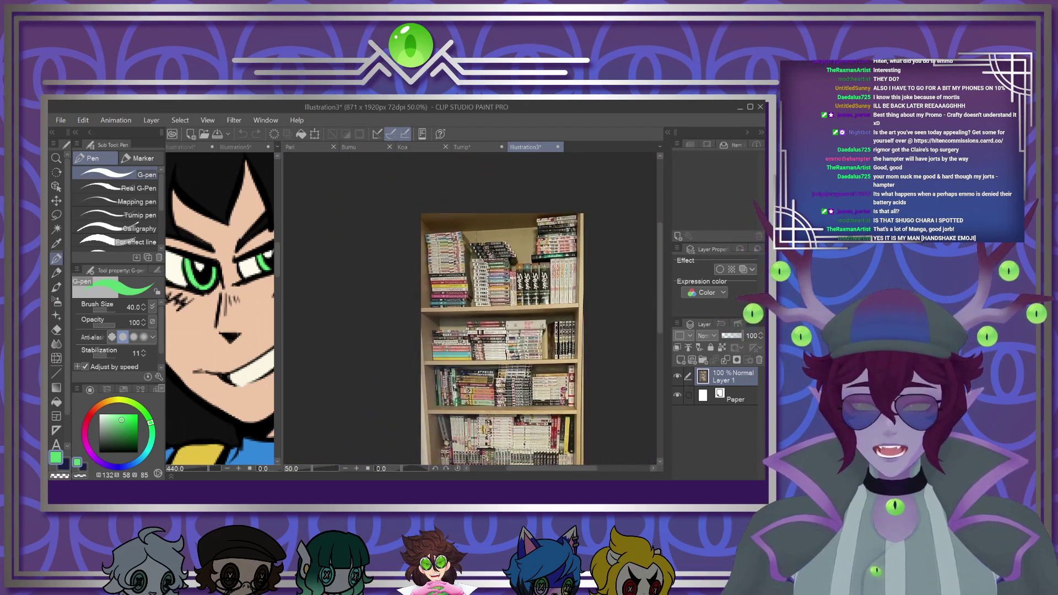
scroll(508, 353, down, 2)
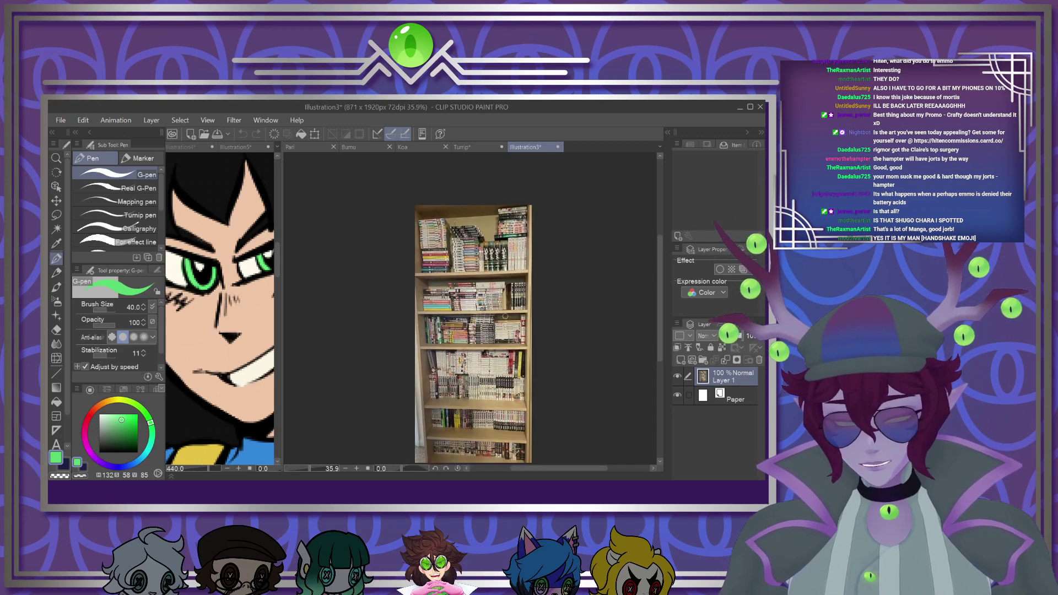
scroll(510, 297, up, 1)
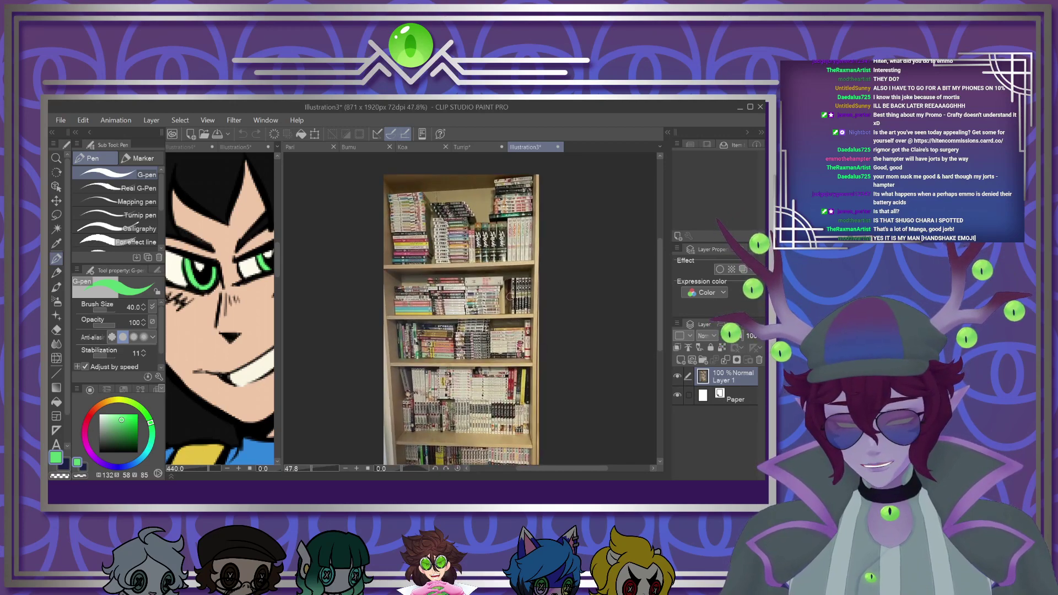
scroll(509, 296, up, 5)
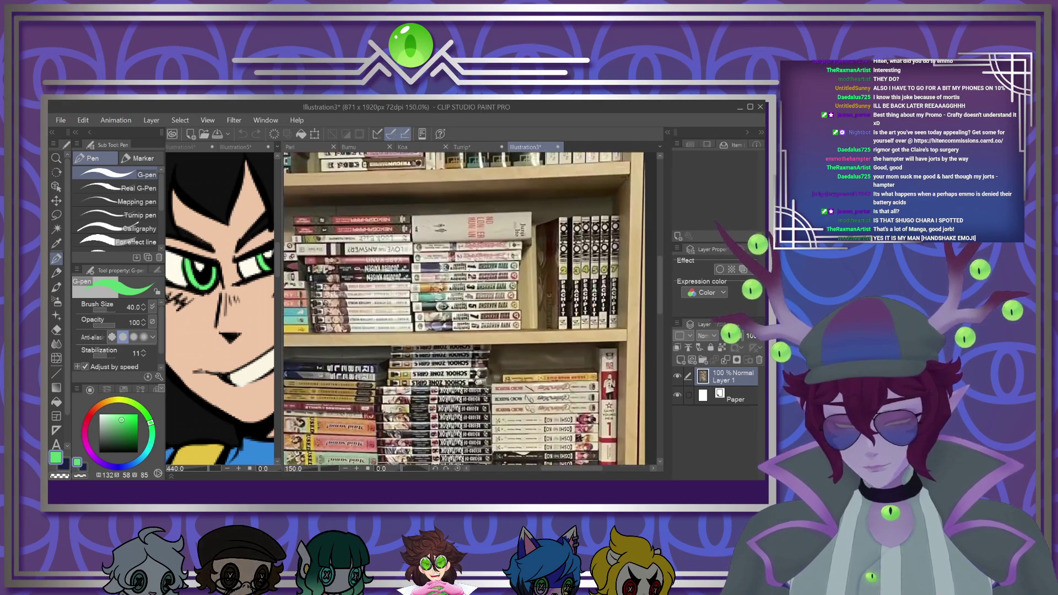
scroll(476, 277, down, 4)
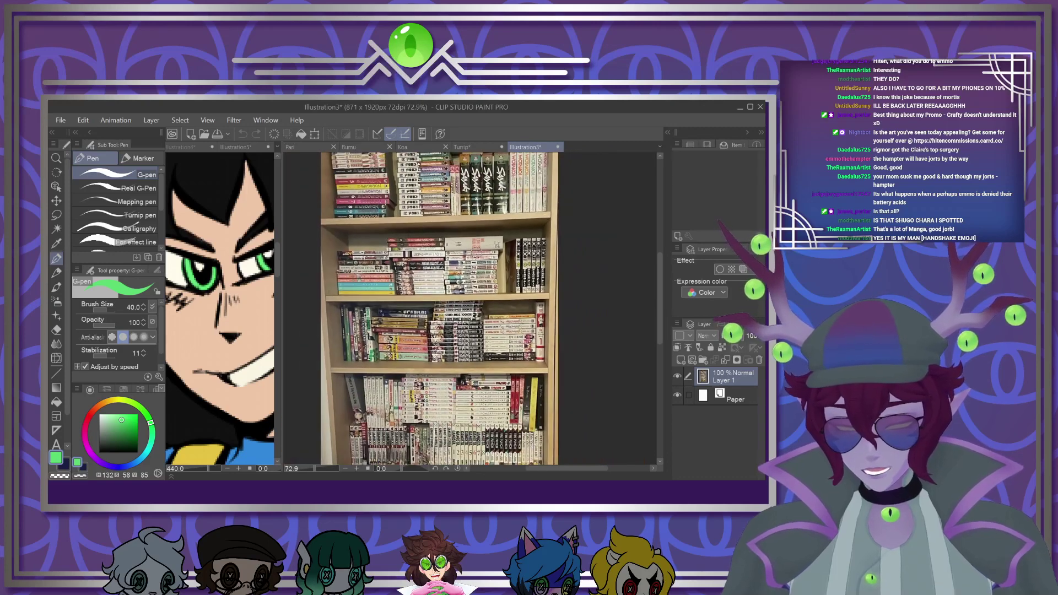
scroll(474, 298, up, 4)
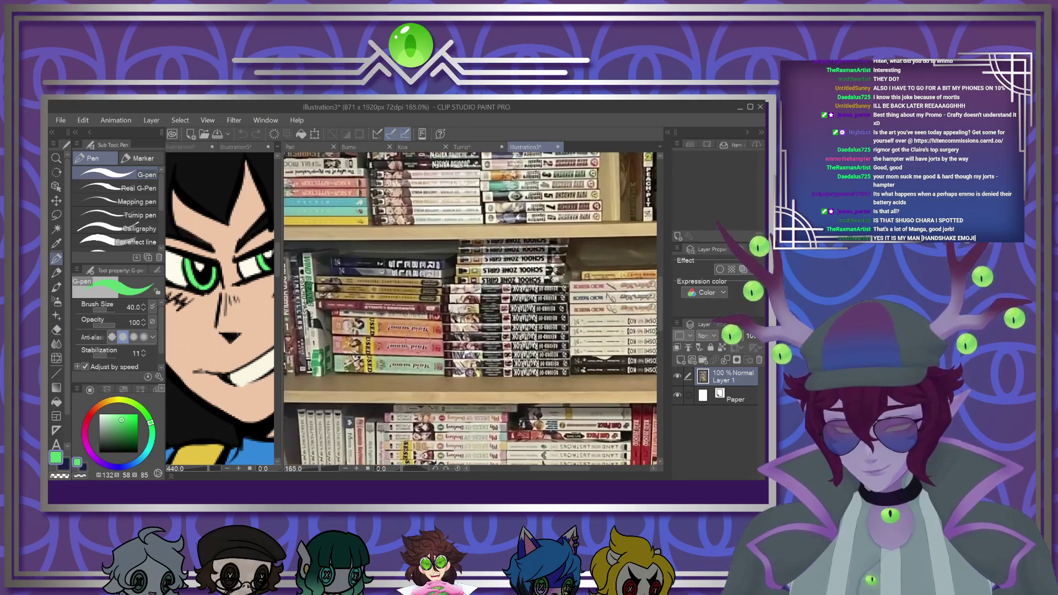
scroll(404, 328, down, 4)
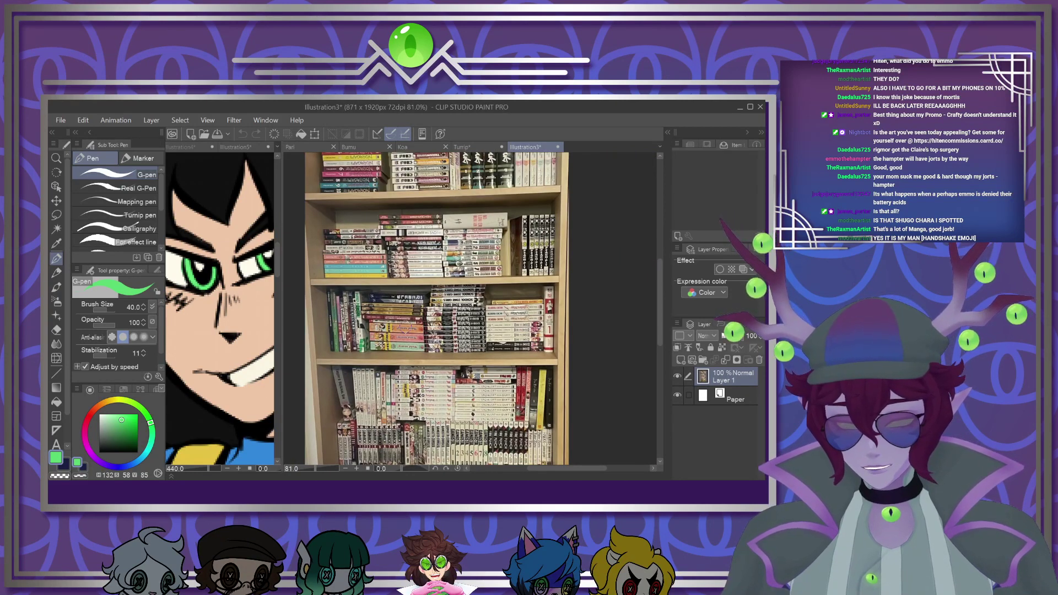
scroll(429, 309, down, 2)
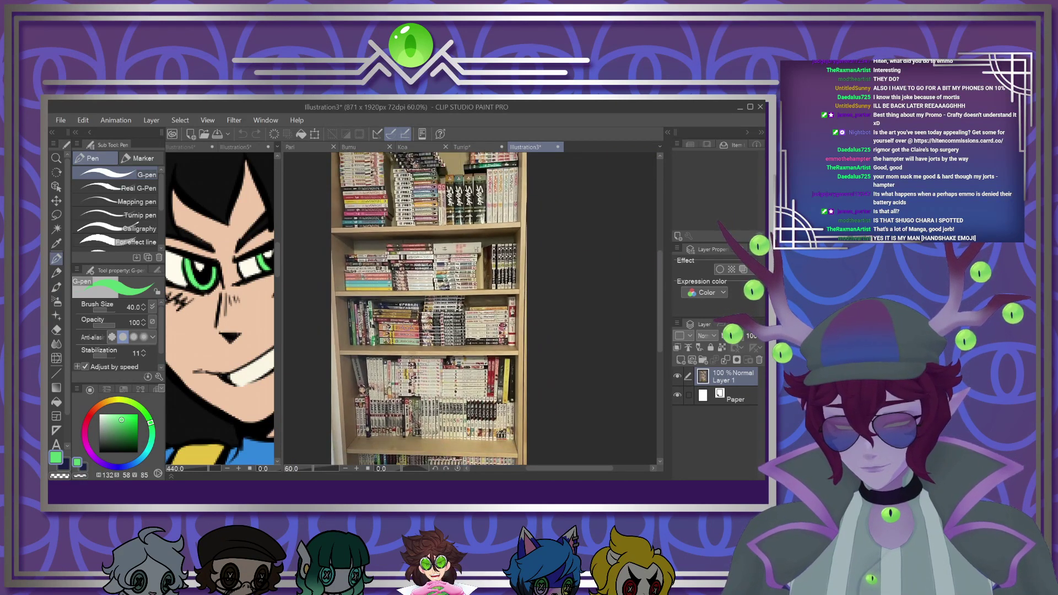
scroll(424, 314, down, 1)
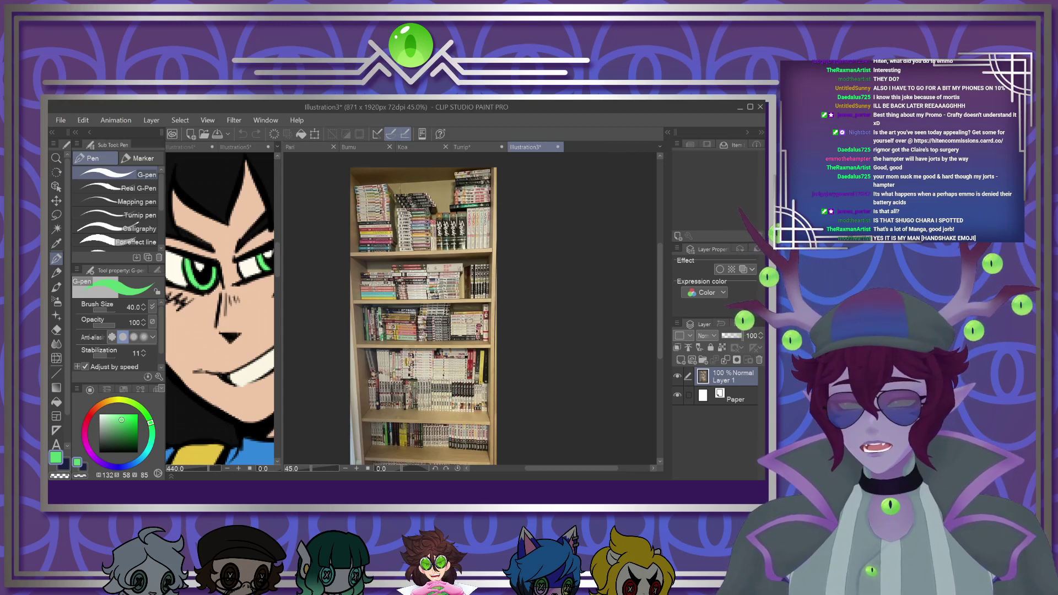
scroll(469, 321, down, 5)
scroll(428, 340, up, 3)
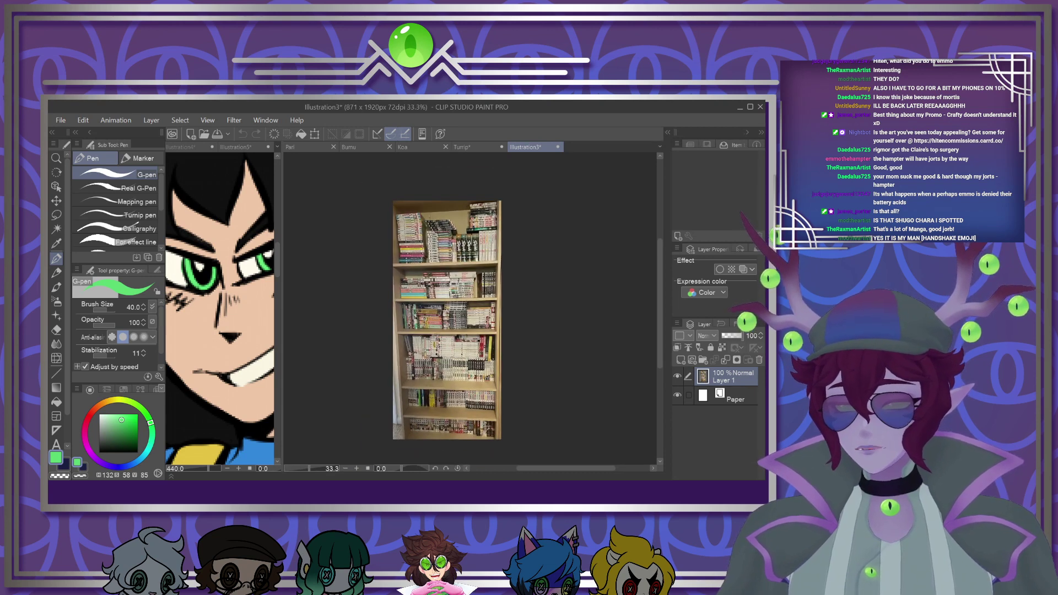
scroll(447, 308, up, 4)
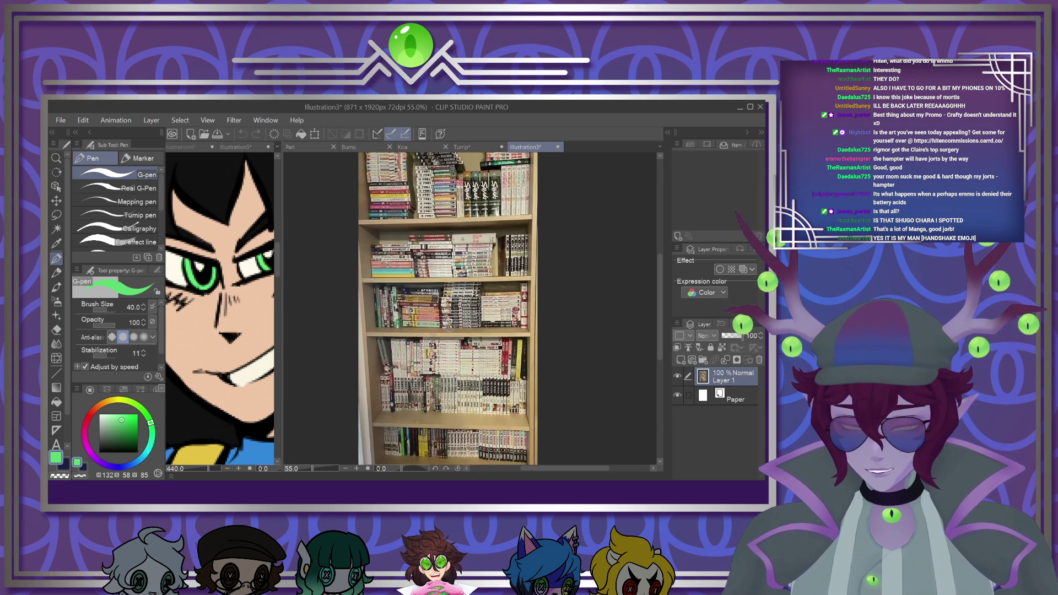
scroll(448, 312, down, 3)
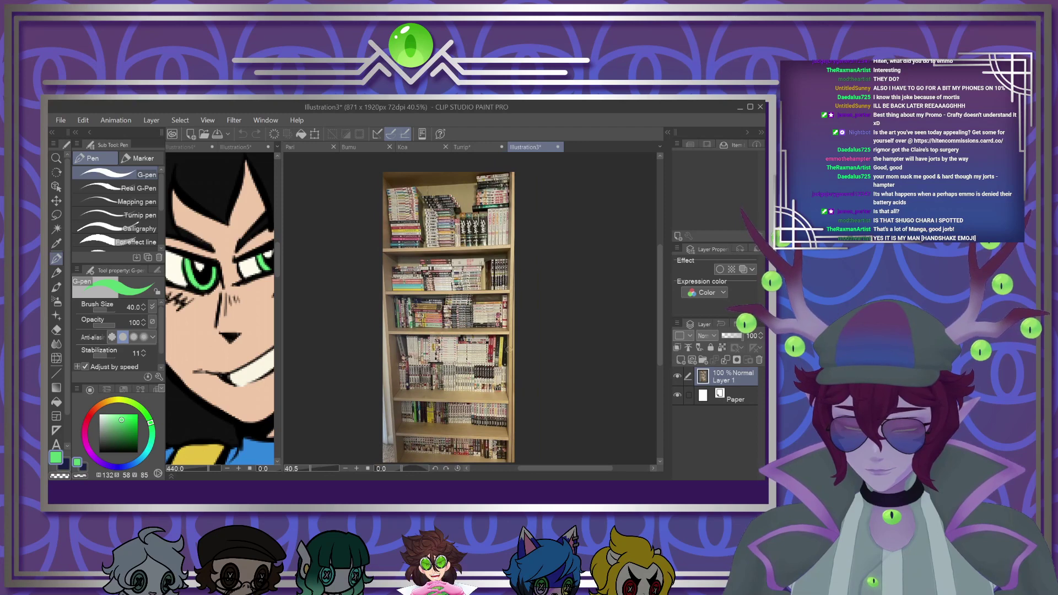
scroll(509, 355, up, 3)
scroll(496, 331, up, 1)
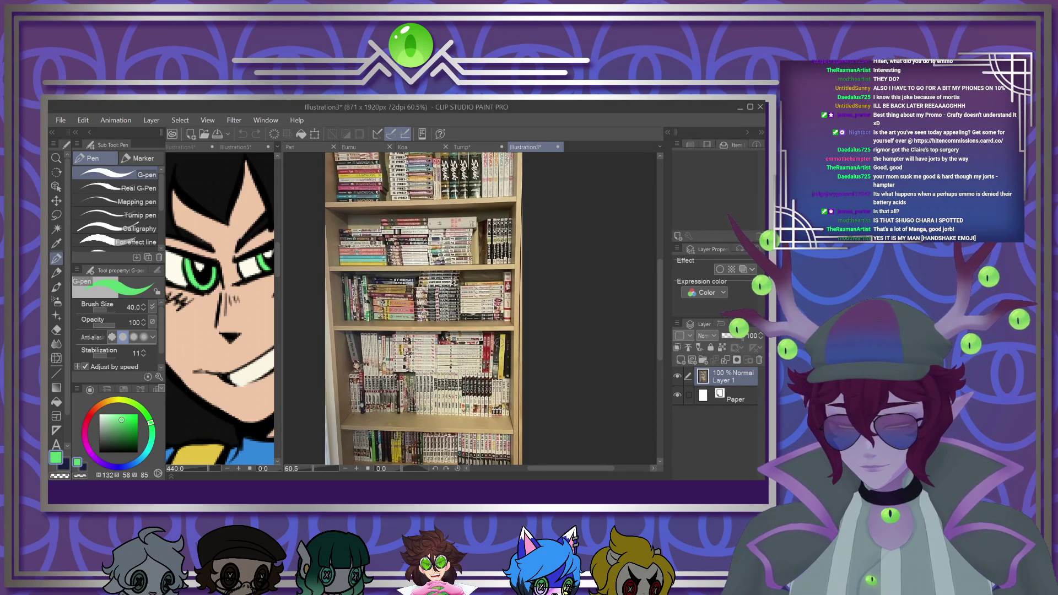
Close the bookshelf photo illustration without saving and return to the Turnip card illustration
click(558, 147)
click(418, 259)
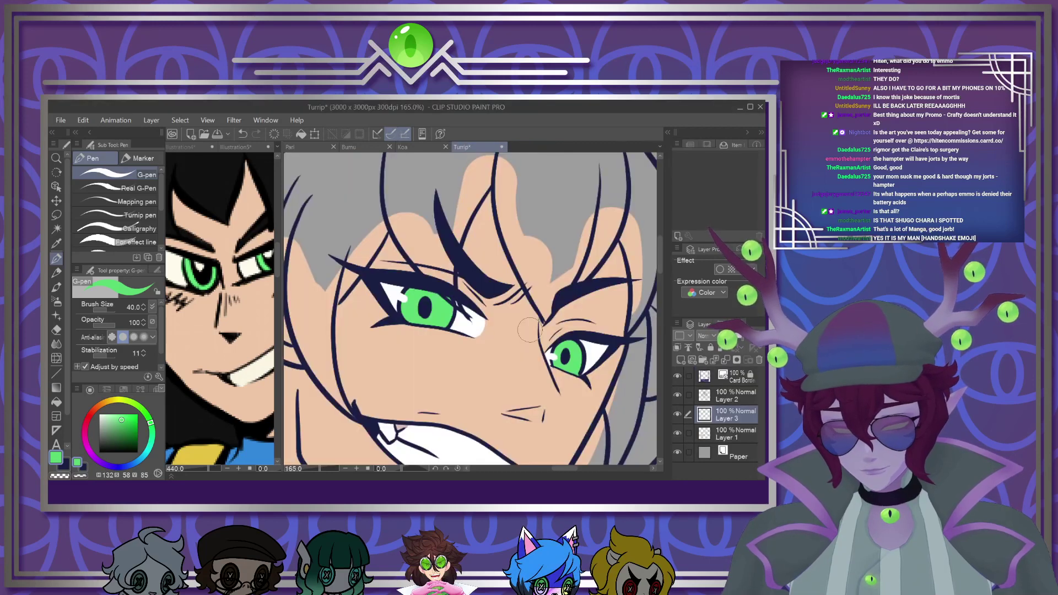
Shade both green irises with the G-pen on a new Screen-mode layer clipped to Layer 3
scroll(483, 308, down, 7)
scroll(483, 307, up, 3)
scroll(481, 303, up, 1)
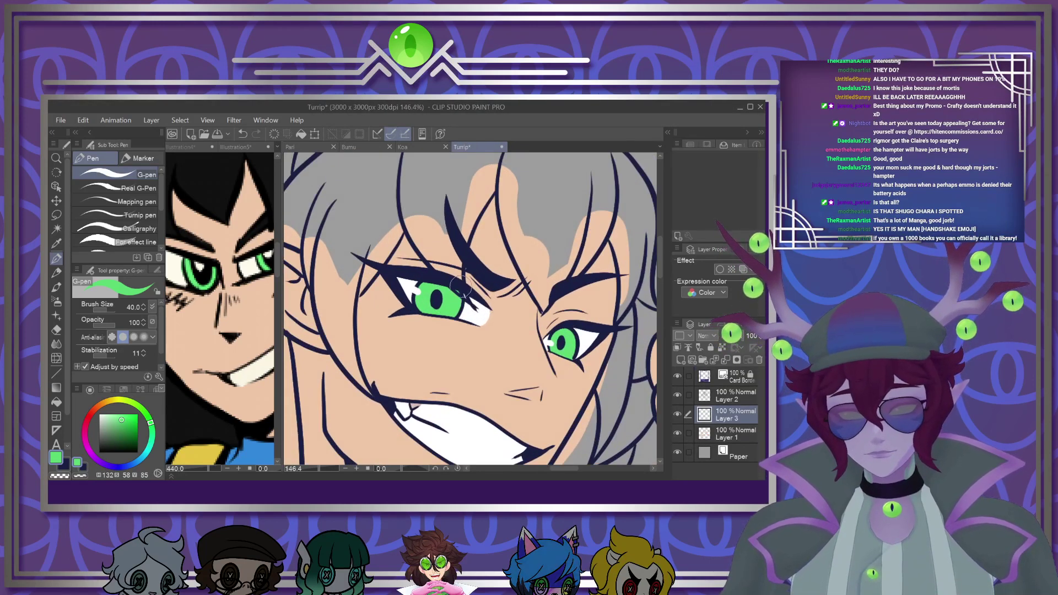
scroll(460, 286, up, 2)
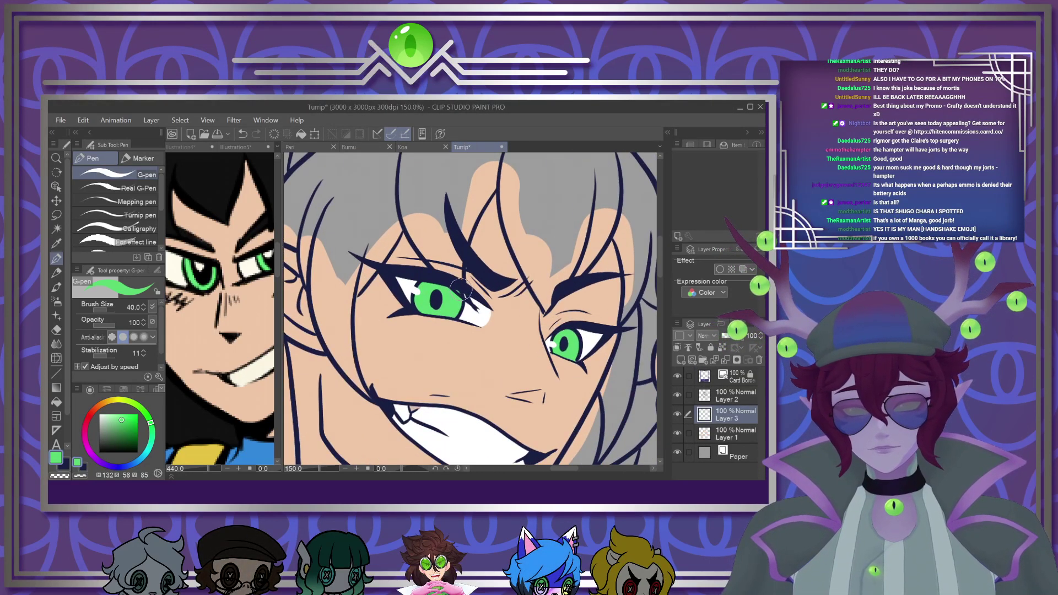
scroll(470, 284, up, 2)
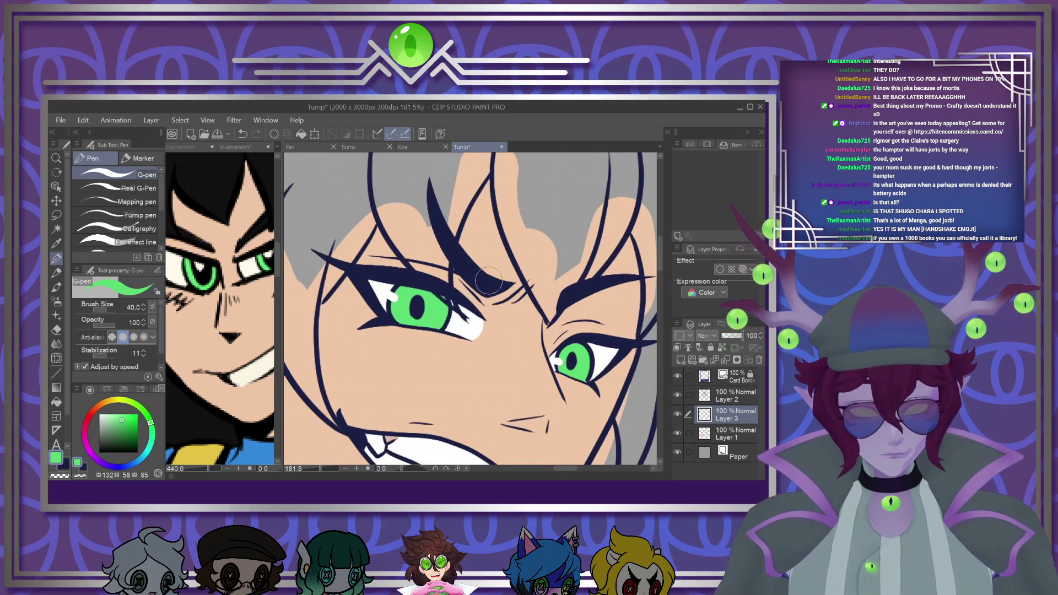
click(681, 359)
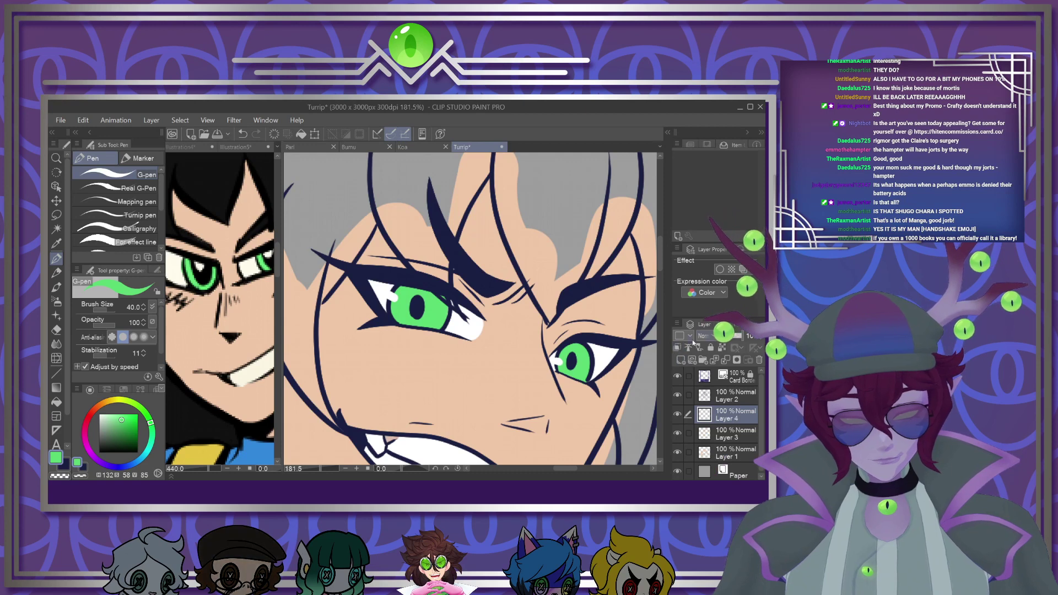
click(678, 347)
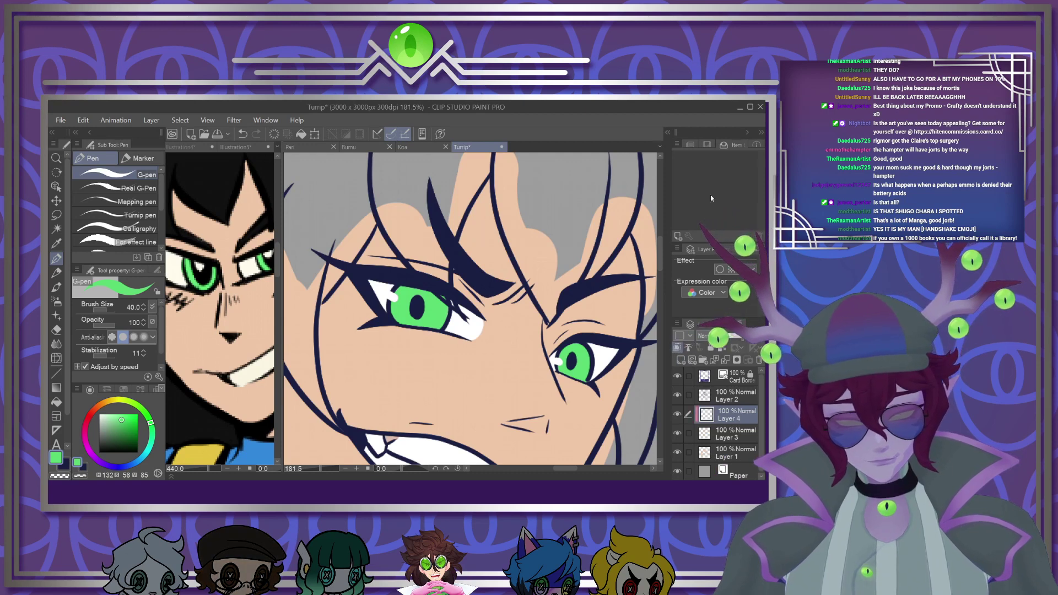
click(715, 223)
mouse_move(402, 279)
mouse_down()
mouse_move(382, 303)
mouse_move(460, 310)
mouse_move(389, 288)
mouse_up()
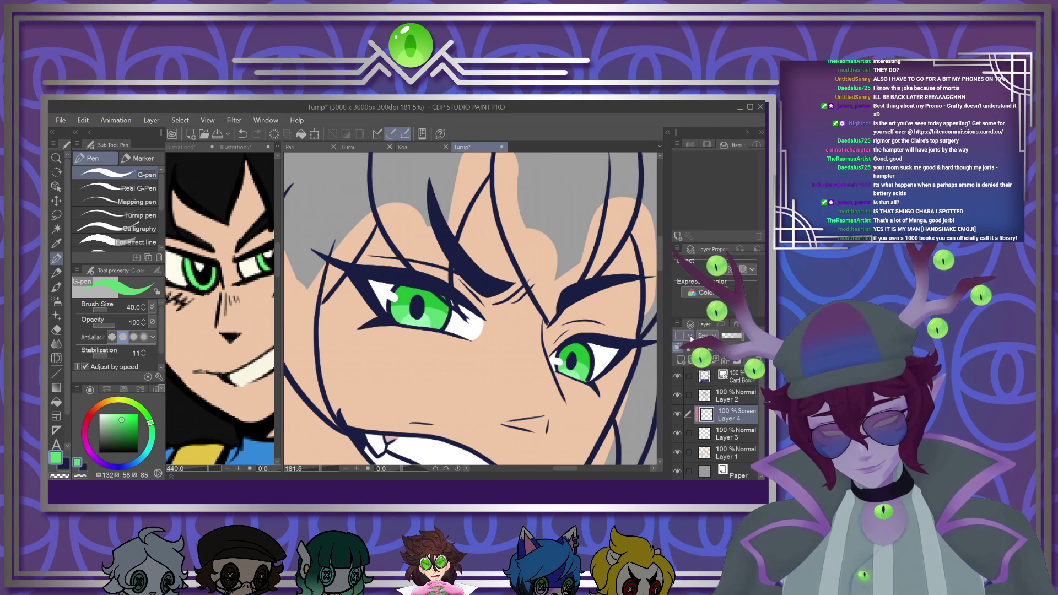
Merge the eye color layers down into Layer 1 and add an empty layer above it for the hair
click(725, 361)
scroll(523, 317, down, 5)
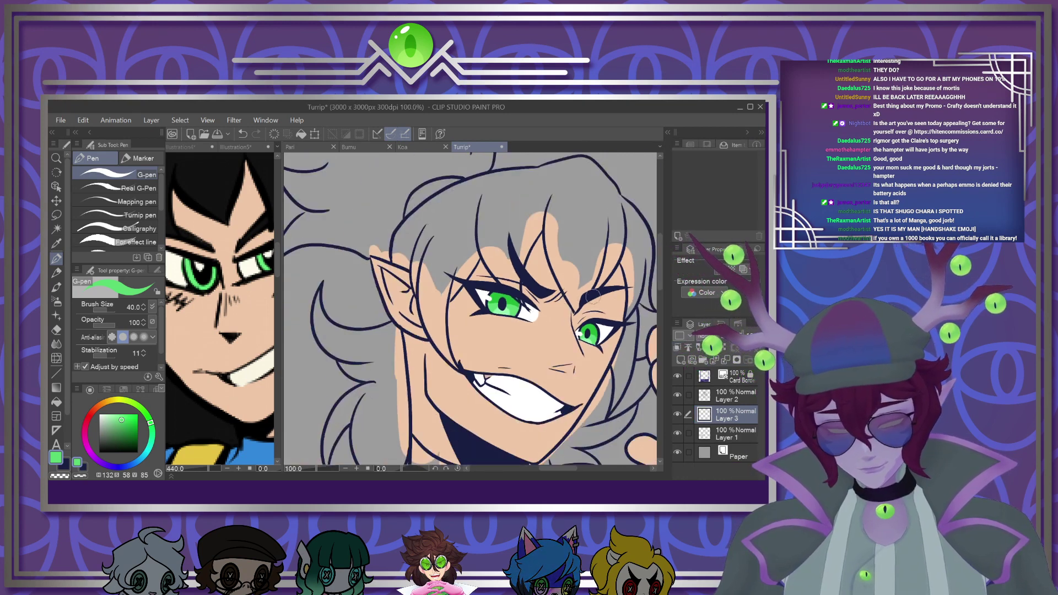
Sample the black of the reference character's hair as the drawing color for the card illustration
click(193, 268)
scroll(202, 271, down, 4)
alt+click(207, 235)
click(479, 358)
scroll(427, 407, up, 3)
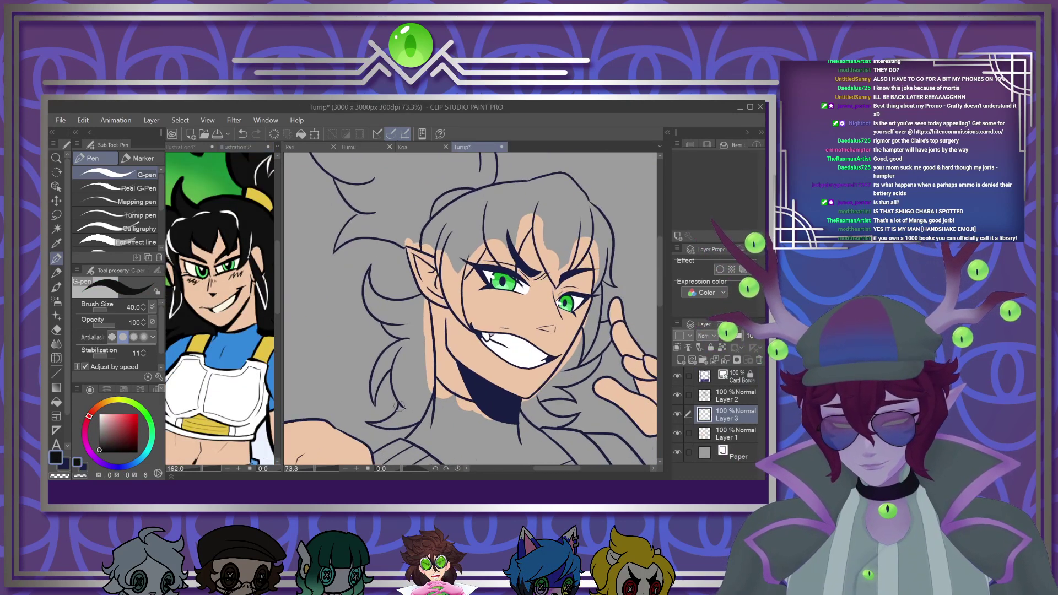
mouse_move(415, 312)
mouse_down()
mouse_move(397, 369)
mouse_move(419, 411)
mouse_up()
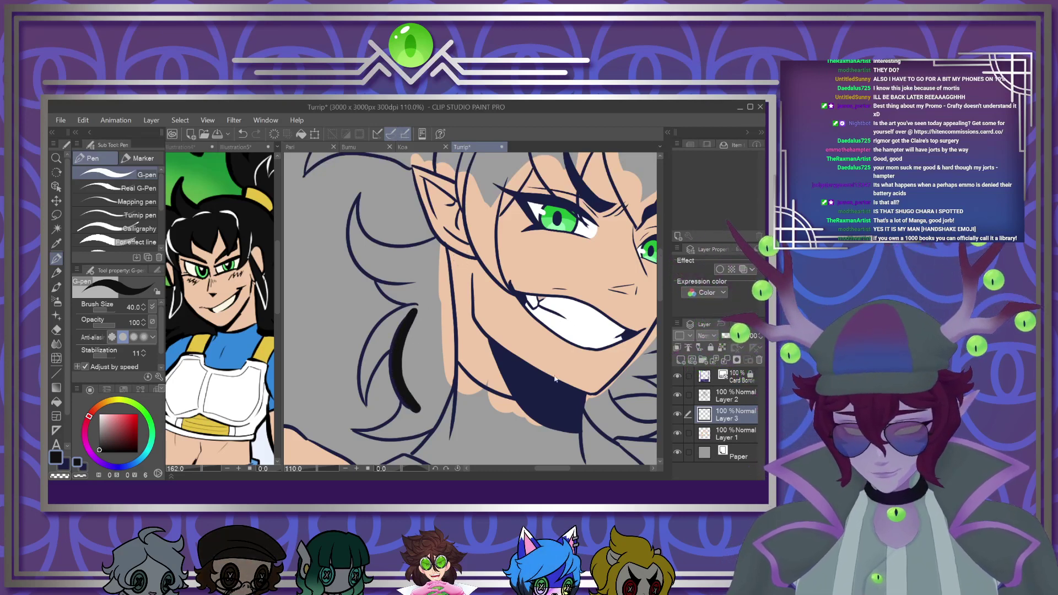
key(ctrl+z)
scroll(517, 319, down, 3)
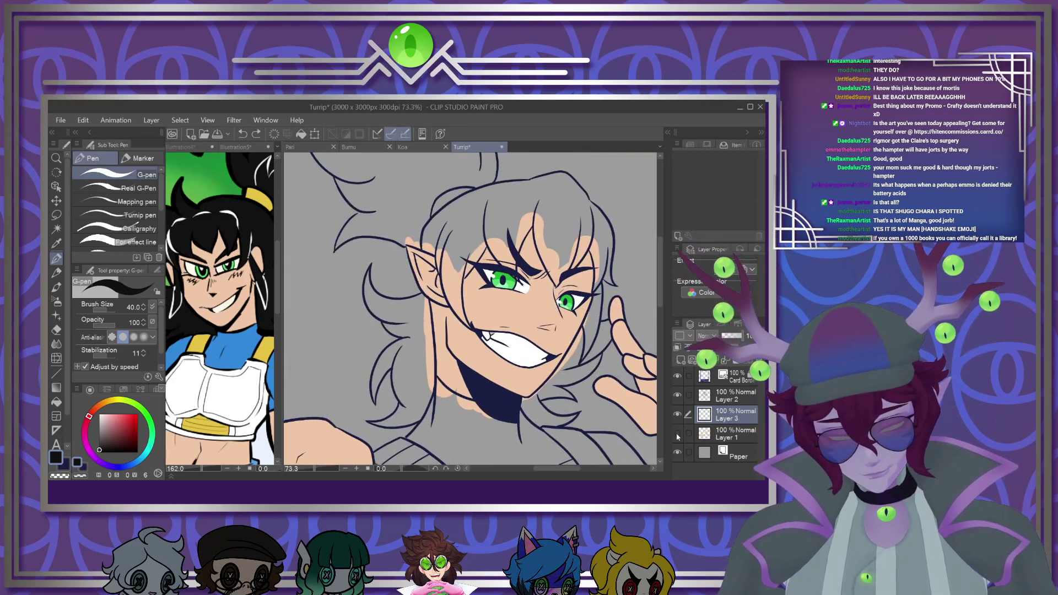
Hide Layer 1 and fill the character's bangs, side hair, back hair and ponytail black on Layer 3, referring to other layers
click(678, 433)
key(g)
click(395, 332)
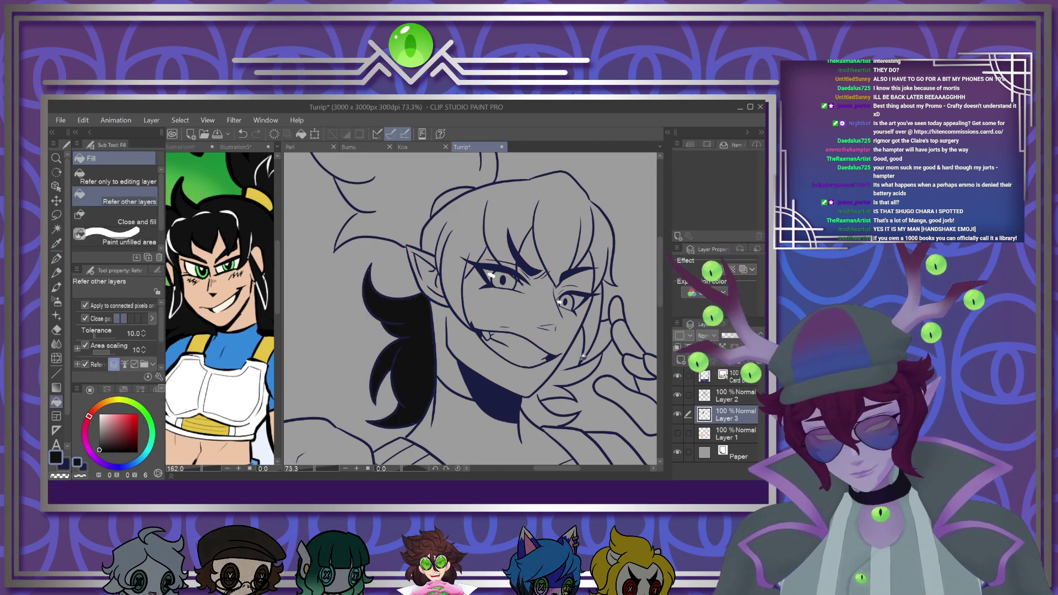
click(563, 386)
click(599, 342)
click(593, 315)
click(596, 238)
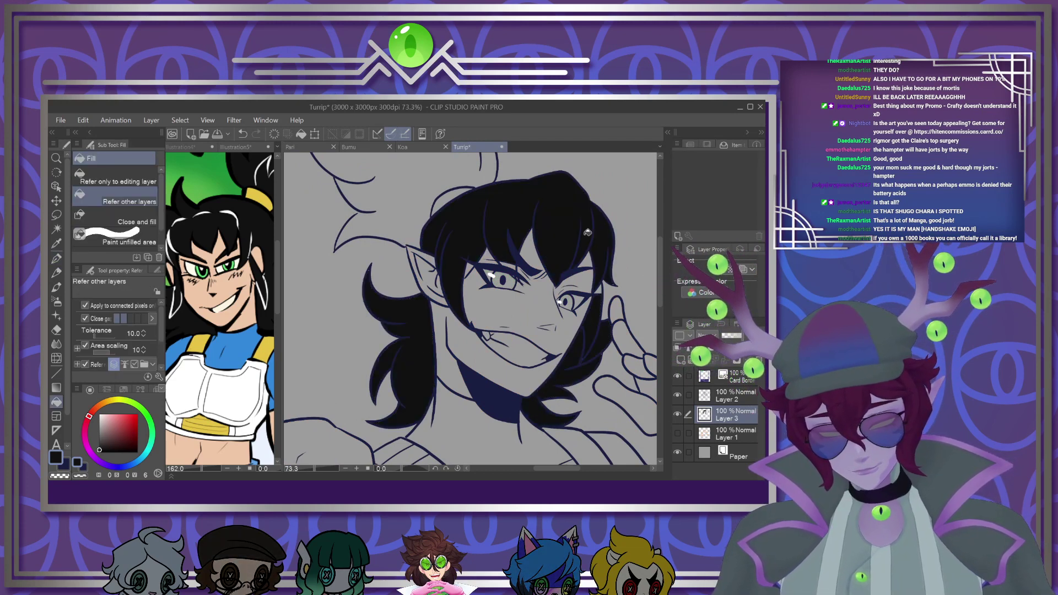
click(426, 174)
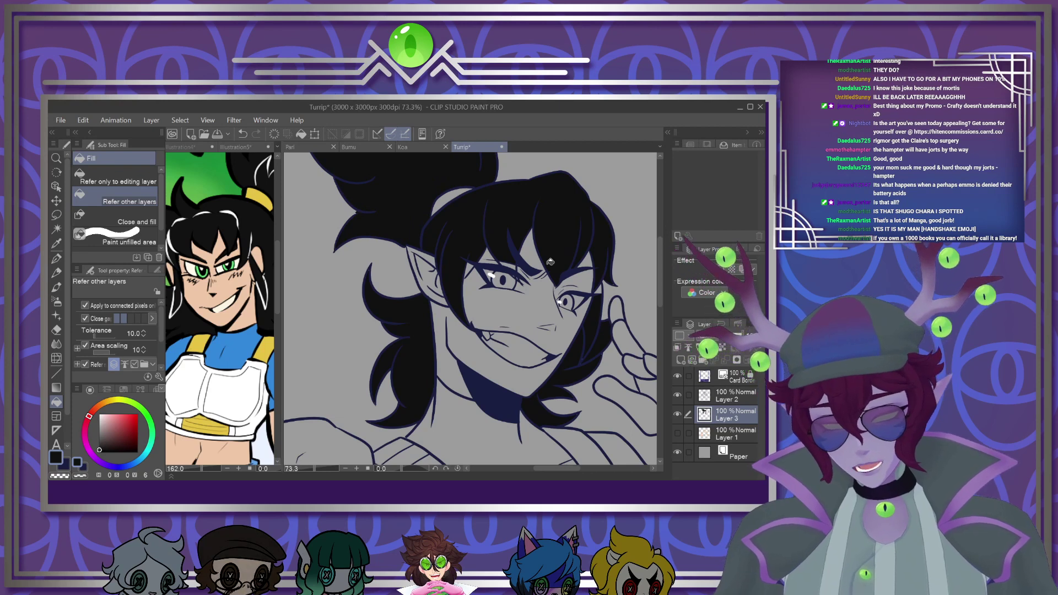
Show Layer 1 again and touch up the black hair beside the face and neck with the G-pen at size 40
scroll(524, 324, down, 3)
scroll(522, 321, up, 3)
scroll(519, 359, down, 1)
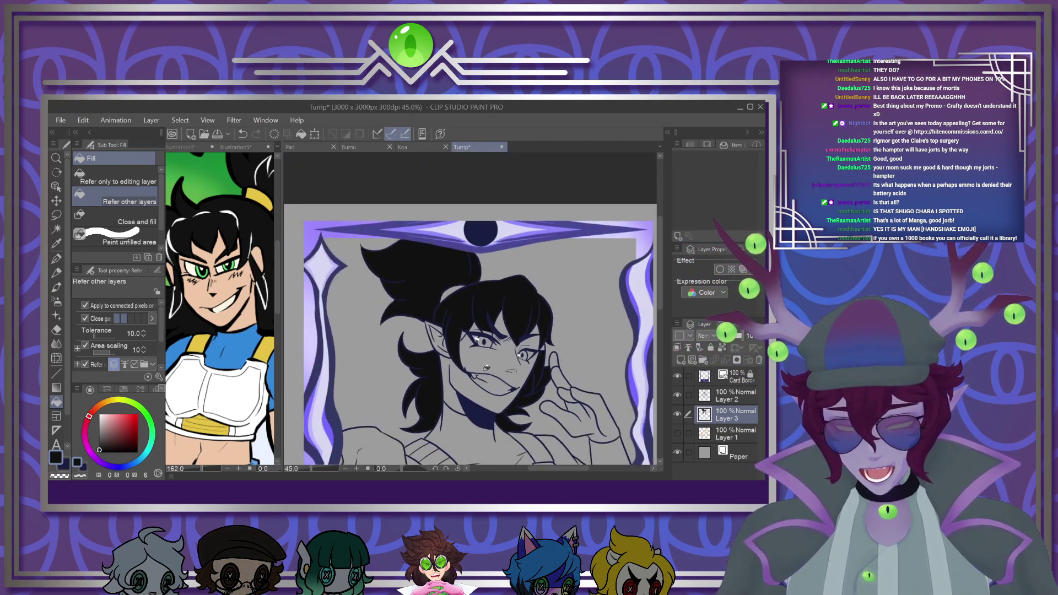
scroll(513, 400, up, 1)
scroll(513, 400, up, 2)
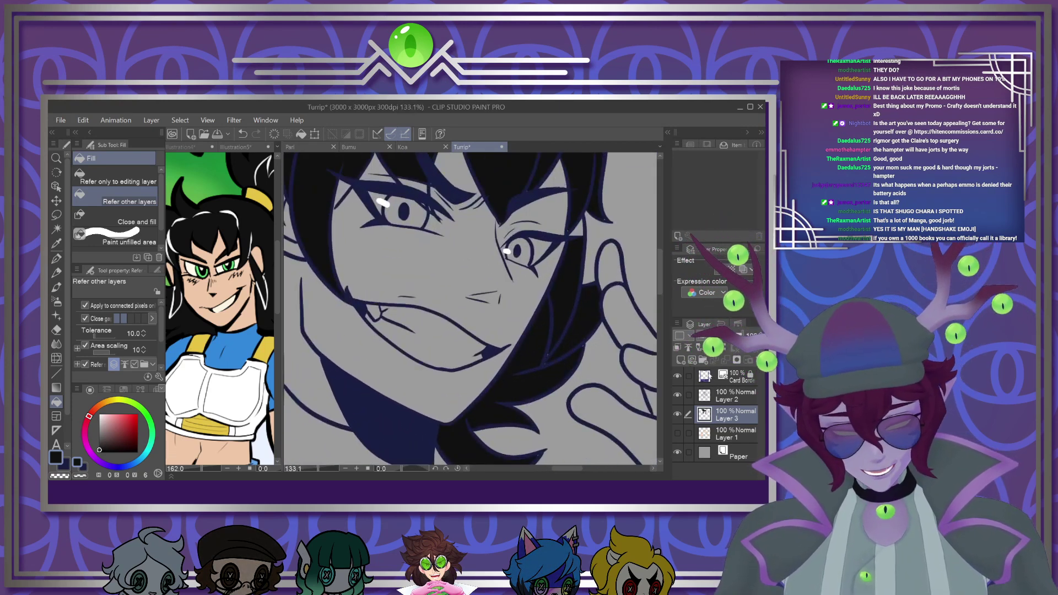
click(678, 433)
key(p)
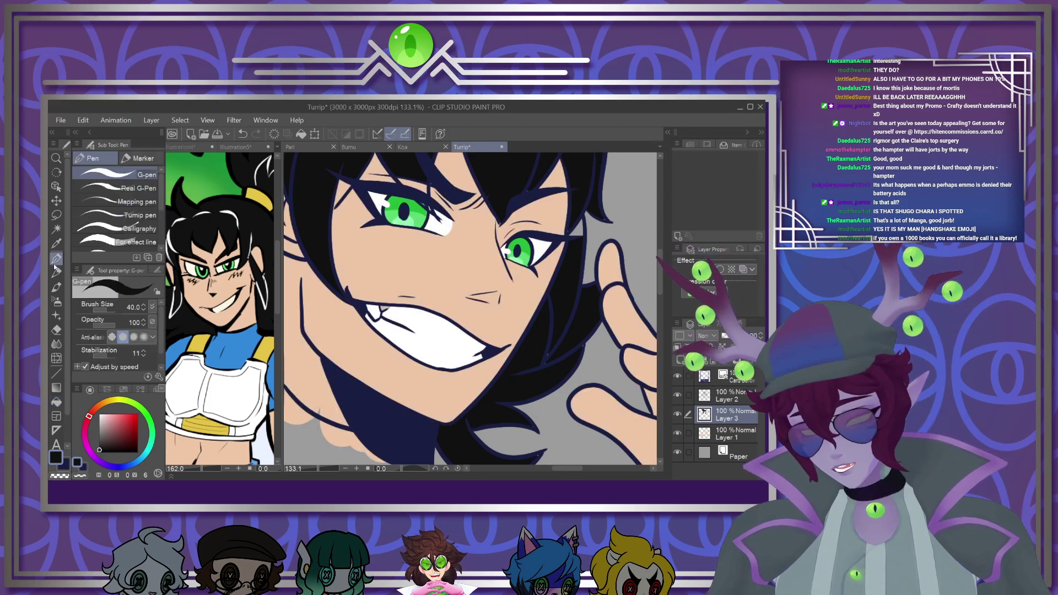
key(bracketleft)
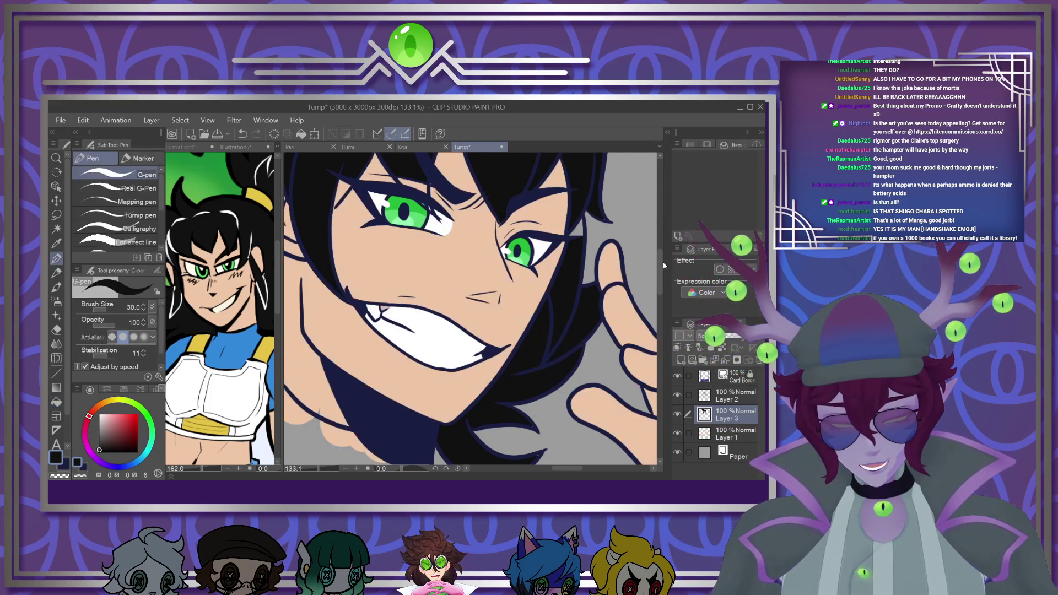
scroll(660, 289, down, 2)
drag(659, 289, 660, 291)
key(bracketright)
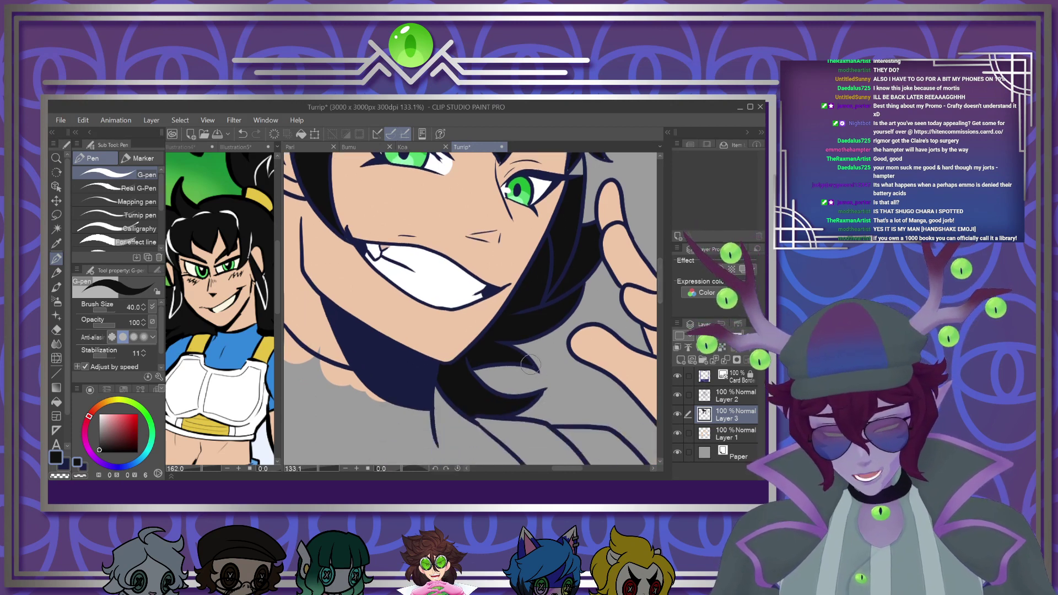
Touch up the black fill at the tips and edges of the bangs, back hair and ponytail with the G-pen
scroll(607, 287, up, 4)
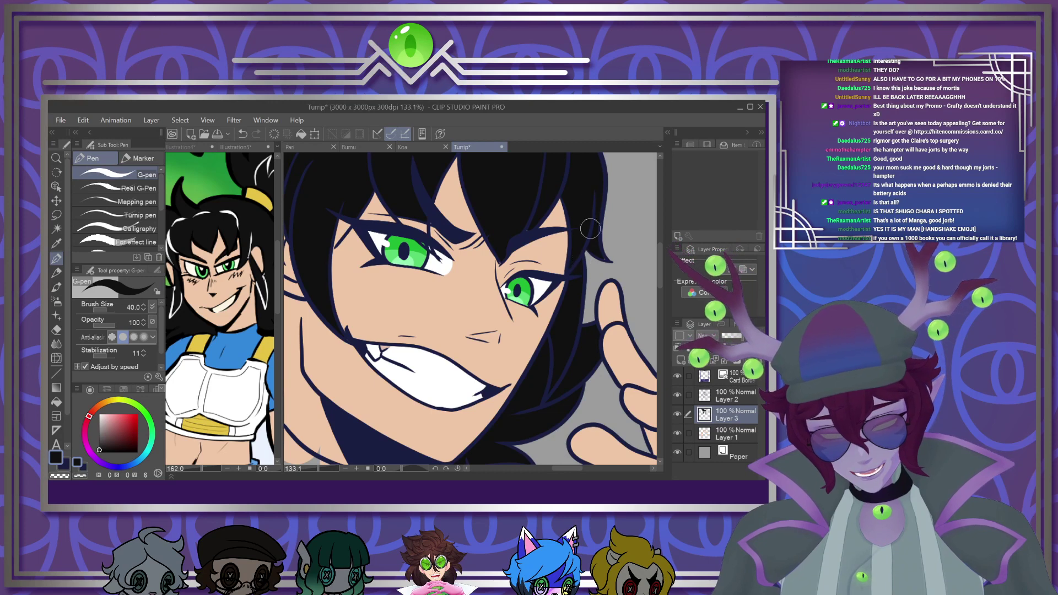
scroll(568, 308, up, 5)
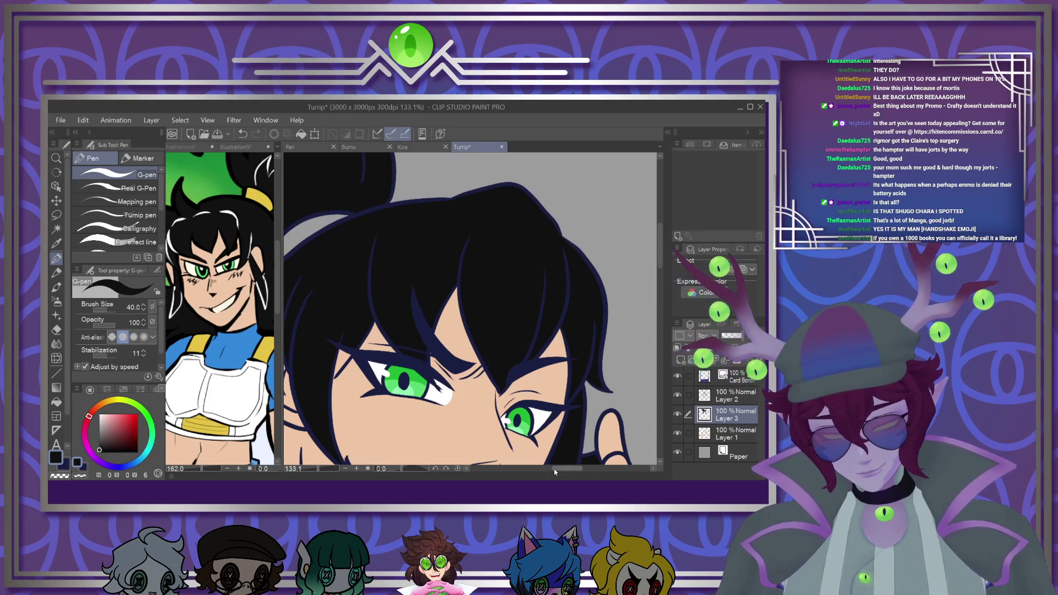
drag(553, 468, 547, 469)
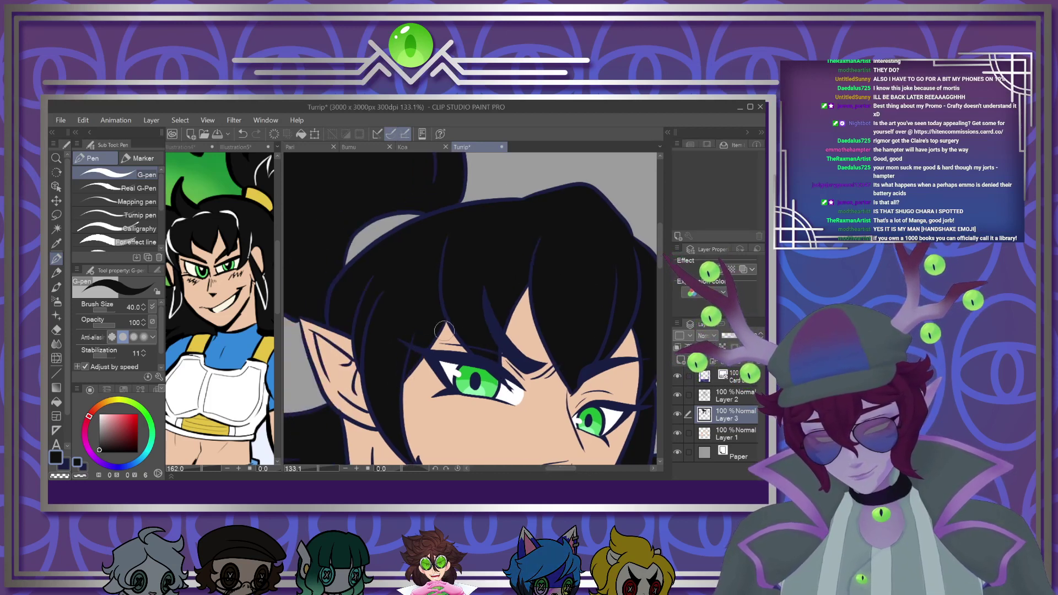
drag(659, 260, 659, 299)
drag(558, 469, 542, 469)
drag(658, 293, 663, 264)
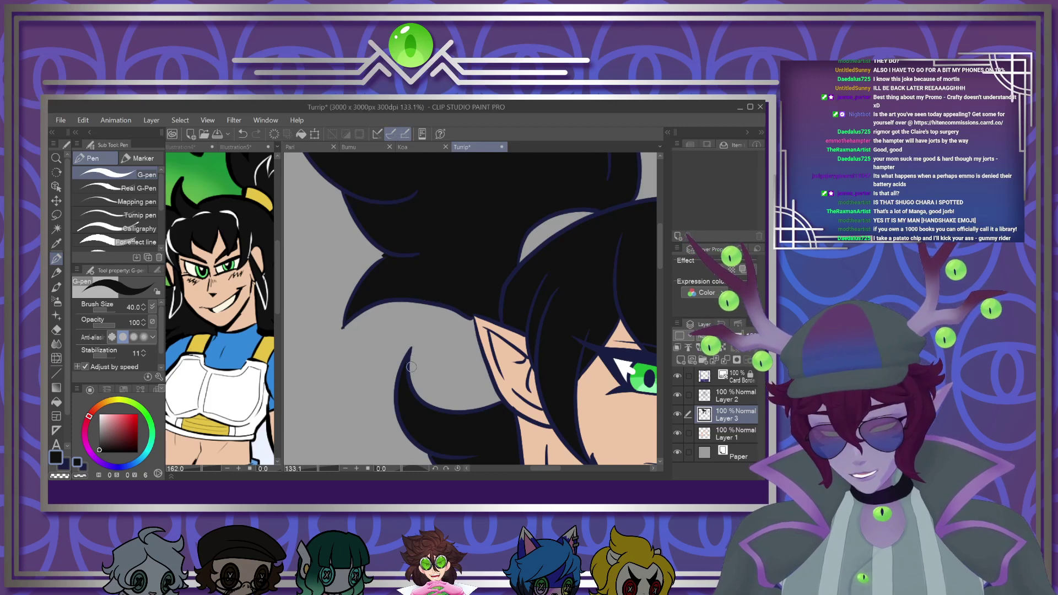
drag(660, 255, 659, 231)
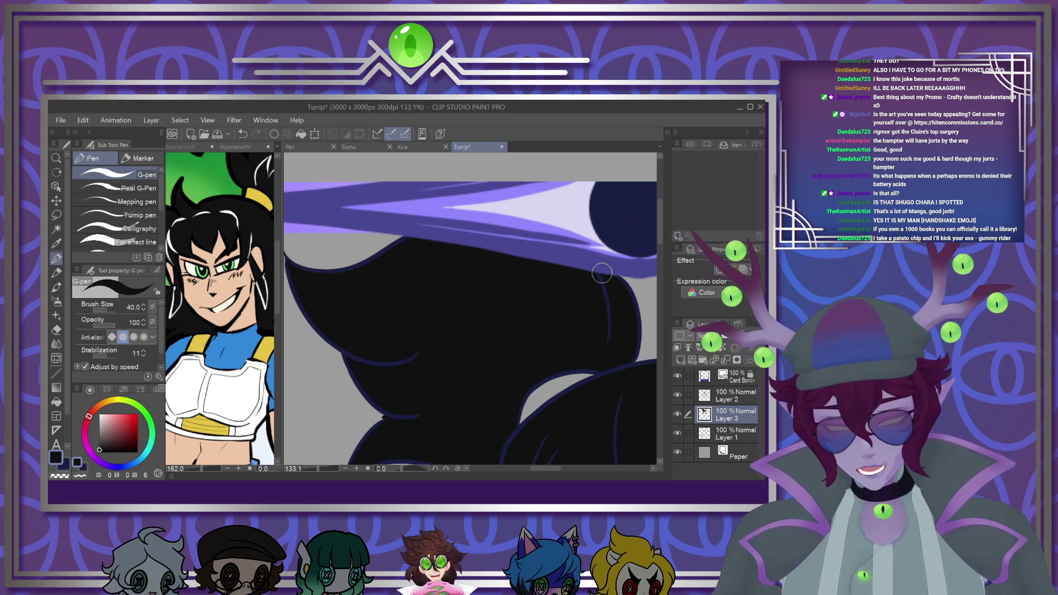
Sample the blue of the reference character's shirt, merge the hair layer into Layer 1, and add an empty layer above it
scroll(503, 304, down, 2)
scroll(512, 316, down, 5)
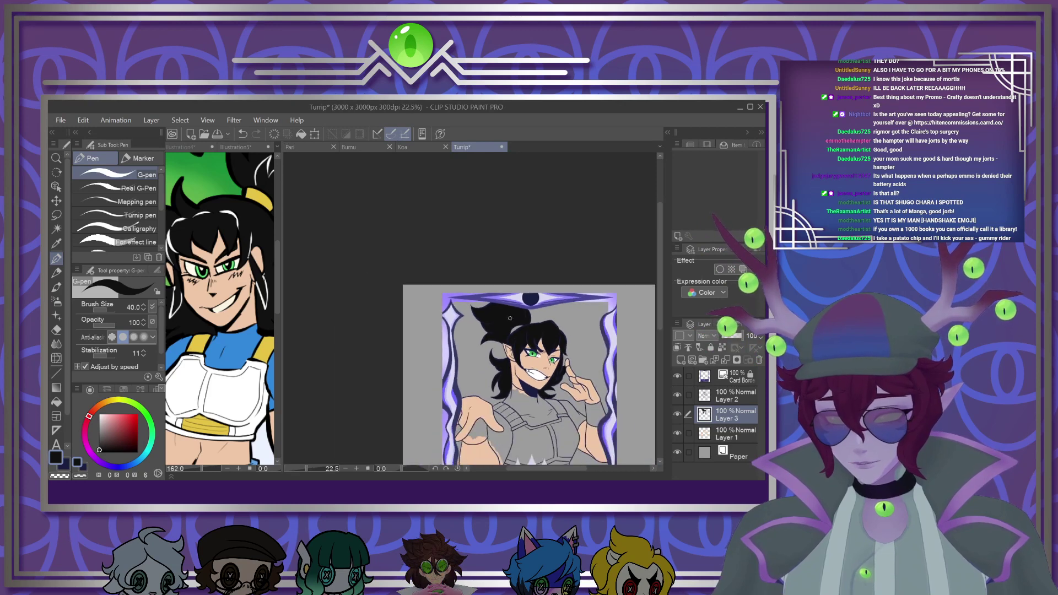
scroll(504, 374, up, 5)
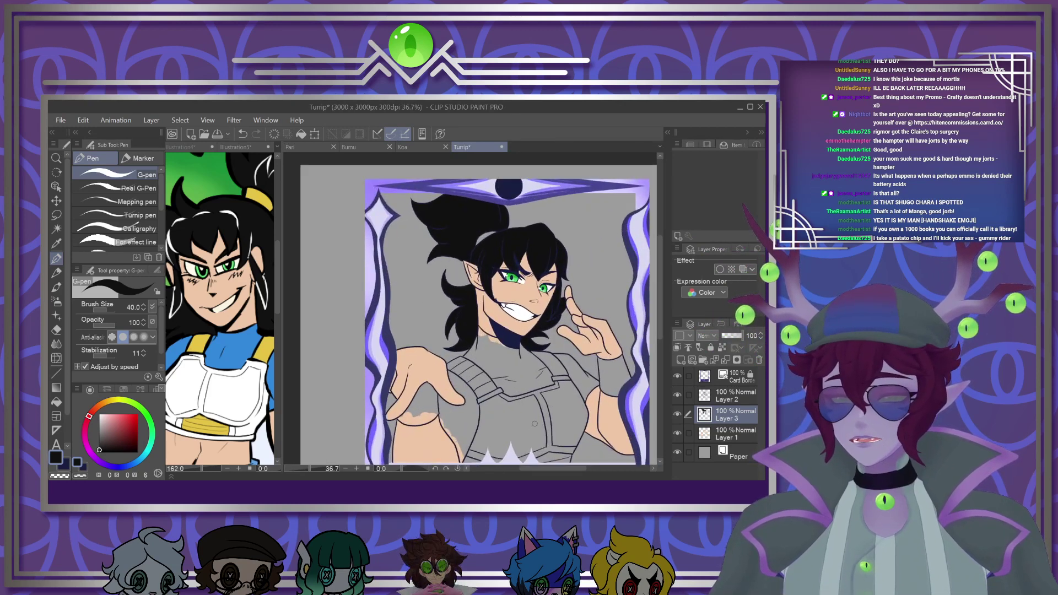
scroll(500, 403, down, 3)
scroll(432, 415, up, 3)
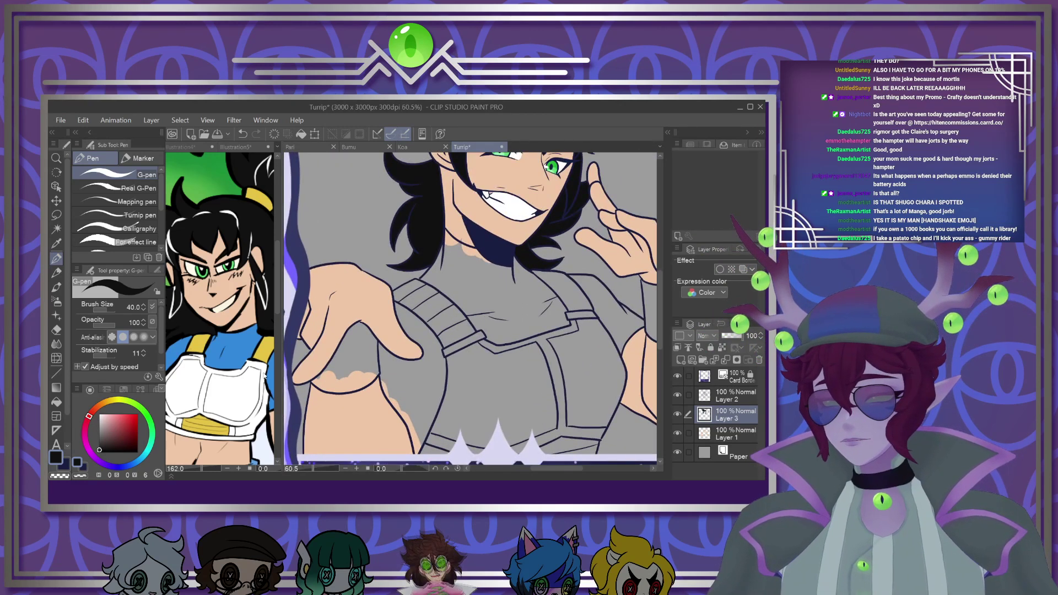
click(234, 346)
alt+click(235, 346)
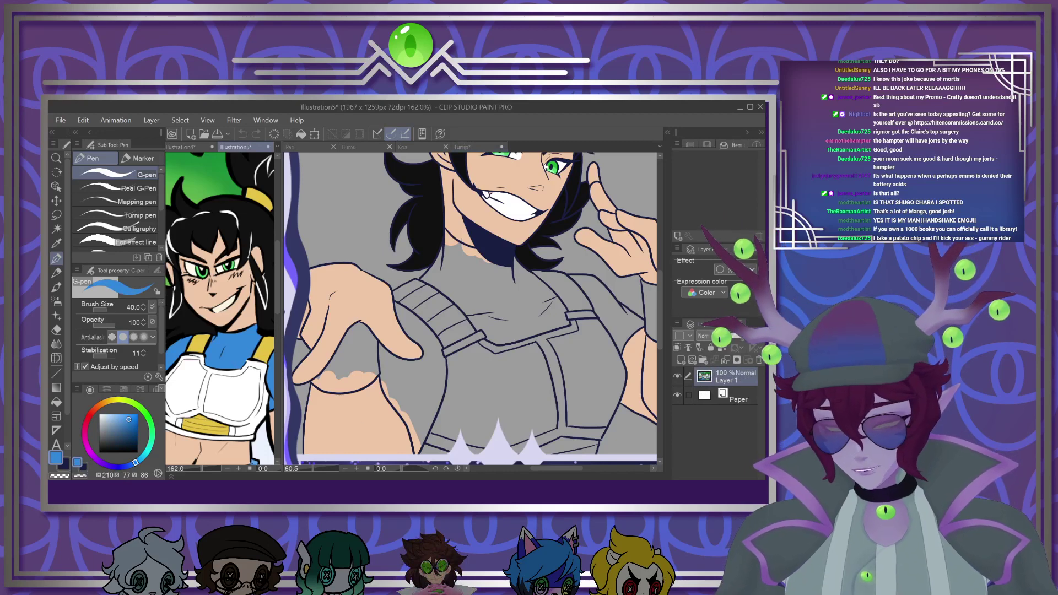
click(440, 414)
scroll(440, 417, down, 3)
scroll(440, 417, up, 4)
click(715, 360)
Paint the sleeve behind the outstretched hand blue, outlining it at brush size 60 and filling its interior at size 80
key(bracketright)
key(bracketright)
mouse_move(358, 318)
mouse_down()
mouse_move(375, 392)
mouse_move(404, 437)
mouse_up()
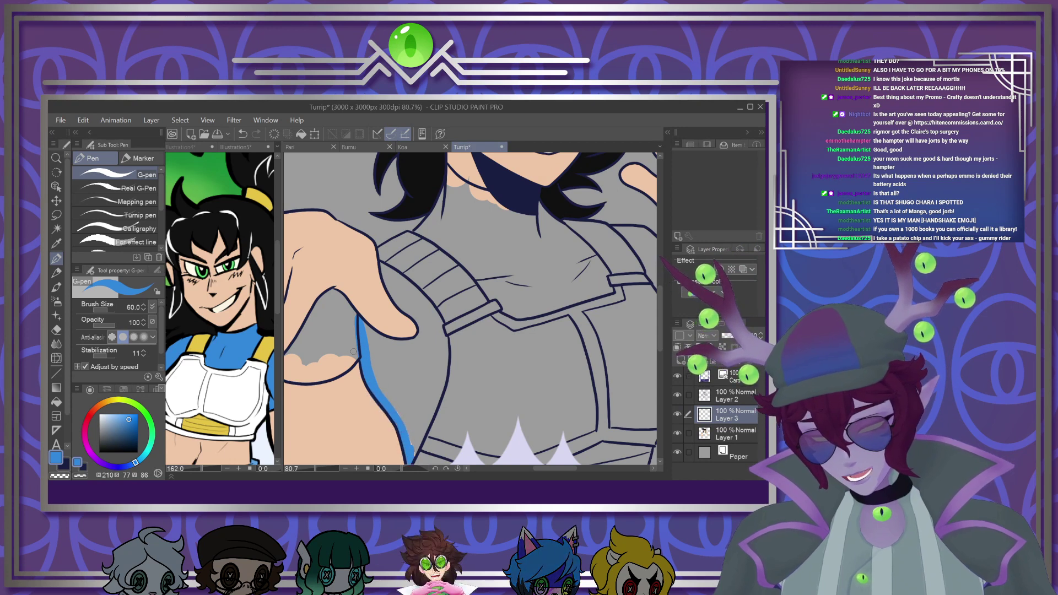
mouse_move(360, 321)
mouse_down()
mouse_move(367, 337)
mouse_move(405, 346)
mouse_move(425, 332)
mouse_up()
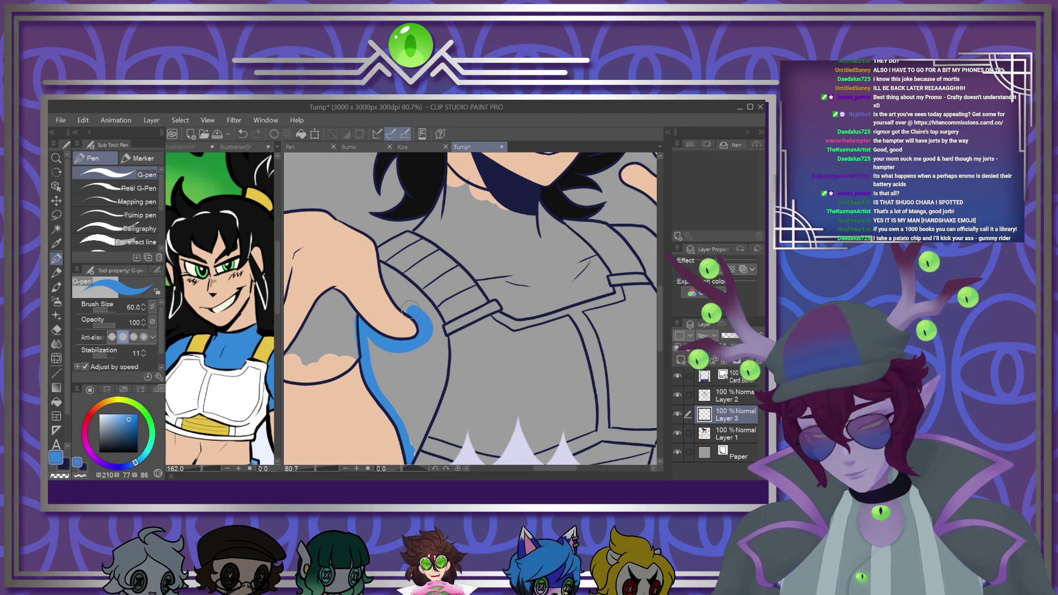
mouse_move(383, 257)
mouse_down()
mouse_move(445, 364)
mouse_move(425, 417)
mouse_up()
drag(441, 375, 428, 292)
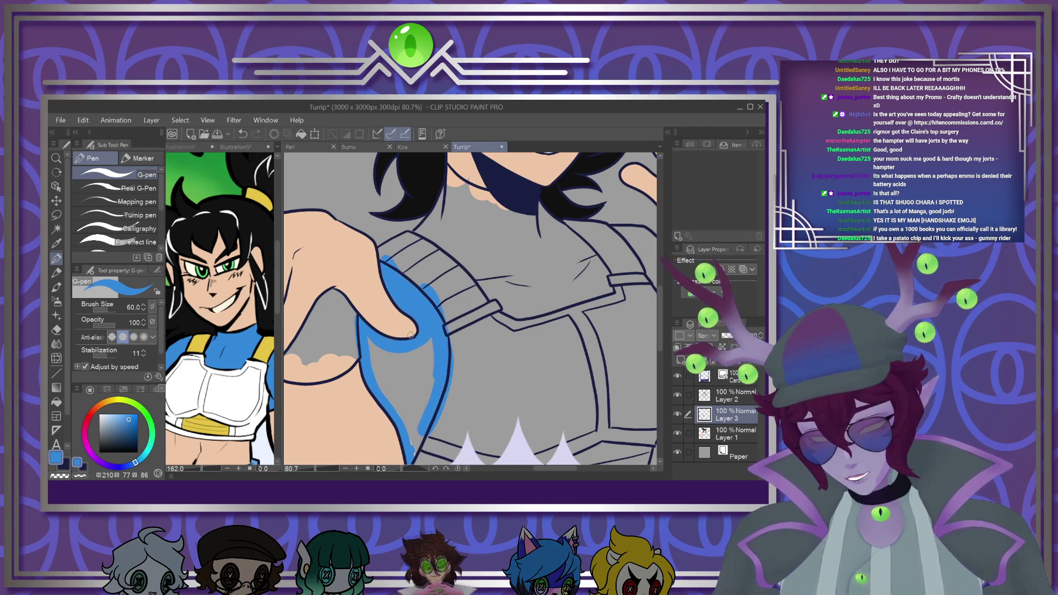
drag(374, 348, 418, 457)
key(])
key(])
mouse_move(375, 361)
mouse_down()
mouse_move(423, 432)
mouse_move(390, 360)
mouse_move(418, 405)
mouse_move(433, 355)
mouse_move(425, 386)
mouse_up()
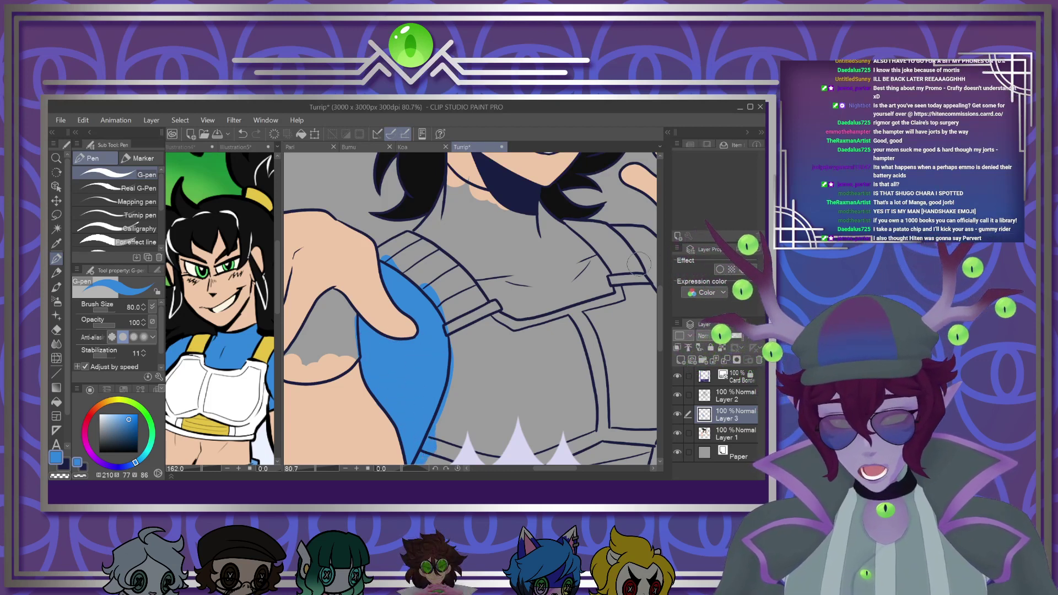
Paint the shirt's chest and the area around the shoulder strap blue with the G-pen at size 120
mouse_move(660, 290)
mouse_down()
mouse_move(657, 309)
mouse_move(665, 271)
mouse_up()
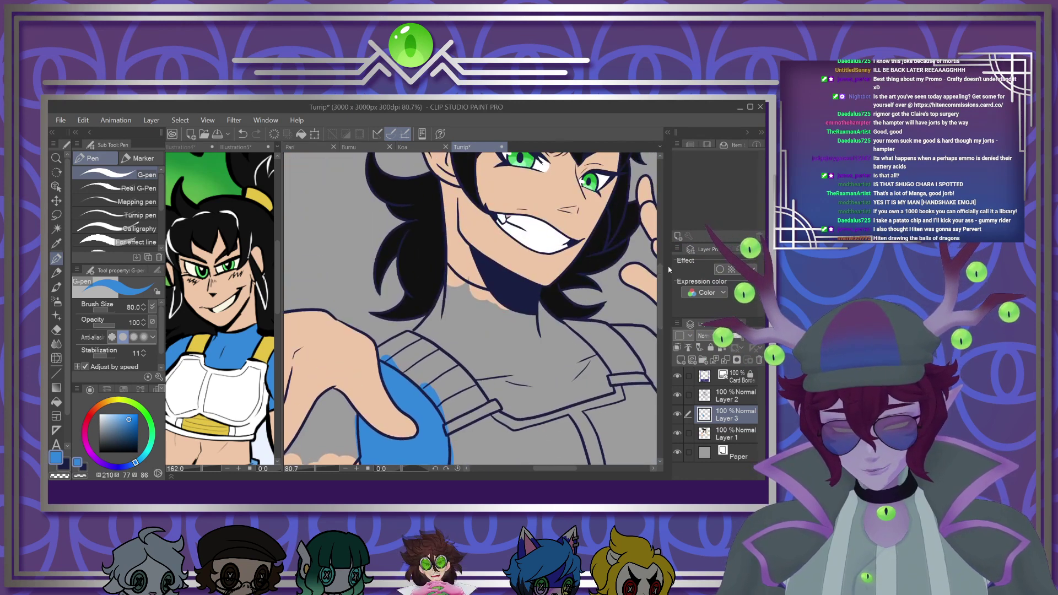
key(])
key(])
mouse_move(498, 414)
mouse_down()
mouse_move(615, 383)
mouse_move(490, 375)
mouse_move(467, 366)
mouse_move(464, 315)
mouse_move(417, 335)
mouse_move(444, 301)
mouse_up()
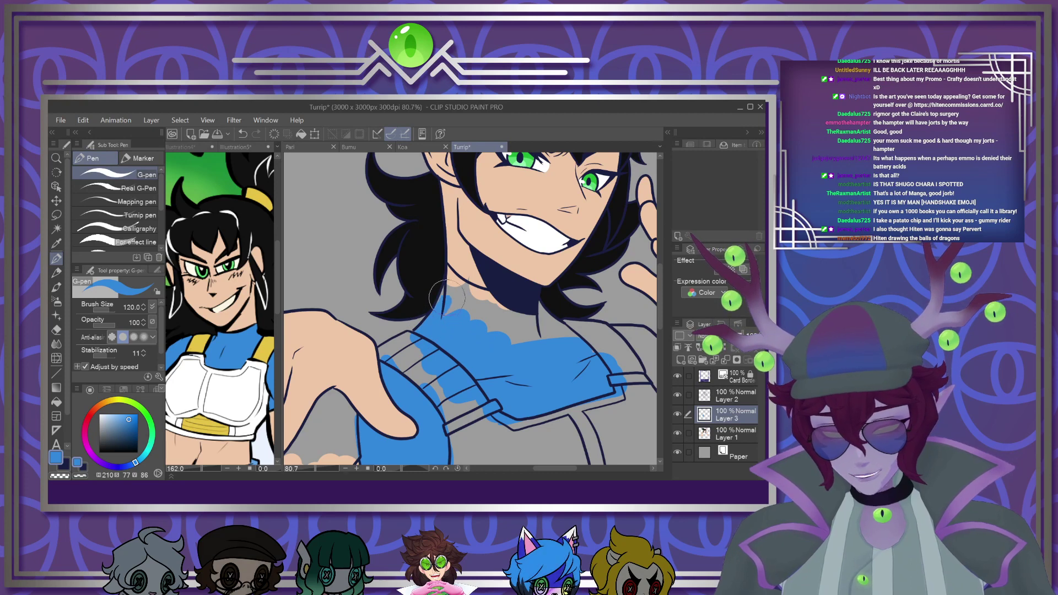
mouse_move(548, 224)
mouse_down()
mouse_move(513, 224)
mouse_move(560, 224)
mouse_up()
Fill the shirt's collar and shoulder blue at brush size 60 and clean up its edge against the neck with the sampled skin tone
scroll(463, 251, up, 3)
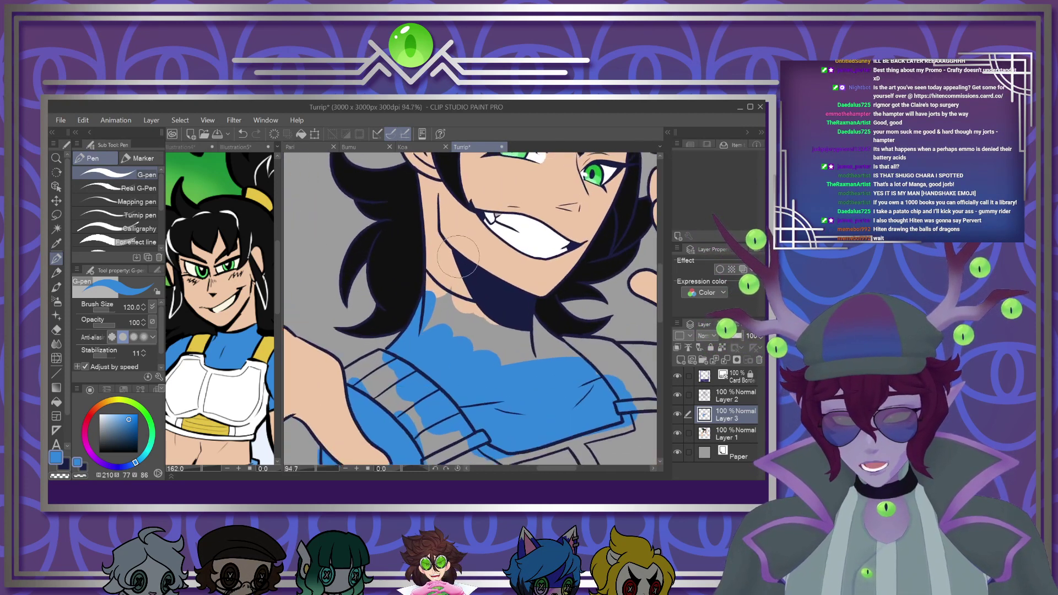
key(bracketleft)
key(bracketleft)
key(bracketleft)
key(bracketleft)
mouse_move(564, 344)
mouse_down()
mouse_move(601, 391)
mouse_move(607, 402)
mouse_move(579, 394)
mouse_move(609, 432)
mouse_up()
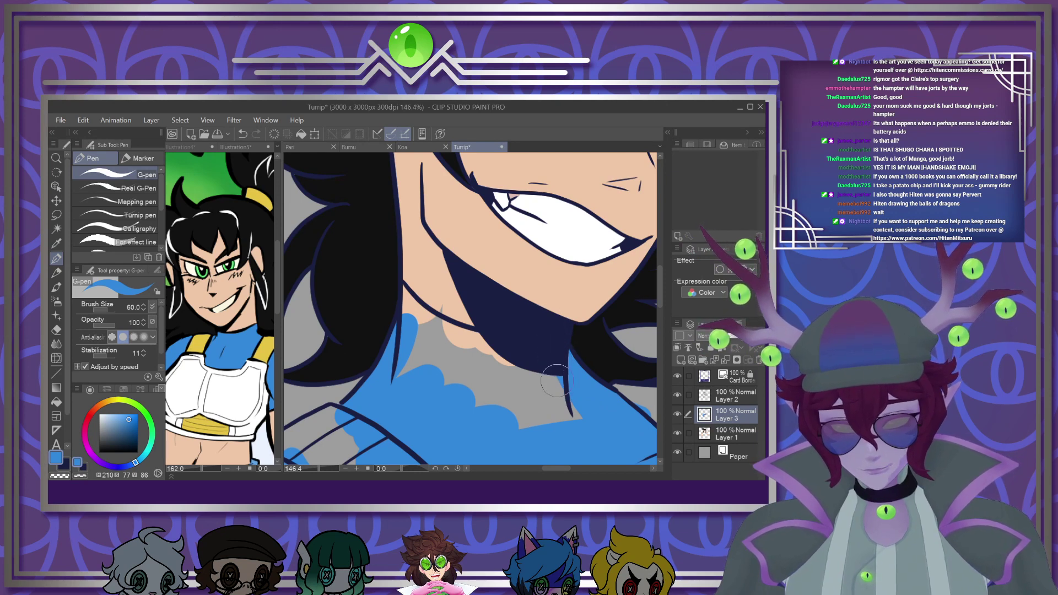
mouse_move(562, 408)
mouse_down()
mouse_move(508, 374)
mouse_move(456, 395)
mouse_move(422, 359)
mouse_up()
mouse_move(404, 287)
mouse_down()
mouse_move(449, 328)
mouse_move(507, 343)
mouse_move(481, 348)
mouse_move(414, 309)
mouse_move(419, 332)
mouse_up()
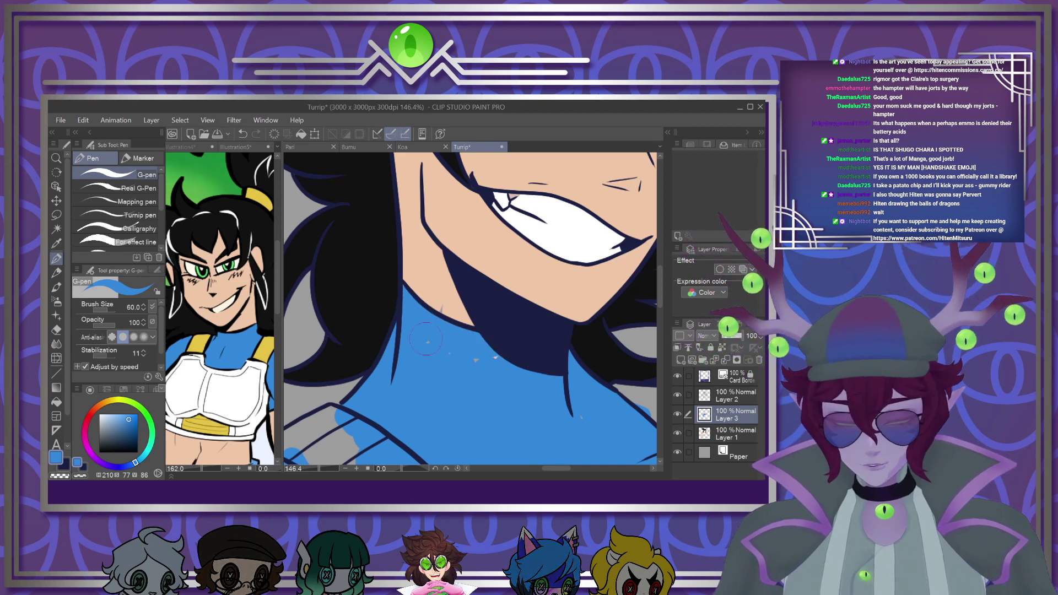
alt+click(435, 280)
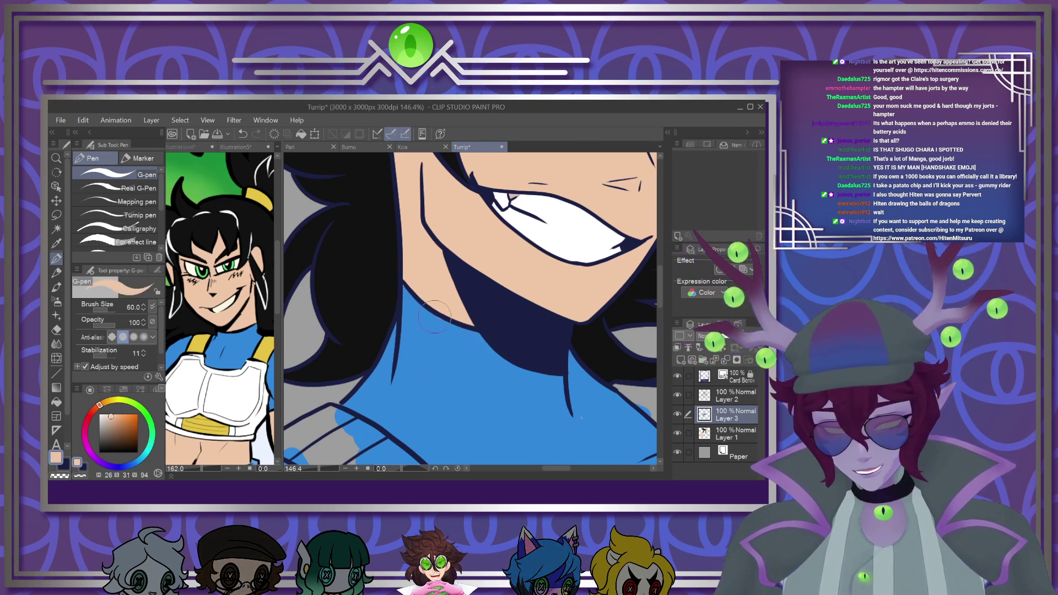
alt+click(444, 341)
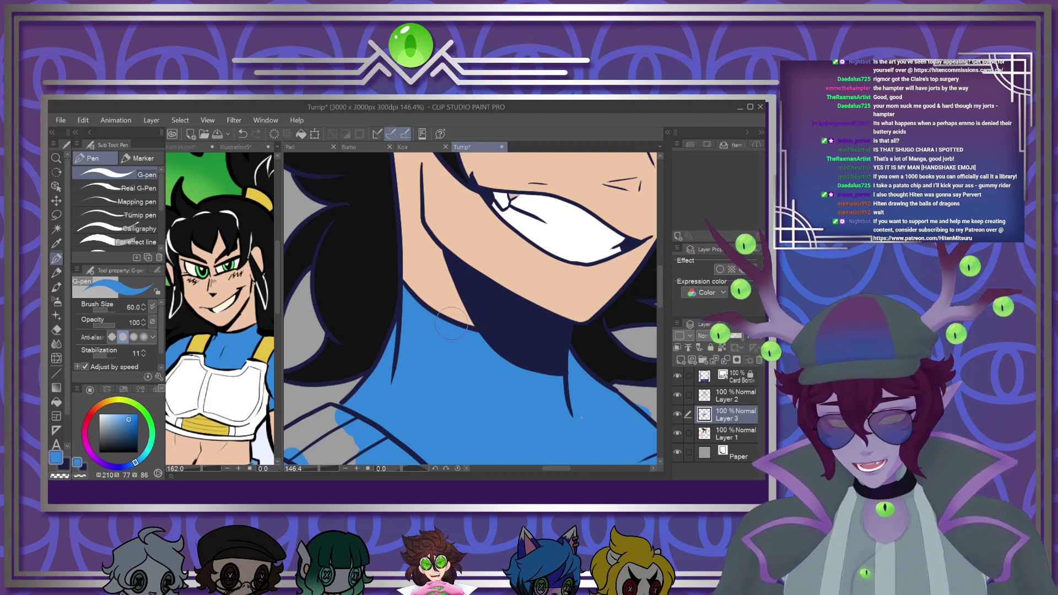
Paint the raised arm's sleeve and the neighboring shoulder area blue with the G-pen at size 70
scroll(450, 323, down, 5)
scroll(485, 325, up, 4)
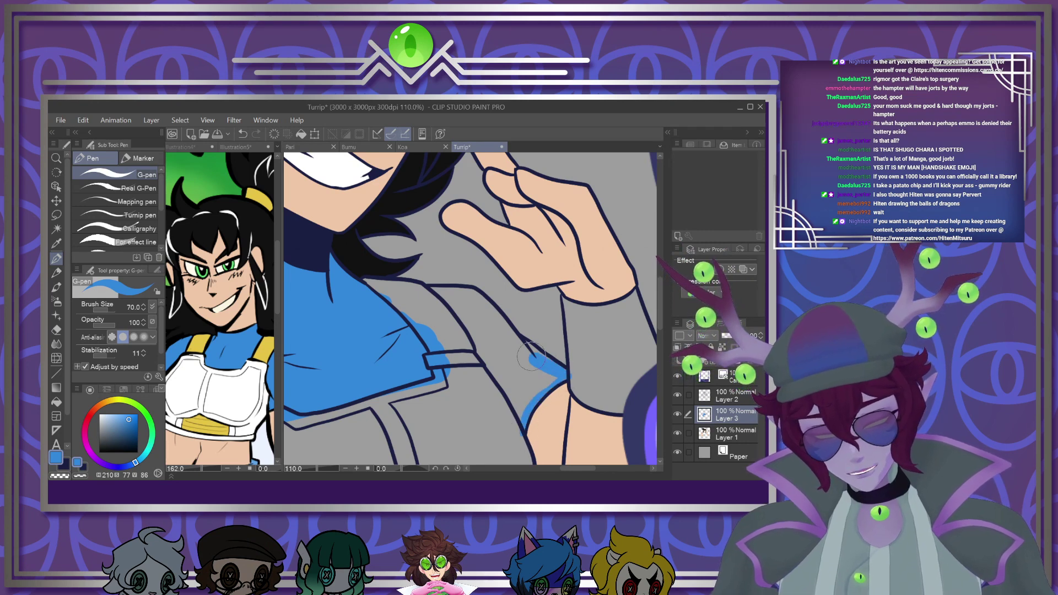
drag(503, 332, 545, 371)
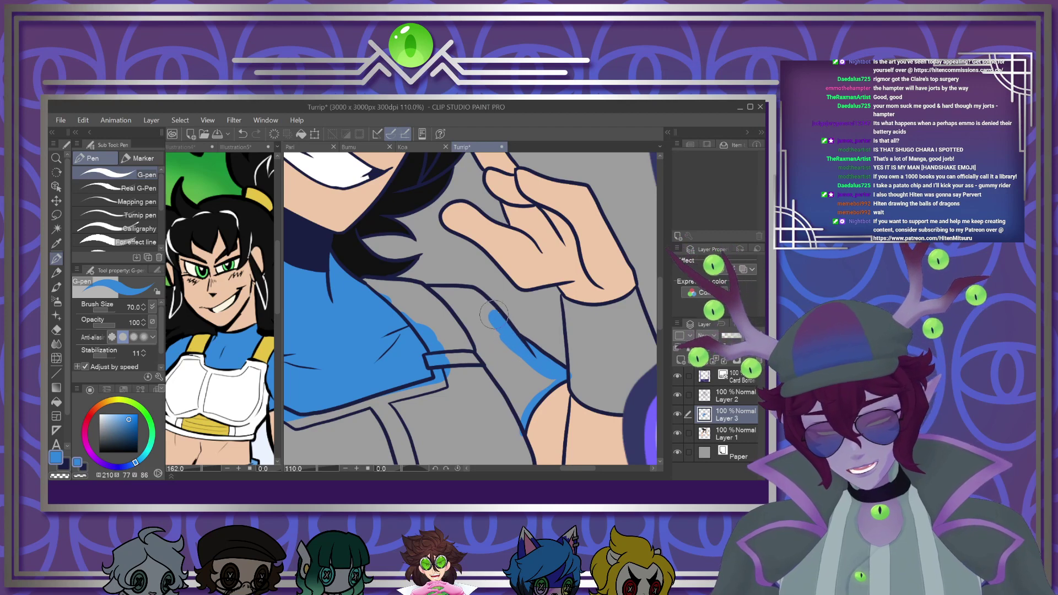
mouse_move(469, 298)
mouse_down()
mouse_move(458, 321)
mouse_move(479, 313)
mouse_move(499, 339)
mouse_move(521, 397)
mouse_up()
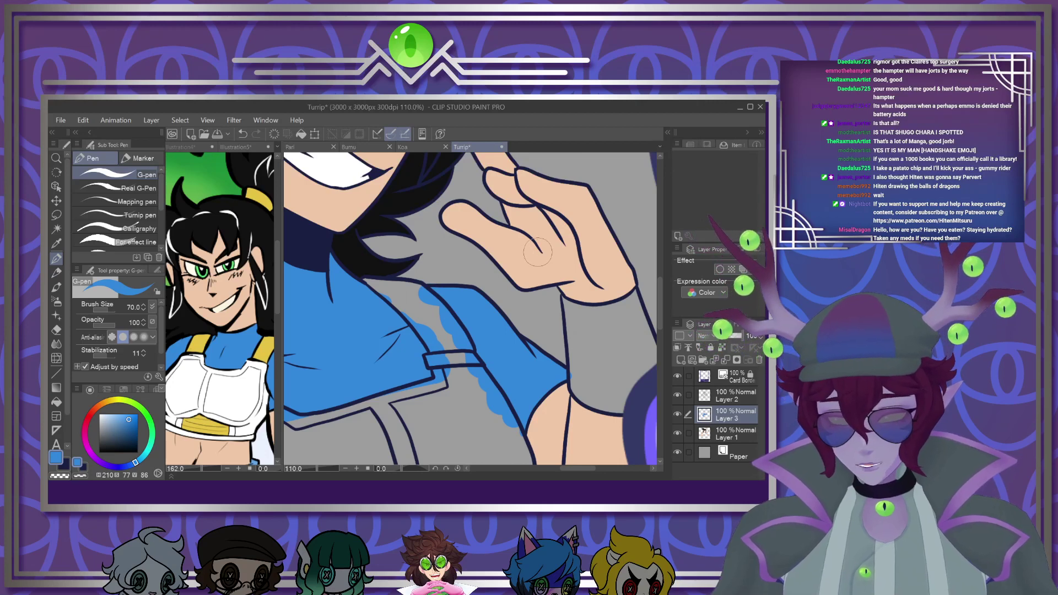
Sample the white of the reference character's chest armor and return to the Turnip card illustration
scroll(538, 251, down, 4)
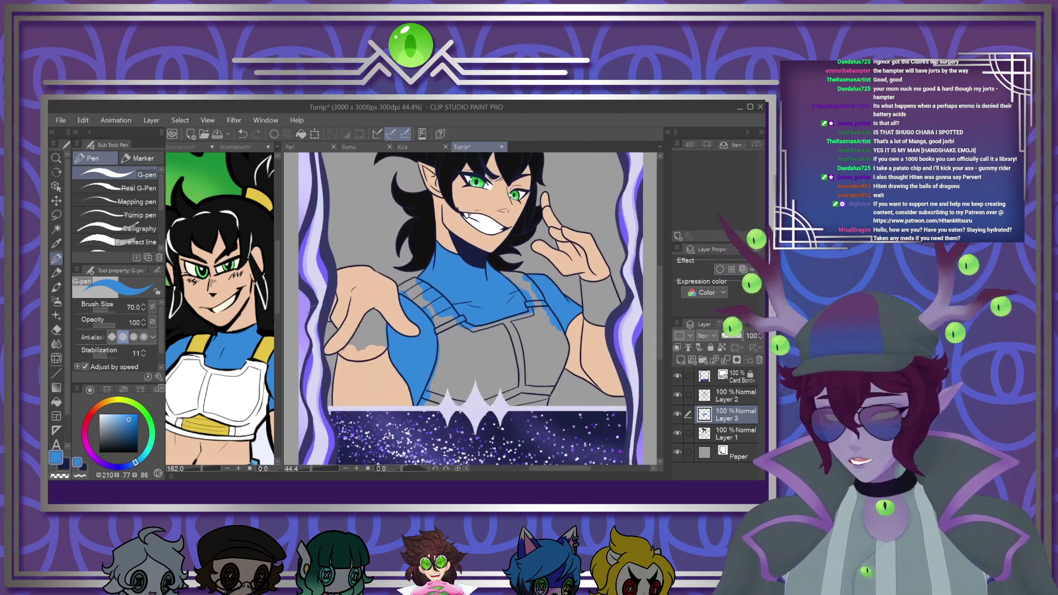
scroll(296, 307, up, 1)
click(225, 383)
alt+click(225, 382)
click(495, 389)
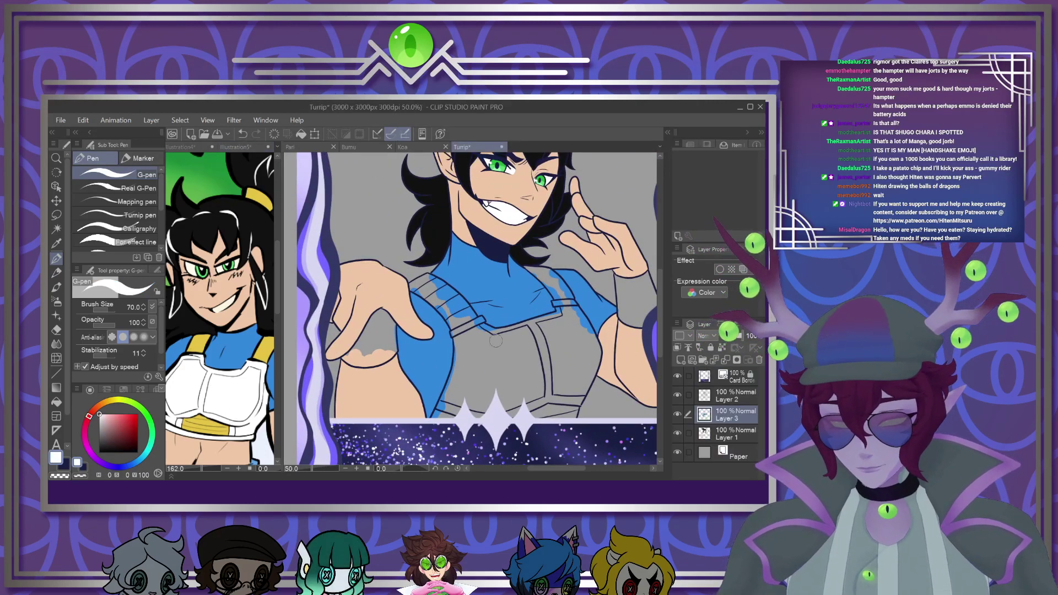
Paint the near shoulder strap's end band and the lower chest armor white, raising the G-pen size to 100
scroll(491, 389, down, 2)
scroll(495, 388, up, 3)
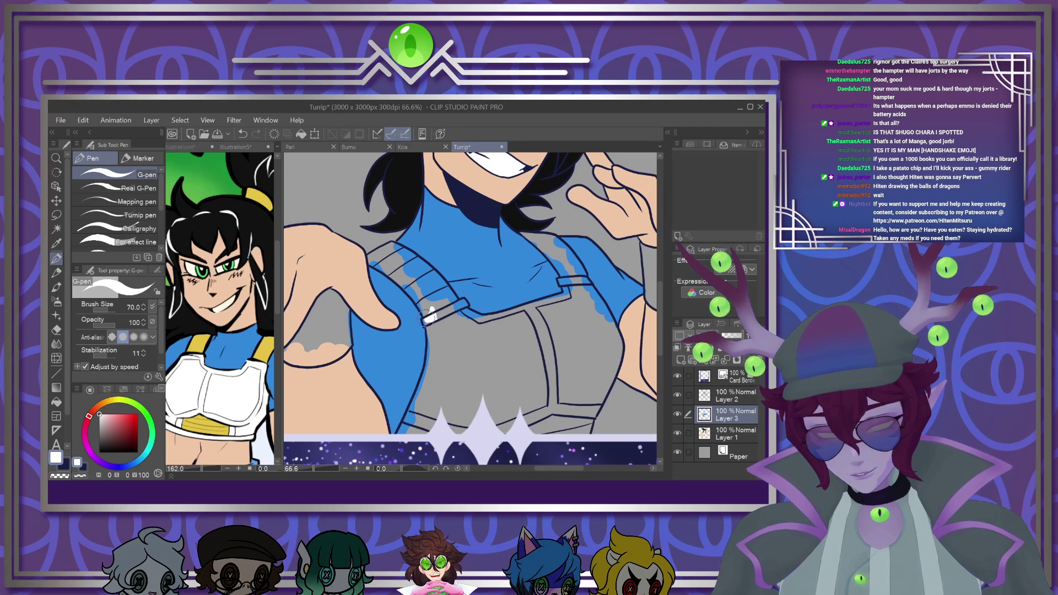
alt+click(462, 294)
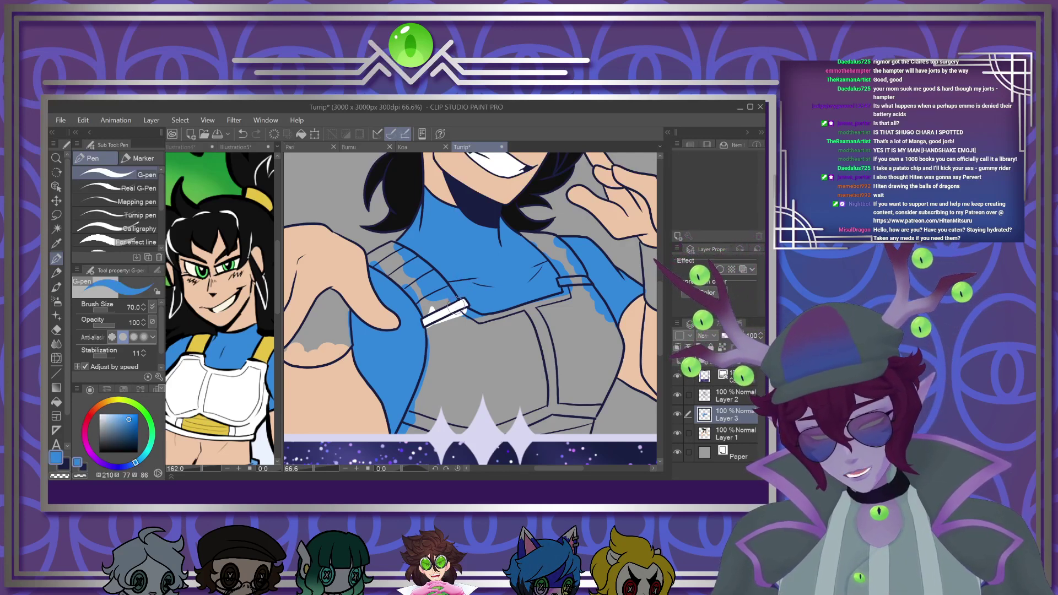
alt+click(459, 305)
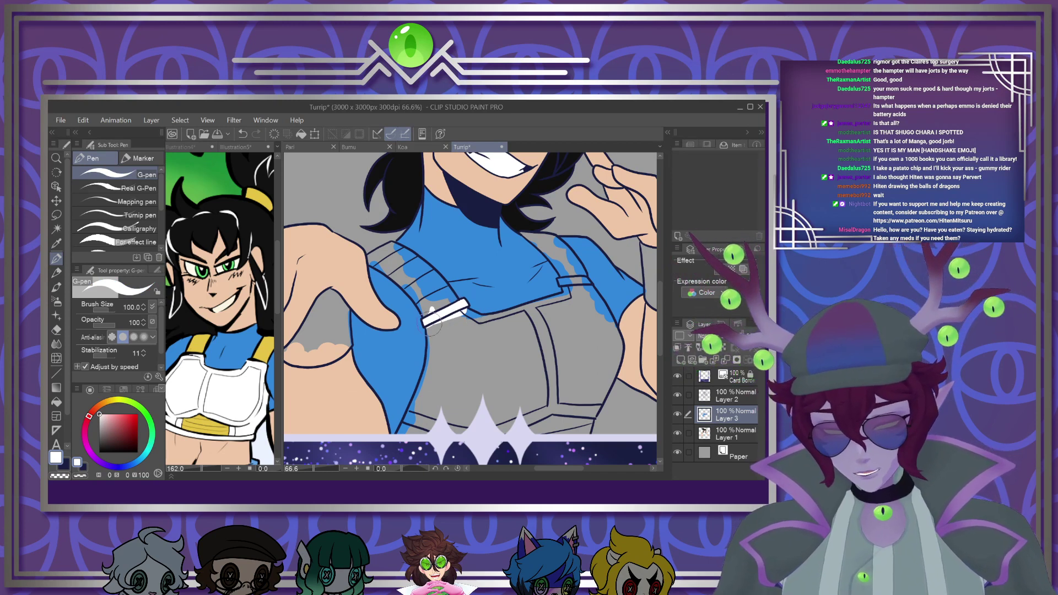
mouse_move(401, 439)
mouse_down()
mouse_move(424, 405)
mouse_move(433, 441)
mouse_move(500, 395)
mouse_move(540, 440)
mouse_move(558, 432)
mouse_move(591, 390)
mouse_up()
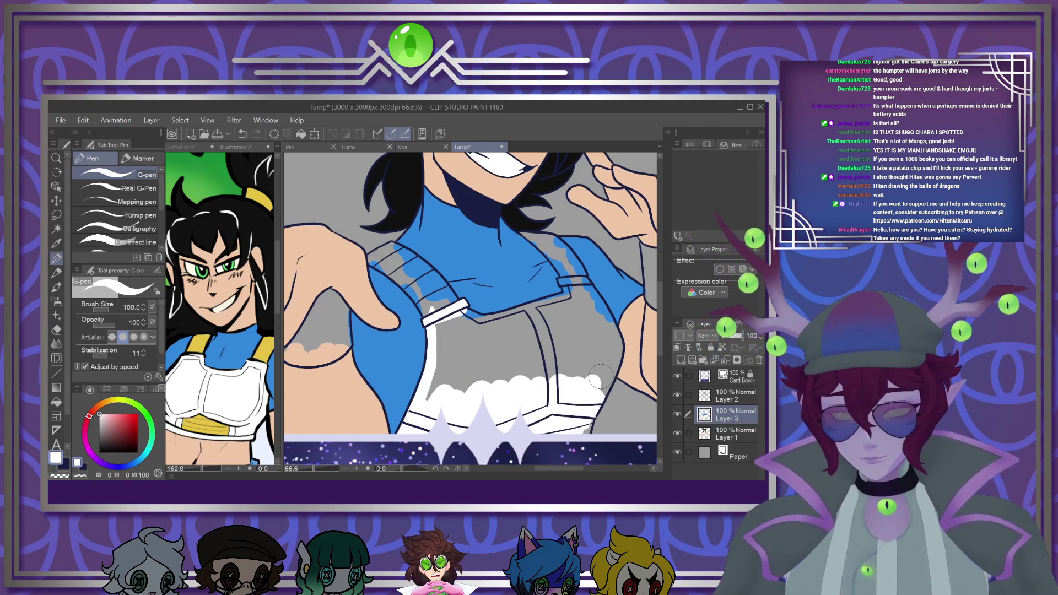
Paint the chest armor's side and neckline edges, the other strap's end band and the remaining center panels white
scroll(598, 377, up, 3)
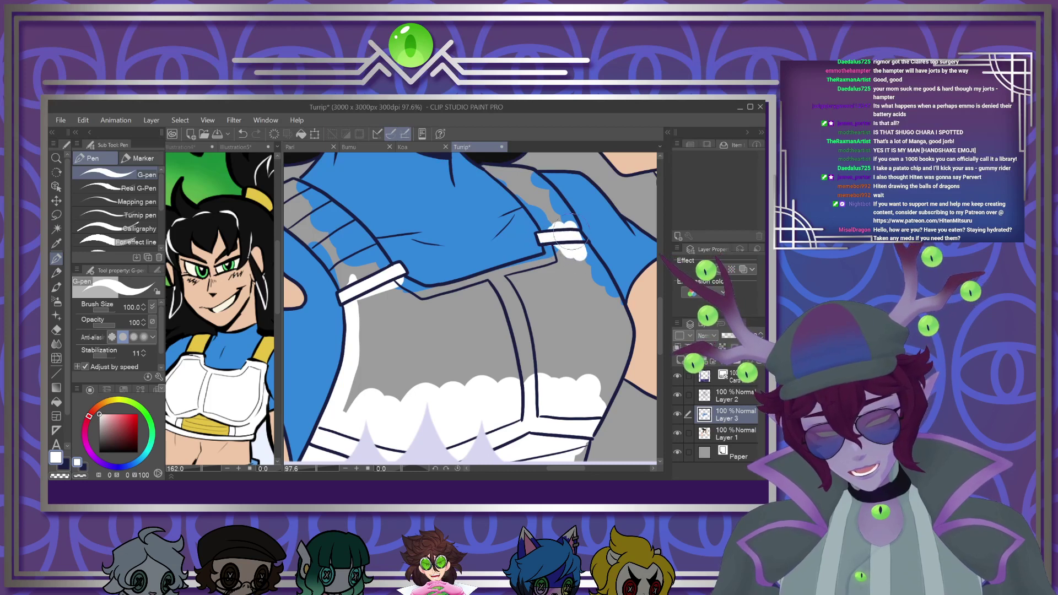
mouse_move(593, 270)
mouse_down()
mouse_move(623, 336)
mouse_move(591, 415)
mouse_move(603, 389)
mouse_move(602, 296)
mouse_up()
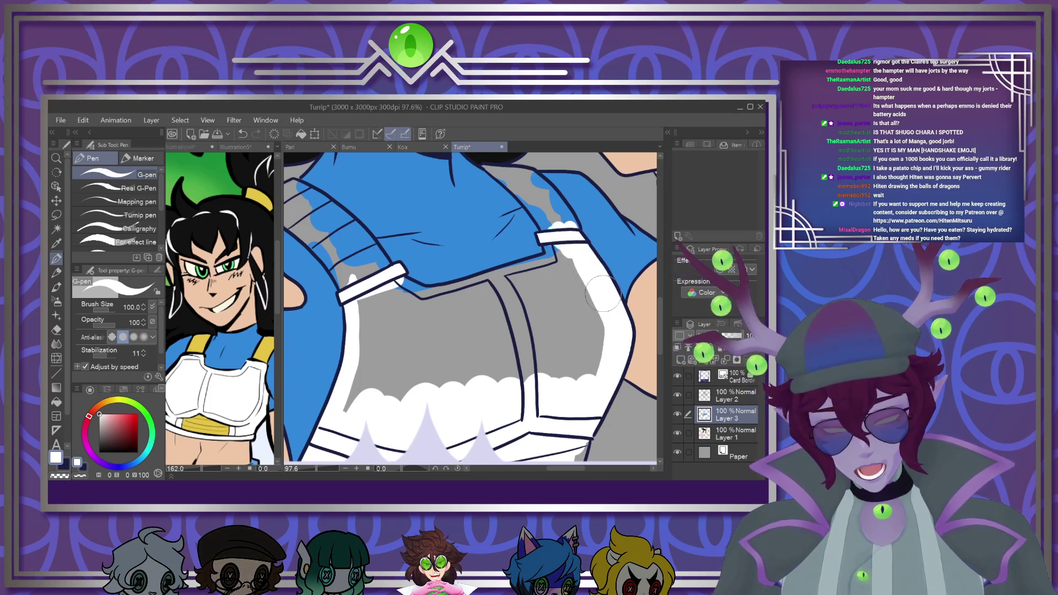
mouse_move(546, 264)
mouse_down()
mouse_move(452, 298)
mouse_move(394, 289)
mouse_move(409, 292)
mouse_up()
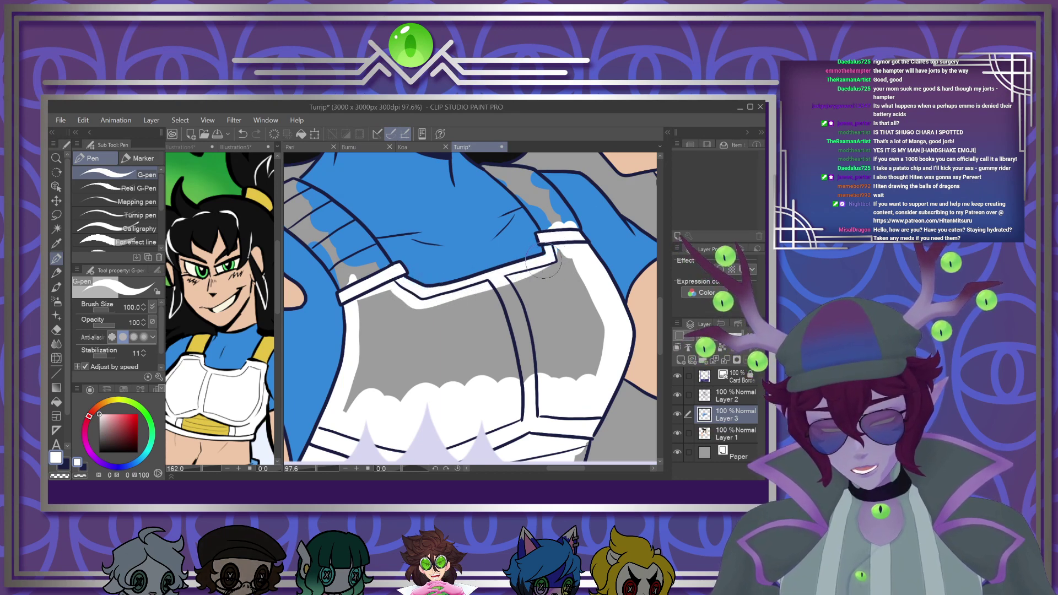
mouse_move(562, 251)
mouse_down()
mouse_move(496, 292)
mouse_move(408, 306)
mouse_move(375, 297)
mouse_move(358, 378)
mouse_move(370, 307)
mouse_move(399, 305)
mouse_move(453, 330)
mouse_move(566, 269)
mouse_move(593, 277)
mouse_move(552, 316)
mouse_move(555, 336)
mouse_move(585, 355)
mouse_move(574, 391)
mouse_move(587, 380)
mouse_move(592, 316)
mouse_up()
scroll(551, 353, down, 2)
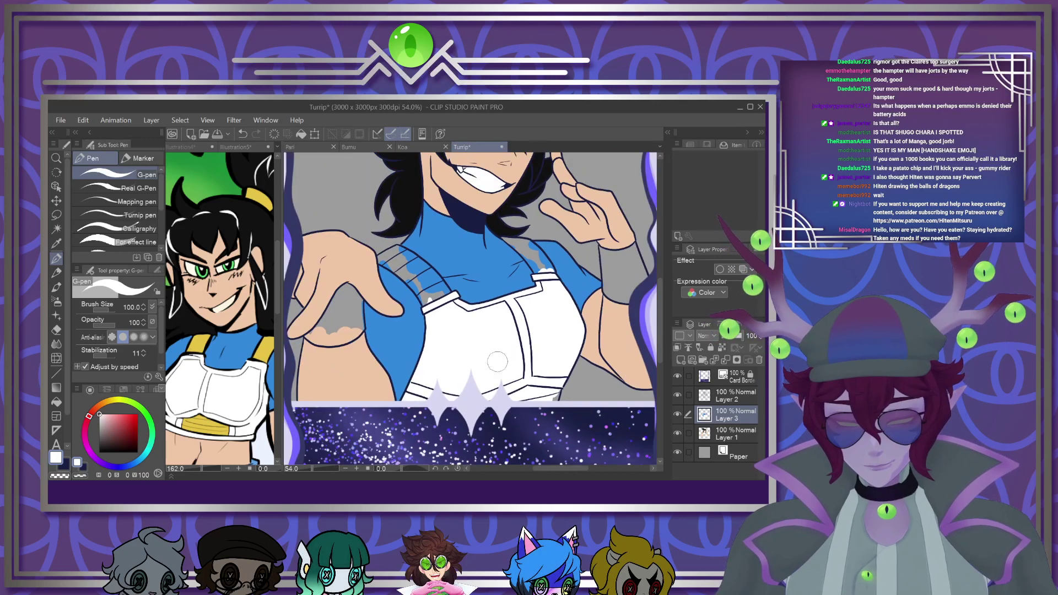
Sample the yellow of the reference armor's waist section and paint the matching area below the chest armor at brush size 60
click(206, 419)
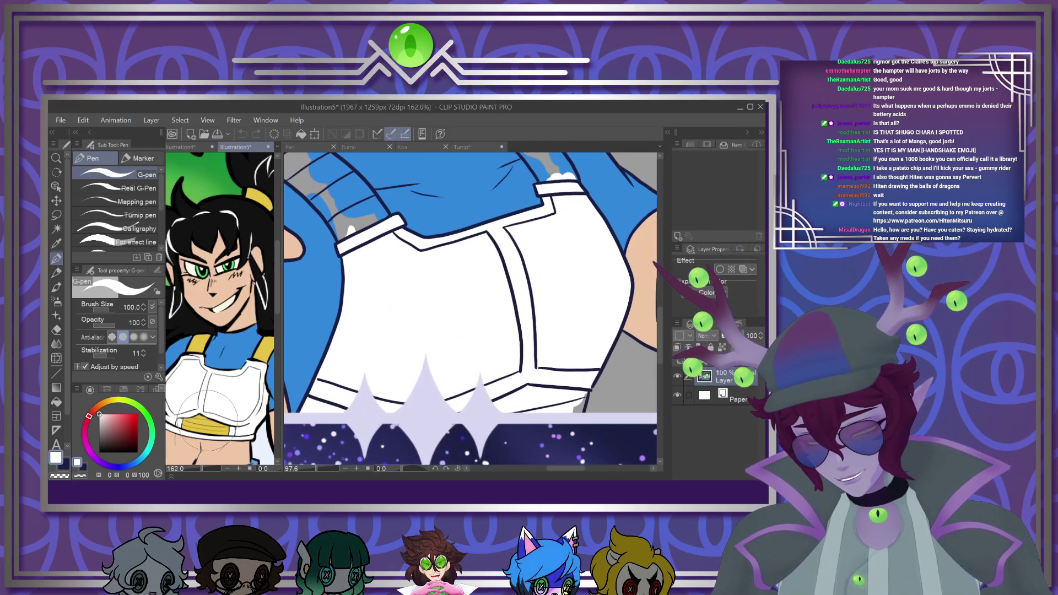
alt+click(207, 424)
click(576, 408)
key(bracketleft)
key(bracketleft)
key(bracketleft)
mouse_move(581, 396)
mouse_down()
mouse_move(576, 415)
mouse_move(574, 400)
mouse_move(524, 400)
mouse_move(532, 395)
mouse_move(458, 420)
mouse_move(553, 410)
mouse_up()
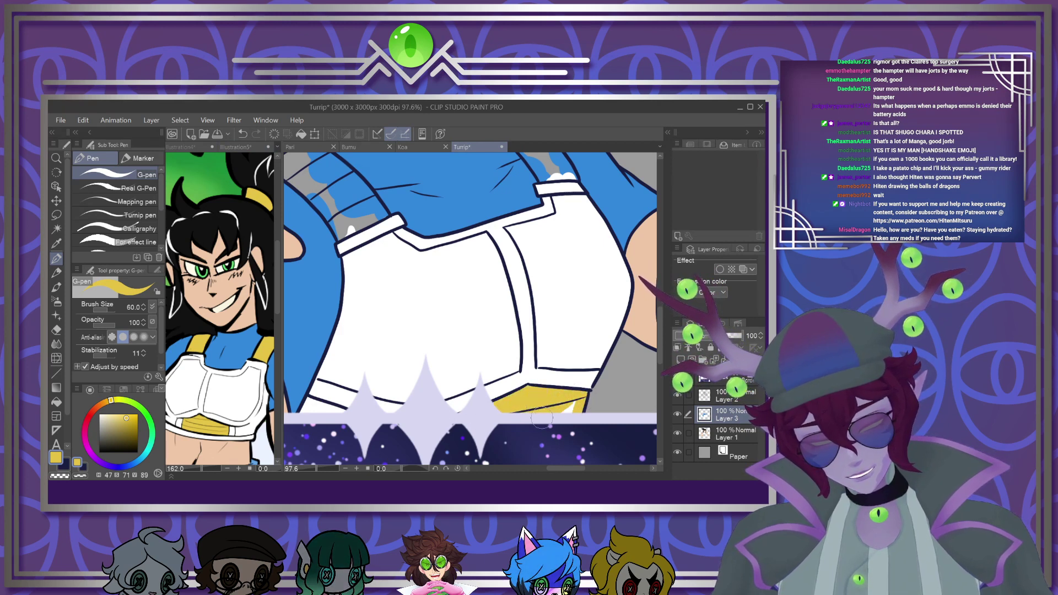
Draw the dark navy segment lines across the raised arm's shoulder strap on Layer 2 with the G-pen at size 20
drag(659, 326, 659, 294)
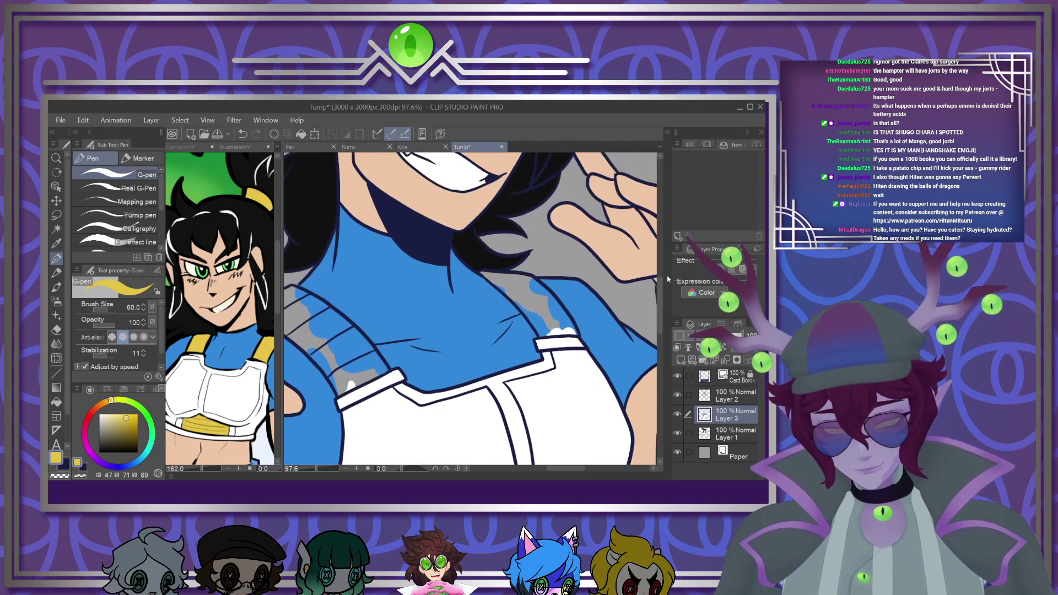
scroll(574, 308, down, 1)
scroll(535, 313, down, 3)
scroll(451, 300, up, 3)
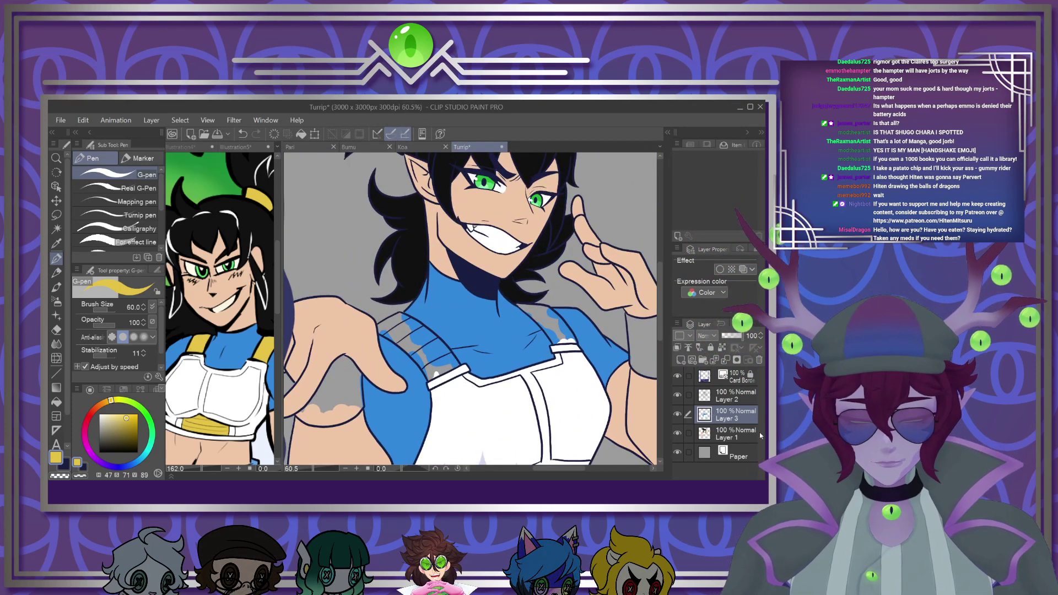
click(725, 397)
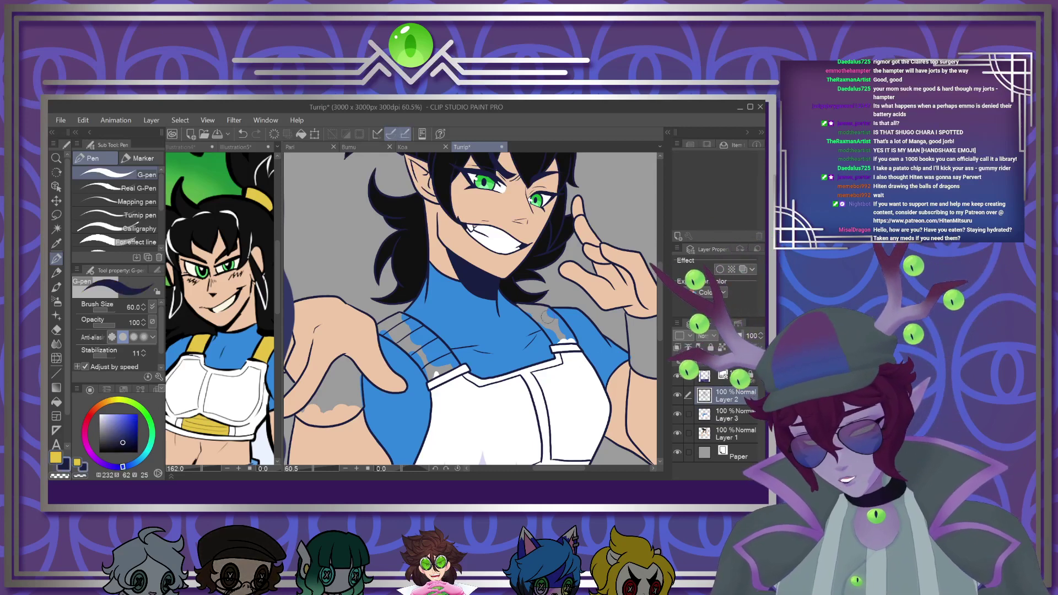
scroll(562, 335, up, 8)
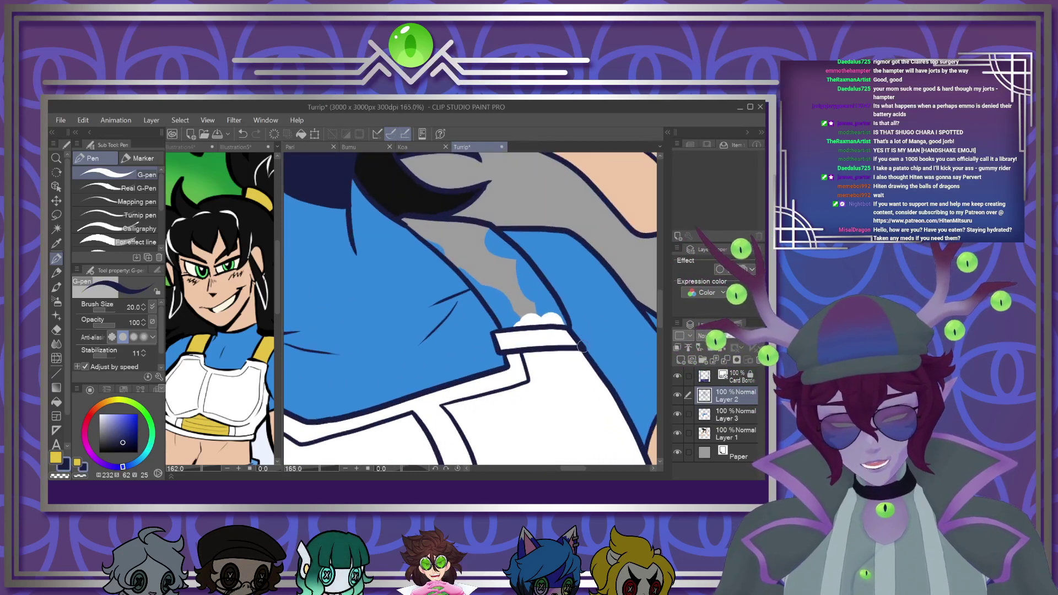
drag(495, 313, 559, 306)
drag(471, 291, 540, 281)
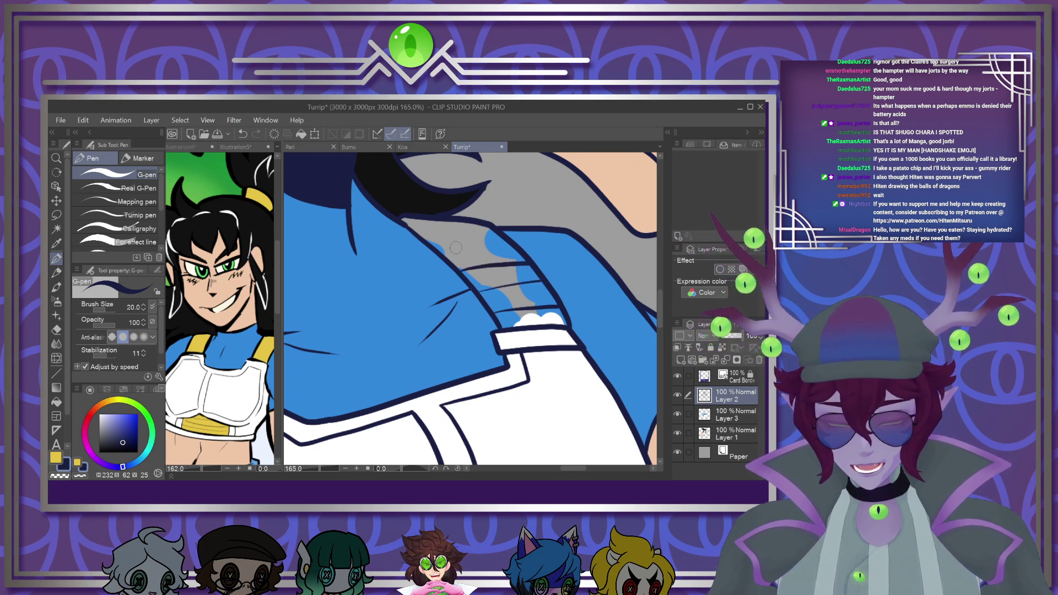
drag(478, 242, 512, 247)
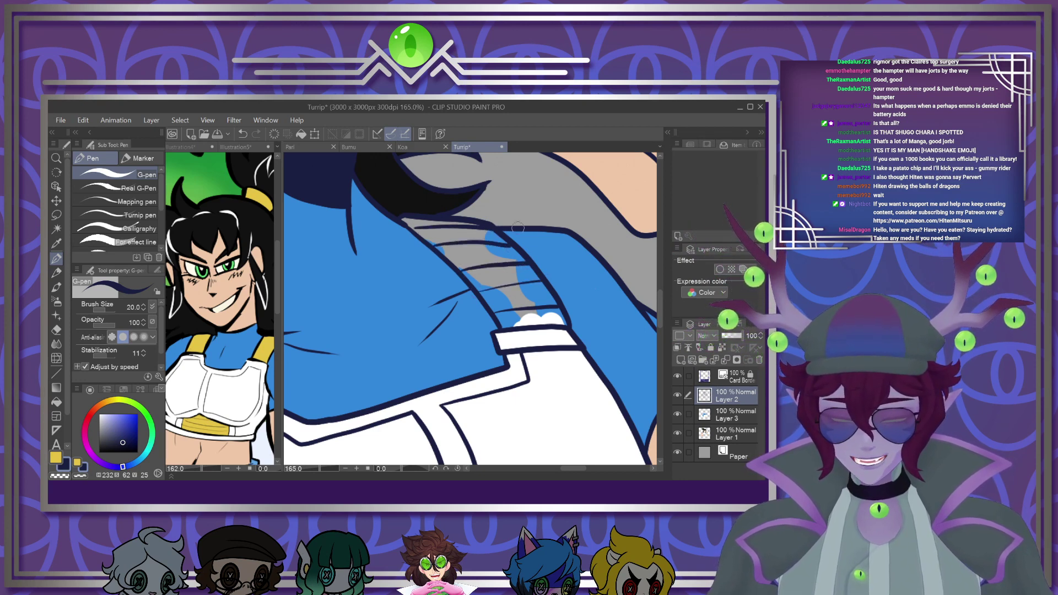
scroll(518, 227, down, 5)
drag(331, 242, 352, 279)
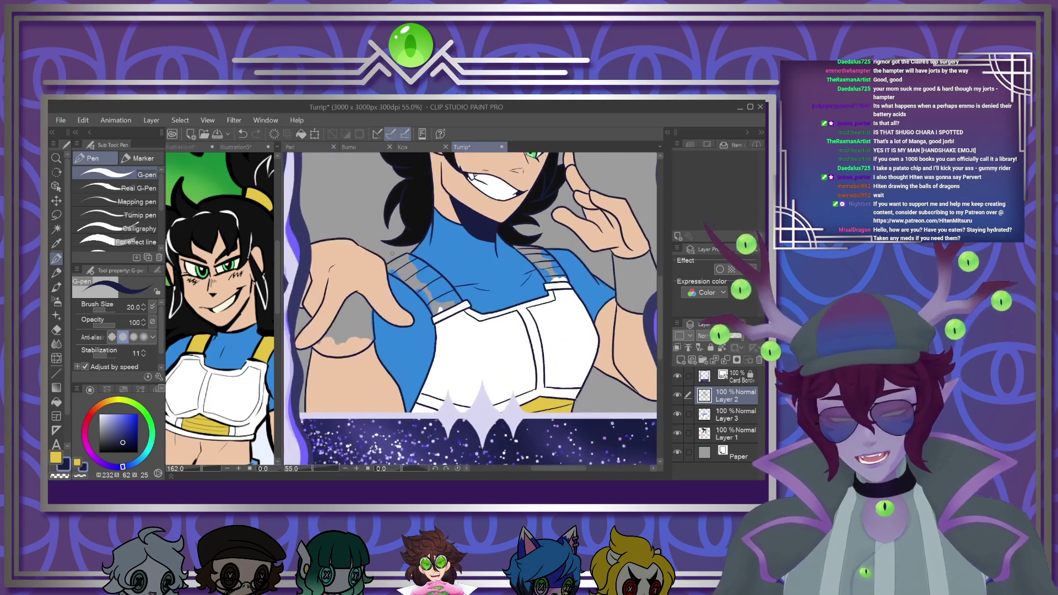
Paint the wristband behind the outstretched hand yellow on Layer 3 with the G-pen at size 50
scroll(349, 274, up, 2)
scroll(349, 274, up, 3)
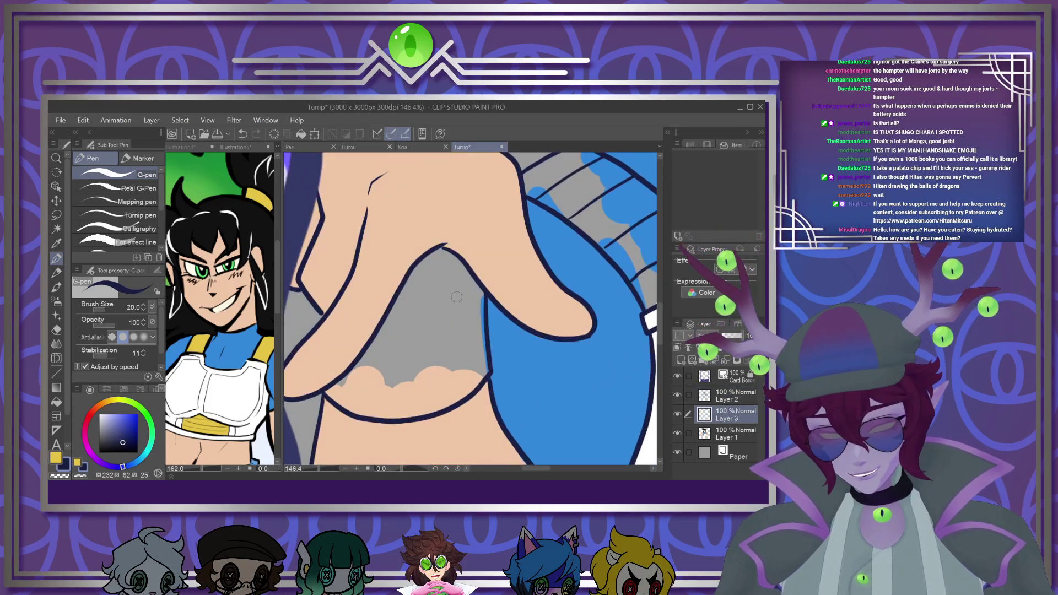
click(53, 461)
key(])
key(])
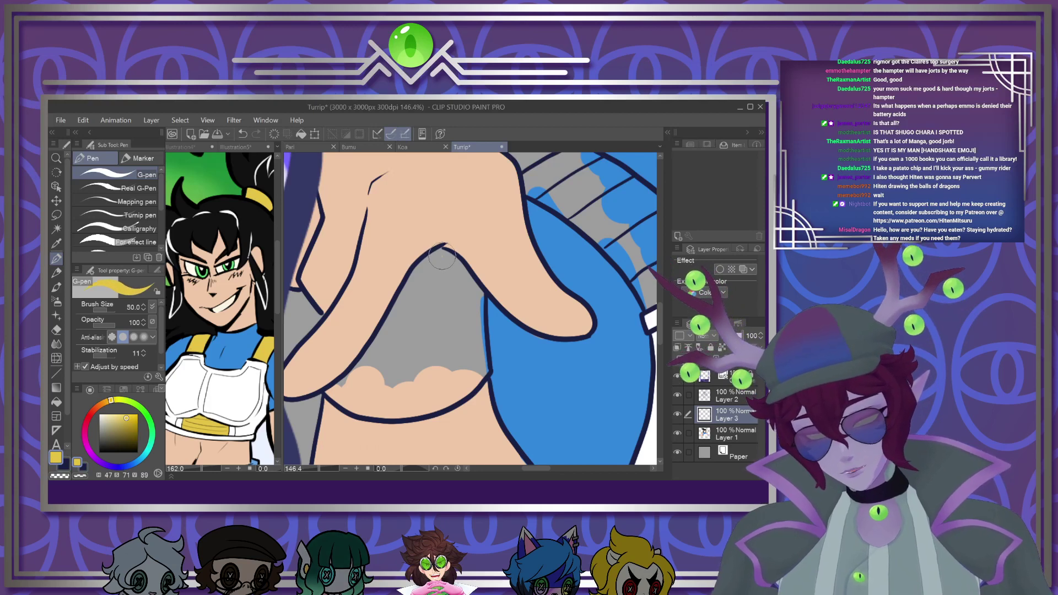
mouse_move(420, 270)
mouse_down()
mouse_move(384, 343)
mouse_move(333, 391)
mouse_move(396, 410)
mouse_move(437, 403)
mouse_move(480, 373)
mouse_up()
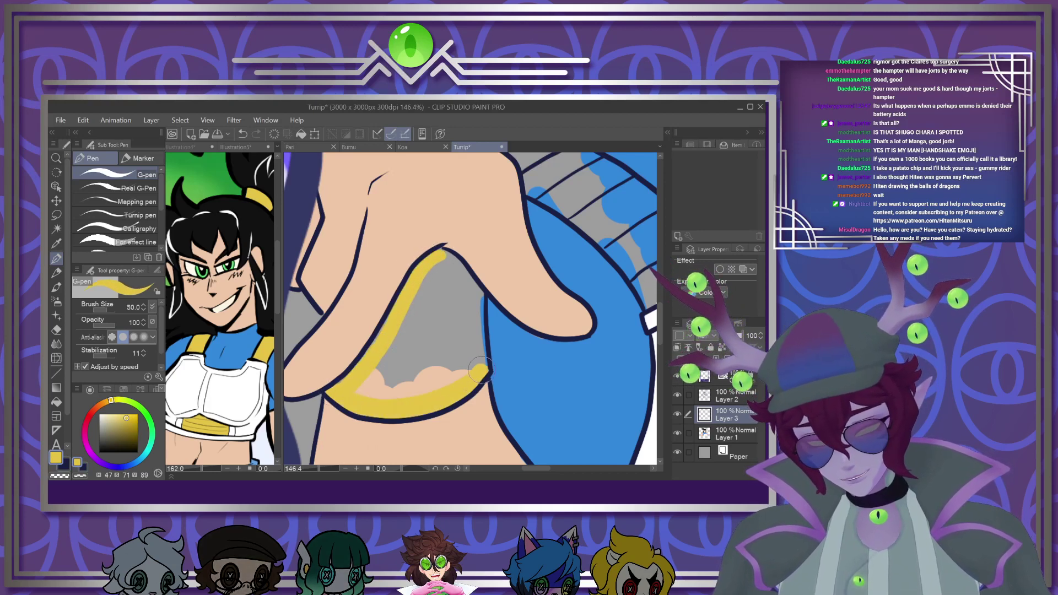
drag(475, 284, 479, 365)
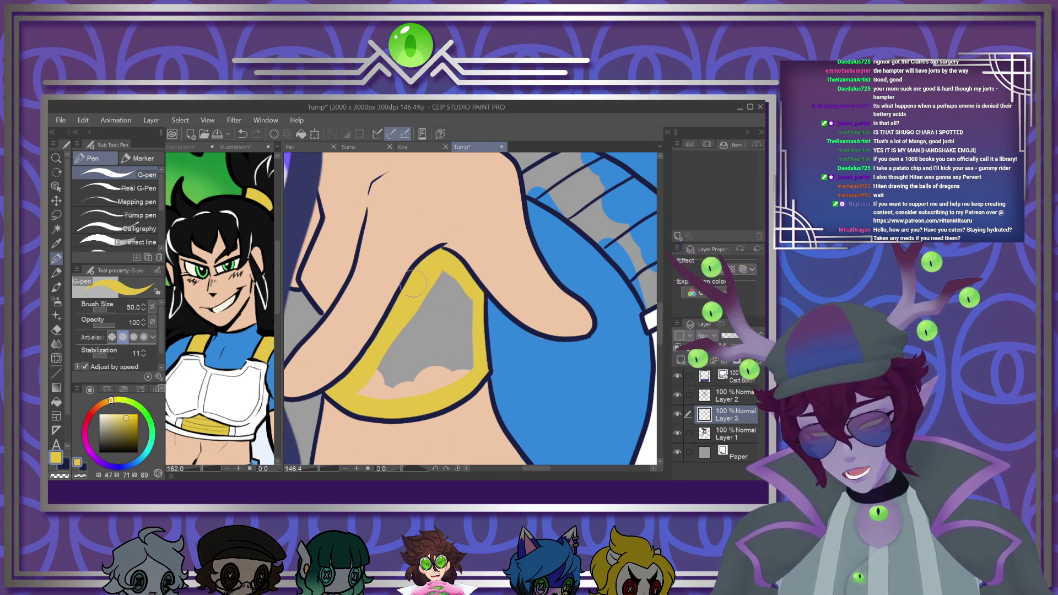
mouse_move(386, 341)
mouse_down()
mouse_move(366, 396)
mouse_move(443, 272)
mouse_move(408, 355)
mouse_move(424, 359)
mouse_move(459, 298)
mouse_move(439, 378)
mouse_up()
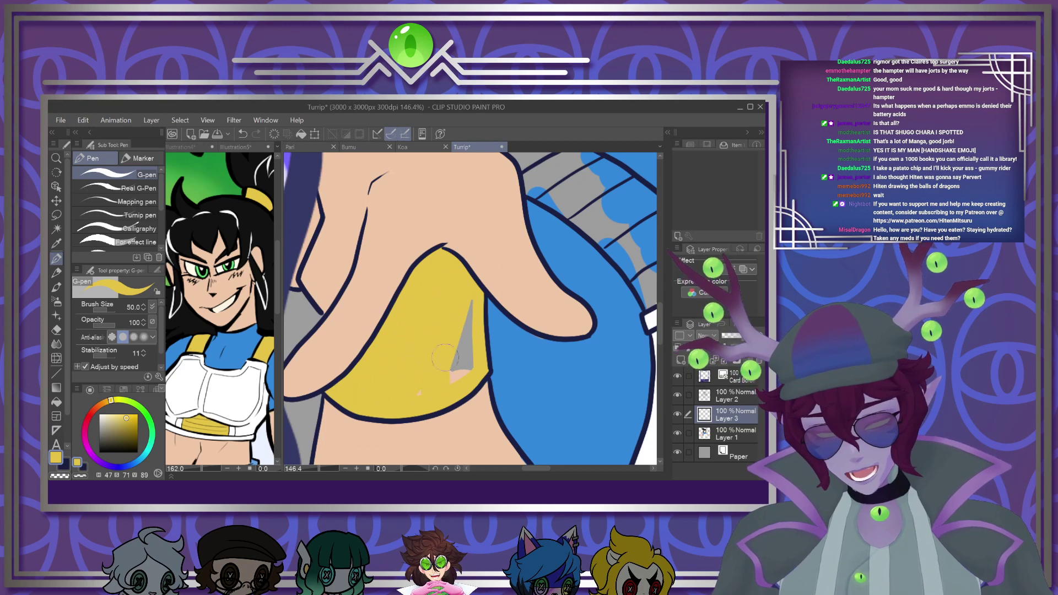
scroll(420, 381, down, 5)
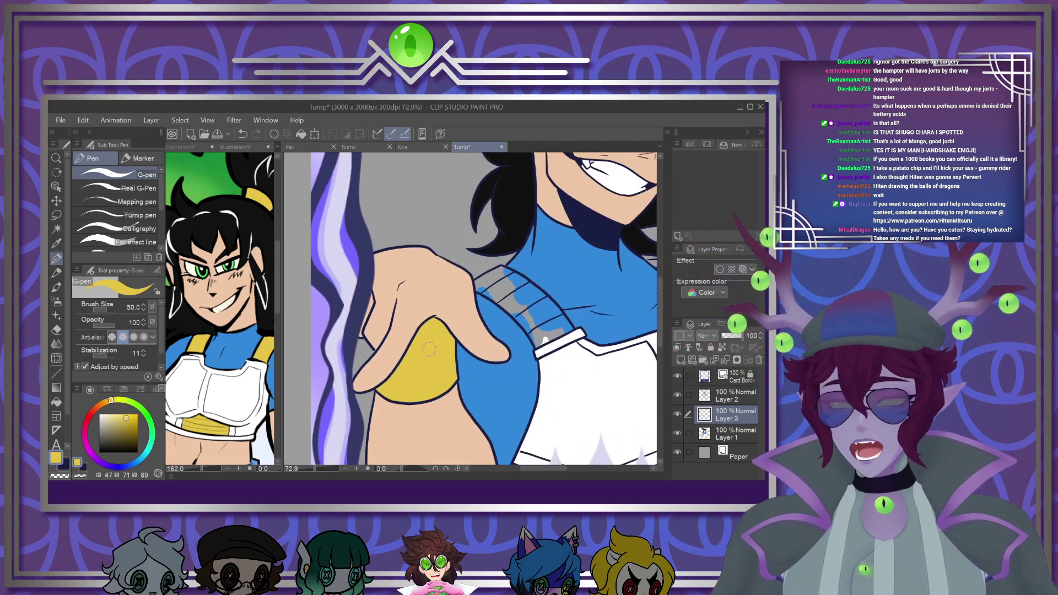
Paint the segmented shoulder strap beside the outstretched hand yellow, covering the blue and unpainted patches
scroll(497, 354, up, 2)
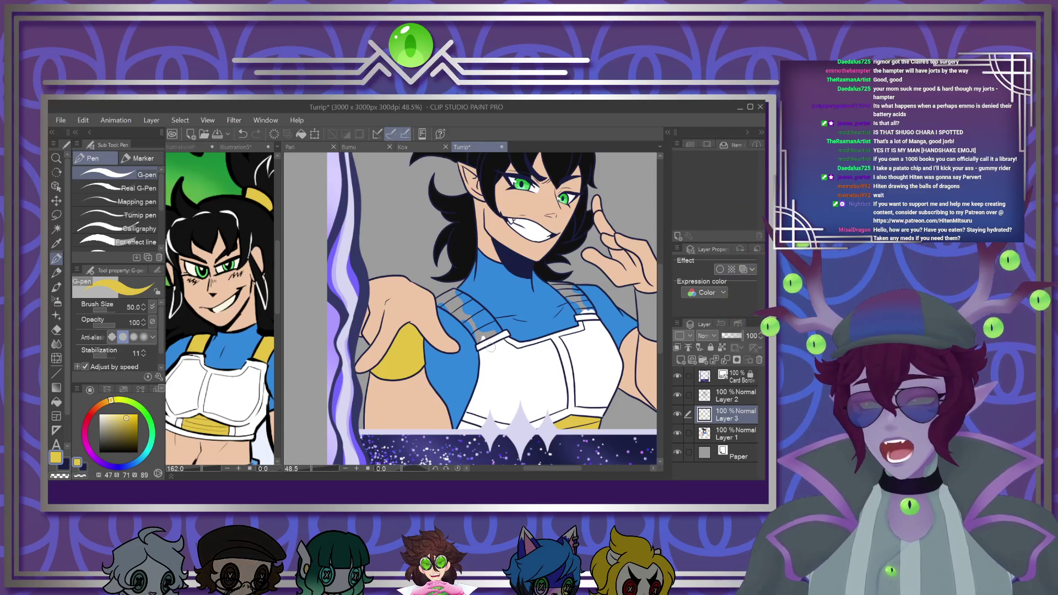
scroll(452, 292, down, 2)
scroll(461, 313, up, 1)
scroll(513, 322, up, 7)
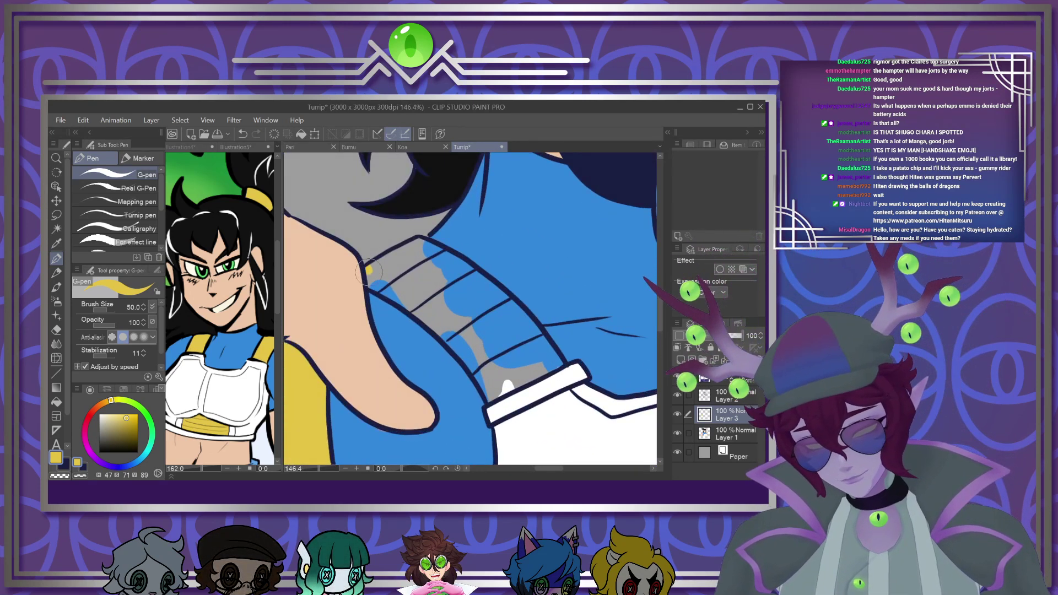
mouse_move(433, 320)
mouse_down()
mouse_move(491, 399)
mouse_move(531, 374)
mouse_up()
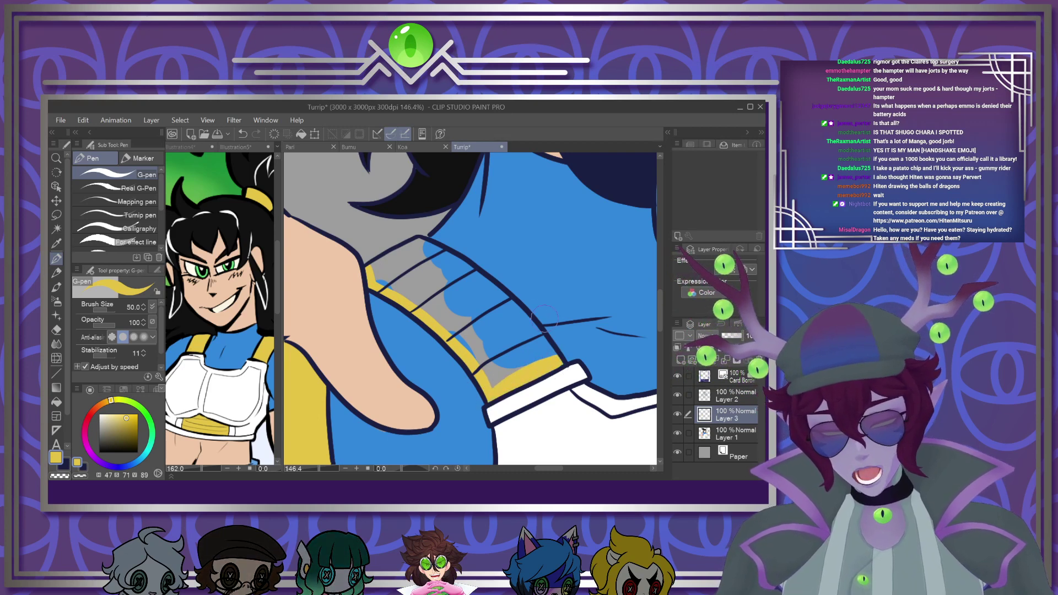
mouse_move(428, 246)
mouse_down()
mouse_move(523, 323)
mouse_move(538, 355)
mouse_up()
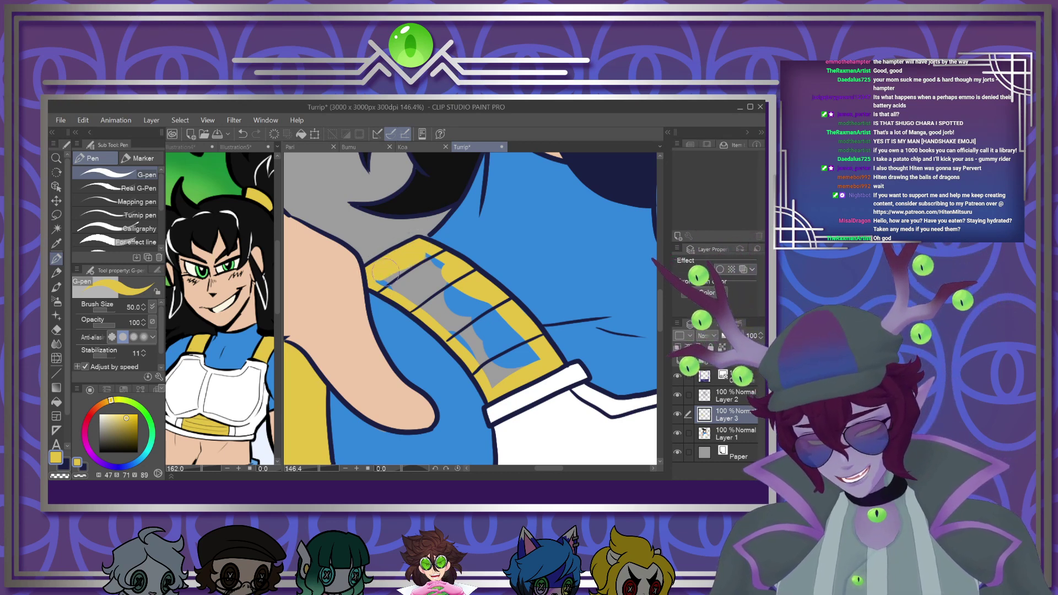
mouse_move(386, 276)
mouse_down()
mouse_move(495, 381)
mouse_move(421, 288)
mouse_move(419, 261)
mouse_move(496, 317)
mouse_move(512, 358)
mouse_up()
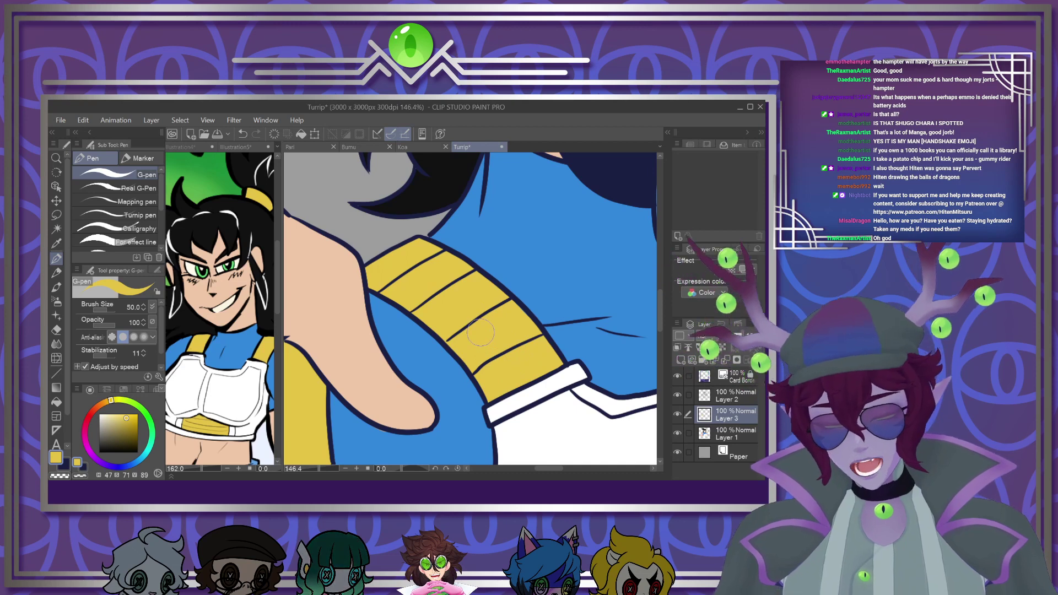
Paint the segmented shoulder strap on the raised arm's side yellow down to its white end band
scroll(500, 375, down, 5)
scroll(572, 349, up, 6)
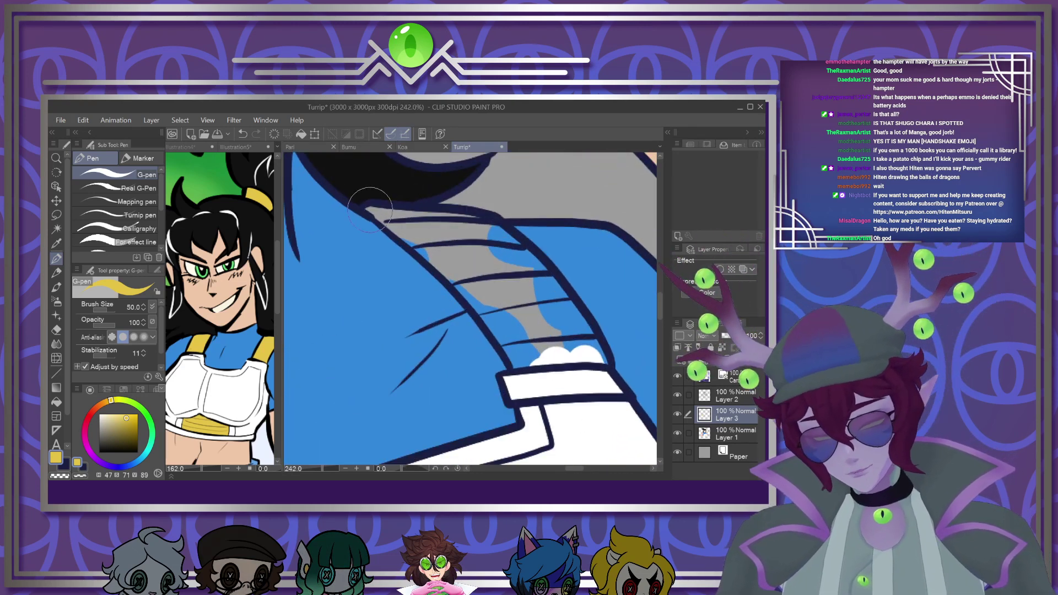
mouse_move(368, 210)
mouse_down()
mouse_move(481, 302)
mouse_move(518, 364)
mouse_move(596, 359)
mouse_up()
mouse_move(540, 285)
mouse_down()
mouse_move(527, 264)
mouse_move(583, 341)
mouse_move(531, 267)
mouse_move(547, 296)
mouse_move(475, 228)
mouse_move(389, 215)
mouse_move(425, 231)
mouse_move(496, 293)
mouse_move(536, 346)
mouse_move(472, 249)
mouse_up()
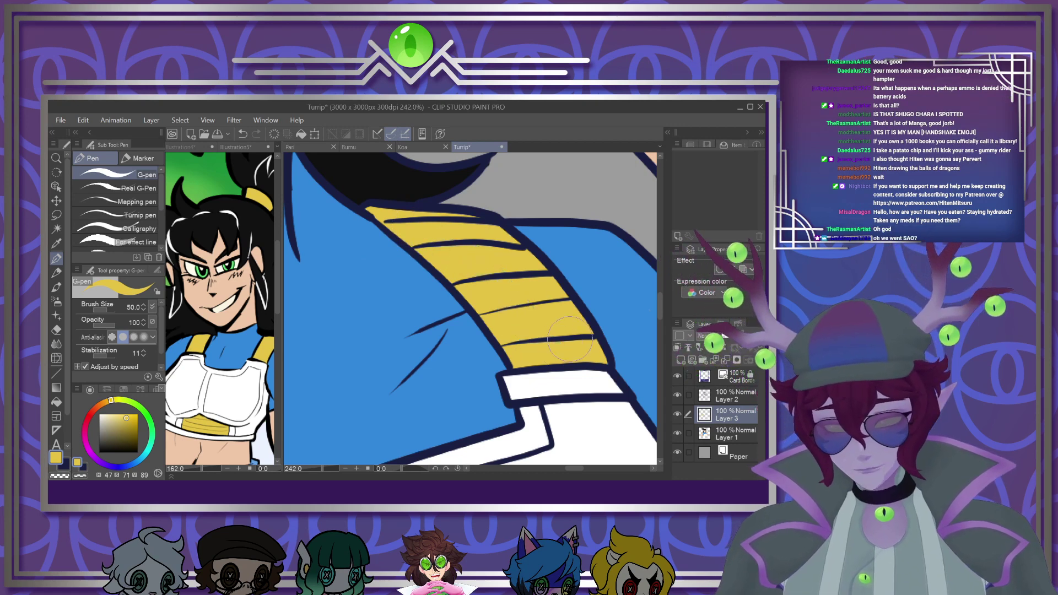
scroll(571, 339, down, 10)
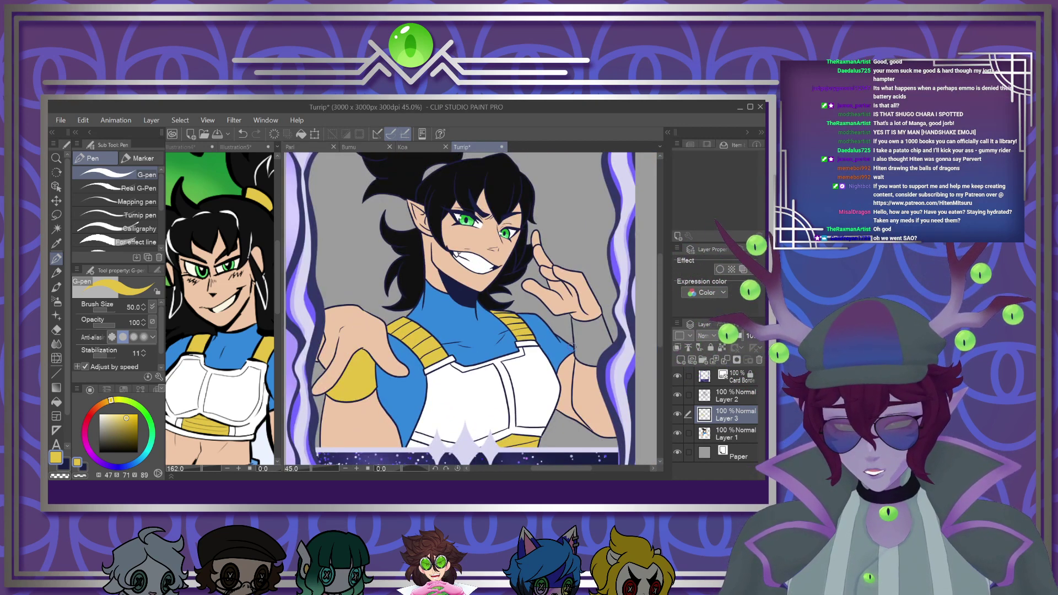
Fill the raised arm's wristband yellow with the Fill tool set to Refer other layers
scroll(593, 339, up, 2)
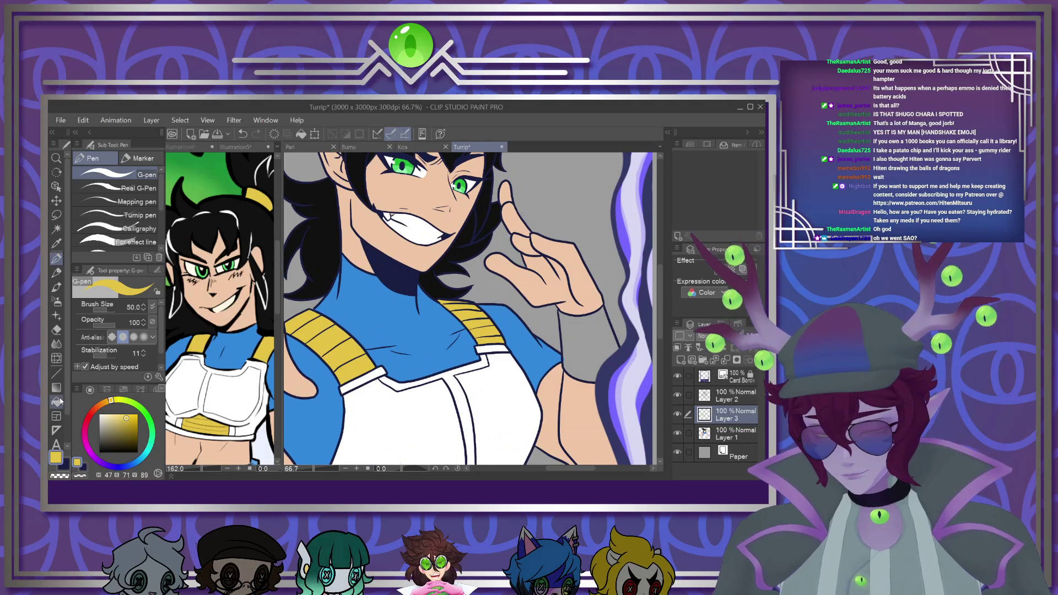
click(56, 401)
click(596, 352)
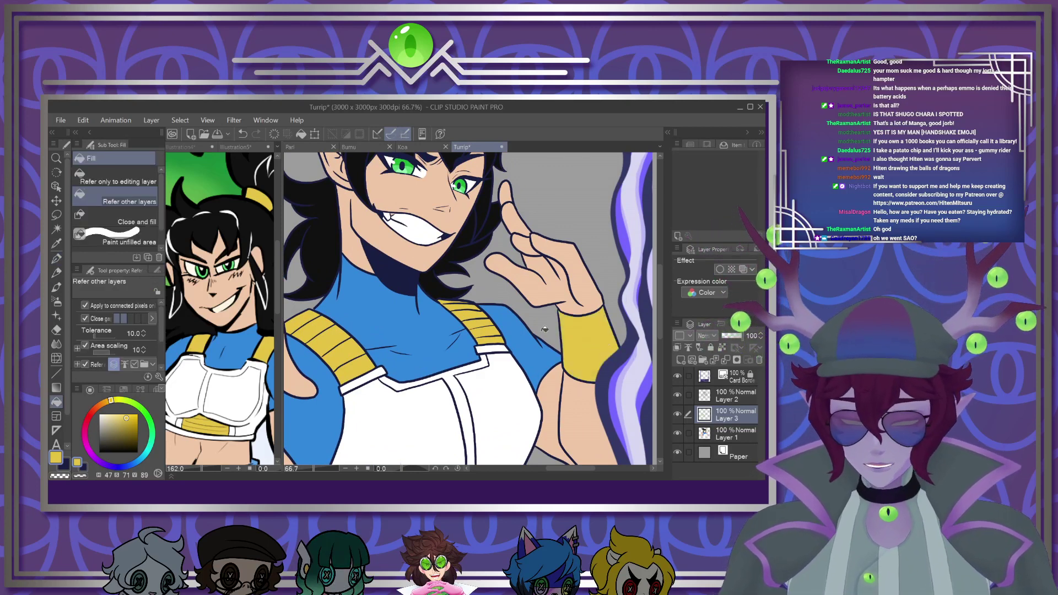
Fill the ponytail's hair tie yellow with the Fill tool set to Refer other layers
scroll(611, 344, down, 4)
scroll(471, 218, up, 4)
scroll(472, 217, up, 3)
click(459, 249)
scroll(461, 221, up, 4)
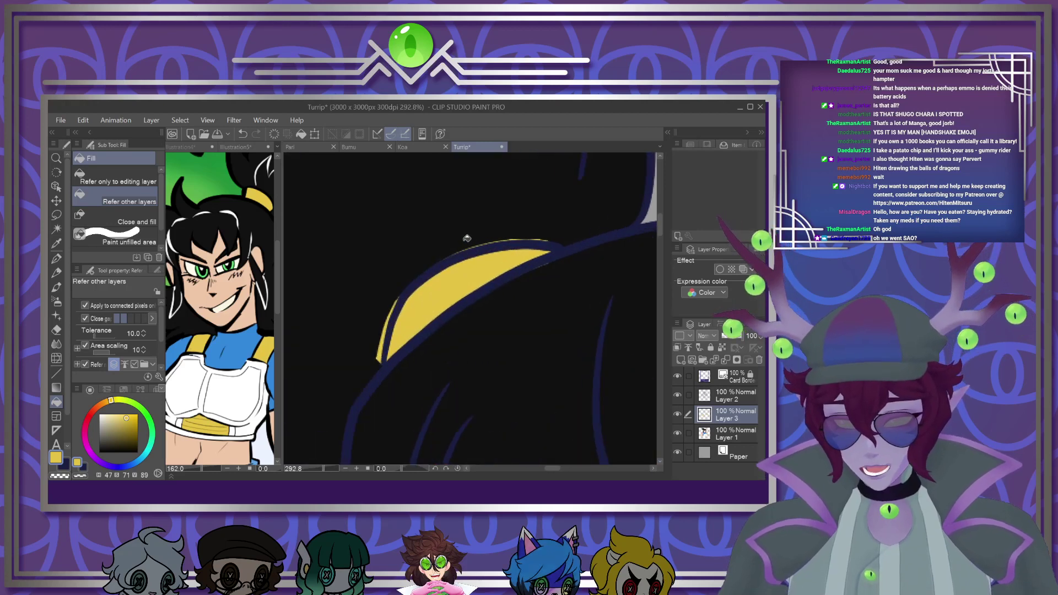
Clean away the yellow spill outside the hair tie's outline using the G-pen
click(56, 258)
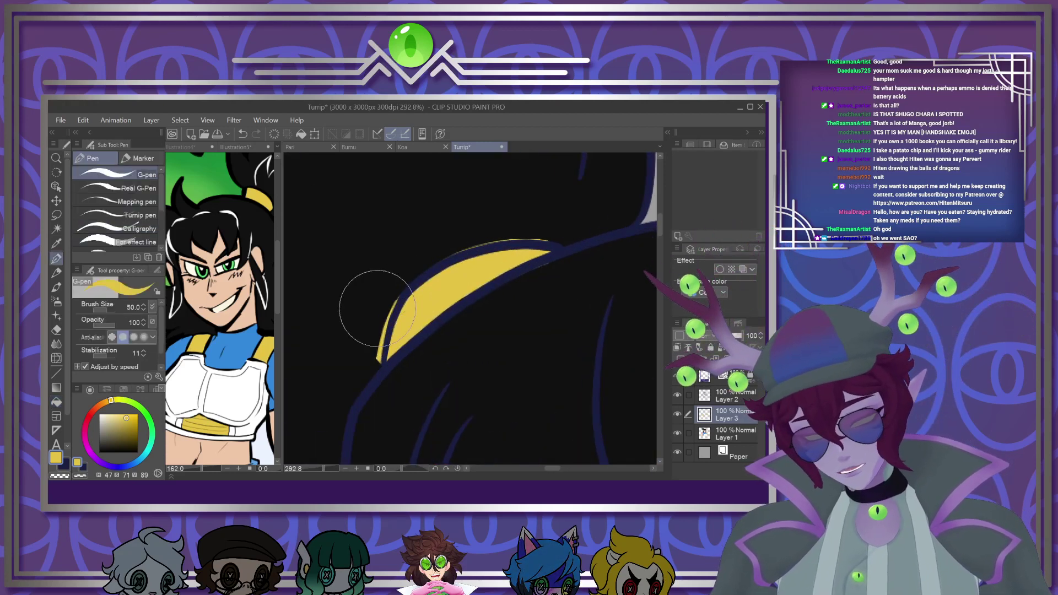
mouse_move(377, 362)
mouse_down()
mouse_move(413, 277)
mouse_move(492, 242)
mouse_move(456, 247)
mouse_move(518, 237)
mouse_up()
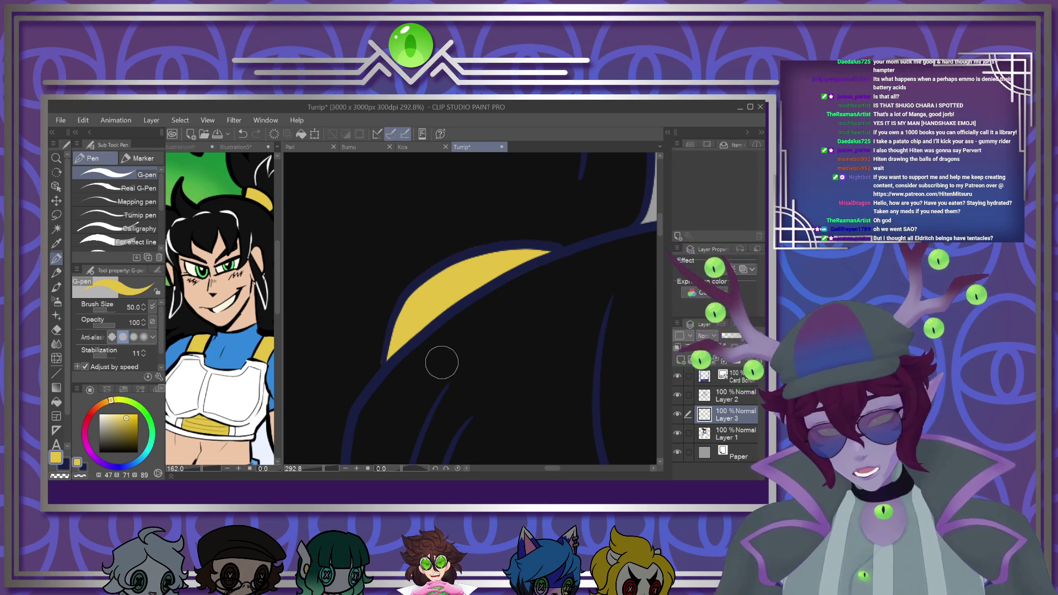
scroll(442, 360, down, 4)
scroll(420, 359, down, 6)
scroll(474, 412, up, 2)
scroll(474, 413, up, 2)
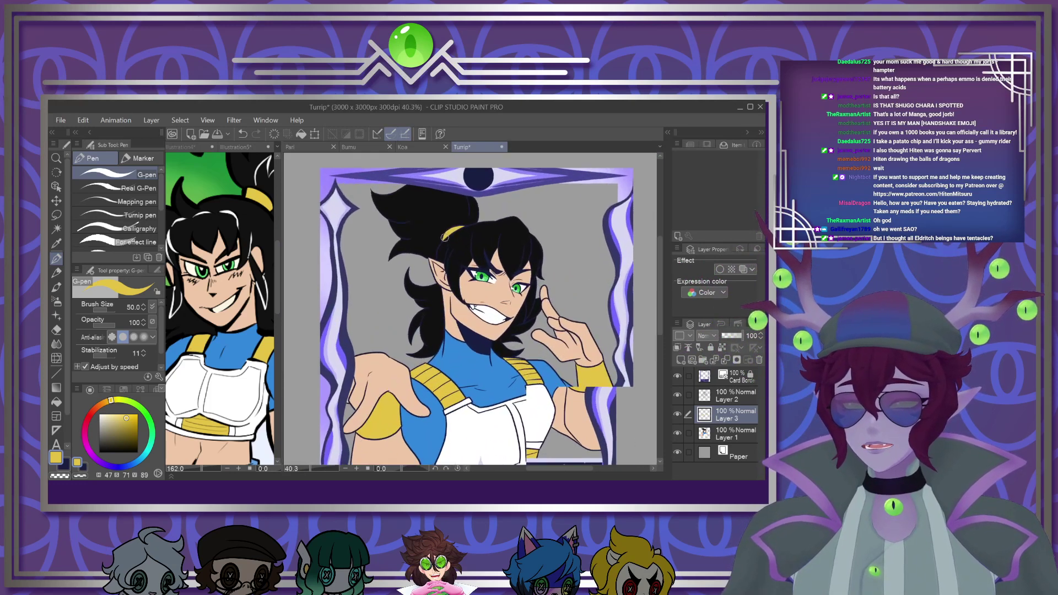
Sample the purple of the card frame, clip Layer 3 to the layer below and fill it with that purple
scroll(444, 267, down, 1)
scroll(355, 213, up, 1)
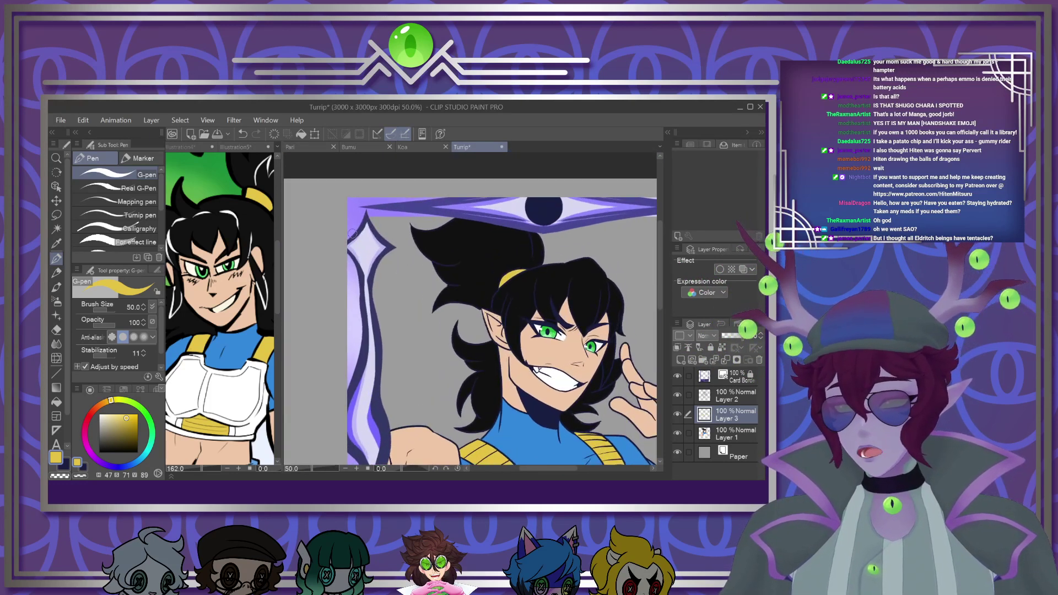
alt+click(354, 213)
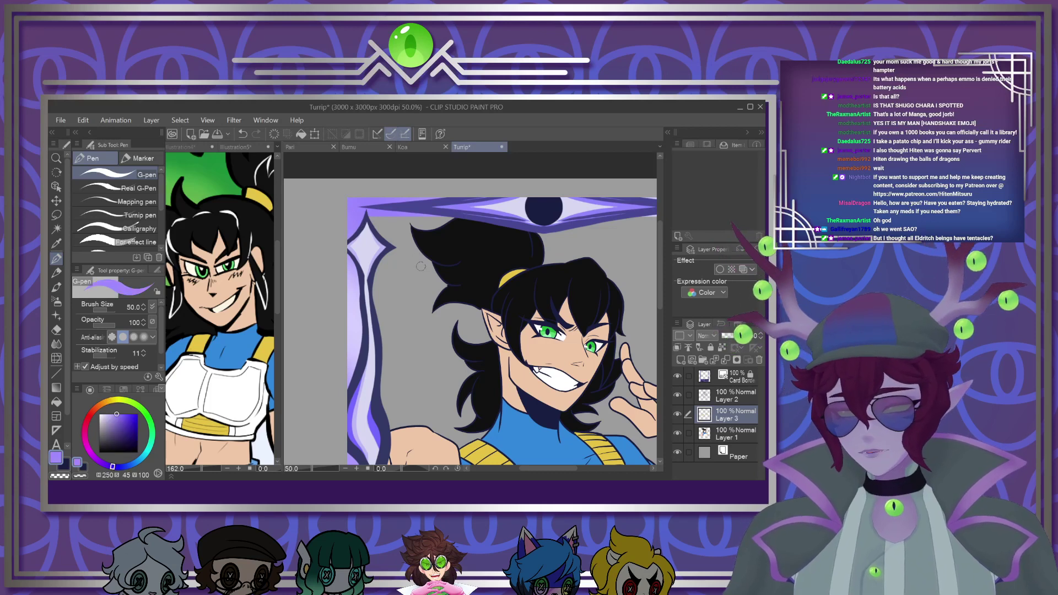
scroll(475, 297, down, 3)
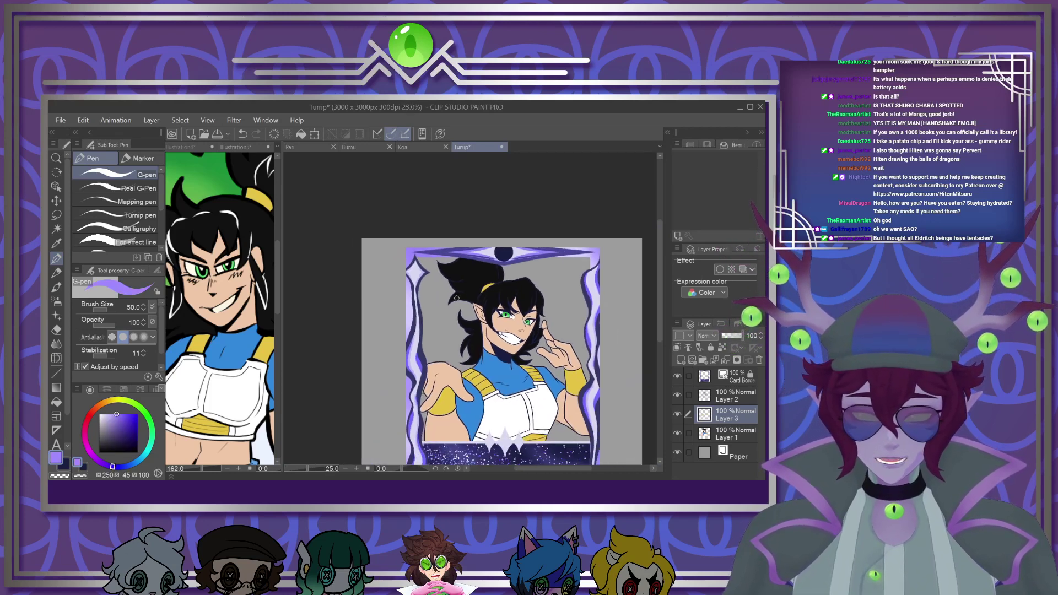
scroll(493, 354, up, 2)
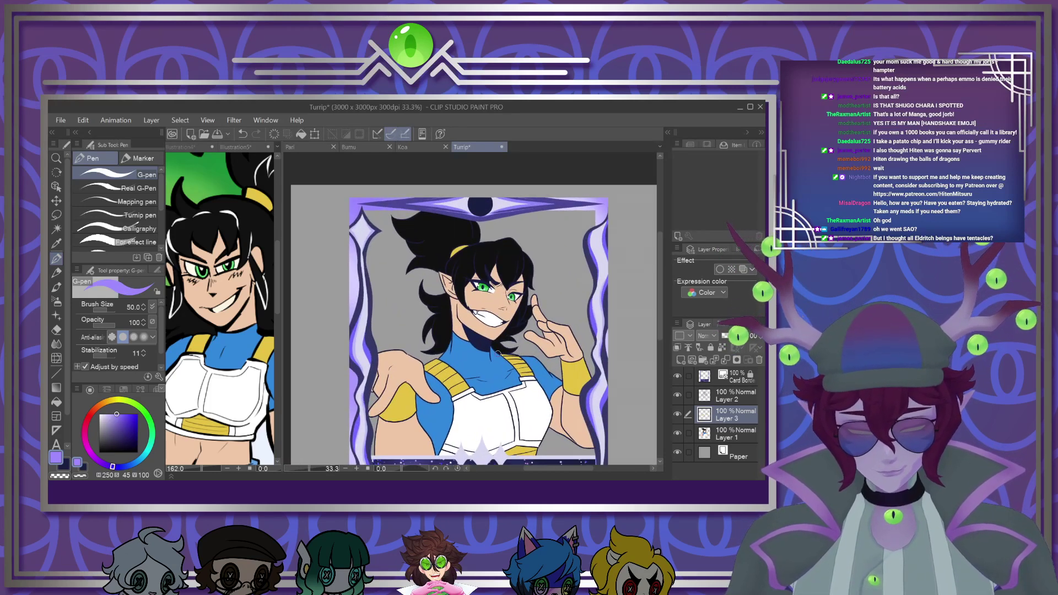
click(678, 347)
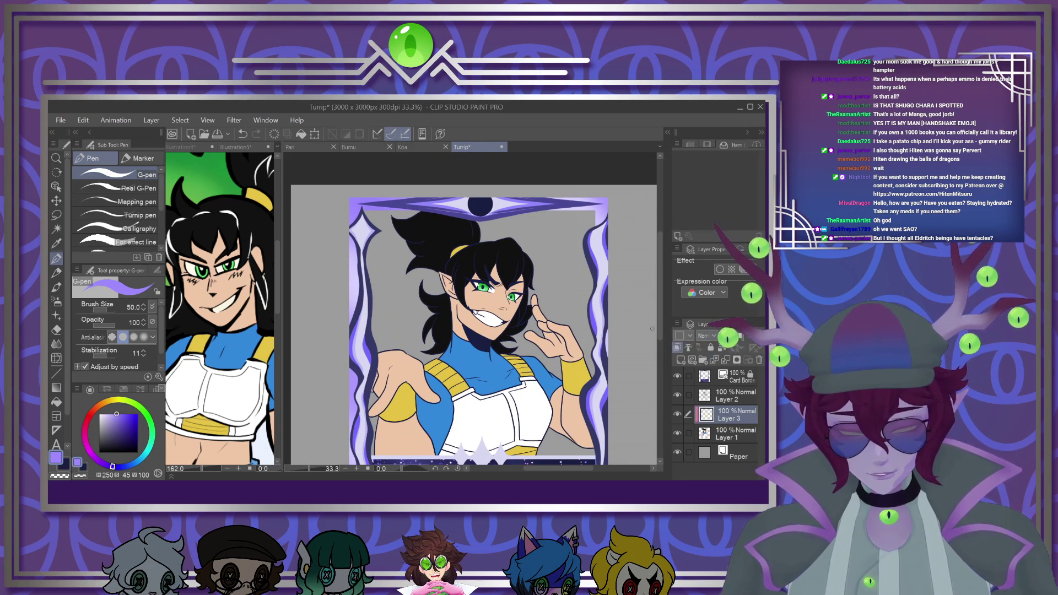
click(302, 134)
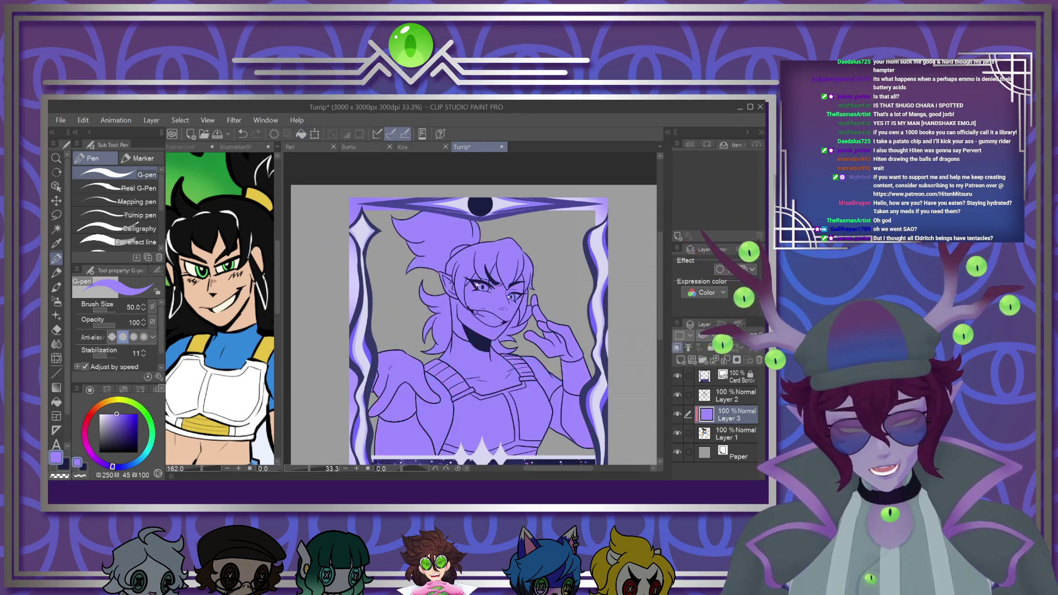
Set the purple layer to 20% opacity with Overlay blending and transfer its contents to the layer below
click(730, 335)
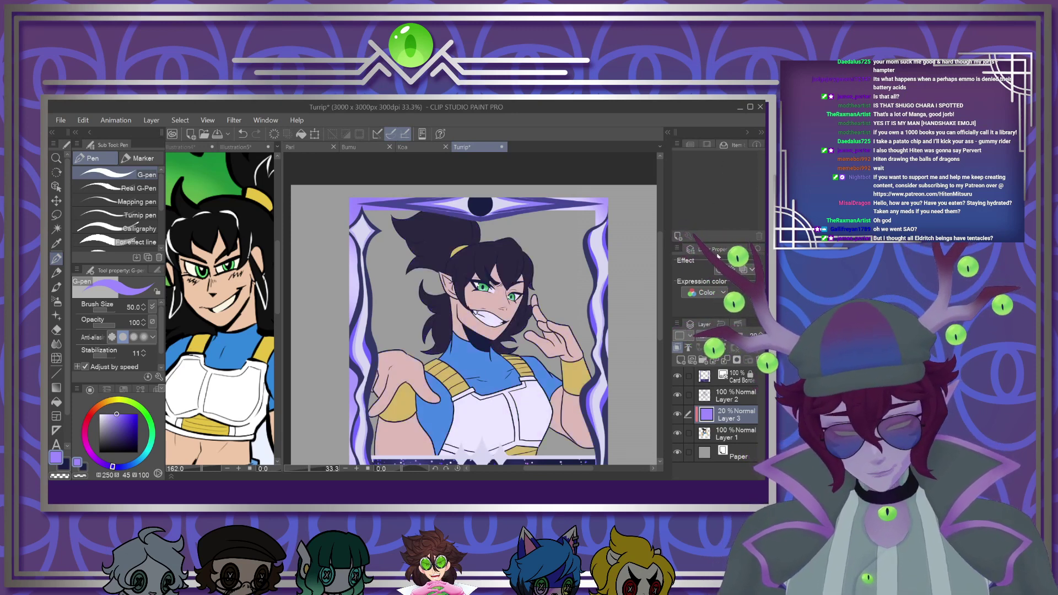
click(721, 214)
click(716, 360)
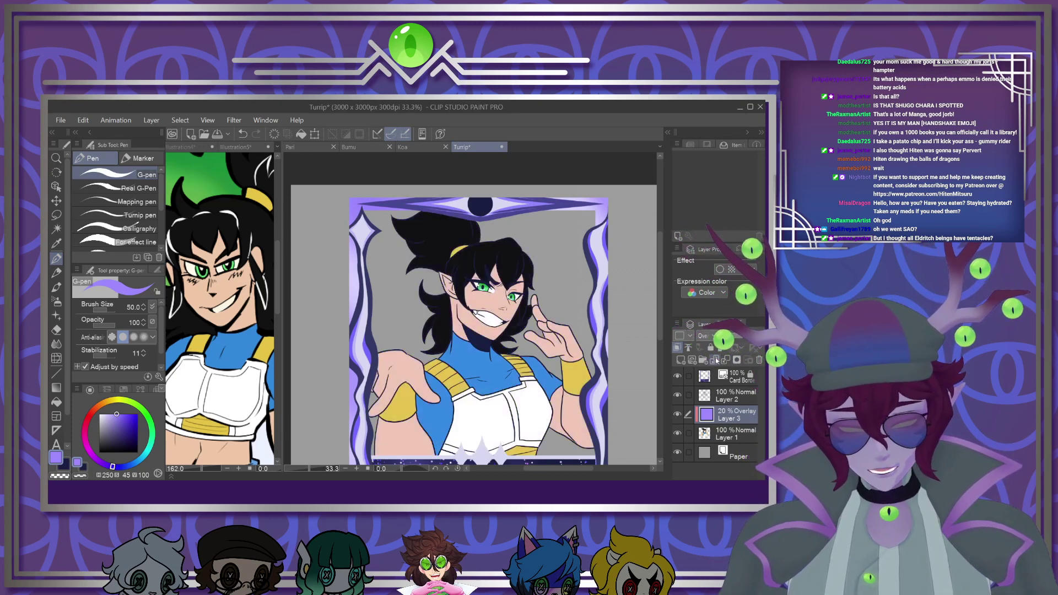
Set Layer 3 to Multiply at 100% opacity and shade the inner ear purple with the G-pen at sizes 20 and 30
click(742, 335)
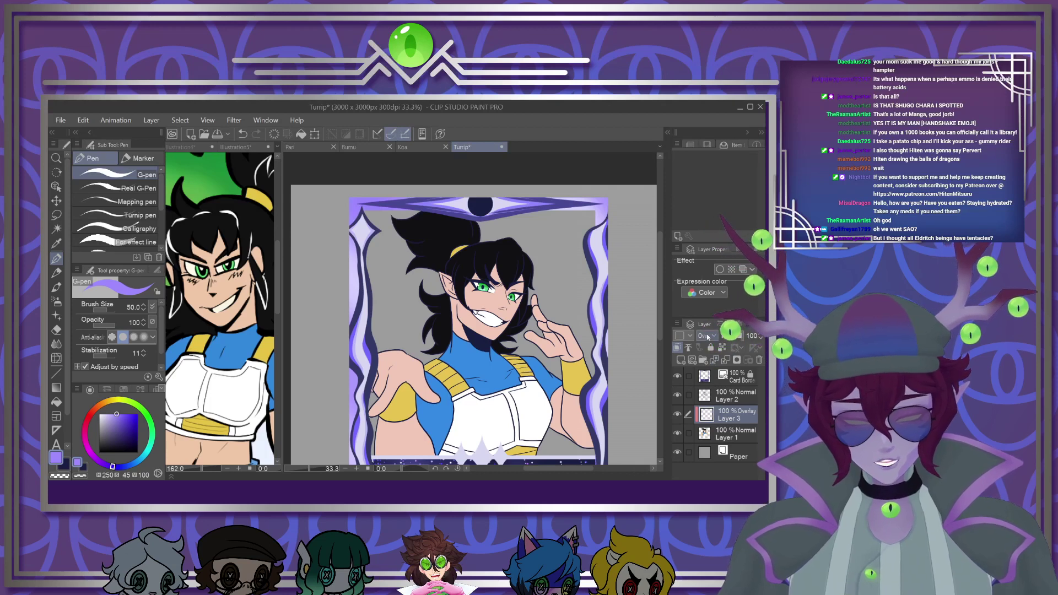
click(696, 153)
scroll(417, 274, up, 2)
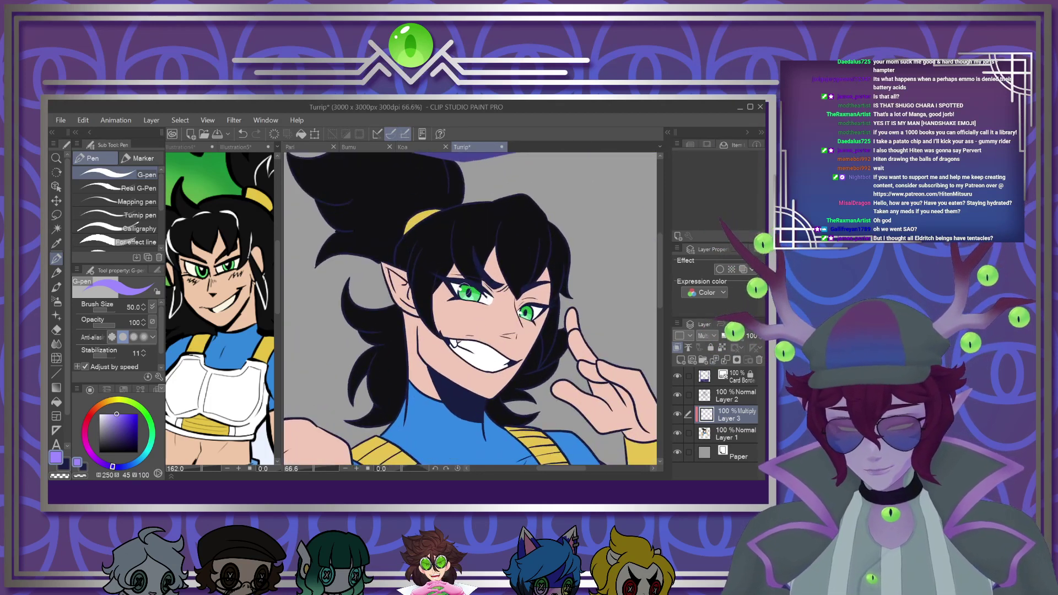
scroll(363, 271, up, 4)
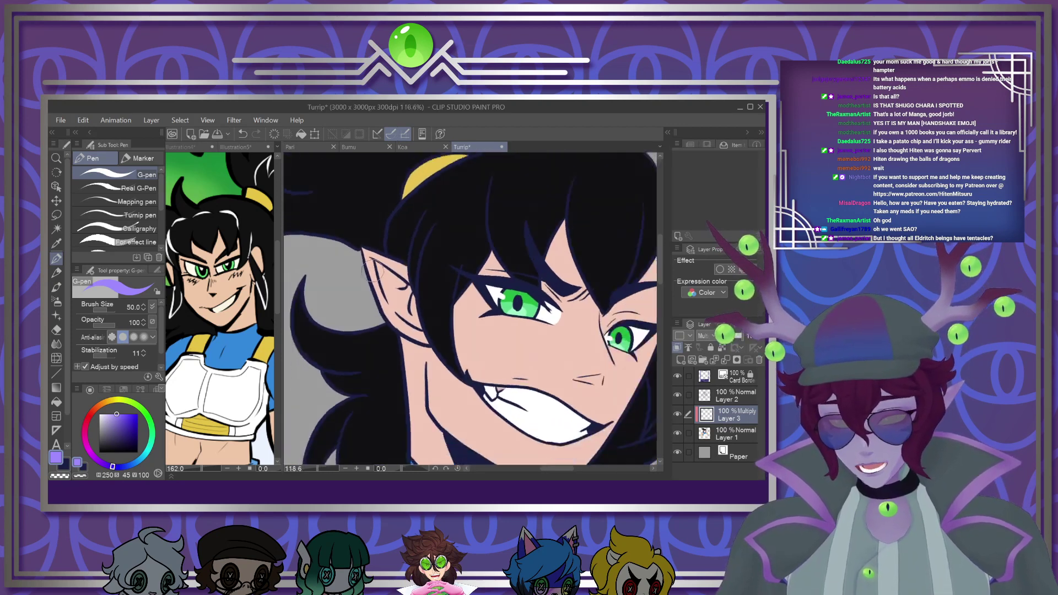
scroll(363, 270, up, 2)
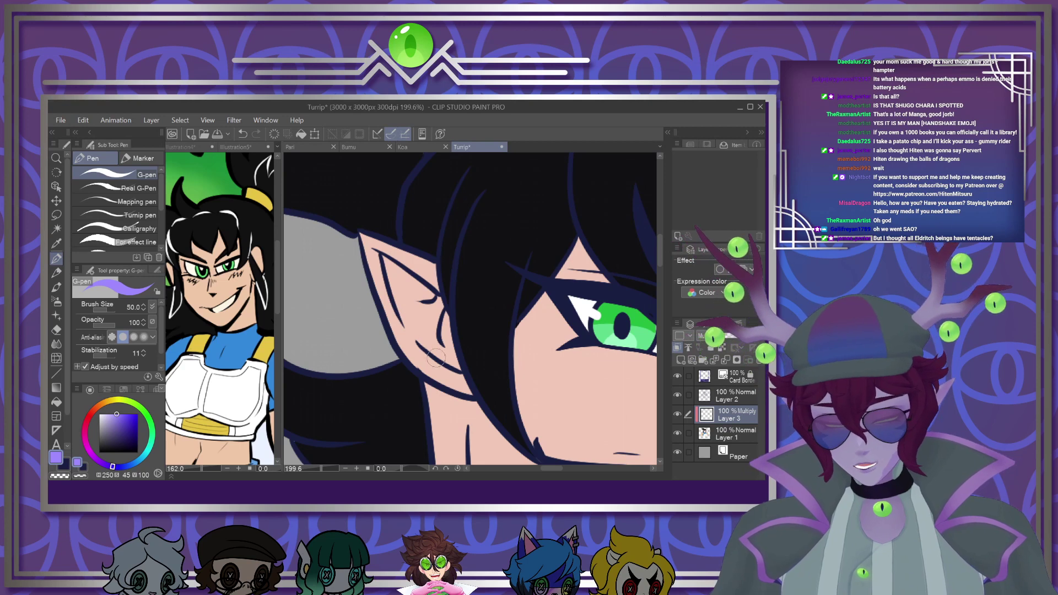
key(bracketleft)
key(bracketleft)
key(bracketleft)
key(bracketleft)
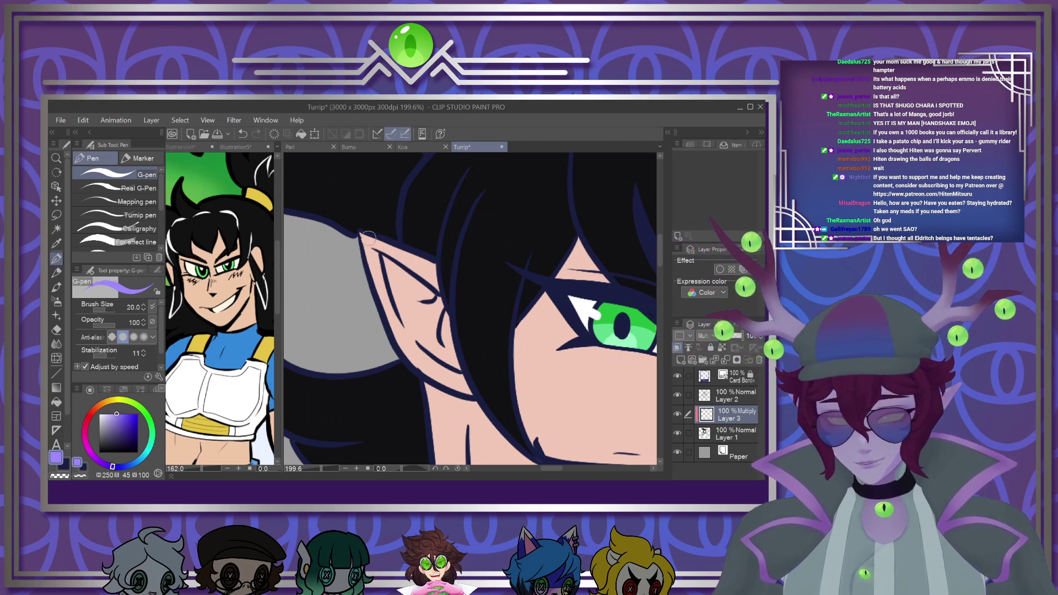
drag(394, 267, 433, 357)
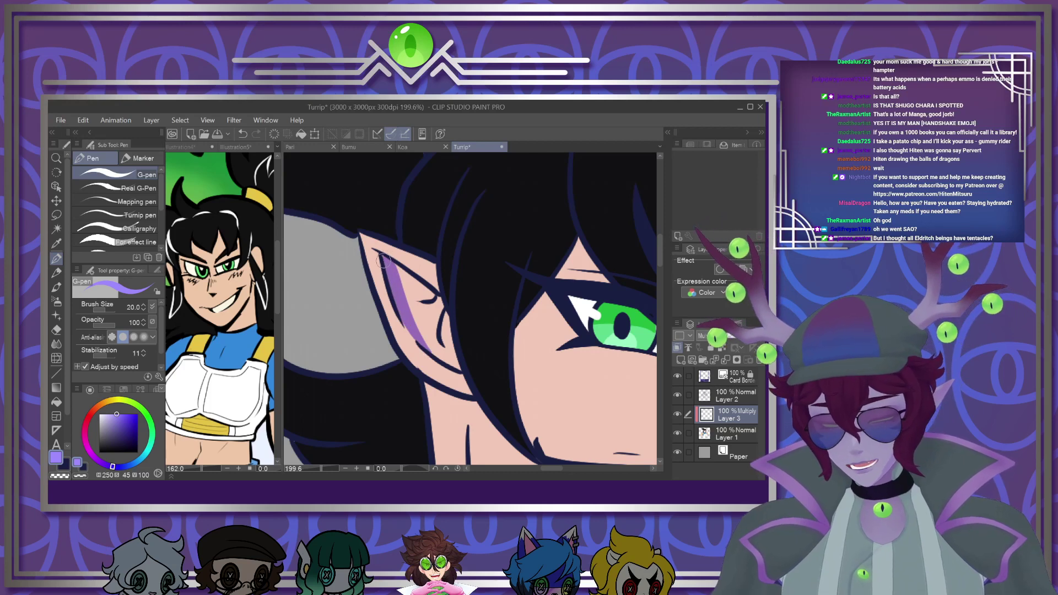
mouse_move(421, 295)
mouse_down()
mouse_move(455, 337)
mouse_move(438, 288)
mouse_move(463, 368)
mouse_up()
key(bracketright)
key(bracketright)
drag(448, 318, 463, 370)
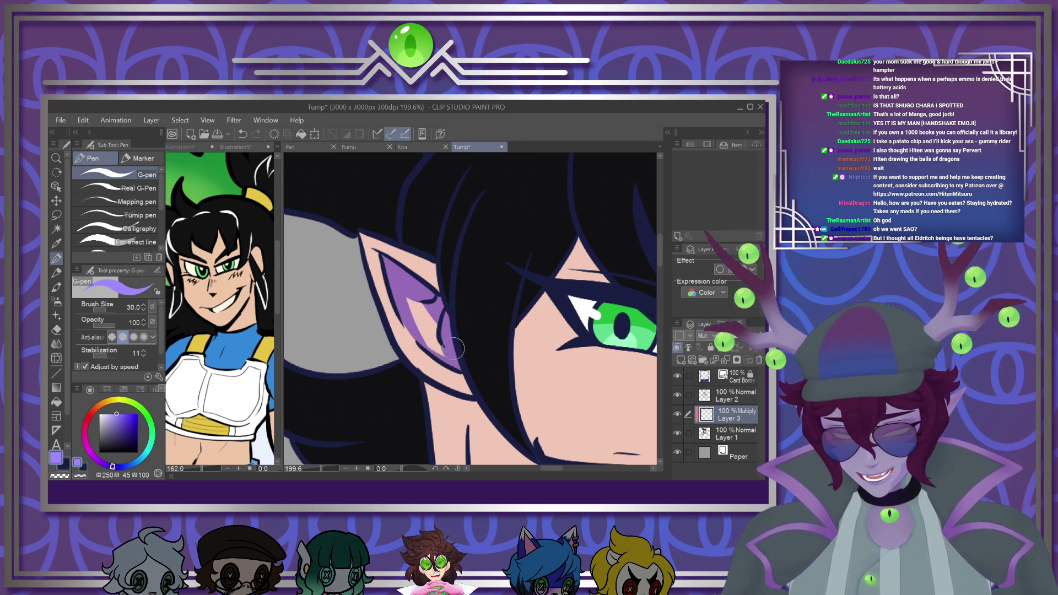
Paint a purple shadow on the neck beneath the ear with the G-pen at size 40
scroll(458, 347, down, 3)
scroll(371, 315, up, 2)
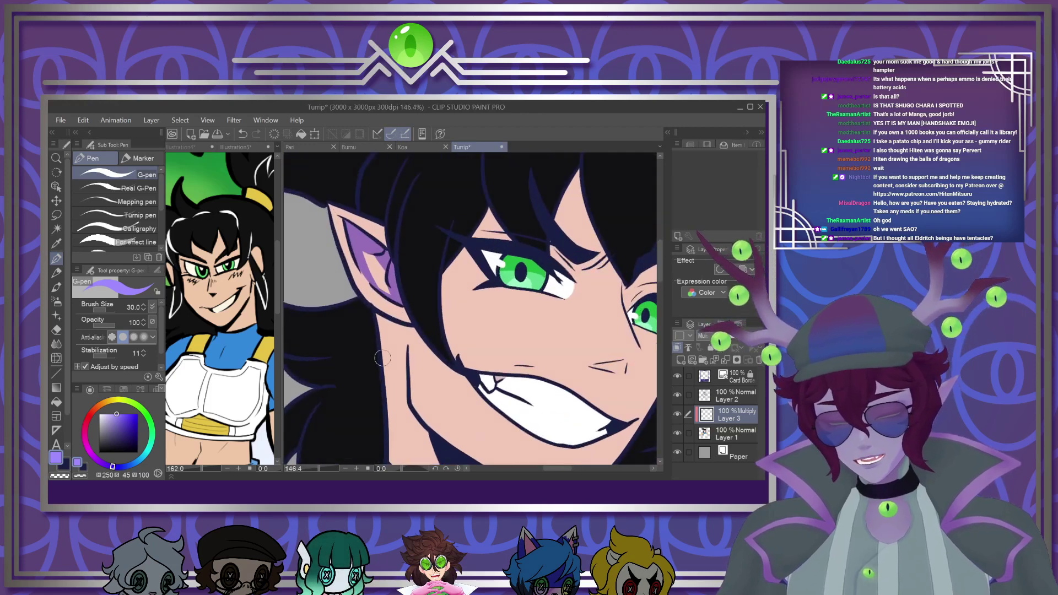
key(bracketright)
drag(372, 320, 417, 332)
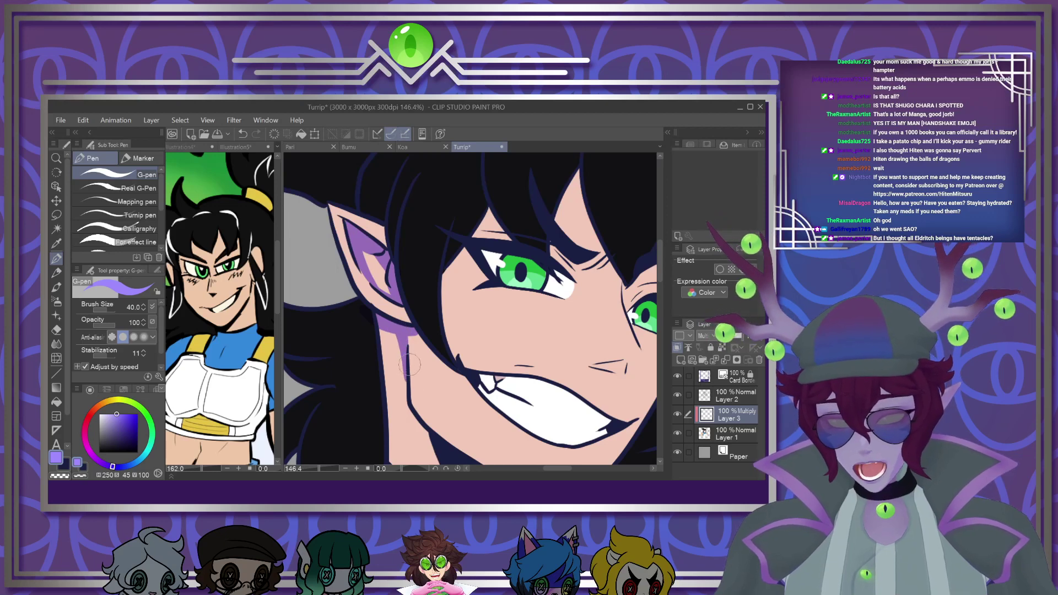
Shade the side of the face purple along the hair, from the mouth corner up to the forehead gap between the bangs
drag(445, 330, 462, 360)
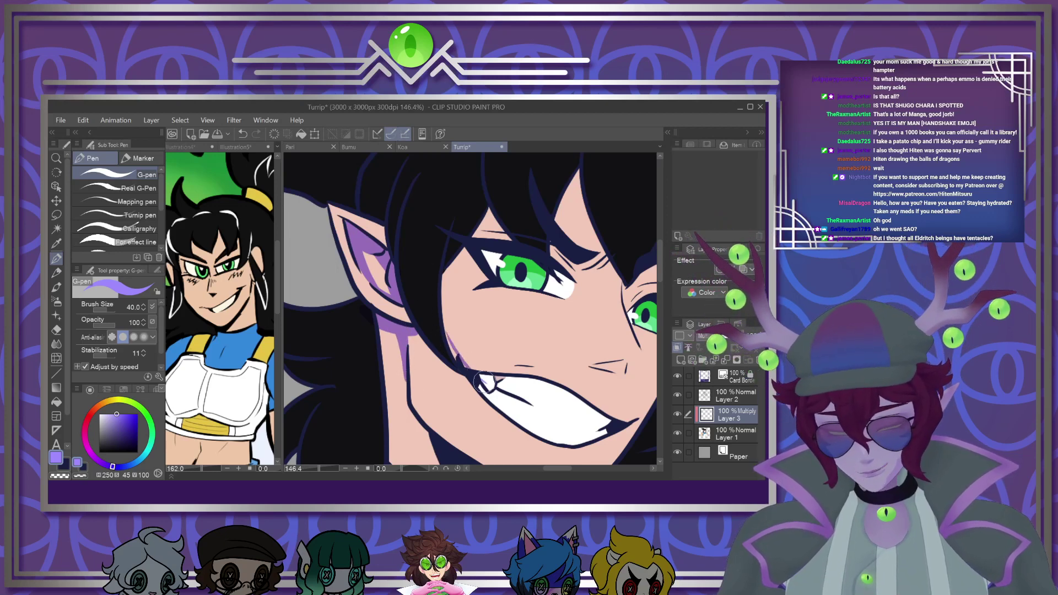
mouse_move(446, 336)
mouse_down()
mouse_move(494, 387)
mouse_move(456, 317)
mouse_move(451, 247)
mouse_move(439, 275)
mouse_move(458, 344)
mouse_up()
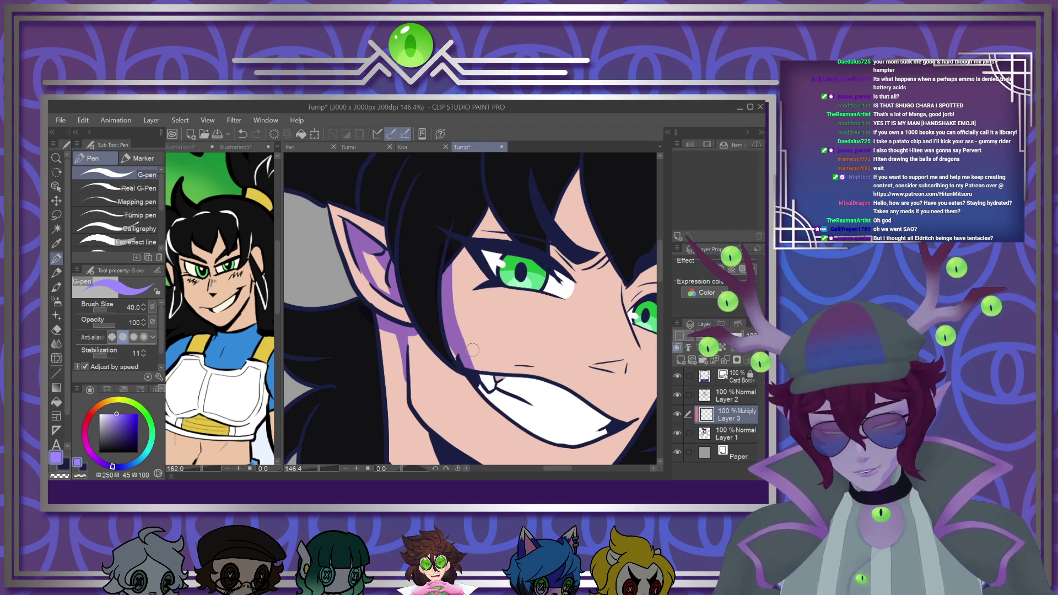
drag(499, 198, 451, 274)
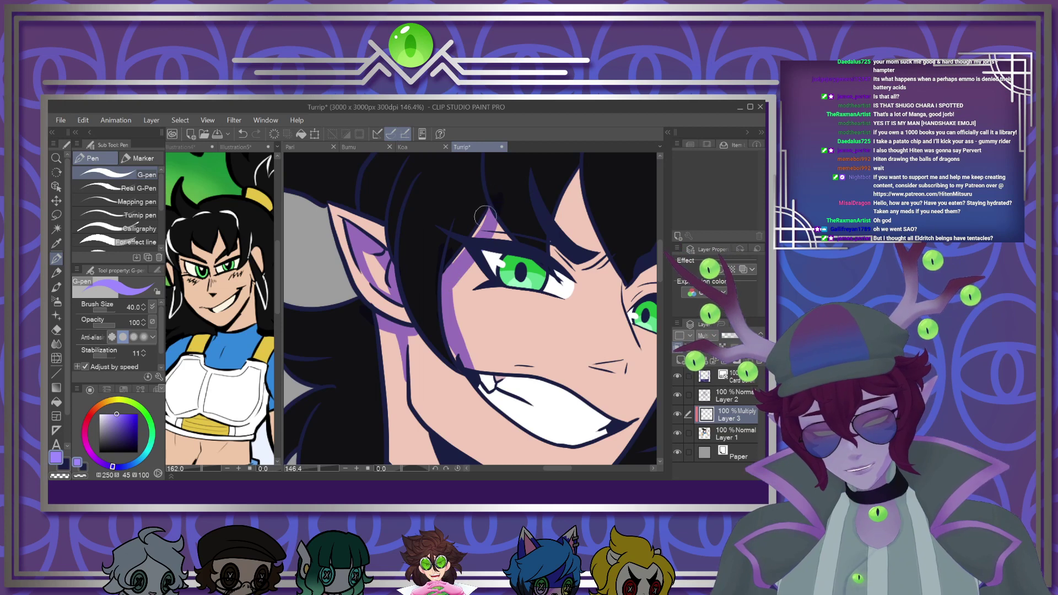
Shade around the nearer eye's inner corner, below the furrowed brow and on the upper eye white with the G-pen at sizes 25 and 40
scroll(361, 315, down, 5)
scroll(416, 286, up, 6)
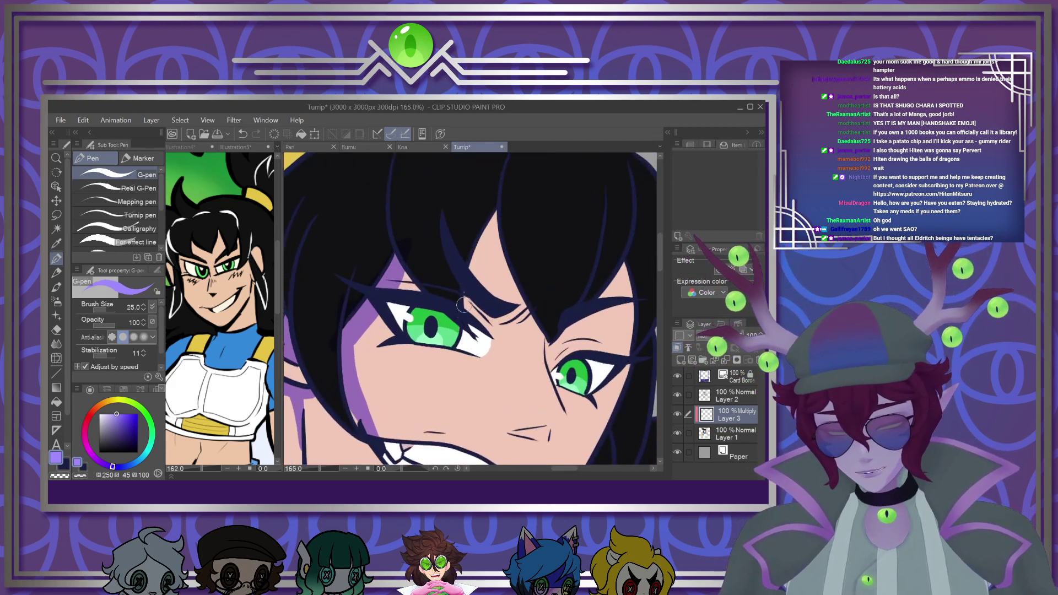
mouse_move(478, 280)
mouse_down()
mouse_move(499, 226)
mouse_move(473, 271)
mouse_move(475, 324)
mouse_up()
key(bracketright)
key(bracketright)
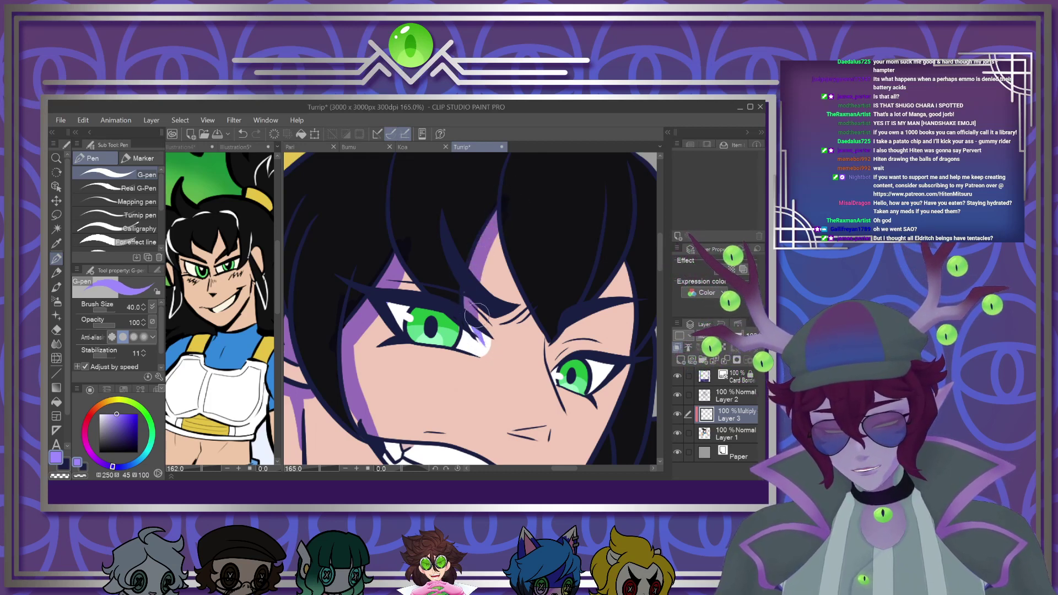
mouse_move(480, 275)
mouse_down()
mouse_move(500, 215)
mouse_move(490, 208)
mouse_move(540, 304)
mouse_up()
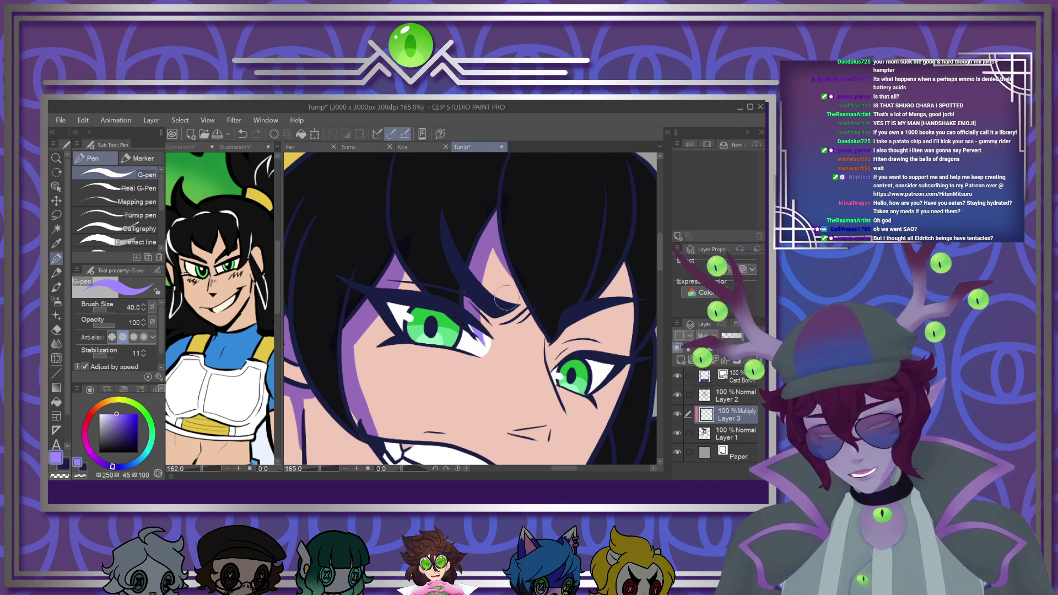
drag(503, 330, 538, 313)
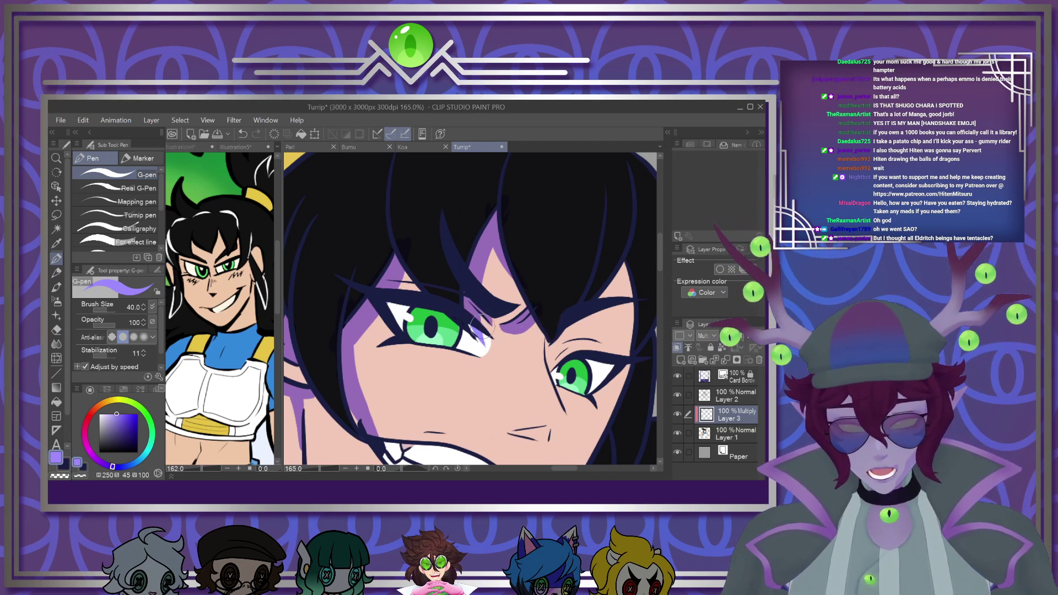
drag(394, 301, 403, 302)
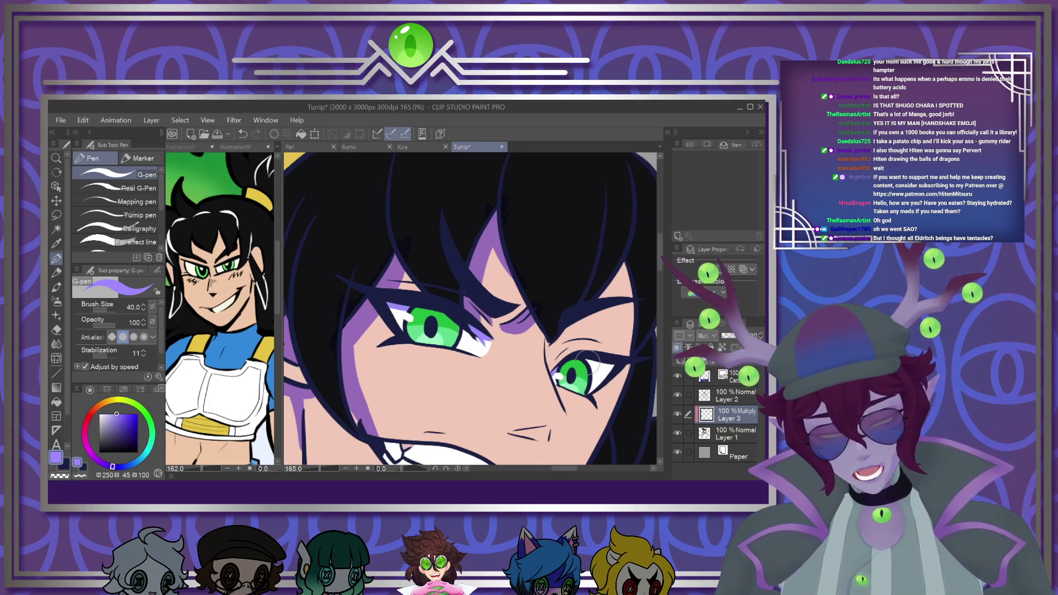
Shade the far eyelid, the underside of the nose and the nose bridge in purple on the Multiply layer with the G-pen
drag(601, 366, 621, 364)
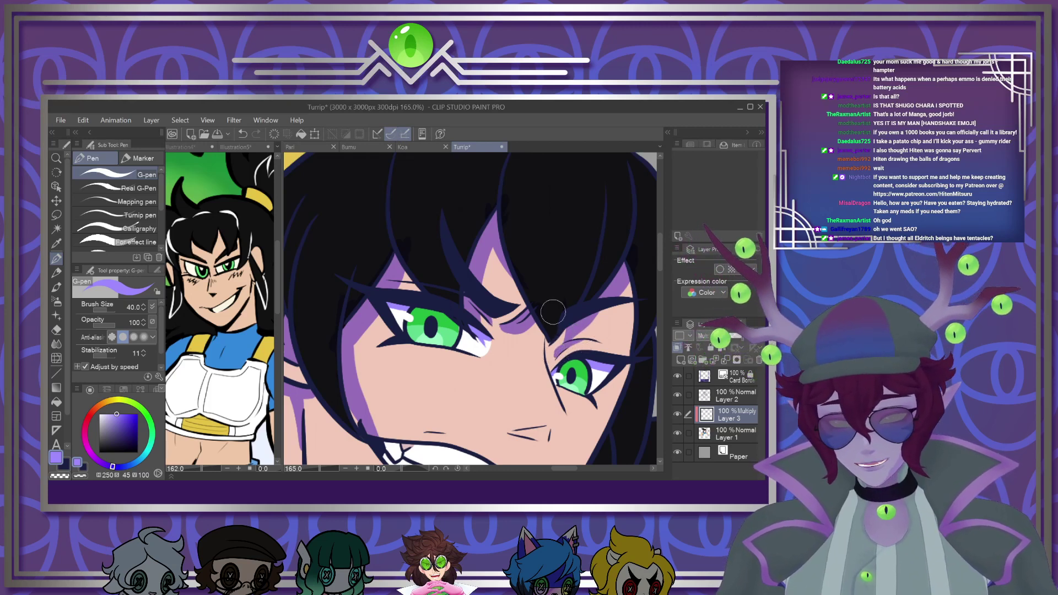
scroll(565, 318, down, 4)
scroll(503, 296, up, 5)
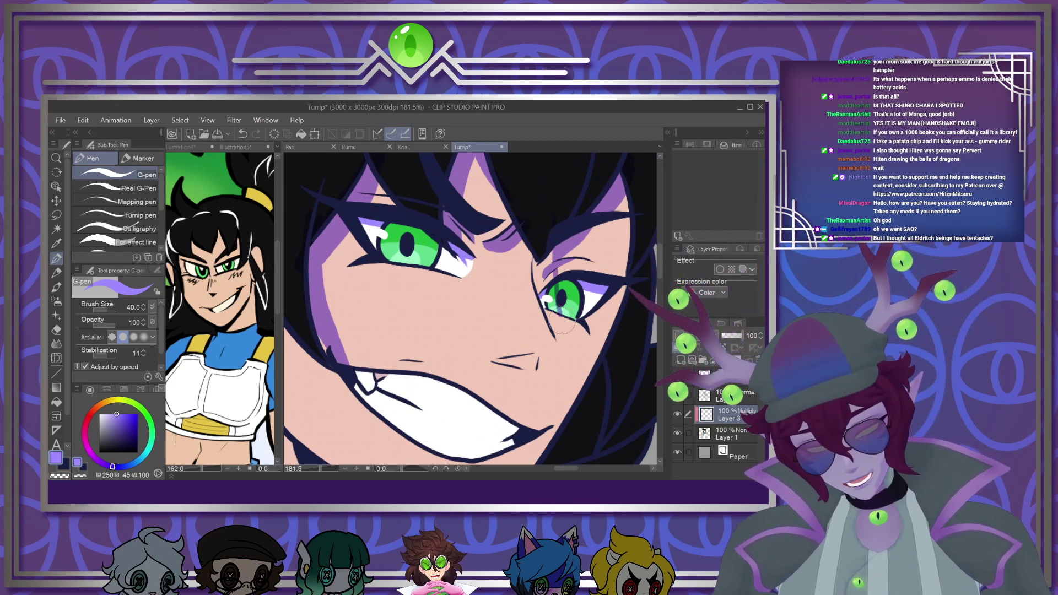
mouse_move(569, 353)
mouse_down()
mouse_move(534, 373)
mouse_move(546, 352)
mouse_move(530, 353)
mouse_move(548, 359)
mouse_up()
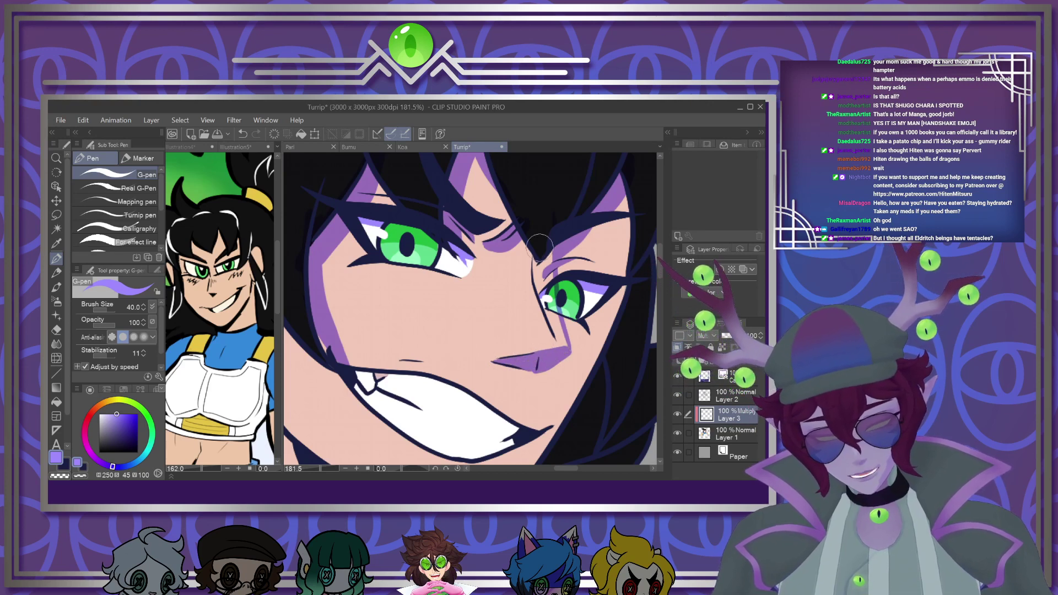
mouse_move(535, 237)
mouse_down()
mouse_move(537, 290)
mouse_move(558, 336)
mouse_up()
drag(546, 259, 560, 342)
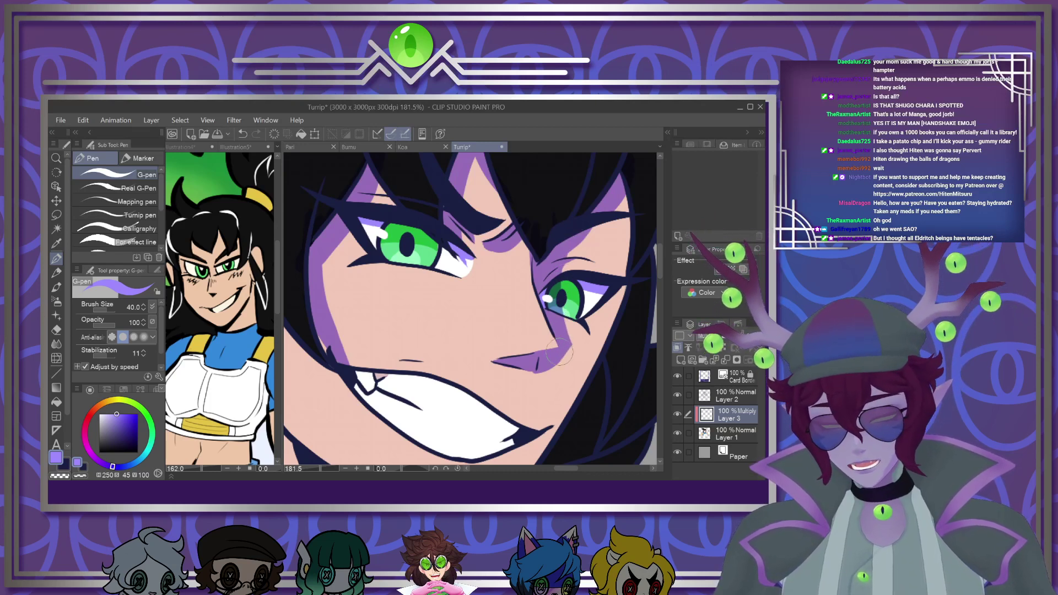
Paint purple shadows on the cheek crease above the grin and along the neck behind the jaw
scroll(560, 352, down, 5)
scroll(530, 348, up, 5)
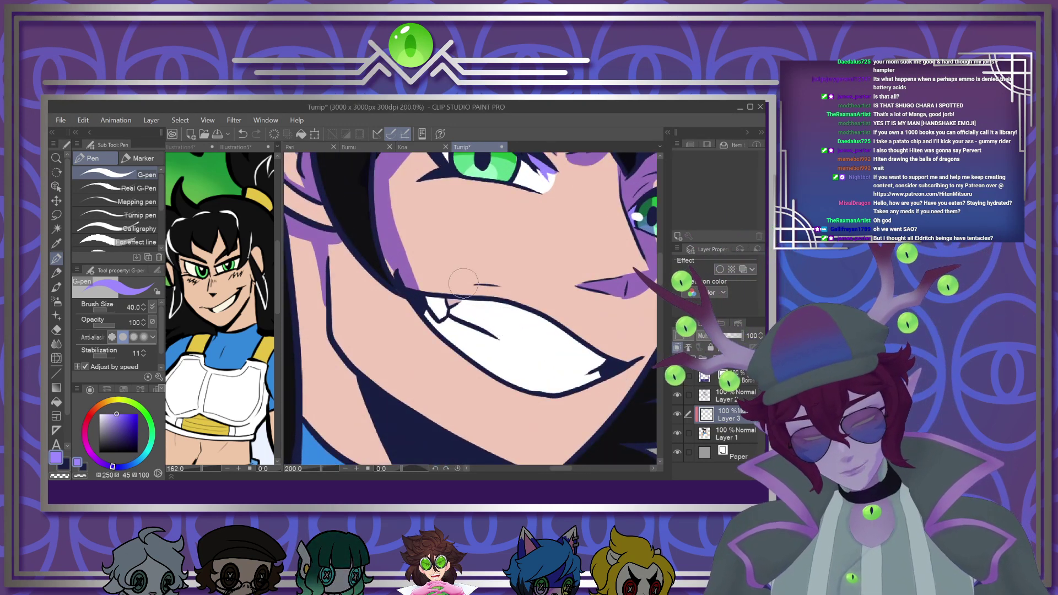
mouse_move(449, 284)
mouse_down()
mouse_move(507, 286)
mouse_move(462, 276)
mouse_move(509, 285)
mouse_move(472, 276)
mouse_up()
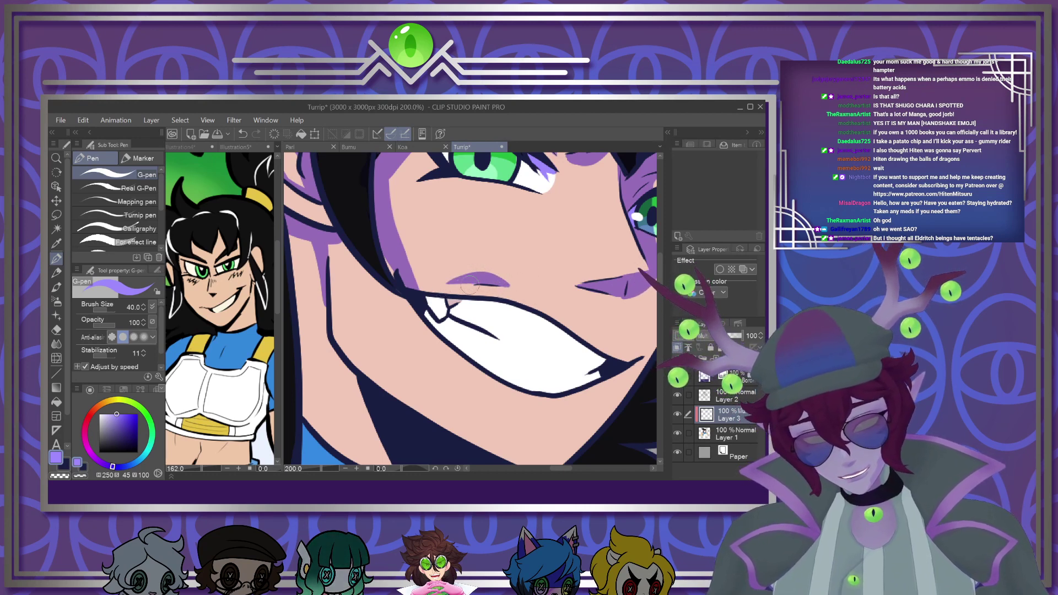
scroll(466, 321, down, 5)
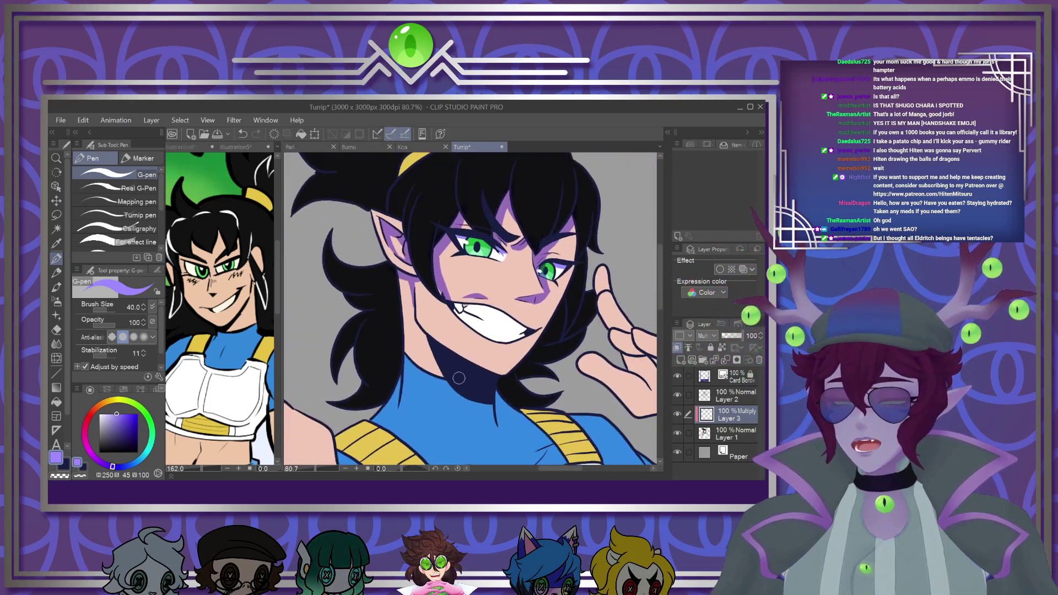
scroll(466, 361, up, 3)
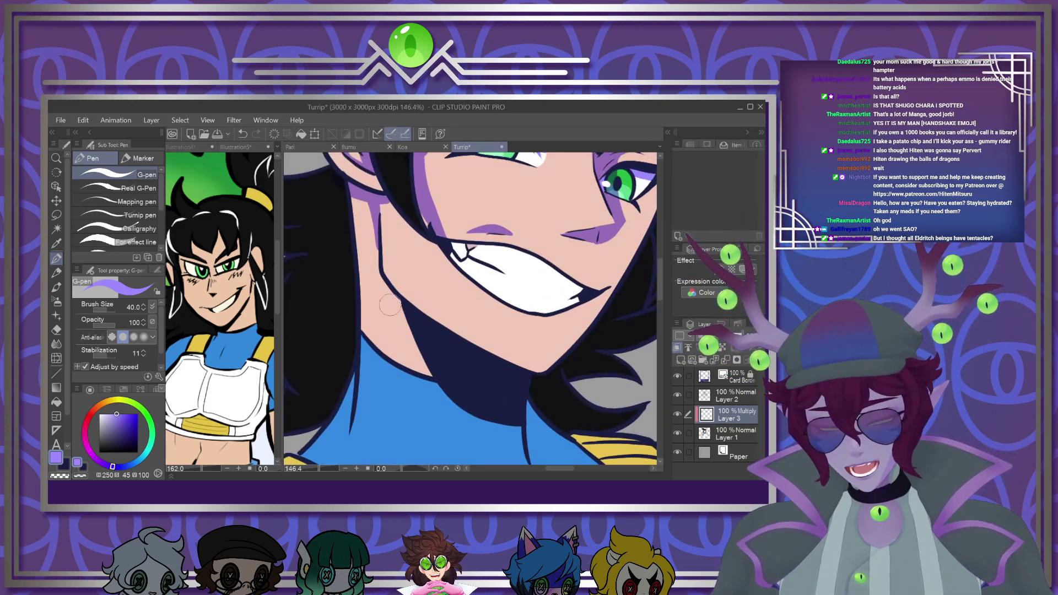
drag(386, 289, 433, 383)
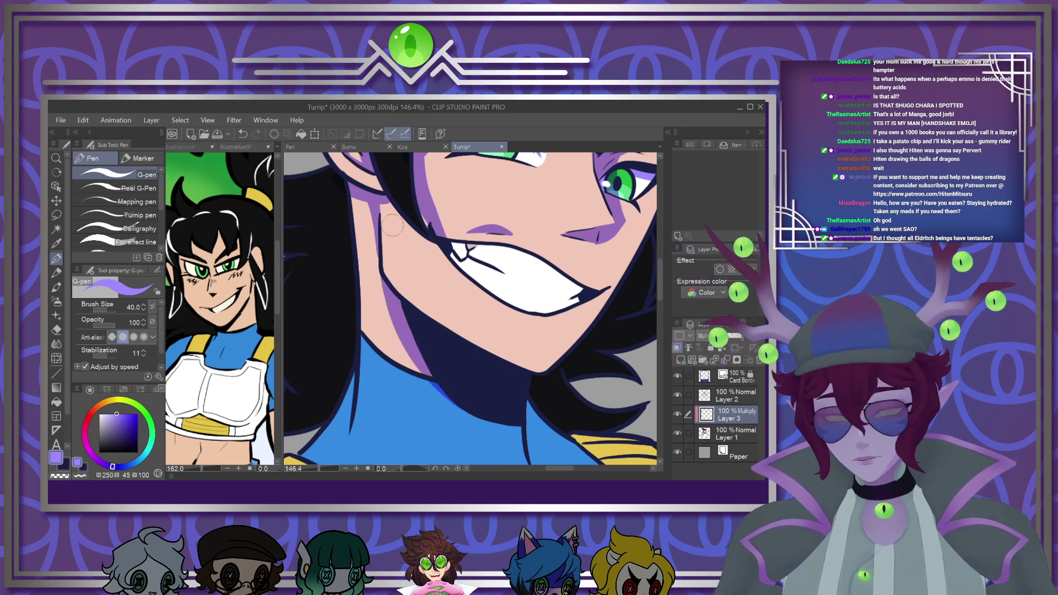
Shade the lower edge of the outstretched arm's blue sleeve and the adjacent side of the white chest armor at brush size 50
scroll(390, 227, down, 5)
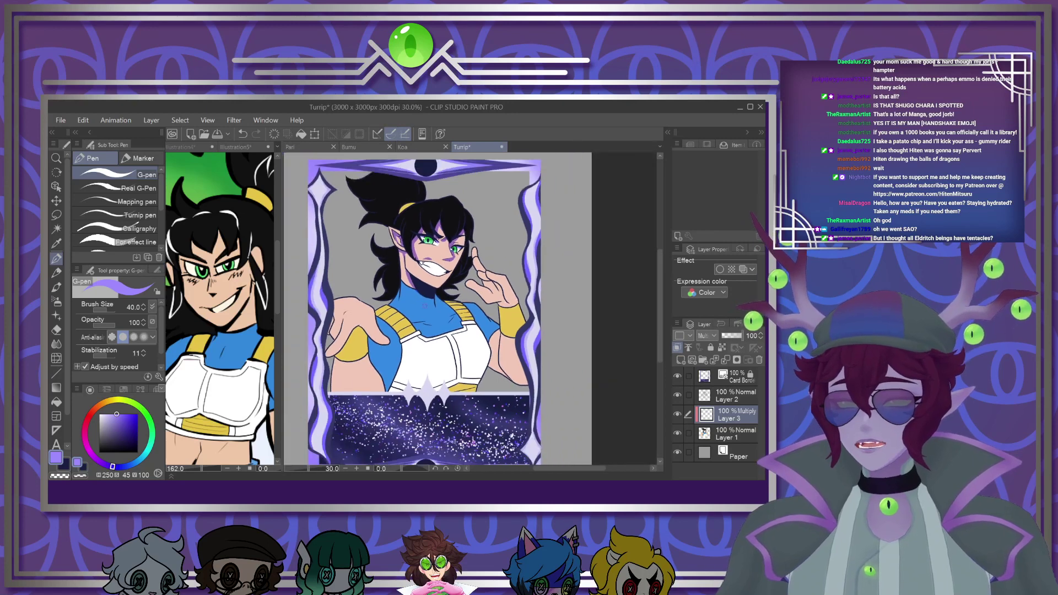
scroll(422, 305, up, 3)
scroll(419, 353, down, 2)
scroll(409, 408, up, 2)
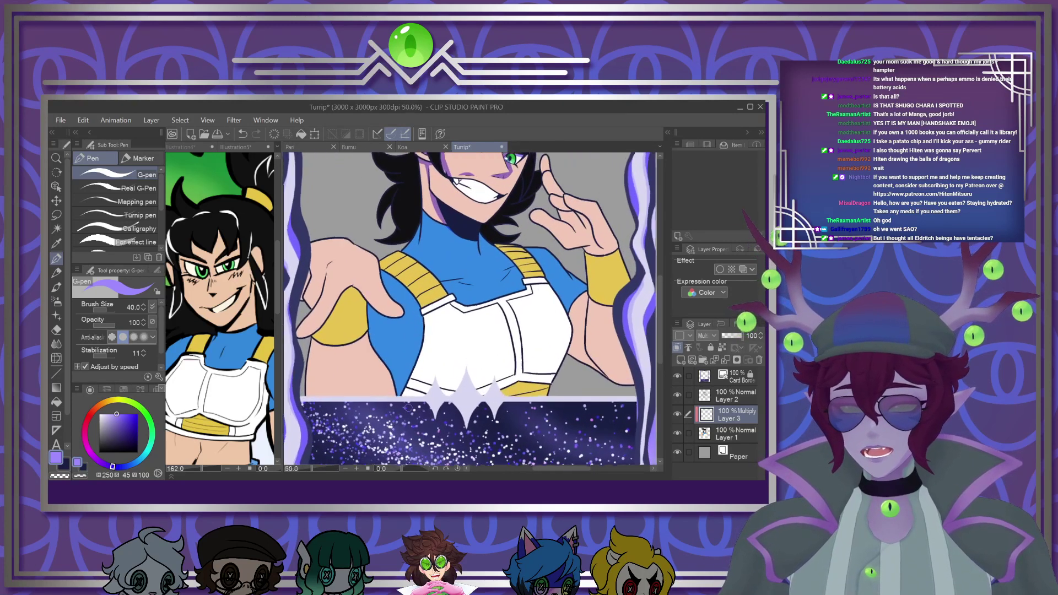
scroll(408, 408, up, 3)
mouse_move(319, 226)
mouse_down()
mouse_move(399, 364)
mouse_move(417, 421)
mouse_up()
mouse_move(331, 282)
mouse_down()
mouse_move(376, 360)
mouse_move(405, 419)
mouse_up()
drag(329, 275, 411, 417)
drag(446, 296, 433, 436)
drag(431, 340, 430, 411)
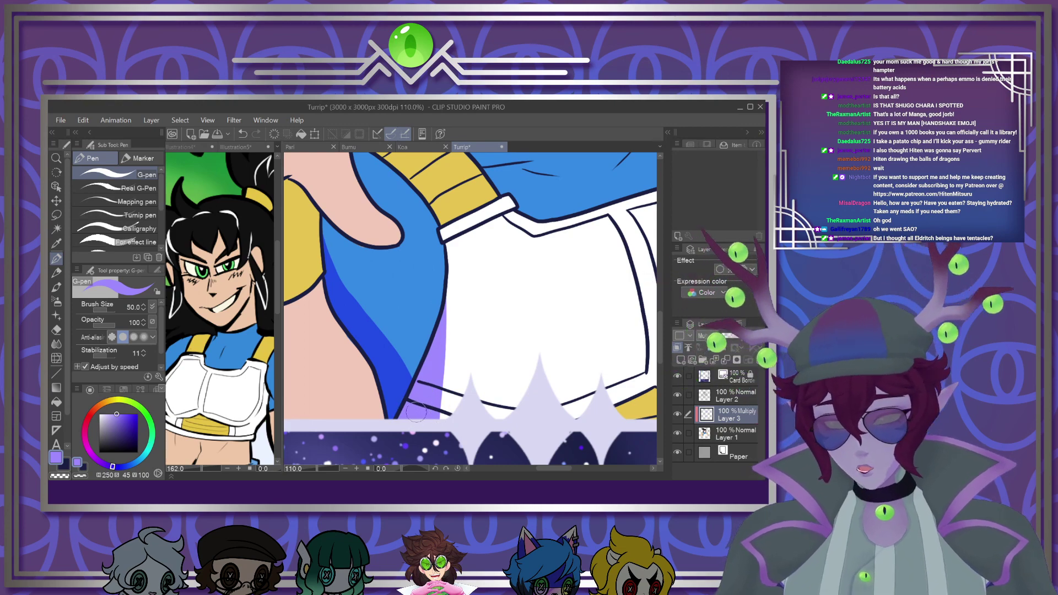
Shade the yellow wristband beneath the outstretched hand and the hand's curled fingers at brush size 70
scroll(416, 411, down, 5)
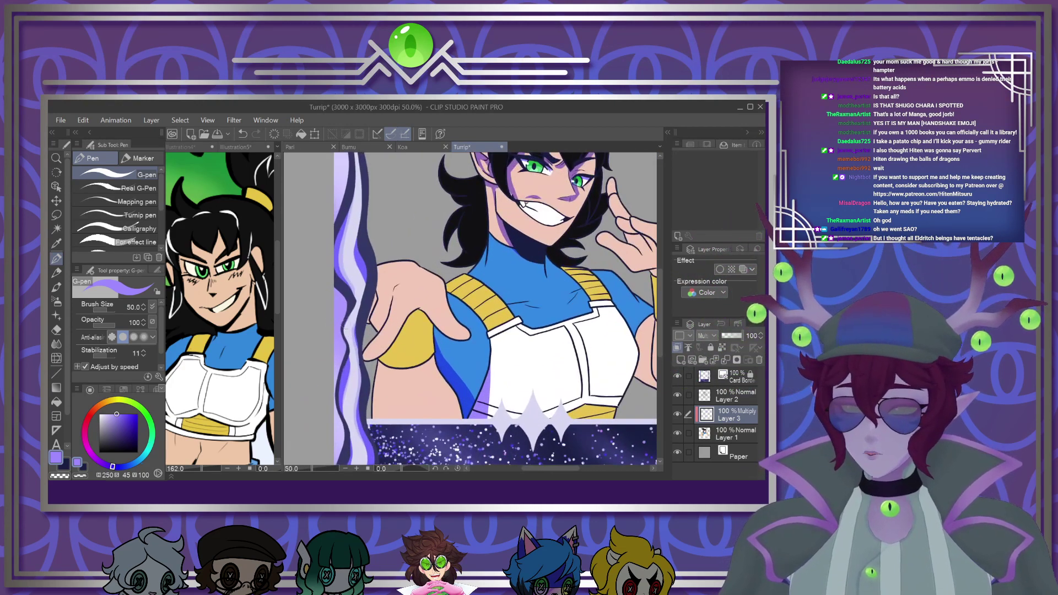
scroll(346, 329, up, 5)
mouse_move(349, 411)
mouse_down()
mouse_move(432, 339)
mouse_move(483, 324)
mouse_move(460, 289)
mouse_move(427, 292)
mouse_move(404, 355)
mouse_up()
mouse_move(375, 392)
mouse_down()
mouse_move(453, 298)
mouse_move(471, 314)
mouse_up()
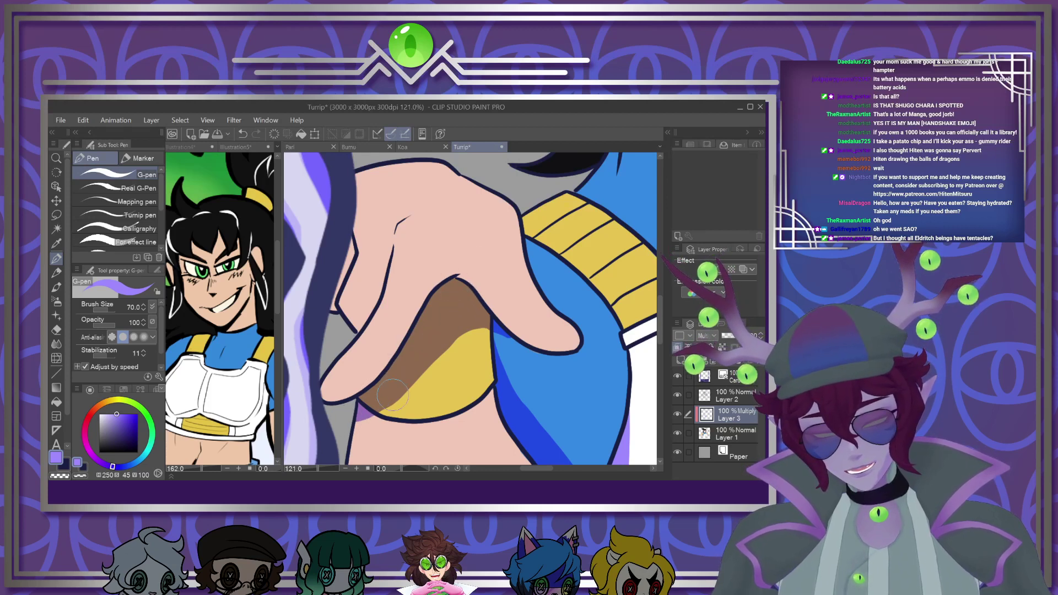
mouse_move(522, 342)
mouse_down()
mouse_move(496, 333)
mouse_move(459, 340)
mouse_move(363, 419)
mouse_up()
drag(388, 263, 339, 344)
drag(354, 239, 333, 287)
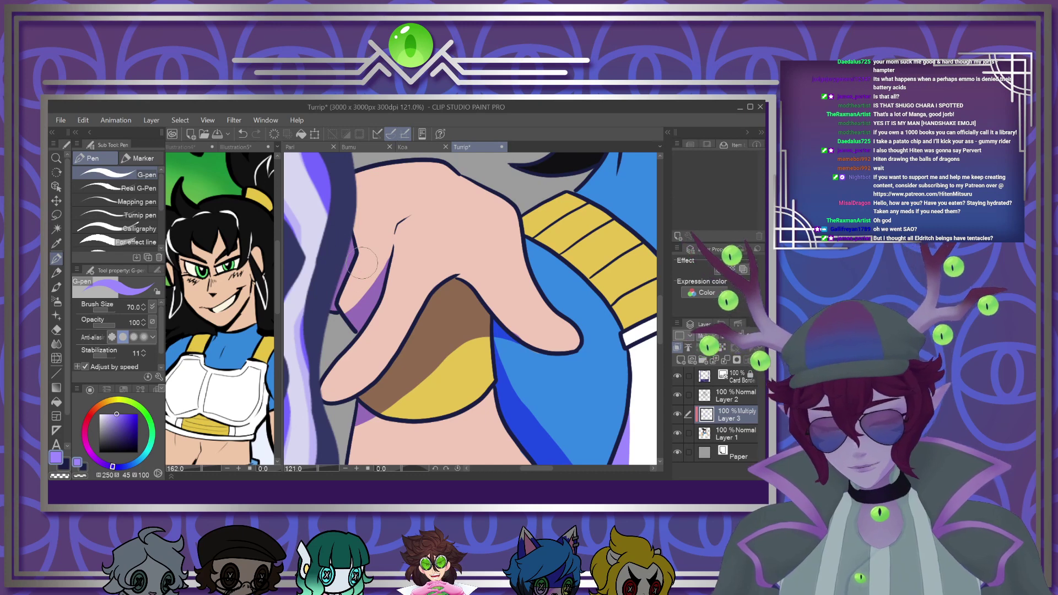
Add shadow to the outstretched arm's skin beside the blue sleeve and to the collarbone creases on the blue shirt
scroll(362, 263, down, 5)
scroll(375, 297, up, 4)
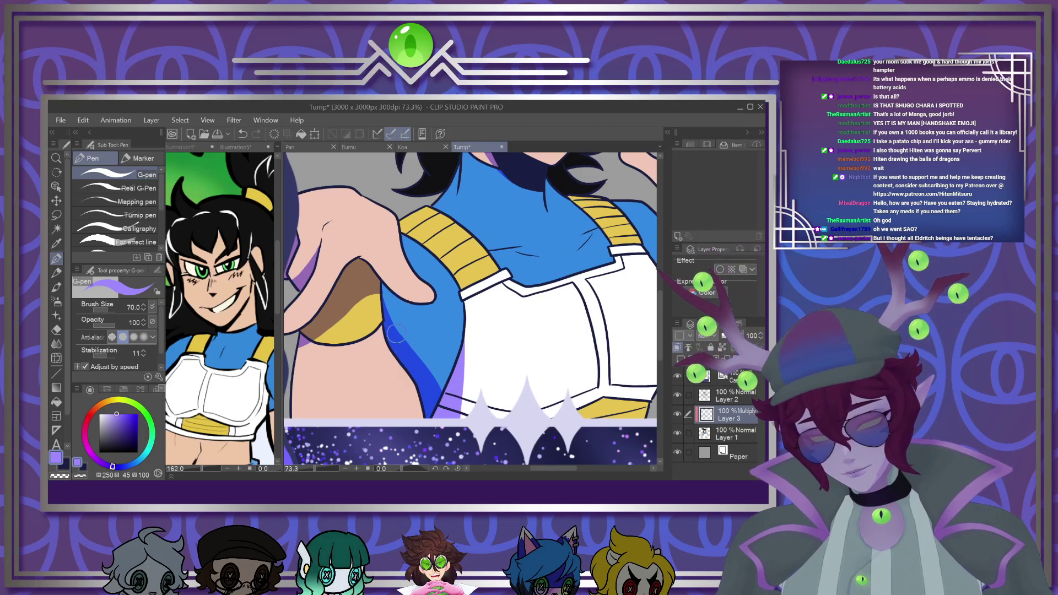
mouse_move(382, 283)
mouse_down()
mouse_move(386, 305)
mouse_move(390, 293)
mouse_up()
drag(403, 352, 423, 418)
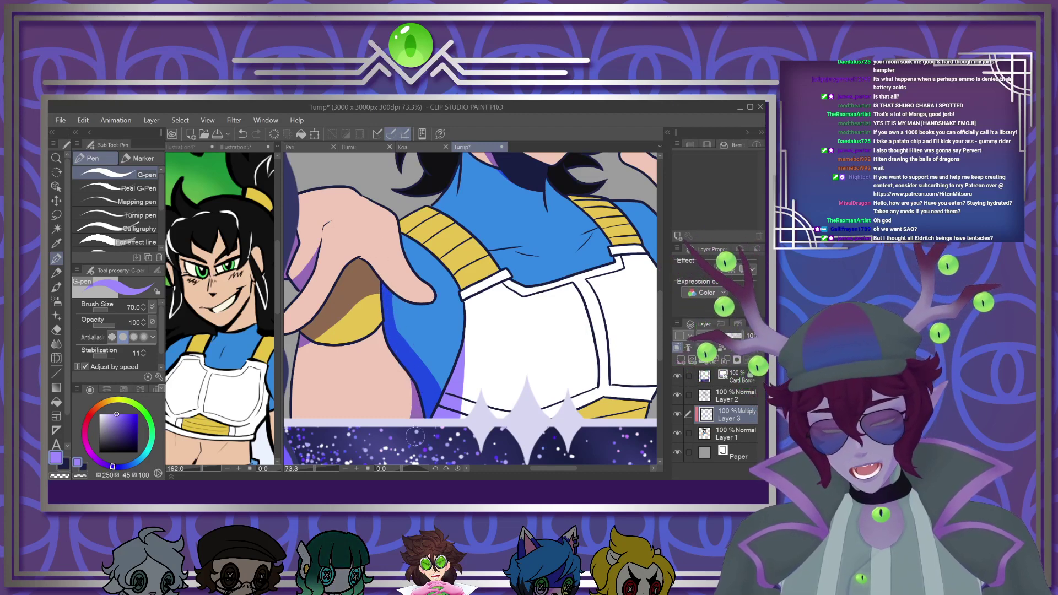
drag(572, 470, 580, 458)
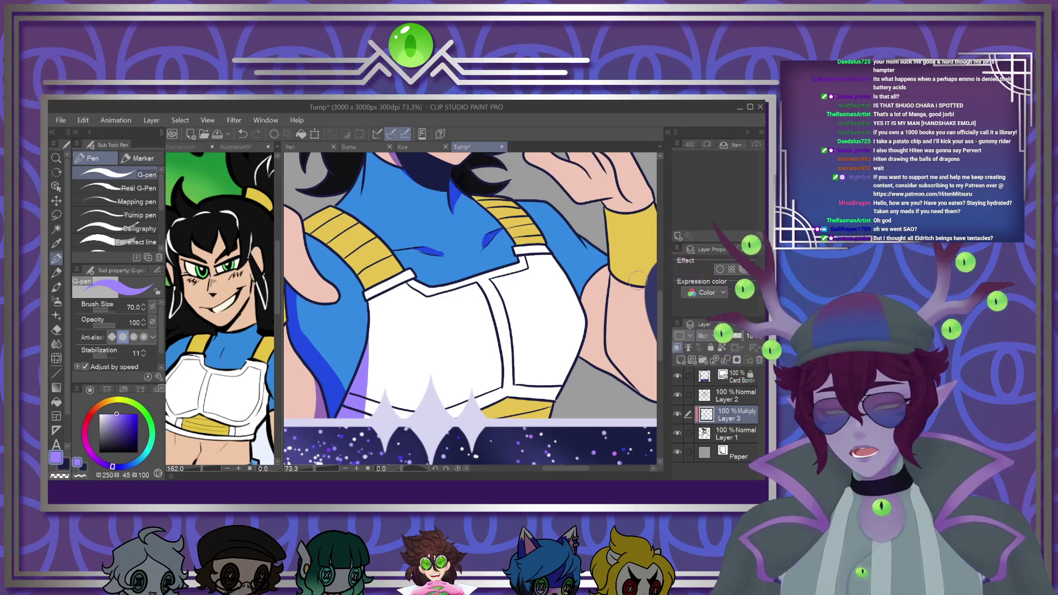
Shade the inner lower corners of both white chest armor plates beside the center strip
scroll(638, 328, down, 3)
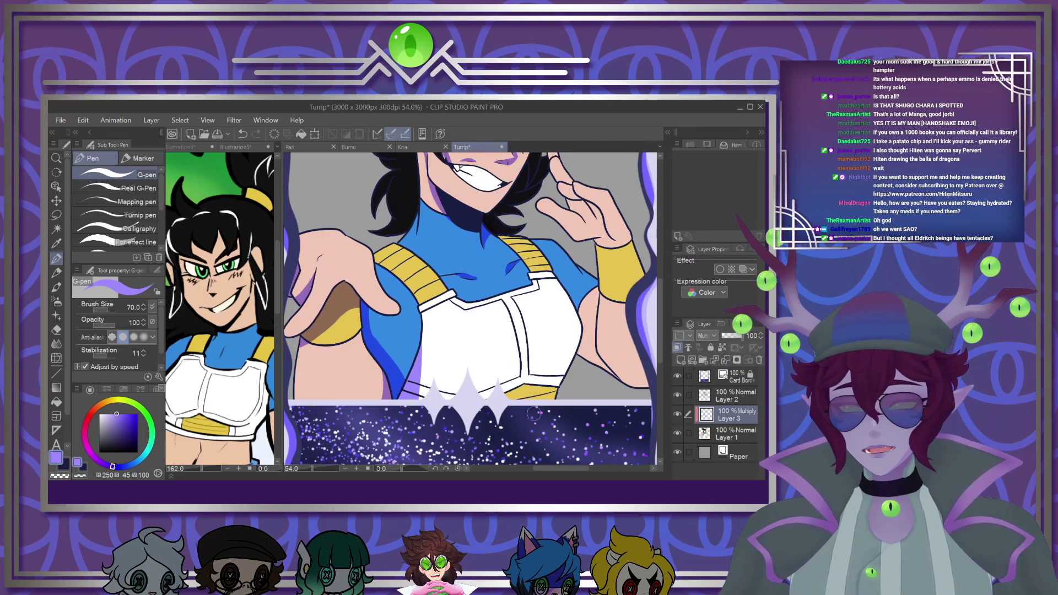
scroll(508, 455, up, 3)
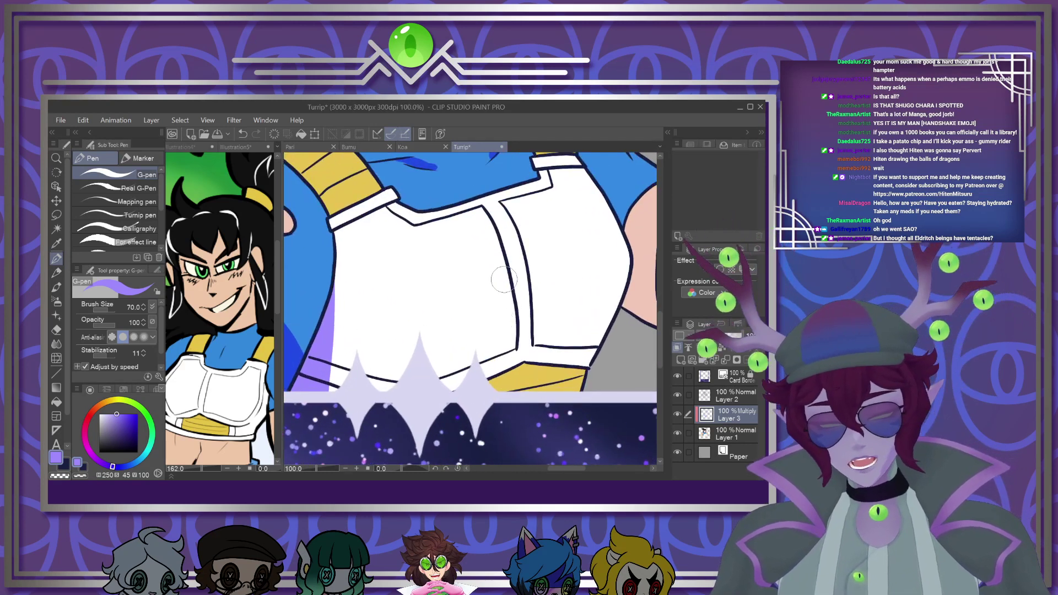
mouse_move(500, 354)
mouse_down()
mouse_move(514, 349)
mouse_move(514, 303)
mouse_move(510, 348)
mouse_up()
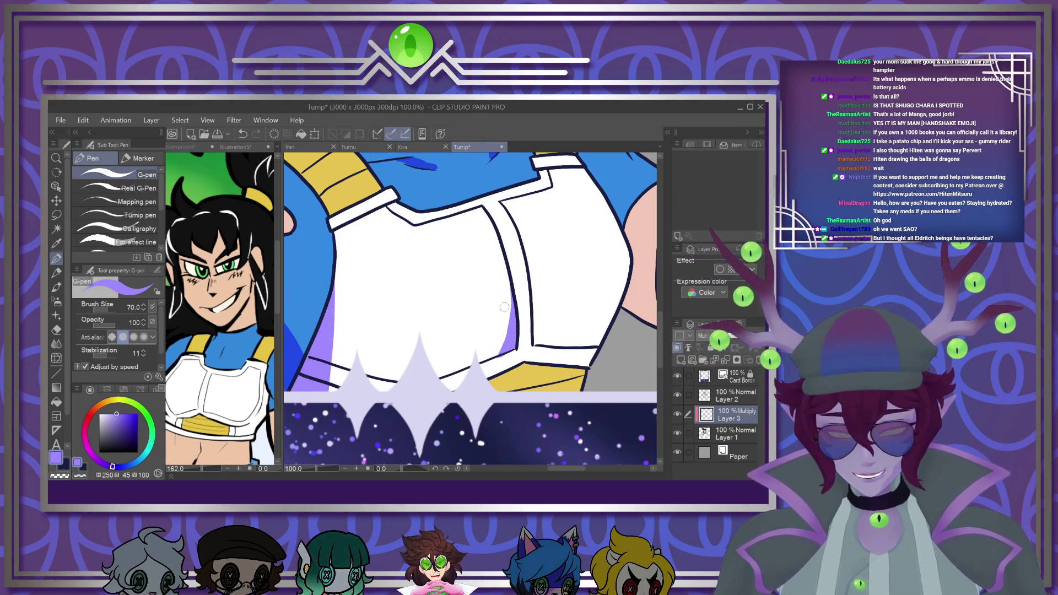
mouse_move(535, 327)
mouse_down()
mouse_move(547, 346)
mouse_move(535, 339)
mouse_up()
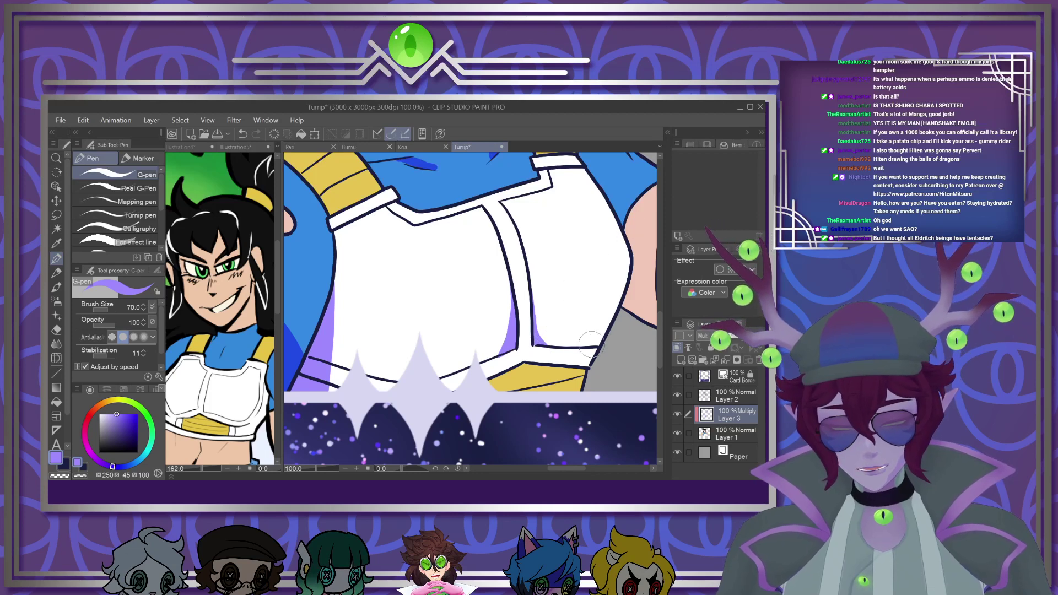
Shade the underside of the raised arm's blue sleeve and fill the upper arm behind the forearm with purple shadow
scroll(623, 300, down, 5)
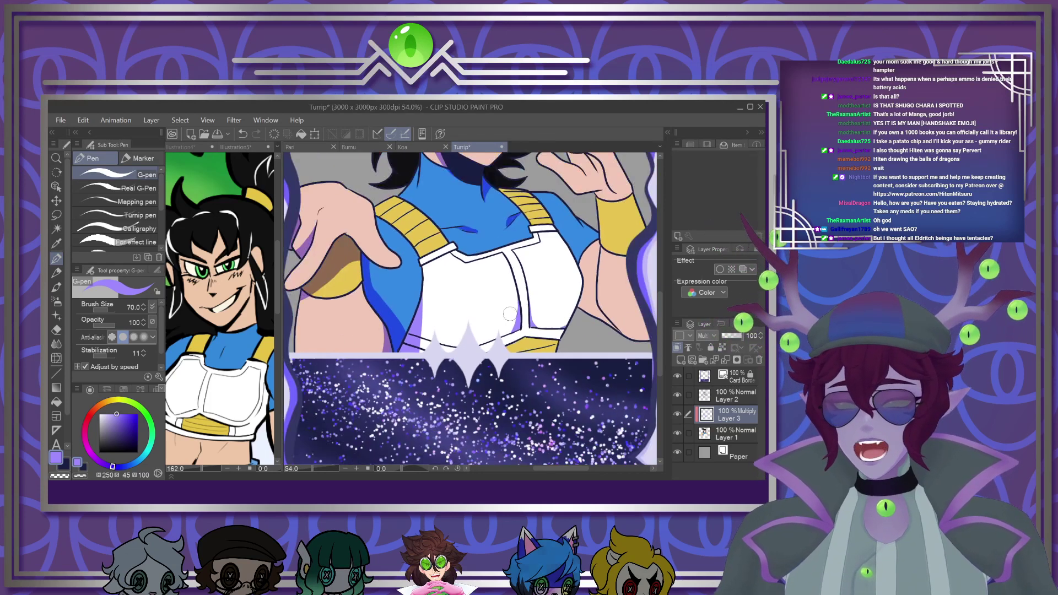
scroll(547, 323, up, 3)
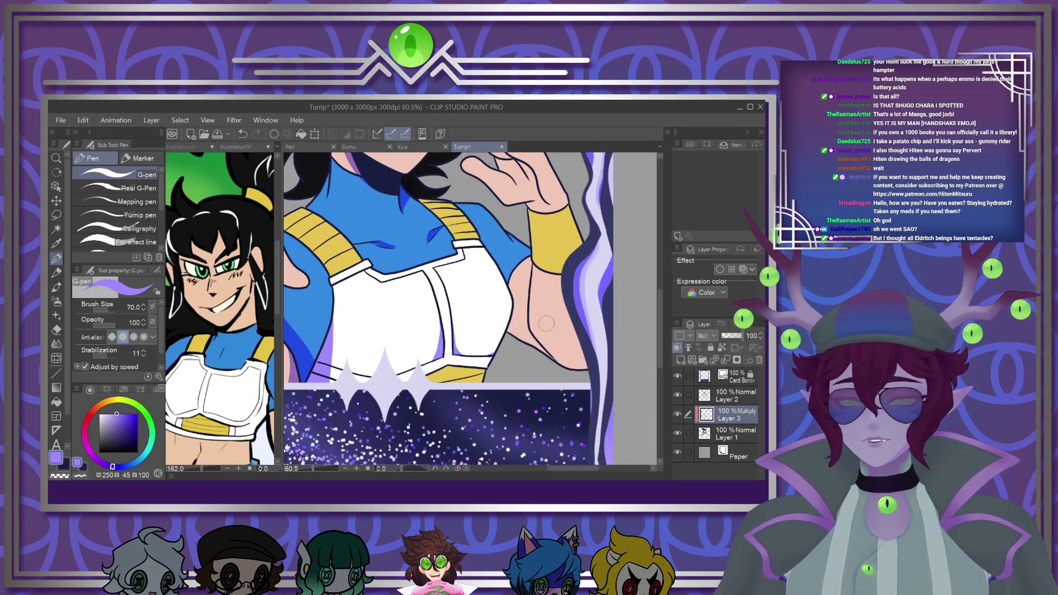
scroll(542, 326, down, 3)
scroll(497, 273, up, 5)
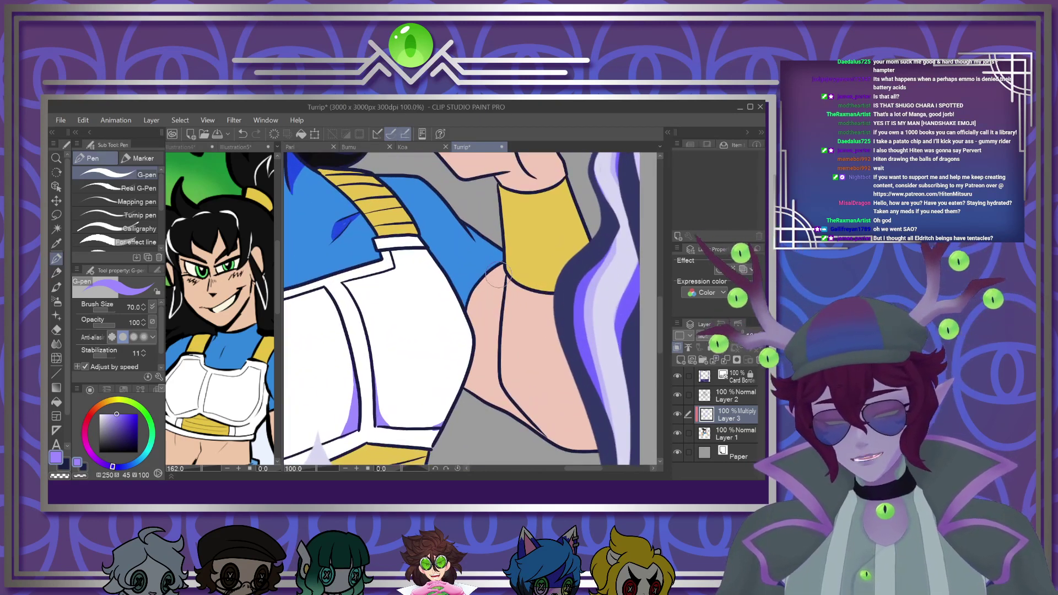
drag(430, 251, 502, 300)
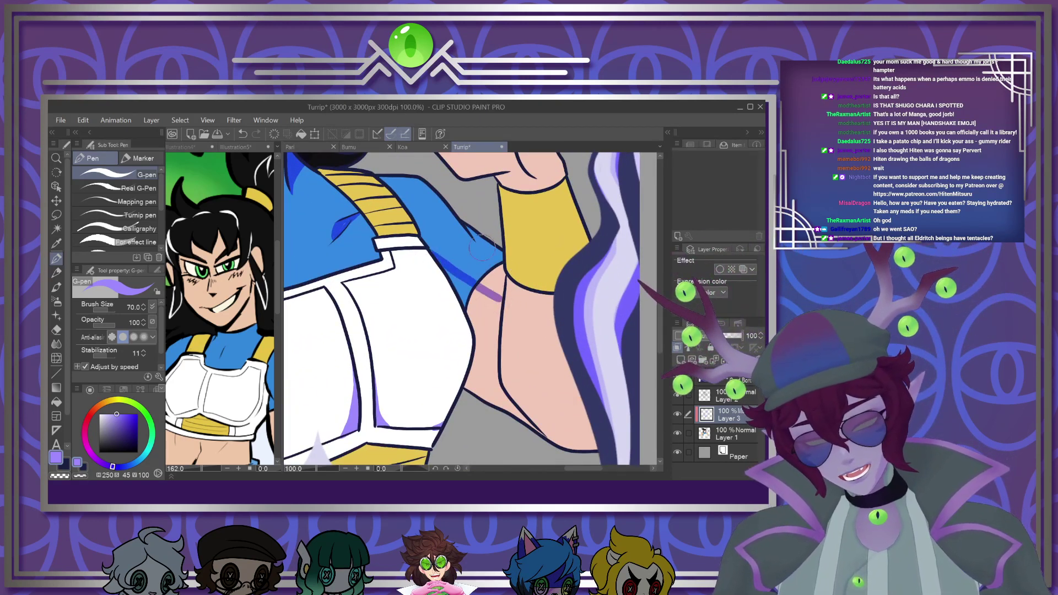
drag(470, 230, 495, 284)
mouse_move(427, 245)
mouse_down()
mouse_move(462, 269)
mouse_move(504, 277)
mouse_move(480, 242)
mouse_move(493, 262)
mouse_move(498, 248)
mouse_move(493, 379)
mouse_move(528, 424)
mouse_up()
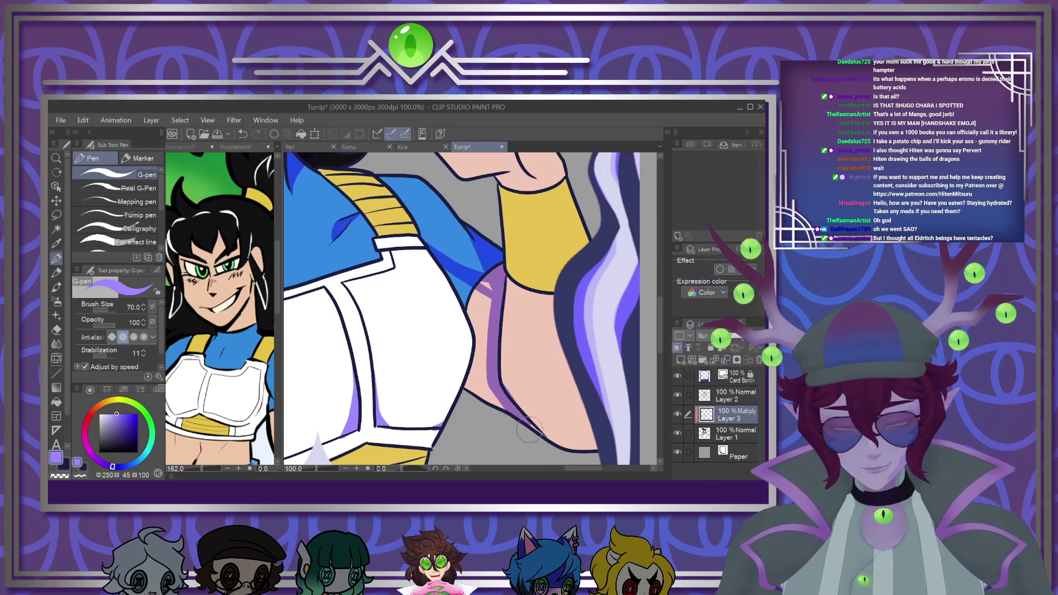
mouse_move(461, 332)
mouse_down()
mouse_move(487, 341)
mouse_move(475, 392)
mouse_move(476, 372)
mouse_move(502, 414)
mouse_up()
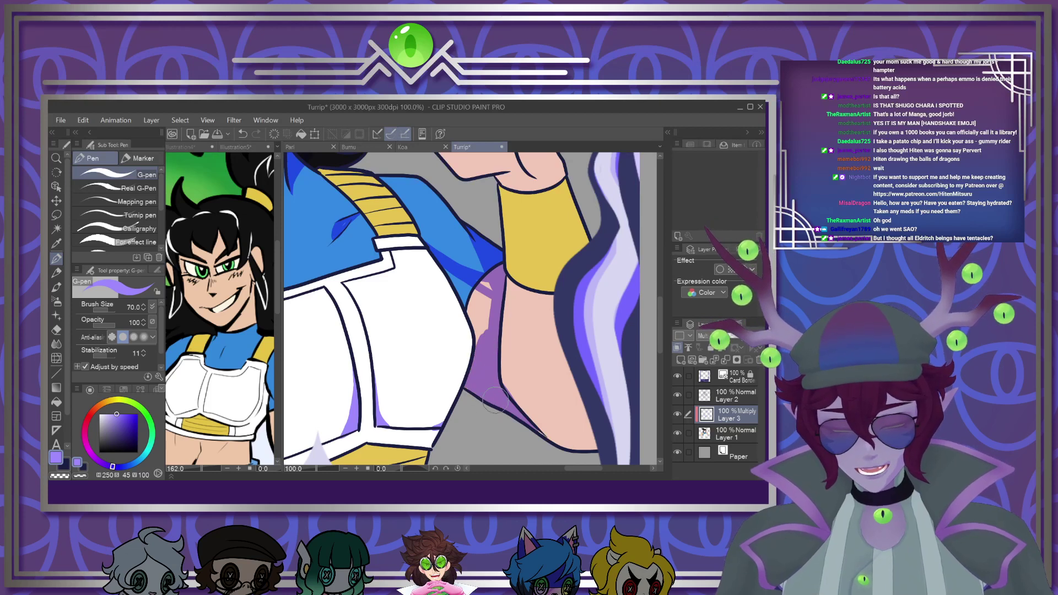
drag(477, 325, 461, 288)
mouse_move(484, 352)
mouse_down()
mouse_move(467, 291)
mouse_move(483, 307)
mouse_move(484, 291)
mouse_move(488, 326)
mouse_up()
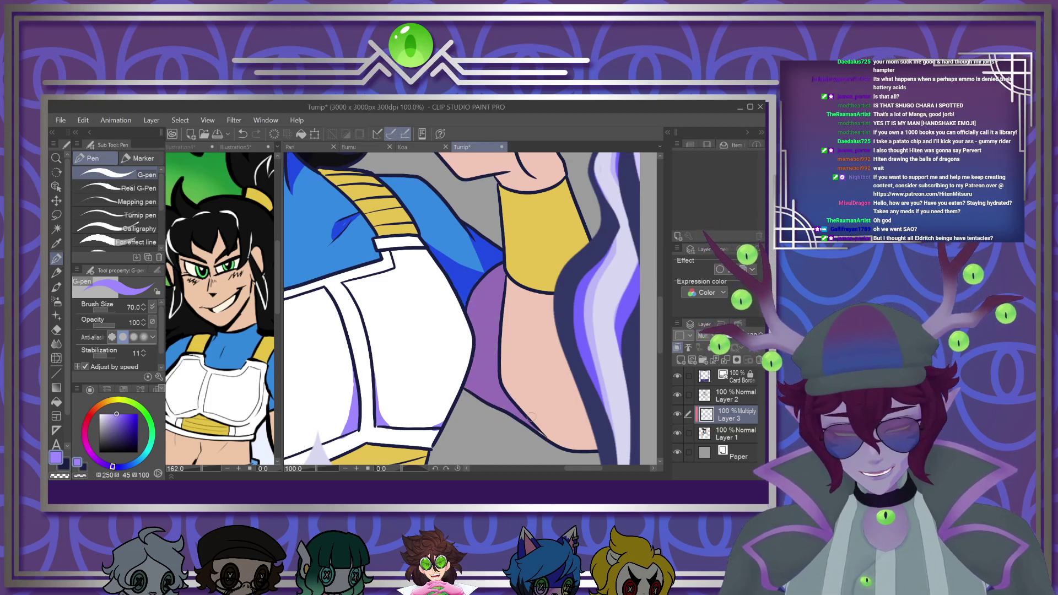
Paint purple shadows on the raised hand's palm and along the base of its extended index finger
scroll(446, 309, up, 5)
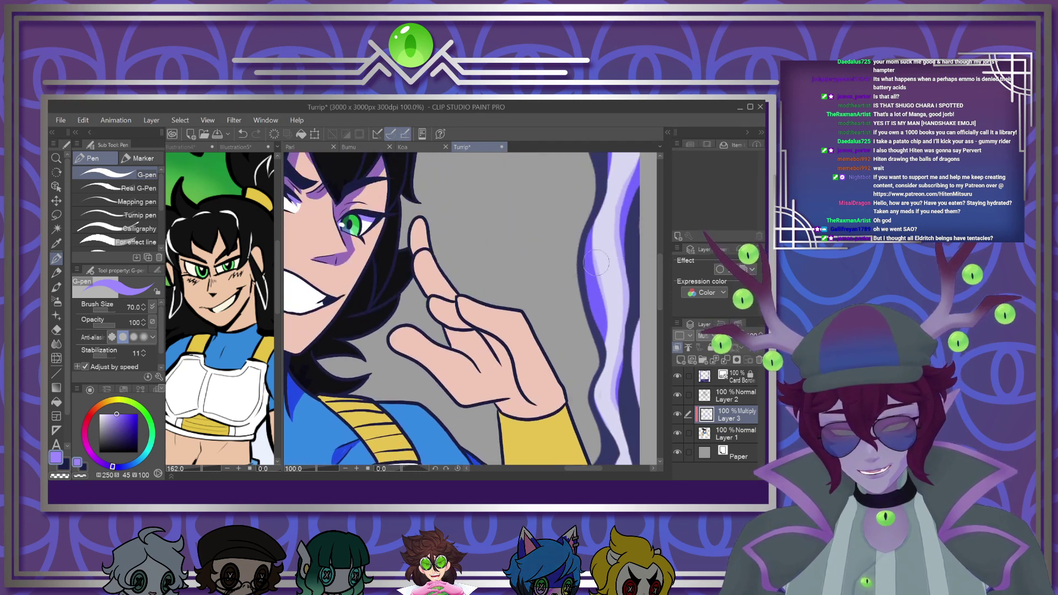
mouse_move(462, 321)
mouse_down()
mouse_move(515, 386)
mouse_move(445, 330)
mouse_move(481, 338)
mouse_move(508, 361)
mouse_move(488, 369)
mouse_move(463, 347)
mouse_up()
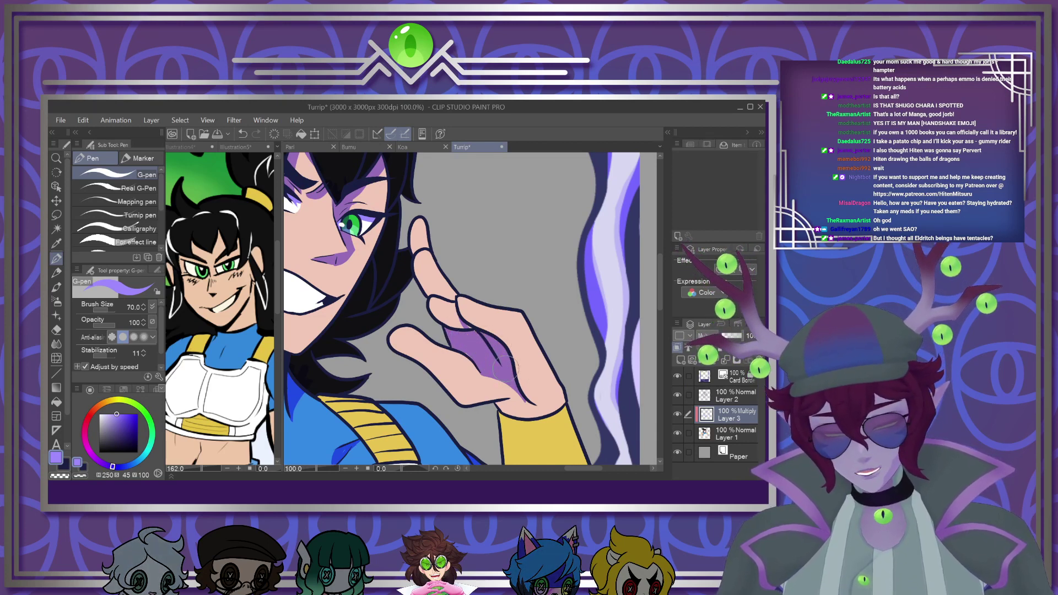
drag(527, 403, 507, 386)
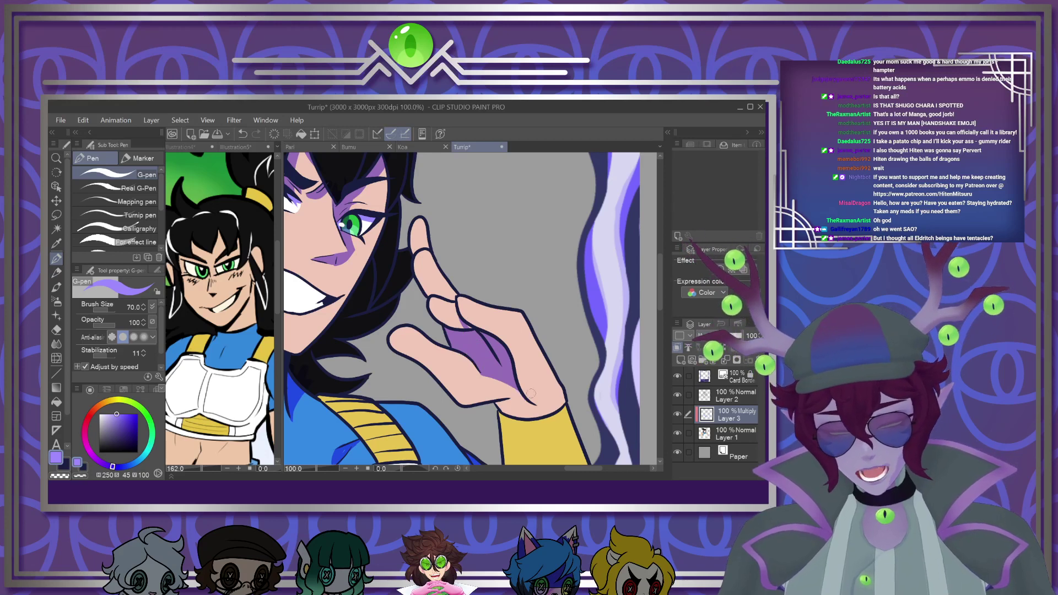
drag(453, 303, 460, 321)
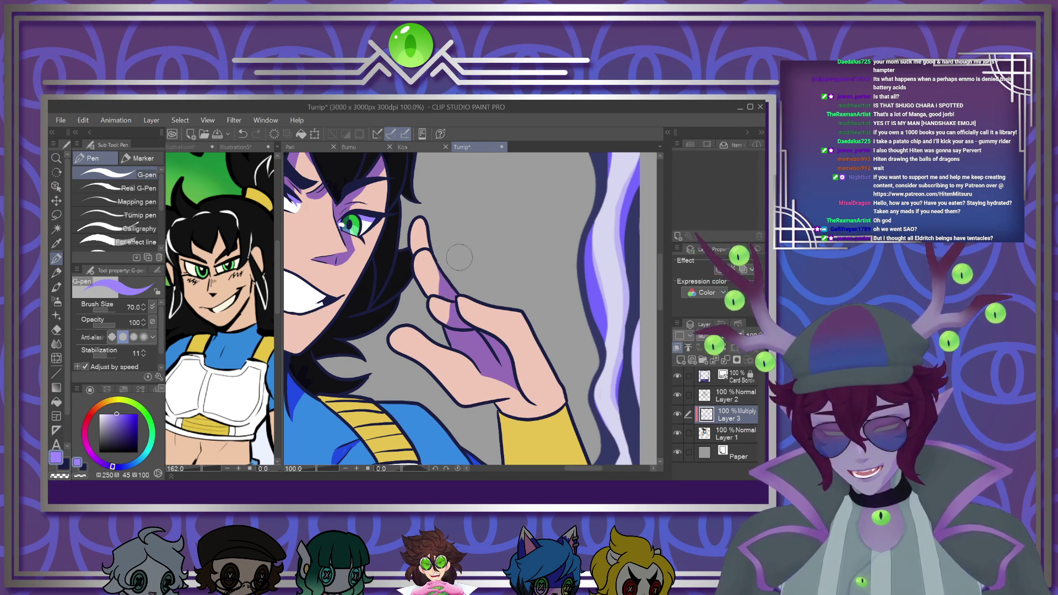
Change the blending mode of the shading layer, Layer 3, to Screen
scroll(465, 233, down, 4)
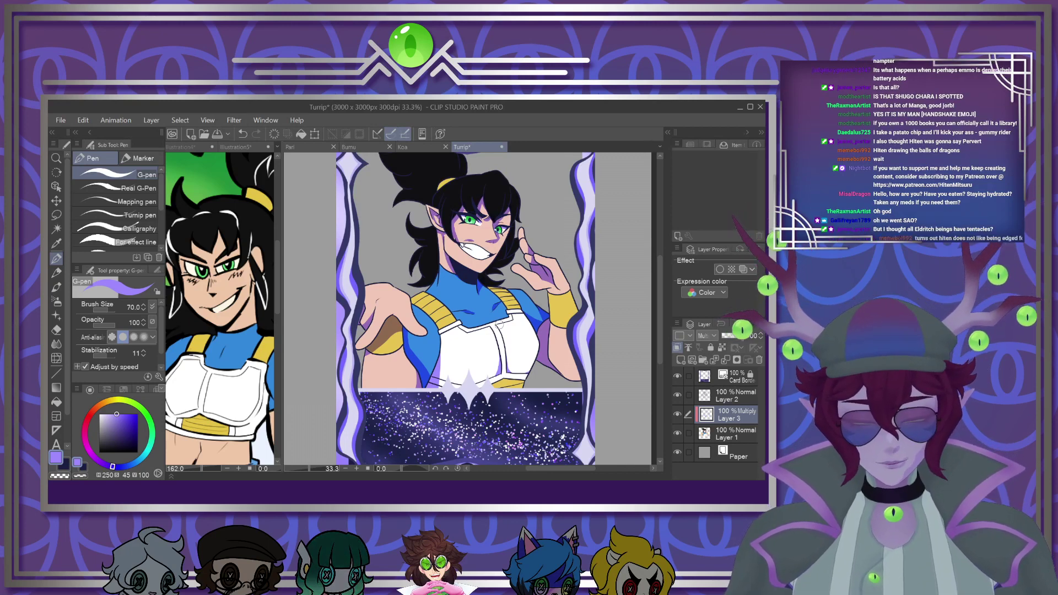
scroll(707, 336, down, 5)
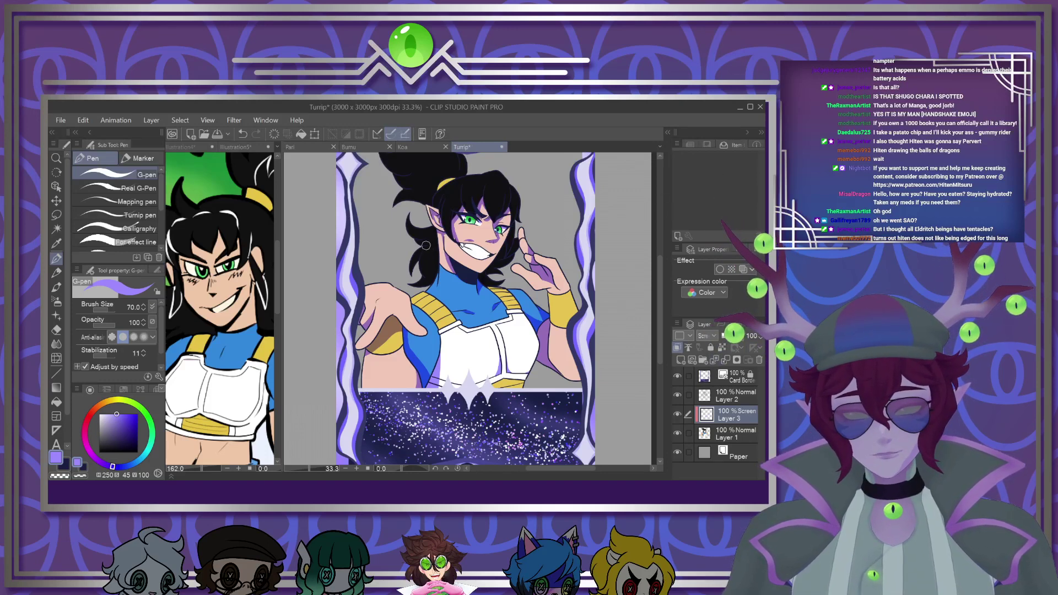
Reduce the G-pen brush size to 30 and paint a highlight down the outer edge of the outstretched forearm below its yellow wristband
scroll(426, 246, down, 1)
scroll(391, 352, up, 3)
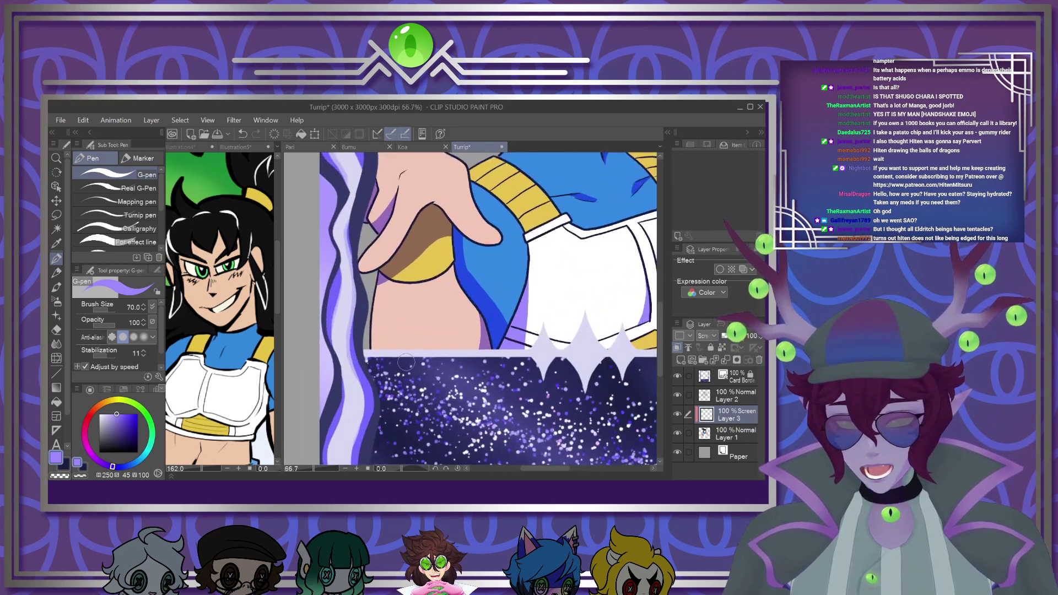
scroll(389, 321, up, 3)
key([)
key([)
key([)
key([)
drag(370, 234, 363, 373)
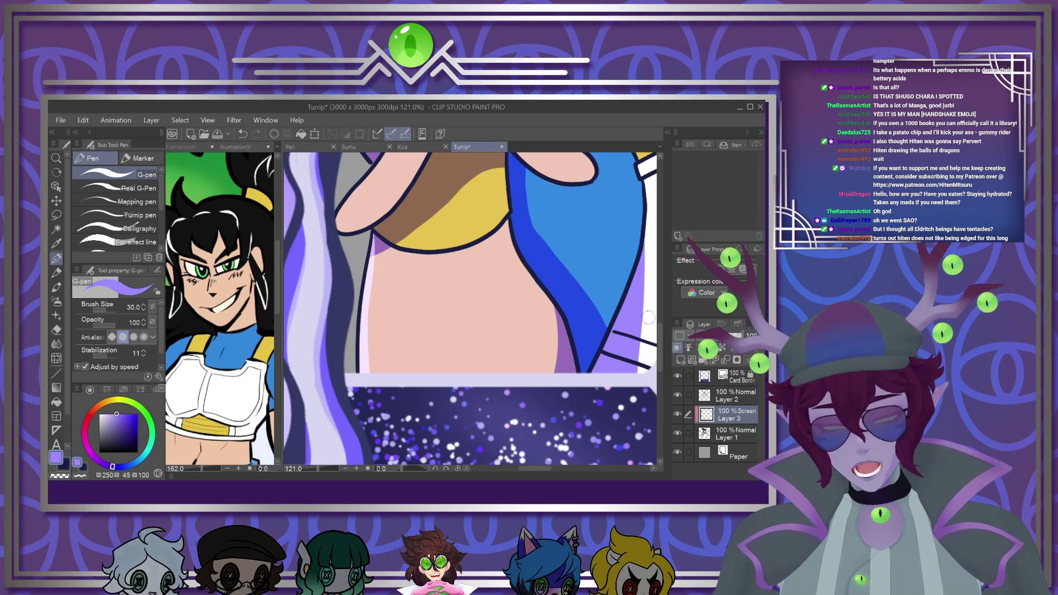
Paint thin highlights along the outer finger and the thumb of the outstretched hand, undoing the stray stroke on the blue sleeve
scroll(644, 317, up, 3)
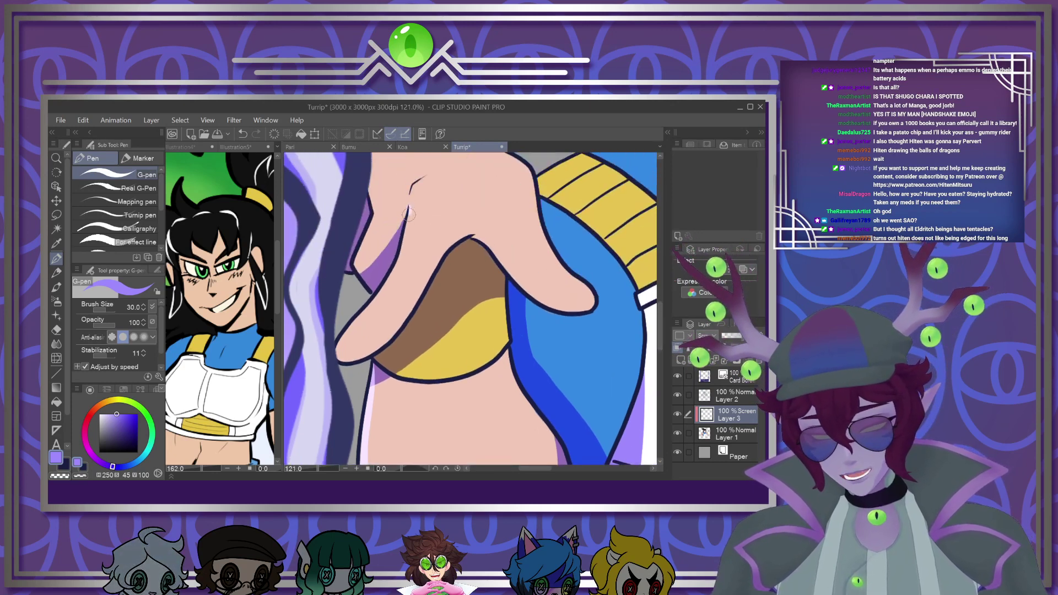
drag(408, 211, 338, 358)
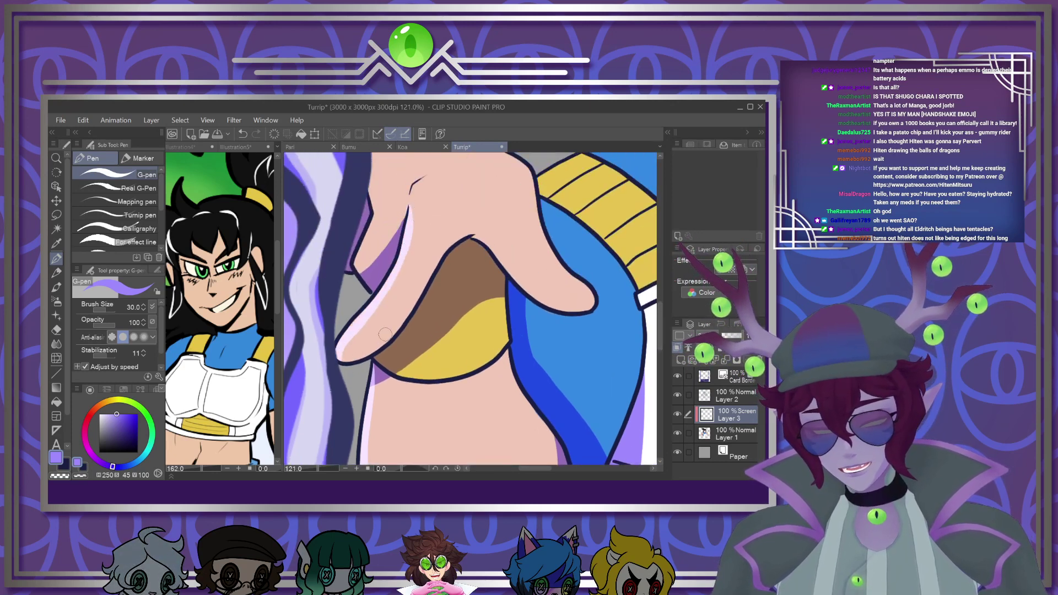
mouse_move(472, 234)
mouse_down()
mouse_move(526, 288)
mouse_move(594, 320)
mouse_up()
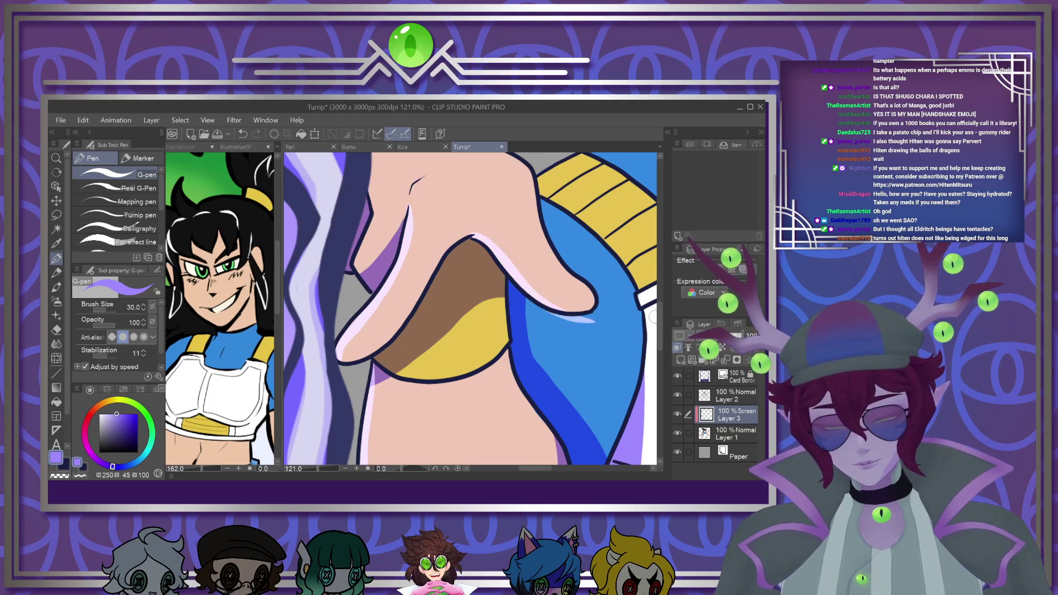
key(ctrl+z)
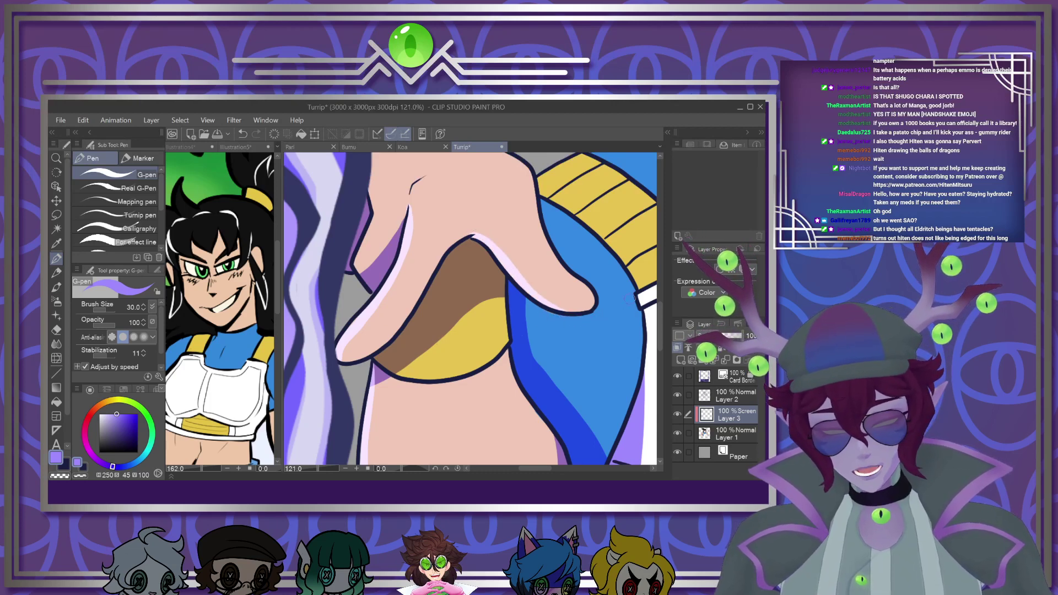
Set the brush size to 60 and paint a highlight along the upper edge of the outstretched hand's back
drag(660, 326, 660, 293)
key(bracketright)
key(bracketright)
key(bracketright)
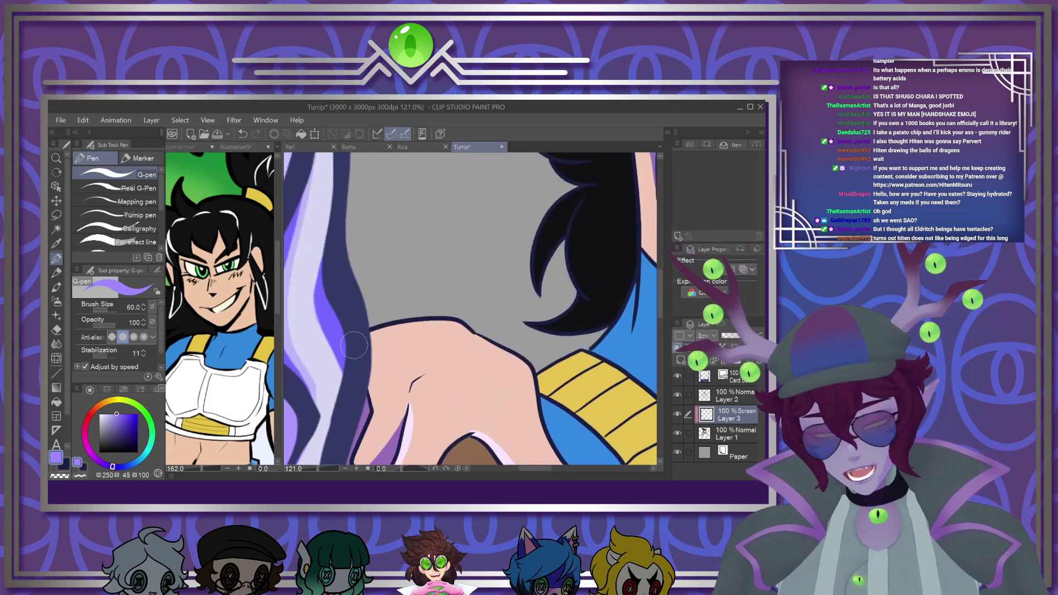
mouse_move(370, 337)
mouse_down()
mouse_move(395, 330)
mouse_move(482, 325)
mouse_up()
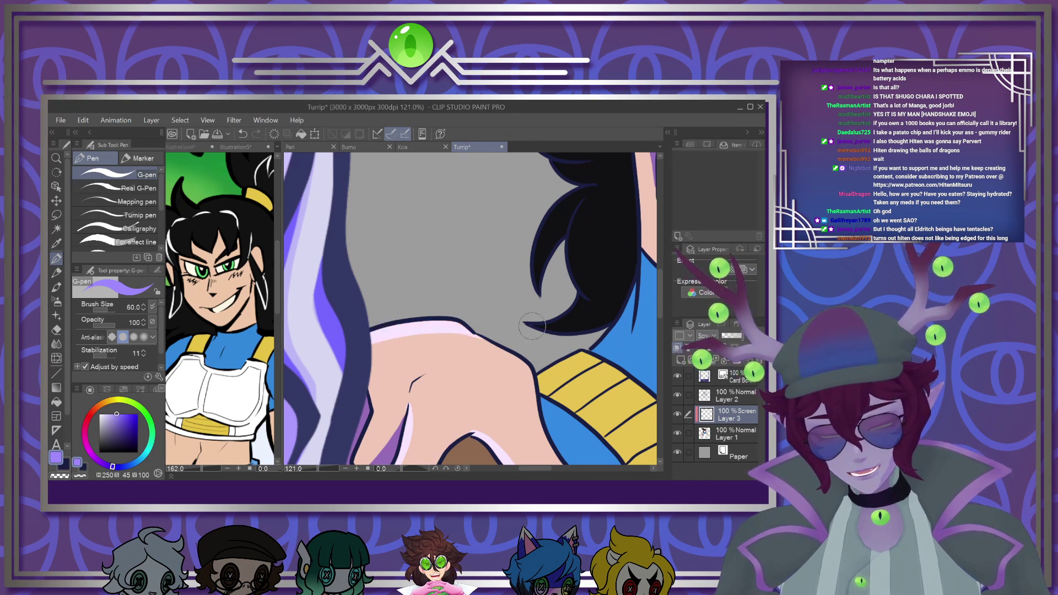
Highlight the outer edges of the yellow shoulder strap's segments beside the outstretched hand, and the edge of the blue suit's neck
scroll(463, 320, down, 3)
scroll(431, 339, up, 4)
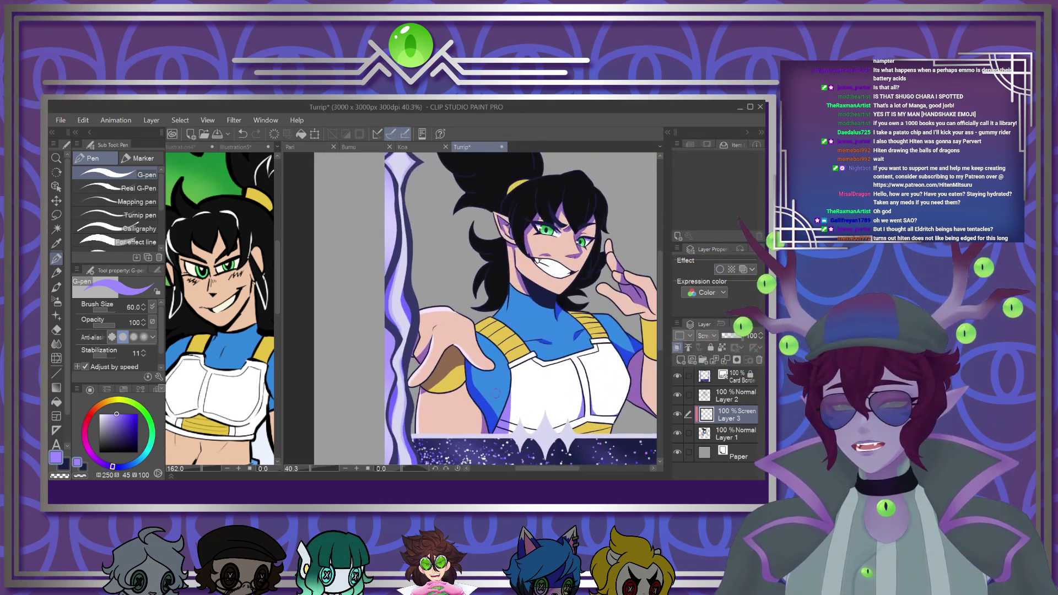
scroll(494, 295, up, 2)
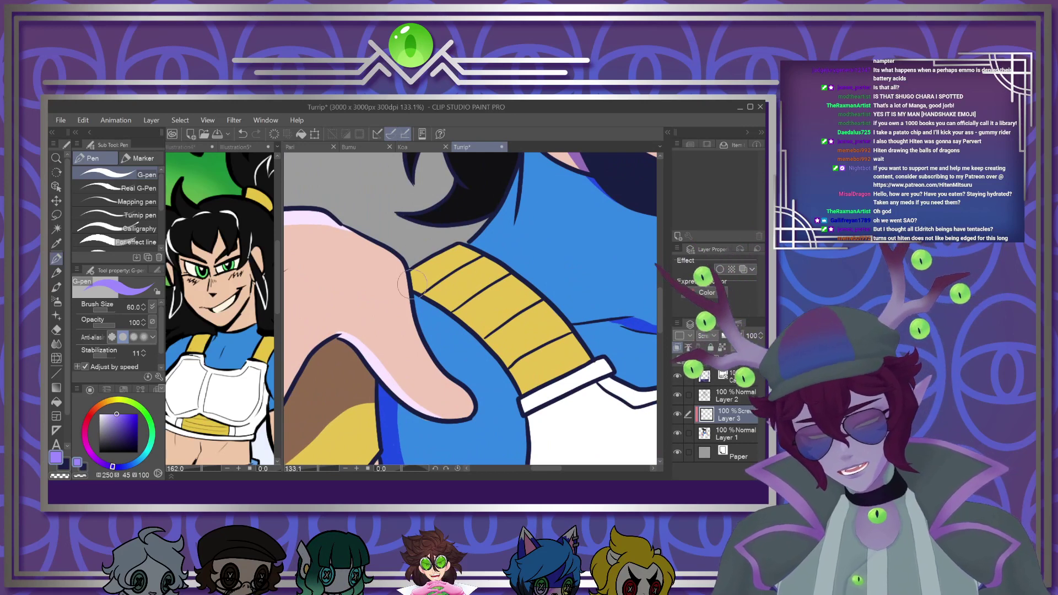
mouse_move(414, 288)
mouse_down()
mouse_move(484, 332)
mouse_move(525, 389)
mouse_up()
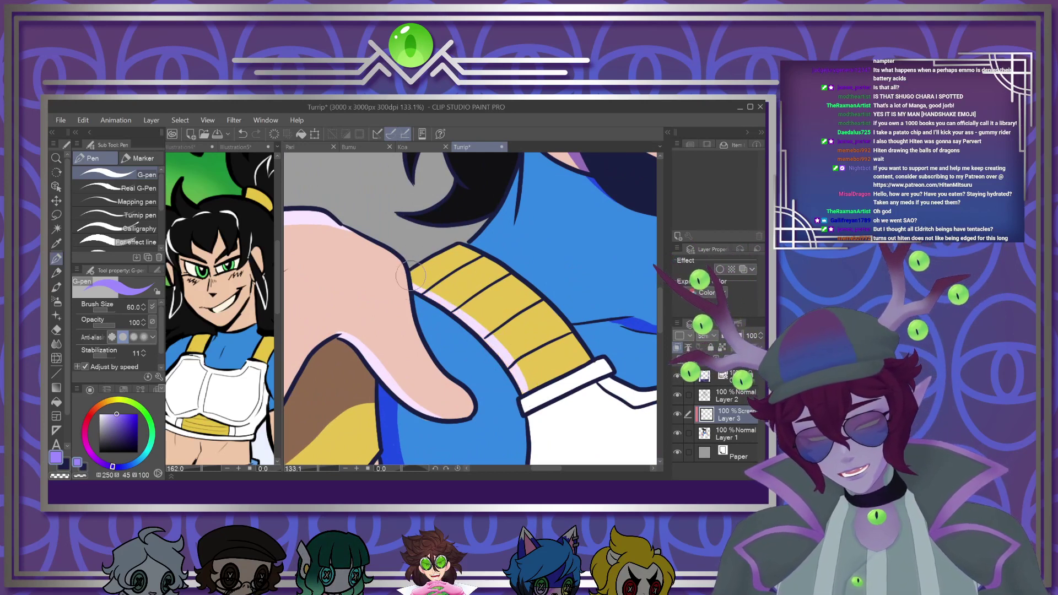
drag(434, 259, 413, 280)
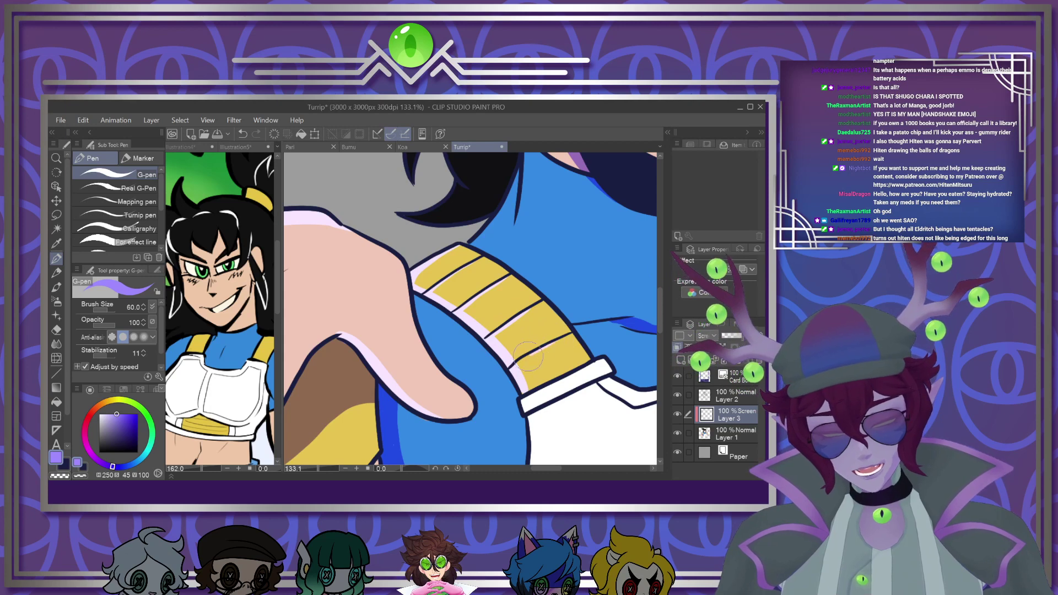
scroll(646, 301, up, 5)
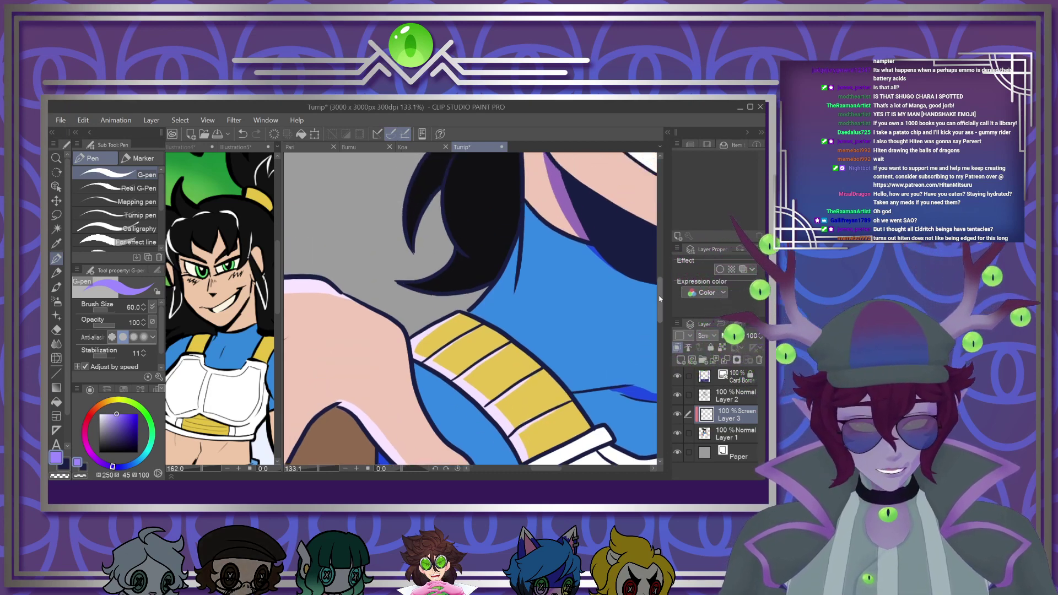
mouse_move(519, 363)
mouse_down()
mouse_move(516, 308)
mouse_move(479, 362)
mouse_up()
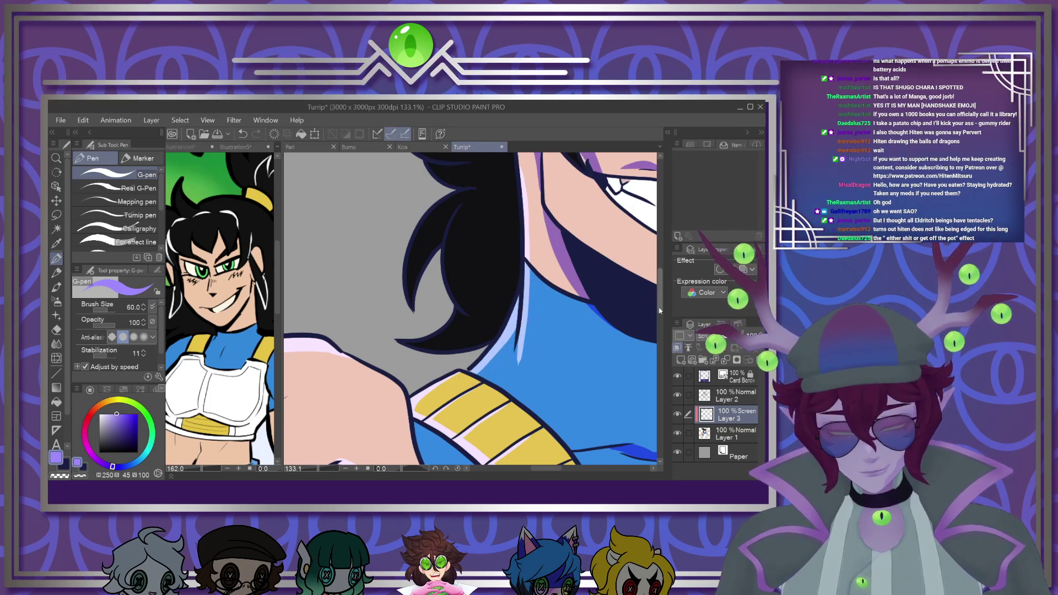
Paint purple rim highlights on the curled hair locks behind the neck, reducing the brush size from 60 to 30 for the upper locks
mouse_move(659, 308)
mouse_down()
mouse_move(659, 334)
mouse_move(659, 287)
mouse_move(659, 298)
mouse_up()
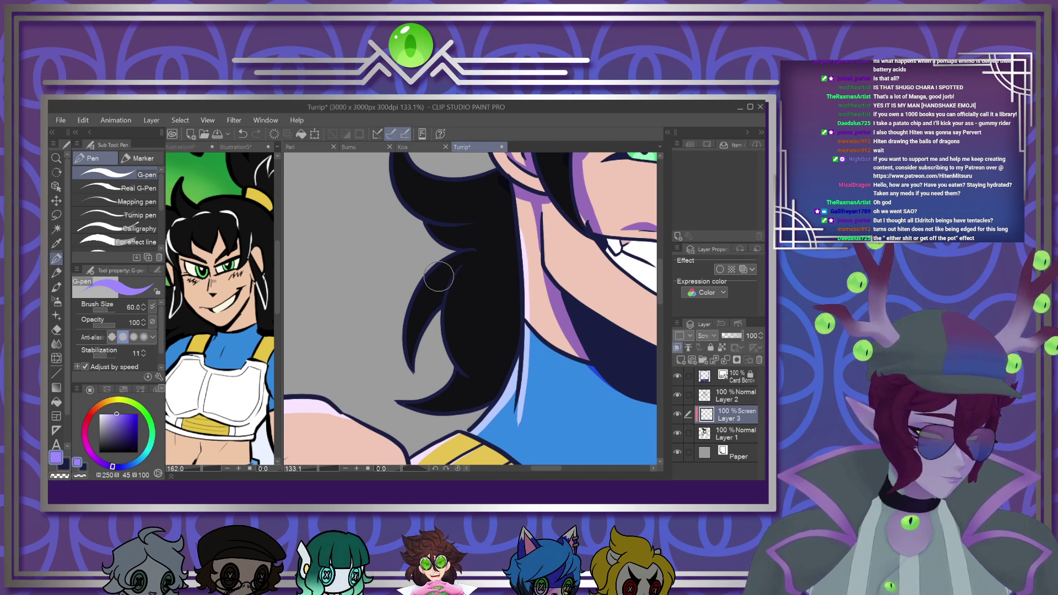
mouse_move(461, 271)
mouse_down()
mouse_move(448, 306)
mouse_move(462, 366)
mouse_up()
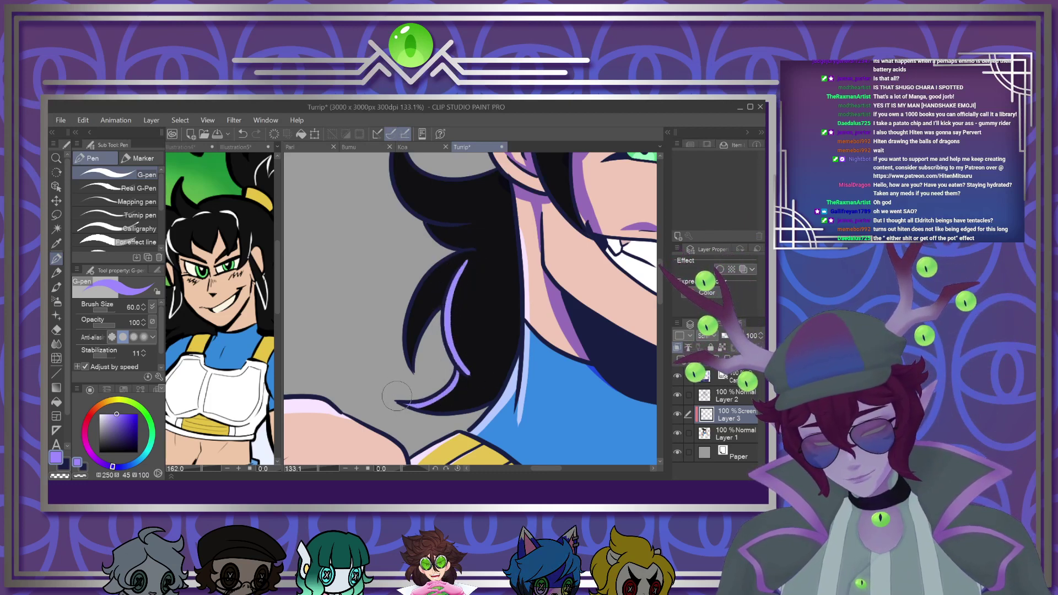
key(bracketleft)
key(bracketleft)
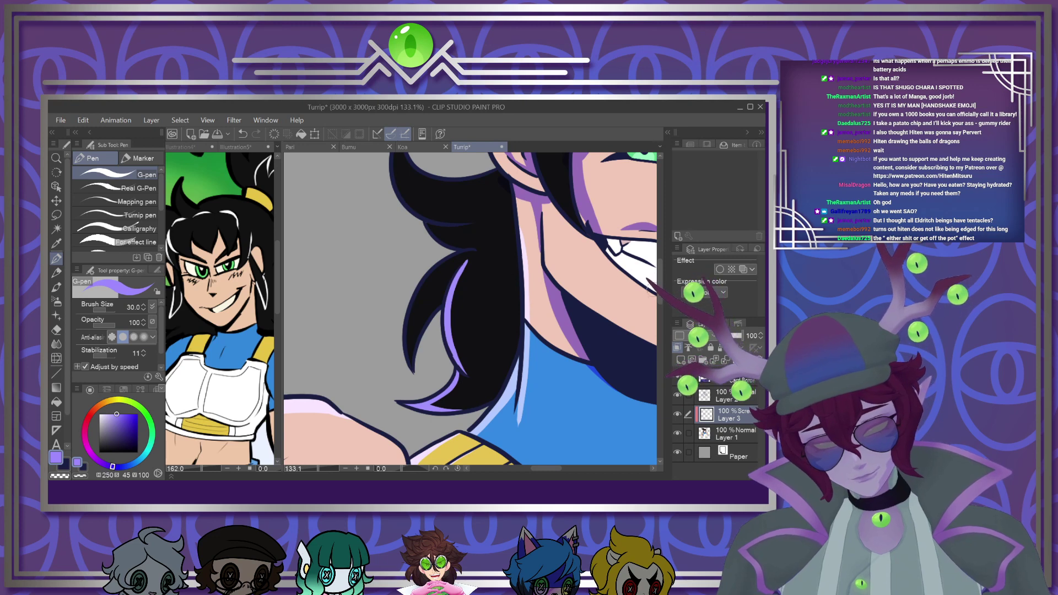
scroll(491, 276, up, 4)
key(bracketleft)
mouse_move(478, 314)
mouse_down()
mouse_move(433, 340)
mouse_move(415, 373)
mouse_up()
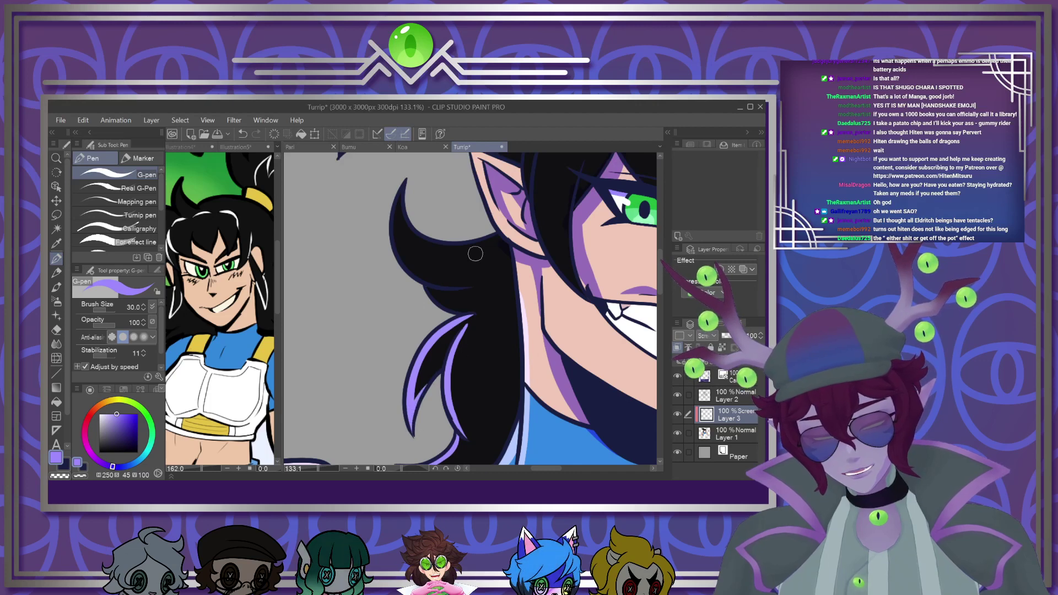
drag(393, 218, 417, 277)
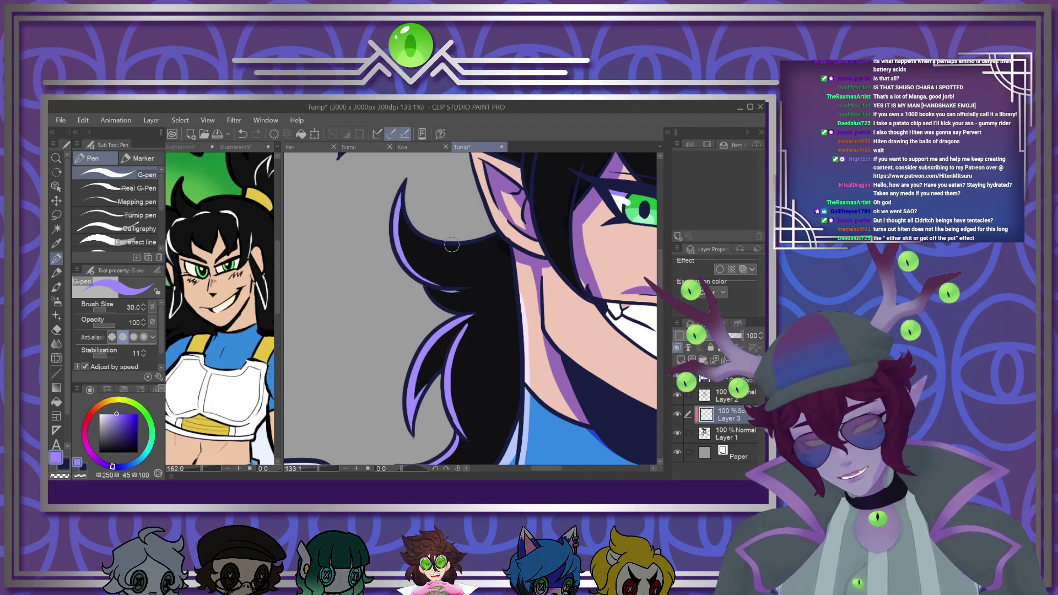
mouse_move(396, 204)
mouse_down()
mouse_move(423, 278)
mouse_move(459, 286)
mouse_move(430, 288)
mouse_move(449, 305)
mouse_up()
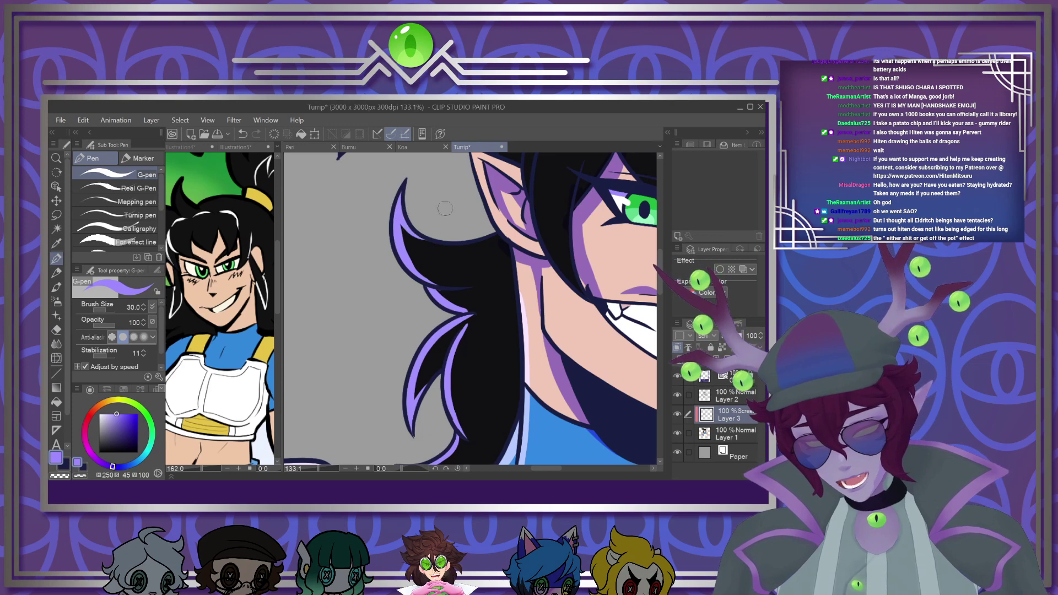
Highlight the segments of the yellow strap on the raised arm's side and the top edge of the blue shoulder beside it
scroll(454, 189, down, 8)
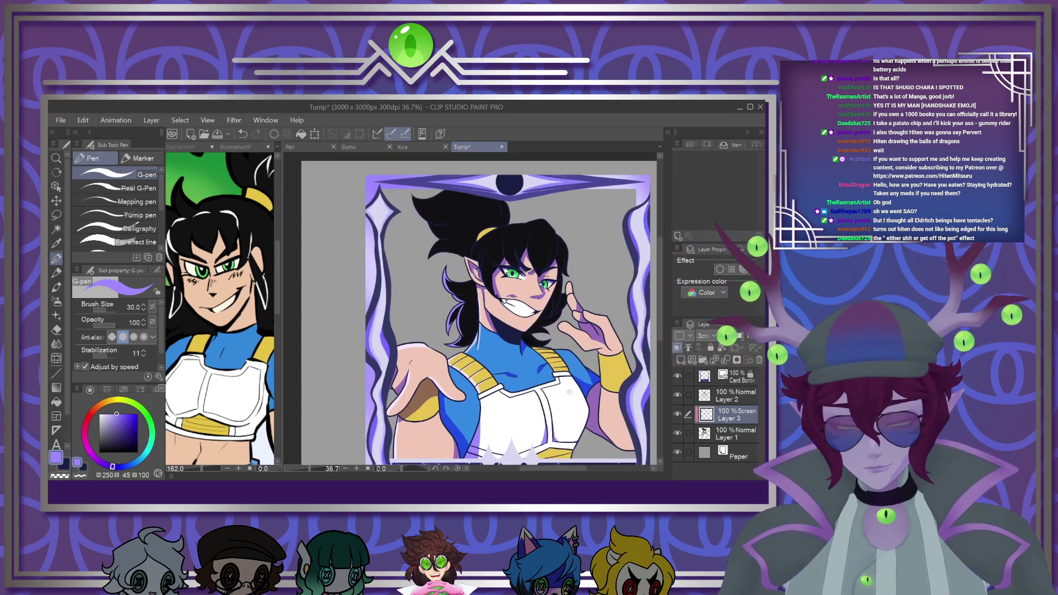
scroll(571, 397, up, 7)
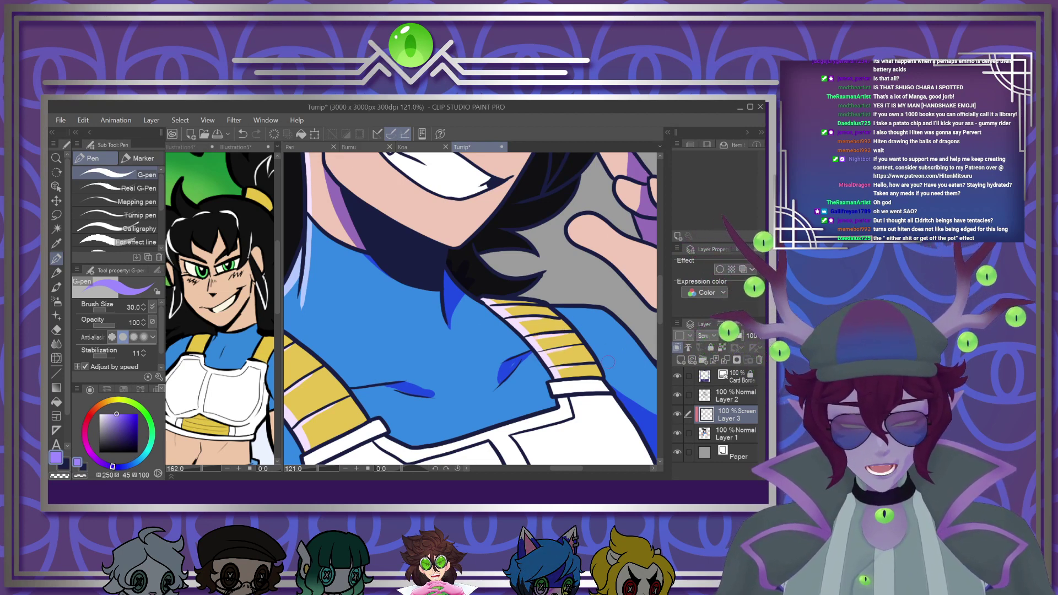
drag(554, 311, 607, 313)
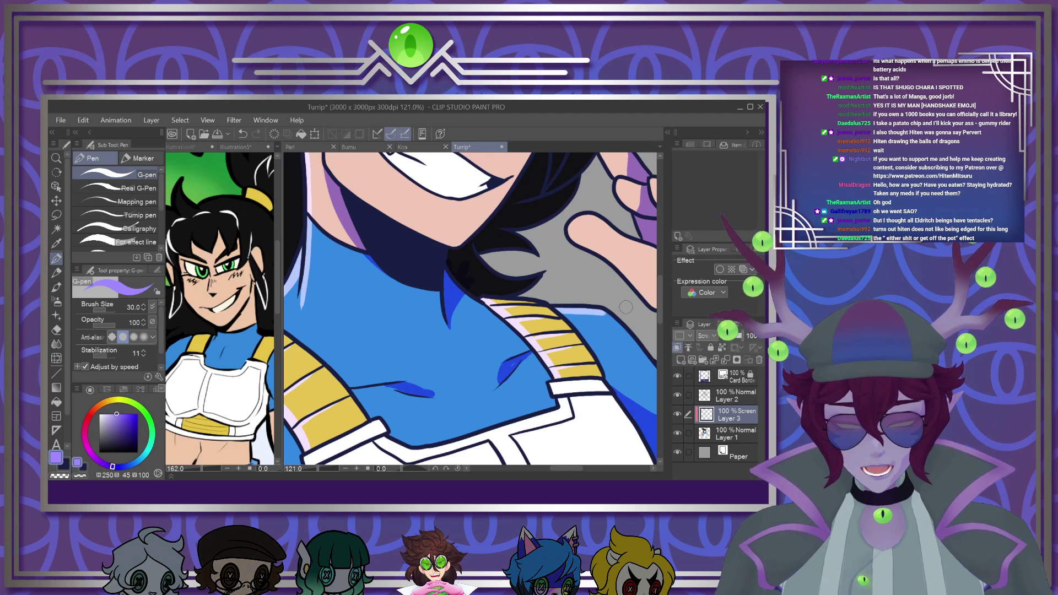
scroll(508, 331, down, 6)
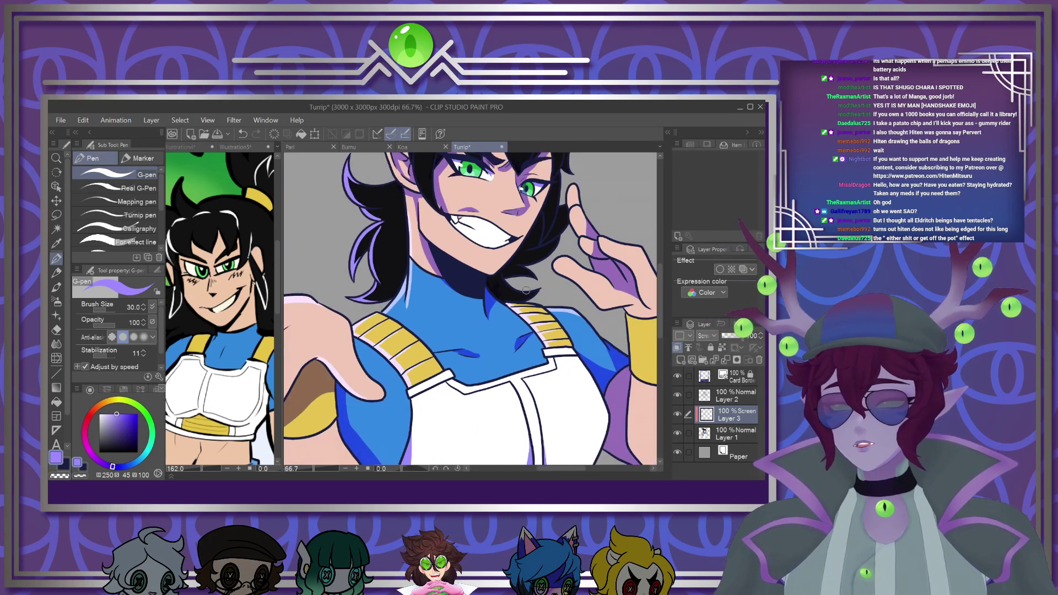
scroll(509, 353, up, 3)
scroll(508, 353, down, 1)
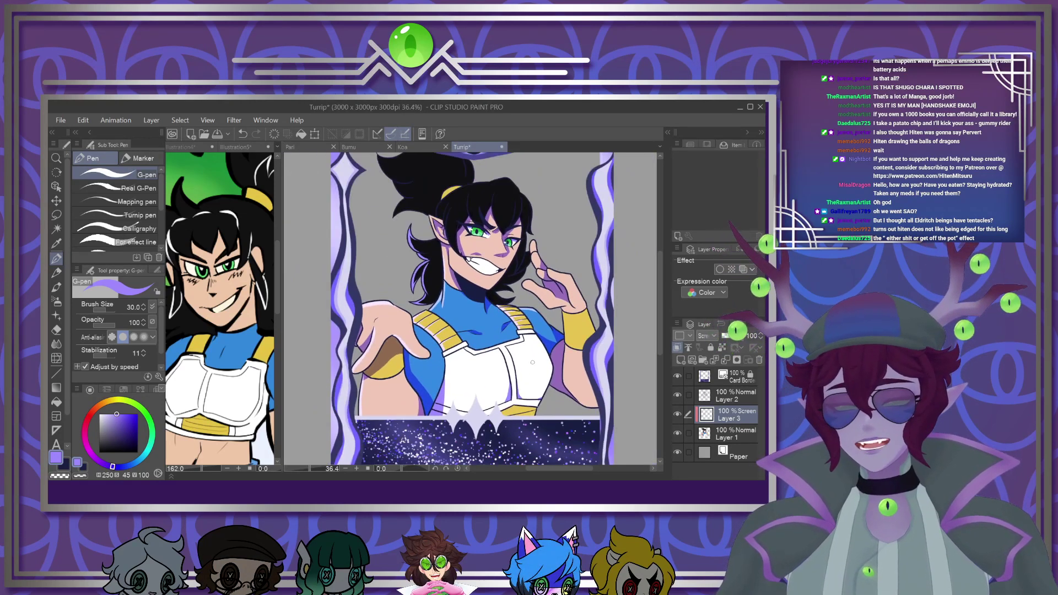
Set the brush size to 50 and paint a highlight down the inner edge of the raised arm's wristband and forearm
scroll(612, 377, up, 4)
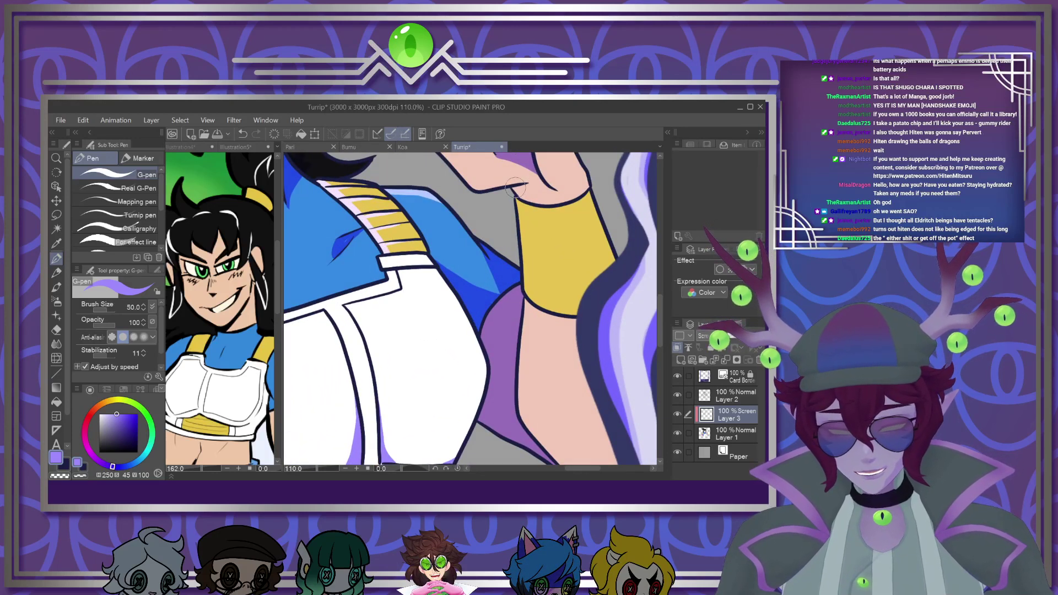
mouse_move(549, 209)
mouse_down()
mouse_move(518, 201)
mouse_move(530, 295)
mouse_move(550, 312)
mouse_move(559, 301)
mouse_move(531, 315)
mouse_move(528, 421)
mouse_up()
scroll(665, 320, down, 3)
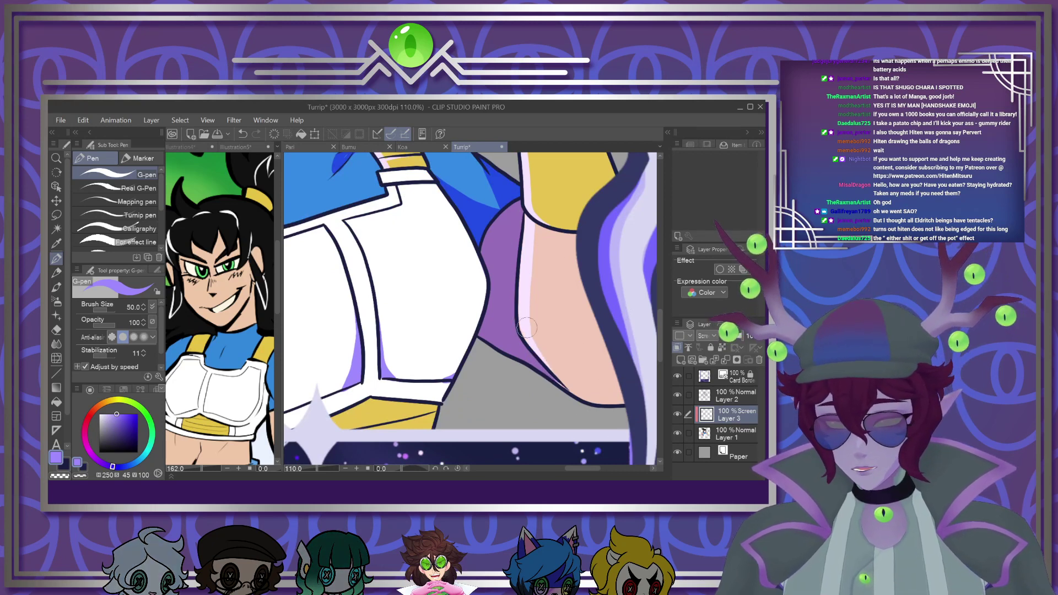
Set the brush size to 40 and paint highlights along the thumb and finger edges of the raised hand
scroll(650, 294, up, 10)
key([)
mouse_move(420, 289)
mouse_down()
mouse_move(403, 310)
mouse_move(483, 372)
mouse_up()
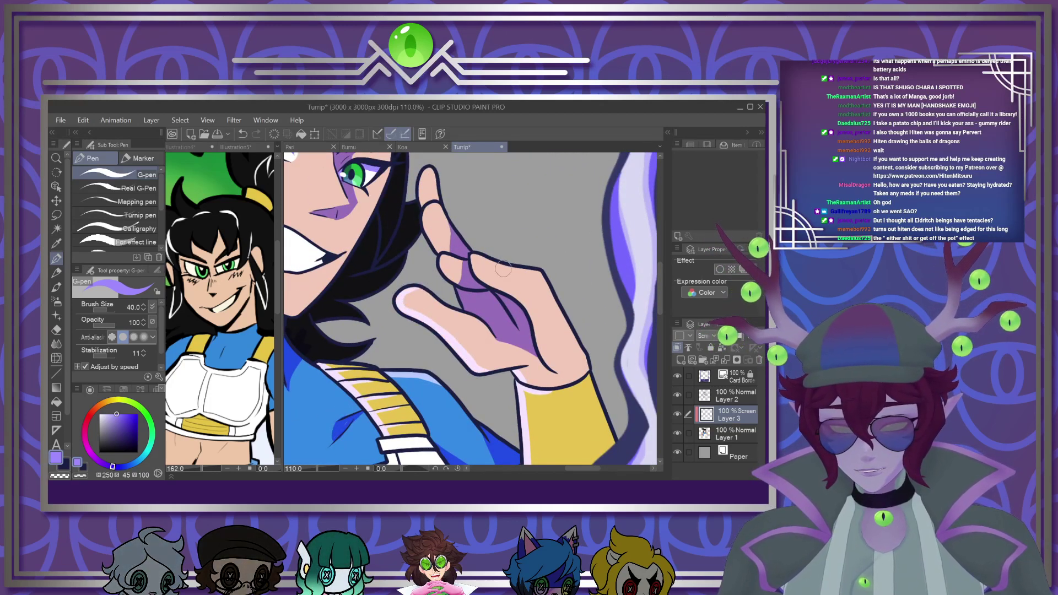
mouse_move(476, 252)
mouse_down()
mouse_move(475, 263)
mouse_move(530, 305)
mouse_up()
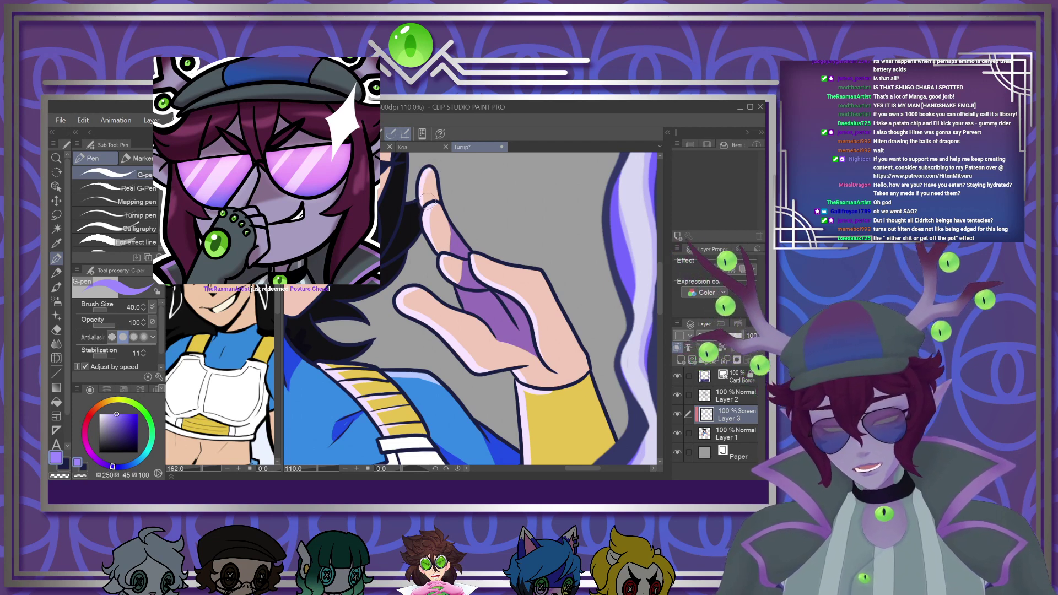
scroll(426, 201, down, 5)
scroll(375, 262, up, 1)
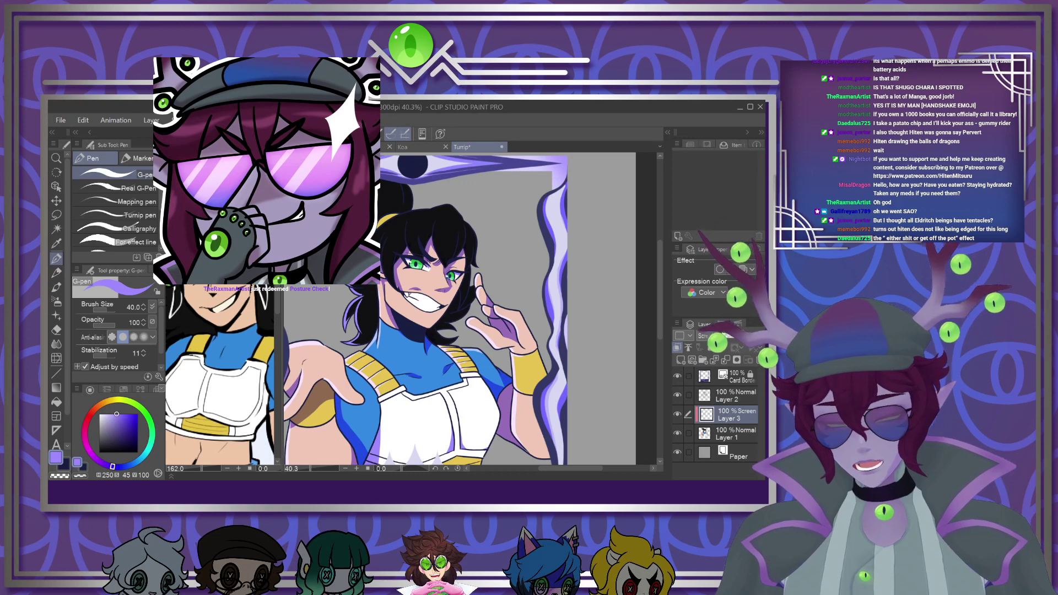
scroll(436, 245, down, 2)
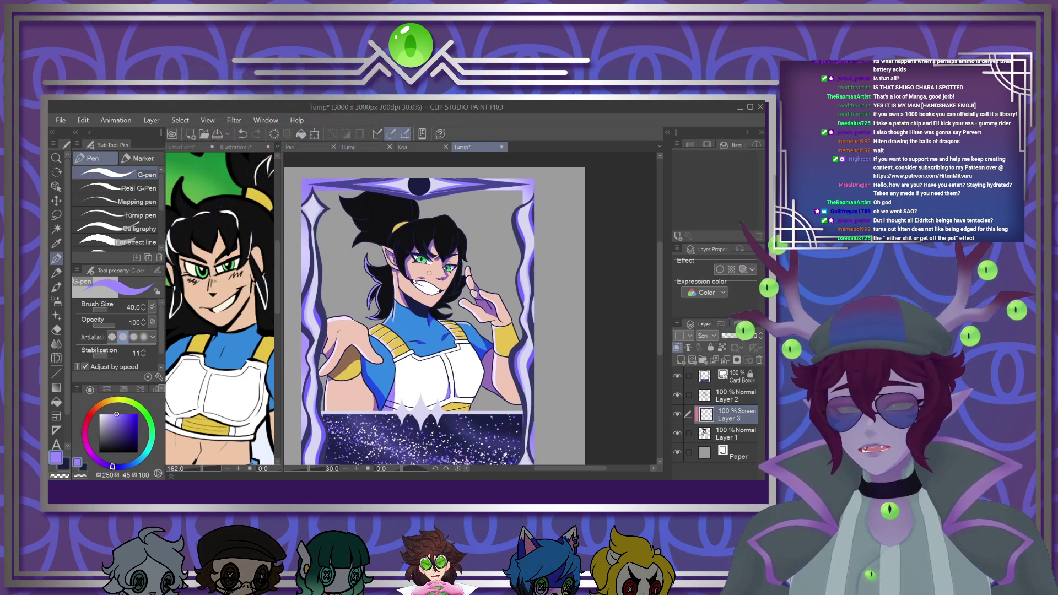
Paint purple rim highlights on the long hair strand framing the face and along the outer edge of the pointed ear
scroll(410, 254, up, 4)
scroll(380, 232, up, 6)
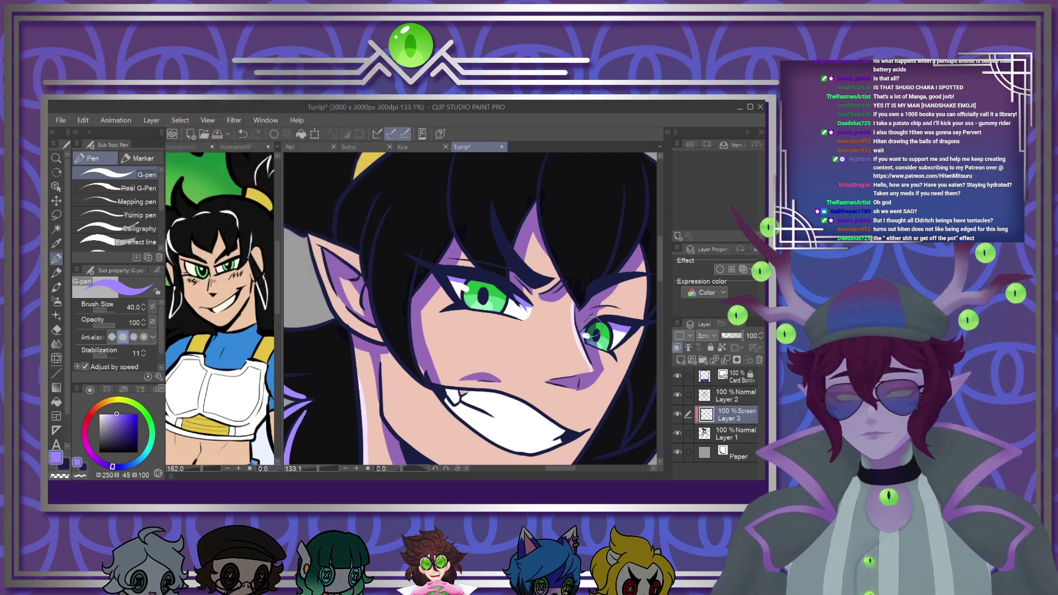
scroll(429, 304, down, 10)
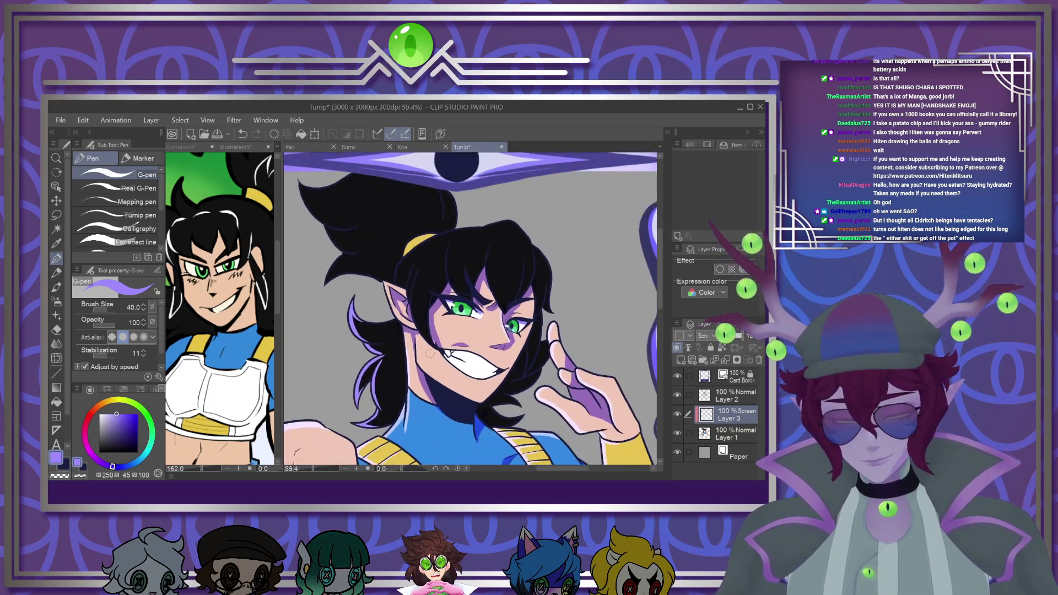
scroll(420, 256, up, 11)
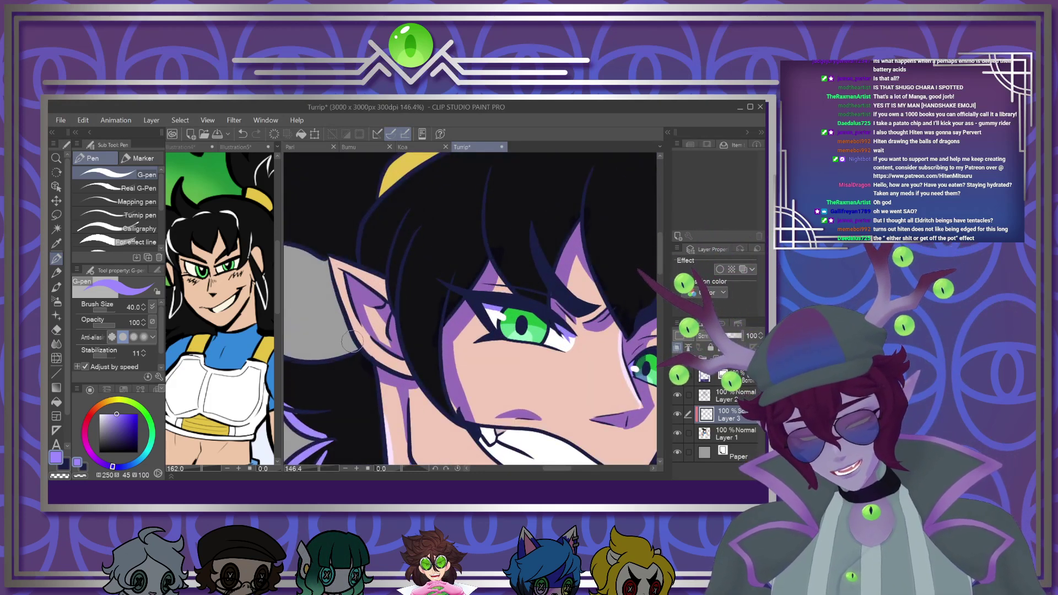
mouse_move(417, 232)
mouse_down()
mouse_move(407, 335)
mouse_move(417, 371)
mouse_move(454, 416)
mouse_up()
mouse_move(424, 190)
mouse_down()
mouse_move(398, 245)
mouse_move(391, 309)
mouse_up()
mouse_move(329, 256)
mouse_down()
mouse_move(365, 348)
mouse_move(406, 371)
mouse_up()
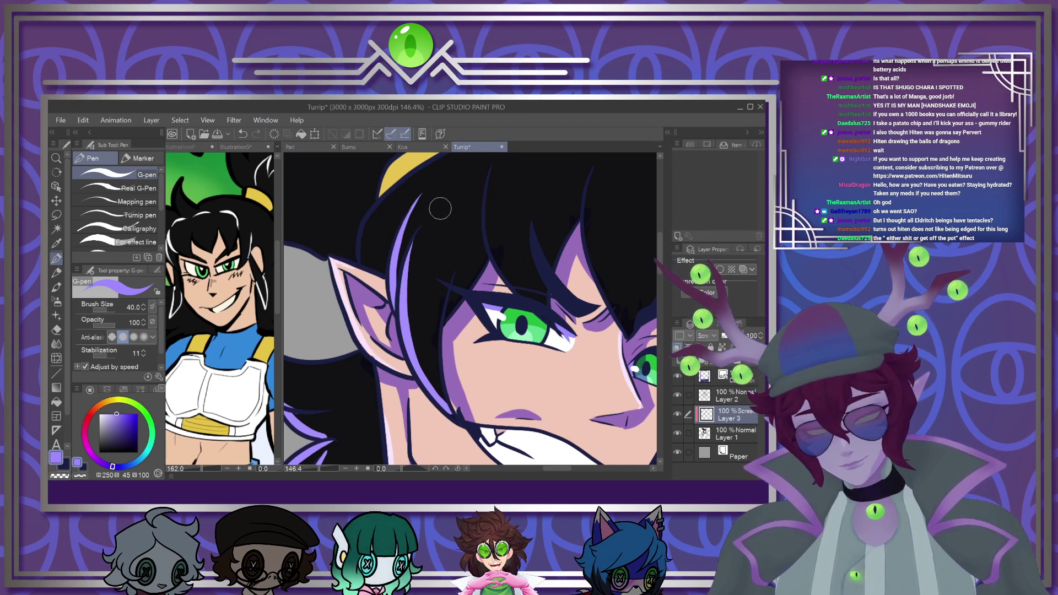
Paint tapered light purple highlights along the bang strands that fall over the near eye and between the eyes
drag(492, 171, 487, 254)
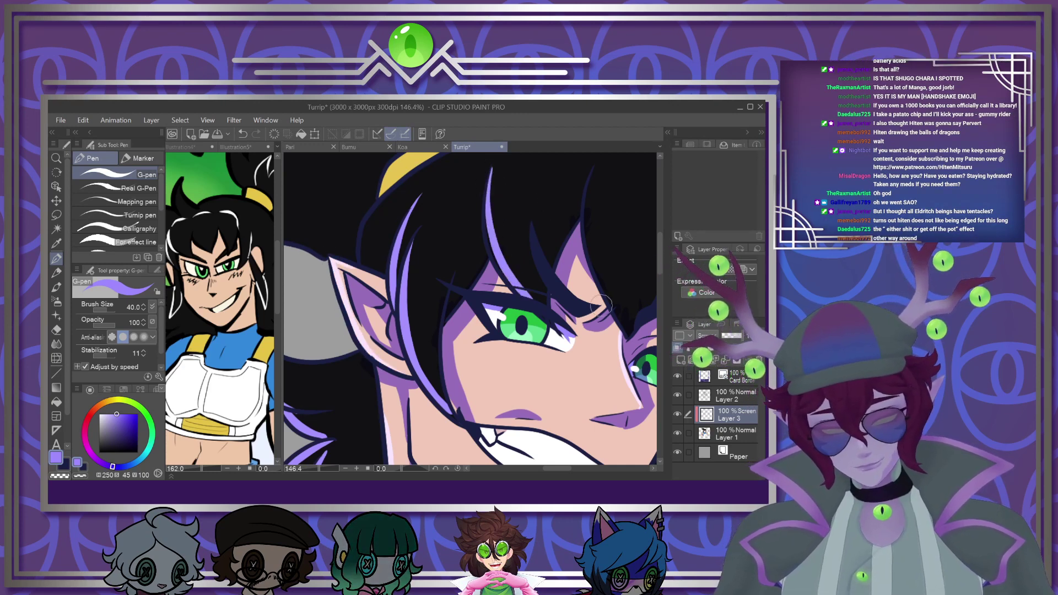
scroll(592, 236, down, 5)
scroll(571, 237, up, 5)
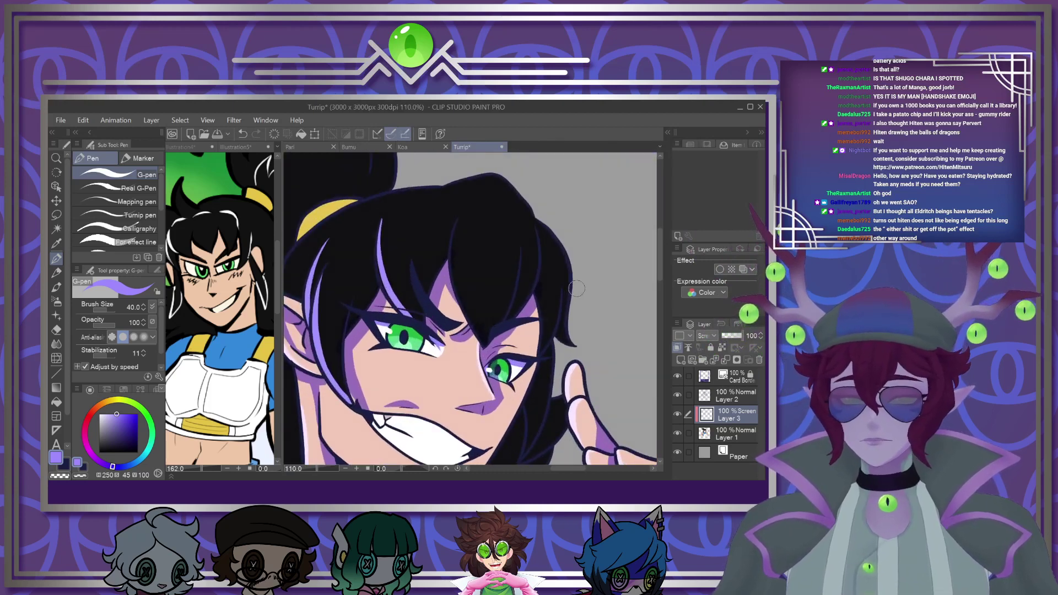
scroll(501, 299, down, 2)
scroll(406, 255, up, 5)
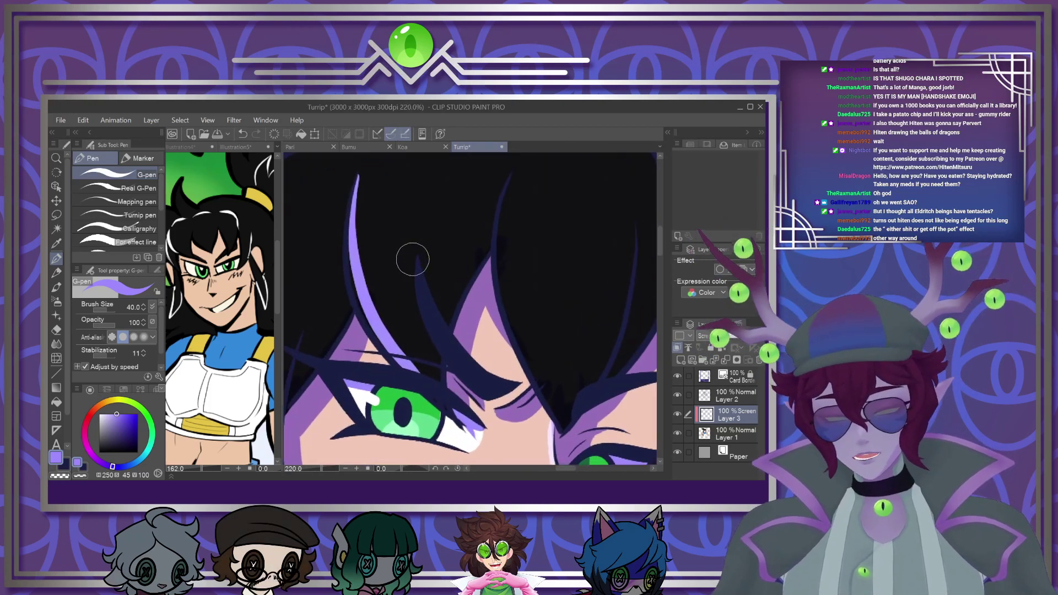
mouse_move(522, 161)
mouse_down()
mouse_move(503, 259)
mouse_move(515, 319)
mouse_move(563, 424)
mouse_up()
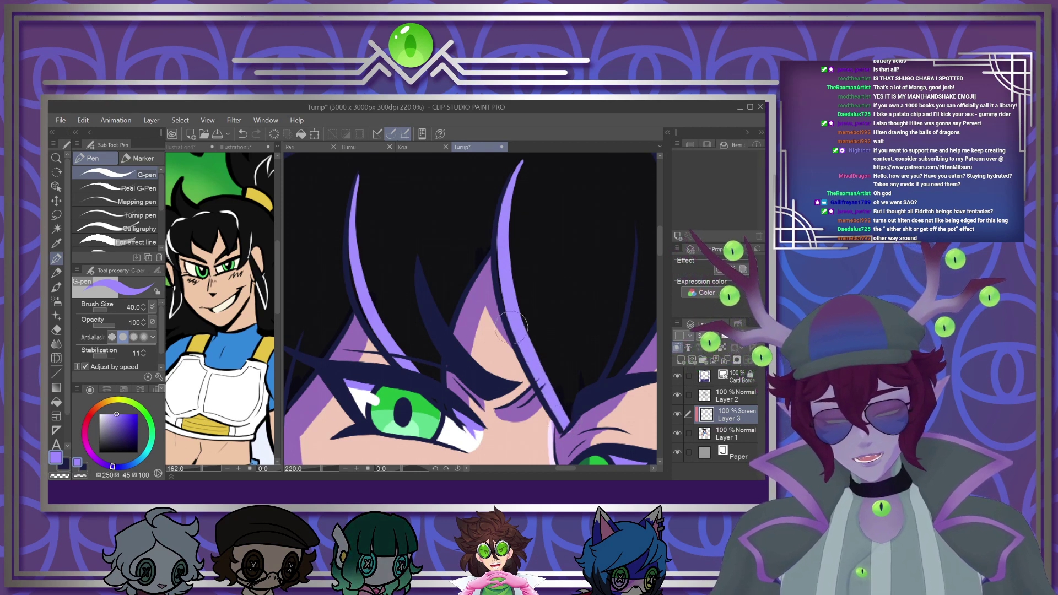
drag(501, 256, 538, 374)
alt+click(557, 370)
scroll(553, 381, down, 5)
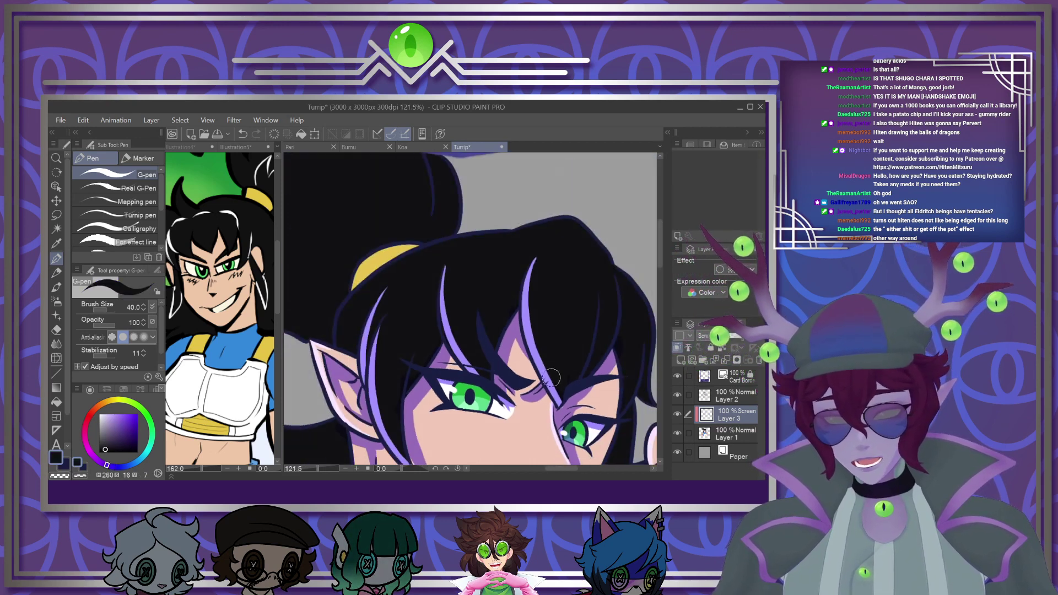
scroll(366, 307, down, 1)
drag(515, 417, 487, 380)
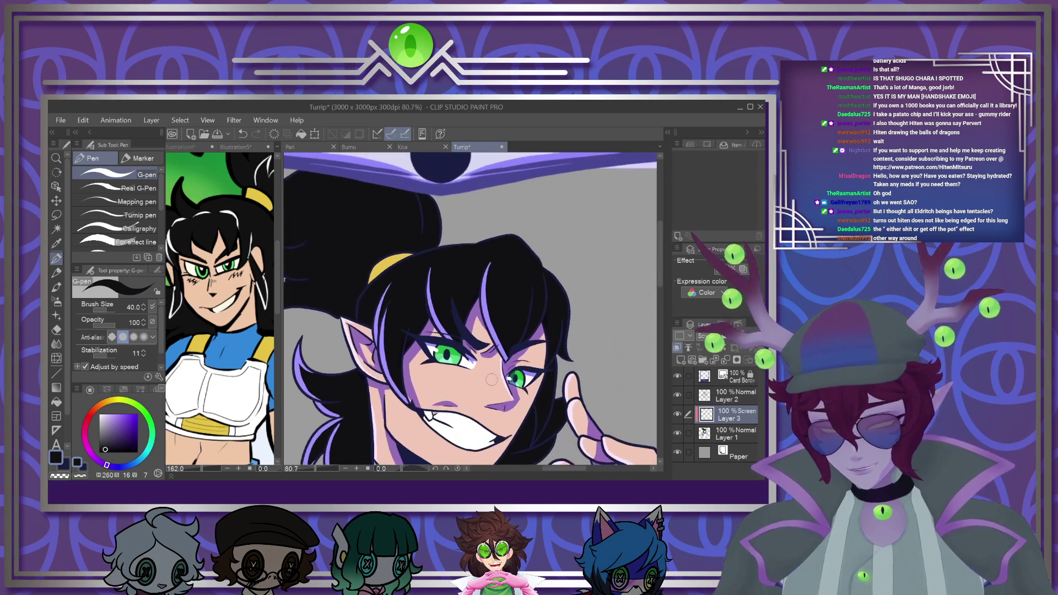
Sample the light purple from the card frame and paint a highlight on the hair strand beside the far cheek
scroll(398, 195, down, 4)
scroll(372, 183, up, 2)
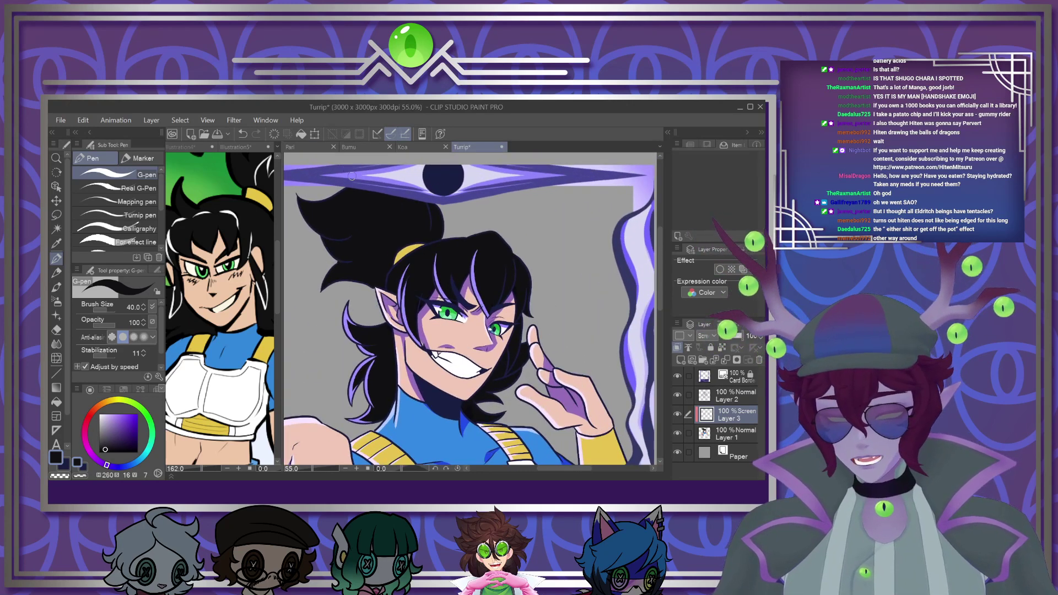
alt+click(355, 175)
scroll(577, 389, up, 1)
scroll(578, 392, up, 4)
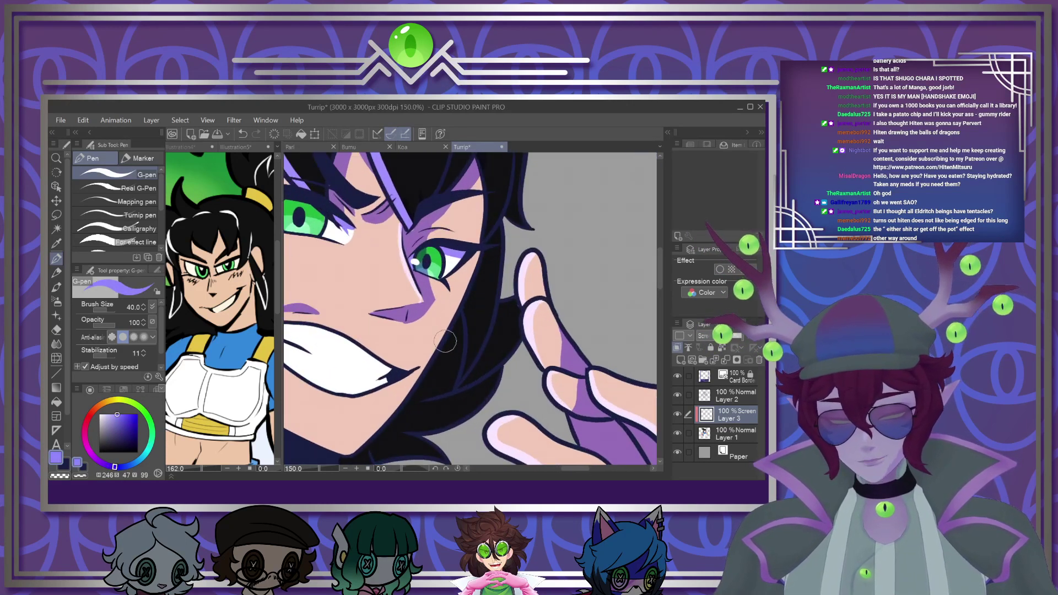
mouse_move(474, 276)
mouse_down()
mouse_move(463, 373)
mouse_move(465, 309)
mouse_up()
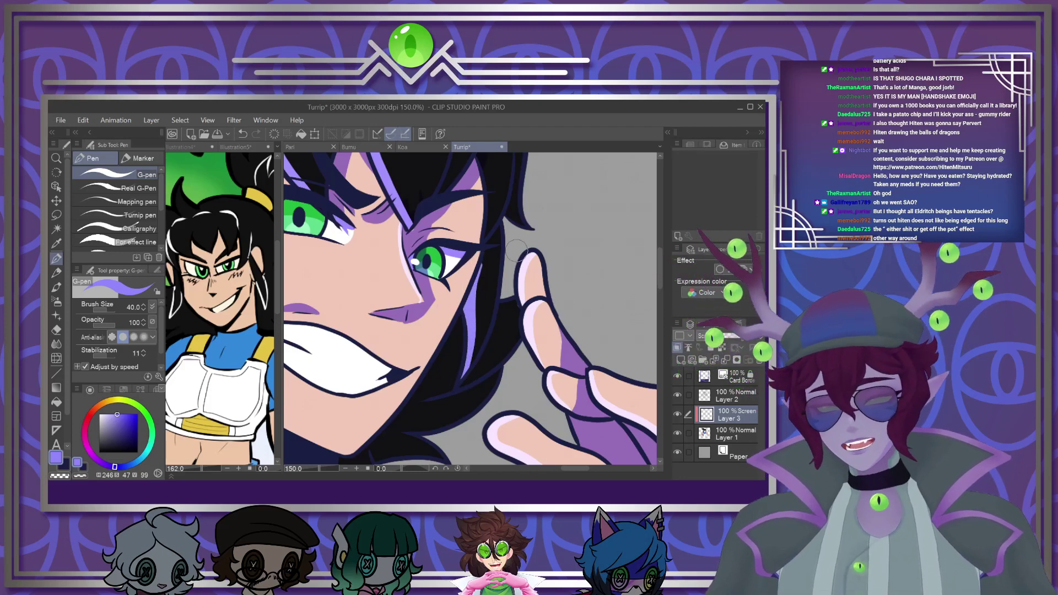
Paint a light purple rim highlight along the hairline contour from the crown past the yellow hair tie to above the ear
scroll(517, 251, down, 4)
scroll(434, 232, up, 3)
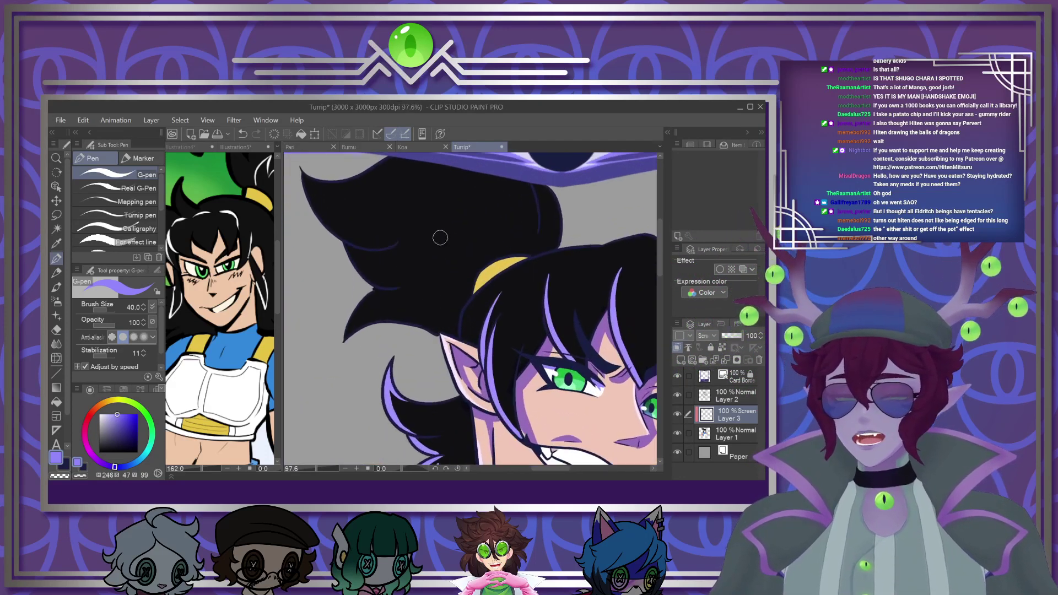
scroll(497, 246, up, 2)
scroll(481, 272, up, 2)
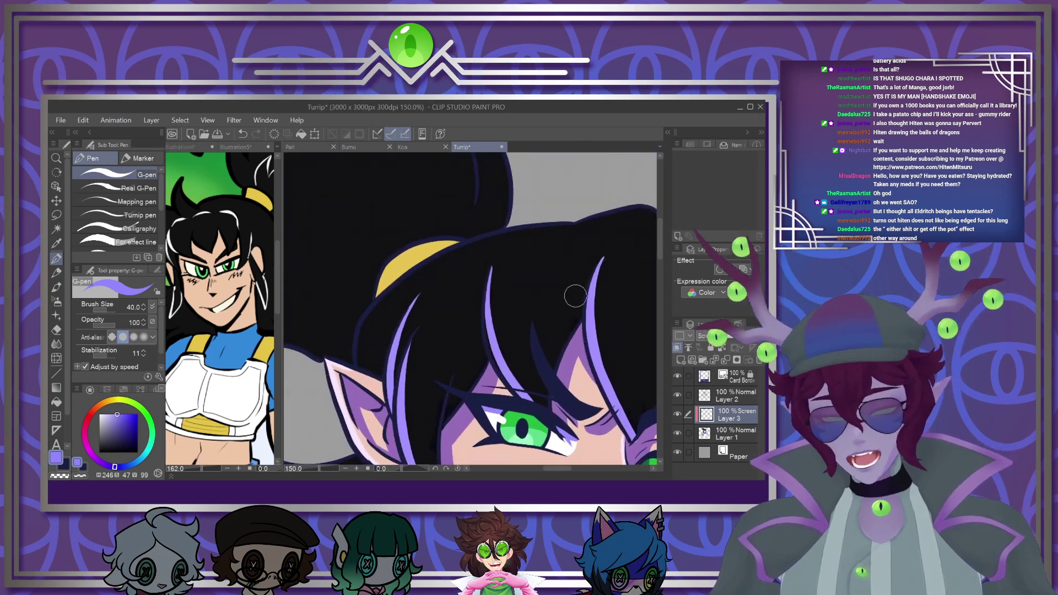
mouse_move(566, 226)
mouse_down()
mouse_move(434, 265)
mouse_move(378, 307)
mouse_move(361, 330)
mouse_move(361, 372)
mouse_up()
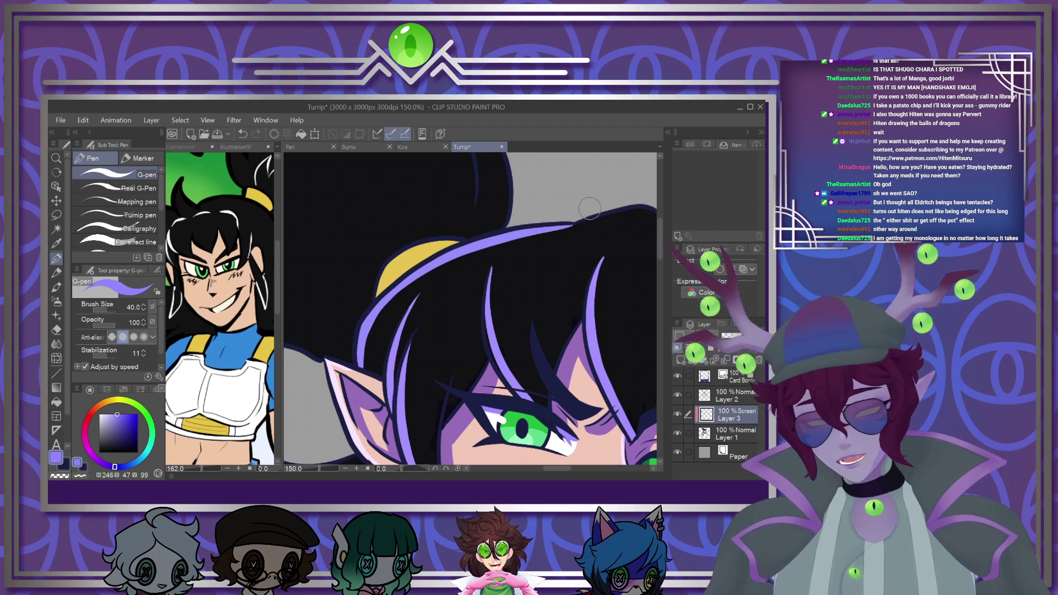
scroll(489, 362, down, 4)
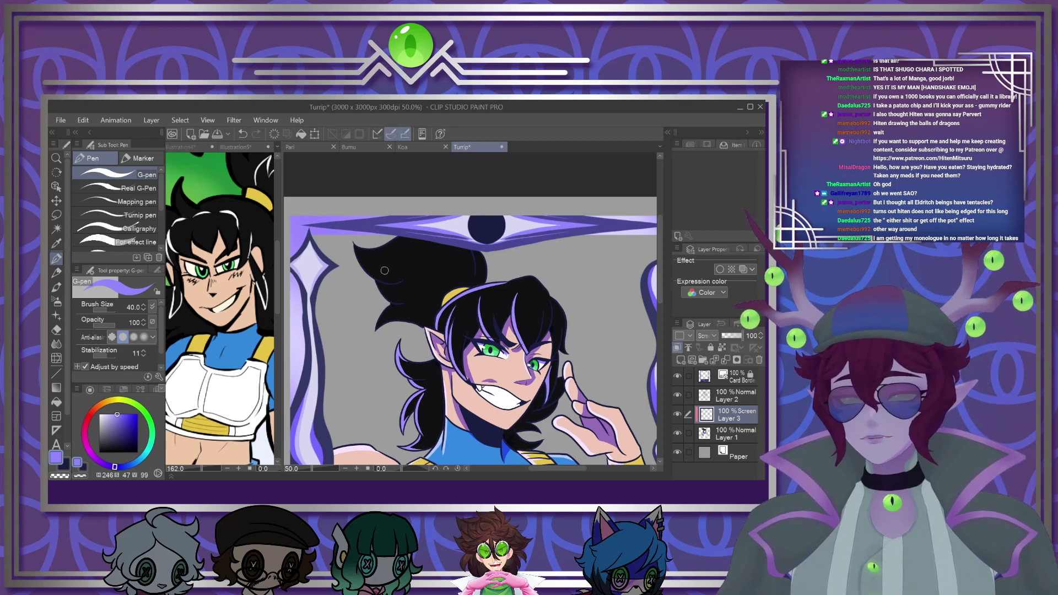
Paint light purple rim highlights along the outer edges of the ponytail's spikes
scroll(366, 286, up, 5)
scroll(424, 306, up, 2)
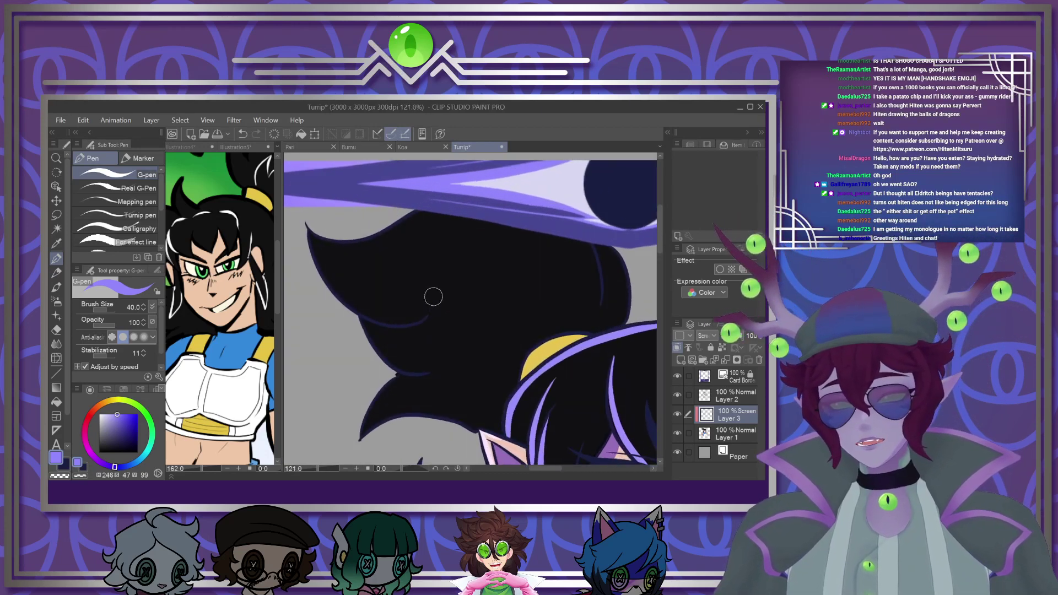
mouse_move(307, 229)
mouse_down()
mouse_move(393, 330)
mouse_move(404, 325)
mouse_move(345, 246)
mouse_move(388, 232)
mouse_up()
drag(362, 317, 425, 379)
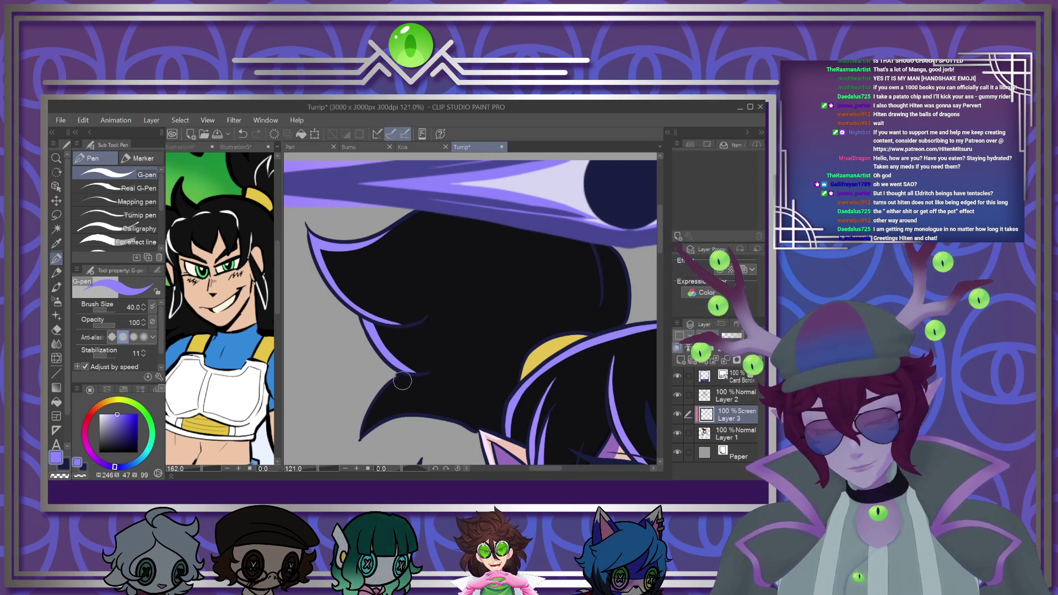
mouse_move(418, 373)
mouse_down()
mouse_move(360, 435)
mouse_move(411, 415)
mouse_up()
scroll(444, 254, down, 8)
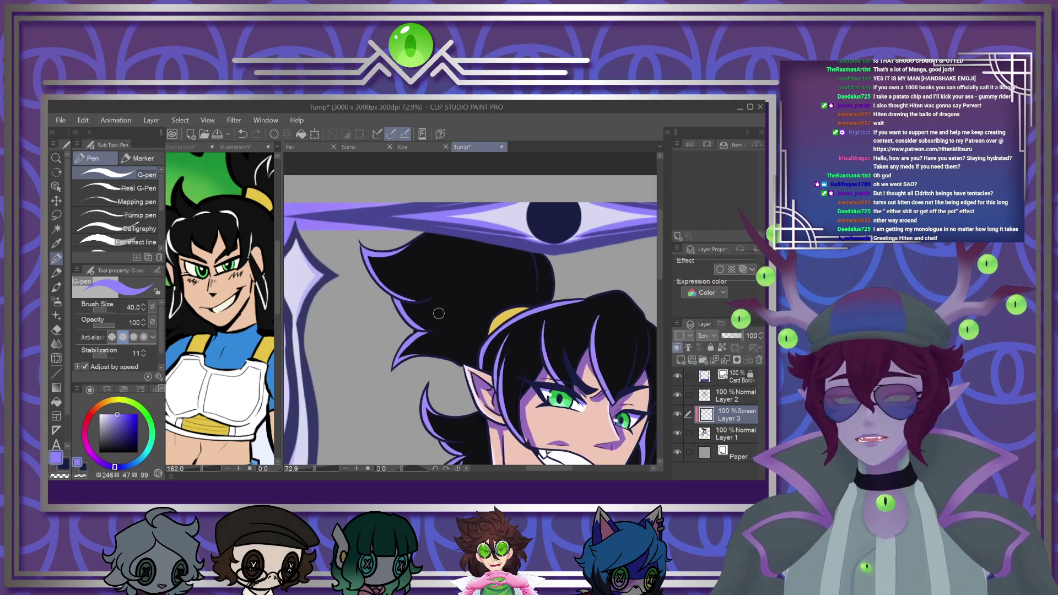
scroll(469, 396, up, 4)
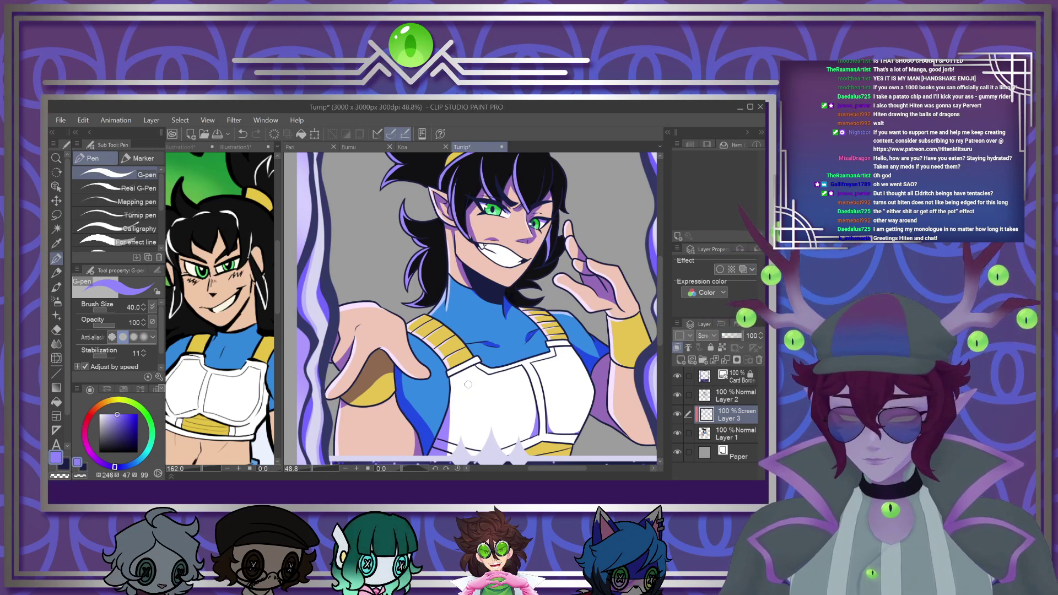
Merge the Screen highlight layer and Layer 2 down into Layer 1
key(ctrl+minus)
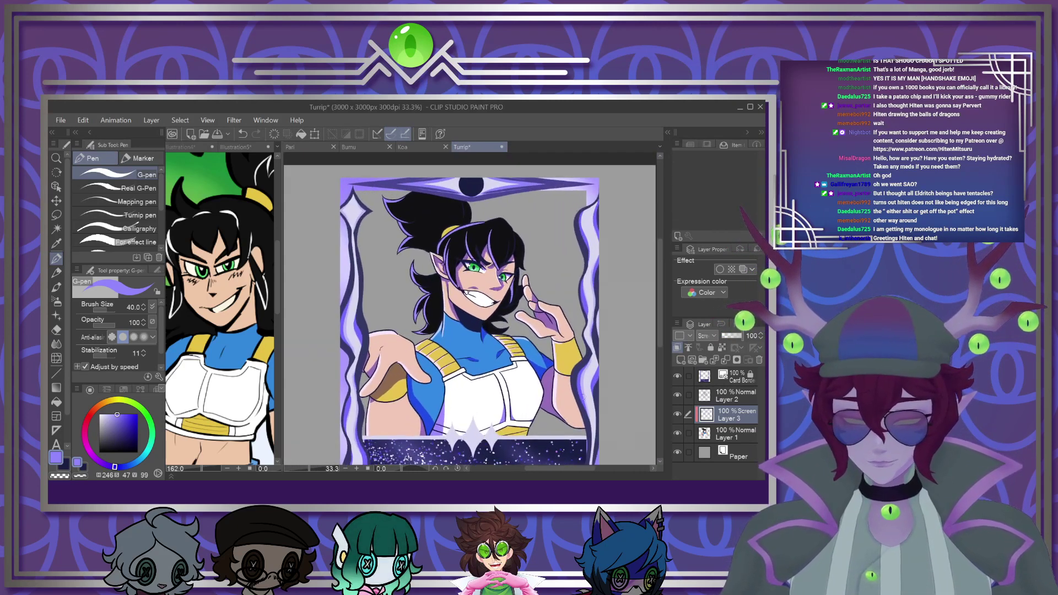
click(726, 361)
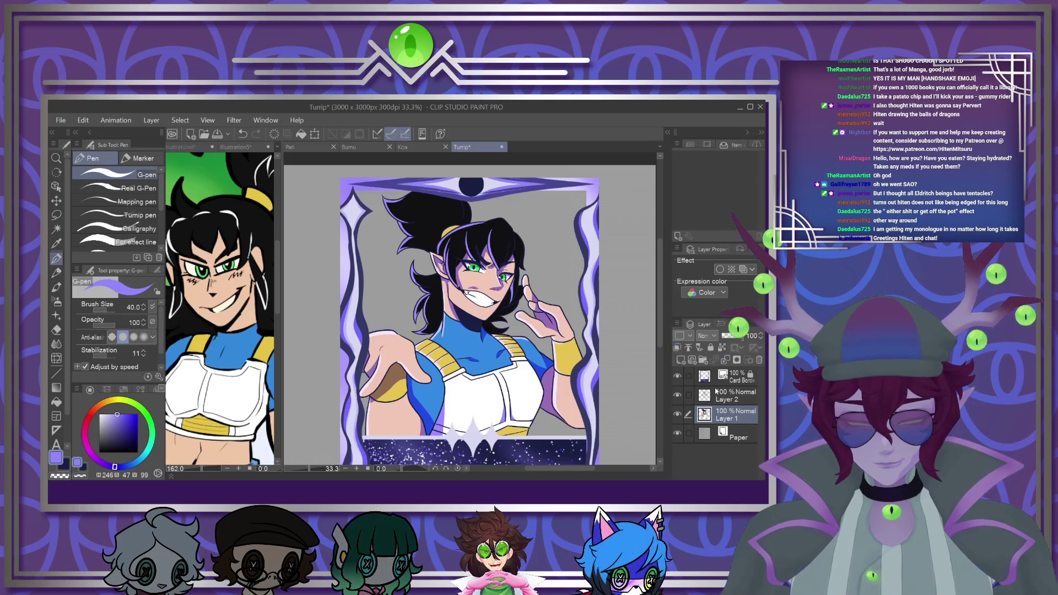
click(727, 396)
click(726, 360)
scroll(470, 317, down, 3)
scroll(470, 317, up, 2)
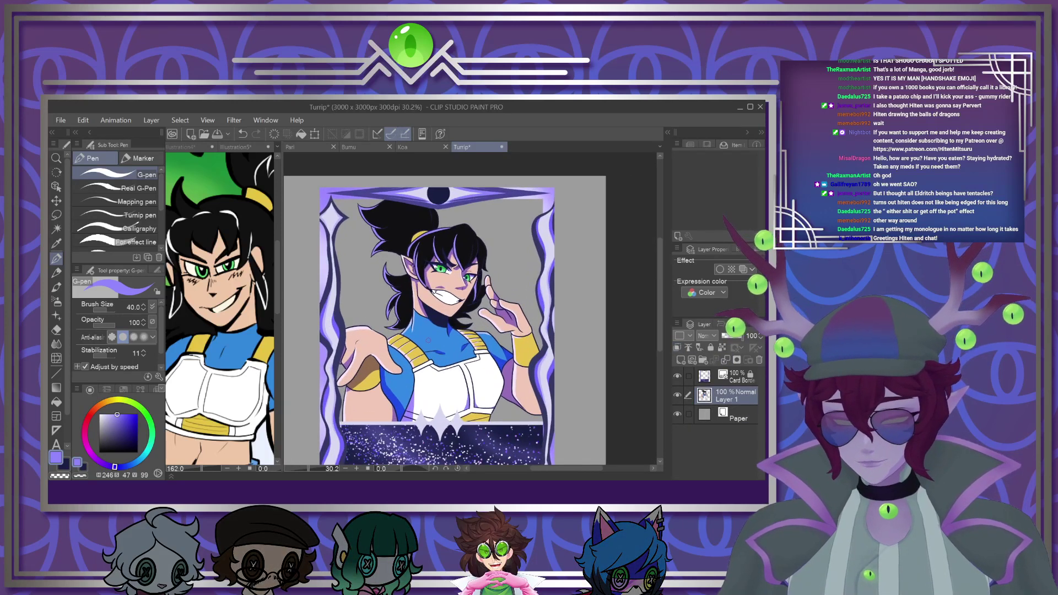
Import the Card Art Background image and scale it to fill the inside of the card frame
click(60, 120)
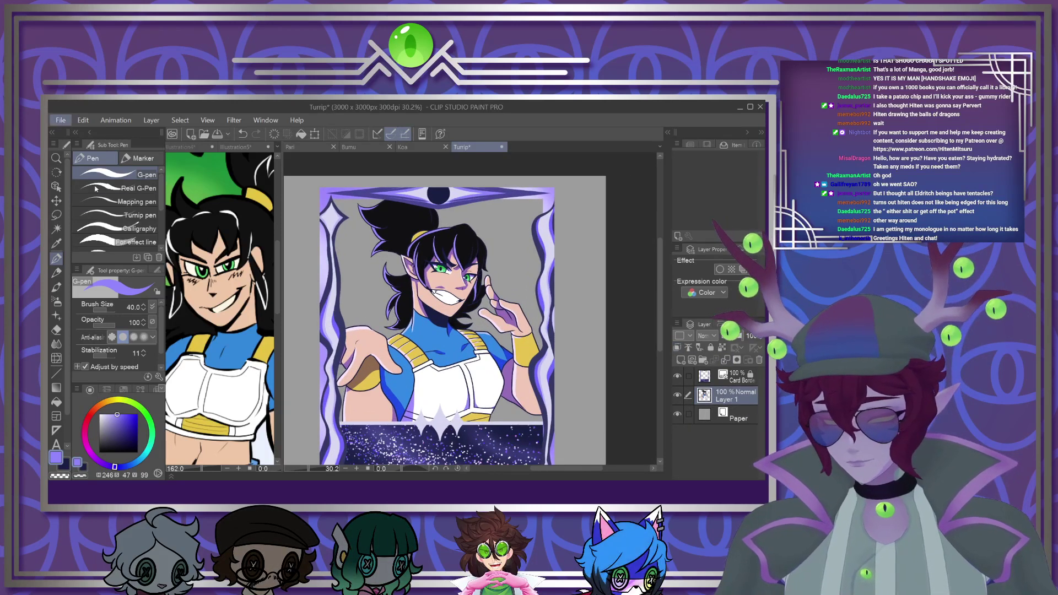
click(302, 287)
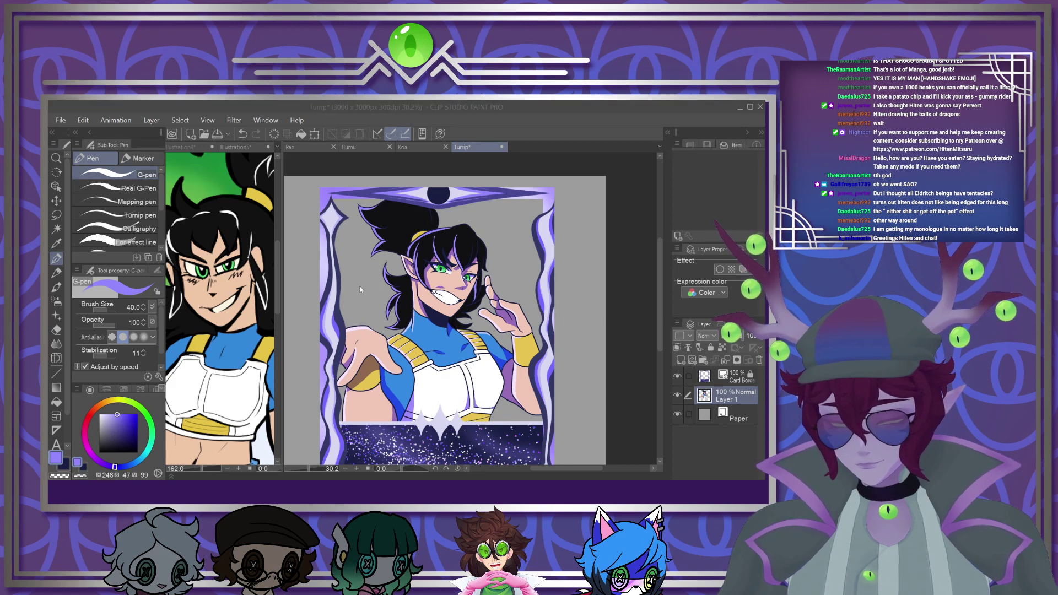
double_click(321, 282)
drag(385, 276, 327, 198)
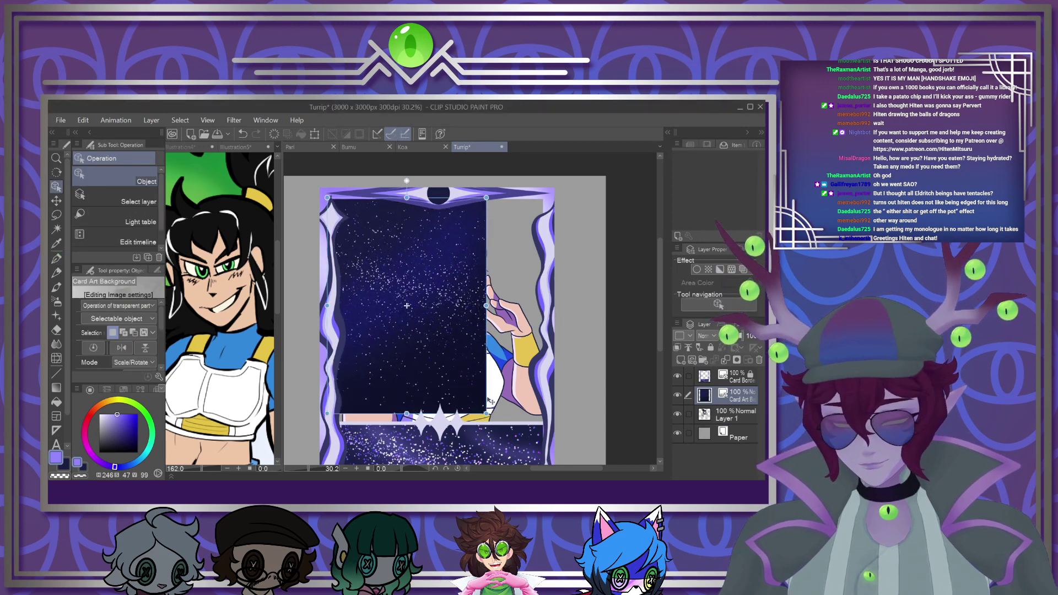
drag(486, 413, 495, 357)
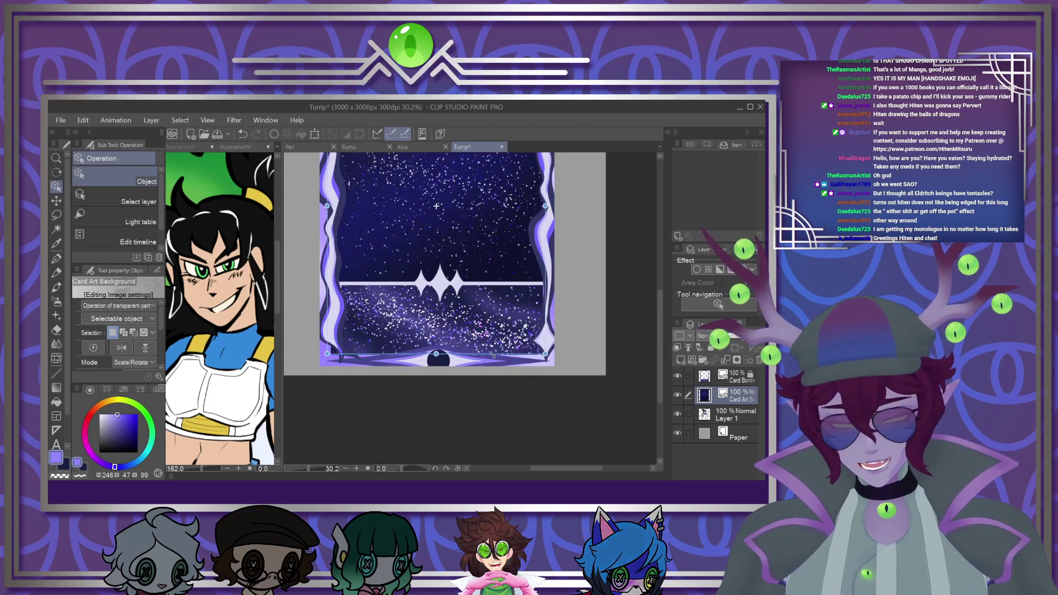
Move the Card Art Background layer below Layer 1, behind the character
scroll(437, 207, down, 4)
scroll(434, 199, up, 2)
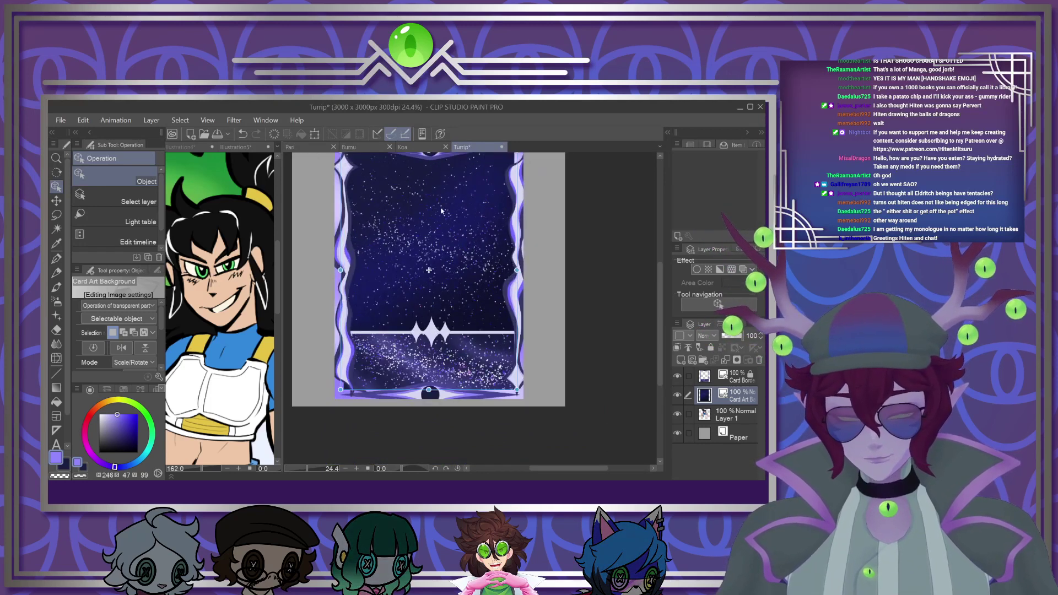
drag(734, 420, 734, 424)
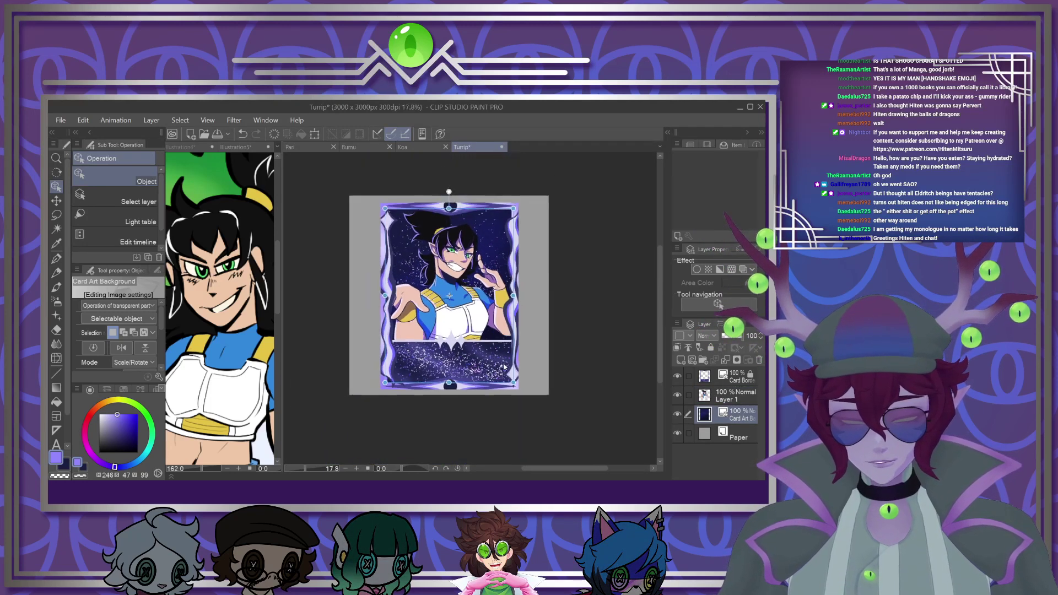
scroll(477, 324, down, 1)
Unlock the card border layer and merge it and the character layer down into Card Art Background
click(736, 377)
click(711, 347)
click(726, 360)
click(728, 360)
scroll(444, 349, down, 1)
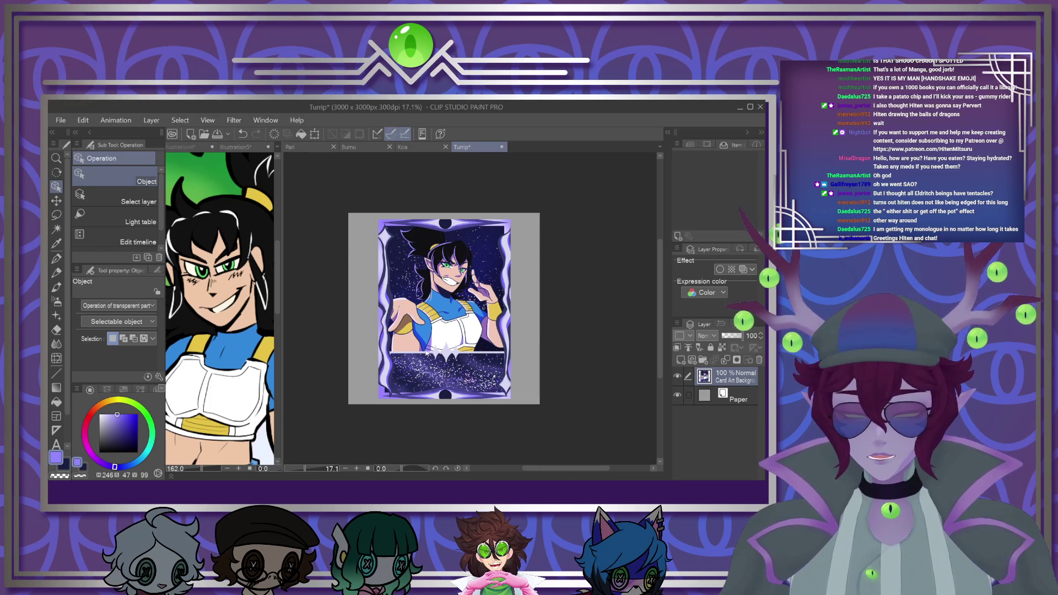
click(251, 349)
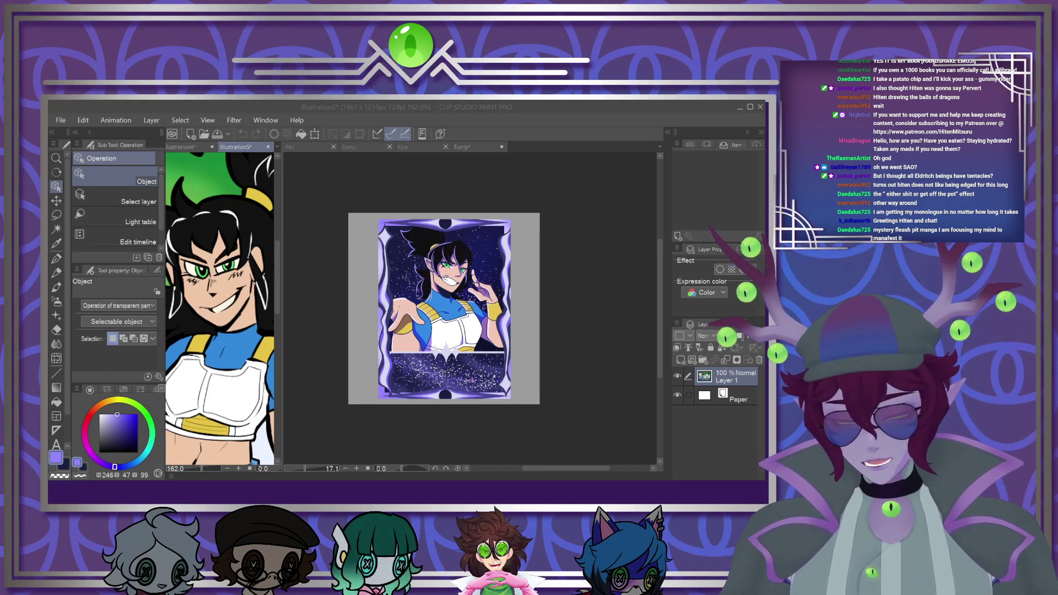
click(437, 372)
scroll(436, 373, up, 1)
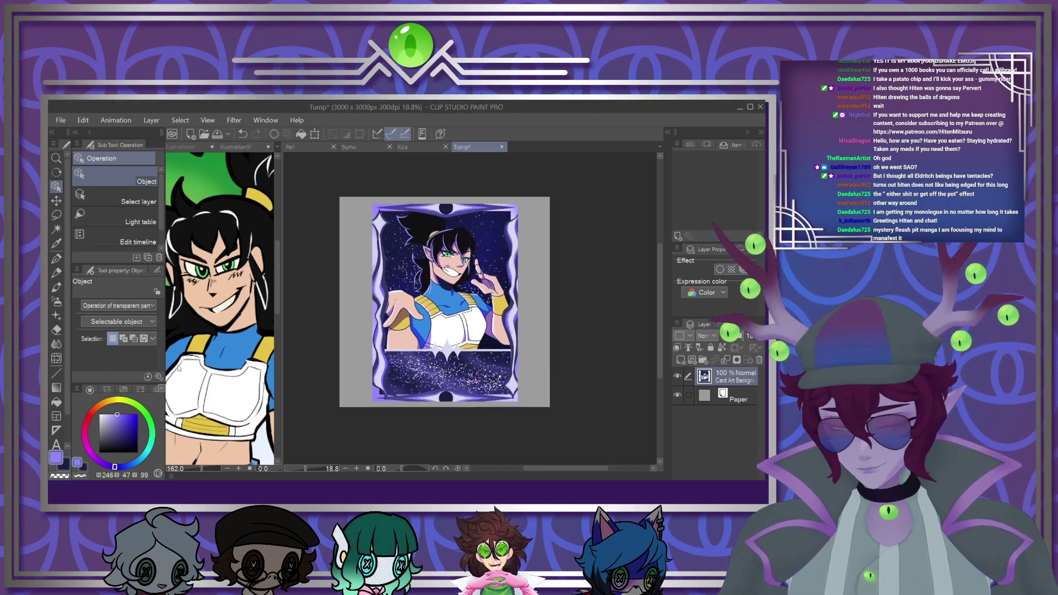
click(56, 444)
scroll(455, 365, up, 2)
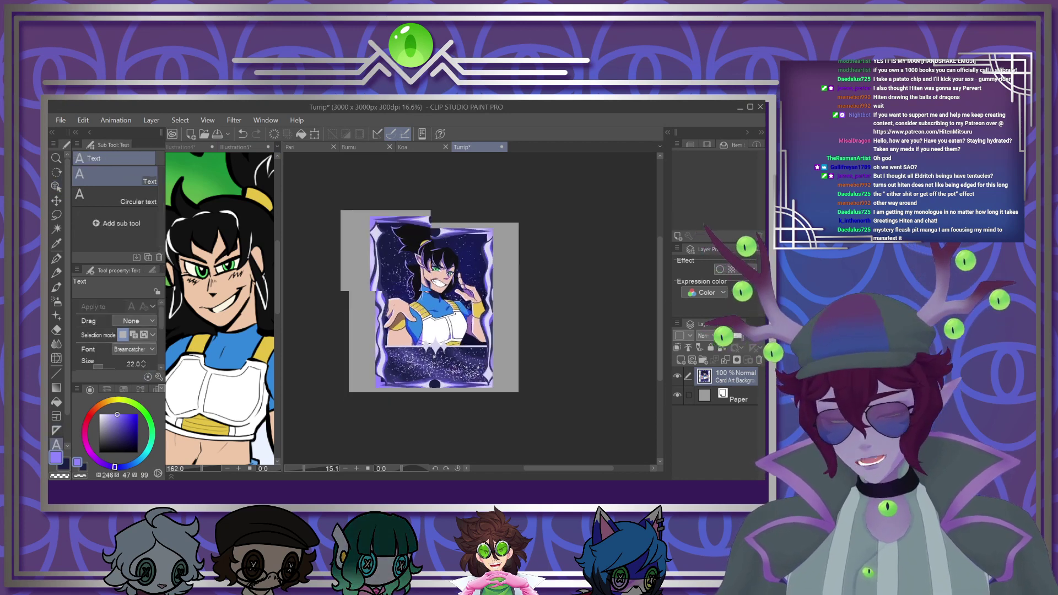
click(435, 375)
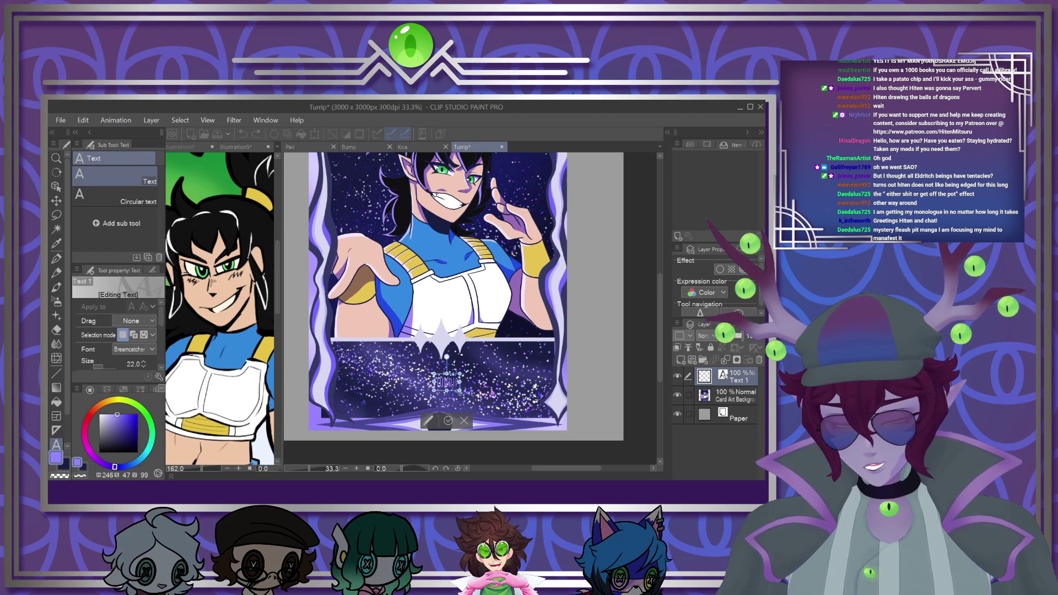
click(463, 421)
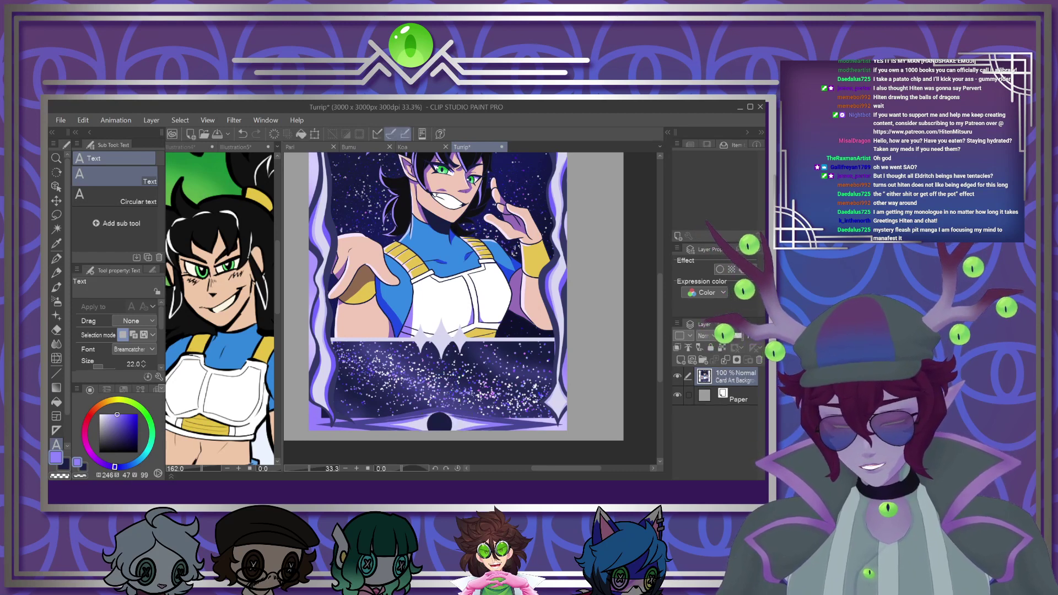
Sample the pale lavender from the star ornament in the card frame's upper corner as the text colour
scroll(386, 301, down, 3)
scroll(375, 226, up, 4)
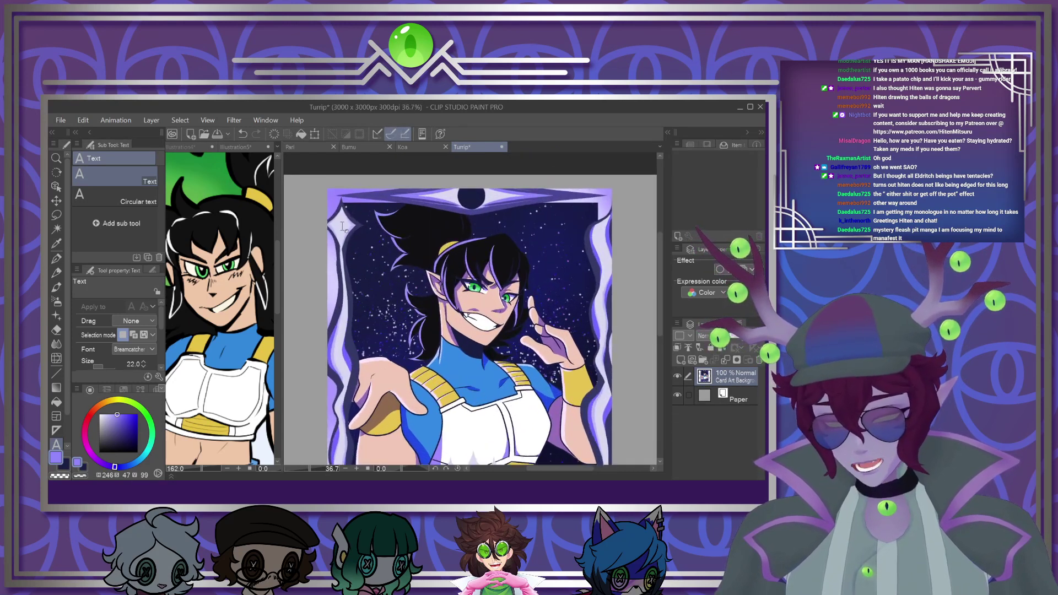
alt+click(342, 228)
scroll(466, 304, down, 4)
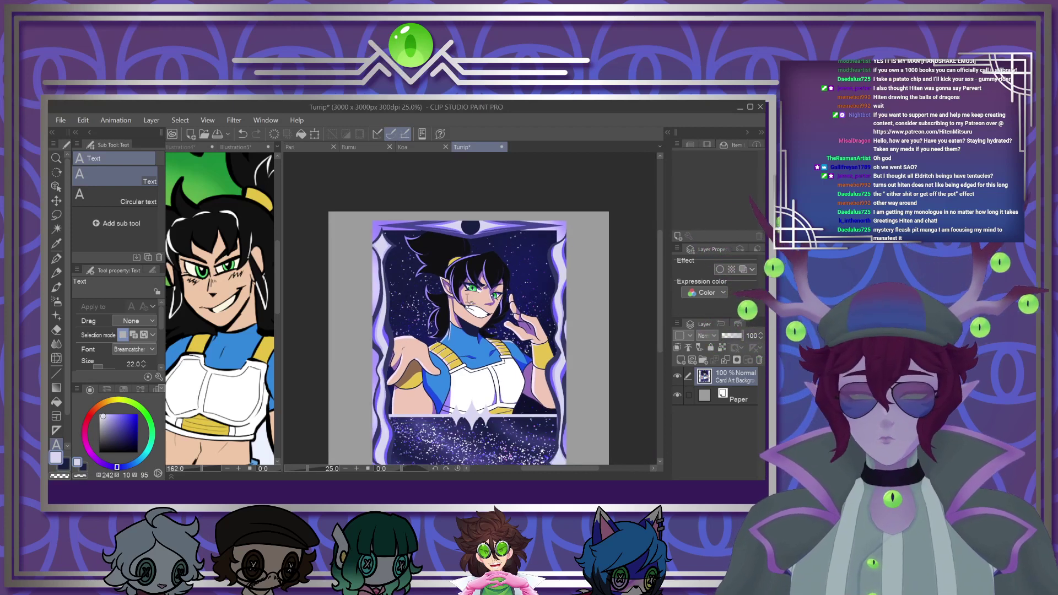
scroll(475, 350, up, 4)
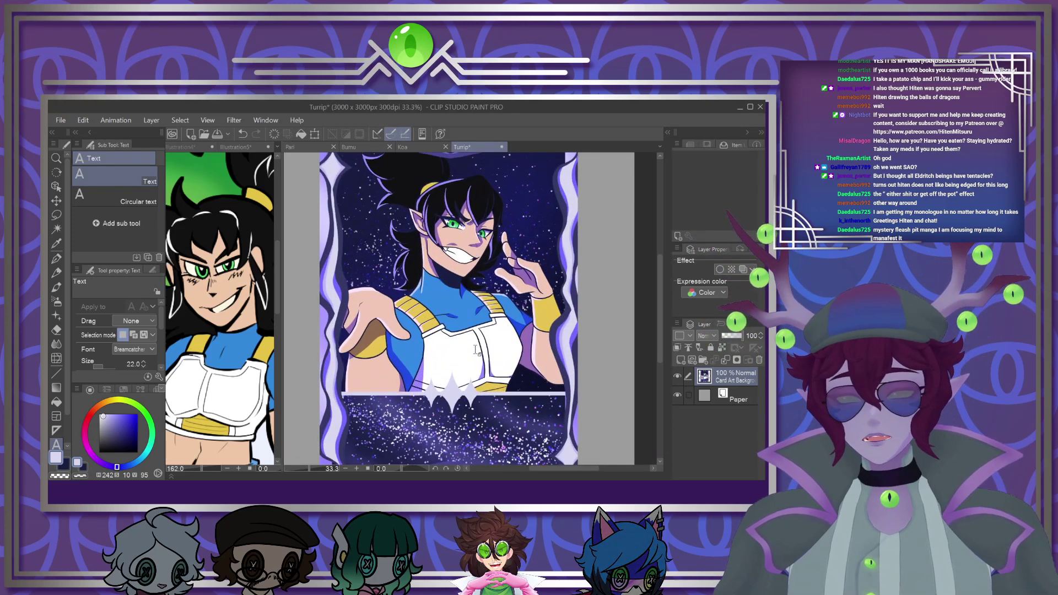
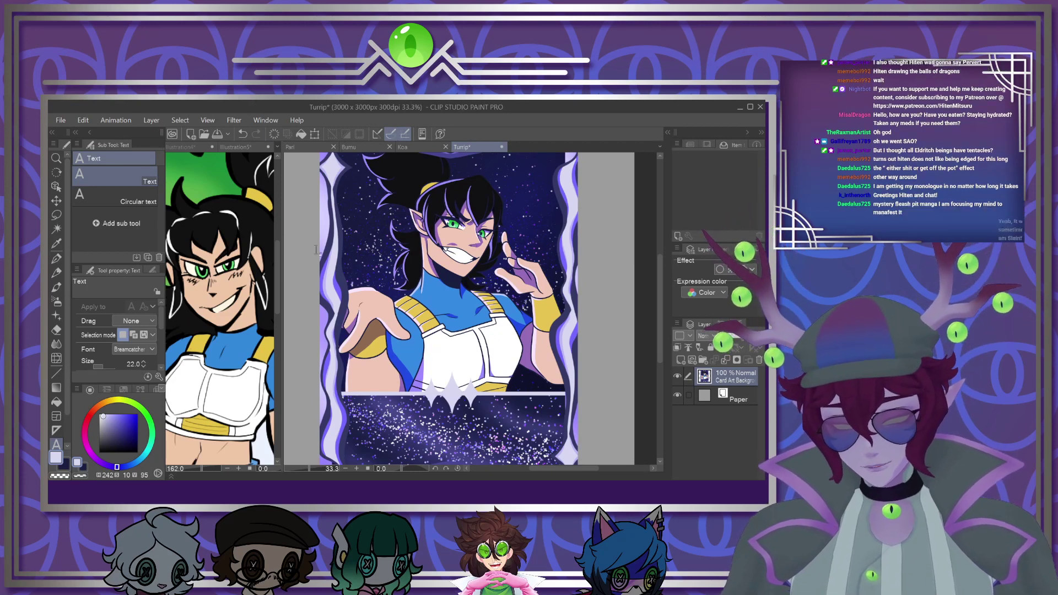
Add the text TURRIP at a size of about 108, centred in the starry name box below the character
scroll(437, 365, down, 1)
scroll(437, 365, up, 2)
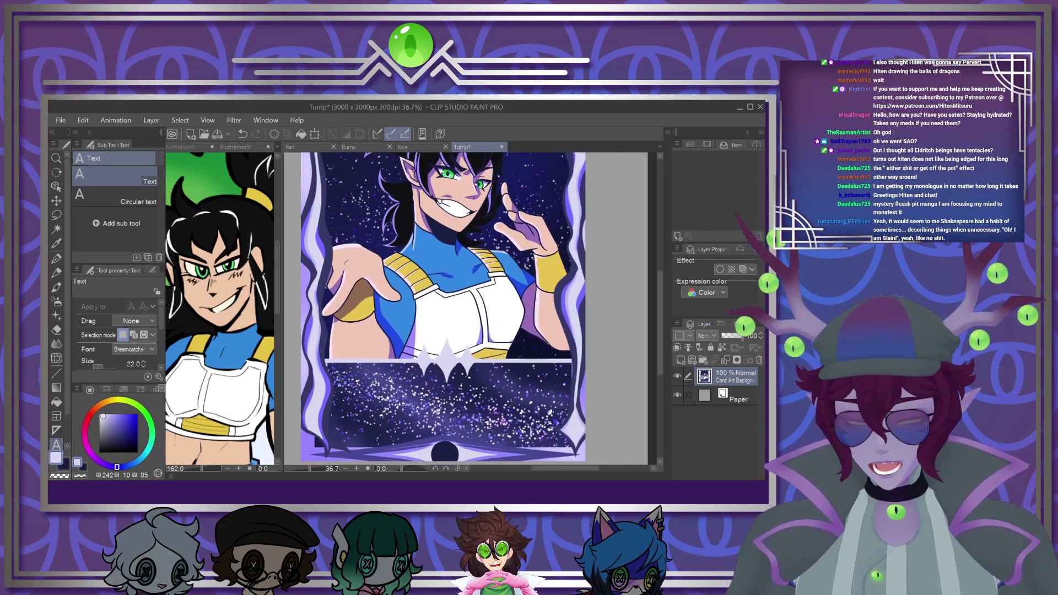
click(458, 412)
text(TURRIP)
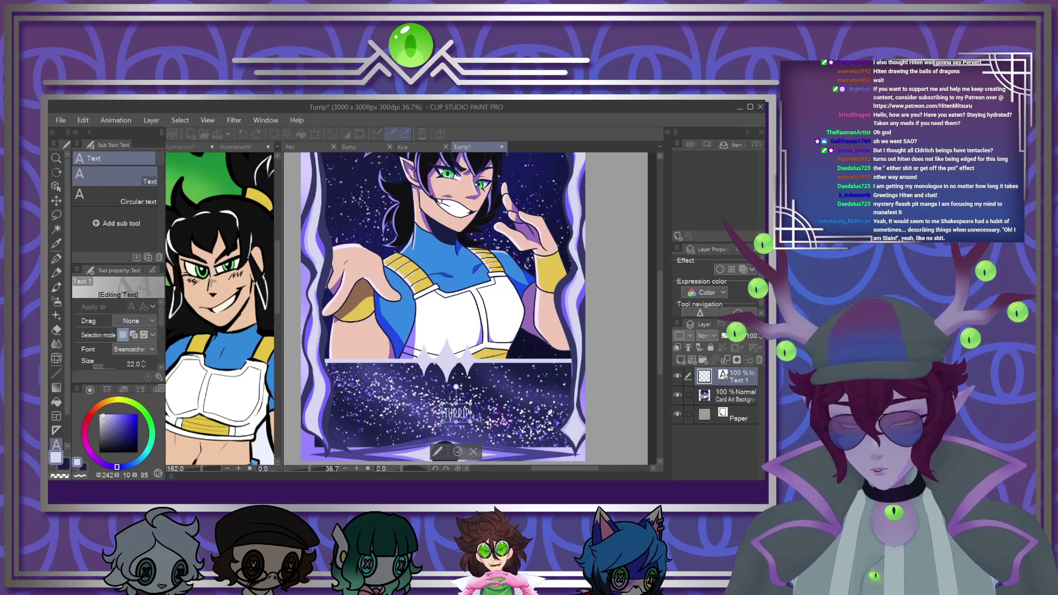
drag(351, 443, 344, 443)
drag(473, 433, 511, 397)
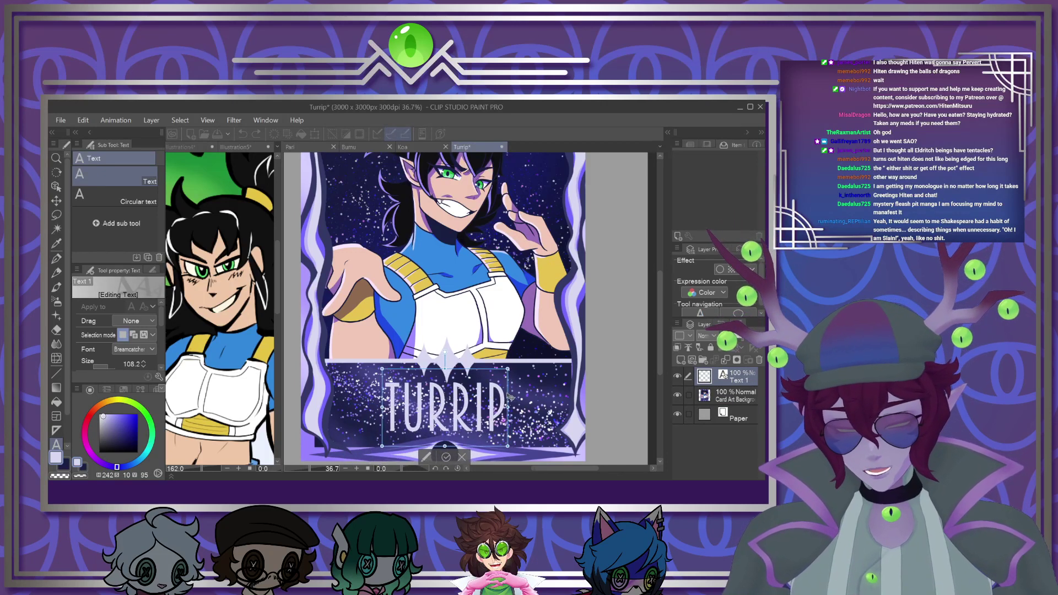
click(445, 458)
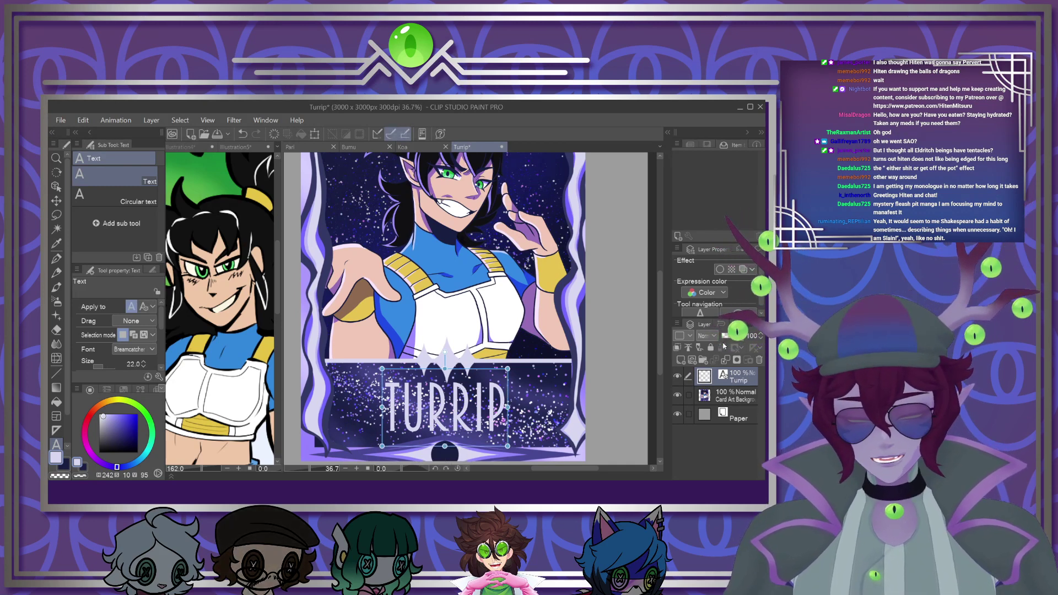
Give the TURRIP text a dark navy border effect with thickness 14 and merge it down into Card Art Background
click(719, 269)
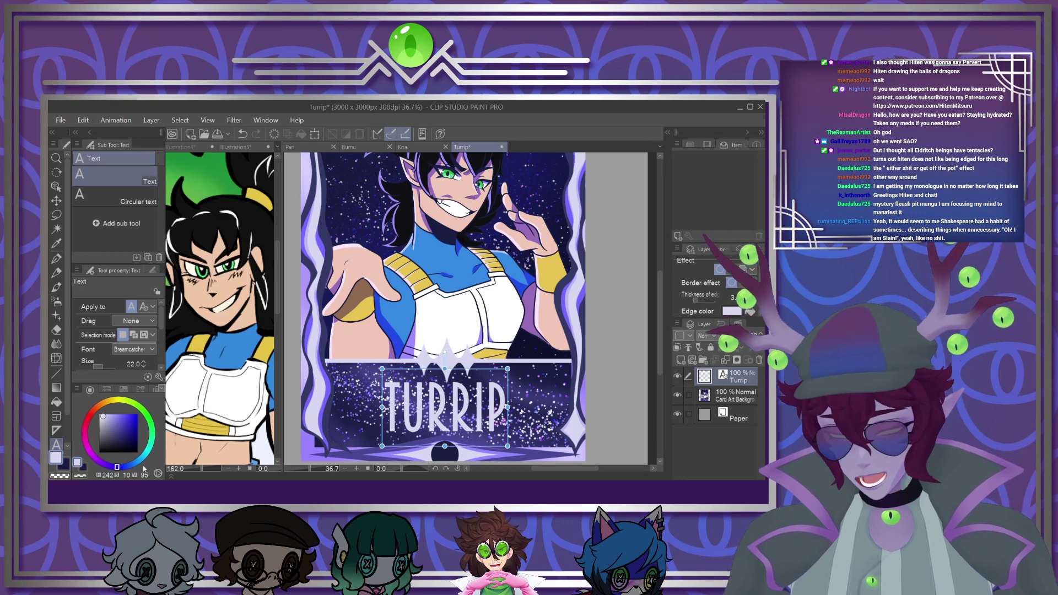
click(64, 465)
click(750, 312)
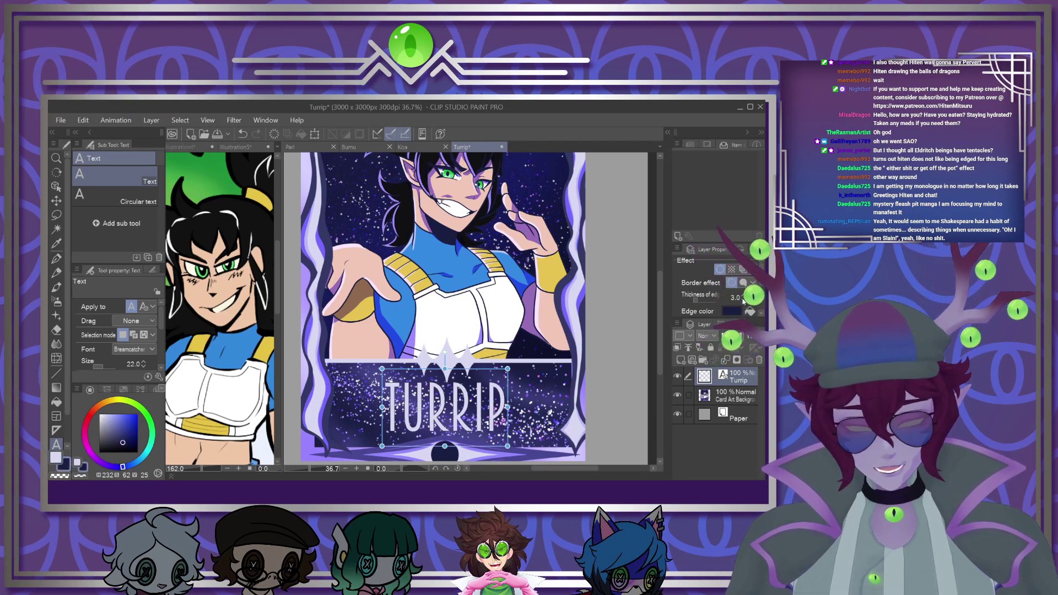
drag(696, 301, 699, 301)
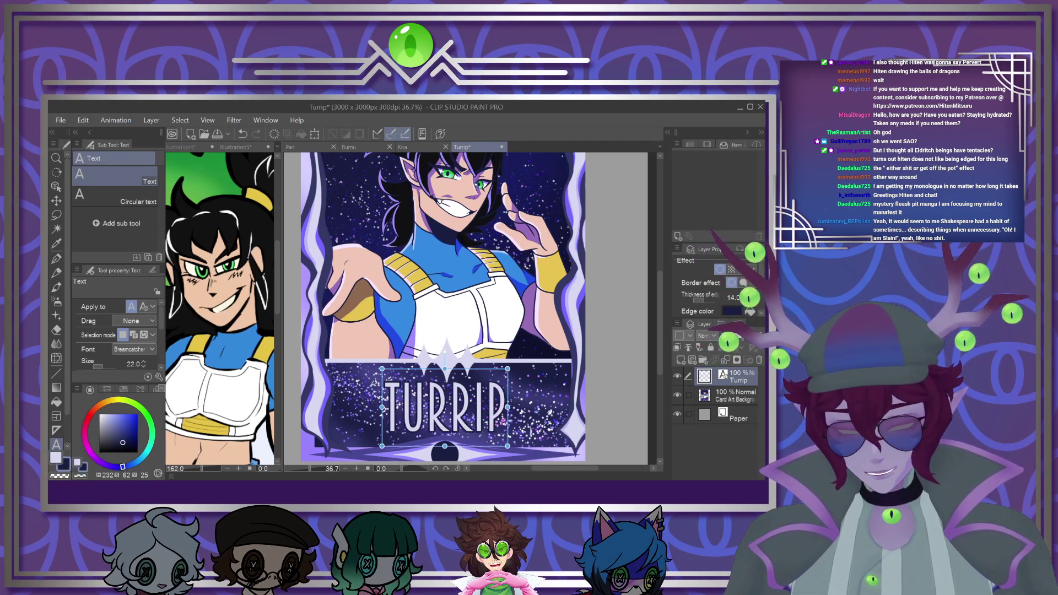
click(725, 360)
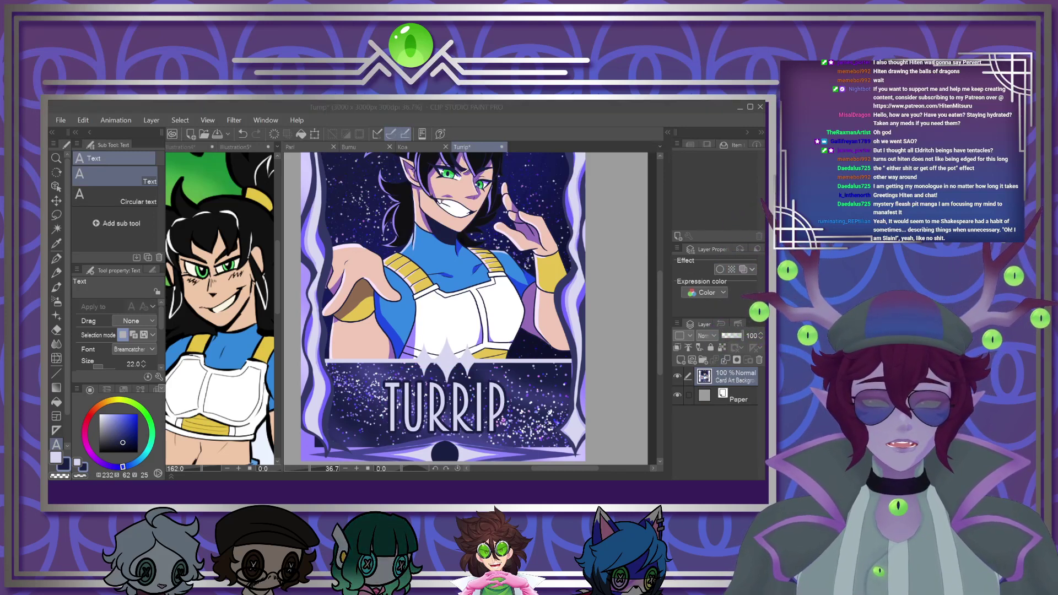
Add the text SMALLFRYES at a size of about 42.6, just above the right end of the divider line
click(510, 344)
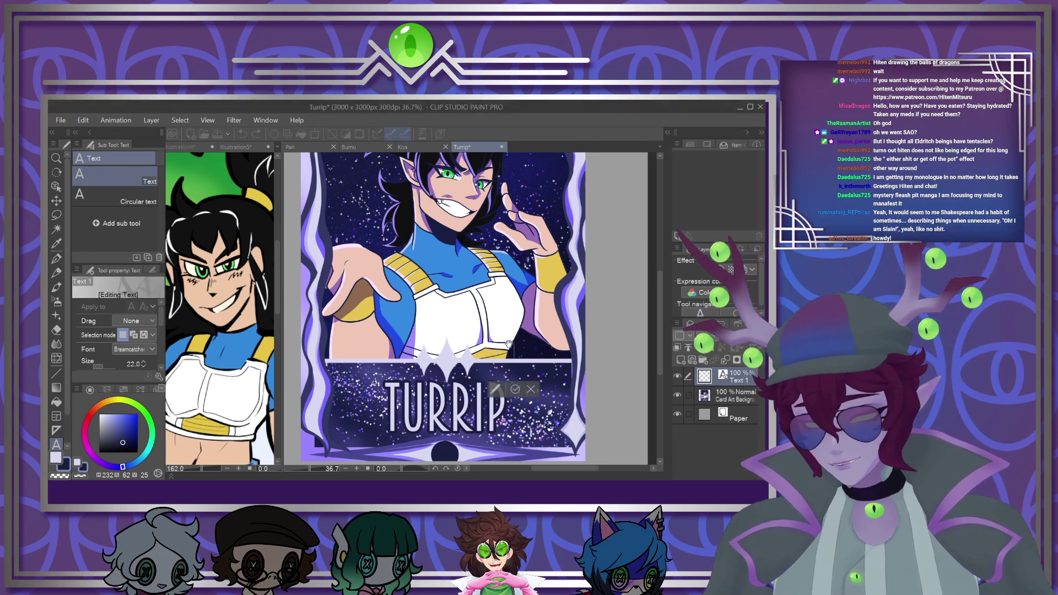
text(SMALLFRYES)
drag(496, 361, 539, 367)
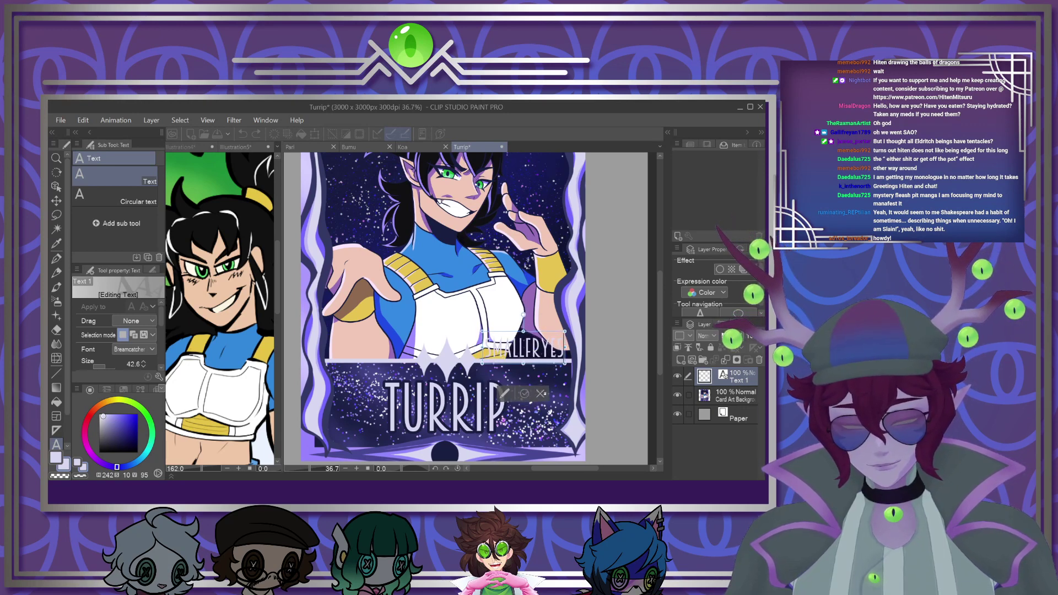
click(527, 395)
Give the SMALLFRYES text a dark navy border effect with thickness 11 and merge it down into Card Art Background
click(720, 269)
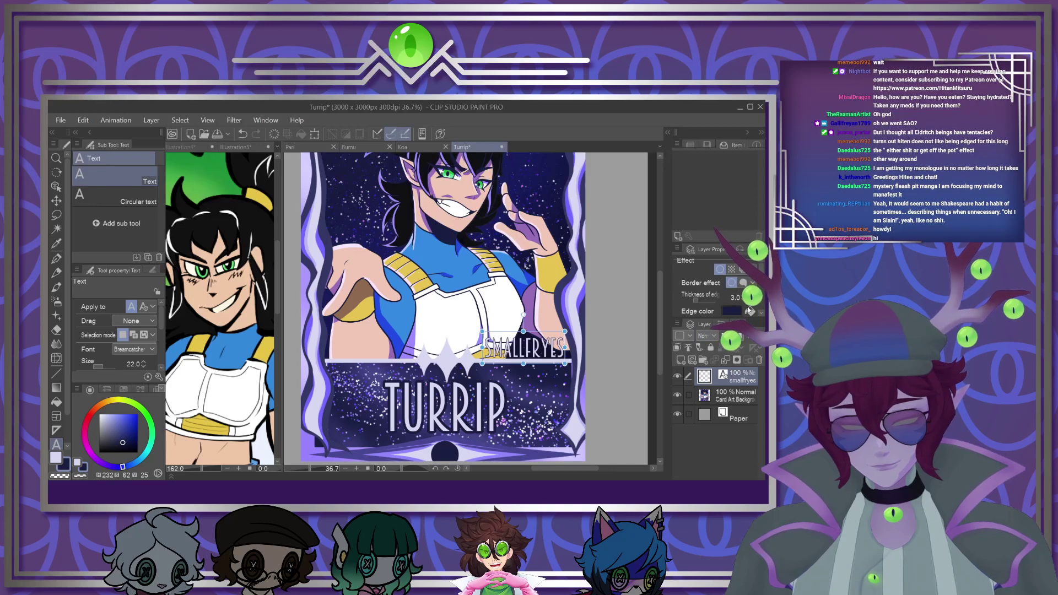
click(743, 296)
click(744, 296)
click(744, 295)
click(743, 295)
click(744, 295)
click(743, 296)
click(744, 296)
scroll(479, 342, down, 3)
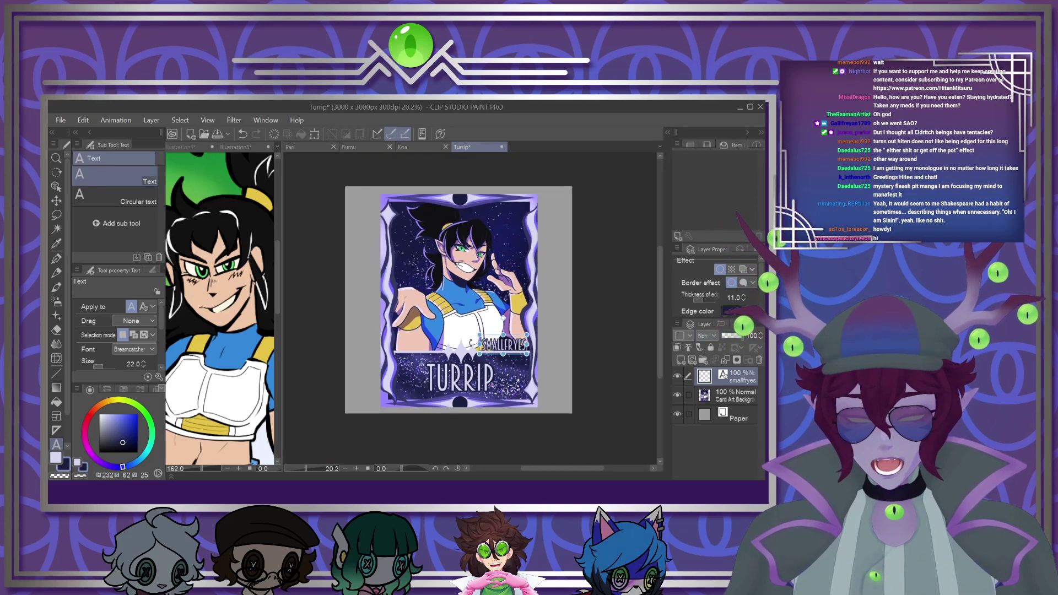
scroll(476, 324, up, 1)
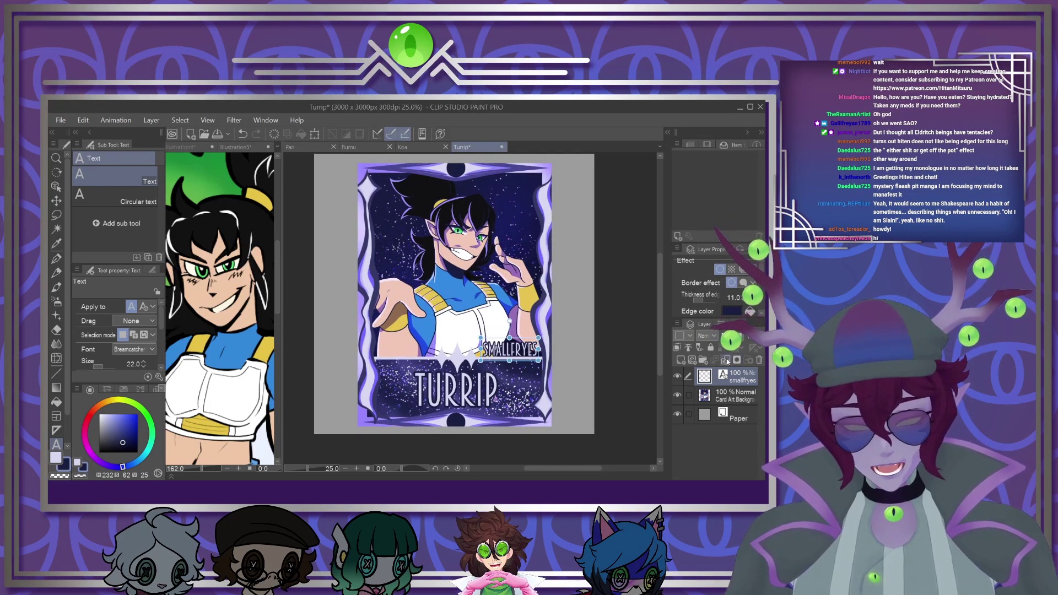
click(734, 359)
Sample the purple from the card frame's corner and import the Dragon Ball Tag image, scaled small into the card's upper-left corner
alt+click(363, 165)
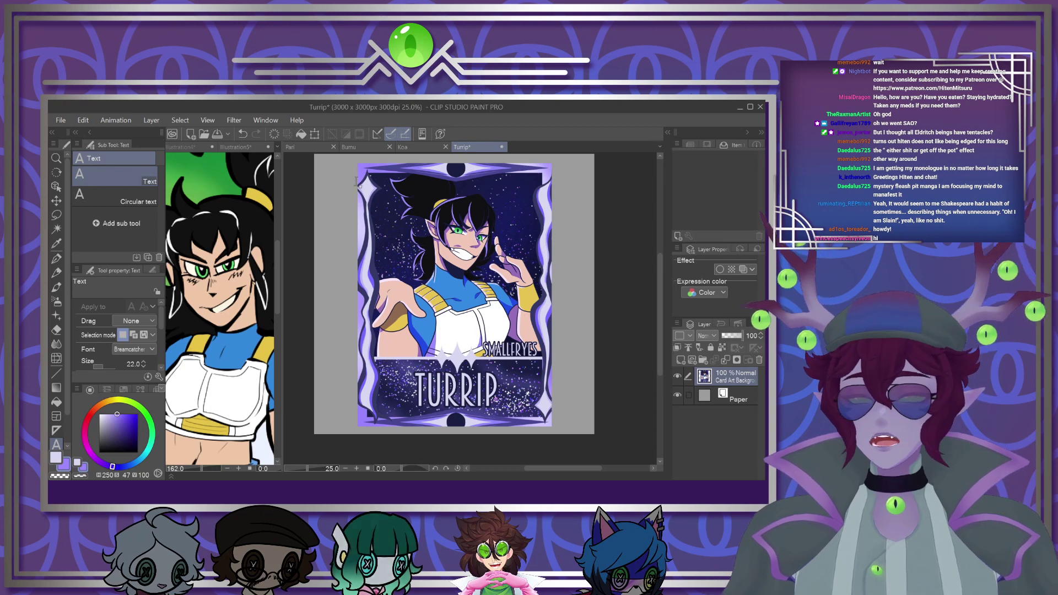
scroll(384, 213, down, 2)
scroll(385, 214, up, 3)
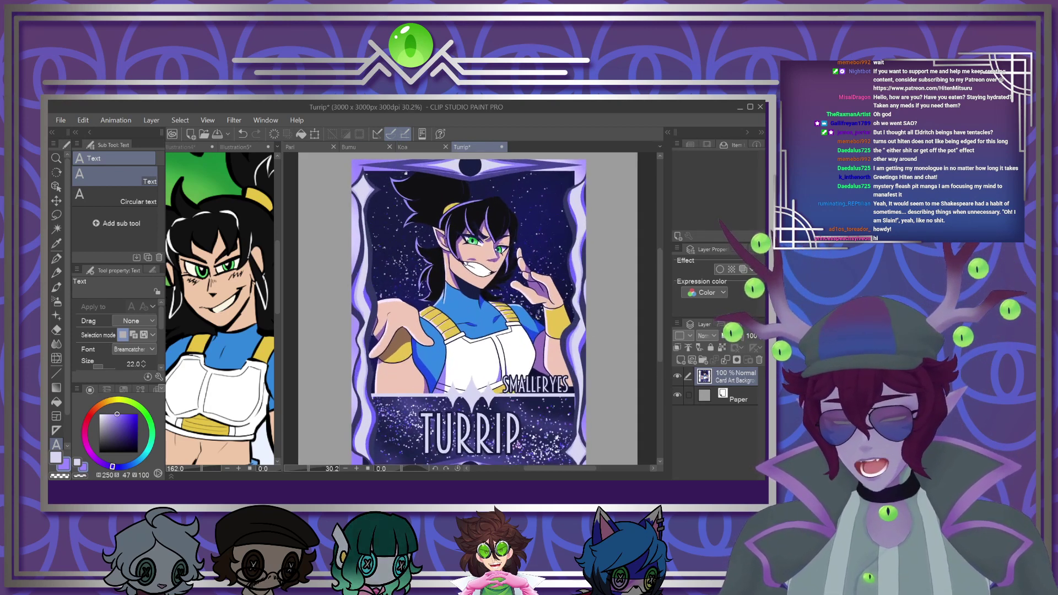
key(alt)
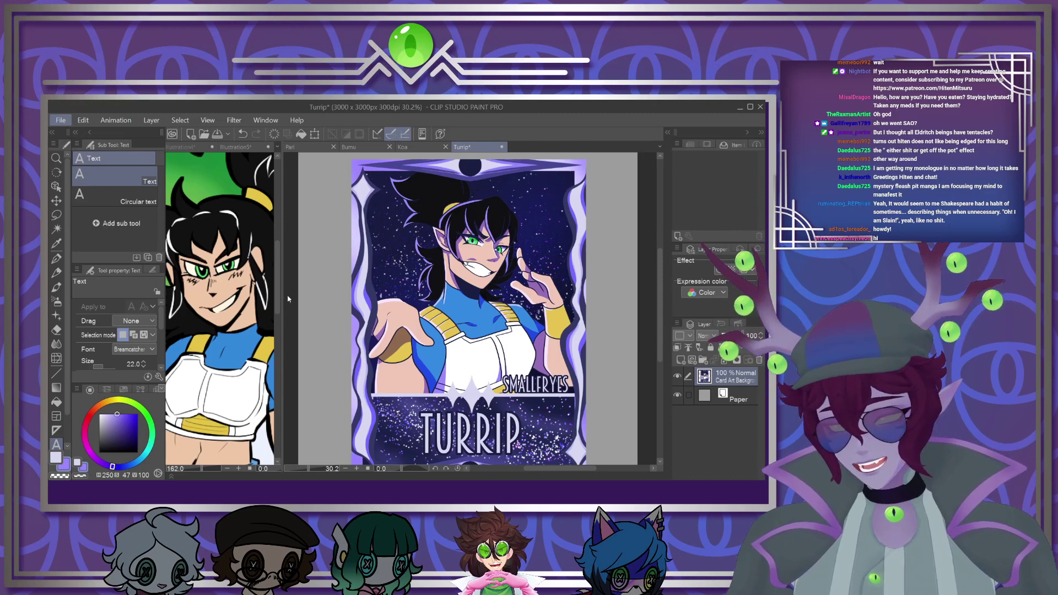
key(alt+Tab)
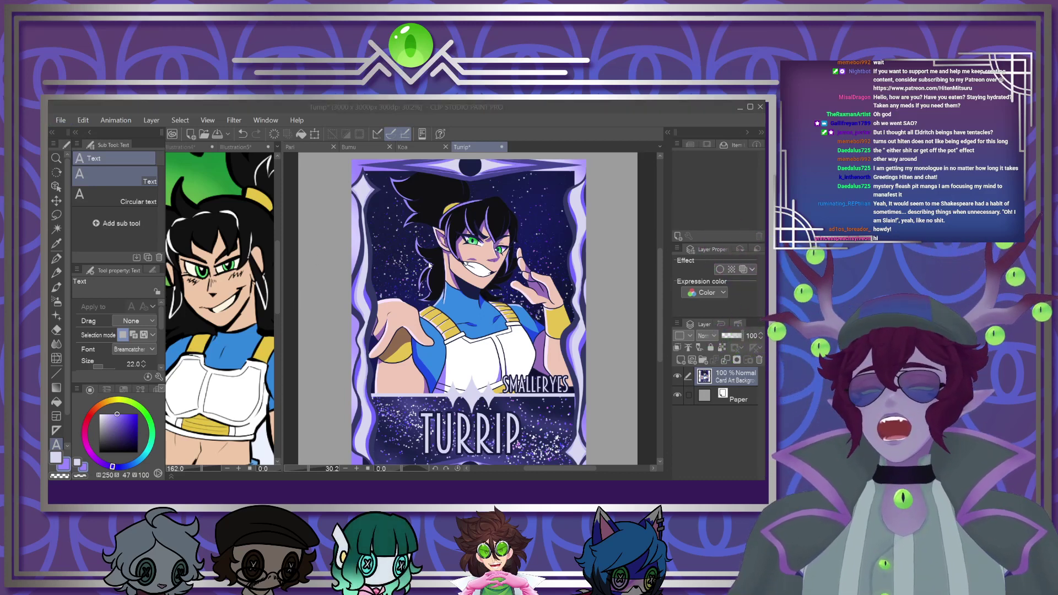
drag(564, 365, 504, 352)
drag(567, 408, 417, 218)
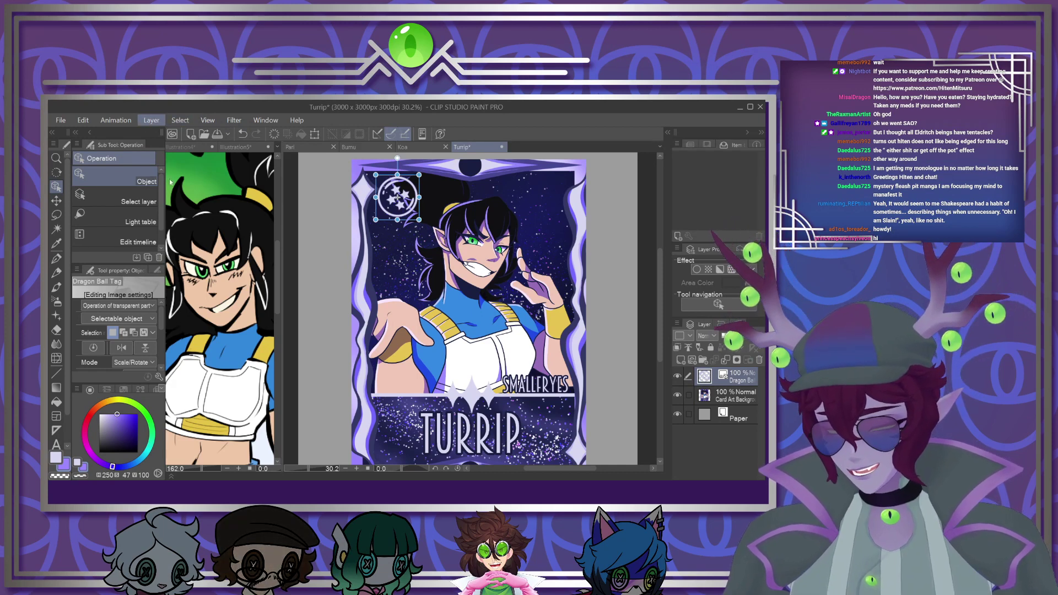
Select the Dragon Ball Tag emblem's shape and create a soft purple glow from it on a new layer beneath the emblem
click(344, 284)
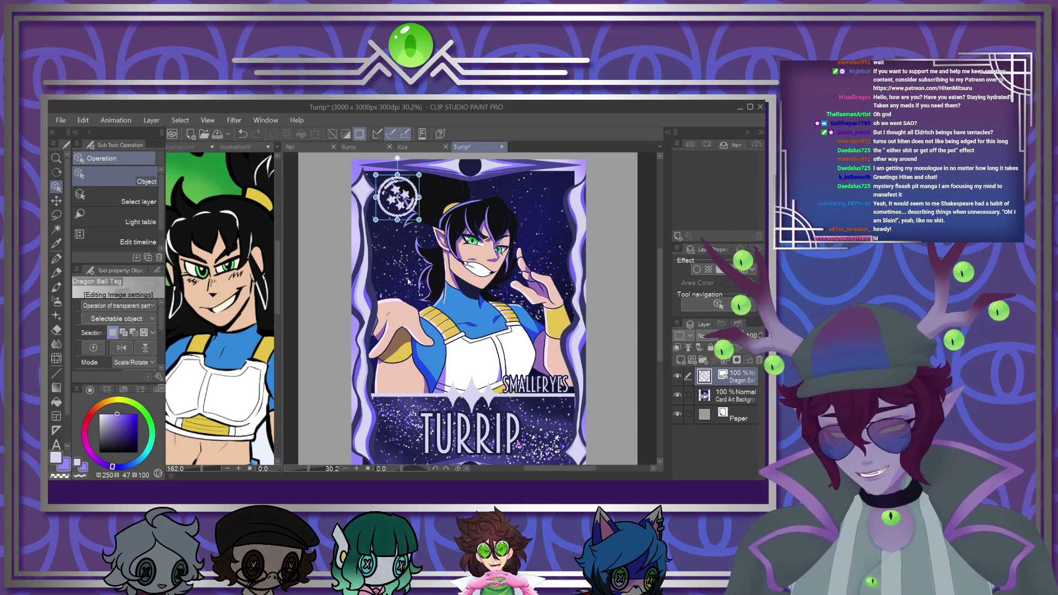
click(731, 395)
click(681, 359)
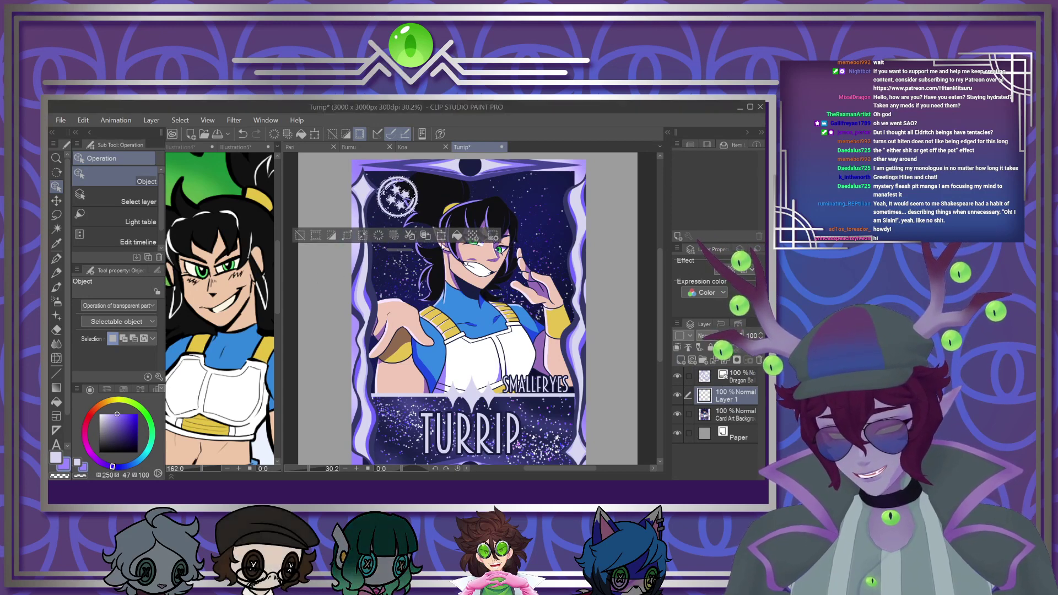
click(56, 216)
key(ctrl+d)
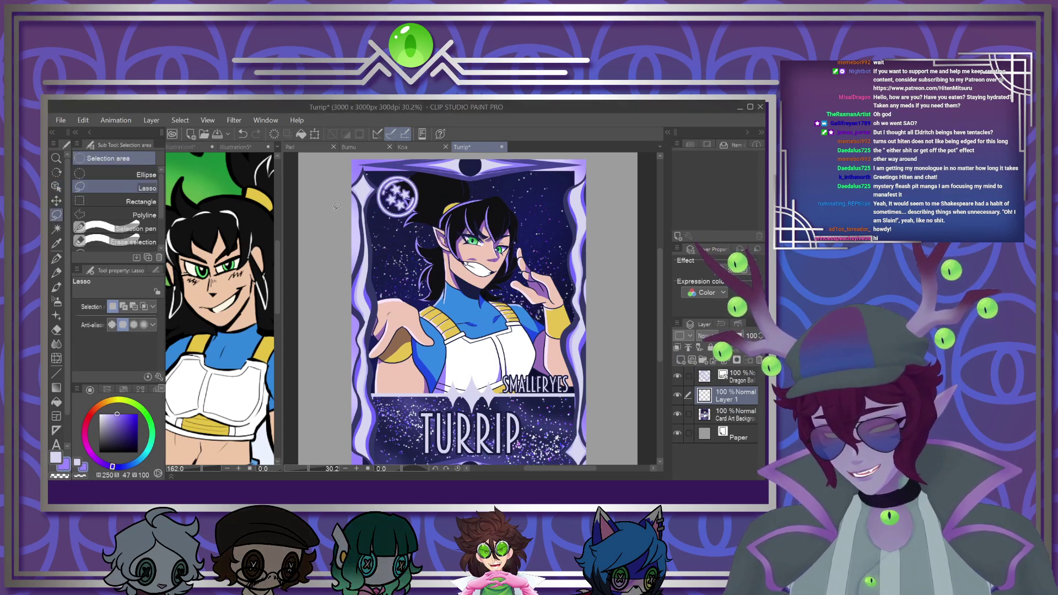
click(358, 167)
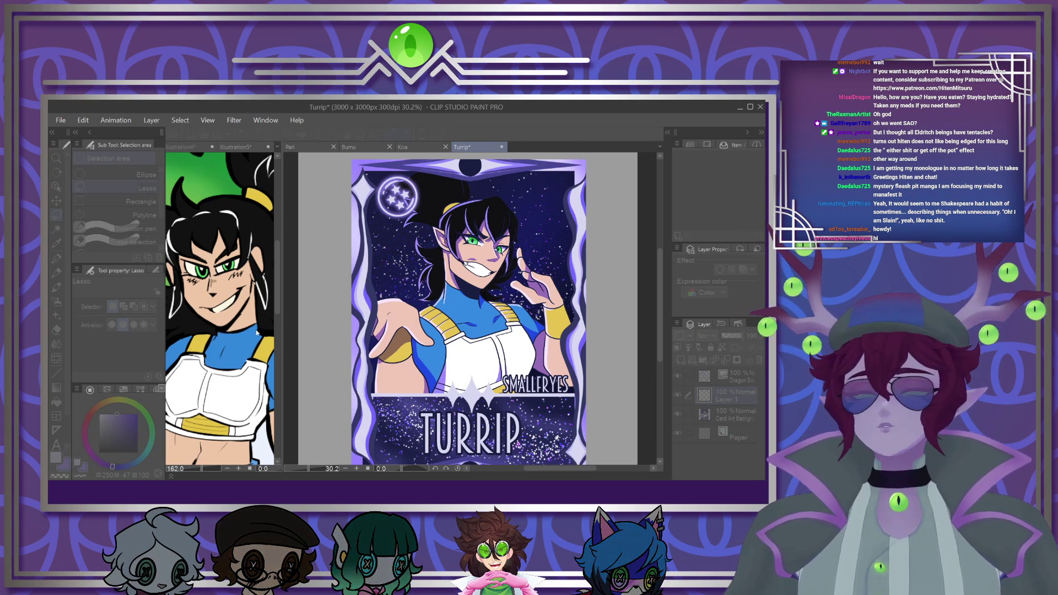
click(463, 325)
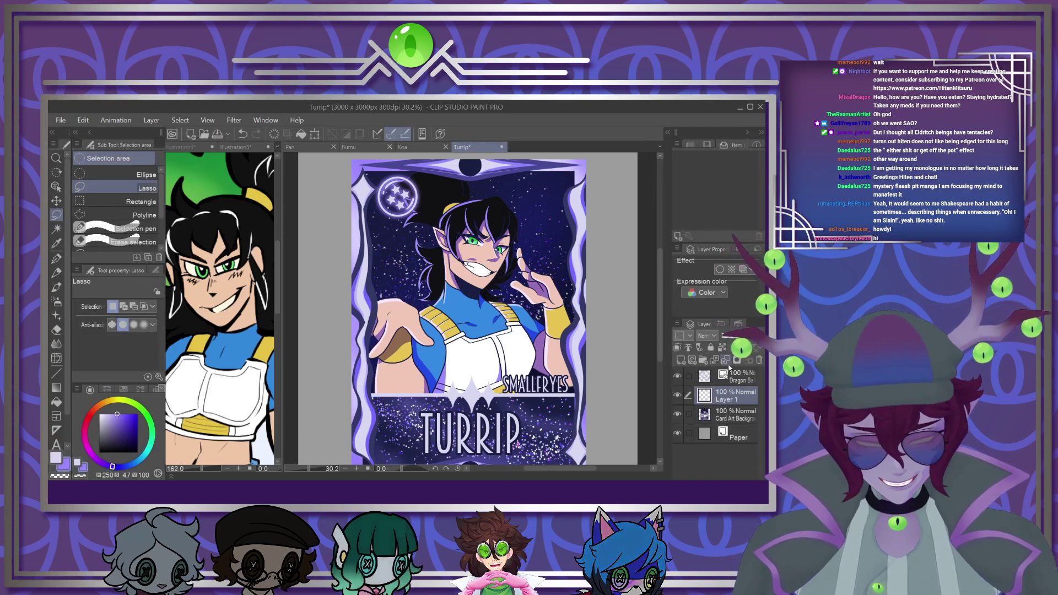
Merge the Dragon Ball Tag layer and the glow layer down into Card Art Background
click(736, 376)
click(725, 359)
click(726, 360)
scroll(492, 297, down, 2)
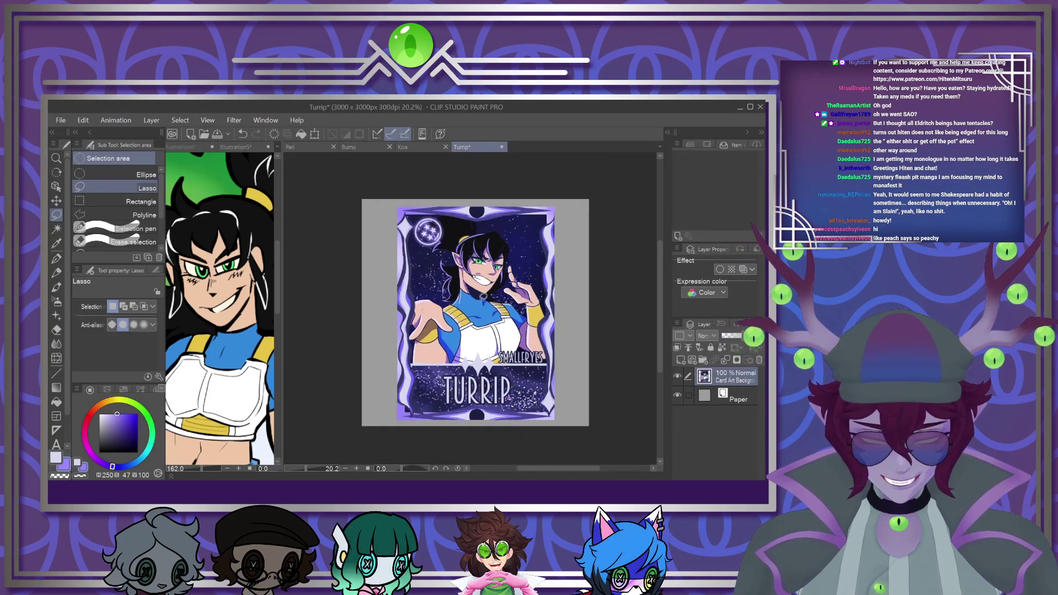
Auto-select the empty area around the card, crop the canvas to the card's edges, and clear the selection
scroll(491, 297, down, 2)
scroll(476, 299, up, 3)
key(w)
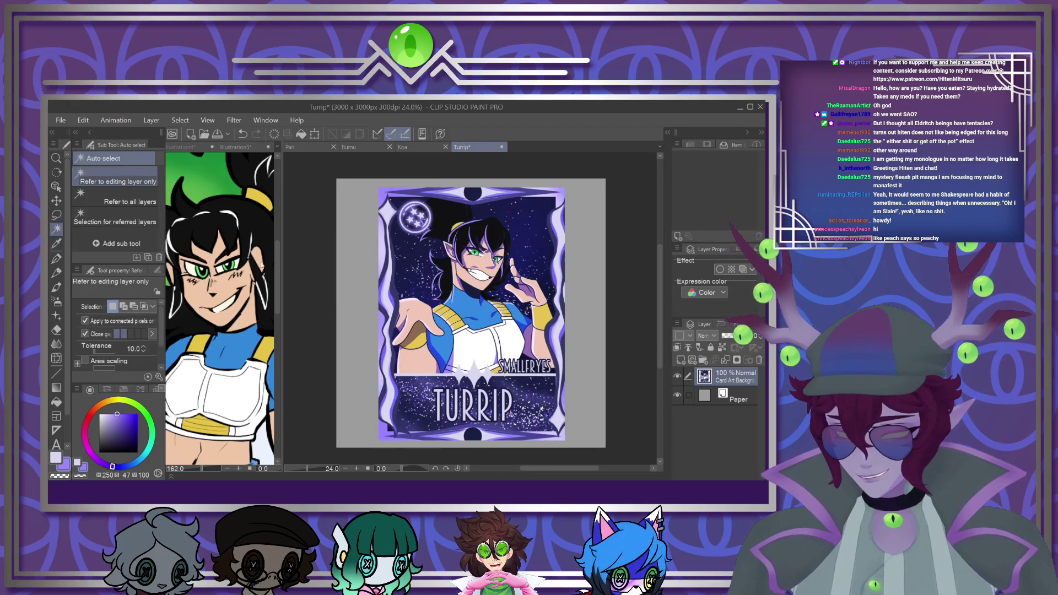
click(358, 290)
click(404, 444)
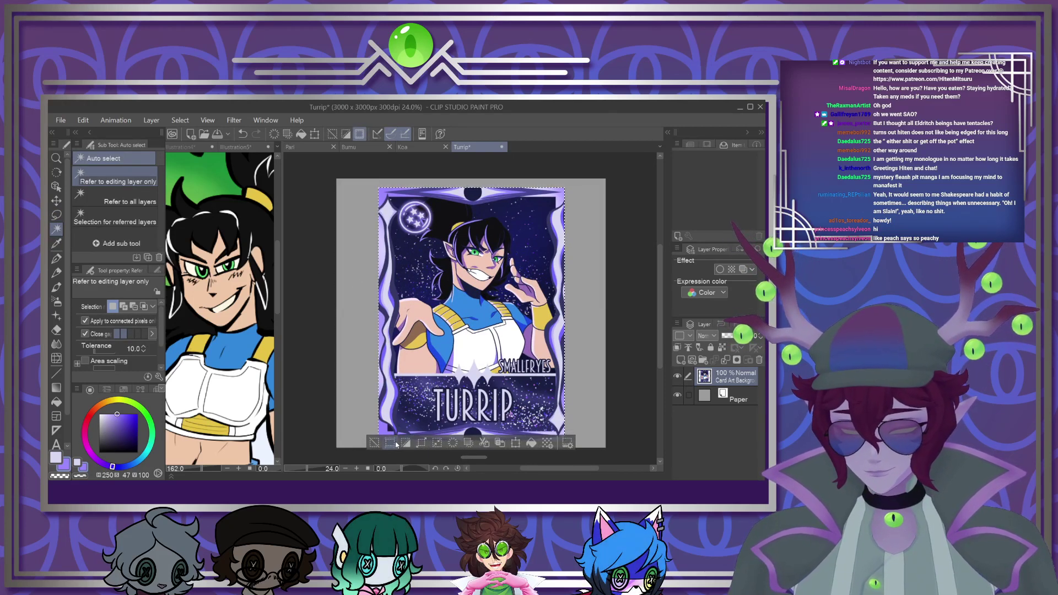
click(388, 443)
key(ctrl+d)
key(alt)
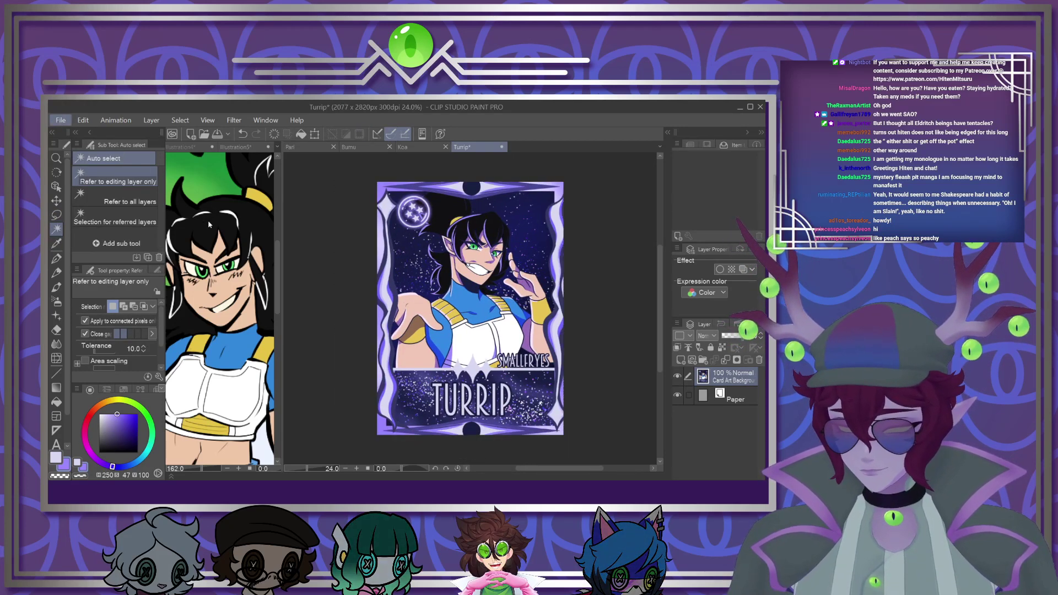
click(293, 290)
click(526, 251)
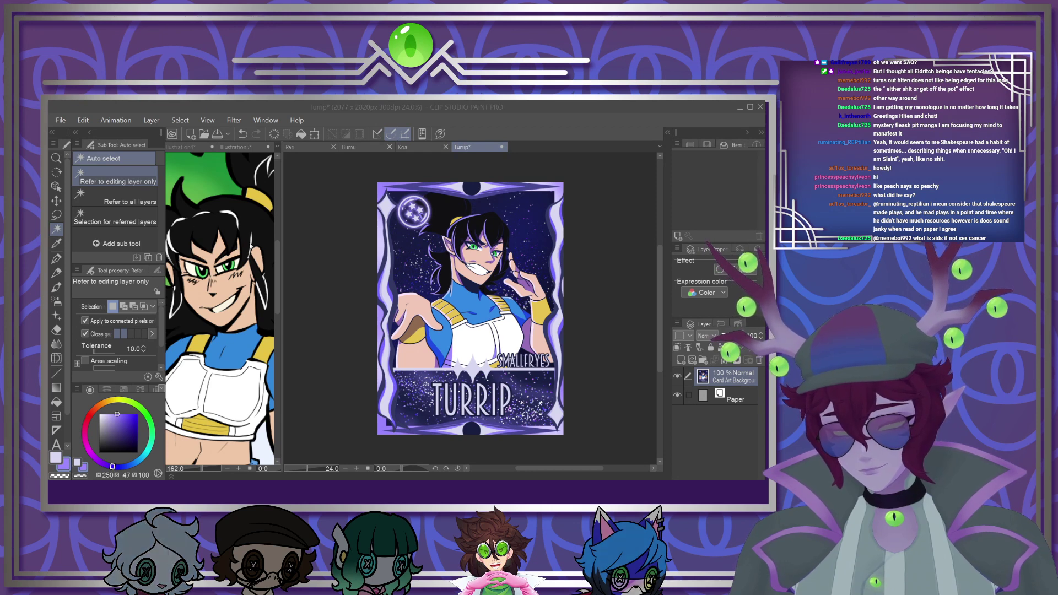
click(572, 366)
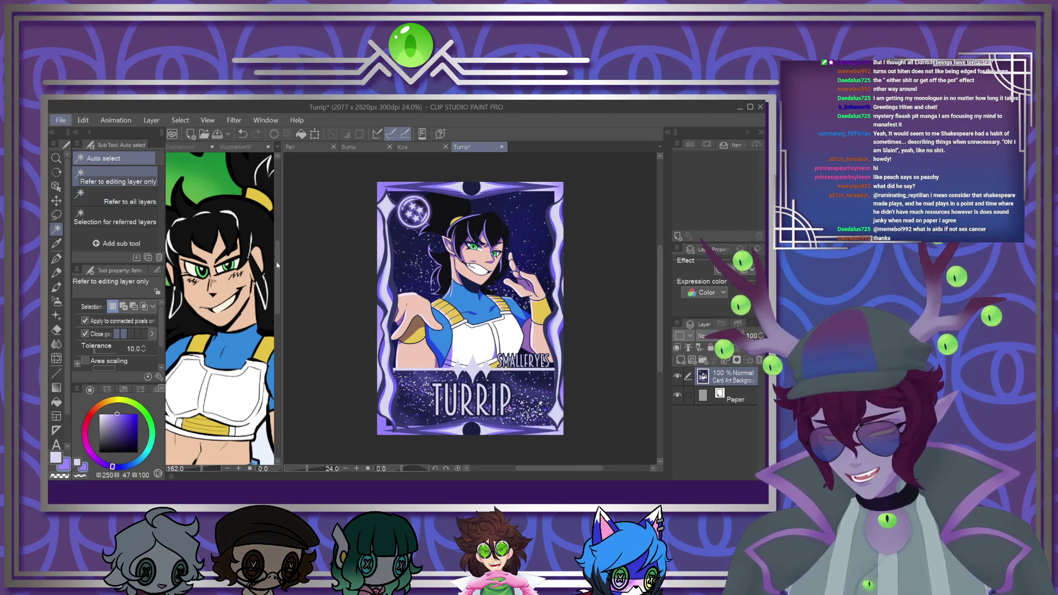
key(alt+Tab)
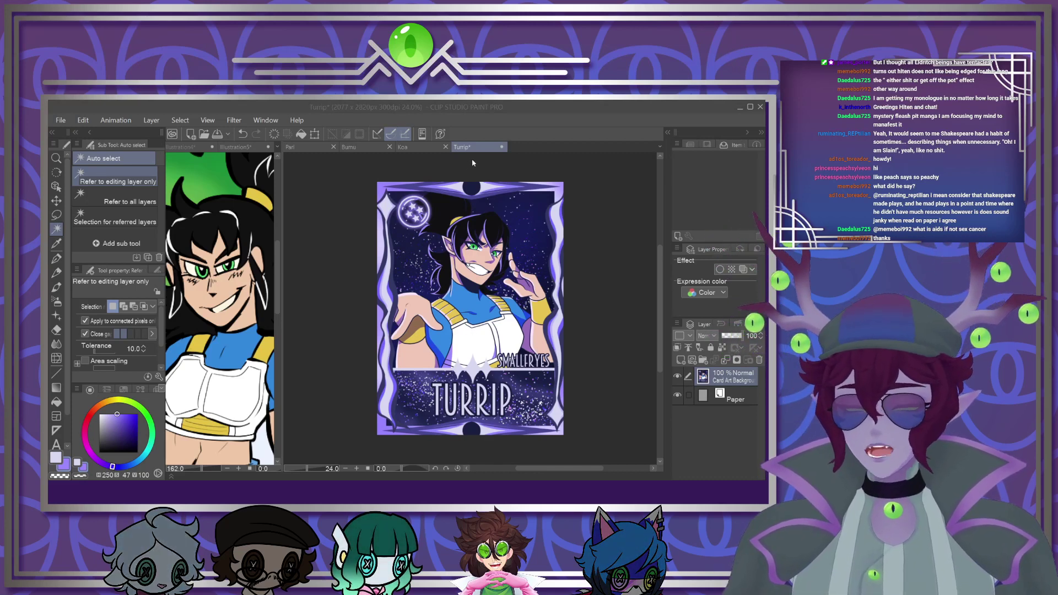
click(483, 172)
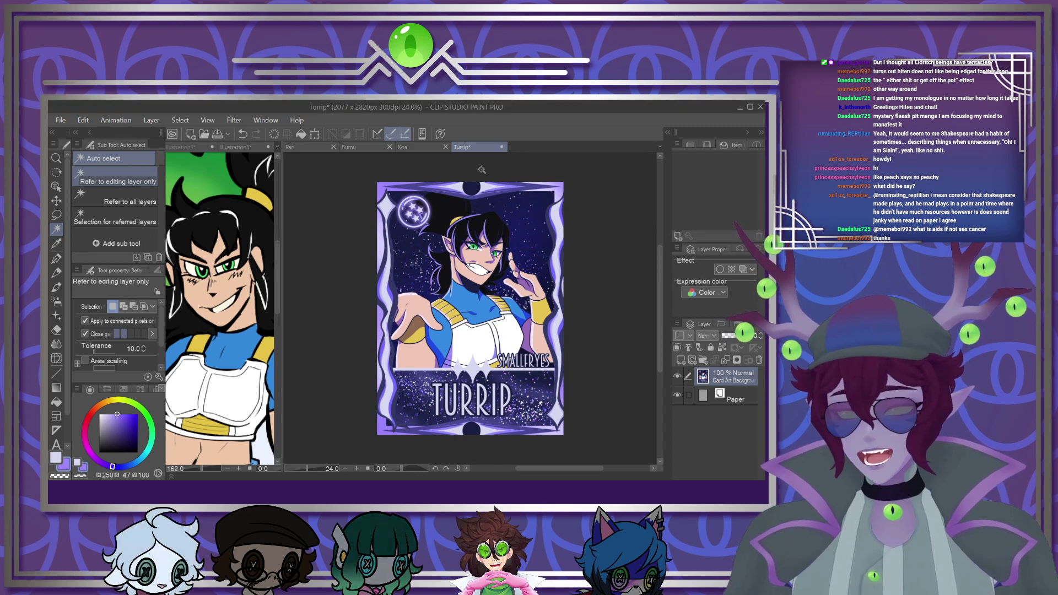
Close the Turrip card document and the Illustration5 reference image
click(502, 148)
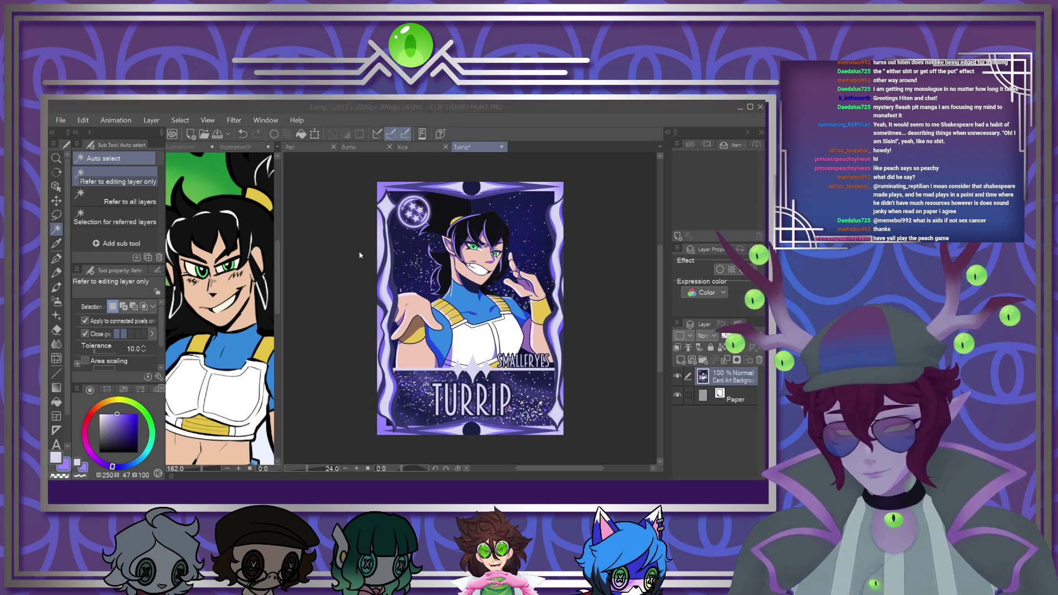
click(261, 242)
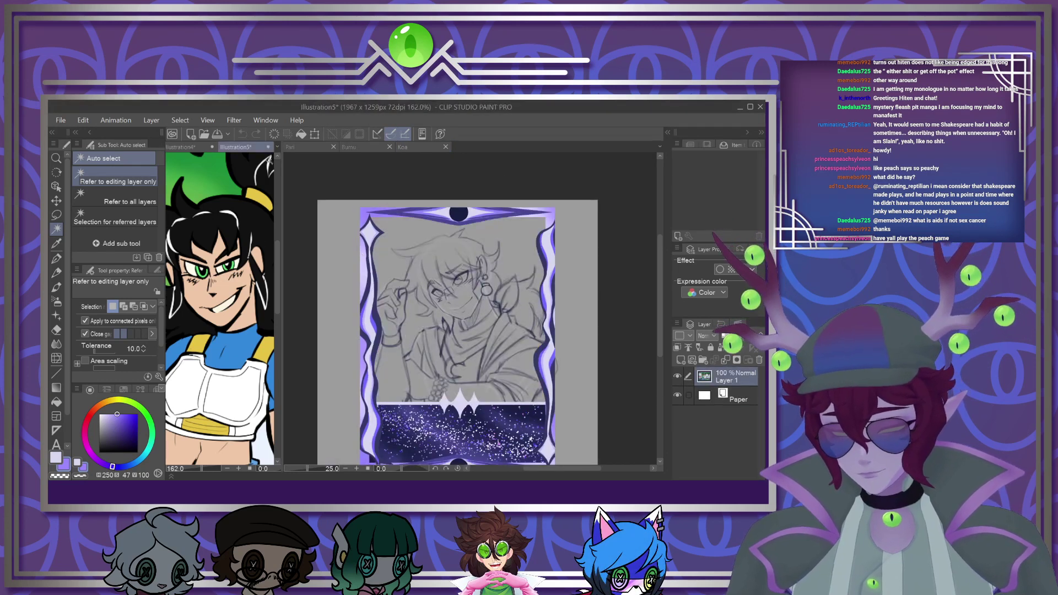
click(417, 253)
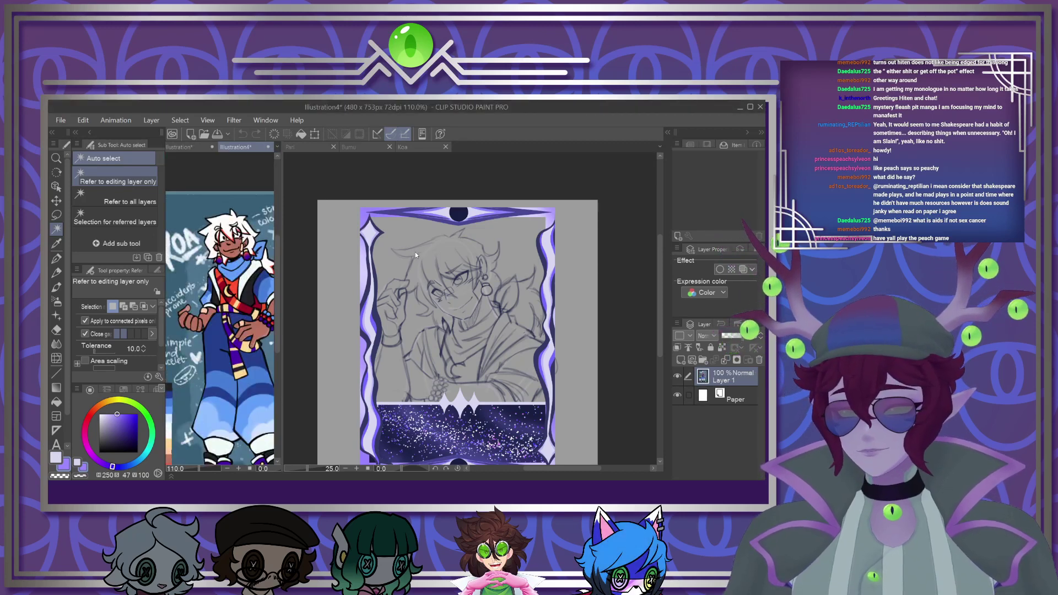
Lower the Koa sketch layer's opacity to 30%, lock it, and add a new layer above it
click(473, 322)
scroll(473, 322, down, 2)
scroll(479, 331, up, 3)
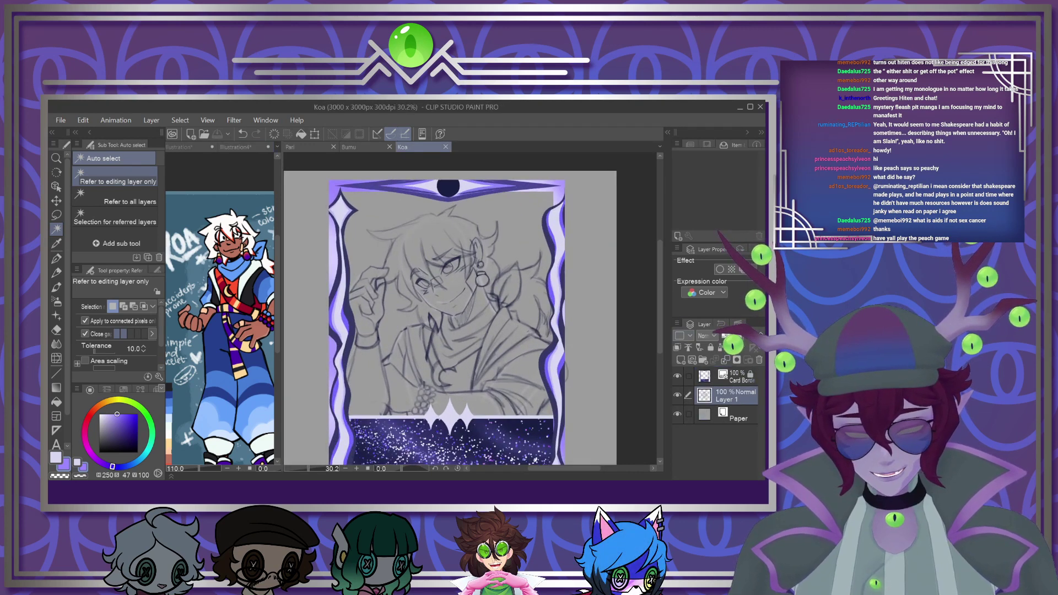
click(731, 336)
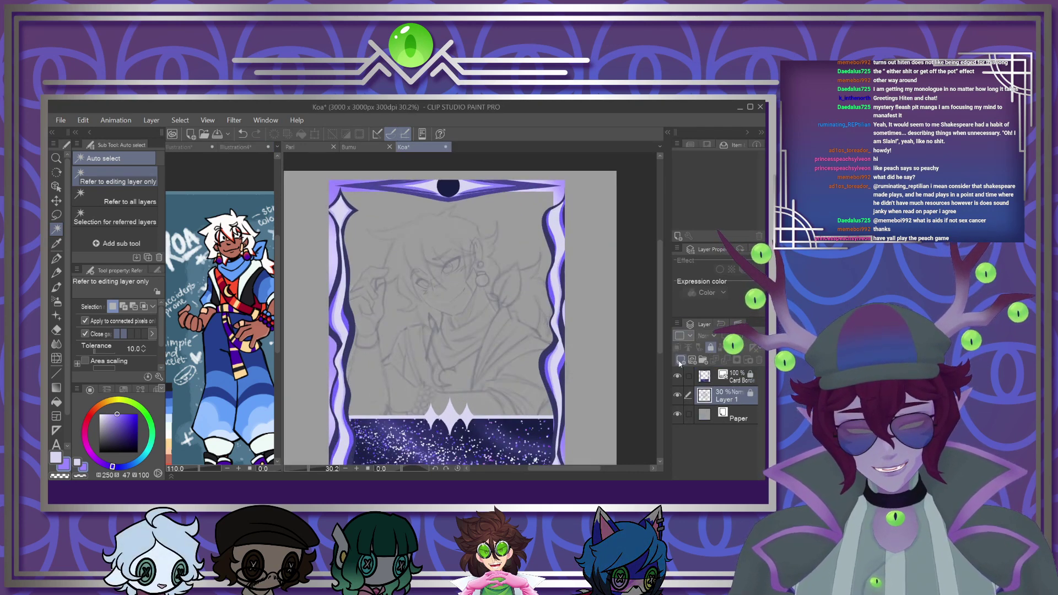
click(681, 360)
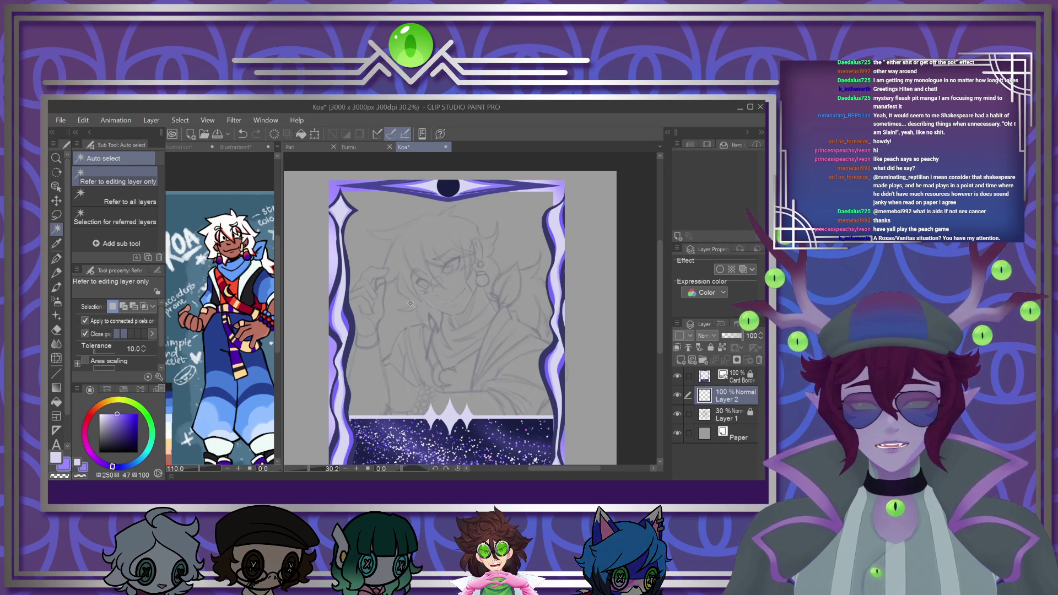
Set up the G-pen with the dark navy sampled from the circle atop the card frame and a brush size of 12
scroll(411, 304, down, 1)
scroll(466, 292, up, 4)
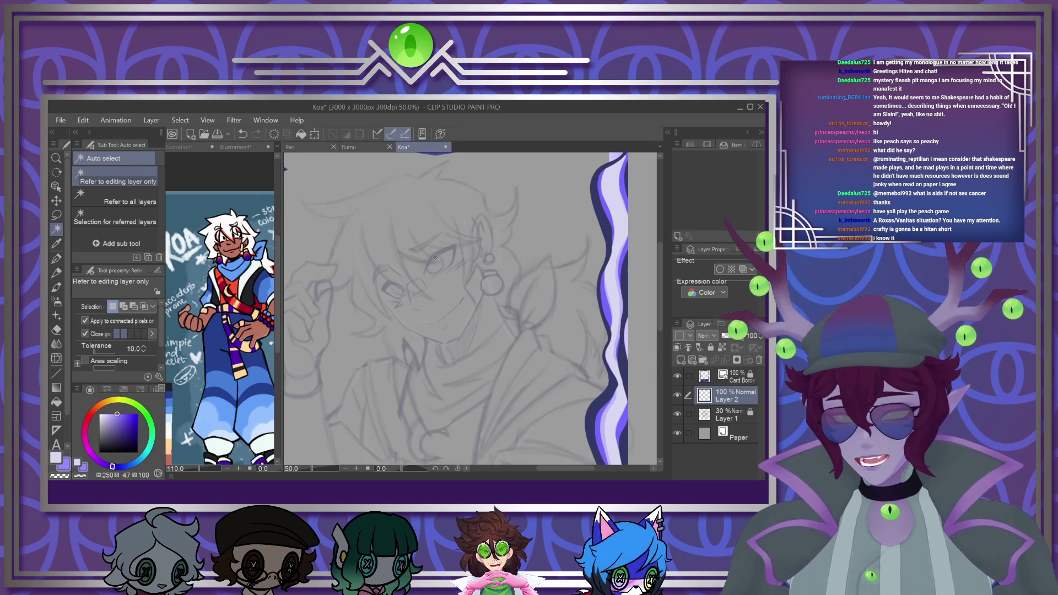
scroll(496, 292, down, 3)
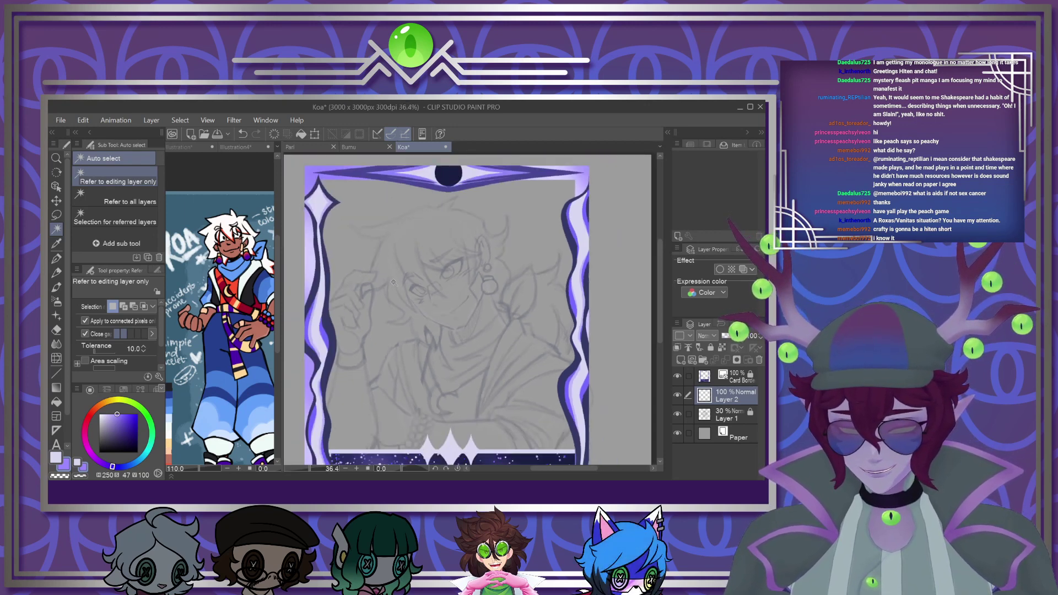
scroll(382, 246, up, 4)
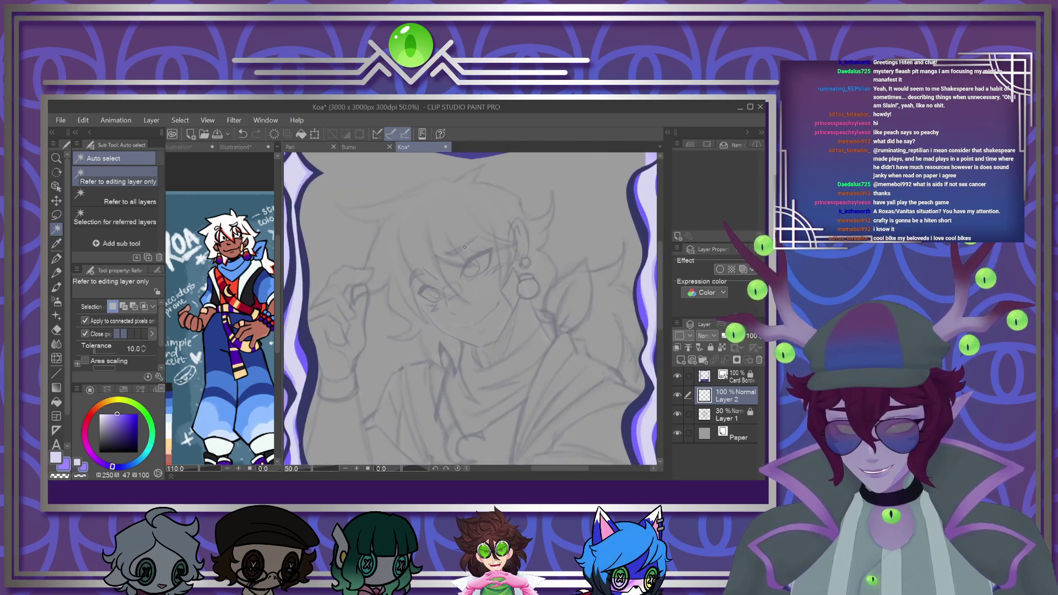
scroll(464, 248, down, 2)
scroll(429, 294, up, 4)
scroll(428, 294, up, 5)
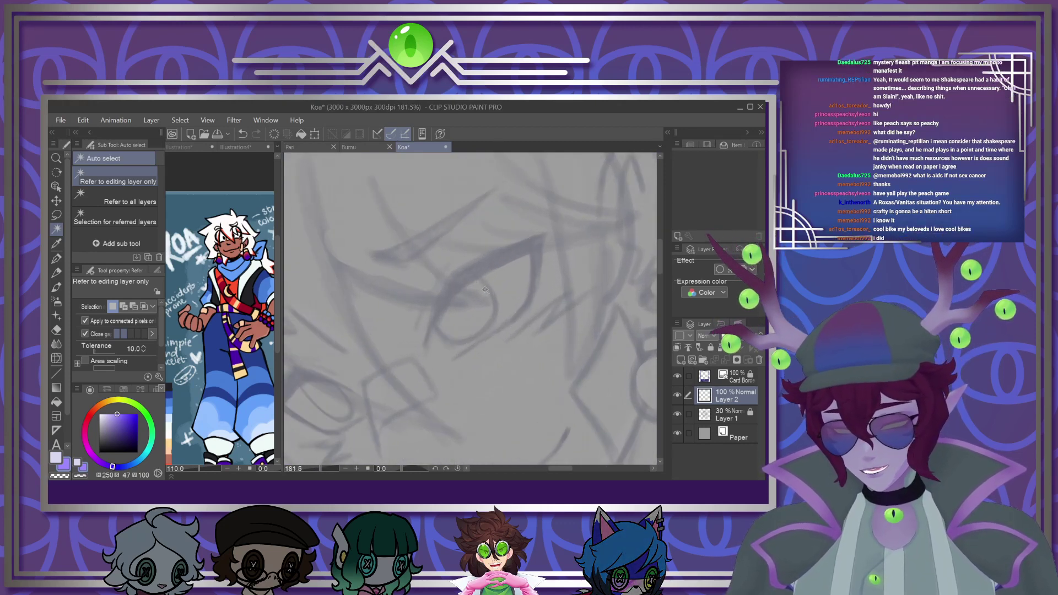
click(56, 258)
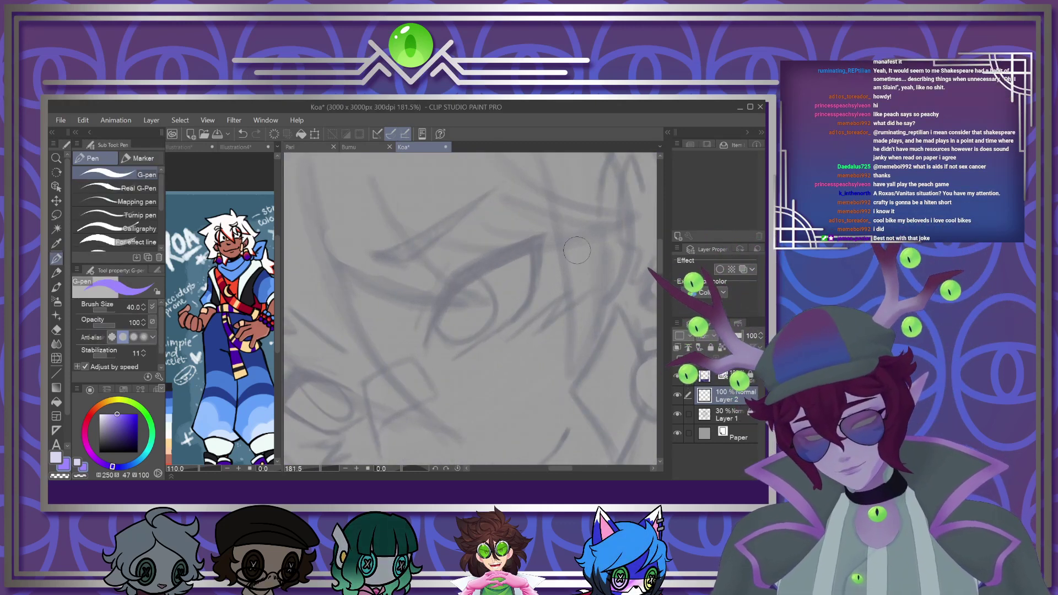
scroll(543, 310, down, 2)
scroll(543, 311, down, 4)
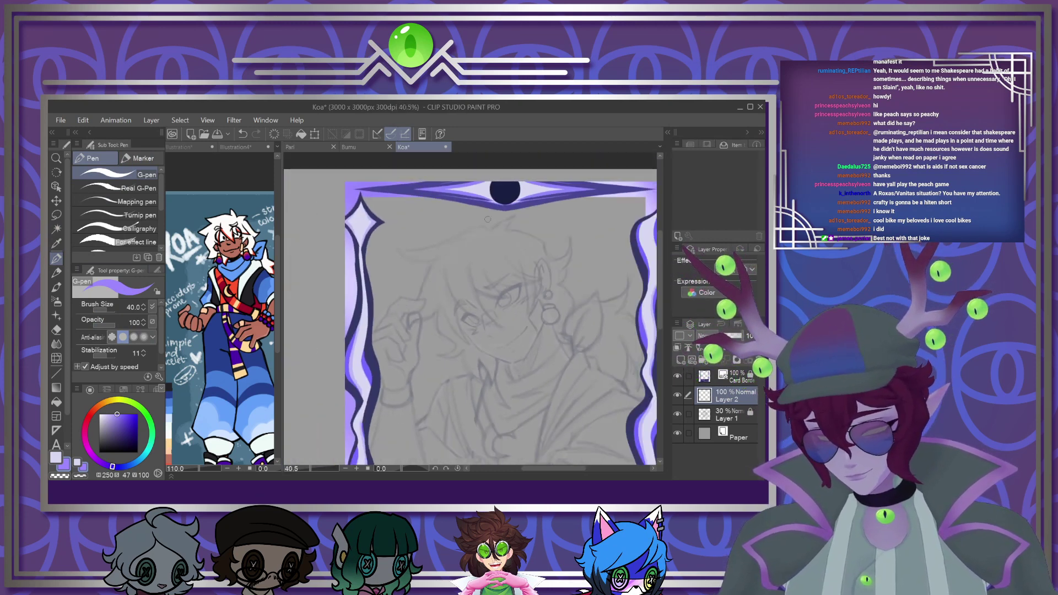
alt+click(505, 193)
scroll(504, 264, up, 8)
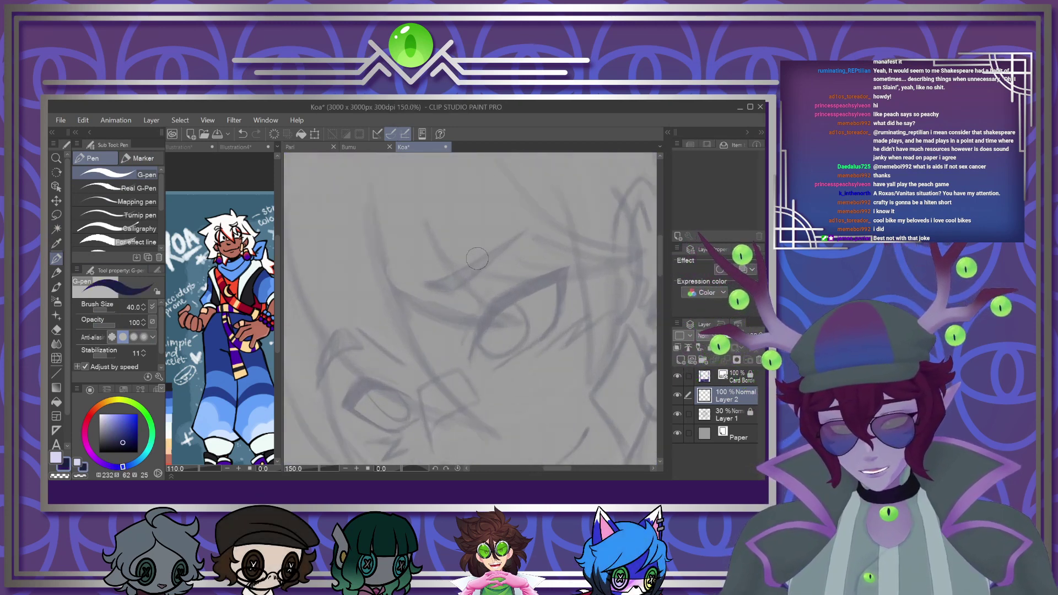
scroll(504, 264, down, 3)
scroll(503, 264, up, 3)
scroll(488, 304, down, 3)
scroll(474, 344, up, 1)
scroll(466, 292, up, 2)
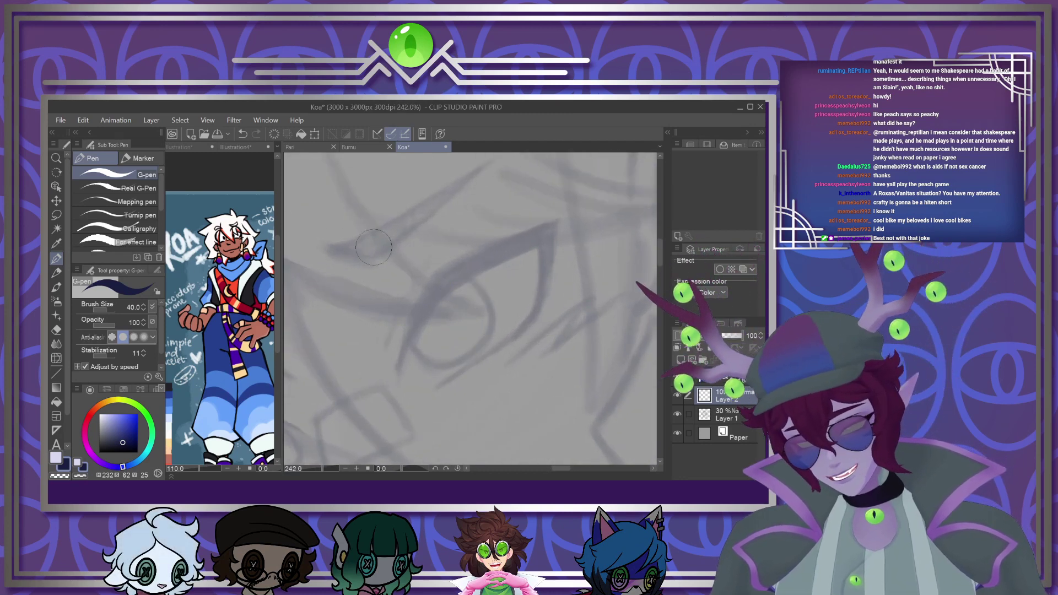
key(bracketleft)
key(bracketleft)
key(bracketleft)
key(bracketleft)
key(bracketleft)
key(bracketleft)
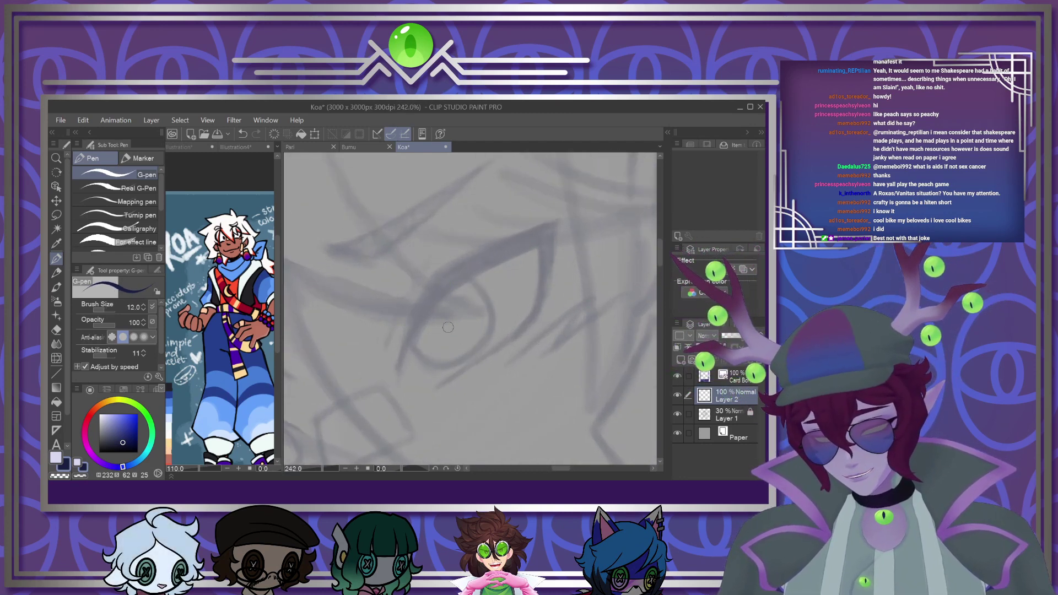
Ink the outline of Koa's right-hand eye over the sketch, with a thick upper lid, lower lid and thin crease lines
scroll(446, 313, down, 3)
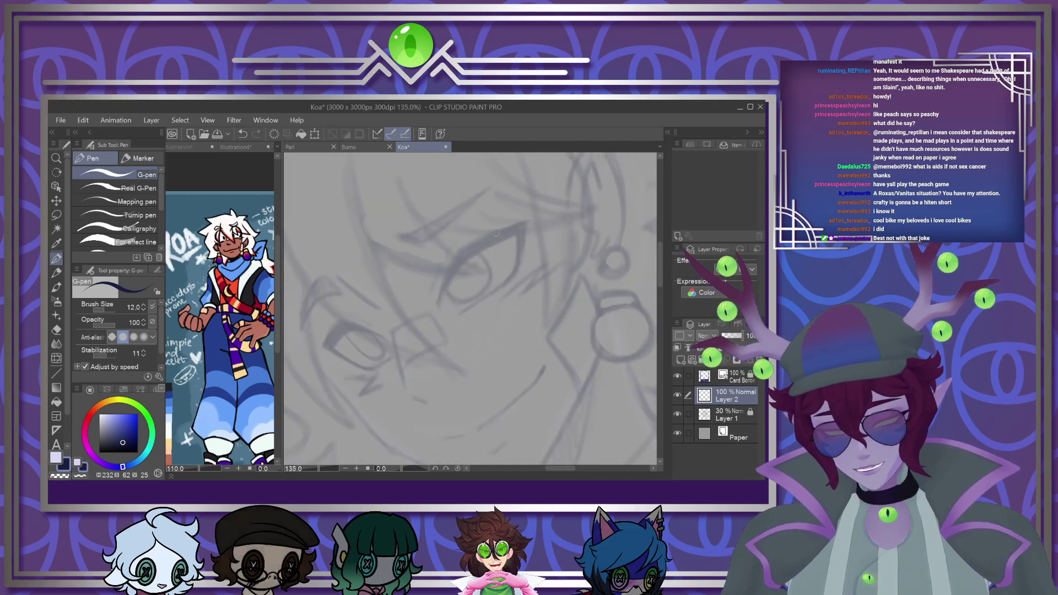
scroll(442, 284, up, 4)
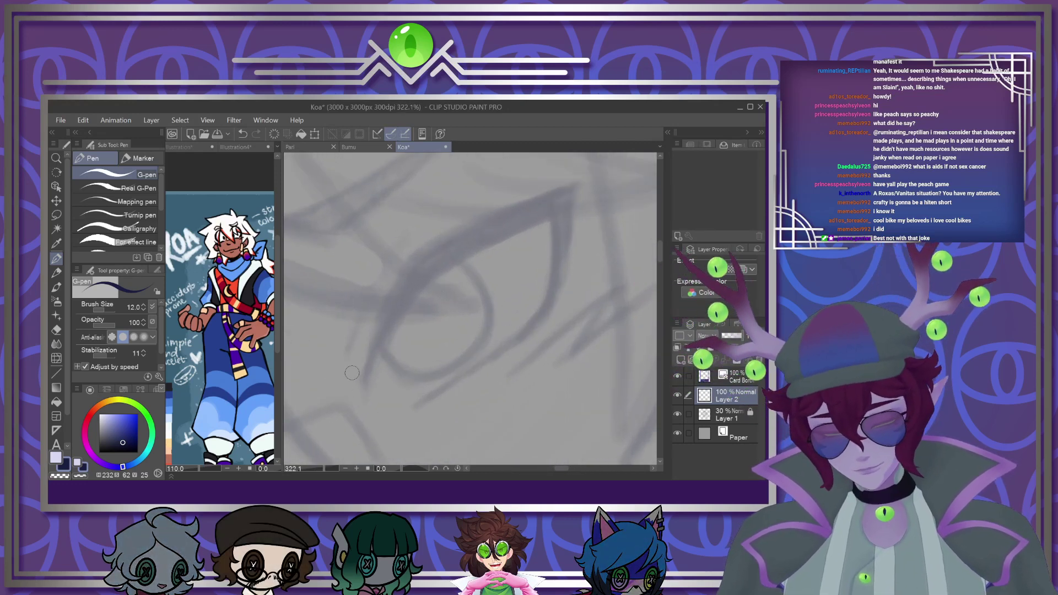
mouse_move(366, 403)
mouse_down()
mouse_move(376, 327)
mouse_move(523, 206)
mouse_move(563, 193)
mouse_up()
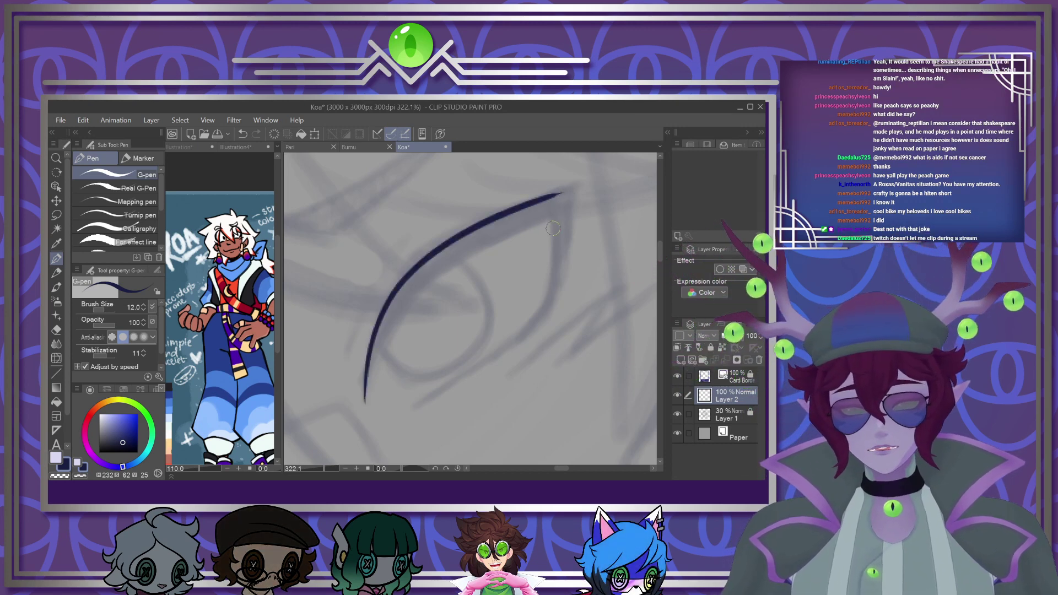
key(ctrl+z)
mouse_move(362, 411)
mouse_down()
mouse_move(378, 322)
mouse_move(459, 233)
mouse_move(574, 182)
mouse_up()
mouse_move(568, 250)
mouse_down()
mouse_move(555, 297)
mouse_move(411, 412)
mouse_up()
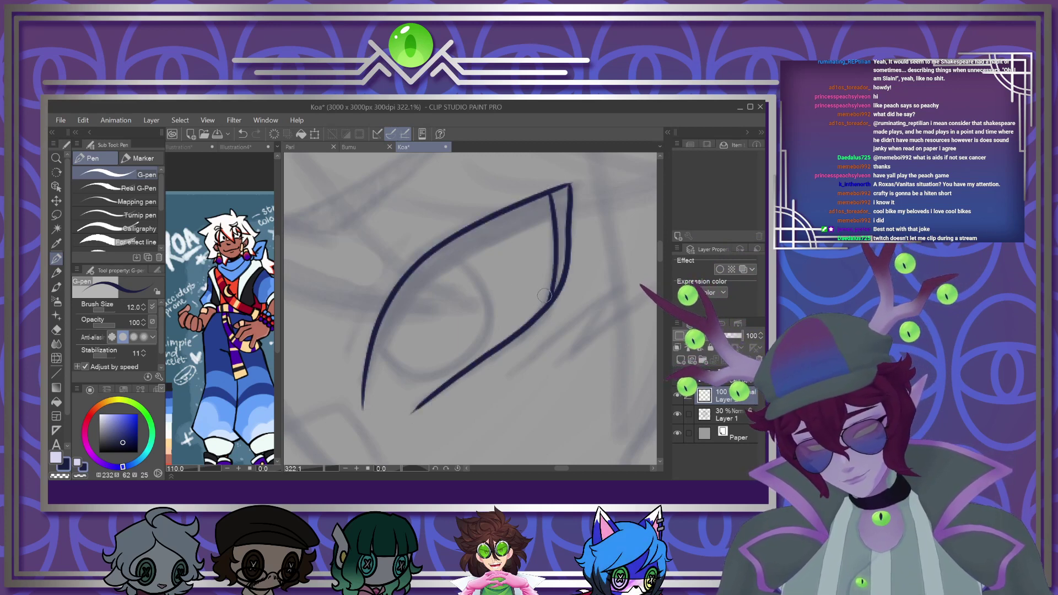
mouse_move(363, 417)
mouse_down()
mouse_move(378, 353)
mouse_move(471, 256)
mouse_move(558, 215)
mouse_up()
drag(349, 375, 368, 302)
drag(334, 341, 444, 221)
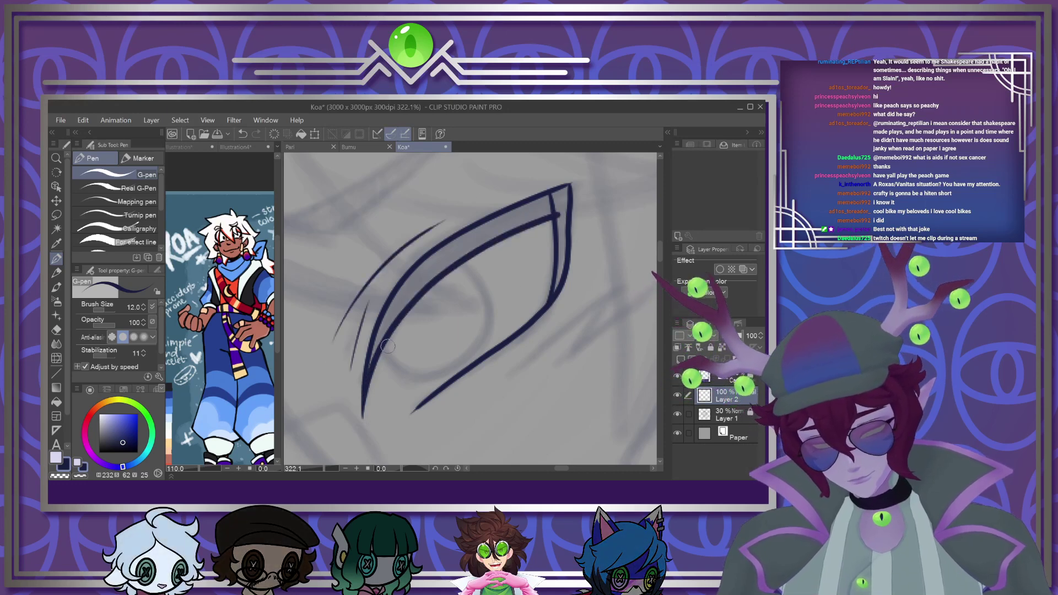
Ink the outline of the slanted, pointed eyebrow above the right-hand eye
scroll(444, 269, down, 3)
drag(444, 269, 484, 276)
scroll(442, 227, up, 1)
scroll(479, 230, up, 3)
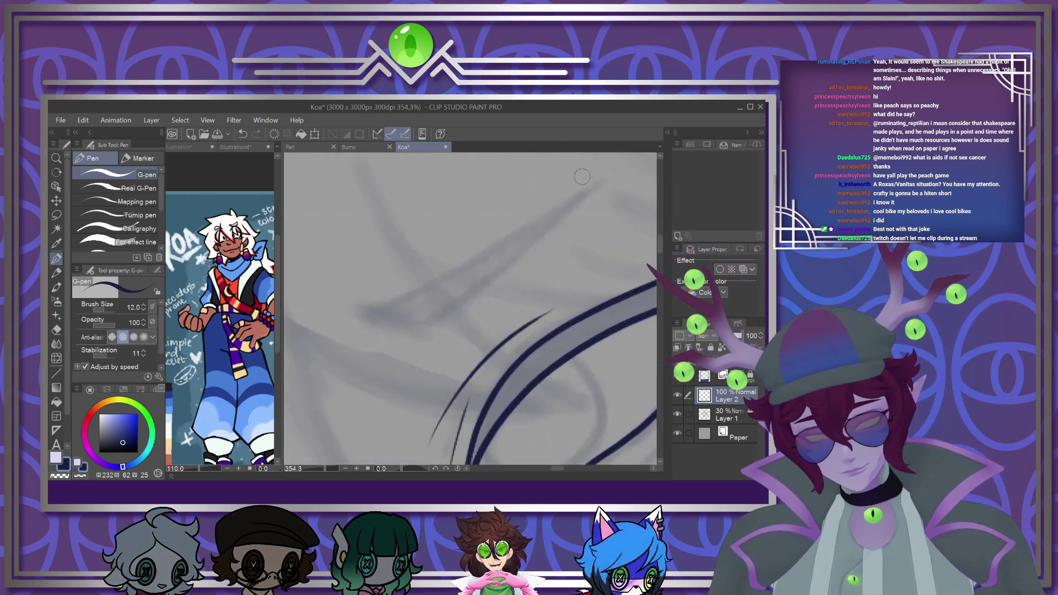
mouse_move(609, 171)
mouse_down()
mouse_move(562, 214)
mouse_move(346, 310)
mouse_up()
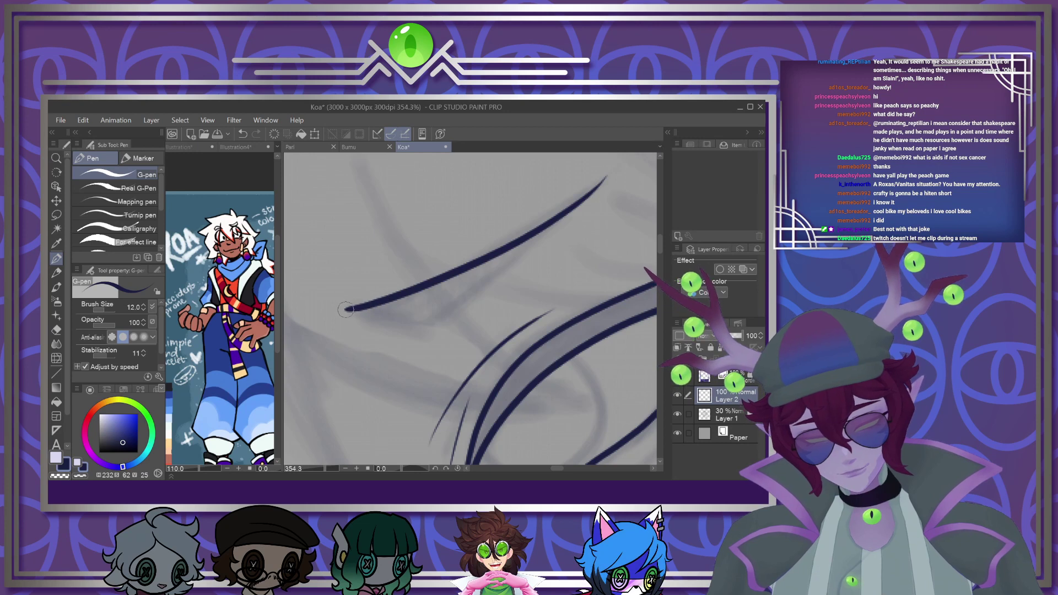
drag(424, 319, 607, 176)
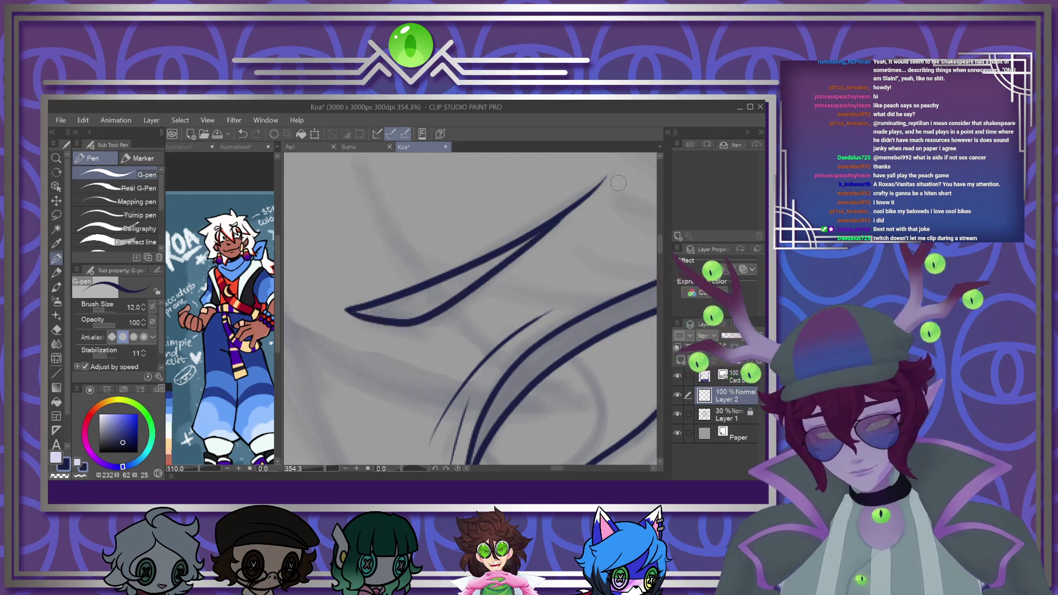
Ink the upper and lower lids and crease lines of Koa's left-hand eye over the sketch
scroll(460, 281, down, 5)
scroll(461, 281, up, 5)
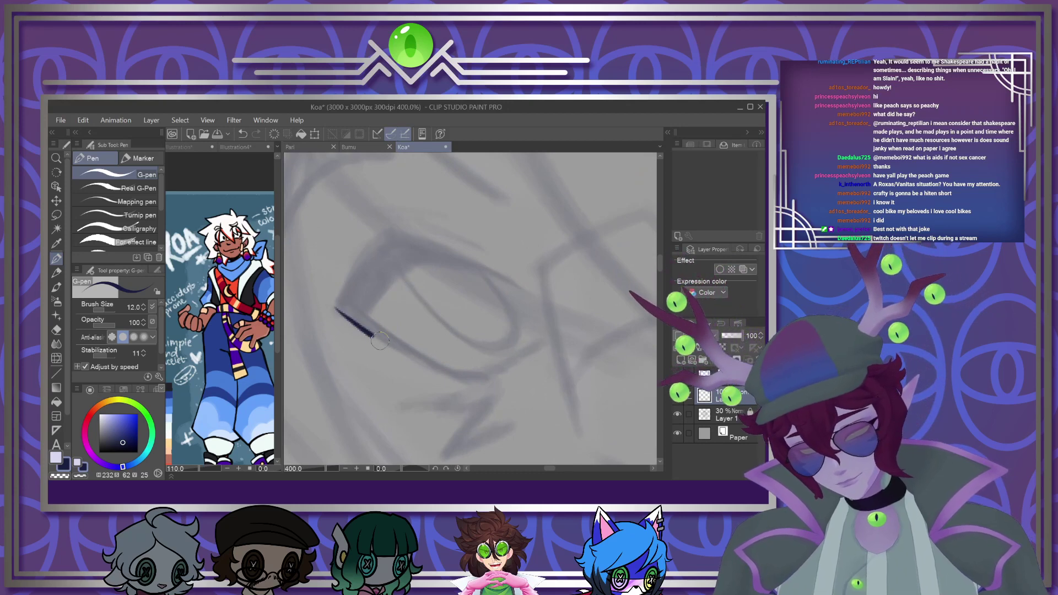
drag(372, 336, 547, 330)
mouse_move(343, 289)
mouse_down()
mouse_move(398, 235)
mouse_move(500, 273)
mouse_move(526, 300)
mouse_up()
mouse_move(347, 282)
mouse_down()
mouse_move(373, 323)
mouse_move(479, 377)
mouse_up()
key(ctrl+z)
drag(347, 282, 459, 365)
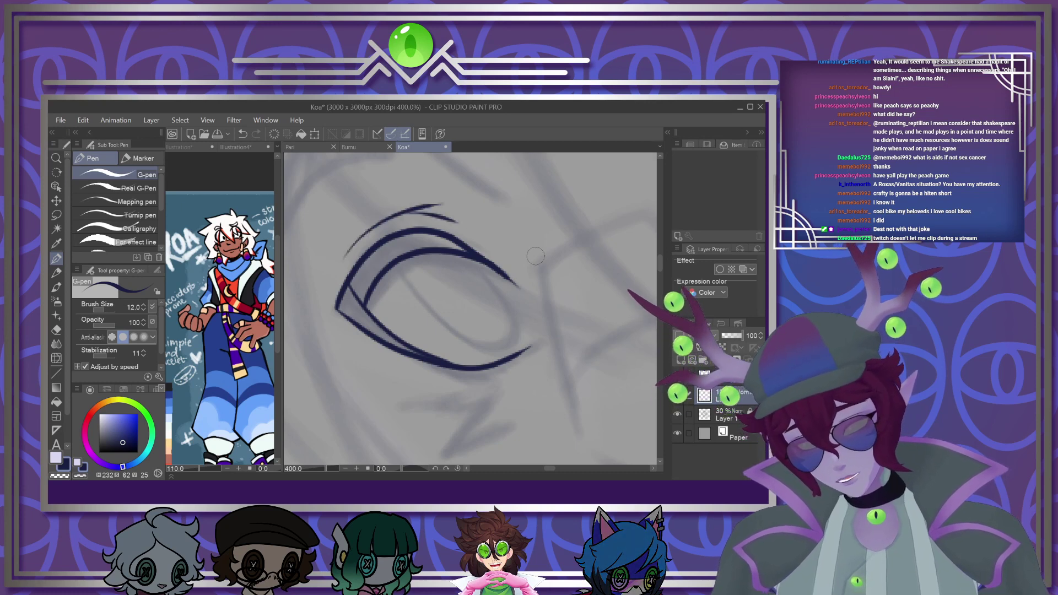
Ink the outline of the curved eyebrow above the left-hand eye
scroll(469, 276, down, 6)
scroll(362, 273, up, 6)
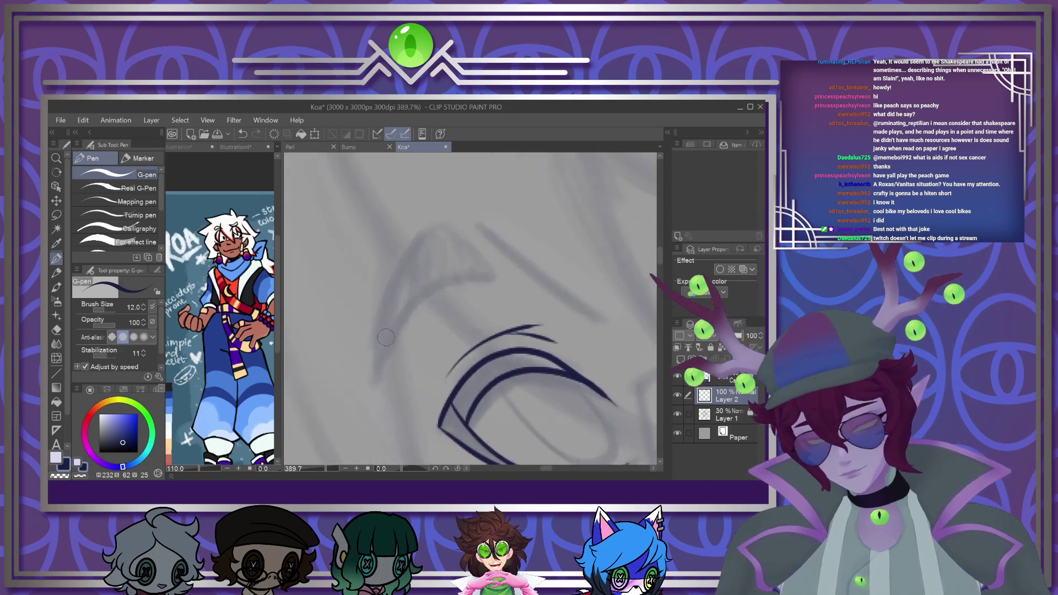
mouse_move(385, 407)
mouse_down()
mouse_move(389, 352)
mouse_move(507, 267)
mouse_move(440, 252)
mouse_move(382, 333)
mouse_move(384, 403)
mouse_up()
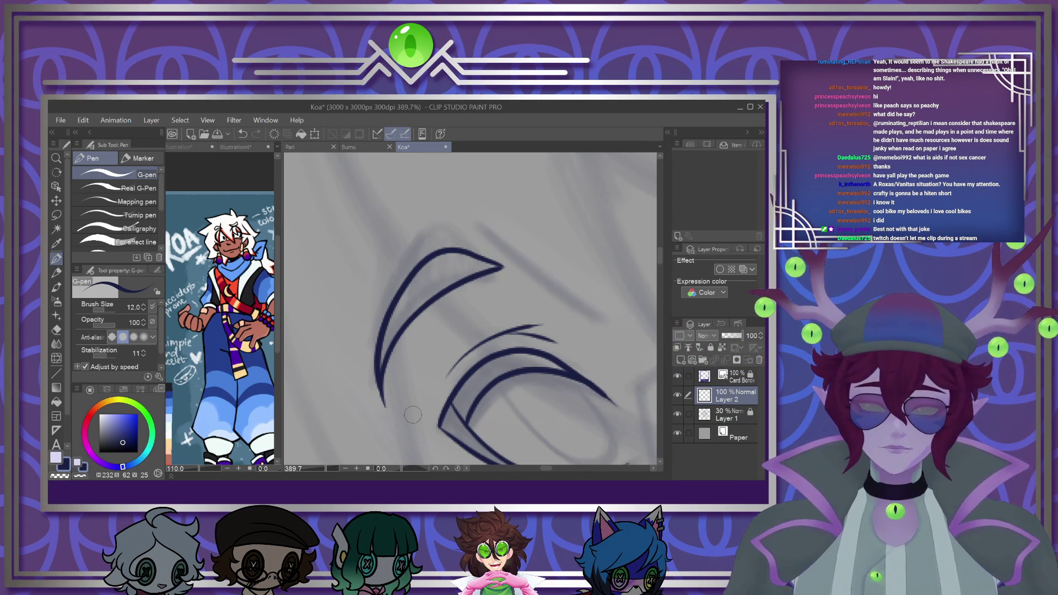
Auto-select the inked eyelid and eyebrow shapes, fill them with dark navy, and clear the selection
scroll(395, 299, down, 2)
scroll(394, 298, down, 5)
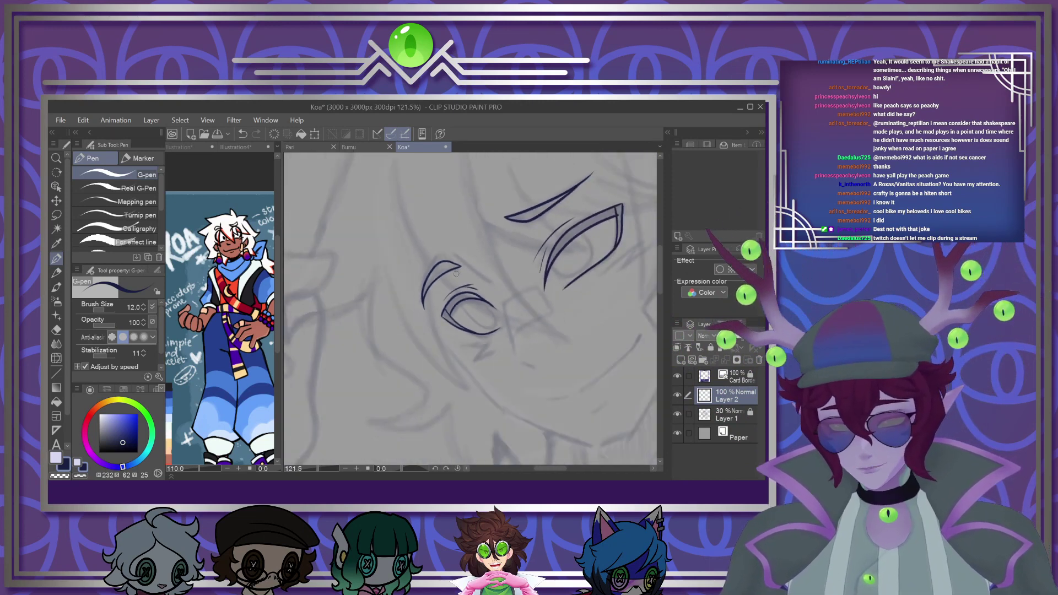
scroll(483, 298, down, 1)
scroll(517, 302, down, 2)
scroll(512, 248, up, 7)
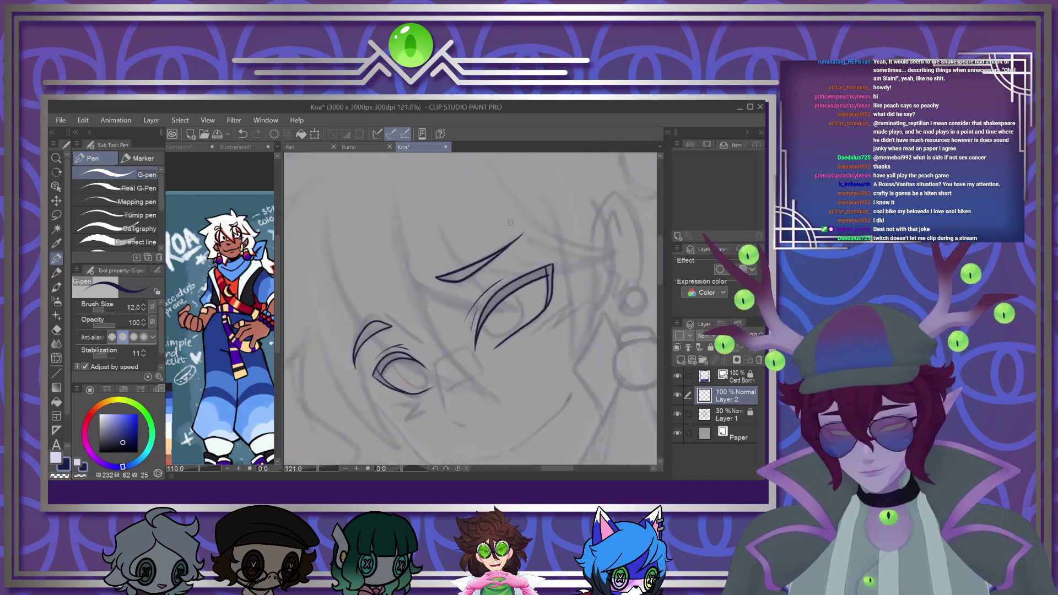
scroll(511, 222, up, 1)
key(w)
click(410, 224)
click(433, 442)
click(507, 428)
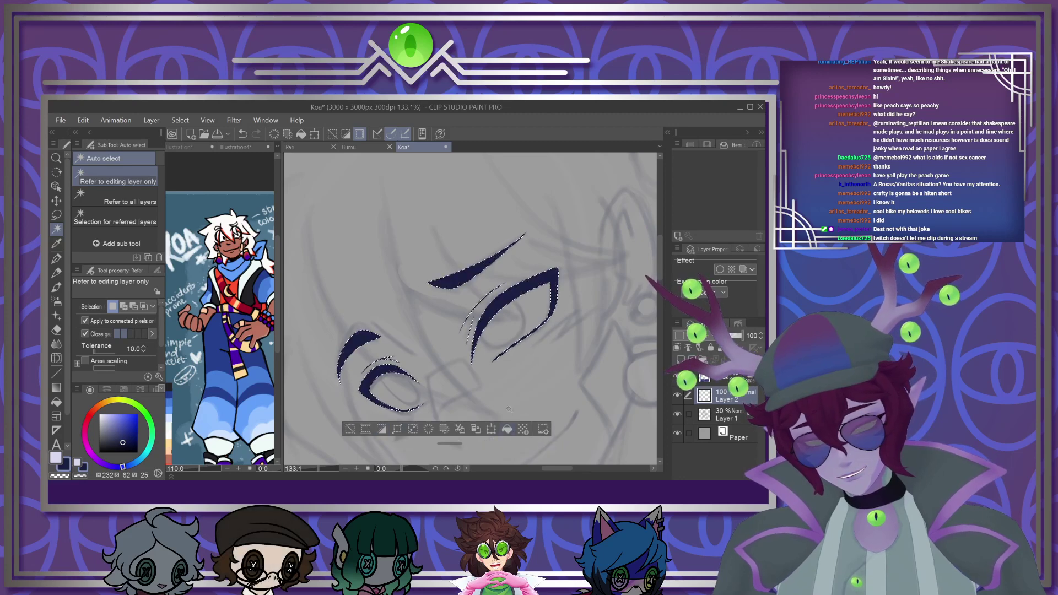
key(m)
key(ctrl+d)
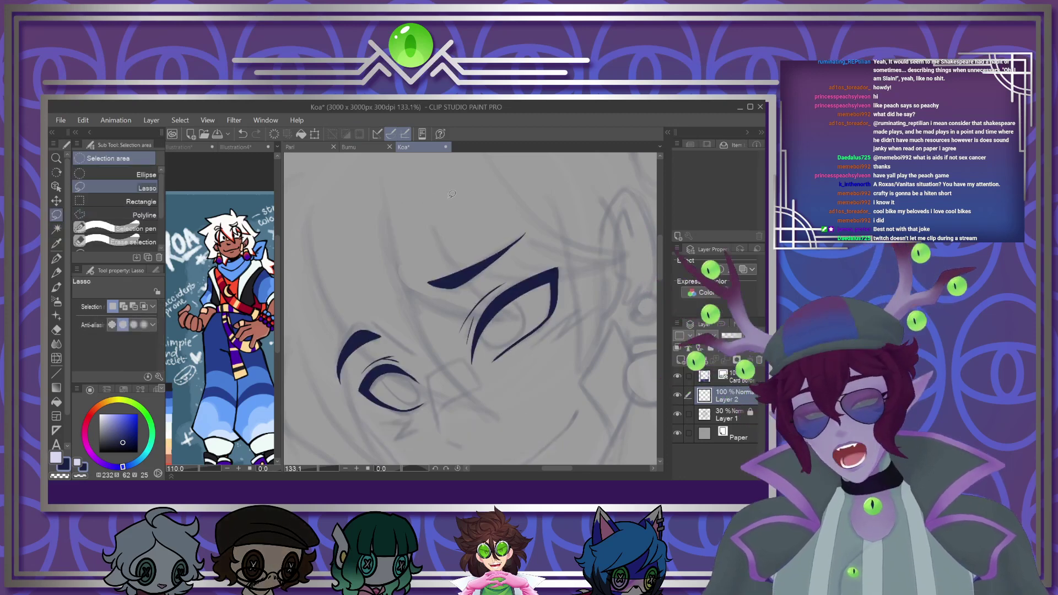
Draw the oval iris outline and a narrow pupil inside the left-hand eye with the G-pen
scroll(464, 292, down, 9)
scroll(453, 329, up, 9)
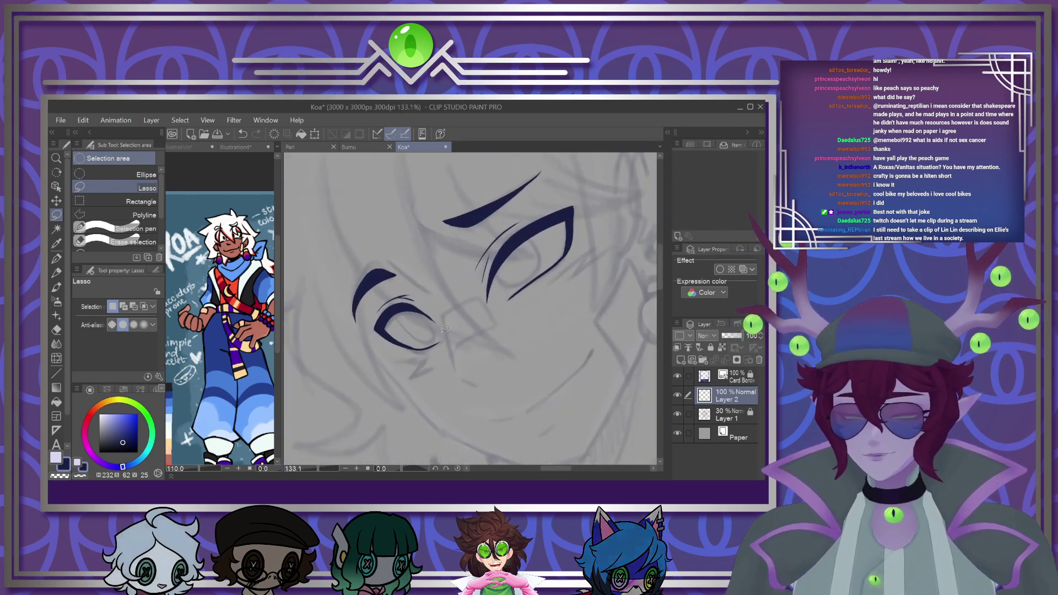
scroll(442, 325, down, 1)
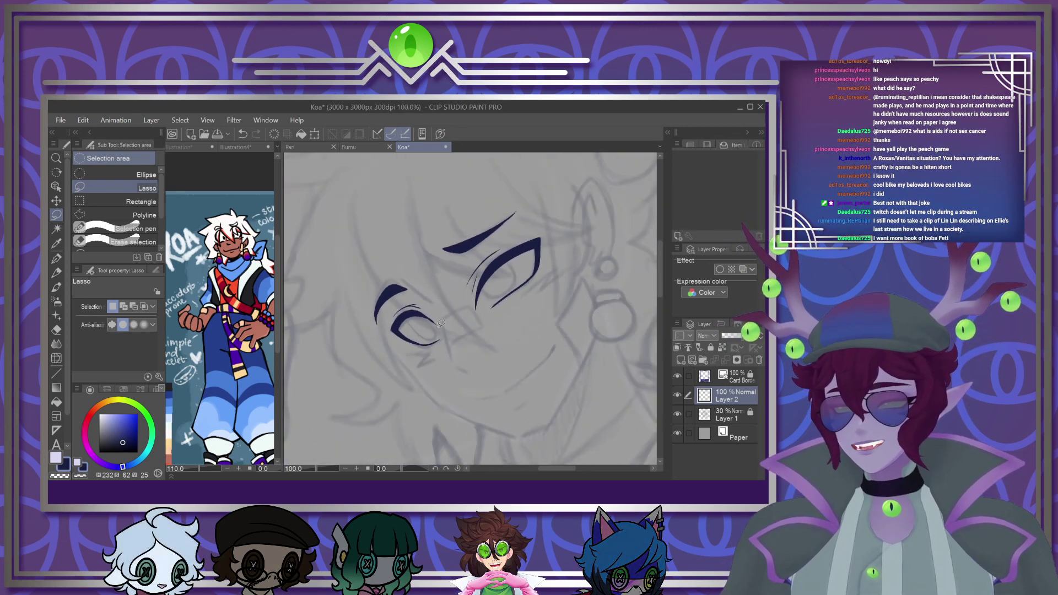
scroll(441, 323, up, 2)
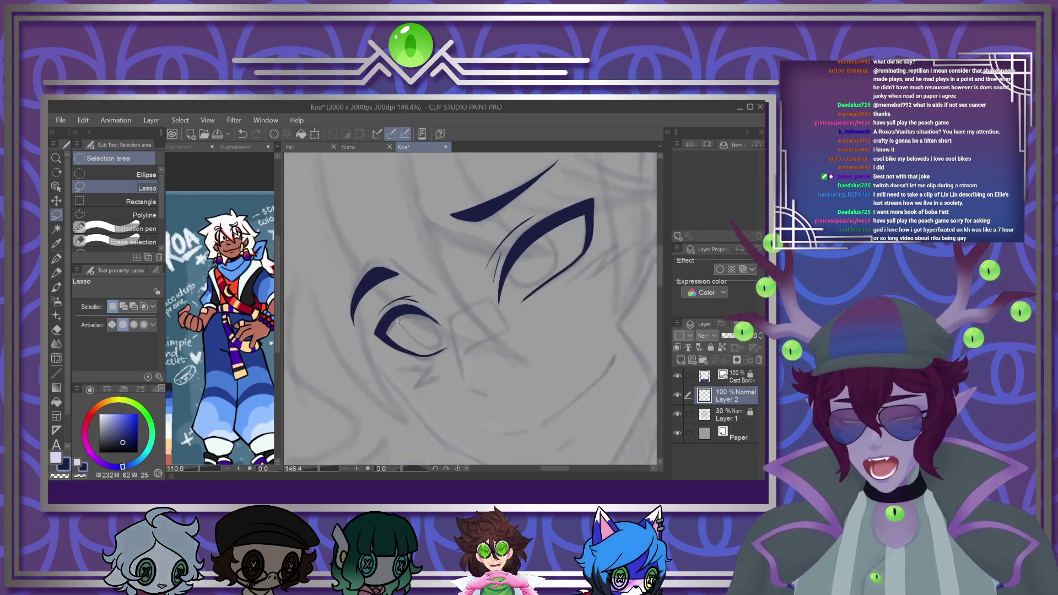
scroll(401, 322, up, 4)
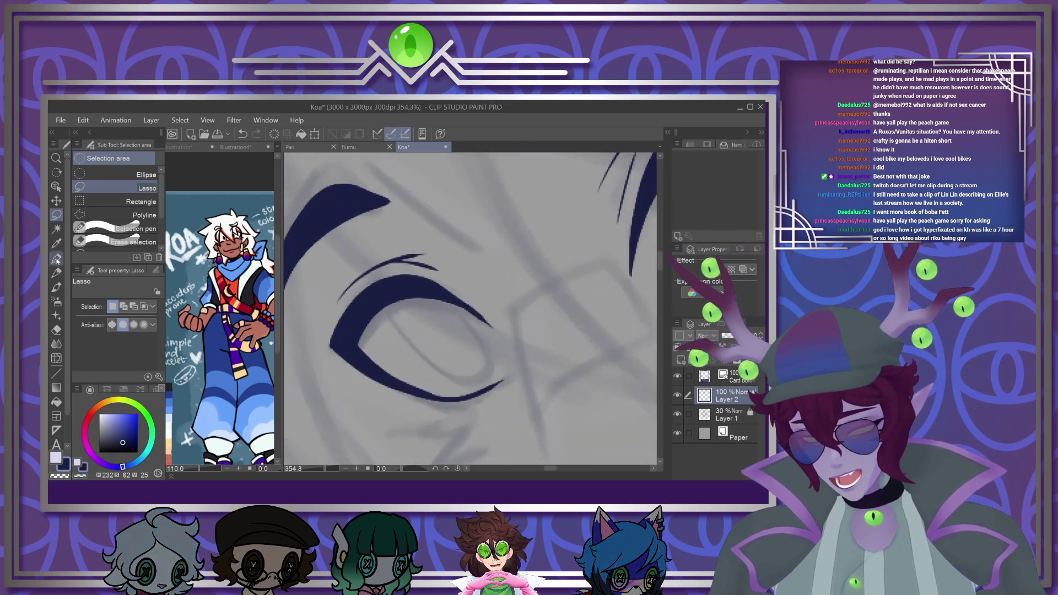
click(57, 259)
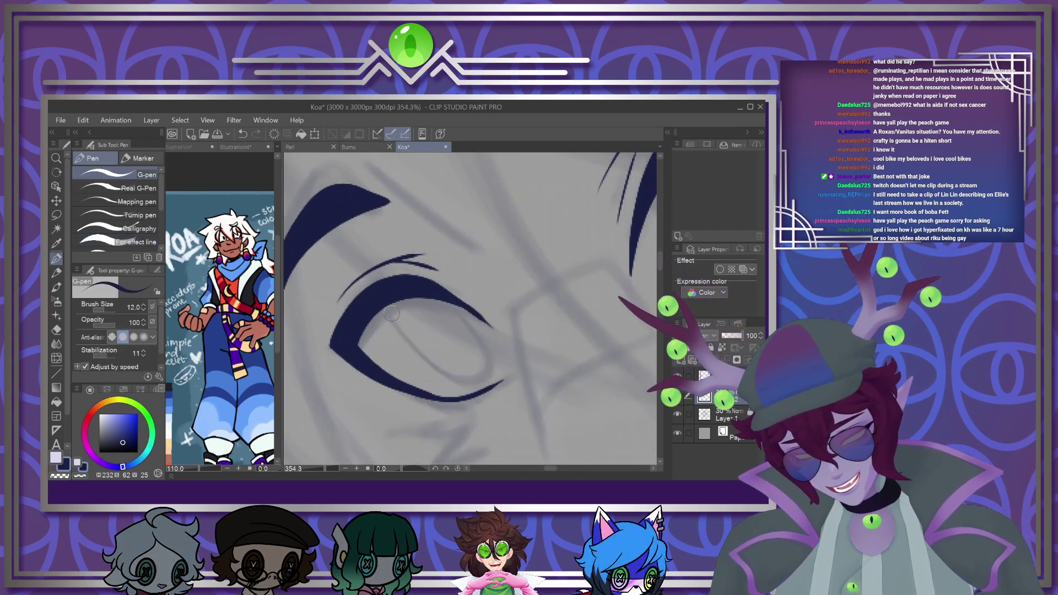
mouse_move(410, 348)
mouse_down()
mouse_move(458, 378)
mouse_move(481, 358)
mouse_up()
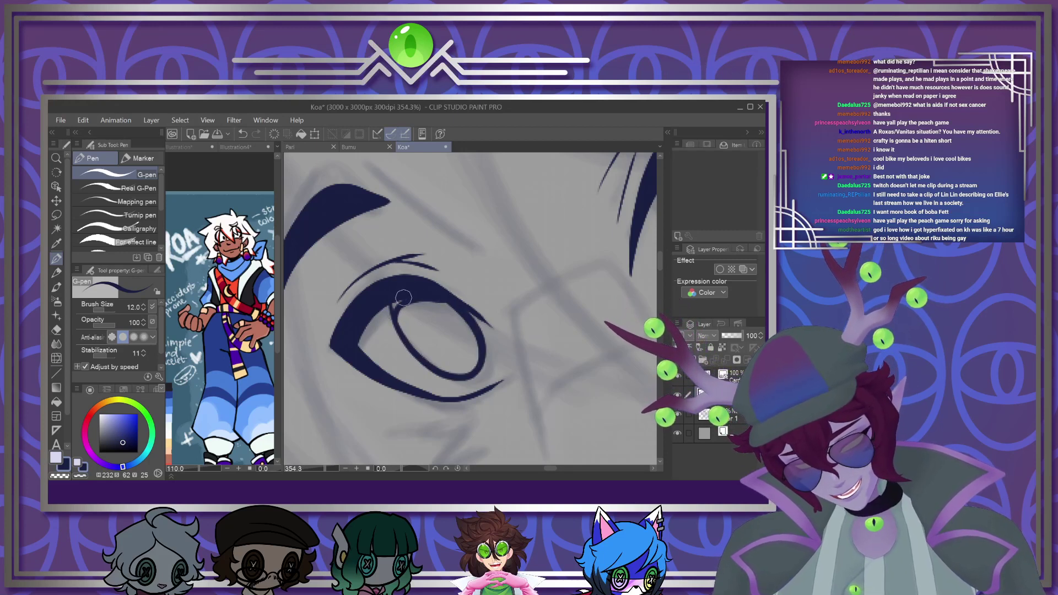
drag(423, 319, 449, 345)
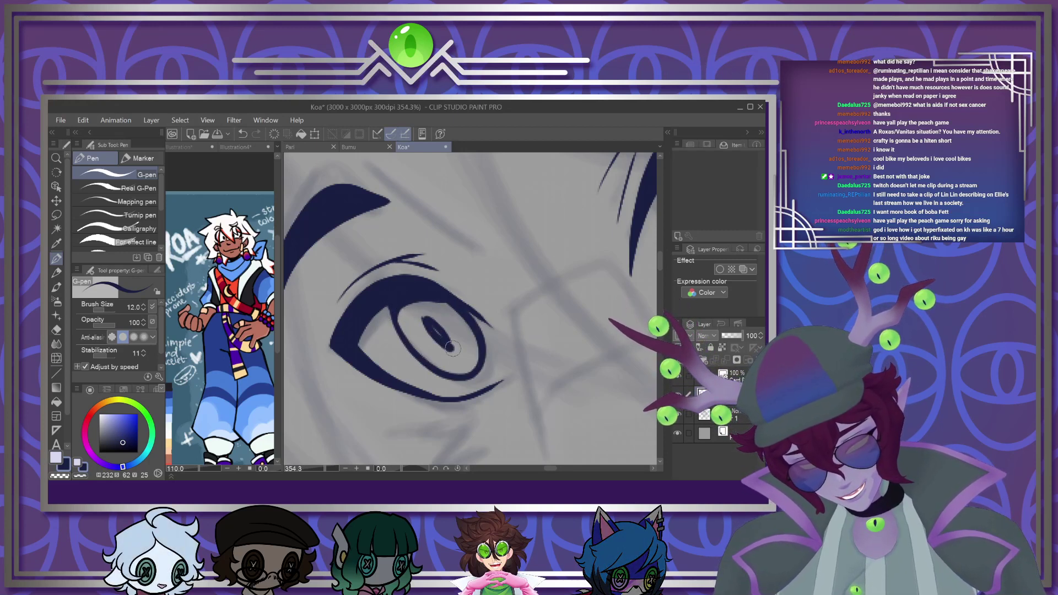
Paint a white highlight across the iris edge of Koa's left-hand eye with the G-pen
click(56, 458)
mouse_move(412, 331)
mouse_down()
mouse_move(393, 345)
mouse_move(409, 333)
mouse_up()
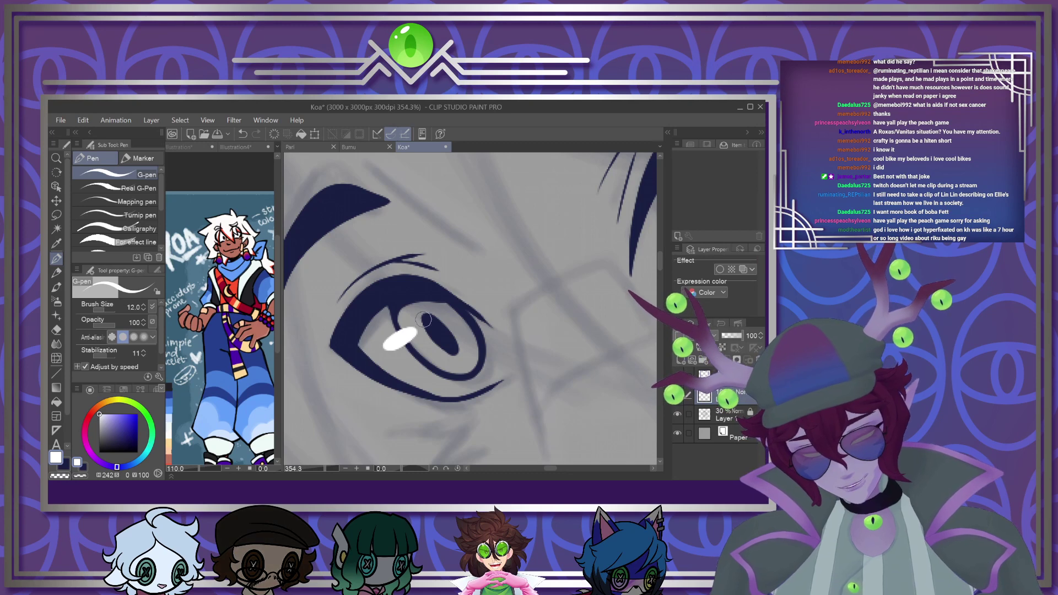
scroll(422, 321, down, 6)
Ink the oval iris outline, thickened under the upper lid, and the dark pupil of Koa's right-hand eye in navy
scroll(480, 301, up, 6)
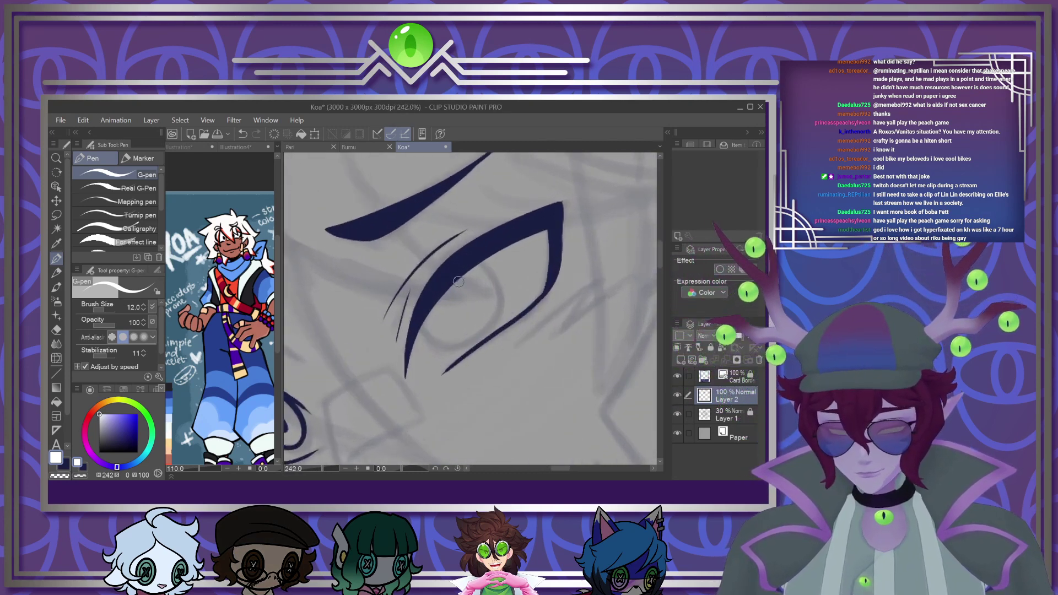
click(60, 466)
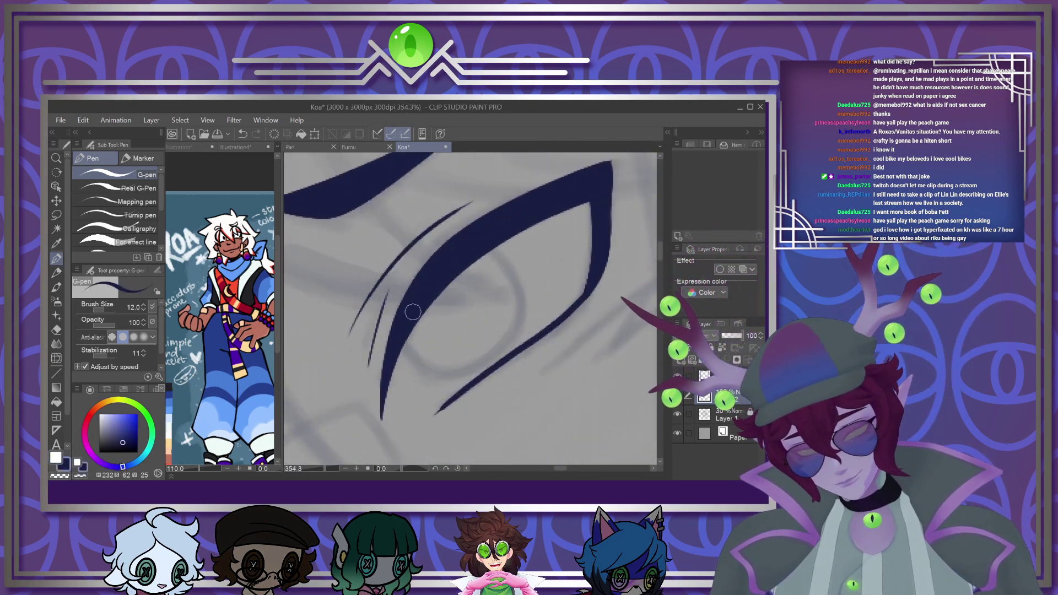
mouse_move(415, 356)
mouse_down()
mouse_move(444, 375)
mouse_move(501, 356)
mouse_up()
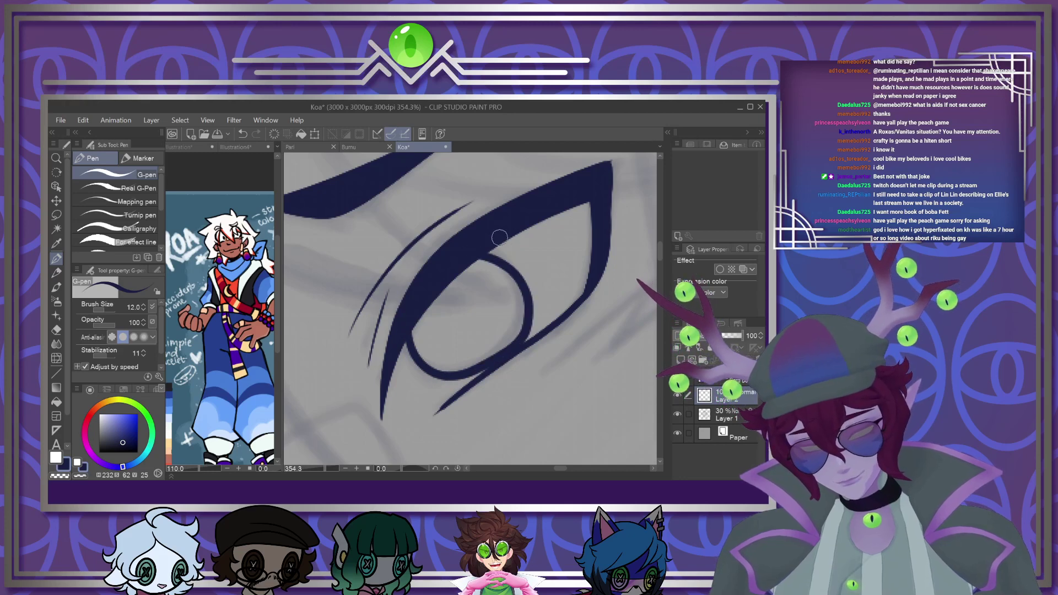
key(ctrl+z)
mouse_move(412, 327)
mouse_down()
mouse_move(430, 370)
mouse_move(470, 366)
mouse_move(510, 333)
mouse_move(465, 270)
mouse_up()
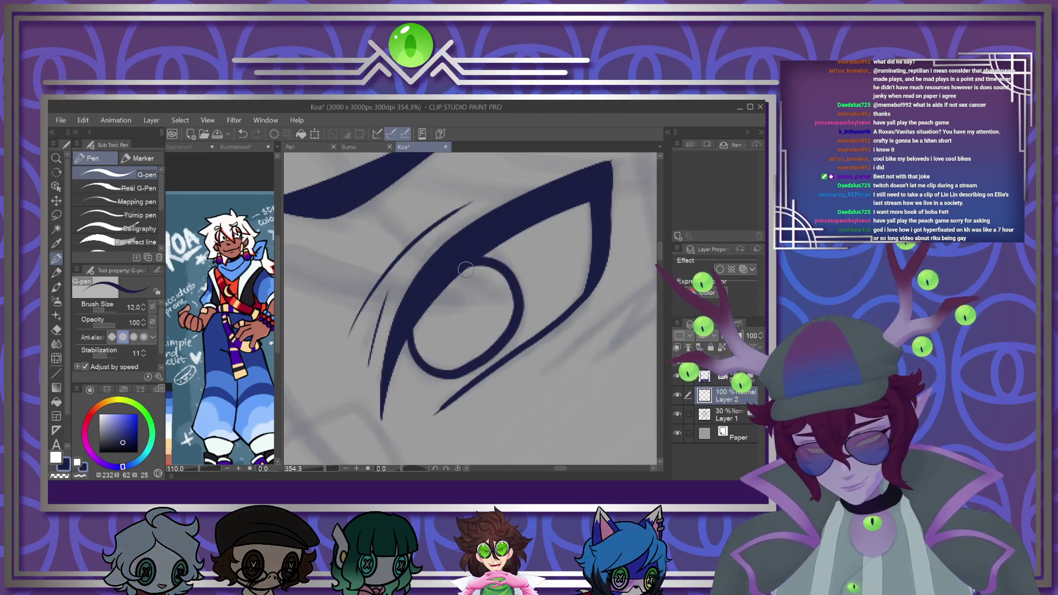
scroll(463, 271, down, 3)
scroll(496, 303, up, 4)
drag(457, 360, 528, 261)
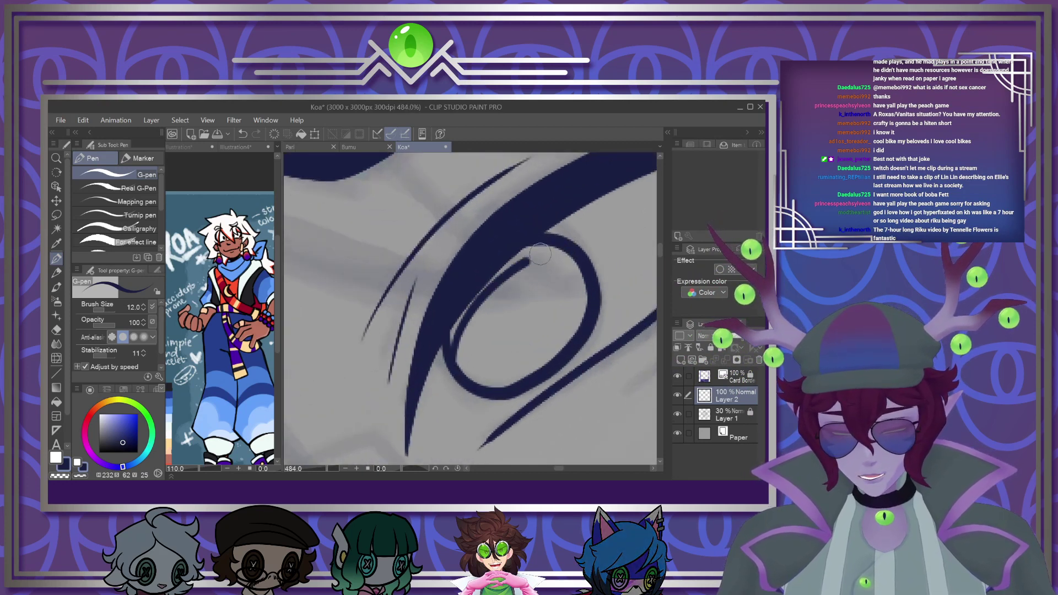
mouse_move(501, 298)
mouse_down()
mouse_move(513, 339)
mouse_move(498, 306)
mouse_up()
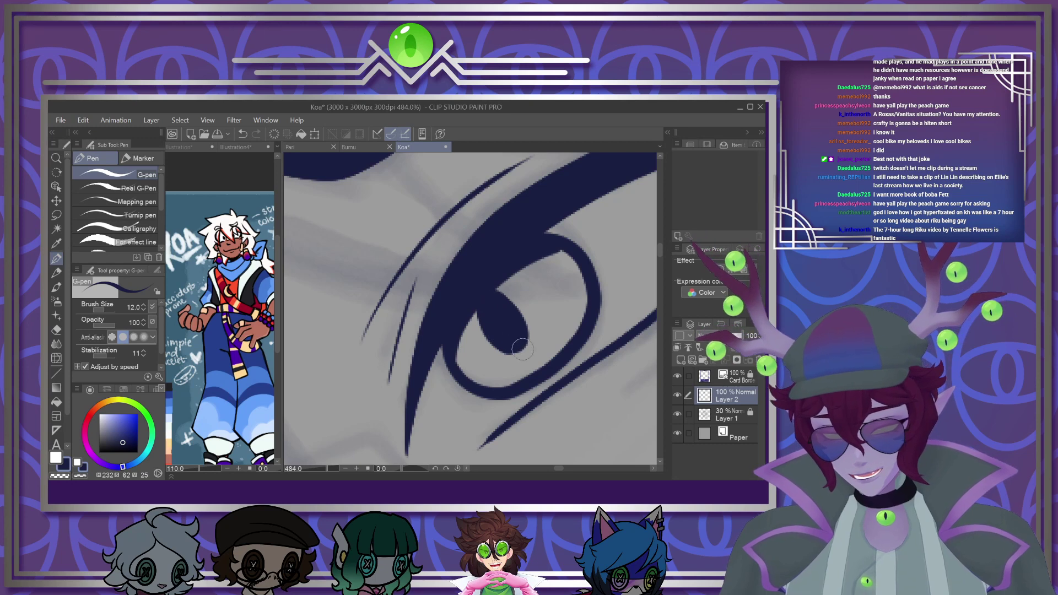
scroll(507, 310, down, 6)
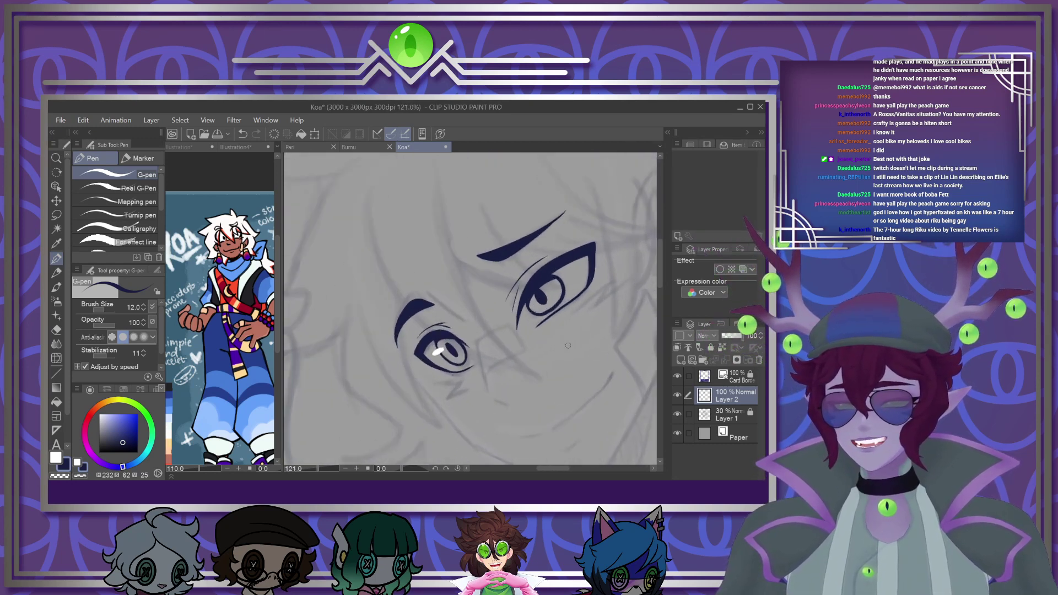
Paint a white highlight over the lower edge of the right-hand eye's iris
scroll(560, 298, up, 3)
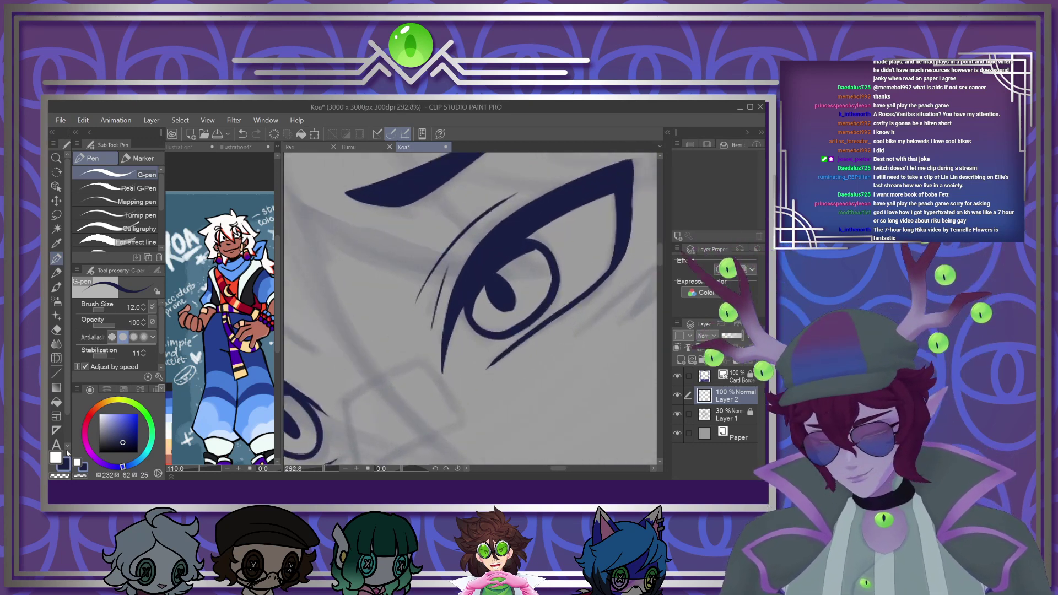
click(69, 448)
drag(483, 321, 464, 338)
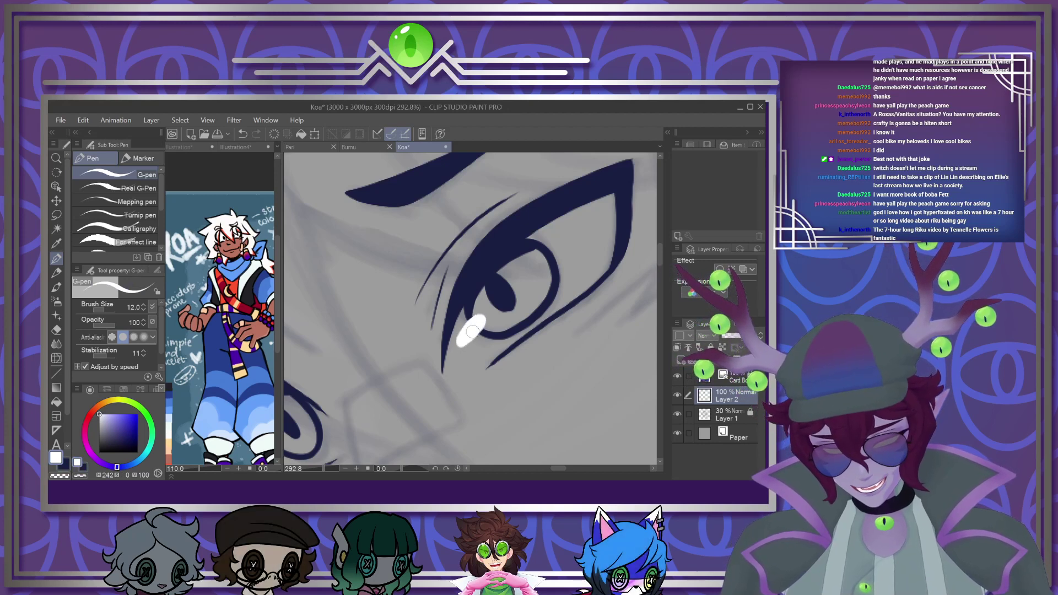
scroll(504, 307, down, 2)
scroll(504, 307, down, 4)
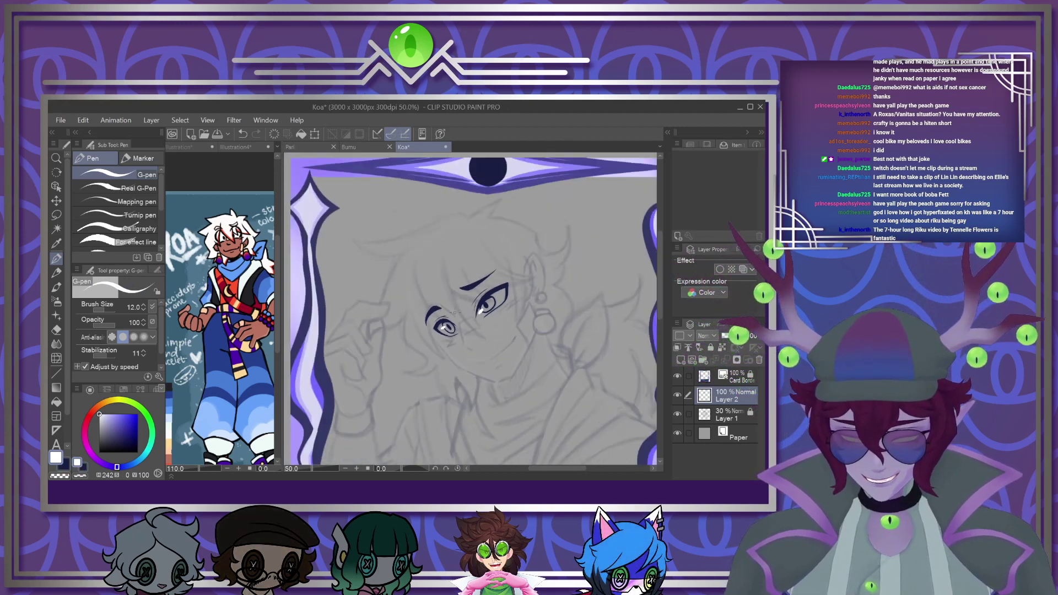
scroll(458, 309, down, 2)
scroll(458, 309, up, 3)
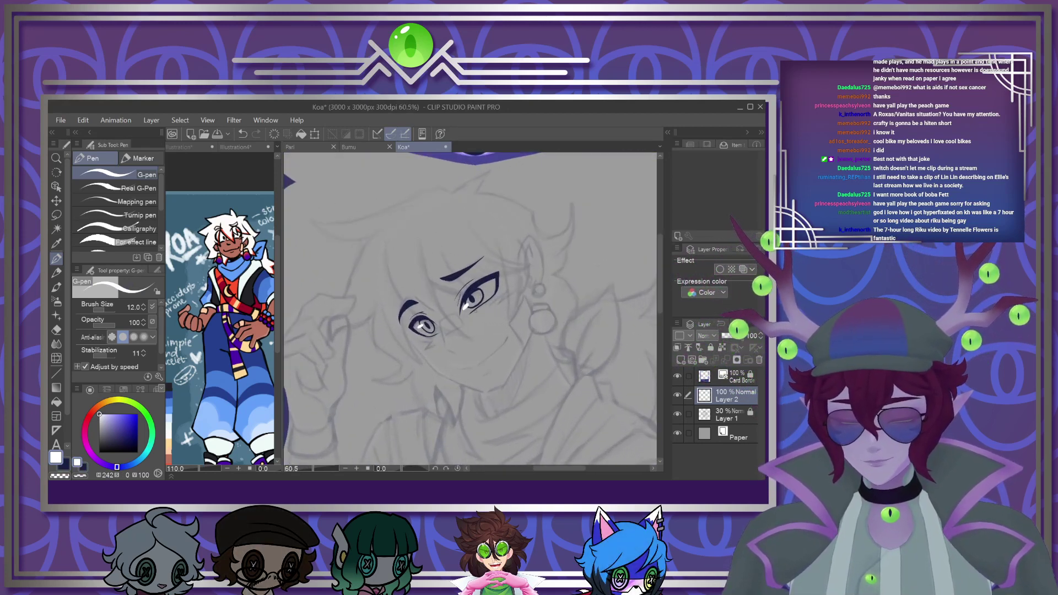
scroll(469, 312, down, 2)
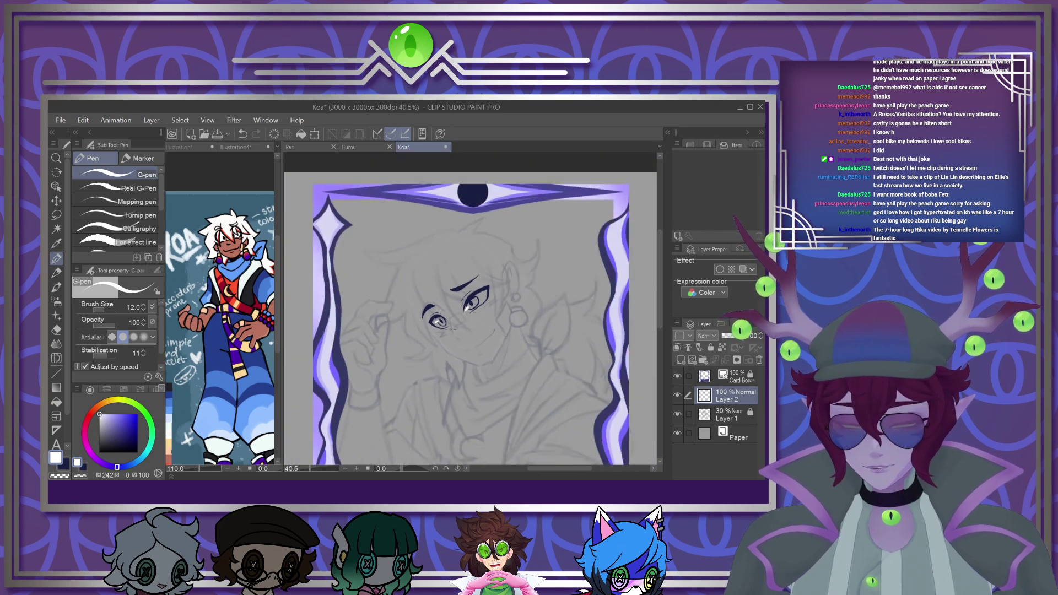
Add a new layer above the eye line art and ink the fringe strands falling between the eyes in dark navy
scroll(446, 333, up, 4)
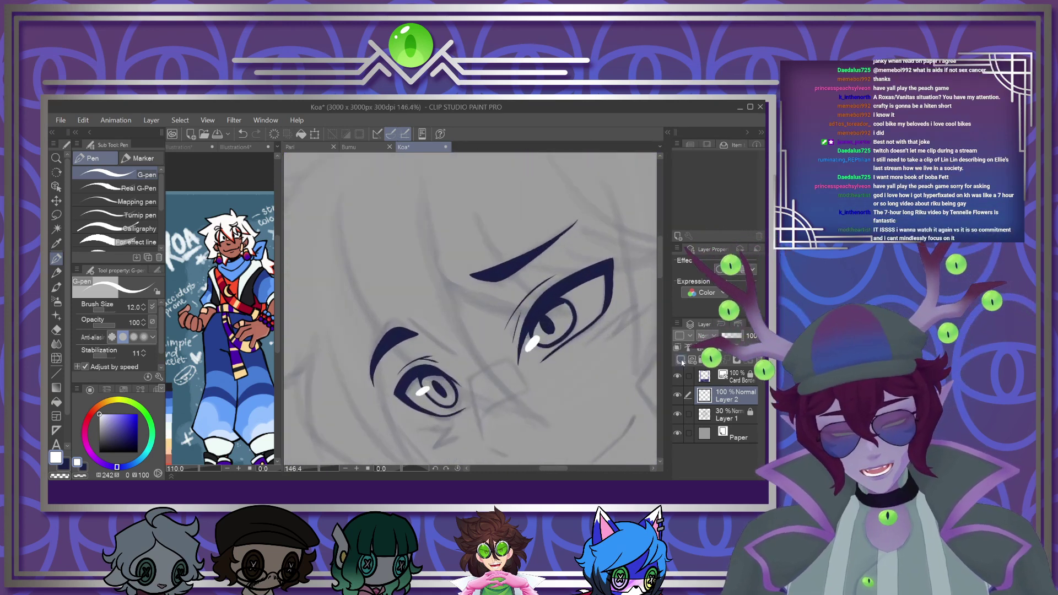
click(682, 361)
click(64, 467)
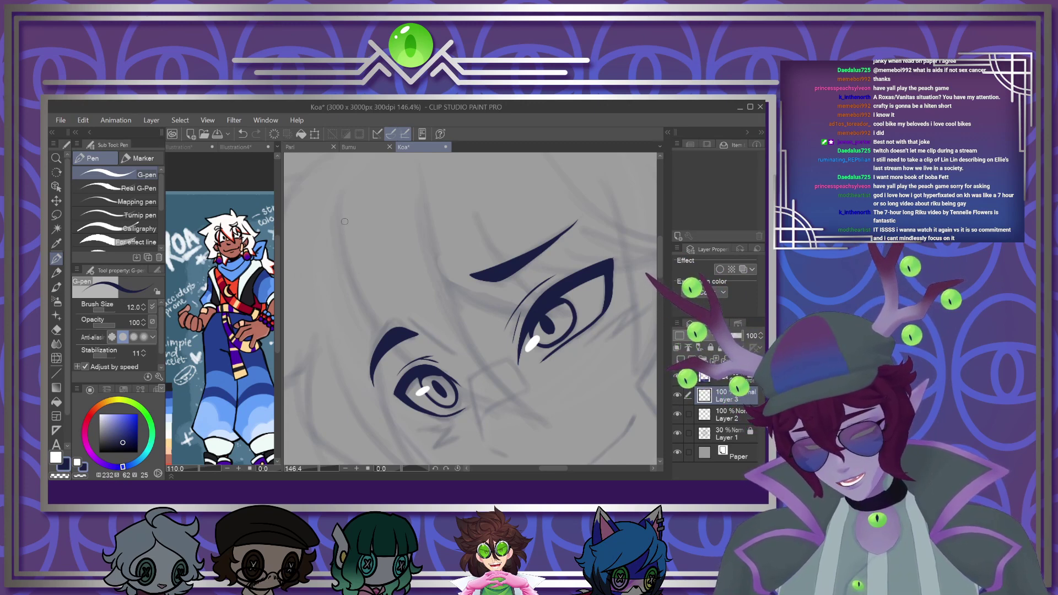
drag(344, 222, 389, 329)
drag(449, 386, 531, 413)
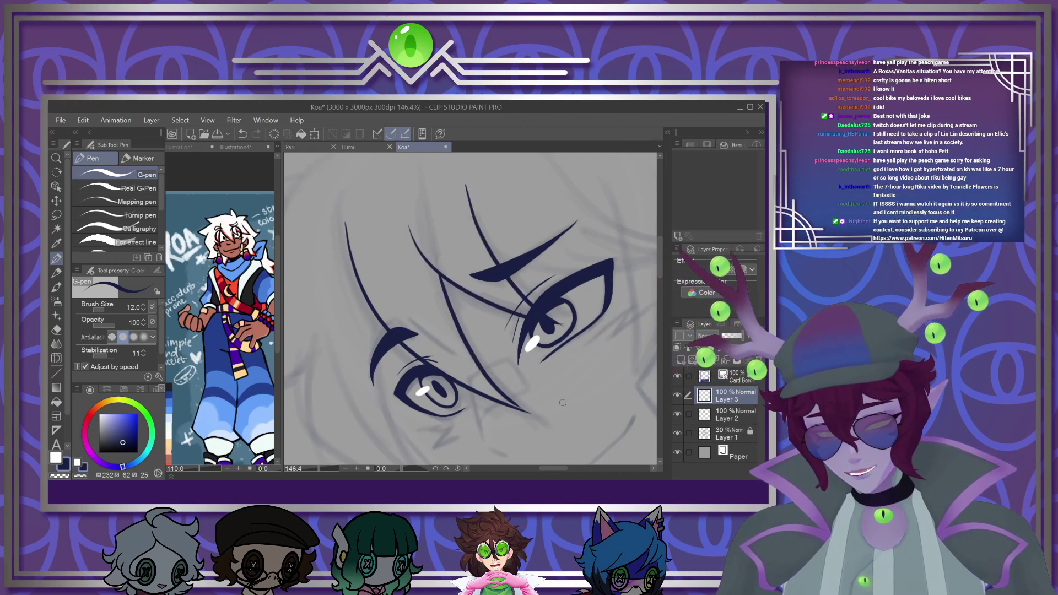
Ink the pointed fringe strands sweeping past the right-hand eye toward the ear and down the temple
scroll(463, 351, down, 4)
scroll(523, 317, up, 5)
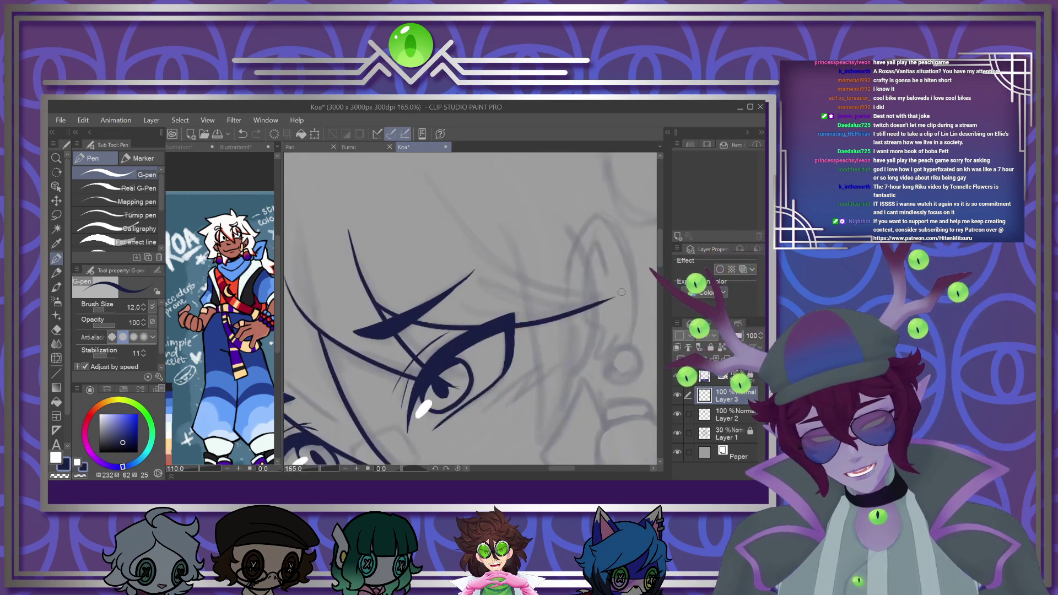
drag(579, 296, 435, 195)
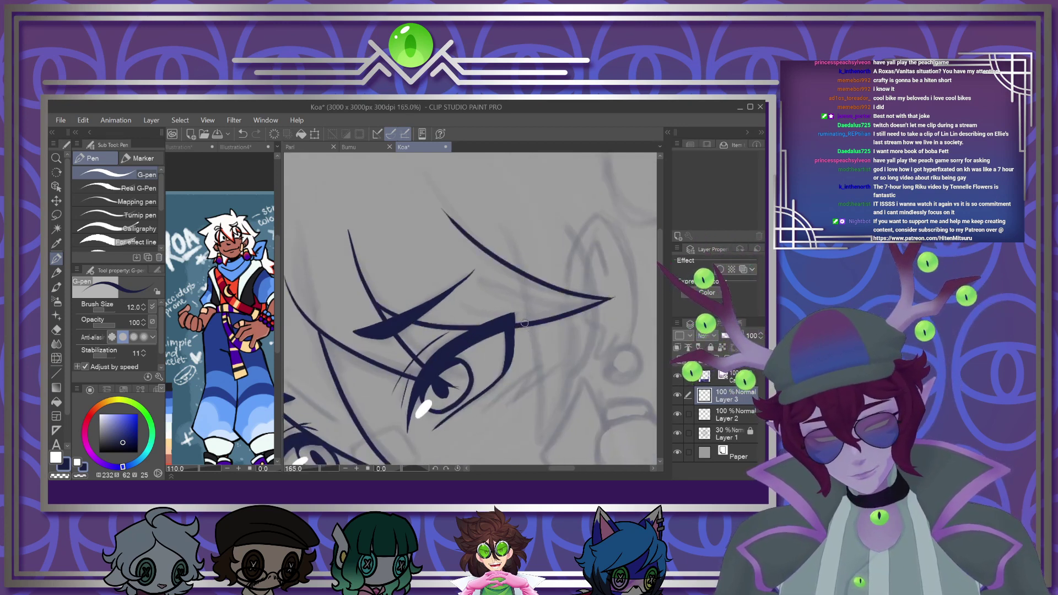
drag(523, 322, 551, 460)
drag(570, 317, 570, 361)
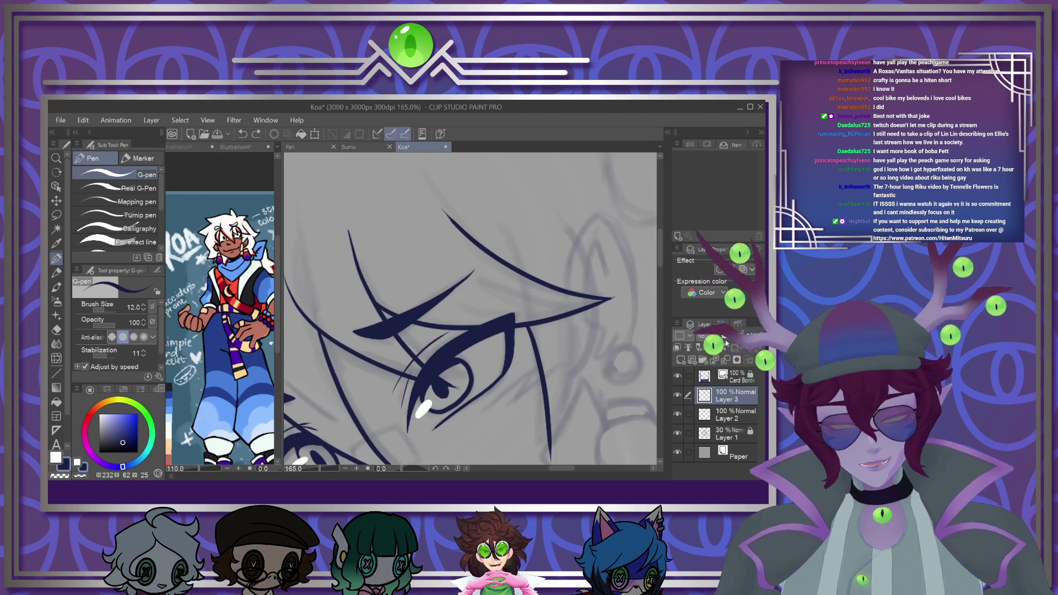
drag(491, 210, 550, 450)
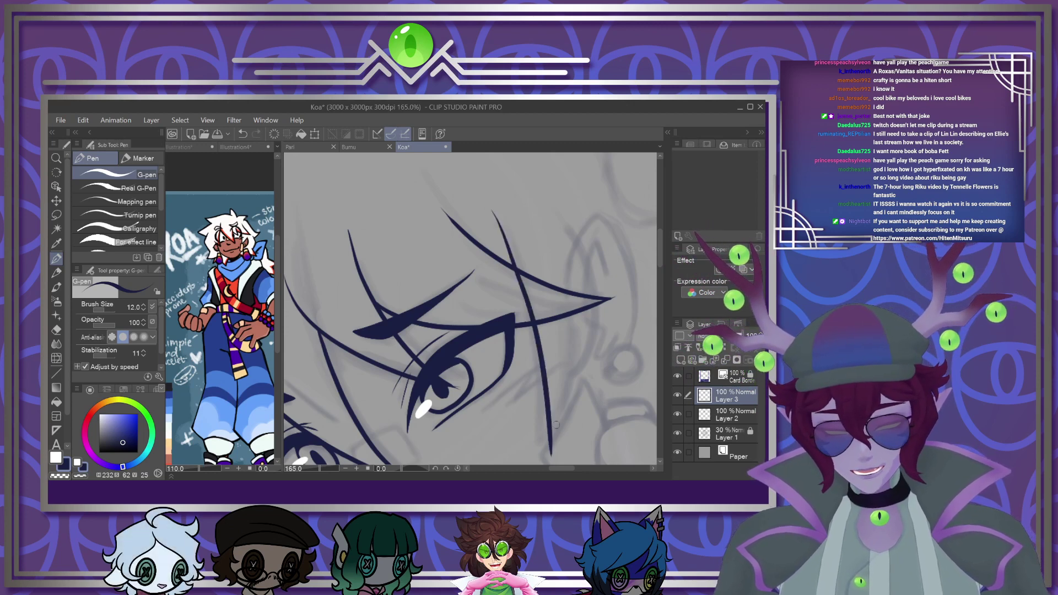
drag(587, 249, 568, 395)
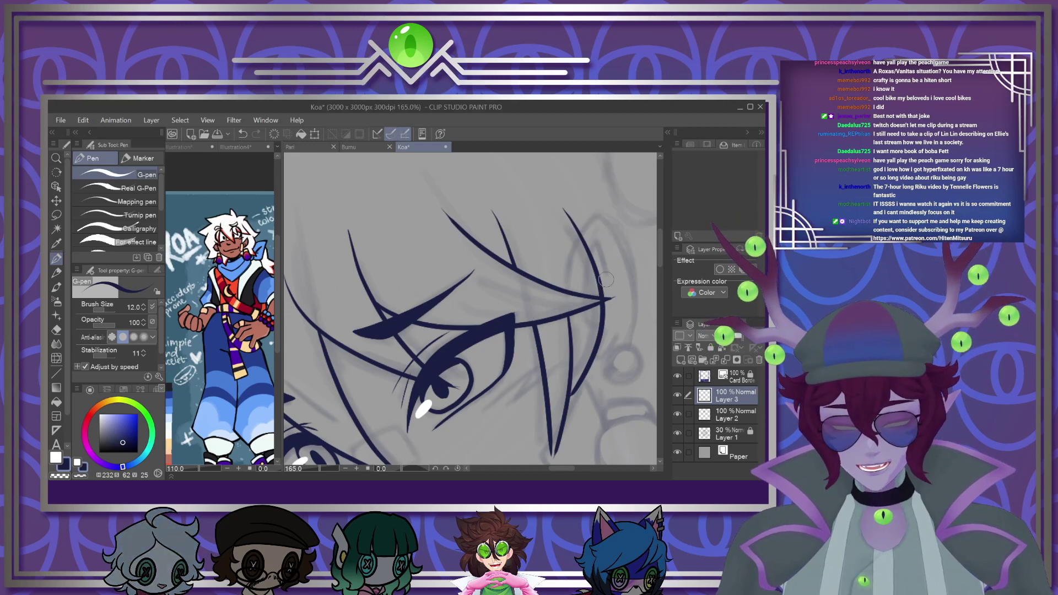
Ink the long pointed fringe lock hanging beside the left-hand eye down to the cheek
scroll(604, 279, down, 3)
scroll(454, 268, up, 2)
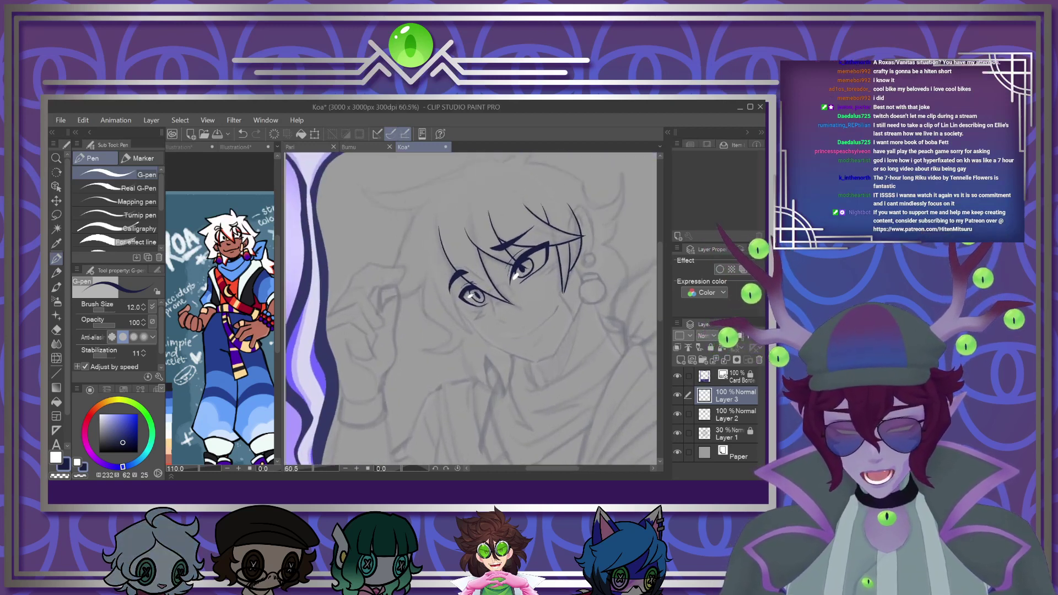
scroll(453, 269, up, 5)
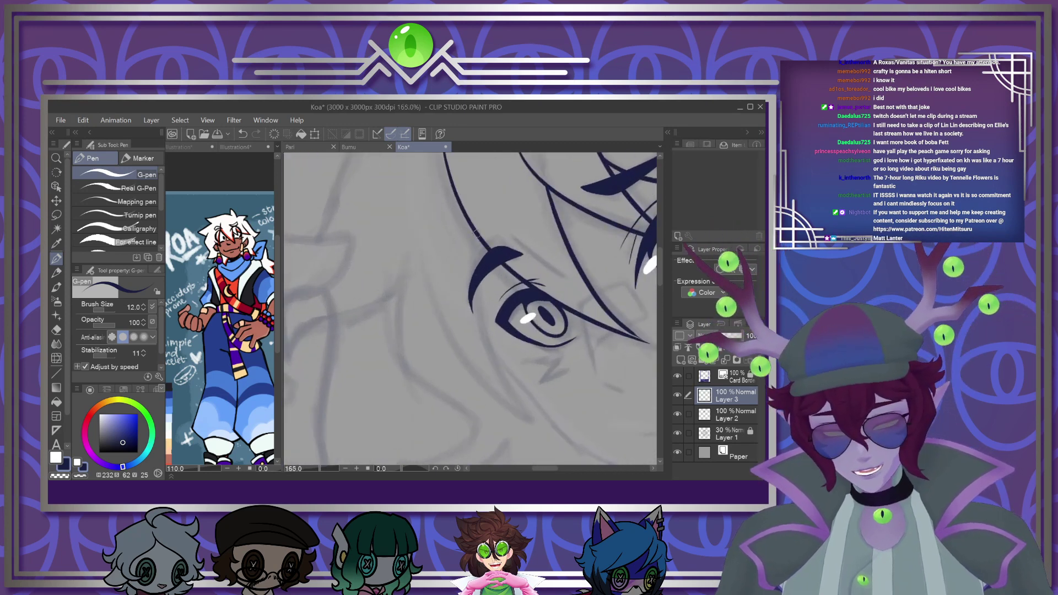
drag(479, 278, 537, 415)
mouse_move(425, 259)
mouse_down()
mouse_move(509, 404)
mouse_move(546, 421)
mouse_up()
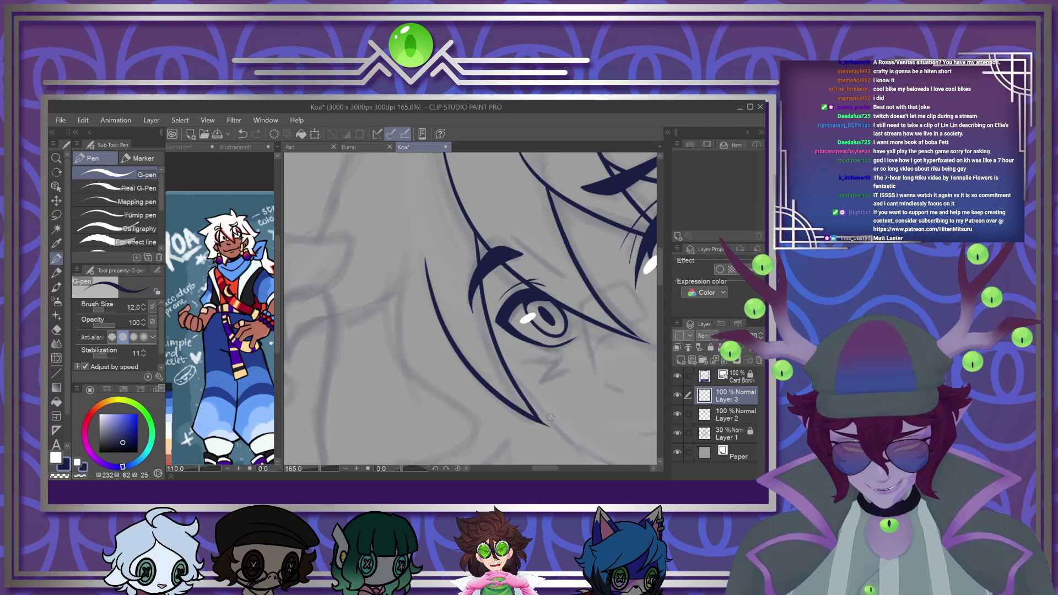
Ink the outer hair contour from the crown down the left-hand side of the head, with two pointed flicked tips
scroll(551, 418, down, 3)
scroll(445, 351, down, 4)
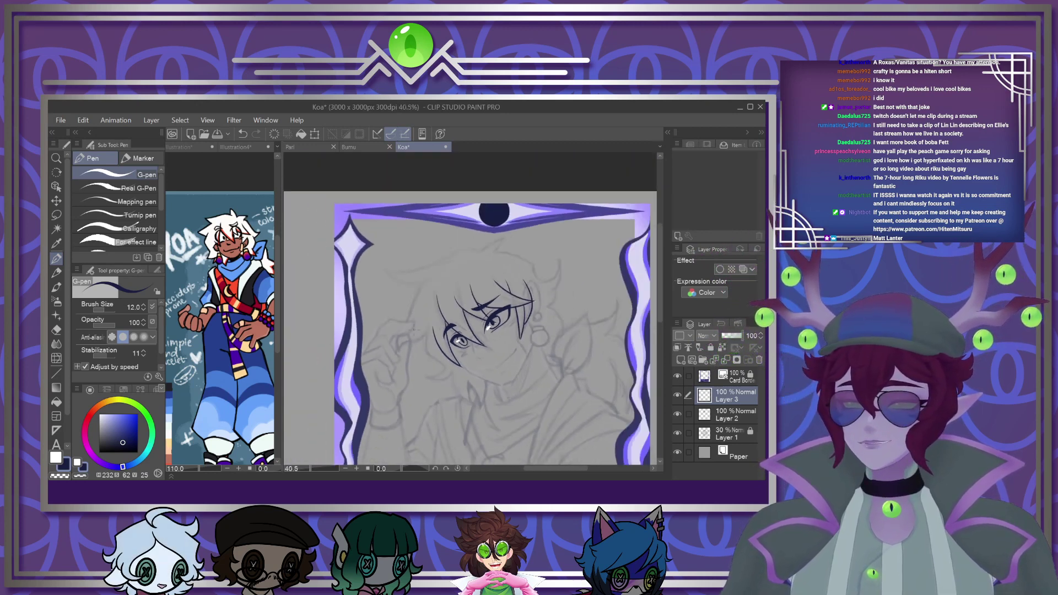
scroll(443, 308, up, 4)
scroll(502, 319, down, 3)
scroll(451, 270, up, 2)
scroll(493, 240, up, 1)
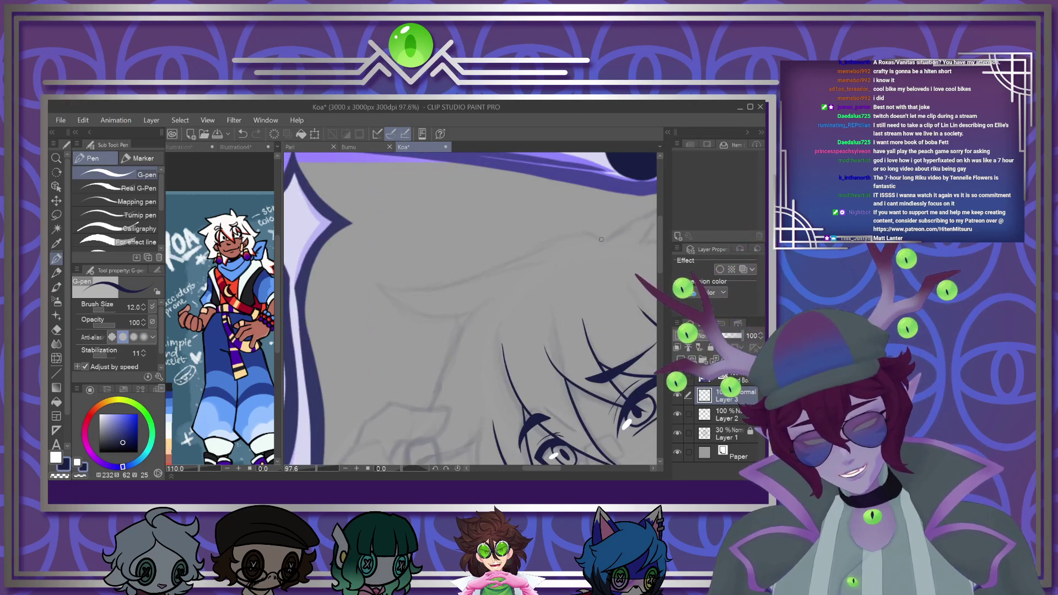
mouse_move(513, 261)
mouse_down()
mouse_move(398, 292)
mouse_move(375, 288)
mouse_move(411, 314)
mouse_up()
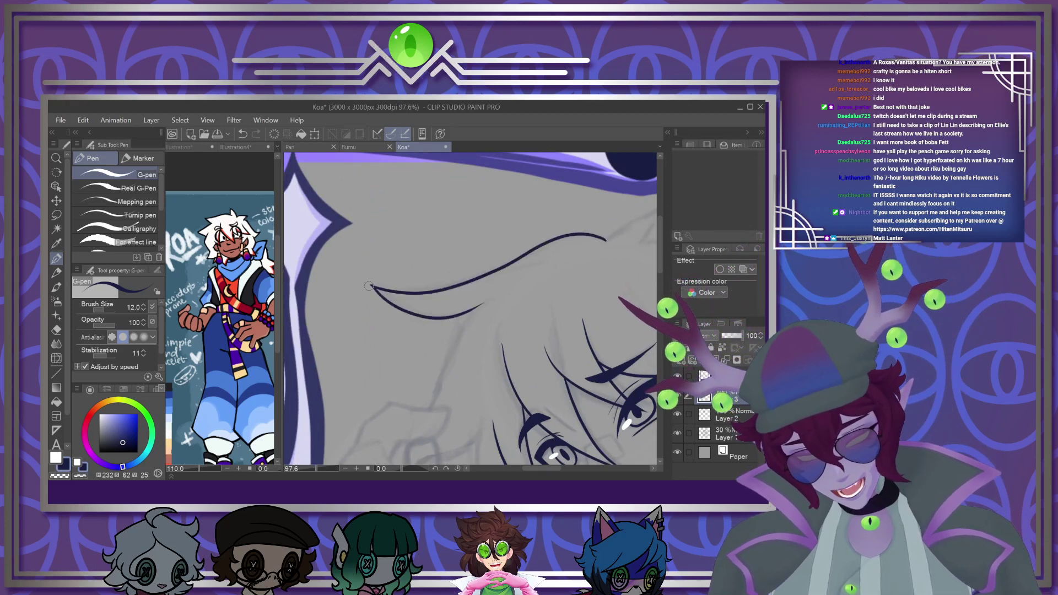
scroll(663, 254, down, 3)
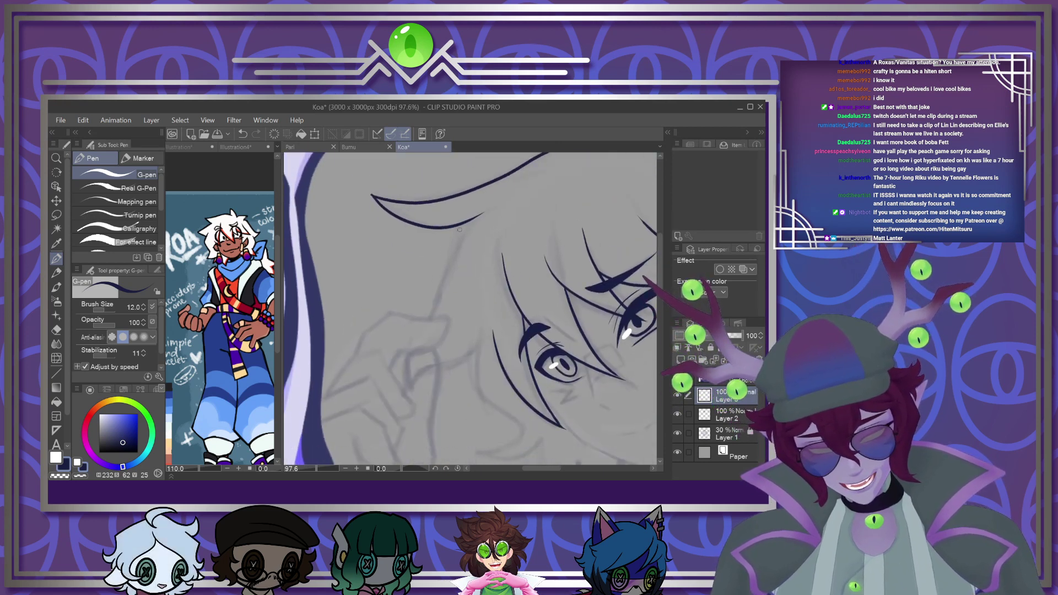
mouse_move(470, 216)
mouse_down()
mouse_move(424, 335)
mouse_move(474, 345)
mouse_up()
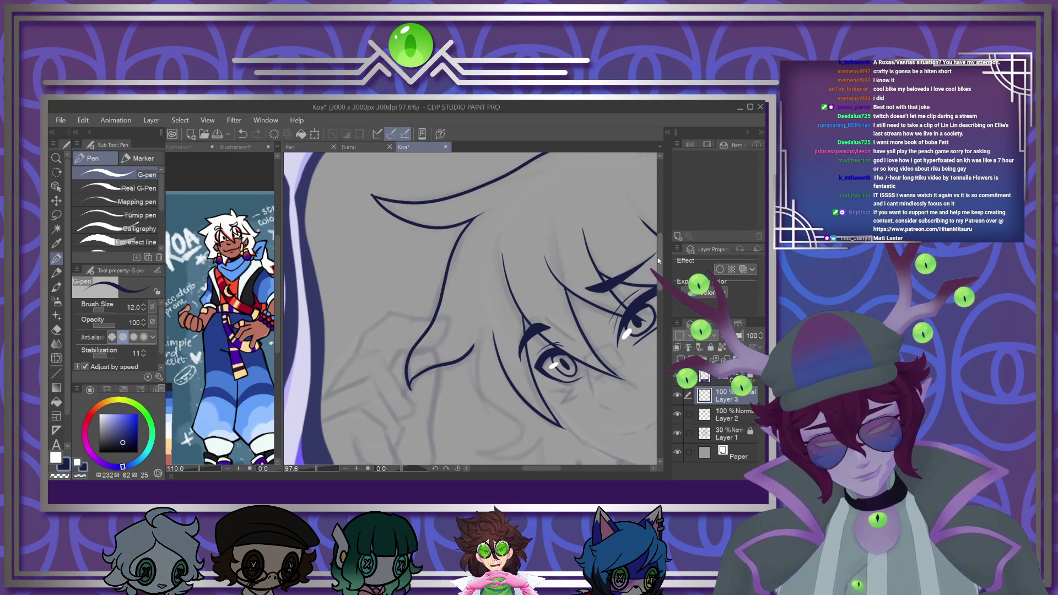
Ink the curled lock beside the left-hand cheek and the pointed locks hanging below the jaw
scroll(460, 210, down, 4)
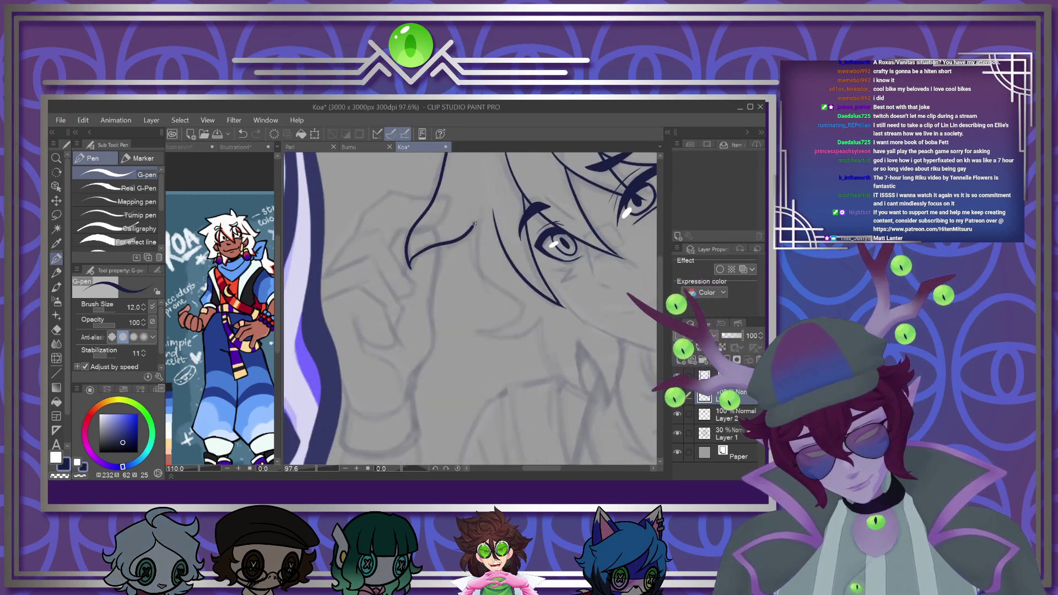
drag(478, 318, 546, 318)
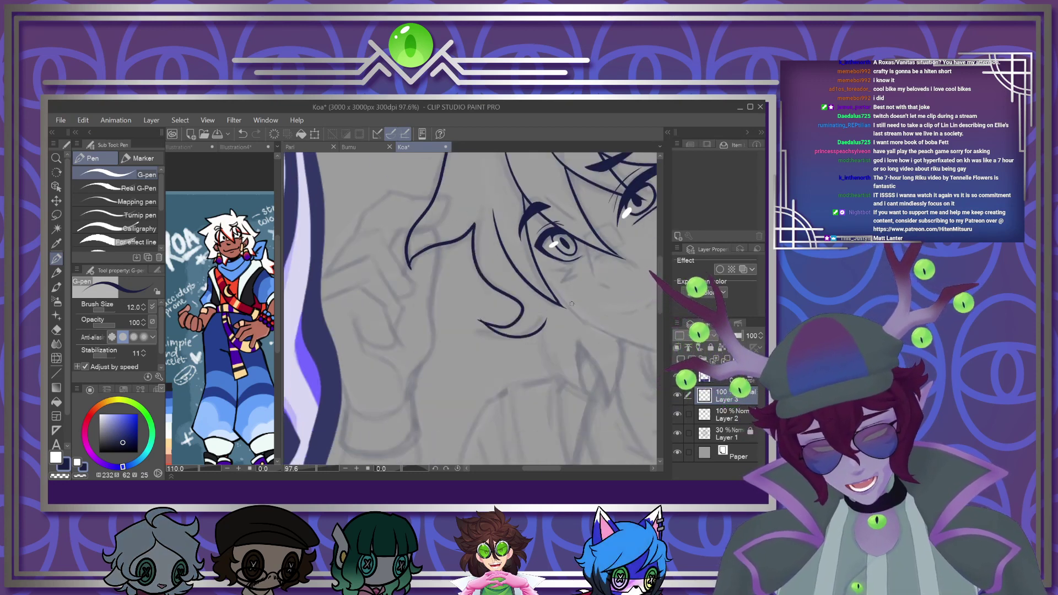
scroll(580, 301, down, 3)
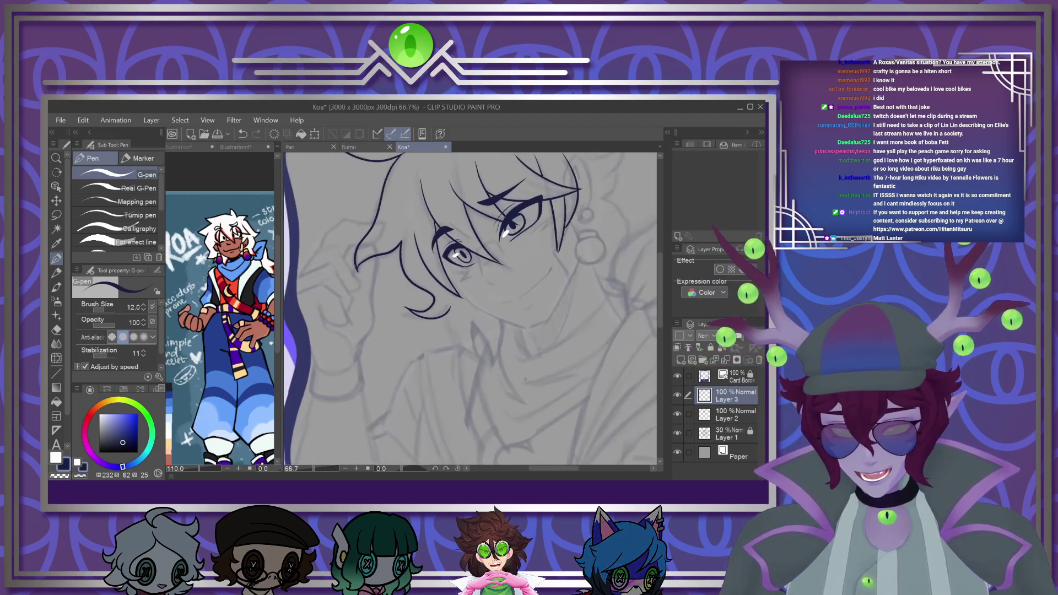
scroll(533, 390, up, 4)
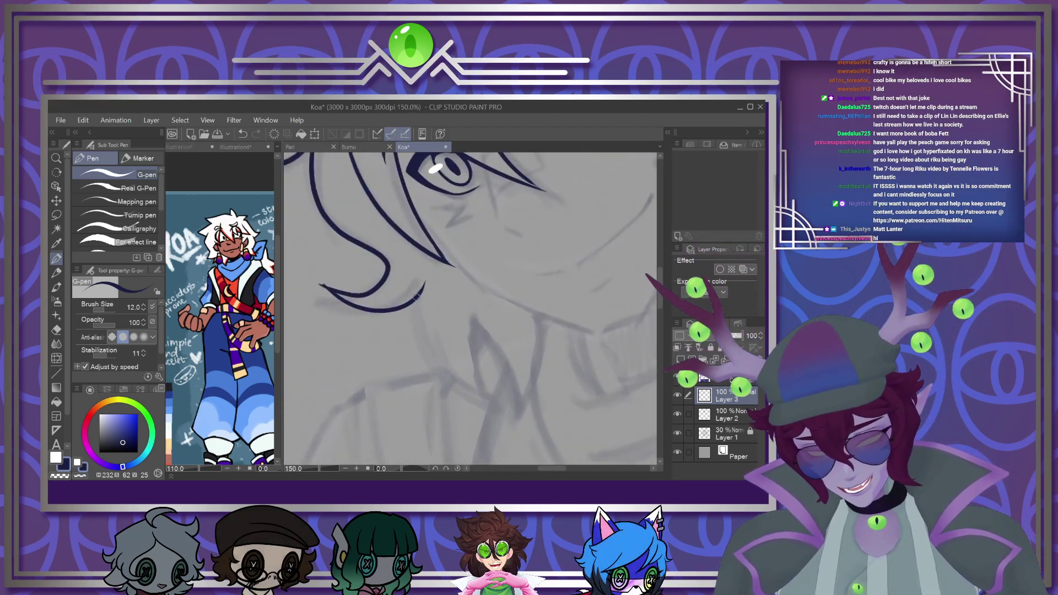
drag(468, 323, 498, 407)
drag(446, 302, 484, 341)
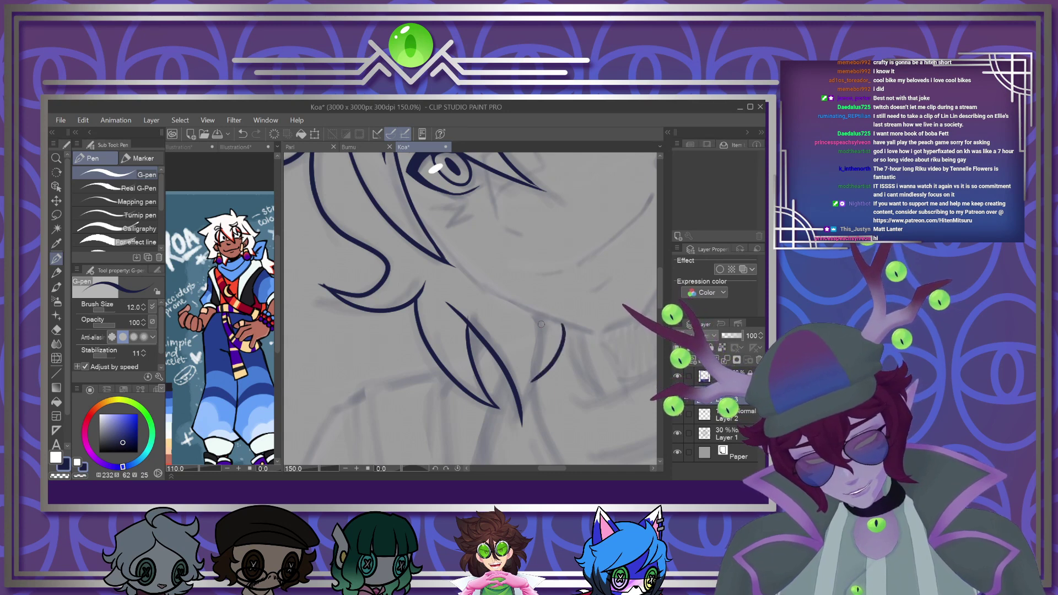
scroll(527, 392, down, 5)
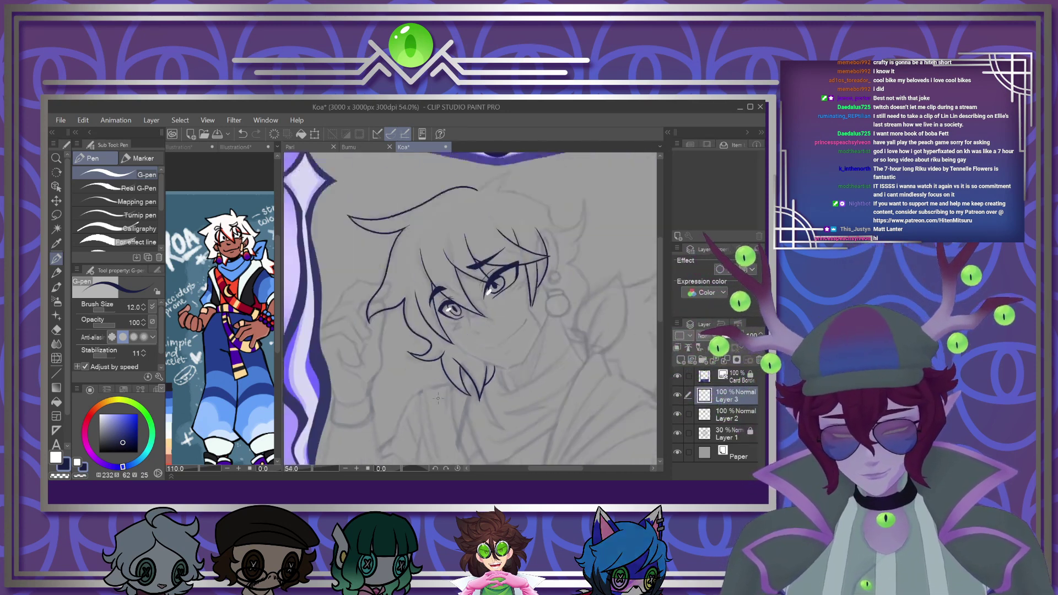
Ink the outer contour of the right-hand ear and its inner fold lines behind the temple hair
scroll(550, 322, up, 5)
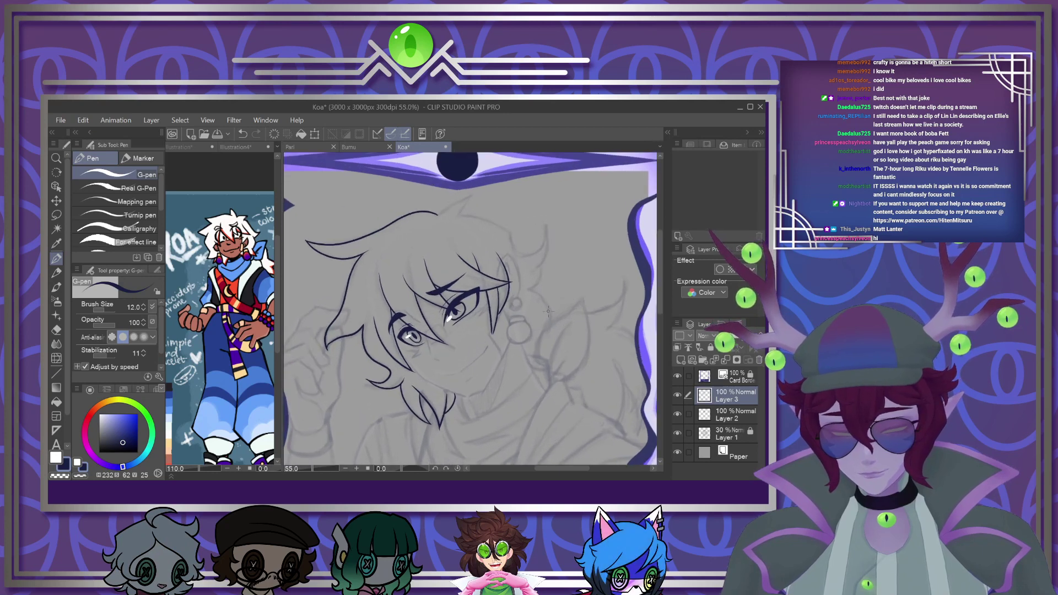
scroll(508, 255, up, 2)
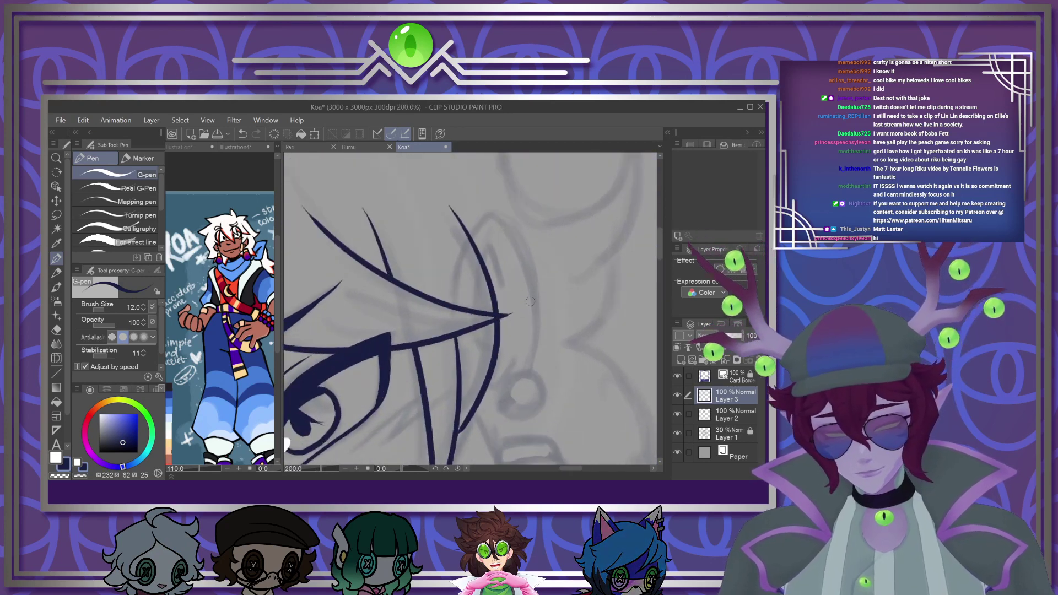
mouse_move(524, 257)
mouse_down()
mouse_move(536, 330)
mouse_move(519, 394)
mouse_move(486, 430)
mouse_up()
drag(491, 245, 507, 309)
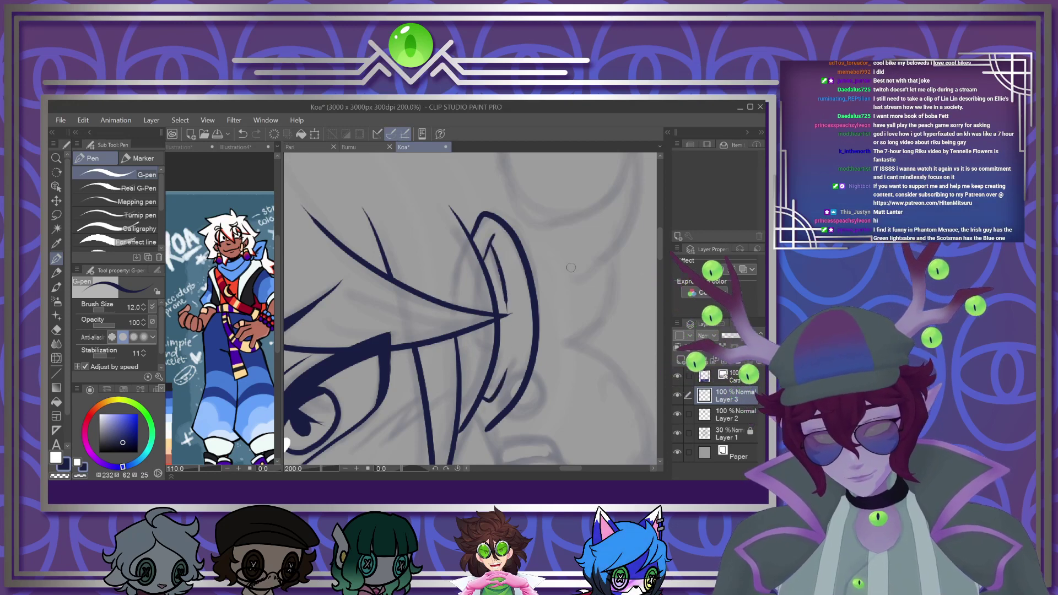
Ink the face contour from below the ear along the jaw, around the chin and up to the left-hand cheek
scroll(580, 262, down, 5)
scroll(580, 261, up, 5)
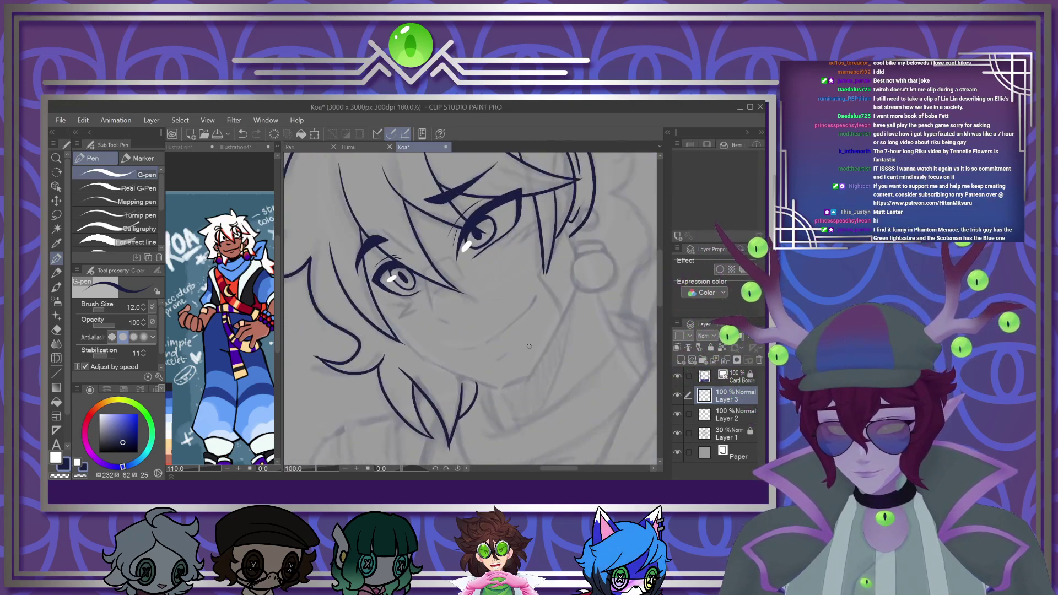
drag(586, 208, 597, 254)
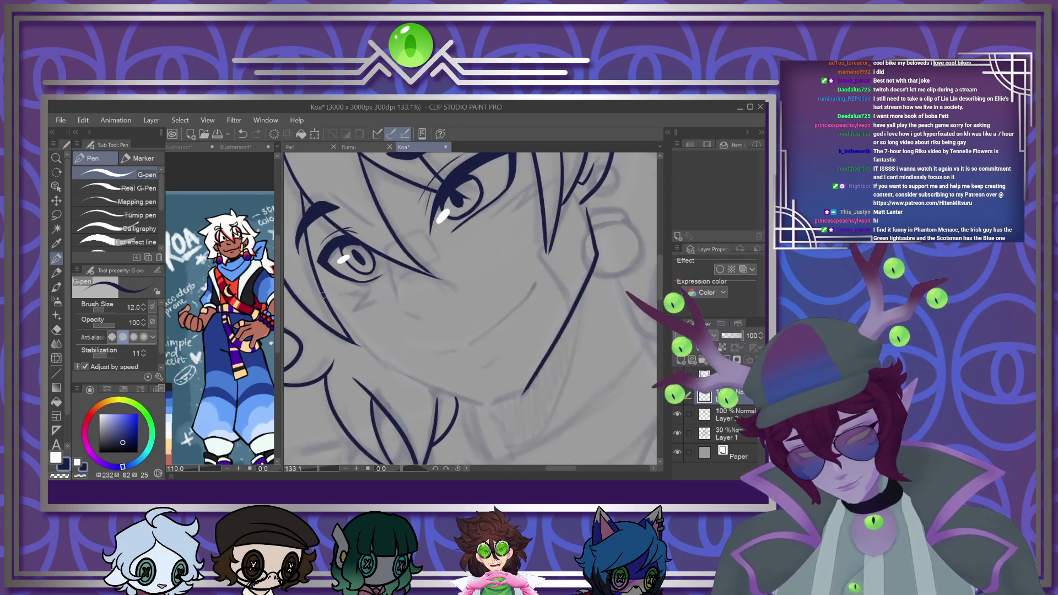
drag(479, 401, 528, 392)
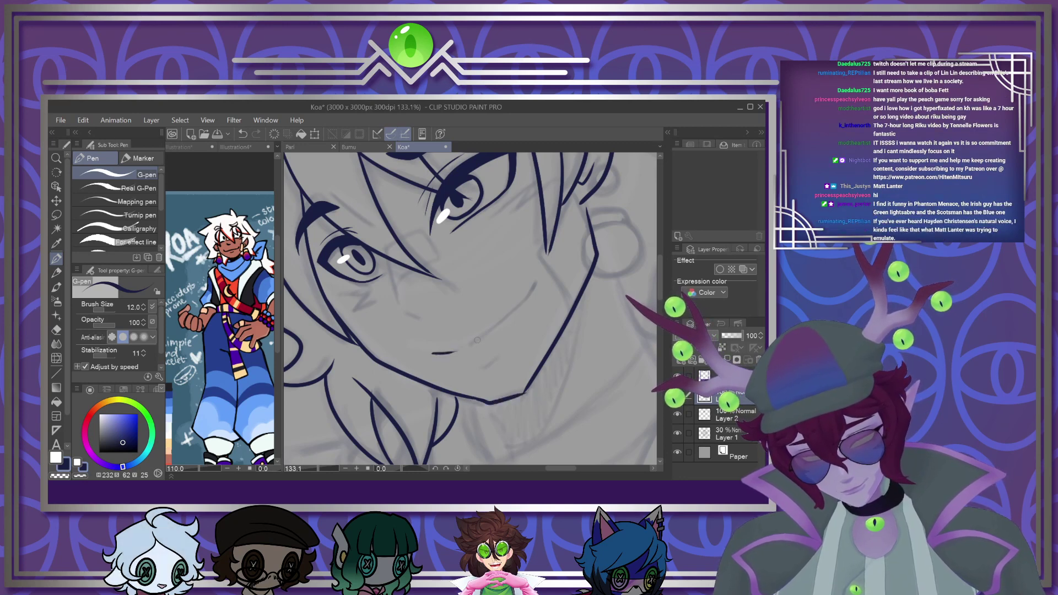
Ink the smiling mouth with its lower-lip mark and the short angled line running from the hair tip to the jaw
drag(498, 328, 539, 287)
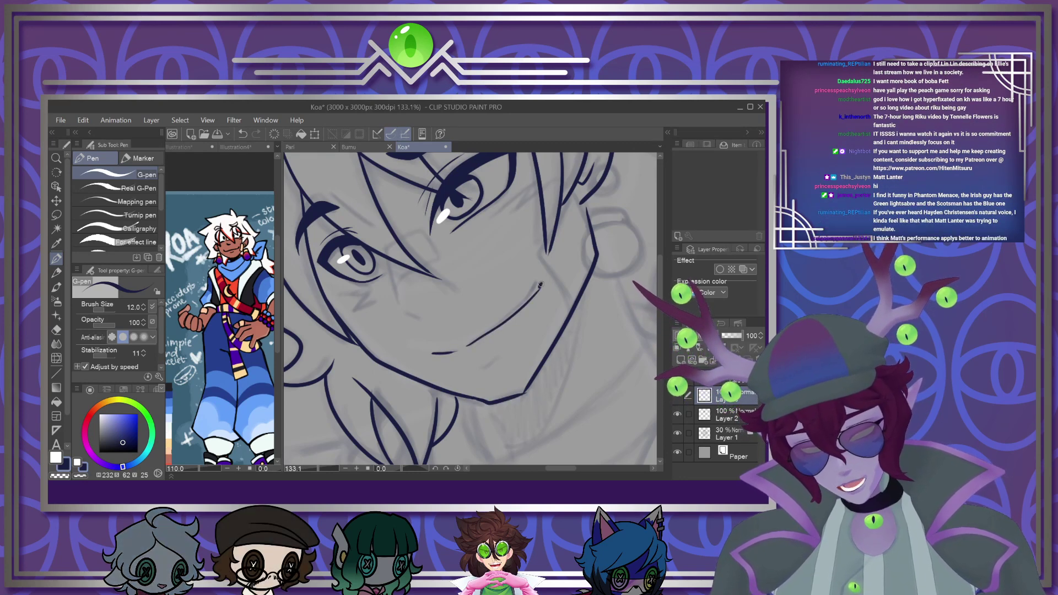
drag(467, 367, 495, 362)
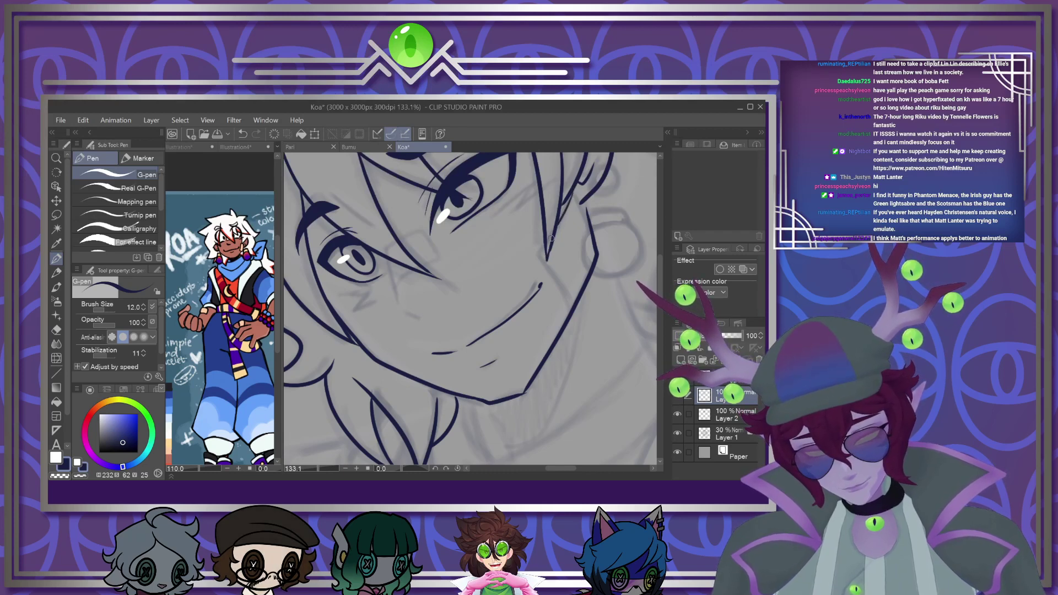
drag(572, 197, 589, 226)
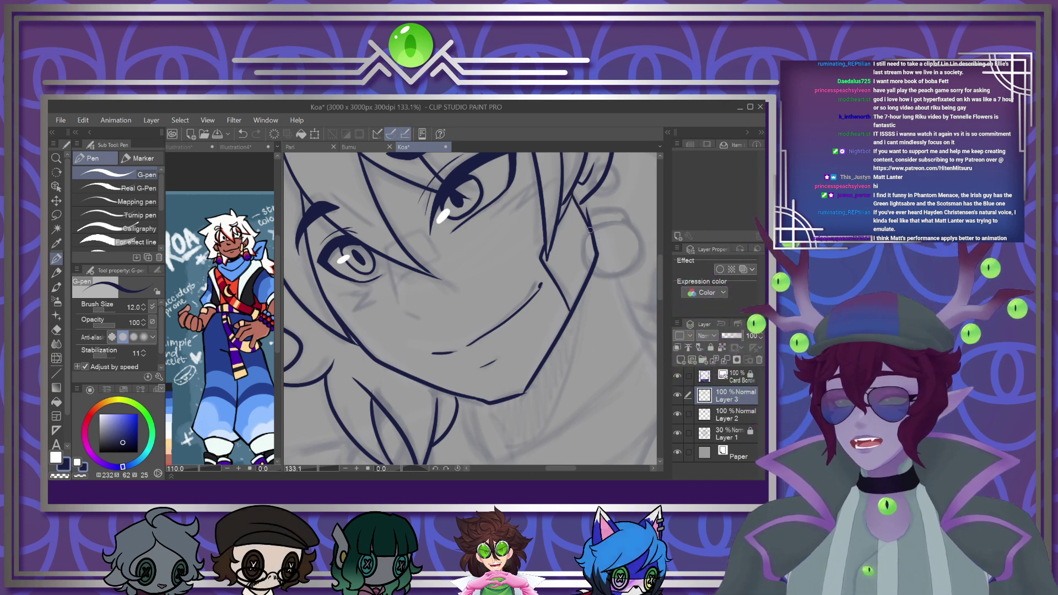
Ink the nose, the angular patch across its bridge, and thin sketchy strokes beneath both eyes
scroll(602, 238, down, 6)
scroll(463, 243, up, 8)
scroll(455, 290, up, 2)
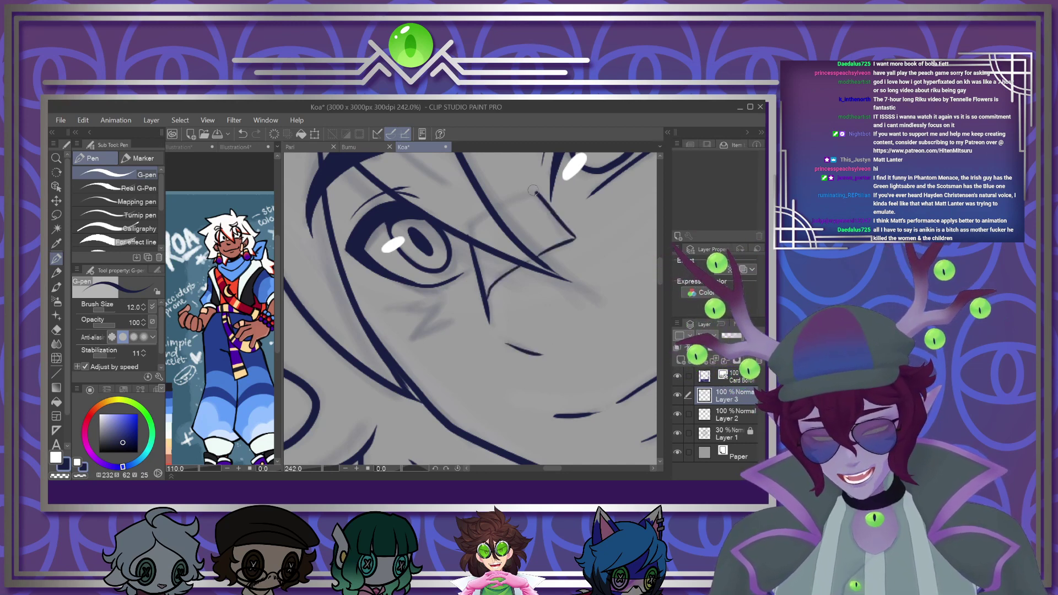
drag(536, 193, 493, 207)
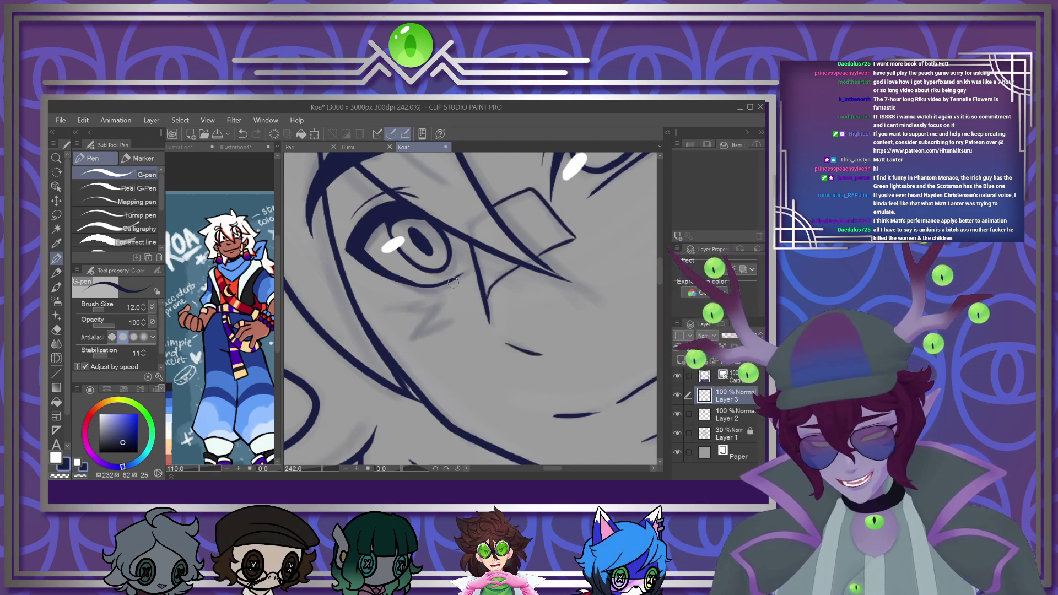
mouse_move(385, 309)
mouse_down()
mouse_move(440, 289)
mouse_move(454, 307)
mouse_up()
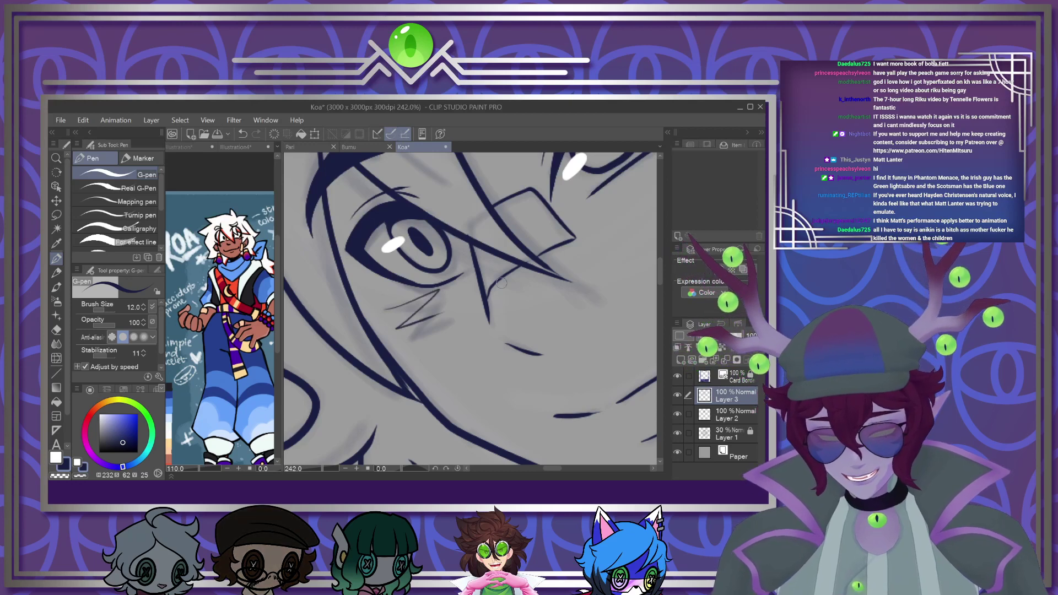
scroll(502, 283, down, 5)
scroll(549, 287, up, 6)
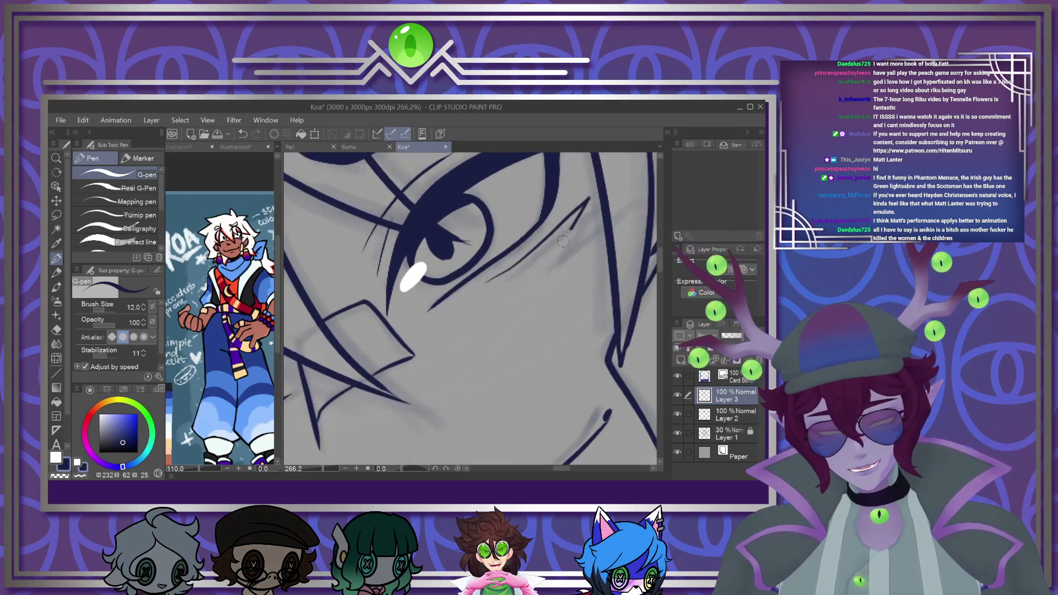
scroll(564, 220, down, 8)
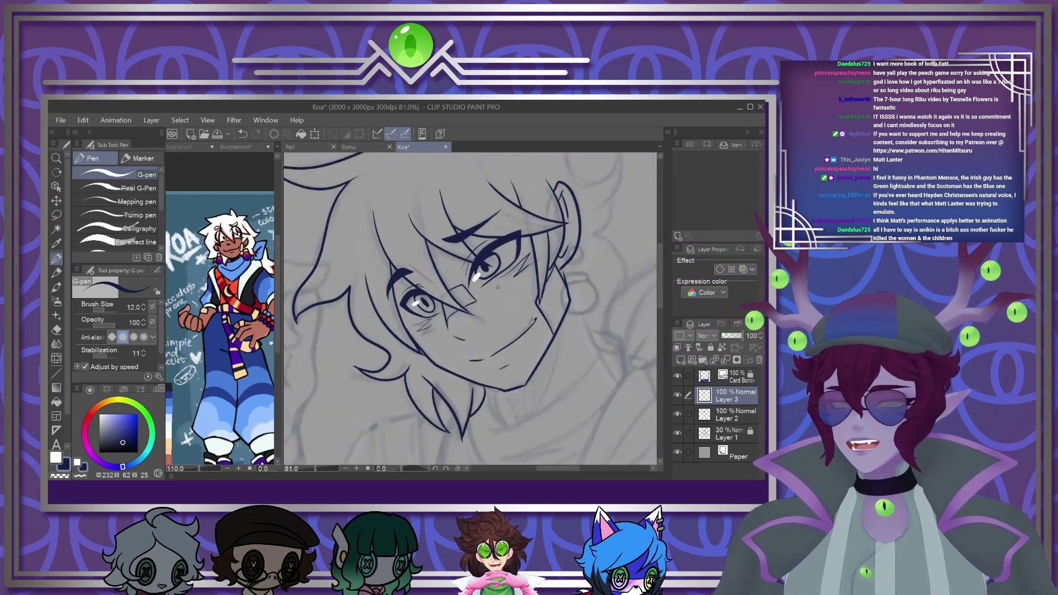
Draw the large hoop earring below the right-hand ear as a 12 px circle with the Ellipse tool
scroll(560, 317, up, 4)
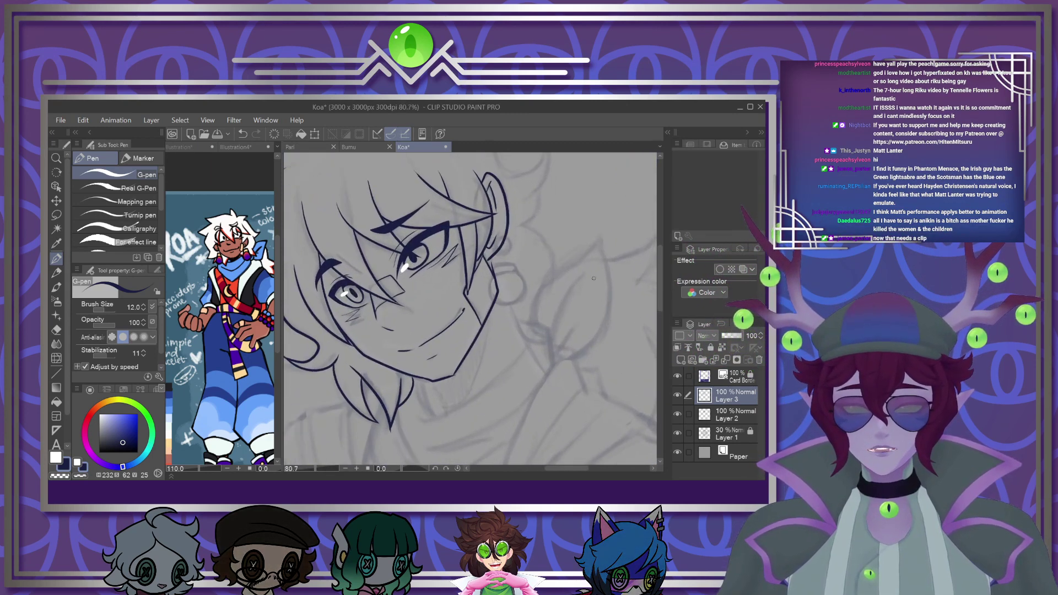
scroll(506, 284, up, 9)
scroll(506, 284, up, 2)
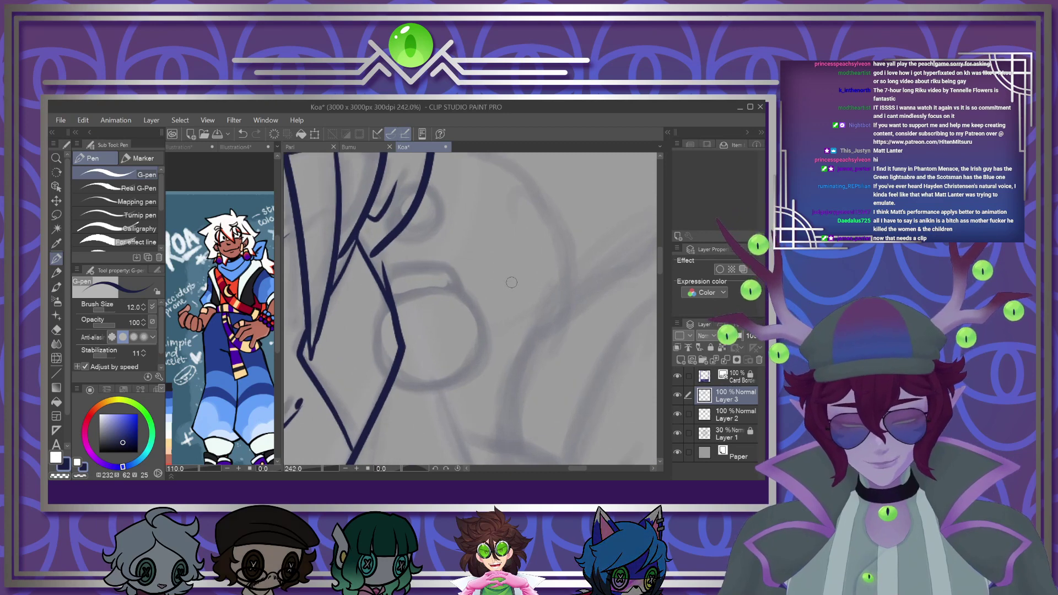
click(57, 374)
scroll(115, 220, down, 3)
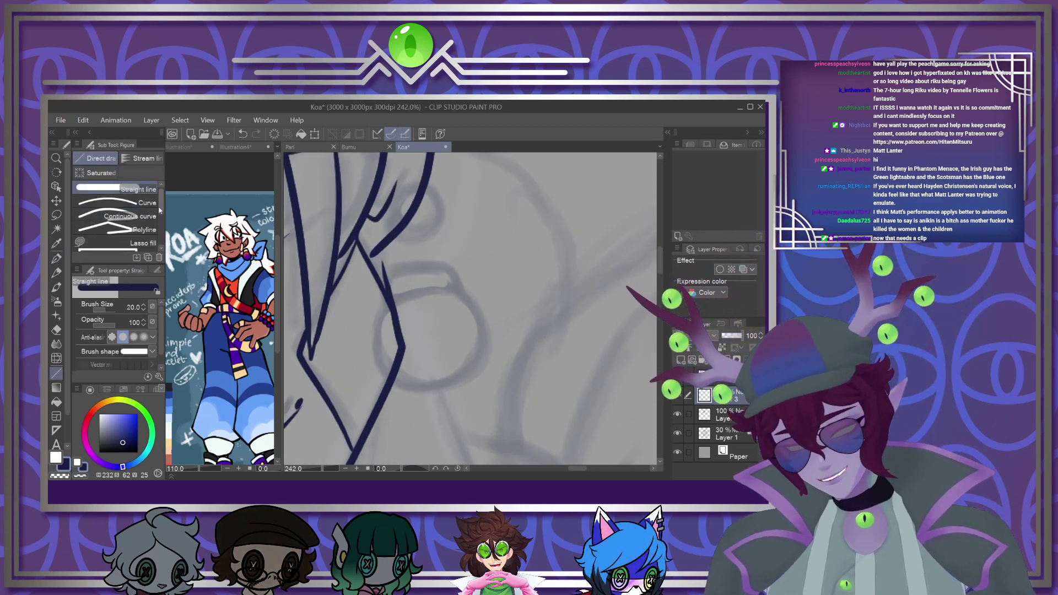
click(116, 229)
drag(389, 301, 486, 395)
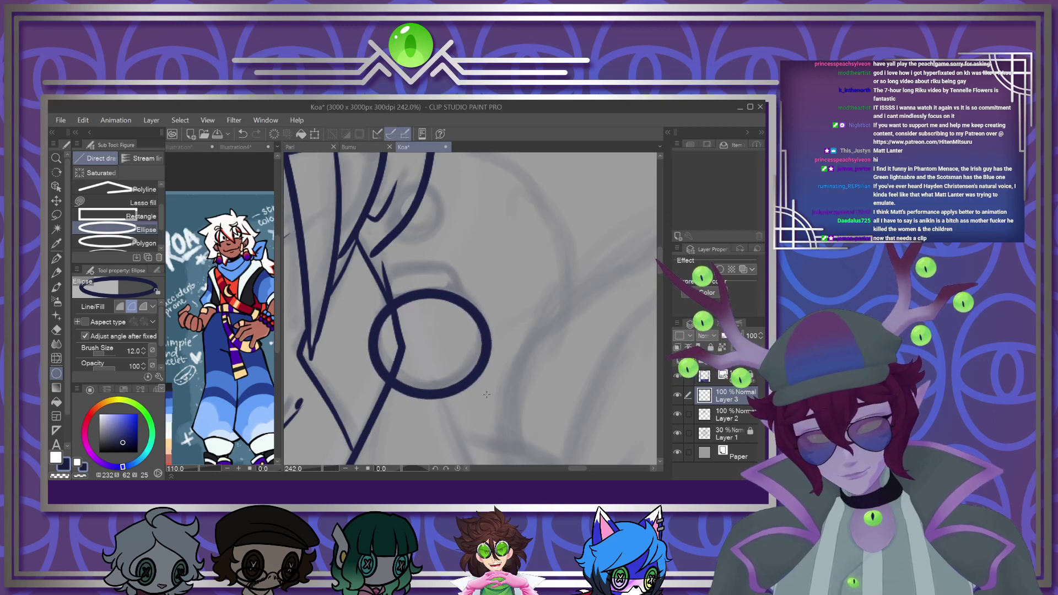
Ink the large earring's cap and the small round stud above it, clearing the ear and jaw lines inside the rings
click(55, 260)
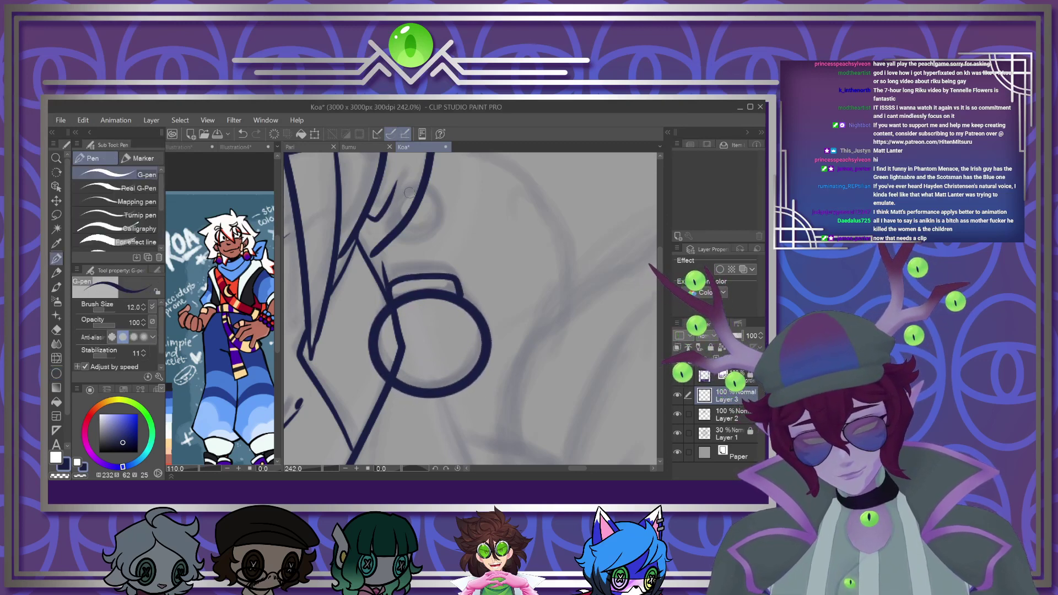
drag(405, 194, 398, 226)
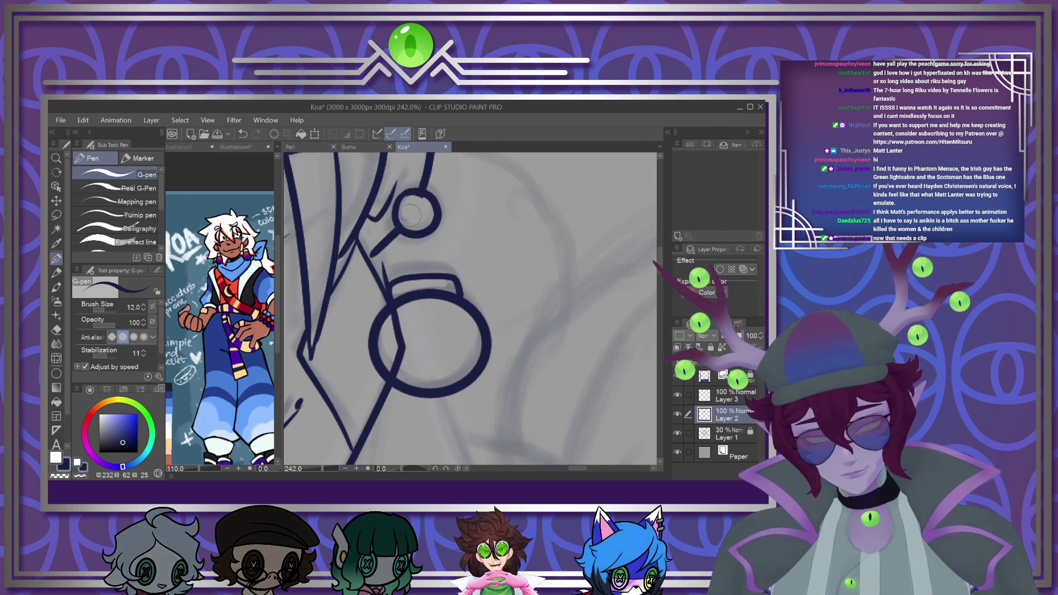
drag(402, 325, 393, 308)
key(ctrl+z)
scroll(429, 281, down, 5)
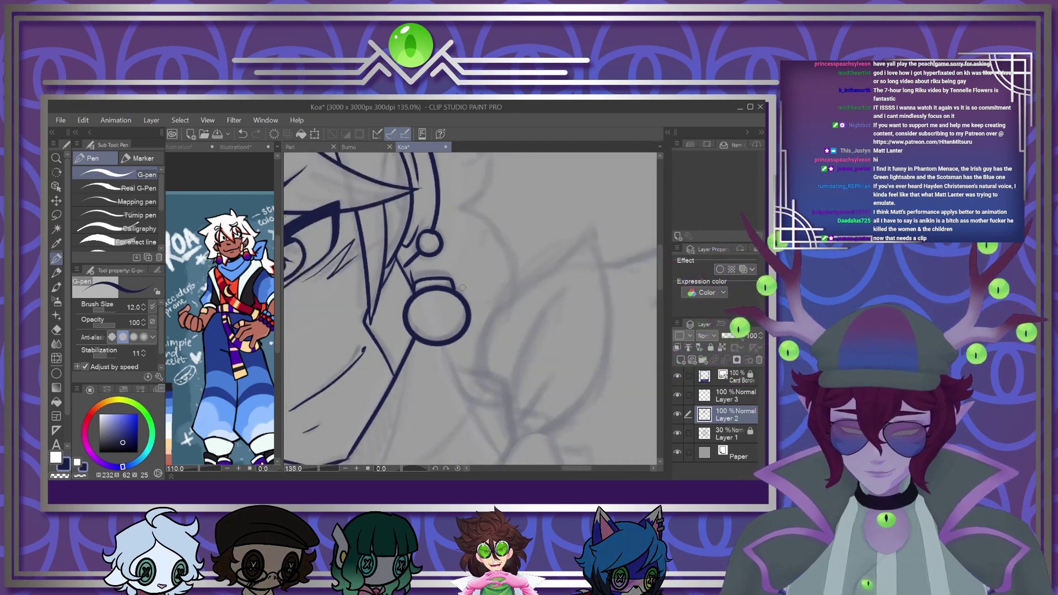
Draw a 10 px circular earring beside the left-hand cheek on Layer 3 and trim it where the face and hair overlap it
scroll(472, 328, up, 4)
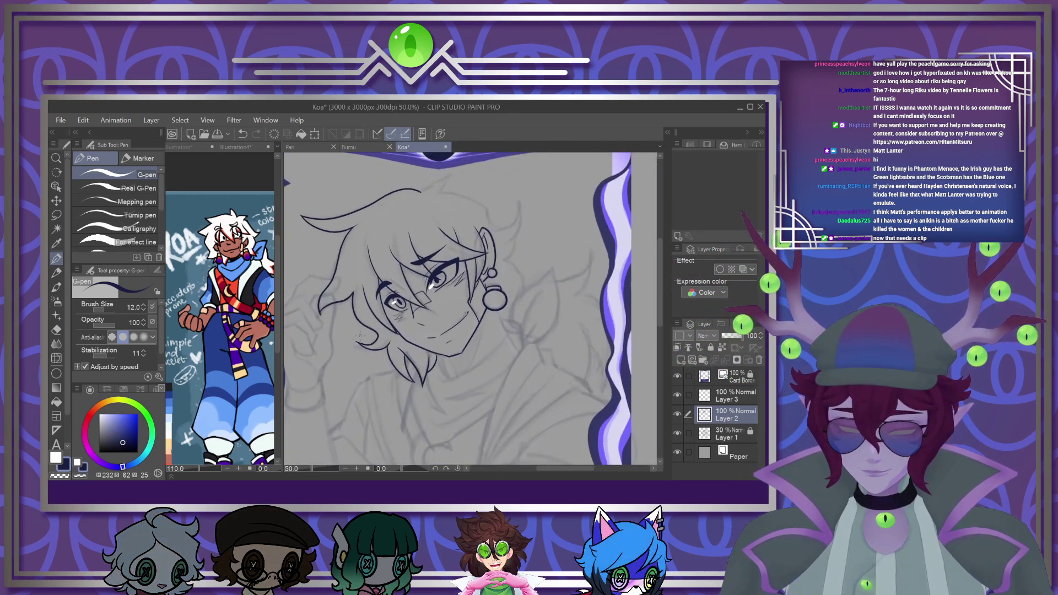
scroll(423, 325, up, 2)
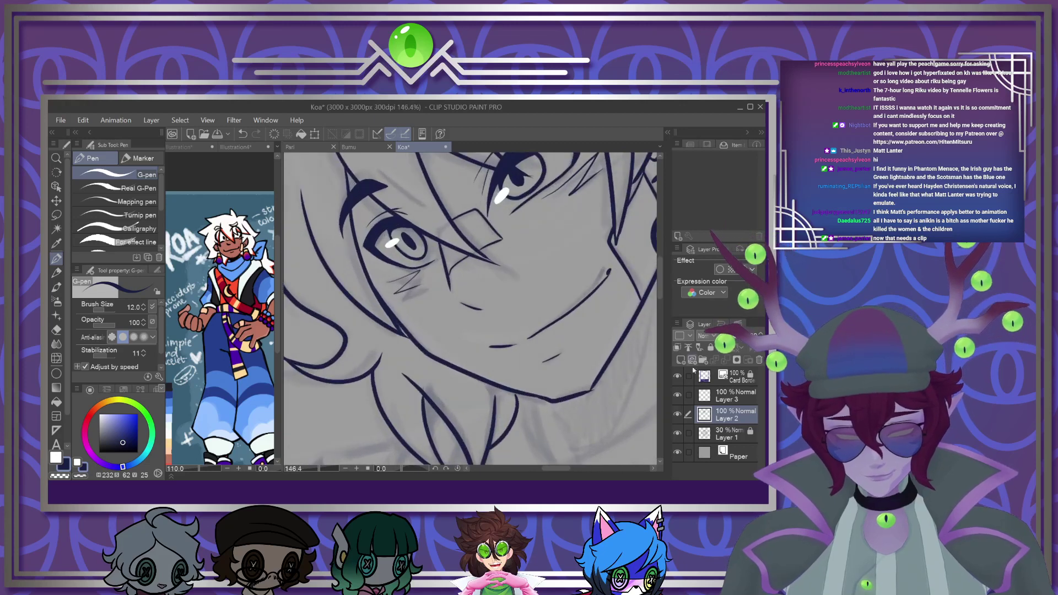
click(57, 374)
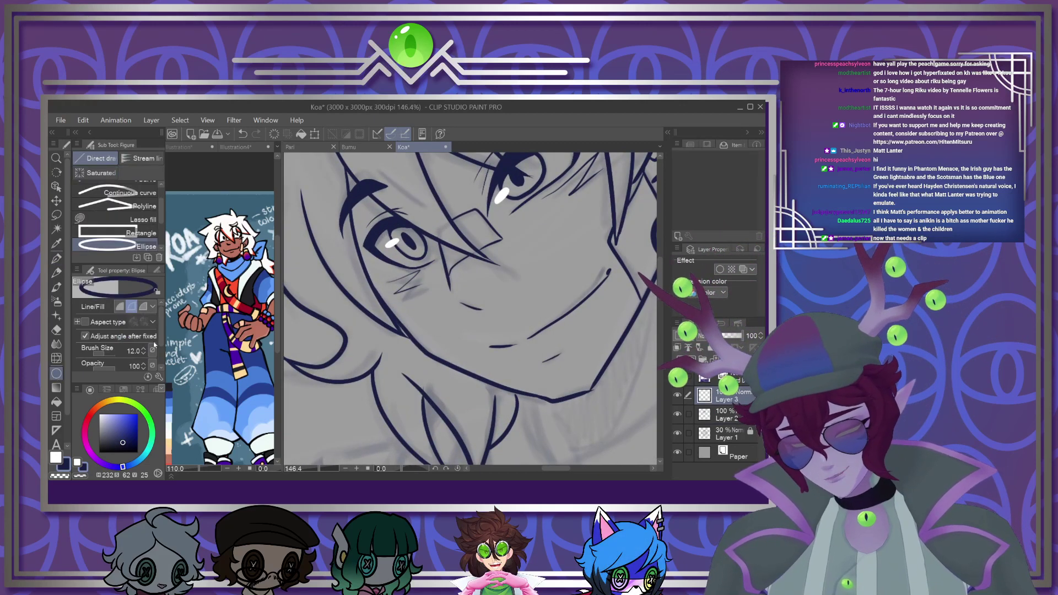
drag(356, 291, 426, 360)
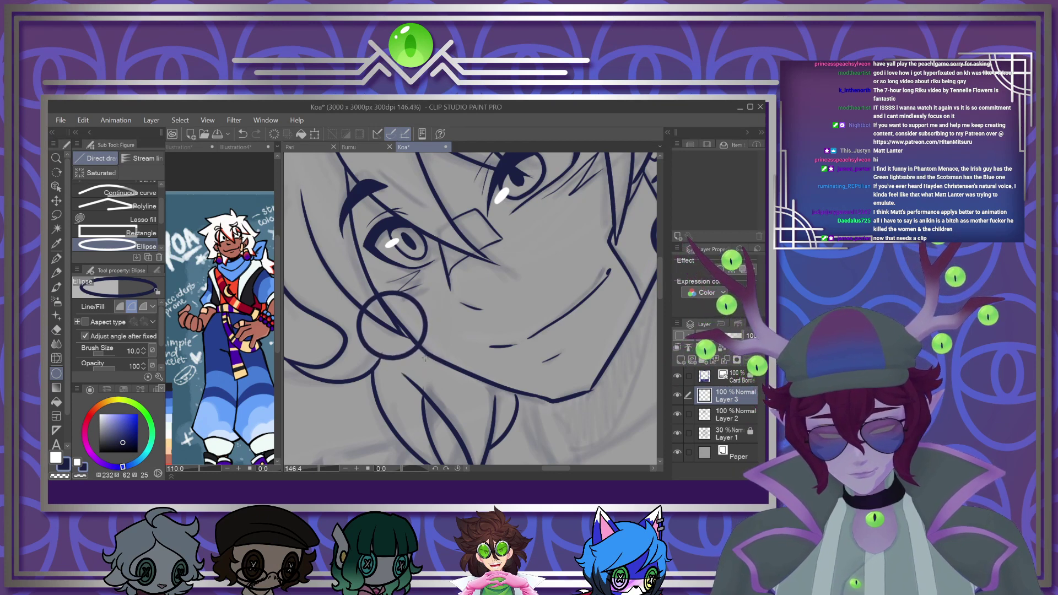
key(p)
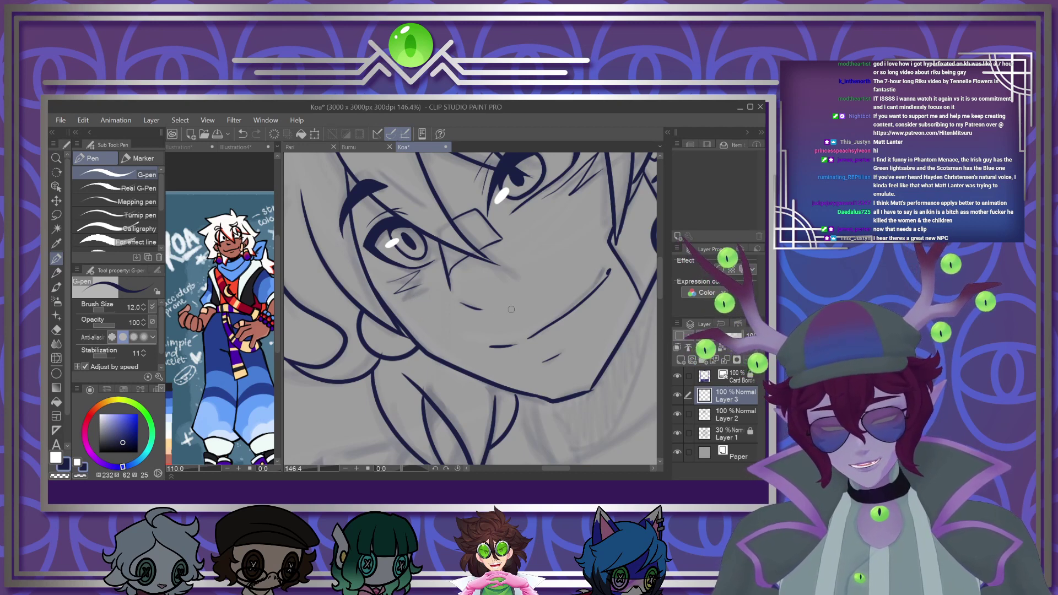
scroll(511, 309, down, 5)
scroll(492, 441, down, 2)
scroll(485, 441, up, 2)
scroll(474, 436, down, 2)
scroll(472, 438, up, 2)
scroll(446, 408, up, 5)
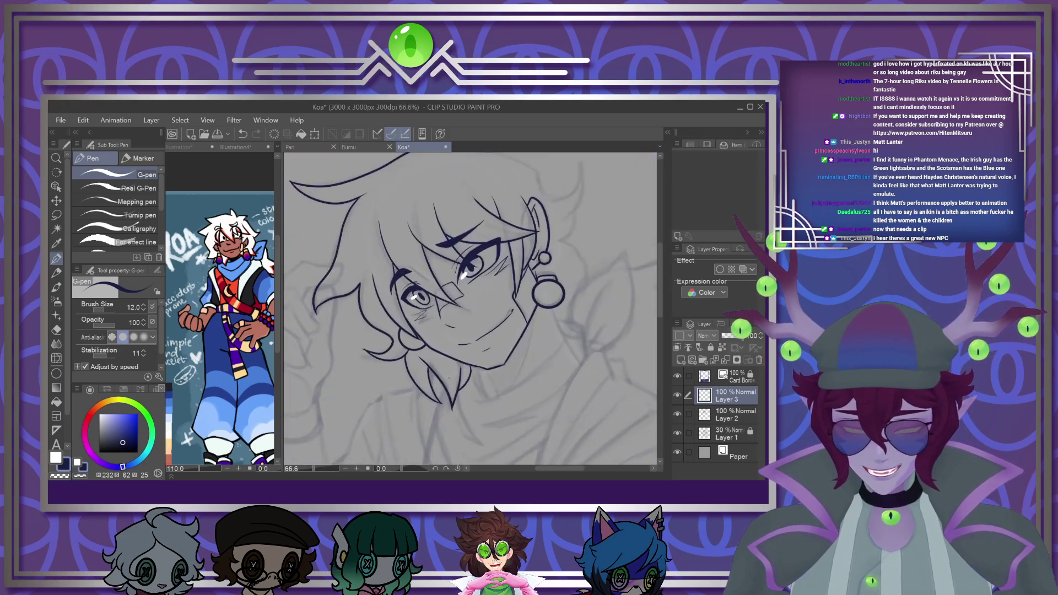
Lasso the full ring of the left-hand earring, adjust it with a Scale/Rotate transformation, and clear the selection
click(56, 216)
mouse_move(353, 230)
mouse_down()
mouse_move(353, 359)
mouse_move(359, 231)
mouse_up()
click(432, 377)
drag(392, 332, 408, 346)
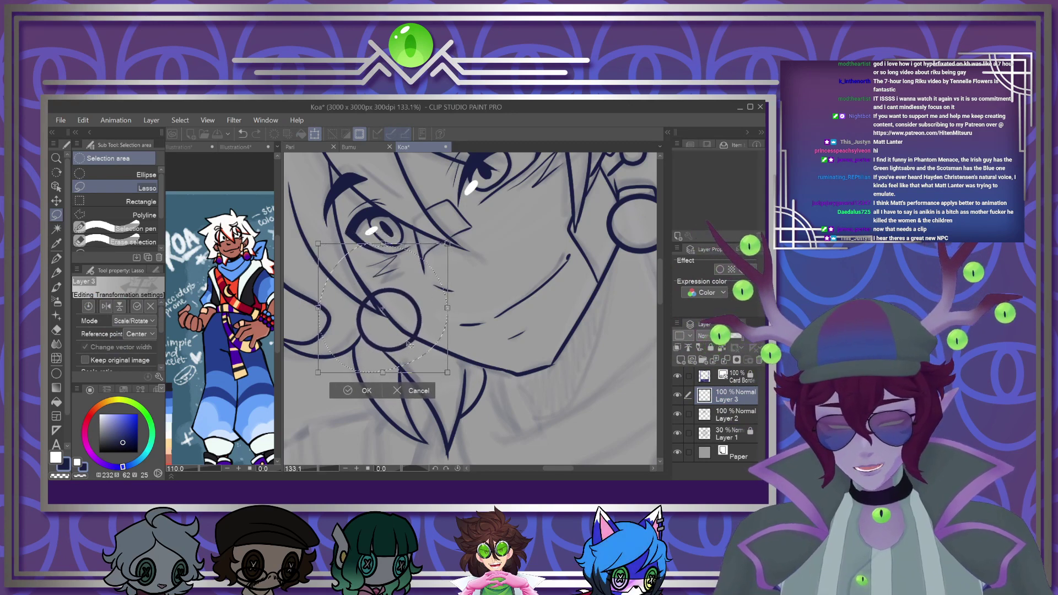
click(358, 390)
key(ctrl+d)
Lasso and delete the part of the left-hand earring that crosses the cheek and jaw line
mouse_move(346, 294)
mouse_down()
mouse_move(378, 307)
mouse_move(376, 292)
mouse_move(405, 331)
mouse_up()
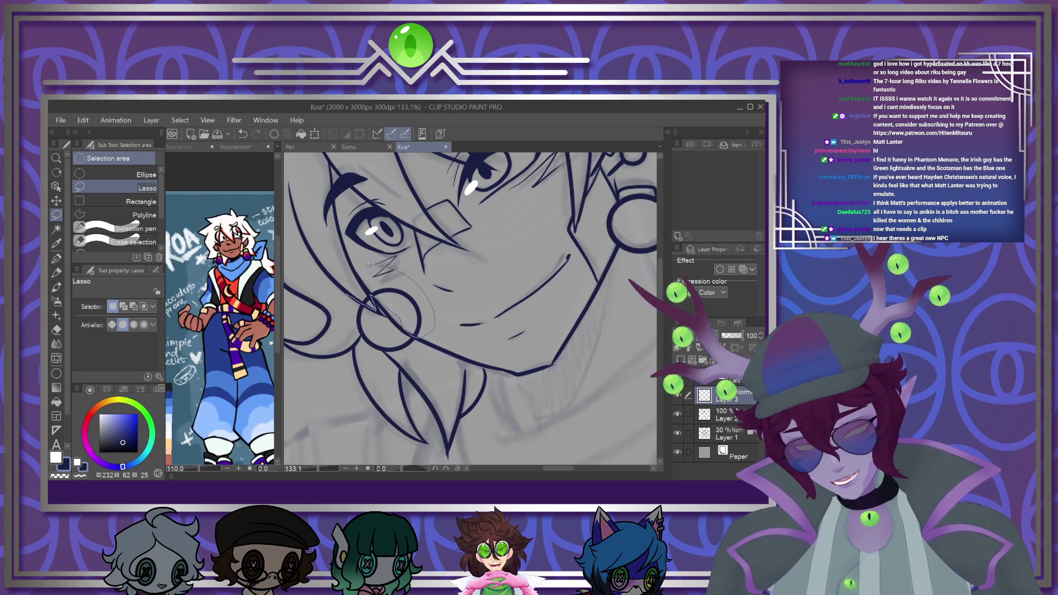
drag(394, 264, 395, 266)
click(371, 355)
key(ctrl+d)
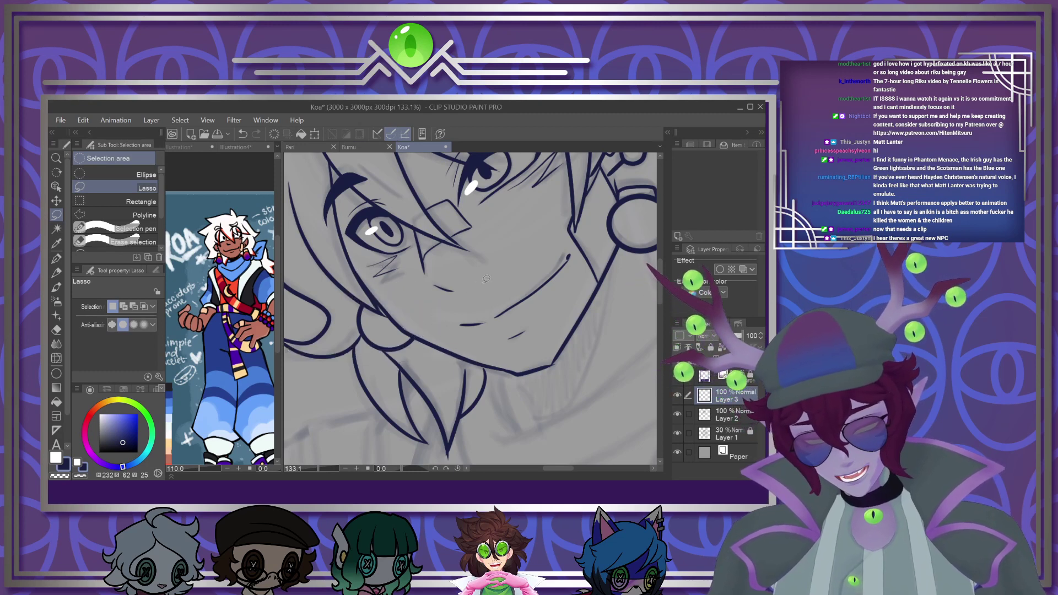
Ink the lower sleeve folds fanning from the elbow down to the starry panel with the 12 px G-pen on Layer 3
scroll(488, 280, down, 5)
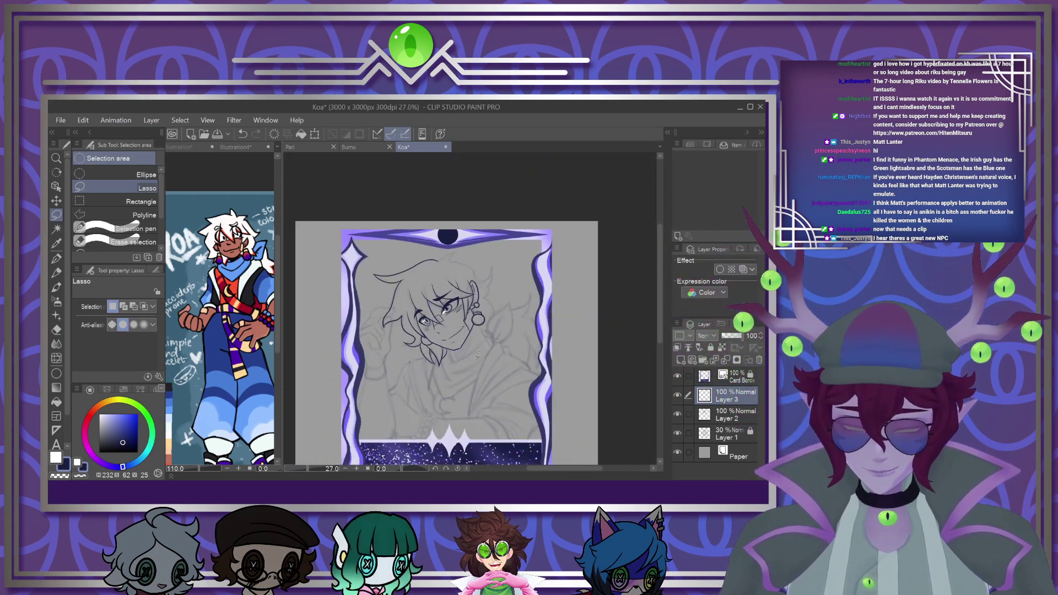
scroll(447, 379, up, 4)
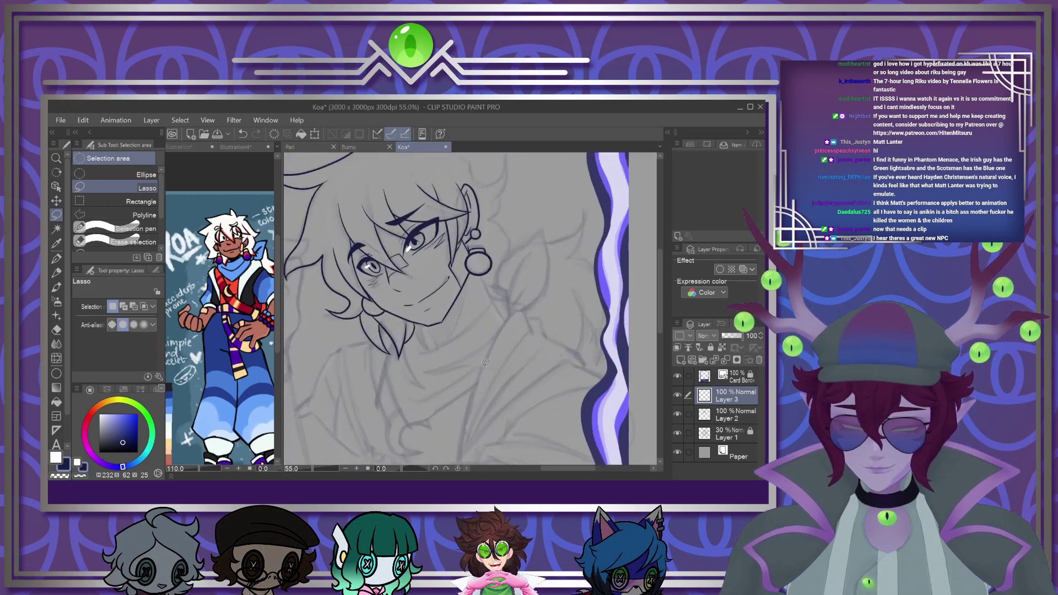
scroll(486, 342, down, 2)
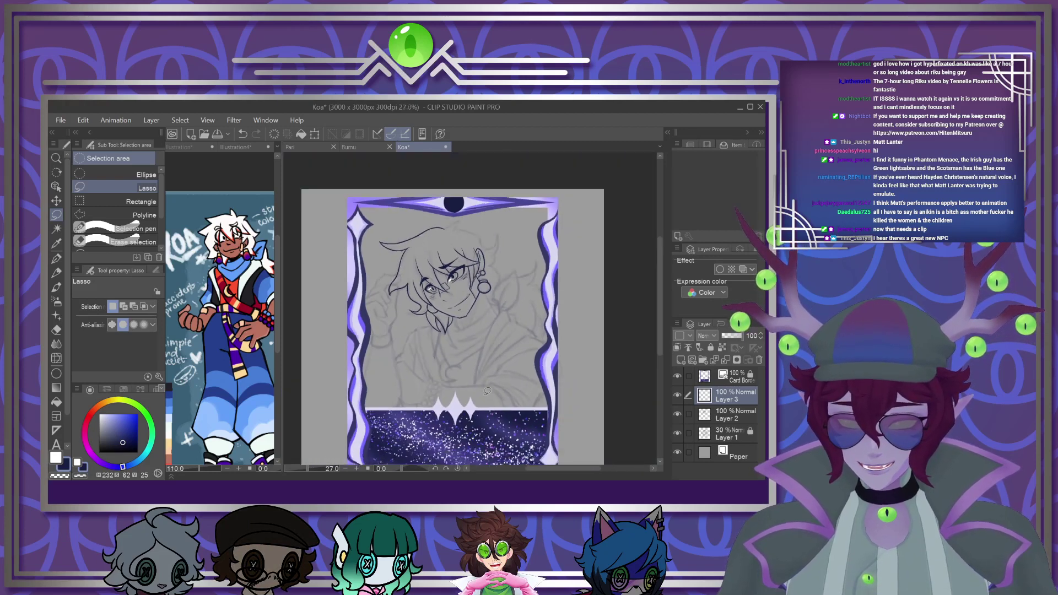
scroll(482, 393, up, 1)
scroll(500, 377, up, 3)
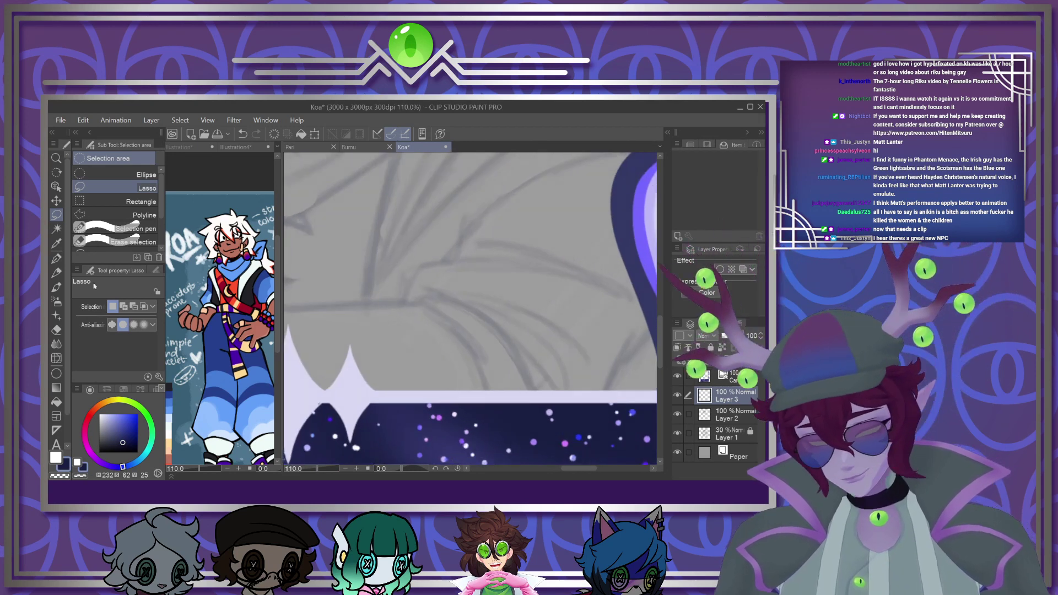
key(p)
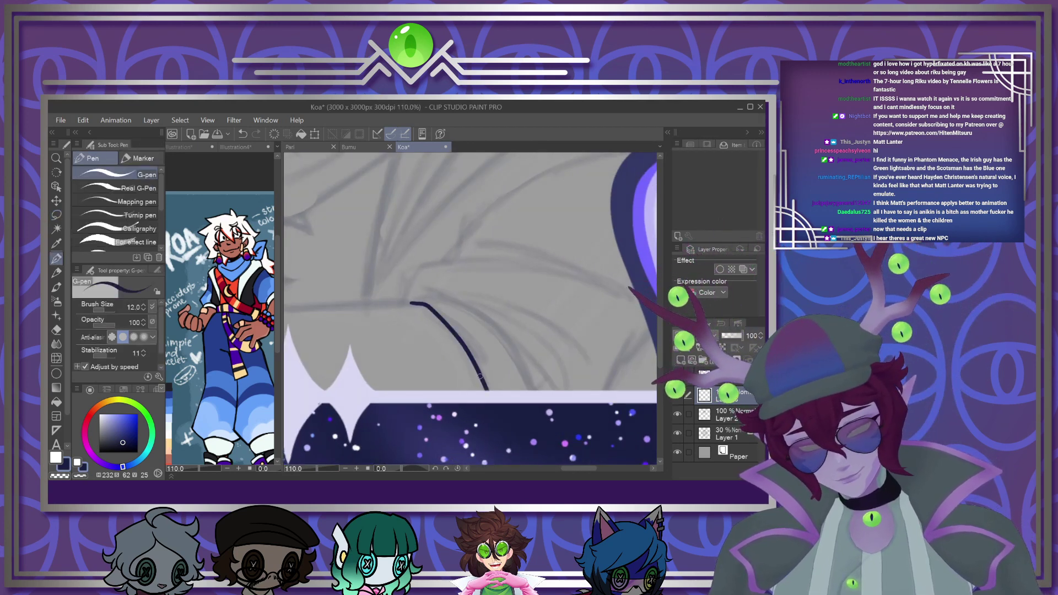
drag(433, 293, 529, 389)
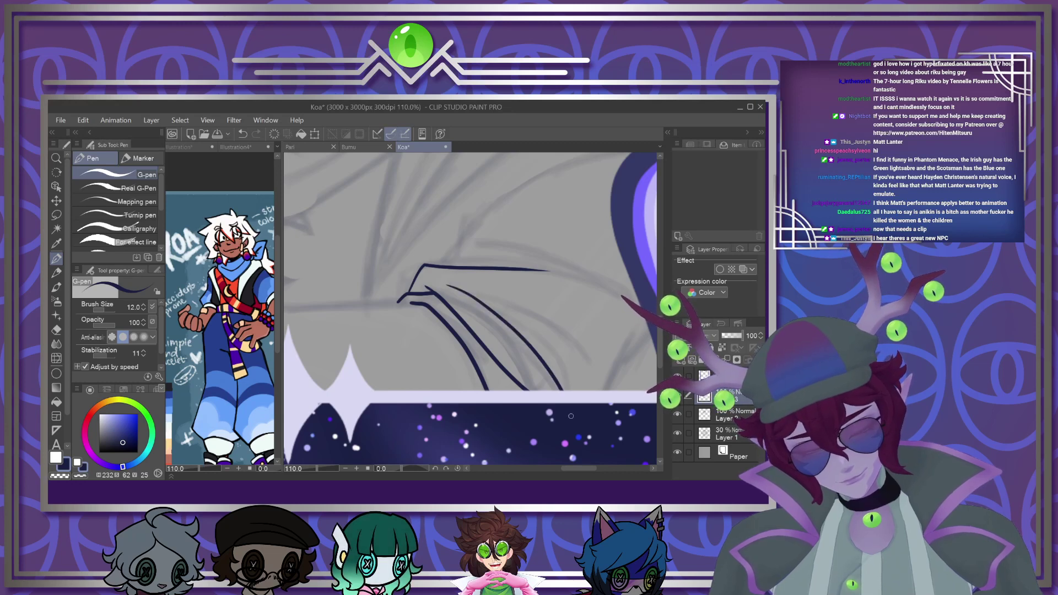
mouse_move(469, 288)
mouse_down()
mouse_move(546, 325)
mouse_move(609, 389)
mouse_up()
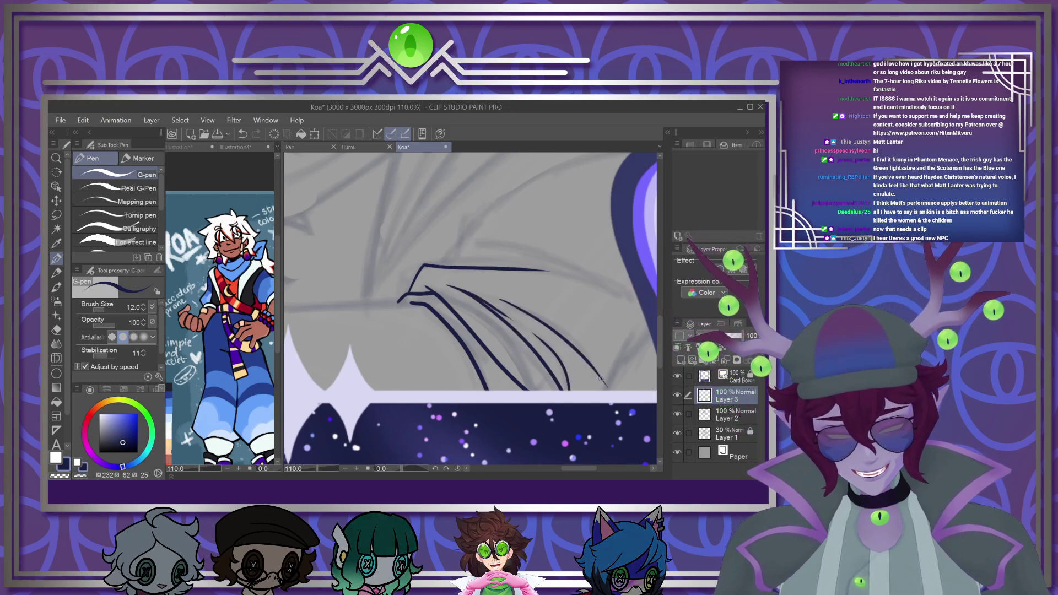
drag(609, 390, 643, 325)
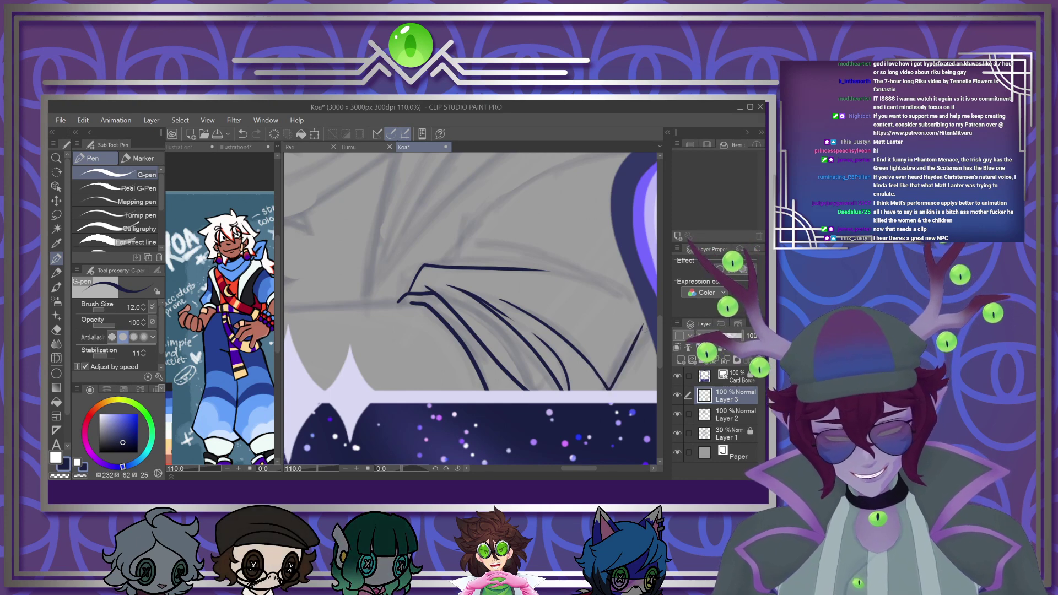
mouse_move(623, 370)
mouse_down()
mouse_move(661, 325)
mouse_move(662, 335)
mouse_move(661, 313)
mouse_up()
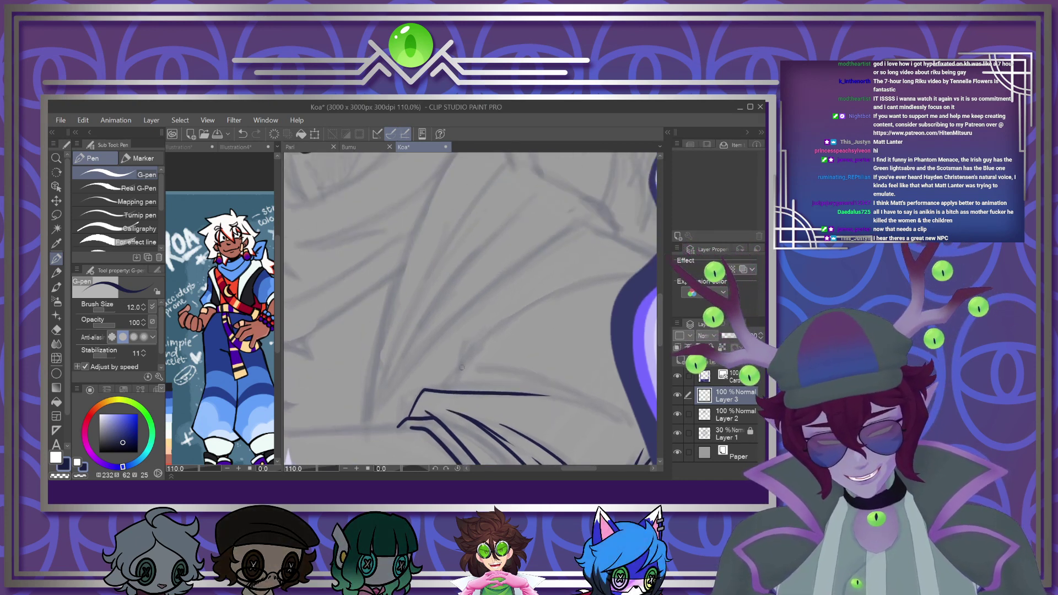
Ink the sleeve's upper fold lines, sweeping from the elbow crease out to the card border, and the short shoulder-side line above
drag(436, 391, 616, 372)
drag(499, 369, 618, 371)
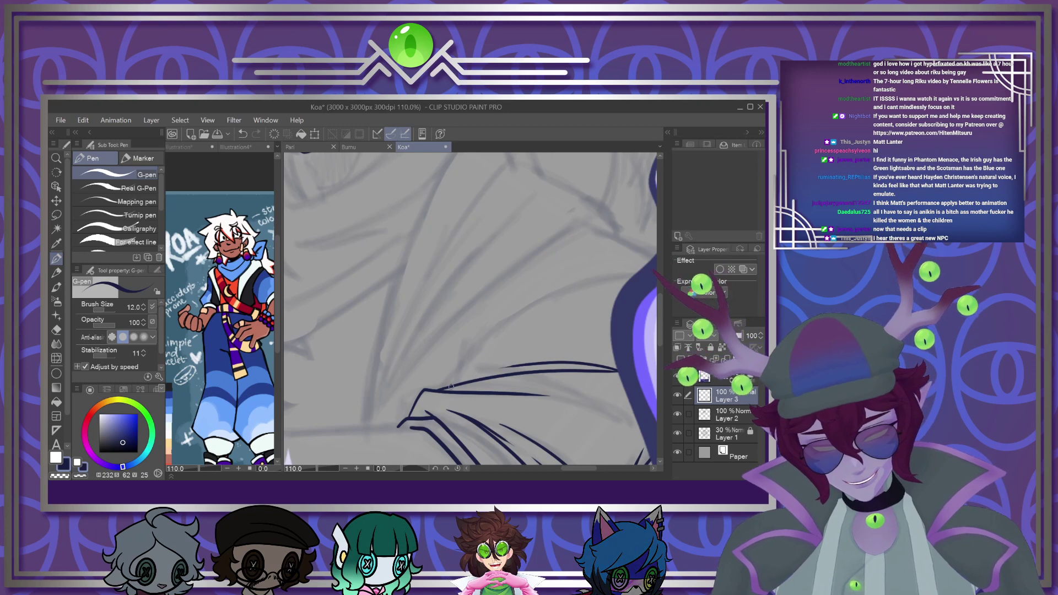
drag(447, 387, 628, 281)
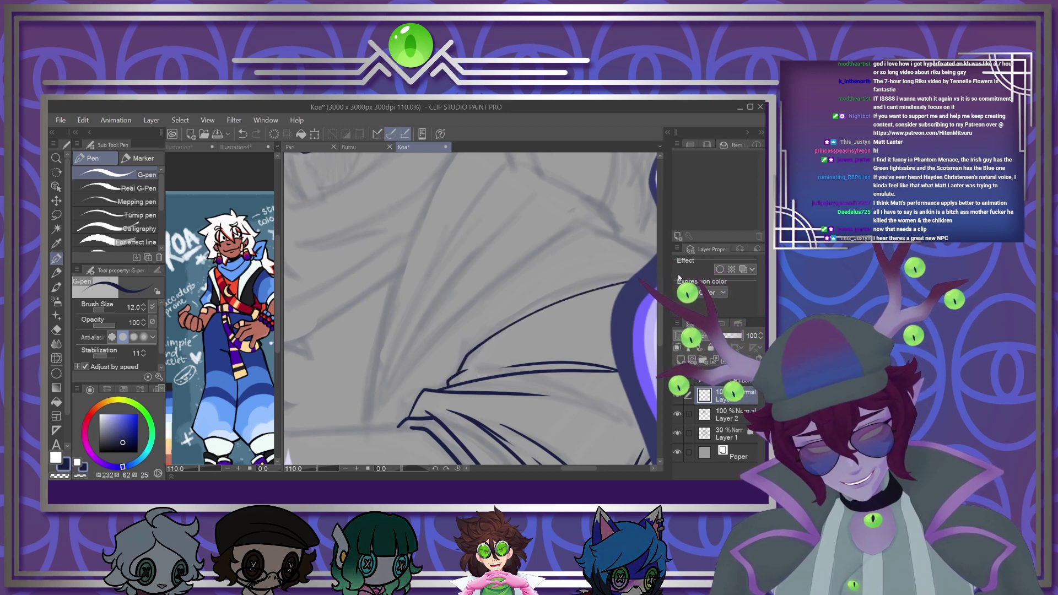
drag(581, 224, 598, 229)
mouse_move(662, 299)
mouse_down()
mouse_move(662, 331)
mouse_move(653, 322)
mouse_up()
scroll(652, 322, up, 2)
scroll(654, 314, up, 3)
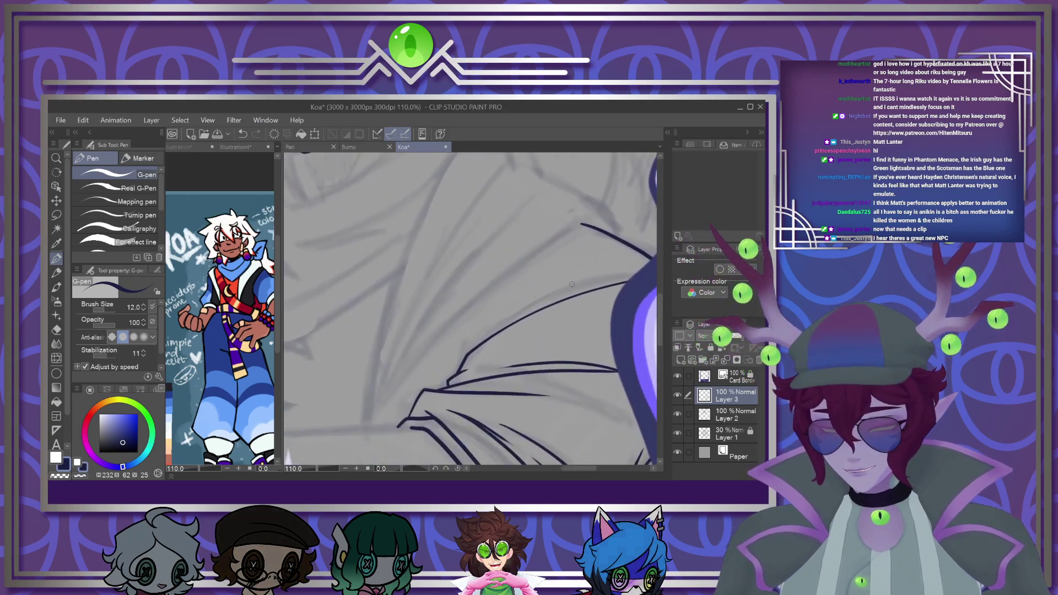
Ink both long sides of the raised forearm between the wristband and the bottom panel
scroll(541, 342, down, 4)
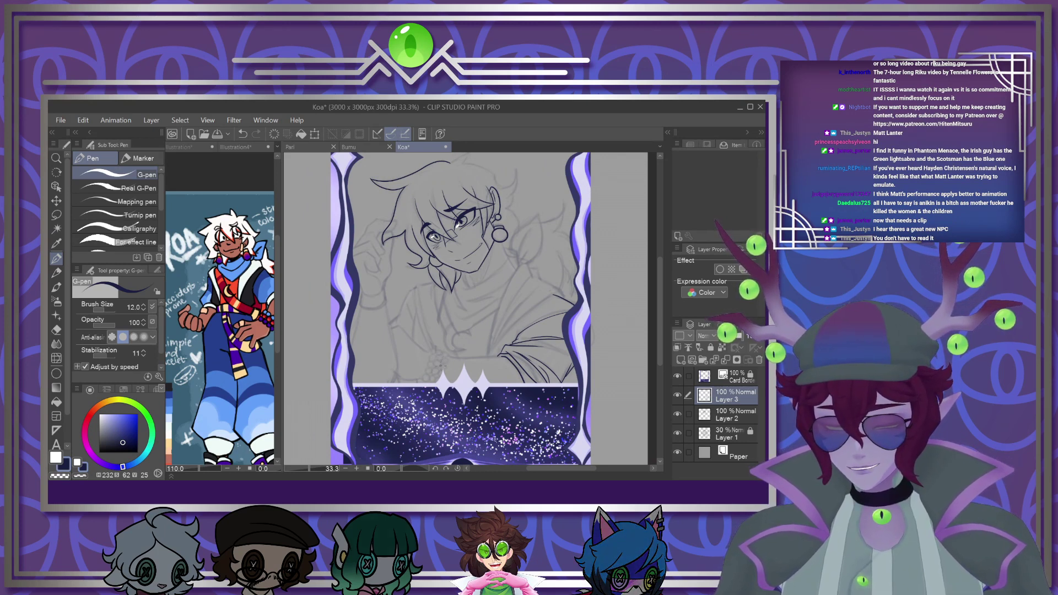
scroll(551, 198, up, 2)
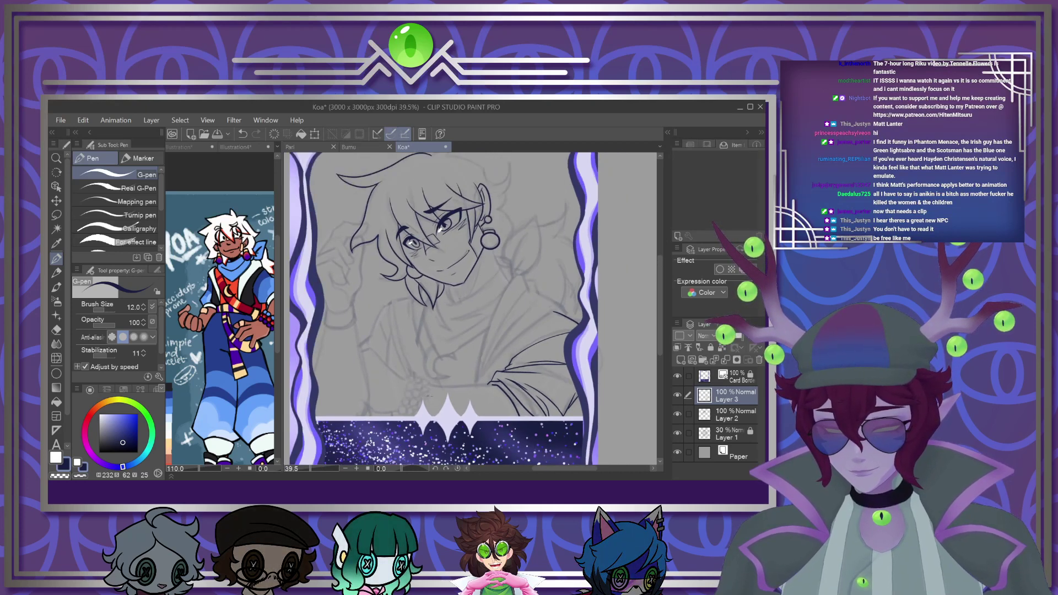
scroll(411, 400, up, 5)
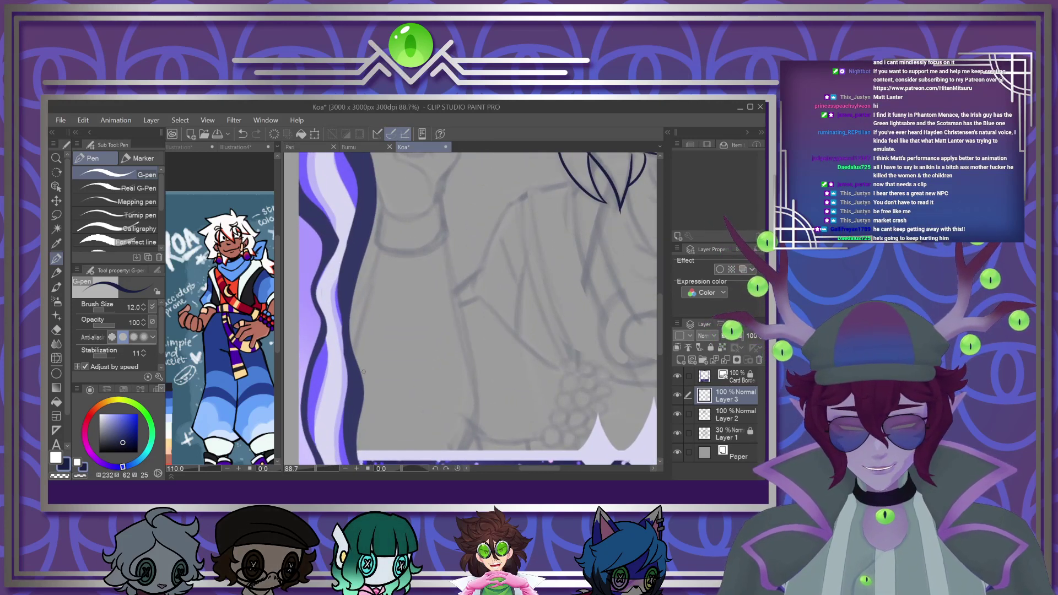
mouse_move(443, 236)
mouse_down()
mouse_move(474, 408)
mouse_move(465, 449)
mouse_up()
drag(375, 246, 351, 341)
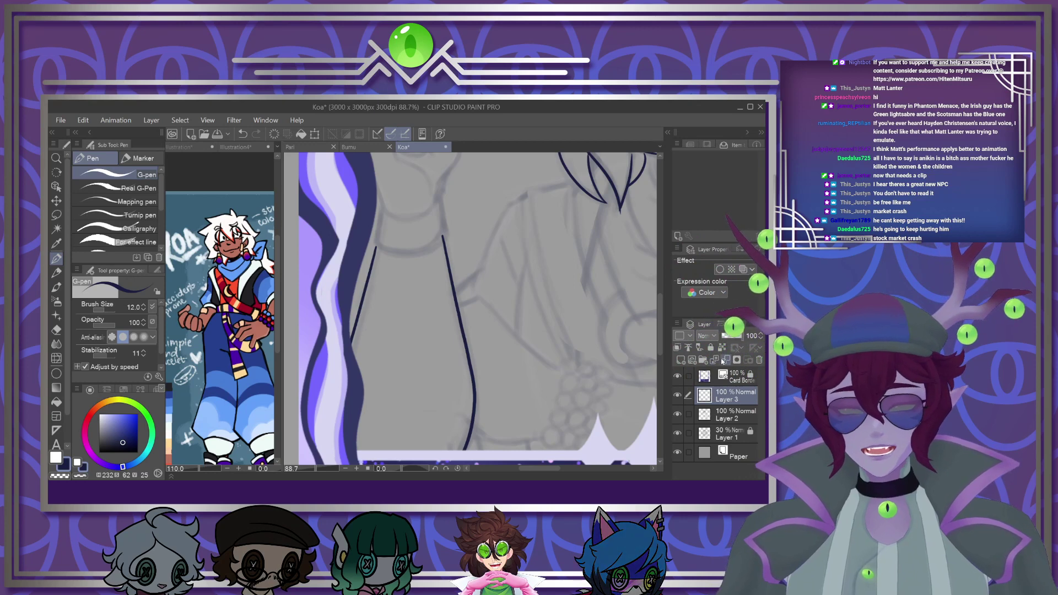
scroll(450, 320, down, 1)
scroll(450, 320, up, 2)
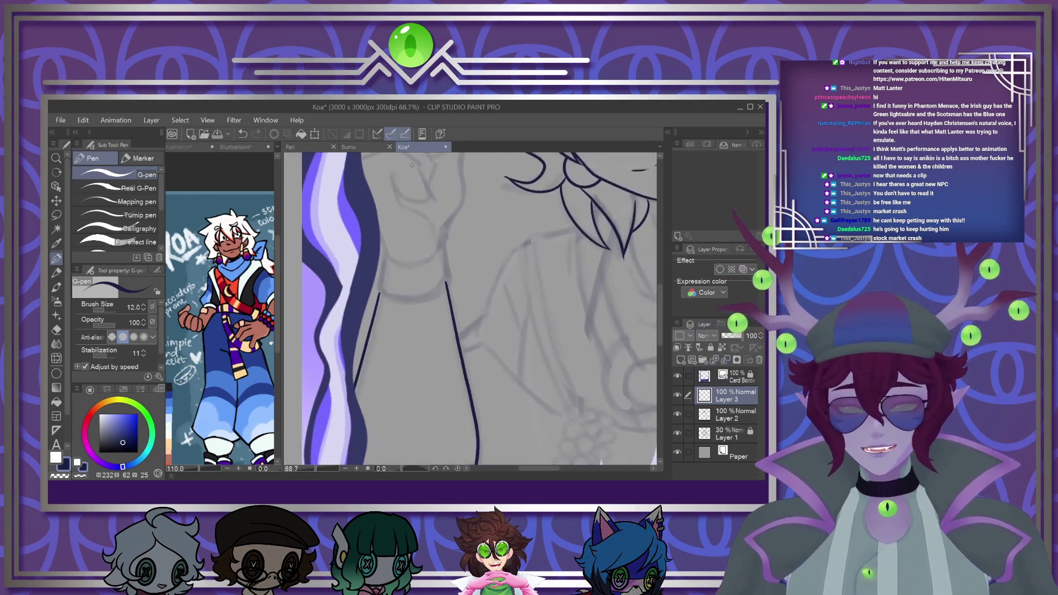
scroll(439, 213, down, 1)
scroll(439, 212, up, 8)
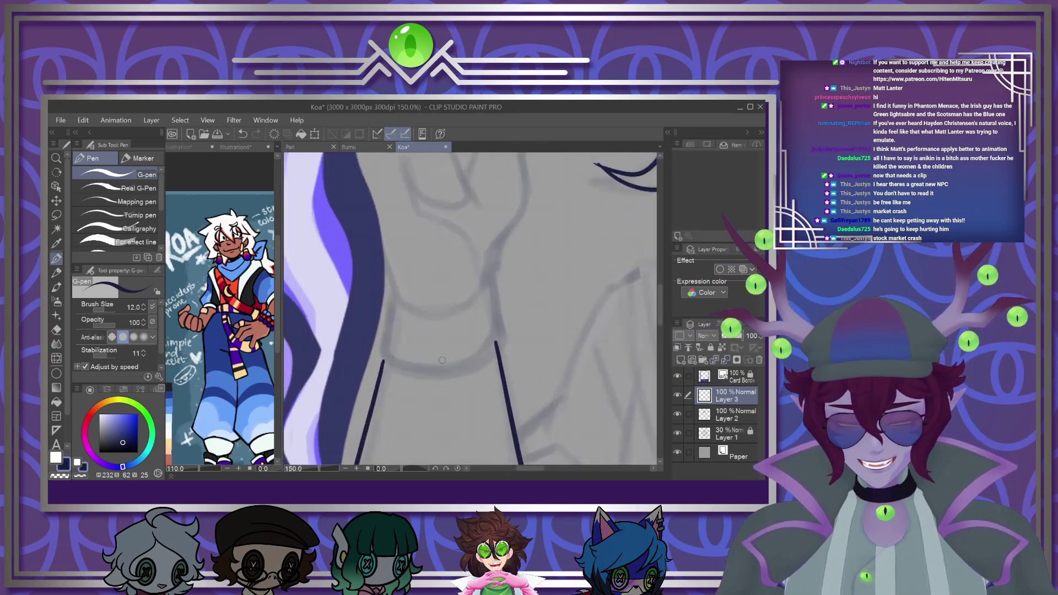
mouse_move(381, 279)
mouse_down()
mouse_move(437, 297)
mouse_move(508, 257)
mouse_up()
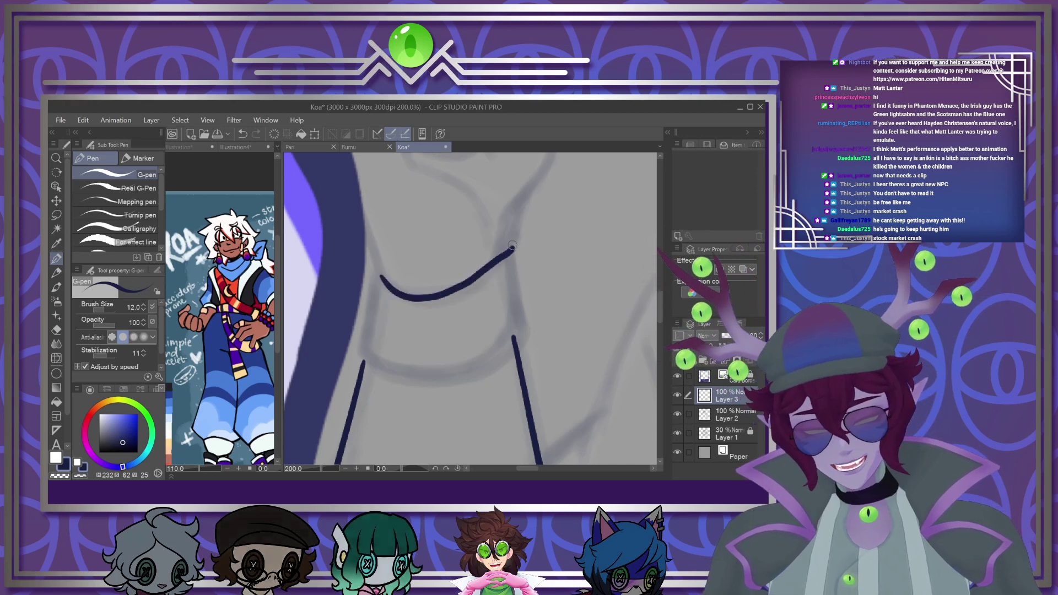
key(ctrl+z)
drag(380, 278, 484, 288)
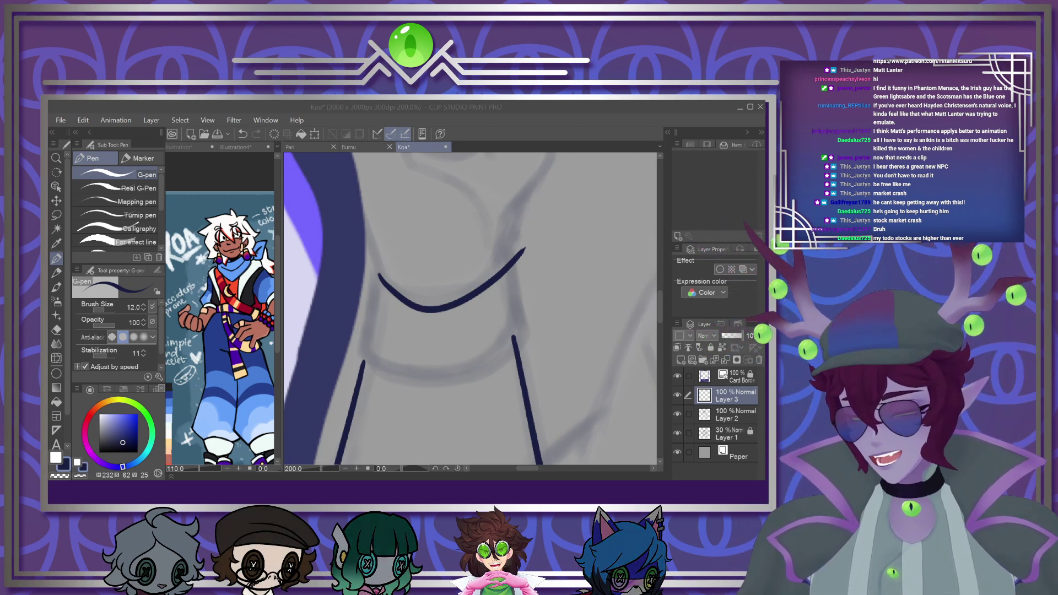
scroll(424, 188, down, 4)
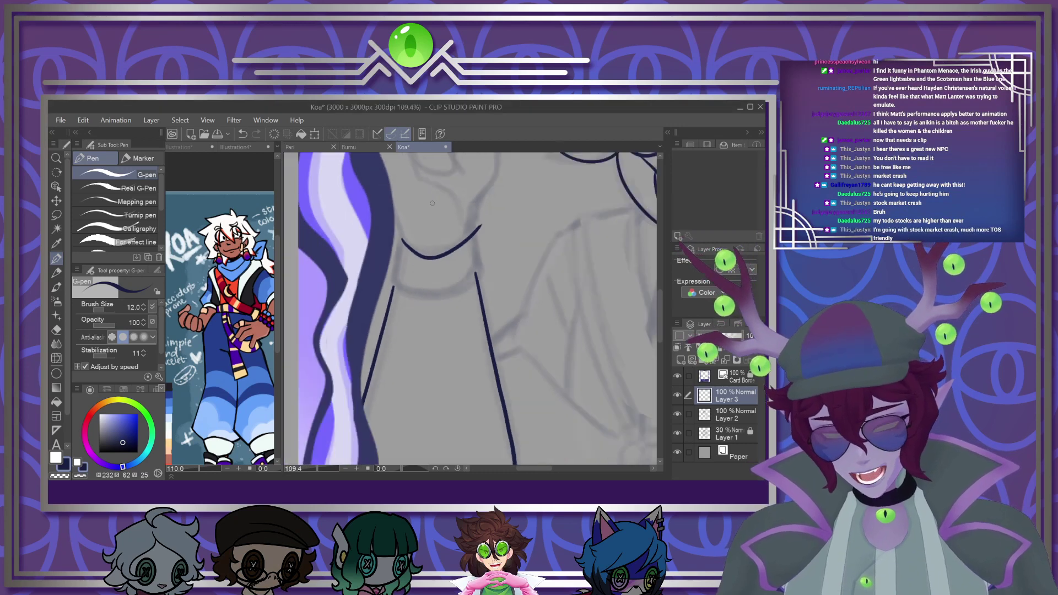
scroll(424, 188, up, 2)
scroll(444, 245, up, 5)
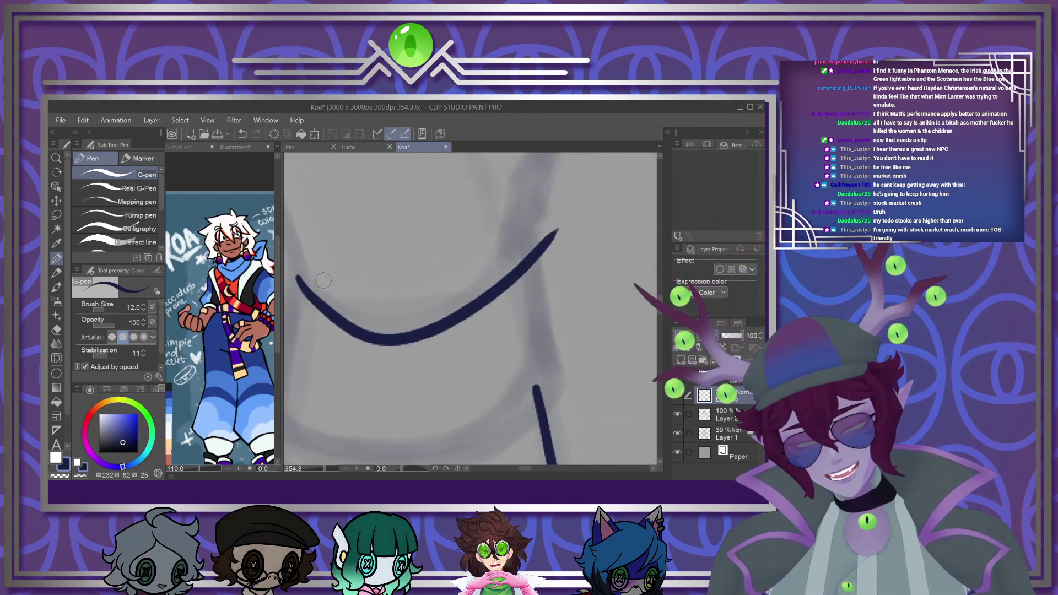
key(ctrl+z)
Ink the raised arm's wristband with curved upper and lower edges and short sides joining the forearm lines
mouse_move(298, 272)
mouse_down()
mouse_move(312, 299)
mouse_move(374, 323)
mouse_move(477, 279)
mouse_move(524, 227)
mouse_up()
scroll(527, 233, down, 3)
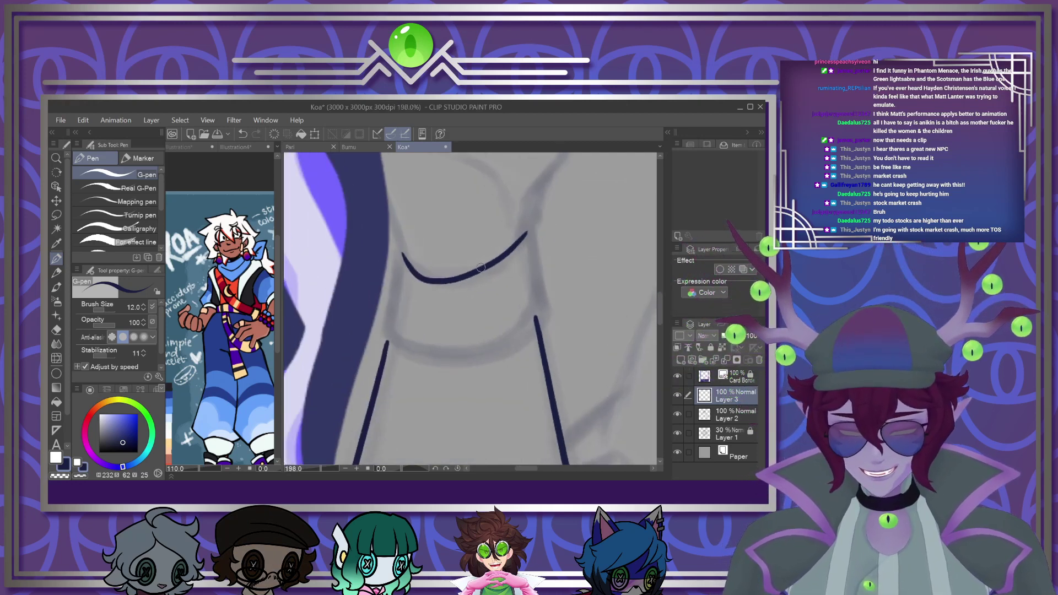
mouse_move(366, 342)
mouse_down()
mouse_move(409, 369)
mouse_move(514, 324)
mouse_move(548, 297)
mouse_up()
key(ctrl+z)
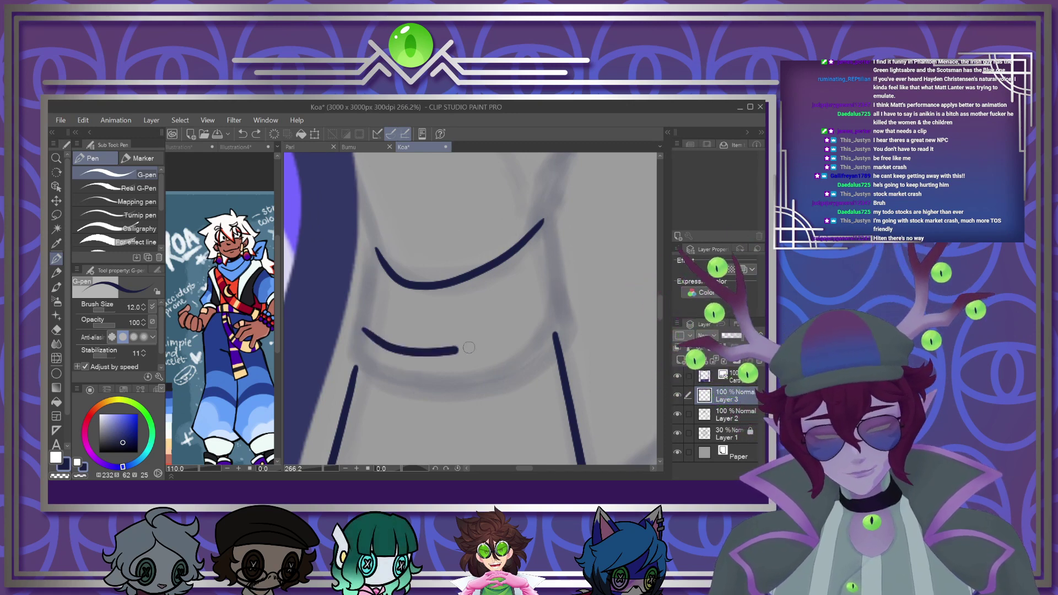
drag(544, 218, 554, 333)
drag(364, 330, 355, 367)
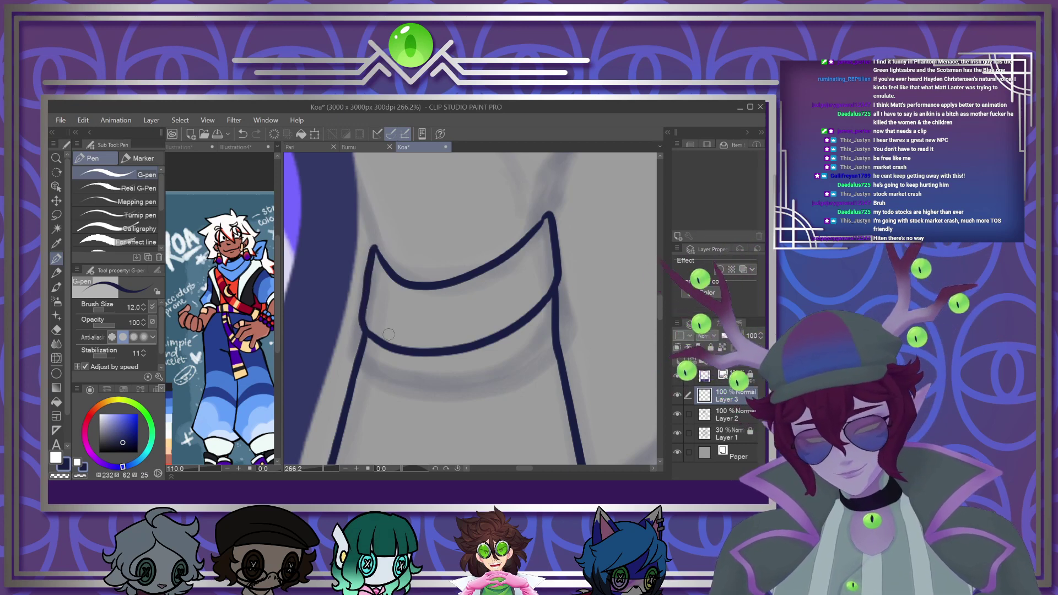
scroll(389, 334, down, 8)
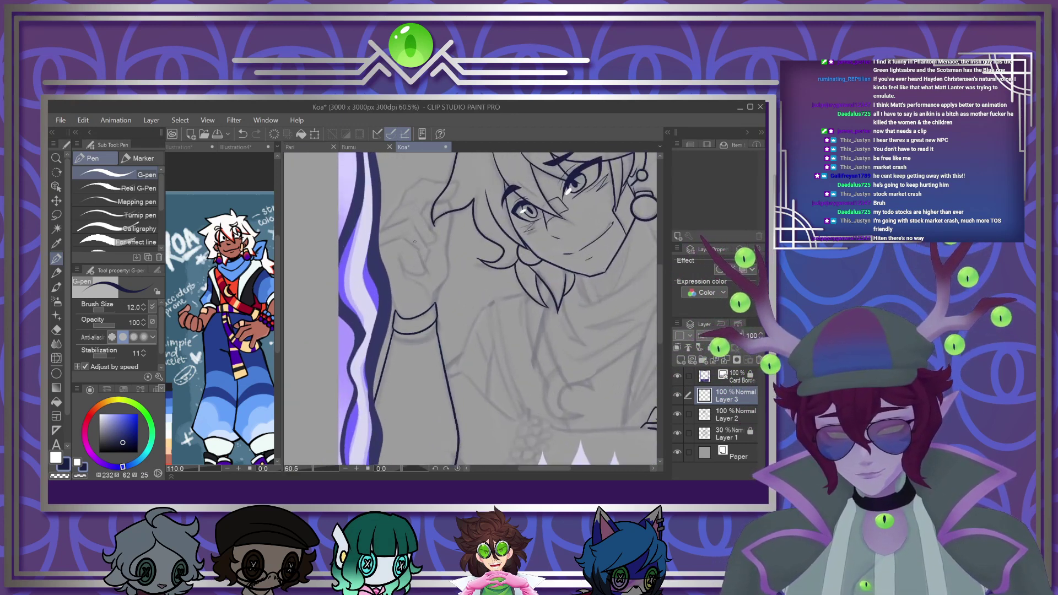
Ink the raised hand's lowest curled finger, palm crease and outer edge running from the hair strand to the wristband
scroll(415, 246, up, 6)
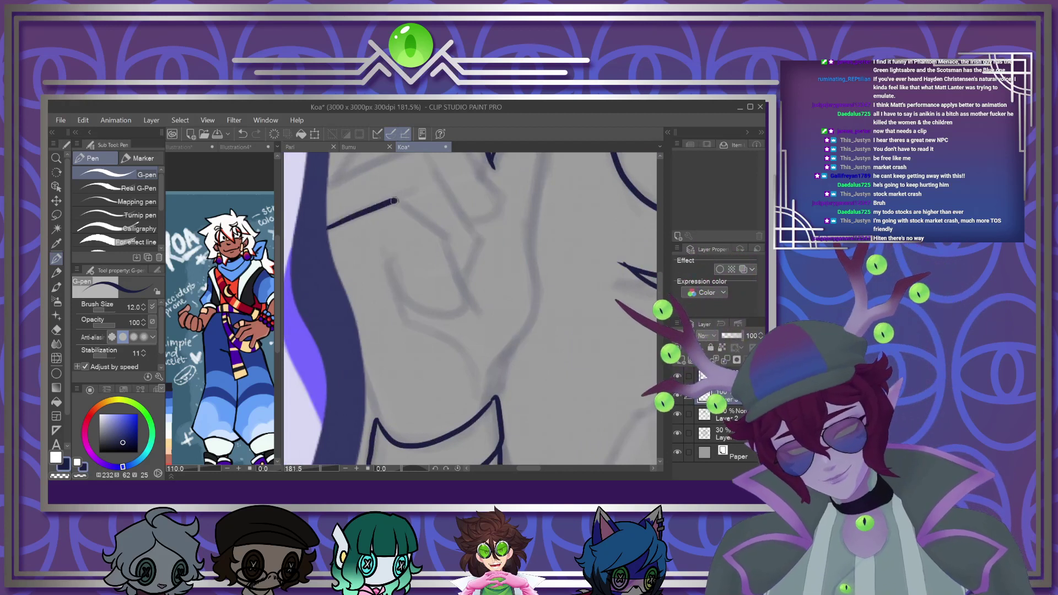
mouse_move(386, 278)
mouse_down()
mouse_move(383, 263)
mouse_move(415, 252)
mouse_up()
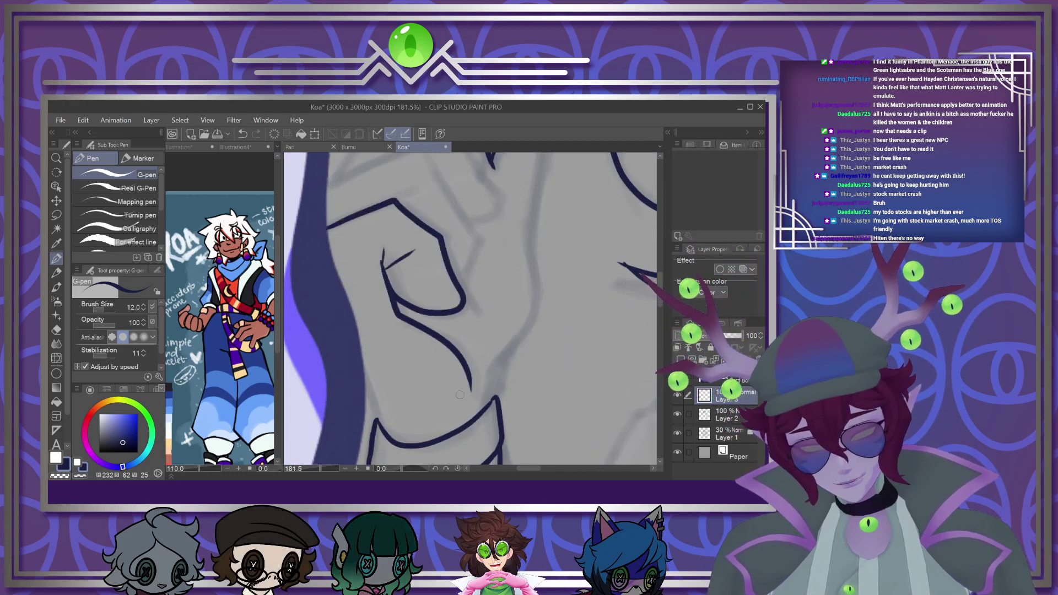
drag(660, 308, 659, 298)
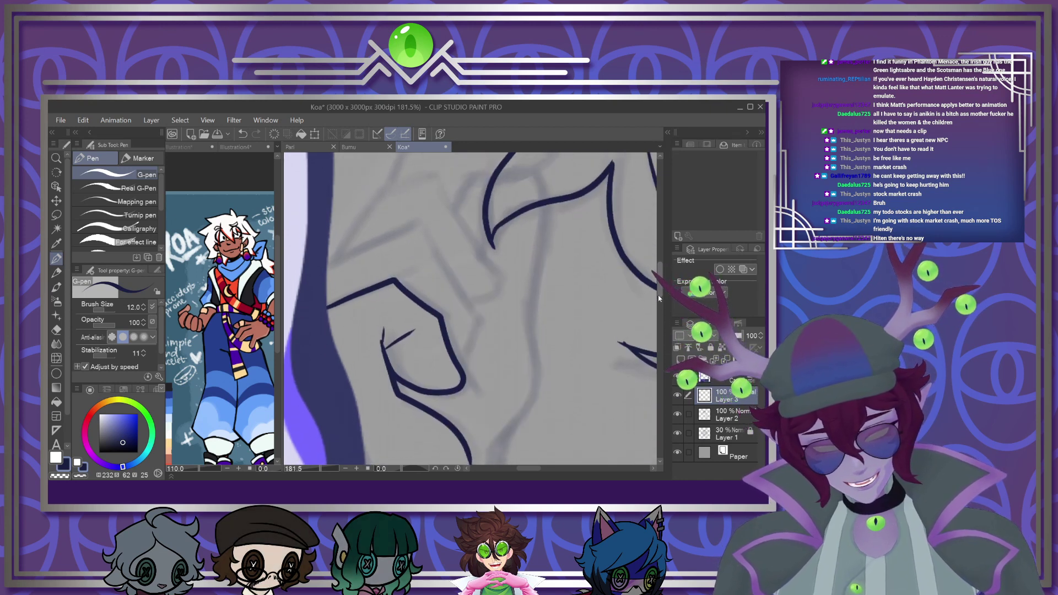
scroll(660, 297, down, 1)
mouse_move(553, 180)
mouse_down()
mouse_move(535, 234)
mouse_move(519, 402)
mouse_move(496, 450)
mouse_up()
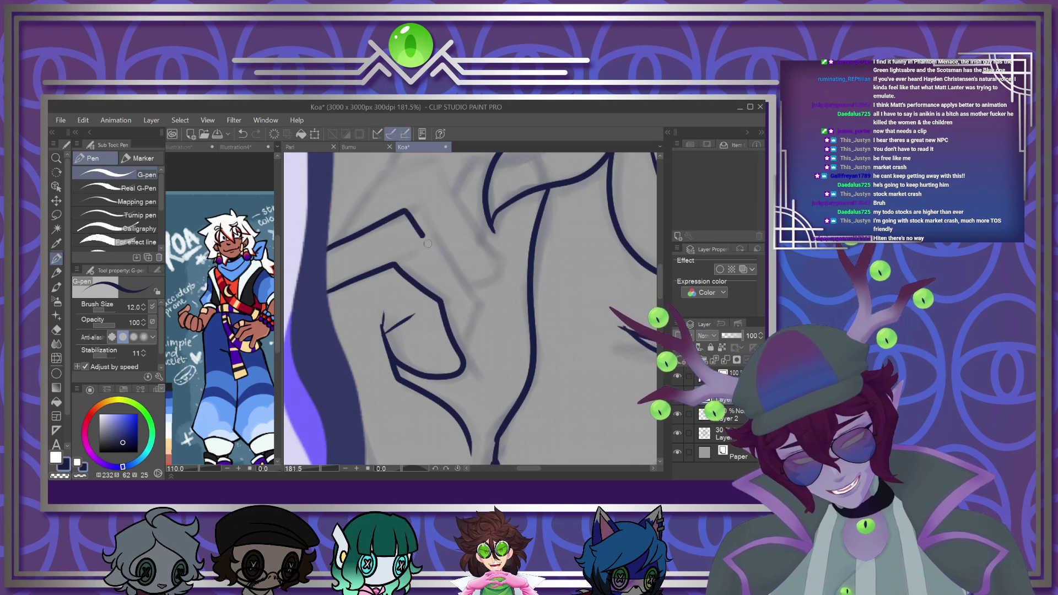
Ink the raised hand's upper fingers and clear the Layer 2 hair line where it crosses the topmost finger
scroll(664, 291, up, 5)
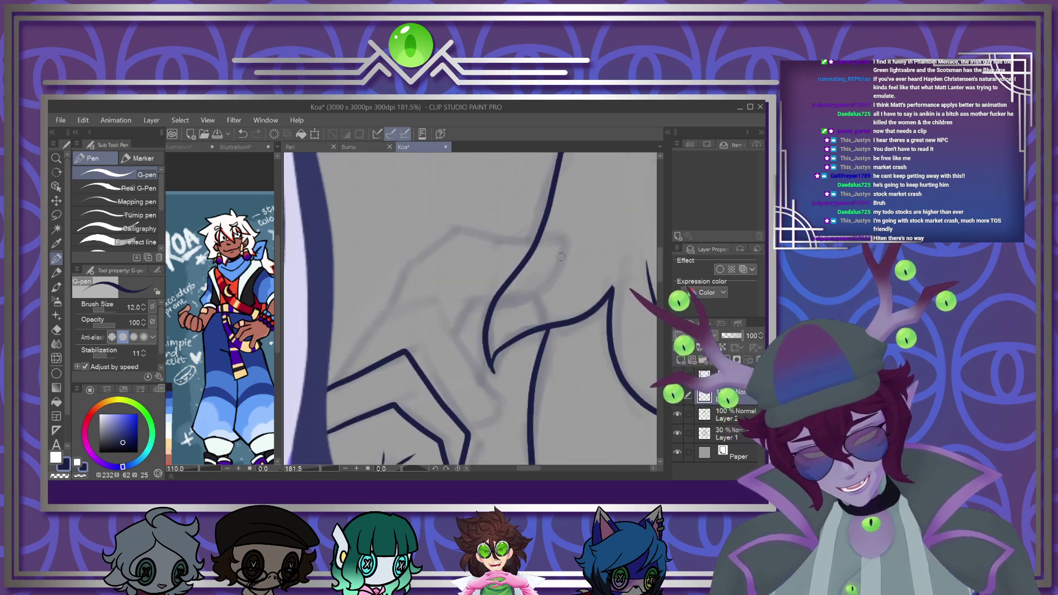
mouse_move(409, 306)
mouse_down()
mouse_move(438, 296)
mouse_move(498, 405)
mouse_move(462, 432)
mouse_up()
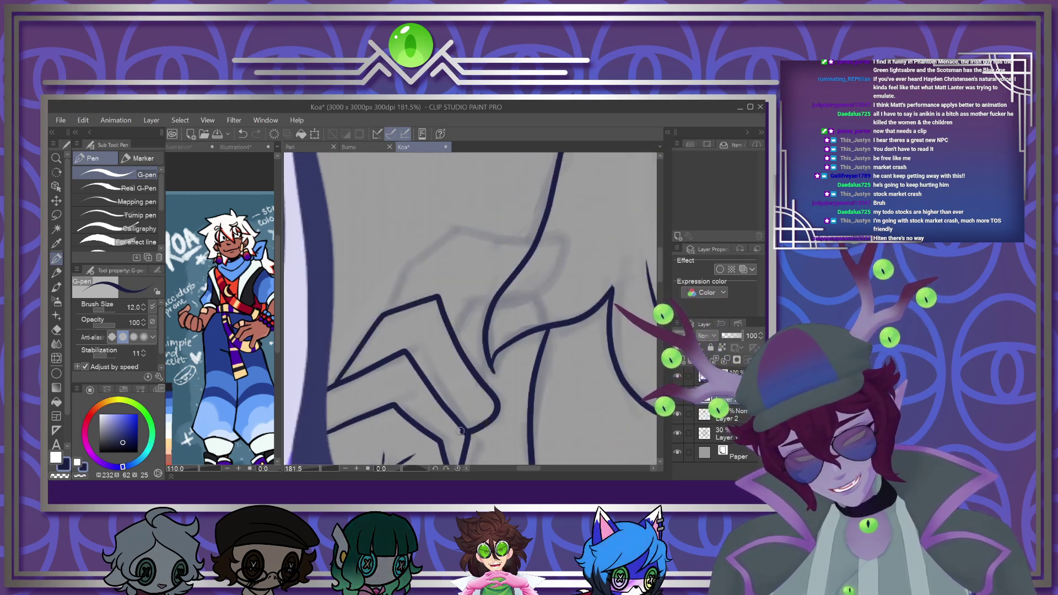
mouse_move(454, 334)
mouse_down()
mouse_move(467, 308)
mouse_move(503, 299)
mouse_move(570, 251)
mouse_move(491, 235)
mouse_up()
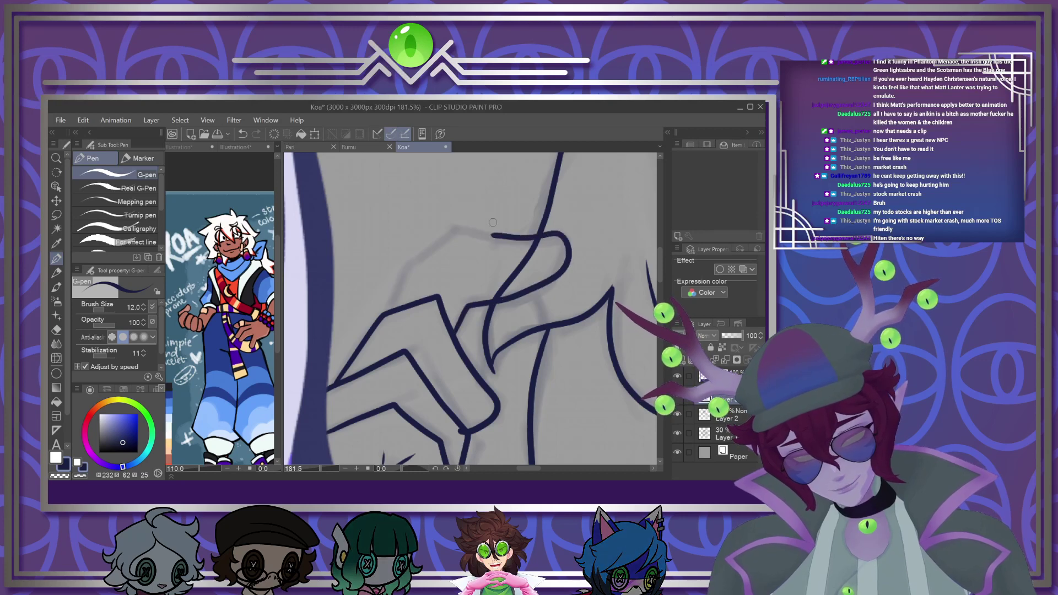
mouse_move(469, 302)
mouse_down()
mouse_move(560, 242)
mouse_move(457, 229)
mouse_move(411, 259)
mouse_move(406, 283)
mouse_up()
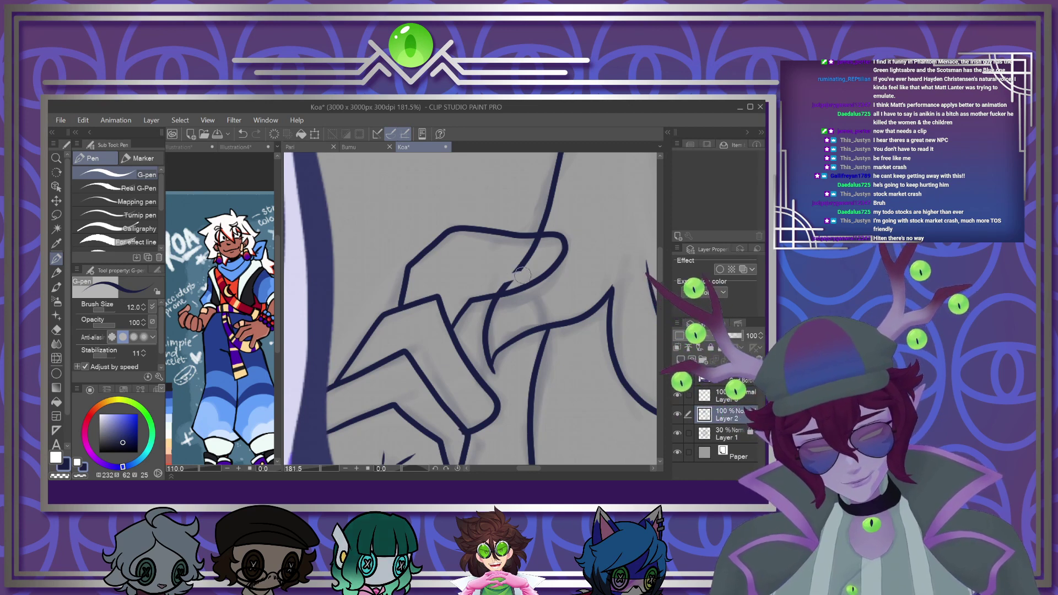
key(ctrl+z)
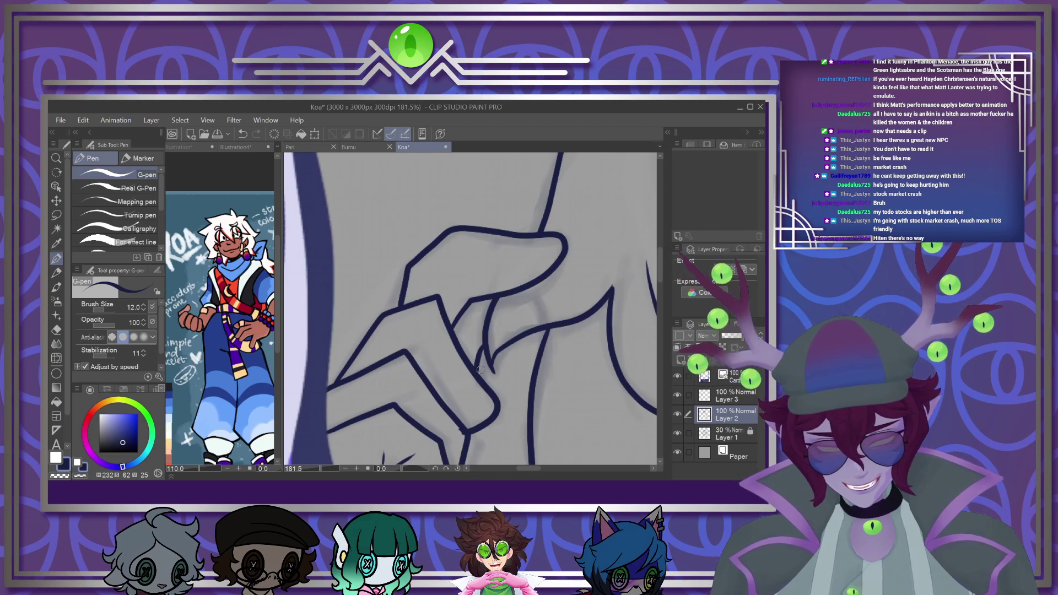
Make Layer 3 active at the sketched bead bracelet and set the drawing colours to black and white
scroll(477, 278, down, 5)
scroll(478, 277, down, 2)
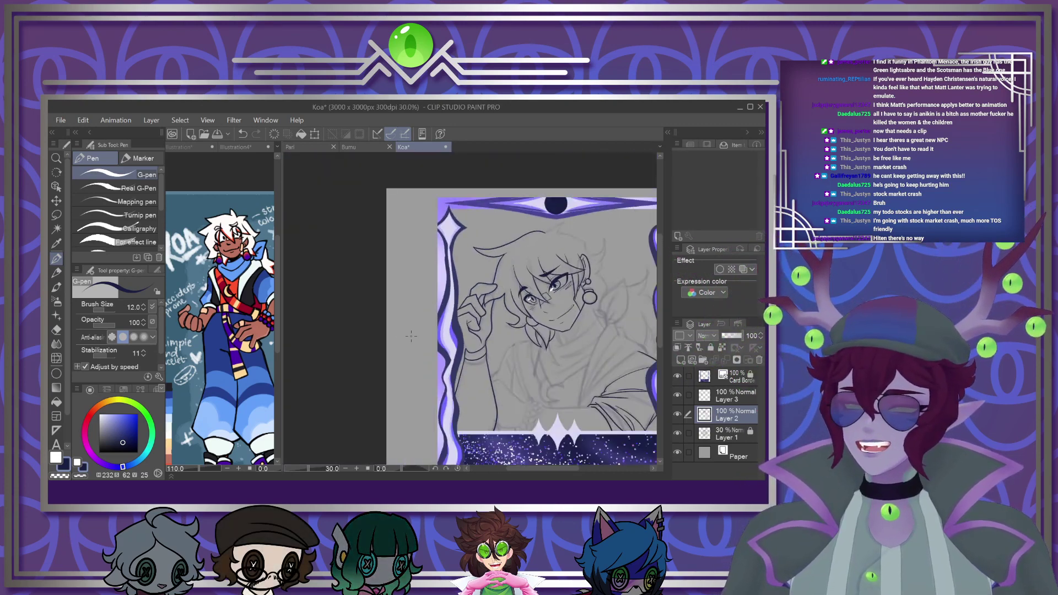
scroll(419, 375, down, 2)
scroll(441, 408, up, 3)
scroll(449, 421, down, 2)
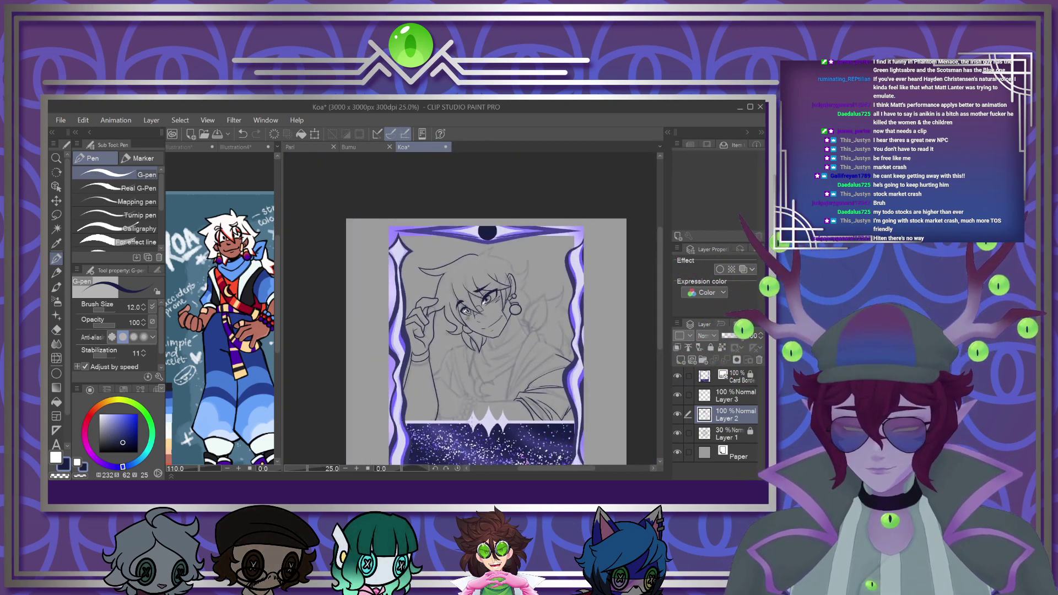
scroll(494, 431, up, 5)
scroll(441, 398, down, 2)
scroll(430, 398, up, 3)
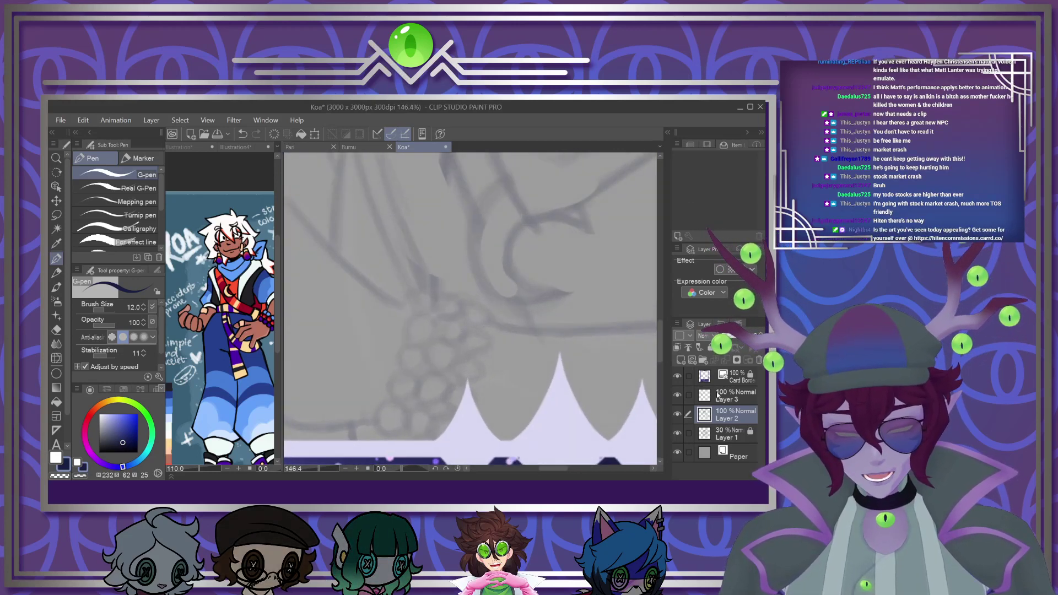
click(717, 395)
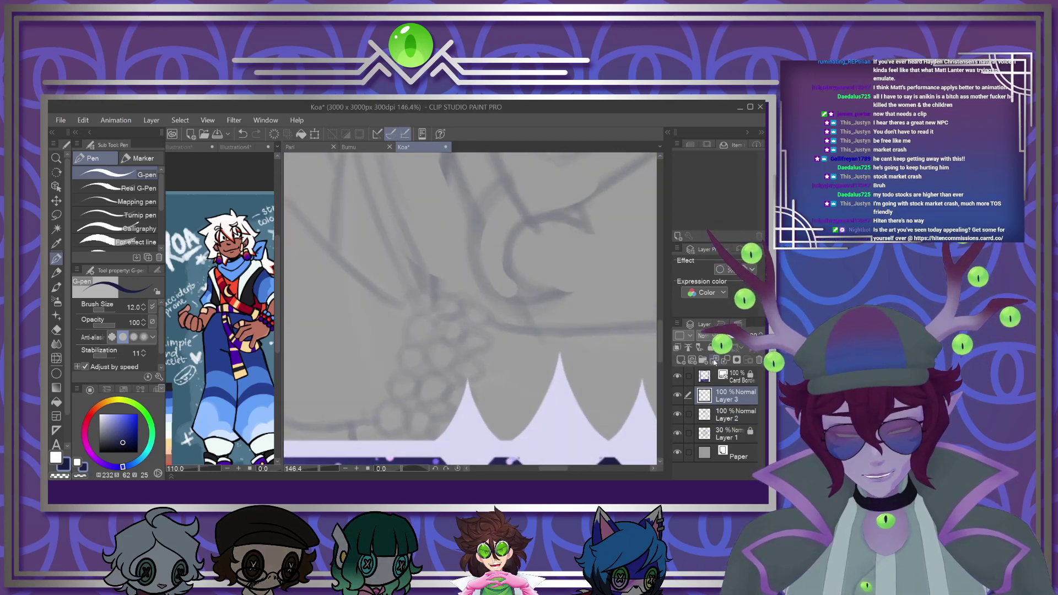
click(66, 466)
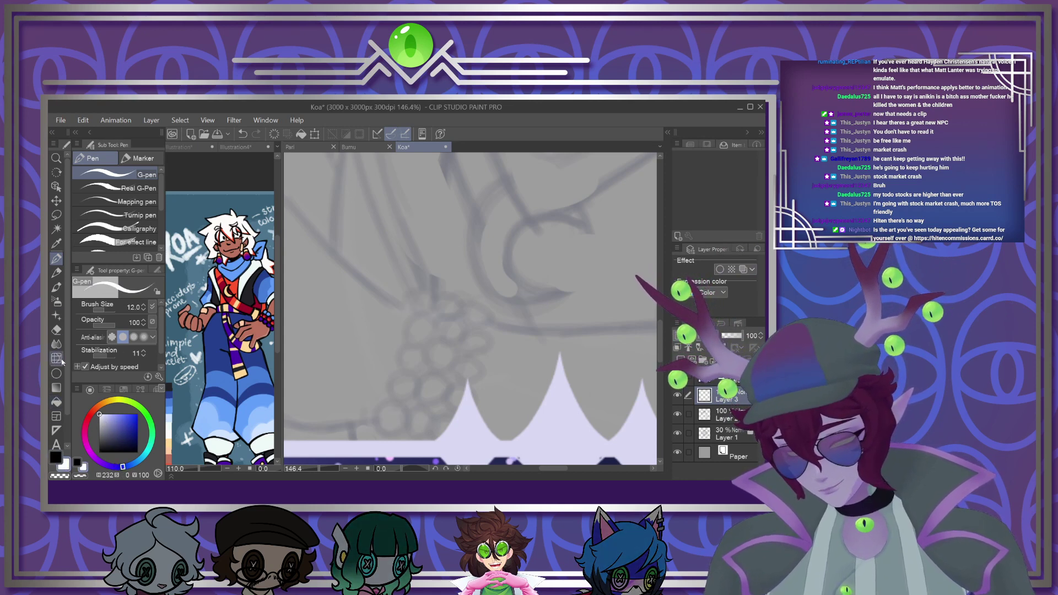
Choose the string-of-beads brush from the Clothing group of the decoration tools
click(56, 301)
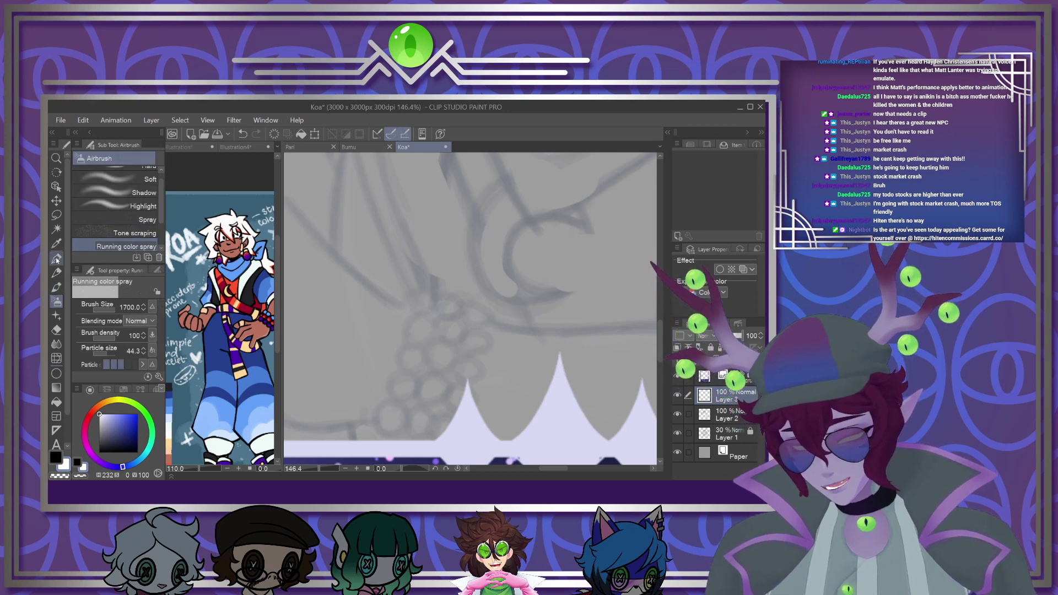
click(57, 316)
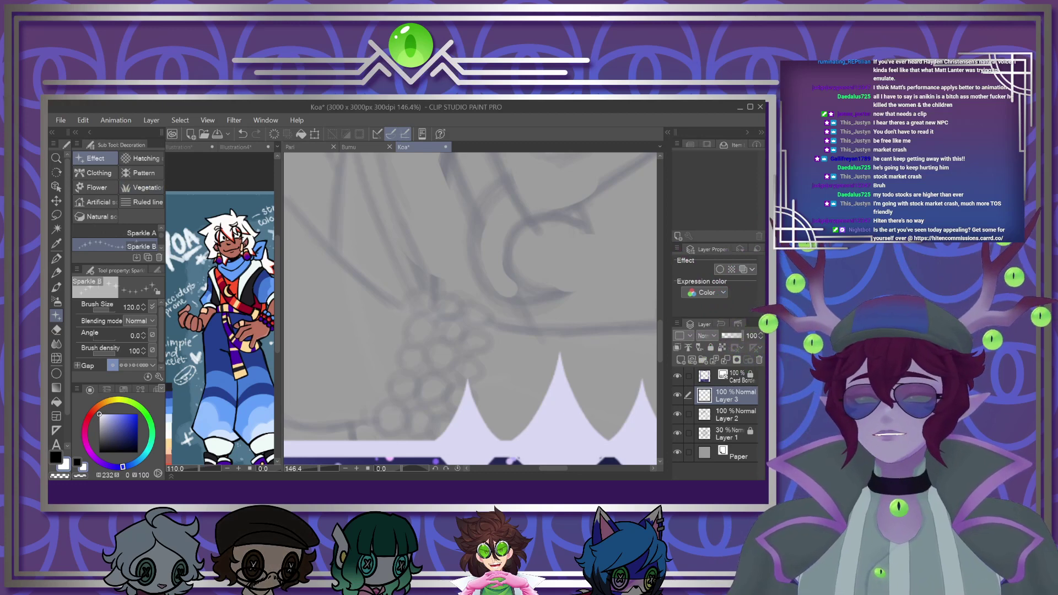
key(alt+Tab)
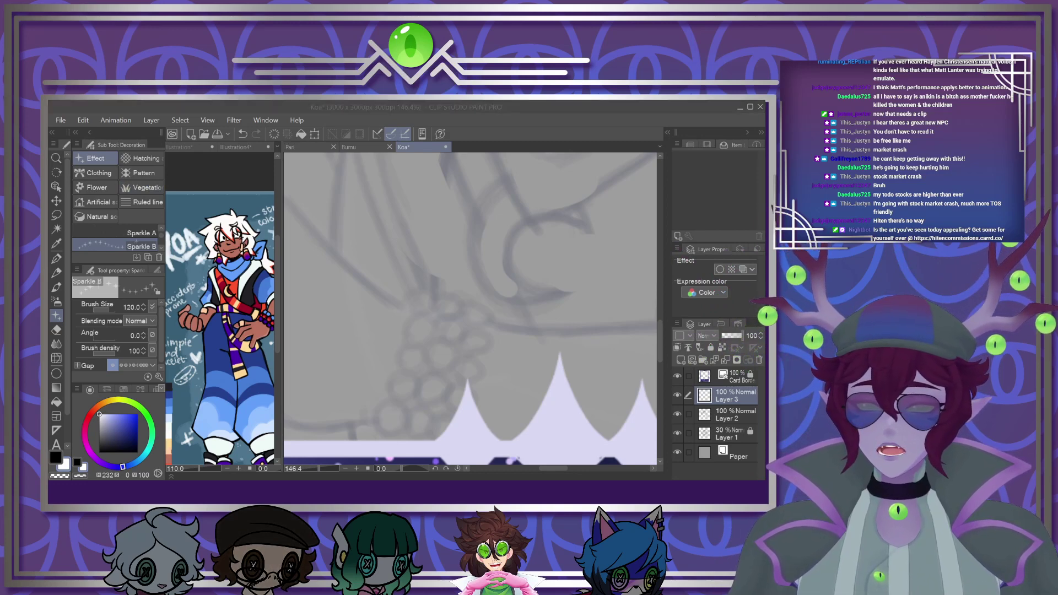
key(alt+Tab)
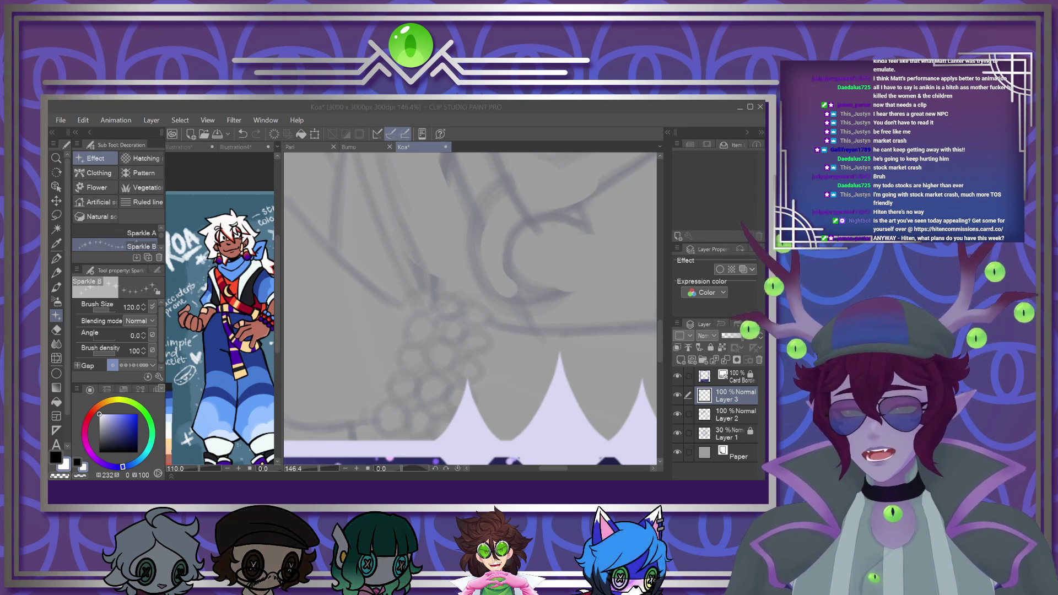
key(alt+Tab)
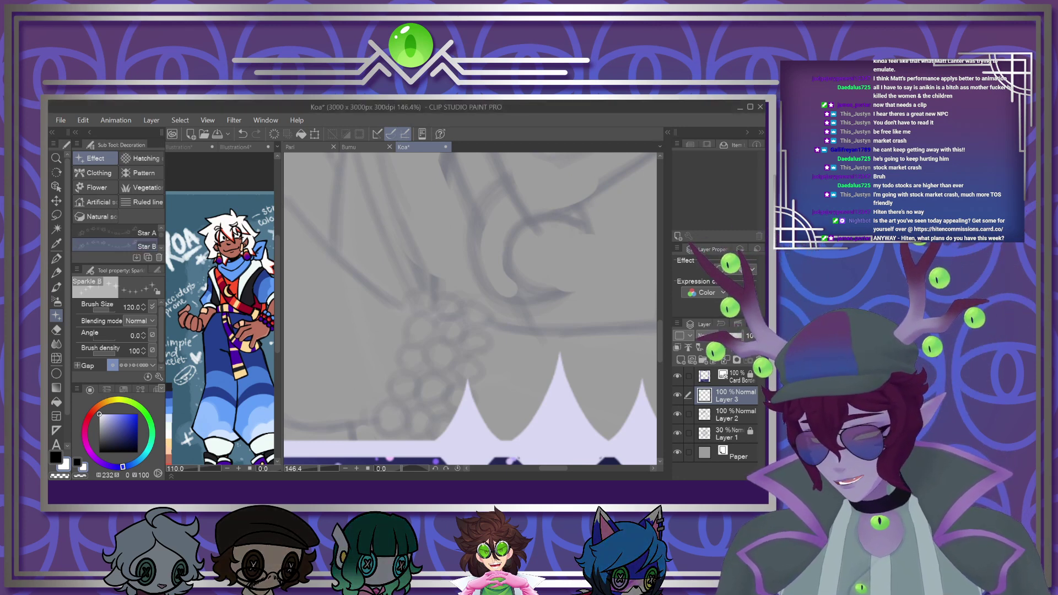
click(98, 172)
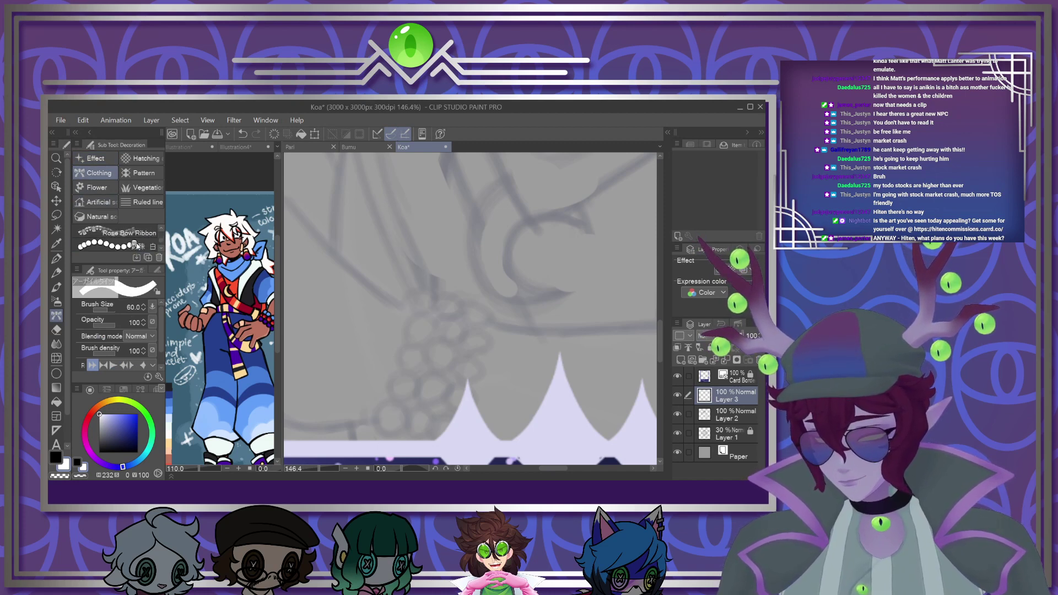
click(134, 245)
Lay three adjoining strings of beads down the sketched wrist bracelet on Layer 3 at brush size 50
scroll(407, 321, down, 2)
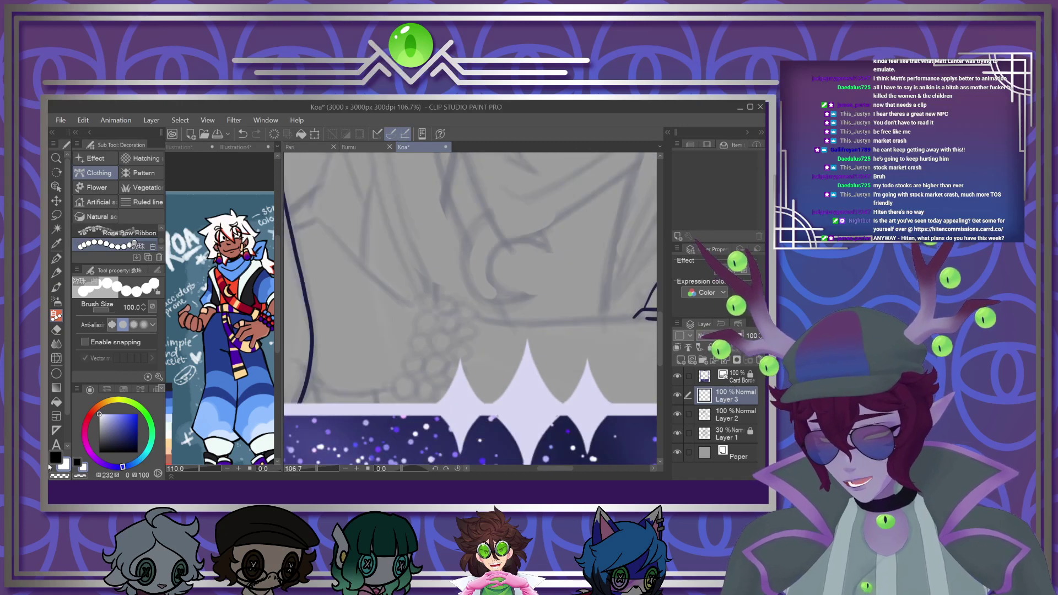
scroll(413, 397, up, 3)
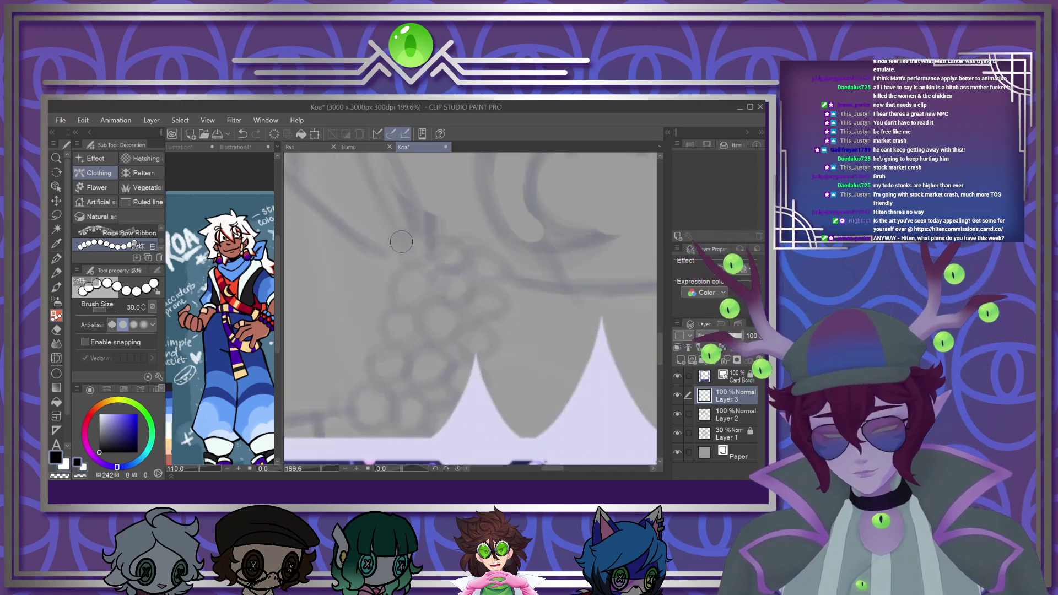
key([)
key([)
key([)
key([)
key([)
mouse_move(409, 236)
mouse_down()
mouse_move(397, 336)
mouse_move(344, 422)
mouse_up()
mouse_move(441, 239)
mouse_down()
mouse_move(428, 359)
mouse_move(383, 427)
mouse_up()
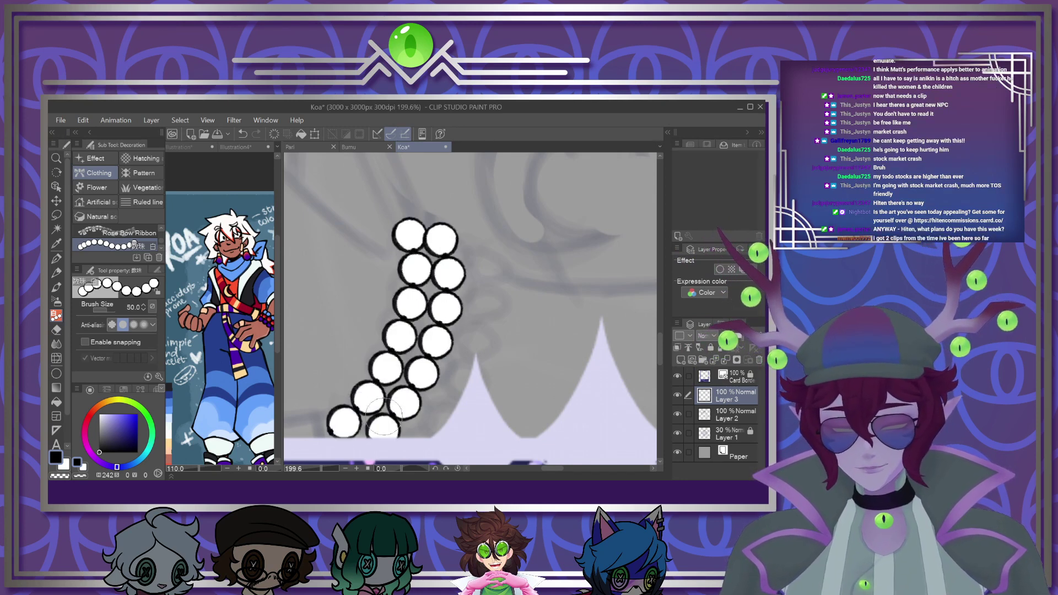
mouse_move(478, 253)
mouse_down()
mouse_move(482, 316)
mouse_move(413, 432)
mouse_up()
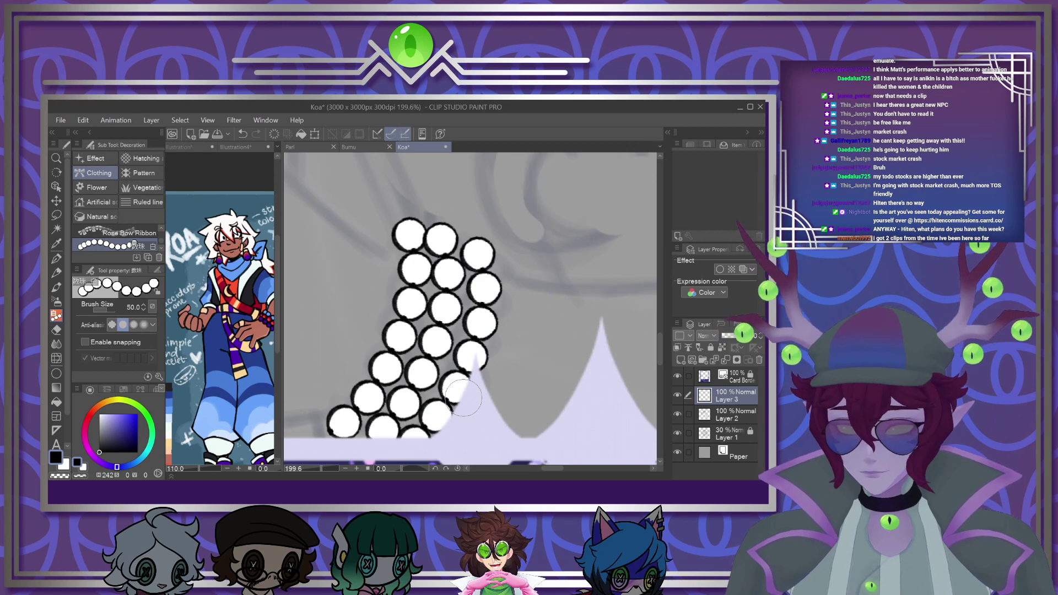
Add a black border effect around the beads on Layer 3 and merge it into the layer
scroll(463, 398, down, 4)
scroll(394, 373, up, 2)
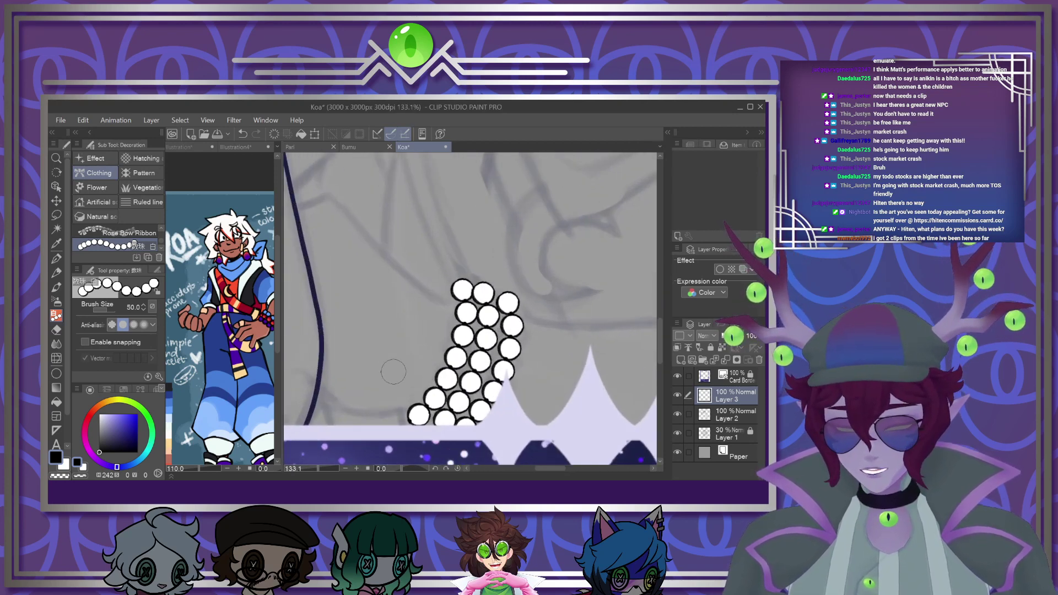
click(720, 269)
click(749, 312)
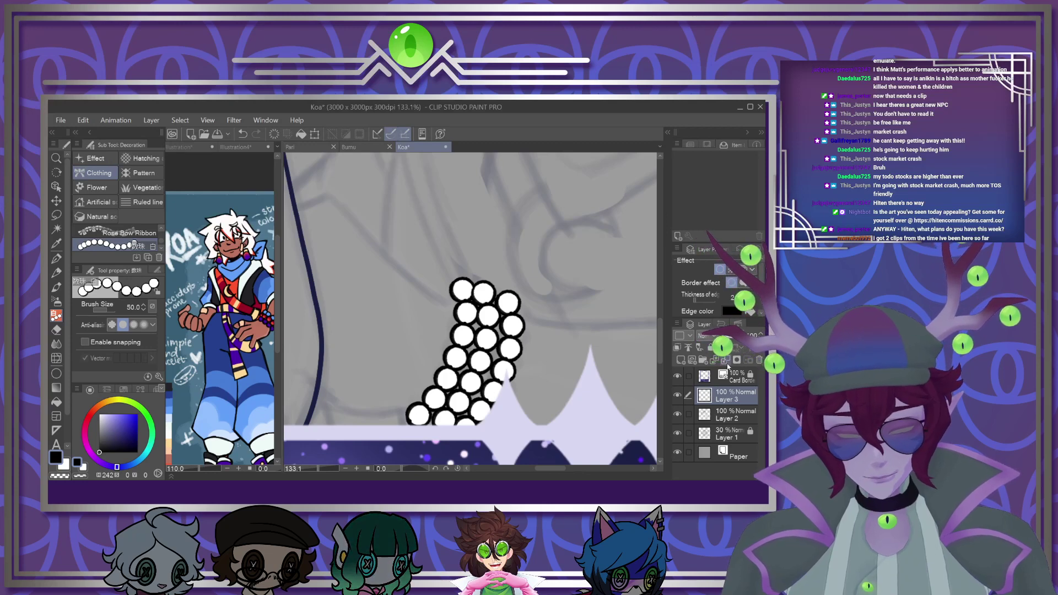
click(681, 360)
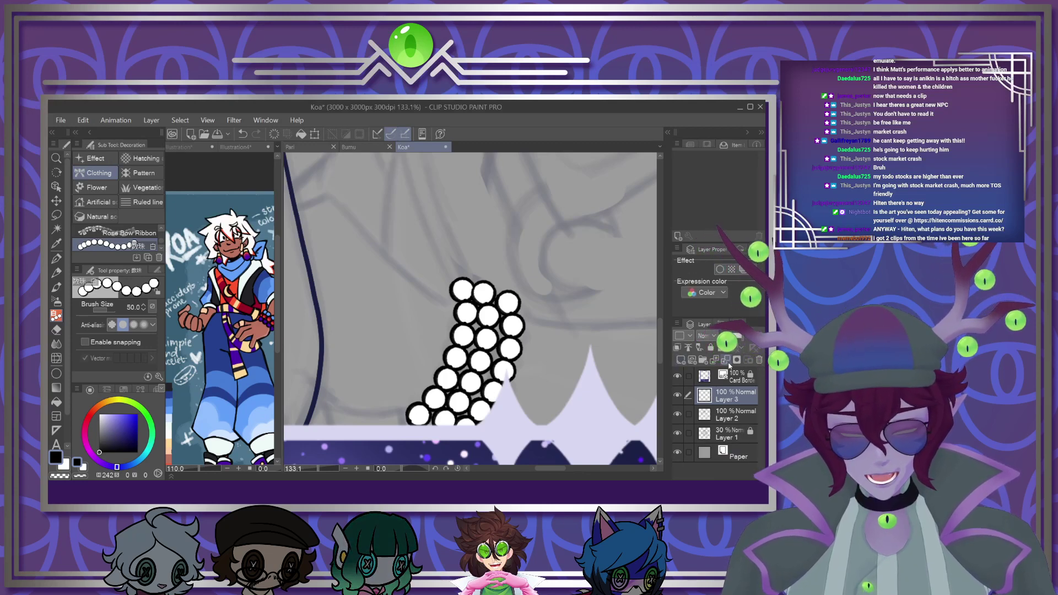
click(726, 360)
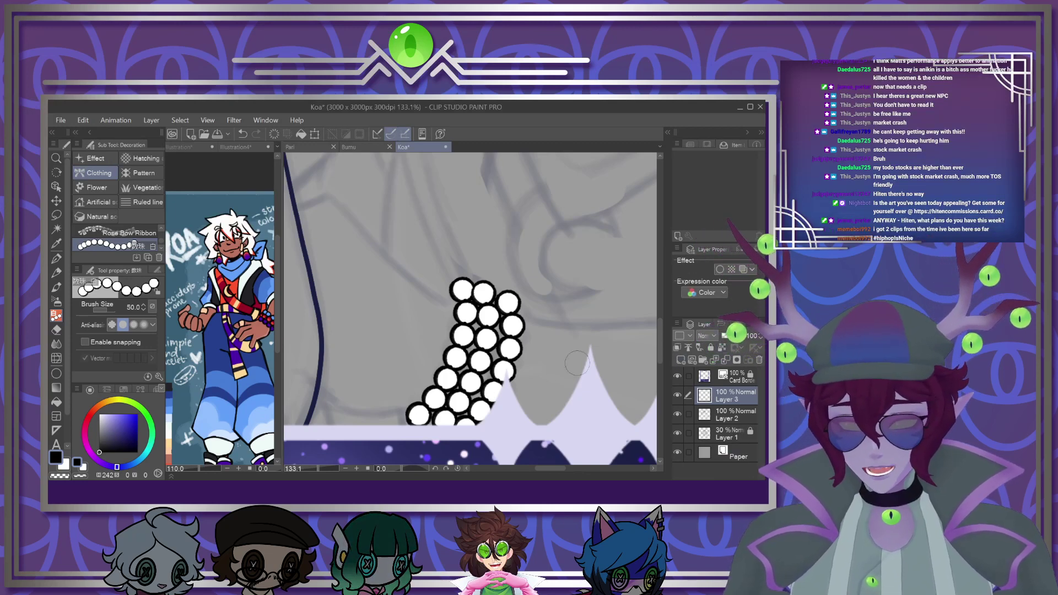
Make the white inside of the bracelet beads transparent, keeping only their black outlines
scroll(447, 383, down, 3)
scroll(446, 383, up, 2)
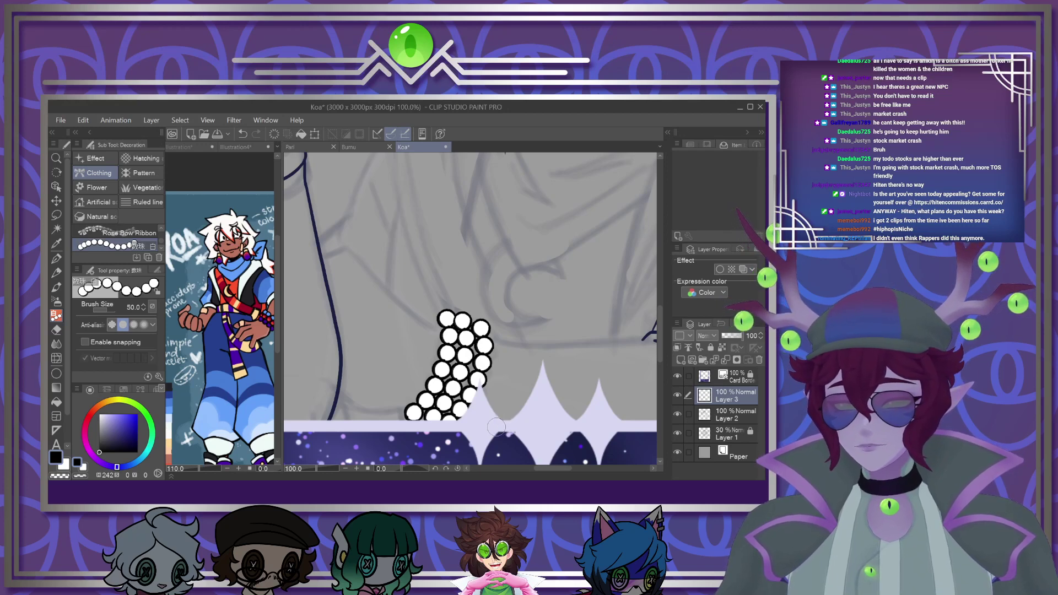
scroll(479, 399, up, 3)
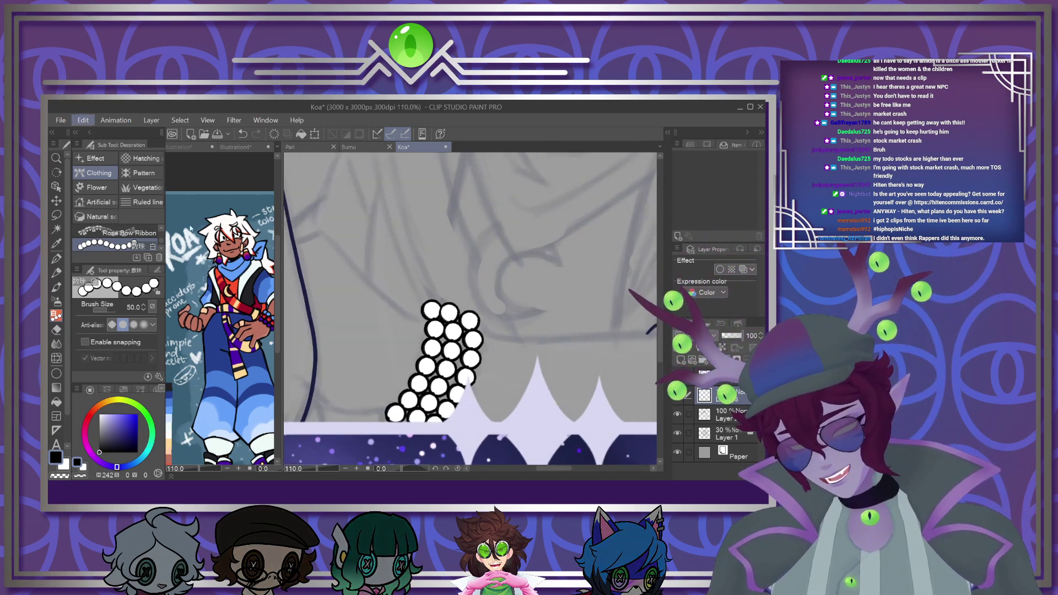
key(ctrl+z)
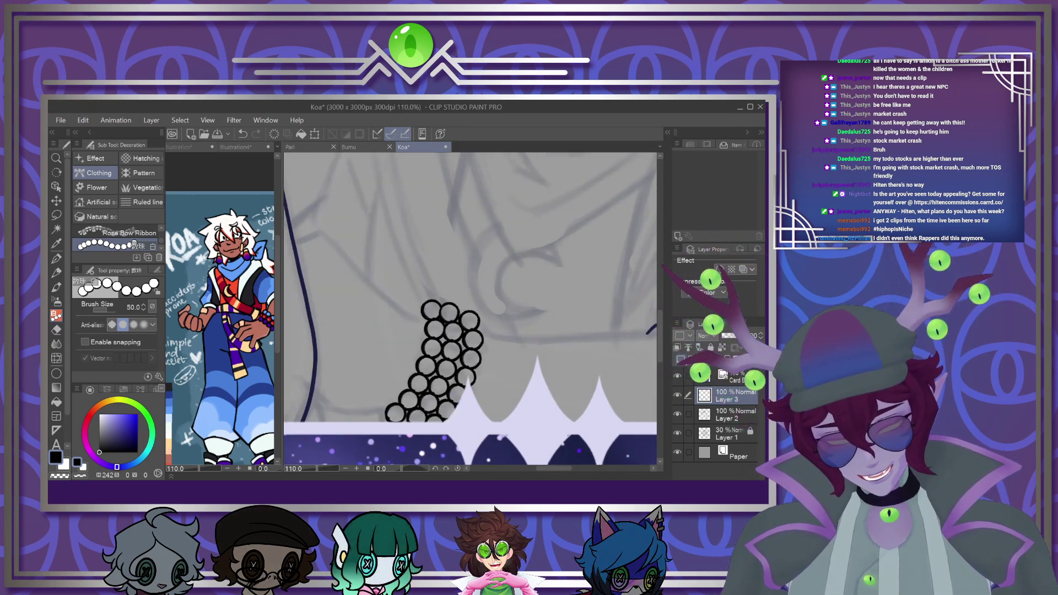
Fill a new layer clipped to the beads with the line art's dark navy and merge it into Layer 3
click(677, 349)
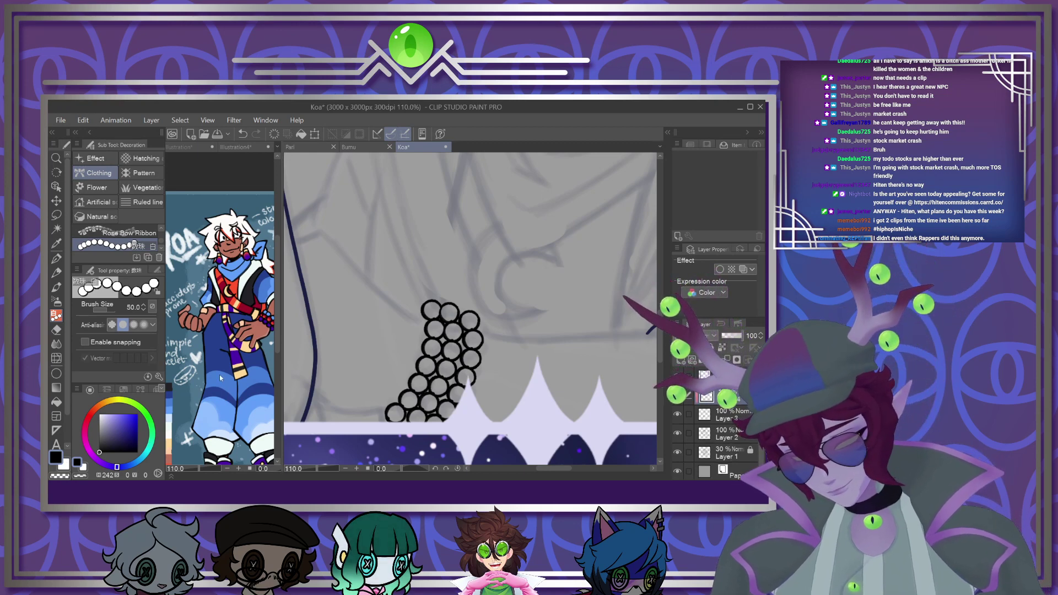
alt+click(315, 356)
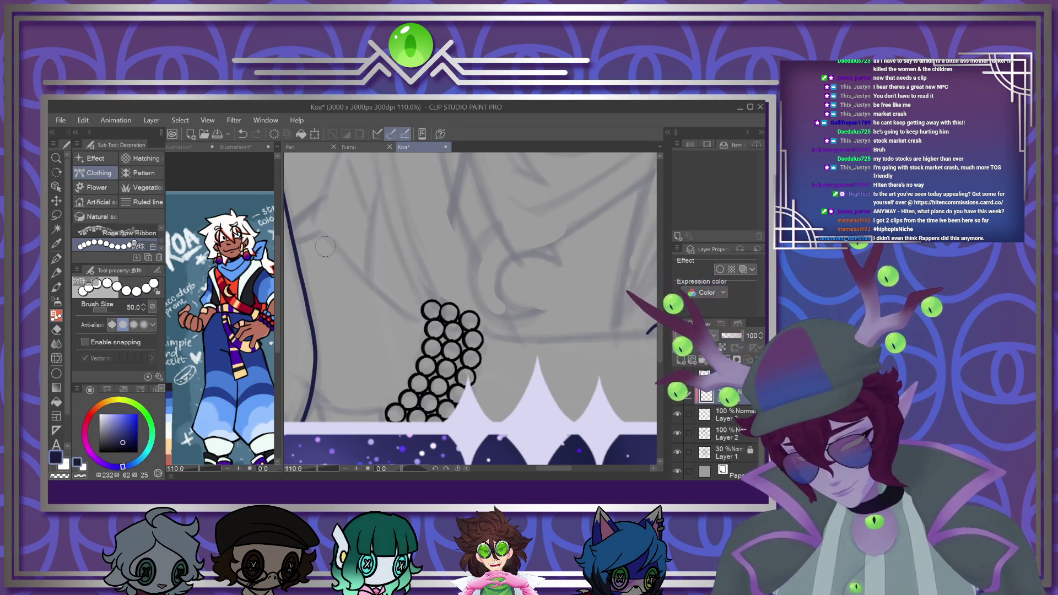
click(301, 134)
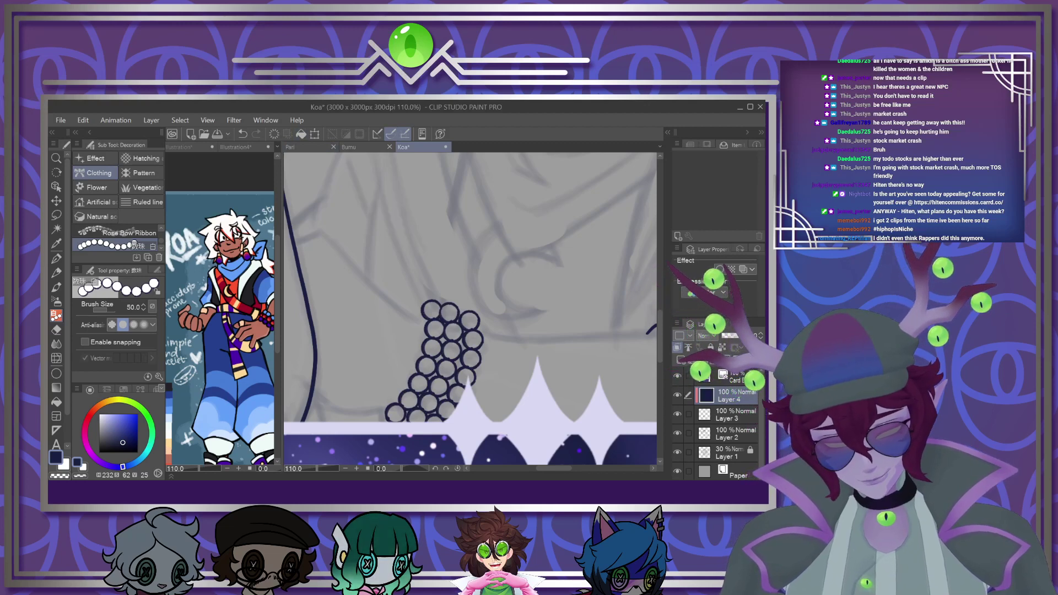
key(ctrl+e)
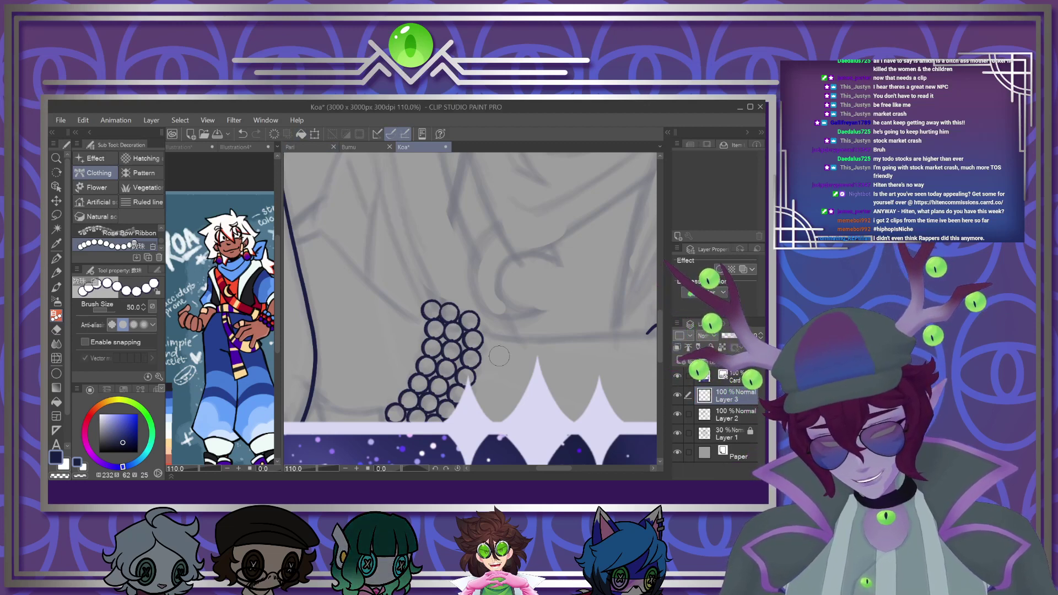
Ink the resting arm's upper and lower edges between the raised arm's line and the bead bracelet with the G-pen
scroll(502, 365, down, 5)
scroll(506, 371, up, 6)
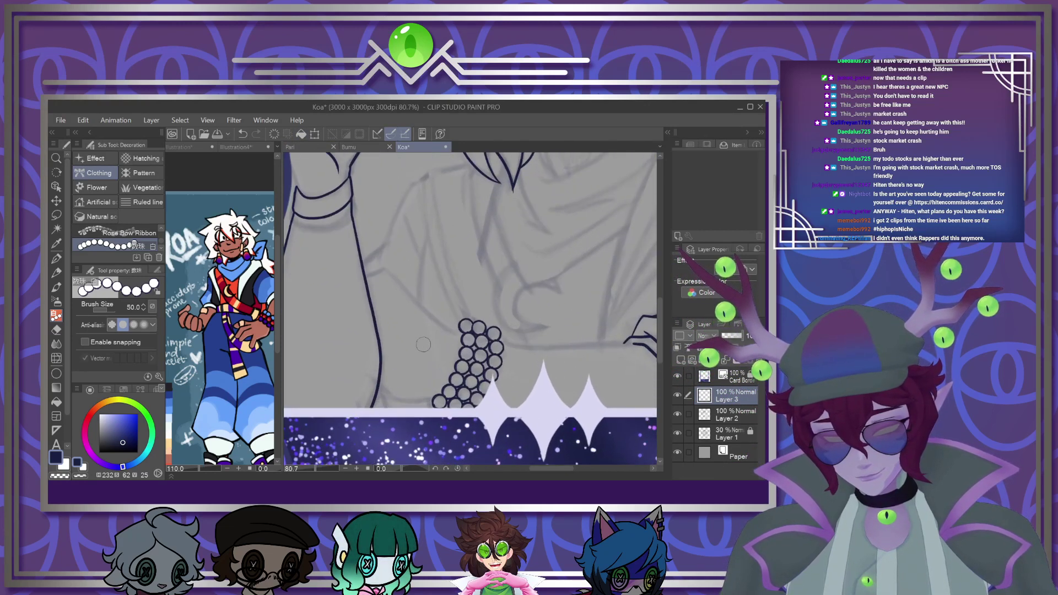
click(56, 258)
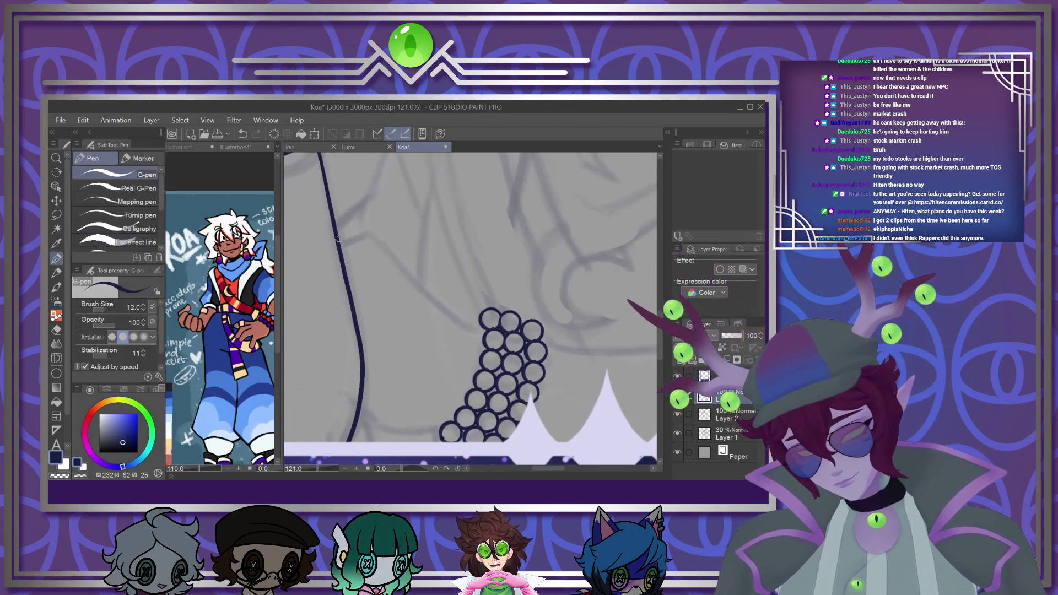
mouse_move(337, 241)
mouse_down()
mouse_move(380, 240)
mouse_move(484, 331)
mouse_up()
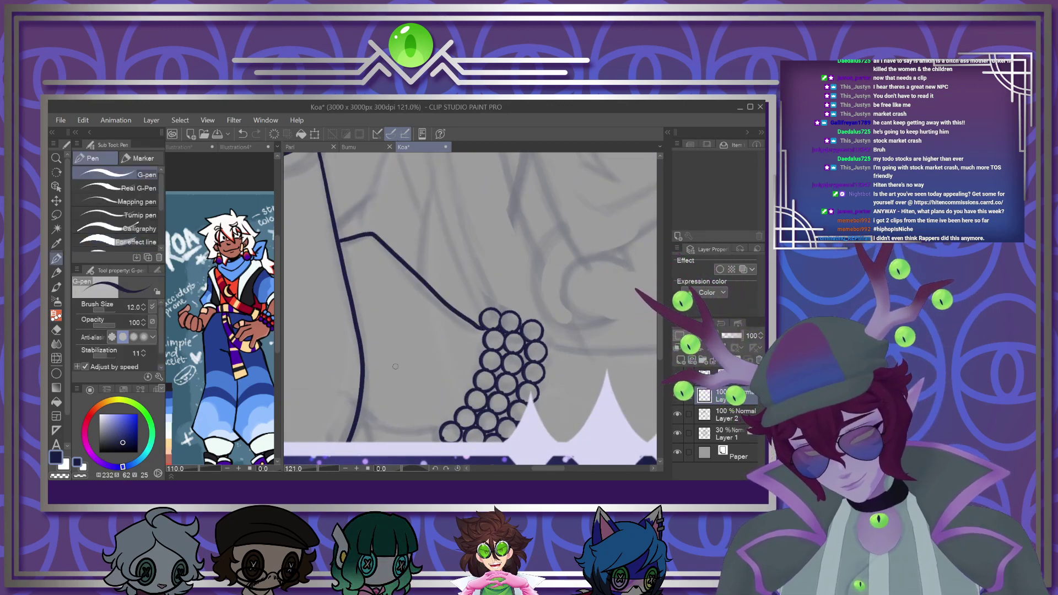
mouse_move(357, 408)
mouse_down()
mouse_move(398, 432)
mouse_move(444, 427)
mouse_up()
Ink the resting forearm's upper edge from the bead bracelet to the gathered sleeve folds
drag(550, 473, 566, 472)
mouse_move(581, 346)
mouse_down()
mouse_move(426, 348)
mouse_move(378, 338)
mouse_up()
drag(659, 357, 659, 335)
Ink the garment's long curved edge from the forearm up to the shoulder knot, with a short bent fold at its upper end
scroll(454, 314, down, 4)
scroll(454, 358, down, 2)
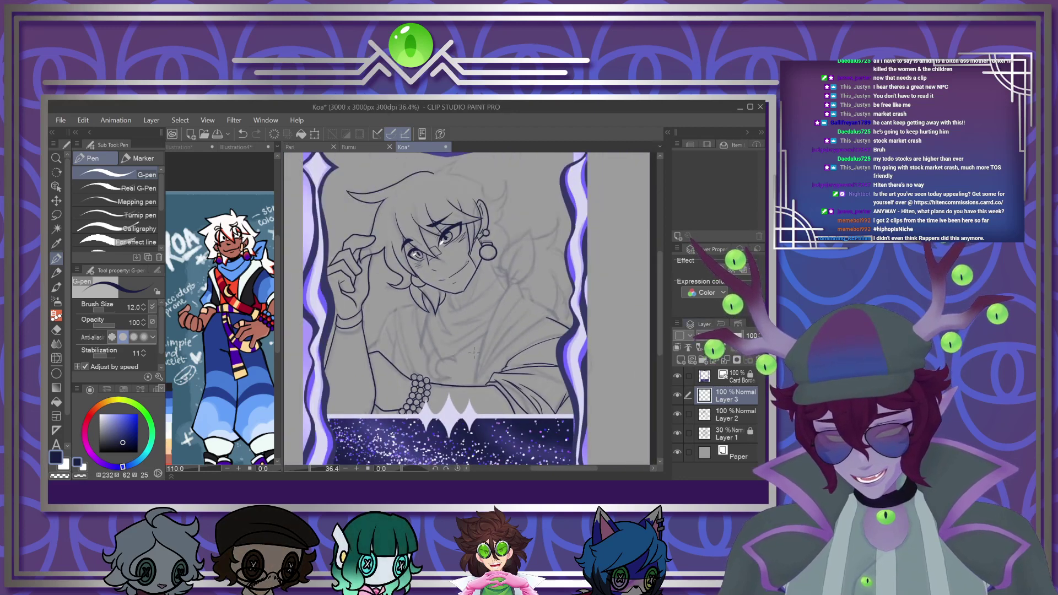
scroll(511, 338, up, 1)
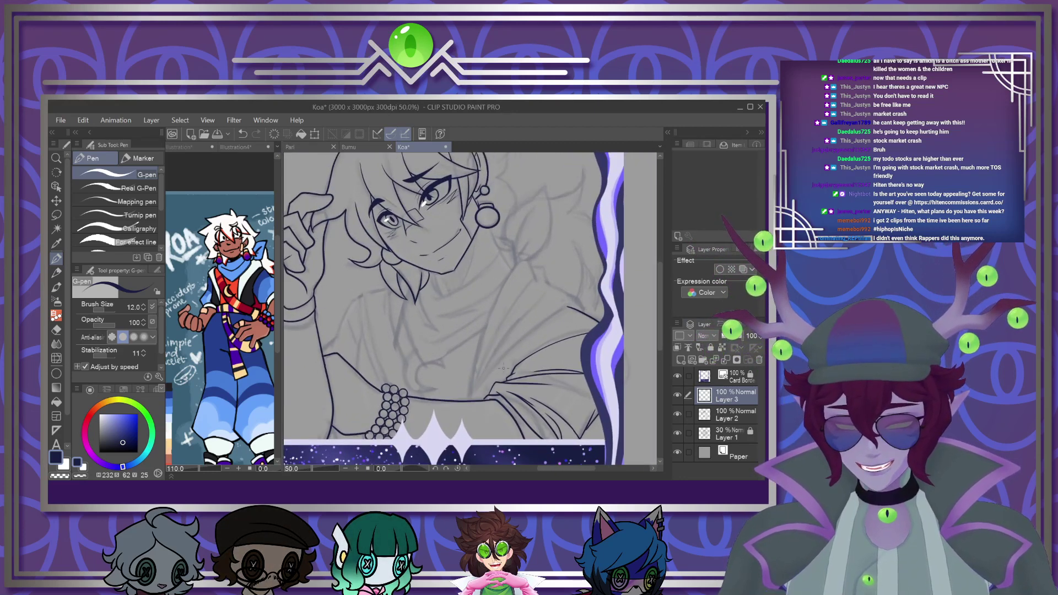
scroll(518, 358, up, 2)
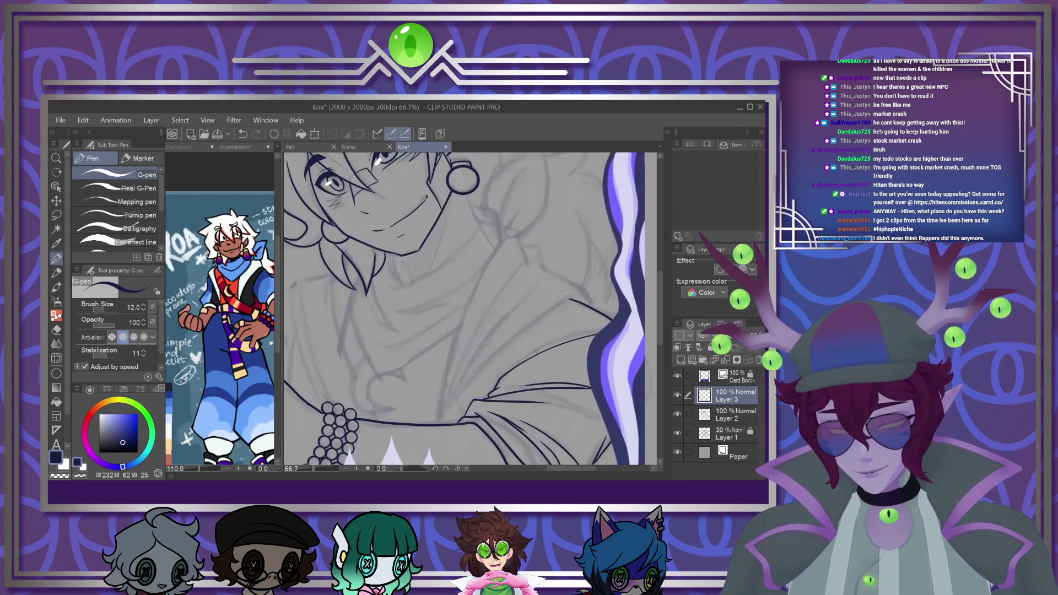
scroll(536, 351, up, 2)
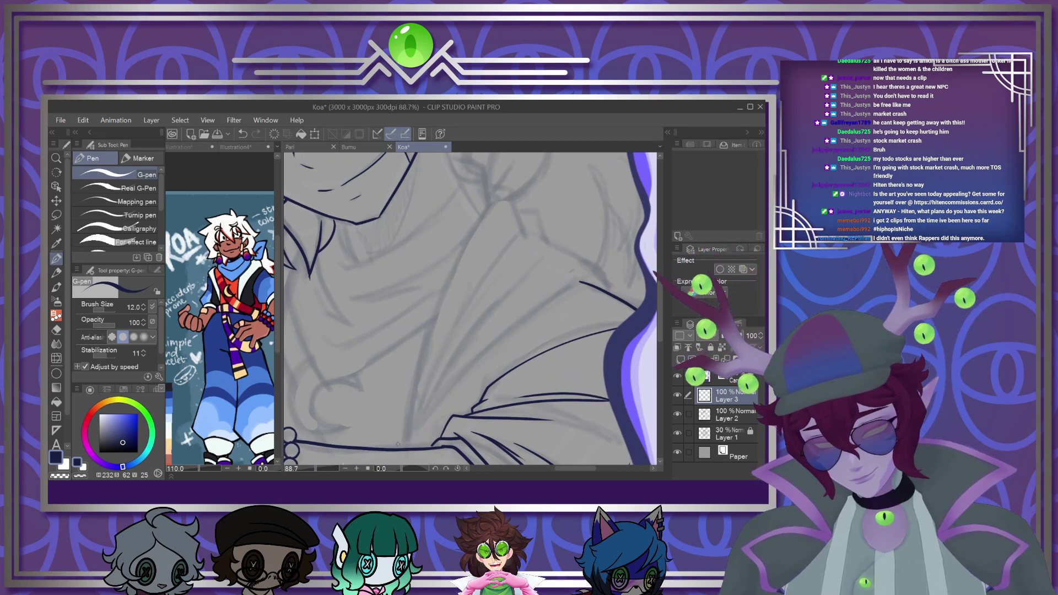
mouse_move(397, 448)
mouse_down()
mouse_move(426, 318)
mouse_move(496, 192)
mouse_move(430, 345)
mouse_move(404, 447)
mouse_up()
key(ctrl+z)
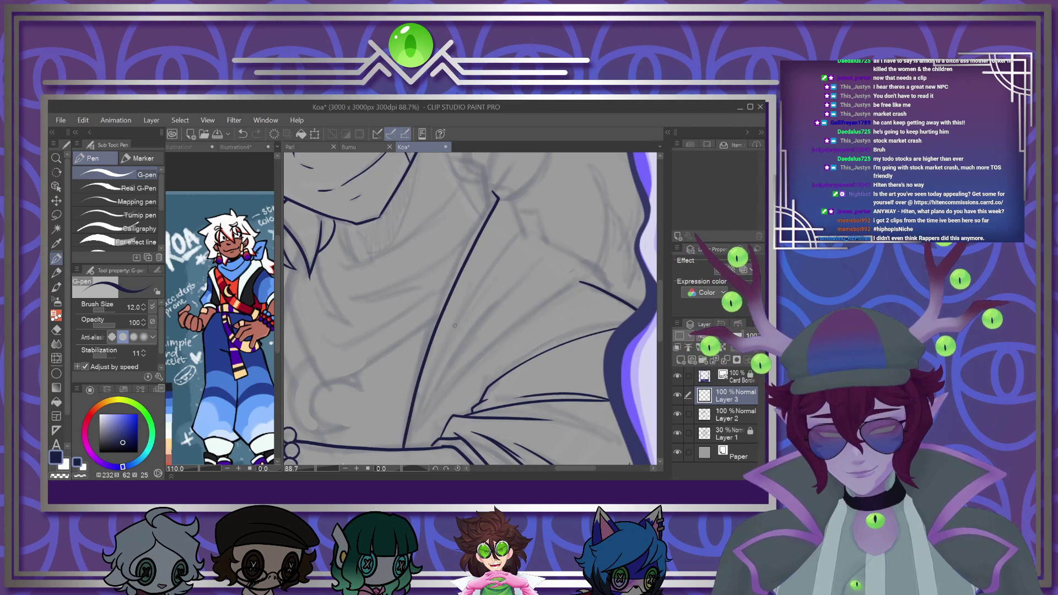
mouse_move(488, 180)
mouse_down()
mouse_move(516, 189)
mouse_move(522, 243)
mouse_move(413, 446)
mouse_up()
key(ctrl+z)
mouse_move(531, 218)
mouse_down()
mouse_move(419, 405)
mouse_move(410, 443)
mouse_move(419, 405)
mouse_move(533, 220)
mouse_up()
key(ctrl+z)
key(ctrl+z)
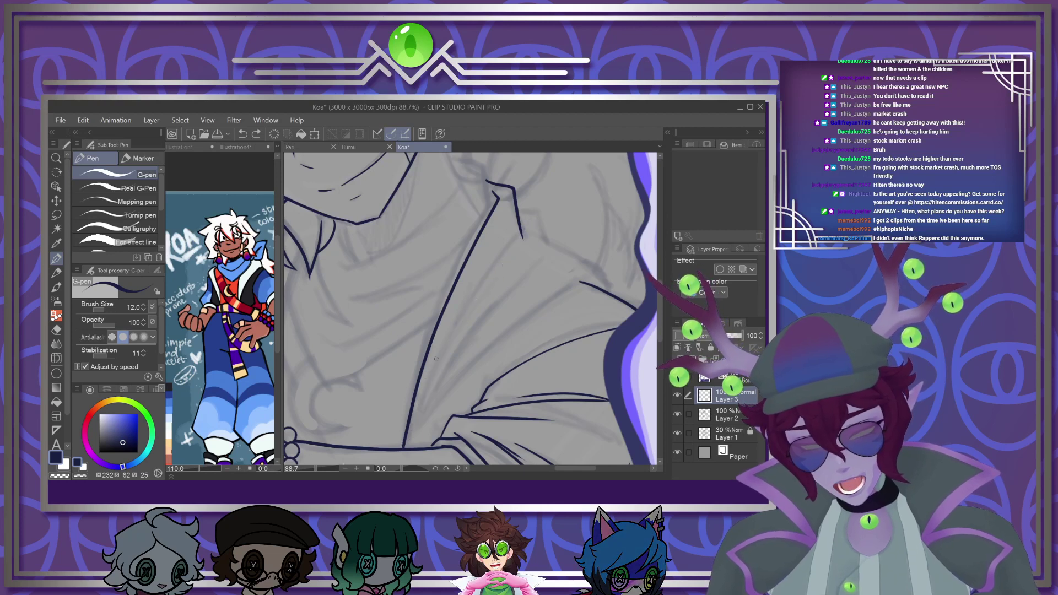
Ink the long pleats fanning from the forearm up to the shoulder, with the stepped fold edge joining their upper ends
drag(411, 416, 534, 209)
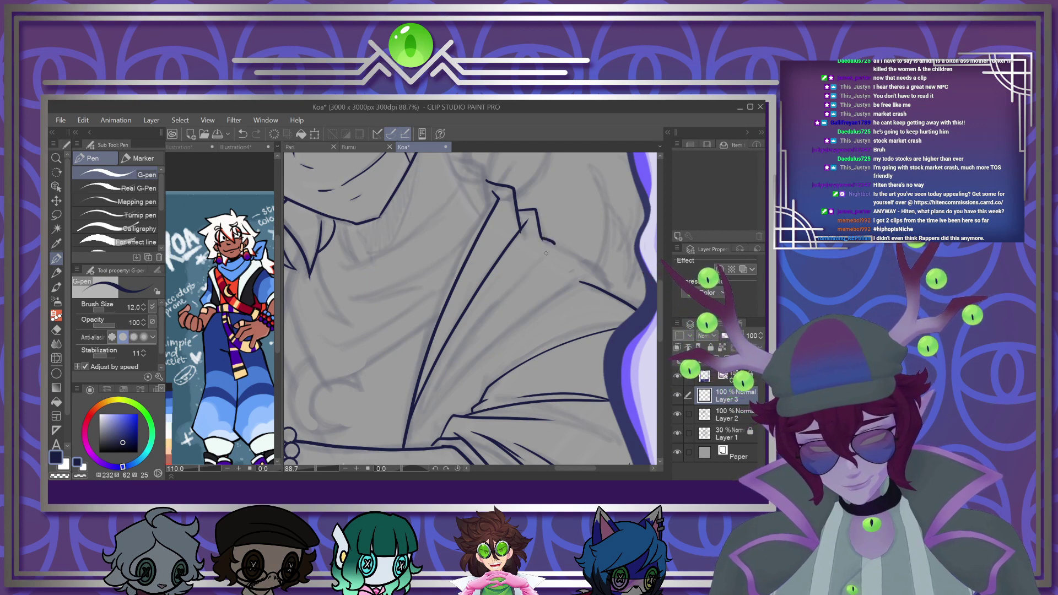
mouse_move(512, 285)
mouse_down()
mouse_move(401, 447)
mouse_move(460, 346)
mouse_move(550, 251)
mouse_up()
key(ctrl+z)
drag(409, 429, 595, 276)
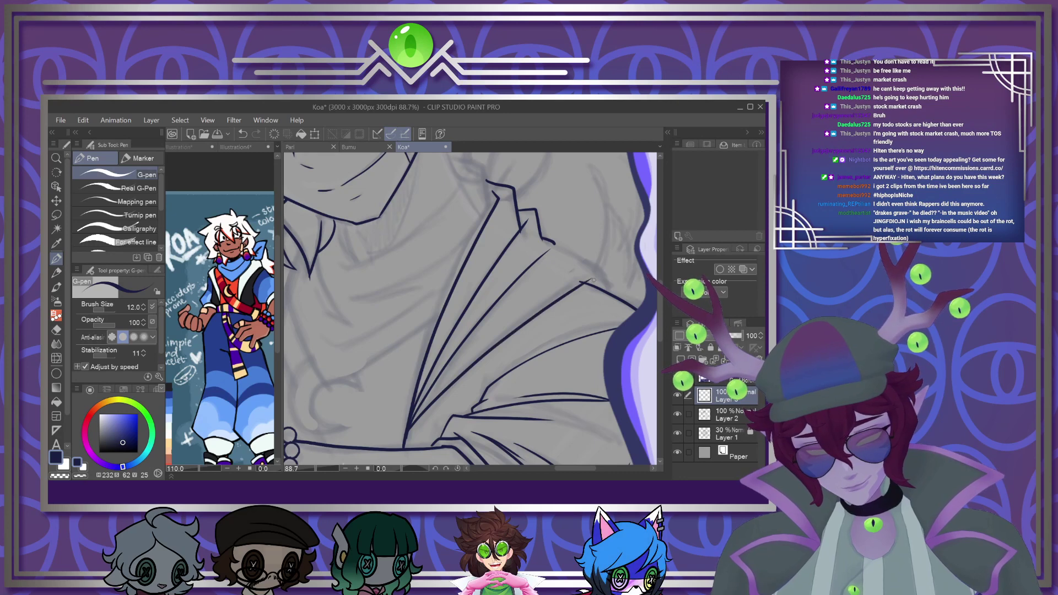
key(ctrl+z)
mouse_move(410, 430)
mouse_down()
mouse_move(509, 327)
mouse_move(591, 270)
mouse_move(533, 303)
mouse_move(413, 428)
mouse_move(580, 281)
mouse_up()
key(ctrl+z)
key(ctrl+z)
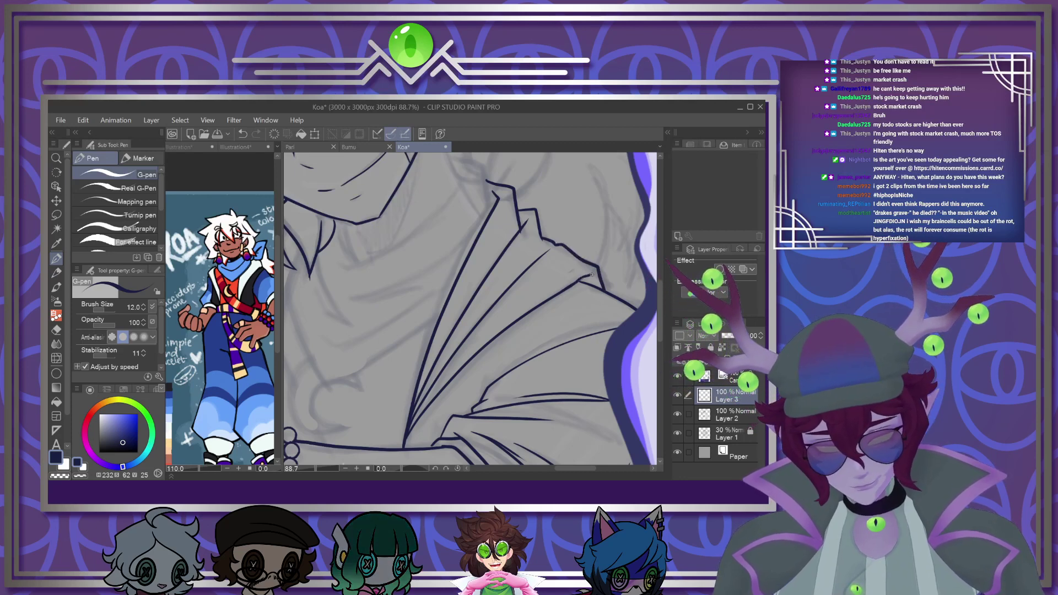
Ink the vest's front panel on the raised-arm side with two long curved edges down to the resting arm and a short top edge
scroll(605, 280, down, 5)
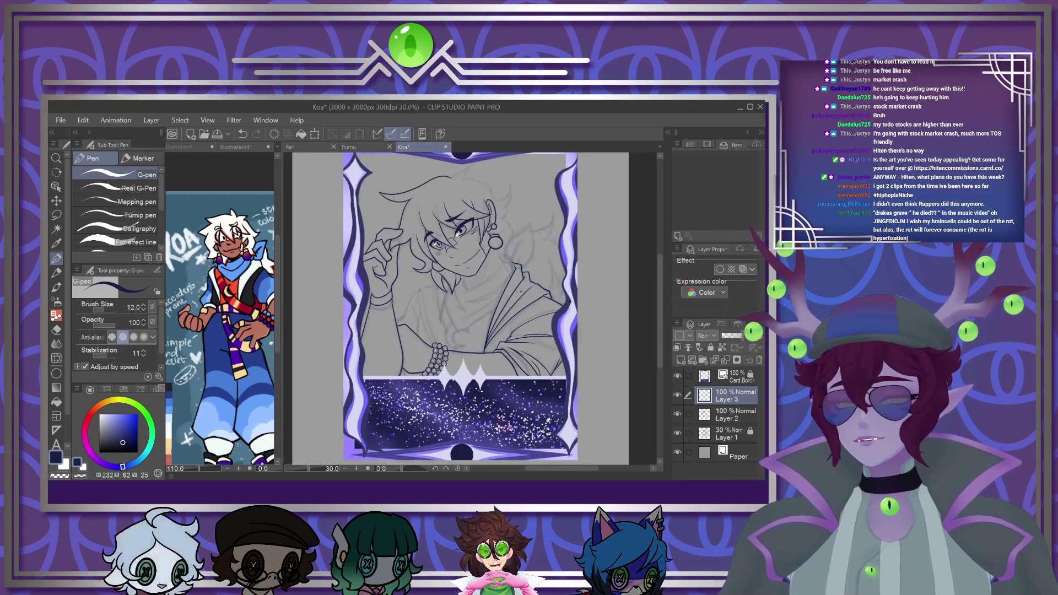
scroll(469, 309, up, 4)
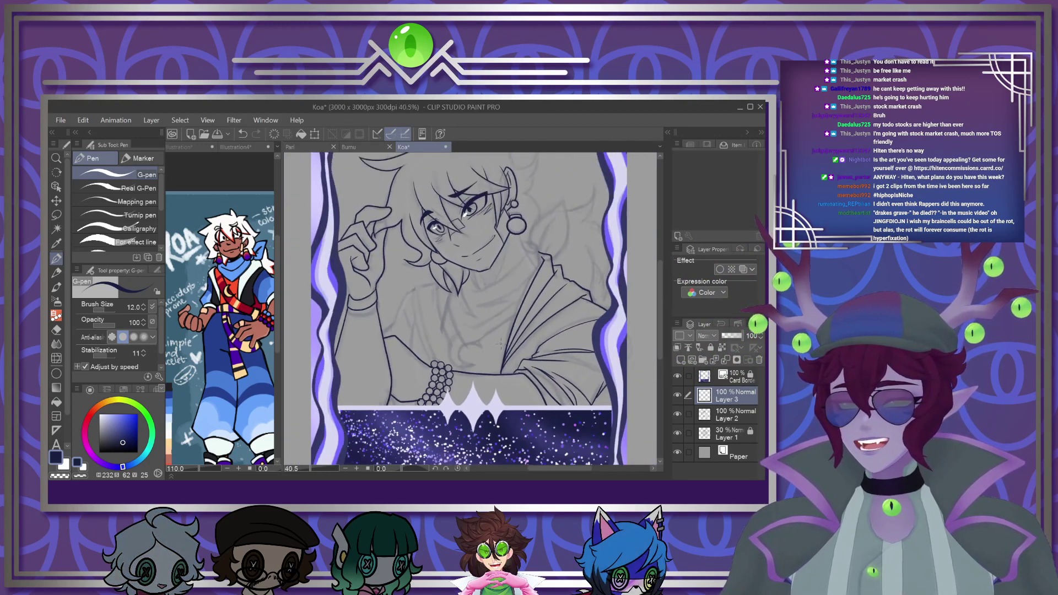
scroll(440, 351, up, 3)
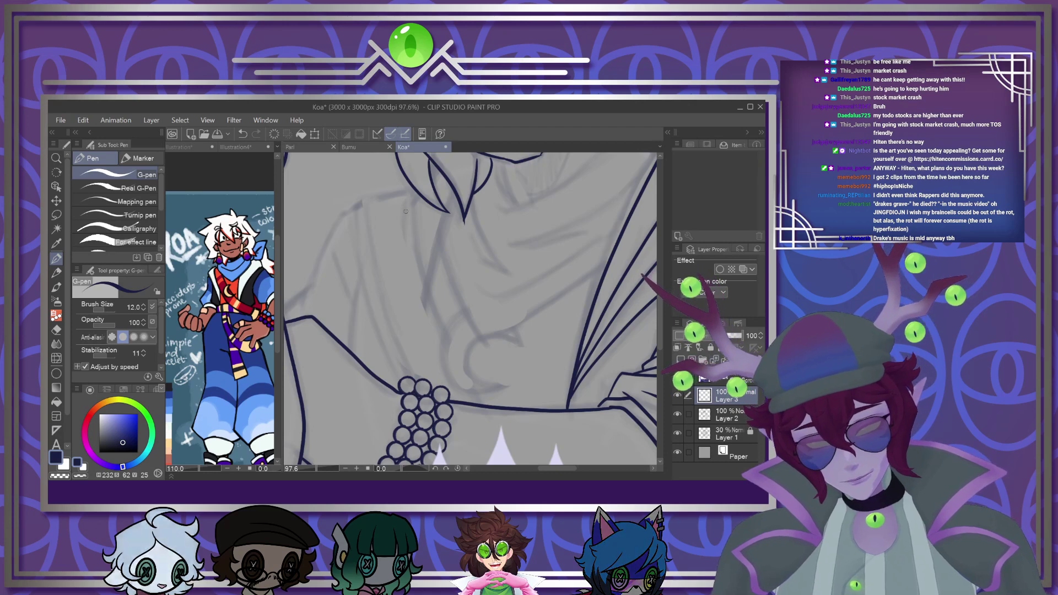
mouse_move(411, 186)
mouse_down()
mouse_move(463, 375)
mouse_move(496, 423)
mouse_up()
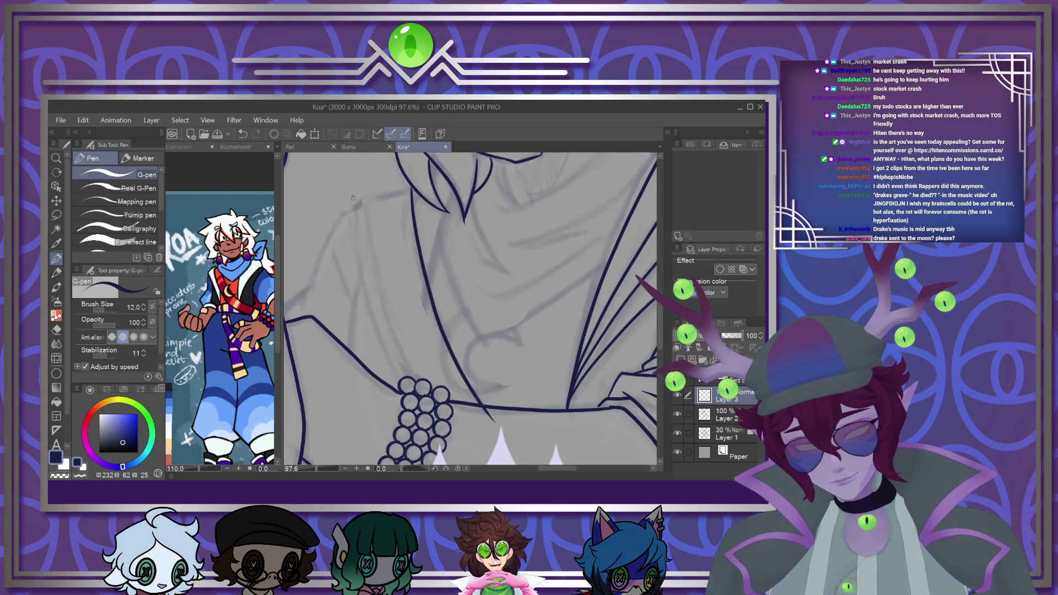
mouse_move(352, 195)
mouse_down()
mouse_move(373, 307)
mouse_move(432, 435)
mouse_up()
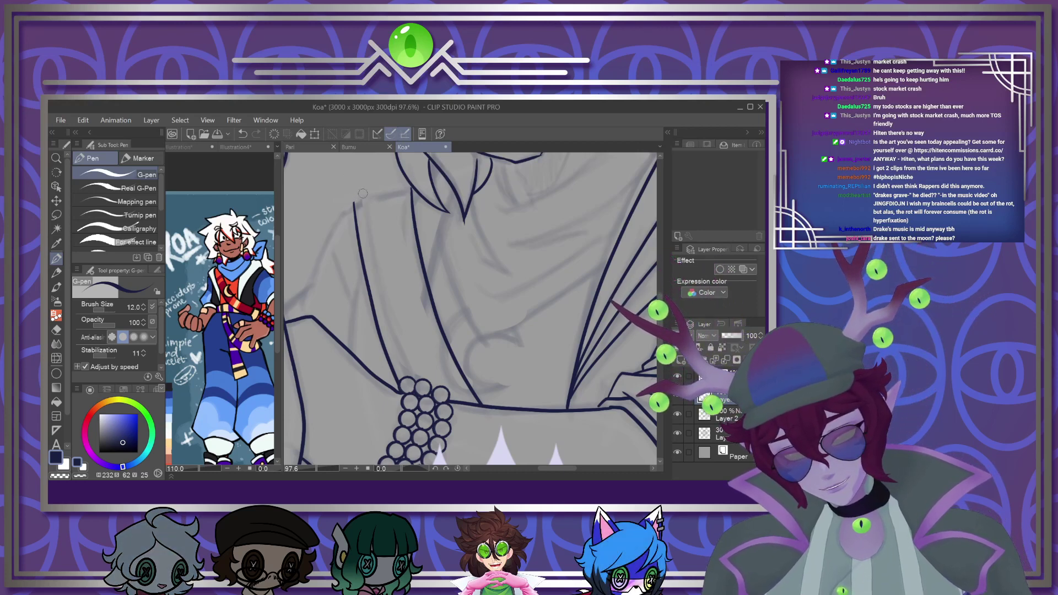
drag(353, 203, 404, 188)
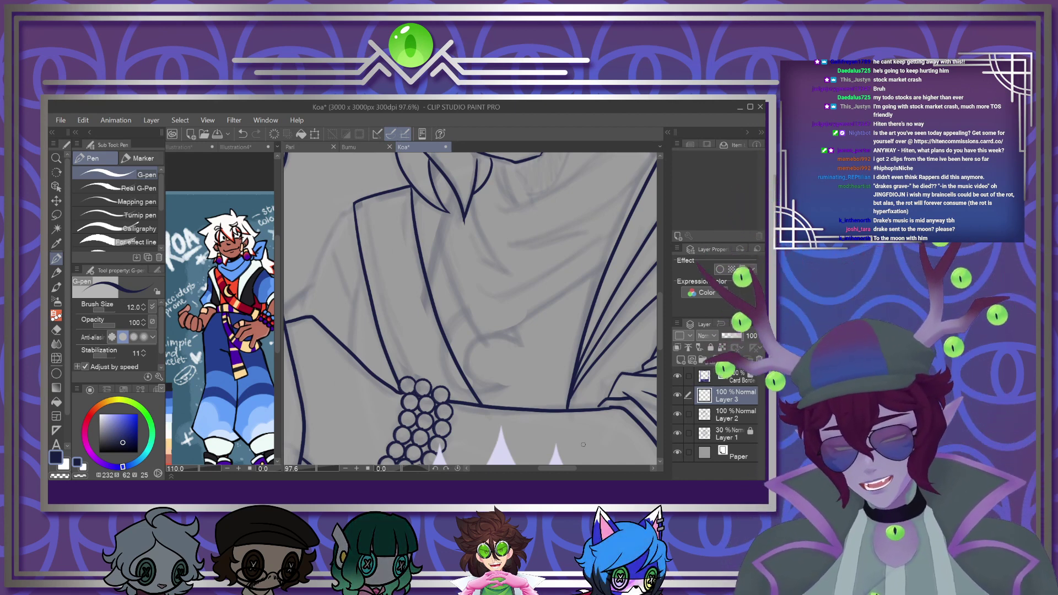
Ink the scarf's slanted side edge from the hair lock to the vest panel, plus a short collar line beside it
scroll(457, 335, down, 3)
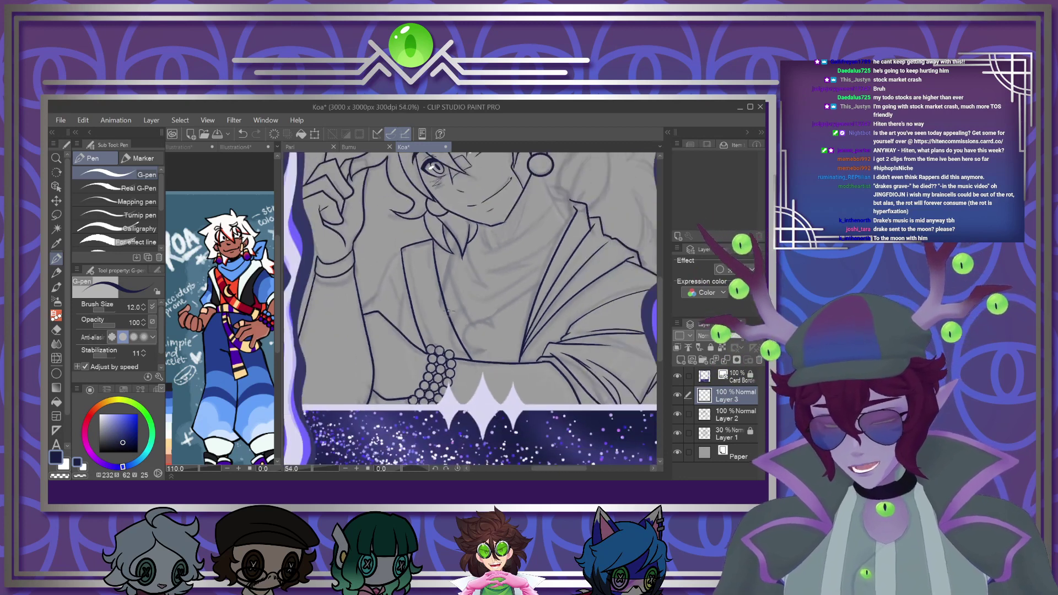
scroll(468, 279, up, 3)
scroll(471, 270, up, 1)
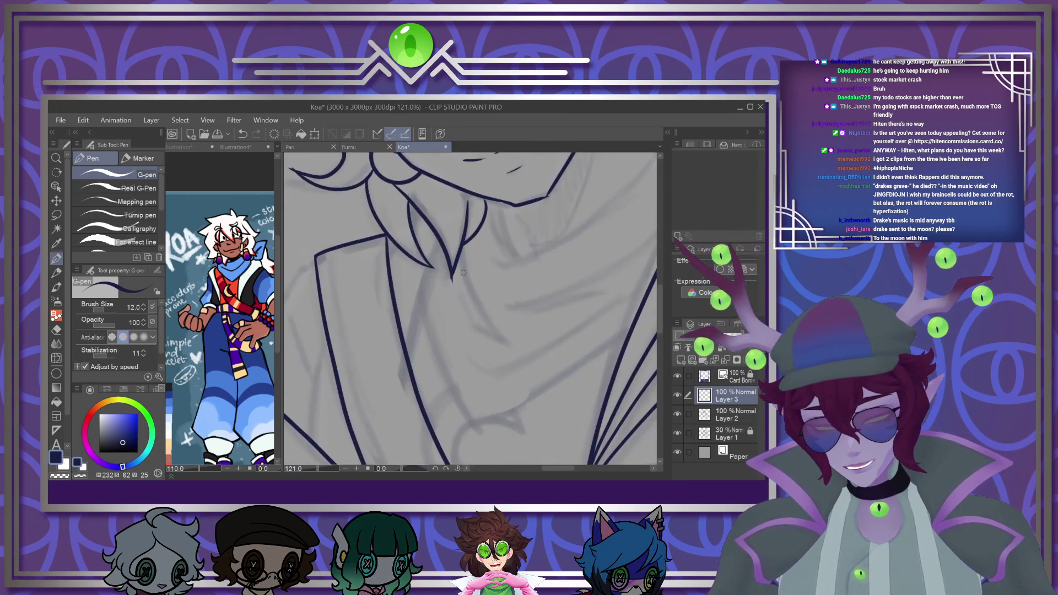
drag(423, 289, 406, 347)
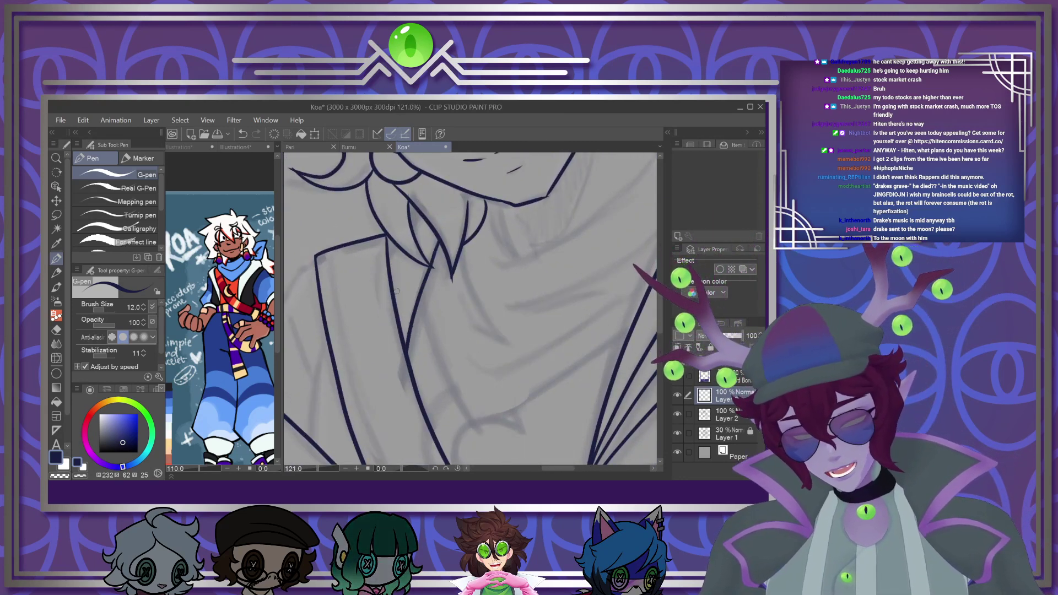
drag(392, 238, 401, 287)
key(ctrl+z)
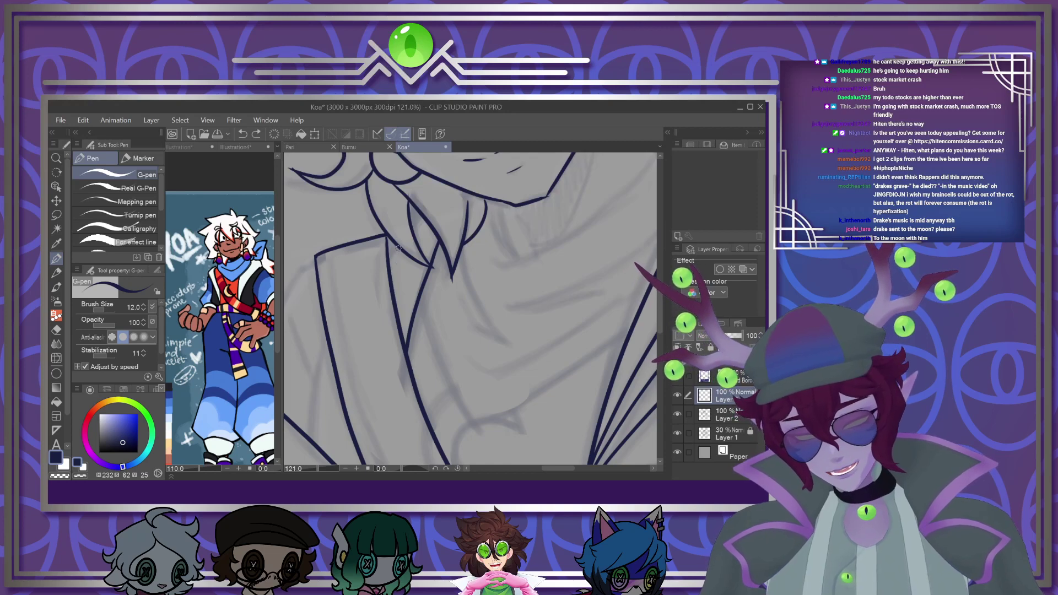
drag(393, 242, 396, 320)
drag(411, 222, 419, 211)
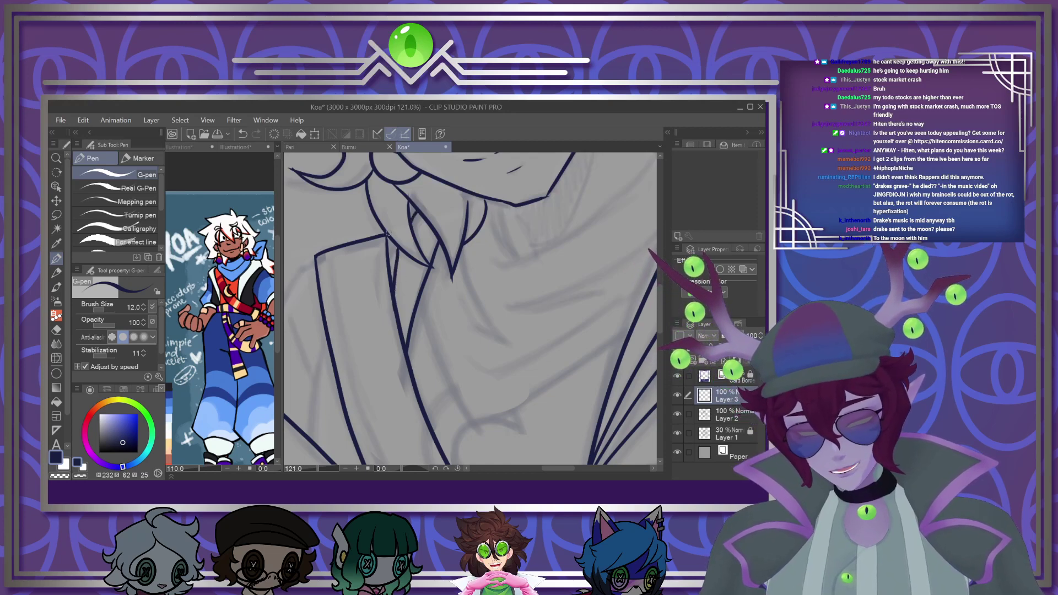
Ink the shoulder contour from the vest panel down to the raised arm, with a curved fold between the panel and the resting arm
scroll(401, 271, down, 10)
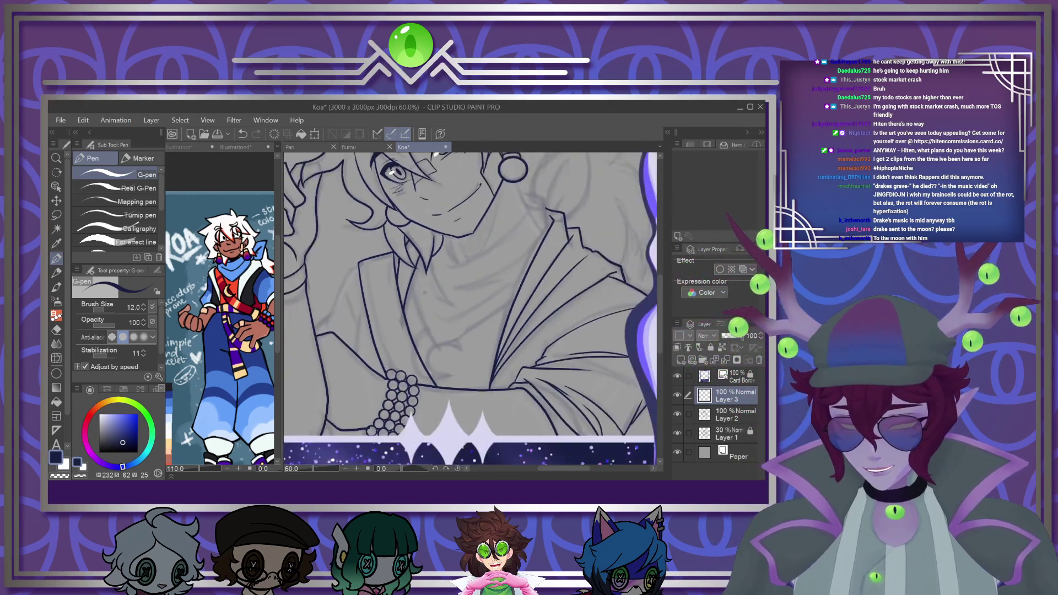
scroll(350, 310, up, 9)
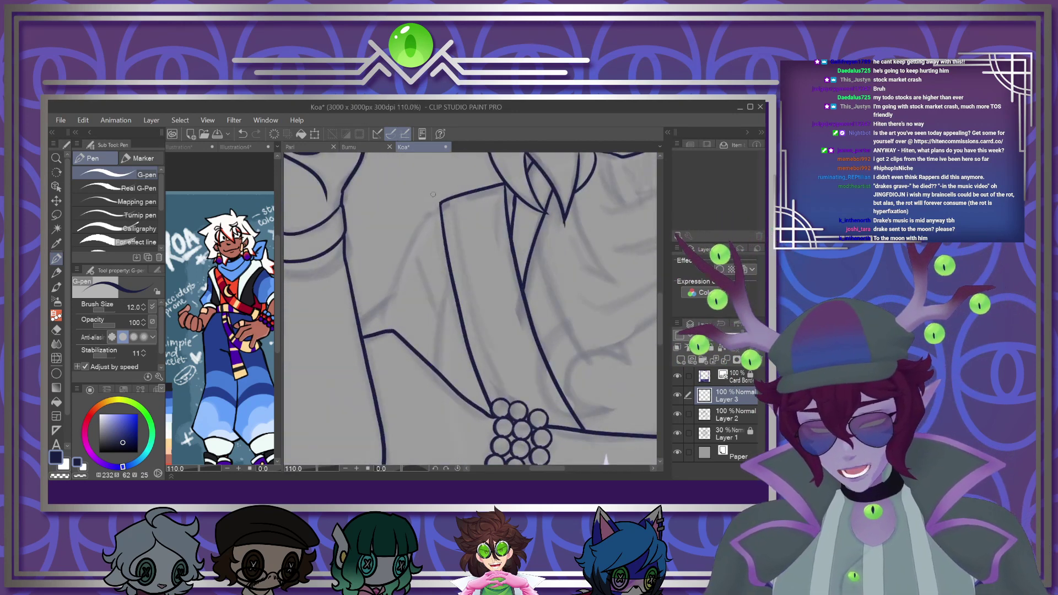
mouse_move(414, 241)
mouse_down()
mouse_move(387, 318)
mouse_move(364, 326)
mouse_up()
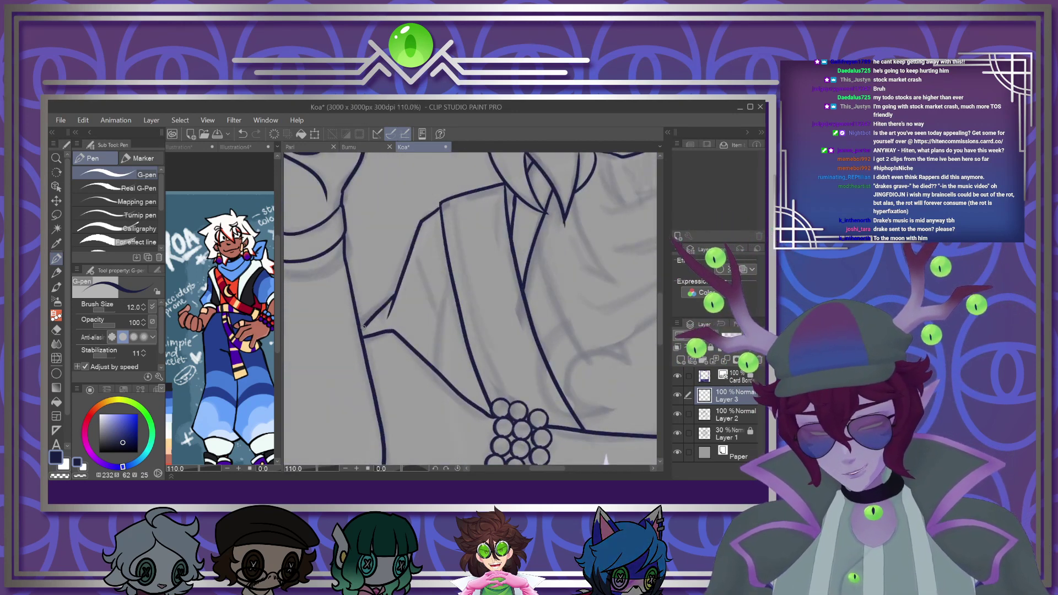
drag(448, 279, 433, 367)
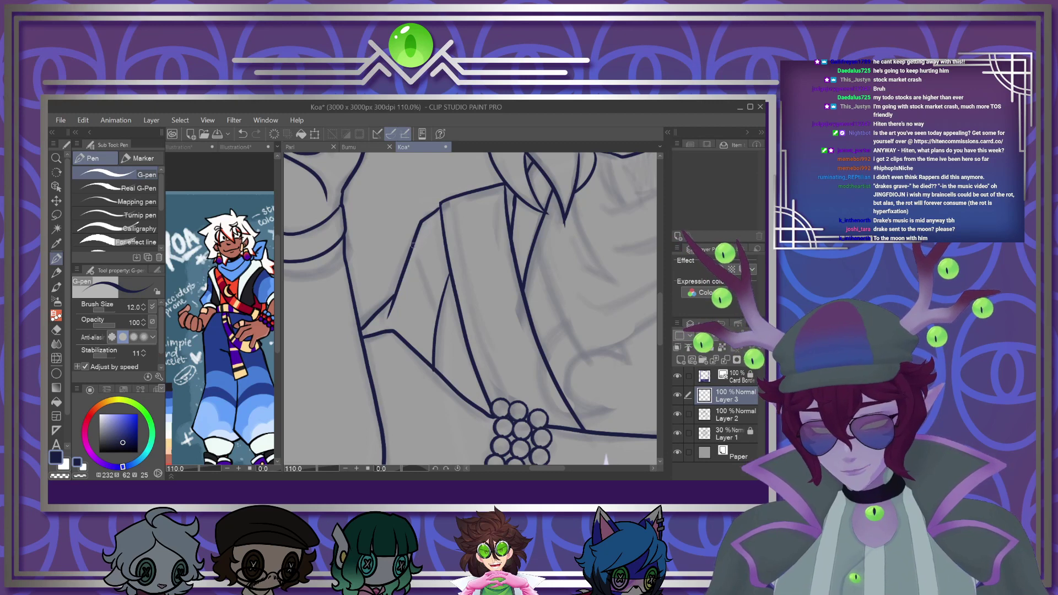
Ink the scarf's upper edge across the neck, the short neck lines under the chin, and the neck contour below the earring
scroll(368, 336, down, 5)
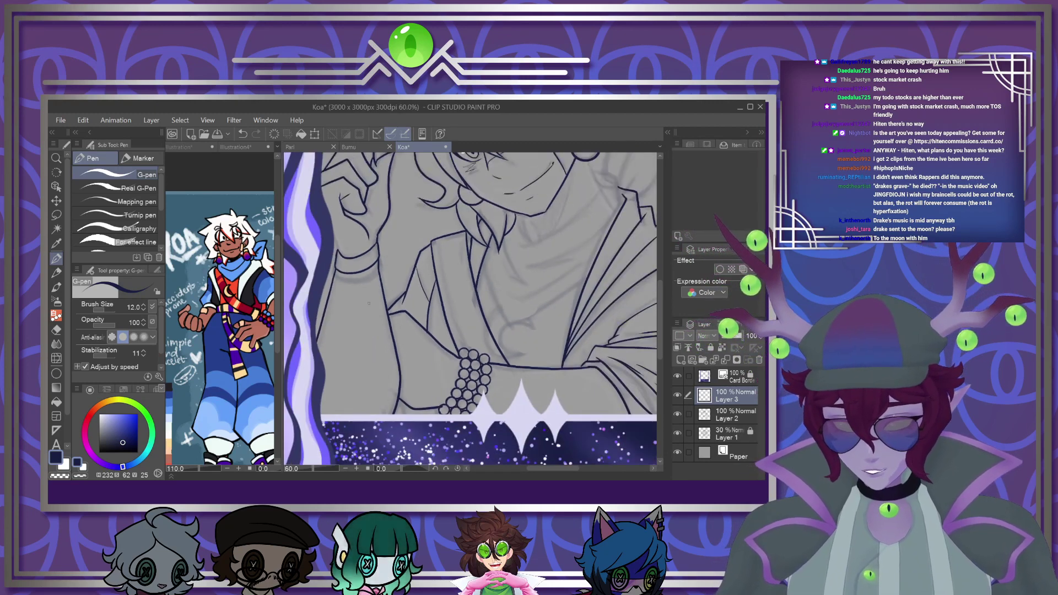
scroll(368, 337, down, 2)
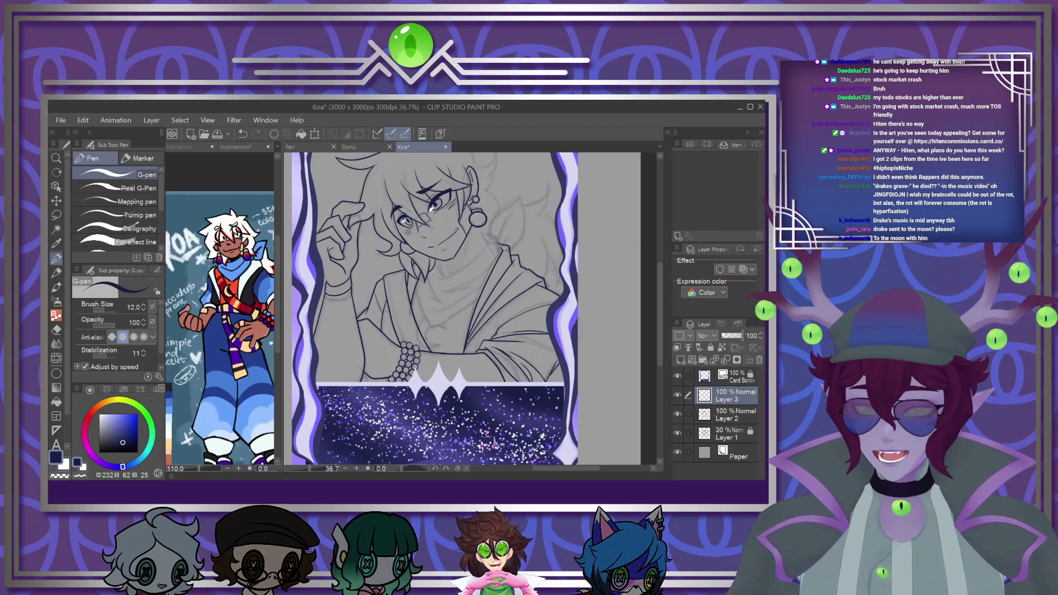
scroll(462, 325, down, 1)
scroll(451, 287, up, 4)
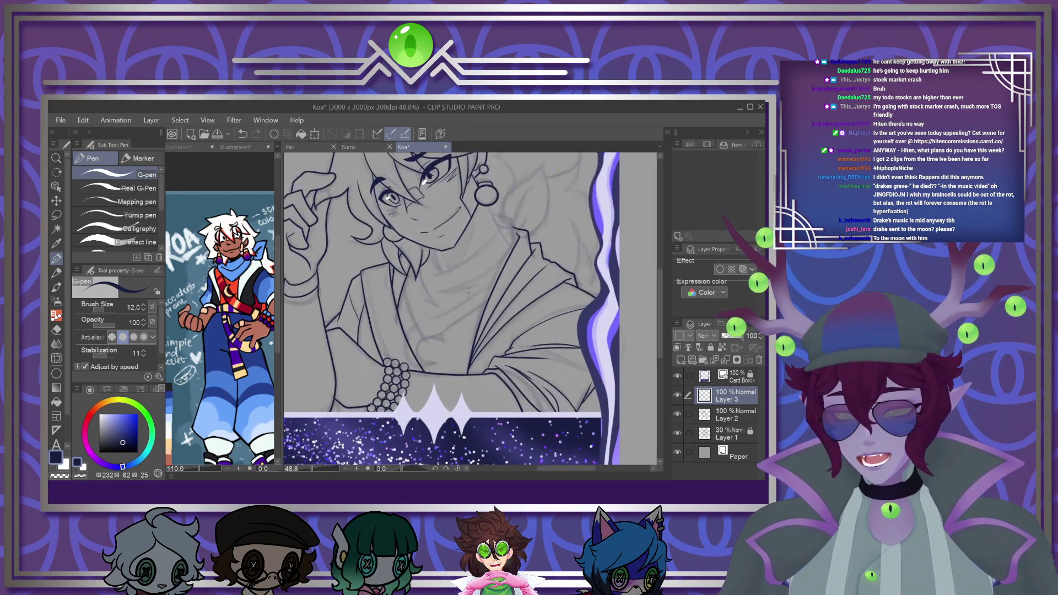
scroll(468, 292, up, 5)
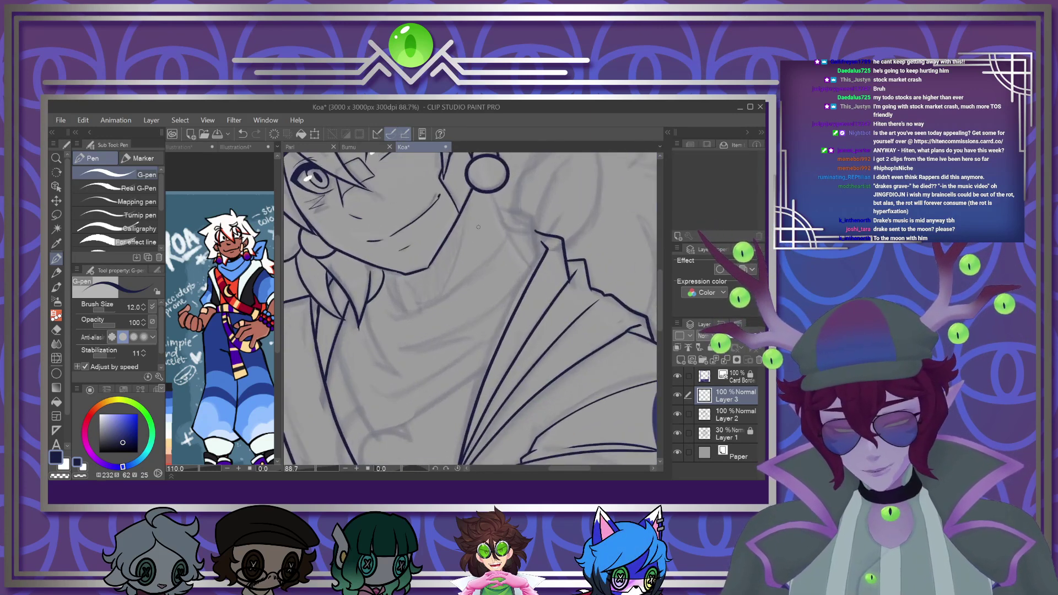
scroll(479, 227, up, 2)
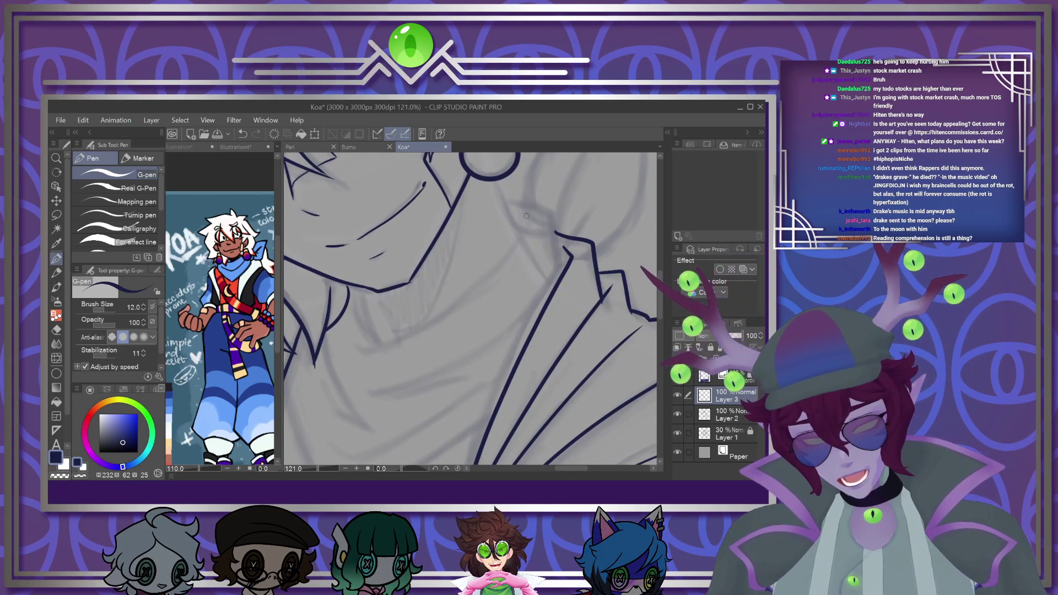
mouse_move(521, 214)
mouse_down()
mouse_move(498, 273)
mouse_move(342, 363)
mouse_up()
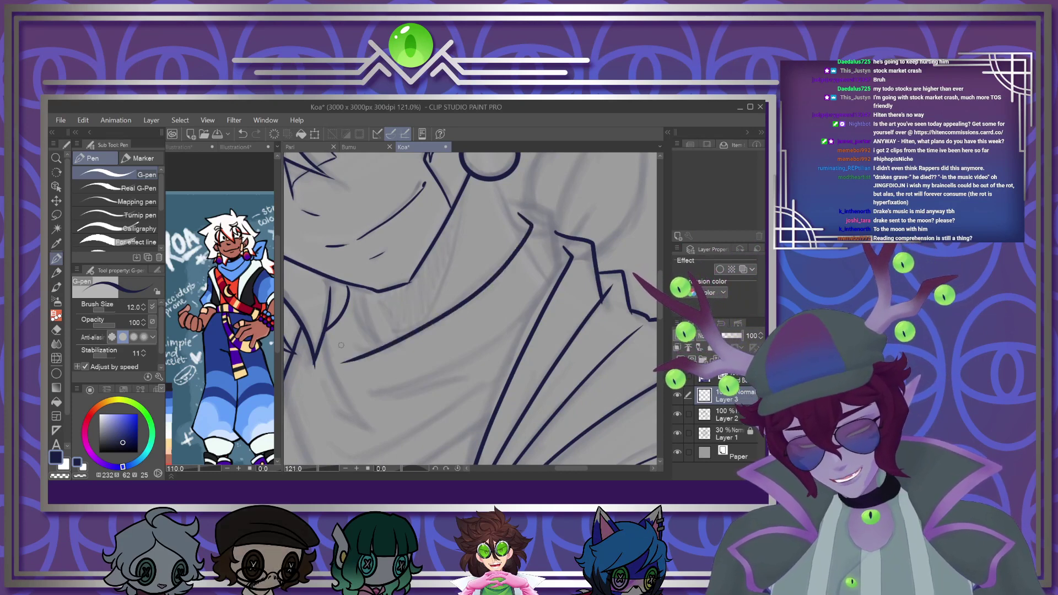
drag(359, 292, 380, 350)
drag(376, 291, 385, 305)
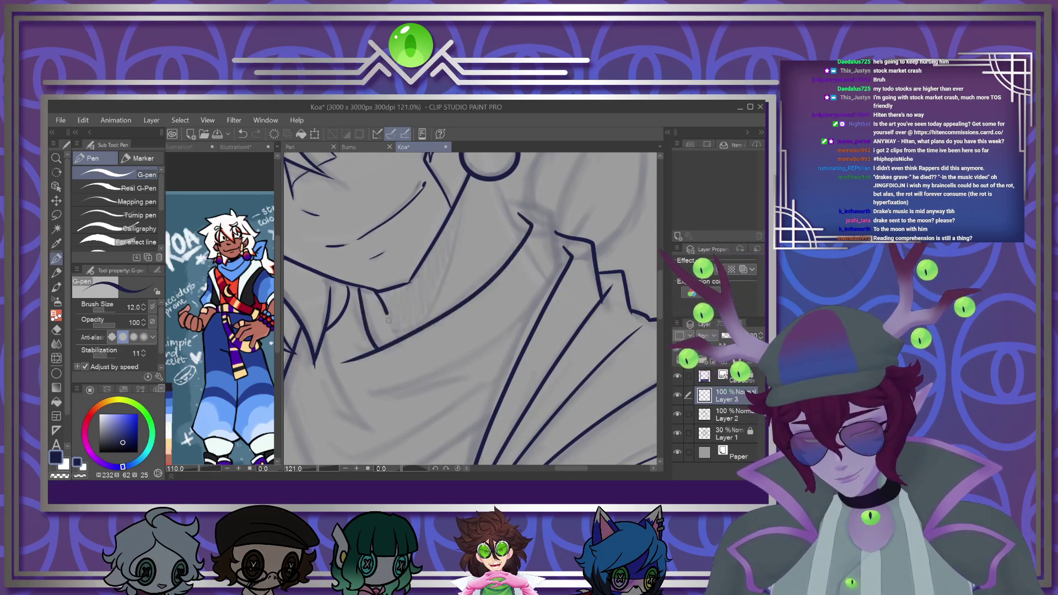
drag(494, 180, 524, 237)
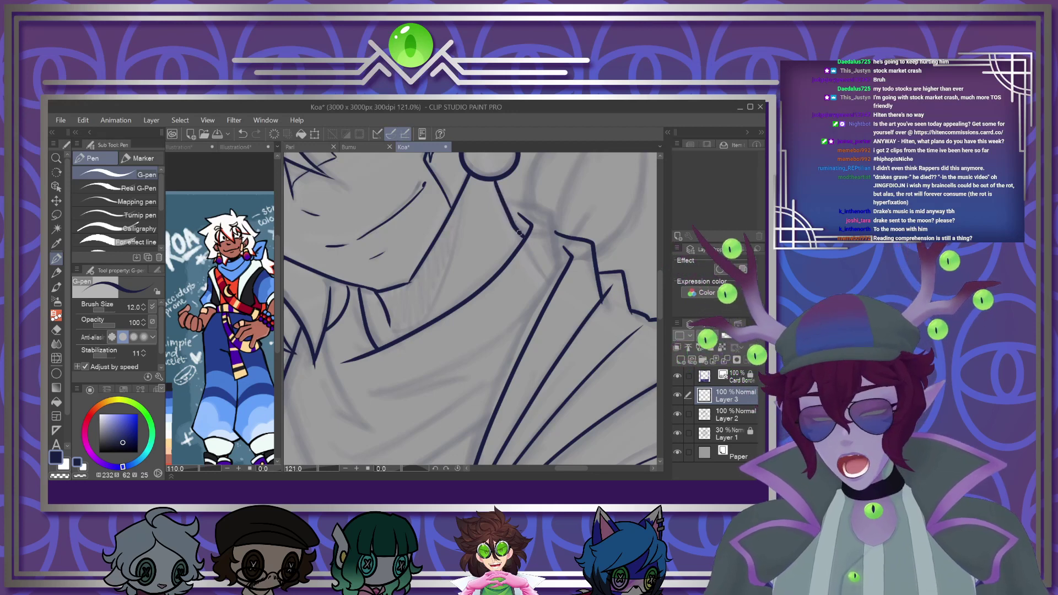
Ink the scarf's second long fold, its link to the shoulder folds, and two short drape lines below the hair lock
mouse_move(569, 262)
mouse_down()
mouse_move(390, 395)
mouse_move(440, 382)
mouse_up()
mouse_move(505, 205)
mouse_down()
mouse_move(549, 214)
mouse_move(558, 251)
mouse_up()
drag(663, 281, 660, 292)
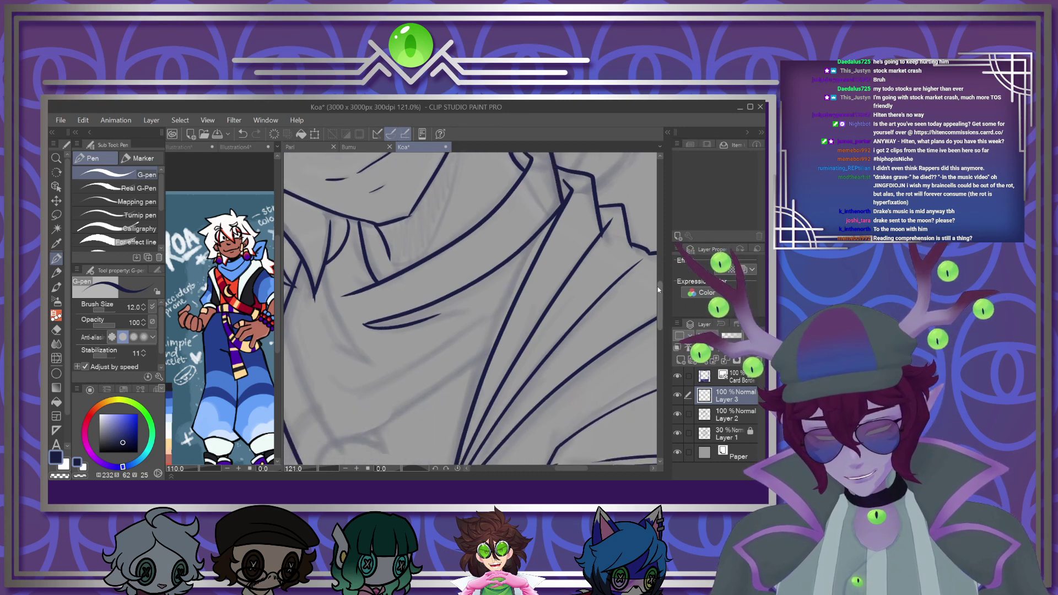
drag(323, 271, 381, 370)
drag(315, 292, 333, 349)
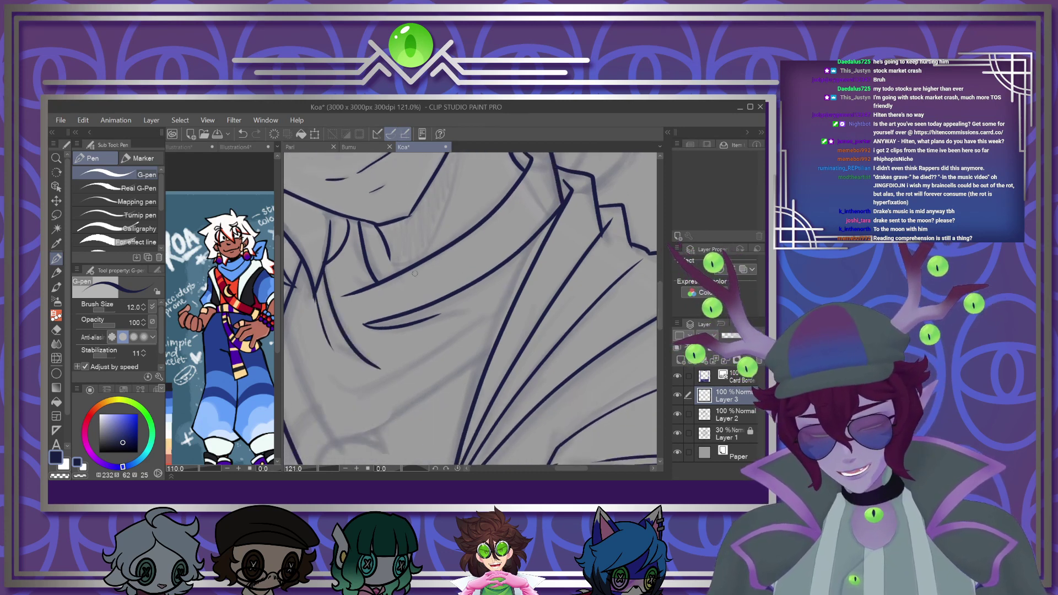
Ink the scarf's two lower diagonal folds and its side edge, meeting in a point on the chest
mouse_move(515, 288)
mouse_down()
mouse_move(386, 386)
mouse_move(326, 401)
mouse_up()
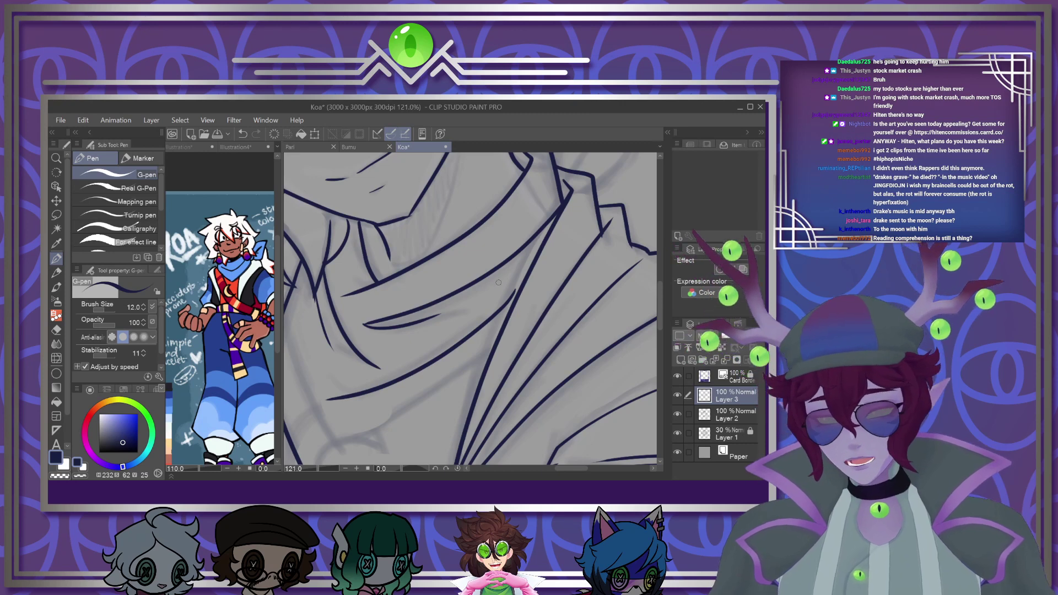
key(ctrl+z)
drag(518, 290, 335, 400)
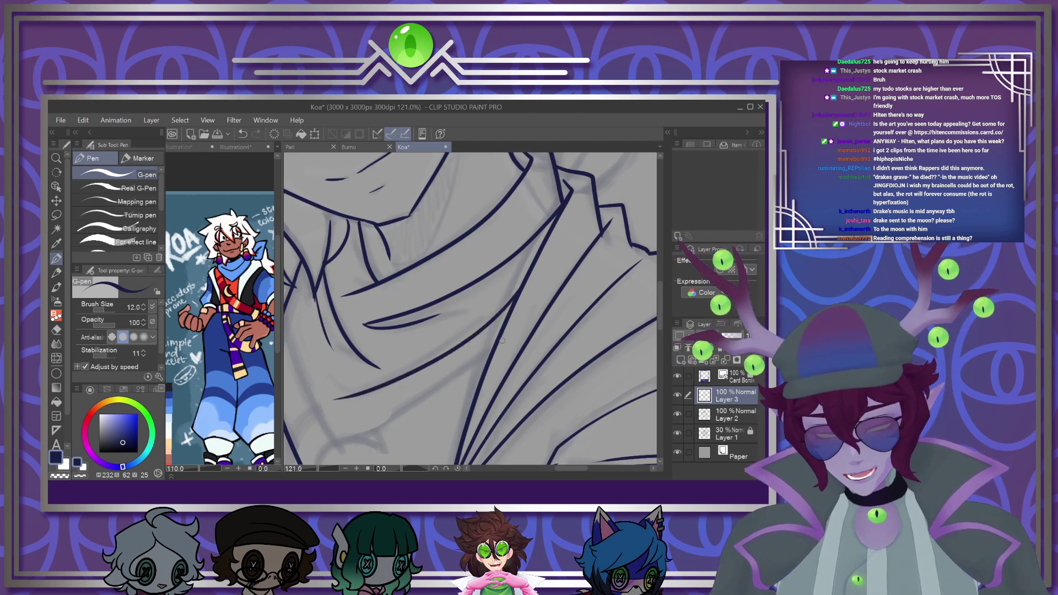
drag(502, 341, 339, 432)
drag(568, 471, 565, 470)
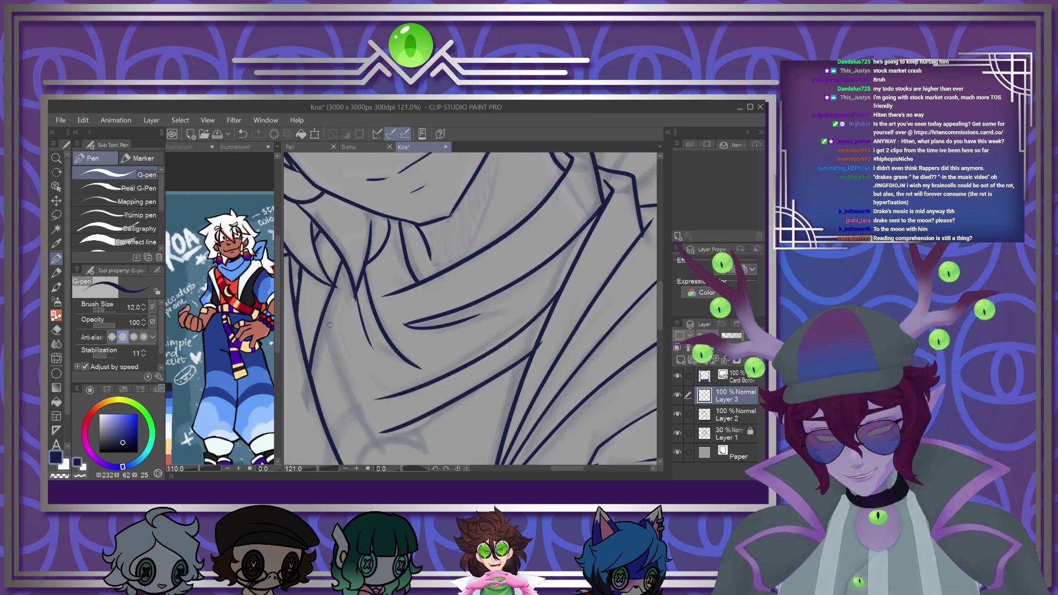
mouse_move(325, 316)
mouse_down()
mouse_move(346, 390)
mouse_move(377, 435)
mouse_up()
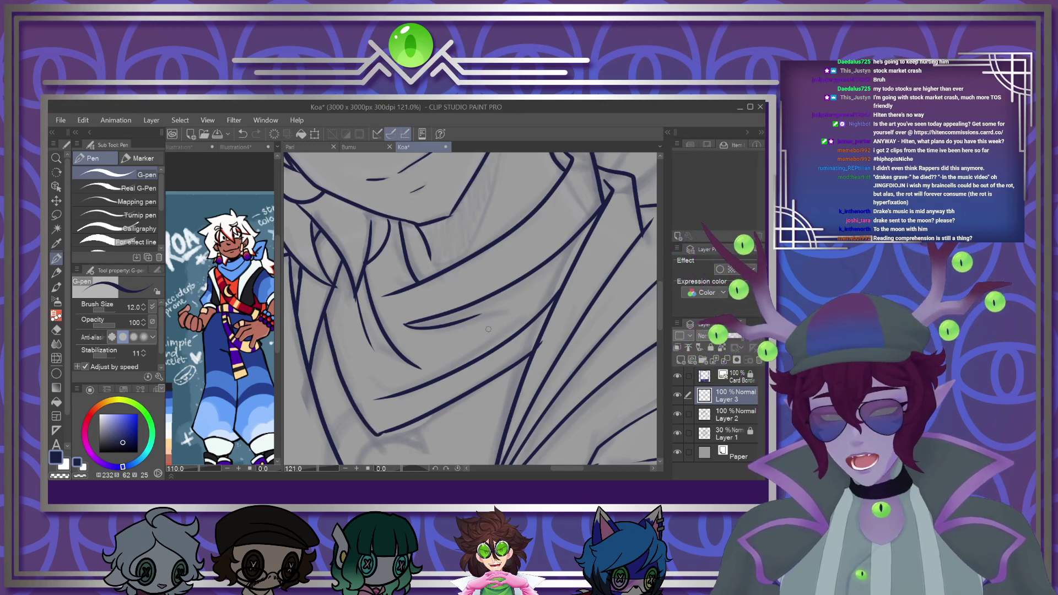
Ink the curved shadow outline on the neck from below the earring to the throat line under the chin
scroll(487, 325, down, 3)
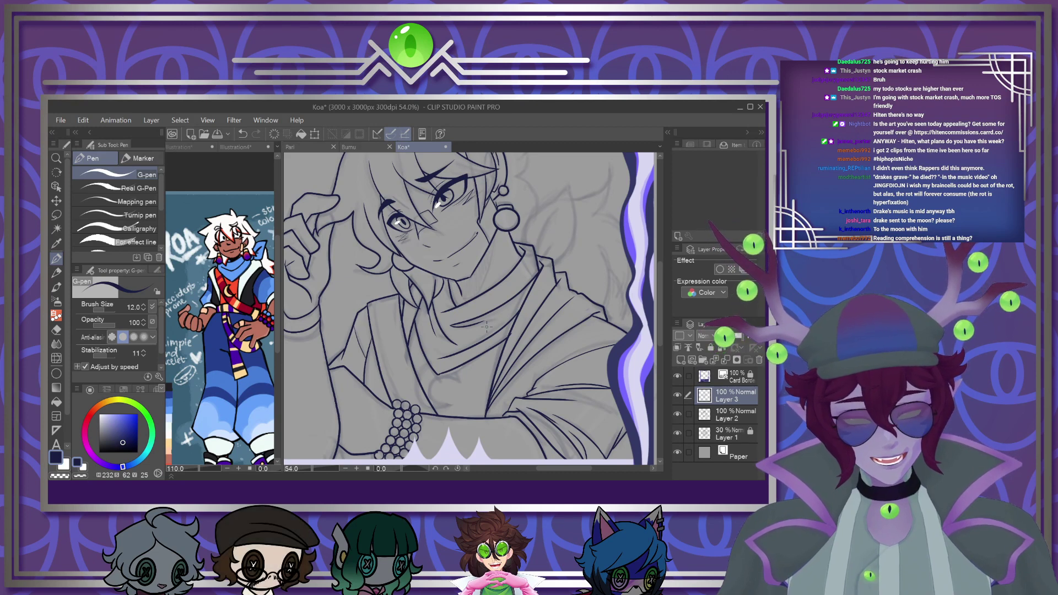
scroll(485, 241, up, 2)
scroll(485, 242, up, 3)
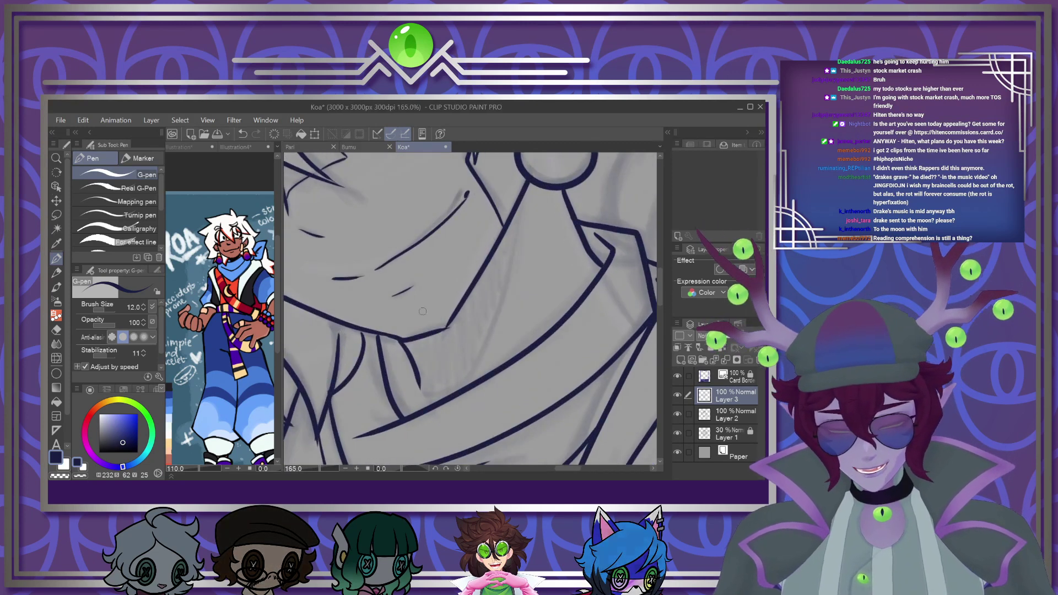
mouse_move(419, 365)
mouse_down()
mouse_move(456, 390)
mouse_move(488, 346)
mouse_move(521, 195)
mouse_move(510, 274)
mouse_move(474, 360)
mouse_move(427, 386)
mouse_up()
key(ctrl+z)
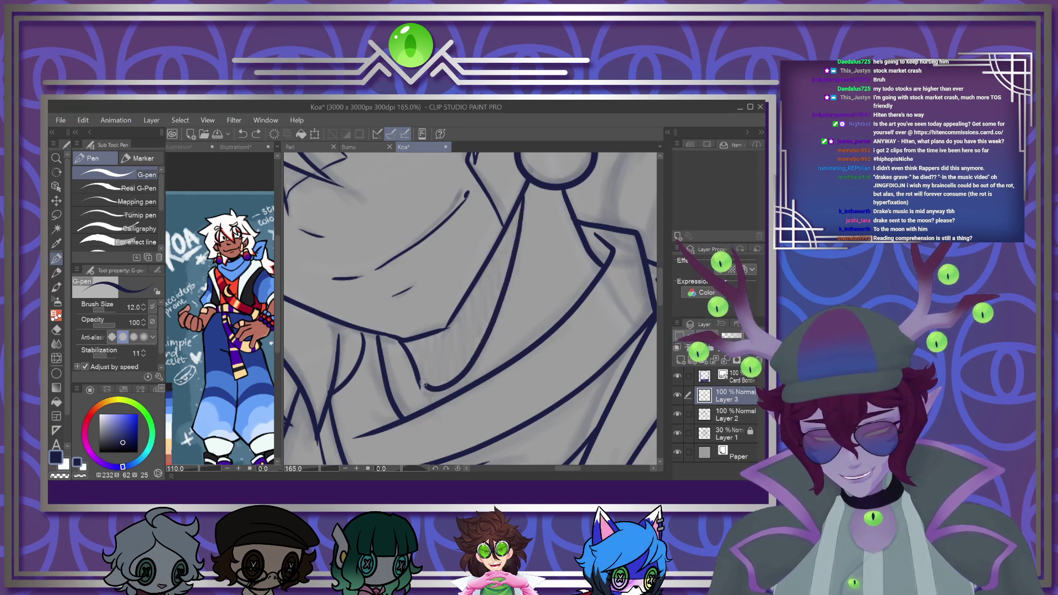
Select the shadow area on the neck along its inked outline and fill it with the dark navy line colour
key(m)
mouse_move(522, 194)
mouse_down()
mouse_move(452, 318)
mouse_move(405, 339)
mouse_move(440, 386)
mouse_move(478, 354)
mouse_up()
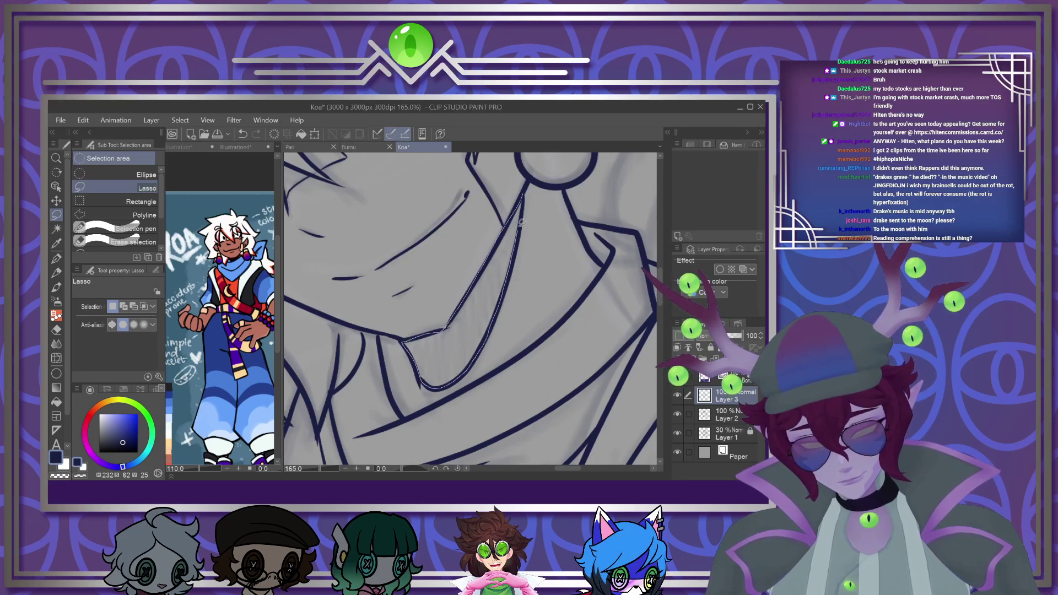
drag(519, 228, 523, 252)
click(523, 407)
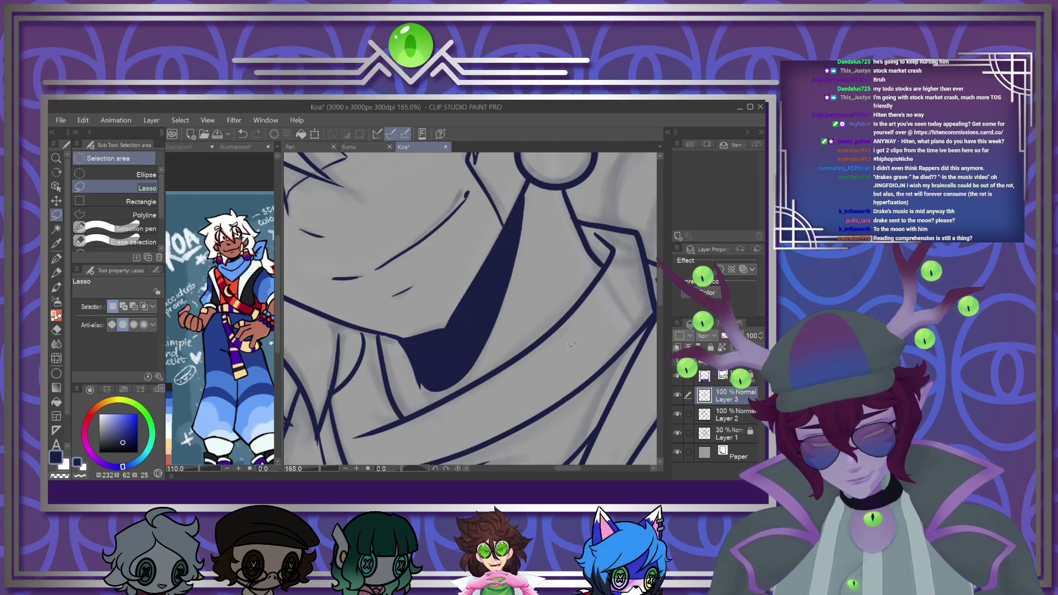
Draw a circle outline with brush size 10 over the sketched crescent on the chest, around the scarf's point
key(ctrl+minus)
key(ctrl+minus)
key(ctrl+minus)
key(ctrl+minus)
key(ctrl+minus)
scroll(450, 386, up, 6)
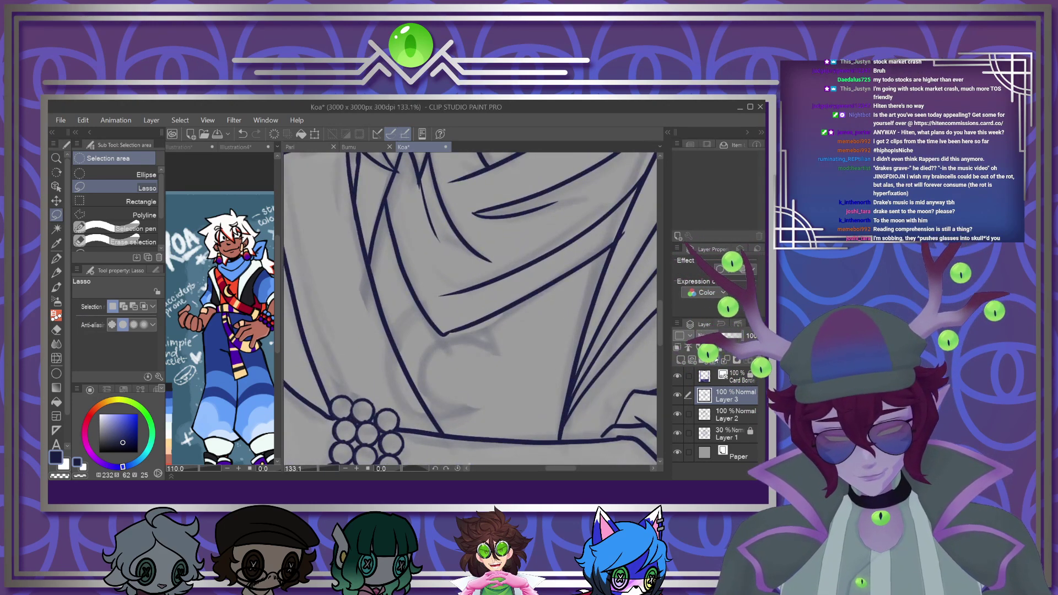
key(u)
drag(380, 295, 502, 414)
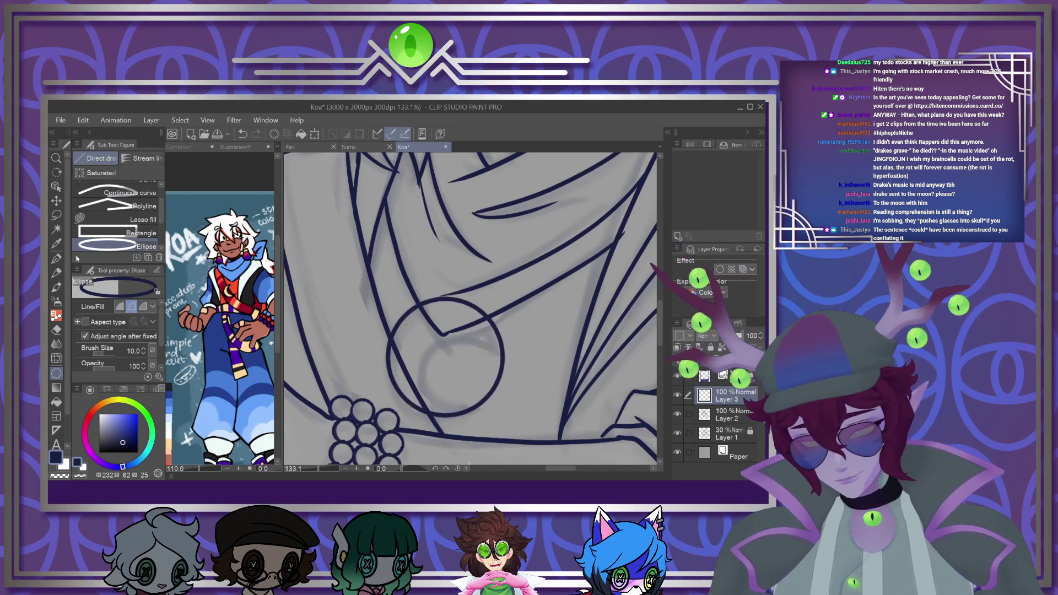
click(56, 258)
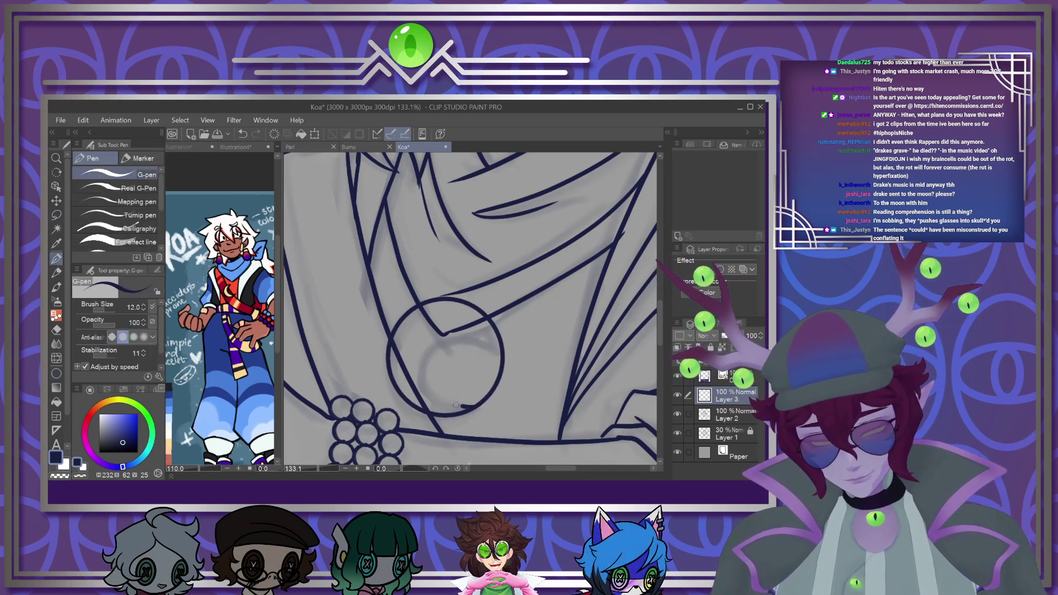
mouse_move(462, 406)
mouse_down()
mouse_move(429, 383)
mouse_move(434, 341)
mouse_up()
mouse_move(466, 409)
mouse_down()
mouse_move(433, 383)
mouse_move(432, 356)
mouse_move(483, 344)
mouse_move(505, 376)
mouse_up()
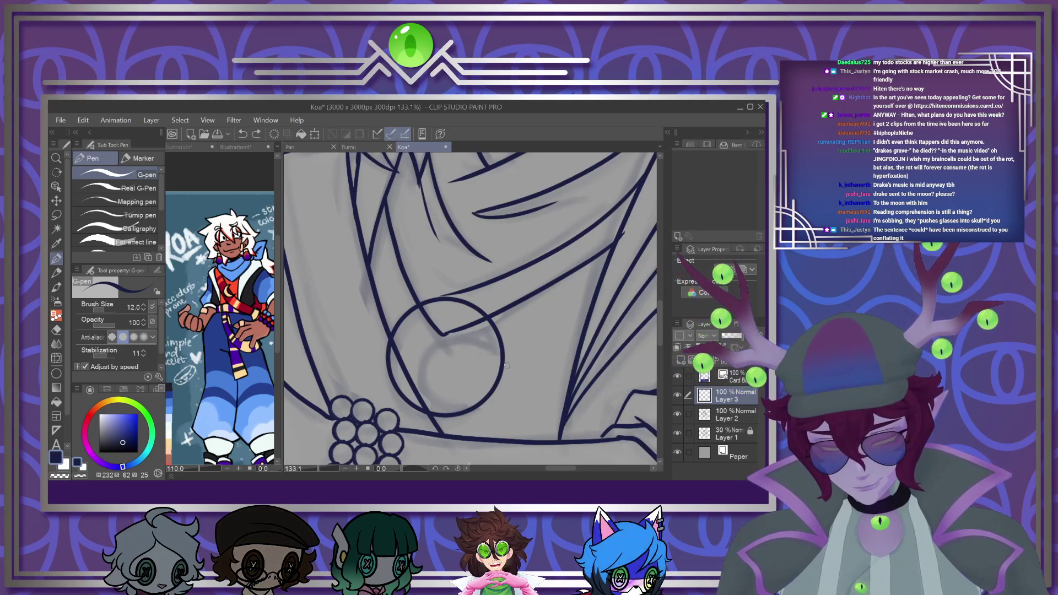
Duplicate the circle, shrink the copy inside it as the crescent's inner edge, and clean up the crescent's tip
key(ctrl+c)
key(ctrl+v)
key(ctrl+t)
drag(504, 298, 463, 340)
drag(453, 392, 496, 380)
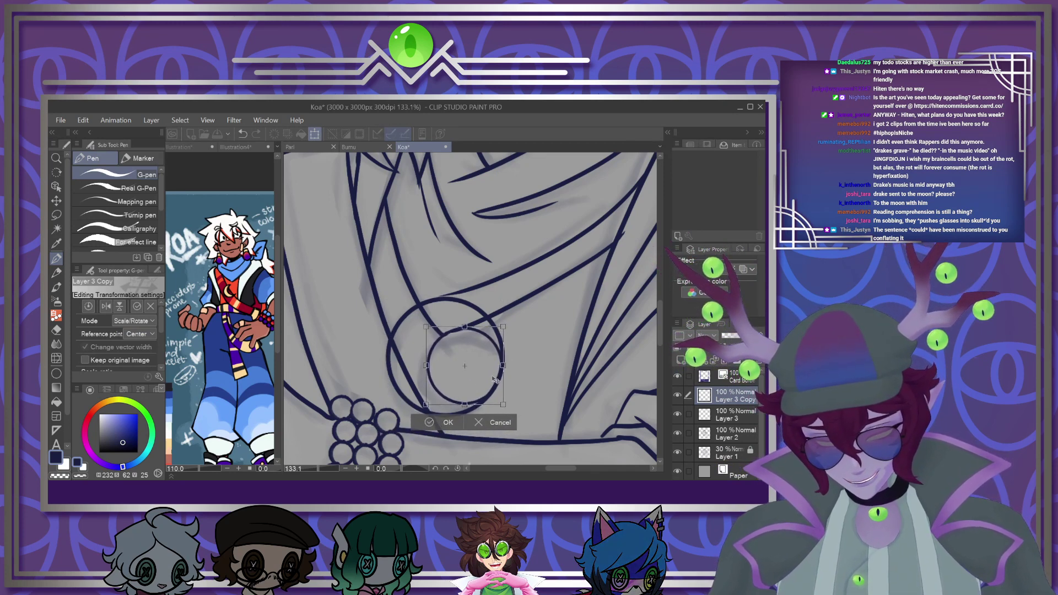
click(446, 421)
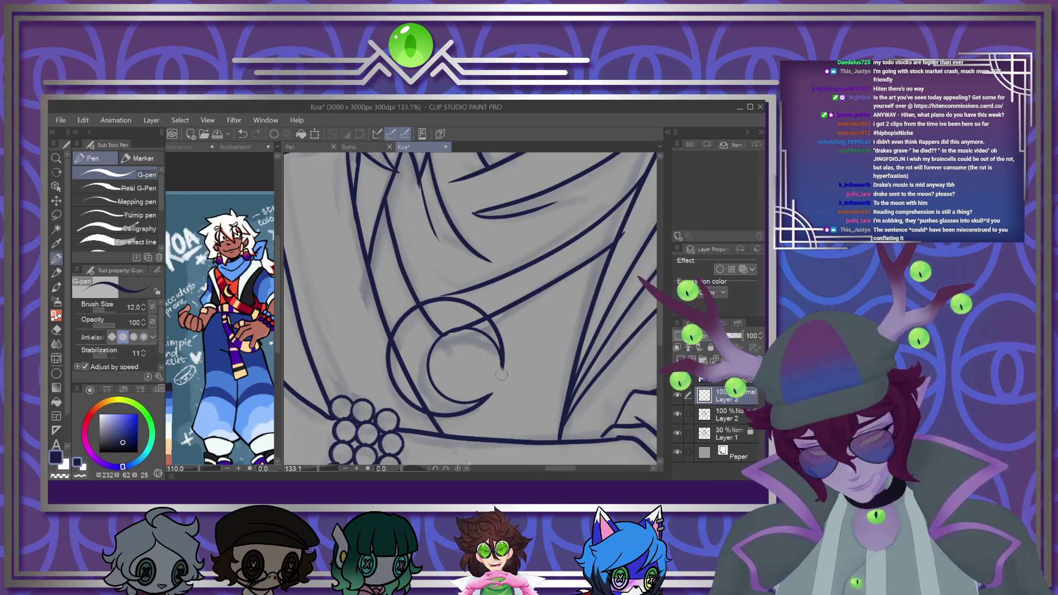
drag(498, 364, 504, 370)
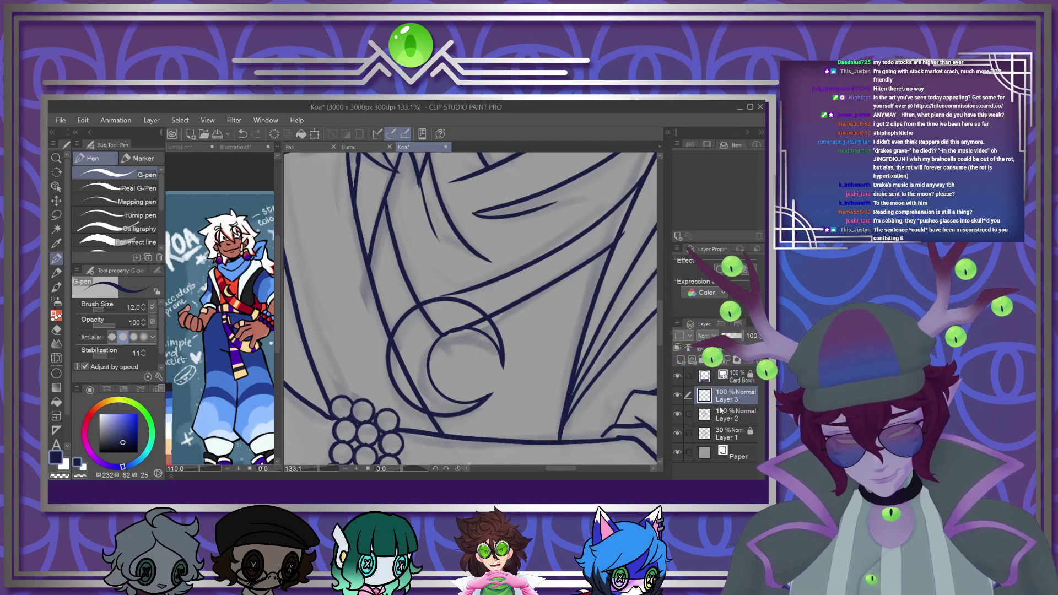
Shift the crescent slightly up and to the left under the scarf's point and rotate it a little
key(ctrl+t)
drag(481, 401, 475, 394)
drag(541, 378, 538, 384)
drag(473, 396, 470, 396)
key(Return)
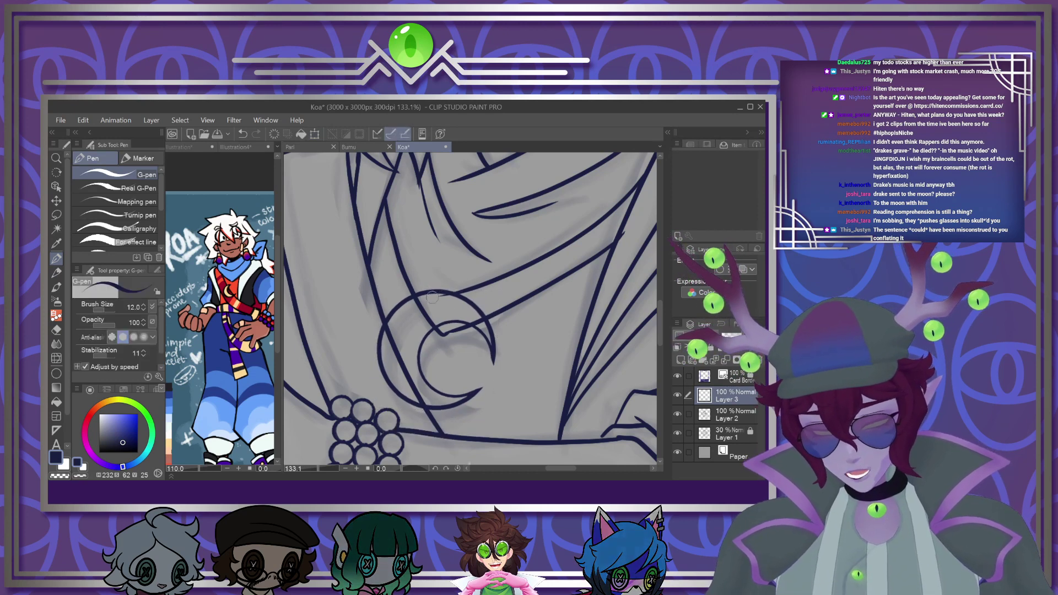
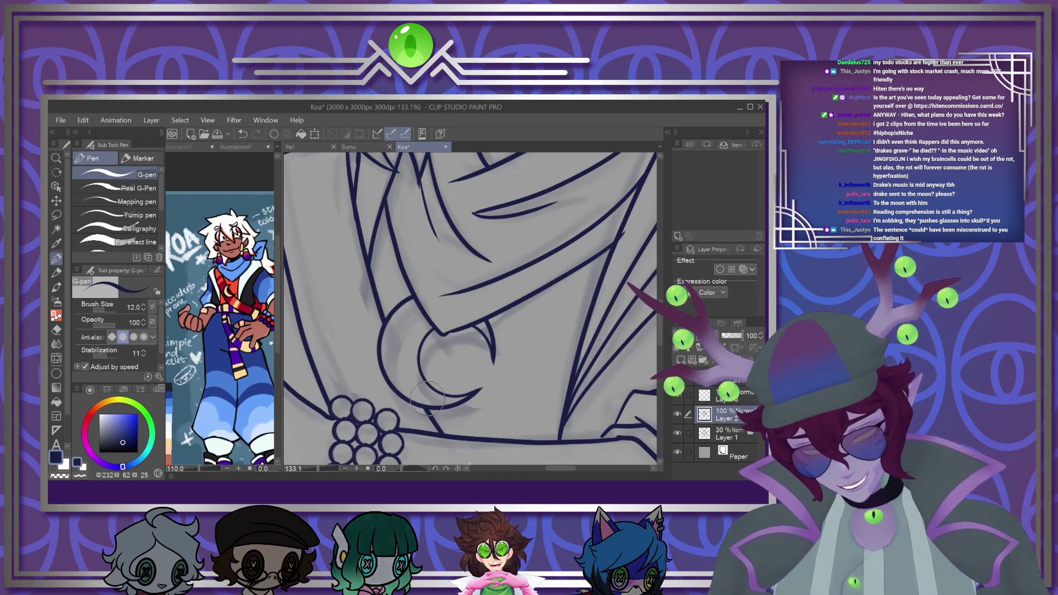
Thicken the crescent's inner curve and refine the line of its upper tip
scroll(405, 325, down, 2)
scroll(408, 339, up, 5)
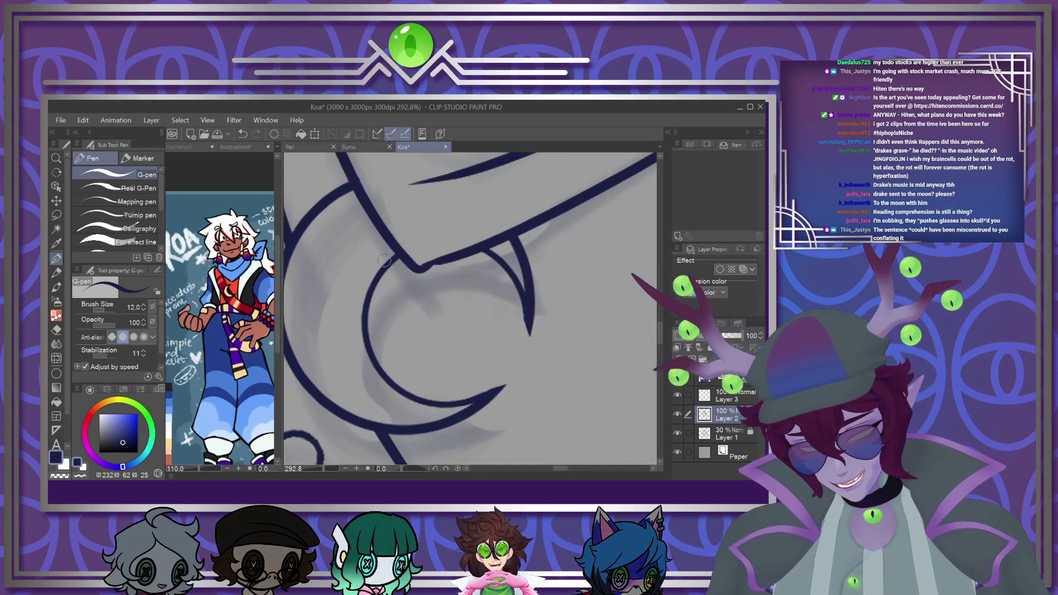
mouse_move(368, 302)
mouse_down()
mouse_move(372, 352)
mouse_move(433, 400)
mouse_move(462, 403)
mouse_up()
drag(483, 248, 526, 341)
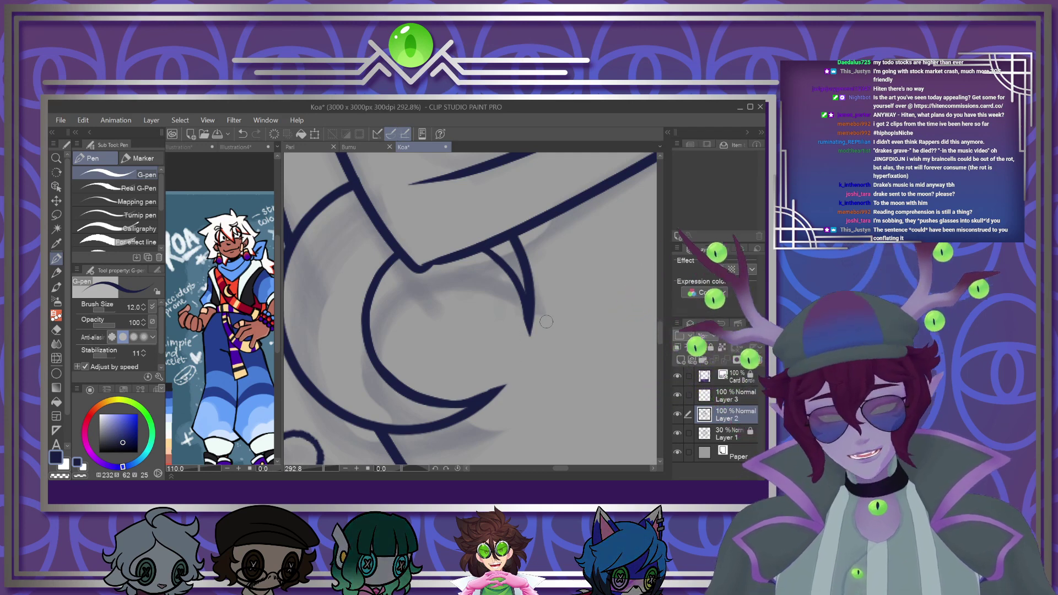
Ink the hair lock that curls outward behind the ear, above the leaf-shaped end of the scarf
scroll(488, 362, down, 5)
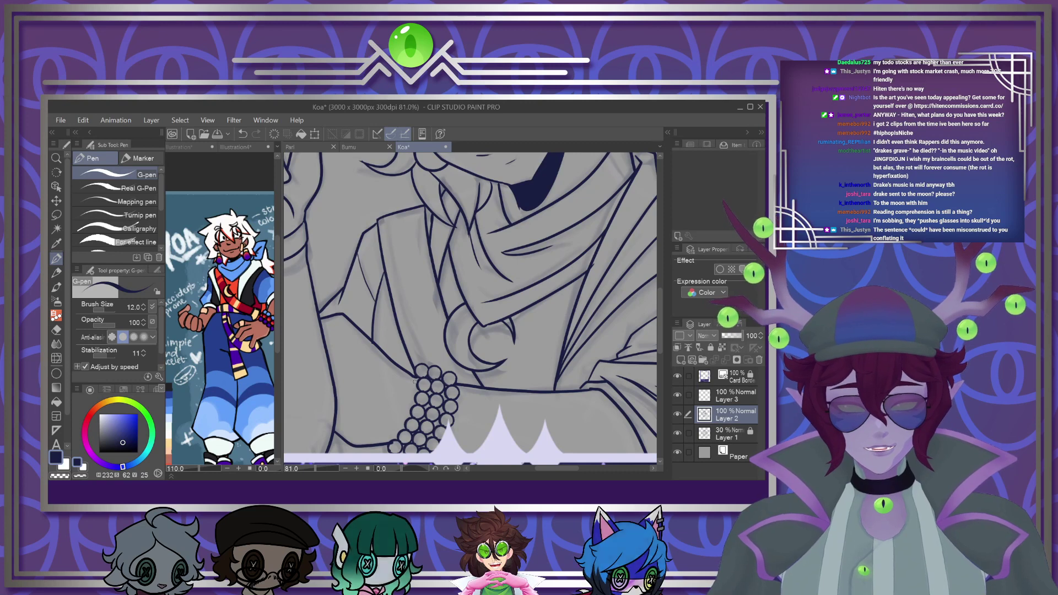
scroll(365, 392, down, 2)
scroll(563, 214, up, 5)
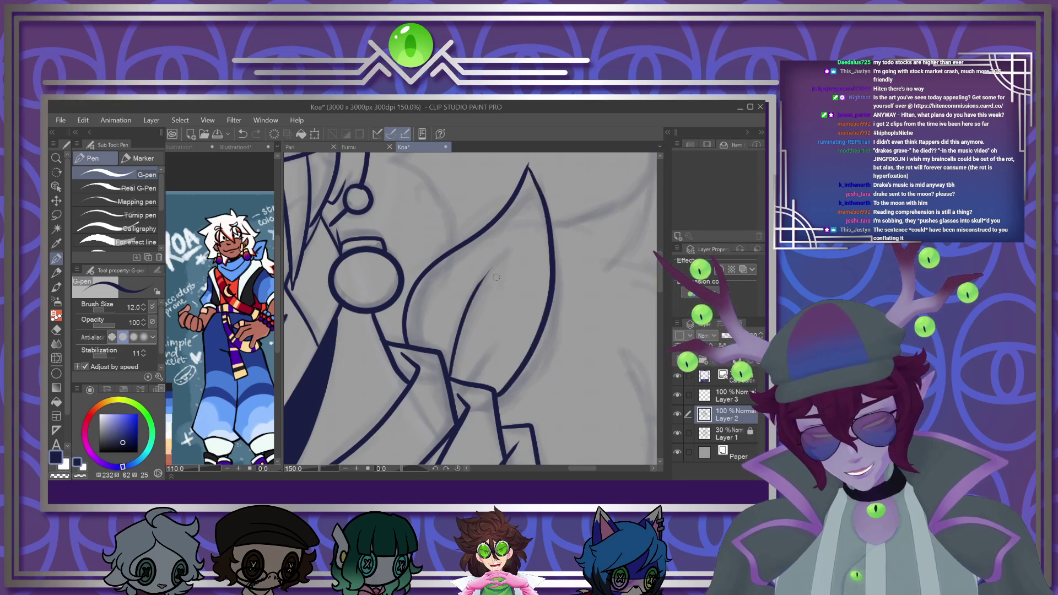
scroll(491, 321, down, 3)
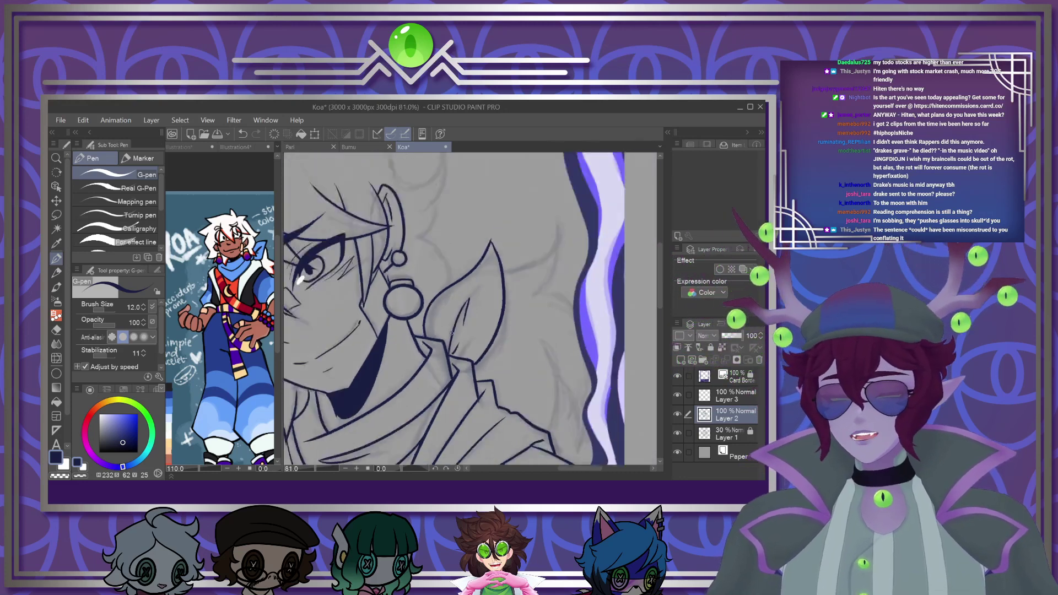
scroll(419, 279, up, 4)
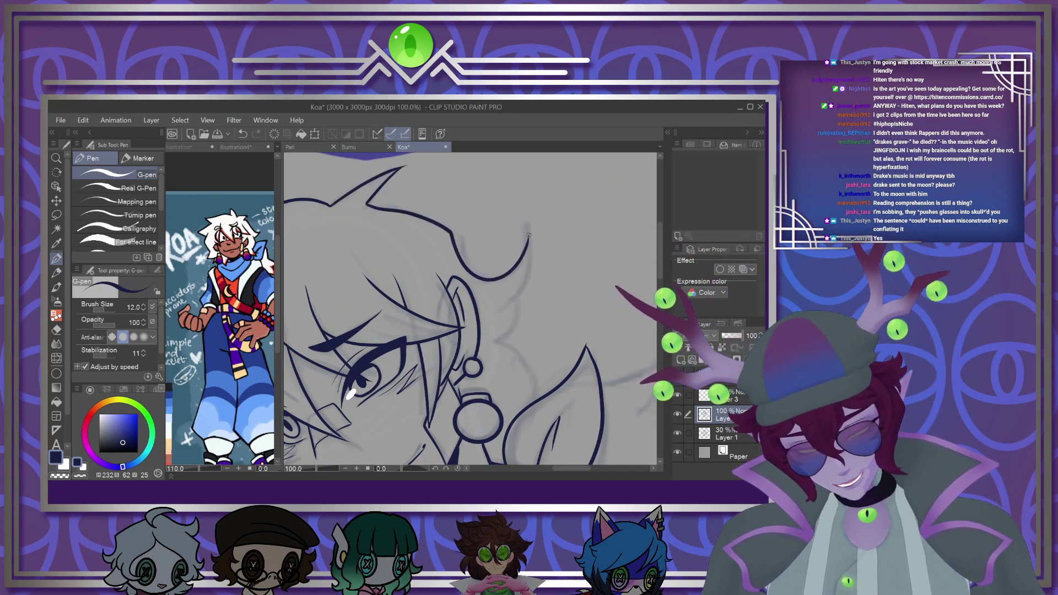
mouse_move(518, 301)
mouse_down()
mouse_move(498, 339)
mouse_move(542, 403)
mouse_up()
scroll(543, 389, down, 2)
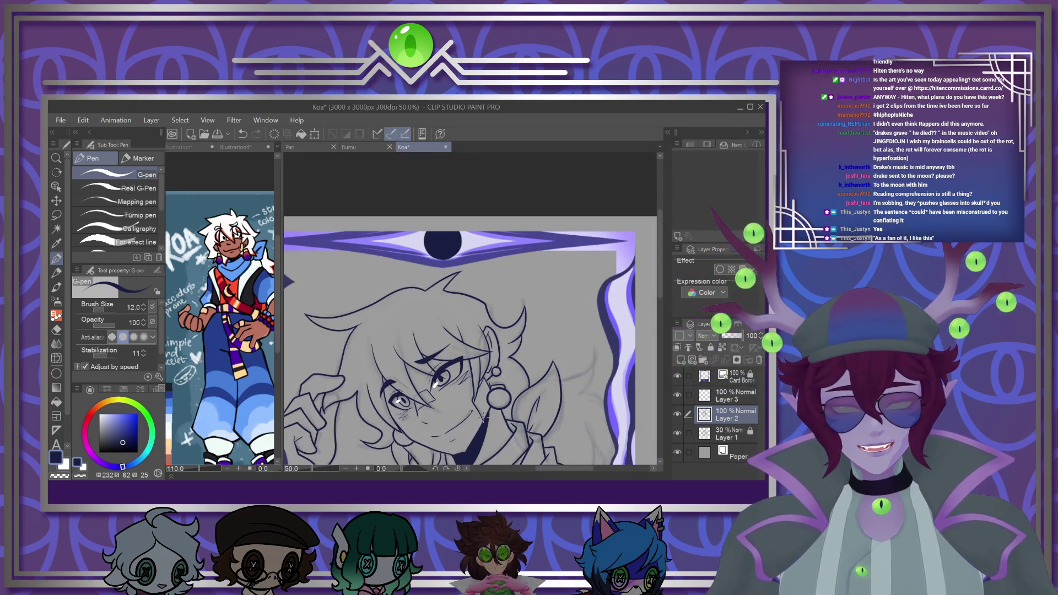
Ink the remaining curved outlines of the hair tufts behind the character's shoulder on Layer 2, following the sketch
scroll(441, 397, down, 2)
scroll(430, 331, up, 1)
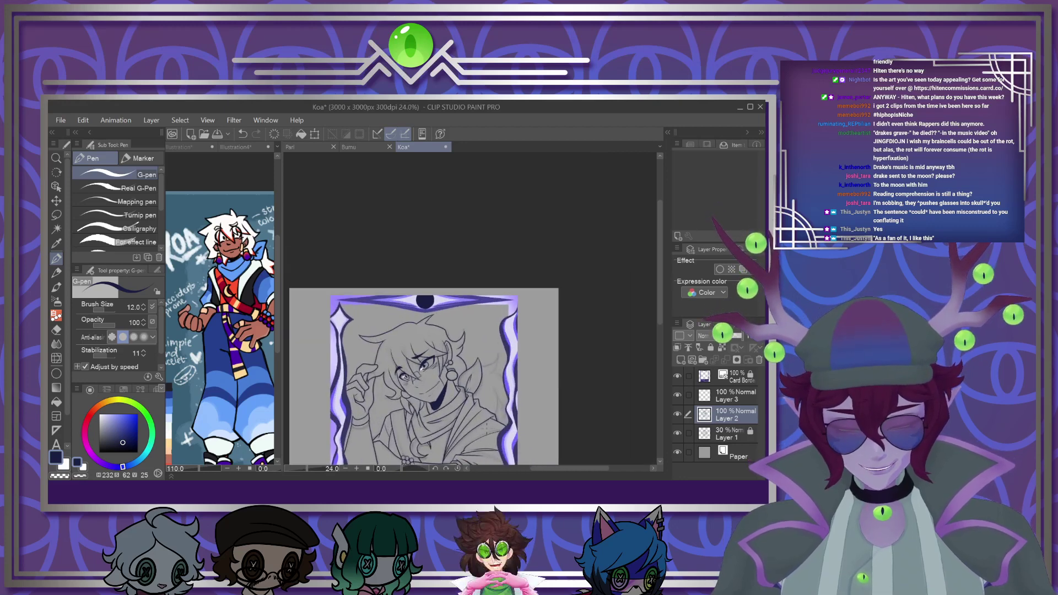
drag(430, 353, 452, 303)
scroll(546, 380, up, 2)
drag(546, 381, 480, 368)
scroll(479, 368, up, 2)
mouse_move(437, 265)
mouse_down()
mouse_move(501, 214)
mouse_move(504, 196)
mouse_up()
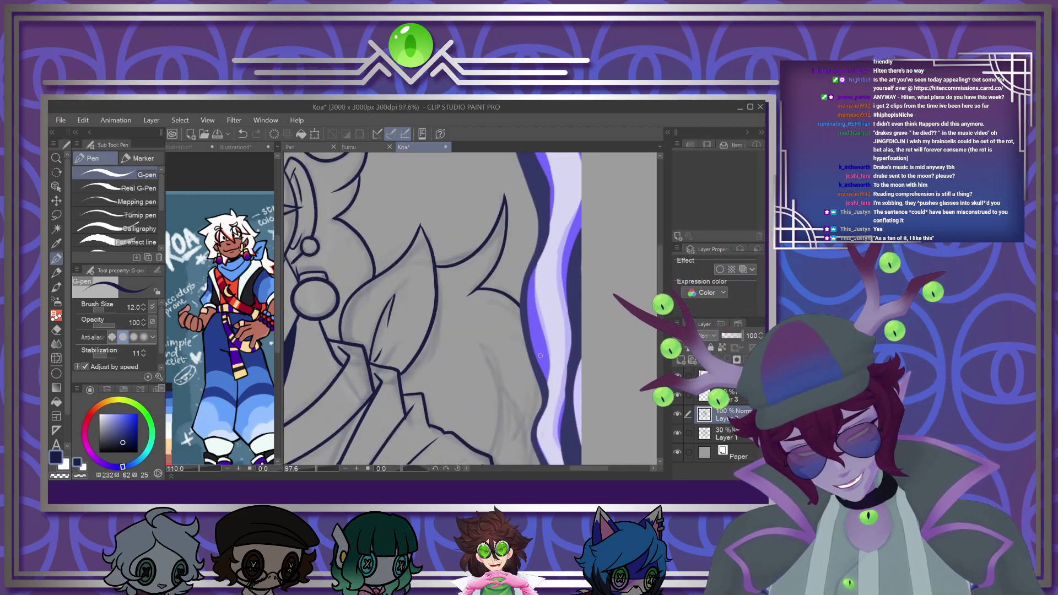
drag(660, 284, 660, 311)
mouse_move(490, 208)
mouse_down()
mouse_move(516, 252)
mouse_move(514, 348)
mouse_up()
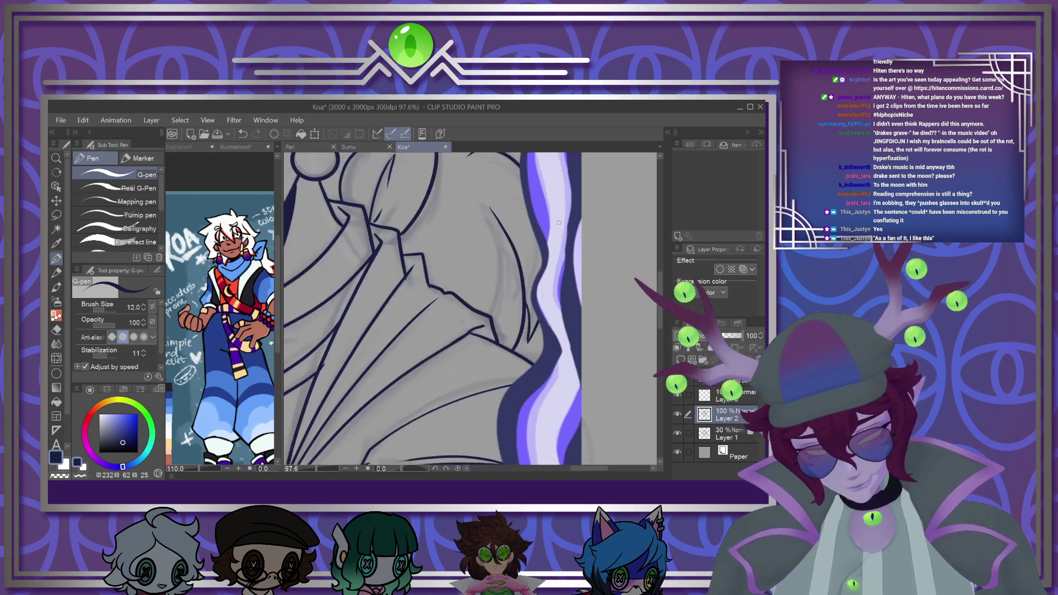
Merge Layer 3 into Layer 2 so the line art sits on a single layer
scroll(535, 329, down, 5)
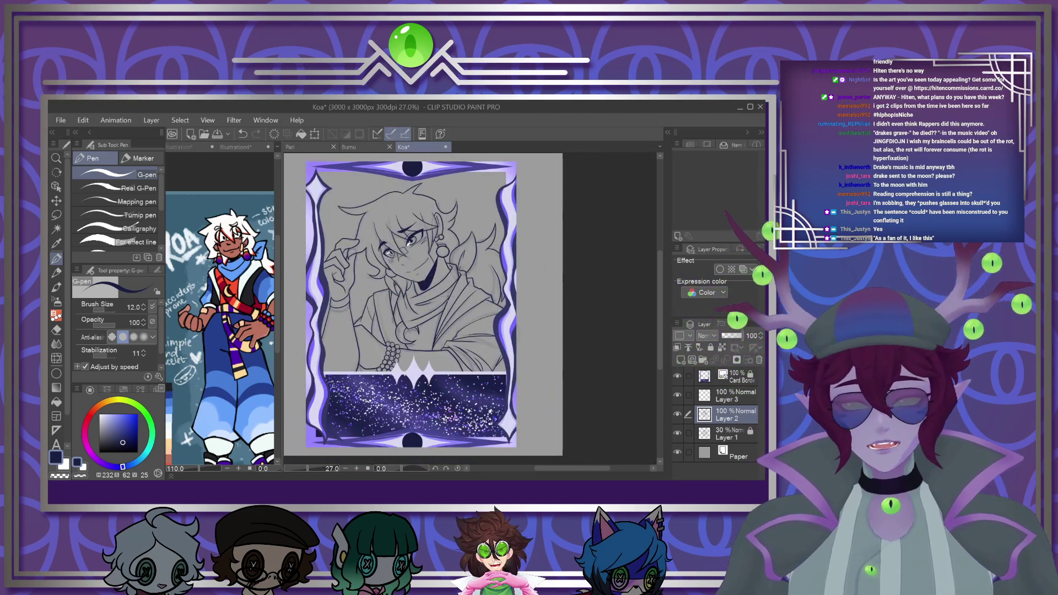
scroll(445, 301, down, 2)
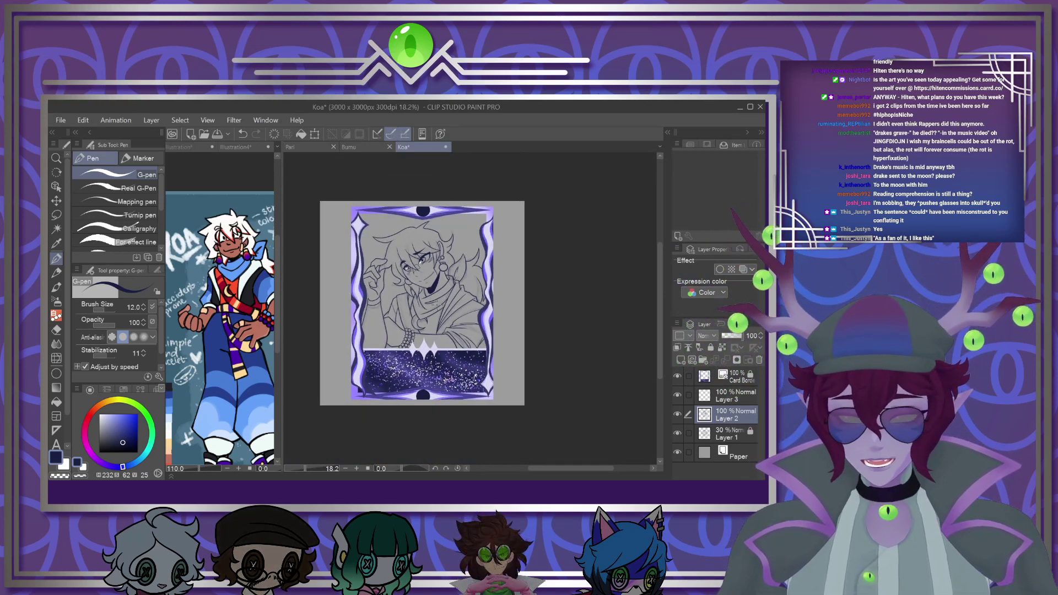
scroll(423, 304, up, 3)
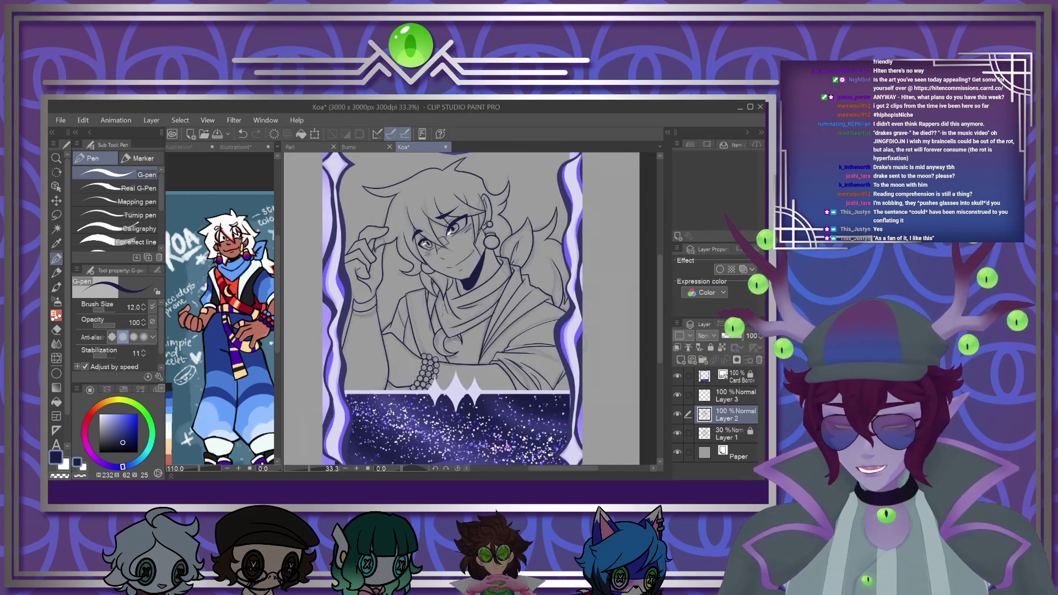
scroll(423, 304, up, 2)
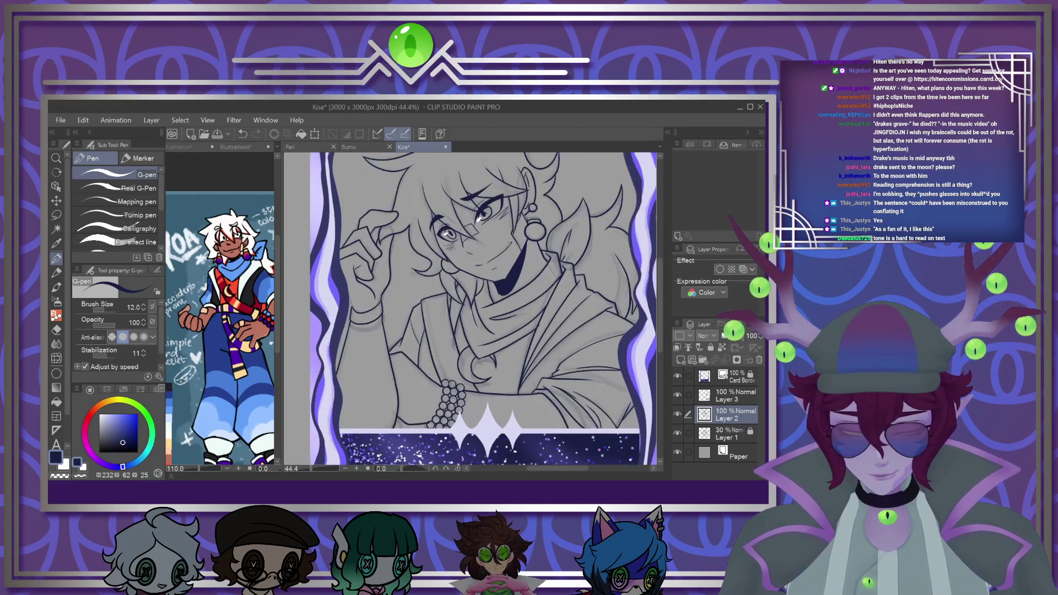
click(726, 360)
Unlock Layer 1, raise its opacity to 100% and clear the sketch from it
click(727, 415)
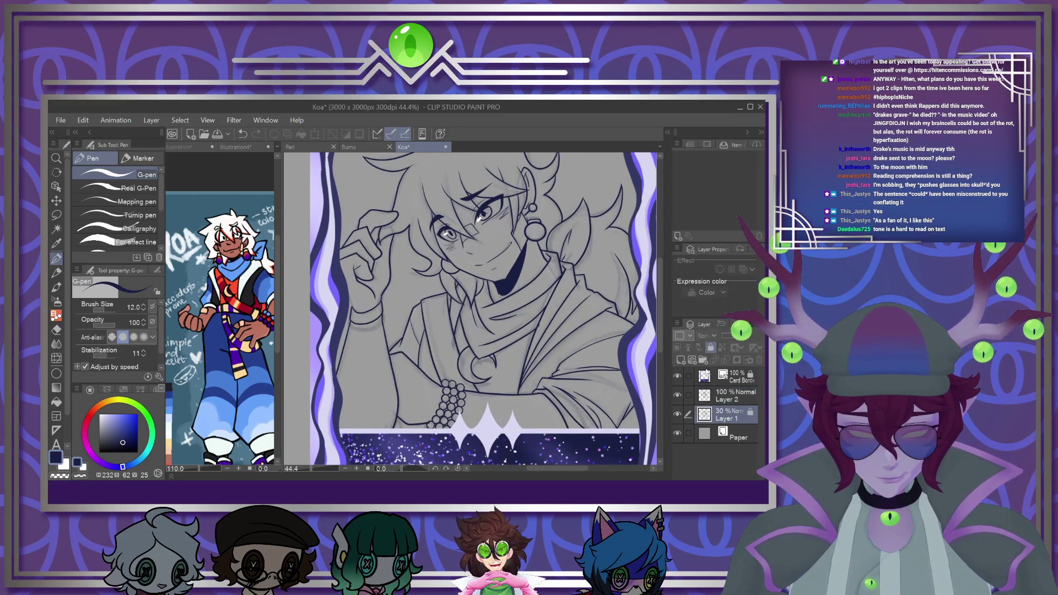
click(711, 348)
click(739, 335)
key(ctrl+z)
click(274, 134)
scroll(387, 365, down, 2)
scroll(387, 365, up, 2)
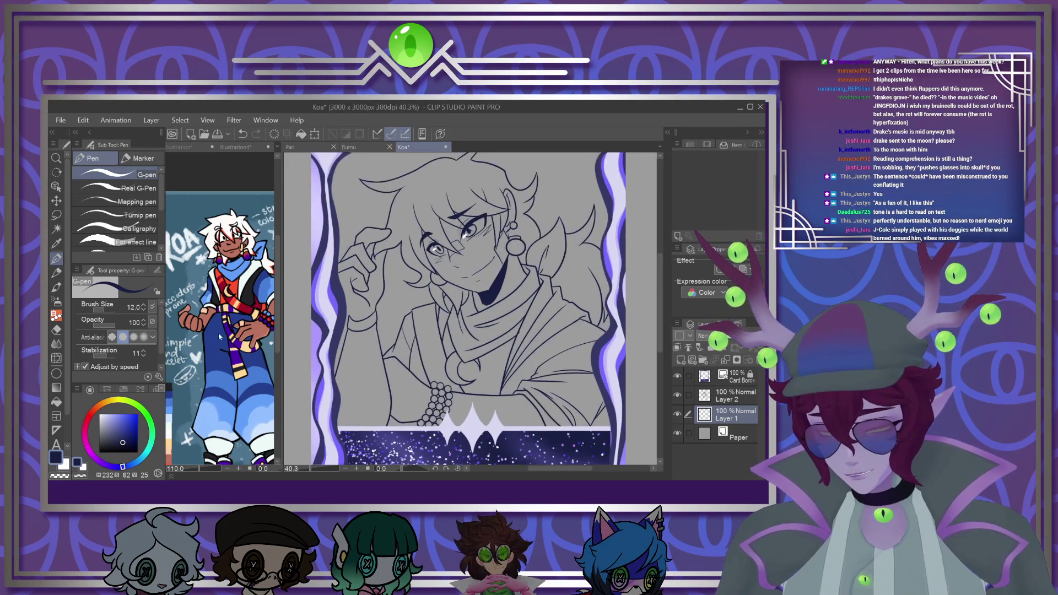
Sample the skin tone from the reference character and paint the face, ear and neck on Layer 1, enlarging the G-pen to 100
click(224, 342)
scroll(232, 243, up, 3)
alt+click(235, 237)
scroll(498, 277, up, 8)
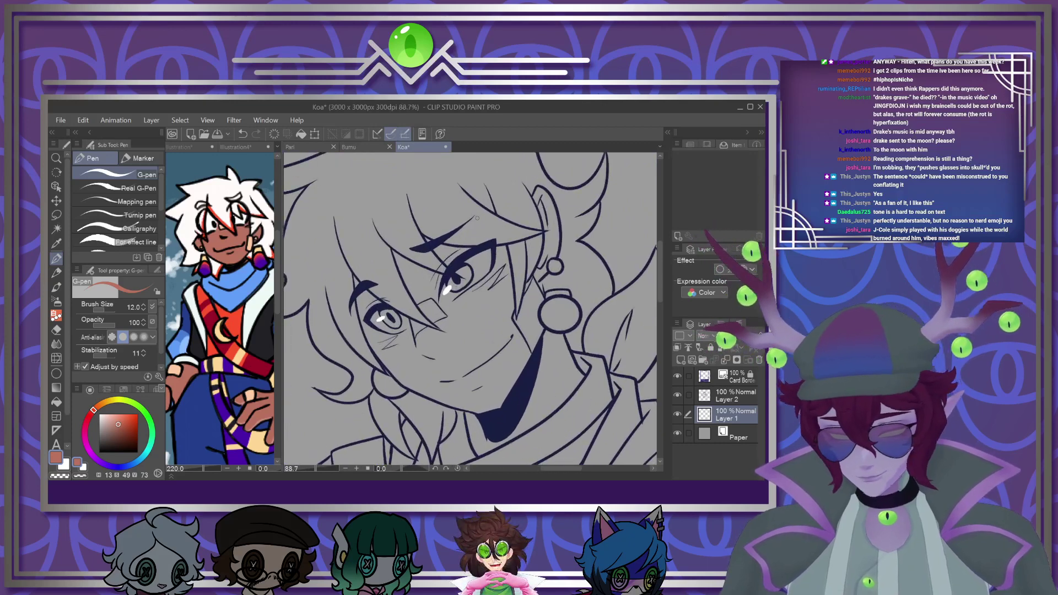
key(])
key(])
key(])
key(])
key(])
key(])
key(])
key(])
key(])
mouse_move(531, 184)
mouse_down()
mouse_move(555, 245)
mouse_move(545, 271)
mouse_up()
key(])
key(])
mouse_move(549, 356)
mouse_down()
mouse_move(576, 395)
mouse_move(547, 406)
mouse_move(524, 391)
mouse_move(506, 447)
mouse_move(472, 410)
mouse_up()
mouse_move(356, 256)
mouse_down()
mouse_move(380, 330)
mouse_move(436, 392)
mouse_move(490, 369)
mouse_move(397, 231)
mouse_move(463, 298)
mouse_move(497, 260)
mouse_move(521, 281)
mouse_move(499, 341)
mouse_up()
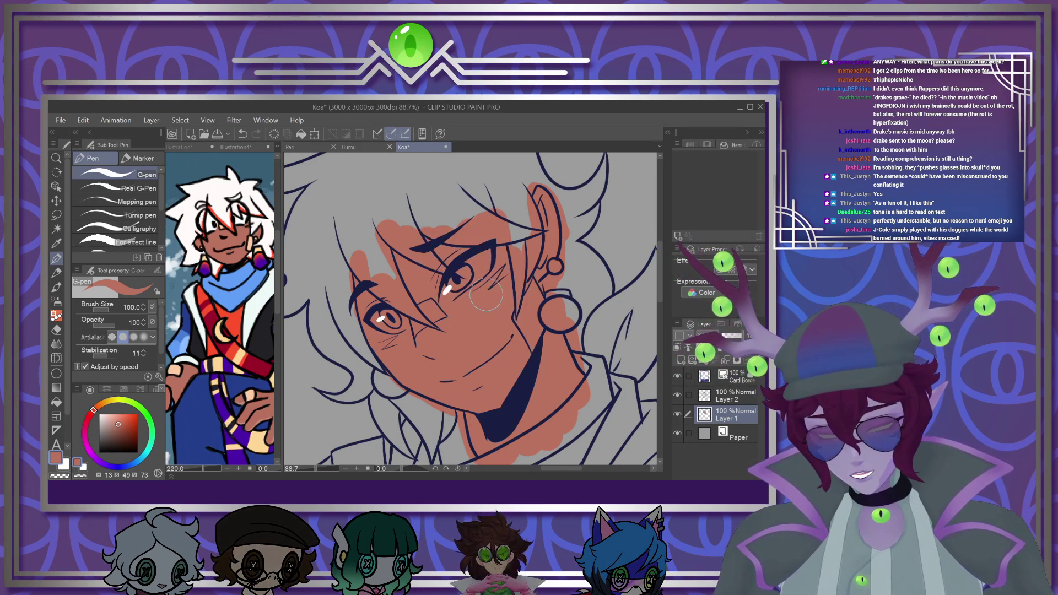
Fill both of the character's forearms with the skin tone, using the fill that refers to other layers
scroll(487, 294, down, 6)
scroll(435, 403, up, 3)
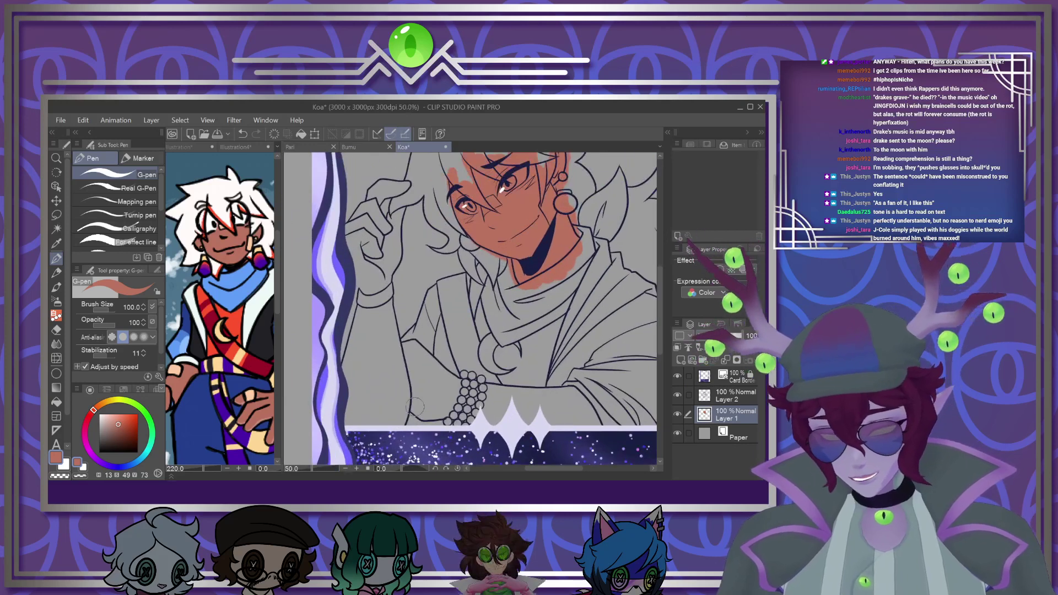
key(g)
click(375, 364)
click(430, 386)
click(534, 400)
scroll(563, 384, up, 4)
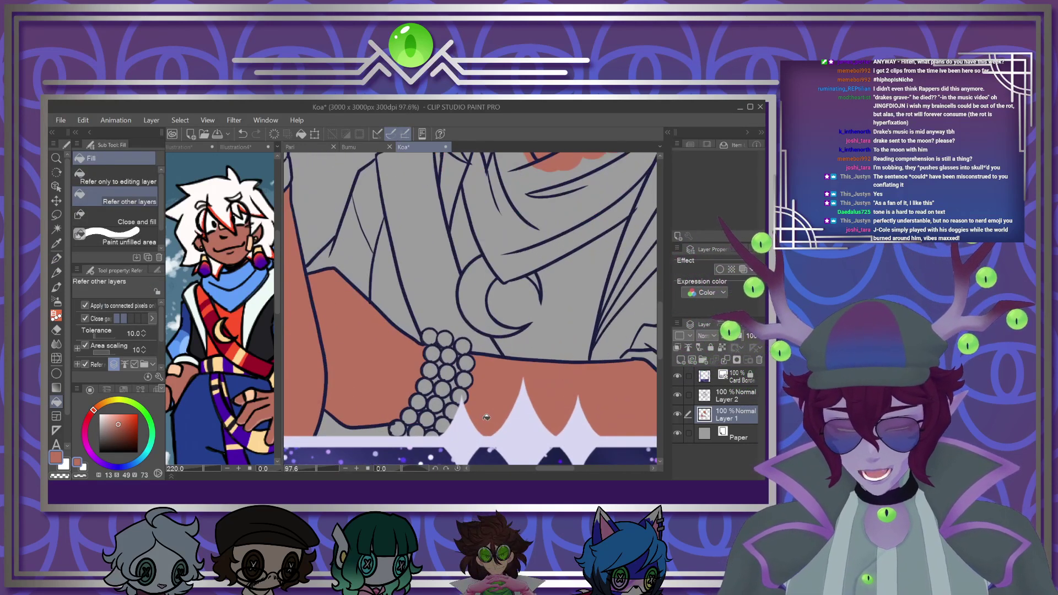
Paint the skin tone over the beaded bracelet with the G-pen
click(56, 258)
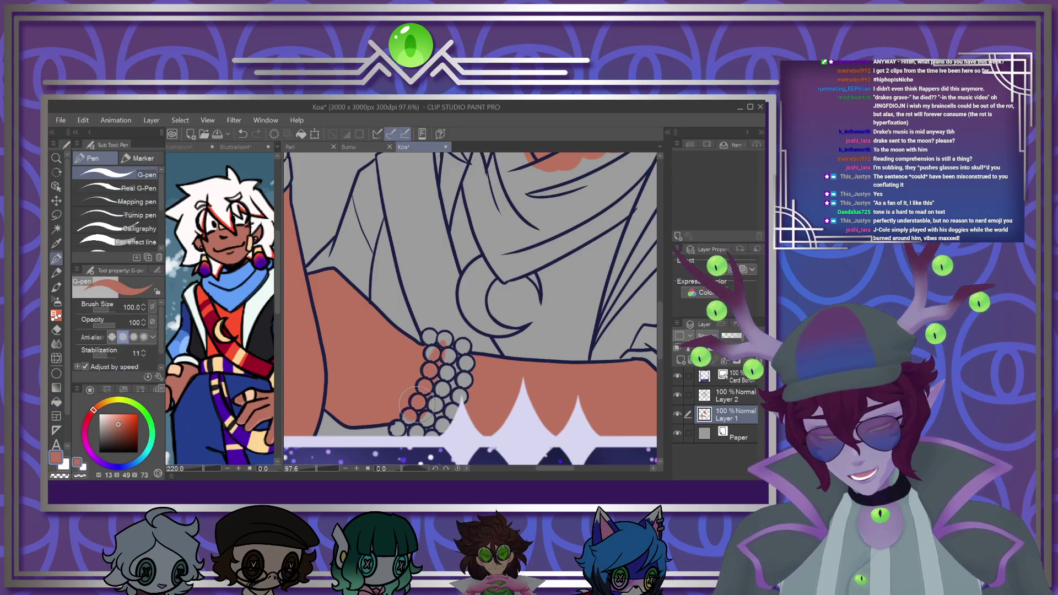
scroll(479, 302, down, 5)
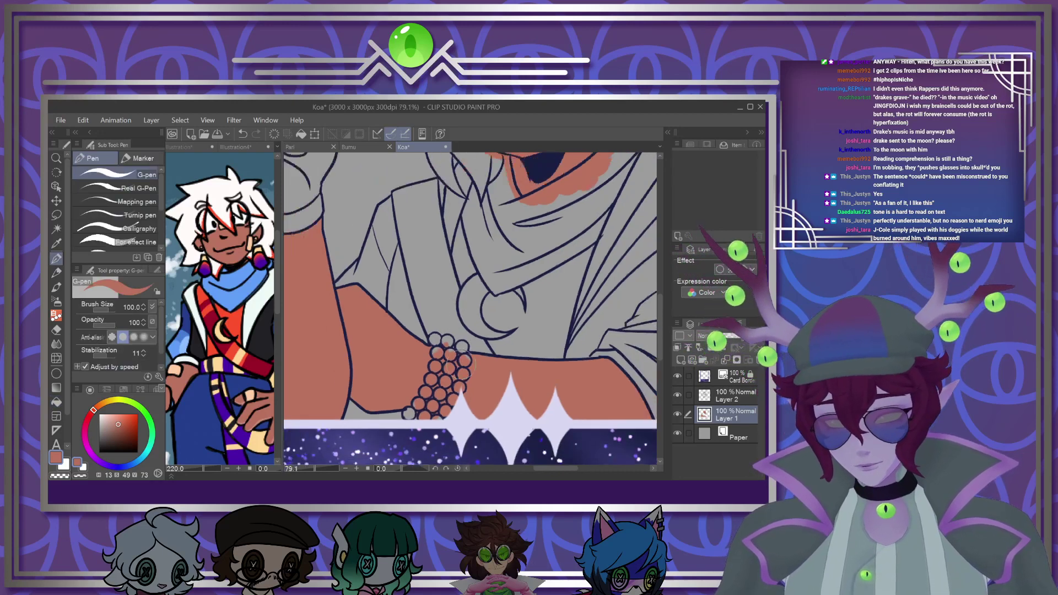
scroll(520, 298, up, 2)
Sample the dark navy line colour and reduce the G-pen to size 17 on Layer 2 for touching up the raised hand's outline
alt+click(520, 298)
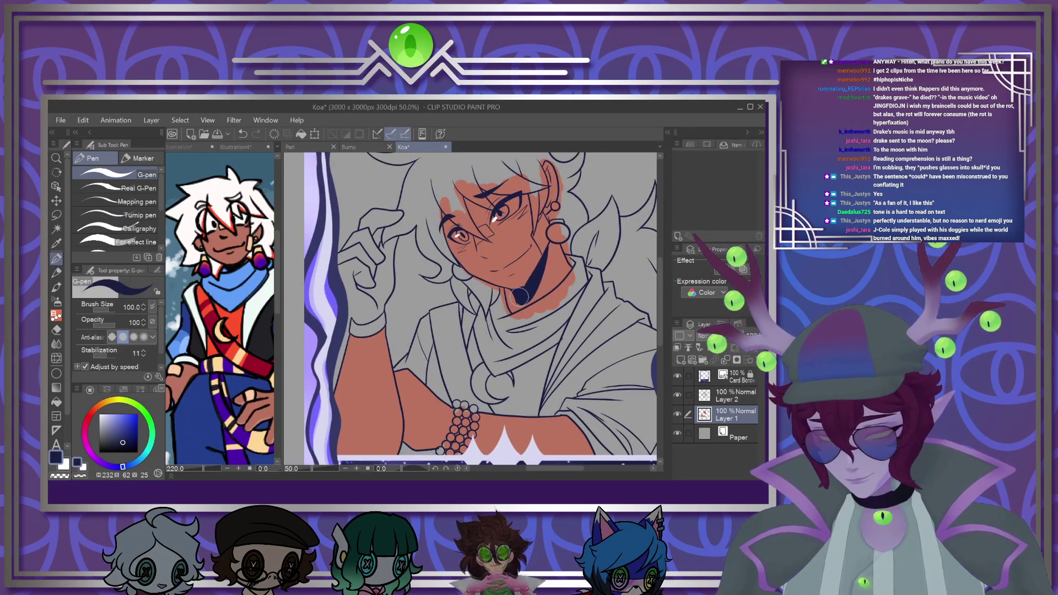
scroll(363, 323, up, 3)
key(alt+bracketright)
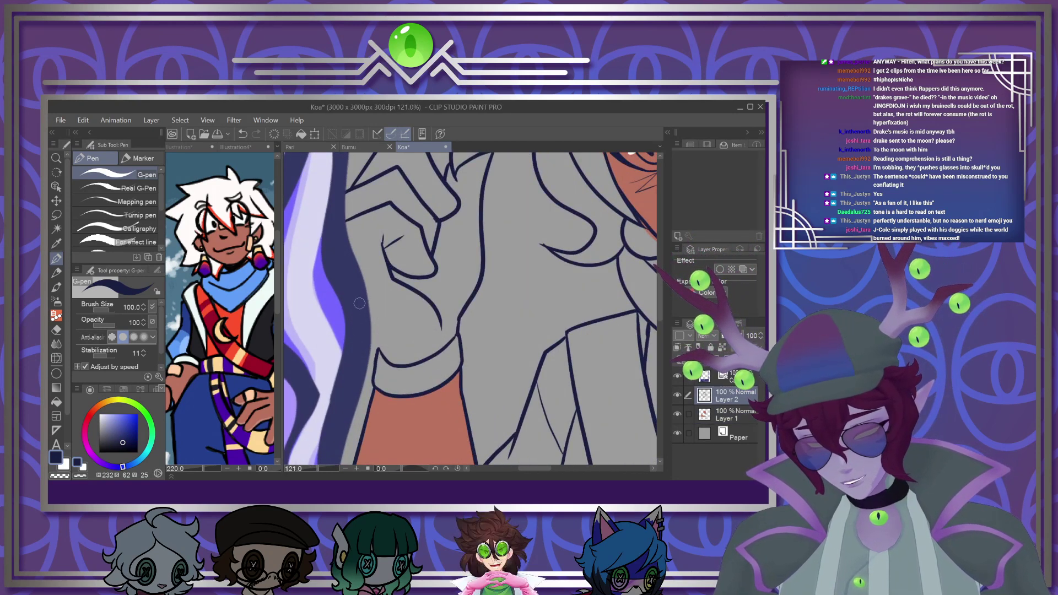
key(bracketleft)
key(bracketleft)
key(bracketleft)
key(bracketleft)
key(bracketleft)
key(bracketleft)
key(bracketleft)
key(bracketleft)
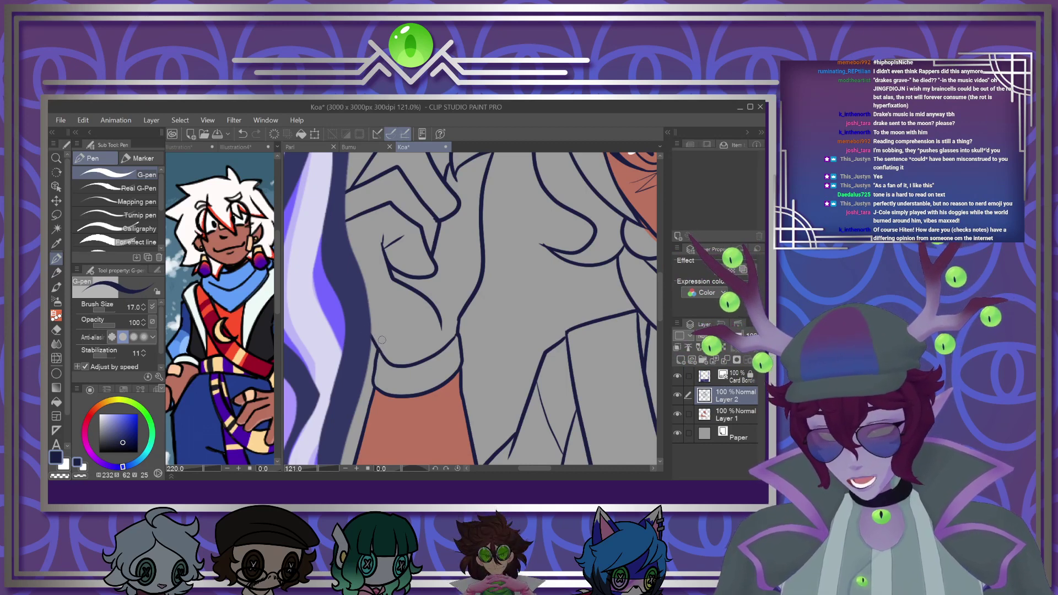
scroll(376, 344, down, 3)
scroll(369, 340, down, 4)
scroll(341, 419, up, 3)
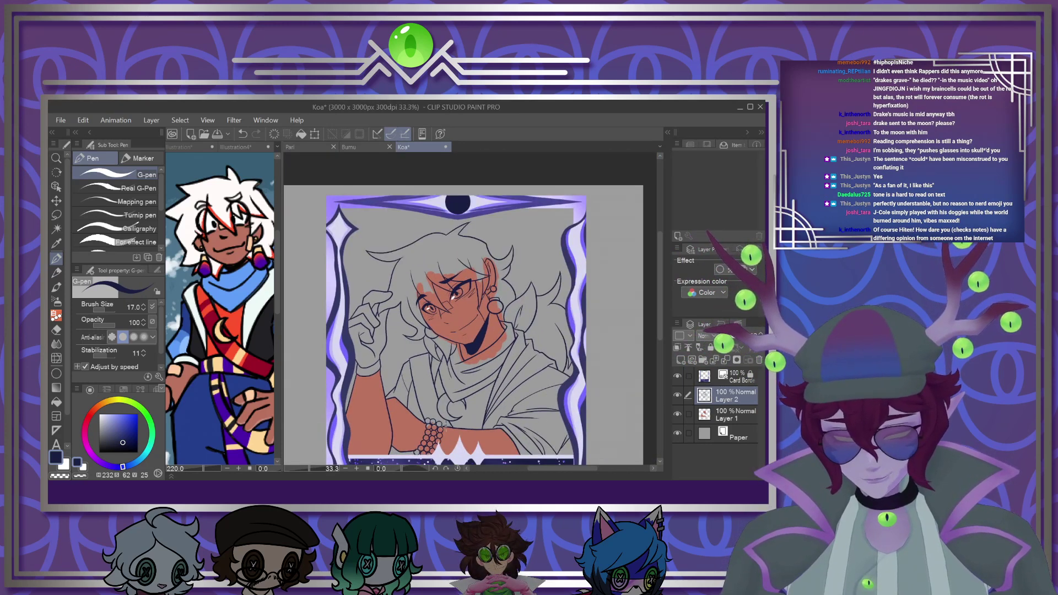
Resample the skin tone and paint along the raised hand's palm, thumb and knuckle edges on Layer 1, enlarging the G-pen to 70
alt+click(349, 424)
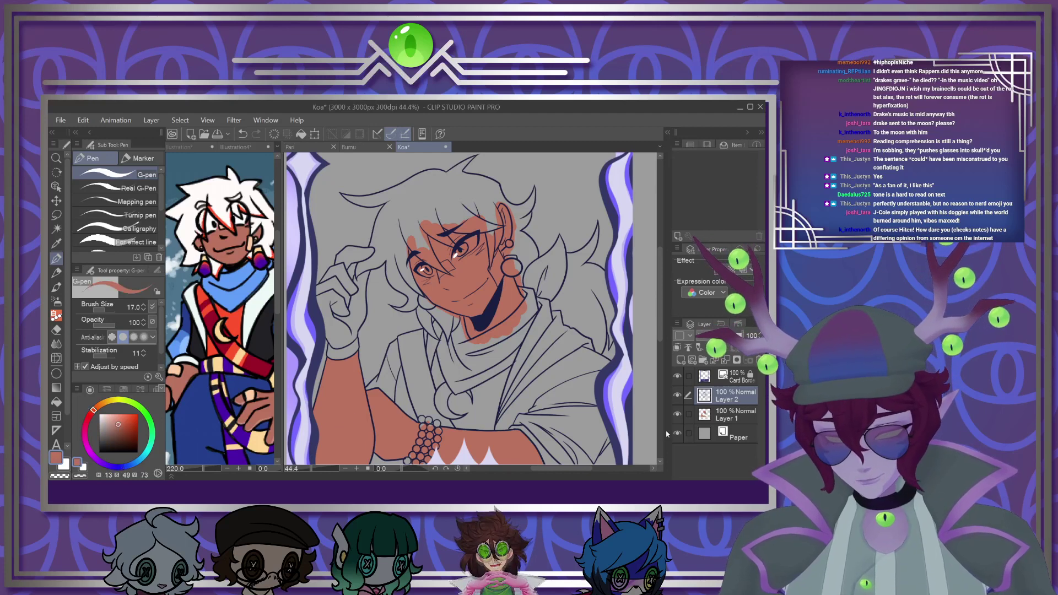
click(728, 414)
scroll(496, 310, down, 3)
scroll(413, 303, up, 4)
scroll(312, 299, up, 5)
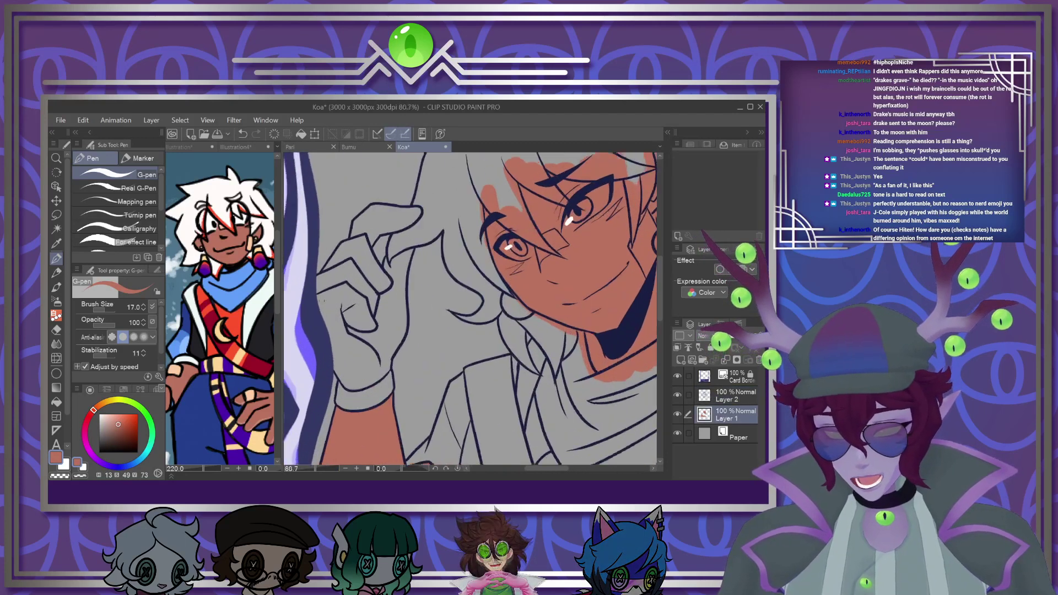
key(])
mouse_move(398, 200)
mouse_down()
mouse_move(368, 219)
mouse_move(326, 275)
mouse_move(328, 322)
mouse_up()
mouse_move(364, 400)
mouse_down()
mouse_move(376, 366)
mouse_move(423, 390)
mouse_move(433, 413)
mouse_up()
mouse_move(456, 348)
mouse_down()
mouse_move(463, 228)
mouse_move(440, 253)
mouse_move(444, 235)
mouse_move(435, 354)
mouse_move(436, 295)
mouse_move(424, 345)
mouse_move(445, 291)
mouse_move(449, 380)
mouse_up()
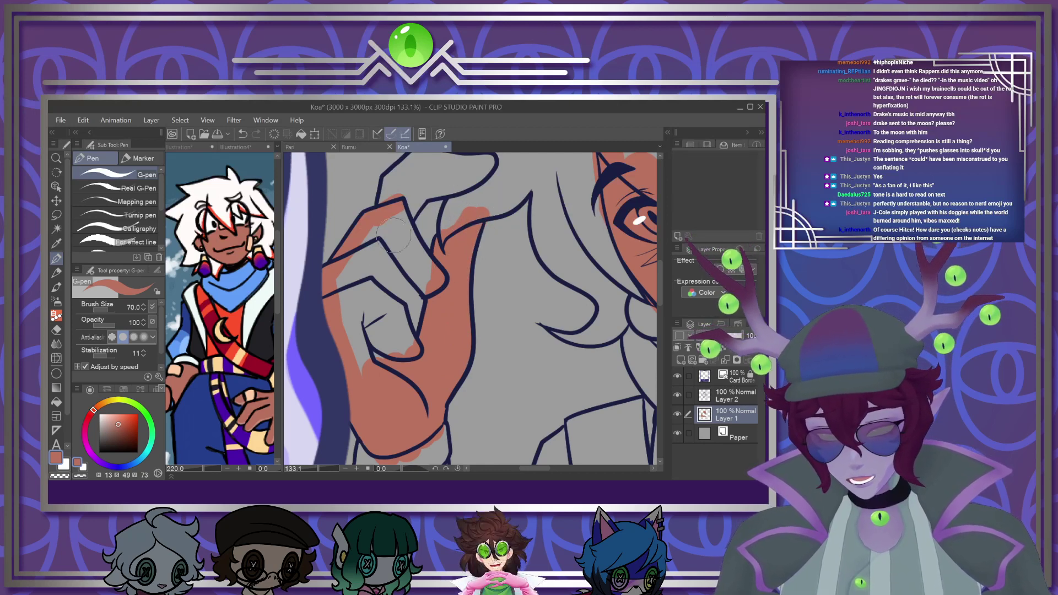
Fill the remaining unpainted areas of the raised hand's fingers with the skin tone
click(57, 402)
click(386, 331)
click(386, 270)
click(401, 243)
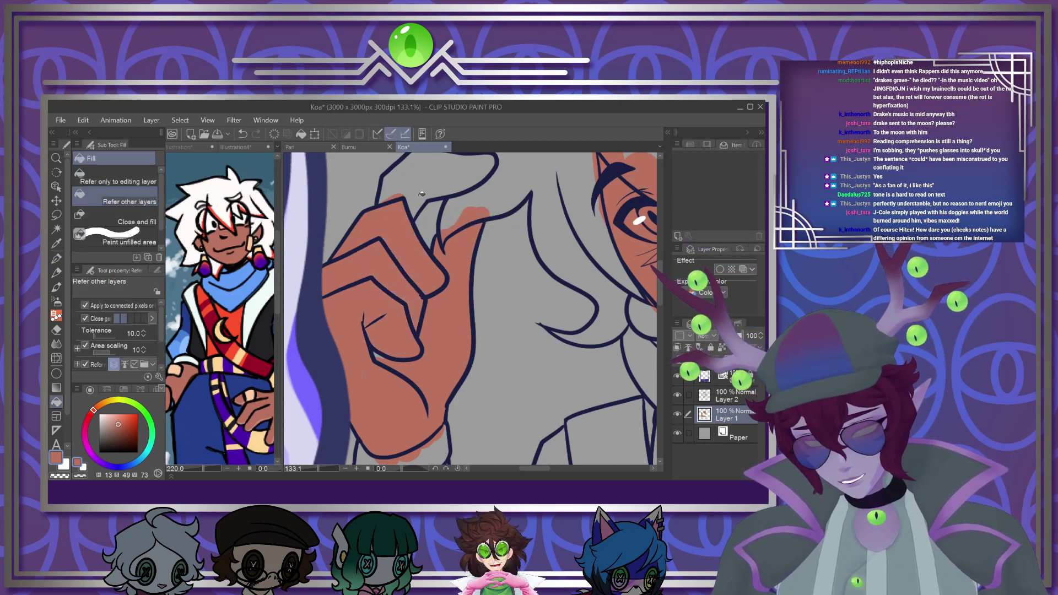
click(433, 181)
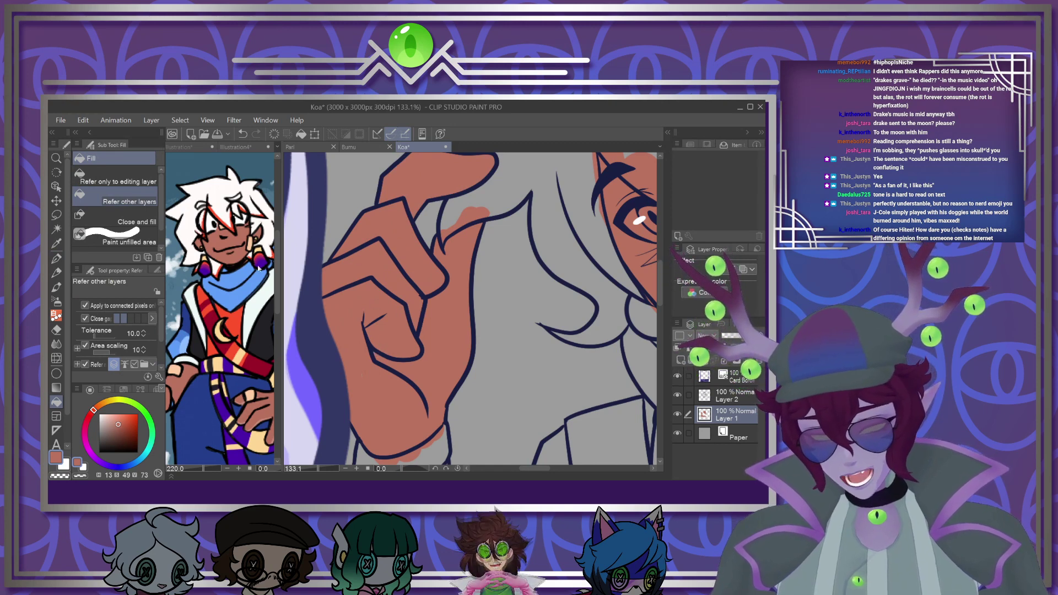
Sample the lighter skin tone from the reference character's hand and add a new layer clipped to Layer 1
click(56, 258)
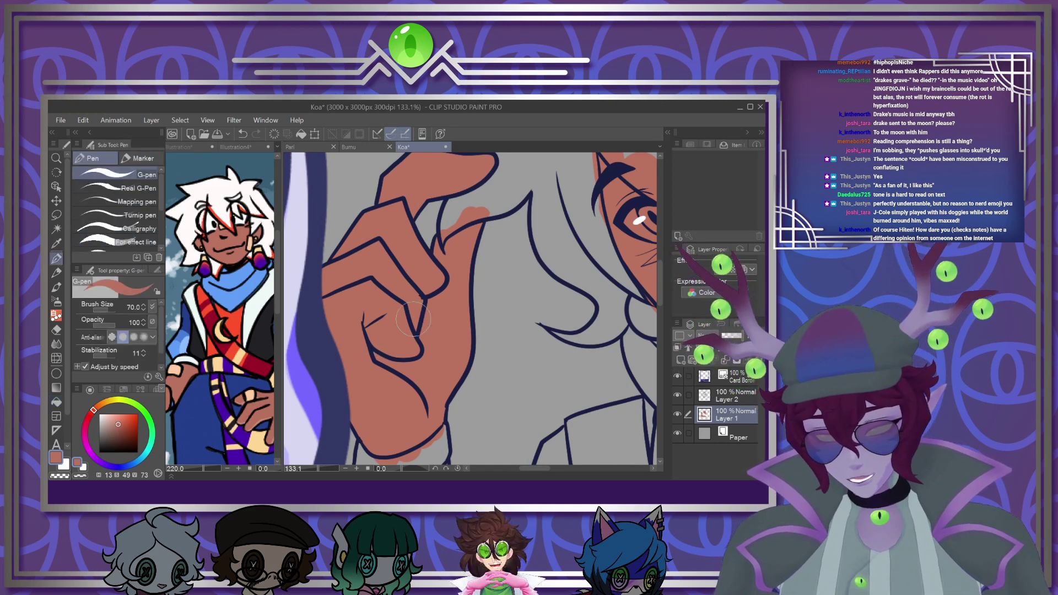
scroll(435, 334, down, 5)
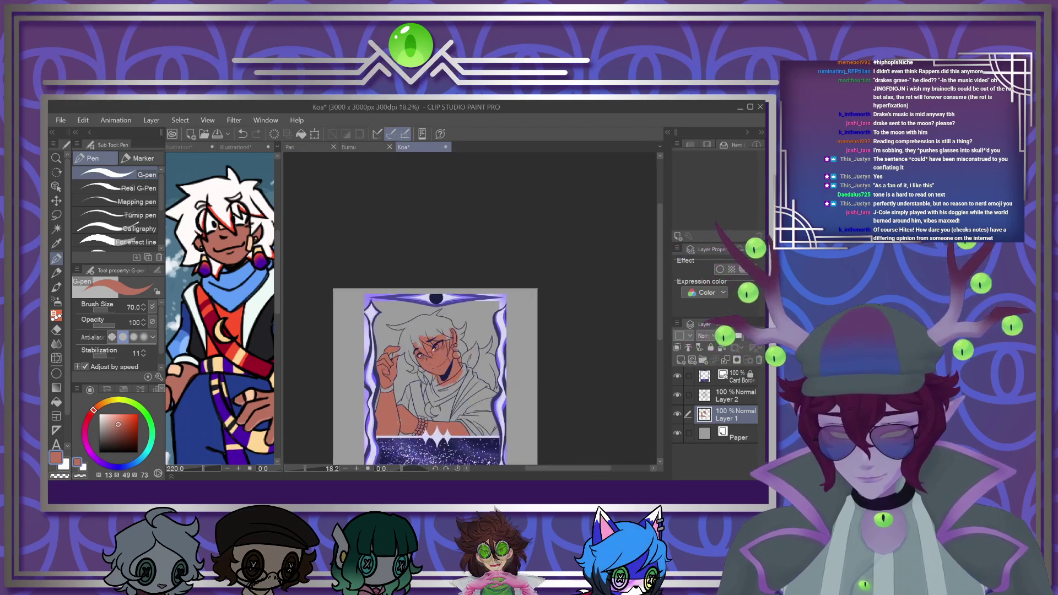
scroll(231, 421, down, 3)
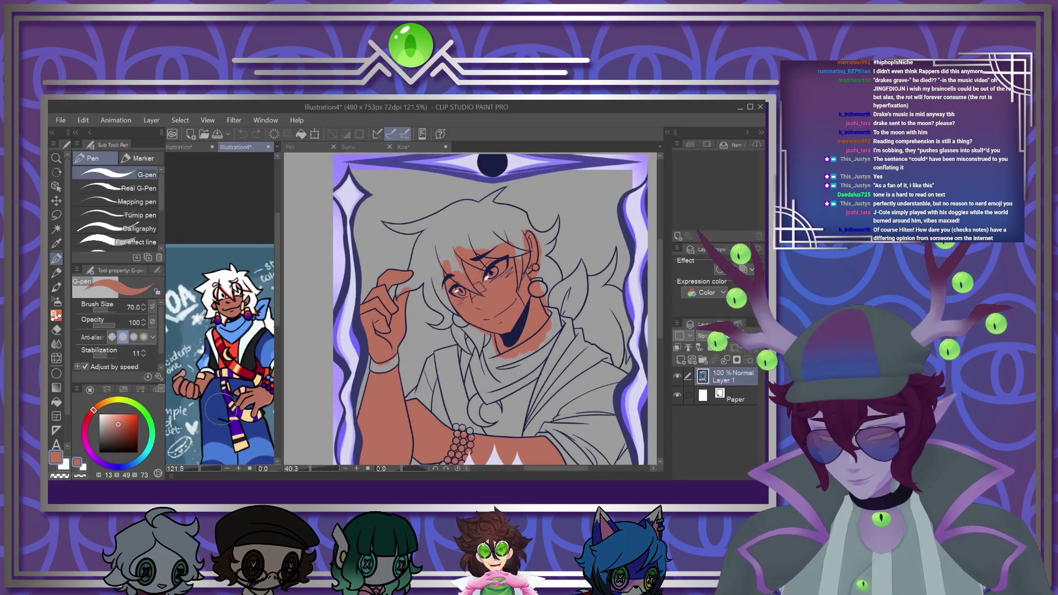
scroll(220, 411, up, 5)
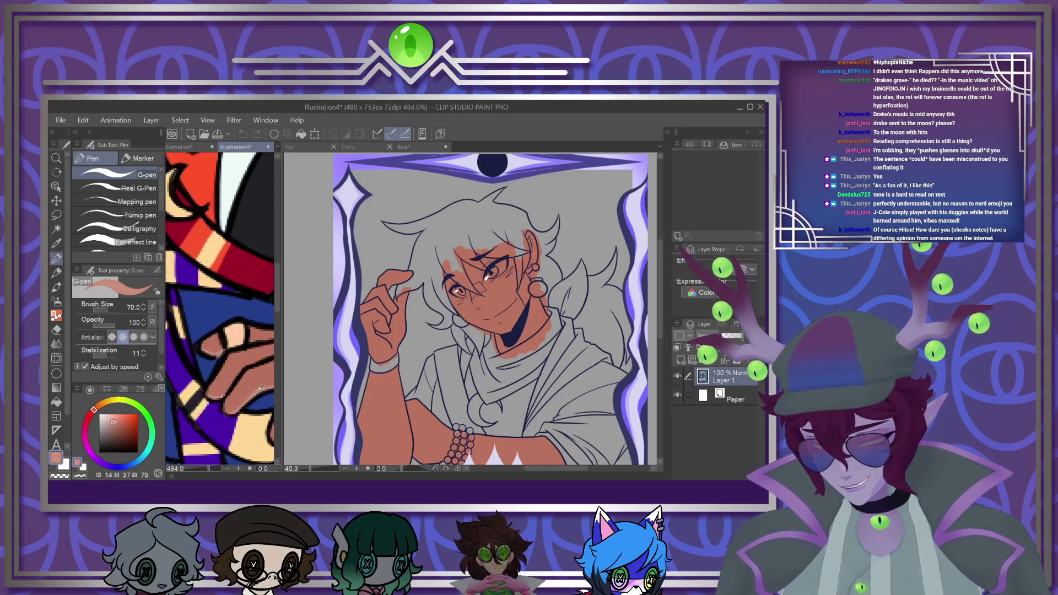
scroll(382, 317, up, 2)
scroll(382, 317, up, 4)
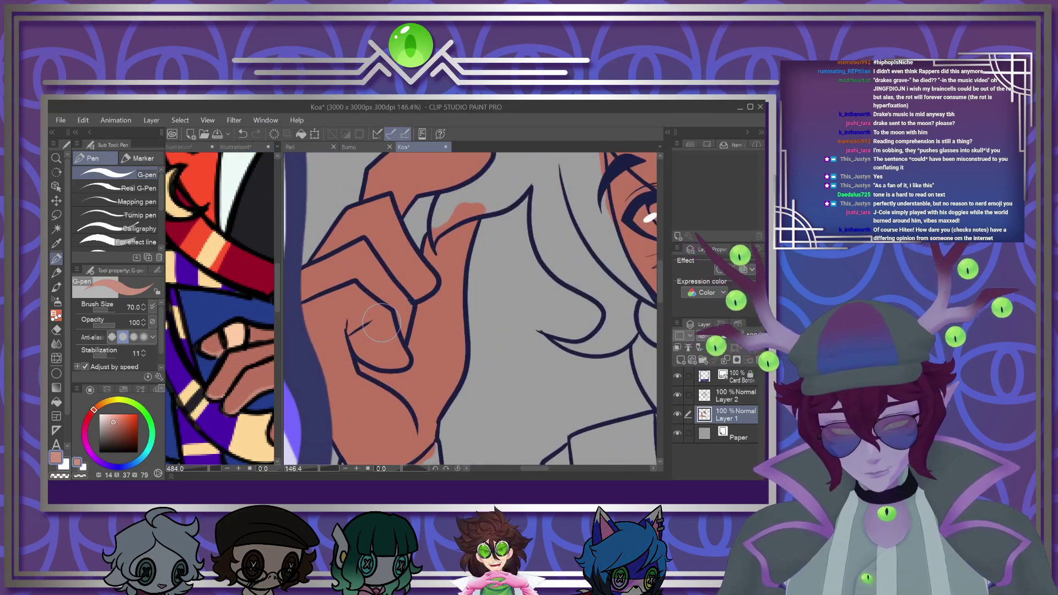
click(681, 362)
Reduce the G-pen to size 25 and paint lighter skin accents on the raised hand's curled finger and palm crease on Layer 3
key(bracketleft)
key(bracketleft)
key(bracketleft)
key(bracketleft)
key(bracketleft)
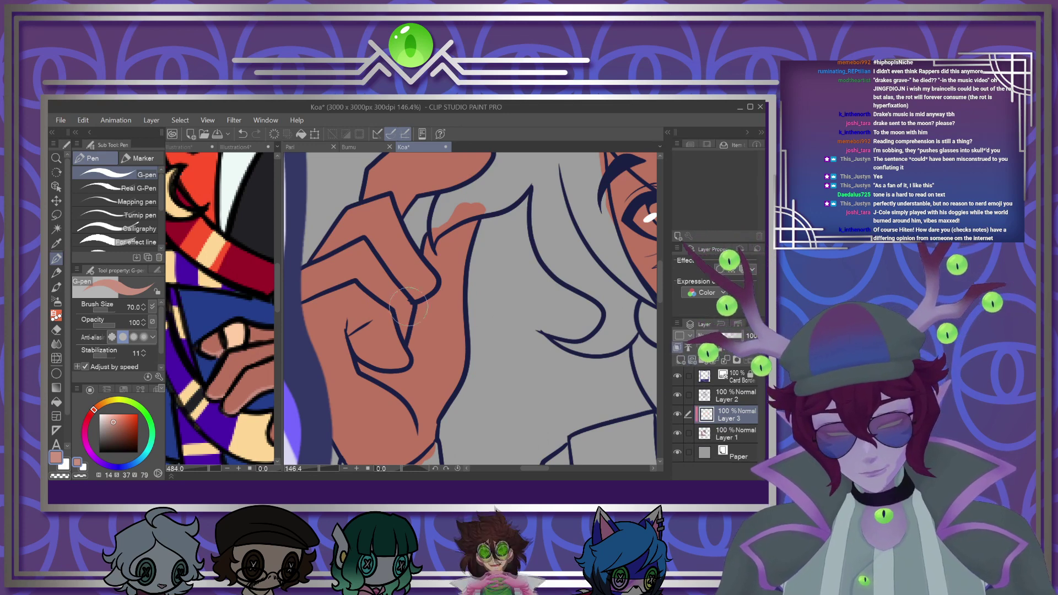
drag(365, 326, 385, 359)
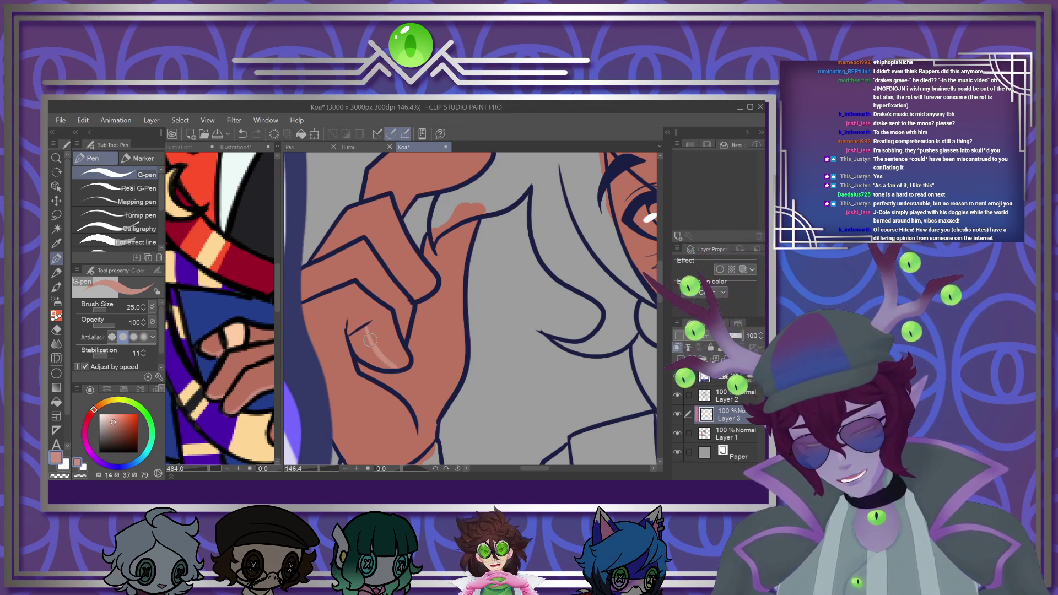
mouse_move(385, 397)
mouse_down()
mouse_move(410, 422)
mouse_move(433, 435)
mouse_up()
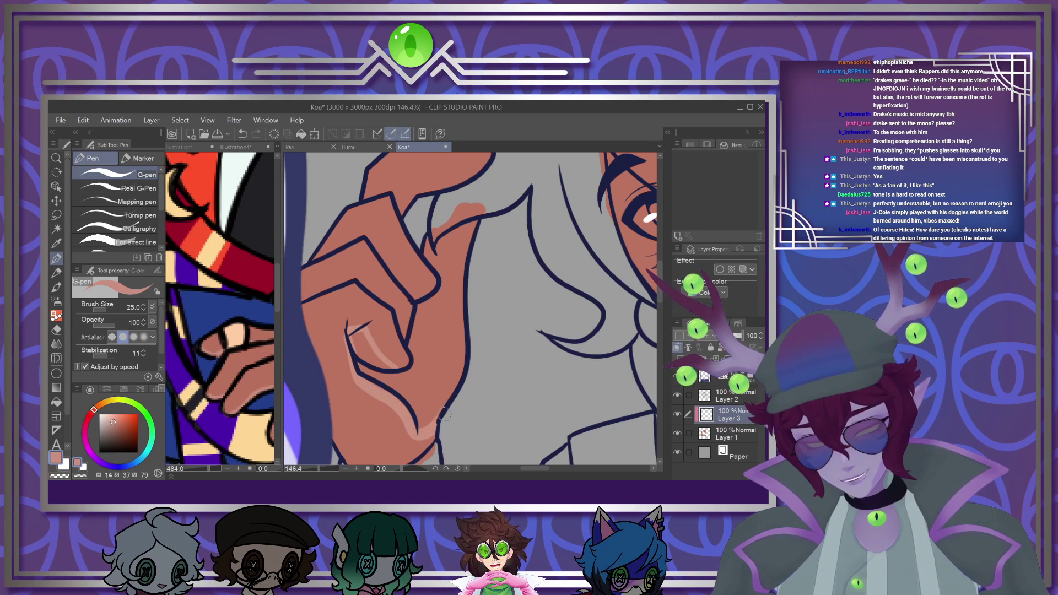
Enlarge the G-pen to 50 and fill the raised hand's palm, thumb and index fingertip with the lighter skin tone
key(bracketright)
key(bracketright)
drag(386, 388, 429, 434)
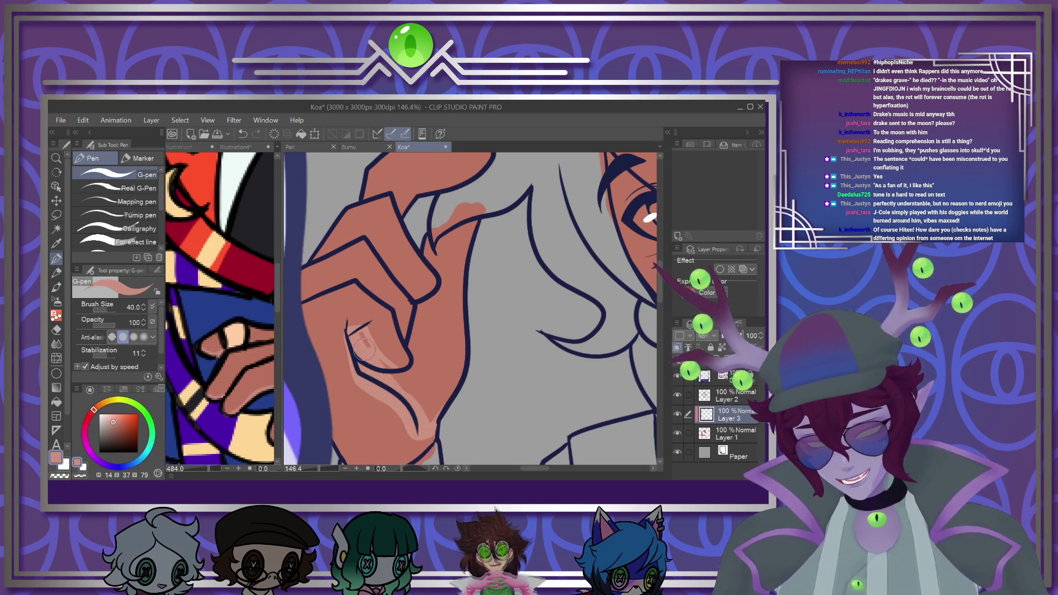
key(bracketright)
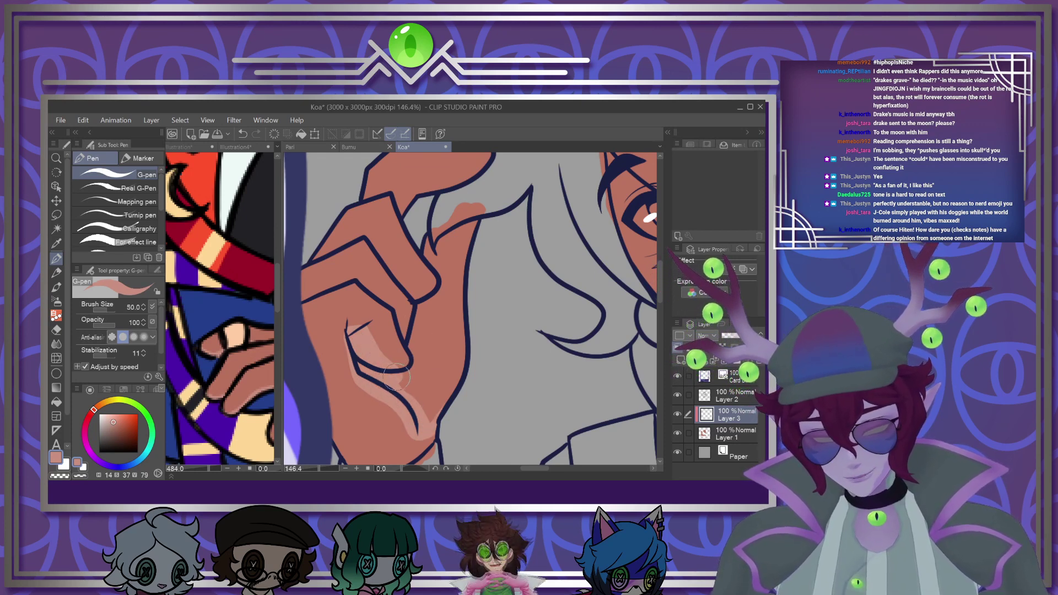
mouse_move(440, 249)
mouse_down()
mouse_move(462, 209)
mouse_move(450, 363)
mouse_move(434, 420)
mouse_move(411, 400)
mouse_up()
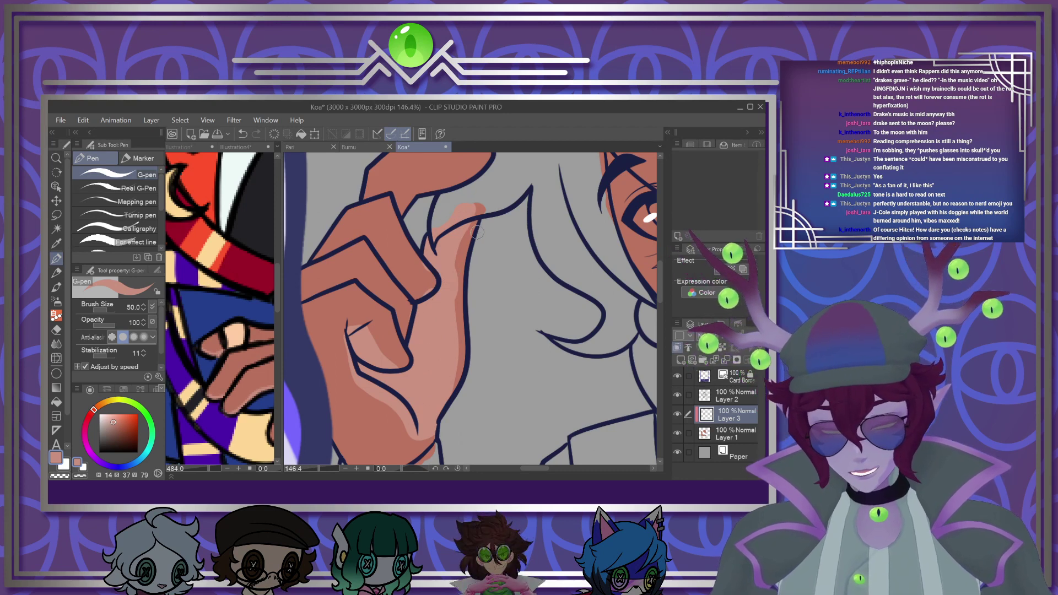
mouse_move(477, 213)
mouse_down()
mouse_move(455, 273)
mouse_move(448, 404)
mouse_up()
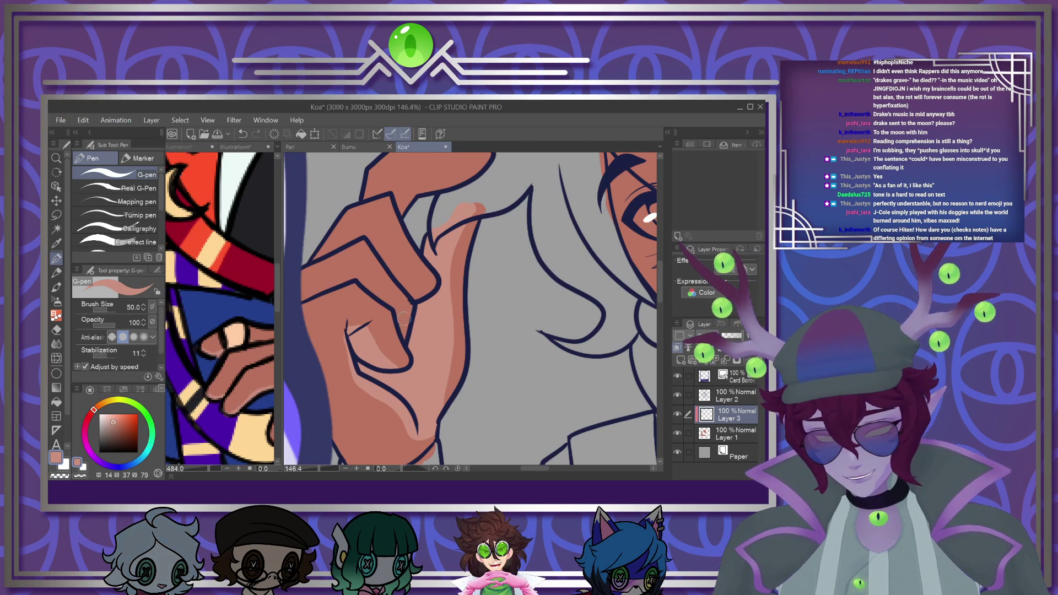
scroll(464, 297, up, 3)
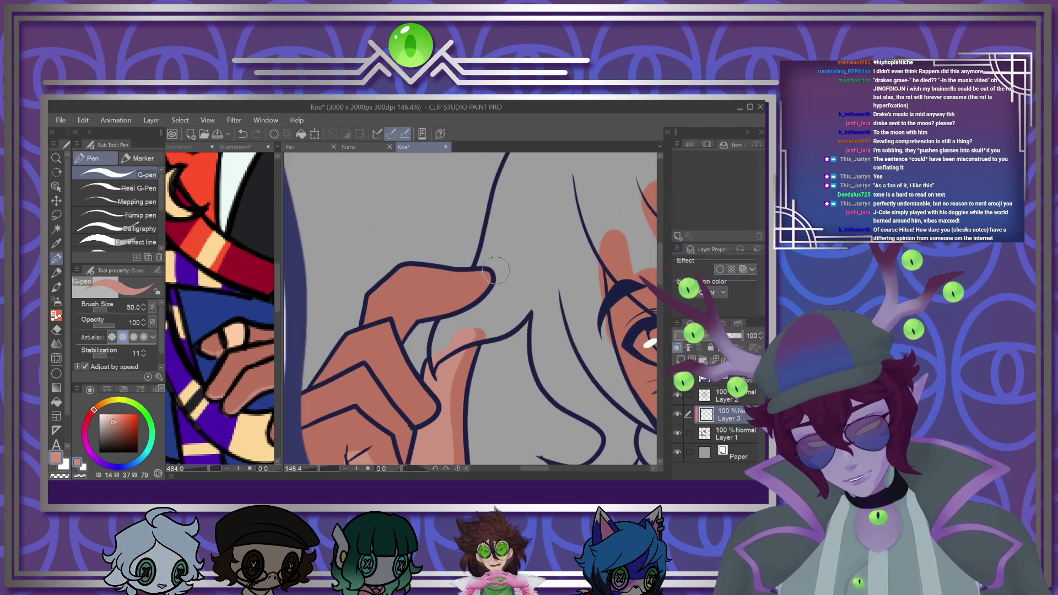
drag(399, 333, 495, 280)
Paint a lighter skin accent along the lower edge of the folded forearm beside the beaded bracelet
scroll(402, 281, down, 4)
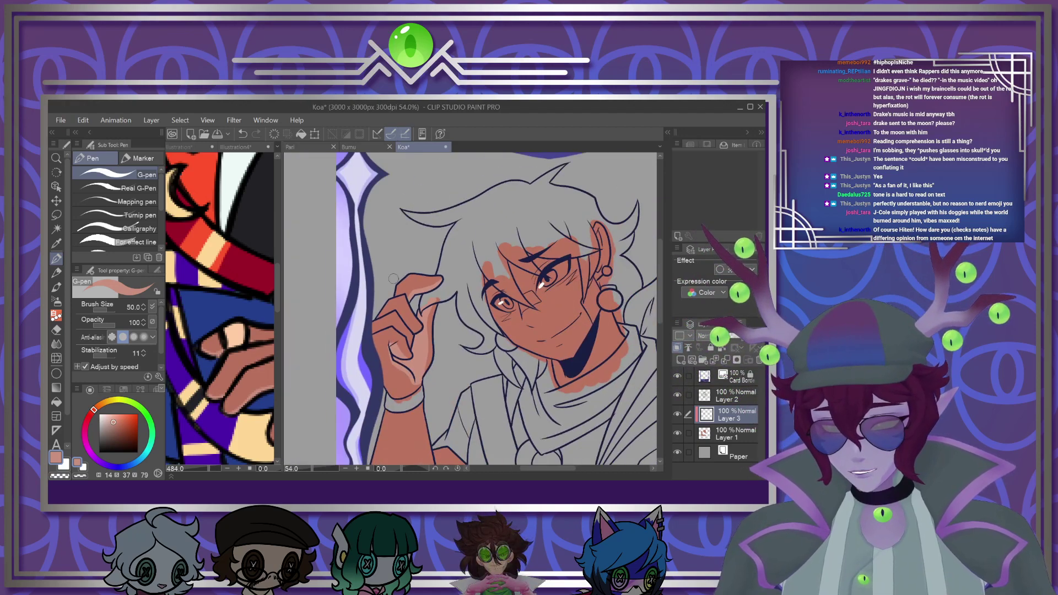
scroll(445, 409, up, 3)
scroll(445, 409, down, 1)
scroll(436, 419, up, 3)
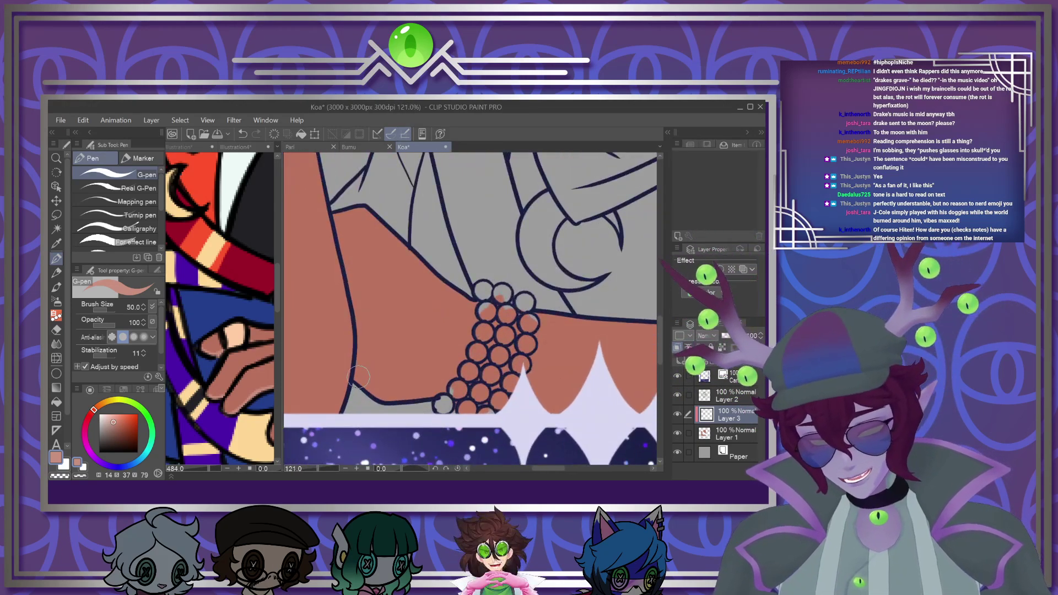
scroll(480, 355, down, 4)
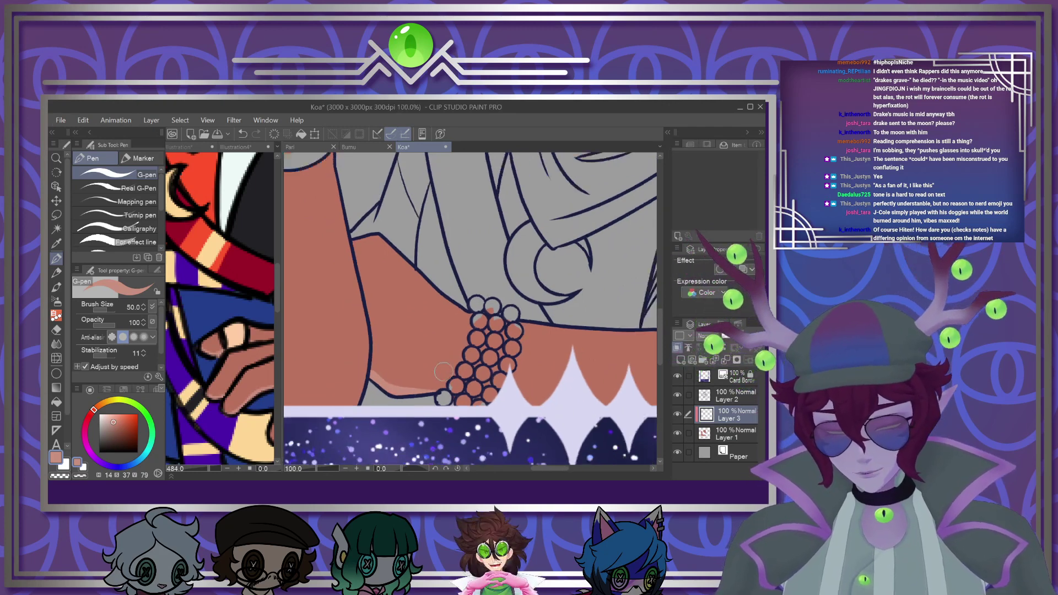
scroll(453, 244, up, 1)
Sample the base skin tone and paint the upper lip with the G-pen at size 25 on a Multiply layer at 54% opacity
click(187, 317)
scroll(187, 317, down, 5)
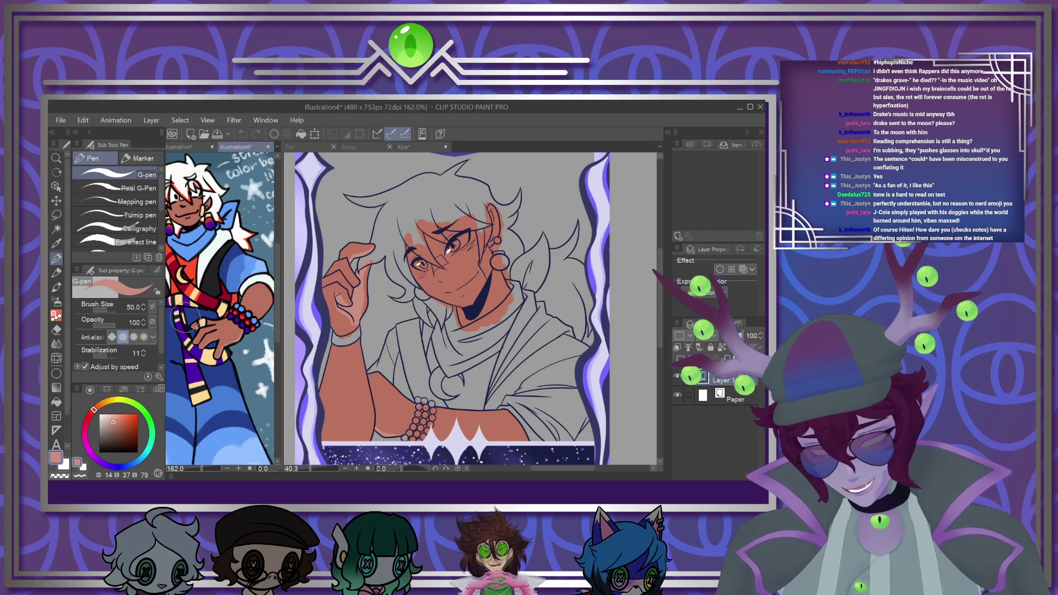
scroll(463, 275, up, 2)
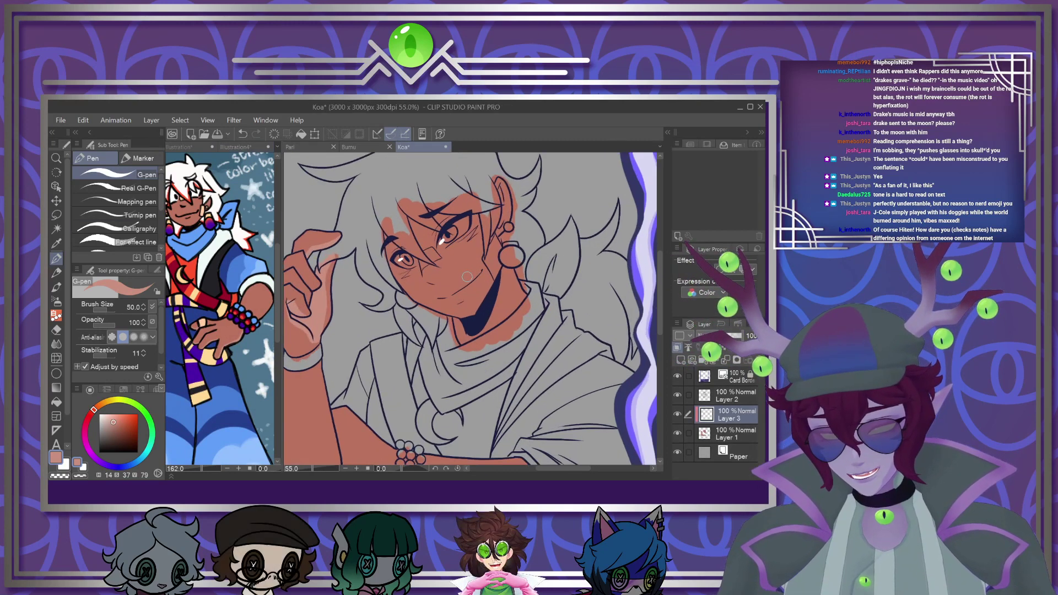
scroll(458, 274, up, 5)
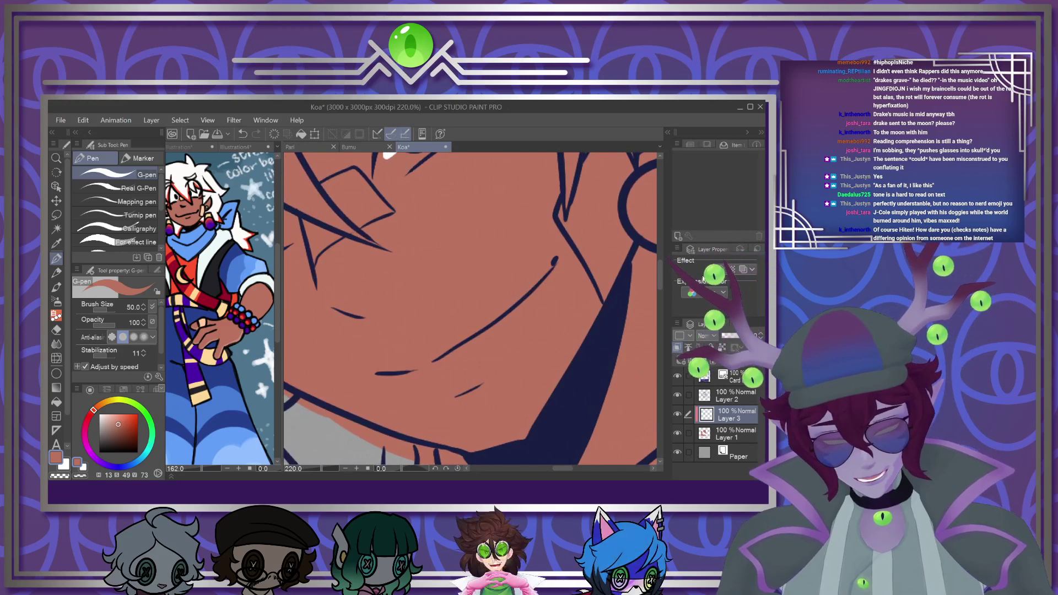
key([)
key([)
key([)
drag(392, 370, 397, 367)
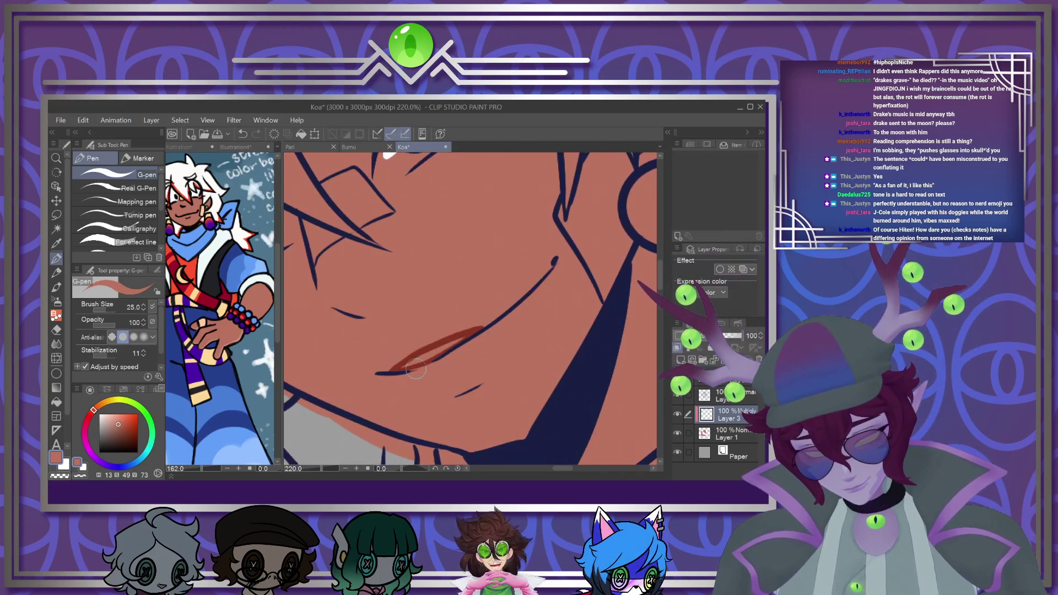
drag(473, 331, 398, 369)
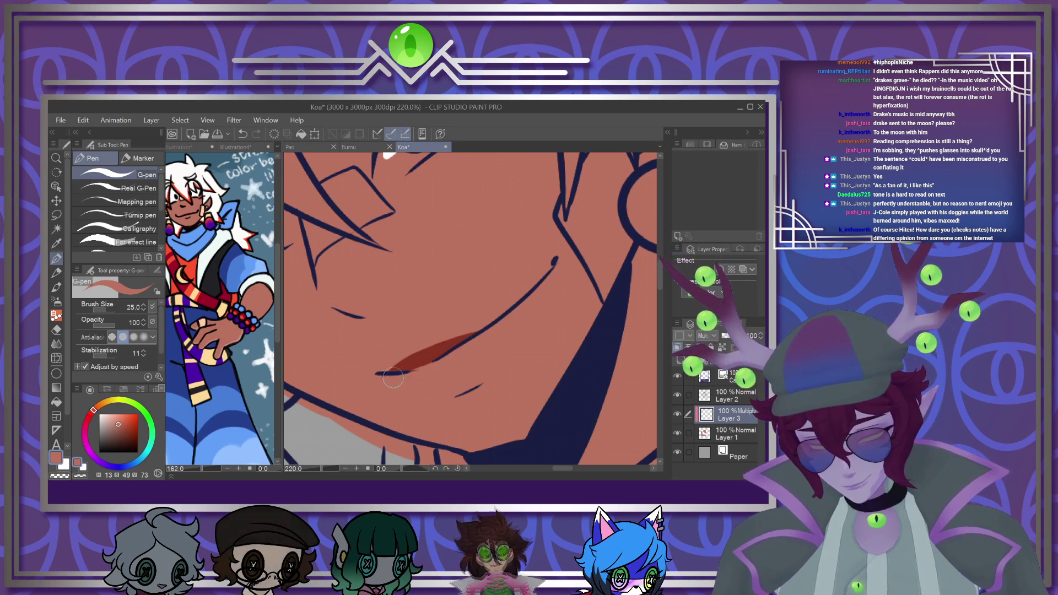
click(734, 335)
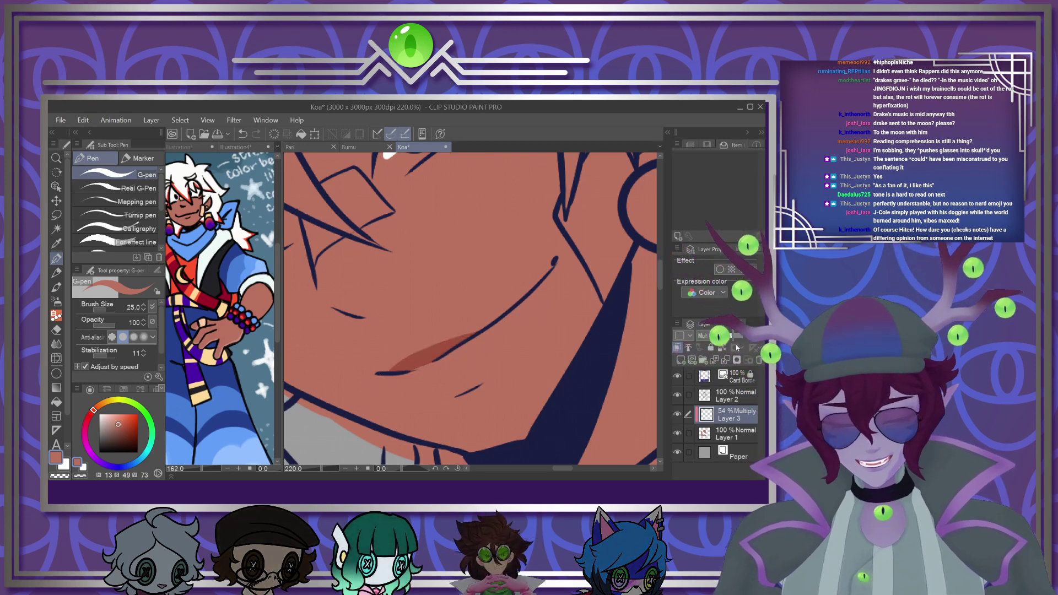
Merge the lip shading into Layer 1 and sample the black from the reference character's face for the eyes
scroll(544, 314, down, 8)
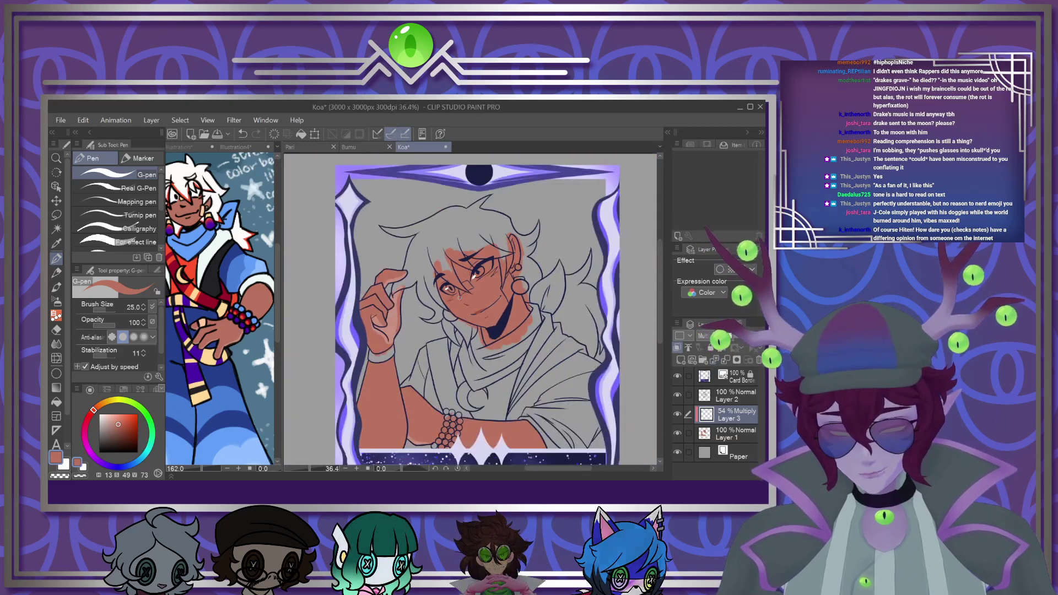
scroll(481, 346, up, 3)
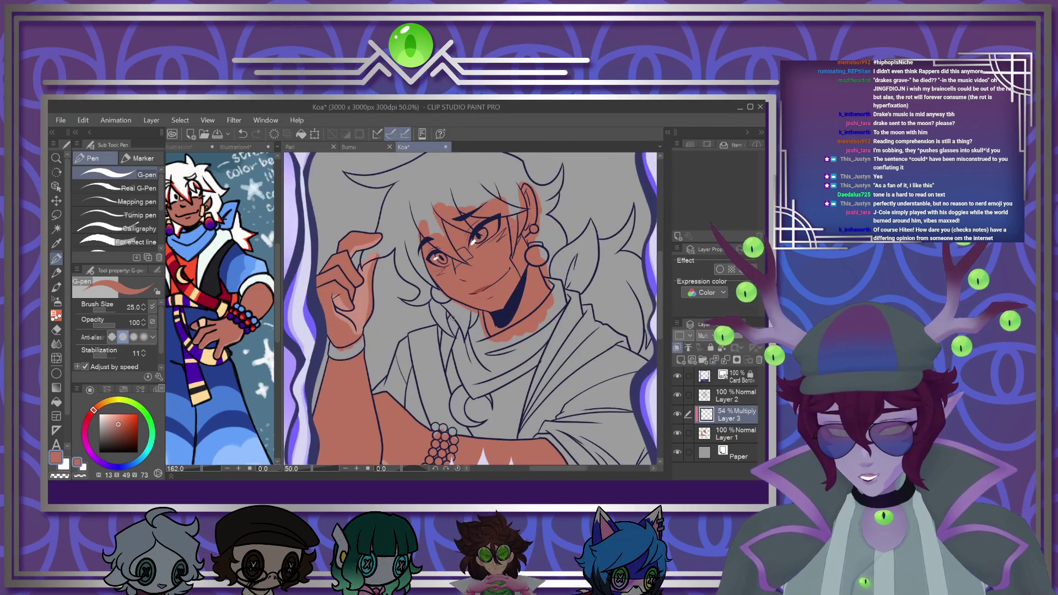
scroll(452, 318, up, 3)
scroll(182, 226, up, 2)
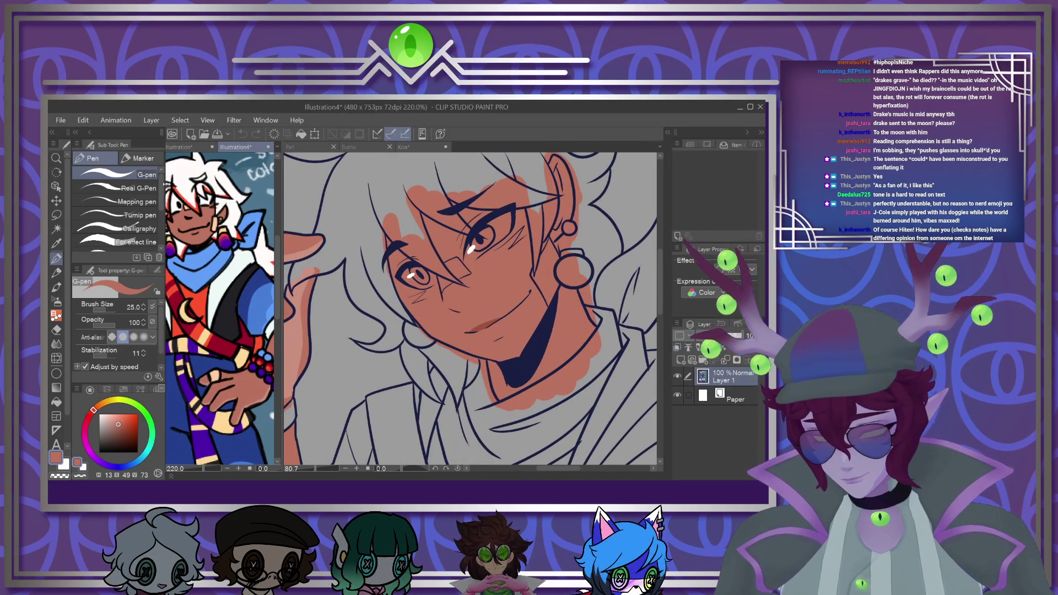
scroll(173, 206, up, 4)
alt+click(180, 208)
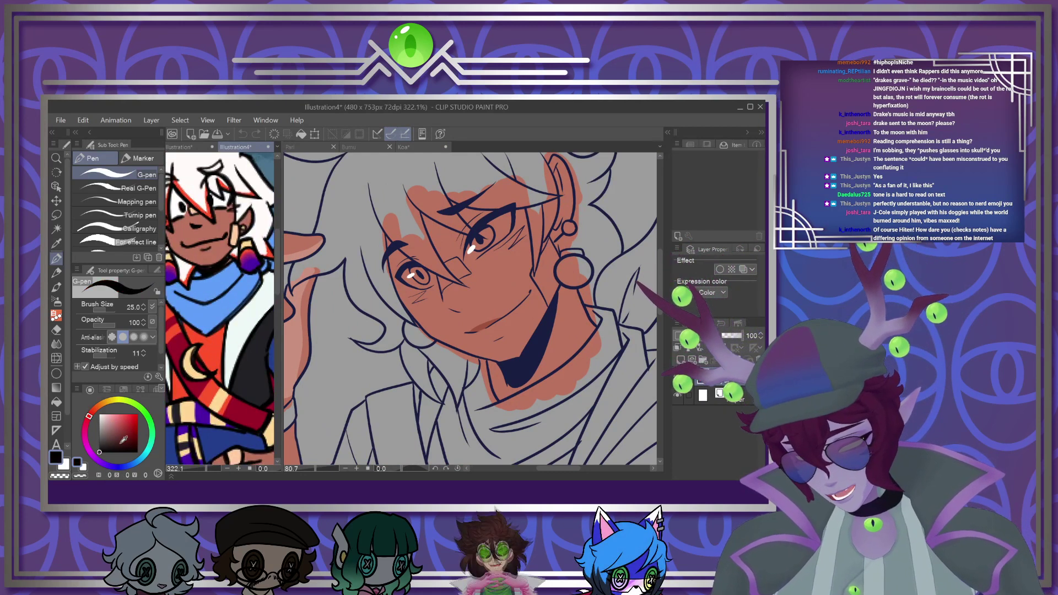
scroll(454, 197, up, 5)
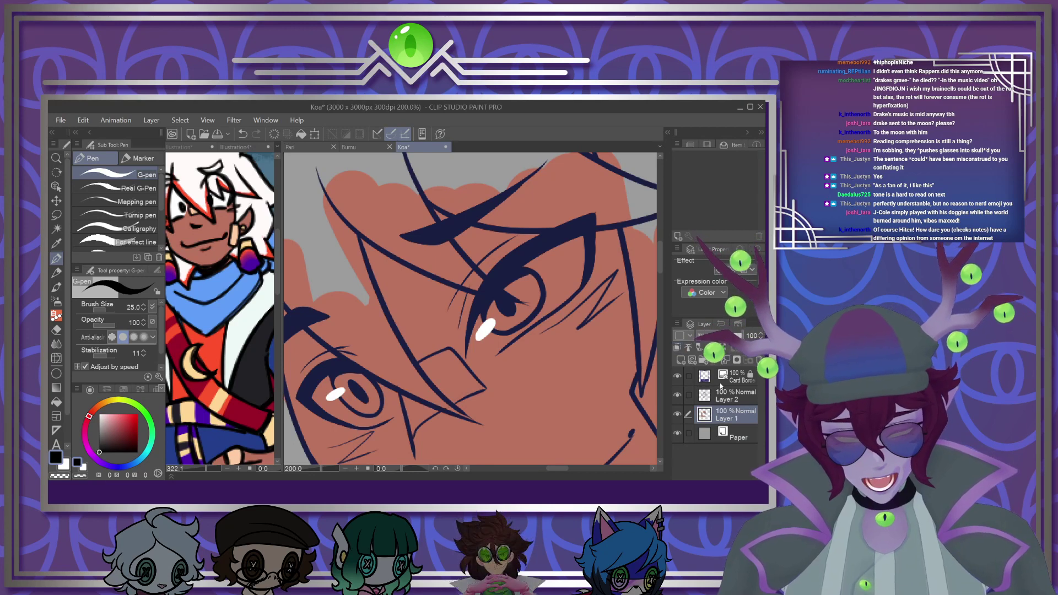
Fill the whites of both eyes with pure white on a new Layer 3, enlarging the G-pen to 40
click(73, 453)
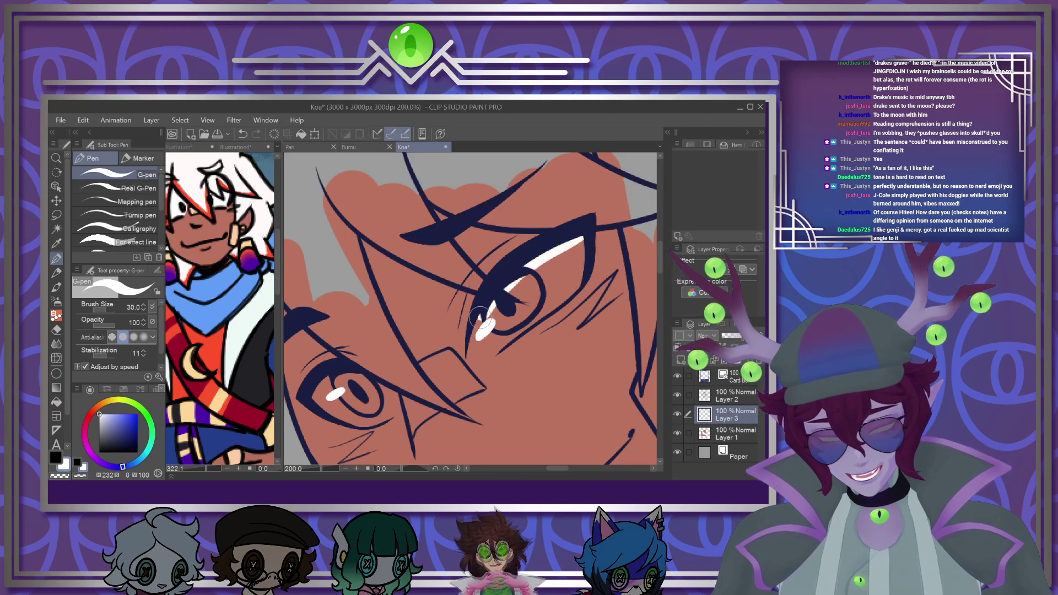
mouse_move(477, 343)
mouse_down()
mouse_move(514, 329)
mouse_move(495, 306)
mouse_move(499, 278)
mouse_move(511, 325)
mouse_move(500, 350)
mouse_move(486, 335)
mouse_move(577, 250)
mouse_move(566, 284)
mouse_move(509, 335)
mouse_move(580, 277)
mouse_move(555, 301)
mouse_move(563, 282)
mouse_move(521, 287)
mouse_move(495, 319)
mouse_up()
mouse_move(342, 376)
mouse_down()
mouse_move(321, 390)
mouse_move(357, 411)
mouse_move(348, 411)
mouse_move(382, 410)
mouse_move(371, 386)
mouse_up()
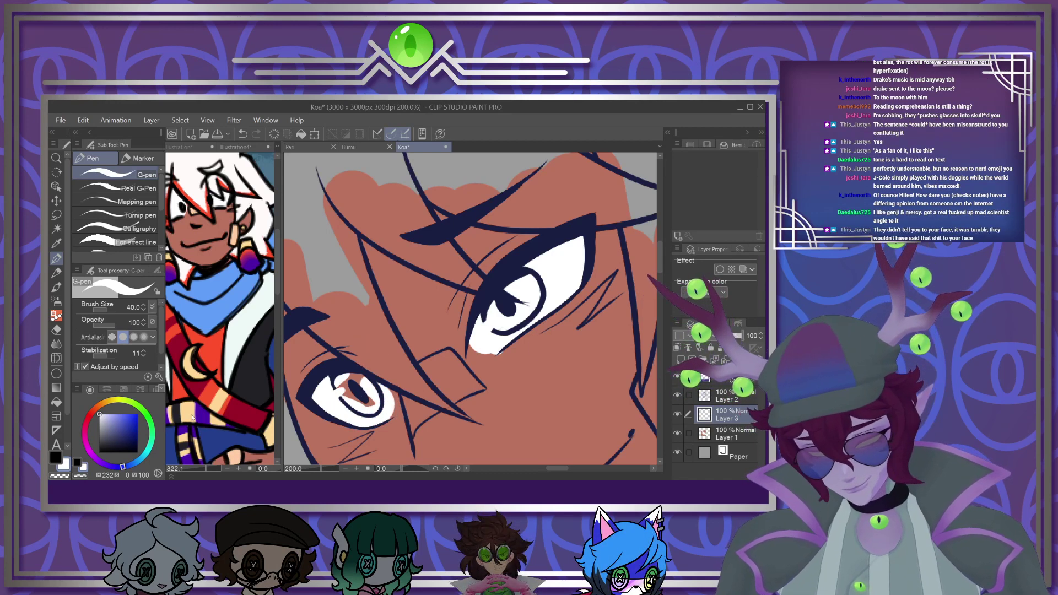
Switch back to the black, lighten it to a dark grey (0, 9, 16) and paint both irises on Layer 3
key(x)
click(102, 448)
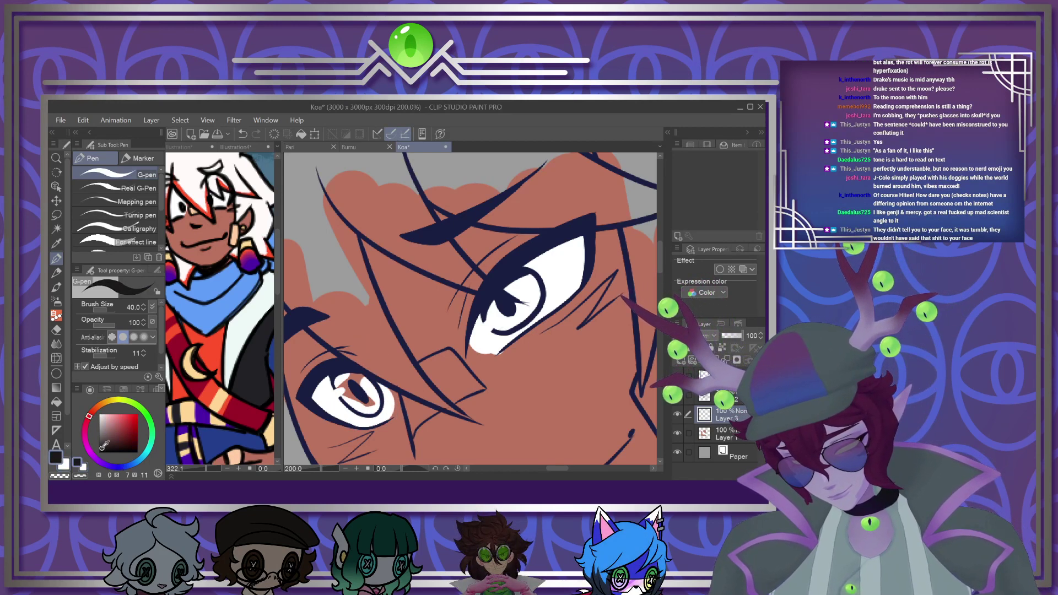
click(103, 446)
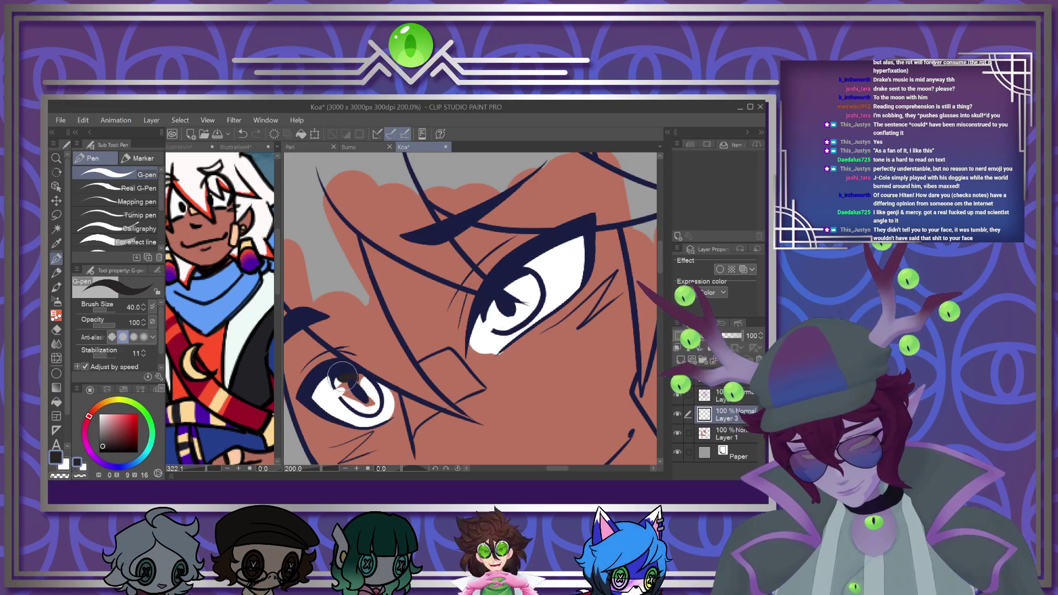
mouse_move(347, 388)
mouse_down()
mouse_move(372, 406)
mouse_move(354, 379)
mouse_up()
mouse_move(509, 287)
mouse_down()
mouse_move(500, 306)
mouse_move(516, 321)
mouse_move(532, 279)
mouse_move(520, 286)
mouse_up()
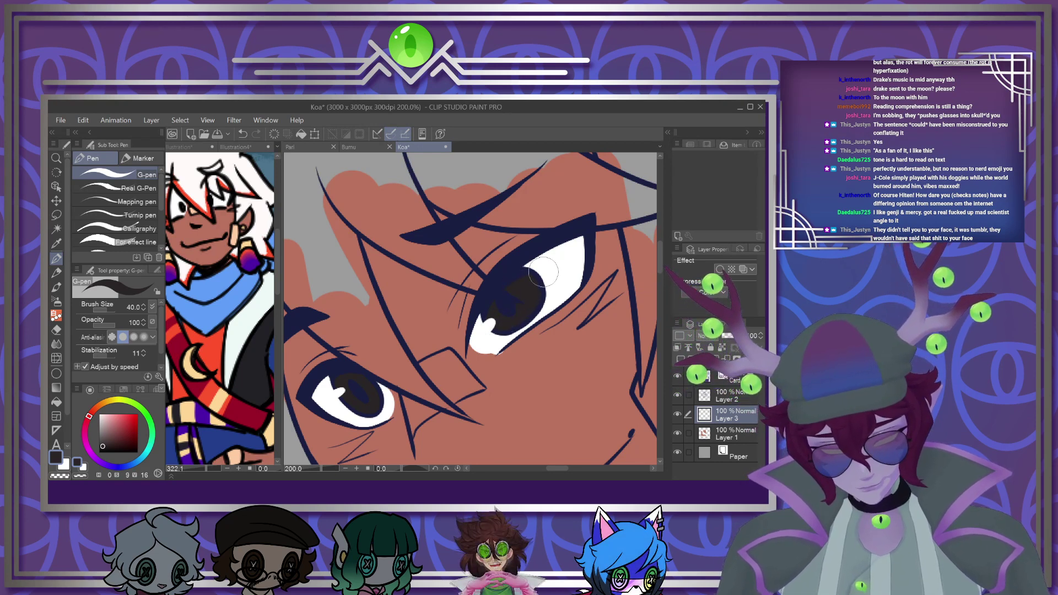
Add a layer clipped to Layer 3 in Screen mode and paint lighter reflections in the lower part of both irises
click(681, 360)
click(678, 348)
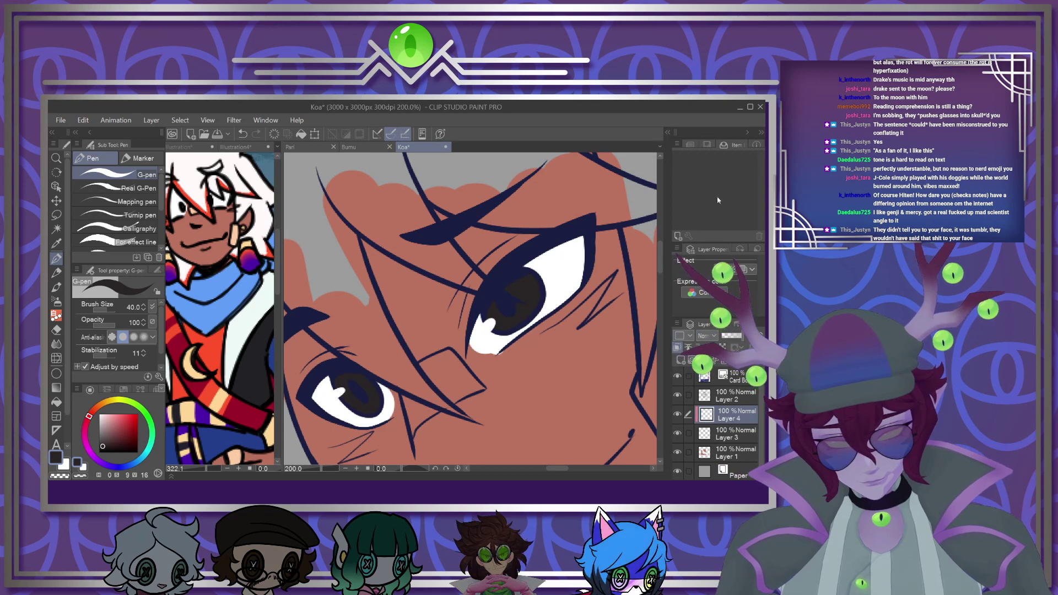
click(717, 201)
drag(366, 406, 370, 414)
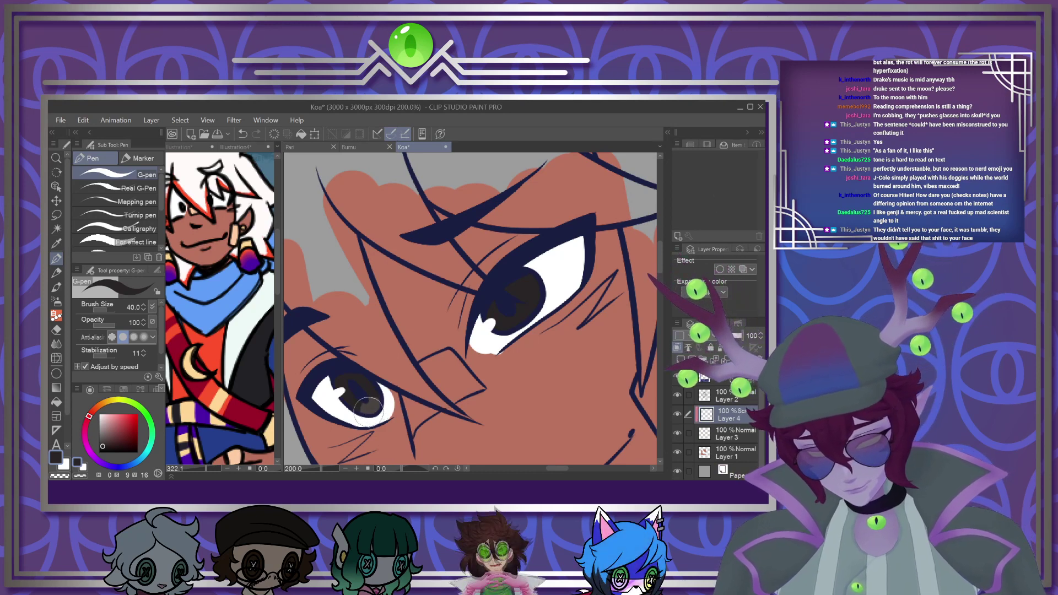
drag(519, 318, 529, 312)
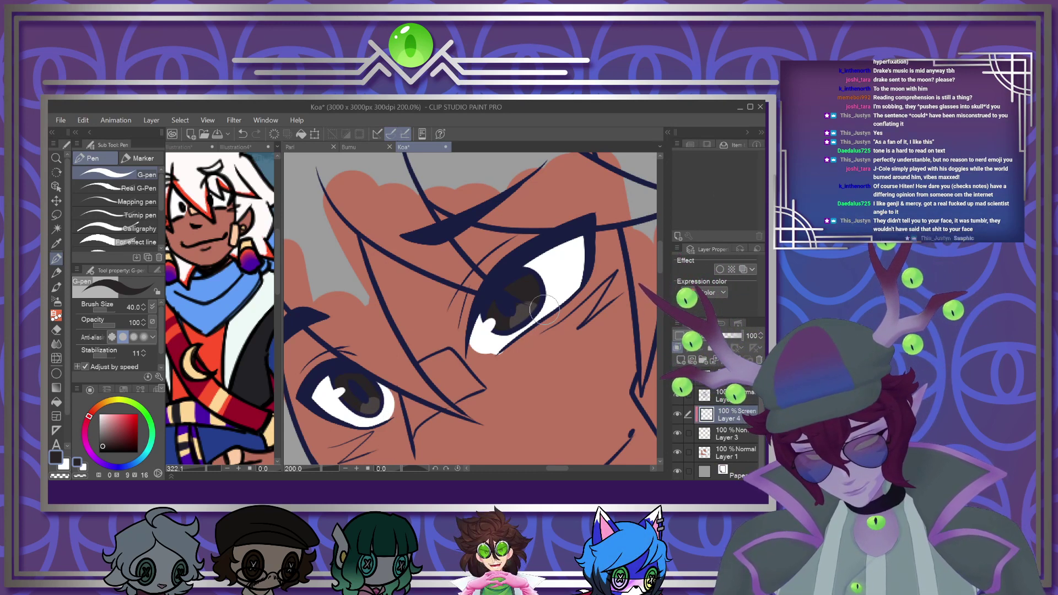
scroll(520, 325, down, 6)
scroll(464, 385, up, 1)
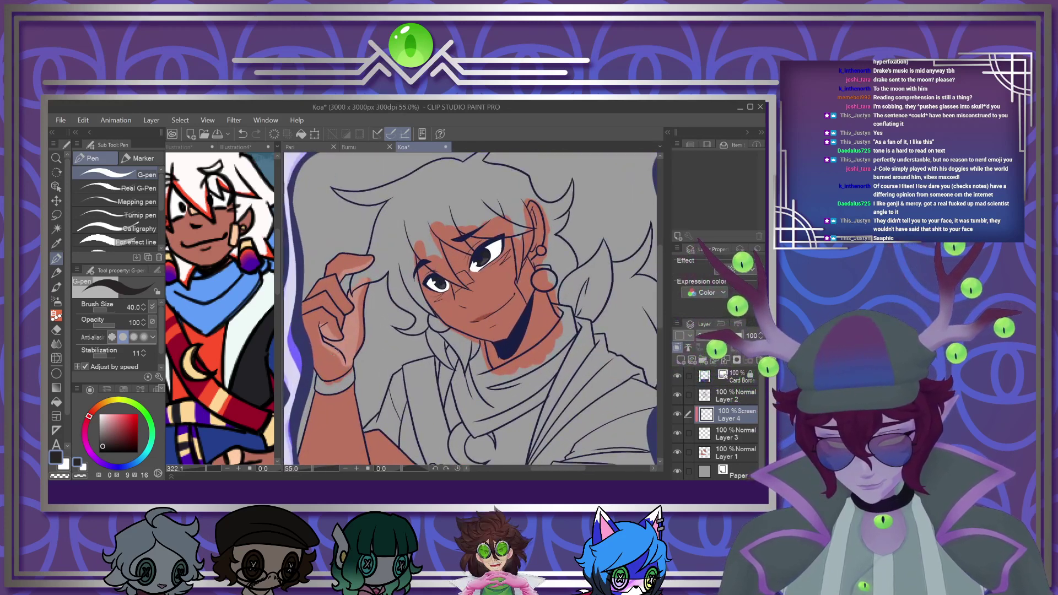
Sample the reference hair's off-white (12, 2, 100) as the main colour and its red streak colour as the sub colour
click(220, 248)
scroll(219, 248, down, 2)
scroll(215, 237, up, 2)
alt+click(209, 222)
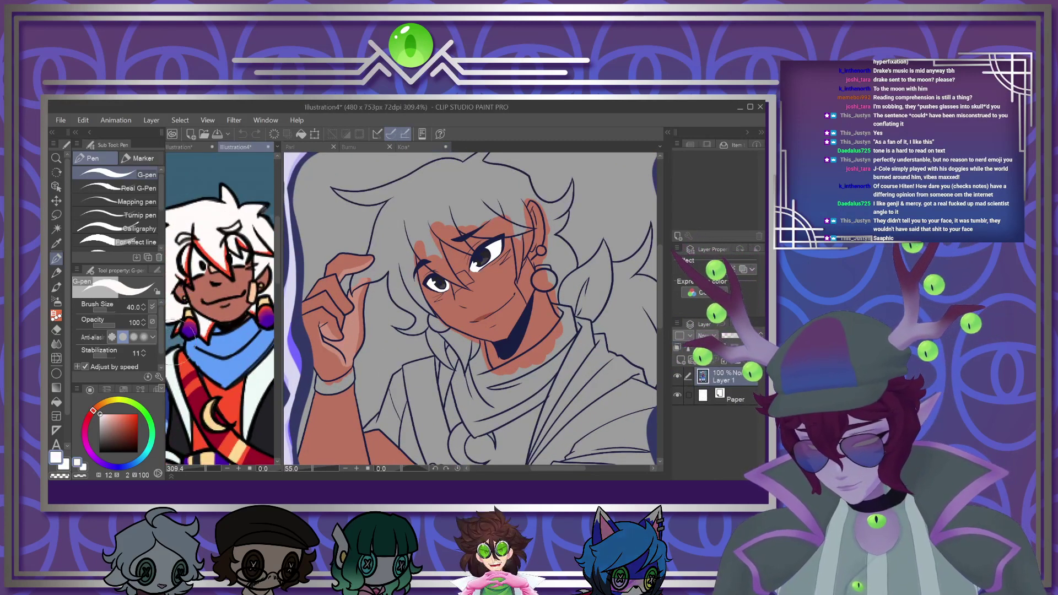
click(64, 467)
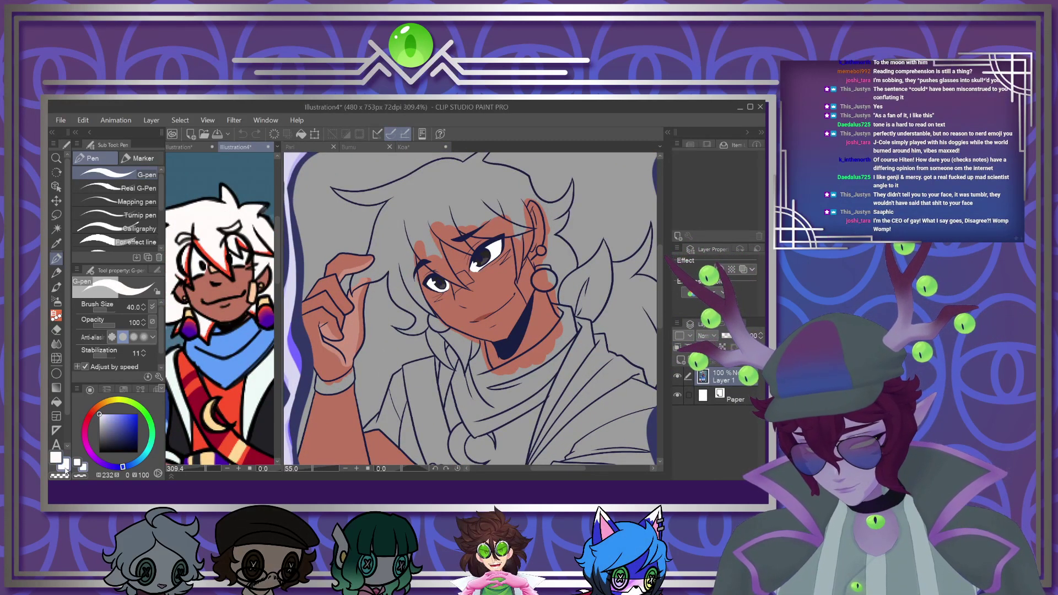
click(55, 446)
click(64, 467)
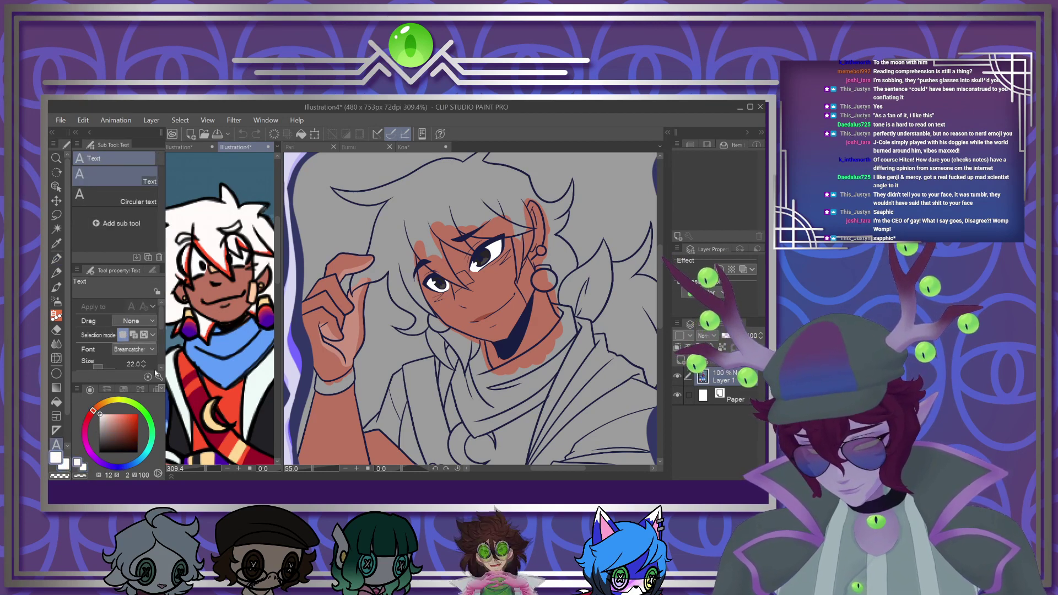
scroll(228, 274, up, 3)
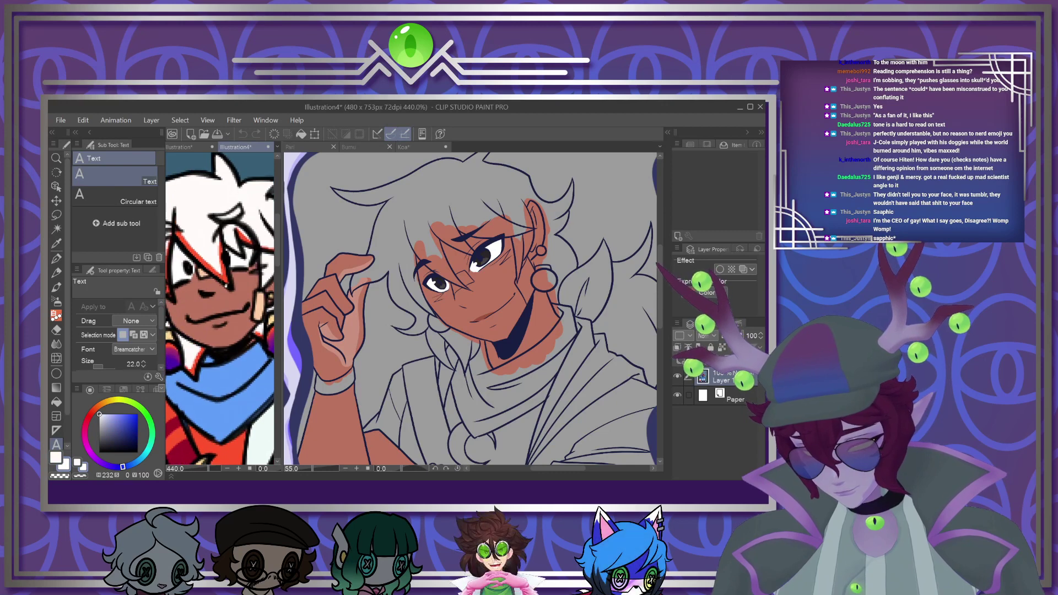
click(228, 274)
click(54, 460)
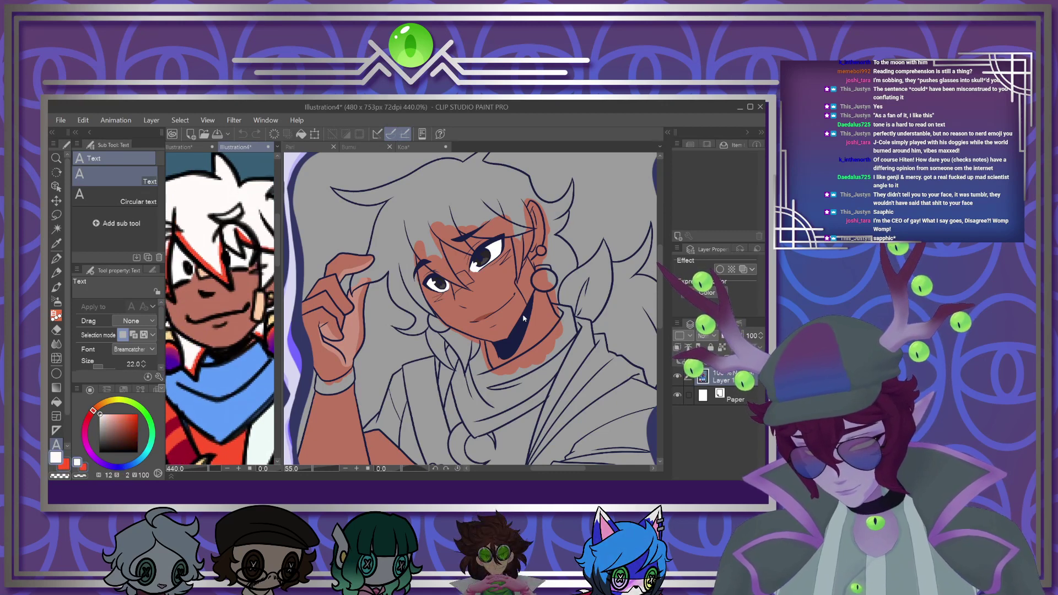
Merge the clipped Screen layer with the iris reflections into Layer 3 and hide the skin colours on Layer 1
scroll(391, 263, down, 3)
scroll(391, 263, up, 3)
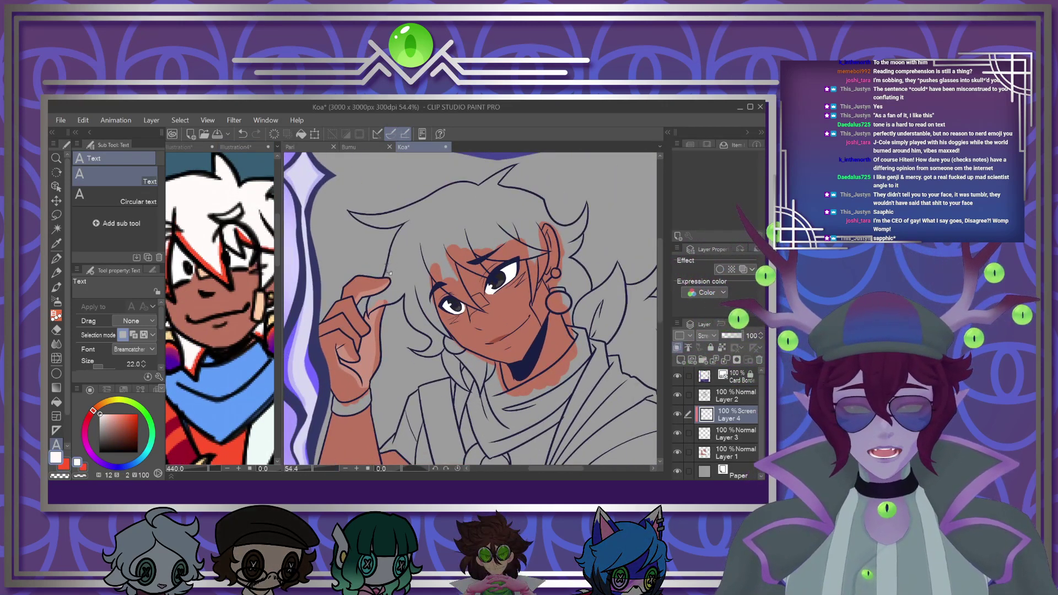
scroll(390, 272, down, 3)
scroll(397, 274, up, 3)
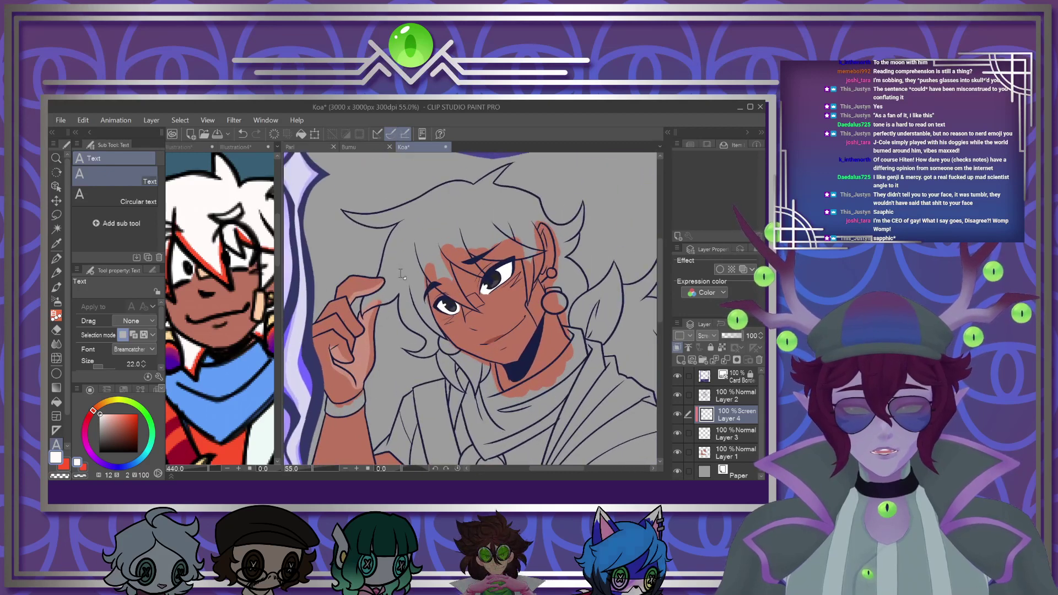
scroll(400, 272, down, 3)
scroll(400, 274, up, 3)
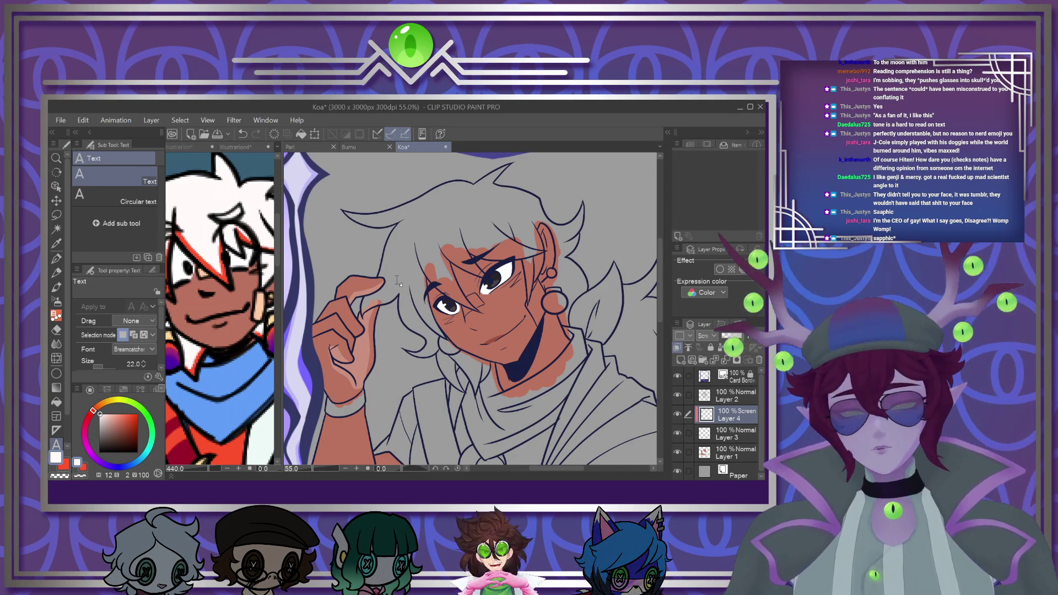
scroll(339, 278, down, 2)
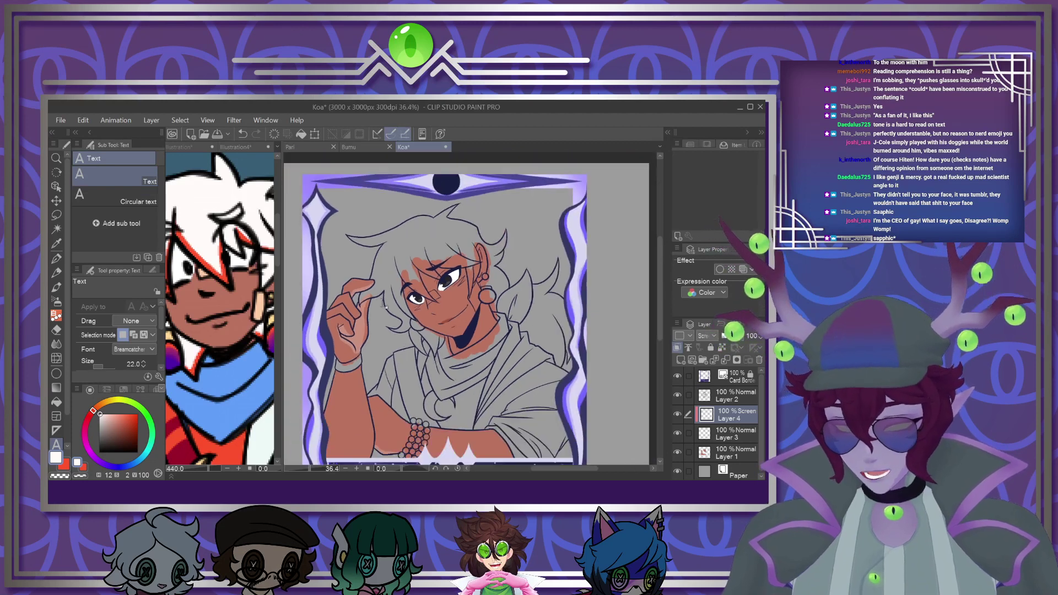
scroll(371, 280, up, 2)
scroll(379, 279, up, 1)
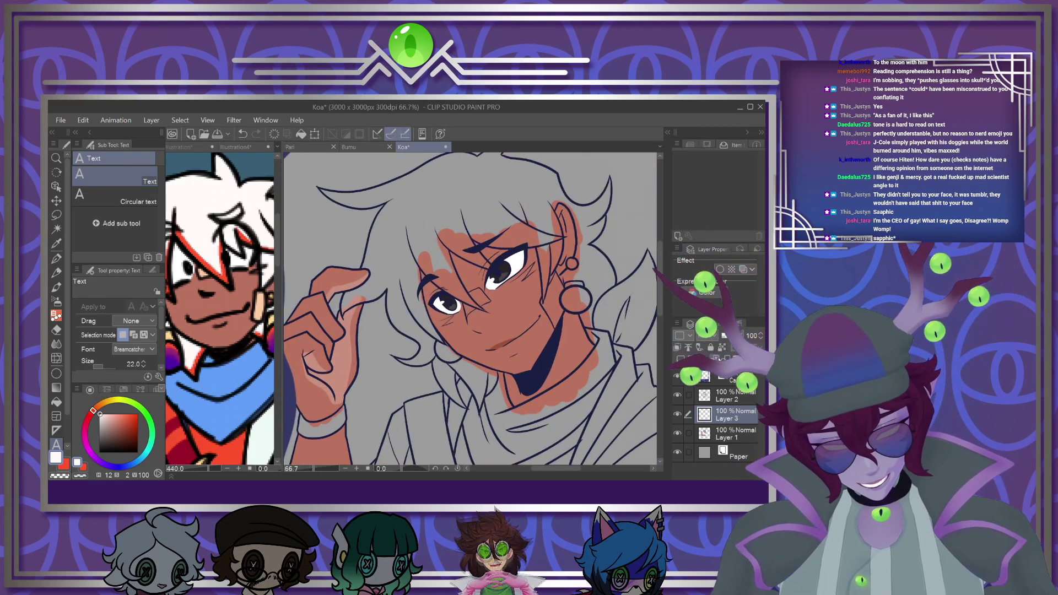
click(678, 433)
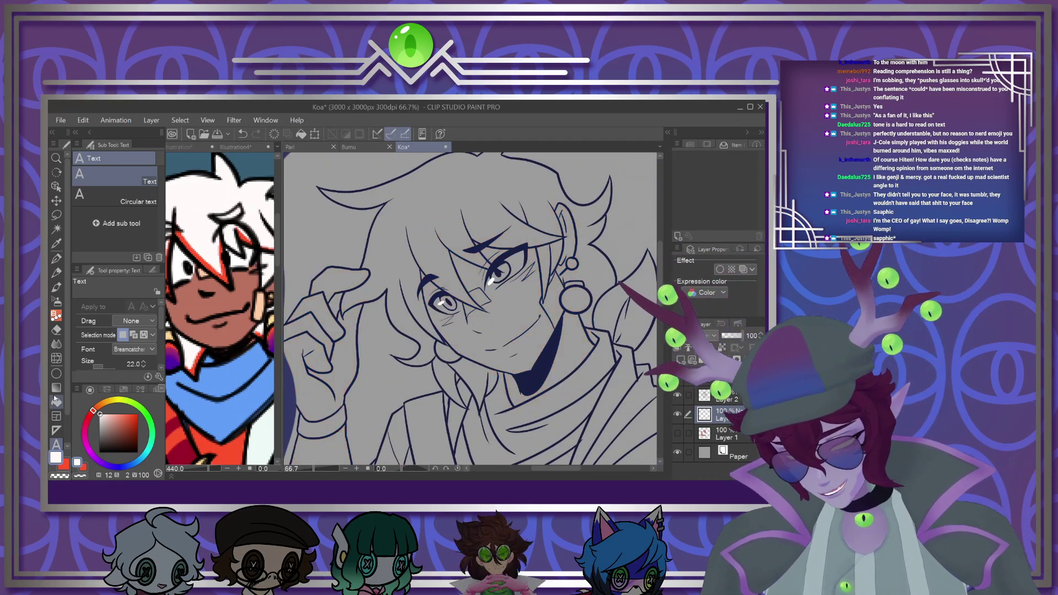
Fill the main hair and the ponytail behind the shoulder with off-white on Layer 3, referring to other layers
key(g)
click(395, 250)
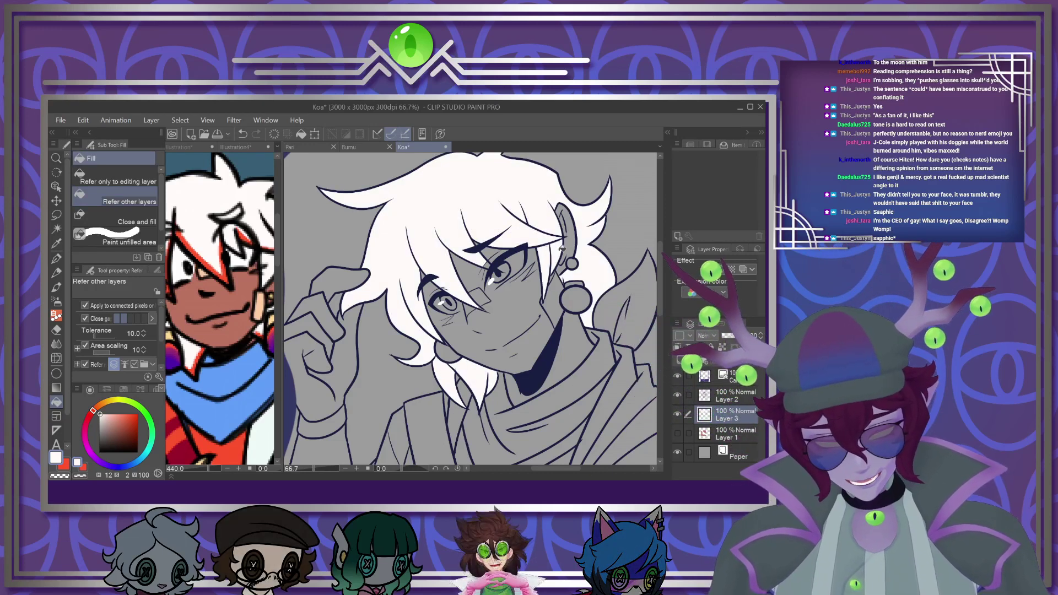
scroll(569, 458, right, 5)
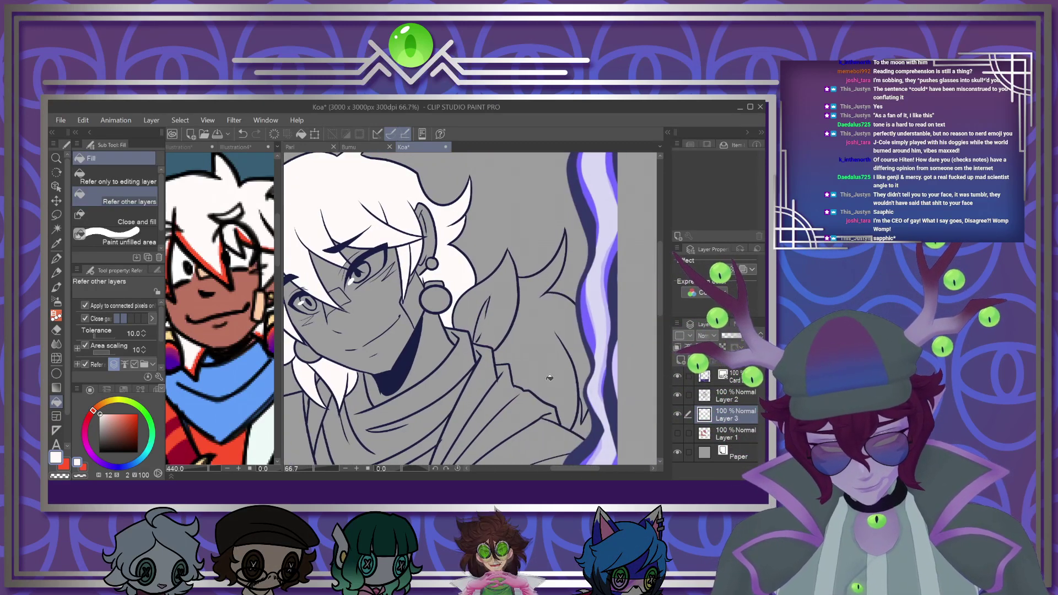
click(581, 409)
scroll(547, 375, down, 3)
scroll(348, 333, up, 3)
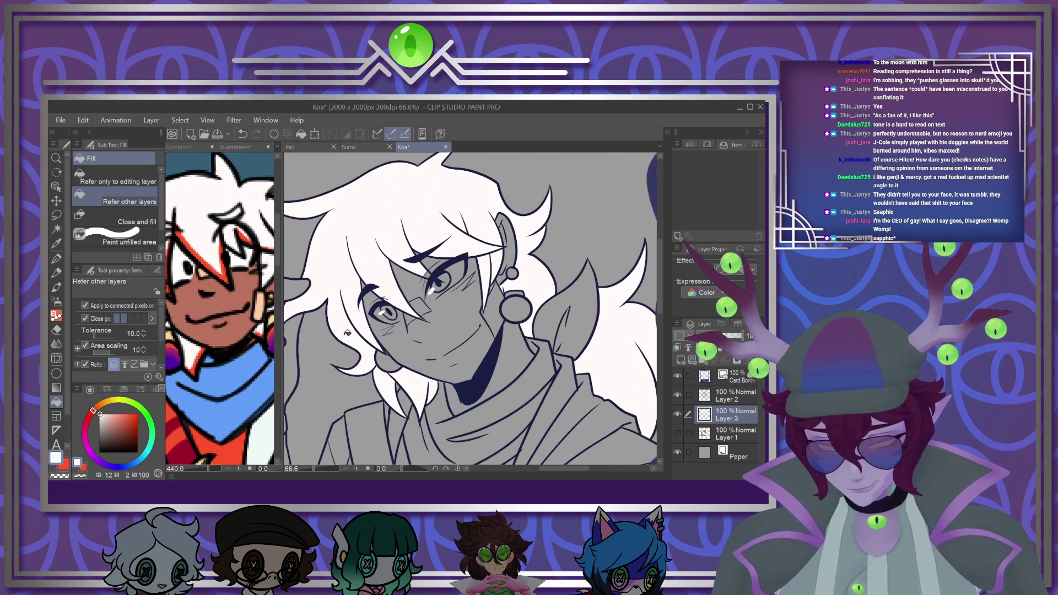
scroll(444, 371, down, 3)
scroll(403, 321, up, 2)
scroll(403, 321, up, 4)
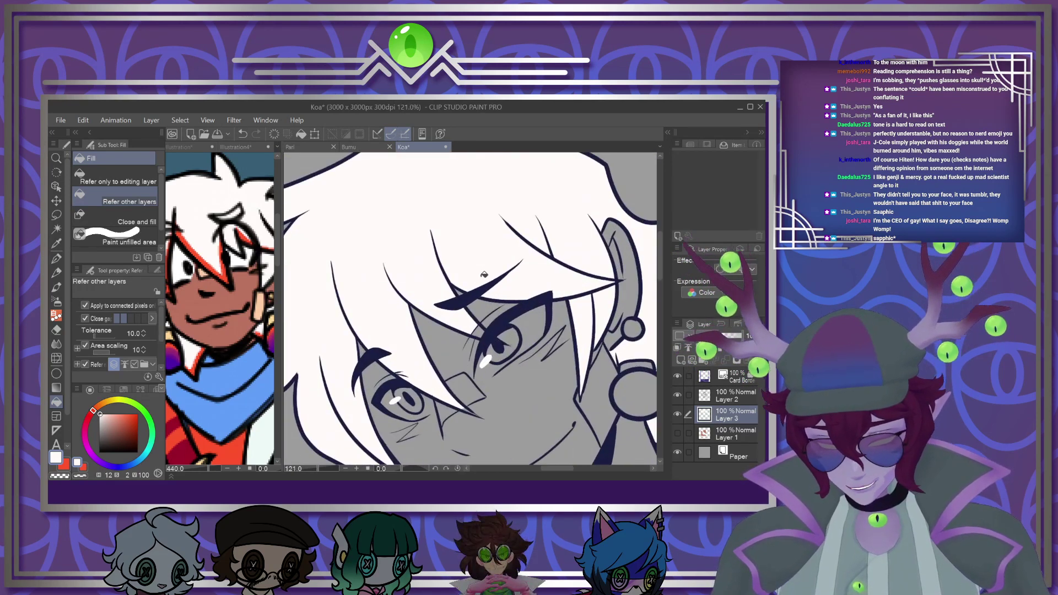
With the G-pen and the sampled red (11, 83, 100), paint a streak along the hair strand beside the raised hand
click(56, 257)
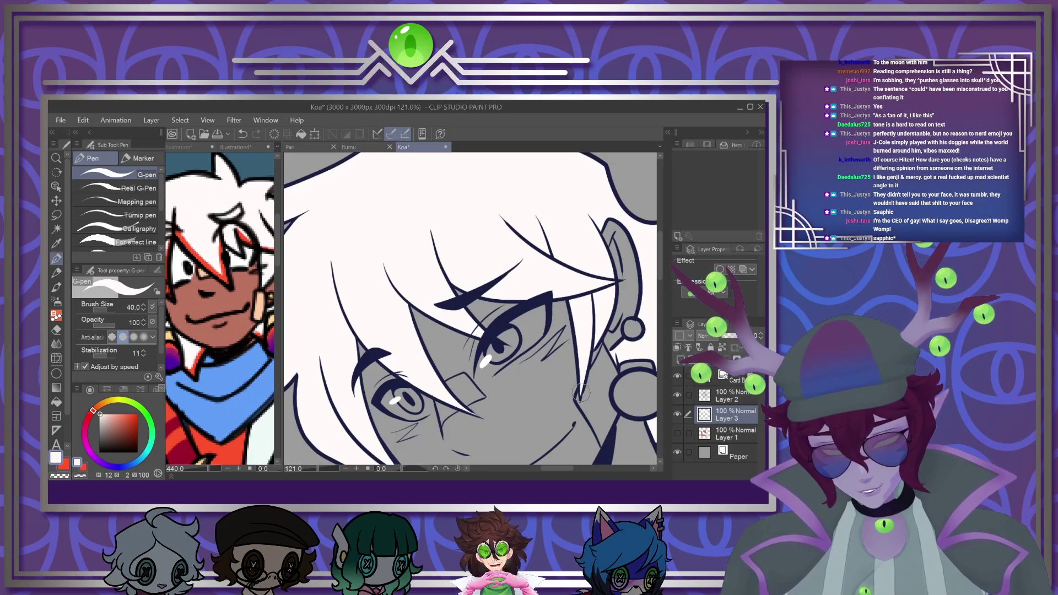
scroll(579, 361, down, 10)
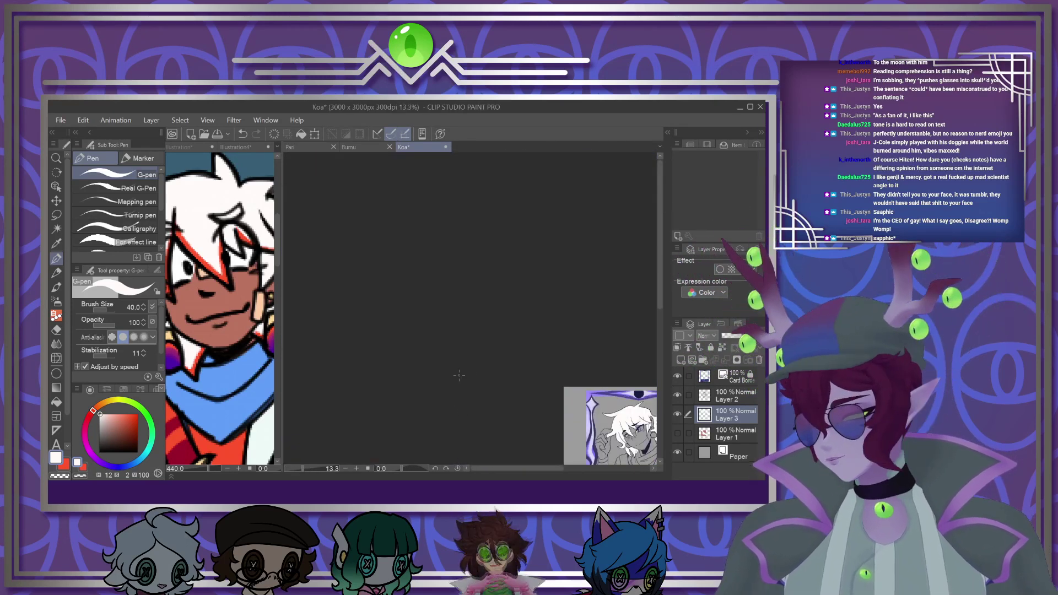
scroll(612, 424, down, 4)
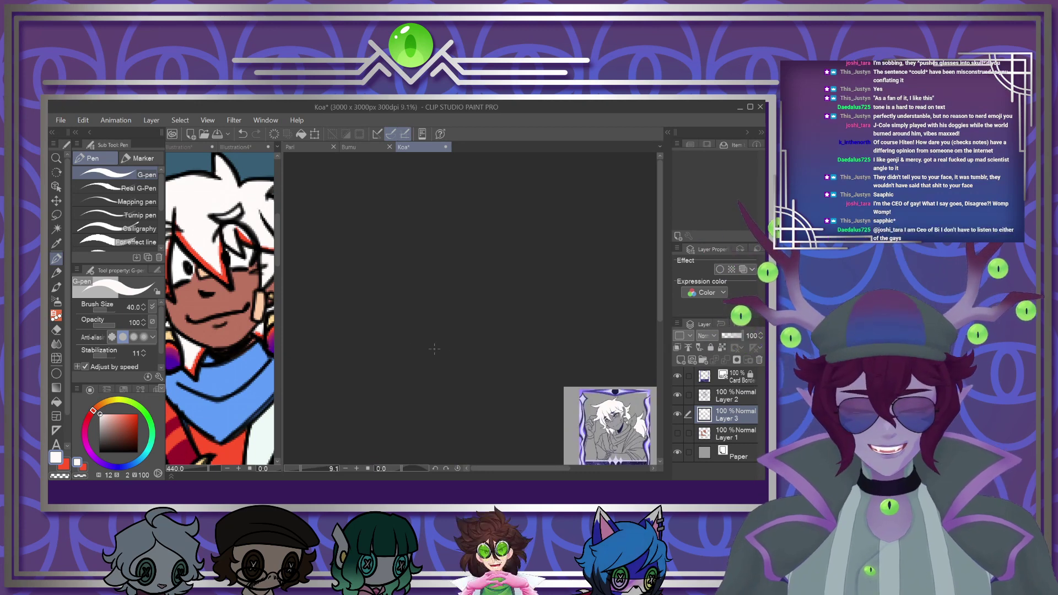
scroll(612, 424, up, 10)
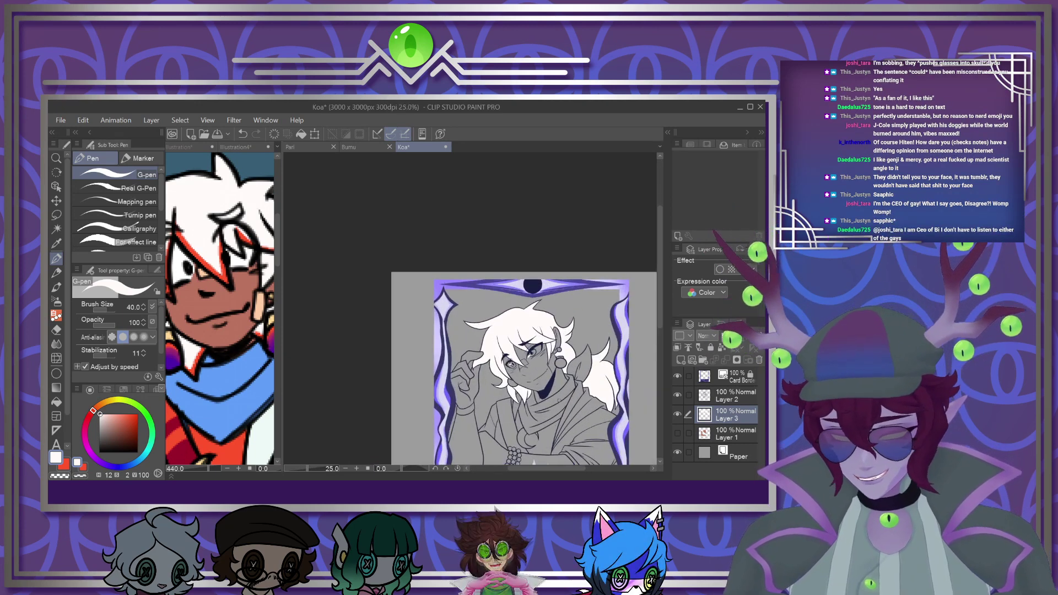
scroll(438, 355, up, 4)
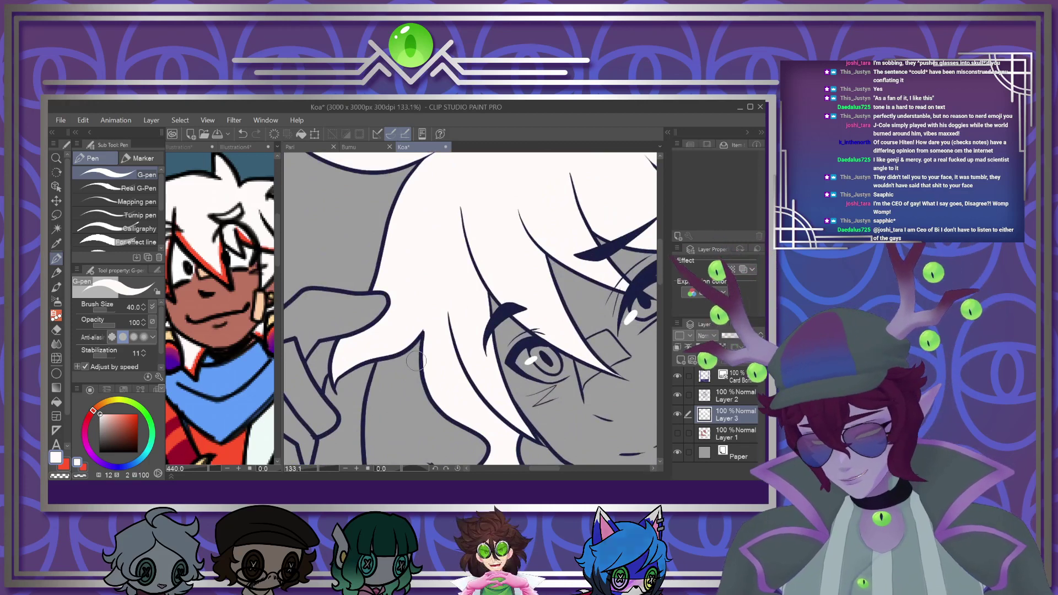
key(x)
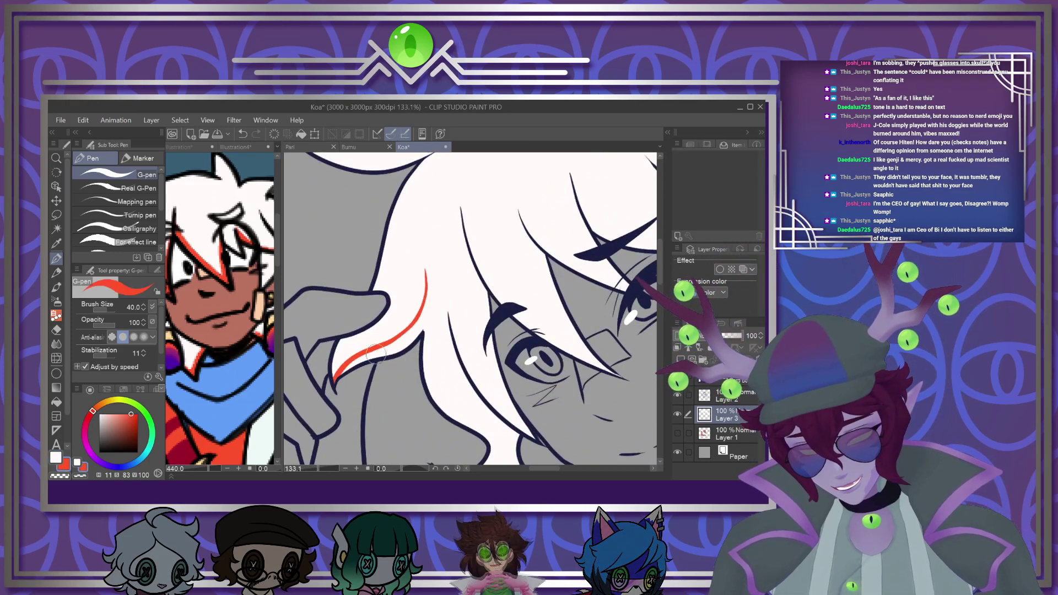
drag(427, 276, 427, 282)
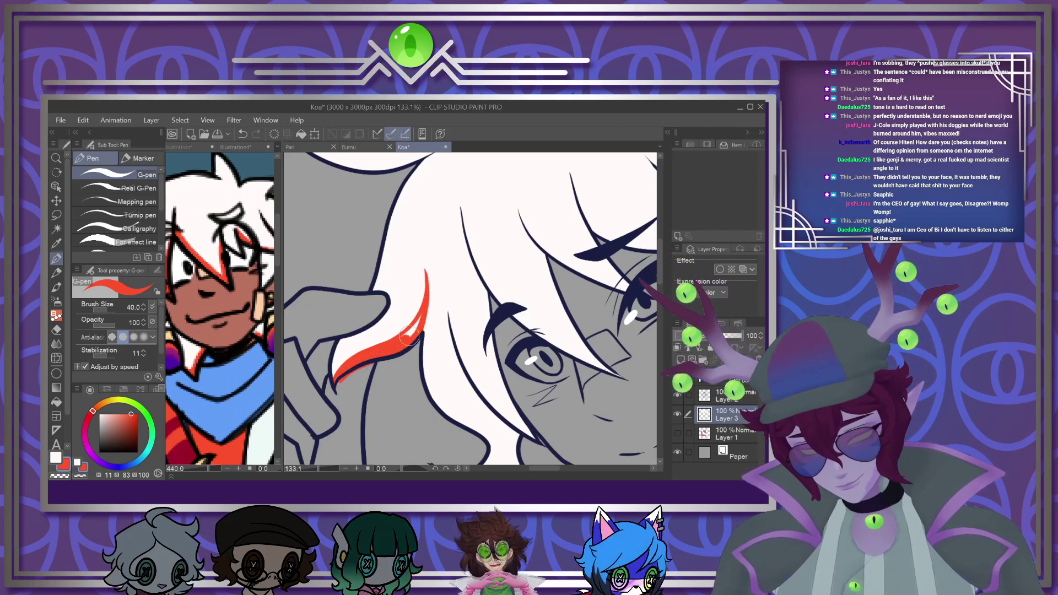
drag(407, 338, 424, 310)
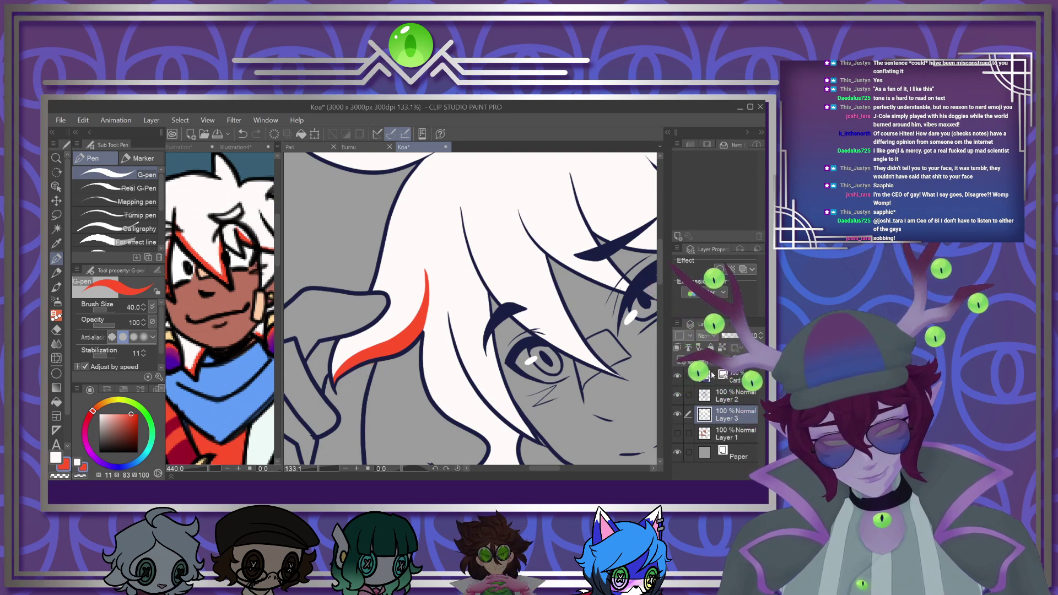
Add a layer clipped to Layer 3 and paint red streaks along the edges of the fringe strands around the eyes
click(681, 360)
click(678, 347)
mouse_move(484, 286)
mouse_down()
mouse_move(495, 364)
mouse_move(523, 425)
mouse_up()
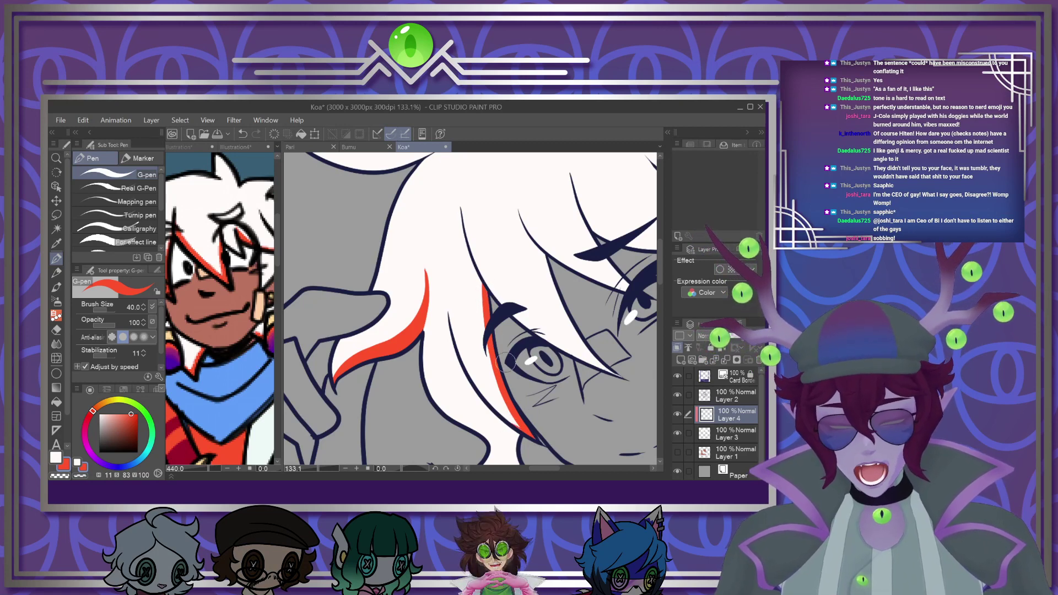
drag(554, 469, 558, 469)
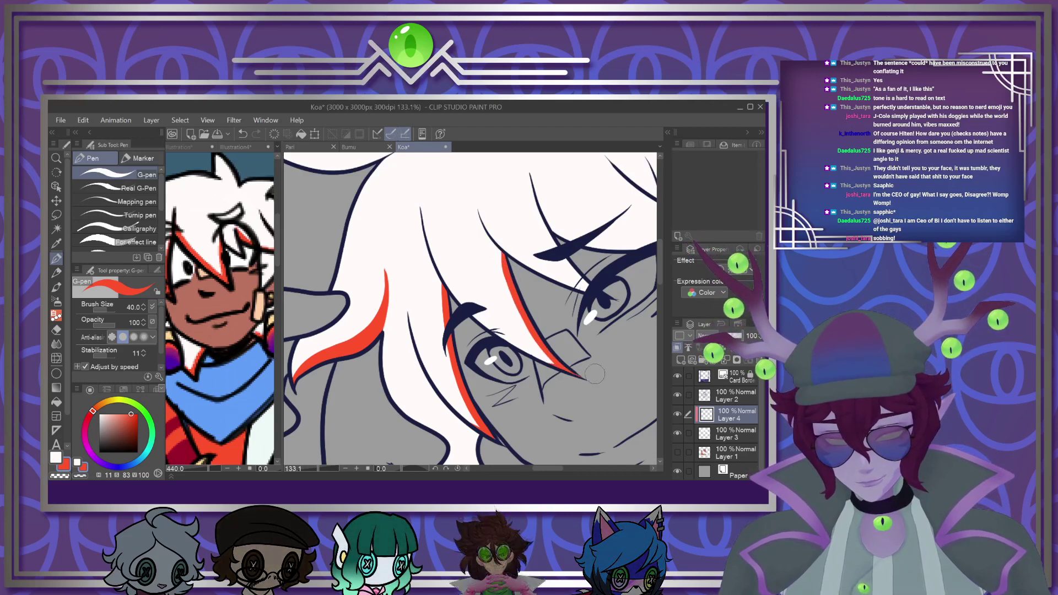
drag(558, 469, 566, 469)
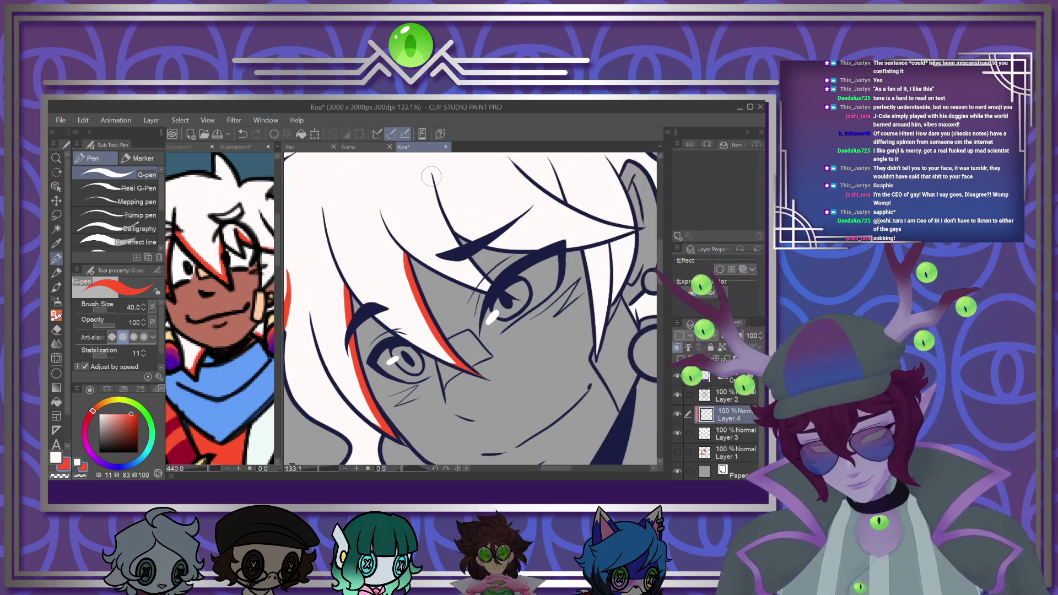
drag(432, 176, 490, 289)
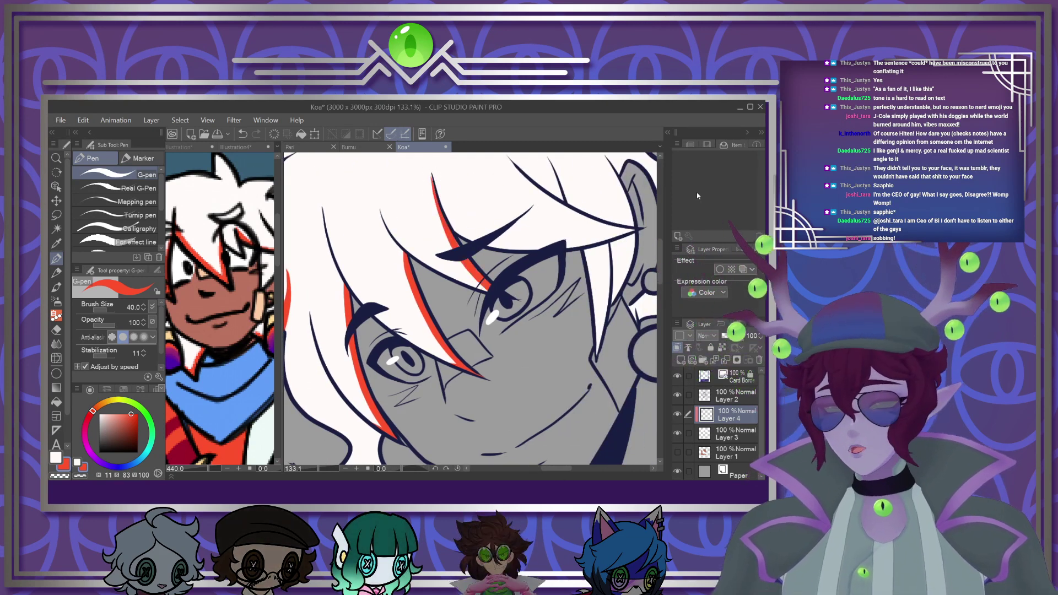
Check the reference character's hair and paint red streaks along the edges of the hair locks below the jaw
drag(660, 279, 661, 329)
scroll(485, 347, down, 2)
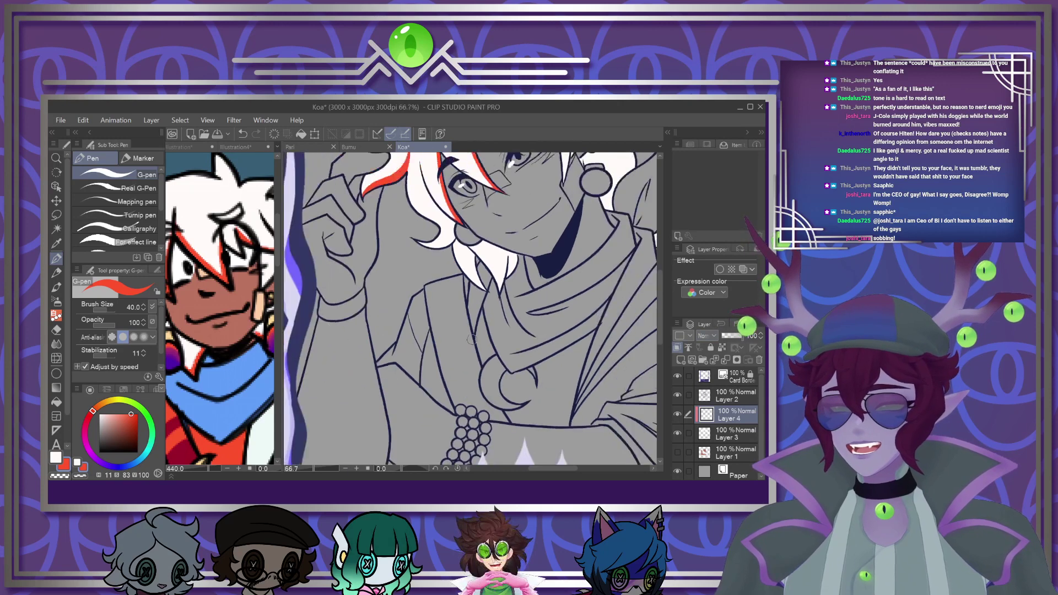
scroll(469, 338, down, 2)
scroll(418, 310, up, 1)
click(212, 370)
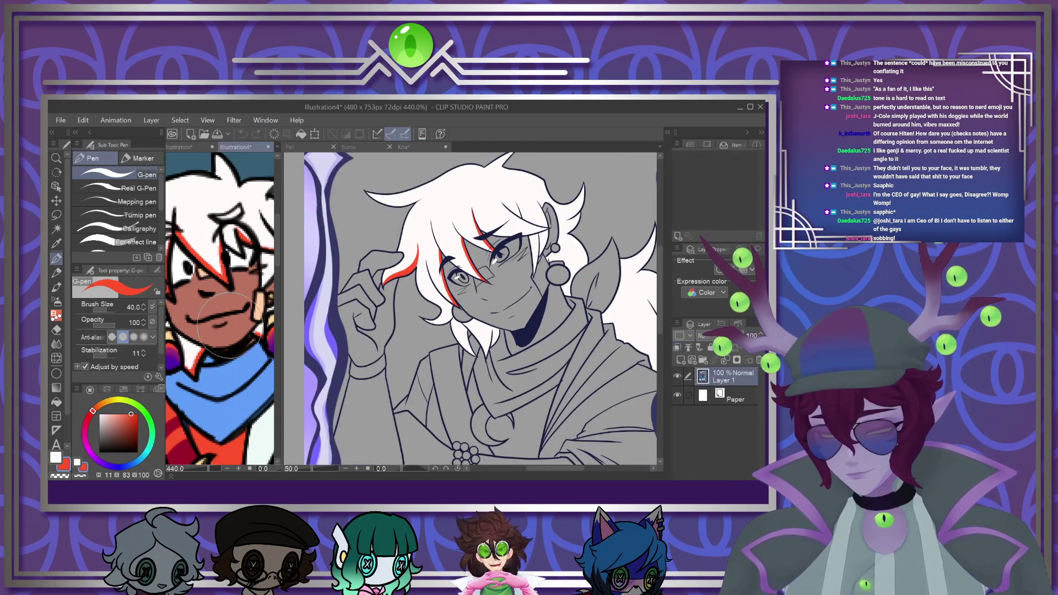
scroll(211, 371, down, 3)
scroll(211, 371, up, 1)
scroll(499, 352, up, 5)
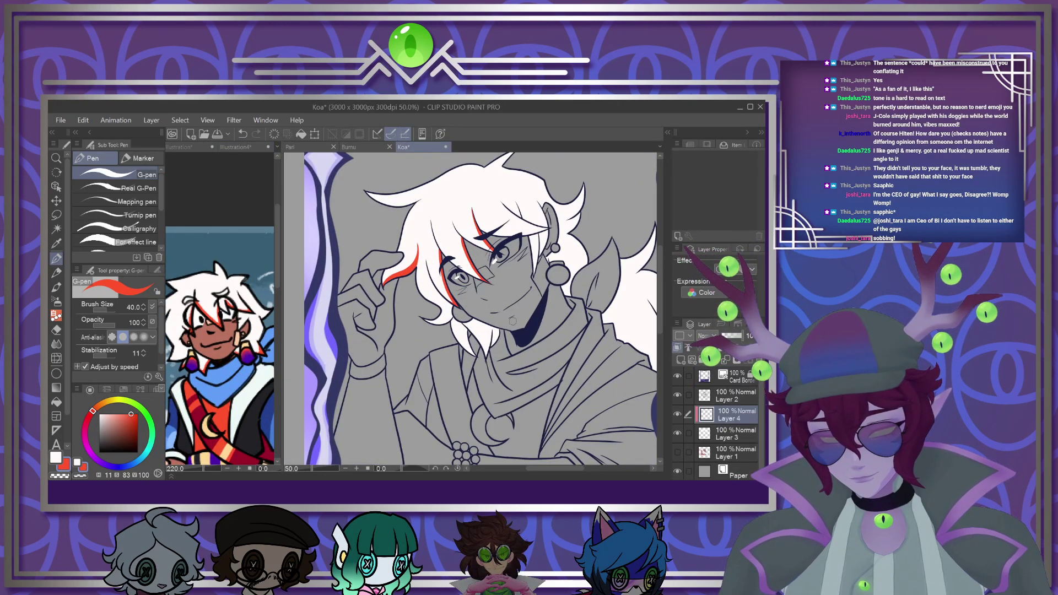
mouse_move(390, 307)
mouse_down()
mouse_move(446, 362)
mouse_move(466, 415)
mouse_move(481, 334)
mouse_move(468, 412)
mouse_up()
mouse_move(491, 314)
mouse_down()
mouse_move(477, 380)
mouse_move(505, 330)
mouse_up()
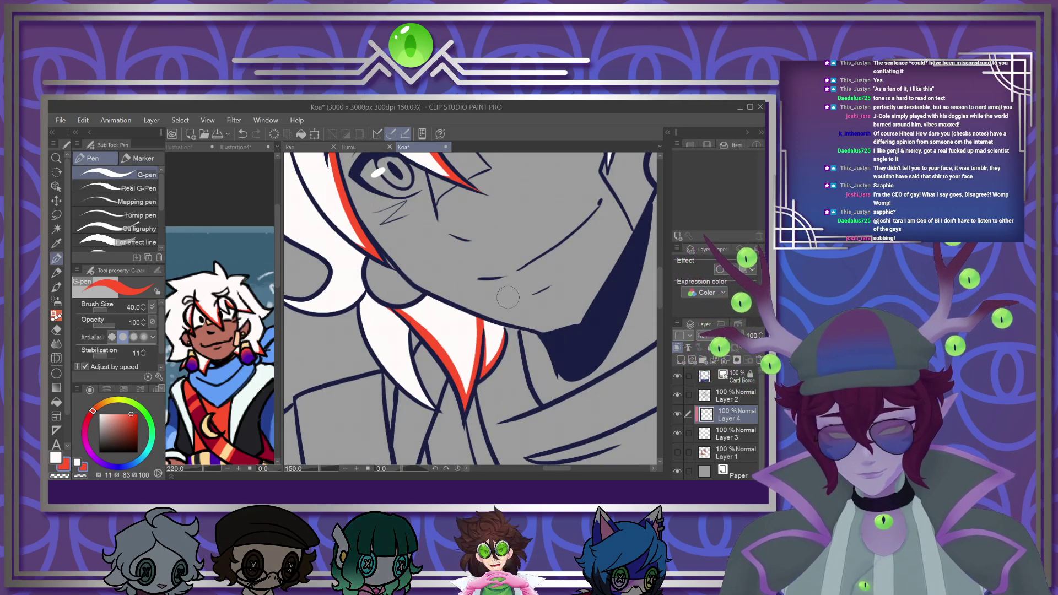
mouse_move(406, 324)
mouse_down()
mouse_move(413, 371)
mouse_move(440, 410)
mouse_up()
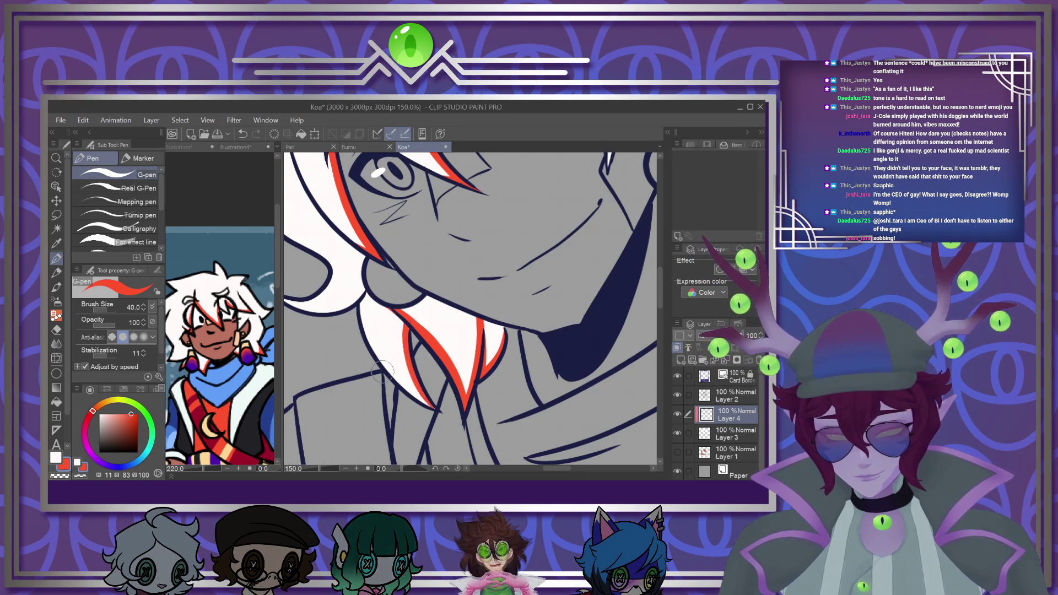
Paint a red streak along the edge of the back hair behind the ear on the clipped Layer 4
drag(555, 468, 571, 468)
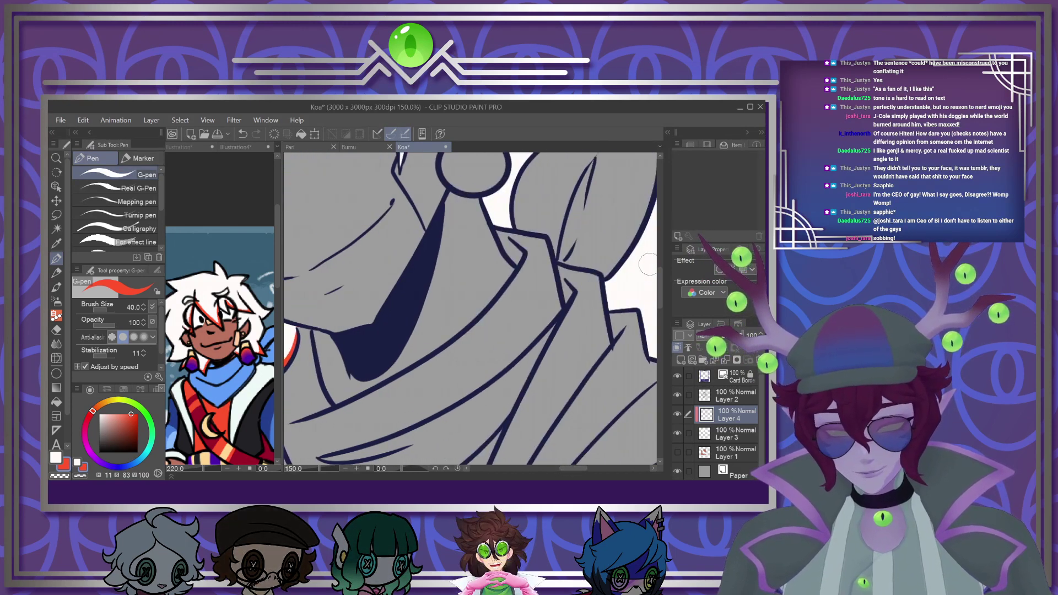
drag(660, 271, 658, 260)
scroll(661, 261, up, 5)
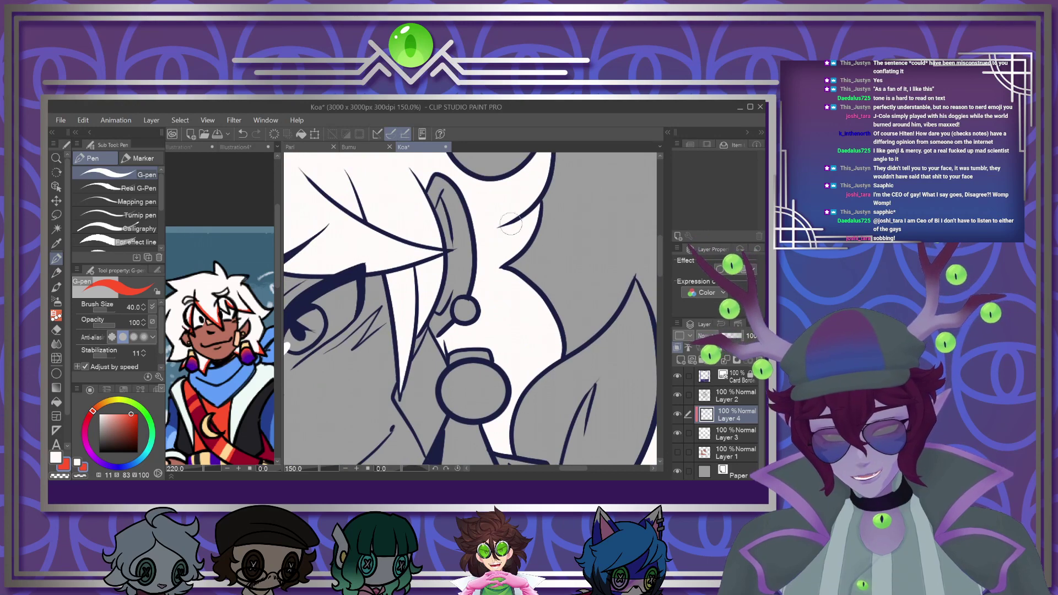
drag(541, 202, 502, 266)
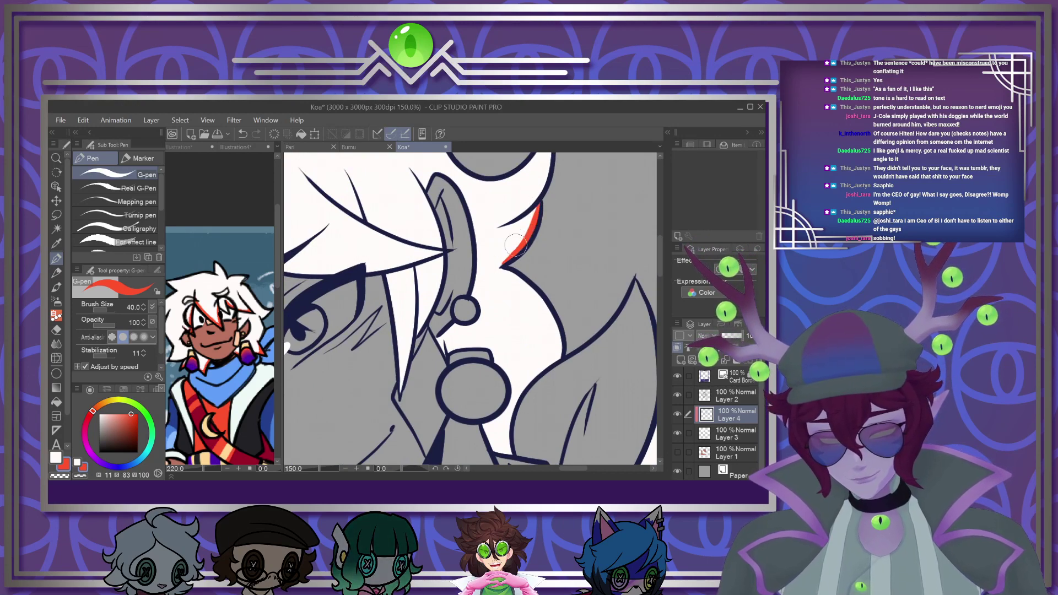
scroll(516, 245, down, 6)
scroll(413, 312, up, 4)
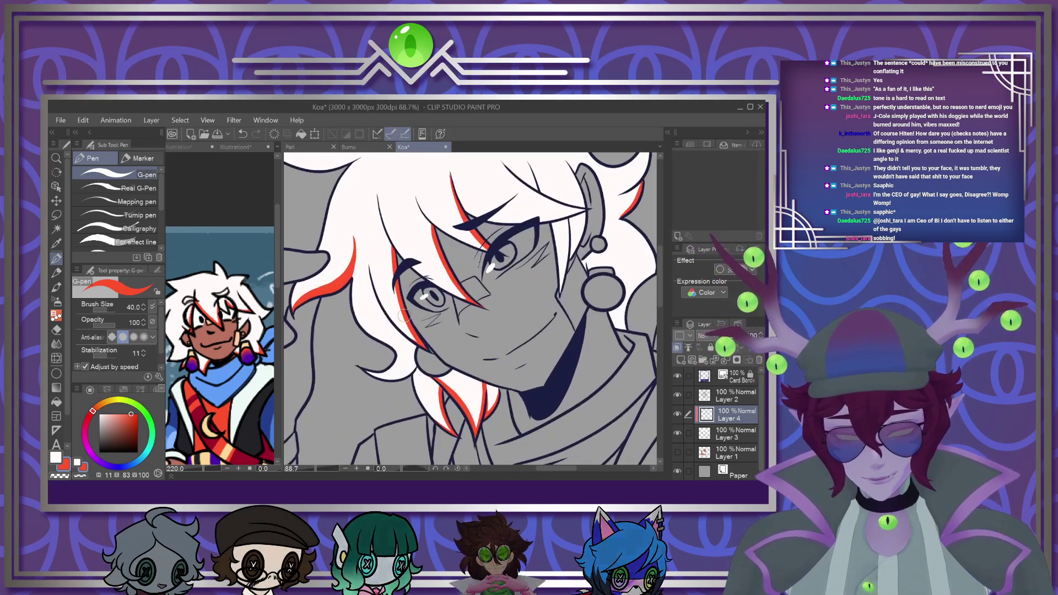
Merge the clipped streak layer down into the layer below and show the skin colours on Layer 1
scroll(403, 318, up, 2)
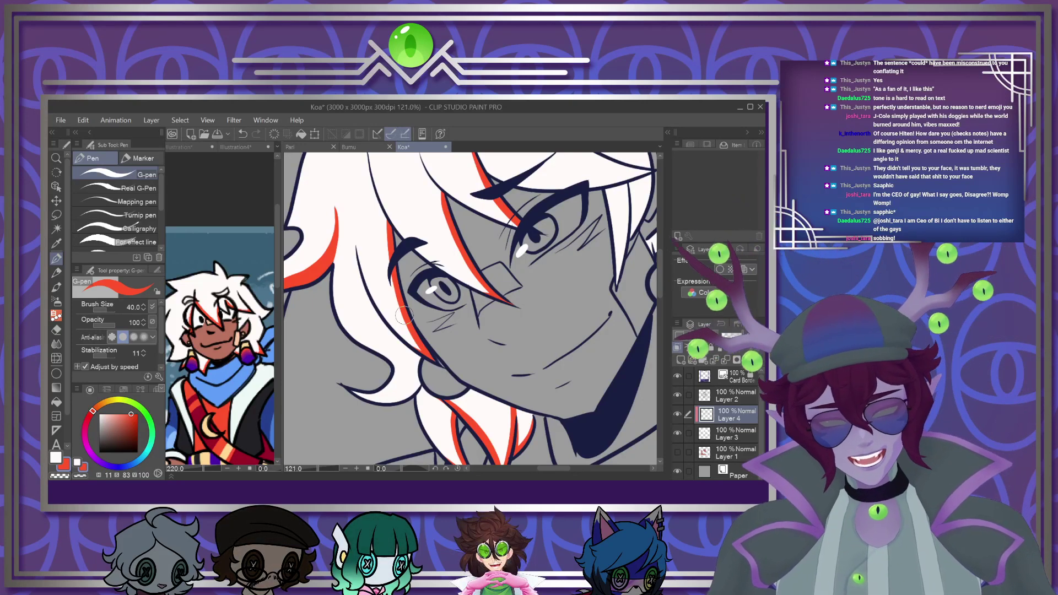
click(725, 359)
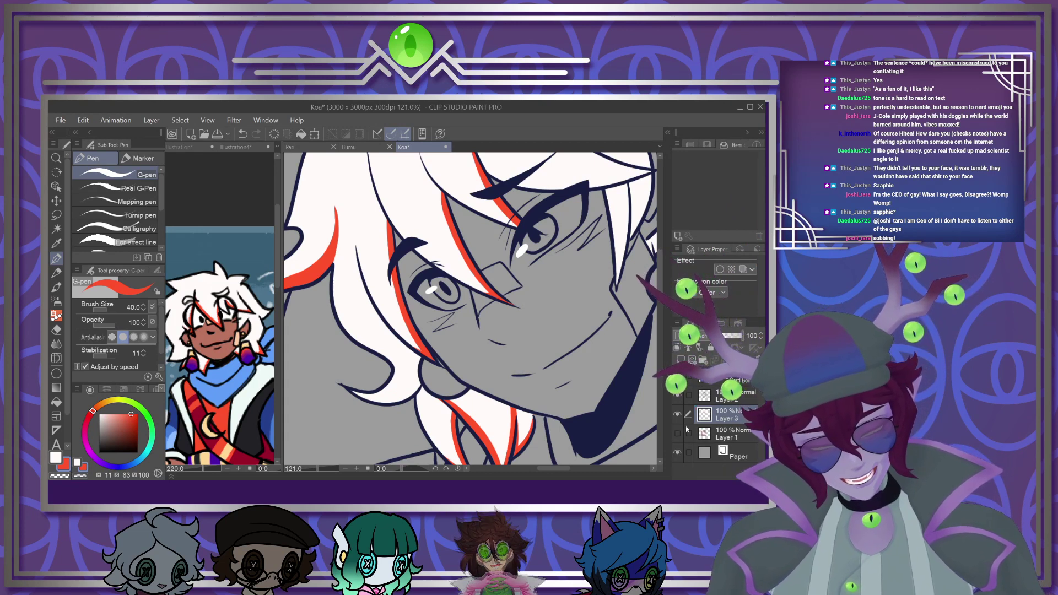
click(678, 433)
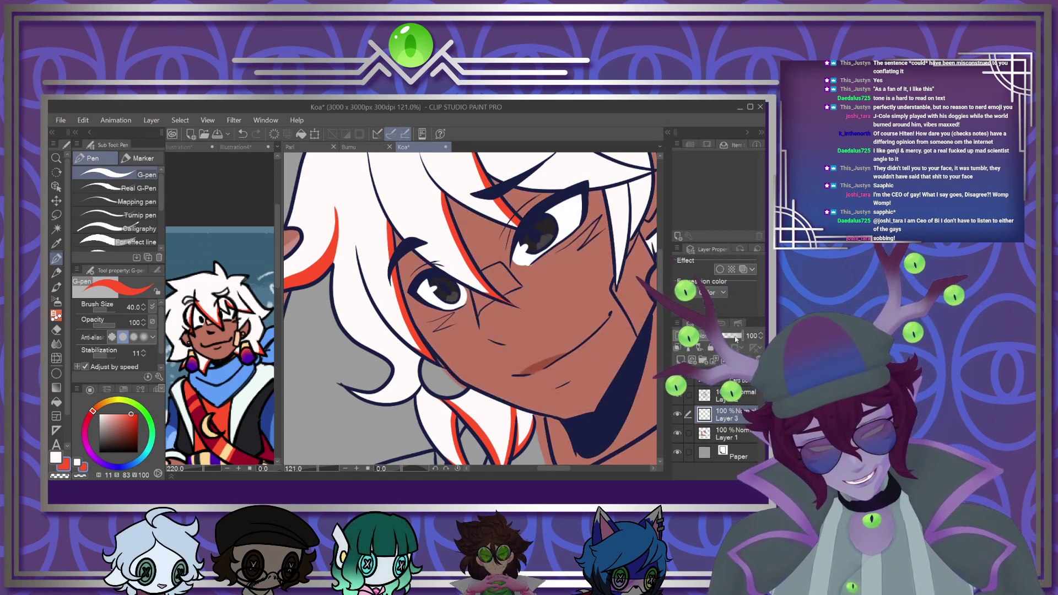
Sample the reference's peach (27, 35, 100) and colour the light patches on the nose, between the eyes and along the jaw
click(240, 338)
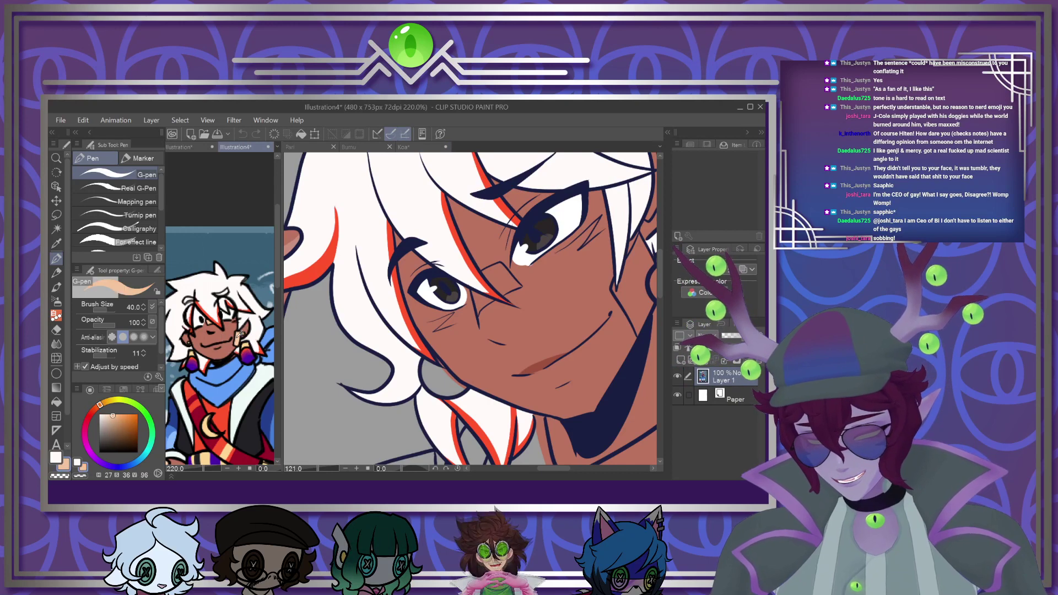
click(472, 283)
scroll(390, 223, down, 7)
scroll(471, 221, up, 9)
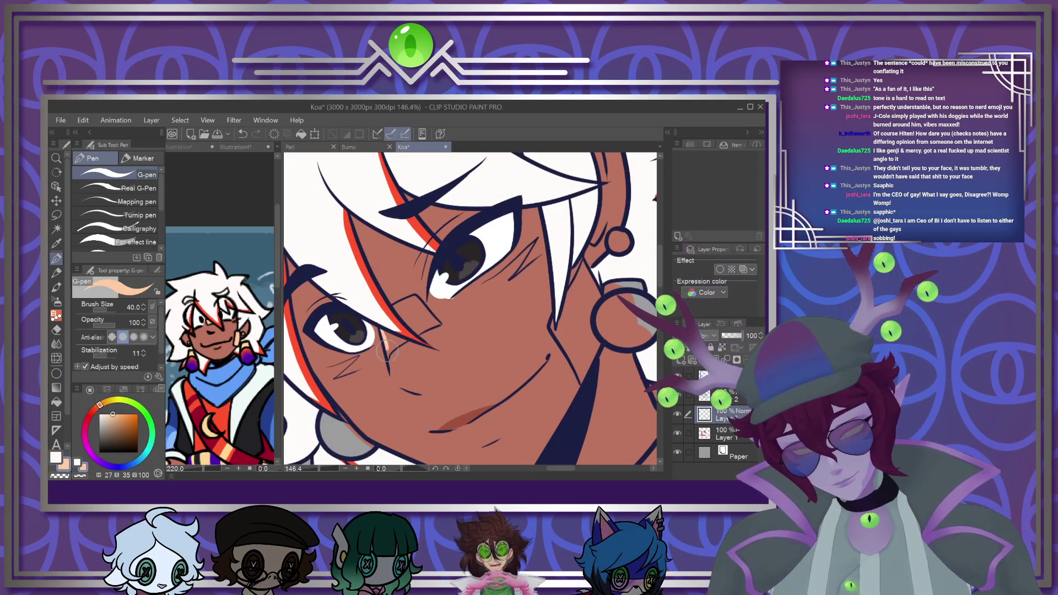
drag(388, 357, 408, 334)
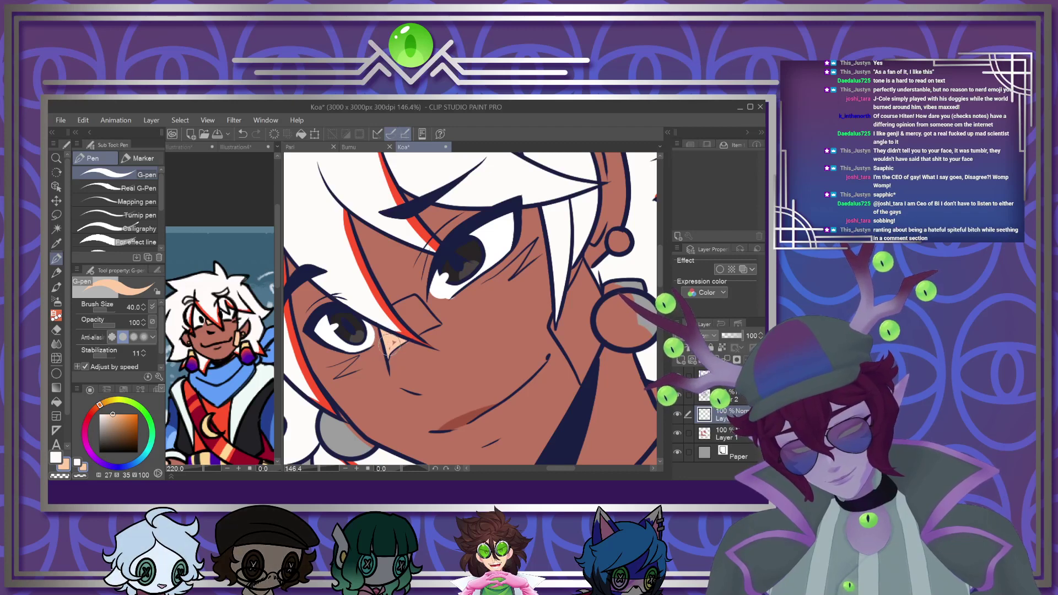
key(g)
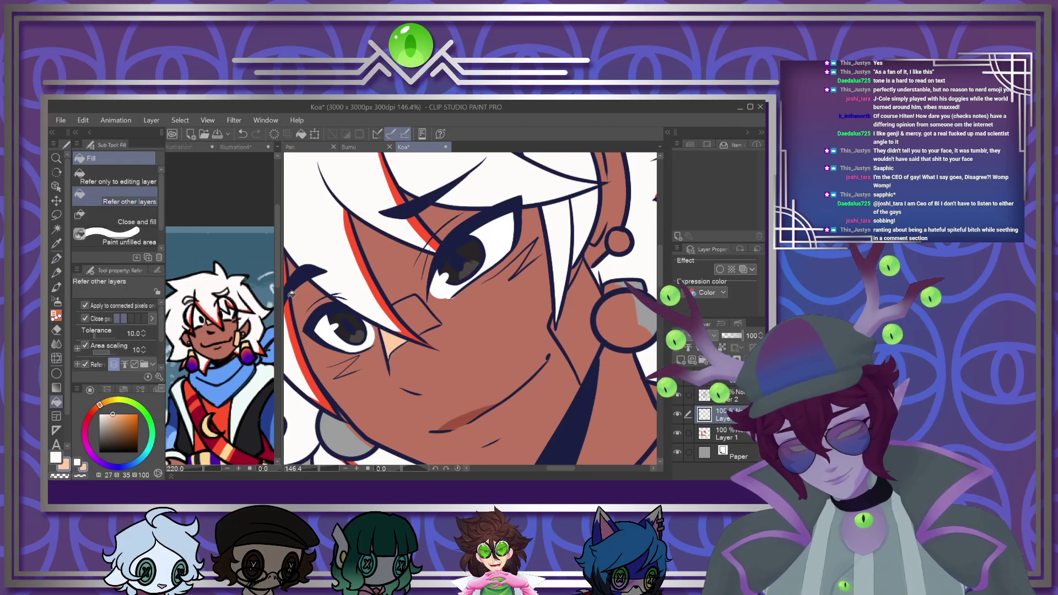
click(446, 304)
click(581, 303)
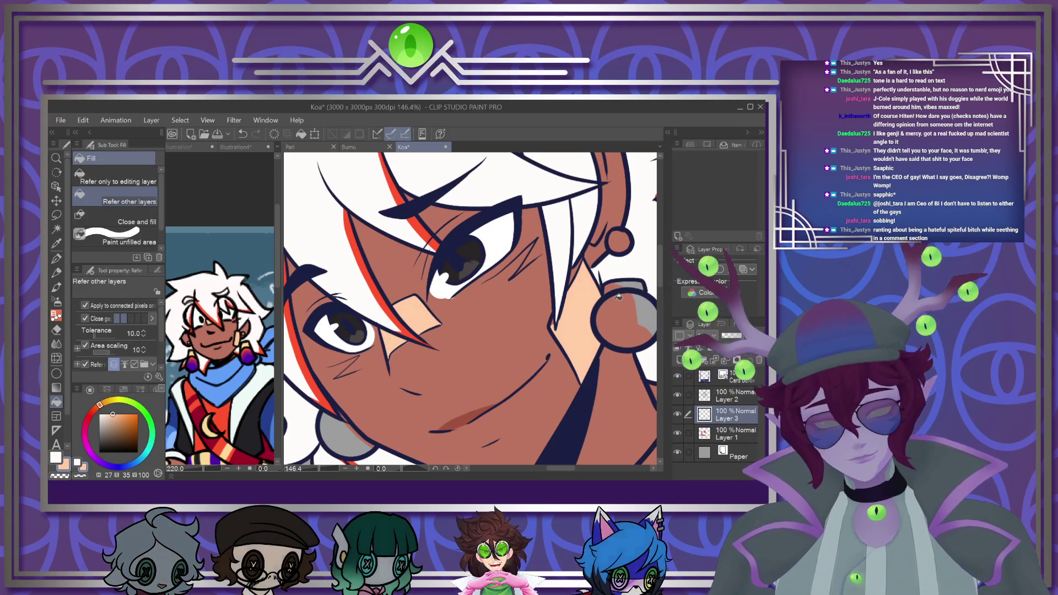
Sample the reference's shirt red (11, 83, 100) and fill the shirt area below the scarf around the crescent pendant
scroll(513, 277, down, 3)
scroll(515, 276, down, 2)
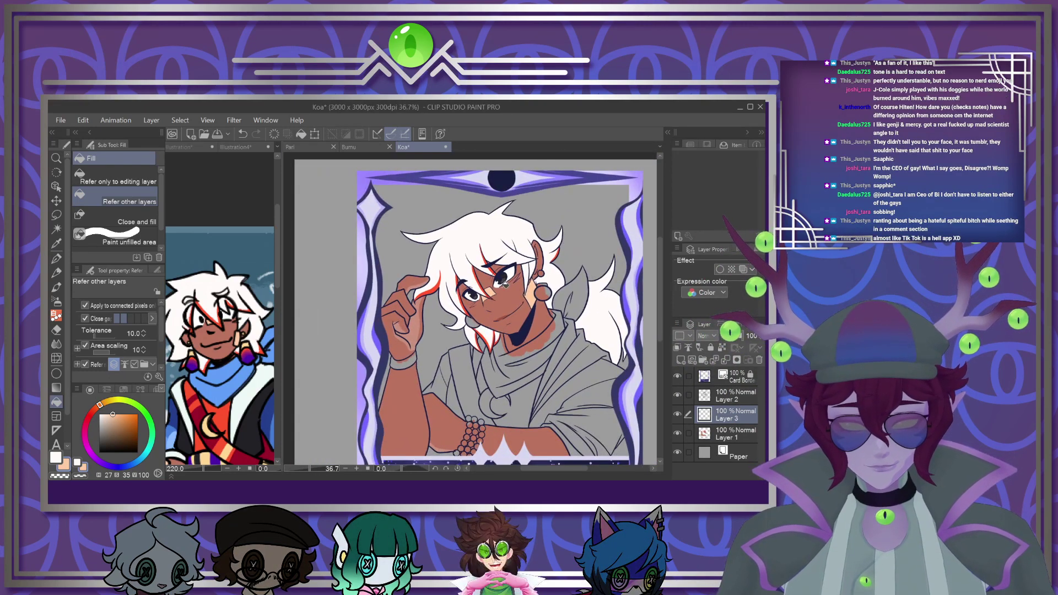
scroll(504, 305, down, 1)
scroll(514, 356, up, 2)
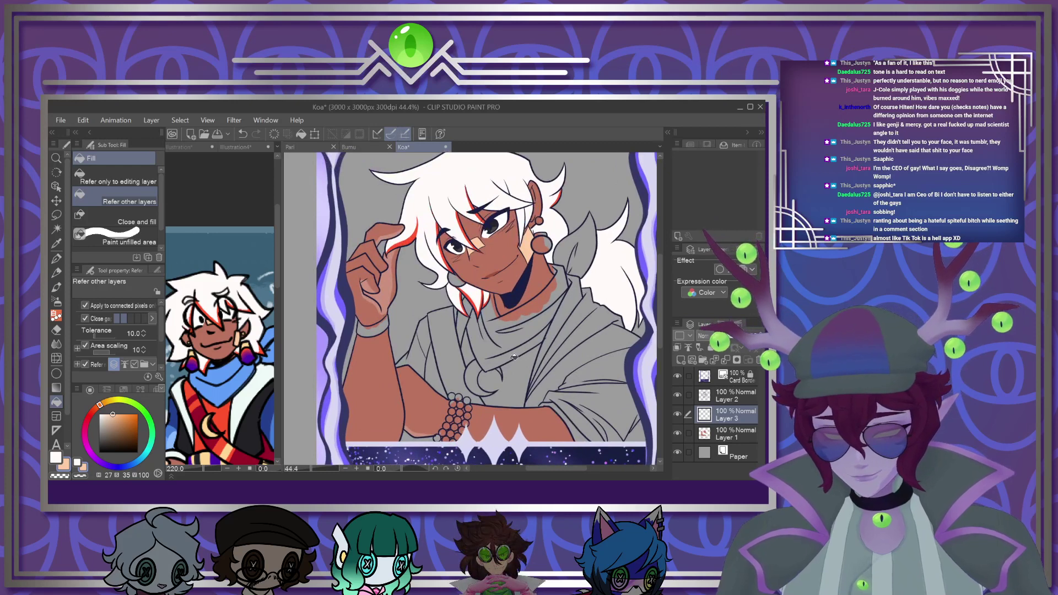
scroll(478, 334, down, 1)
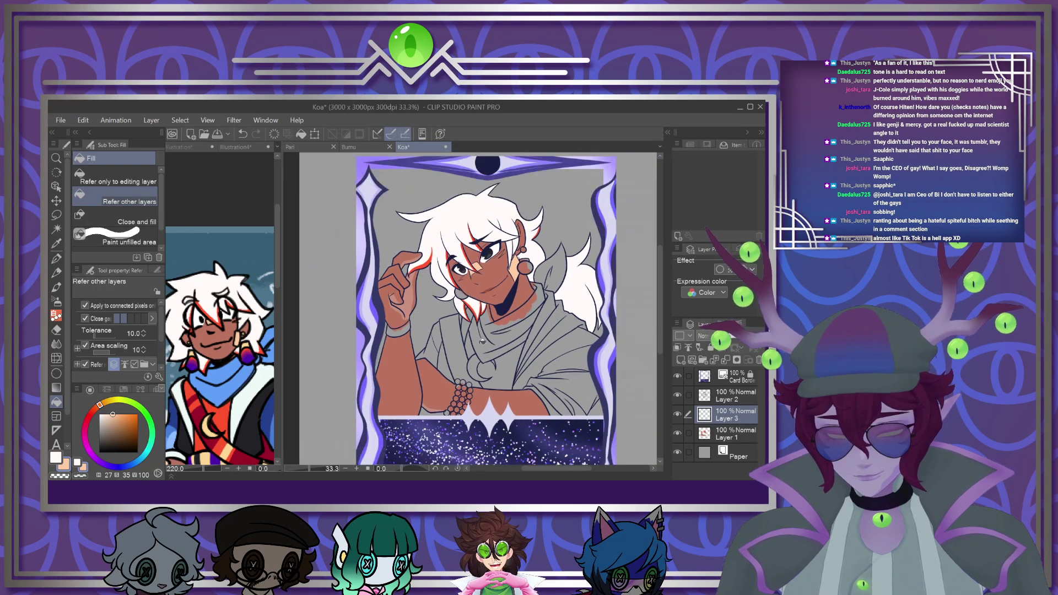
scroll(390, 376, up, 2)
click(225, 409)
alt+click(223, 412)
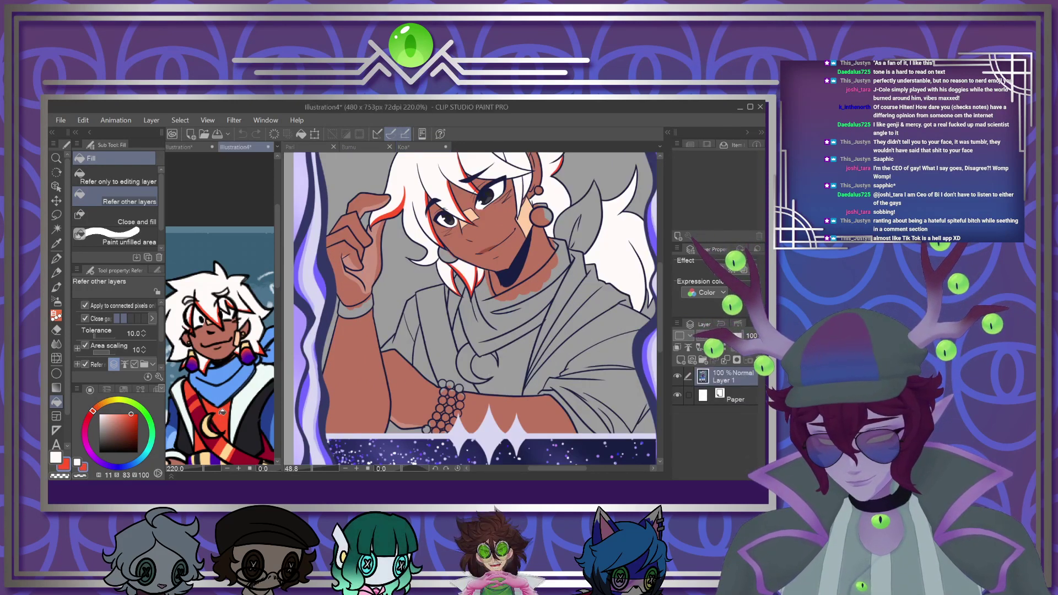
click(475, 367)
scroll(486, 362, up, 3)
click(451, 331)
click(488, 370)
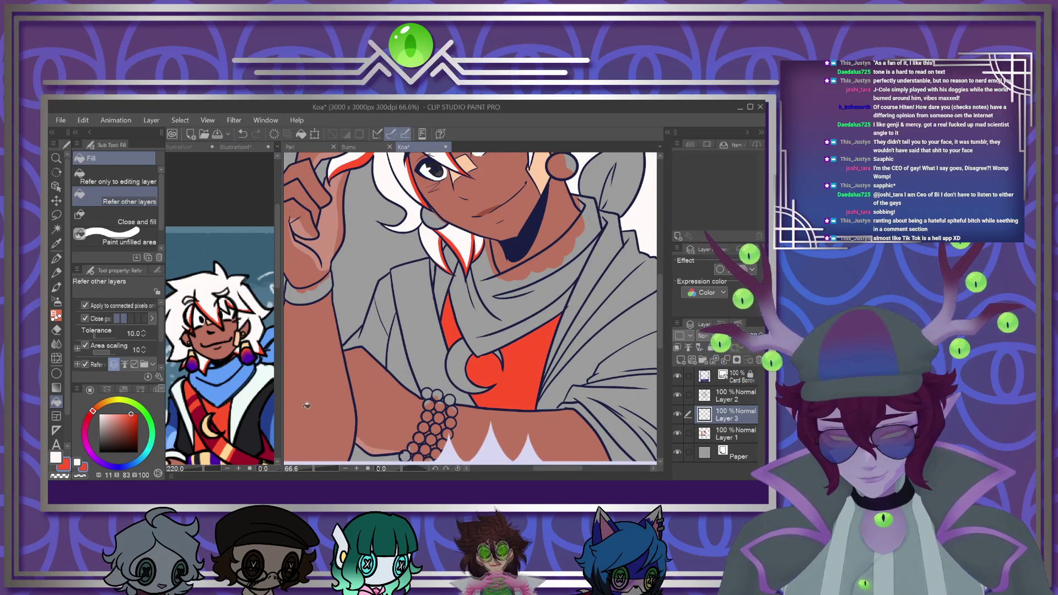
Fill the scarf and its knot behind the shoulder with the reference's blue (216, 62, 97) on Layer 3, and show Layer 1
alt+click(217, 393)
click(441, 381)
scroll(444, 377, down, 2)
scroll(497, 294, up, 2)
click(678, 433)
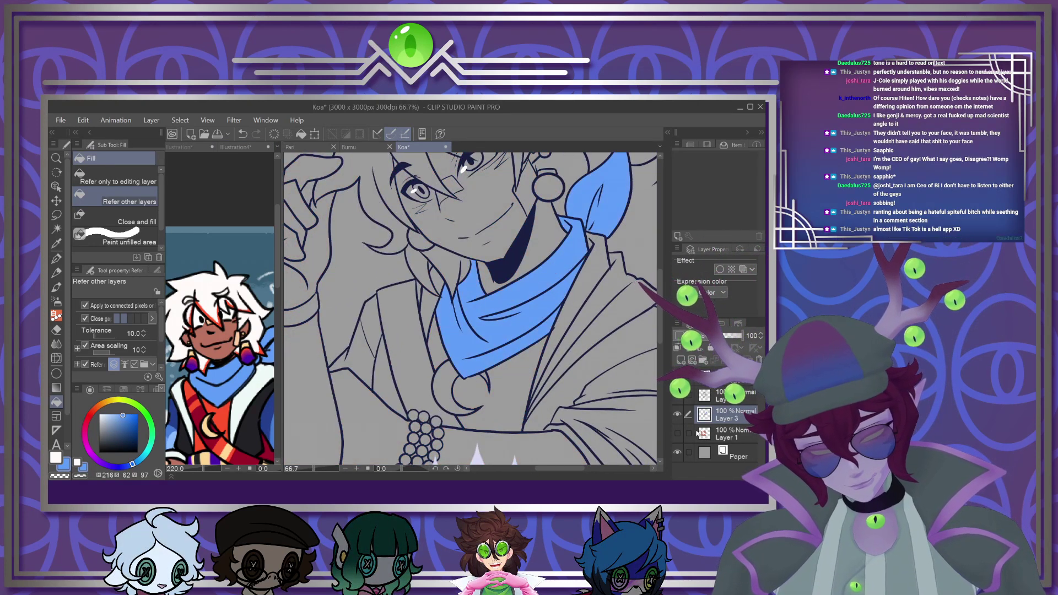
key(ctrl+h)
scroll(467, 322, down, 2)
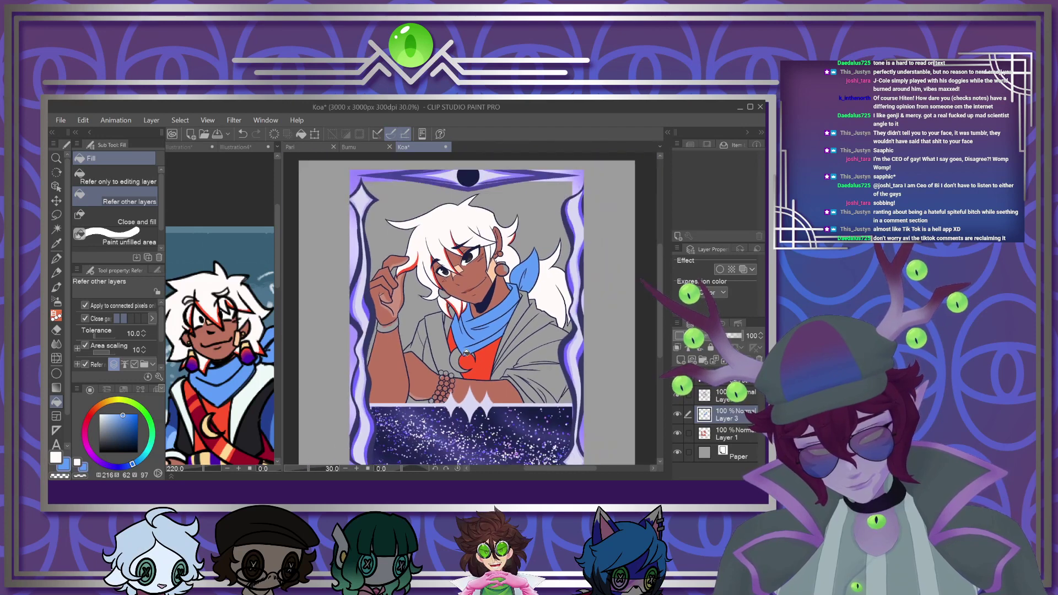
Sample violet (265, 93, 65) and magenta (311, 74, 55) from the reference earring, and fill both round earrings with the magenta on Layer 3
scroll(471, 322, up, 1)
click(233, 382)
scroll(190, 370, down, 2)
scroll(206, 401, up, 5)
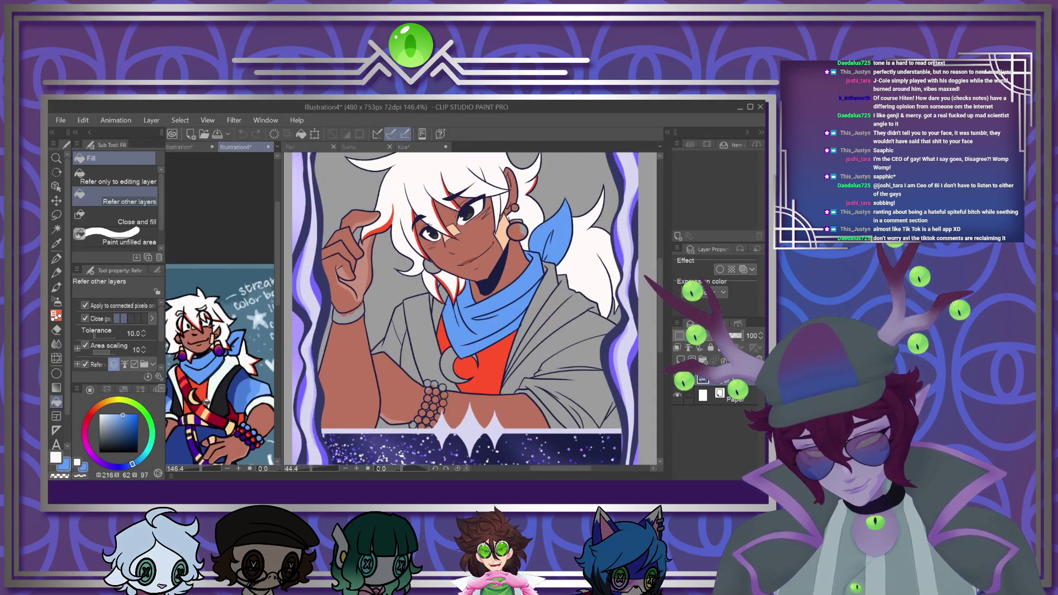
alt+click(226, 352)
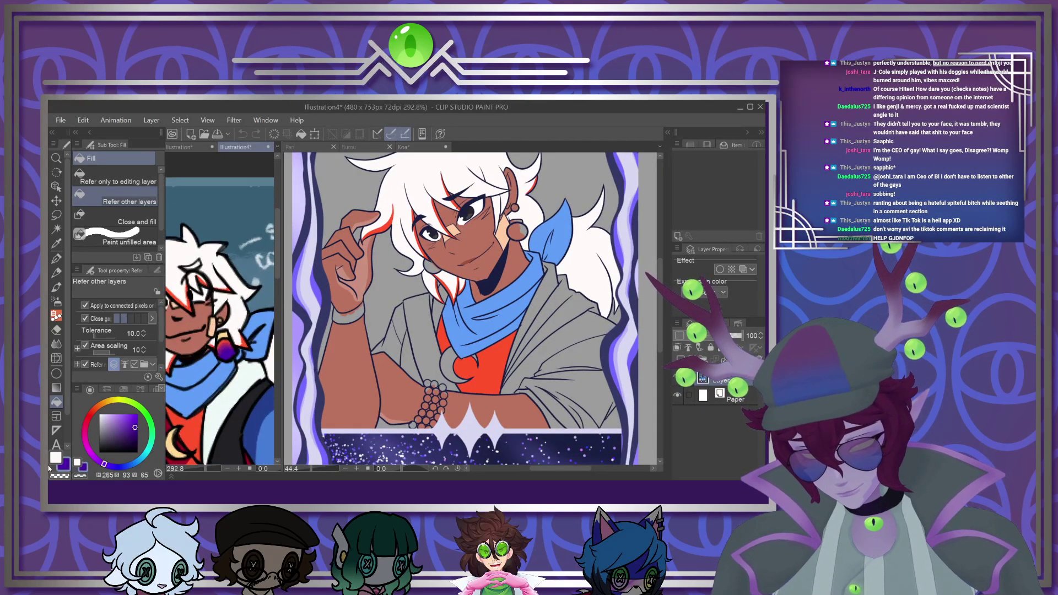
key(x)
scroll(228, 349, up, 5)
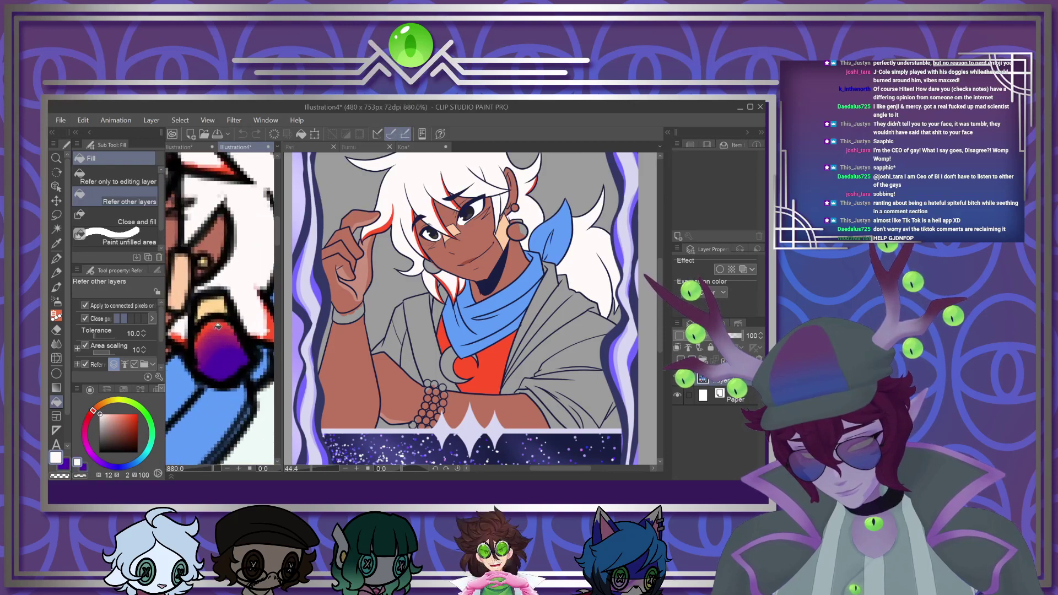
click(404, 147)
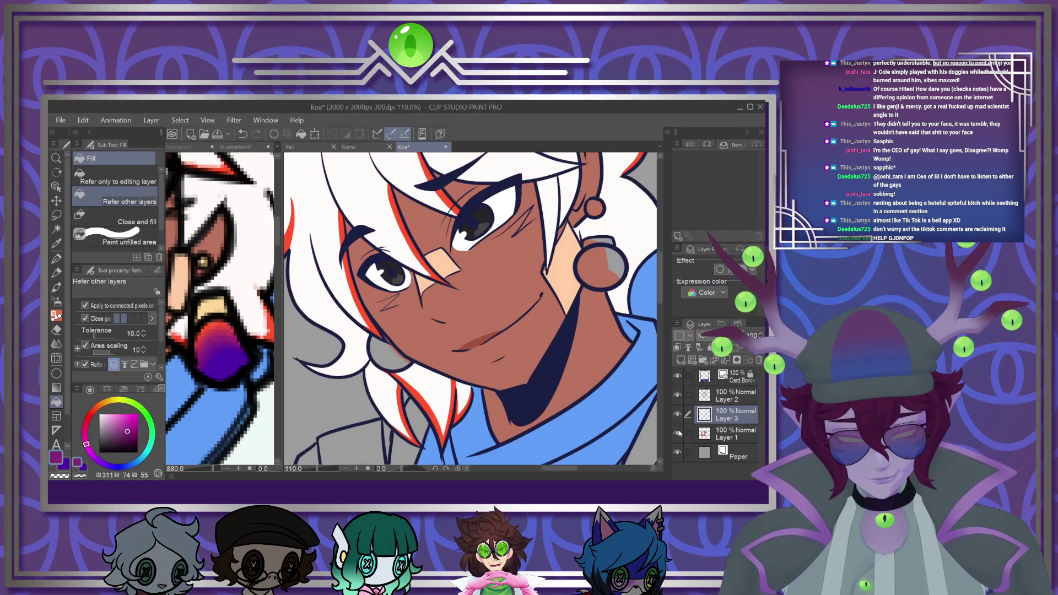
click(679, 433)
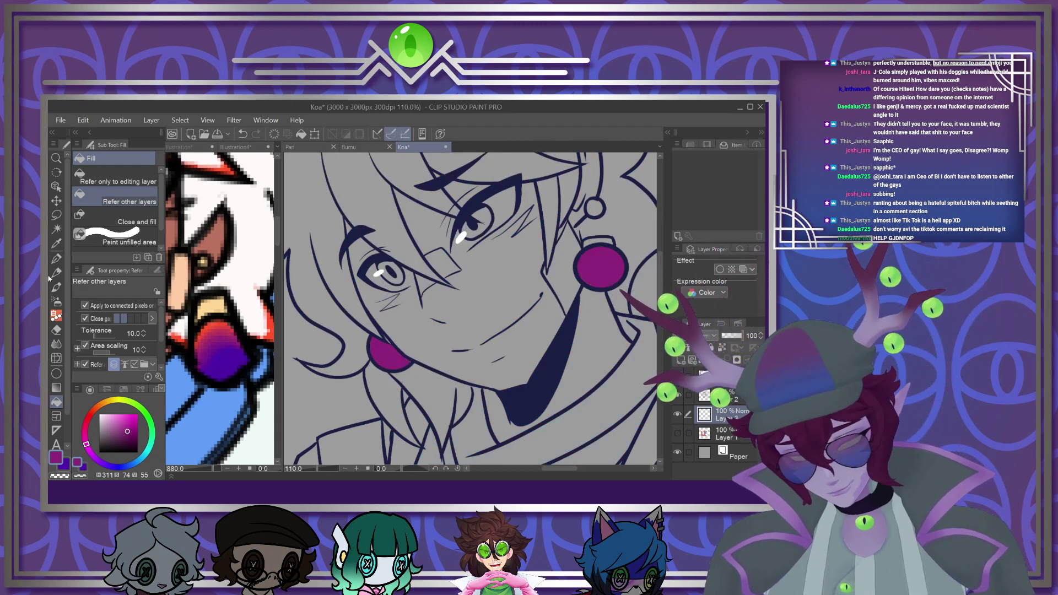
On a new layer clipped to Layer 3, shade the upper part of both earrings violet with the Paint and apply brush at size 40
click(56, 258)
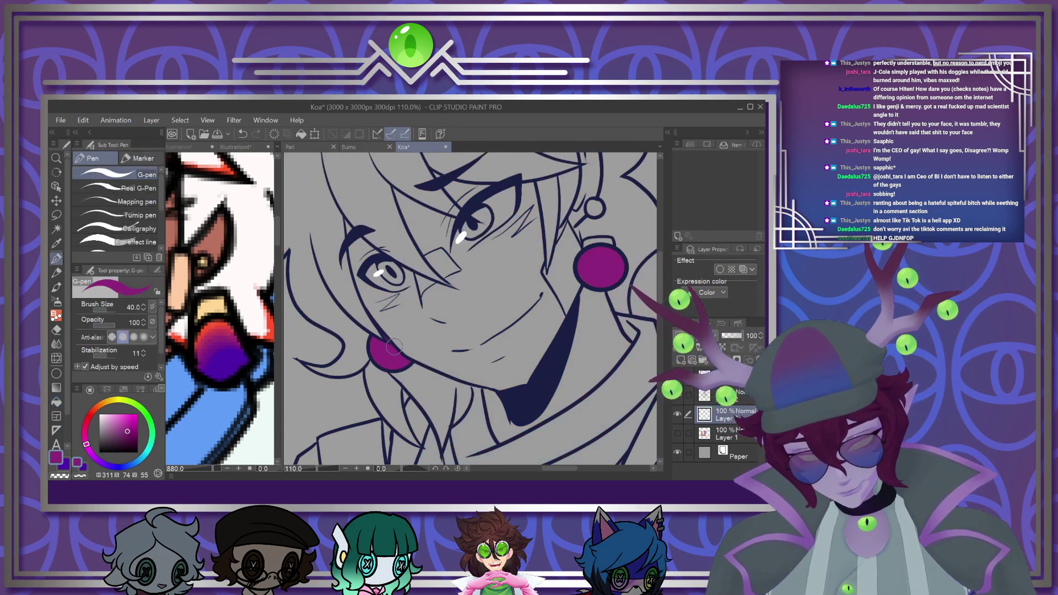
click(677, 353)
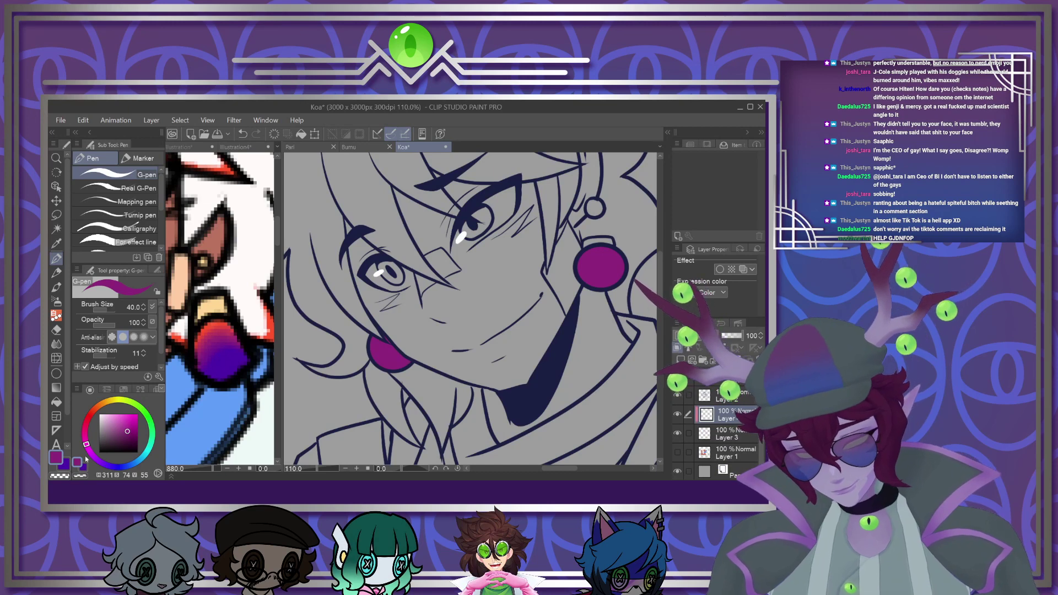
key(b)
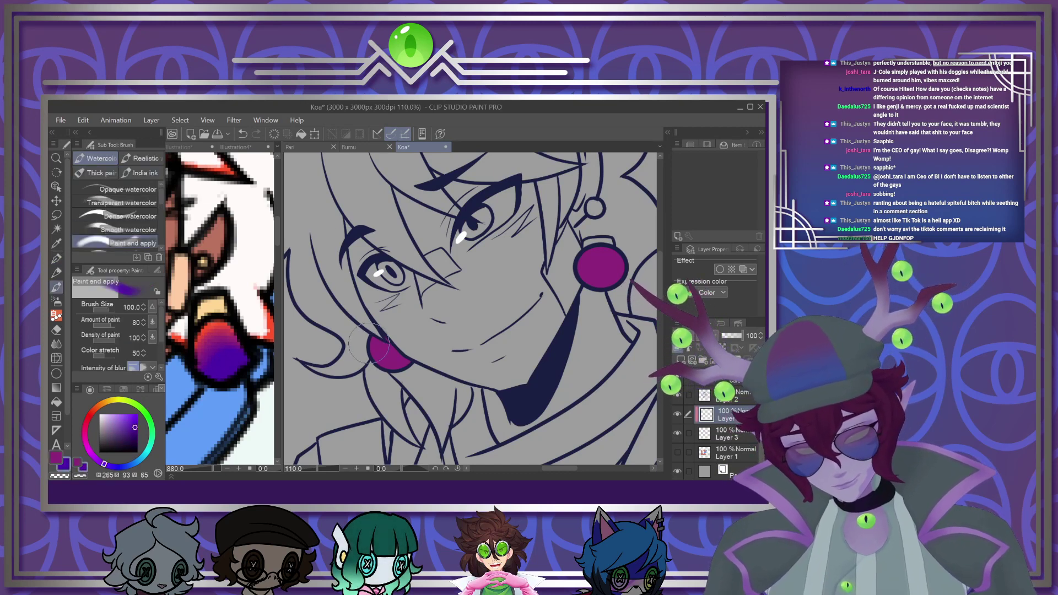
key(bracketleft)
key(bracketleft)
key(bracketleft)
key(bracketleft)
key(bracketleft)
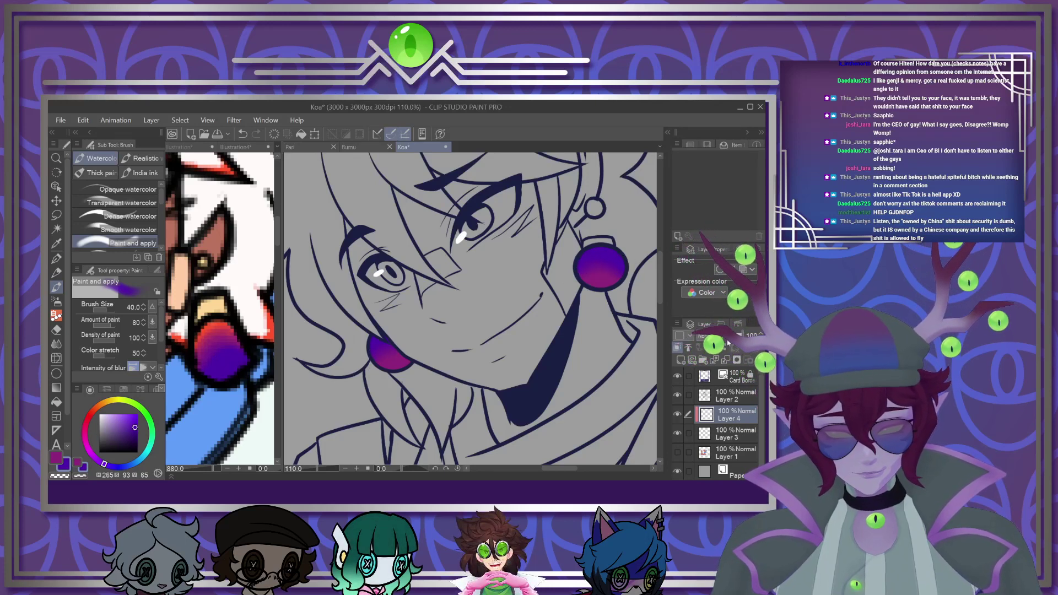
Paint the reference's red (4, 73, 89) onto the tops of both earrings and merge the clipped layer into Layer 3
click(221, 328)
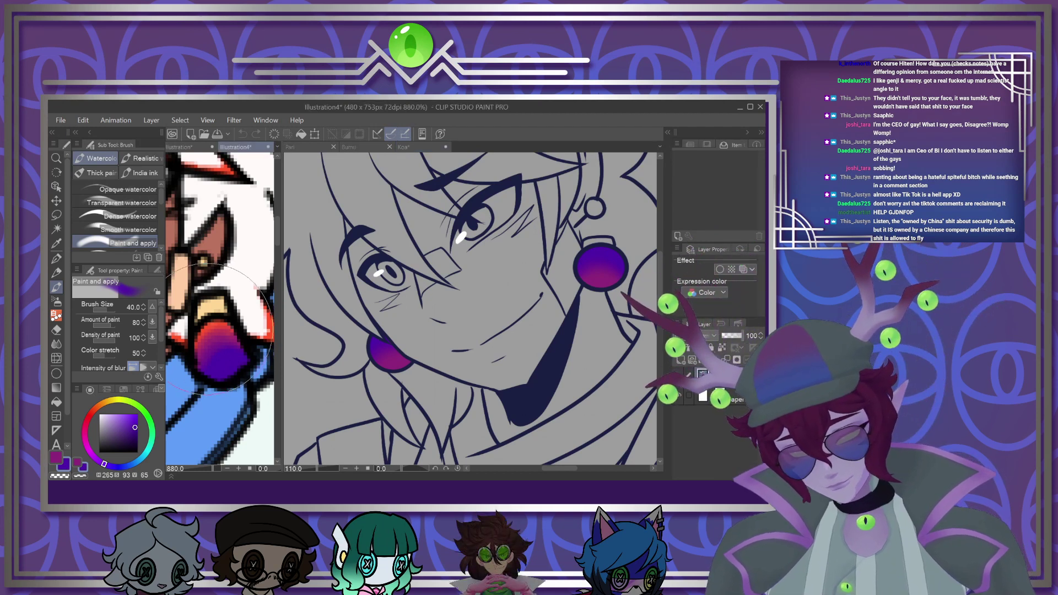
alt+click(221, 328)
click(373, 342)
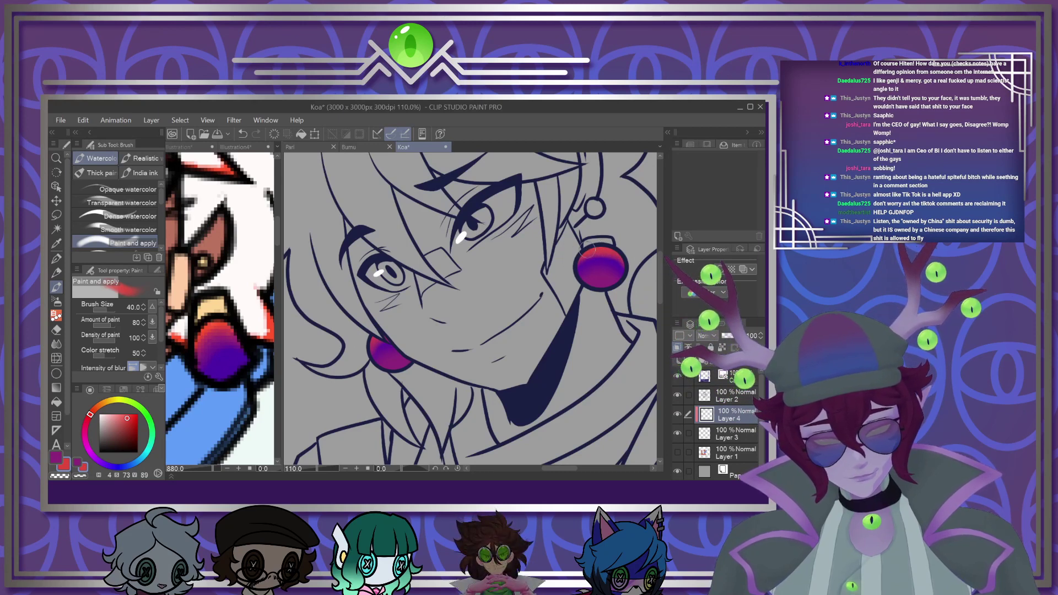
key(ctrl+e)
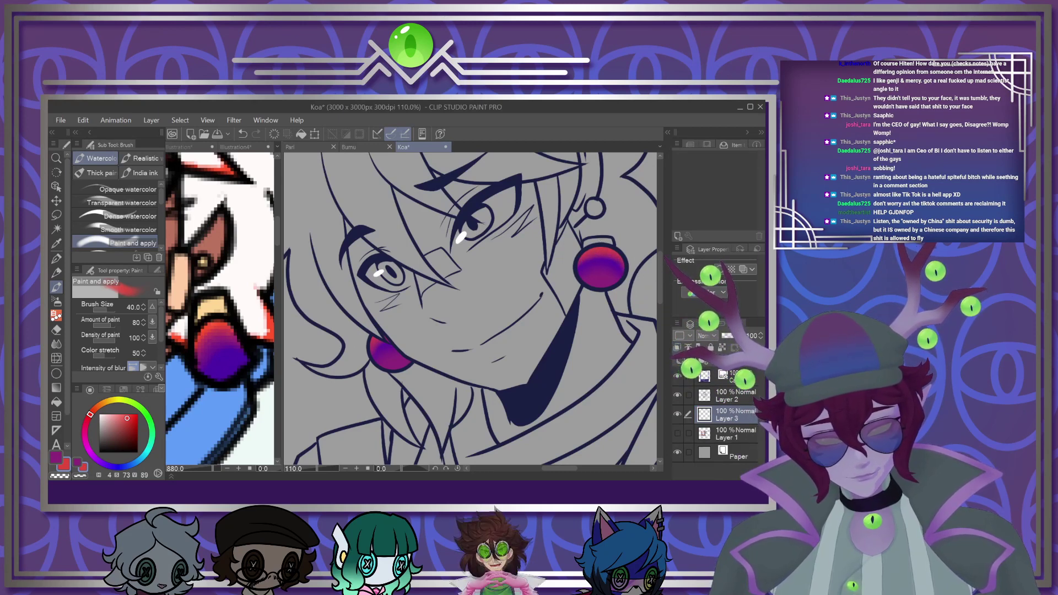
Show Layer 1 and colour the earring cap and the ear stud with the reference's gold (38, 42, 100) using the G-pen at size 50
click(678, 433)
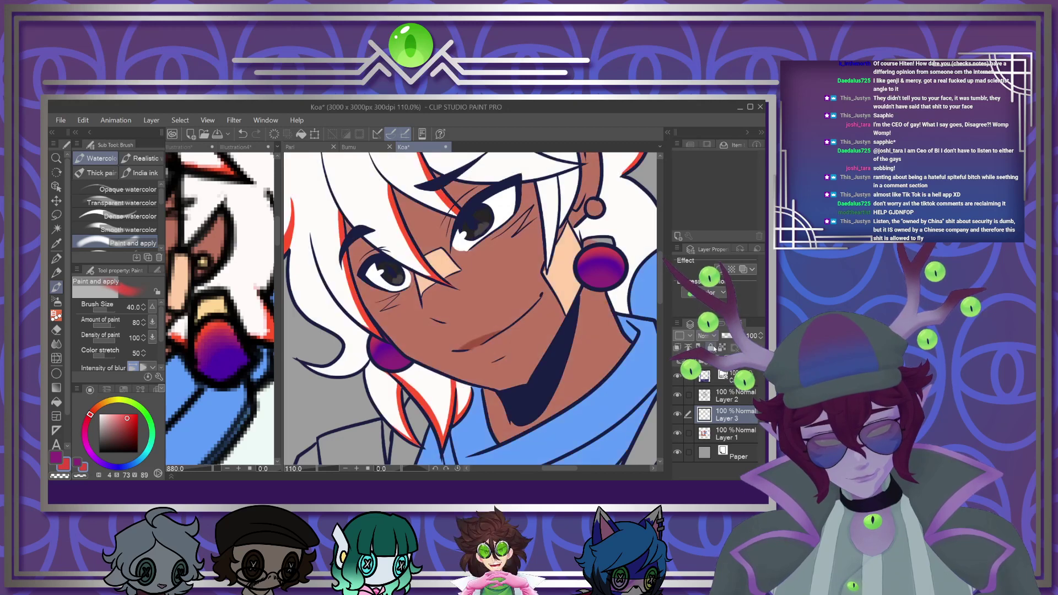
click(220, 309)
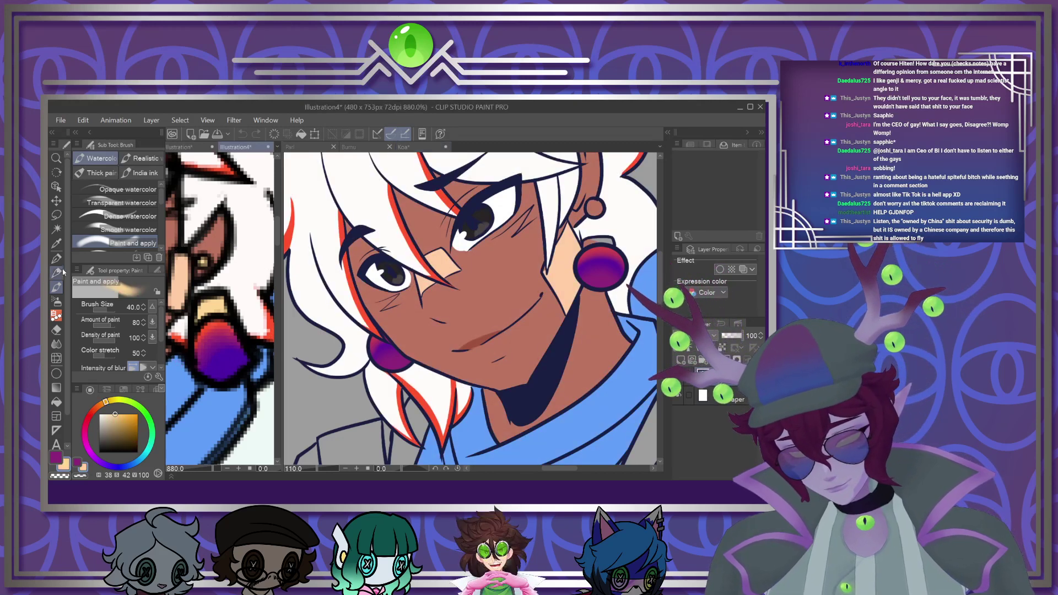
key(p)
click(593, 244)
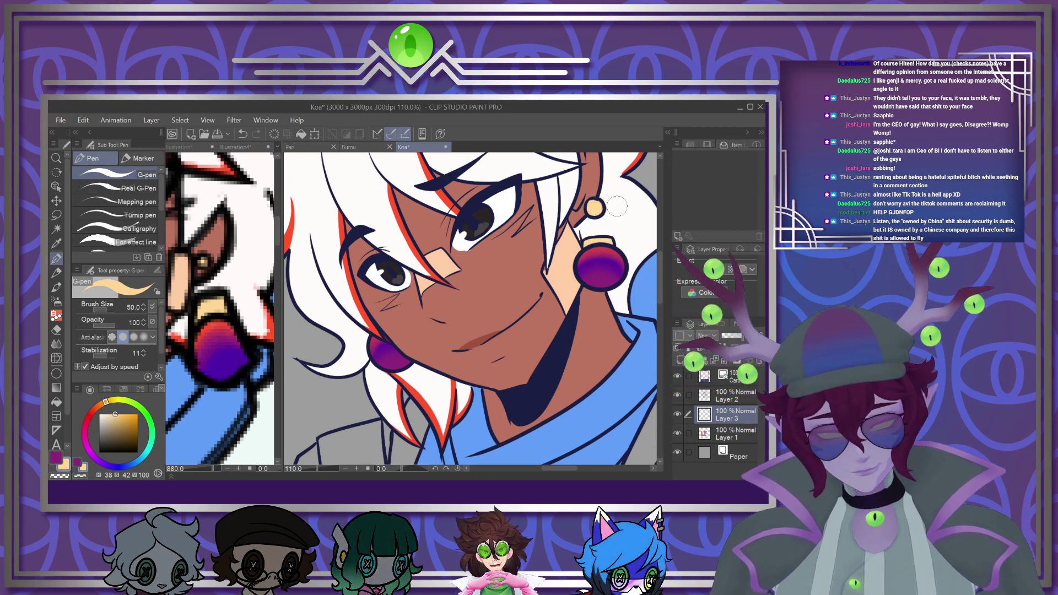
scroll(592, 208, down, 6)
scroll(463, 301, up, 4)
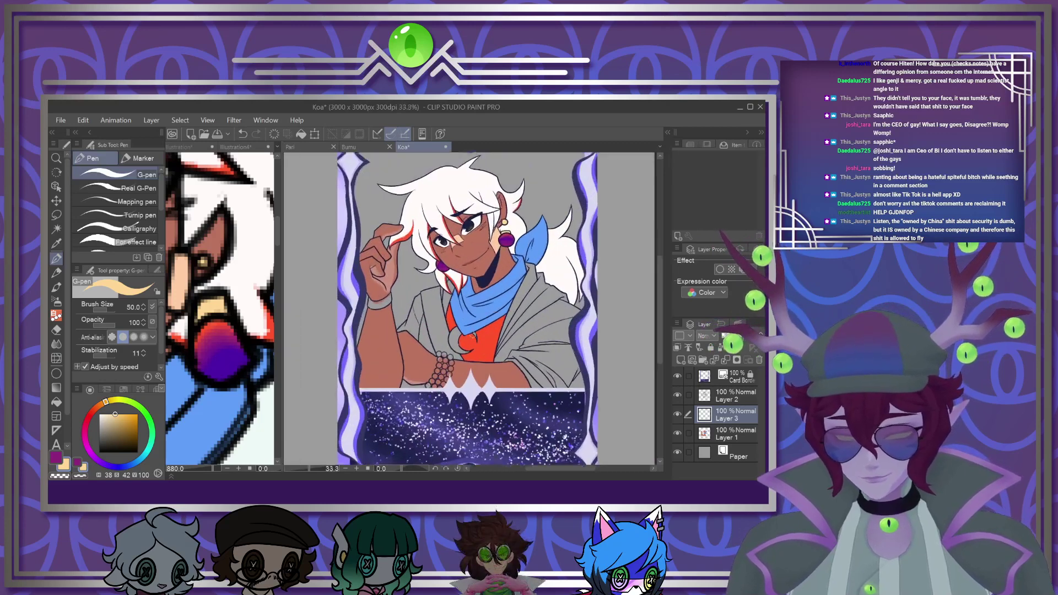
Fill the crescent moon on the shirt with the reference's gold (38, 42, 100) on Layer 3
scroll(461, 317, down, 2)
click(247, 306)
scroll(248, 306, down, 5)
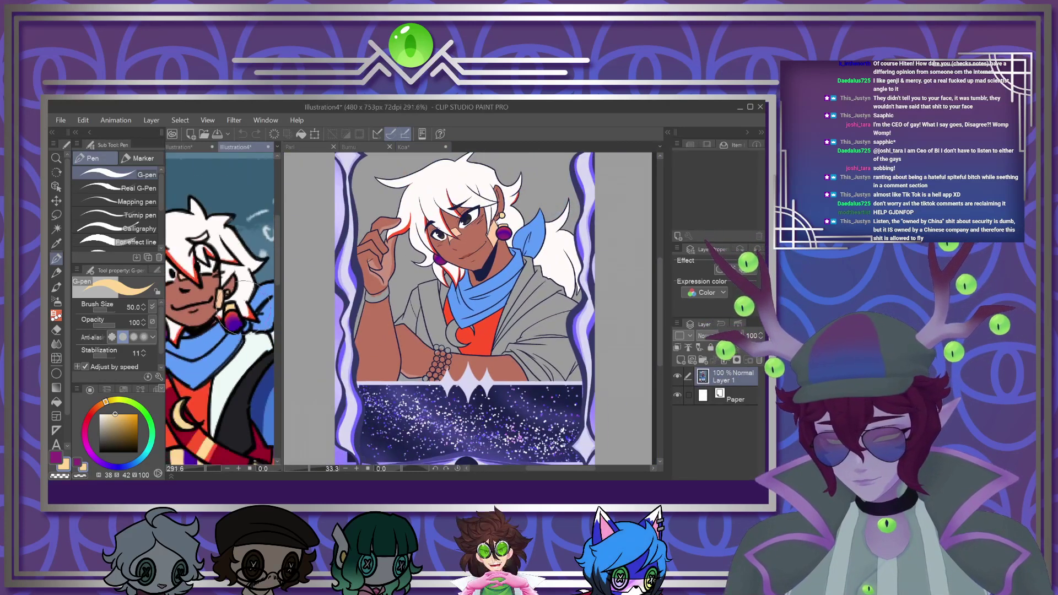
scroll(242, 361, up, 4)
click(426, 356)
scroll(450, 331, up, 2)
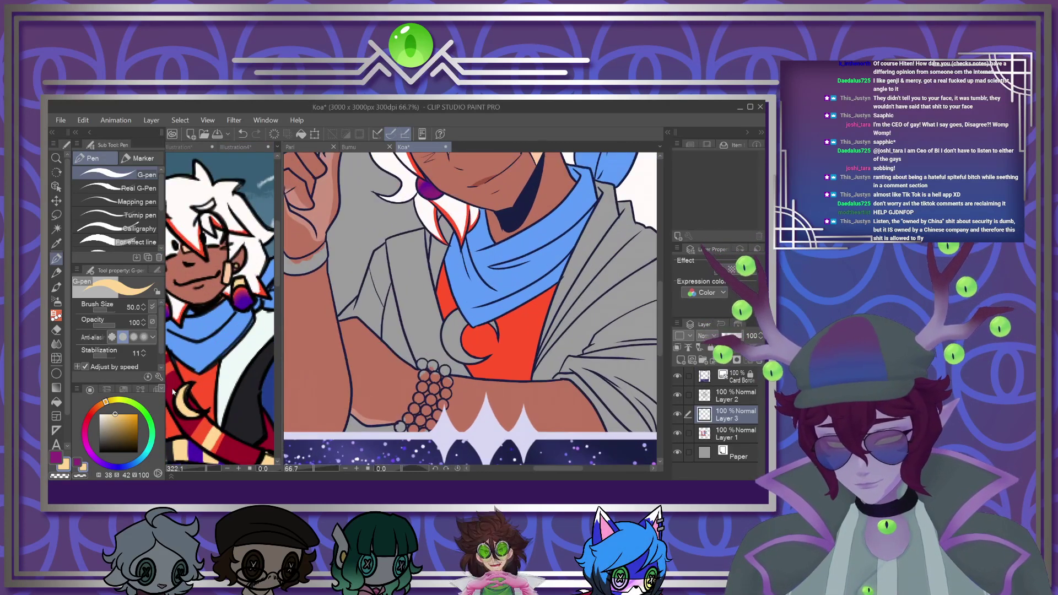
click(56, 402)
click(468, 330)
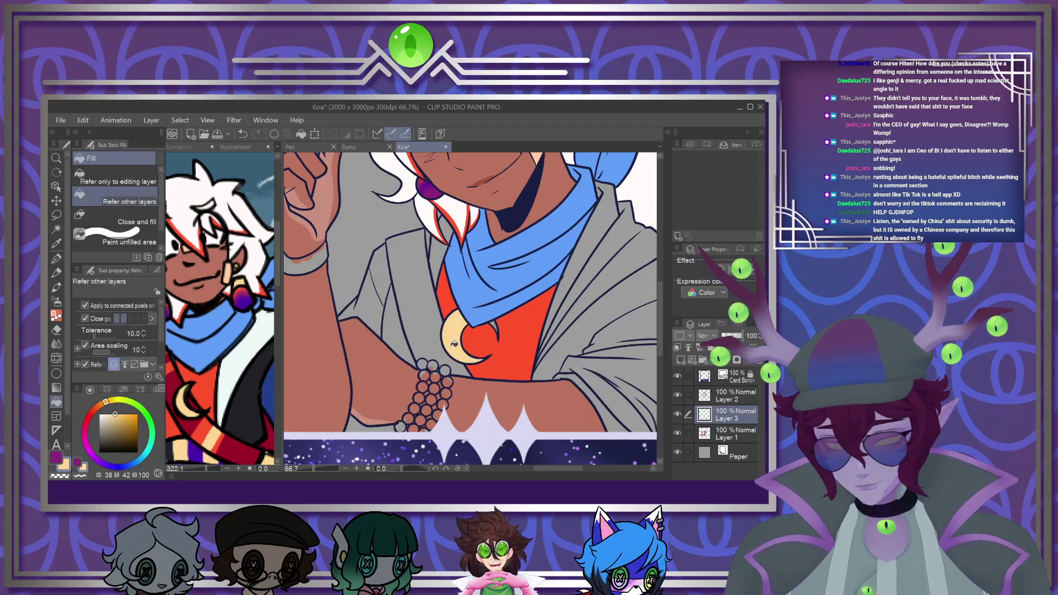
scroll(492, 322, up, 2)
click(494, 329)
scroll(485, 331, down, 2)
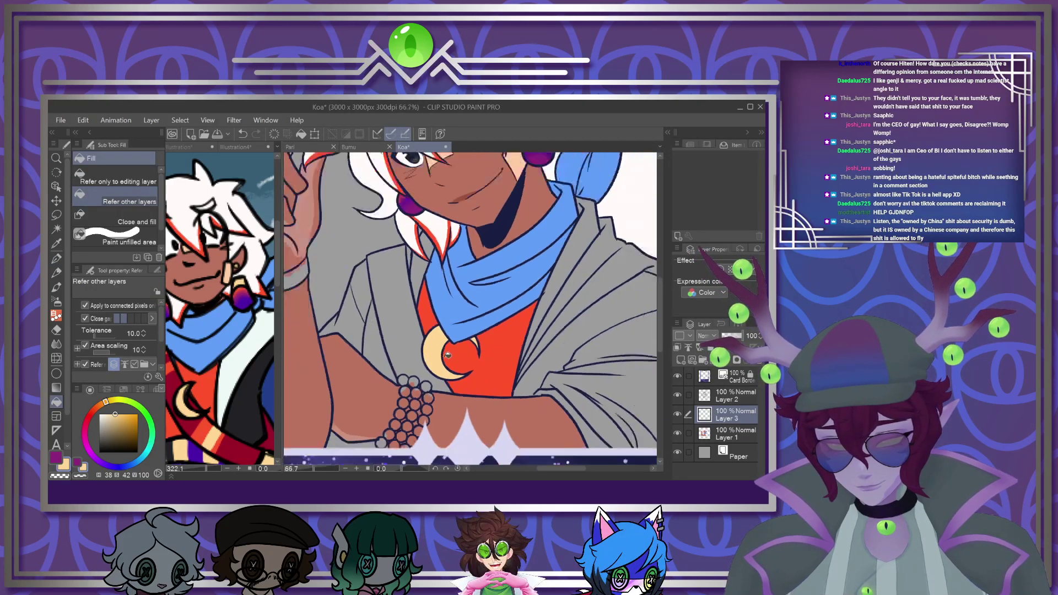
Sample crimson (346, 100, 61) and red (11, 82, 98) from the reference sash and fill the sash crimson on Layer 3
click(267, 377)
scroll(242, 378, down, 2)
right_click(240, 419)
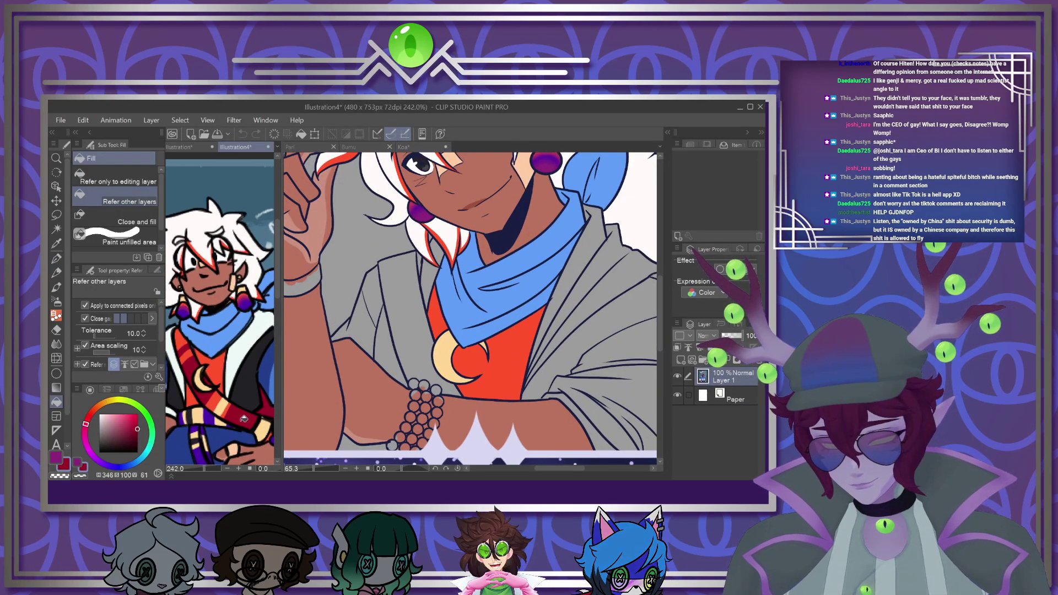
click(55, 457)
right_click(213, 401)
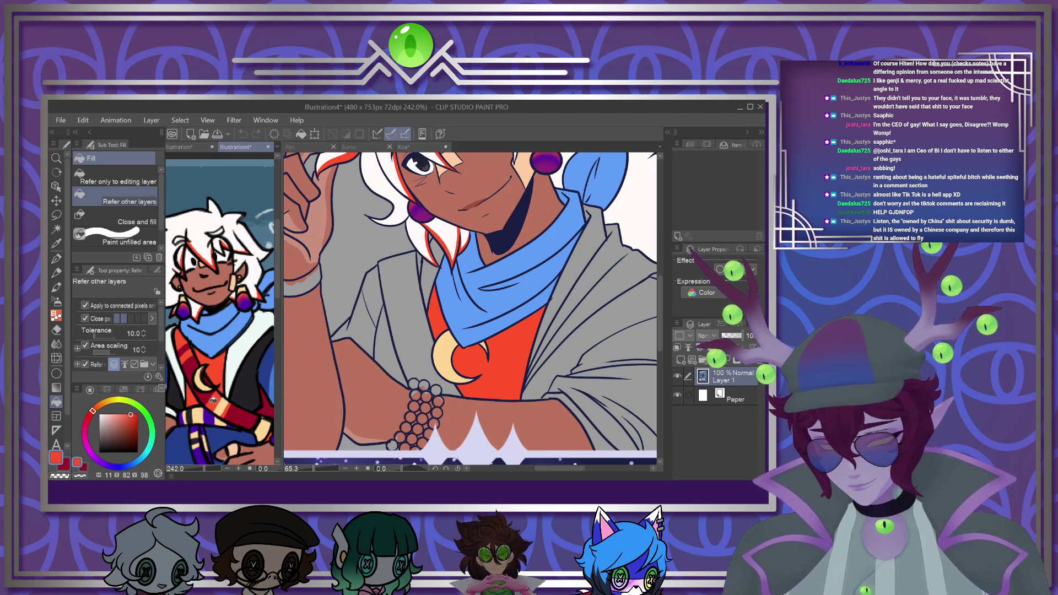
click(446, 372)
scroll(439, 344, up, 2)
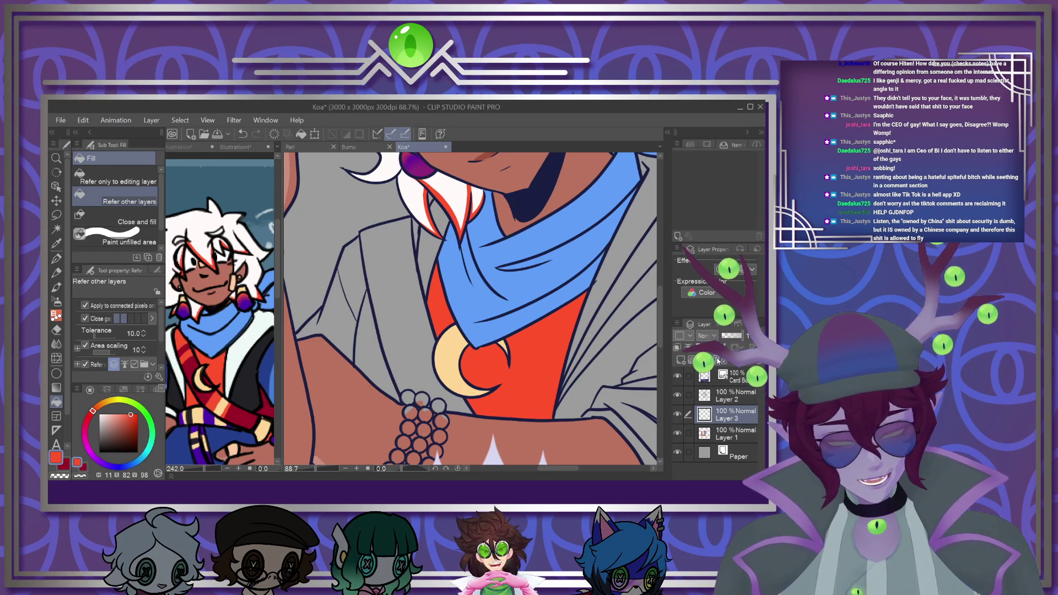
click(407, 311)
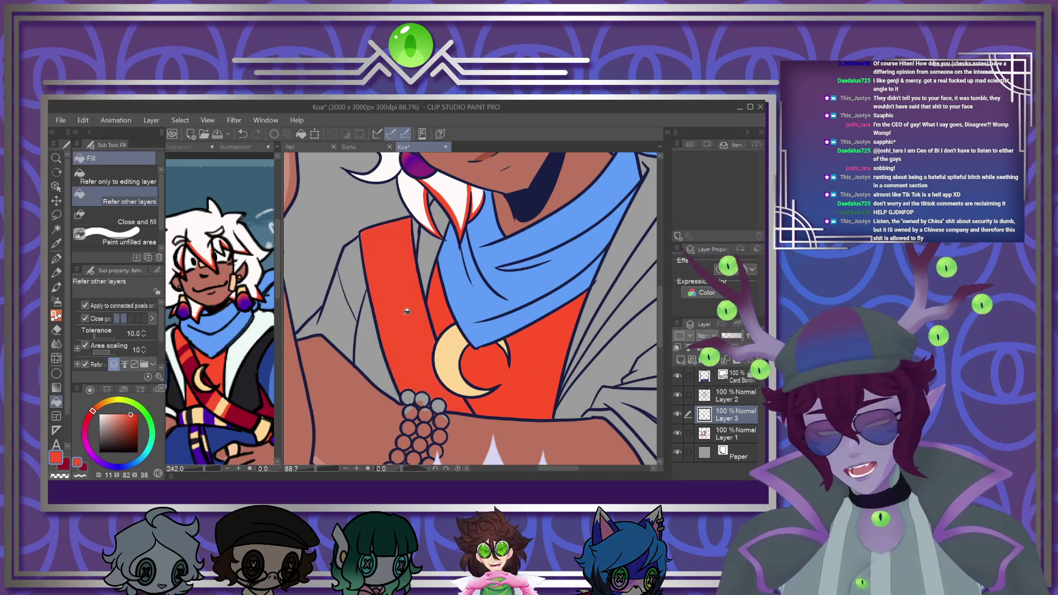
key(ctrl+z)
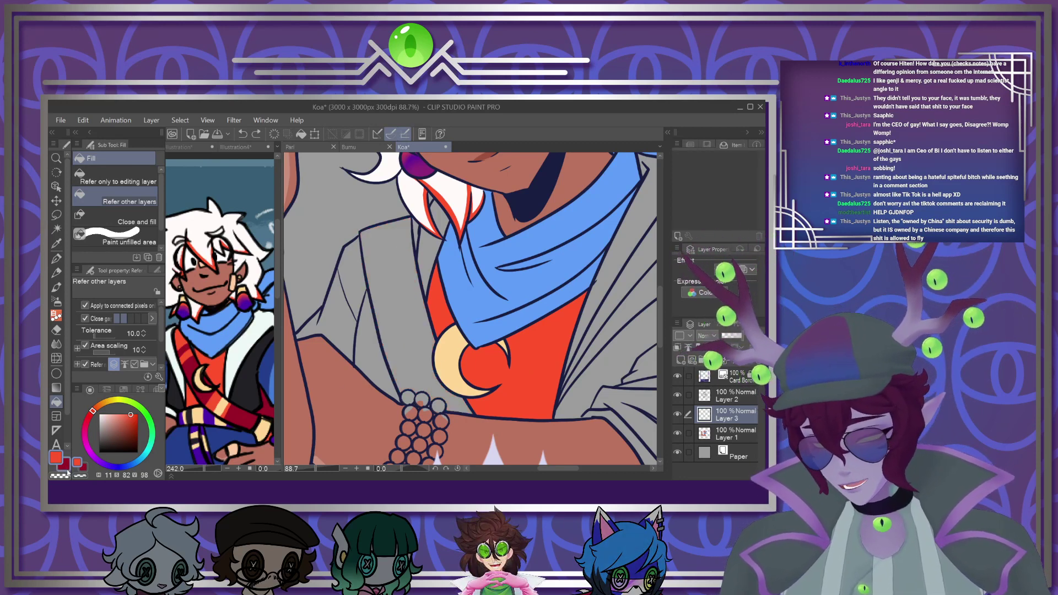
click(400, 312)
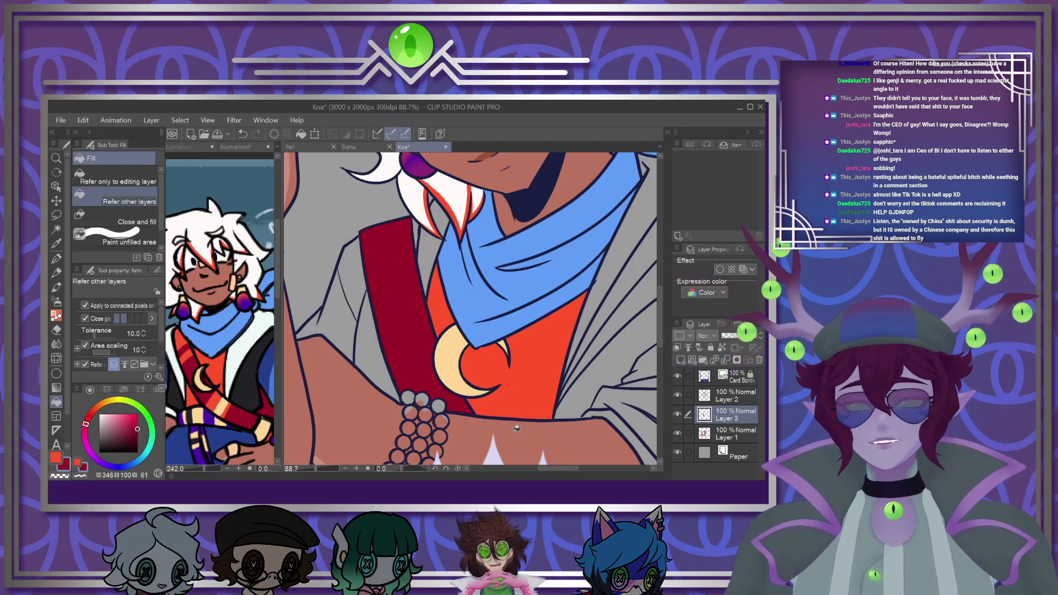
On a new layer clipped to Layer 3, paint the sash's upper section and a narrow stripe red with the G-pen
click(681, 360)
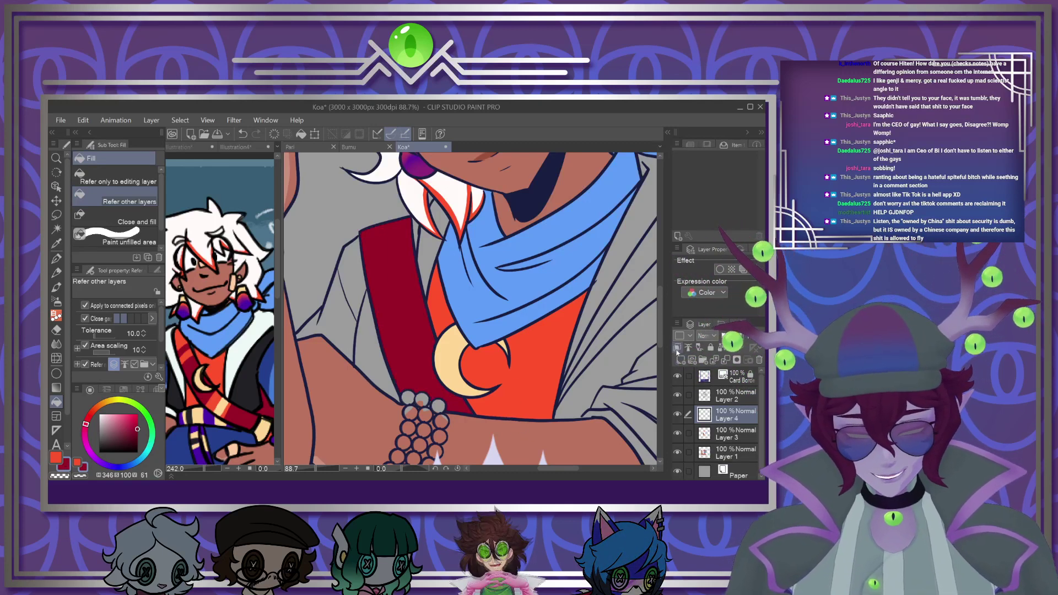
click(56, 459)
click(56, 259)
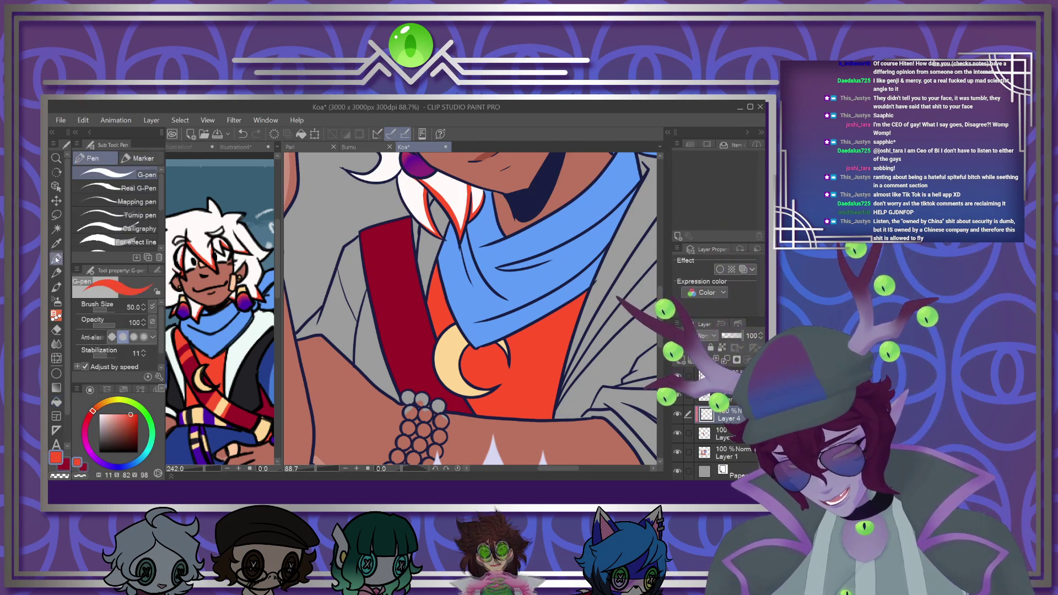
drag(361, 283, 437, 252)
drag(376, 235, 406, 228)
key([)
key([)
drag(376, 307, 428, 288)
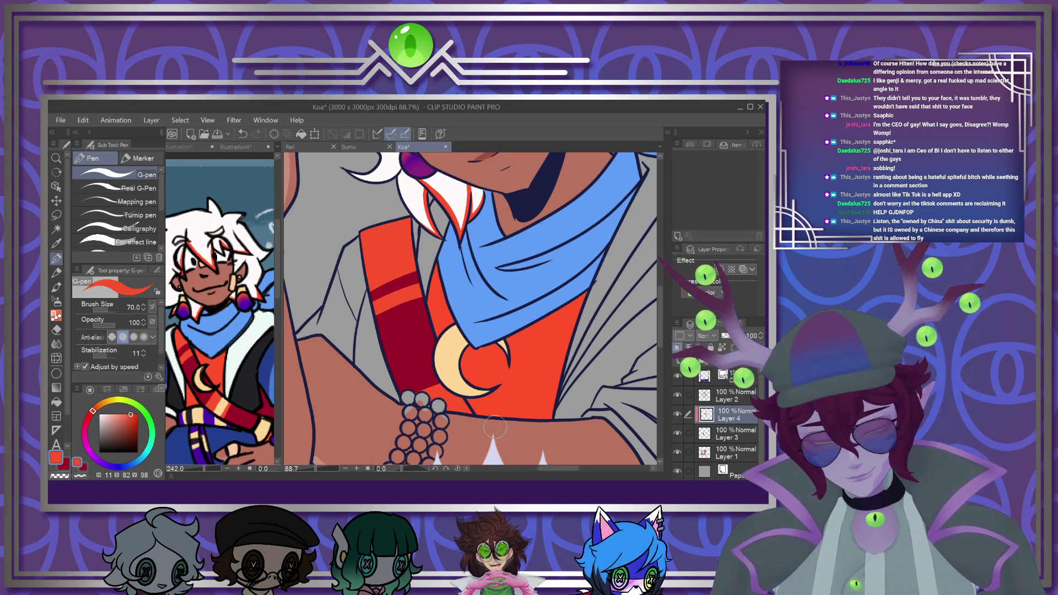
Paint the sampled gold (38, 42, 100) at the sash's lower end and merge the clipped layer into Layer 3
click(223, 405)
alt+click(222, 407)
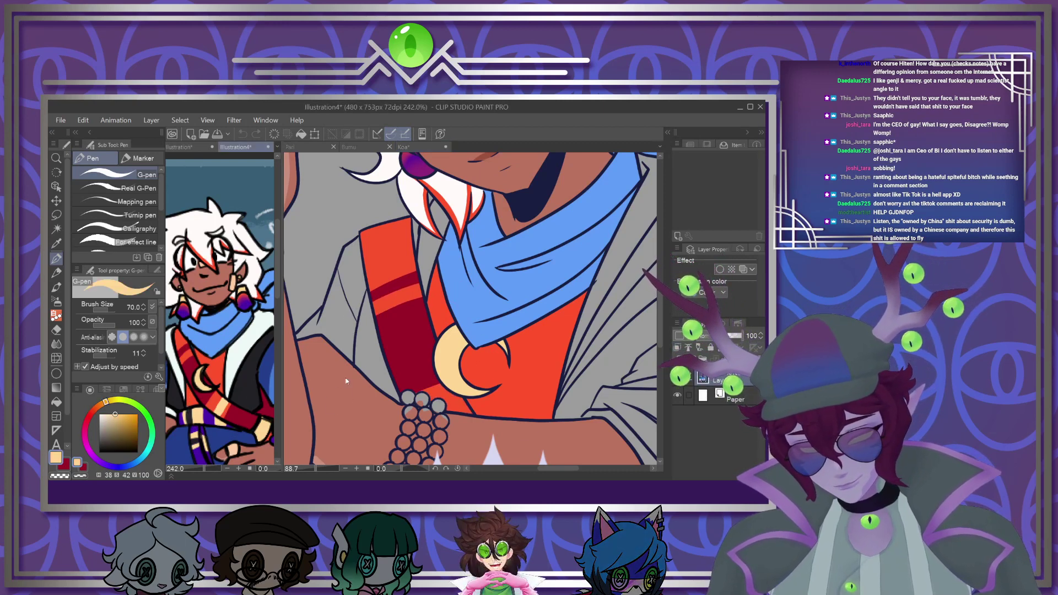
click(485, 407)
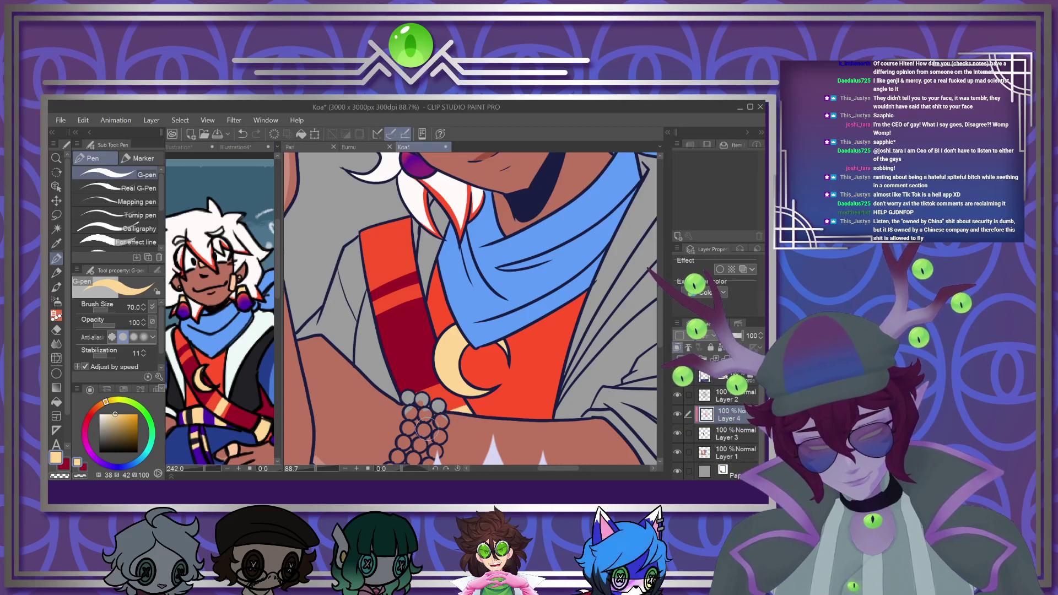
click(716, 362)
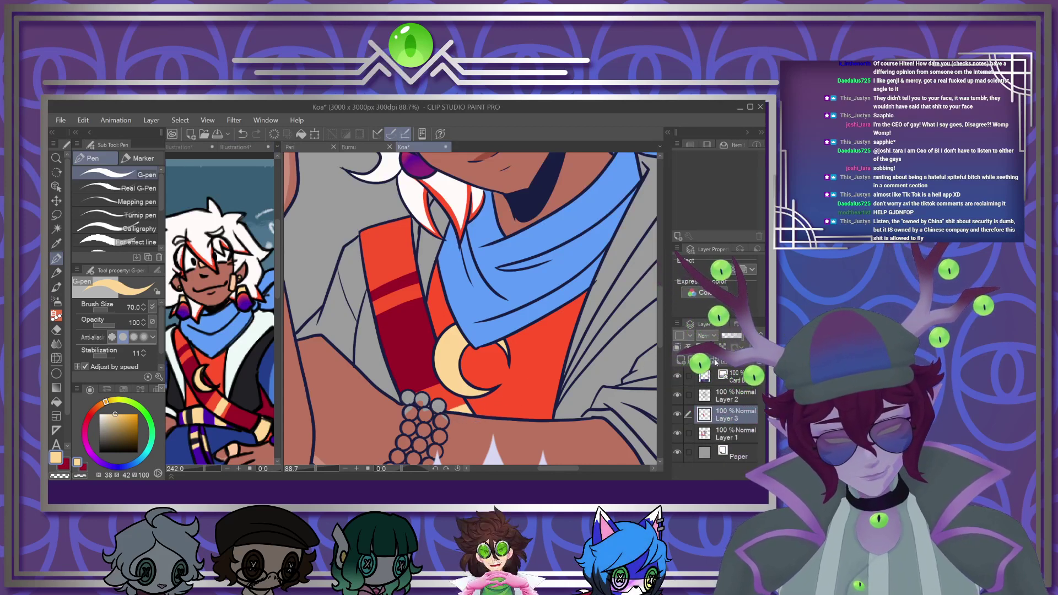
scroll(386, 364, down, 4)
scroll(342, 367, up, 2)
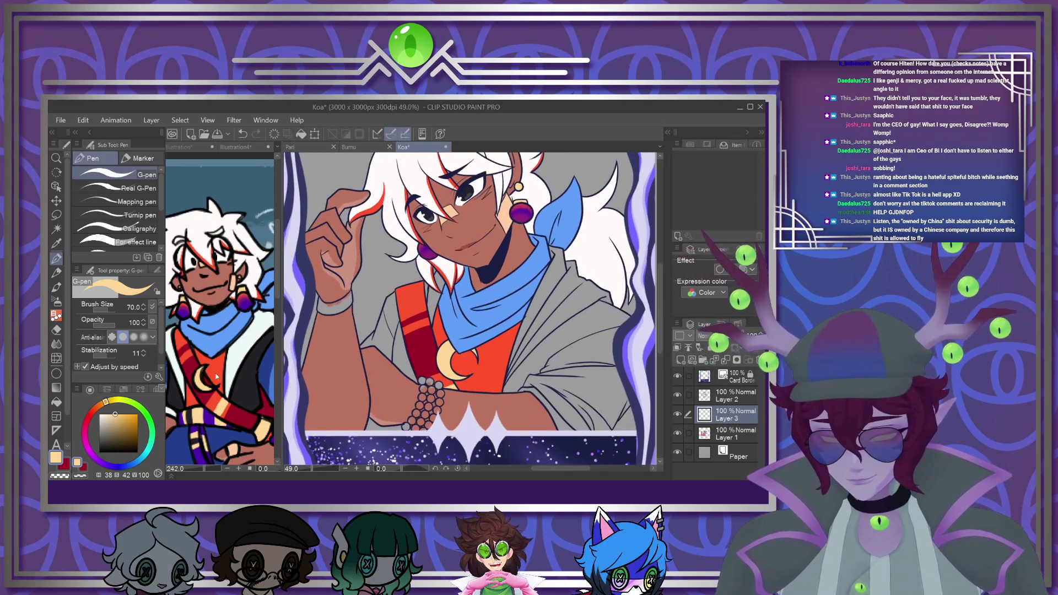
Sample near-black (240, 11, 15) from the reference jacket and colour the narrow jacket strip between forearm and sash
click(246, 382)
click(413, 342)
scroll(420, 344, up, 3)
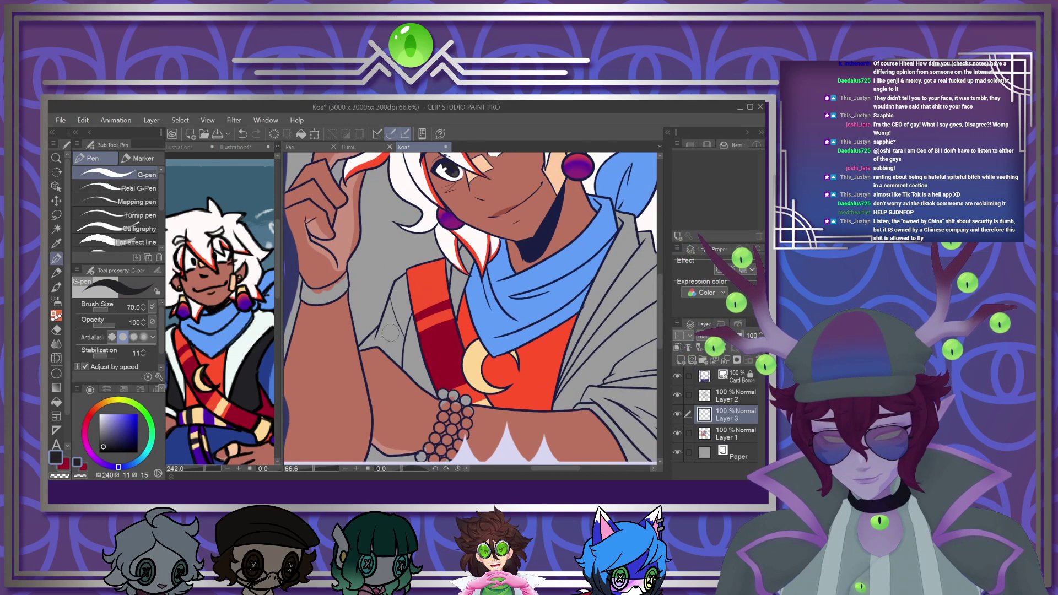
scroll(421, 344, up, 1)
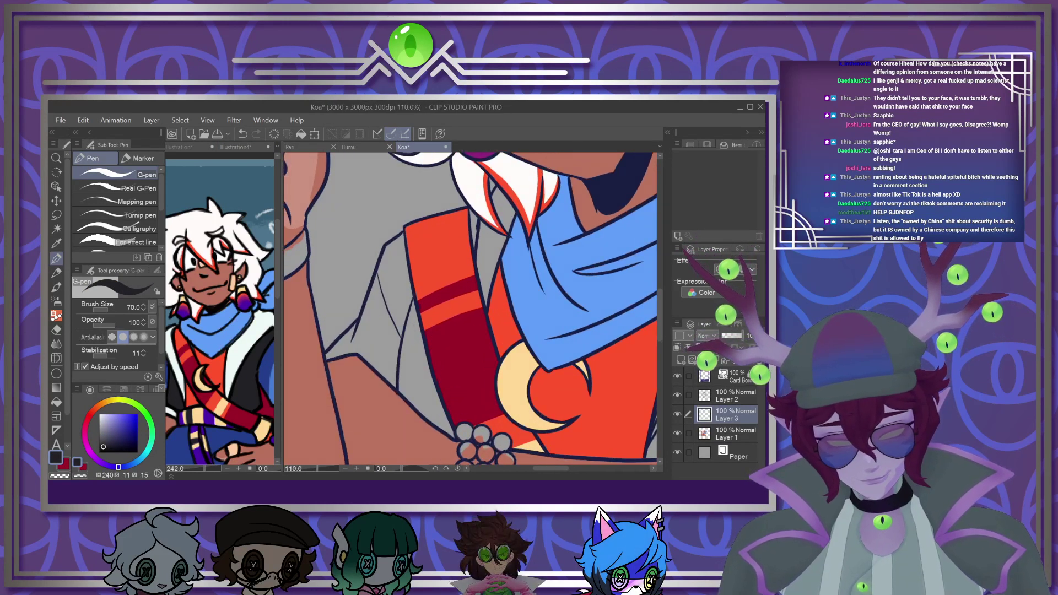
drag(396, 389, 453, 438)
mouse_move(435, 396)
mouse_down()
mouse_move(408, 290)
mouse_move(434, 390)
mouse_move(405, 314)
mouse_move(408, 389)
mouse_move(437, 422)
mouse_move(419, 380)
mouse_up()
key(ctrl+z)
Fill the jacket panel below the draped collar on the other shoulder with the same near-black
drag(553, 469, 576, 469)
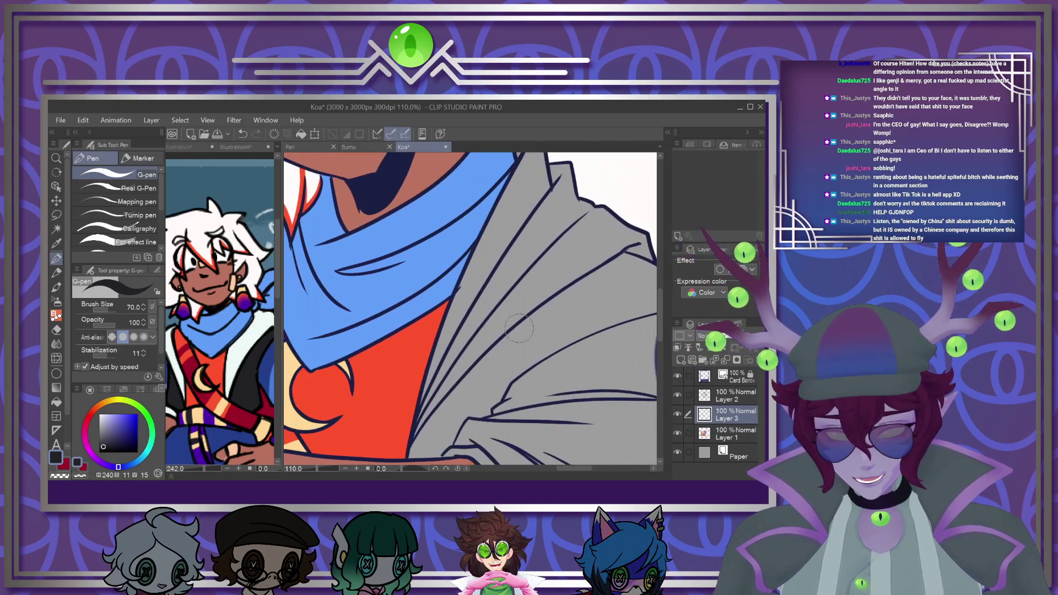
scroll(546, 345, down, 4)
scroll(547, 345, up, 3)
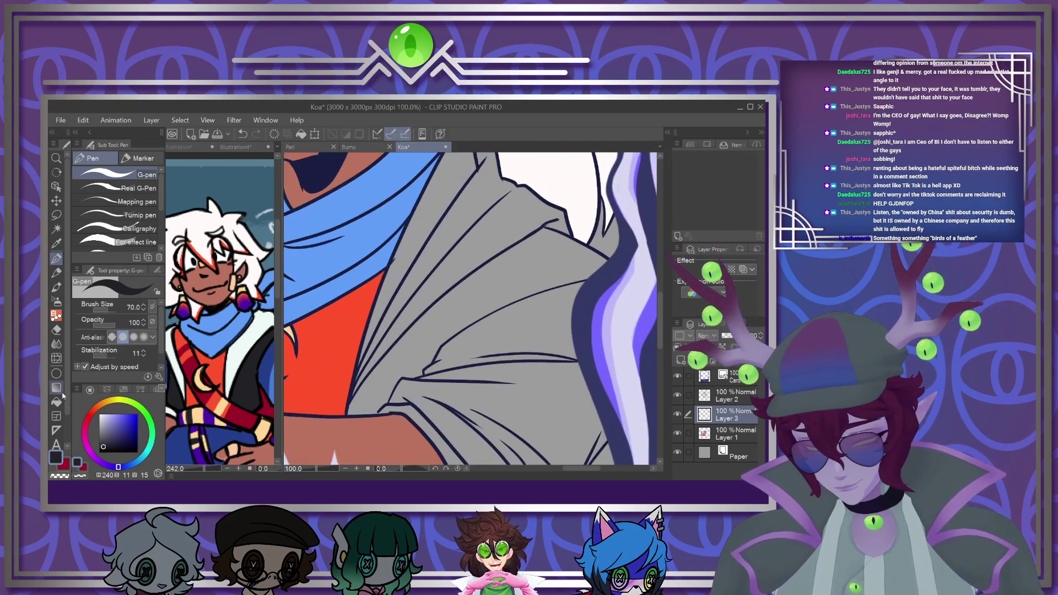
click(56, 402)
click(501, 264)
scroll(552, 279, down, 2)
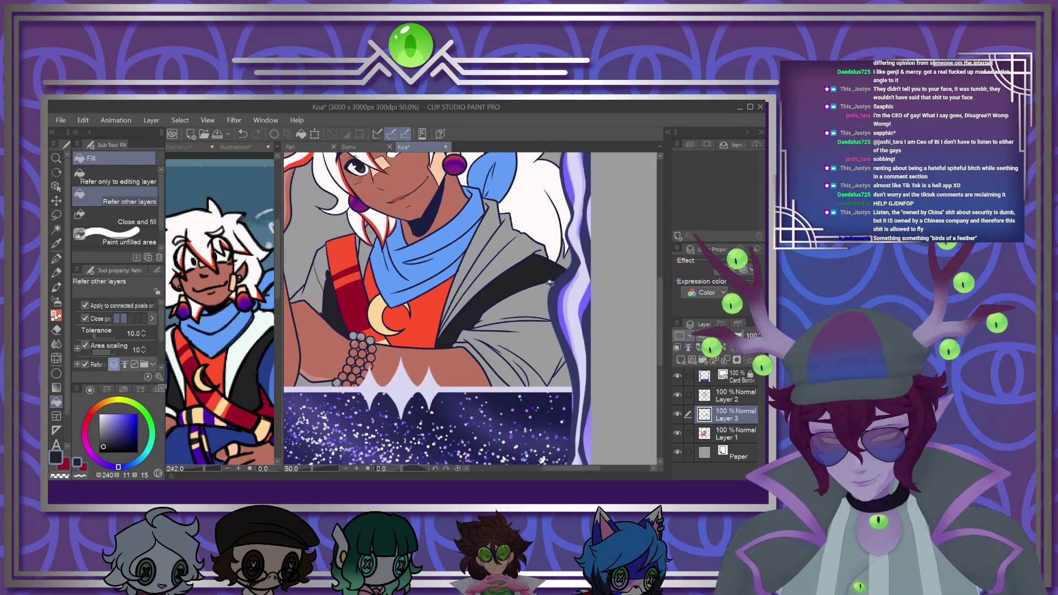
Sample off-white (169, 4, 97) from the reference, hide Layer 1 and fill both sides of the jacket's collar on Layer 3
scroll(551, 280, down, 1)
scroll(469, 331, up, 2)
scroll(397, 385, down, 2)
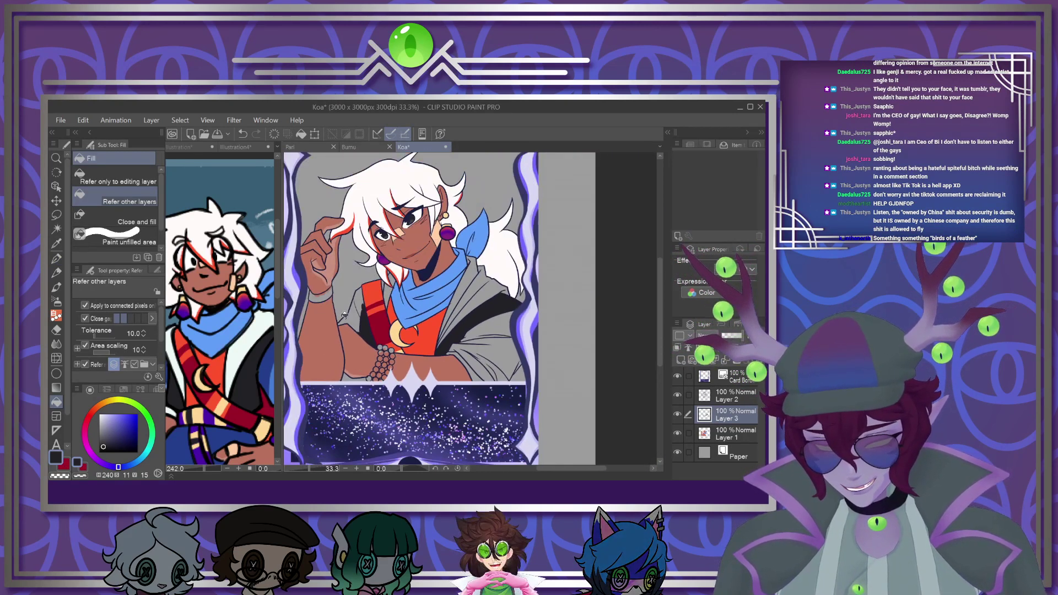
scroll(344, 315, up, 1)
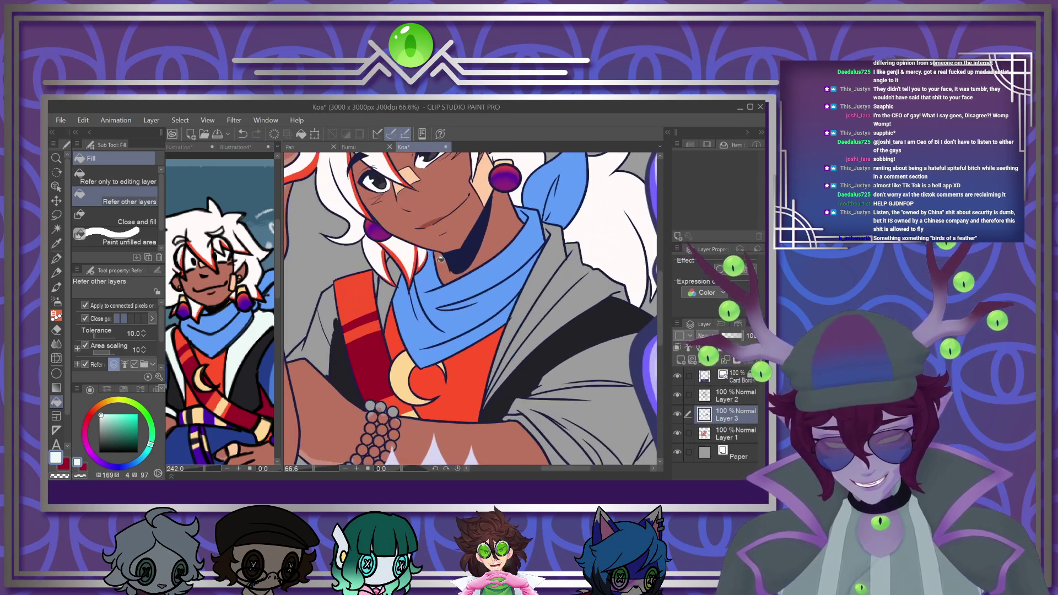
click(677, 433)
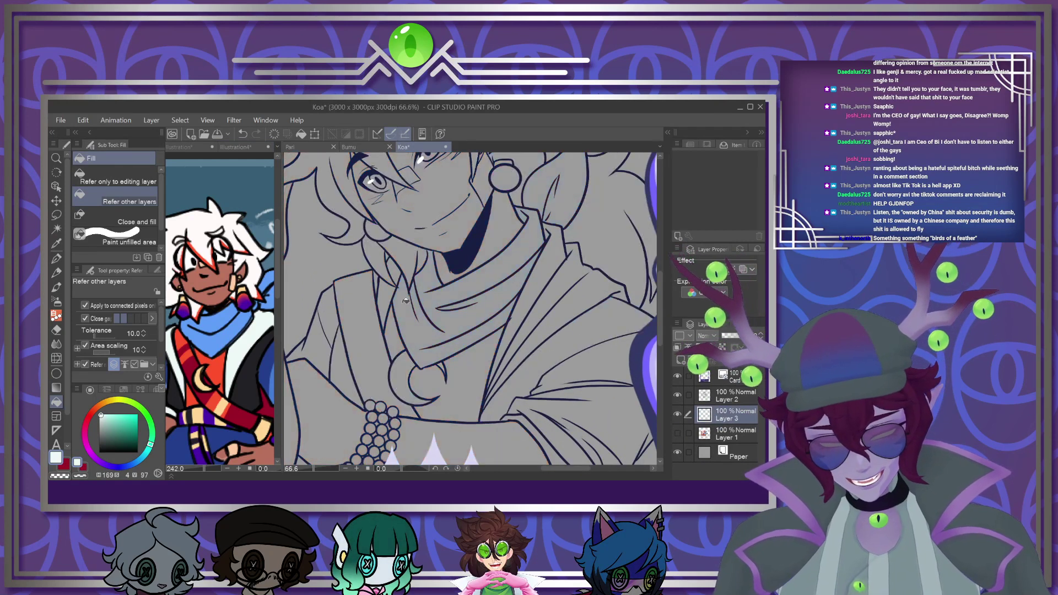
click(393, 269)
click(538, 280)
click(569, 321)
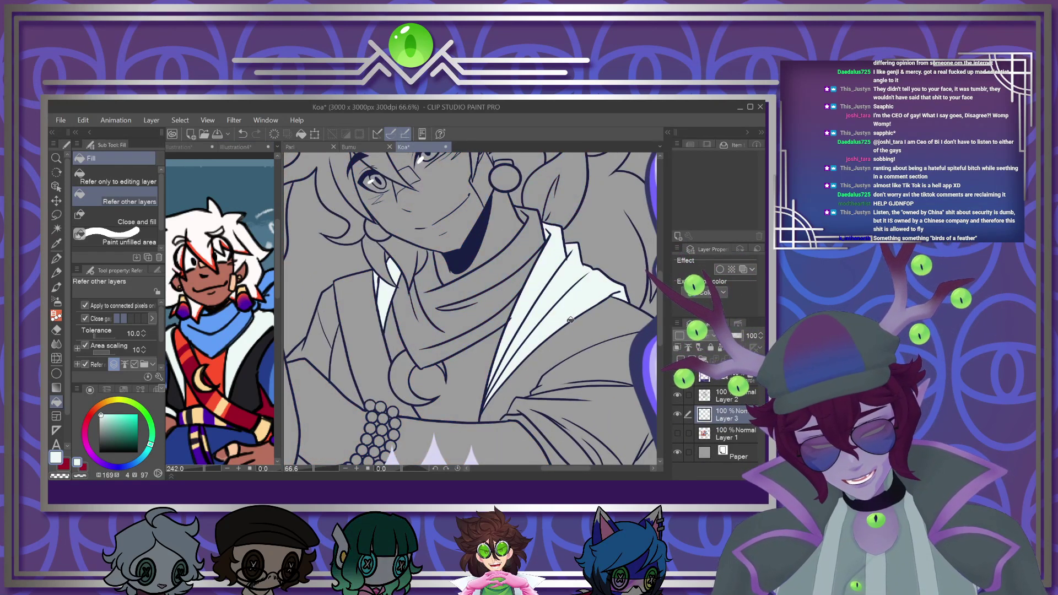
Switch to the G-pen at size 50 and show Layer 1 again
key(p)
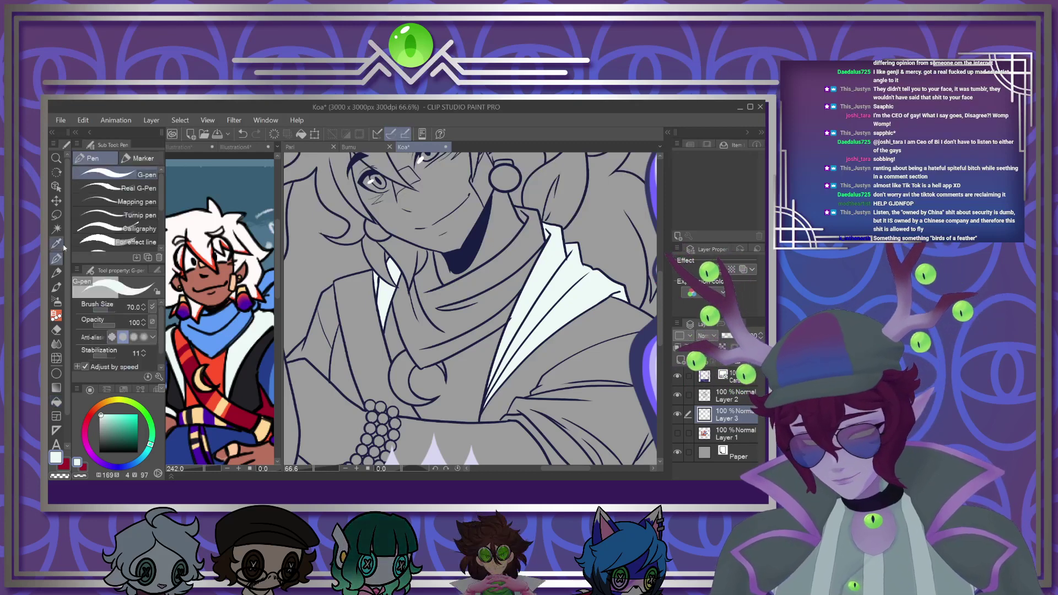
key(bracketleft)
key(bracketleft)
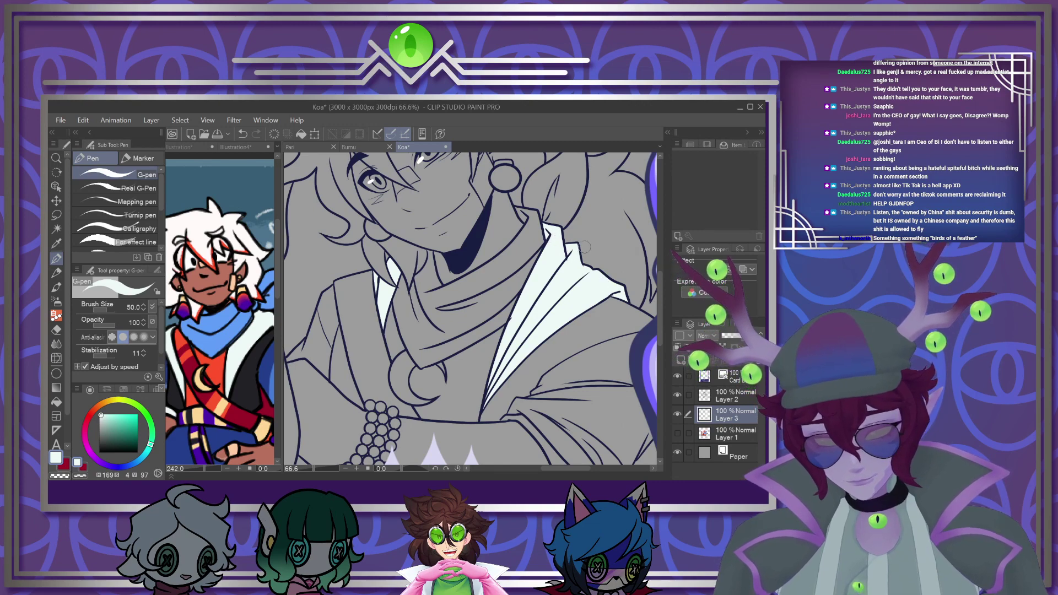
scroll(555, 250, down, 3)
scroll(477, 322, up, 3)
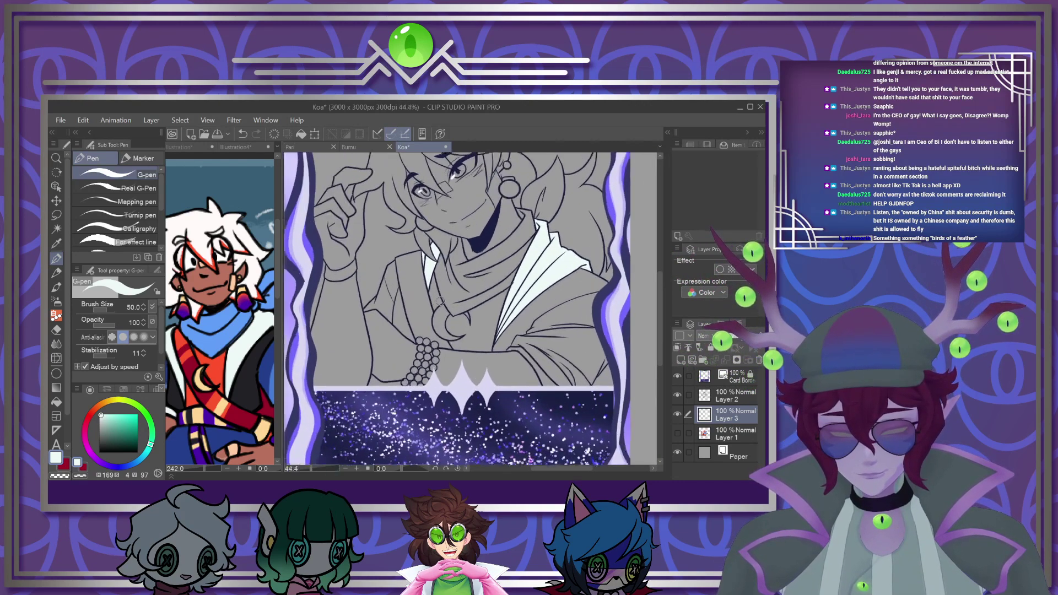
click(679, 434)
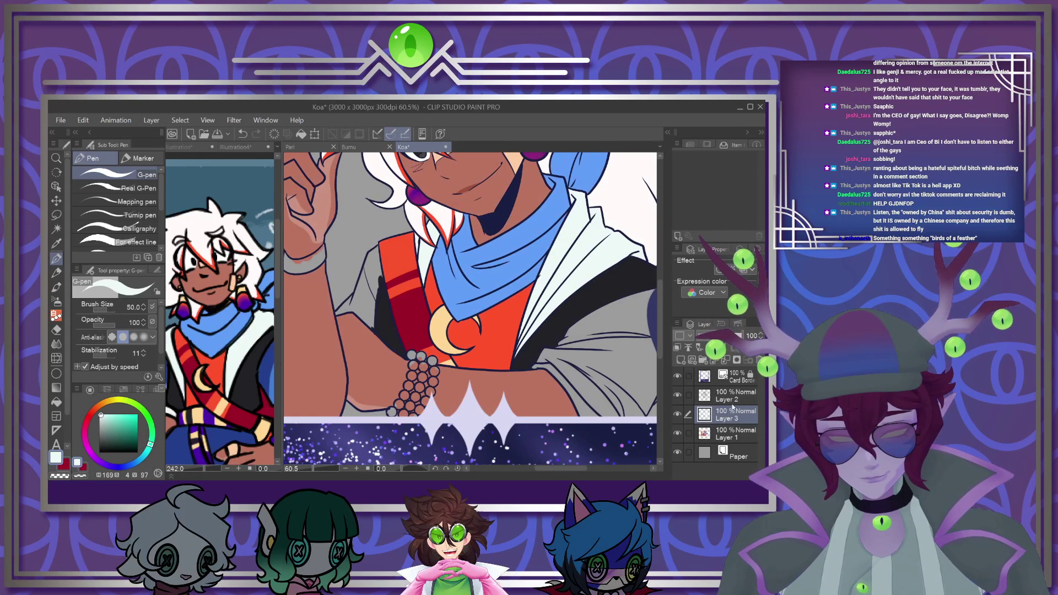
scroll(445, 317, down, 2)
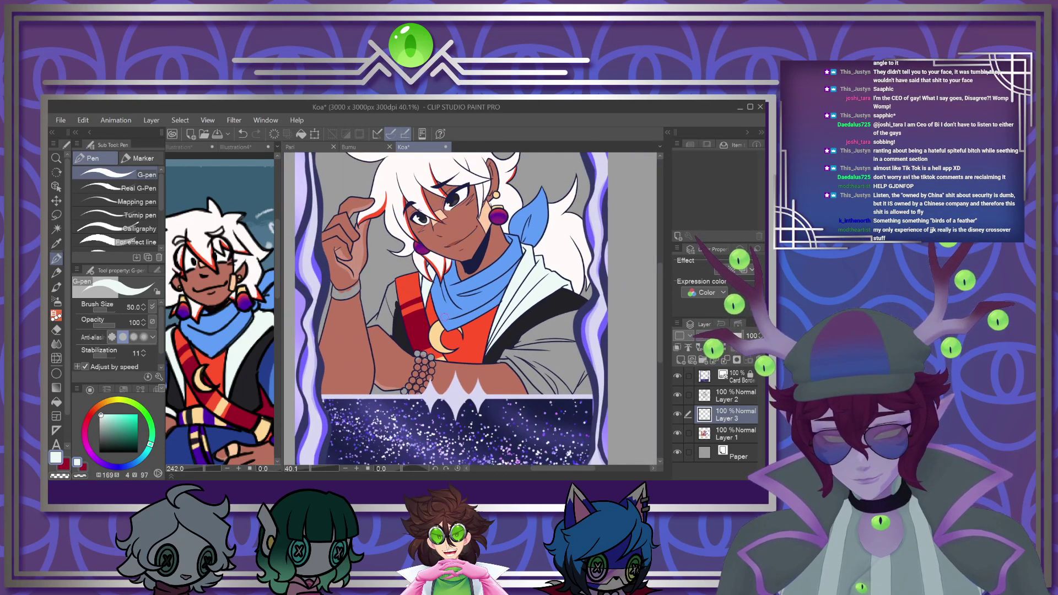
Sample blue (217, 68, 84) from the reference sleeve, hide Layer 1 and fill the jacket sleeves on both arms on Layer 3
click(205, 348)
scroll(205, 349, down, 3)
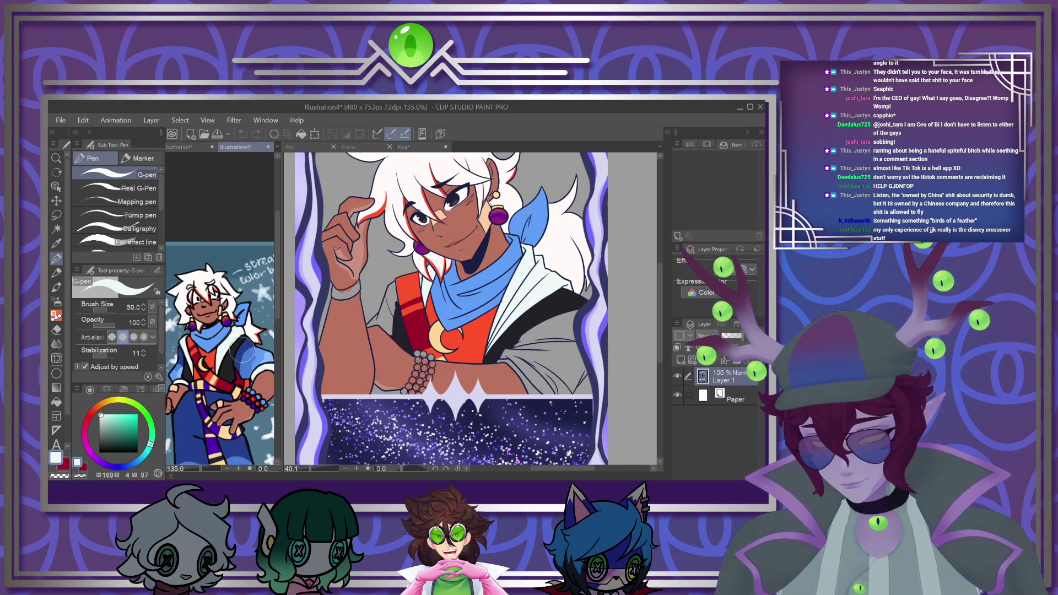
alt+click(241, 349)
click(65, 467)
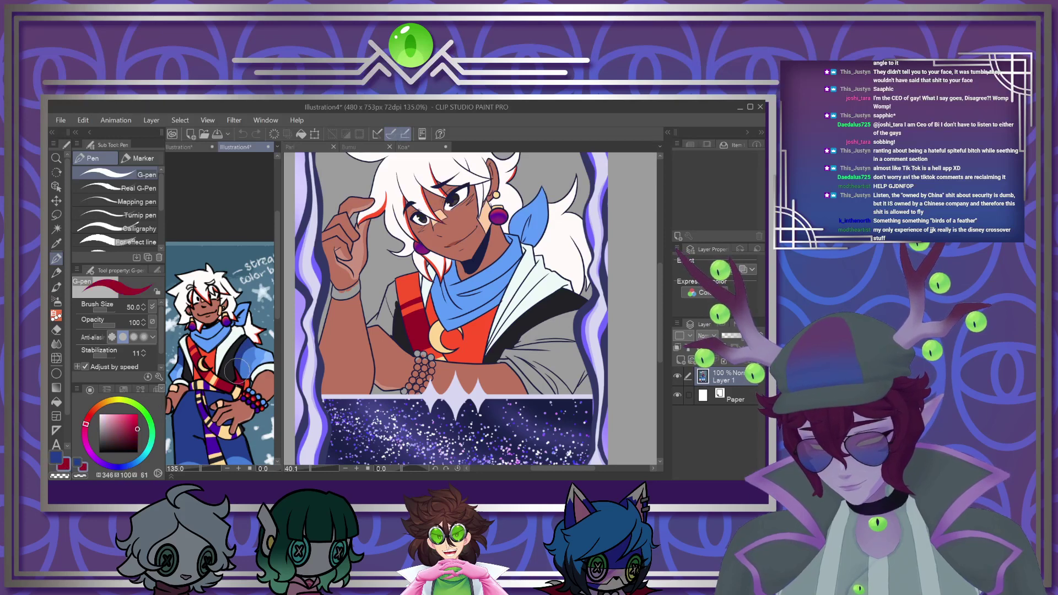
alt+click(246, 365)
click(383, 340)
scroll(383, 341, up, 1)
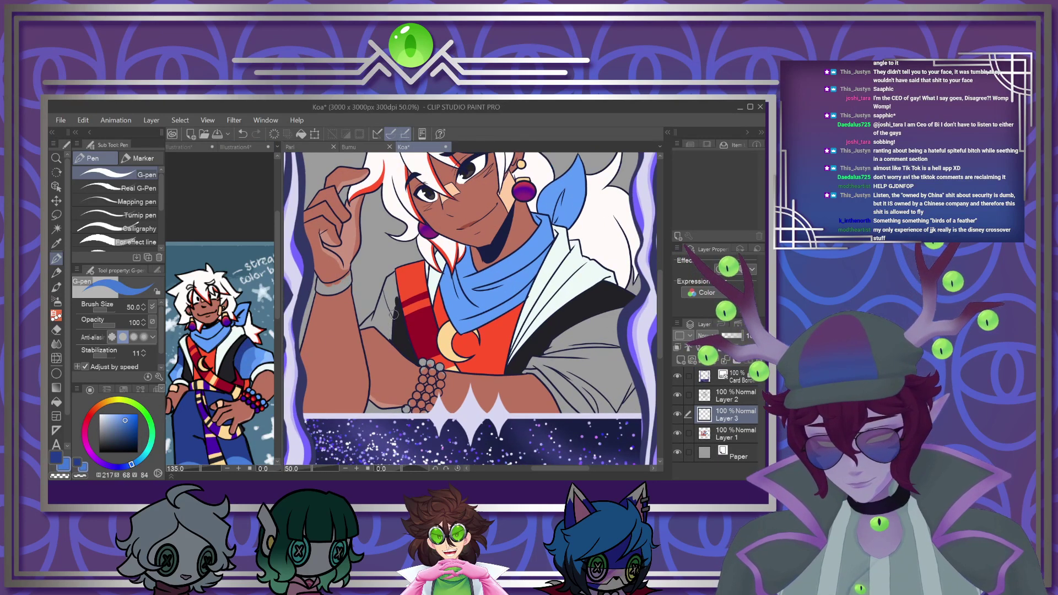
scroll(393, 314, up, 1)
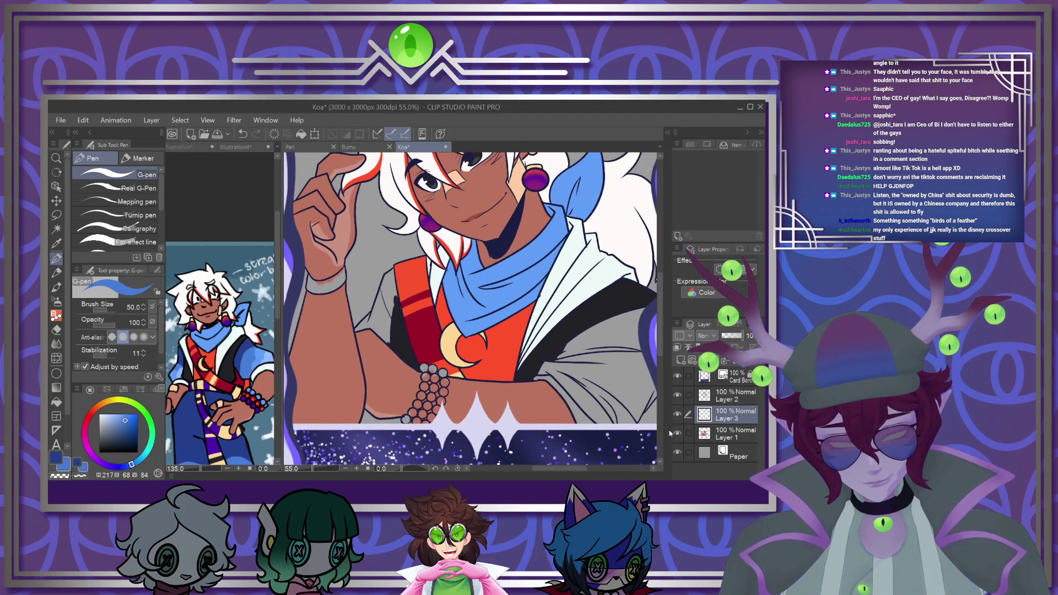
click(680, 434)
key(g)
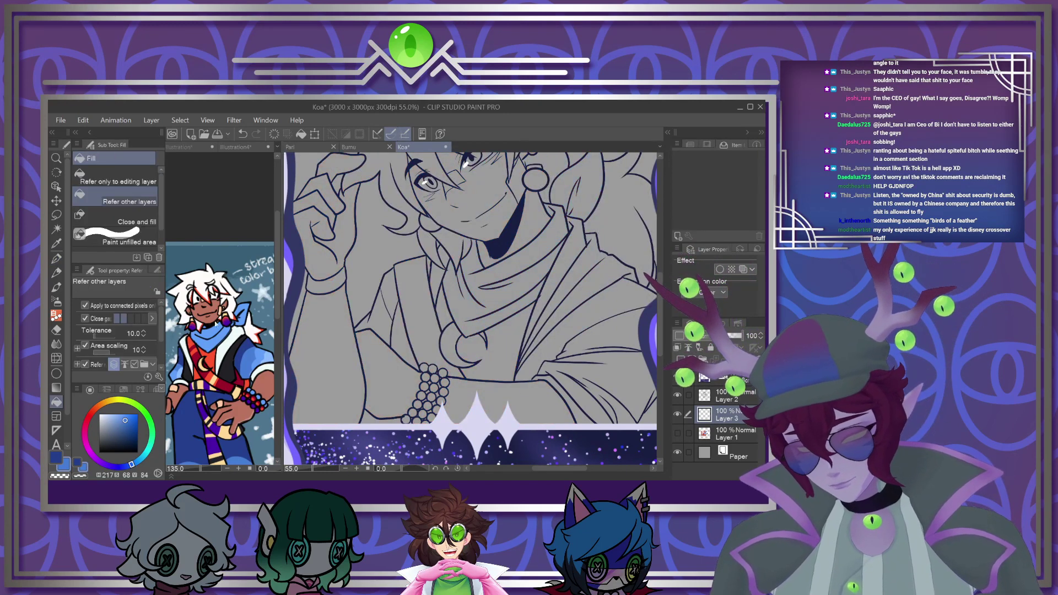
click(615, 333)
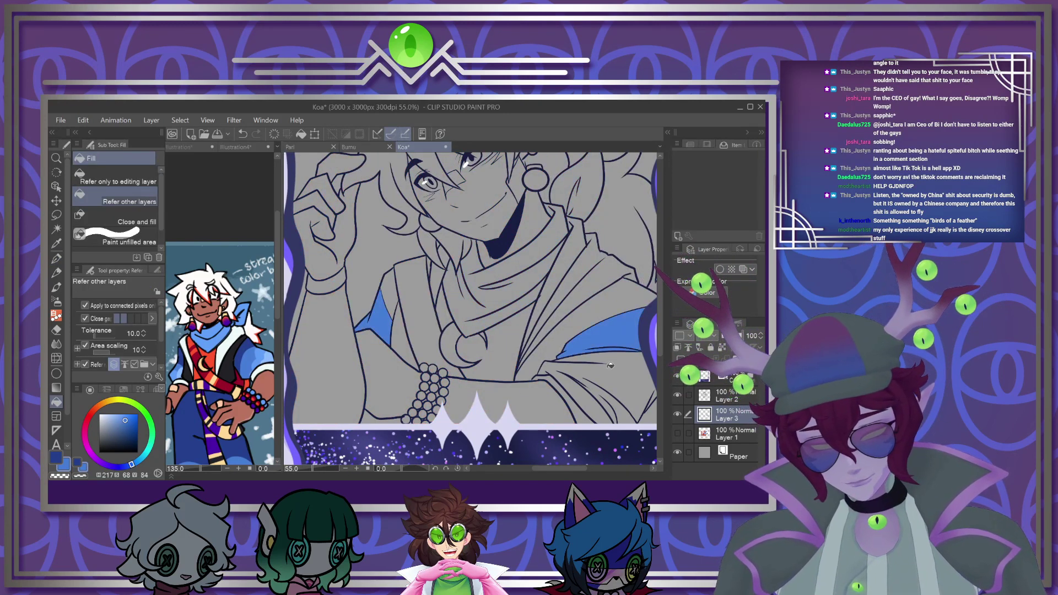
click(612, 376)
With the G-pen at size 120, paint dark blue (224, 76, 55) over the far sleeve and the near sleeve's upper section on clipped Layer 4
click(56, 258)
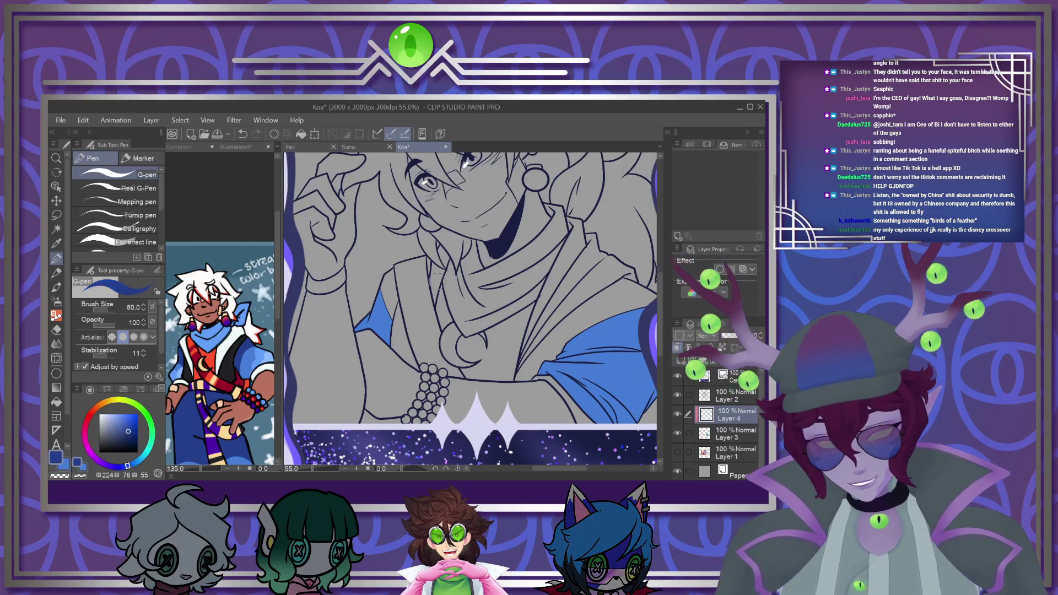
key(bracketright)
key(bracketright)
key(bracketright)
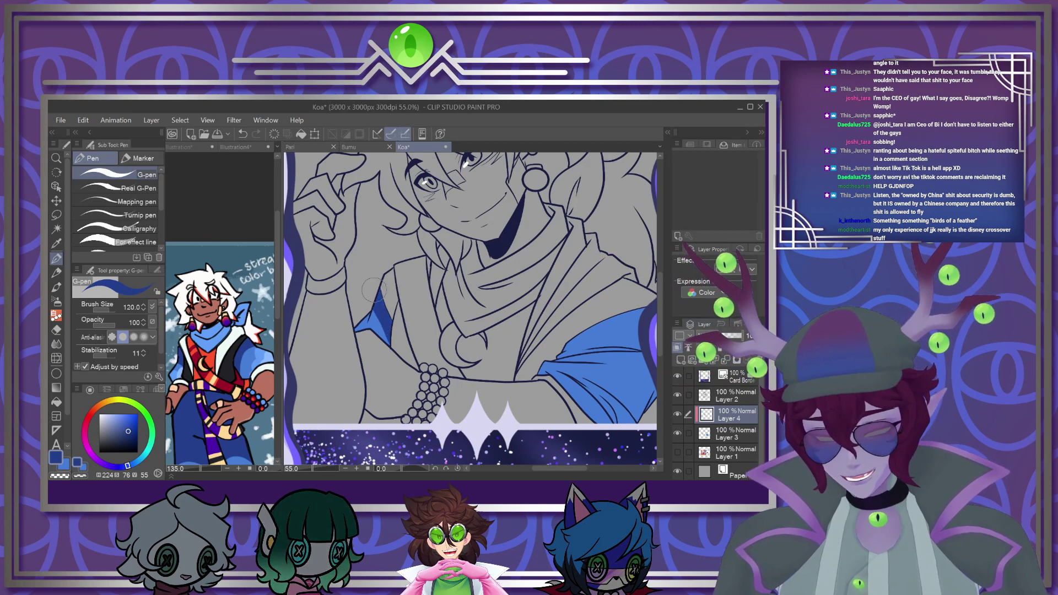
scroll(557, 450, right, 3)
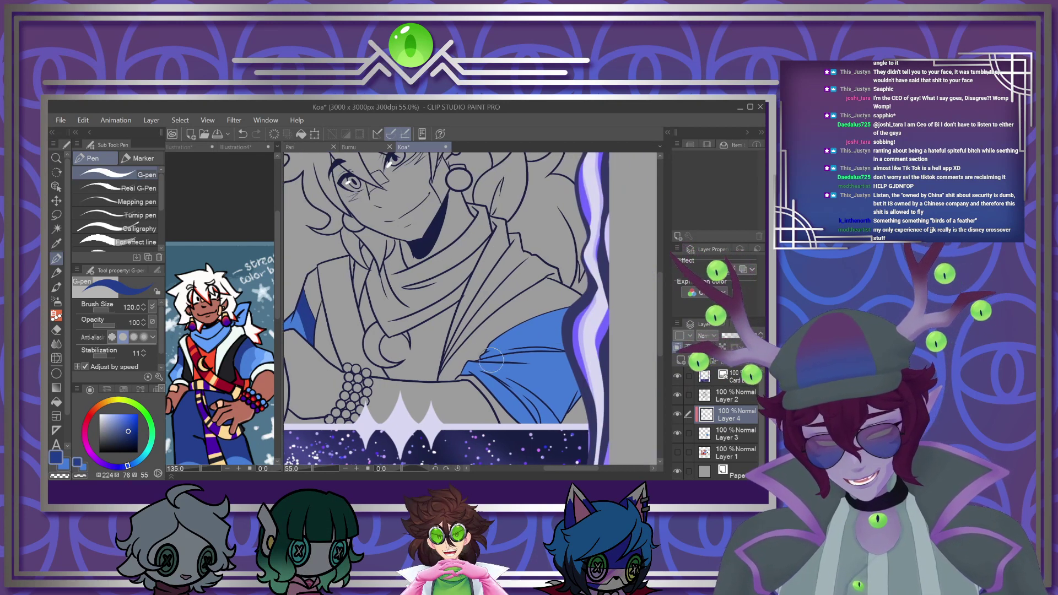
drag(483, 349, 621, 329)
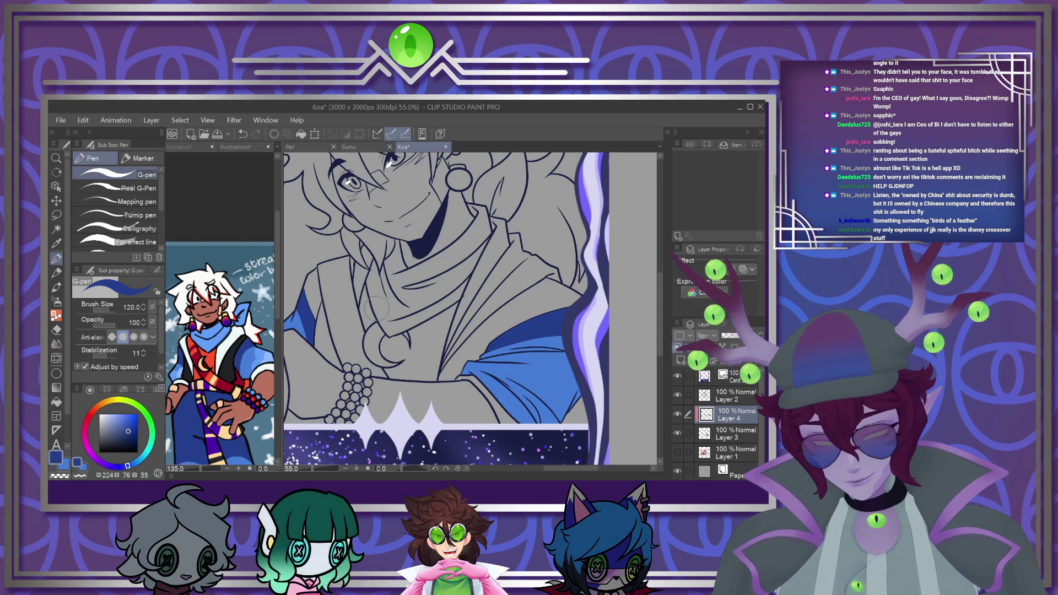
Paint the near sleeve's lower folds in sampled light blue (215, 61, 96) and add paler highlights (214, 46, 100) near the cuff
alt+click(555, 397)
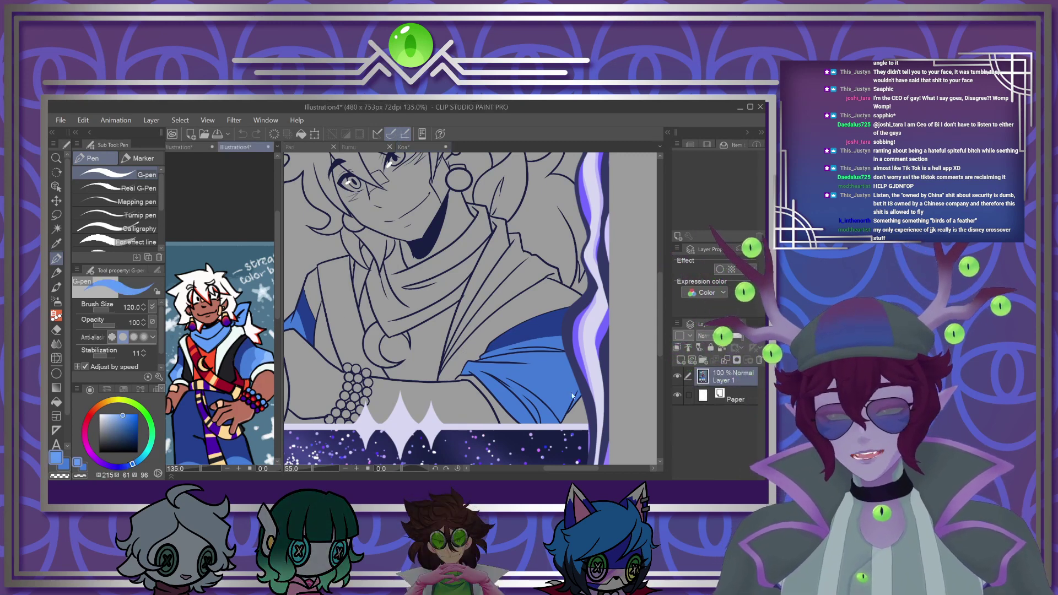
mouse_move(471, 380)
mouse_down()
mouse_move(502, 378)
mouse_move(517, 397)
mouse_move(486, 374)
mouse_move(470, 387)
mouse_move(523, 404)
mouse_move(558, 393)
mouse_up()
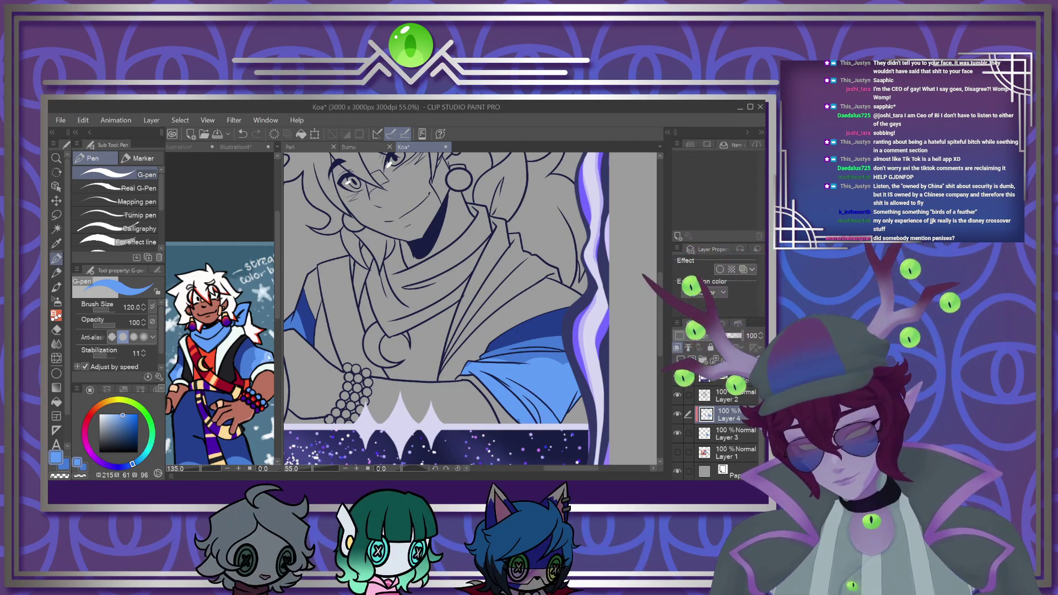
alt+click(255, 363)
mouse_move(504, 394)
mouse_down()
mouse_move(549, 400)
mouse_move(524, 386)
mouse_move(550, 392)
mouse_move(529, 403)
mouse_move(561, 407)
mouse_up()
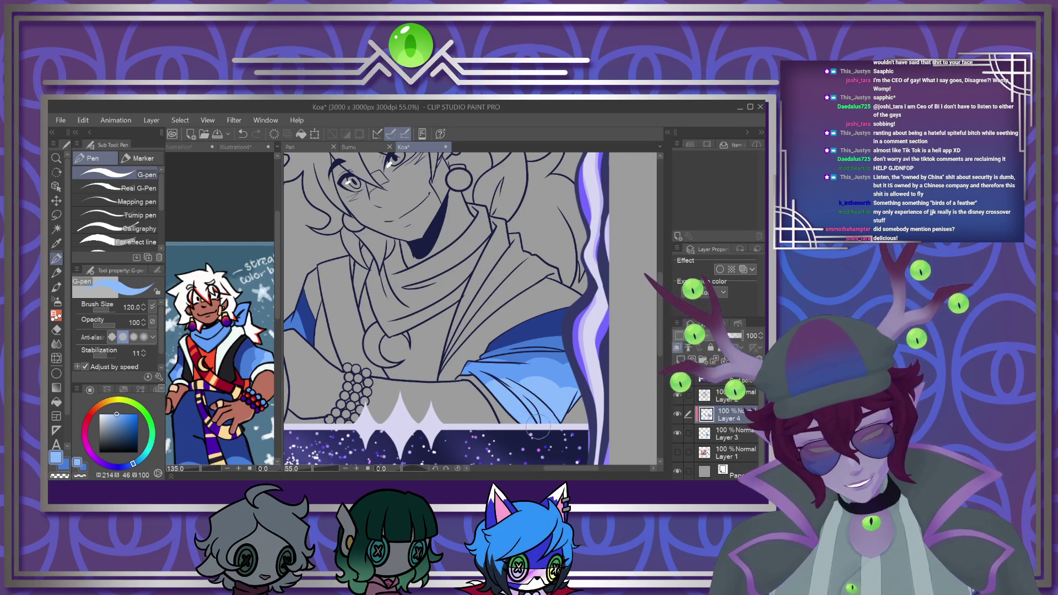
Show Layer 1 again, merge the sleeve colours down into it and keep an empty Layer 3 above
scroll(550, 422, down, 2)
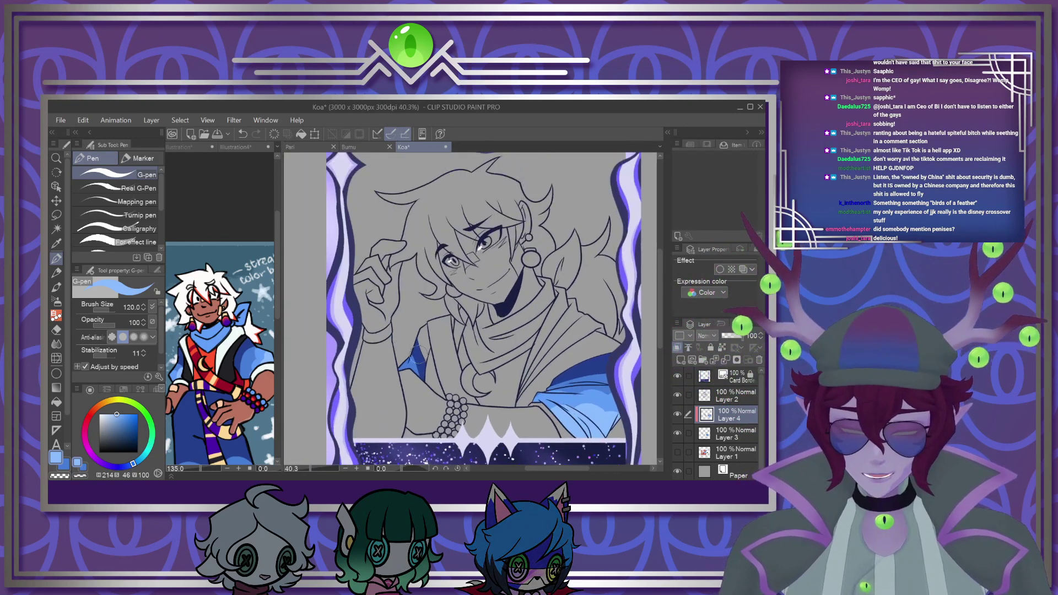
scroll(419, 353, up, 1)
click(726, 360)
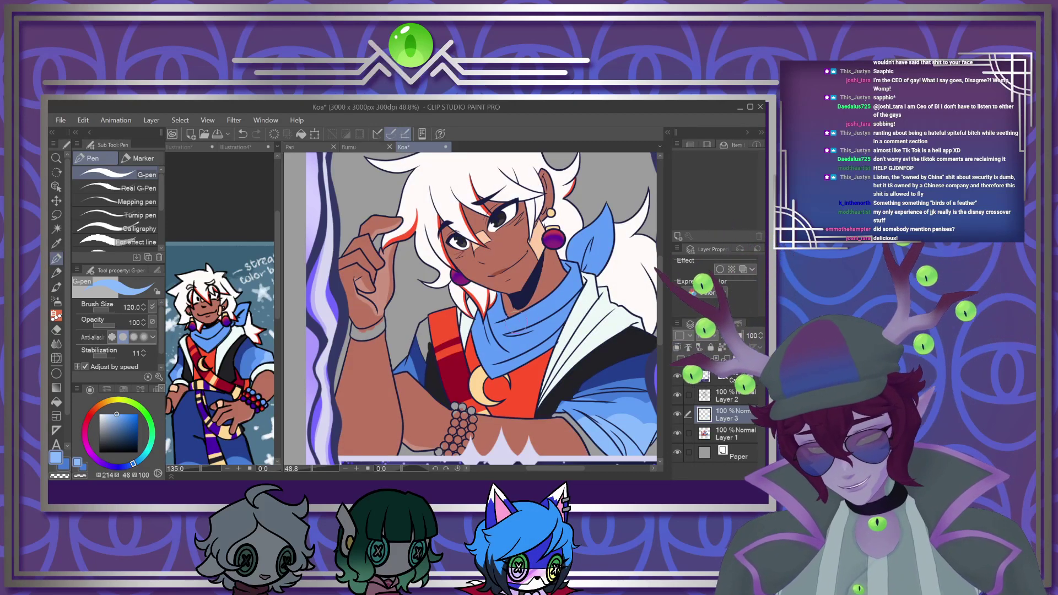
Sample off-white (169, 4, 97) from the collar, fill the near sleeve's cuff on Layer 3 with Layer 1 hidden, and show Layer 1 again
alt+click(585, 306)
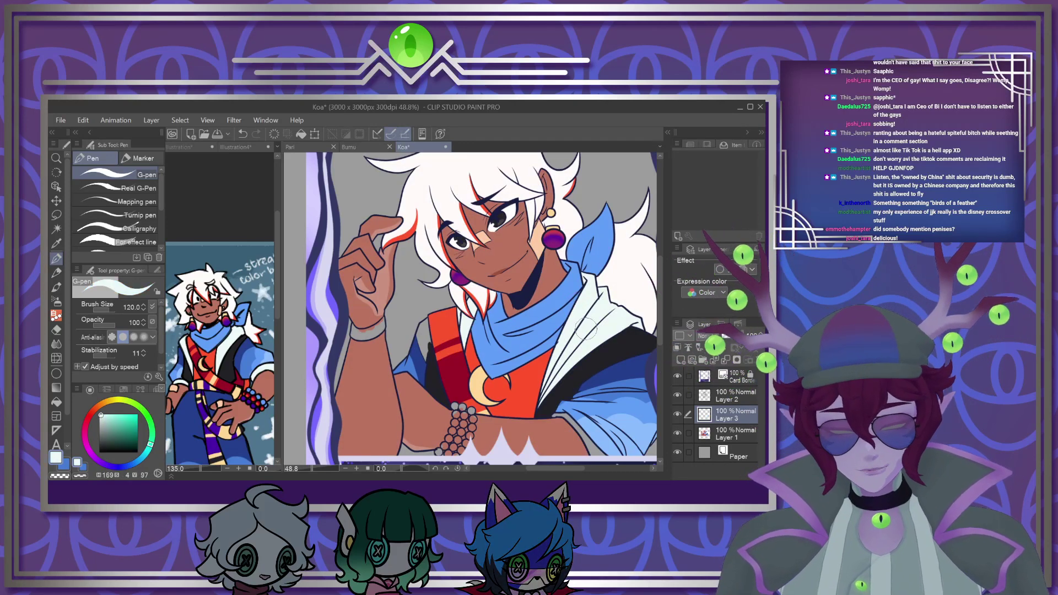
key(g)
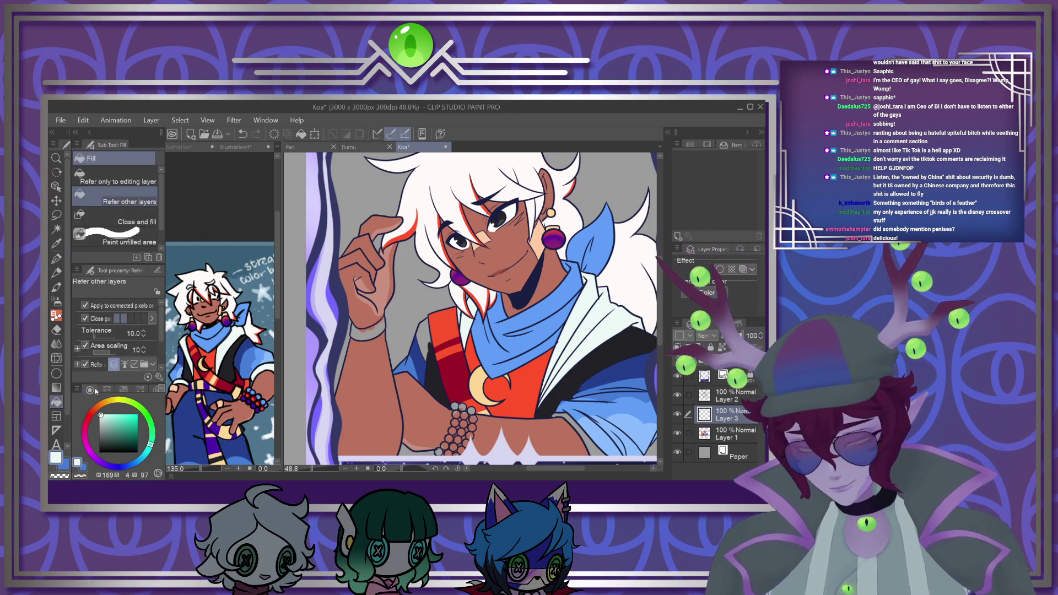
click(679, 434)
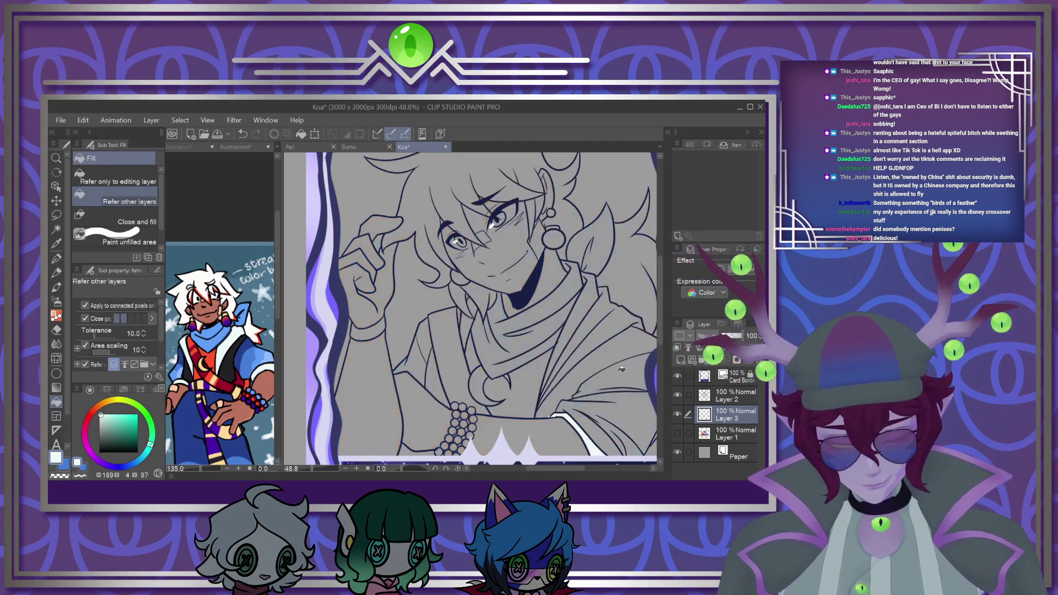
click(678, 433)
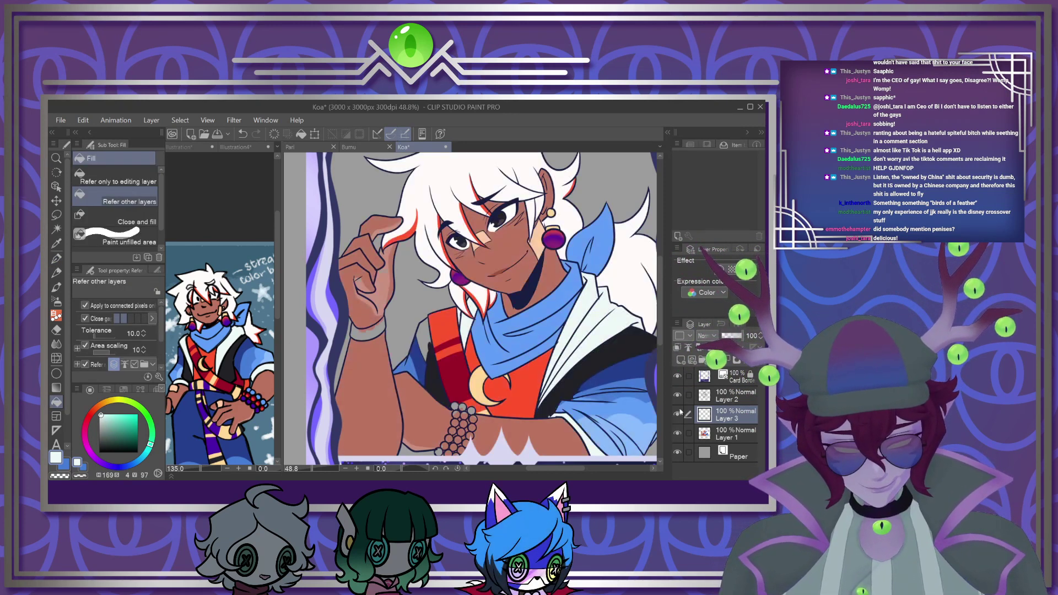
Sample near-black (240, 11, 15) and fill the narrow jacket strip beside the red sash on the raised arm's side
alt+click(435, 365)
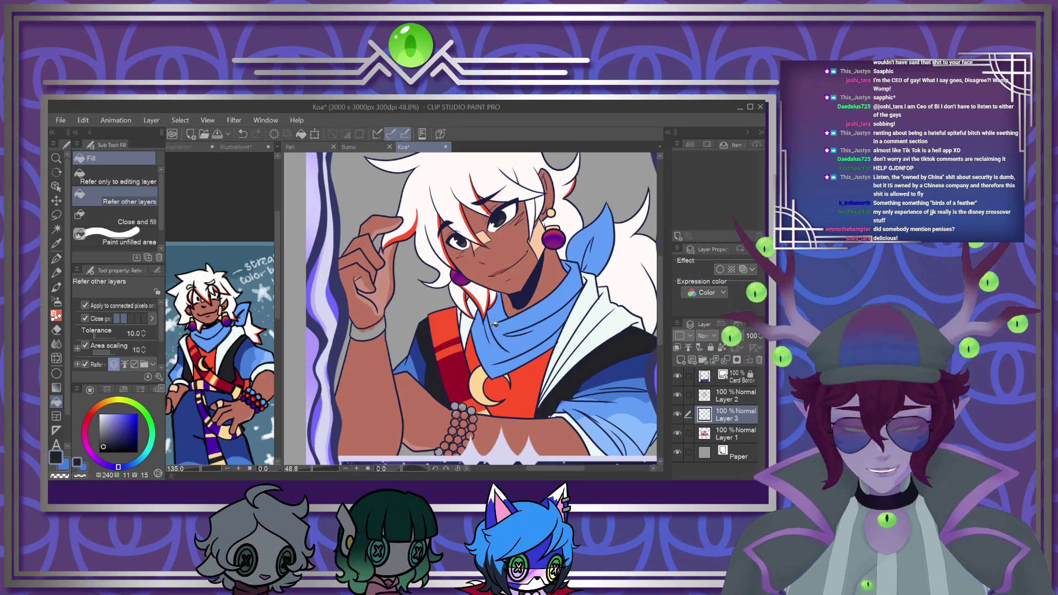
scroll(495, 324, down, 3)
scroll(495, 325, up, 3)
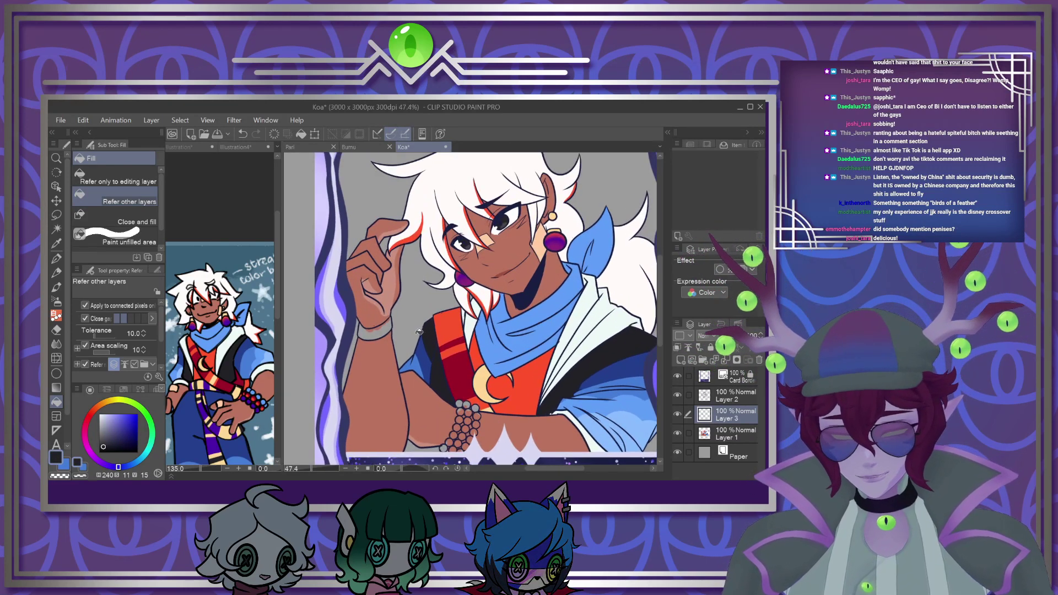
Sample blue (217, 68, 84), hide Layer 1 and fill the band on the raised wrist
alt+click(427, 368)
scroll(380, 334, up, 1)
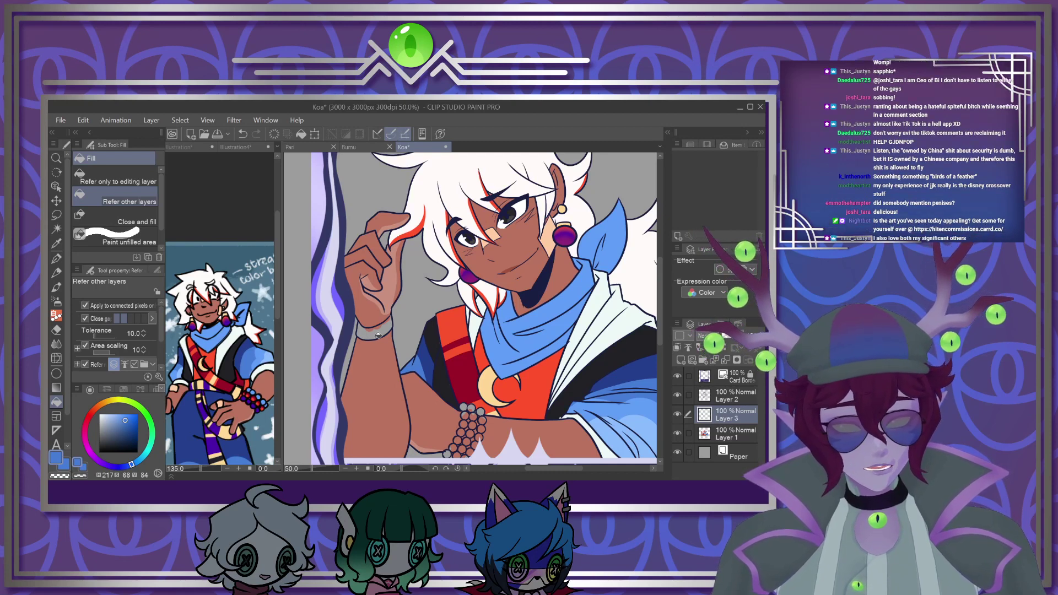
scroll(378, 334, up, 3)
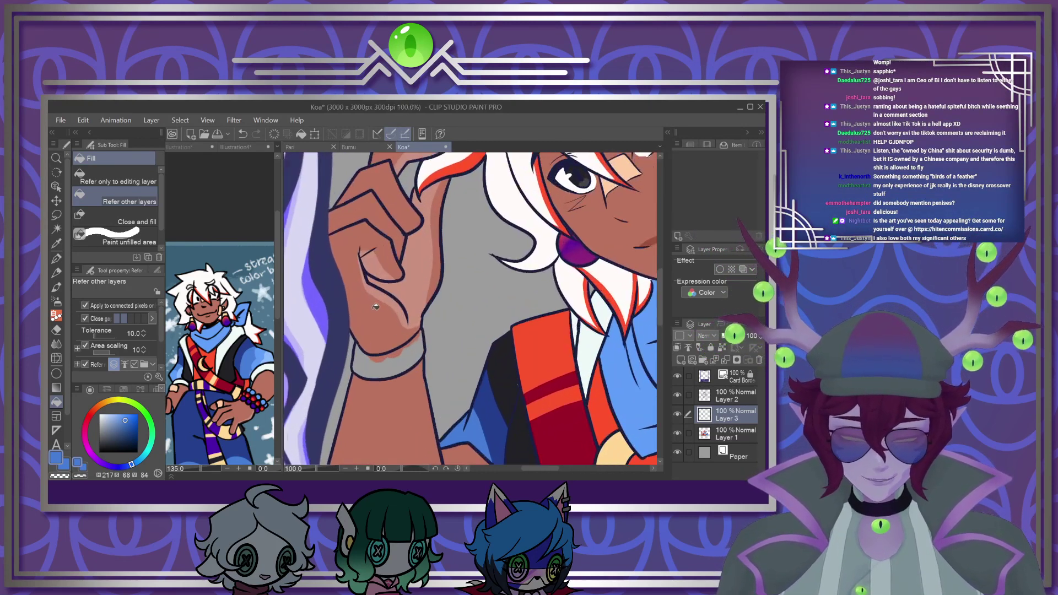
click(678, 434)
click(401, 358)
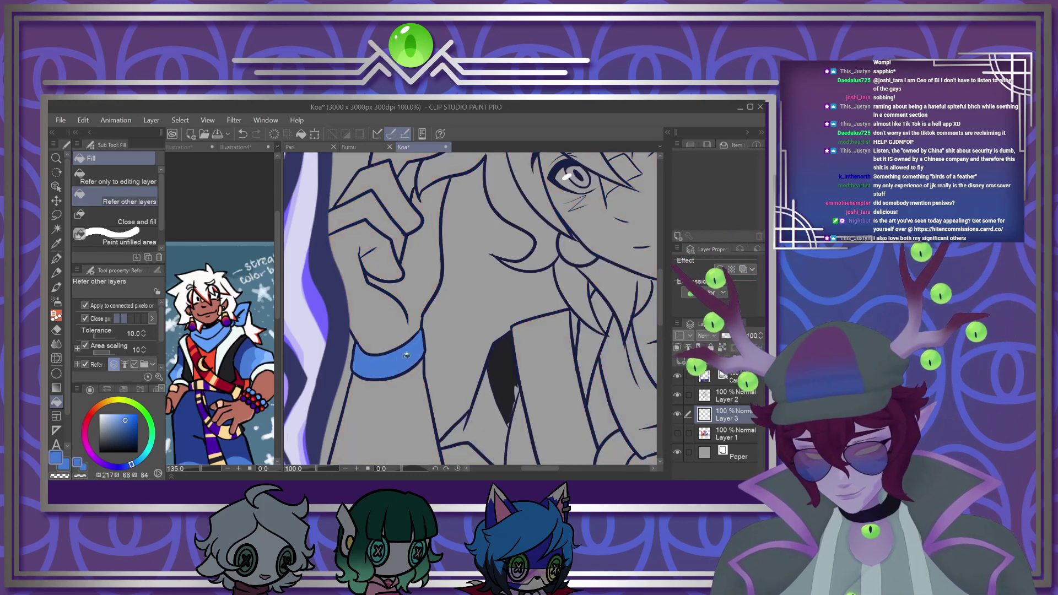
scroll(451, 340, down, 3)
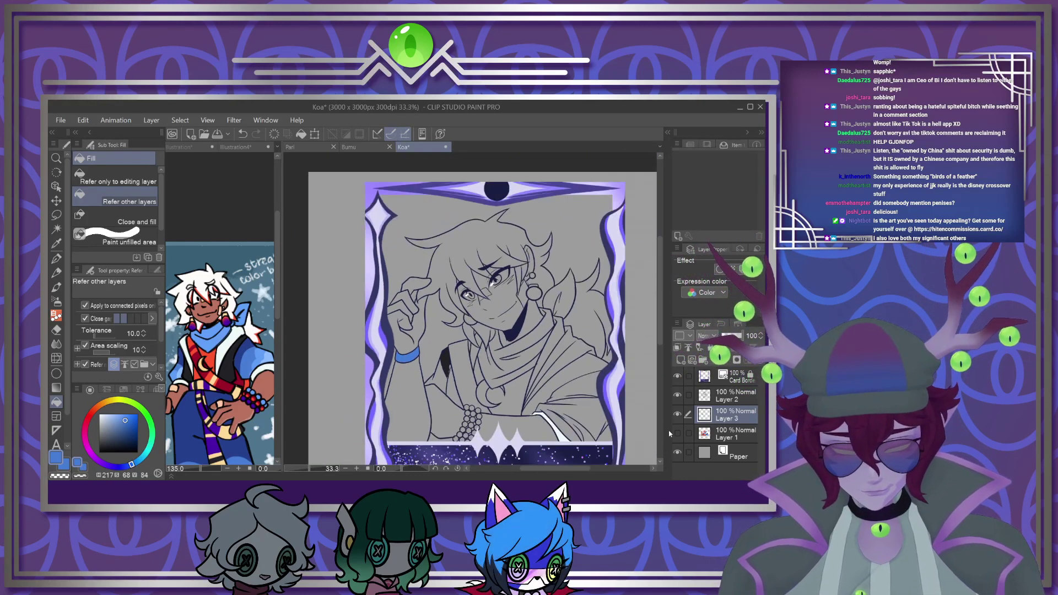
Sample purple (264, 93, 65) from the reference bracelet and fill the strand of beads nearest the elbow
click(241, 404)
scroll(261, 410, up, 4)
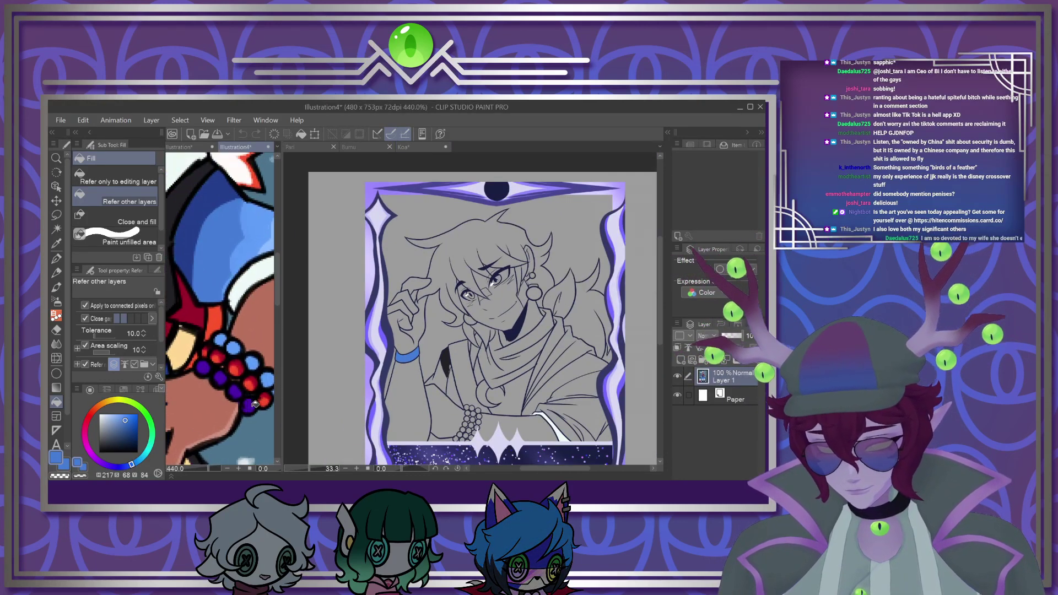
alt+click(247, 405)
click(480, 432)
scroll(480, 432, up, 1)
scroll(483, 431, up, 3)
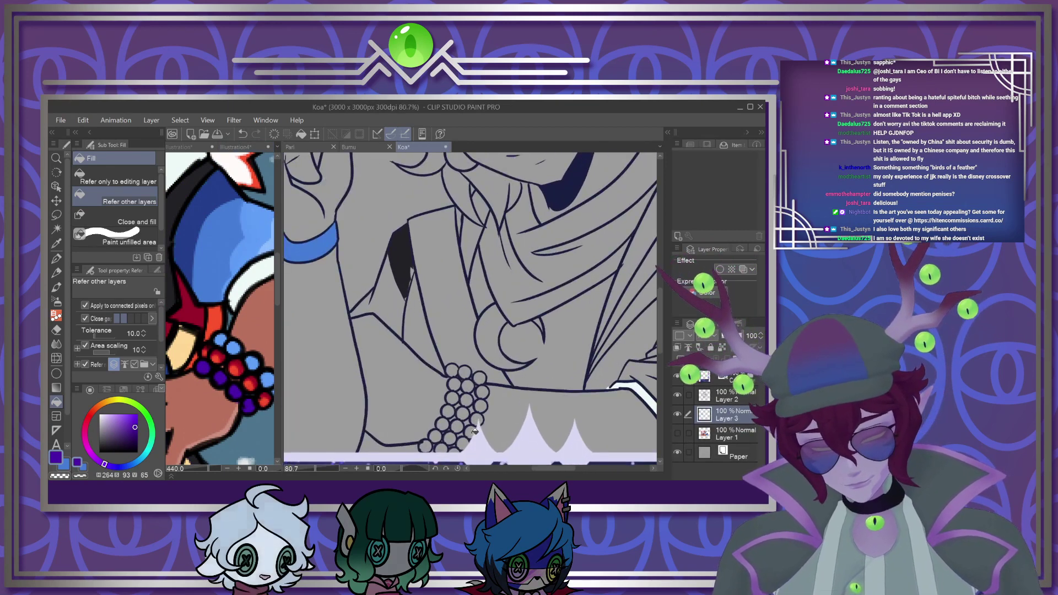
drag(451, 368, 425, 446)
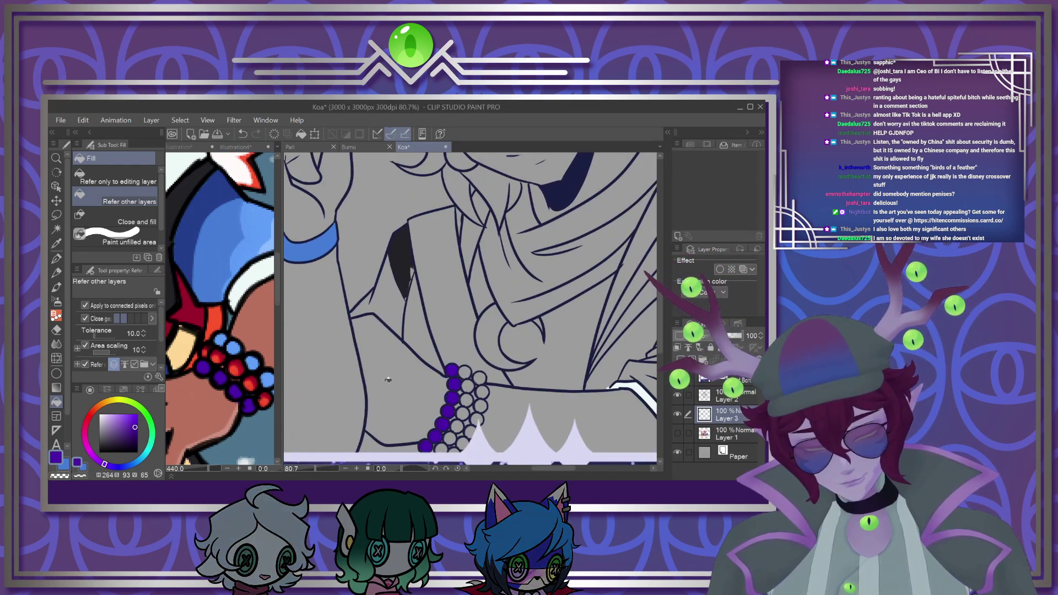
Sample red from the reference bracelet and fill the middle strand of beads
click(243, 375)
alt+click(237, 369)
click(465, 372)
drag(464, 372, 441, 449)
drag(466, 413, 457, 449)
Sample light blue (216, 62, 97) from the reference bracelet, fill the remaining strand of beads and show Layer 1 again
click(252, 362)
alt+click(252, 362)
click(479, 378)
scroll(477, 429, down, 4)
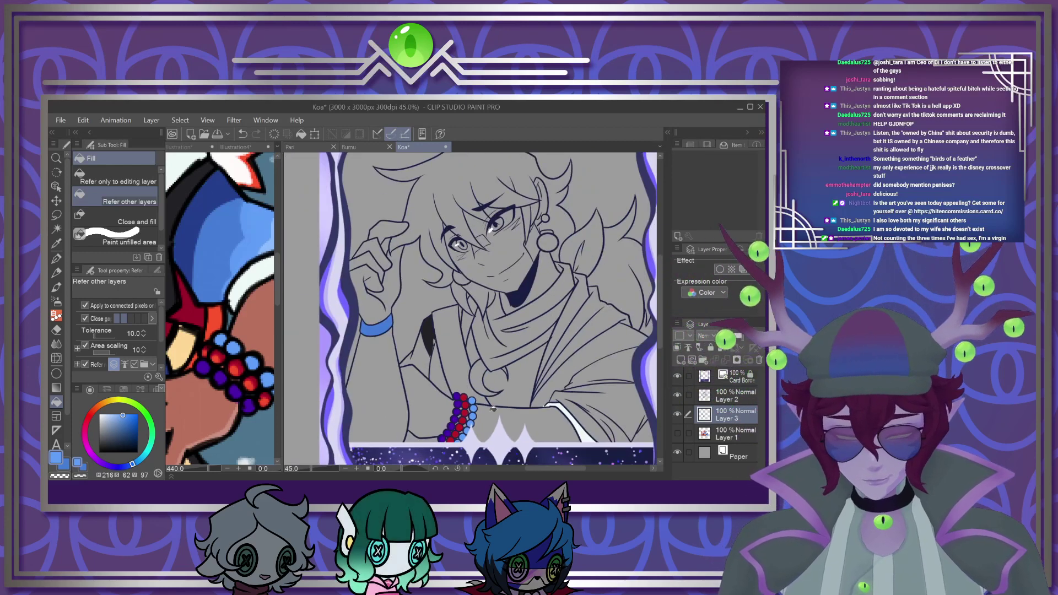
click(679, 434)
Examine the coloured character and card frame as a whole and up close
scroll(461, 375, down, 2)
scroll(463, 341, down, 2)
scroll(435, 338, up, 2)
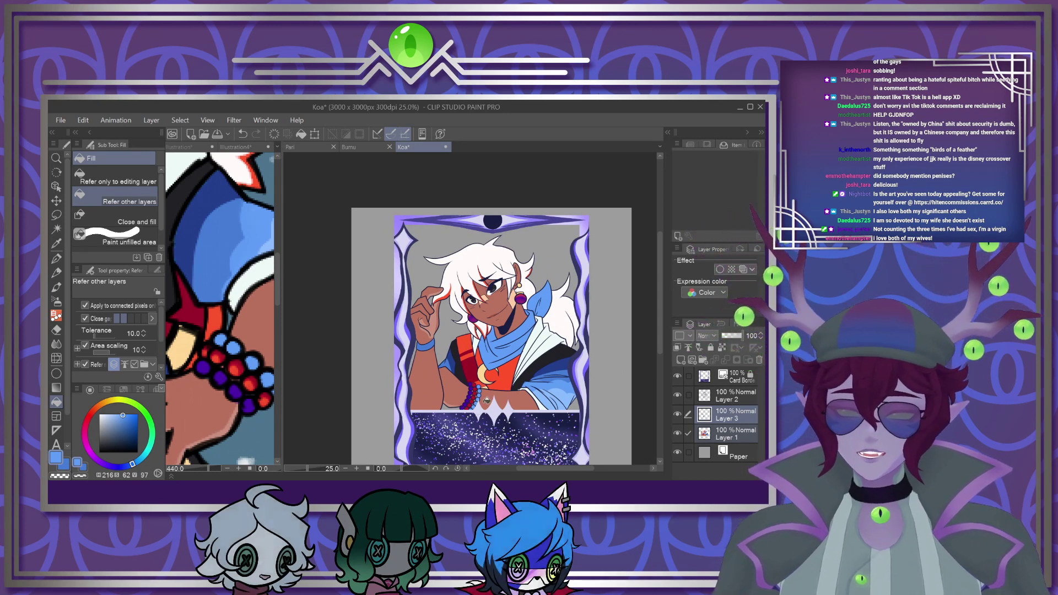
scroll(487, 397, down, 2)
scroll(488, 398, up, 4)
scroll(490, 380, down, 2)
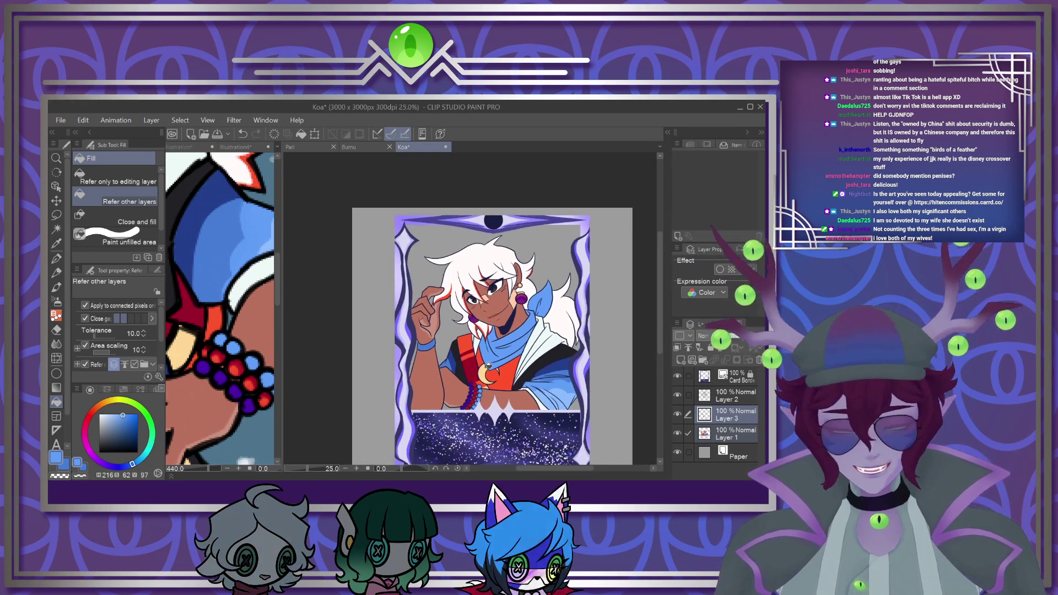
scroll(491, 364, up, 2)
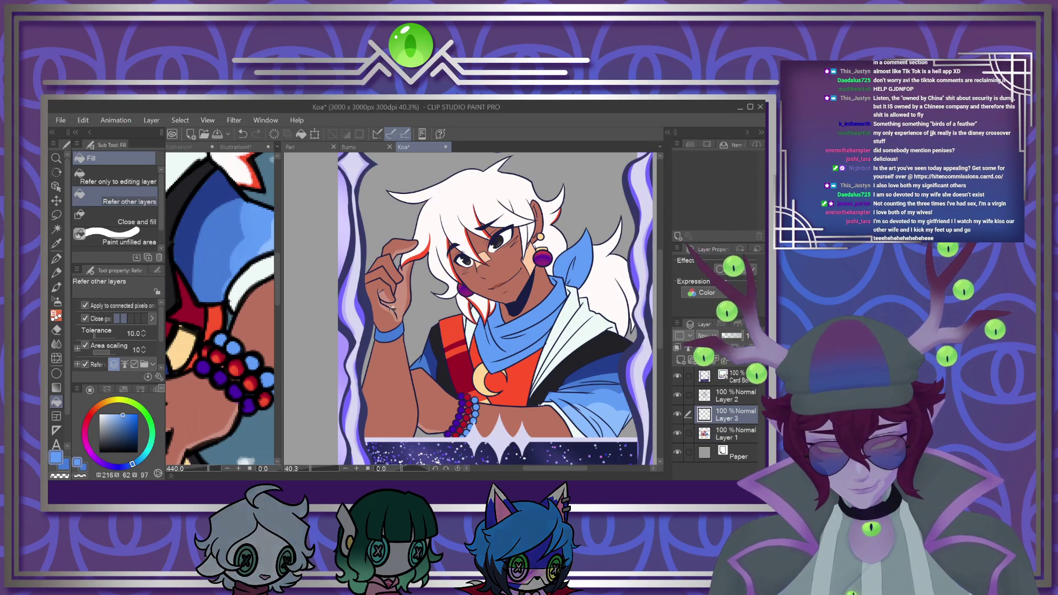
mouse_move(659, 282)
mouse_down()
mouse_move(657, 247)
mouse_move(657, 309)
mouse_up()
Pick lavender (250, 46, 100), fill the character on clipped Layer 3 with it and set the layer's opacity to 20%
alt+click(594, 246)
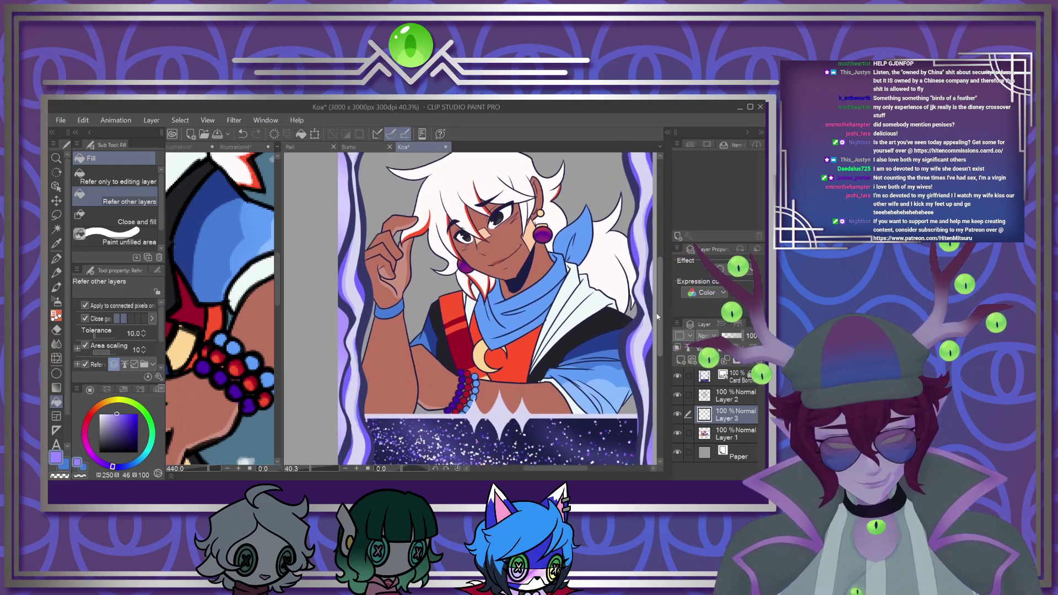
click(301, 134)
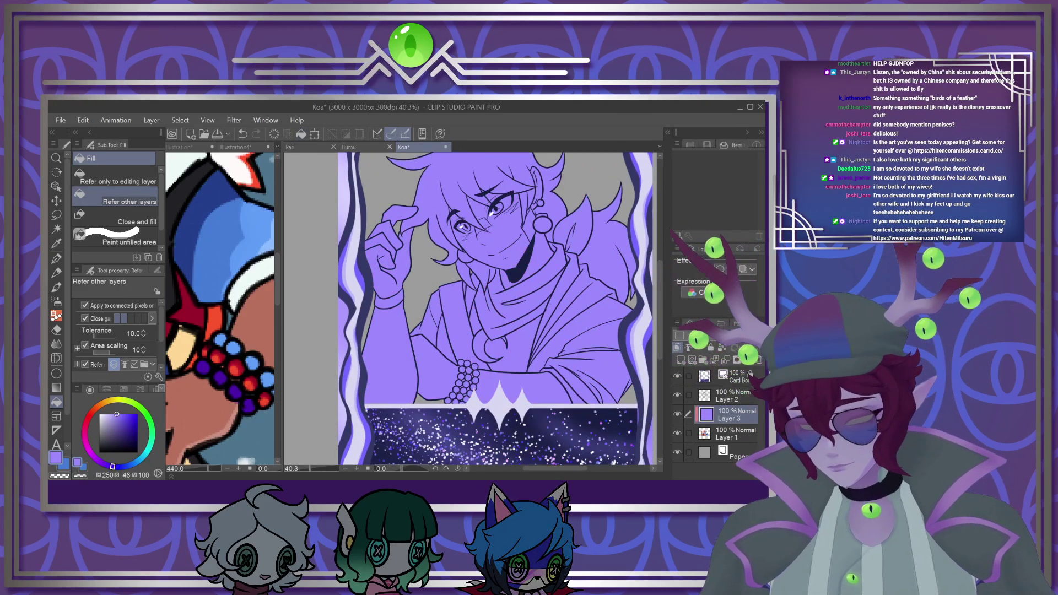
click(726, 336)
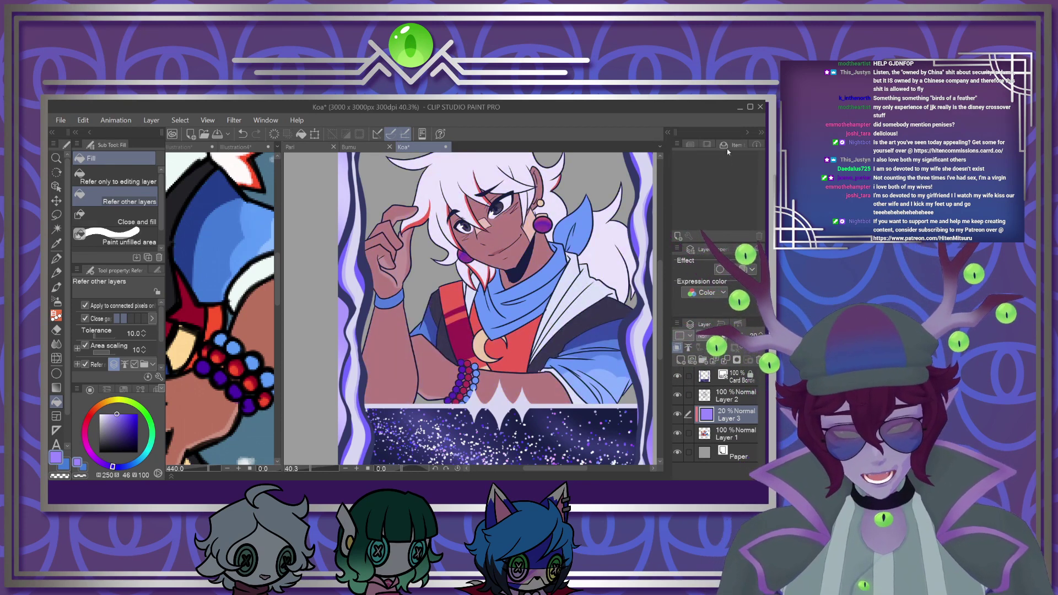
Clear the lavender fill from Layer 3 and try the Overlay blending mode on it
click(723, 256)
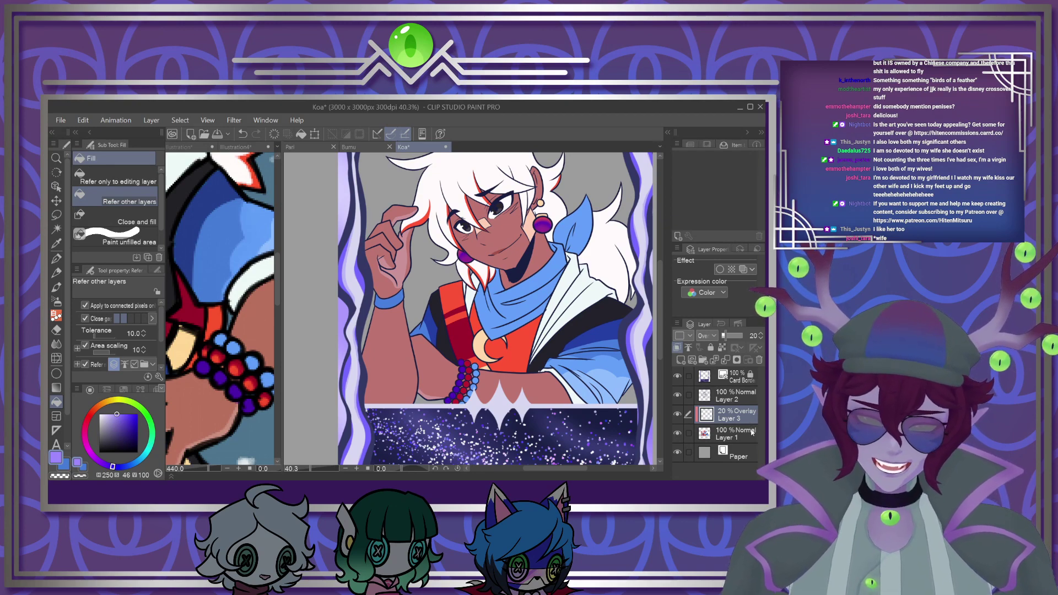
scroll(468, 298, up, 5)
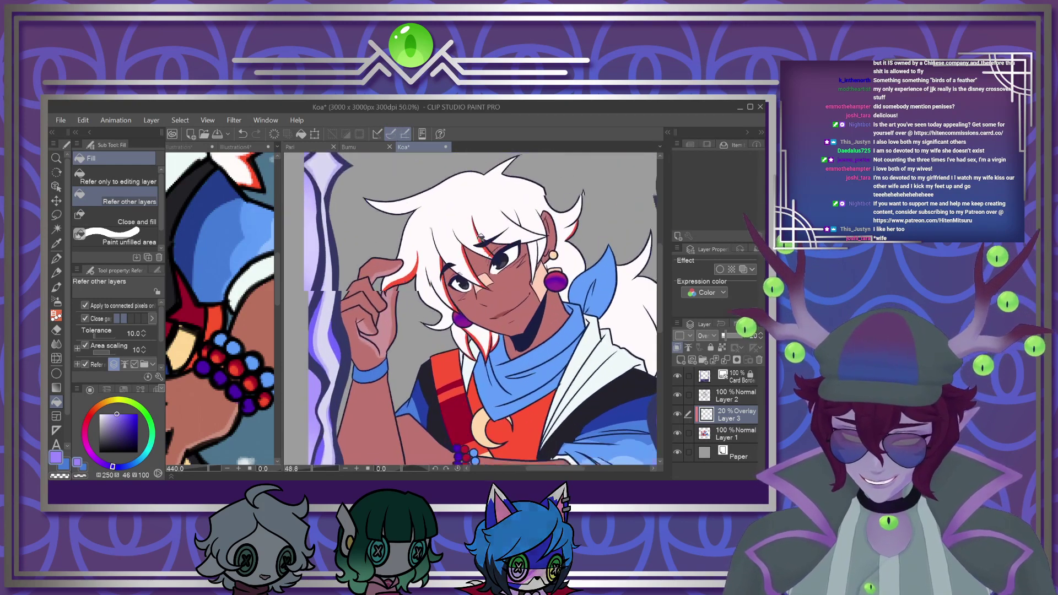
scroll(467, 298, down, 4)
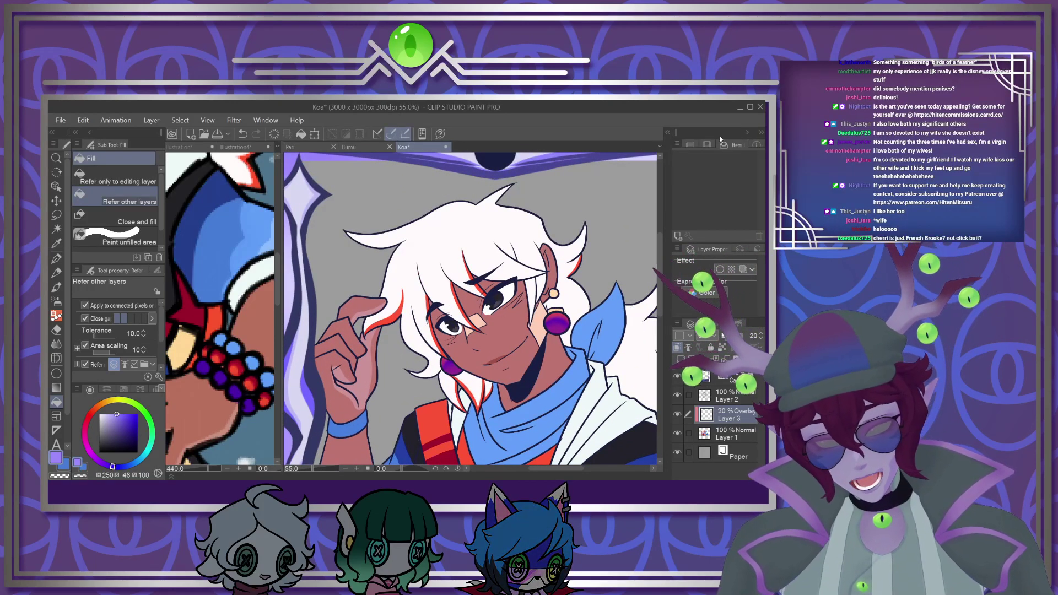
Set Layer 3's blending mode to Multiply and its opacity to 100%
click(706, 156)
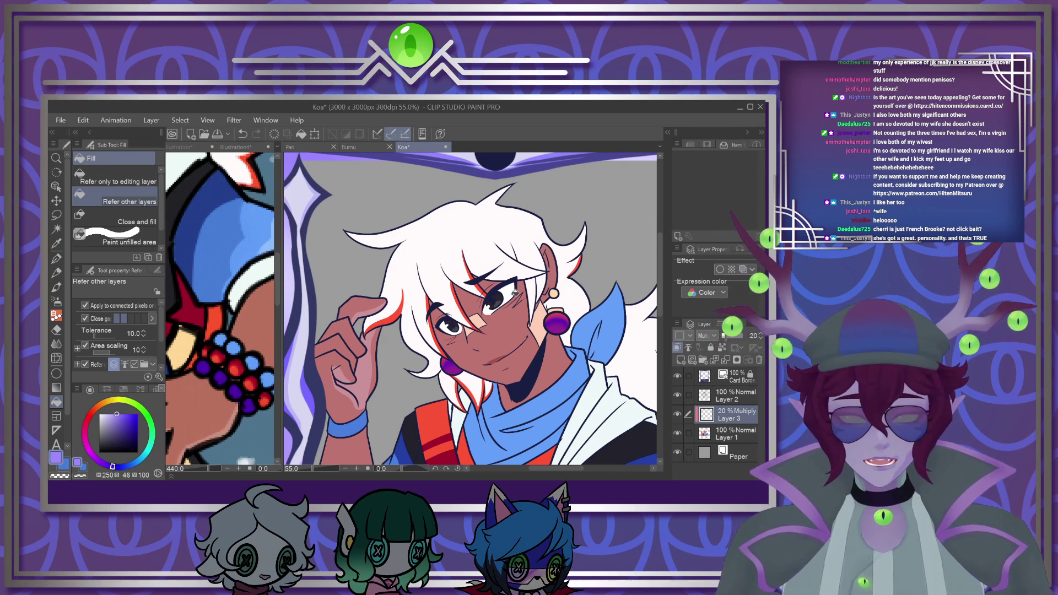
scroll(515, 292, down, 2)
scroll(439, 310, up, 4)
scroll(454, 275, down, 2)
scroll(454, 274, down, 3)
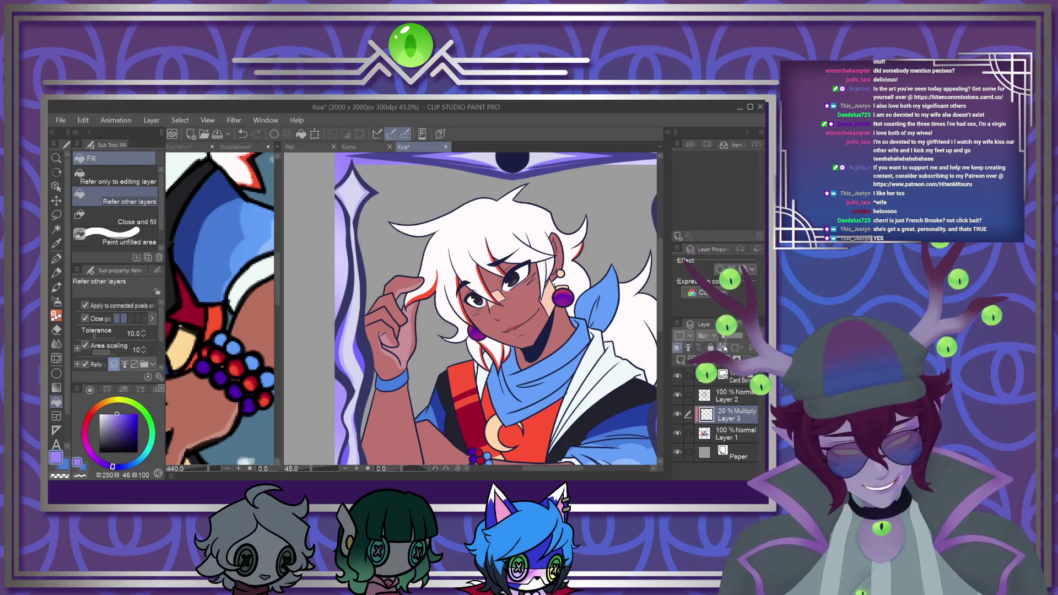
scroll(431, 269, up, 5)
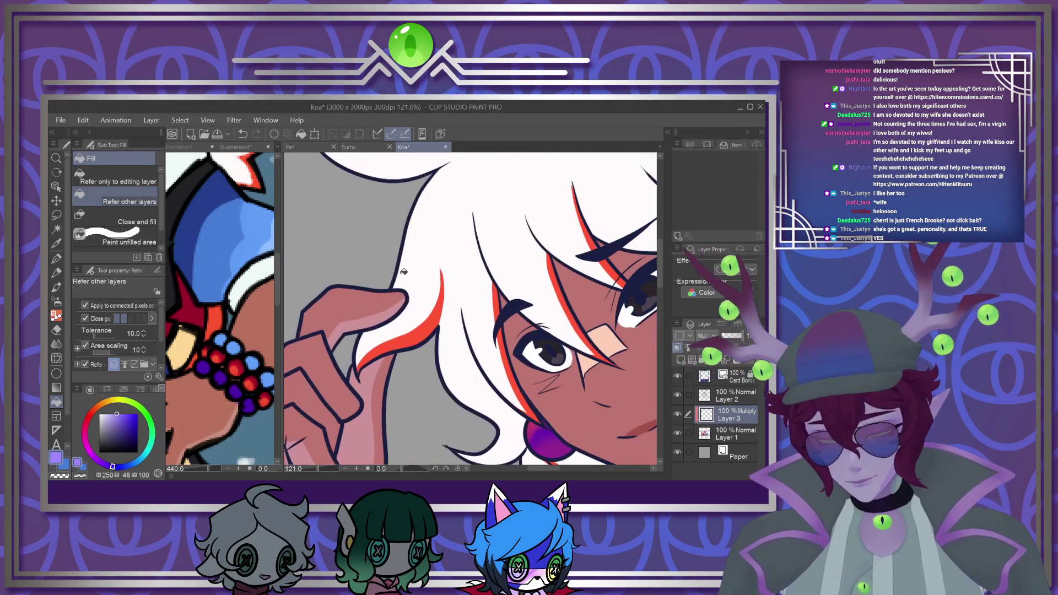
With the G-pen at brush size 30, paint a lavender shadow on the front hair lock beside the raised finger
key(p)
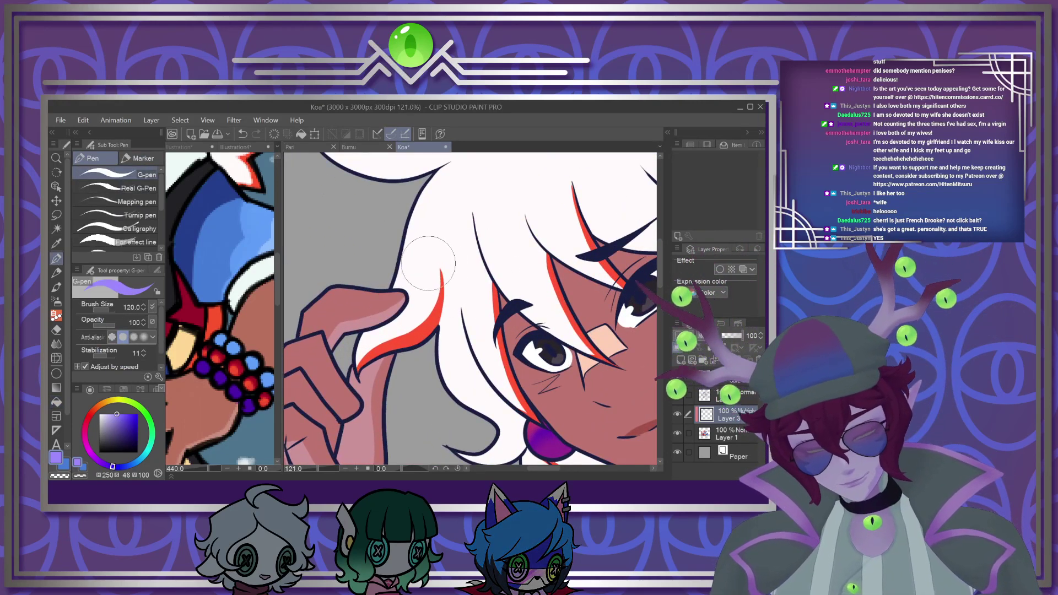
key([)
key([)
key([)
key([)
key([)
key([)
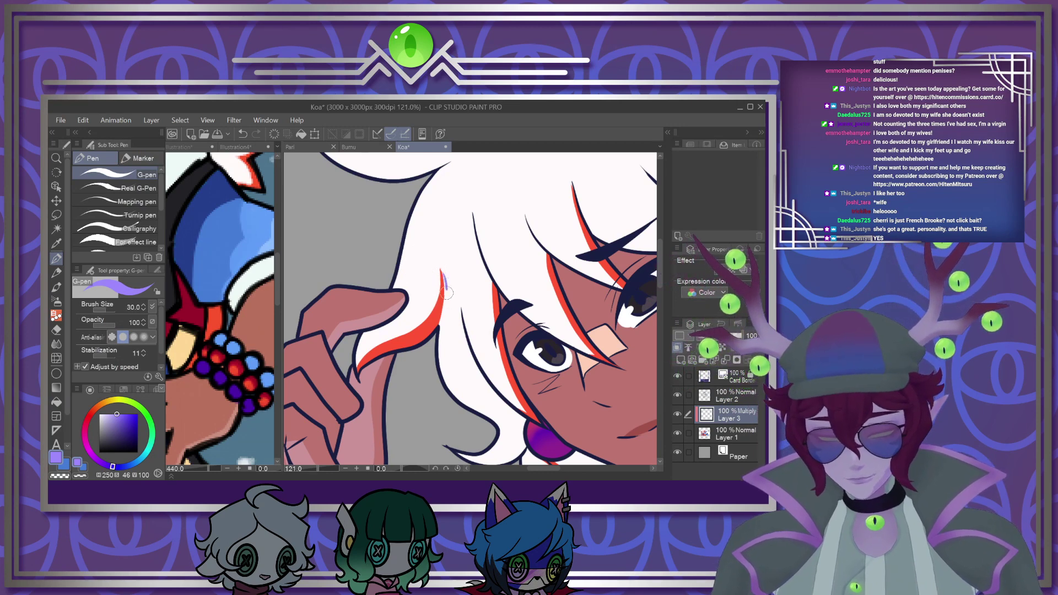
drag(444, 272, 440, 356)
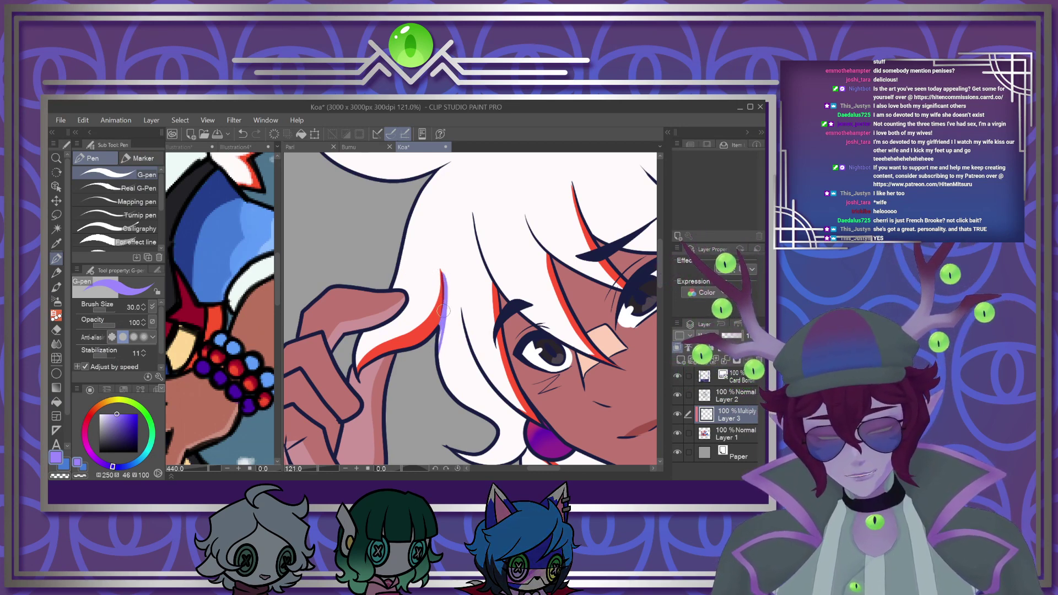
drag(456, 398, 444, 334)
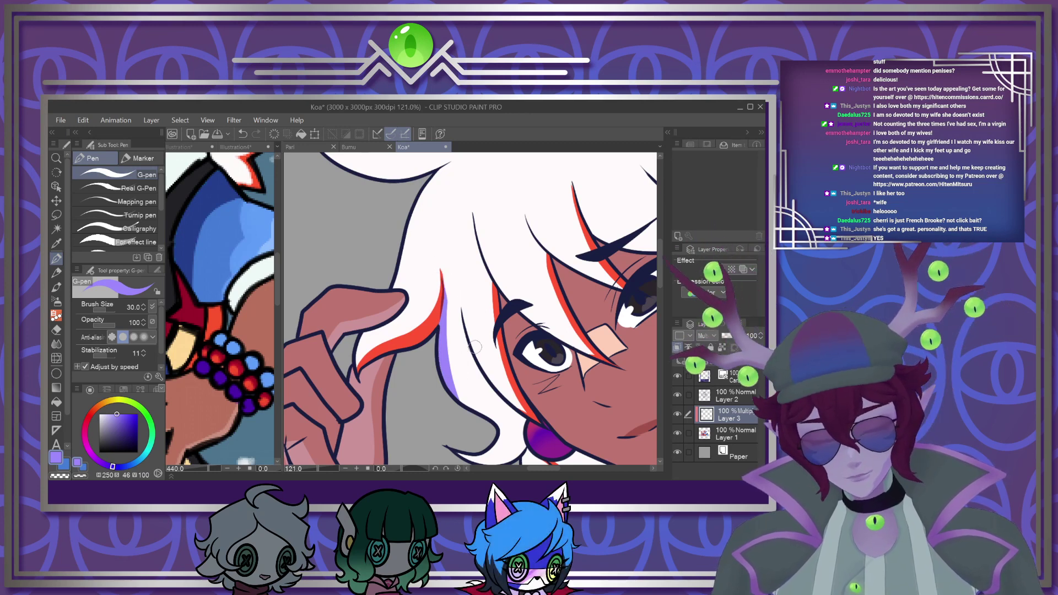
drag(444, 273, 466, 358)
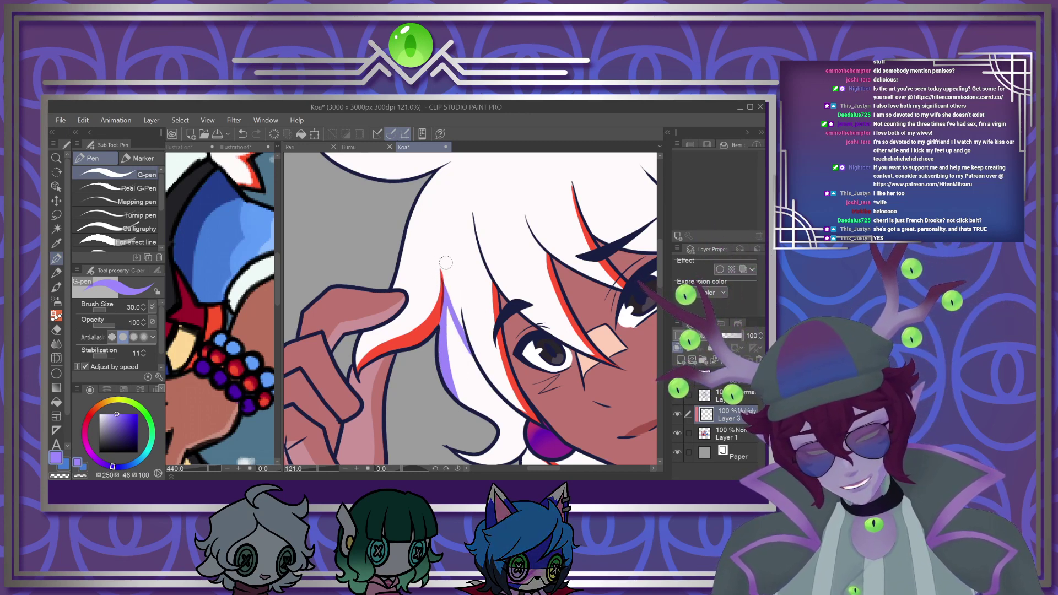
mouse_move(459, 268)
mouse_down()
mouse_move(464, 406)
mouse_move(453, 328)
mouse_move(439, 346)
mouse_move(451, 286)
mouse_move(449, 338)
mouse_move(444, 291)
mouse_move(453, 314)
mouse_move(455, 295)
mouse_move(477, 410)
mouse_up()
key(ctrl+z)
mouse_move(456, 317)
mouse_down()
mouse_move(471, 389)
mouse_move(499, 414)
mouse_up()
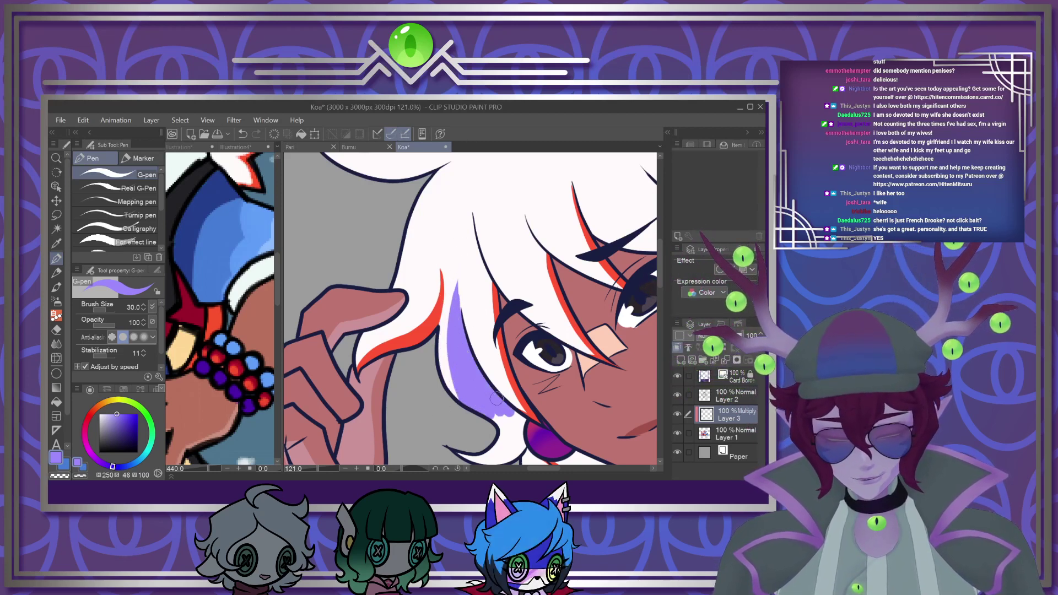
Enlarge the G-pen to size 50 and shade the curled hair tip and the red-edged locks below the earring in lavender
drag(660, 277, 660, 296)
key(bracketright)
mouse_move(491, 295)
mouse_down()
mouse_move(502, 319)
mouse_move(519, 319)
mouse_move(523, 302)
mouse_move(529, 355)
mouse_move(478, 336)
mouse_move(461, 343)
mouse_move(517, 335)
mouse_move(535, 357)
mouse_move(527, 337)
mouse_move(582, 426)
mouse_up()
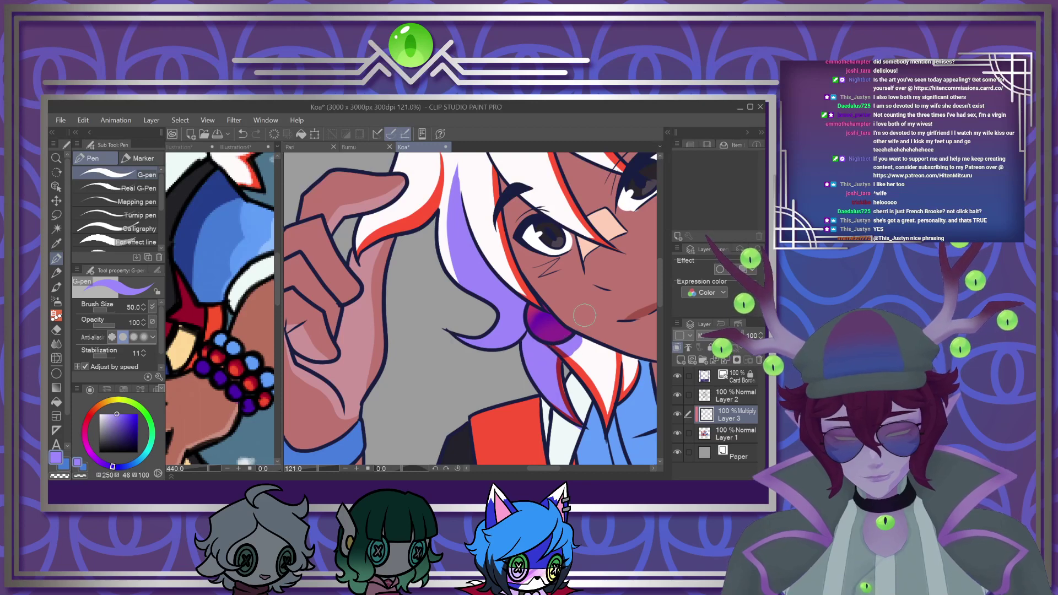
scroll(584, 315, down, 4)
scroll(472, 308, up, 5)
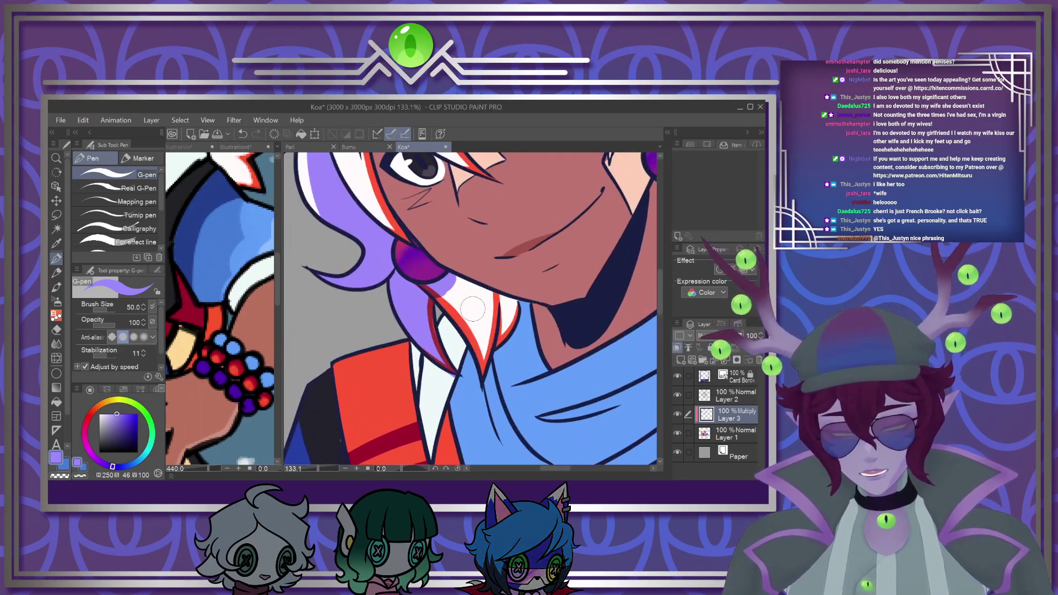
scroll(473, 309, up, 2)
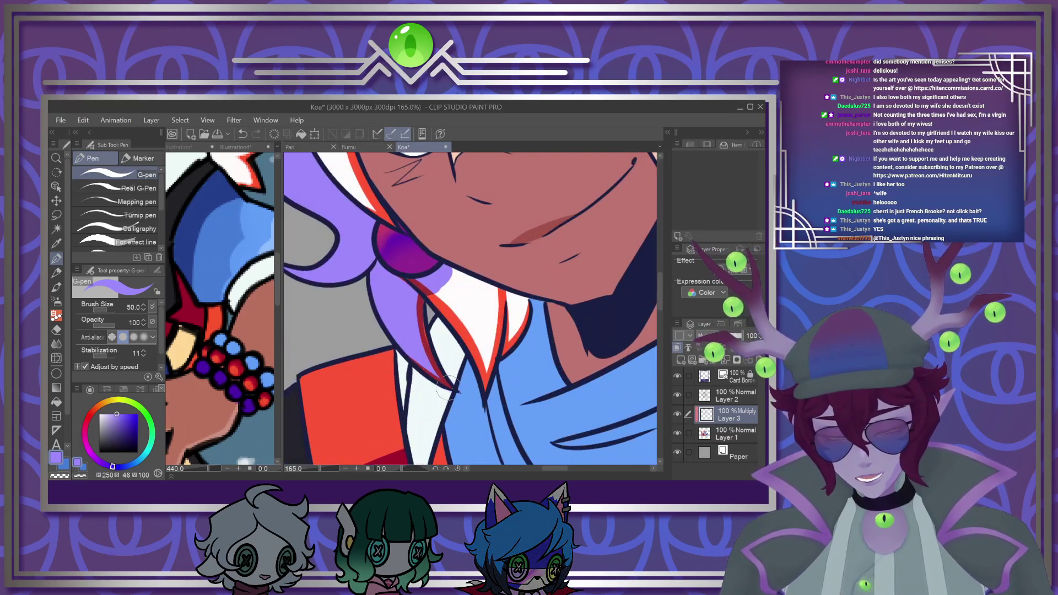
mouse_move(420, 285)
mouse_down()
mouse_move(487, 389)
mouse_move(497, 349)
mouse_move(527, 307)
mouse_move(500, 354)
mouse_move(521, 308)
mouse_move(449, 275)
mouse_move(435, 292)
mouse_move(475, 339)
mouse_up()
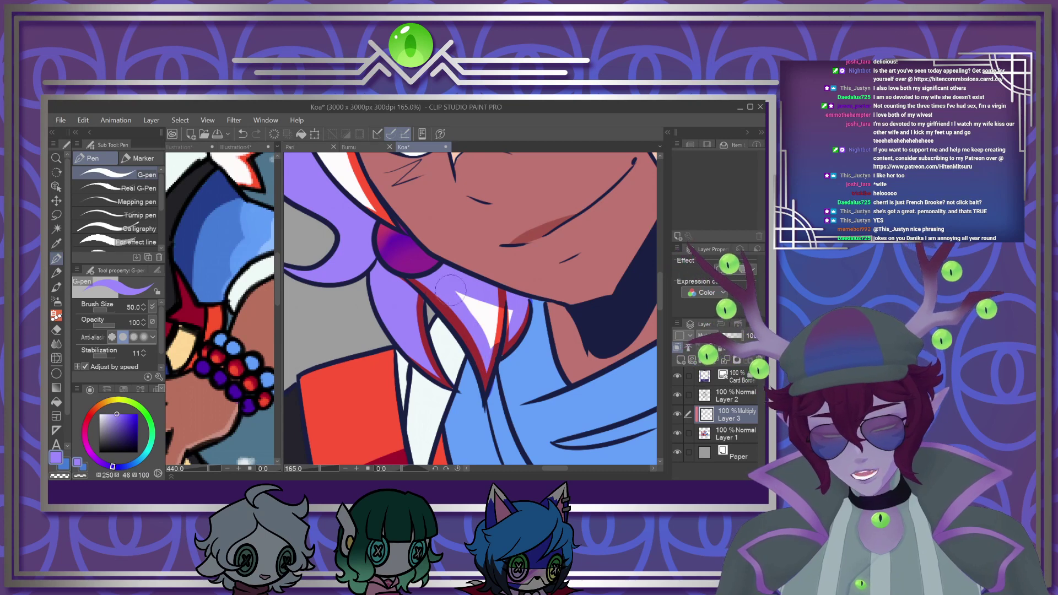
mouse_move(443, 286)
mouse_down()
mouse_move(474, 292)
mouse_move(489, 311)
mouse_up()
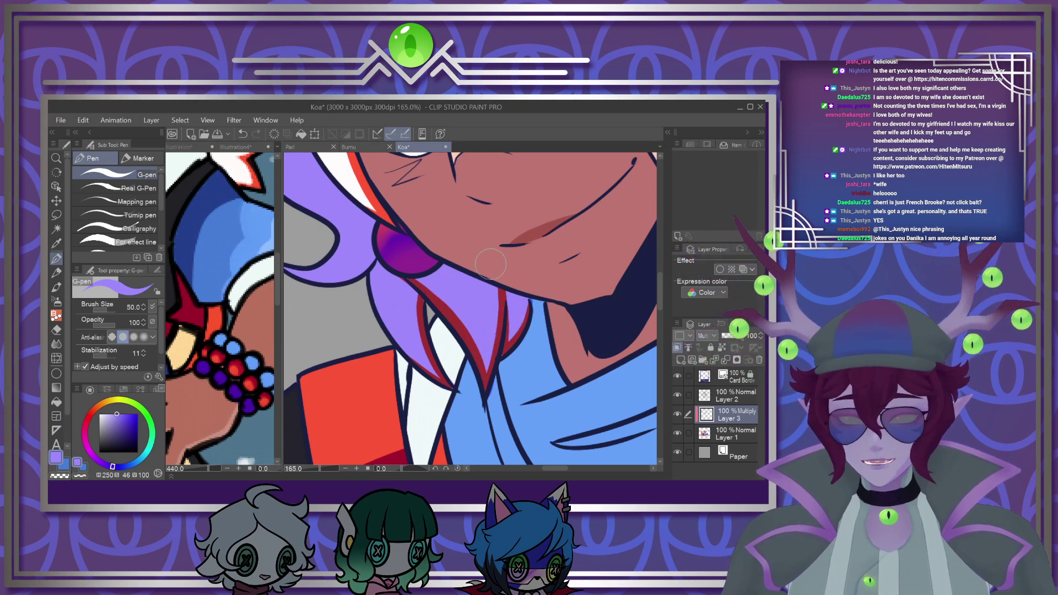
Shade the palm of the raised hand with the lavender Multiply colour, leaving a lit strip along its outer edge
scroll(491, 264, down, 8)
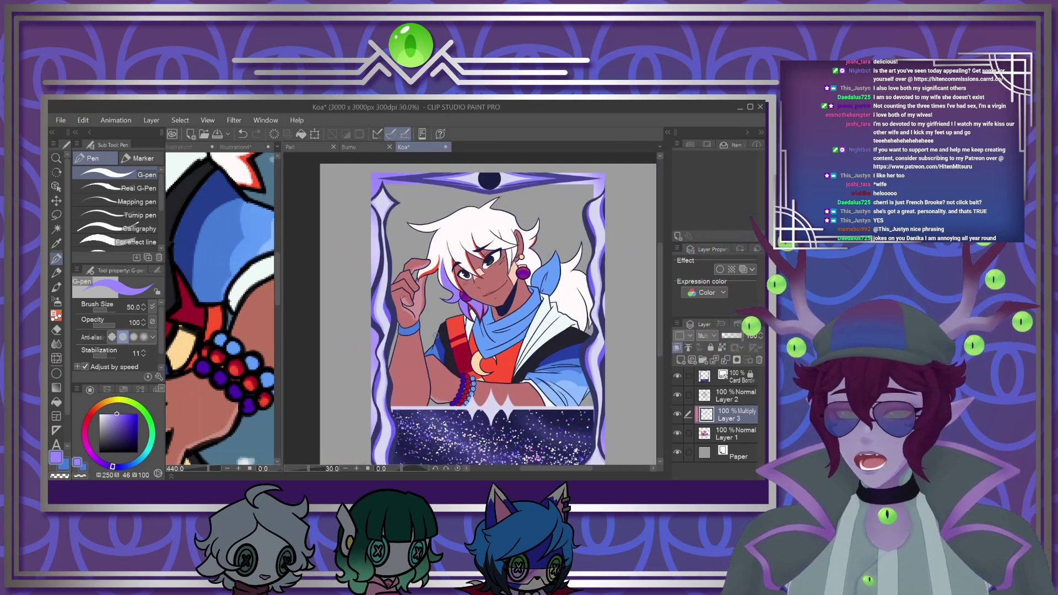
scroll(437, 333, up, 2)
scroll(442, 309, up, 5)
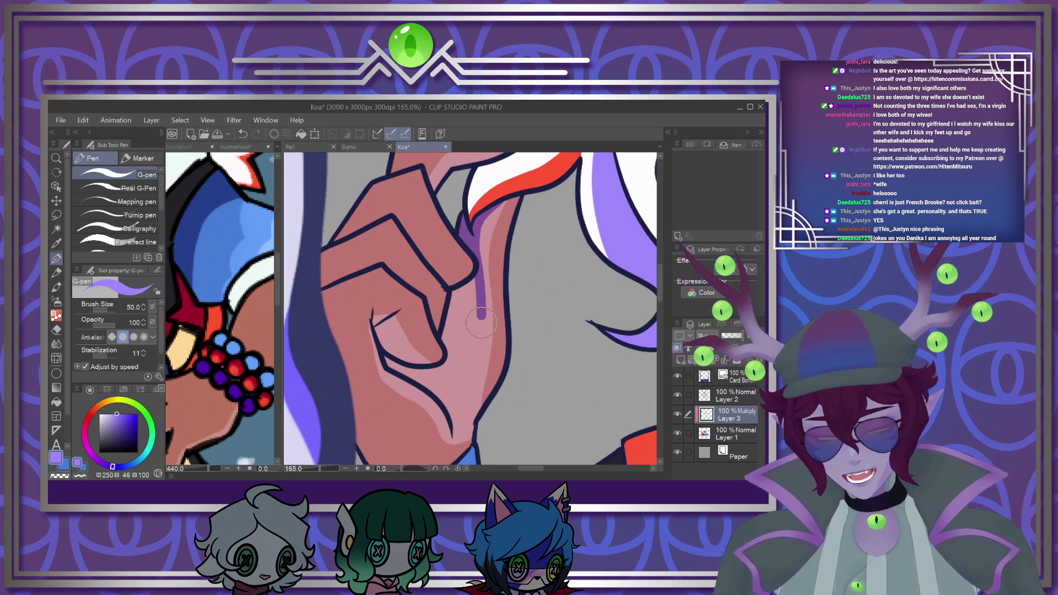
drag(482, 315, 459, 427)
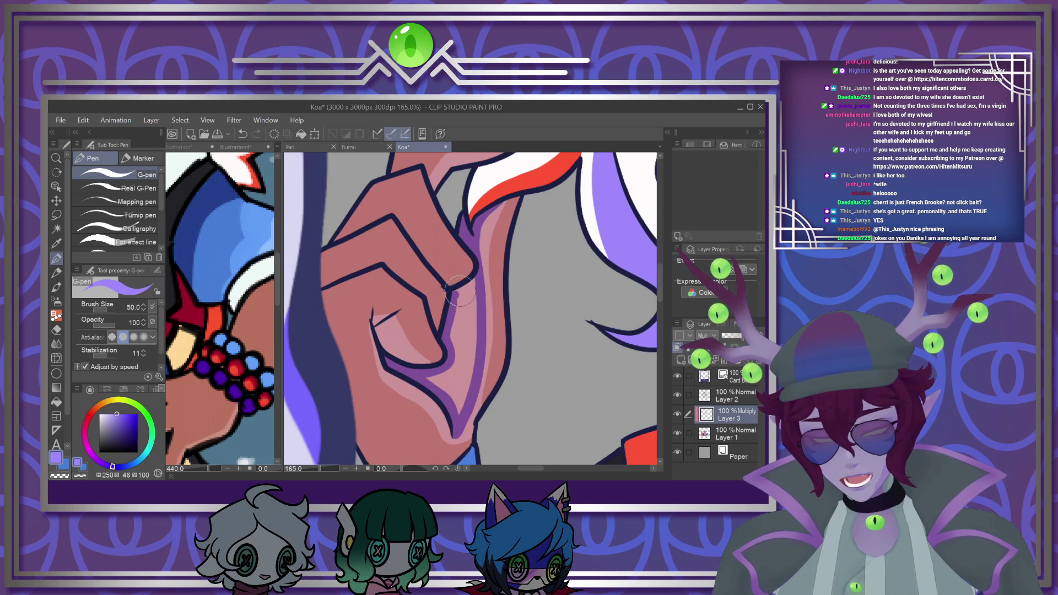
mouse_move(473, 305)
mouse_down()
mouse_move(456, 411)
mouse_move(433, 383)
mouse_move(457, 363)
mouse_move(464, 298)
mouse_up()
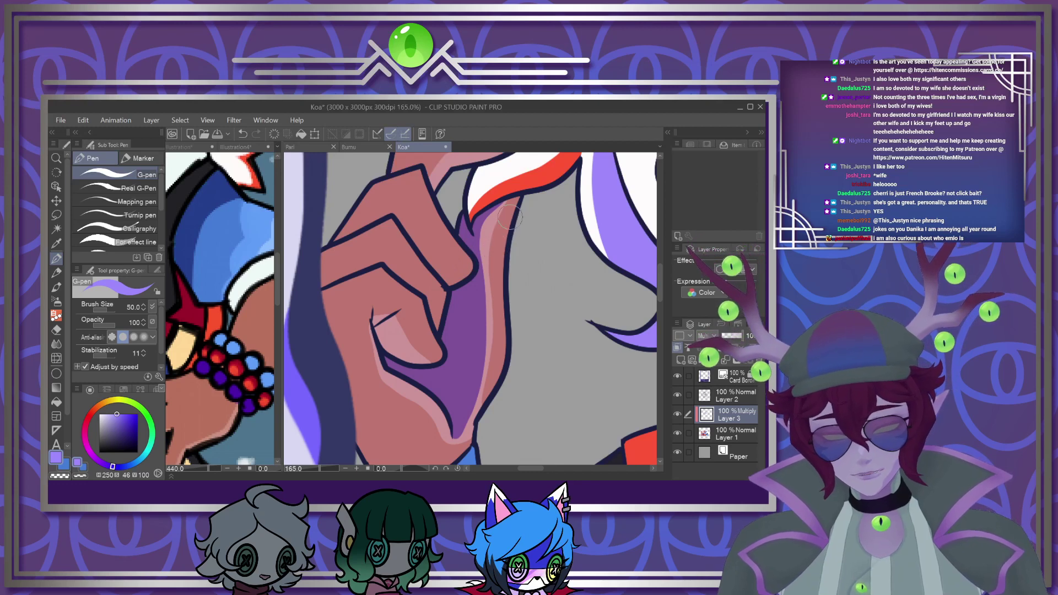
drag(491, 297, 450, 449)
Add lavender shadows to the curled fingers of the raised hand
mouse_move(392, 315)
mouse_down()
mouse_move(390, 337)
mouse_move(412, 367)
mouse_move(384, 329)
mouse_up()
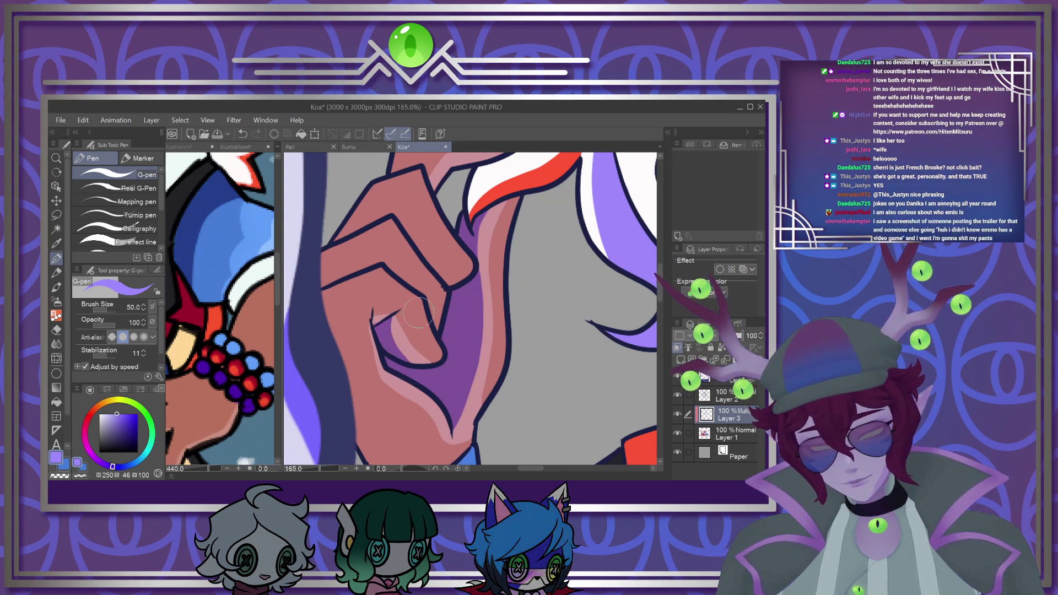
mouse_move(408, 285)
mouse_down()
mouse_move(443, 285)
mouse_move(438, 316)
mouse_up()
mouse_move(414, 252)
mouse_down()
mouse_move(439, 264)
mouse_move(472, 250)
mouse_move(435, 270)
mouse_move(453, 275)
mouse_move(472, 258)
mouse_move(458, 279)
mouse_up()
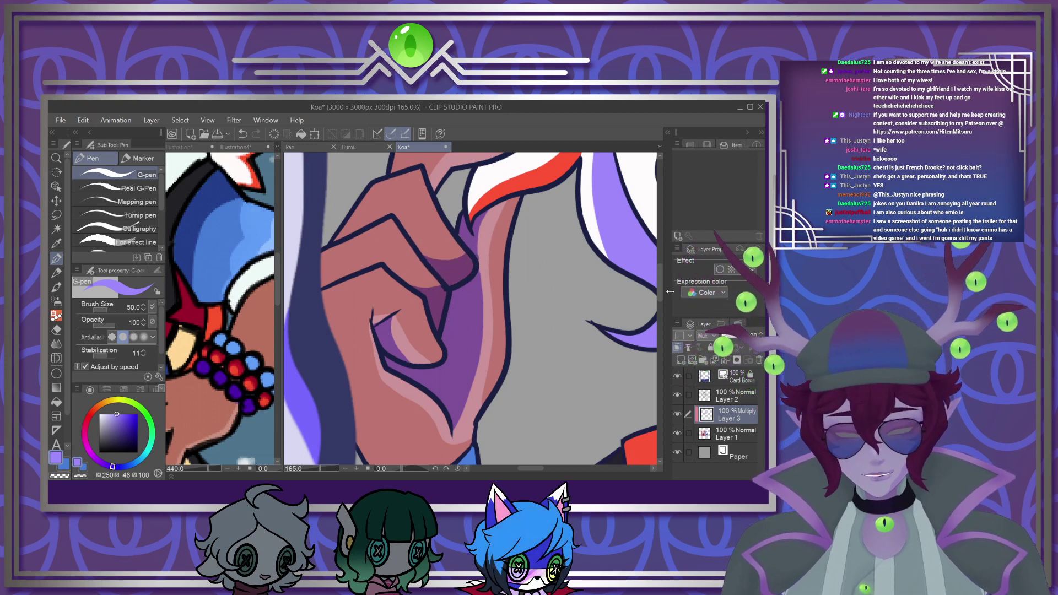
Shade the blue sleeve folds, the white collar beneath the hair and the first fold of the blue scarf
drag(661, 301, 659, 352)
scroll(525, 379, down, 5)
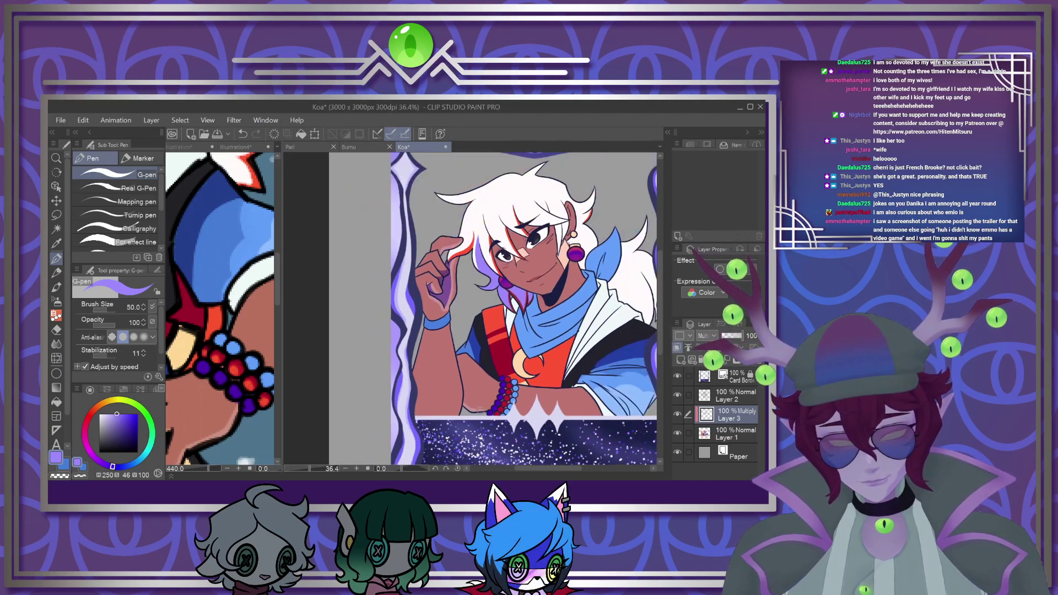
scroll(525, 379, up, 3)
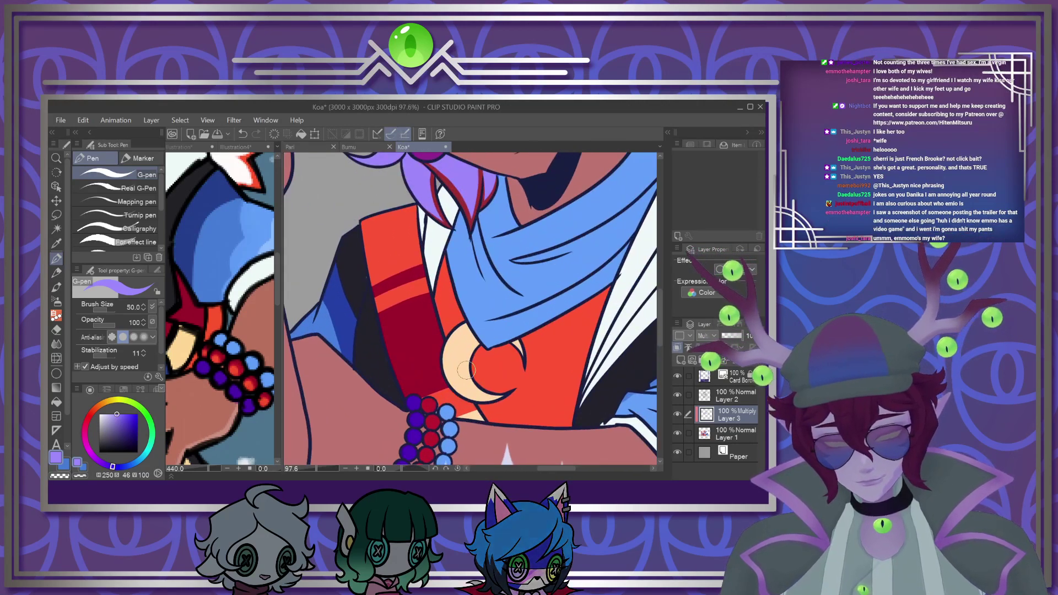
mouse_move(367, 281)
mouse_down()
mouse_move(341, 313)
mouse_move(292, 335)
mouse_move(321, 325)
mouse_move(350, 354)
mouse_move(335, 331)
mouse_move(357, 310)
mouse_move(356, 335)
mouse_move(307, 326)
mouse_up()
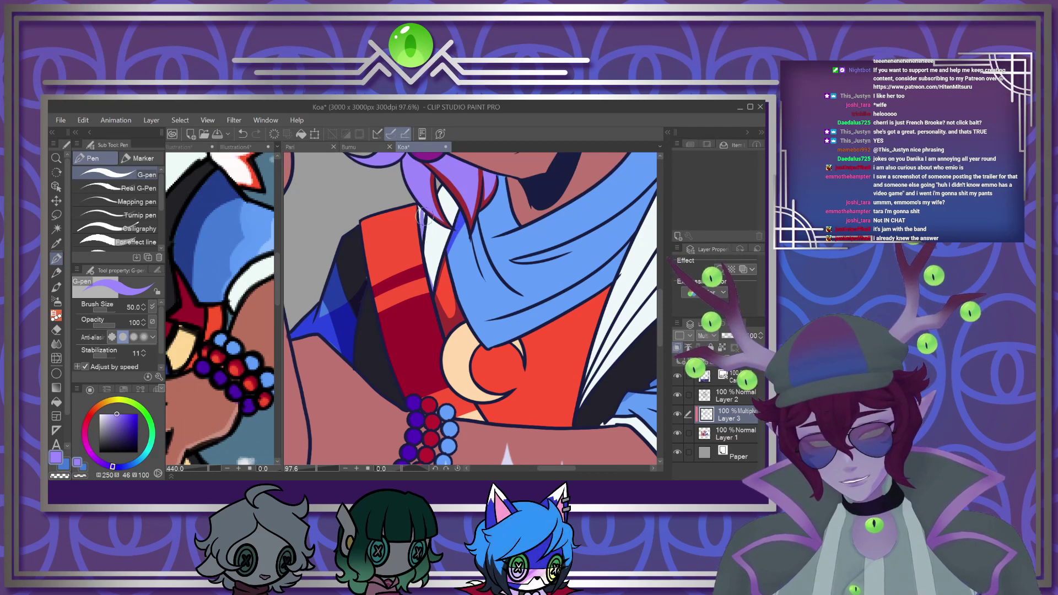
drag(439, 203, 448, 188)
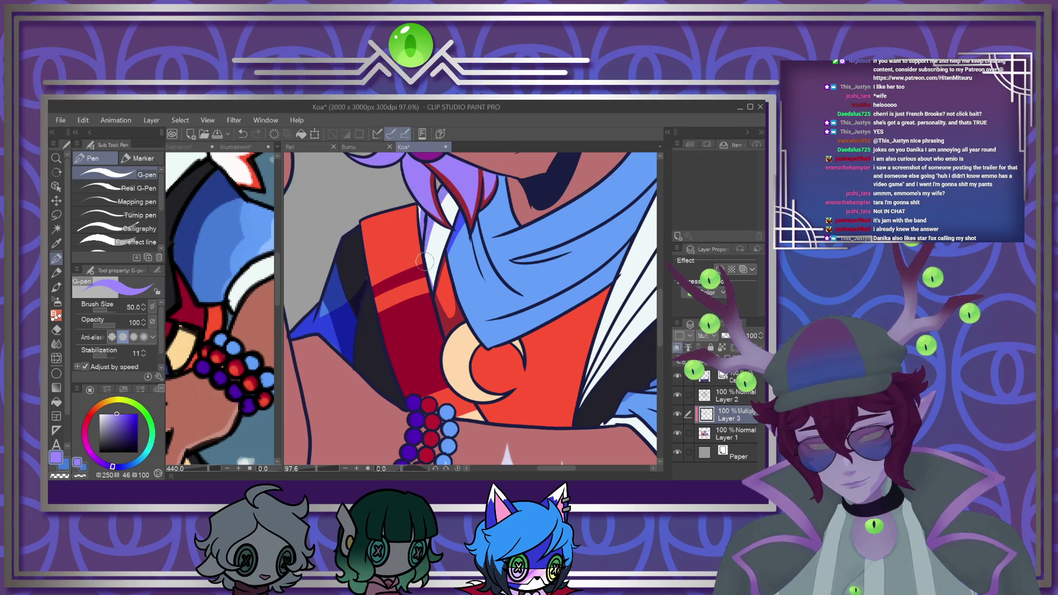
mouse_move(436, 218)
mouse_down()
mouse_move(449, 196)
mouse_move(475, 235)
mouse_up()
drag(499, 284, 468, 234)
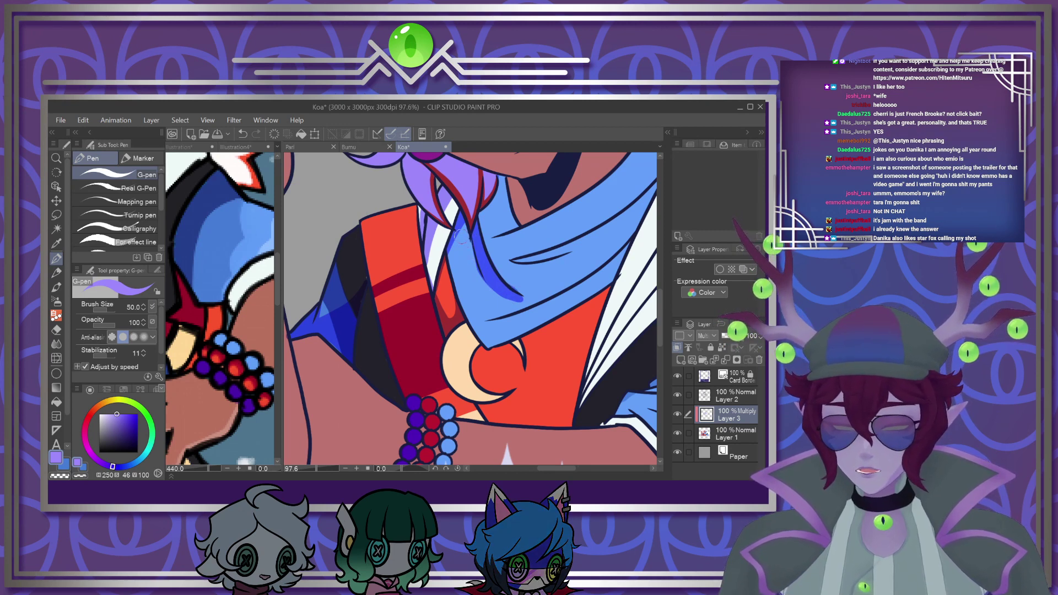
Shade the red shirt inside the crescent moon pendant and undo the extra stroke around the moon's lower edge
scroll(511, 211, down, 5)
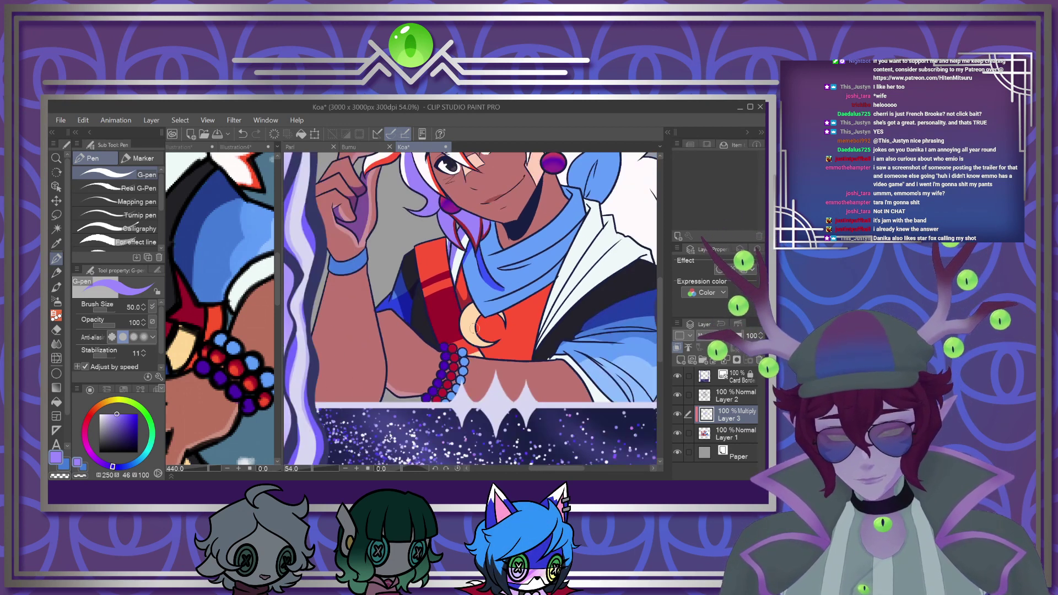
scroll(490, 347, up, 5)
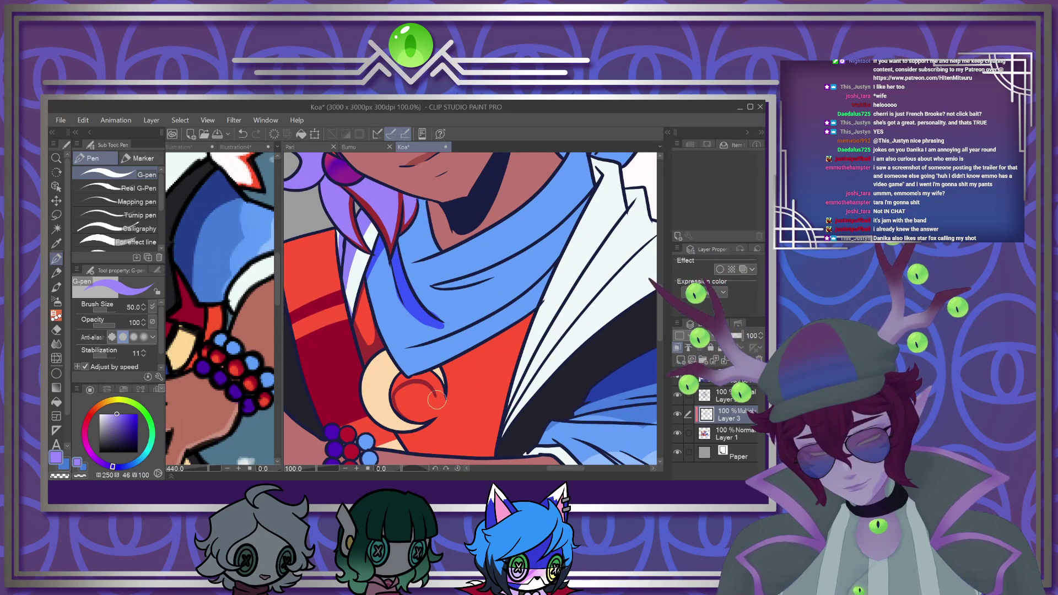
mouse_move(437, 389)
mouse_down()
mouse_move(396, 386)
mouse_move(394, 404)
mouse_move(401, 375)
mouse_move(421, 368)
mouse_move(415, 378)
mouse_move(437, 402)
mouse_up()
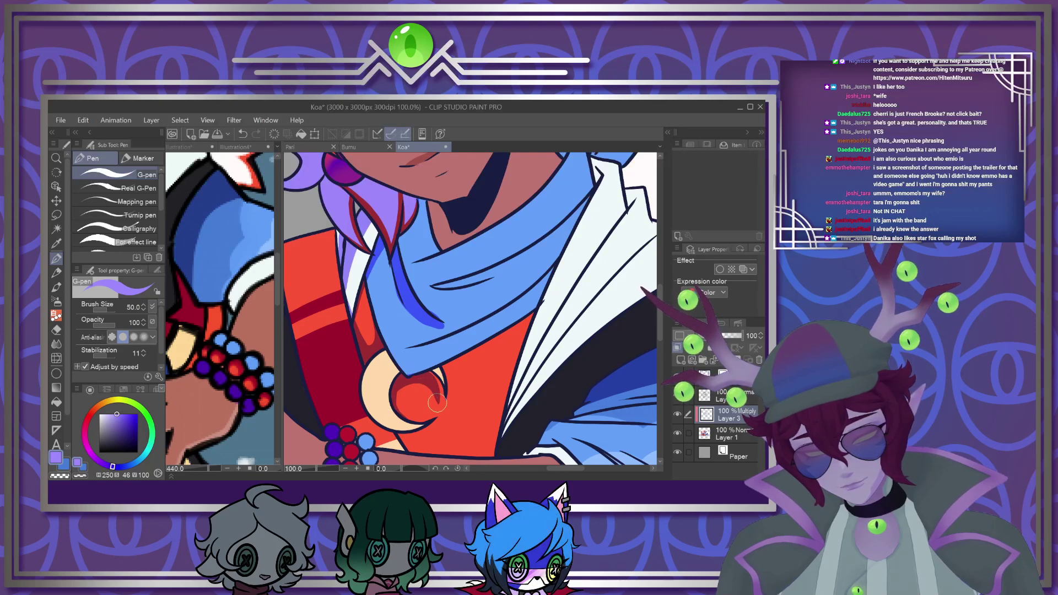
mouse_move(365, 415)
mouse_down()
mouse_move(380, 437)
mouse_move(413, 440)
mouse_move(386, 440)
mouse_move(361, 393)
mouse_move(374, 427)
mouse_move(412, 444)
mouse_up()
key(ctrl+z)
key(ctrl+z)
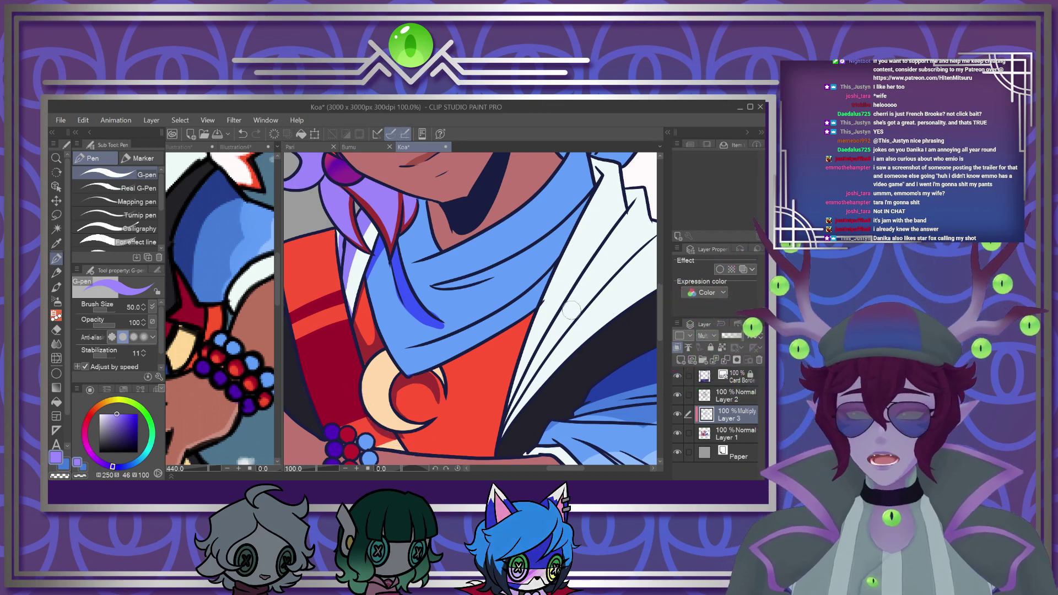
Shade the red shirt beneath the scarf's lower edge and along the white lapel
scroll(575, 307, down, 4)
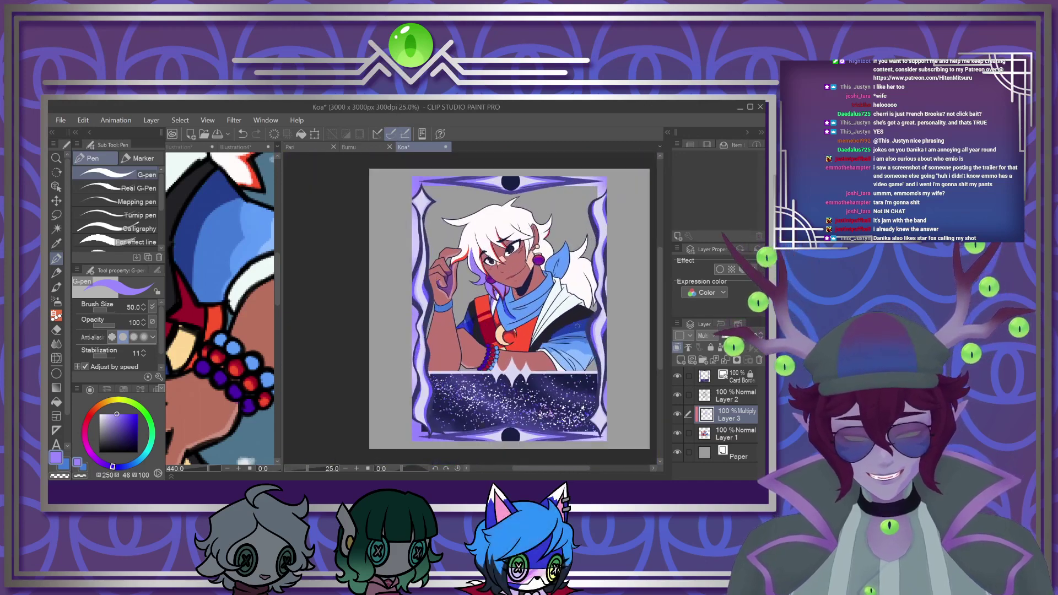
scroll(497, 319, up, 4)
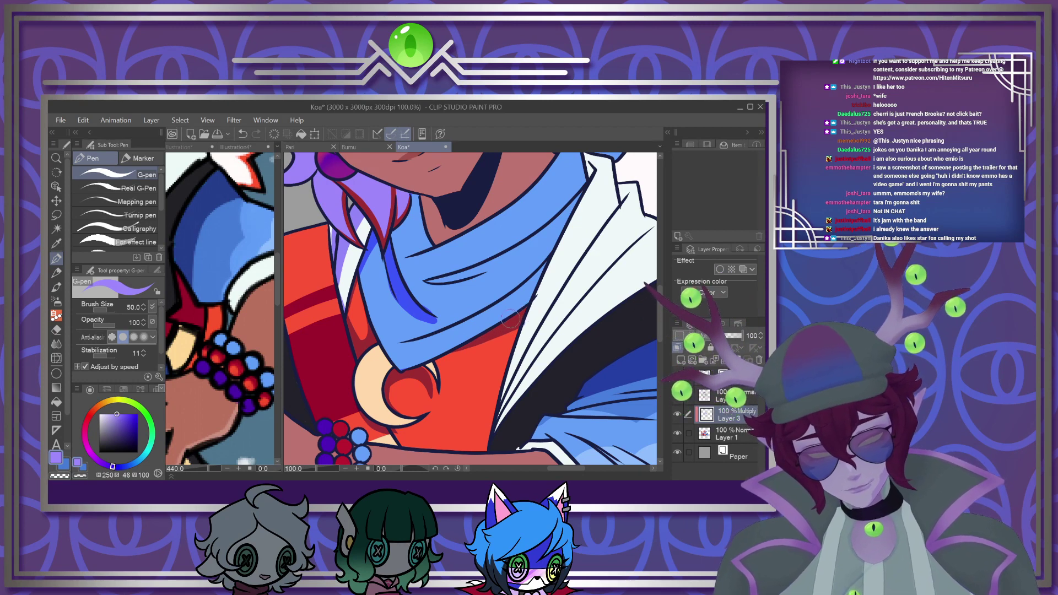
drag(528, 293, 494, 425)
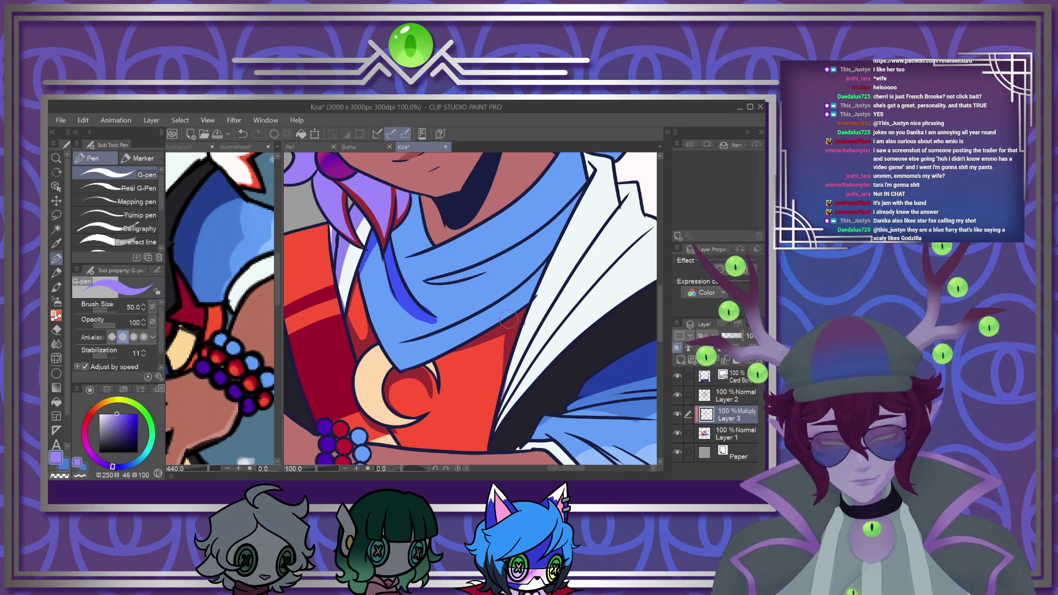
Shade the blue scarf's diagonal folds, the neck above them and the collar beside the scarf's knot in lavender
mouse_move(429, 282)
mouse_down()
mouse_move(525, 247)
mouse_move(588, 186)
mouse_up()
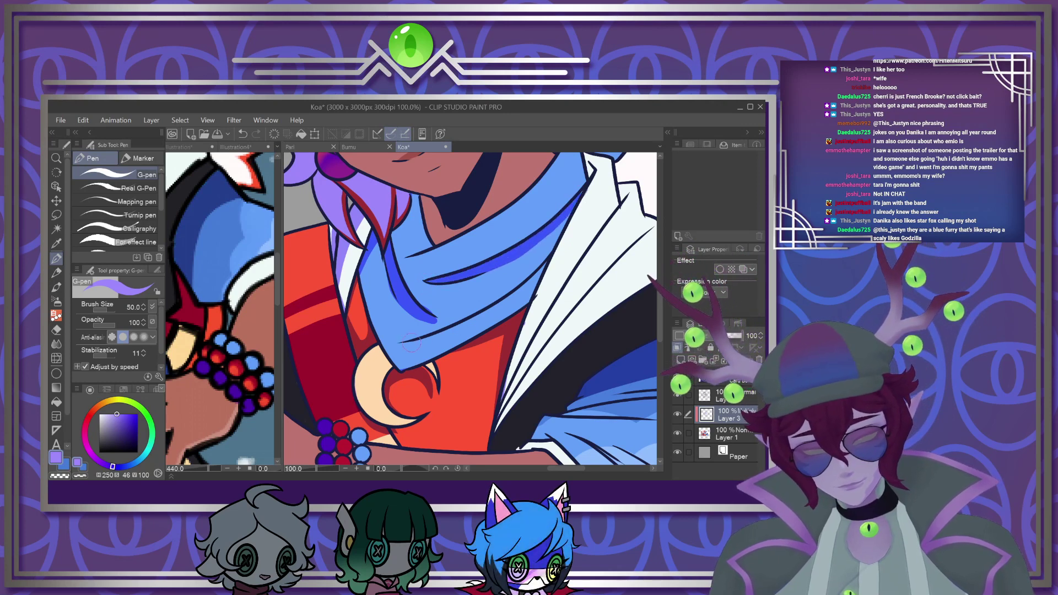
drag(414, 341, 522, 300)
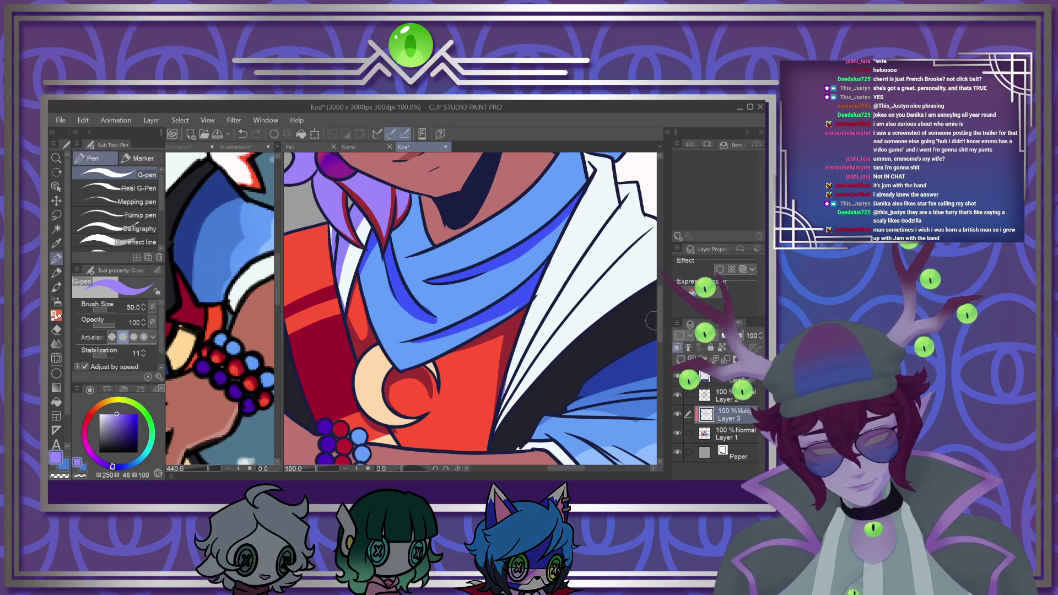
scroll(655, 297, up, 5)
drag(655, 296, 655, 295)
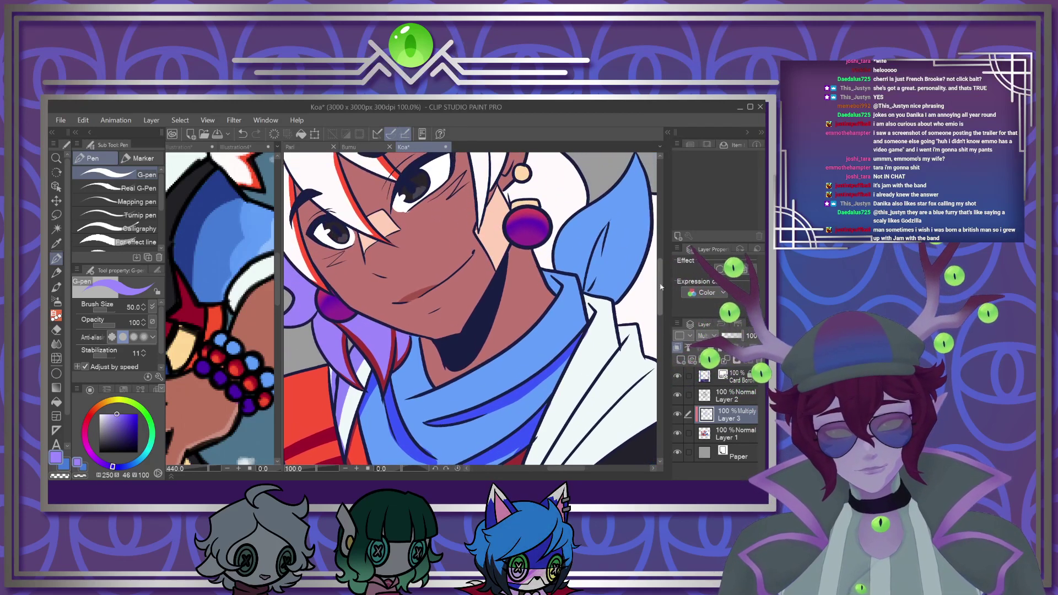
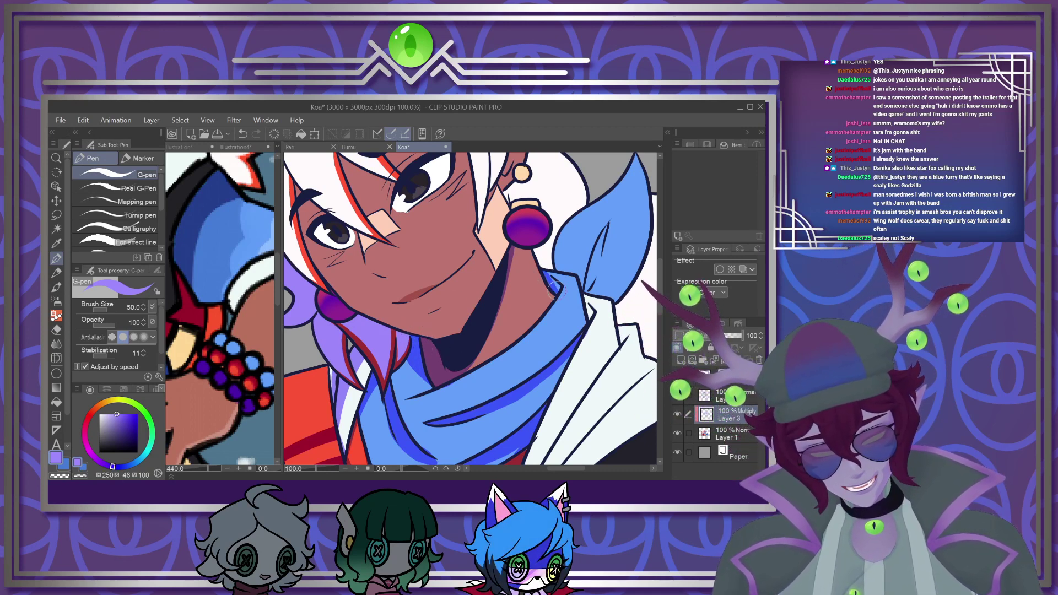
mouse_move(660, 268)
mouse_down()
mouse_move(658, 319)
mouse_move(669, 284)
mouse_up()
scroll(662, 286, up, 2)
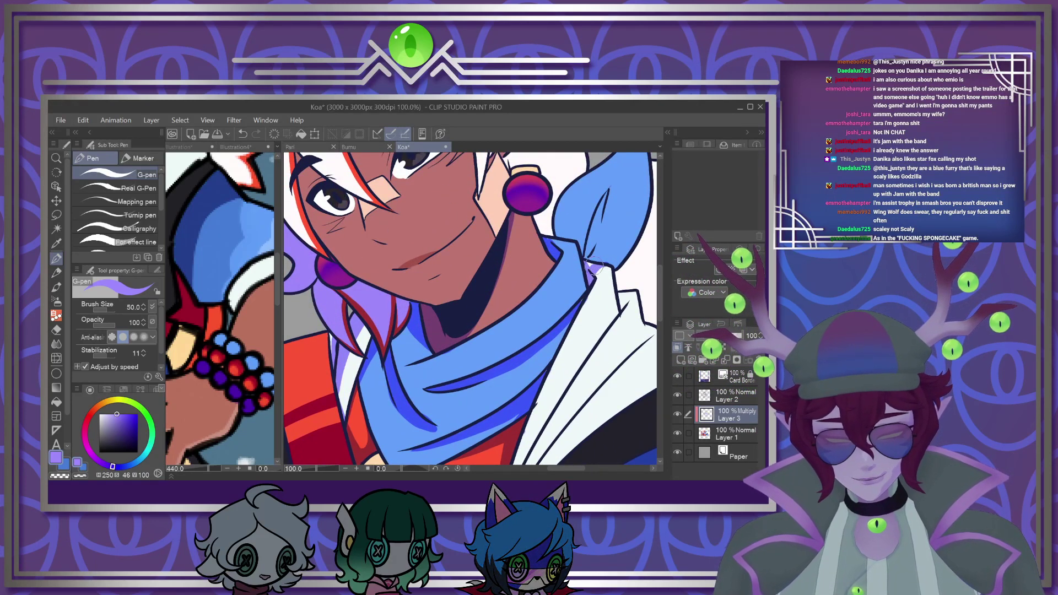
Shade along the upper and middle fold lines of the large blue sleeve beneath the dark lapel
scroll(432, 296, down, 2)
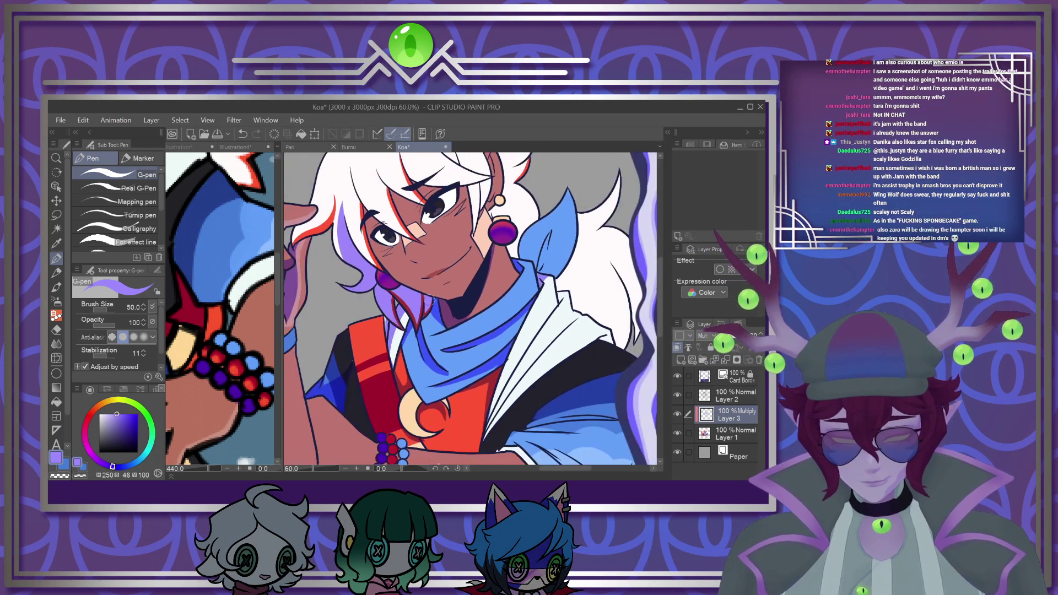
scroll(432, 297, up, 4)
drag(473, 262, 484, 246)
scroll(562, 266, down, 4)
scroll(519, 408, up, 2)
scroll(519, 408, up, 3)
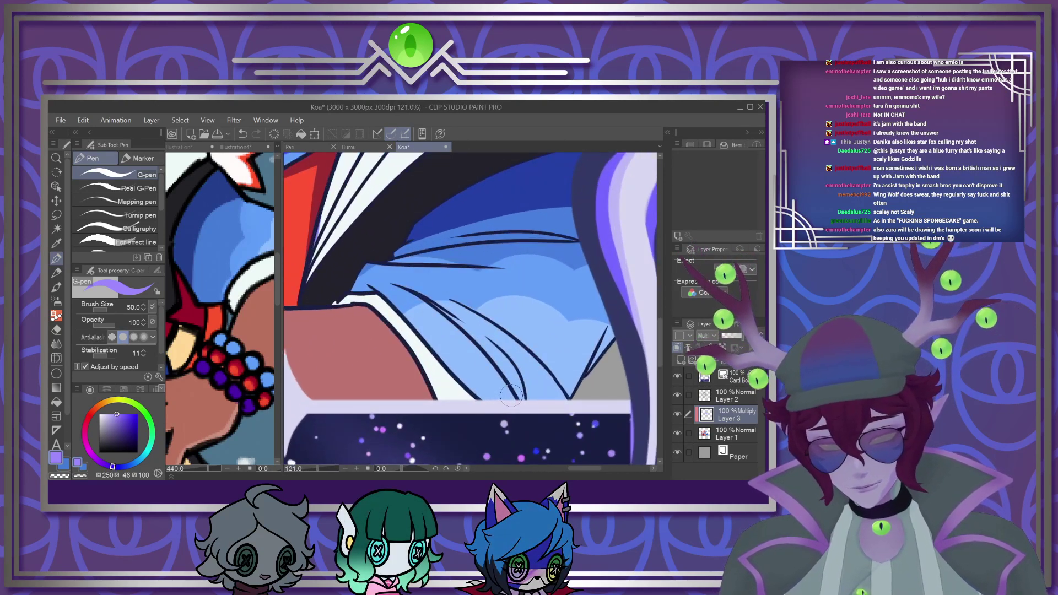
drag(442, 308, 467, 330)
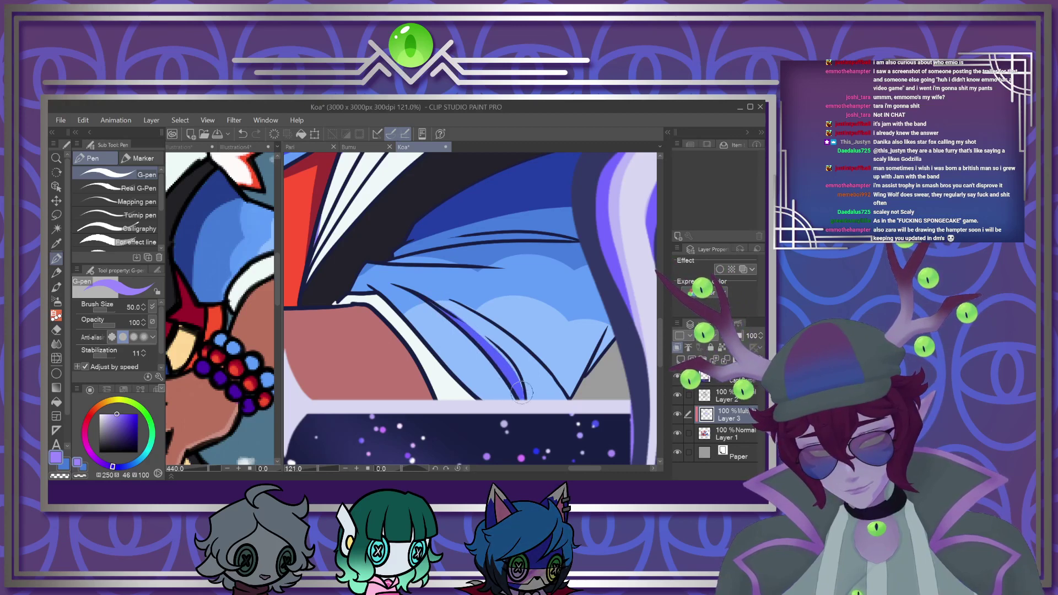
drag(380, 262, 565, 241)
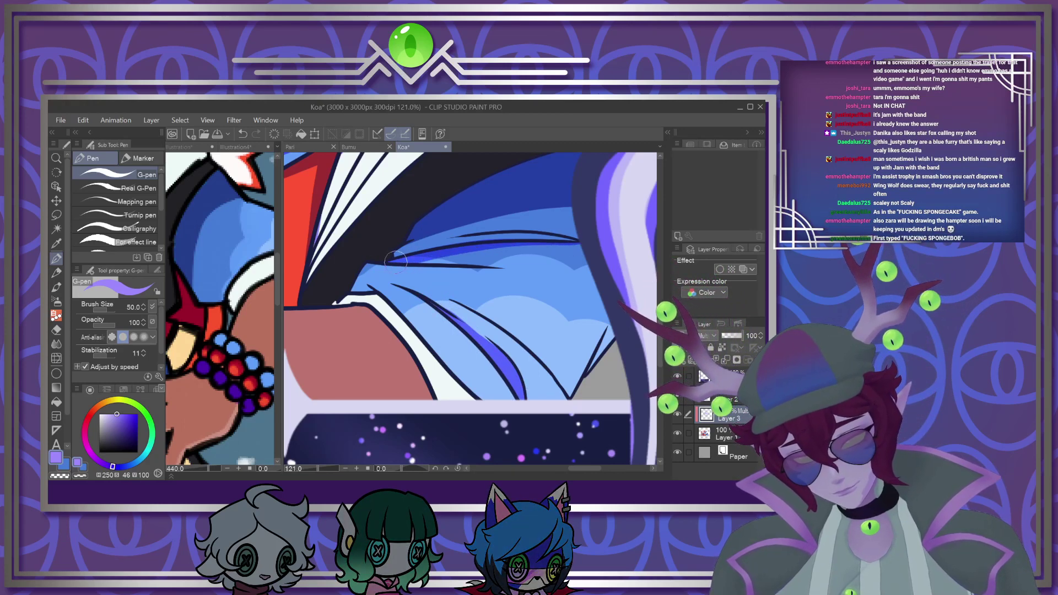
drag(439, 262, 595, 282)
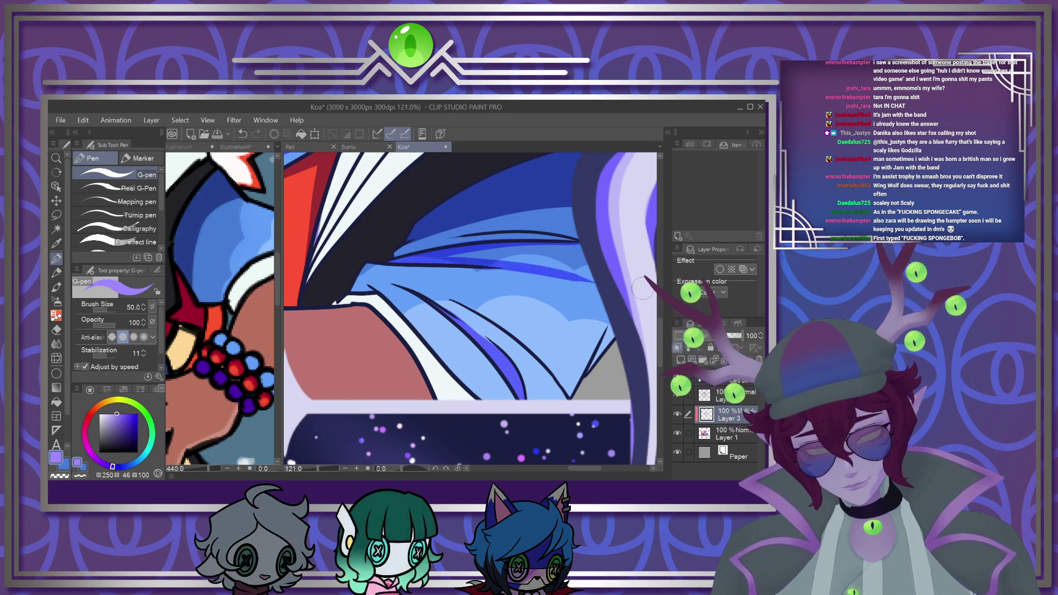
drag(393, 255, 576, 238)
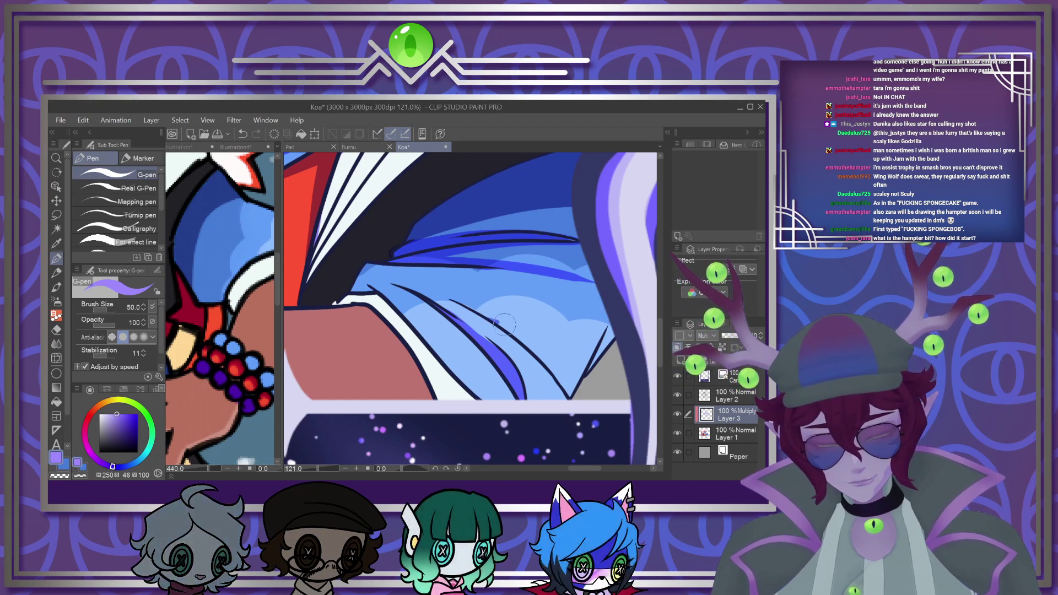
Shade the blue sleeve's lower fold and the white cuff along the resting arm
drag(513, 332, 582, 369)
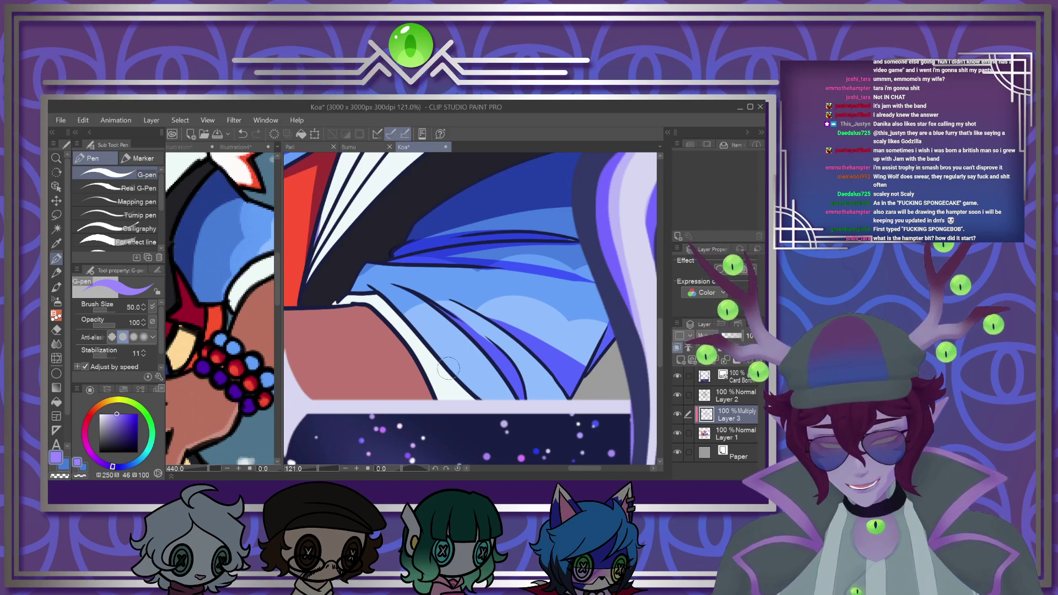
drag(418, 346, 462, 396)
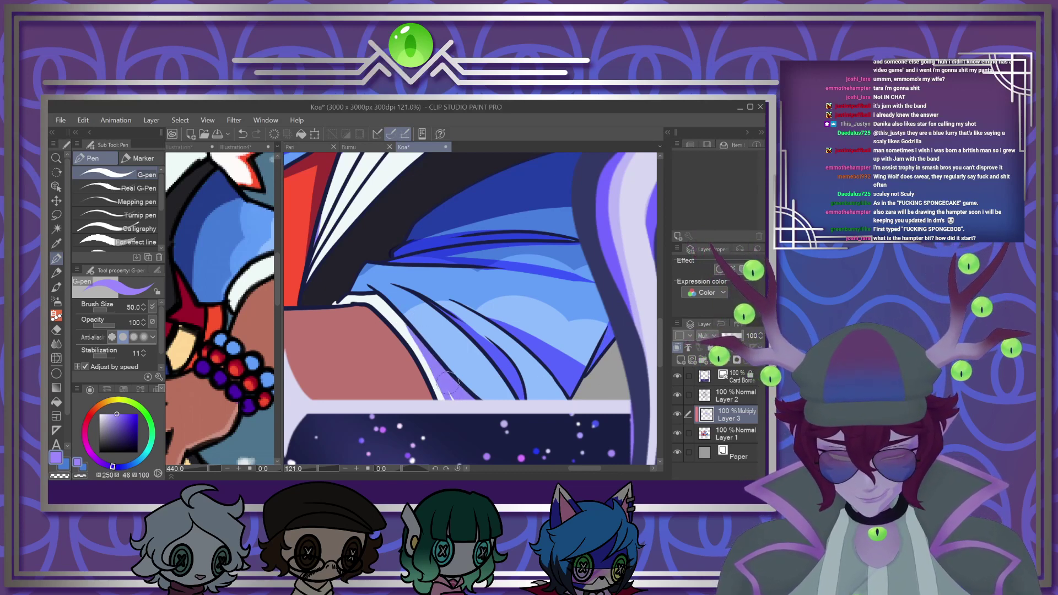
drag(402, 319, 420, 367)
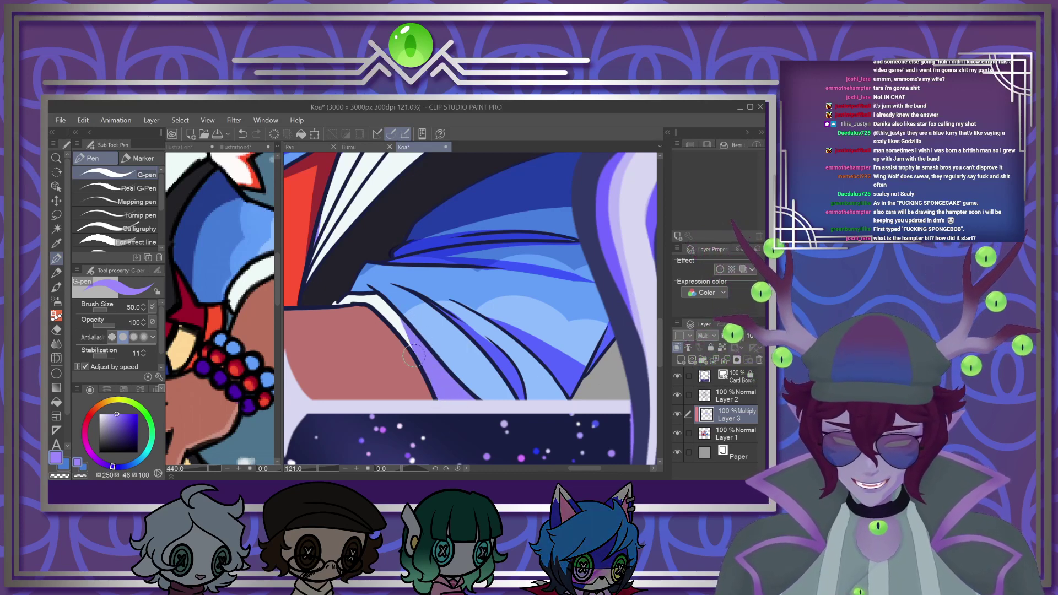
Shade the fold in the scarf's tied end, then outline and fill the shadow across the lower white hair behind it
scroll(390, 306, down, 5)
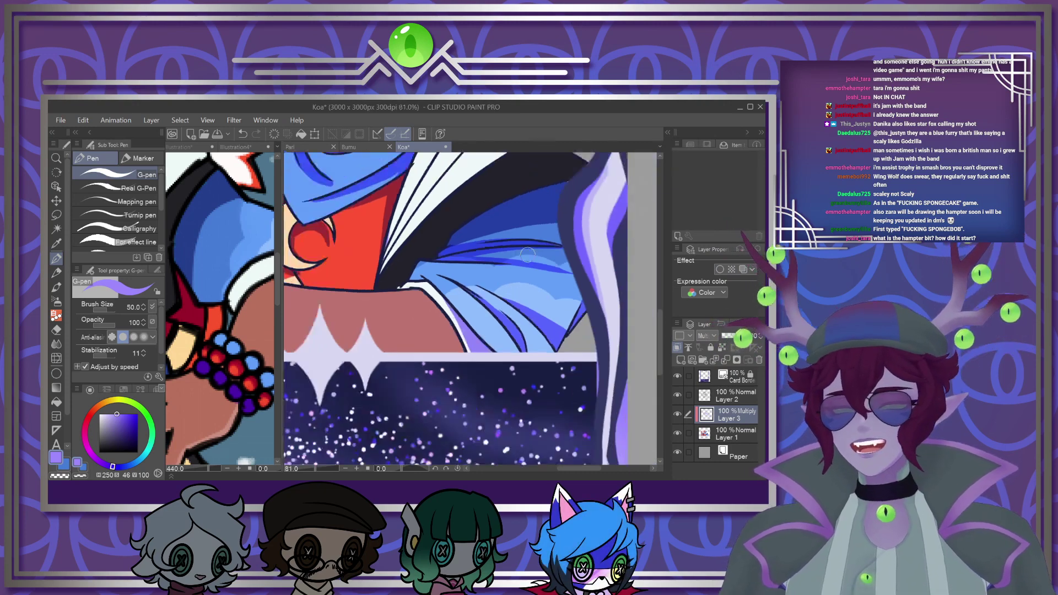
scroll(472, 309, up, 2)
scroll(472, 309, down, 1)
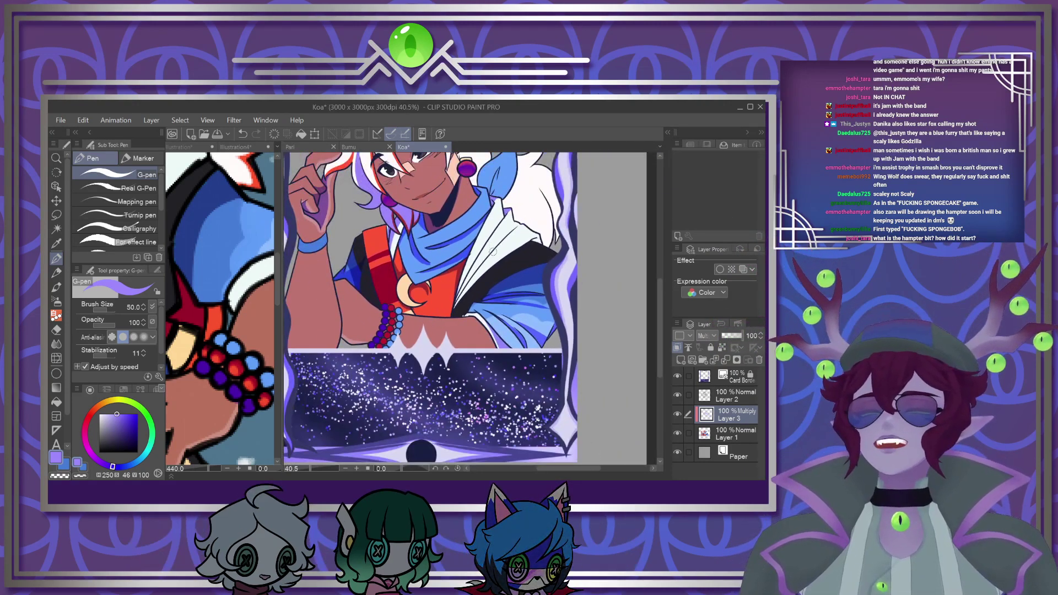
scroll(472, 308, down, 1)
scroll(518, 164, up, 4)
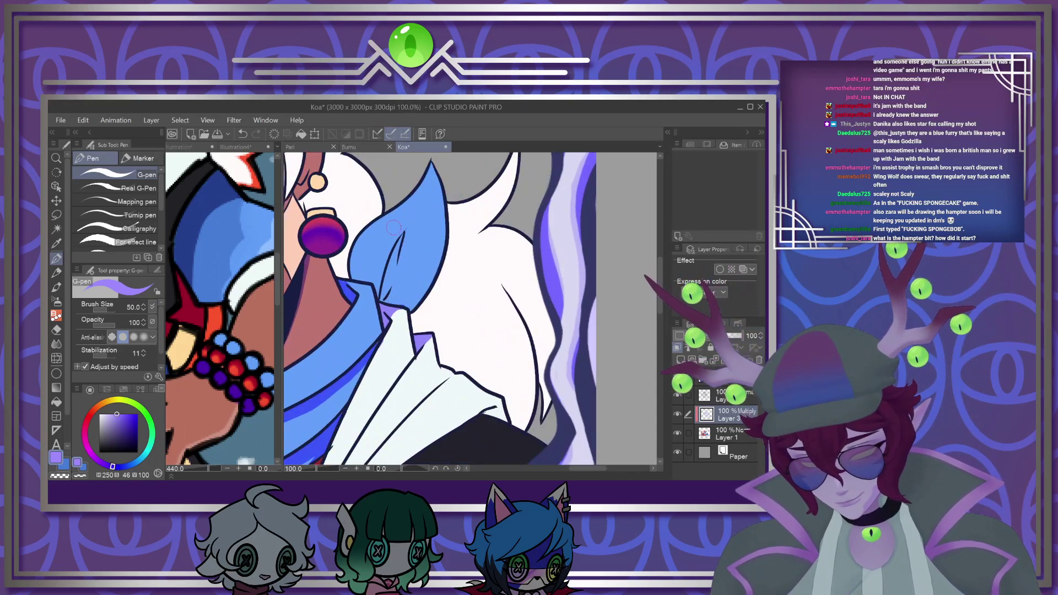
mouse_move(392, 261)
mouse_down()
mouse_move(383, 297)
mouse_move(400, 239)
mouse_move(482, 315)
mouse_move(525, 322)
mouse_up()
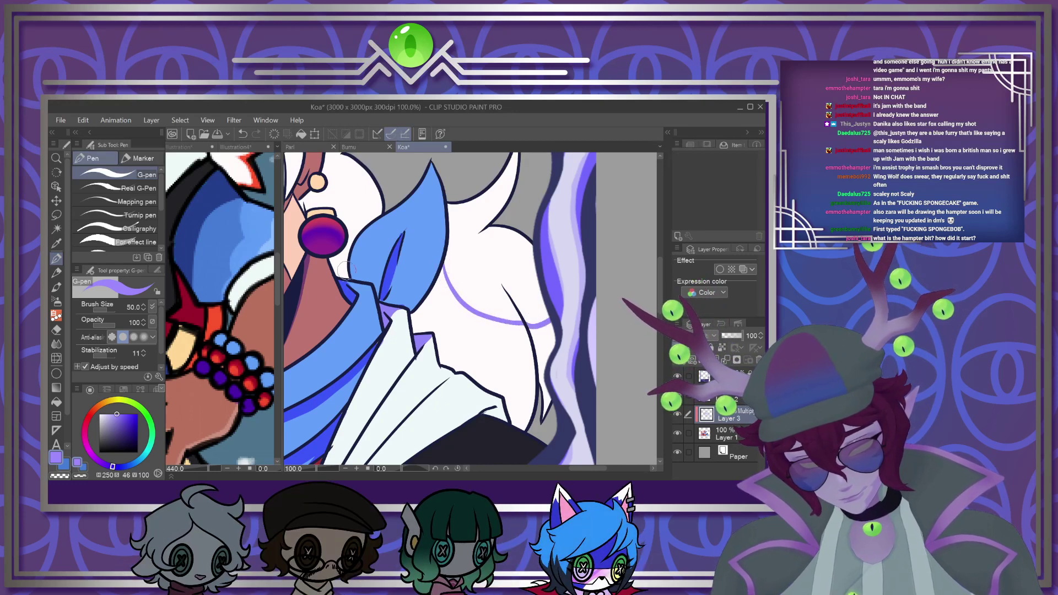
key(g)
click(474, 358)
click(544, 353)
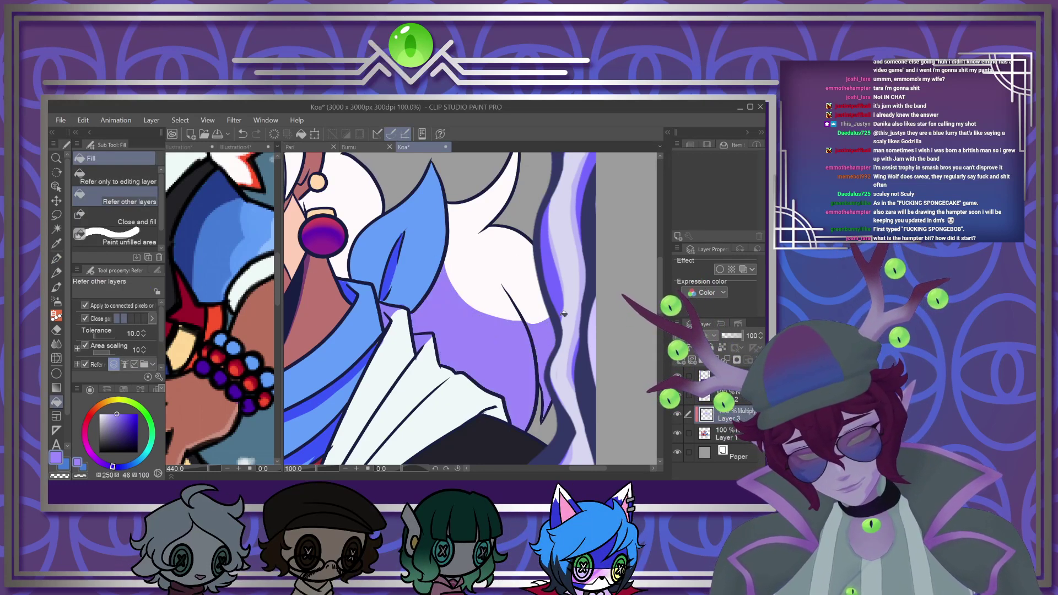
Outline and fill a lavender shadow on the white hair between the round purple earring and the scarf's tied end
drag(577, 467, 563, 468)
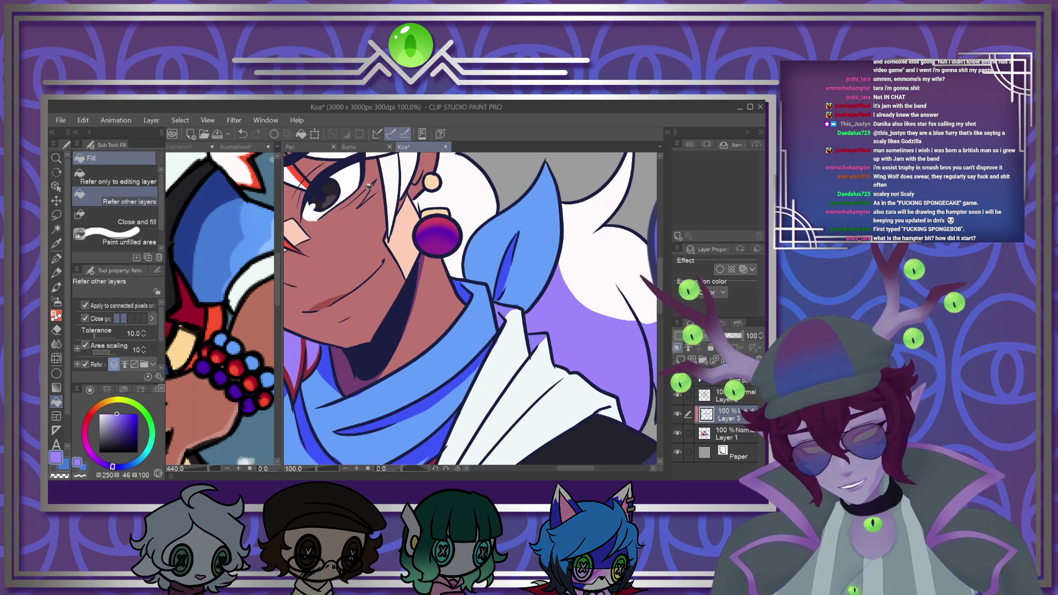
key(p)
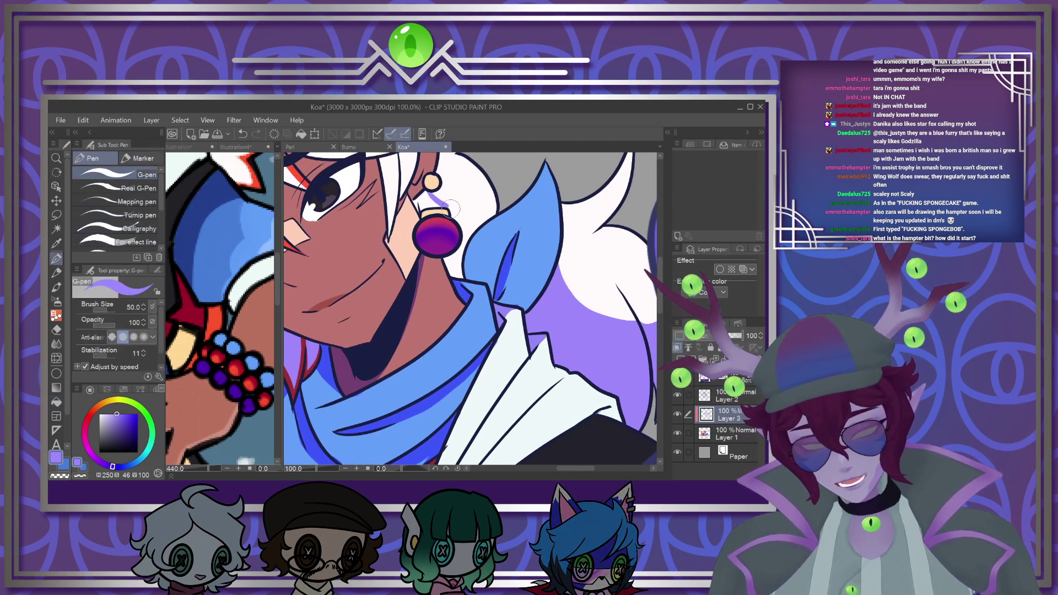
click(57, 403)
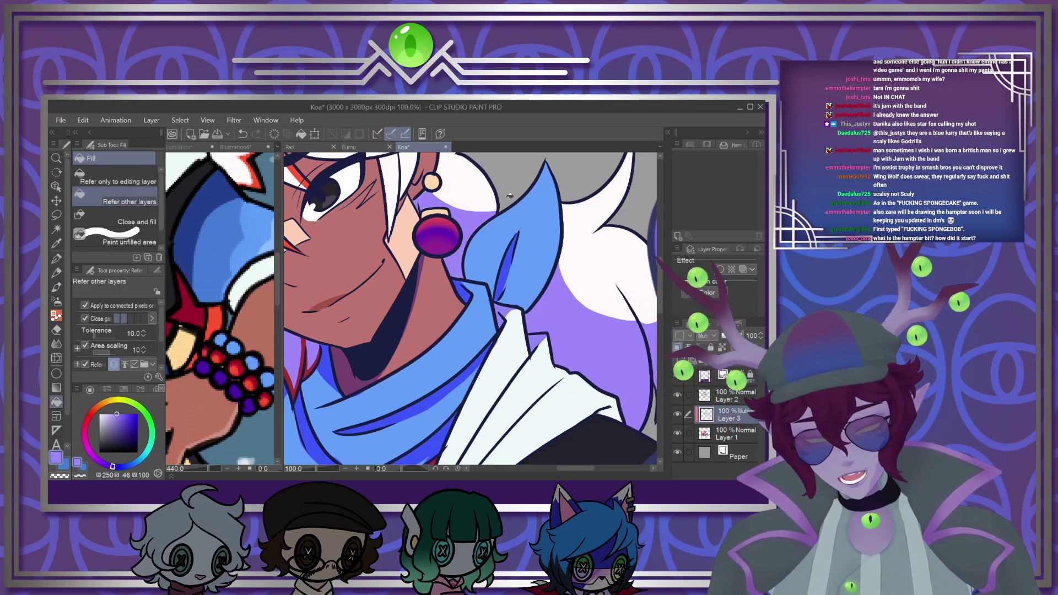
Shade the edge of the scarf's tied end nearest the earring and the scarf edge beneath it
scroll(500, 226, down, 5)
scroll(528, 254, up, 5)
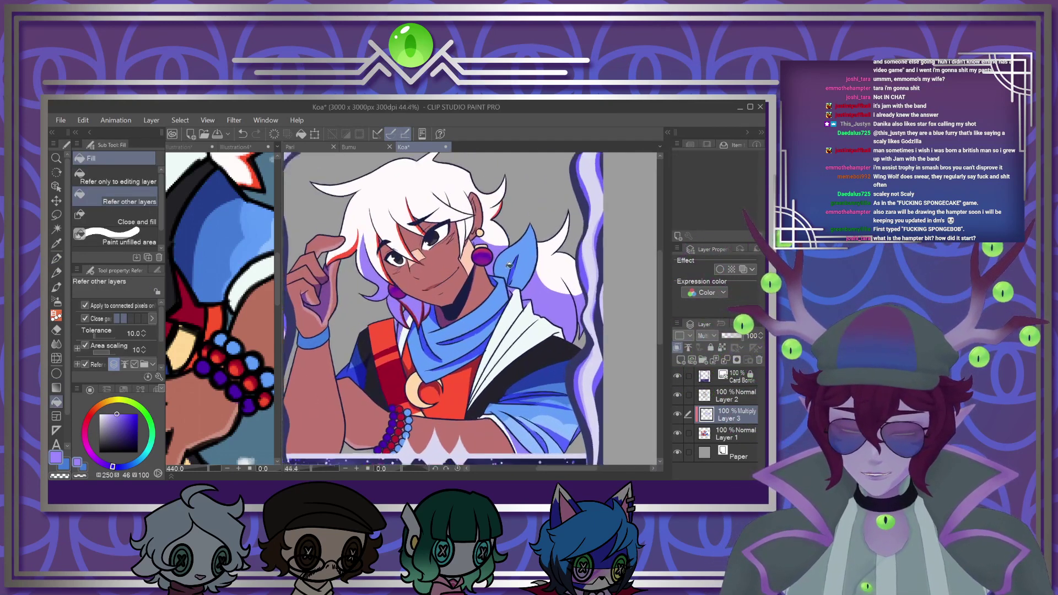
scroll(527, 254, up, 2)
key(p)
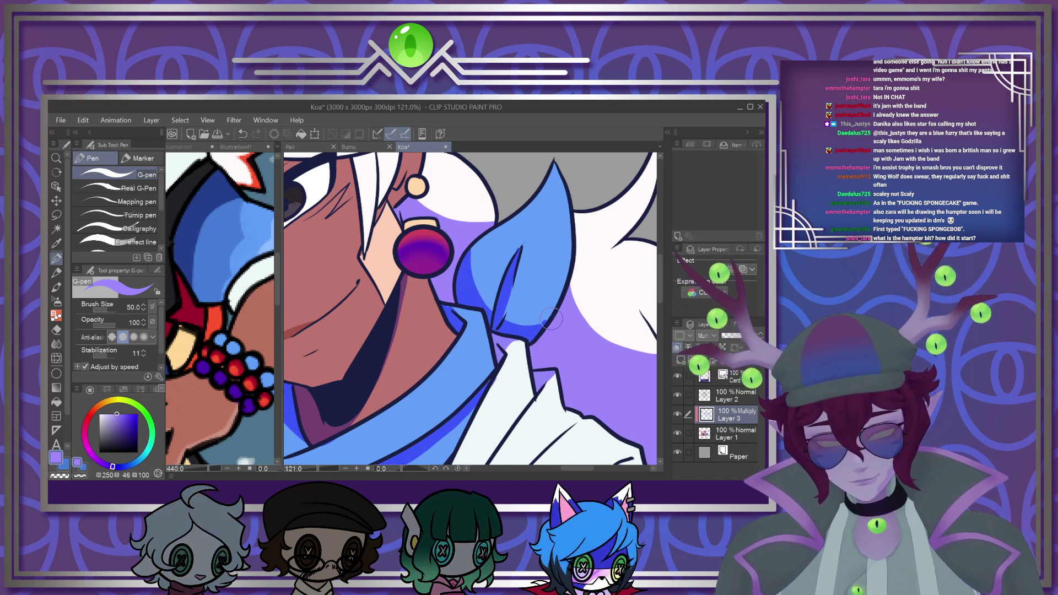
Shade the skin of the bent arm below the small blue sleeve, down toward the beaded bracelet
scroll(580, 256, down, 5)
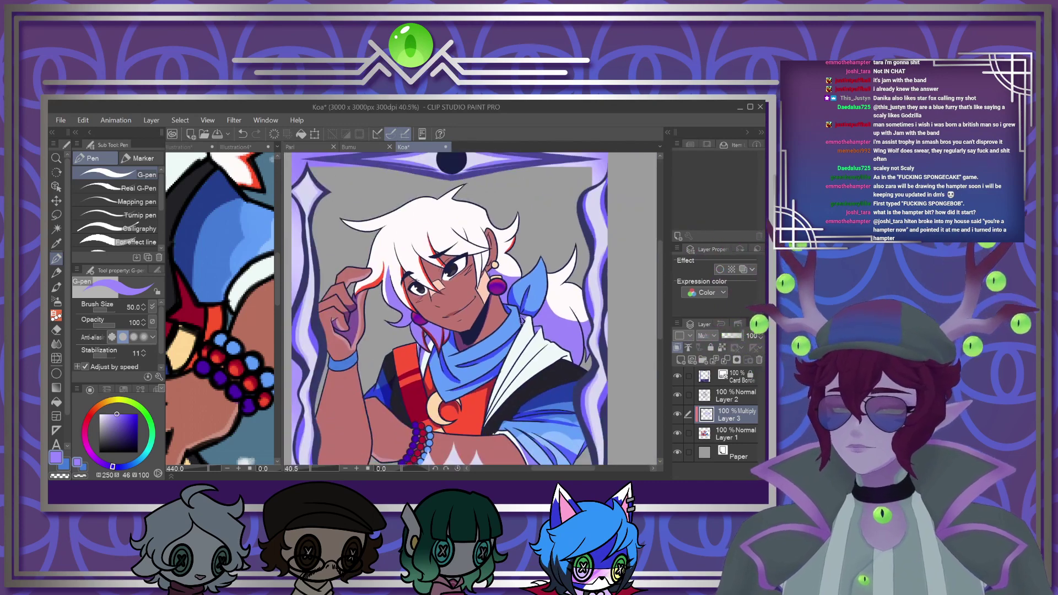
scroll(527, 347, down, 1)
scroll(461, 378, up, 4)
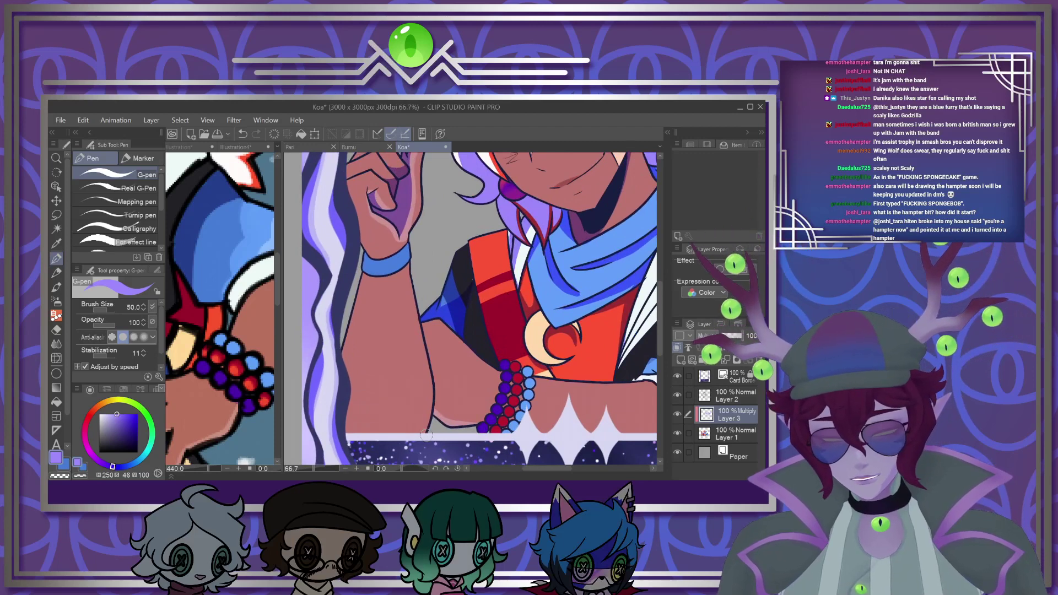
drag(456, 338, 437, 413)
drag(425, 319, 436, 413)
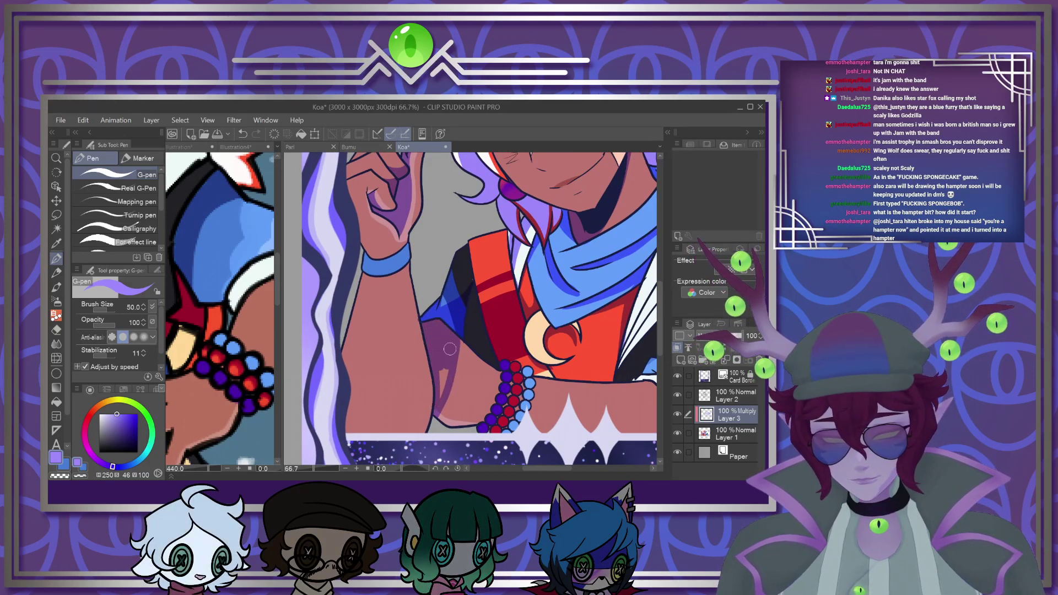
Set up an empty Screen-mode layer above the merged colours and shadows, and hide the colour layer beneath it
scroll(441, 361, down, 4)
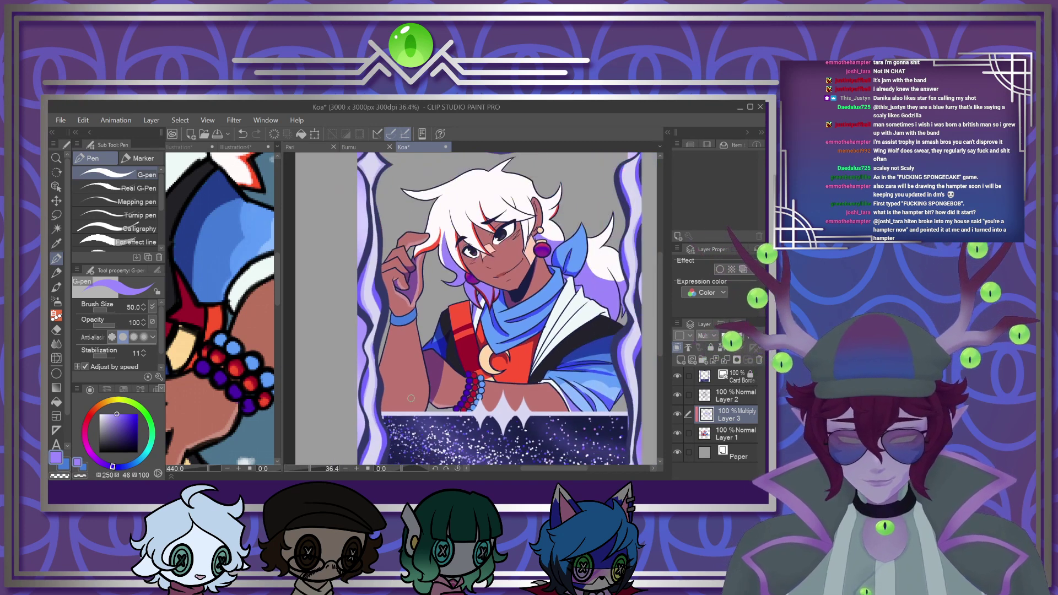
scroll(432, 389, up, 2)
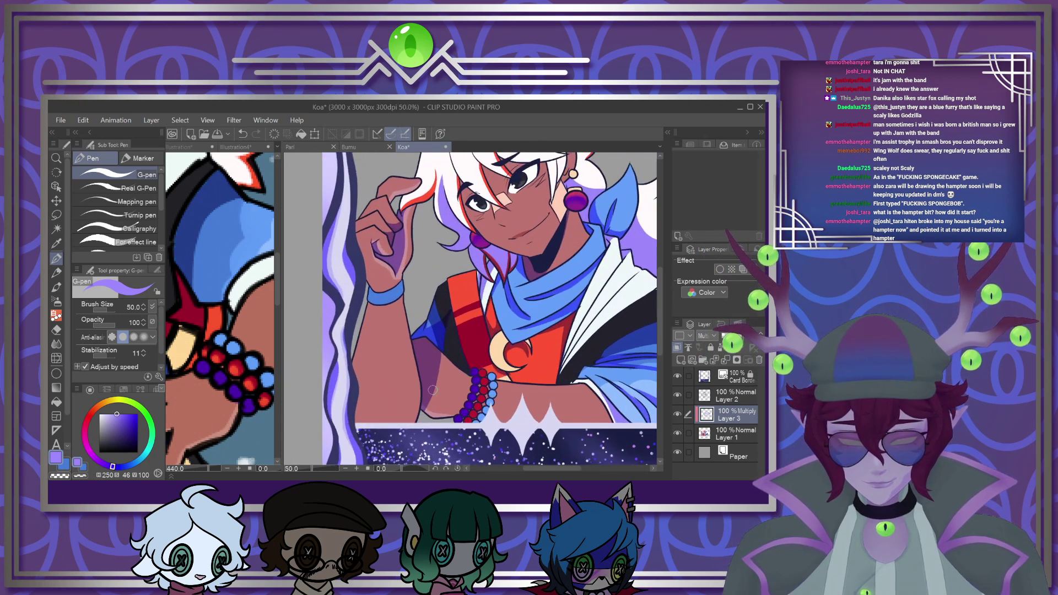
click(705, 336)
click(689, 420)
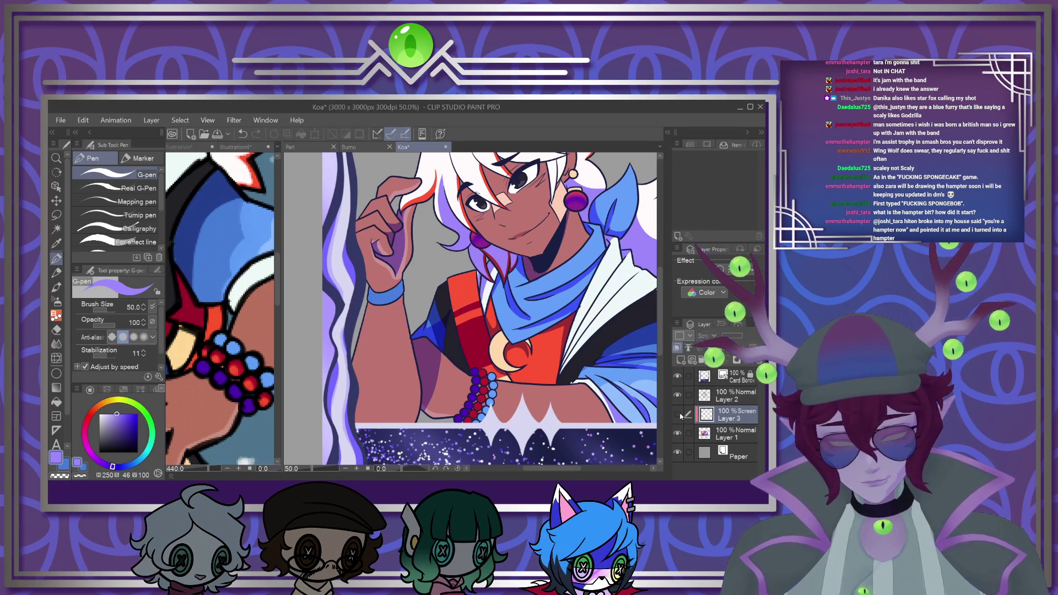
click(678, 434)
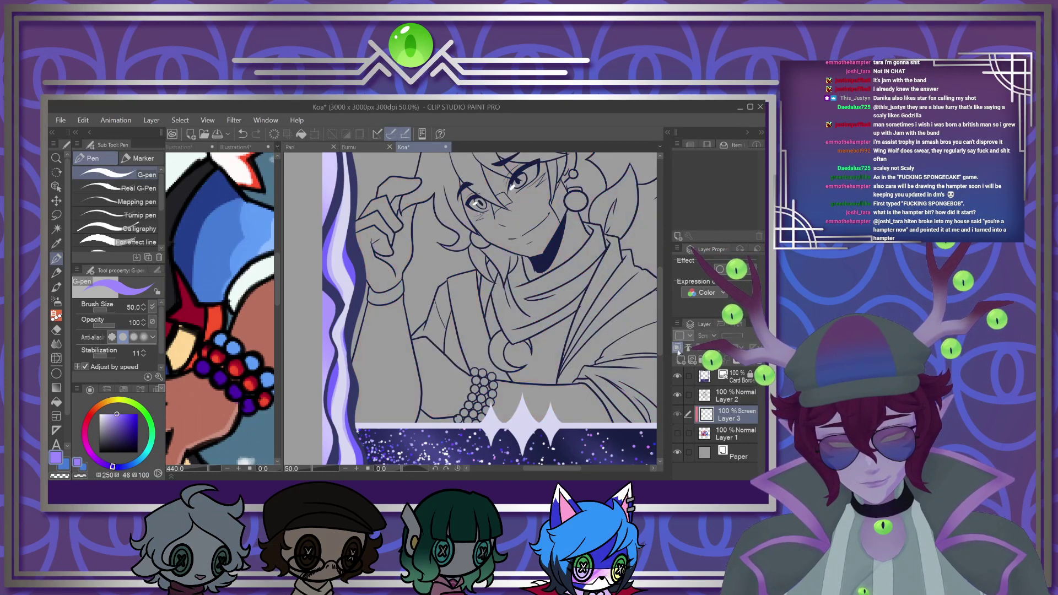
Reduce the G-pen to size 30 and paint highlights along the chest strap's outer edge and the crescent moon's outer curve
scroll(437, 350, down, 2)
scroll(459, 338, up, 6)
key([)
key(bracketleft)
mouse_move(435, 203)
mouse_down()
mouse_move(389, 224)
mouse_move(429, 398)
mouse_up()
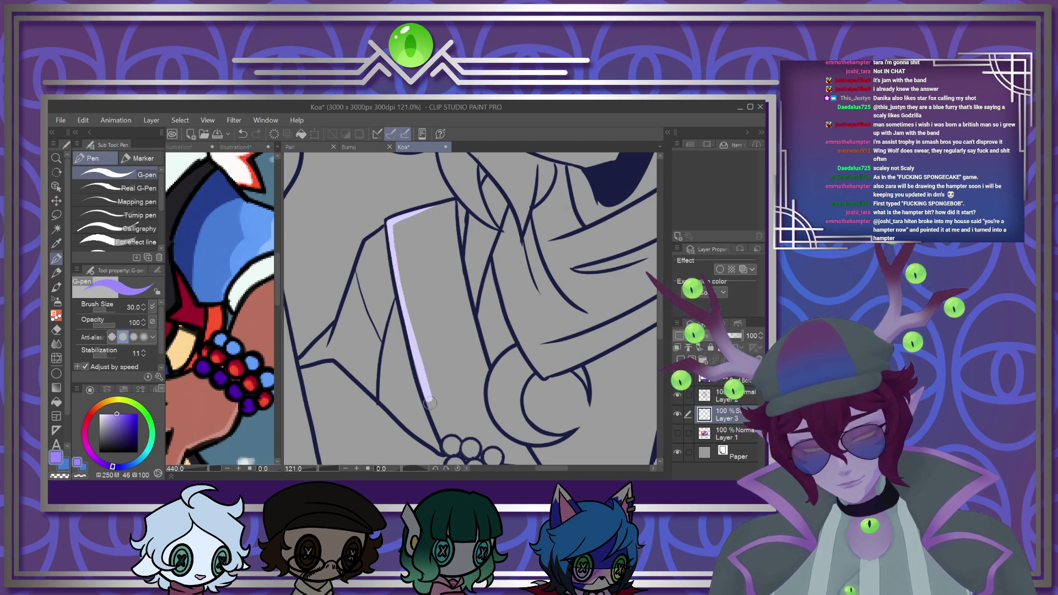
scroll(522, 277, down, 2)
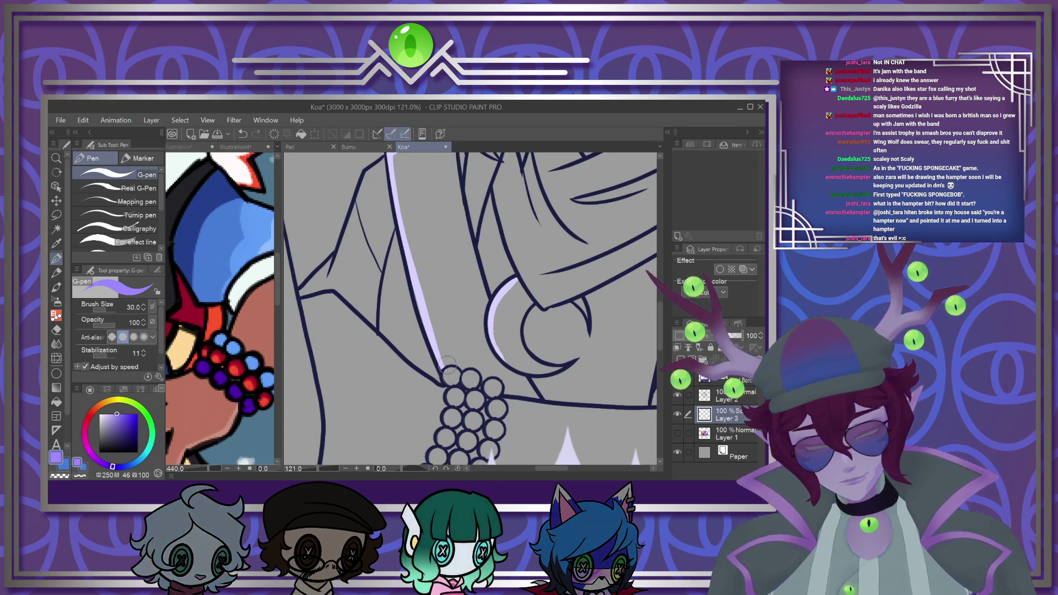
Add small round highlights to the beads of the bracelet
drag(447, 375, 473, 372)
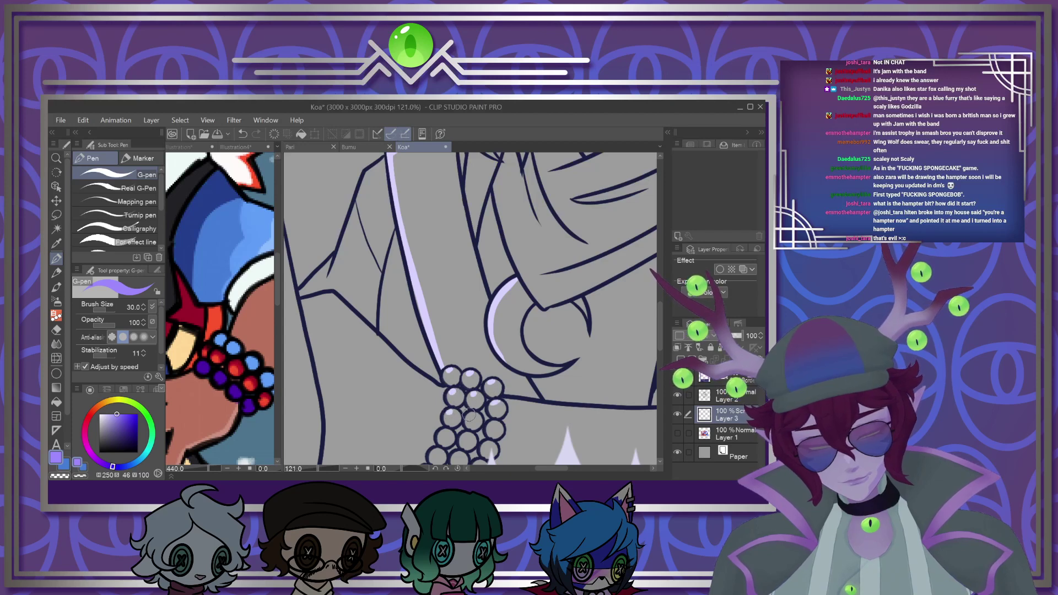
drag(440, 436, 489, 444)
drag(660, 314, 658, 330)
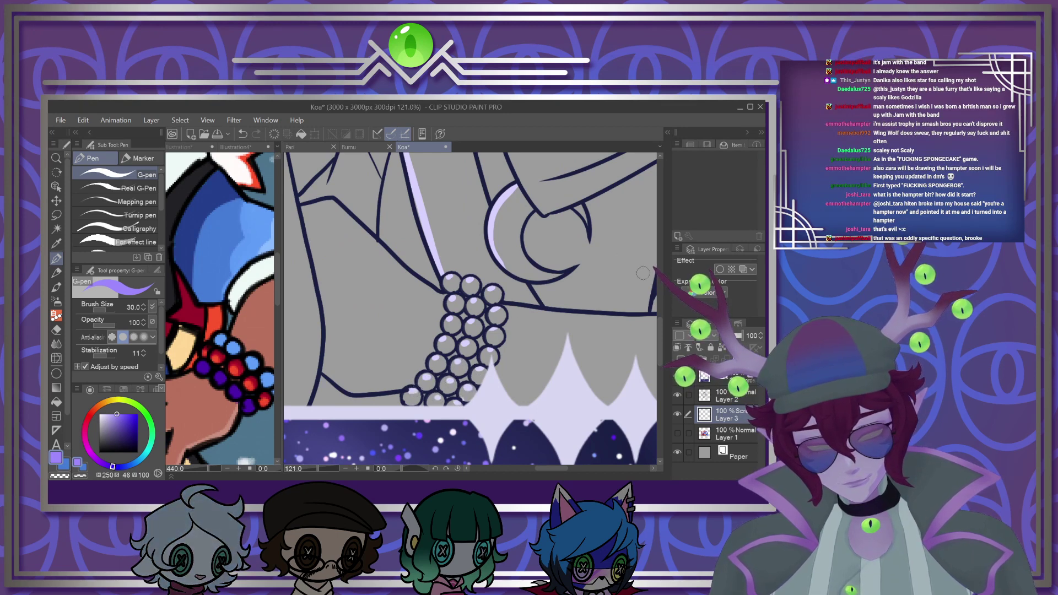
Paint highlights along the resting arm's upper edge and the edges of the small sleeve beside the chest strap
mouse_move(660, 334)
mouse_down()
mouse_move(659, 293)
mouse_move(664, 326)
mouse_up()
mouse_move(298, 293)
mouse_down()
mouse_move(331, 285)
mouse_move(356, 308)
mouse_up()
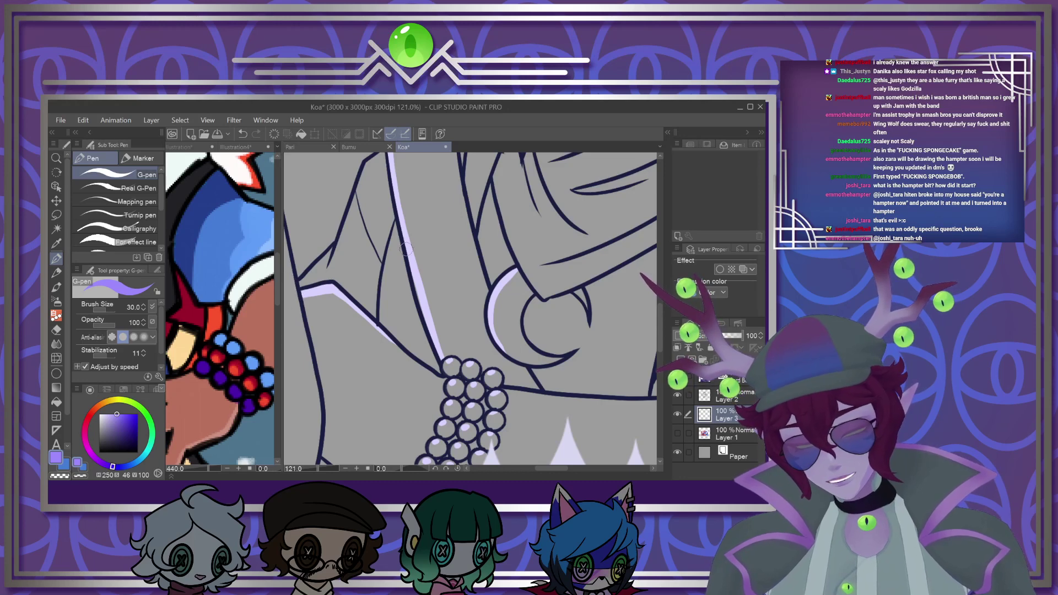
scroll(407, 249, down, 3)
scroll(407, 294, up, 3)
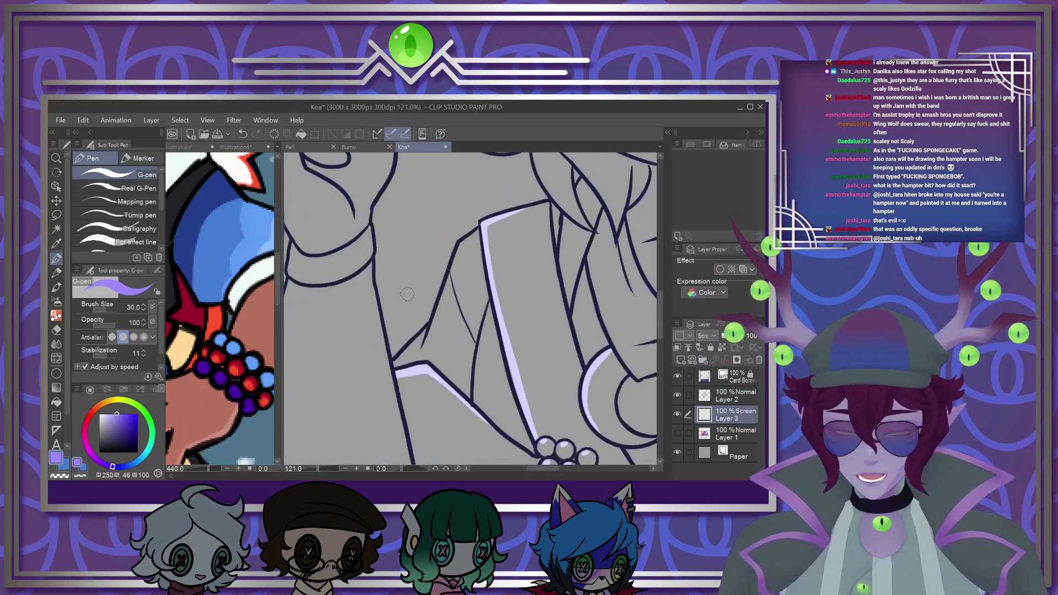
scroll(408, 294, up, 1)
drag(507, 312, 492, 406)
mouse_move(492, 214)
mouse_down()
mouse_move(470, 241)
mouse_move(429, 355)
mouse_up()
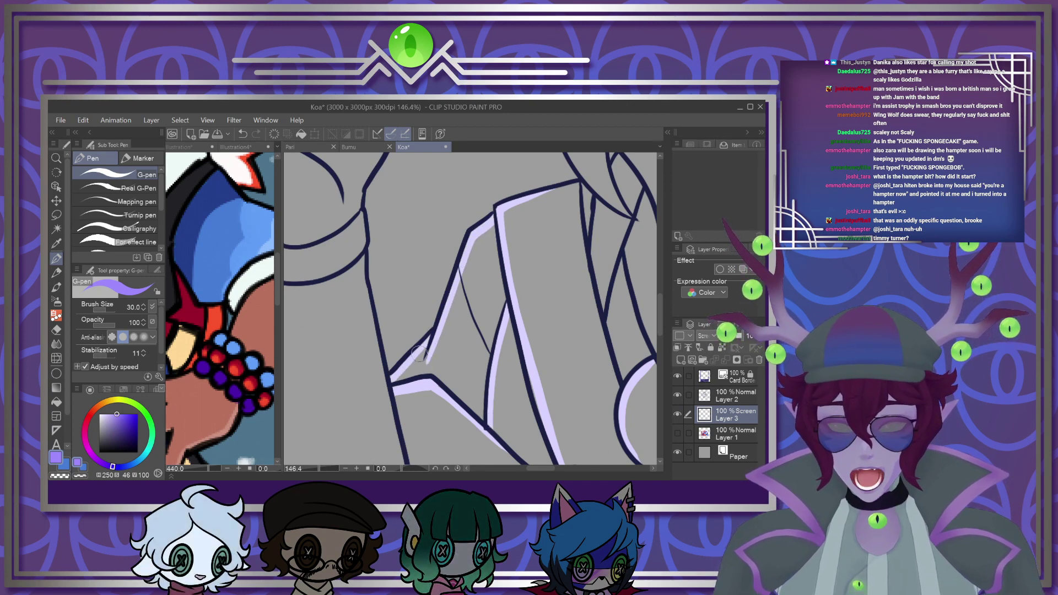
Highlight the raised forearm's outer edge, the upper edges of the hand's fingers and the curled hair lock beside the face
scroll(446, 394, down, 5)
scroll(445, 394, up, 2)
scroll(441, 391, down, 2)
scroll(419, 383, up, 2)
scroll(409, 379, down, 2)
scroll(386, 342, up, 3)
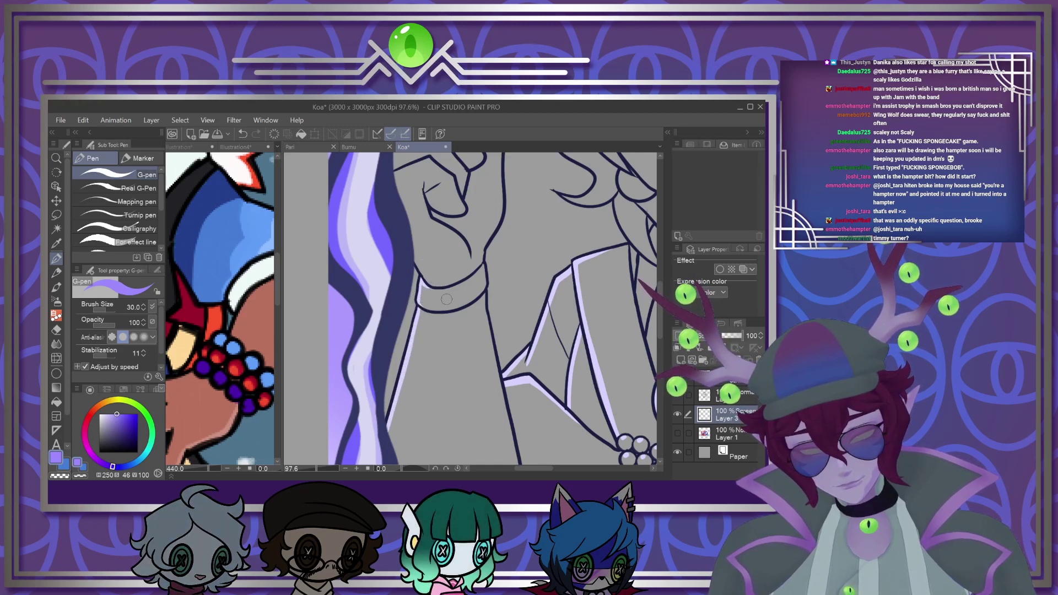
scroll(400, 344, up, 5)
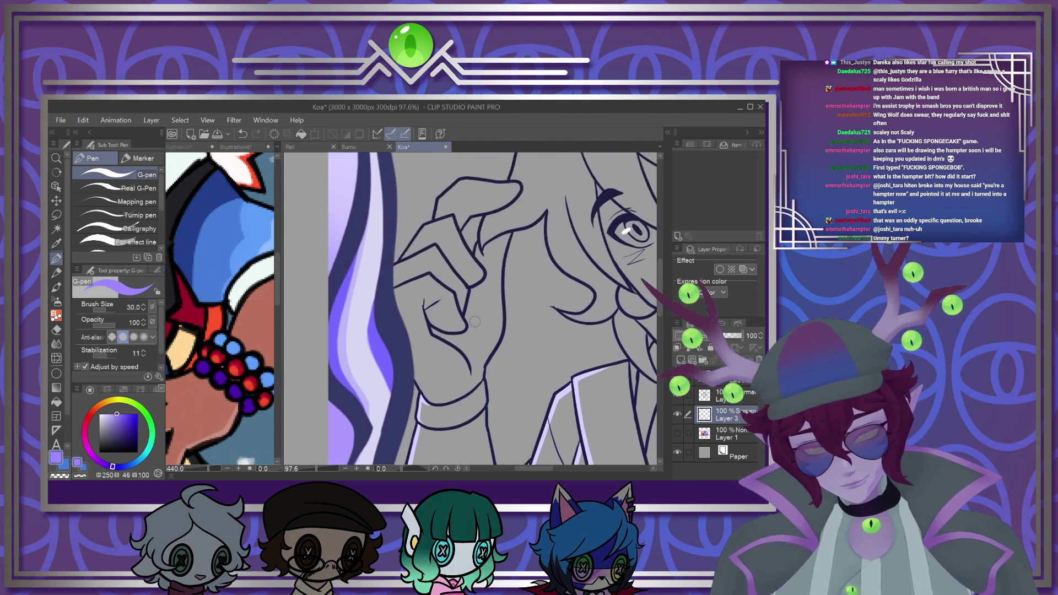
drag(414, 370, 430, 402)
mouse_move(396, 292)
mouse_down()
mouse_move(434, 280)
mouse_move(410, 262)
mouse_move(435, 251)
mouse_up()
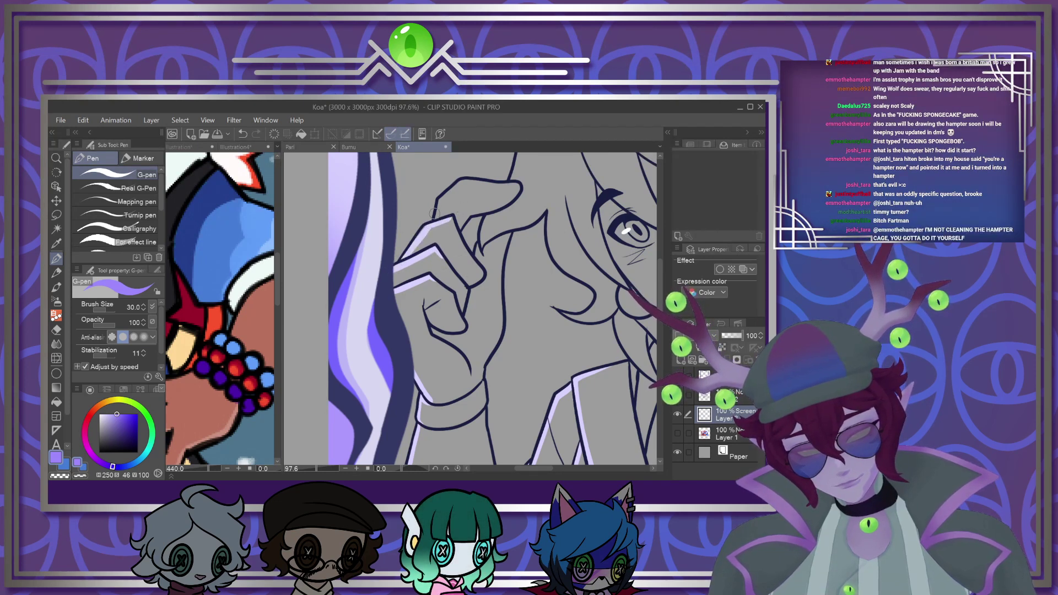
drag(462, 182, 505, 175)
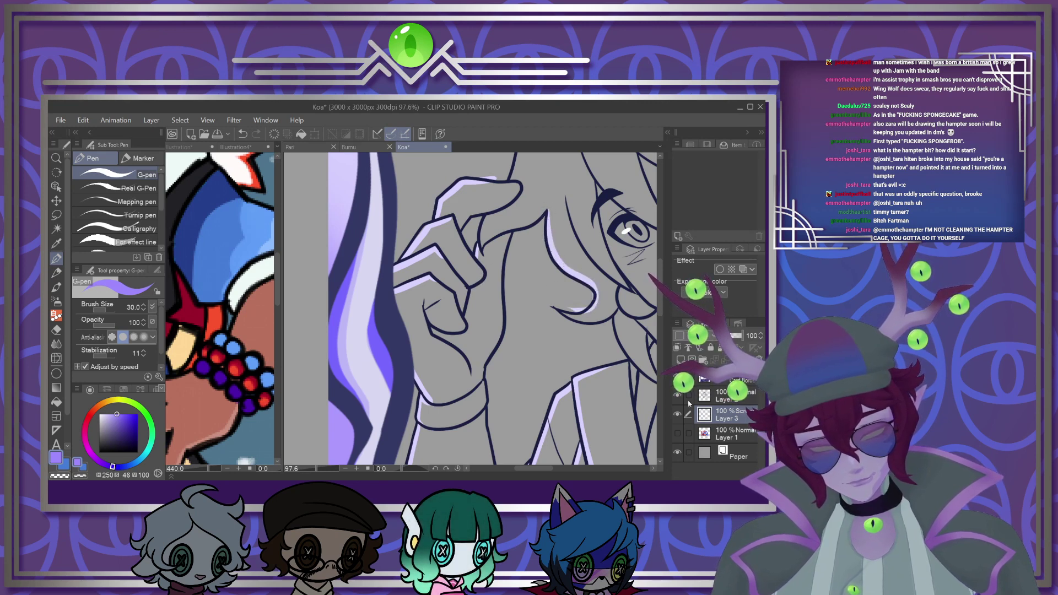
Show the colour layer to check the highlights on the whole card, and hide it again
click(678, 433)
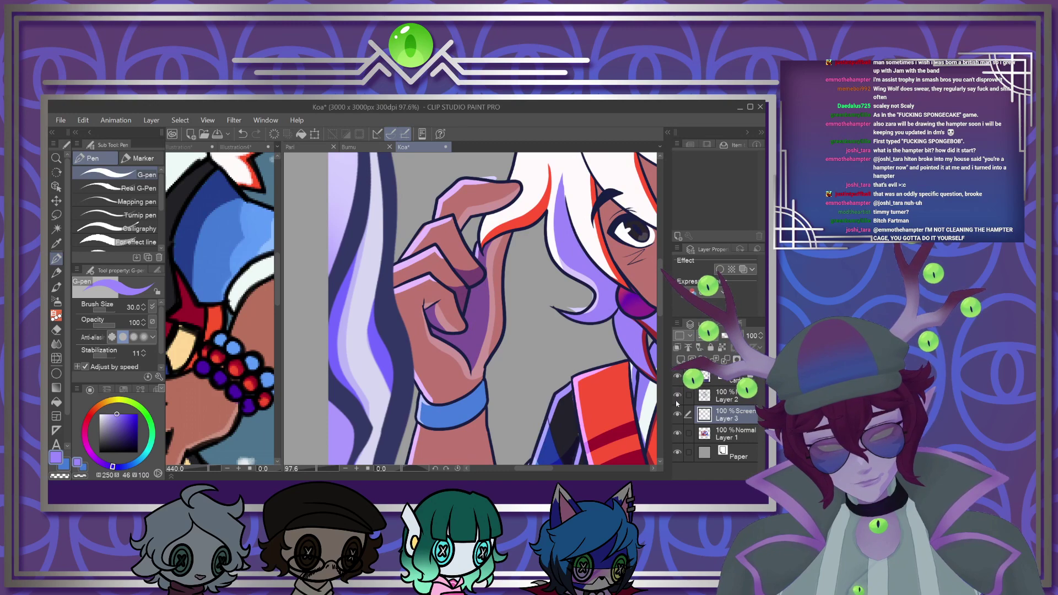
scroll(524, 375, down, 4)
scroll(366, 300, down, 2)
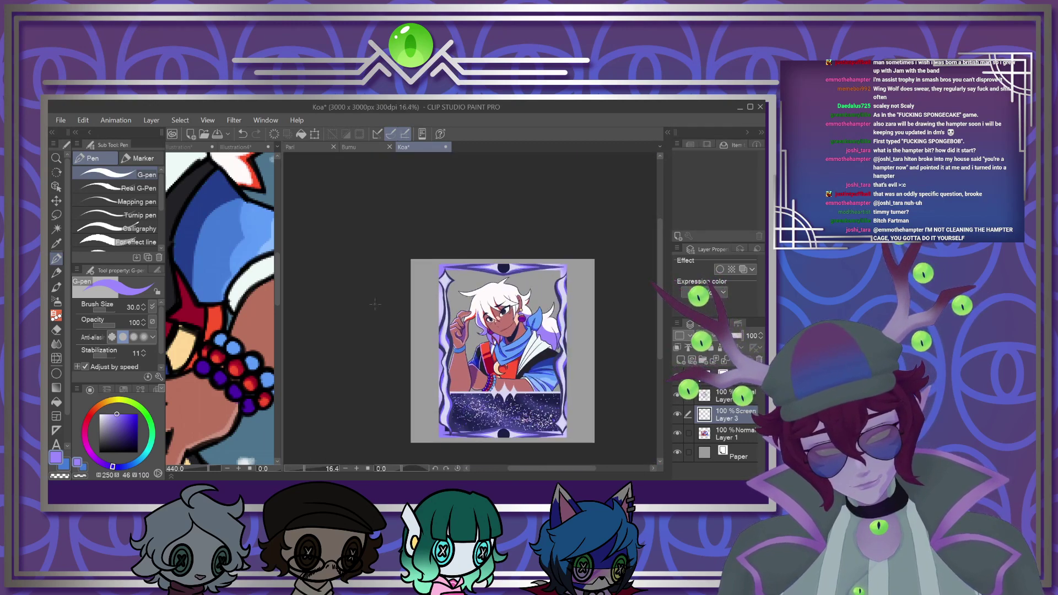
scroll(414, 337, up, 2)
key(ctrl+plus)
key(ctrl+plus)
key(ctrl+plus)
key(ctrl+plus)
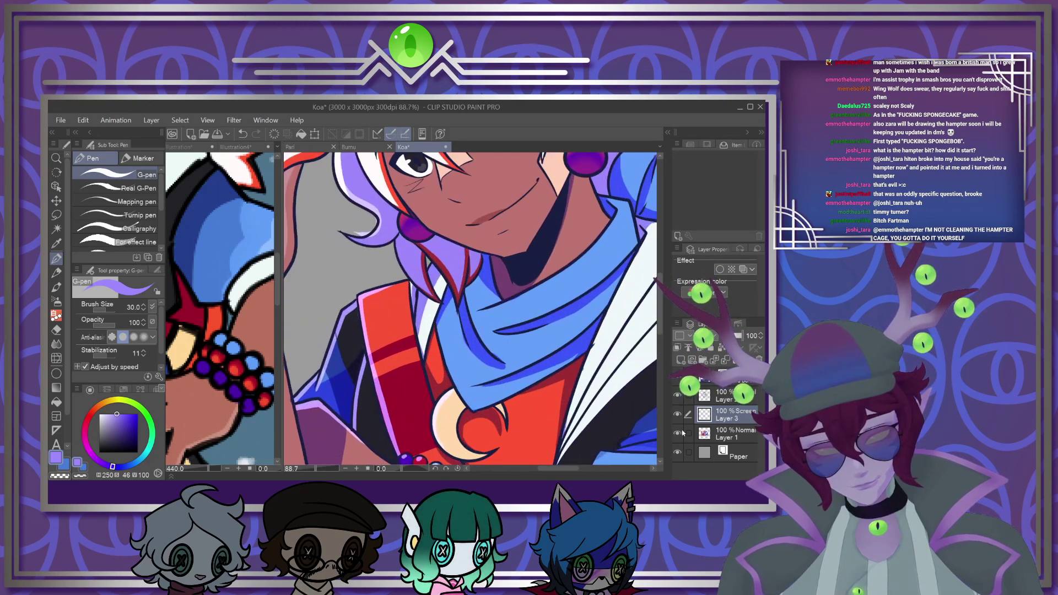
click(678, 434)
Paint highlights along the cheek and jaw line, on the round earrings and down the nose
key(ctrl+plus)
key(ctrl+plus)
key(ctrl+plus)
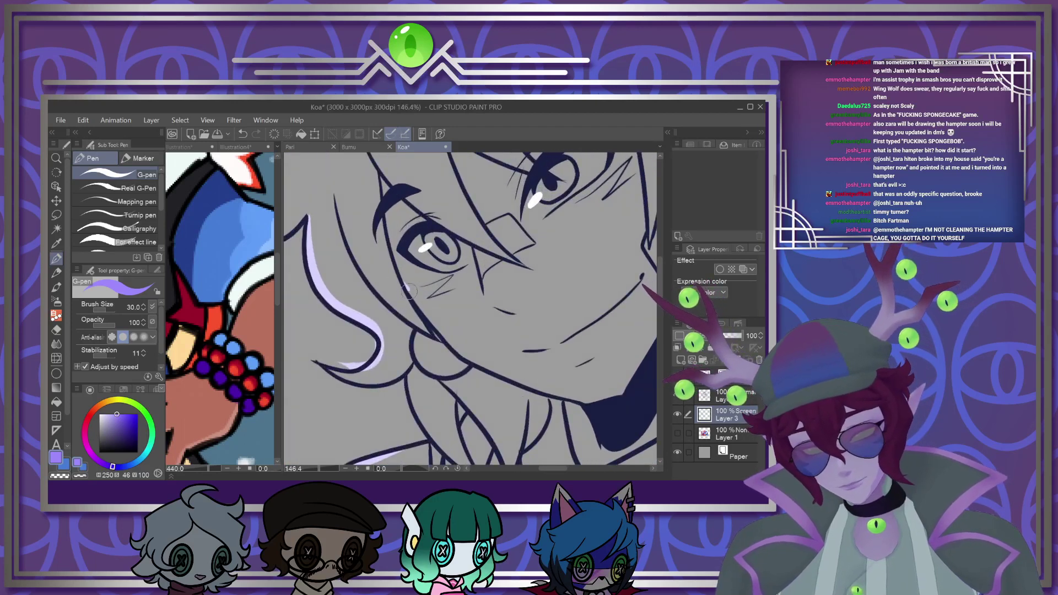
drag(482, 365, 601, 400)
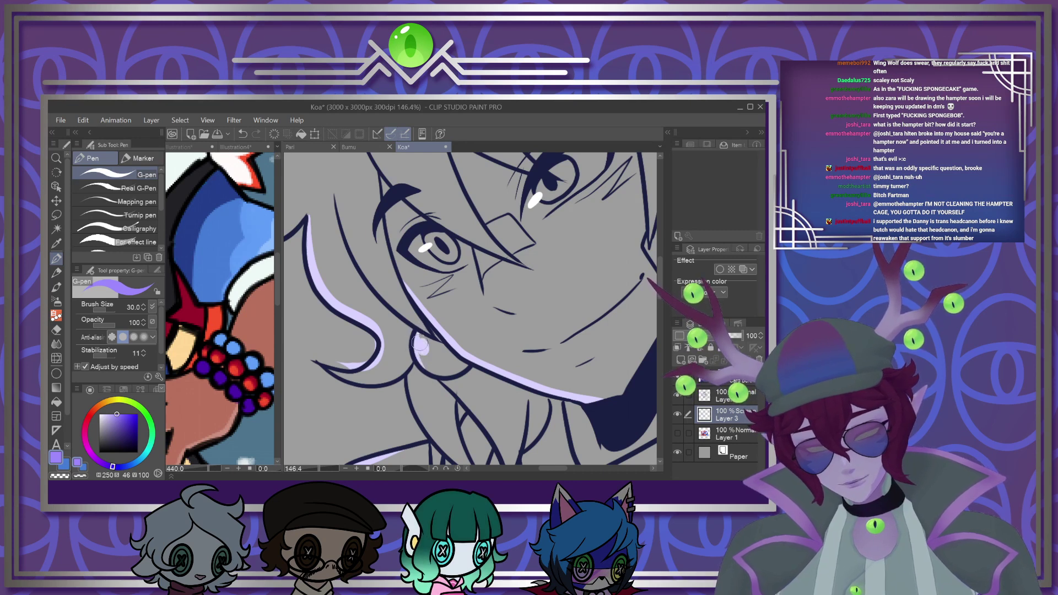
scroll(418, 347, down, 4)
scroll(544, 322, up, 3)
scroll(543, 321, up, 3)
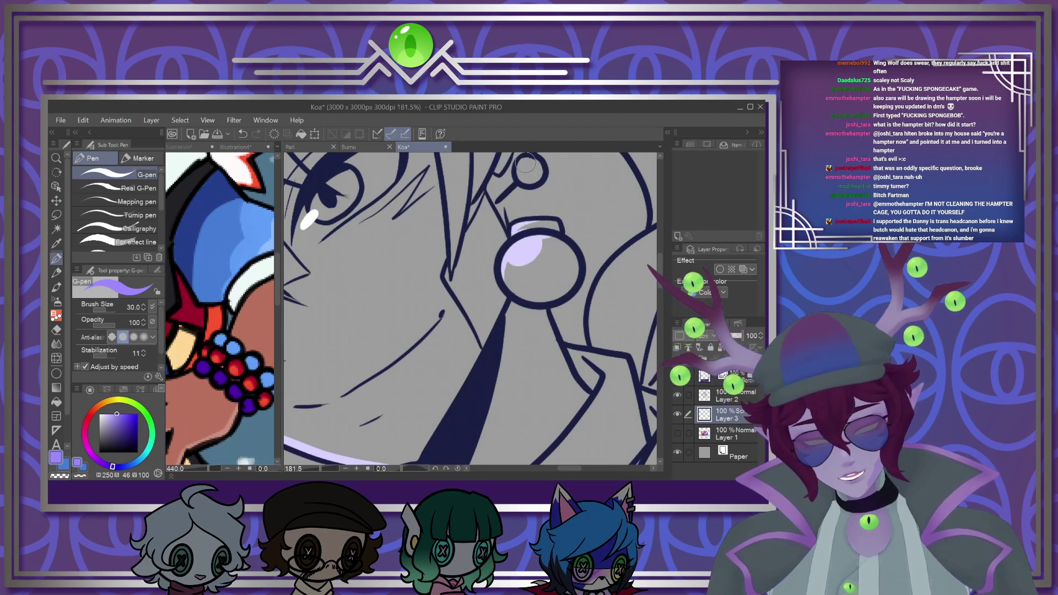
scroll(577, 319, down, 6)
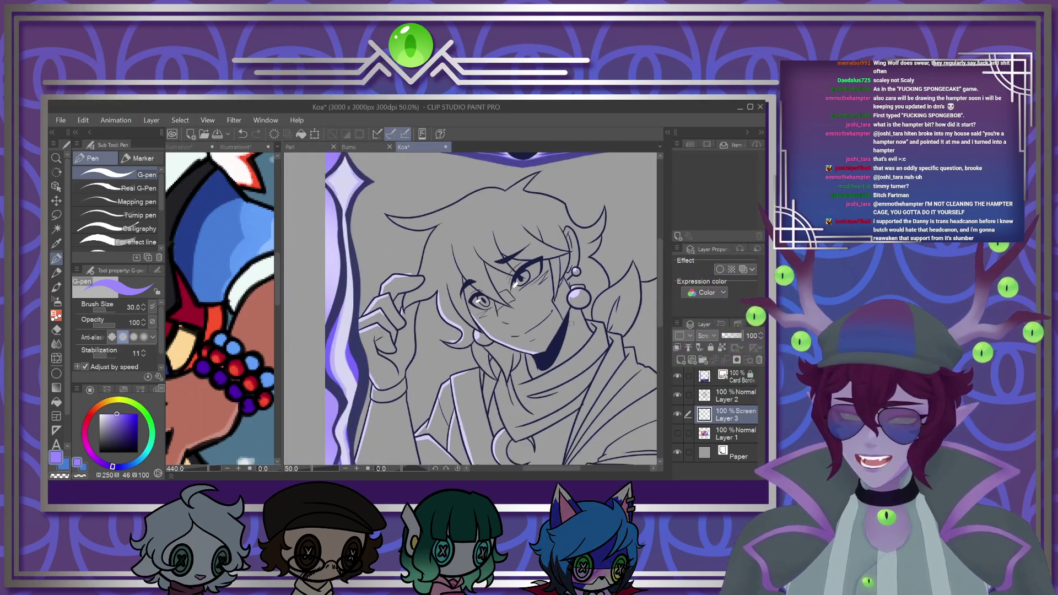
scroll(577, 319, up, 5)
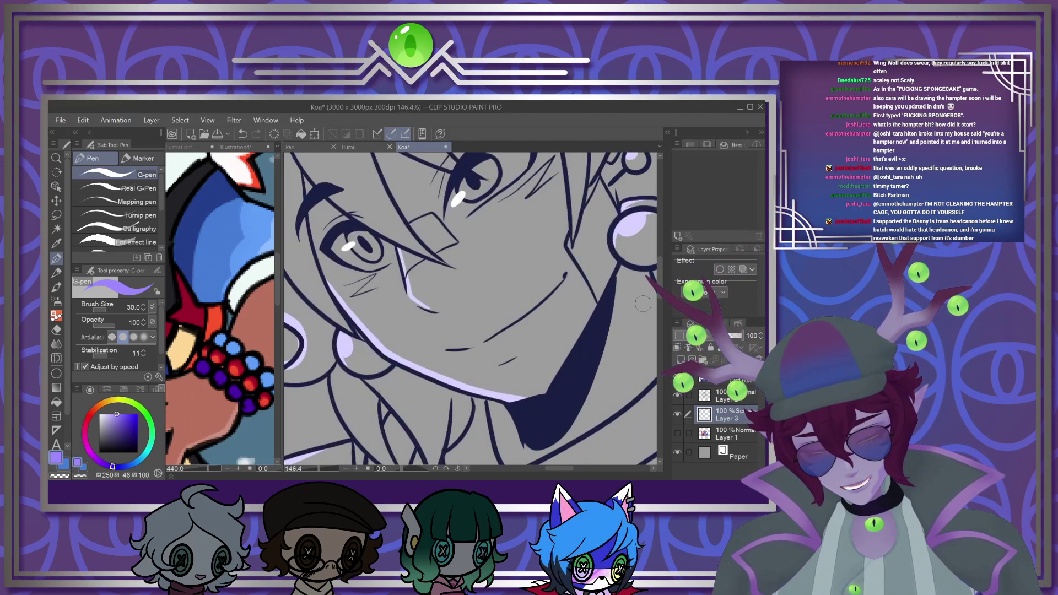
Highlight the edges of the hair strands hanging beside the neck and the edge of the scarf beneath them
drag(659, 271, 659, 311)
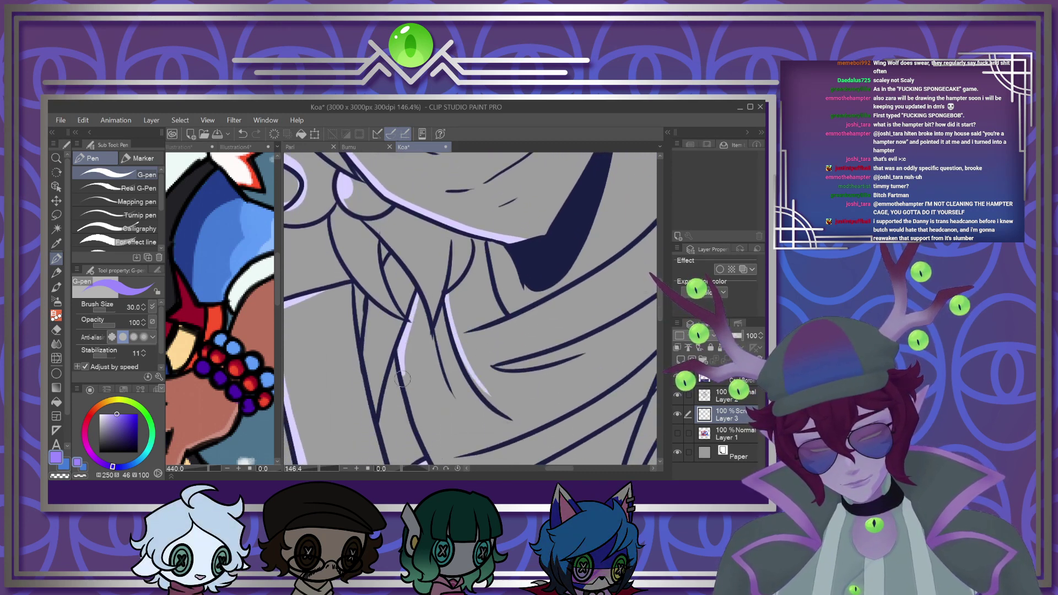
drag(368, 384, 368, 339)
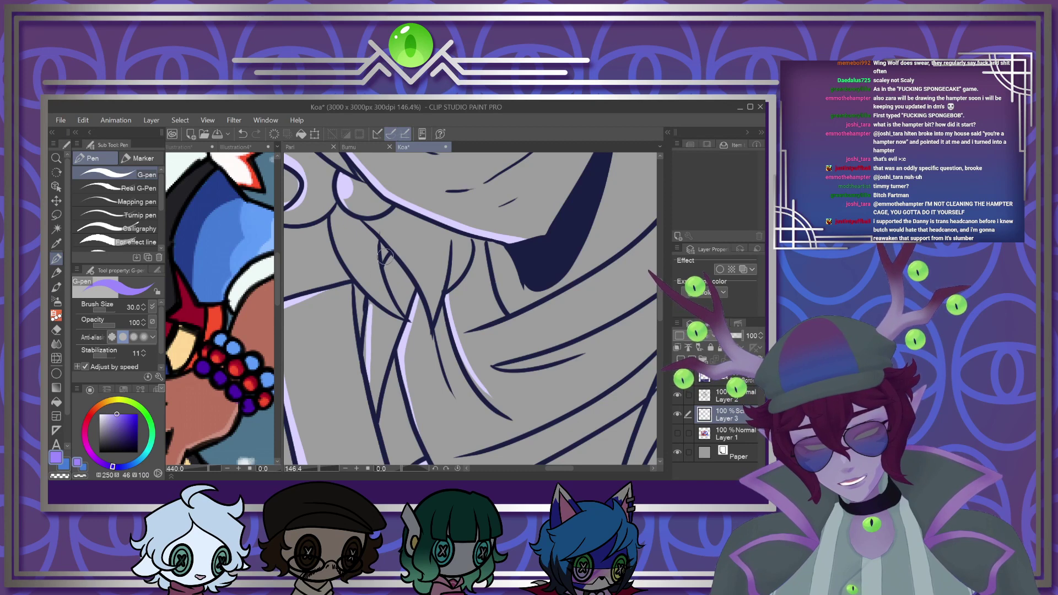
drag(386, 274, 392, 256)
mouse_move(336, 205)
mouse_down()
mouse_move(338, 247)
mouse_move(400, 315)
mouse_up()
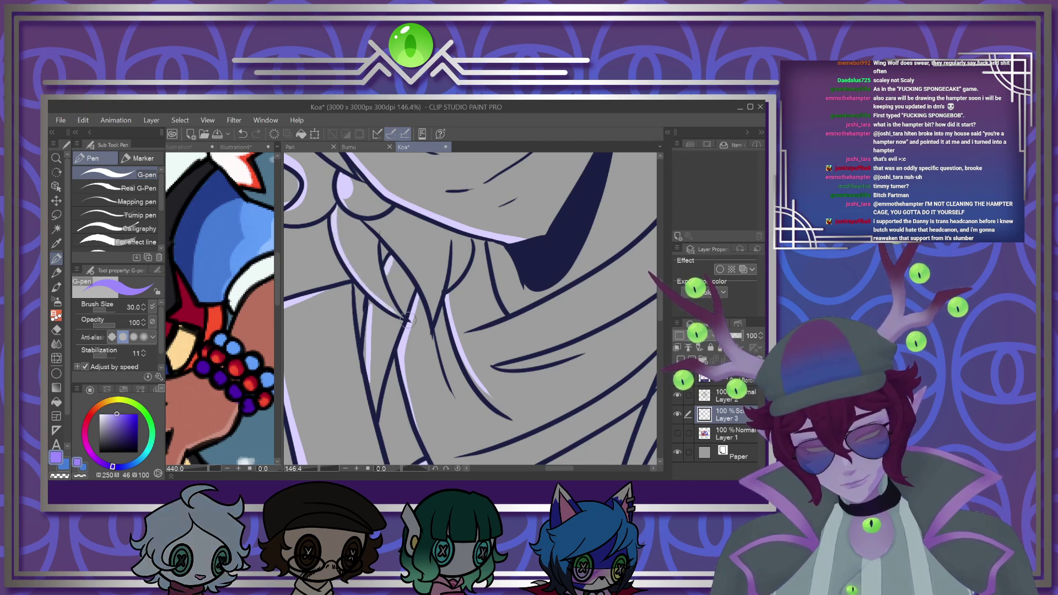
drag(396, 252, 435, 319)
key(ctrl+z)
mouse_move(365, 222)
mouse_down()
mouse_move(396, 247)
mouse_move(435, 318)
mouse_up()
scroll(368, 313, down, 13)
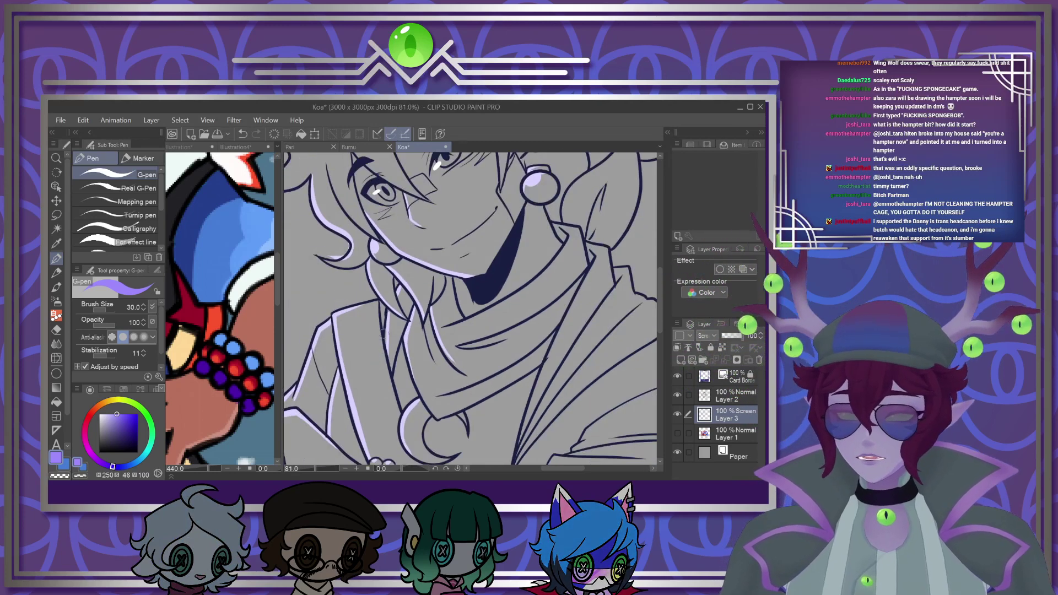
Paint long highlights along the diagonal folds of the scarf below the chin
scroll(367, 313, up, 4)
scroll(395, 365, up, 2)
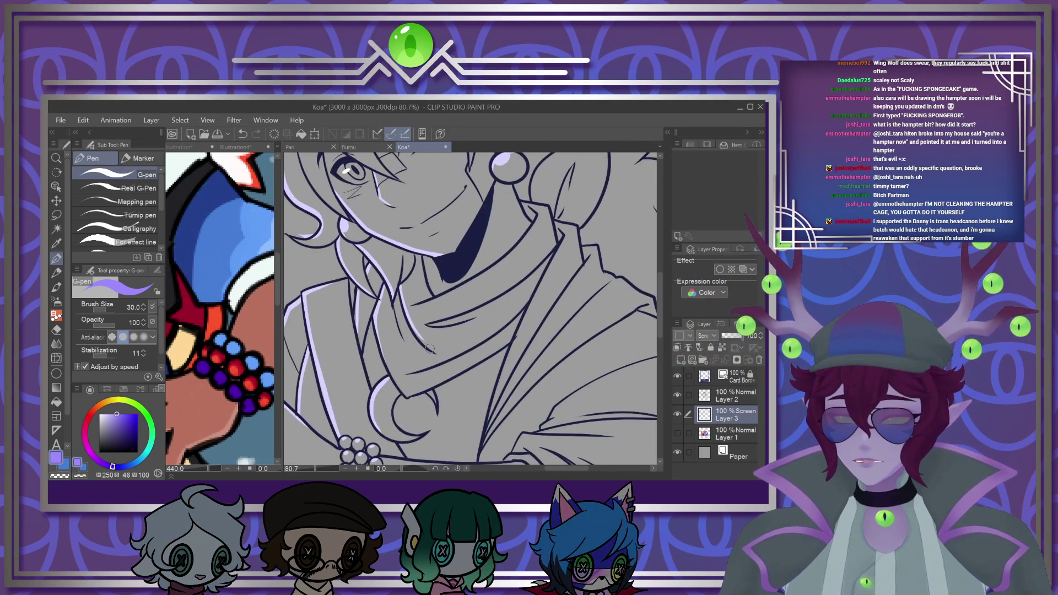
scroll(432, 342, up, 3)
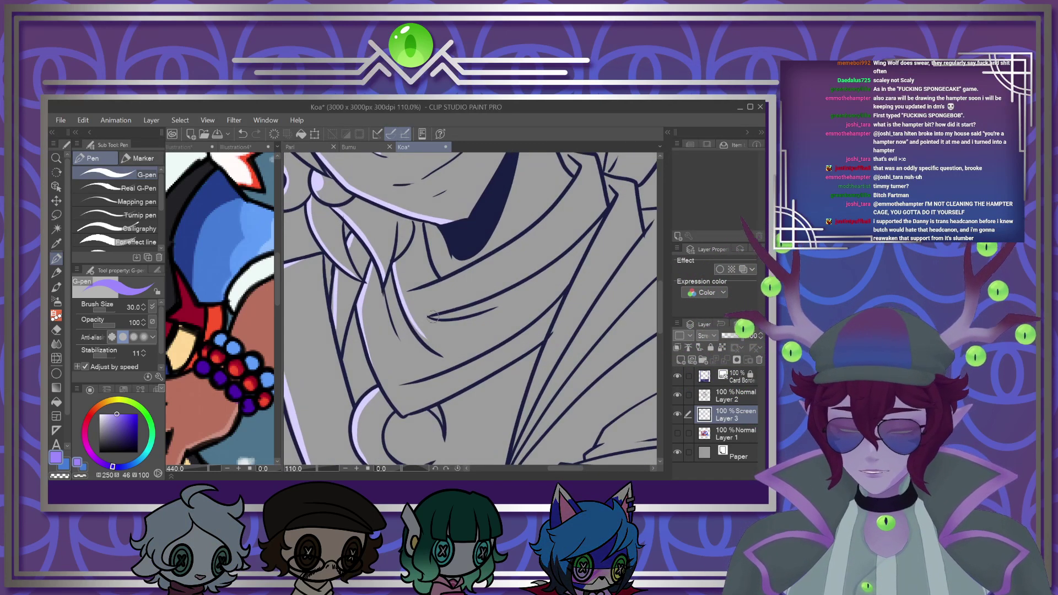
drag(409, 324, 442, 313)
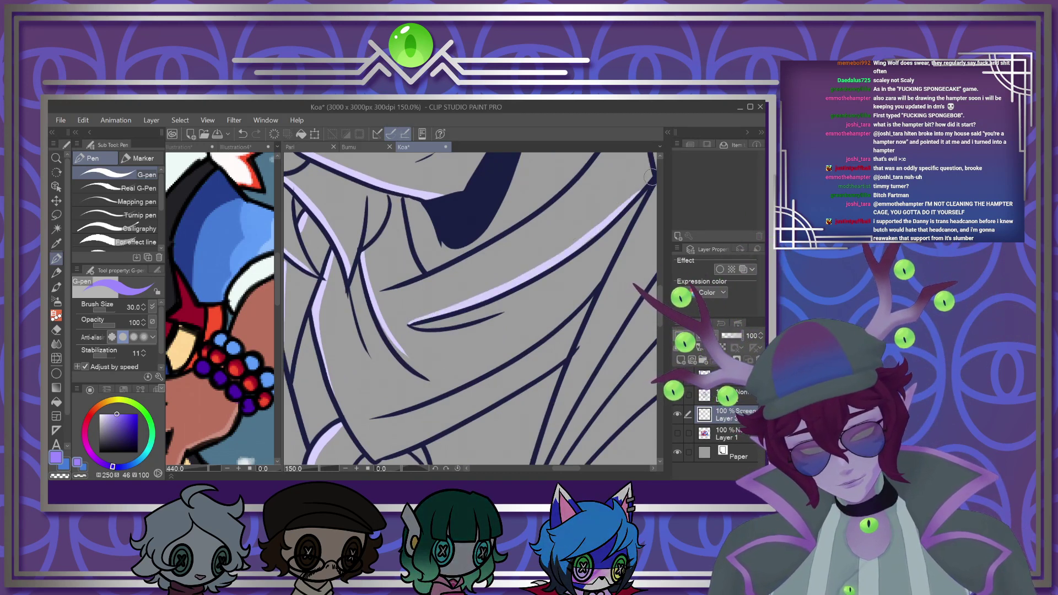
drag(594, 286, 446, 392)
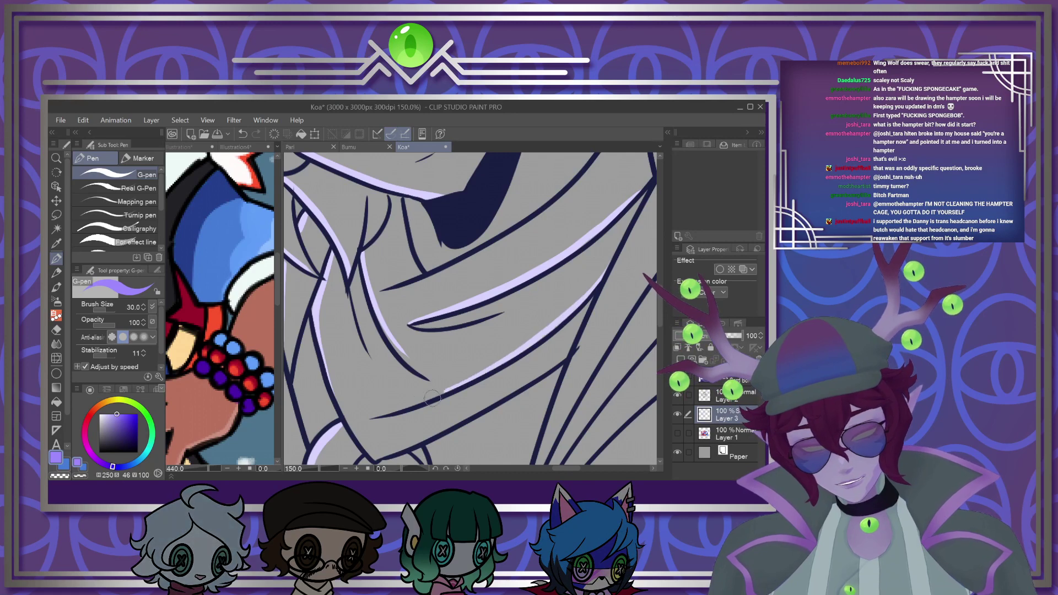
scroll(465, 396, down, 6)
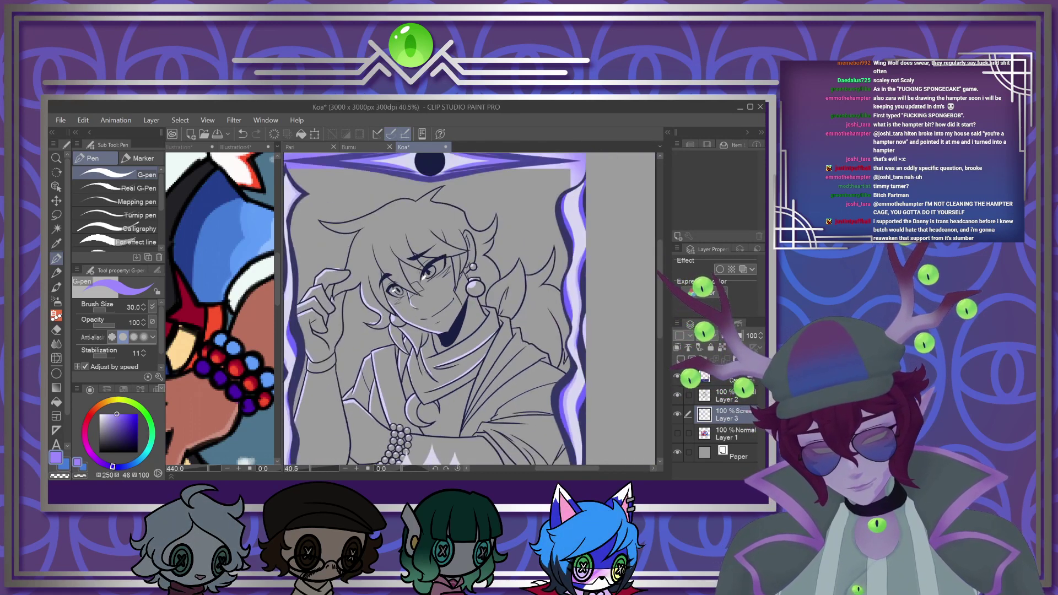
Highlight the upper folds of the large draped sleeve where it gathers at the inner elbow
scroll(466, 395, up, 2)
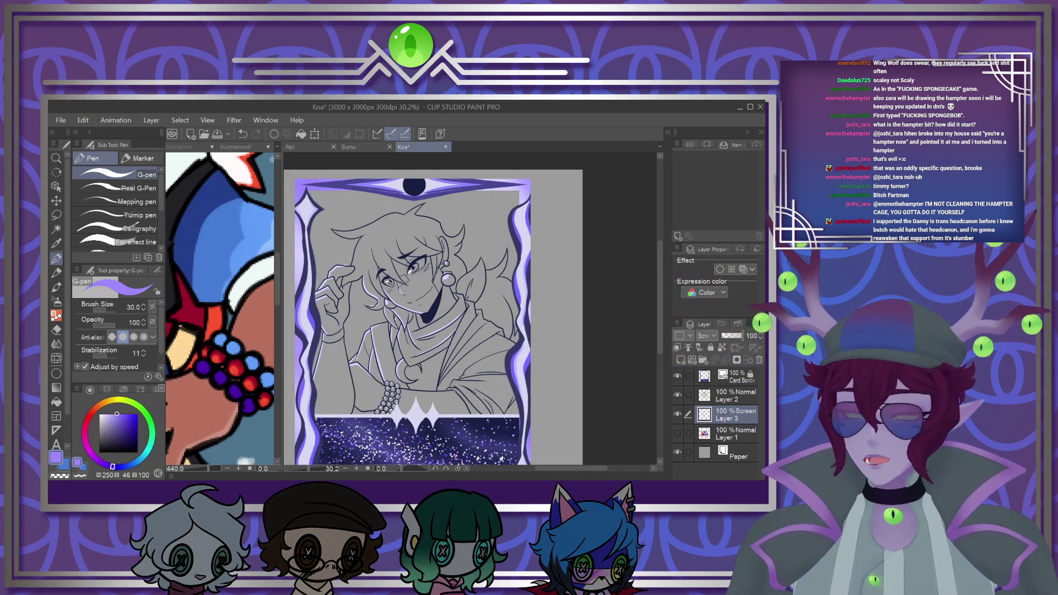
scroll(474, 378, down, 1)
scroll(475, 378, up, 2)
scroll(474, 379, up, 3)
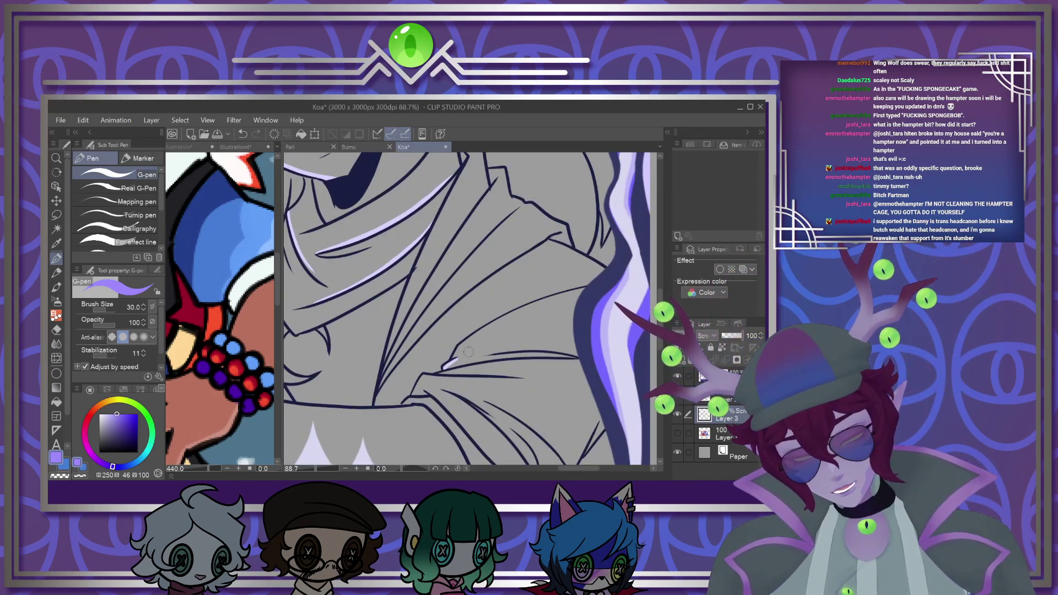
drag(441, 369, 578, 360)
drag(415, 395, 428, 377)
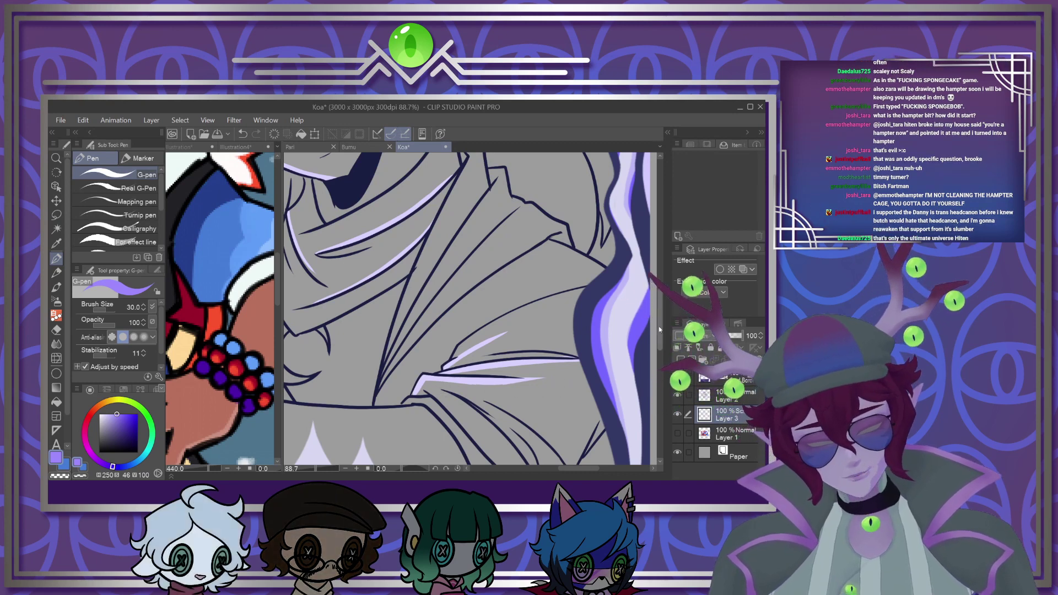
Add highlights to the lower sleeve folds running down from the elbow gather to the card's text panel
drag(659, 331, 658, 350)
scroll(658, 349, up, 1)
drag(425, 300, 517, 387)
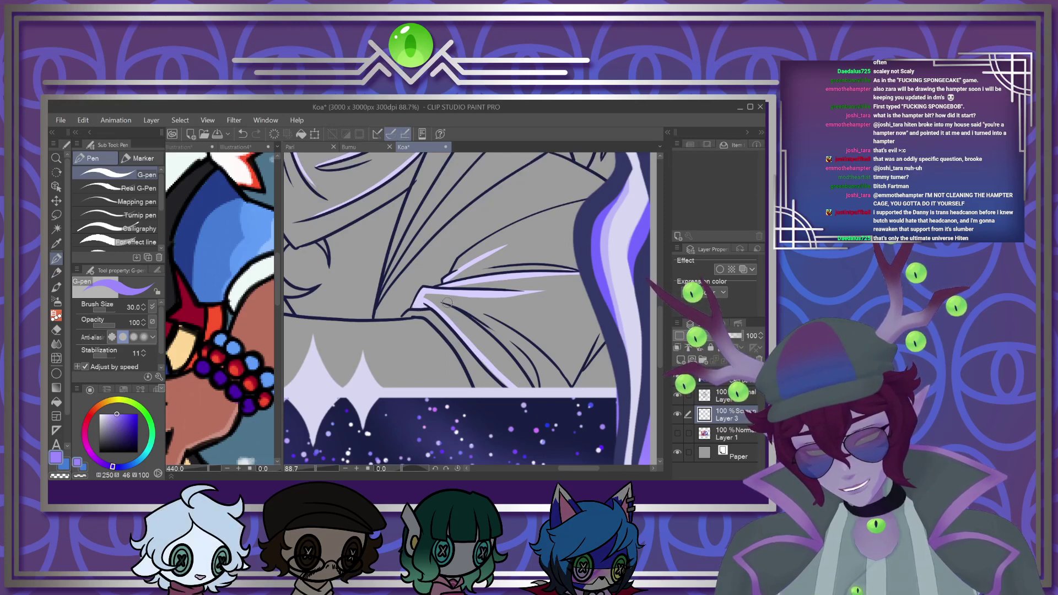
drag(501, 331, 532, 368)
drag(486, 316, 569, 387)
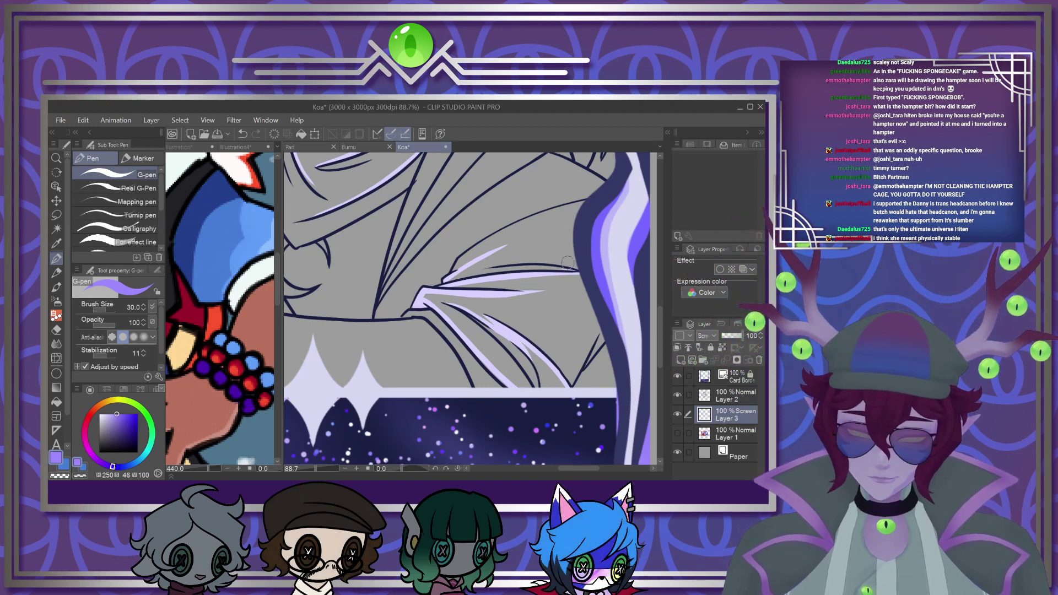
Paint a highlight along the outer edge of the pointed scarf knot behind the neck
drag(661, 315, 662, 258)
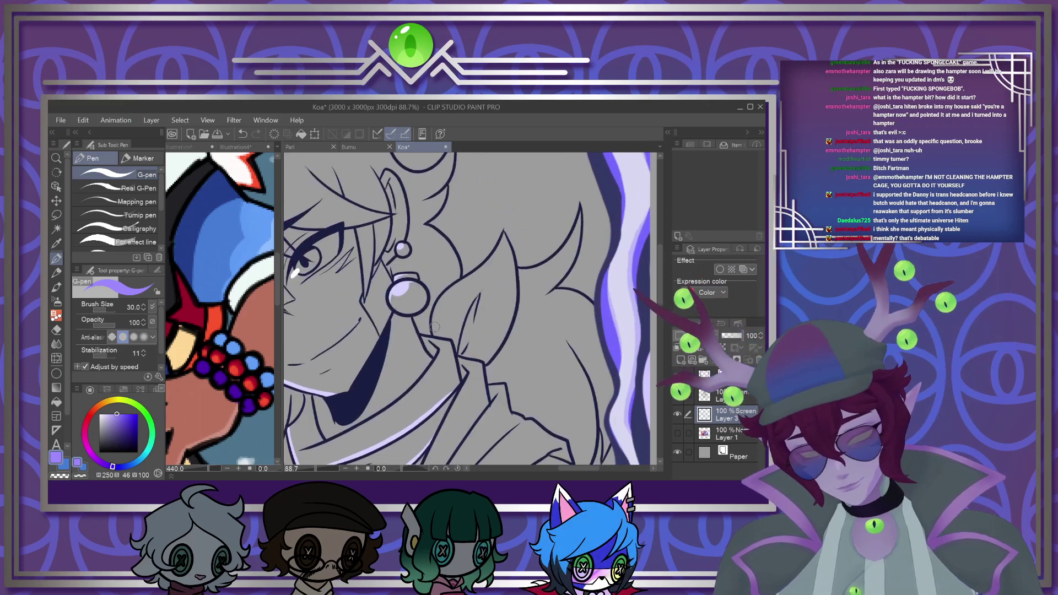
drag(460, 285, 503, 225)
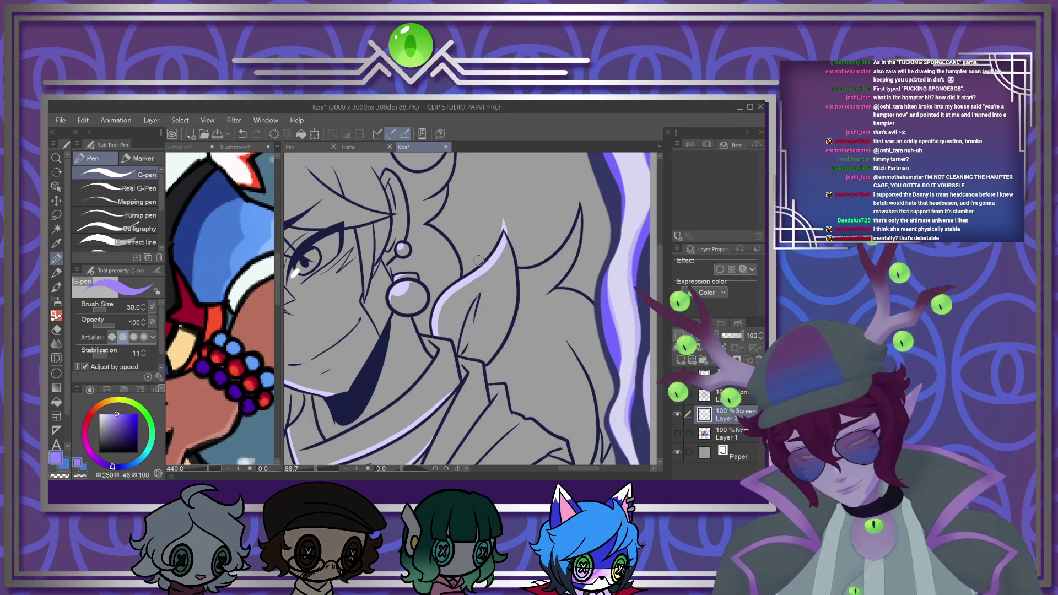
scroll(373, 310, down, 4)
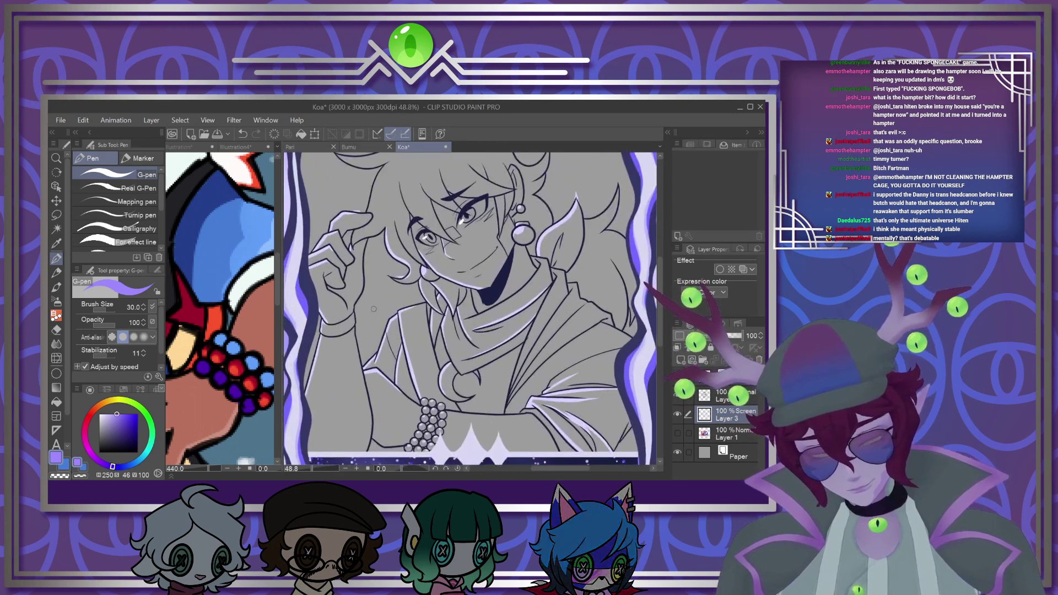
Show the colour layer and merge the Screen highlight layer down into it
click(678, 433)
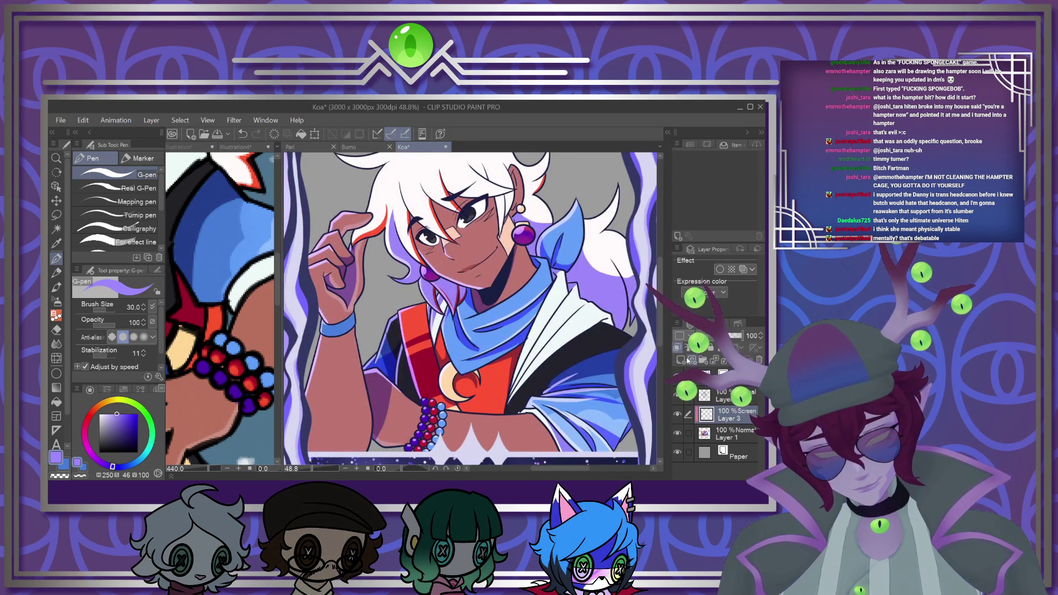
click(719, 361)
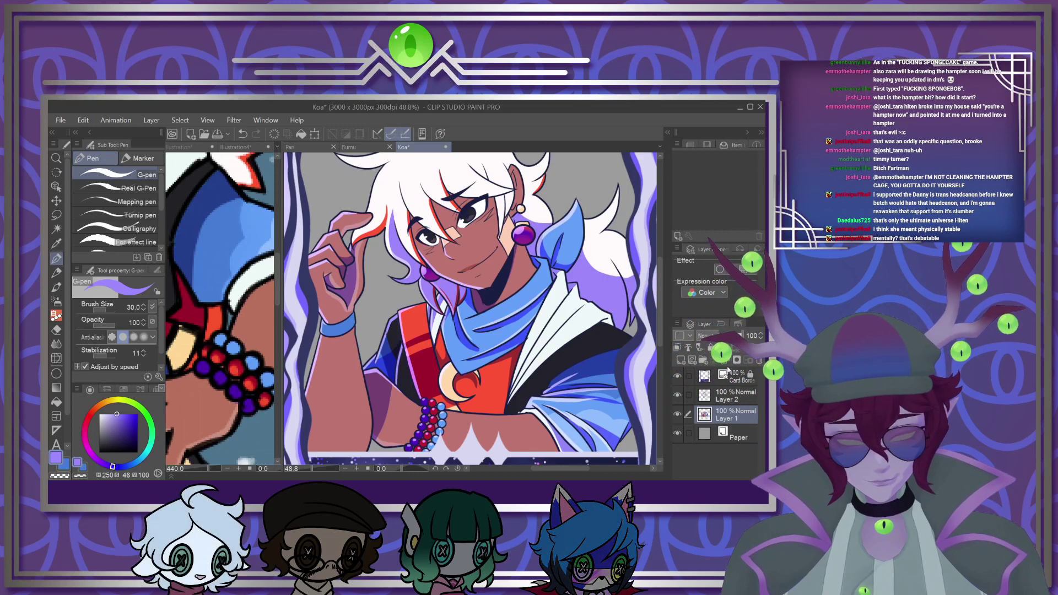
scroll(475, 325, down, 3)
scroll(491, 281, up, 1)
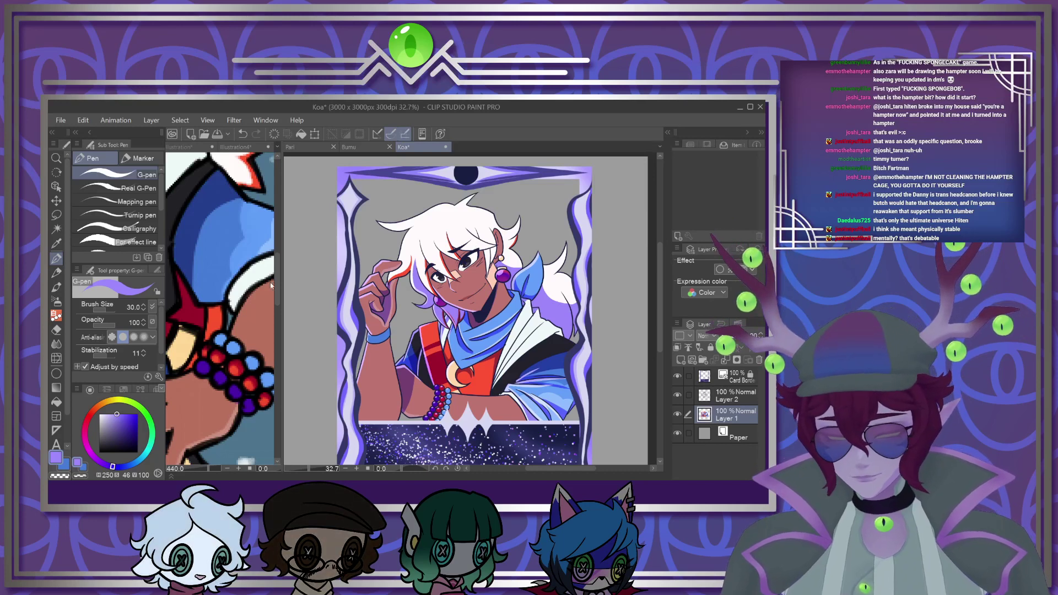
Sample pale lavender and dark navy from the card border as drawing colours, and merge Layer 2 down into the character layer
scroll(473, 250, down, 2)
scroll(473, 223, up, 1)
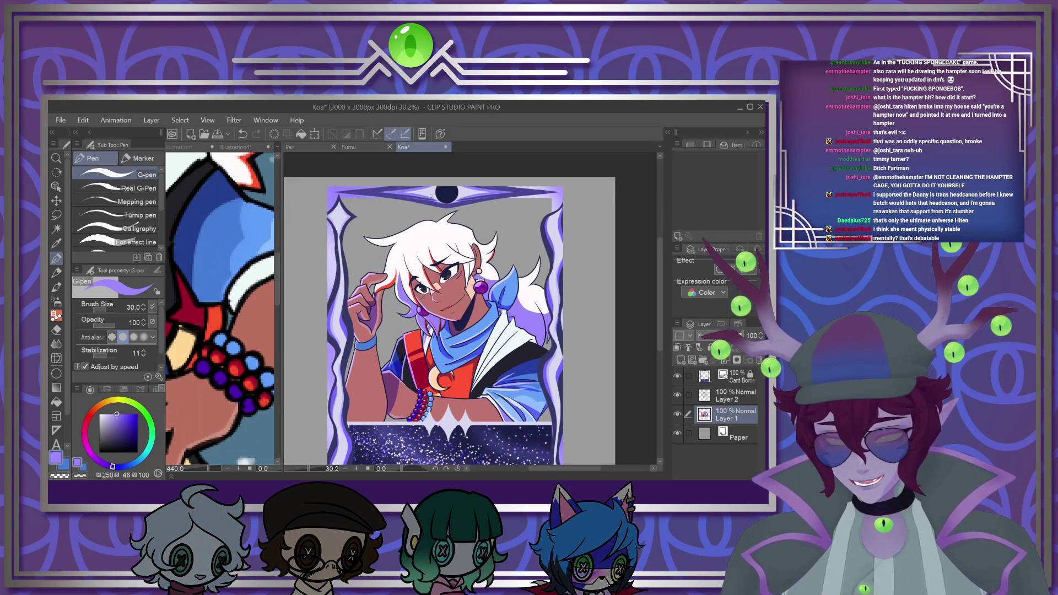
alt+click(473, 193)
click(65, 464)
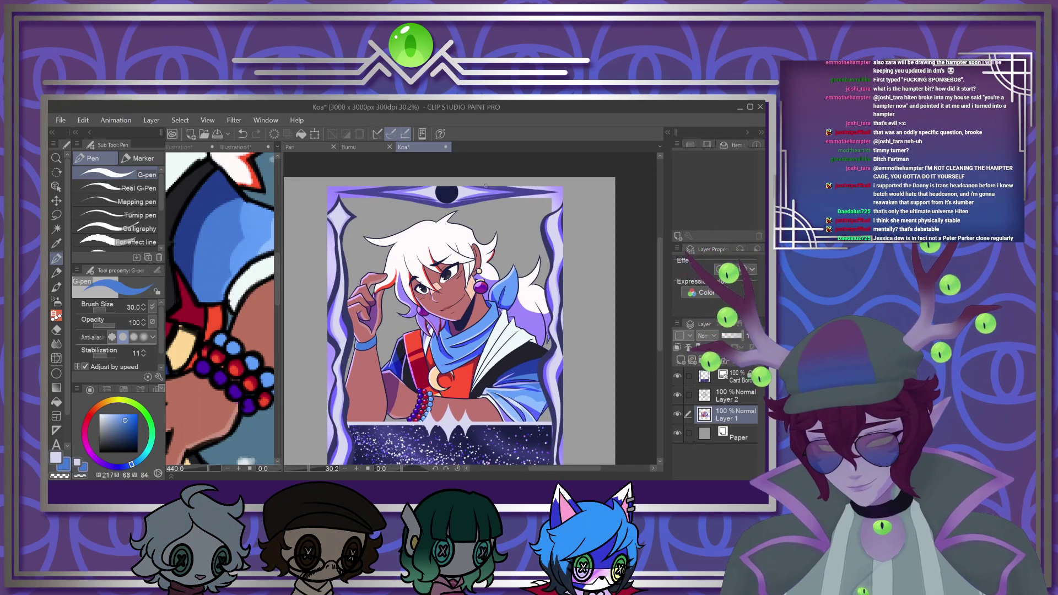
alt+click(447, 193)
scroll(413, 259, down, 3)
scroll(421, 308, up, 2)
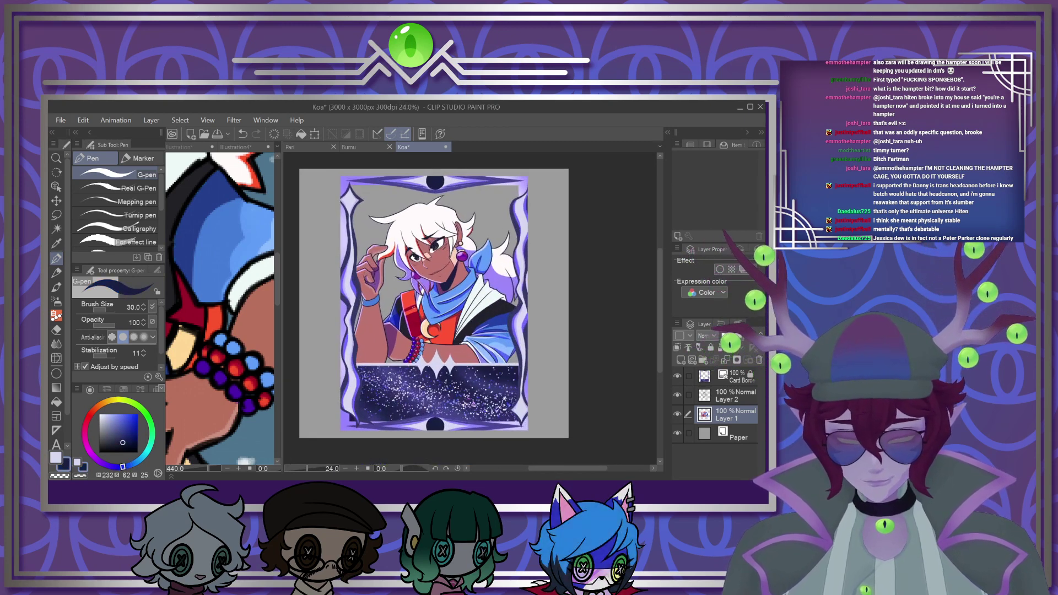
click(727, 395)
click(726, 361)
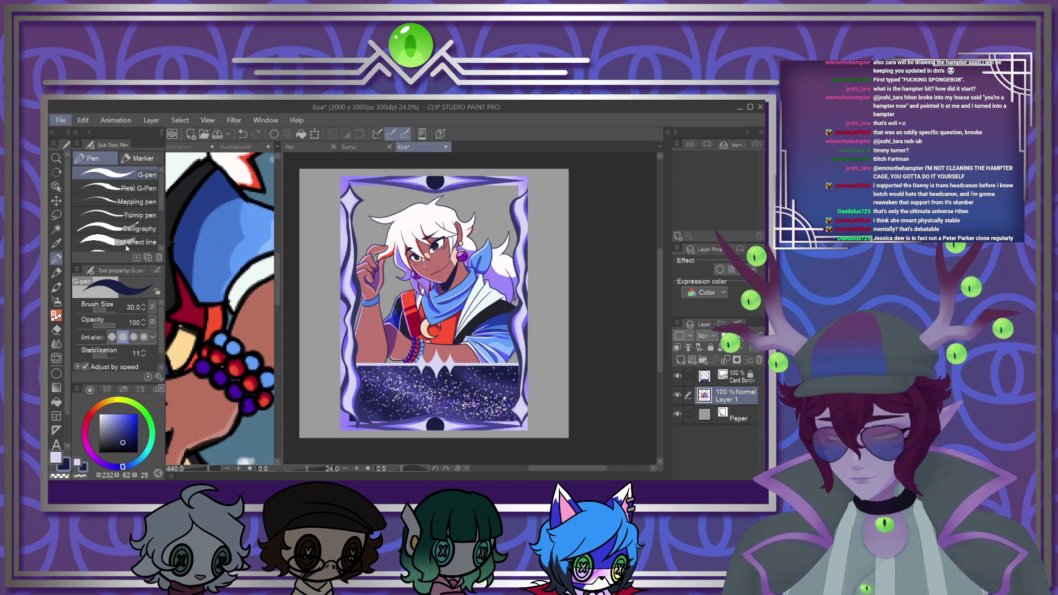
Import the starry Card Art Background image, scale it to fill the card frame, and place its layer beneath the character
key(alt+Tab)
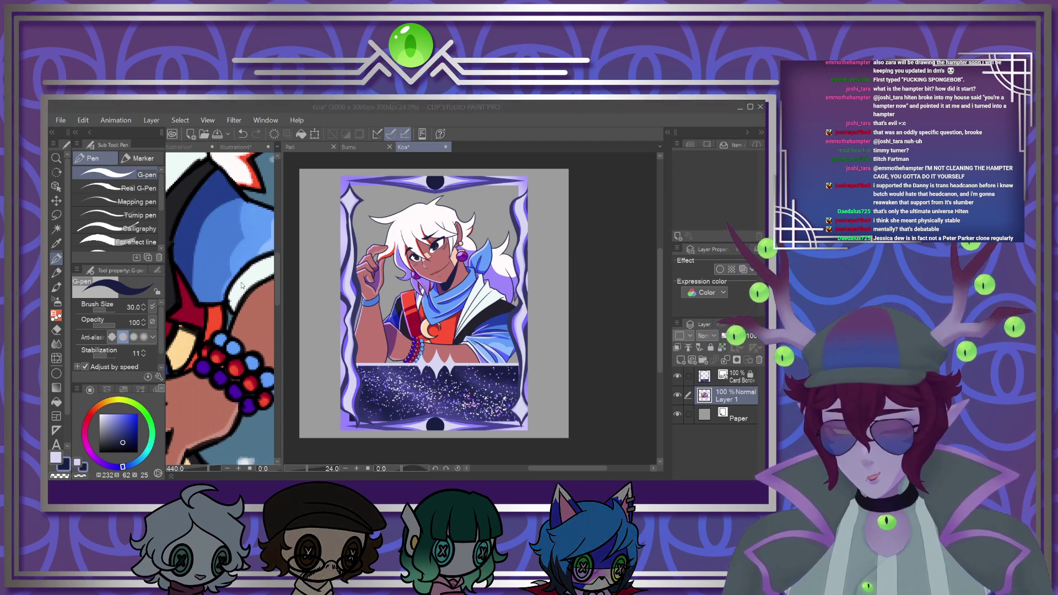
drag(558, 361, 344, 182)
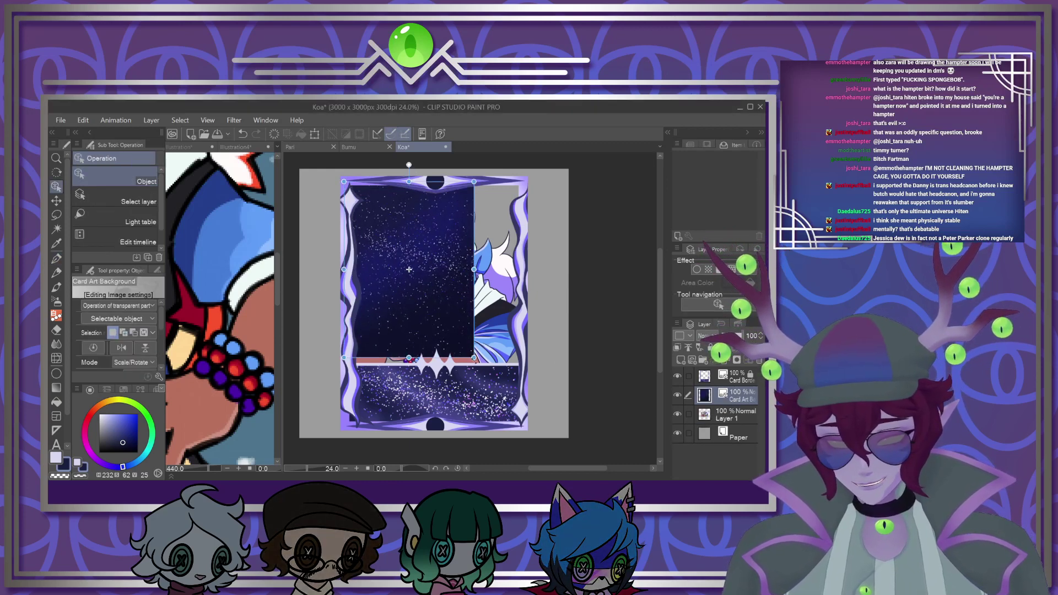
drag(474, 357, 523, 424)
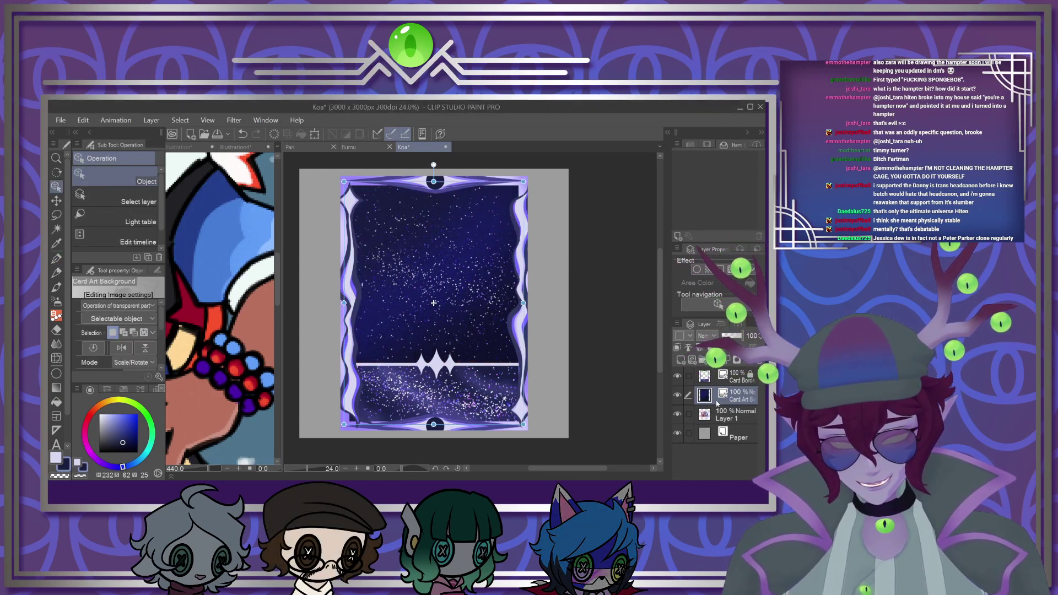
drag(715, 425, 715, 424)
Merge the card border and character layers down into the card art background
click(727, 376)
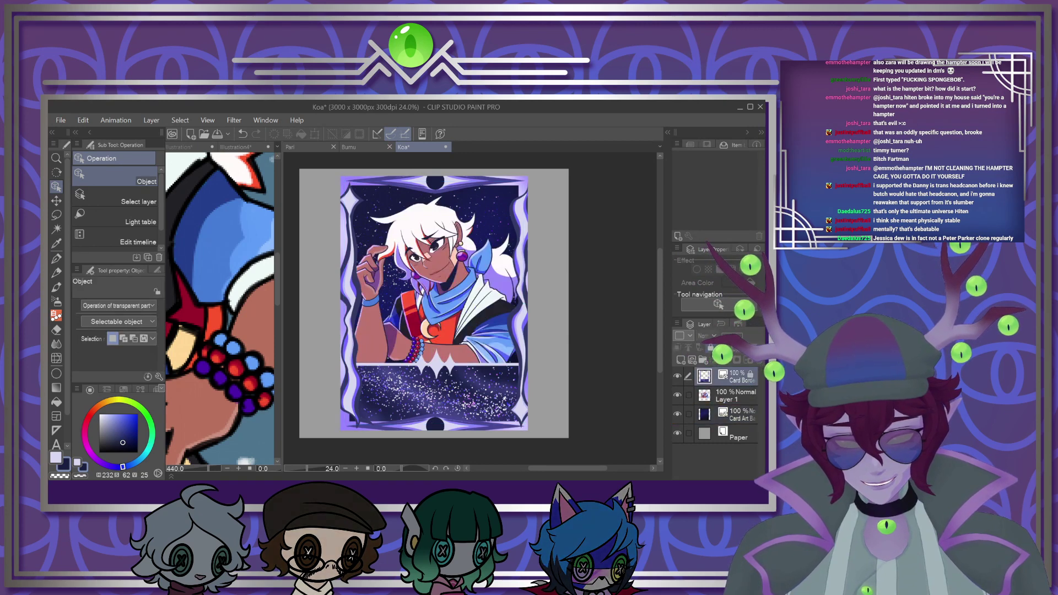
click(726, 362)
click(726, 361)
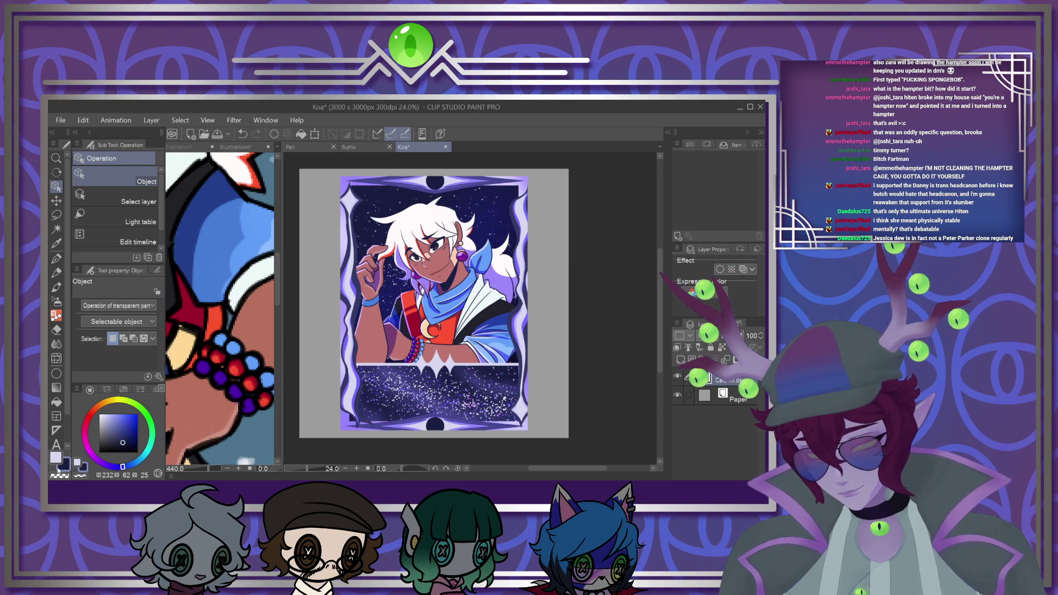
Add the text KOA in pale lavender on the card's lower starry panel
click(56, 444)
click(55, 457)
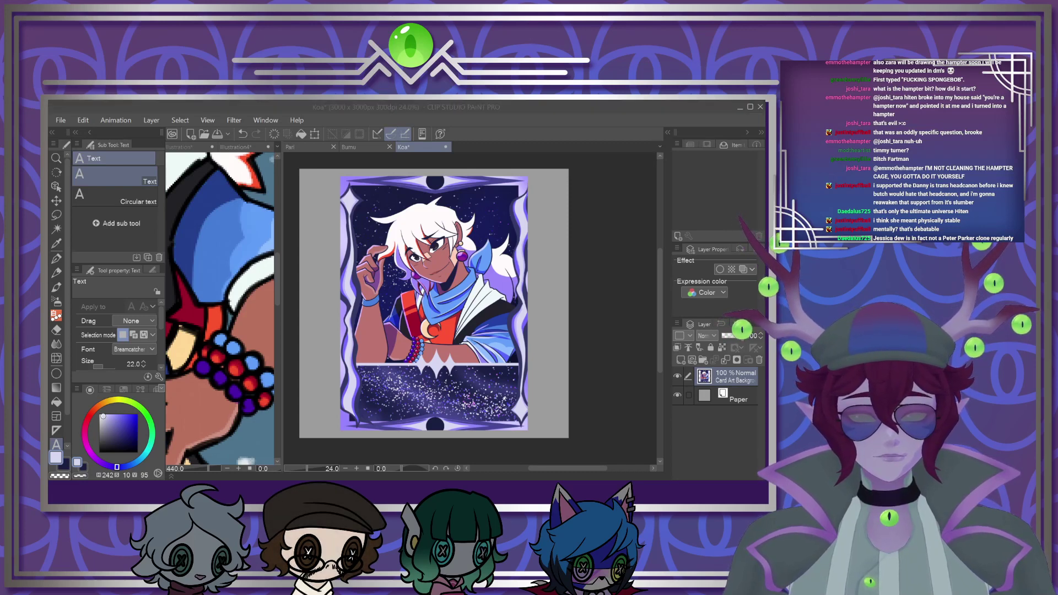
key(alt+Tab)
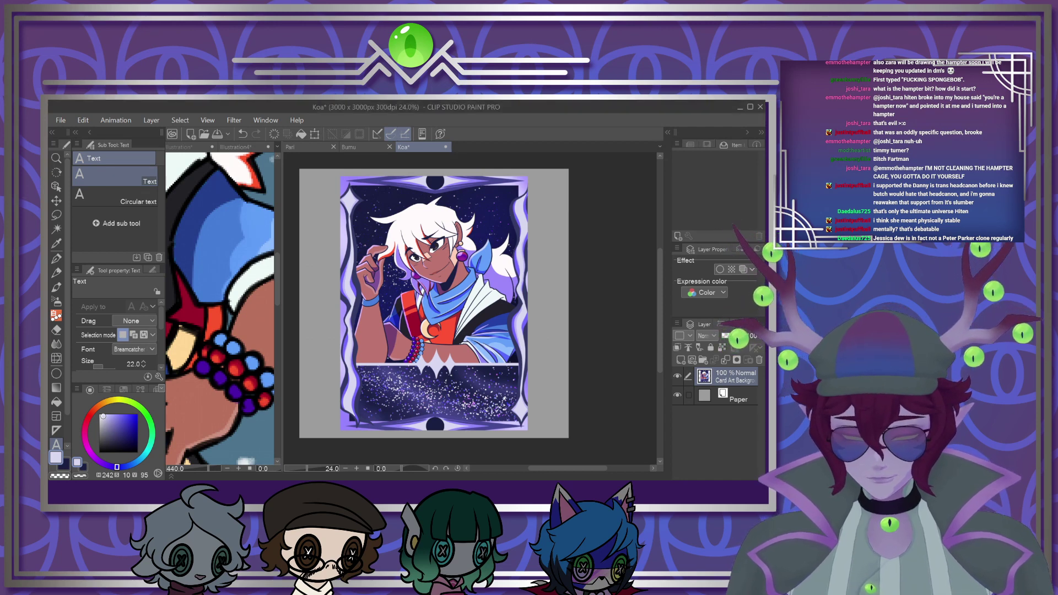
click(432, 396)
text(KOA)
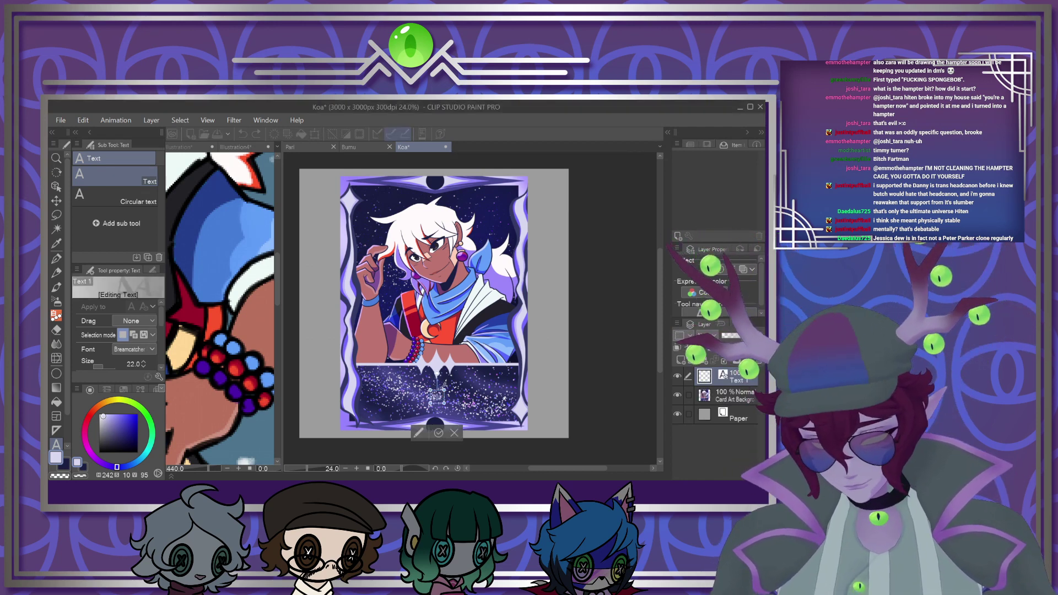
text(KOA)
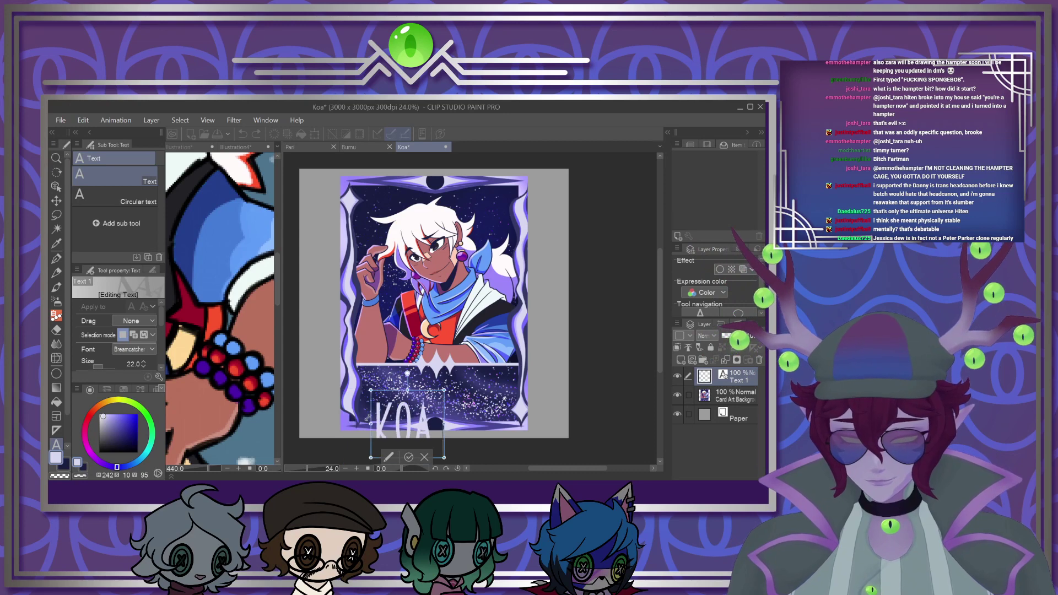
Enlarge the KOA text to about size 113 and centre it in the card's lower panel
drag(448, 439, 479, 409)
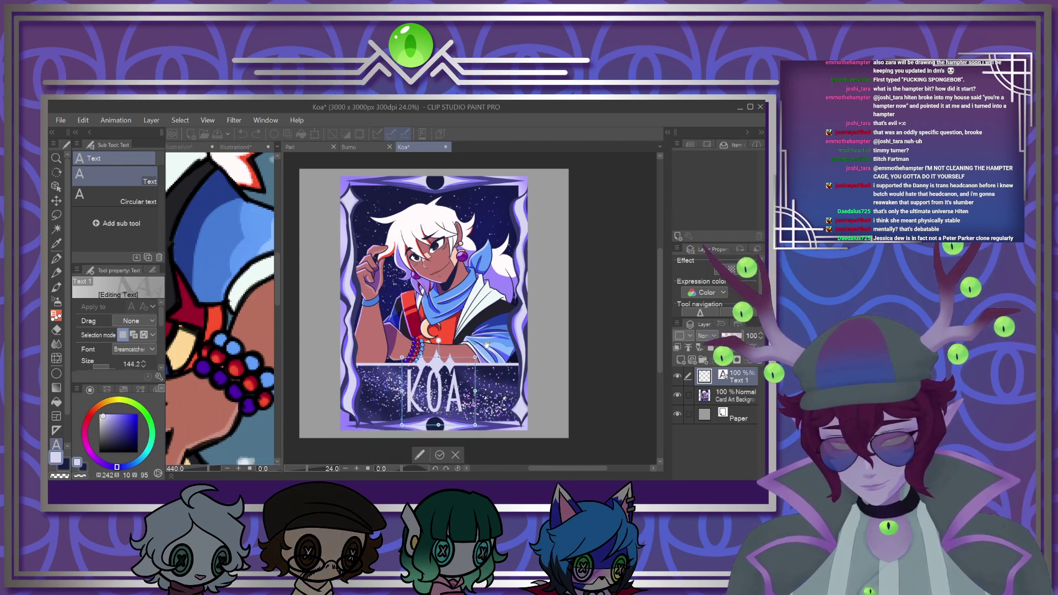
drag(475, 358, 464, 372)
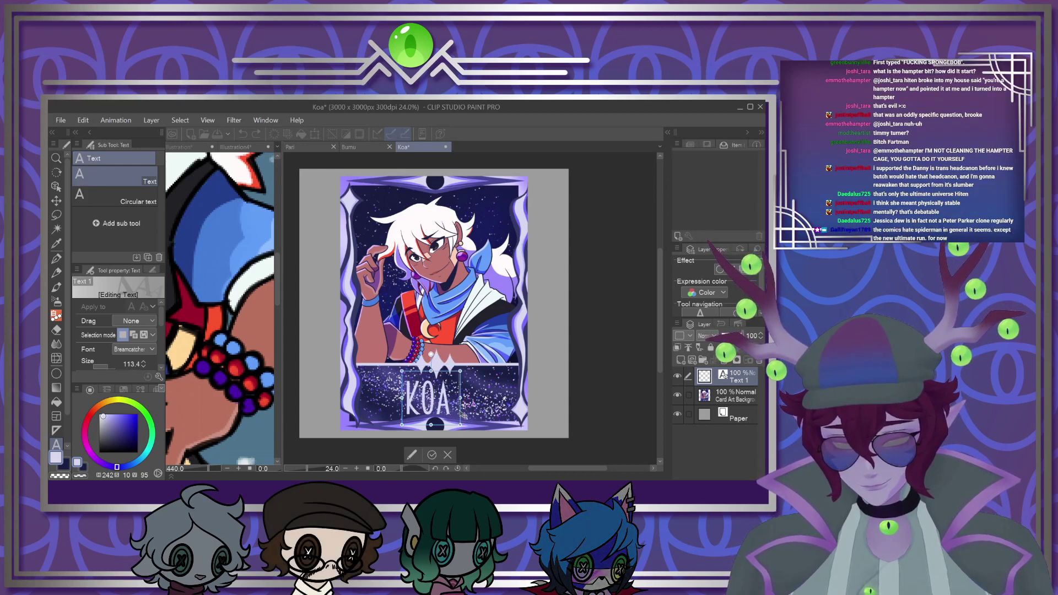
mouse_move(463, 415)
mouse_down()
mouse_move(473, 414)
mouse_move(460, 427)
mouse_up()
click(441, 452)
Give the KOA text a dark navy border effect with thickness 13 and merge it into the card artwork
scroll(496, 408, down, 1)
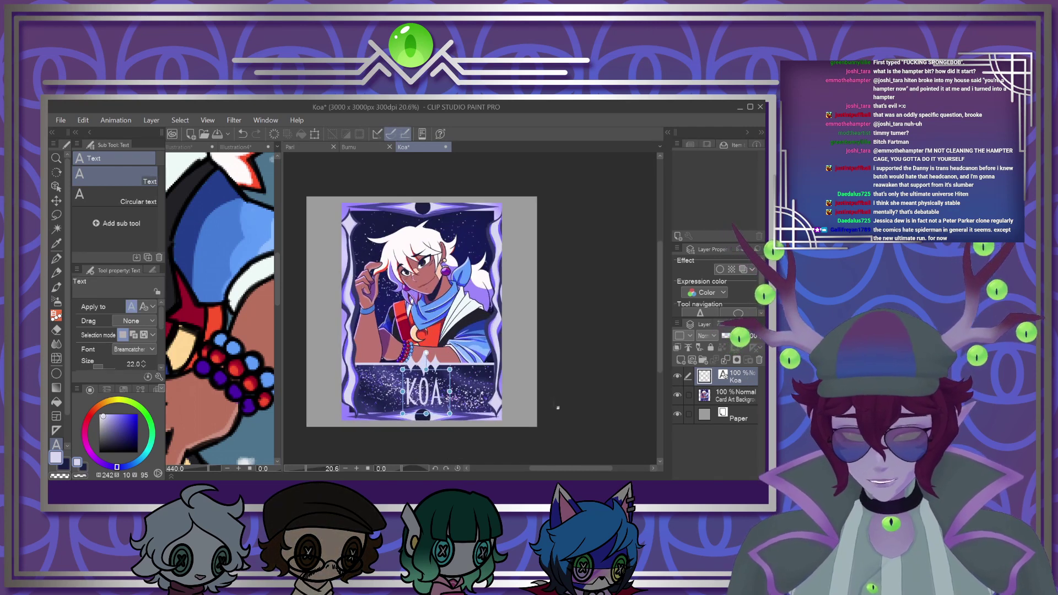
click(720, 269)
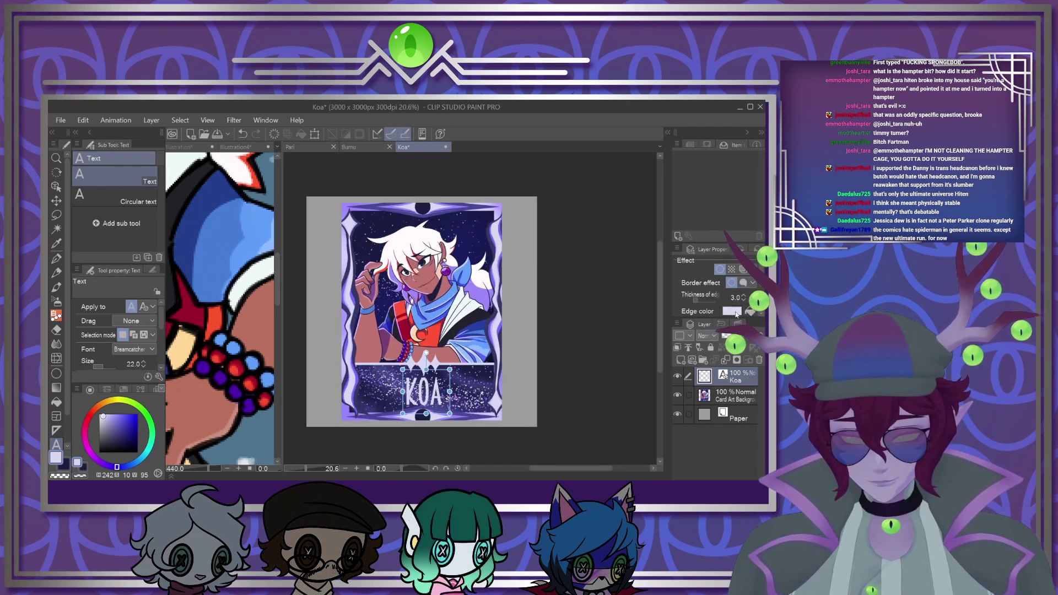
click(64, 466)
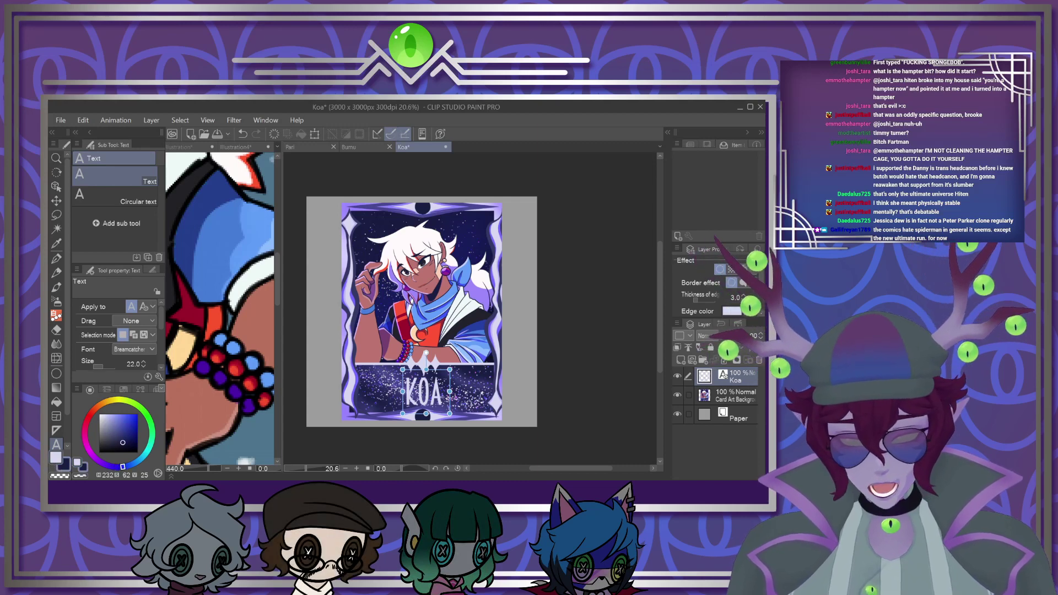
click(745, 296)
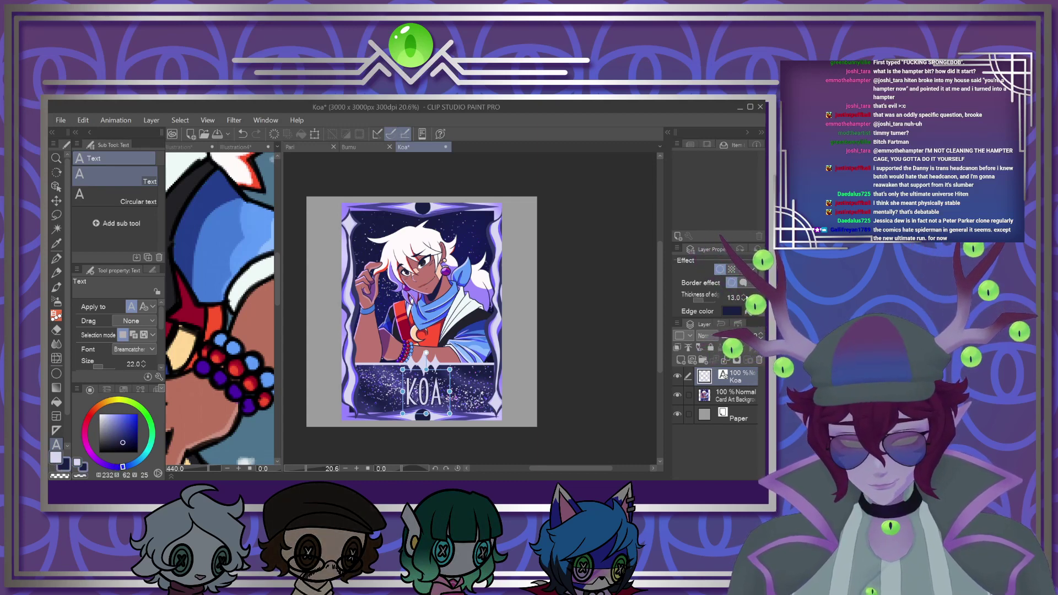
click(719, 360)
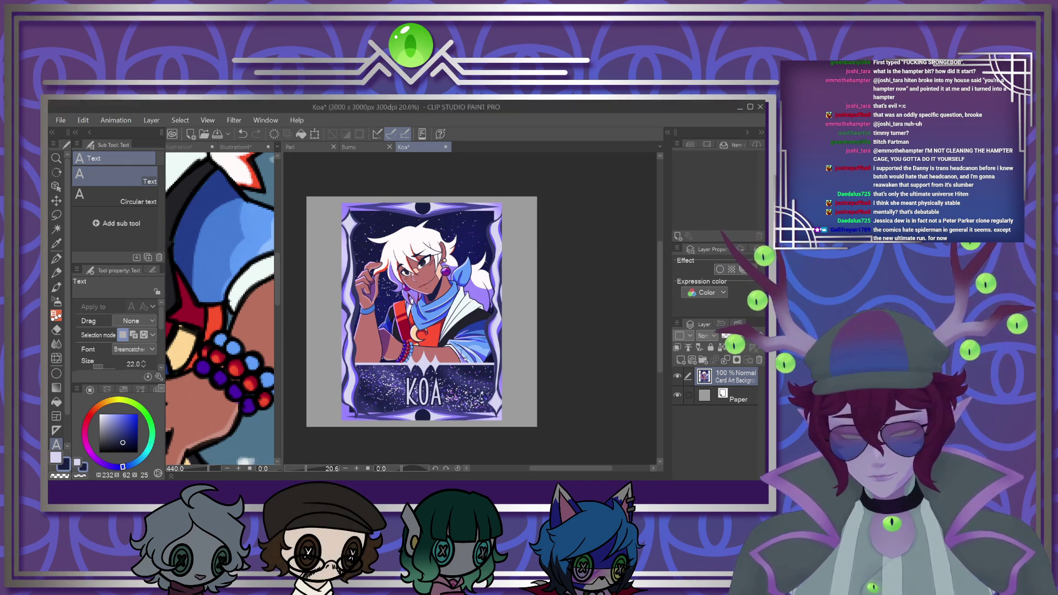
Add the text NODAXE at about size 57 just above the divider line, near the card's right border
click(437, 390)
text(NODAXE)
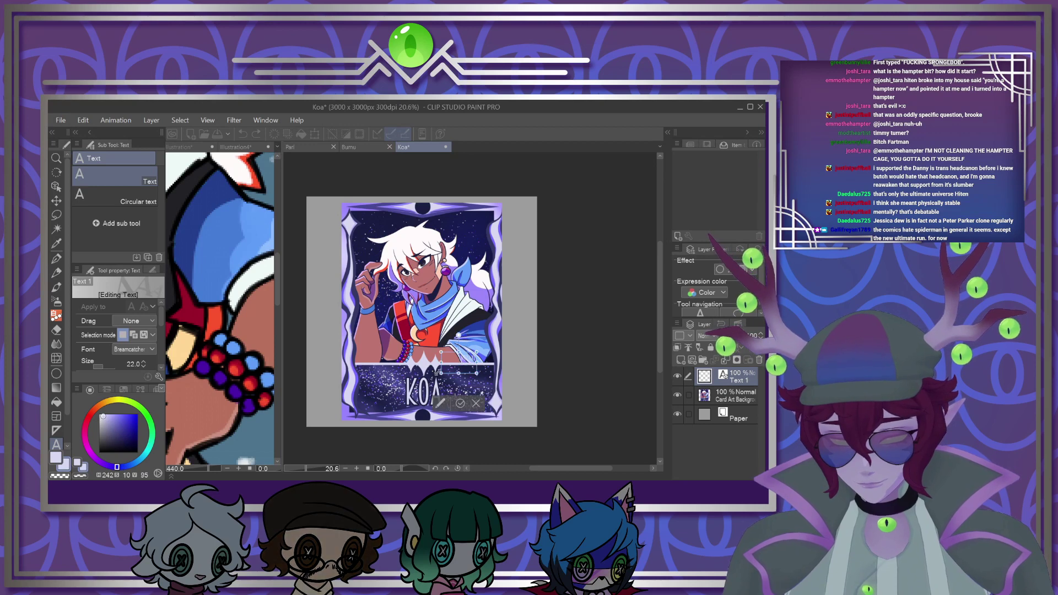
drag(469, 382, 480, 371)
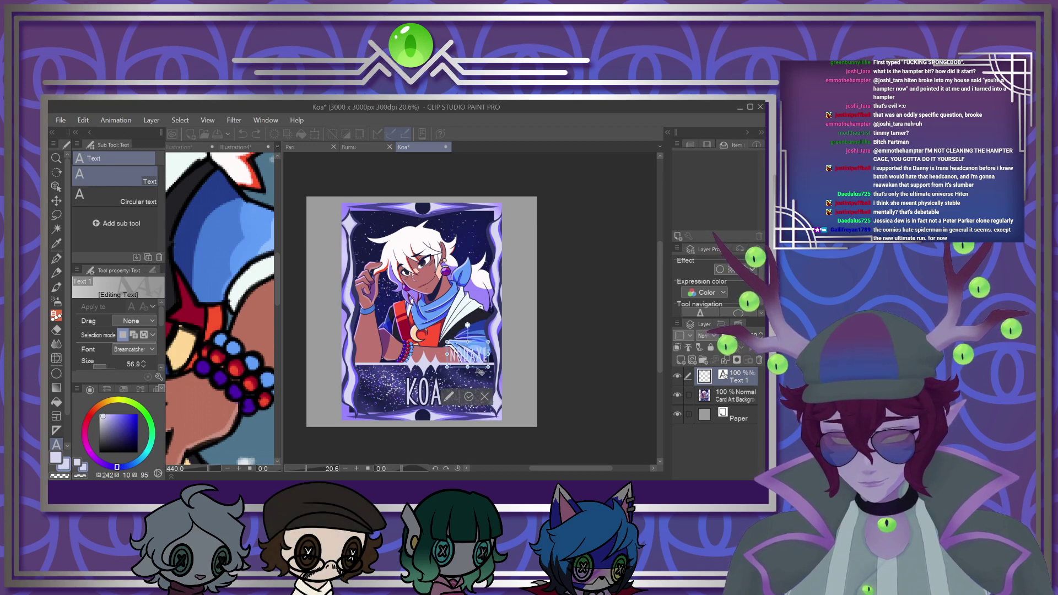
click(469, 397)
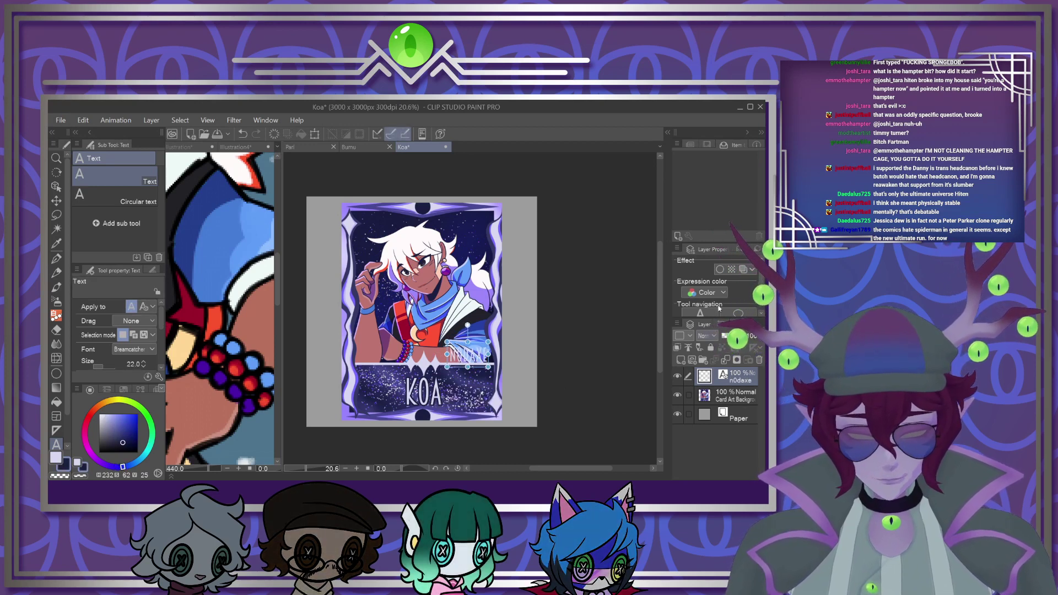
Outline the NODAXE text with a dark navy border effect and merge it into the card artwork
click(720, 269)
click(750, 311)
click(744, 295)
click(726, 360)
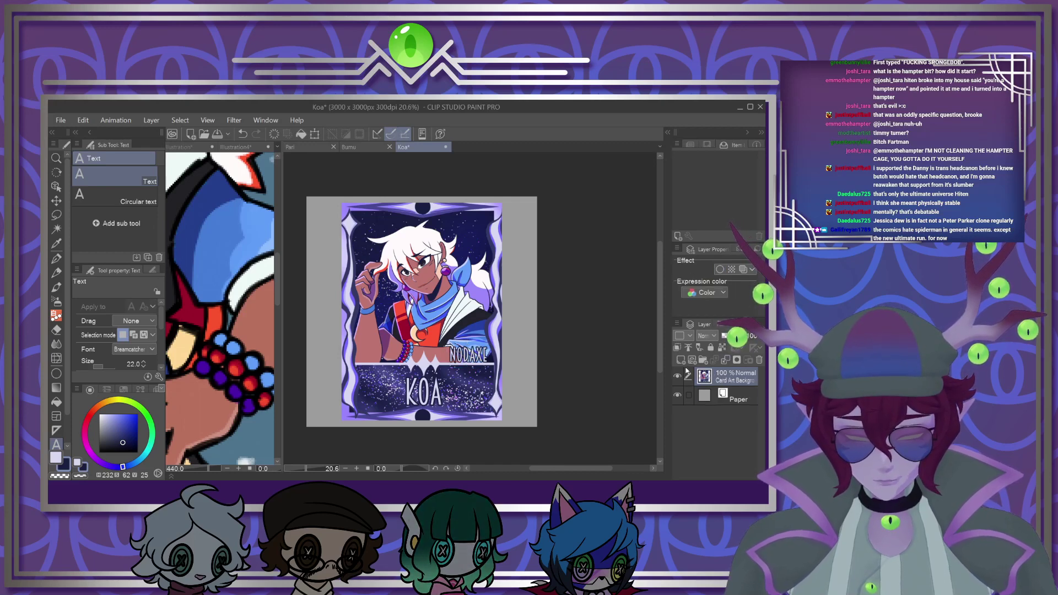
Examine the whole card composition, its lettering, and the character's face and upper body
scroll(383, 342, down, 3)
scroll(398, 290, up, 4)
scroll(395, 296, down, 4)
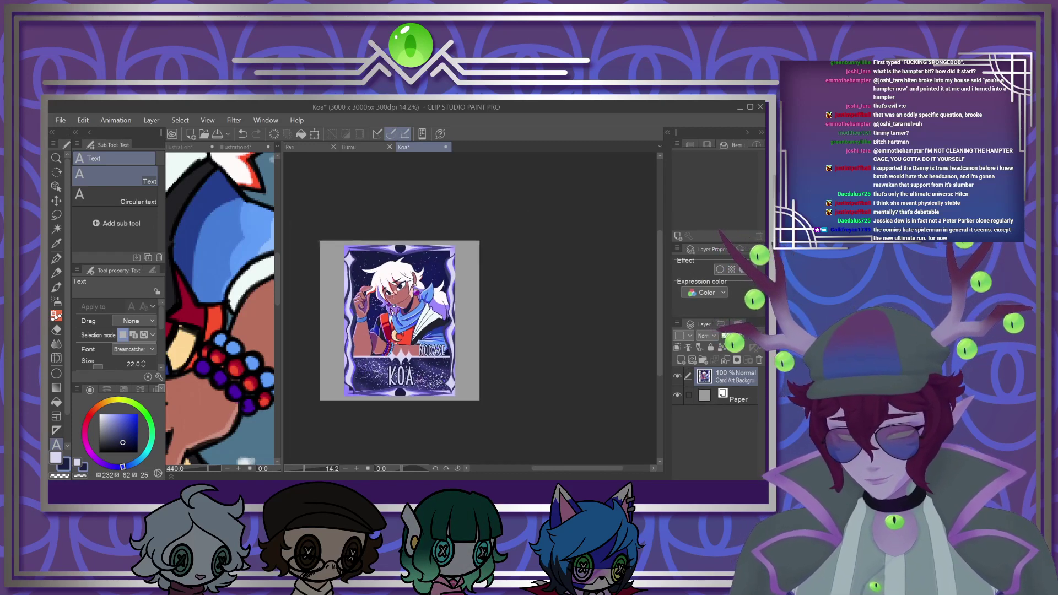
scroll(394, 299, up, 3)
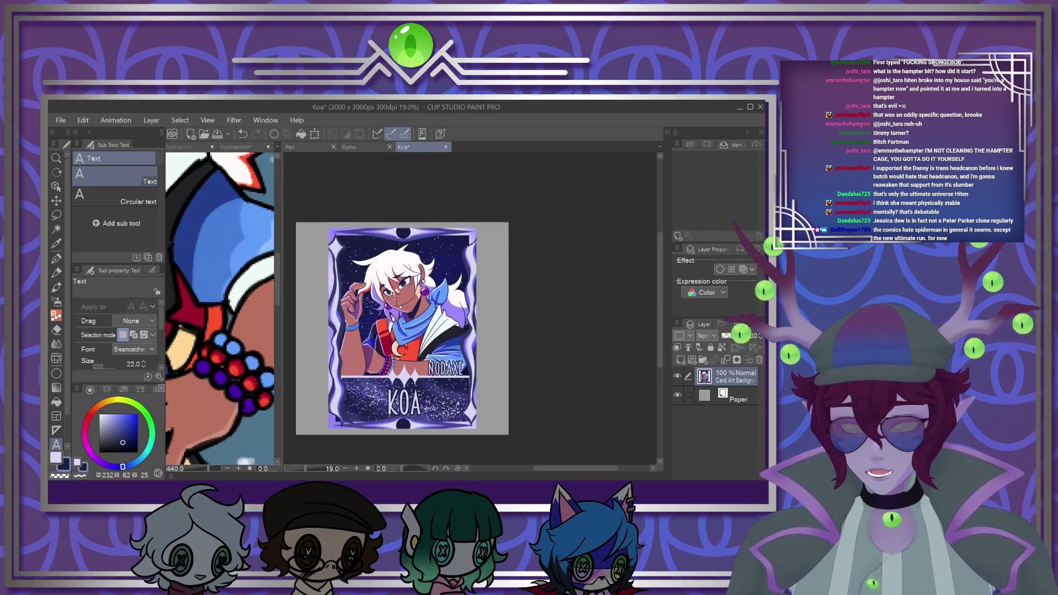
scroll(401, 300, down, 3)
scroll(402, 298, up, 3)
scroll(414, 298, down, 3)
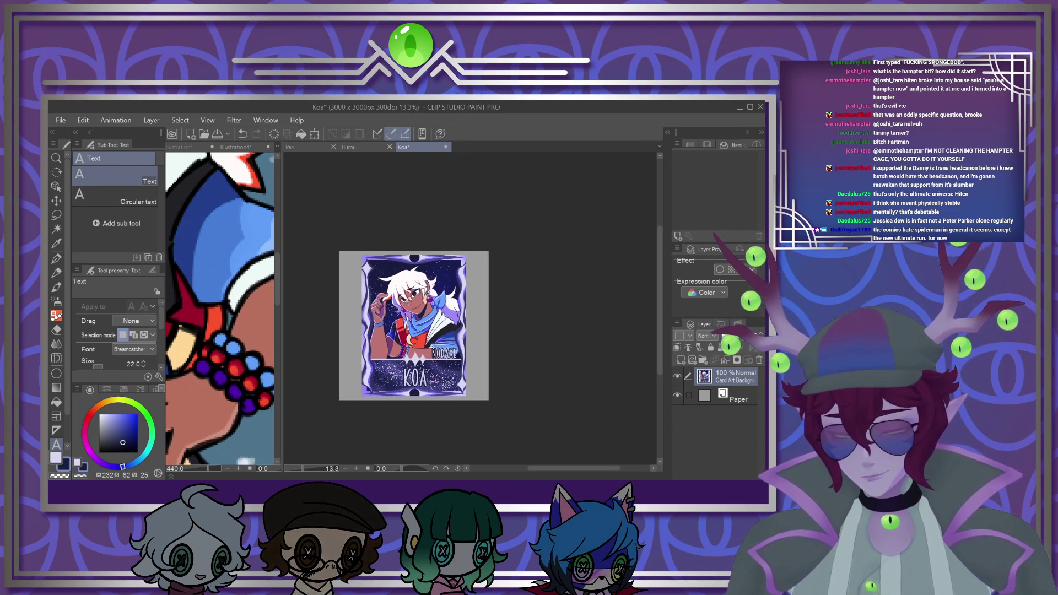
scroll(393, 297, up, 3)
scroll(375, 217, up, 3)
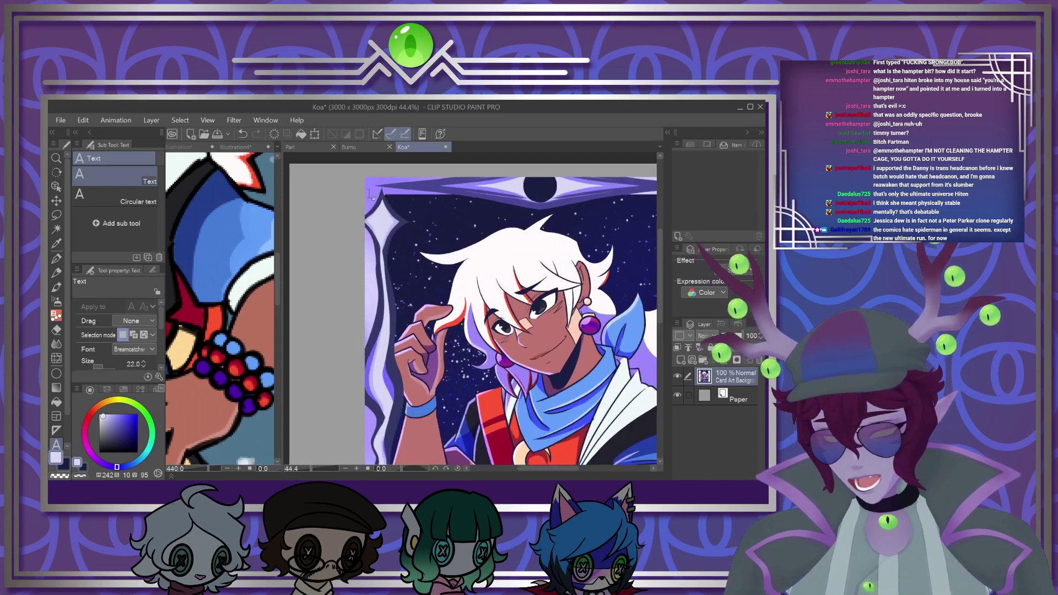
scroll(376, 216, down, 4)
scroll(376, 216, up, 2)
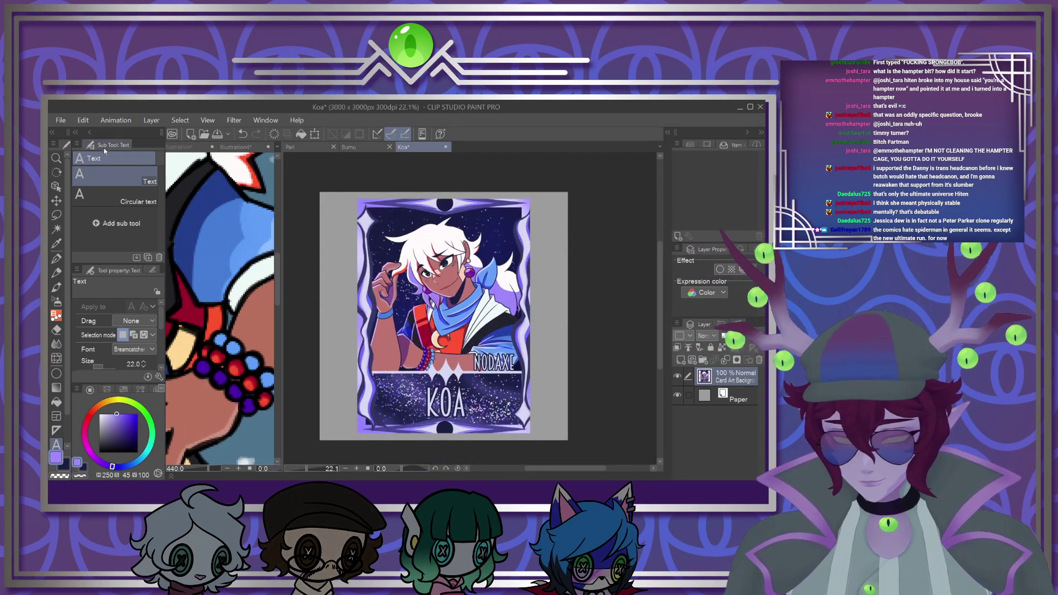
Import the round Dragon Ball Tag emblem and place it in the card's upper-left corner beside the character's hair
click(293, 295)
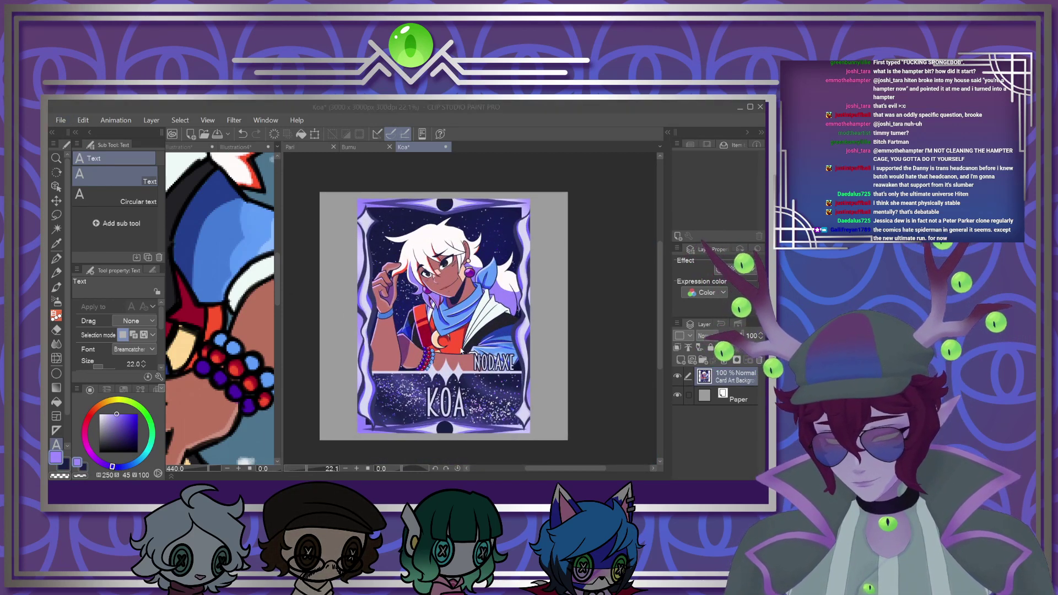
click(495, 410)
drag(514, 389, 393, 227)
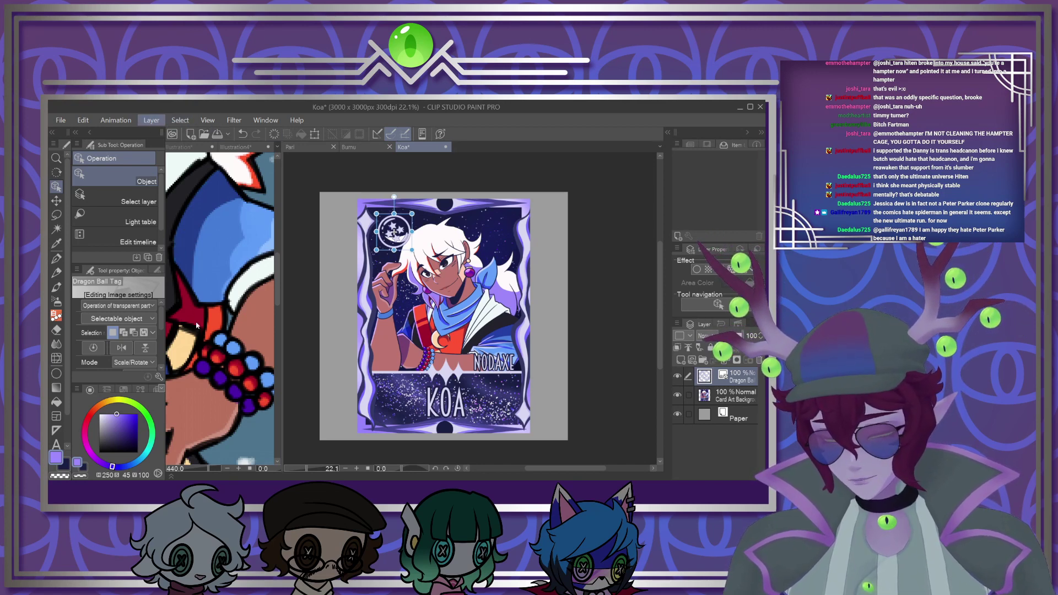
Fill the emblem's shape with purple on a new layer beneath it and blur the fill into a soft glow
click(367, 281)
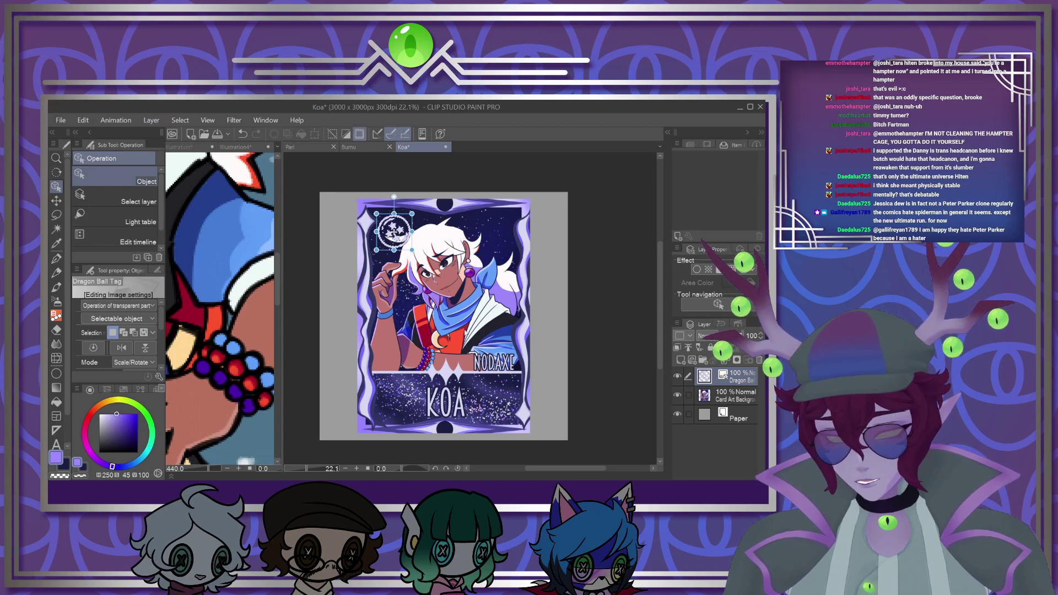
key(ctrl+shift+n)
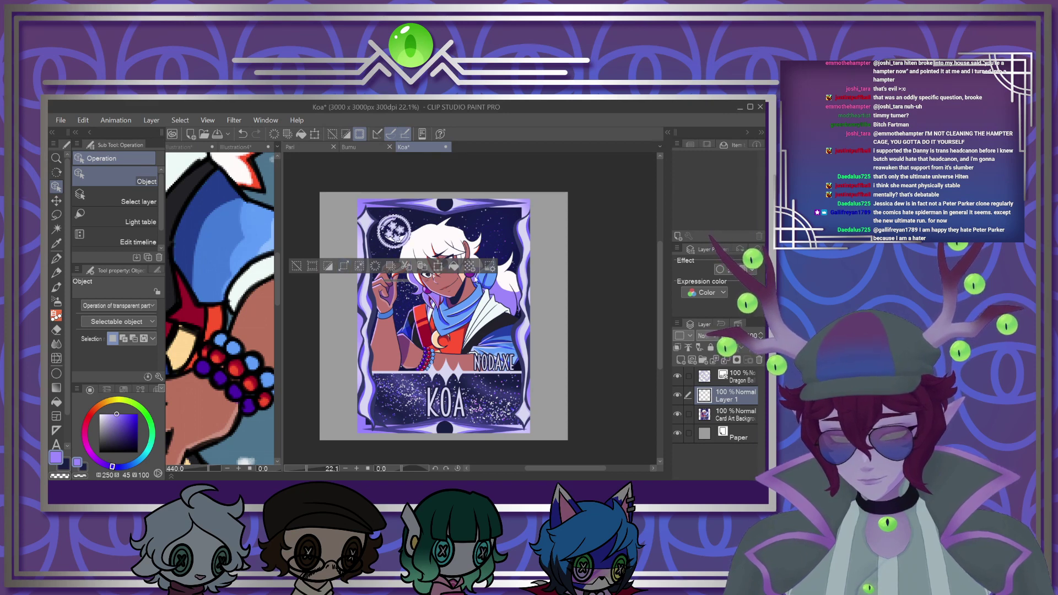
click(56, 215)
key(ctrl+d)
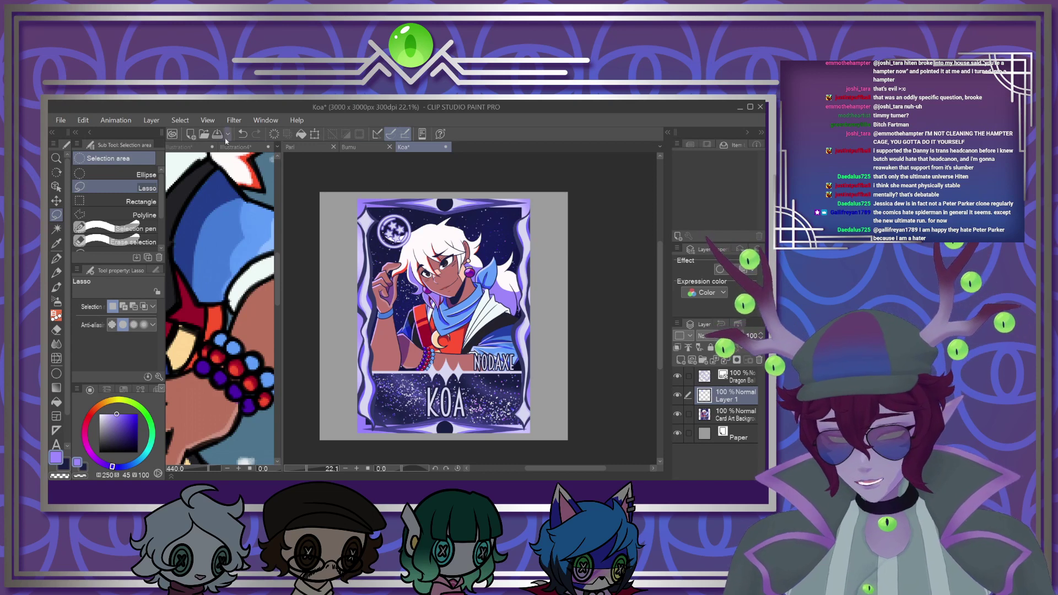
click(347, 167)
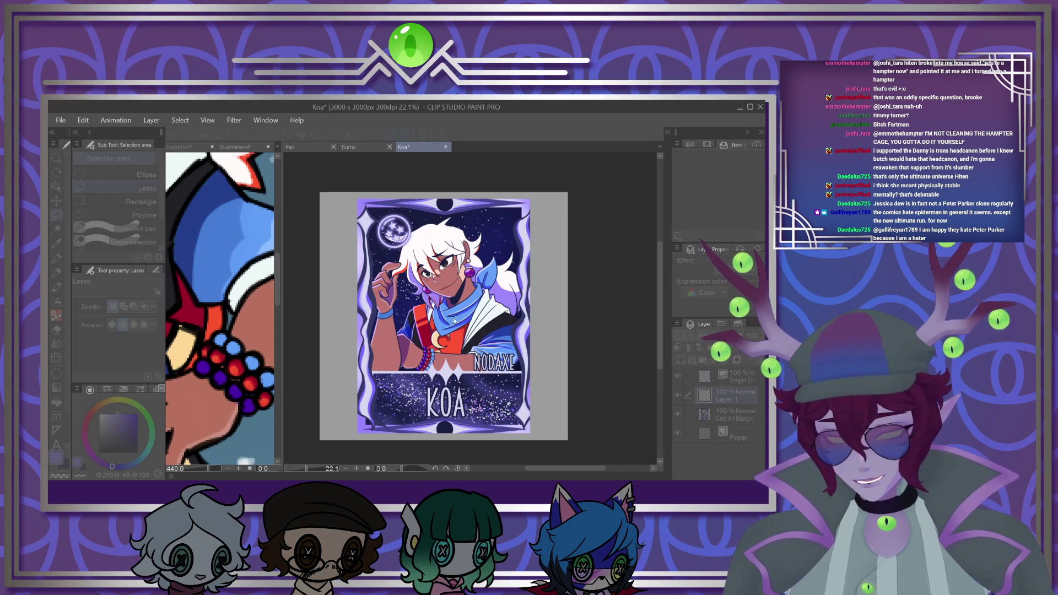
scroll(382, 282, down, 2)
scroll(430, 287, up, 2)
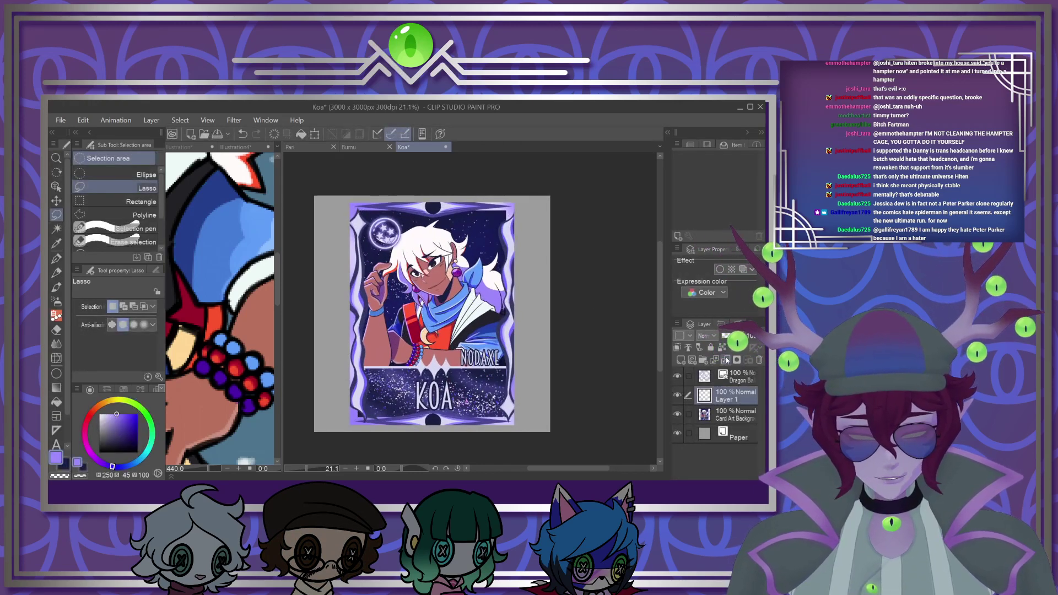
Merge the purple glow layer and the round emblem layer down into the card artwork layer
click(727, 360)
scroll(398, 293, down, 3)
scroll(400, 292, up, 3)
scroll(390, 270, down, 3)
scroll(365, 286, up, 5)
click(56, 228)
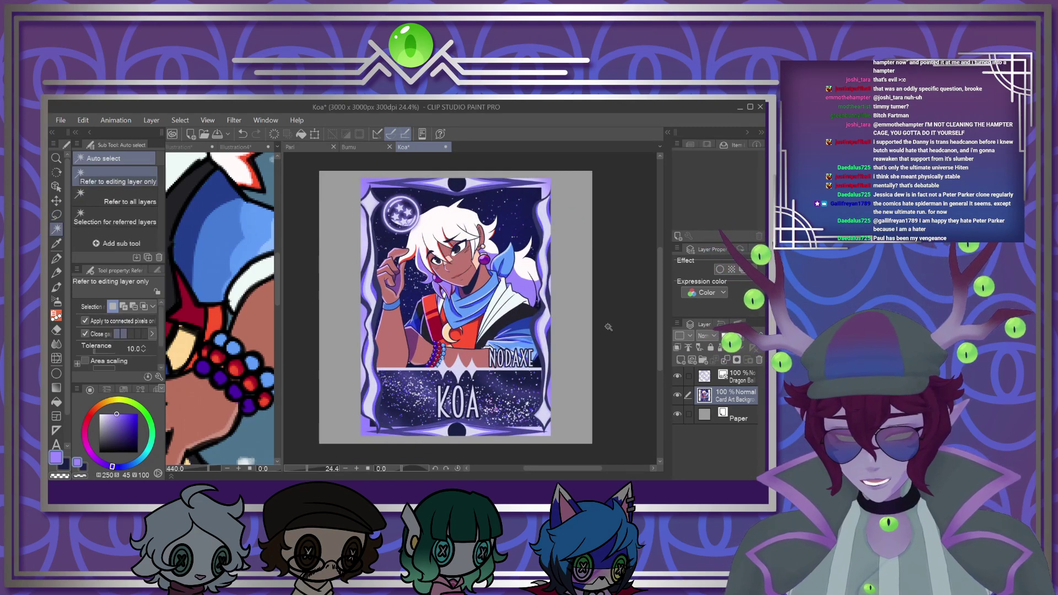
click(757, 382)
click(726, 360)
Select the empty area around the card, invert the selection, and crop the canvas to the card's edges
click(571, 386)
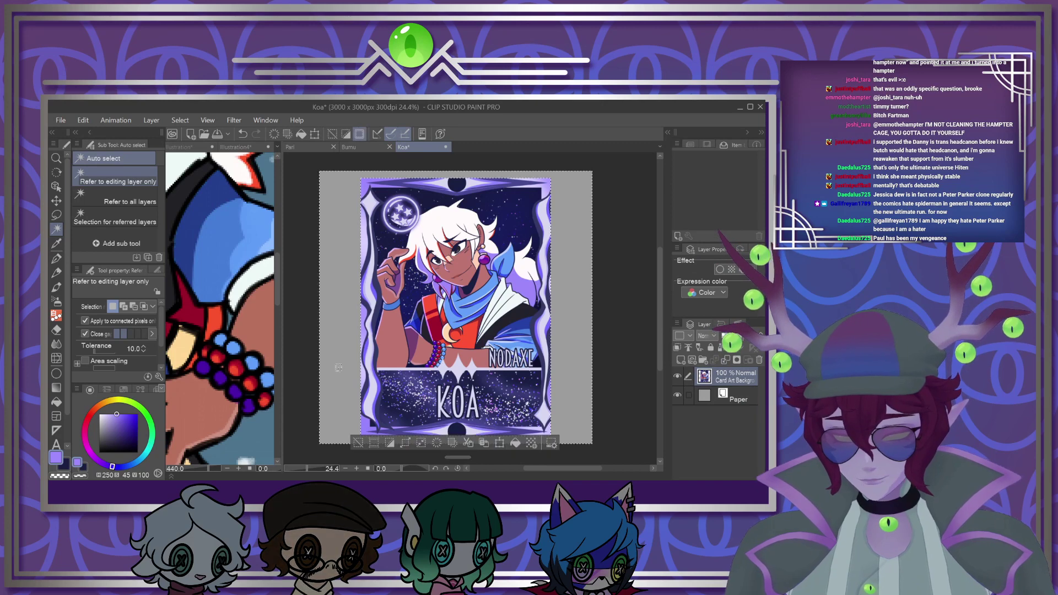
click(389, 443)
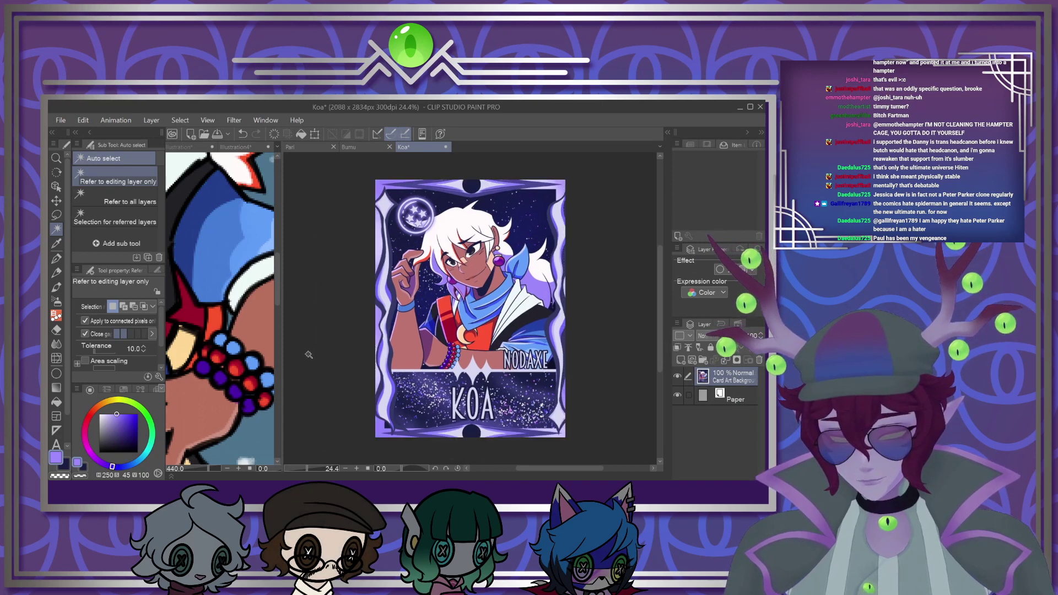
scroll(350, 257, down, 3)
scroll(349, 257, up, 2)
Export the finished card as an image and close the Koa document
click(61, 119)
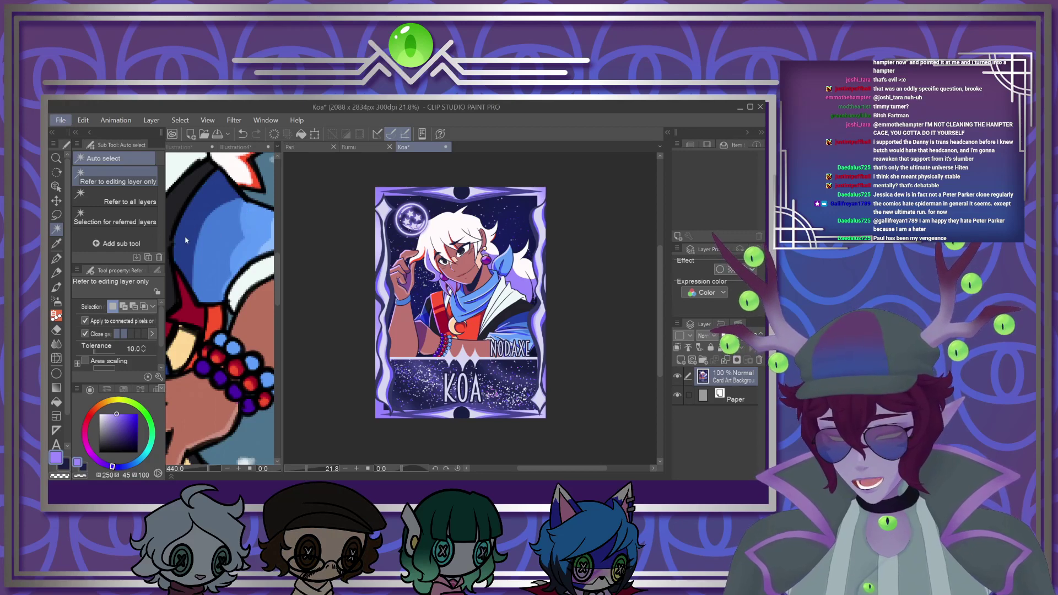
click(304, 262)
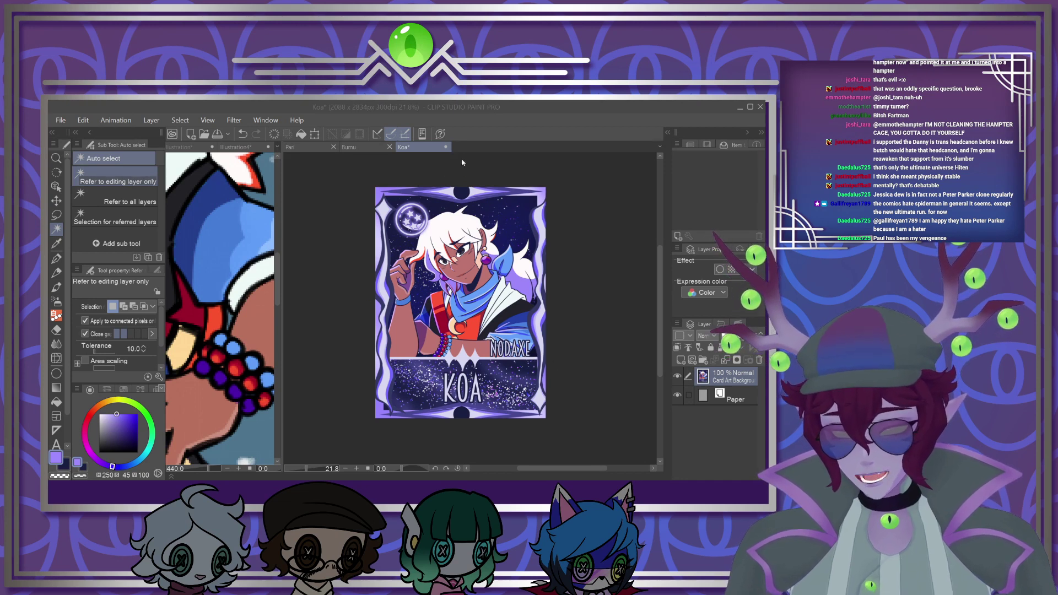
click(474, 175)
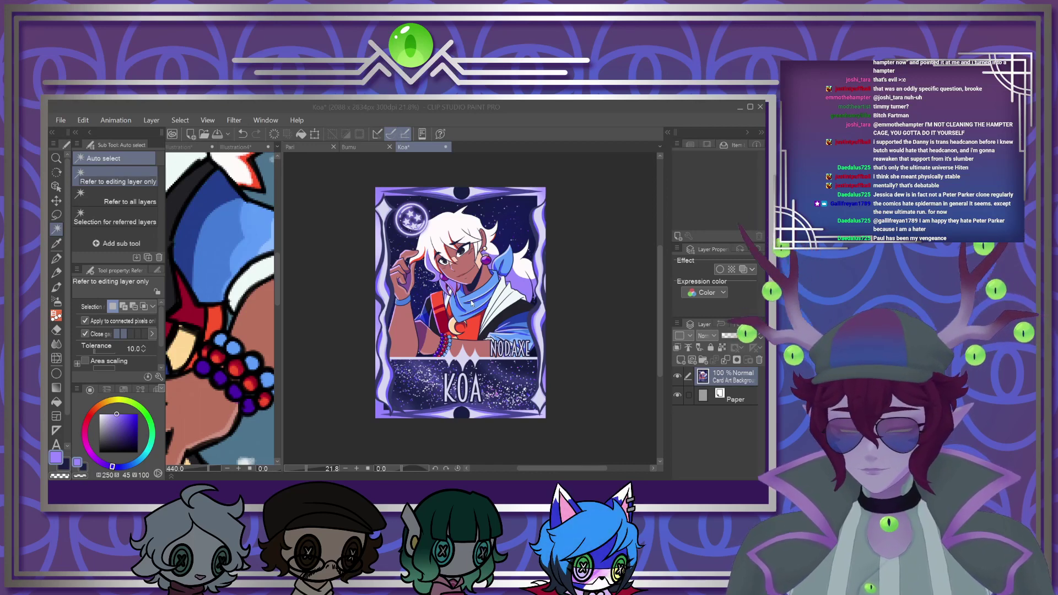
click(549, 354)
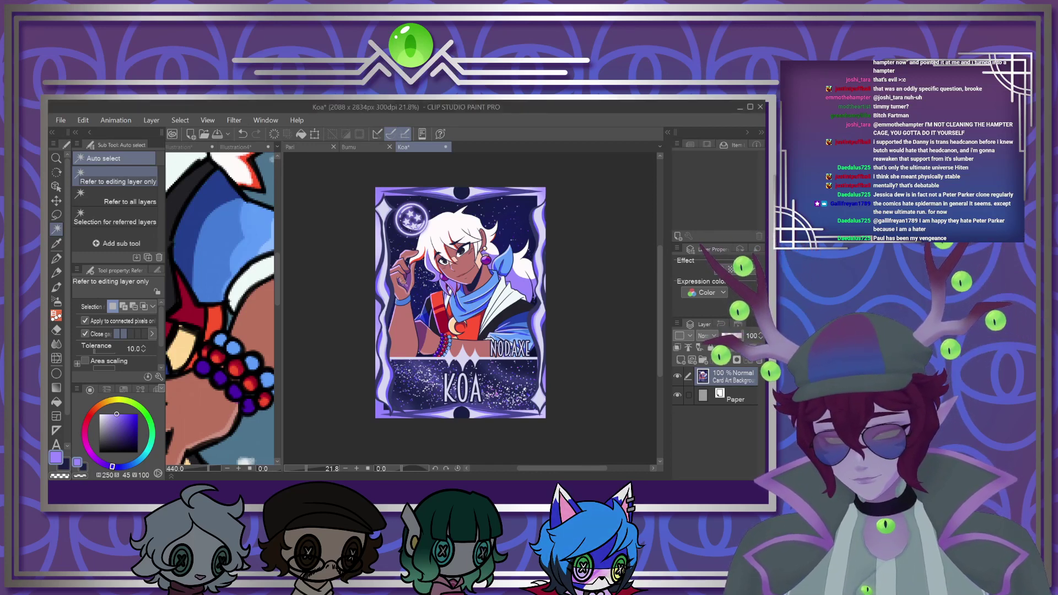
click(444, 147)
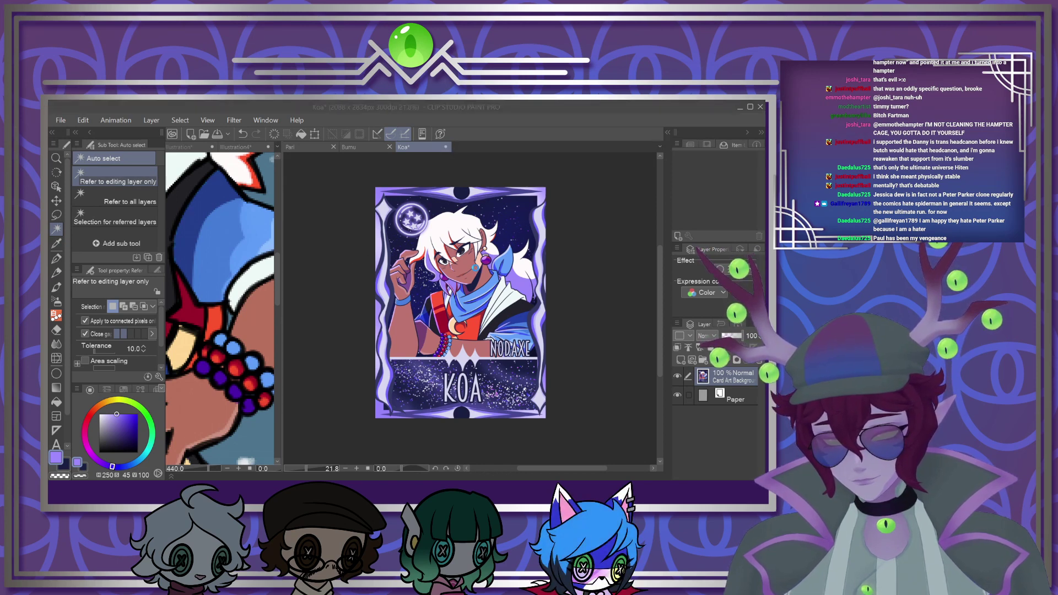
key(Return)
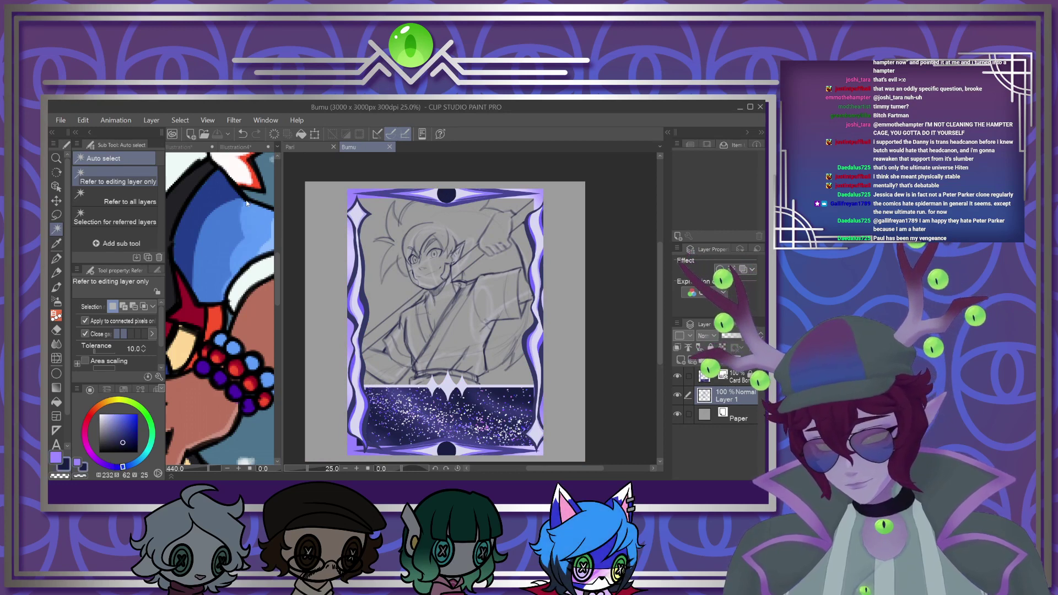
Bring up the green-haired character reference drawing beside the next card and clear its selection
click(275, 155)
click(268, 148)
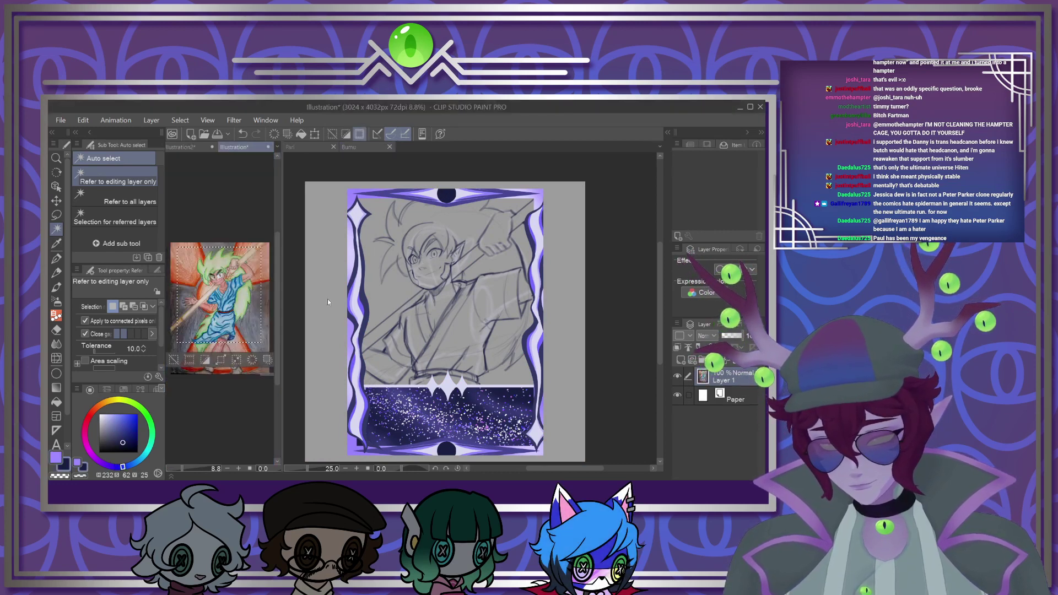
key(ctrl+d)
key(m)
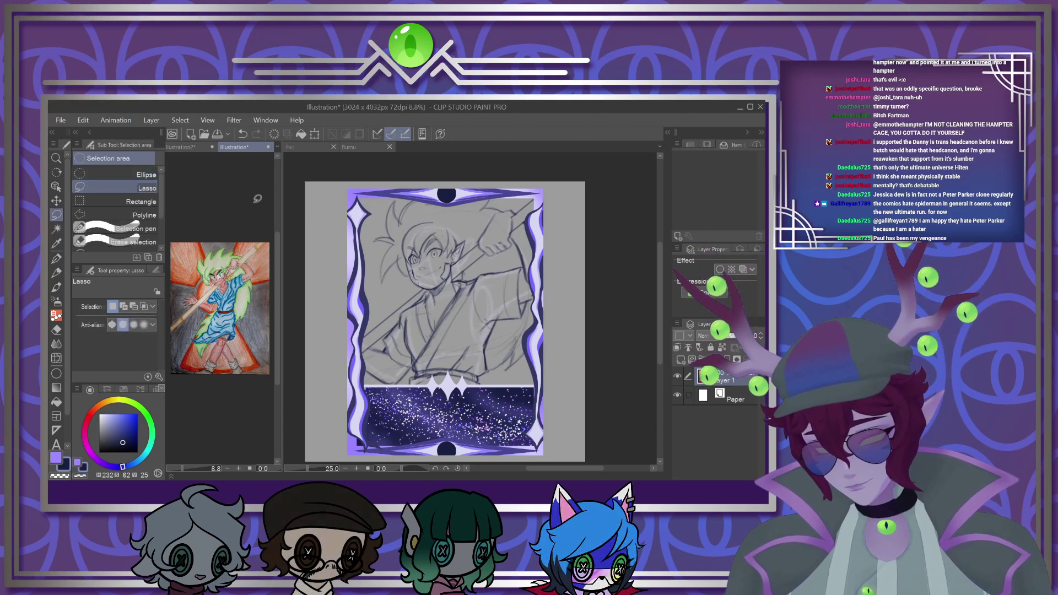
Set the next card's sketch layer to 23% opacity, lock it, and add a new layer above it for the line art
click(514, 327)
drag(503, 321, 615, 338)
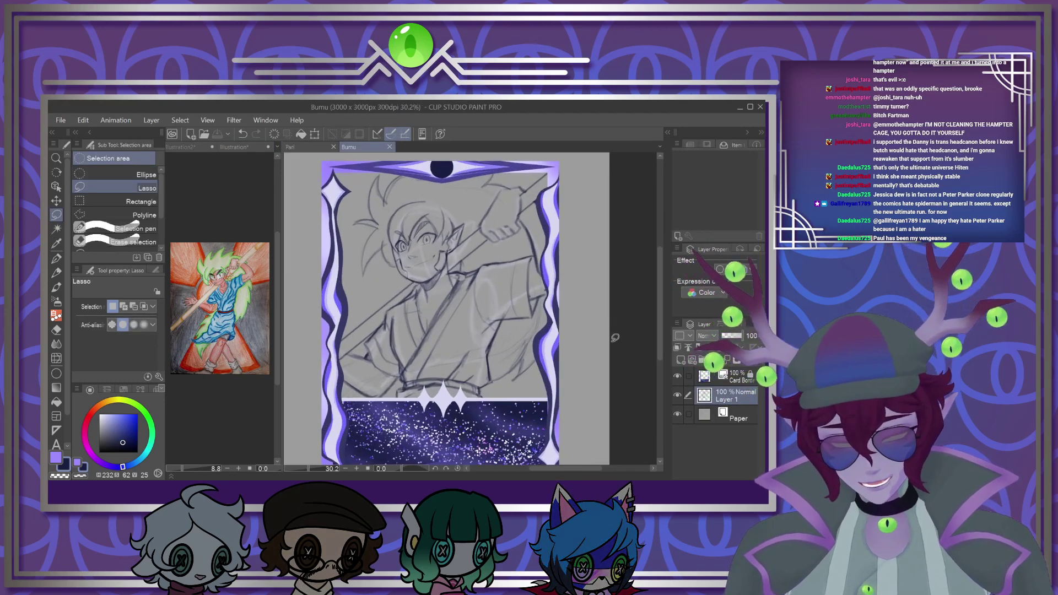
click(736, 335)
drag(733, 336, 729, 335)
click(711, 348)
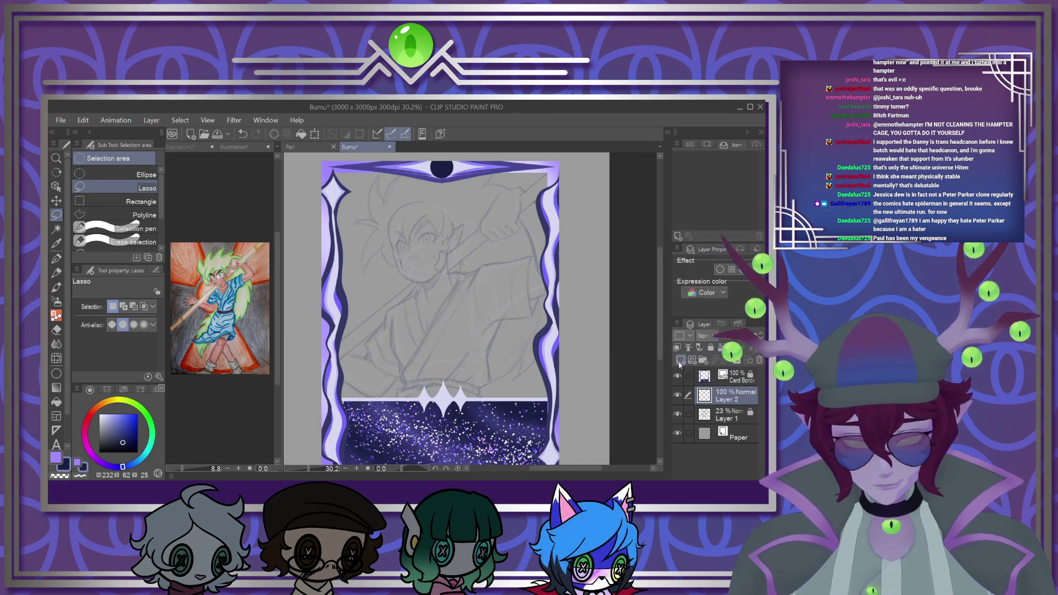
Ink the character's left eye outline, lash corner, lower lid and upper crease in dark navy with the G-pen at size 7
scroll(439, 270, up, 5)
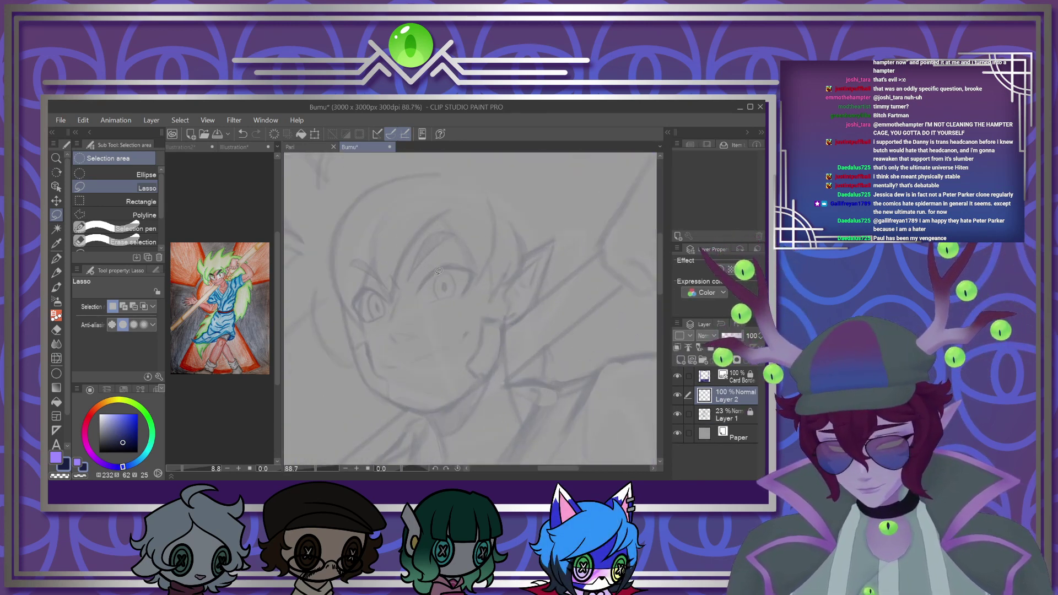
scroll(439, 271, up, 6)
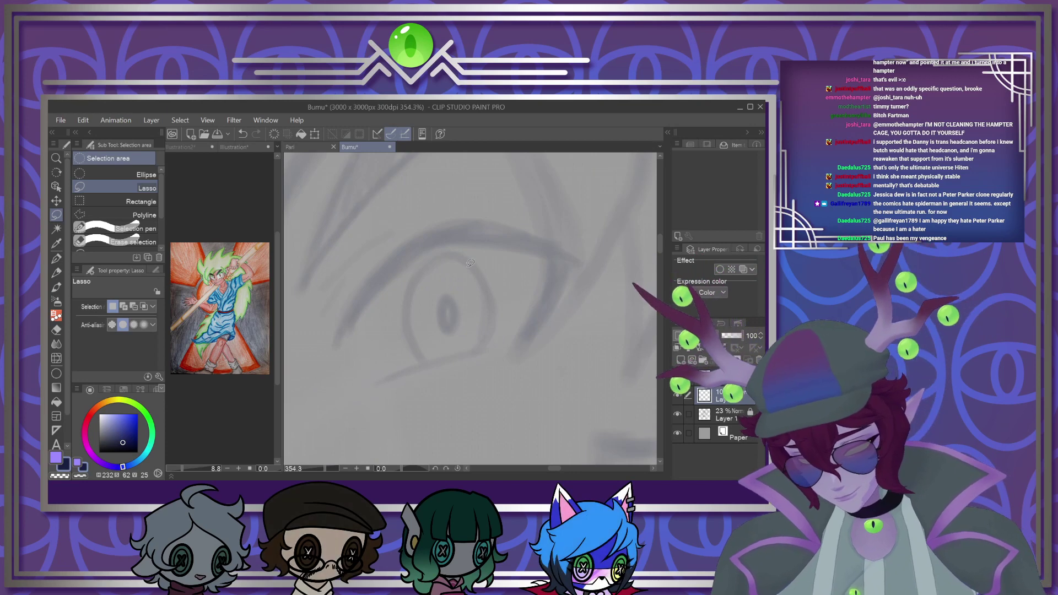
key(p)
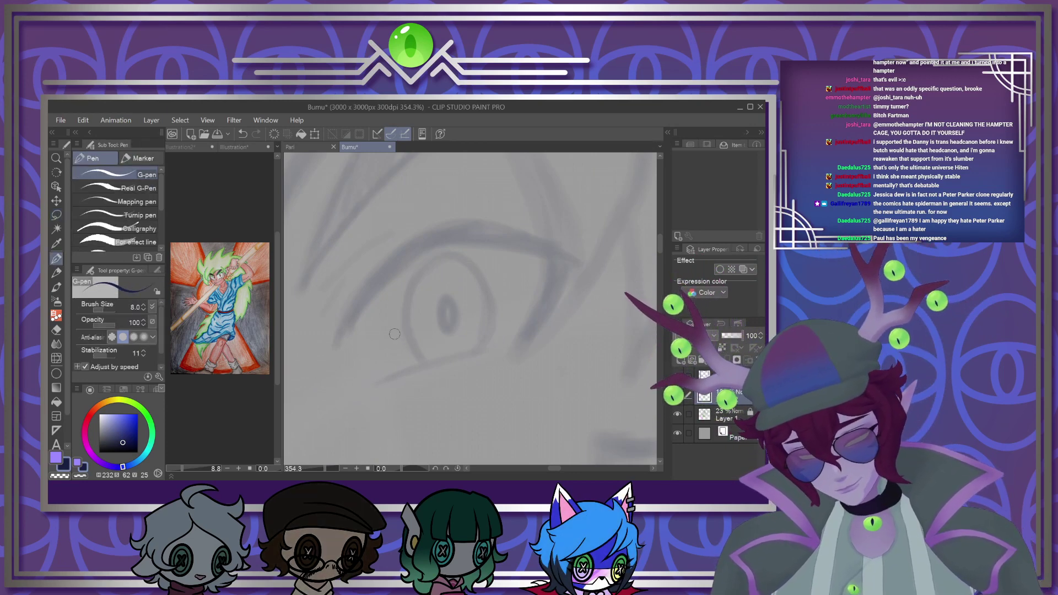
mouse_move(334, 363)
mouse_down()
mouse_move(410, 242)
mouse_move(563, 254)
mouse_up()
key(ctrl+z)
mouse_move(333, 353)
mouse_down()
mouse_move(468, 228)
mouse_move(567, 248)
mouse_move(546, 306)
mouse_move(456, 359)
mouse_move(371, 390)
mouse_up()
mouse_move(335, 344)
mouse_down()
mouse_move(467, 236)
mouse_move(562, 252)
mouse_up()
key(ctrl+z)
mouse_move(331, 351)
mouse_down()
mouse_move(372, 292)
mouse_move(459, 246)
mouse_move(565, 266)
mouse_move(507, 348)
mouse_up()
drag(327, 321, 439, 216)
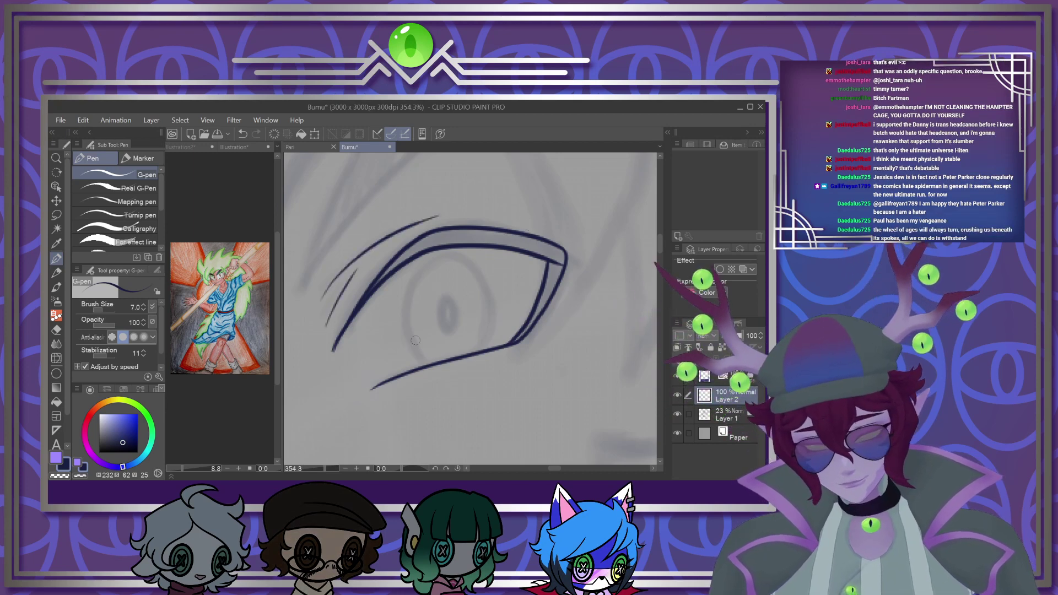
Ink the angled eyebrow above the character's left eye and the short furrow lines at its inner end
scroll(623, 235, up, 3)
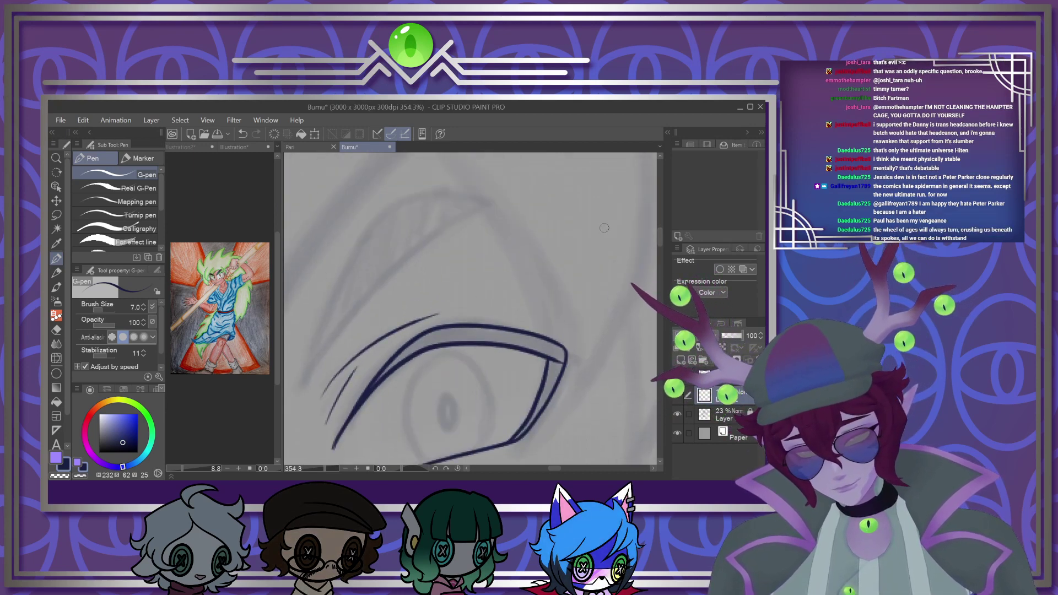
scroll(537, 276, down, 6)
scroll(429, 278, up, 5)
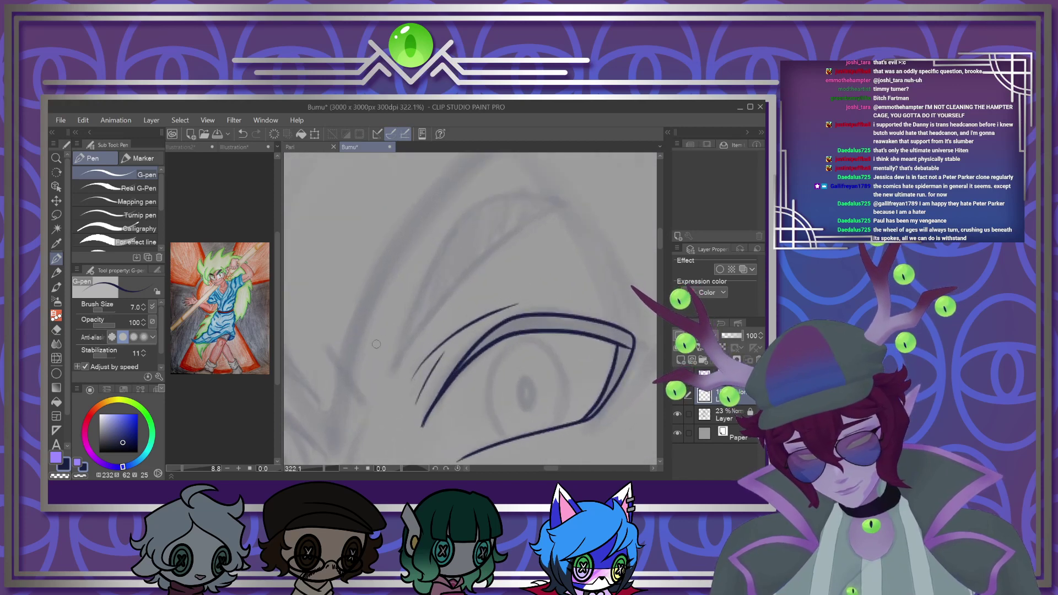
mouse_move(367, 341)
mouse_down()
mouse_move(397, 369)
mouse_move(553, 211)
mouse_move(583, 199)
mouse_move(431, 262)
mouse_up()
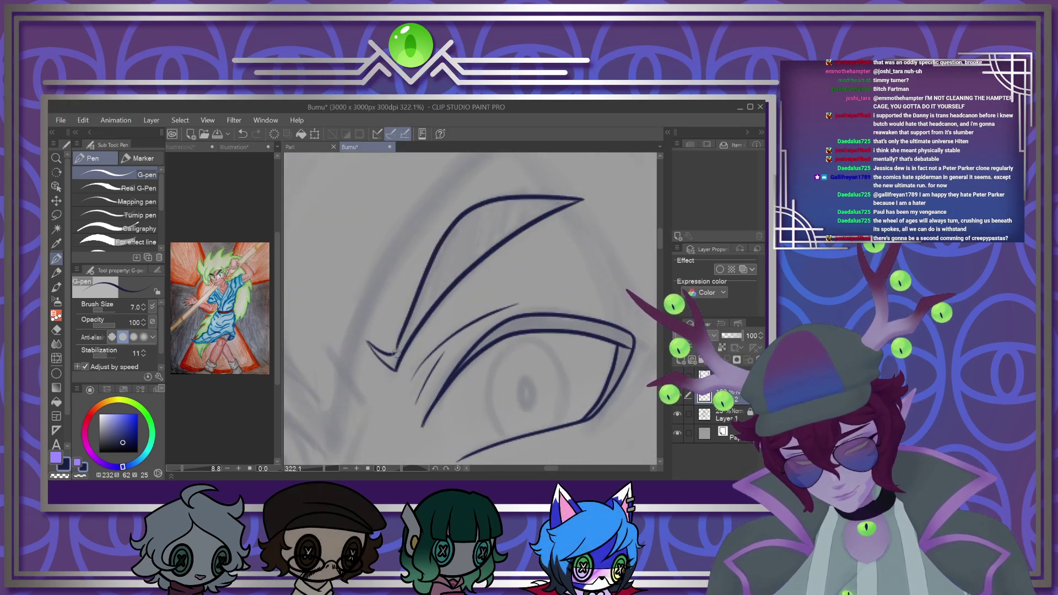
scroll(445, 280, down, 1)
scroll(445, 280, down, 7)
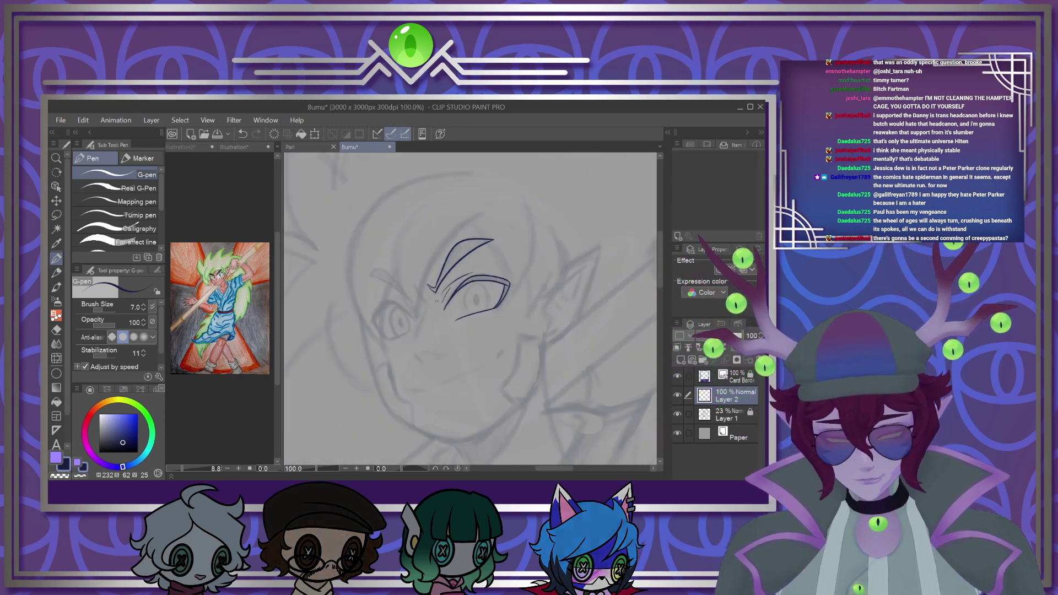
scroll(386, 325, up, 6)
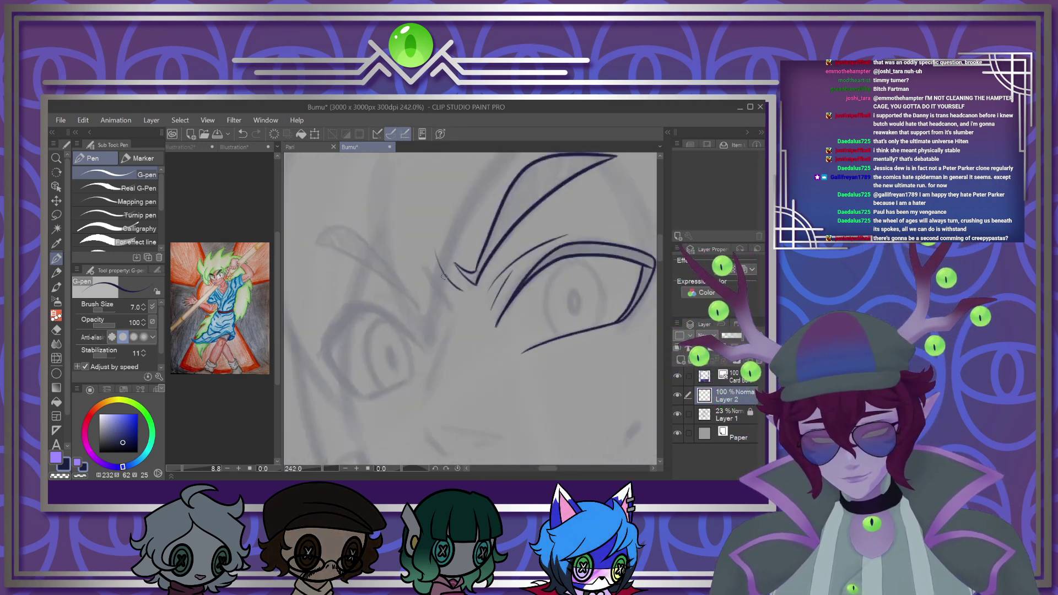
scroll(501, 298, down, 2)
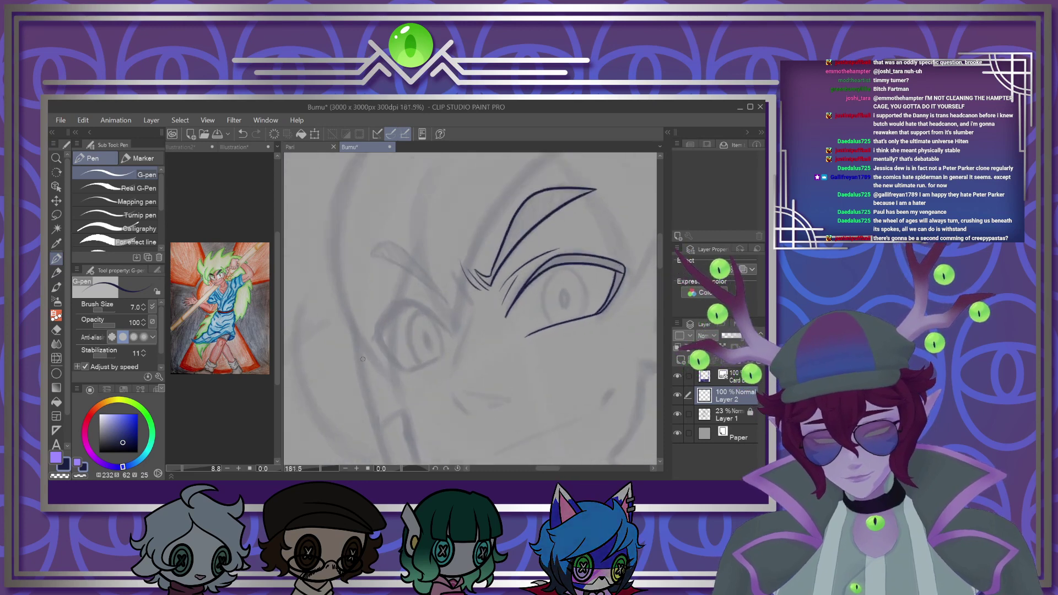
Ink the character's right eye with its curved upper lid, outer edge and lower lid following the sketch
scroll(425, 349, up, 7)
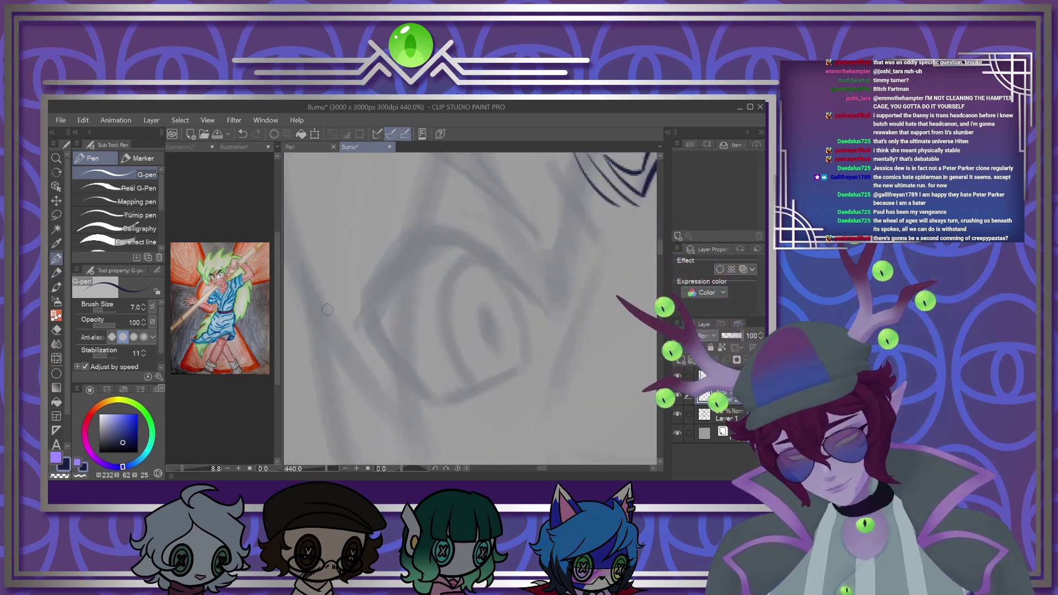
mouse_move(349, 292)
mouse_down()
mouse_move(358, 317)
mouse_move(523, 368)
mouse_up()
mouse_move(350, 298)
mouse_down()
mouse_move(362, 259)
mouse_move(441, 231)
mouse_move(549, 322)
mouse_up()
drag(372, 319, 444, 395)
key(ctrl+z)
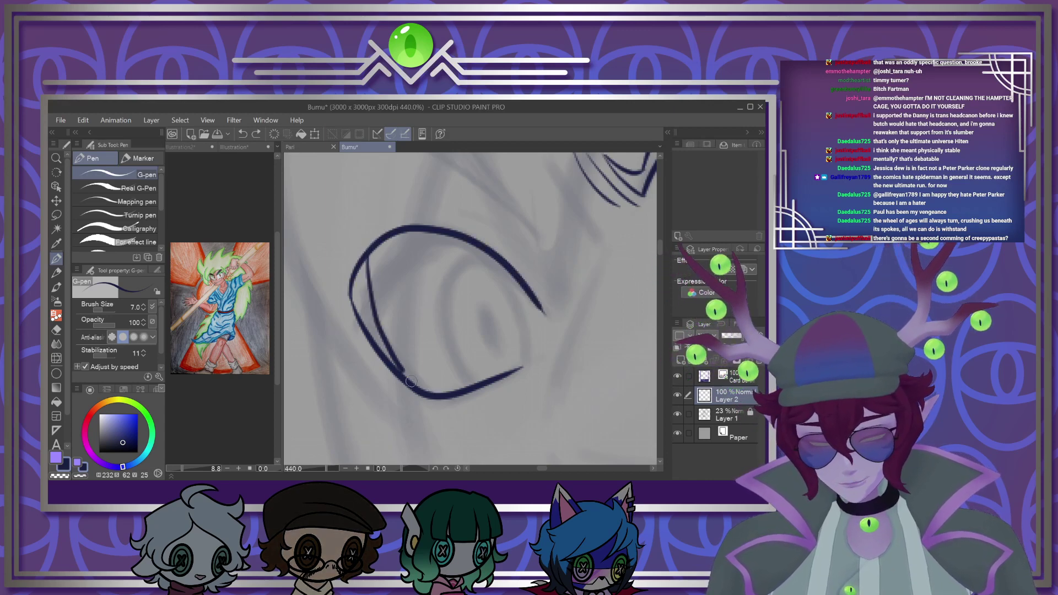
key(ctrl+z)
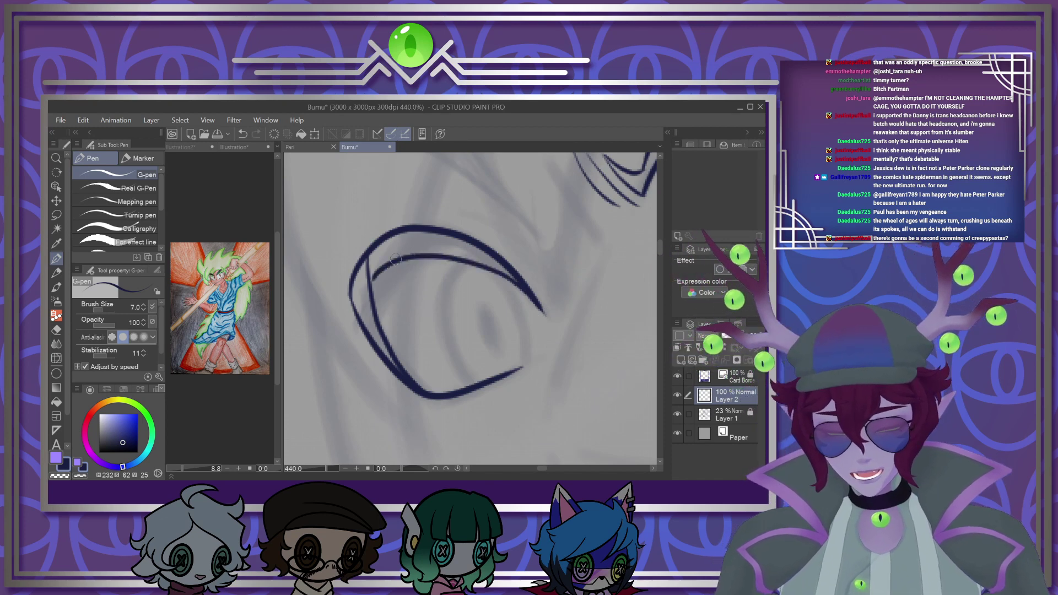
Redraw the inner lash line under the right eye's upper lid and add a thin crease line above the lid
scroll(398, 273, down, 4)
scroll(397, 279, up, 3)
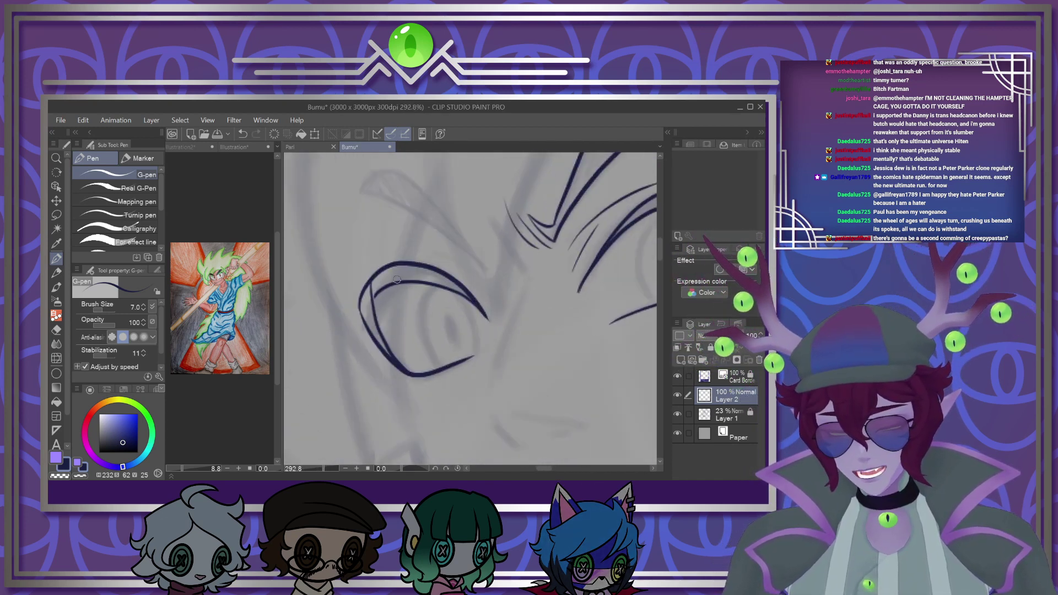
scroll(397, 279, up, 2)
key(ctrl+z)
mouse_move(346, 321)
mouse_down()
mouse_move(392, 278)
mouse_move(510, 290)
mouse_move(590, 370)
mouse_up()
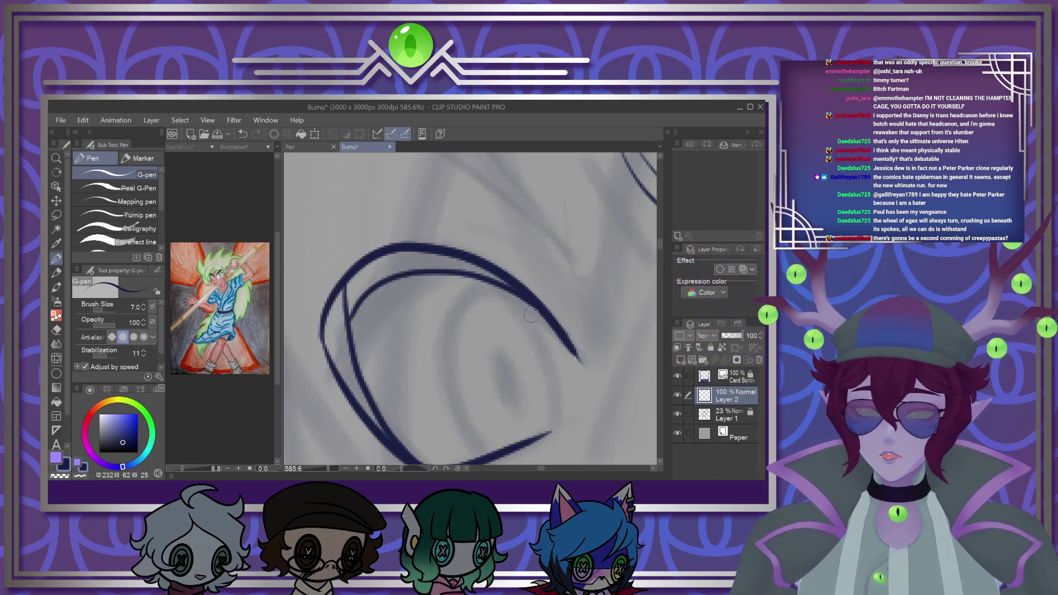
scroll(433, 290, down, 2)
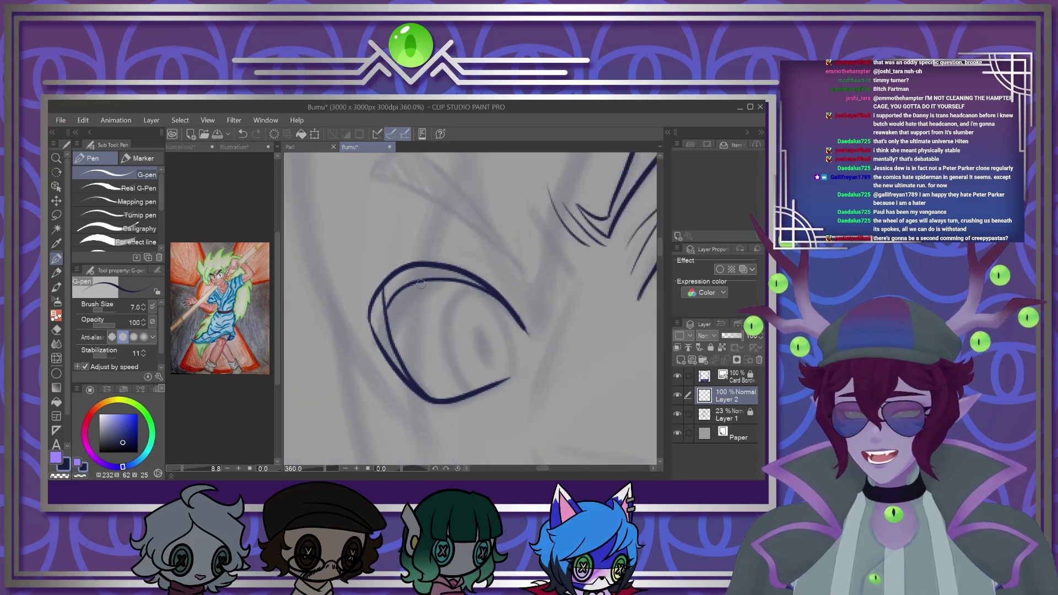
scroll(428, 215, up, 3)
mouse_move(383, 281)
mouse_down()
mouse_move(562, 289)
mouse_move(583, 331)
mouse_up()
scroll(539, 343, down, 4)
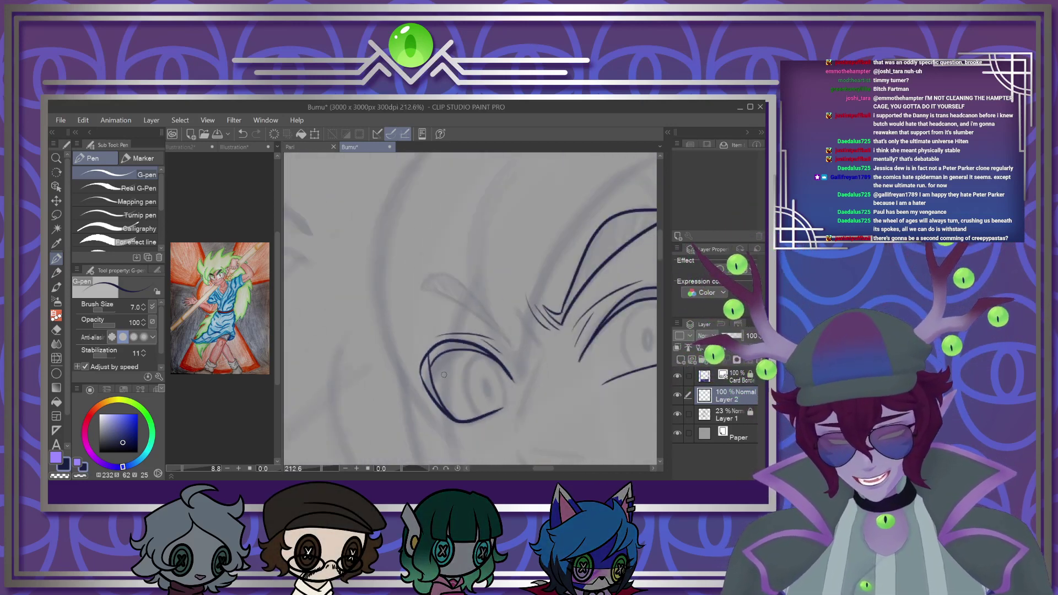
Ink the outline of the eyebrow above the smaller left-hand eye, tracing the sketch with the G-pen
scroll(476, 341, up, 3)
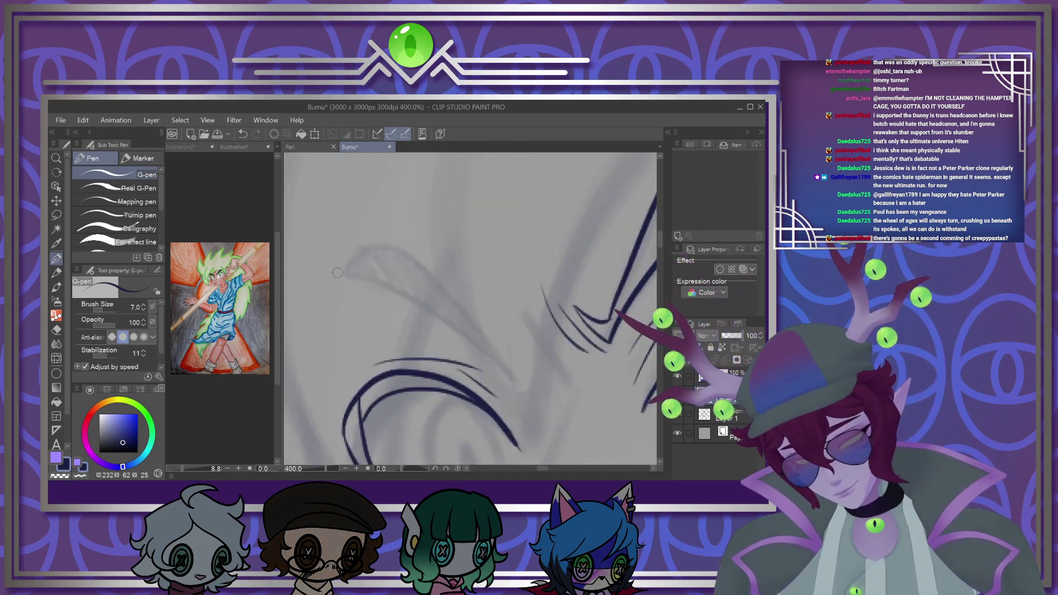
mouse_move(336, 274)
mouse_down()
mouse_move(527, 392)
mouse_move(437, 278)
mouse_move(331, 274)
mouse_up()
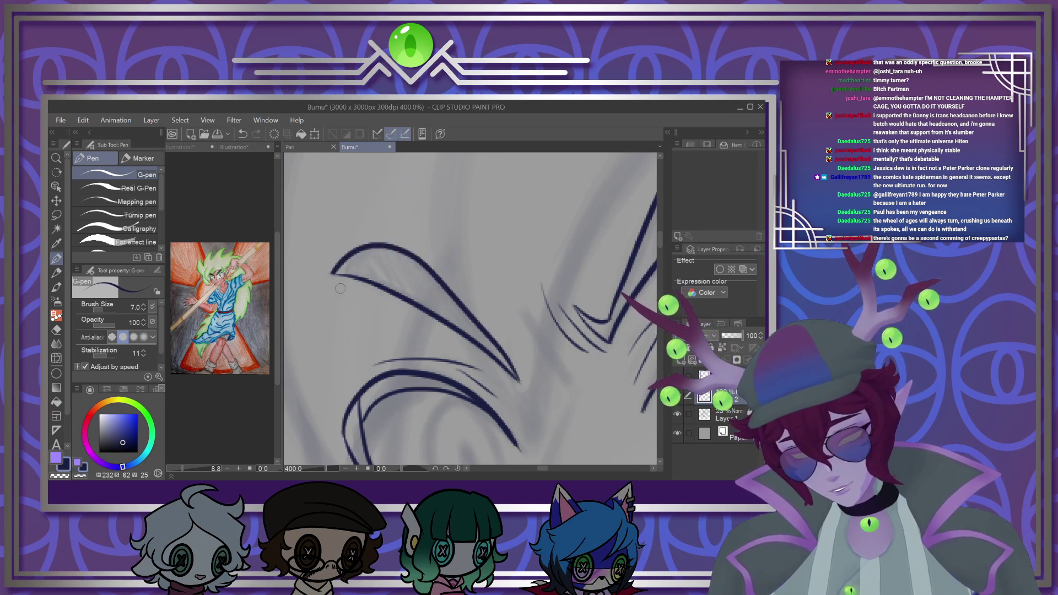
scroll(411, 315, down, 5)
scroll(411, 315, up, 2)
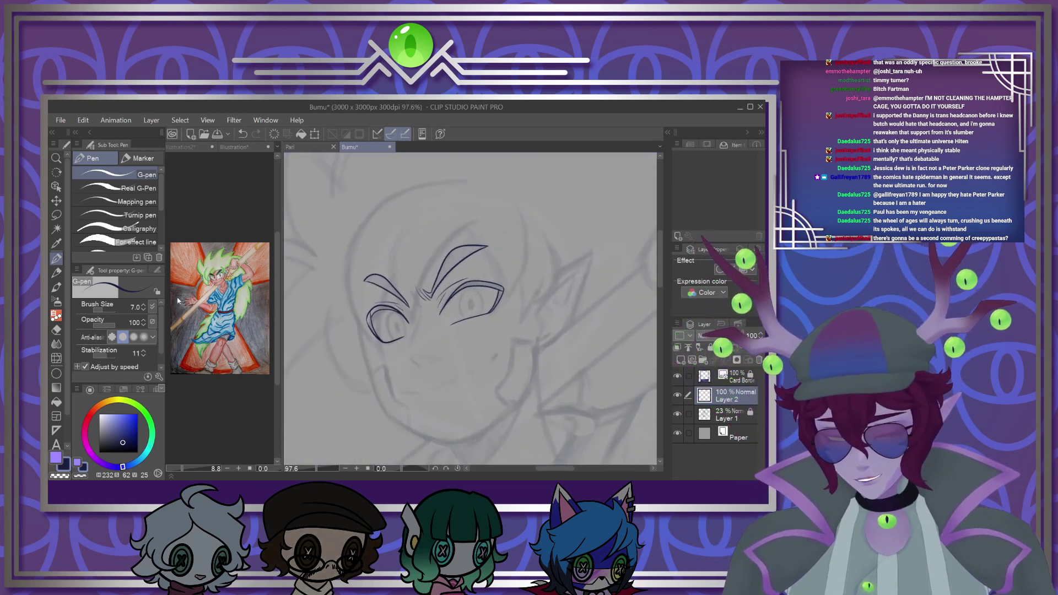
Fill the outlined eyebrows and upper eyelids with dark navy using an inverted Auto select selection, and deselect
click(55, 229)
click(380, 215)
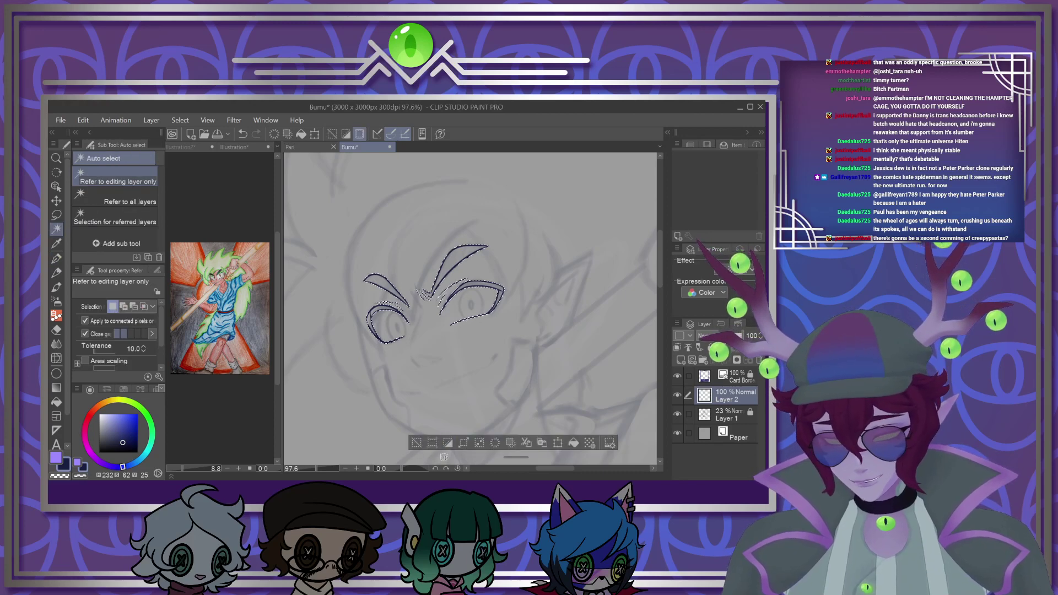
click(448, 443)
click(493, 360)
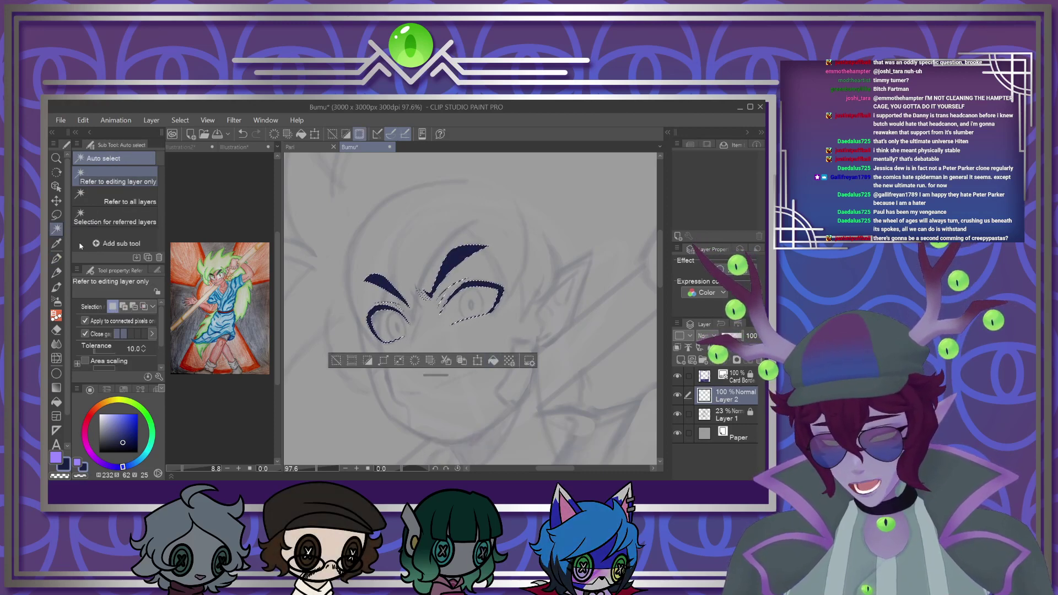
click(55, 214)
key(ctrl+d)
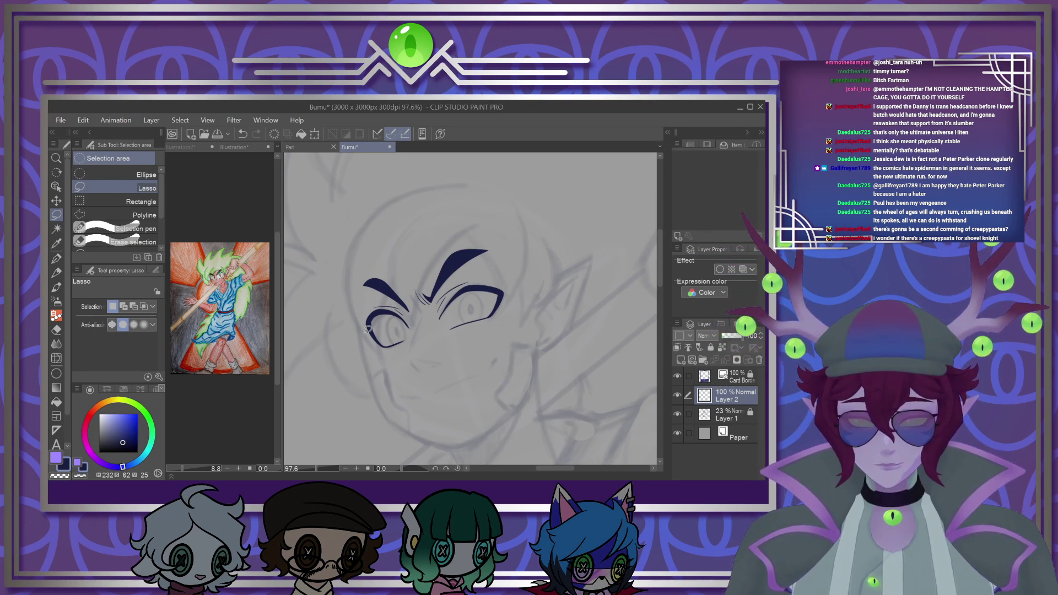
Ink the irises of both eyes with the G-pen and fill in their oval pupils in dark navy
scroll(367, 330, down, 3)
scroll(367, 329, up, 3)
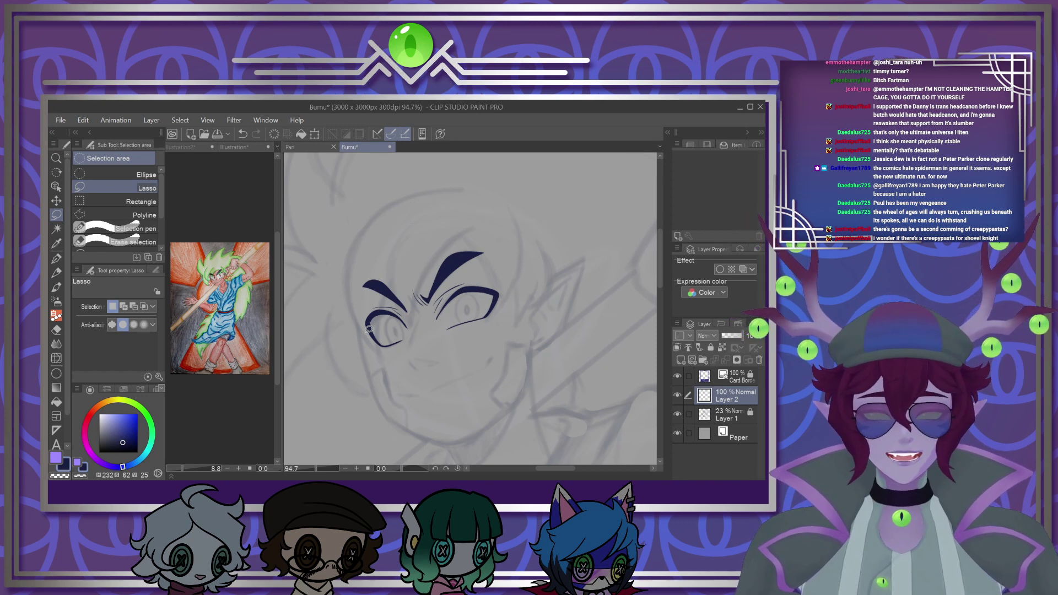
scroll(356, 316, down, 4)
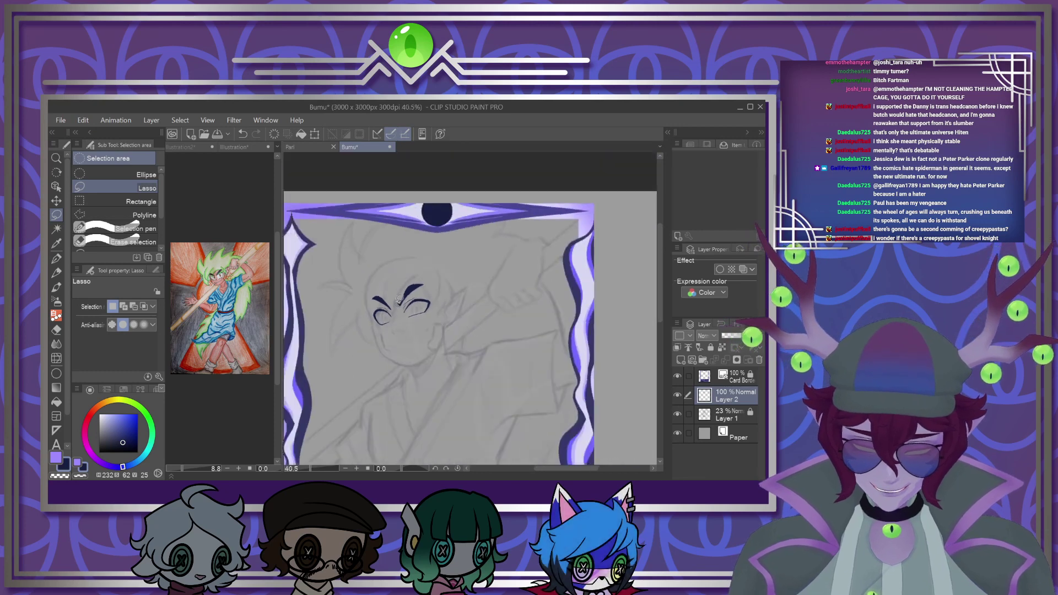
scroll(398, 296, up, 4)
scroll(398, 295, up, 5)
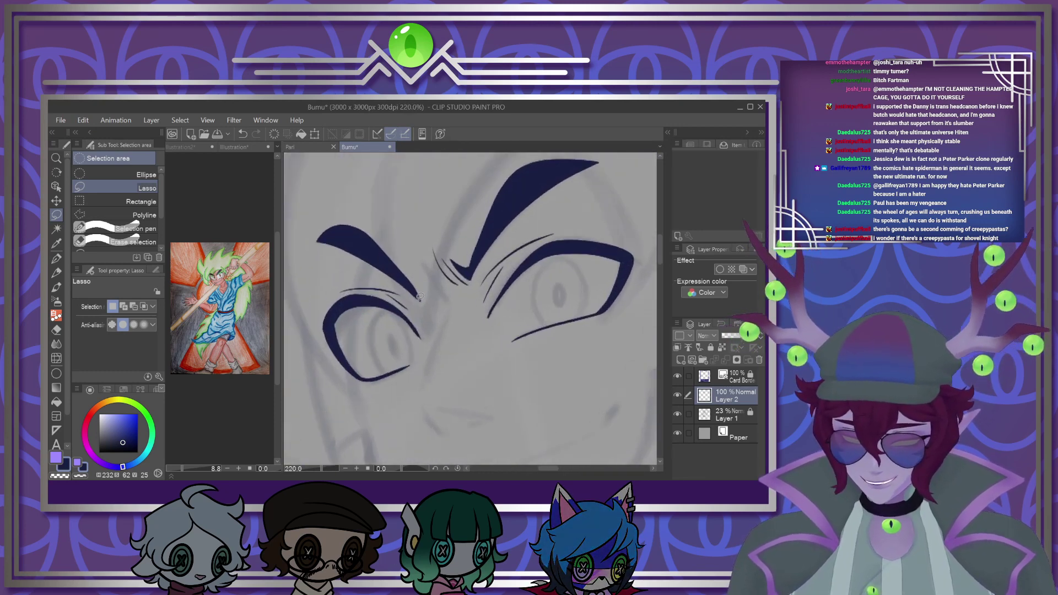
click(56, 258)
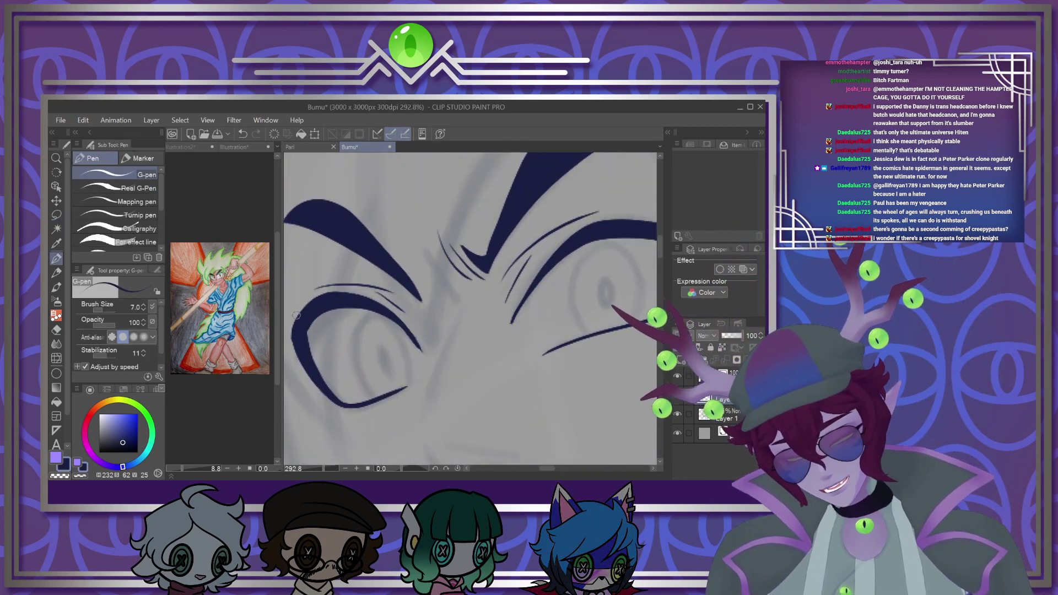
mouse_move(369, 393)
mouse_down()
mouse_move(358, 366)
mouse_move(365, 321)
mouse_up()
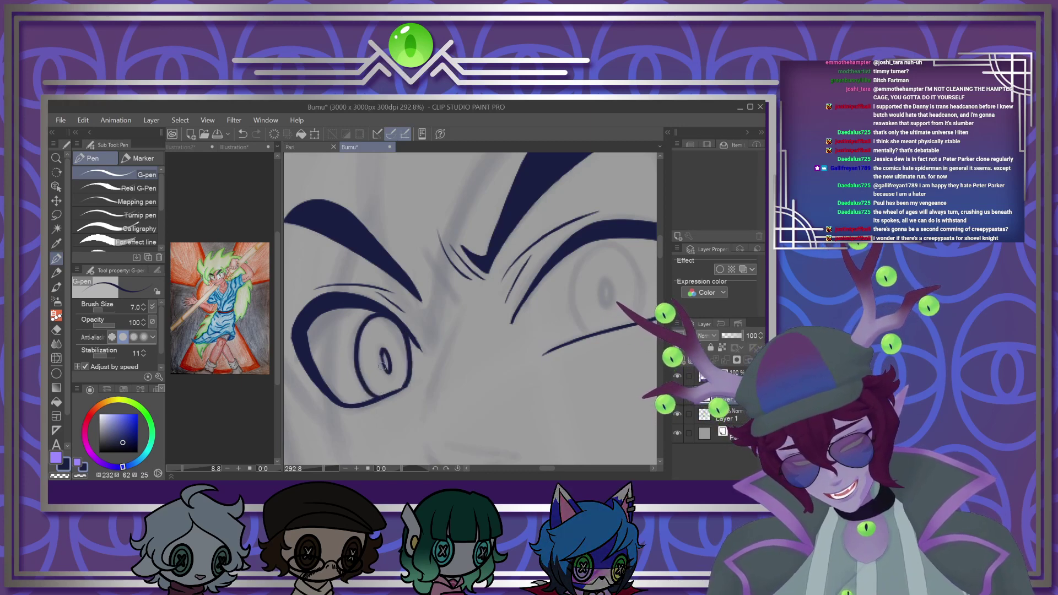
drag(384, 368, 387, 346)
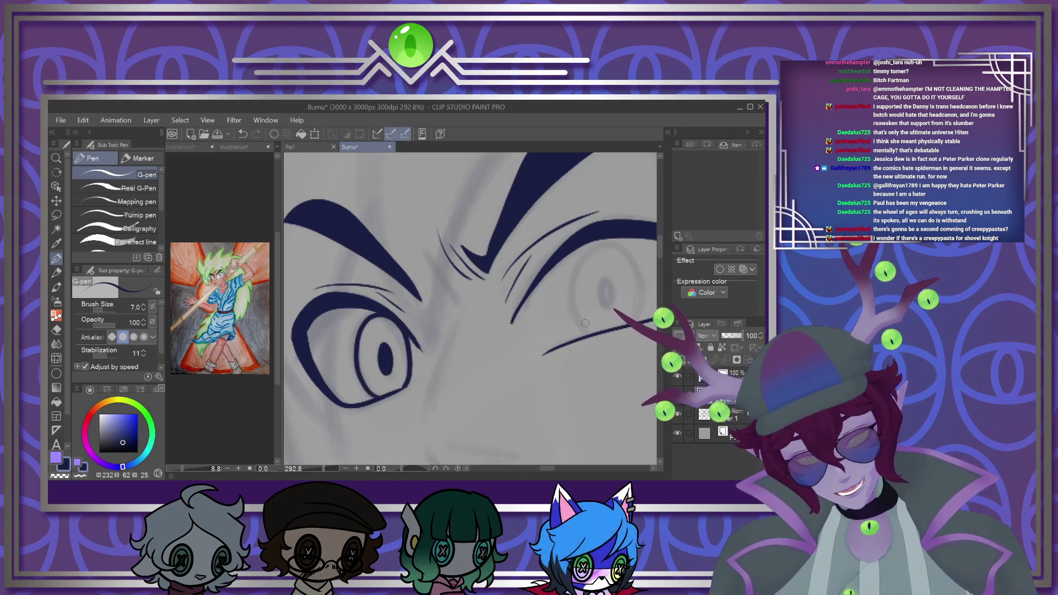
mouse_move(589, 333)
mouse_down()
mouse_move(580, 262)
mouse_move(602, 245)
mouse_up()
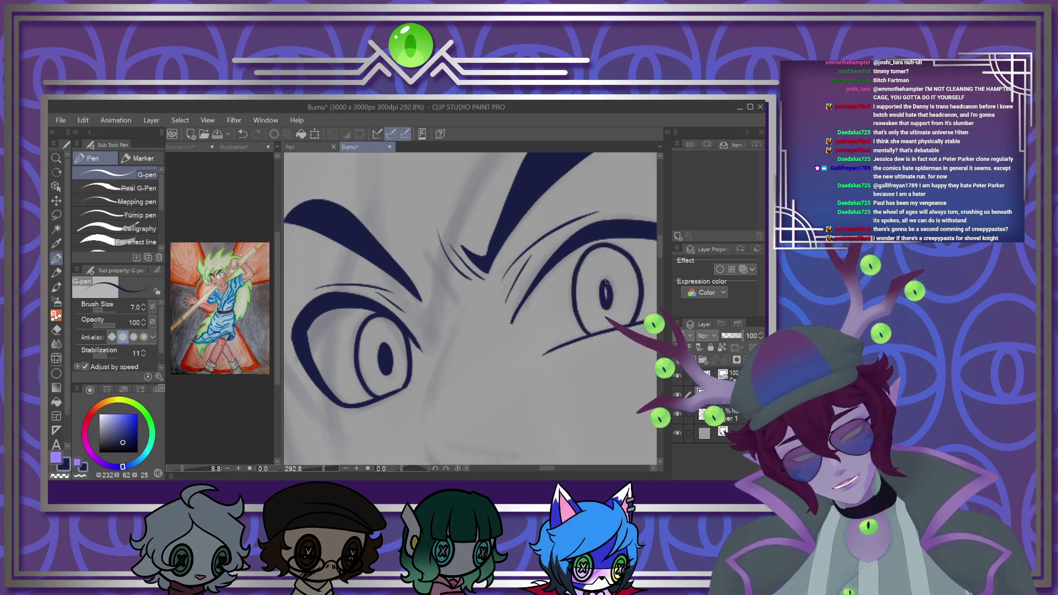
drag(610, 297, 606, 283)
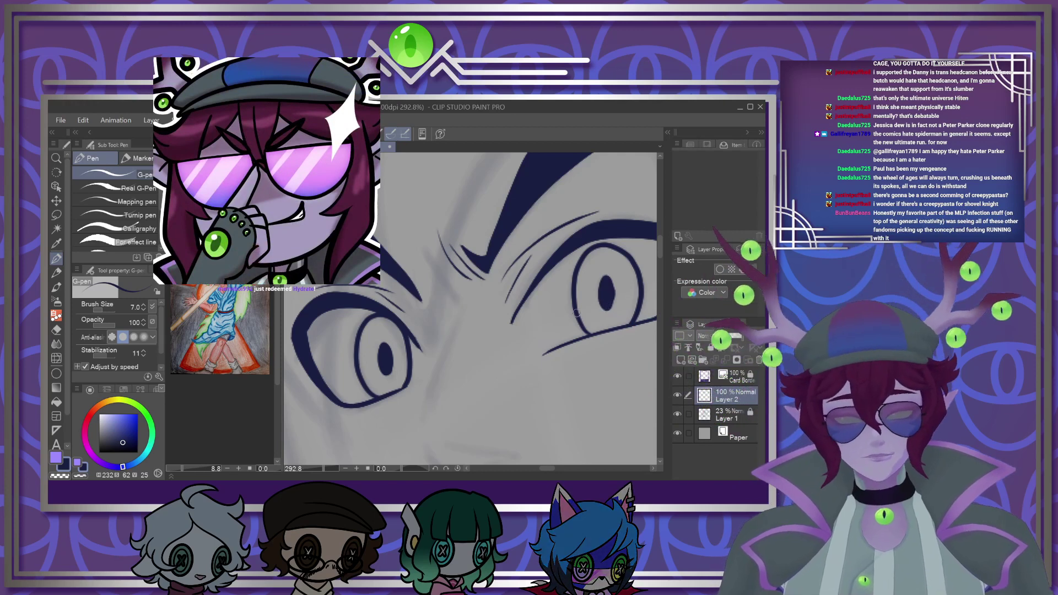
Paint a white oval highlight on each eye, overlapping the iris edge, with the G-pen at brush size 20
click(56, 457)
click(99, 414)
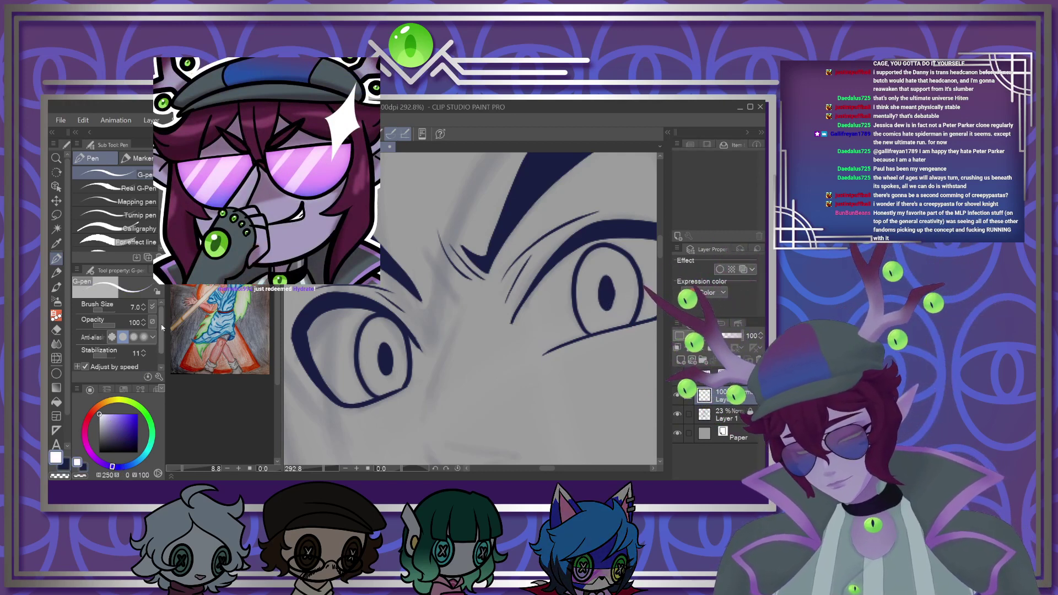
key(])
key(])
key(])
drag(336, 342, 364, 339)
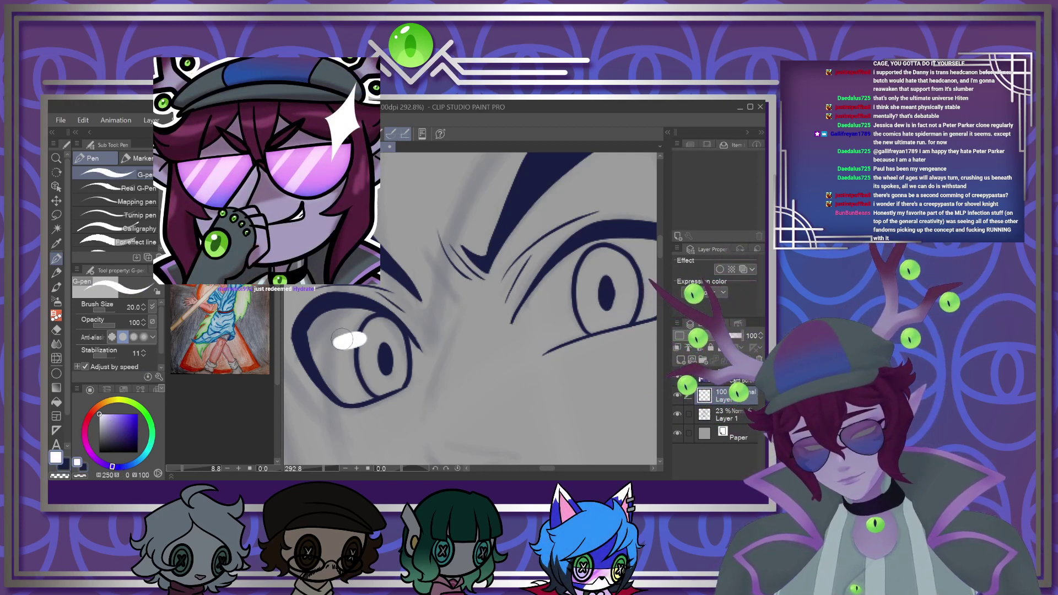
drag(562, 280, 582, 275)
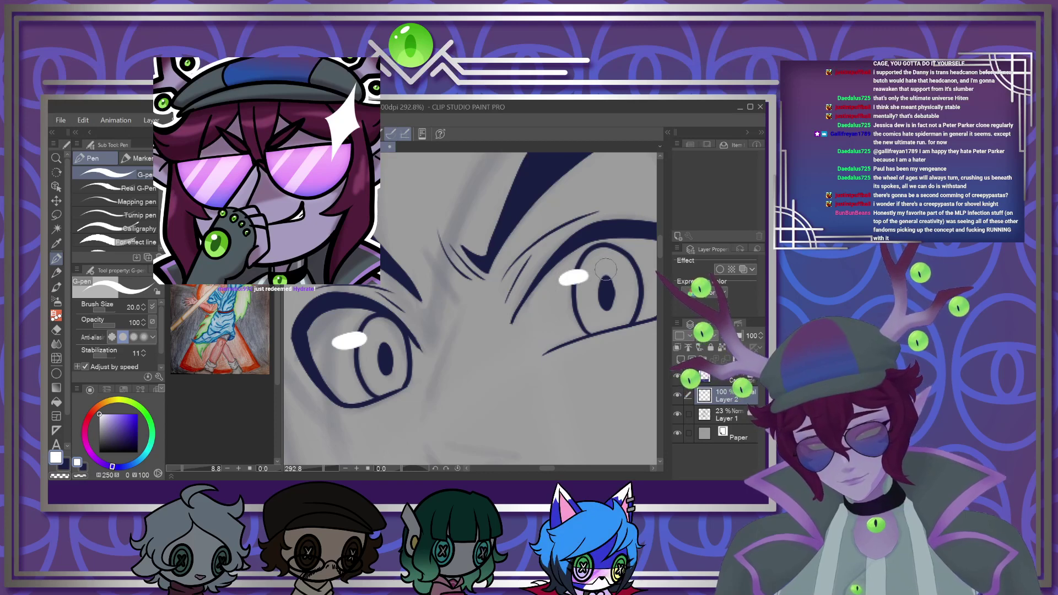
scroll(606, 269, down, 8)
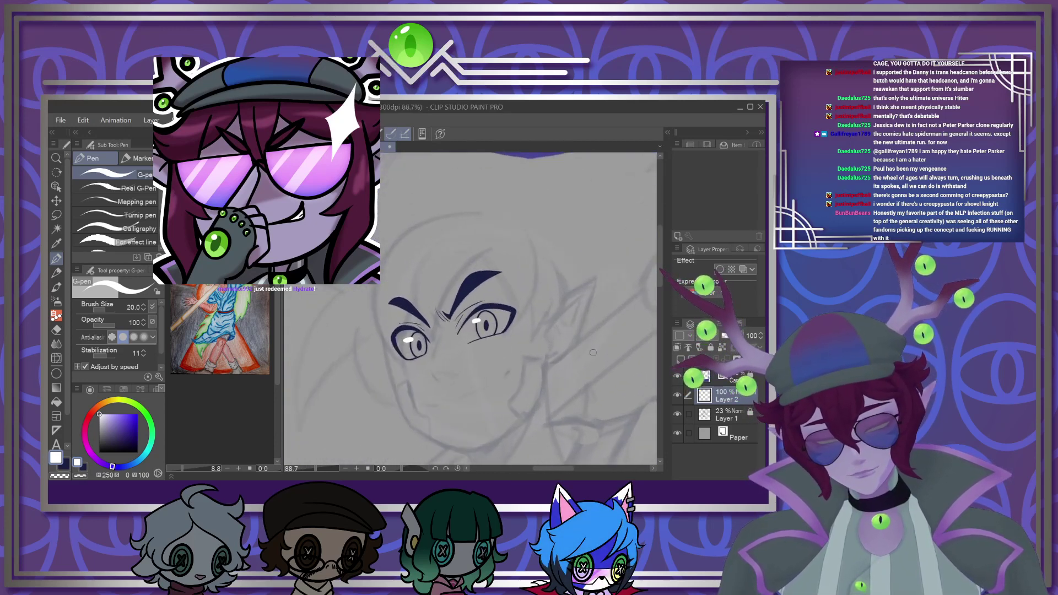
Add a new layer above the eye line art and set the G-pen to dark navy at brush size 12
click(682, 360)
key(x)
key(bracketleft)
key(bracketleft)
key(bracketleft)
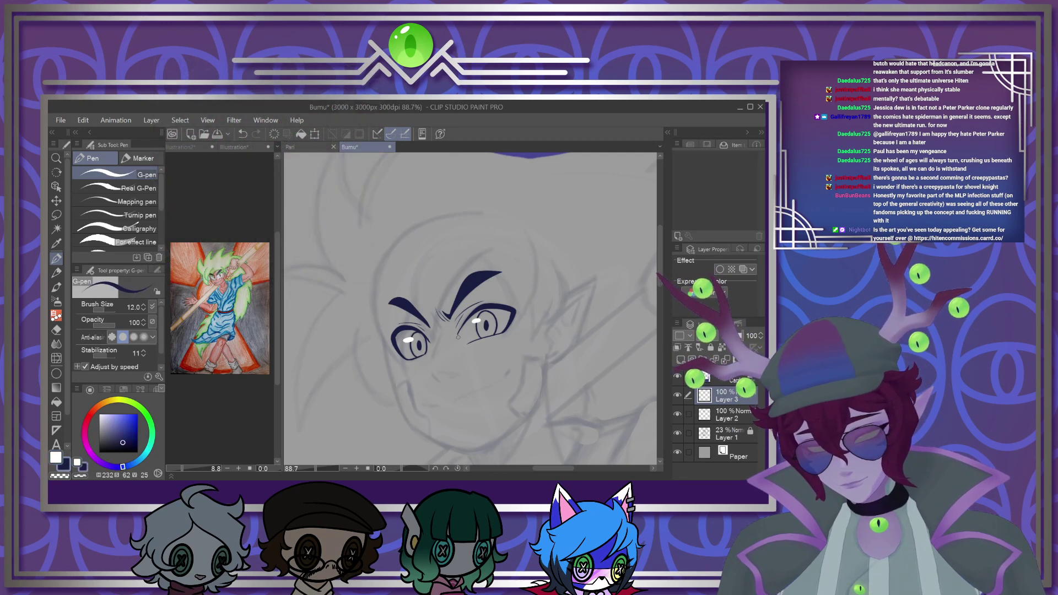
Ink the pointed ear on the new layer, including its outer contour and the inner fold lines
scroll(478, 313, down, 3)
scroll(485, 314, up, 6)
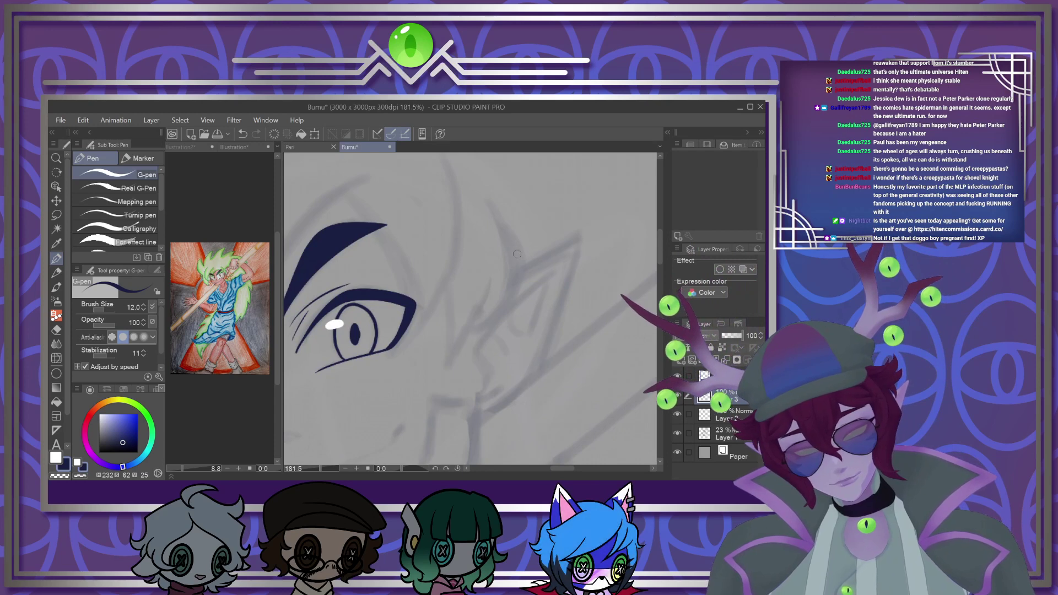
drag(549, 336, 483, 399)
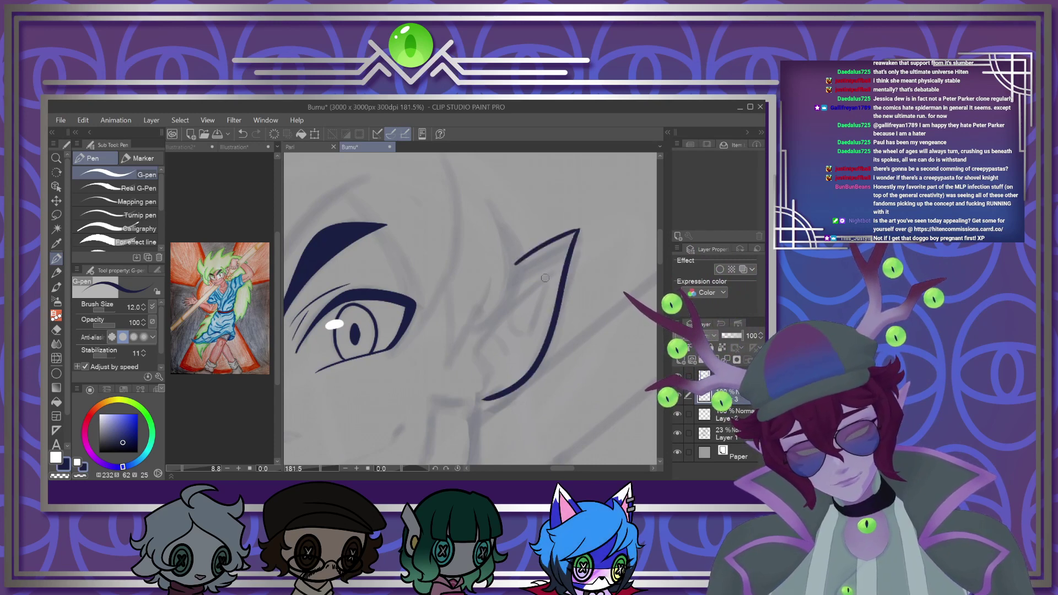
drag(553, 255, 512, 295)
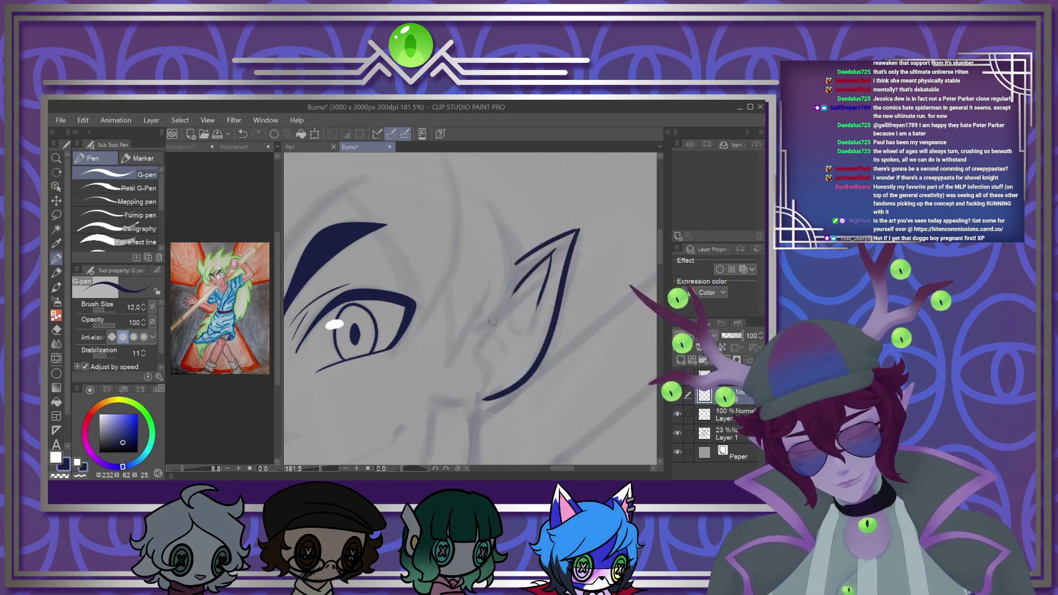
click(245, 135)
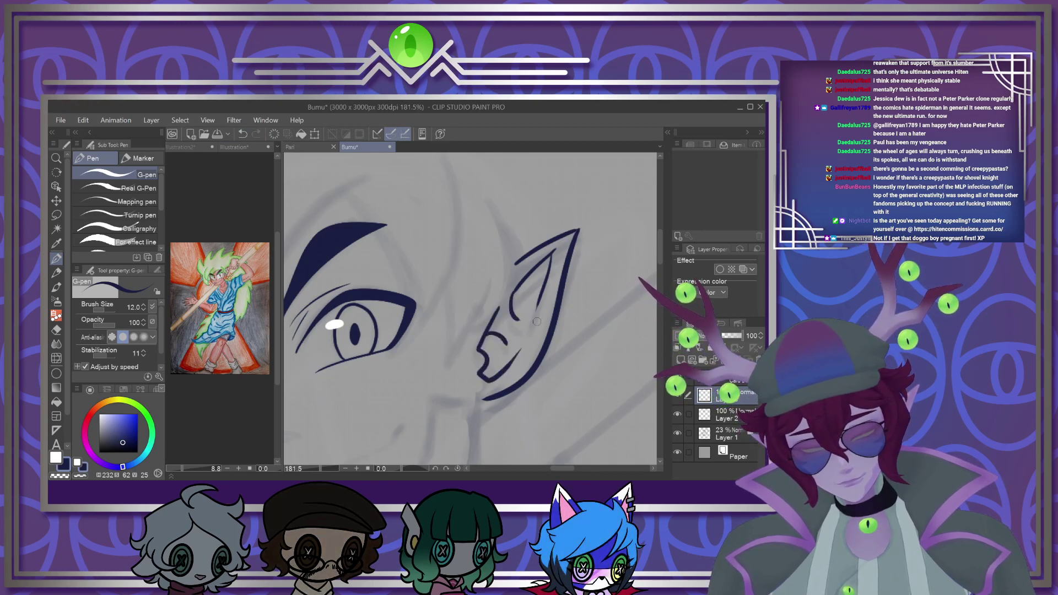
Ink the curved hair contour beside the face and the pointed bangs falling over the forehead and brows
scroll(536, 322, down, 6)
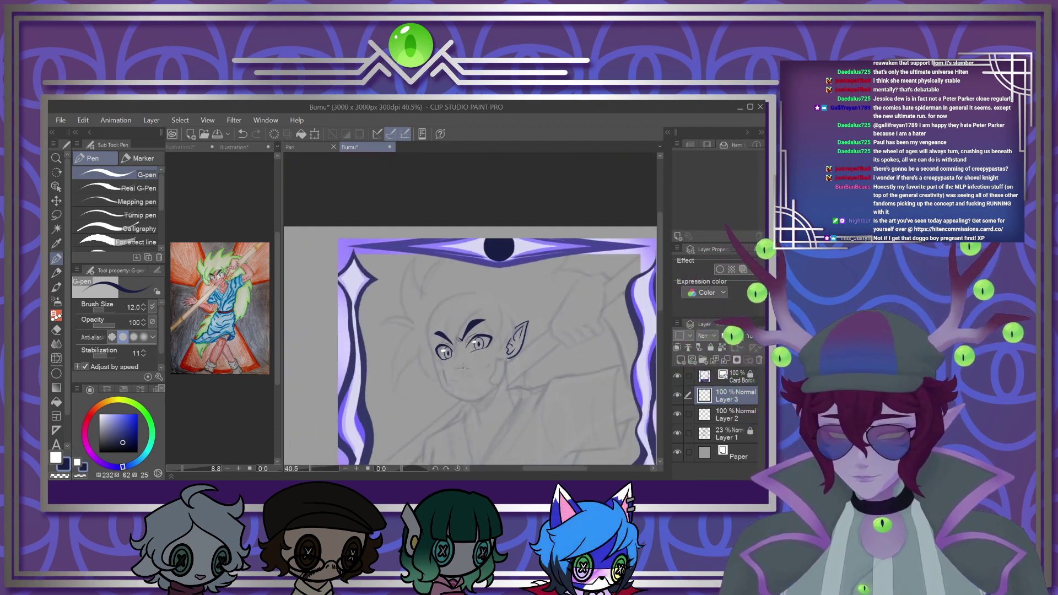
scroll(445, 352, up, 5)
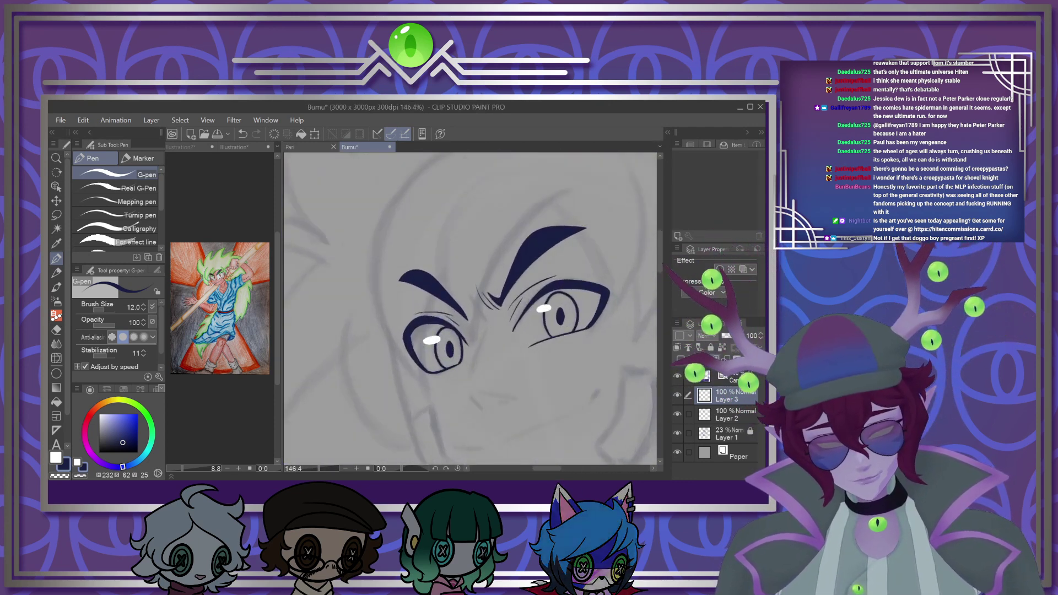
mouse_move(376, 228)
mouse_down()
mouse_move(375, 324)
mouse_move(428, 394)
mouse_up()
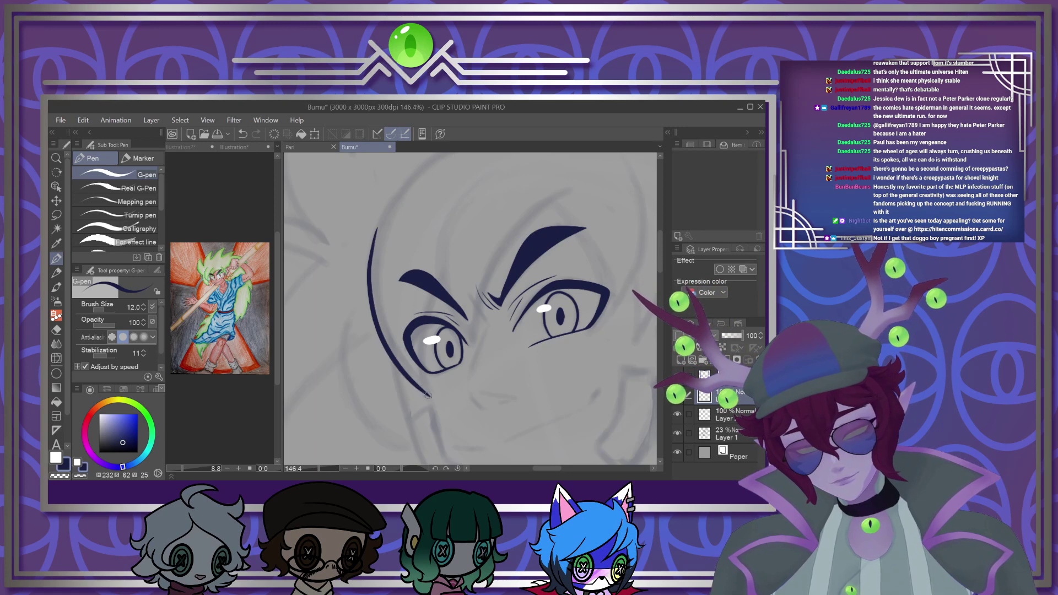
drag(424, 313, 449, 246)
drag(440, 293, 492, 170)
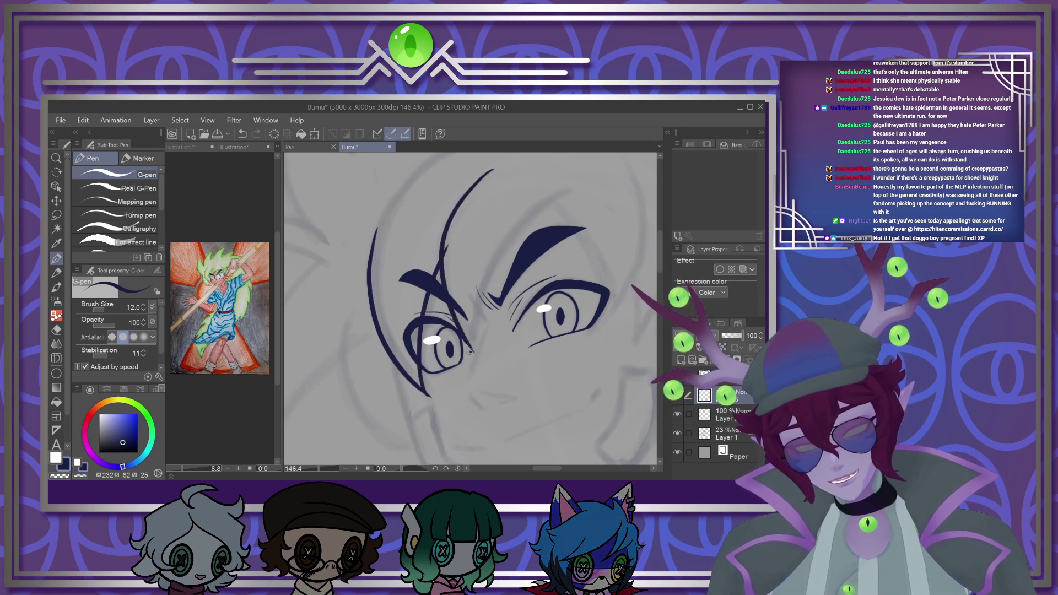
mouse_move(471, 352)
mouse_down()
mouse_move(509, 237)
mouse_move(581, 181)
mouse_up()
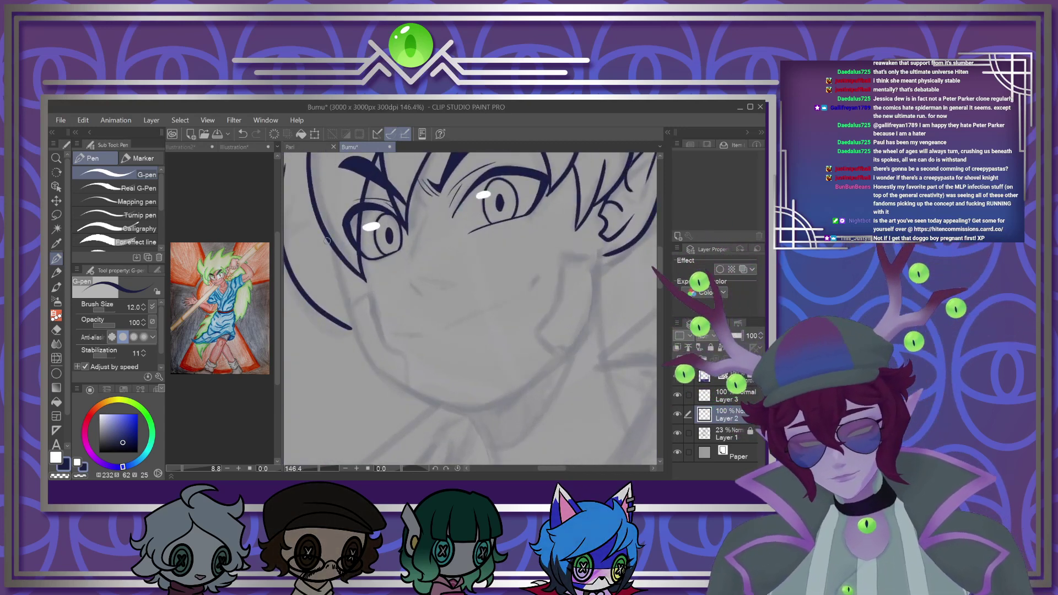
Ink the jawline down both sides of the face to the chin on Layer 2, along with the slanted smirking mouth
mouse_move(329, 247)
mouse_down()
mouse_move(372, 368)
mouse_move(467, 404)
mouse_up()
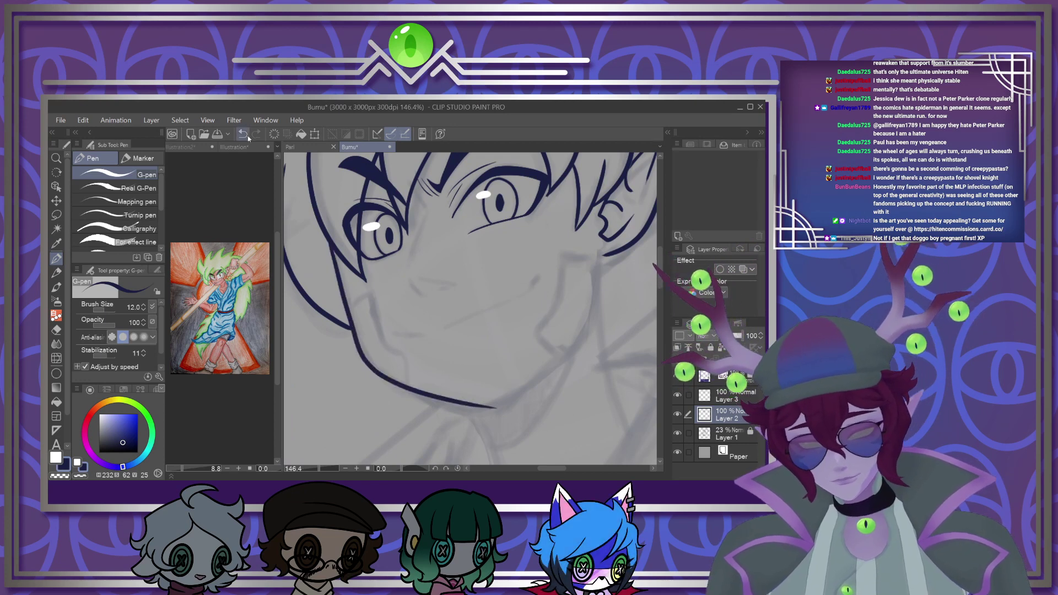
key(ctrl+z)
mouse_move(341, 289)
mouse_down()
mouse_move(408, 384)
mouse_move(468, 404)
mouse_up()
drag(575, 336, 465, 407)
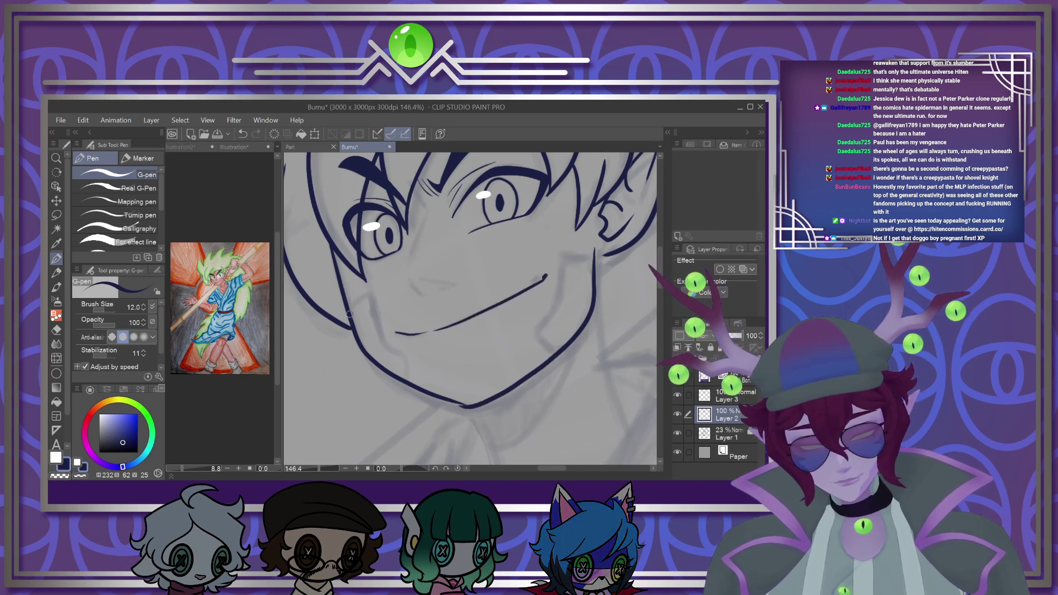
Ink the angular marking shapes along both sides of the jaw, following the sketch
drag(368, 295, 385, 339)
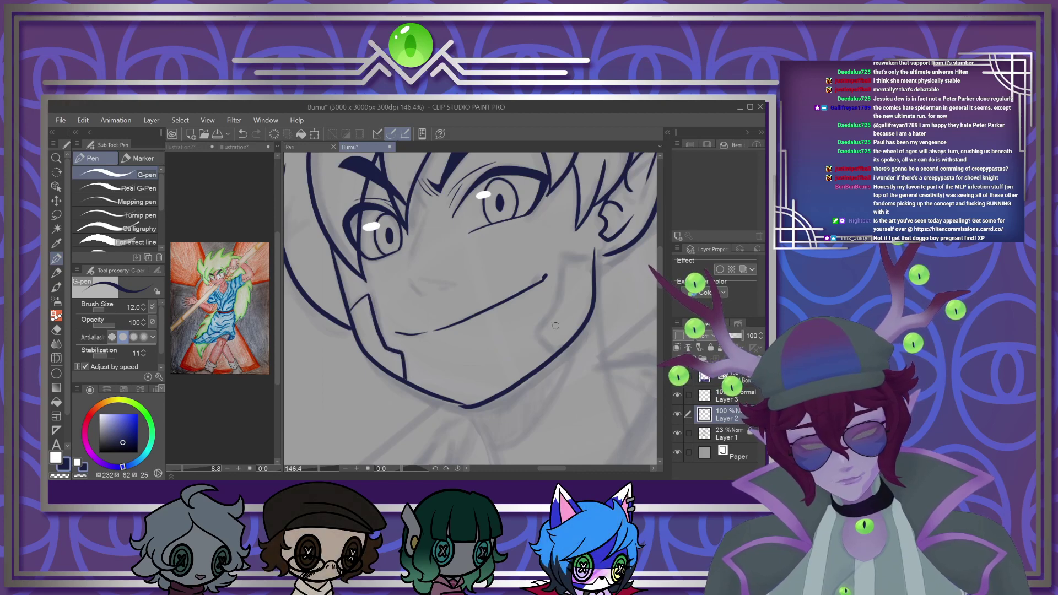
drag(538, 330, 552, 334)
drag(563, 257, 594, 249)
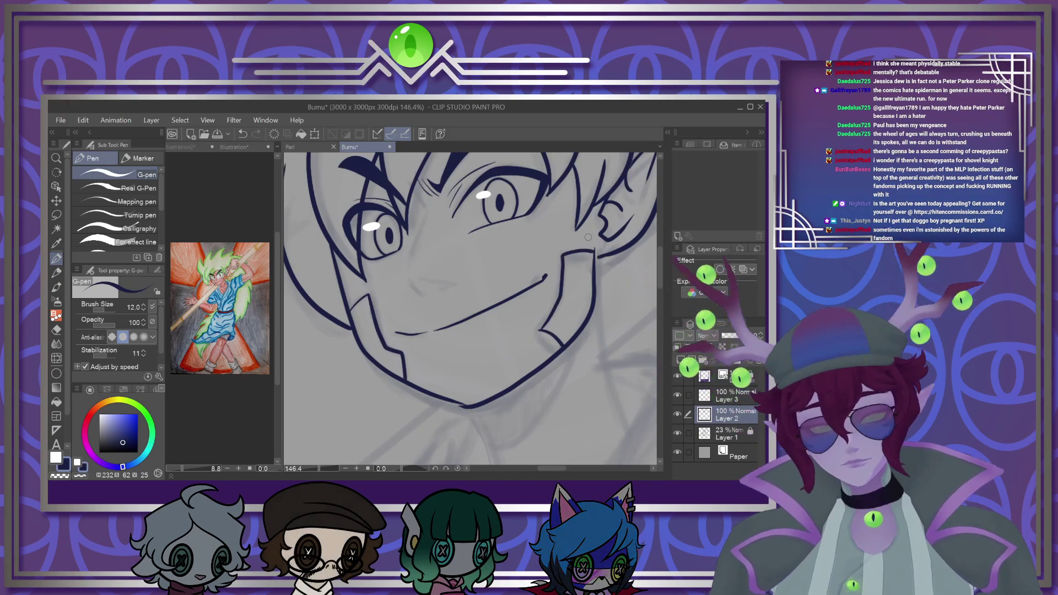
Ink the small nose between the eyes and mouth, undoing the misplaced first stroke
scroll(524, 375, down, 4)
scroll(491, 276, up, 2)
scroll(455, 272, up, 6)
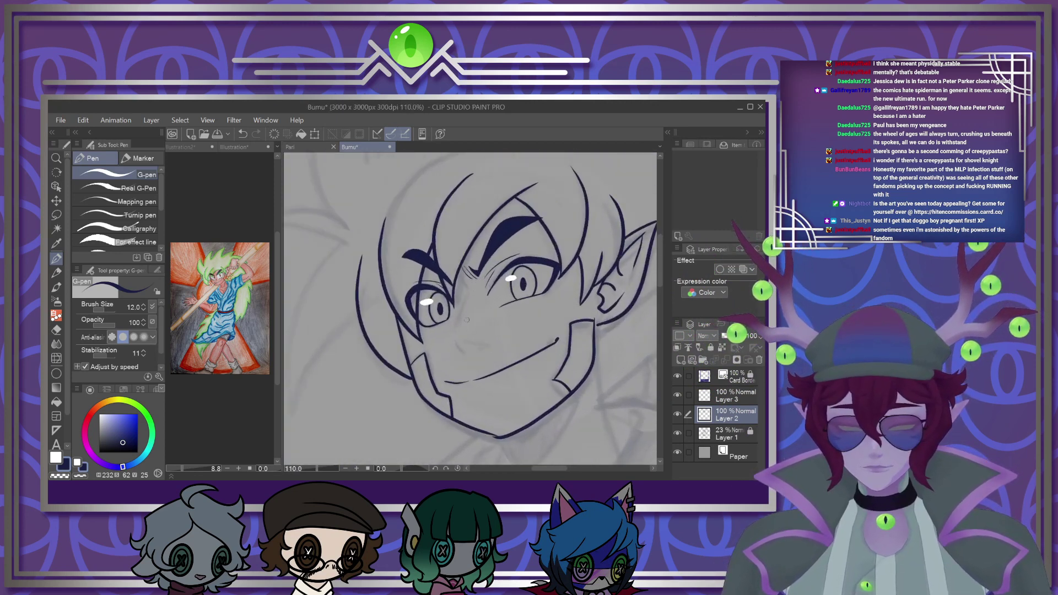
mouse_move(454, 274)
mouse_down()
mouse_move(436, 339)
mouse_move(453, 392)
mouse_up()
click(243, 134)
mouse_move(434, 363)
mouse_down()
mouse_move(462, 386)
mouse_move(483, 378)
mouse_up()
scroll(492, 361, down, 6)
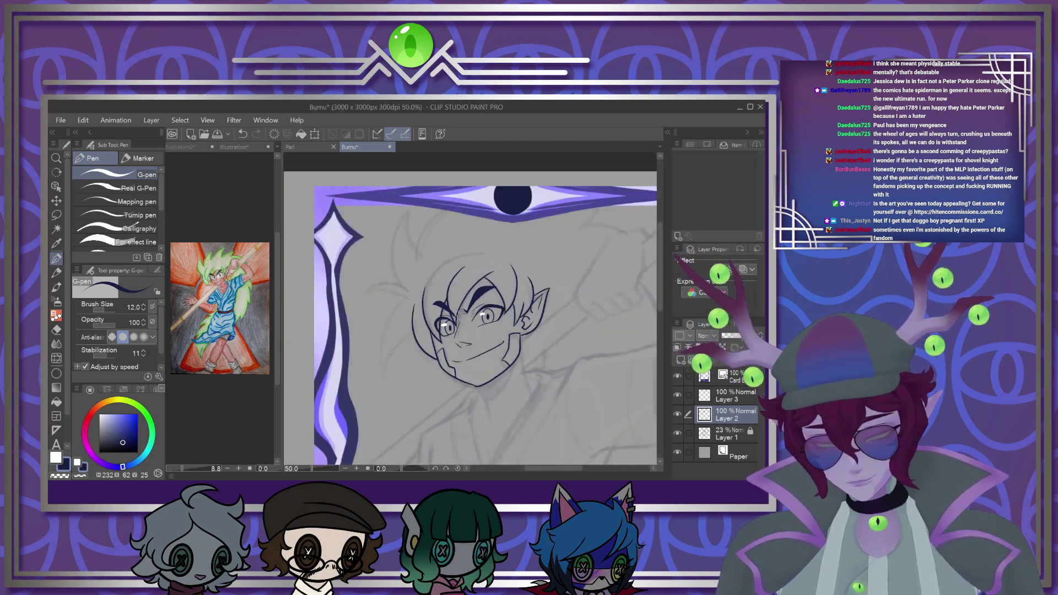
scroll(493, 365, up, 2)
scroll(493, 365, up, 4)
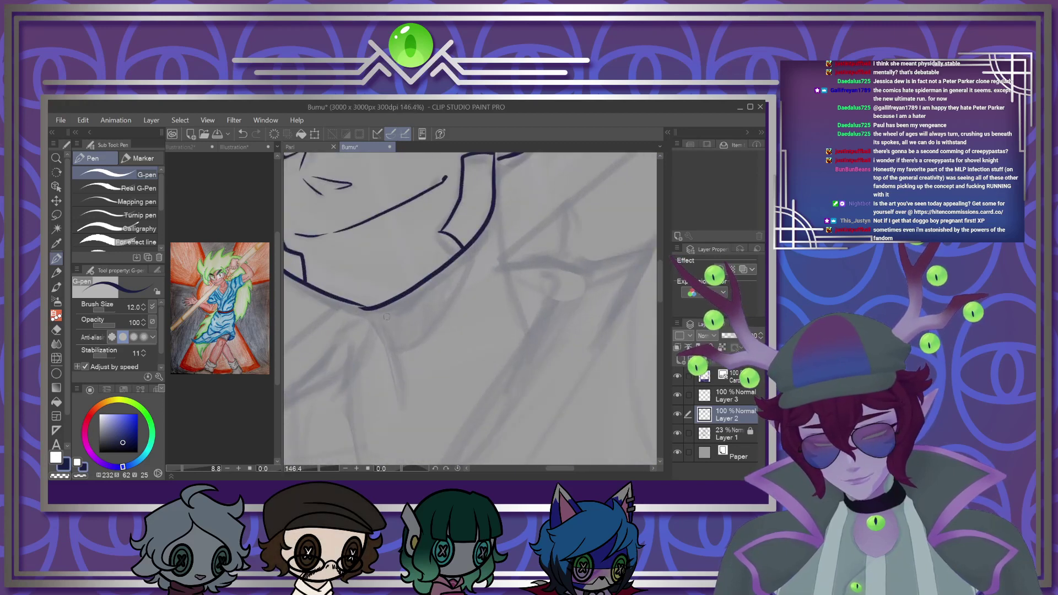
Ink both sides of the neck and the curved edge of the shadow beneath the jaw
drag(375, 320, 405, 393)
mouse_move(504, 158)
mouse_down()
mouse_move(500, 197)
mouse_move(534, 310)
mouse_up()
mouse_move(477, 263)
mouse_down()
mouse_move(435, 328)
mouse_move(397, 350)
mouse_up()
Lasso the shadow area between the jaw and neck and fill it with the dark navy line color, including the leftover gap
key(m)
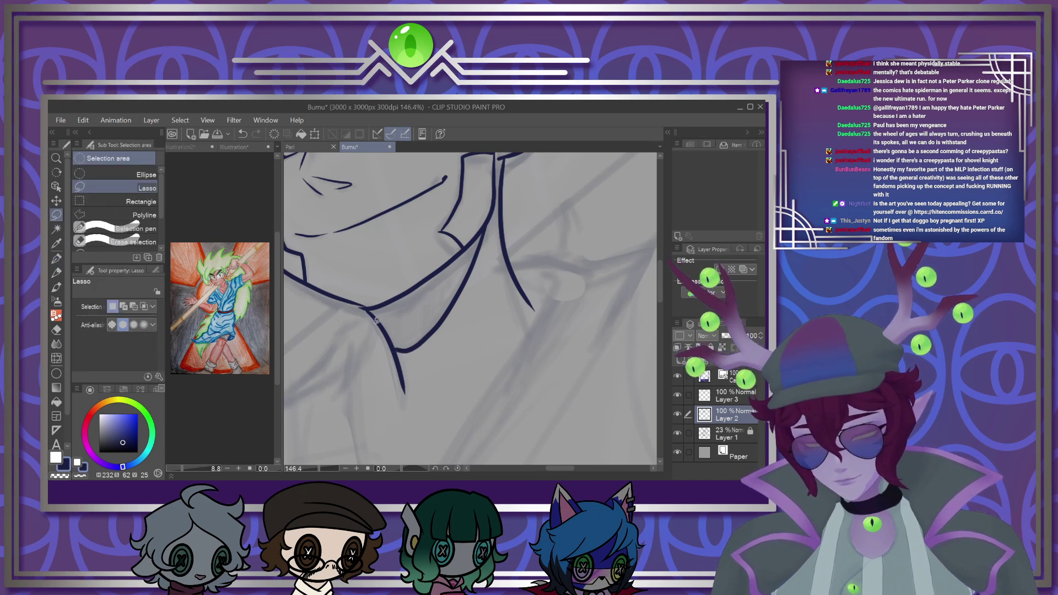
mouse_move(367, 308)
mouse_down()
mouse_move(392, 340)
mouse_move(420, 340)
mouse_move(472, 272)
mouse_move(487, 223)
mouse_up()
drag(423, 278, 367, 307)
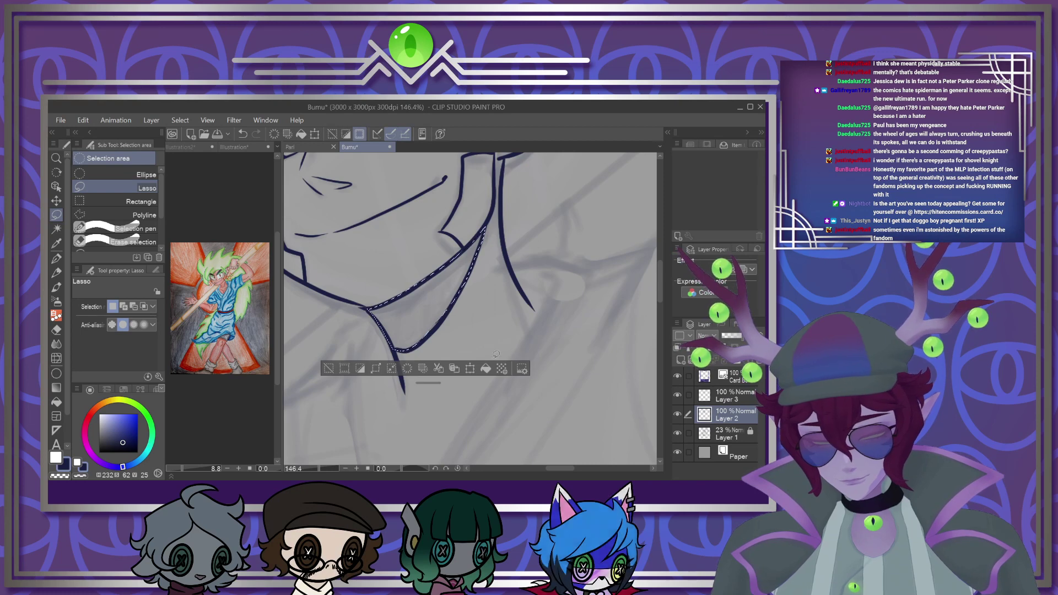
key(alt+BackSpace)
key(ctrl+d)
drag(430, 324, 440, 312)
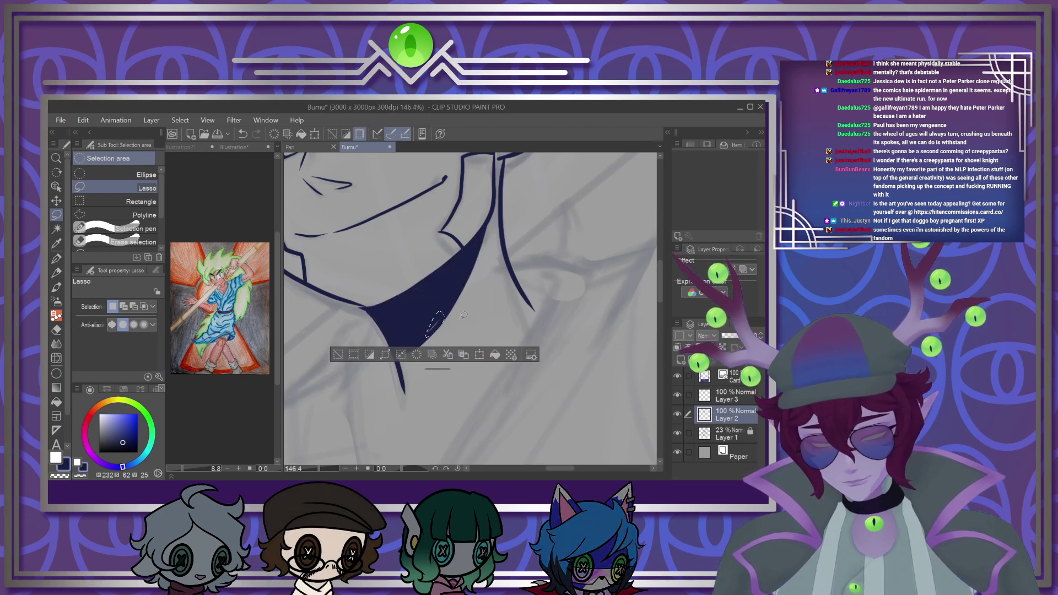
click(495, 354)
key(ctrl+d)
scroll(505, 344, down, 5)
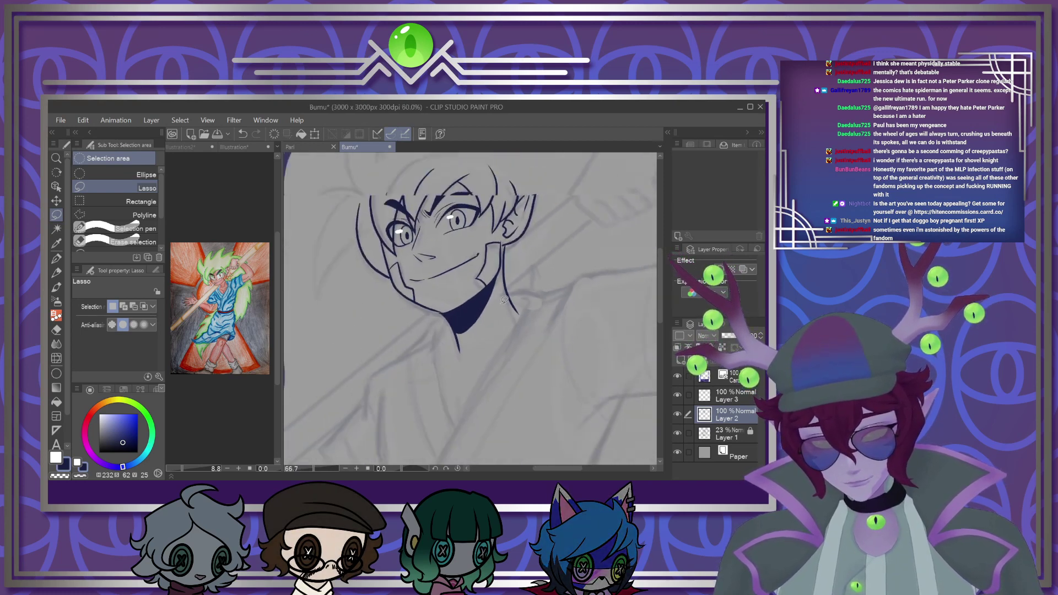
Ink the robe's long diagonal front edge from the neck to the waist with the G-pen, adding small creases at the waist
scroll(506, 344, up, 2)
scroll(495, 364, up, 3)
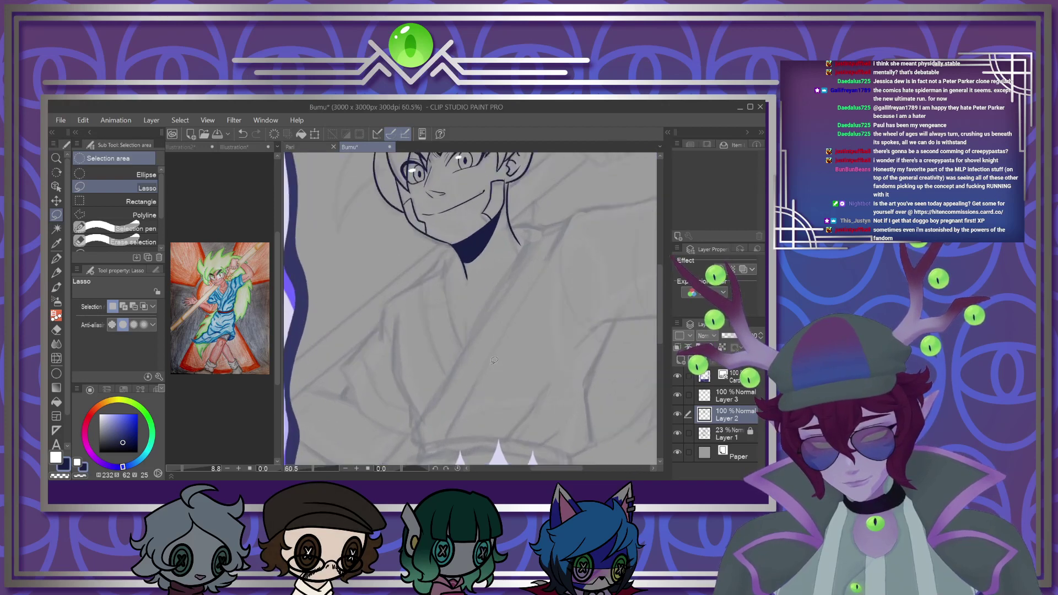
key(p)
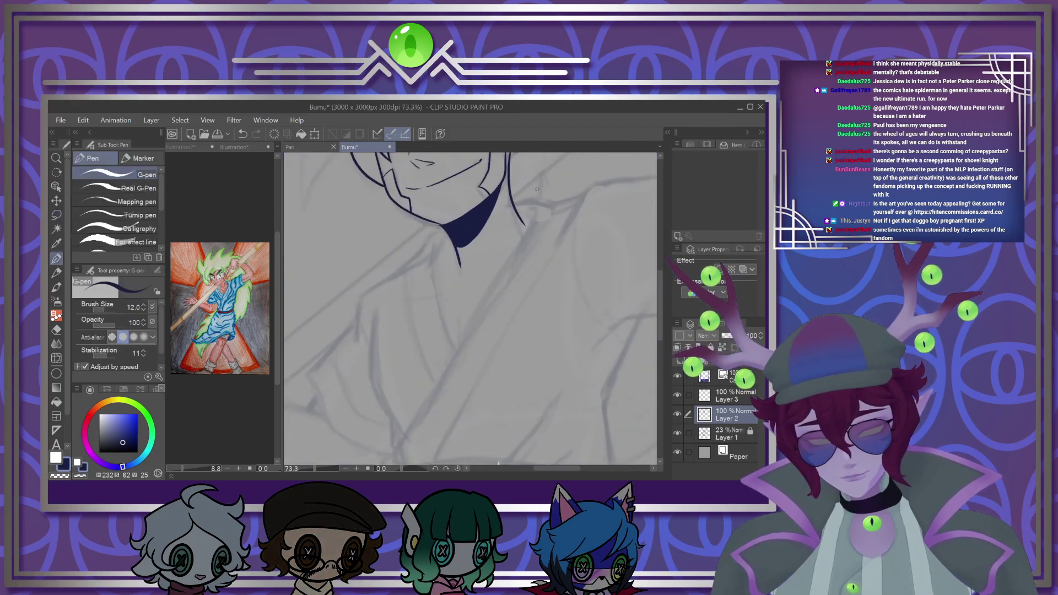
drag(538, 212, 387, 467)
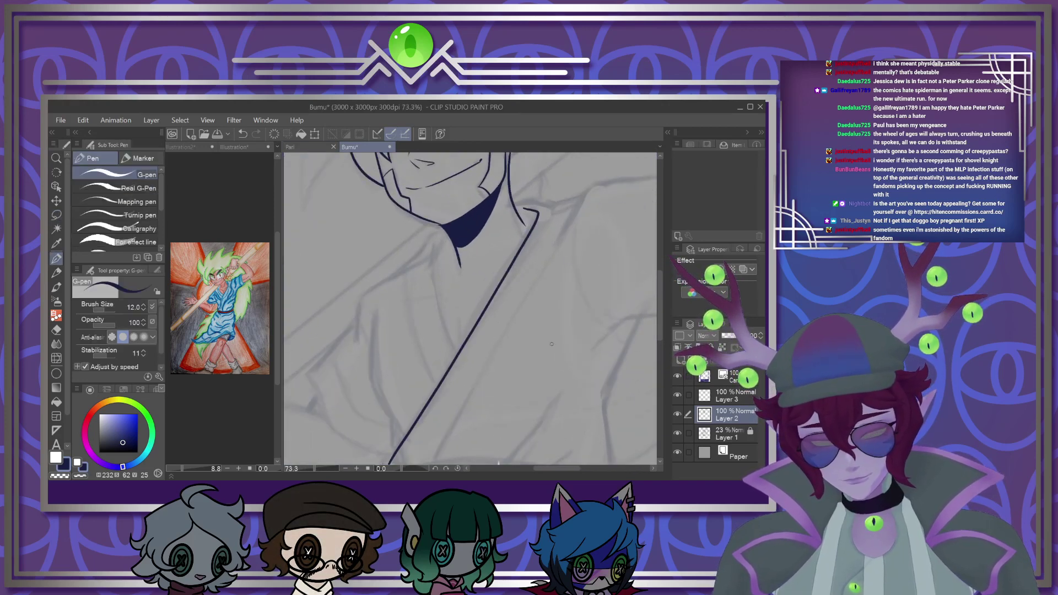
scroll(469, 331, down, 2)
drag(390, 386, 403, 388)
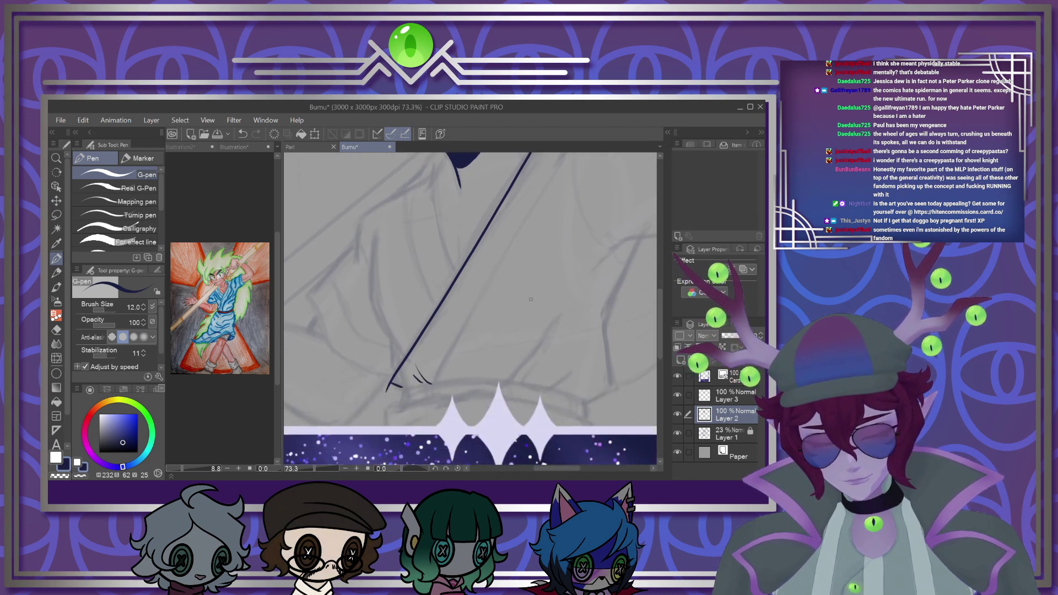
Ink the cloth folds gathering above the belt and the robe's jagged side contour from the armpit to the waist
mouse_move(529, 290)
mouse_down()
mouse_move(505, 377)
mouse_move(471, 379)
mouse_up()
drag(572, 363, 555, 388)
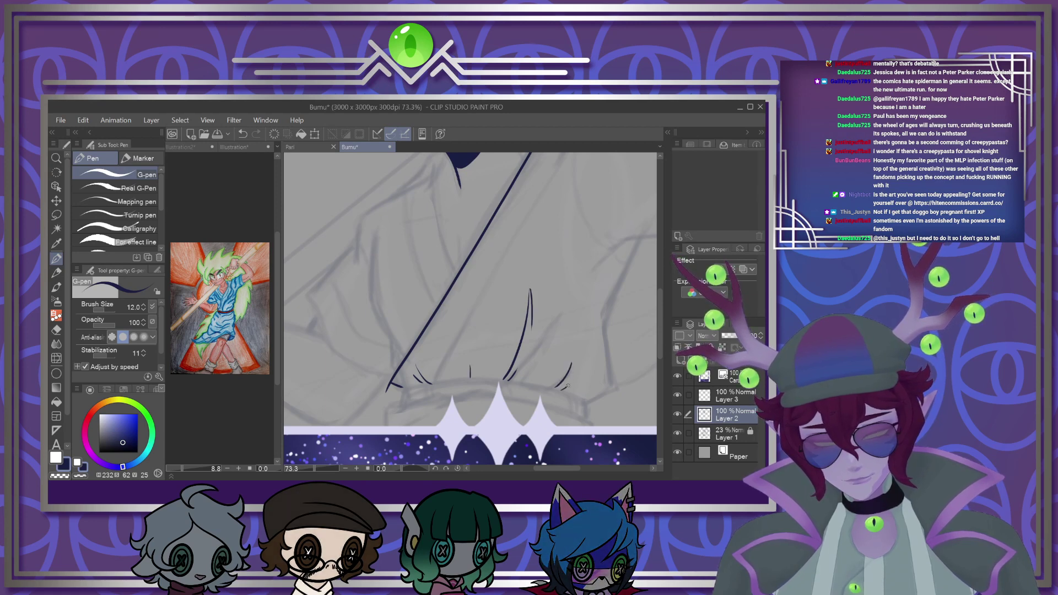
mouse_move(654, 239)
mouse_down()
mouse_move(587, 348)
mouse_move(608, 325)
mouse_move(595, 359)
mouse_move(596, 394)
mouse_up()
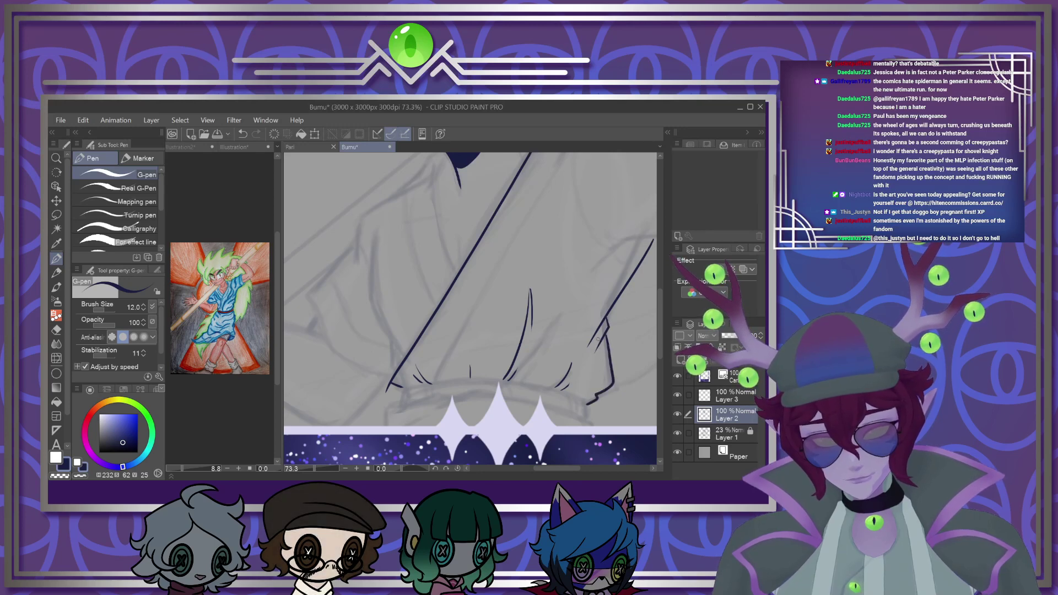
scroll(464, 349, down, 4)
scroll(464, 349, up, 4)
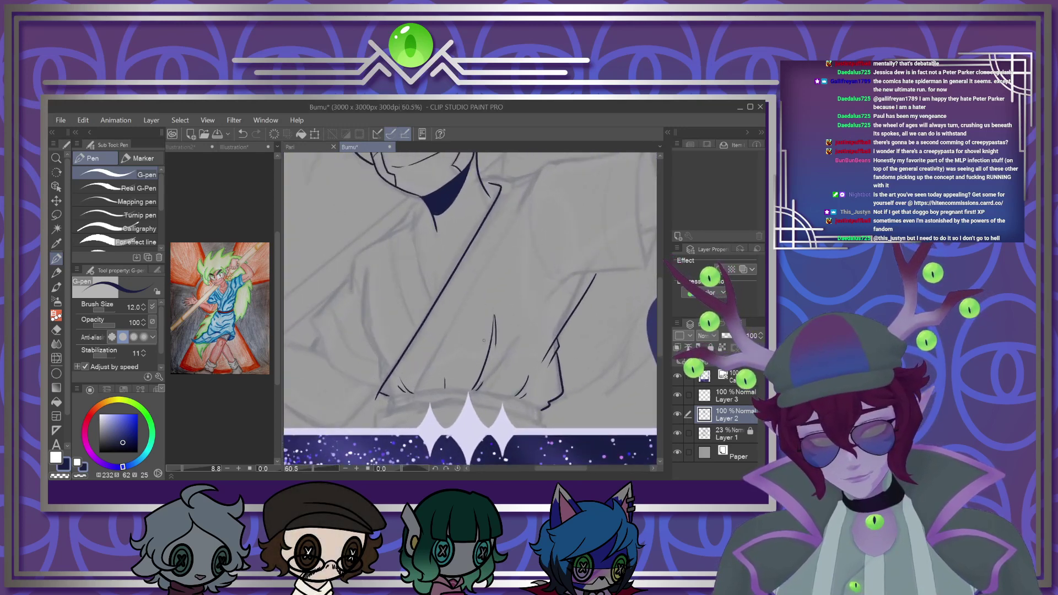
Ink the robe collar around the back of the neck and the parallel line that closes its diagonal band, undoing the misplaced stroke
key(ctrl+z)
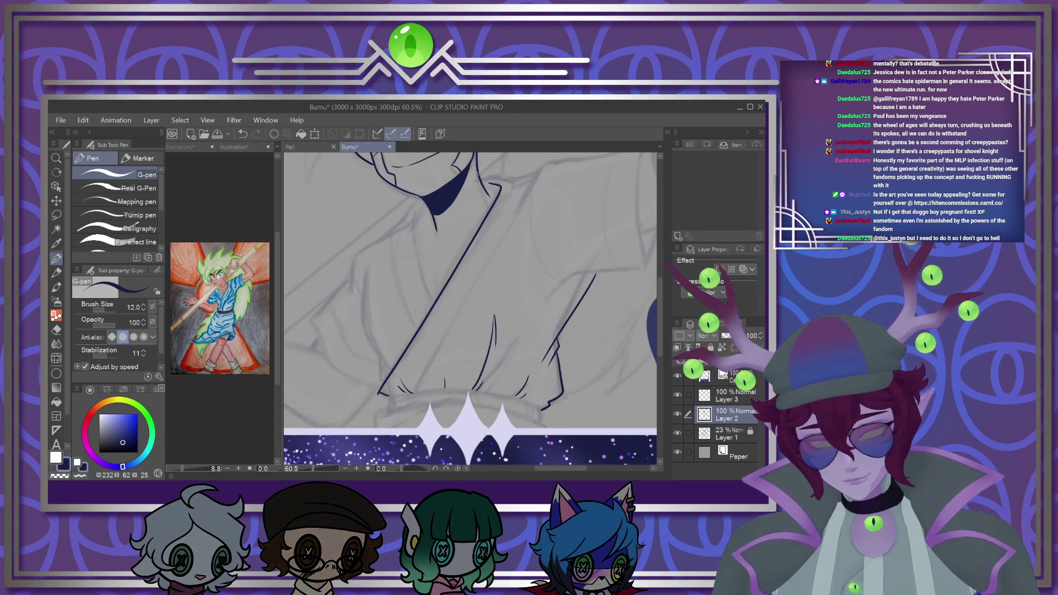
drag(479, 172, 516, 182)
click(243, 134)
mouse_move(480, 177)
mouse_down()
mouse_move(511, 182)
mouse_move(458, 315)
mouse_up()
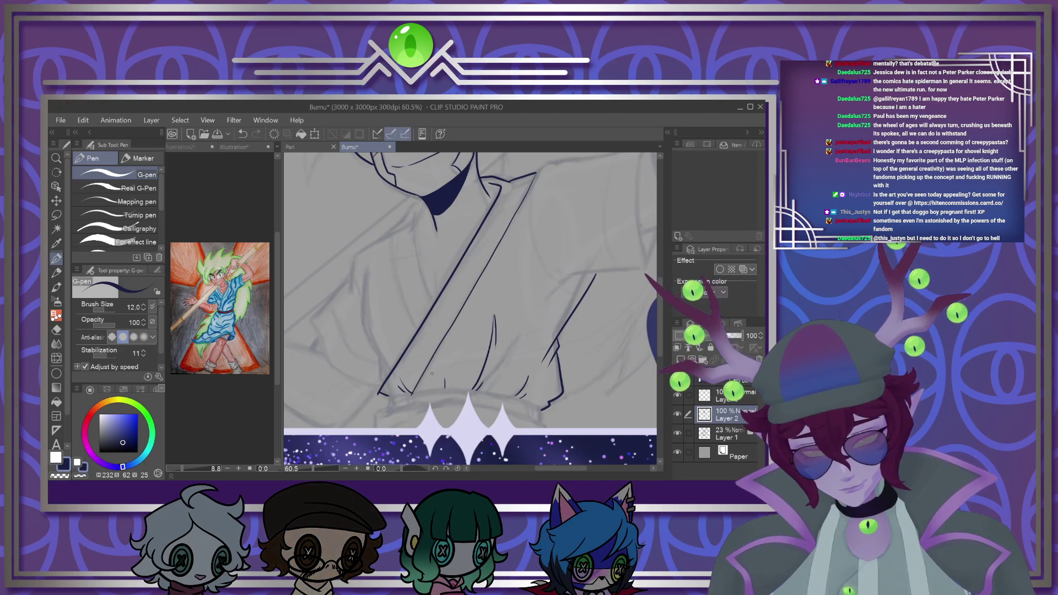
Ink the opposite robe panel with its shoulder, sleeve outline and inner collar lines, plus small chest and collarbone marks
drag(418, 255, 433, 296)
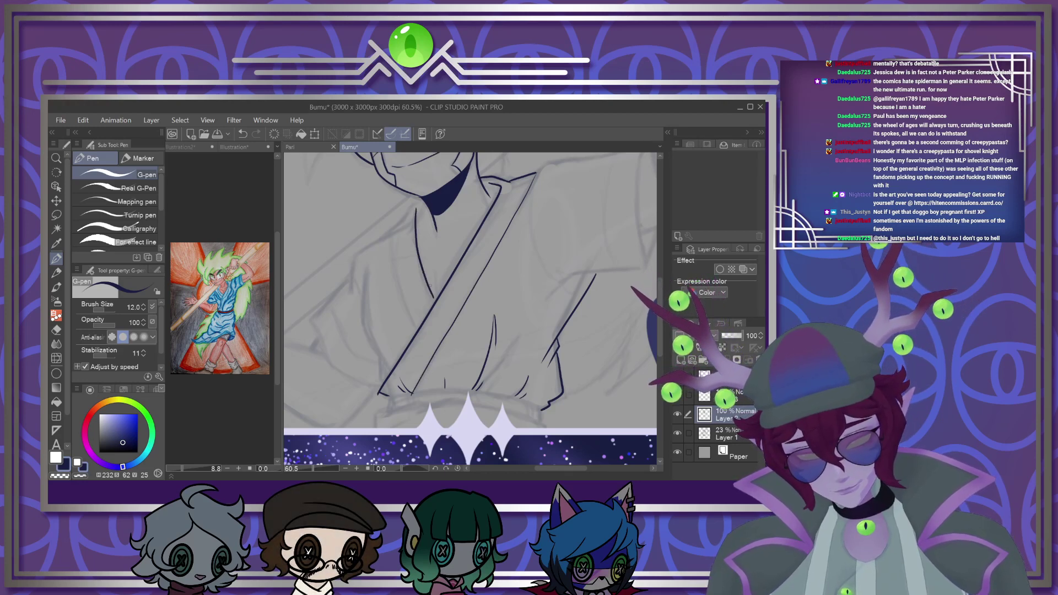
mouse_move(393, 227)
mouse_down()
mouse_move(359, 253)
mouse_move(314, 319)
mouse_move(342, 374)
mouse_up()
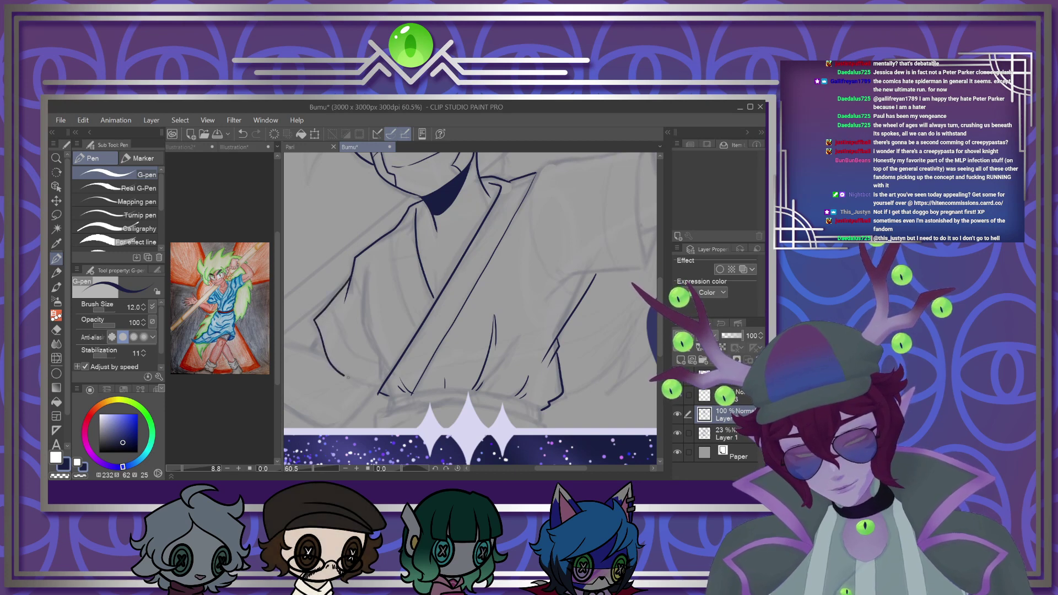
mouse_move(363, 271)
mouse_down()
mouse_move(365, 328)
mouse_move(384, 371)
mouse_up()
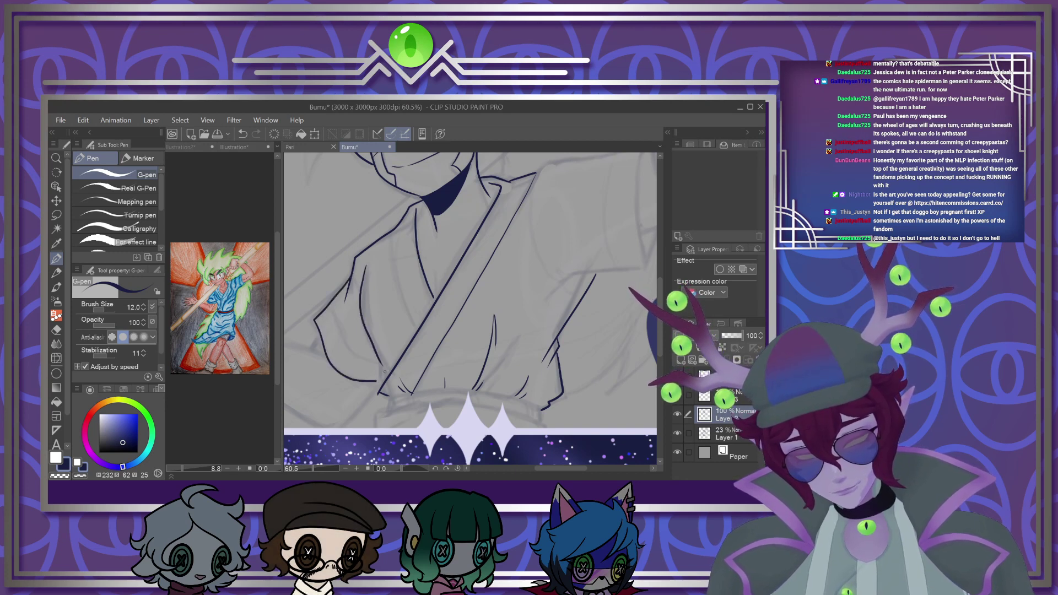
drag(394, 231, 414, 318)
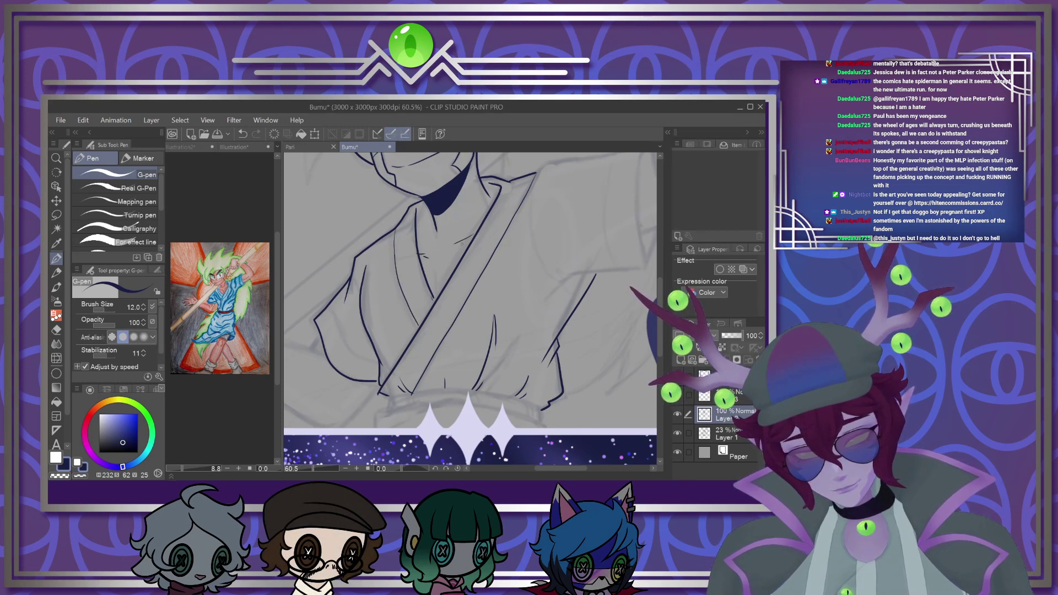
drag(437, 266, 439, 298)
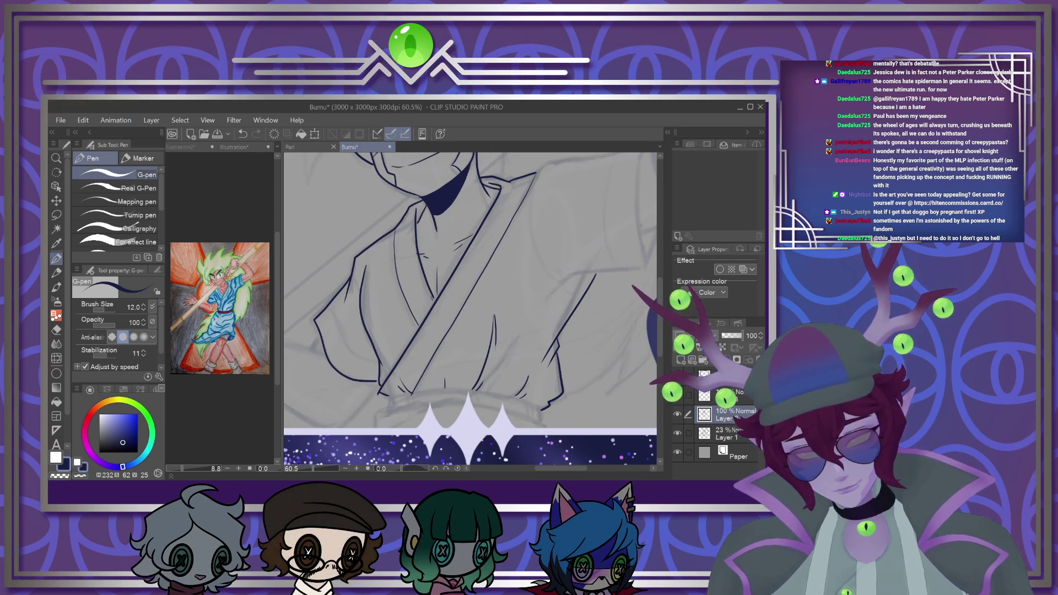
Ink the bent arm's outlines between the lowered sleeve and the card border, redoing the upper line
scroll(499, 235, down, 5)
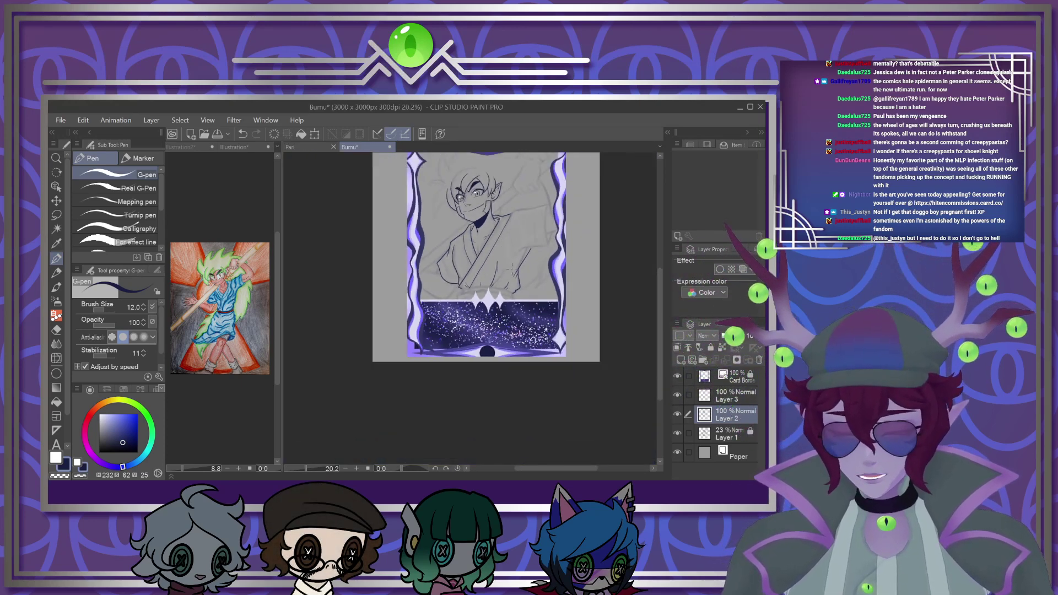
scroll(513, 269, up, 5)
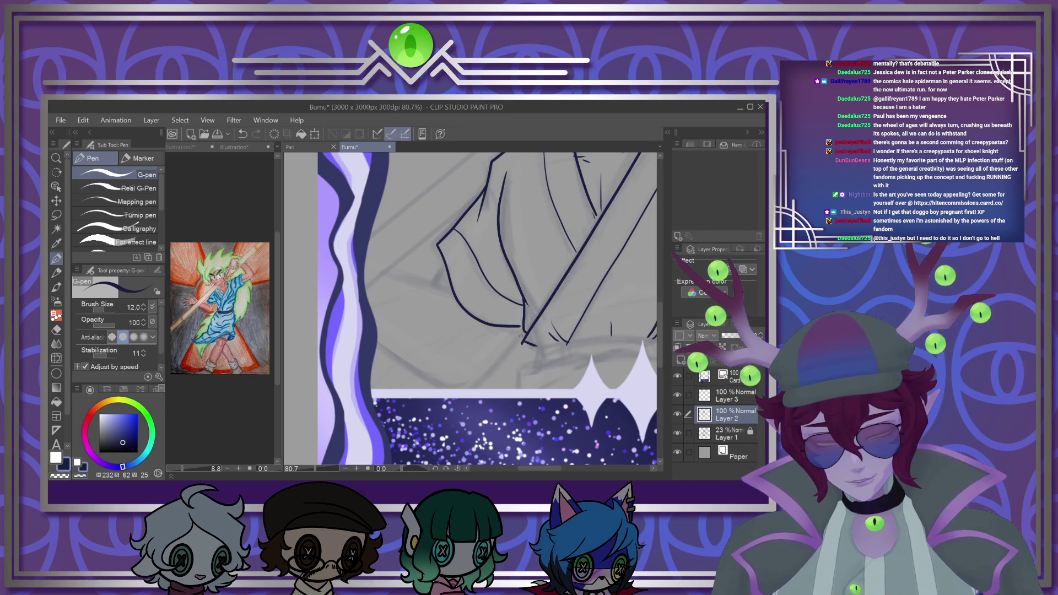
mouse_move(521, 330)
mouse_down()
mouse_move(502, 358)
mouse_move(472, 388)
mouse_up()
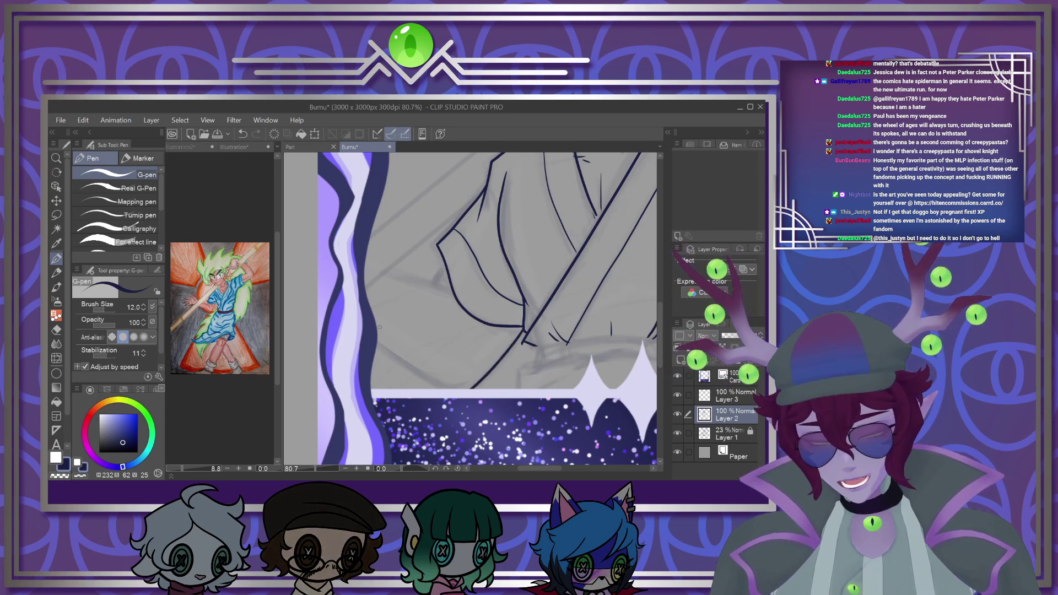
drag(376, 337, 446, 389)
key(ctrl+z)
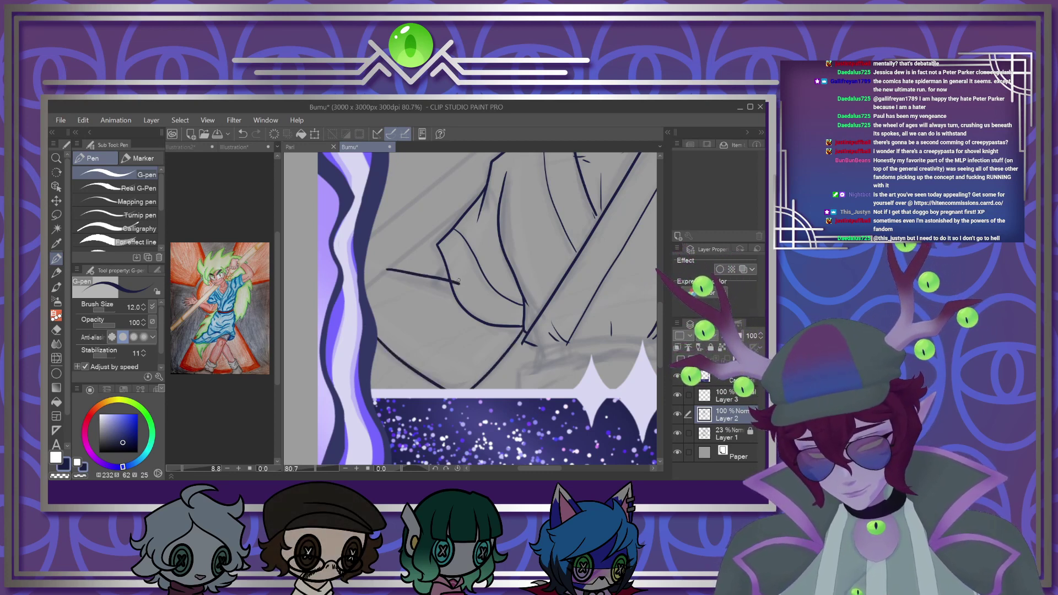
drag(387, 272, 453, 291)
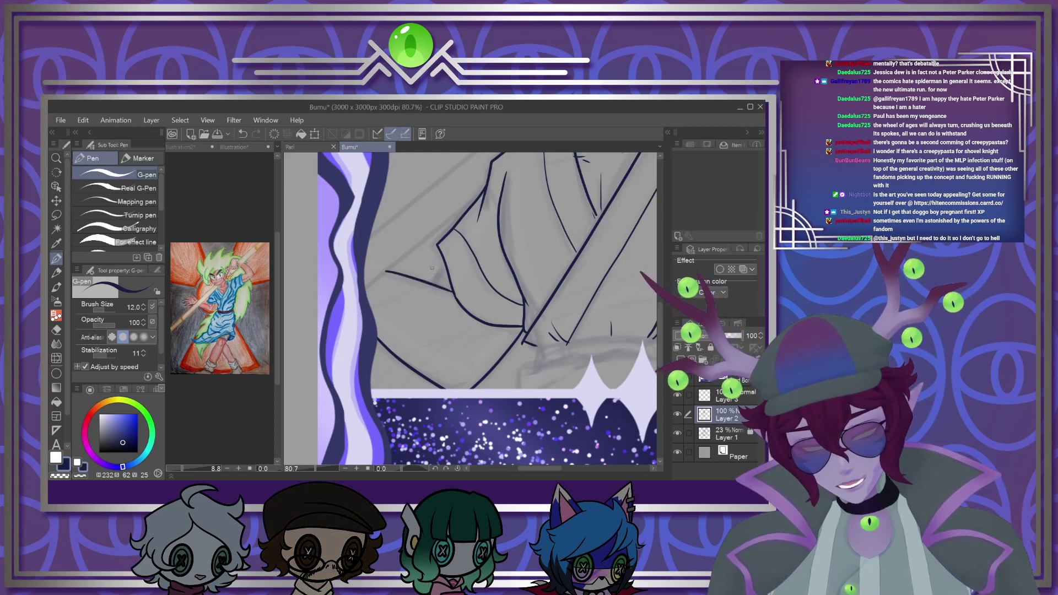
Ink the belt's end and curved lower edge at the waist, along with the cloth edges and folds beneath it
scroll(434, 275, down, 4)
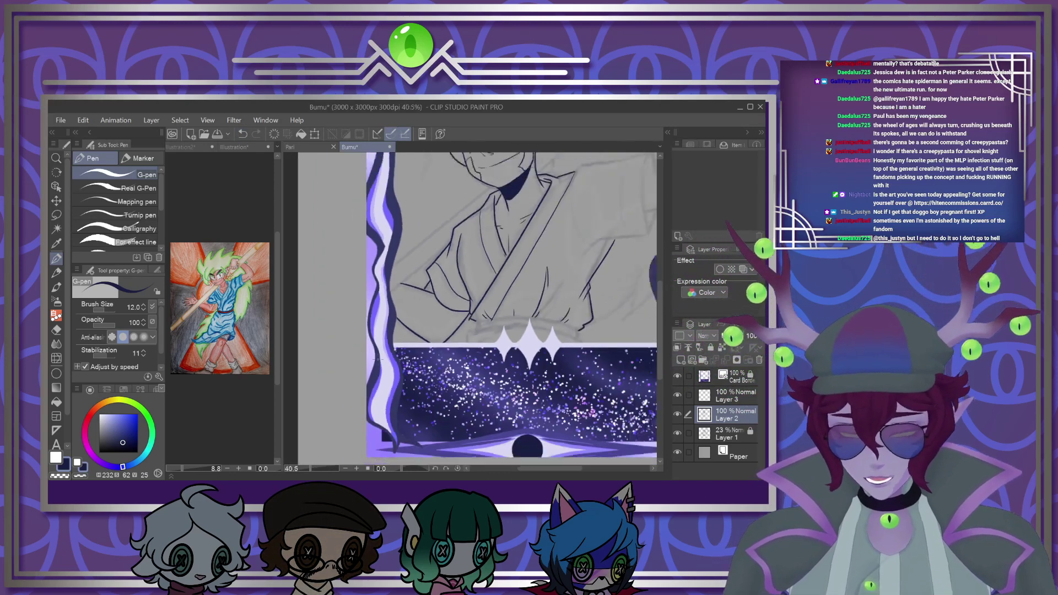
scroll(499, 331, up, 1)
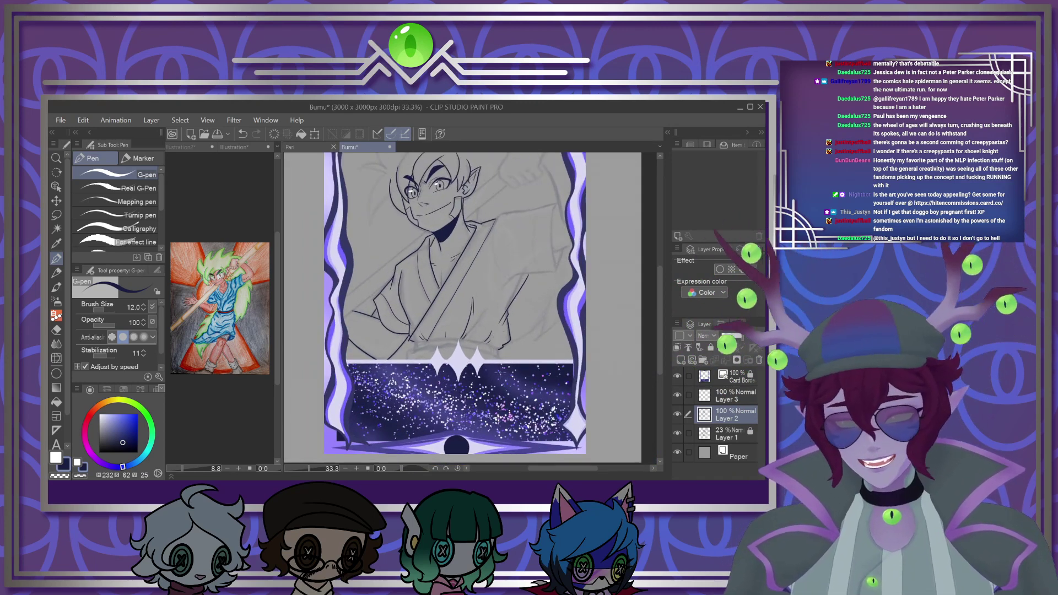
scroll(364, 318, up, 3)
scroll(363, 318, up, 2)
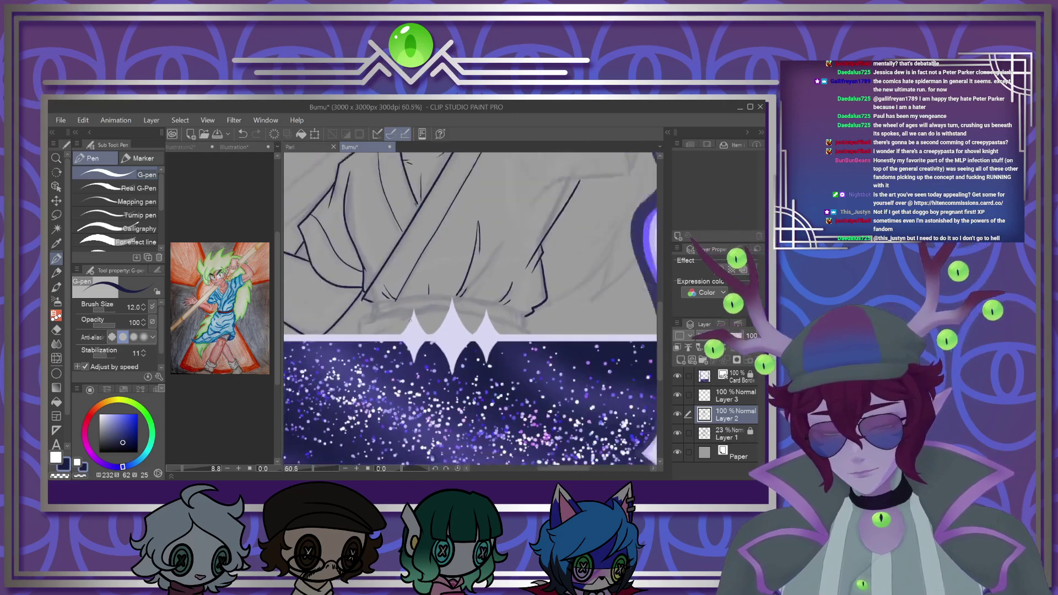
mouse_move(487, 309)
mouse_down()
mouse_move(442, 299)
mouse_move(324, 352)
mouse_move(374, 309)
mouse_move(333, 320)
mouse_up()
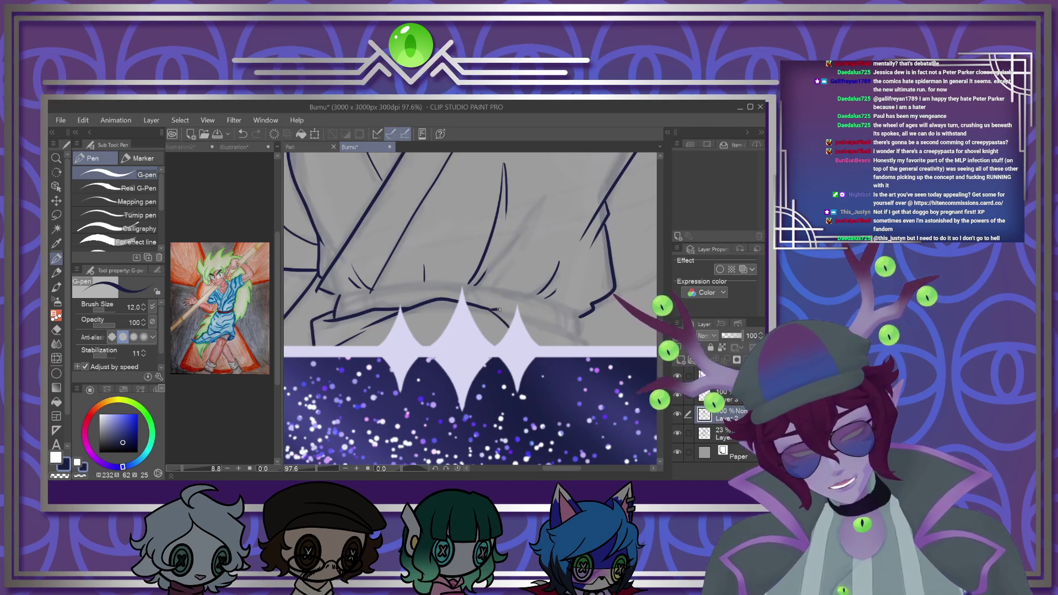
mouse_move(521, 319)
mouse_down()
mouse_move(569, 332)
mouse_move(593, 346)
mouse_up()
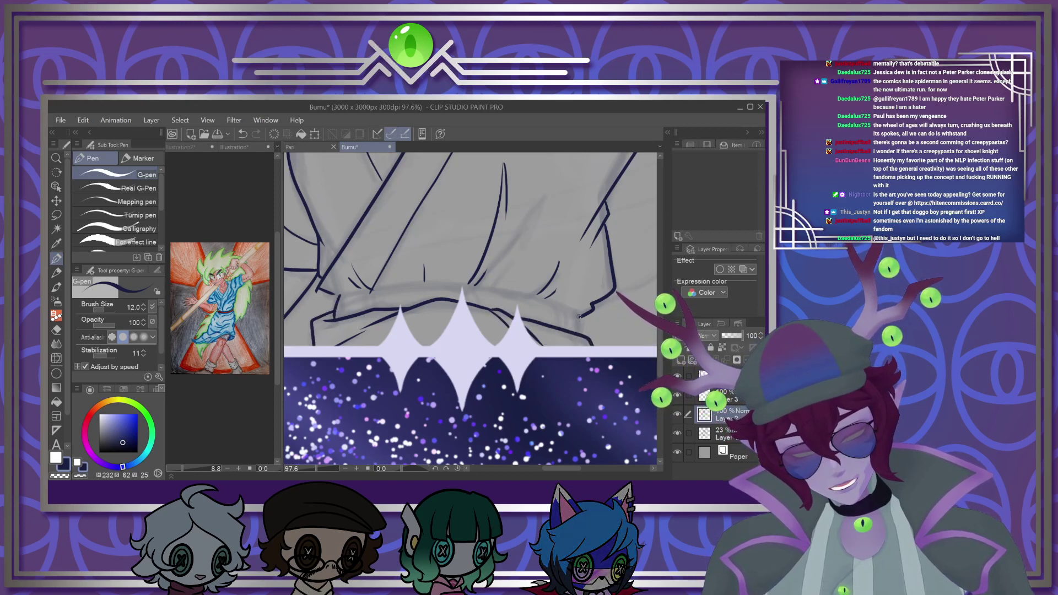
Draw the belt's upper edge with the Continuous curve tool and ink short cross lines along the band with the G-pen
click(56, 373)
click(115, 193)
click(340, 296)
click(391, 287)
click(454, 283)
click(509, 289)
click(561, 302)
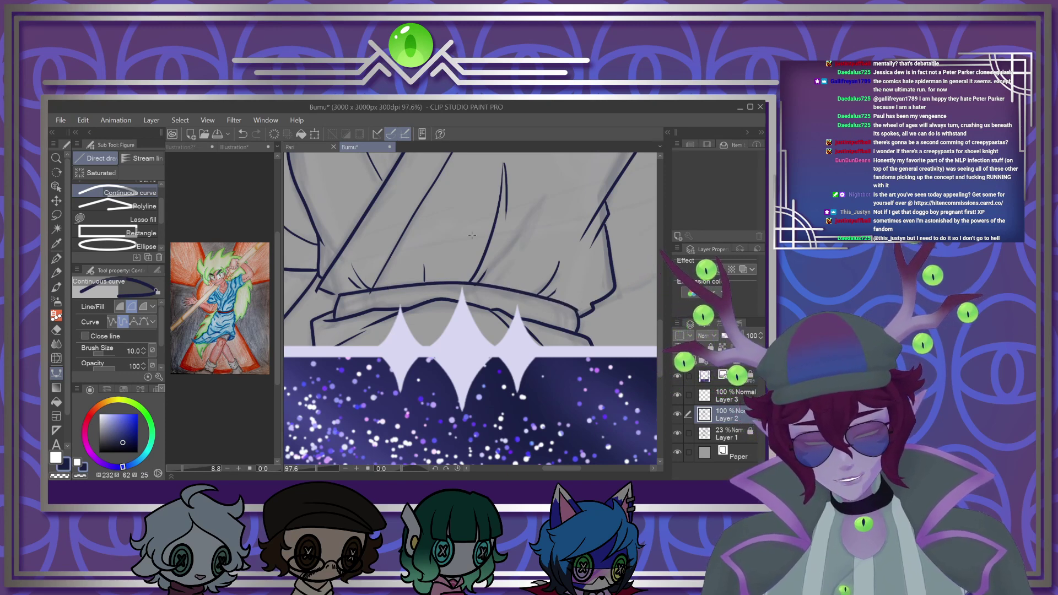
key(p)
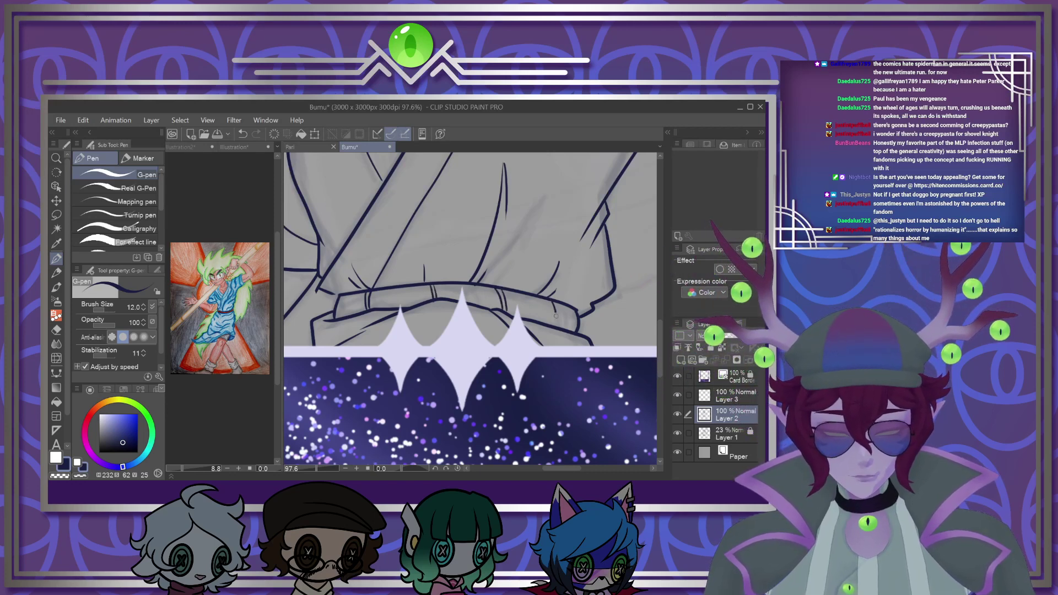
Ink the underside edge of the raised arm's sleeve and the small folds where it meets the robe's side
scroll(580, 314, down, 4)
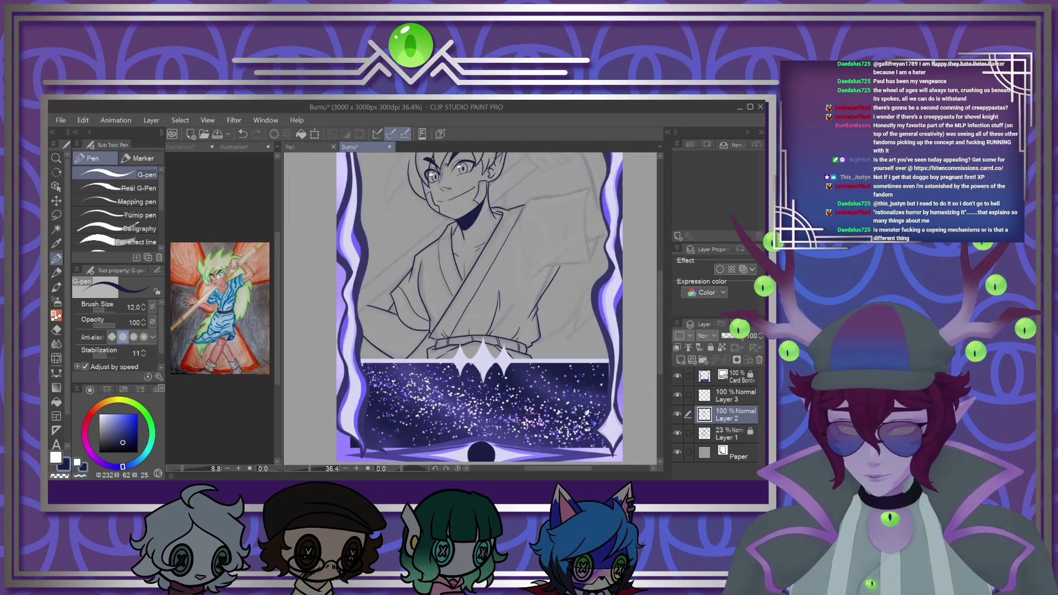
scroll(585, 308, up, 2)
scroll(585, 307, up, 3)
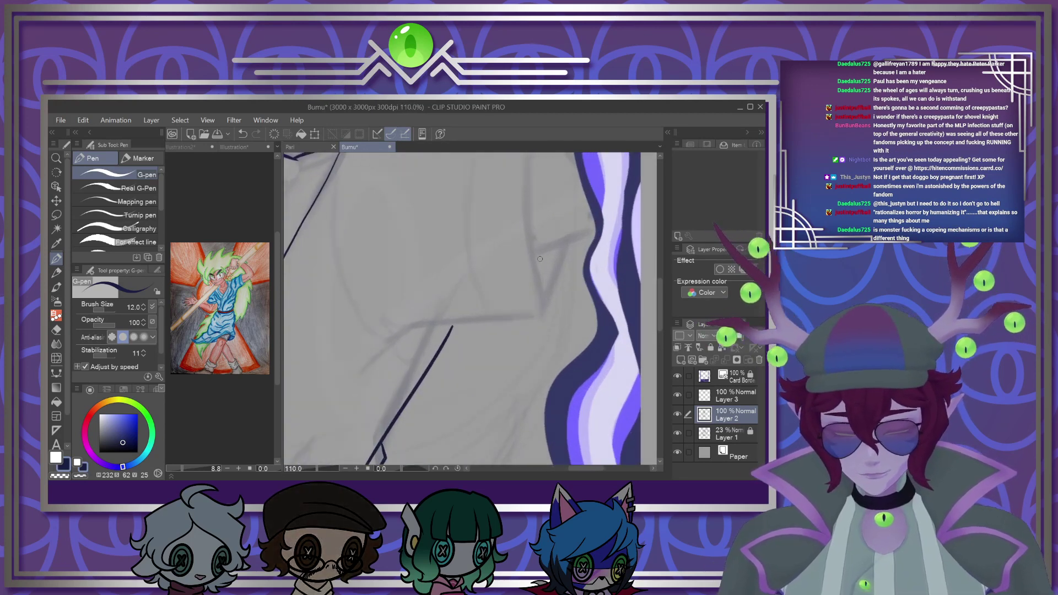
mouse_move(544, 315)
mouse_down()
mouse_move(415, 331)
mouse_move(358, 369)
mouse_up()
drag(449, 329, 389, 364)
Ink the raised sleeve's curved opening and far rim, plus the parallel line marking the cuff band
scroll(654, 309, up, 3)
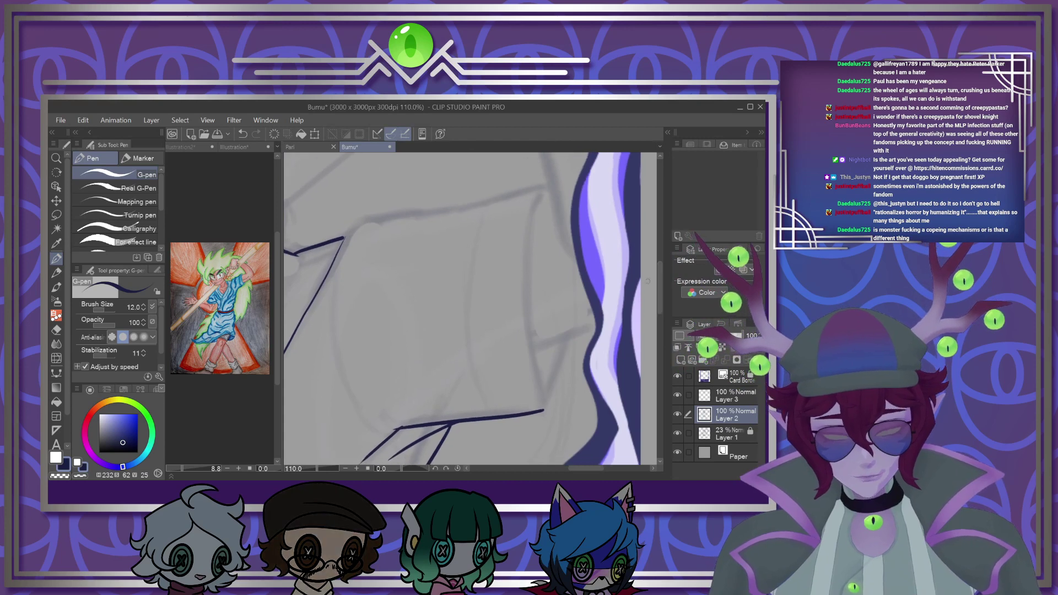
mouse_move(541, 189)
mouse_down()
mouse_move(526, 264)
mouse_move(543, 409)
mouse_up()
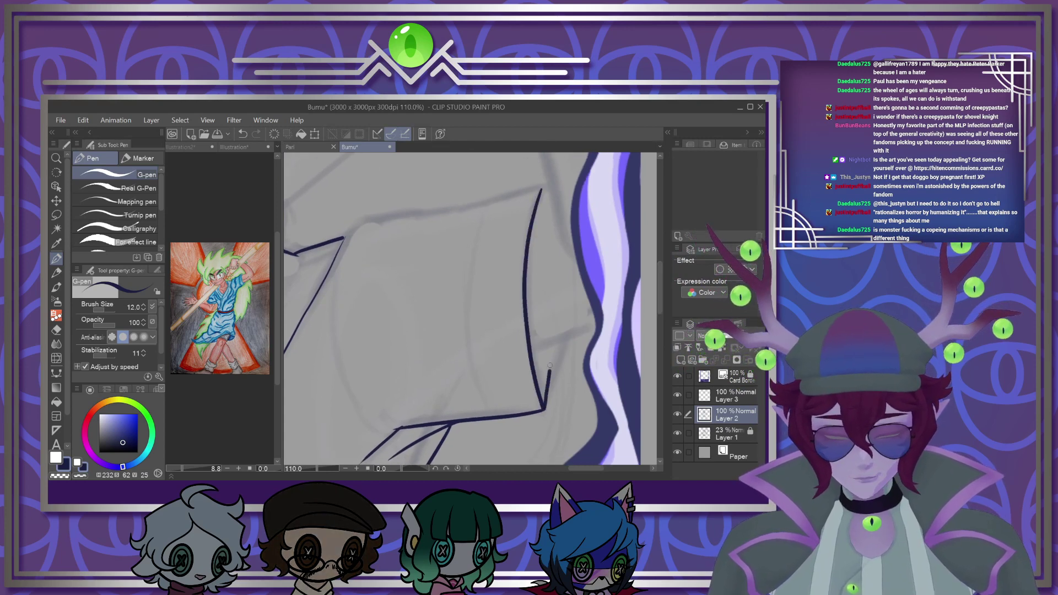
mouse_move(487, 204)
mouse_down()
mouse_move(466, 330)
mouse_move(491, 409)
mouse_up()
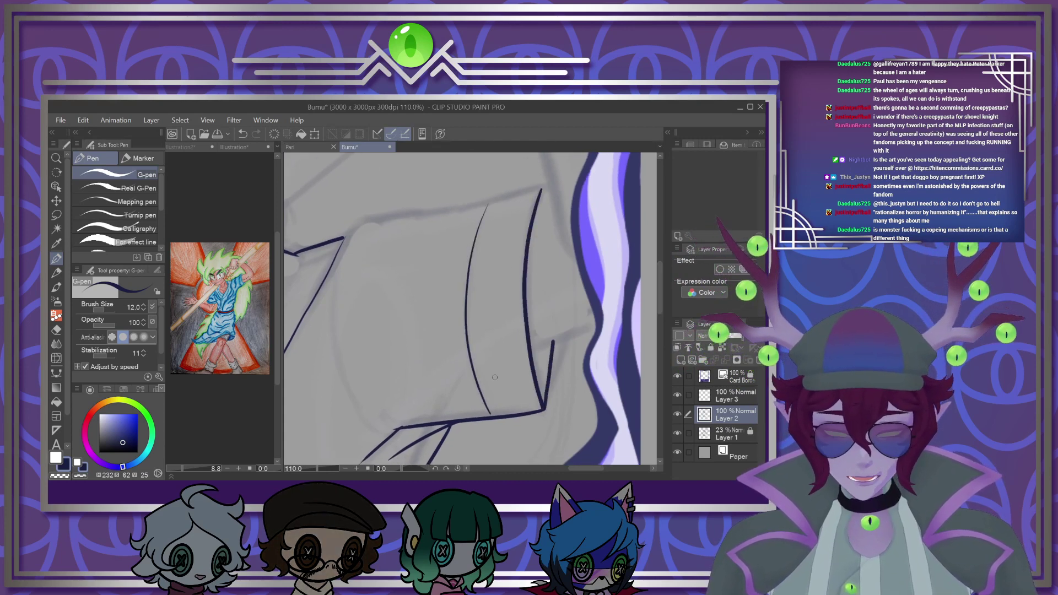
Ink the raised sleeve's upper edge and inner shoulder seam curve, plus the short upper-arm line emerging from the cuff
mouse_move(542, 184)
mouse_down()
mouse_move(352, 232)
mouse_move(339, 353)
mouse_move(389, 431)
mouse_up()
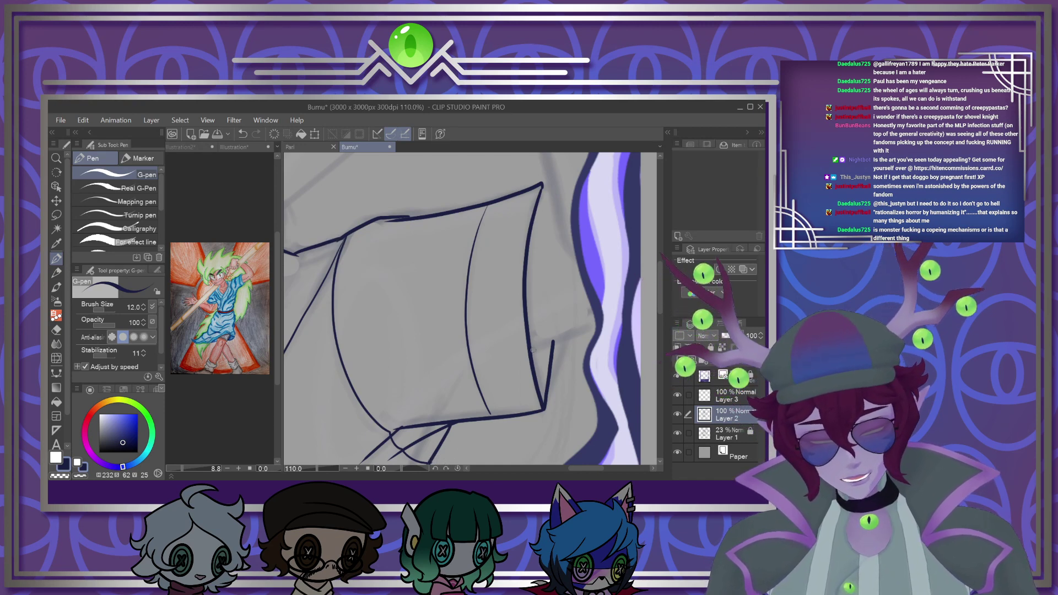
drag(544, 344, 592, 325)
scroll(536, 351, down, 8)
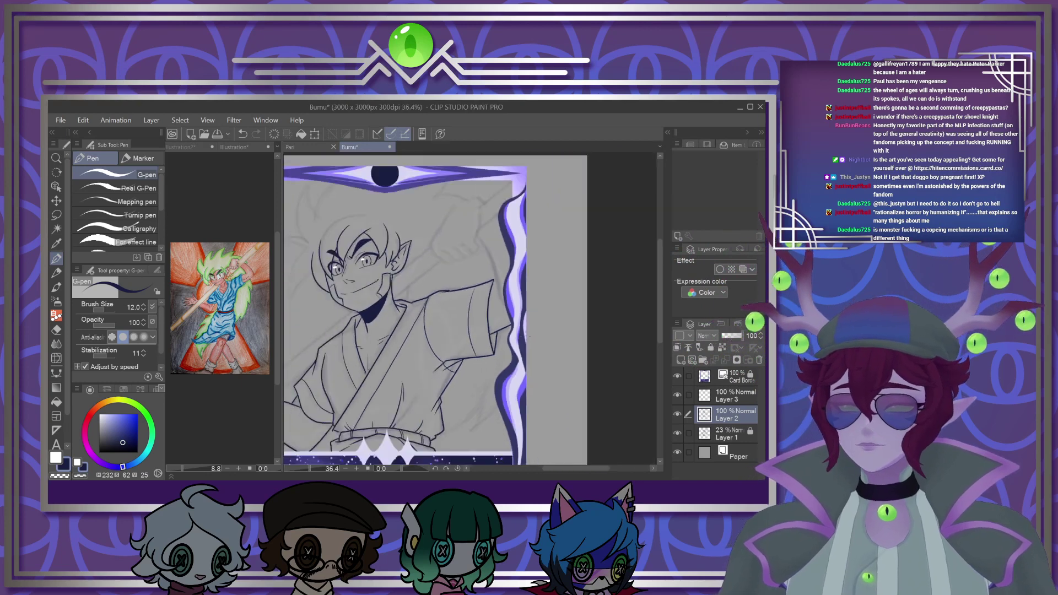
Ink the raised forearm's outer curve above the sleeve, along with the bent wrist, back of the hand and curled fingers
scroll(536, 351, up, 5)
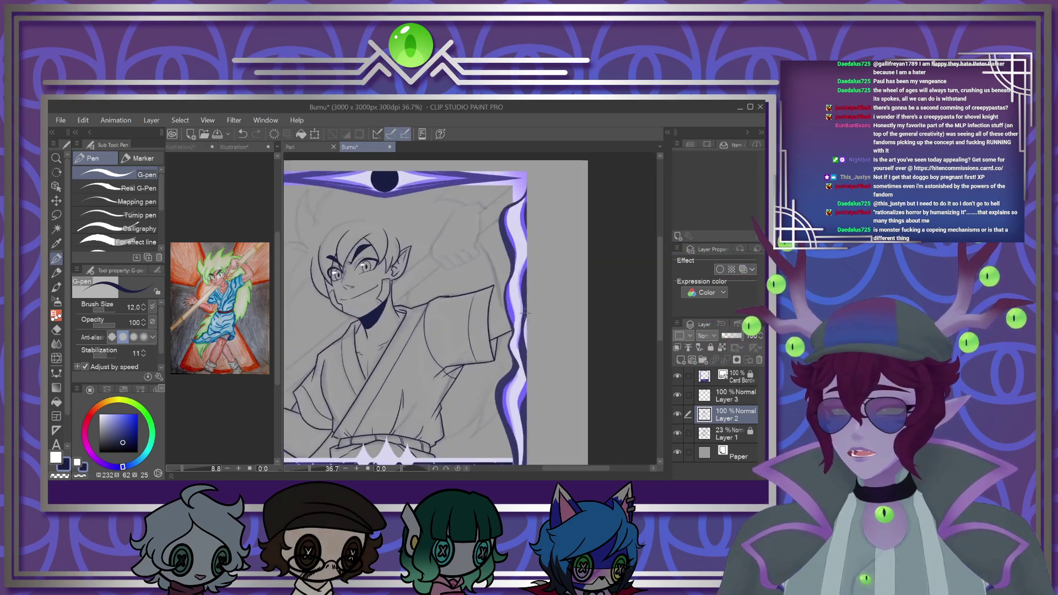
scroll(493, 283, up, 2)
drag(437, 160, 512, 345)
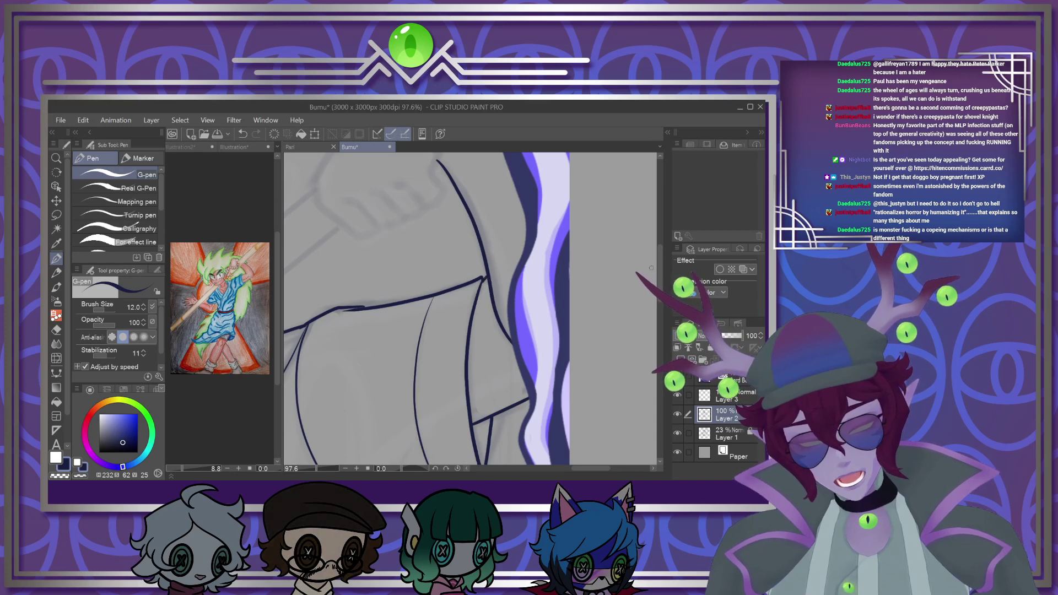
scroll(459, 208, up, 3)
drag(438, 180, 441, 252)
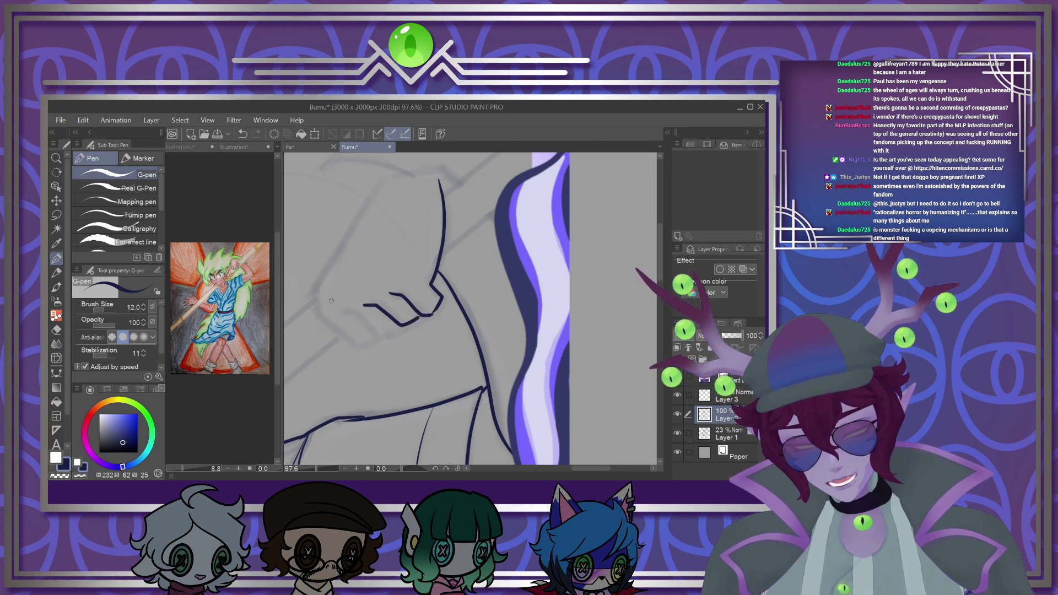
mouse_move(378, 188)
mouse_down()
mouse_move(316, 297)
mouse_move(325, 320)
mouse_move(373, 341)
mouse_up()
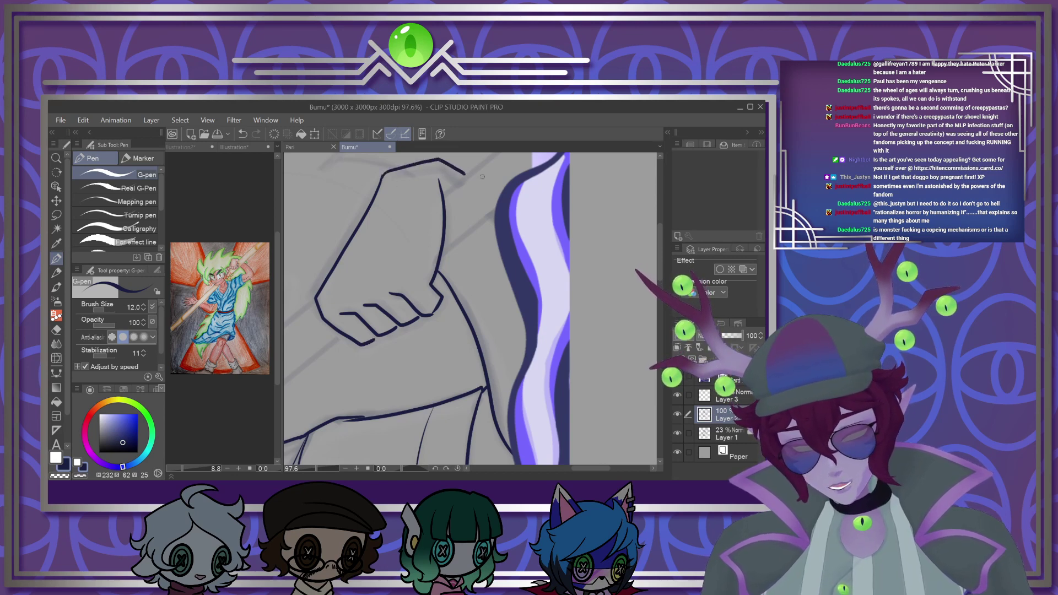
Draw the staff's two long diagonal edges on Layer 3 with the Straight line tool at size 12, clearing the parts crossing the hand
scroll(513, 258, down, 6)
scroll(465, 263, up, 3)
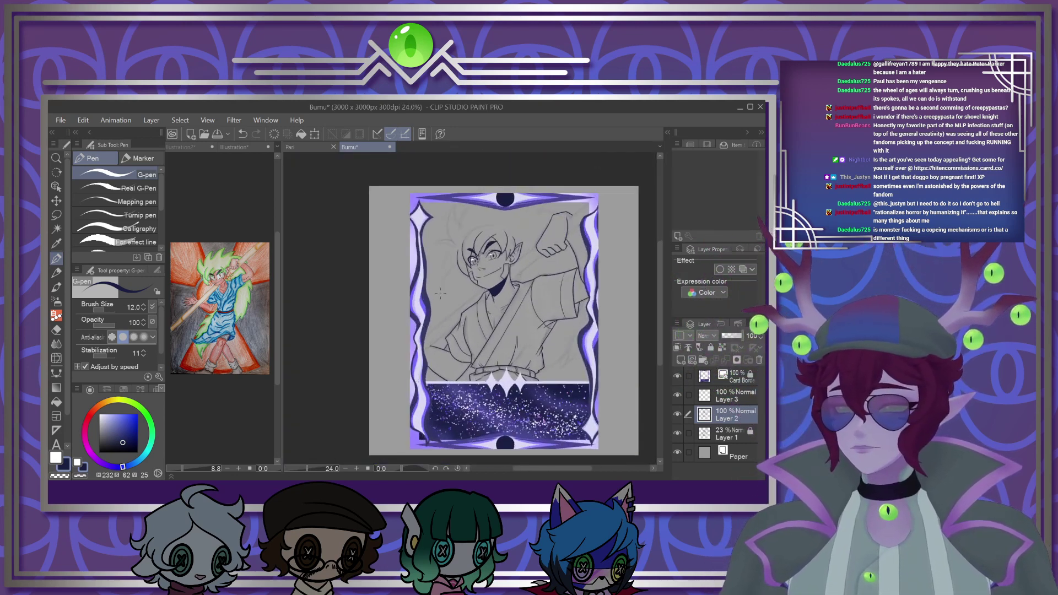
scroll(488, 280, down, 2)
scroll(488, 280, up, 4)
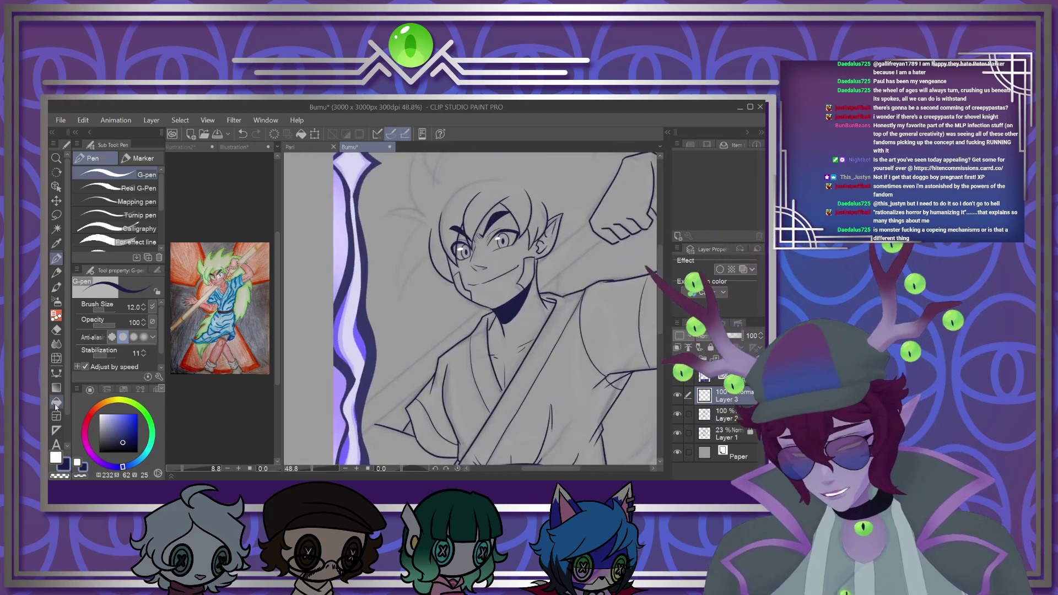
click(56, 373)
click(111, 188)
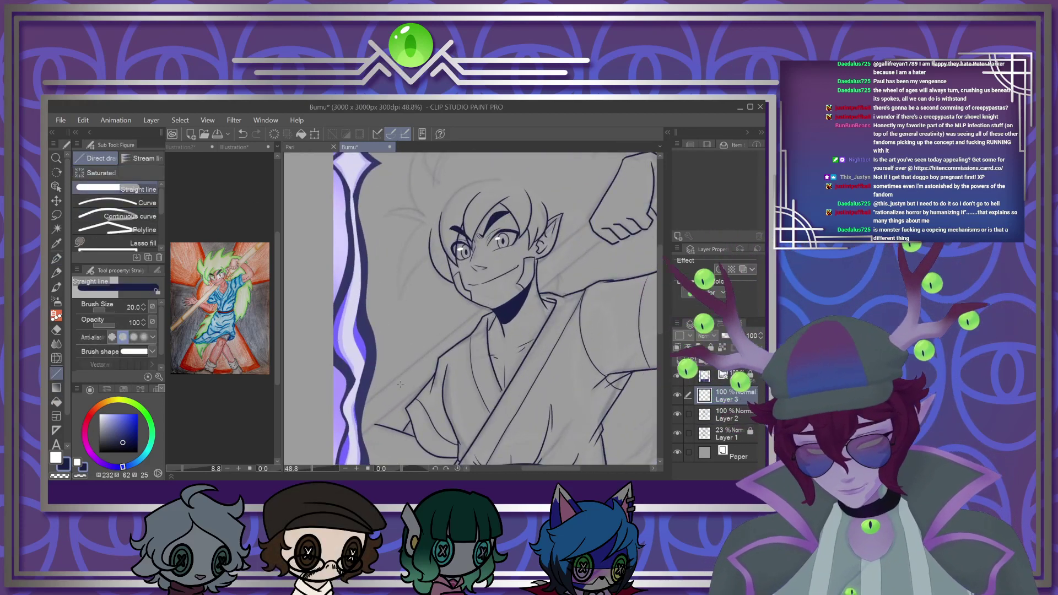
key(bracketleft)
key(bracketleft)
key(bracketleft)
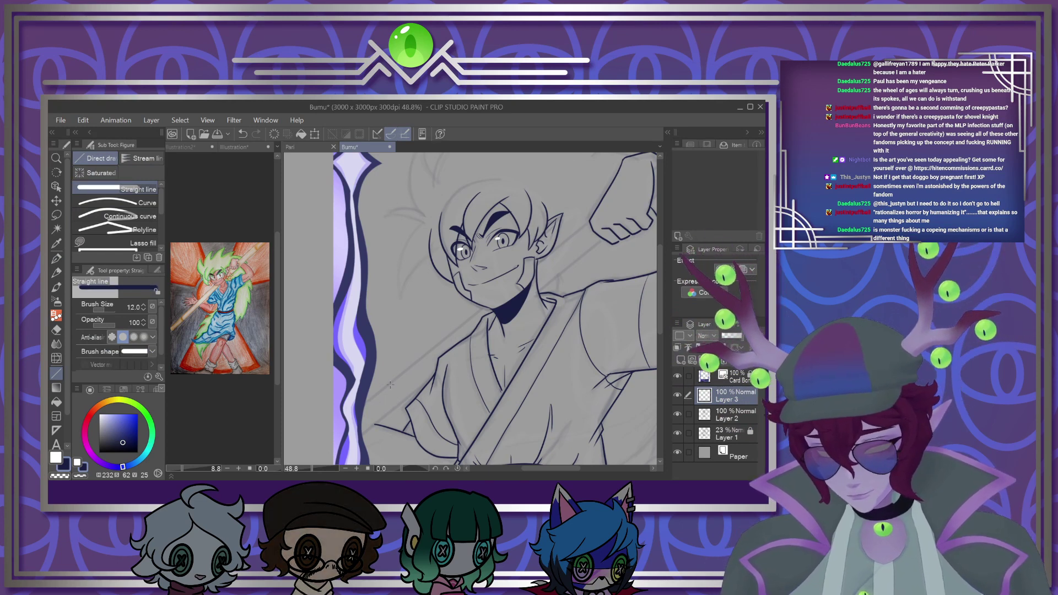
scroll(336, 345, down, 3)
scroll(339, 393, up, 2)
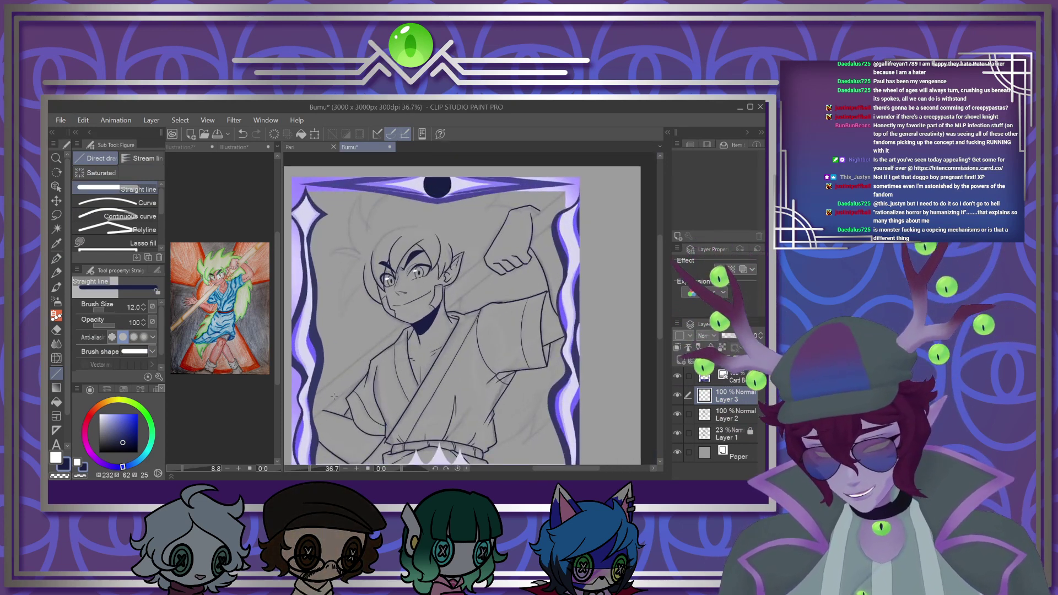
drag(306, 401, 568, 190)
drag(304, 428, 583, 197)
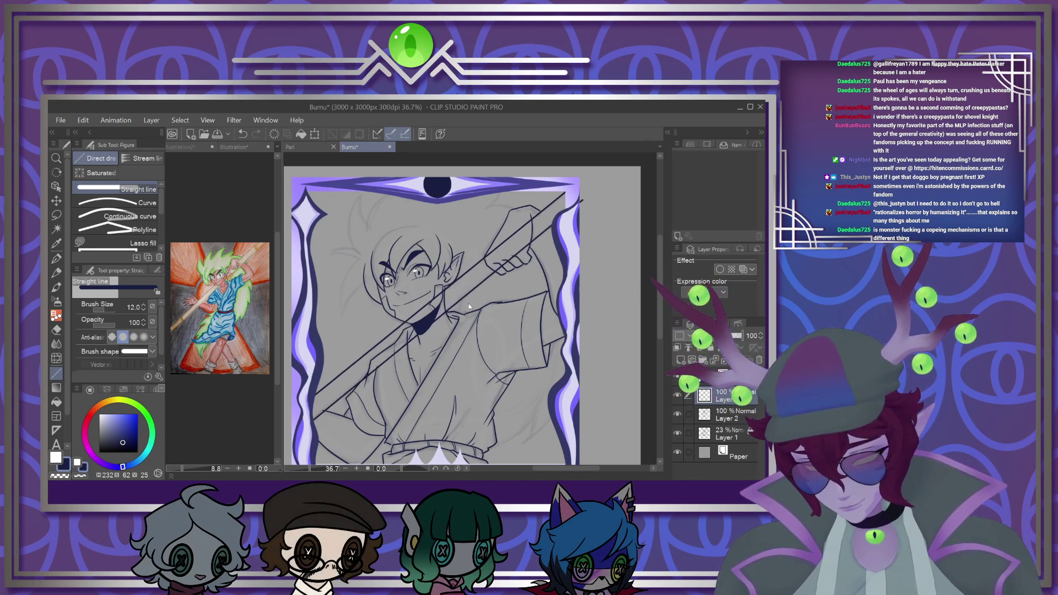
key(ctrl+z)
drag(311, 420, 582, 199)
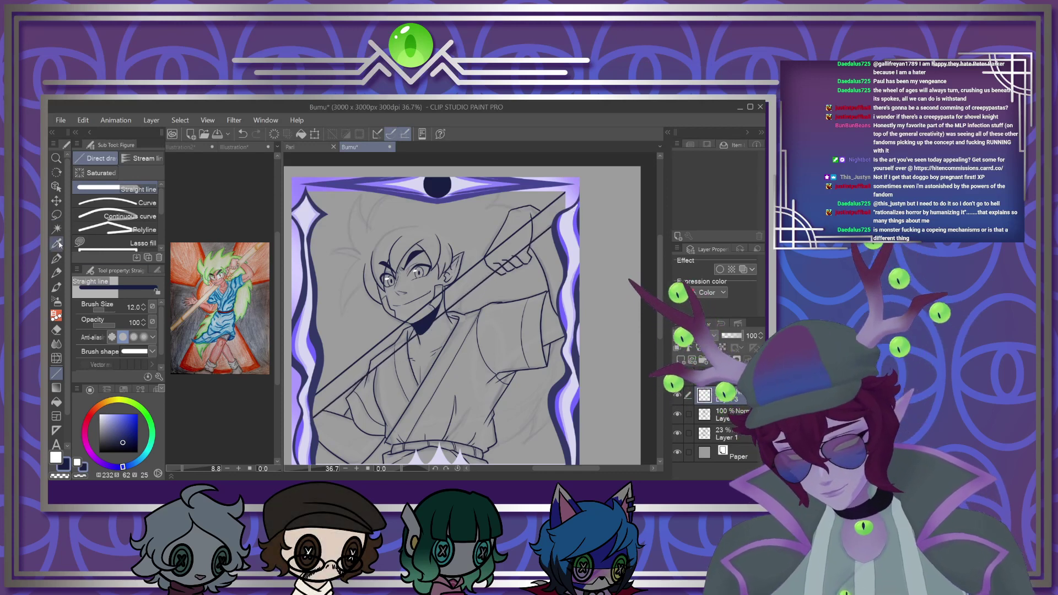
click(56, 258)
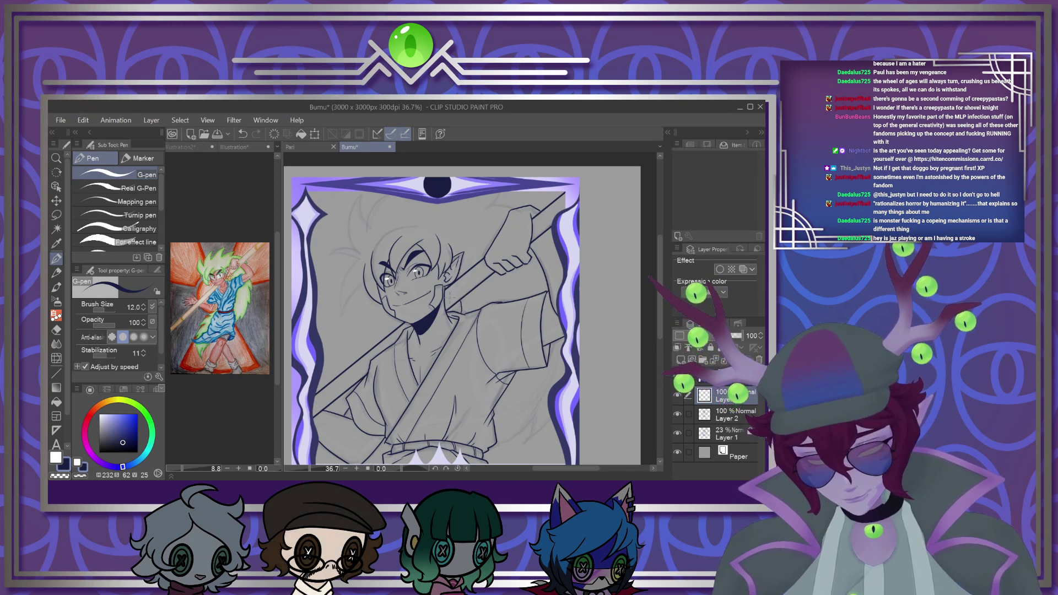
Ink the pointed hair spikes beside and above the head with the G-pen, reaching up towards the card's upper border
scroll(460, 304, down, 1)
scroll(382, 261, up, 5)
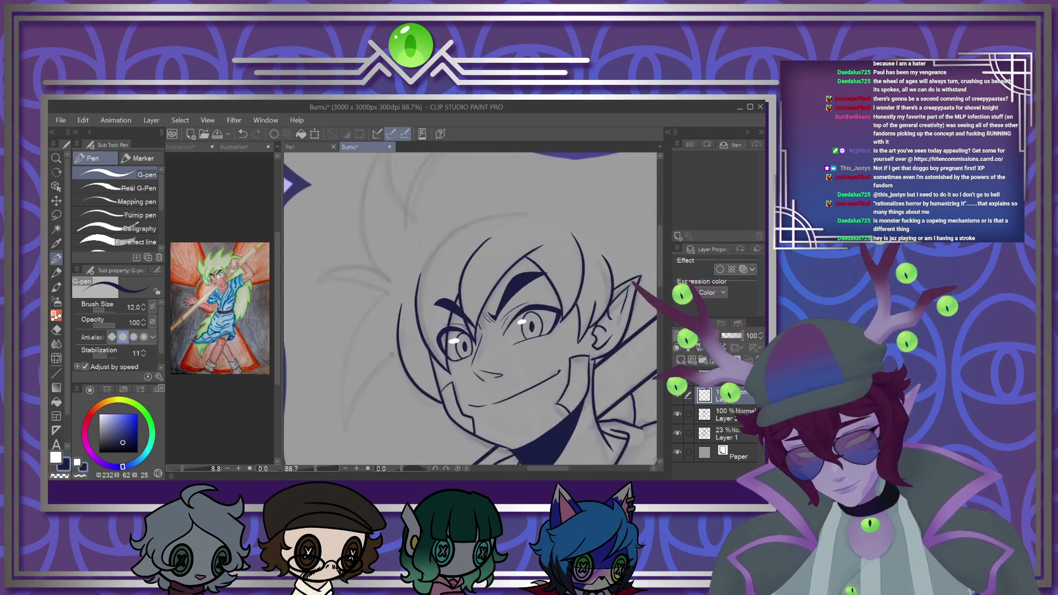
drag(385, 288, 322, 278)
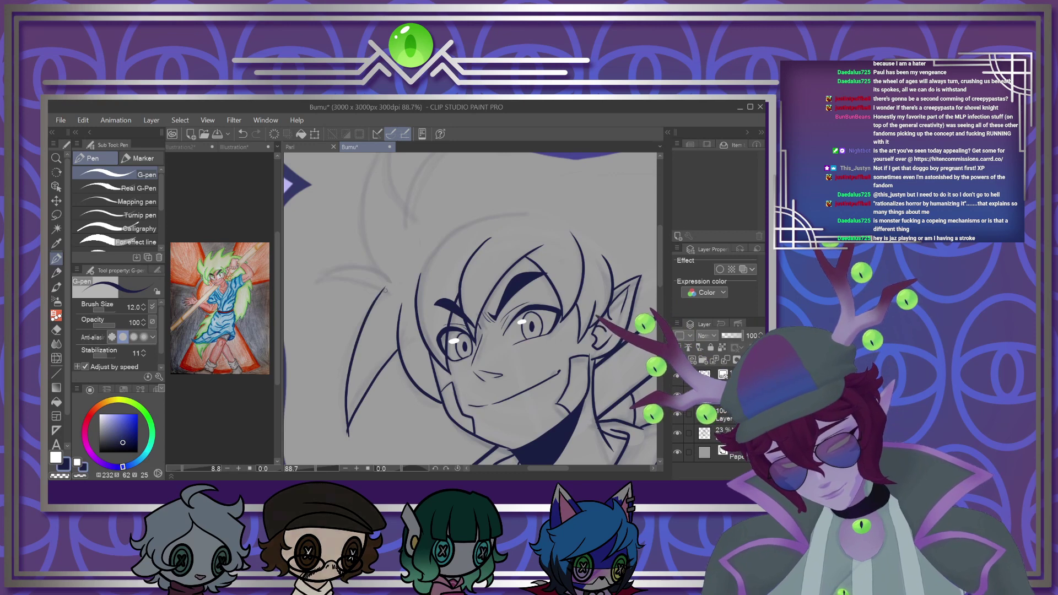
key(ctrl+z)
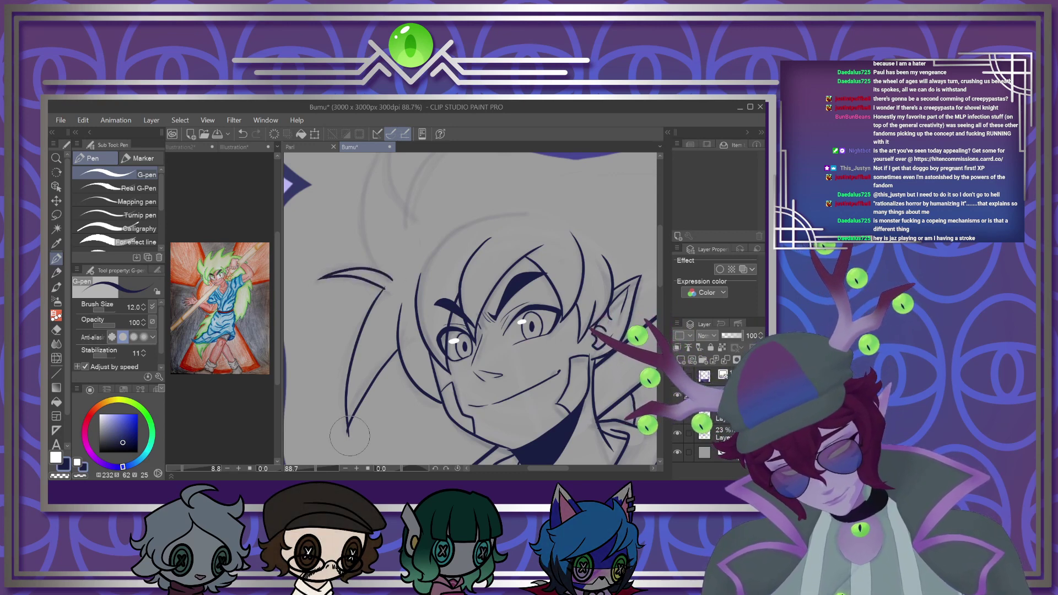
drag(660, 271, 660, 255)
drag(392, 205, 392, 256)
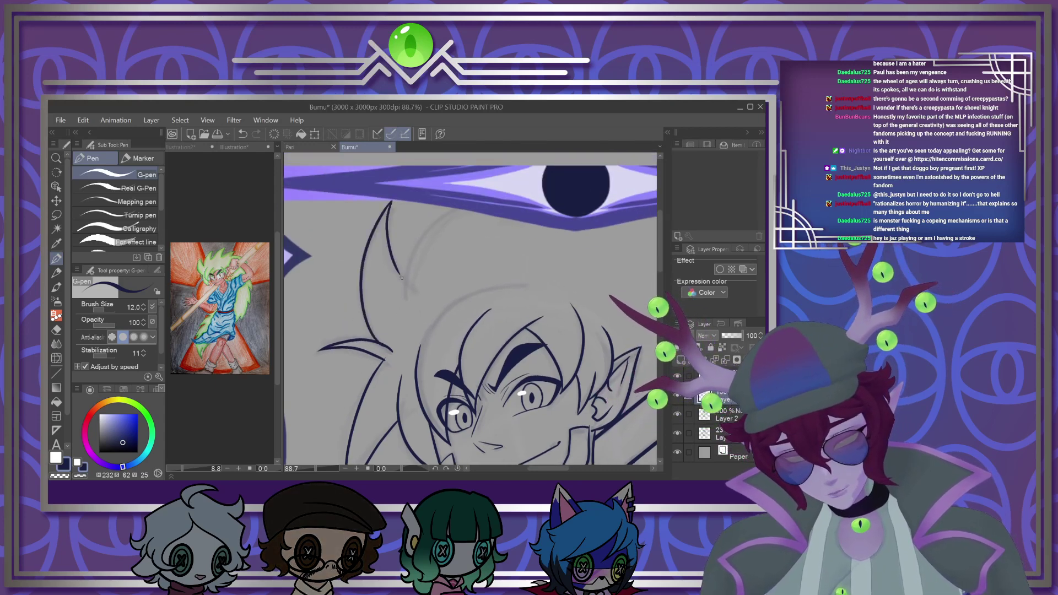
mouse_move(409, 302)
mouse_down()
mouse_move(414, 243)
mouse_move(448, 208)
mouse_up()
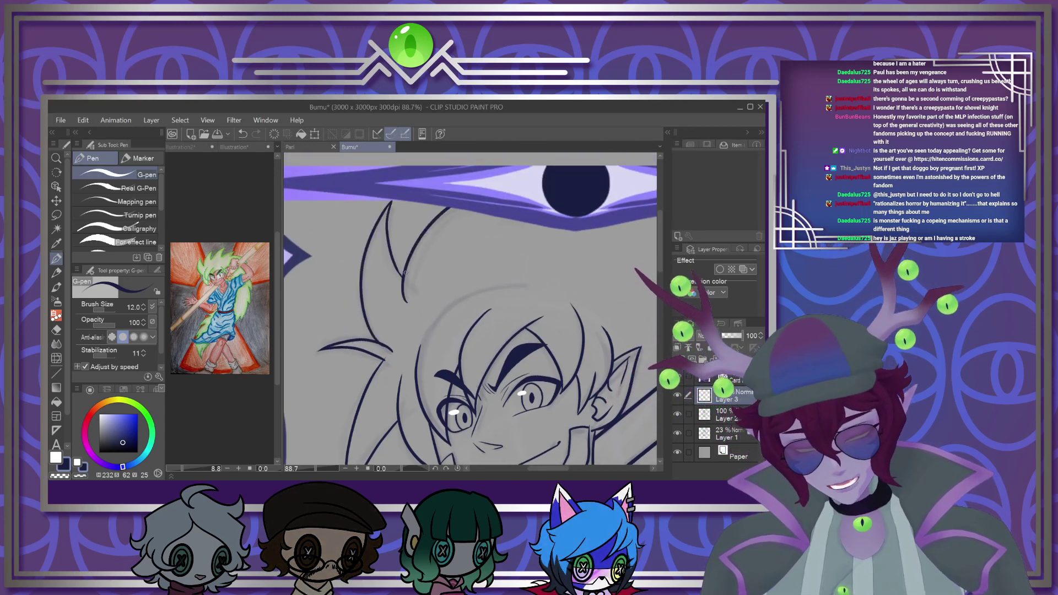
Ink the small hair tufts between the card's upper border and the raised wrist
scroll(405, 273, down, 3)
scroll(505, 253, up, 4)
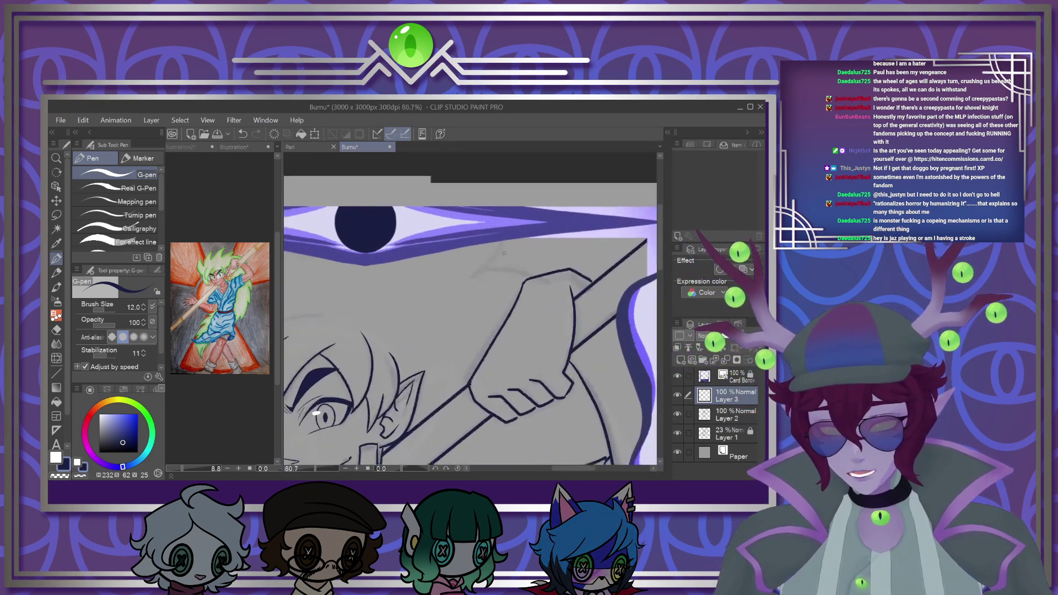
mouse_move(501, 235)
mouse_down()
mouse_move(435, 301)
mouse_move(516, 272)
mouse_up()
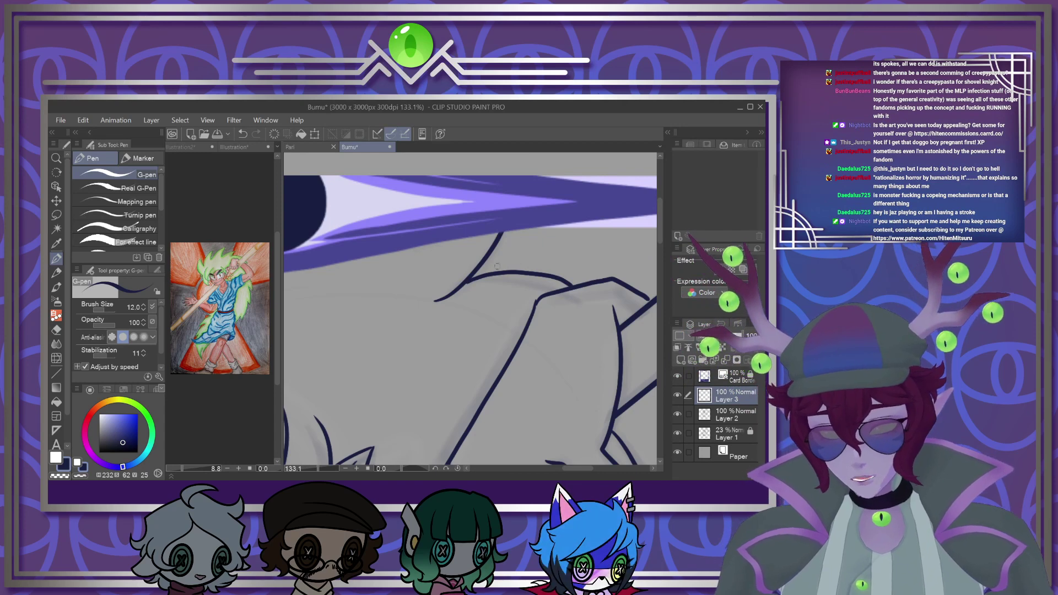
scroll(423, 210, down, 5)
scroll(422, 210, down, 3)
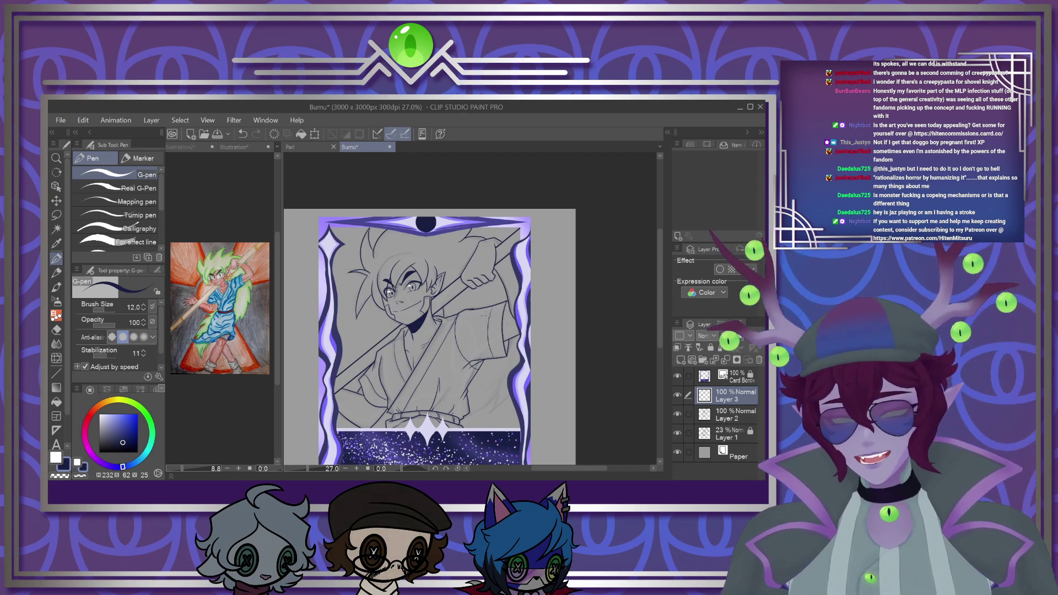
Ink the long curved hair strand hanging below the raised sleeve down to the waist, including its pointed tips
scroll(475, 319, down, 2)
scroll(475, 318, up, 10)
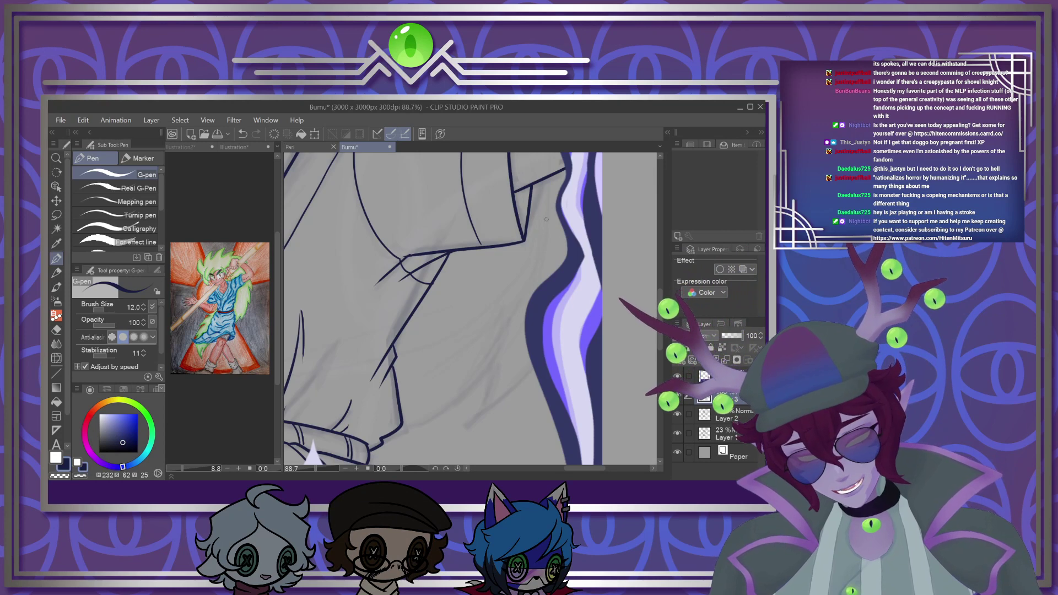
mouse_move(543, 257)
mouse_down()
mouse_move(473, 371)
mouse_move(403, 423)
mouse_up()
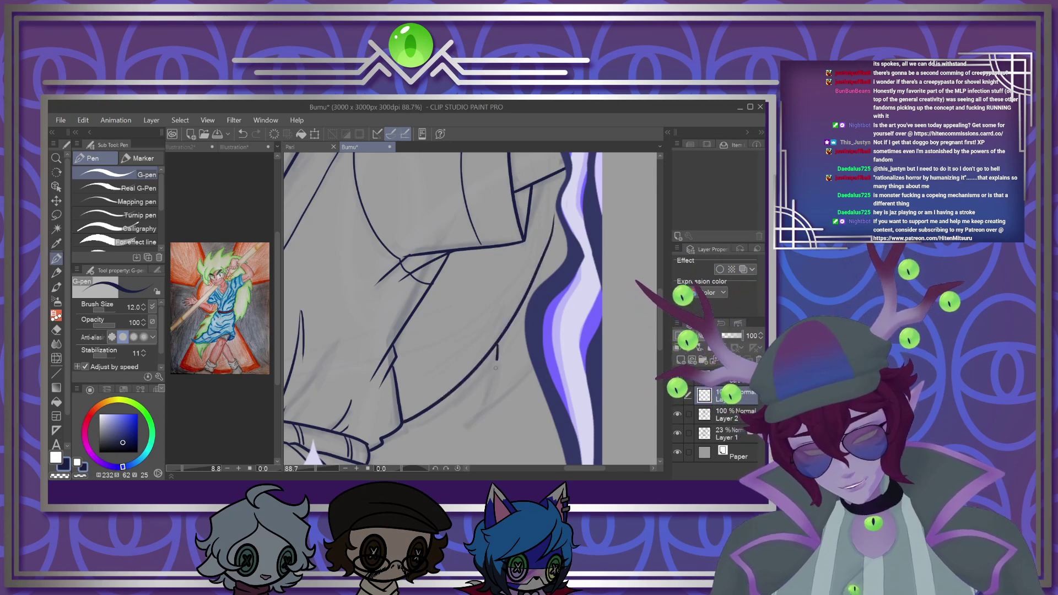
scroll(583, 253, down, 5)
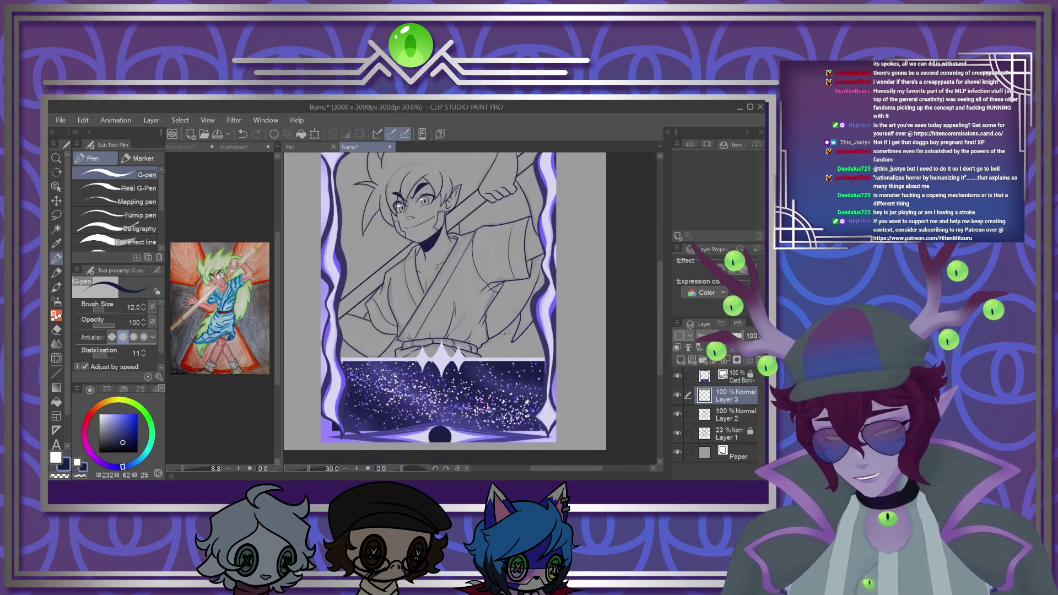
scroll(400, 354, up, 3)
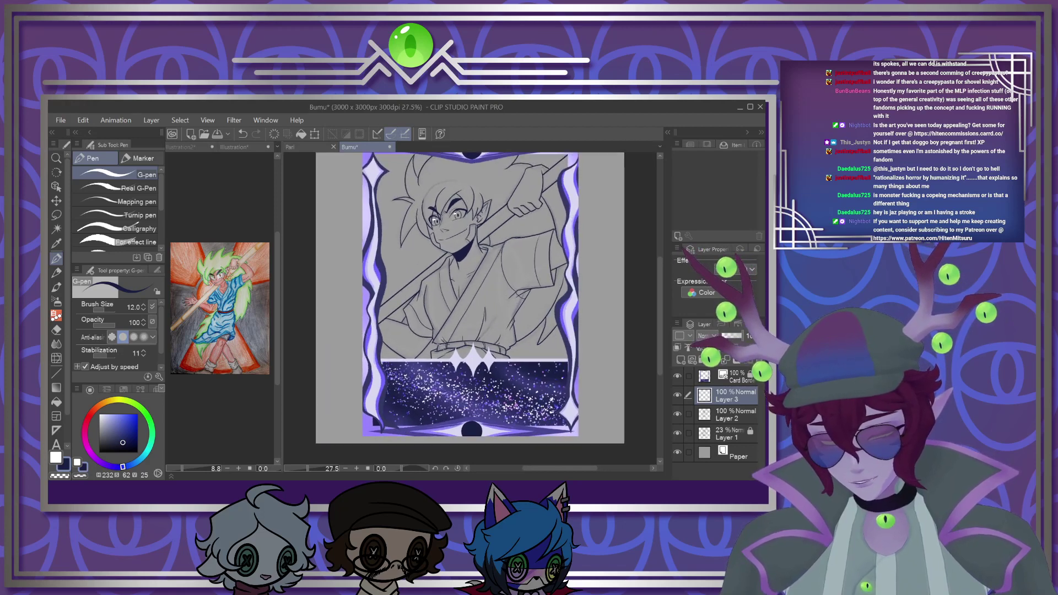
scroll(400, 354, up, 1)
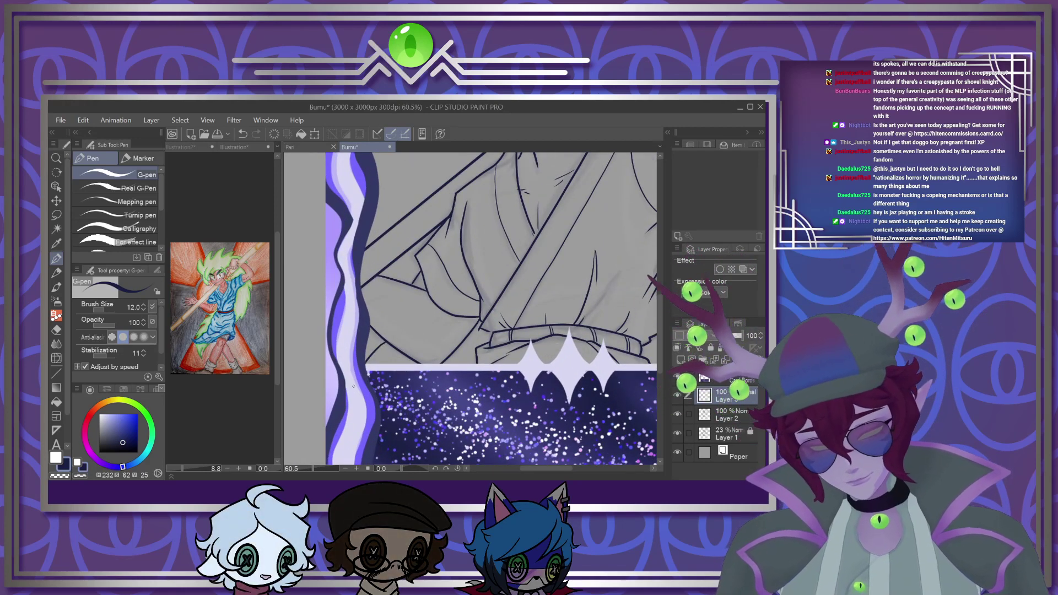
scroll(353, 388, down, 4)
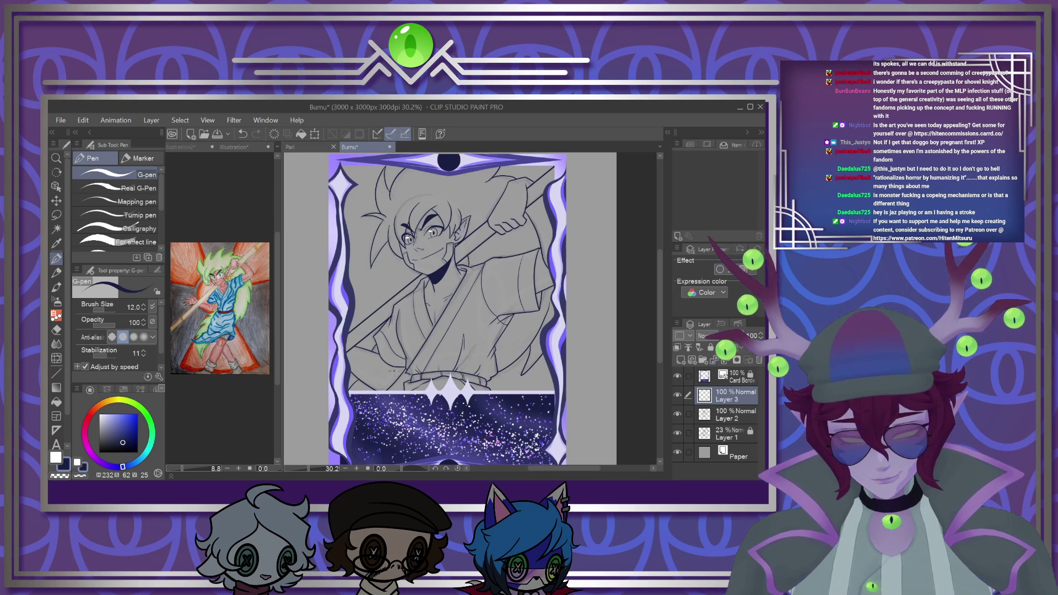
Hide the sketch on Layer 1, sample a skin tone from the coloured reference drawing, and adjust it to a warmer peach
scroll(431, 377, down, 3)
scroll(431, 377, up, 2)
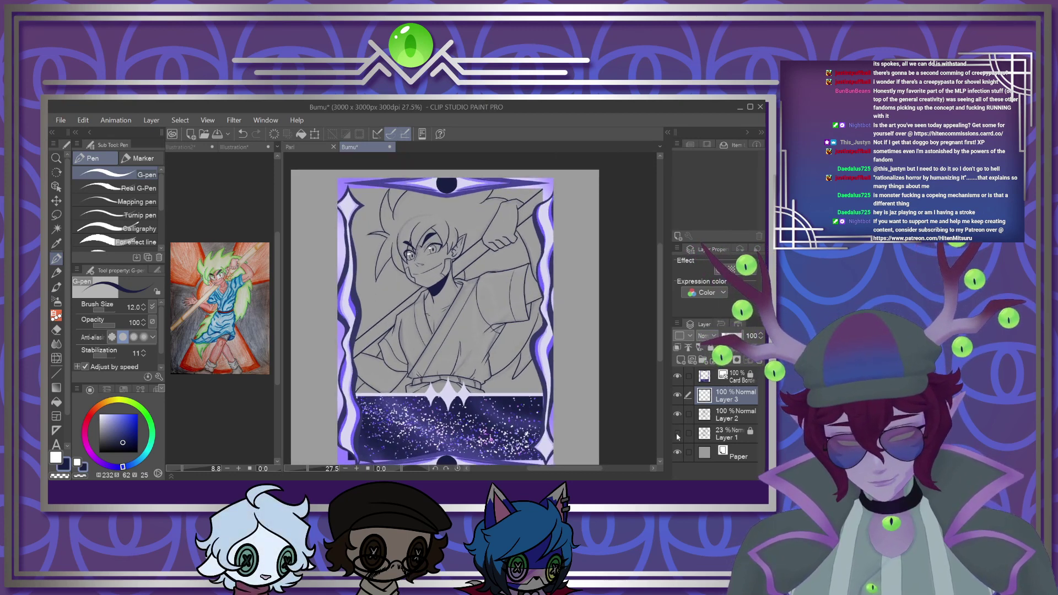
click(228, 269)
scroll(228, 268, up, 3)
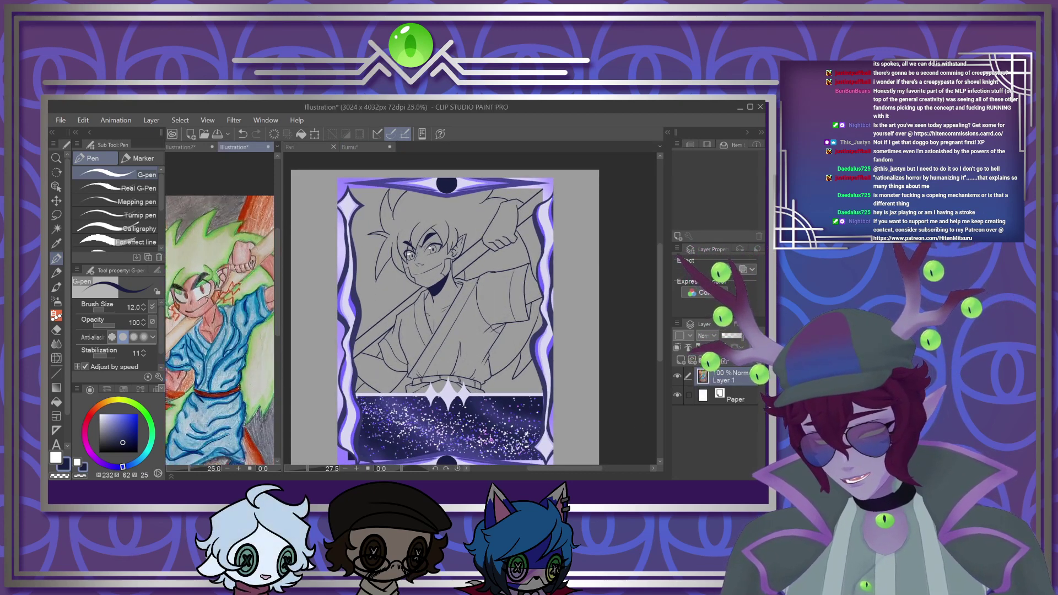
scroll(185, 255, up, 4)
alt+click(238, 241)
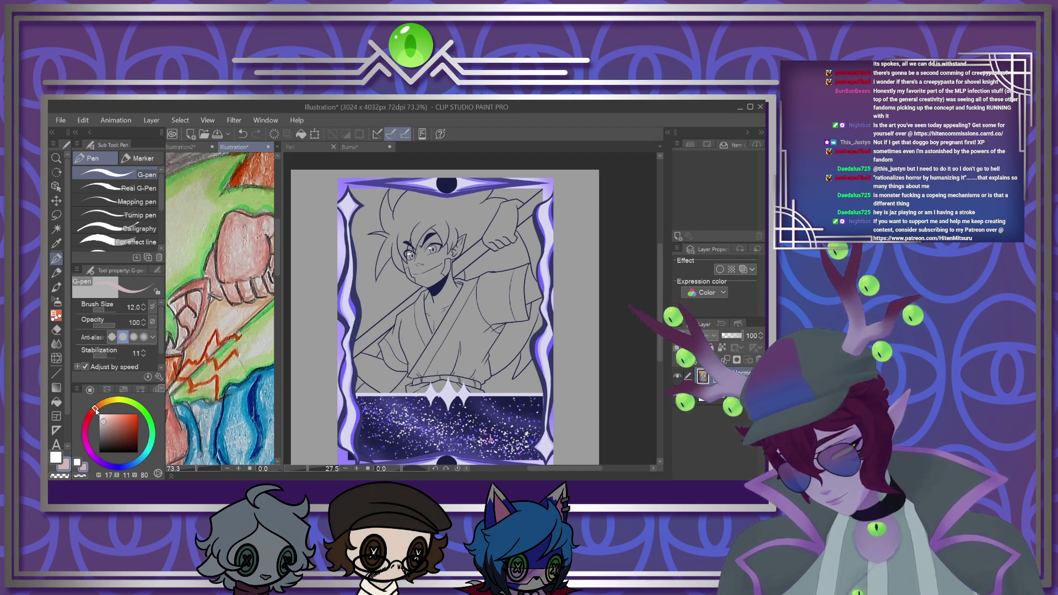
click(109, 417)
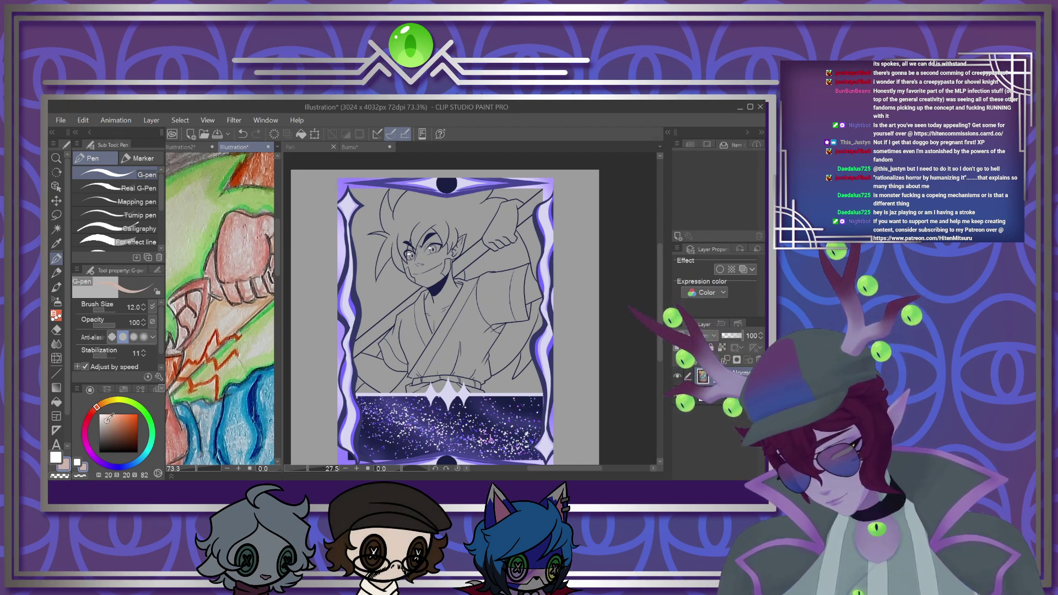
Fill the lowered forearm beside the waist with the peach skin tone on Layer 3, using the Refer other layers fill
click(408, 365)
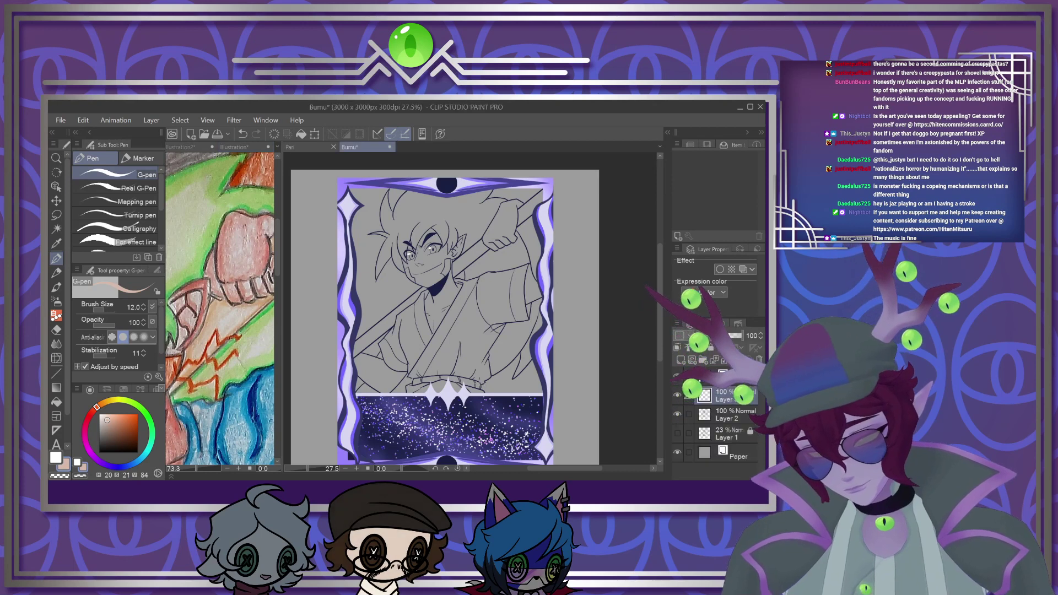
scroll(411, 369, down, 3)
scroll(408, 366, up, 3)
scroll(409, 366, up, 1)
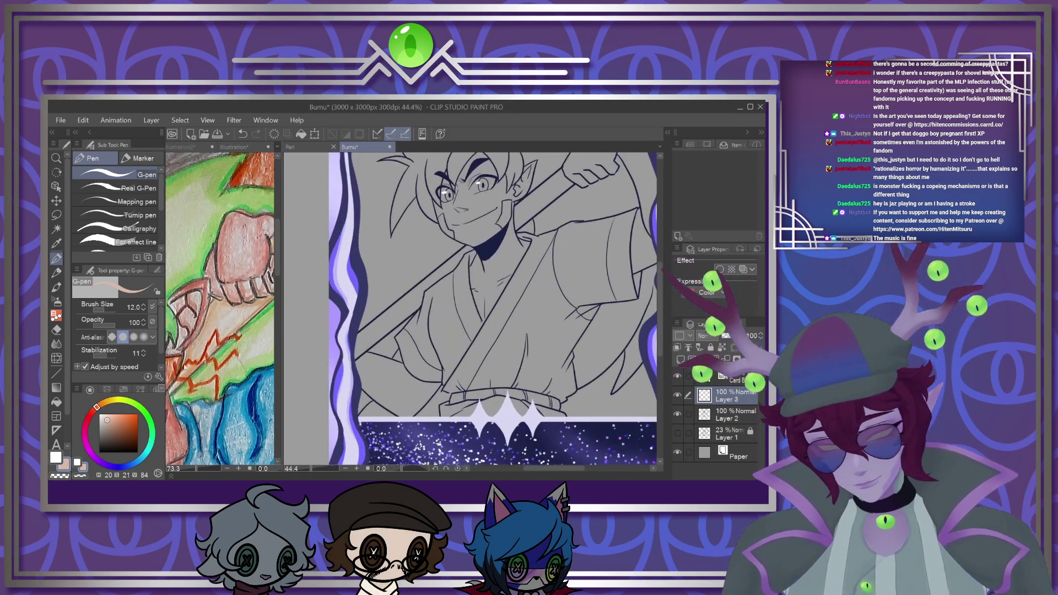
key(g)
click(402, 357)
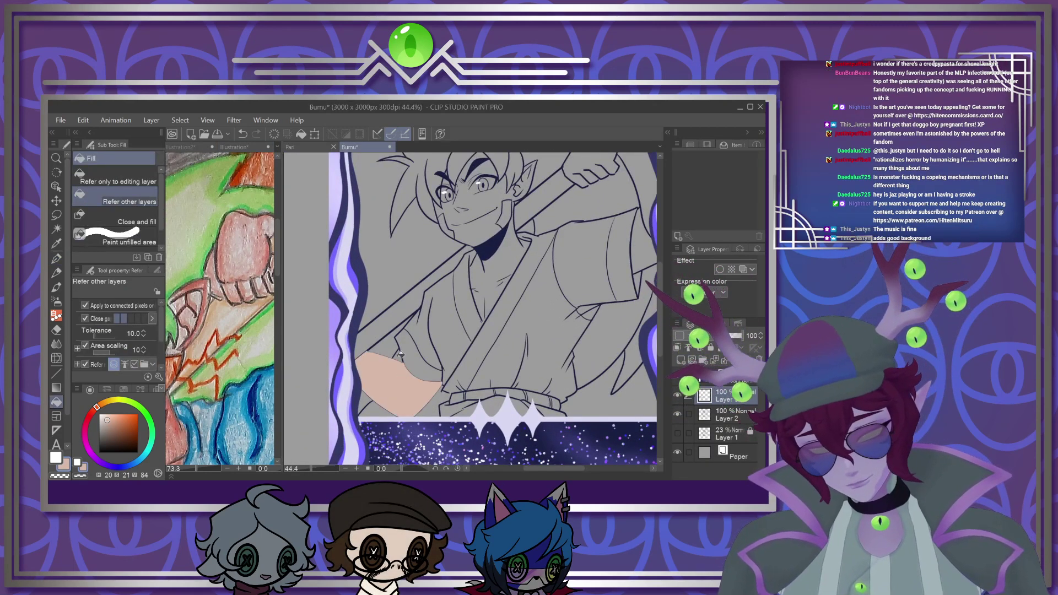
Undo the forearm's skin fill and move Layer 3 beneath the line art on Layer 2
click(242, 135)
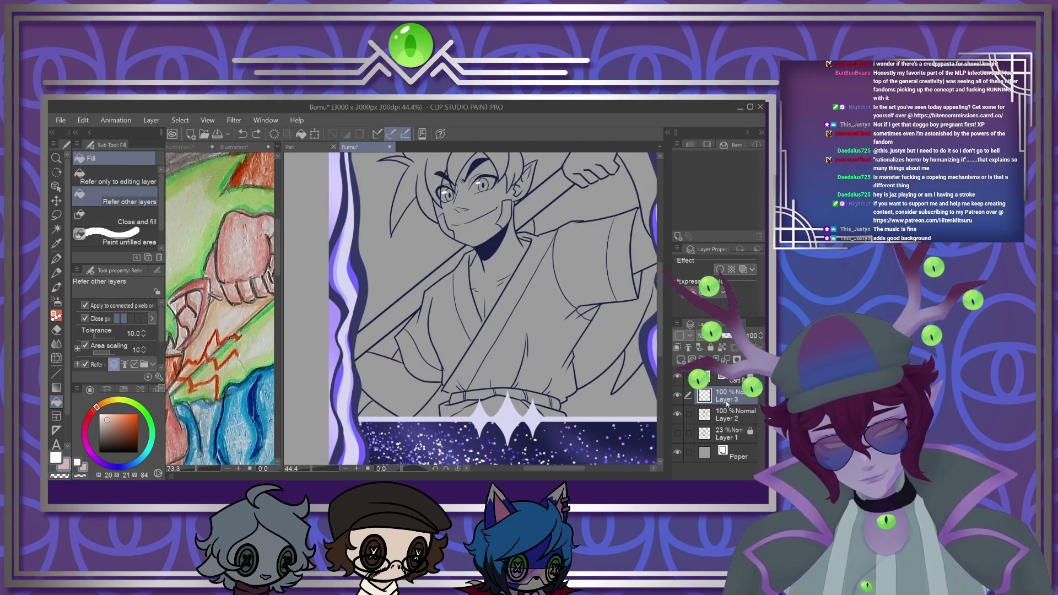
key(ctrl+e)
click(682, 360)
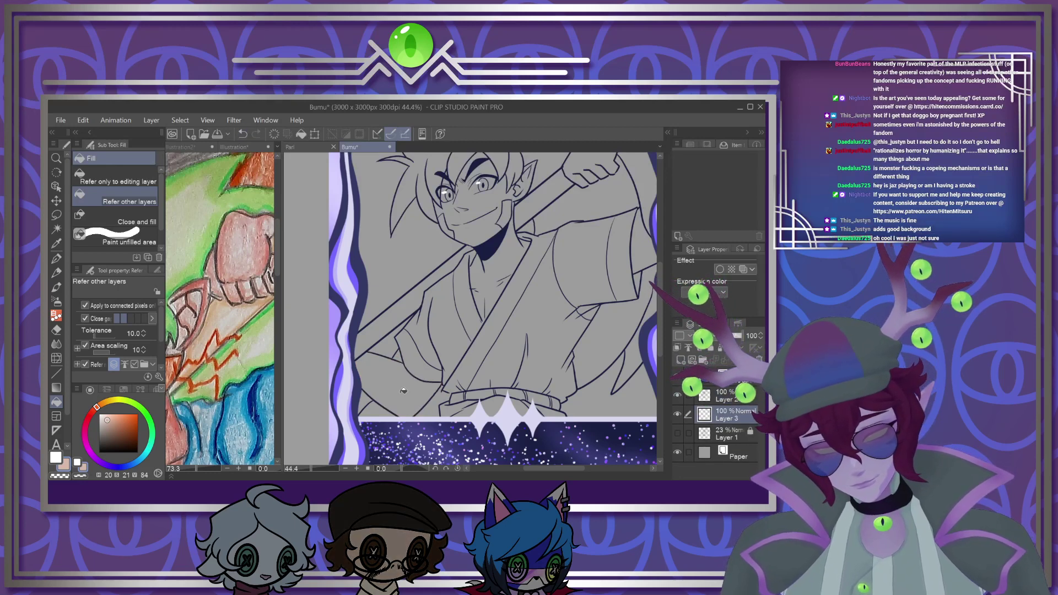
Fill the lowered forearm, face, neck, chest, raised arm and gripping hand with the peach skin tone on Layer 3
click(408, 348)
drag(574, 470, 581, 470)
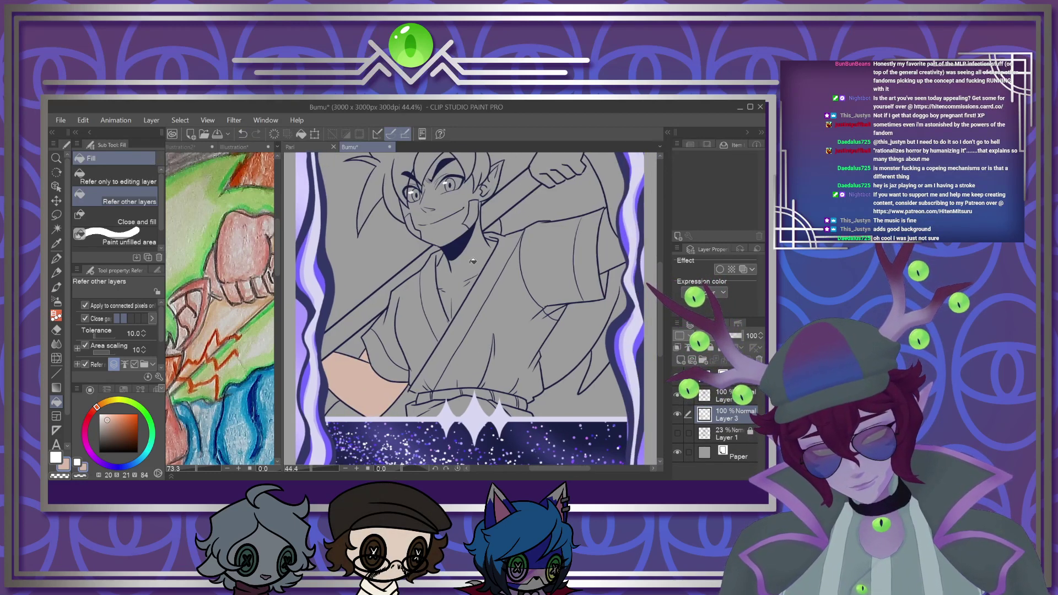
click(463, 276)
click(611, 248)
click(607, 185)
drag(660, 275, 661, 244)
click(567, 301)
click(556, 237)
click(457, 297)
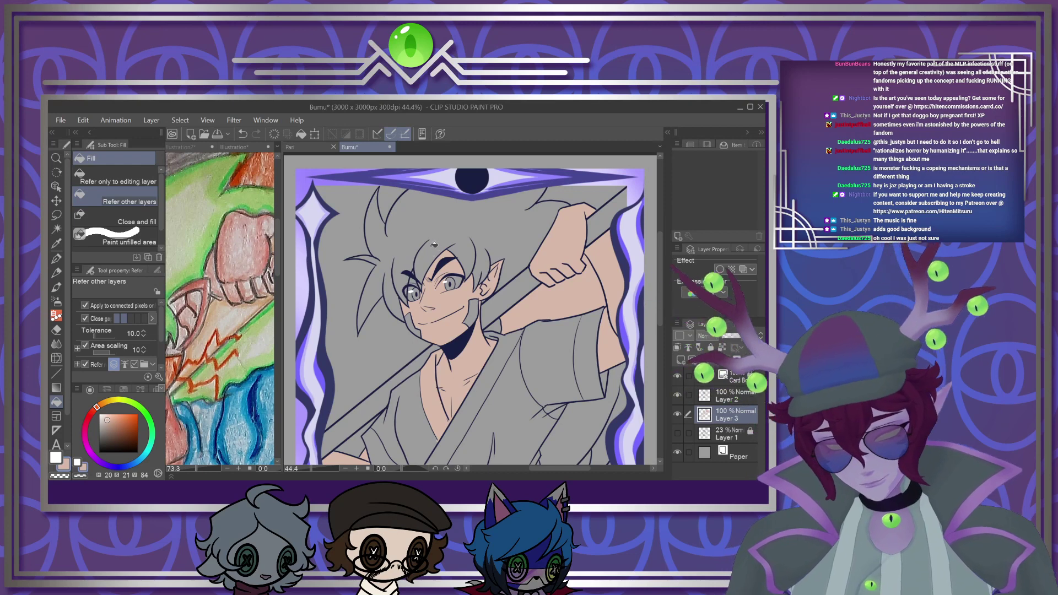
Paint peach skin across the forehead beneath the fringe of hair with the G-pen at size 70
scroll(433, 244, up, 5)
click(56, 258)
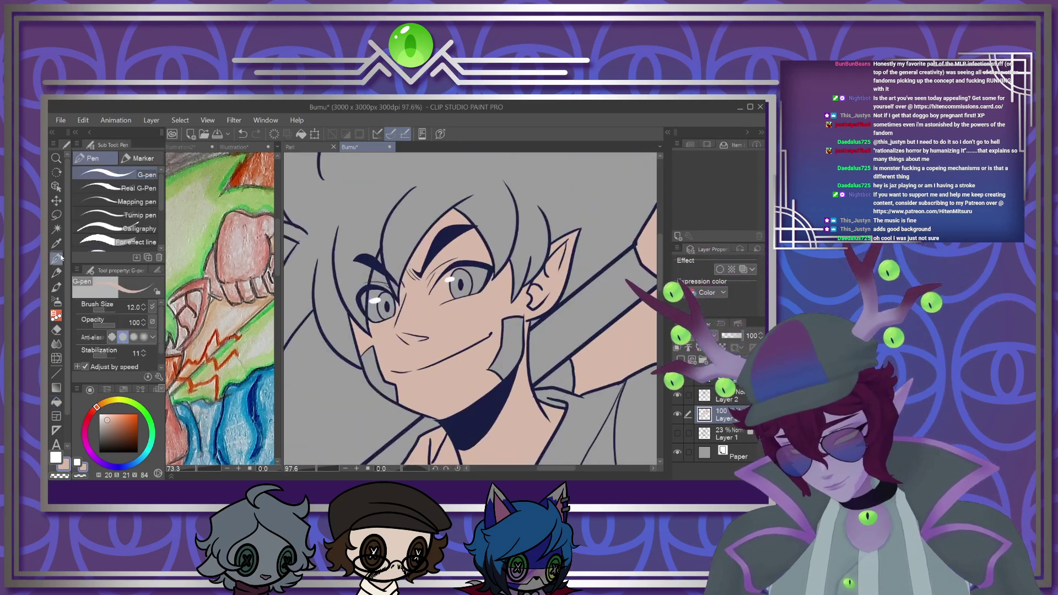
key(])
key(])
key(])
key(])
mouse_move(530, 269)
mouse_down()
mouse_move(483, 215)
mouse_move(429, 270)
mouse_move(395, 251)
mouse_move(365, 279)
mouse_up()
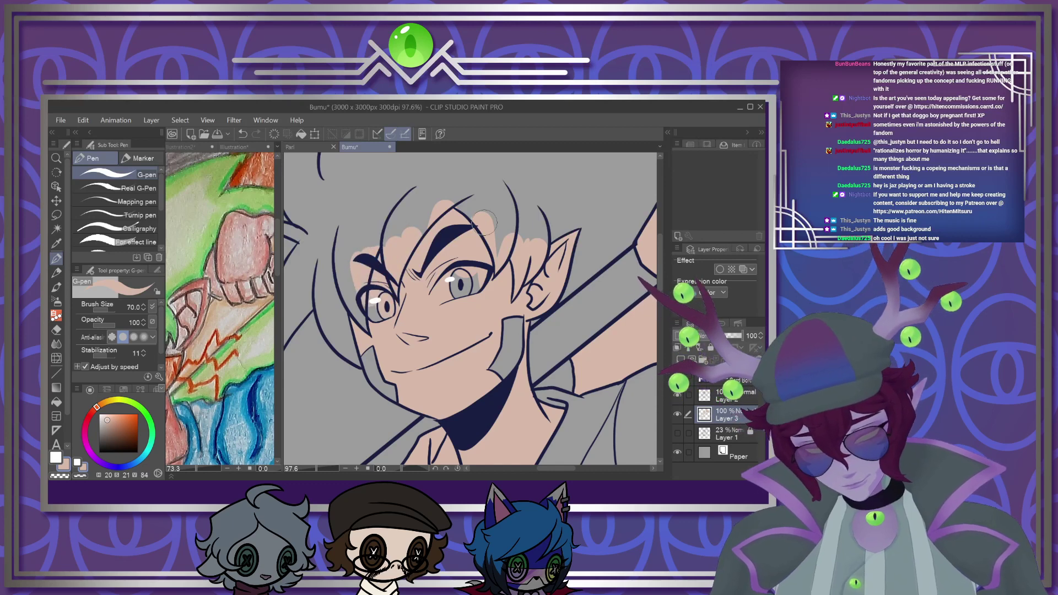
Sample an orange from the coloured reference drawing, mute it slightly, and add a new layer above Layer 3
scroll(441, 226, down, 6)
scroll(234, 329, down, 7)
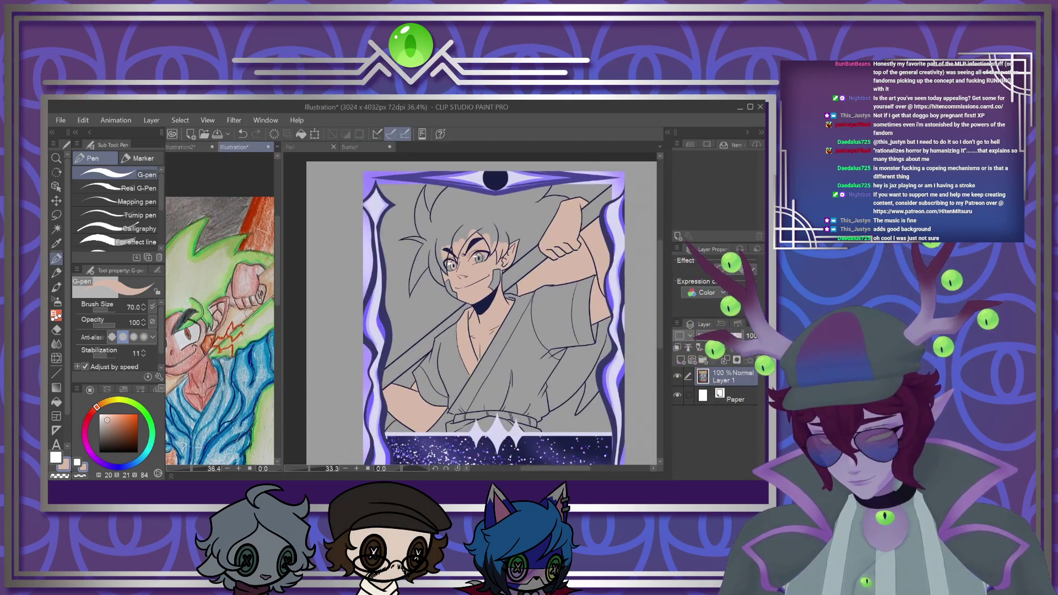
scroll(187, 297, up, 2)
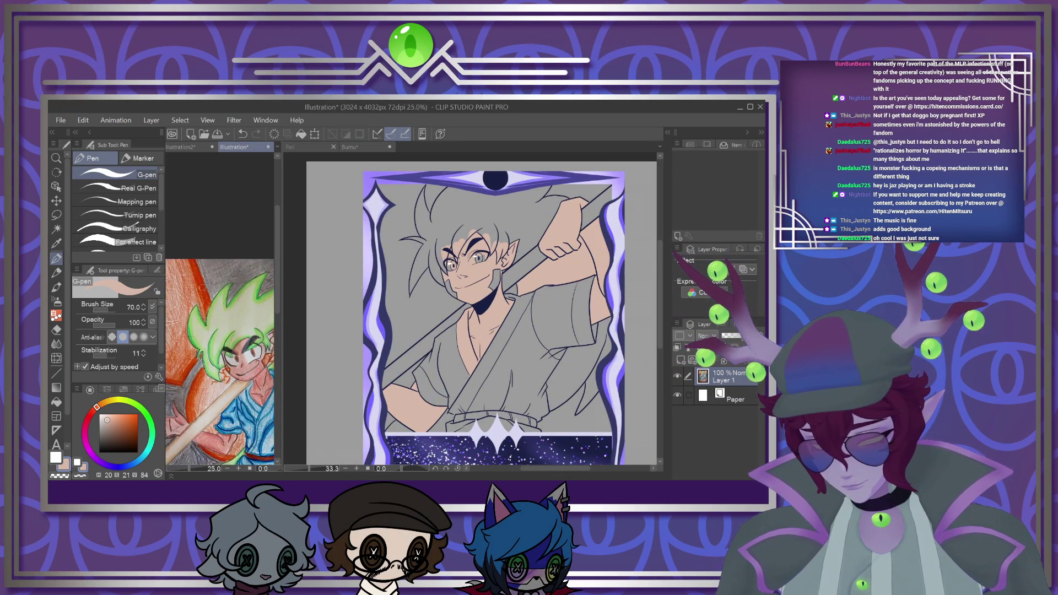
alt+click(198, 286)
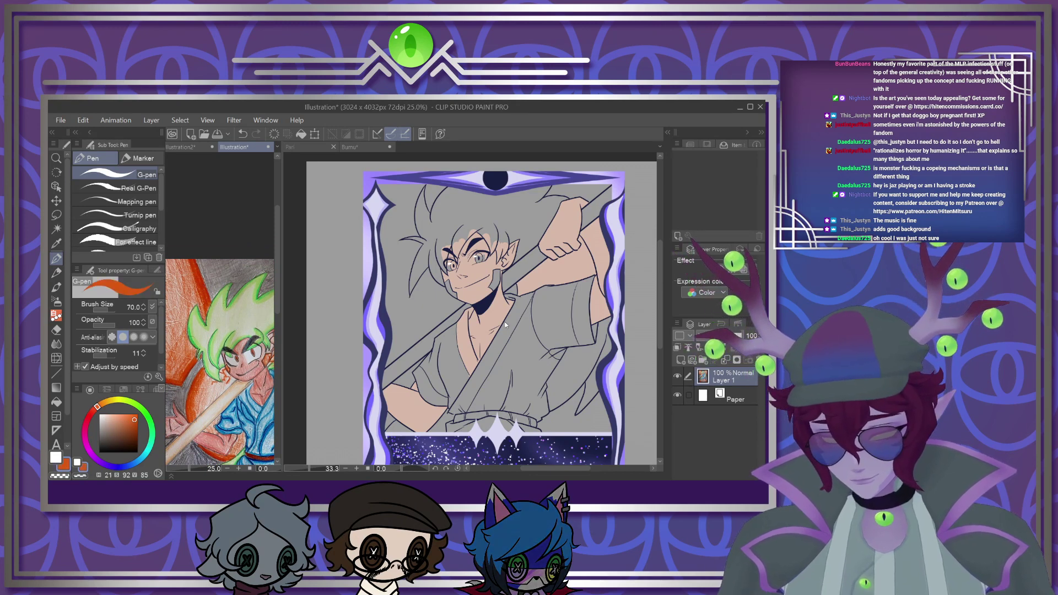
scroll(478, 257, up, 6)
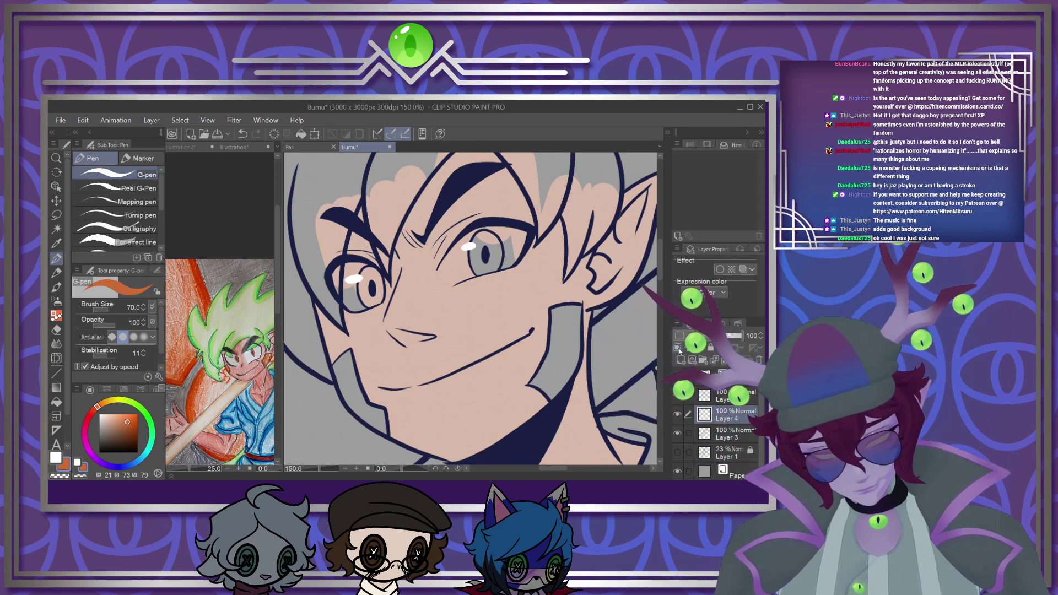
Paint the whites of both eyes on Layer 4 with the white G-pen, adjusting the brush size up to 50
click(56, 457)
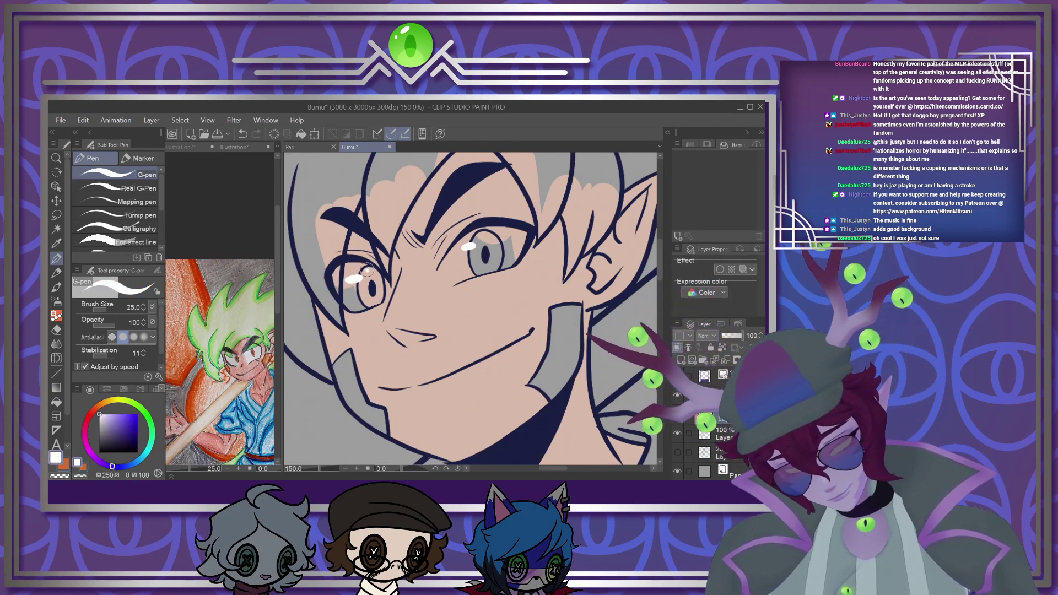
drag(361, 267, 353, 289)
key(])
key(])
key(])
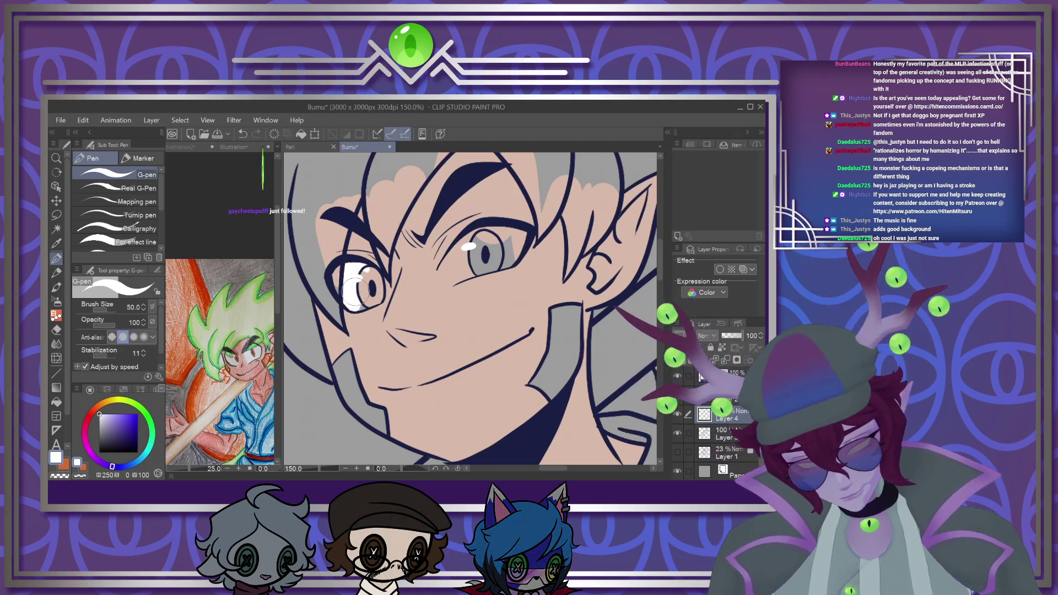
key(bracketleft)
key(bracketleft)
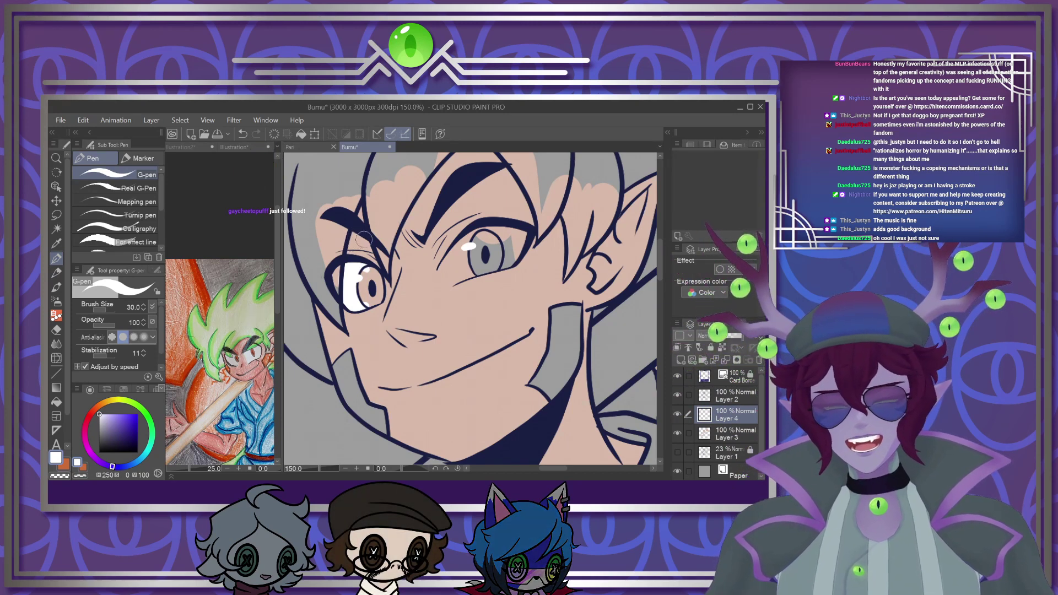
key(bracketright)
key(bracketright)
mouse_move(473, 242)
mouse_down()
mouse_move(482, 235)
mouse_move(447, 274)
mouse_move(472, 264)
mouse_up()
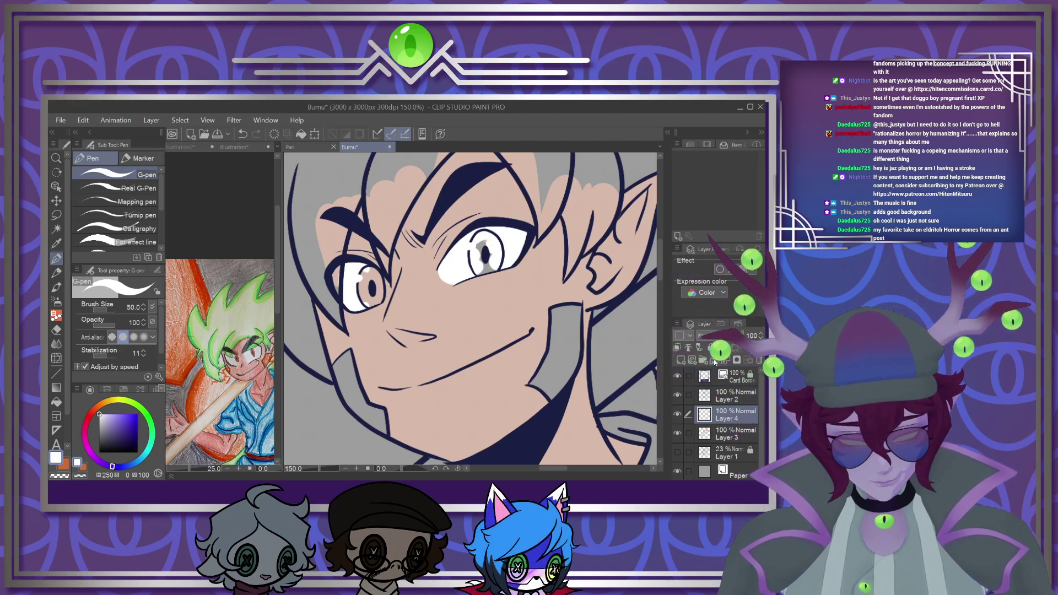
Paint both irises with the muted orange, using the G-pen at size 40
key(x)
key(bracketleft)
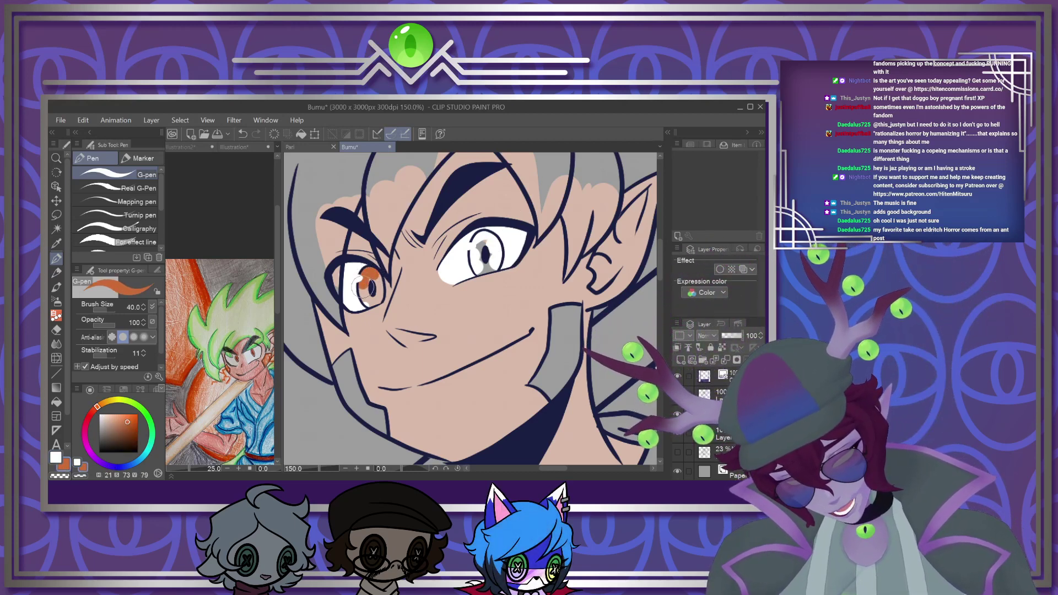
drag(364, 287, 371, 295)
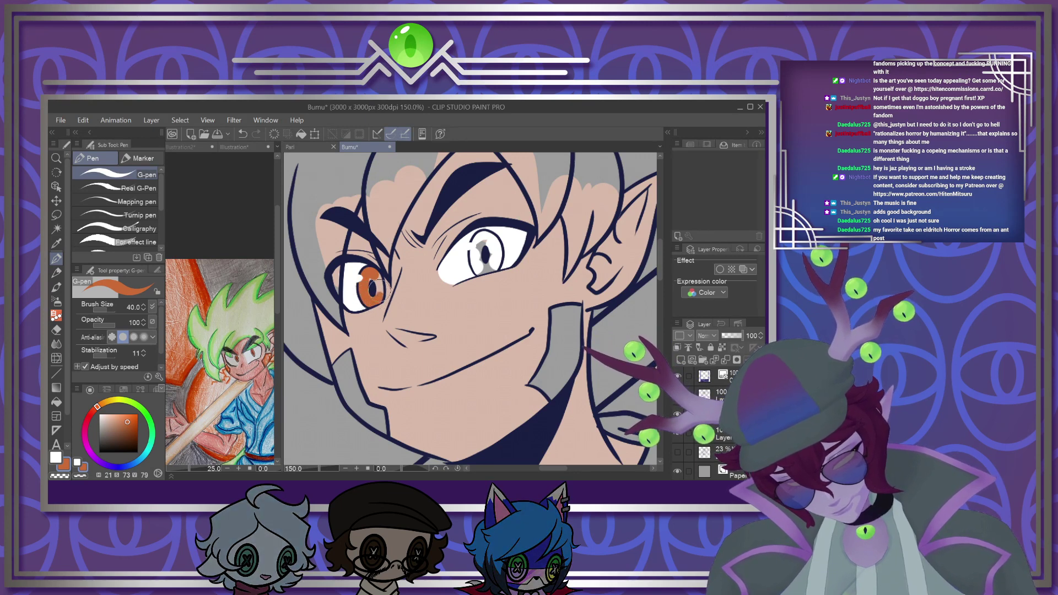
mouse_move(479, 234)
mouse_down()
mouse_move(485, 278)
mouse_move(494, 258)
mouse_up()
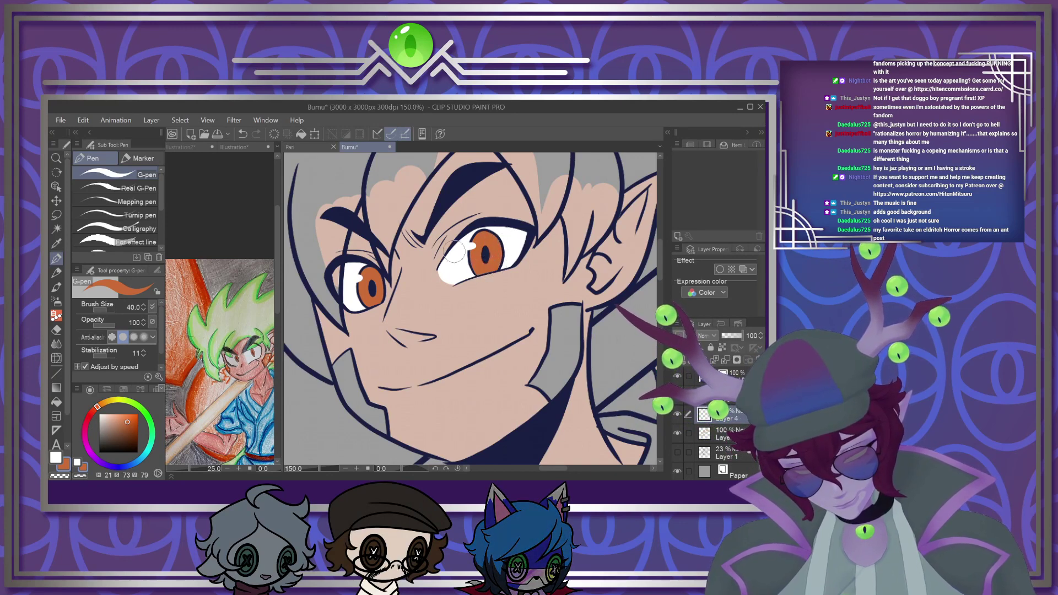
Fill the markings on both cheeks with the same orange, using the Refer other layers fill
click(56, 402)
click(353, 380)
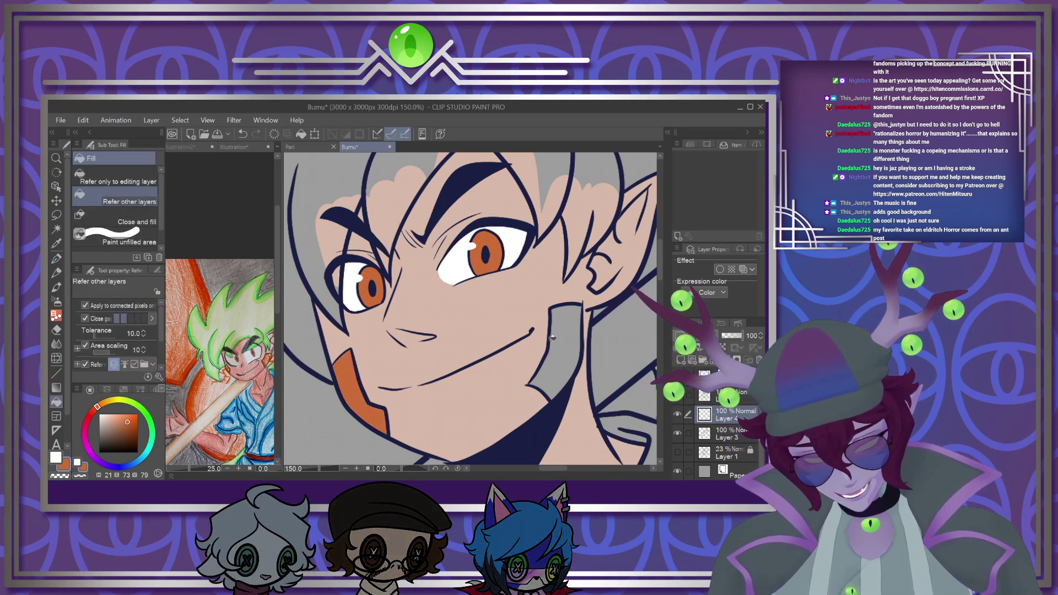
click(548, 340)
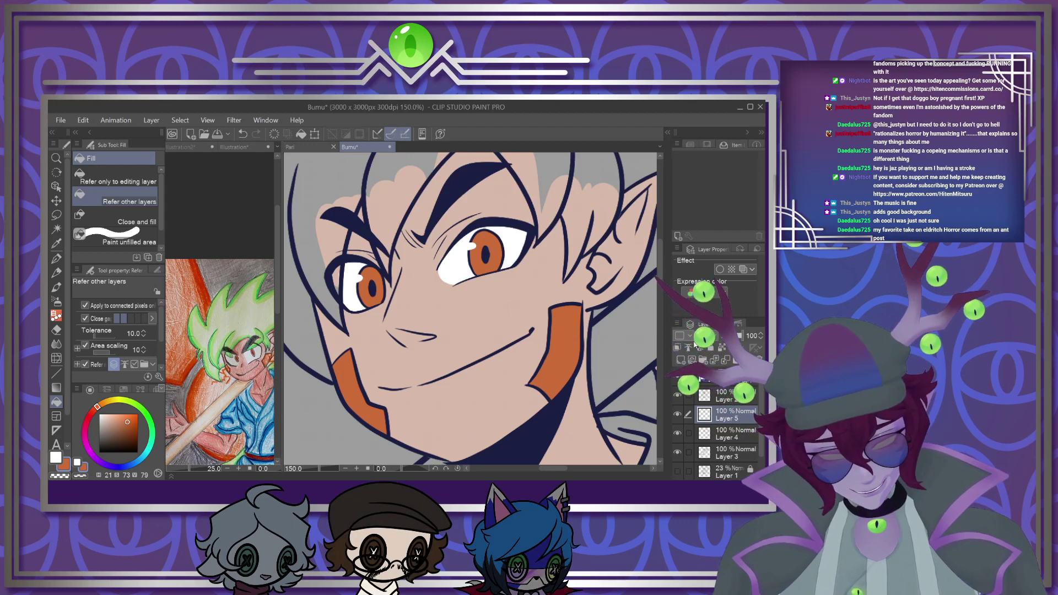
Shade both irises darker at the top and lighter at the bottom on a clipped layer, and merge it into Layer 4
click(711, 365)
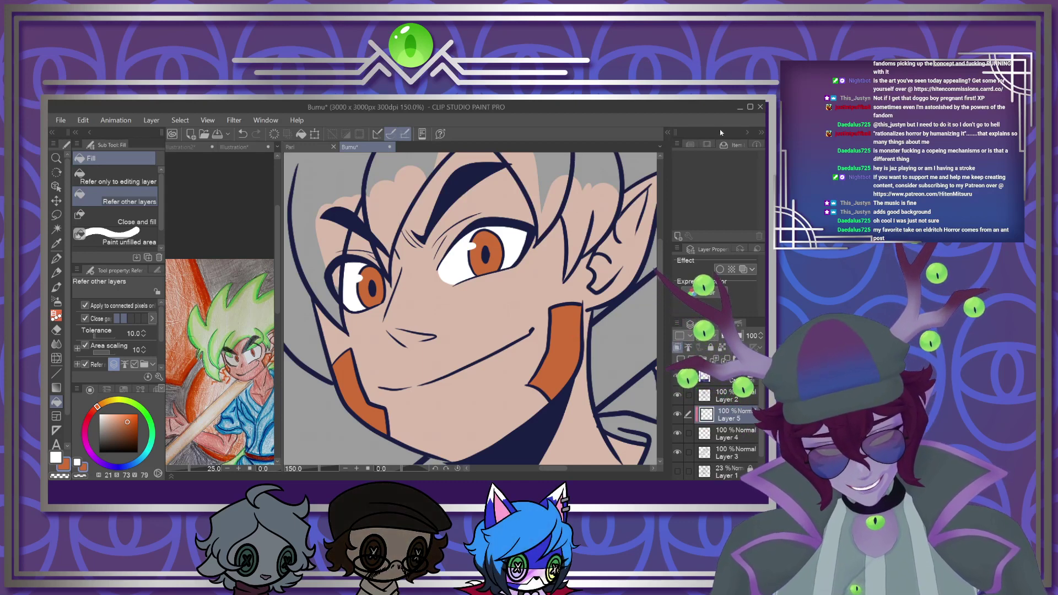
click(59, 258)
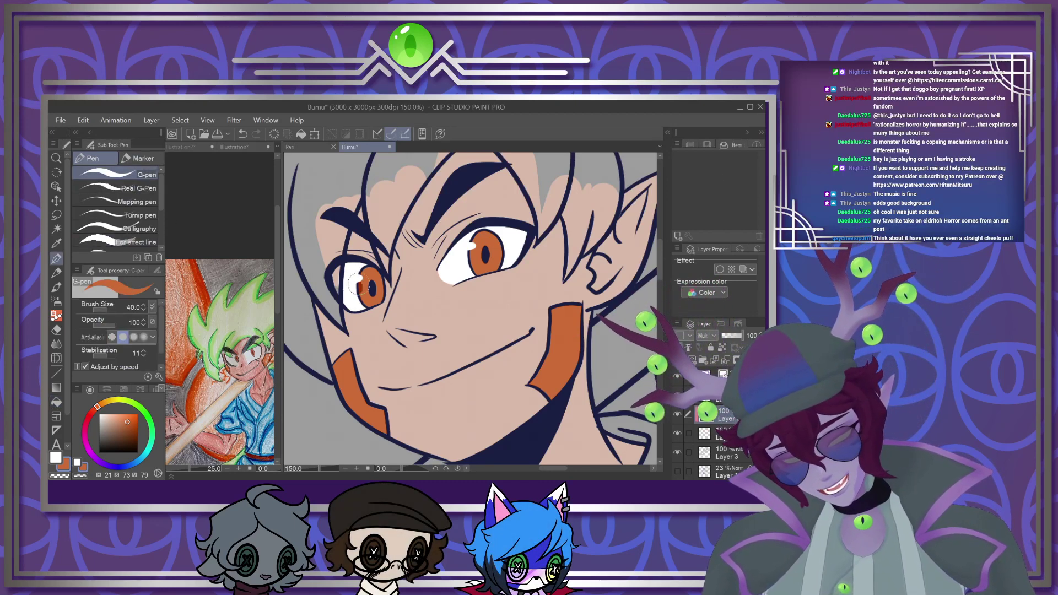
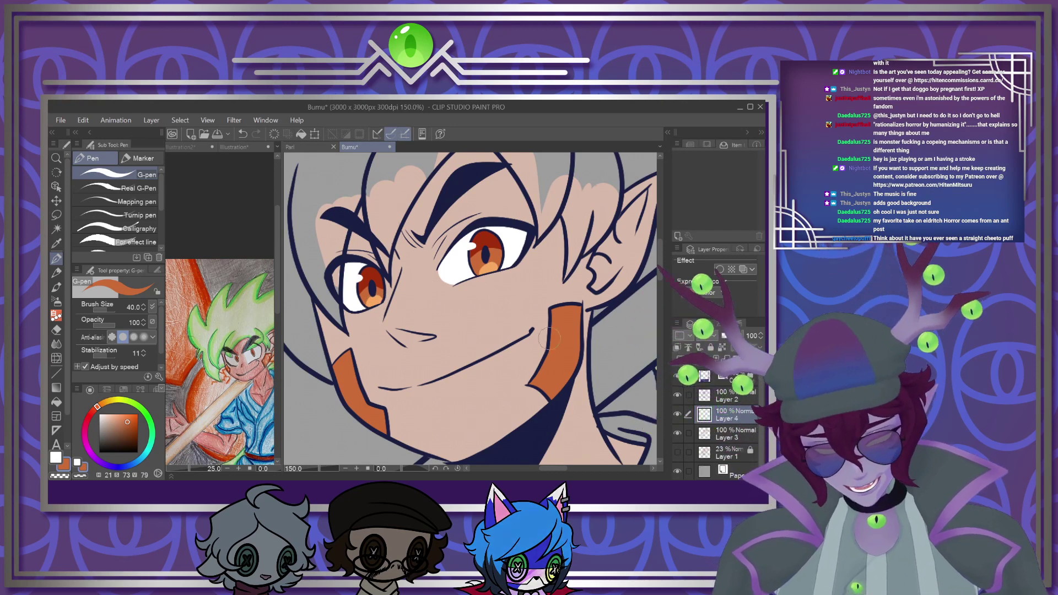
Sample the tan of the staff in the reference drawing and fill the character's staff with it on Layer 4
scroll(308, 369, down, 5)
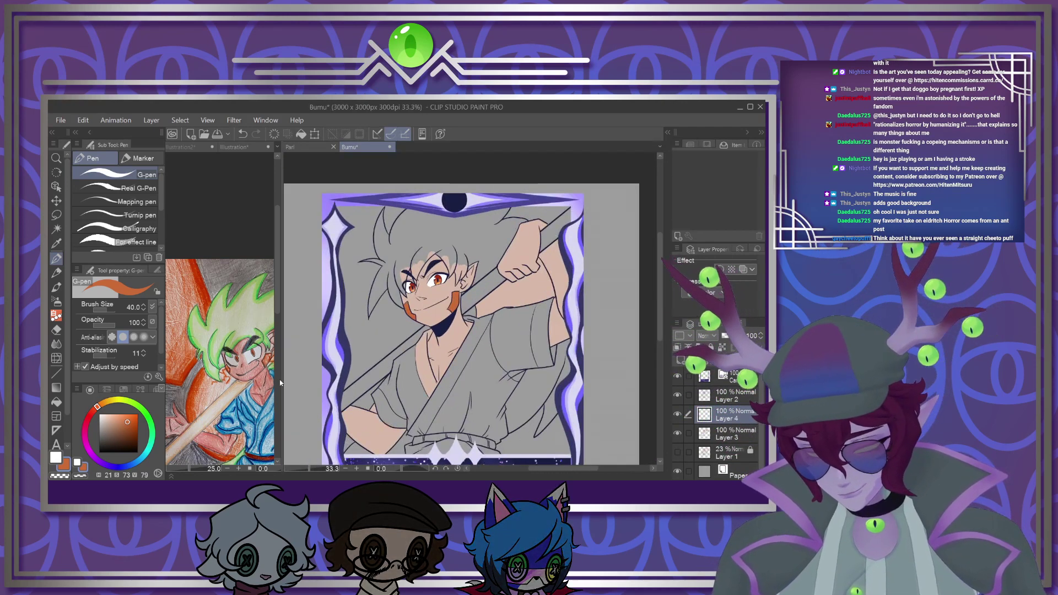
click(233, 397)
scroll(234, 393, up, 4)
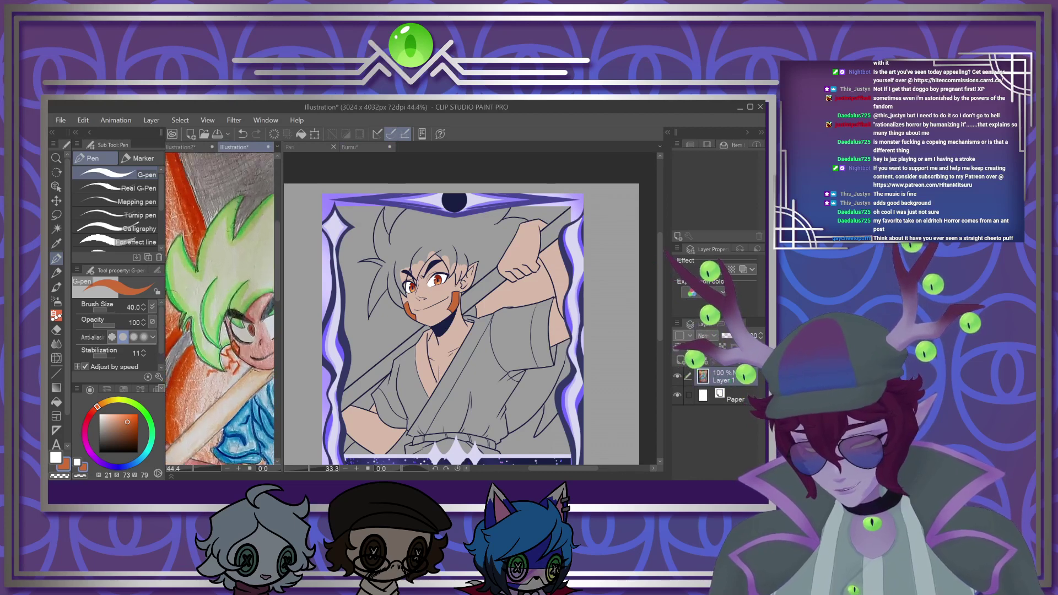
alt+click(236, 389)
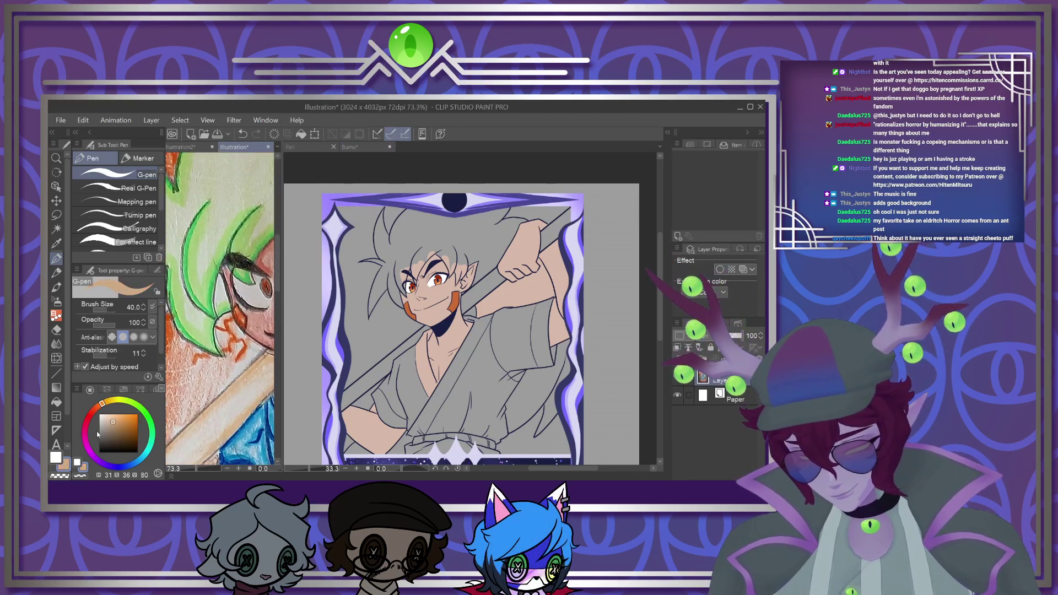
click(55, 402)
click(386, 362)
scroll(385, 361, up, 4)
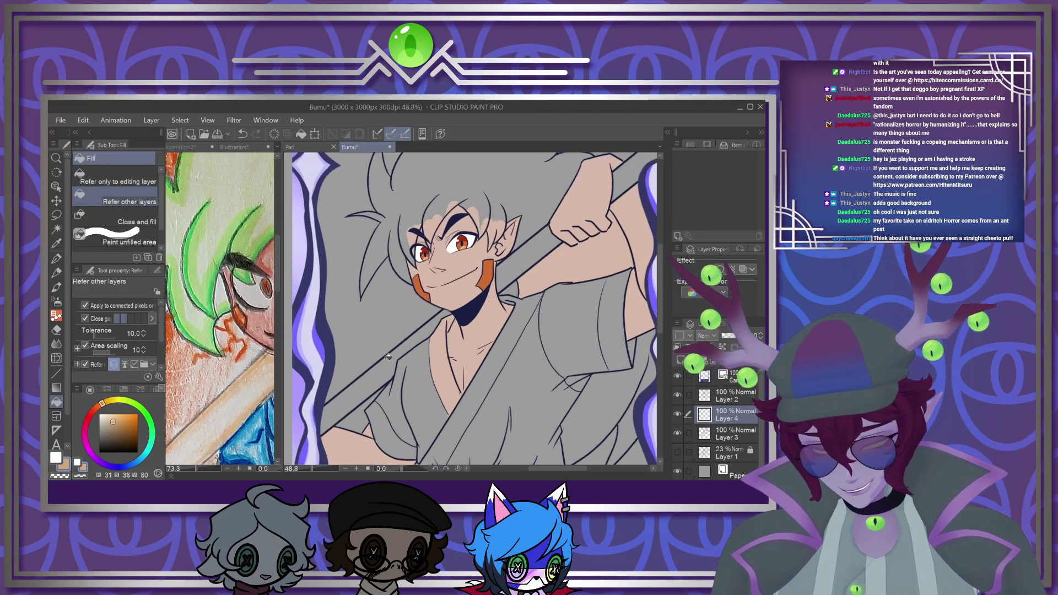
click(385, 361)
scroll(579, 227, down, 1)
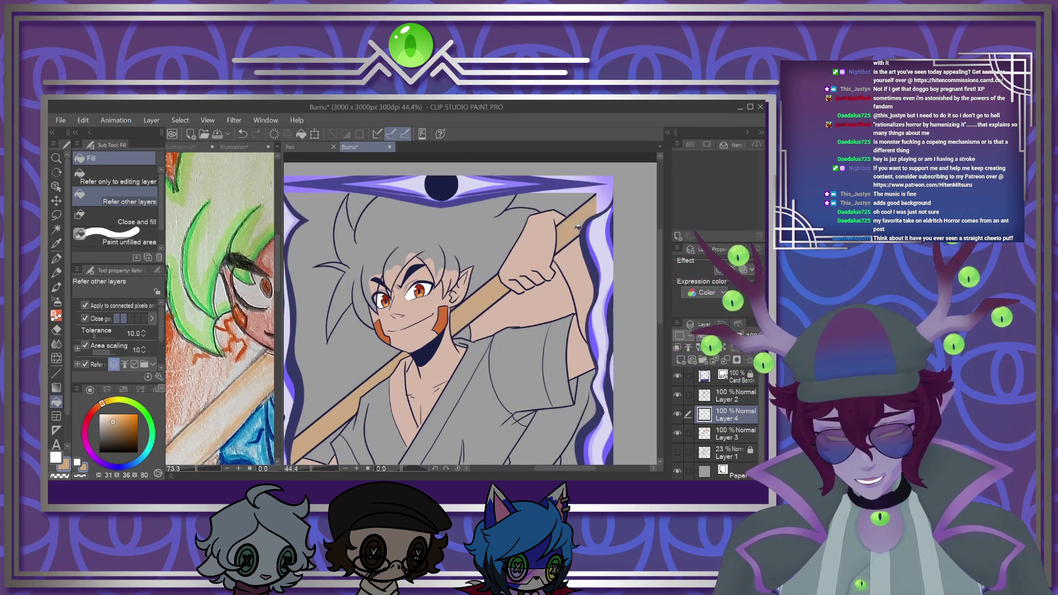
Sample a green from the reference drawing's hair and adjust it to a slightly more saturated shade
scroll(574, 232, down, 7)
scroll(574, 308, up, 6)
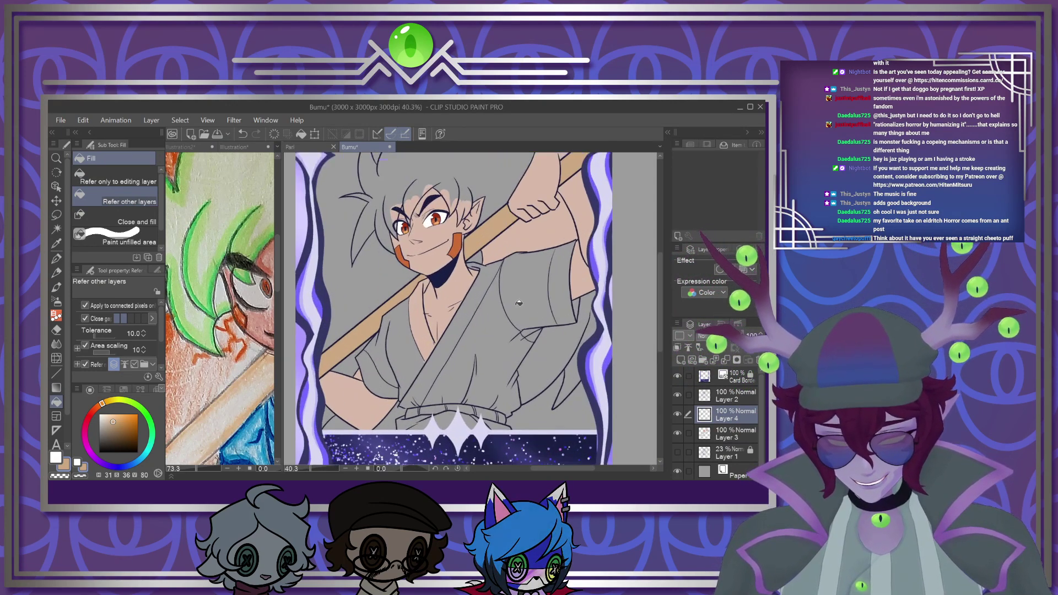
scroll(520, 311, down, 3)
scroll(425, 284, up, 1)
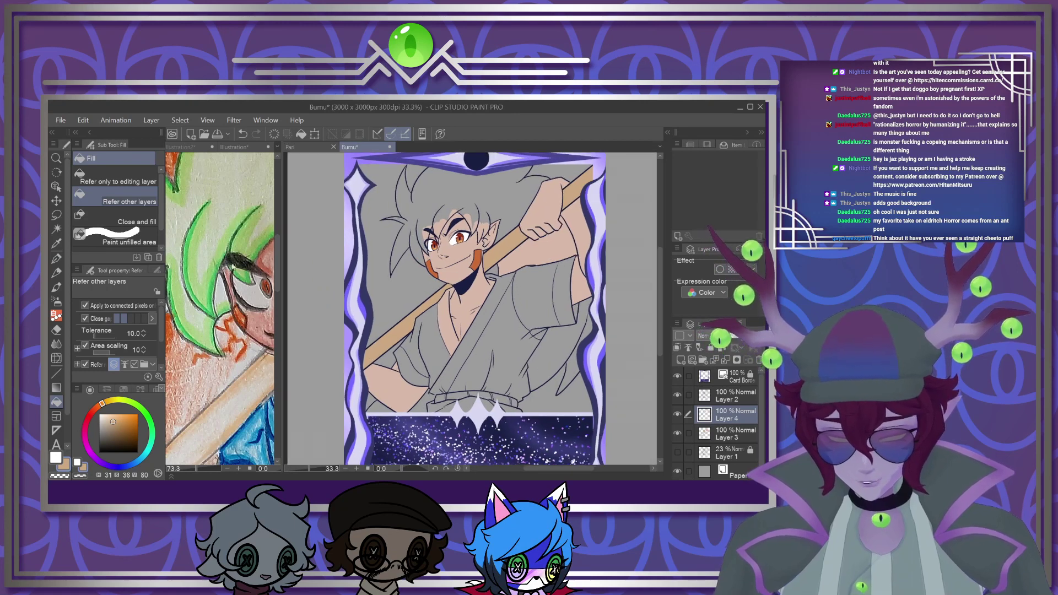
click(195, 278)
alt+click(193, 277)
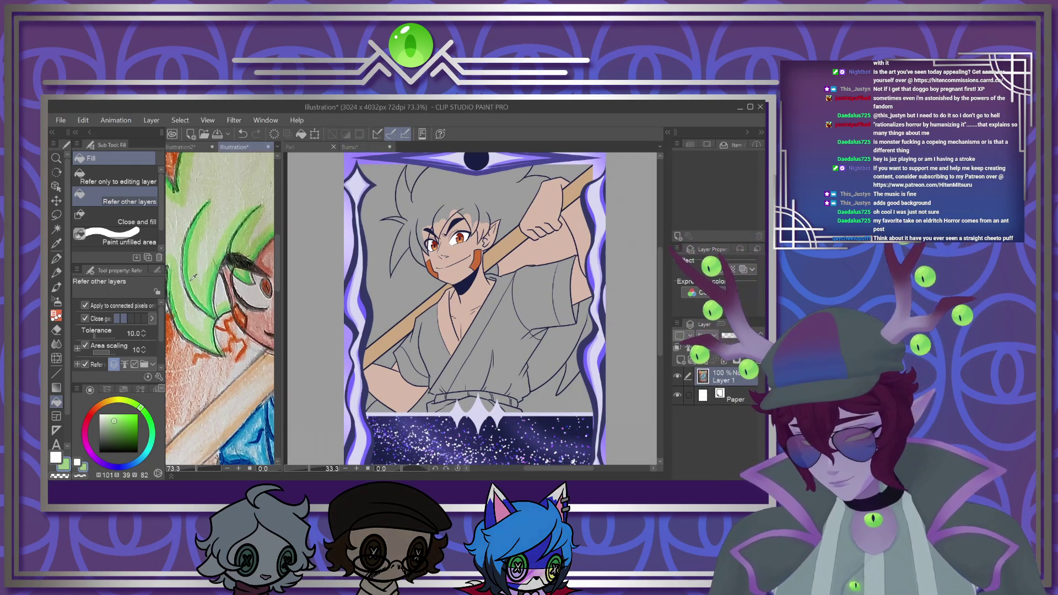
click(117, 422)
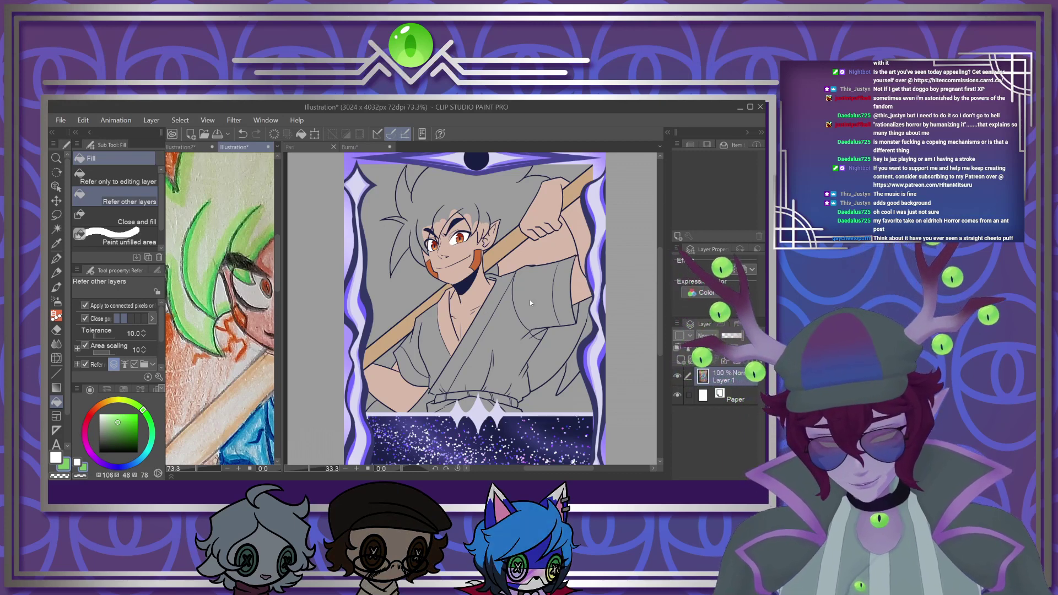
Fill the long strand behind the raised sleeve and the diagonal band across the chest down to the waist with green
click(574, 345)
click(576, 345)
scroll(412, 419, up, 1)
click(429, 400)
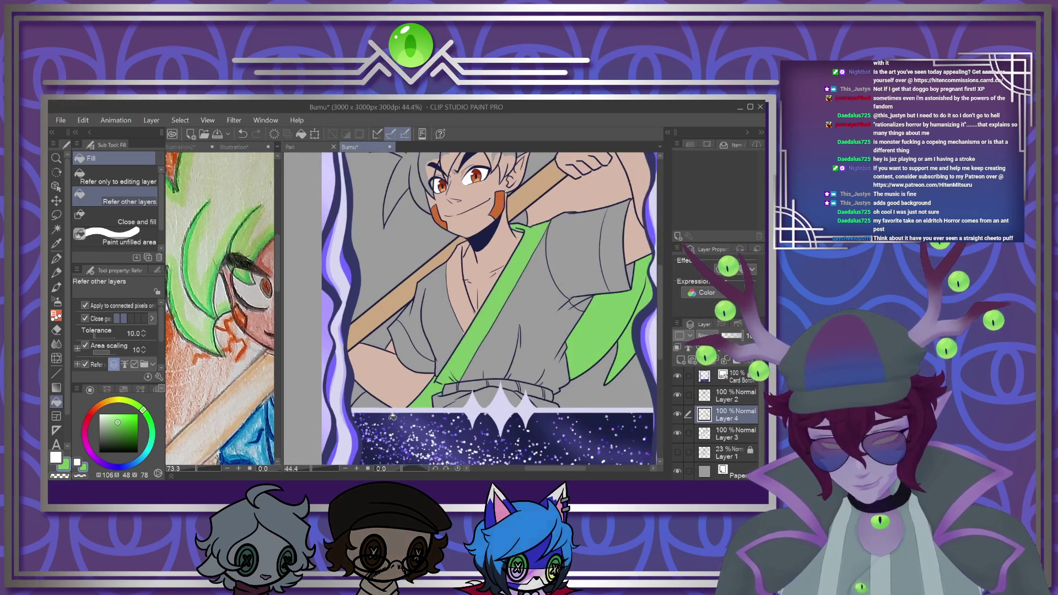
scroll(381, 402, up, 1)
scroll(366, 403, down, 4)
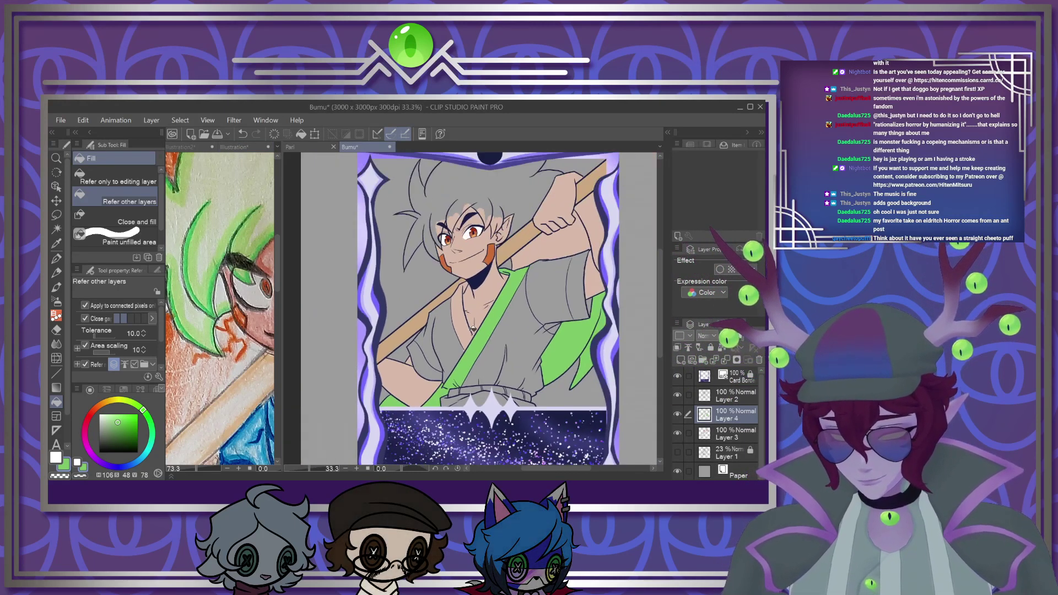
Close the gap under the raised hand with a green stroke, and fill the hair and the area behind the raised arm with green
scroll(520, 262, up, 5)
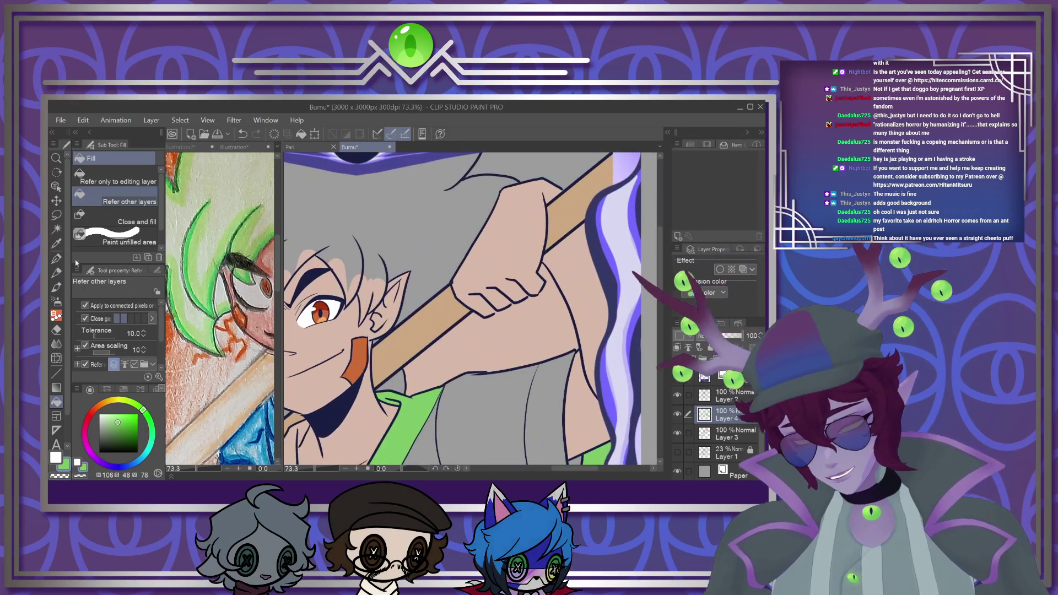
key(p)
drag(493, 316, 530, 298)
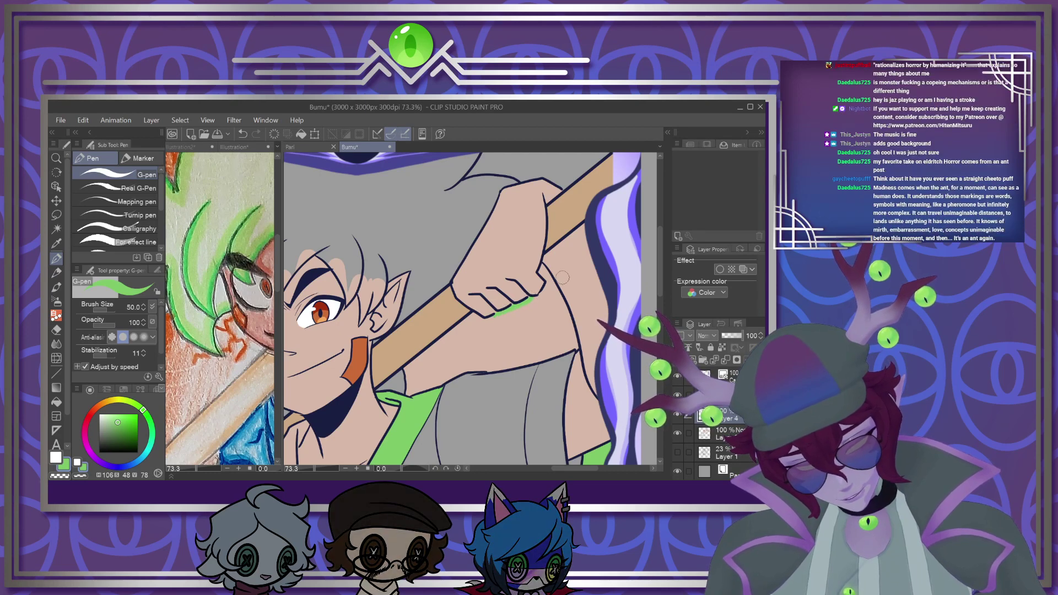
click(56, 388)
click(56, 402)
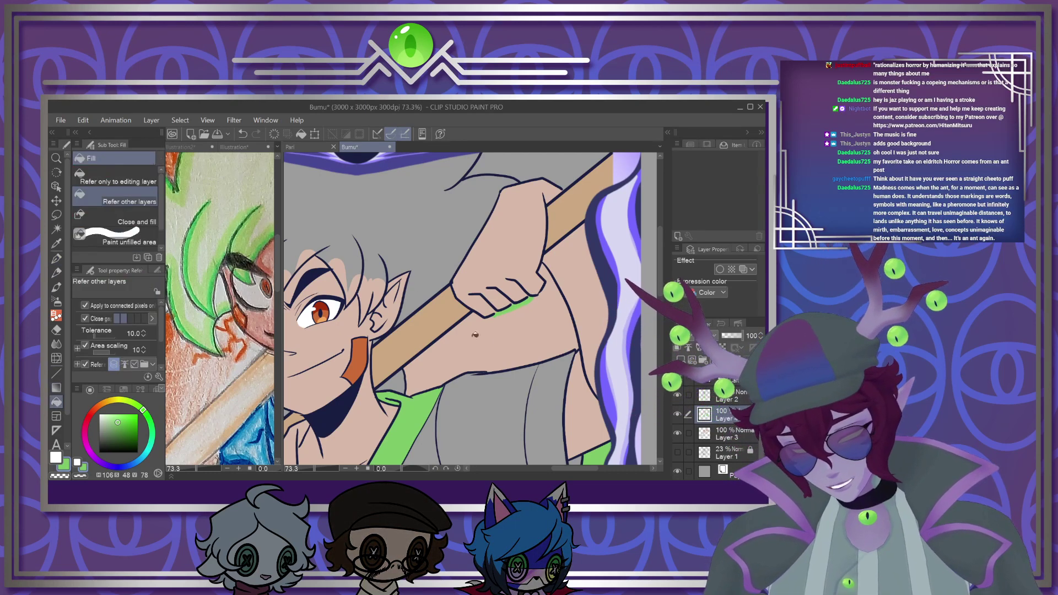
click(479, 339)
click(441, 237)
scroll(489, 238, down, 4)
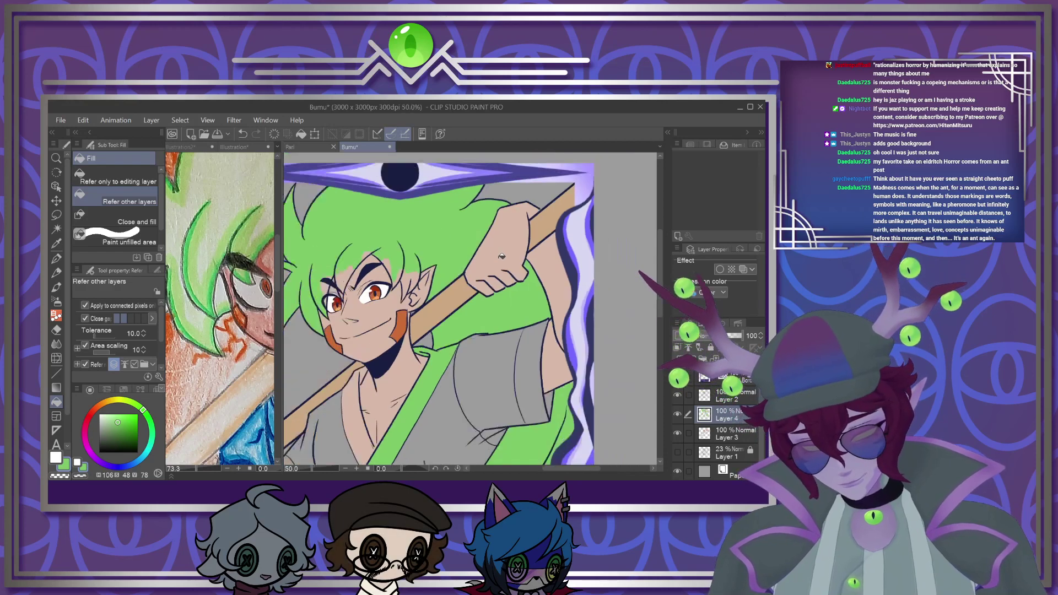
Paint green over the leftover skin-coloured patches in the fringe above both eyes with the G-pen
scroll(446, 248, up, 4)
scroll(396, 251, up, 1)
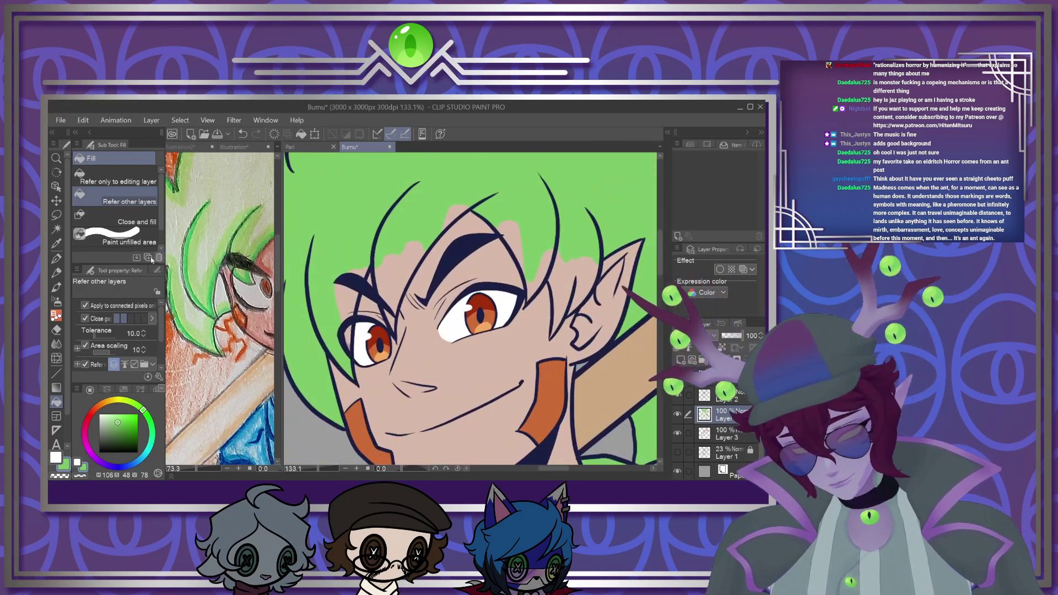
key(p)
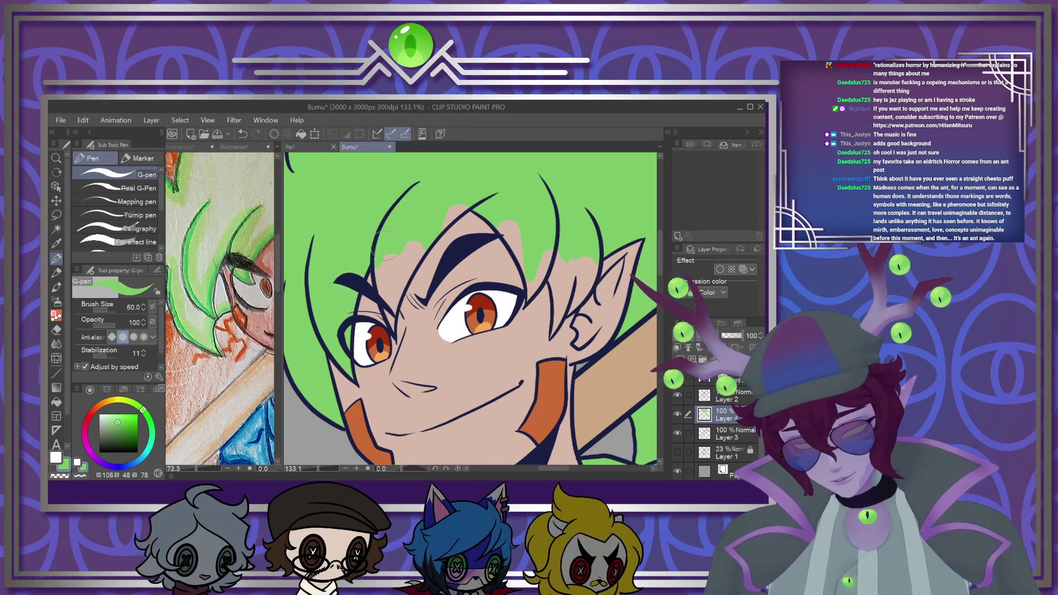
key(bracketleft)
drag(395, 309, 413, 245)
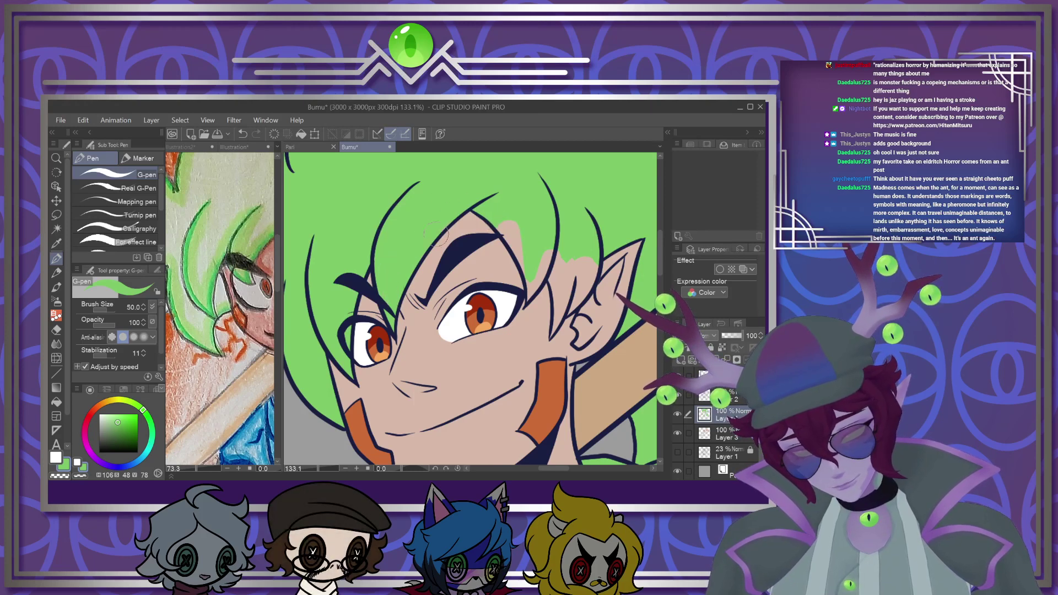
mouse_move(510, 244)
mouse_down()
mouse_move(525, 281)
mouse_move(546, 259)
mouse_move(535, 253)
mouse_move(562, 255)
mouse_move(551, 275)
mouse_move(558, 318)
mouse_move(594, 274)
mouse_move(562, 264)
mouse_up()
Sample the blue of the robe in the reference drawing
scroll(565, 259, down, 6)
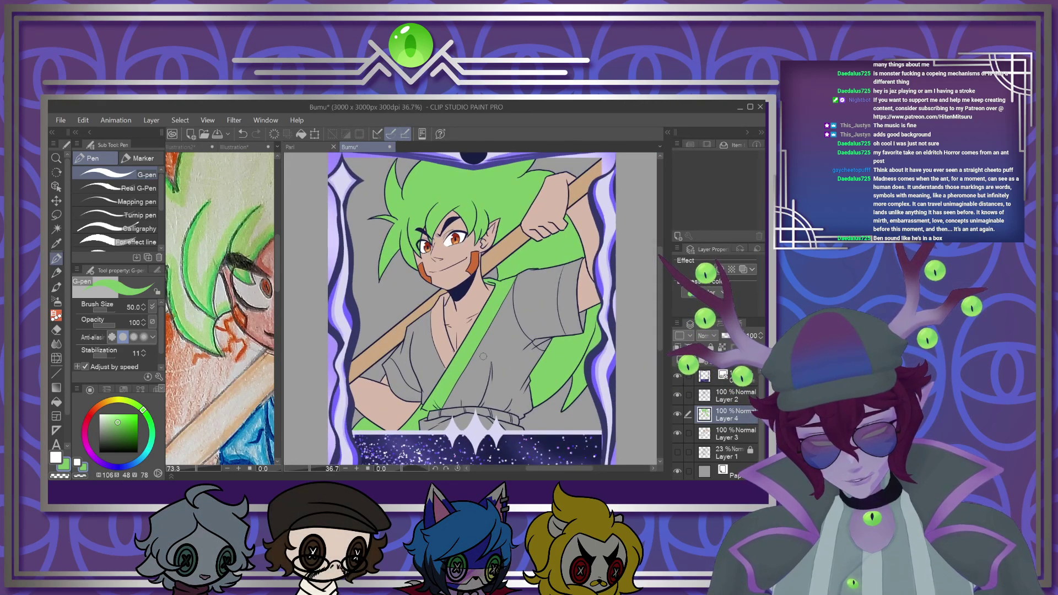
scroll(433, 348, up, 3)
scroll(353, 344, down, 4)
scroll(466, 375, up, 2)
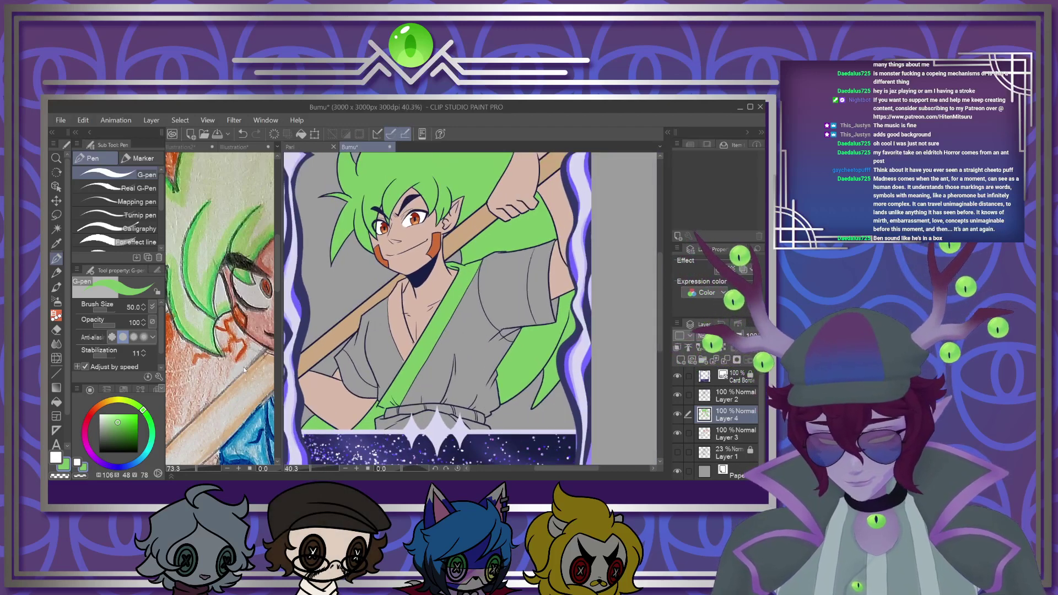
scroll(243, 368, down, 3)
scroll(221, 372, up, 3)
alt+click(220, 373)
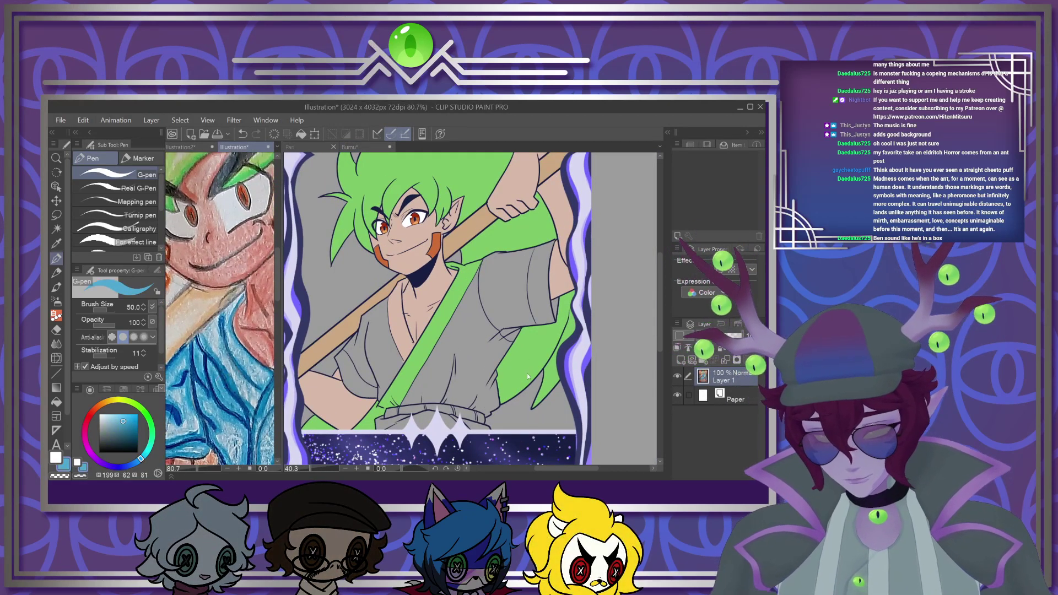
Fill the robe's torso, the diagonal chest band and the lowered arm's sleeve with the sampled blue
scroll(462, 354, down, 2)
scroll(462, 354, up, 5)
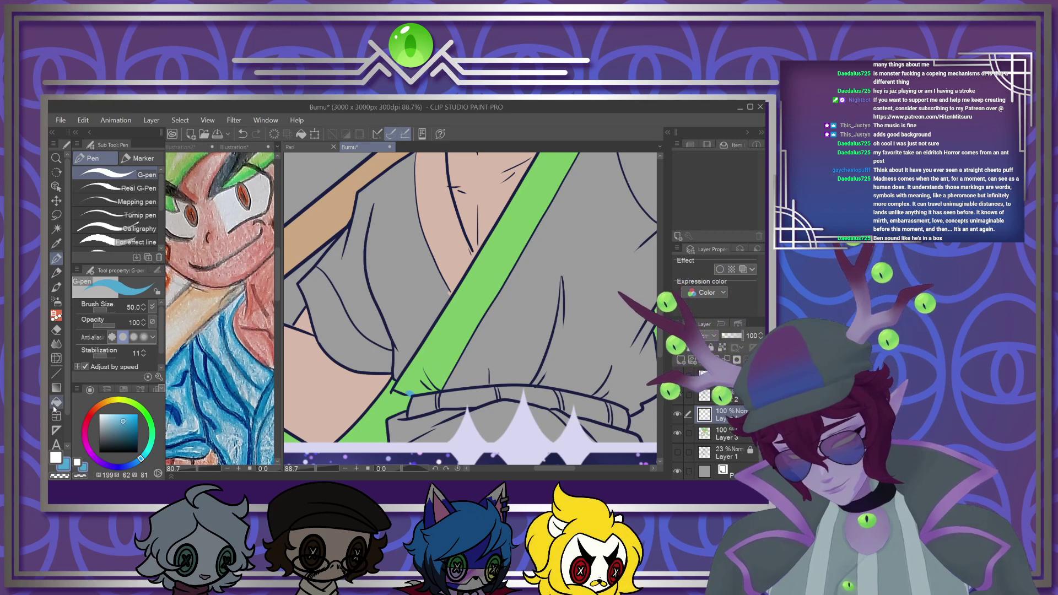
key(g)
click(468, 289)
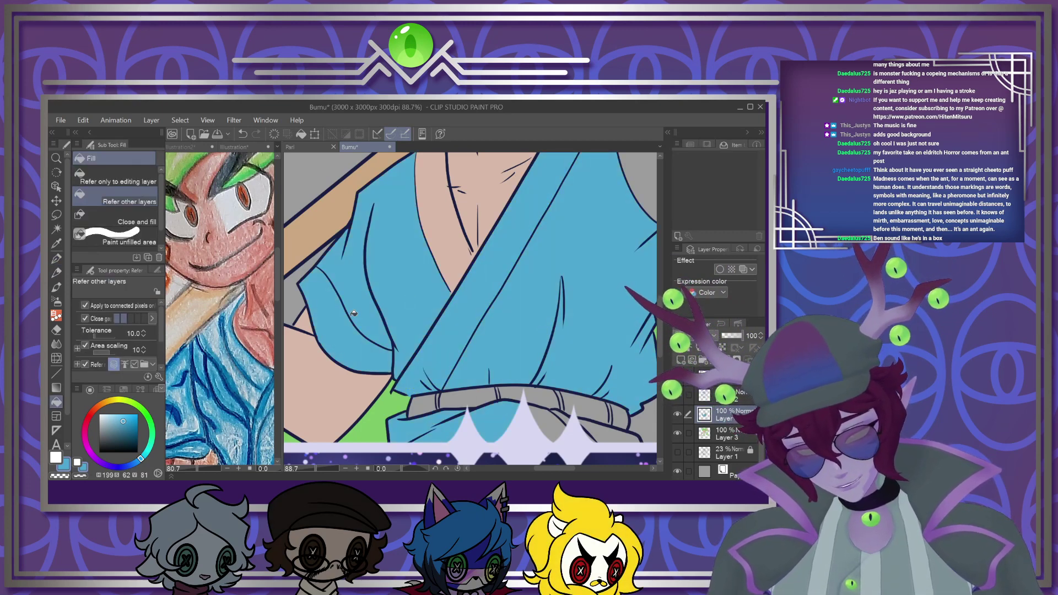
Close the gap at the neckline and fill the inner collar strip beside the bare chest with blue
scroll(354, 313, down, 6)
scroll(425, 240, up, 5)
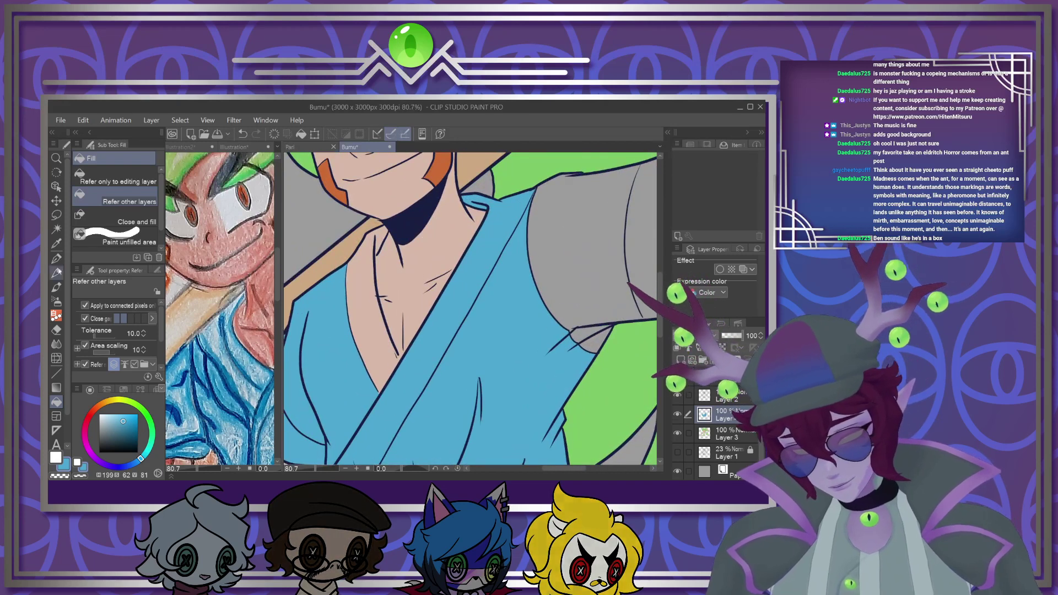
key(p)
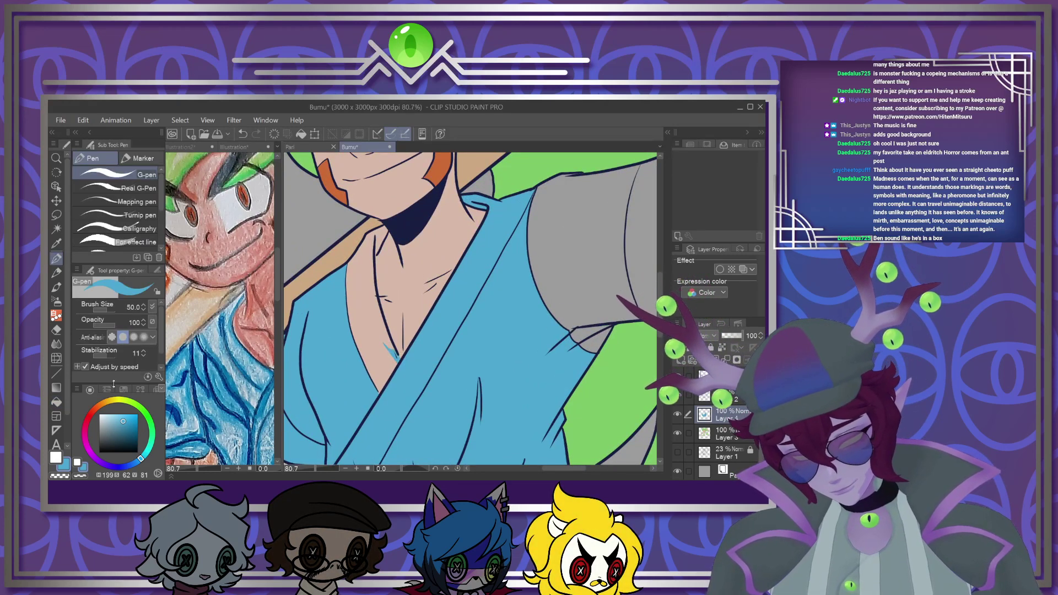
key(g)
click(372, 302)
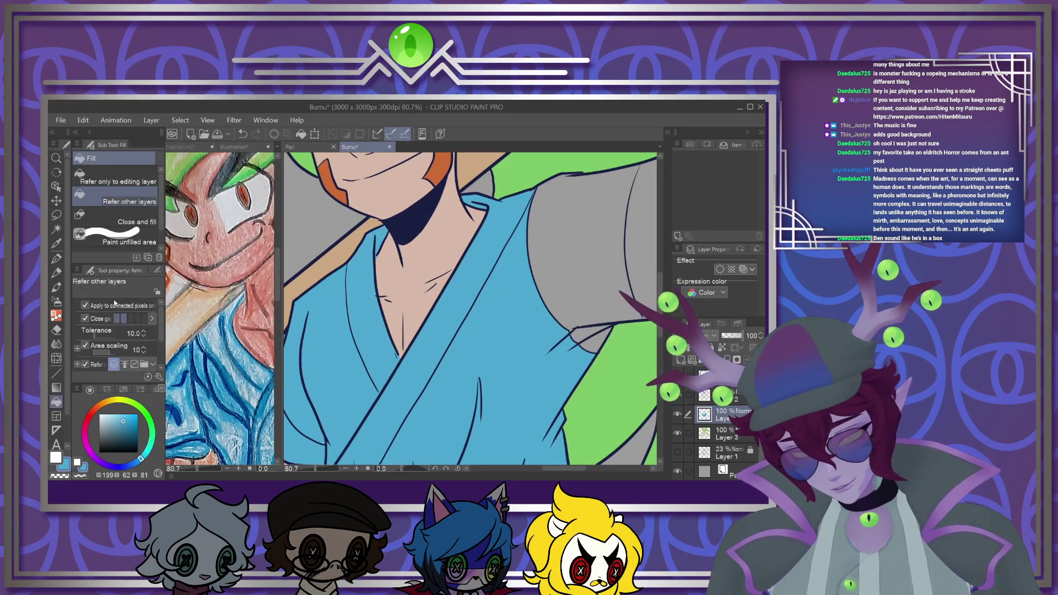
key(p)
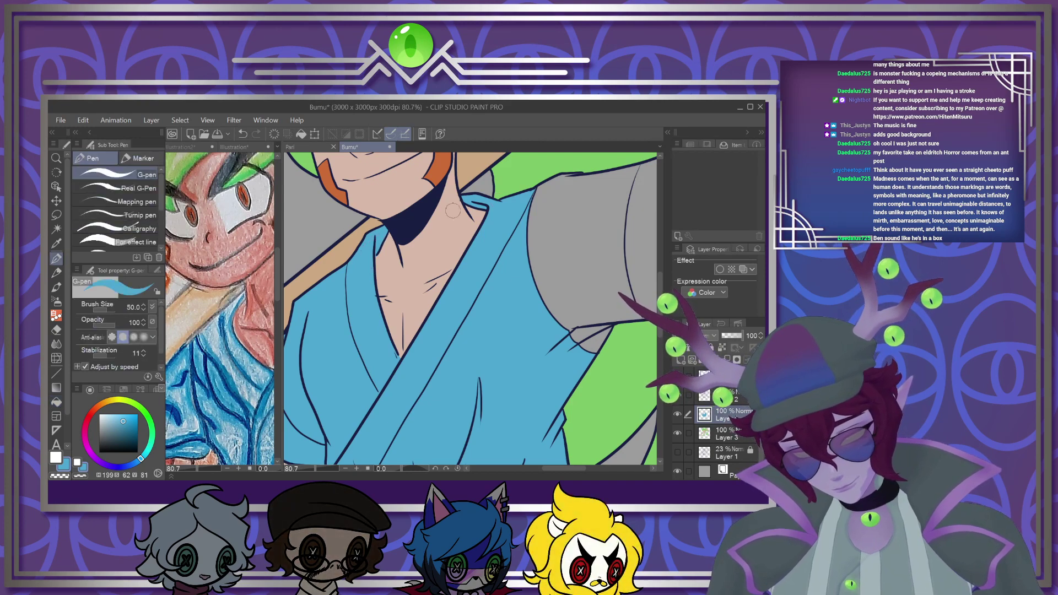
Paint the cloth below the belt blue with the G-pen, and fill the raised arm's sleeve with the same blue
scroll(561, 205, down, 5)
scroll(436, 368, up, 4)
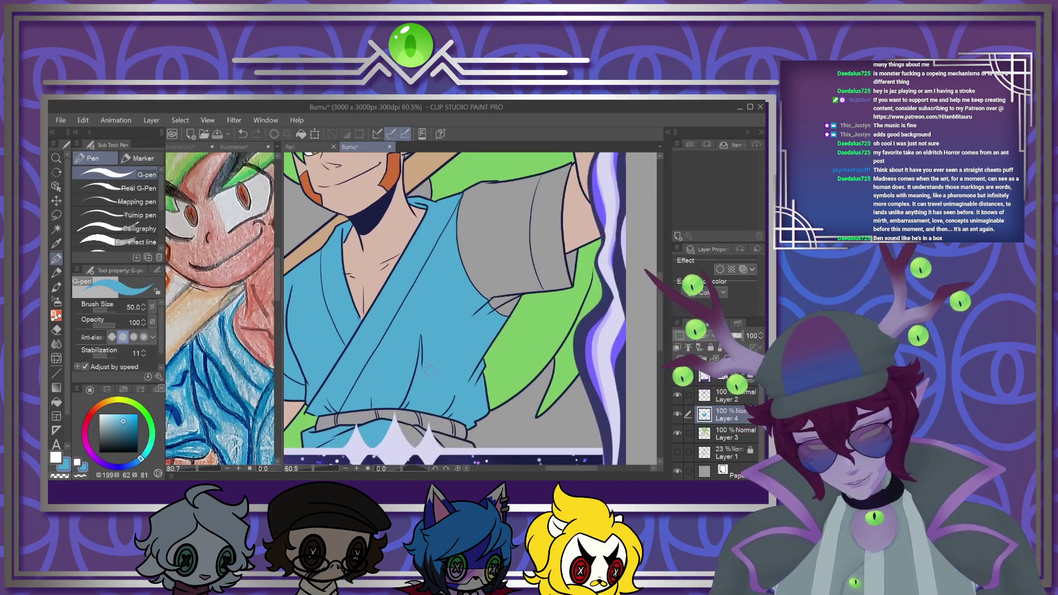
scroll(419, 332, up, 3)
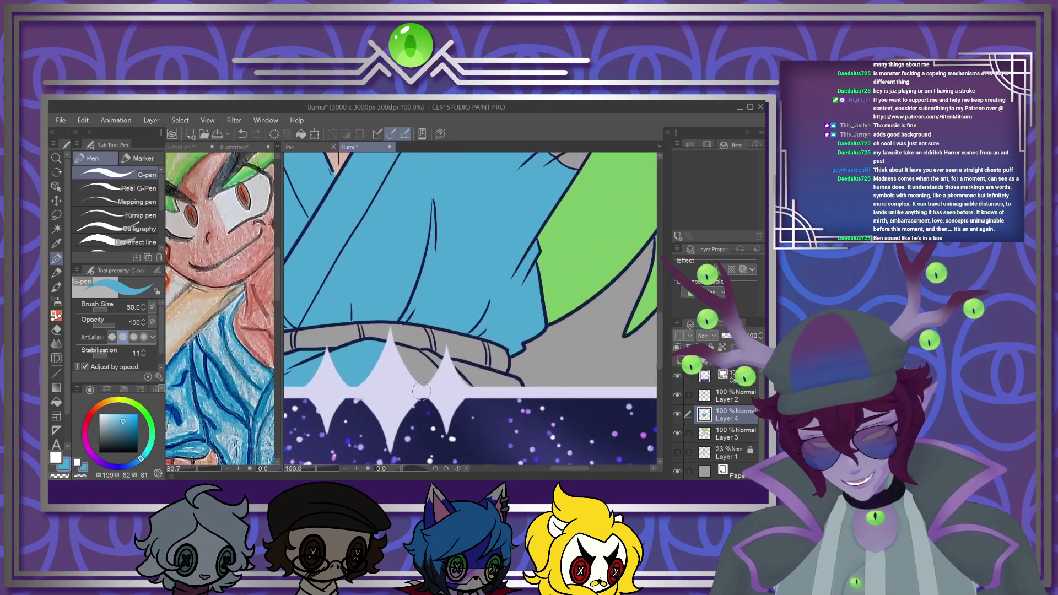
drag(480, 383, 516, 384)
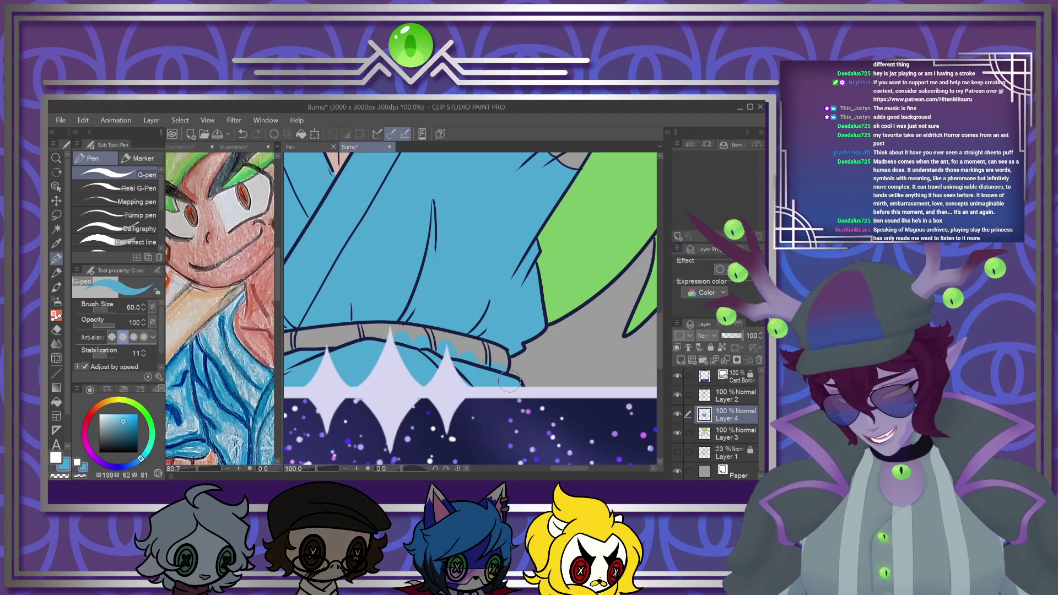
scroll(456, 339, down, 3)
scroll(495, 241, up, 1)
scroll(494, 240, up, 2)
click(57, 402)
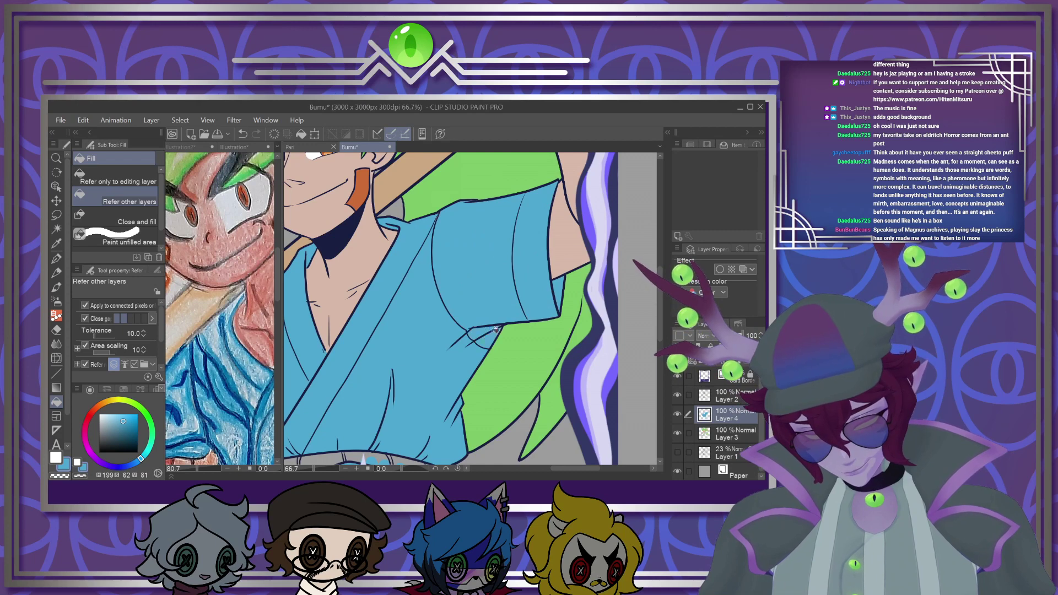
scroll(458, 281, up, 1)
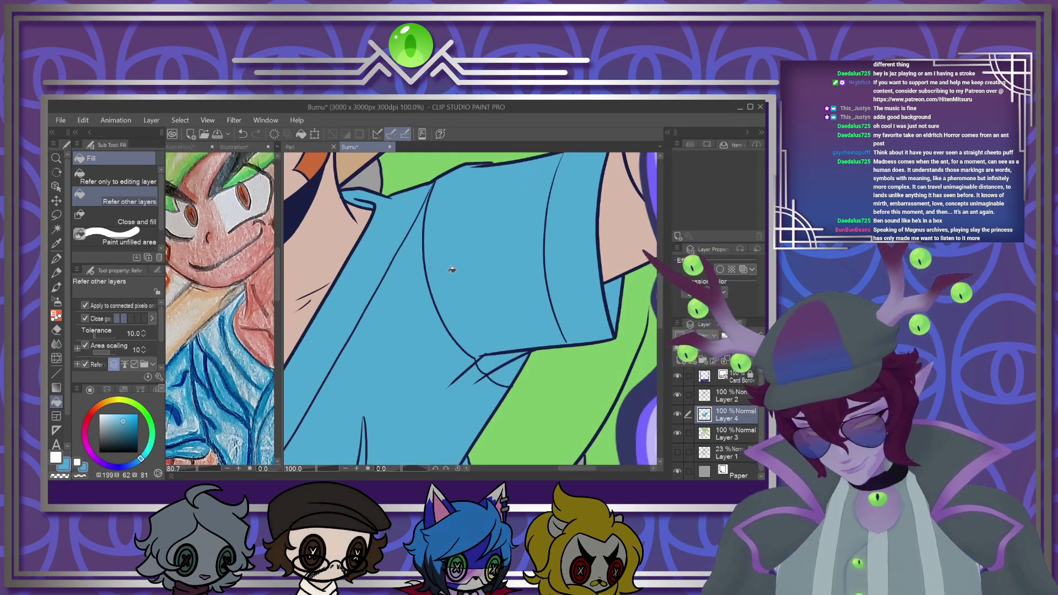
click(55, 260)
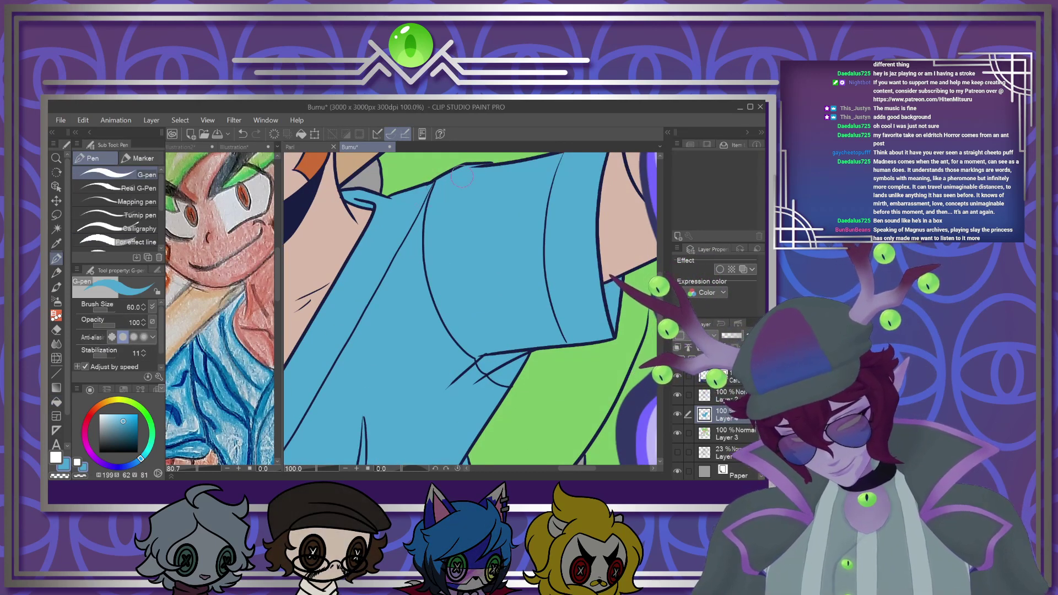
Sample the dark red of the sash in the reference drawing
scroll(419, 329, down, 4)
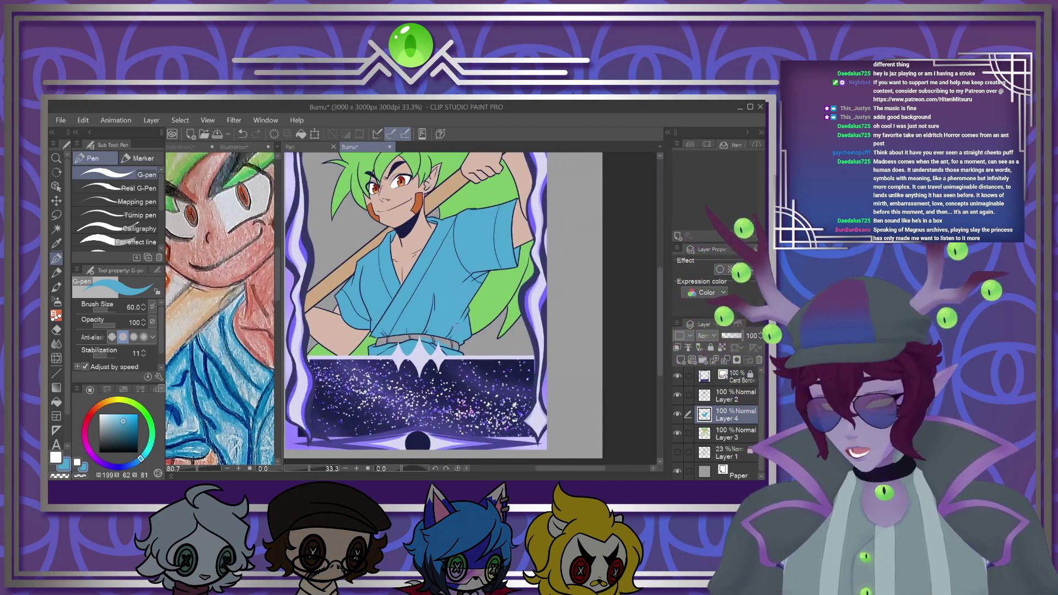
click(190, 332)
scroll(220, 309, down, 3)
scroll(221, 309, up, 3)
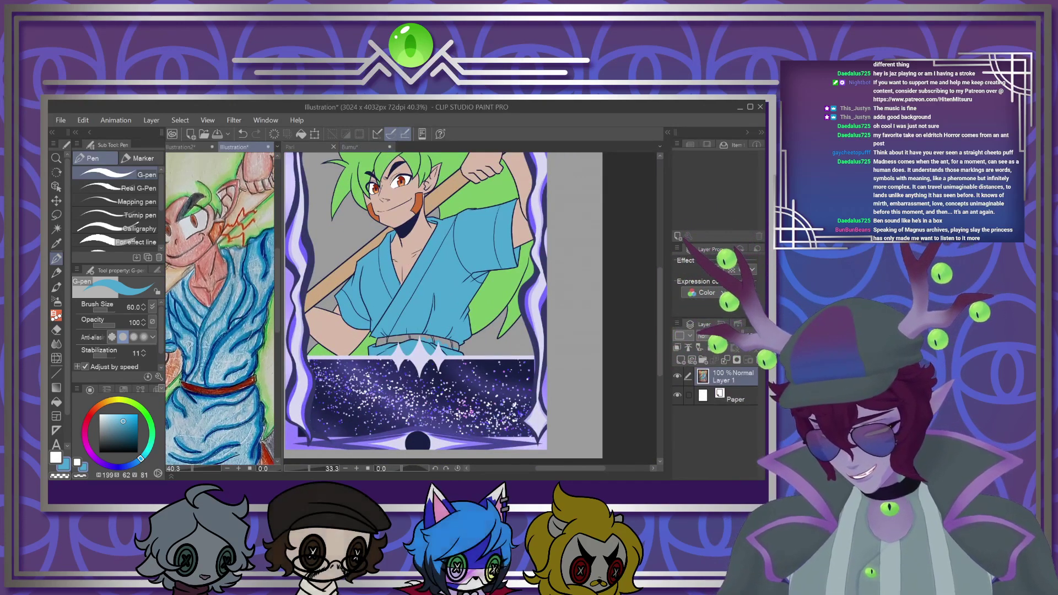
scroll(252, 347, up, 4)
alt+click(252, 348)
Fill the belt with the sampled red on Layer 4 while Layer 3 is hidden, and show Layer 3 again
click(406, 337)
scroll(405, 337, up, 4)
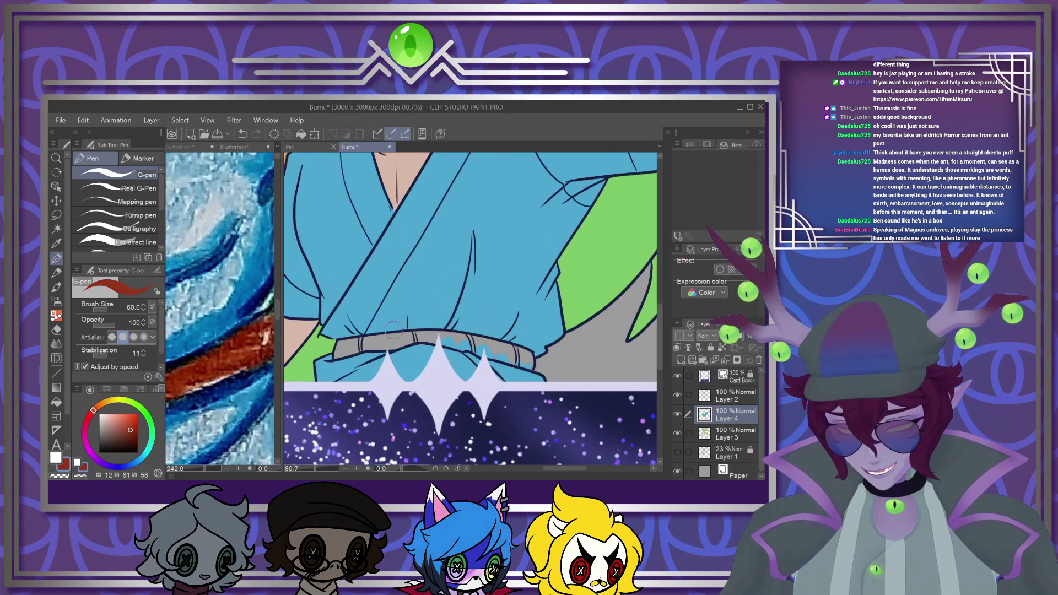
click(678, 433)
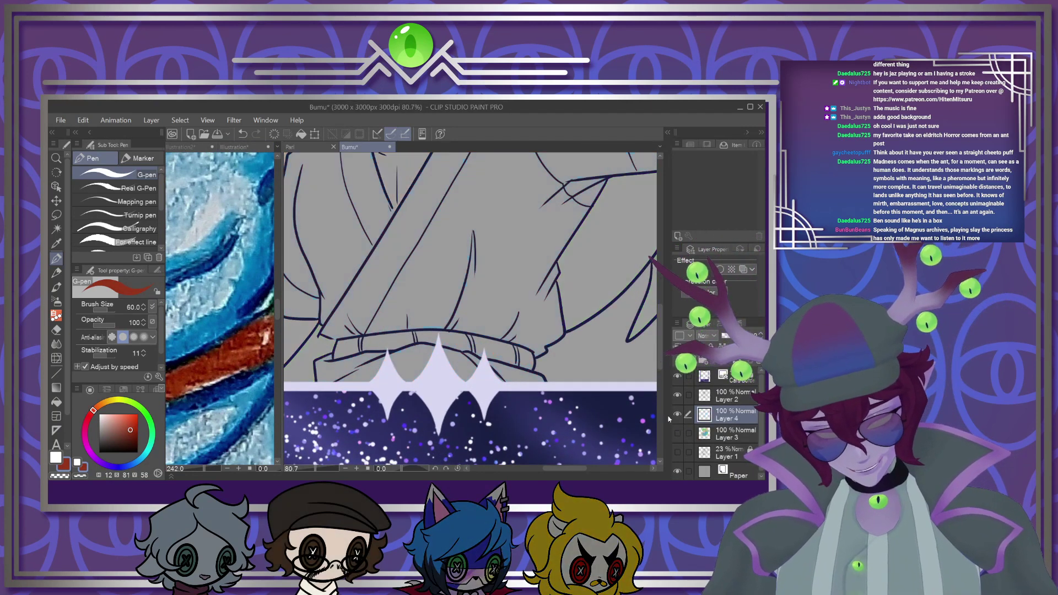
key(g)
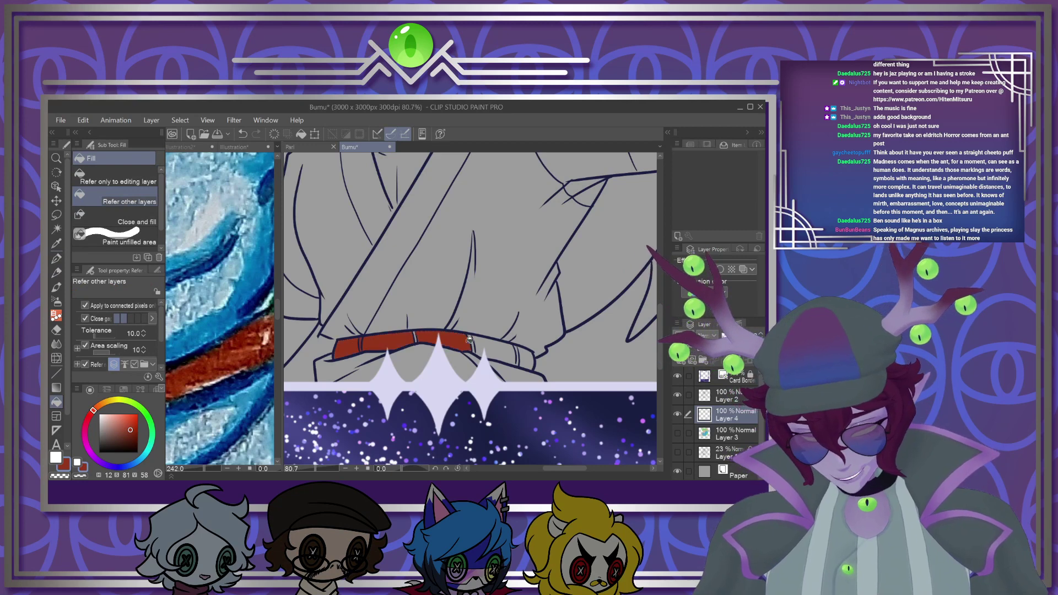
key(p)
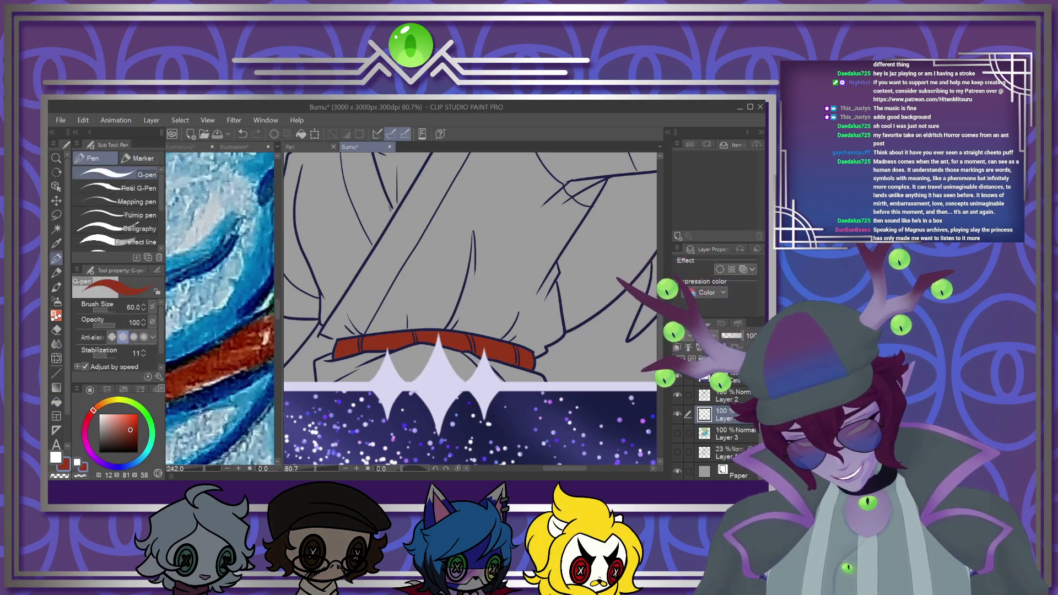
click(679, 435)
key(ctrl+0)
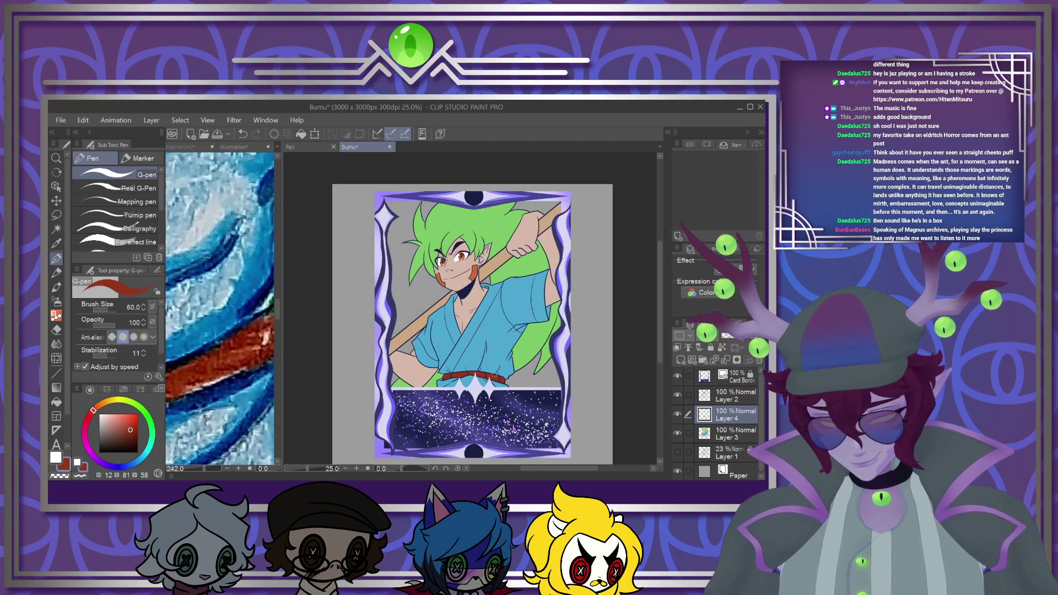
Sample the light purple of the card border and flood the character with it on Layer 4, clipped to the flat colours
scroll(488, 326, down, 3)
scroll(441, 199, up, 6)
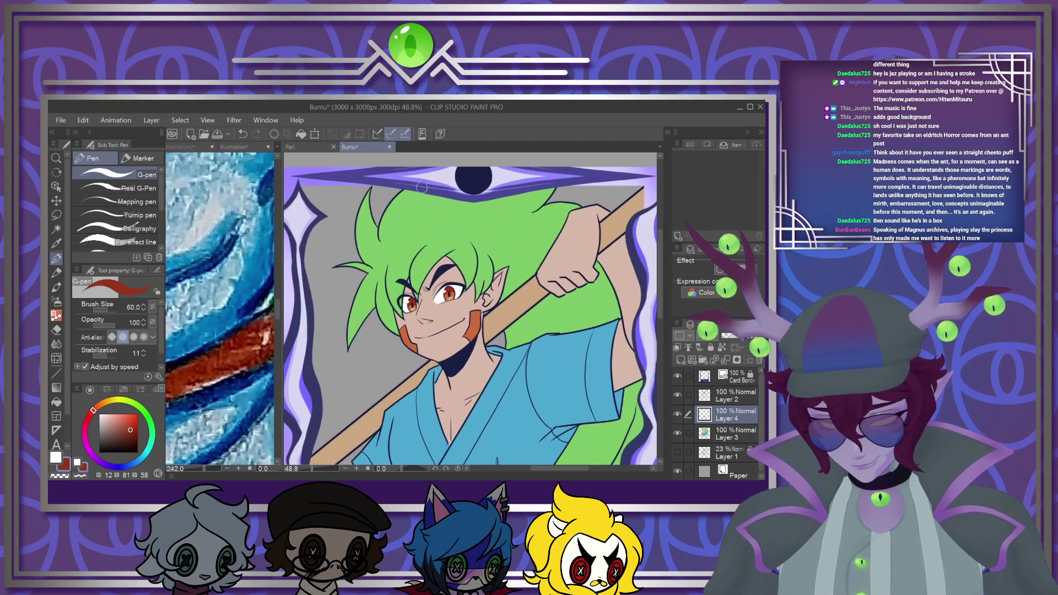
alt+click(299, 171)
key(ctrl+0)
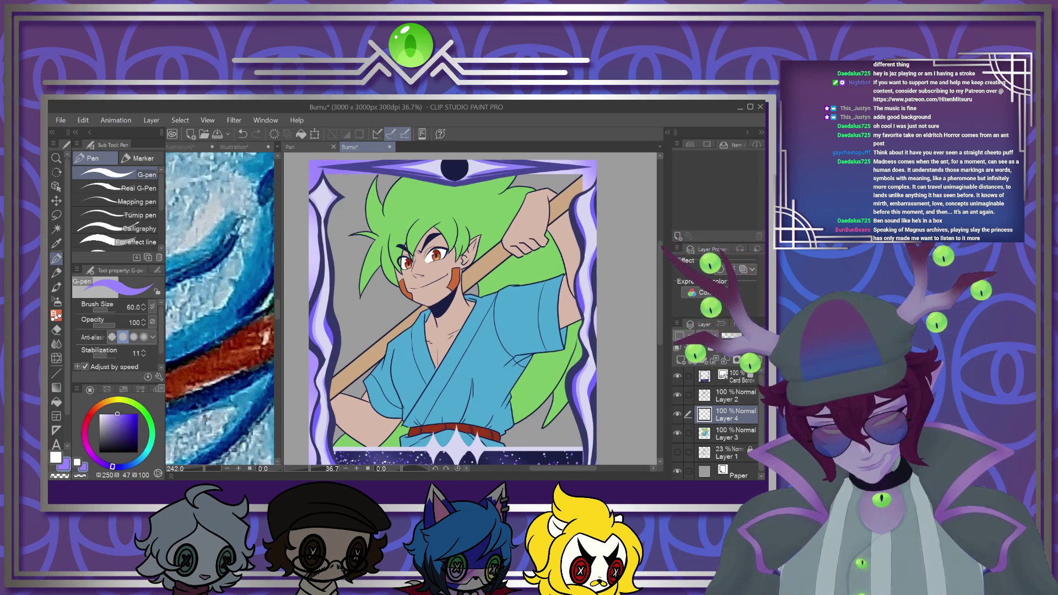
key(alt+BackSpace)
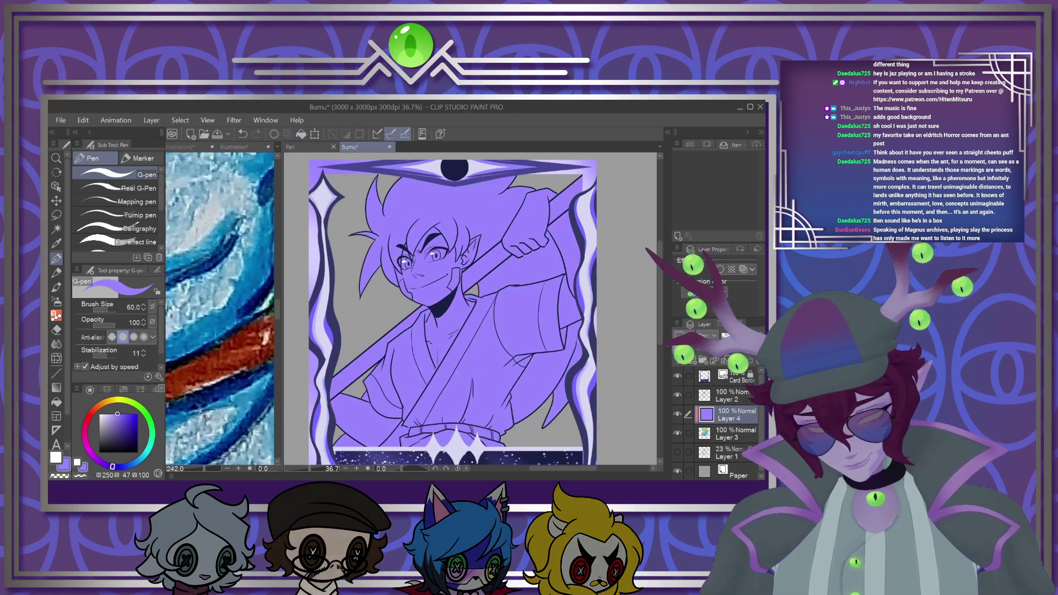
Try the Overlay blending mode on the purple Layer 4, lower its opacity to 20%, and switch it to Multiply
click(707, 335)
click(739, 308)
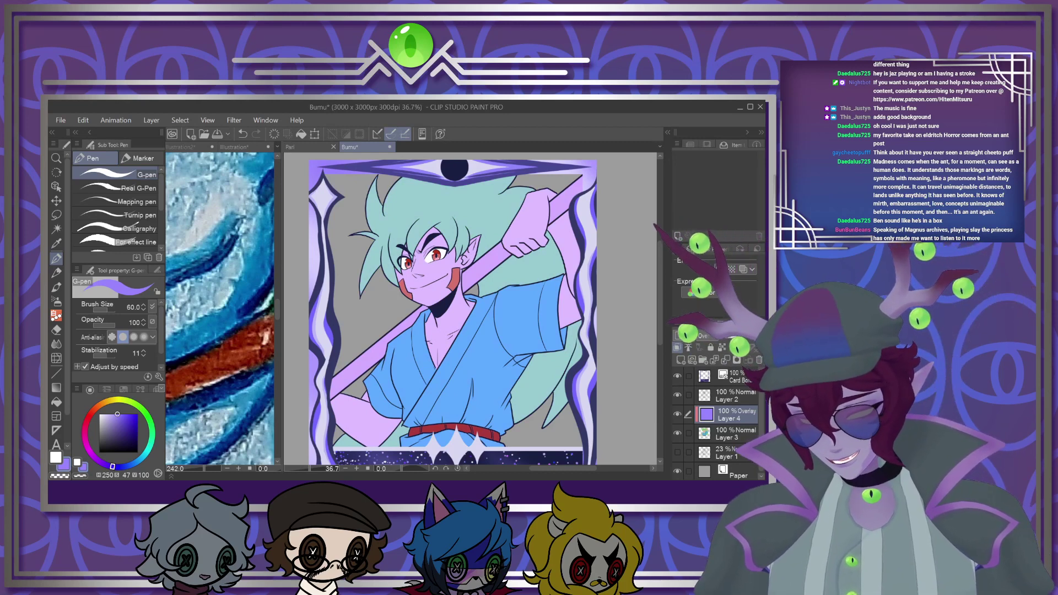
click(727, 336)
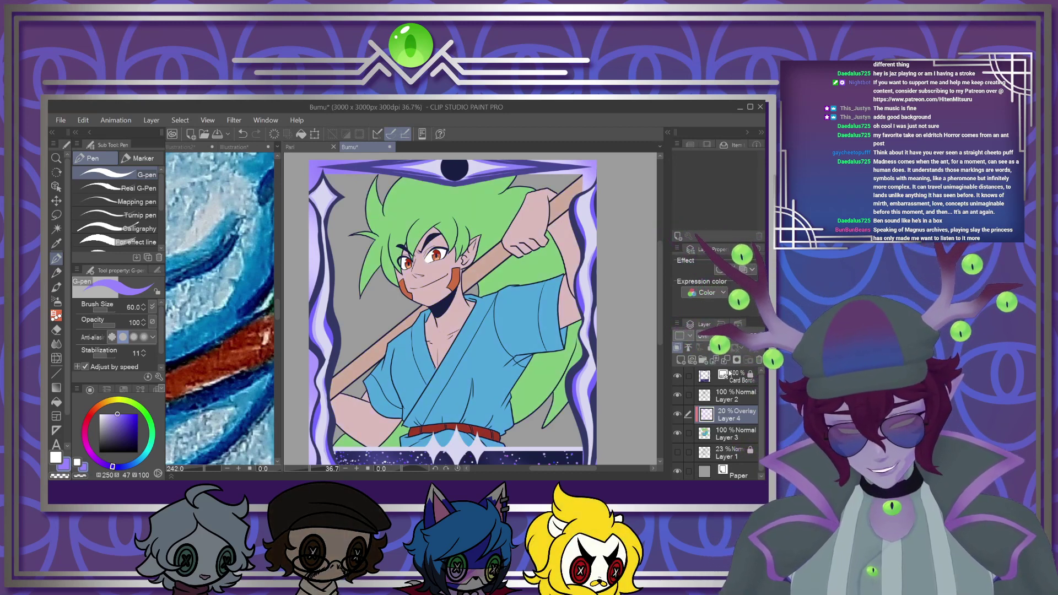
click(695, 336)
click(687, 210)
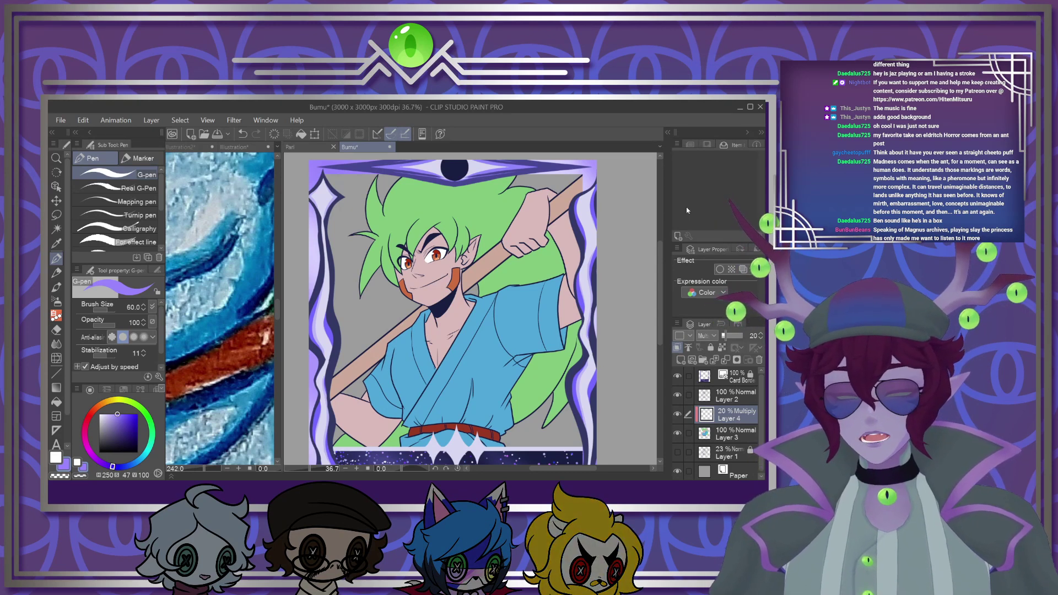
Raise the opacity of the Multiply shading layer, Layer 4, to 46%
key(ctrl+0)
scroll(453, 282, up, 2)
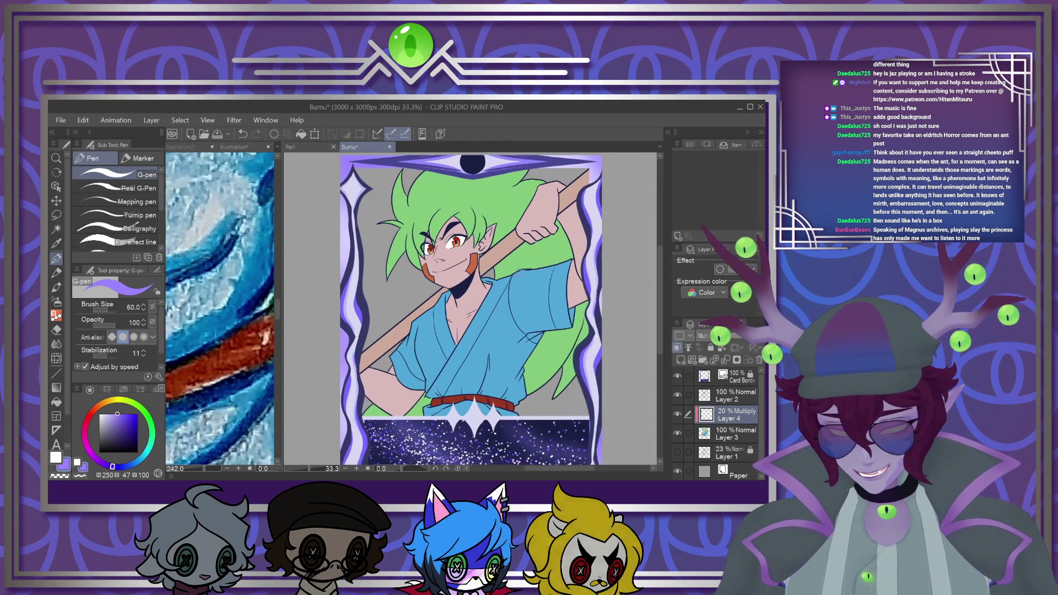
scroll(453, 282, up, 5)
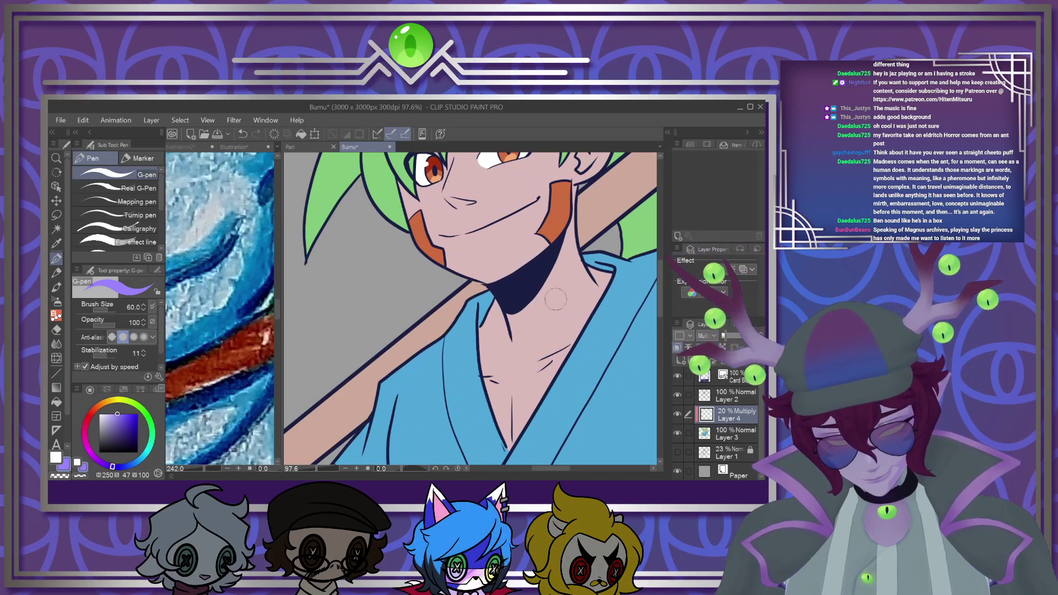
drag(732, 340, 738, 337)
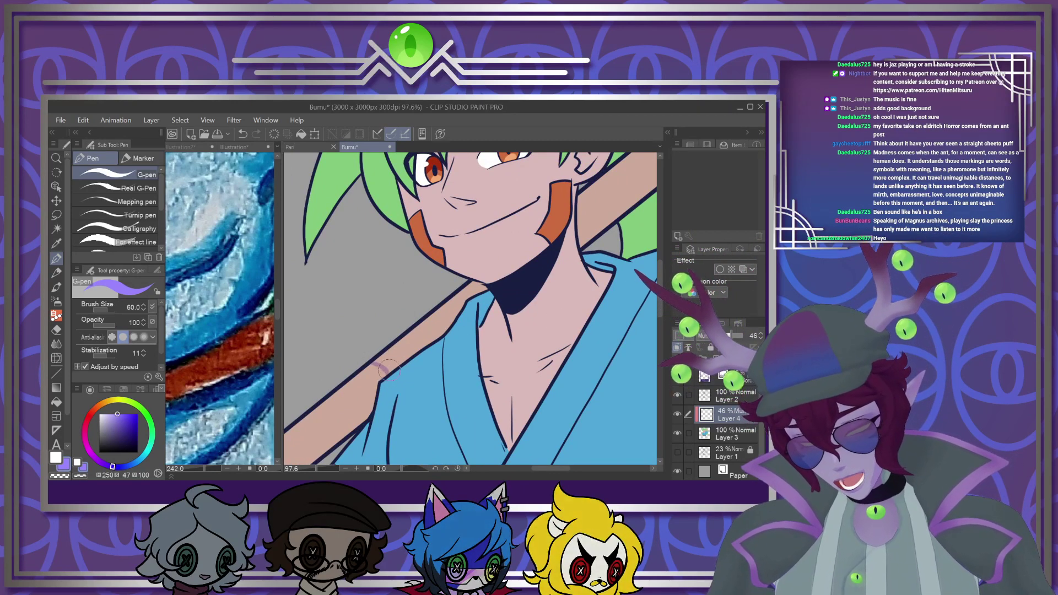
Draw the edge of a purple shadow across the staff near the shoulder and fill the part of the staff behind the character
drag(350, 382, 360, 387)
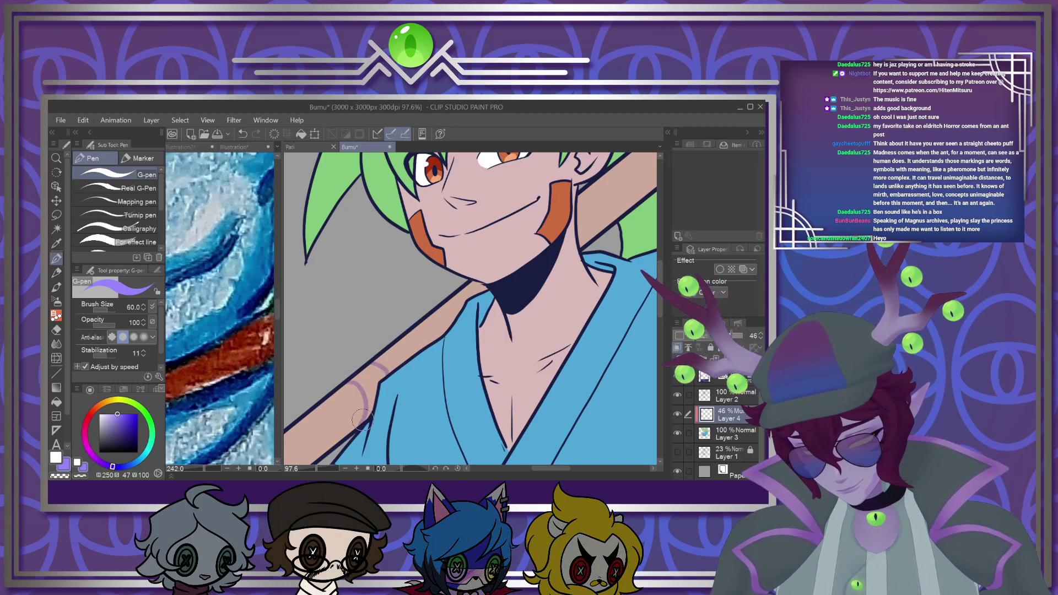
mouse_move(373, 401)
mouse_down()
mouse_move(370, 408)
mouse_move(356, 379)
mouse_move(422, 330)
mouse_up()
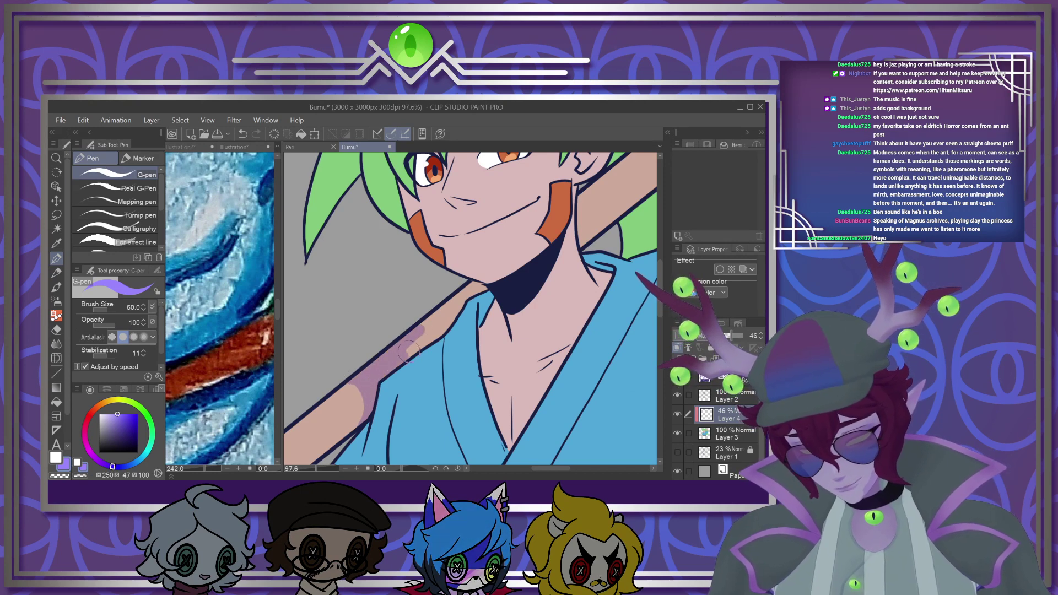
click(56, 402)
click(457, 308)
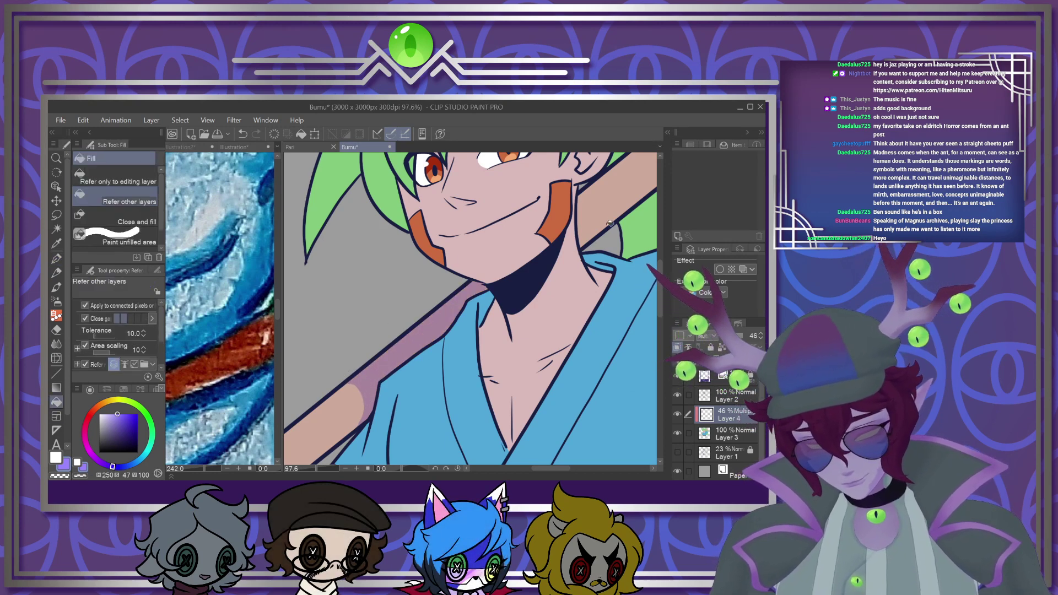
scroll(614, 199, down, 5)
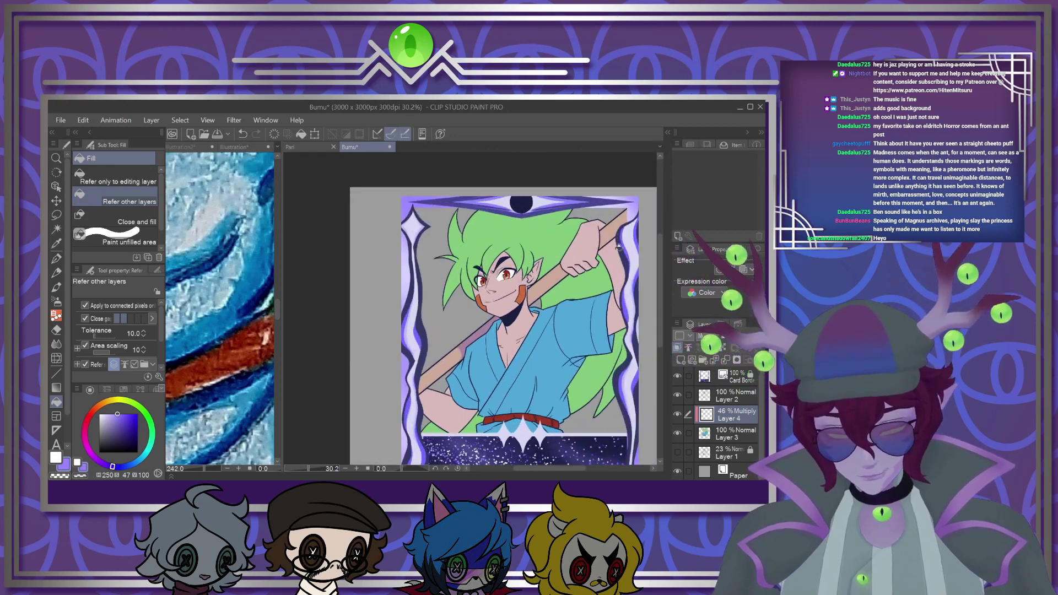
scroll(524, 350, down, 2)
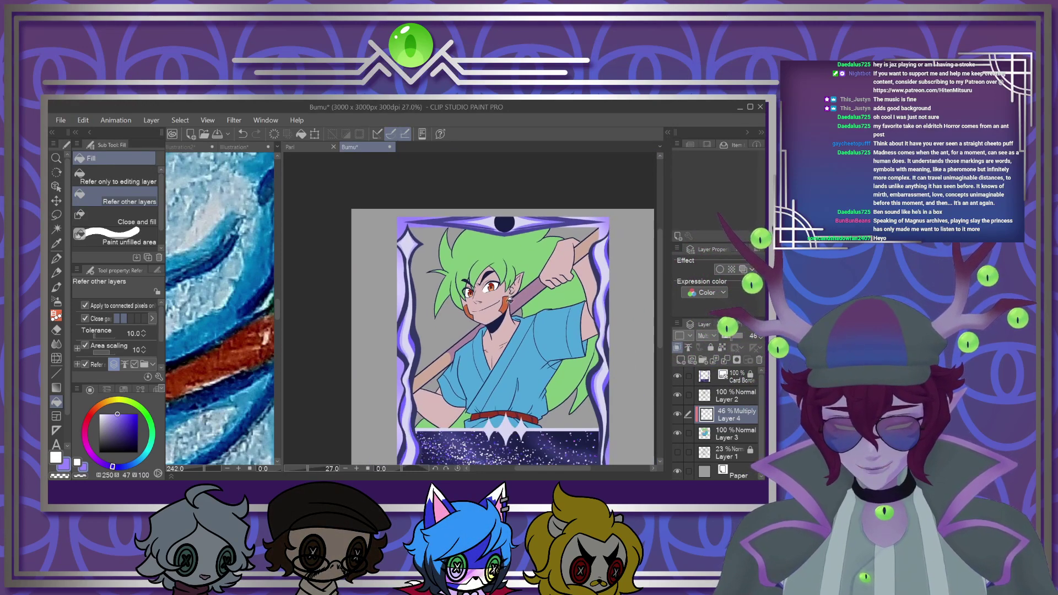
Erase the shadow from the staff just below the gripping hand using the G-pen at brush size 150 in transparent colour
scroll(537, 239, up, 4)
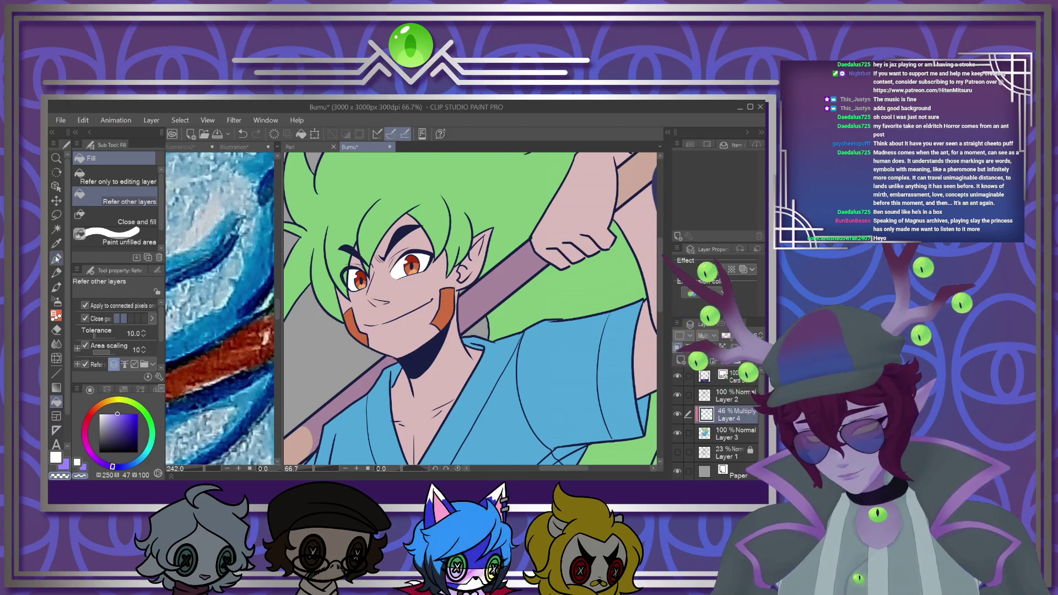
key(p)
key(bracketright)
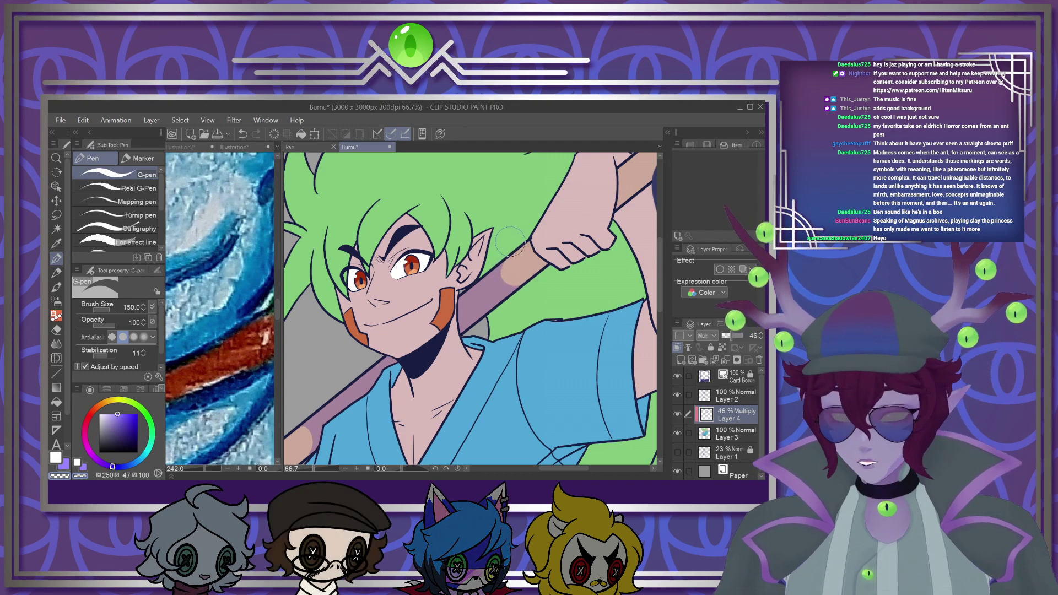
scroll(511, 243, down, 4)
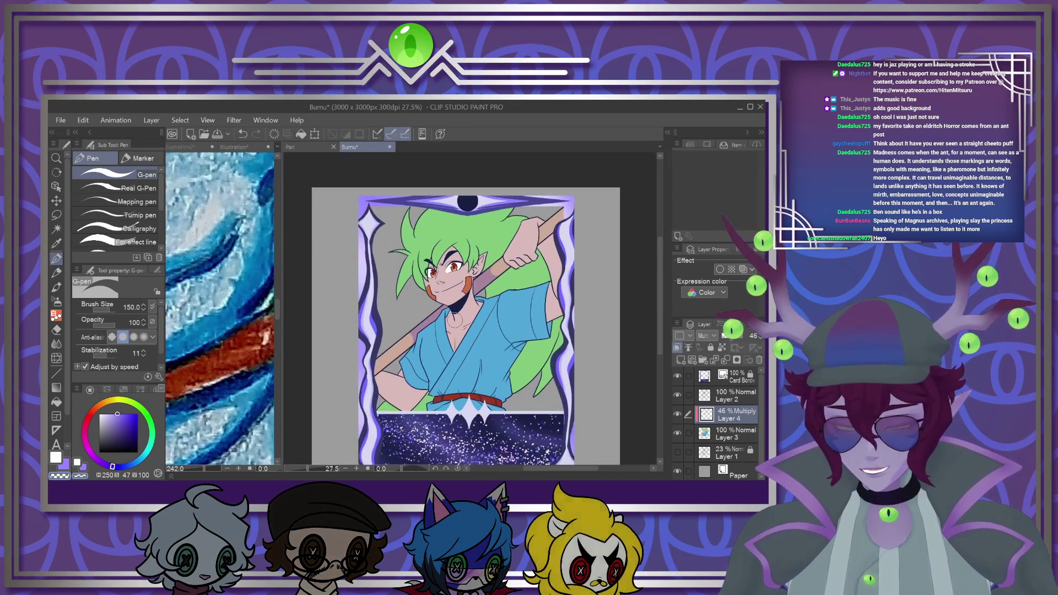
Shade the hair lock beside the far cheek in purple with the G-pen at brush size 30
scroll(420, 237, up, 4)
scroll(416, 230, up, 3)
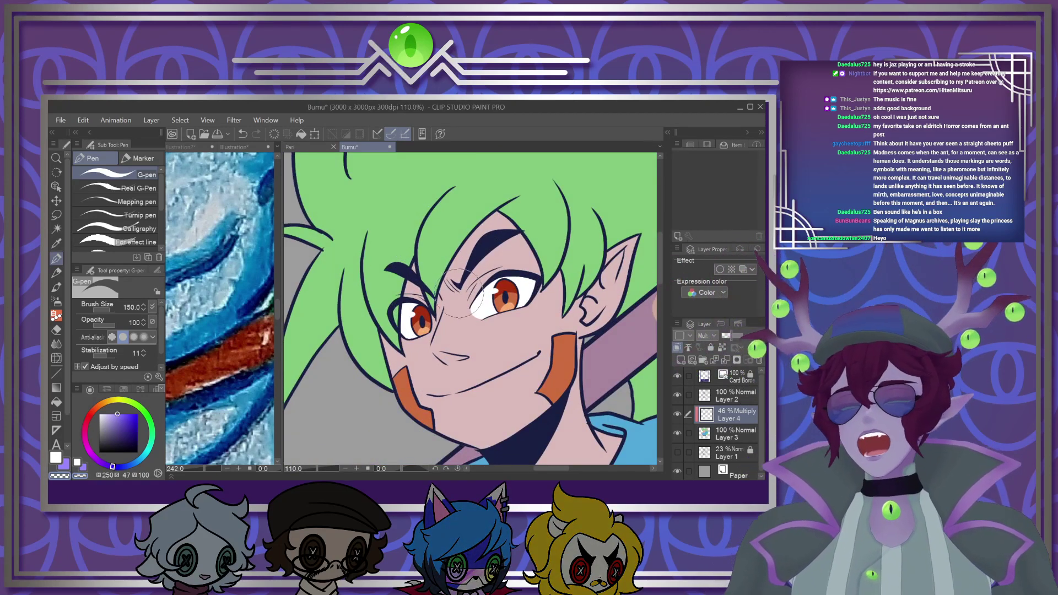
key(bracketleft)
key(bracketleft)
key(bracketleft)
key(bracketleft)
key(bracketleft)
key(bracketleft)
key(bracketleft)
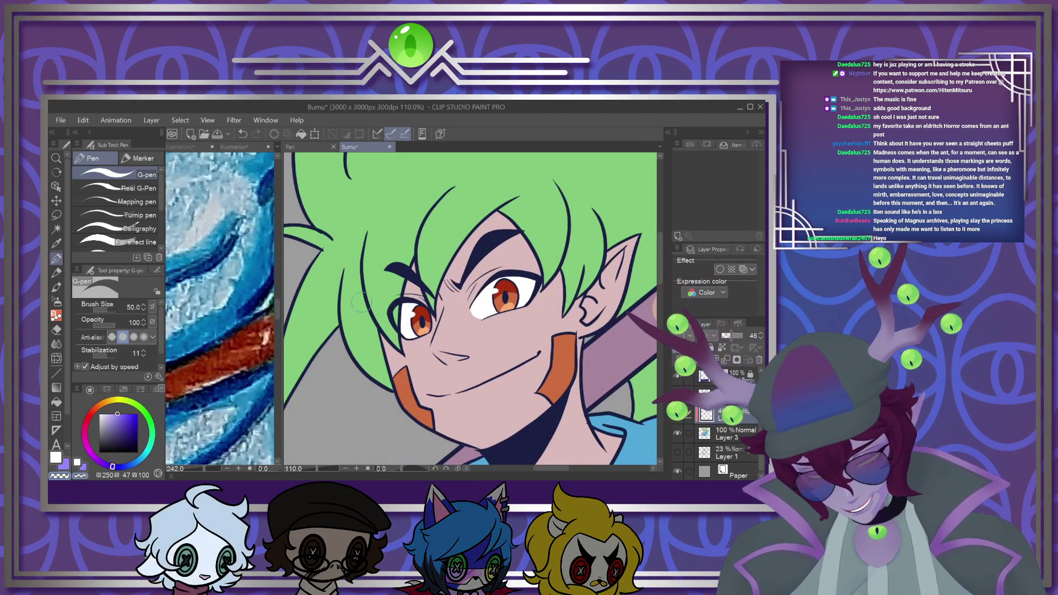
key(bracketleft)
click(80, 468)
mouse_move(361, 286)
mouse_down()
mouse_move(366, 356)
mouse_move(366, 302)
mouse_move(394, 398)
mouse_up()
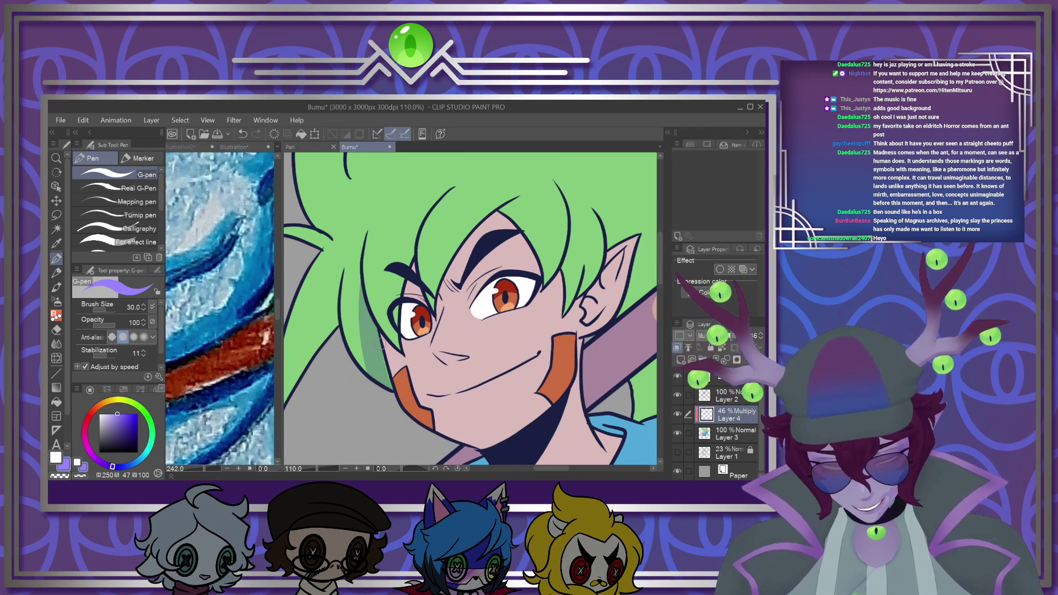
Shade the long side spike and the fringe locks of the hair in purple with brush size 40
drag(551, 468, 546, 468)
key(bracketright)
mouse_move(401, 269)
mouse_down()
mouse_move(385, 356)
mouse_move(393, 306)
mouse_up()
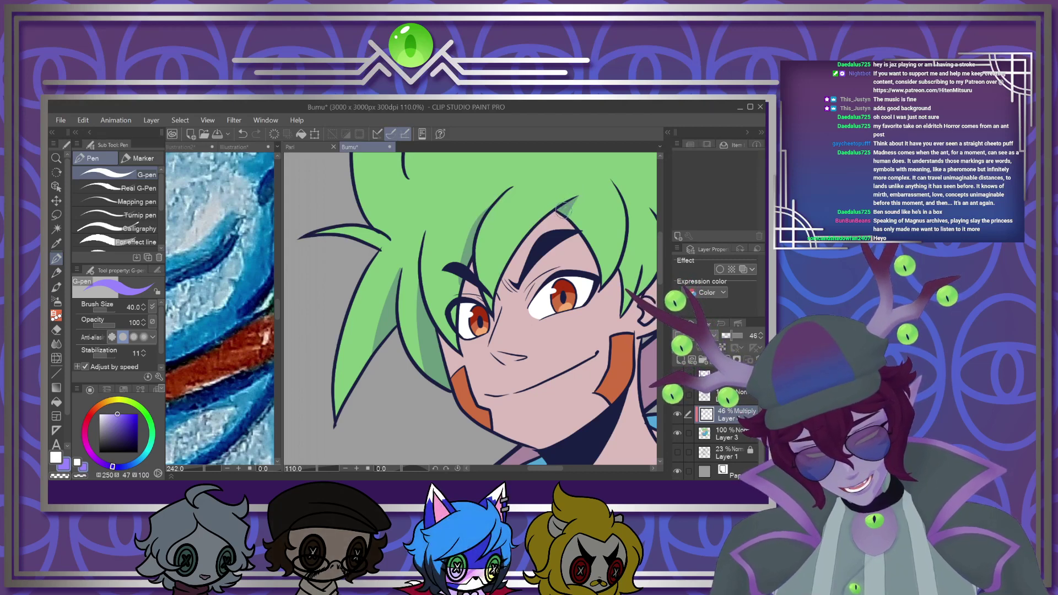
scroll(569, 201, down, 8)
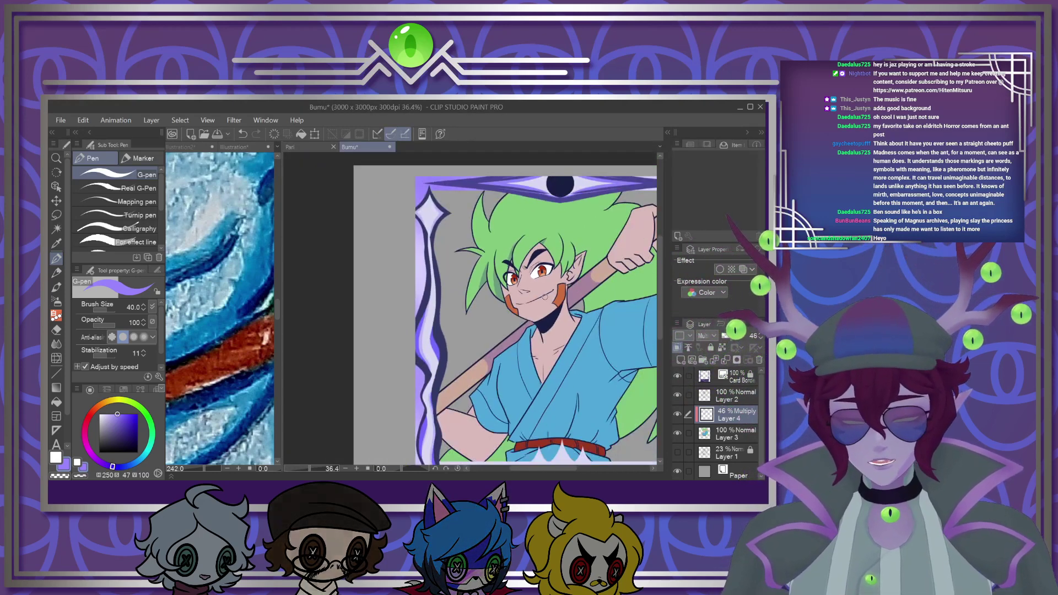
Shade the skin and the eye white around the far eye in purple, beneath the fringe
scroll(503, 284, up, 8)
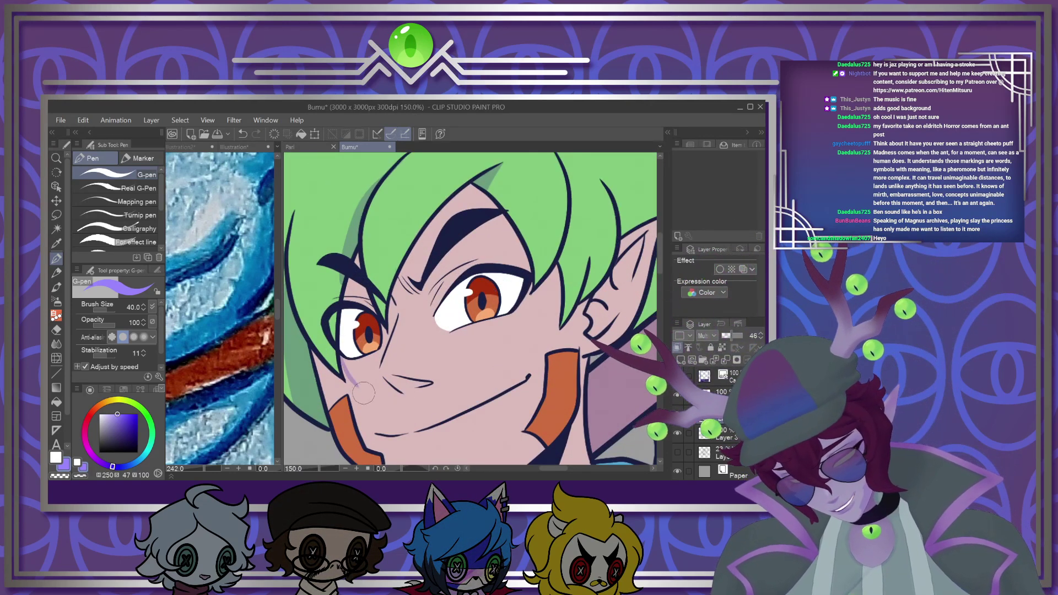
drag(346, 307, 346, 374)
drag(360, 276, 348, 318)
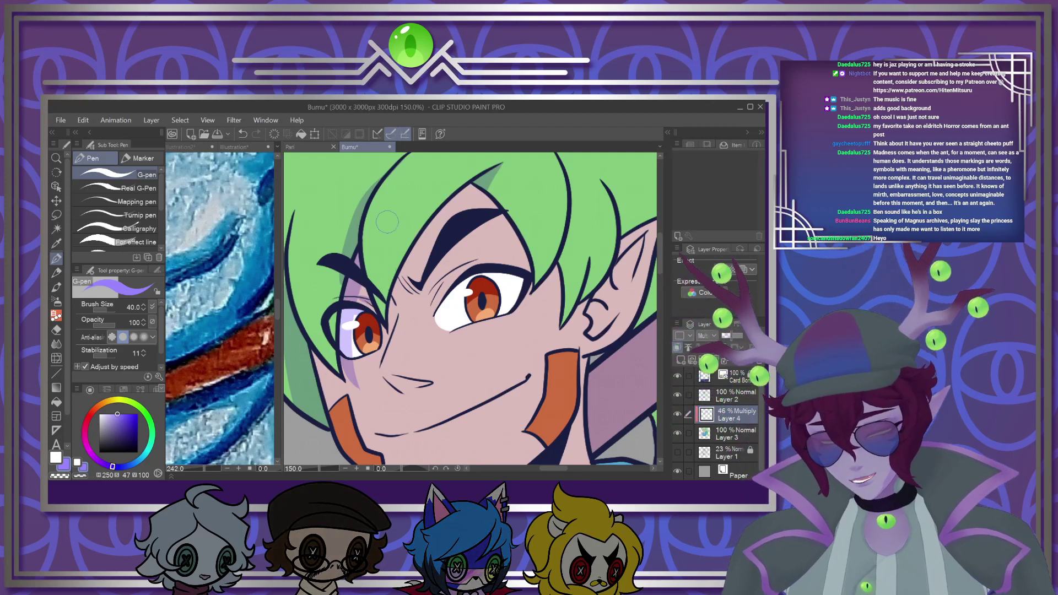
Set Layer 4's opacity to 52% and shade the forehead and the brow area between the eyes along the fringe
click(733, 335)
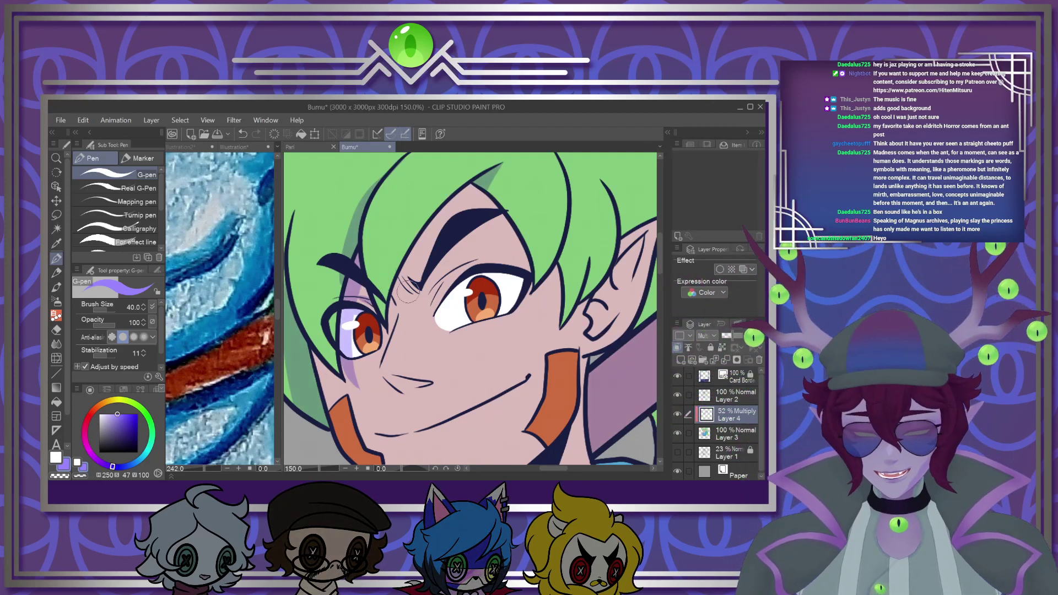
mouse_move(403, 310)
mouse_down()
mouse_move(446, 222)
mouse_move(488, 174)
mouse_move(399, 292)
mouse_up()
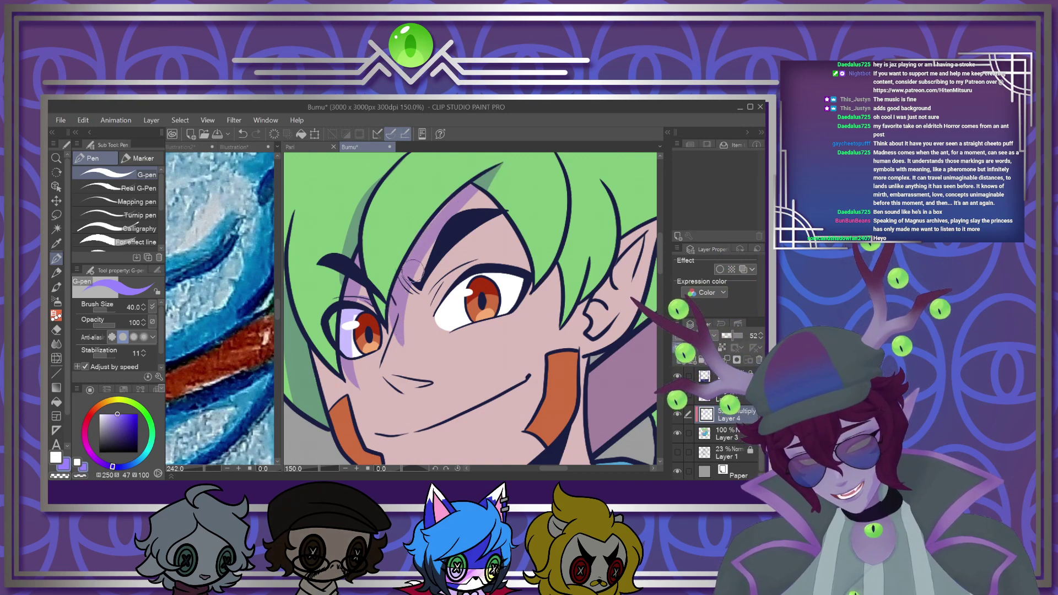
drag(414, 287, 402, 334)
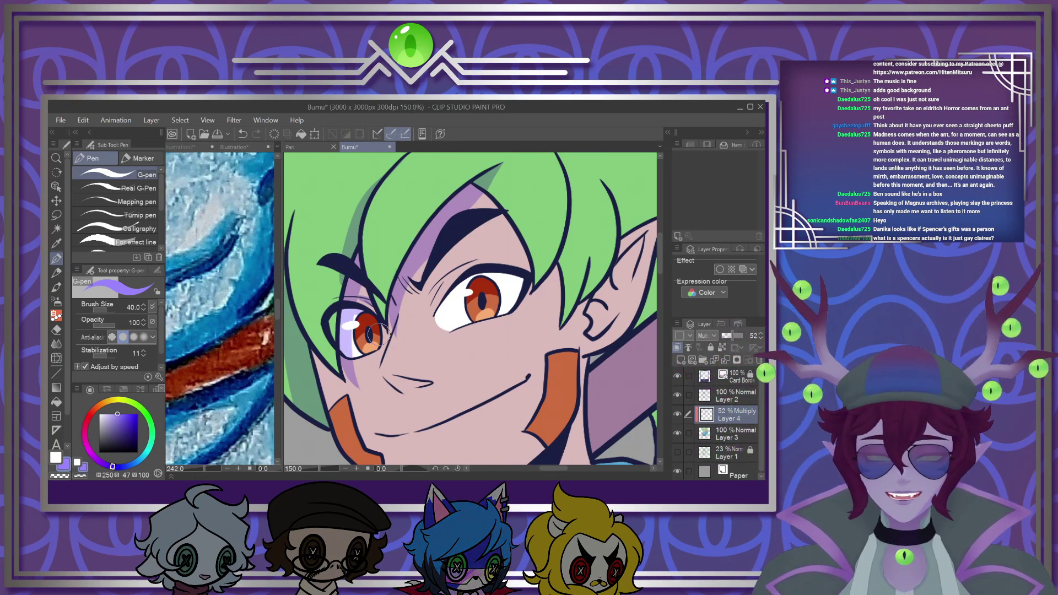
scroll(451, 283, down, 3)
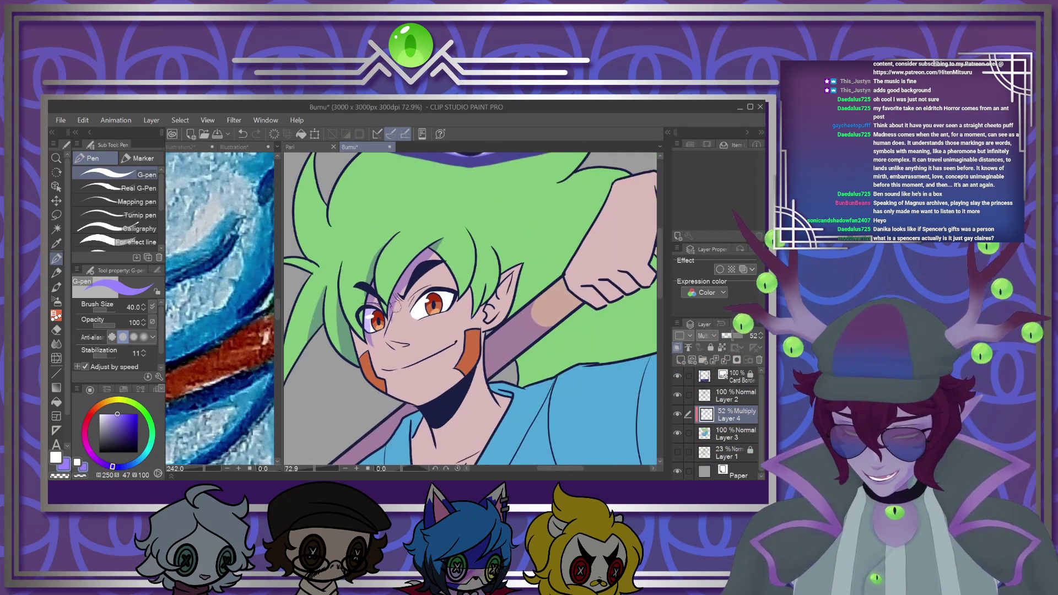
Shade the white of the near eye, and add purple shadows to its eyelid crease and the frown lines with brush size 20
scroll(451, 283, up, 4)
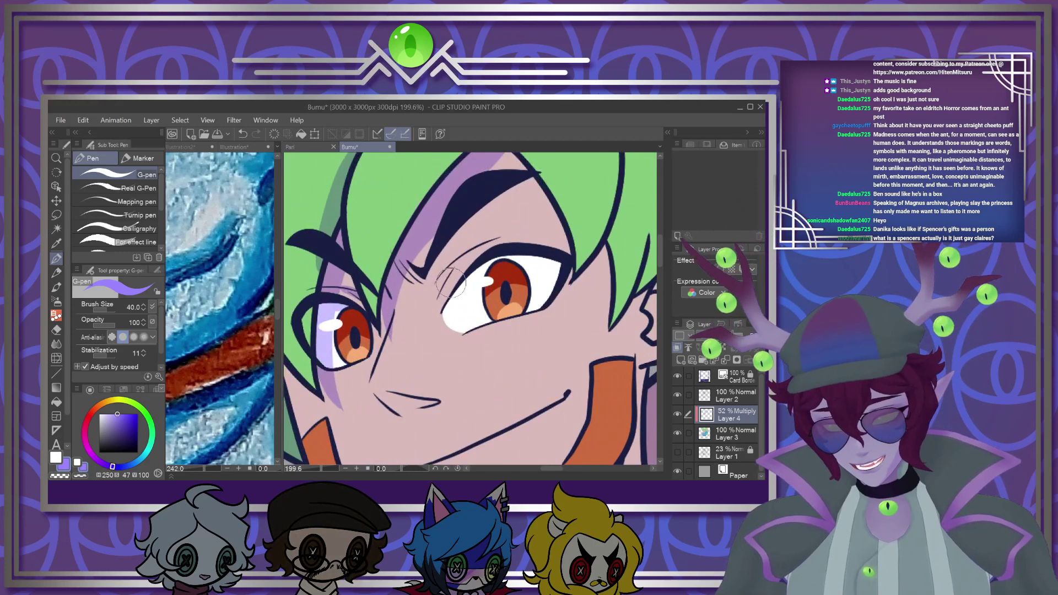
mouse_move(441, 319)
mouse_down()
mouse_move(441, 331)
mouse_move(458, 289)
mouse_move(547, 259)
mouse_move(494, 265)
mouse_move(457, 306)
mouse_up()
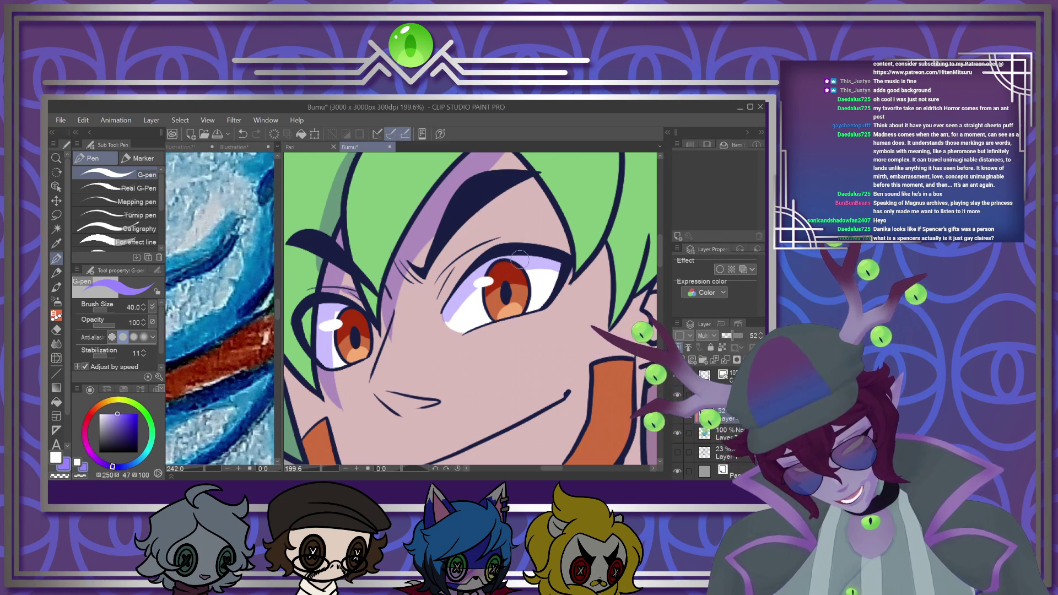
key([)
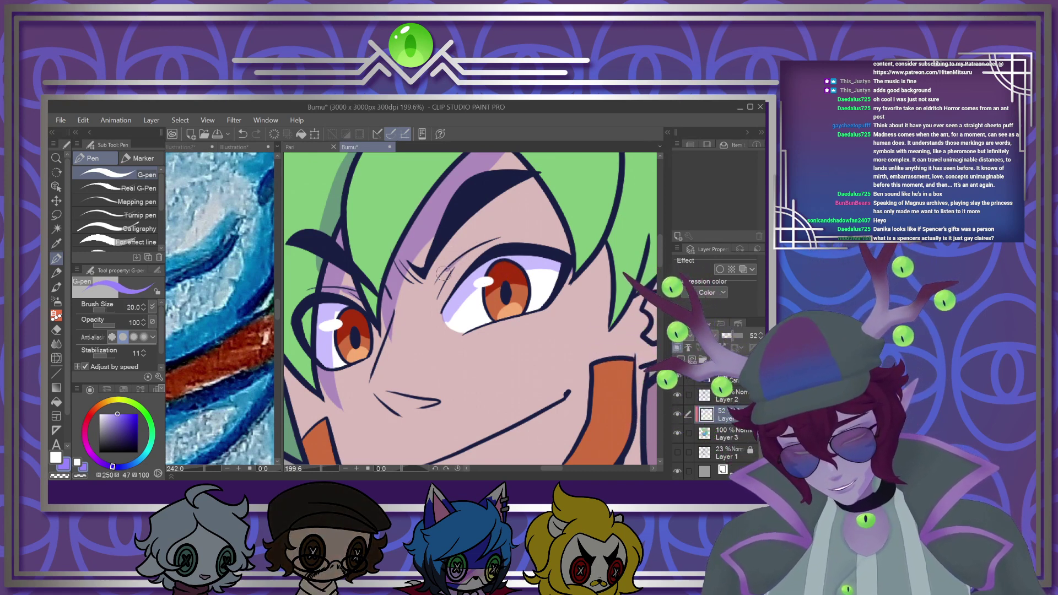
drag(436, 297, 464, 255)
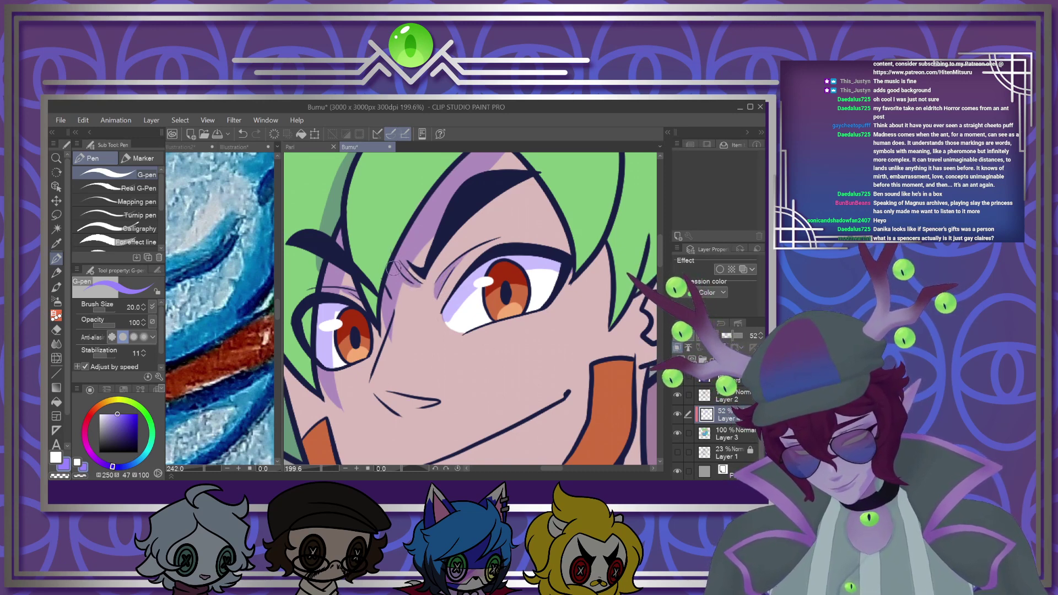
drag(424, 263, 398, 259)
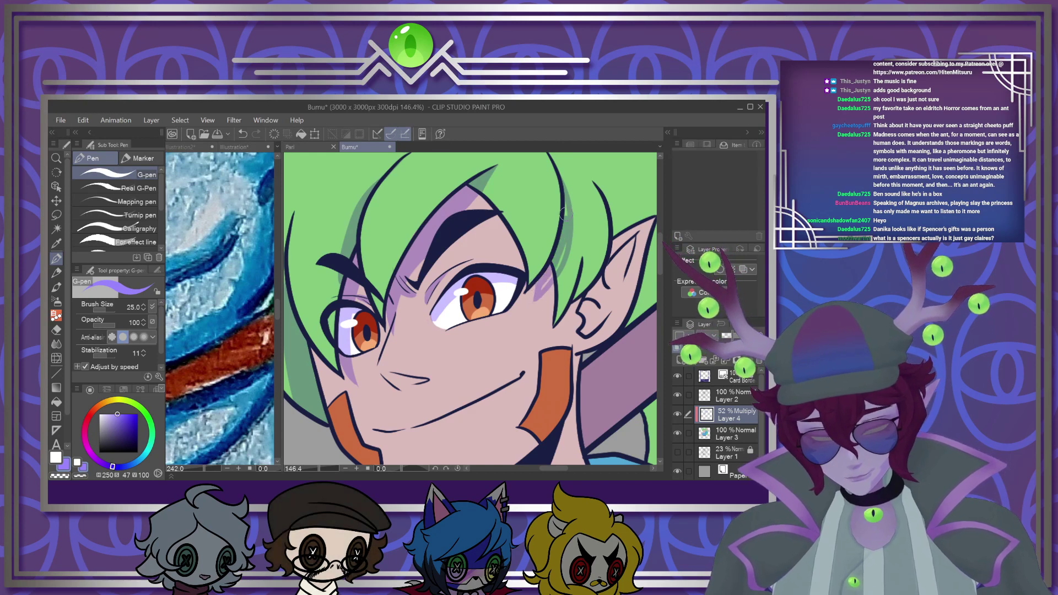
Shade the skin beside the ear and the inner ear, and shade the side and underside of the nose with brush size 30
drag(566, 314, 558, 337)
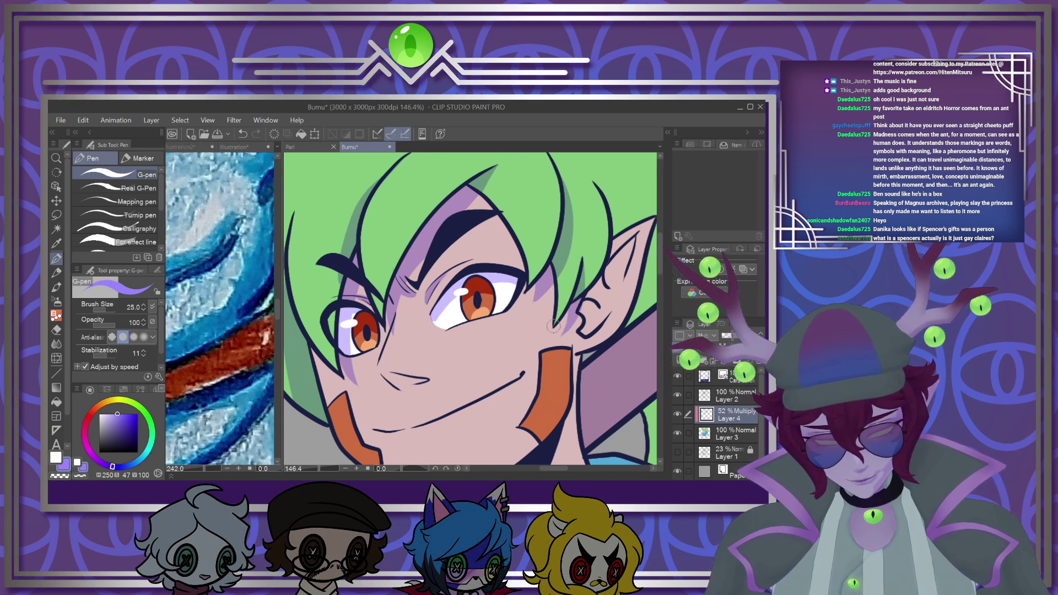
mouse_move(616, 229)
mouse_down()
mouse_move(605, 288)
mouse_move(567, 330)
mouse_move(606, 275)
mouse_move(610, 231)
mouse_move(585, 303)
mouse_move(603, 276)
mouse_move(579, 313)
mouse_move(586, 303)
mouse_move(597, 314)
mouse_move(583, 332)
mouse_move(634, 238)
mouse_up()
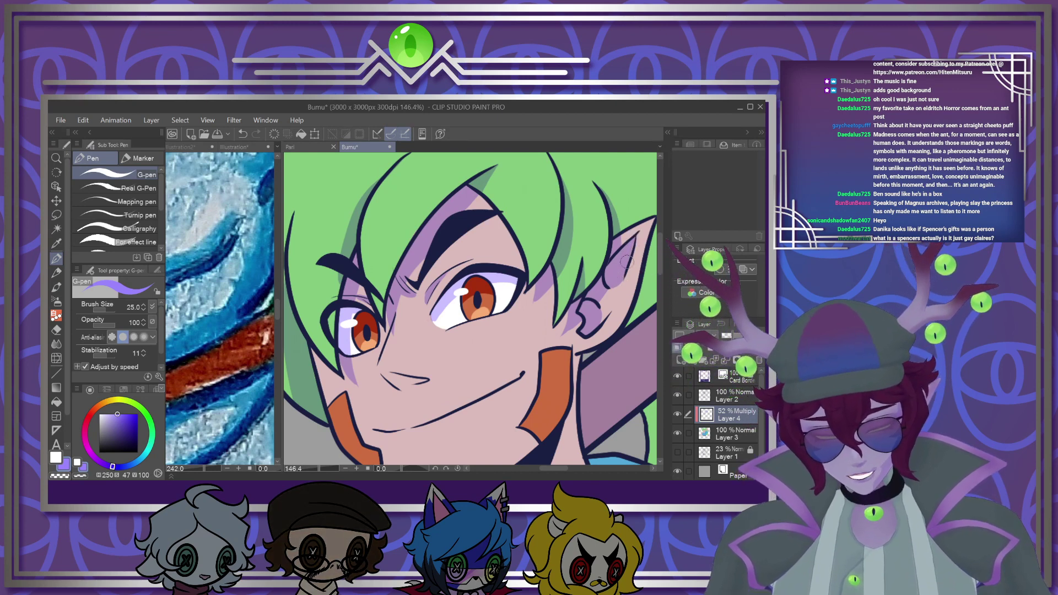
drag(659, 261, 659, 271)
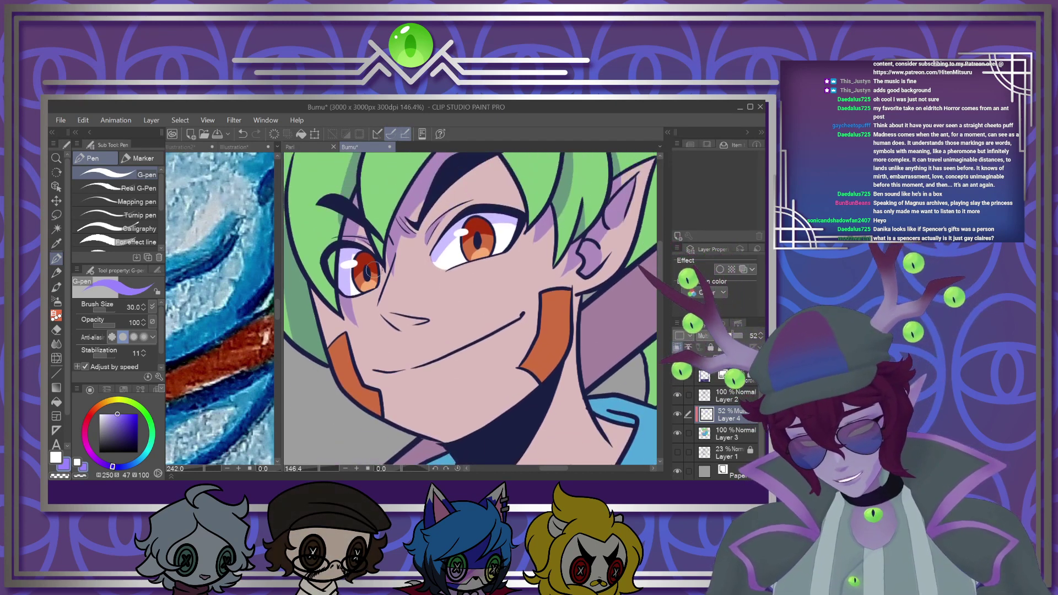
key(])
mouse_move(376, 288)
mouse_down()
mouse_move(368, 312)
mouse_move(382, 327)
mouse_move(427, 322)
mouse_move(372, 309)
mouse_move(410, 324)
mouse_up()
drag(385, 260, 379, 284)
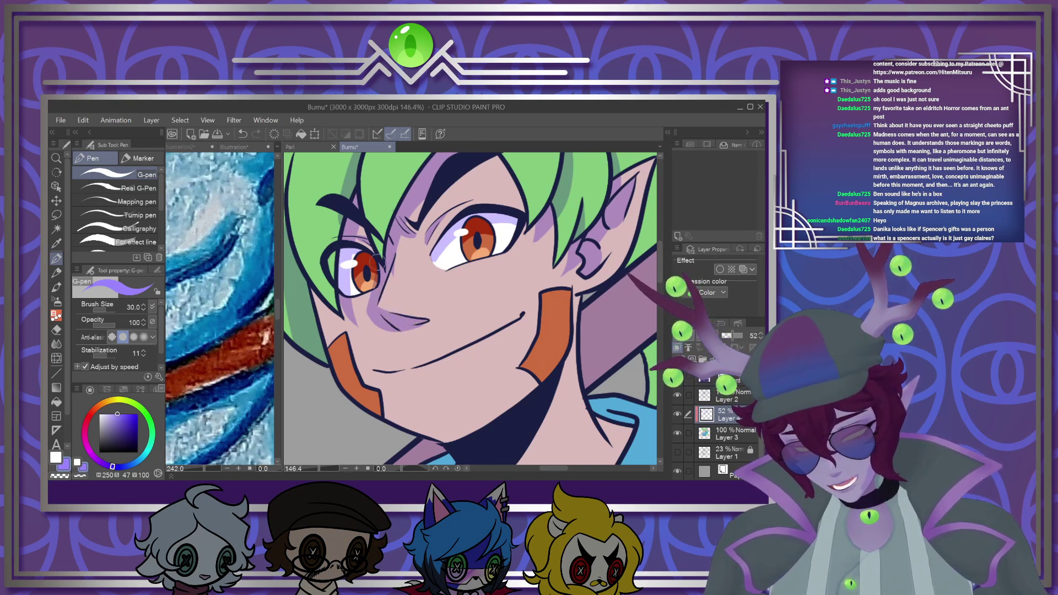
Outline the shadow edge in the hair behind the raised hand and fill the enclosed hair area with purple, referring to other layers
scroll(563, 249, down, 5)
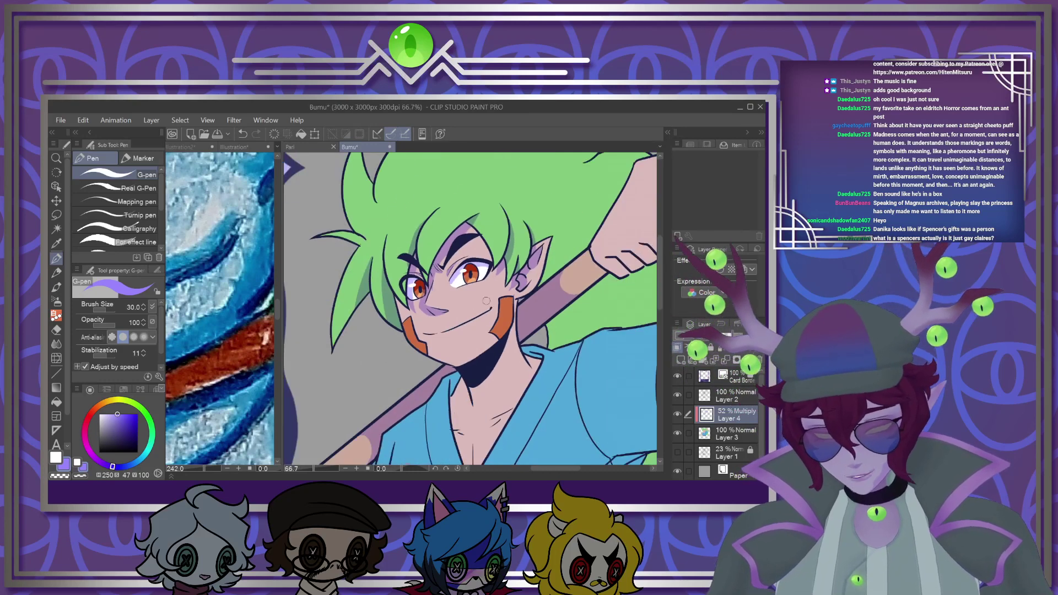
scroll(563, 249, up, 2)
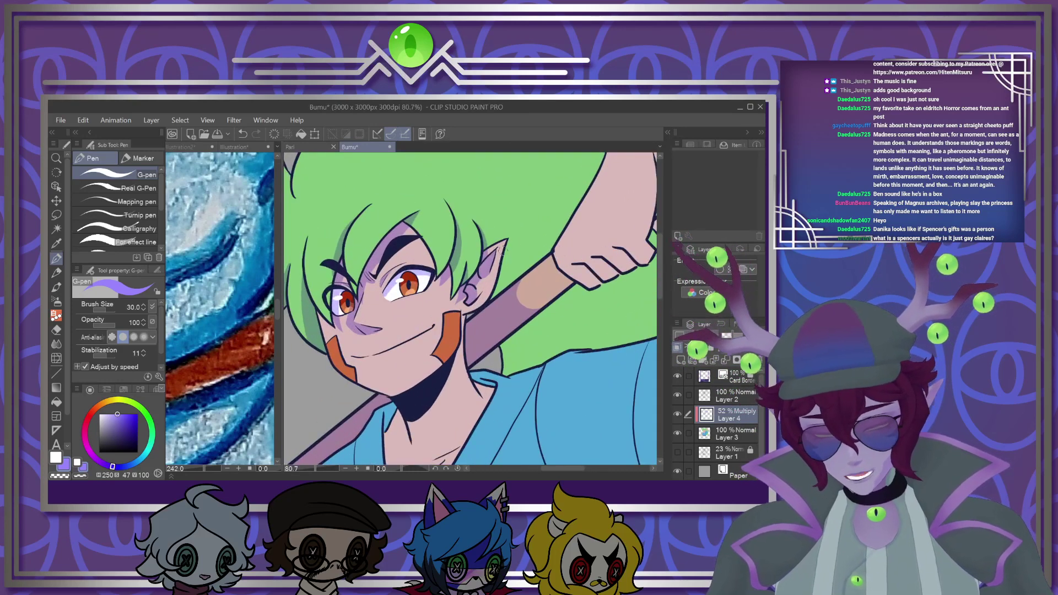
mouse_move(510, 251)
mouse_down()
mouse_move(541, 263)
mouse_move(489, 210)
mouse_up()
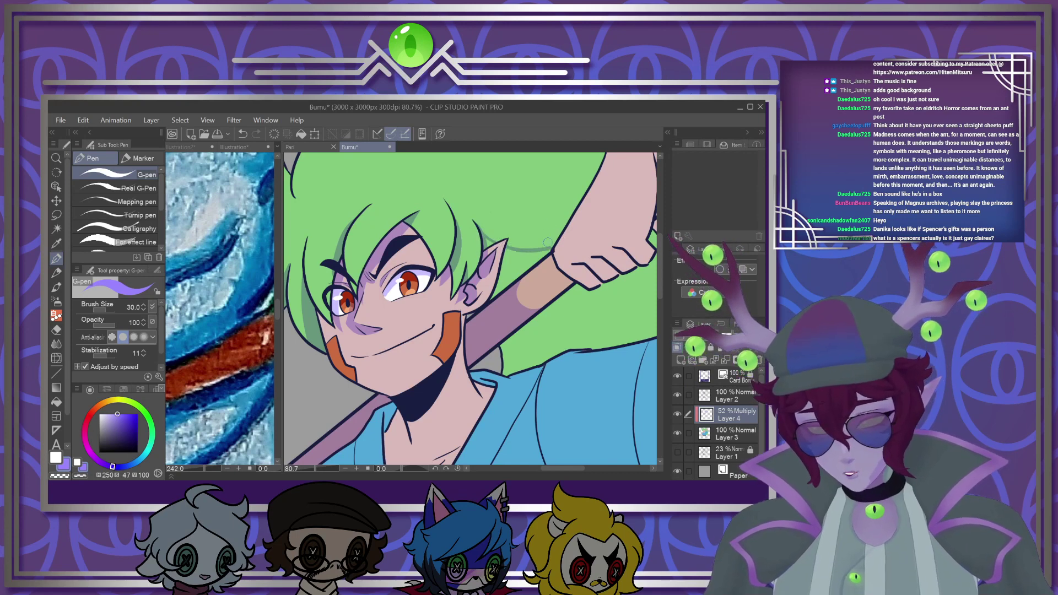
scroll(474, 353, down, 4)
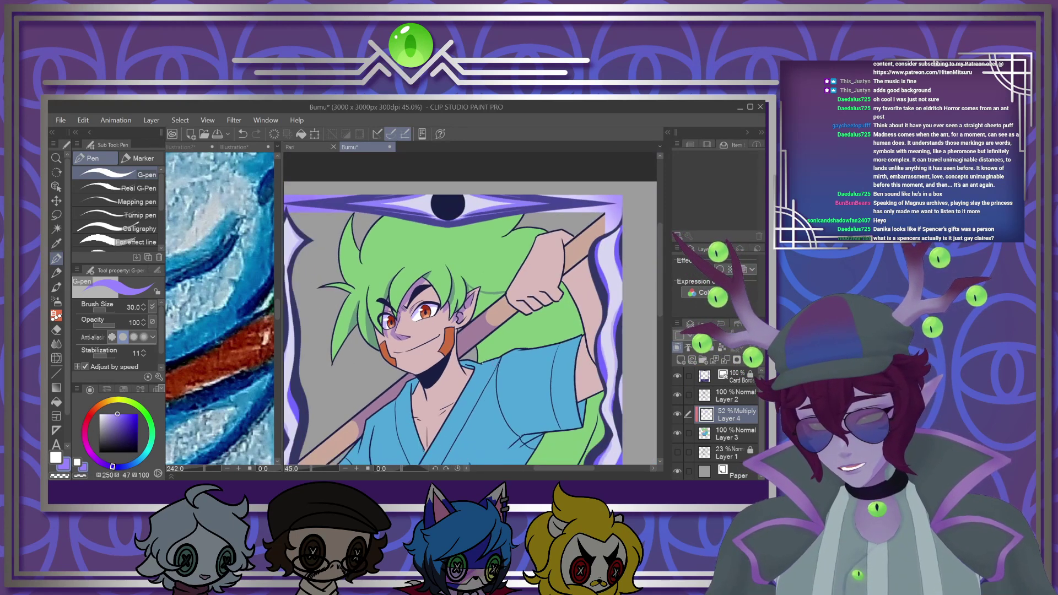
scroll(529, 363, up, 4)
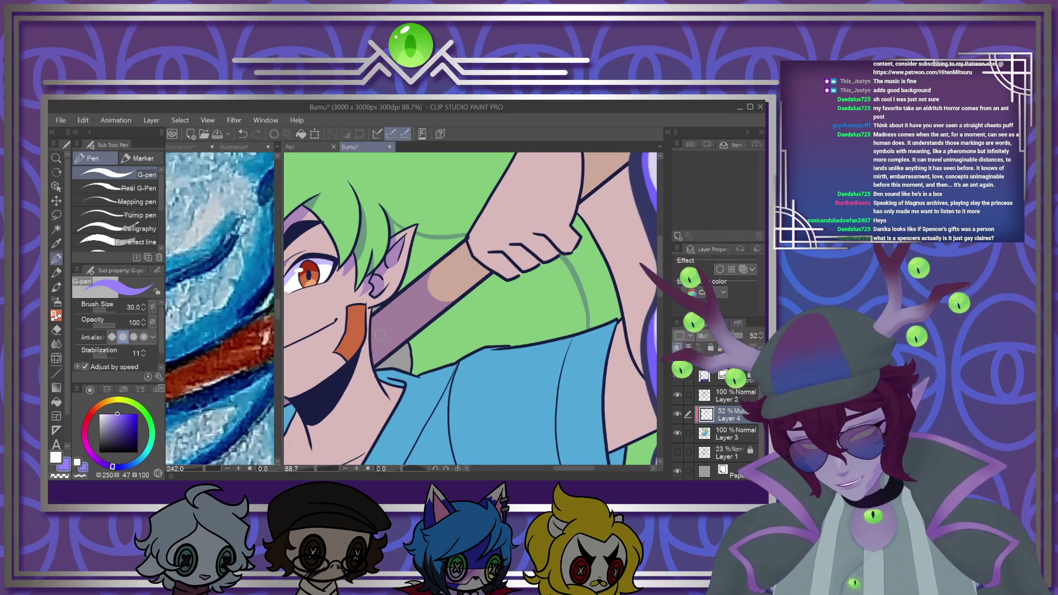
key(g)
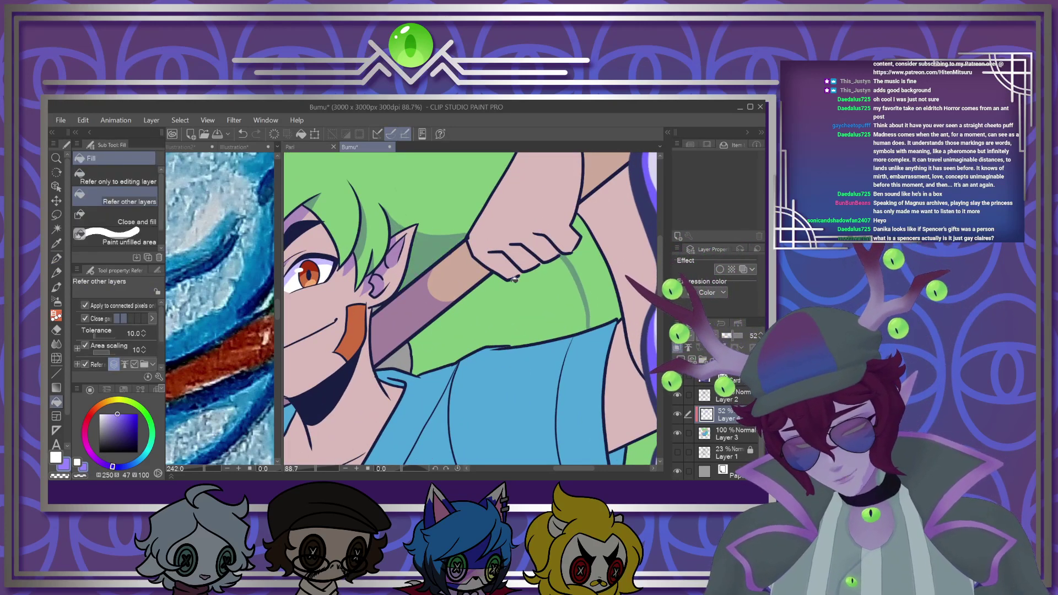
click(560, 329)
Draw the shadow boundary in the hair below the raised arm's sleeve at brush size 40 and fill the hair behind the torso
scroll(560, 329, down, 5)
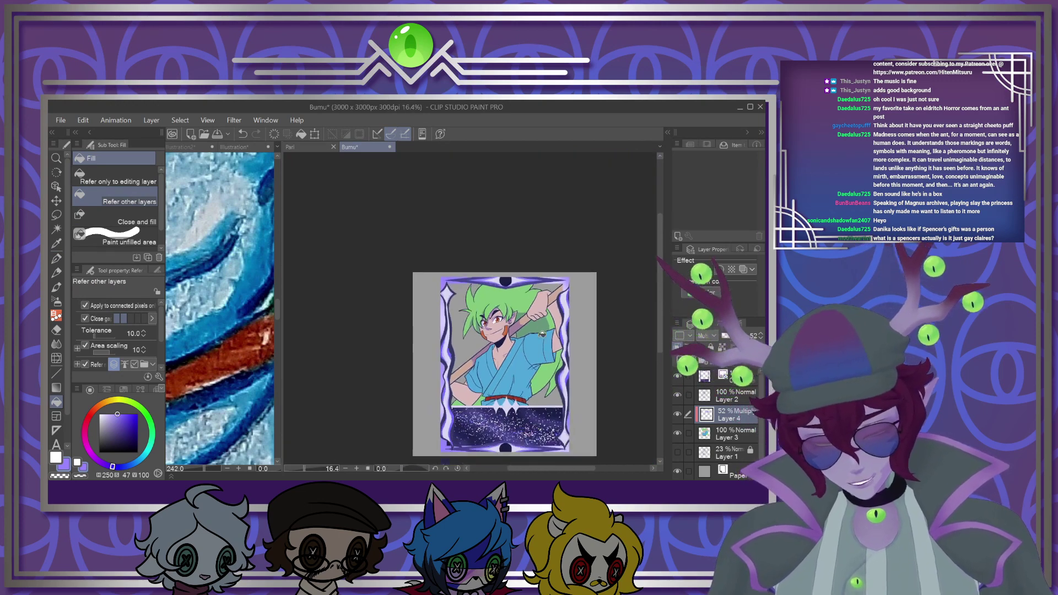
scroll(547, 378, up, 2)
scroll(548, 379, up, 1)
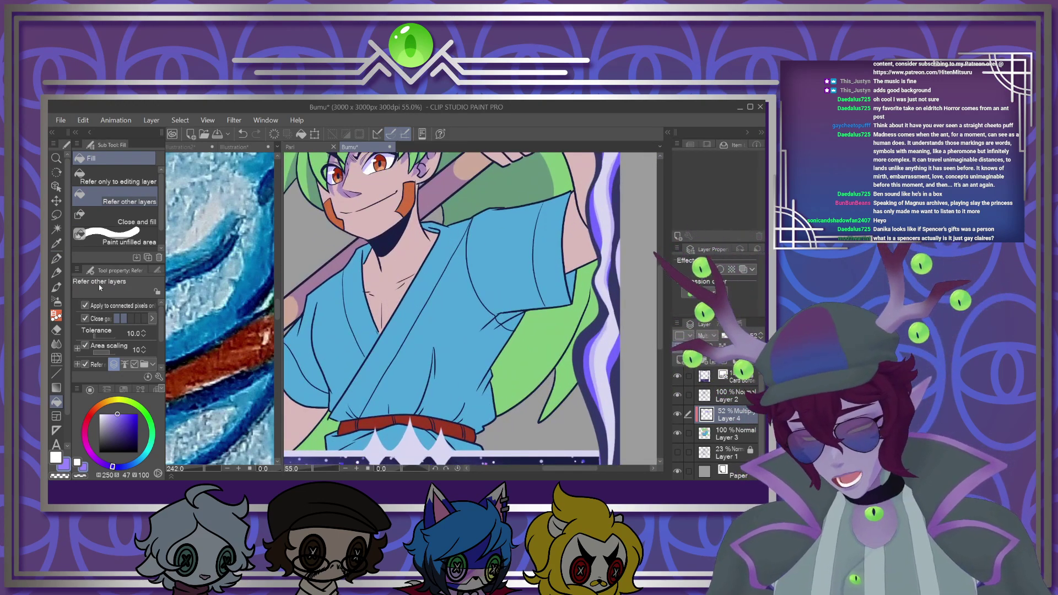
key(p)
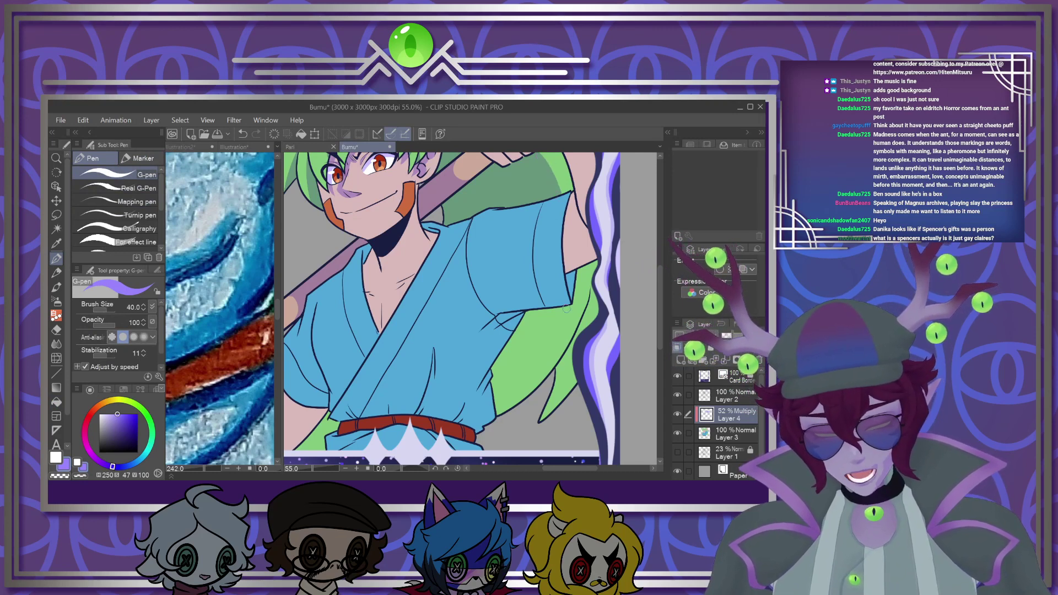
click(56, 402)
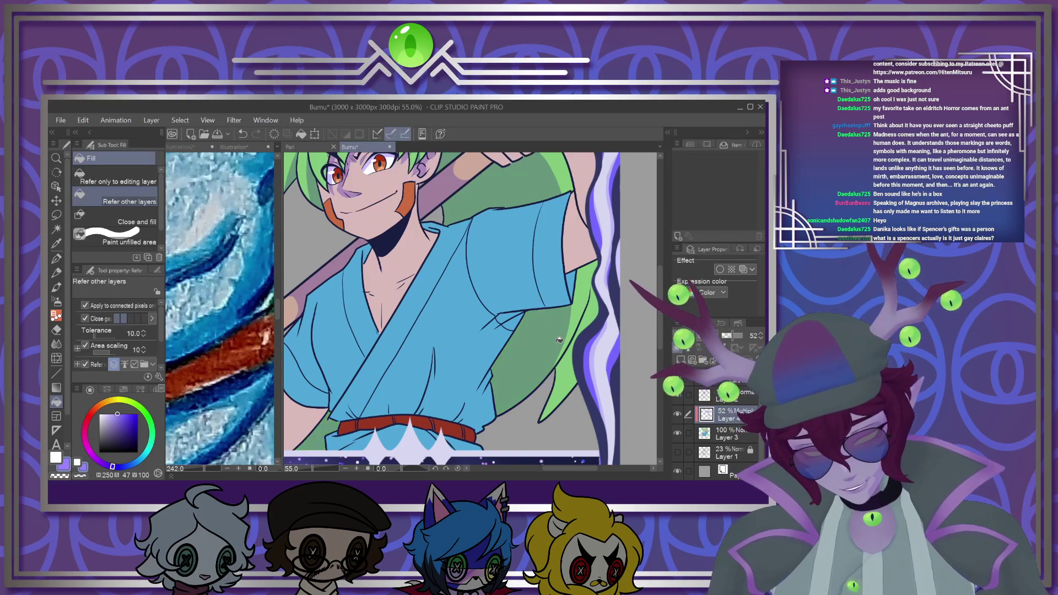
Shade the hair strands hanging beneath the raised arm's sleeve, down towards their tips, with the G-pen at brush size 60
scroll(560, 340, down, 4)
scroll(419, 391, up, 2)
scroll(396, 398, up, 1)
scroll(392, 397, down, 3)
scroll(548, 354, up, 4)
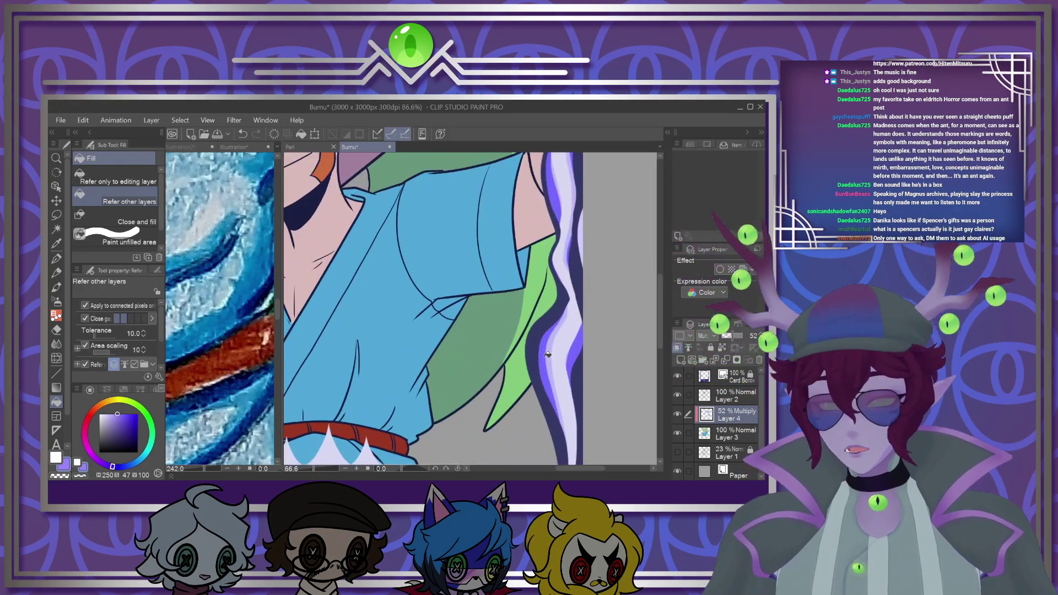
key(p)
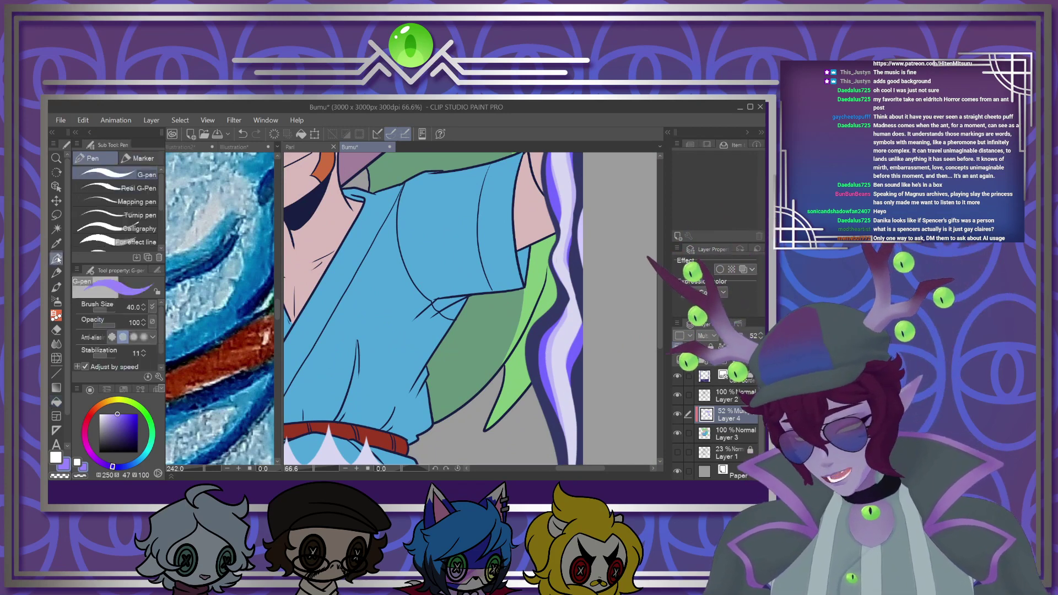
mouse_move(550, 251)
mouse_down()
mouse_move(544, 293)
mouse_move(485, 408)
mouse_up()
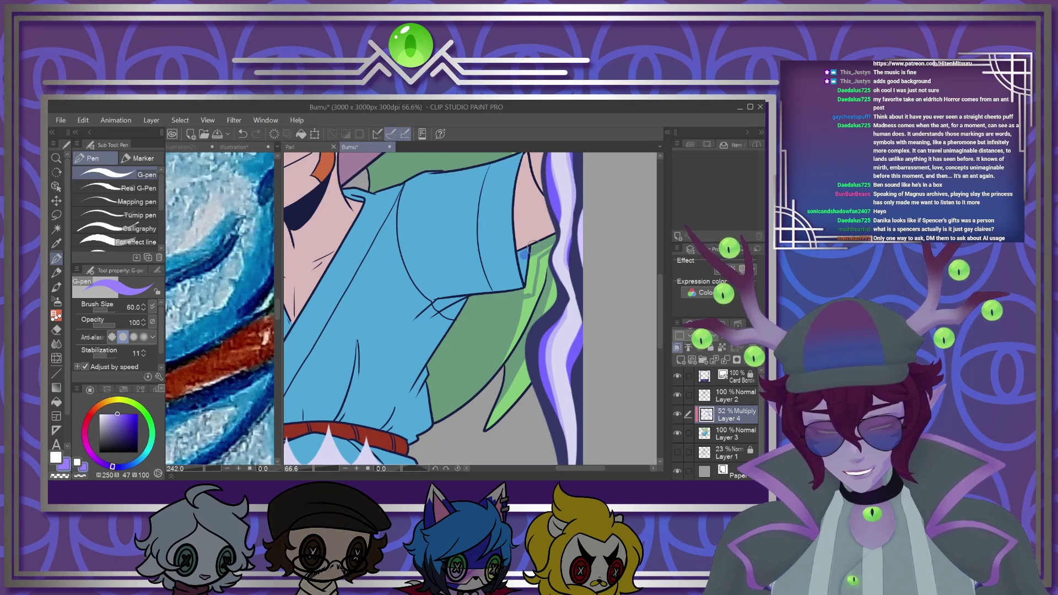
drag(528, 249, 528, 285)
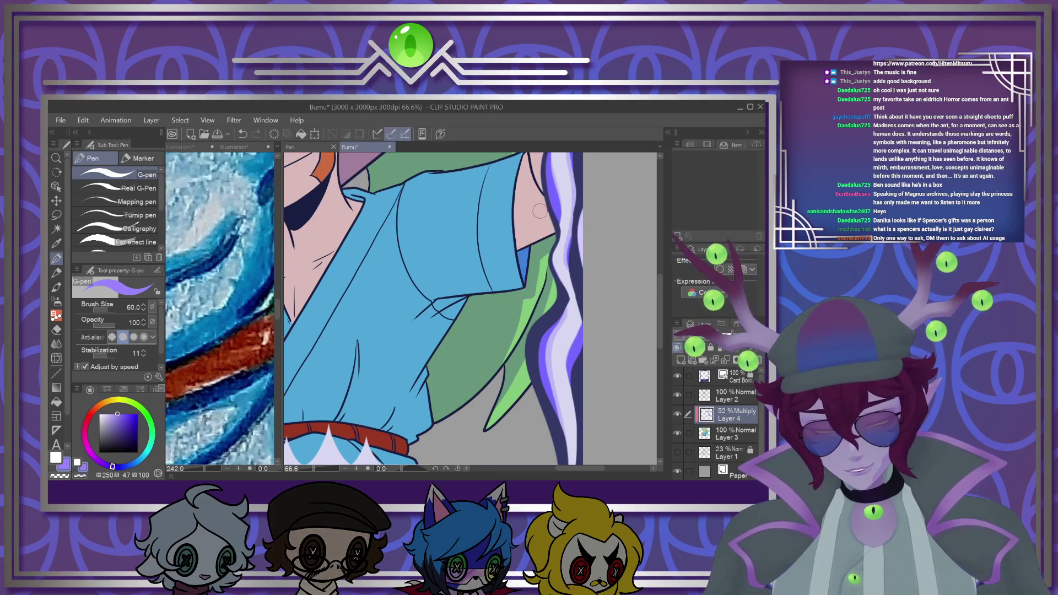
Shade the raised upper arm beside its sleeve opening and paint shadow folds on the robe at that armpit
mouse_move(524, 161)
mouse_down()
mouse_move(534, 270)
mouse_move(516, 207)
mouse_move(520, 249)
mouse_up()
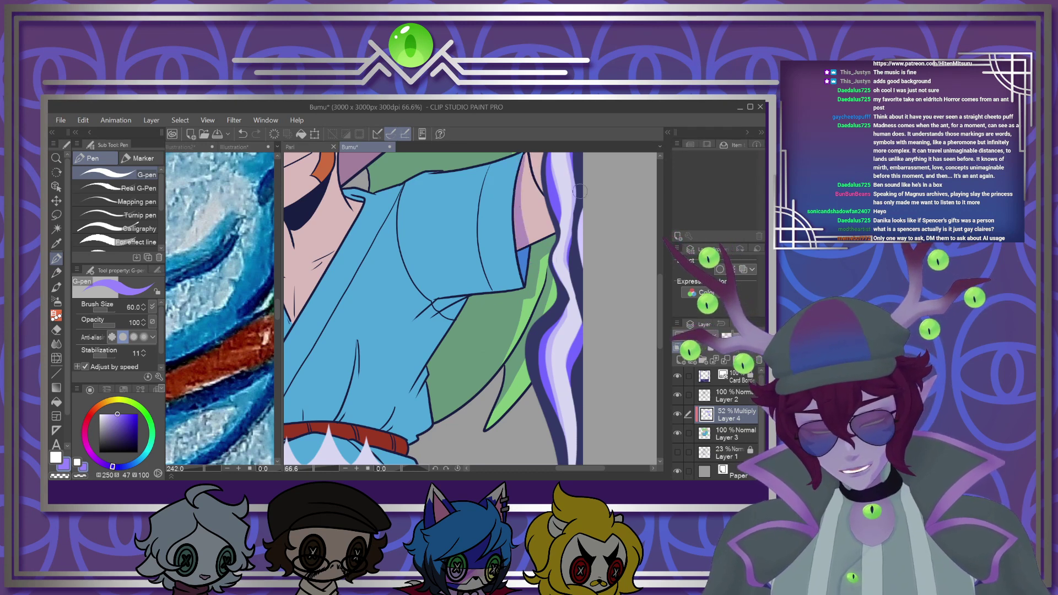
scroll(661, 288, up, 2)
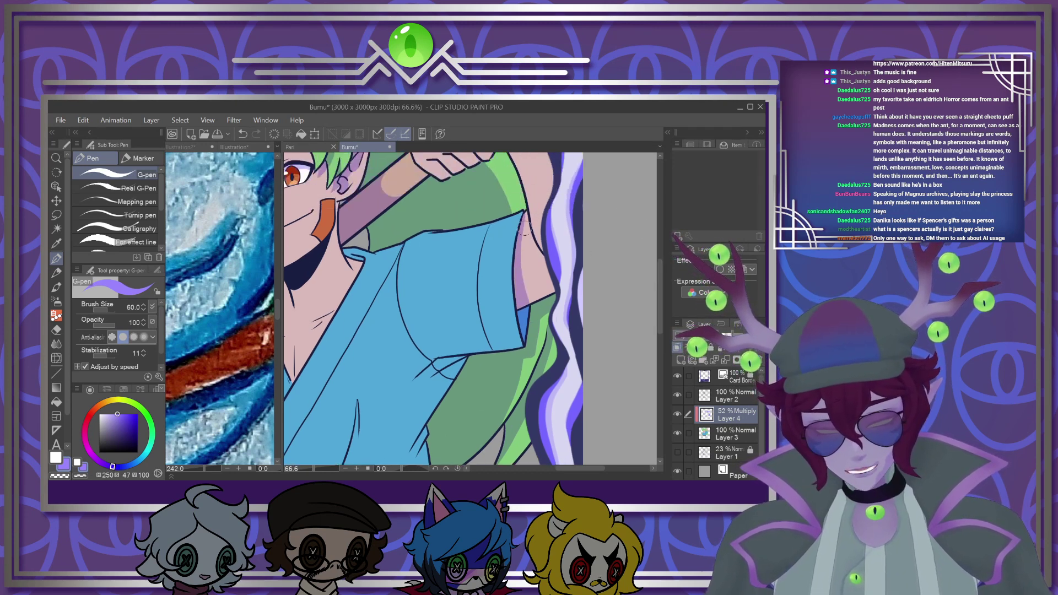
drag(527, 235, 553, 280)
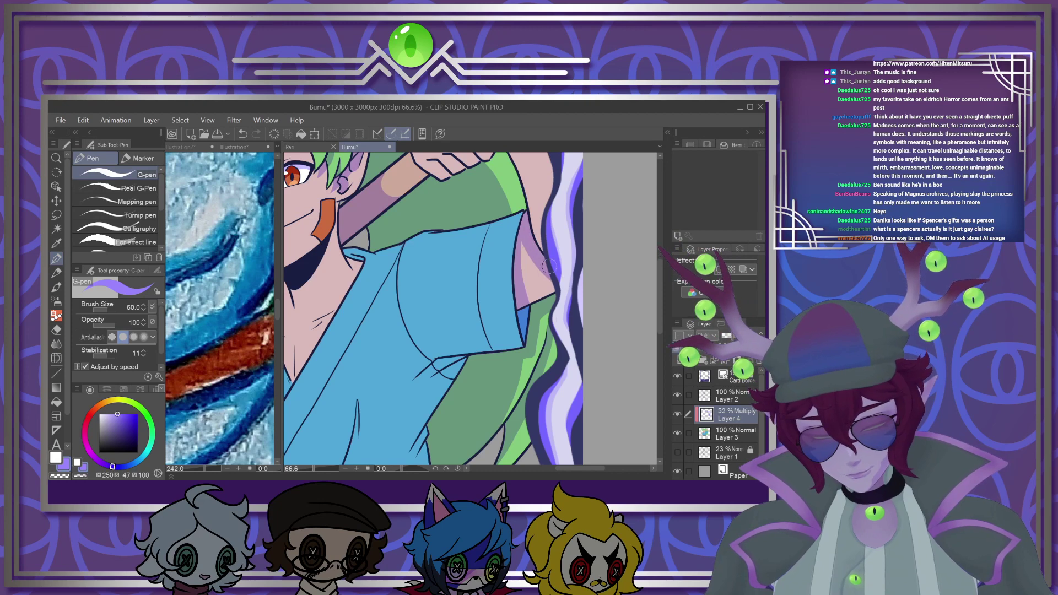
drag(402, 394, 467, 357)
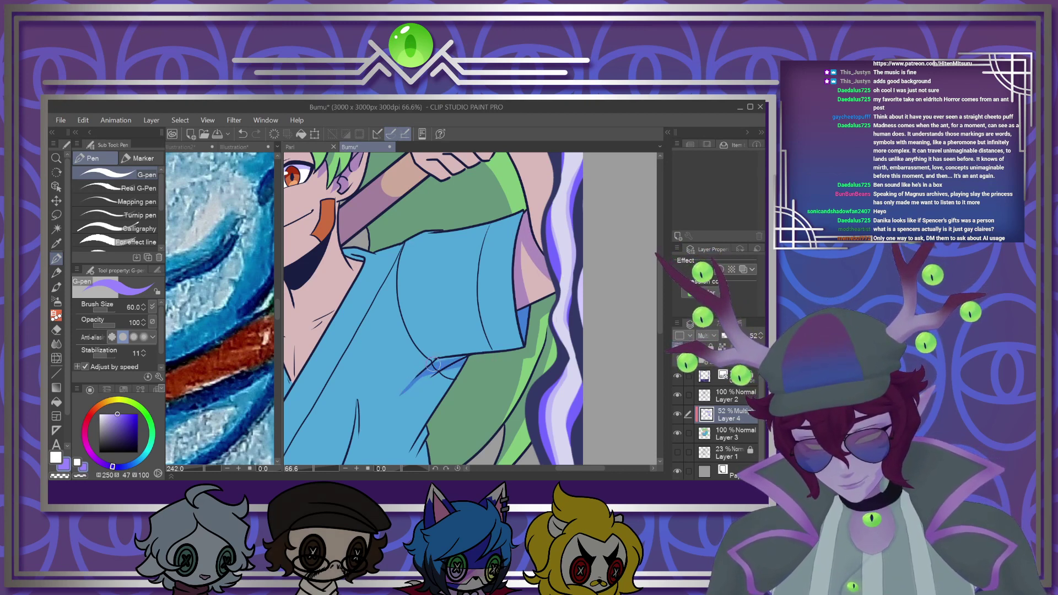
drag(412, 402, 455, 368)
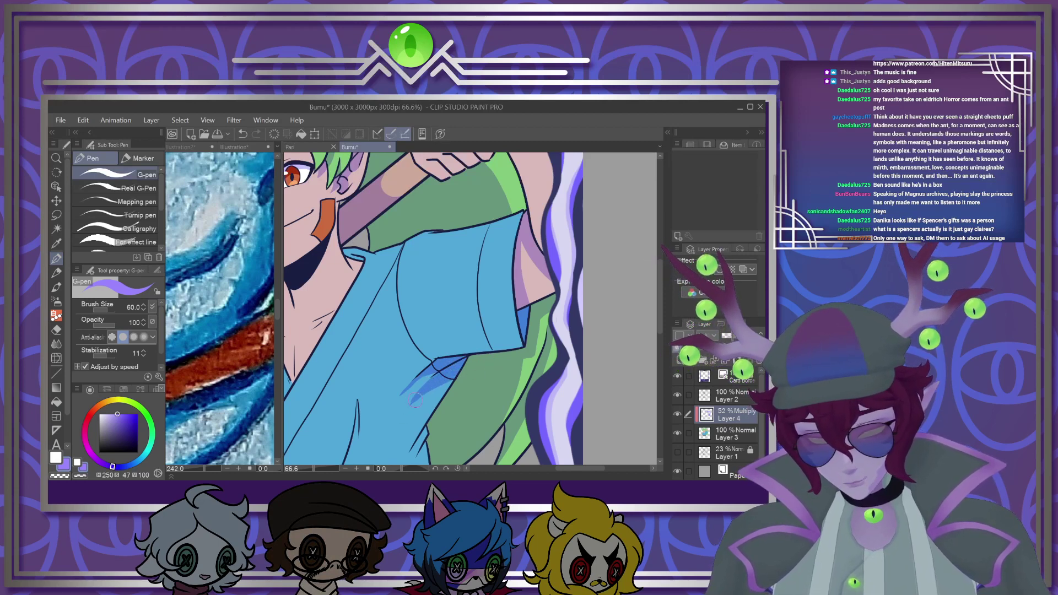
Shade the neck beneath the jaw and the skin and cloth just inside the robe's collar on both sides
scroll(512, 361, down, 3)
scroll(367, 283, up, 4)
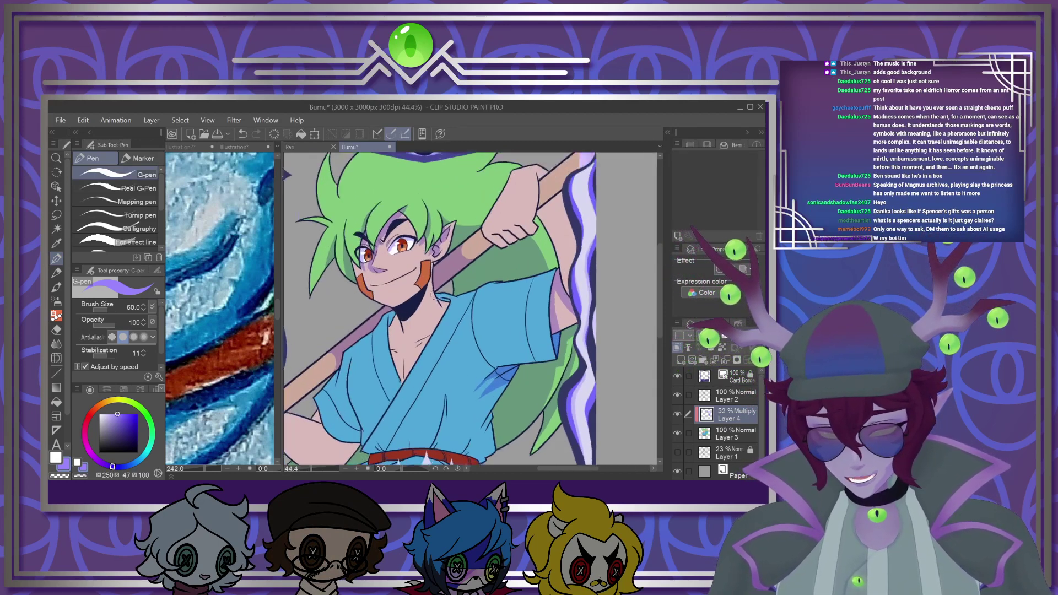
scroll(366, 282, up, 2)
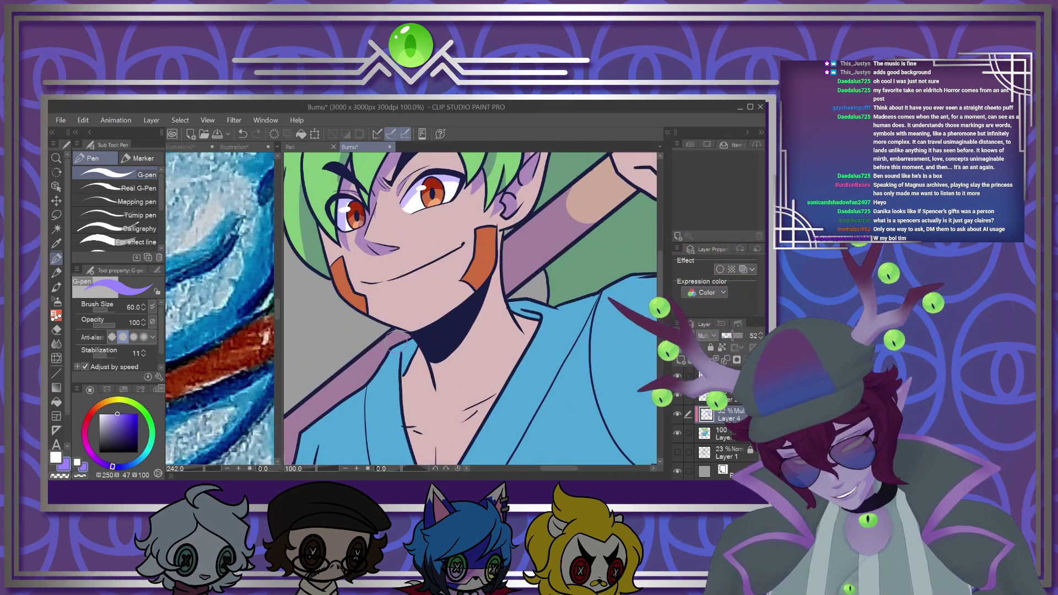
mouse_move(406, 366)
mouse_down()
mouse_move(414, 347)
mouse_move(400, 348)
mouse_move(414, 352)
mouse_move(511, 269)
mouse_move(493, 273)
mouse_move(515, 219)
mouse_move(500, 284)
mouse_move(511, 279)
mouse_move(425, 351)
mouse_up()
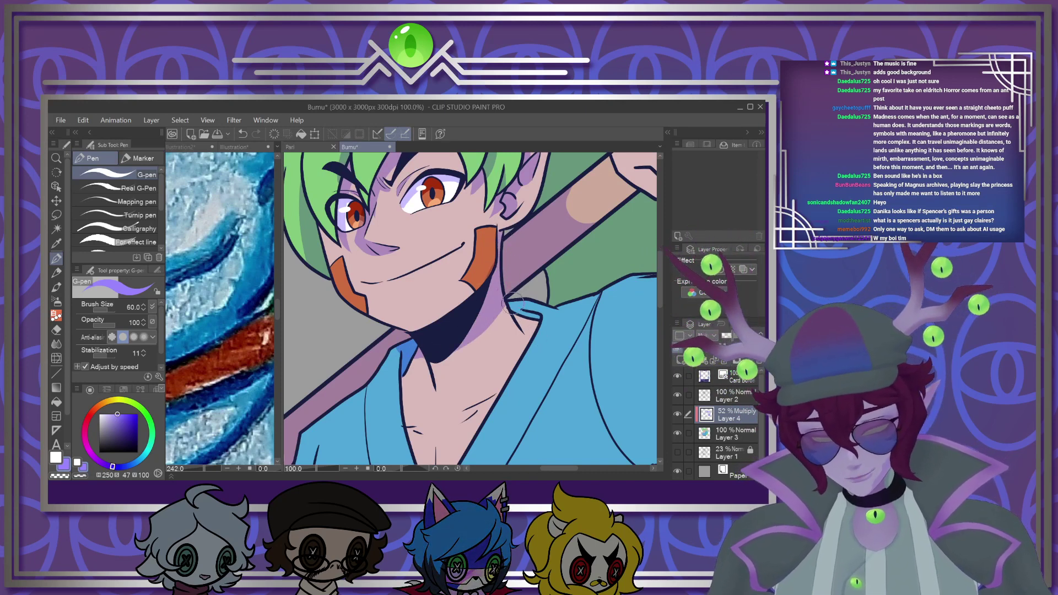
drag(515, 309, 532, 318)
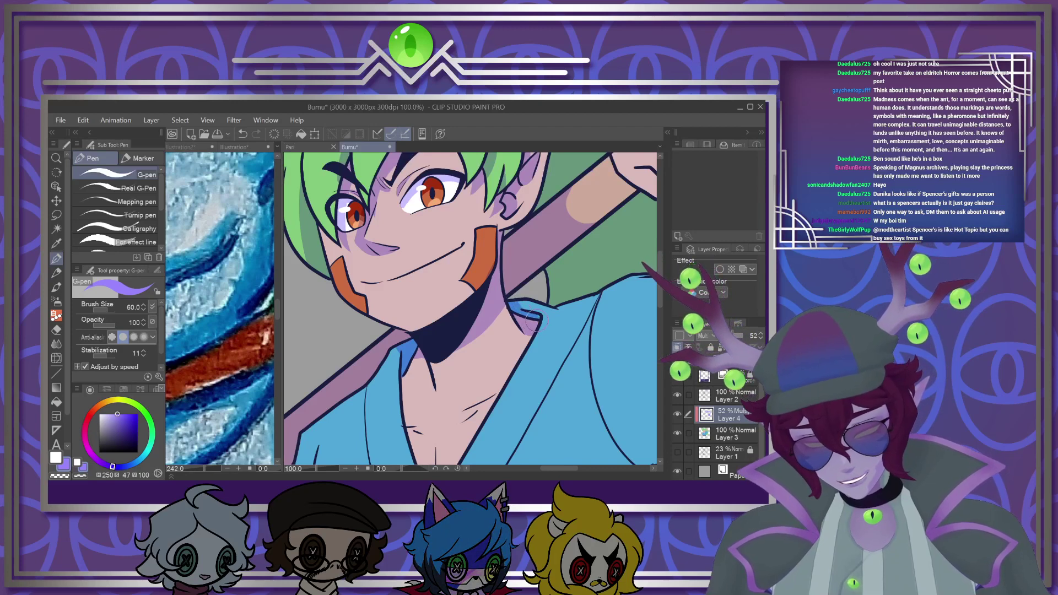
Shade the bare chest along both edges of the robe's neckline and beside the collarbone and chest lines
scroll(404, 276, down, 3)
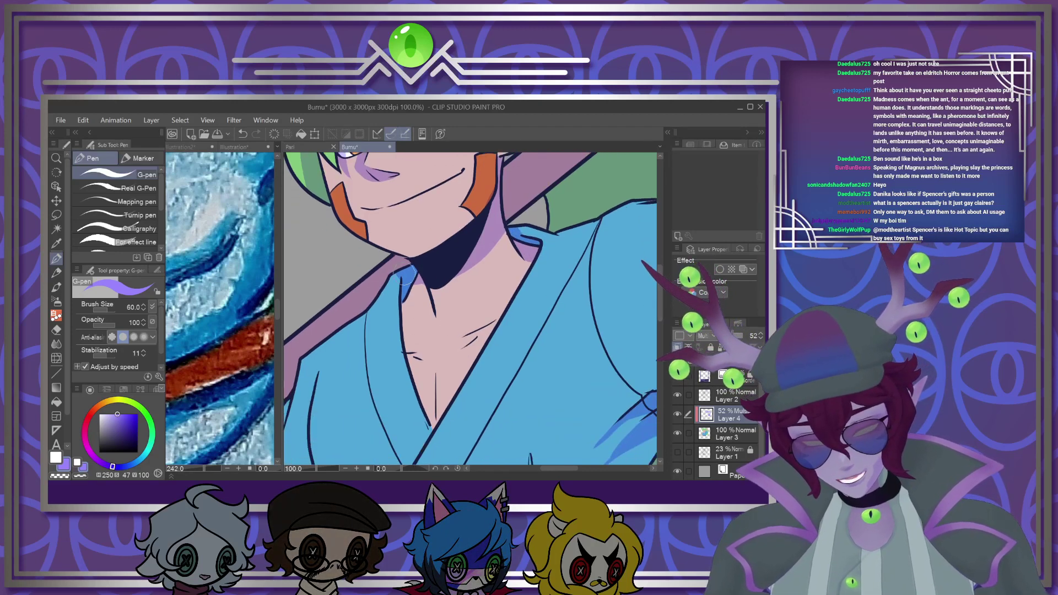
drag(405, 320, 419, 394)
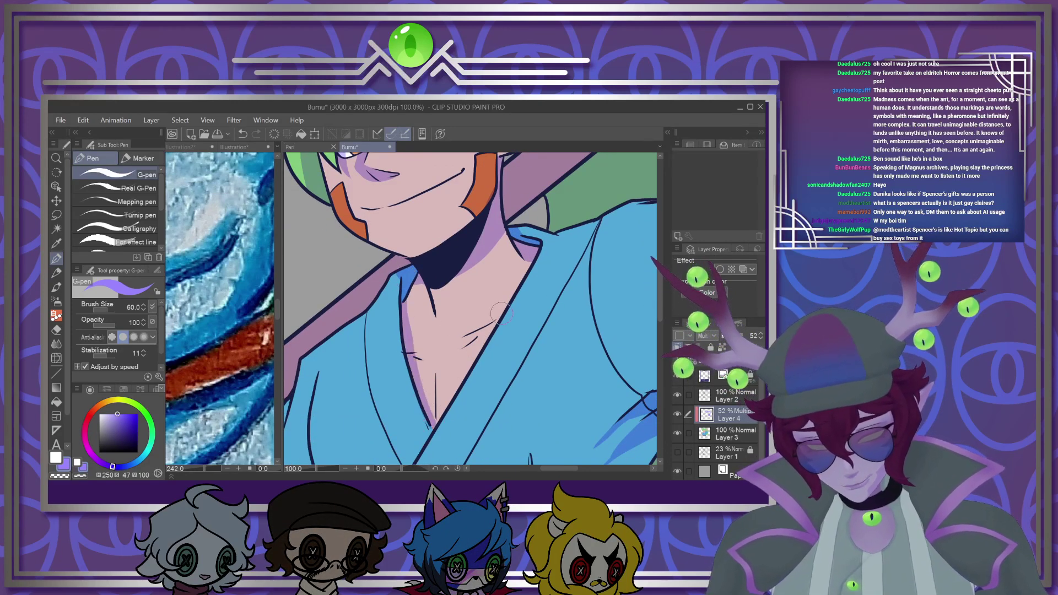
drag(476, 349, 432, 422)
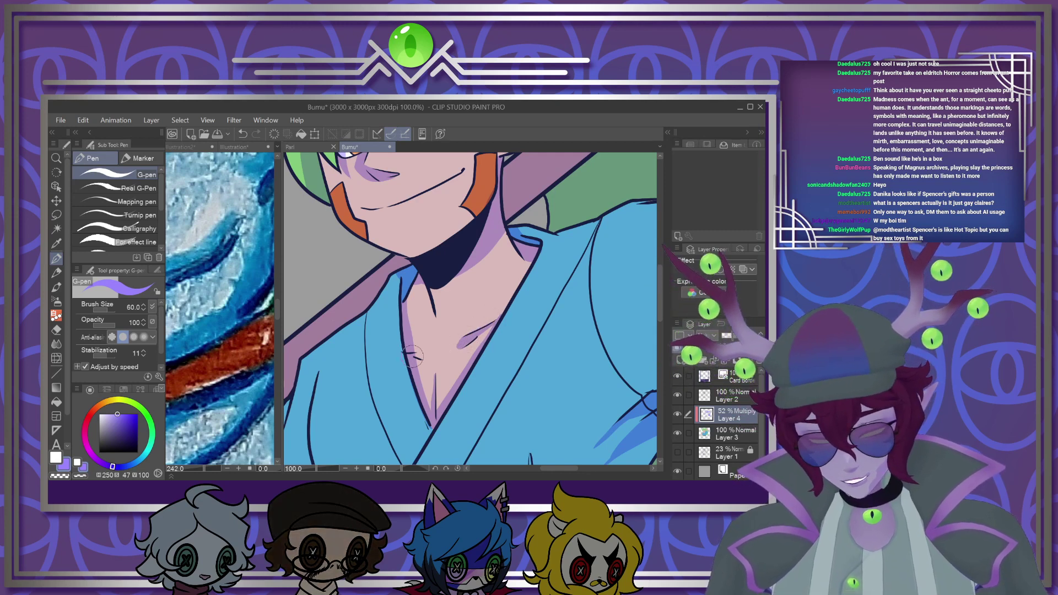
Shade the underside of the lowered arm's sleeve and the skin of that arm beneath the cuff down to the elbow
scroll(413, 332, down, 4)
drag(430, 353, 408, 298)
scroll(419, 331, up, 3)
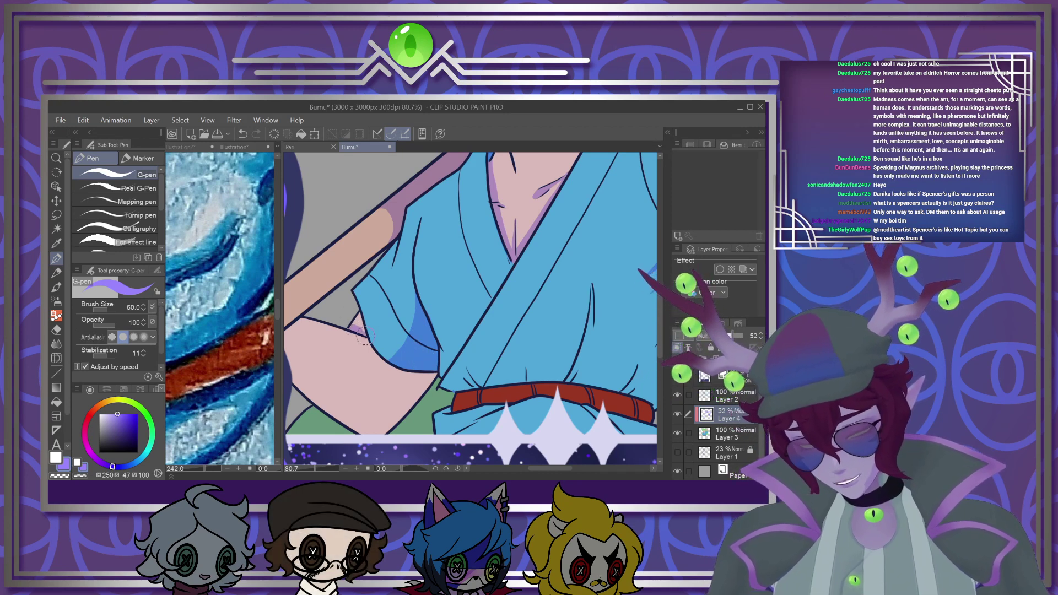
mouse_move(353, 325)
mouse_down()
mouse_move(362, 359)
mouse_move(410, 391)
mouse_up()
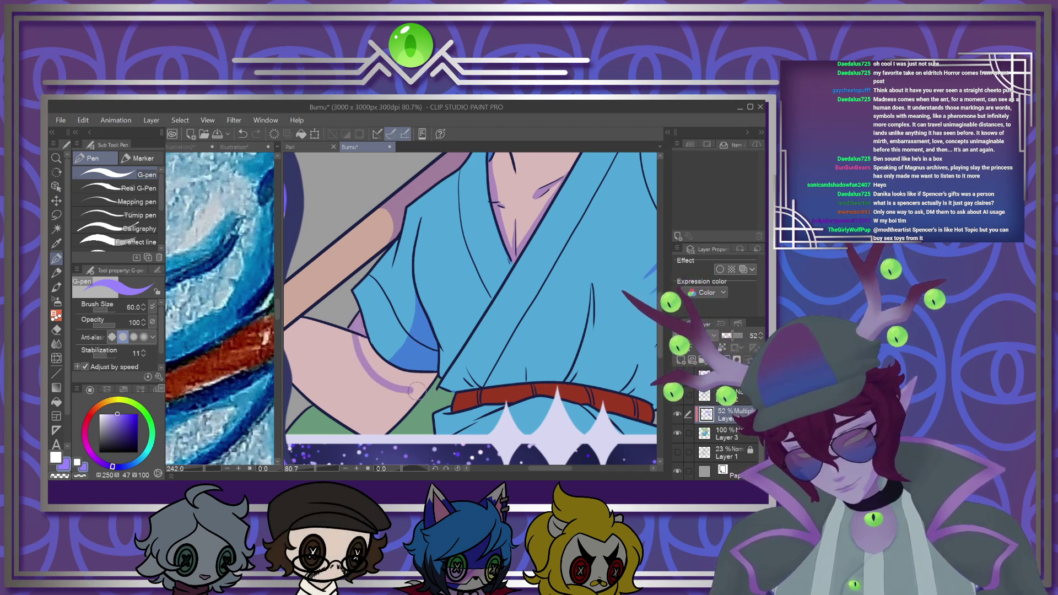
drag(372, 358, 427, 376)
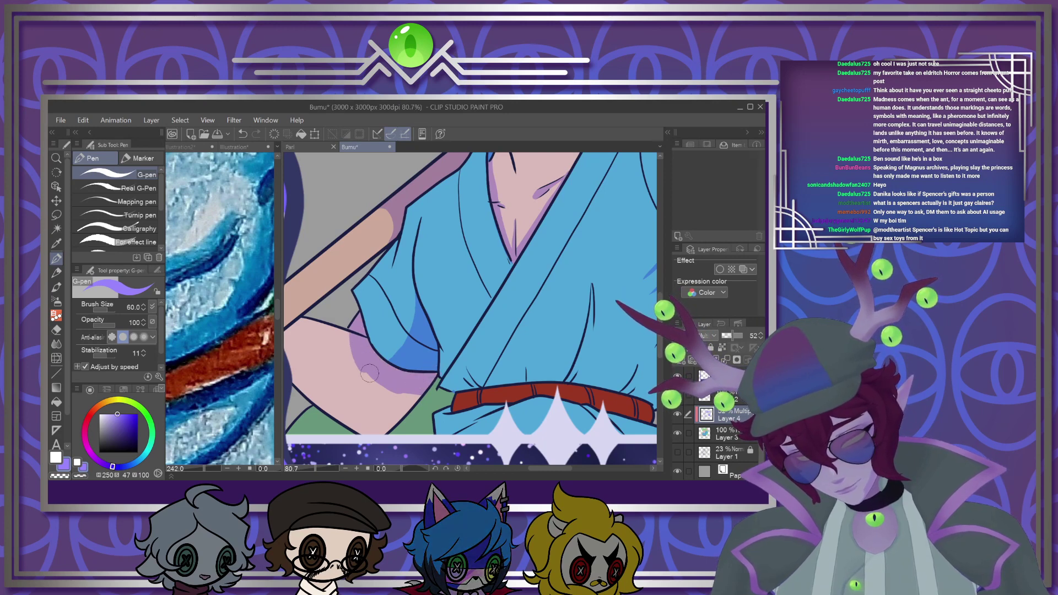
drag(398, 389, 394, 425)
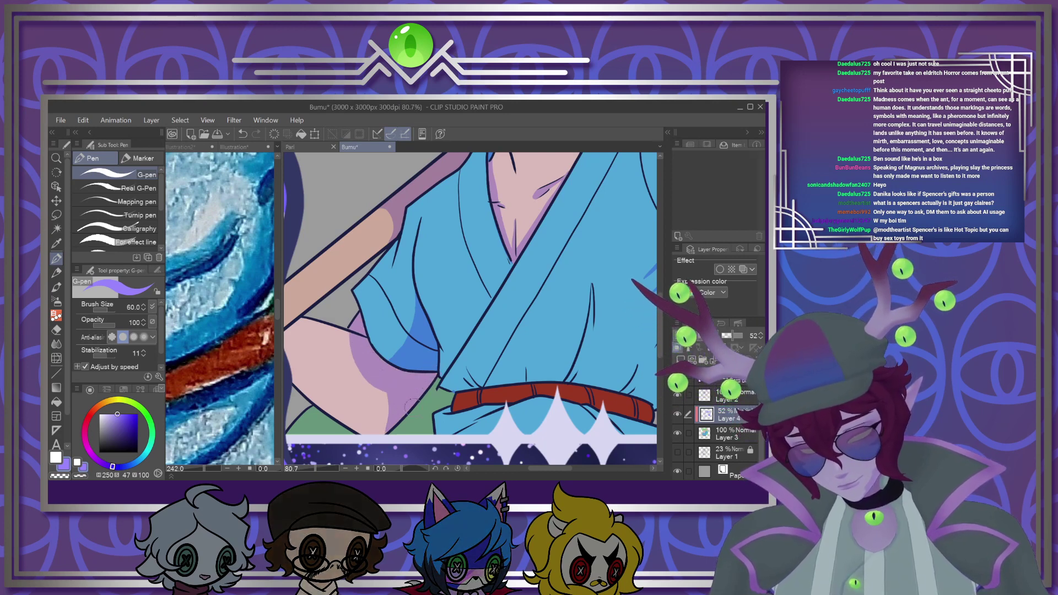
Paint tapered shadow folds on the robe's torso, rising from the red belt along the waist creases
scroll(429, 362, down, 5)
scroll(426, 331, up, 5)
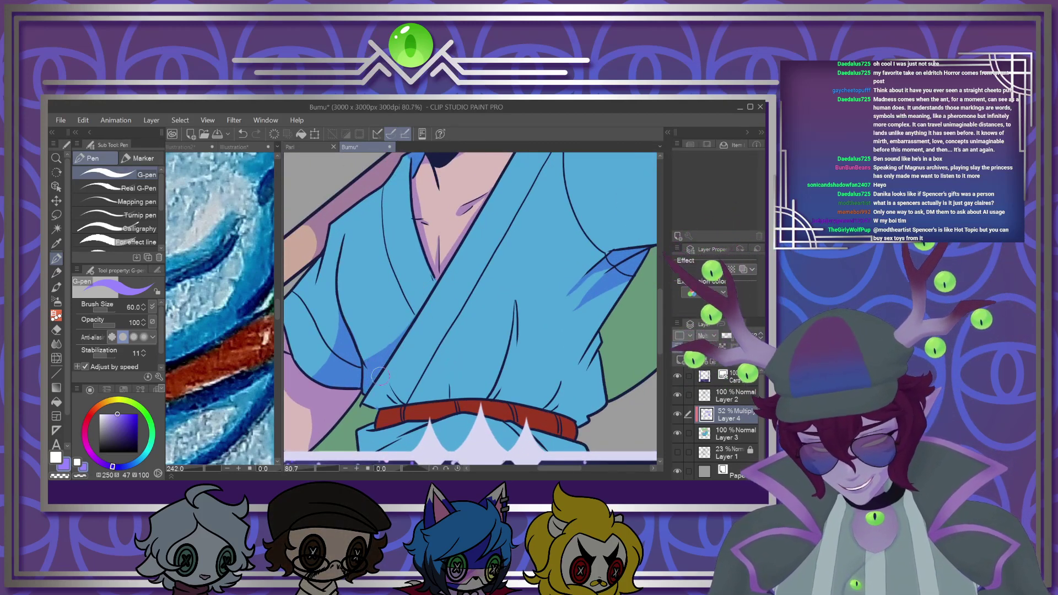
drag(449, 336, 454, 396)
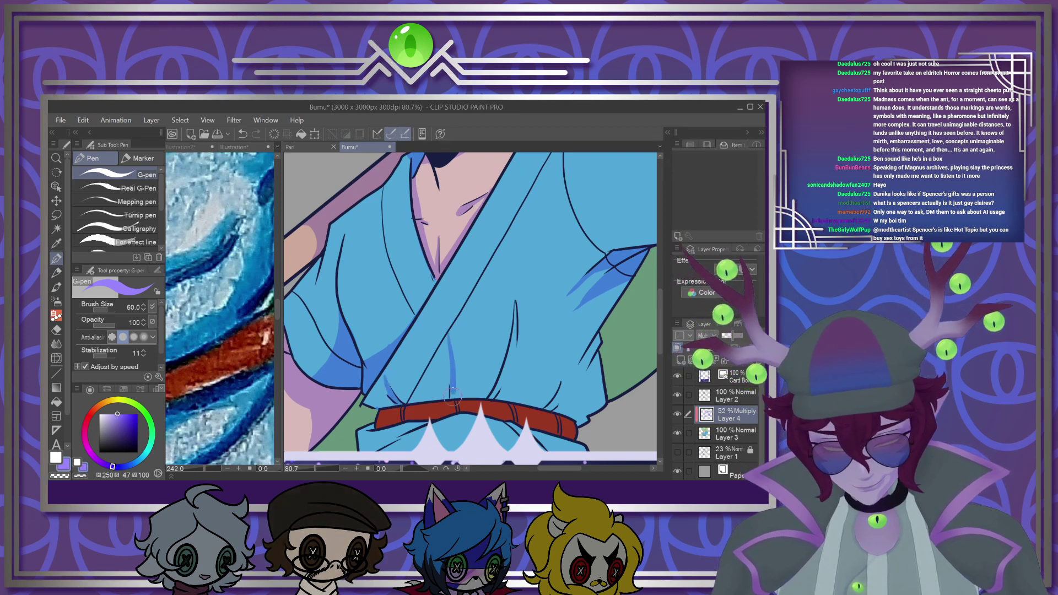
drag(516, 336, 494, 395)
drag(541, 347, 514, 401)
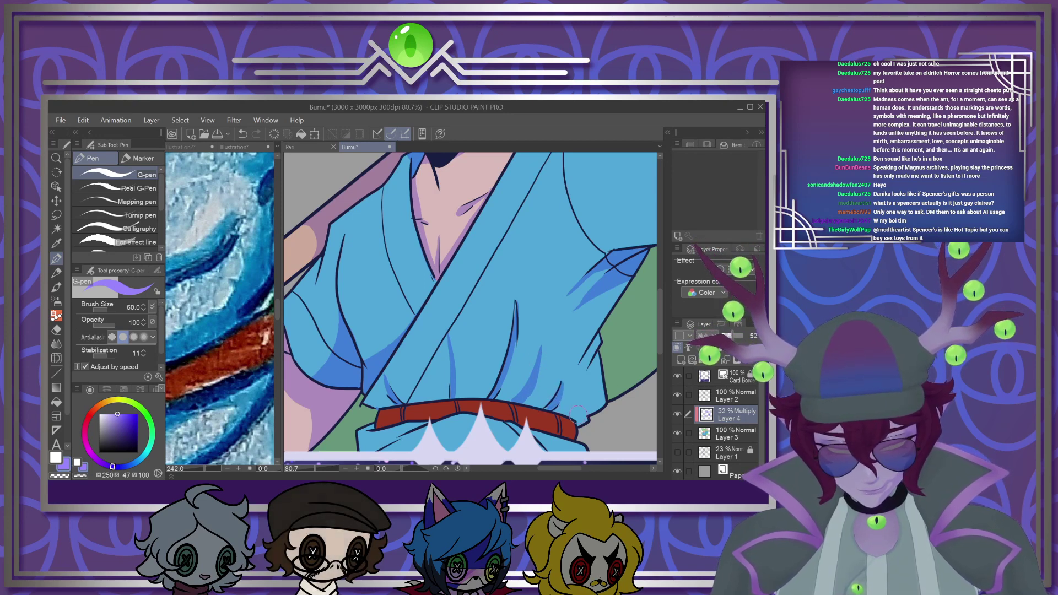
drag(663, 339, 660, 360)
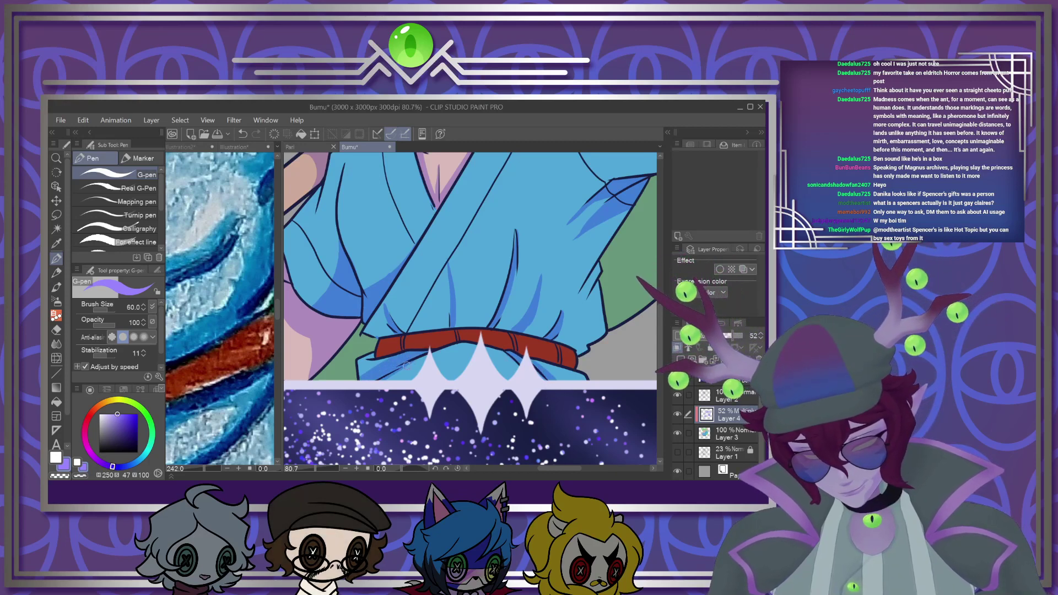
scroll(445, 346, down, 5)
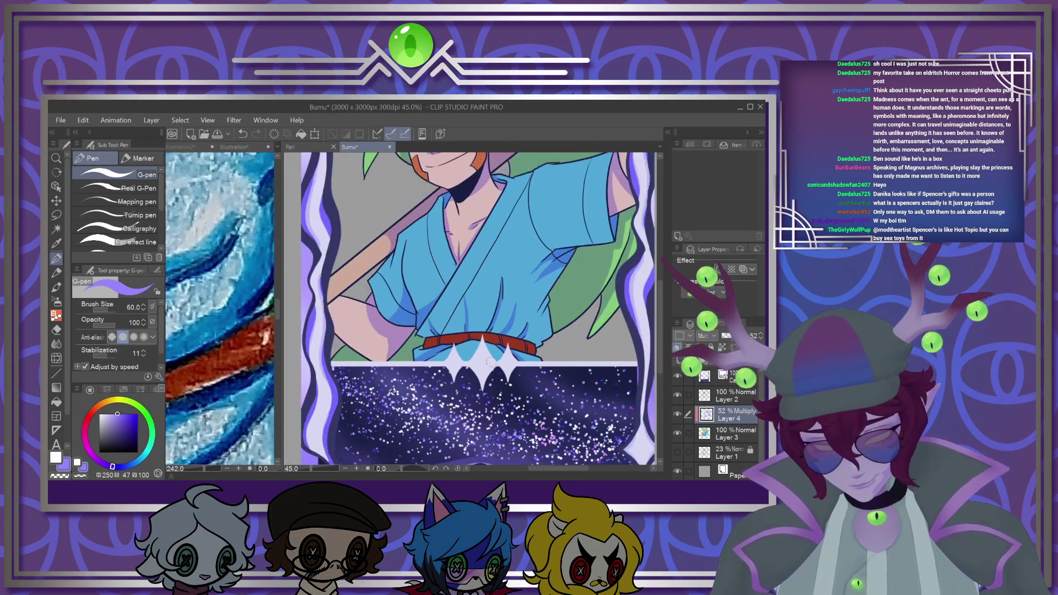
Set up the clipped Layer 4 above the character colours in Screen mode at 86% opacity for painting highlights
scroll(496, 307, up, 2)
scroll(483, 311, down, 2)
scroll(469, 315, up, 2)
scroll(444, 323, down, 2)
scroll(445, 321, up, 3)
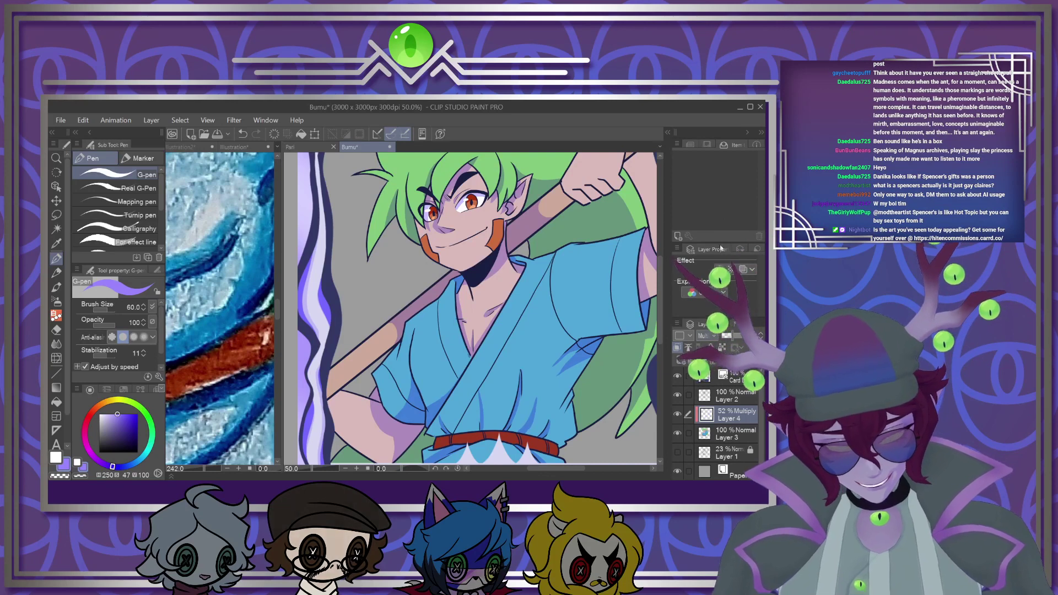
click(717, 192)
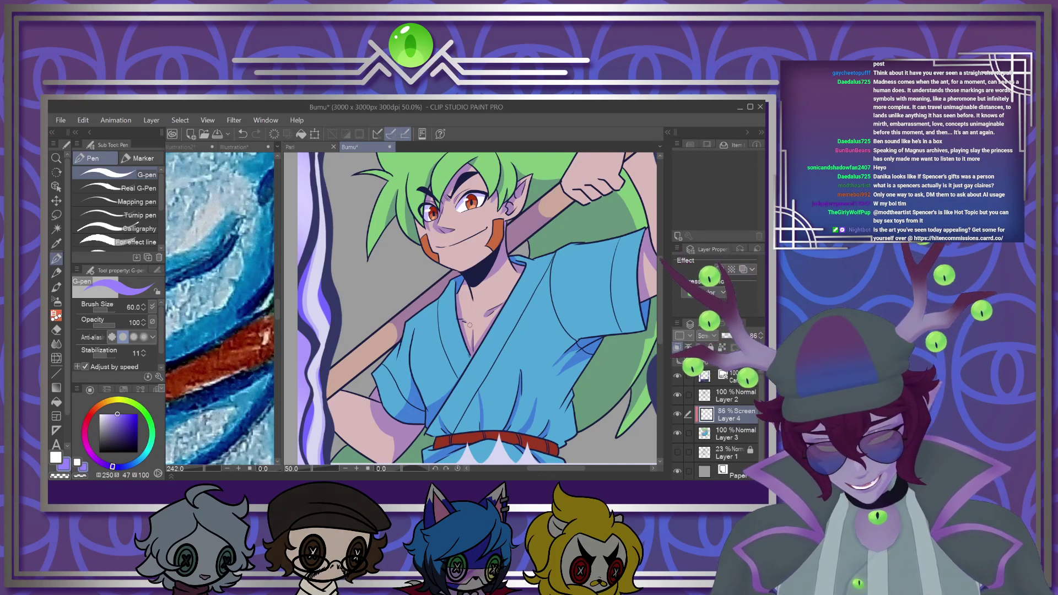
Reduce the G-pen brush size to 40 and paint a highlight along the upper edge of the red belt
scroll(455, 403, down, 3)
scroll(455, 402, up, 4)
scroll(456, 402, up, 3)
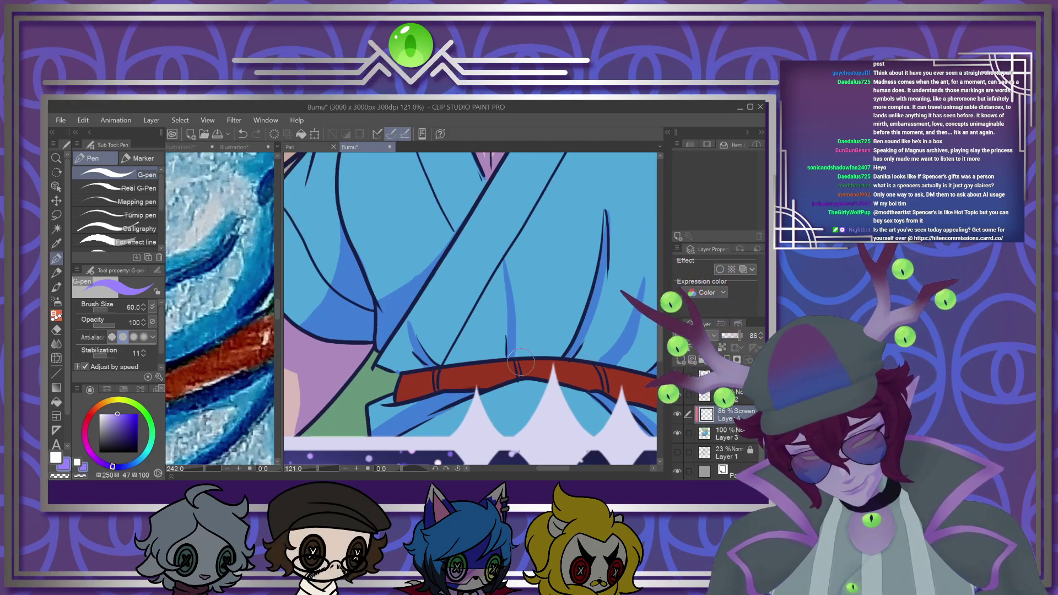
key(bracketleft)
key(bracketleft)
drag(654, 364, 403, 379)
key(ctrl+z)
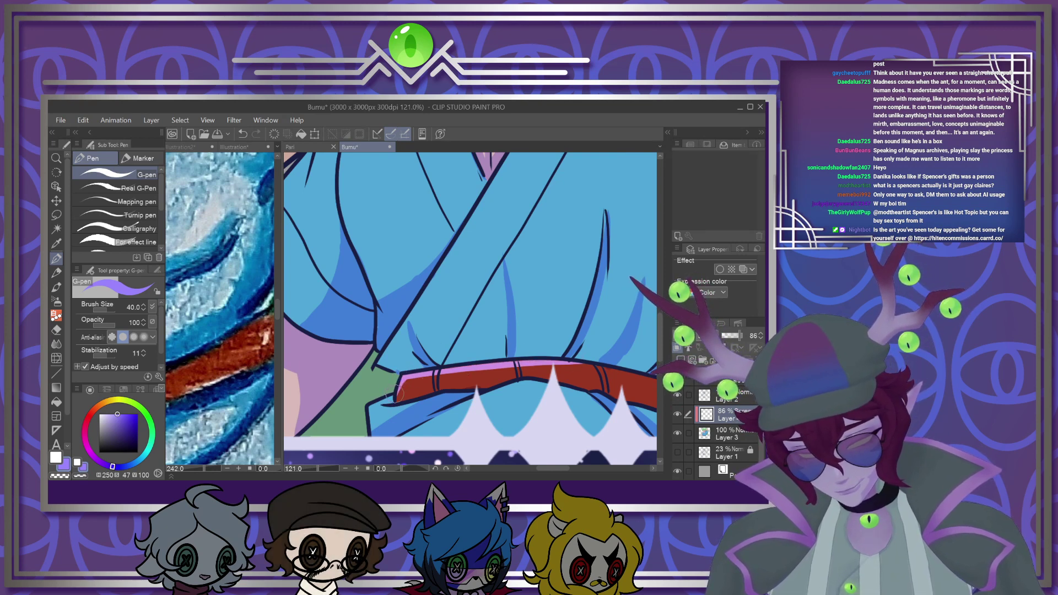
Highlight the robe's overlapping lapel edge down to the belt and the contours of the lowered arm's shoulder and sleeve
scroll(388, 424, down, 3)
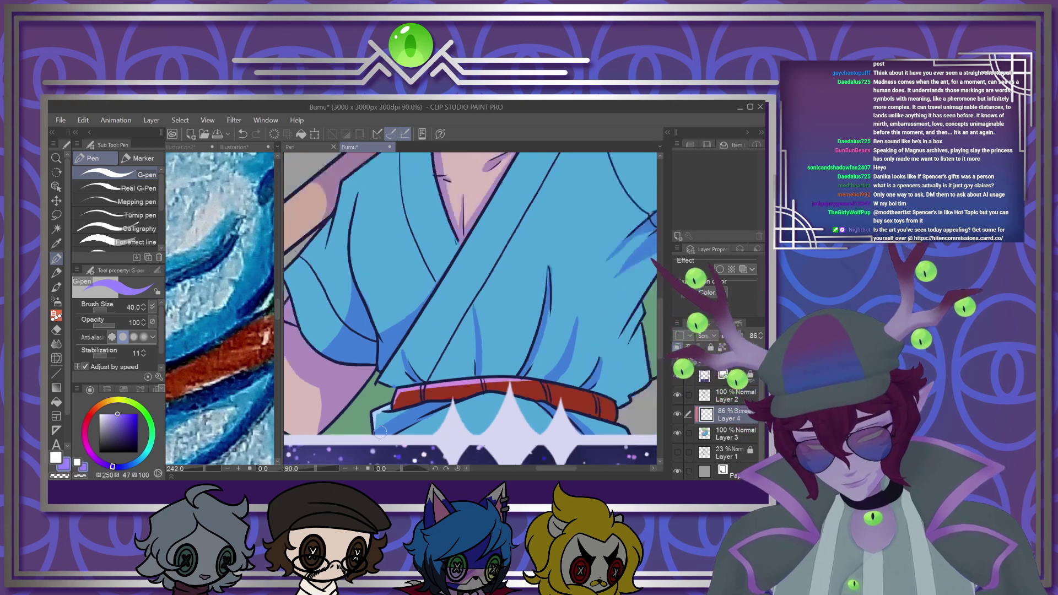
scroll(421, 312, up, 1)
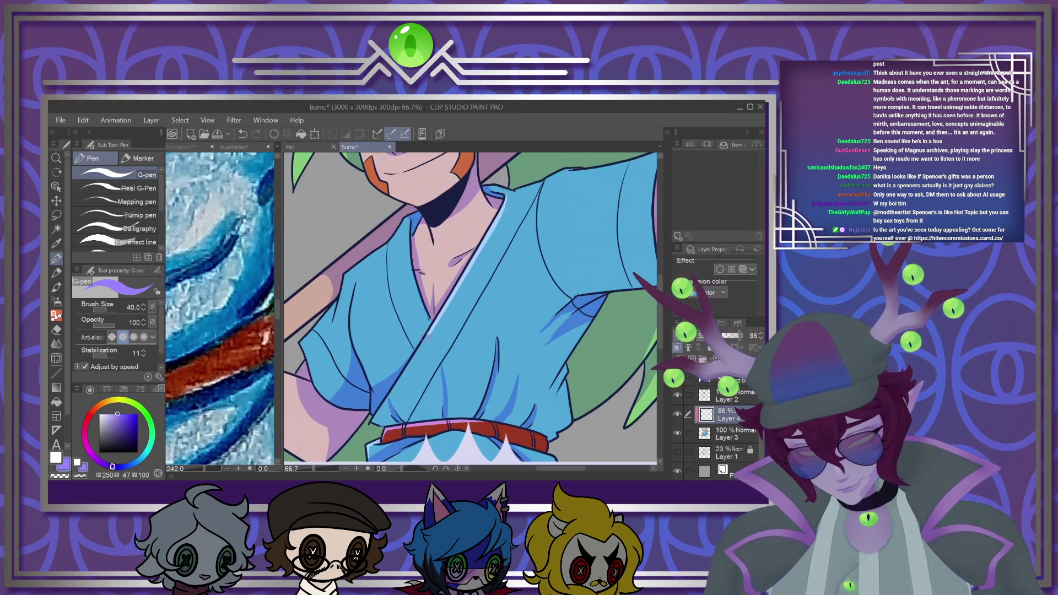
drag(401, 377, 372, 419)
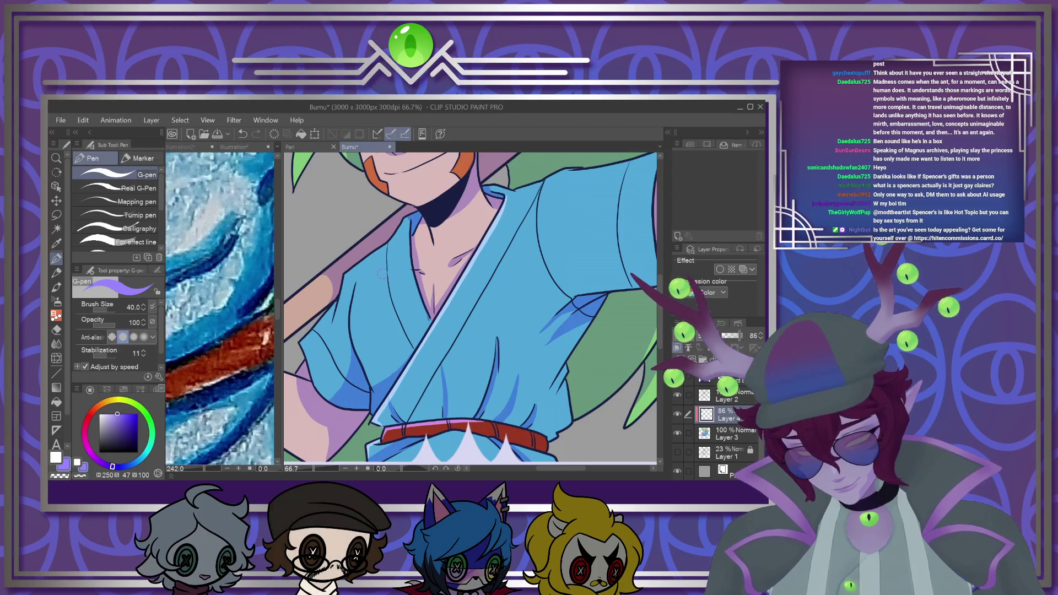
drag(359, 281, 353, 334)
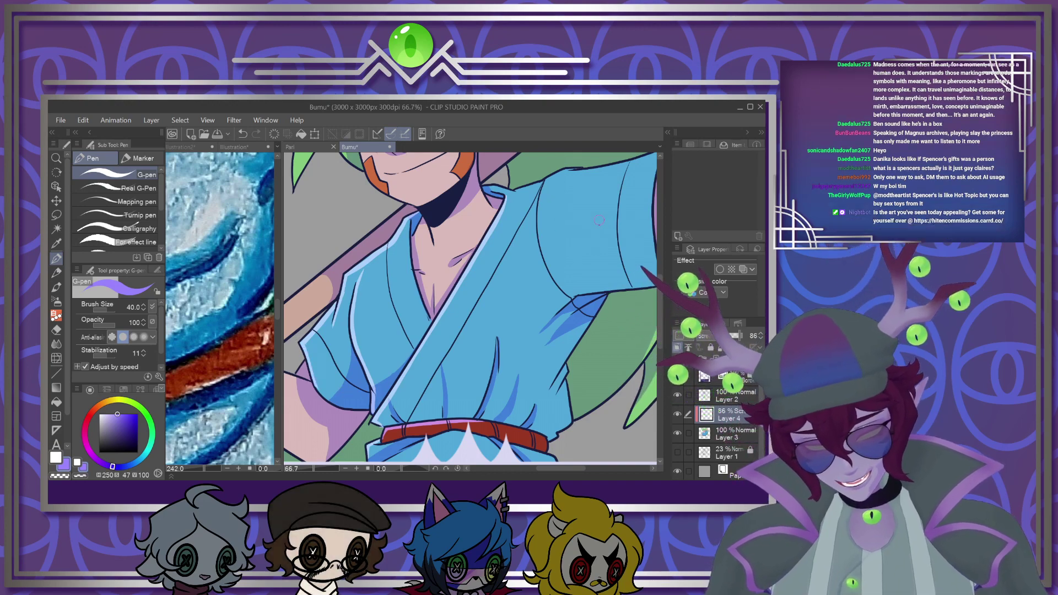
Highlight the upper edge of the lowered arm and the upper edge of the staff's lower section
scroll(462, 344, down, 2)
scroll(462, 344, up, 4)
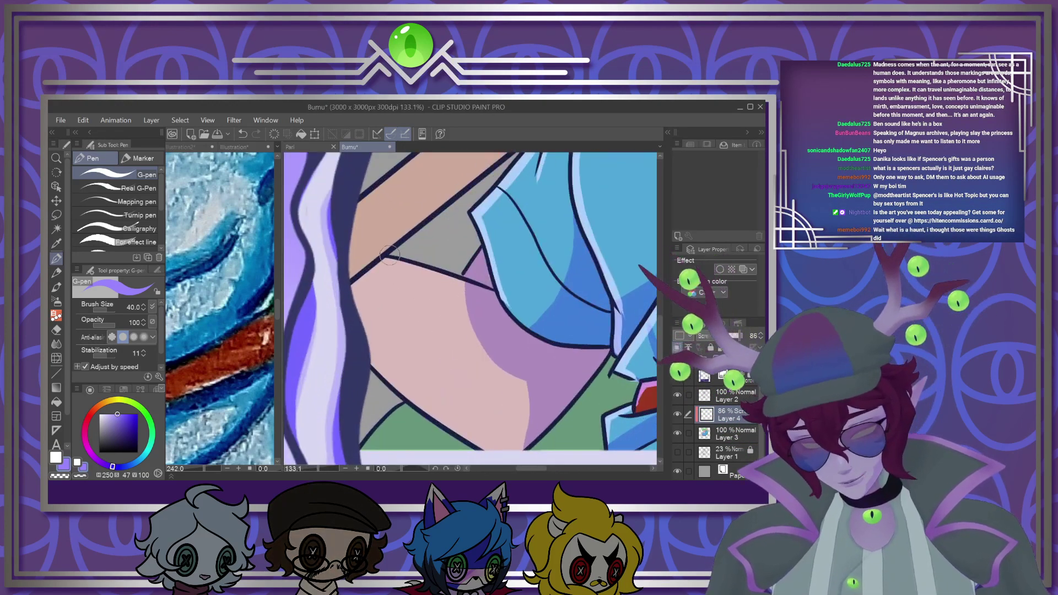
mouse_move(386, 260)
mouse_down()
mouse_move(501, 296)
mouse_move(476, 275)
mouse_move(463, 279)
mouse_move(482, 249)
mouse_up()
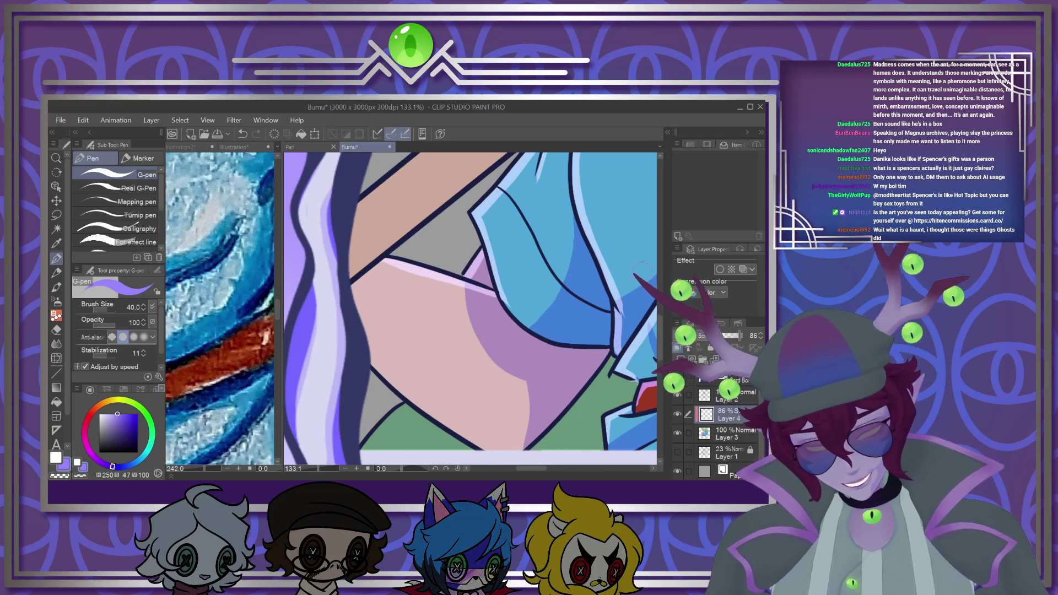
drag(660, 321, 660, 293)
drag(355, 380, 640, 156)
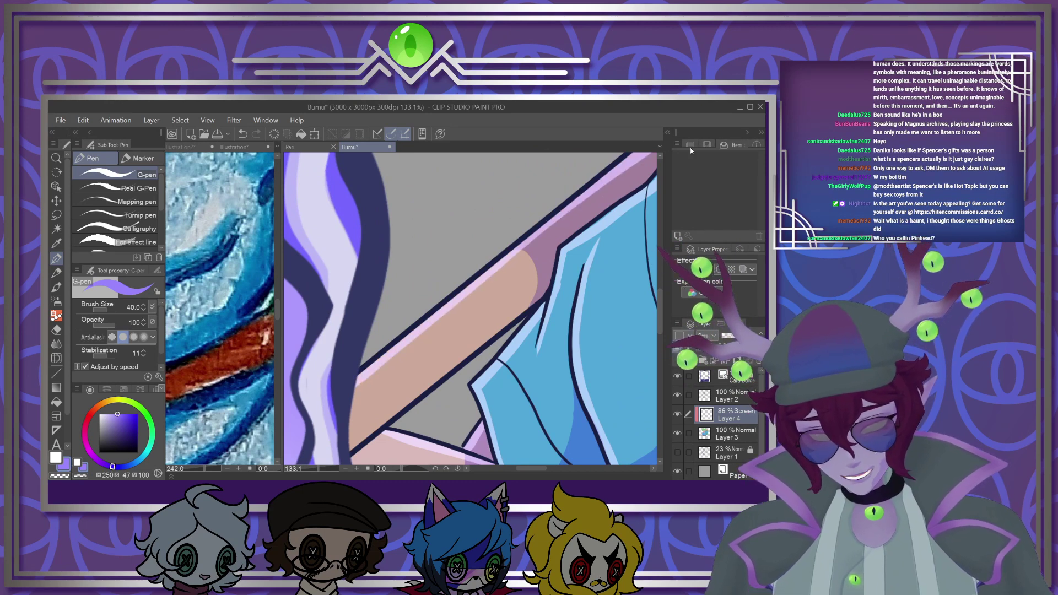
Highlight the skin beside the neck line and along the cheek and jaw contour on the lowered-arm side
scroll(466, 304, down, 5)
scroll(462, 312, down, 2)
scroll(494, 256, up, 3)
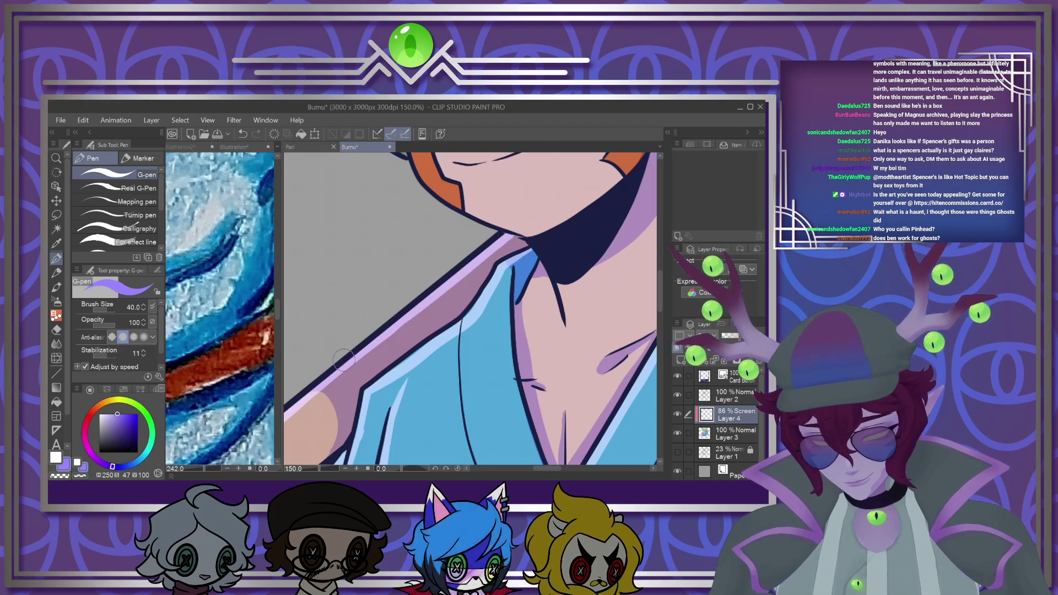
scroll(348, 362, down, 5)
scroll(369, 352, up, 5)
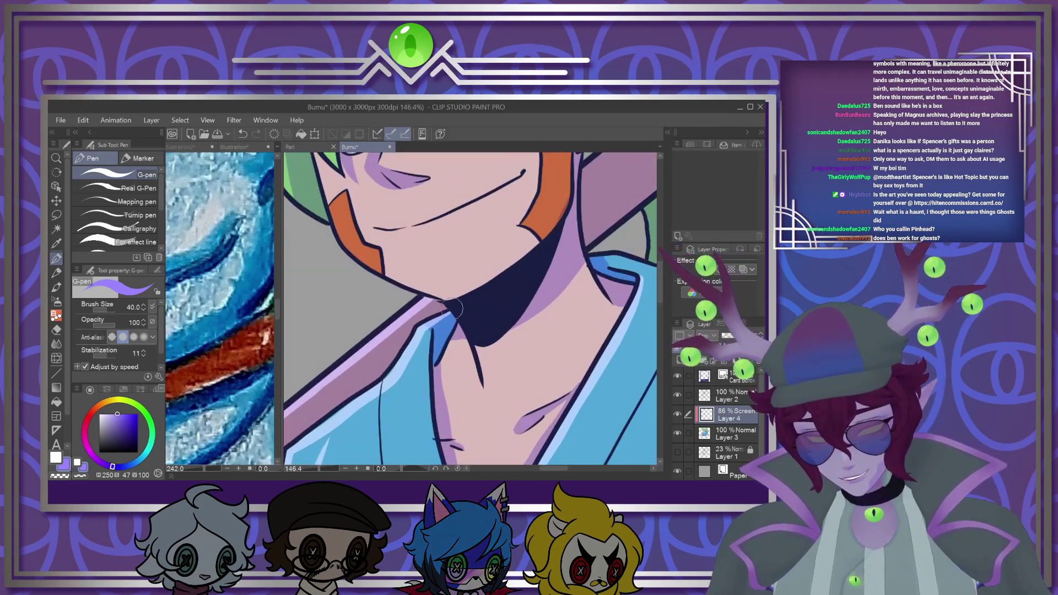
scroll(484, 329, down, 3)
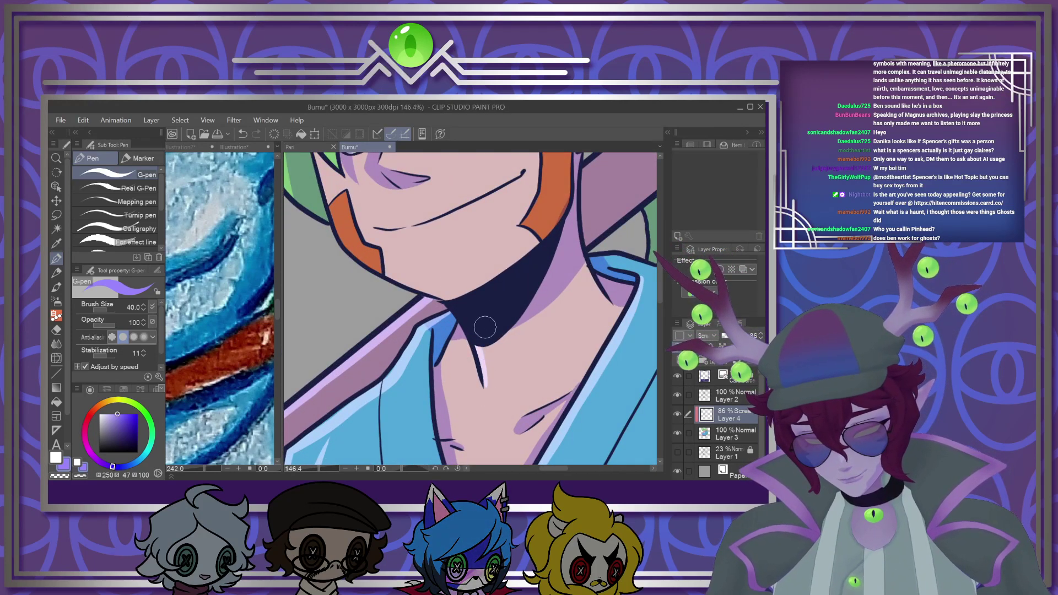
scroll(413, 270, up, 4)
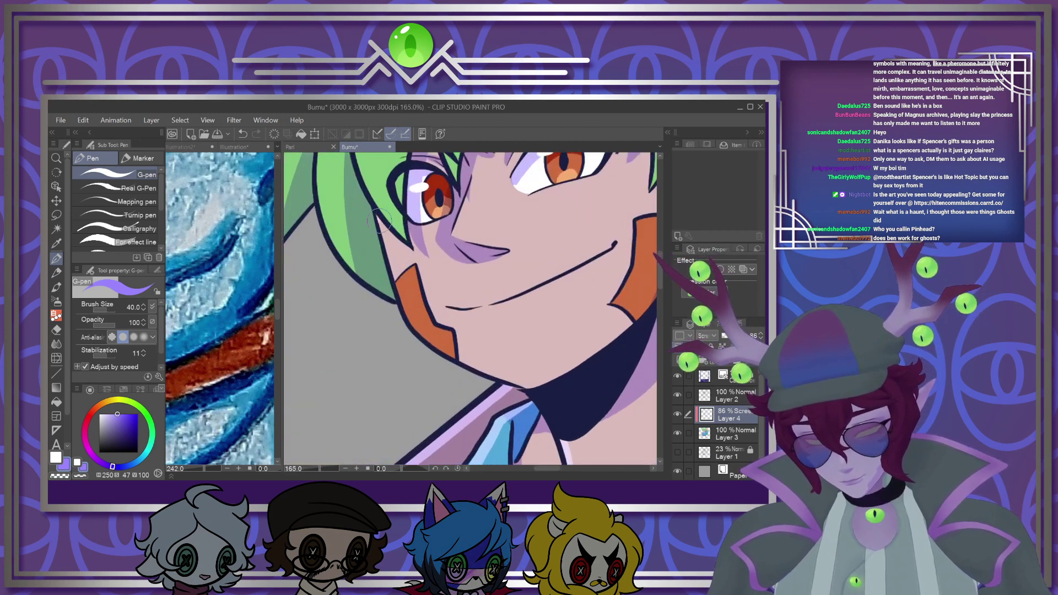
drag(438, 346, 563, 386)
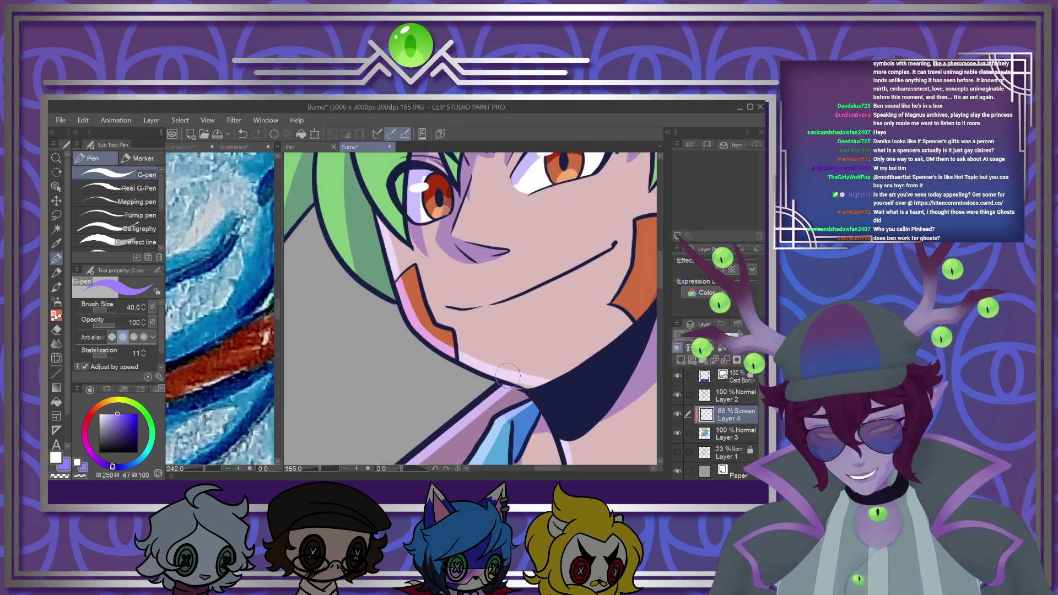
Paint tapered highlights along the pointed hair locks beside the face, including the long outer spike
scroll(579, 382, down, 4)
scroll(506, 278, up, 3)
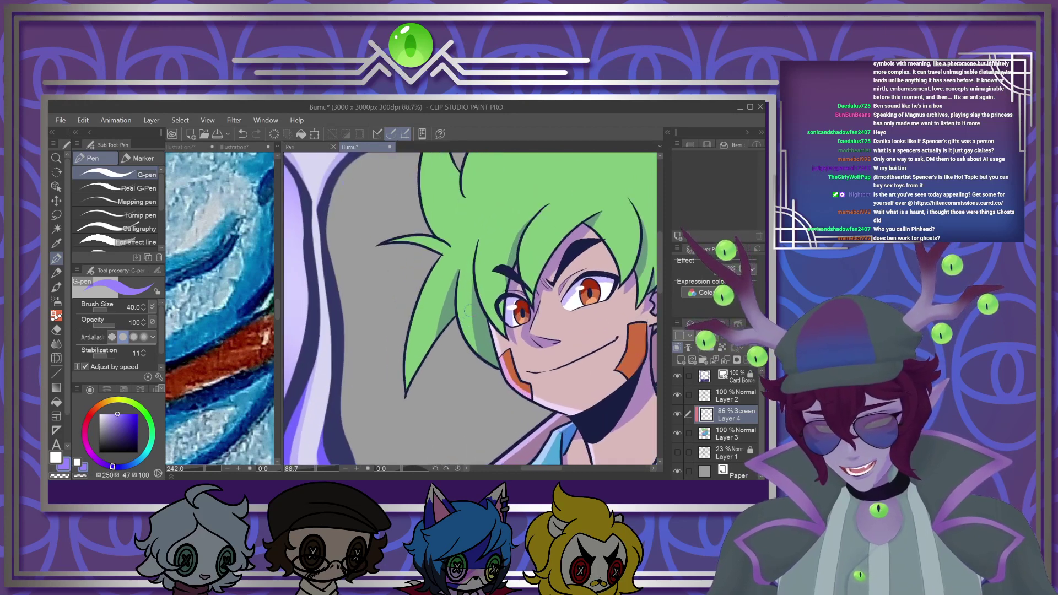
mouse_move(484, 172)
mouse_down()
mouse_move(472, 263)
mouse_move(496, 323)
mouse_up()
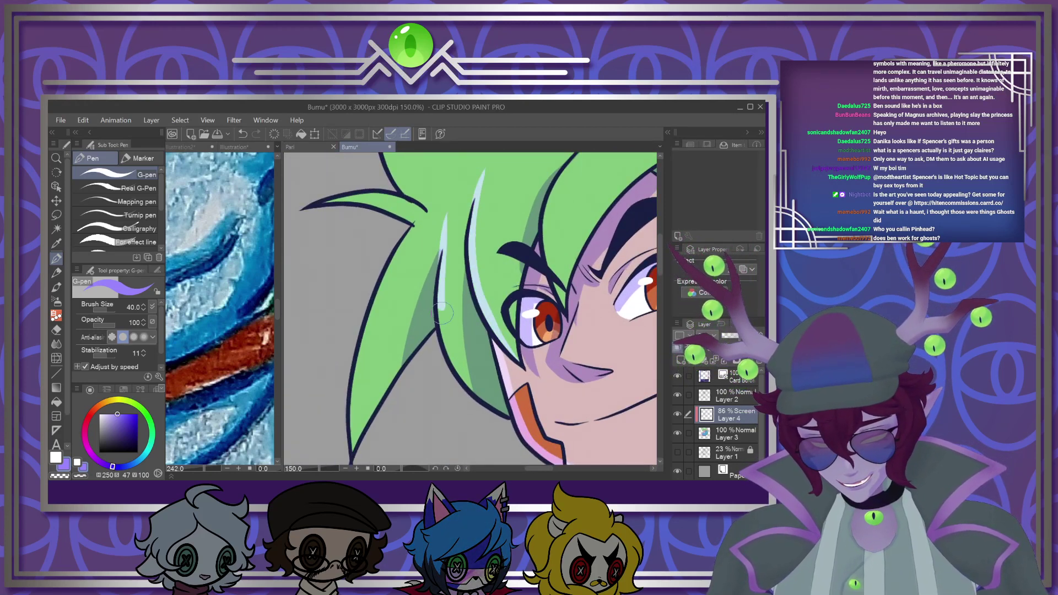
mouse_move(425, 216)
mouse_down()
mouse_move(377, 306)
mouse_move(355, 416)
mouse_up()
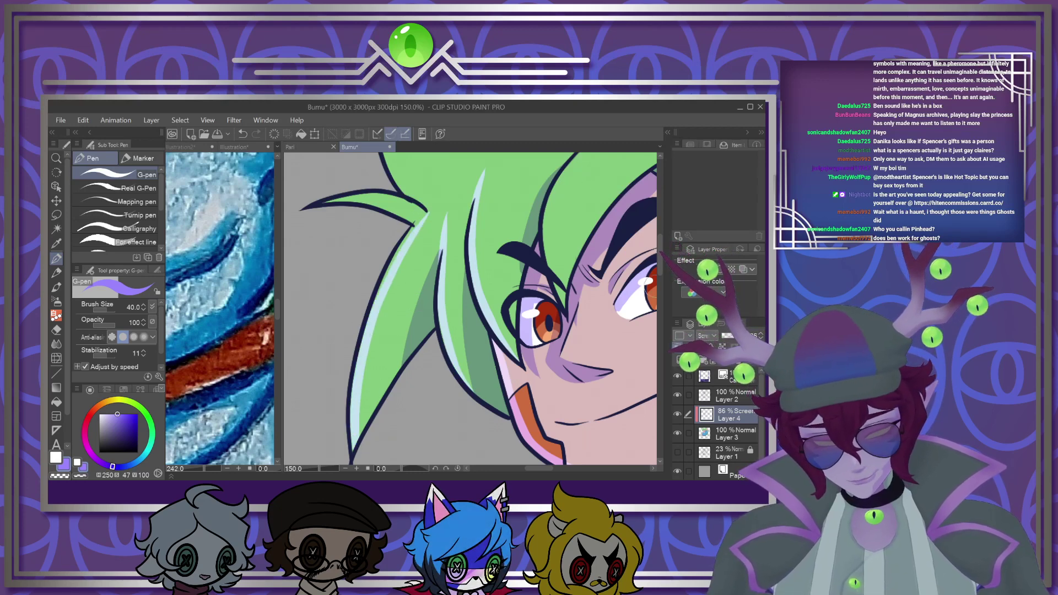
Highlight the hair's curved fringe lock over the brow, the small side spike and the tall upper lock
scroll(590, 182, up, 3)
mouse_move(612, 185)
mouse_down()
mouse_move(569, 228)
mouse_move(548, 273)
mouse_move(543, 334)
mouse_up()
scroll(661, 267, up, 3)
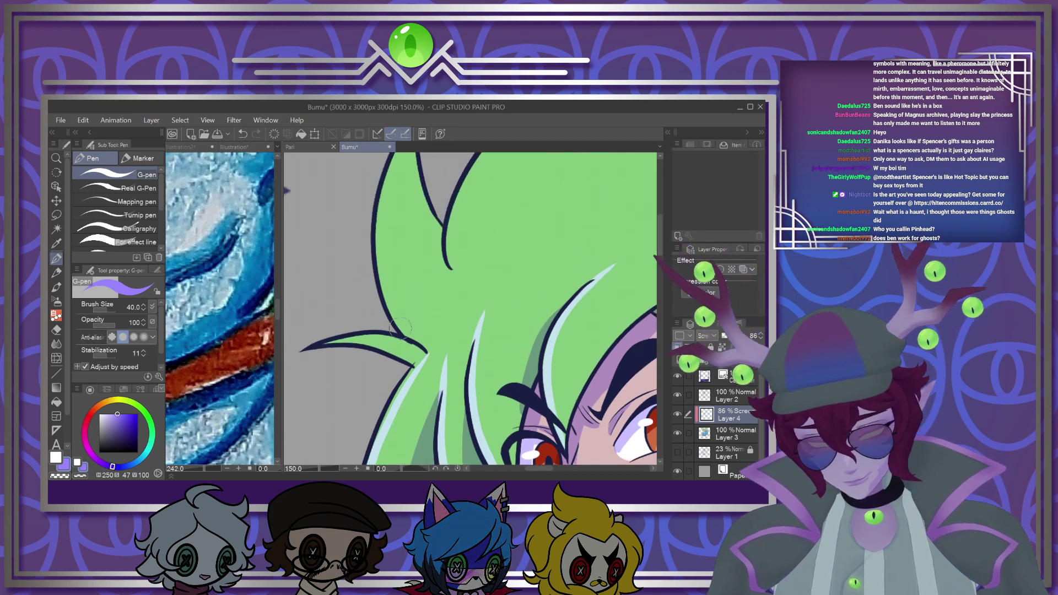
drag(345, 341, 371, 337)
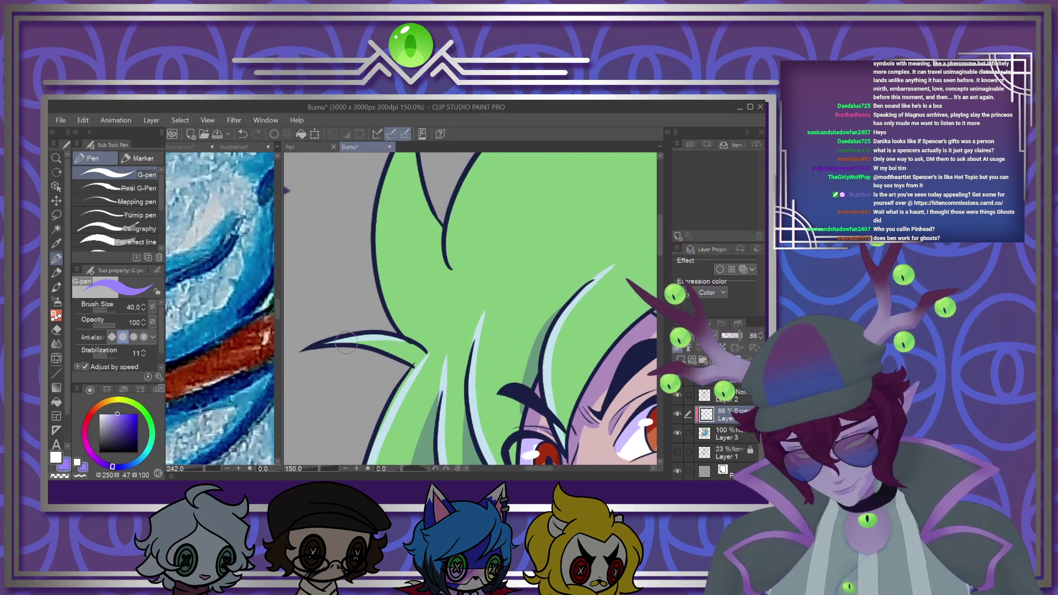
scroll(661, 253, up, 3)
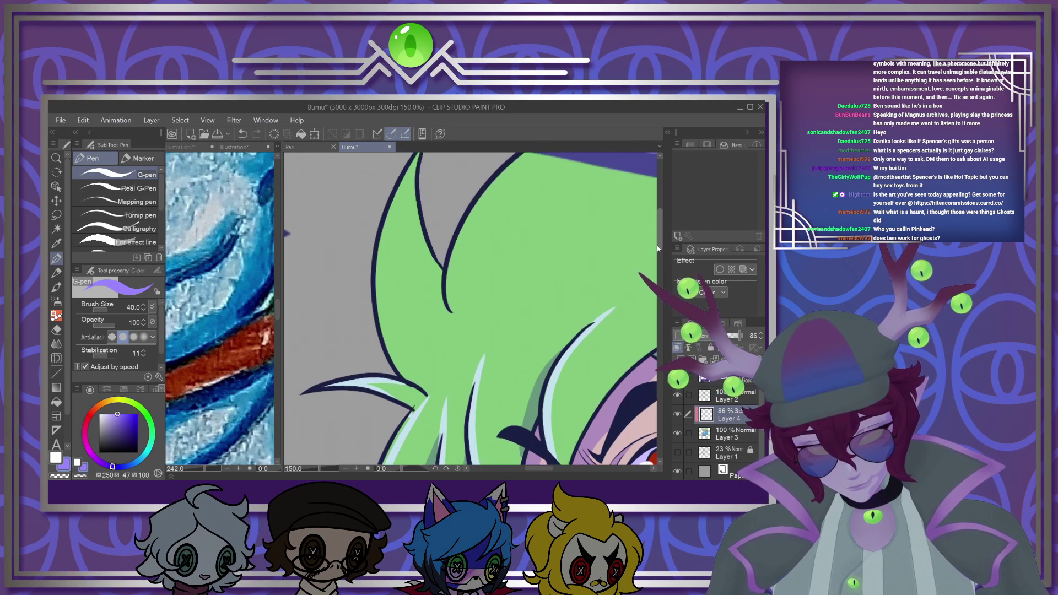
drag(657, 241, 657, 241)
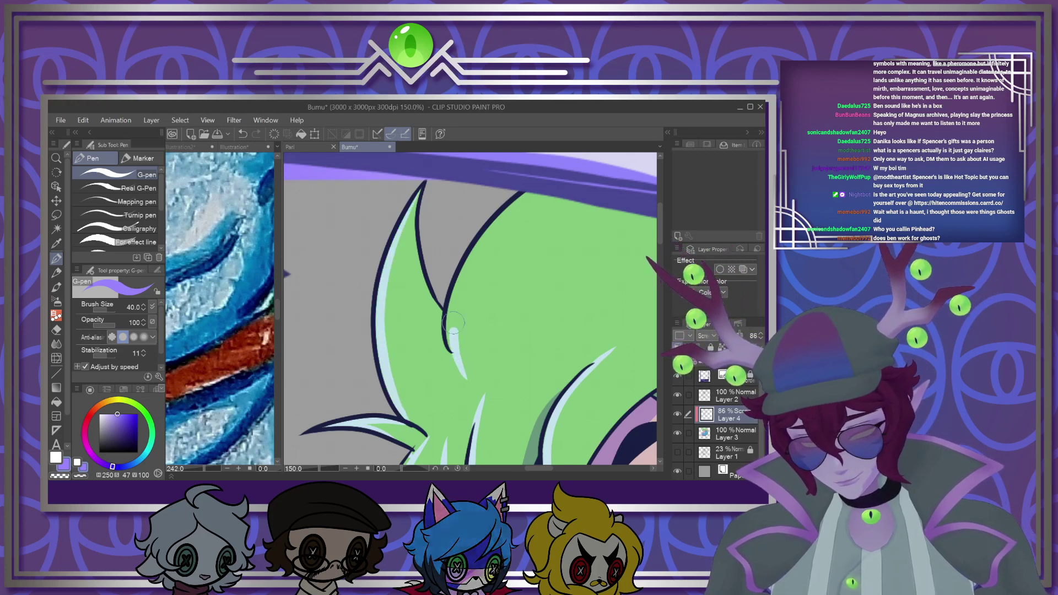
Highlight the upper edge of the staff section between the pointed ear and the gripping hand
scroll(475, 291, down, 8)
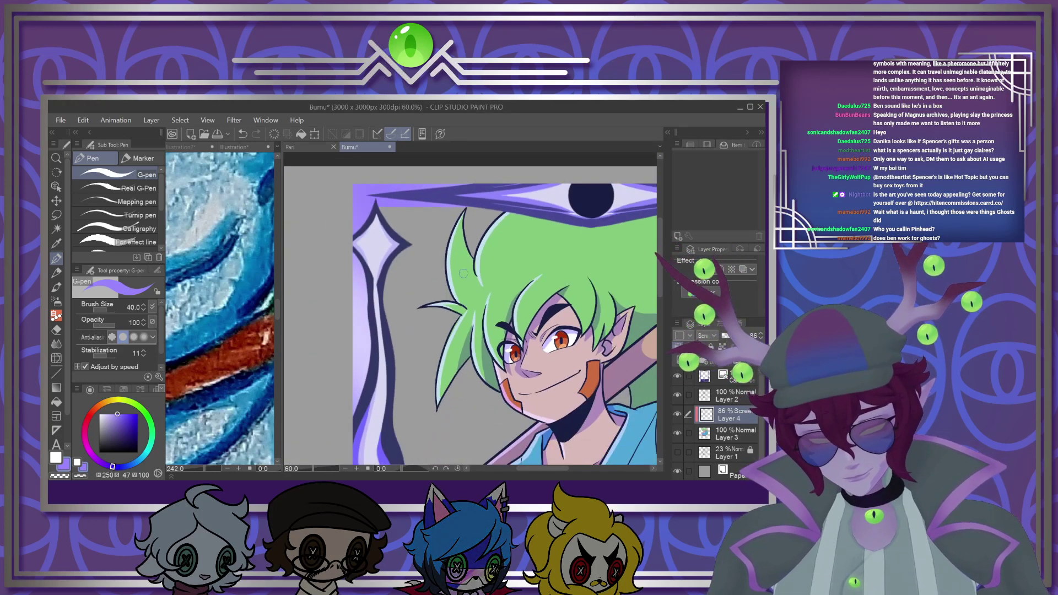
scroll(569, 329, up, 8)
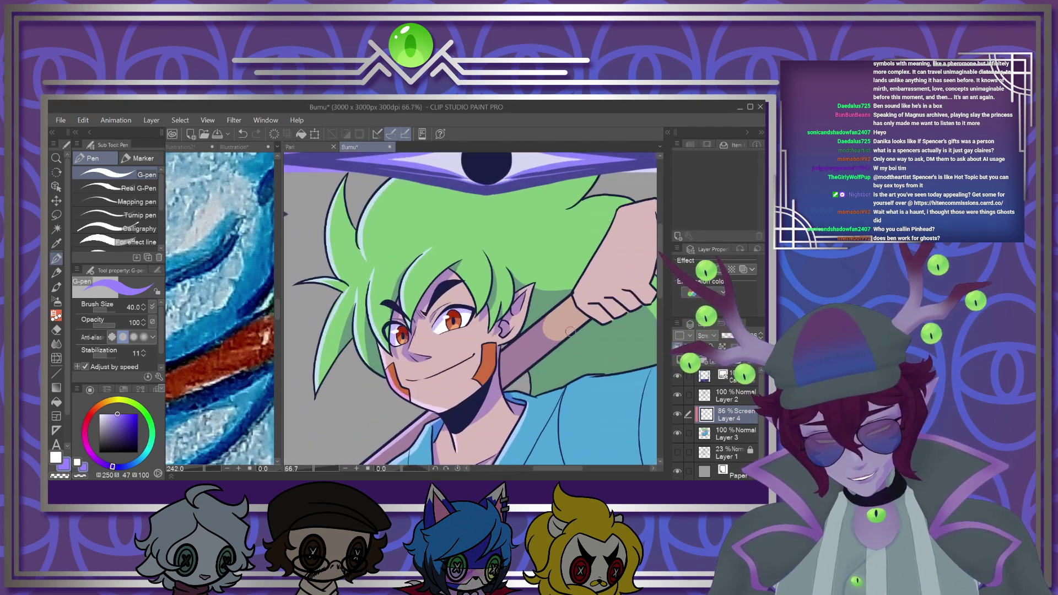
drag(576, 258, 428, 379)
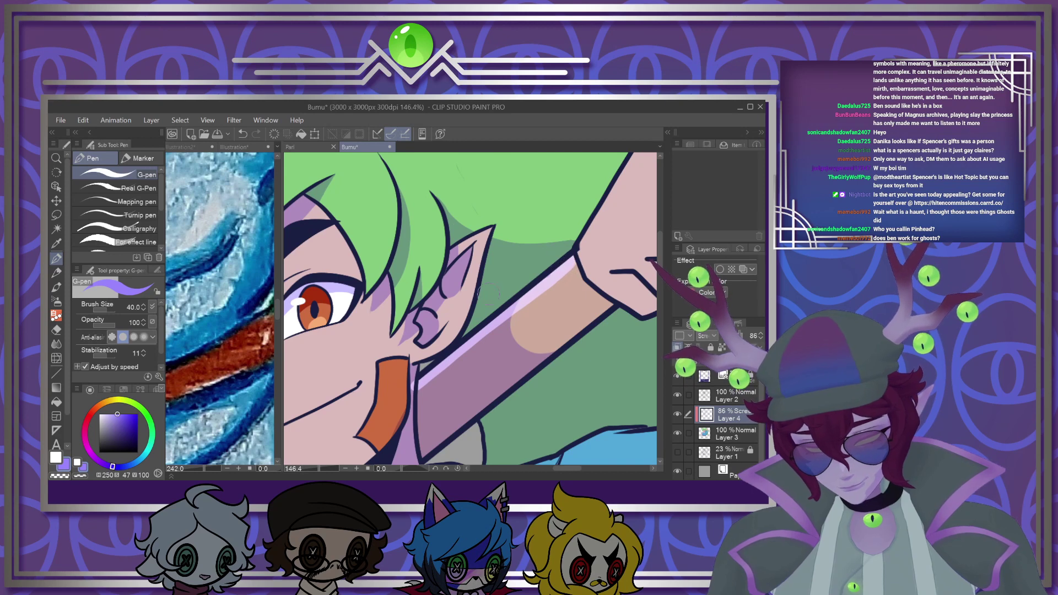
scroll(428, 345, down, 4)
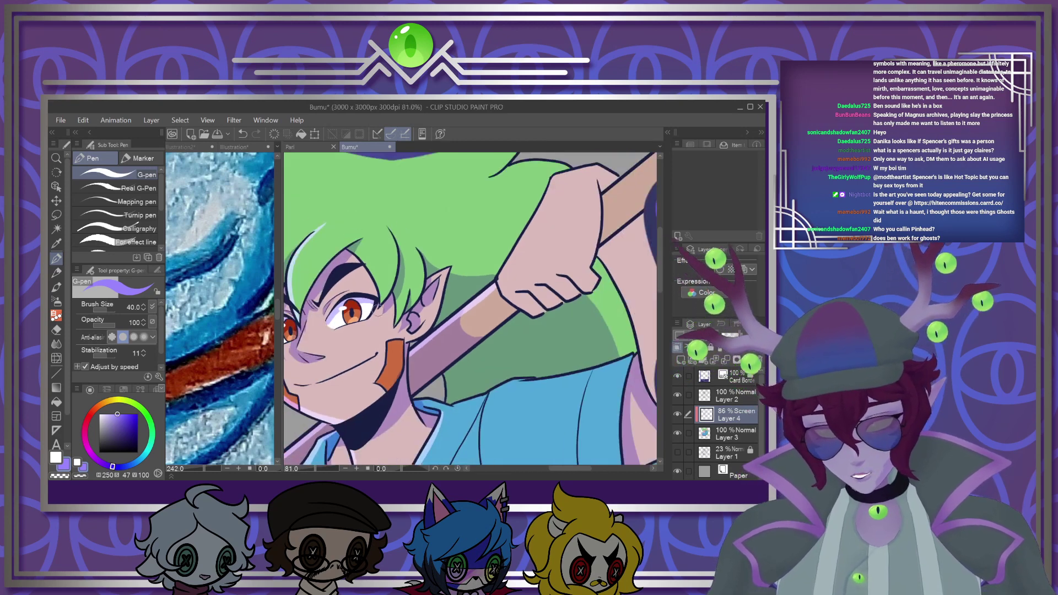
Highlight the outer contour of the hand gripping the staff
scroll(465, 260, up, 2)
scroll(465, 260, up, 1)
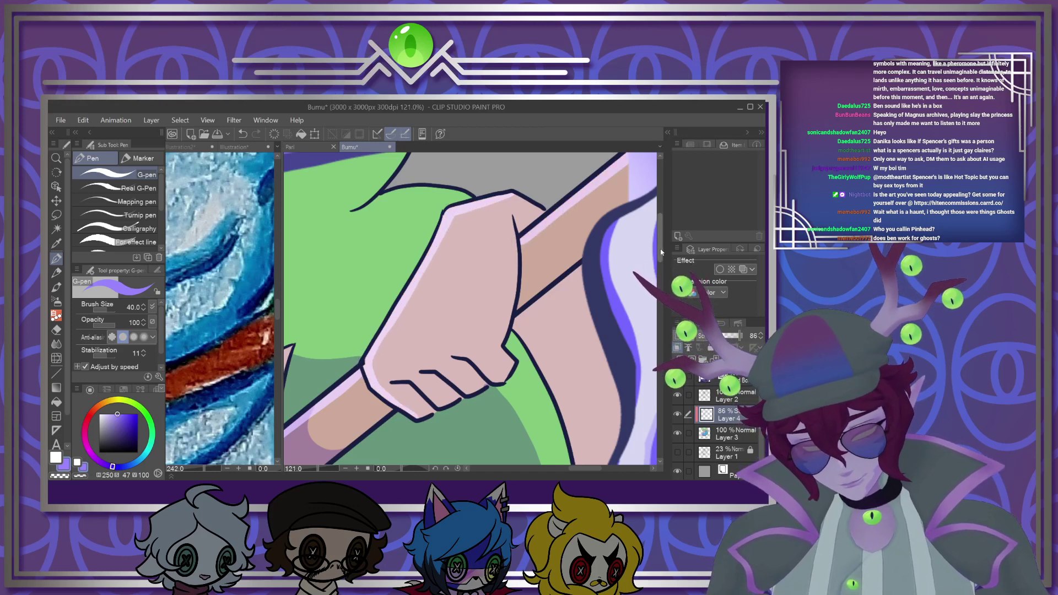
scroll(650, 282, down, 5)
key(ctrl+0)
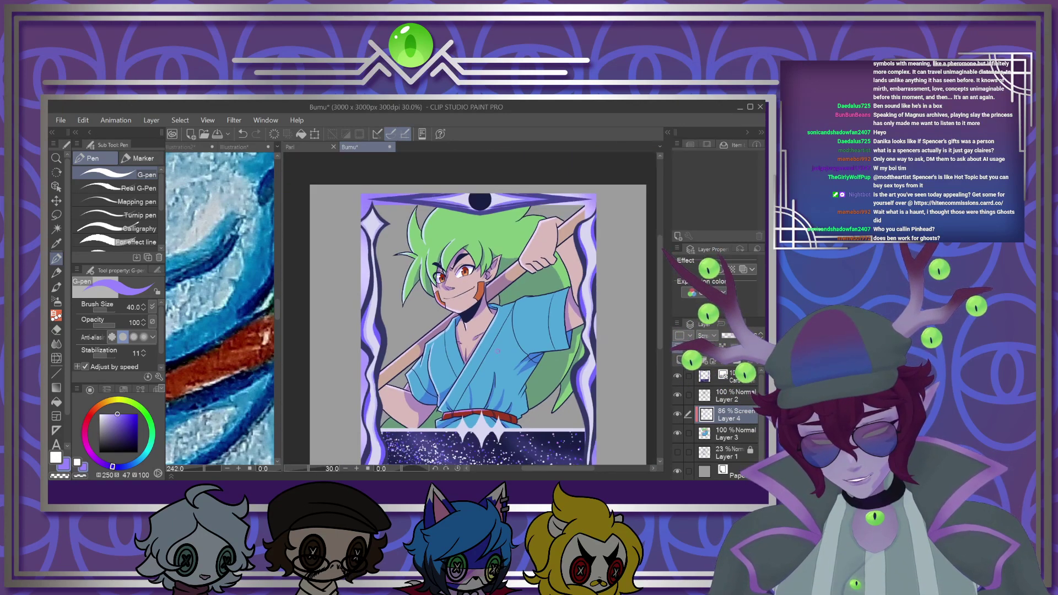
Highlight the upper edge of the raised arm's sleeve and the inner edge of the raised arm's skin
scroll(582, 332, up, 5)
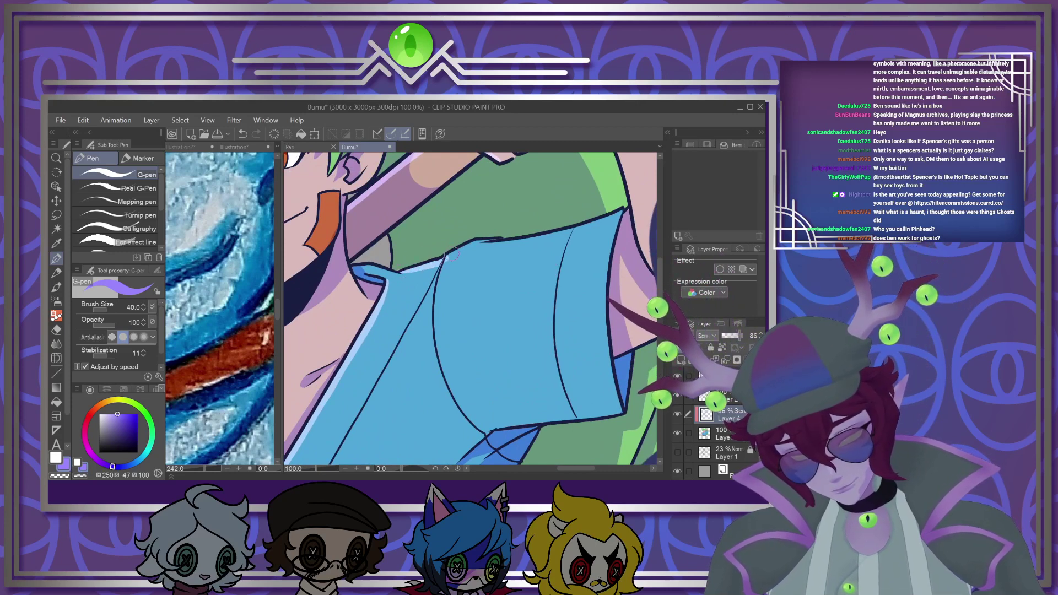
drag(483, 243, 615, 215)
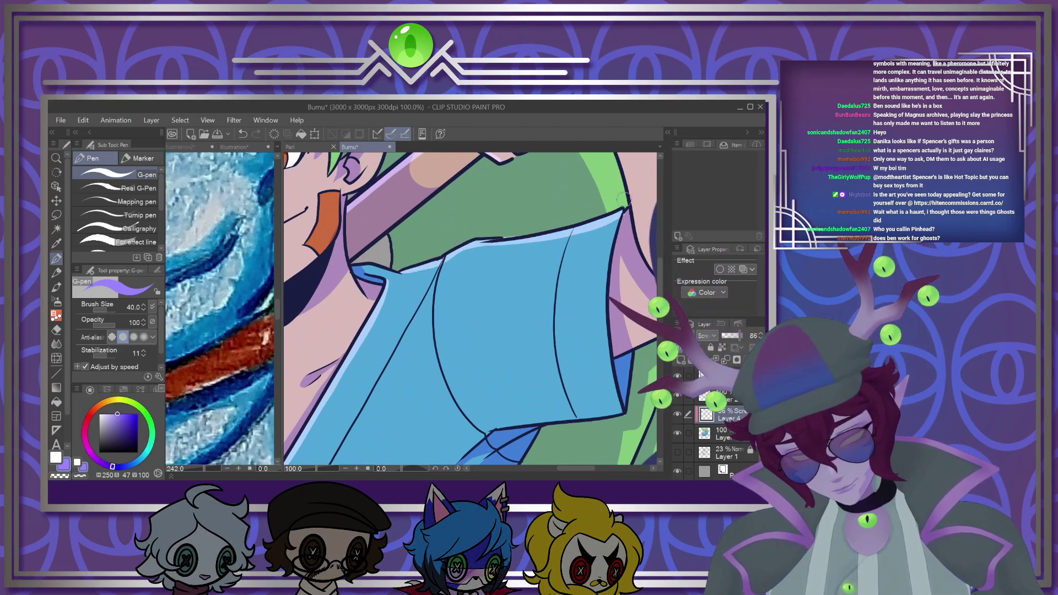
scroll(556, 290, down, 5)
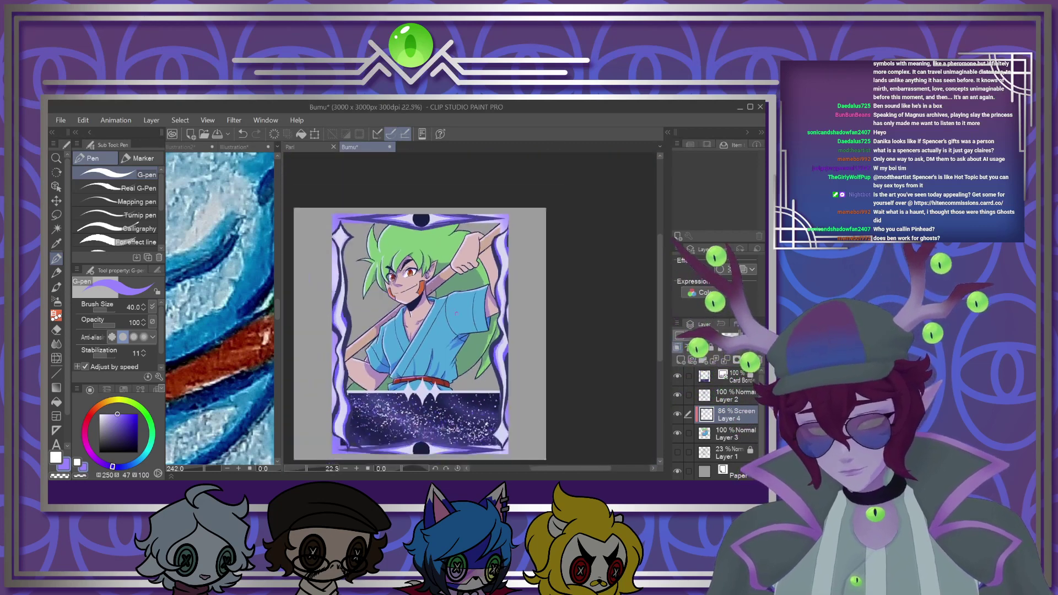
scroll(481, 174, up, 5)
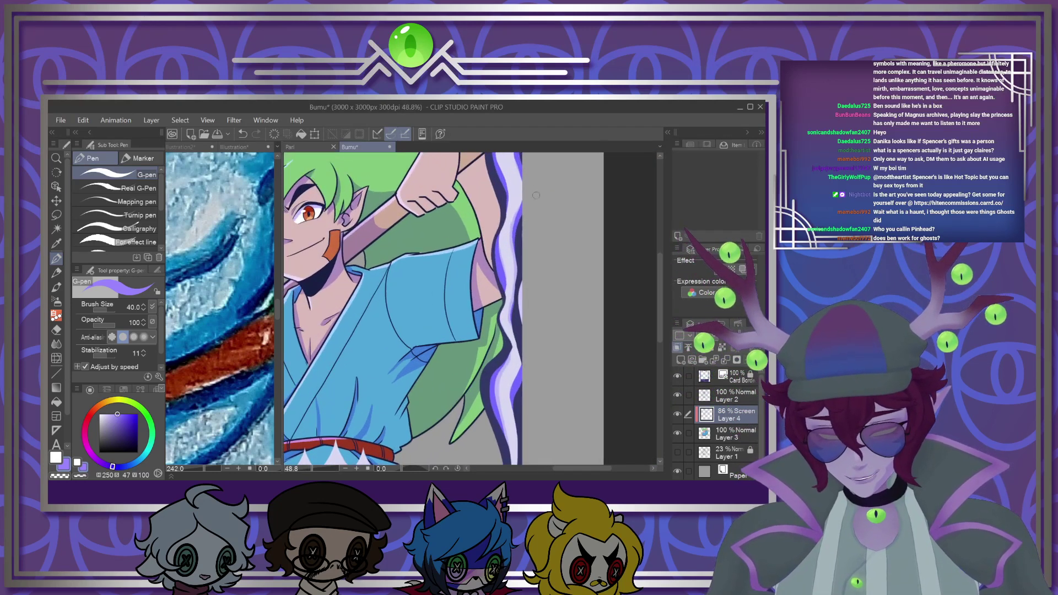
scroll(482, 175, up, 1)
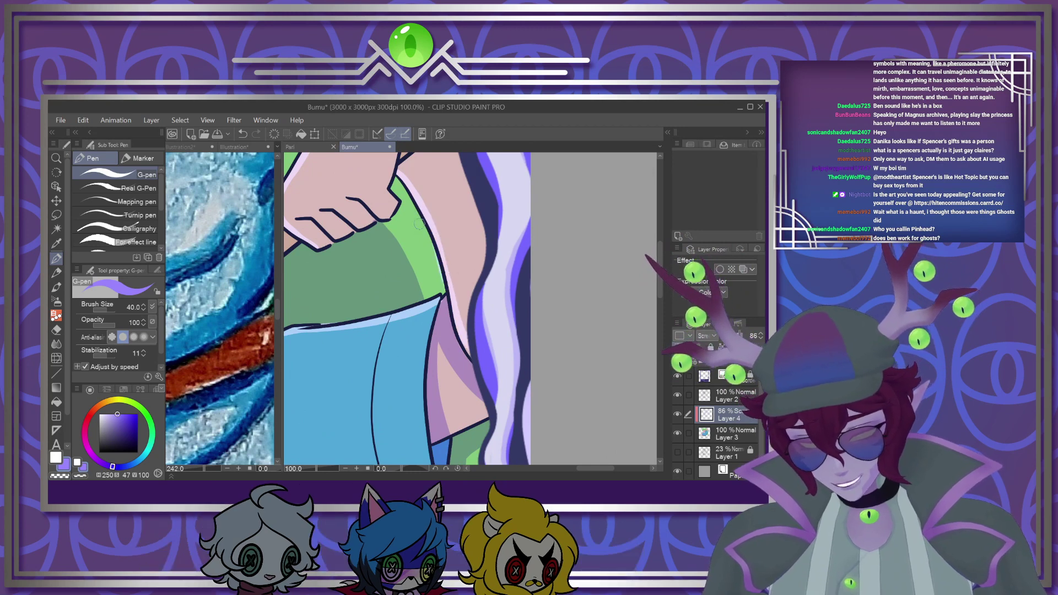
scroll(437, 279, down, 6)
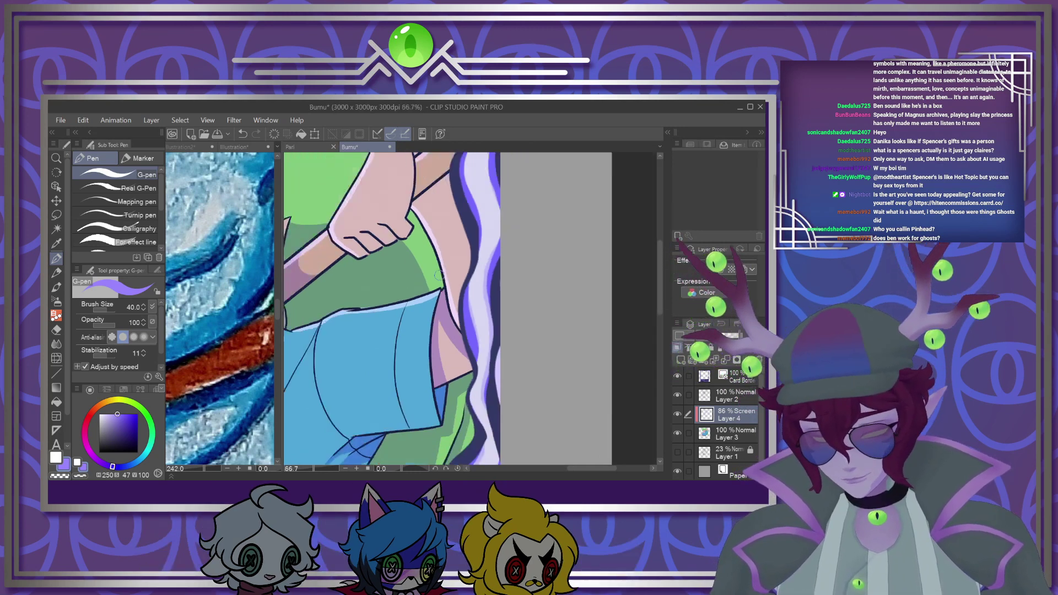
Merge the Screen highlight layer into Layer 3, then try merging Layer 2 with it
scroll(473, 275, up, 3)
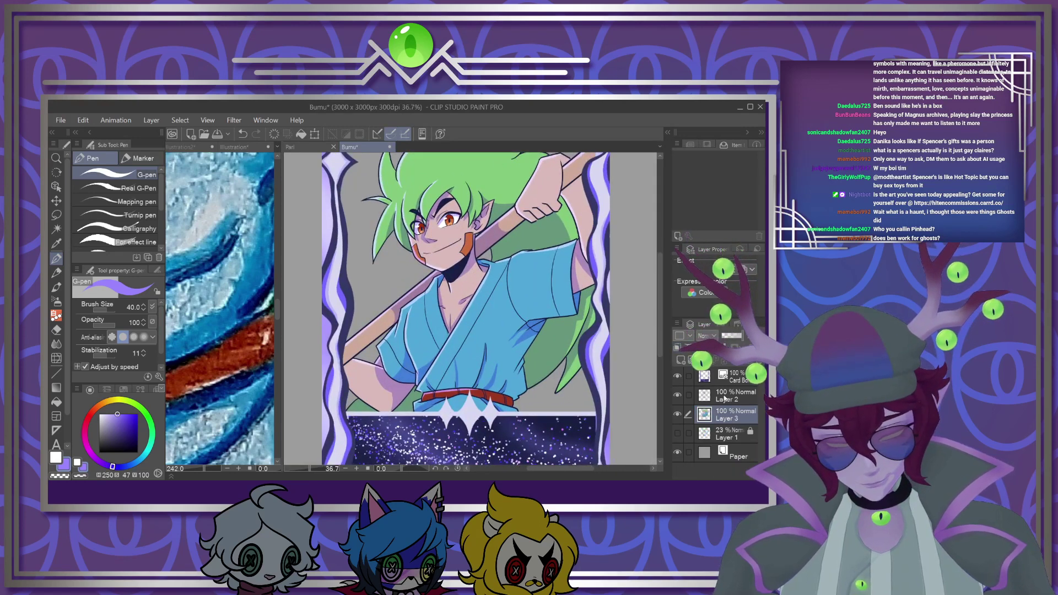
click(724, 398)
key(ctrl+e)
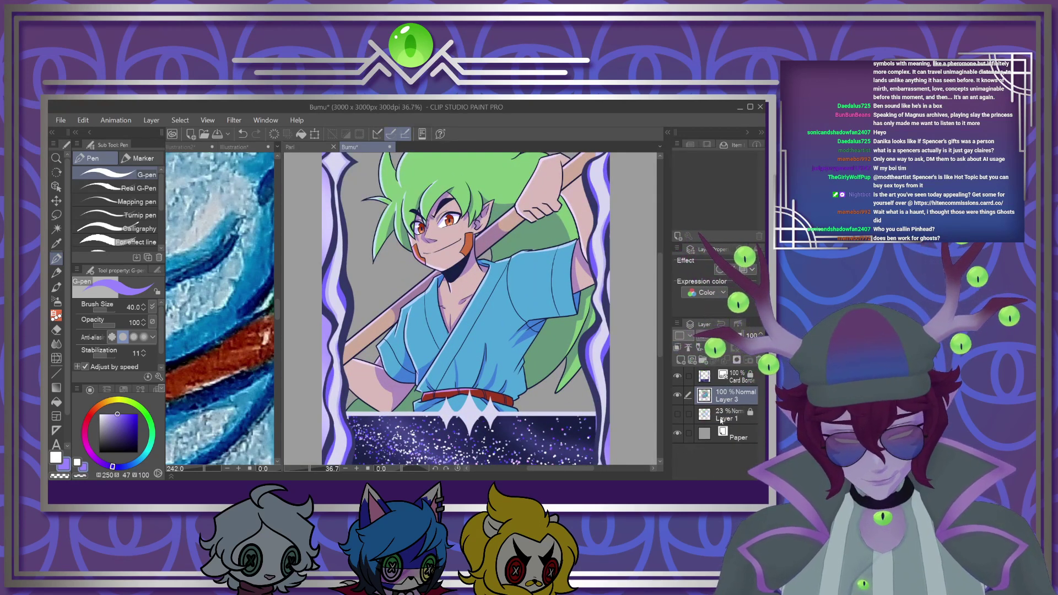
key(ctrl+z)
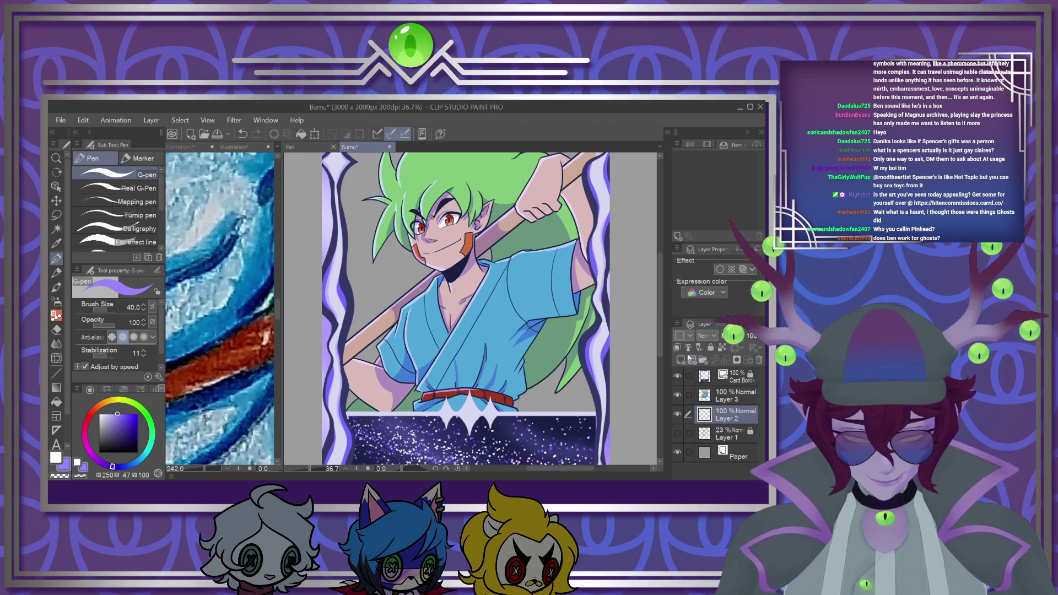
Show the Illustration2 character line-up in the reference view and look over the whole card
click(217, 219)
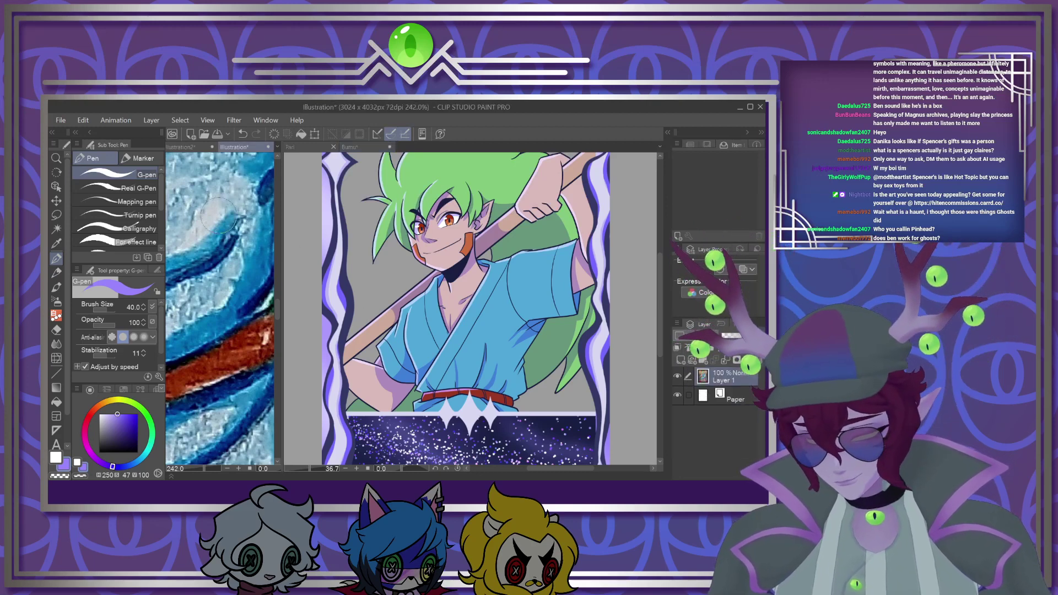
click(268, 147)
click(416, 258)
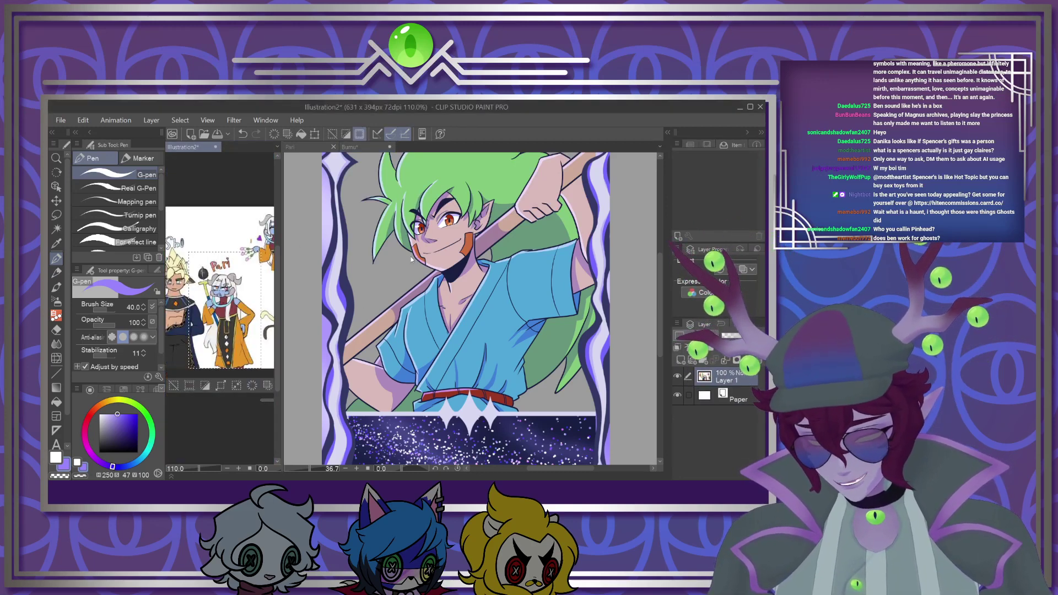
click(420, 302)
scroll(420, 302, down, 4)
scroll(433, 283, up, 2)
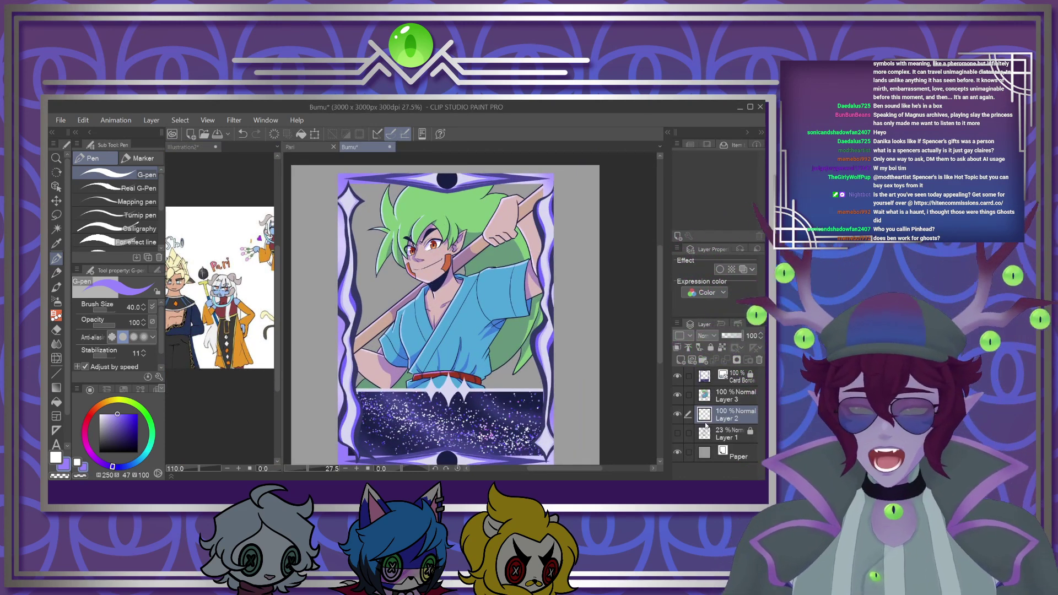
Merge Layer 3 into Layer 2 and delete the hidden, locked Layer 1
click(727, 395)
click(727, 360)
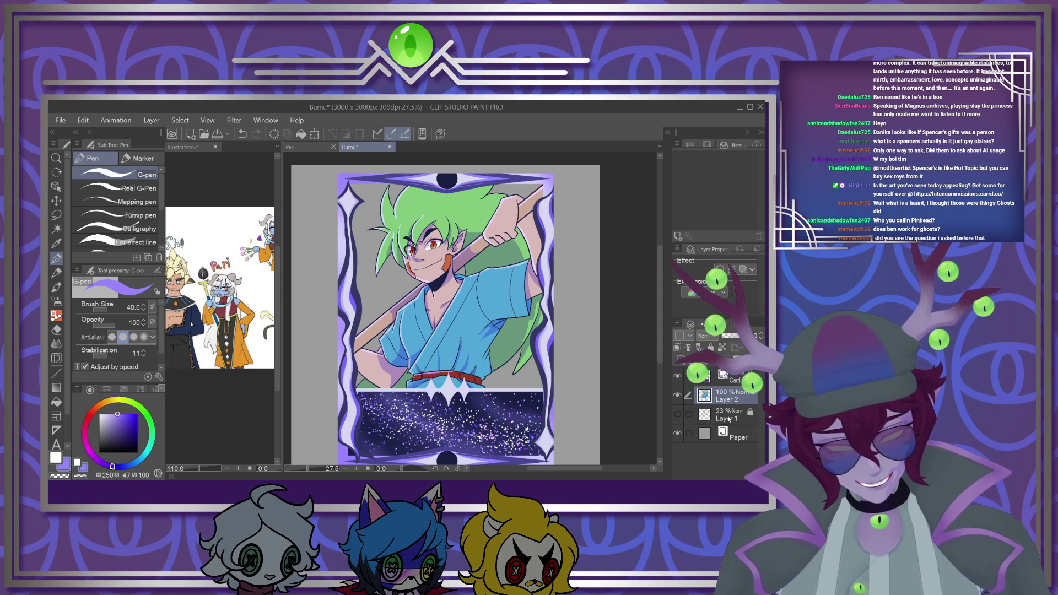
click(728, 414)
click(711, 347)
click(759, 360)
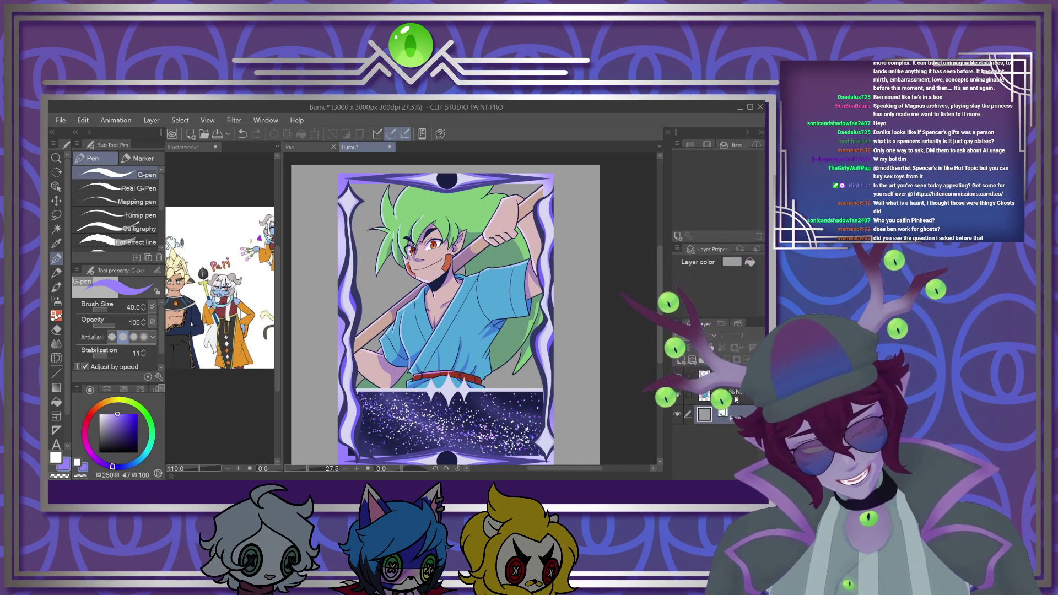
Bring in the starry card art background and fit it behind the character within the card frame
key(alt)
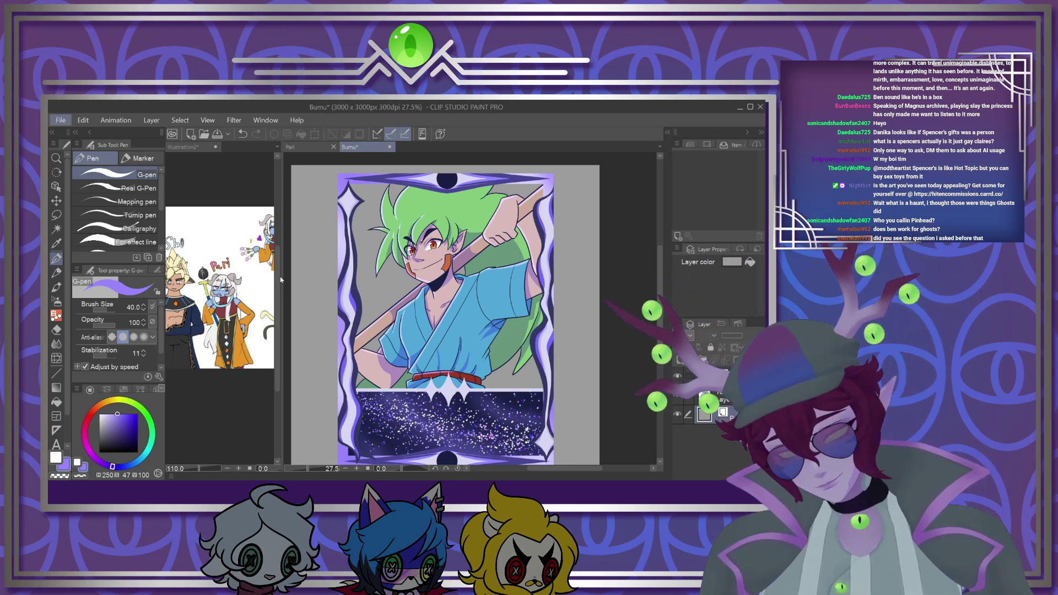
key(alt+Tab)
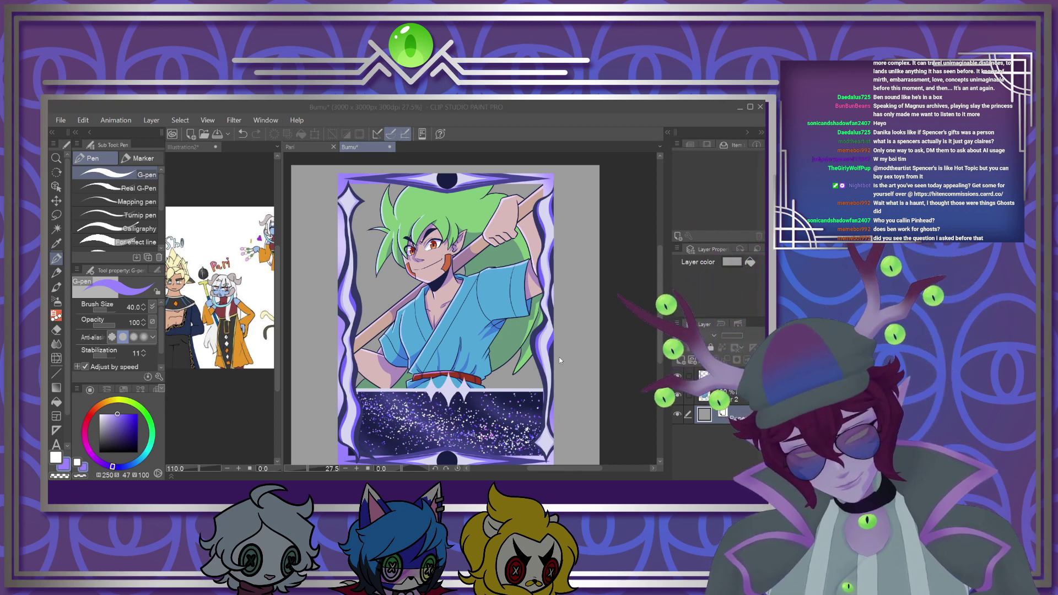
key(o)
click(487, 292)
drag(369, 218, 342, 179)
drag(491, 381, 546, 453)
Merge the card border, character and background layers into a single card art layer
click(724, 376)
shift+click(724, 411)
key(shift+alt+e)
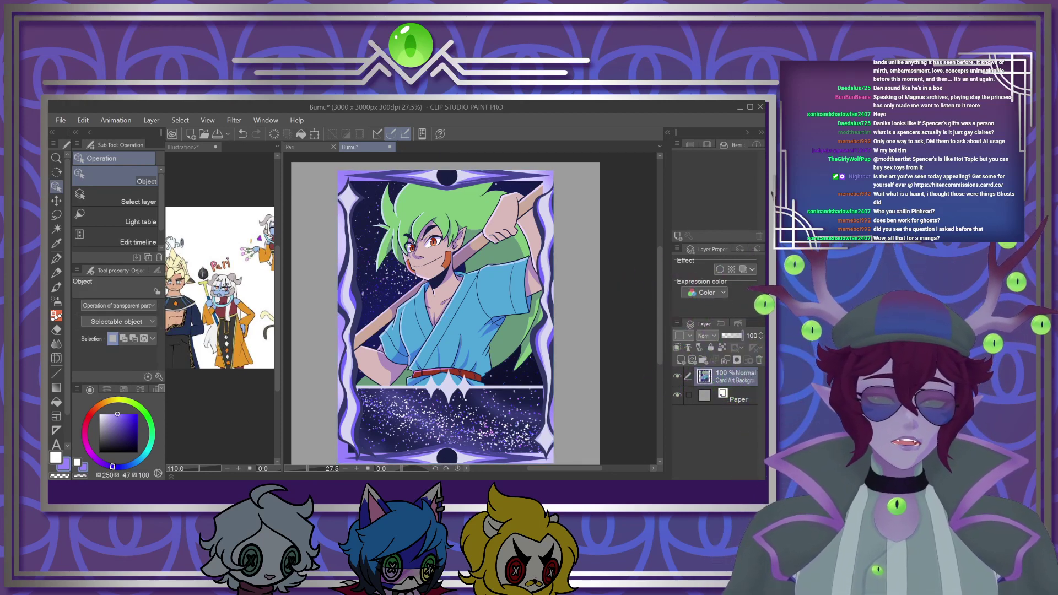
key(alt+Tab)
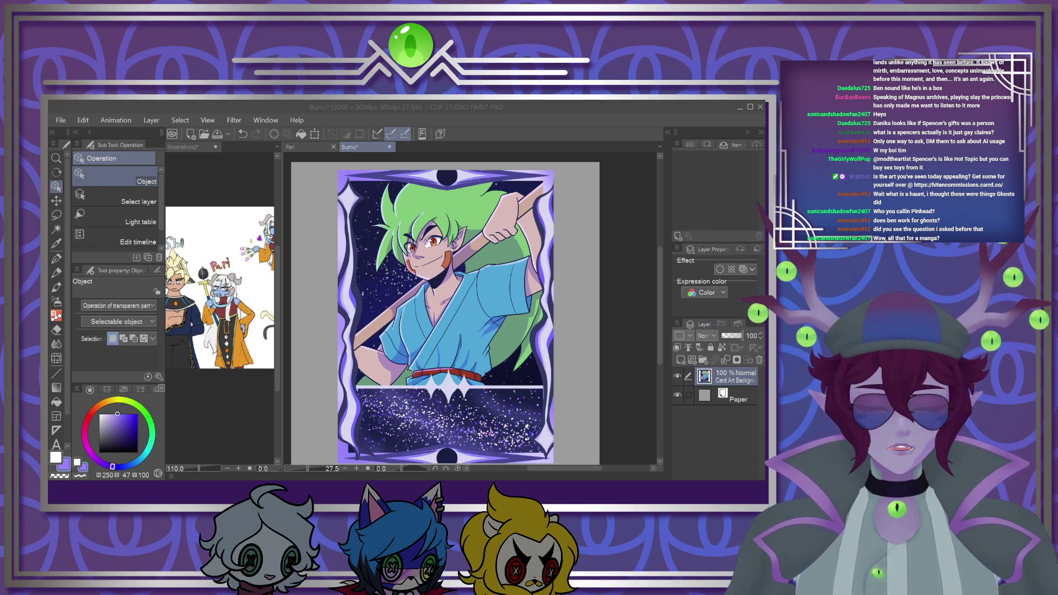
scroll(445, 309, down, 2)
scroll(445, 309, up, 2)
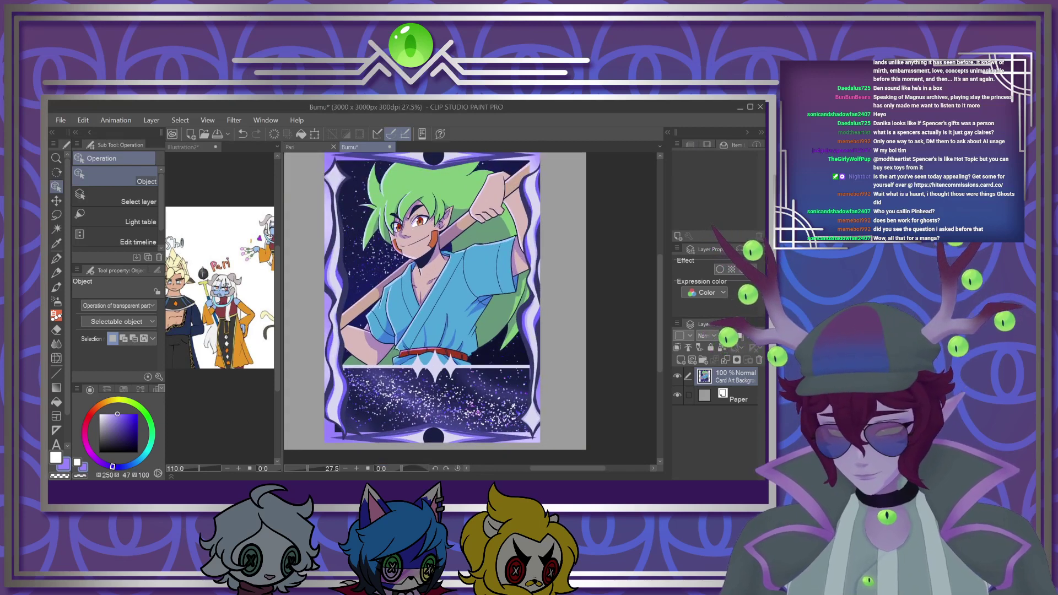
key(x)
scroll(388, 309, down, 2)
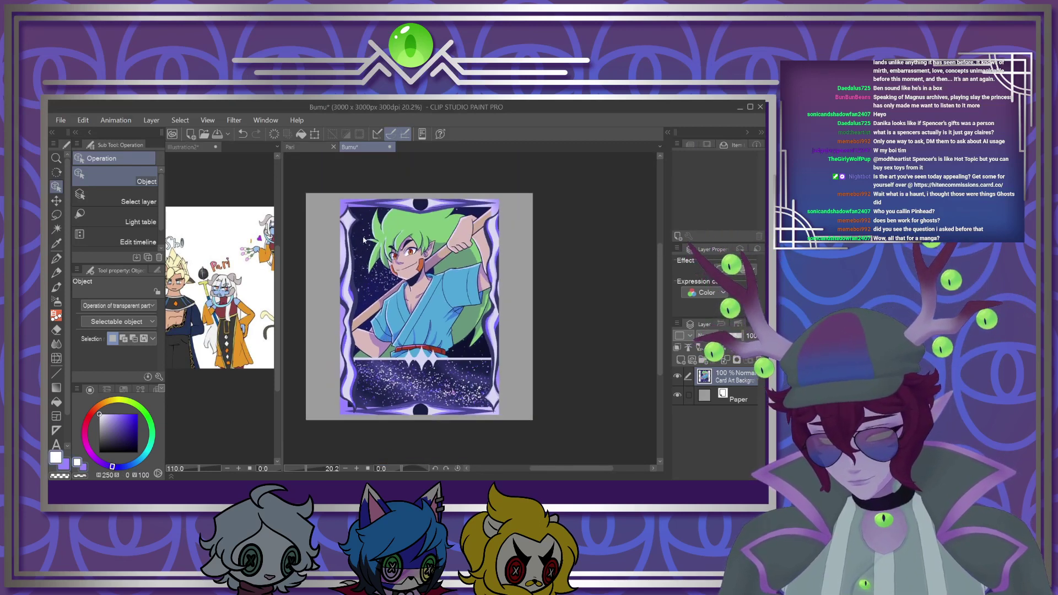
scroll(425, 195, up, 2)
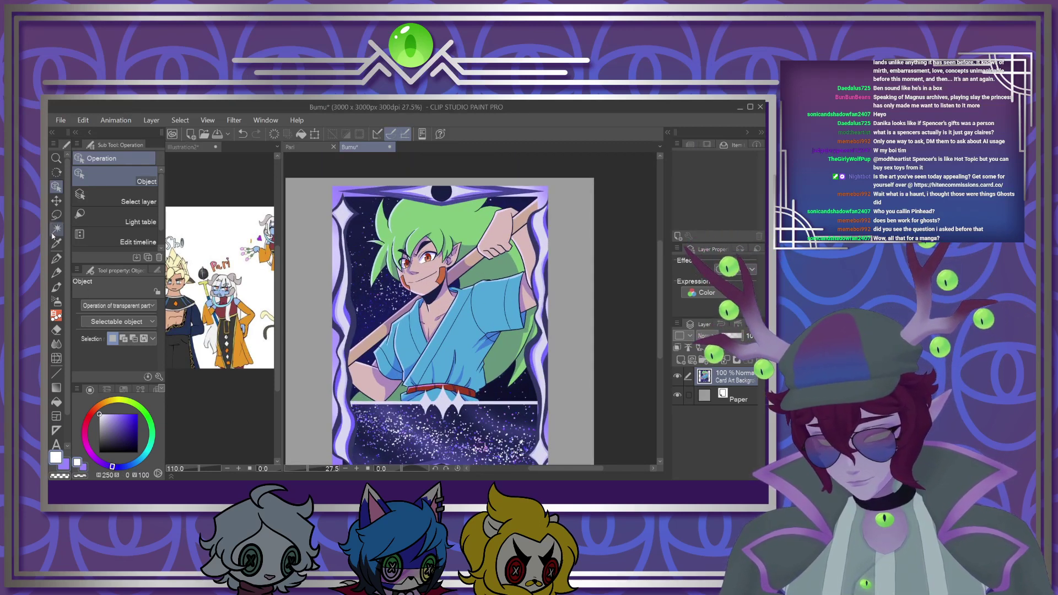
Sample pale lavender from the card border as the main colour and dark navy from its upper ornament as the sub colour
click(56, 214)
right_click(430, 187)
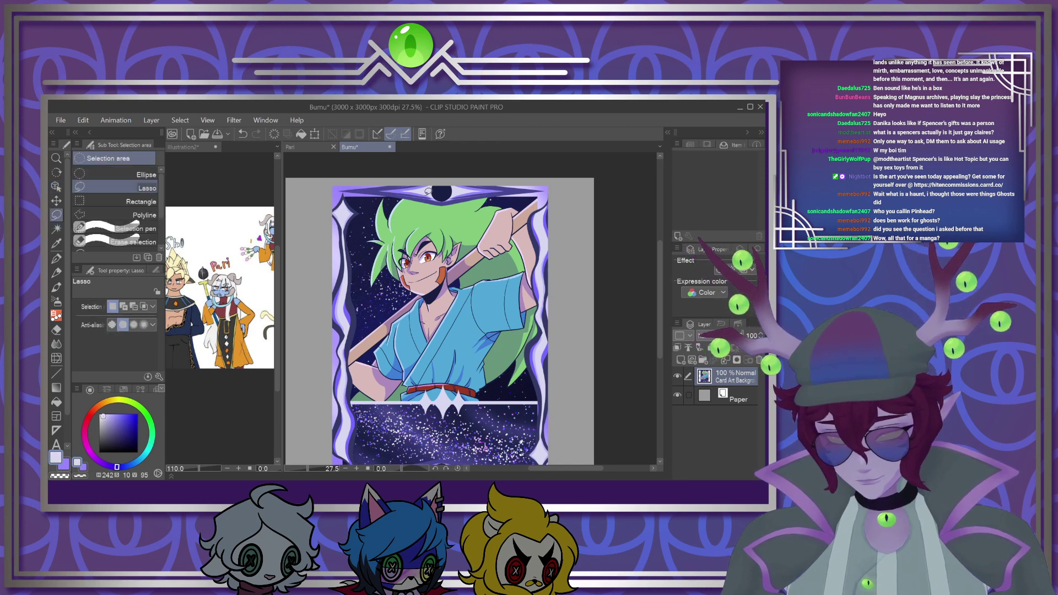
click(77, 464)
alt+click(445, 190)
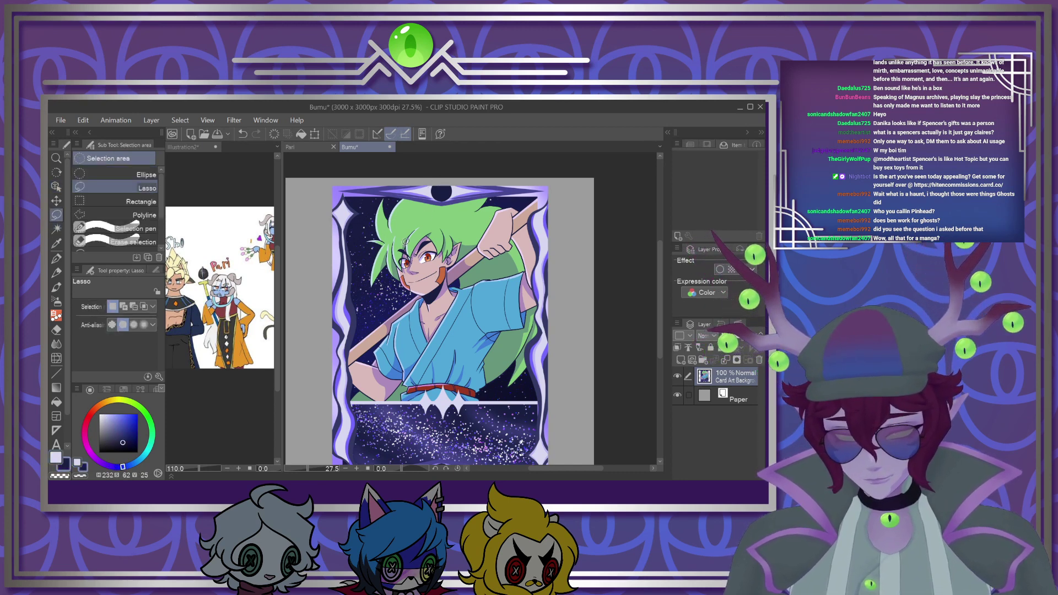
scroll(414, 237, down, 2)
scroll(415, 280, up, 1)
scroll(408, 279, down, 2)
scroll(400, 278, up, 1)
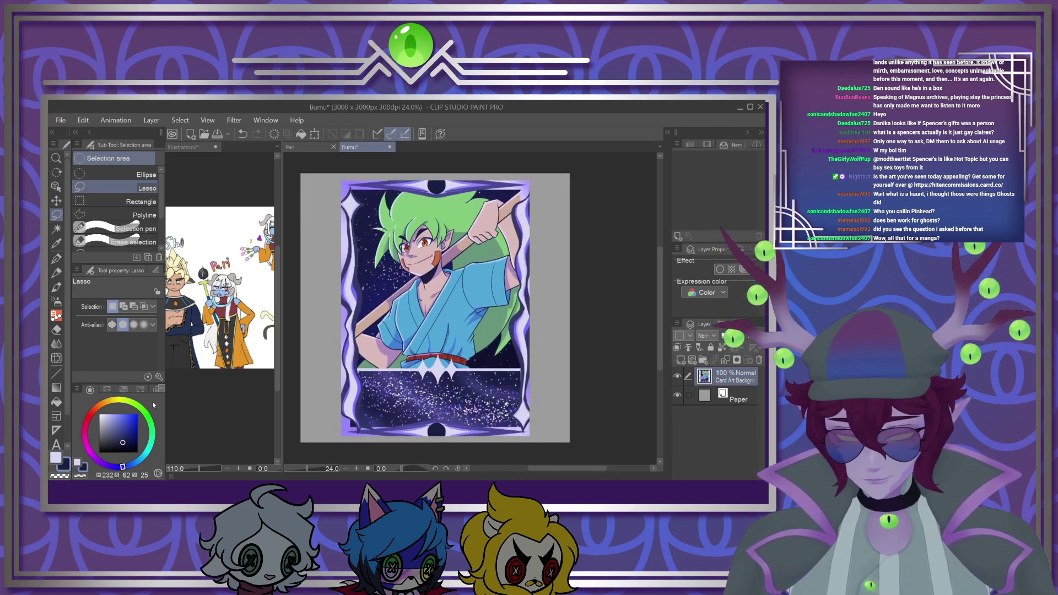
Add the title "BUMU SASSANID" in pale lavender and enlarge it to fill the width of the card's starry lower panel
click(56, 444)
click(428, 398)
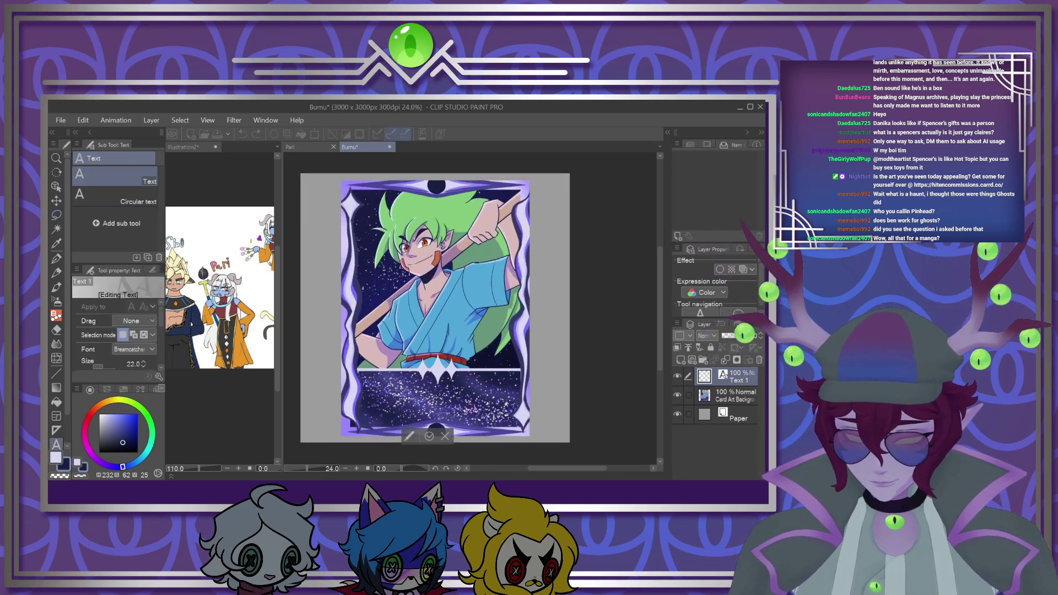
text(BUMU SASSANID)
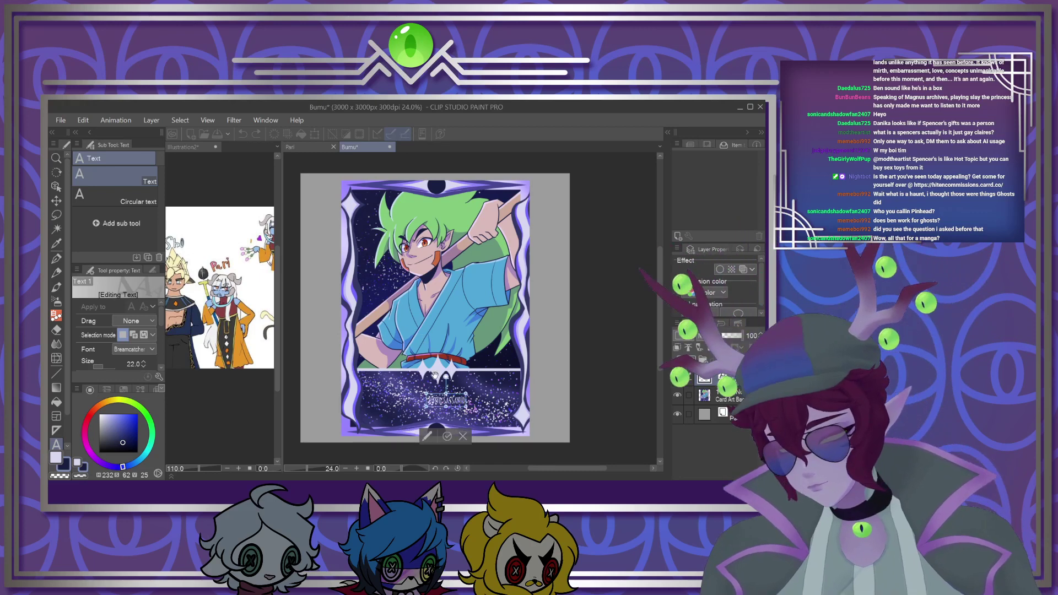
drag(424, 409, 357, 434)
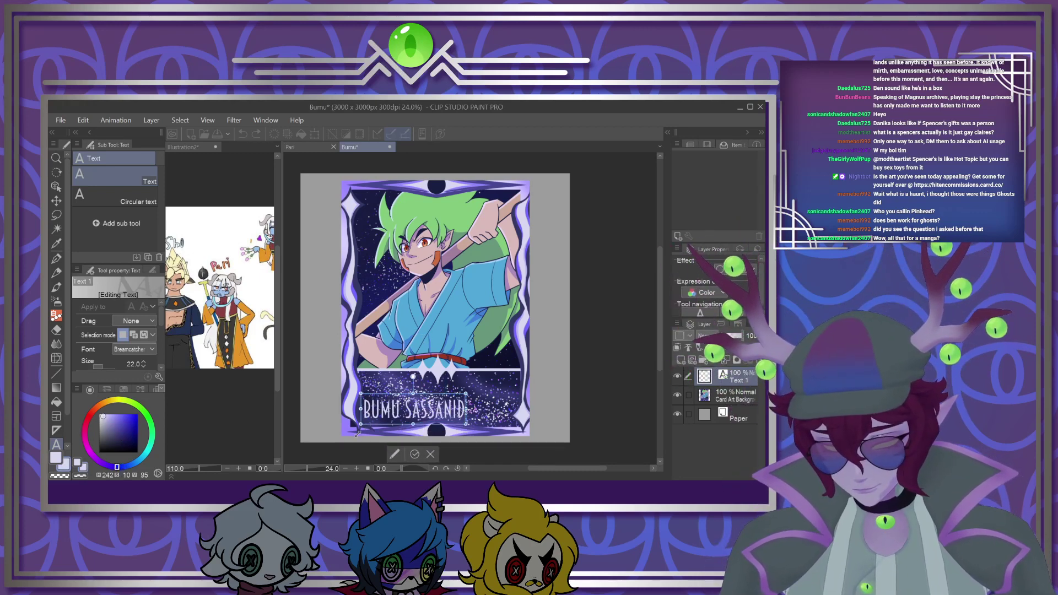
drag(430, 428, 478, 425)
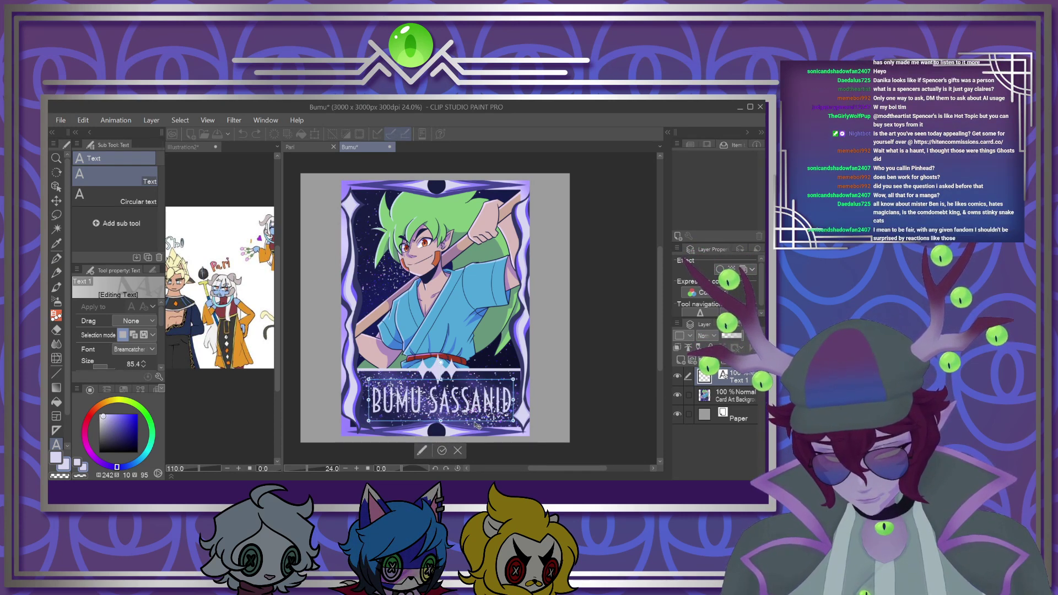
click(443, 450)
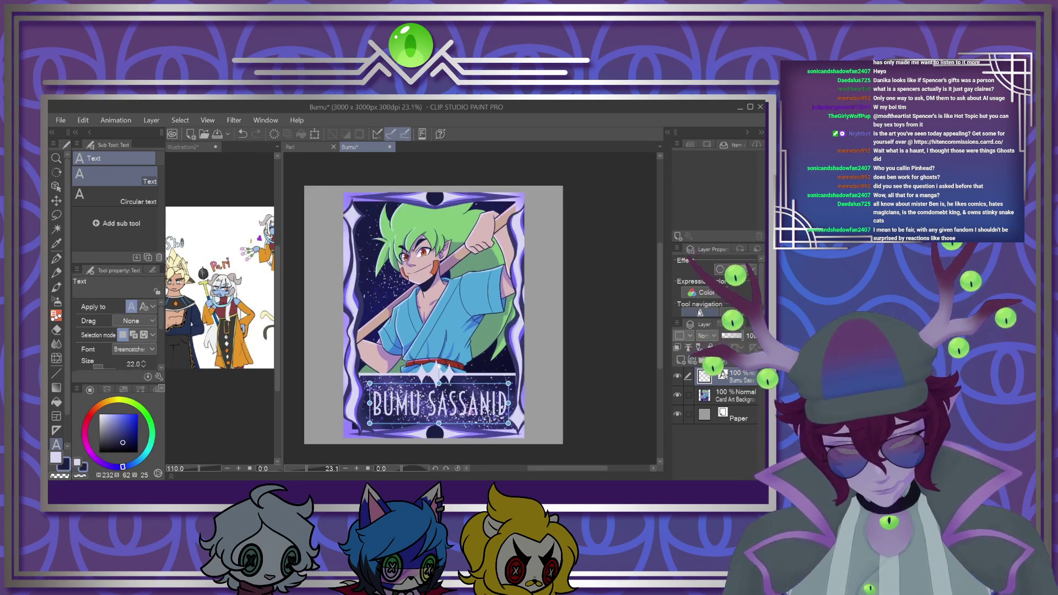
Give the title text a border effect and merge it into the card art layer
click(719, 269)
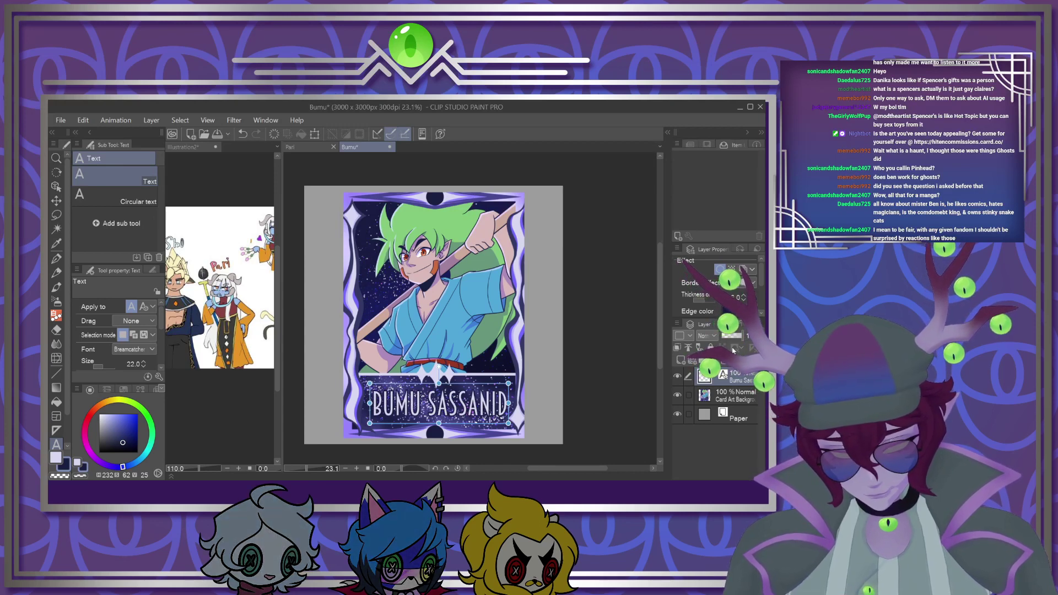
key(ctrl+e)
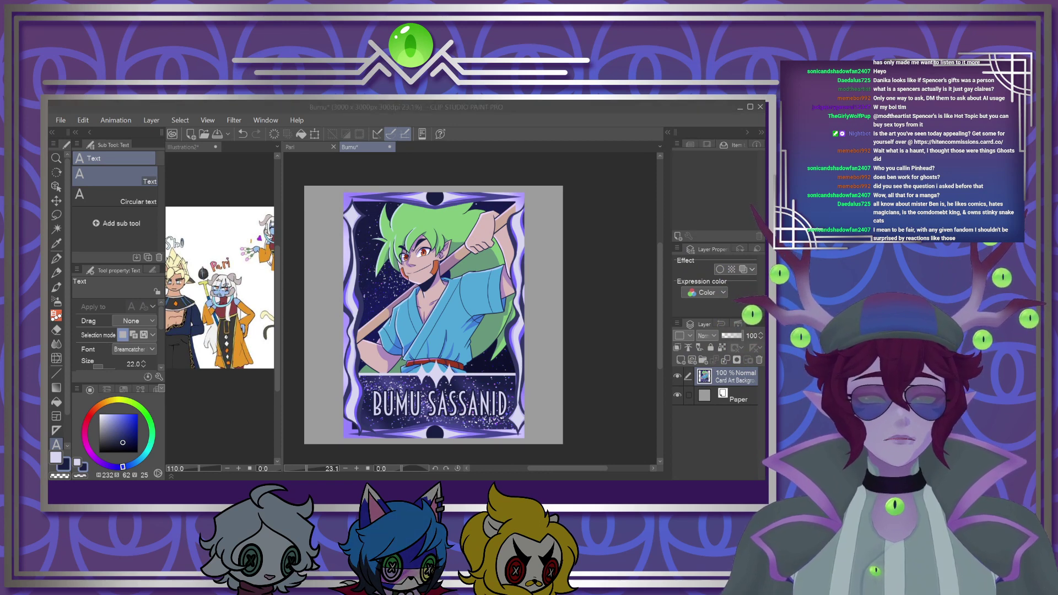
Add the credit handle as small text just above the right end of the card's divider line
key(alt+Tab)
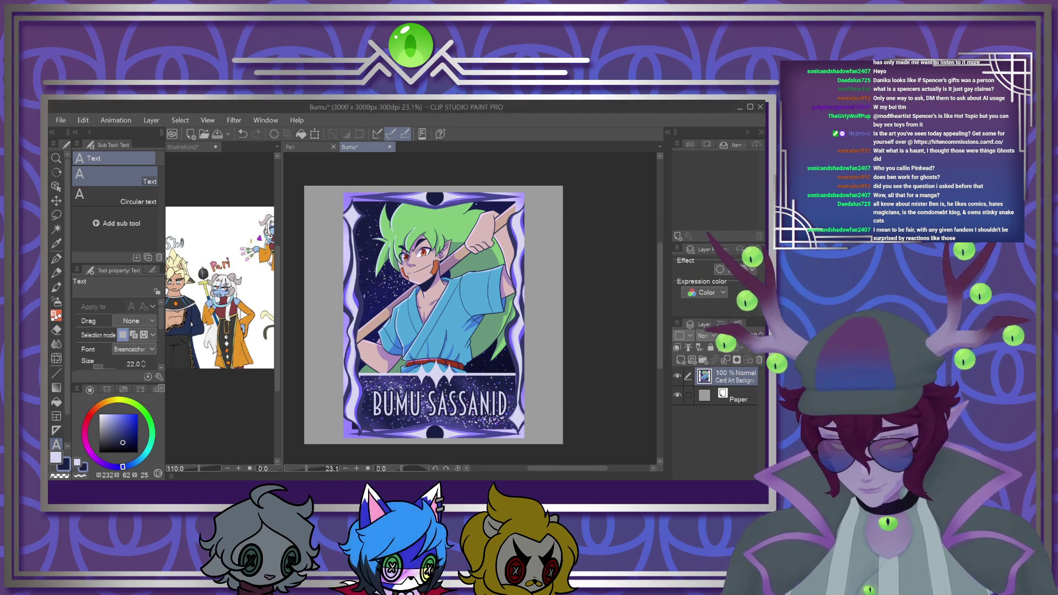
click(476, 363)
text(GENOSMOOTHIE)
mouse_move(475, 375)
mouse_down()
mouse_move(446, 381)
mouse_move(473, 381)
mouse_up()
click(483, 405)
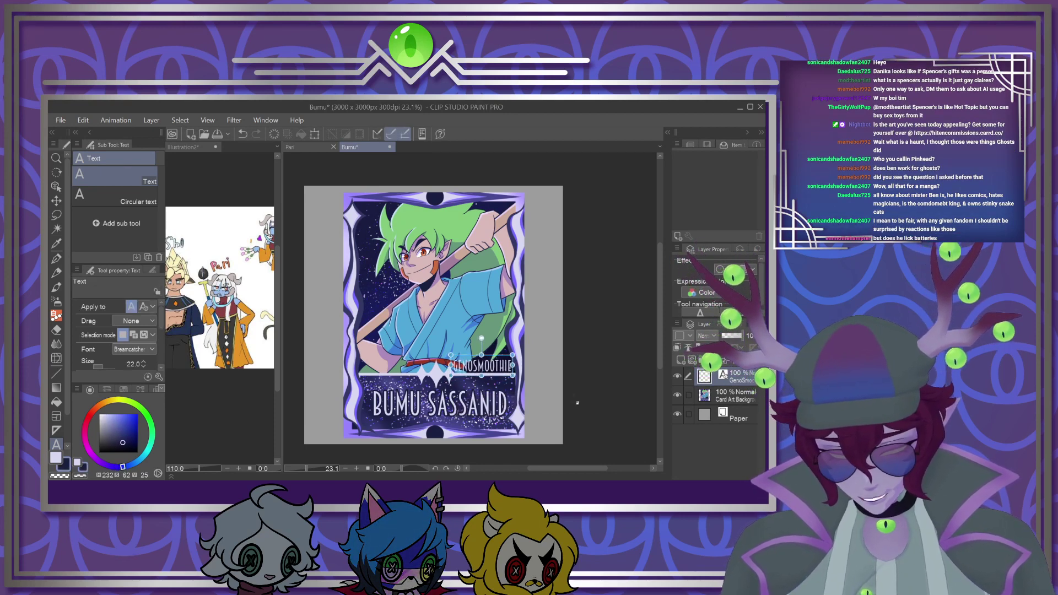
Give the small credit text a dark border effect 9.0 thick and merge it into the card art layer
click(721, 269)
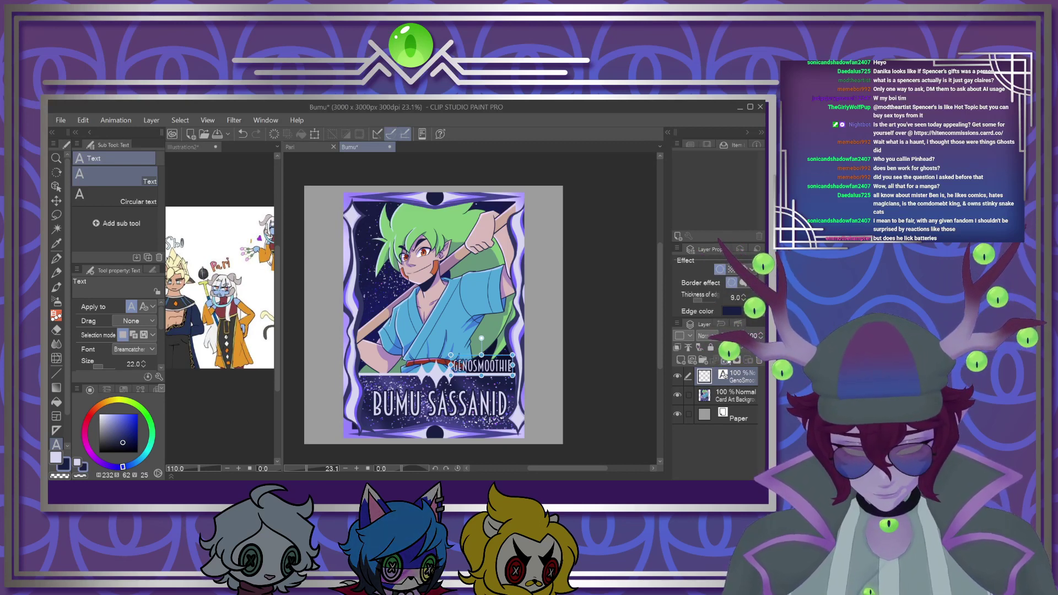
key(ctrl+e)
scroll(518, 326, down, 2)
scroll(488, 297, up, 2)
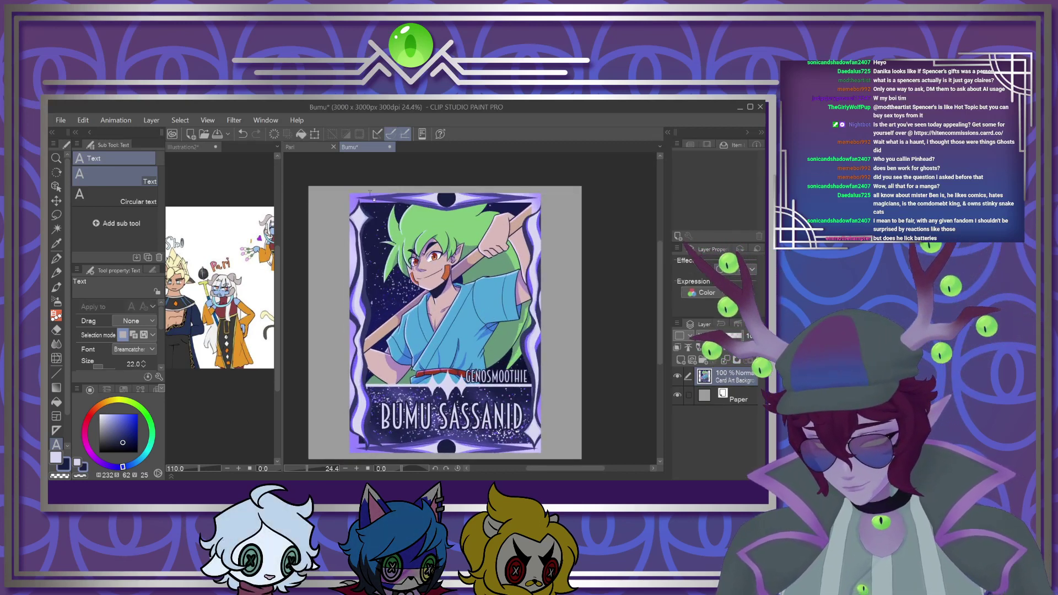
Sample the border's purple, import the Dragon Ball Tag image and shrink it into the card's upper-left corner
alt+click(352, 195)
alt+click(354, 198)
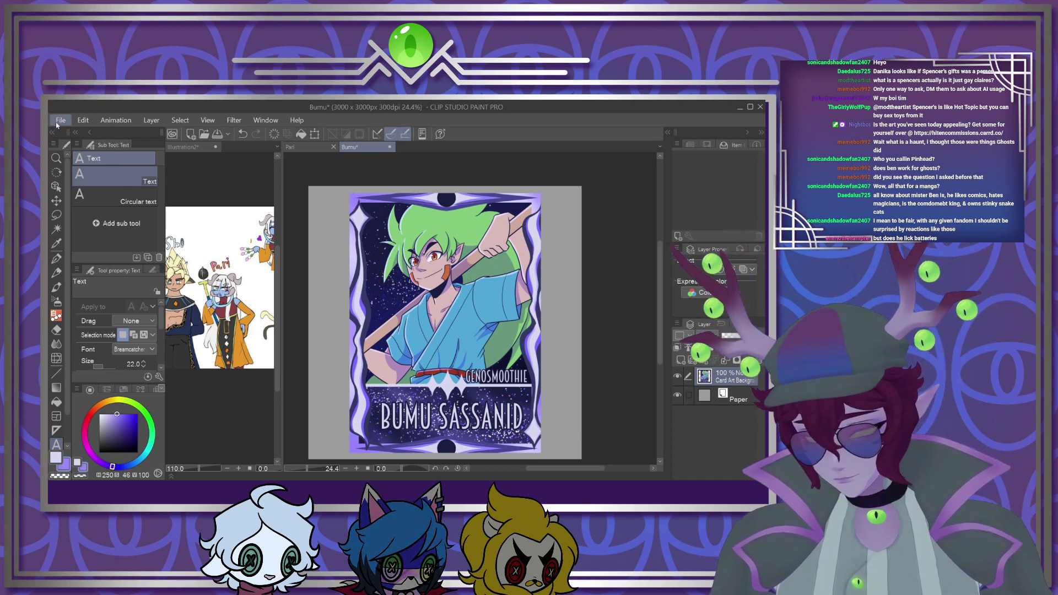
click(317, 293)
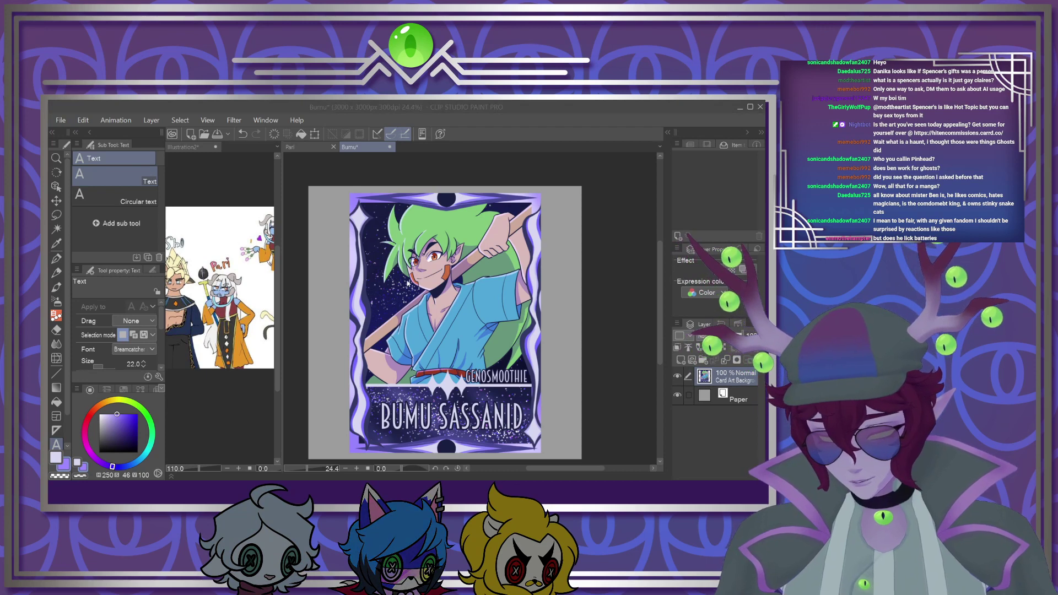
click(503, 411)
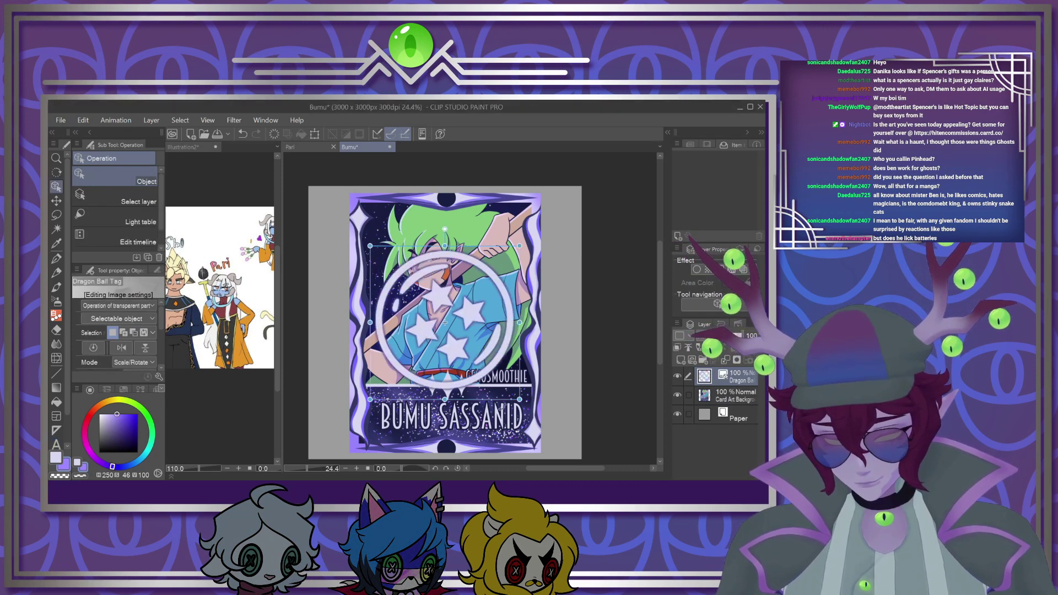
drag(519, 399, 404, 242)
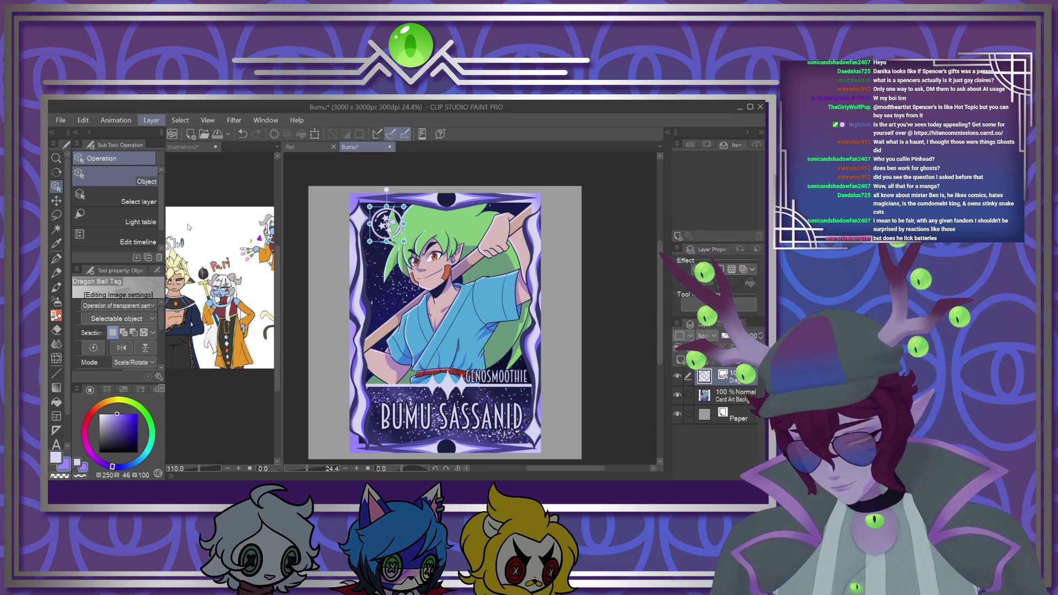
Select the Dragon Ball Tag emblem's shape and back it on a new layer directly beneath, leaving nothing selected
click(357, 288)
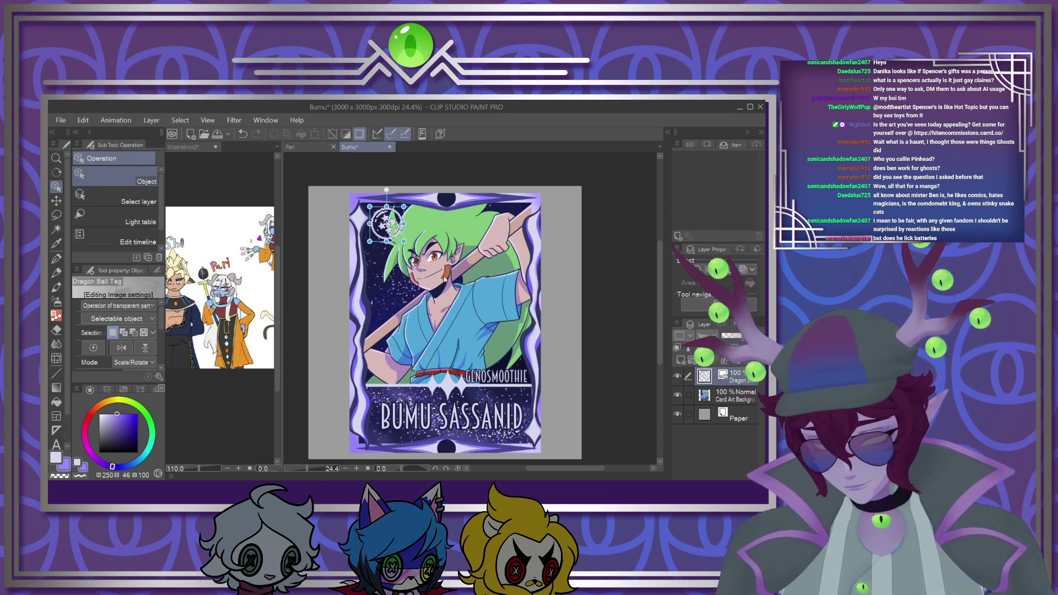
click(682, 362)
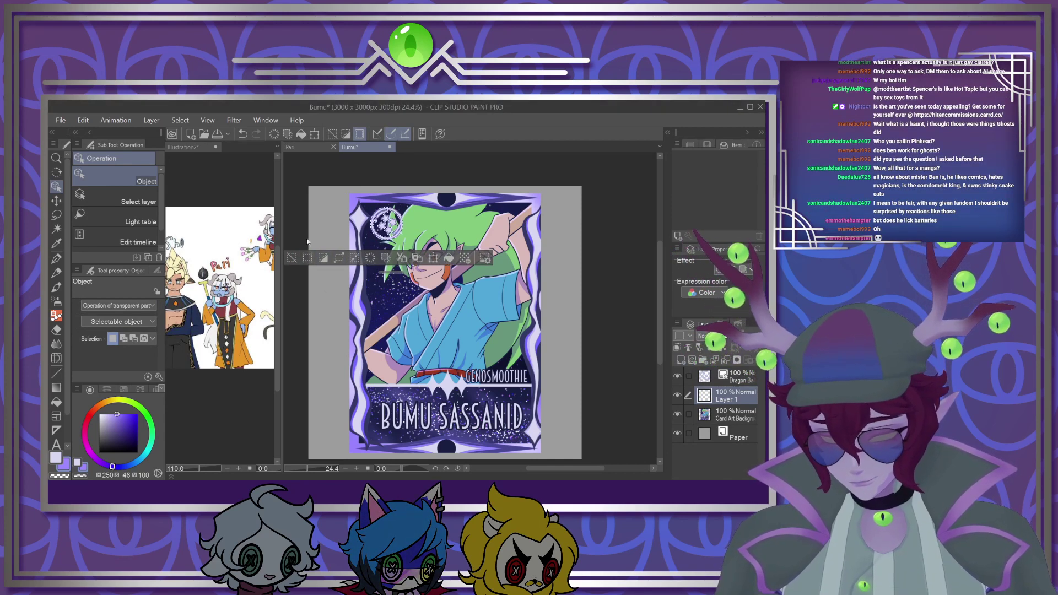
key(m)
click(334, 182)
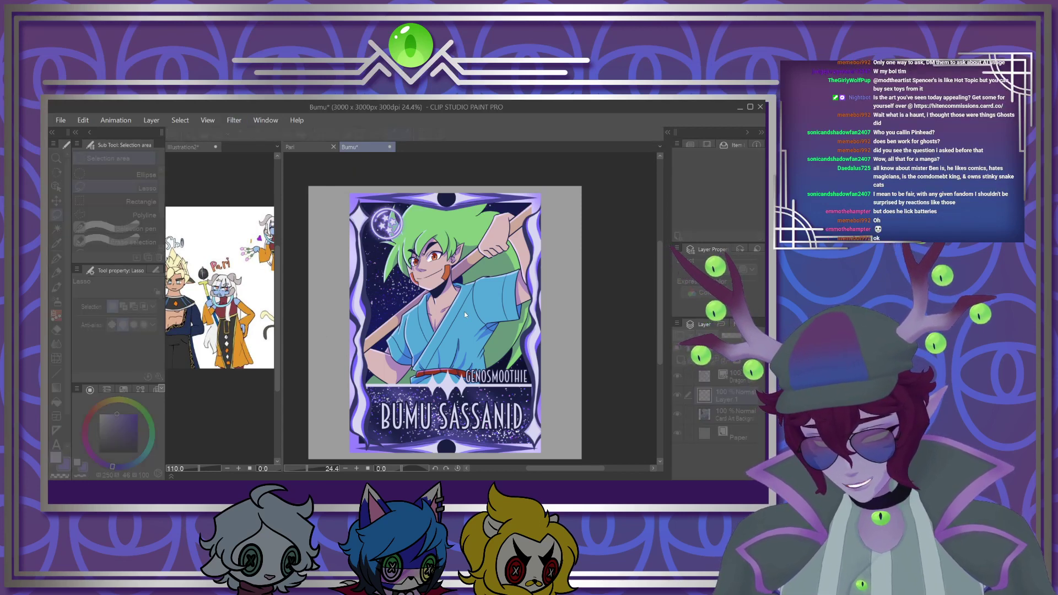
scroll(358, 276, down, 1)
scroll(358, 276, up, 1)
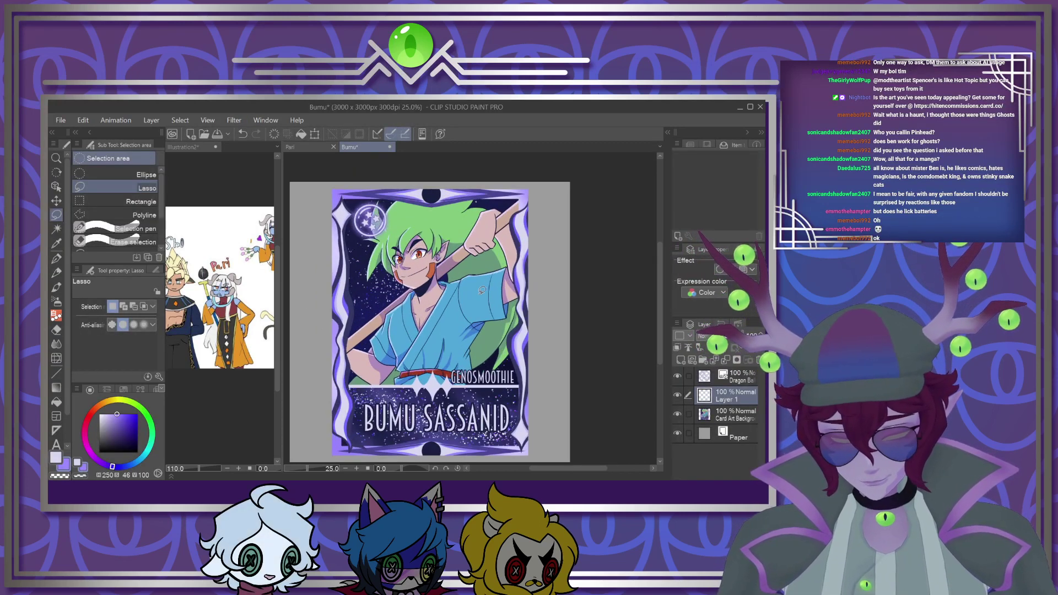
Merge the Dragon Ball Tag emblem and its backing layer down into the card art layer
click(735, 375)
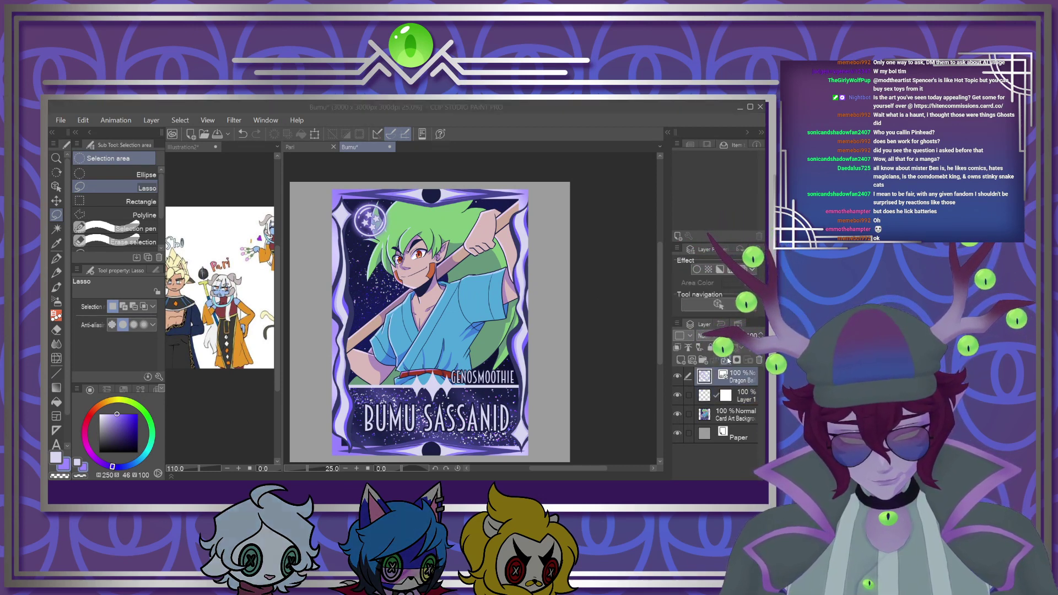
click(726, 359)
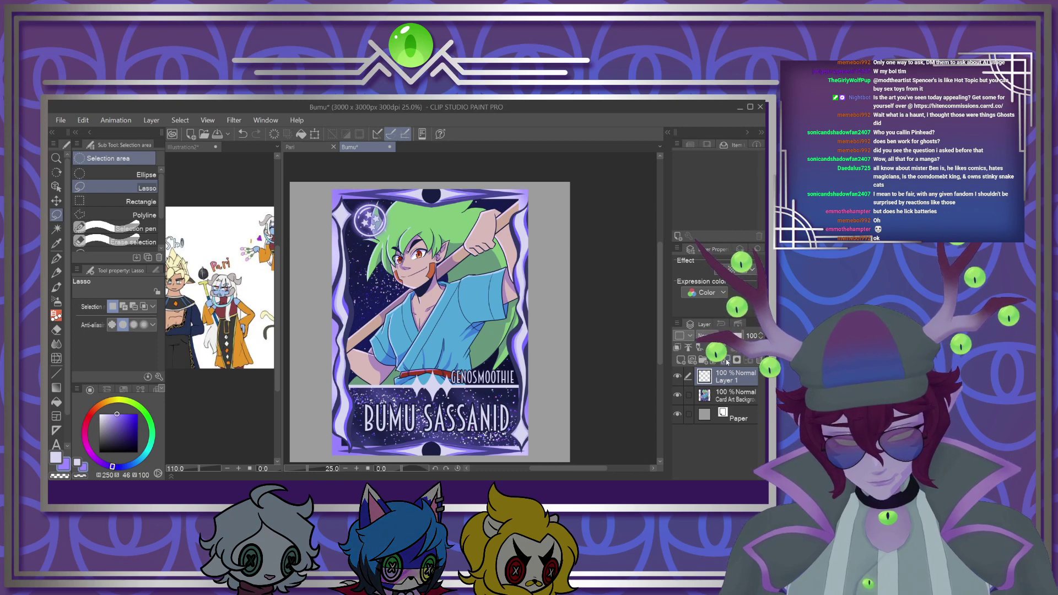
click(725, 359)
scroll(368, 280, down, 2)
scroll(377, 282, up, 3)
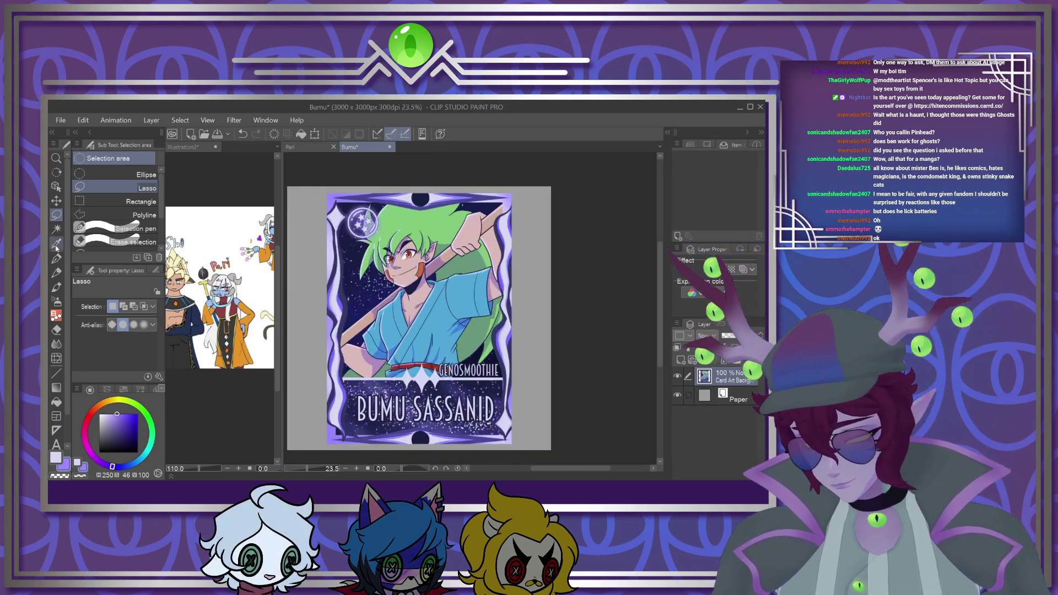
Auto-select the empty area around the card and use it to crop the canvas to the card's outer edges
click(56, 228)
click(298, 244)
scroll(419, 319, down, 2)
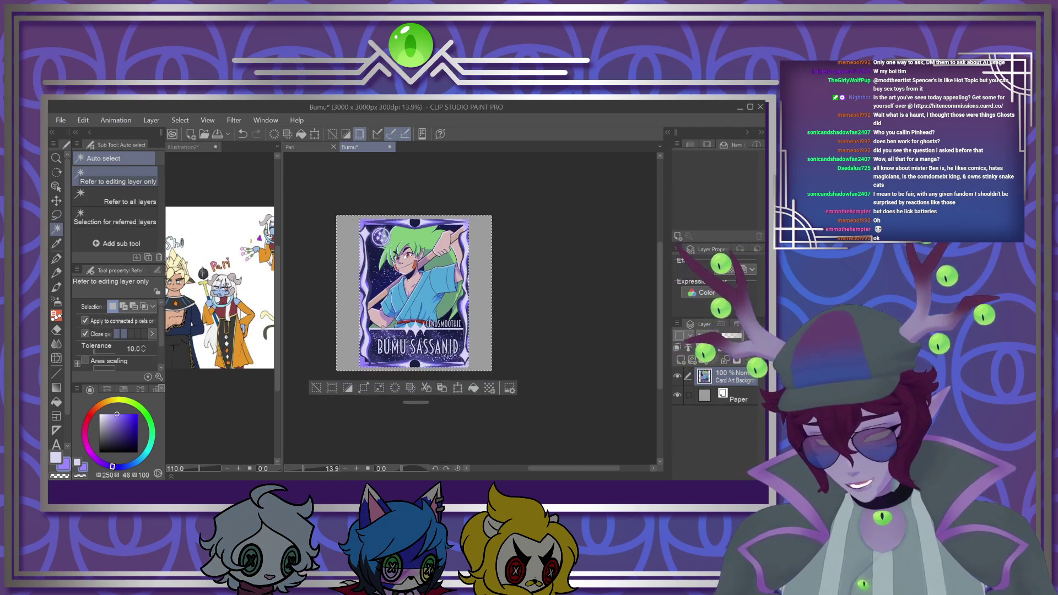
scroll(419, 318, up, 2)
click(375, 403)
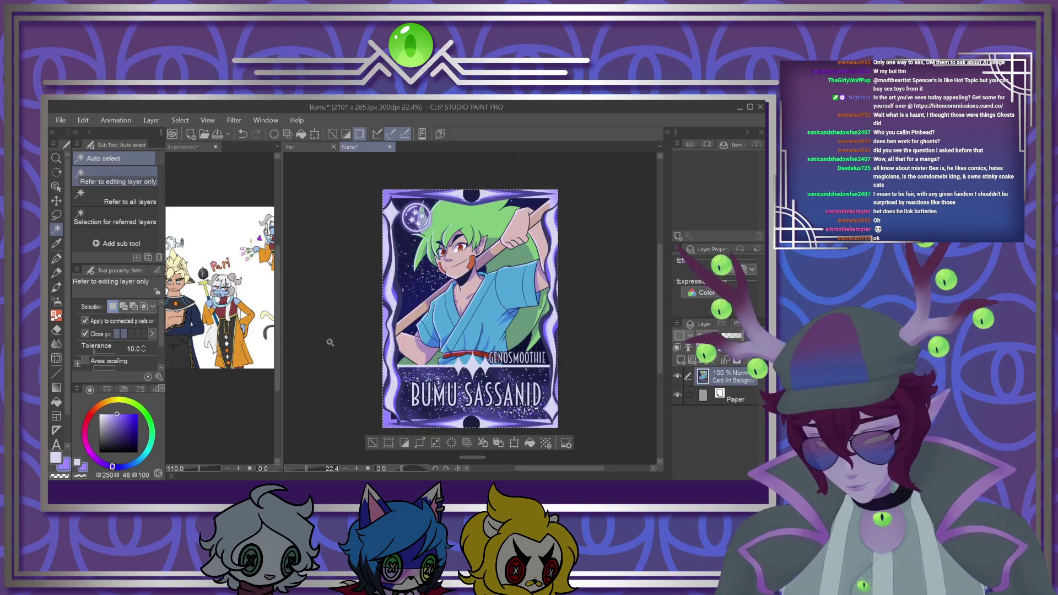
scroll(328, 336, down, 1)
scroll(379, 326, up, 1)
scroll(552, 332, down, 1)
scroll(512, 347, up, 1)
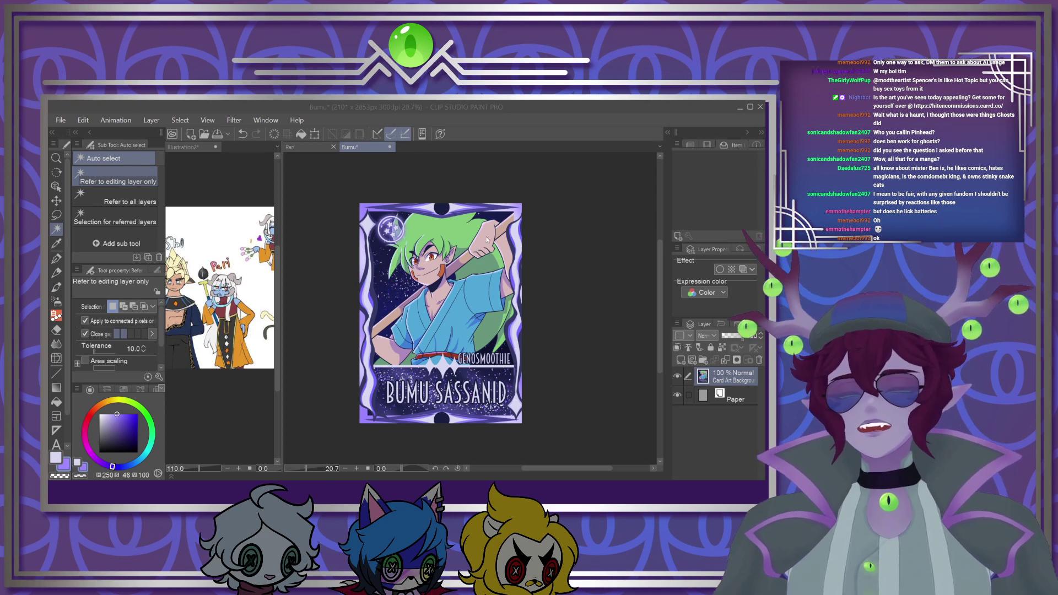
Export the finished, cropped Bumu card as an image file
click(426, 332)
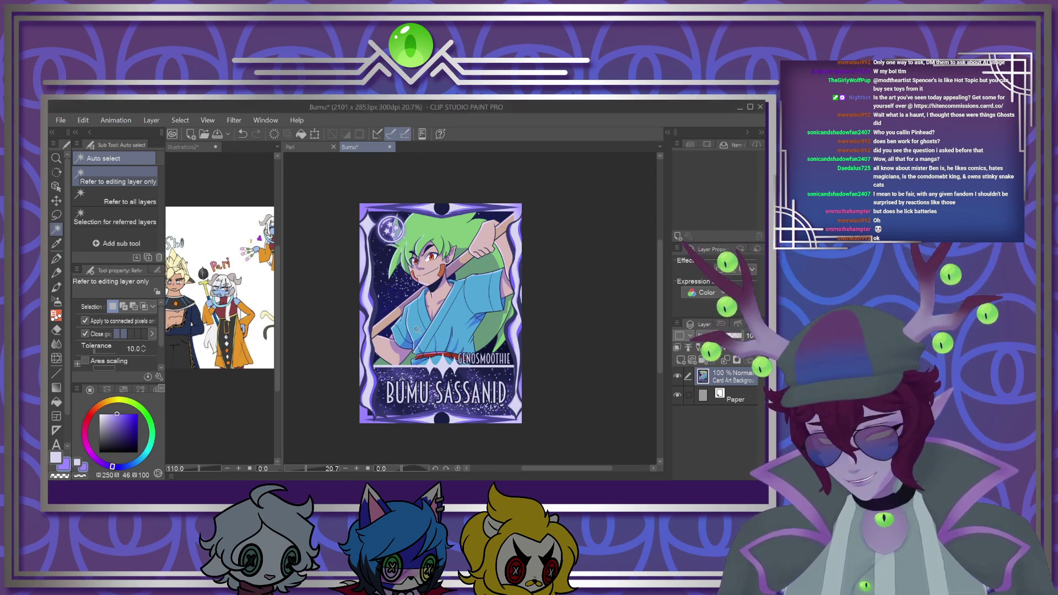
click(60, 119)
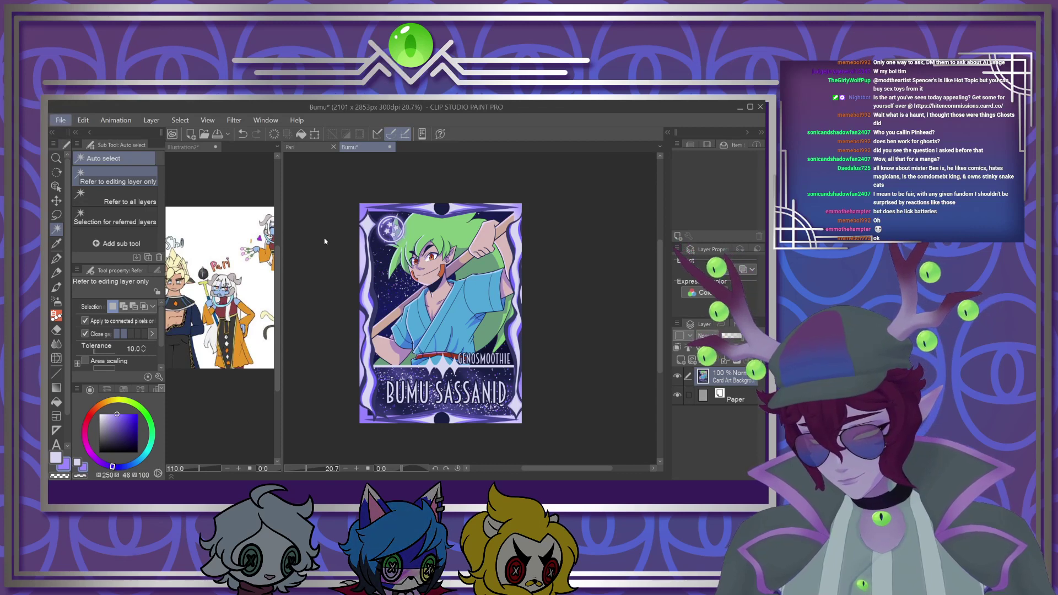
click(329, 272)
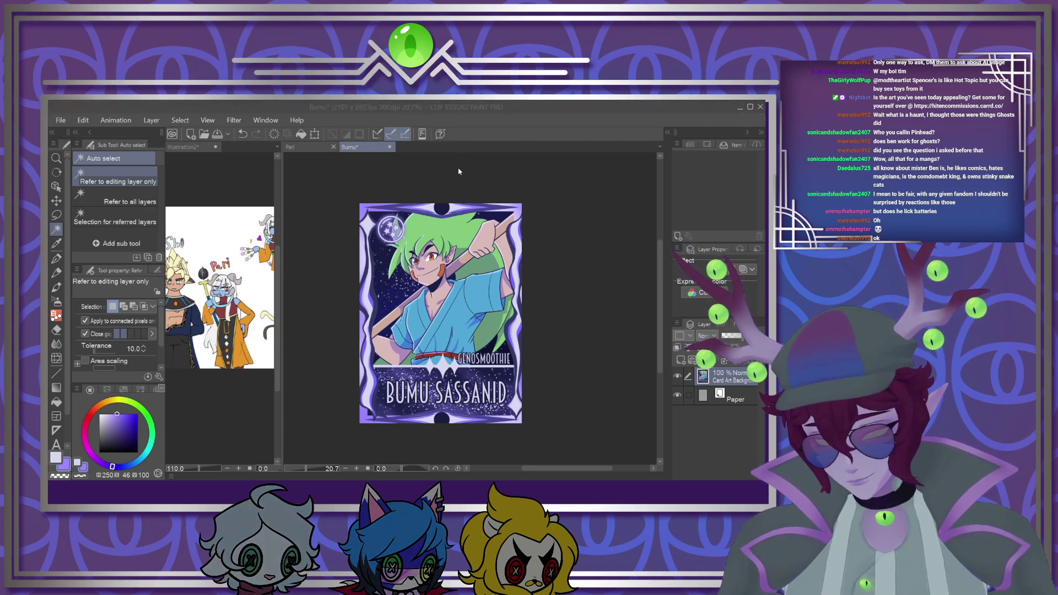
click(480, 172)
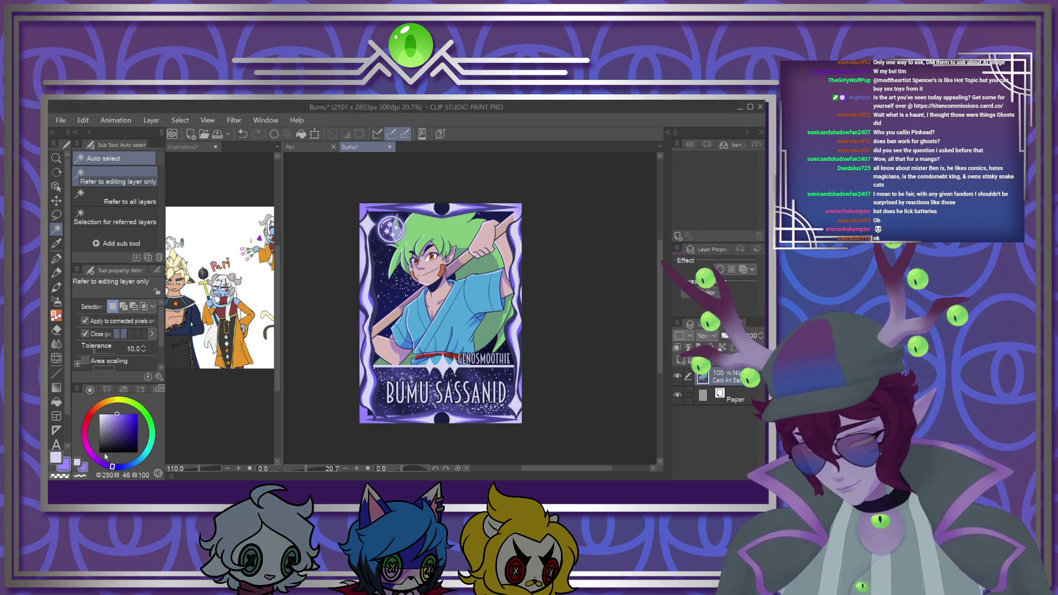
Sample the dark navy from the card border and close the Bumu document to return to the Pari card
alt+click(443, 206)
click(390, 146)
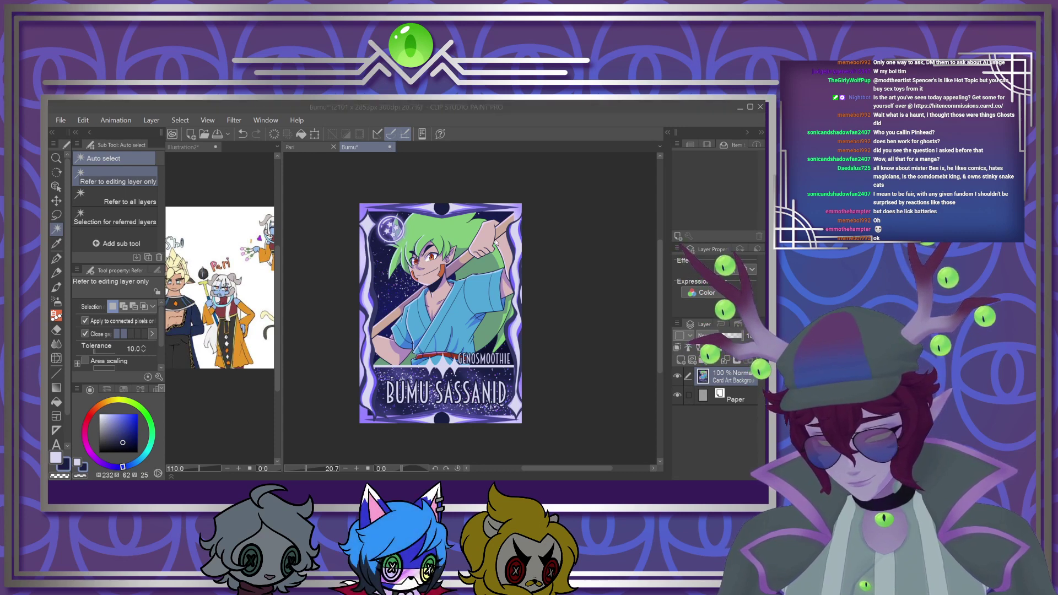
scroll(495, 240, down, 1)
scroll(510, 299, up, 1)
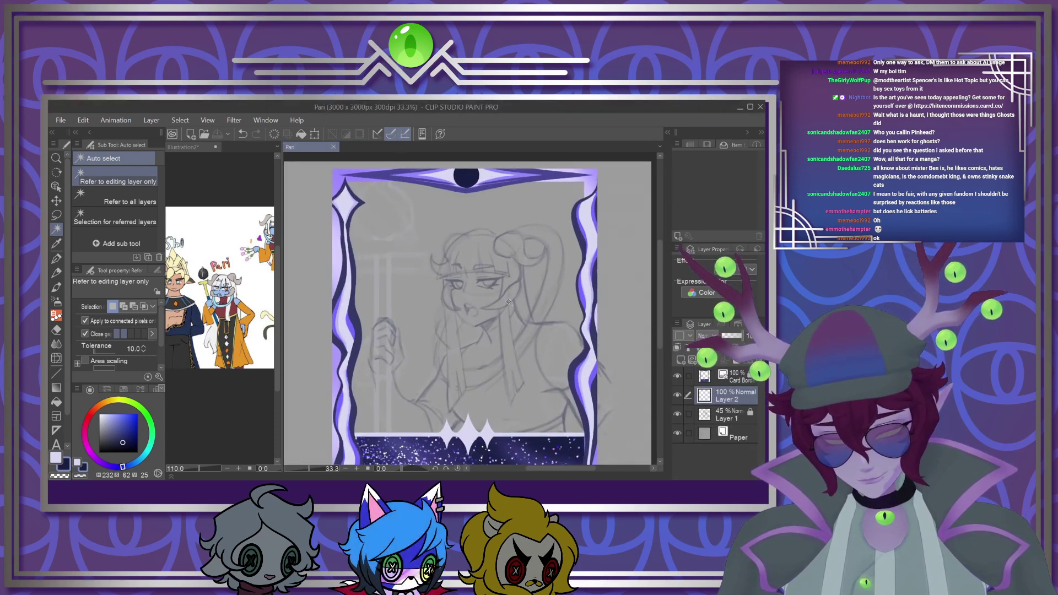
Examine the Pari card's rough character sketch within the border, ending close on the right-hand eye
scroll(510, 299, down, 1)
scroll(509, 298, up, 2)
scroll(483, 299, down, 1)
scroll(456, 301, up, 1)
scroll(455, 301, down, 2)
scroll(551, 319, up, 1)
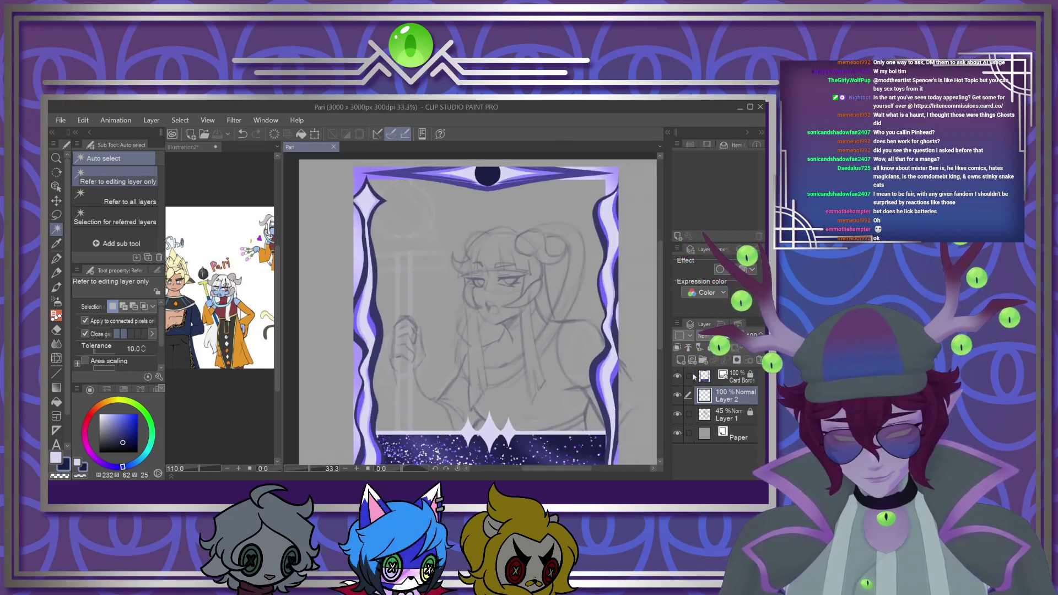
scroll(552, 318, down, 1)
scroll(551, 318, up, 1)
scroll(446, 314, down, 2)
scroll(427, 321, up, 1)
scroll(425, 309, down, 1)
scroll(411, 259, up, 1)
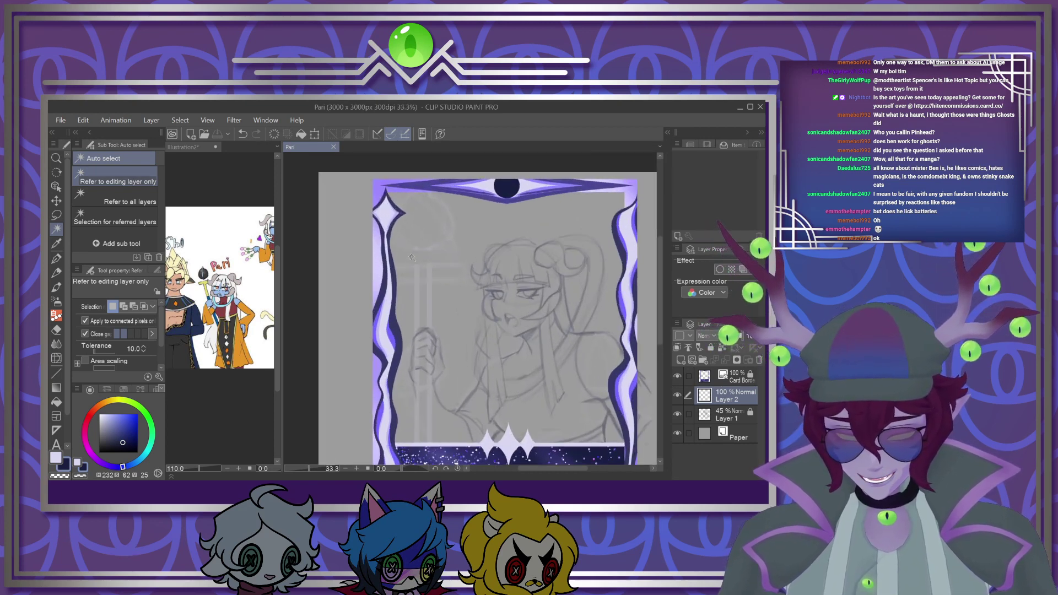
scroll(418, 255, down, 1)
scroll(478, 290, up, 1)
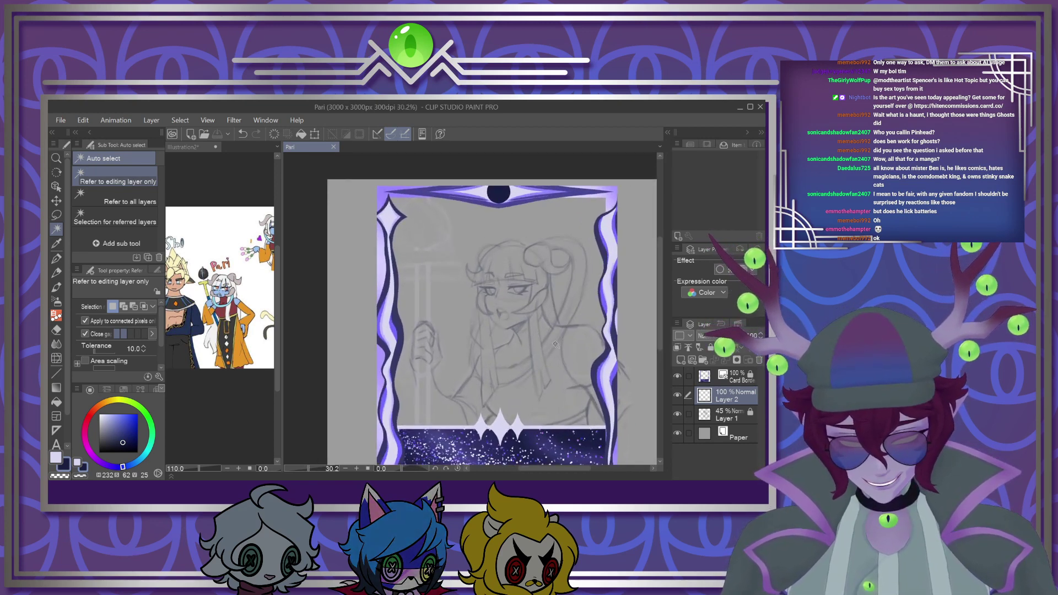
scroll(550, 338, up, 2)
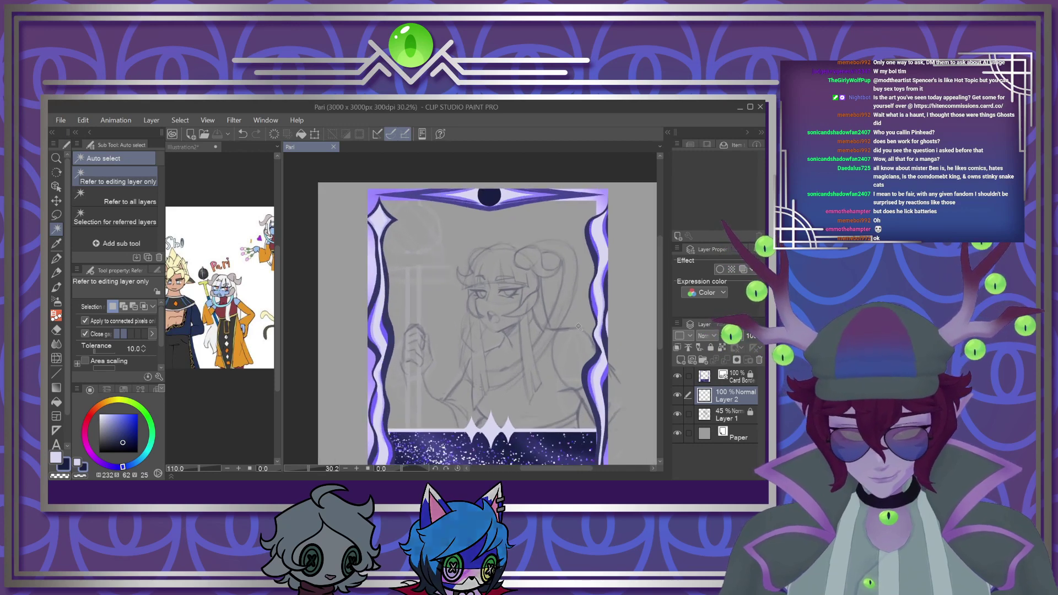
scroll(483, 320, up, 4)
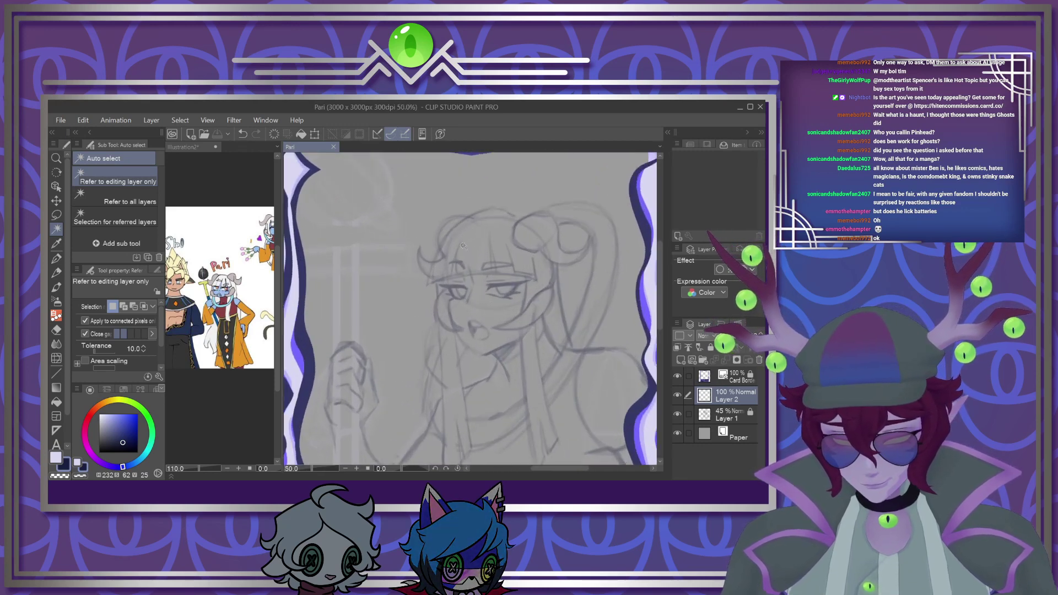
scroll(496, 249, down, 1)
scroll(497, 249, up, 4)
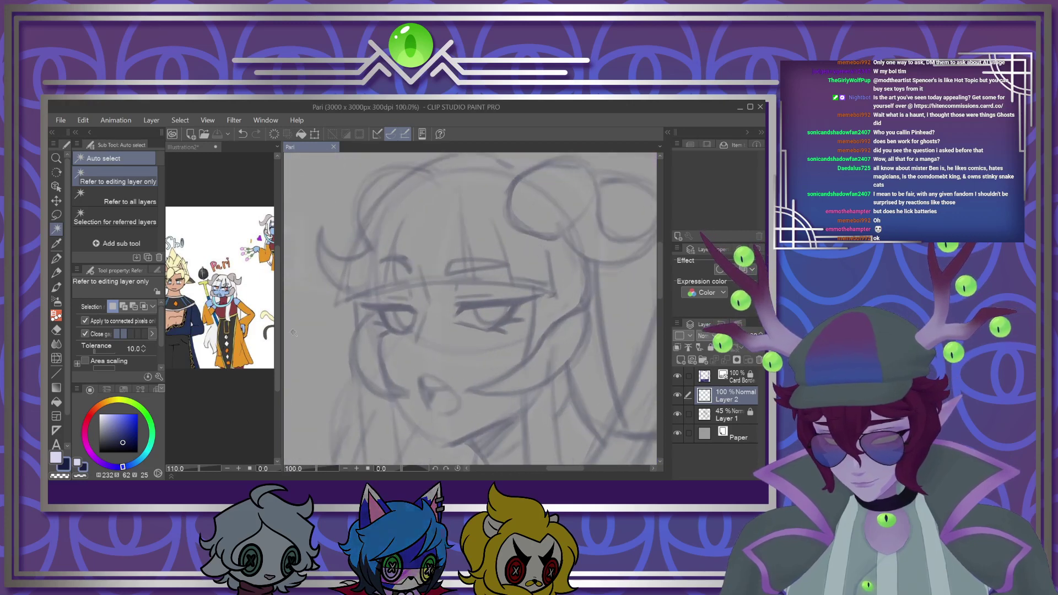
drag(277, 334, 257, 335)
scroll(461, 328, down, 1)
scroll(461, 328, up, 4)
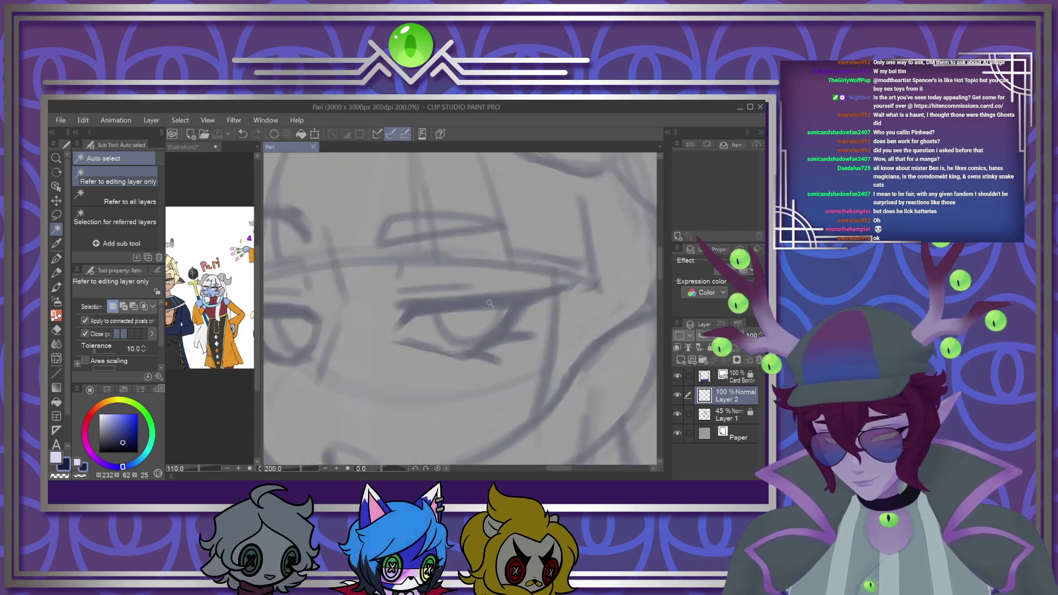
Ink the upper lash outline of the sketch's right-hand eye in dark navy, using the G-pen at brush size 15
key(p)
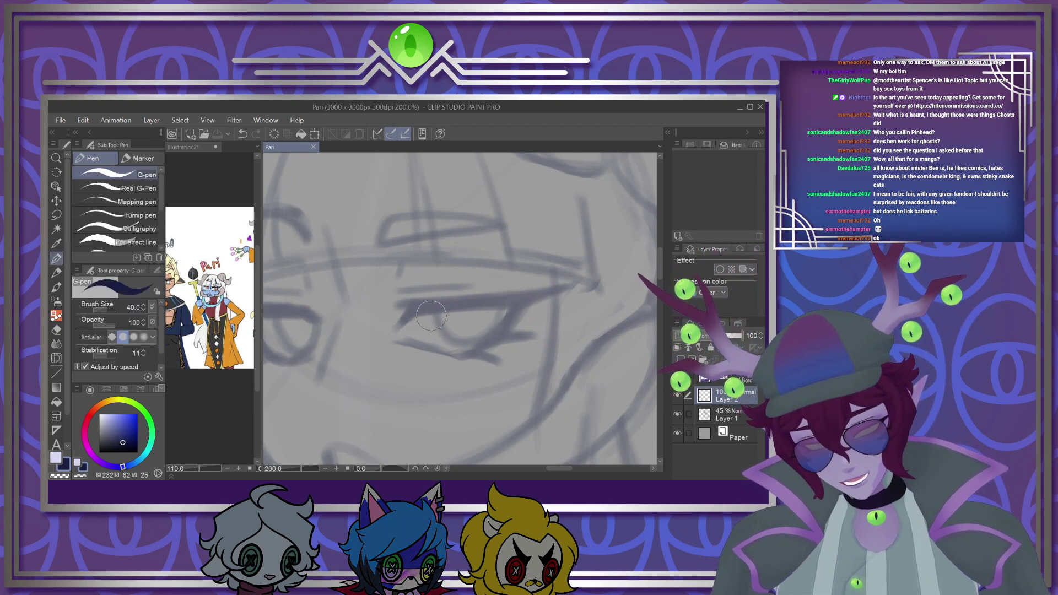
key([)
key([)
key([)
key([)
key([)
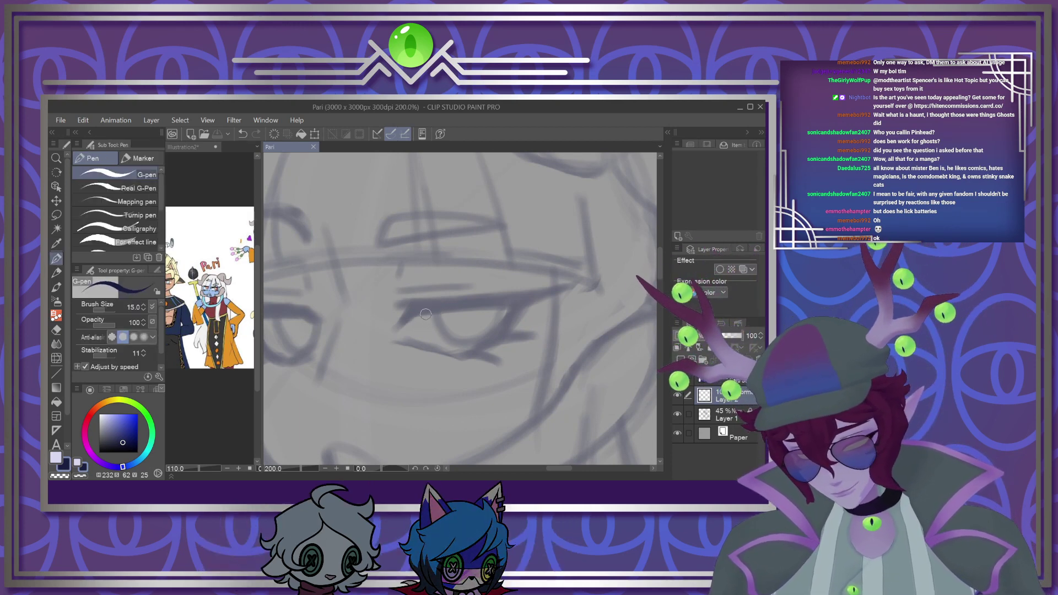
scroll(383, 269, down, 6)
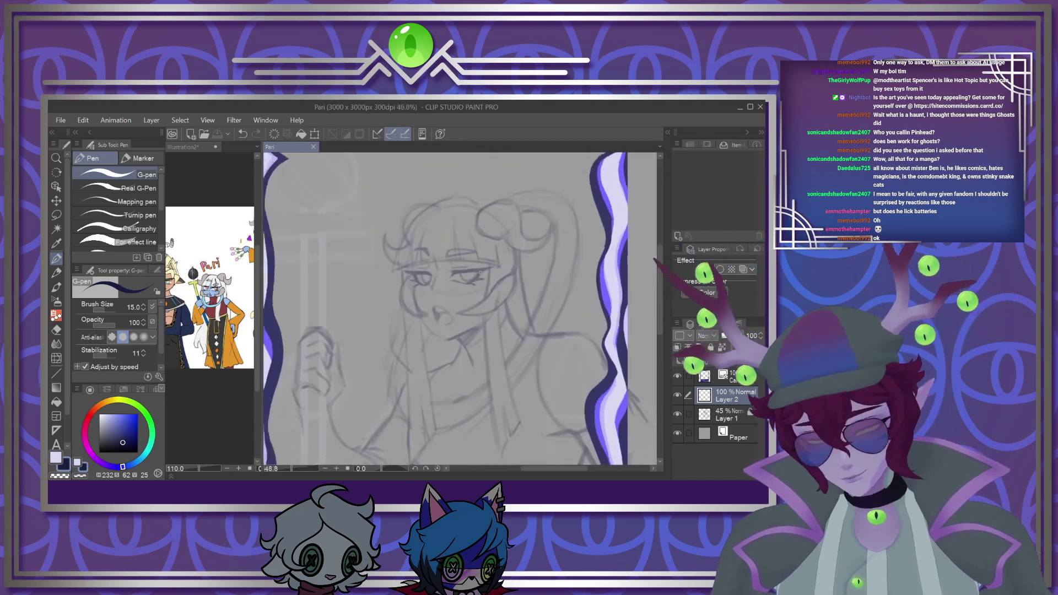
scroll(468, 265, up, 5)
scroll(468, 265, up, 4)
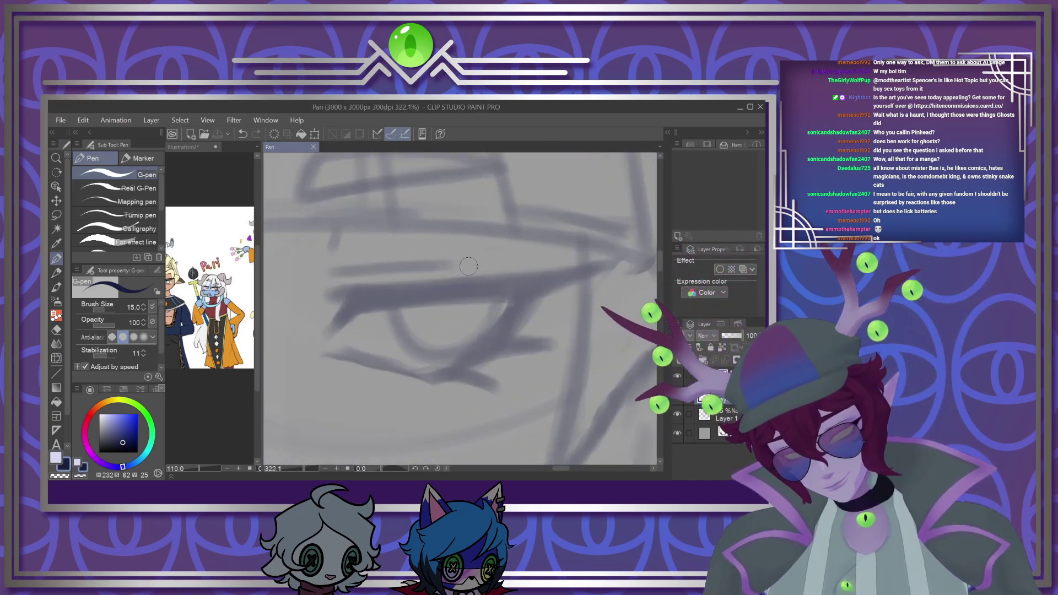
mouse_move(355, 291)
mouse_down()
mouse_move(309, 343)
mouse_move(350, 317)
mouse_move(541, 301)
mouse_up()
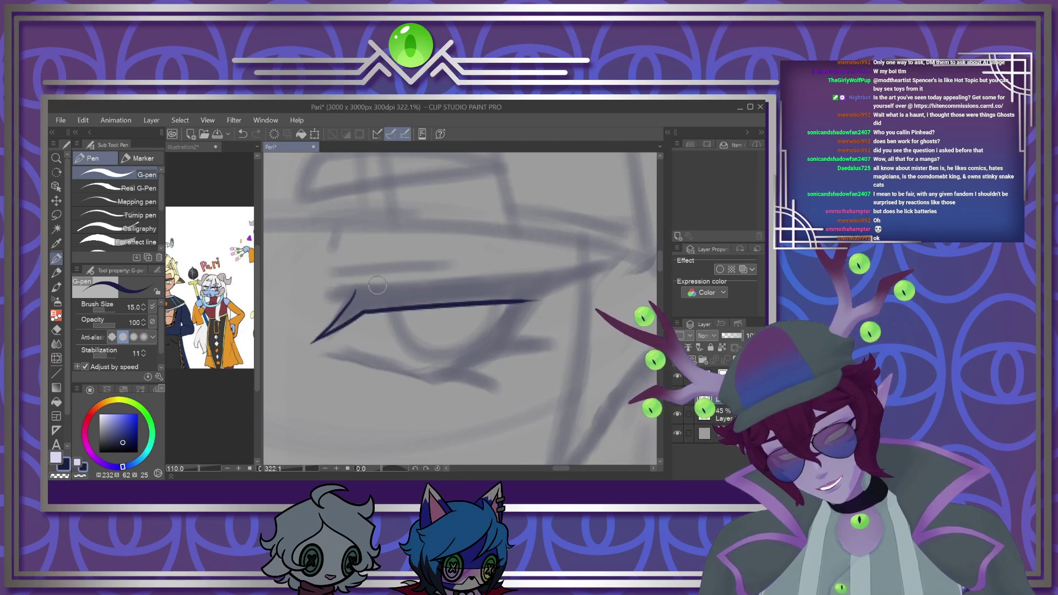
drag(358, 291, 595, 286)
Ink the right-hand eye's lower lid, redoing its outer curve, and add the dark outer wing and pointed lower lashes
mouse_move(513, 302)
mouse_down()
mouse_move(475, 351)
mouse_move(430, 369)
mouse_move(318, 350)
mouse_up()
mouse_move(414, 369)
mouse_down()
mouse_move(467, 371)
mouse_move(572, 291)
mouse_up()
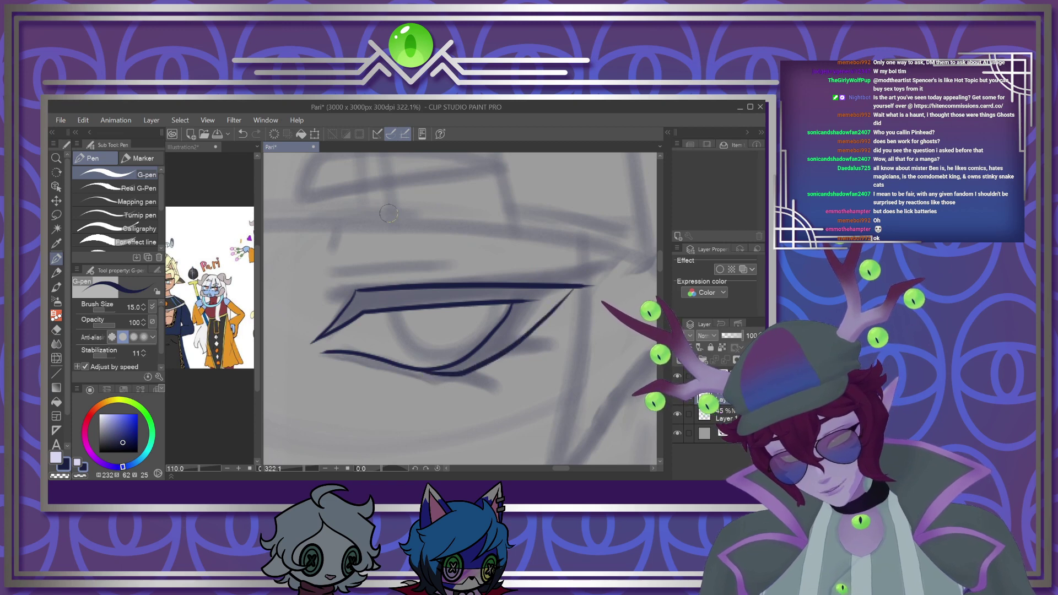
key(ctrl+z)
mouse_move(539, 313)
mouse_down()
mouse_move(490, 353)
mouse_move(416, 371)
mouse_up()
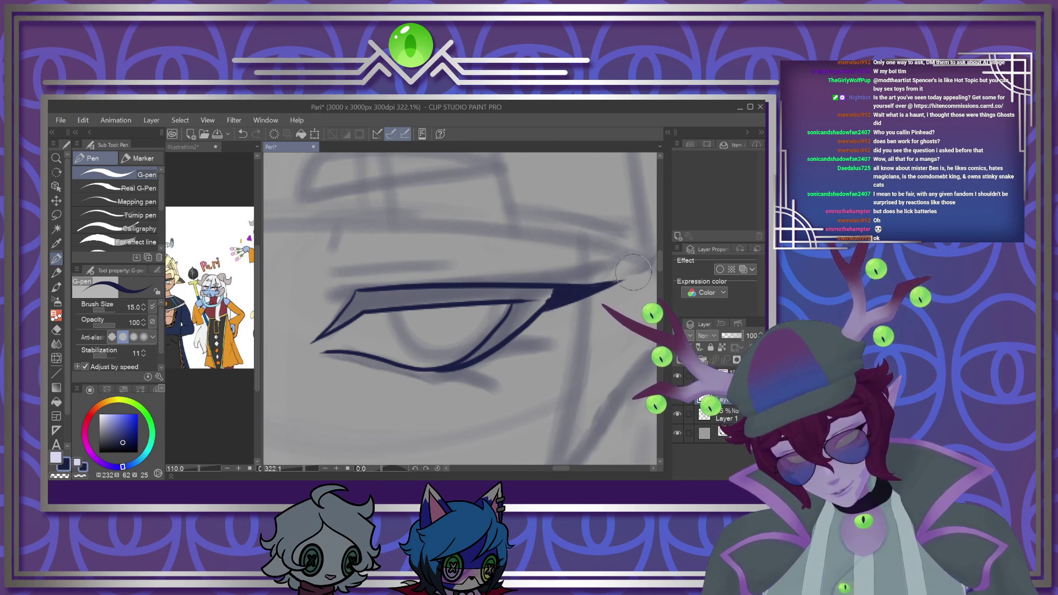
mouse_move(440, 370)
mouse_down()
mouse_move(504, 387)
mouse_move(469, 364)
mouse_move(554, 349)
mouse_move(505, 342)
mouse_up()
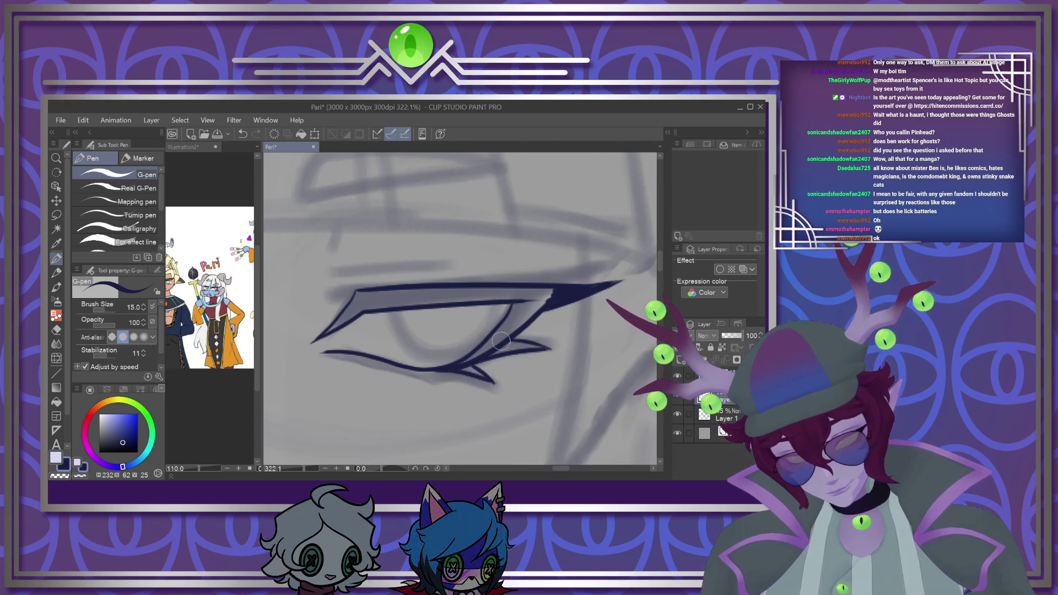
Ink the eyelid crease strokes above the right-hand eye and a long curved line just below the sketched eyebrow
drag(330, 270, 523, 254)
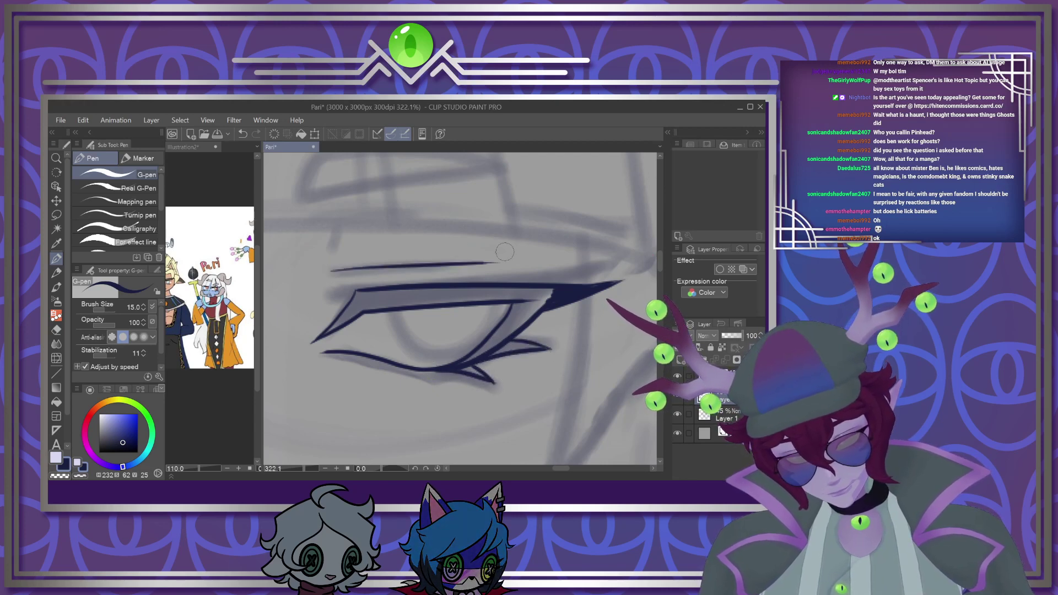
drag(340, 244, 461, 238)
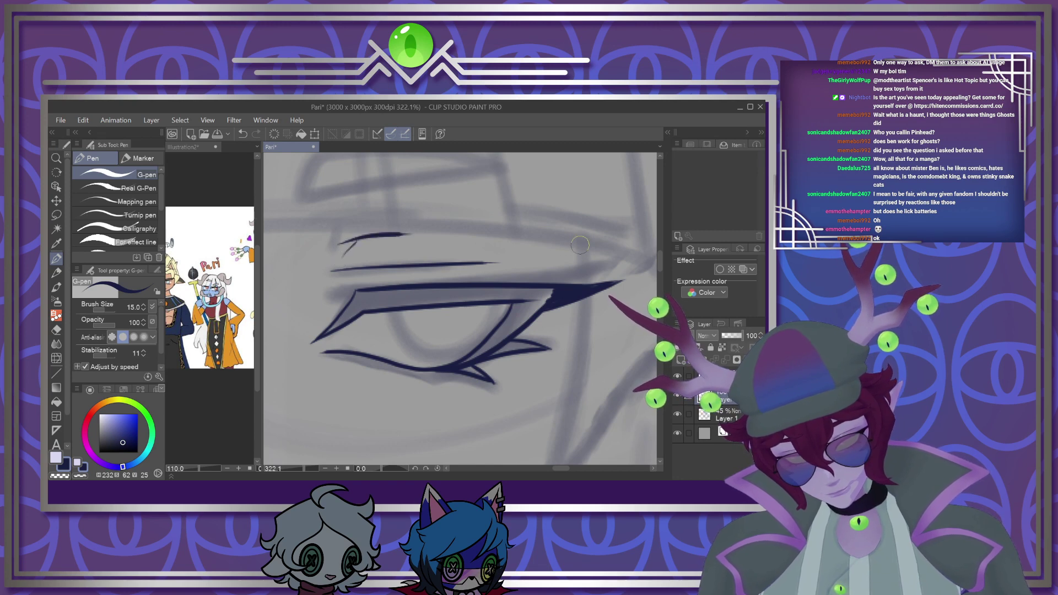
scroll(518, 361, down, 6)
scroll(516, 358, up, 5)
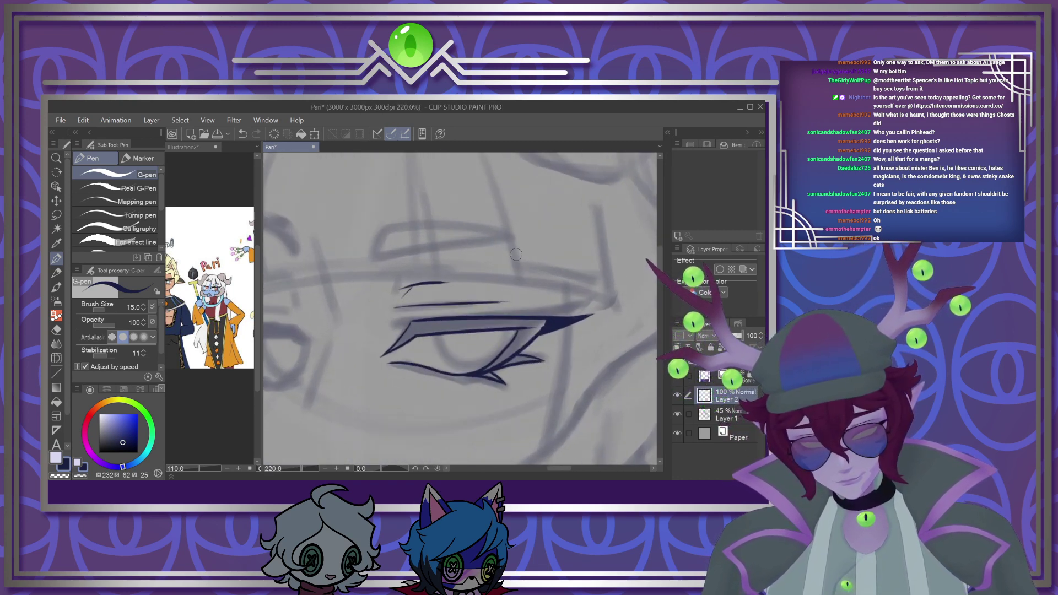
mouse_move(366, 273)
mouse_down()
mouse_move(412, 264)
mouse_move(610, 264)
mouse_up()
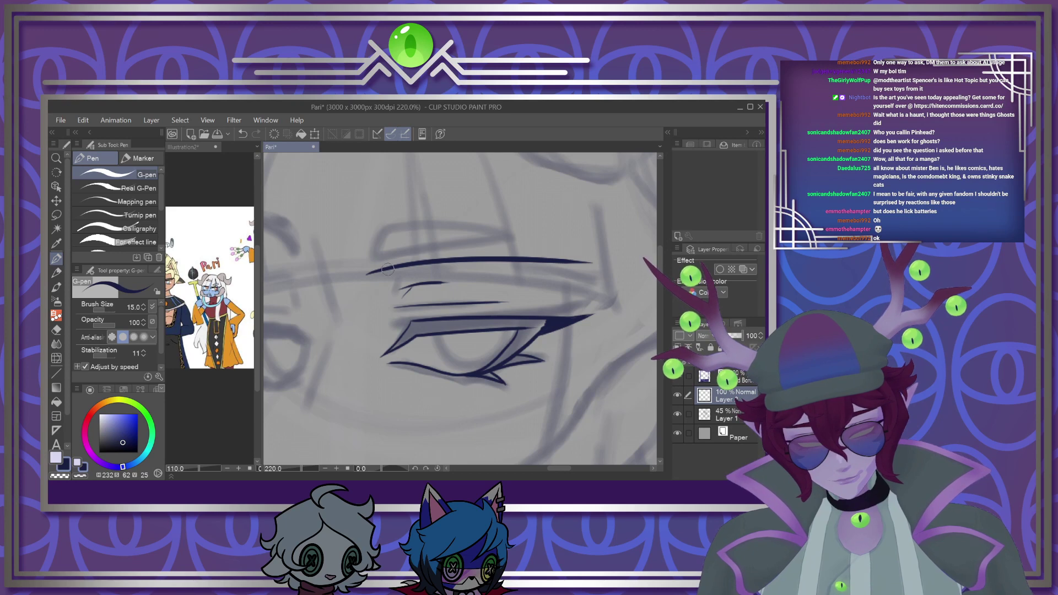
Ink the upper edge of the right-hand eyebrow and trim the overhanging line ends to close its tapered outline
mouse_move(395, 255)
mouse_down()
mouse_move(431, 248)
mouse_move(593, 272)
mouse_up()
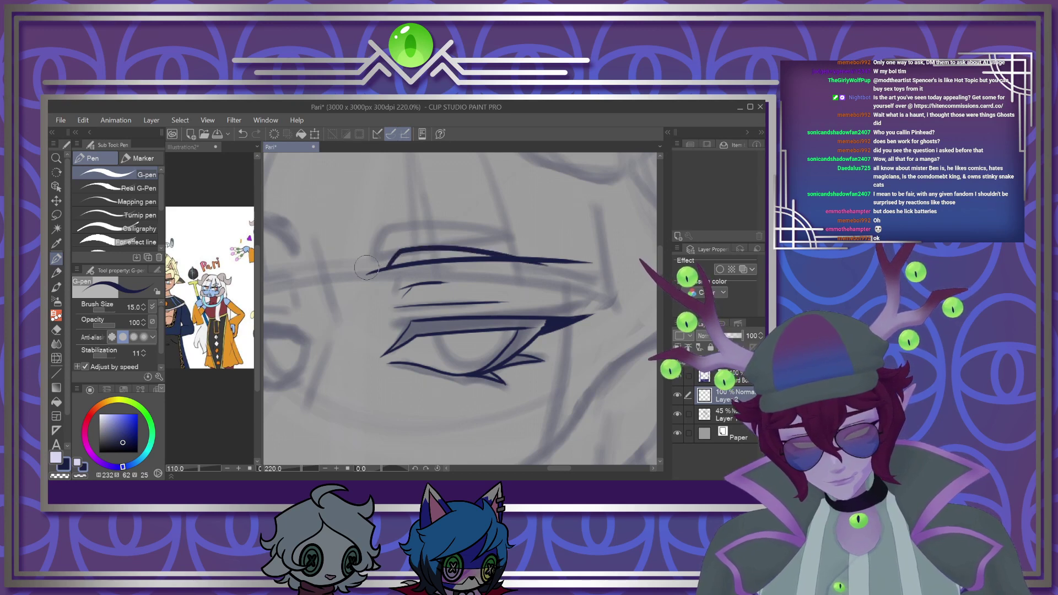
drag(597, 263, 511, 270)
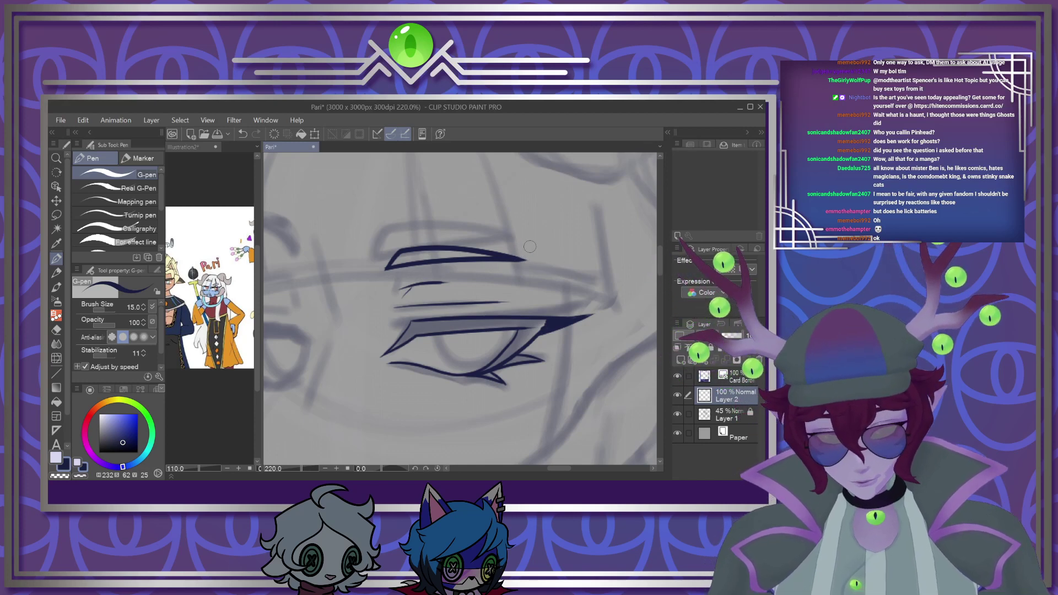
Ink the left-hand eye's curved lower lid and the long upper lash line, redoing the upper stroke
scroll(524, 254, down, 5)
scroll(506, 318, up, 7)
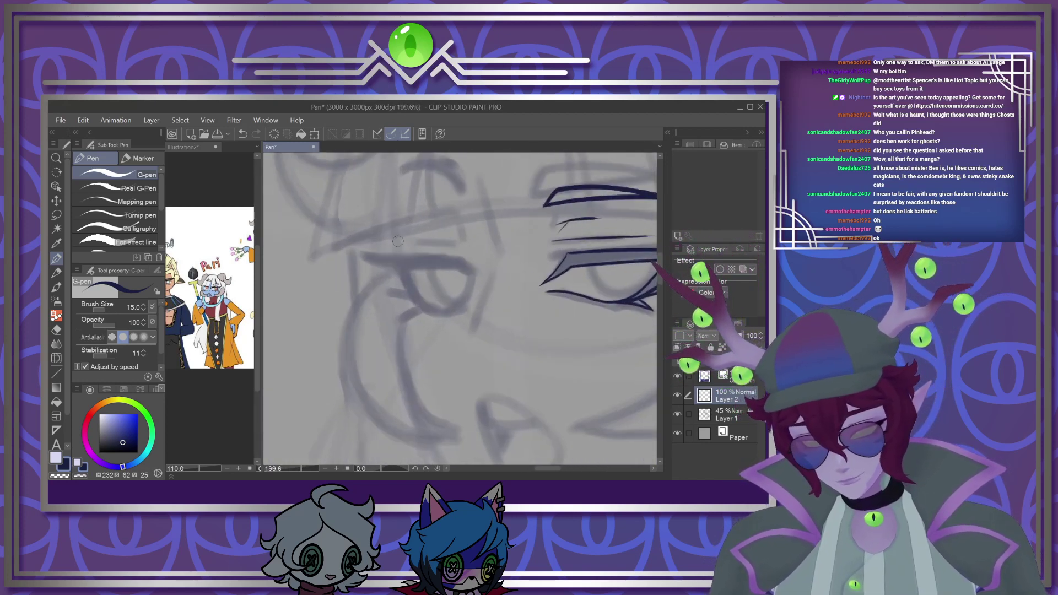
mouse_move(392, 274)
mouse_down()
mouse_move(433, 348)
mouse_move(480, 346)
mouse_up()
drag(333, 265, 513, 292)
click(243, 134)
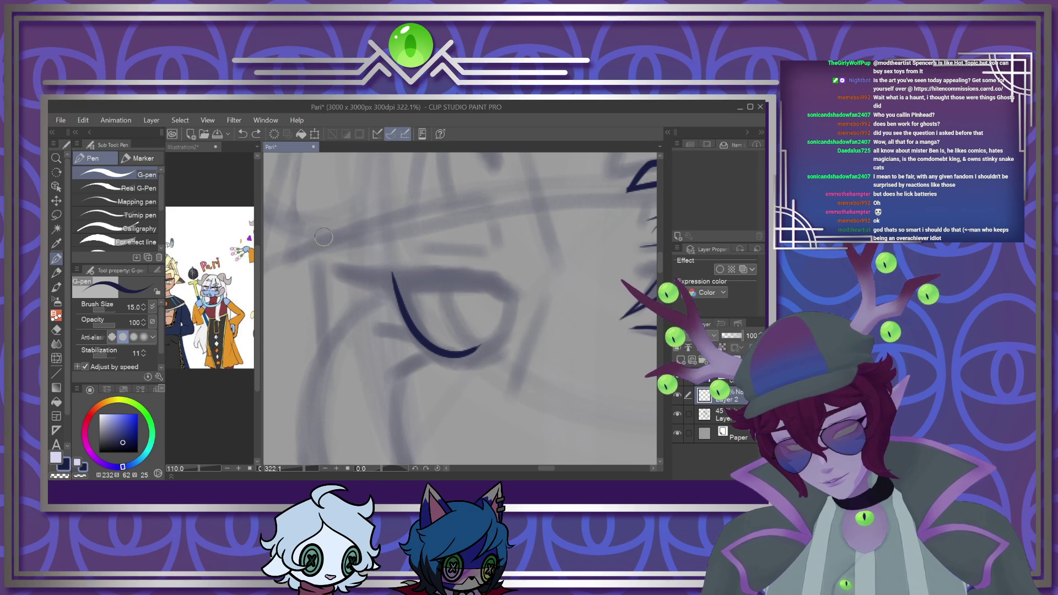
mouse_move(330, 256)
mouse_down()
mouse_move(483, 273)
mouse_move(521, 305)
mouse_up()
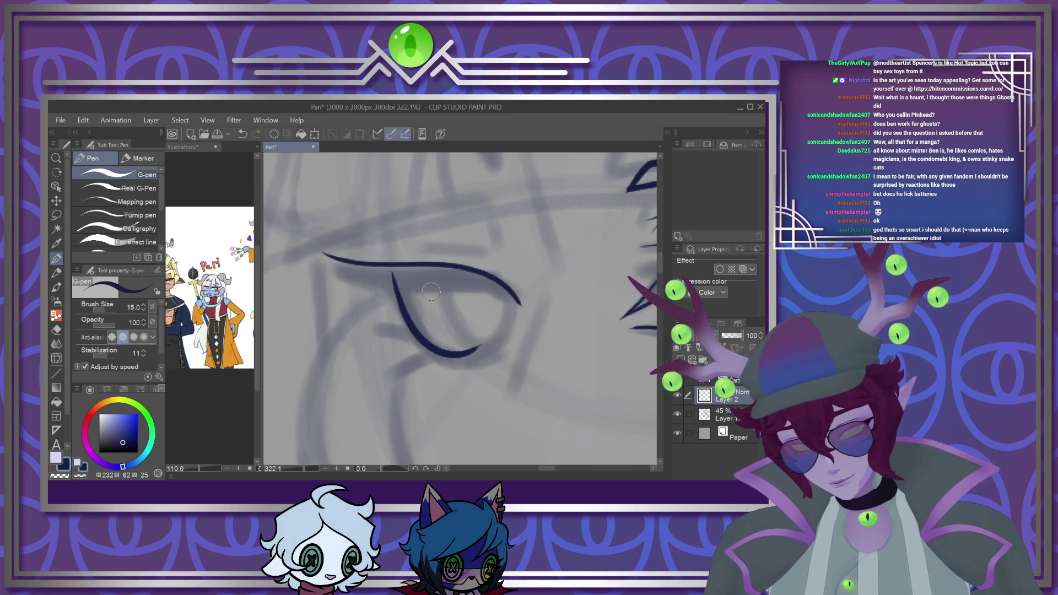
Ink the underside of the left-hand eye's upper lash, its outer corner and the pointed lower lashes
mouse_move(363, 275)
mouse_down()
mouse_move(493, 289)
mouse_move(524, 309)
mouse_up()
drag(378, 284, 430, 342)
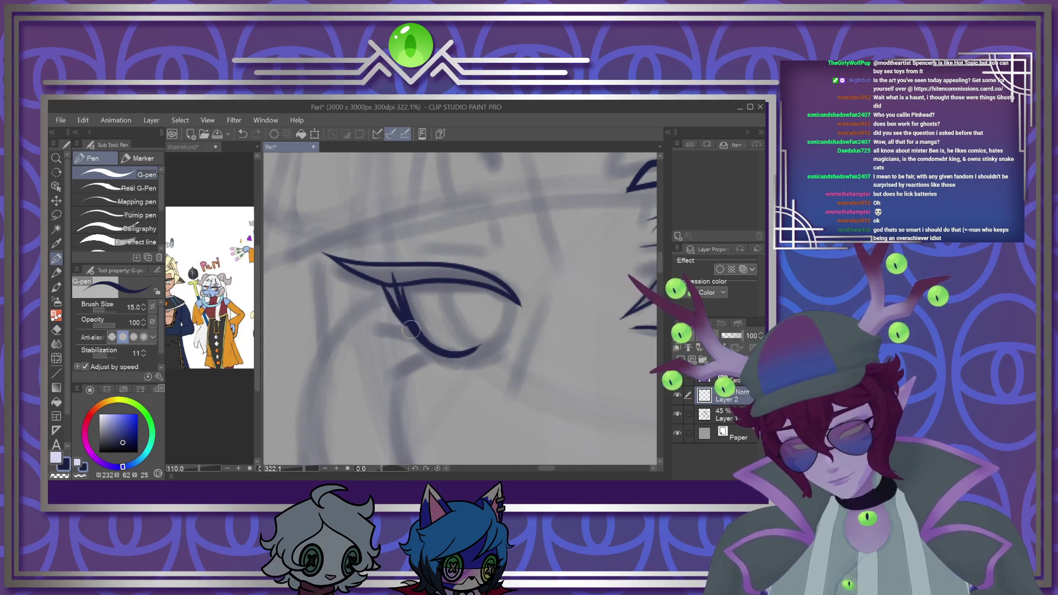
drag(416, 339, 375, 328)
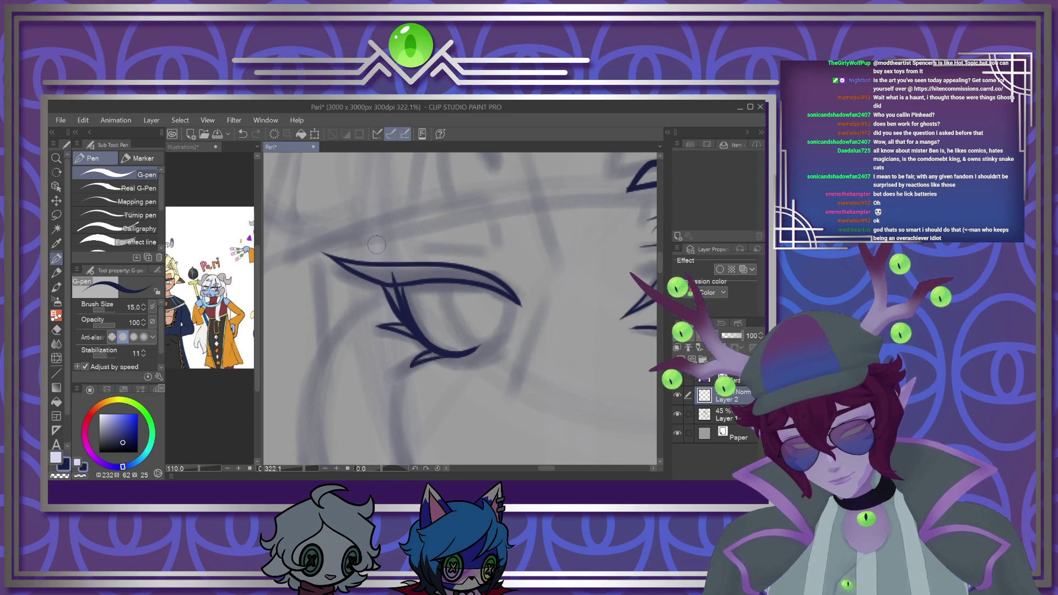
Ink the eyelid creases and short inner line above the left-hand eye, and outline its arched eyebrow
mouse_move(424, 249)
mouse_down()
mouse_move(483, 253)
mouse_move(500, 269)
mouse_up()
drag(660, 267, 660, 257)
drag(411, 324, 508, 312)
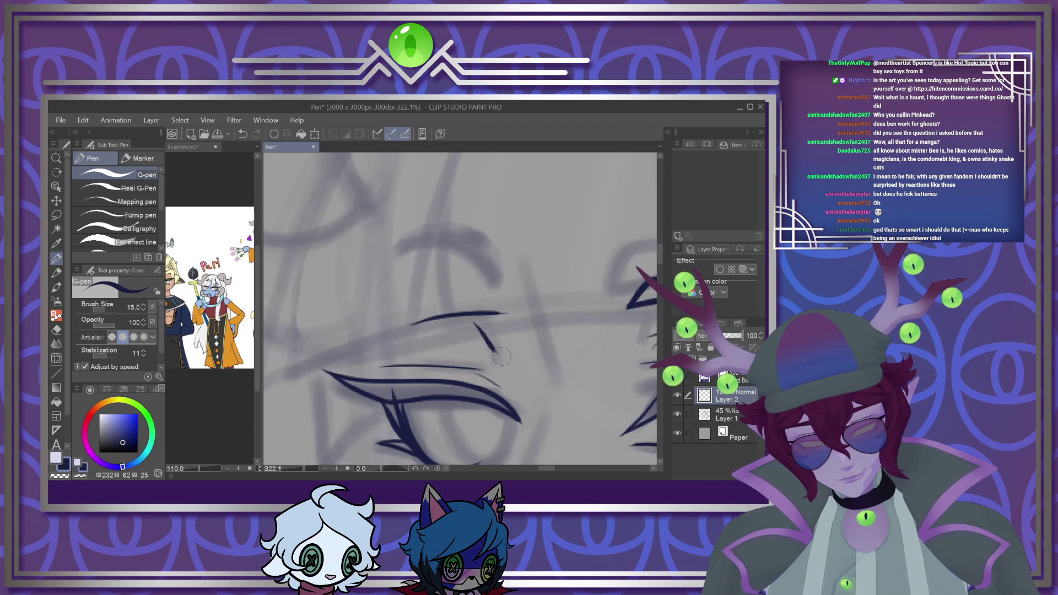
mouse_move(358, 291)
mouse_down()
mouse_move(408, 259)
mouse_move(479, 273)
mouse_move(497, 290)
mouse_move(485, 261)
mouse_move(446, 239)
mouse_move(366, 291)
mouse_up()
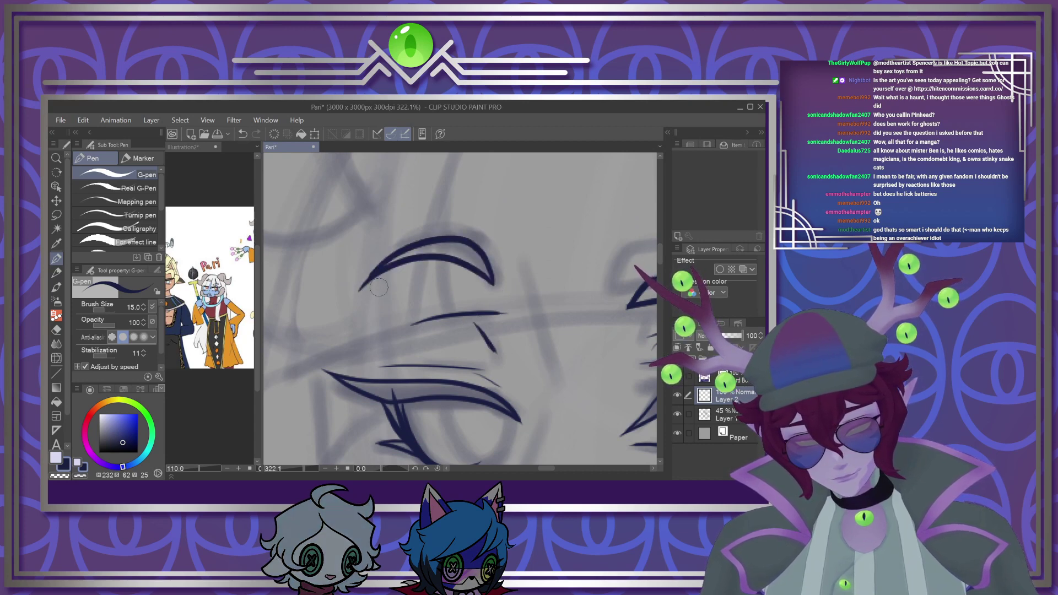
Select the area around the line art, invert the selection, fill the outlined eyebrows and lashes with dark navy, and deselect
scroll(382, 300, down, 3)
scroll(381, 300, down, 2)
scroll(376, 331, up, 3)
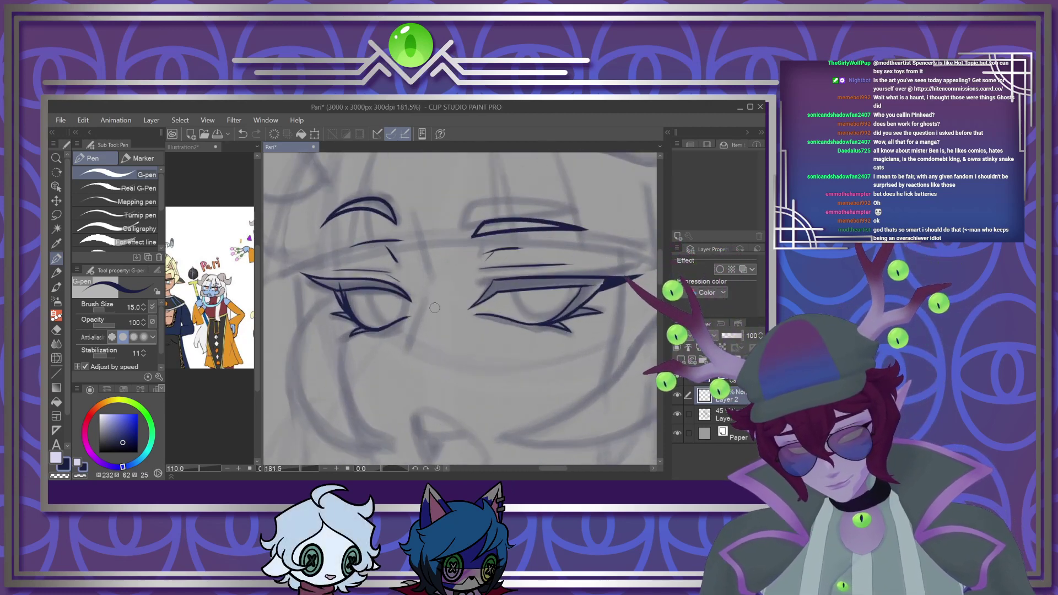
click(55, 228)
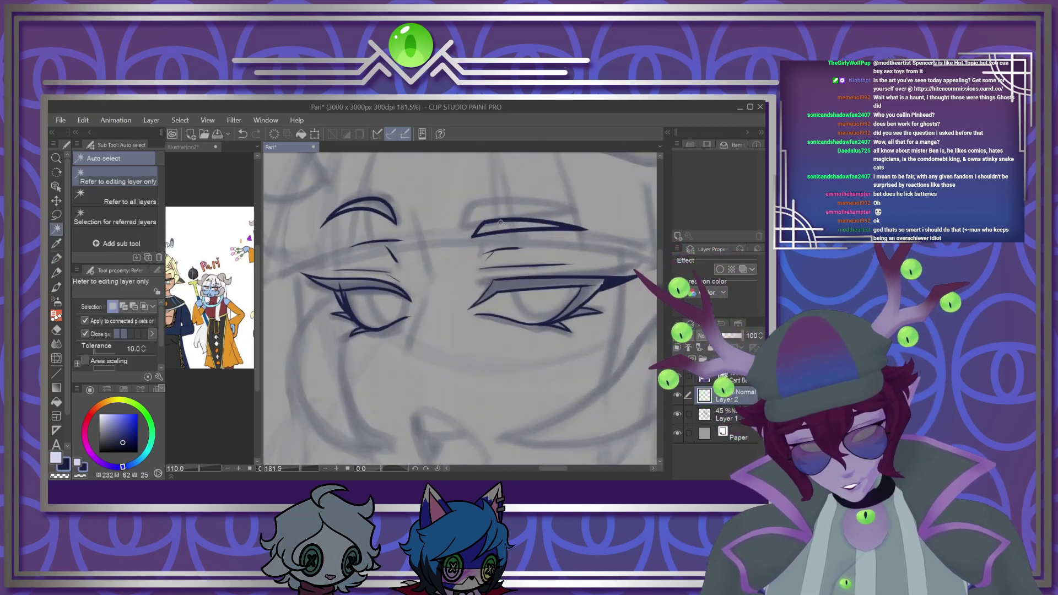
click(453, 253)
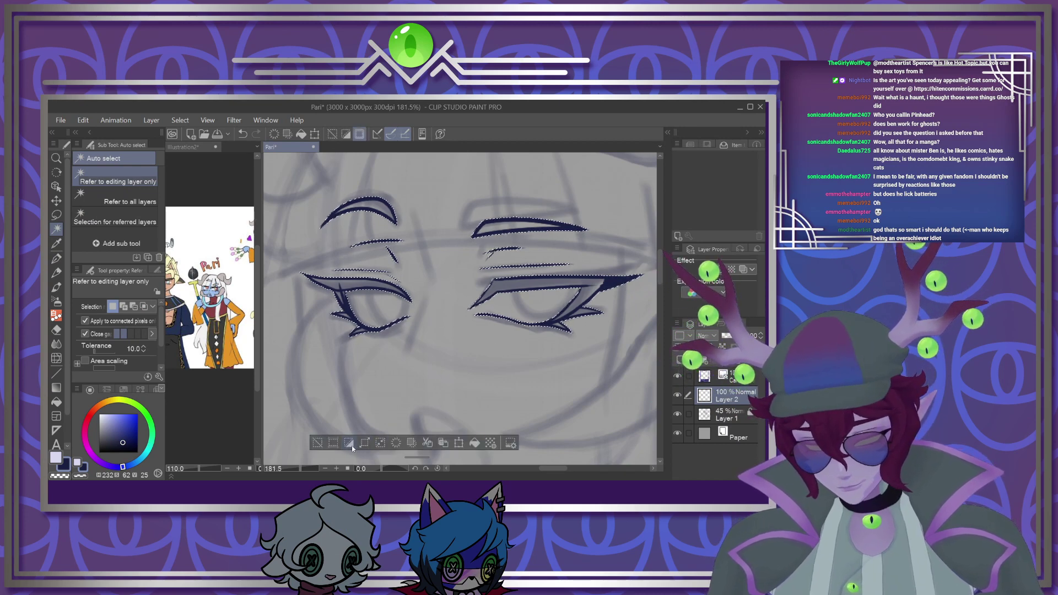
key(m)
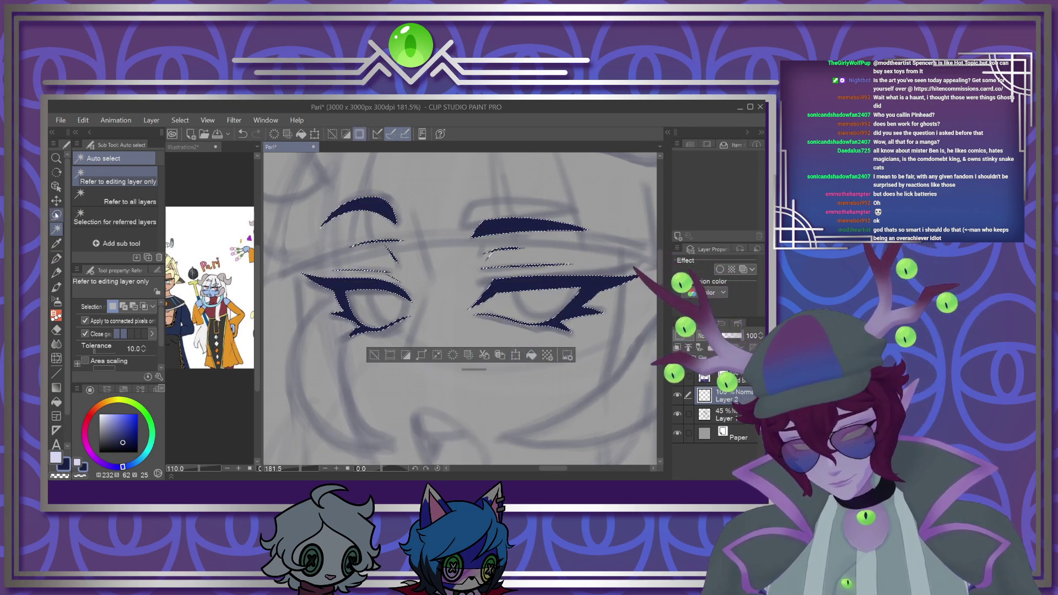
key(ctrl+d)
Ink the irises and pupils of both eyes with the G-pen and add a white oval highlight to each eye
scroll(473, 225, down, 3)
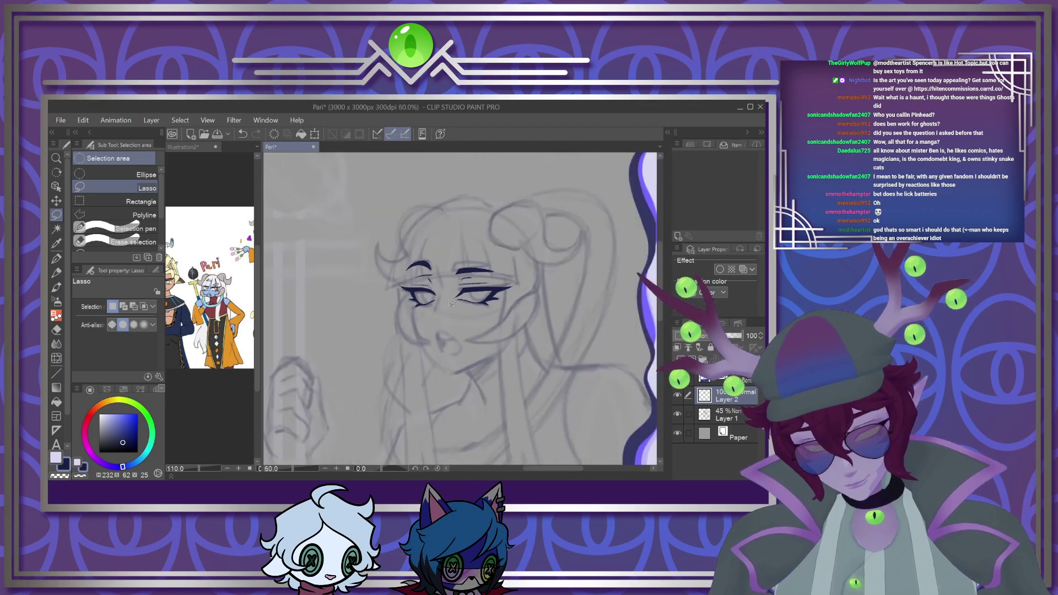
scroll(457, 288, up, 5)
key(p)
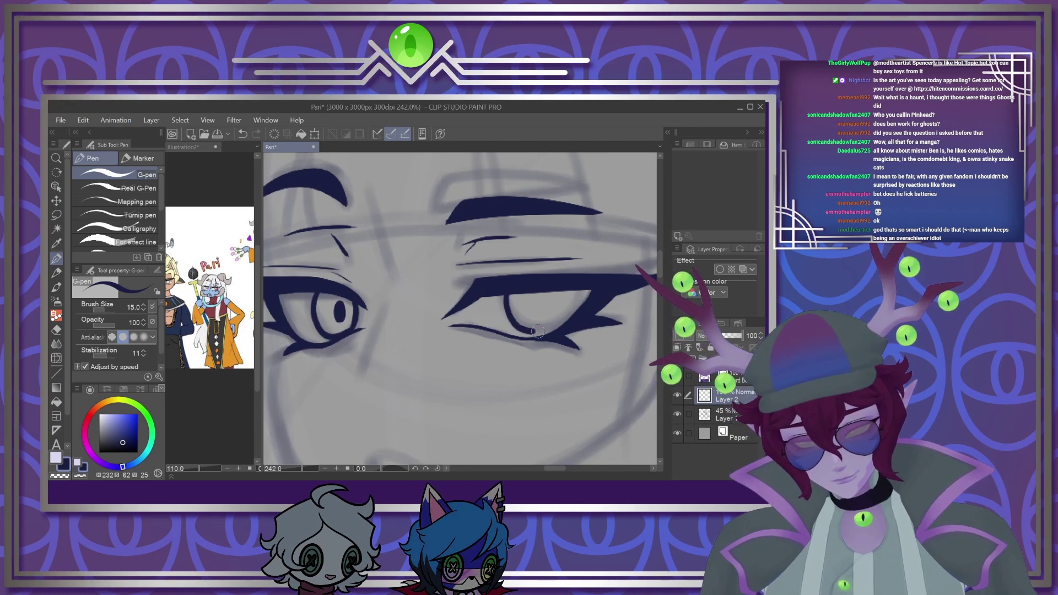
mouse_move(532, 330)
mouse_down()
mouse_move(563, 318)
mouse_move(567, 287)
mouse_up()
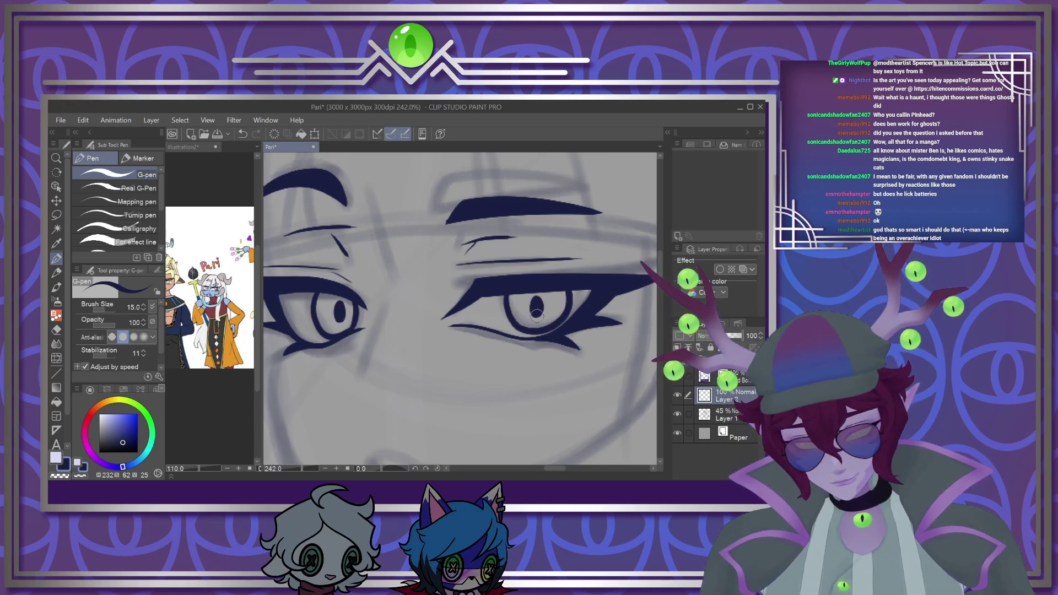
key(x)
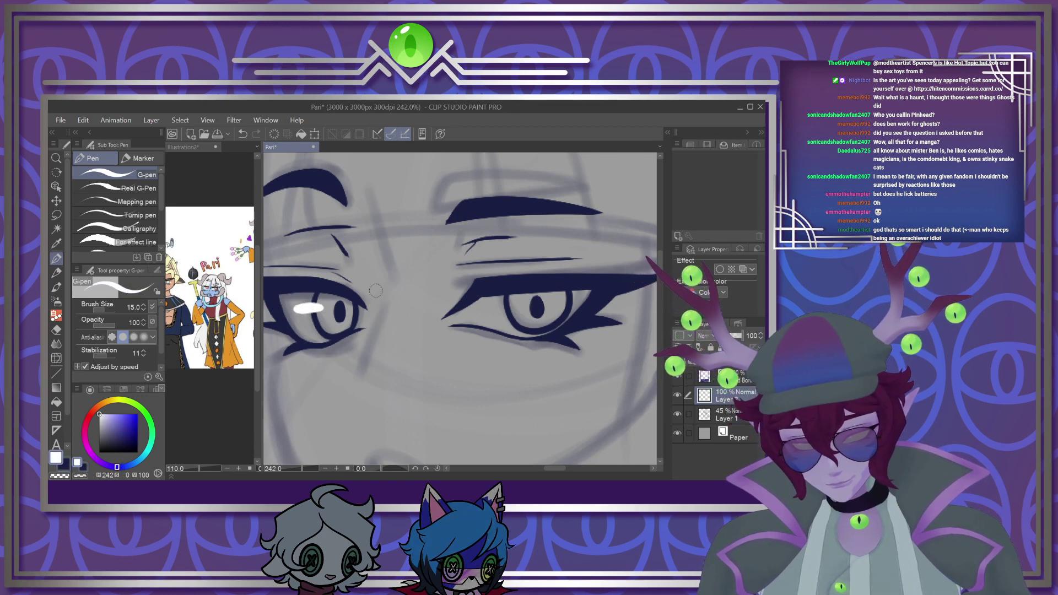
drag(512, 307, 486, 307)
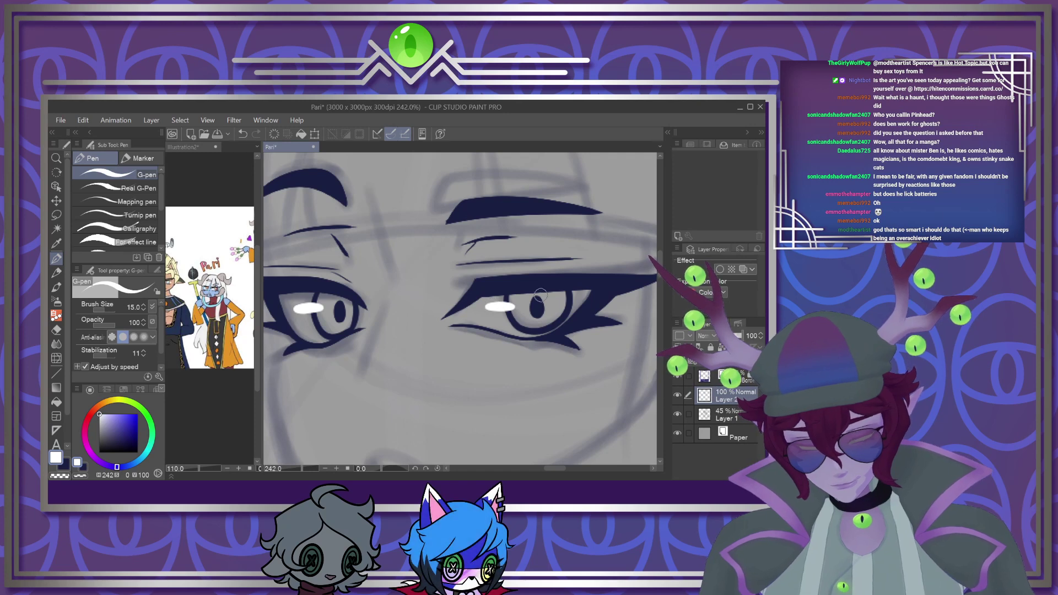
Ink the nose bridge lines between the eyes, a short nose mark and the open mouth outline in dark navy
scroll(501, 305, down, 4)
scroll(473, 274, up, 2)
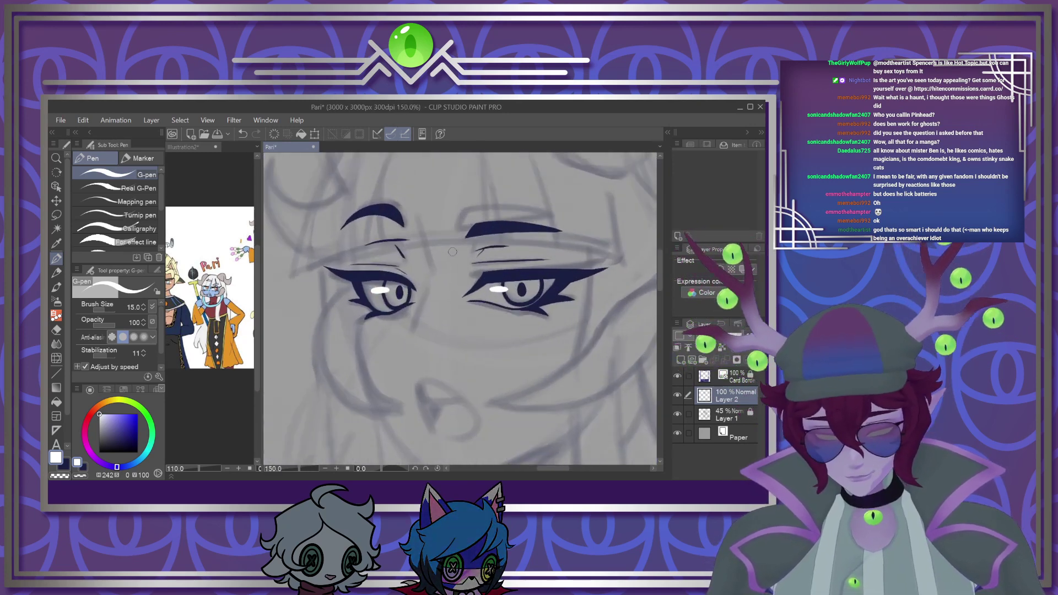
key(x)
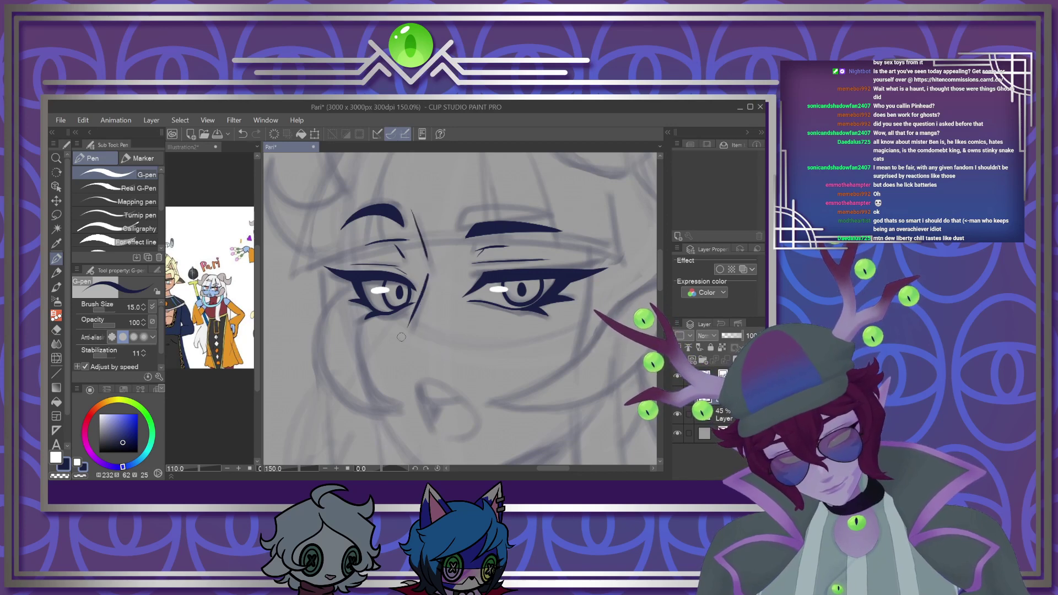
mouse_move(405, 340)
mouse_down()
mouse_move(423, 407)
mouse_move(420, 387)
mouse_move(433, 381)
mouse_move(470, 417)
mouse_up()
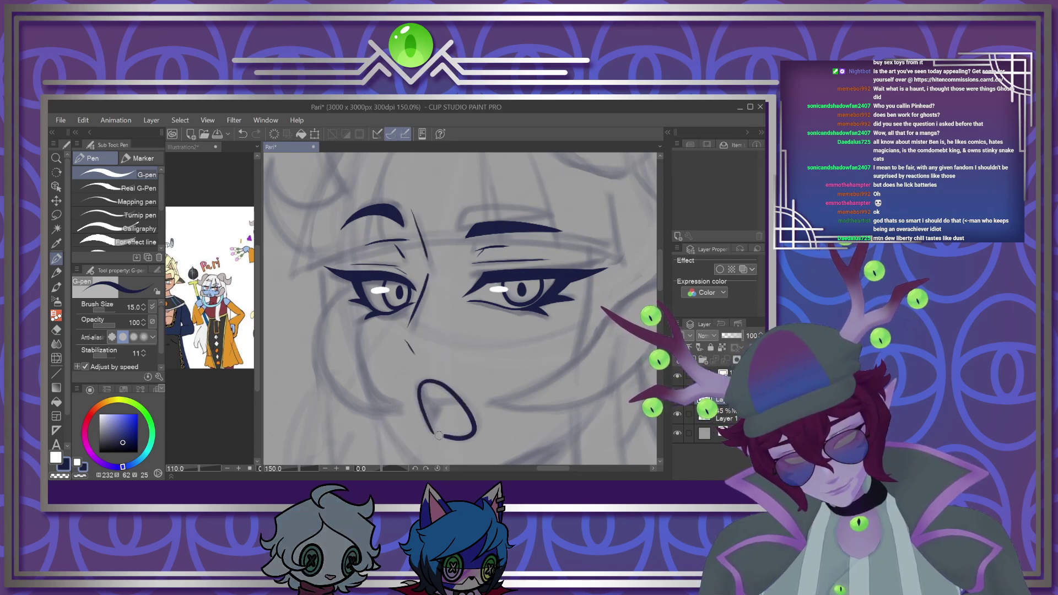
Ink the teeth and tongue lines inside the open mouth and fill the dark gap between them with solid navy
mouse_move(423, 389)
mouse_down()
mouse_move(454, 398)
mouse_move(434, 433)
mouse_up()
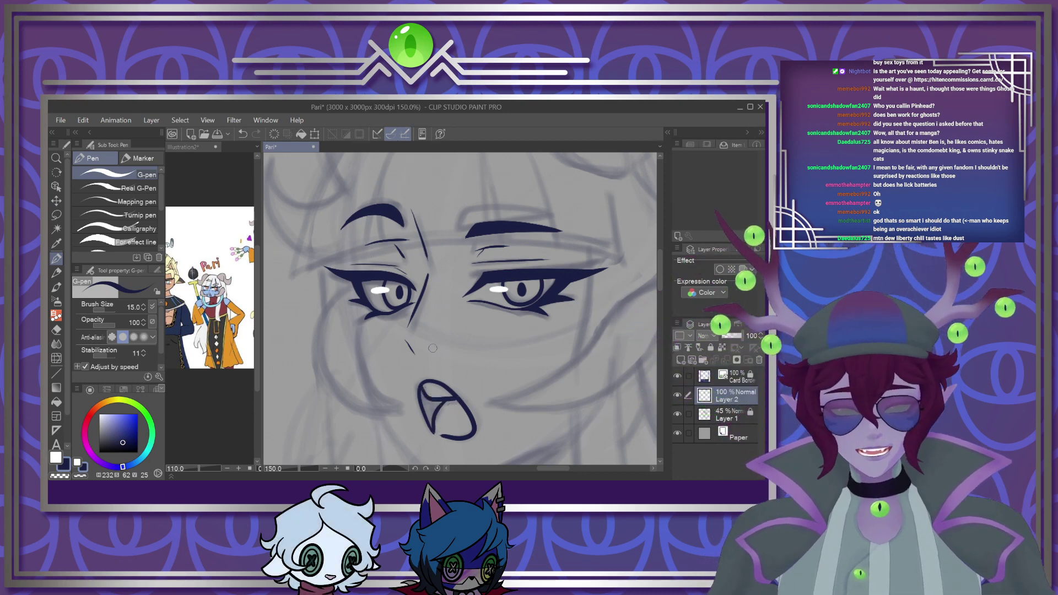
scroll(429, 352, down, 3)
scroll(432, 380, up, 4)
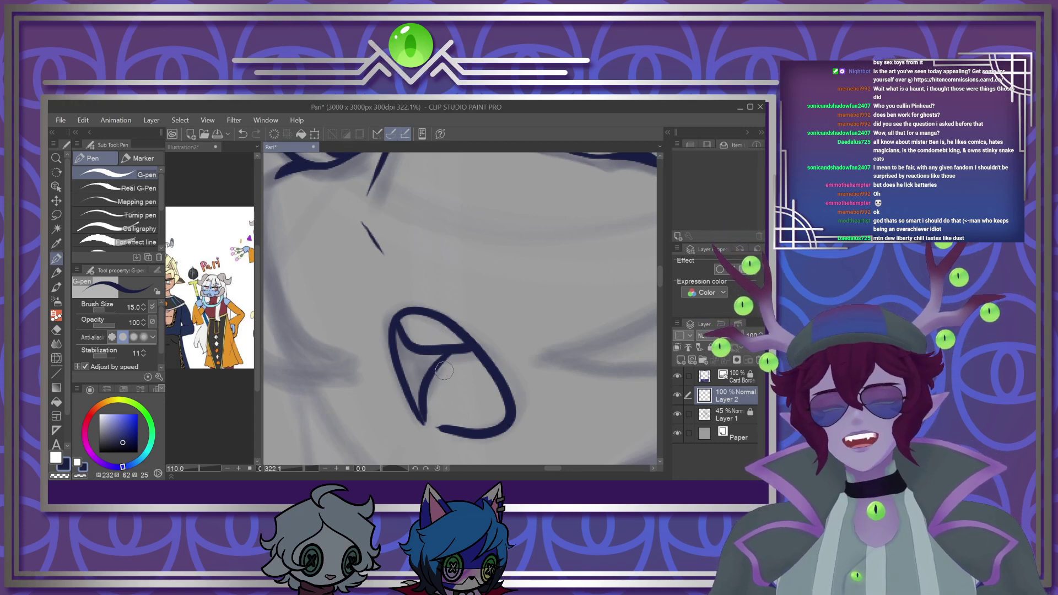
mouse_move(398, 327)
mouse_down()
mouse_move(422, 405)
mouse_move(415, 354)
mouse_move(424, 365)
mouse_up()
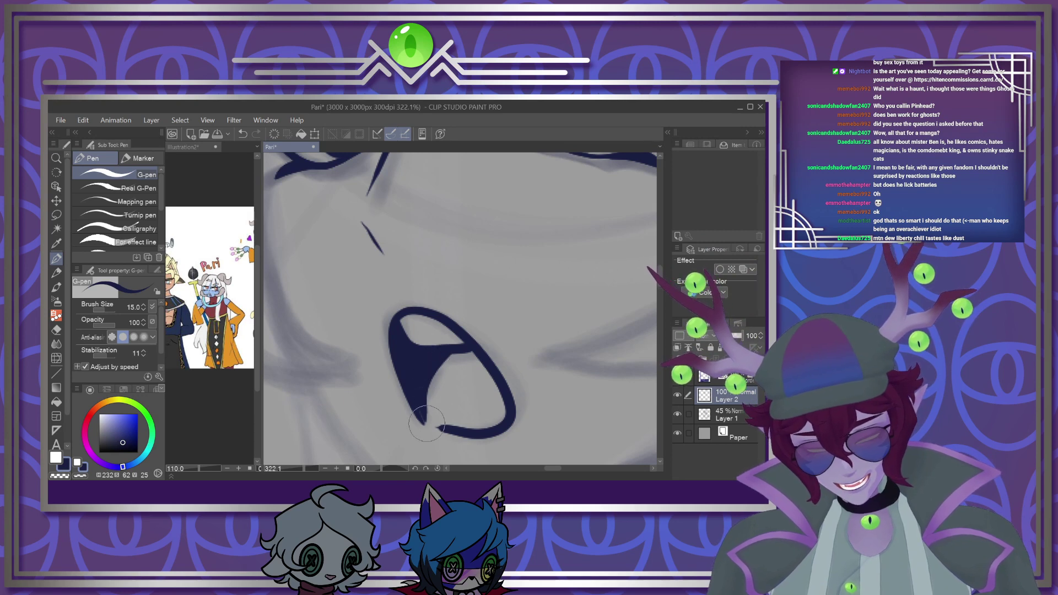
scroll(454, 369, down, 6)
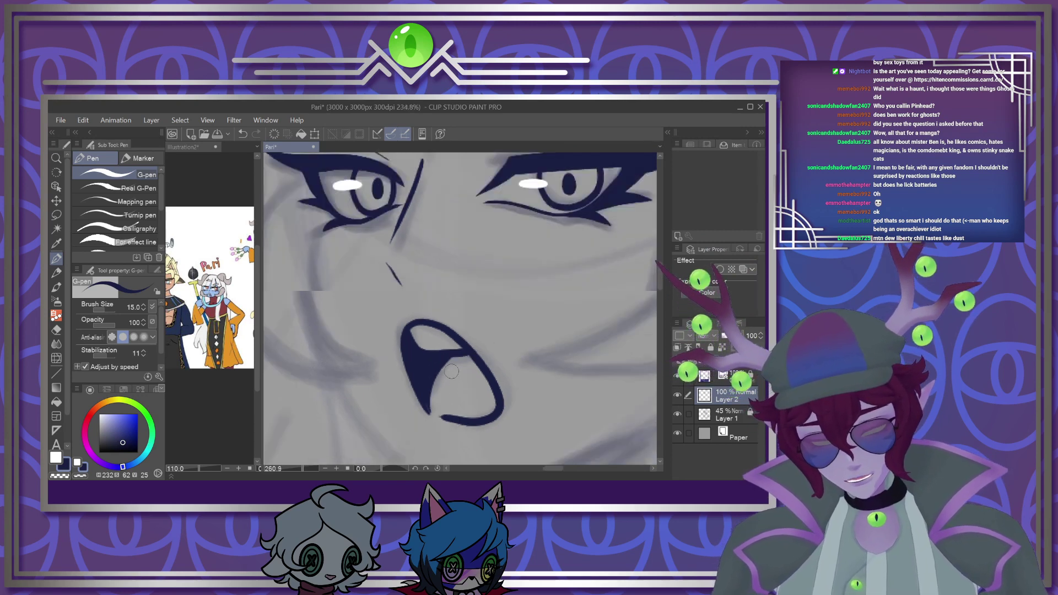
scroll(433, 341, up, 1)
scroll(433, 342, up, 2)
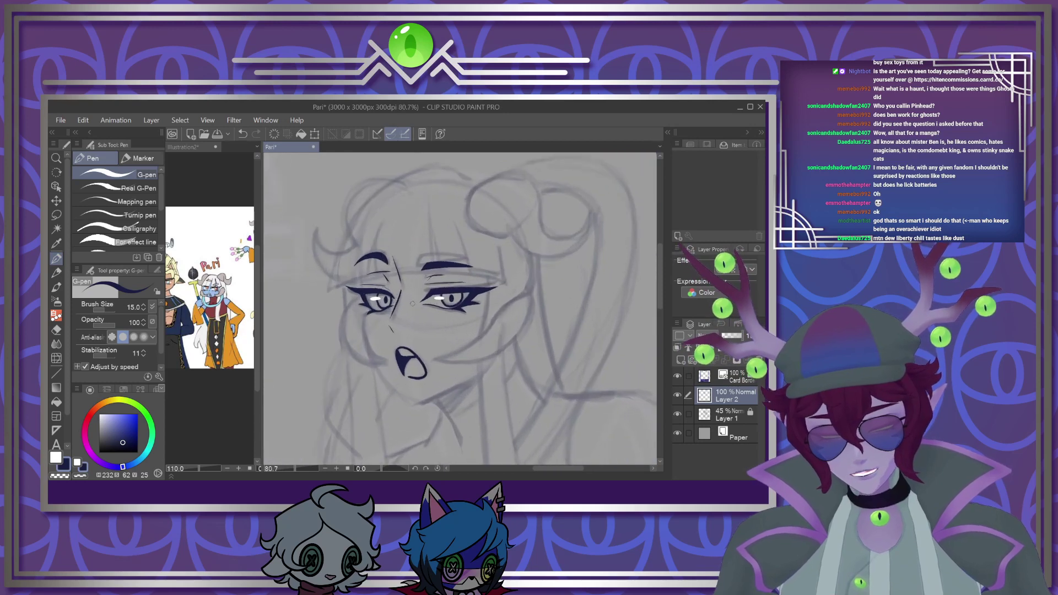
On a new layer above the face lines, ink the large curled horn on the right side of the head over the sketch
scroll(433, 326, down, 3)
scroll(485, 259, up, 4)
scroll(588, 225, up, 2)
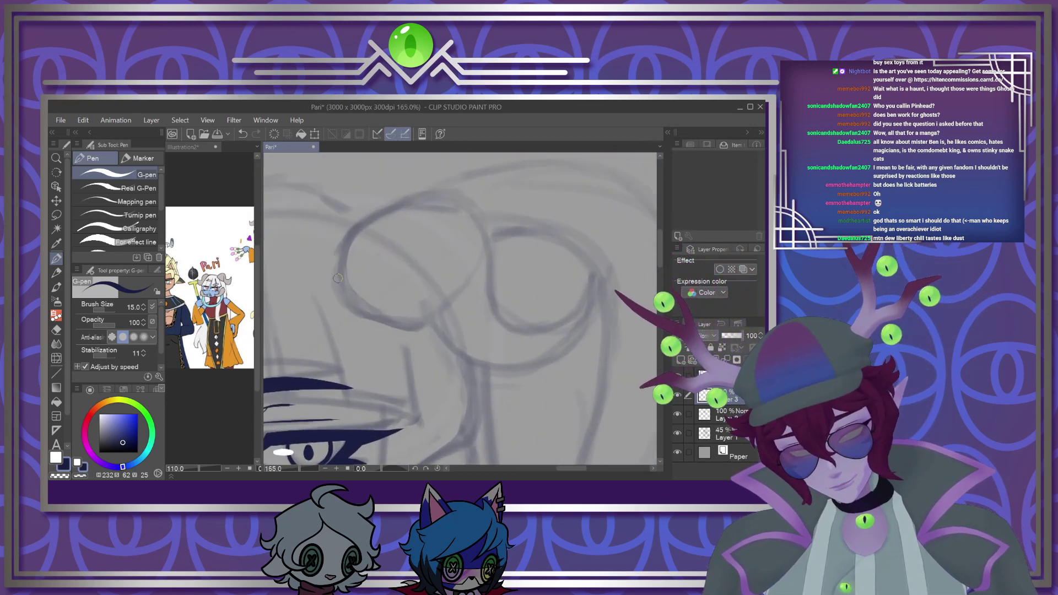
mouse_move(334, 277)
mouse_down()
mouse_move(355, 228)
mouse_move(439, 192)
mouse_move(481, 195)
mouse_up()
drag(354, 292, 442, 305)
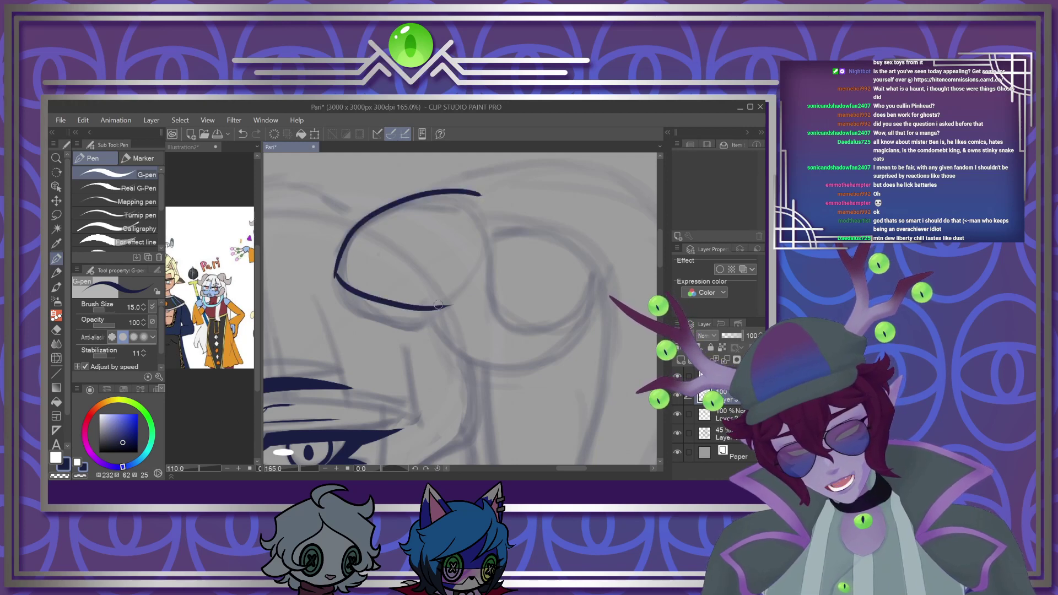
mouse_move(492, 219)
mouse_down()
mouse_move(570, 325)
mouse_move(606, 262)
mouse_up()
mouse_move(441, 306)
mouse_down()
mouse_move(452, 325)
mouse_move(521, 359)
mouse_move(596, 286)
mouse_up()
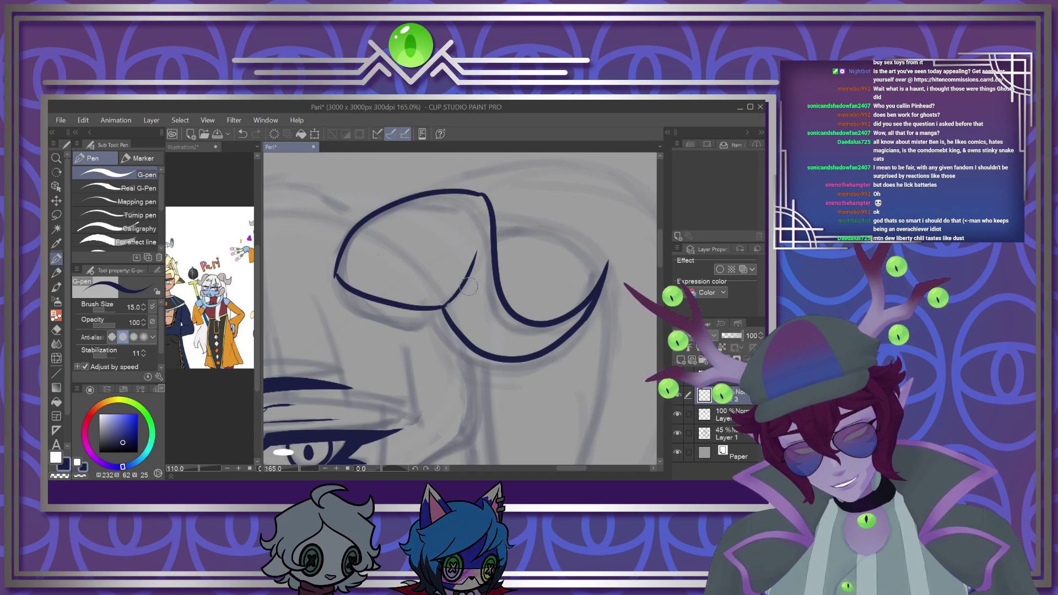
scroll(427, 346, down, 5)
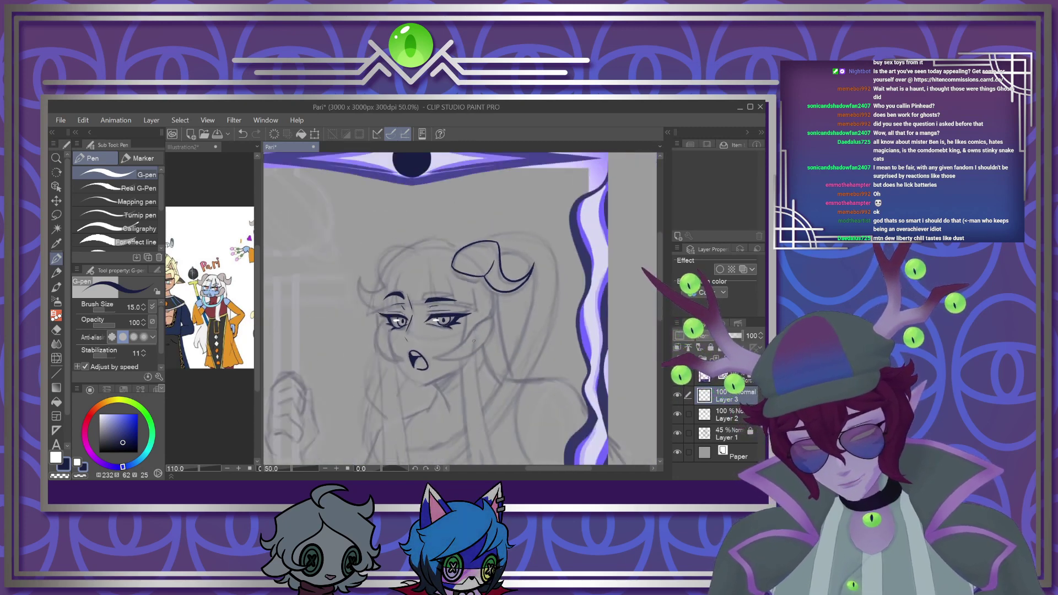
Ink the hair outline running down from beneath the large horn and the short strand beside the right eye, redoing the first outline stroke
scroll(427, 345, up, 4)
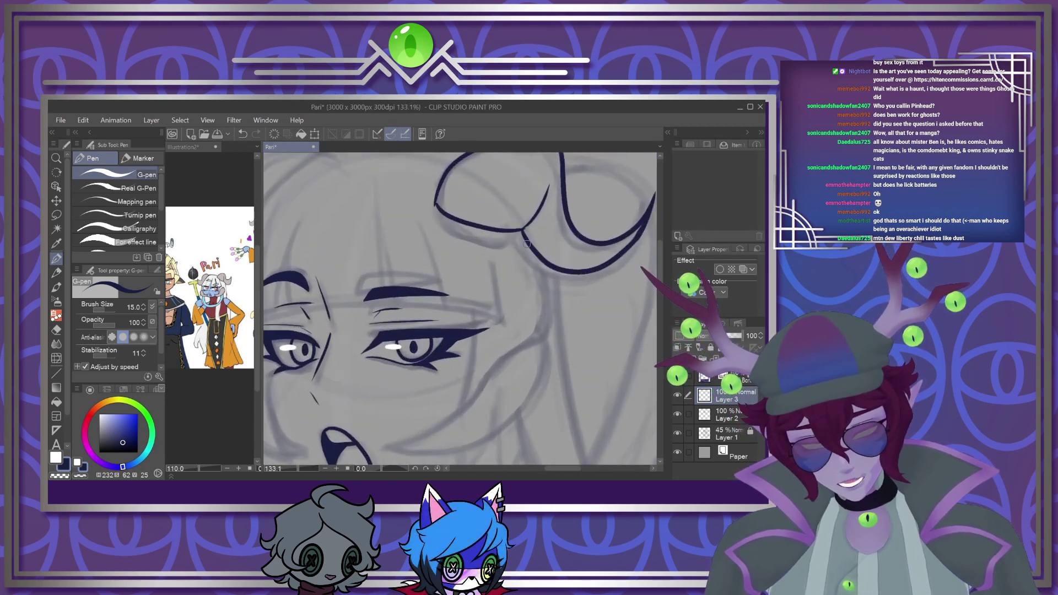
mouse_move(530, 247)
mouse_down()
mouse_move(528, 223)
mouse_move(548, 304)
mouse_move(537, 335)
mouse_up()
click(241, 137)
mouse_move(527, 227)
mouse_down()
mouse_move(552, 295)
mouse_move(537, 338)
mouse_up()
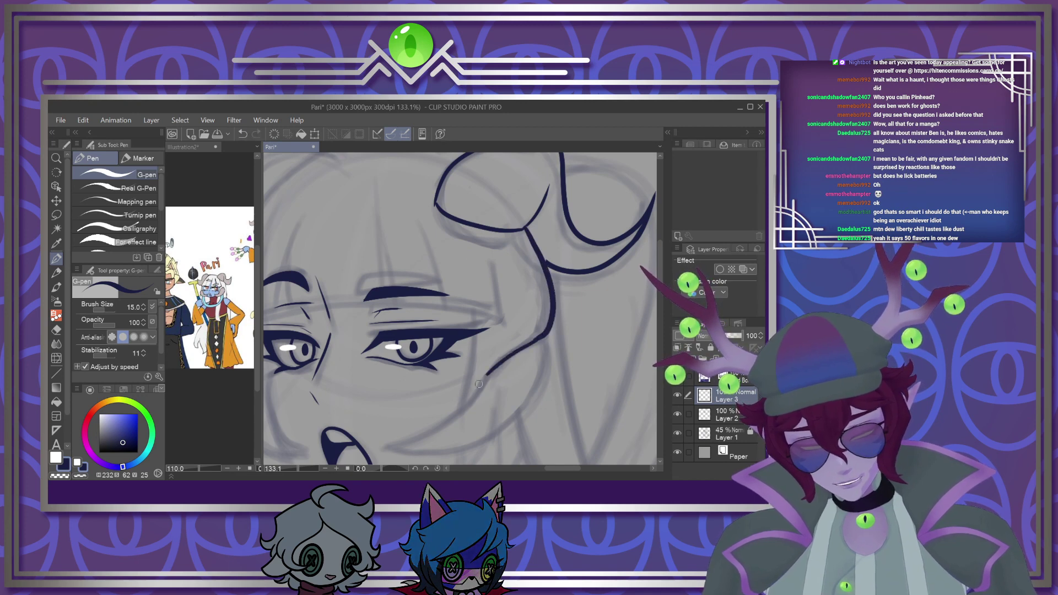
drag(472, 313, 462, 406)
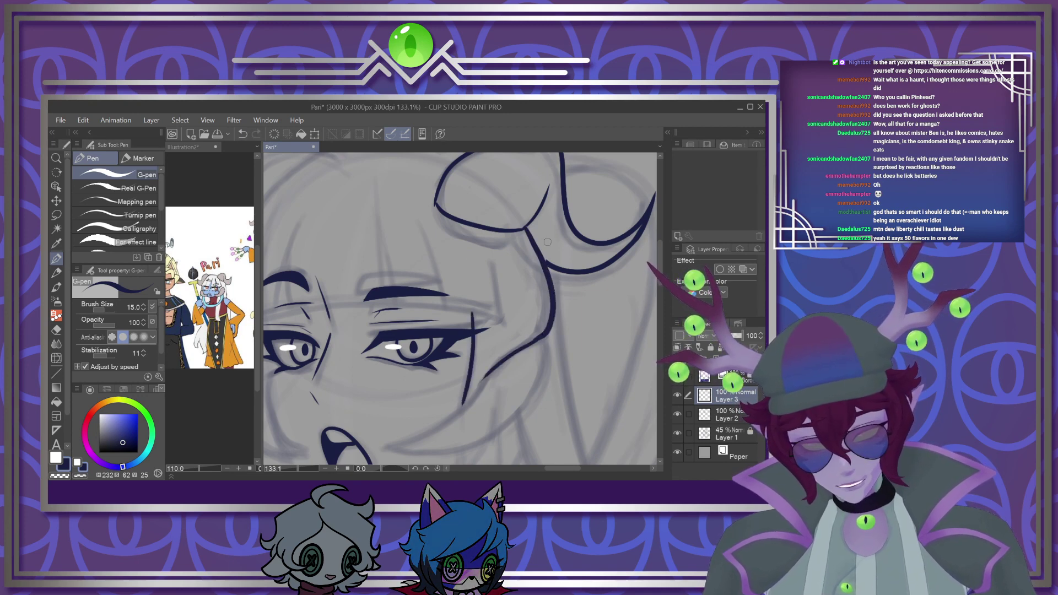
Ink the bangs as tapered strands joined by a fringe edge across the brows, and trim the tip of the centre strand
drag(377, 164, 379, 287)
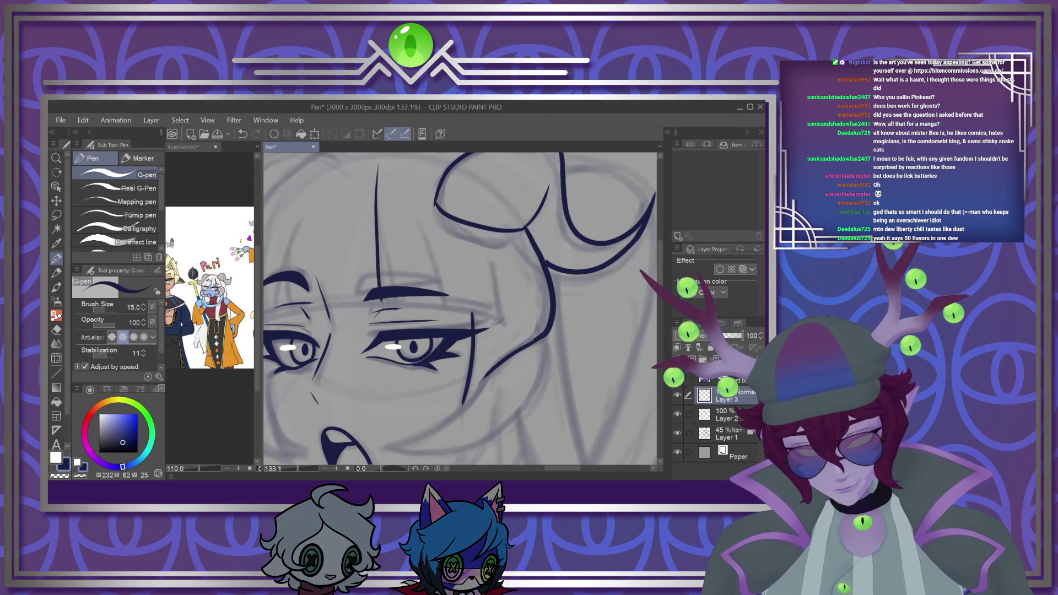
drag(380, 189, 394, 287)
drag(409, 198, 440, 290)
drag(503, 319, 489, 261)
drag(574, 470, 564, 471)
mouse_move(488, 305)
mouse_down()
mouse_move(392, 316)
mouse_move(388, 272)
mouse_up()
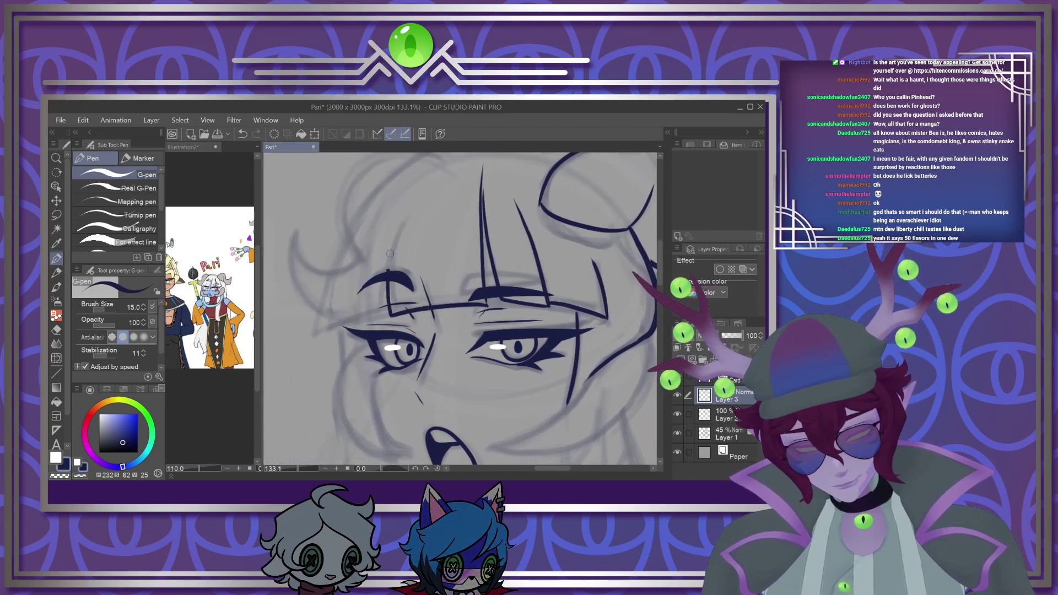
mouse_move(407, 217)
mouse_down()
mouse_move(328, 331)
mouse_move(308, 342)
mouse_up()
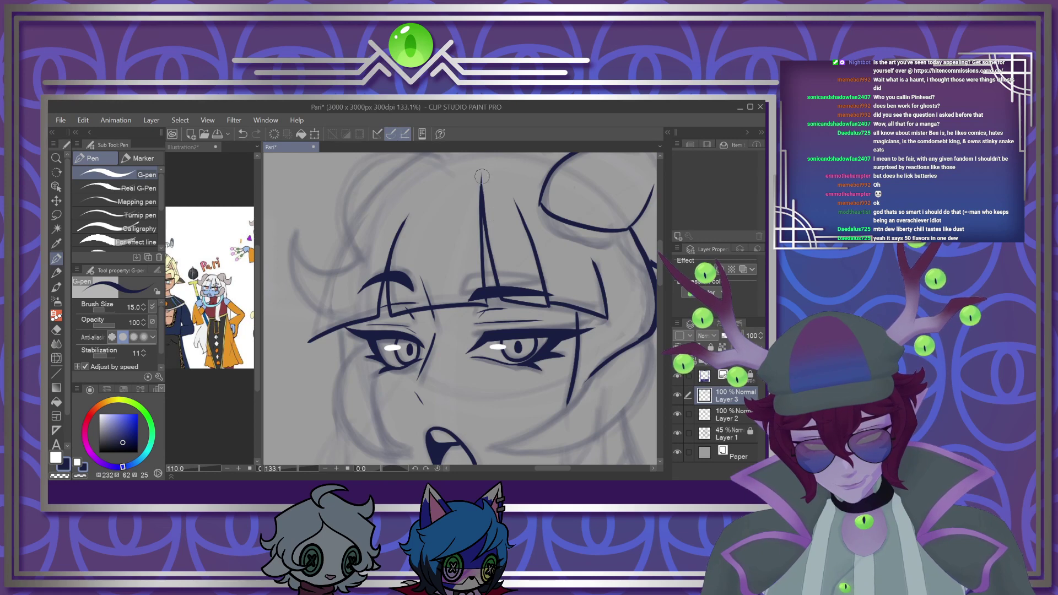
drag(481, 173, 494, 238)
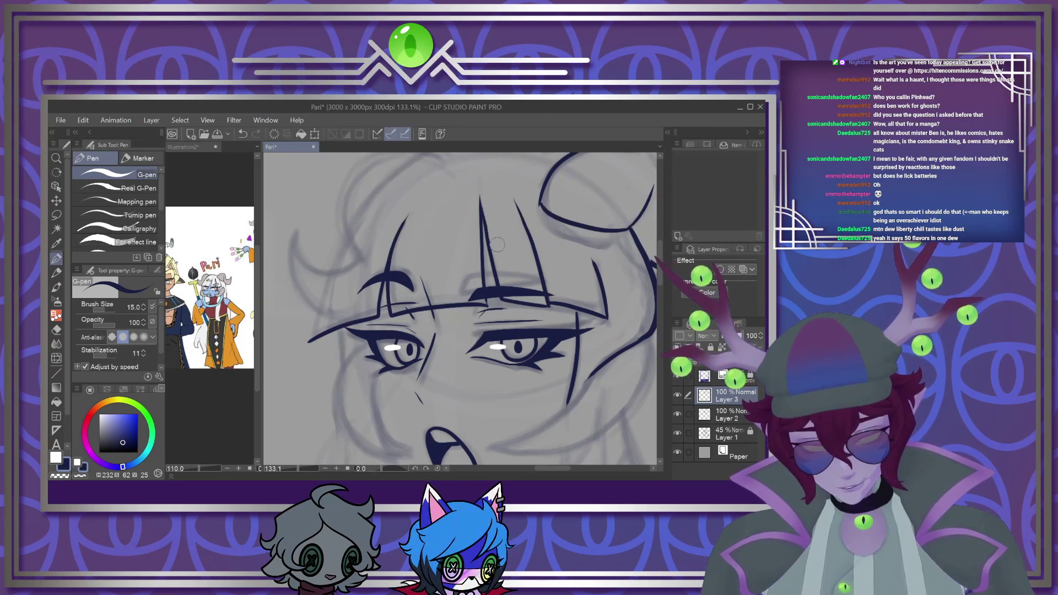
Ink the rounded crown of the hair down to the fringe corner and the smaller horn on the left side of the head
drag(661, 276, 661, 269)
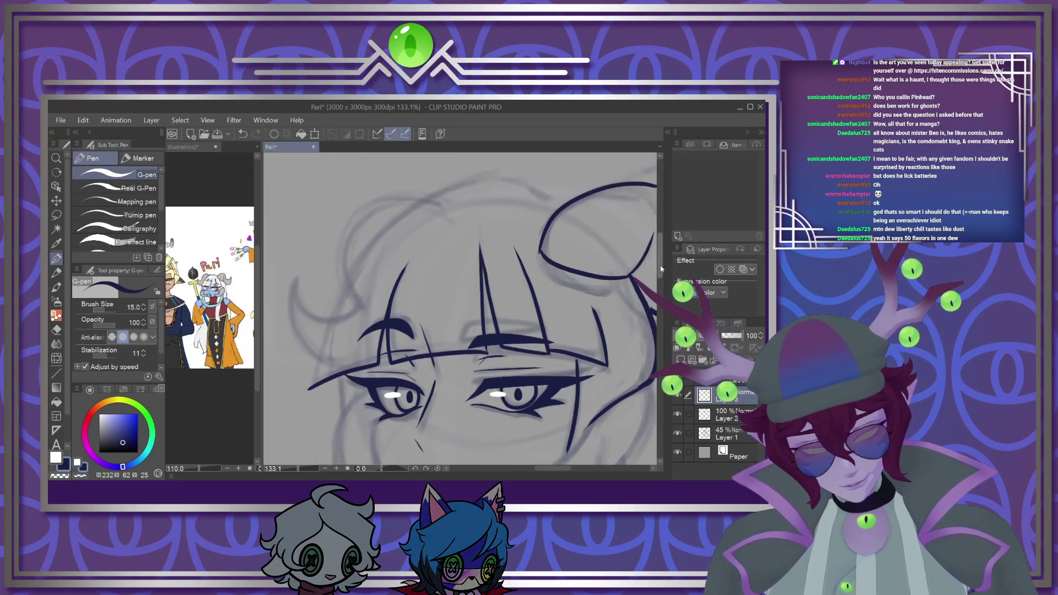
mouse_move(556, 201)
mouse_down()
mouse_move(427, 208)
mouse_move(310, 394)
mouse_up()
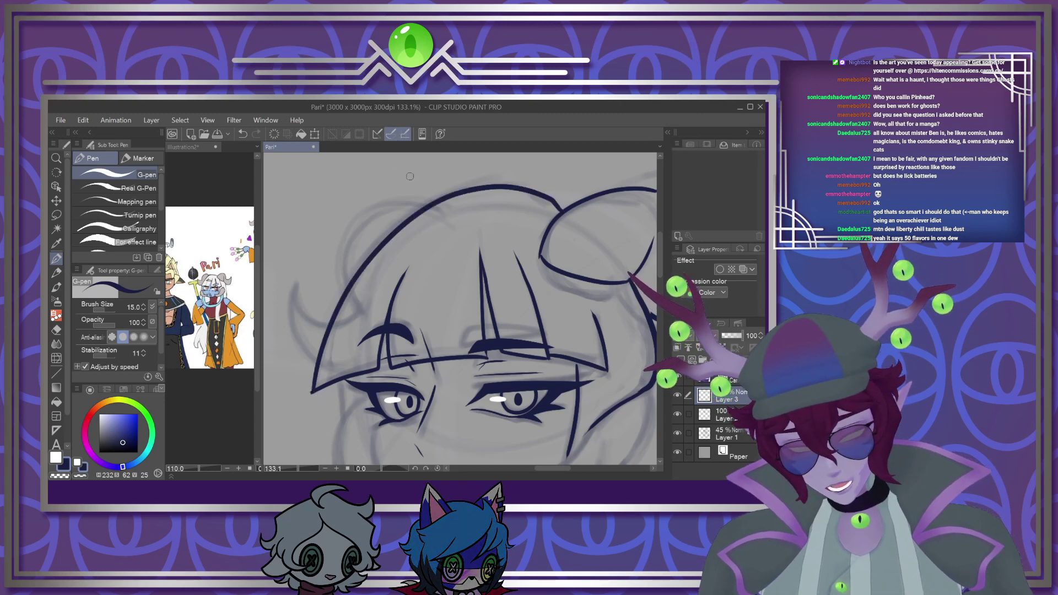
mouse_move(424, 205)
mouse_down()
mouse_move(386, 212)
mouse_move(351, 250)
mouse_move(346, 295)
mouse_move(294, 289)
mouse_up()
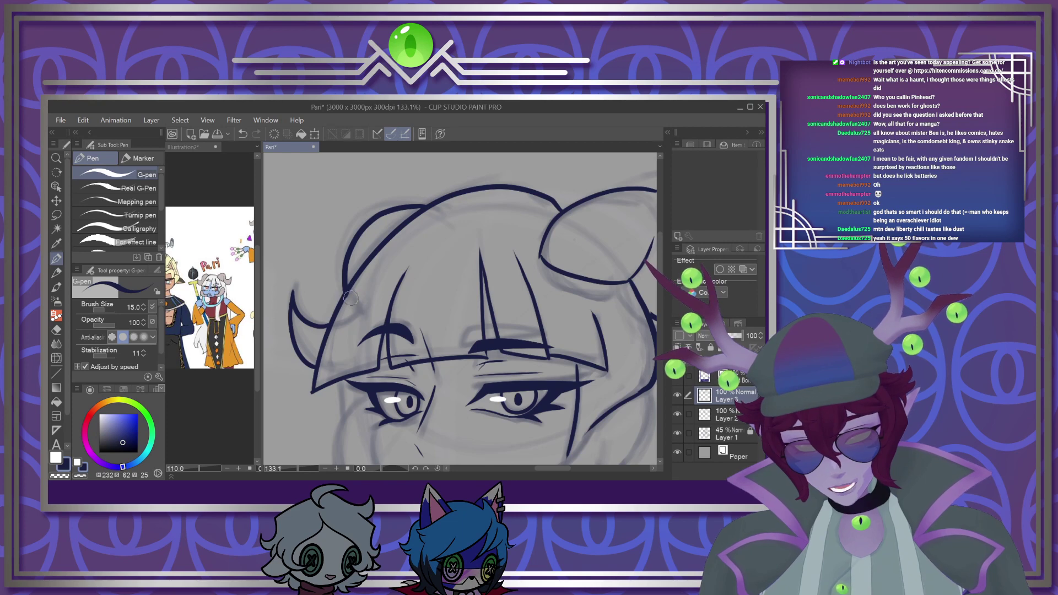
scroll(351, 297, down, 4)
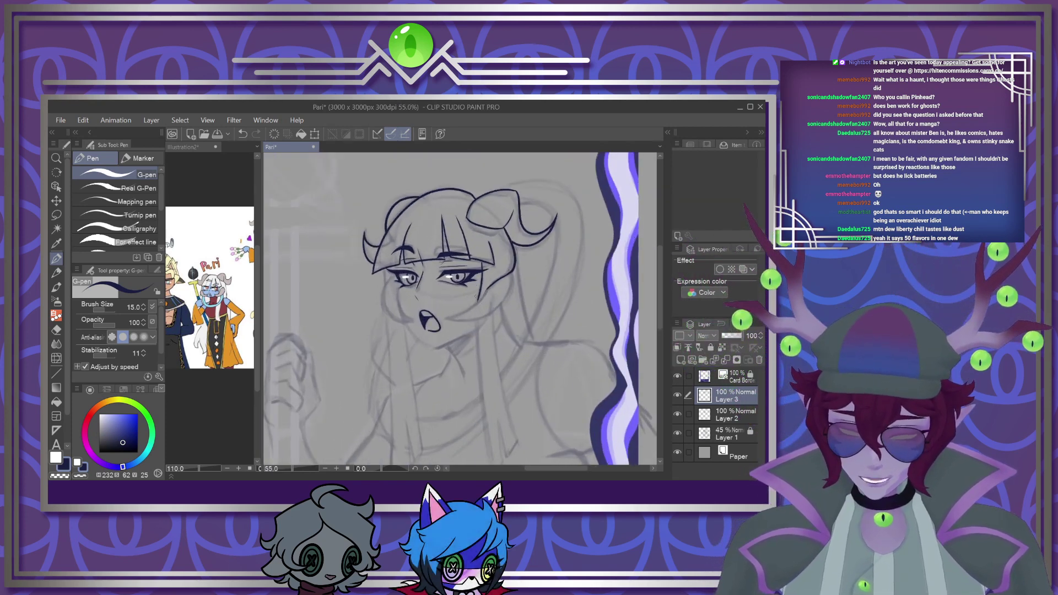
Ink the curved cheek lock framing the left side of the face, redoing its inner line from the fringe toward the mouth
scroll(400, 301, up, 4)
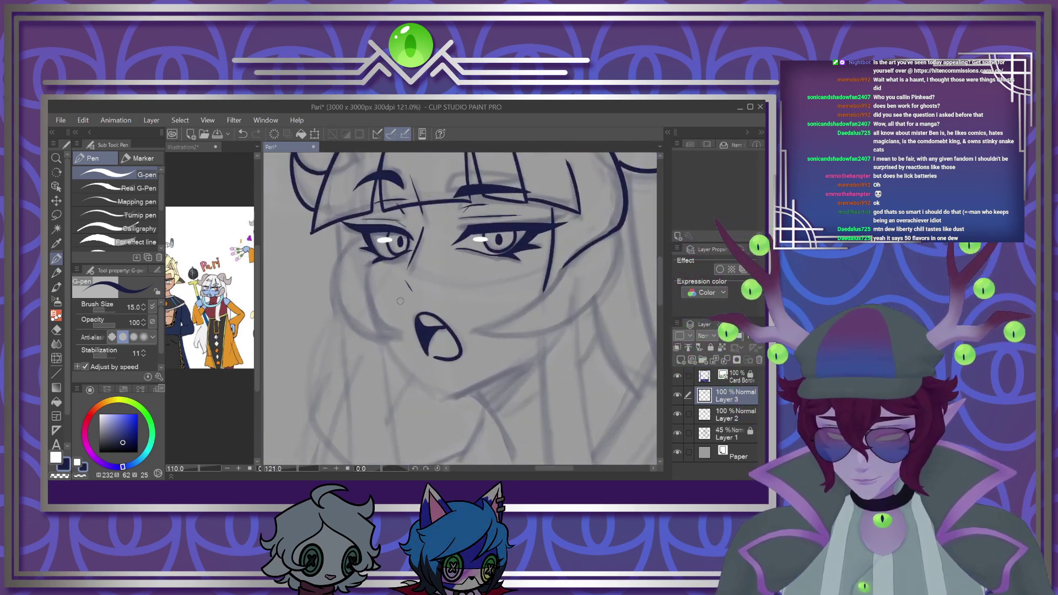
scroll(400, 301, up, 1)
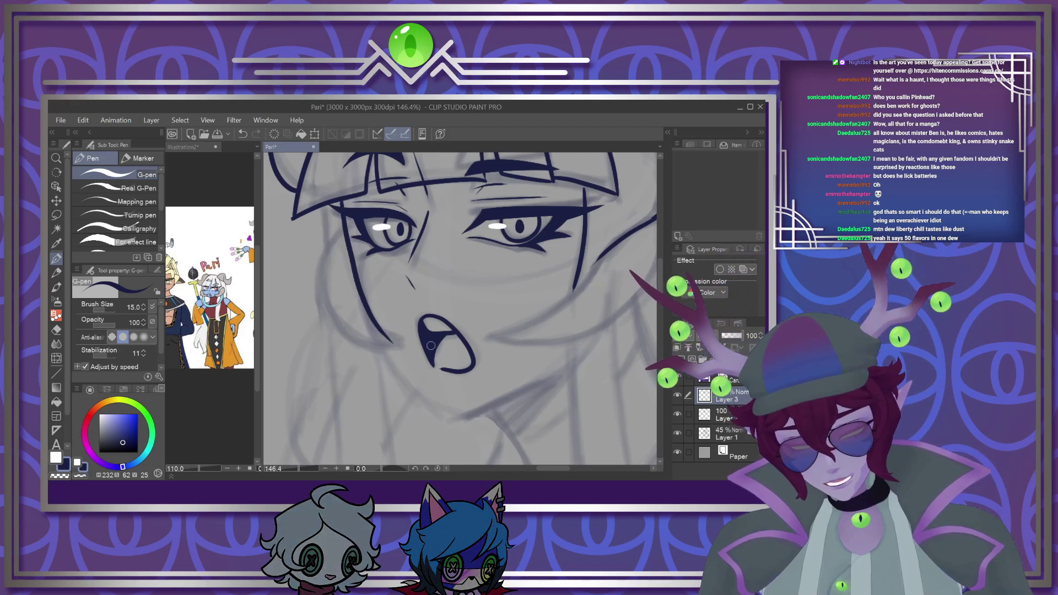
click(244, 135)
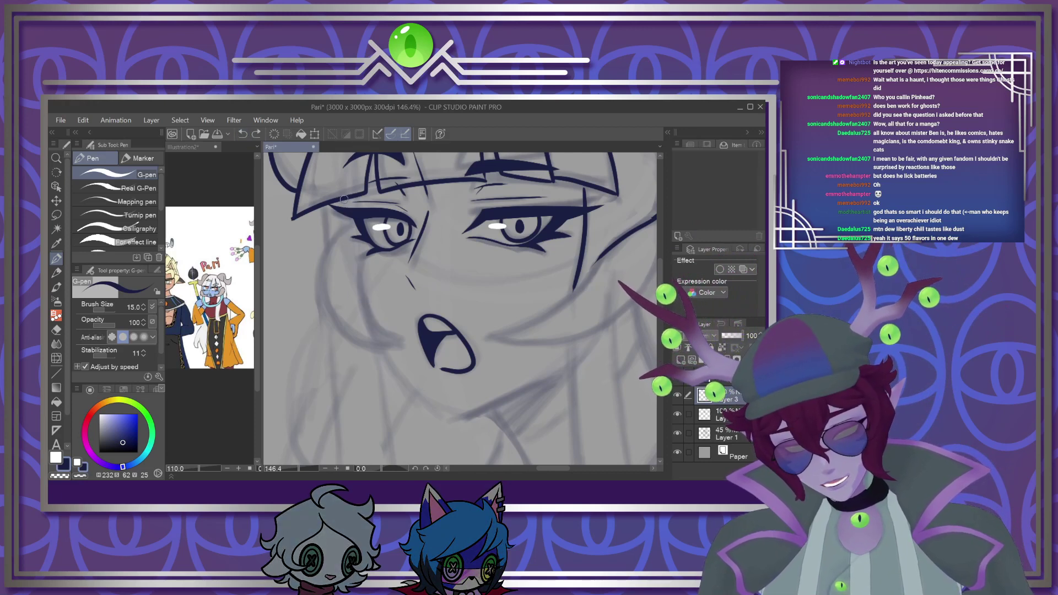
drag(354, 284, 406, 343)
mouse_move(331, 328)
mouse_down()
mouse_move(324, 248)
mouse_move(344, 225)
mouse_up()
scroll(512, 304, down, 2)
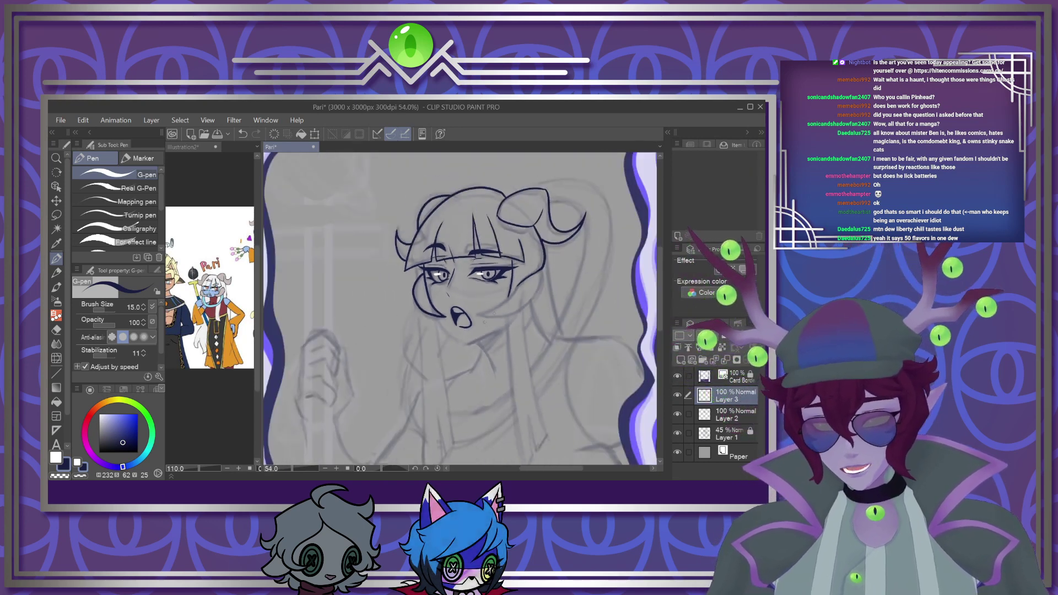
Ink the curved cheek lock framing the right side of the face, sweeping its point toward the mouth and redoing the outer curve
scroll(512, 304, up, 3)
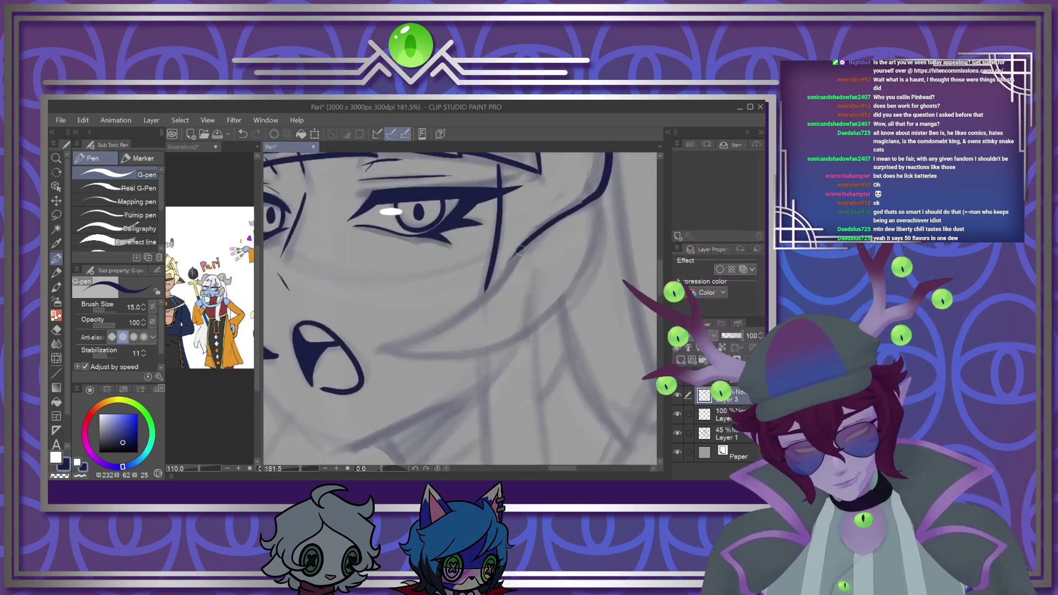
mouse_move(523, 246)
mouse_down()
mouse_move(491, 289)
mouse_move(403, 345)
mouse_up()
drag(560, 319, 599, 197)
key(ctrl+z)
mouse_move(570, 299)
mouse_down()
mouse_move(487, 349)
mouse_move(384, 350)
mouse_up()
scroll(378, 342, down, 8)
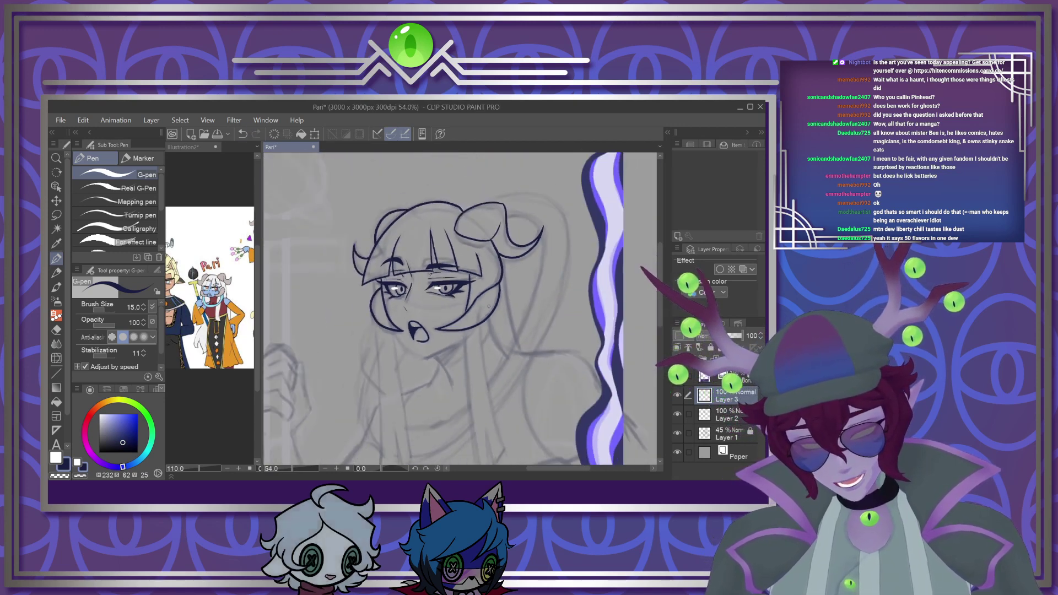
Ink the long hair strand hanging below the right cheek lock, with a split pointed tip, undoing the stray line at its end
scroll(459, 374, up, 3)
scroll(459, 375, up, 1)
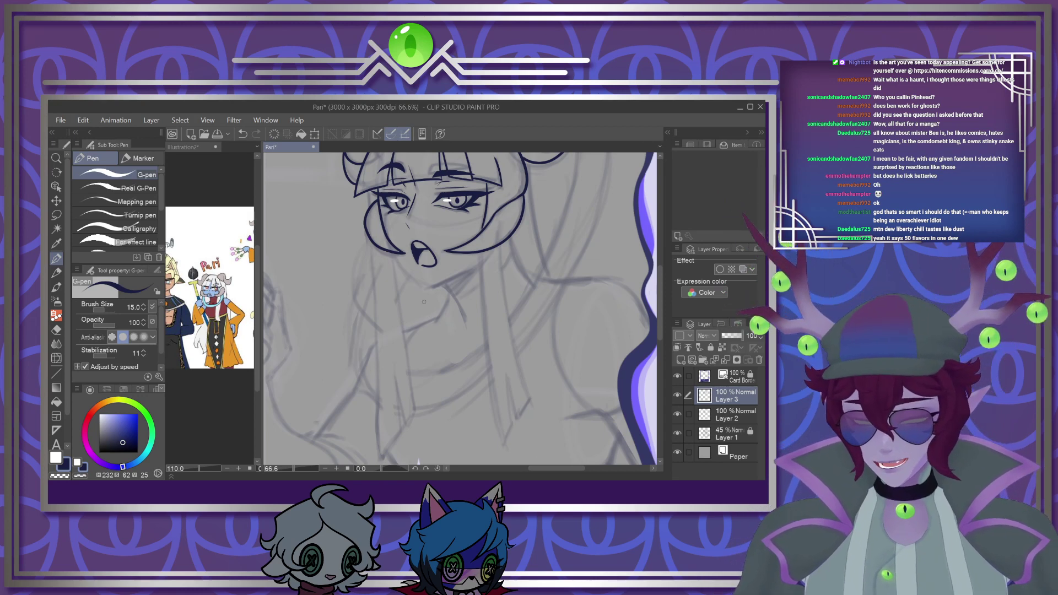
scroll(427, 309, down, 3)
scroll(458, 320, up, 4)
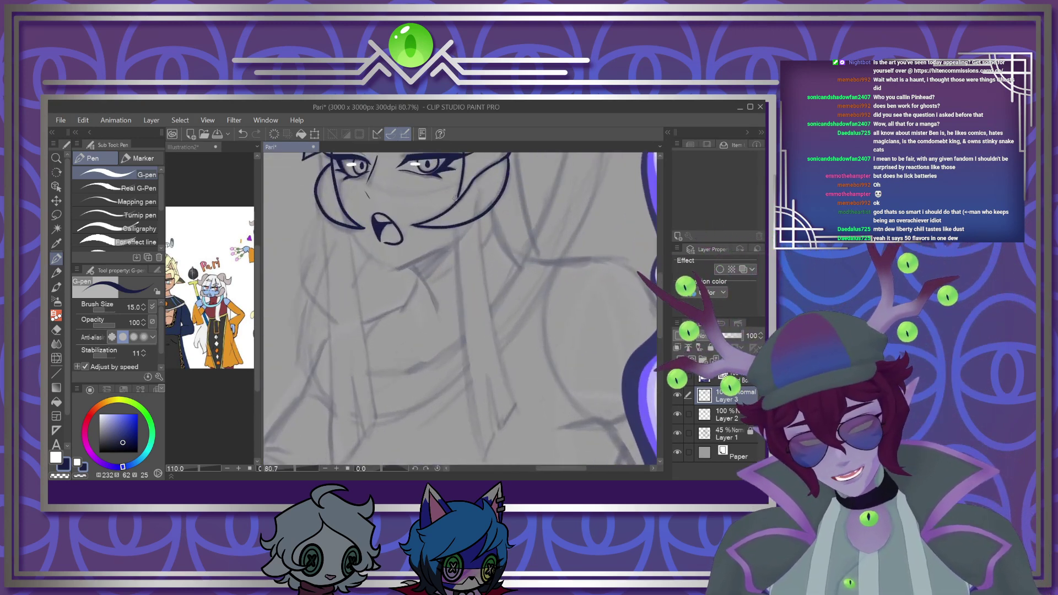
drag(453, 230, 477, 447)
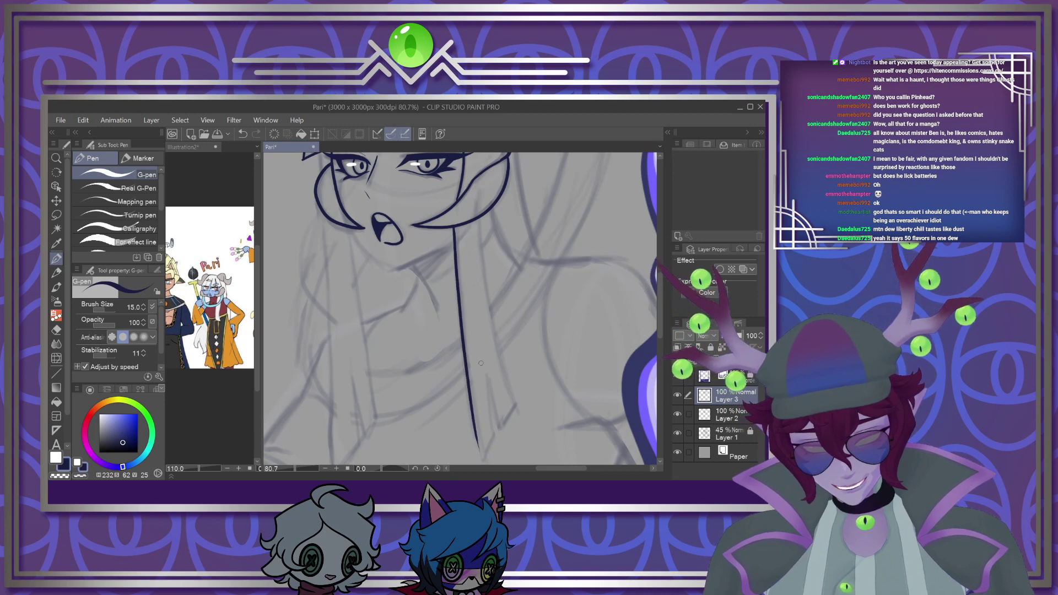
drag(477, 233, 517, 385)
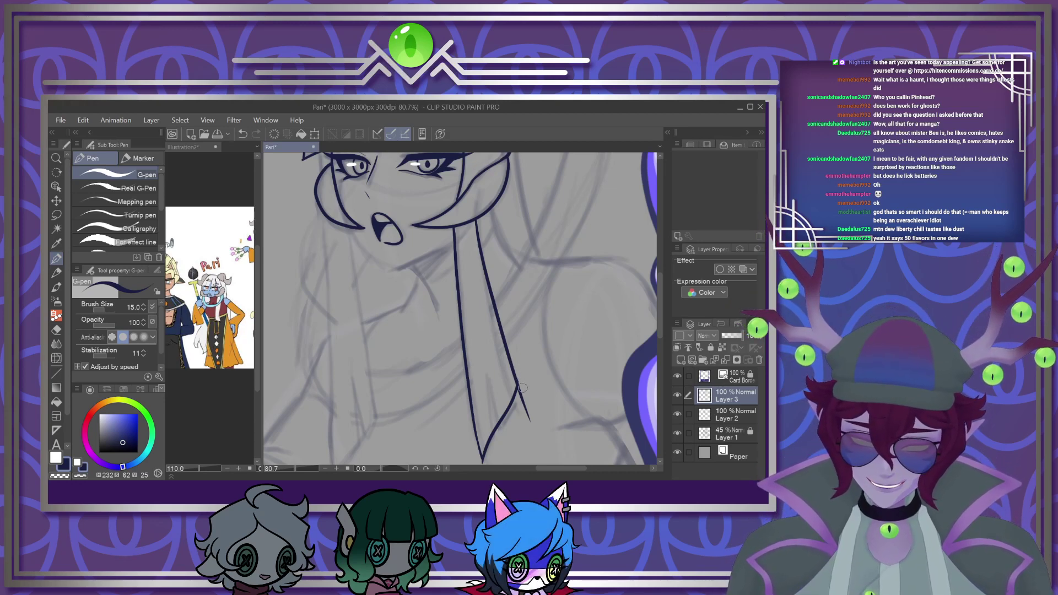
key(ctrl+z)
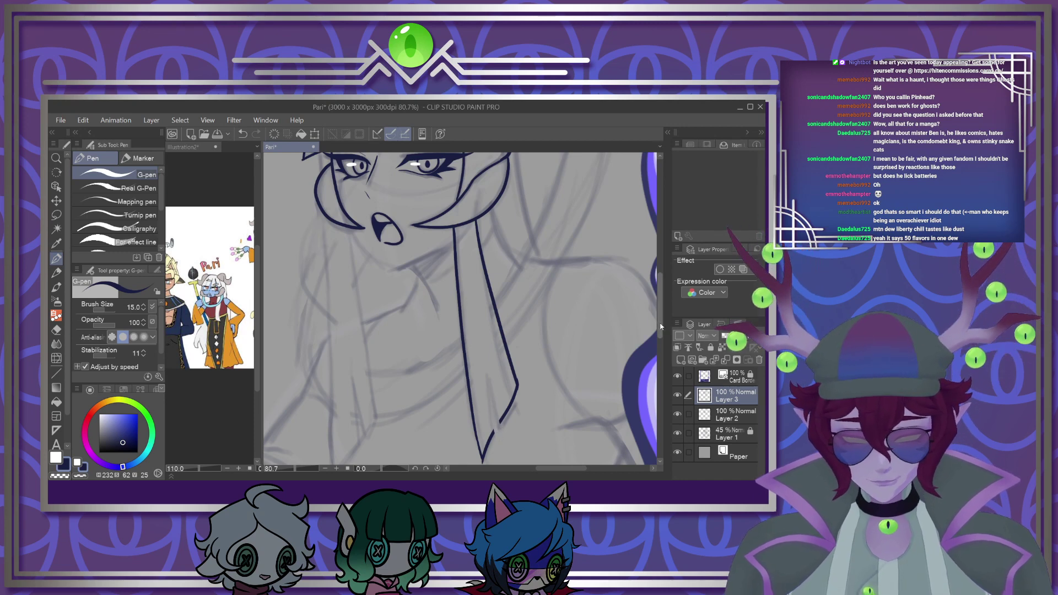
scroll(660, 323, down, 2)
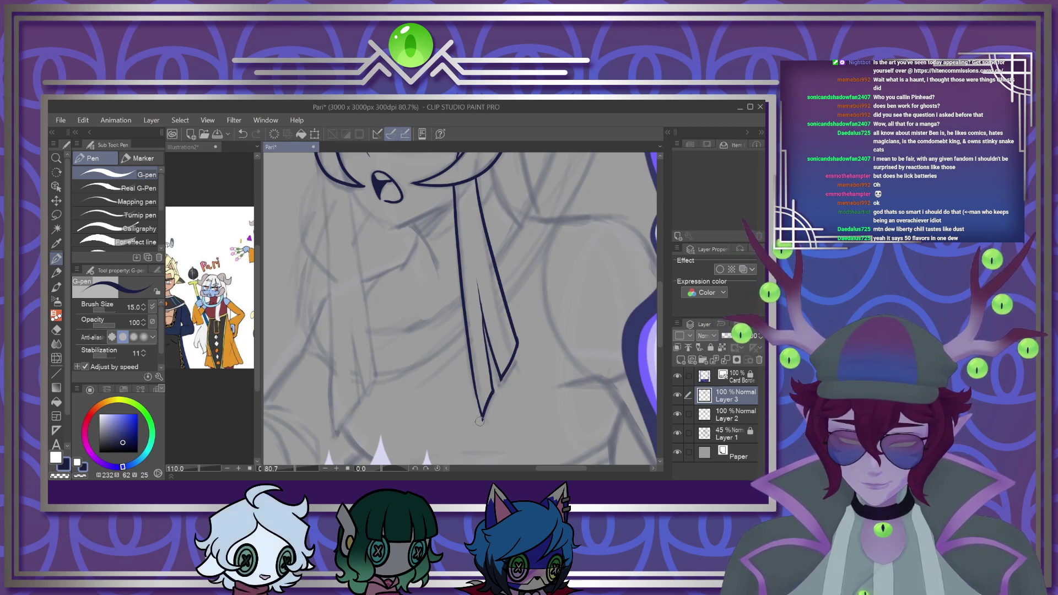
drag(550, 468, 540, 469)
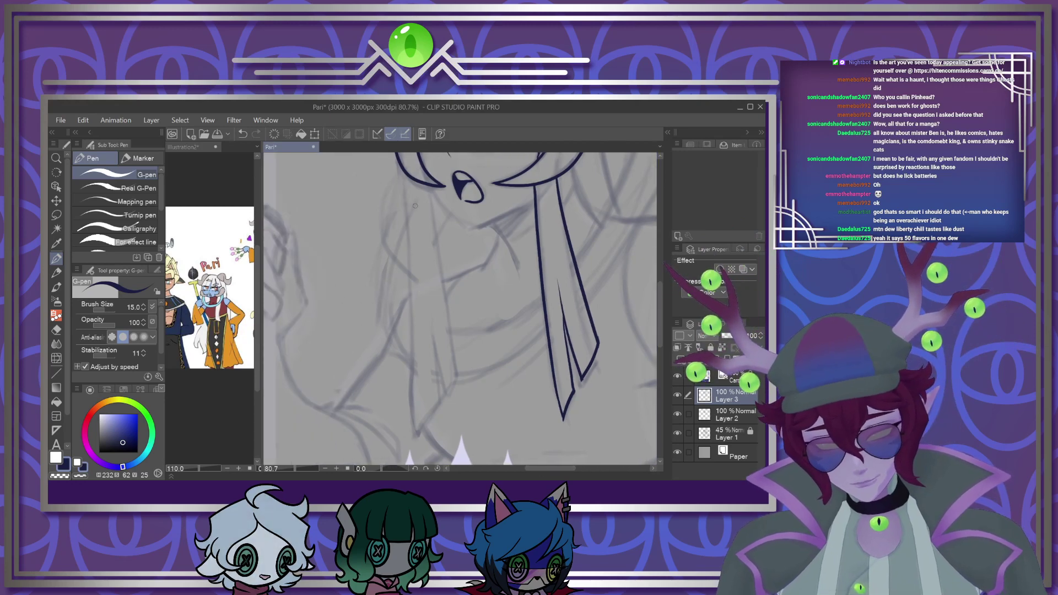
scroll(618, 353, down, 3)
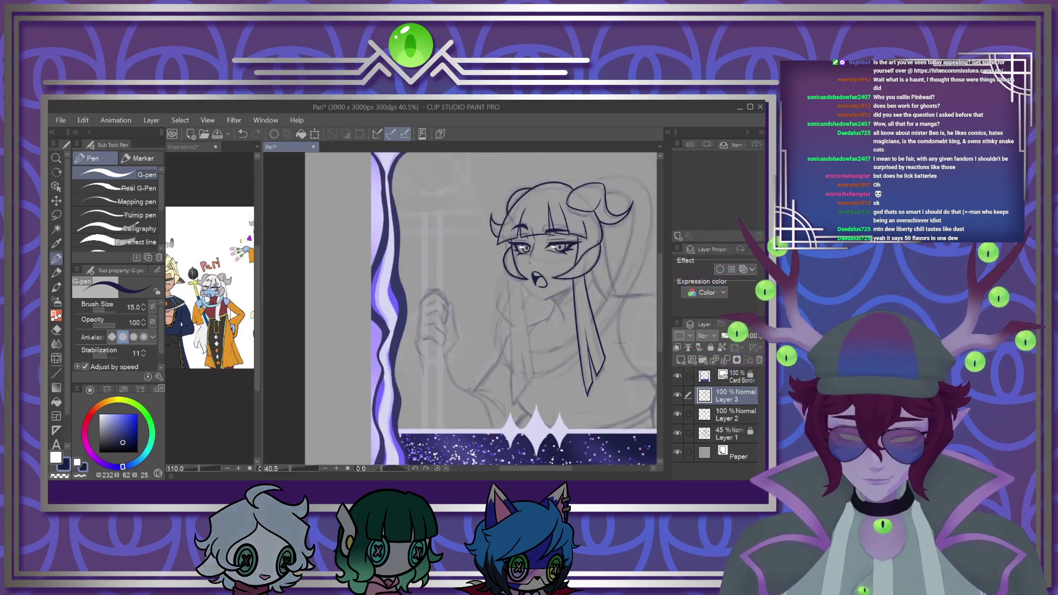
scroll(623, 346, up, 5)
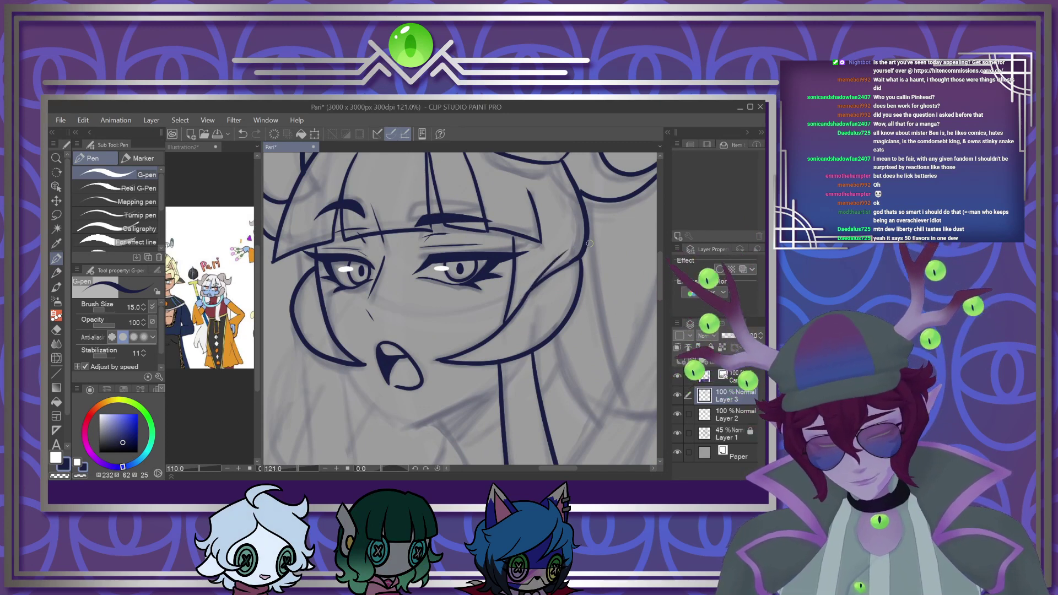
Ink the long hair strand hanging below the left cheek lock, giving it a split pointed tip
scroll(589, 243, down, 4)
scroll(552, 385, up, 1)
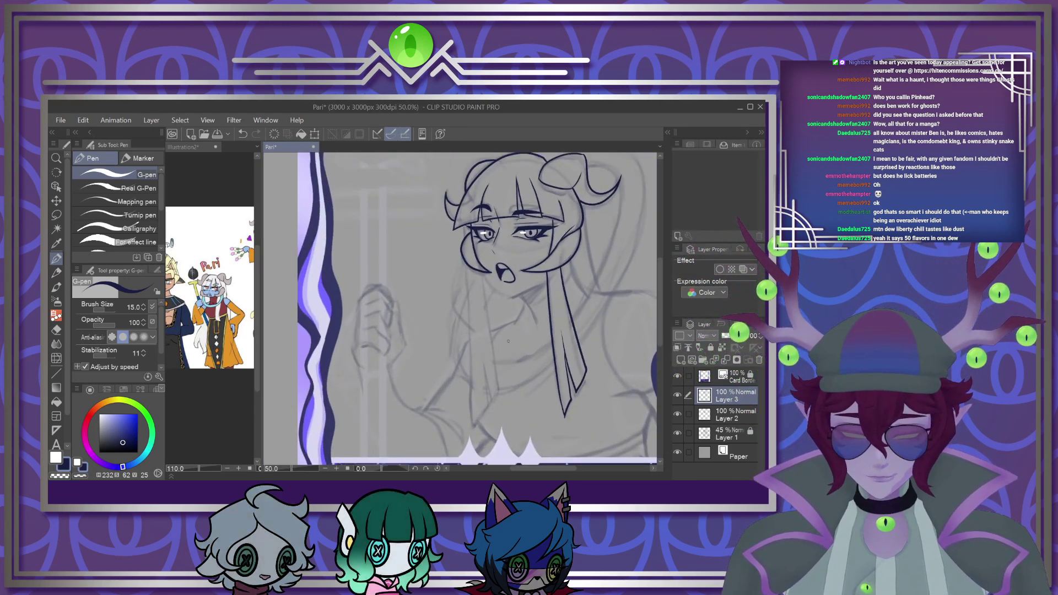
scroll(496, 334, up, 1)
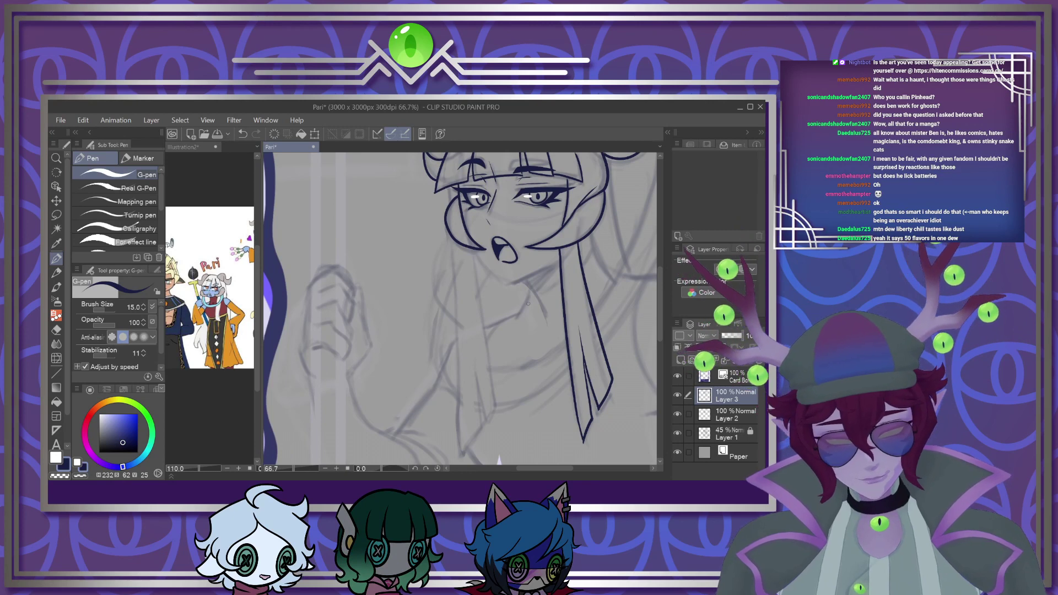
mouse_move(450, 236)
mouse_down()
mouse_move(461, 458)
mouse_move(474, 260)
mouse_move(495, 409)
mouse_move(459, 460)
mouse_up()
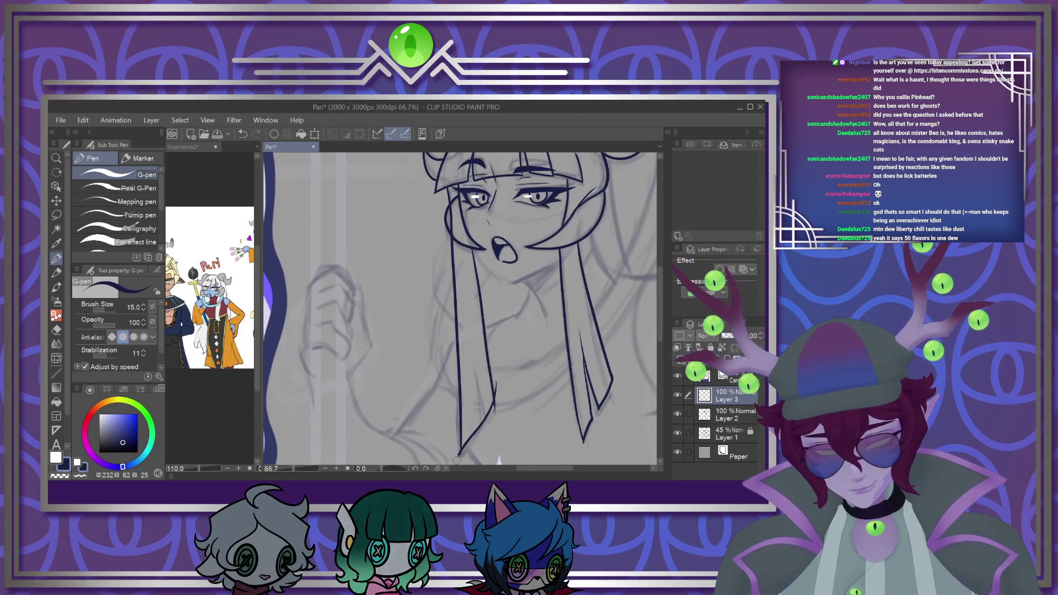
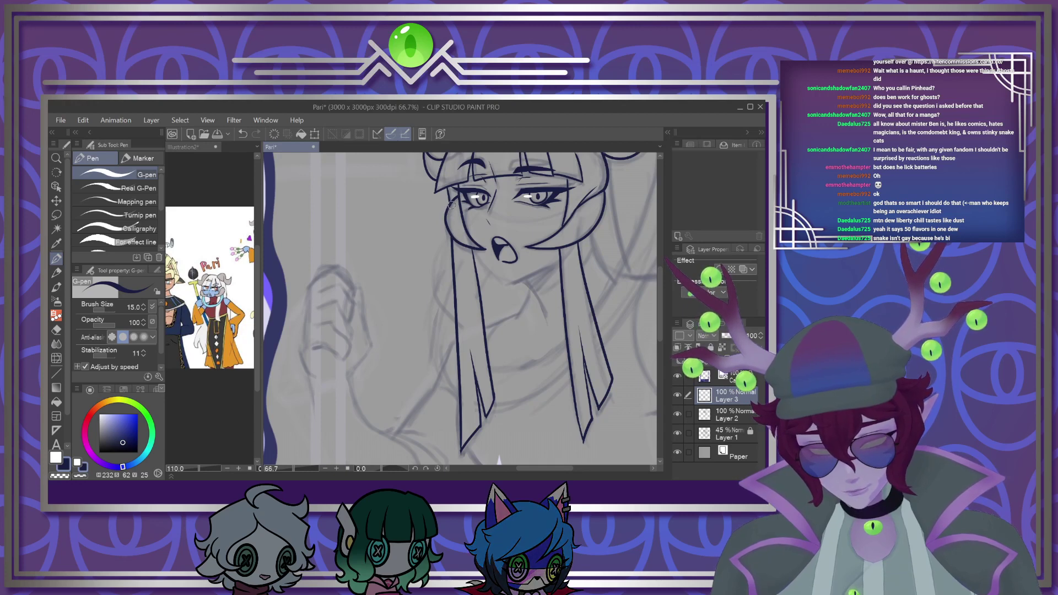
Ink the jawline from the left hair strand around the chin and up to the right hair strand
scroll(452, 292, down, 5)
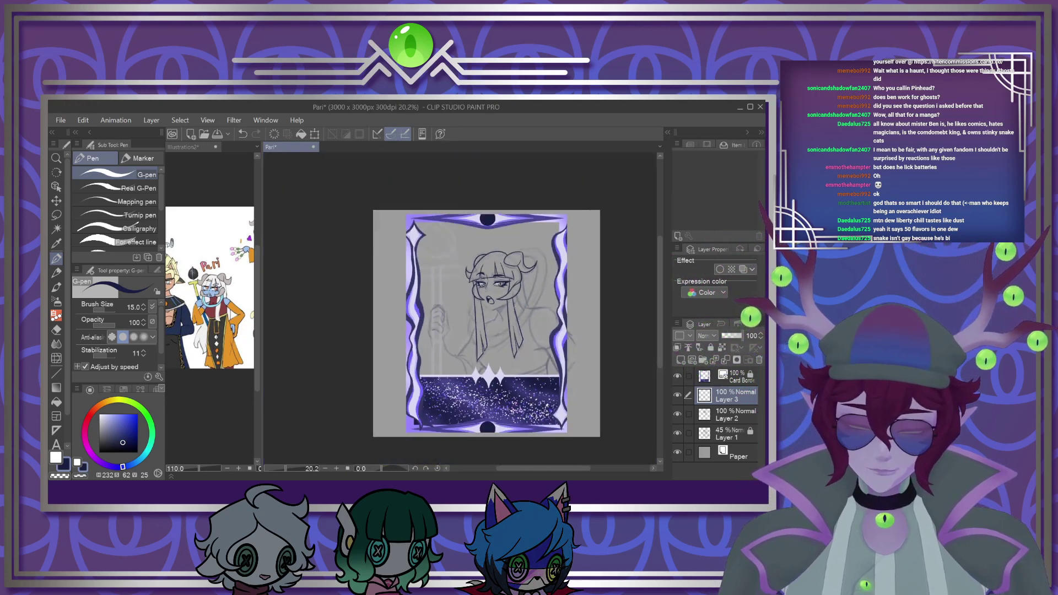
scroll(464, 287, up, 5)
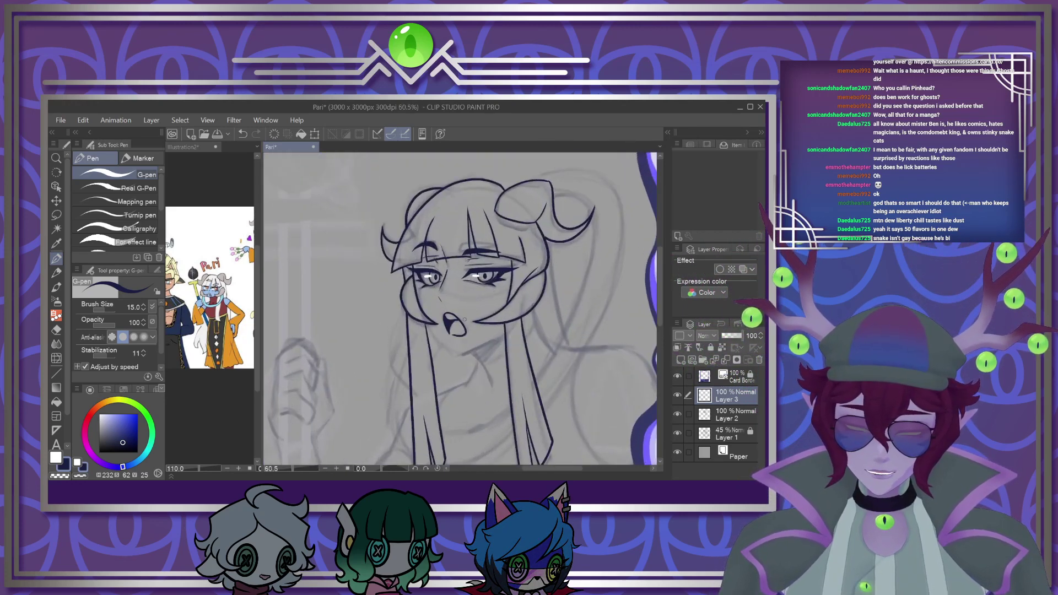
scroll(464, 319, up, 4)
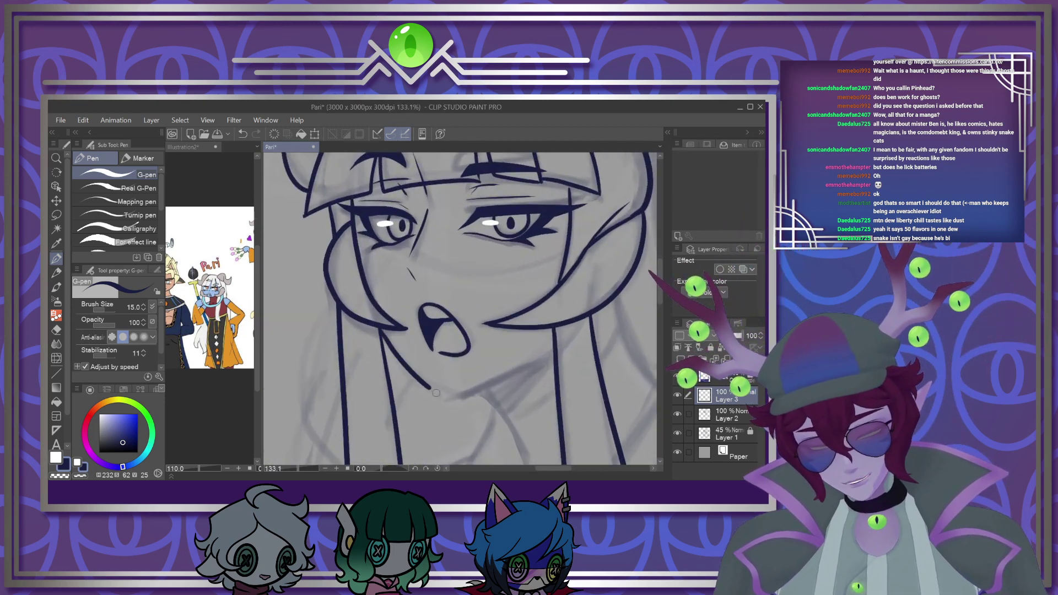
drag(450, 392, 472, 391)
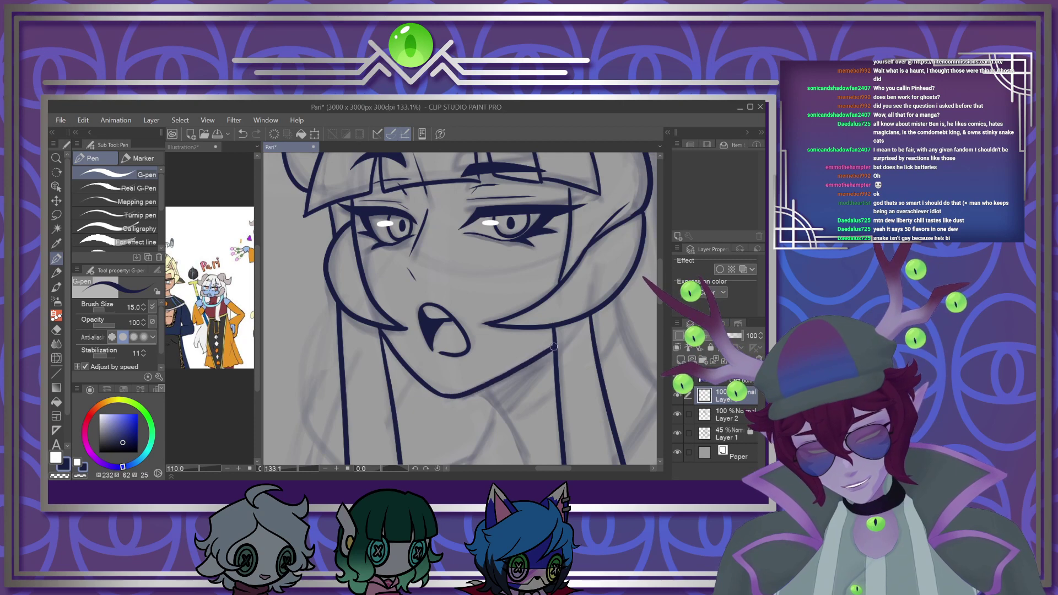
Ink the neck and collarbone lines between the hanging strands and the short hair lines behind the right cheek lock
scroll(513, 322, down, 3)
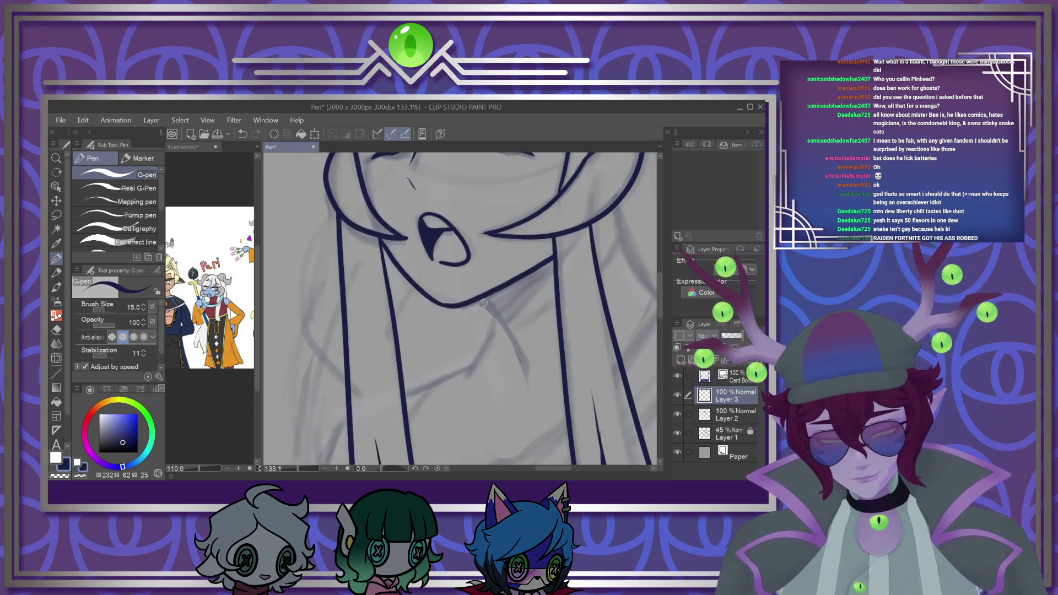
drag(477, 301, 529, 380)
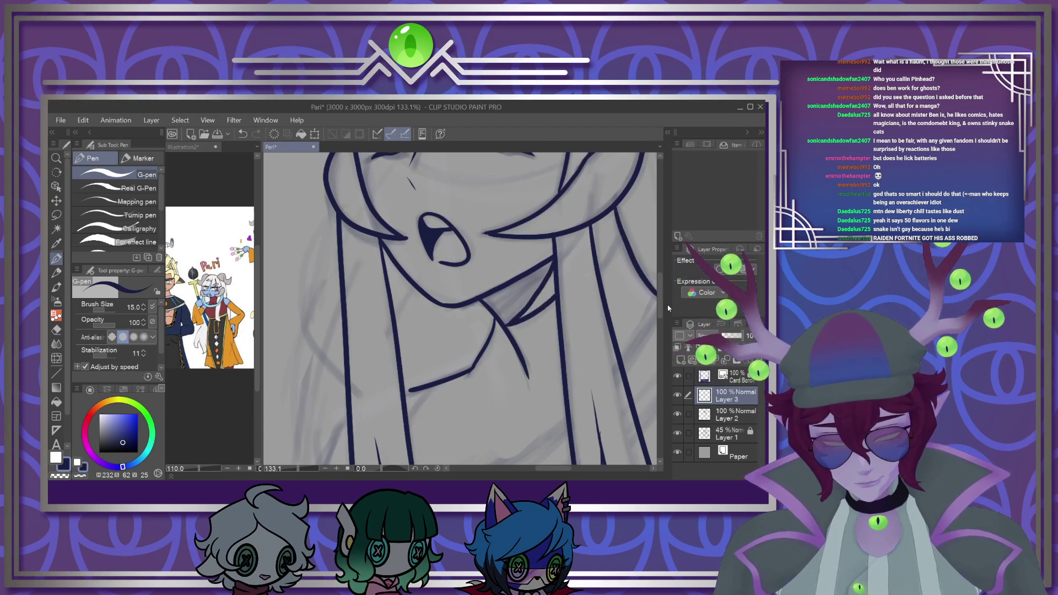
scroll(624, 327, down, 5)
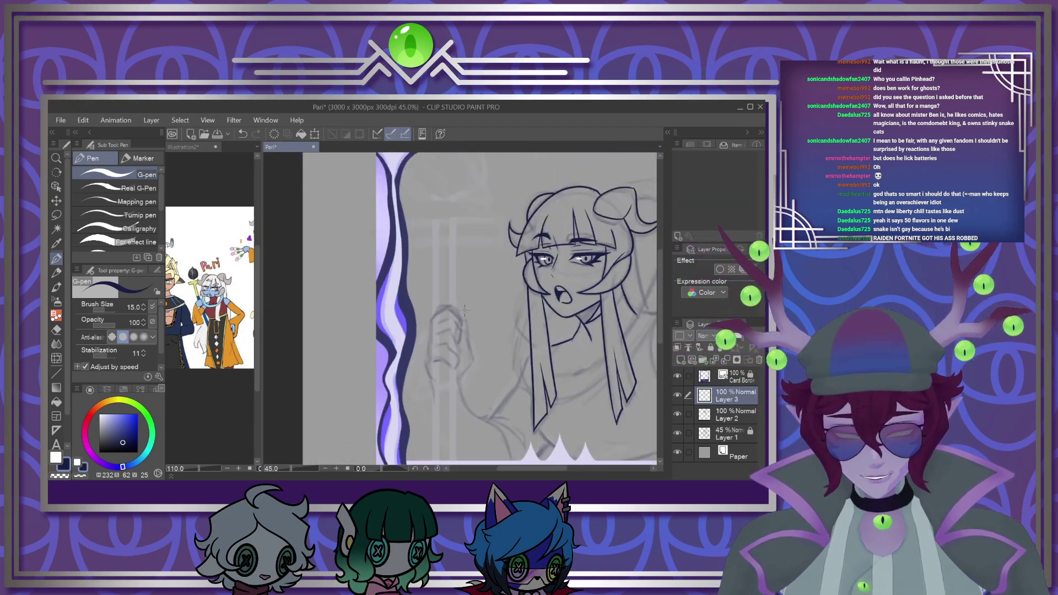
scroll(488, 316, down, 2)
scroll(488, 315, up, 8)
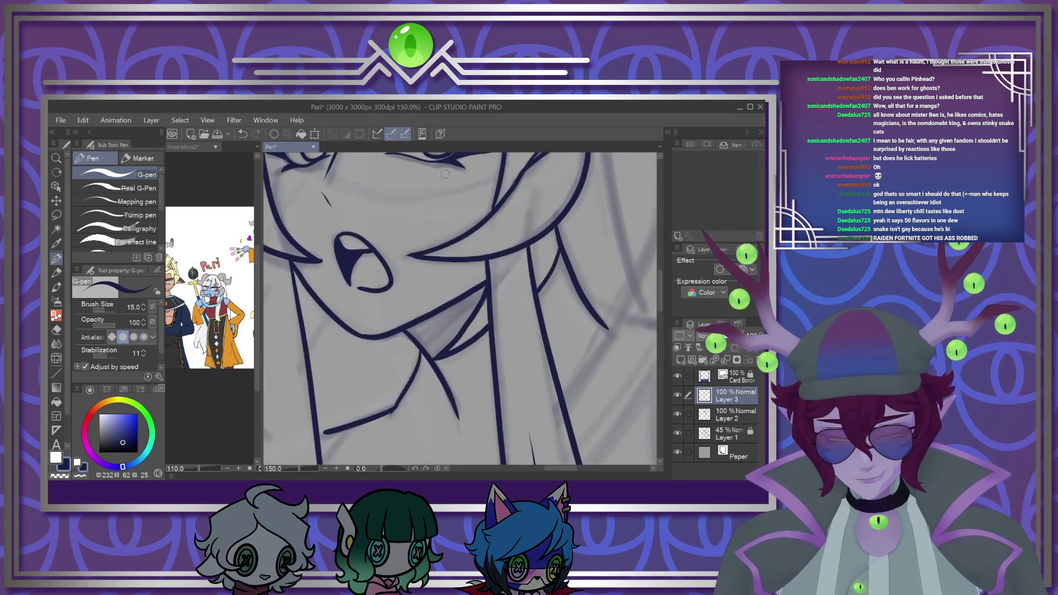
drag(556, 252, 542, 279)
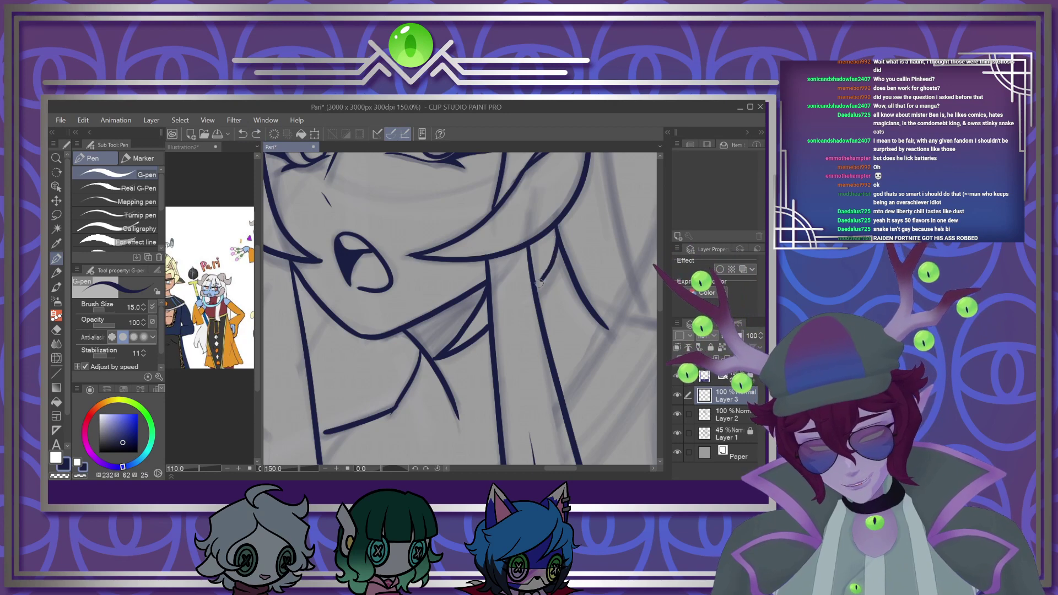
Check the inked head, hair and neck against the whole card composition at different magnifications
scroll(506, 312, down, 4)
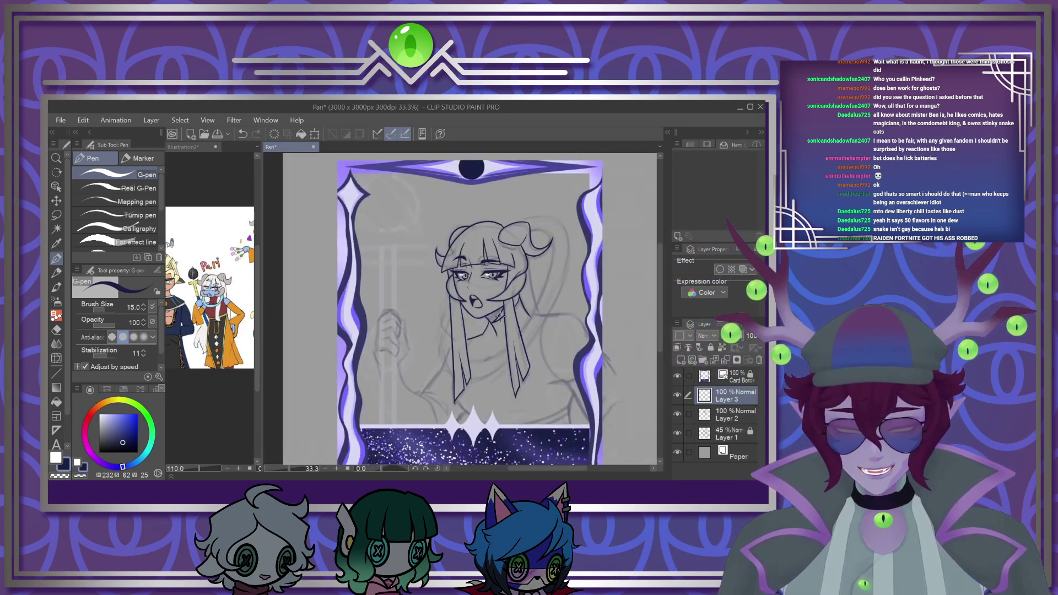
scroll(495, 343, up, 2)
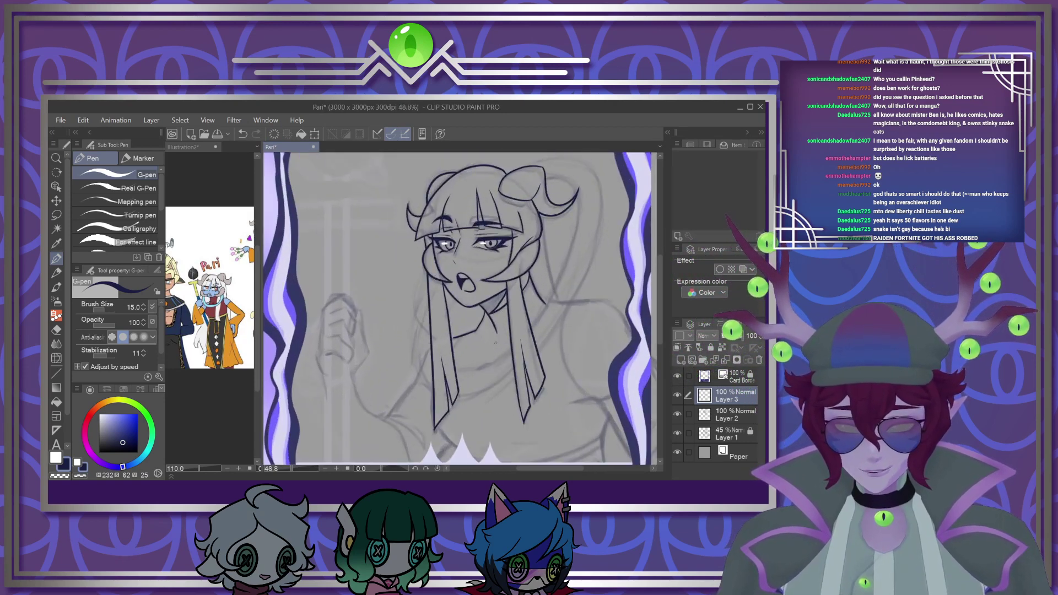
scroll(495, 343, down, 2)
scroll(492, 367, up, 1)
scroll(492, 367, down, 2)
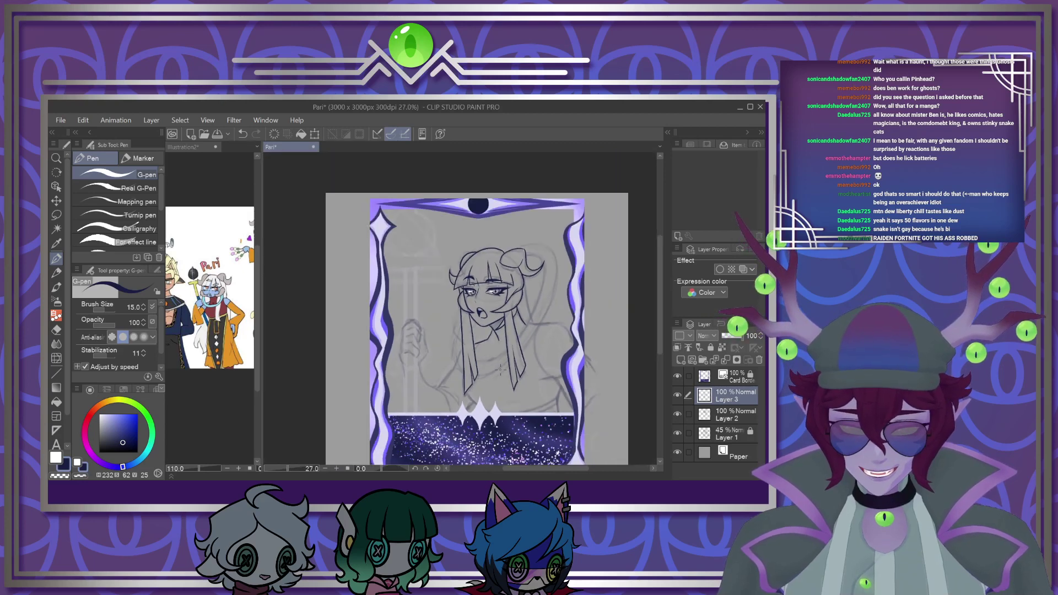
scroll(512, 371, up, 1)
scroll(541, 376, up, 2)
scroll(502, 395, down, 1)
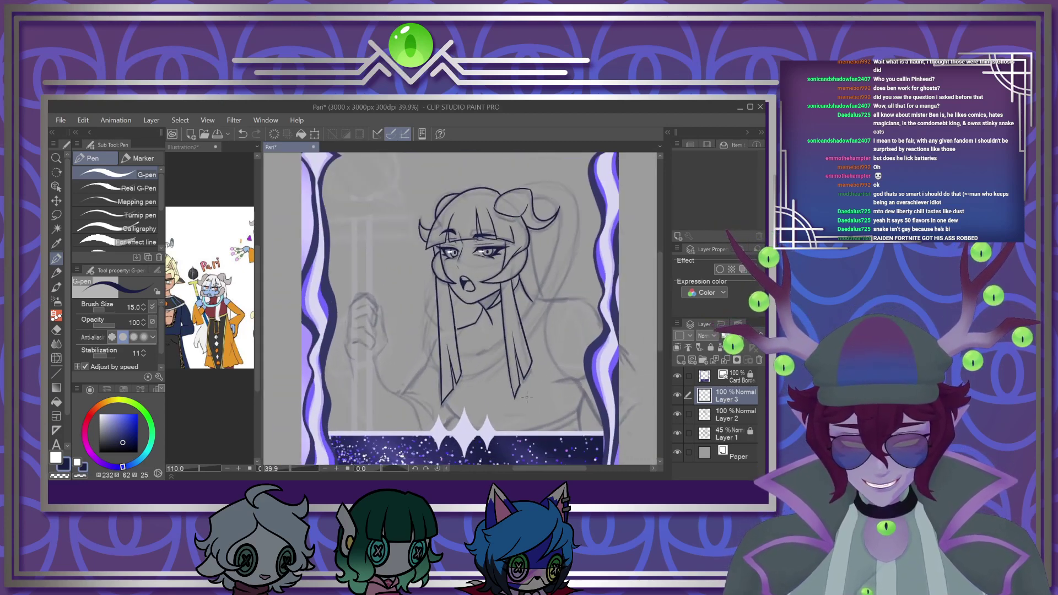
scroll(503, 394, up, 1)
scroll(496, 394, down, 2)
Ink the pointed sleeve folds at the bent elbow and the short torso line below the left hair strand's tip
scroll(469, 399, up, 4)
scroll(461, 402, up, 3)
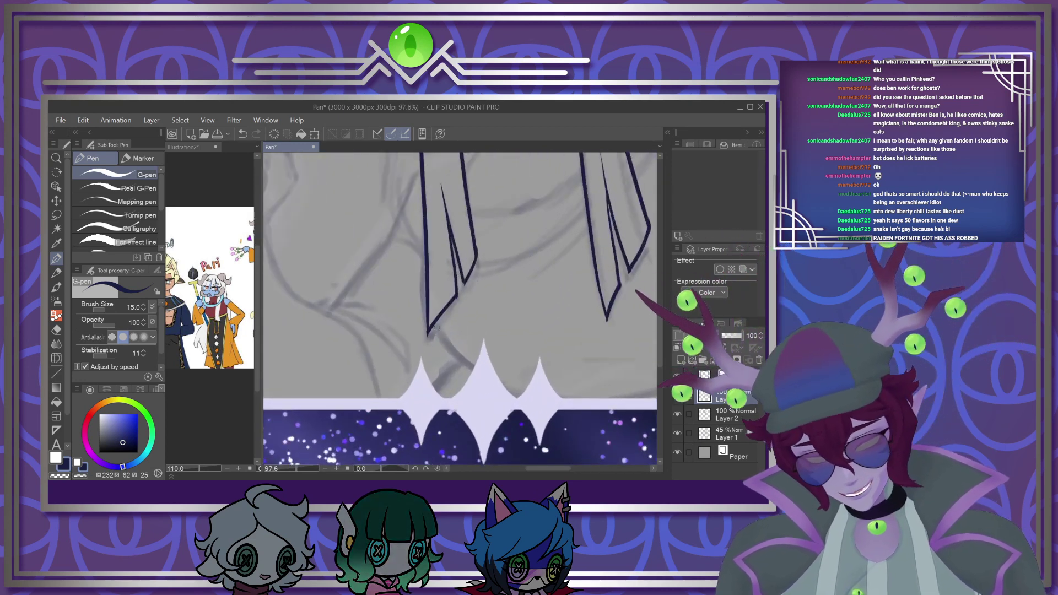
drag(312, 304, 413, 374)
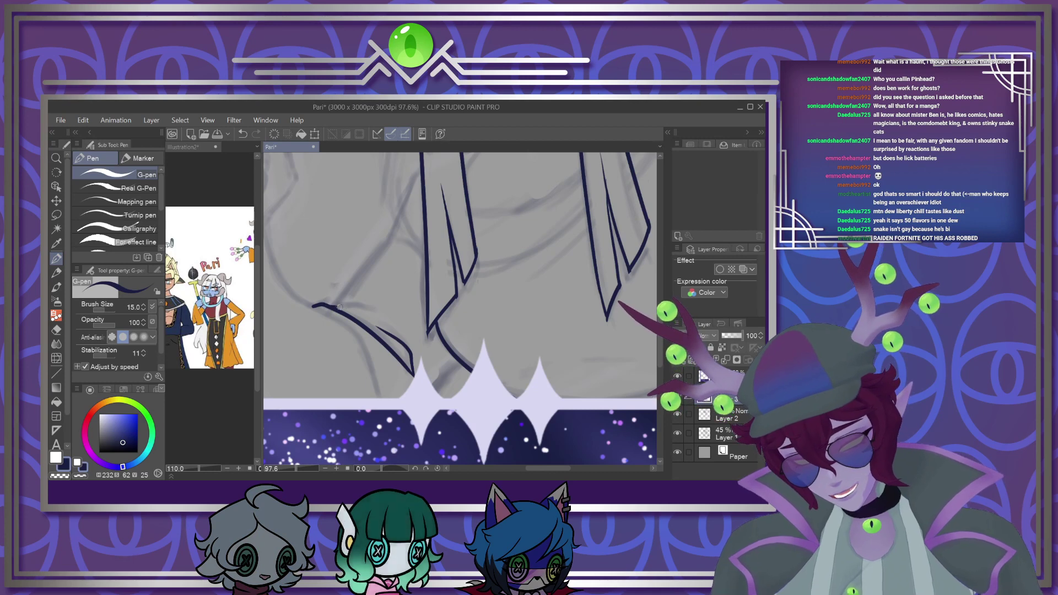
Ink both edges of the raised forearm down toward the galaxy panel, redoing the outer edge with a rounder curve
scroll(449, 223, down, 5)
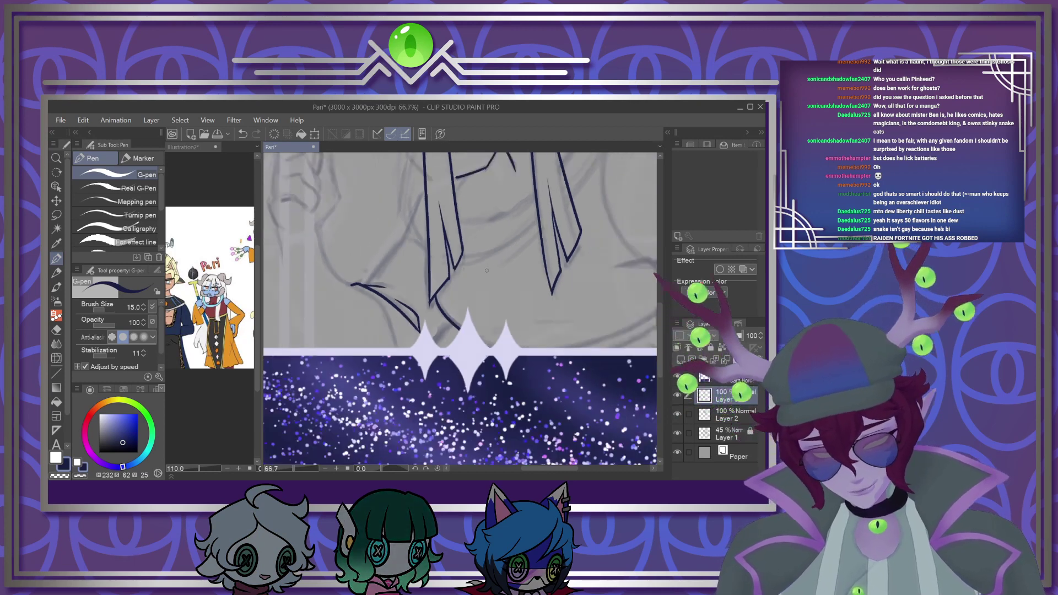
scroll(287, 204, up, 3)
drag(364, 230, 441, 328)
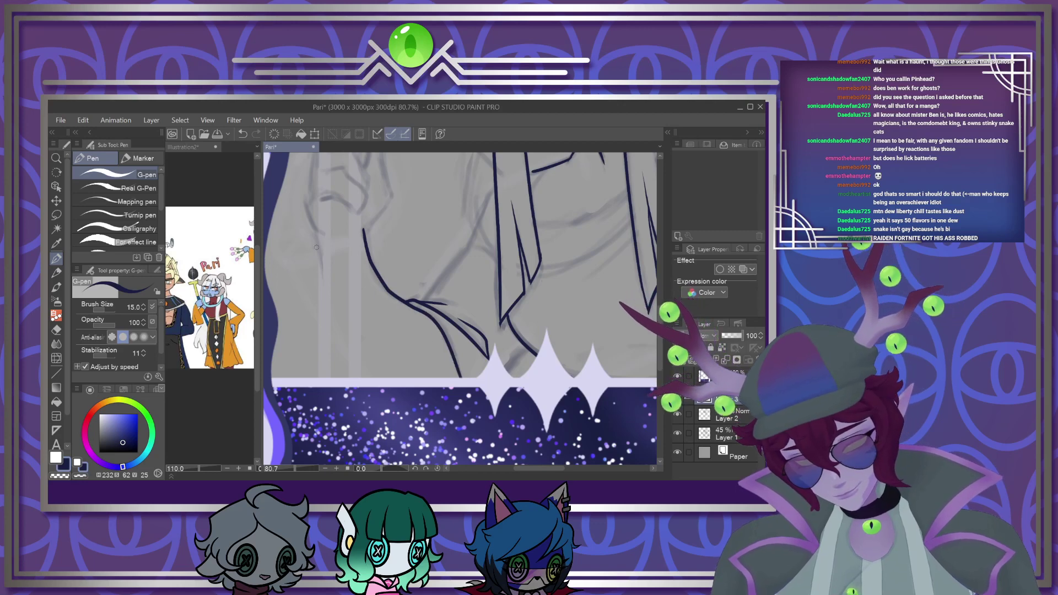
drag(315, 231, 368, 378)
key(ctrl+z)
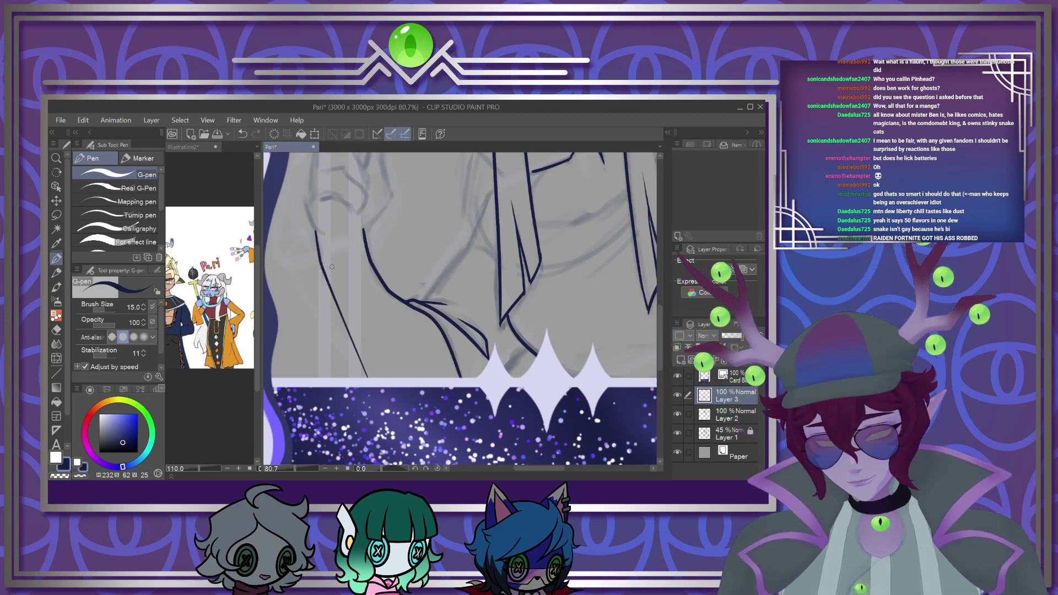
drag(317, 239, 358, 378)
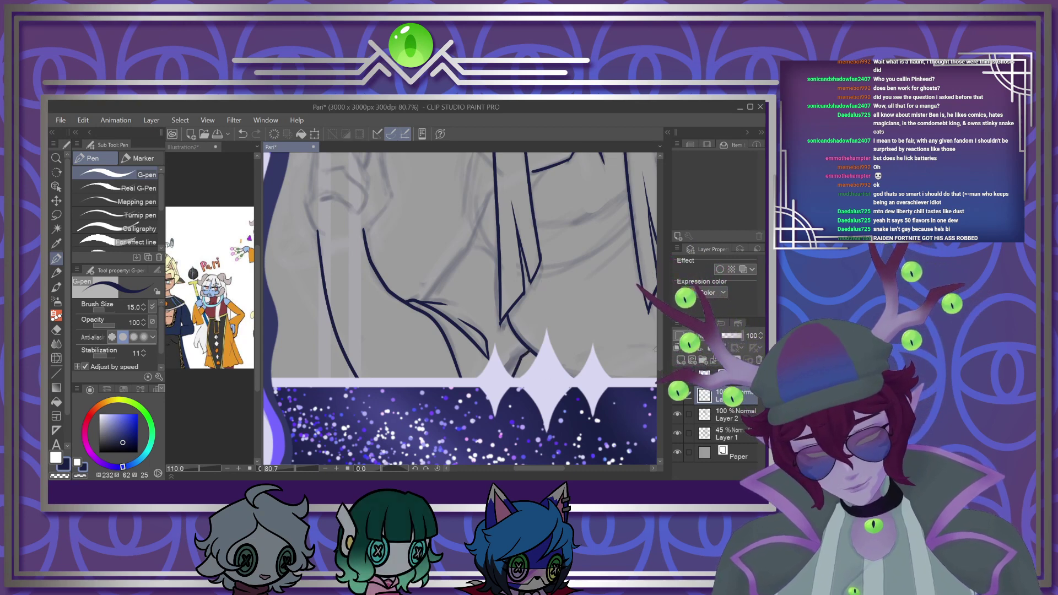
Ink the upper arm from the elbow to the armpit fold and the shoulder line up behind the left hair strand
scroll(491, 293, up, 3)
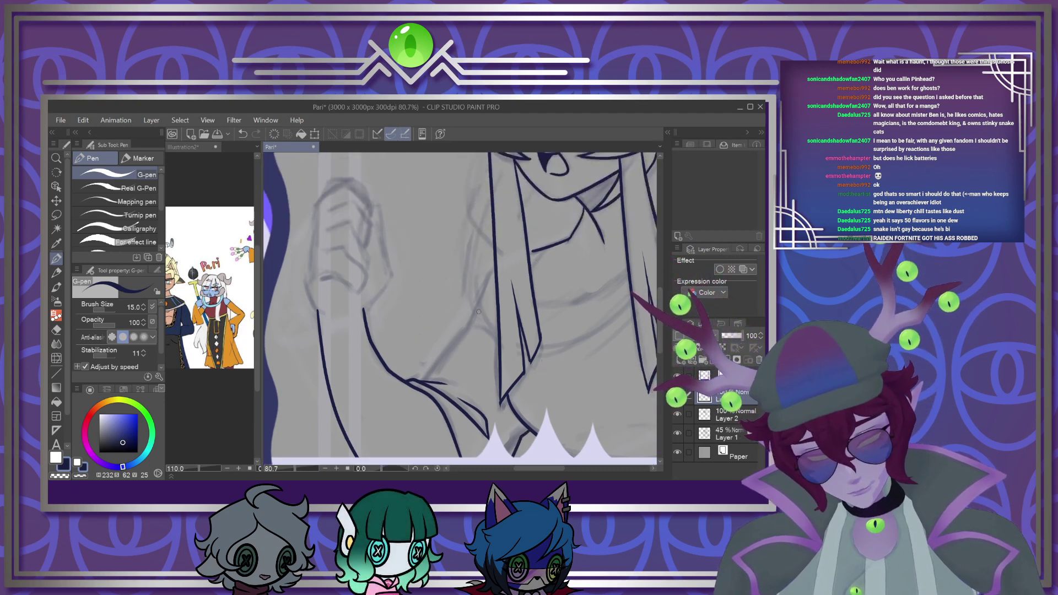
mouse_move(473, 318)
mouse_down()
mouse_move(499, 324)
mouse_move(472, 318)
mouse_move(426, 375)
mouse_up()
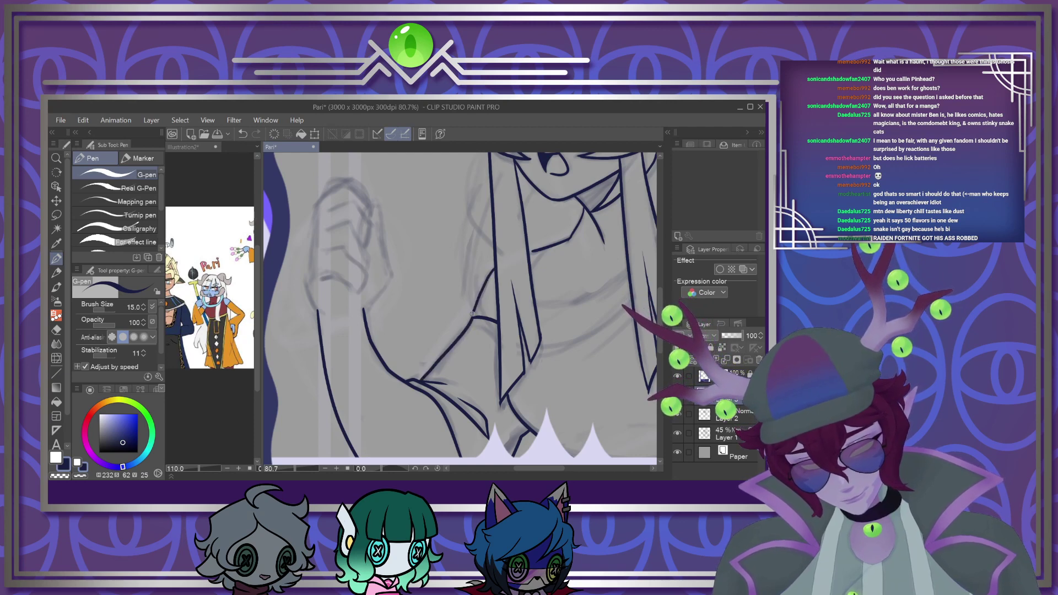
scroll(473, 314, down, 5)
scroll(518, 308, up, 5)
scroll(518, 308, down, 4)
scroll(518, 308, up, 4)
scroll(479, 309, up, 1)
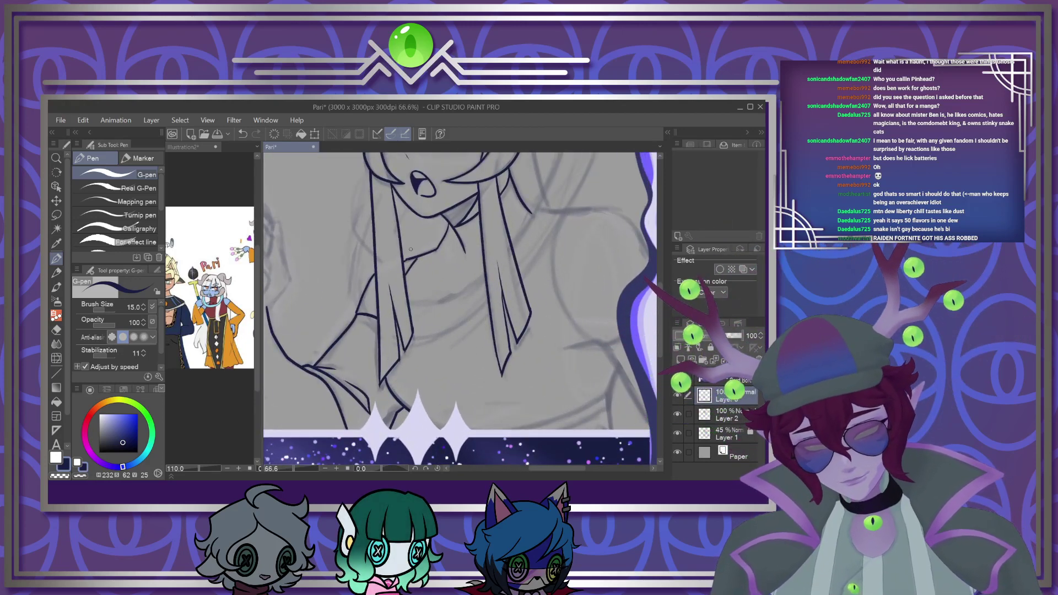
Ink the raised fist around the staff, with its knuckles, finger divisions, outer contour and the back of the hand joining the wrist
scroll(411, 249, down, 3)
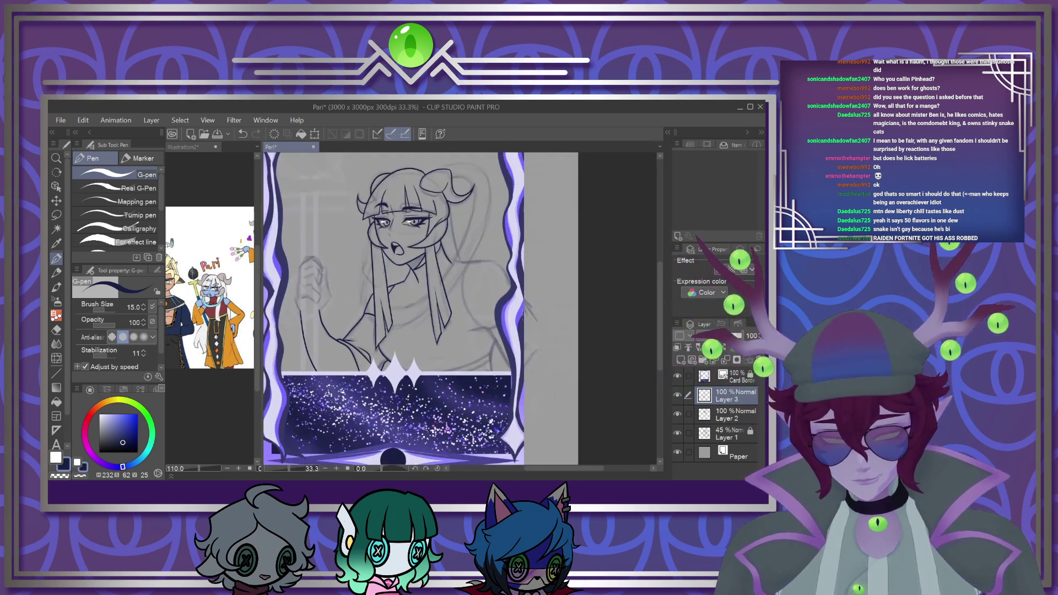
scroll(280, 271, up, 4)
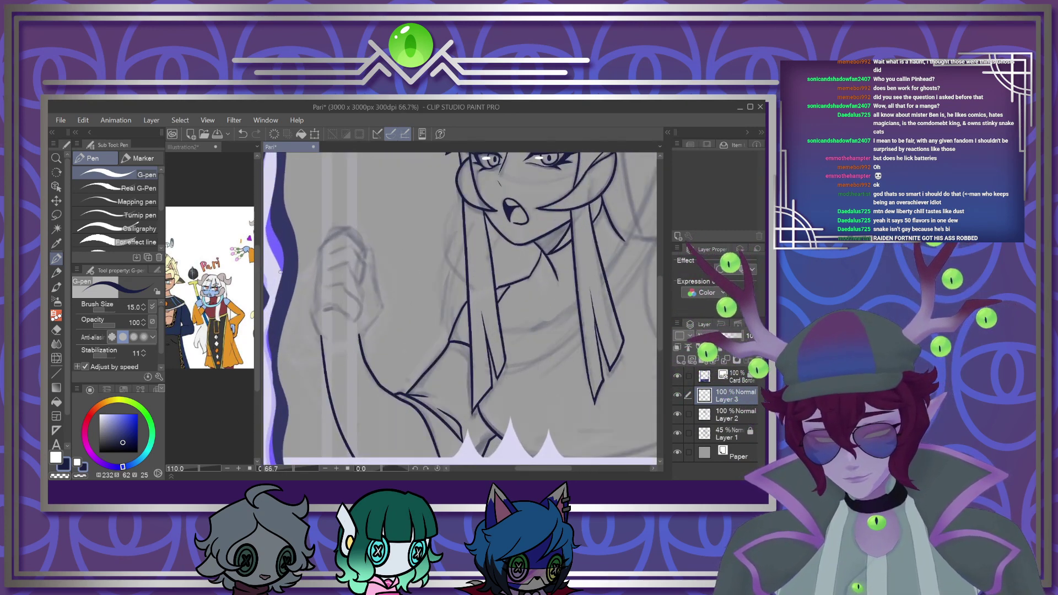
mouse_move(366, 299)
mouse_down()
mouse_move(396, 291)
mouse_move(417, 307)
mouse_up()
mouse_move(438, 365)
mouse_down()
mouse_move(403, 344)
mouse_move(375, 348)
mouse_up()
mouse_move(356, 299)
mouse_down()
mouse_move(340, 352)
mouse_move(362, 404)
mouse_up()
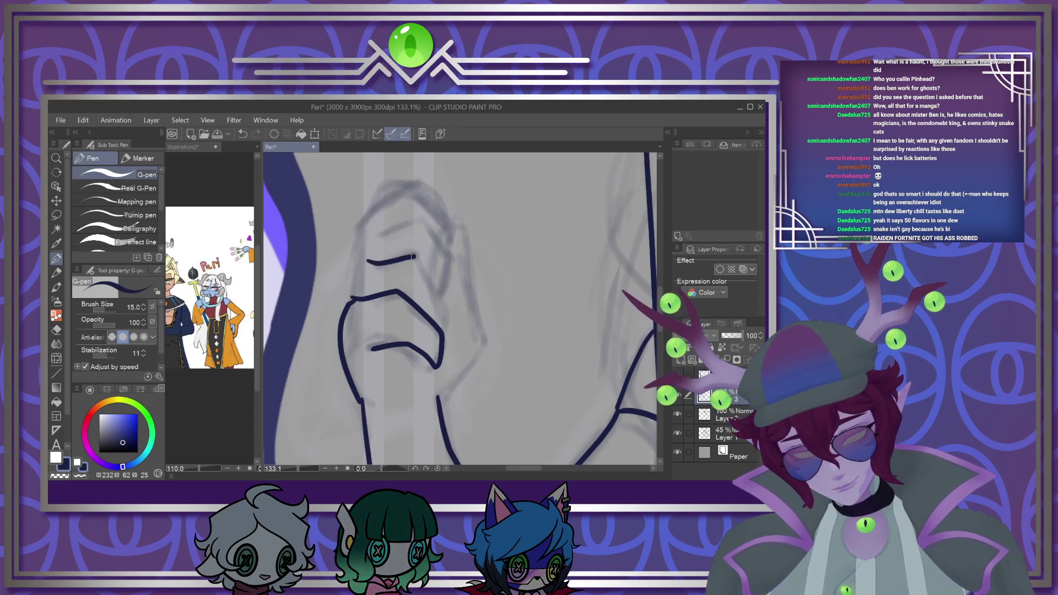
drag(445, 300, 439, 331)
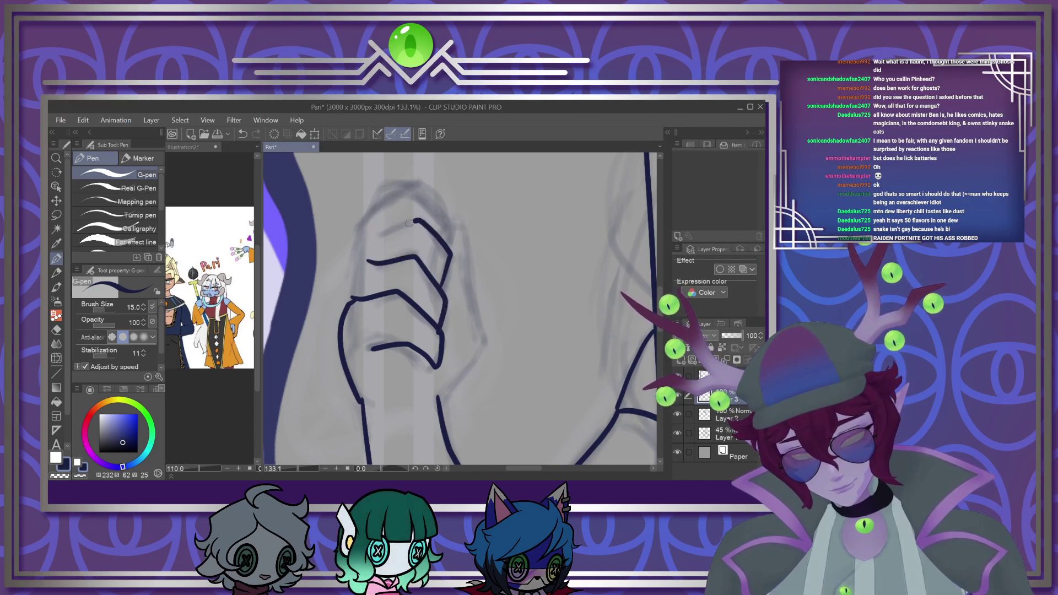
drag(417, 220, 383, 231)
mouse_move(451, 244)
mouse_down()
mouse_move(437, 201)
mouse_move(401, 187)
mouse_move(351, 221)
mouse_move(355, 292)
mouse_up()
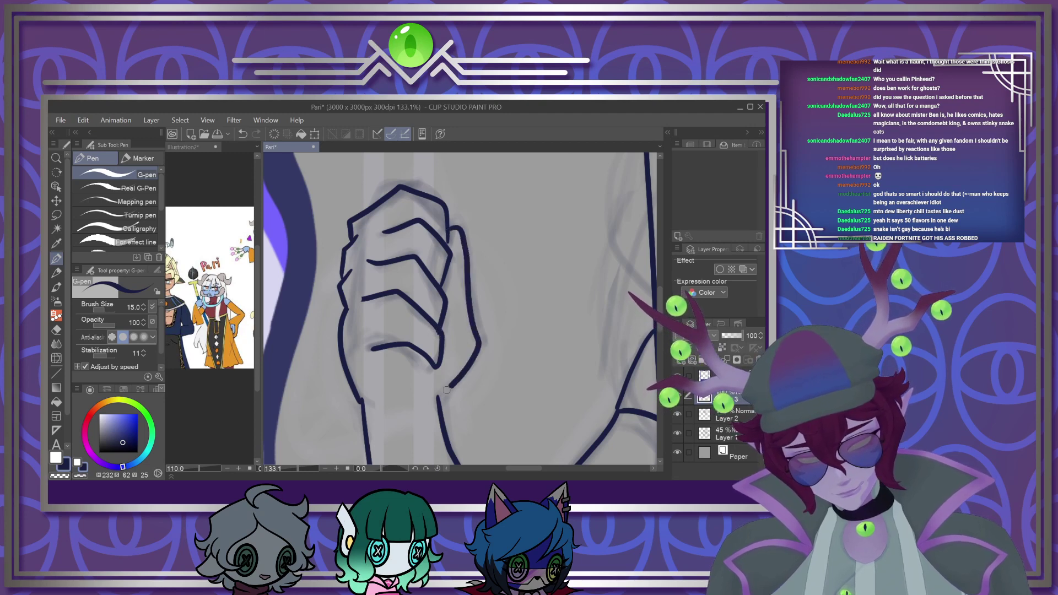
Ink the right shoulder with its rounded sleeve contour, the fold below it and the arm line running down to the panel
scroll(442, 371, down, 6)
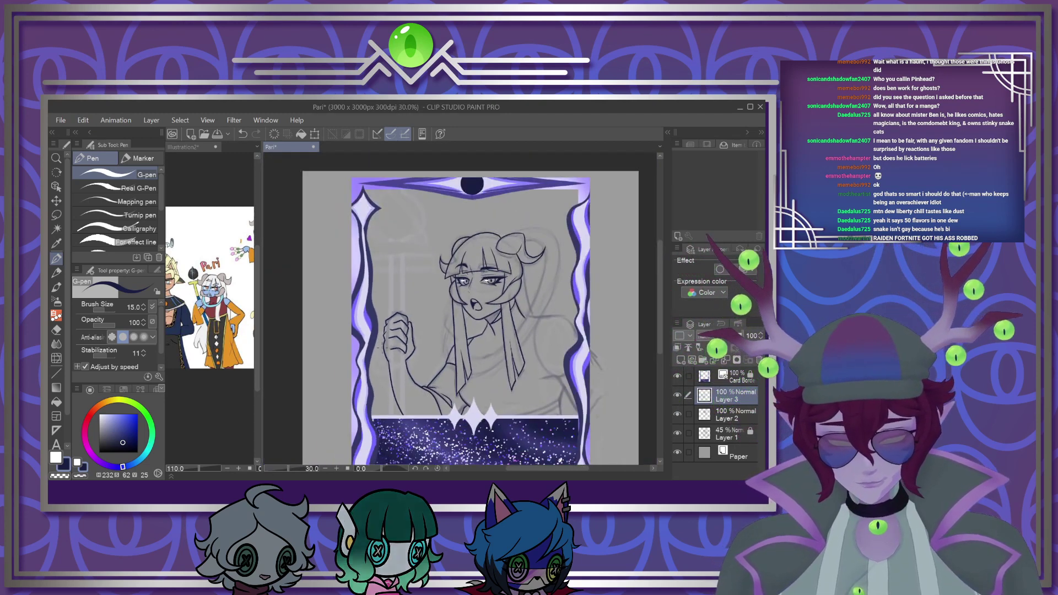
scroll(532, 362, up, 2)
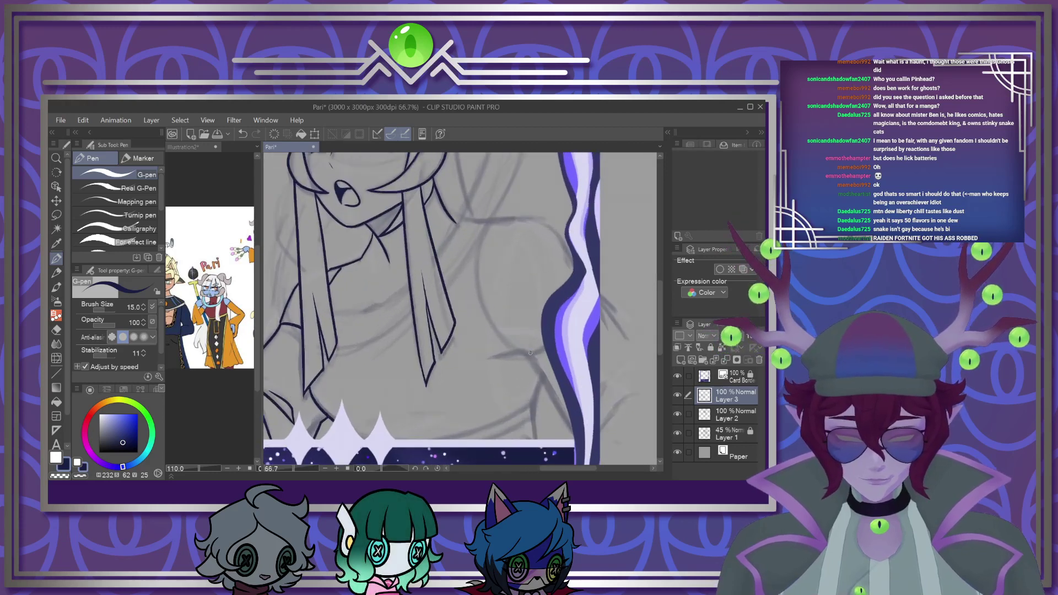
mouse_move(531, 358)
mouse_down()
mouse_move(571, 439)
mouse_move(530, 358)
mouse_move(476, 360)
mouse_up()
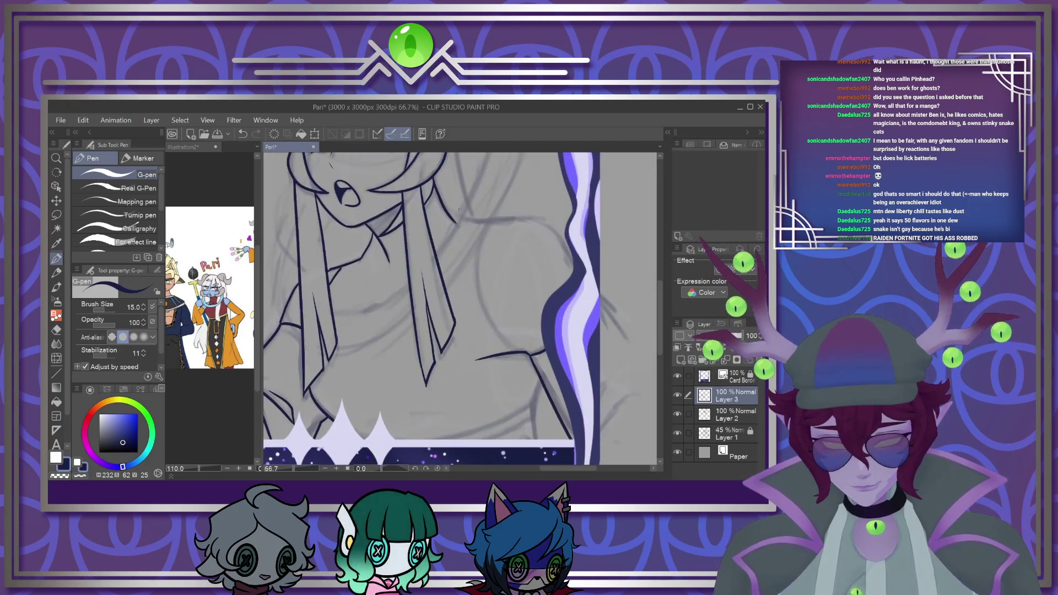
drag(475, 218, 567, 246)
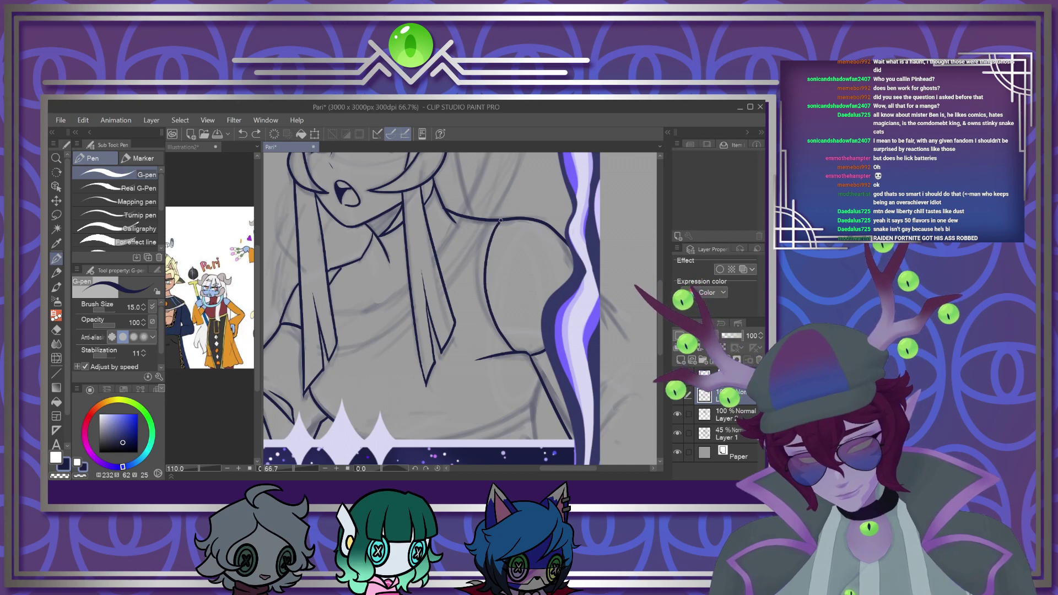
Ink the curved lower contour of the torso above the galaxy panel, the short fold beneath the chest and the collarbone marks
drag(533, 412, 456, 440)
drag(534, 405, 522, 425)
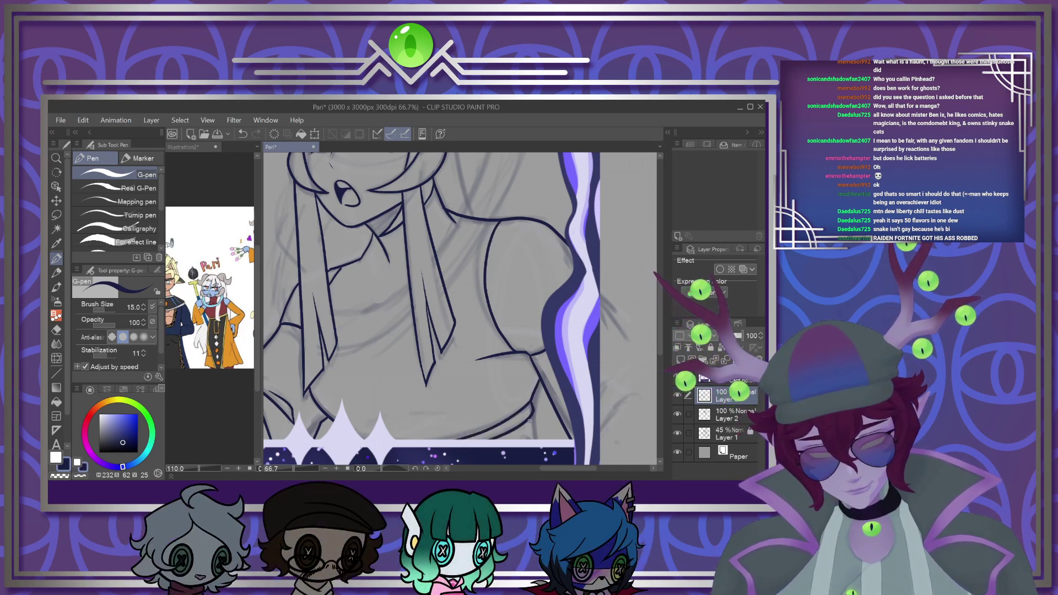
drag(560, 470, 546, 470)
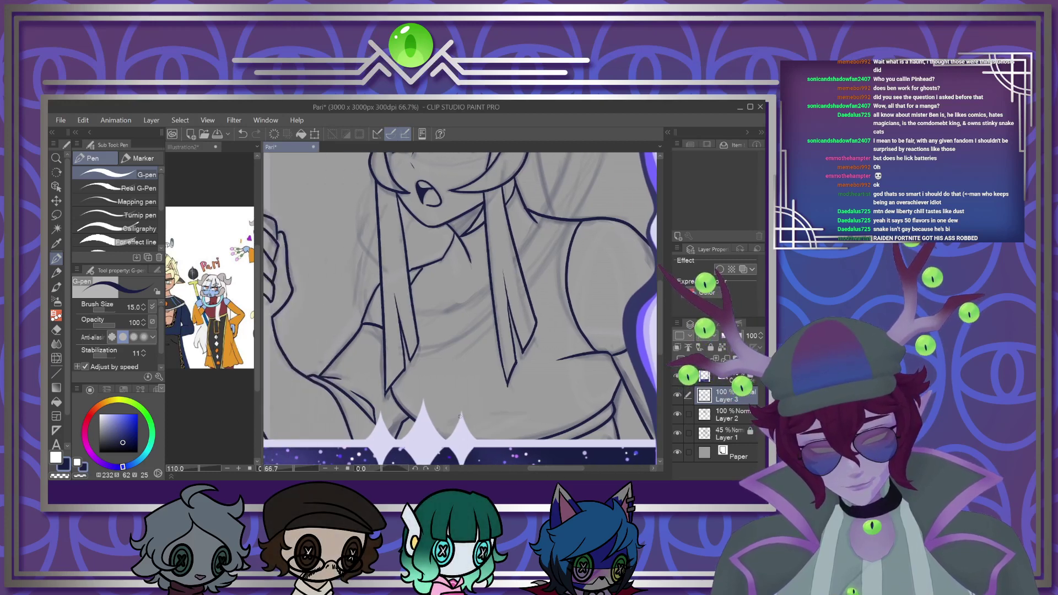
drag(451, 425, 481, 413)
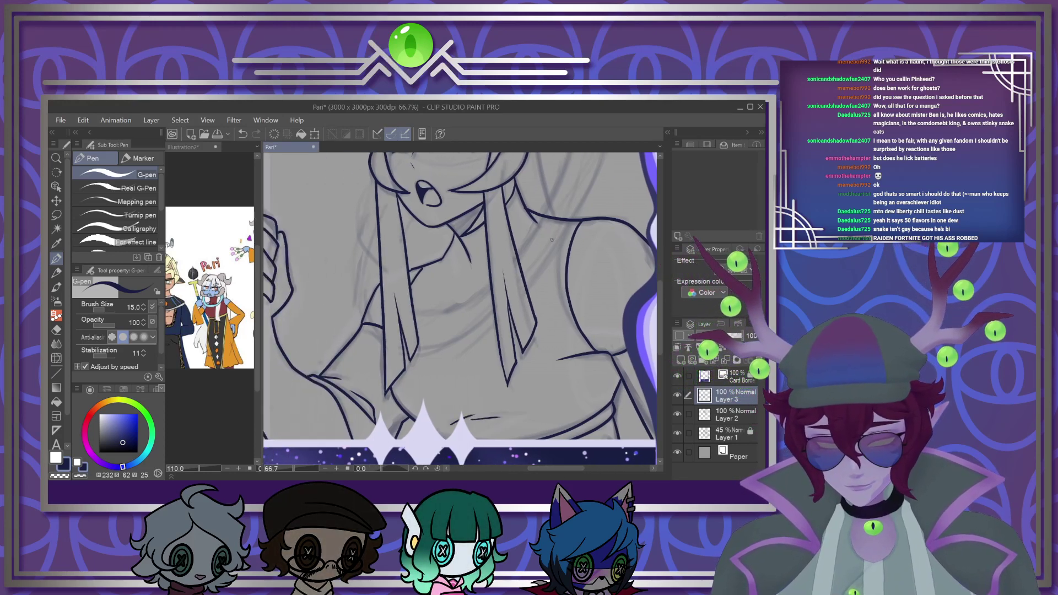
mouse_move(390, 290)
mouse_down()
mouse_move(512, 306)
mouse_move(486, 290)
mouse_move(473, 310)
mouse_up()
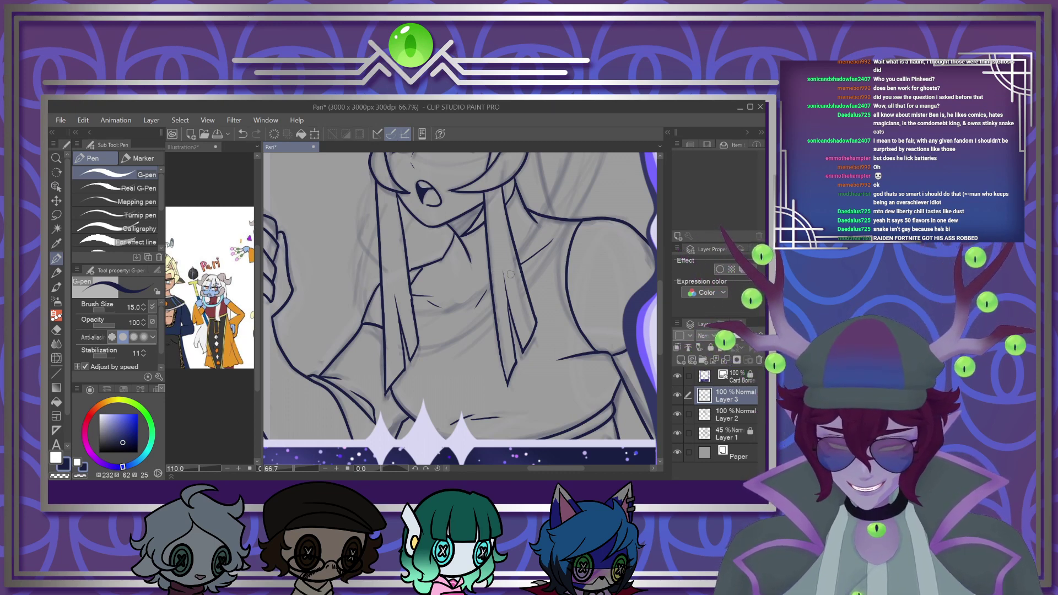
scroll(524, 226, up, 3)
scroll(524, 226, down, 5)
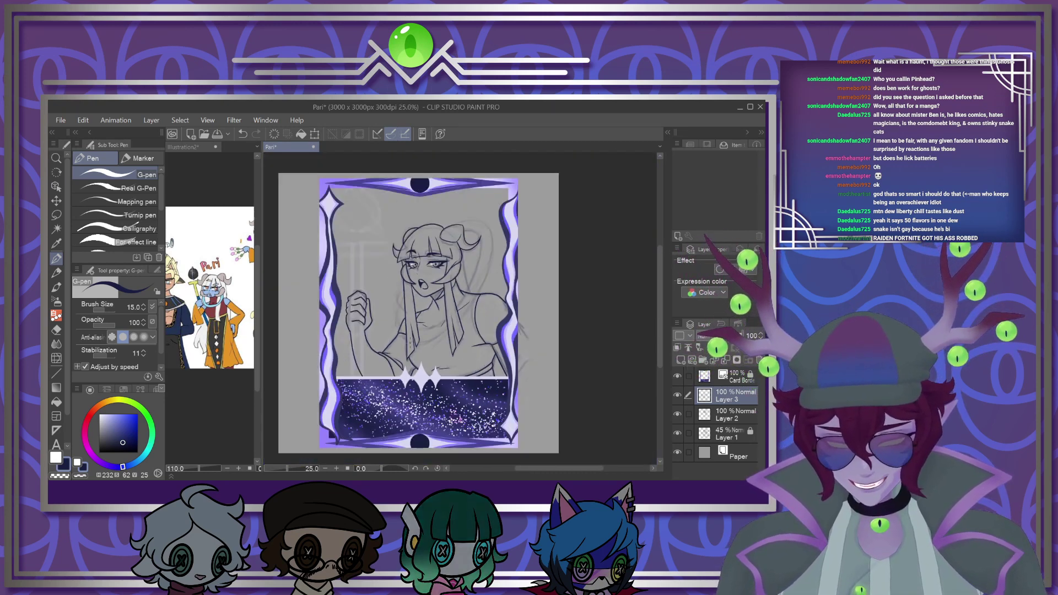
Select the shadow area on the neck beneath the jaw with the Lasso and fill it with the dark blue line colour
scroll(524, 226, up, 4)
scroll(457, 271, up, 6)
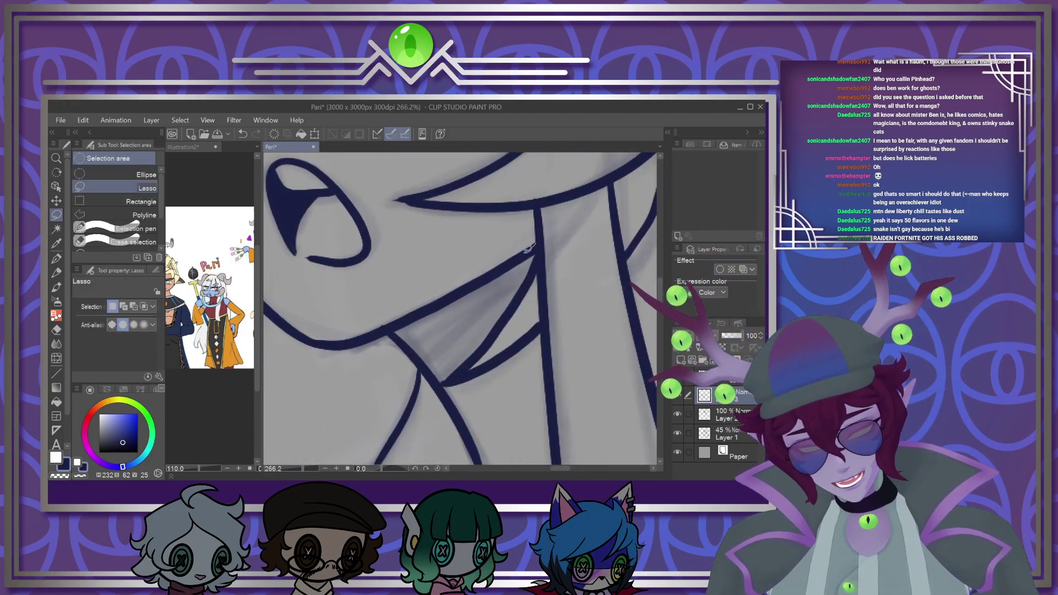
drag(483, 350, 544, 254)
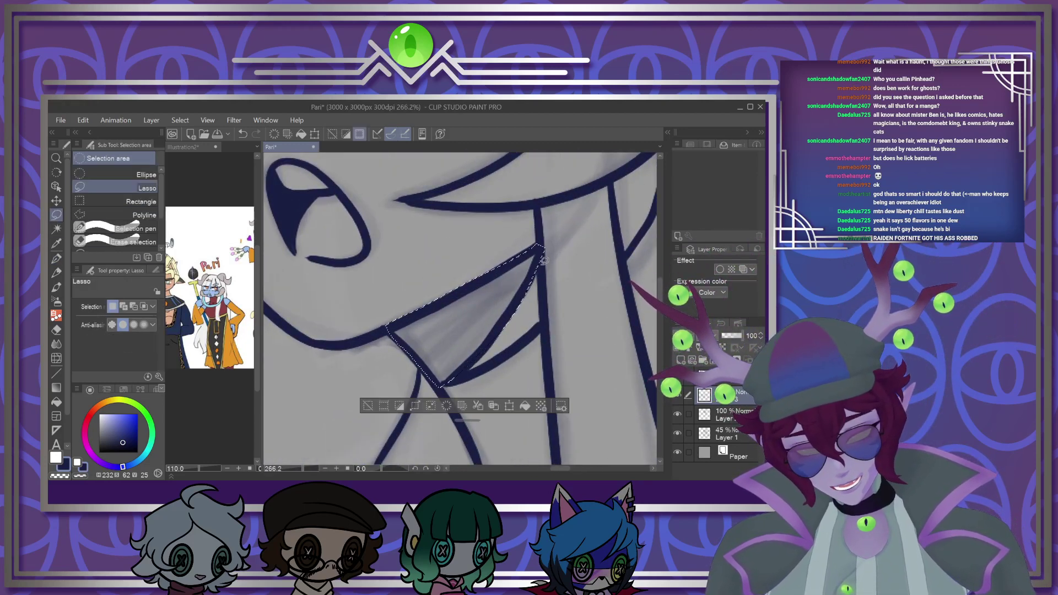
click(526, 405)
key(ctrl+d)
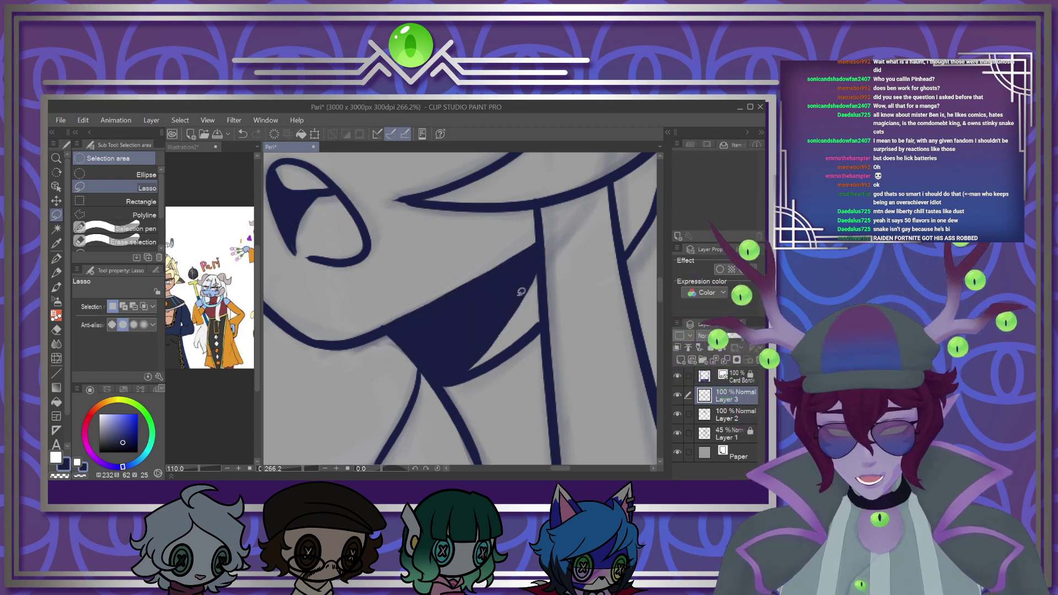
scroll(485, 321, down, 10)
scroll(485, 321, down, 2)
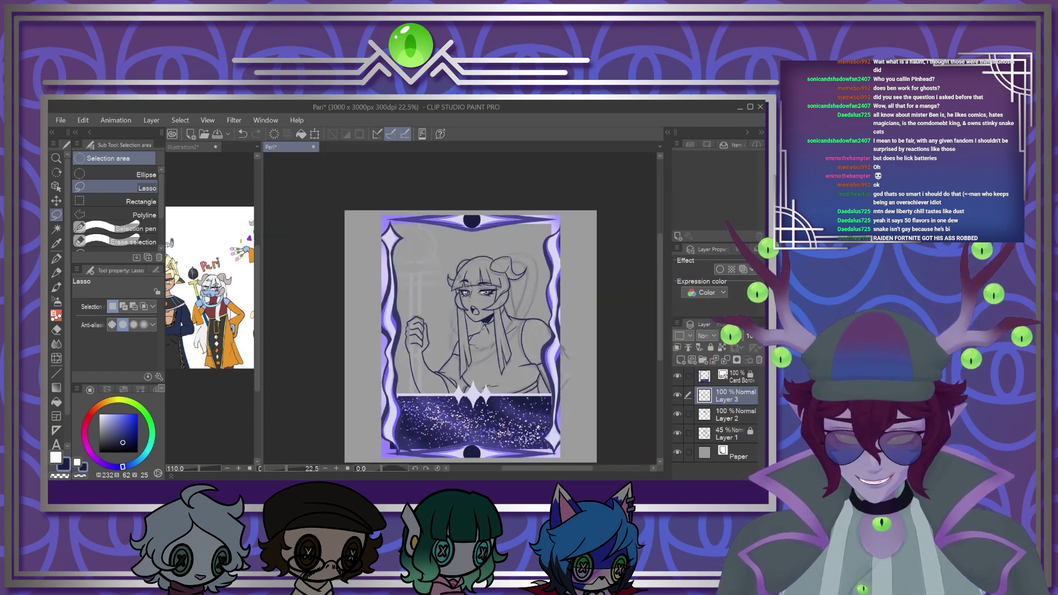
Ink the long back-hair line with the G-pen, from below the curled horn down to the shoulder
scroll(538, 270, up, 2)
scroll(469, 234, down, 3)
scroll(482, 236, up, 4)
key(p)
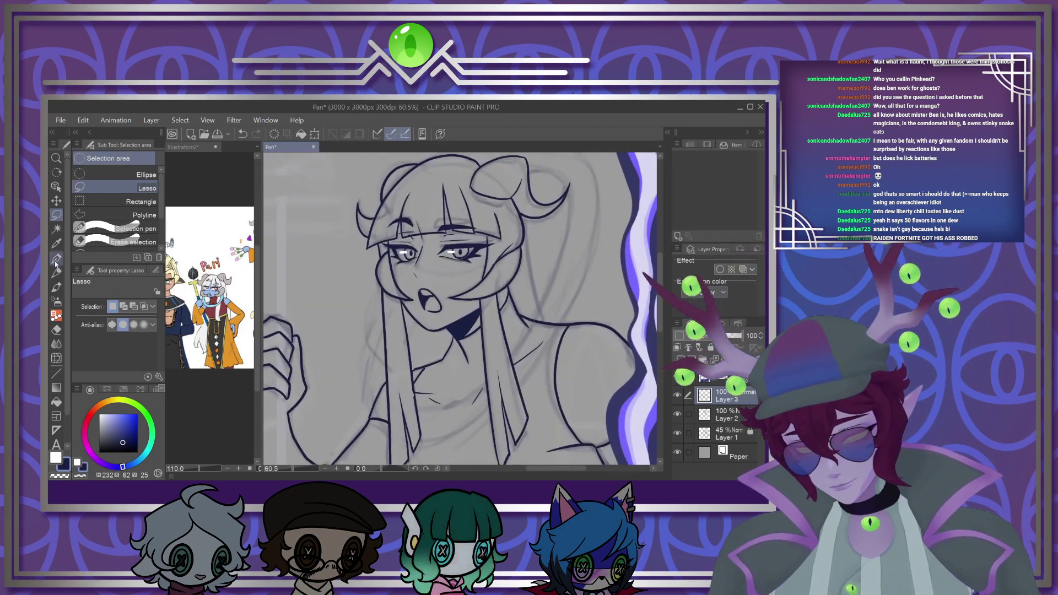
drag(524, 236, 556, 321)
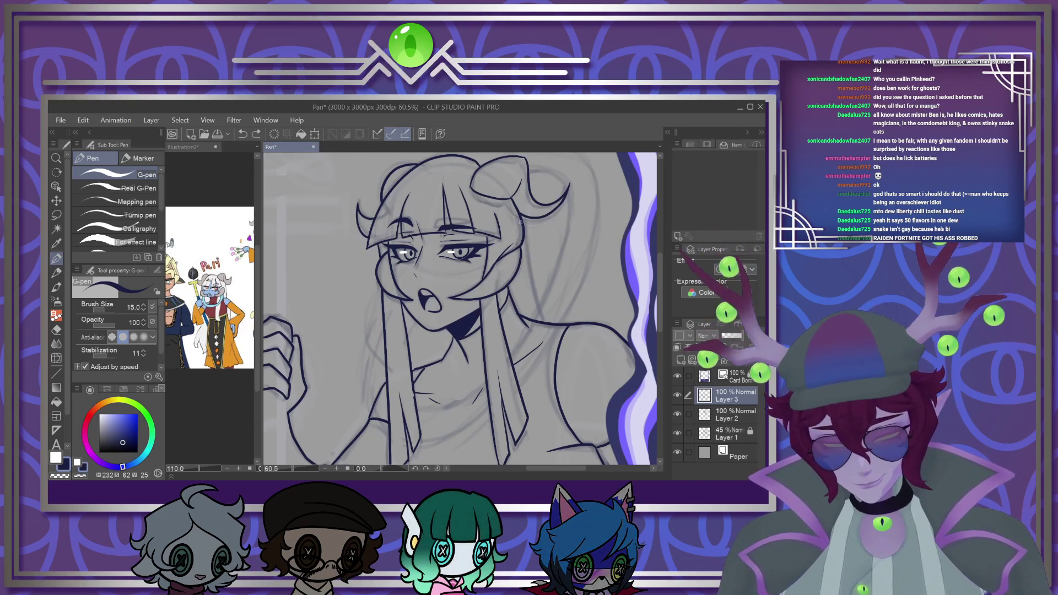
drag(520, 215, 572, 322)
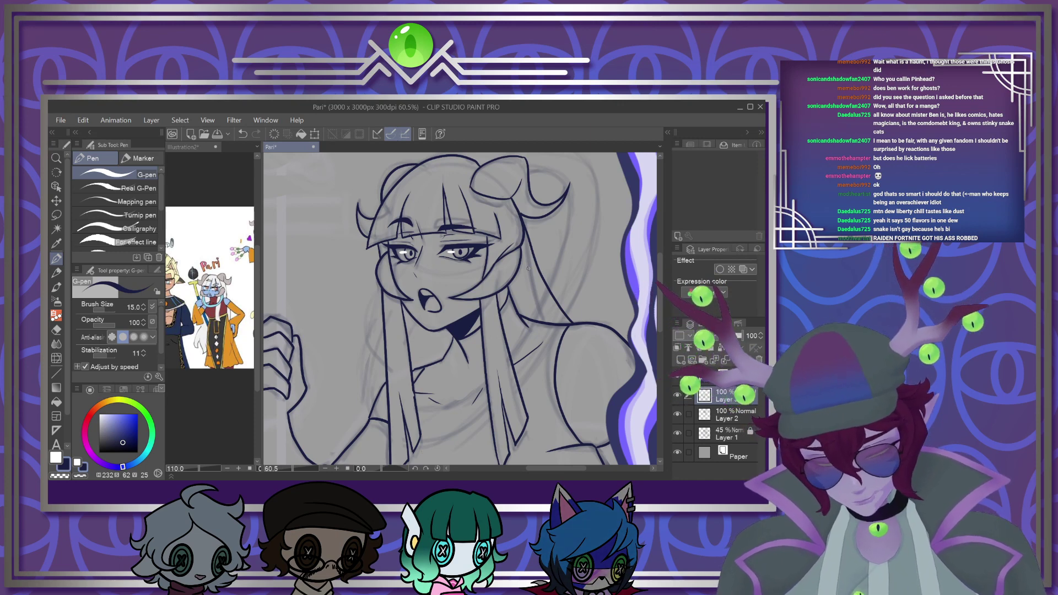
scroll(515, 267, down, 3)
scroll(511, 276, up, 2)
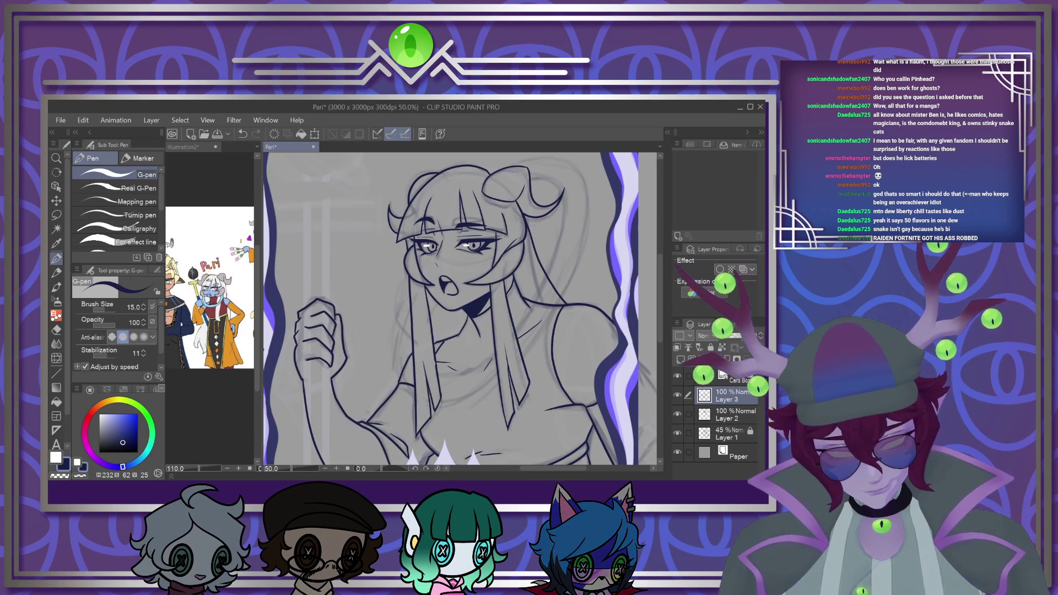
Draw a large outlined ellipse around the head and chest on Layer 3 with brush size 10.0
click(56, 373)
scroll(116, 220, down, 2)
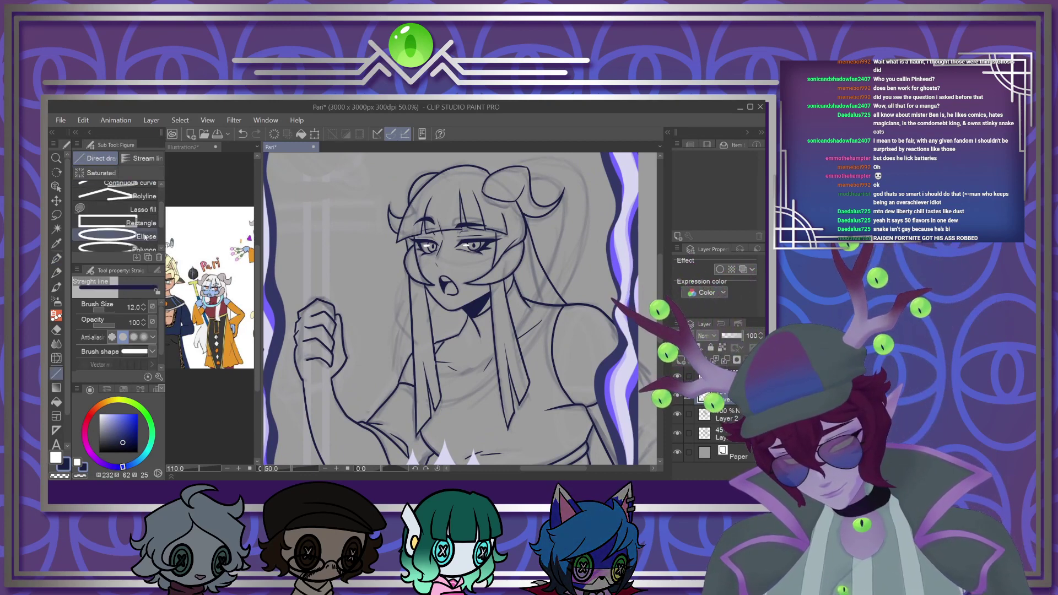
click(110, 236)
scroll(532, 271, down, 3)
scroll(532, 271, up, 2)
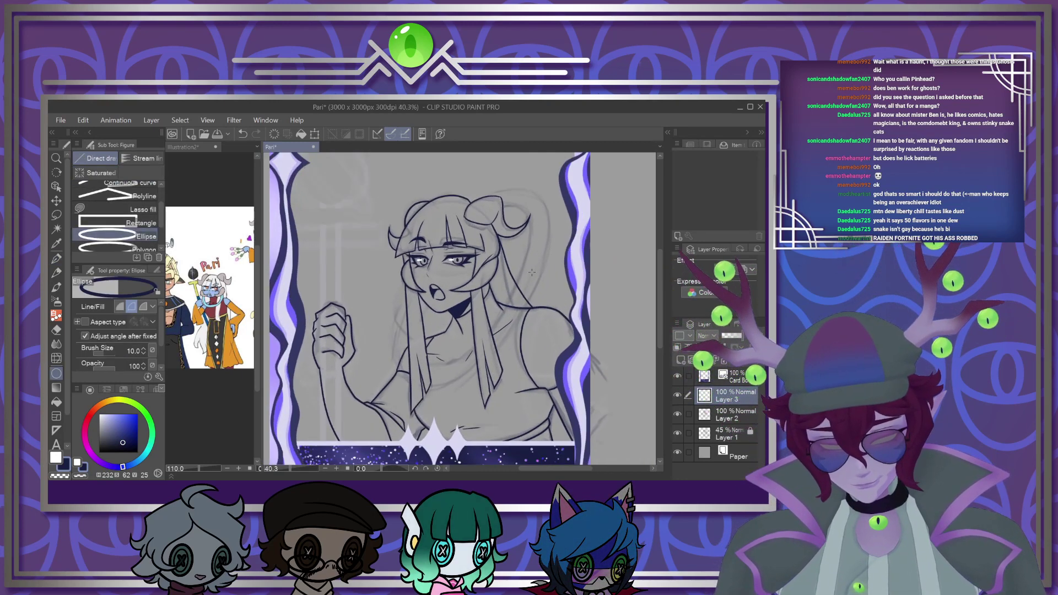
drag(396, 195, 525, 404)
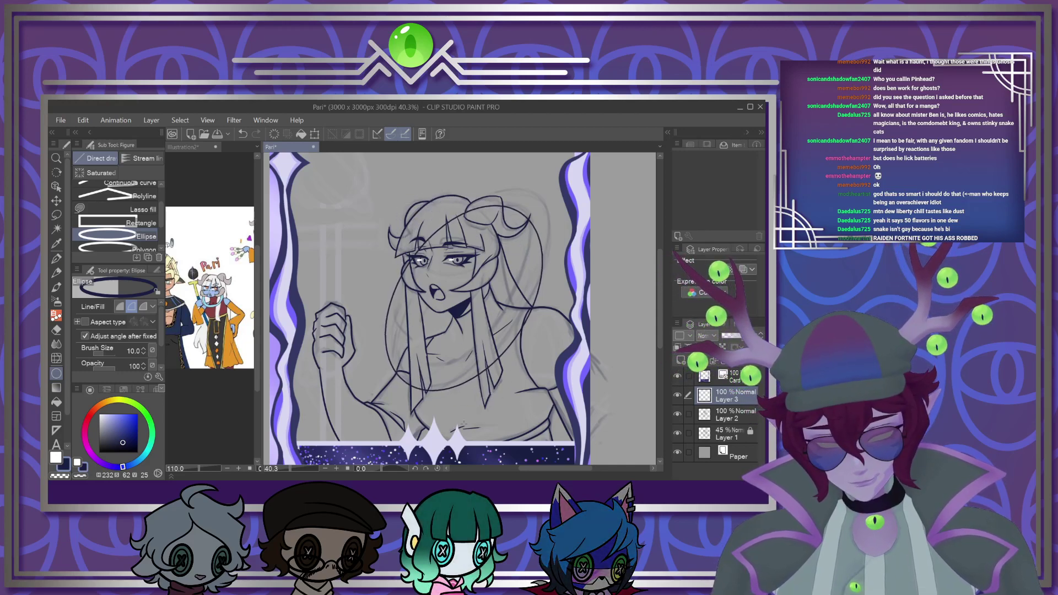
Transform the ellipse so it tilts from the curled horn past the shoulder and across the chest
key(ctrl+t)
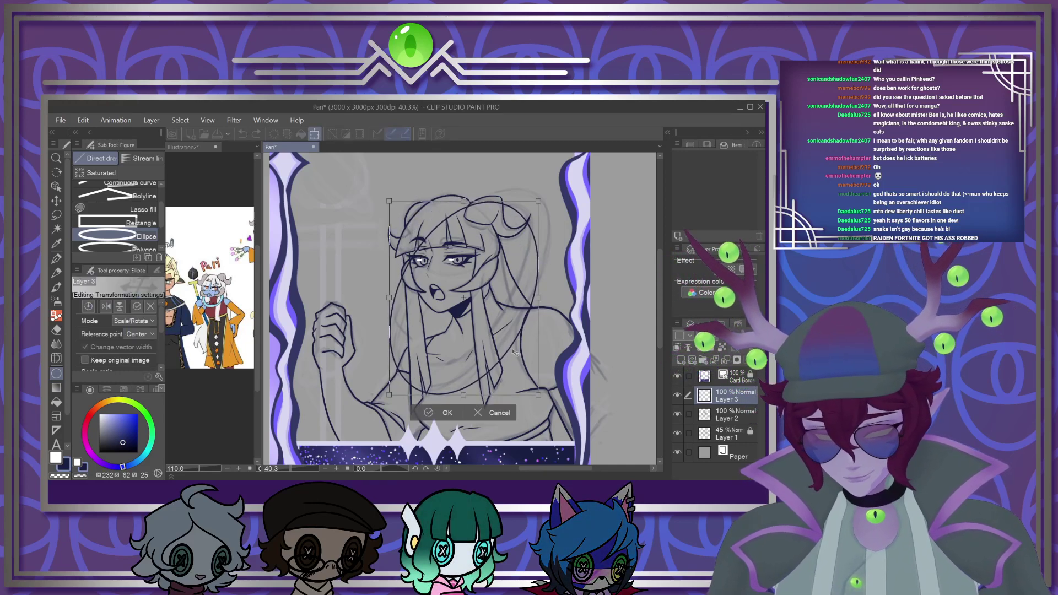
drag(528, 358, 527, 355)
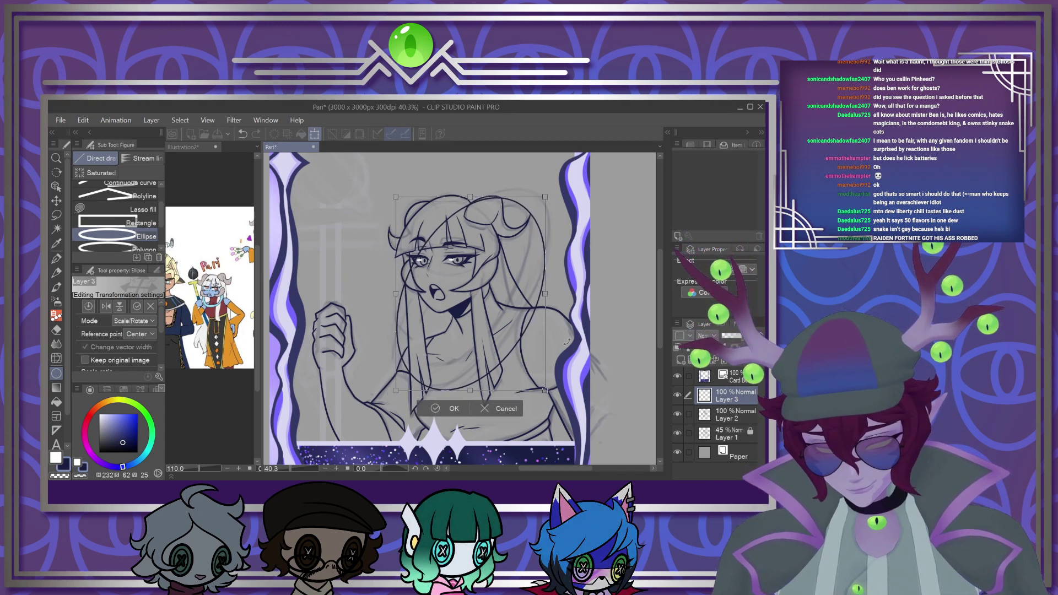
drag(397, 198, 399, 266)
drag(579, 314, 542, 321)
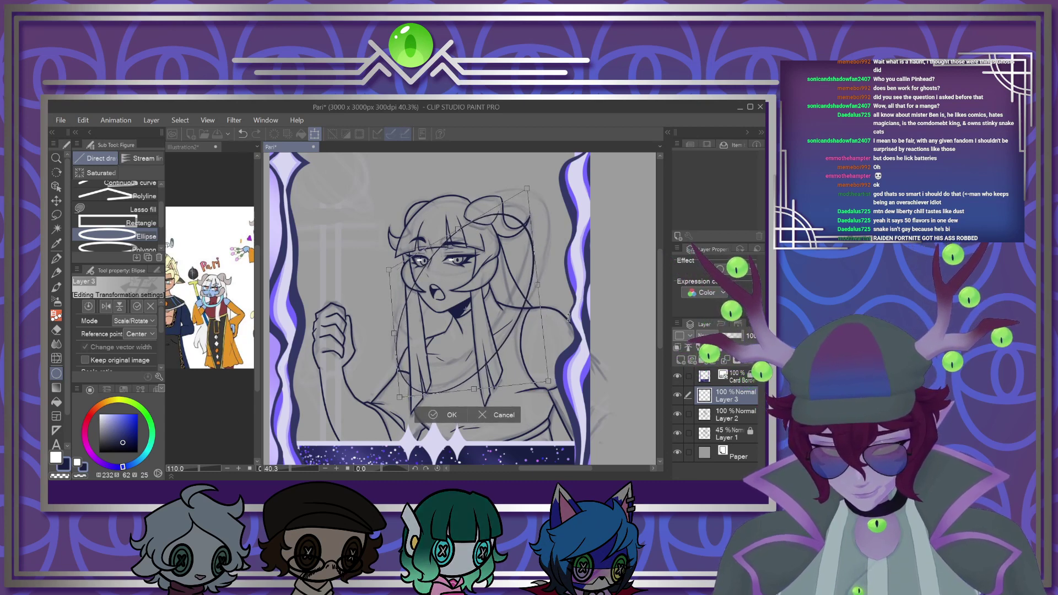
key(Return)
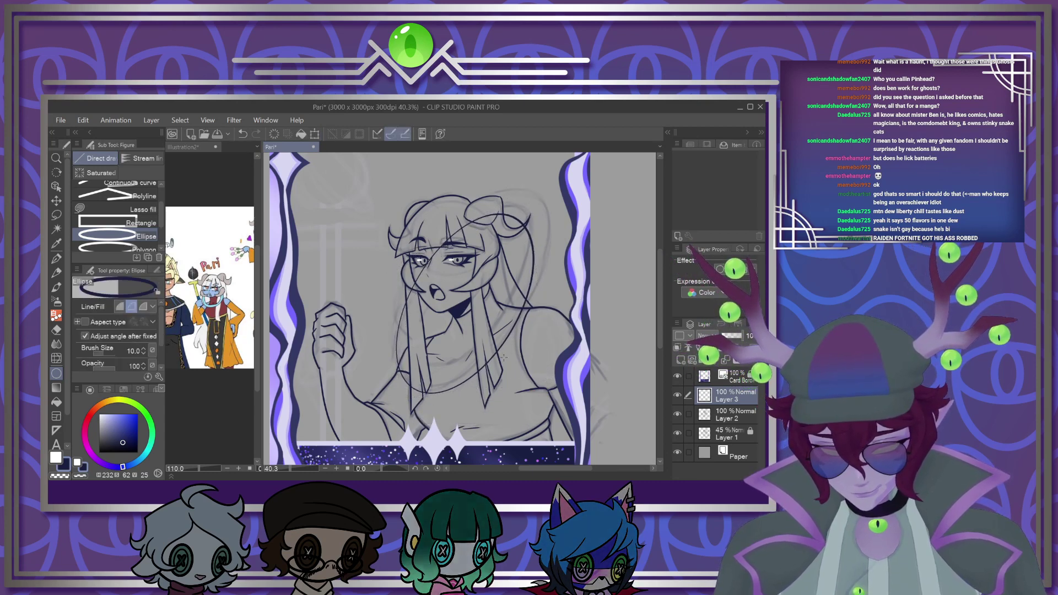
Duplicate the ellipse onto a new layer and shrink and reshape the copy to sit as a second loop just inside the first
key(ctrl+c)
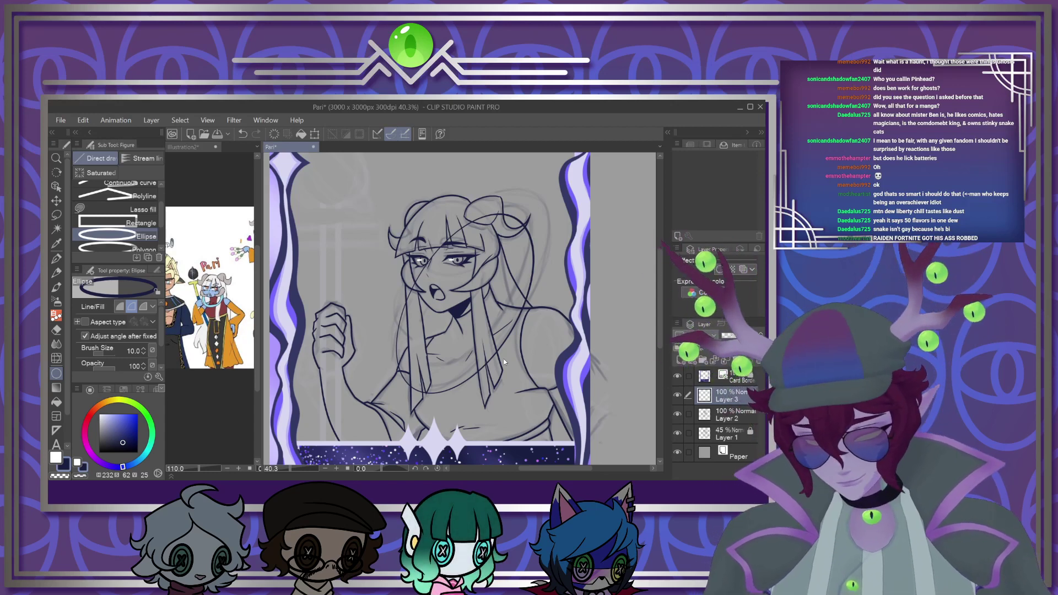
key(ctrl+v)
key(ctrl+t)
drag(534, 387, 508, 360)
drag(475, 312, 484, 329)
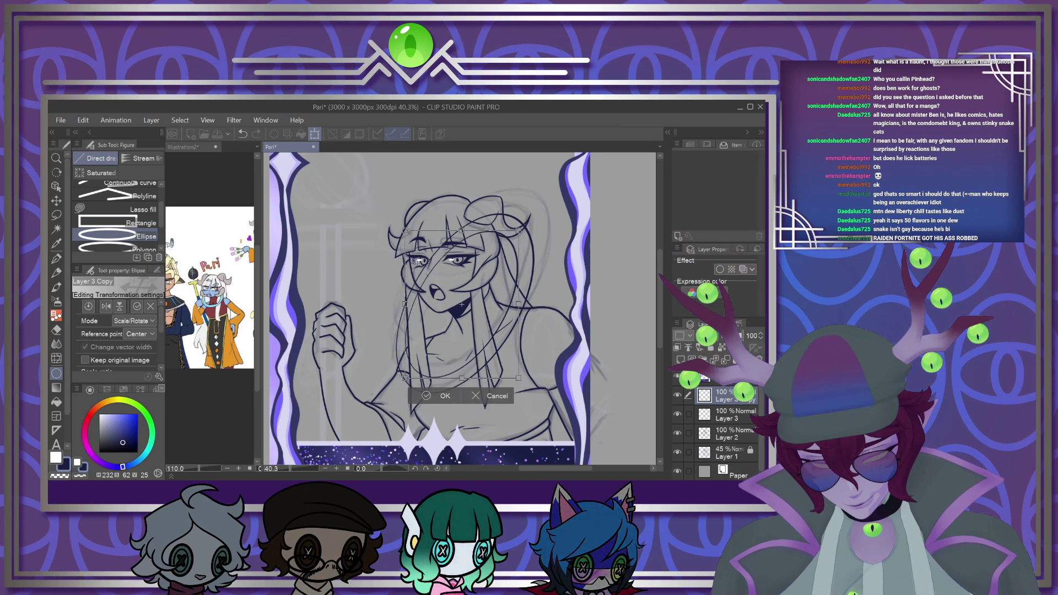
drag(406, 230, 403, 227)
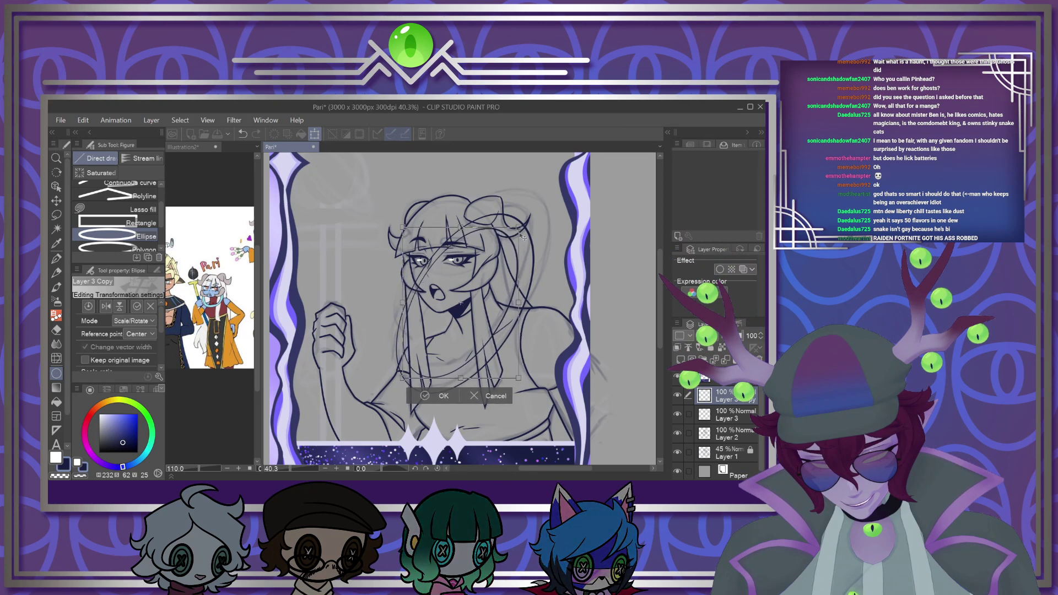
drag(518, 228, 524, 223)
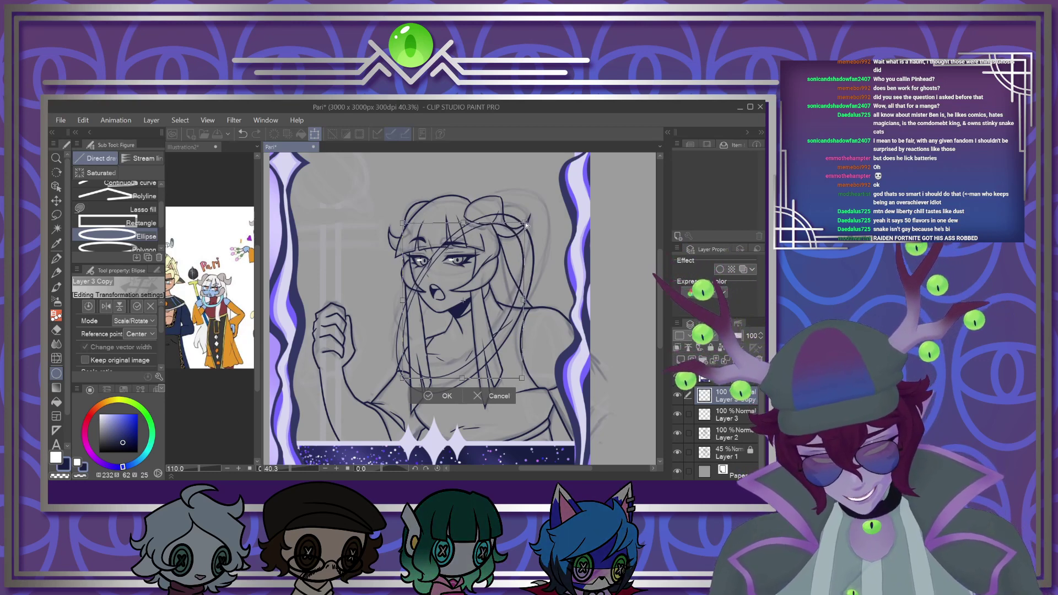
drag(402, 379, 402, 385)
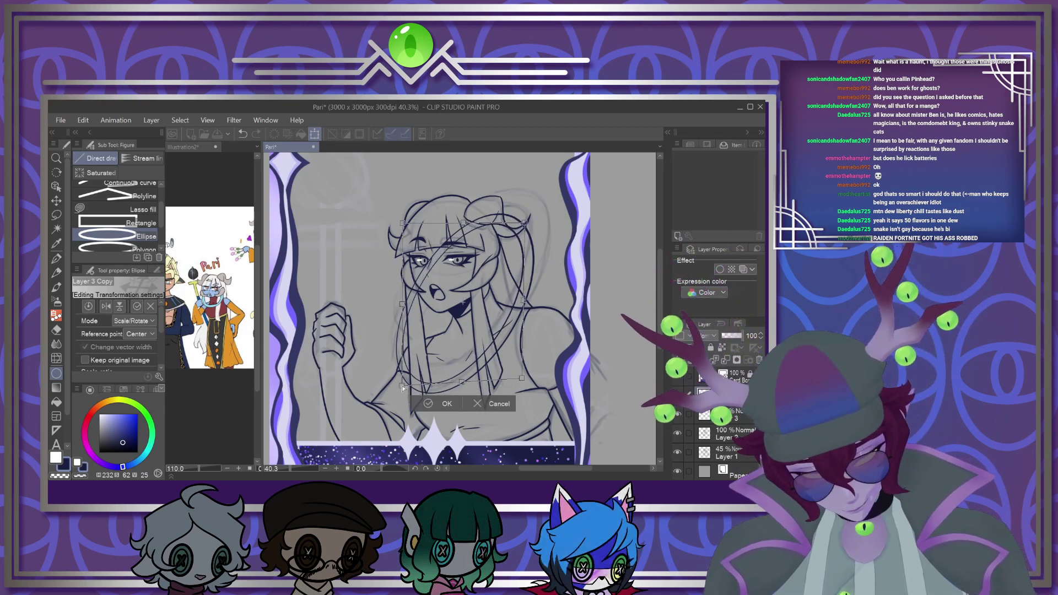
drag(522, 378, 513, 360)
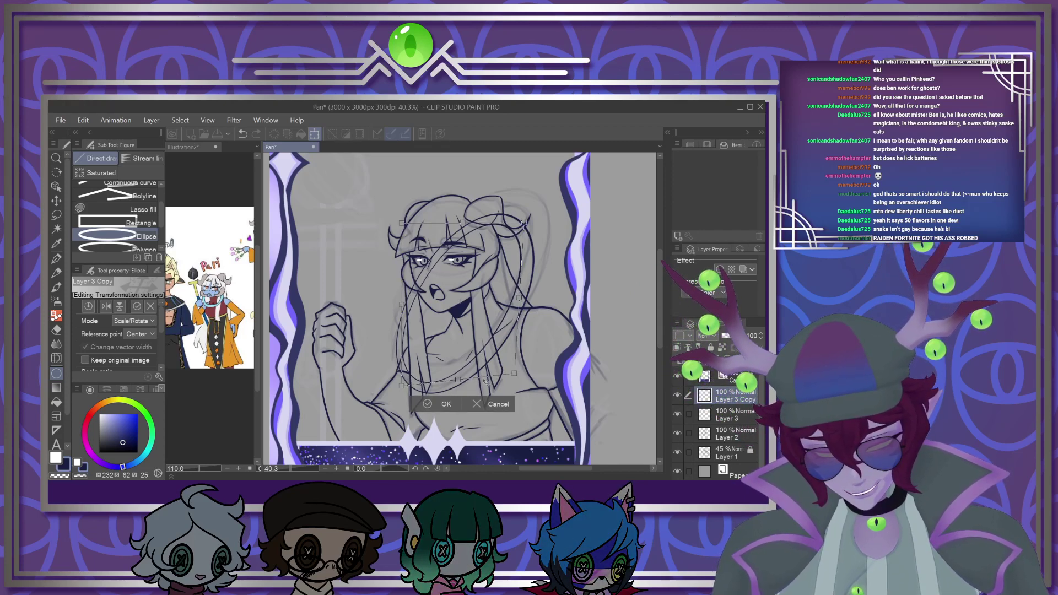
click(444, 404)
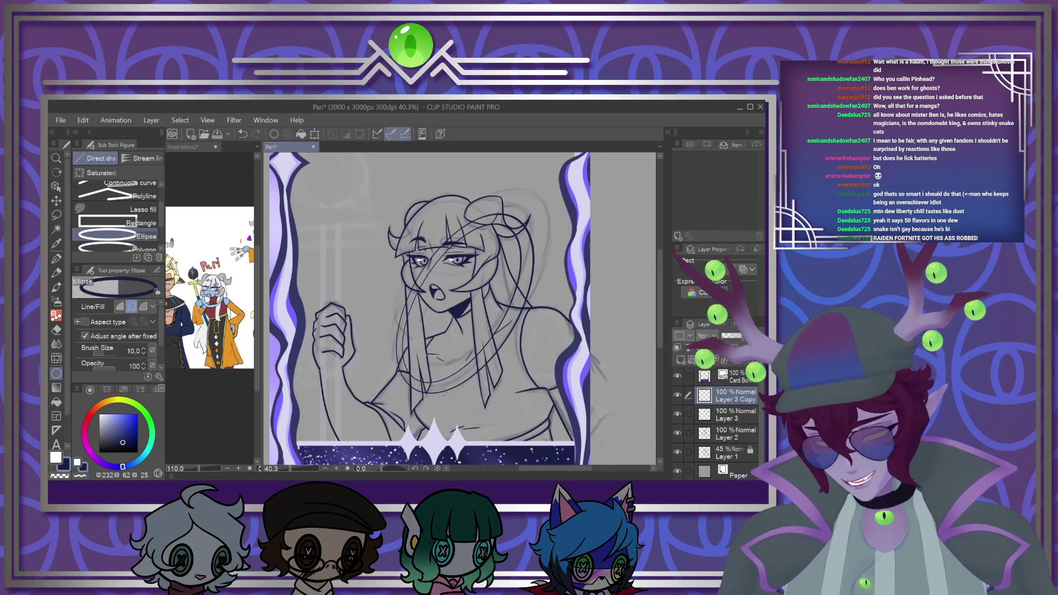
Clean up the loop lines where they cross the hair strands on Layer 3, and the shoulder line crossing the loop on Layer 2
scroll(444, 364, up, 4)
scroll(459, 375, down, 3)
scroll(460, 374, up, 3)
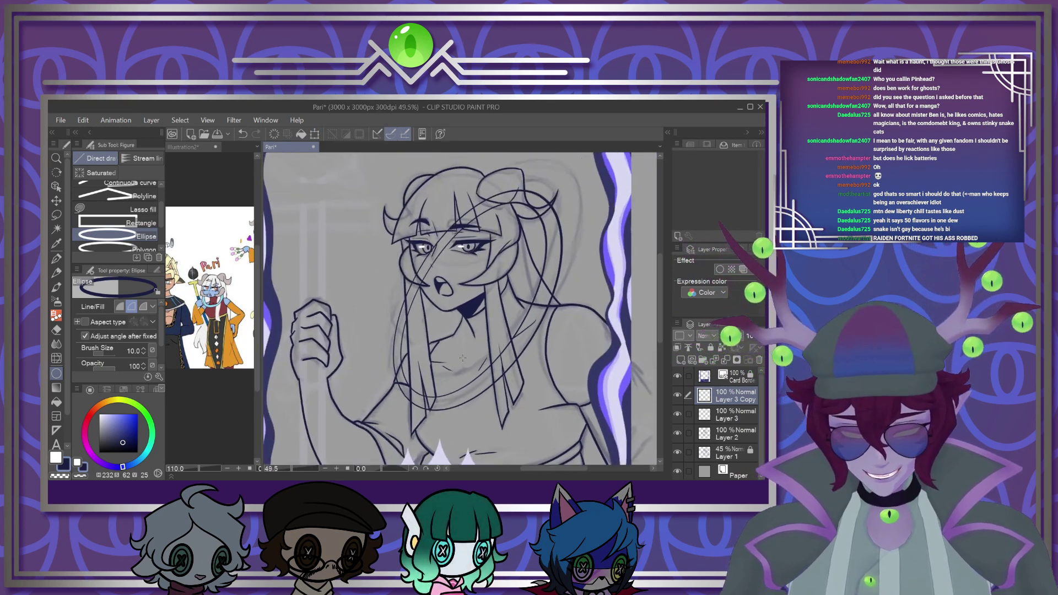
scroll(496, 377, up, 2)
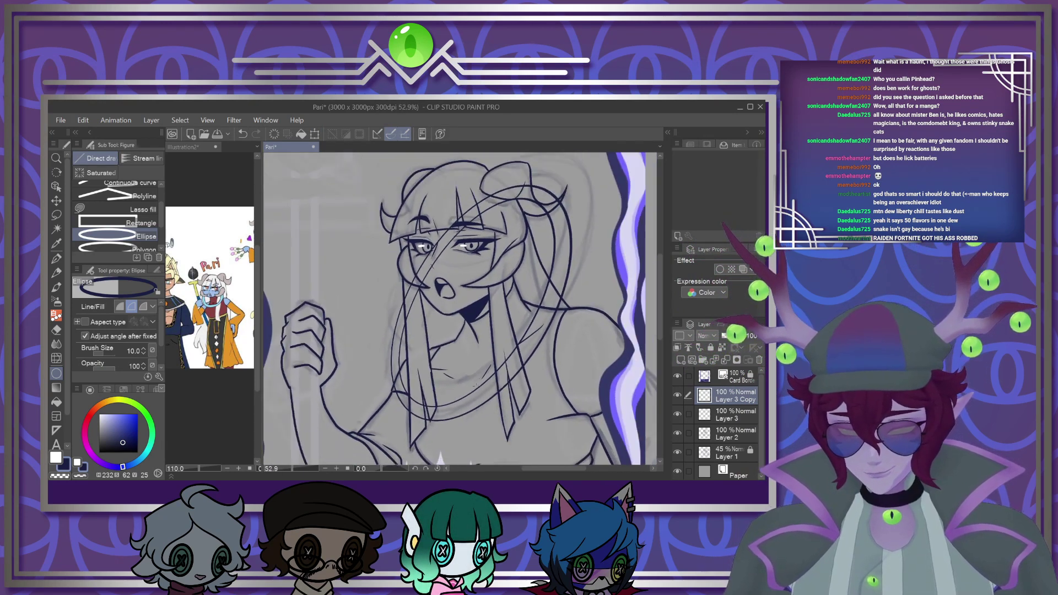
key(p)
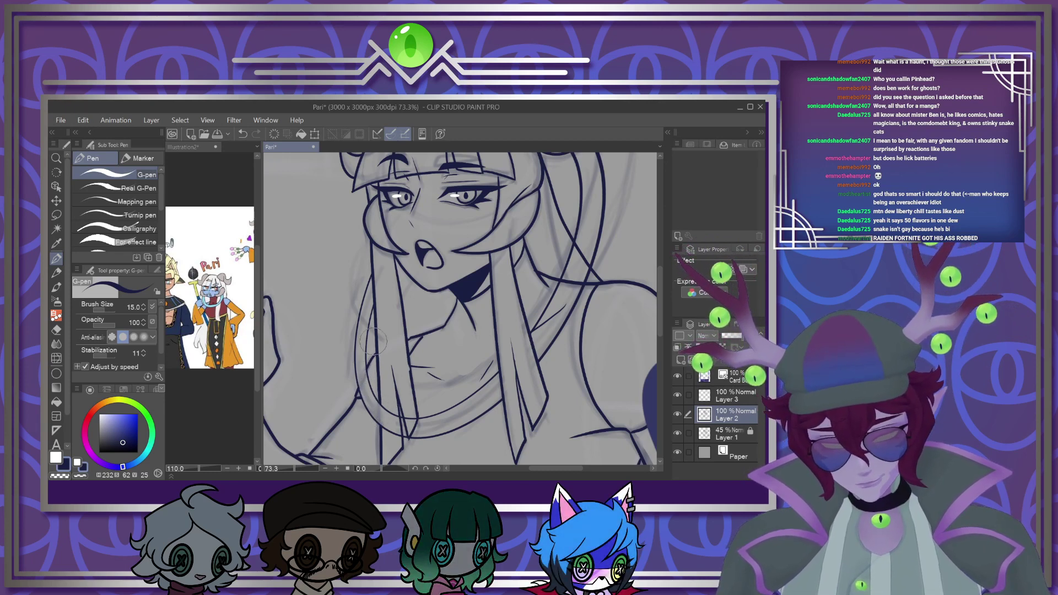
key(ctrl+z)
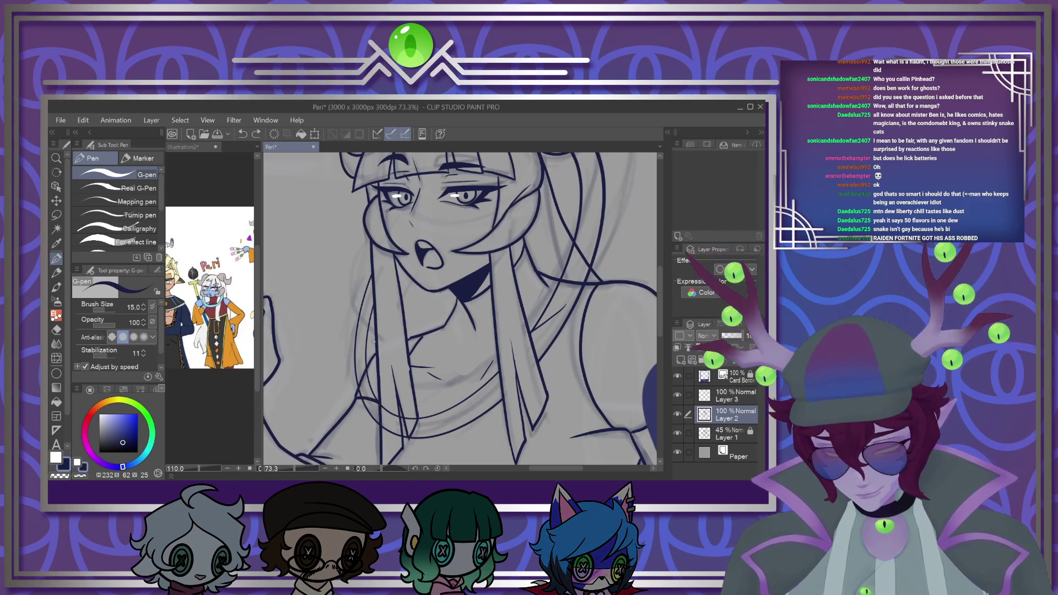
click(728, 397)
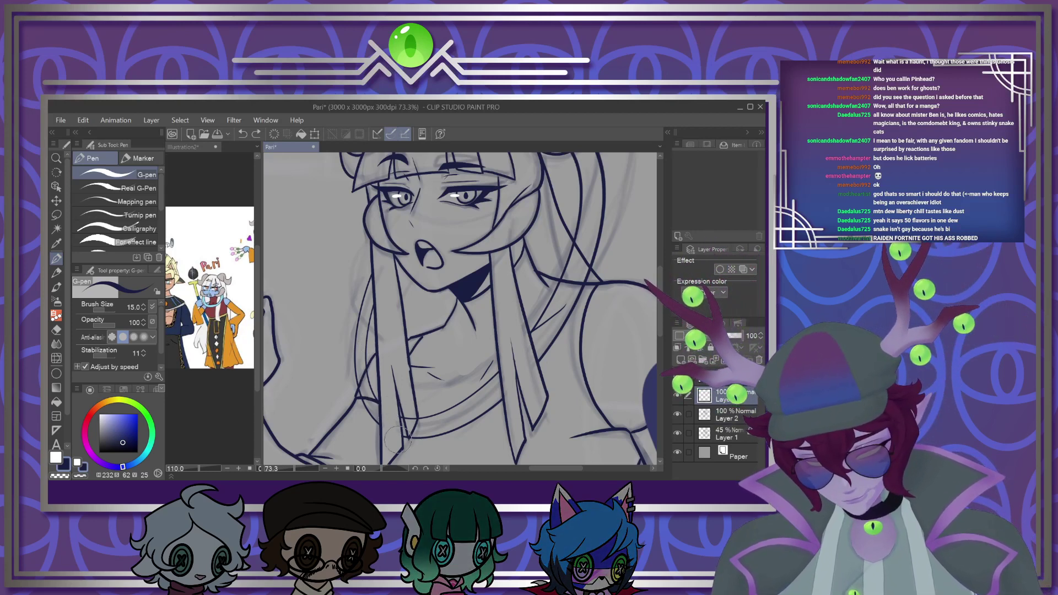
click(397, 434)
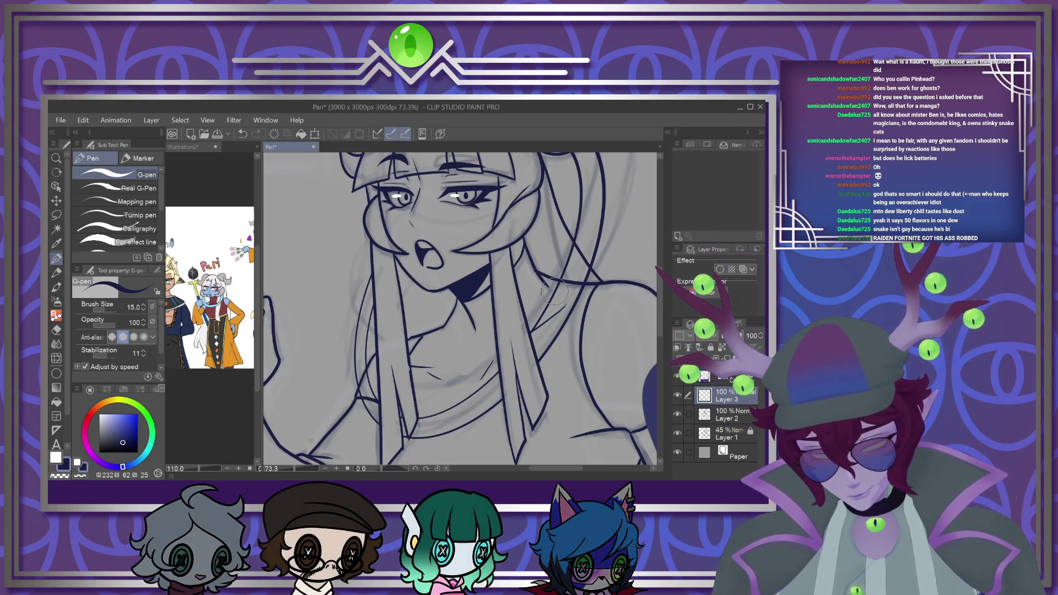
scroll(660, 328, up, 2)
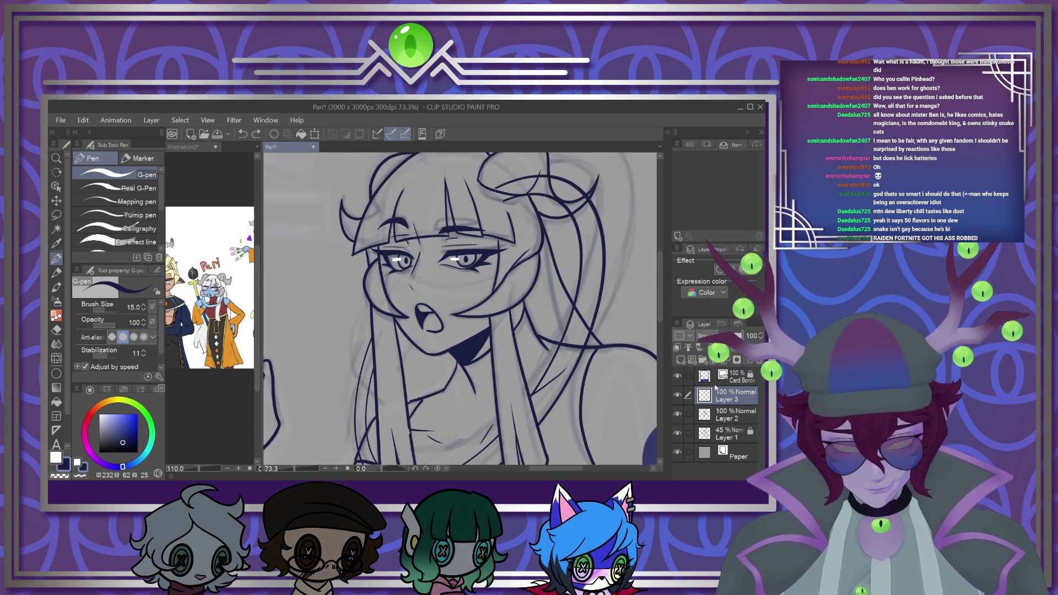
click(726, 414)
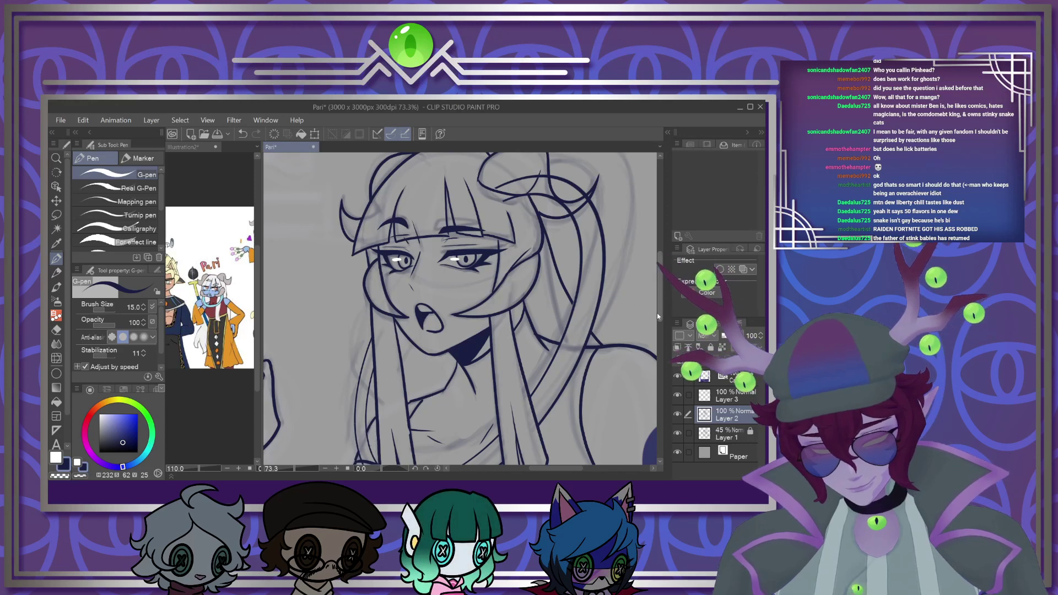
Clean up the inner loop line on Layer 3 where it meets the hair strand across the chest
scroll(373, 387, down, 4)
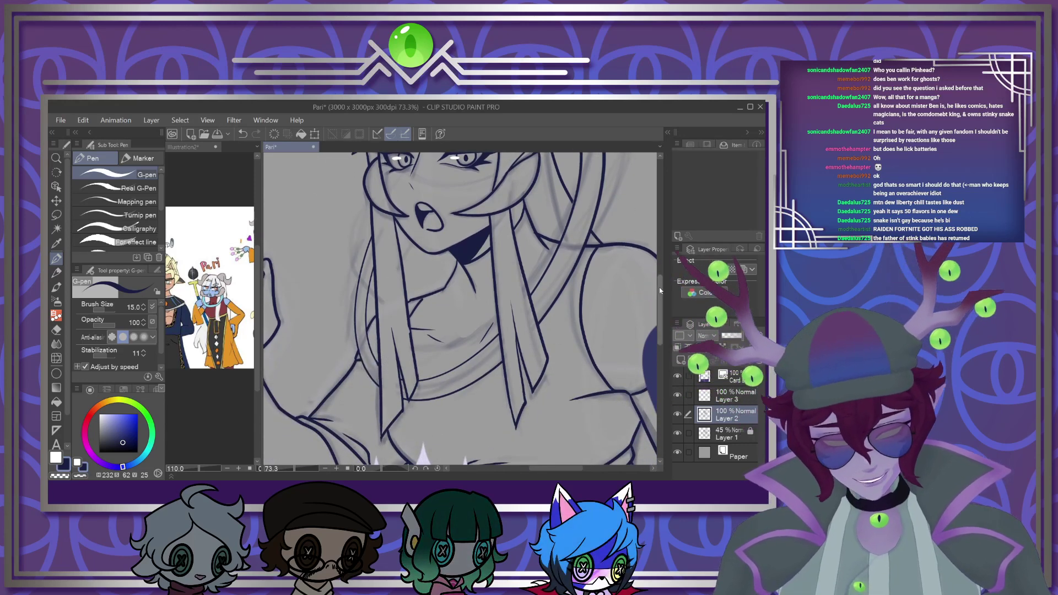
scroll(561, 244, up, 6)
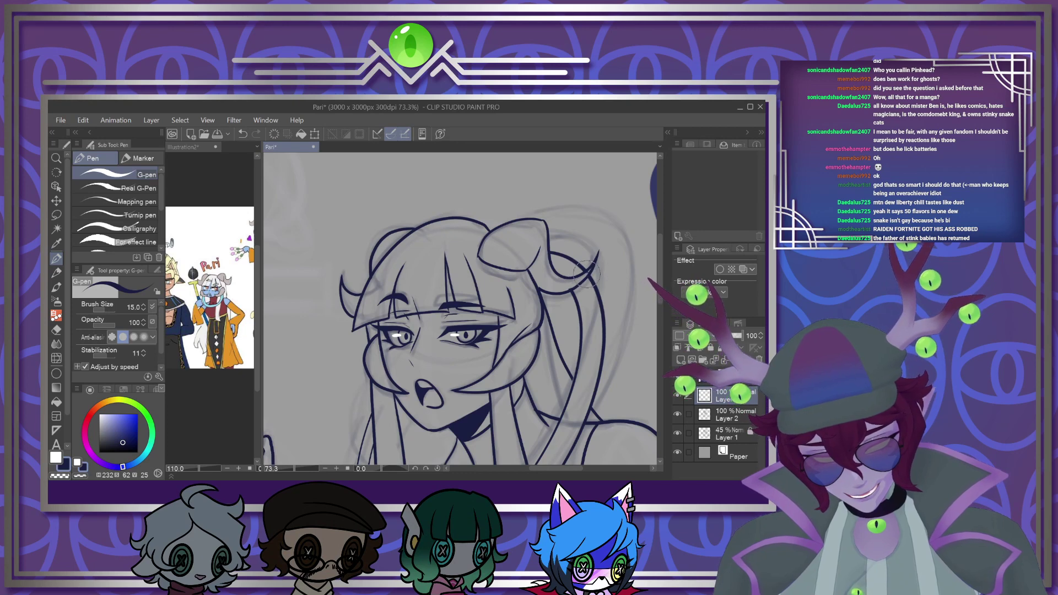
scroll(591, 269, down, 5)
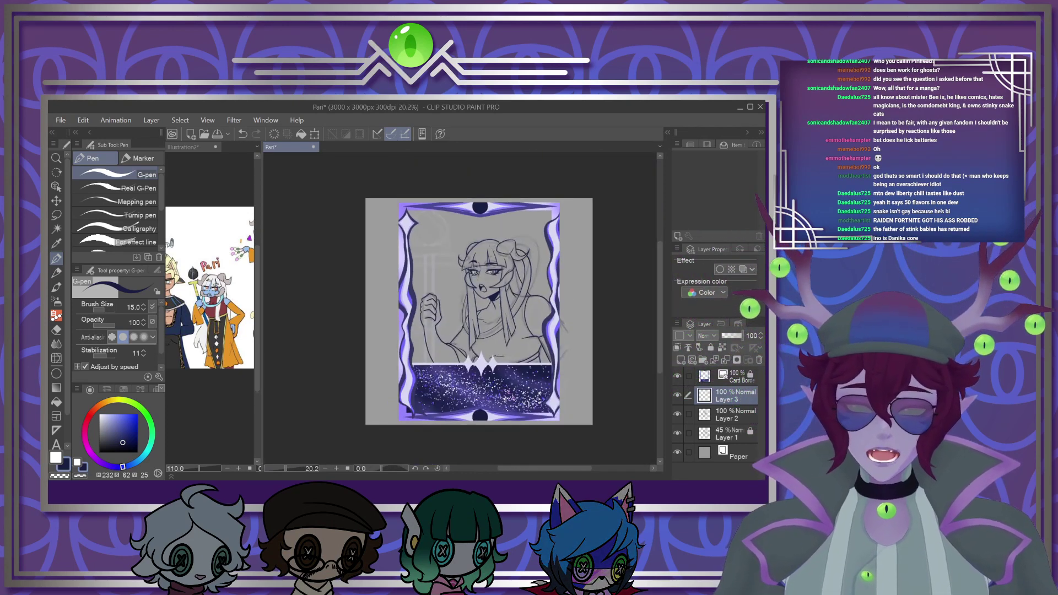
scroll(495, 313, up, 2)
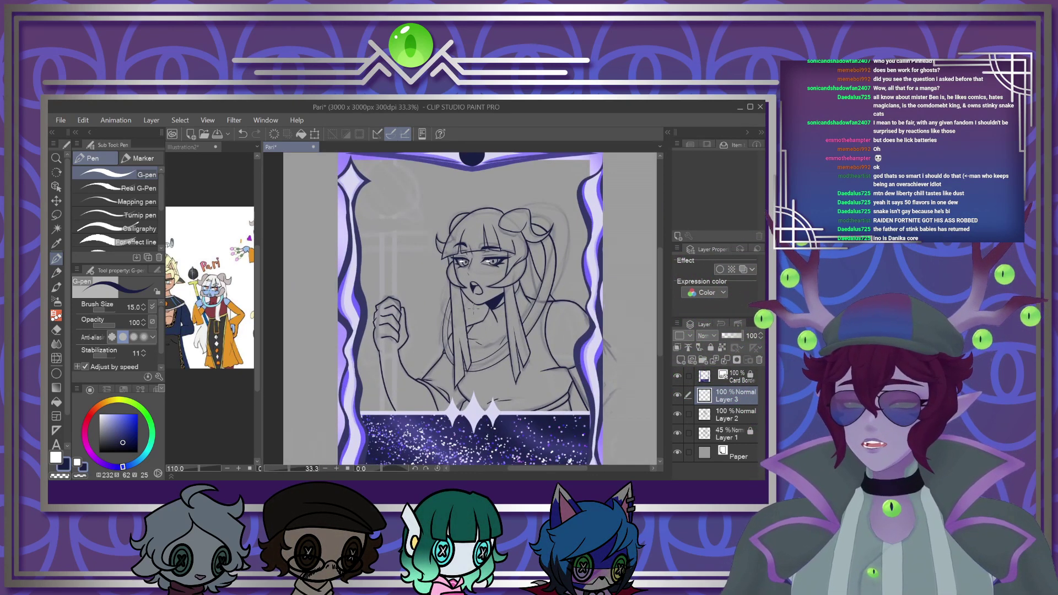
scroll(482, 331, up, 3)
scroll(482, 331, down, 2)
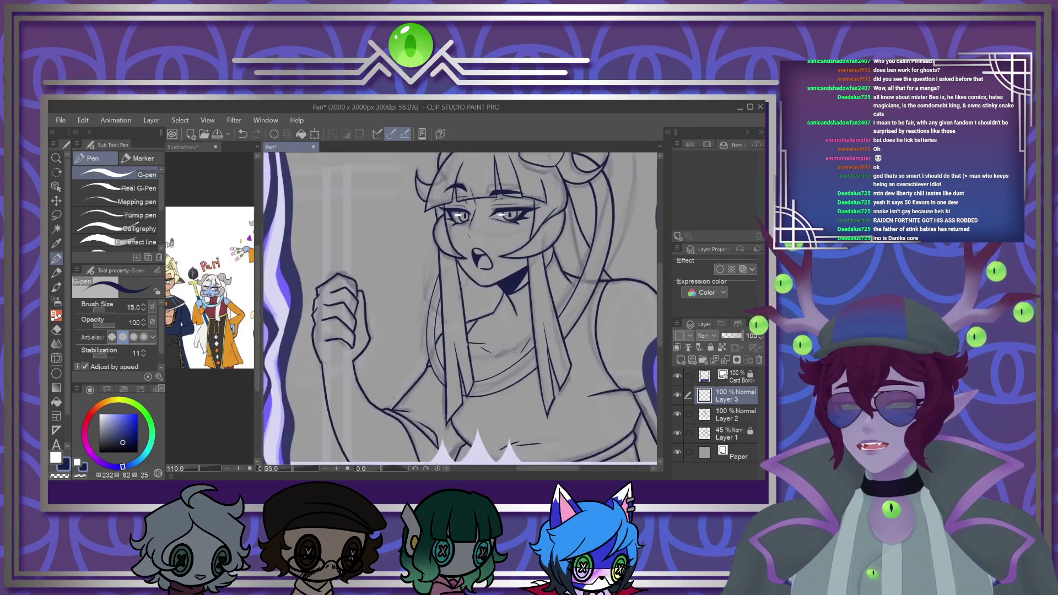
scroll(482, 331, up, 4)
scroll(497, 332, up, 2)
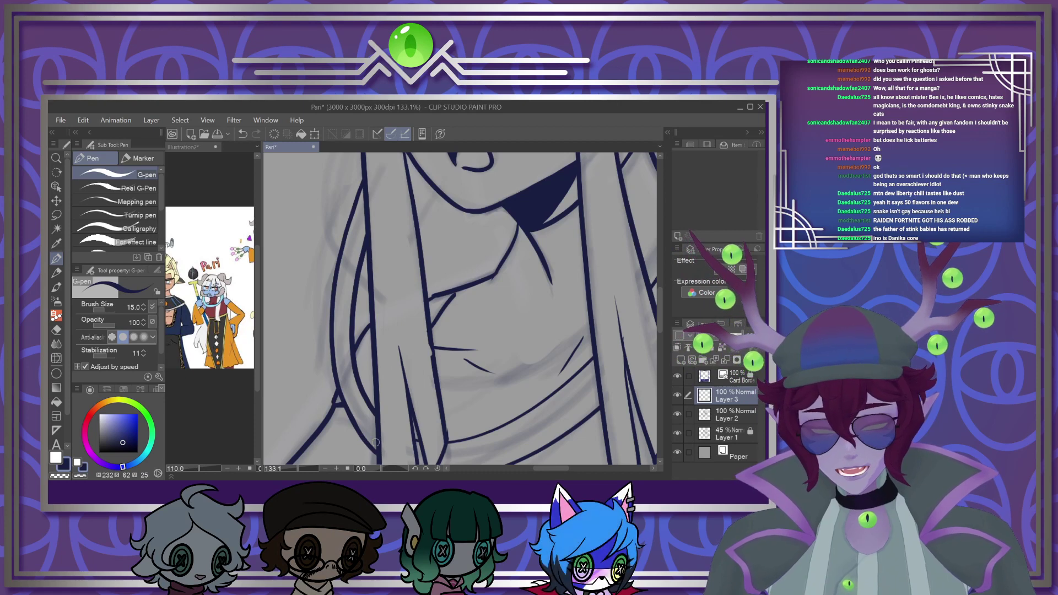
scroll(365, 439, down, 3)
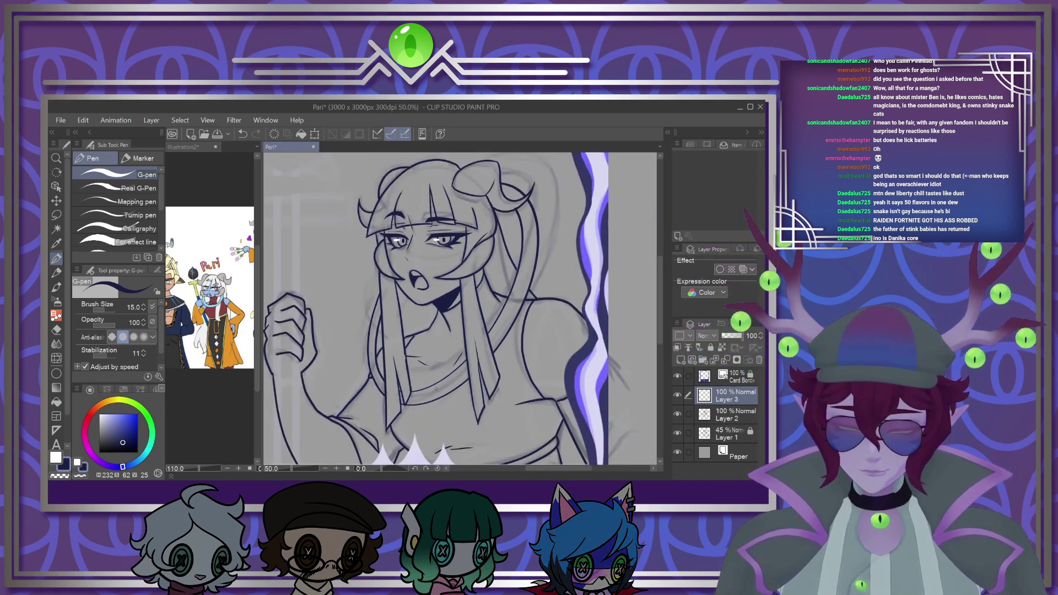
scroll(441, 391, up, 3)
scroll(442, 392, up, 3)
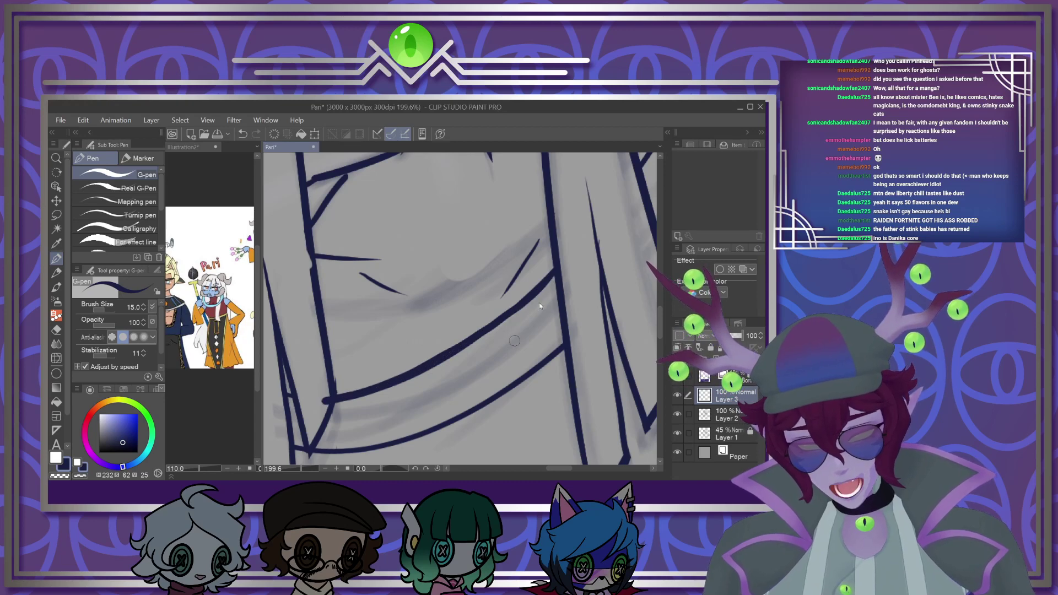
key(ctrl+z)
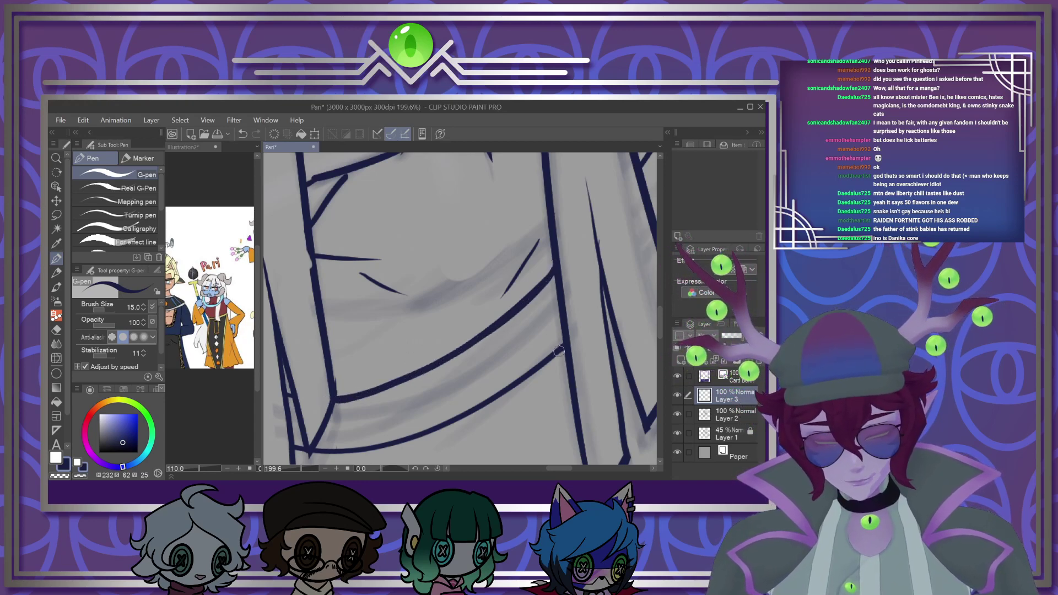
Tidy the remaining loop lines on Layer 3 where they meet the long hair strands at the chest and shoulder
scroll(327, 445, down, 4)
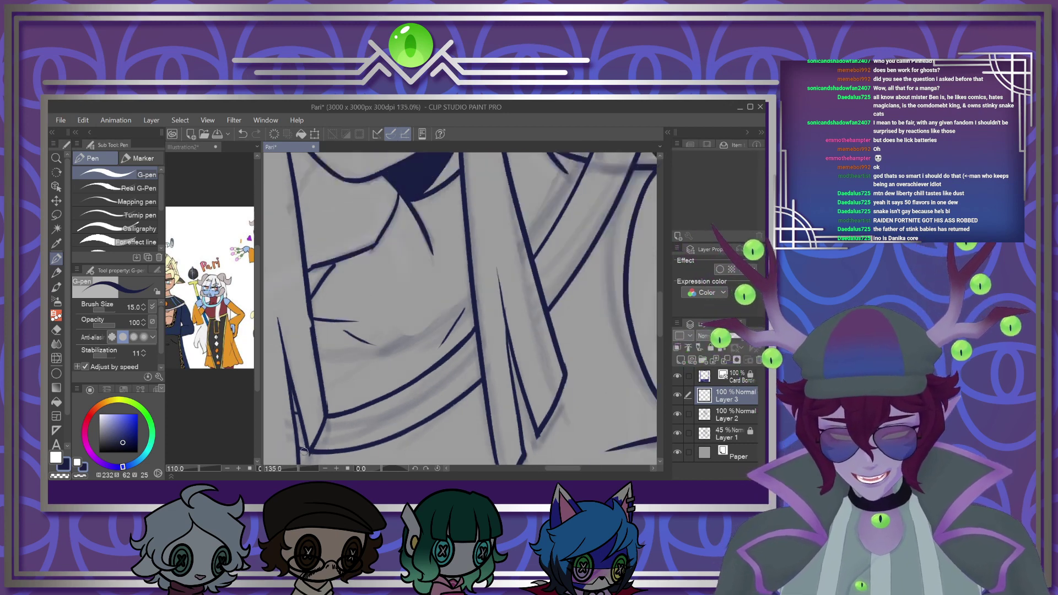
scroll(450, 260, up, 1)
scroll(450, 260, down, 1)
scroll(451, 259, up, 2)
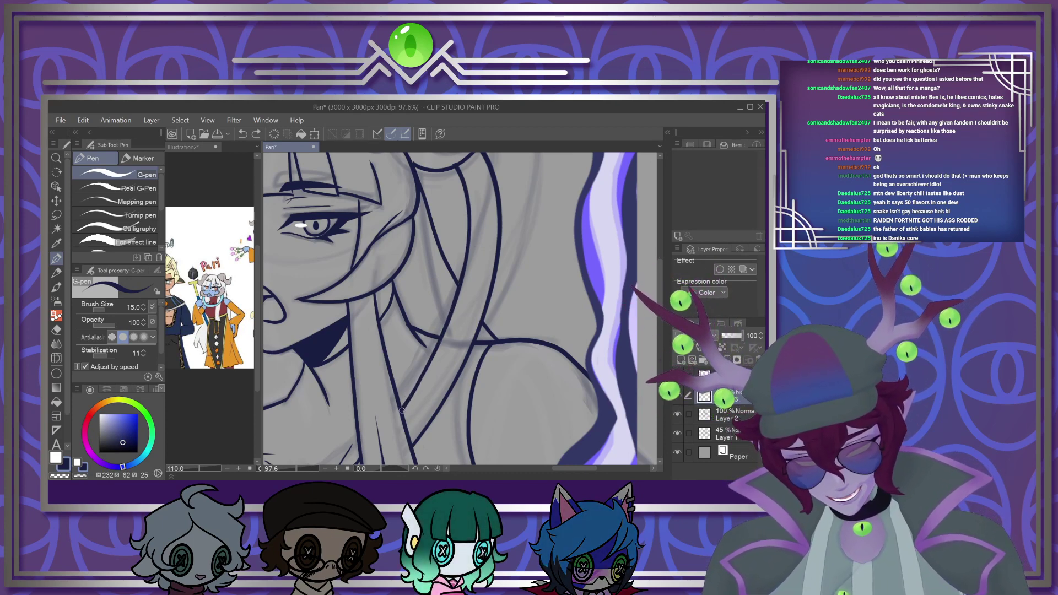
scroll(531, 274, down, 4)
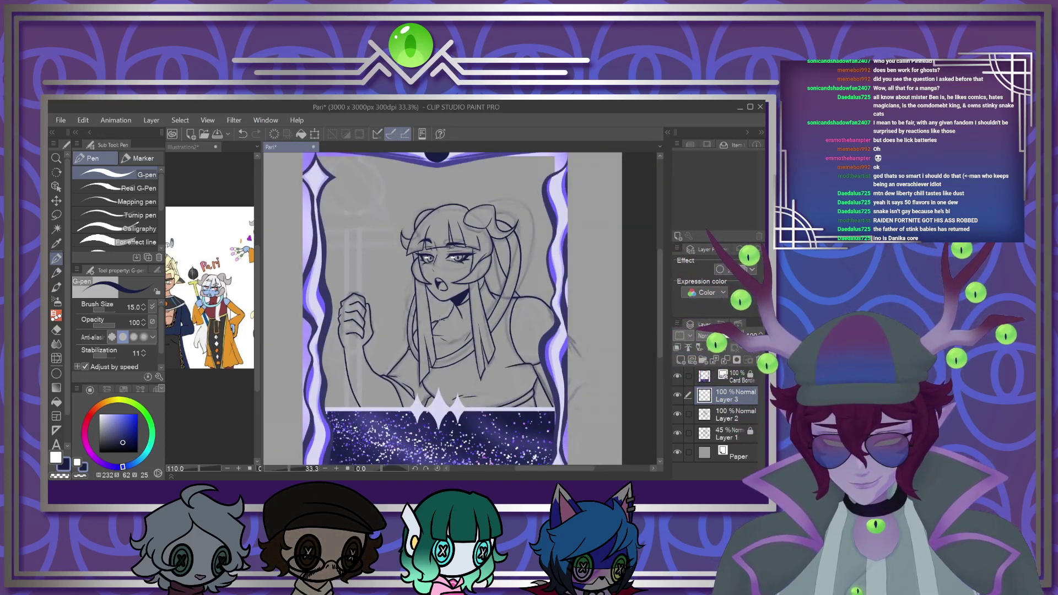
scroll(437, 320, down, 2)
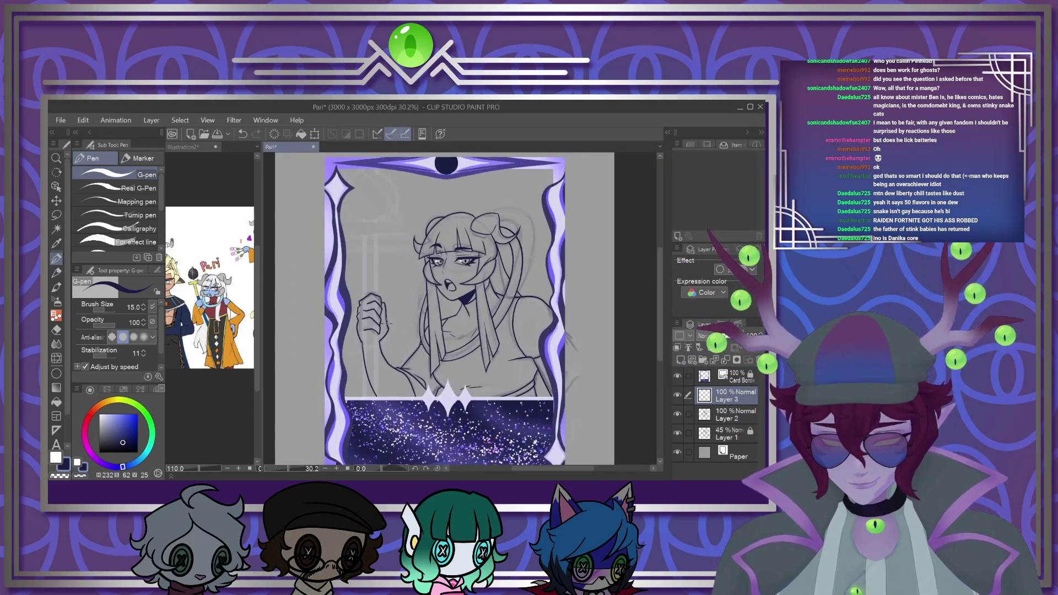
scroll(361, 329, up, 2)
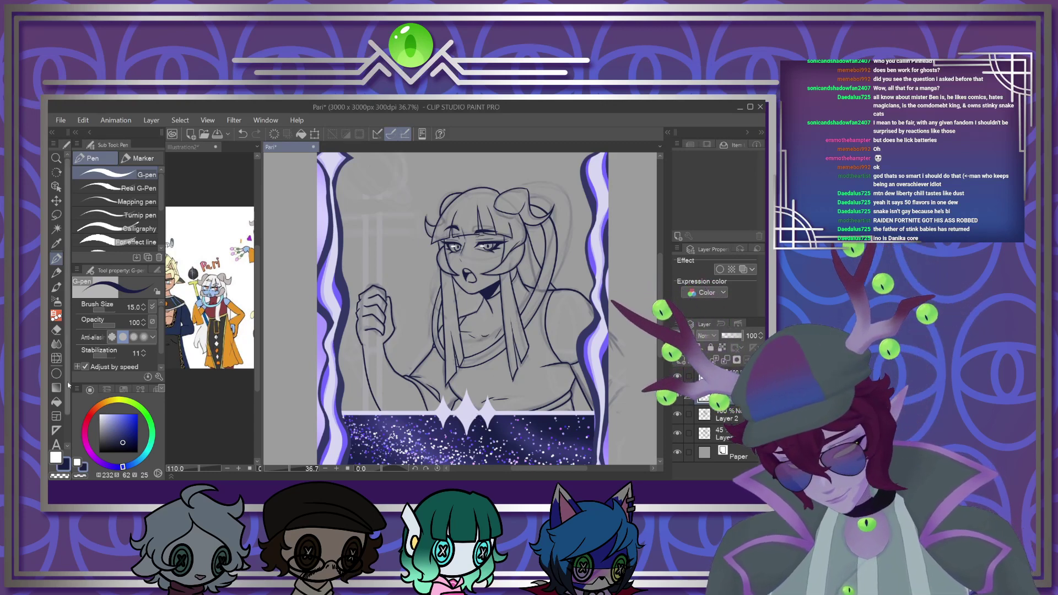
click(56, 374)
click(141, 232)
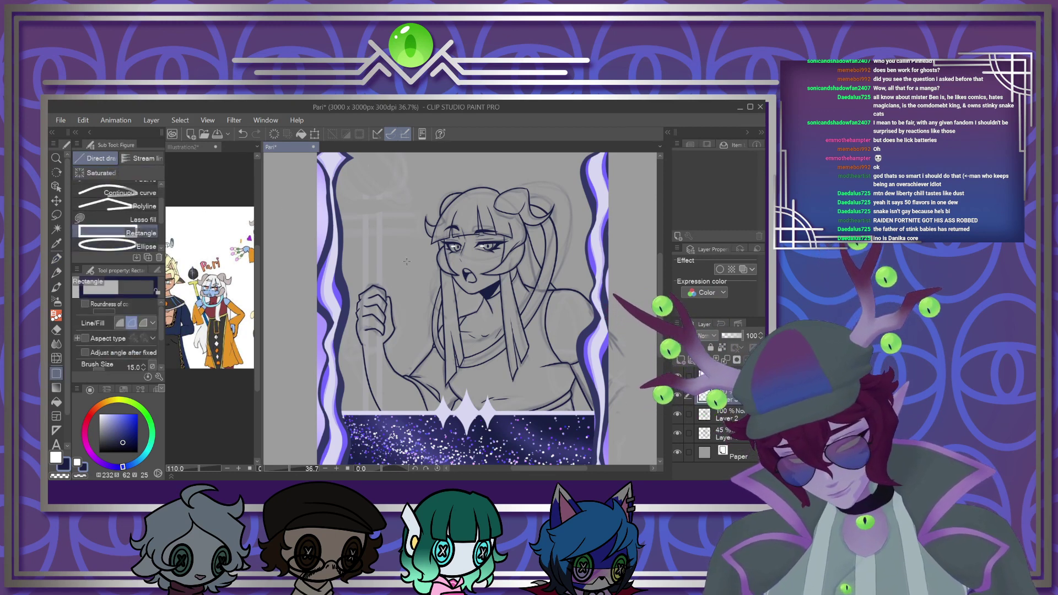
drag(382, 330, 378, 412)
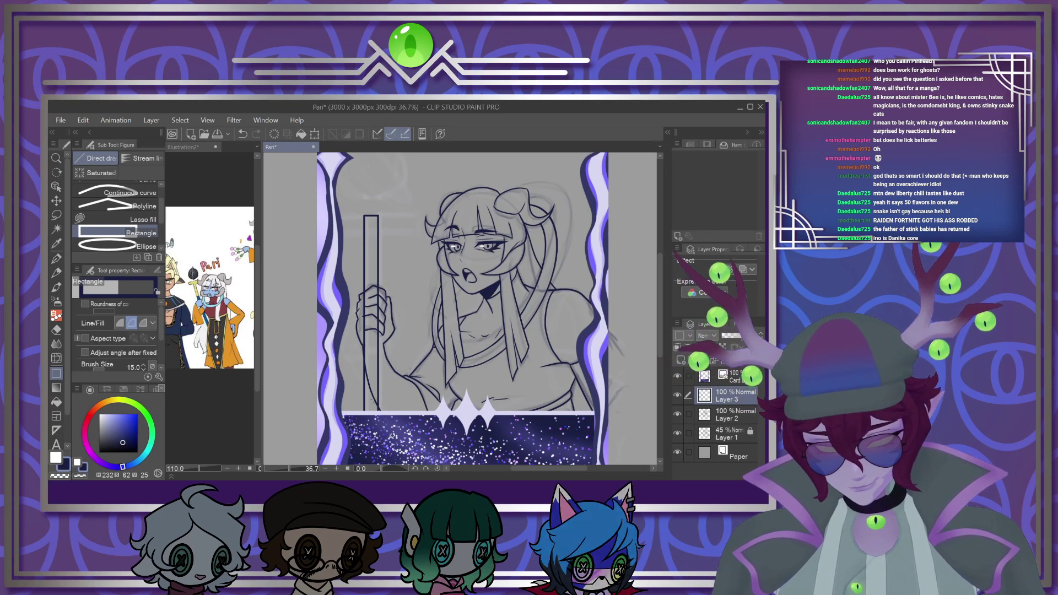
key(k)
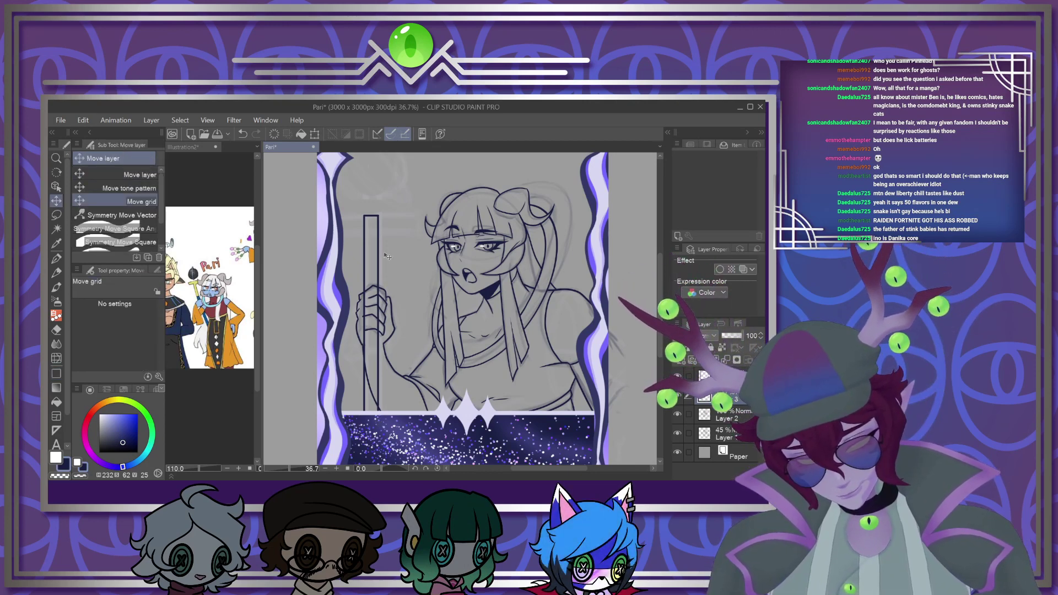
key(ctrl+z)
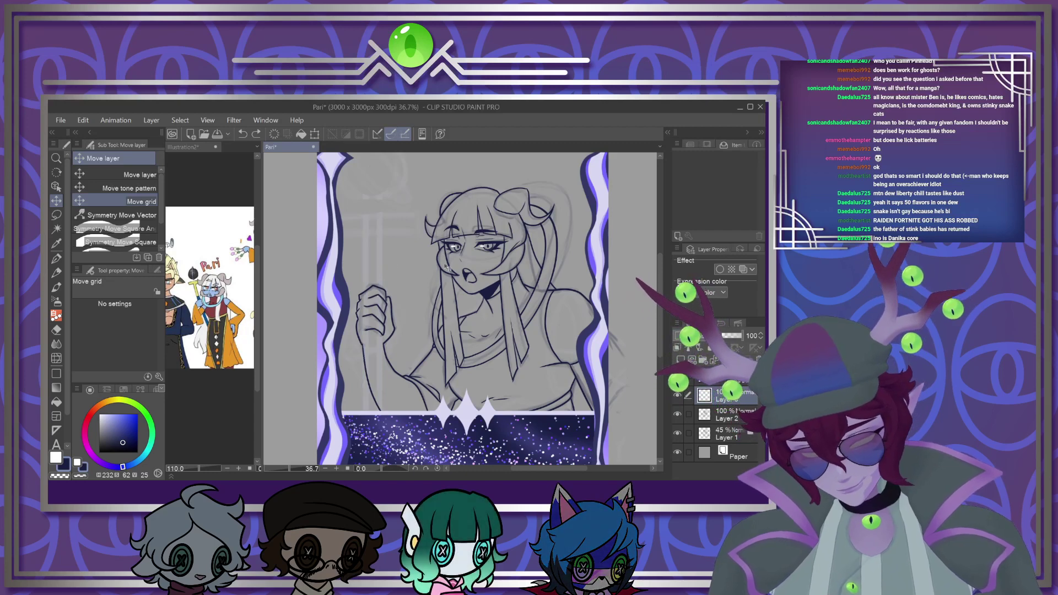
Draw a tall narrow outlined rectangle through the raised fist as the staff's shaft, and a wide flat rectangle across its upper end as a crossbar
click(56, 374)
drag(368, 218, 380, 357)
drag(379, 398, 381, 413)
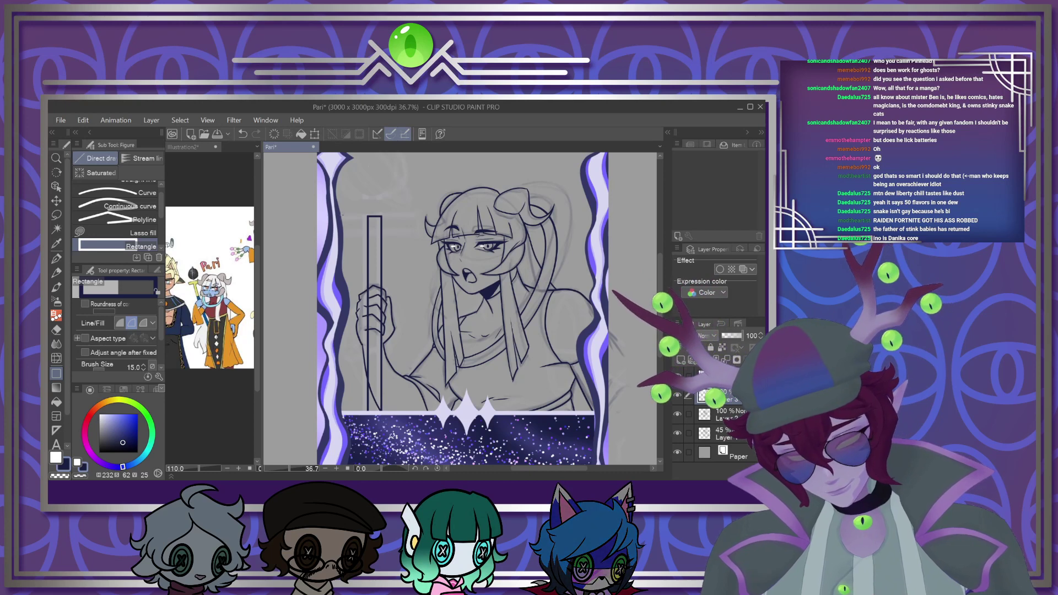
drag(342, 215, 422, 230)
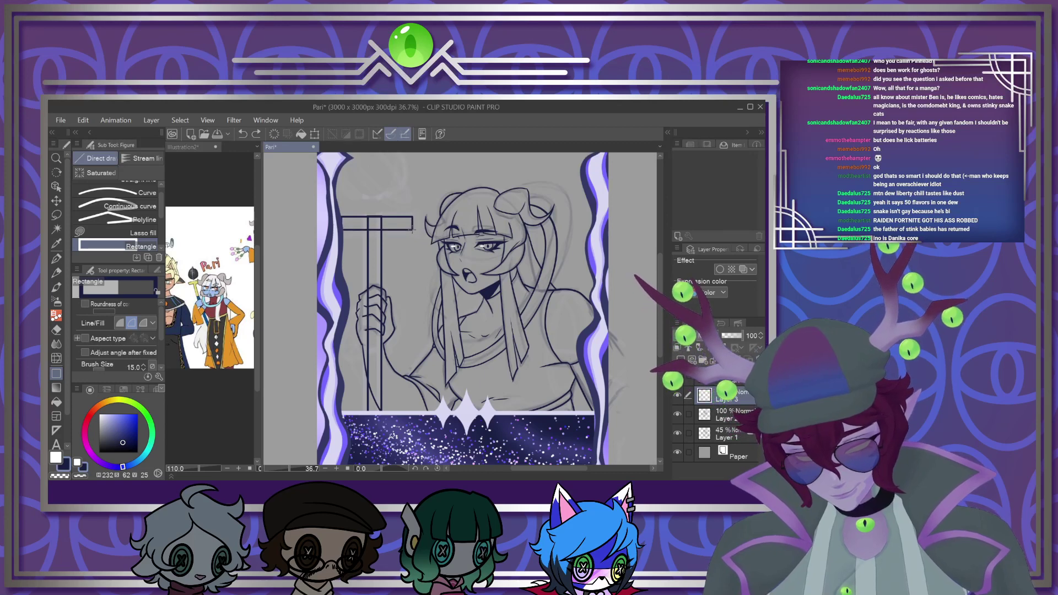
drag(415, 231, 415, 231)
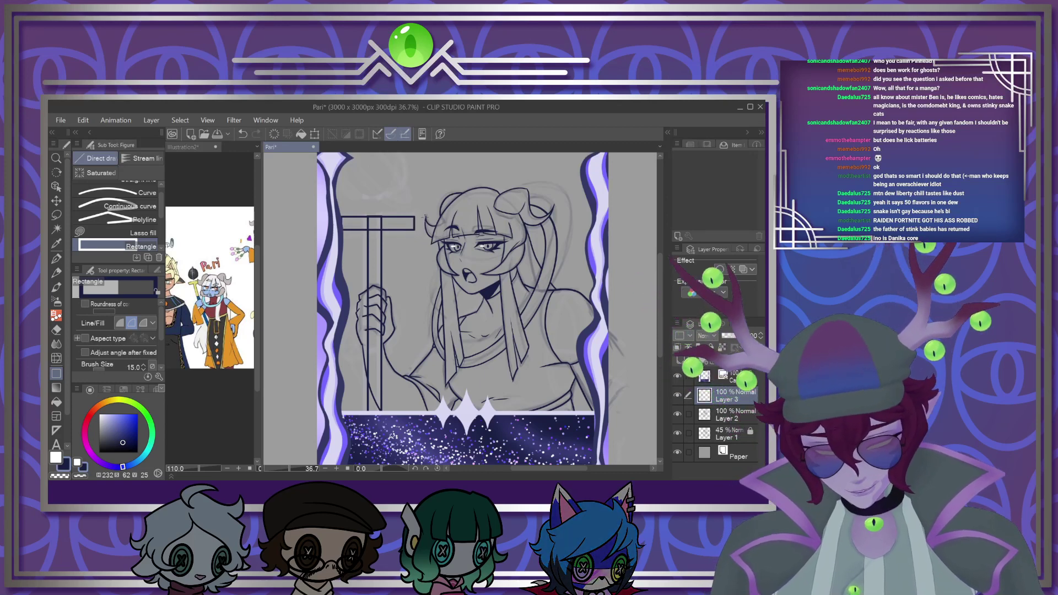
Erase the overlapping lines inside the joint where the shaft meets the crossbar, using the G-pen with transparent color
scroll(426, 215, up, 5)
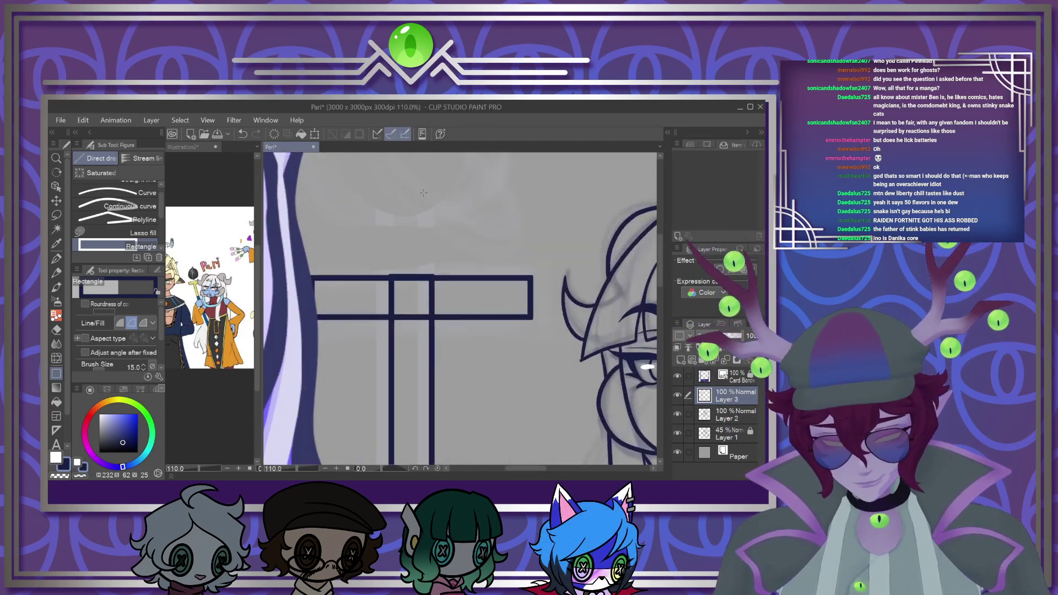
key(p)
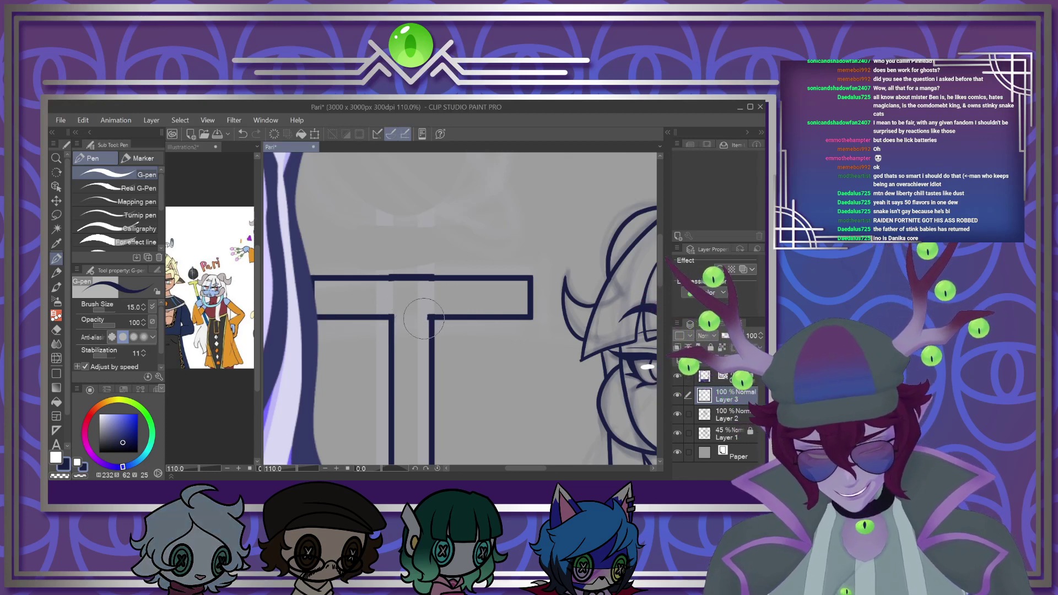
scroll(393, 253, down, 5)
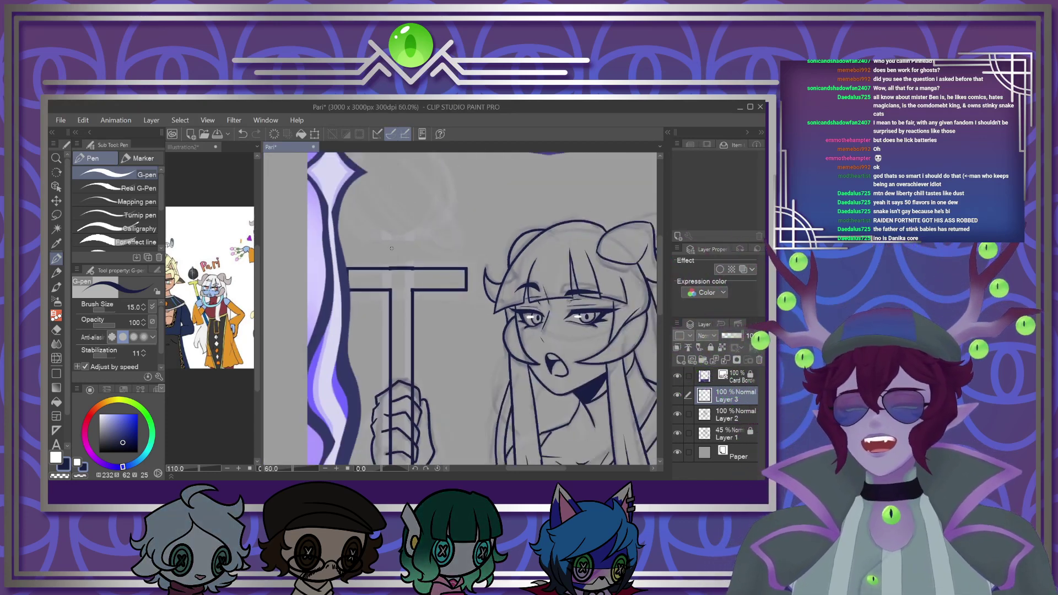
Draw a curved line across the shaft just above the fist, and erase the shaft lines that cross the fingers
scroll(401, 239, up, 6)
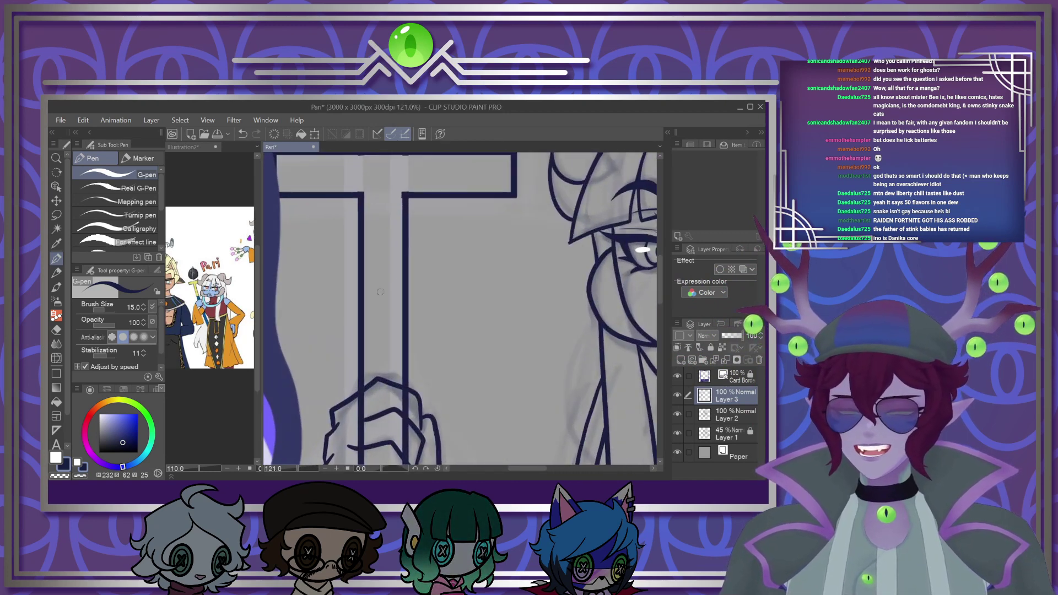
scroll(375, 318, up, 3)
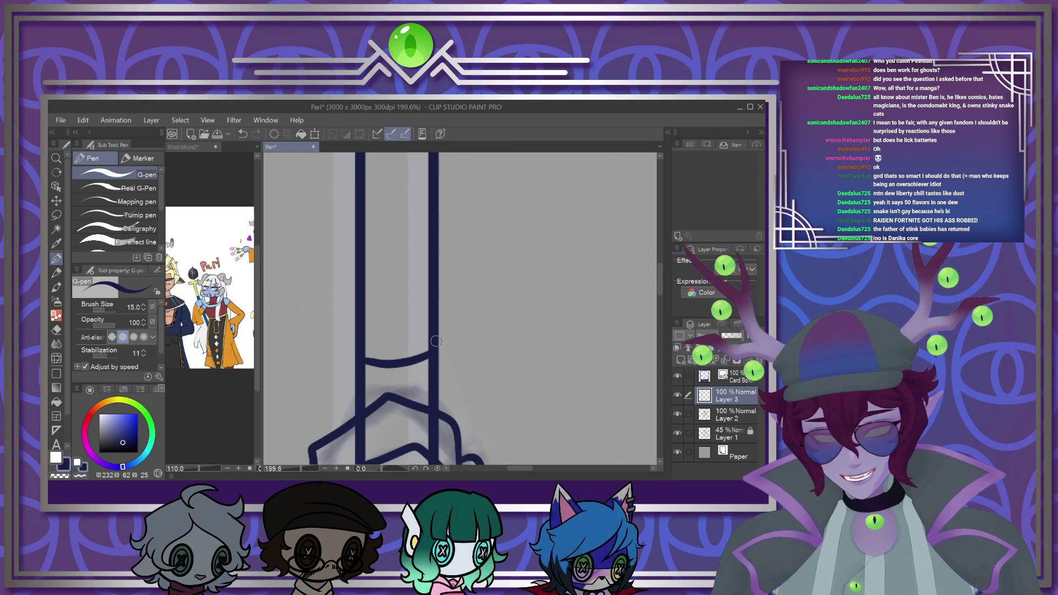
scroll(428, 354, down, 9)
scroll(406, 353, up, 3)
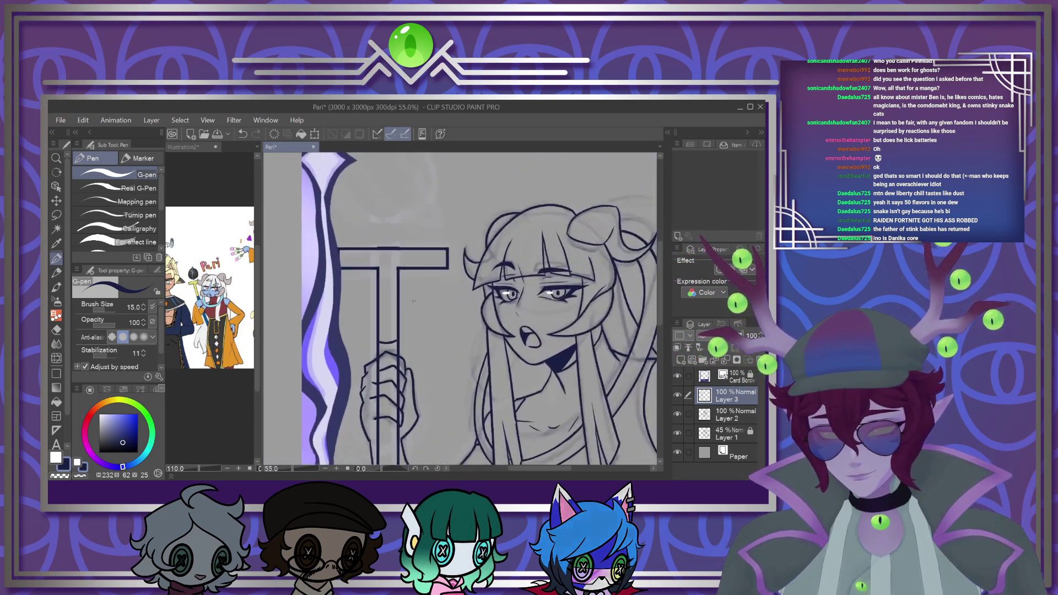
scroll(377, 269, down, 2)
scroll(396, 347, up, 4)
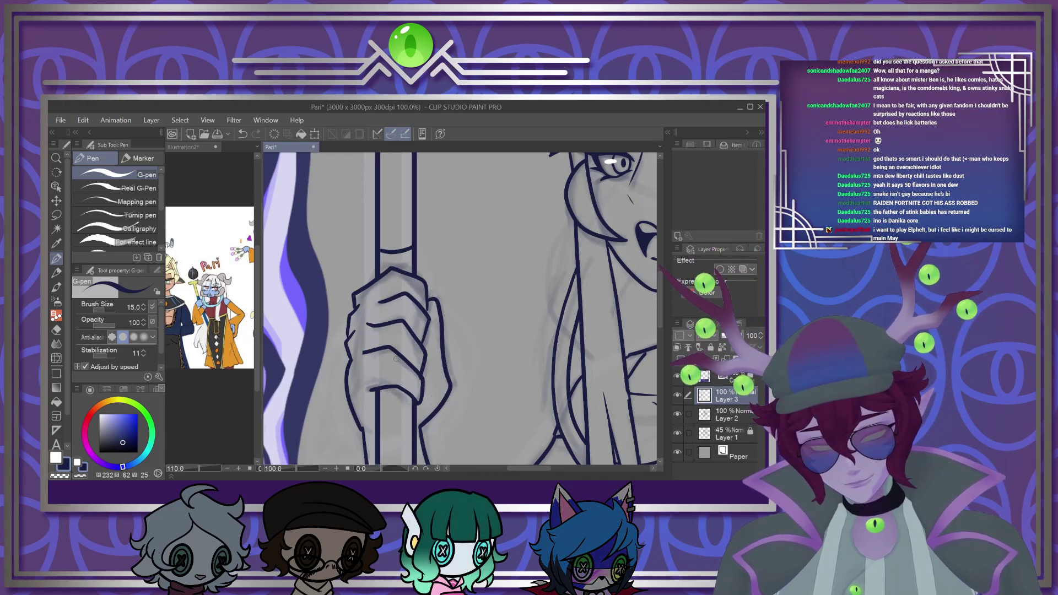
Draw an outlined circle above the crossbar as the staff's orb on Layer 3, using the Ellipse tool with brush size 14.0
scroll(400, 362, down, 3)
scroll(377, 226, up, 5)
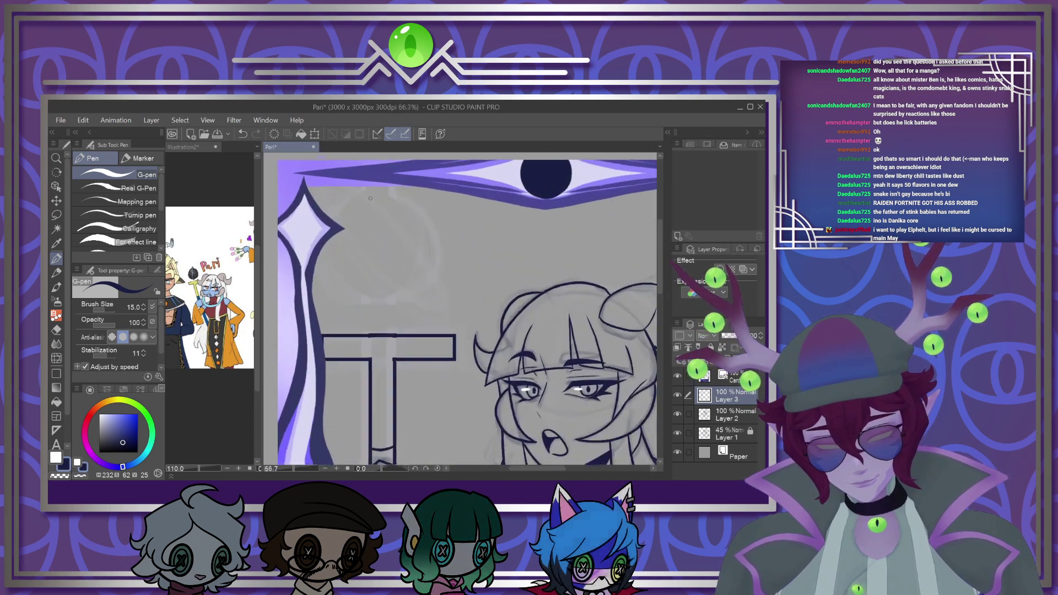
click(57, 373)
scroll(160, 208, down, 1)
click(115, 234)
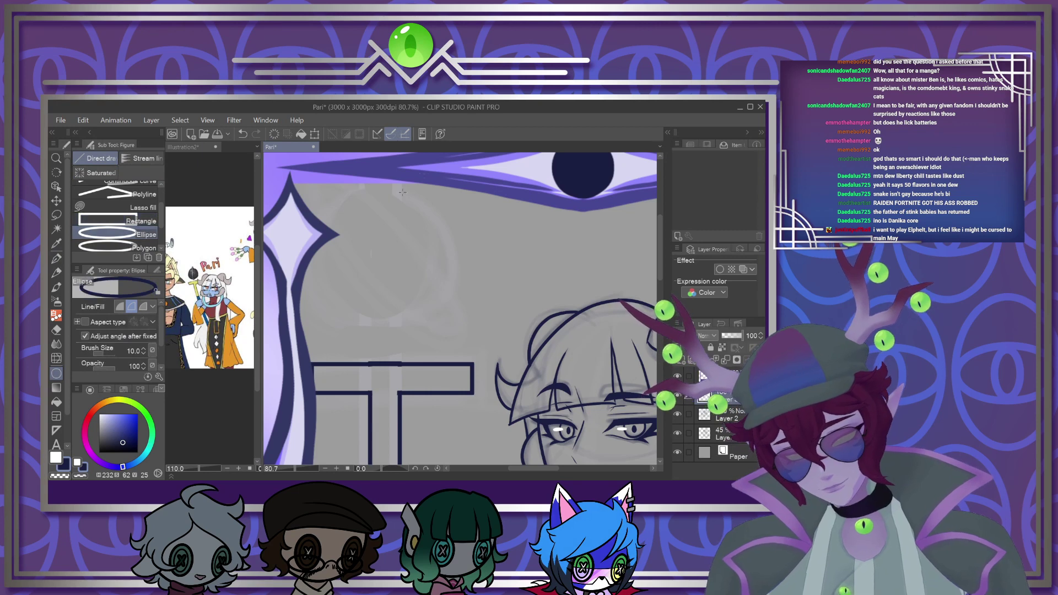
drag(311, 197, 493, 351)
key(ctrl+z)
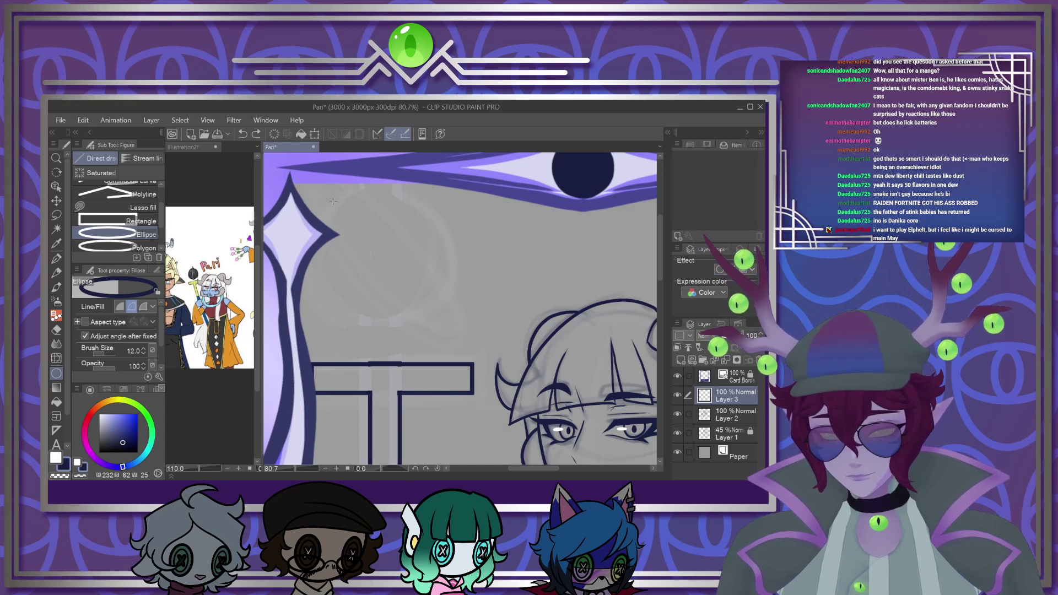
drag(314, 182, 486, 356)
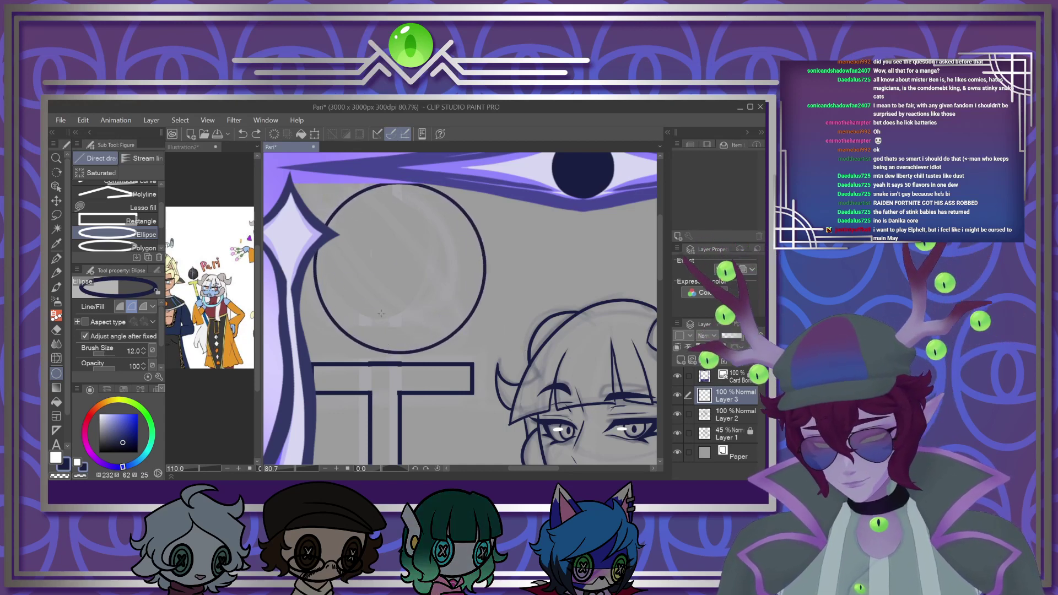
key(ctrl+z)
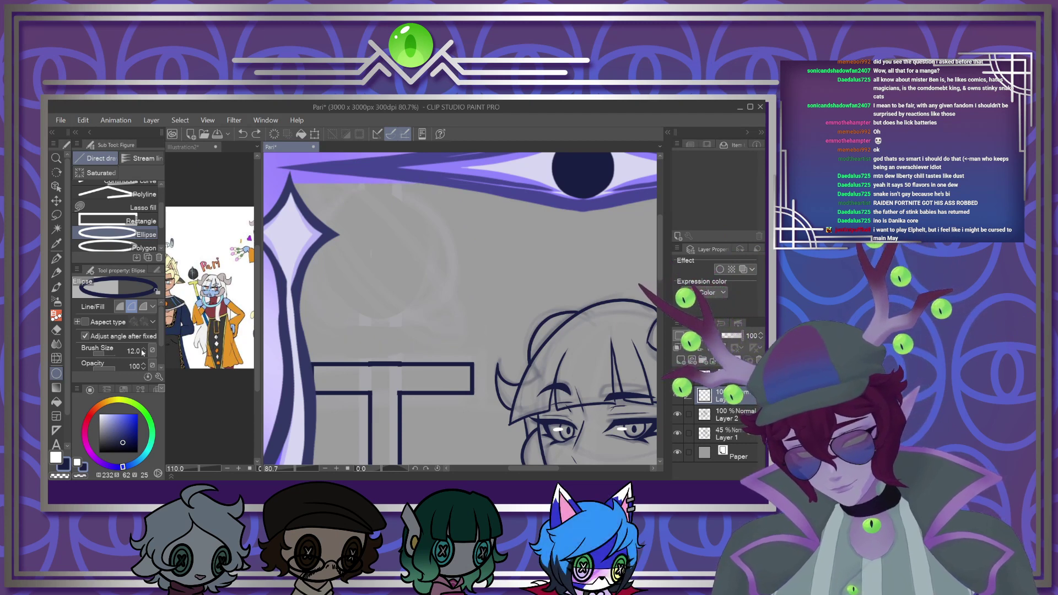
drag(299, 188, 464, 353)
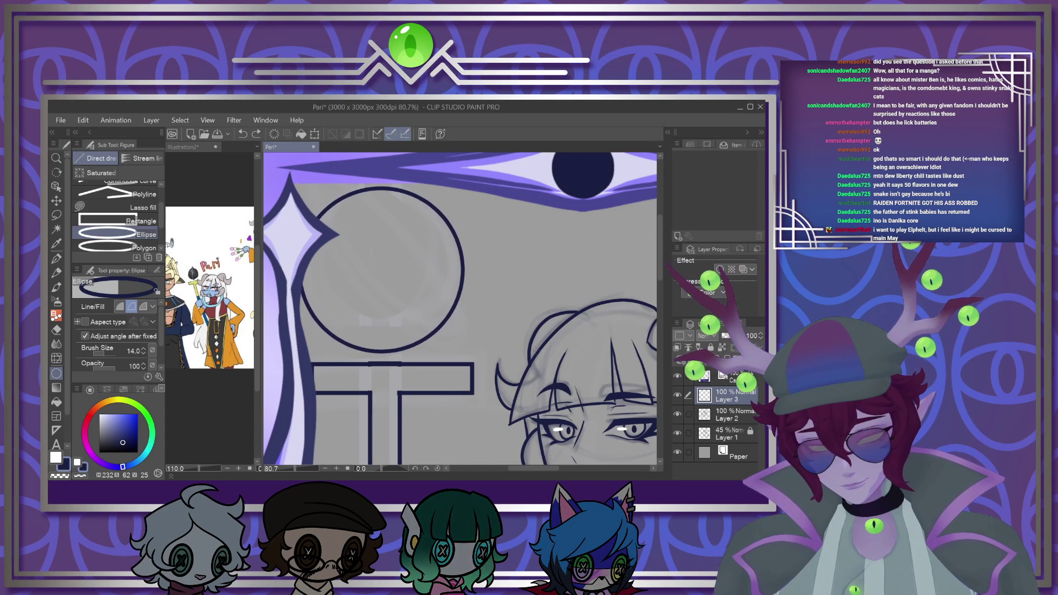
key(v)
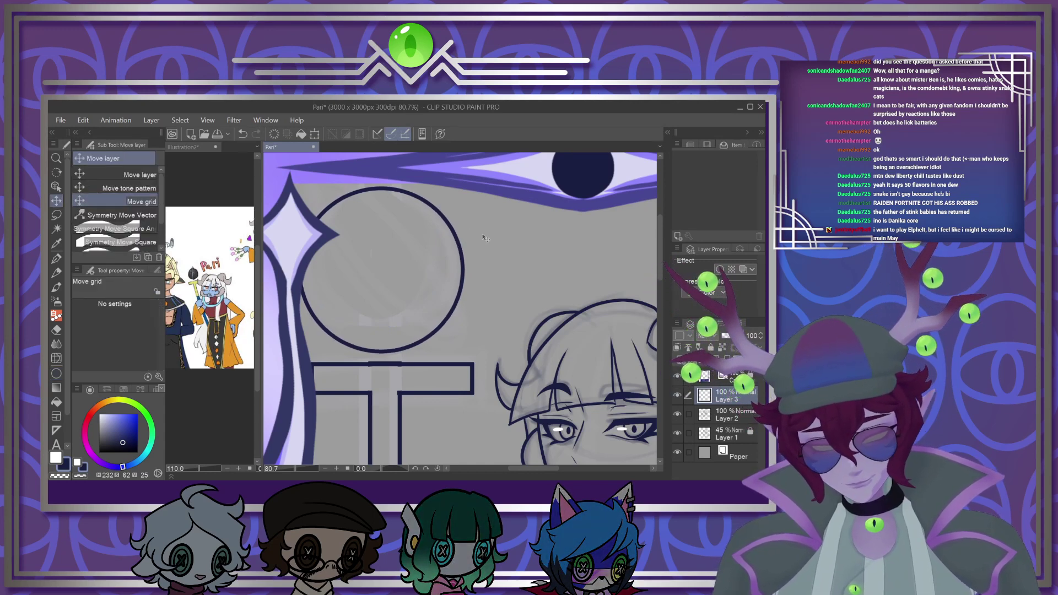
Draw a narrow outlined ellipse tilted diagonally across the staff's orb on Layer 3, as the orb's ring
scroll(485, 238, down, 4)
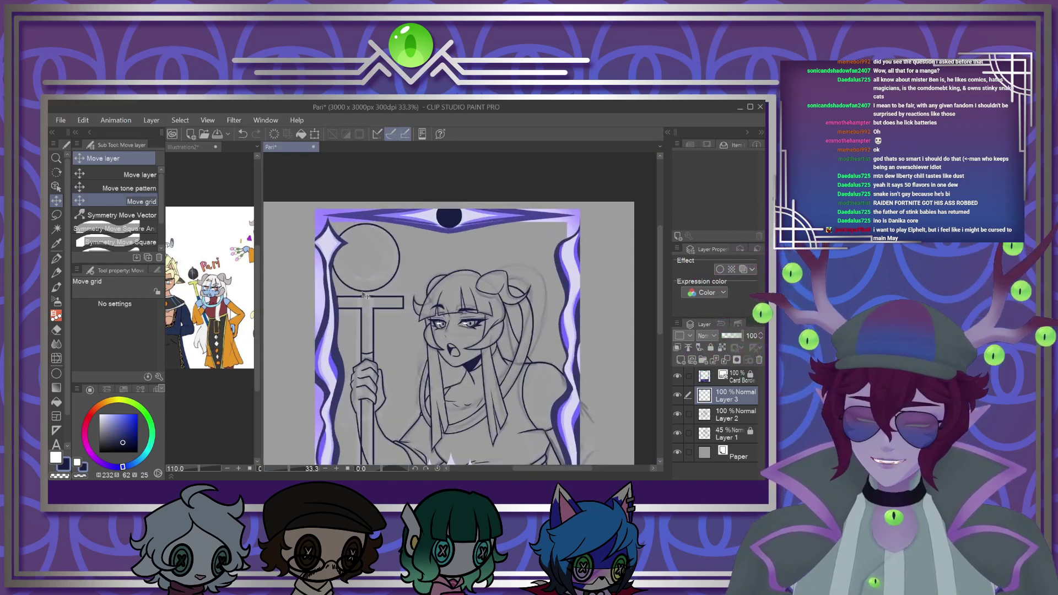
scroll(365, 296, up, 3)
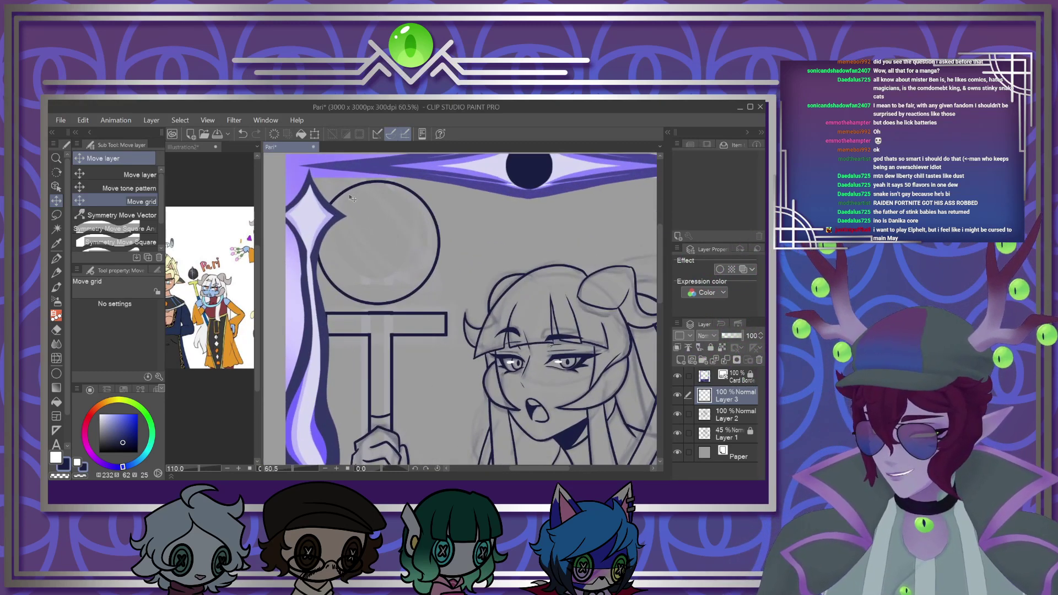
scroll(353, 198, up, 1)
scroll(353, 198, down, 1)
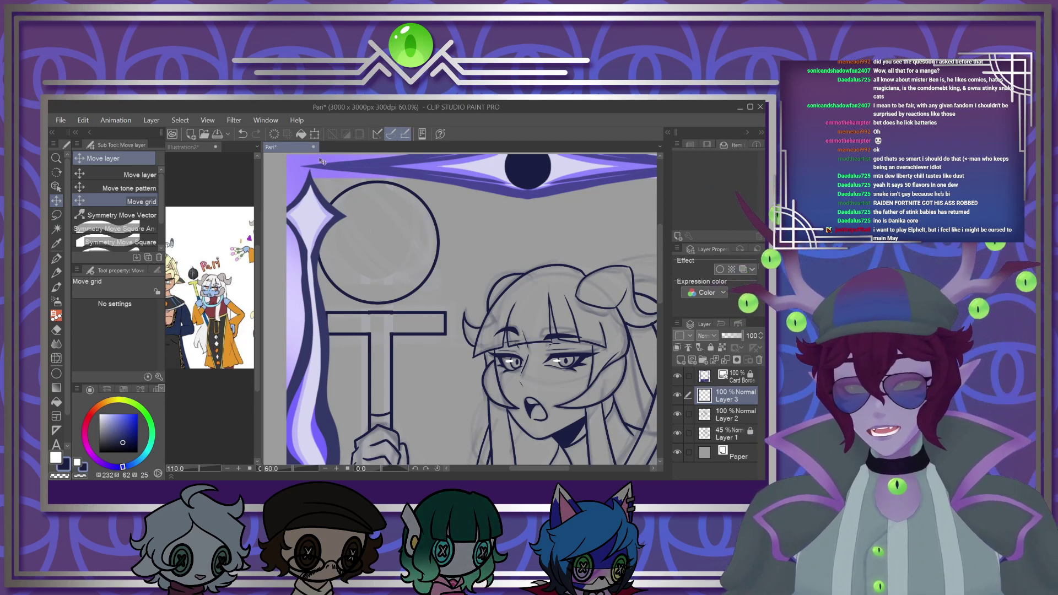
scroll(339, 180, down, 4)
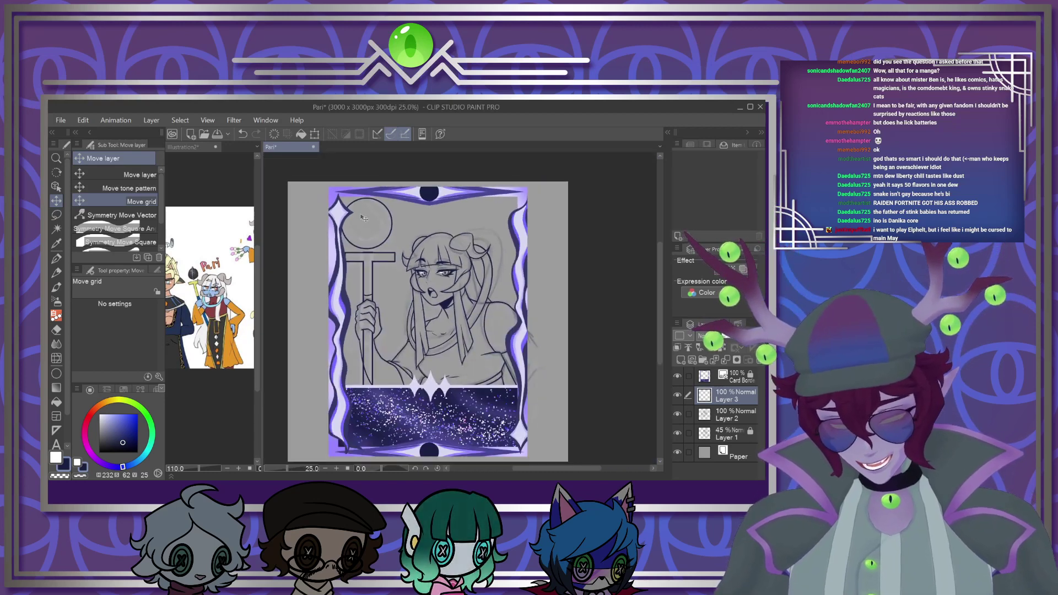
scroll(363, 217, up, 5)
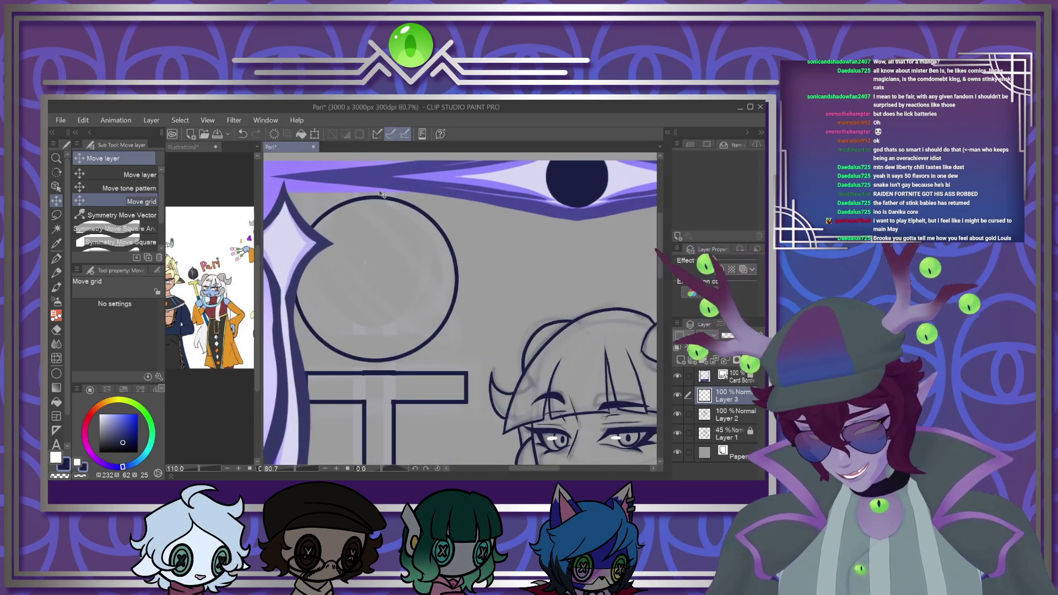
click(62, 373)
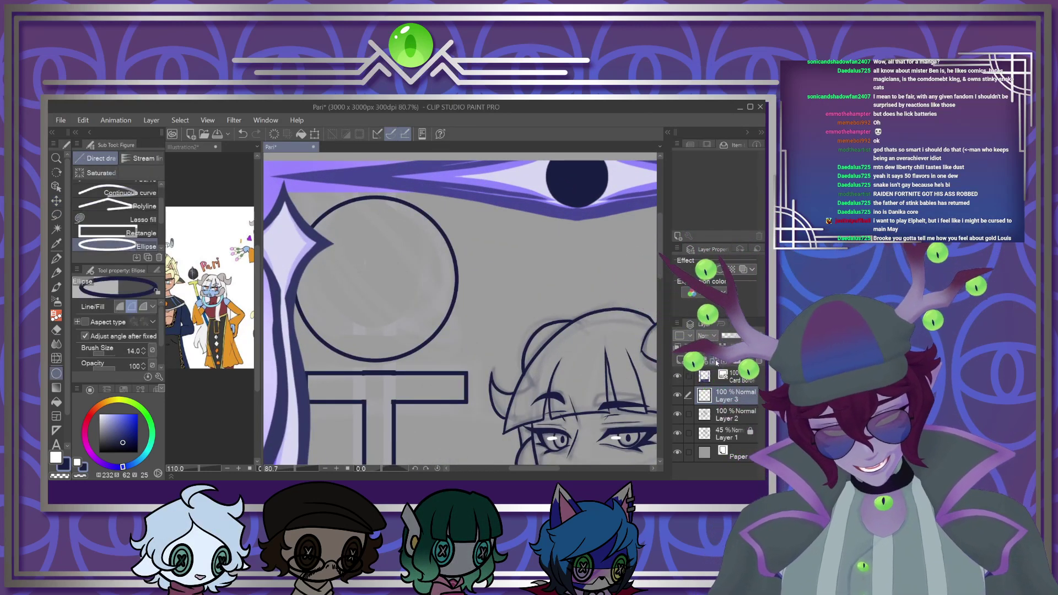
mouse_move(303, 193)
mouse_down()
mouse_move(430, 358)
mouse_move(380, 387)
mouse_move(393, 396)
mouse_up()
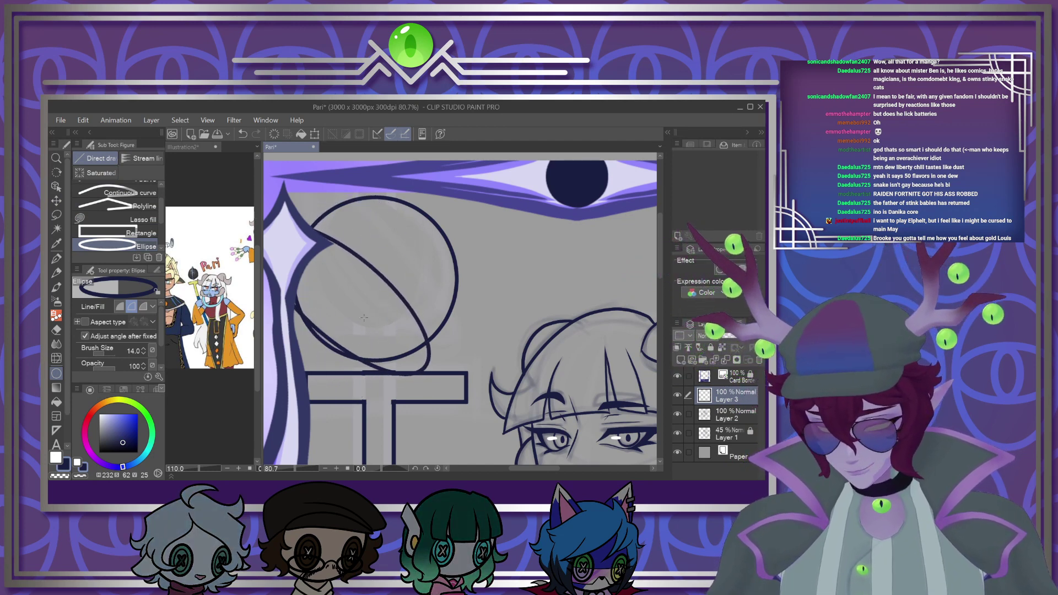
Clear the stray lasso selection and move the tilted ellipse up until it is centred across the orb
click(55, 201)
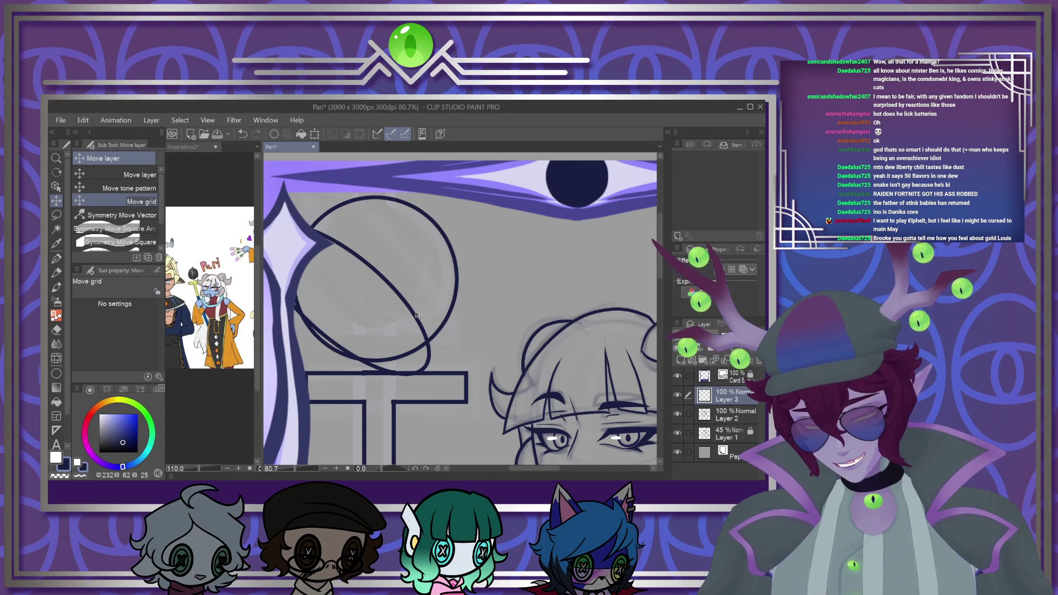
click(56, 215)
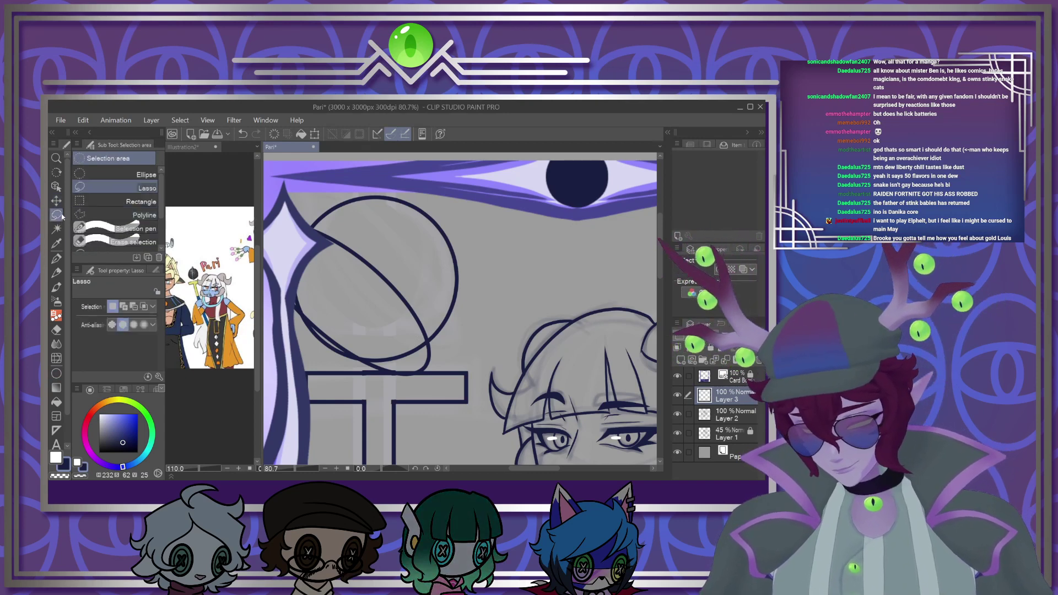
click(408, 258)
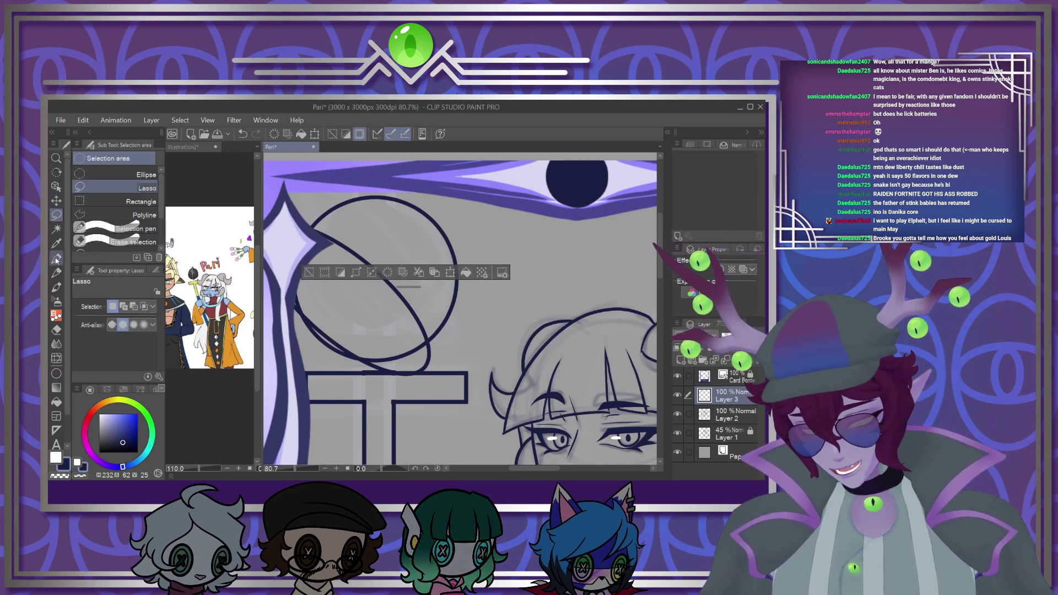
click(56, 258)
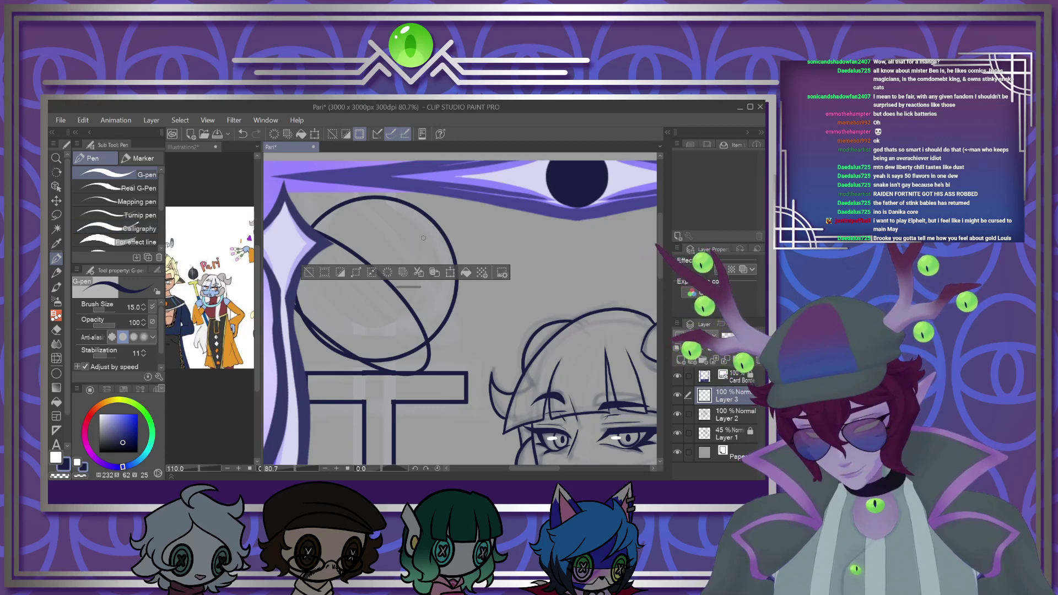
key(m)
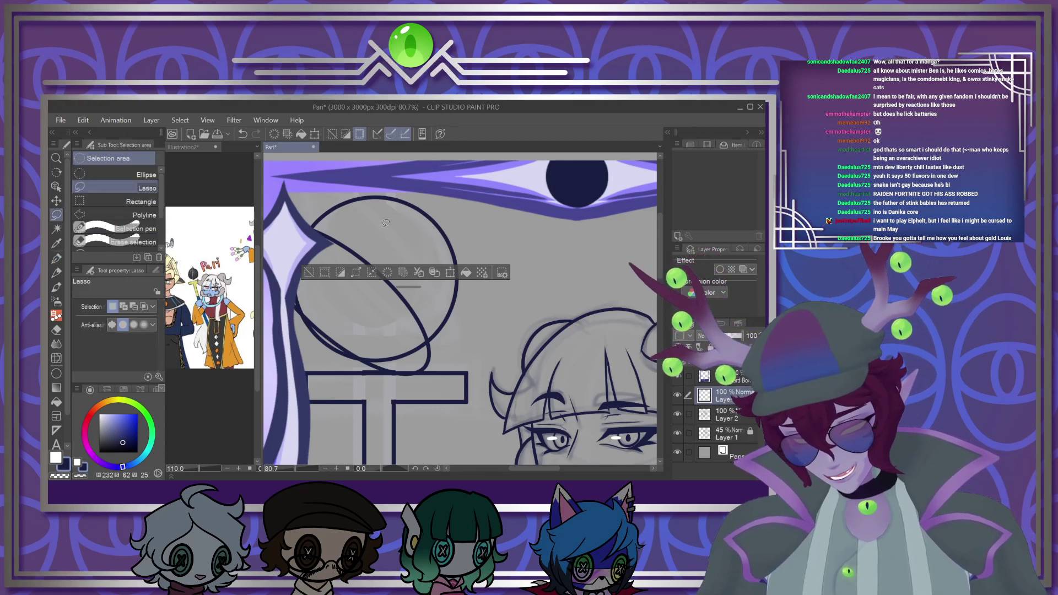
key(ctrl+d)
key(ctrl+t)
drag(428, 360, 454, 337)
key(Return)
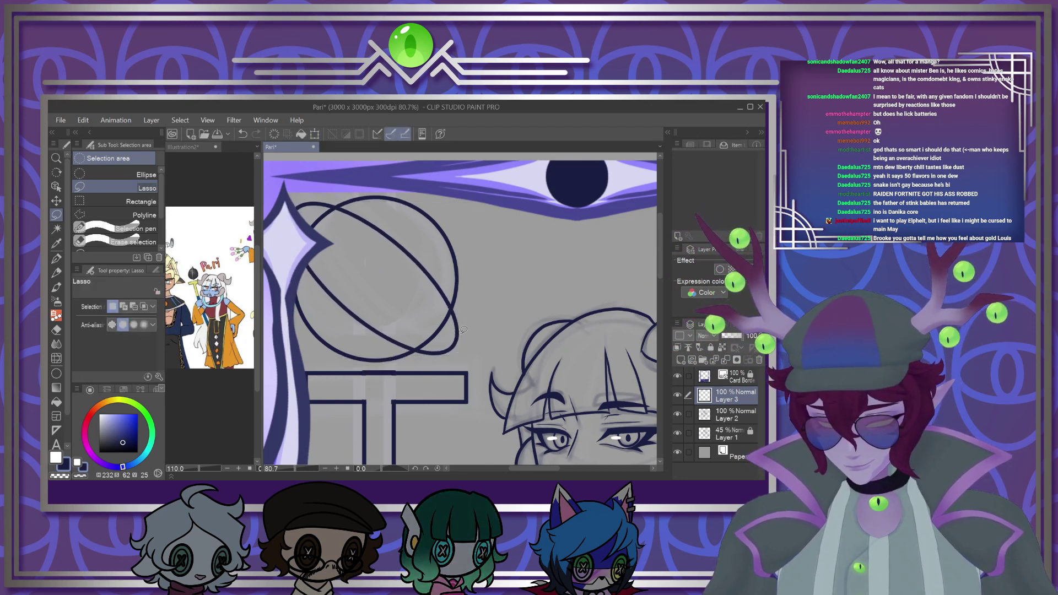
Duplicate the tilted ellipse layer and transform the copy into a smaller, narrower ellipse inside the first as the ring's inner edge
key(ctrl+c)
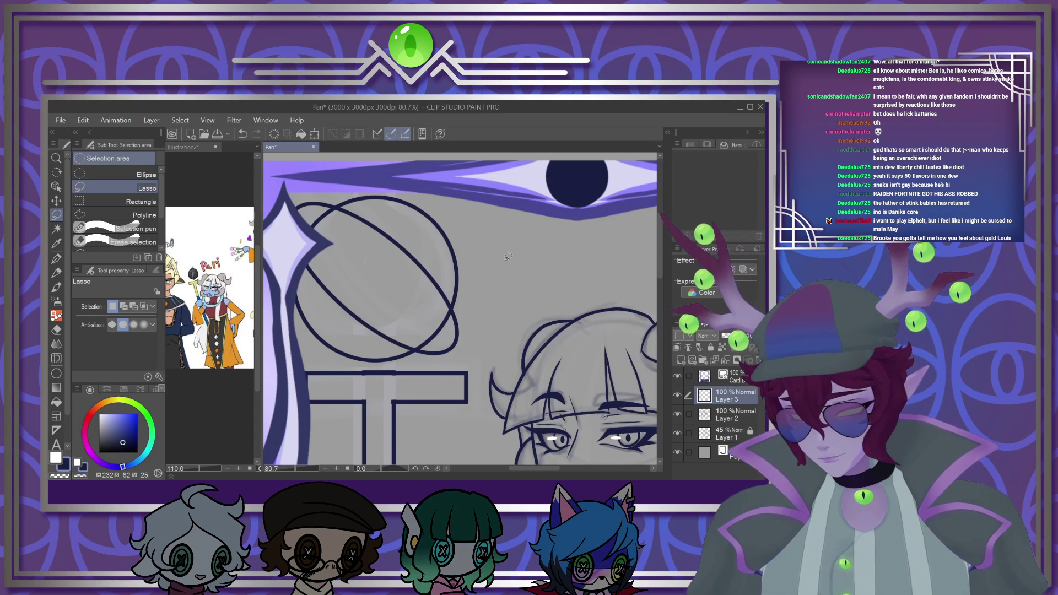
key(ctrl+v)
key(ctrl+t)
drag(453, 293, 466, 286)
drag(460, 205, 439, 225)
drag(302, 195, 304, 210)
drag(453, 338, 455, 346)
drag(438, 225, 421, 226)
drag(302, 351, 305, 348)
drag(479, 326, 435, 313)
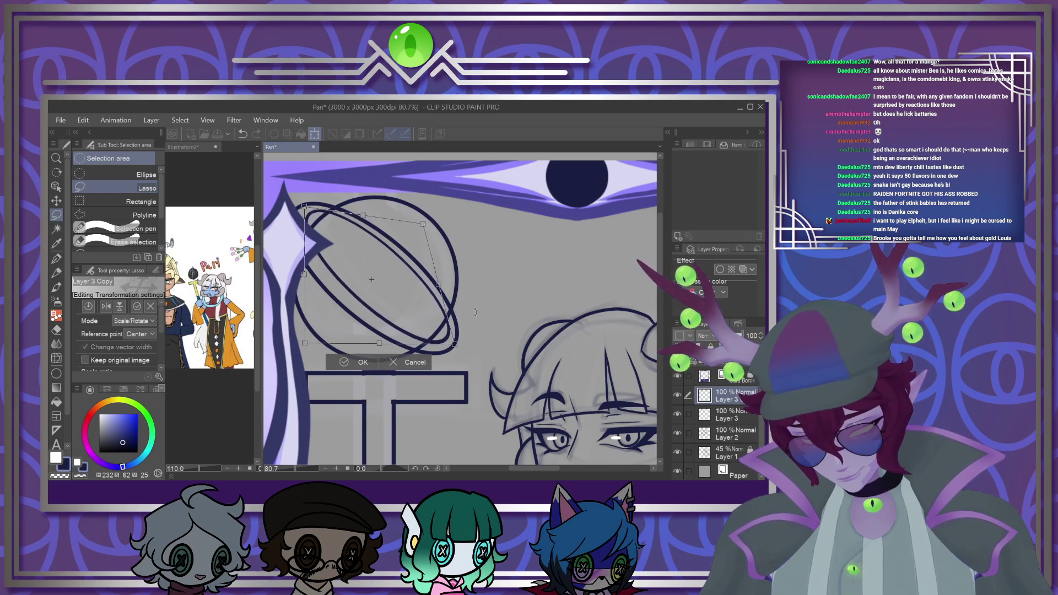
key(Return)
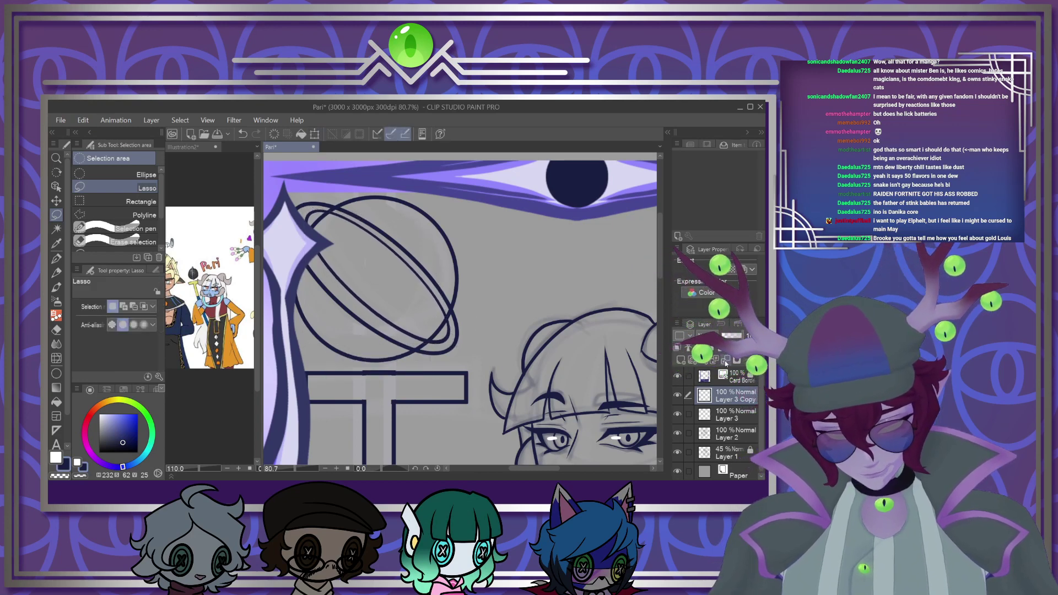
Merge the copied ellipse into Layer 3 and erase the ring's rear lines where they cross the orb, using the G-pen with transparent color
key(ctrl+e)
click(56, 258)
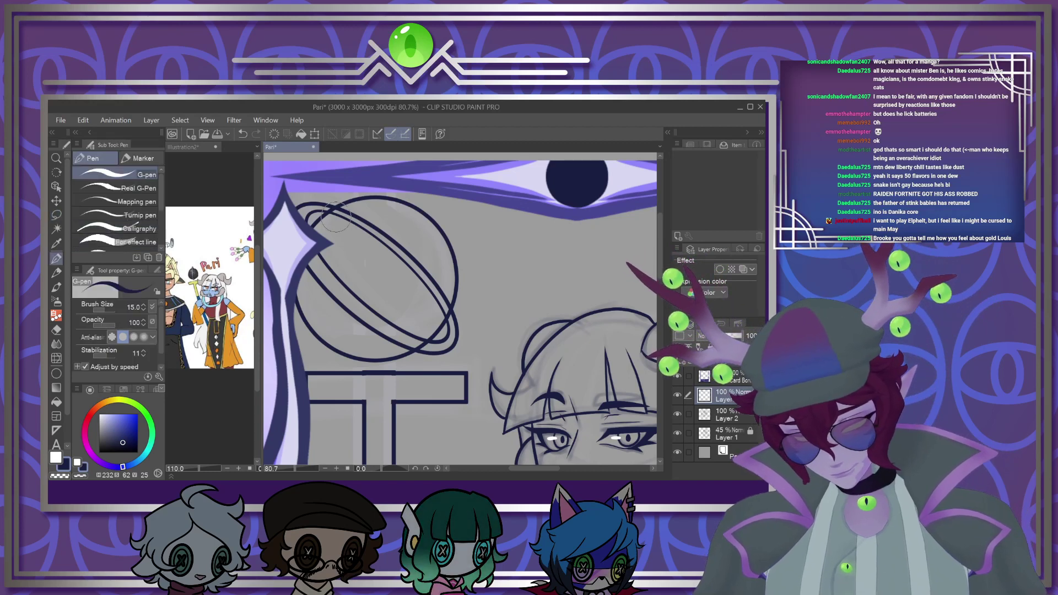
mouse_move(355, 224)
mouse_down()
mouse_move(364, 247)
mouse_move(406, 248)
mouse_move(430, 265)
mouse_move(421, 288)
mouse_move(443, 306)
mouse_up()
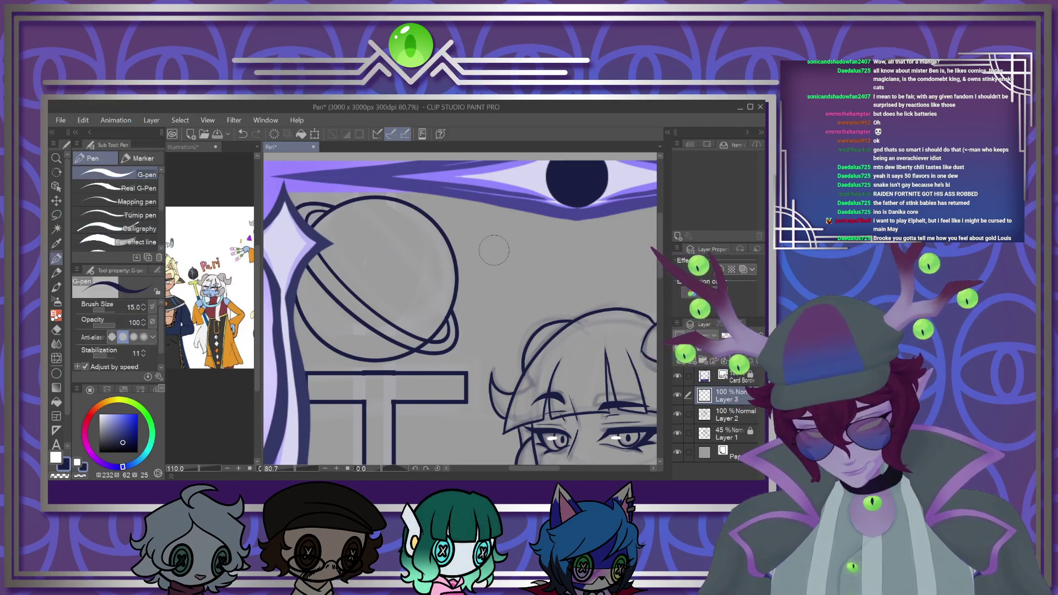
Merge the staff line art on Layer 3 into the character line art on Layer 2
click(714, 410)
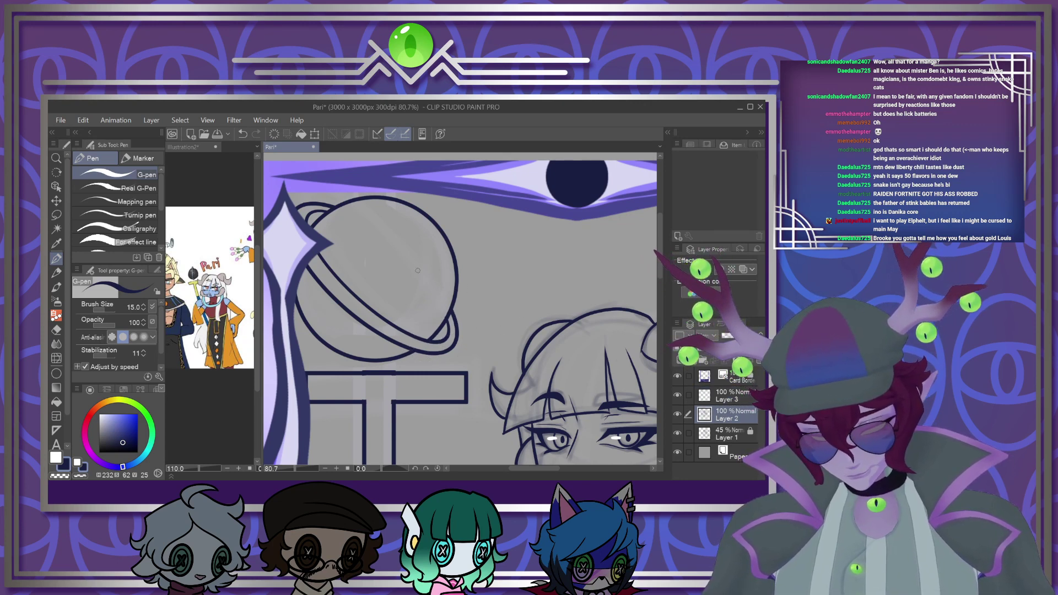
scroll(441, 325, down, 6)
scroll(433, 324, up, 2)
scroll(433, 324, down, 1)
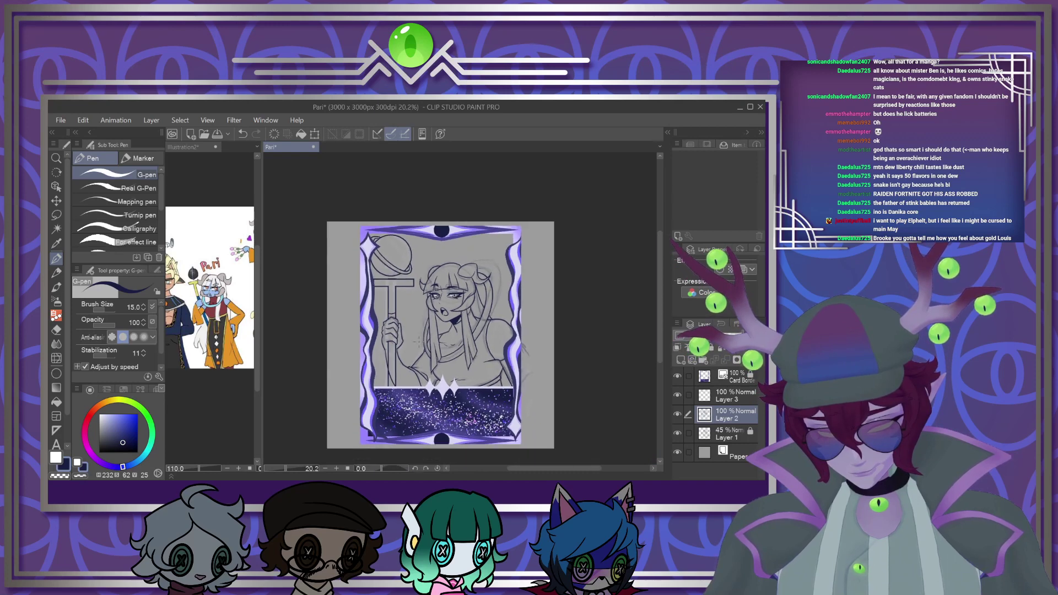
scroll(433, 325, up, 4)
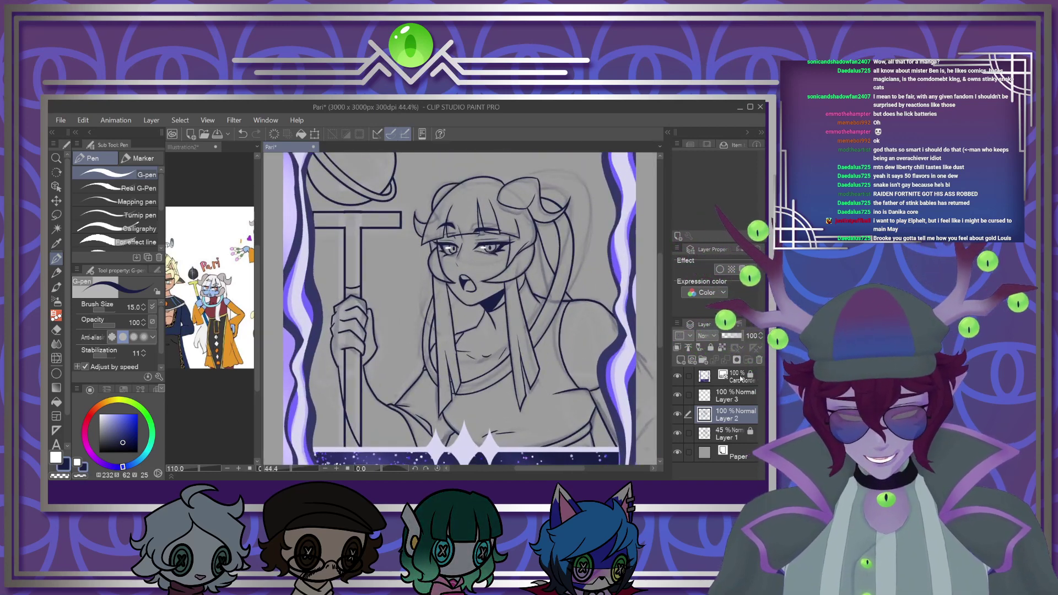
click(723, 396)
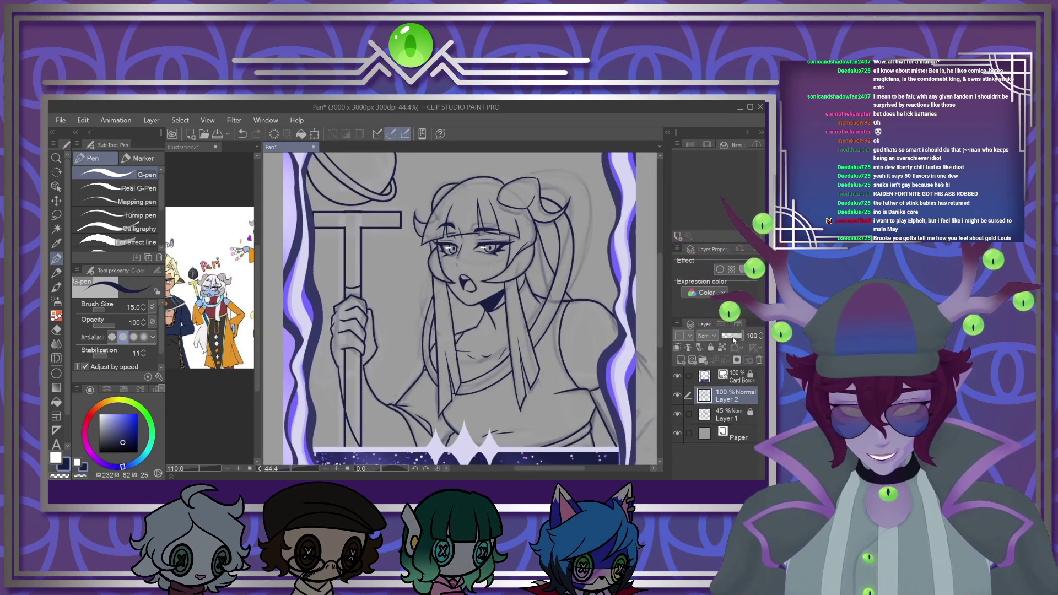
Unlock the sketch on Layer 1, set its opacity to 100%, and clear its contents
click(727, 359)
click(711, 347)
click(742, 336)
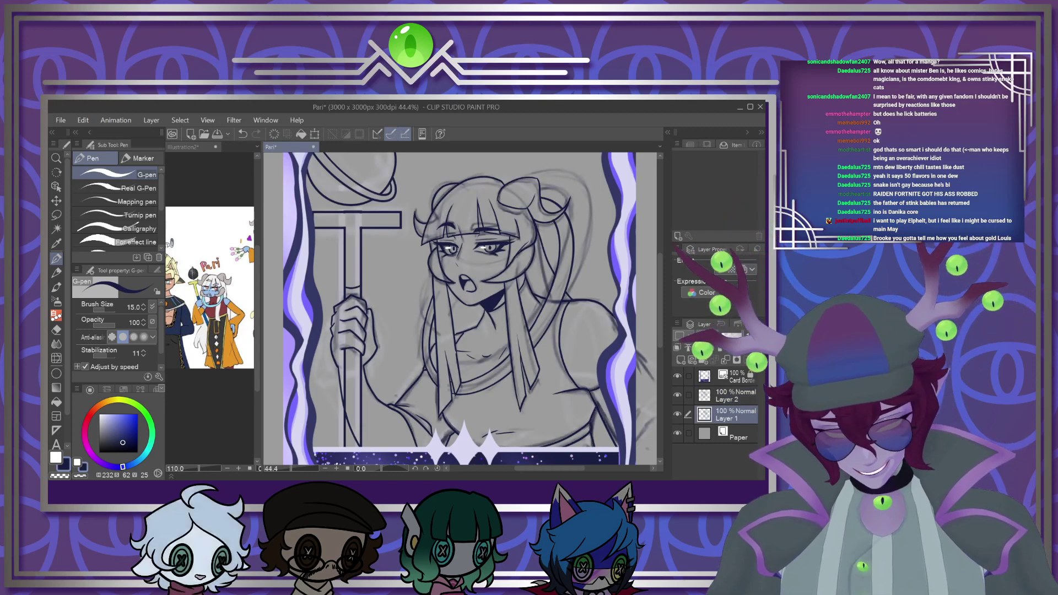
click(275, 134)
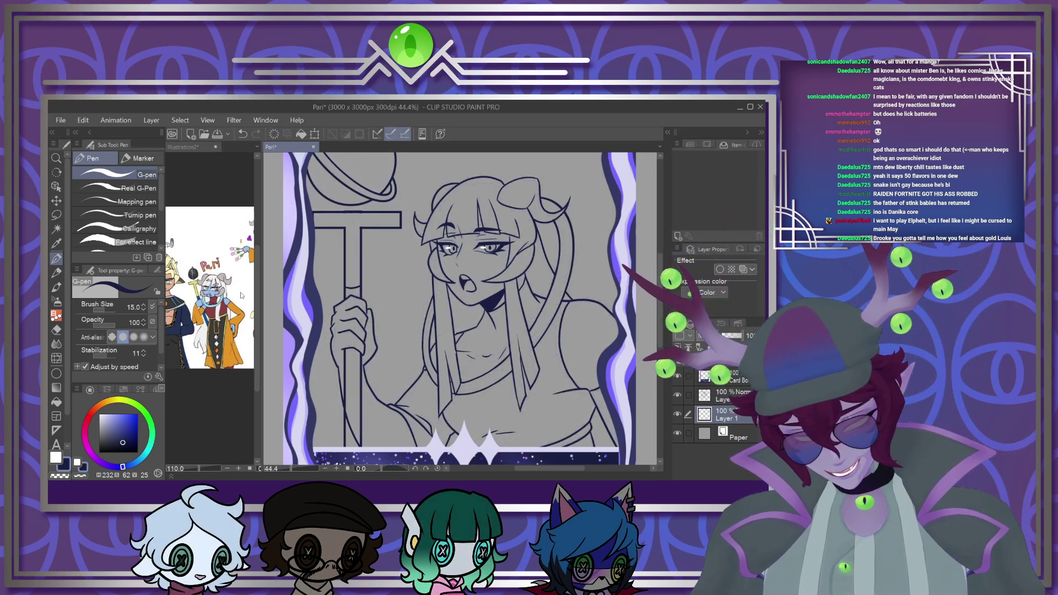
Sample the light blue skin color from the character in the reference illustration and return to the Pari canvas
click(228, 295)
scroll(206, 297, up, 4)
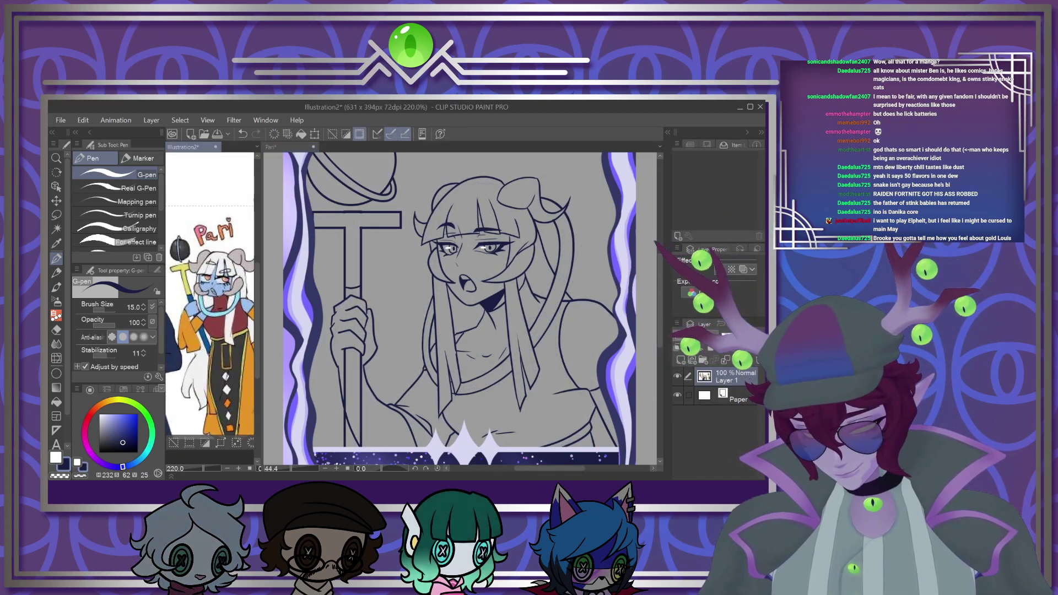
alt+click(216, 279)
alt+click(216, 277)
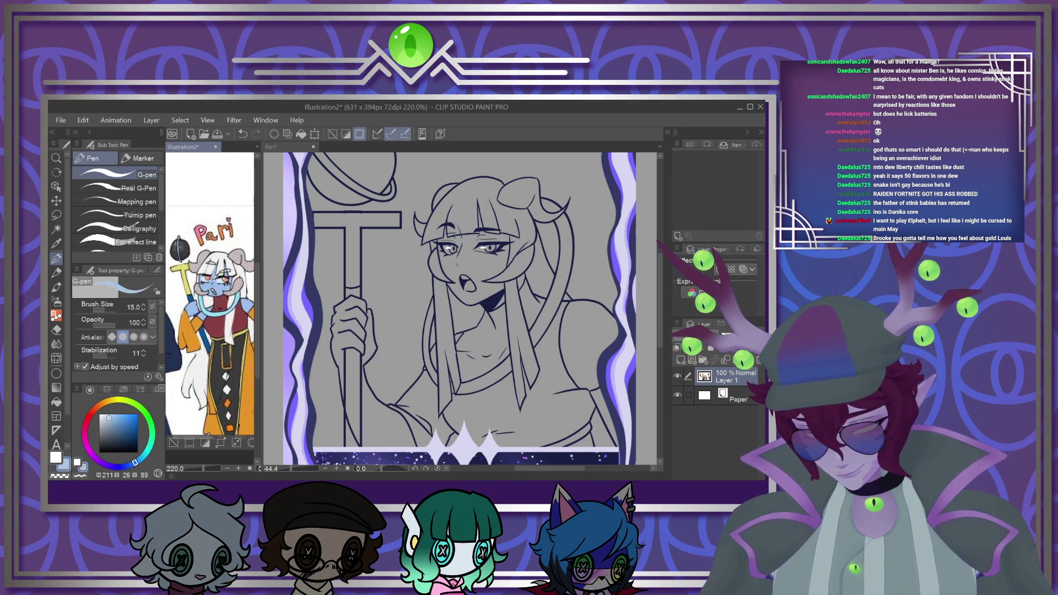
click(407, 342)
scroll(407, 342, down, 2)
scroll(396, 402, up, 4)
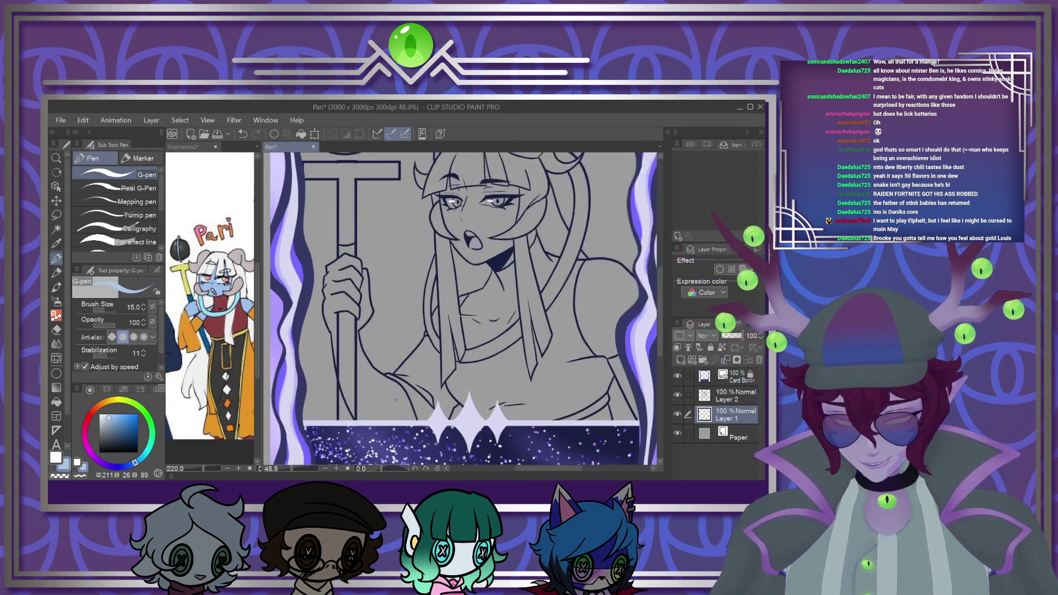
Fill the raised hand, arm, face and neck with the light blue skin color on Layer 1, using the Refer other layers fill
click(733, 395)
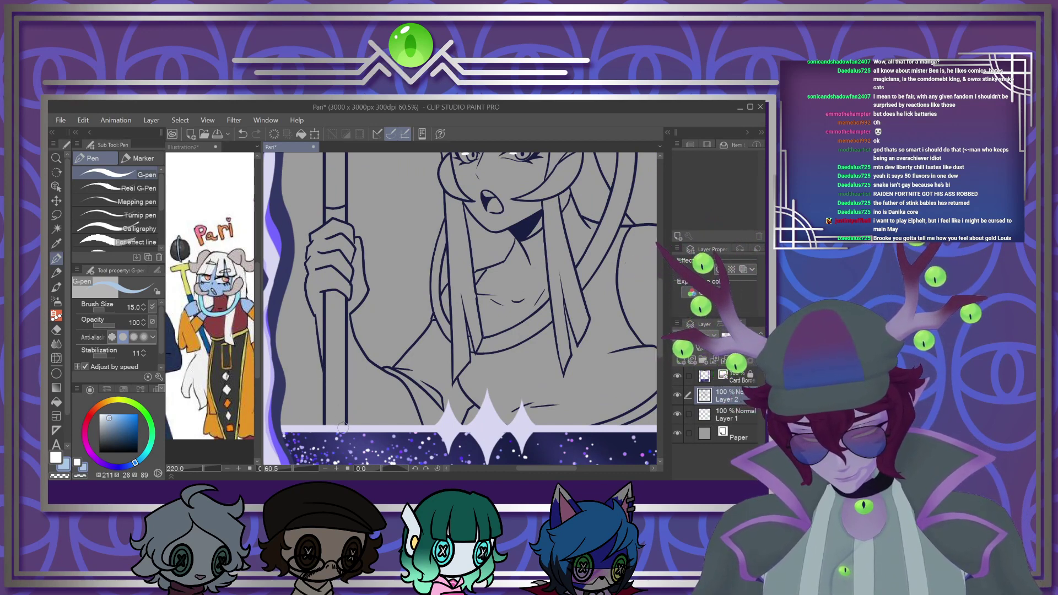
key(ctrl+bracketleft)
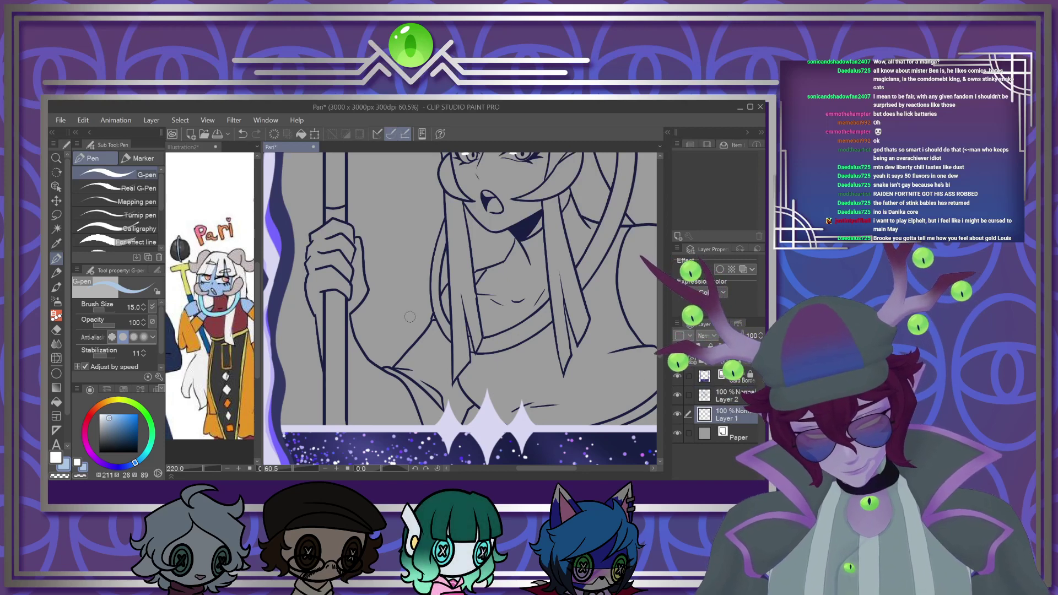
click(57, 401)
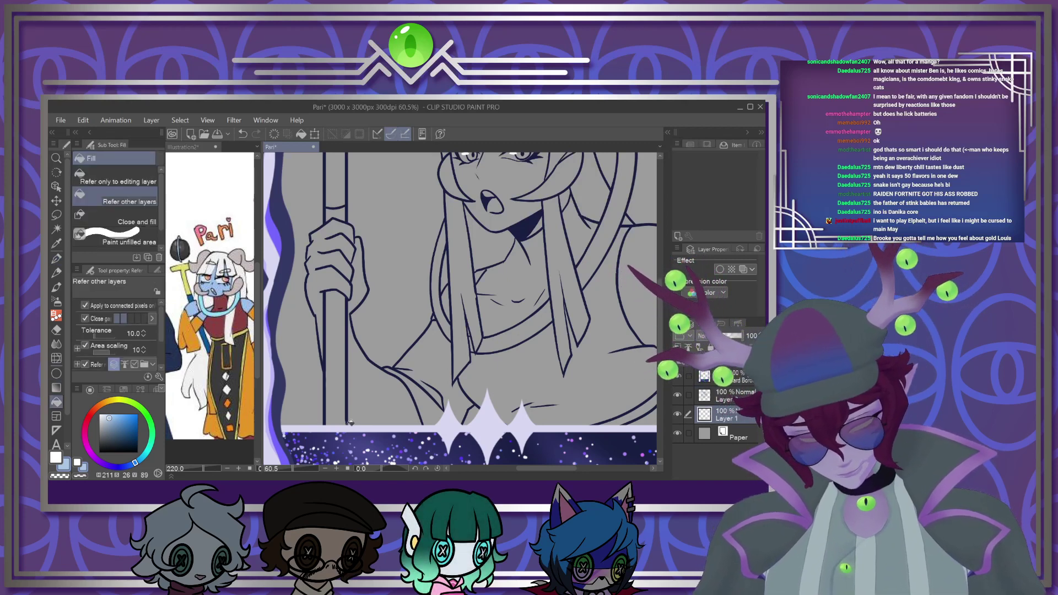
click(392, 415)
click(319, 298)
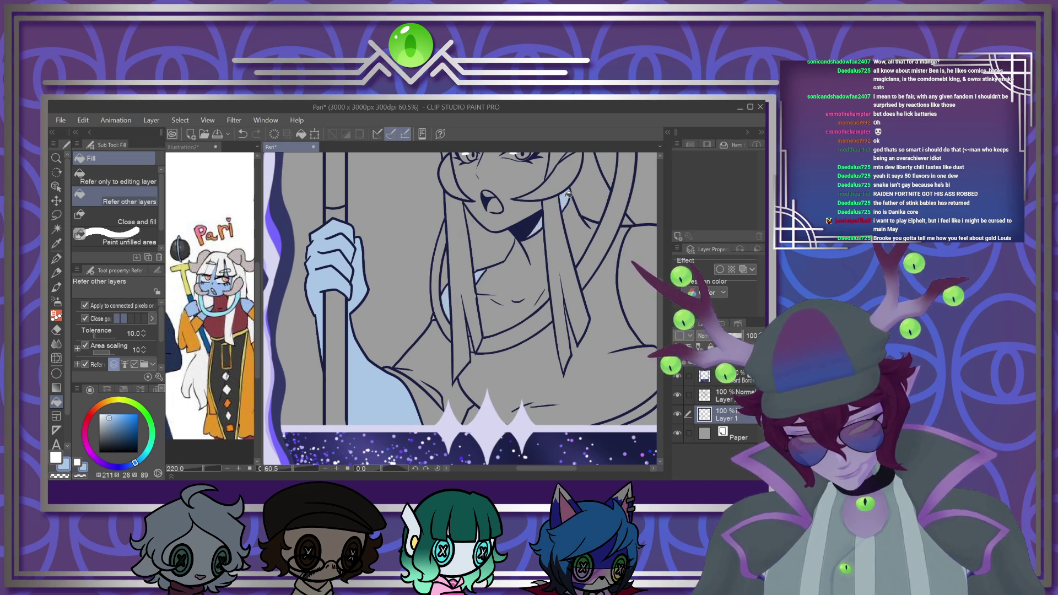
scroll(590, 221, down, 3)
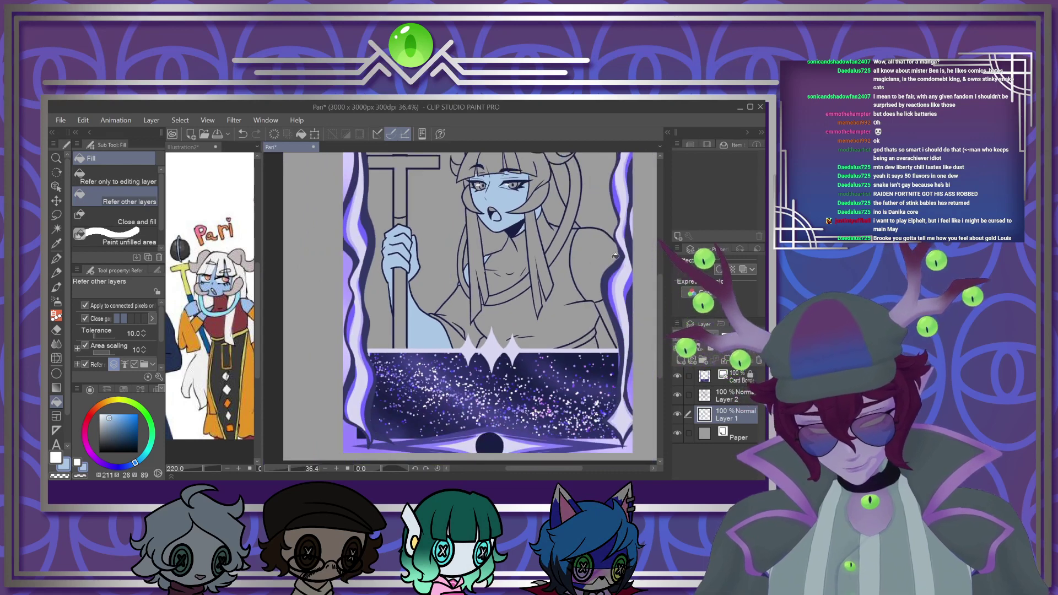
Paint the light blue skin color over the forehead, brow area and uncolored eye on Layer 1 with an enlarged G-pen
scroll(526, 216, up, 5)
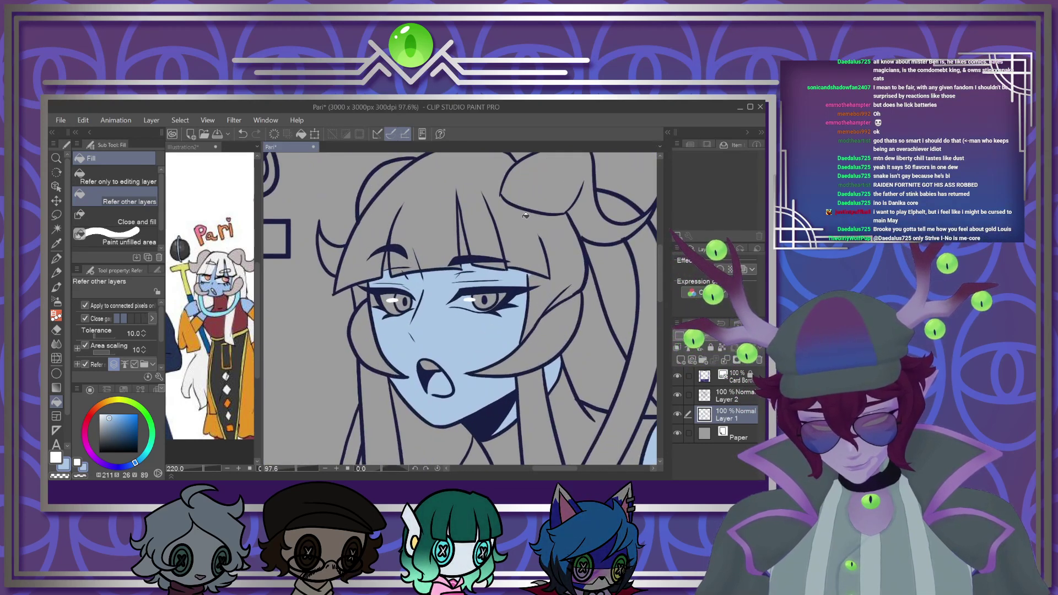
click(56, 258)
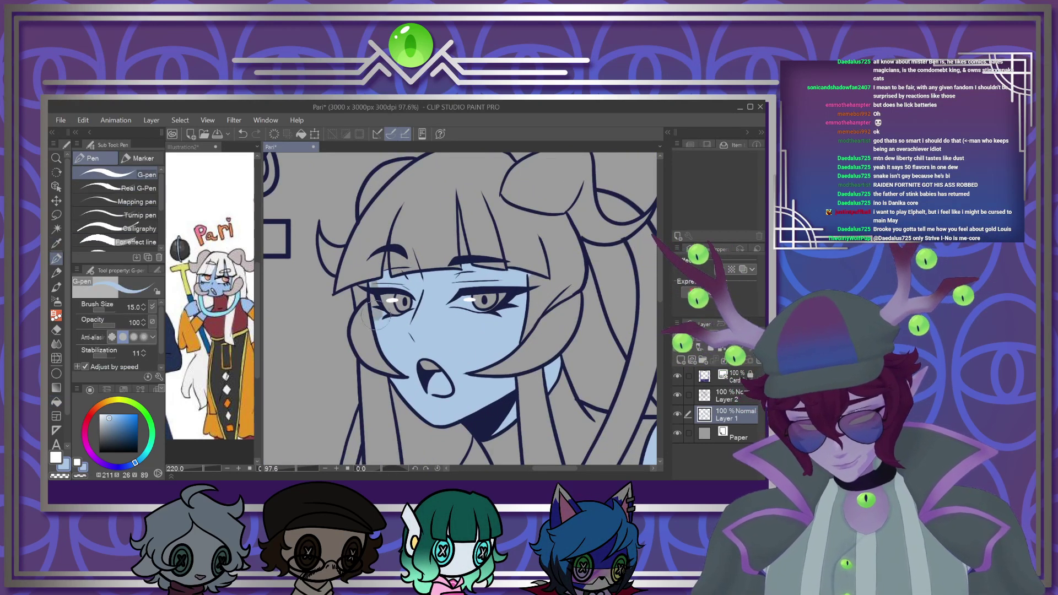
key(bracketright)
key(bracketright)
key(bracketright)
key(bracketright)
key(bracketright)
key(bracketright)
key(bracketright)
key(bracketright)
key(bracketright)
key(bracketright)
key(bracketright)
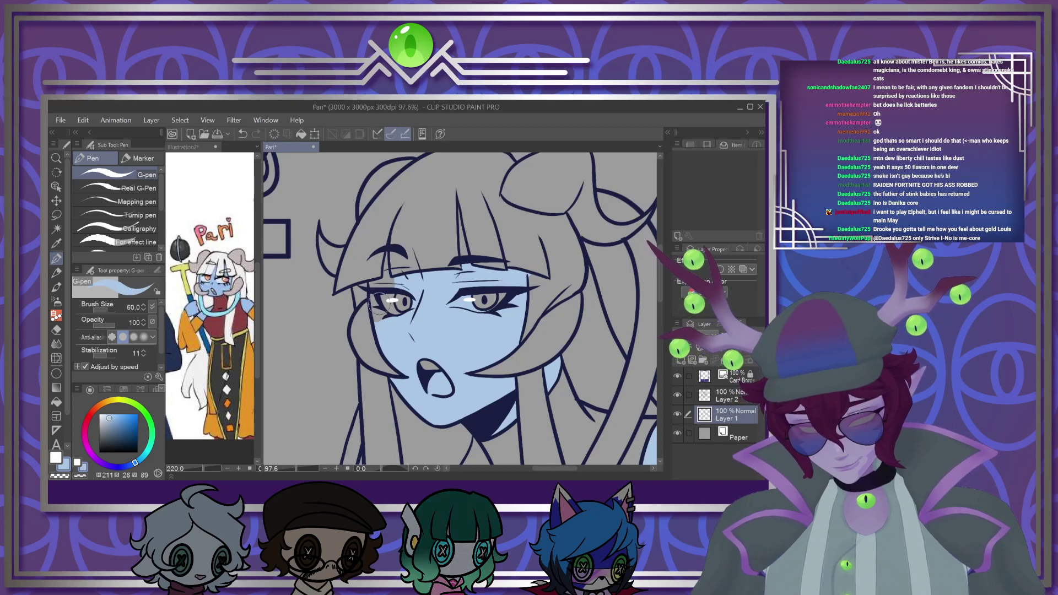
mouse_move(386, 271)
mouse_down()
mouse_move(412, 282)
mouse_move(450, 213)
mouse_move(485, 260)
mouse_move(512, 257)
mouse_move(545, 286)
mouse_up()
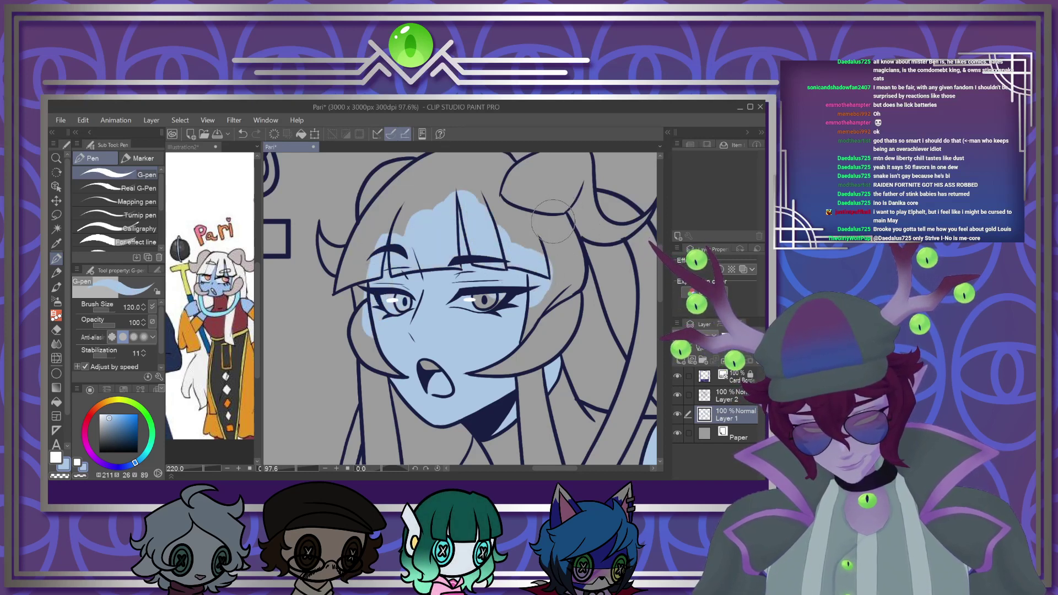
scroll(453, 343, down, 3)
scroll(456, 343, up, 1)
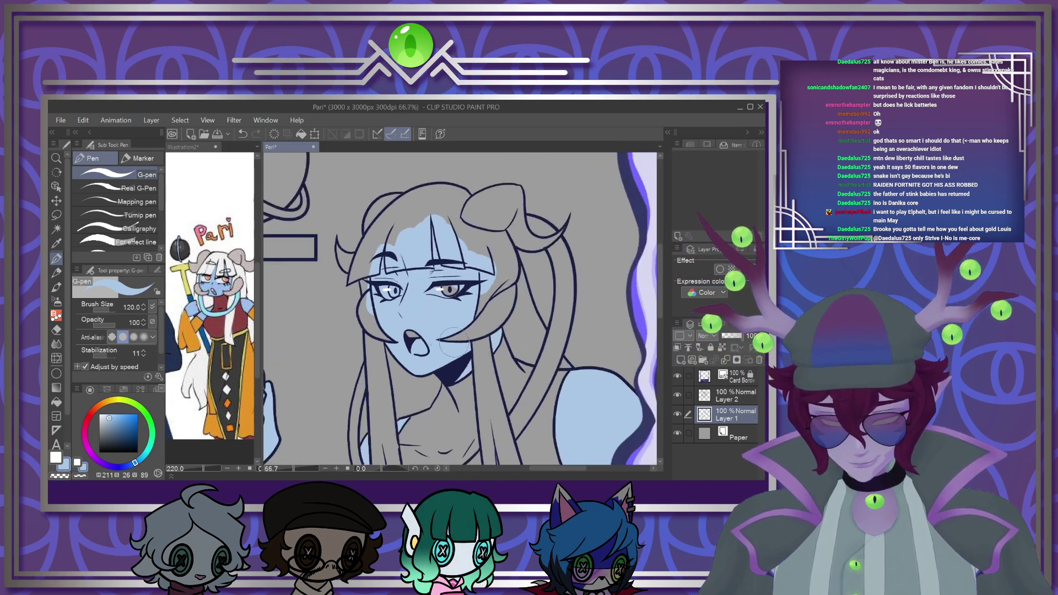
Sample the muted blue mouth color from the reference illustration and paint the character's tongue with the G-pen at size 40
click(215, 294)
scroll(215, 294, up, 10)
alt+click(212, 287)
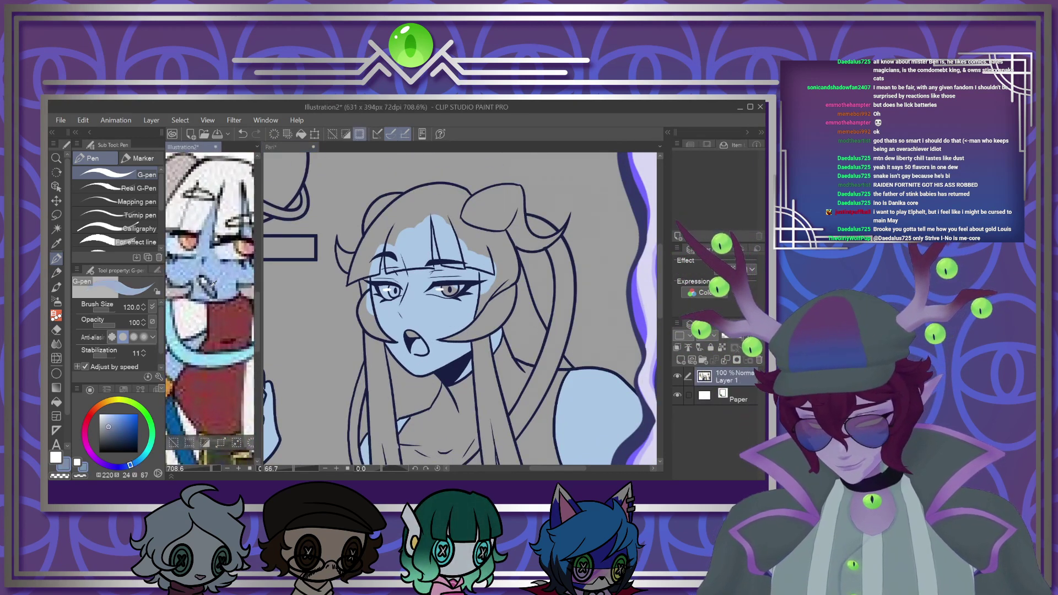
click(271, 147)
scroll(417, 347, up, 5)
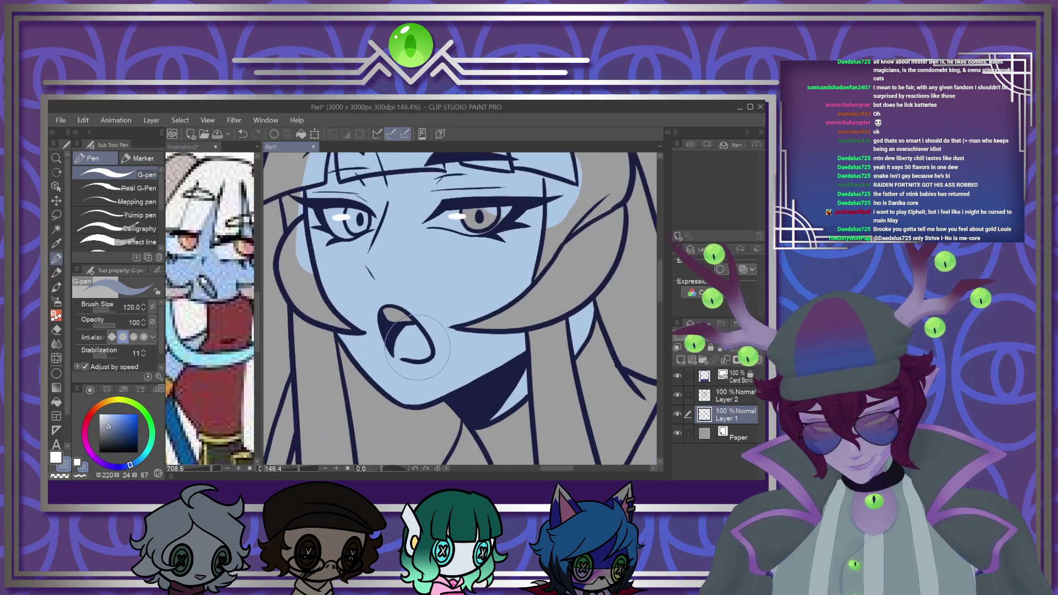
key(bracketleft)
key(bracketleft)
key(bracketleft)
key(bracketleft)
key(bracketleft)
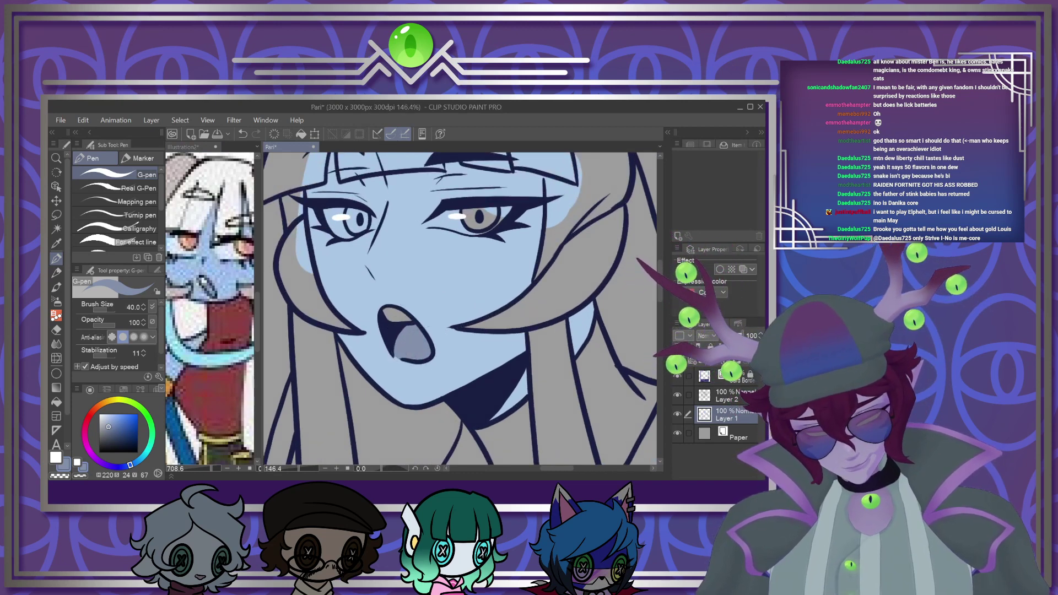
Add a new layer above Layer 1 and paint the teeth and both eye whites white with the G-pen at size 40
key(ctrl+shift+n)
key(ctrl+alt+g)
key(x)
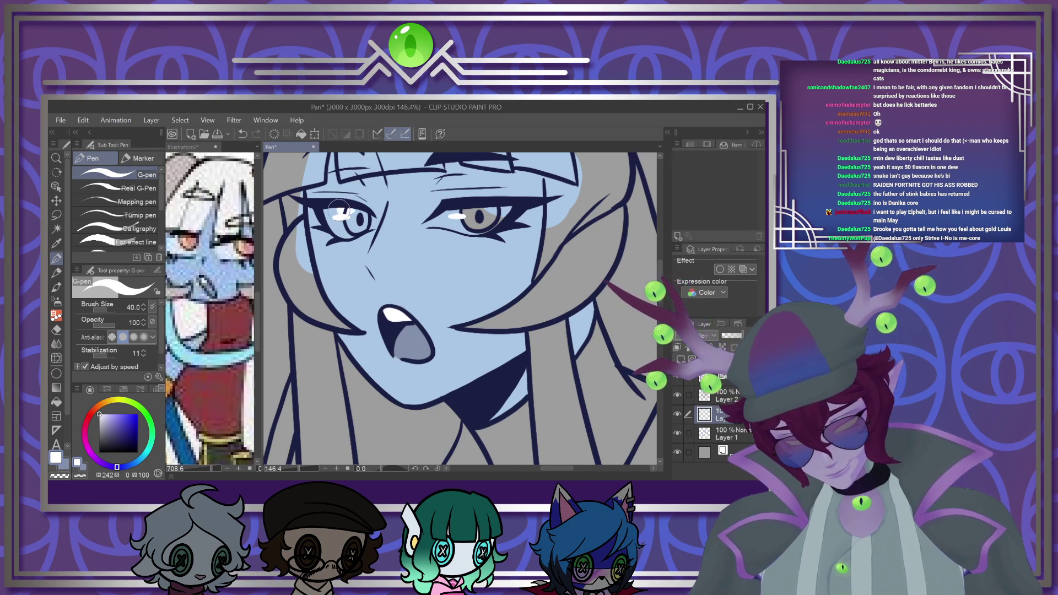
drag(350, 230, 344, 232)
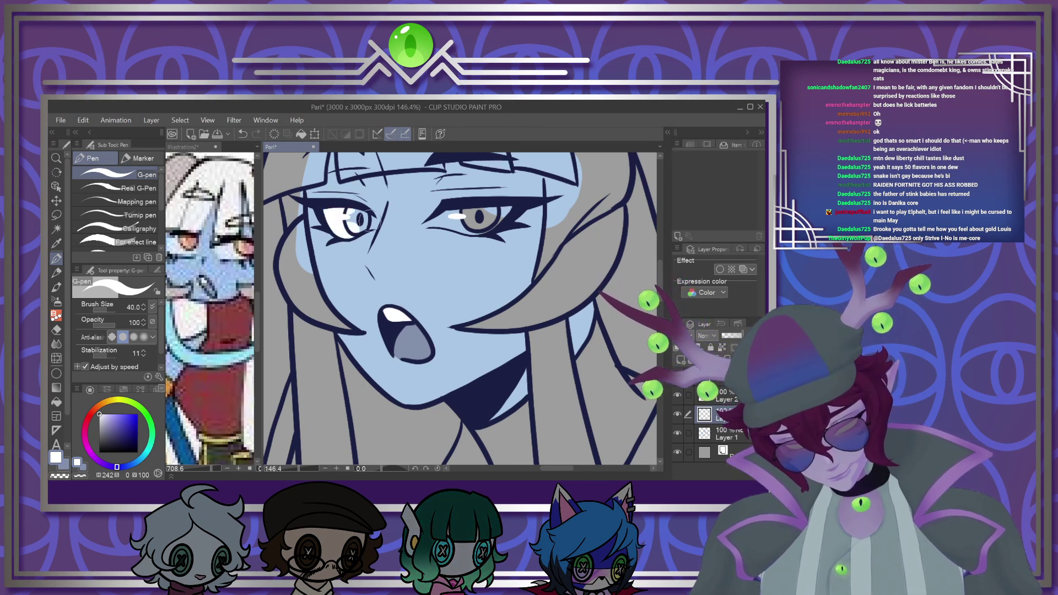
drag(473, 213, 433, 223)
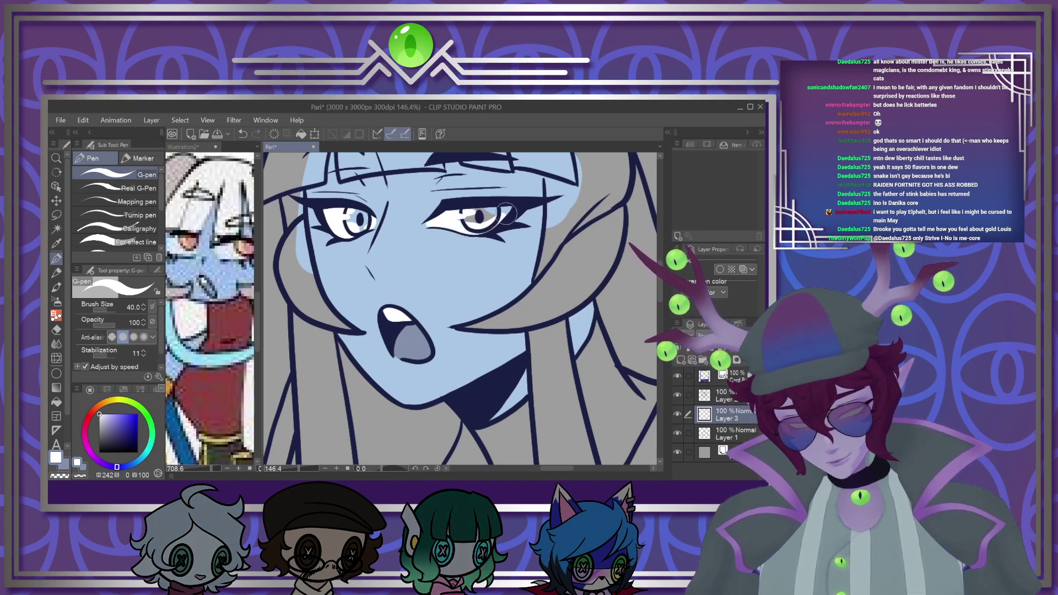
scroll(451, 218, down, 3)
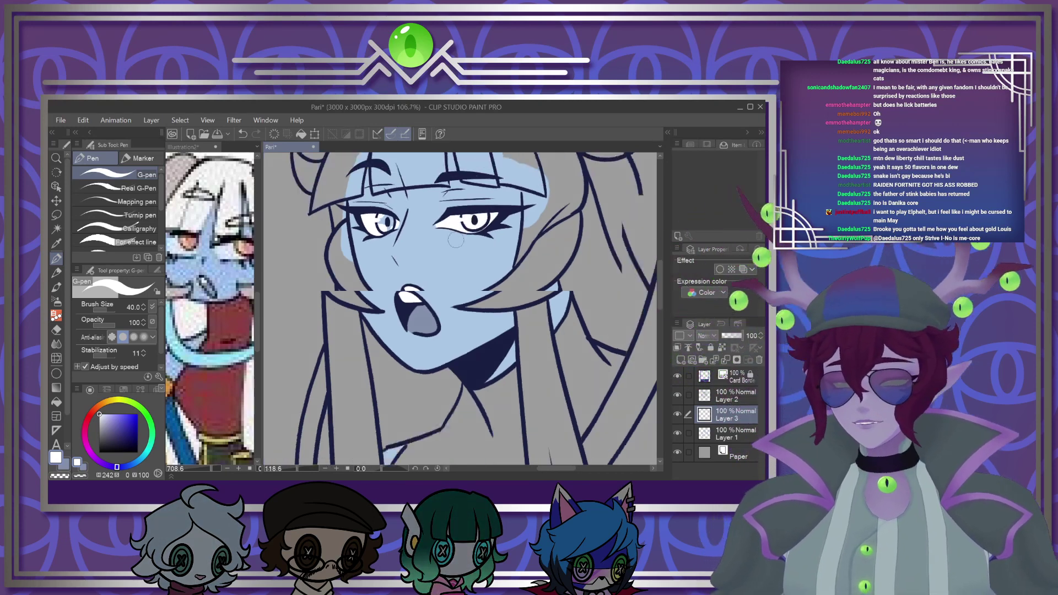
scroll(450, 293, up, 3)
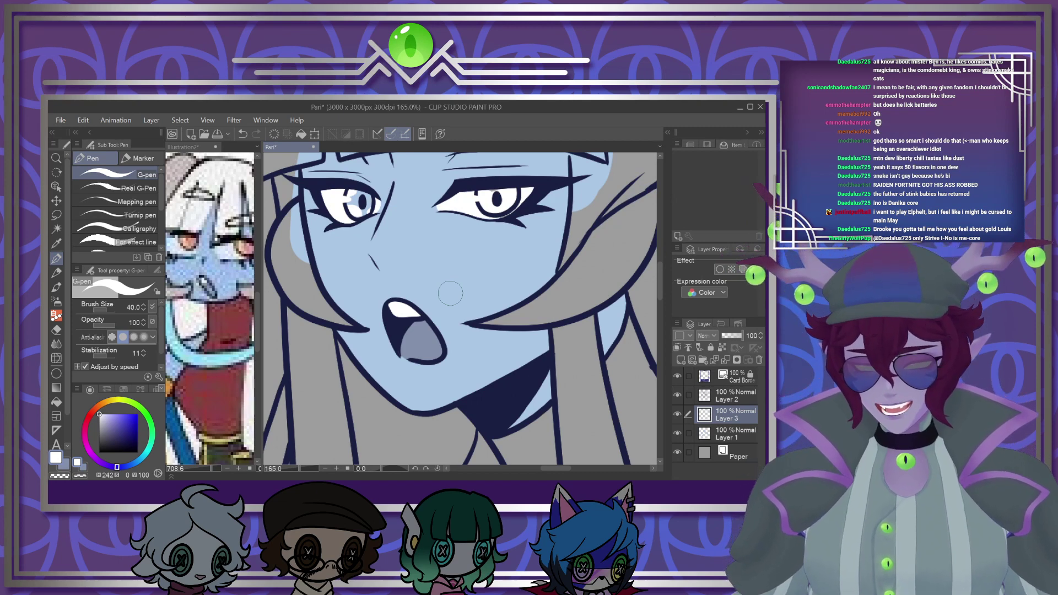
Sample the orange eye color from the reference illustration and paint both irises with it on Layer 3
click(210, 232)
alt+click(192, 241)
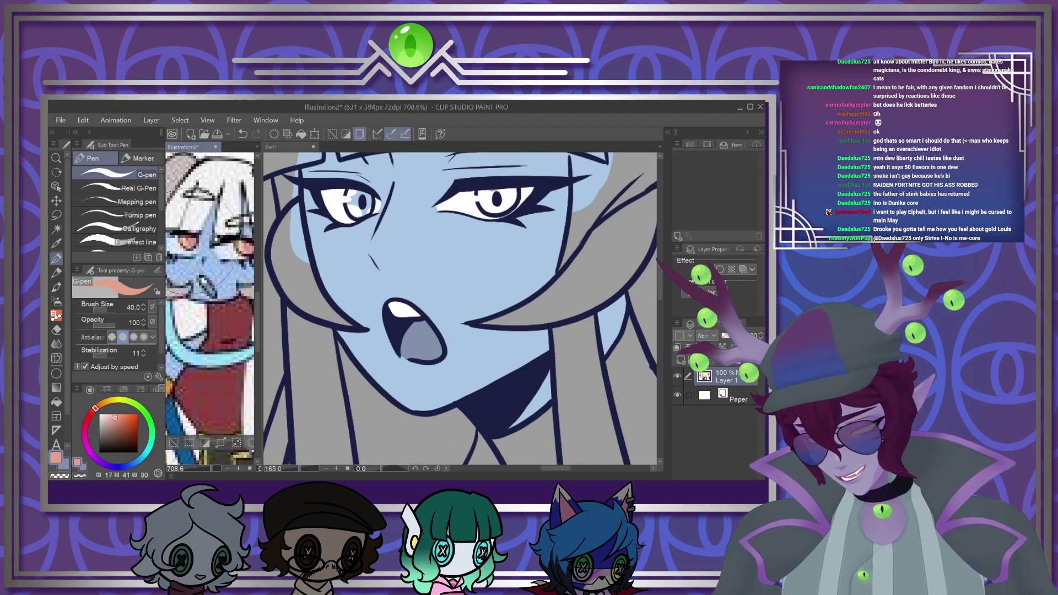
click(408, 246)
scroll(435, 386, down, 2)
scroll(430, 297, up, 2)
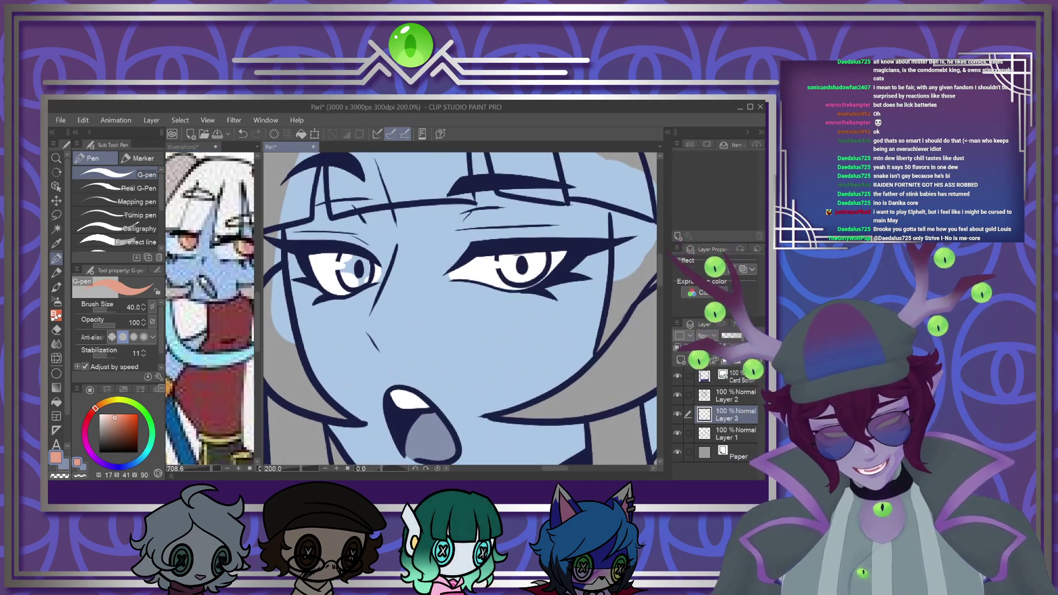
drag(347, 269, 357, 276)
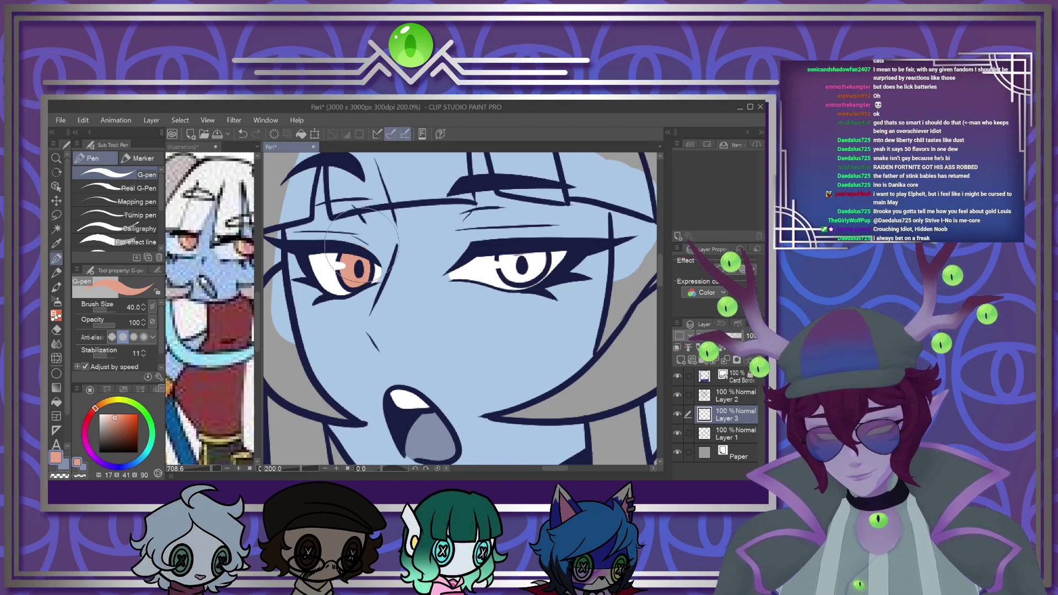
mouse_move(499, 259)
mouse_down()
mouse_move(541, 253)
mouse_move(538, 271)
mouse_move(515, 265)
mouse_up()
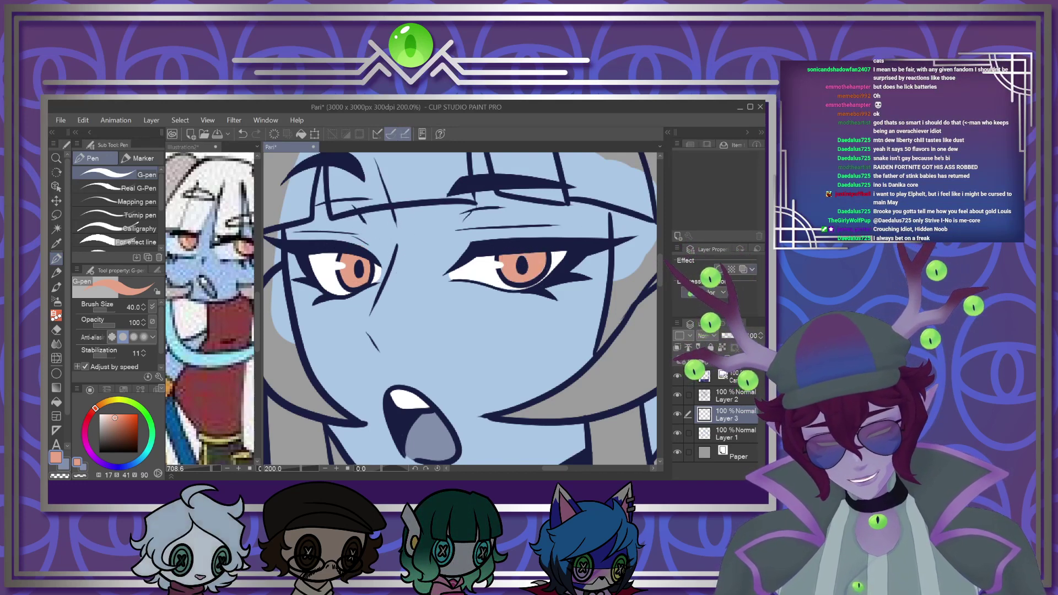
Shade the irises using a clipped Multiply layer and add highlights to their lower parts using a clipped Screen layer
click(680, 354)
click(704, 335)
click(719, 184)
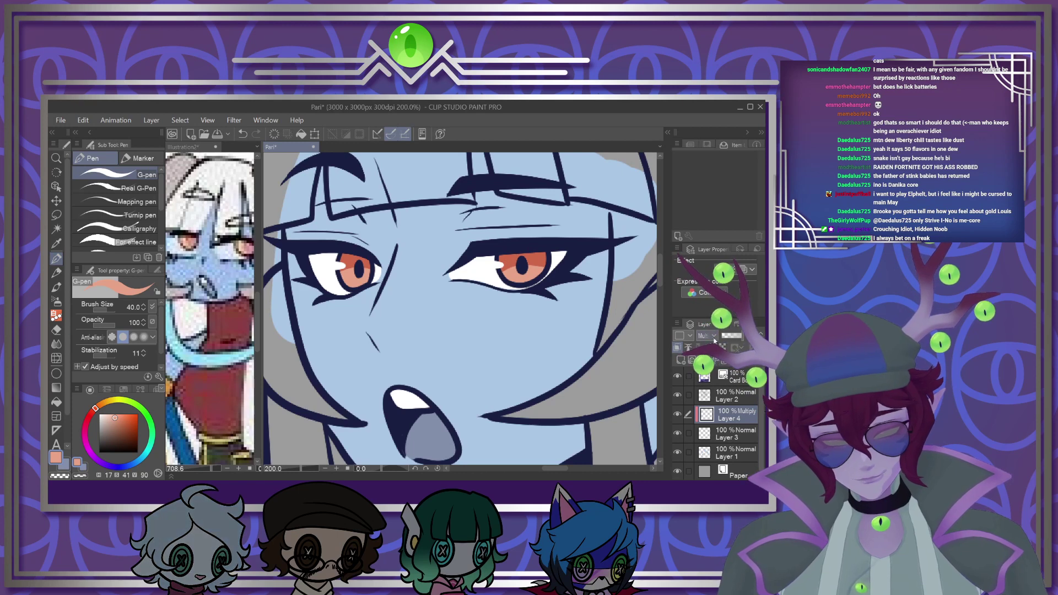
click(727, 209)
drag(533, 279, 521, 282)
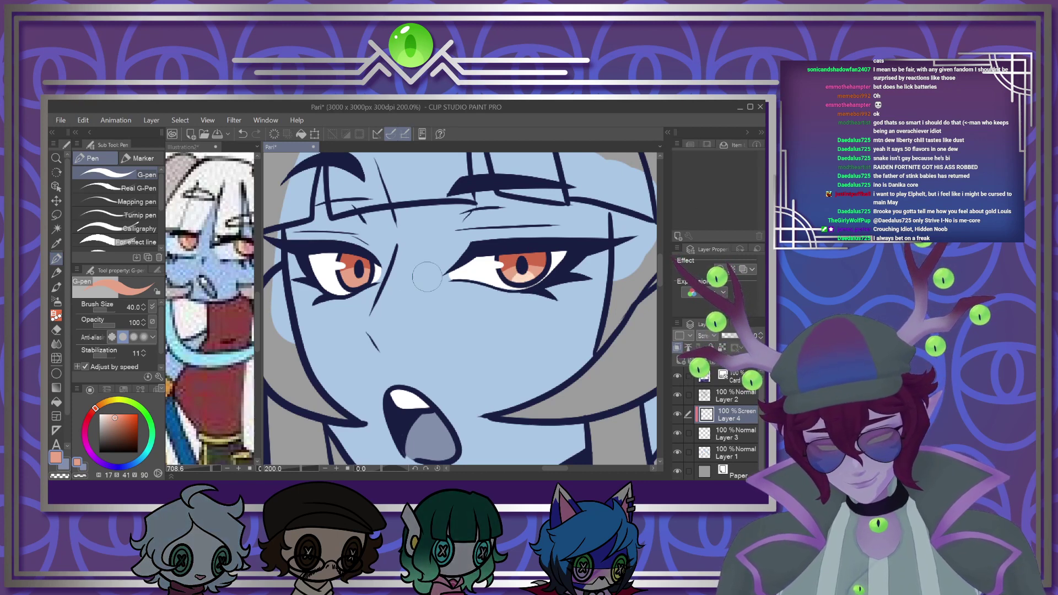
scroll(359, 277, down, 10)
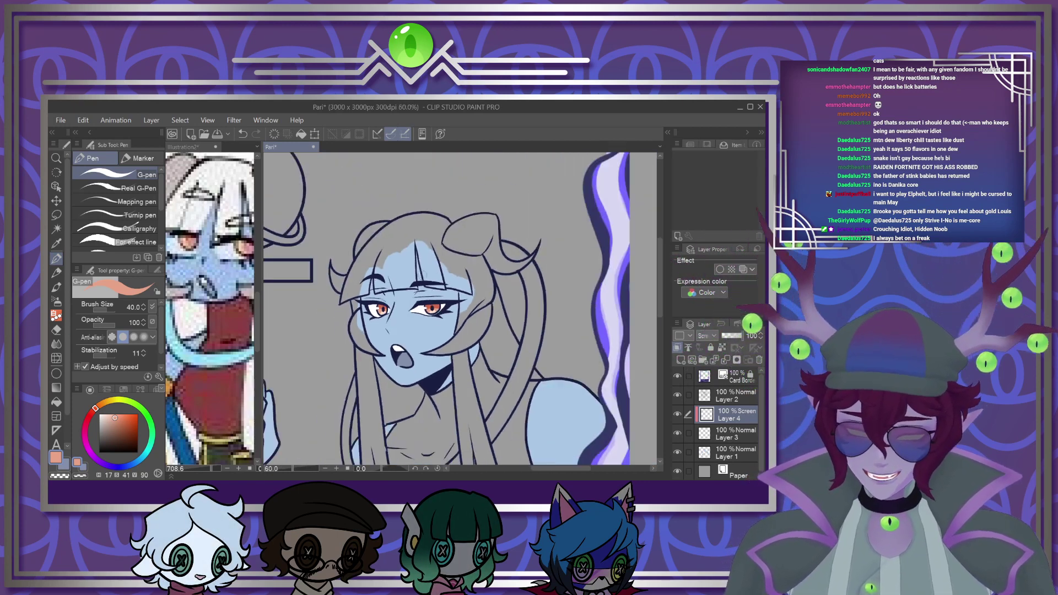
Sample the off-white hair color from the reference illustration and fill the head hair and long strands on Layer 3, using Refer other layers
scroll(413, 350, up, 2)
click(220, 182)
alt+click(220, 182)
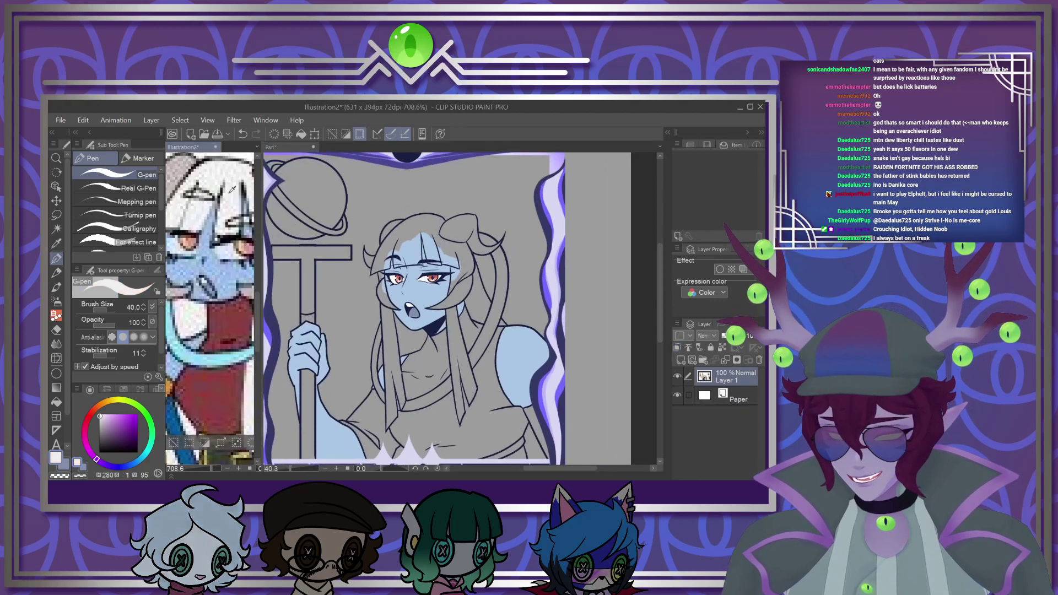
key(ctrl+Tab)
scroll(406, 308, up, 3)
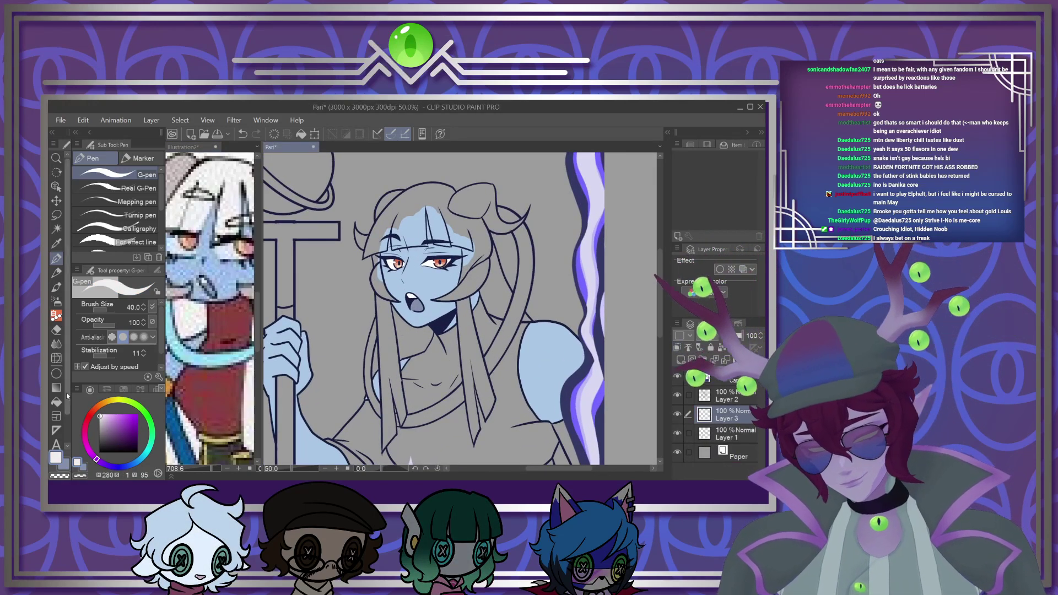
key(g)
click(391, 351)
click(417, 333)
click(470, 331)
click(494, 278)
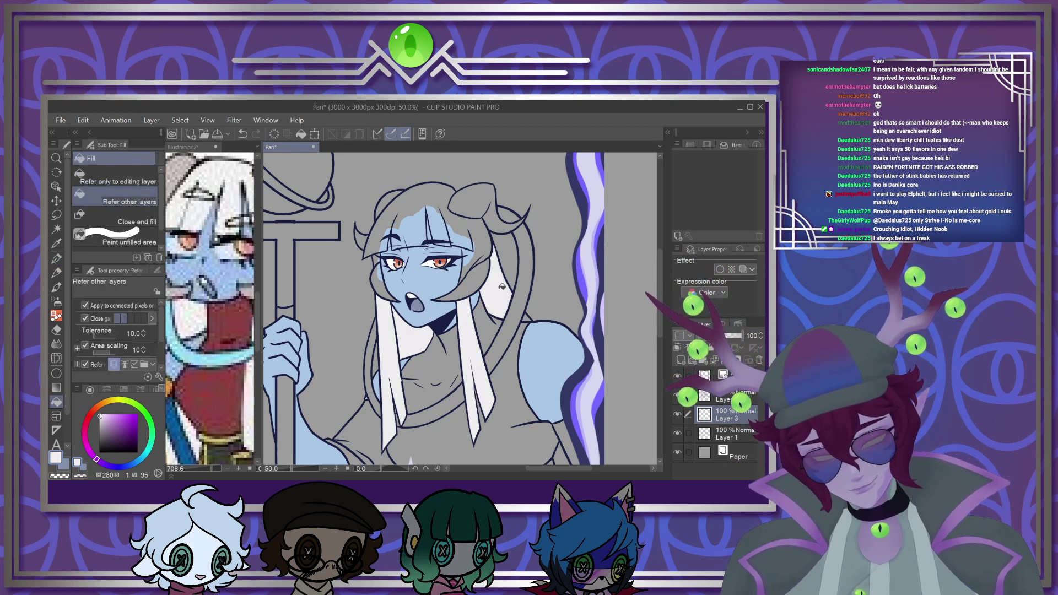
click(487, 233)
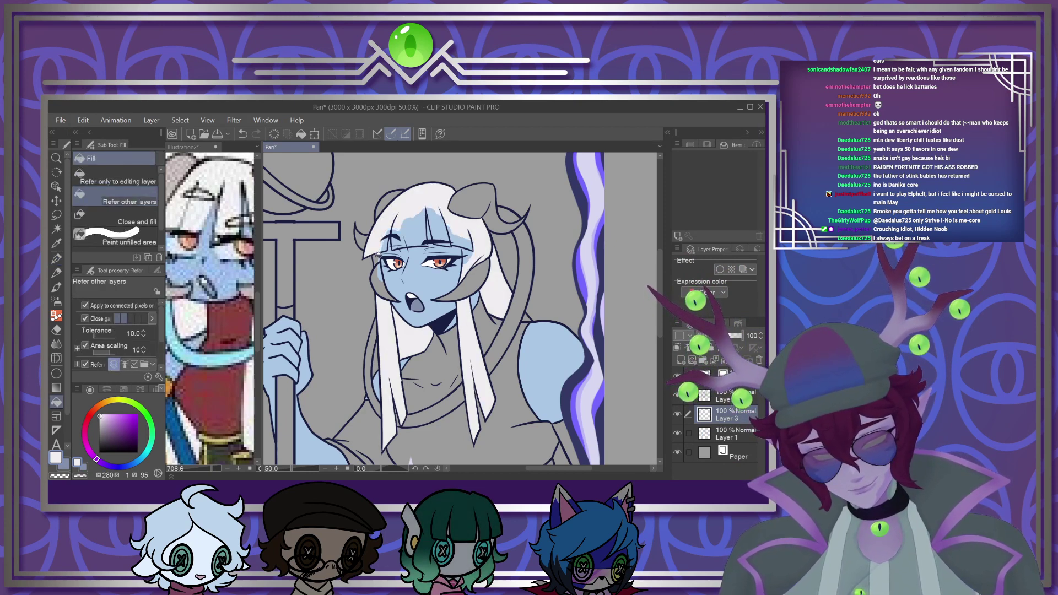
Fill the remaining hair section below the lowered arm beside the card frame with the off-white hair color
scroll(428, 264, down, 1)
scroll(428, 264, down, 1)
scroll(458, 281, up, 2)
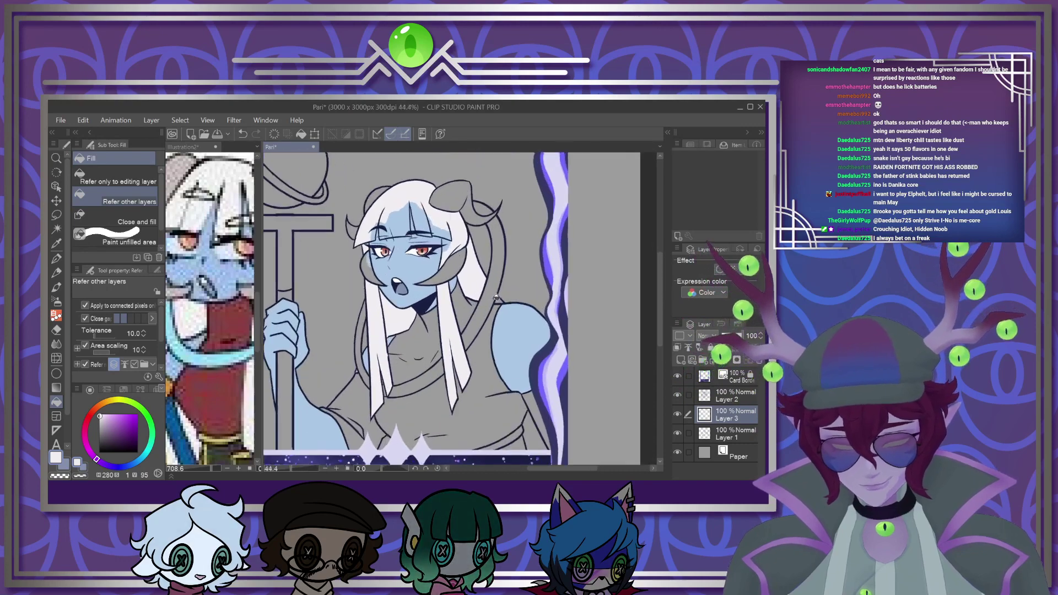
scroll(500, 299, down, 2)
scroll(404, 388, up, 1)
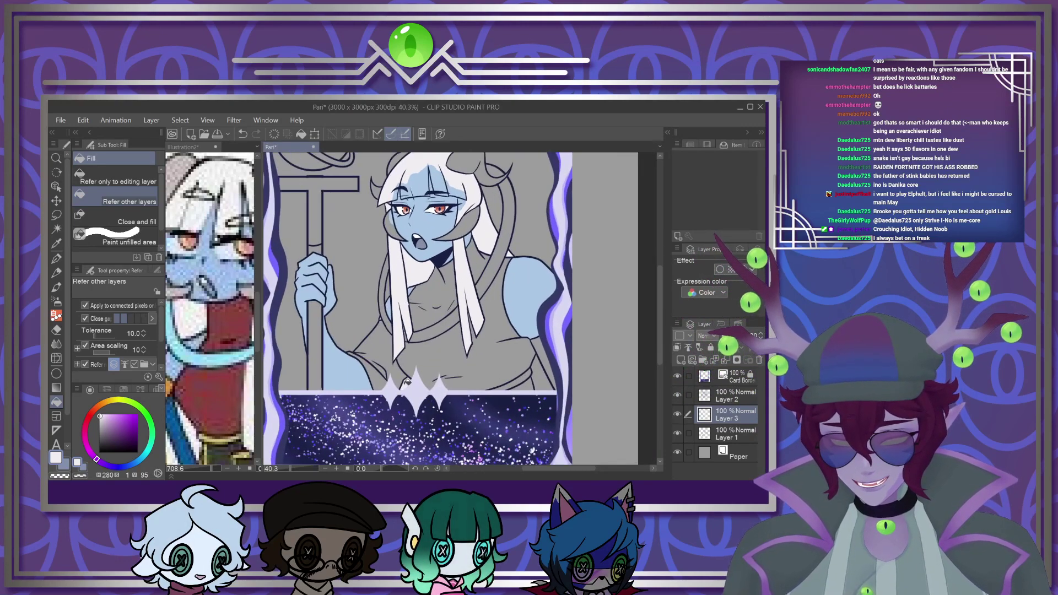
scroll(404, 387, down, 1)
scroll(506, 376, up, 1)
scroll(506, 376, down, 1)
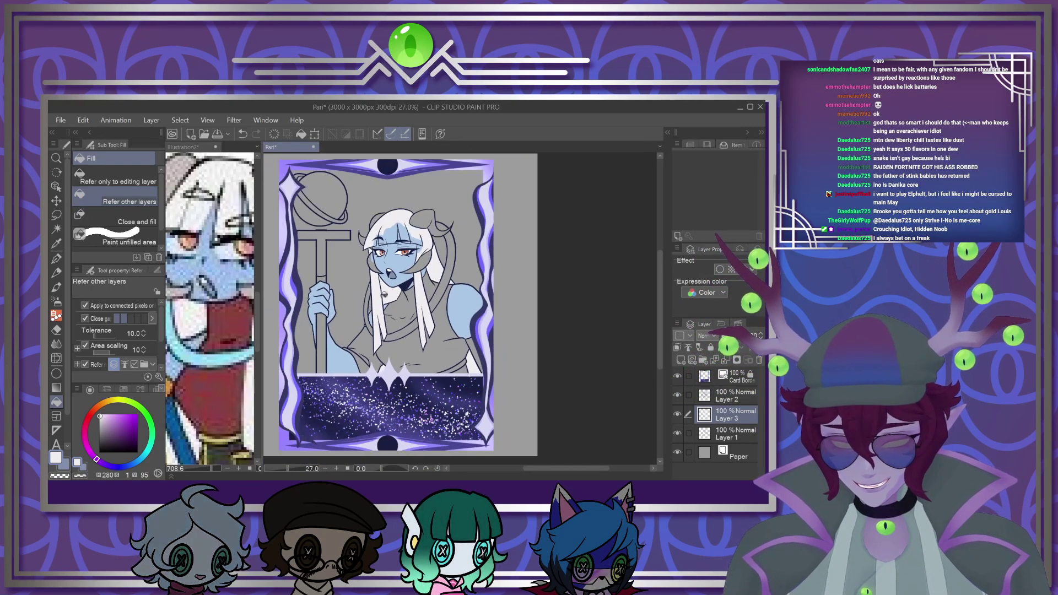
Paint off-white over the blue gaps in the bangs on Layer 3 with the G-pen at size 60
scroll(423, 182, up, 3)
scroll(416, 258, down, 1)
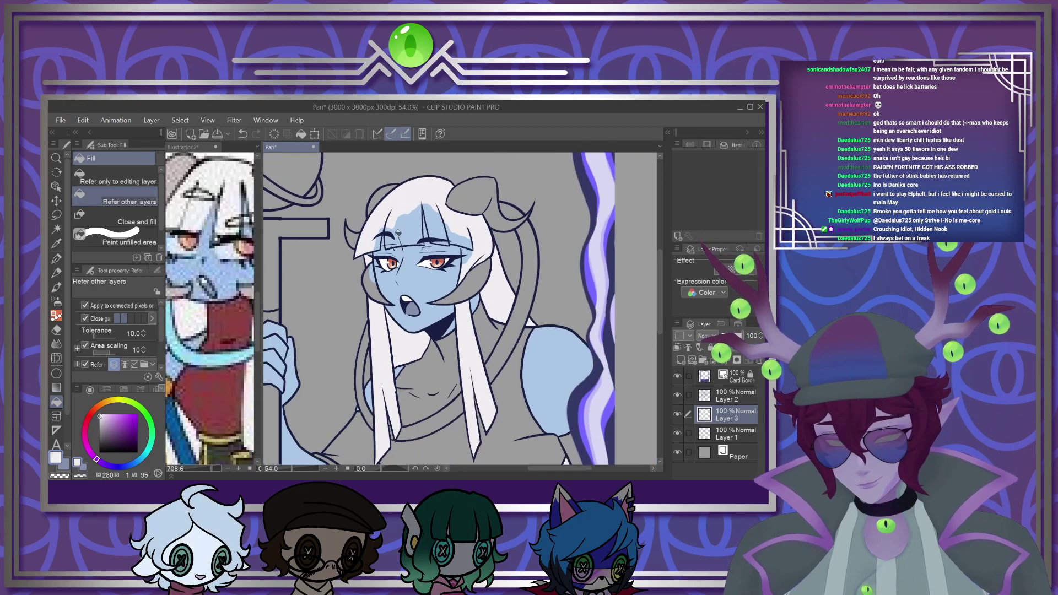
scroll(416, 259, up, 2)
click(55, 259)
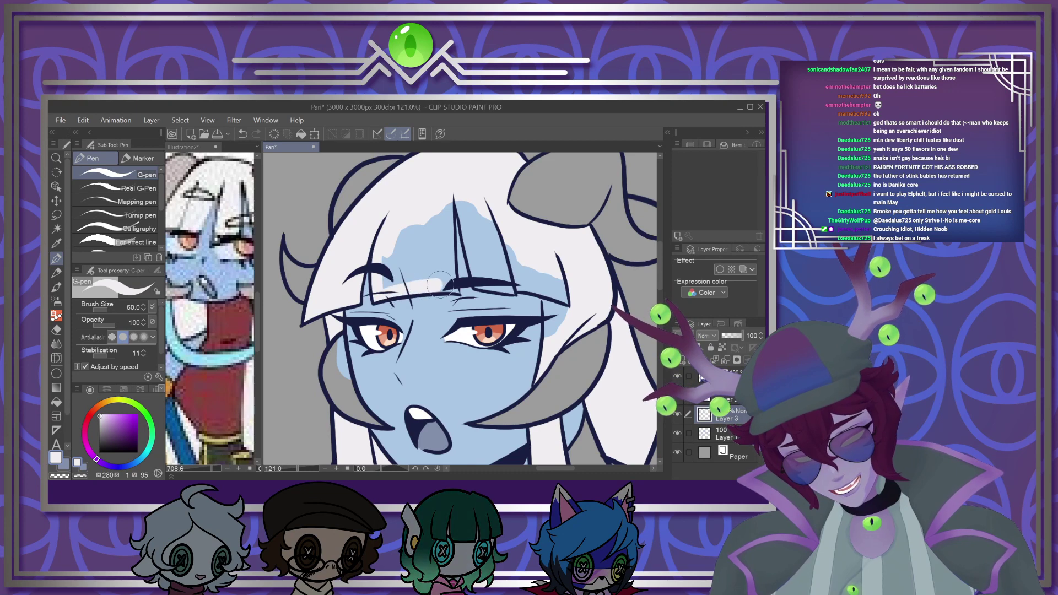
mouse_move(449, 223)
mouse_down()
mouse_move(433, 259)
mouse_move(402, 282)
mouse_up()
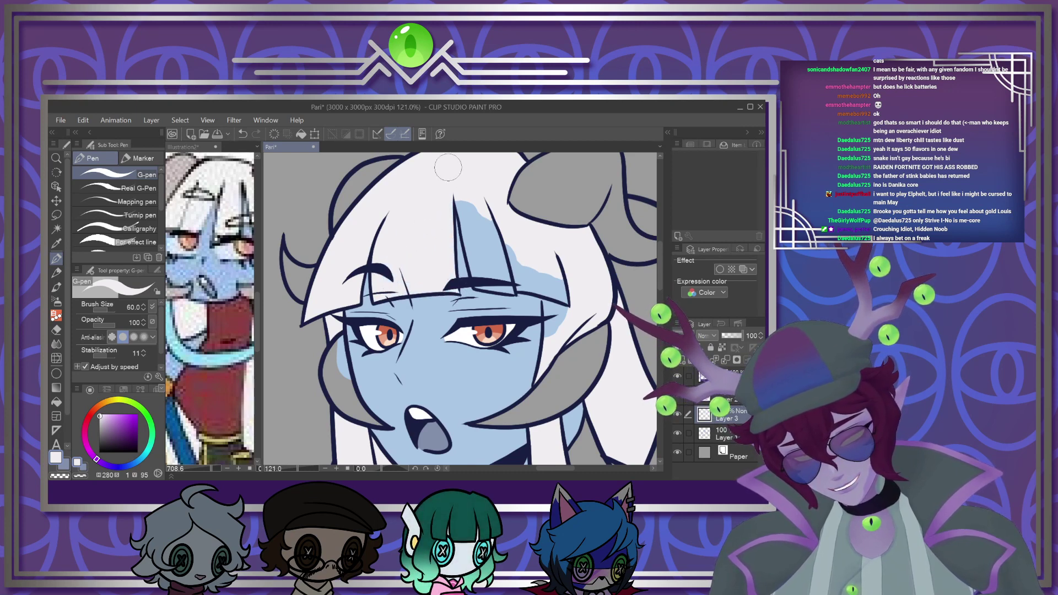
drag(457, 197, 469, 243)
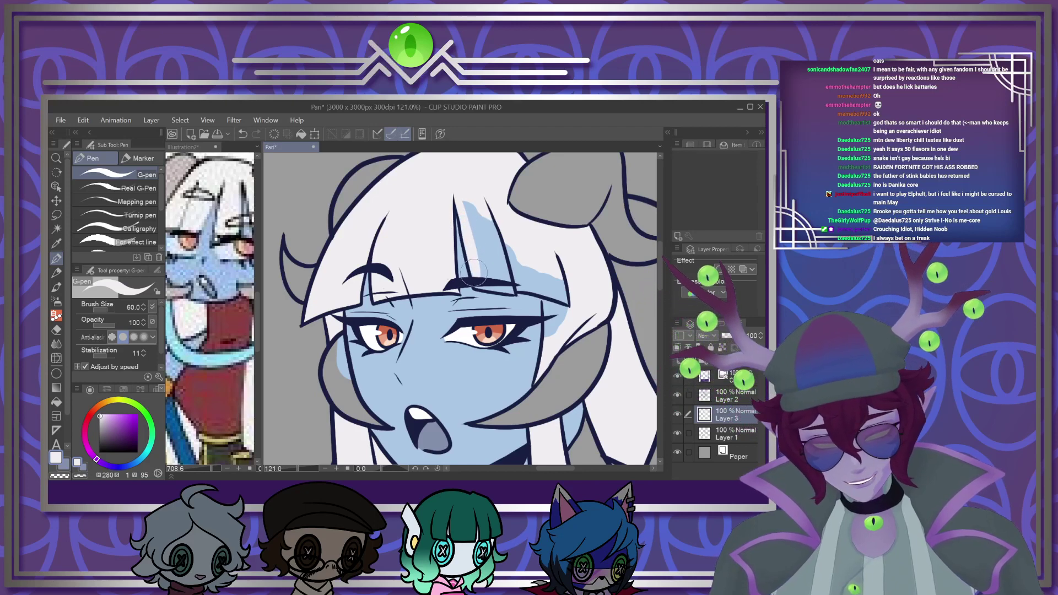
drag(510, 287, 482, 217)
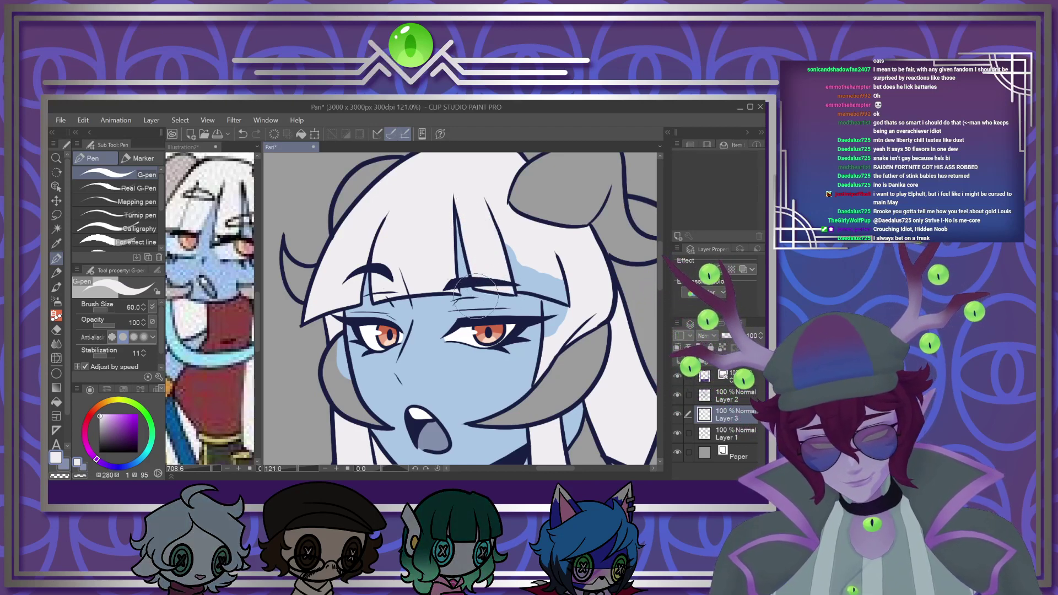
mouse_move(507, 235)
mouse_down()
mouse_move(518, 280)
mouse_move(570, 316)
mouse_up()
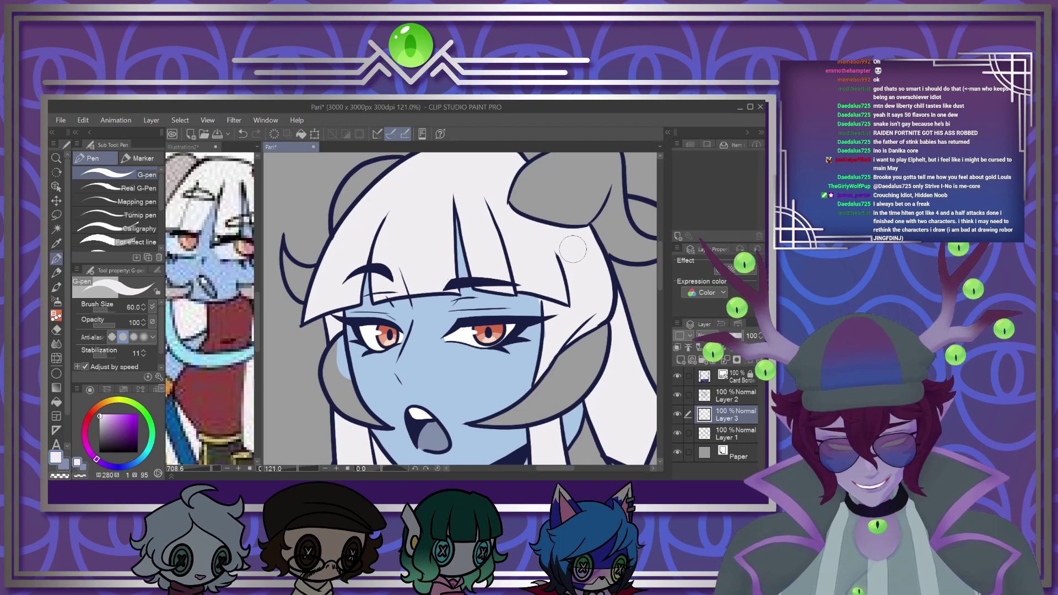
scroll(573, 249, down, 5)
scroll(474, 228, up, 3)
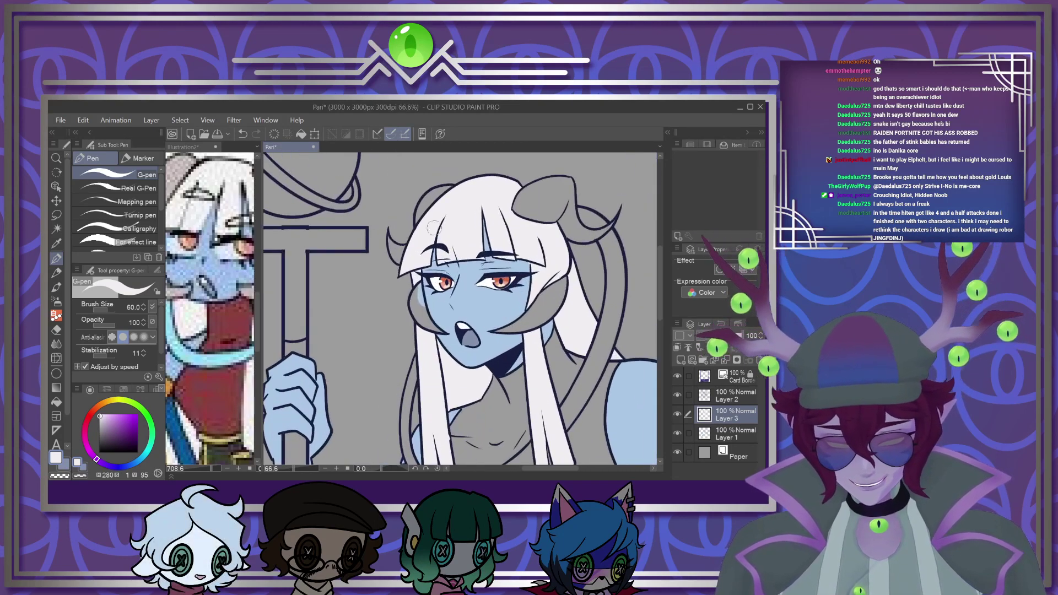
Sample the pinkish-grey horn color from the reference illustration and hide Layer 1 in the card drawing
click(220, 243)
scroll(221, 237, down, 6)
scroll(220, 237, up, 5)
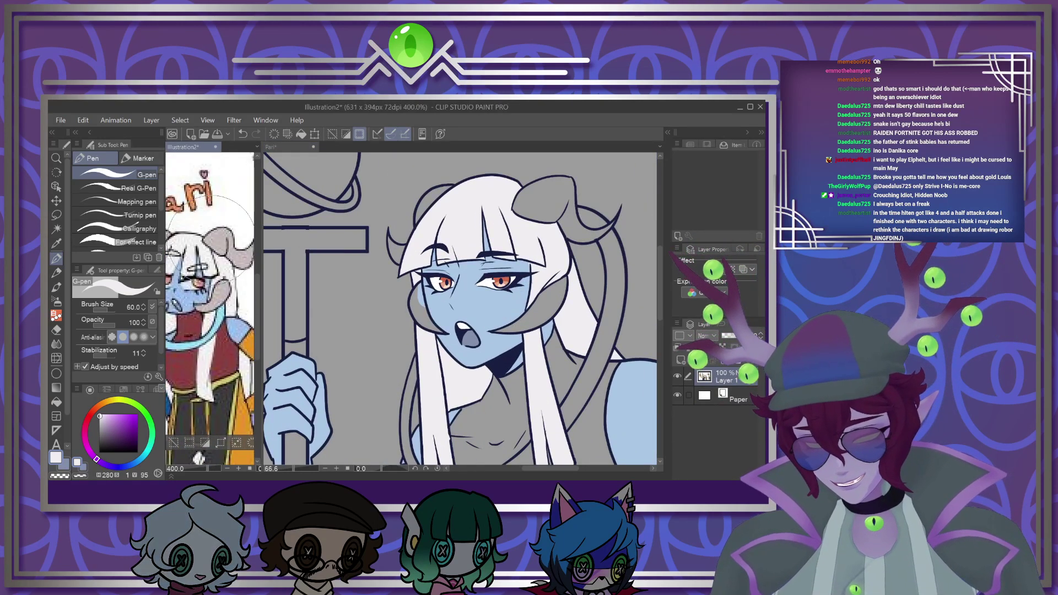
alt+click(221, 235)
click(474, 228)
scroll(475, 227, up, 3)
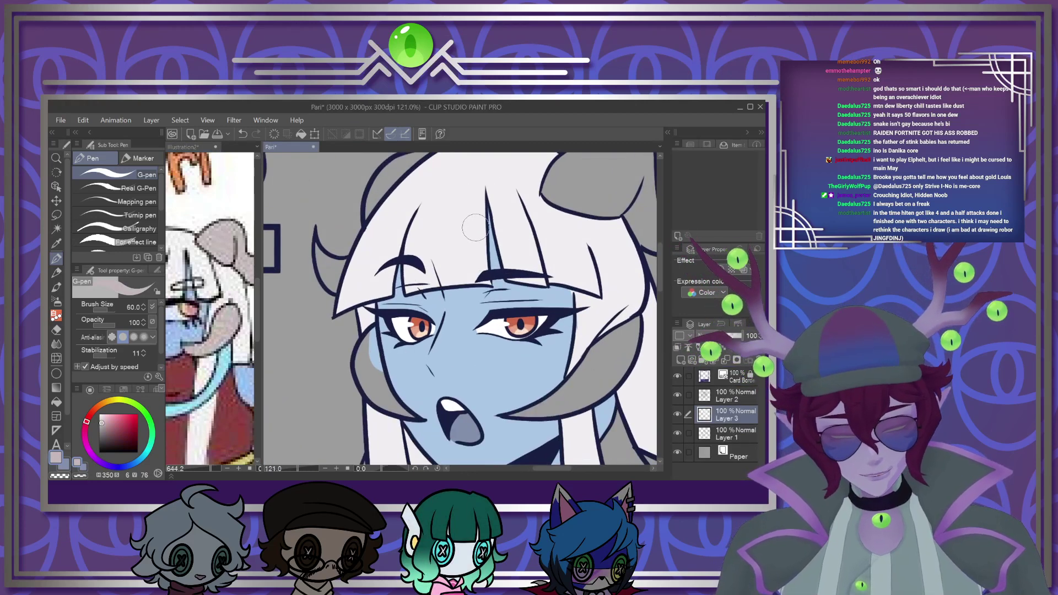
click(678, 434)
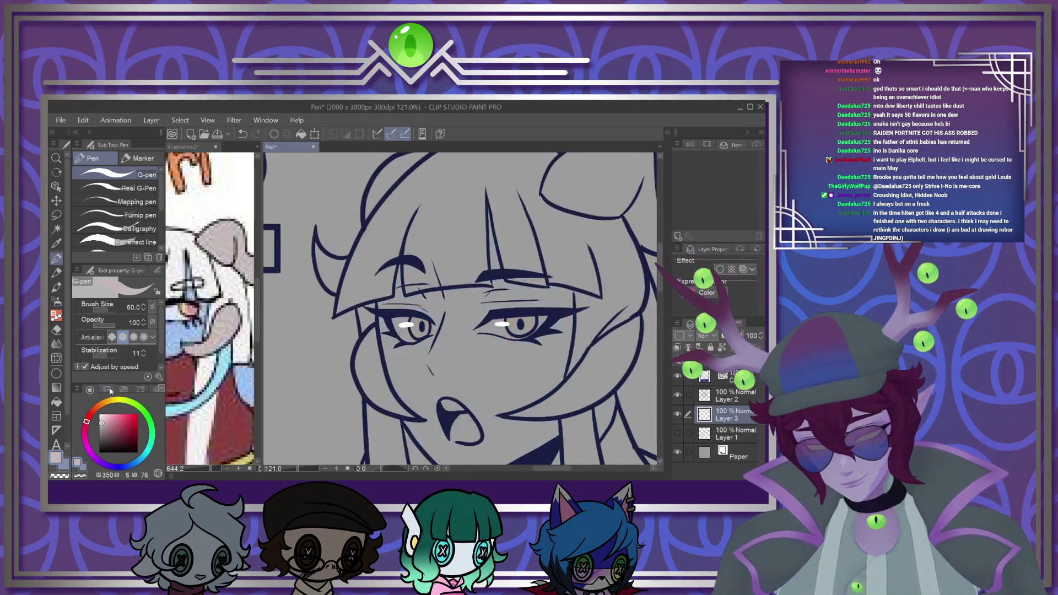
Fill all the horn sections with the sampled pinkish grey on Layer 3, using Refer other layers, and show Layer 1 again
key(g)
click(374, 370)
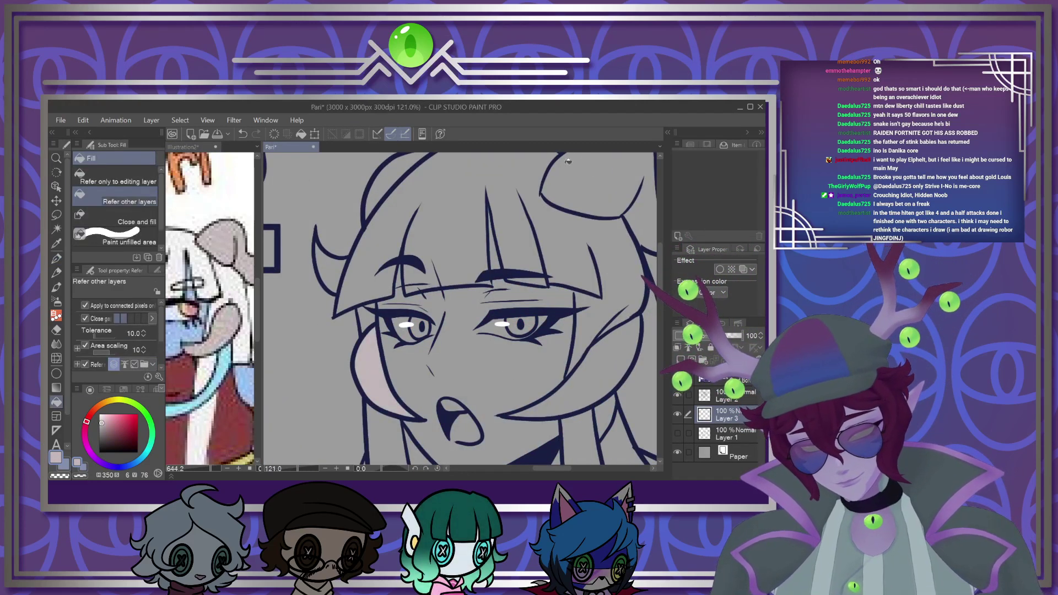
click(396, 174)
click(613, 171)
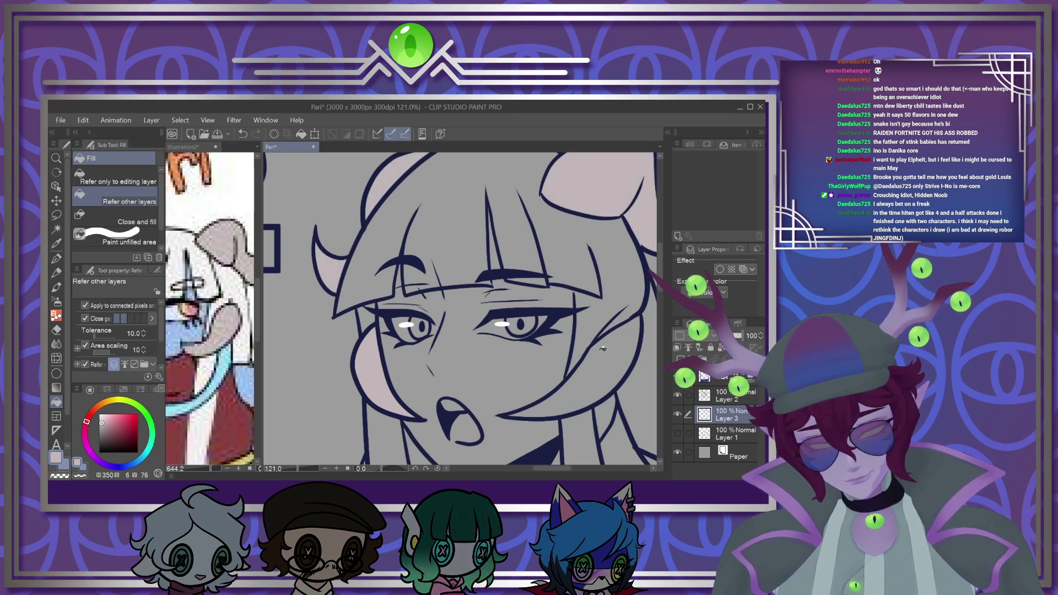
click(612, 344)
scroll(526, 323, down, 4)
scroll(525, 417, up, 2)
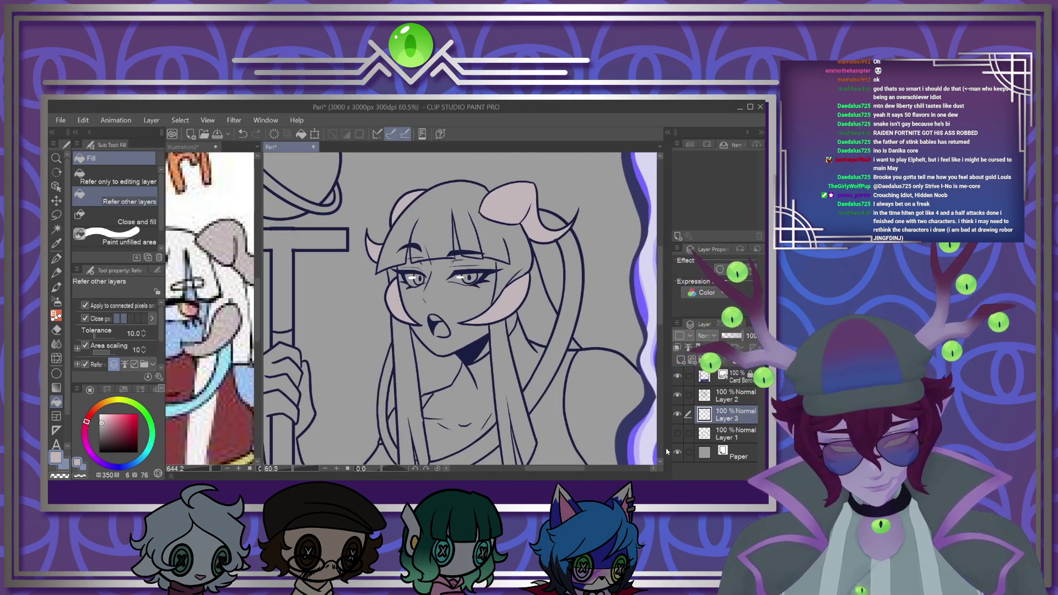
click(678, 434)
scroll(462, 311, down, 3)
scroll(462, 312, up, 2)
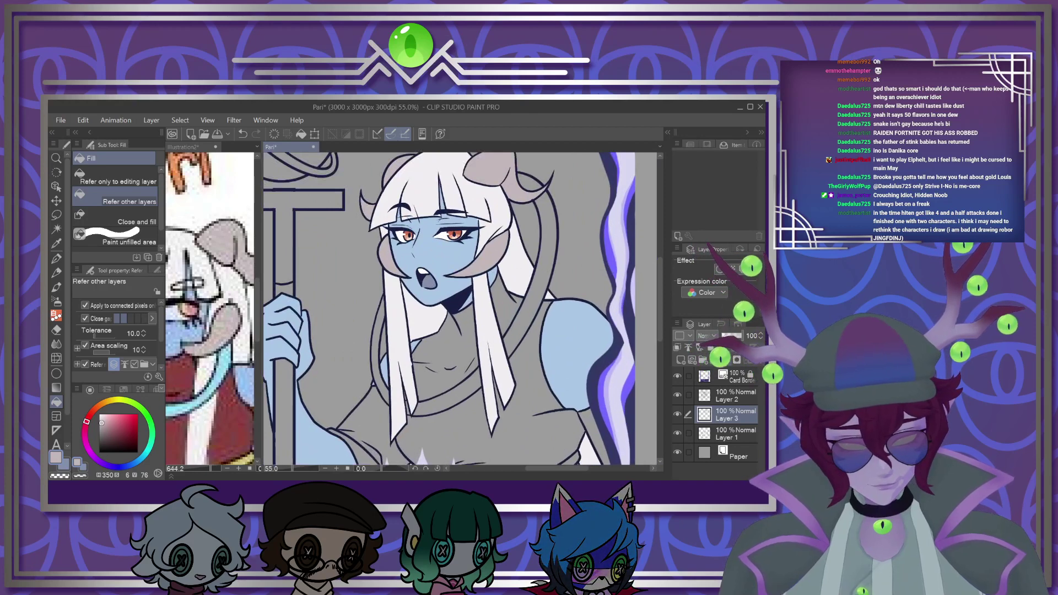
Sample the dark red from the reference outfit, hide Layer 1 and fill the sleeveless top's sections with it
click(215, 342)
scroll(213, 341, down, 3)
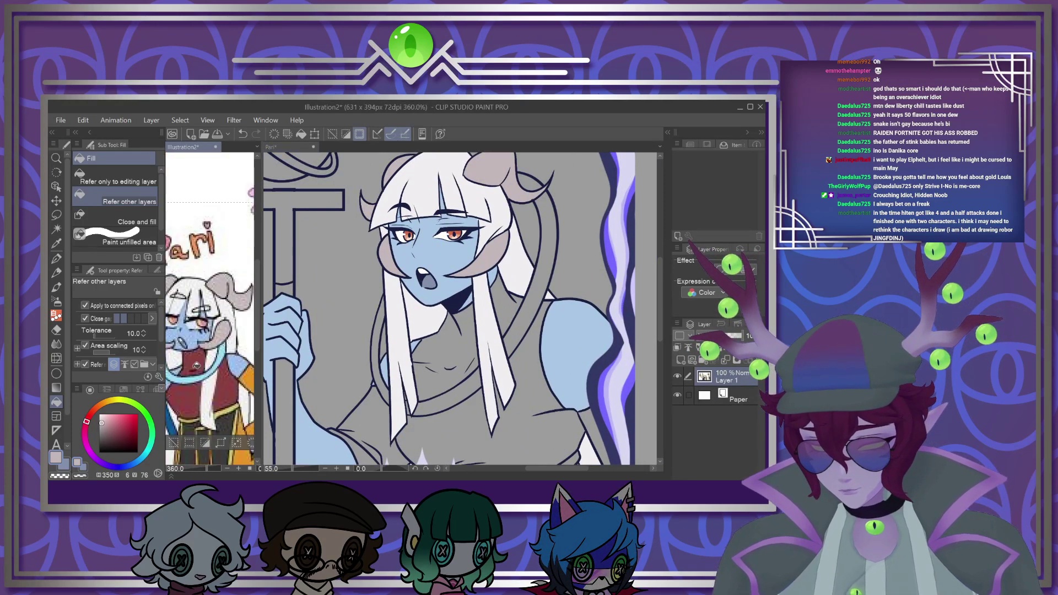
click(322, 375)
scroll(323, 375, down, 1)
click(677, 434)
scroll(420, 367, up, 1)
click(437, 376)
click(417, 313)
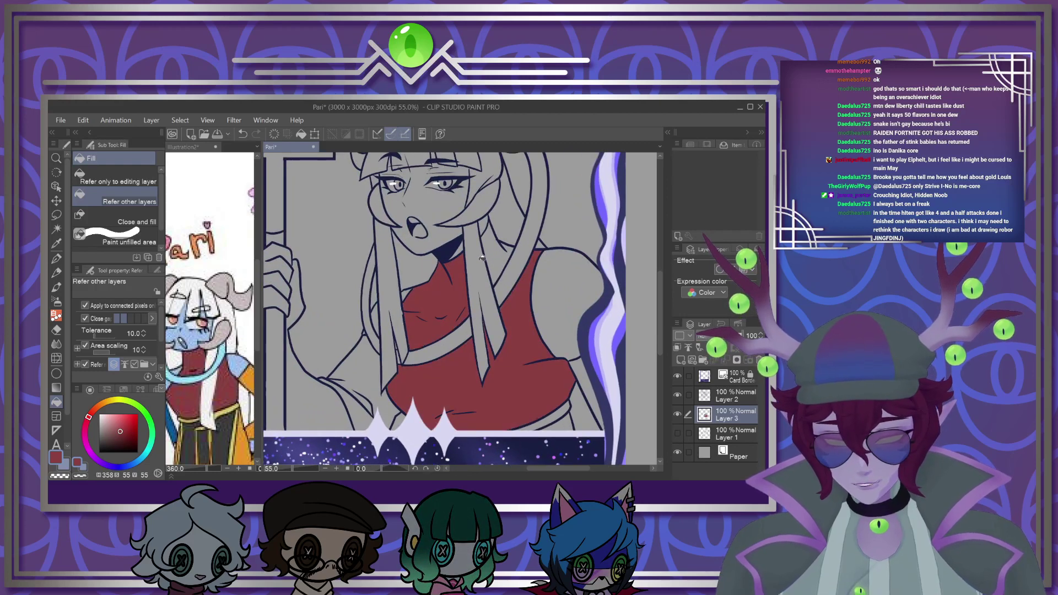
click(500, 249)
scroll(500, 251, down, 1)
Fill the garment below the waist with dark grey and its trim with gold, both sampled from the reference, and show Layer 1 again
click(229, 402)
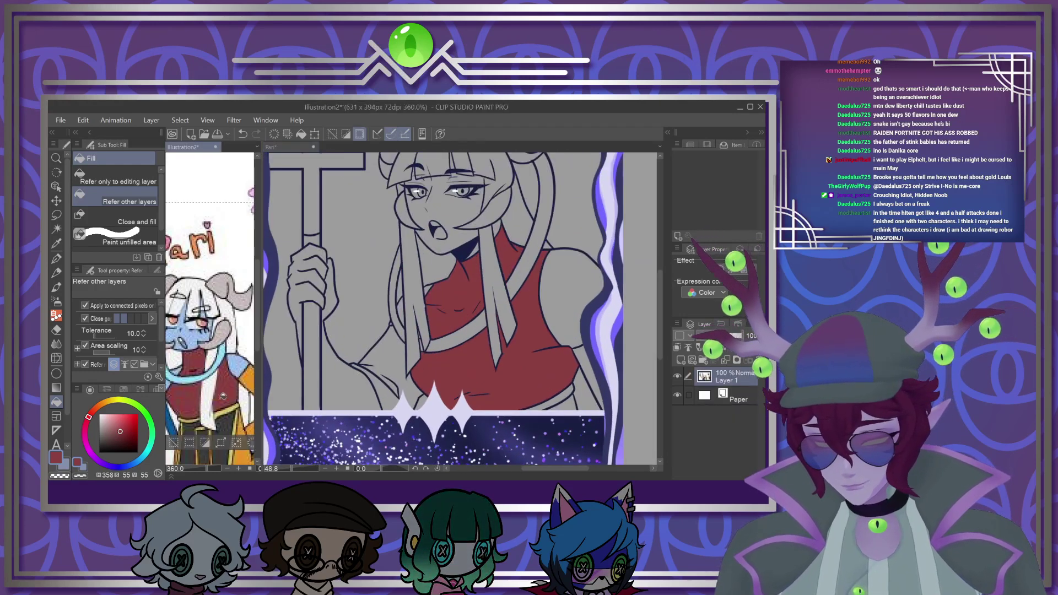
scroll(231, 400, up, 1)
click(554, 403)
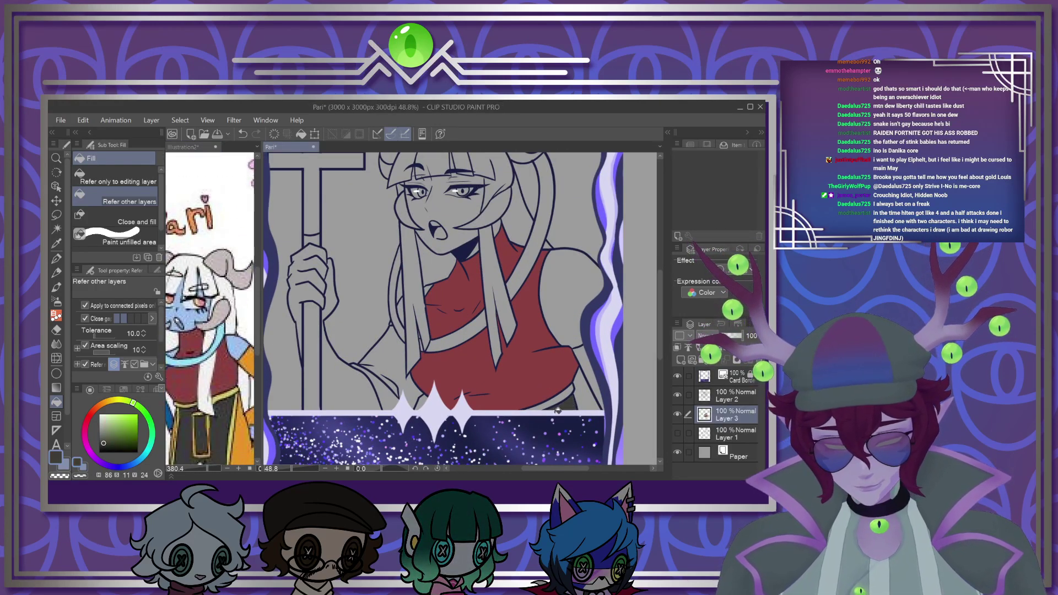
click(225, 419)
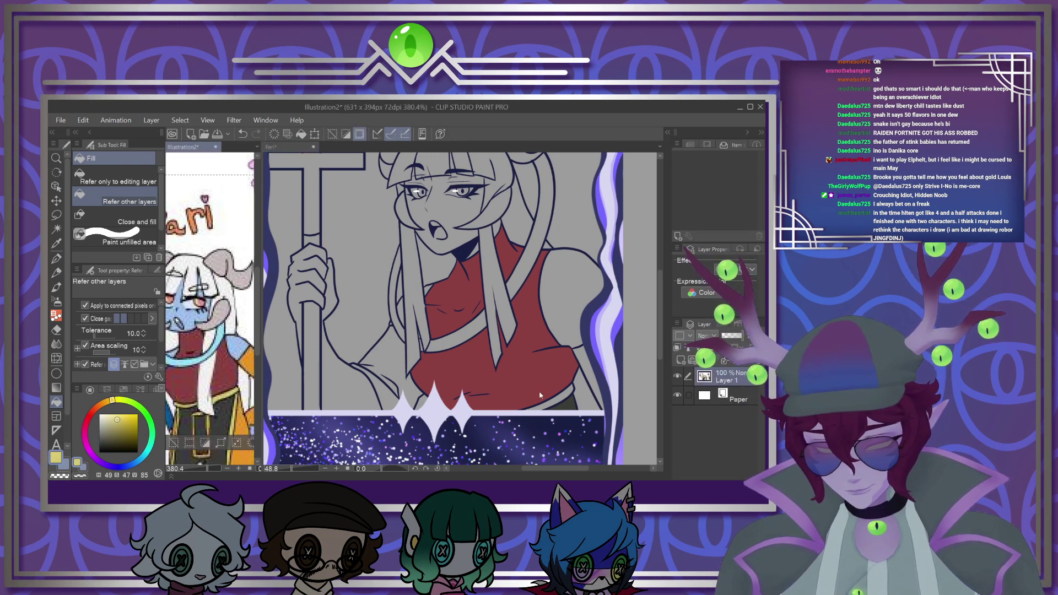
click(502, 379)
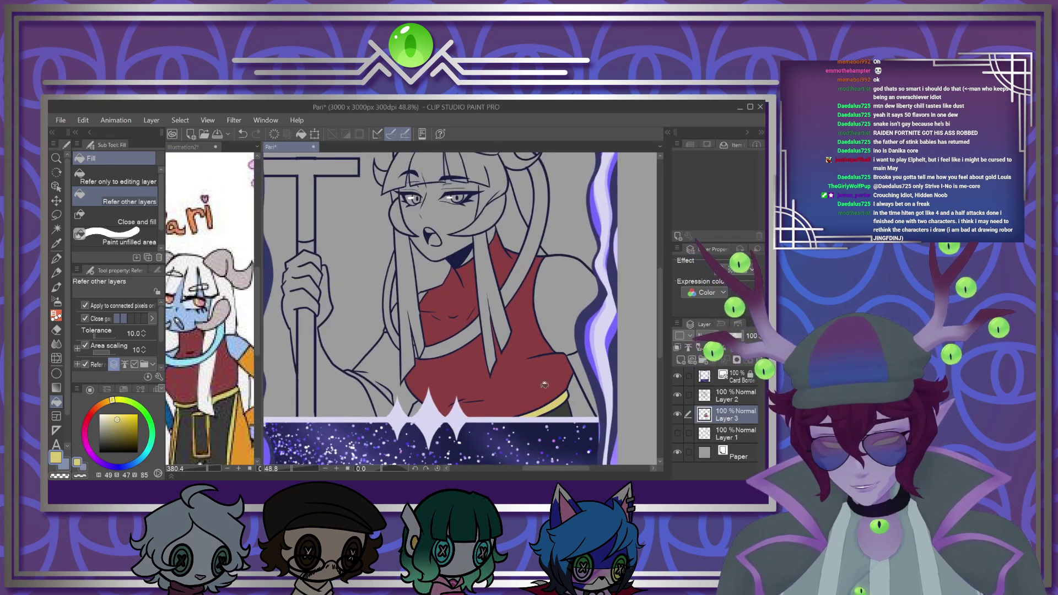
click(678, 433)
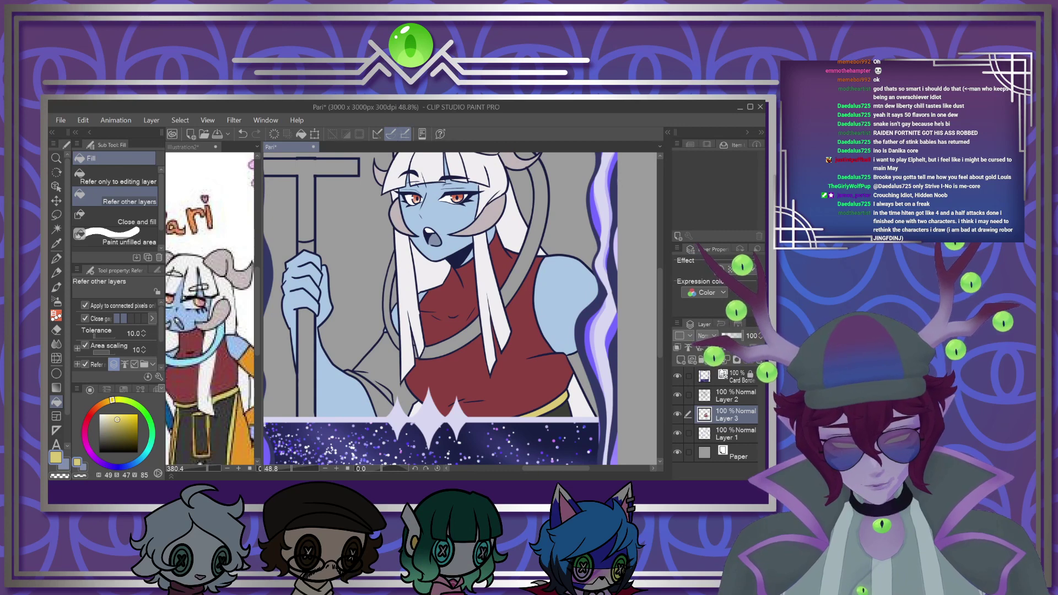
Sample the orange from the reference illustration and fill the draped sleeve sections beside both arms
click(202, 398)
scroll(203, 398, down, 3)
scroll(202, 386, up, 2)
alt+click(192, 376)
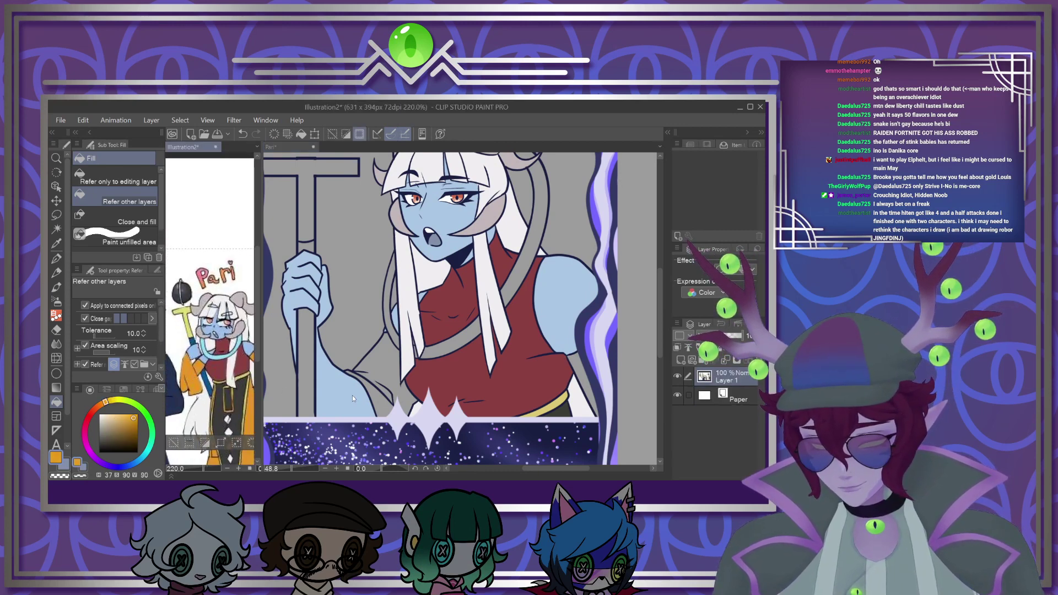
scroll(386, 375, up, 2)
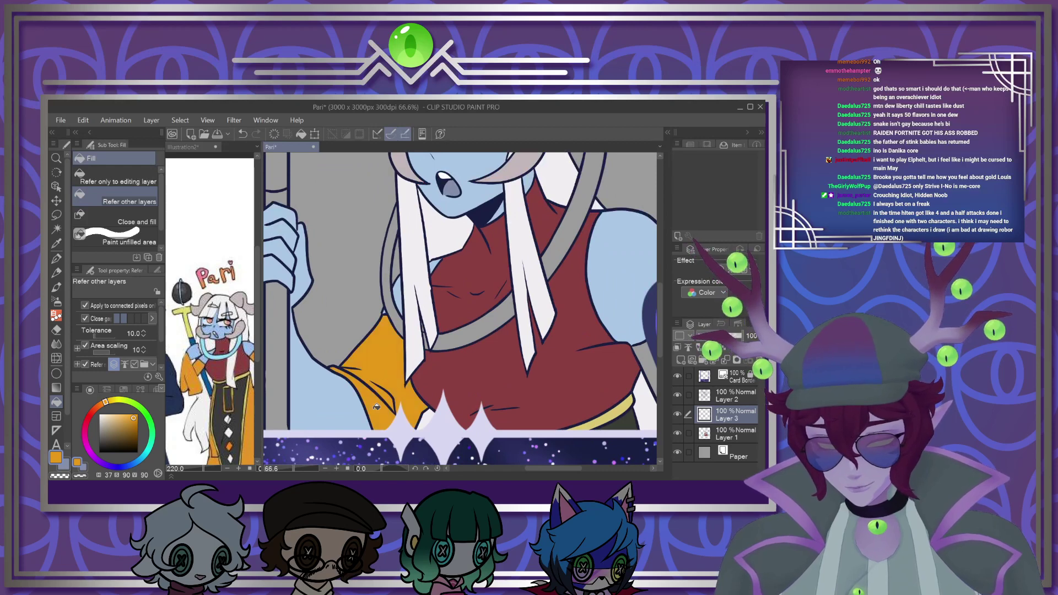
scroll(377, 407, down, 2)
scroll(562, 356, up, 1)
scroll(543, 411, down, 3)
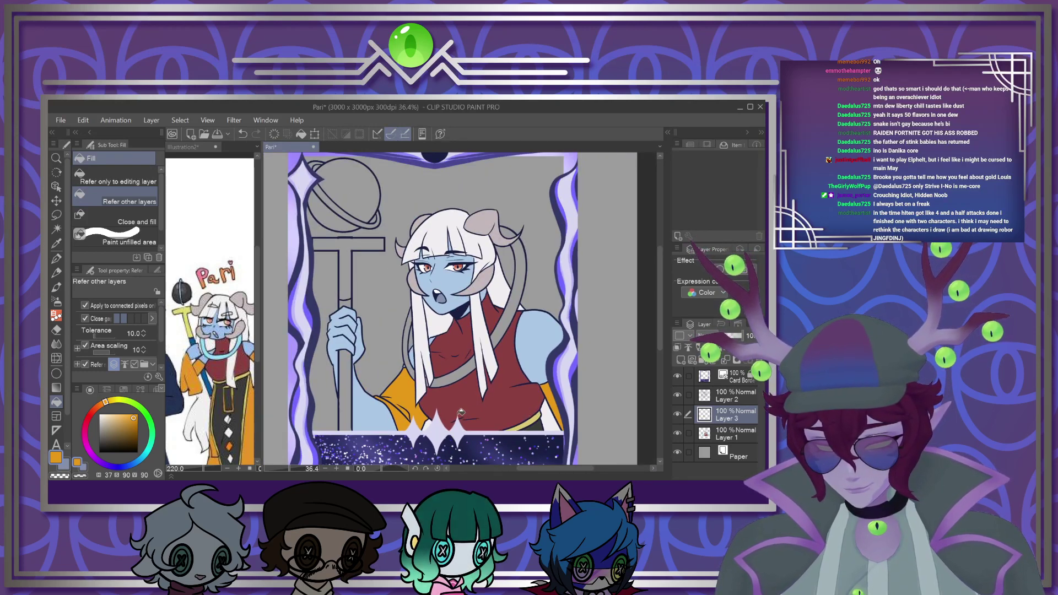
Sample the light cyan from the reference and fill every section of the tube looping around the character's neck and shoulders
click(205, 353)
scroll(204, 353, up, 3)
alt+click(205, 352)
click(456, 375)
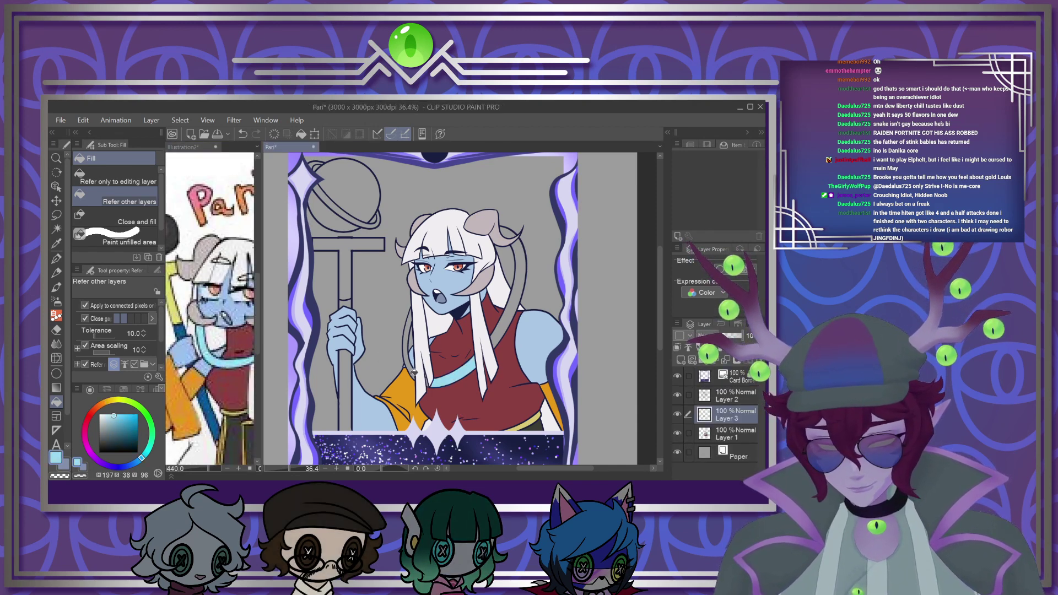
click(510, 231)
scroll(431, 377, up, 6)
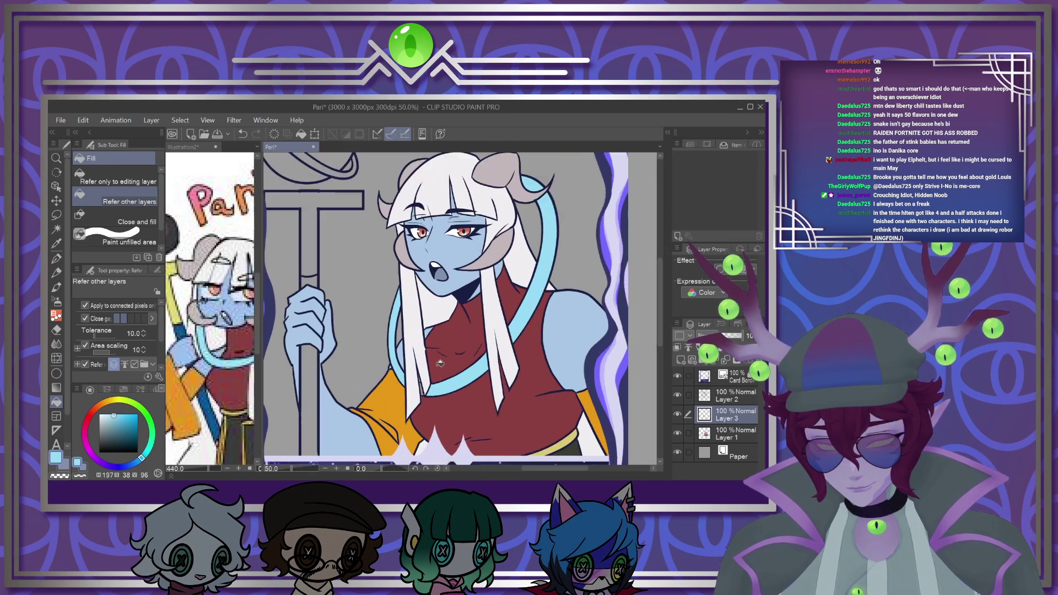
Touch up the top's red around the hair strand and the cyan tube with the G-pen at size 25
alt+click(479, 330)
scroll(481, 327, up, 3)
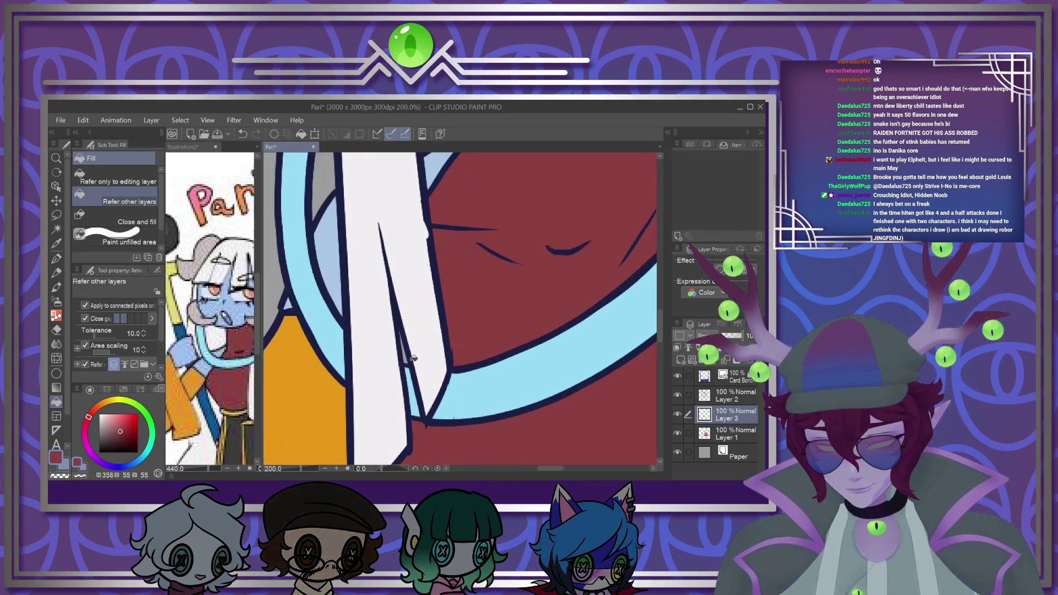
click(57, 258)
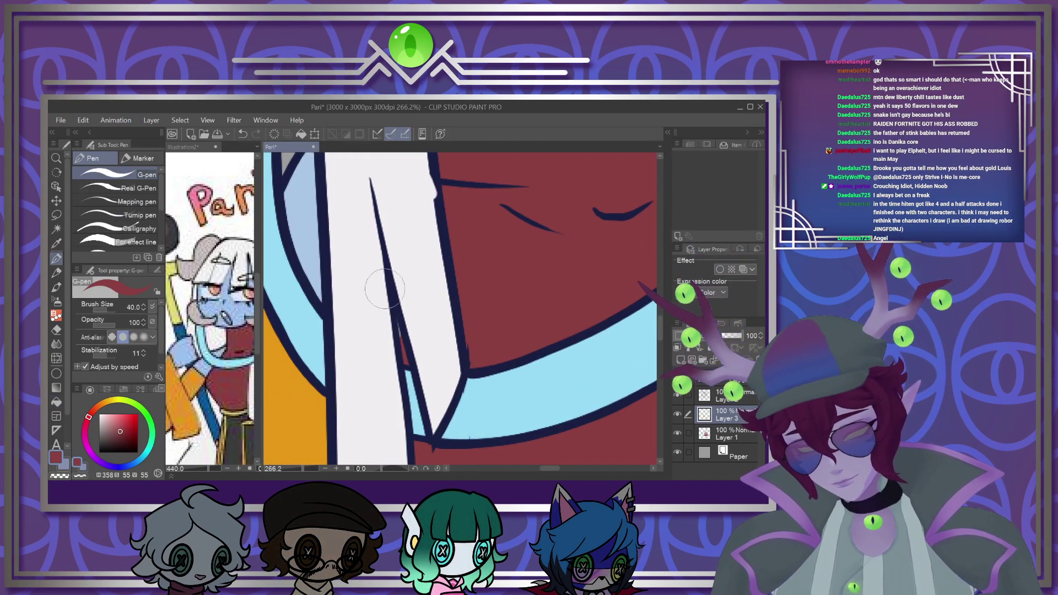
scroll(414, 325, down, 9)
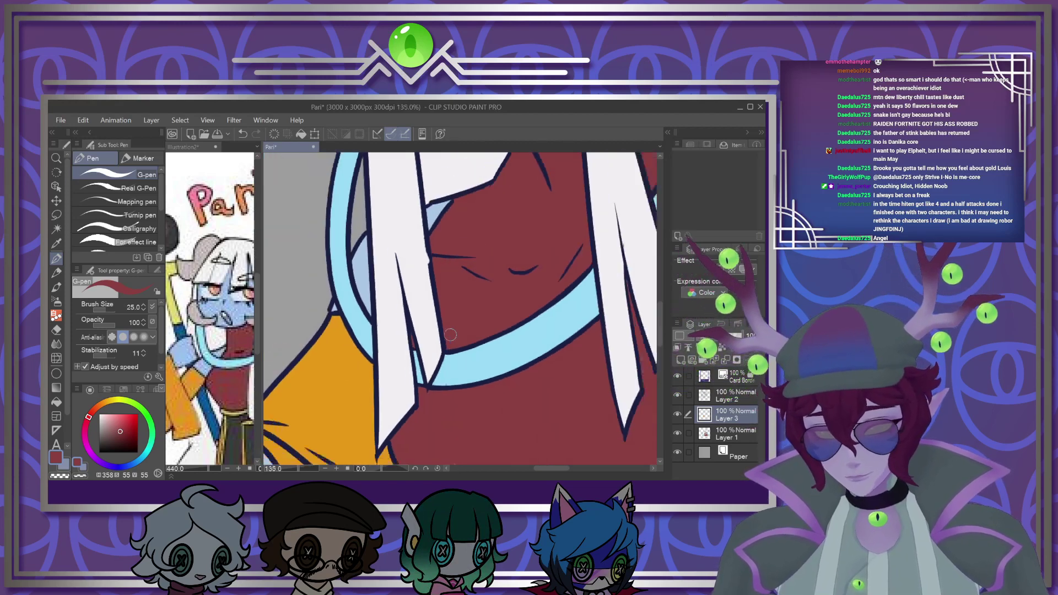
scroll(437, 309, down, 1)
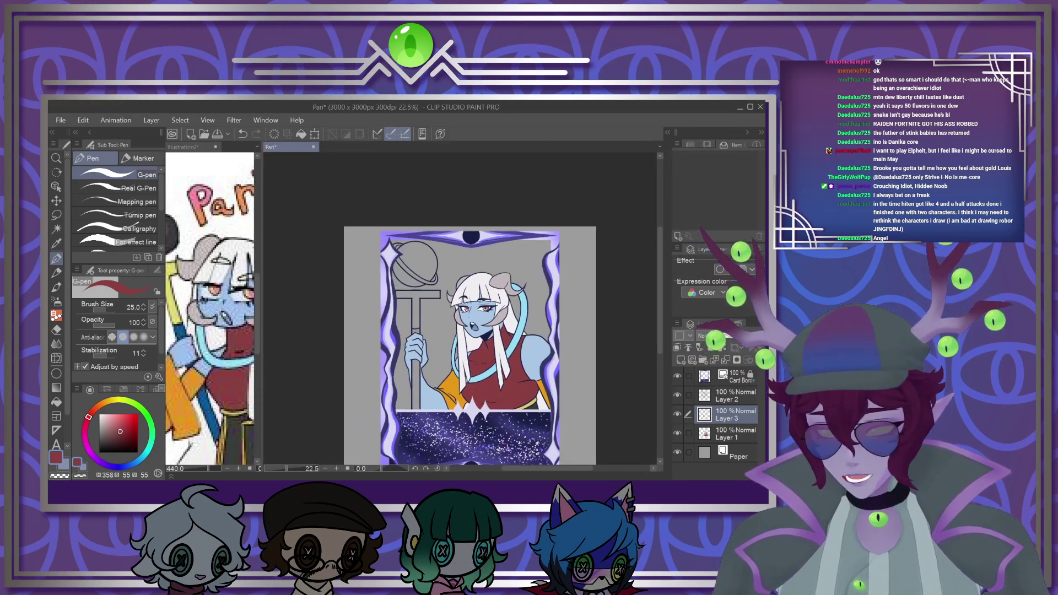
Fill the staff's shaft with blue and its T-shaped head with yellow, both sampled from the reference illustration
click(226, 365)
alt+click(225, 364)
alt+click(207, 406)
key(g)
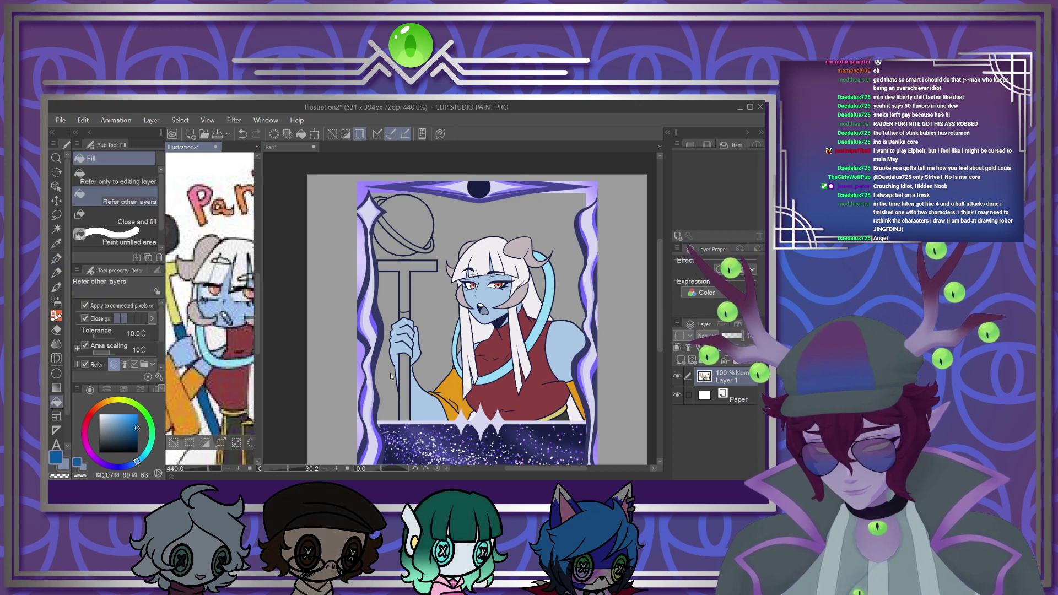
click(407, 380)
scroll(410, 310, up, 1)
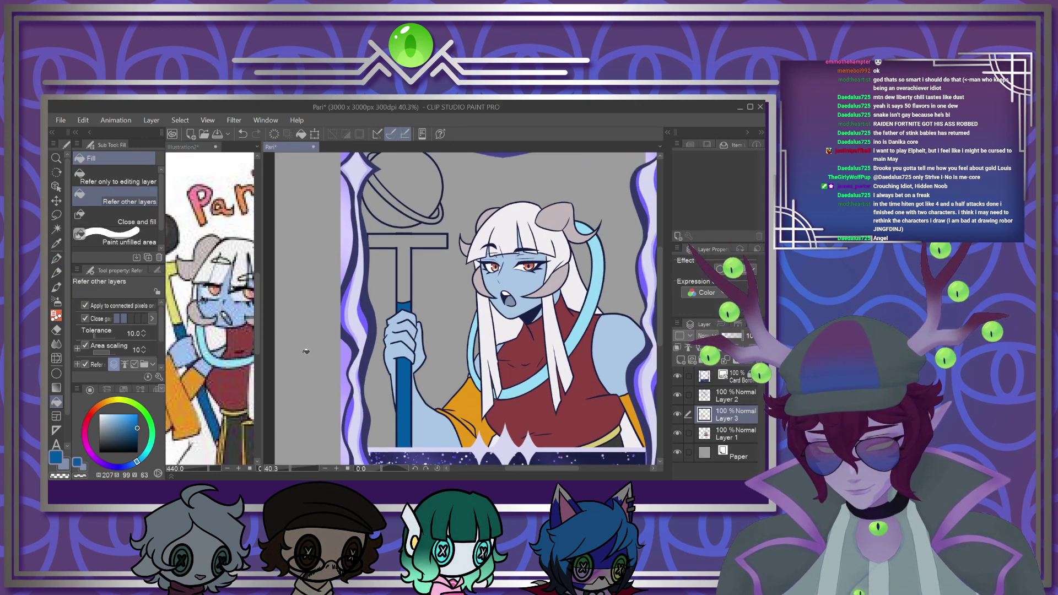
alt+click(175, 316)
click(406, 246)
scroll(416, 334, down, 1)
Fill the planet above the staff with dark grey and its ring with blue-grey, sampling both colors from the reference
click(214, 313)
scroll(214, 314, up, 4)
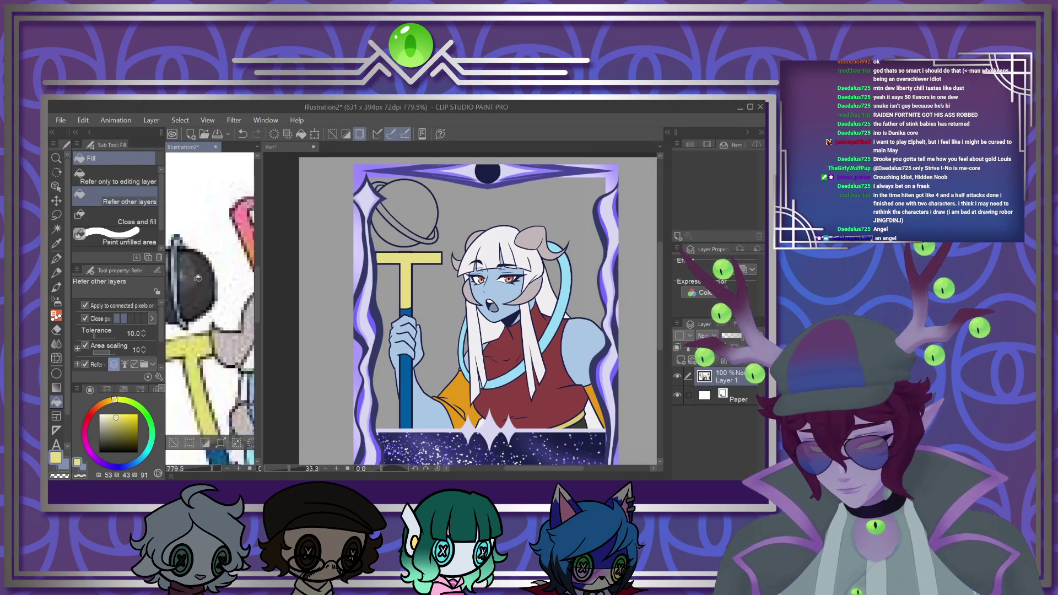
alt+click(195, 281)
click(408, 207)
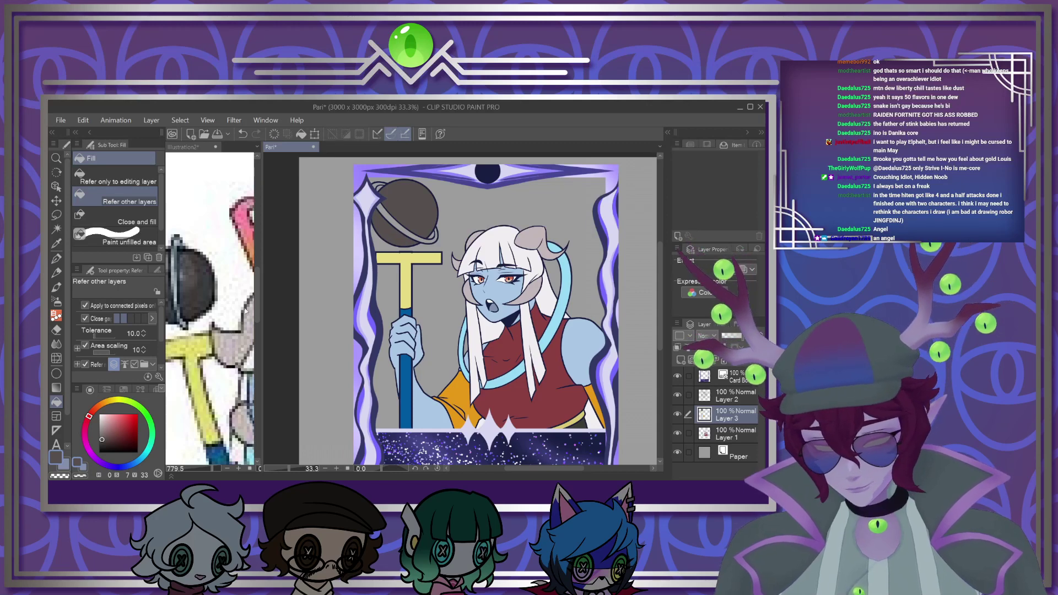
click(174, 259)
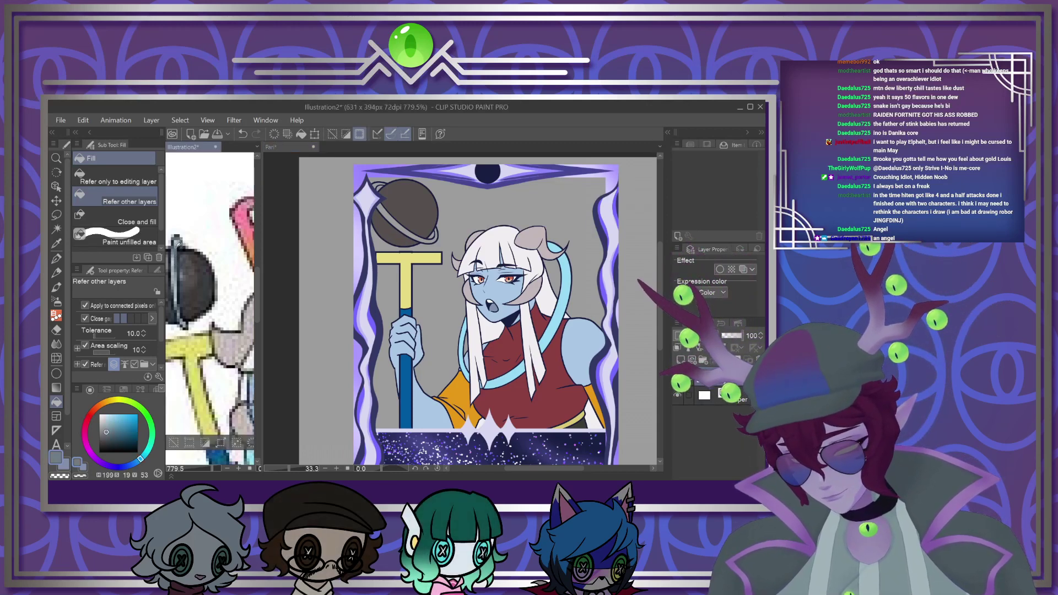
alt+click(429, 235)
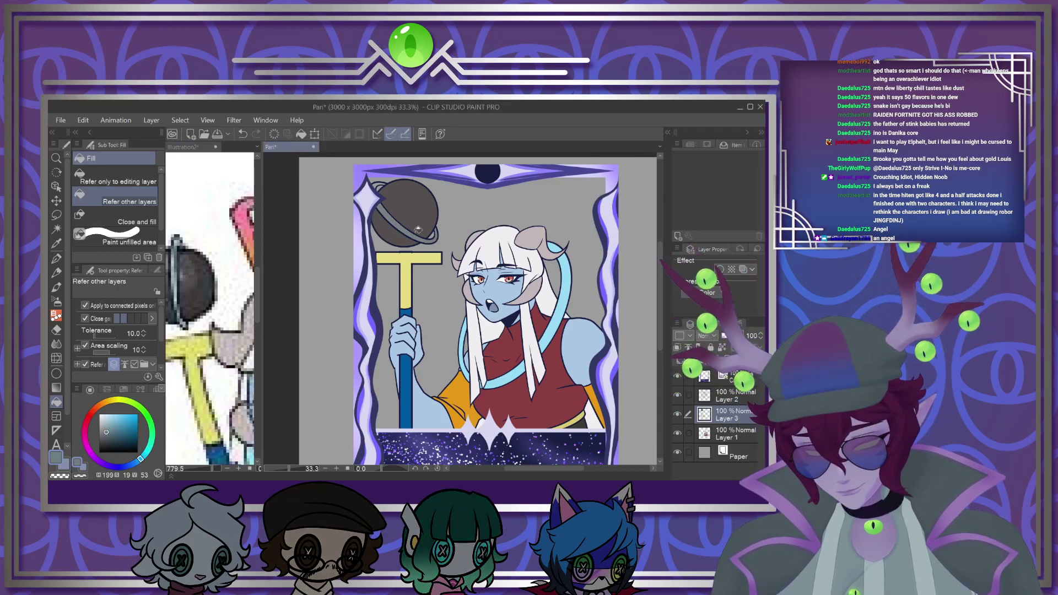
scroll(447, 220, down, 3)
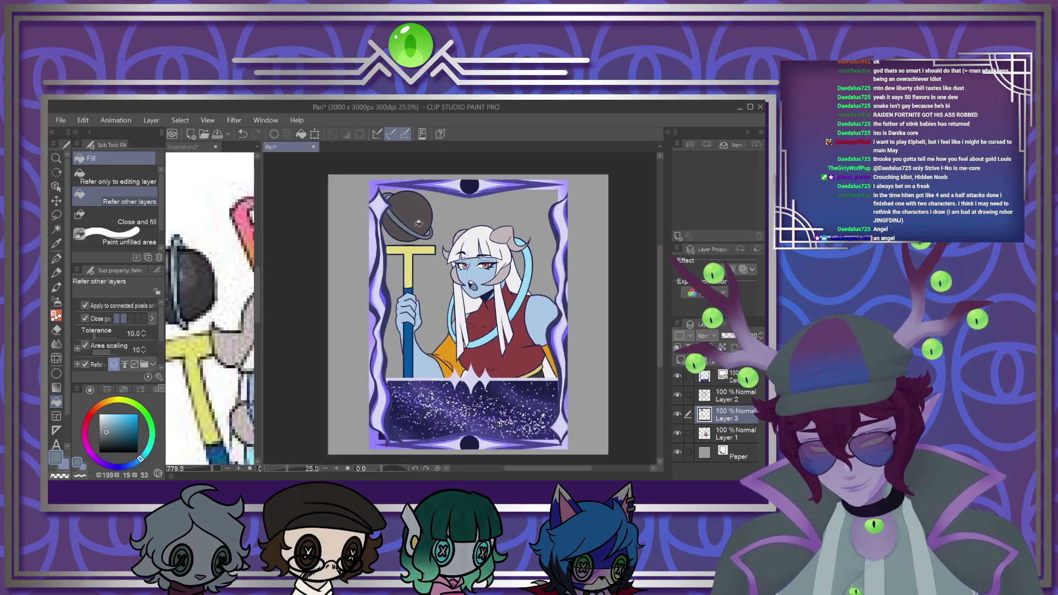
Clip Layer 3 to the layer below, set it to Overlay and fill it with the purple sampled from the card frame
scroll(467, 270, up, 1)
scroll(542, 200, up, 1)
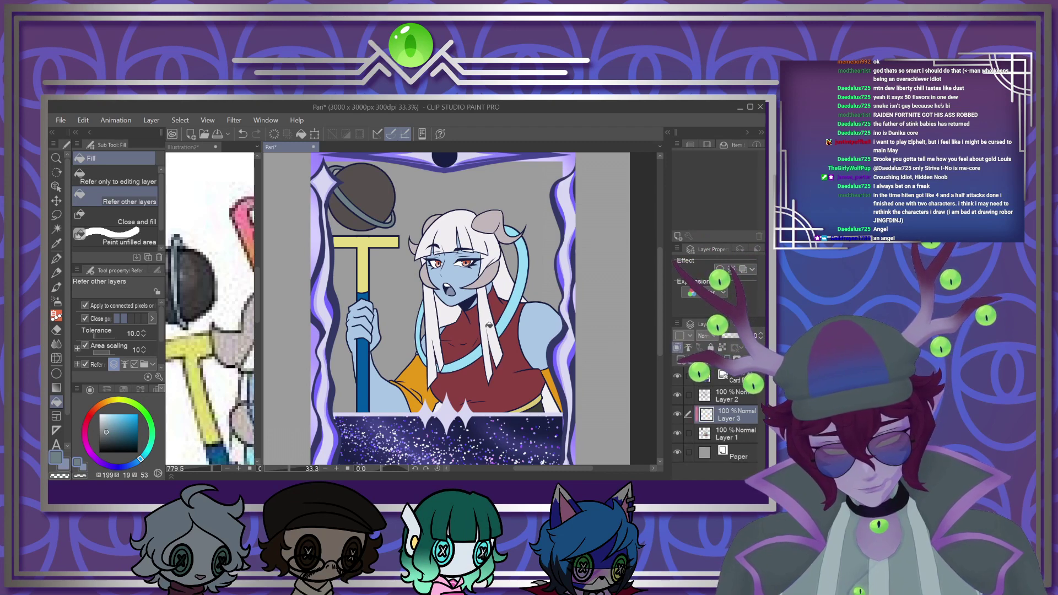
scroll(386, 320, down, 2)
scroll(334, 196, up, 2)
alt+click(331, 195)
scroll(452, 324, down, 3)
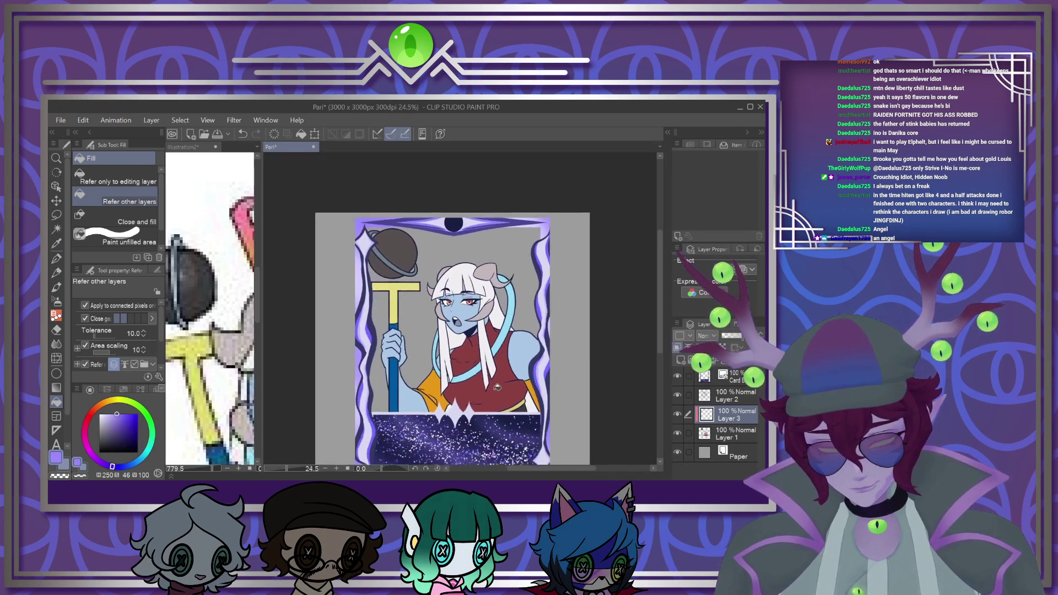
scroll(498, 388, up, 2)
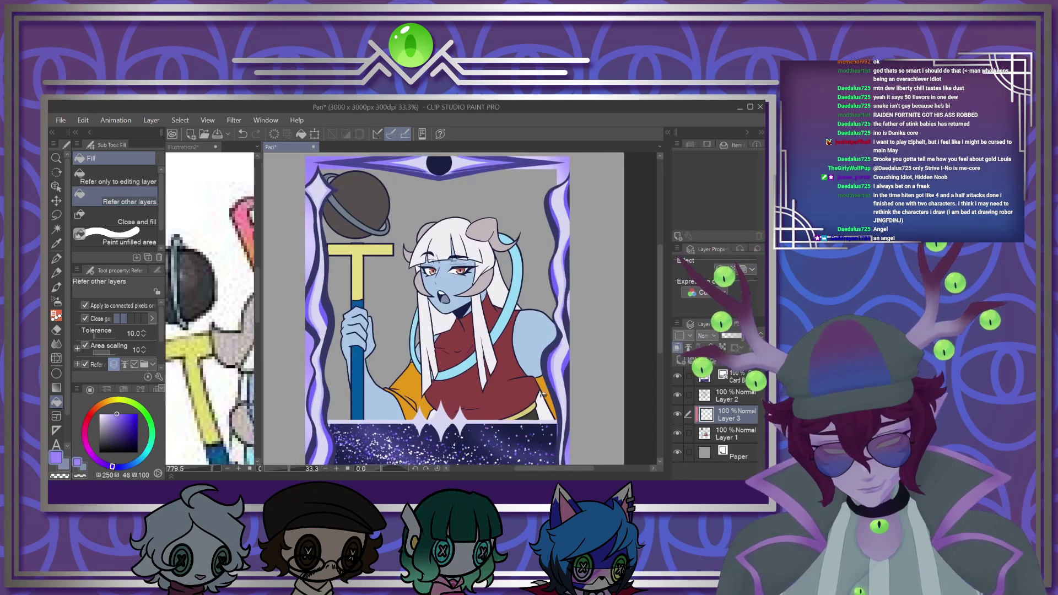
click(702, 249)
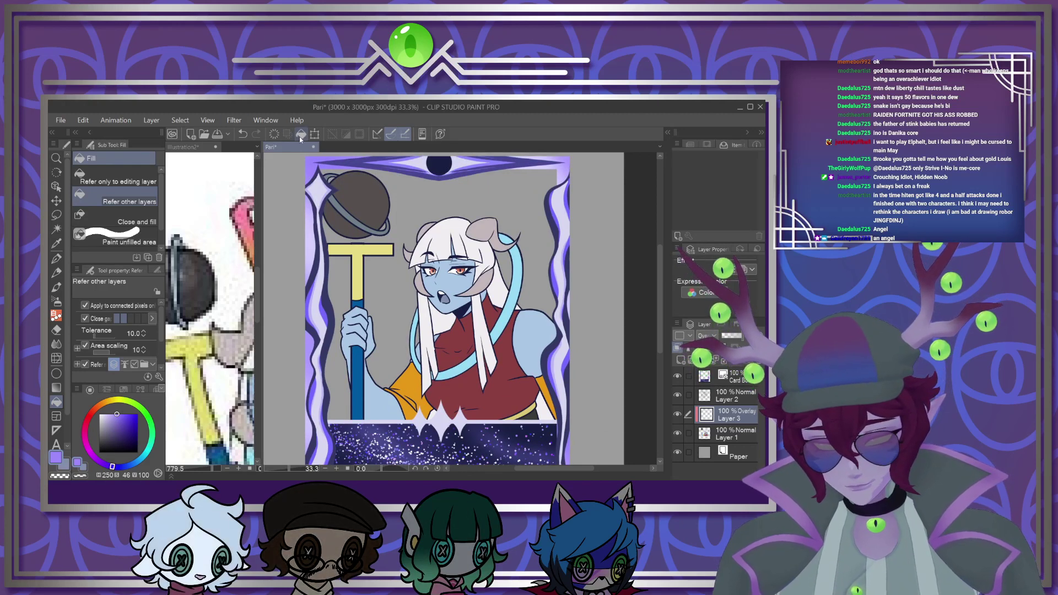
click(497, 337)
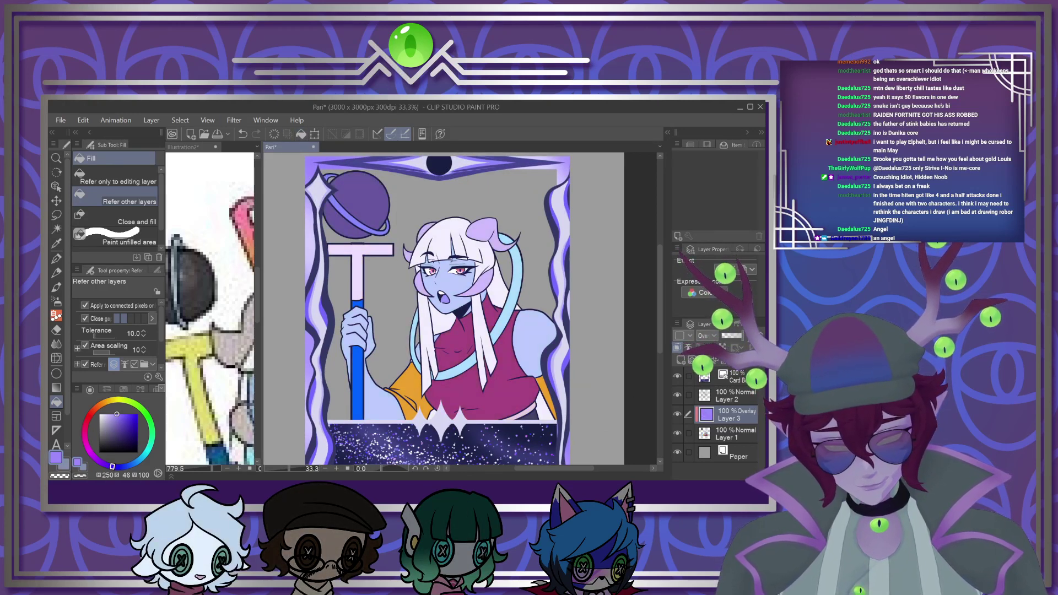
Clear the purple fill from Layer 3 and switch the layer's blending mode to Multiply
click(727, 335)
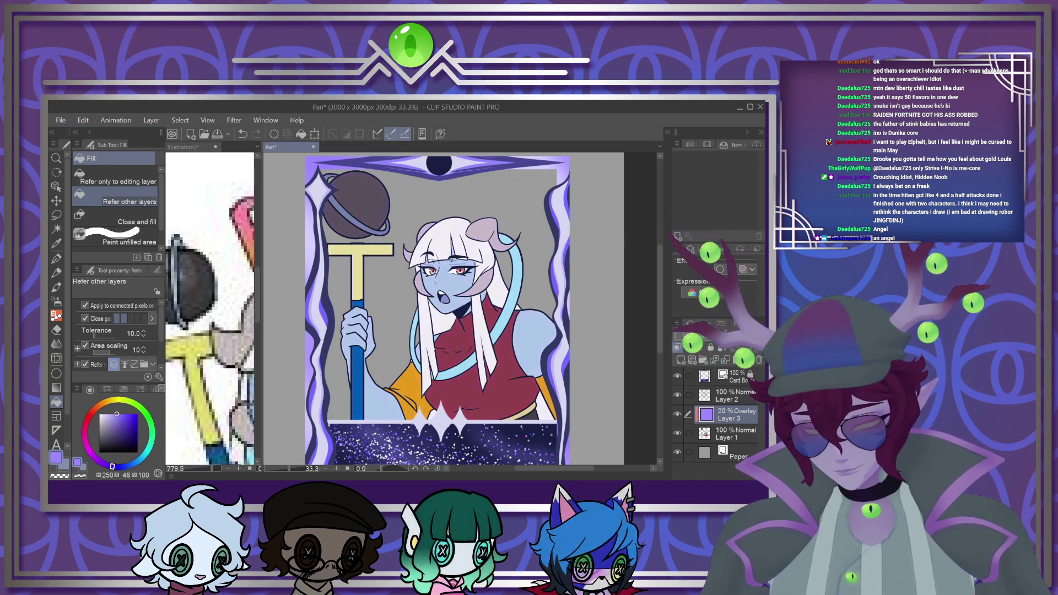
key(Delete)
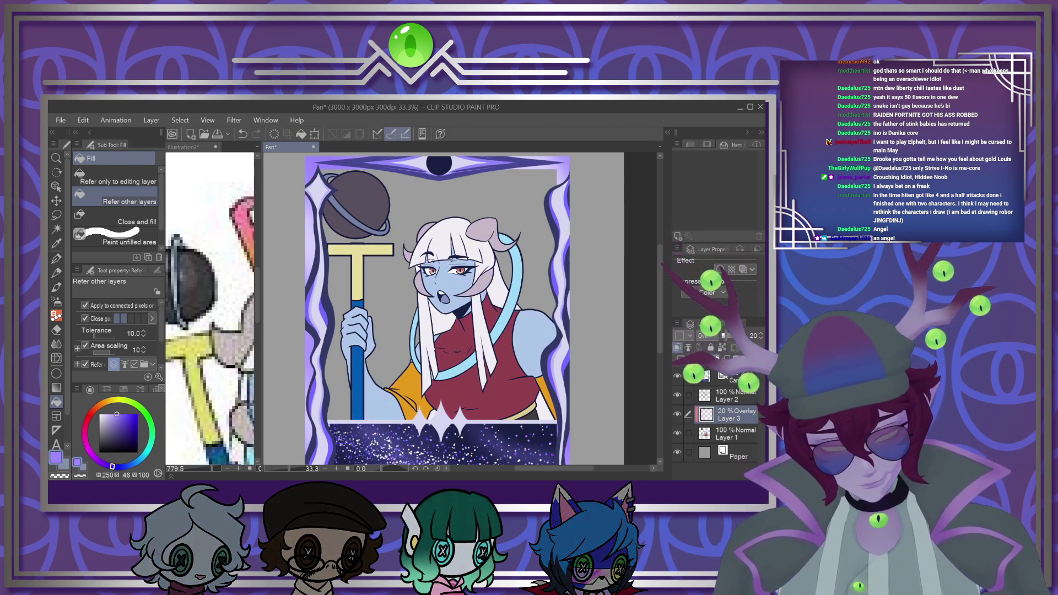
click(707, 190)
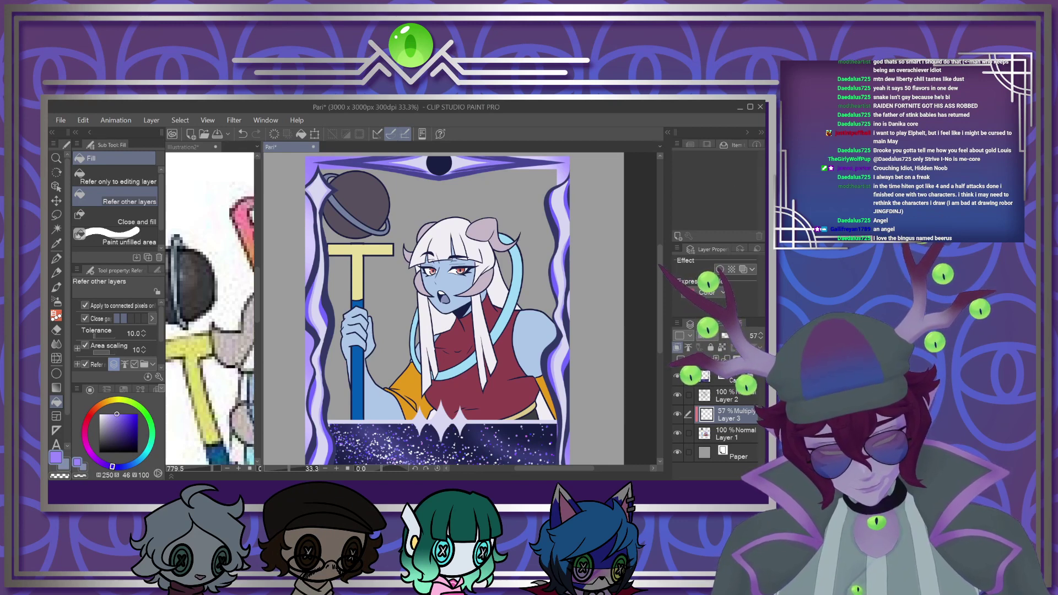
Close the reference illustration, leaving the card drawing open
key(ctrl+Tab)
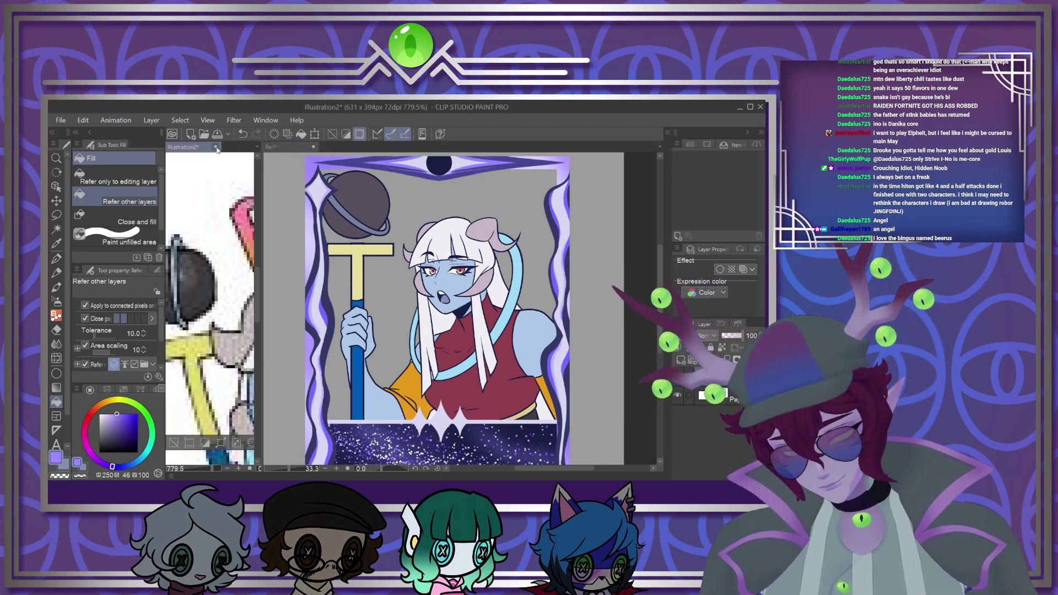
key(ctrl+w)
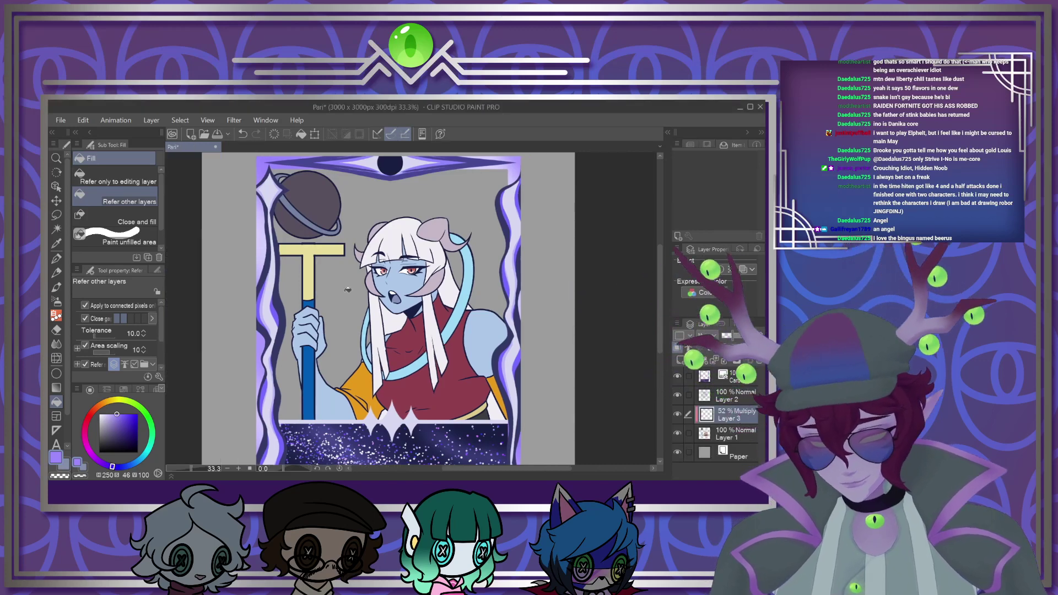
Set the opacity of the Multiply layer to 77%
scroll(328, 217, up, 4)
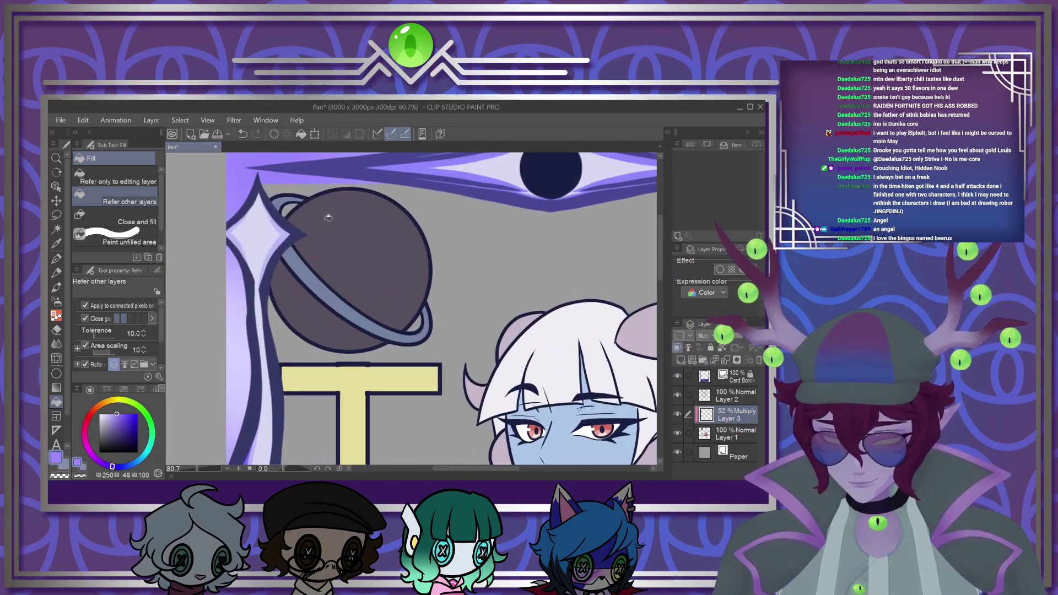
scroll(328, 217, down, 2)
scroll(369, 231, up, 3)
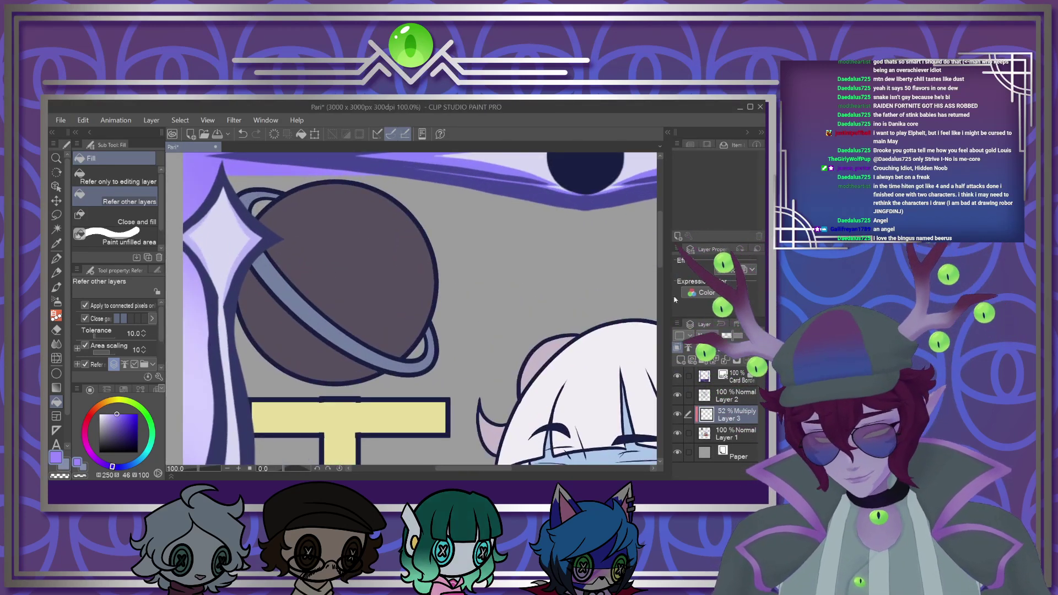
click(740, 335)
Shade the lower part of the planet and the back of its ring in purple with the G-pen at size 60
key(p)
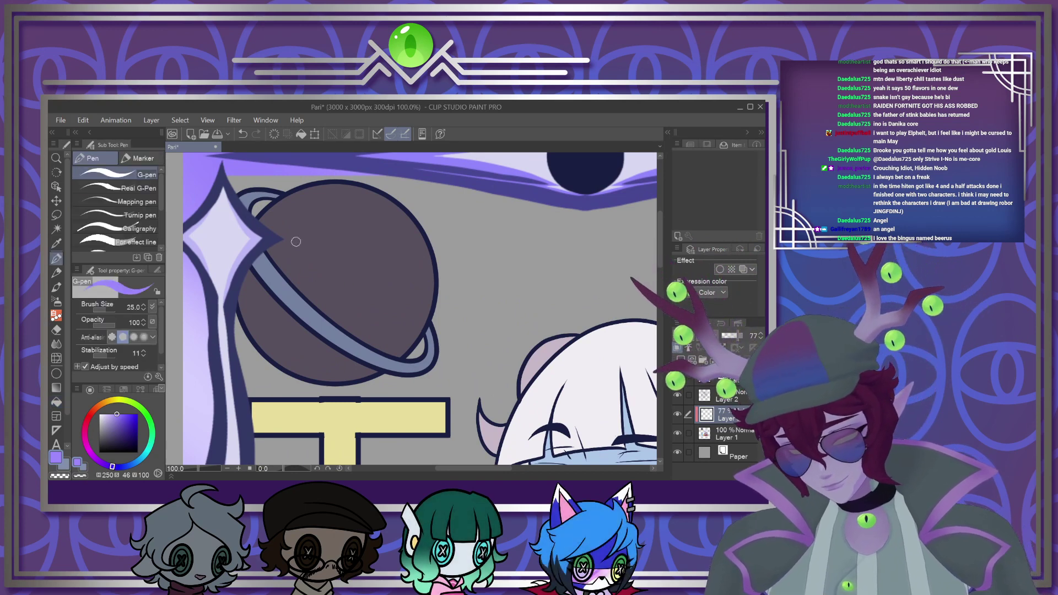
key(bracketright)
key(bracketright)
key(bracketright)
key(bracketright)
mouse_move(439, 255)
mouse_down()
mouse_move(414, 297)
mouse_move(306, 344)
mouse_move(234, 328)
mouse_move(302, 353)
mouse_move(428, 298)
mouse_up()
mouse_move(390, 367)
mouse_down()
mouse_move(435, 328)
mouse_move(438, 342)
mouse_up()
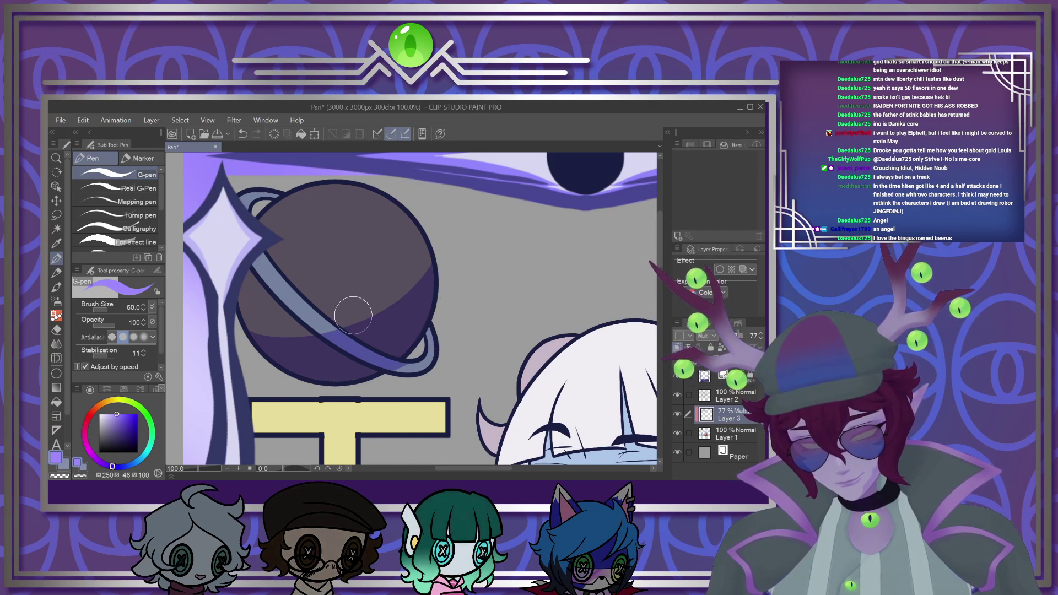
drag(315, 314, 399, 368)
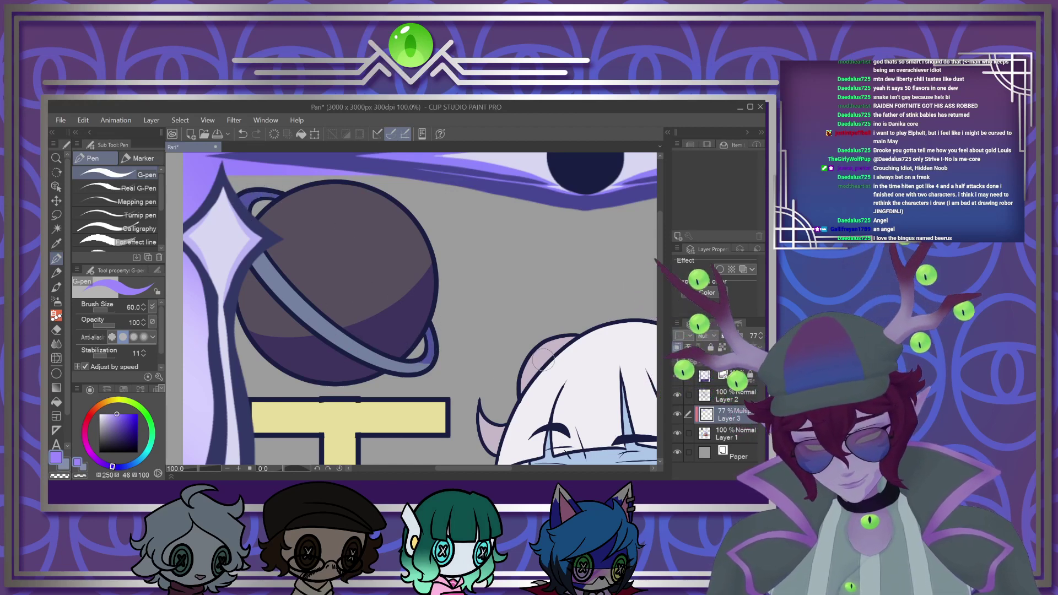
scroll(525, 356, down, 4)
scroll(347, 267, up, 4)
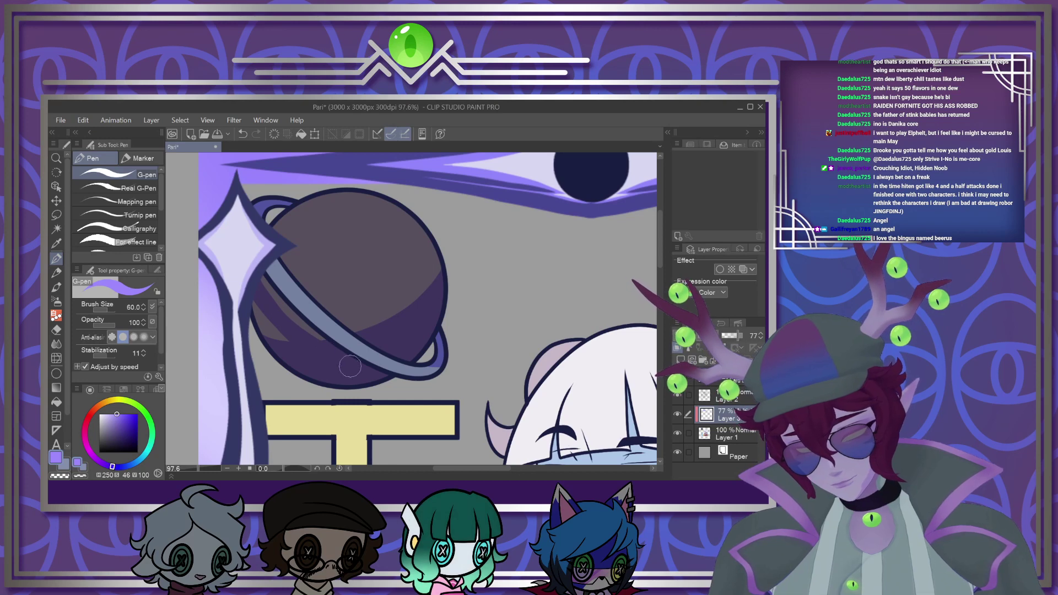
Shade the hand gripping the staff and the wrist beside the shaft with the G-pen at size 70
scroll(335, 351, down, 5)
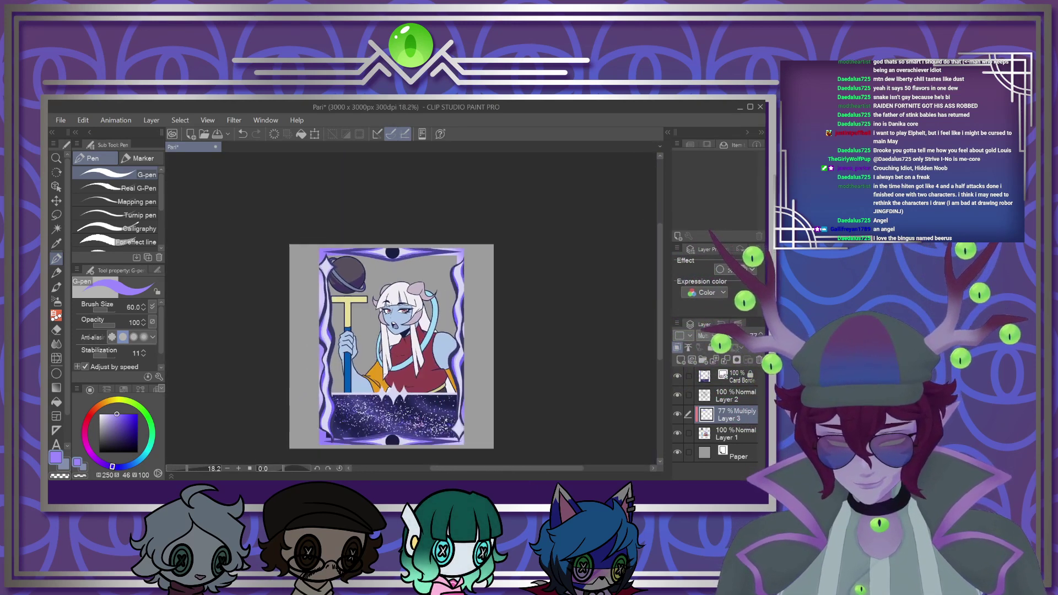
scroll(348, 382, up, 2)
scroll(348, 382, up, 5)
key(bracketright)
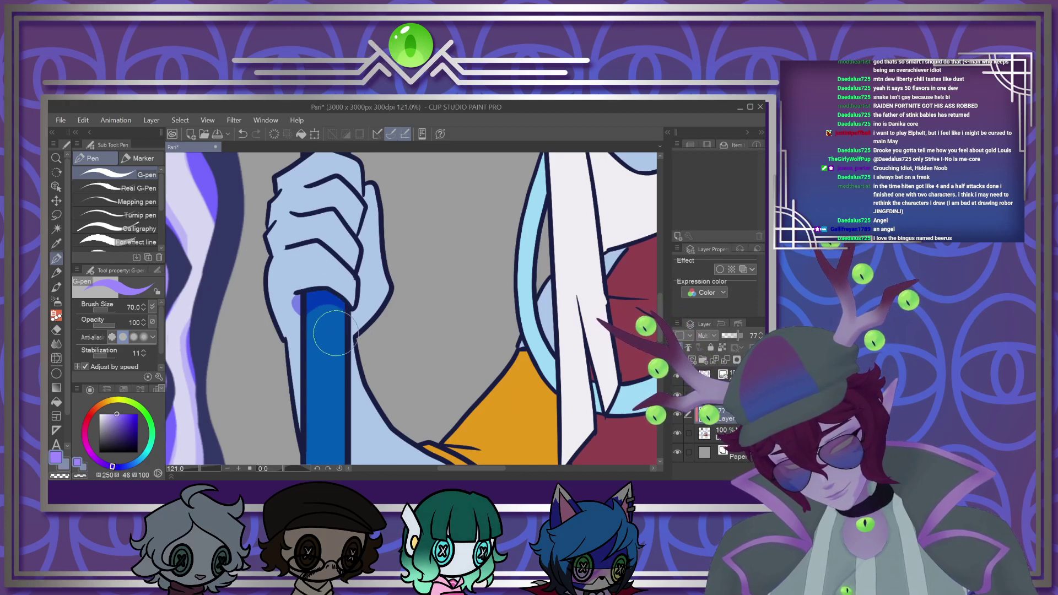
mouse_move(354, 298)
mouse_down()
mouse_move(389, 280)
mouse_move(362, 290)
mouse_move(372, 206)
mouse_up()
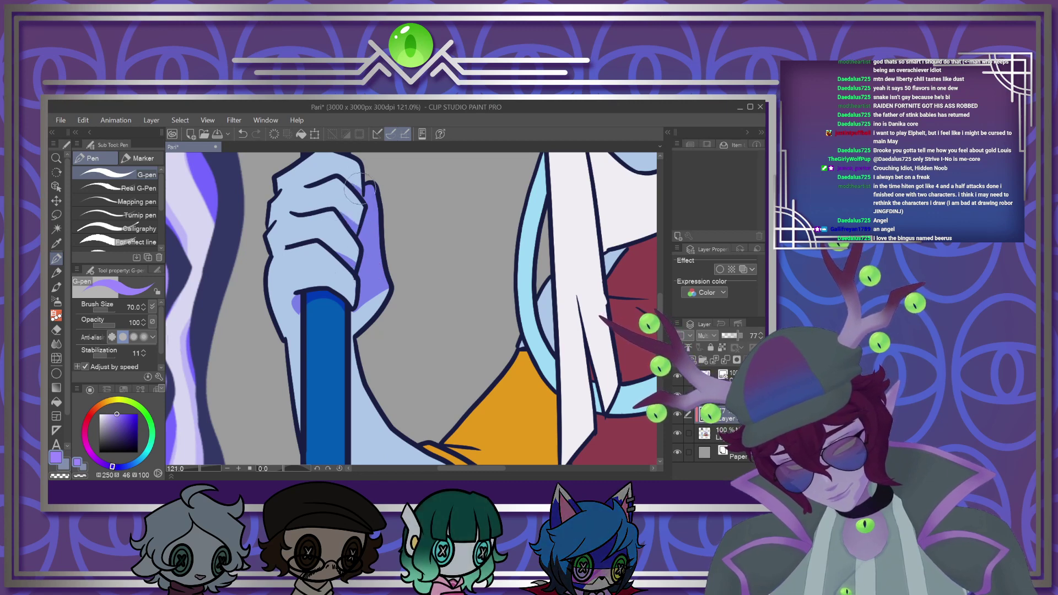
drag(371, 189, 354, 184)
scroll(403, 220, down, 4)
scroll(409, 276, up, 3)
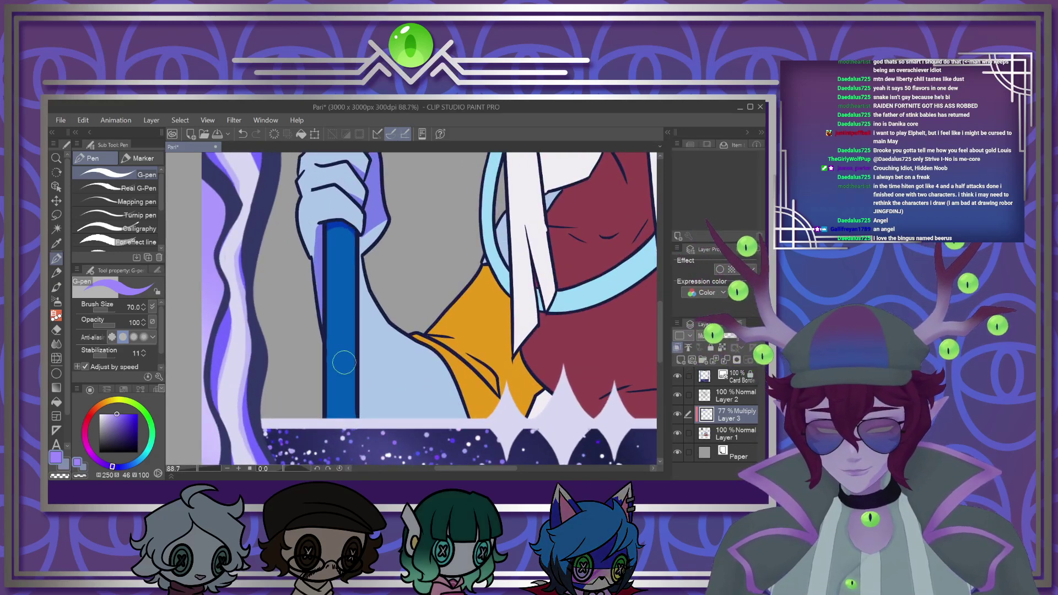
Shade the orange sleeve's folds and lower part, plus the white patch beside it, with the size 70 G-pen
scroll(317, 351, down, 3)
scroll(397, 423, up, 4)
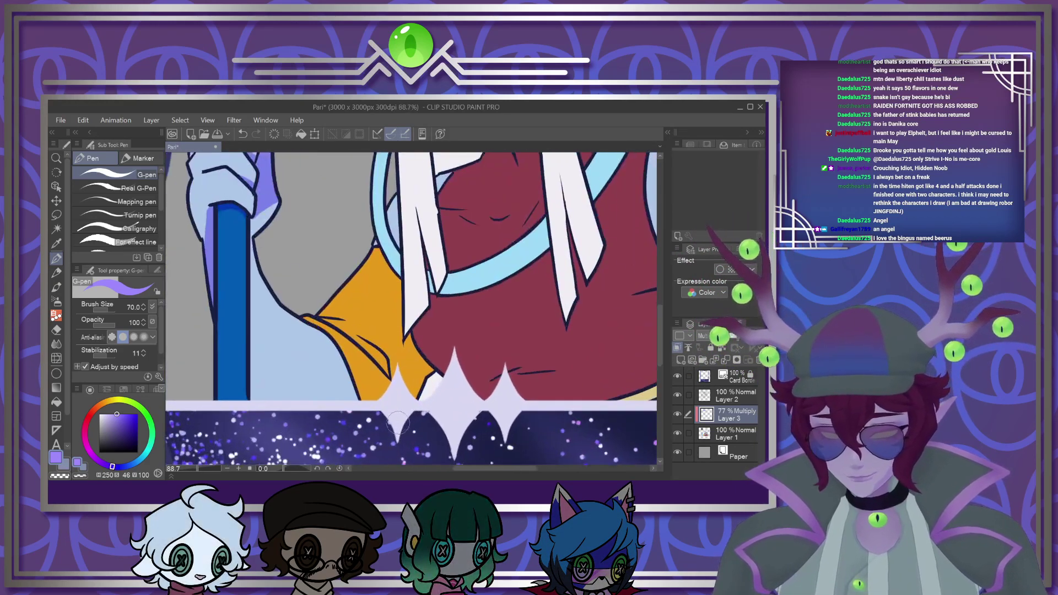
drag(303, 285, 384, 347)
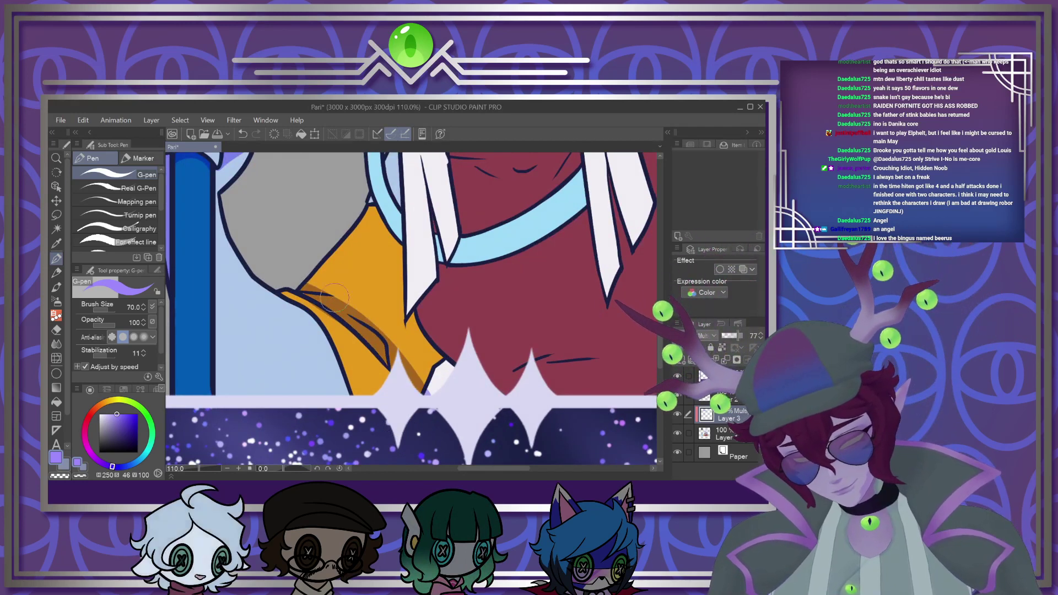
drag(320, 282, 428, 381)
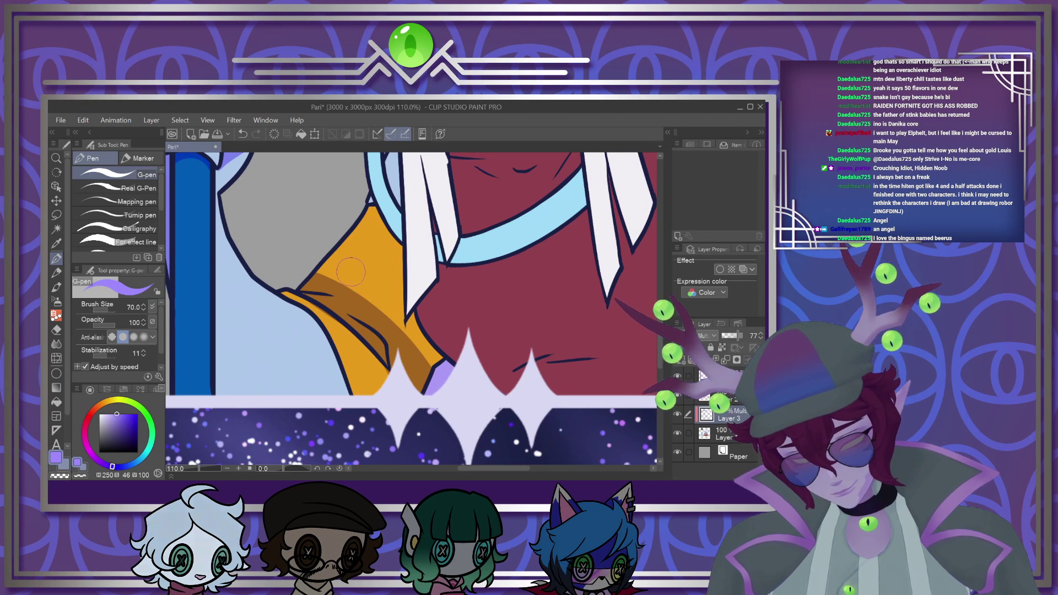
mouse_move(304, 272)
mouse_down()
mouse_move(328, 284)
mouse_move(380, 276)
mouse_move(401, 246)
mouse_move(384, 279)
mouse_move(358, 294)
mouse_move(402, 262)
mouse_move(399, 340)
mouse_move(396, 287)
mouse_move(371, 309)
mouse_move(422, 367)
mouse_move(405, 332)
mouse_move(413, 317)
mouse_move(437, 363)
mouse_move(419, 335)
mouse_move(446, 353)
mouse_up()
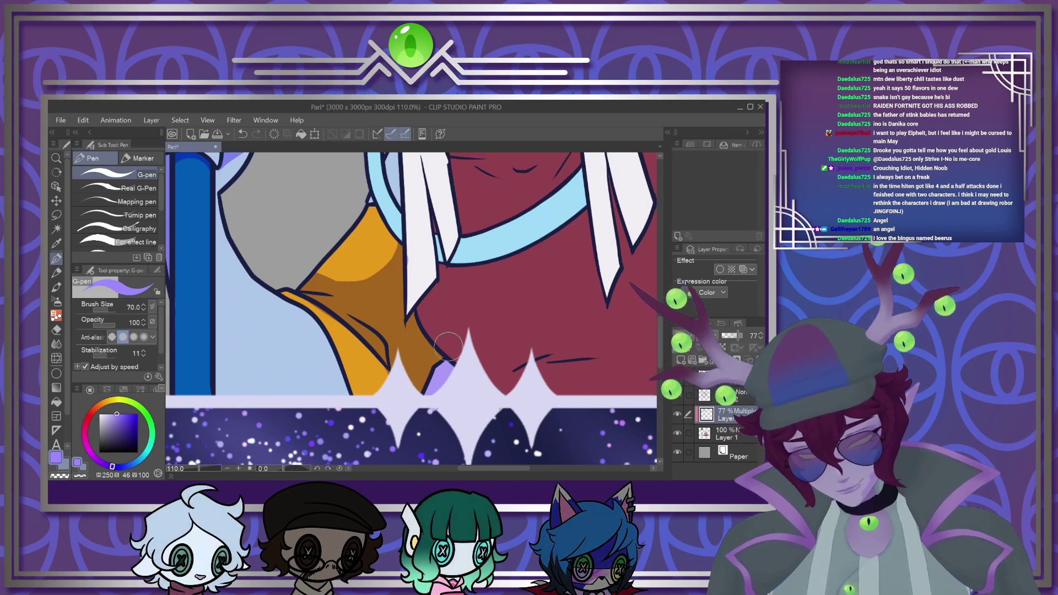
Redo the shadow along the red top's lower side at size 80, extending it over the waistband and adjoining arm
scroll(447, 353, down, 3)
scroll(452, 352, up, 2)
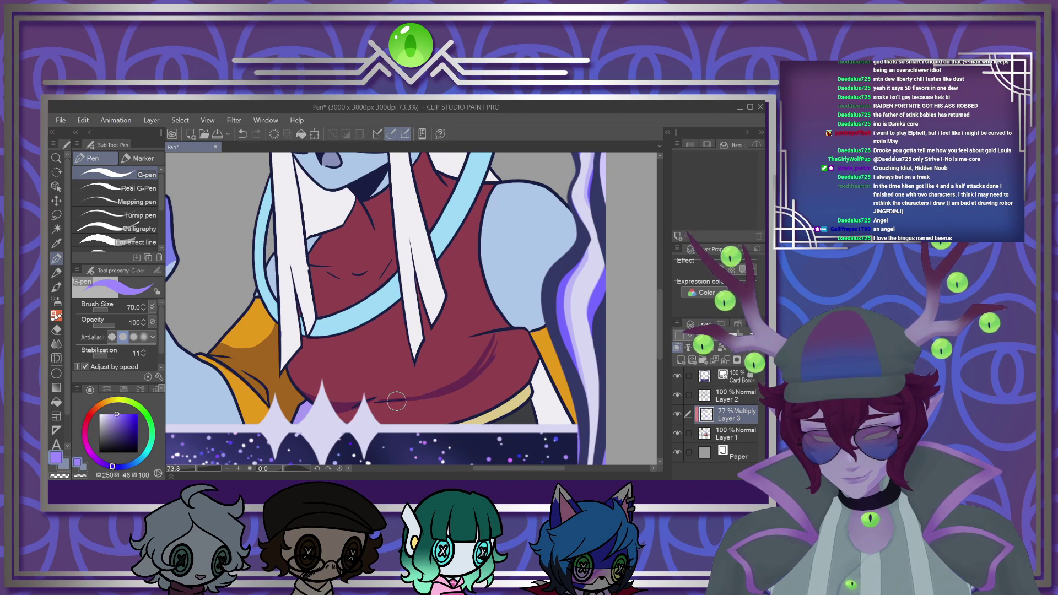
mouse_move(473, 380)
mouse_down()
mouse_move(382, 400)
mouse_move(424, 401)
mouse_move(479, 380)
mouse_move(497, 320)
mouse_move(477, 357)
mouse_move(401, 393)
mouse_move(503, 334)
mouse_up()
key(ctrl+z)
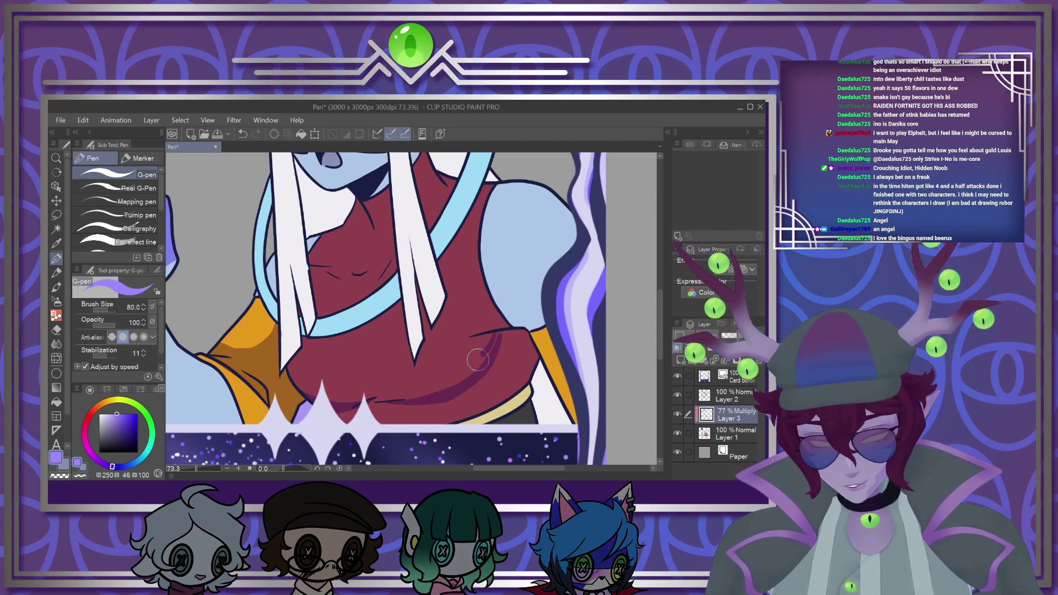
mouse_move(481, 355)
mouse_down()
mouse_move(443, 385)
mouse_move(399, 402)
mouse_up()
mouse_move(491, 334)
mouse_down()
mouse_move(453, 388)
mouse_move(480, 334)
mouse_move(461, 377)
mouse_up()
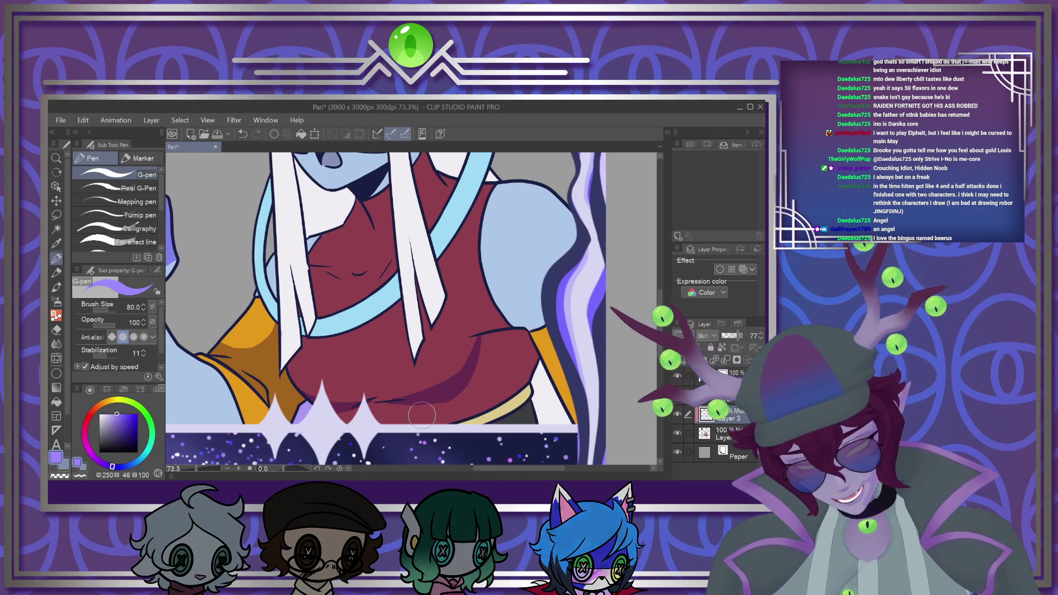
mouse_move(478, 348)
mouse_down()
mouse_move(518, 336)
mouse_move(559, 429)
mouse_move(522, 363)
mouse_move(566, 428)
mouse_up()
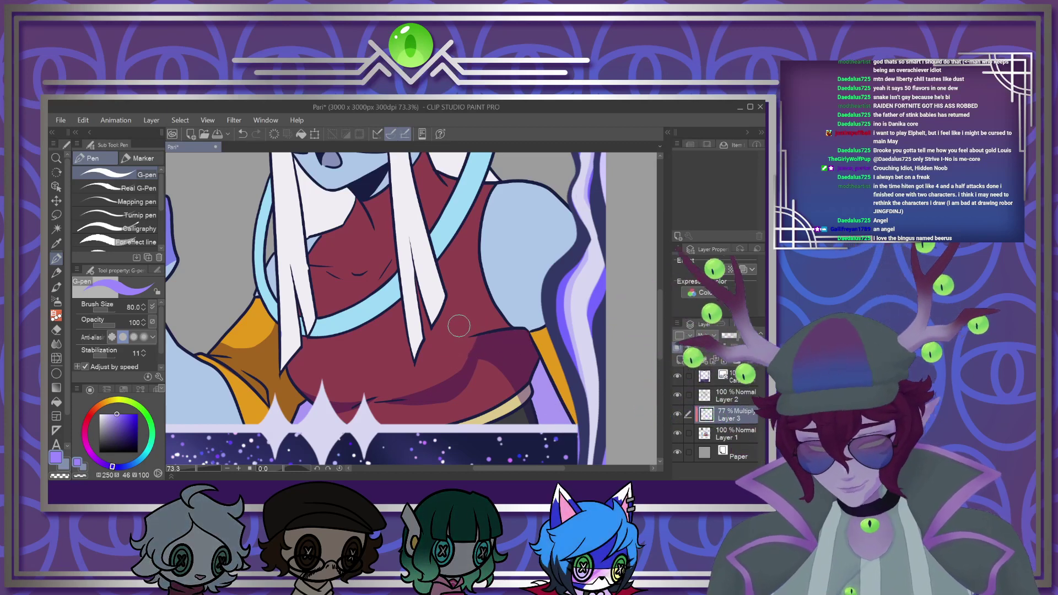
Shade the red top along the underside of the cyan tube, undoing the stray stroke over the hair strand
scroll(456, 325, down, 3)
scroll(386, 256, up, 2)
scroll(387, 256, up, 2)
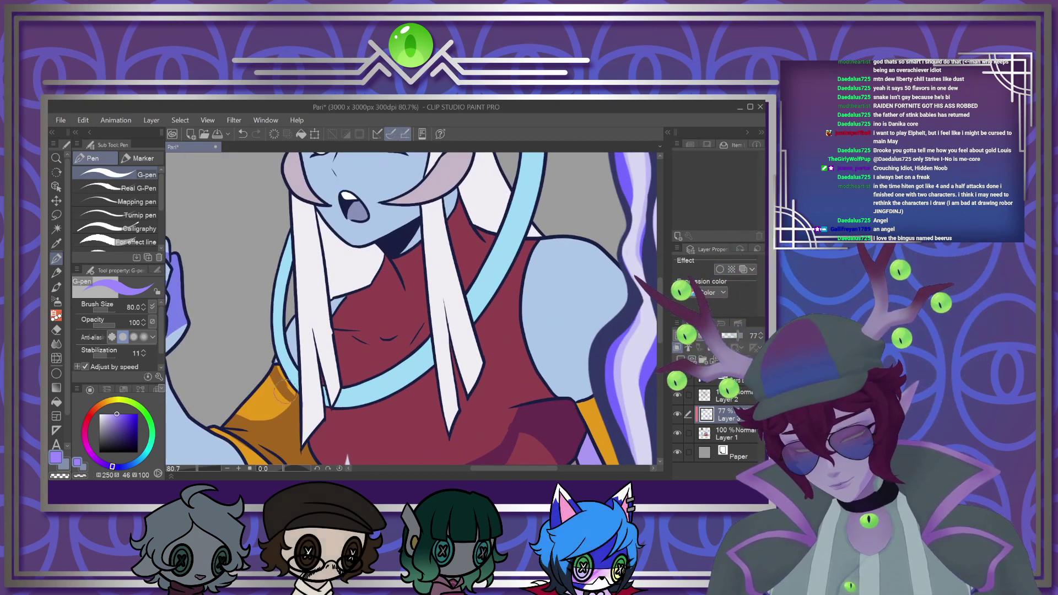
mouse_move(309, 417)
mouse_down()
mouse_move(377, 423)
mouse_move(500, 290)
mouse_move(526, 220)
mouse_move(501, 302)
mouse_up()
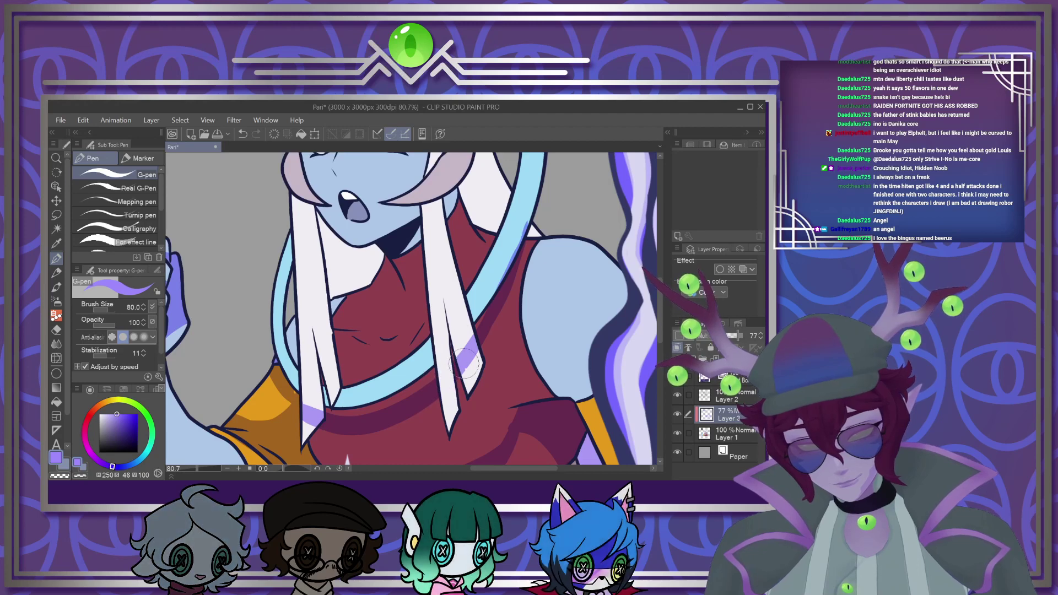
key(ctrl+z)
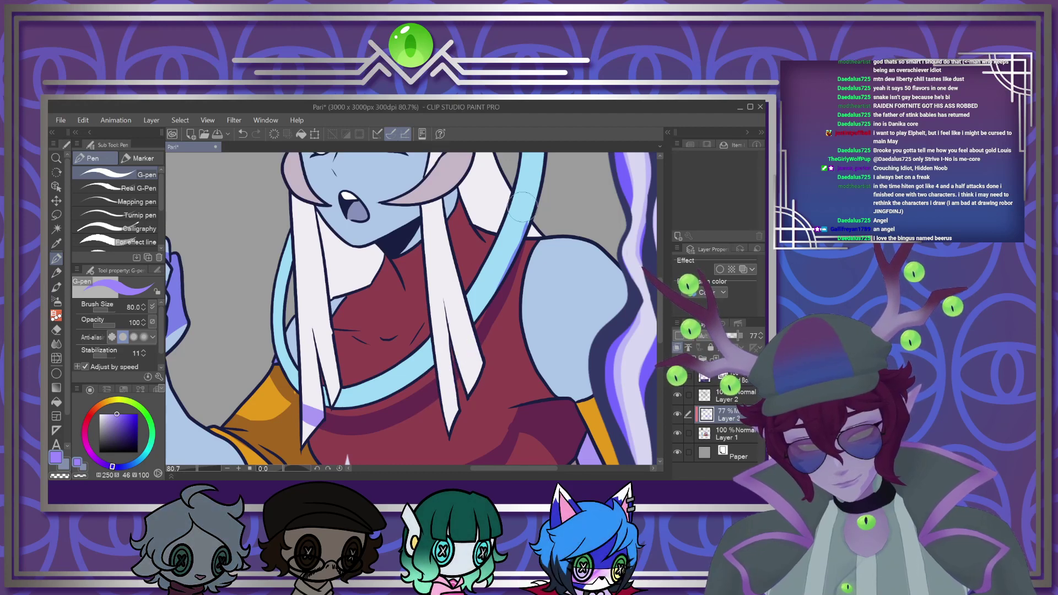
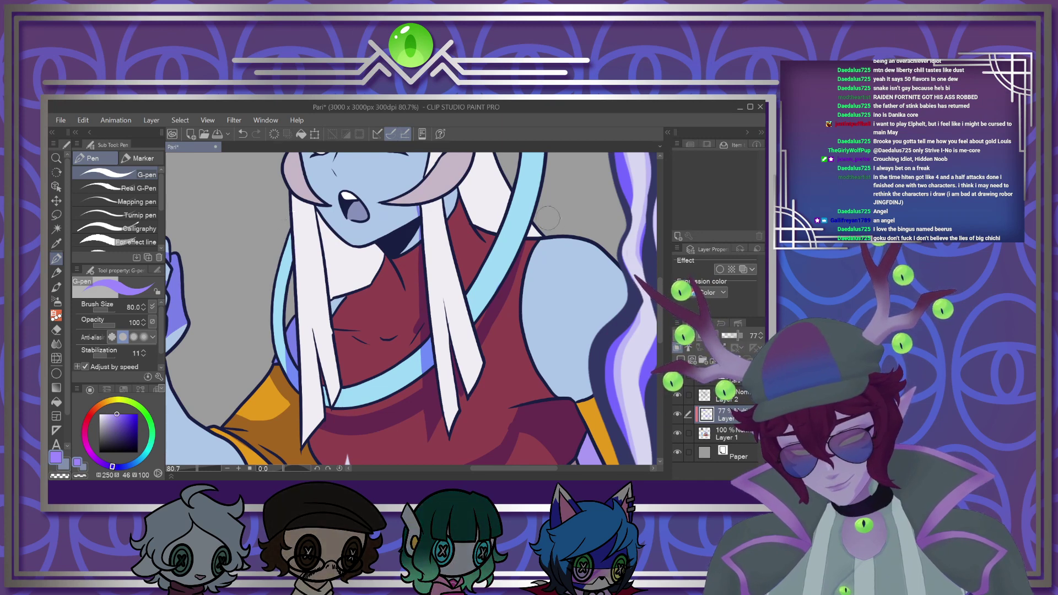
Shade the back hair between the chin and the collar and add shadow to the red collar beneath the neck
scroll(338, 325, up, 3)
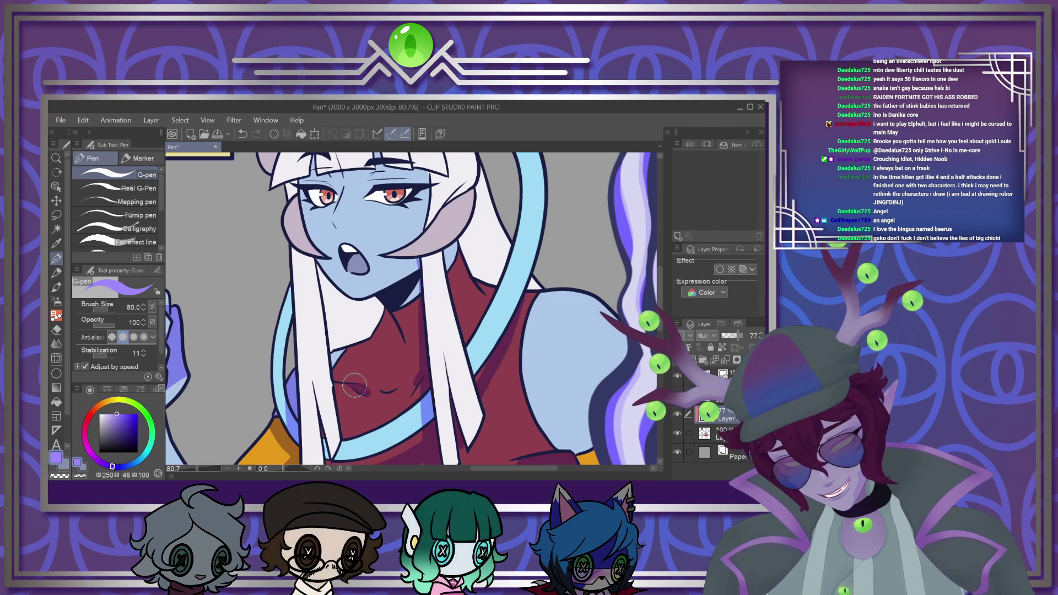
mouse_move(320, 270)
mouse_down()
mouse_move(332, 343)
mouse_move(353, 343)
mouse_up()
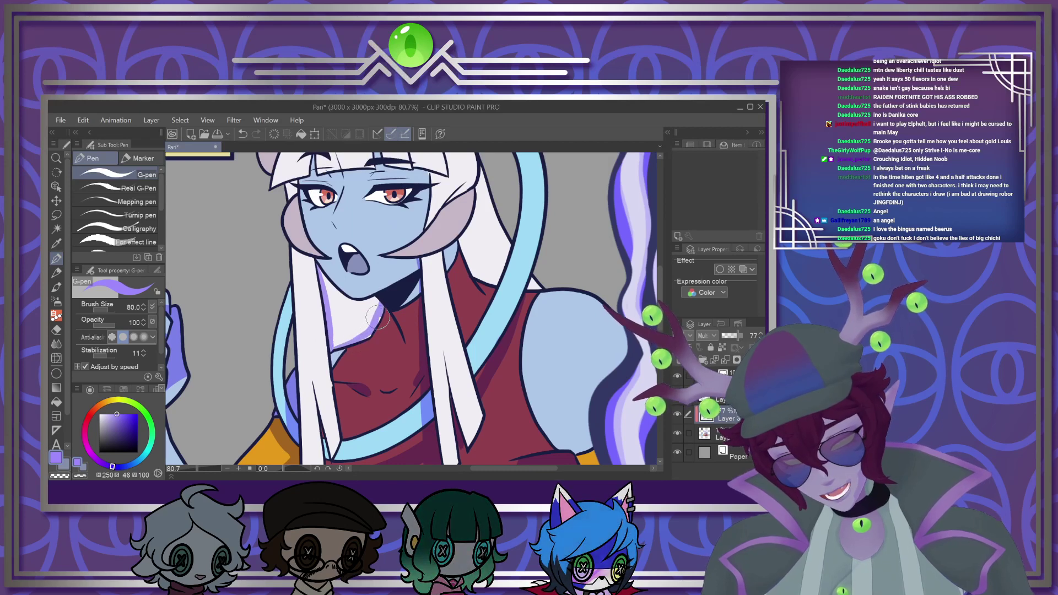
mouse_move(337, 298)
mouse_down()
mouse_move(377, 300)
mouse_move(349, 312)
mouse_move(329, 292)
mouse_move(338, 335)
mouse_move(344, 320)
mouse_move(356, 332)
mouse_move(364, 326)
mouse_move(350, 324)
mouse_move(421, 282)
mouse_up()
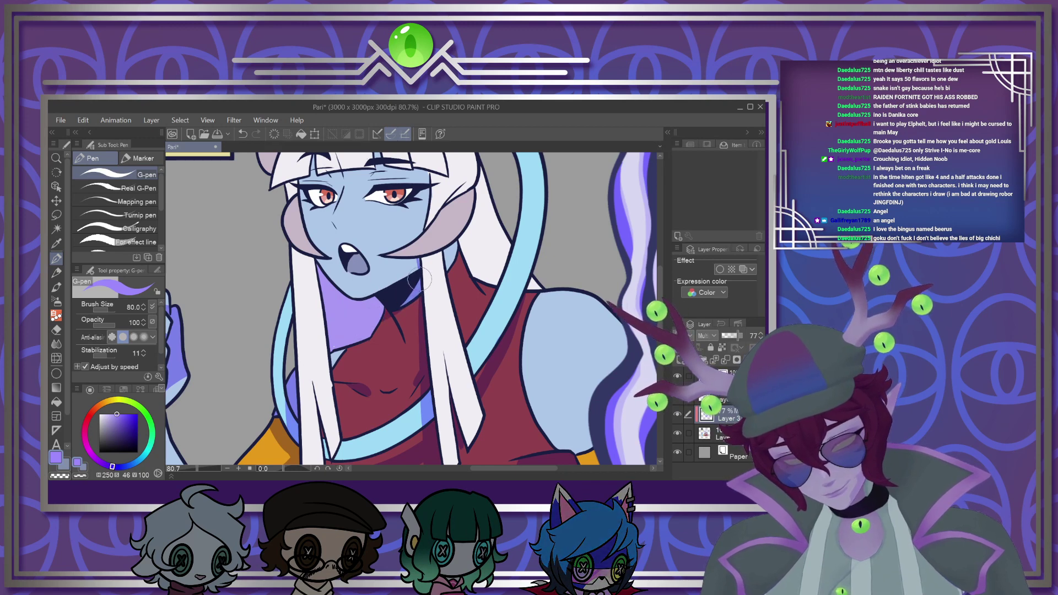
mouse_move(375, 341)
mouse_down()
mouse_move(391, 317)
mouse_move(390, 331)
mouse_move(376, 322)
mouse_up()
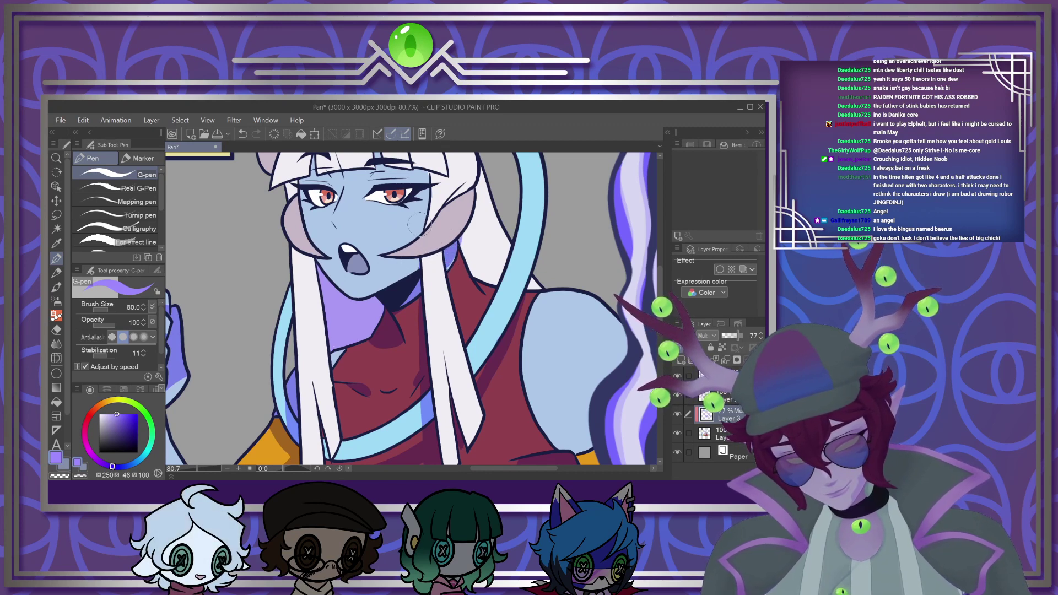
Shade the back hair and the side of the neck between the face and the cyan tube
scroll(421, 223, down, 4)
scroll(433, 264, up, 3)
scroll(432, 265, up, 2)
drag(407, 251, 391, 284)
drag(413, 327, 427, 332)
mouse_move(428, 248)
mouse_down()
mouse_move(413, 223)
mouse_move(409, 267)
mouse_up()
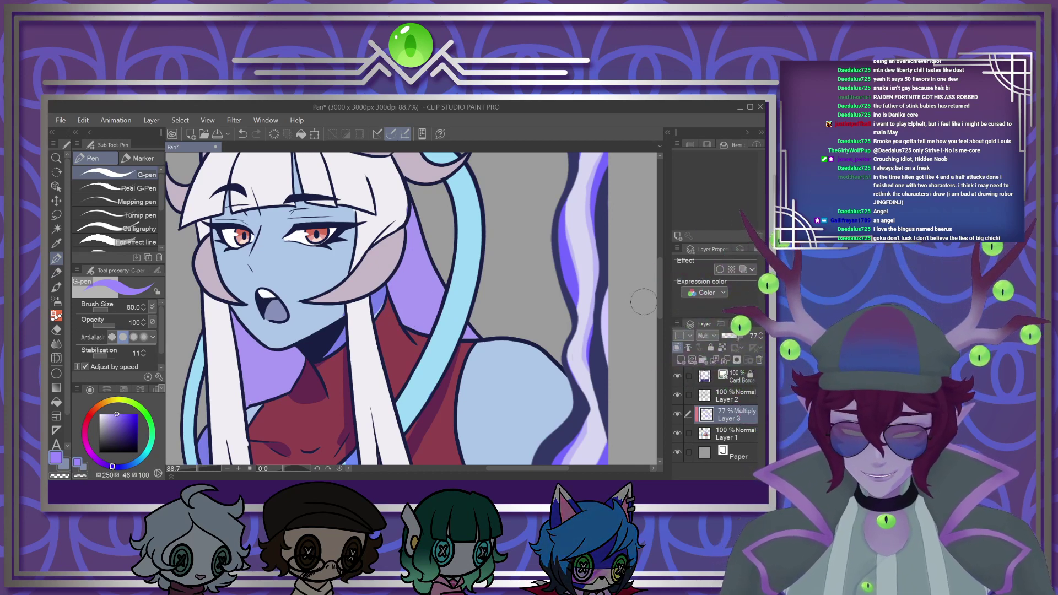
Shade the outer edges of the mauve horn curls on both sides of the face and the white hair beside them
mouse_move(660, 294)
mouse_down()
mouse_move(655, 322)
mouse_move(657, 301)
mouse_up()
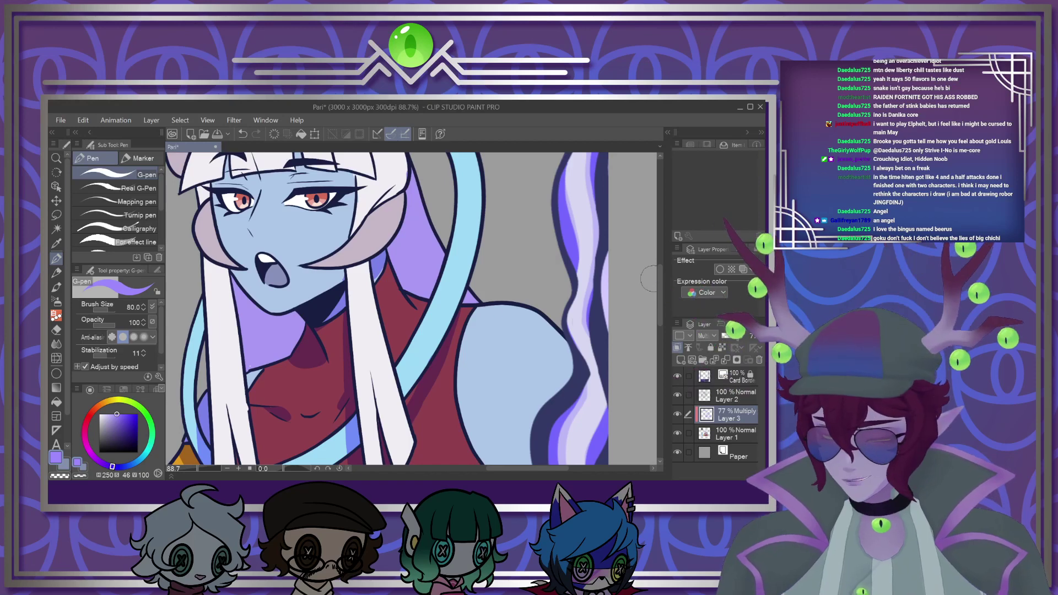
drag(584, 304, 485, 246)
scroll(482, 244, up, 4)
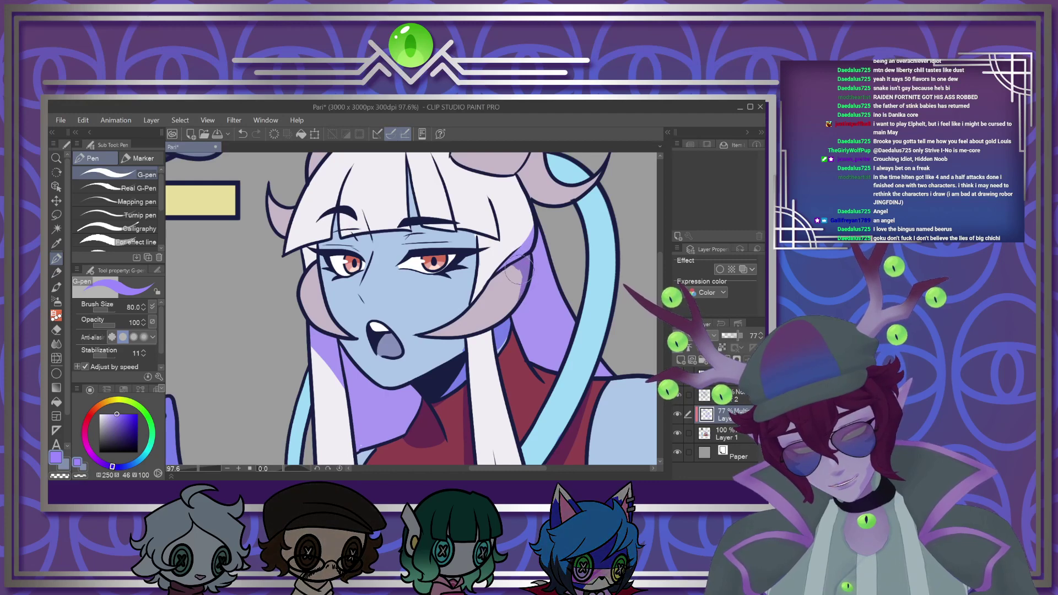
drag(307, 300, 316, 291)
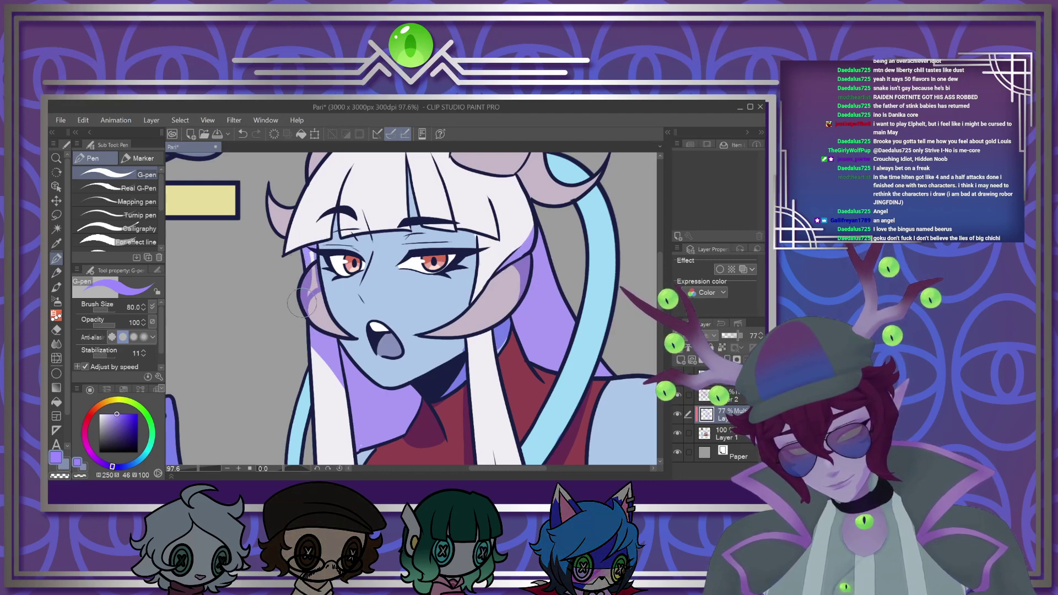
scroll(330, 223, down, 4)
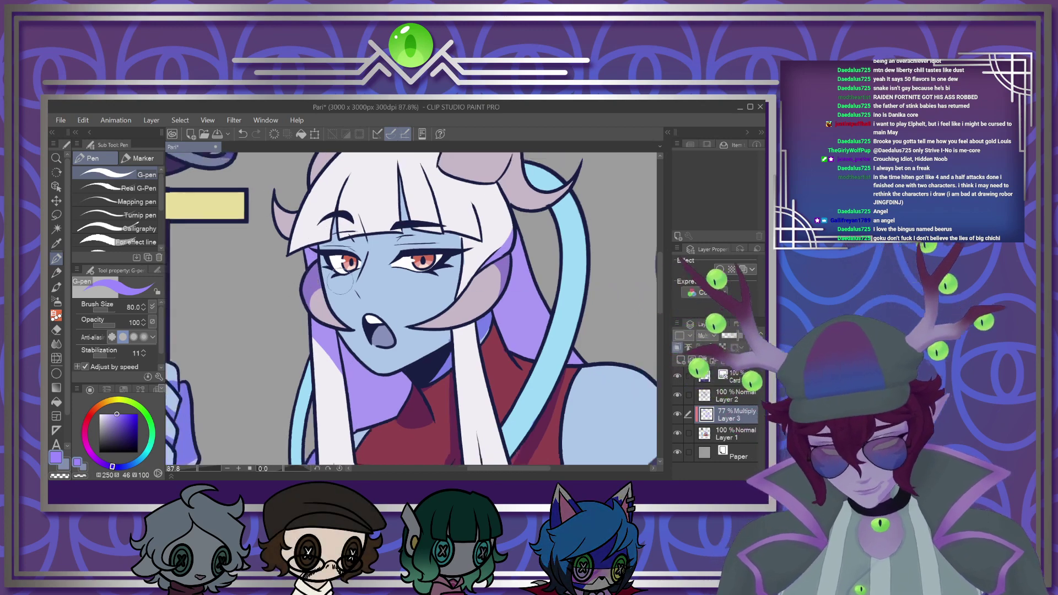
scroll(388, 274, down, 1)
Set the G-pen size to 40 and shade the forehead beneath the bangs and the blue gaps between the strands
scroll(387, 274, up, 5)
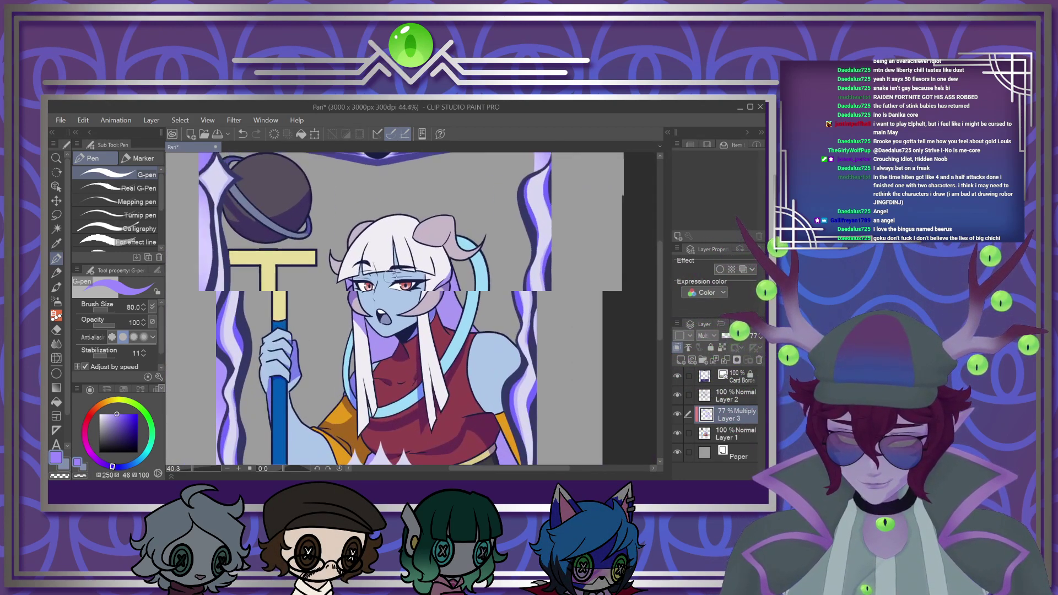
scroll(303, 231, up, 3)
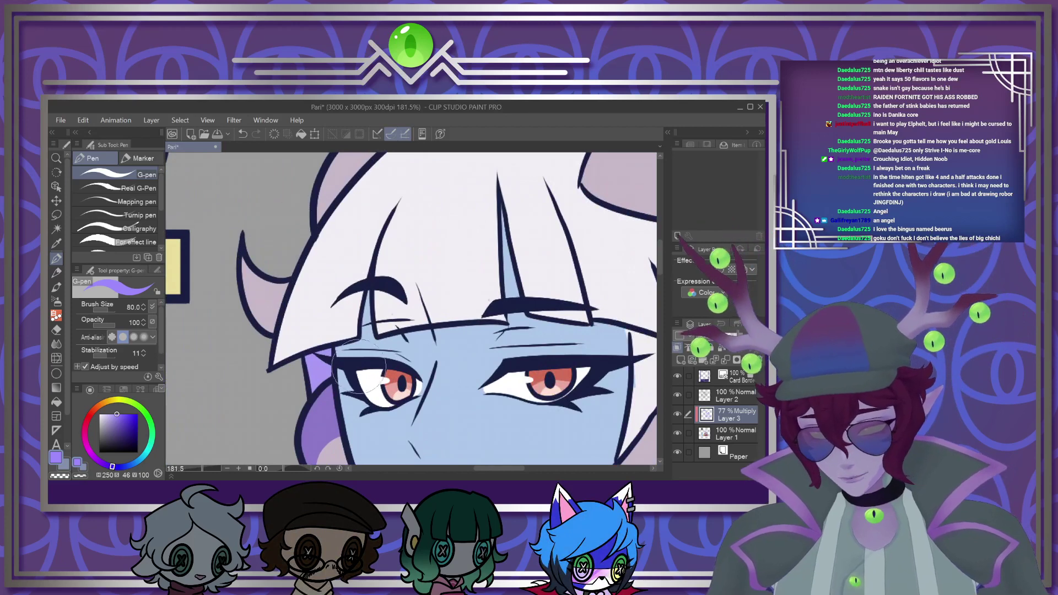
key(bracketleft)
key(bracketleft)
key(bracketleft)
key(bracketleft)
key(bracketright)
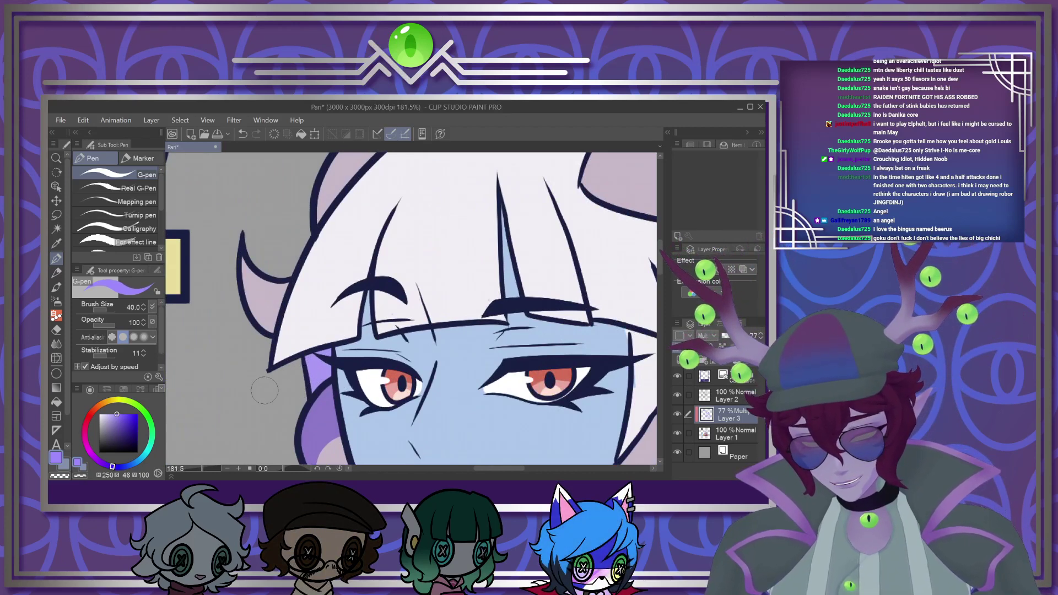
mouse_move(338, 353)
mouse_down()
mouse_move(542, 340)
mouse_move(627, 345)
mouse_move(627, 337)
mouse_move(596, 327)
mouse_move(612, 338)
mouse_move(457, 337)
mouse_move(325, 361)
mouse_move(364, 347)
mouse_up()
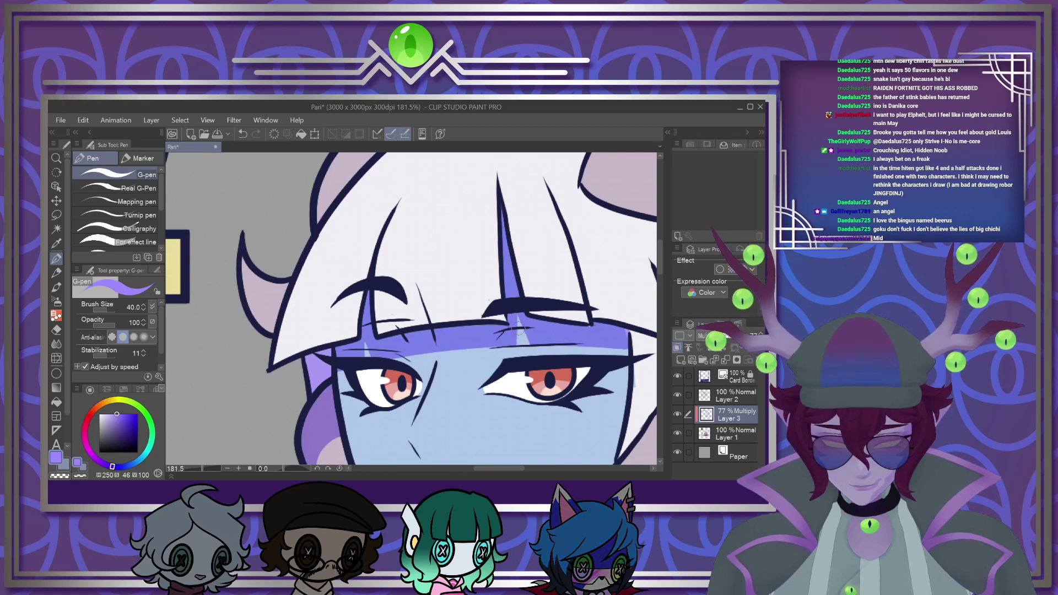
Shade the bridge of the nose, the upper eye whites and the side of the face next to the hair
scroll(518, 335, down, 3)
scroll(477, 325, up, 3)
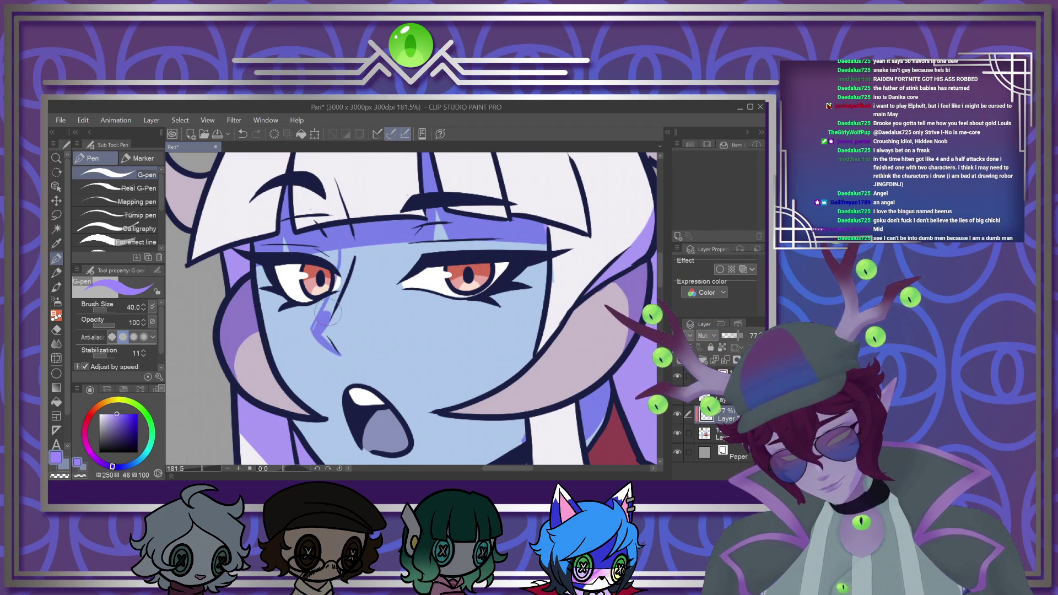
drag(316, 325, 329, 346)
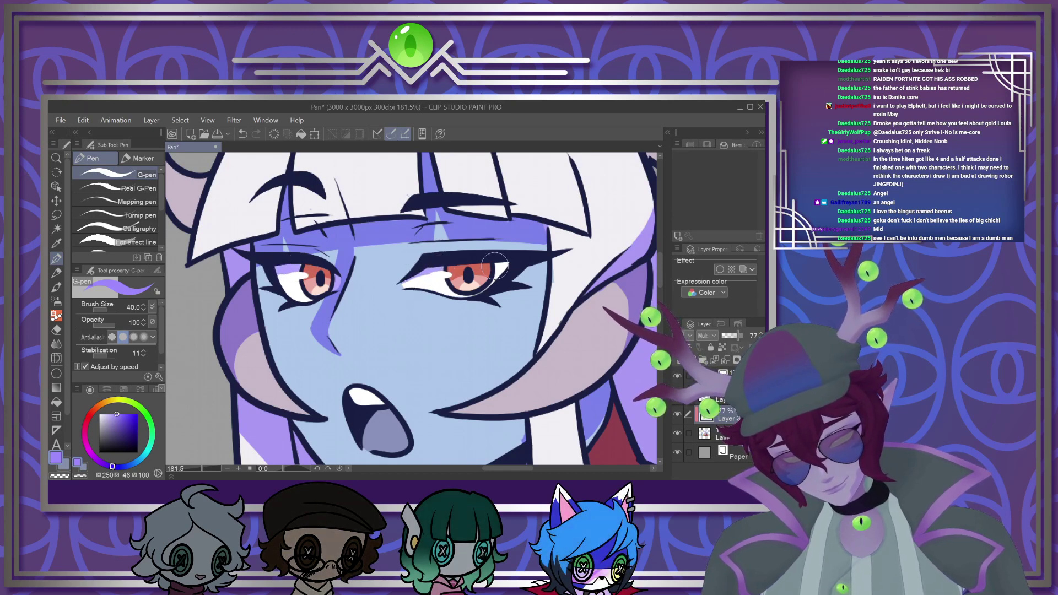
scroll(433, 276, down, 4)
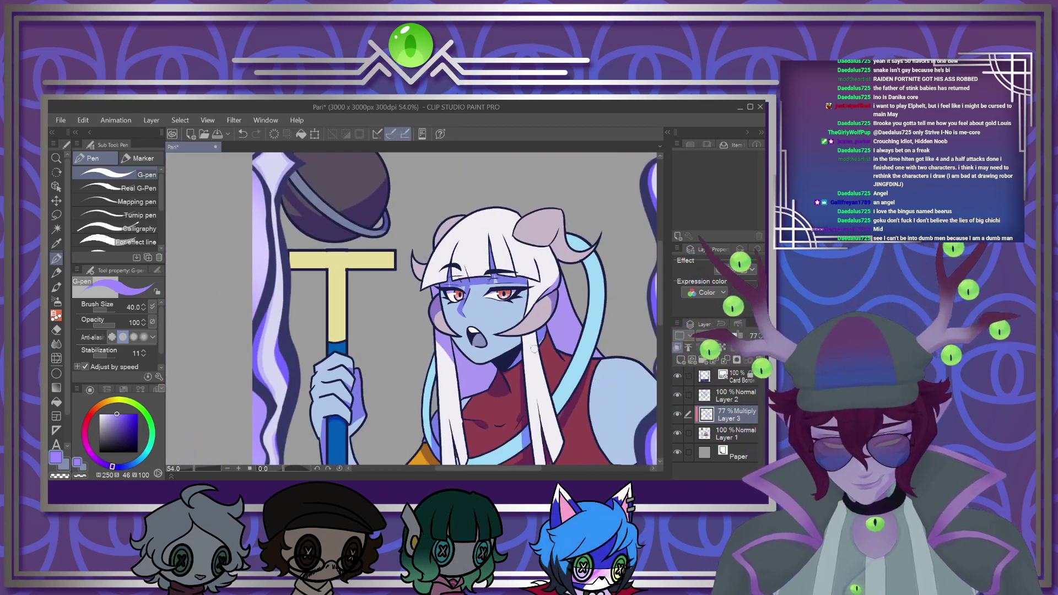
scroll(441, 259, up, 3)
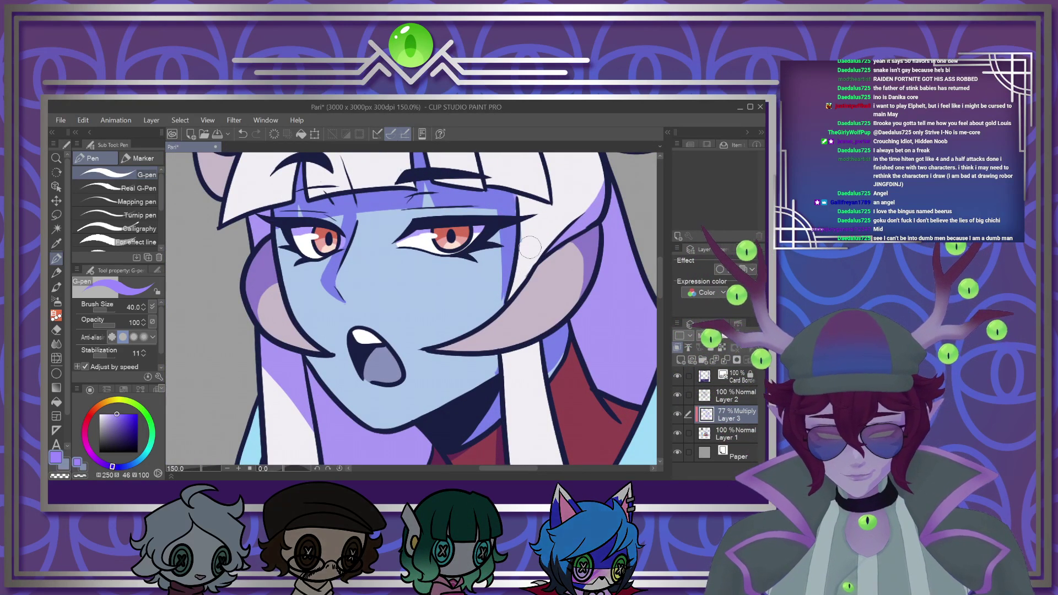
Shade the horns on both sides of the head, adding shadow along the fold and underside of the larger horn
scroll(513, 231, down, 3)
scroll(533, 245, up, 3)
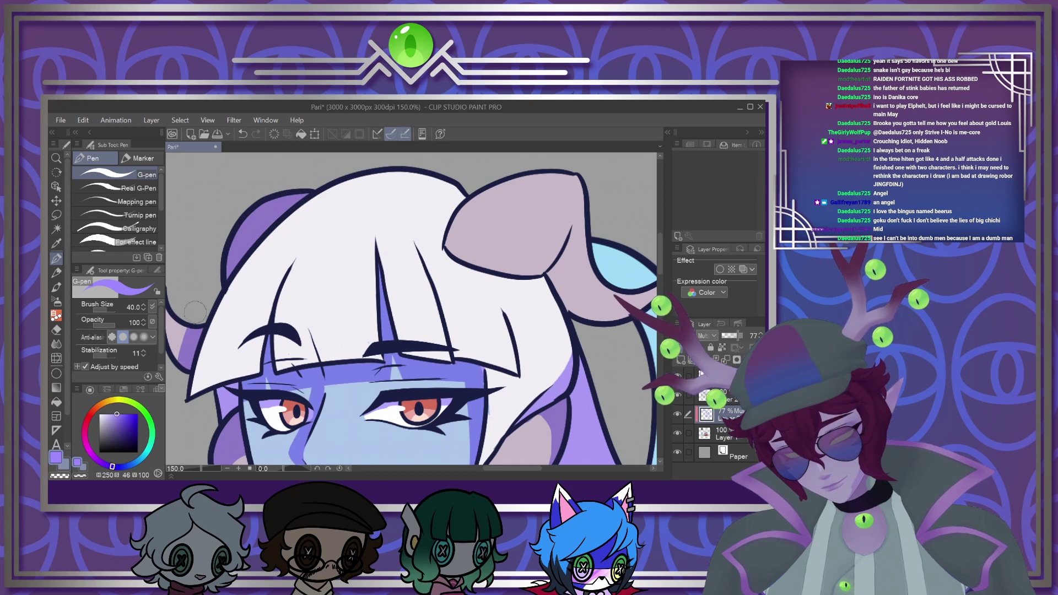
mouse_move(509, 274)
mouse_down()
mouse_move(539, 264)
mouse_move(571, 229)
mouse_up()
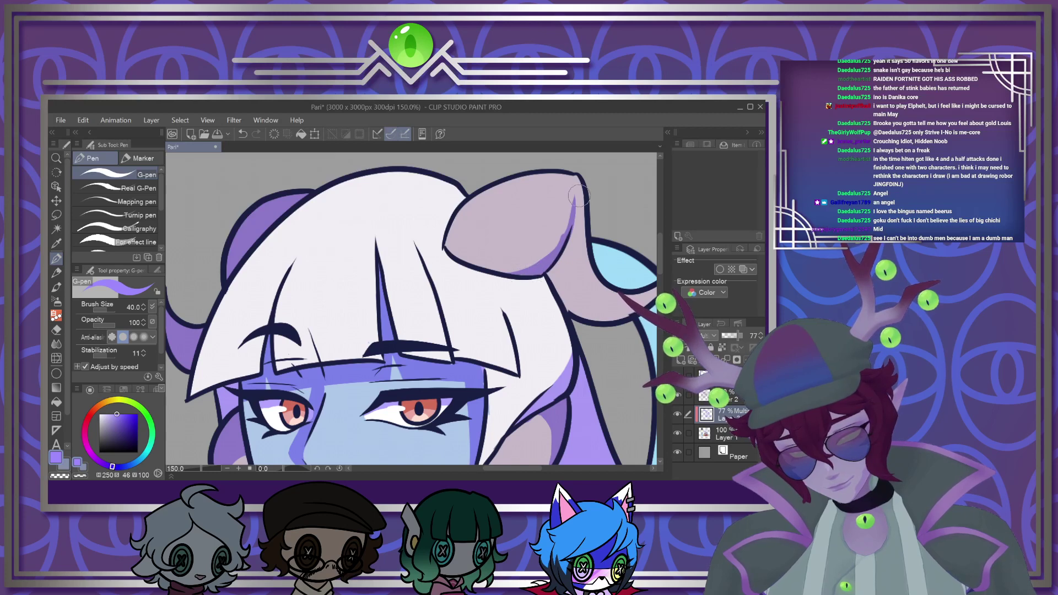
drag(568, 234, 558, 266)
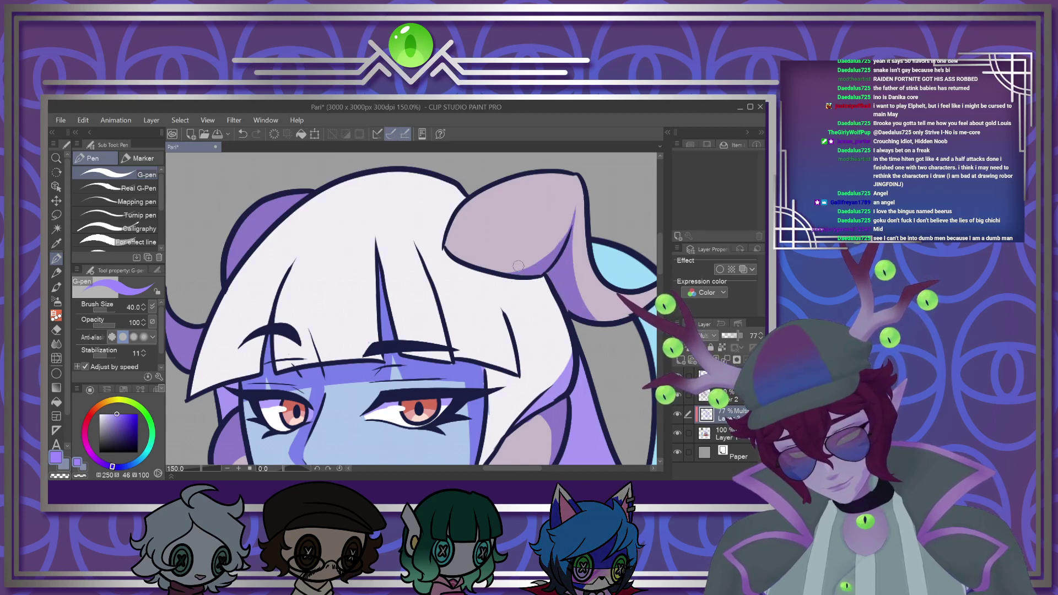
Add narrow shadows along the bang strands and shade the white side hair next to the last strand
drag(425, 268, 455, 351)
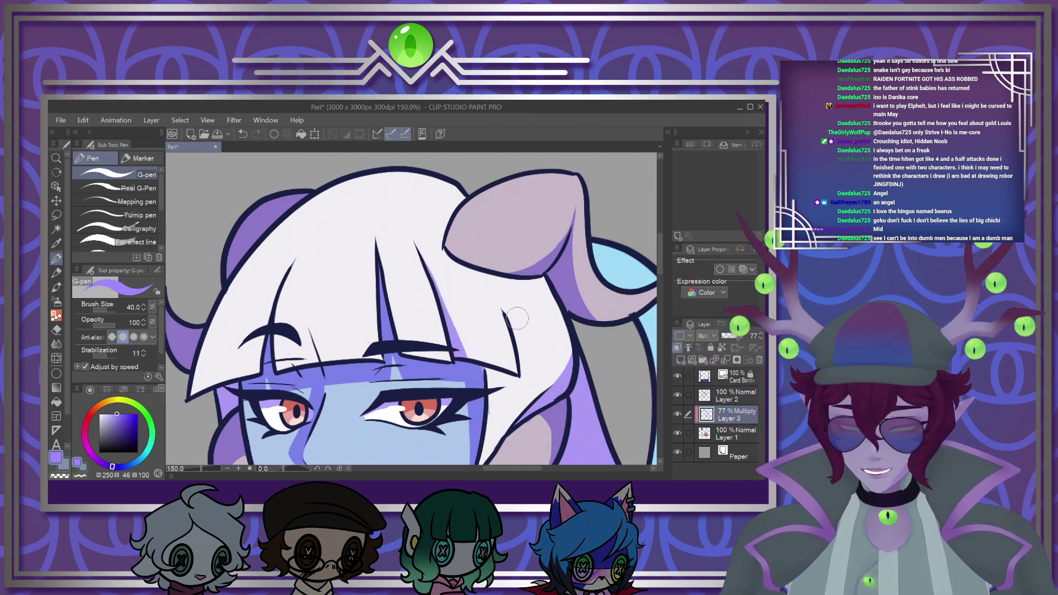
mouse_move(504, 311)
mouse_down()
mouse_move(535, 392)
mouse_move(530, 381)
mouse_move(496, 384)
mouse_up()
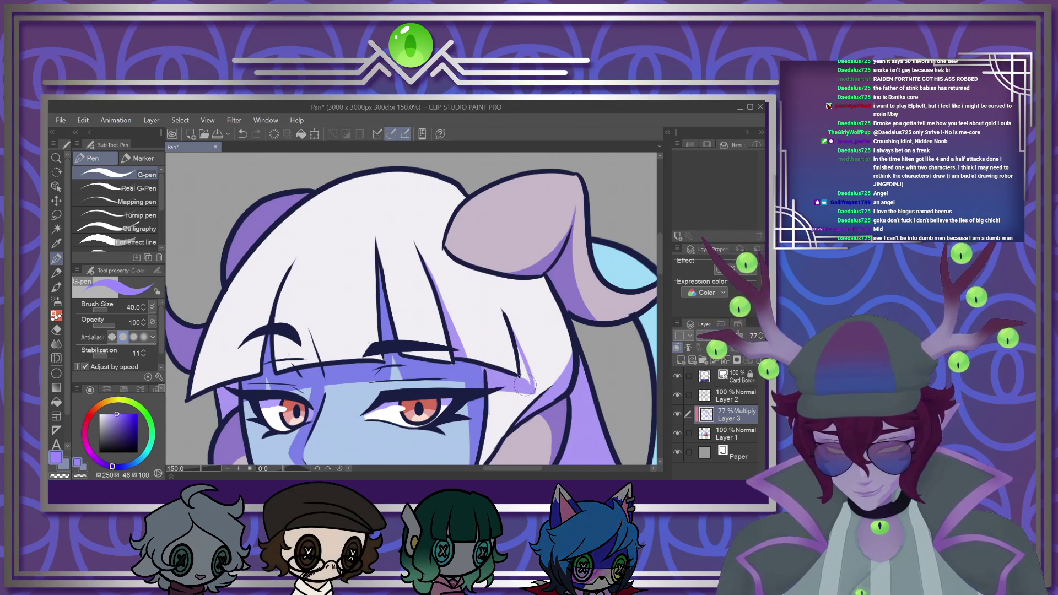
drag(511, 342, 530, 387)
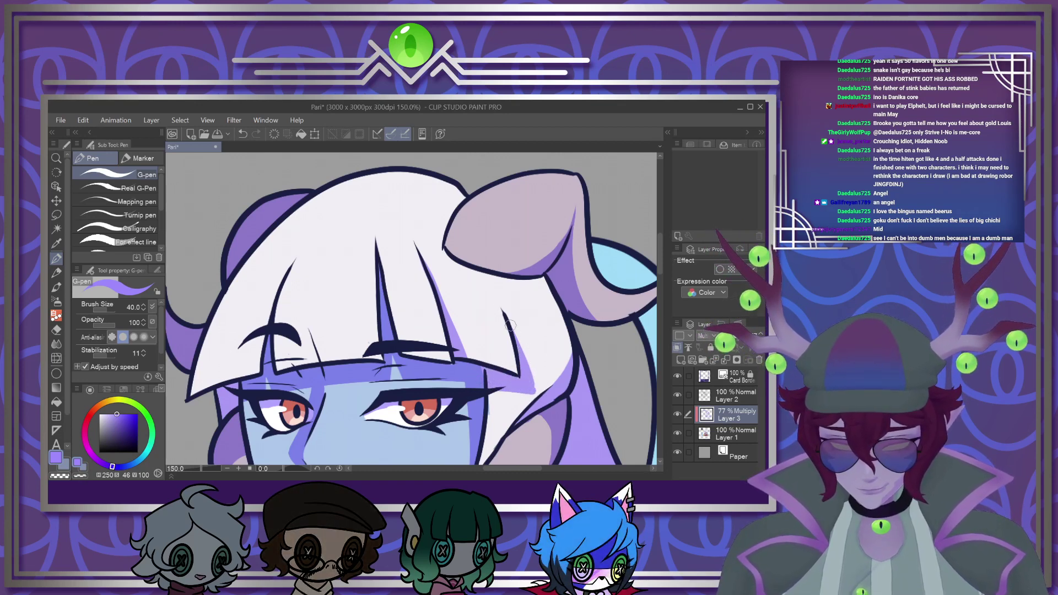
Set the G-pen size to 80 and shade the cyan tube around and beneath the tip of the larger horn
scroll(570, 254, down, 4)
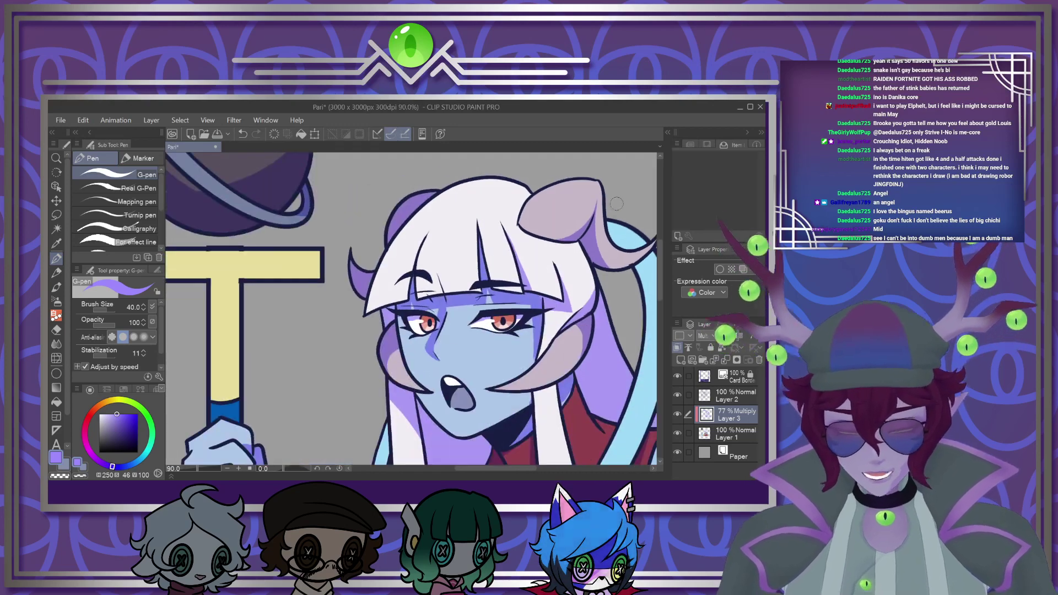
scroll(644, 309, down, 3)
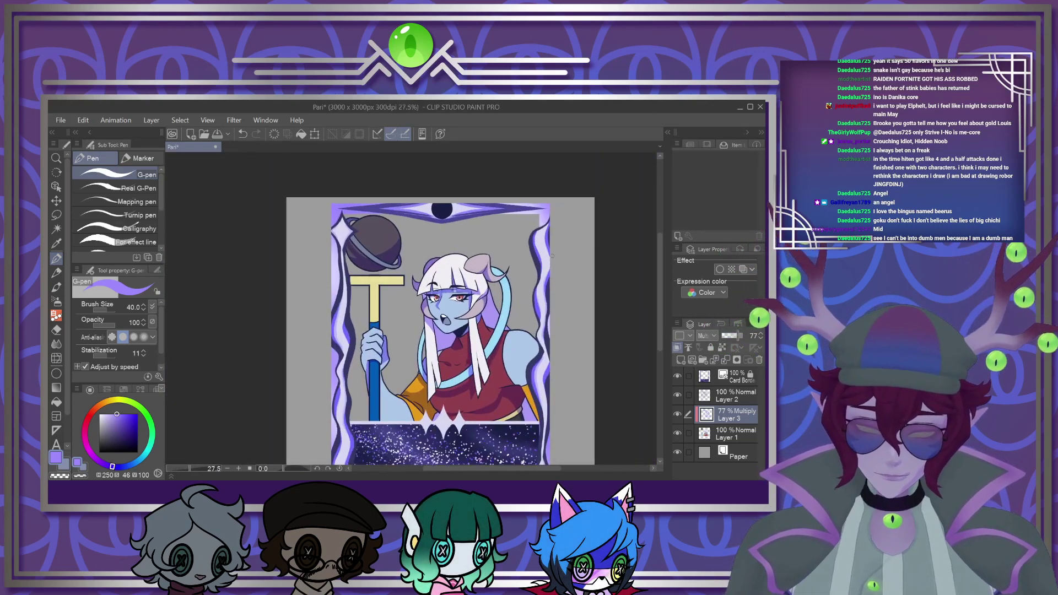
scroll(475, 255, up, 6)
key(])
key(])
key(])
drag(491, 367, 516, 351)
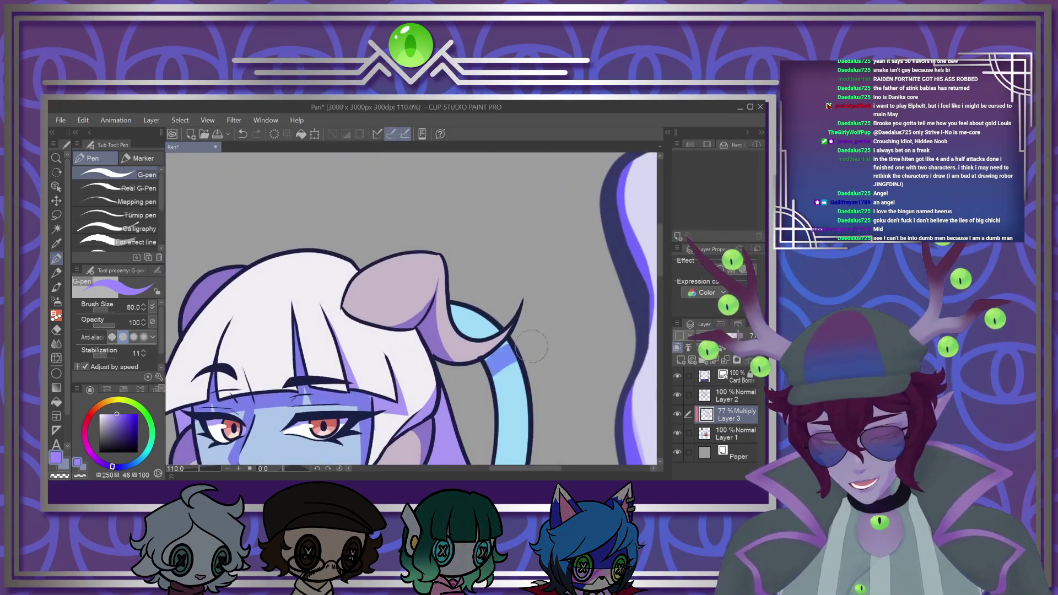
mouse_move(453, 301)
mouse_down()
mouse_move(476, 331)
mouse_move(507, 317)
mouse_up()
Transfer the Multiply shading from Layer 3 down to Layer 1 and set Layer 3's blending mode to Screen
scroll(488, 255, down, 4)
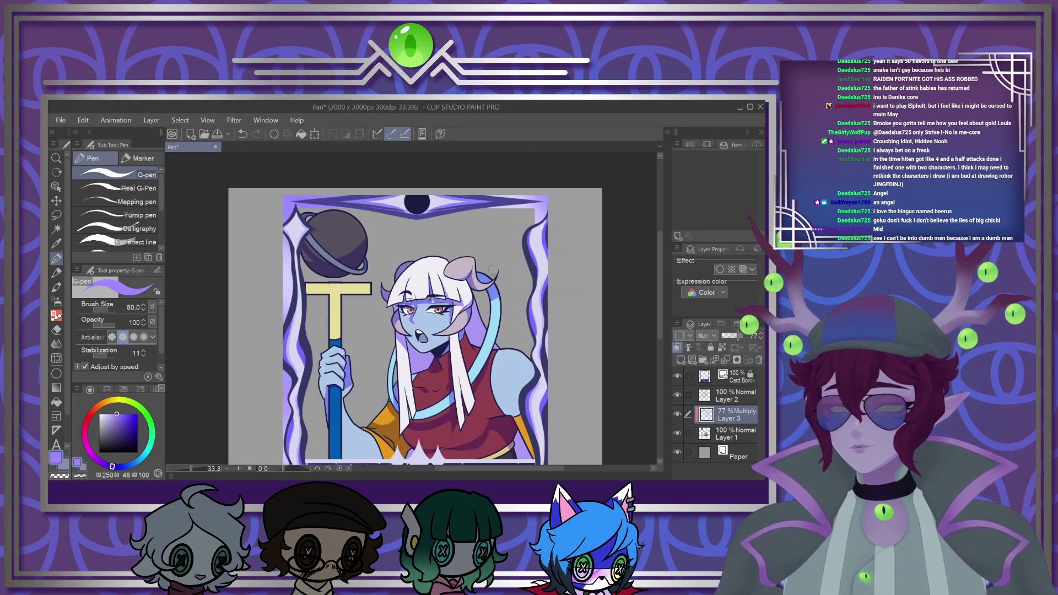
scroll(485, 394, up, 2)
scroll(485, 395, up, 1)
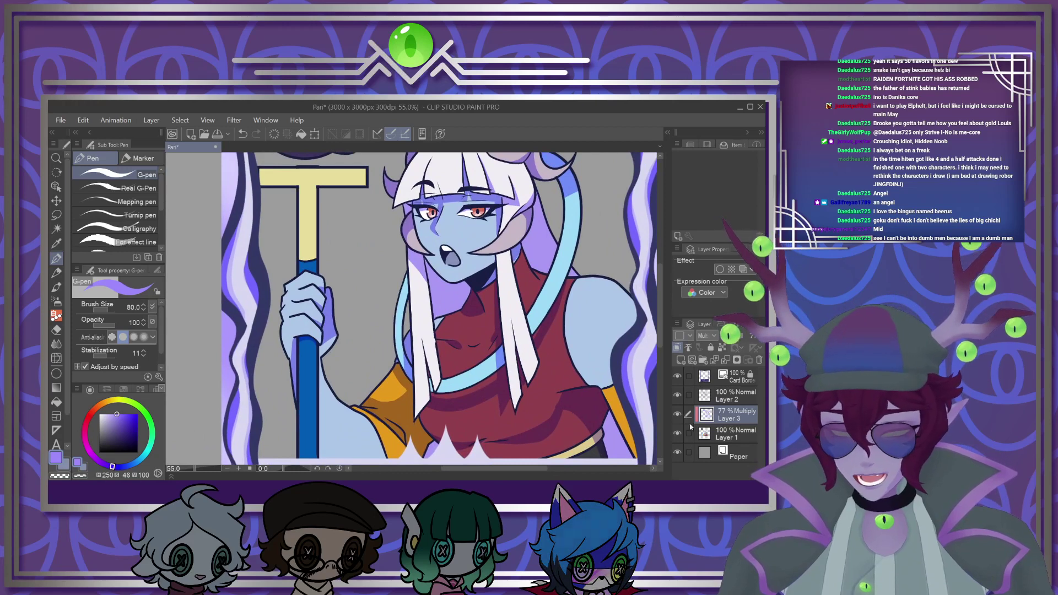
click(714, 360)
click(706, 336)
click(701, 201)
Paint highlights at brush size 25 along the planet's upper and side rim and the edge of its ring
scroll(372, 194, down, 3)
scroll(373, 194, up, 3)
scroll(373, 194, down, 3)
scroll(388, 275, up, 8)
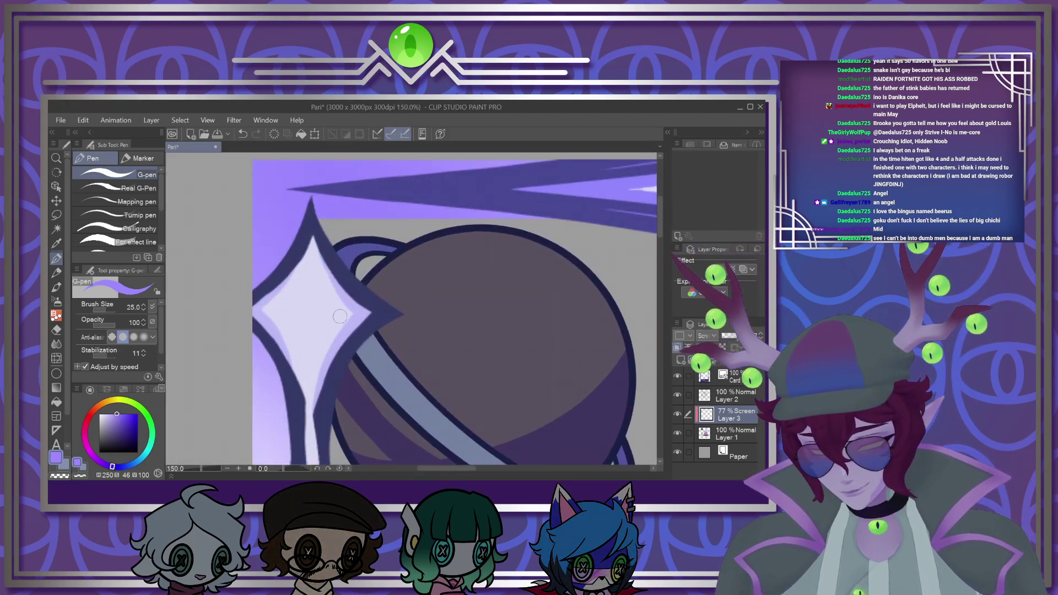
drag(561, 254, 406, 251)
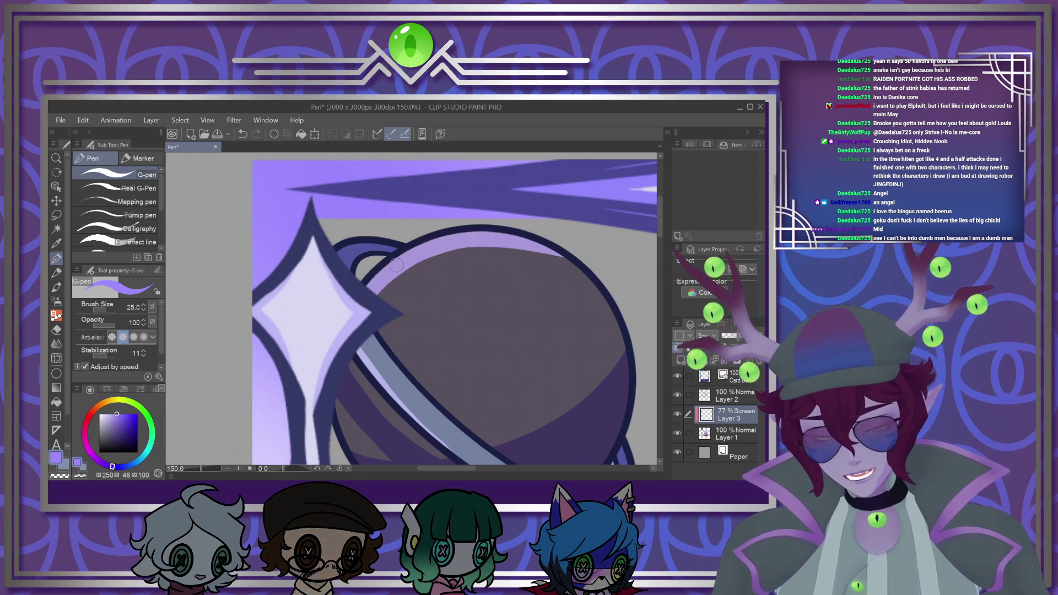
scroll(613, 247, down, 3)
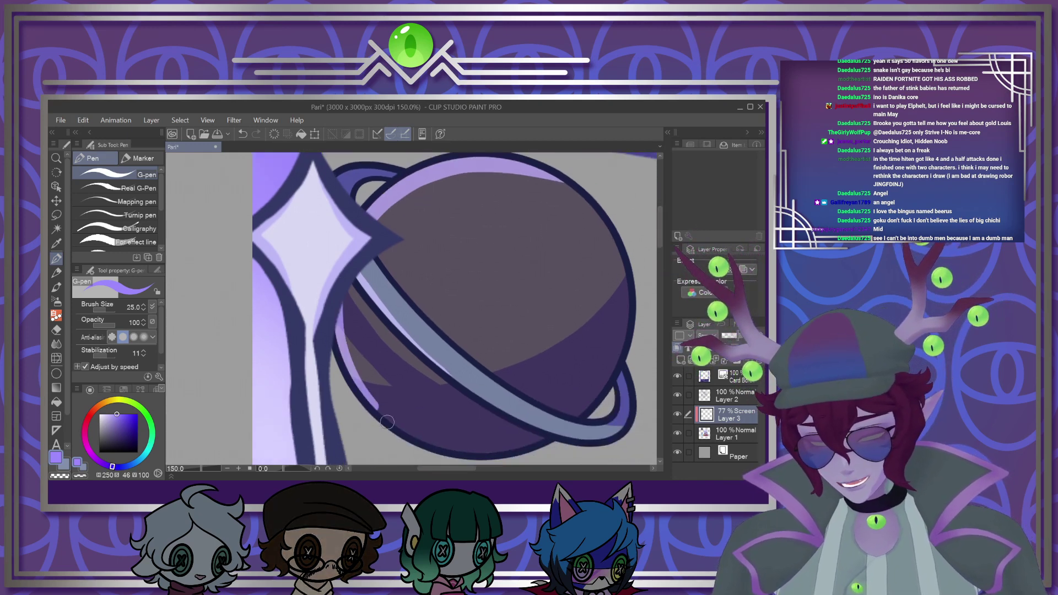
Highlight the top edge of the staff's yellow crossbar and one side of its shaft at brush size 30
scroll(424, 307, down, 5)
scroll(429, 337, up, 5)
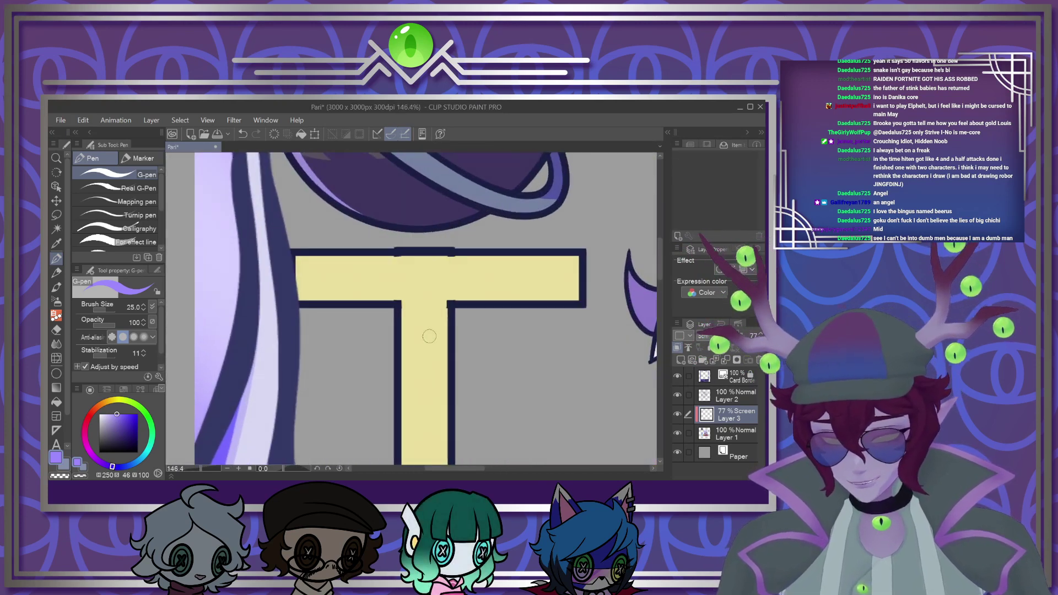
key(])
drag(292, 257, 599, 256)
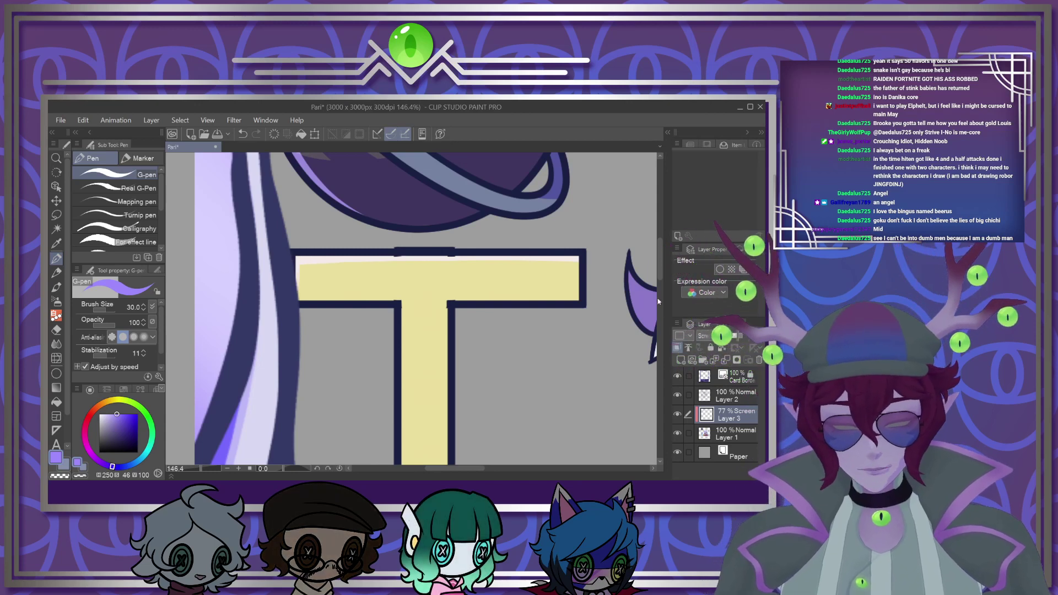
mouse_move(660, 274)
mouse_down()
mouse_move(654, 296)
mouse_move(660, 256)
mouse_up()
drag(403, 176, 404, 335)
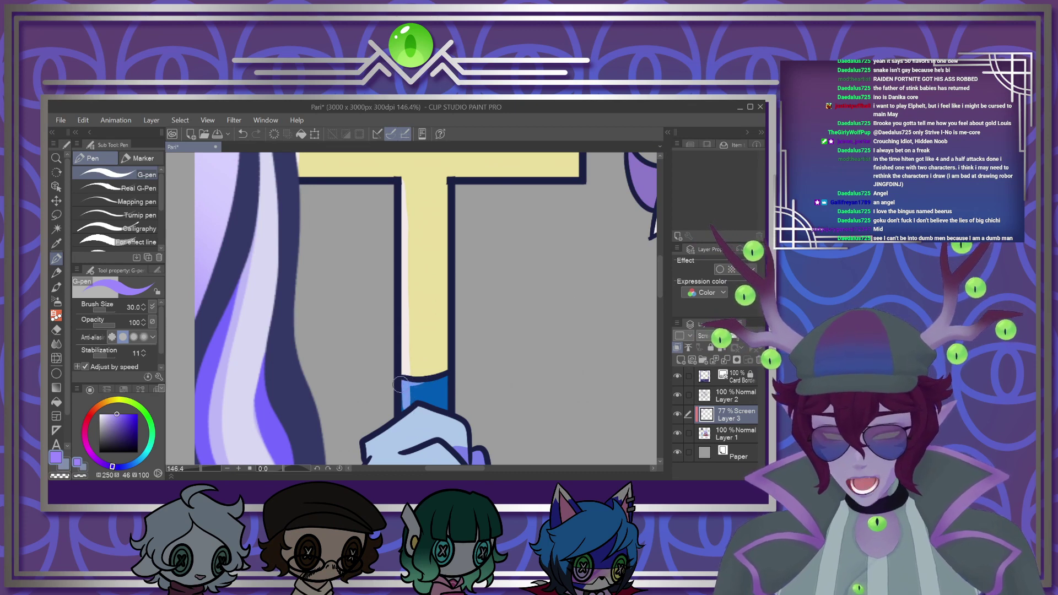
Highlight the outer edges of the knuckles and wrist on the hand gripping the staff
drag(659, 292, 655, 325)
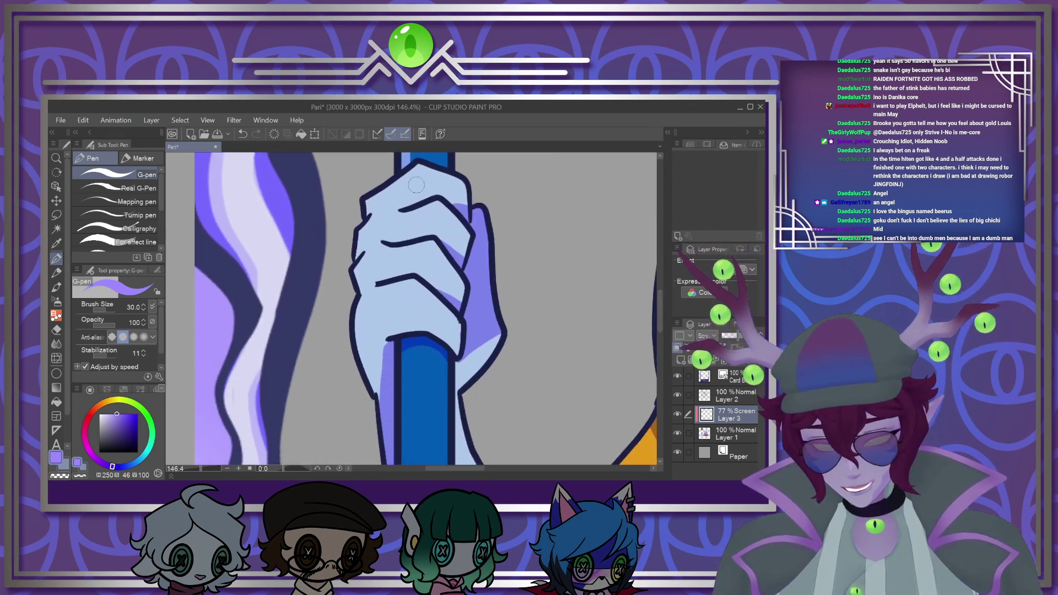
drag(380, 209, 359, 251)
drag(360, 294, 374, 392)
Highlight one side of the blue staff shaft from below the hand down to the starry panel
mouse_move(659, 296)
mouse_down()
mouse_move(659, 328)
mouse_move(658, 308)
mouse_up()
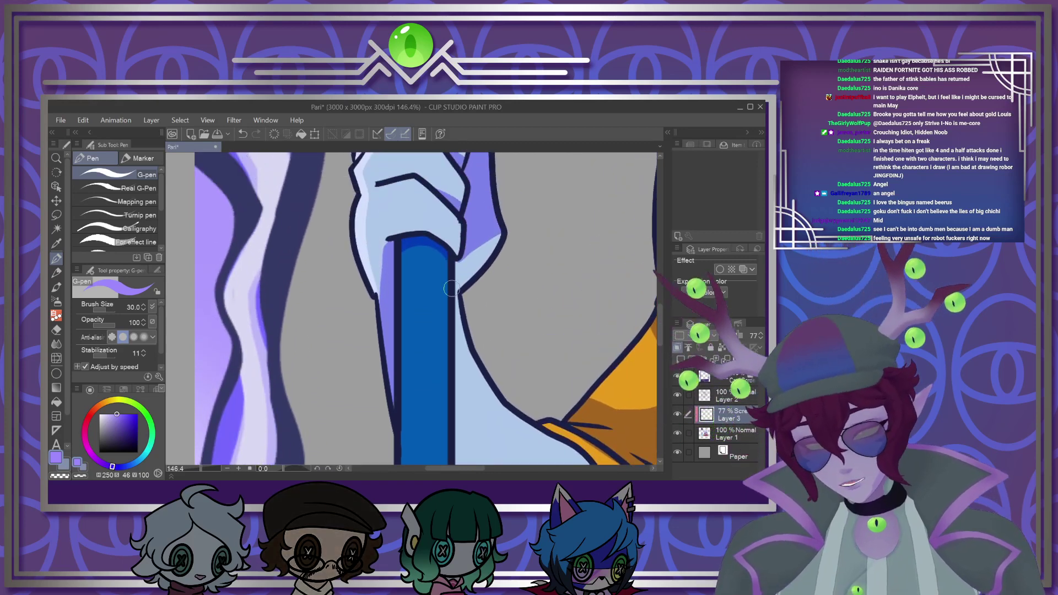
drag(405, 238, 407, 461)
drag(659, 323, 659, 350)
drag(405, 292, 414, 437)
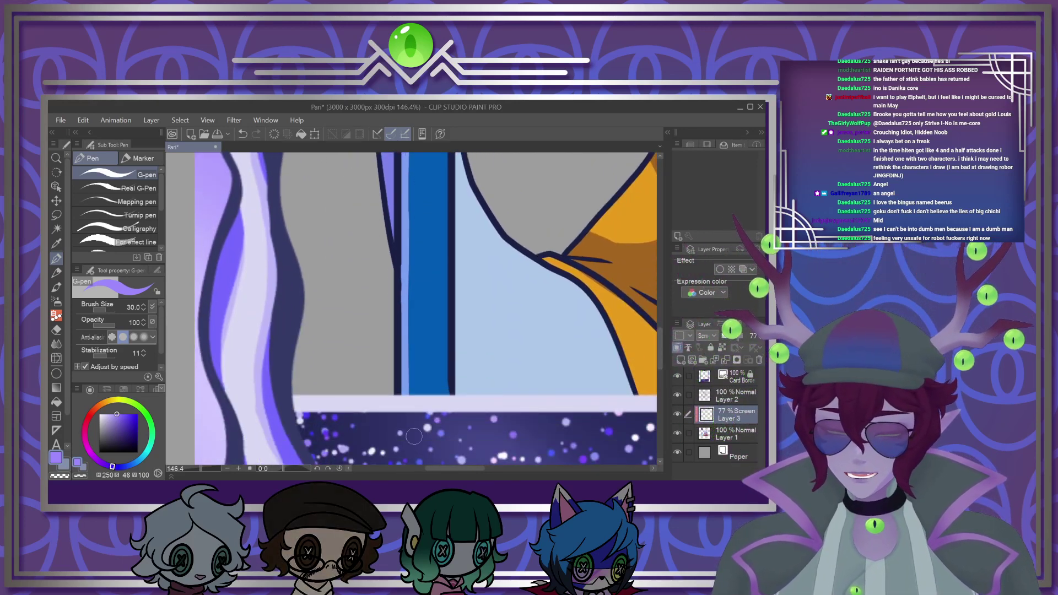
Highlight the cuff, outer edge and folds of the orange sleeve
scroll(414, 436, down, 6)
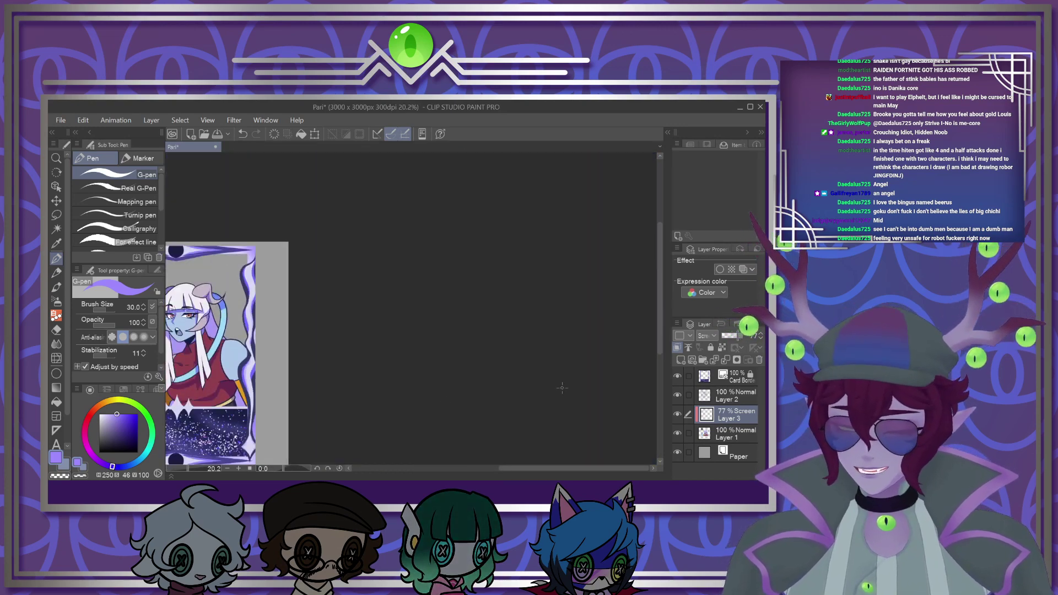
scroll(435, 351, down, 4)
scroll(250, 356, up, 5)
scroll(249, 356, up, 10)
mouse_move(302, 298)
mouse_down()
mouse_move(357, 347)
mouse_move(386, 421)
mouse_up()
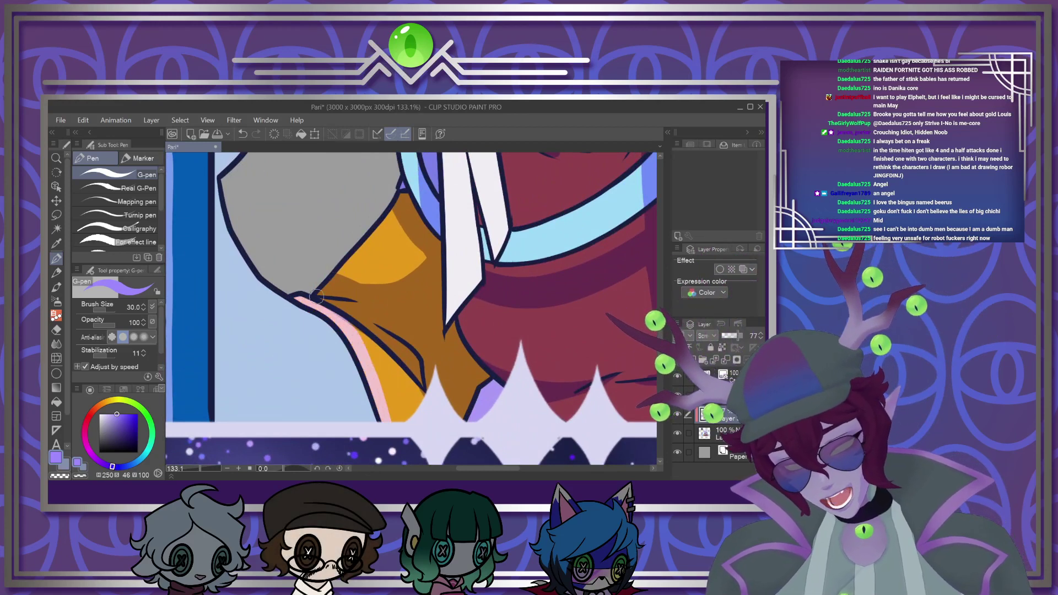
drag(316, 297, 404, 192)
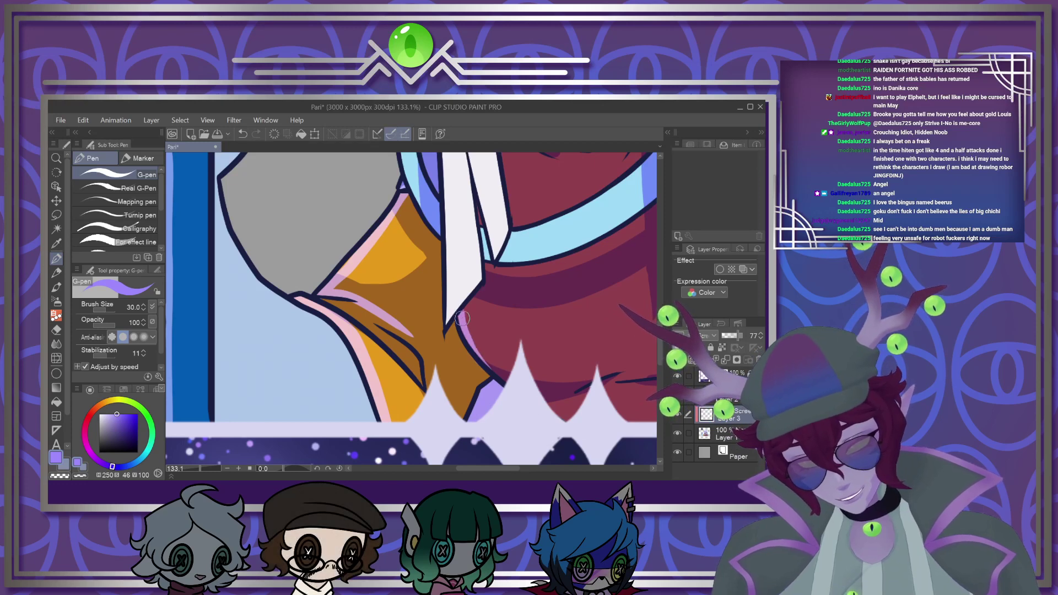
Highlight the collar fold and near shoulder edge of the character's red top
scroll(514, 408, right, 8)
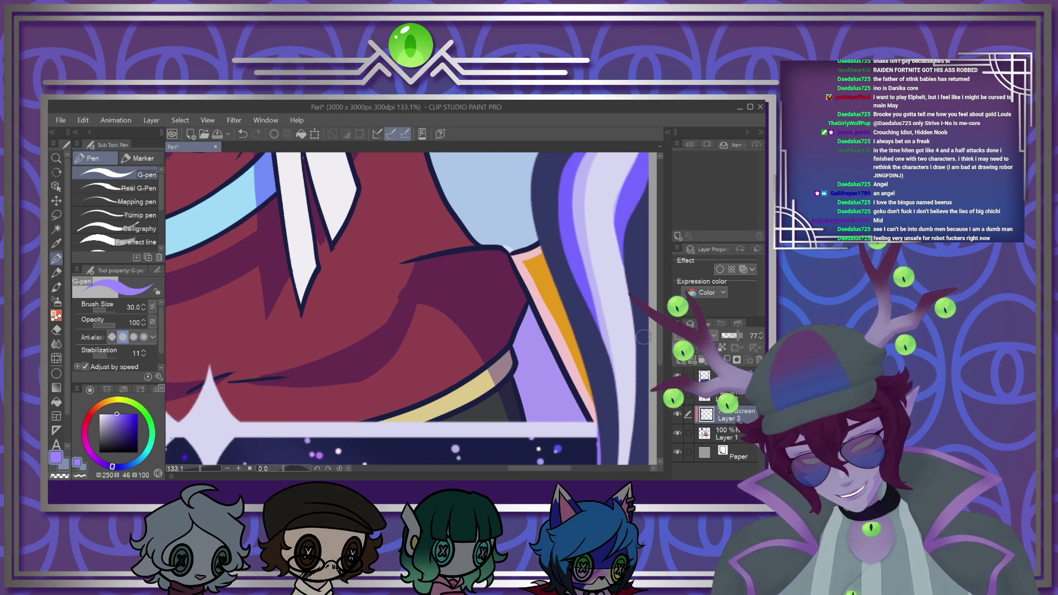
drag(660, 336, 658, 309)
scroll(396, 345, down, 5)
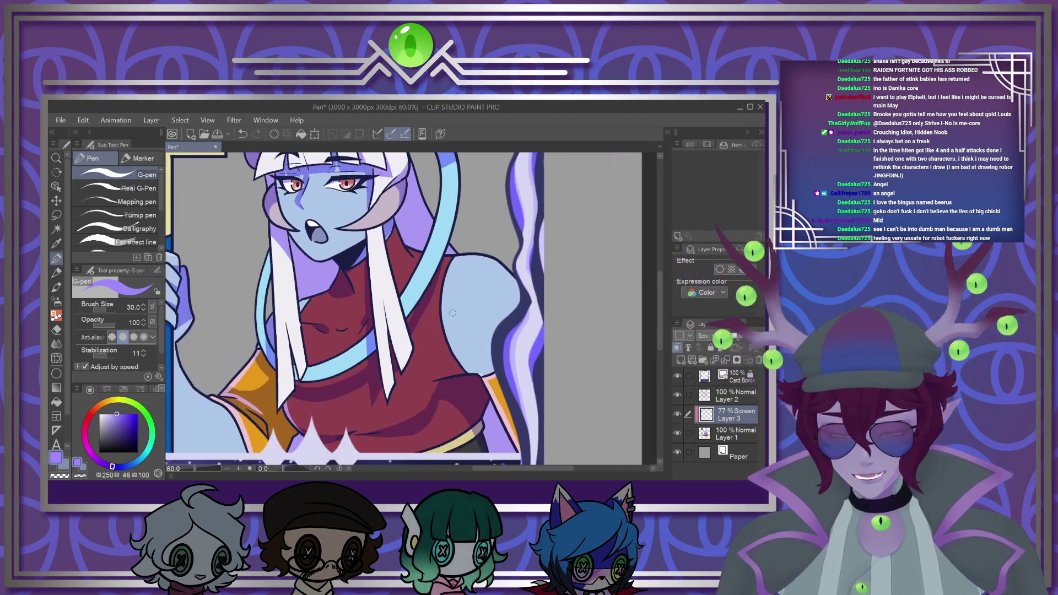
scroll(396, 344, up, 3)
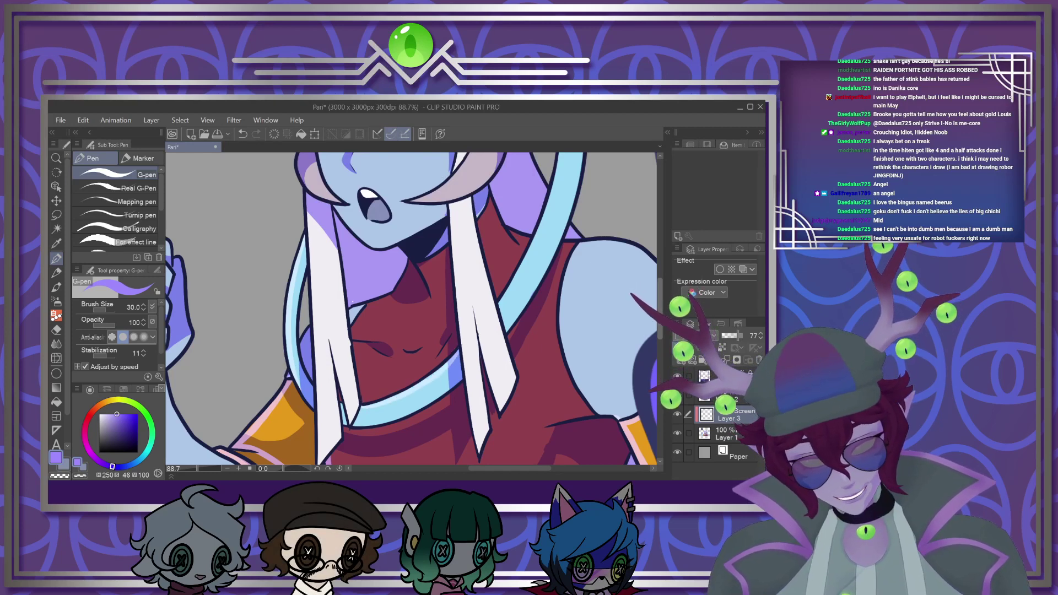
scroll(569, 268, up, 3)
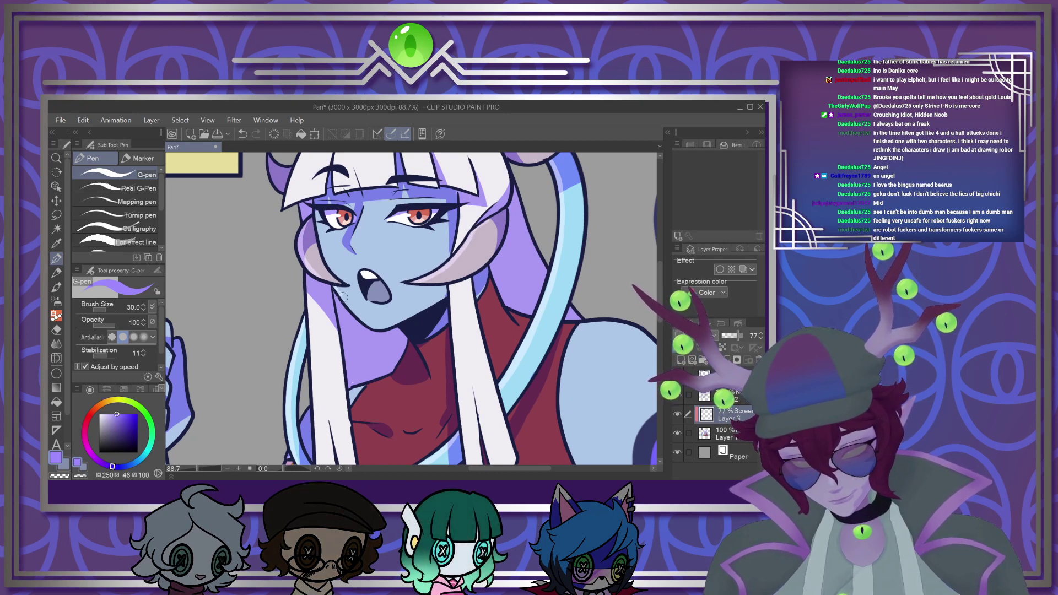
drag(425, 356, 434, 378)
drag(353, 391, 389, 377)
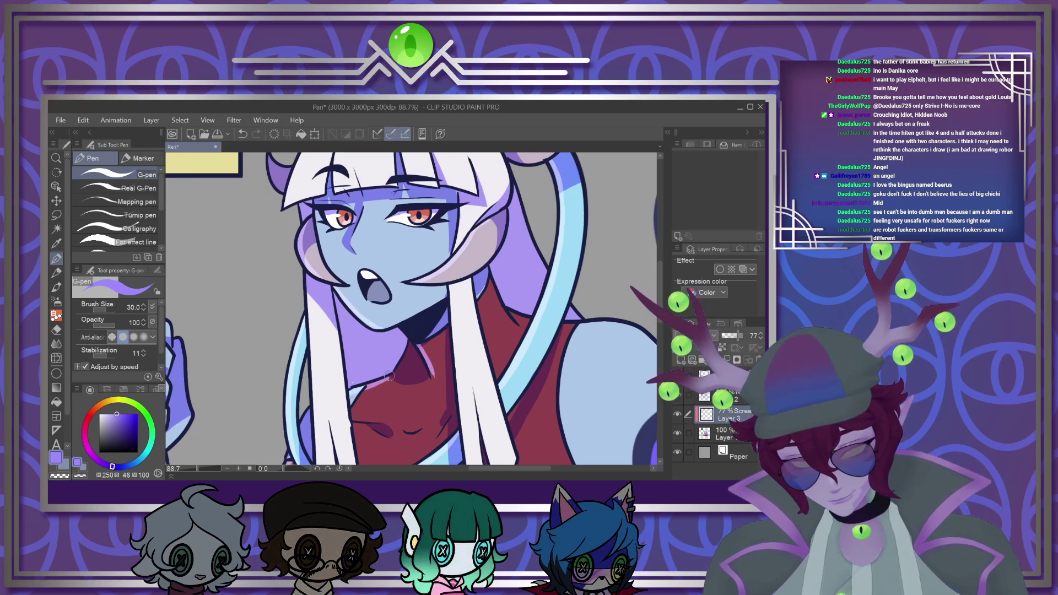
scroll(392, 364, down, 3)
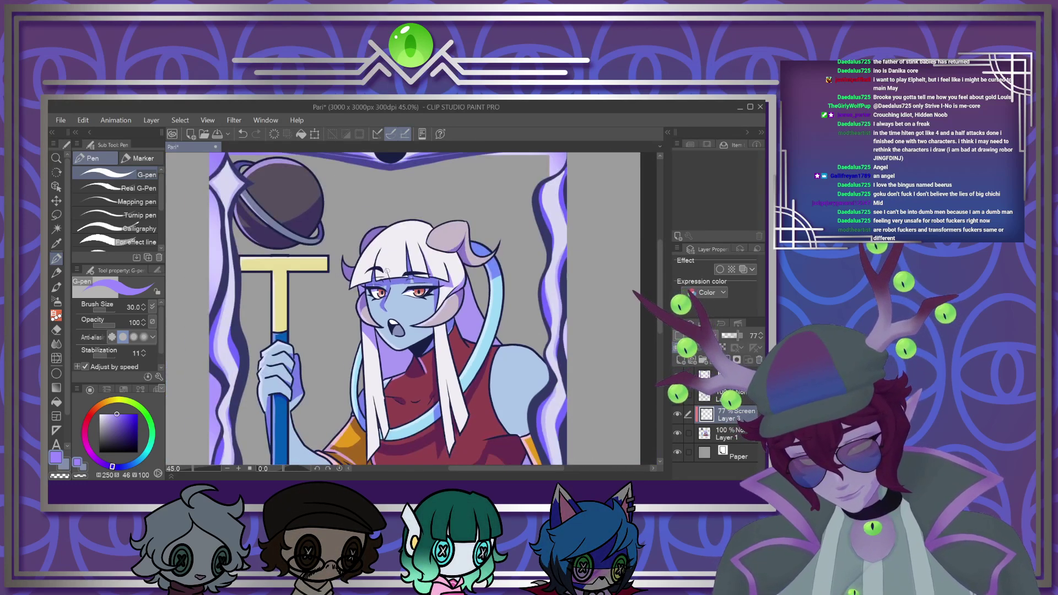
Highlight the bridge of the nose and the upper edge of the large curled horn
scroll(388, 272, up, 5)
mouse_move(376, 280)
mouse_down()
mouse_move(374, 313)
mouse_move(355, 385)
mouse_up()
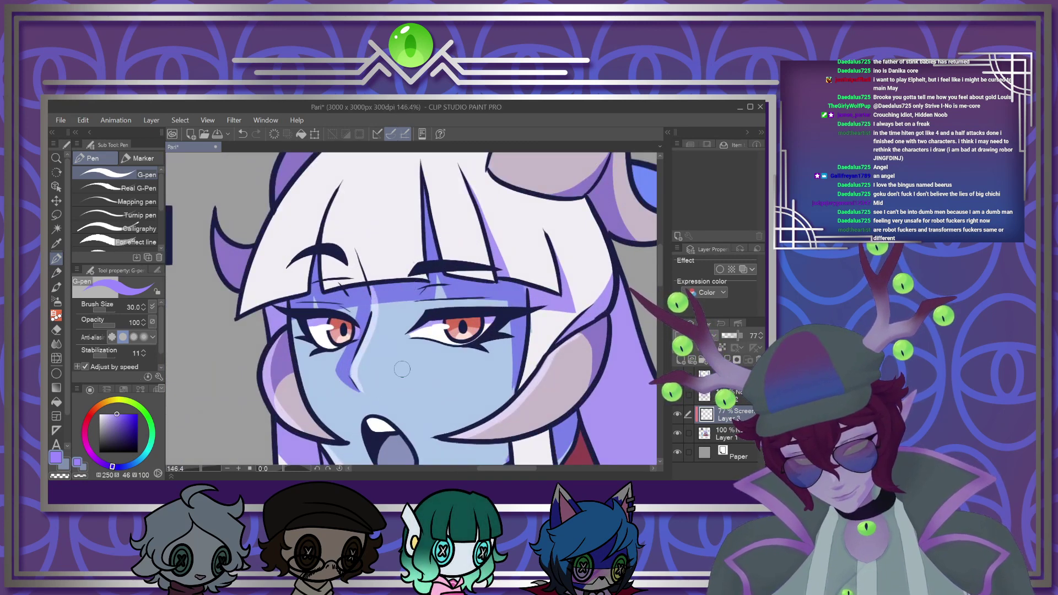
scroll(378, 359, down, 4)
scroll(409, 263, up, 6)
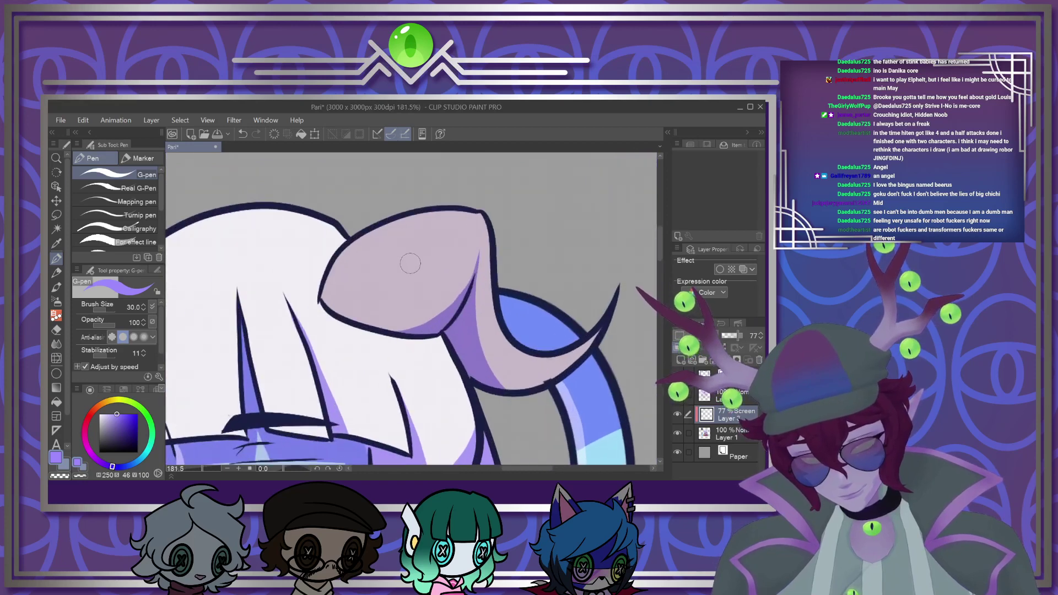
mouse_move(306, 292)
mouse_down()
mouse_move(331, 260)
mouse_move(387, 223)
mouse_move(511, 202)
mouse_move(374, 219)
mouse_move(481, 199)
mouse_up()
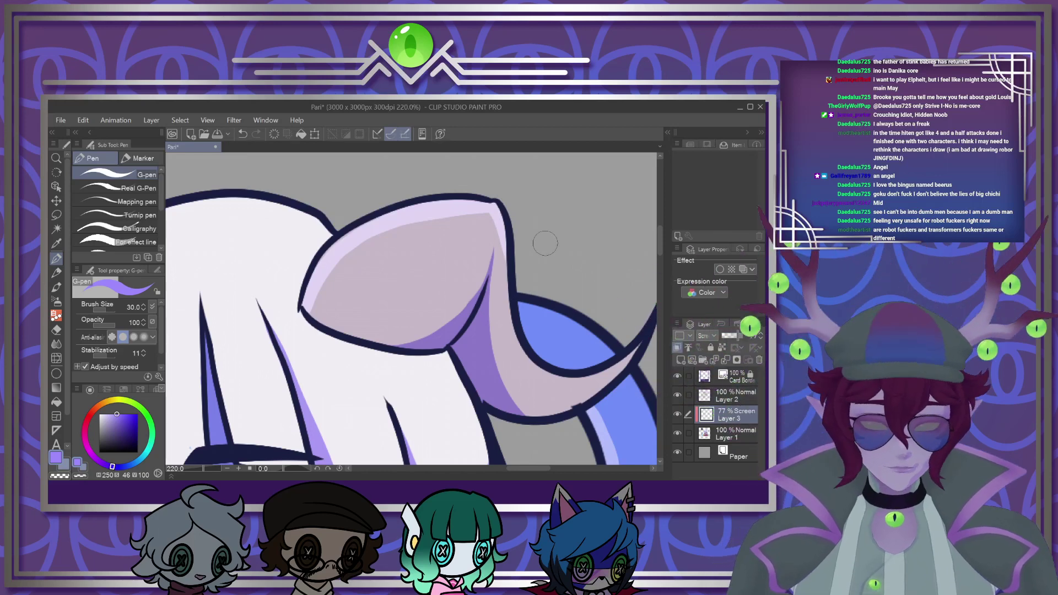
scroll(461, 191, down, 3)
scroll(461, 191, down, 2)
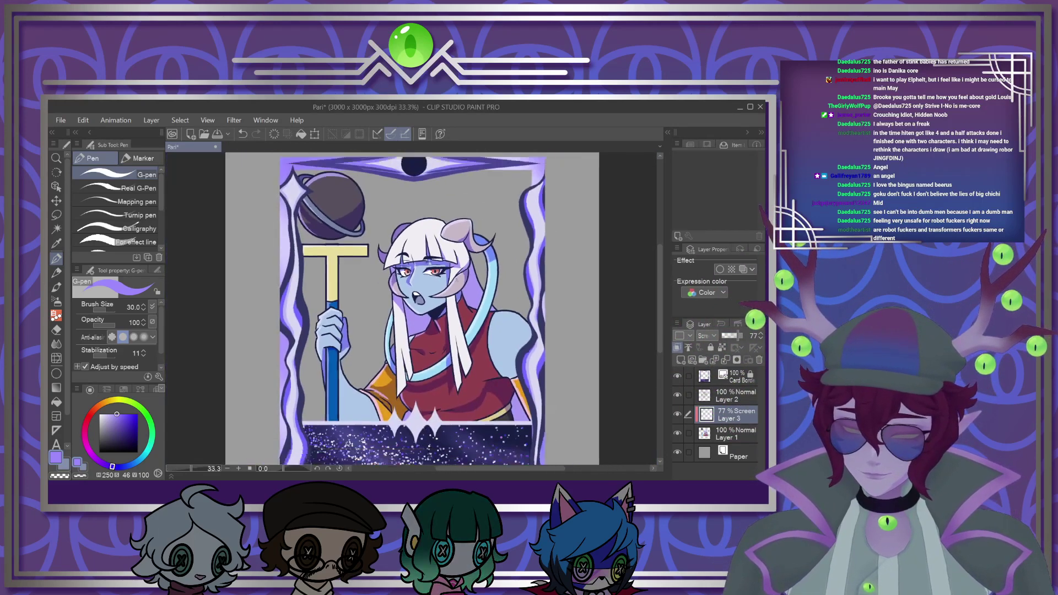
Merge the Screen highlight layer and Layer 2 into Layer 1 so the character sits on one layer
scroll(446, 324, up, 1)
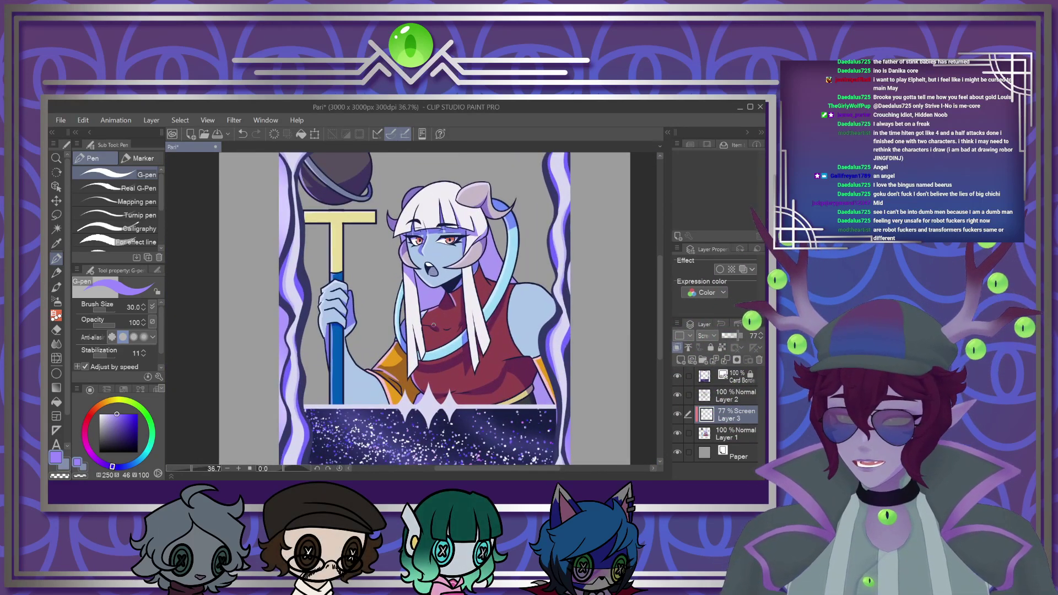
scroll(447, 324, down, 2)
scroll(447, 324, up, 2)
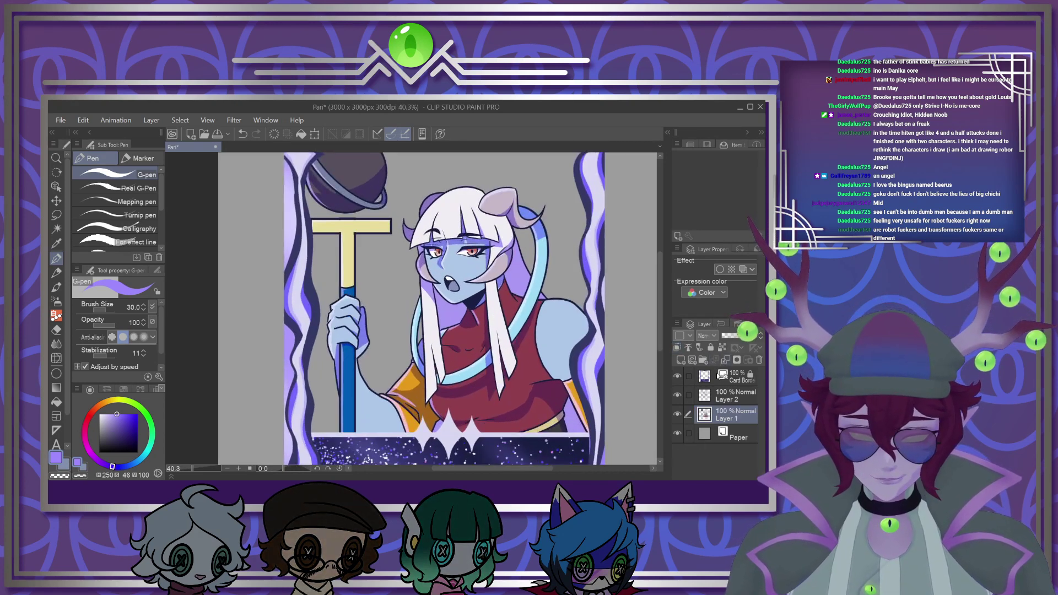
click(725, 359)
scroll(408, 315, down, 2)
scroll(455, 294, up, 1)
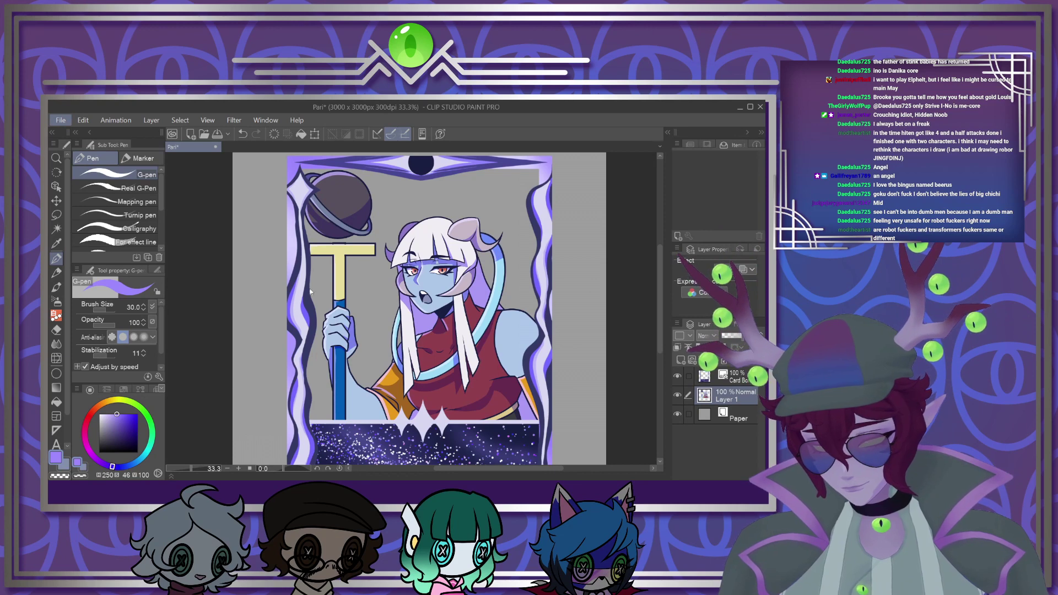
Import the Card Art Background image, align it with the card frame's upper corner and scale it to fill the frame
key(alt+Tab)
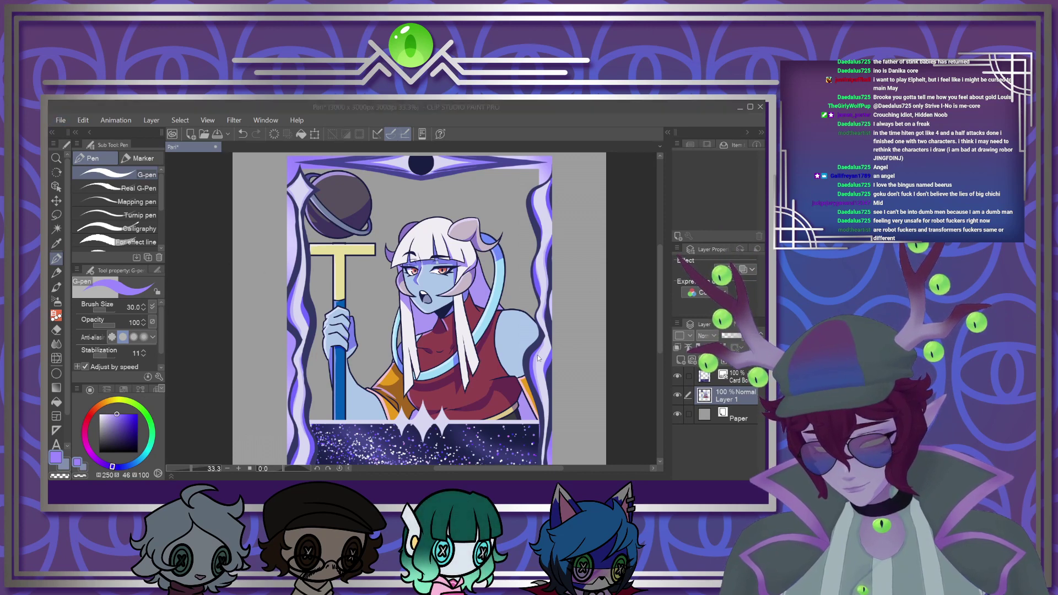
double_click(508, 354)
drag(365, 261, 292, 162)
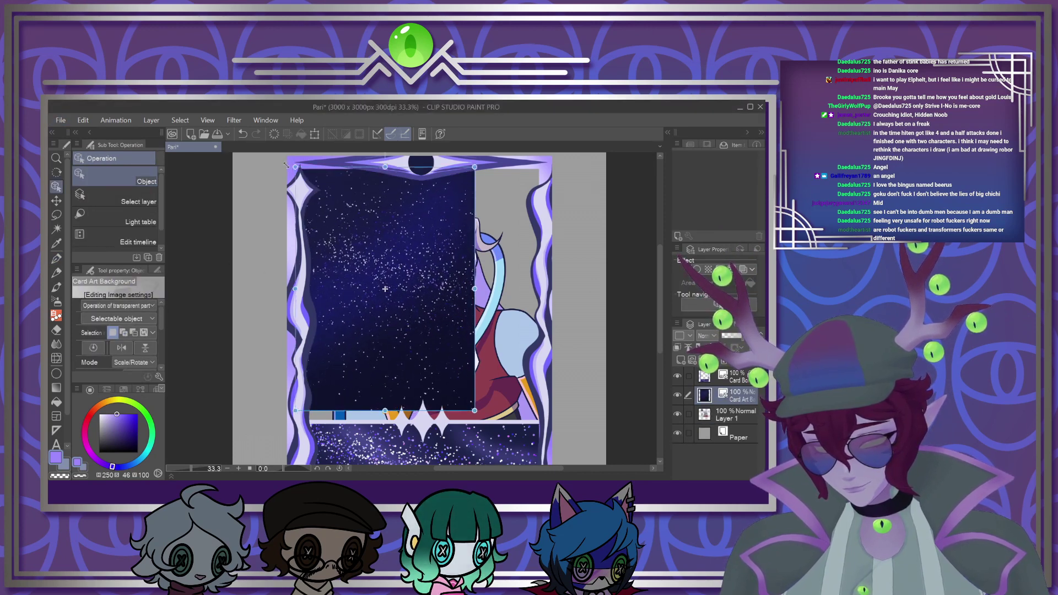
scroll(317, 213, down, 2)
drag(423, 347, 470, 409)
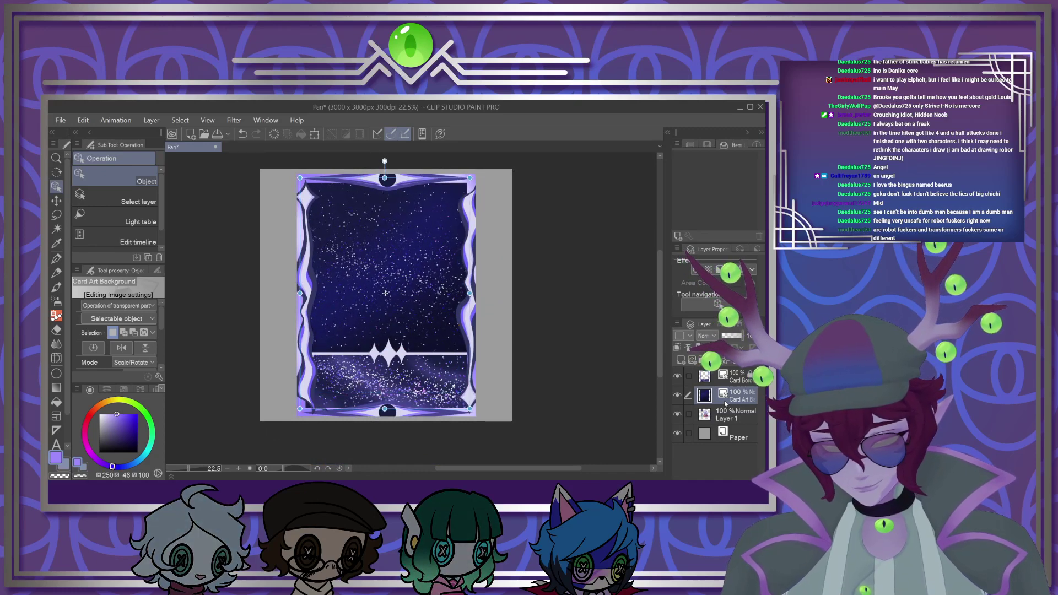
Move the Card Art Background layer beneath the character's Layer 1 and switch to the Lasso selection tool
drag(714, 396, 714, 422)
scroll(386, 328, down, 2)
scroll(386, 328, up, 2)
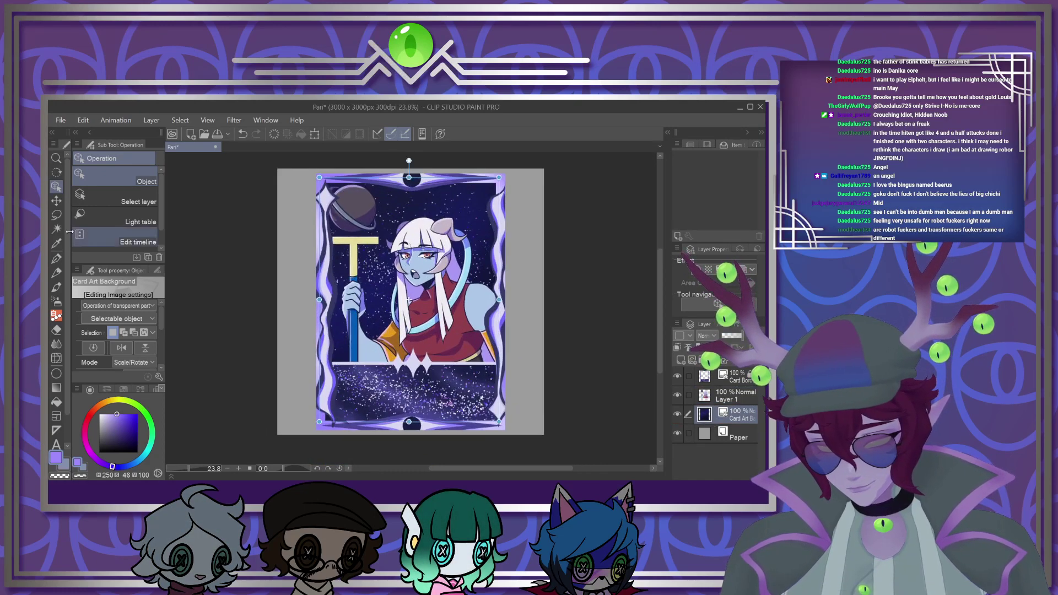
key(m)
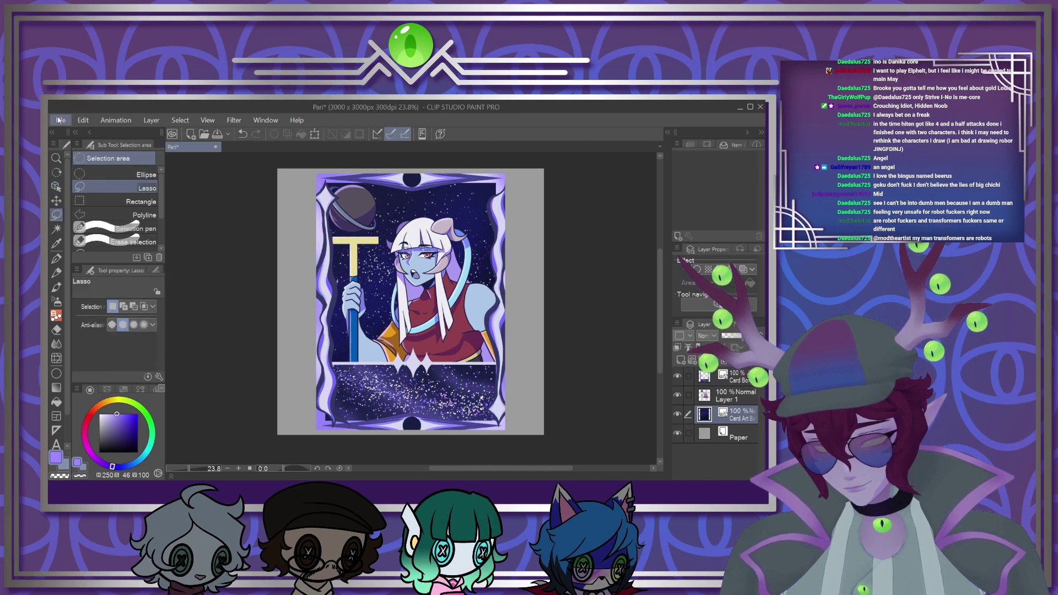
Import the Dragon Ball Tag image, place its layer above the card border and shrink it to about the staff crossbar's width
key(alt+Tab)
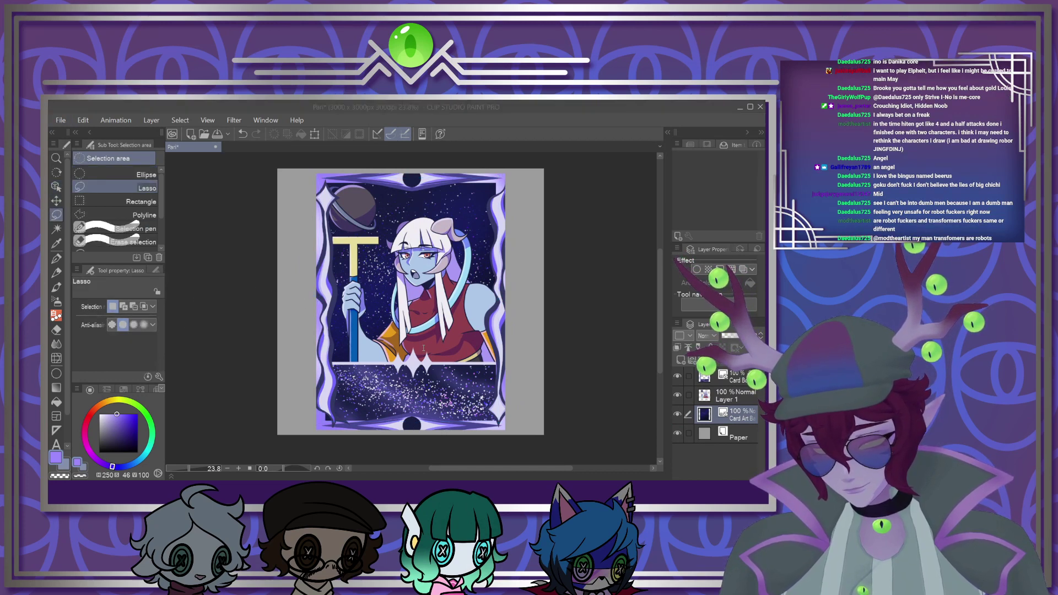
double_click(502, 352)
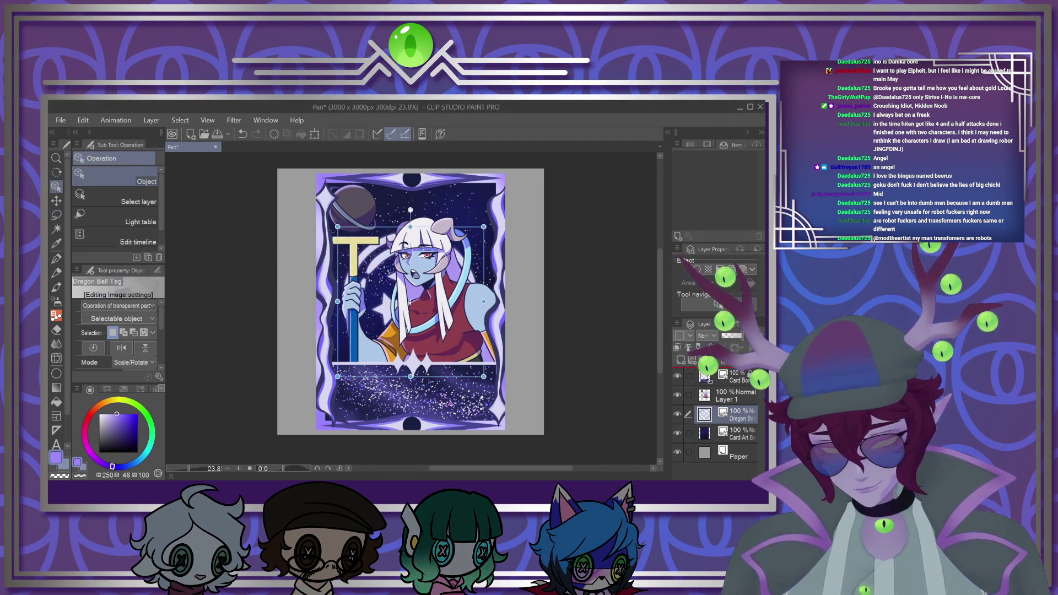
drag(709, 379, 709, 374)
drag(484, 376, 378, 268)
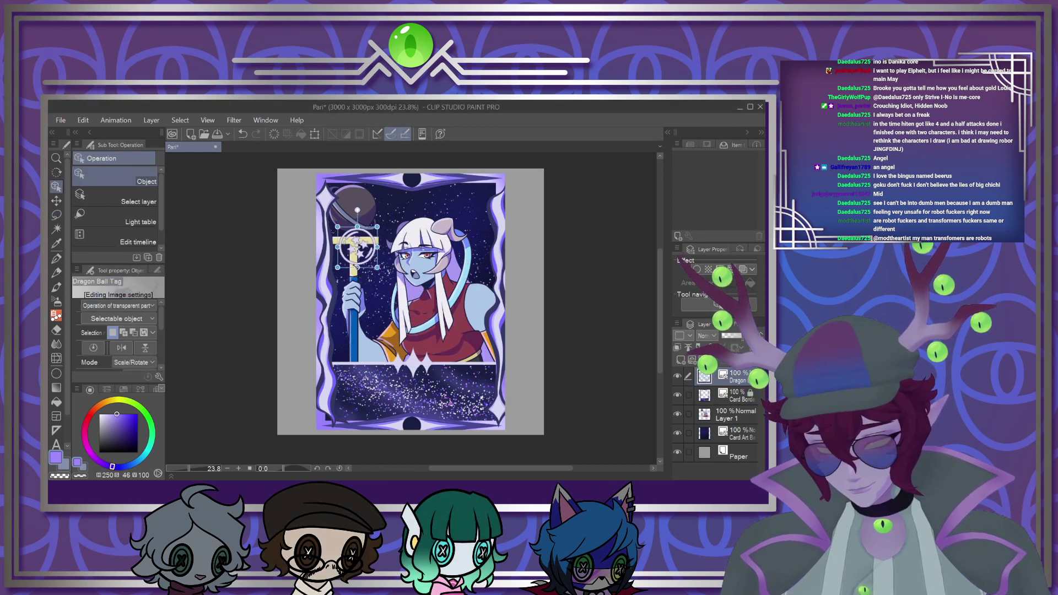
Shift the starry background up slightly and move the star emblem onto the planet
click(409, 290)
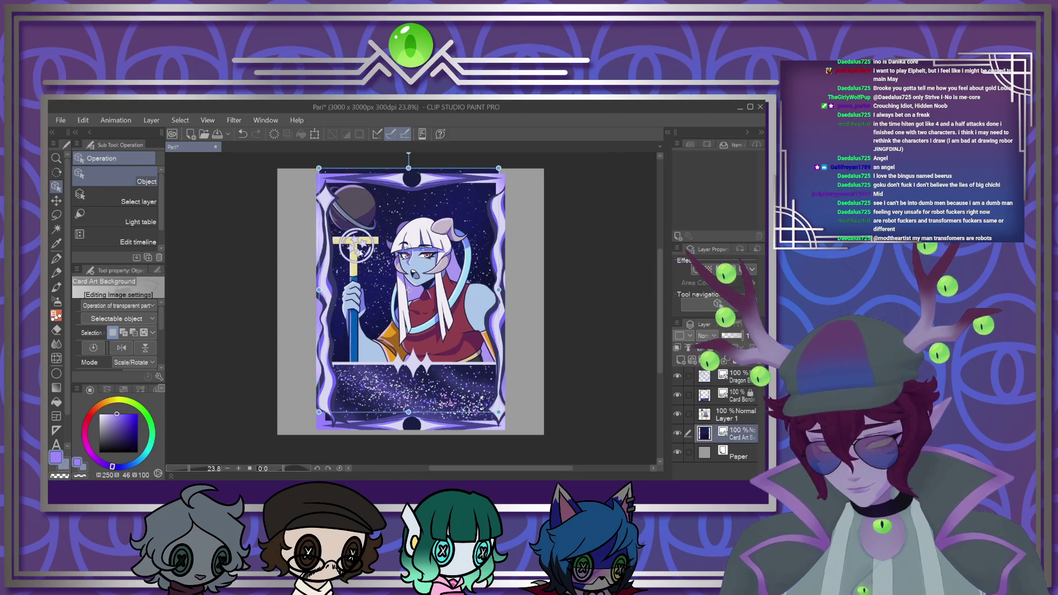
scroll(428, 327, up, 2)
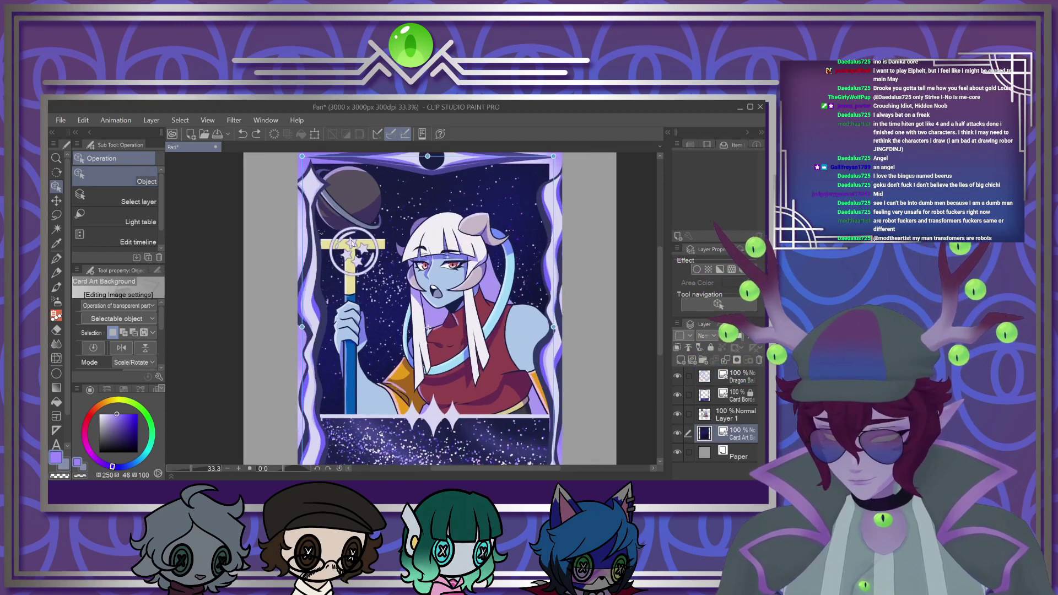
click(353, 247)
drag(354, 247, 370, 215)
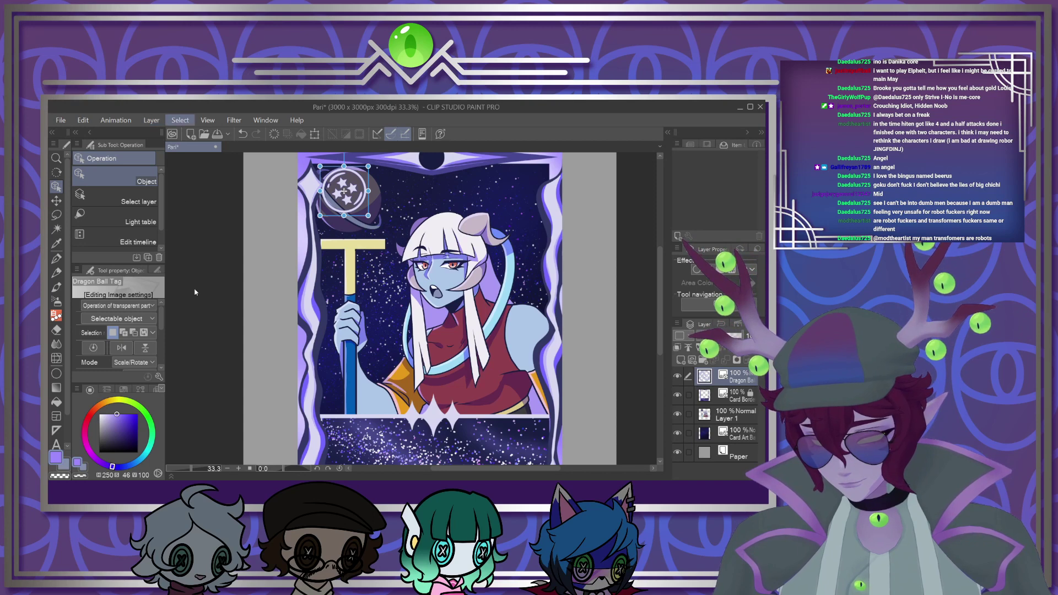
Select the star emblem's shape, outline it in purple on a new layer beneath the emblem, and clear the selection
click(395, 289)
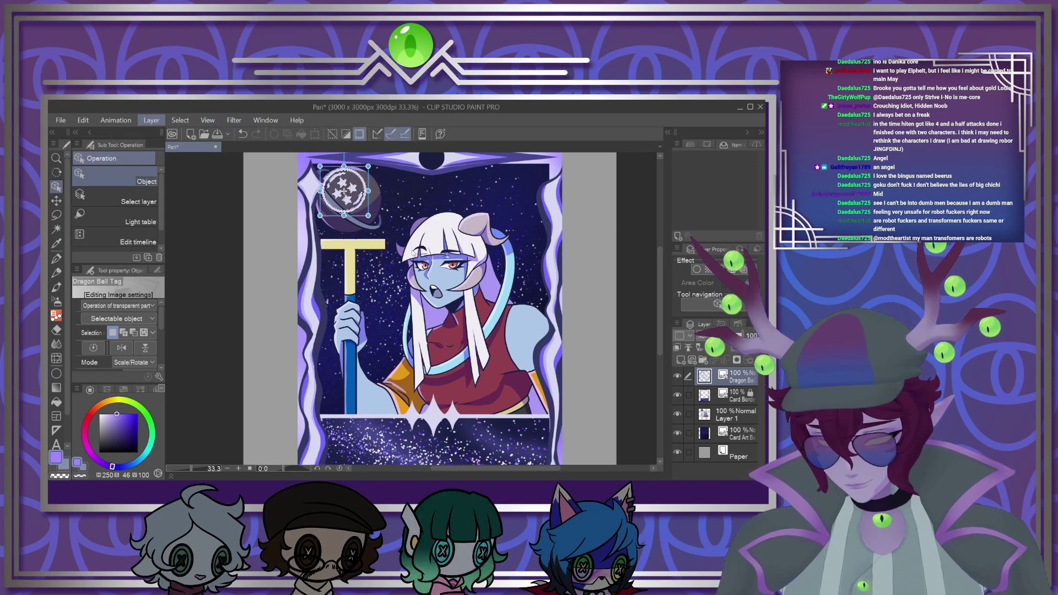
click(717, 396)
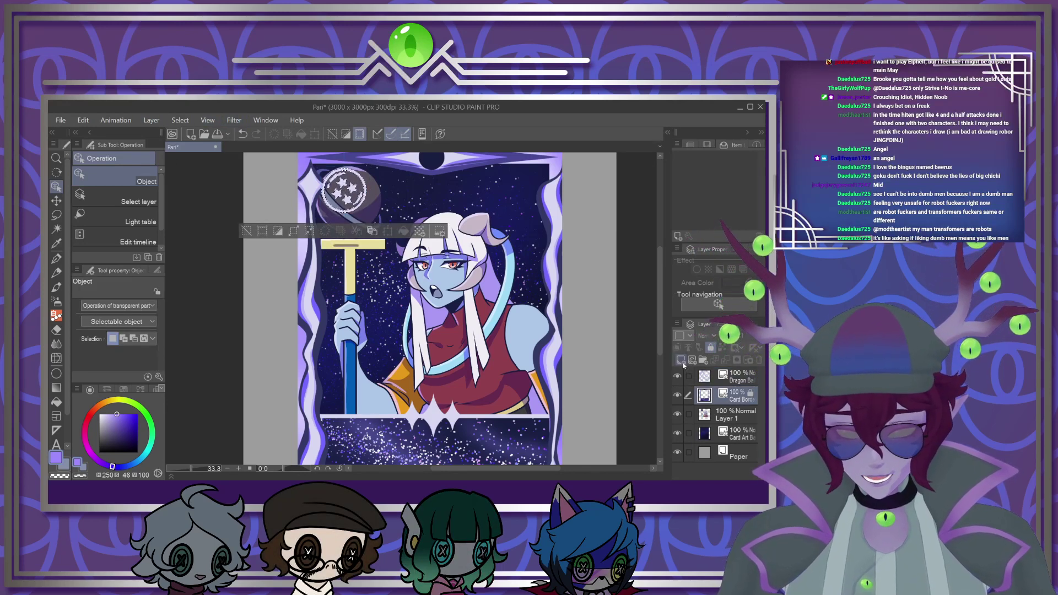
click(682, 362)
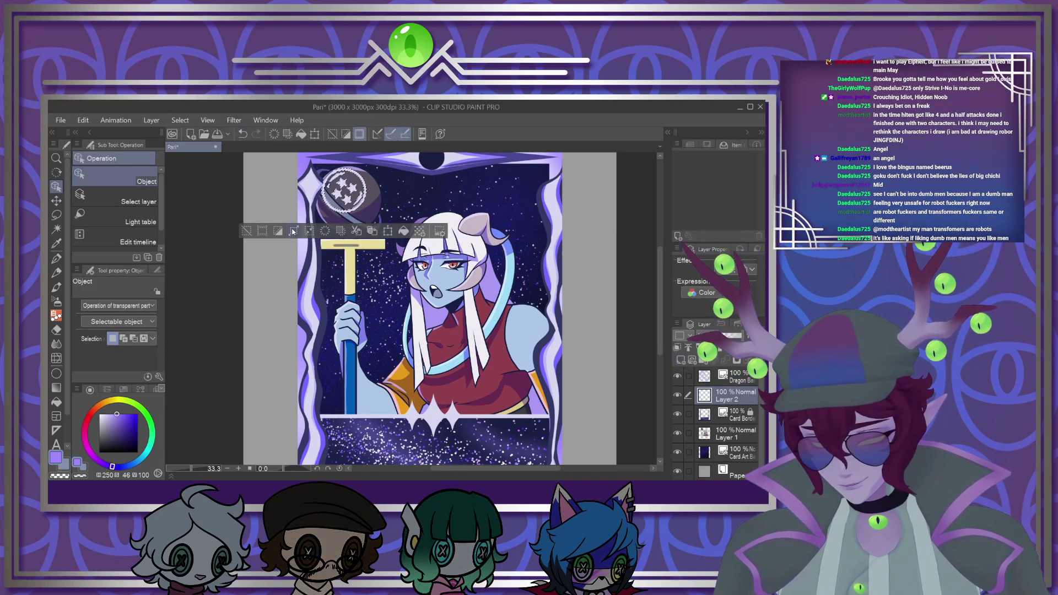
key(m)
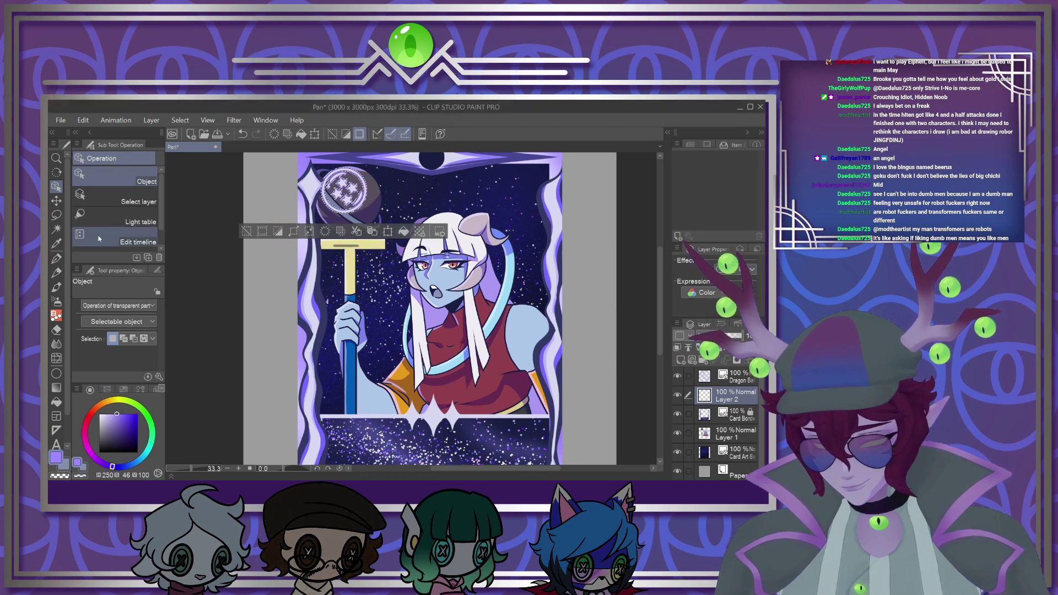
key(ctrl+d)
scroll(314, 270, down, 1)
scroll(314, 269, up, 2)
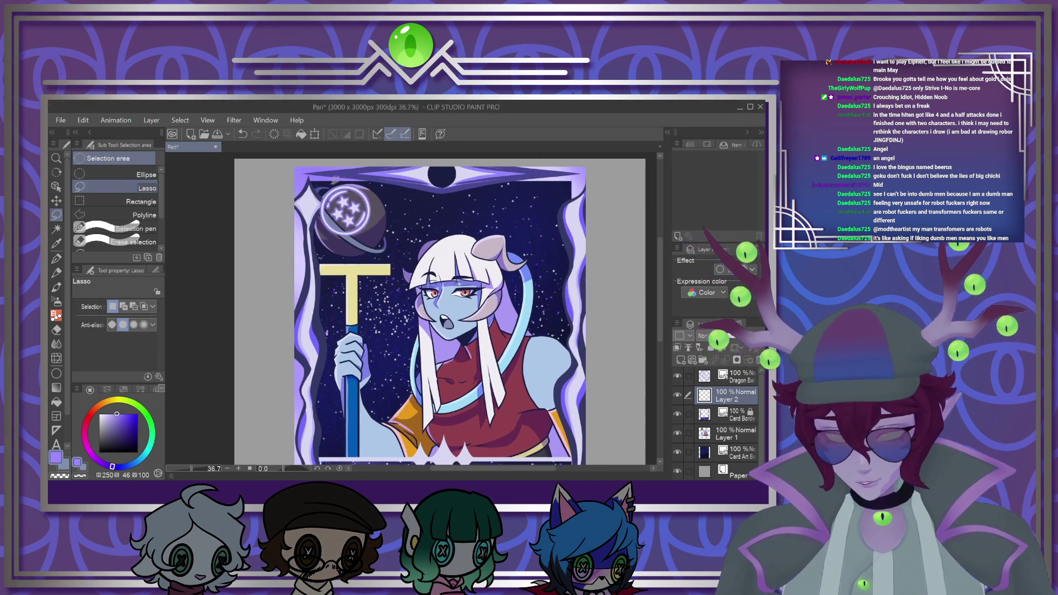
Blur the purple outline layer into a soft glow around the star emblem
click(360, 158)
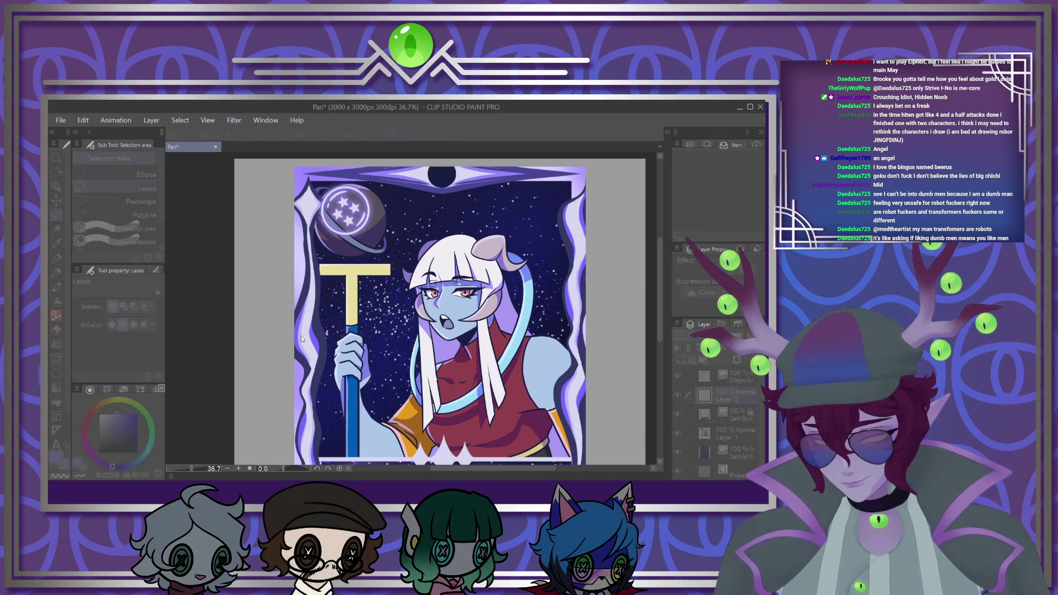
scroll(302, 267, down, 2)
scroll(302, 266, up, 2)
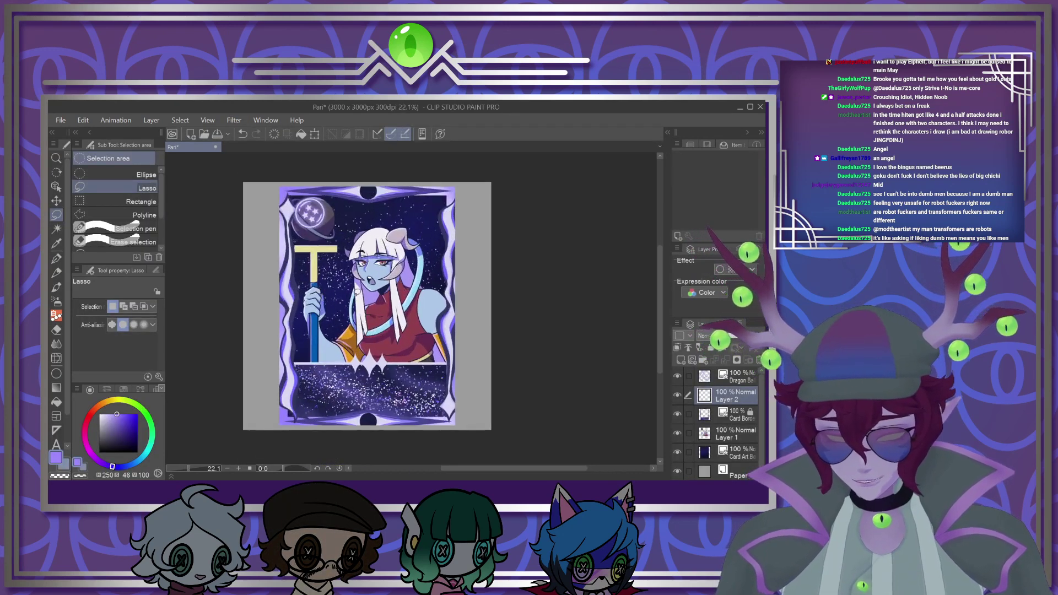
Merge the emblem, glow, card border and character layers down into the Card Art Background layer, unlocking the border
click(729, 359)
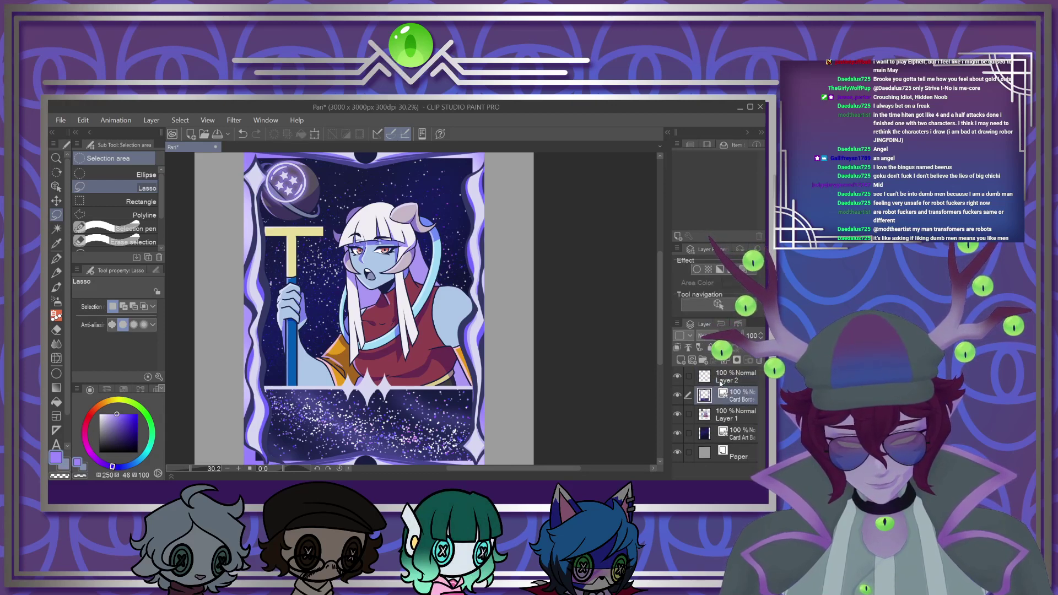
click(725, 361)
click(725, 361)
click(725, 361)
scroll(415, 284, down, 1)
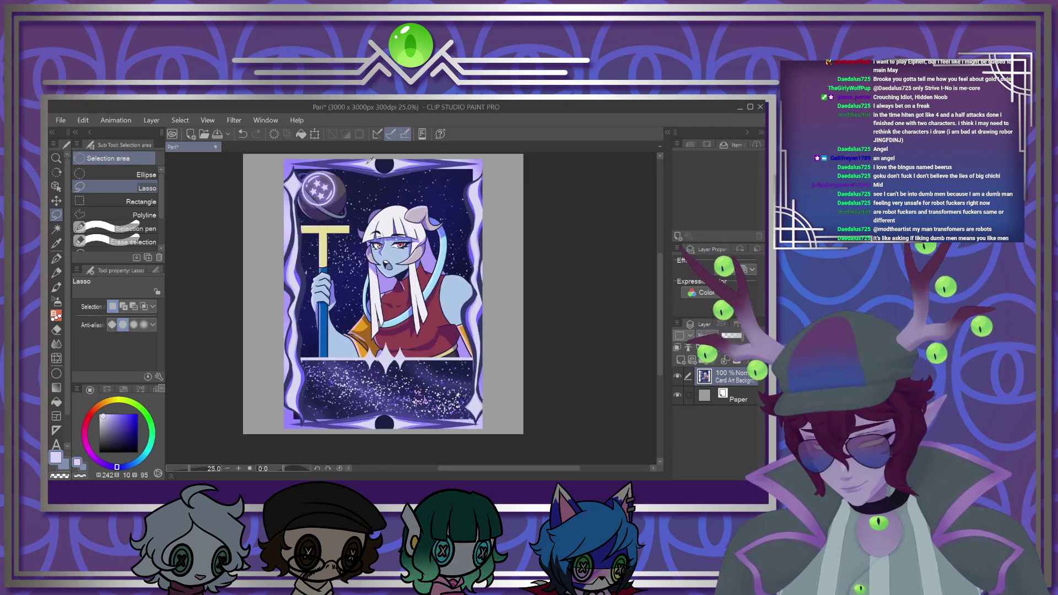
Sample the lower panel's dark navy, then add the text "PARI" and enlarge and center it in the starry panel beneath the character
alt+click(389, 423)
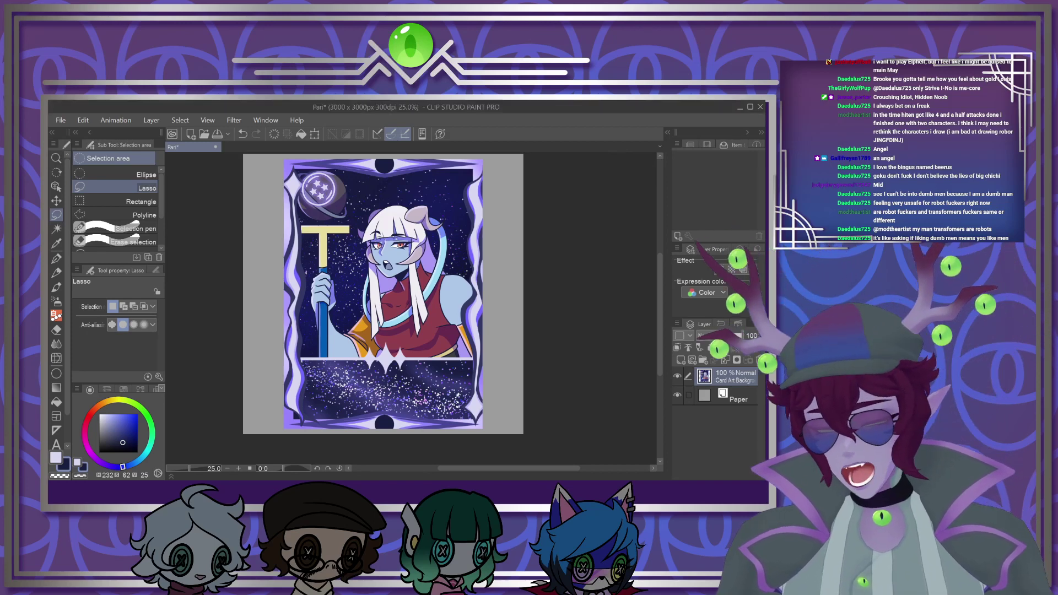
click(55, 446)
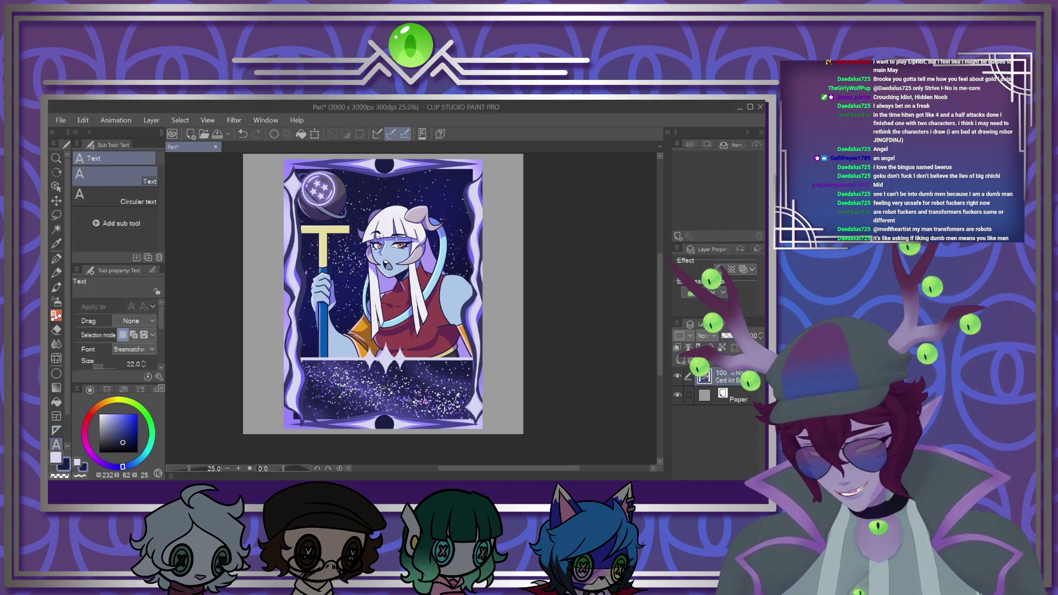
click(397, 370)
scroll(397, 369, down, 1)
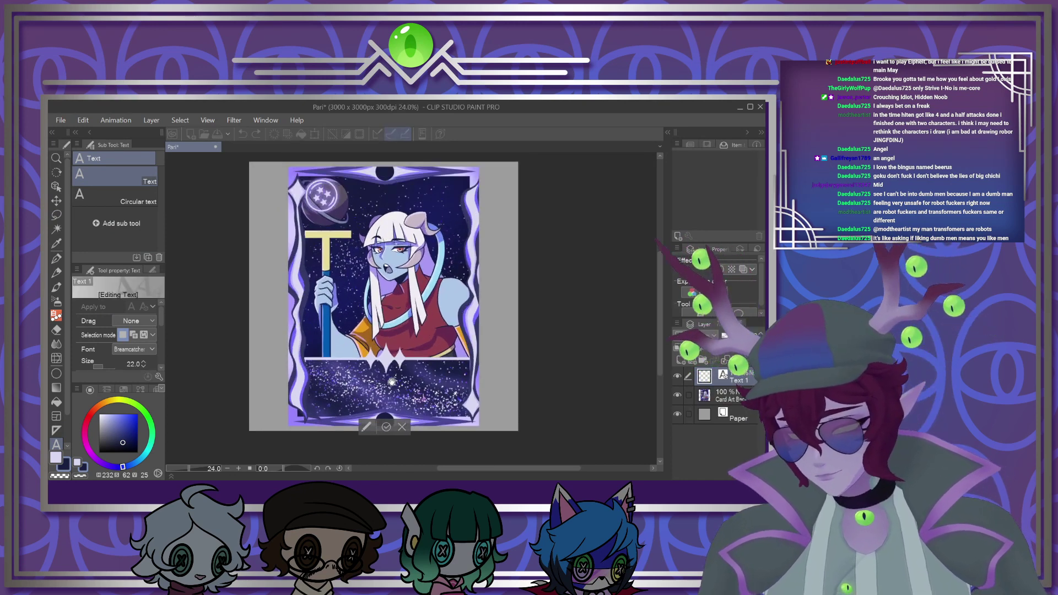
text(PARI)
drag(308, 418, 322, 411)
drag(380, 441, 412, 424)
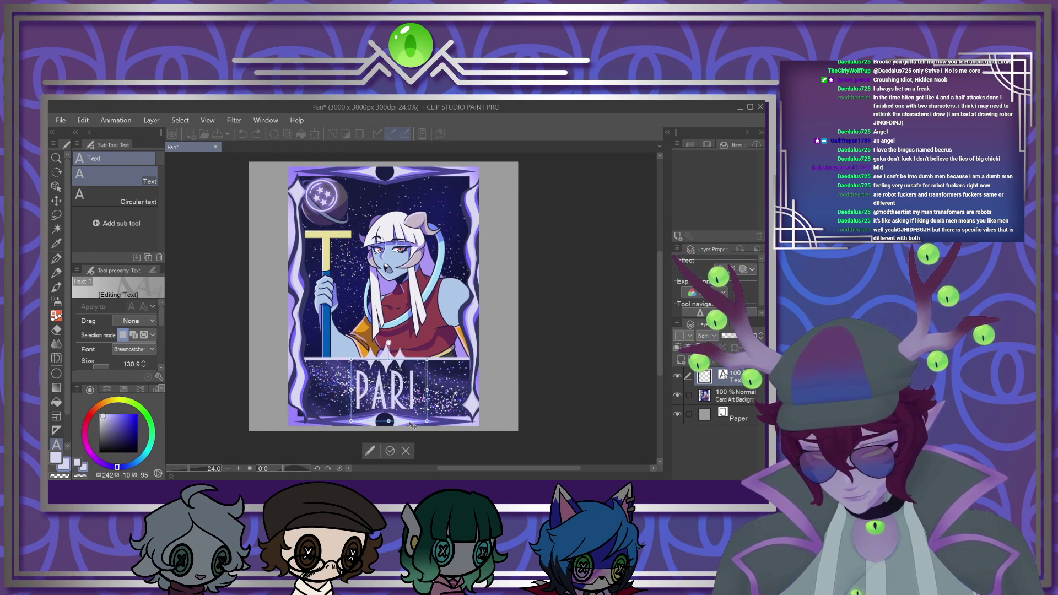
drag(434, 370, 419, 366)
drag(397, 424, 405, 421)
click(392, 447)
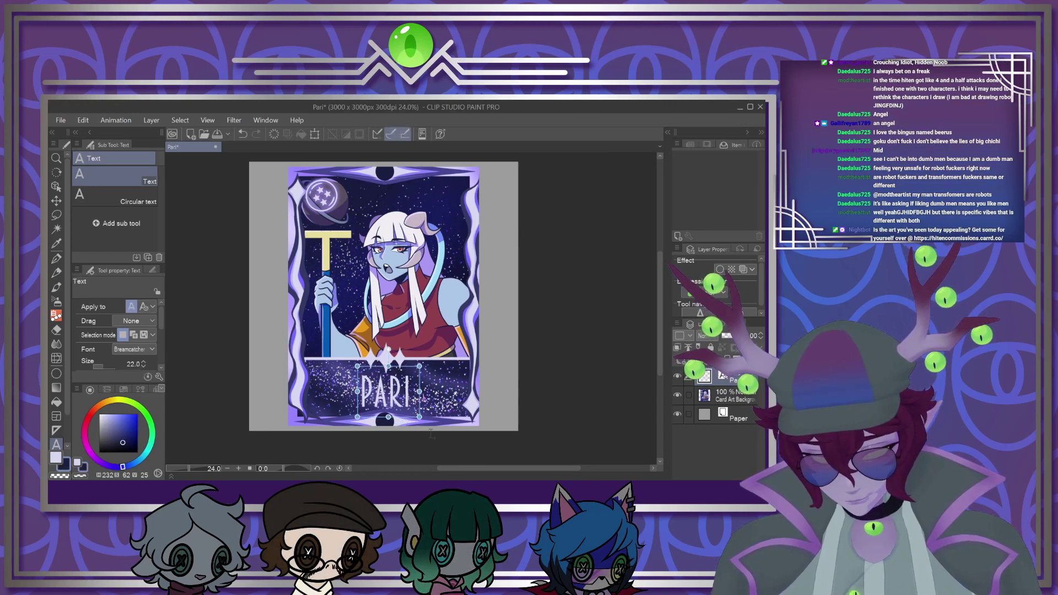
Apply a dark navy border effect to the "PARI" text and merge it into the Card Art Background layer
scroll(412, 376, down, 3)
scroll(411, 384, up, 5)
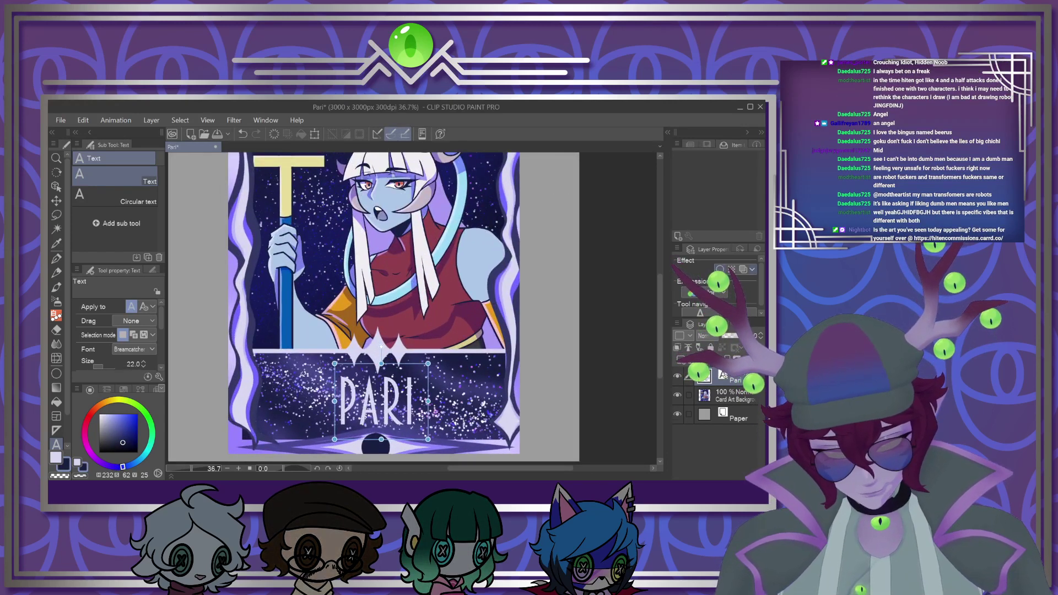
click(720, 269)
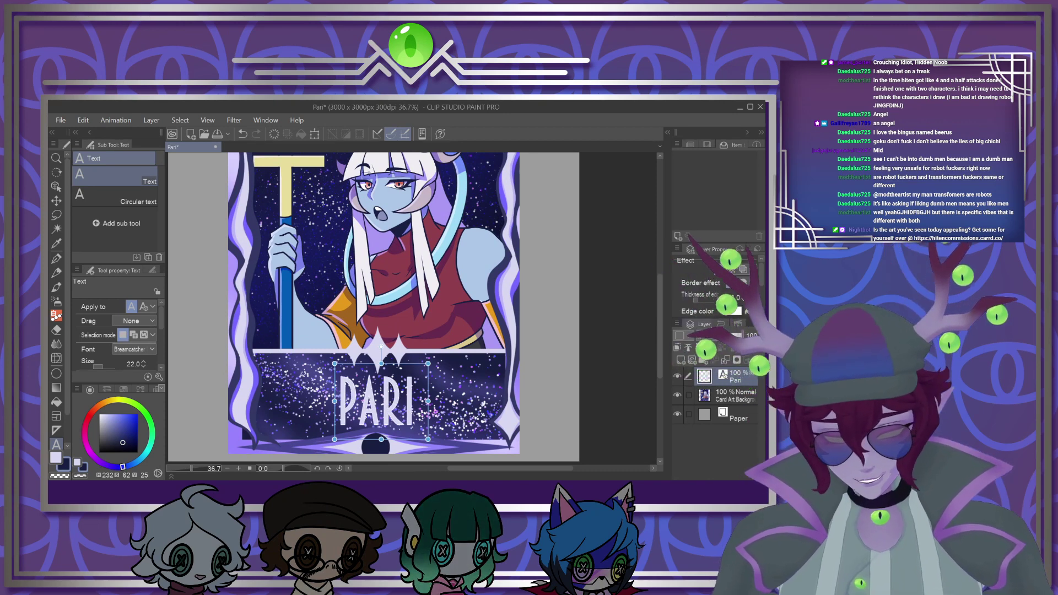
click(745, 313)
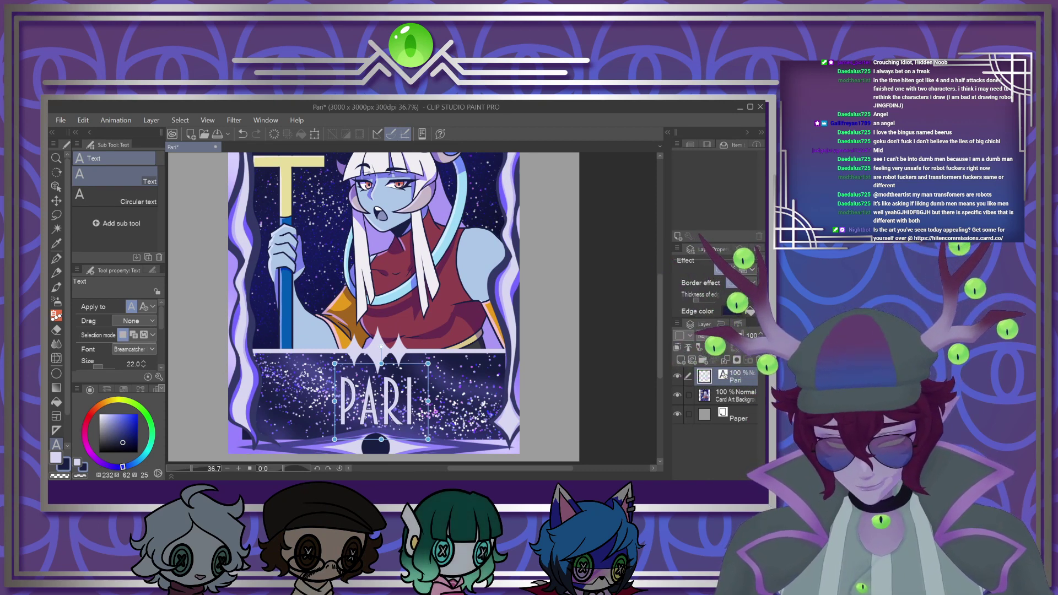
click(744, 297)
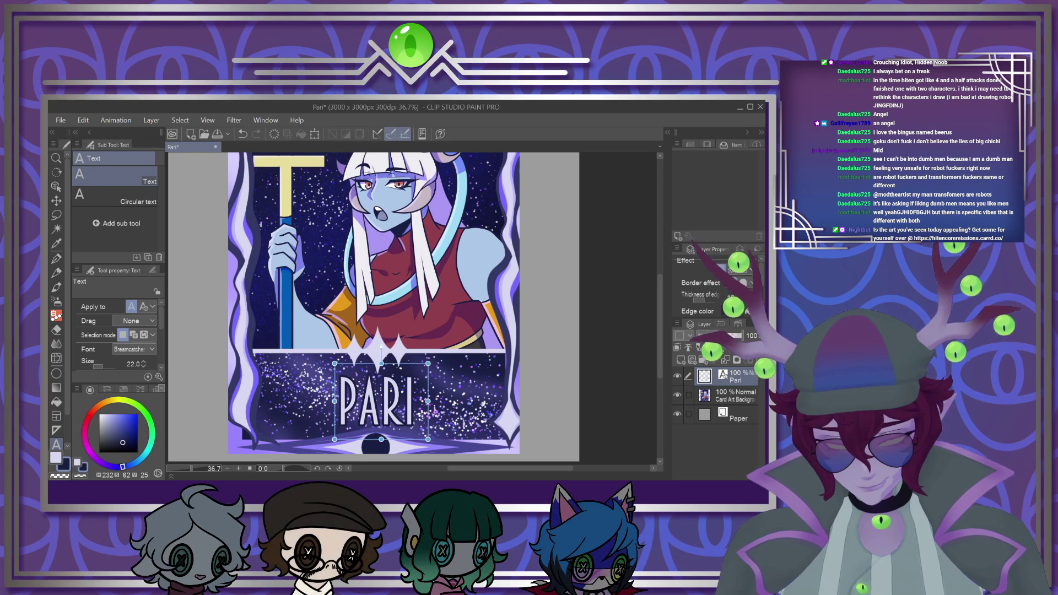
click(724, 361)
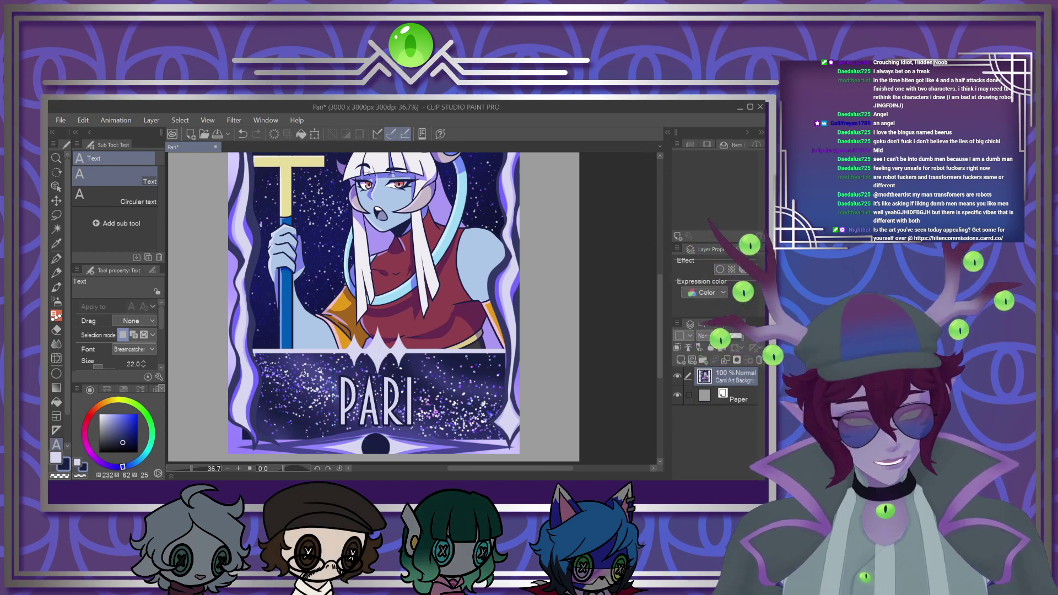
Add the text "CHALKPUP" at about size 49, just above the divider in the lower-right corner of the illustration
key(alt+Tab)
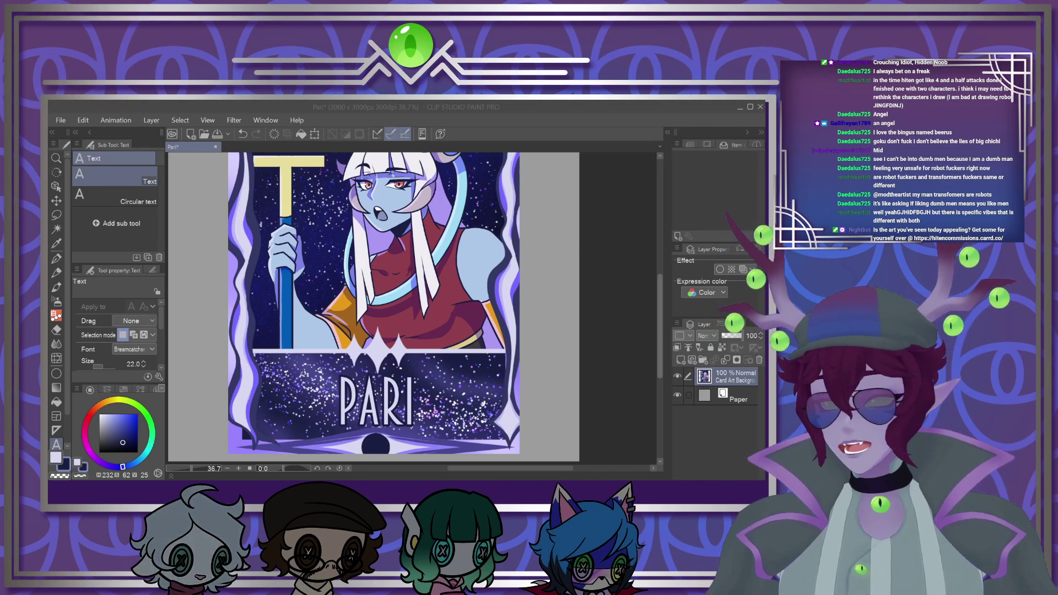
key(alt+Tab)
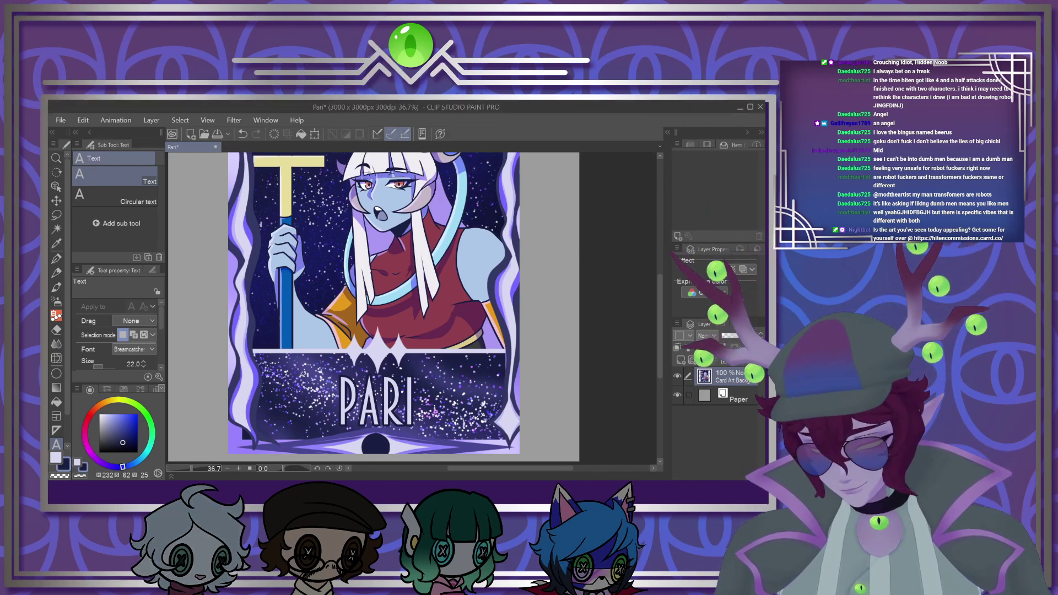
click(441, 338)
text(CHALKPUP)
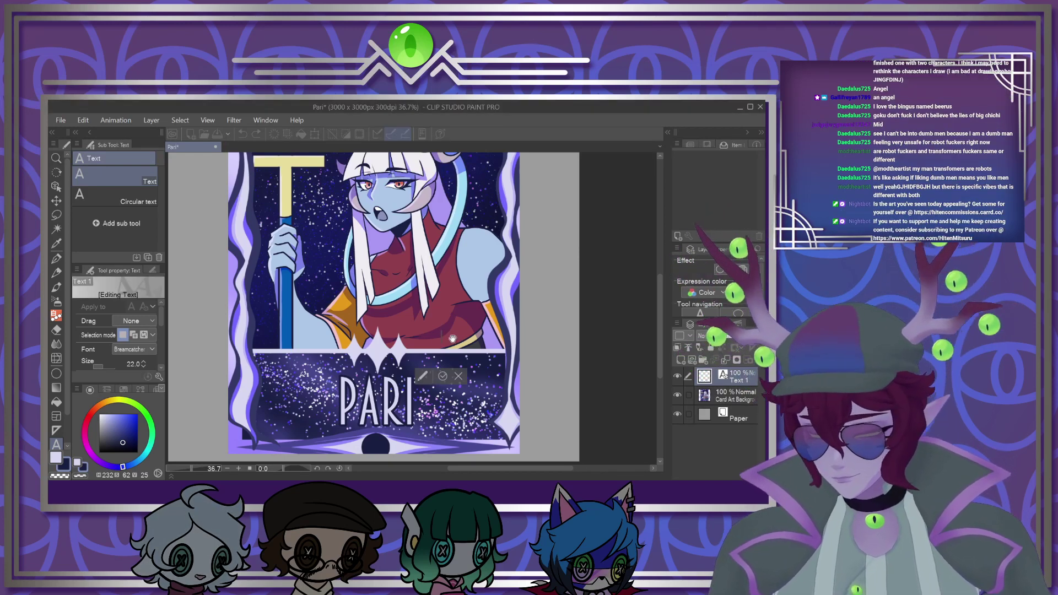
drag(439, 346, 402, 362)
mouse_move(479, 363)
mouse_down()
mouse_move(489, 371)
mouse_move(484, 356)
mouse_up()
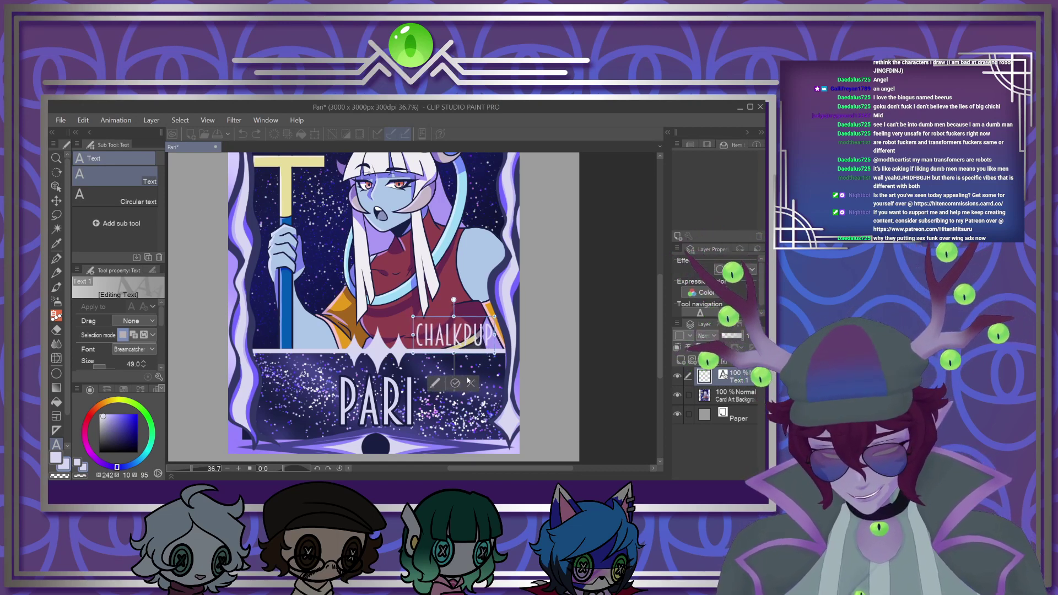
click(455, 383)
Apply a dark border effect to the "CHALKPUP" text and merge it into the Card Art Background layer
click(720, 269)
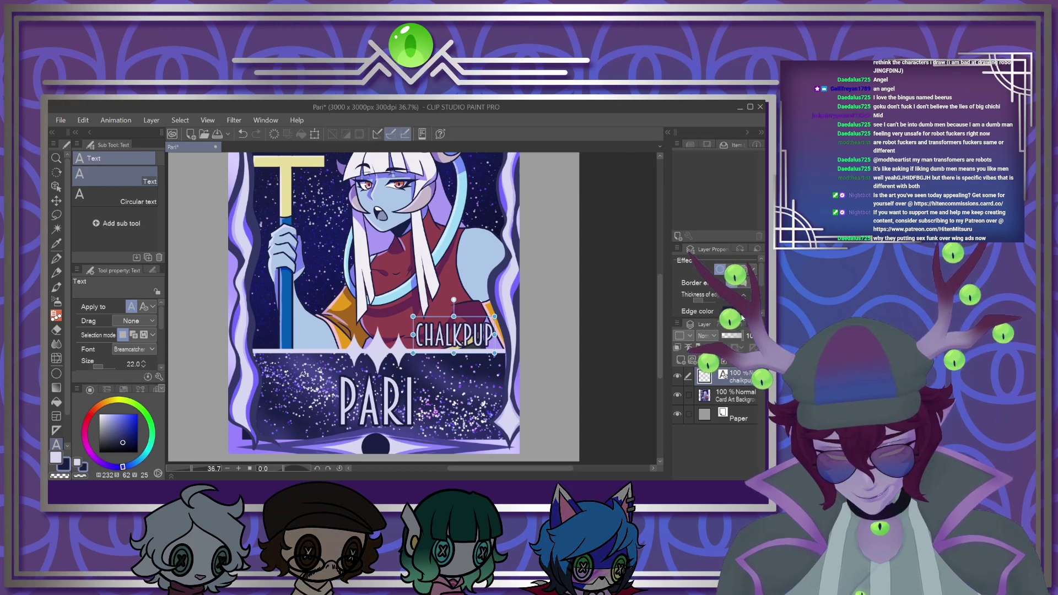
click(723, 362)
scroll(394, 347, down, 4)
scroll(394, 347, up, 2)
scroll(394, 347, down, 2)
scroll(408, 280, up, 2)
Auto-select the empty area around the card, invert the selection, and crop the canvas to the card's edges
click(56, 229)
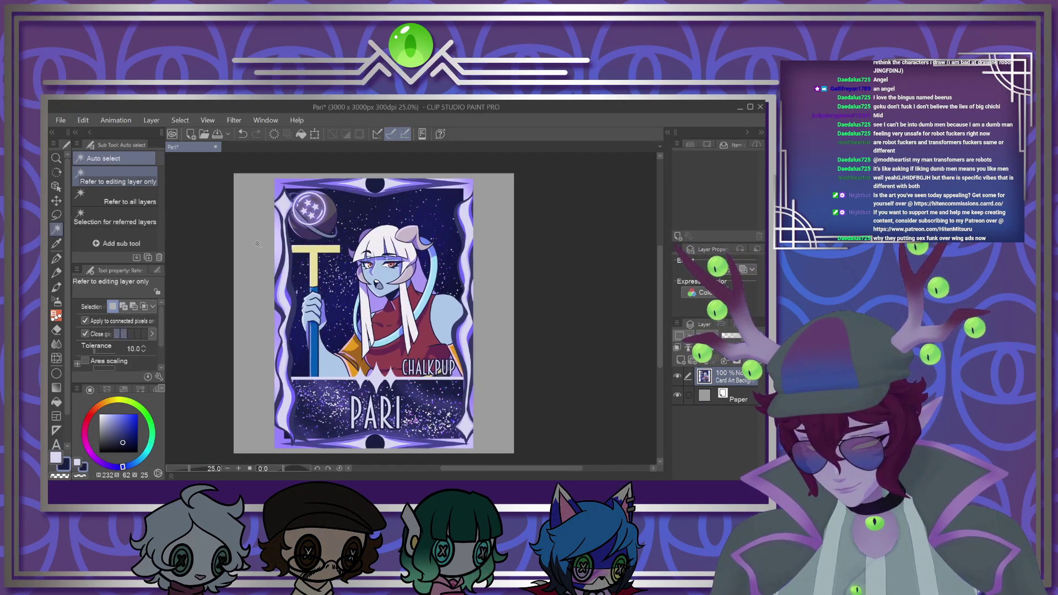
click(260, 274)
click(308, 444)
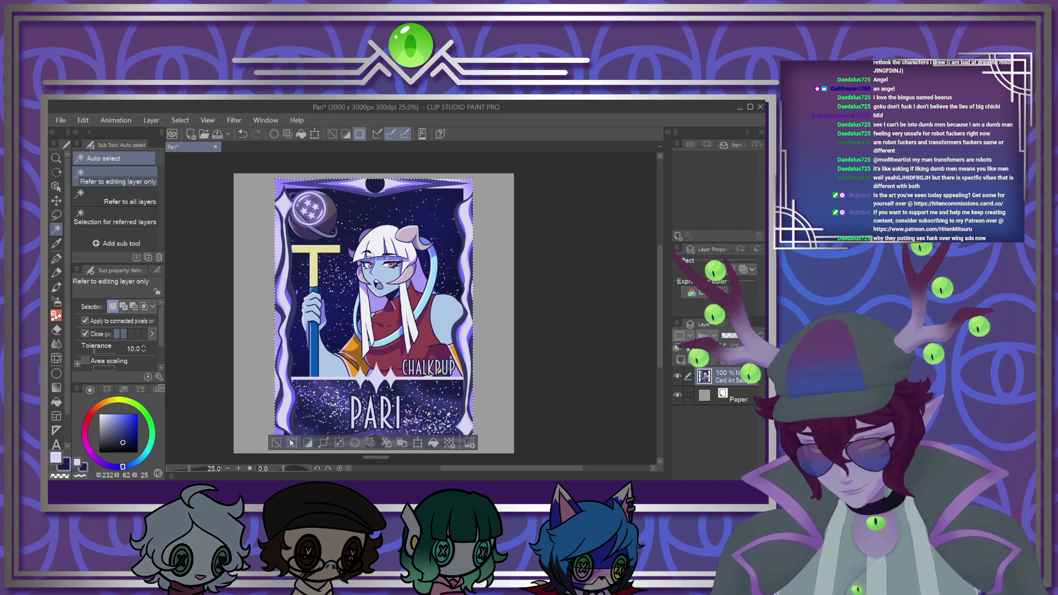
click(291, 443)
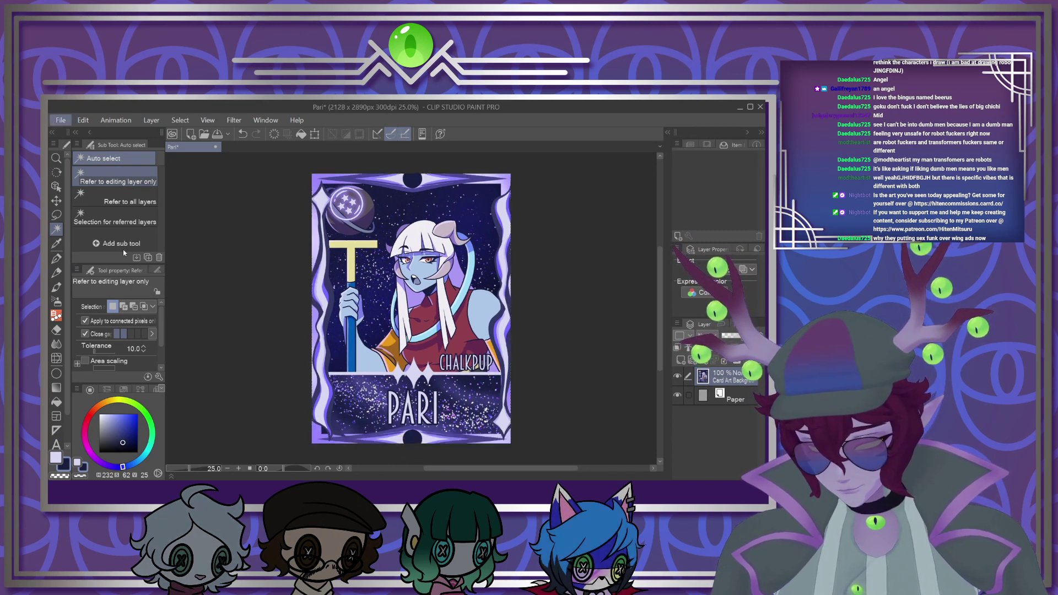
Export the finished, cropped card artwork
click(300, 277)
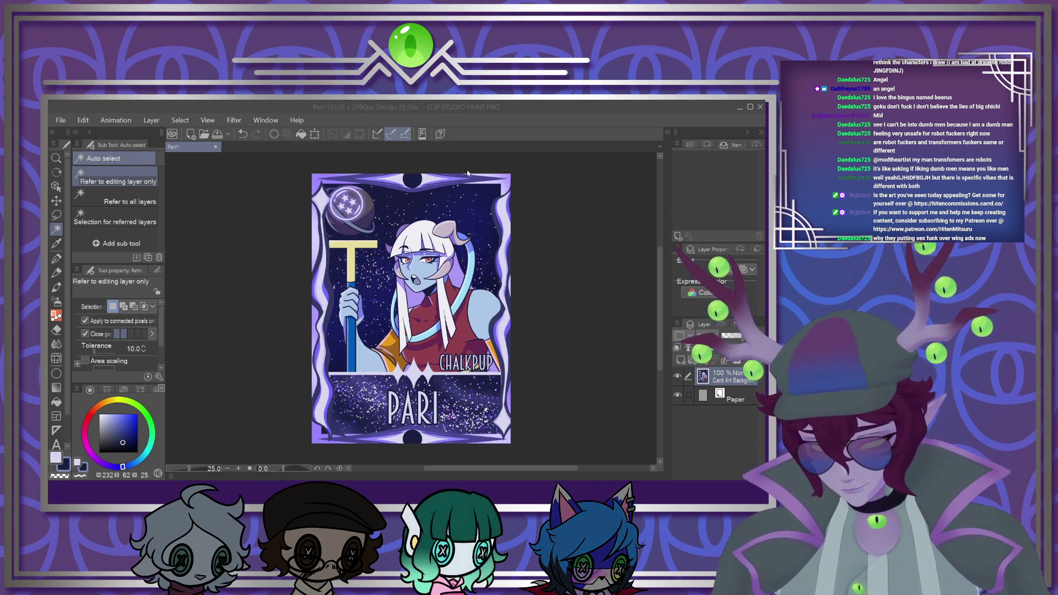
key(alt+Tab)
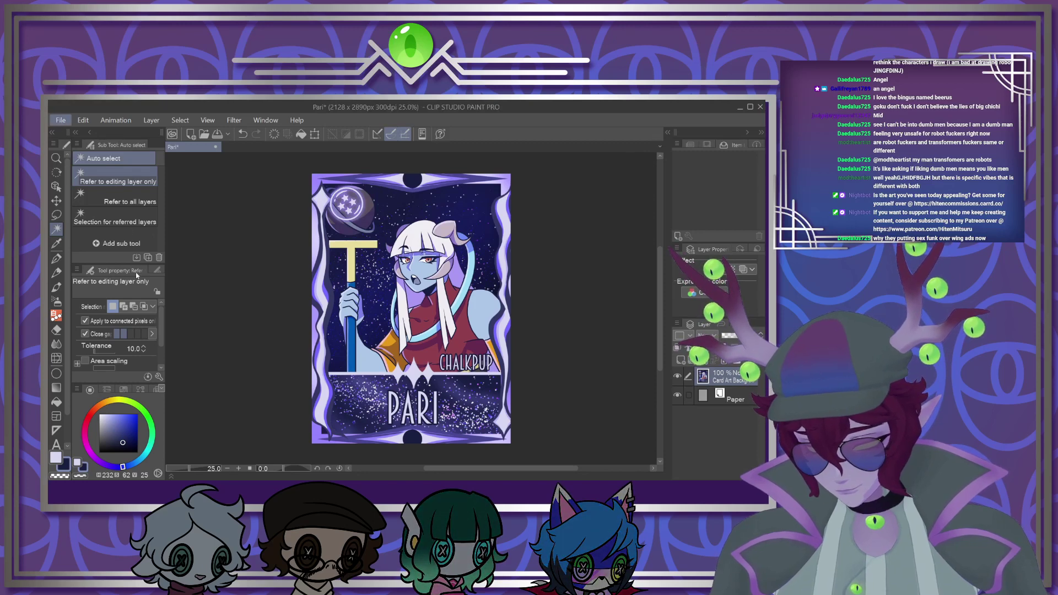
click(279, 293)
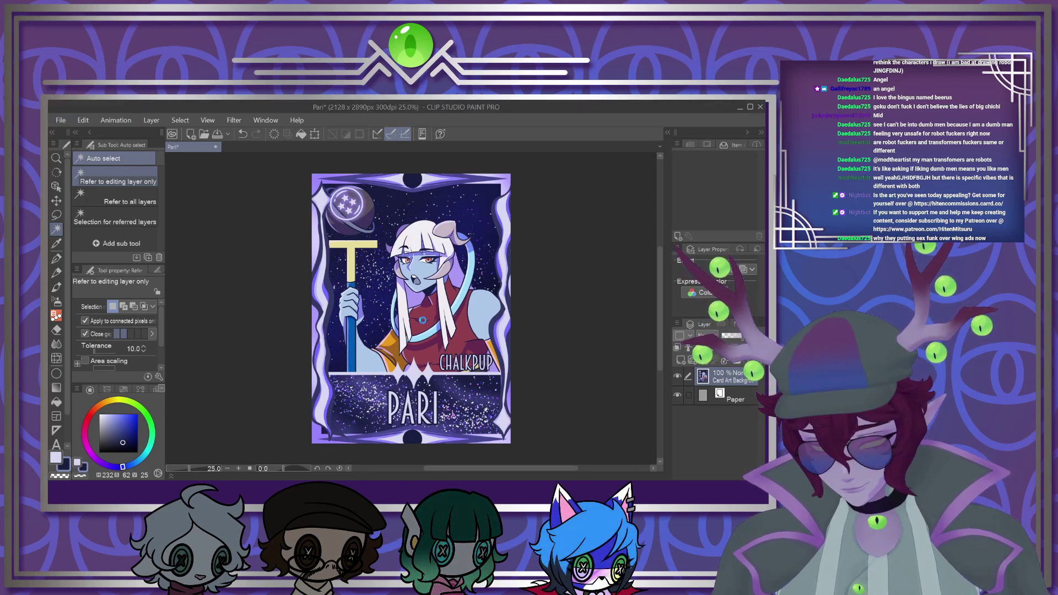
key(alt+Tab)
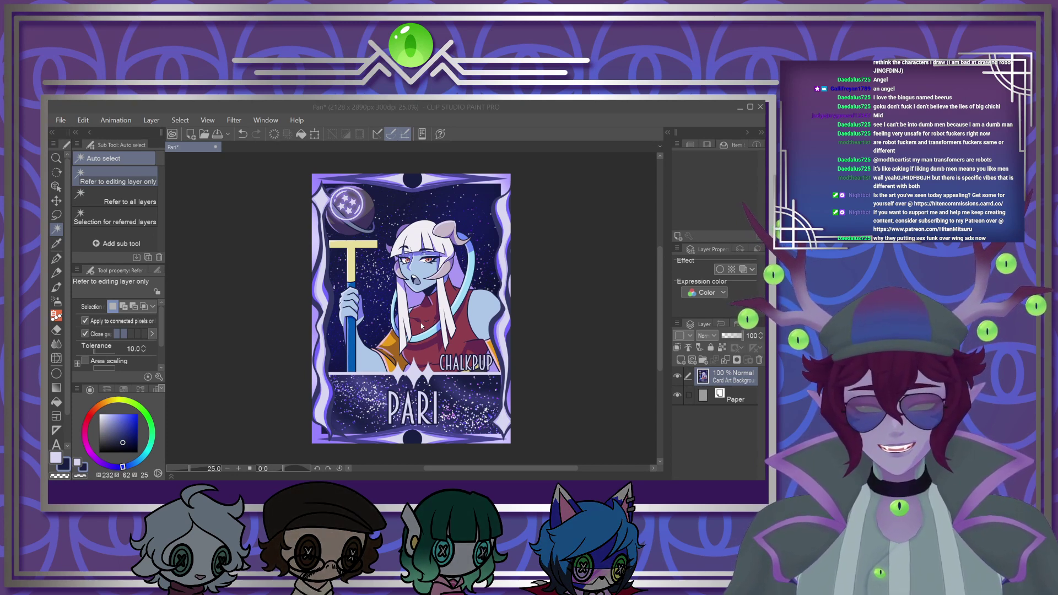
click(543, 355)
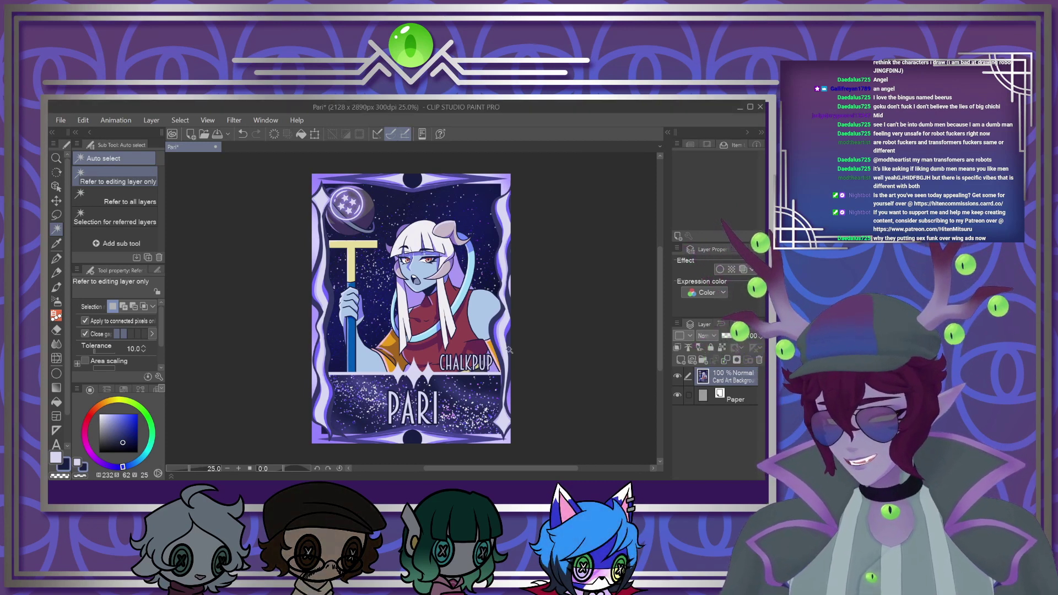